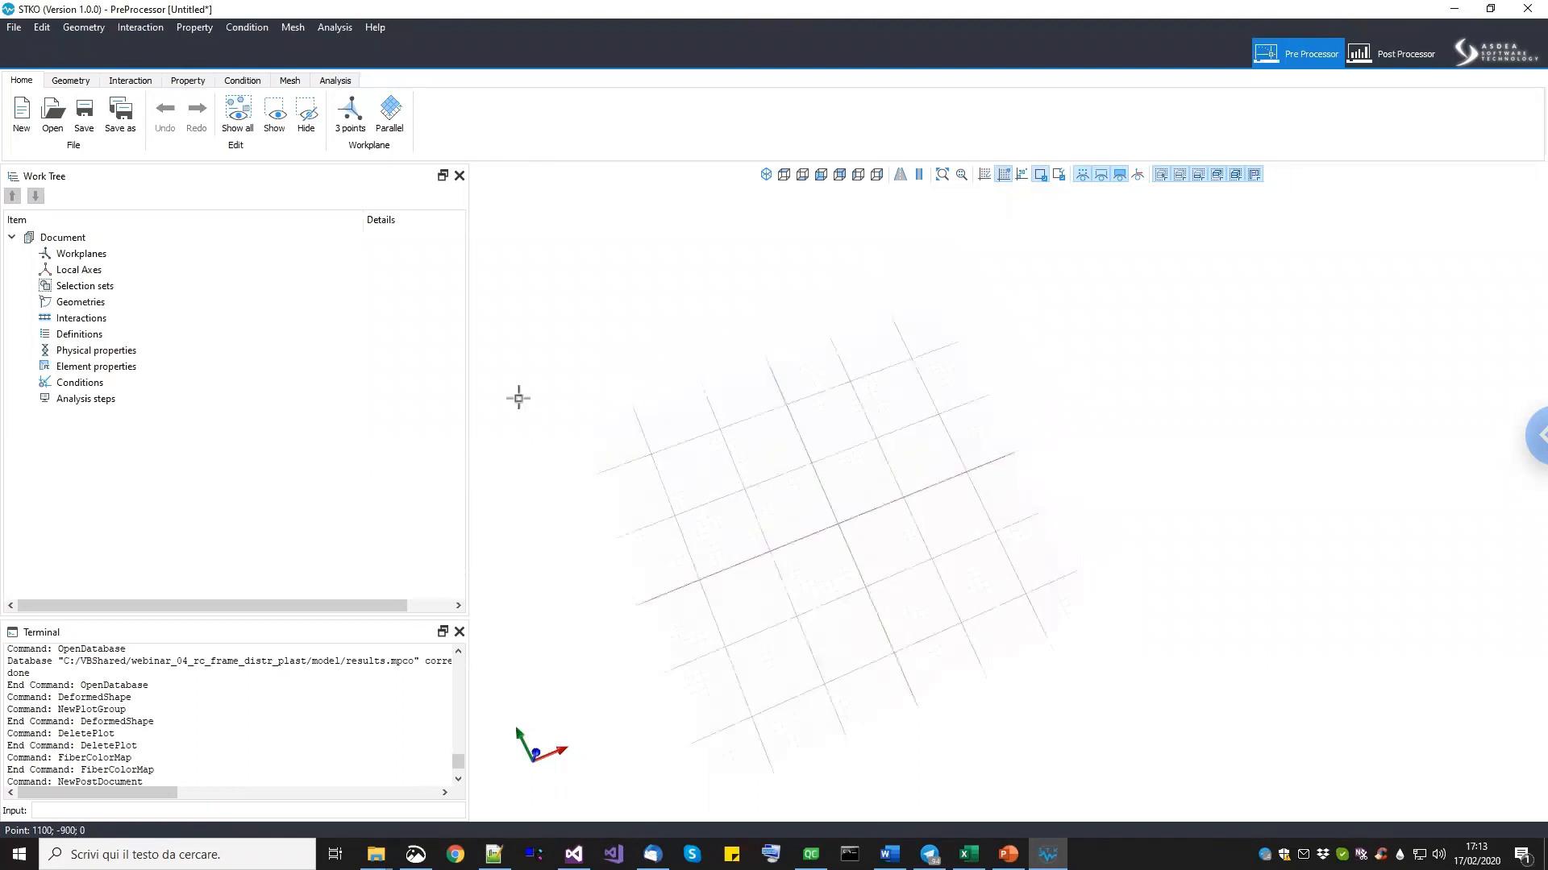
Create a geometry point at coordinates -2000, -2000, 0 on the work plane grid.
{"action": "left_click", "coordinate": [1008, 854]}
{"action": "left_click", "coordinate": [1008, 854]}
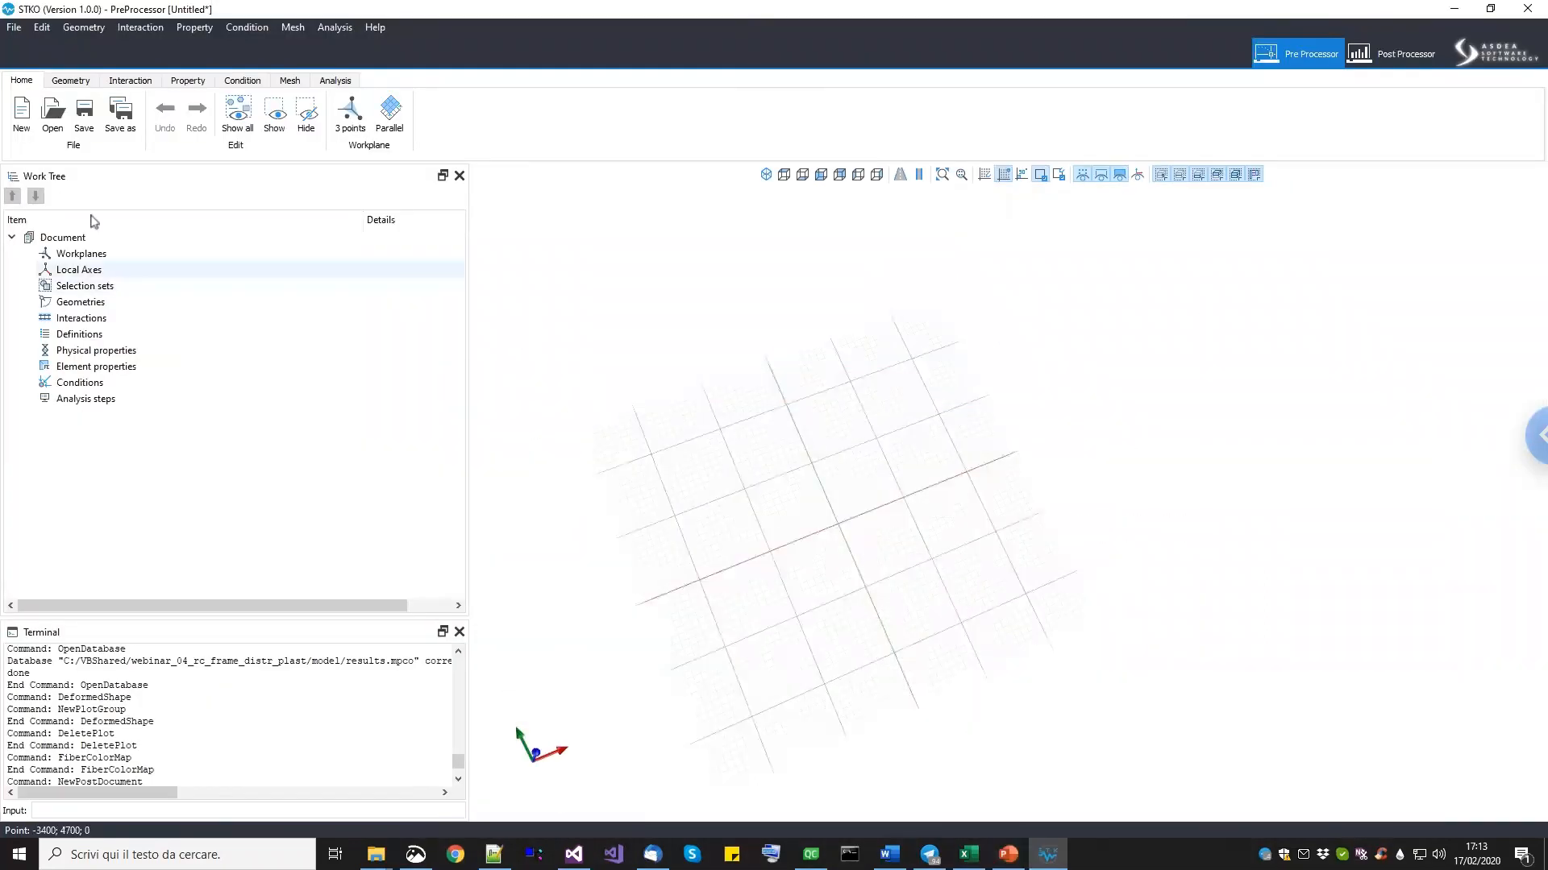
{"action": "left_click", "coordinate": [71, 81]}
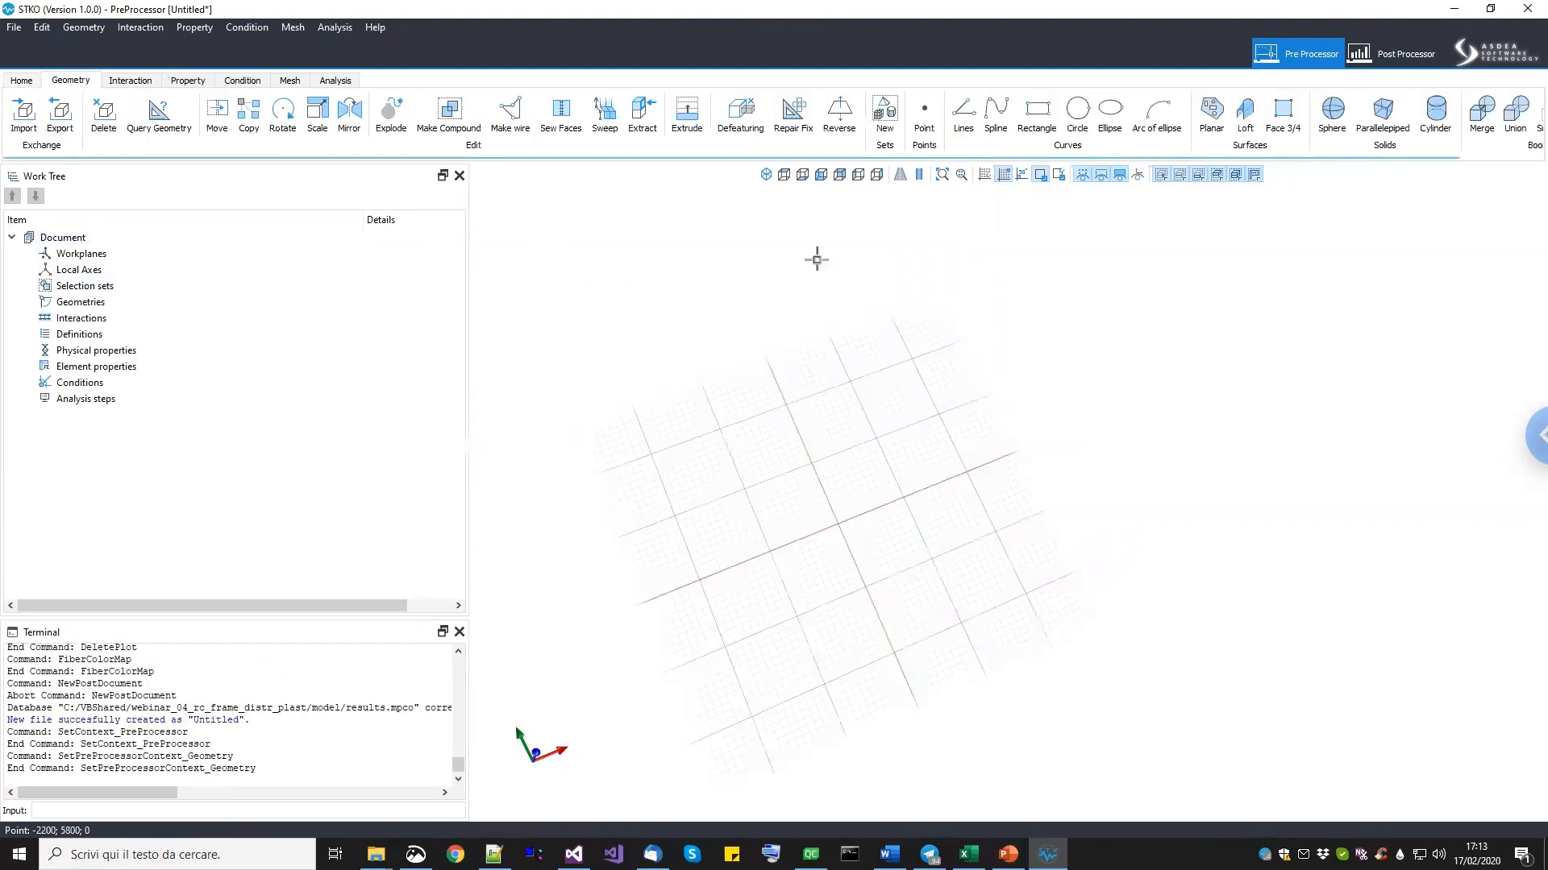
{"action": "left_click", "coordinate": [925, 113]}
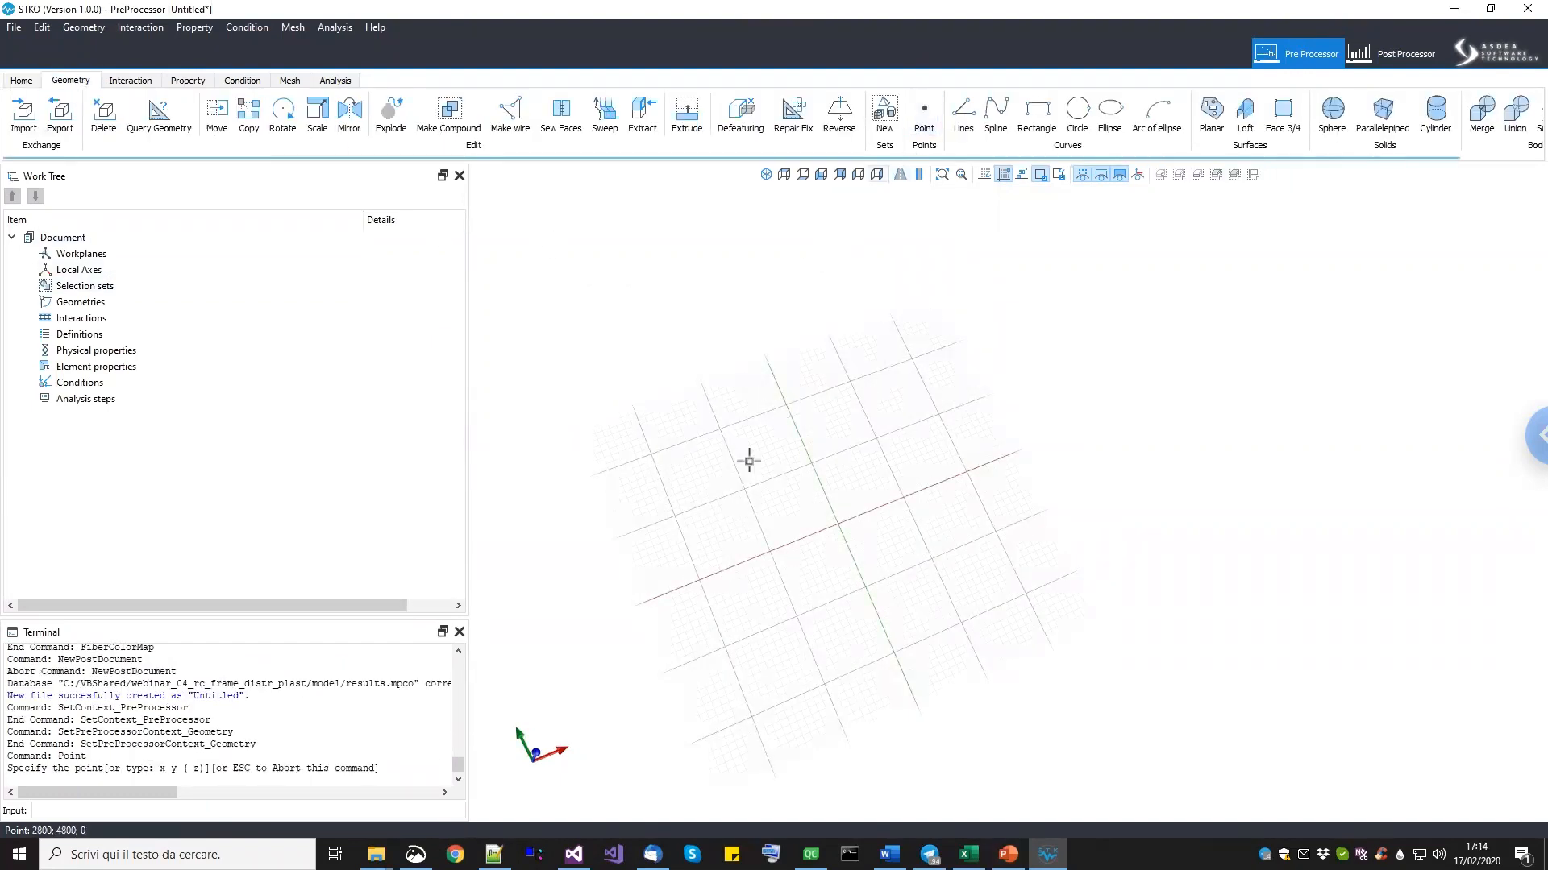
{"action": "scroll", "coordinate": [784, 549], "scroll_direction": "down", "scroll_amount": 1}
{"action": "middle_click_drag", "start_coordinate": [783, 549], "coordinate": [799, 478]}
{"action": "scroll", "coordinate": [770, 649], "scroll_direction": "up", "scroll_amount": 1}
{"action": "scroll", "coordinate": [770, 649], "scroll_direction": "down", "scroll_amount": 1}
{"action": "scroll", "coordinate": [838, 592], "scroll_direction": "up", "scroll_amount": 1}
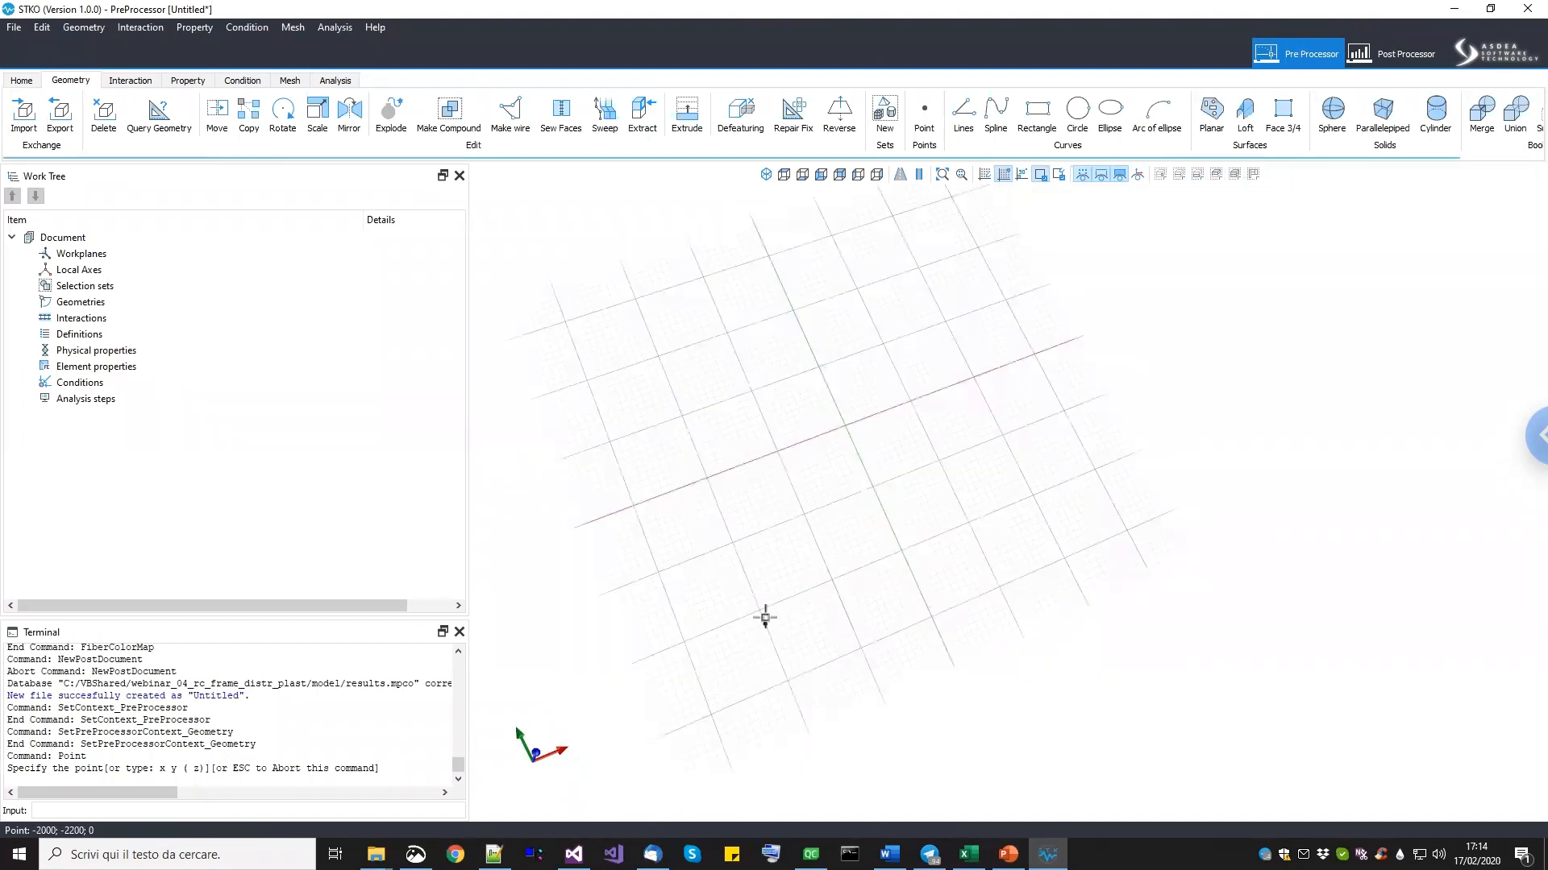
{"action": "left_click", "coordinate": [759, 610]}
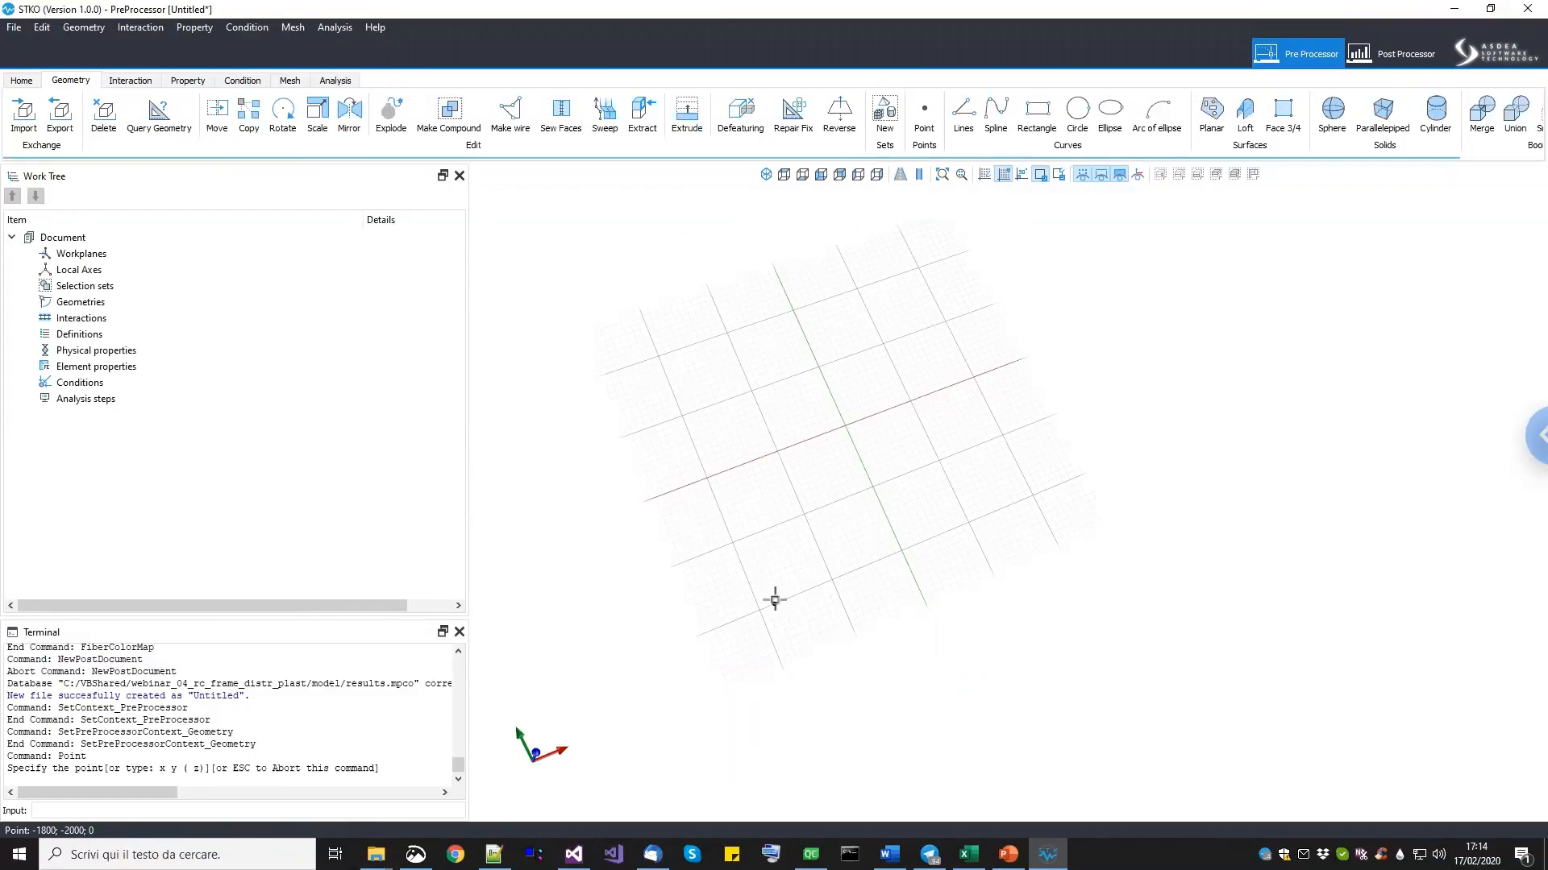
{"action": "scroll", "coordinate": [767, 606], "scroll_direction": "up", "scroll_amount": 1}
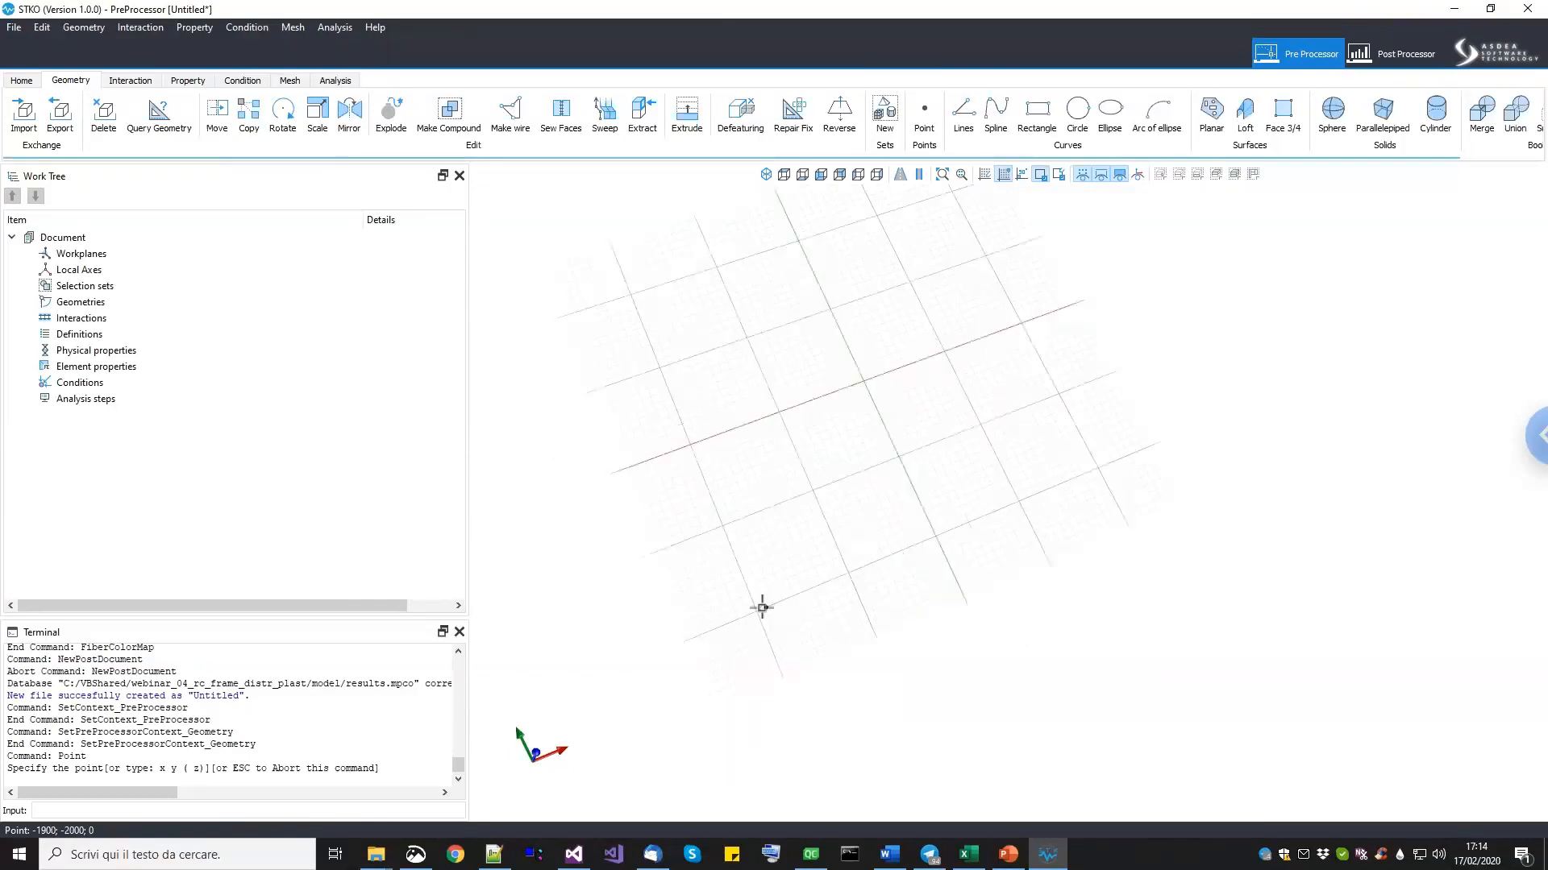
{"action": "left_click", "coordinate": [755, 608]}
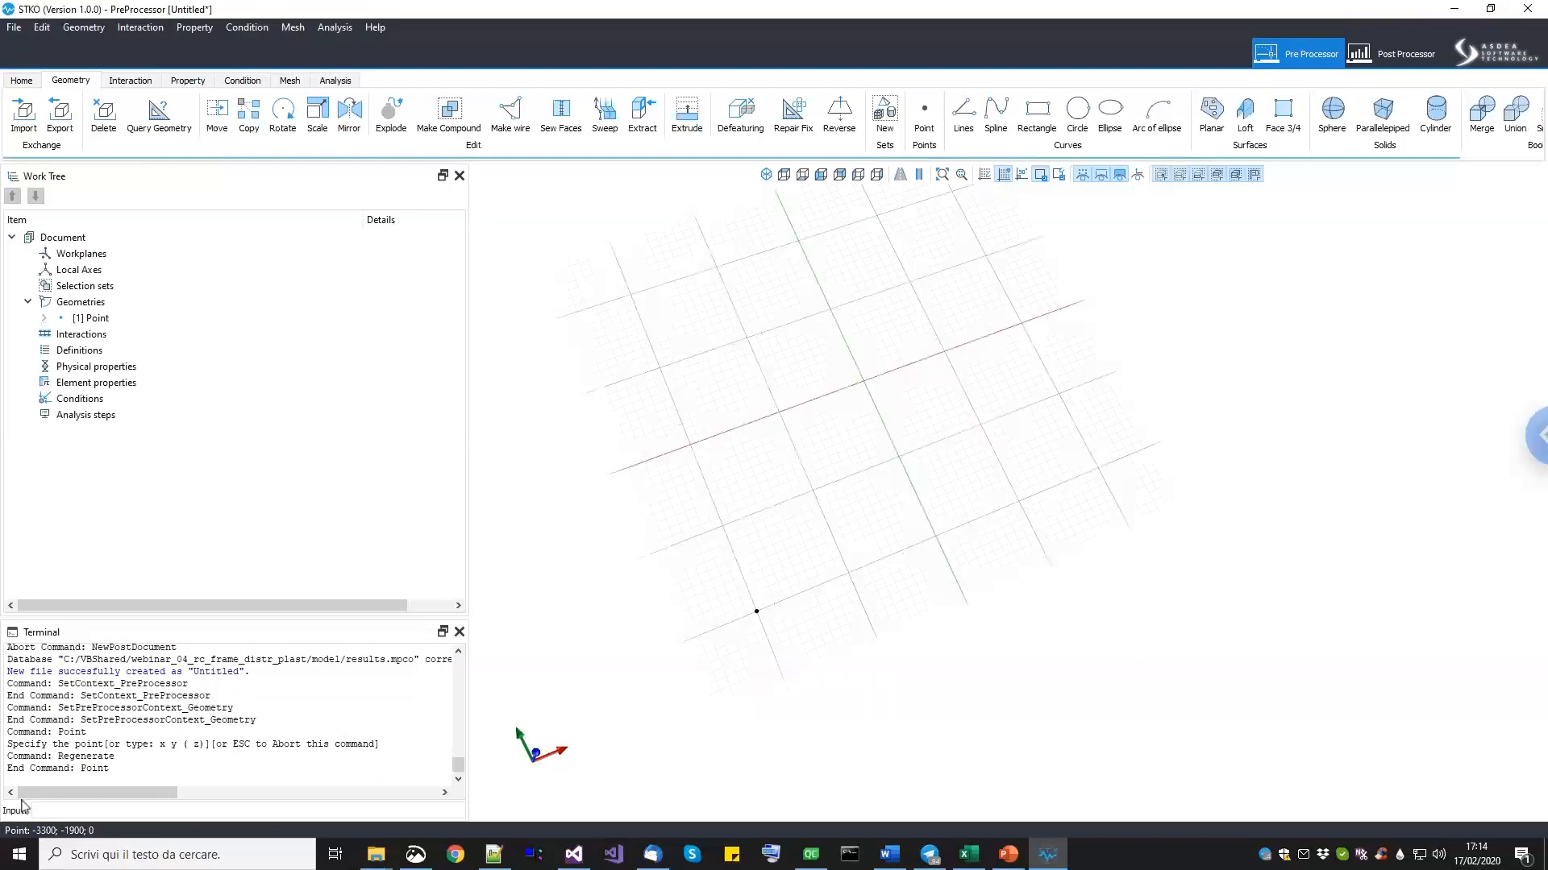
Create a second geometry point at 2000, -2000, 0 on the work plane grid.
{"action": "scroll", "coordinate": [946, 559], "scroll_direction": "down", "scroll_amount": 5}
{"action": "scroll", "coordinate": [1019, 540], "scroll_direction": "up", "scroll_amount": 5}
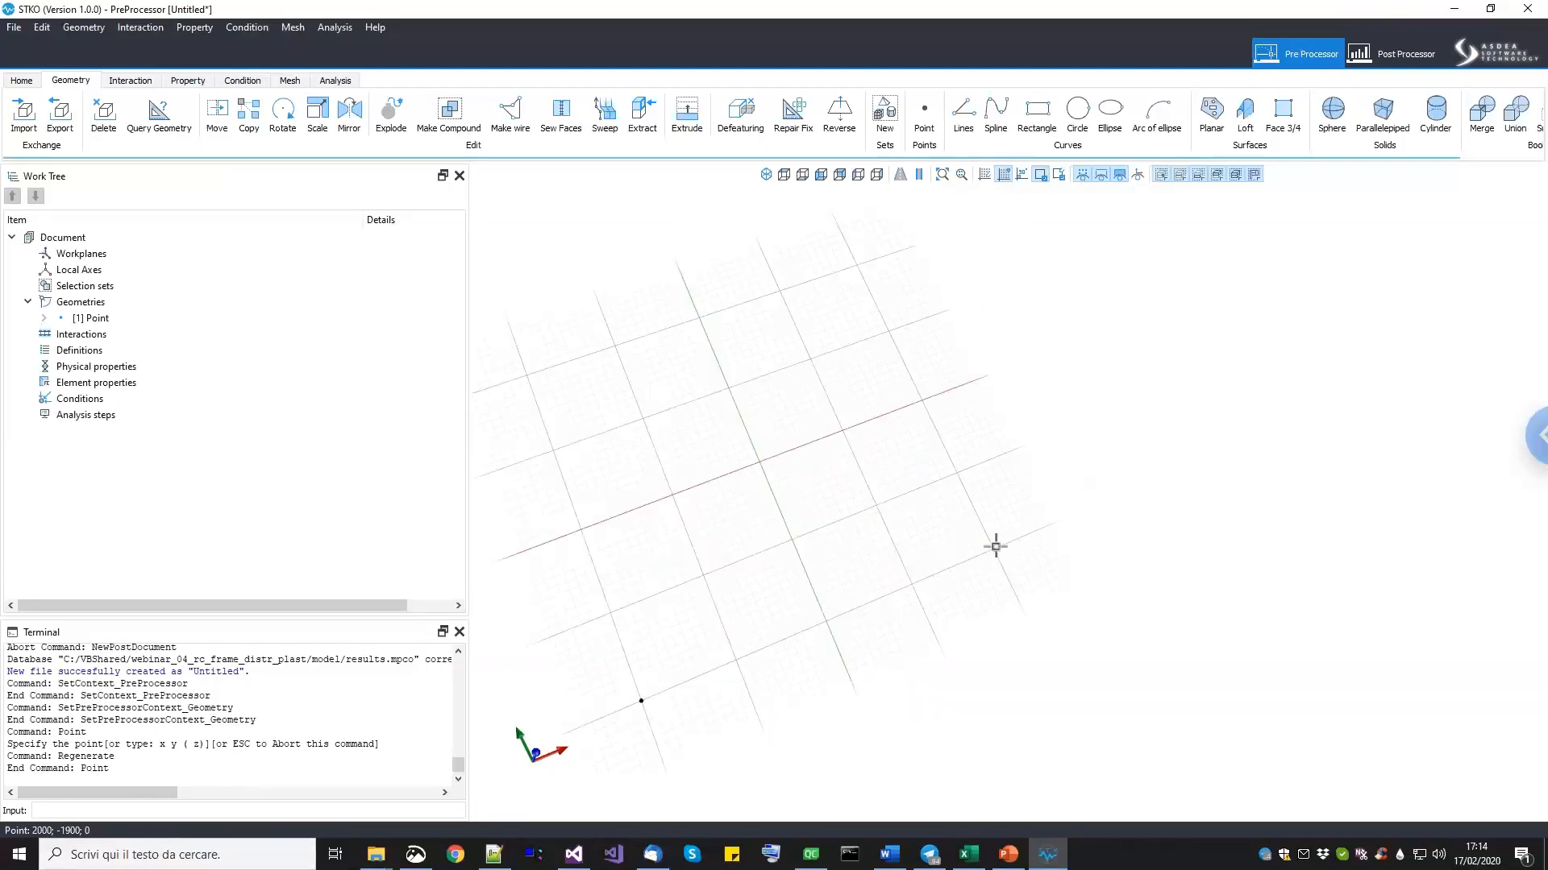
{"action": "key", "text": "Return"}
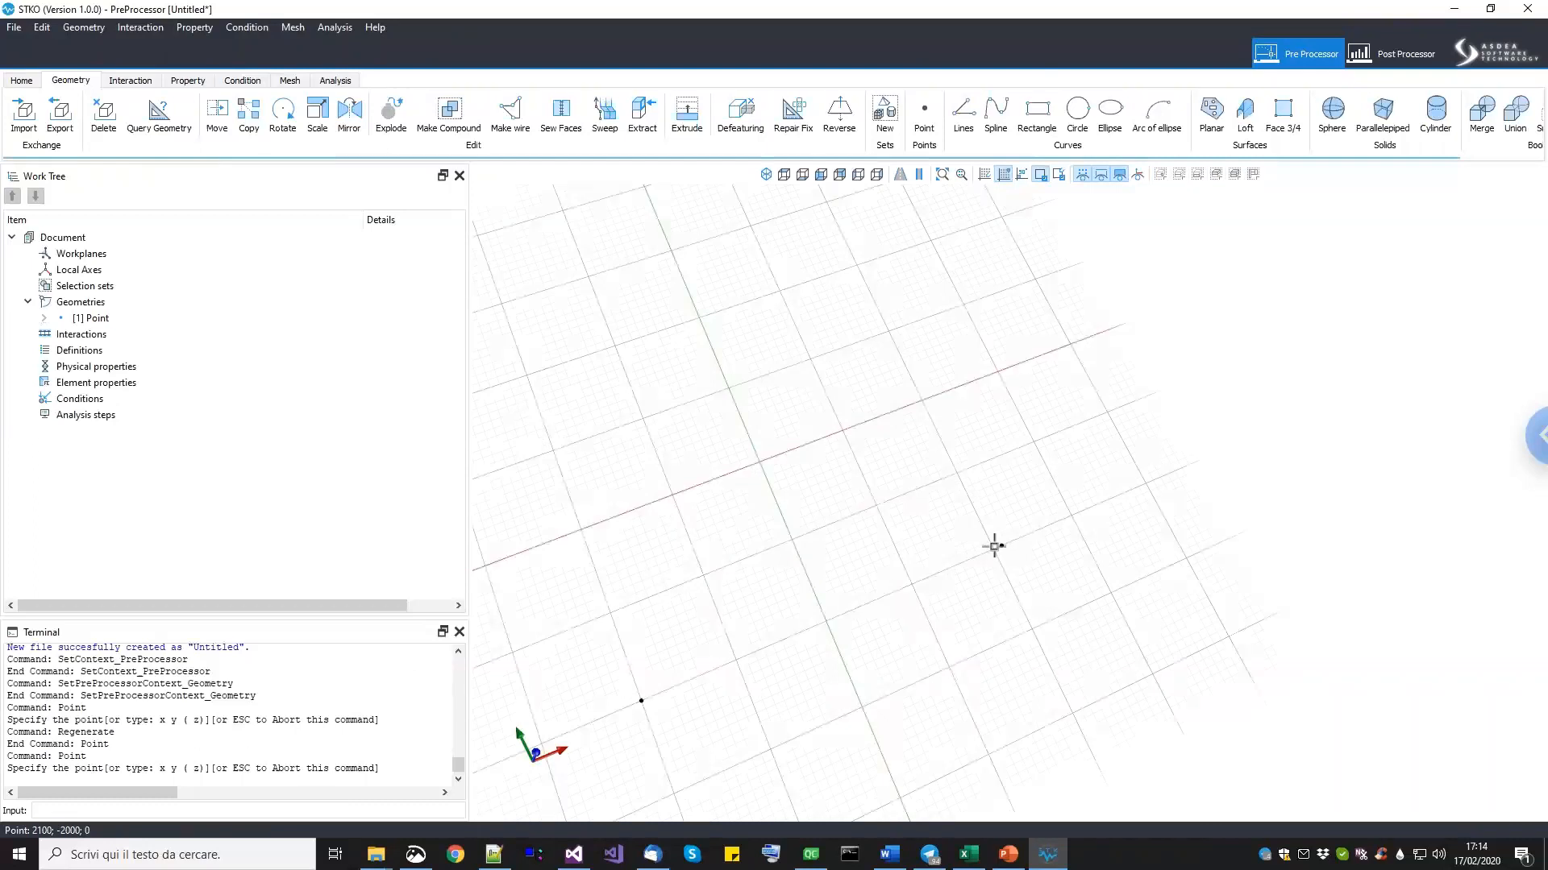
{"action": "left_click", "coordinate": [994, 545]}
{"action": "scroll", "coordinate": [903, 443], "scroll_direction": "down", "scroll_amount": 2}
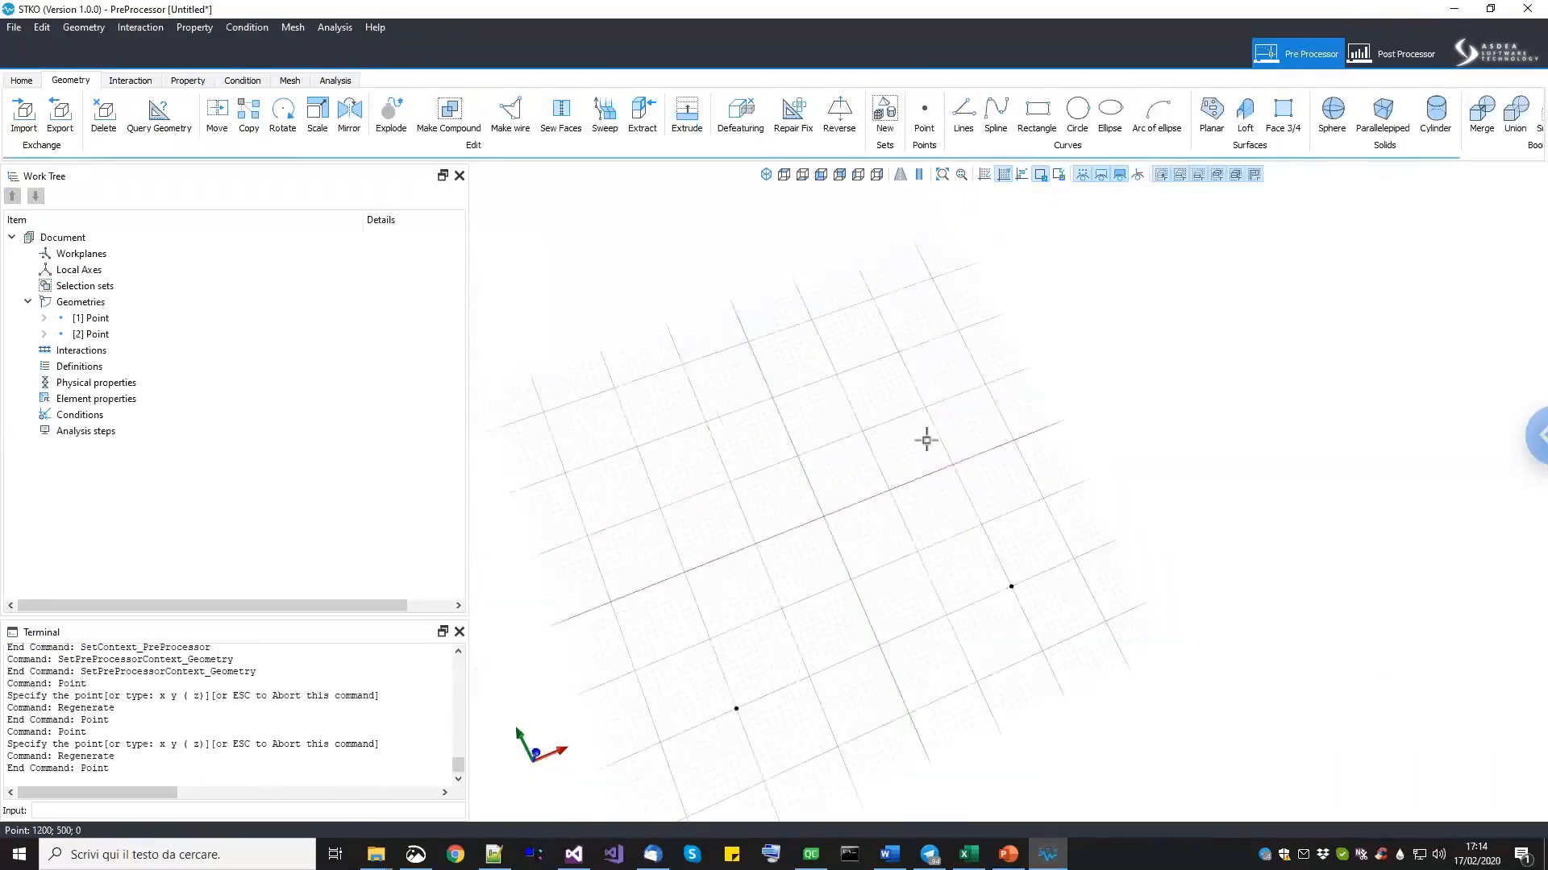
Create the two remaining corner points at 2000, 2000, 0 and -2000, 2000, 0 to complete the square.
{"action": "key", "text": "Return"}
{"action": "scroll", "coordinate": [943, 396], "scroll_direction": "up", "scroll_amount": 2}
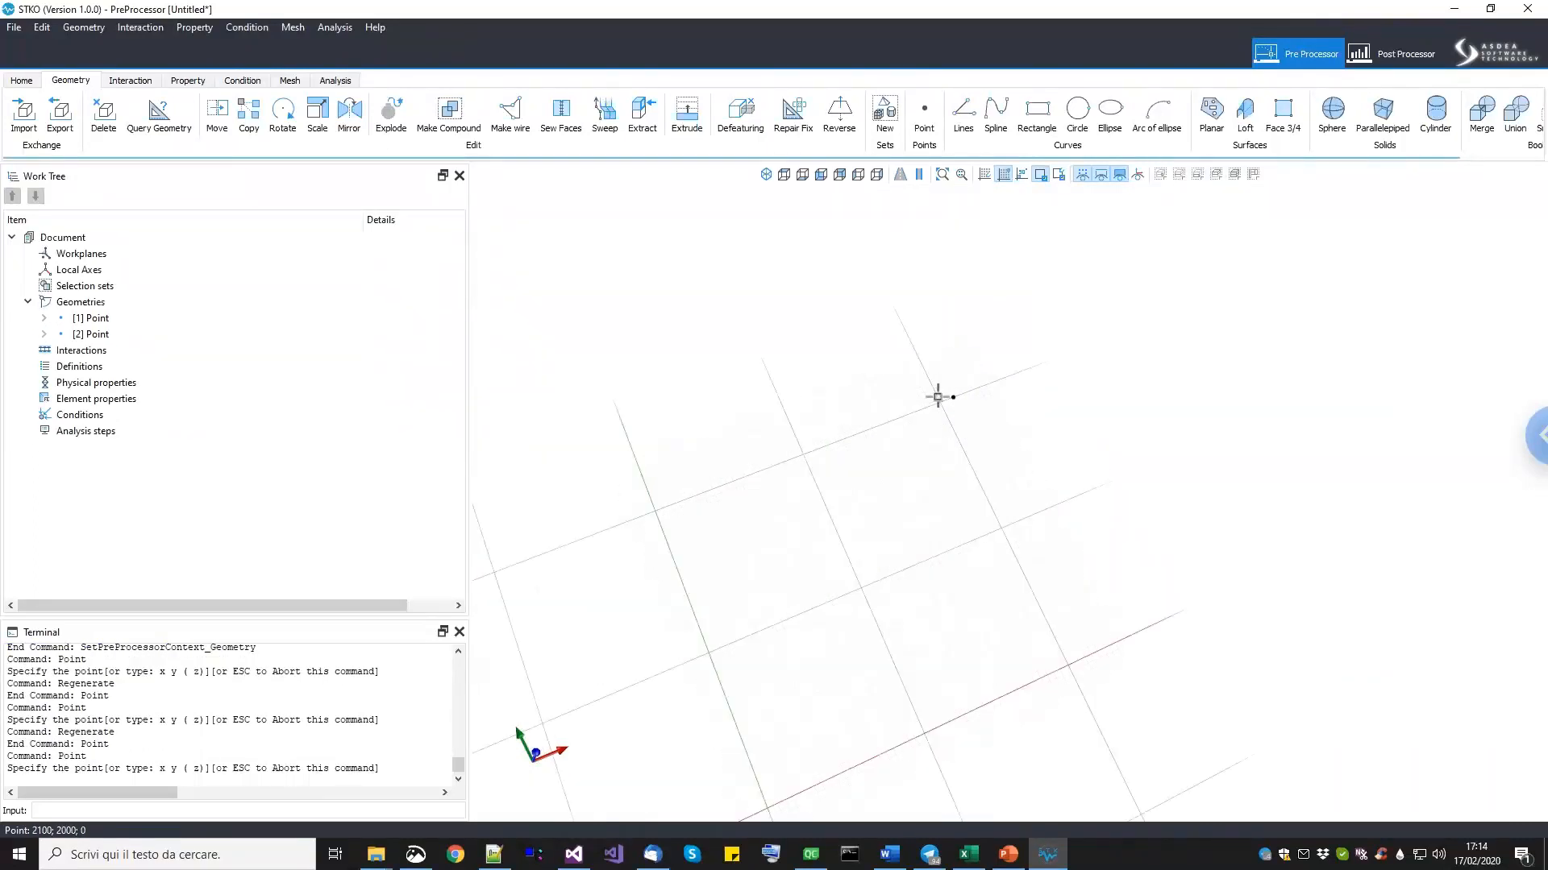
{"action": "left_click", "coordinate": [939, 404]}
{"action": "scroll", "coordinate": [891, 435], "scroll_direction": "down", "scroll_amount": 4}
{"action": "middle_click_drag", "start_coordinate": [1018, 417], "coordinate": [1204, 335]}
{"action": "key", "text": "Return"}
{"action": "scroll", "coordinate": [856, 444], "scroll_direction": "up", "scroll_amount": 1}
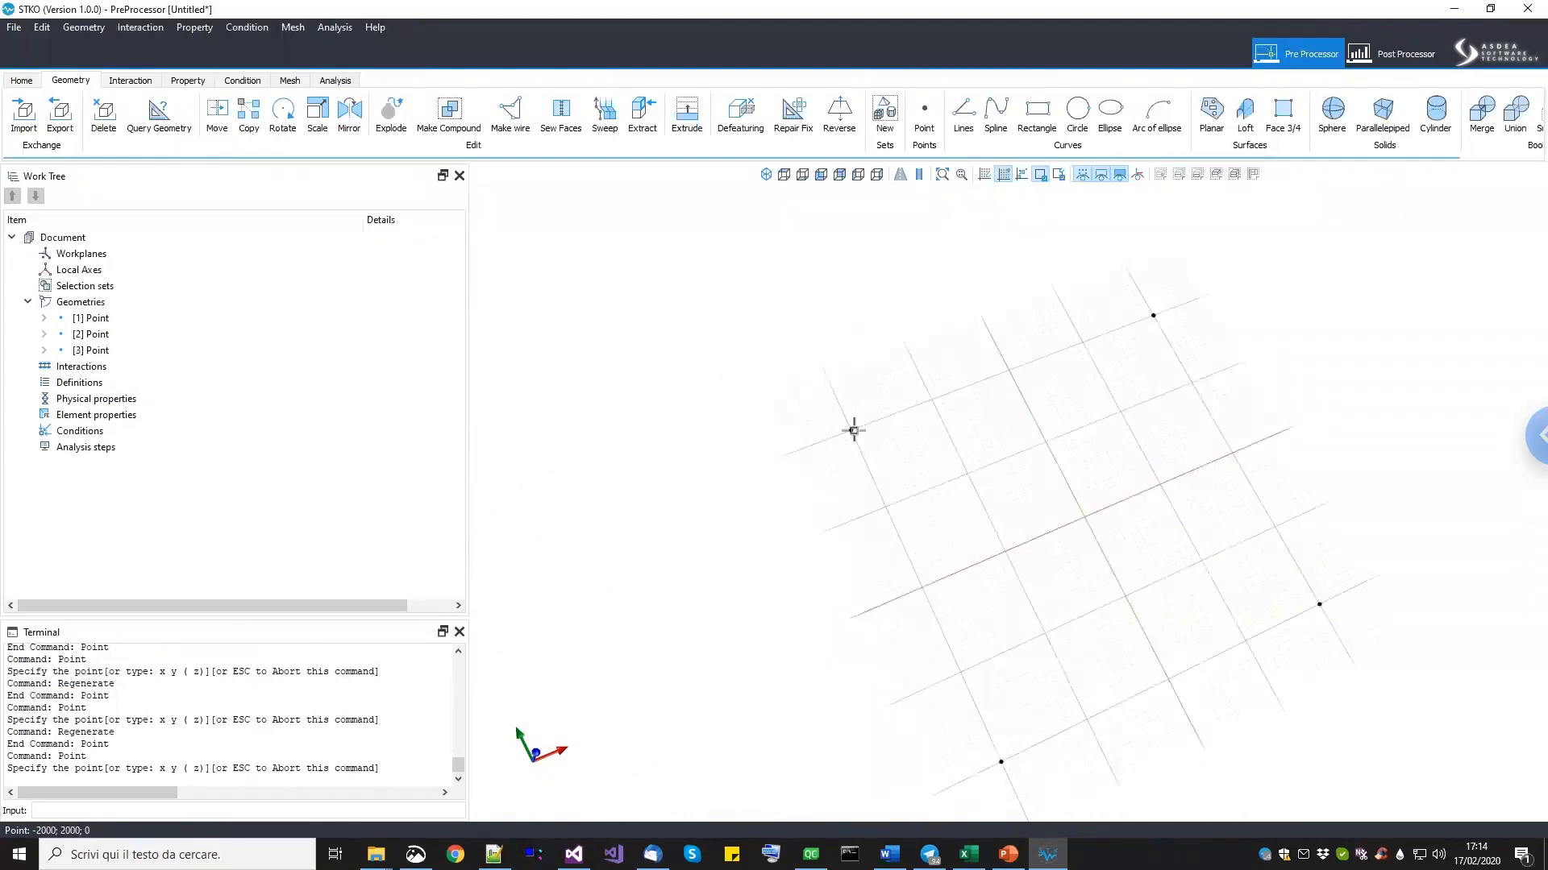
{"action": "left_click", "coordinate": [853, 431]}
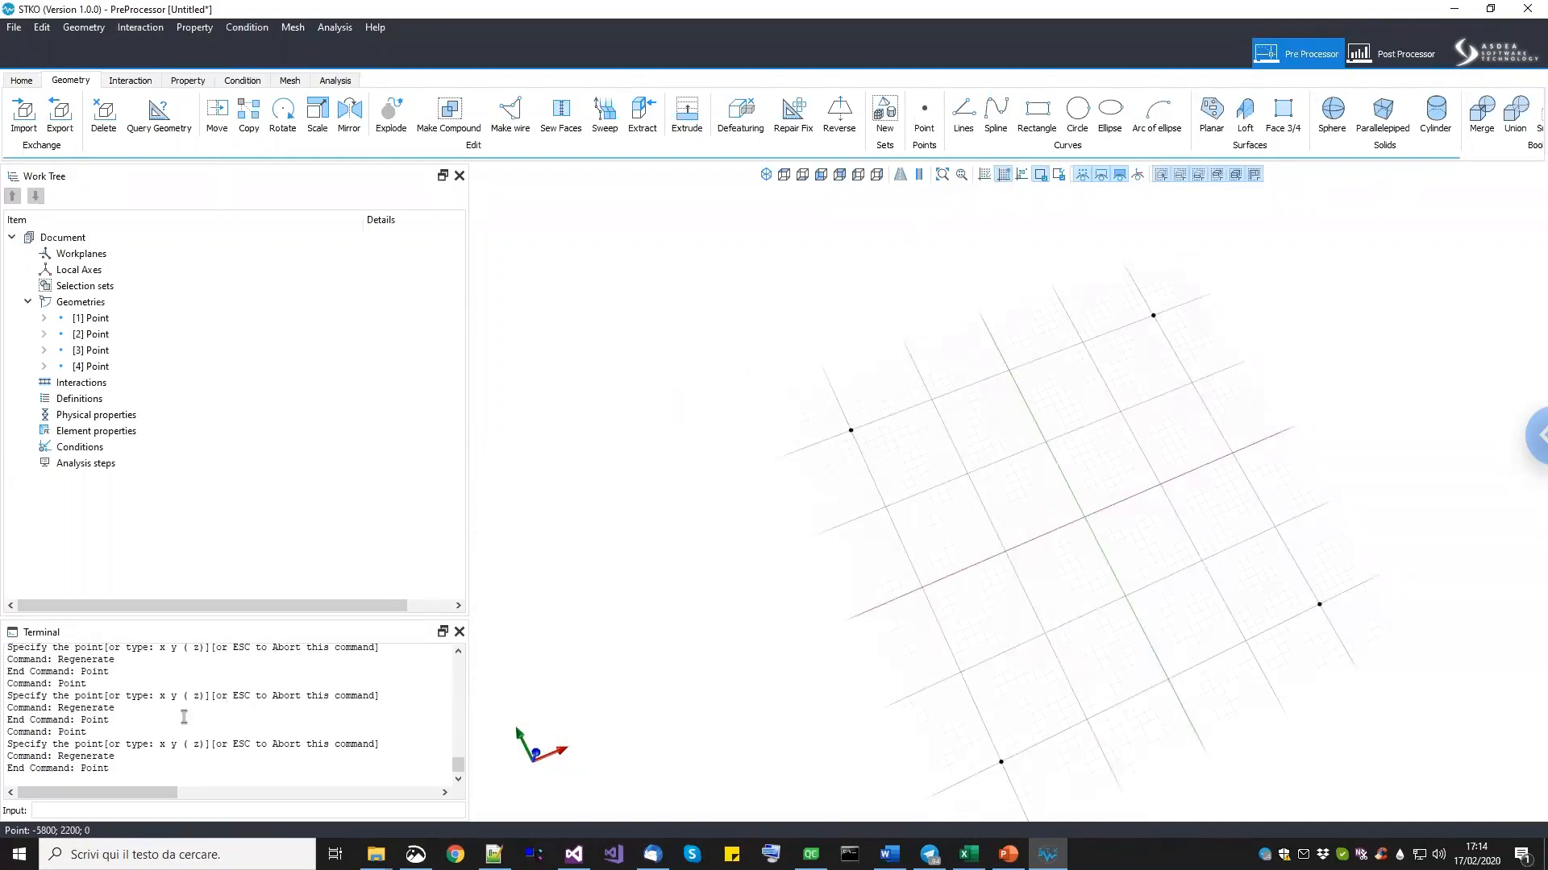
Start extruding all four corner points and turn on the orthogonal constraint for the extrusion direction.
{"action": "left_click", "coordinate": [92, 809]}
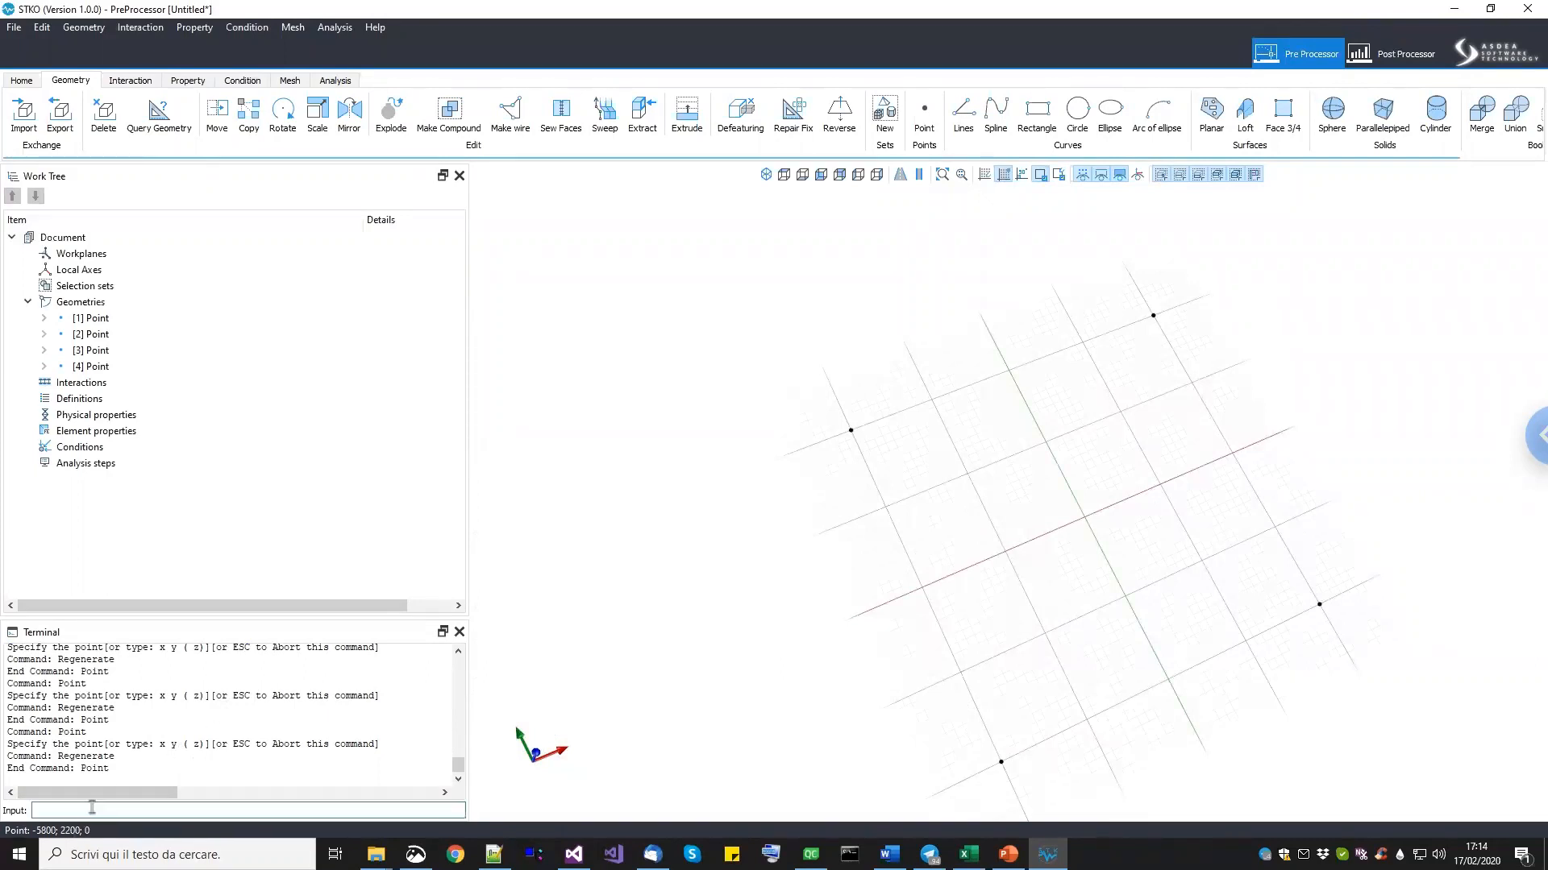
{"action": "scroll", "coordinate": [1099, 594], "scroll_direction": "down", "scroll_amount": 1}
{"action": "middle_click_drag", "start_coordinate": [1099, 595], "coordinate": [1027, 594]}
{"action": "middle_click_drag", "start_coordinate": [1106, 623], "coordinate": [1129, 378], "text": "shift"}
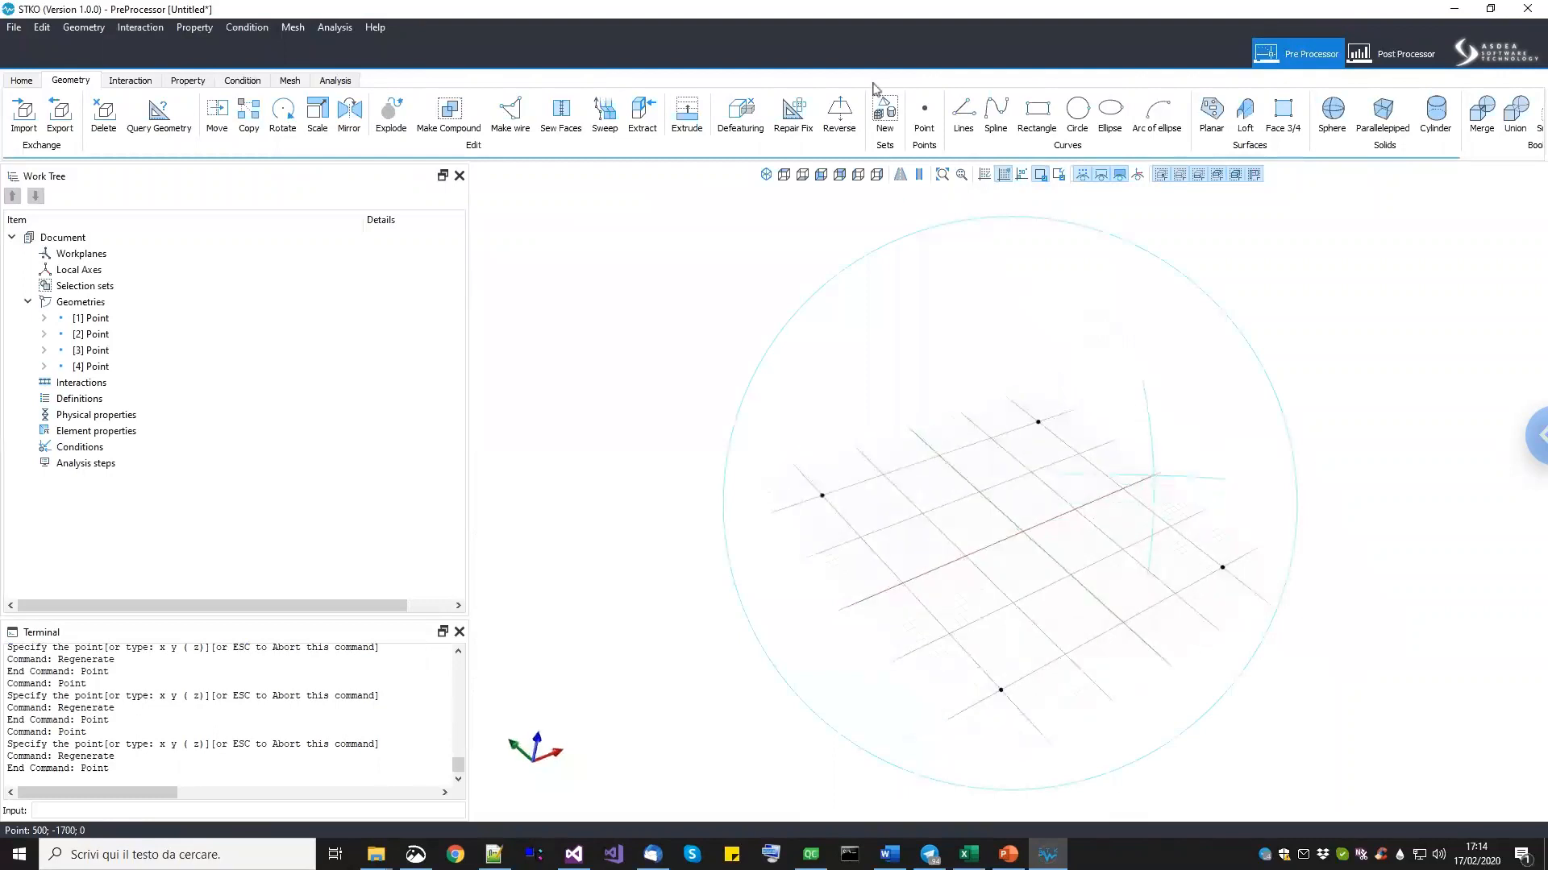
{"action": "scroll", "coordinate": [943, 516], "scroll_direction": "down", "scroll_amount": 1}
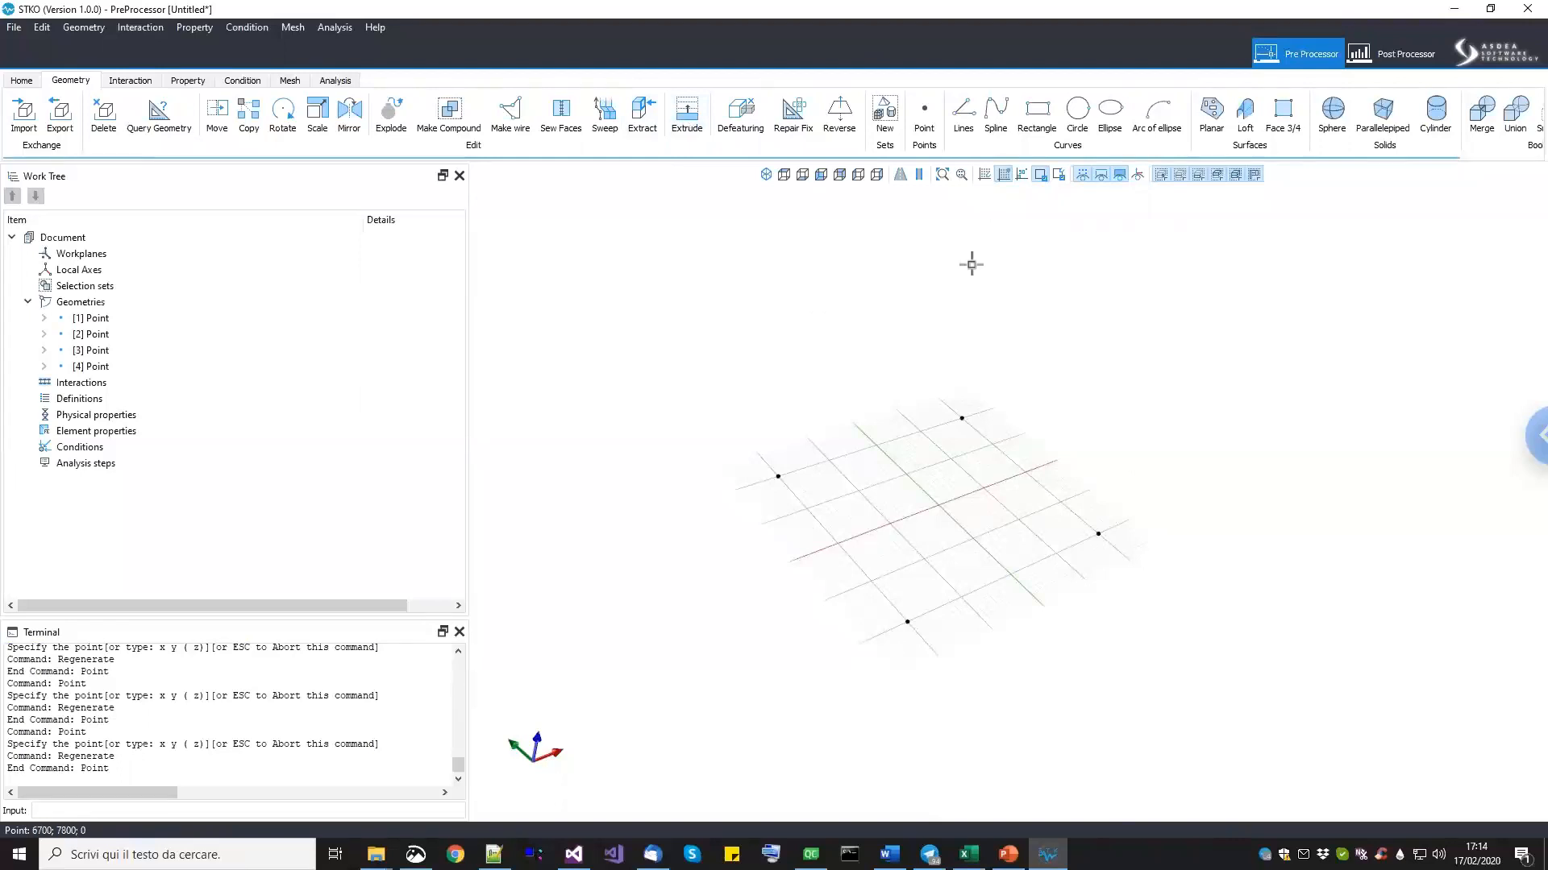
{"action": "middle_click_drag", "start_coordinate": [975, 406], "coordinate": [922, 387]}
{"action": "left_click_drag", "start_coordinate": [562, 314], "coordinate": [1205, 699]}
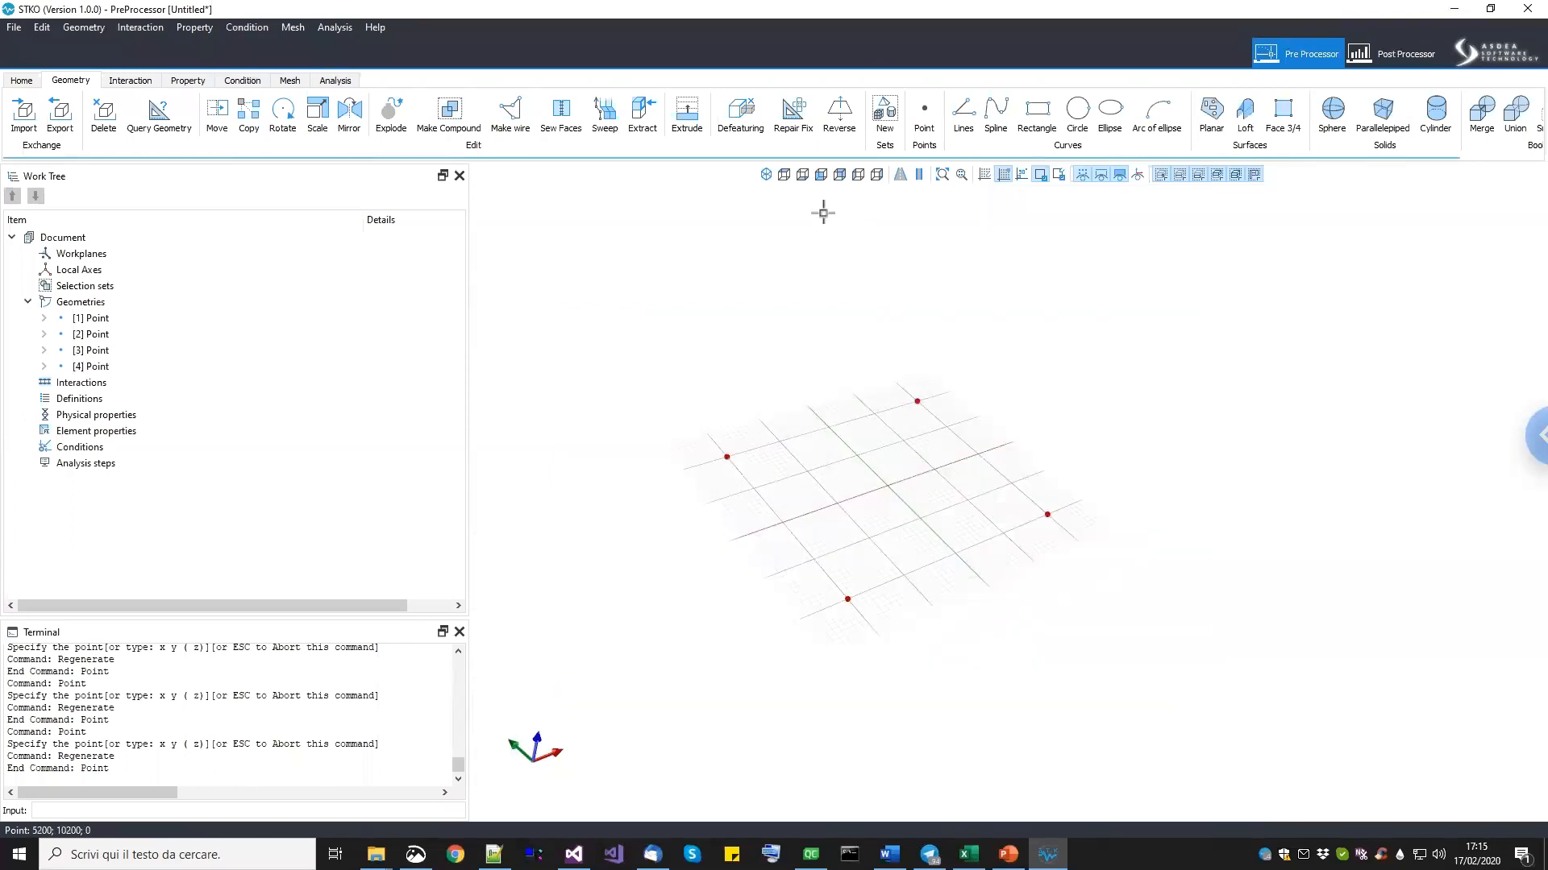
{"action": "left_click", "coordinate": [698, 135]}
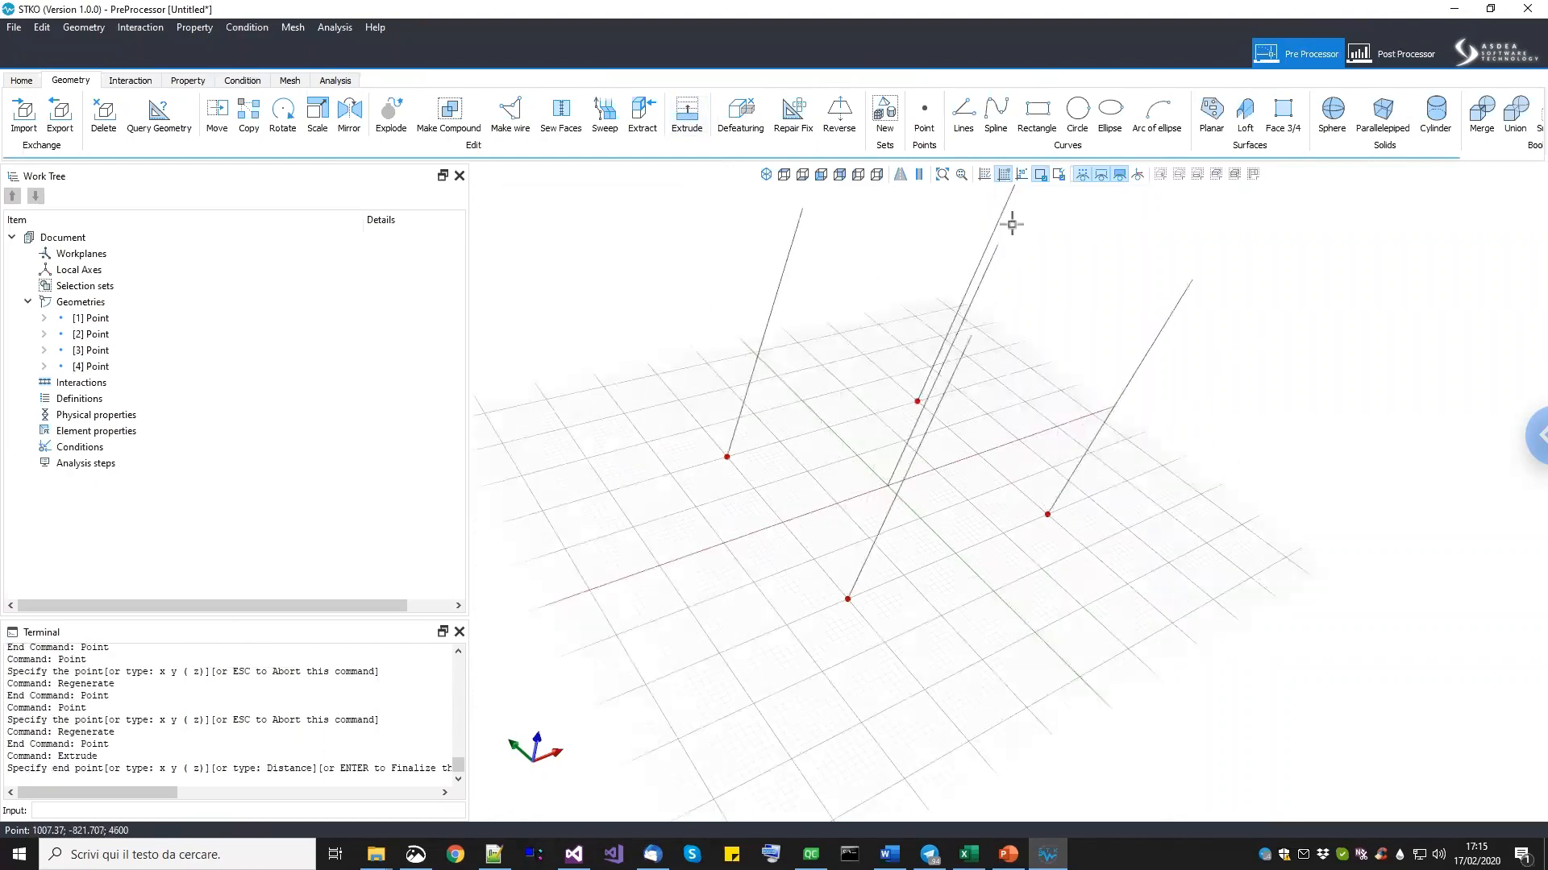
{"action": "left_click", "coordinate": [1022, 175]}
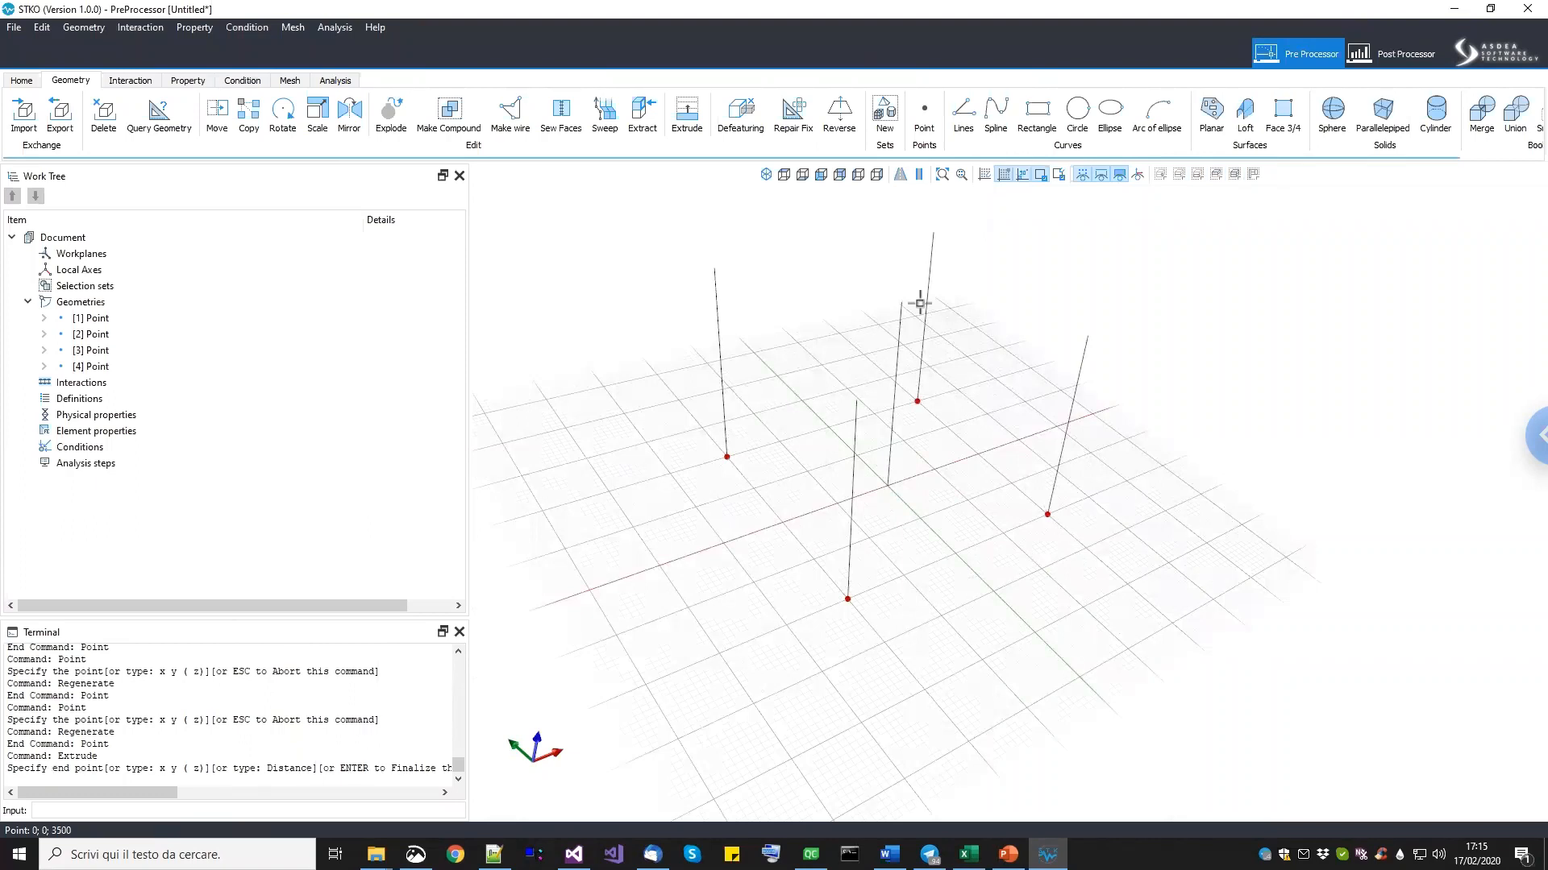
Try to extrude the four points by a distance of 3000 and undo that extrusion.
{"action": "left_click", "coordinate": [177, 807]}
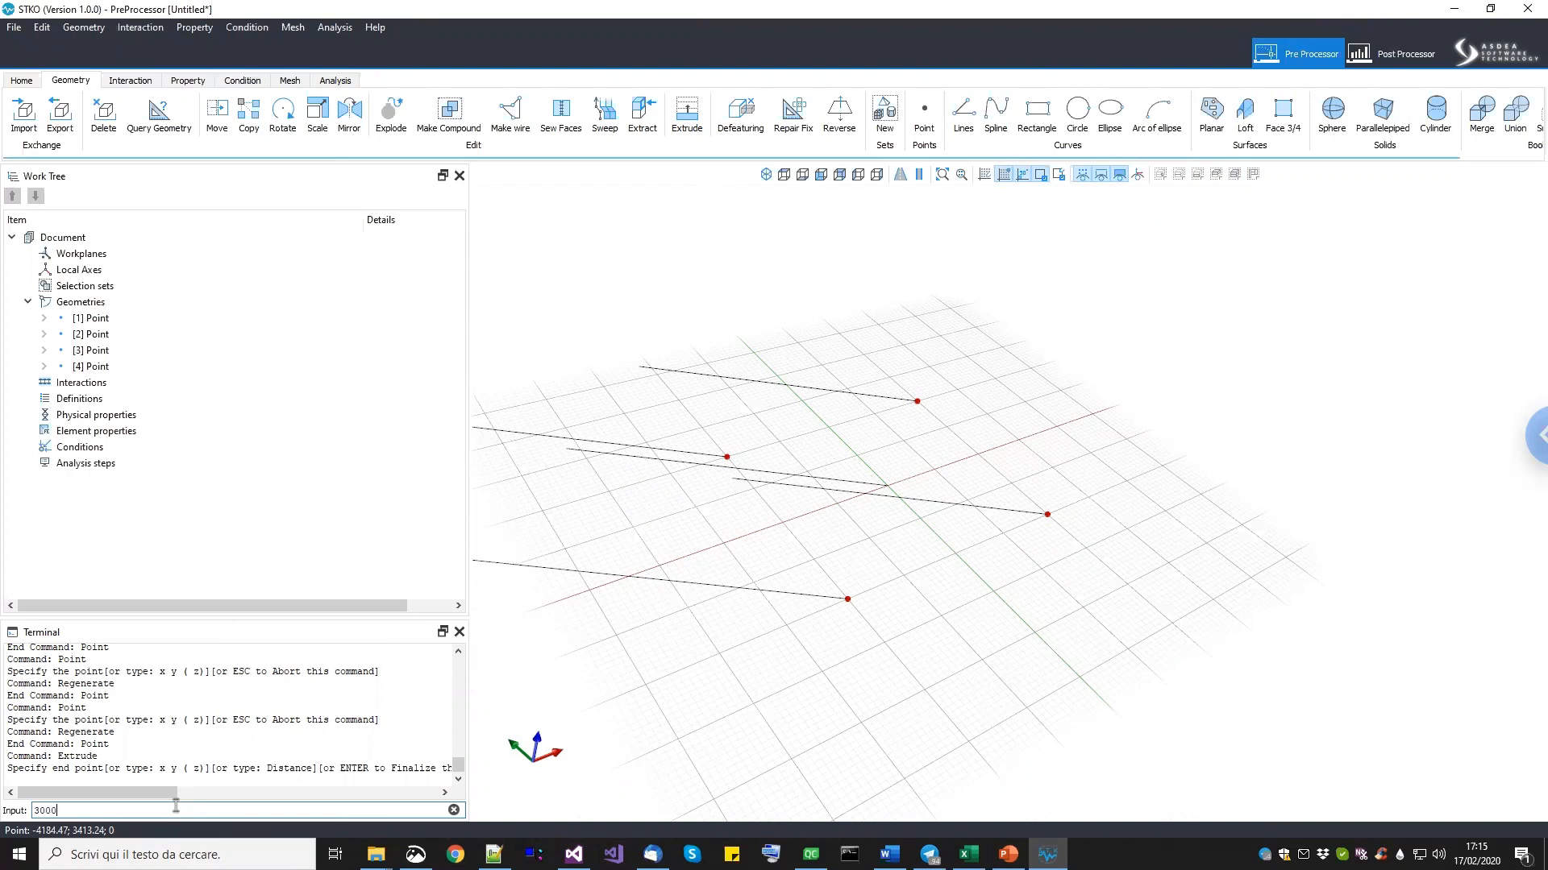
{"action": "key", "text": "Return"}
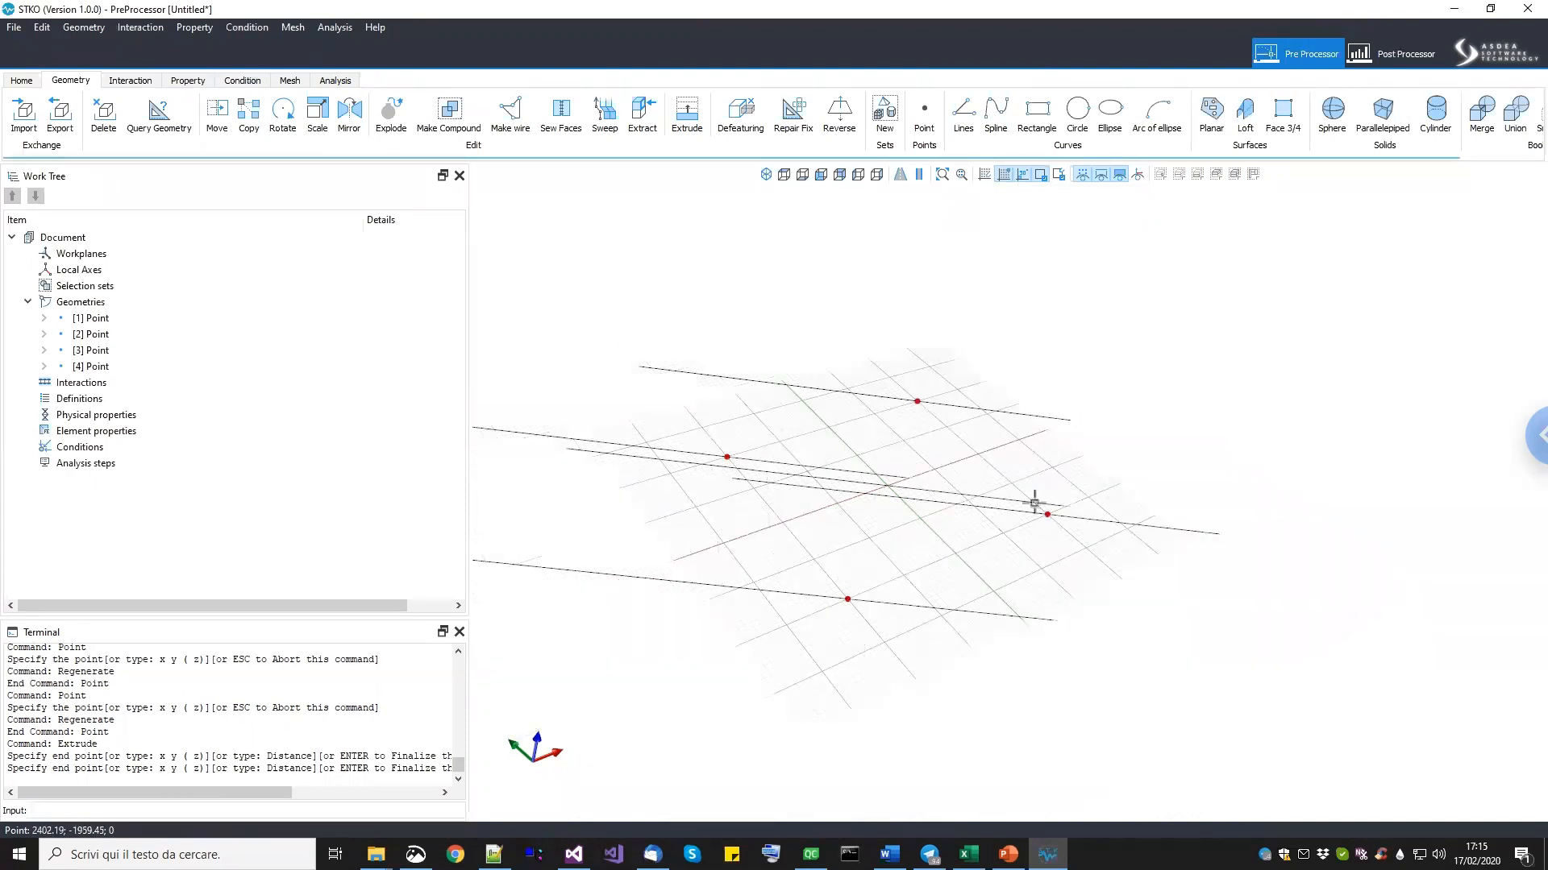
{"action": "key", "text": "Return"}
{"action": "key", "text": "ctrl+z"}
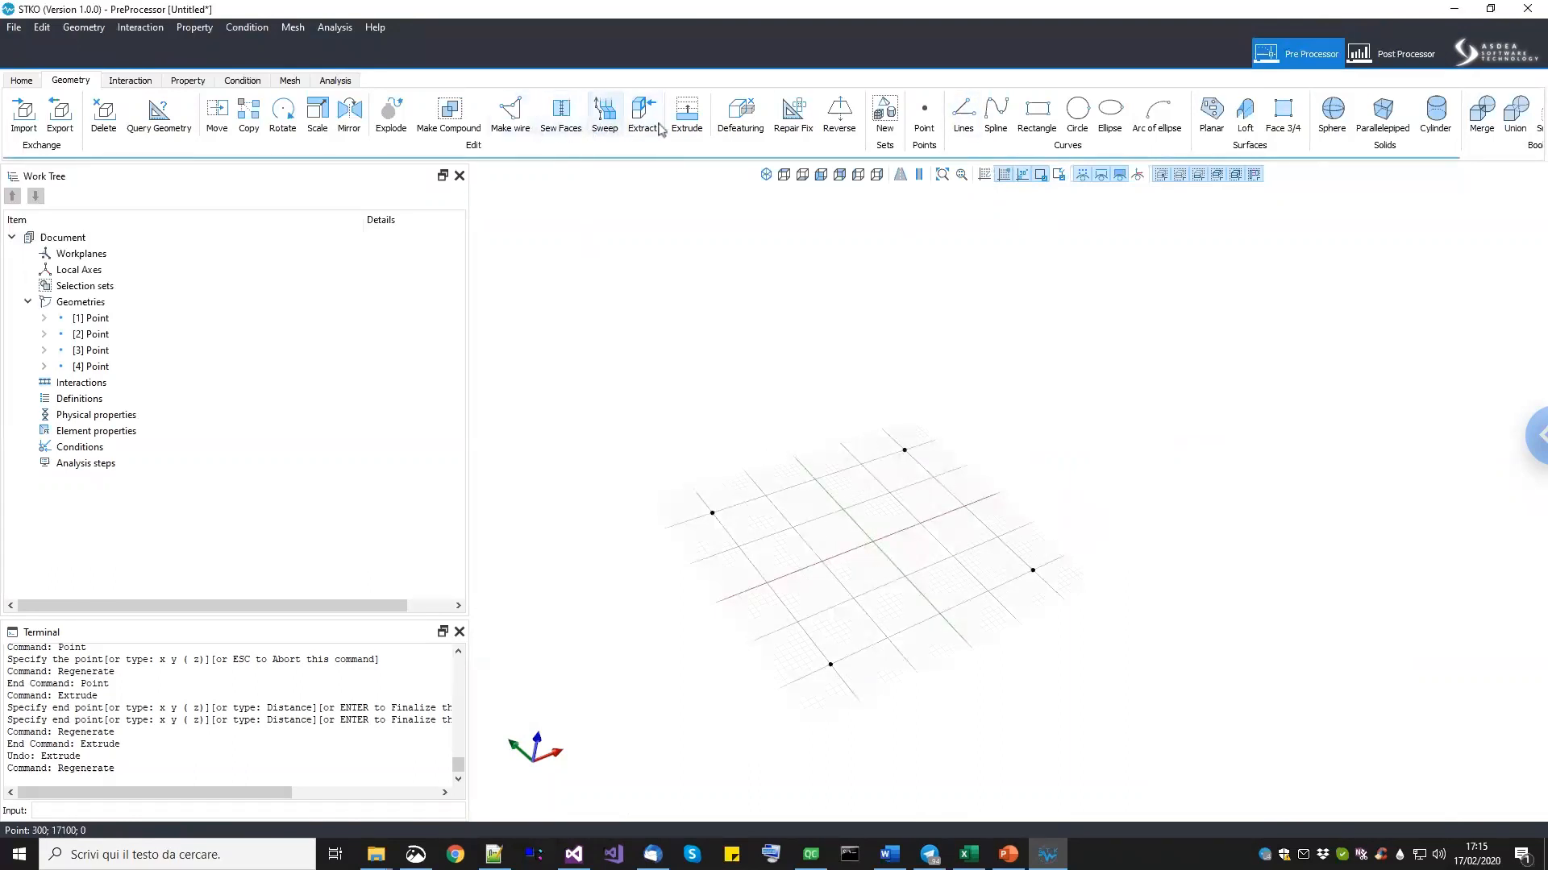
Extrude the four corner points vertically by 3000 to form the frame's columns.
{"action": "left_click", "coordinate": [685, 113]}
{"action": "left_click_drag", "start_coordinate": [625, 362], "coordinate": [1132, 766]}
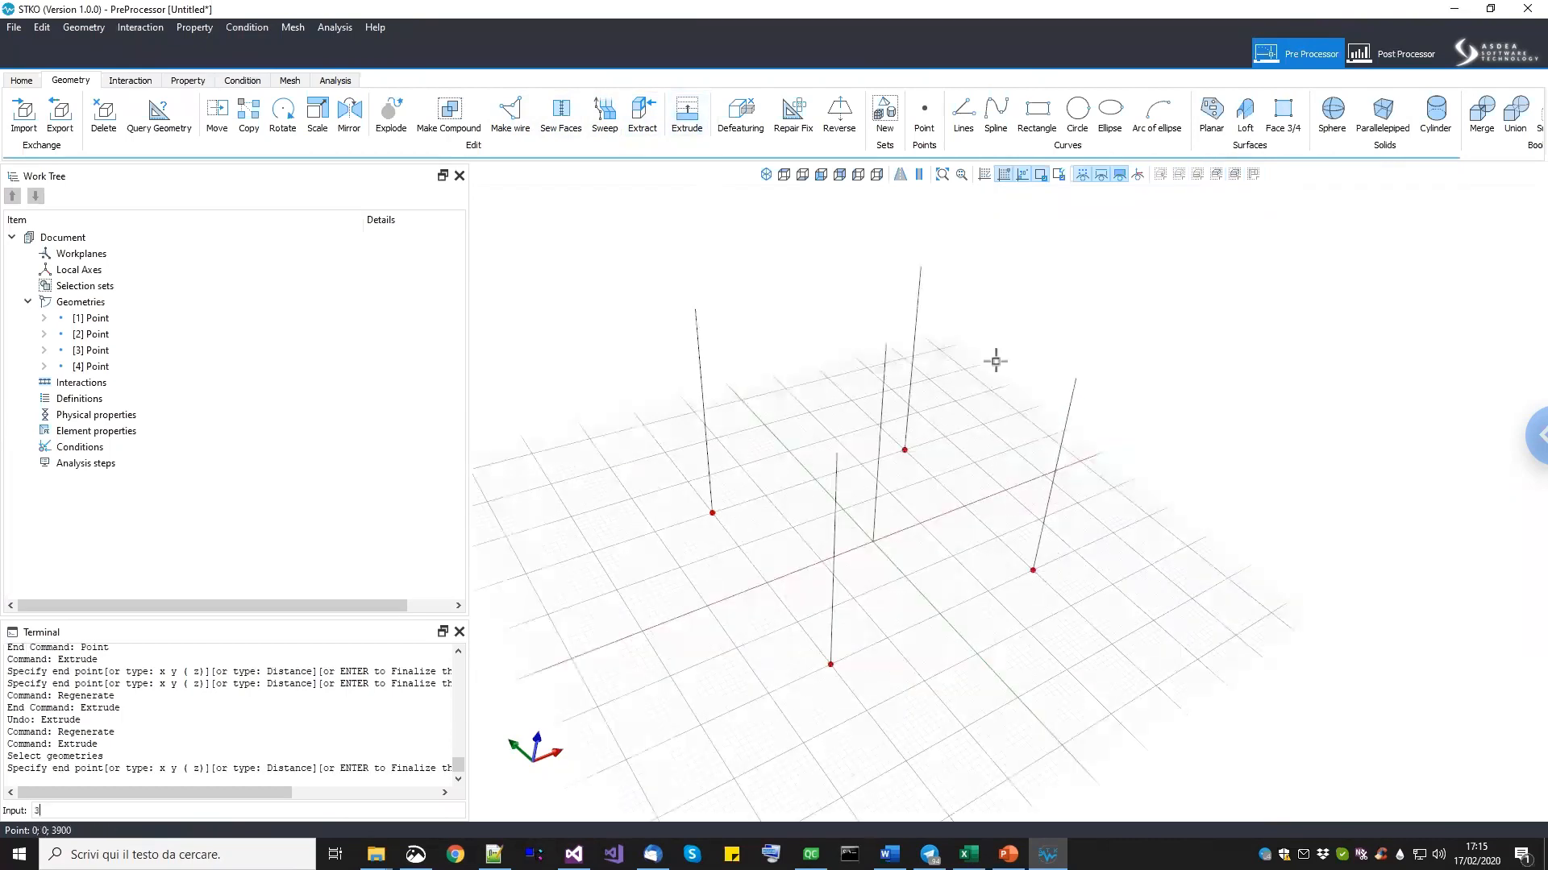
{"action": "type", "text": "3000"}
{"action": "key", "text": "Return"}
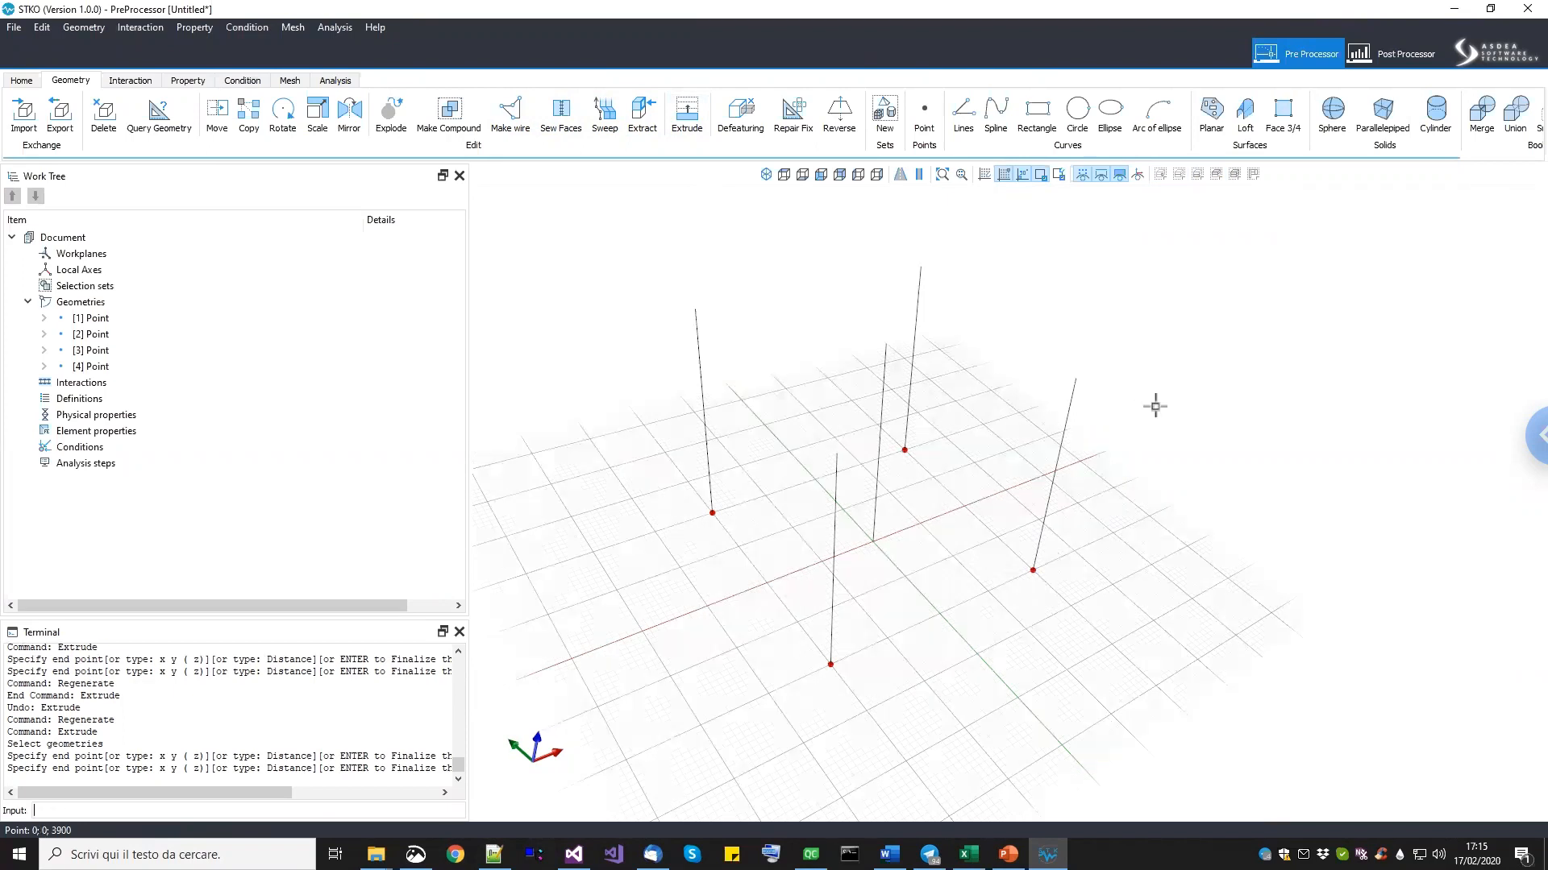
Delete the four original base points and highlight individual extruded columns from the geometry list to check them.
{"action": "scroll", "coordinate": [967, 481], "scroll_direction": "down", "scroll_amount": 2}
{"action": "middle_click_drag", "start_coordinate": [968, 481], "coordinate": [975, 435]}
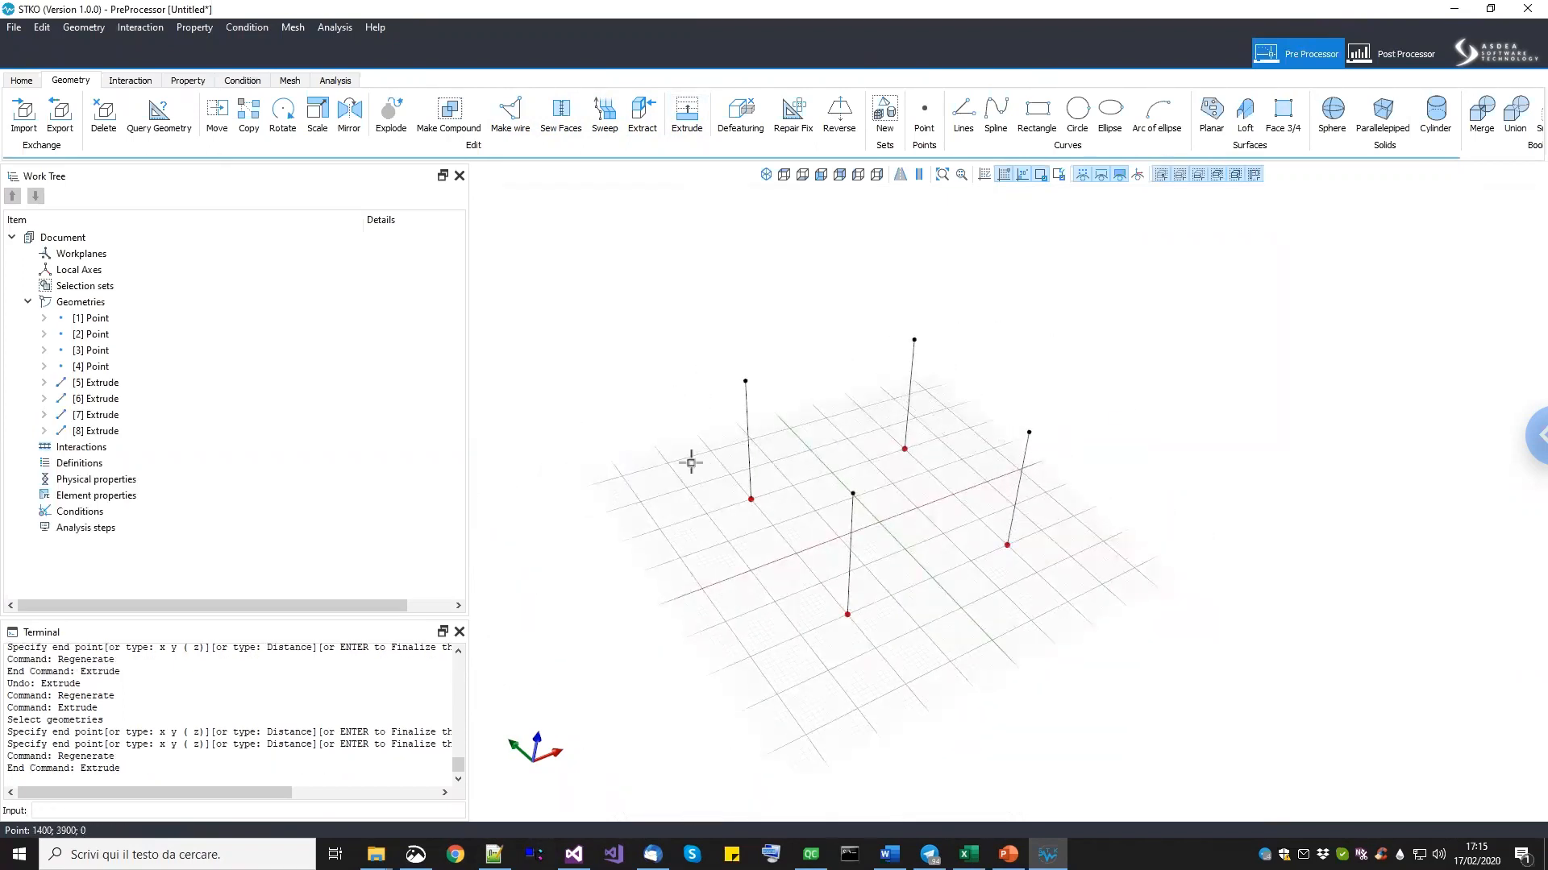
{"action": "middle_click_drag", "start_coordinate": [948, 666], "coordinate": [975, 669]}
{"action": "key", "text": "Delete"}
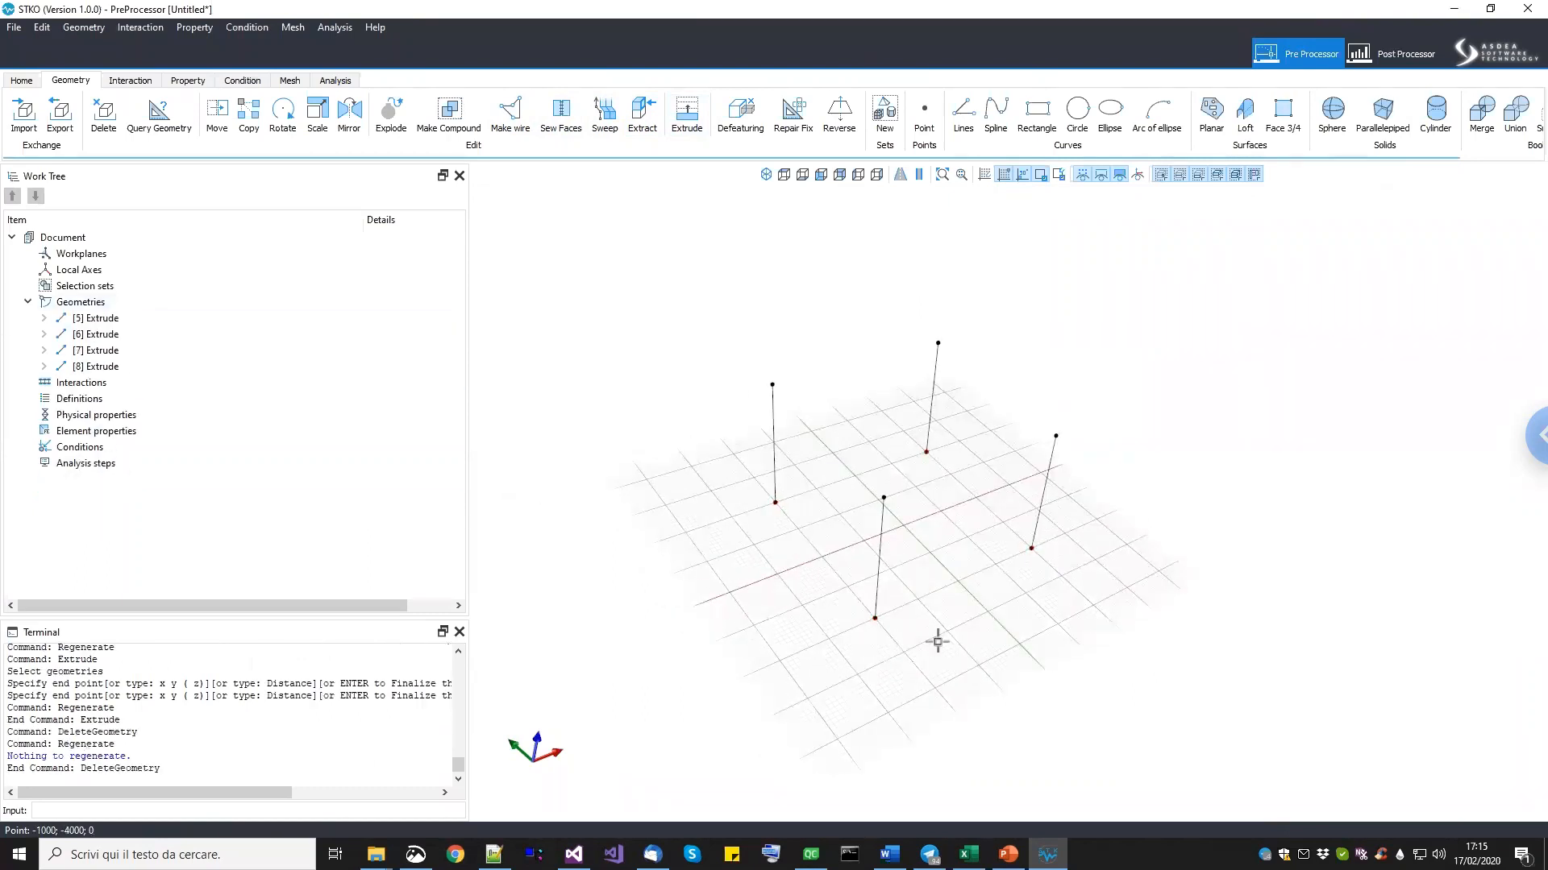
{"action": "left_click", "coordinate": [95, 318]}
{"action": "left_click", "coordinate": [95, 335]}
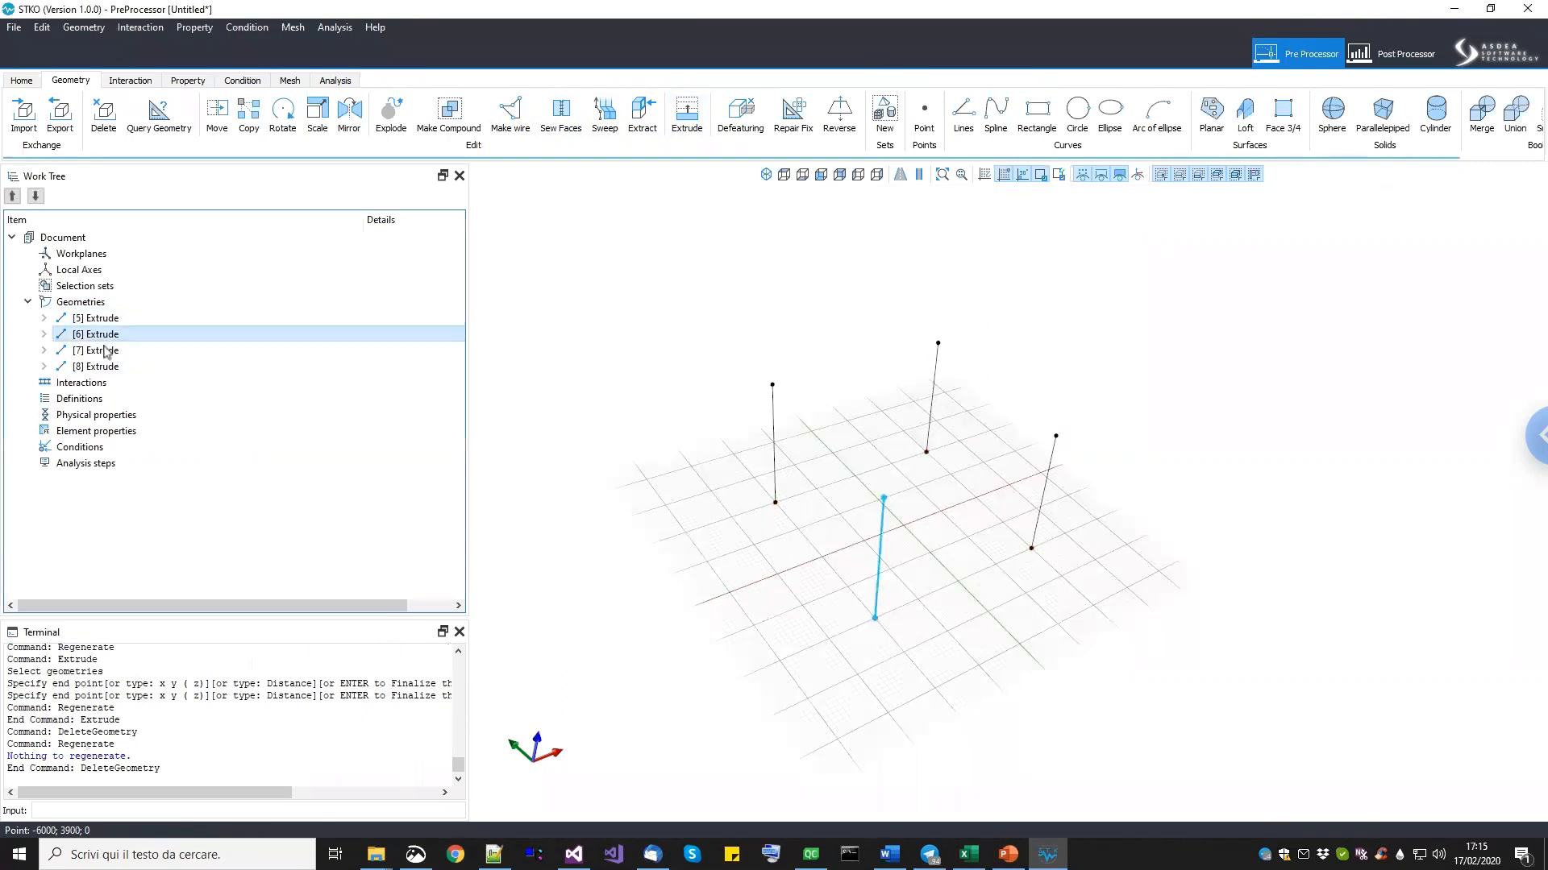
{"action": "left_click", "coordinate": [101, 367]}
{"action": "left_click", "coordinate": [107, 334]}
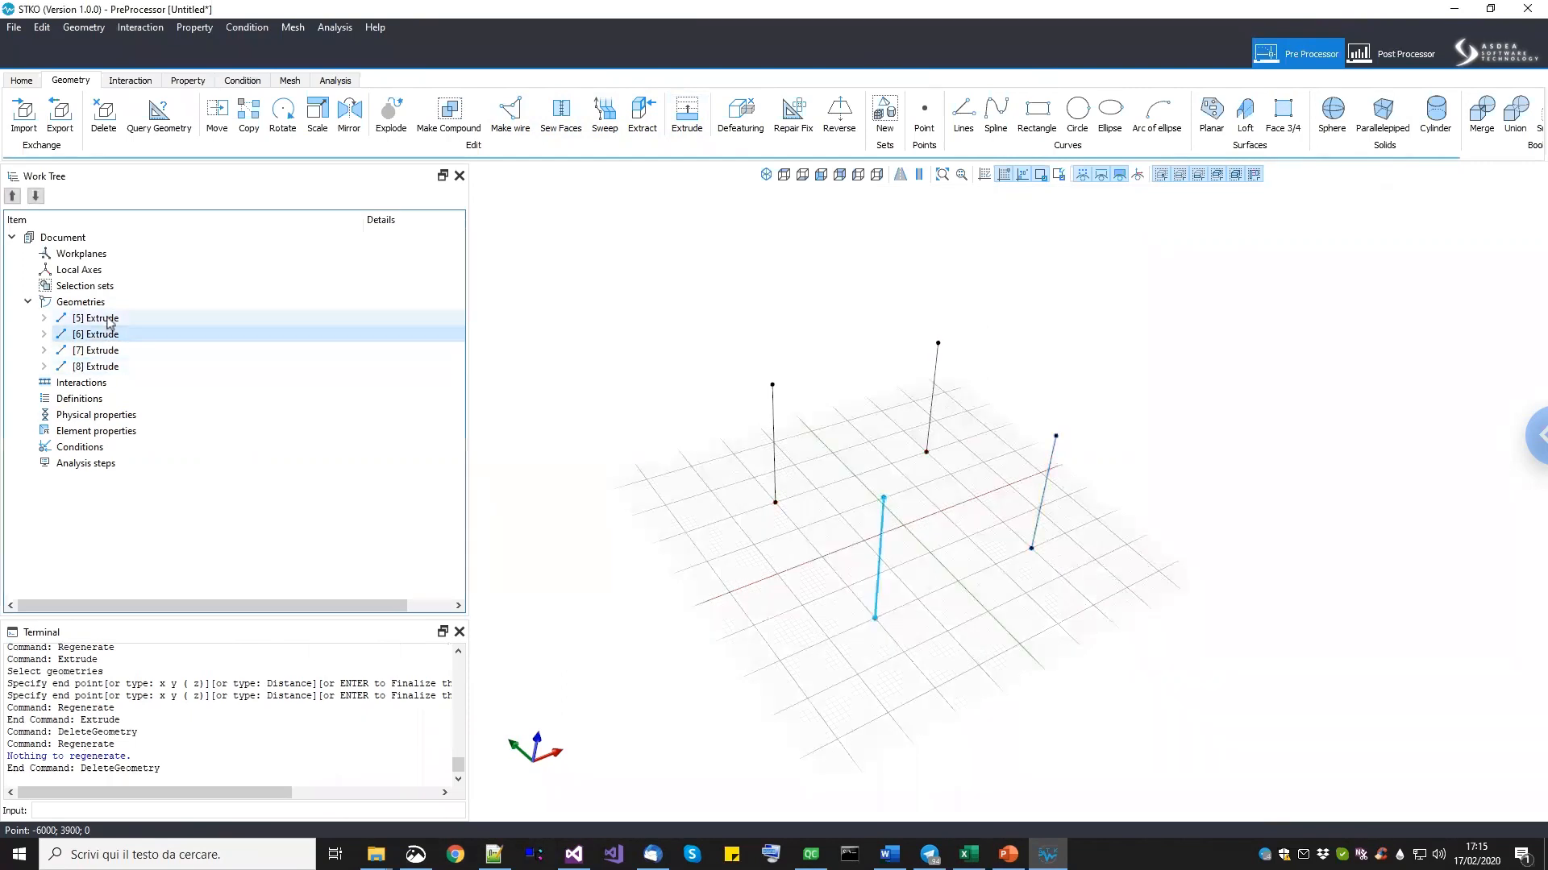
{"action": "middle_click_drag", "start_coordinate": [774, 364], "coordinate": [751, 381]}
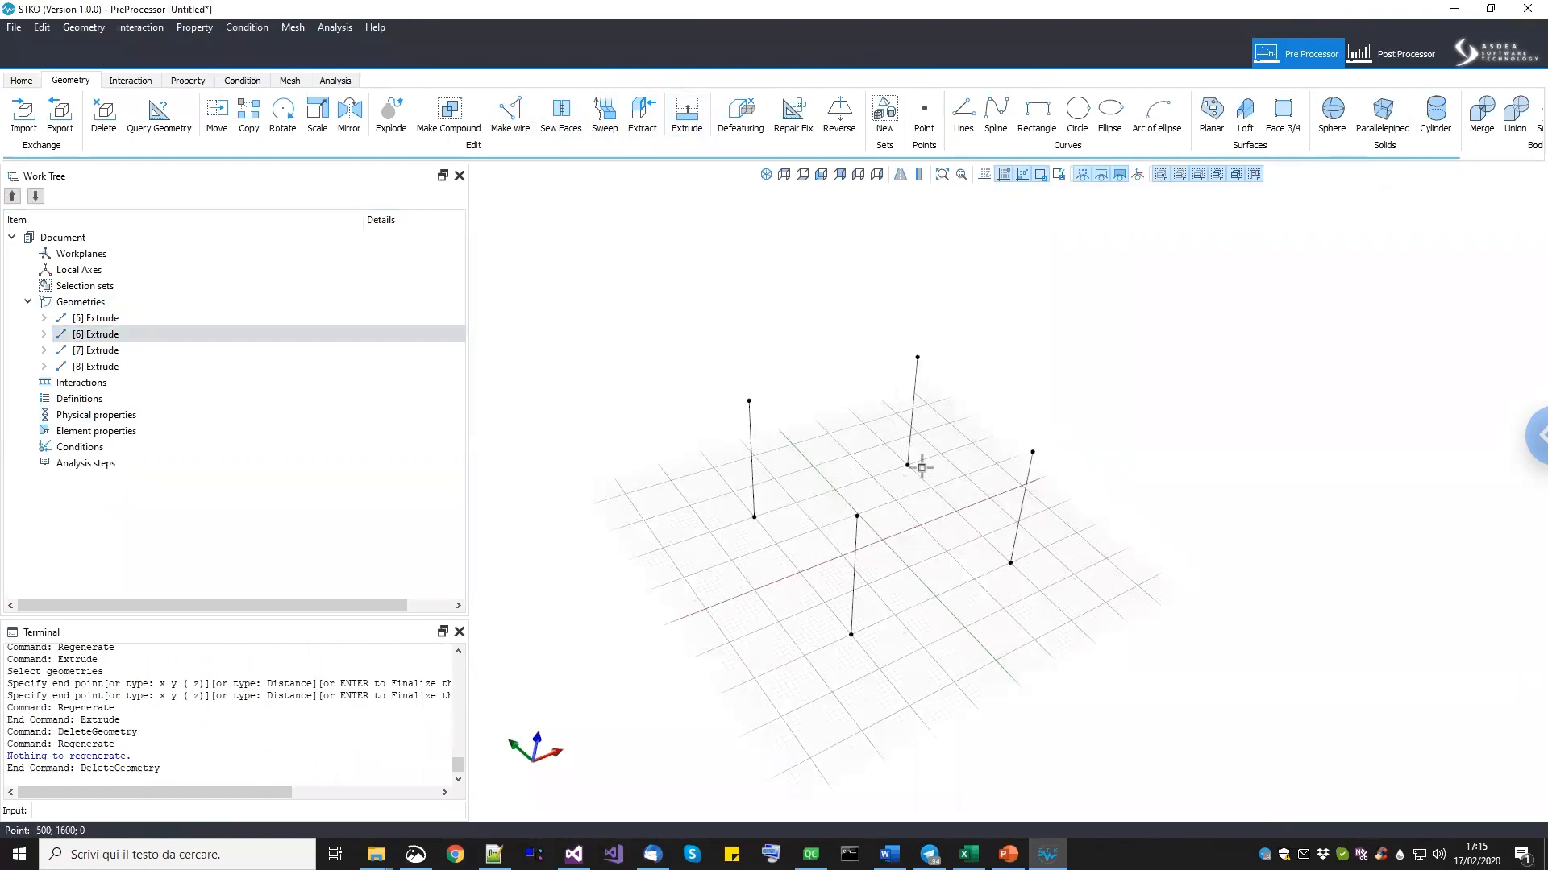
Draw a closed chain of four lines connecting the column tops, starting from the column at -2000, -2000.
{"action": "left_click", "coordinate": [964, 113]}
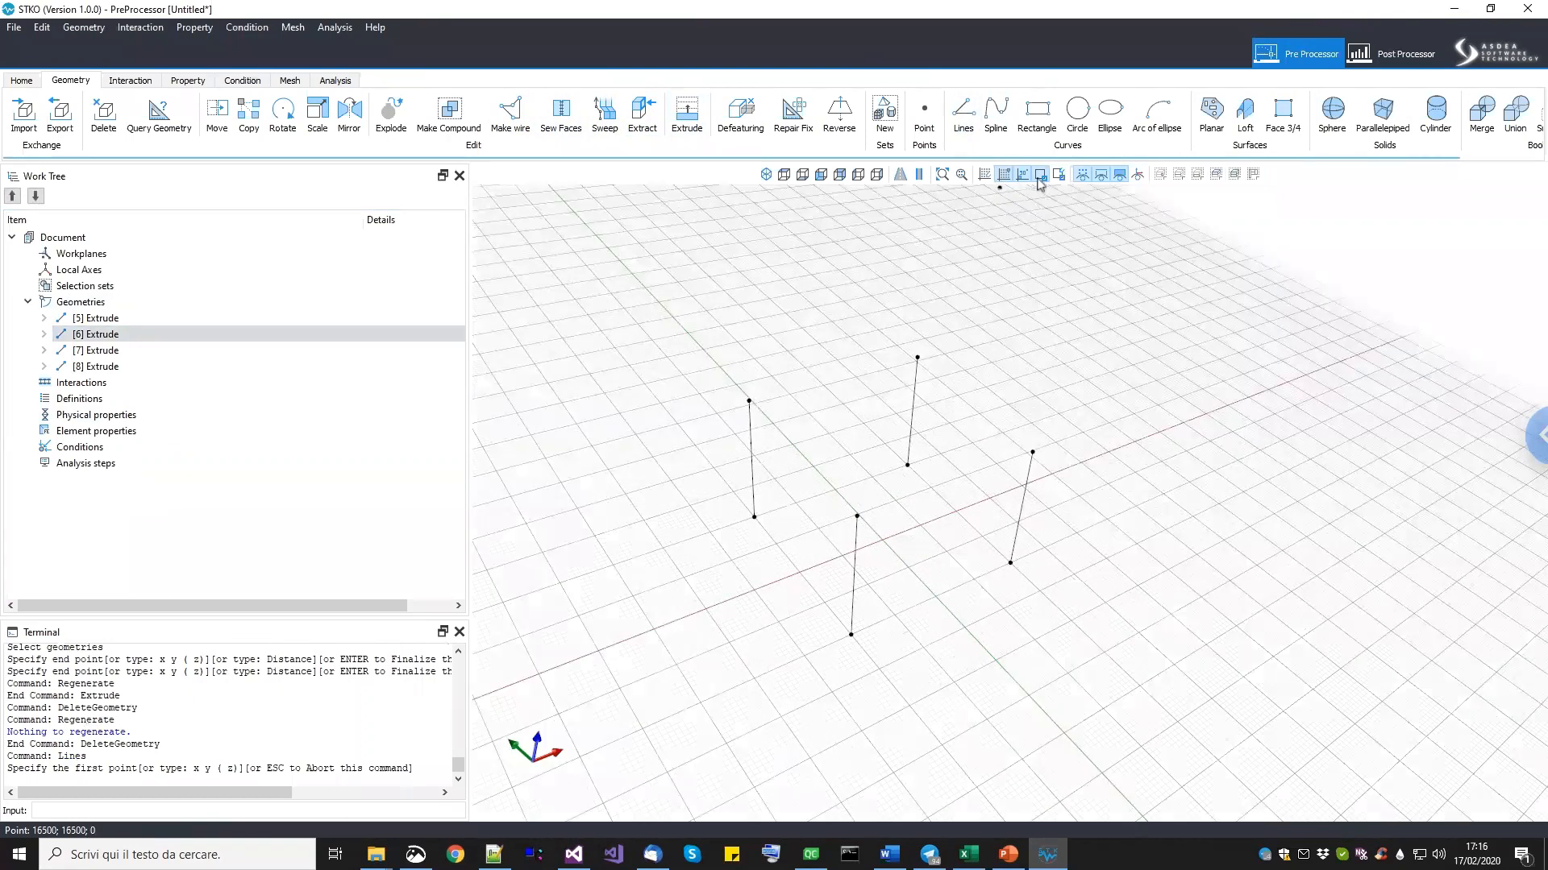
{"action": "left_click", "coordinate": [1042, 177]}
{"action": "scroll", "coordinate": [860, 543], "scroll_direction": "up", "scroll_amount": 3}
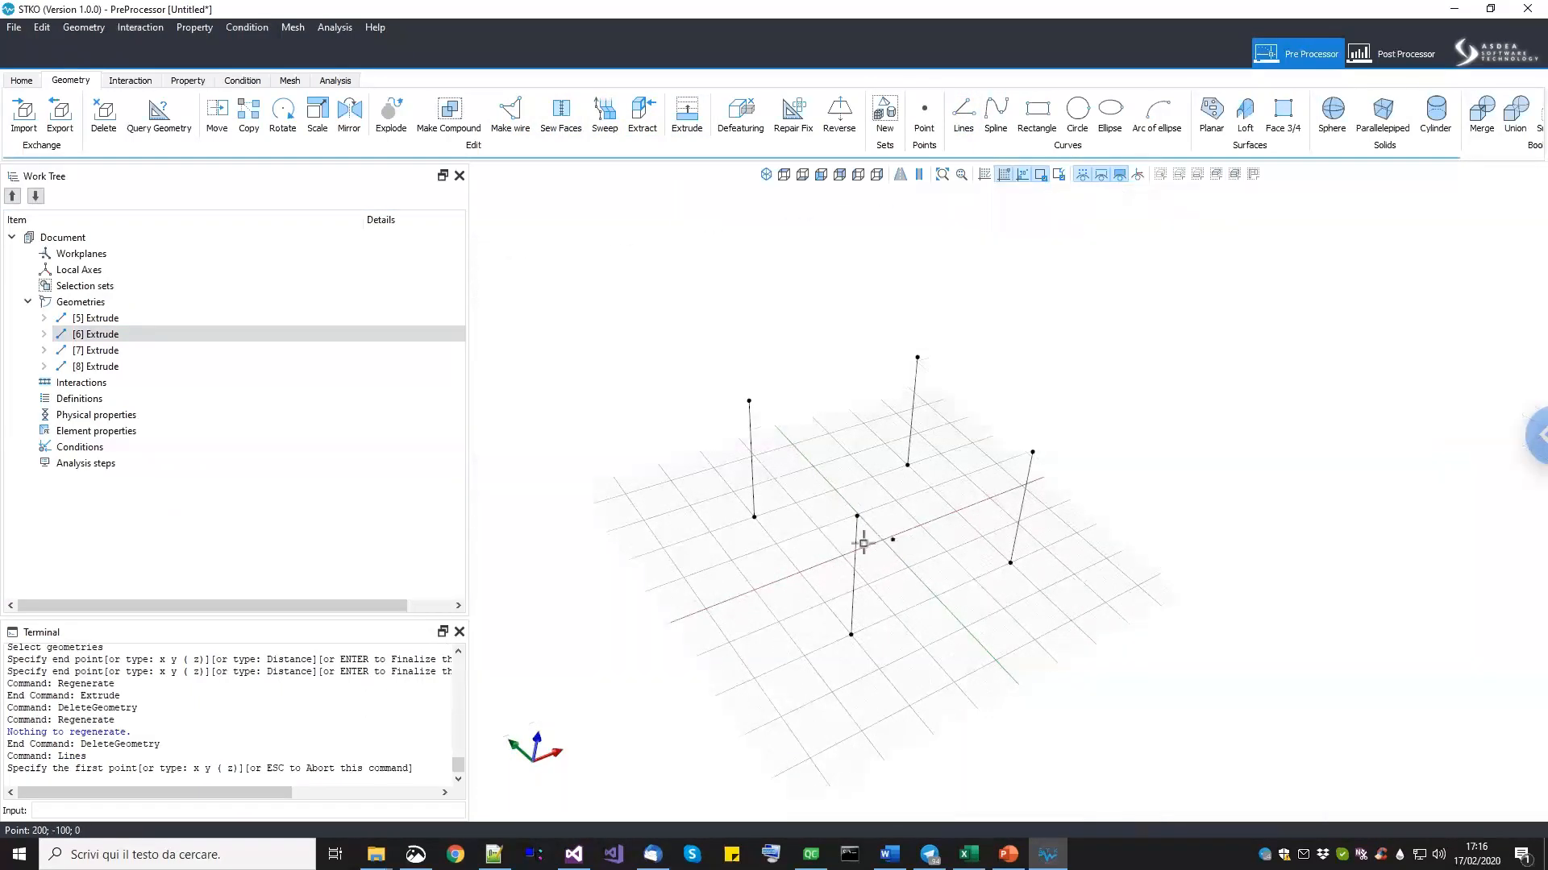
{"action": "left_click", "coordinate": [852, 495]}
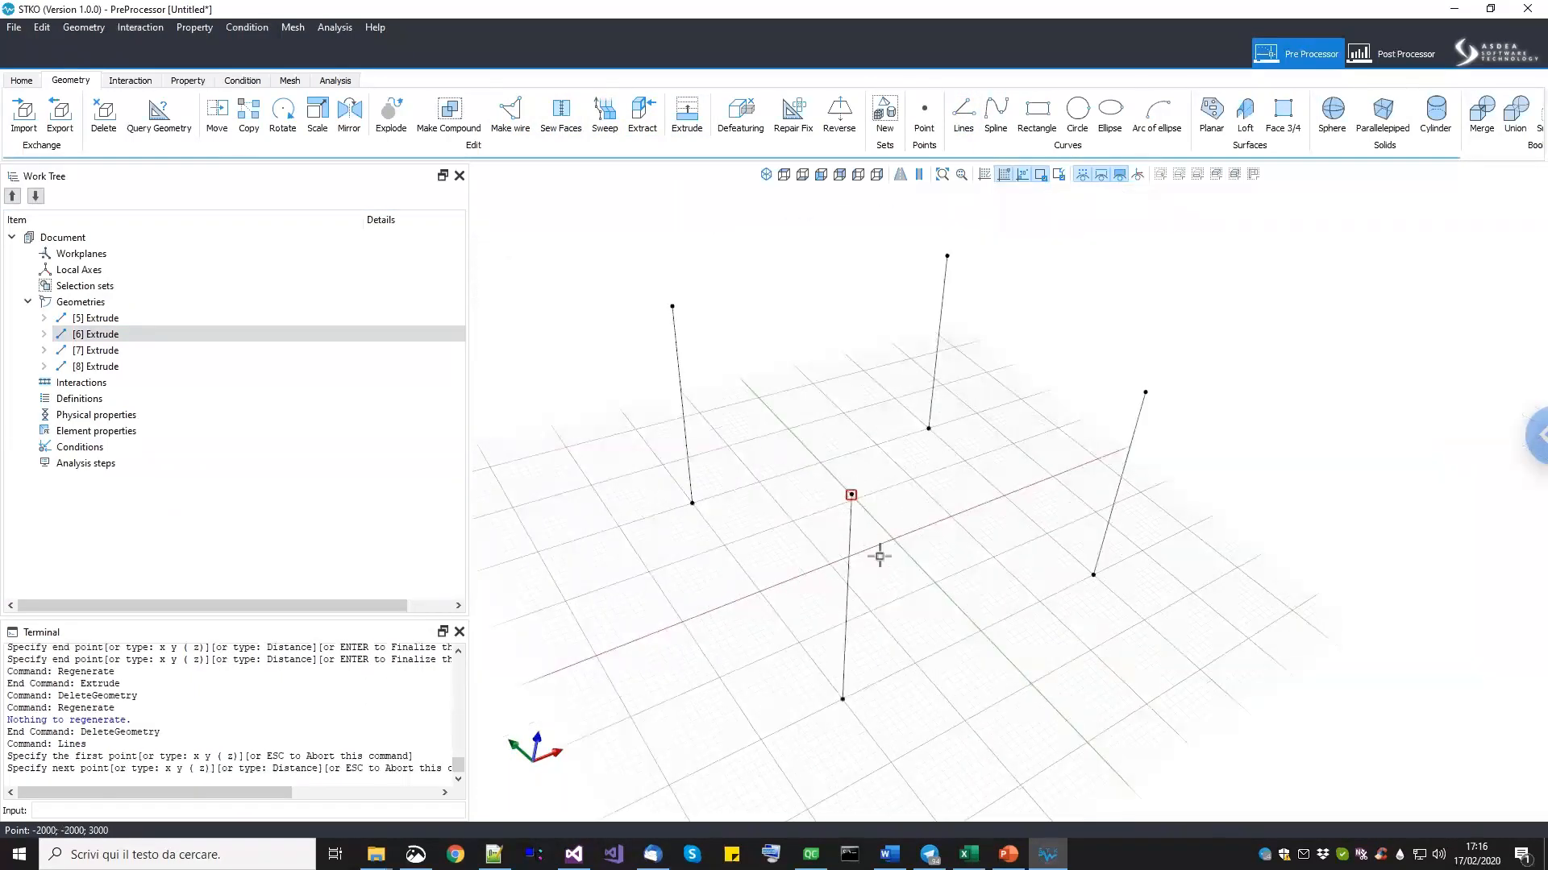
{"action": "left_click", "coordinate": [1143, 391]}
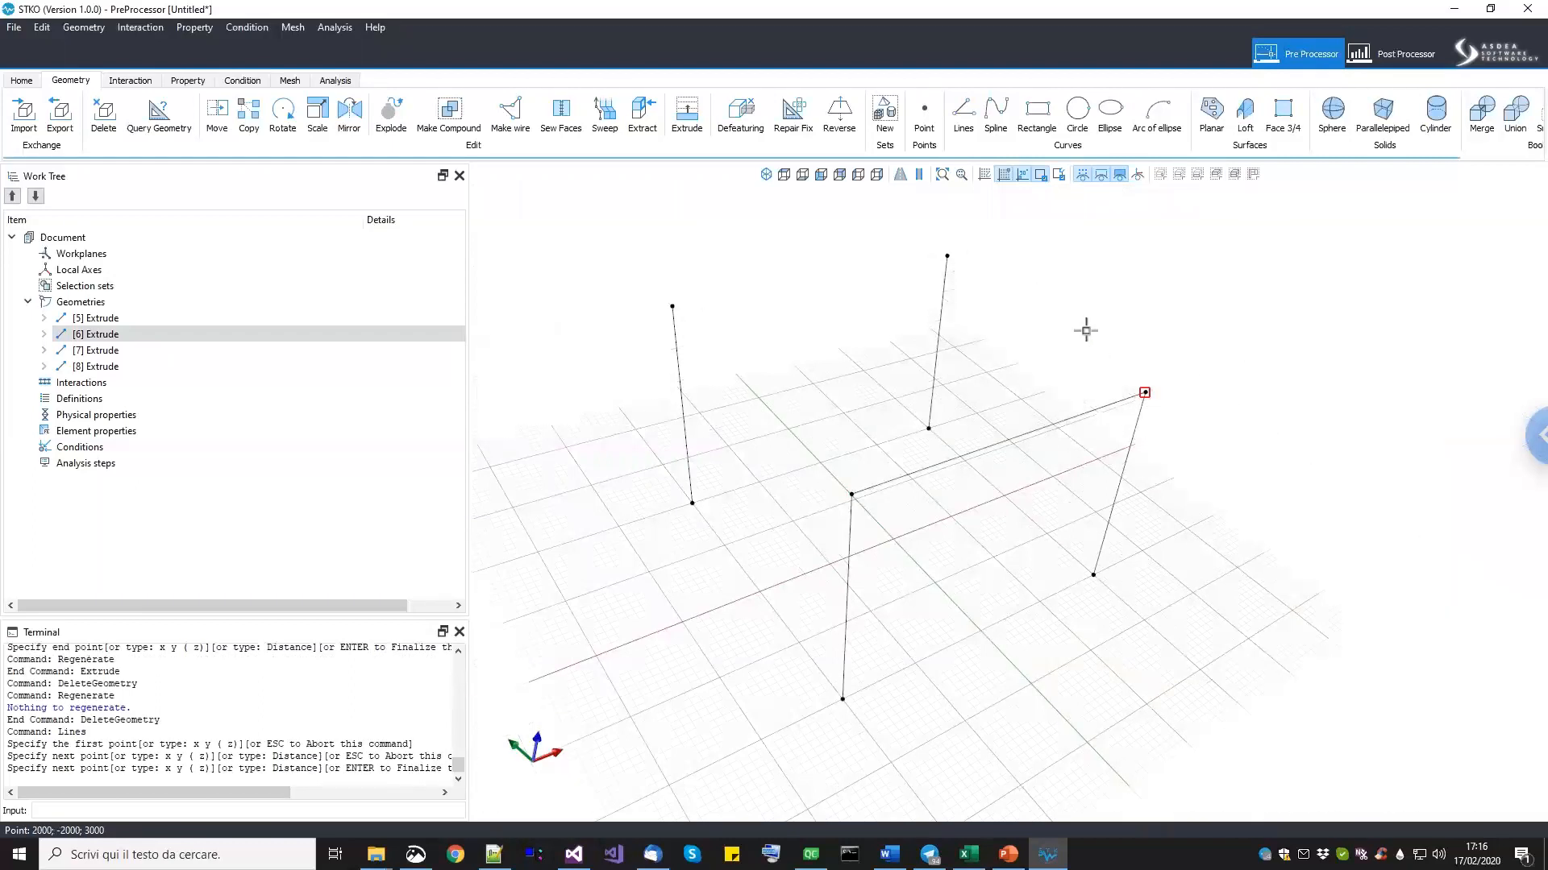
{"action": "left_click", "coordinate": [948, 257]}
{"action": "left_click", "coordinate": [728, 355]}
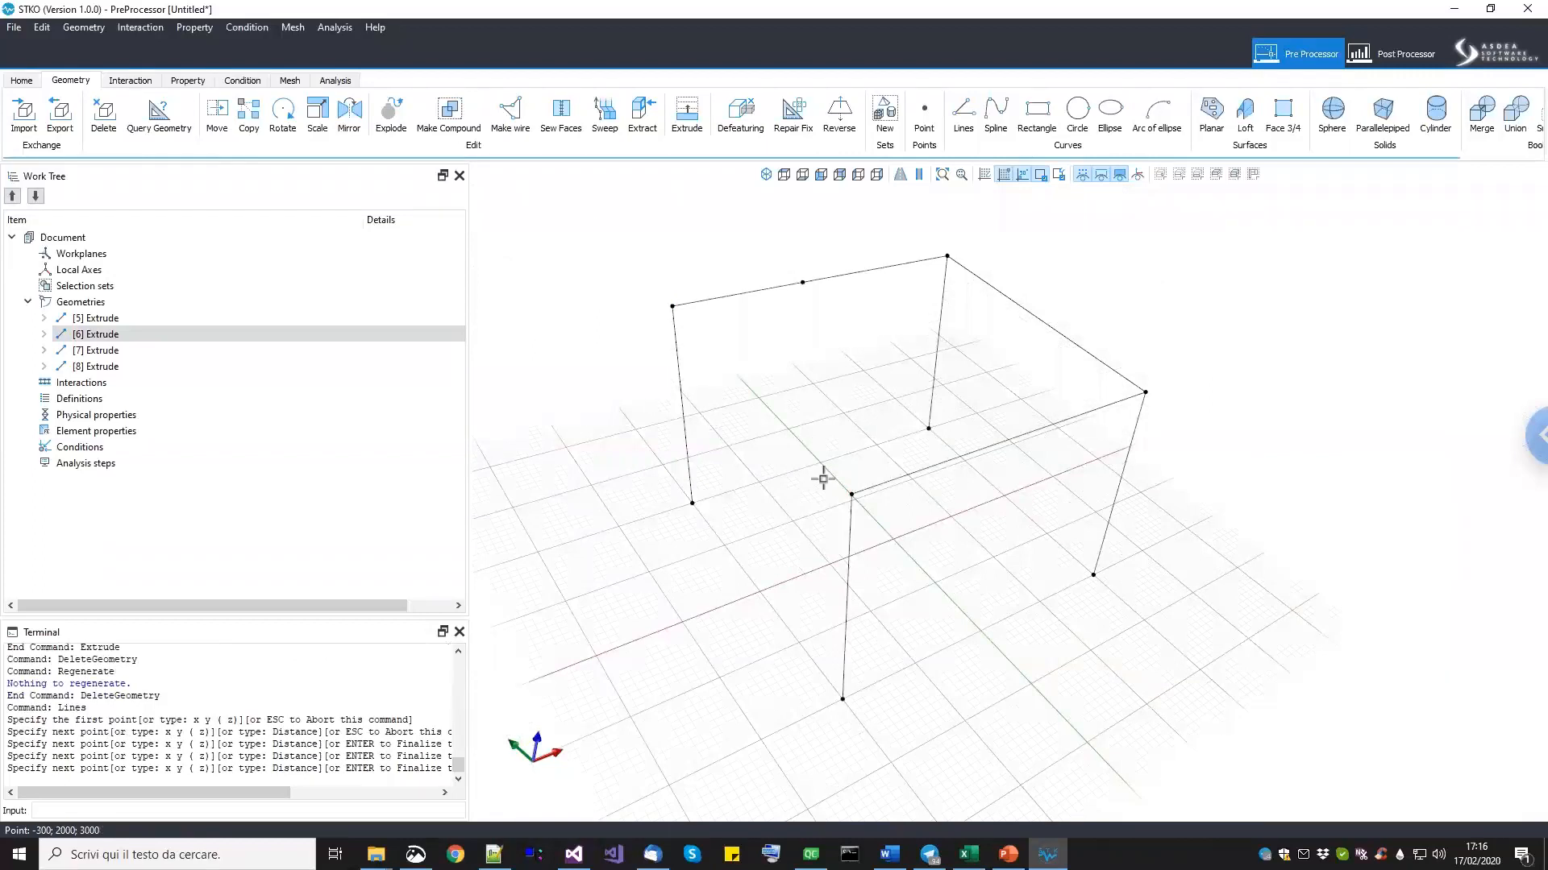
{"action": "left_click", "coordinate": [890, 454]}
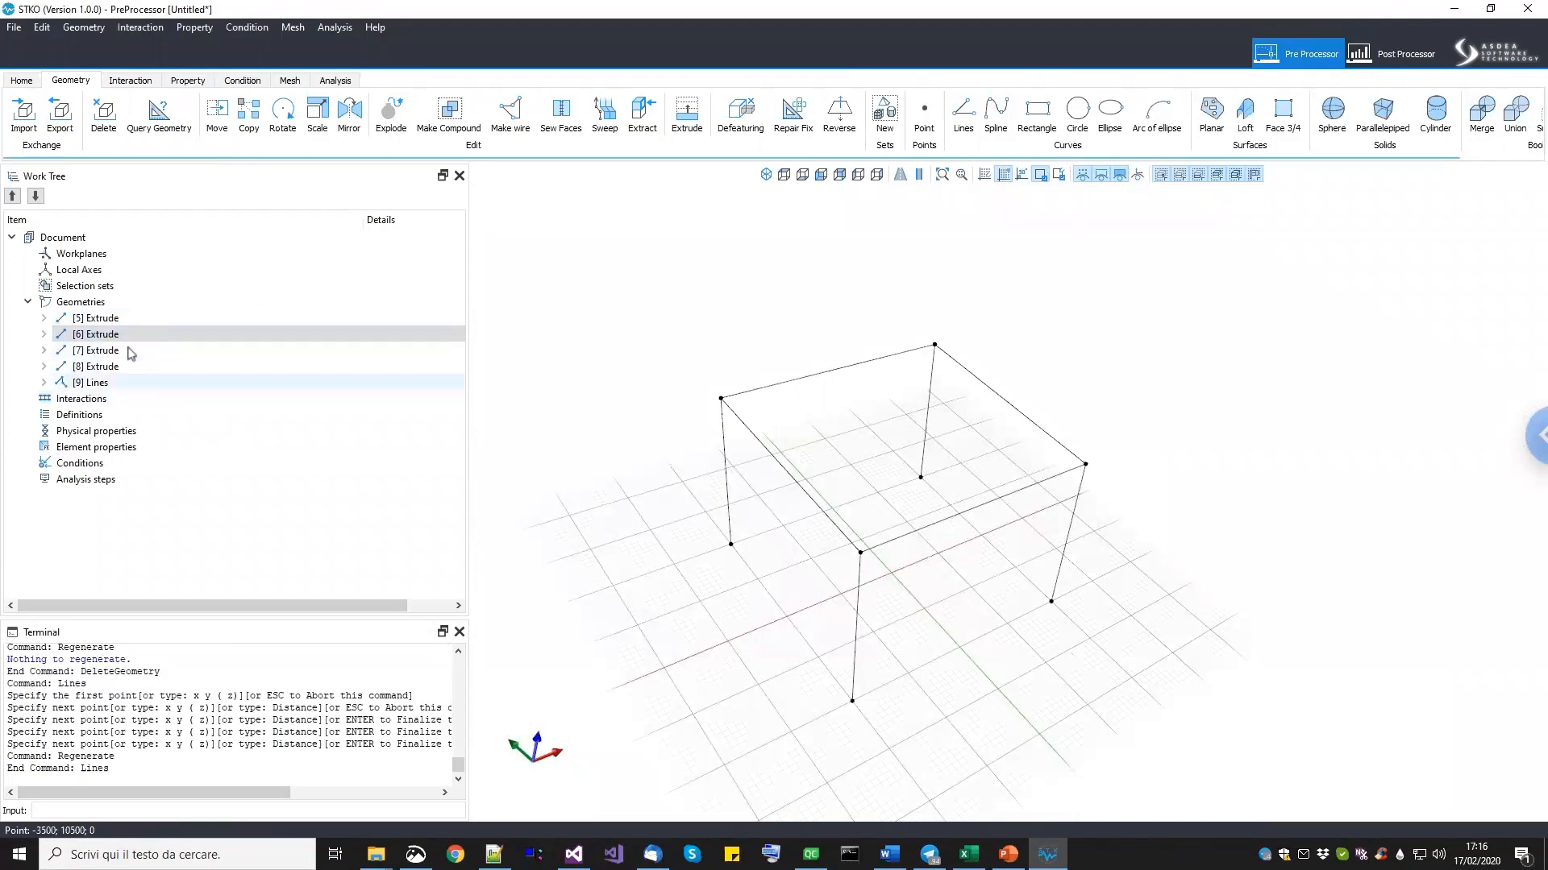
Inspect the frame's four columns and the chain of top beams from several viewing angles.
{"action": "left_click", "coordinate": [92, 382]}
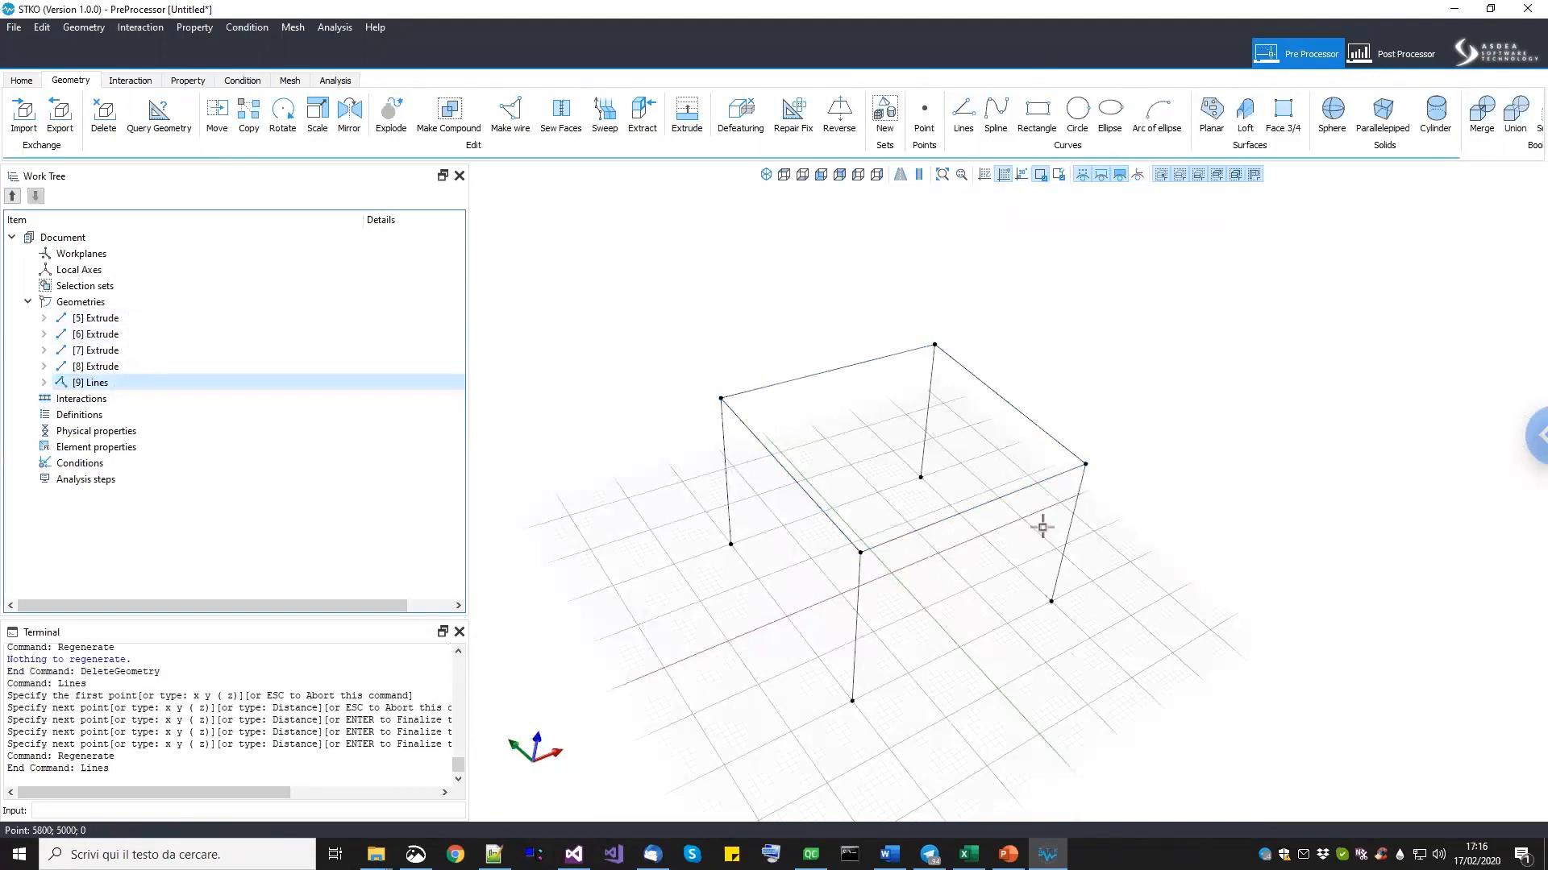
{"action": "scroll", "coordinate": [838, 436], "scroll_direction": "down", "scroll_amount": 2}
{"action": "middle_click_drag", "start_coordinate": [853, 435], "coordinate": [878, 455]}
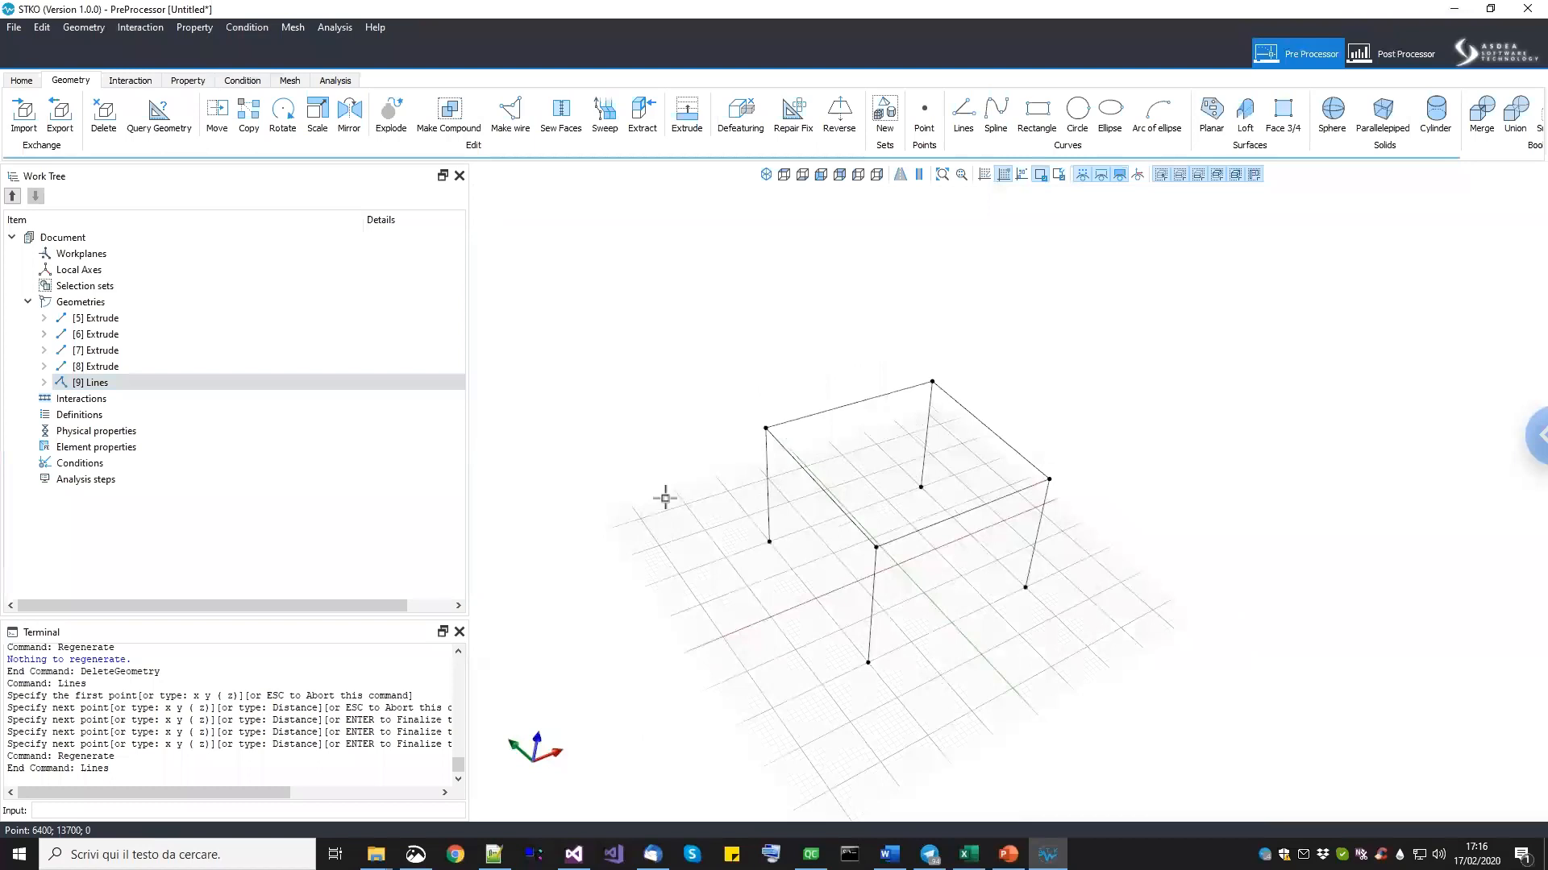
{"action": "middle_click_drag", "start_coordinate": [1012, 605], "coordinate": [1010, 562]}
{"action": "middle_click_drag", "start_coordinate": [1010, 562], "coordinate": [962, 523], "text": "shift"}
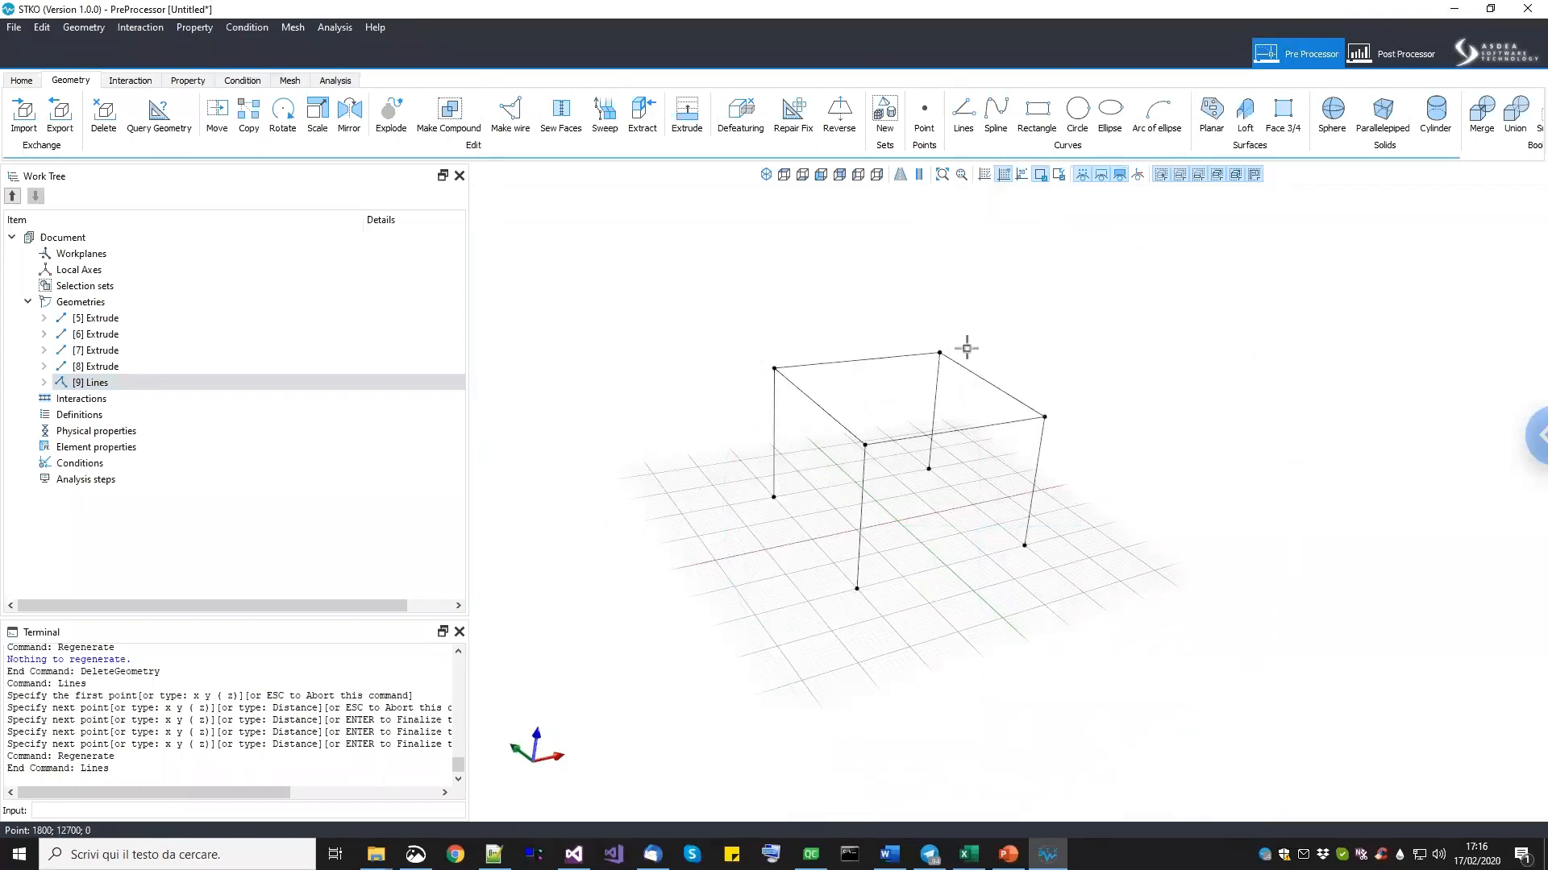
{"action": "scroll", "coordinate": [756, 384], "scroll_direction": "up", "scroll_amount": 2}
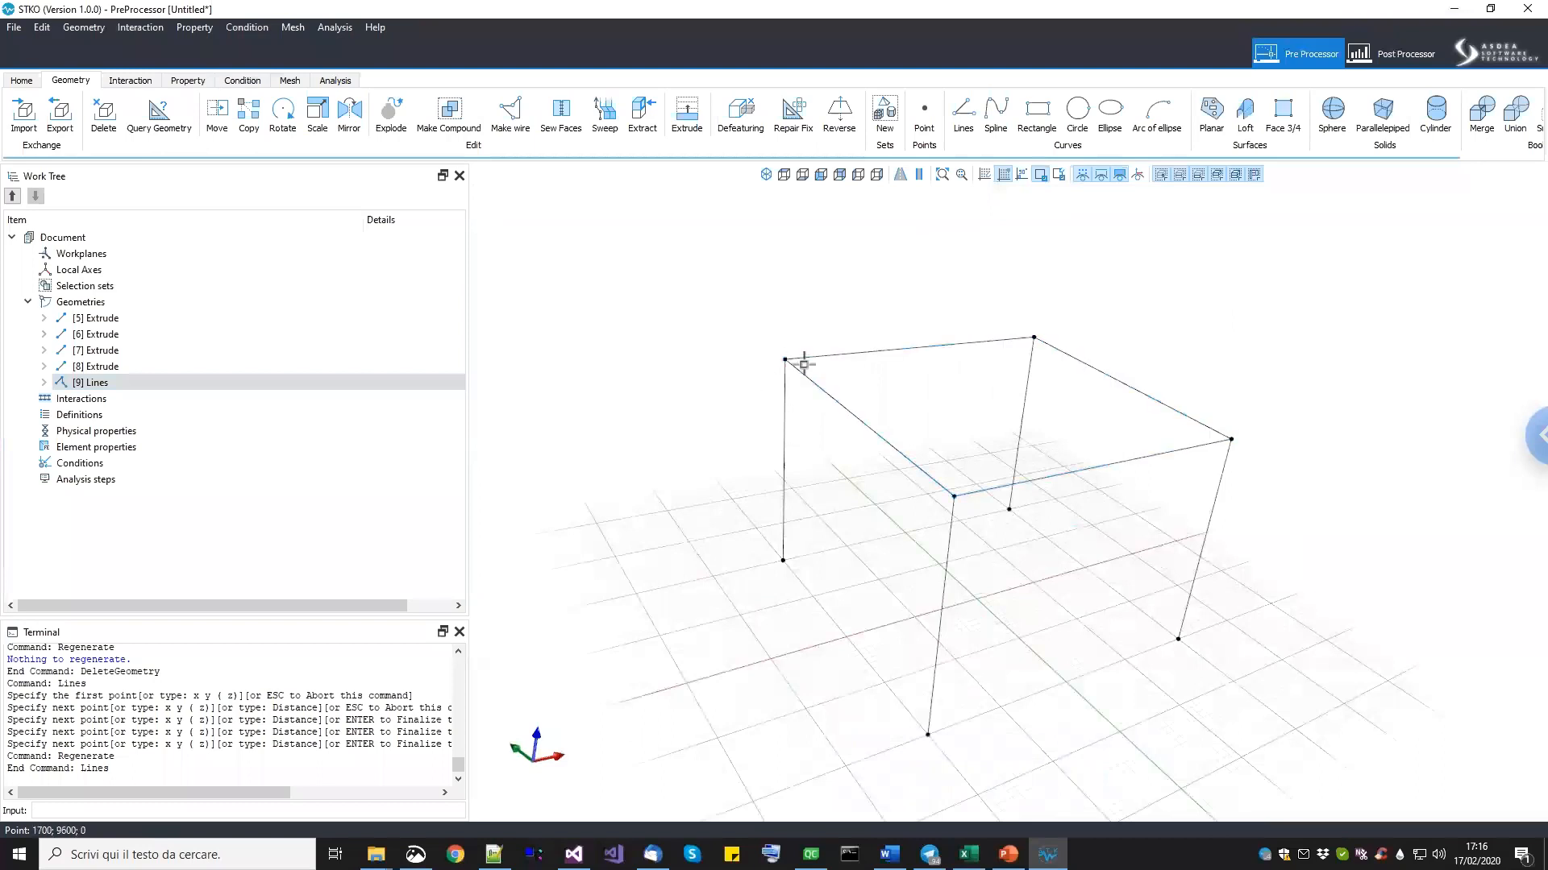
{"action": "scroll", "coordinate": [798, 395], "scroll_direction": "down", "scroll_amount": 2}
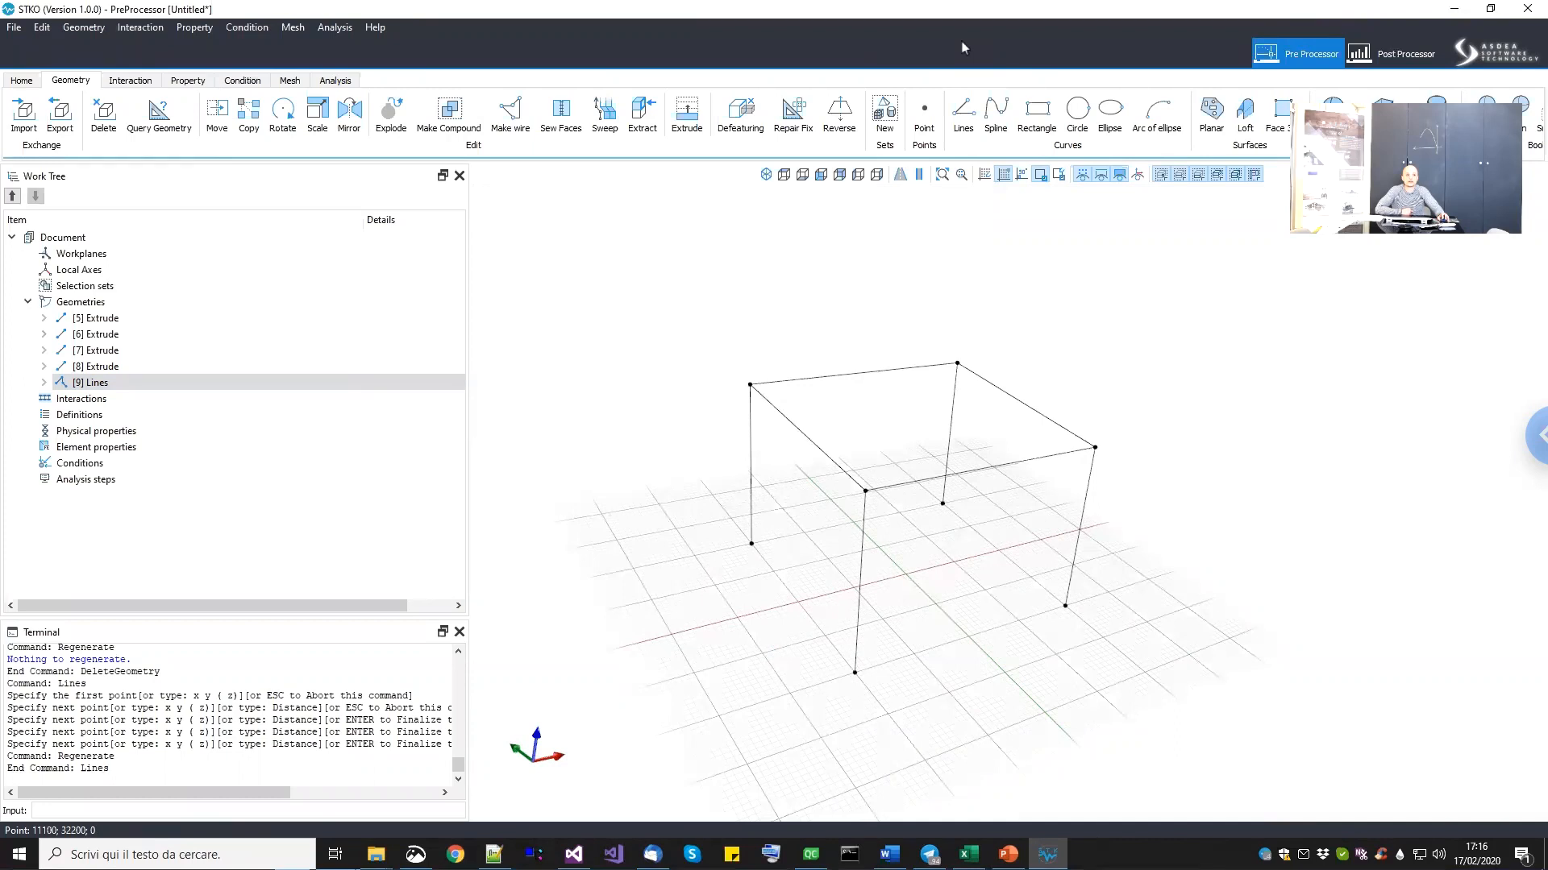
{"action": "middle_click_drag", "start_coordinate": [728, 539], "coordinate": [806, 608]}
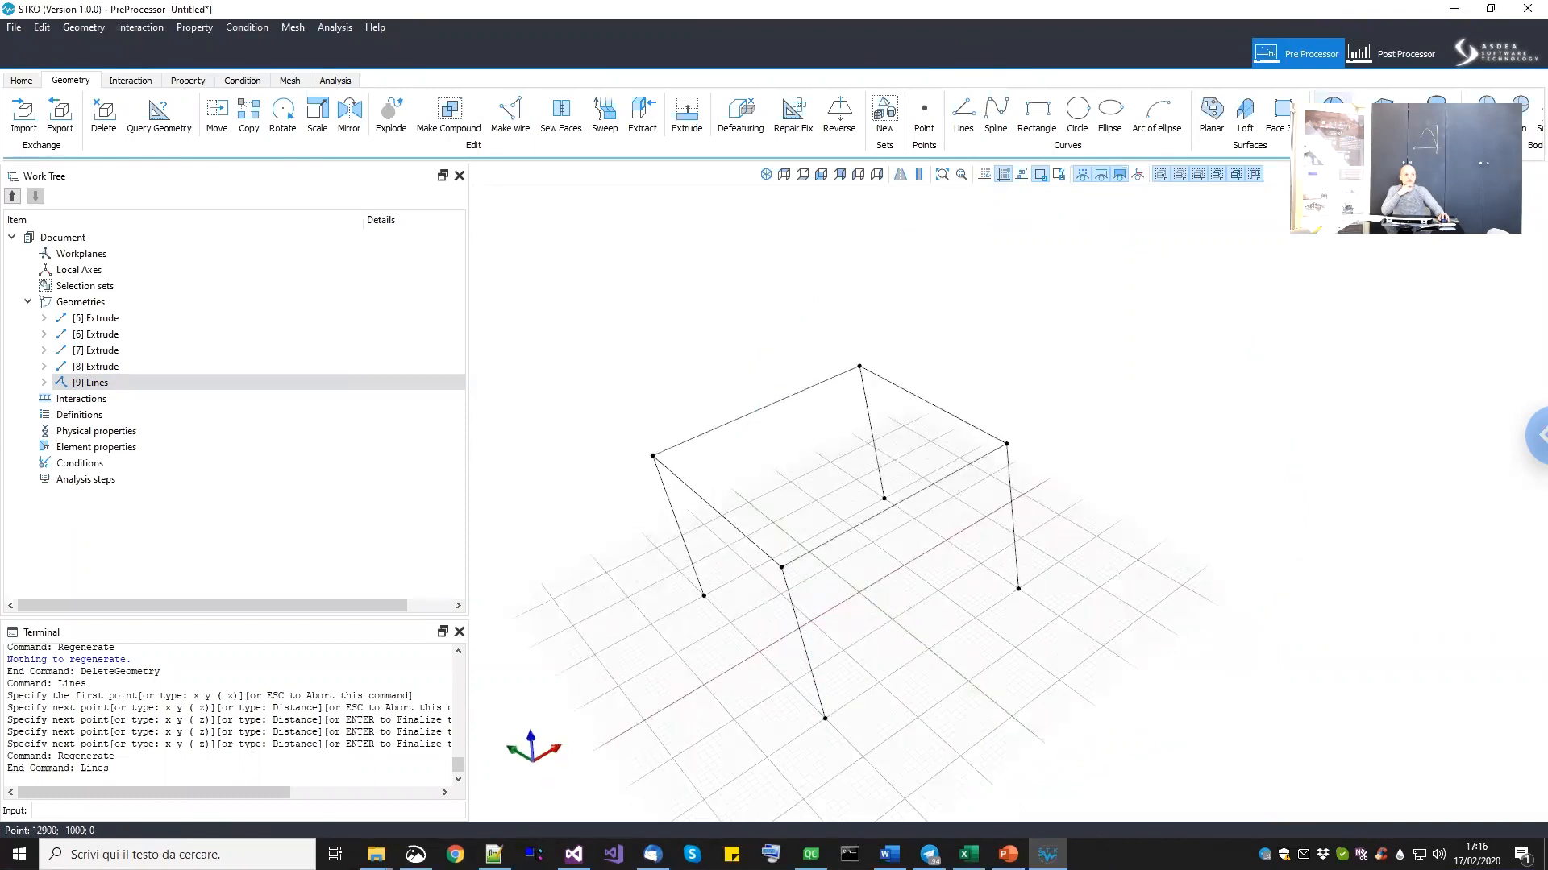
{"action": "middle_click_drag", "start_coordinate": [516, 424], "coordinate": [525, 370]}
{"action": "middle_click_drag", "start_coordinate": [986, 628], "coordinate": [1039, 614]}
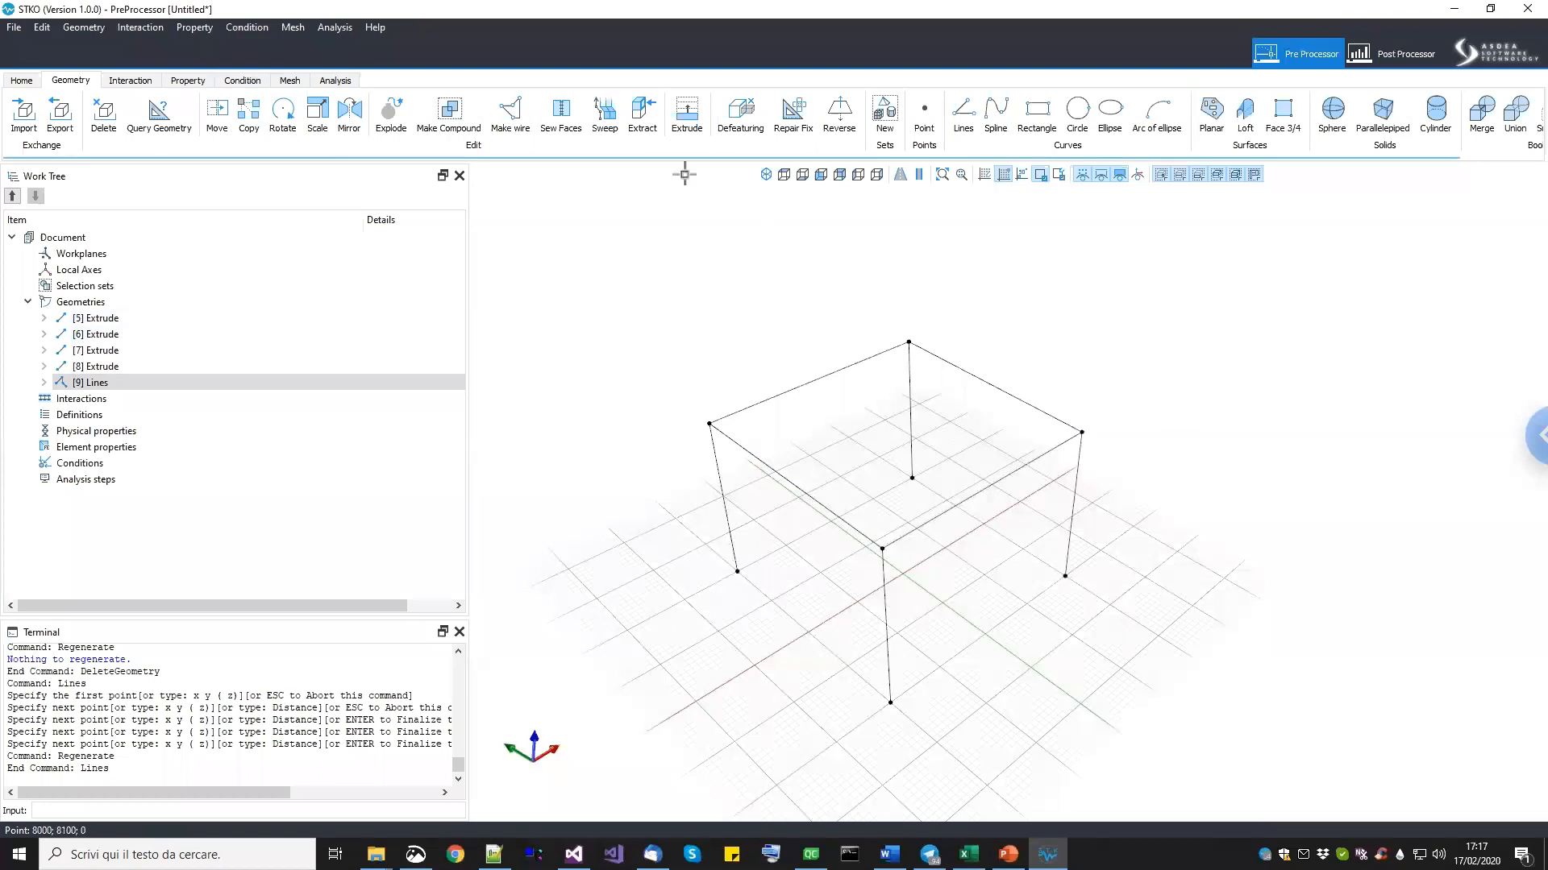
Combine all four columns and the top beam chain into a single wire with Make wire.
{"action": "left_click", "coordinate": [514, 126]}
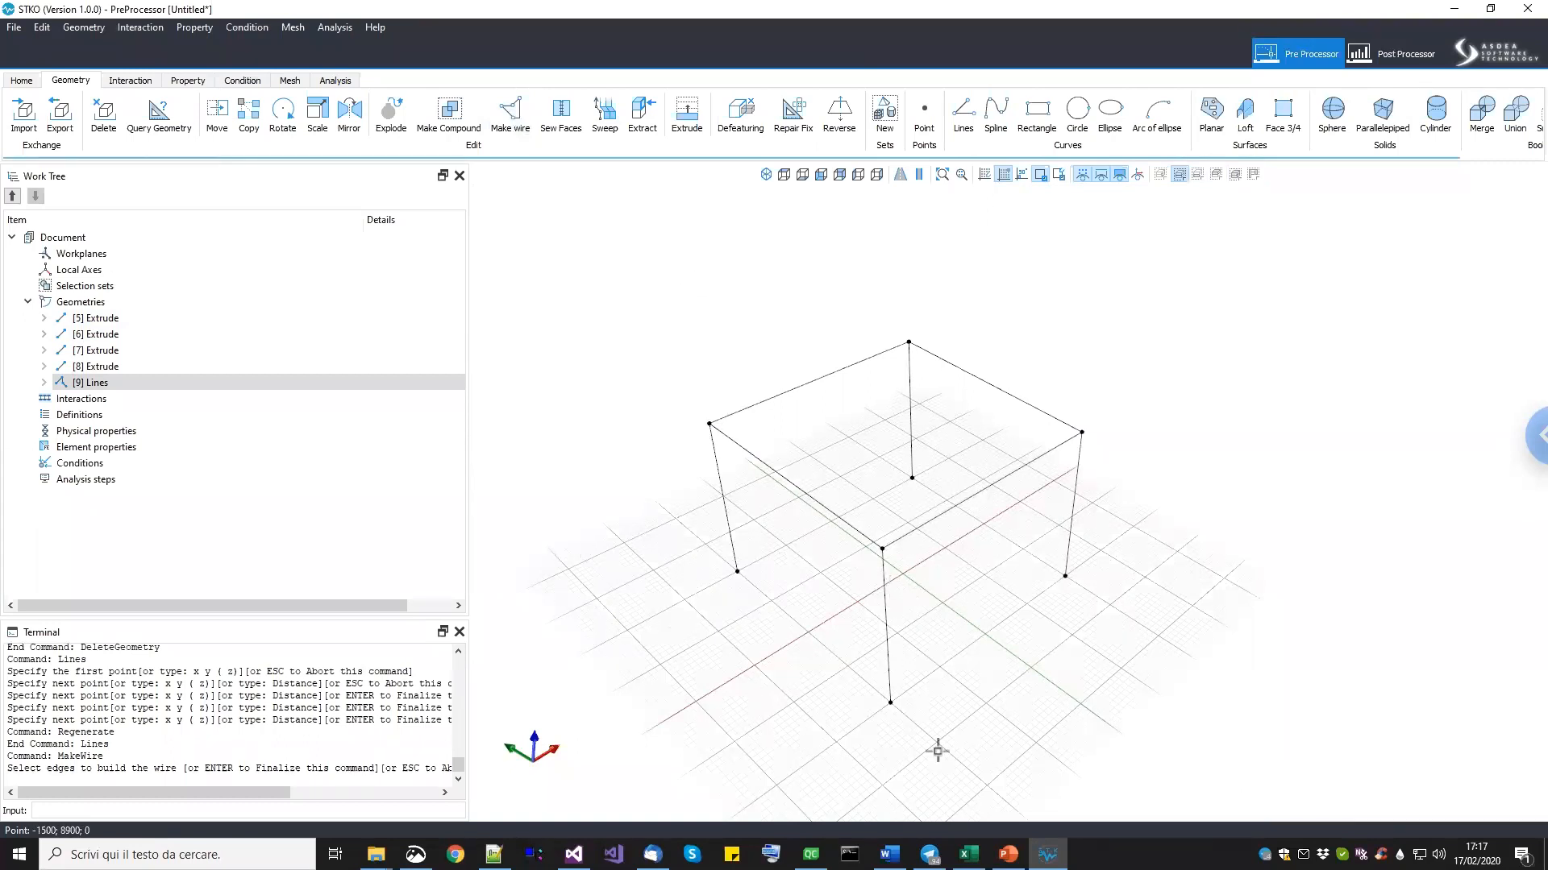
{"action": "scroll", "coordinate": [1134, 525], "scroll_direction": "down", "scroll_amount": 2}
{"action": "left_click_drag", "start_coordinate": [820, 400], "coordinate": [1192, 727]}
{"action": "key", "text": "Return"}
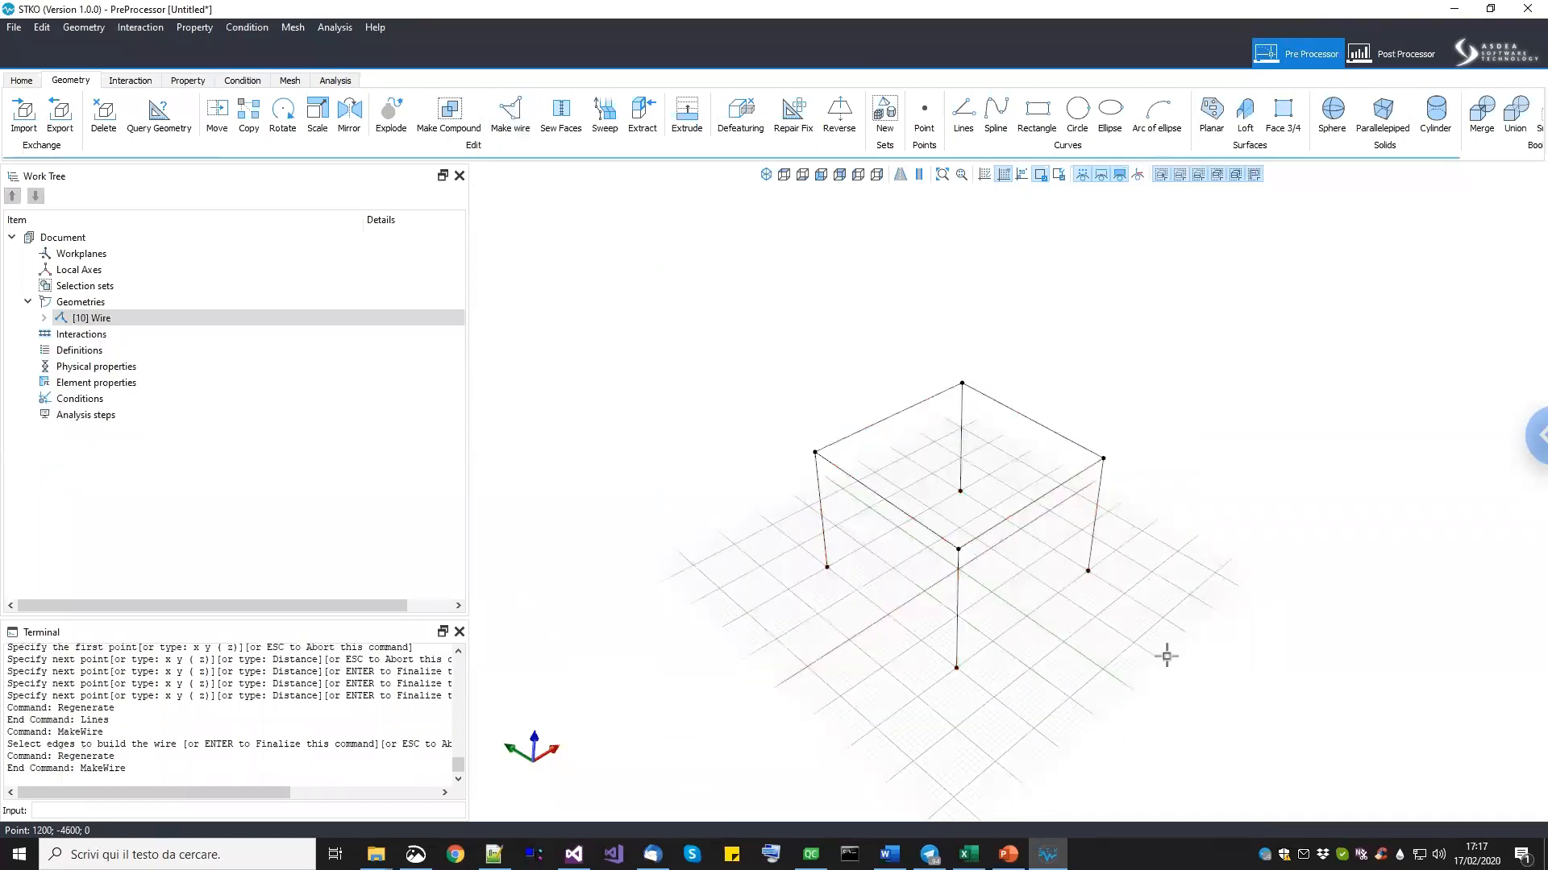
Examine the merged wire in the geometry list and from several viewing angles.
{"action": "left_click", "coordinate": [60, 320]}
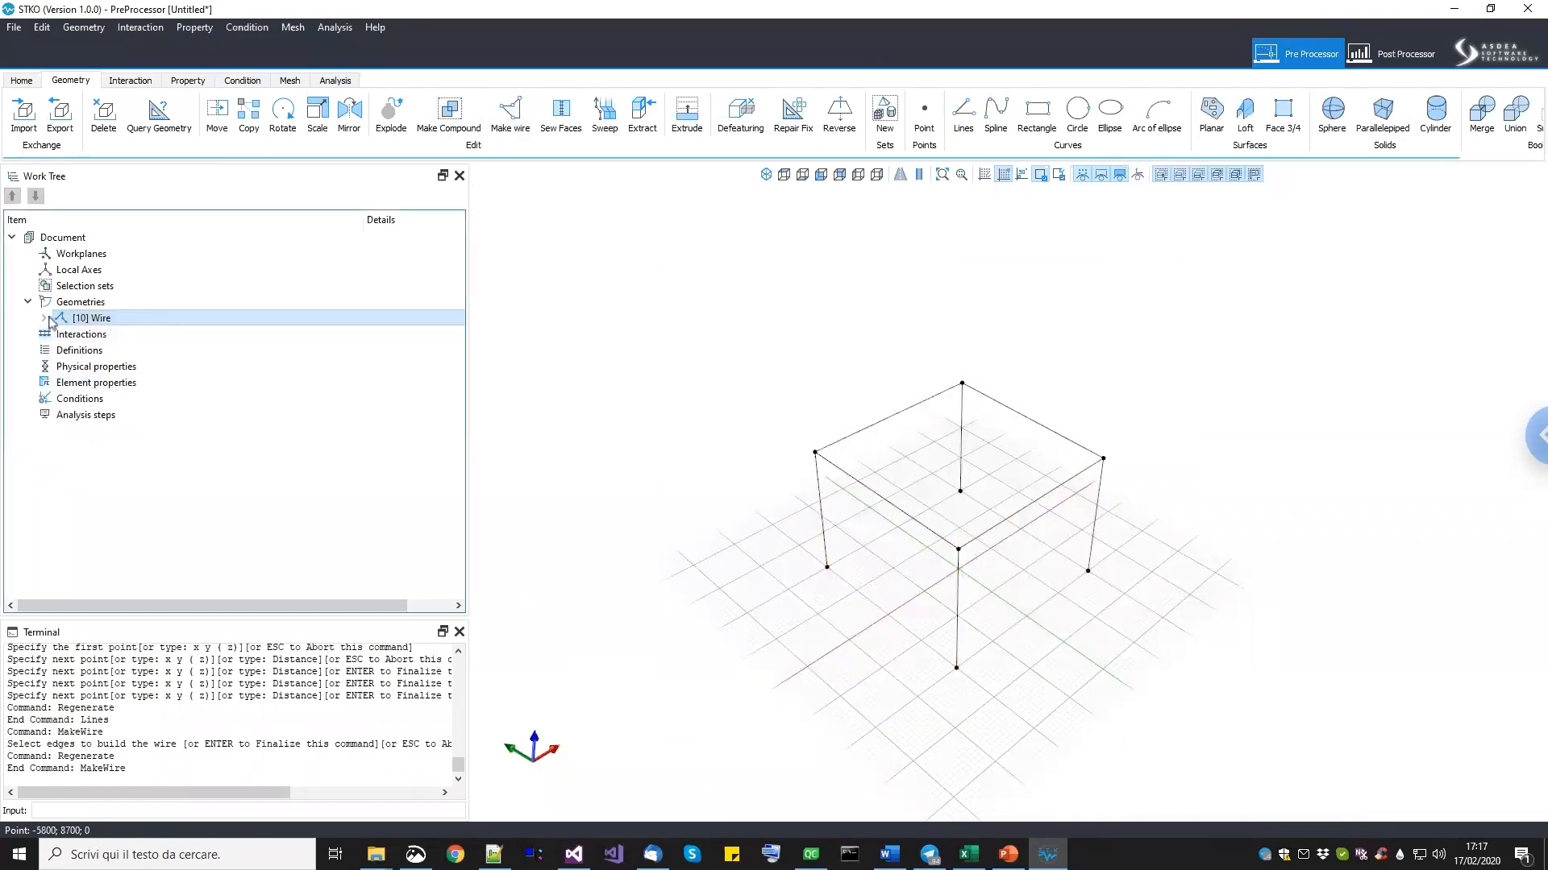
{"action": "left_click", "coordinate": [45, 319]}
{"action": "left_click", "coordinate": [44, 319]}
{"action": "scroll", "coordinate": [830, 419], "scroll_direction": "up", "scroll_amount": 2}
{"action": "scroll", "coordinate": [806, 468], "scroll_direction": "down", "scroll_amount": 3}
{"action": "scroll", "coordinate": [757, 446], "scroll_direction": "up", "scroll_amount": 4}
{"action": "middle_click_drag", "start_coordinate": [794, 418], "coordinate": [991, 449]}
{"action": "middle_click_drag", "start_coordinate": [871, 622], "coordinate": [1040, 581]}
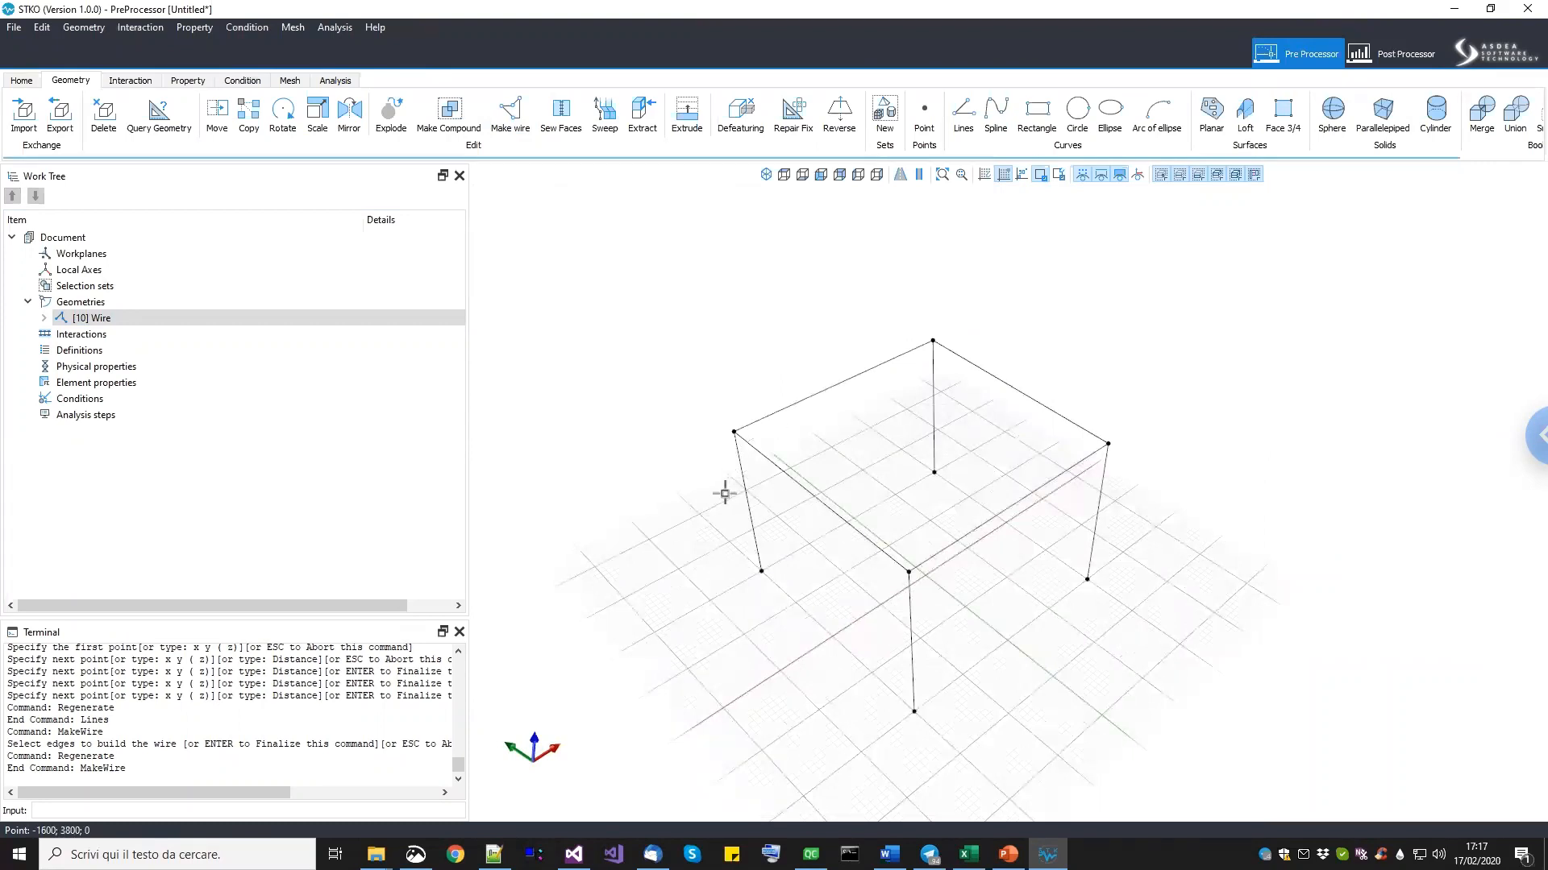
{"action": "middle_click_drag", "start_coordinate": [860, 542], "coordinate": [875, 520]}
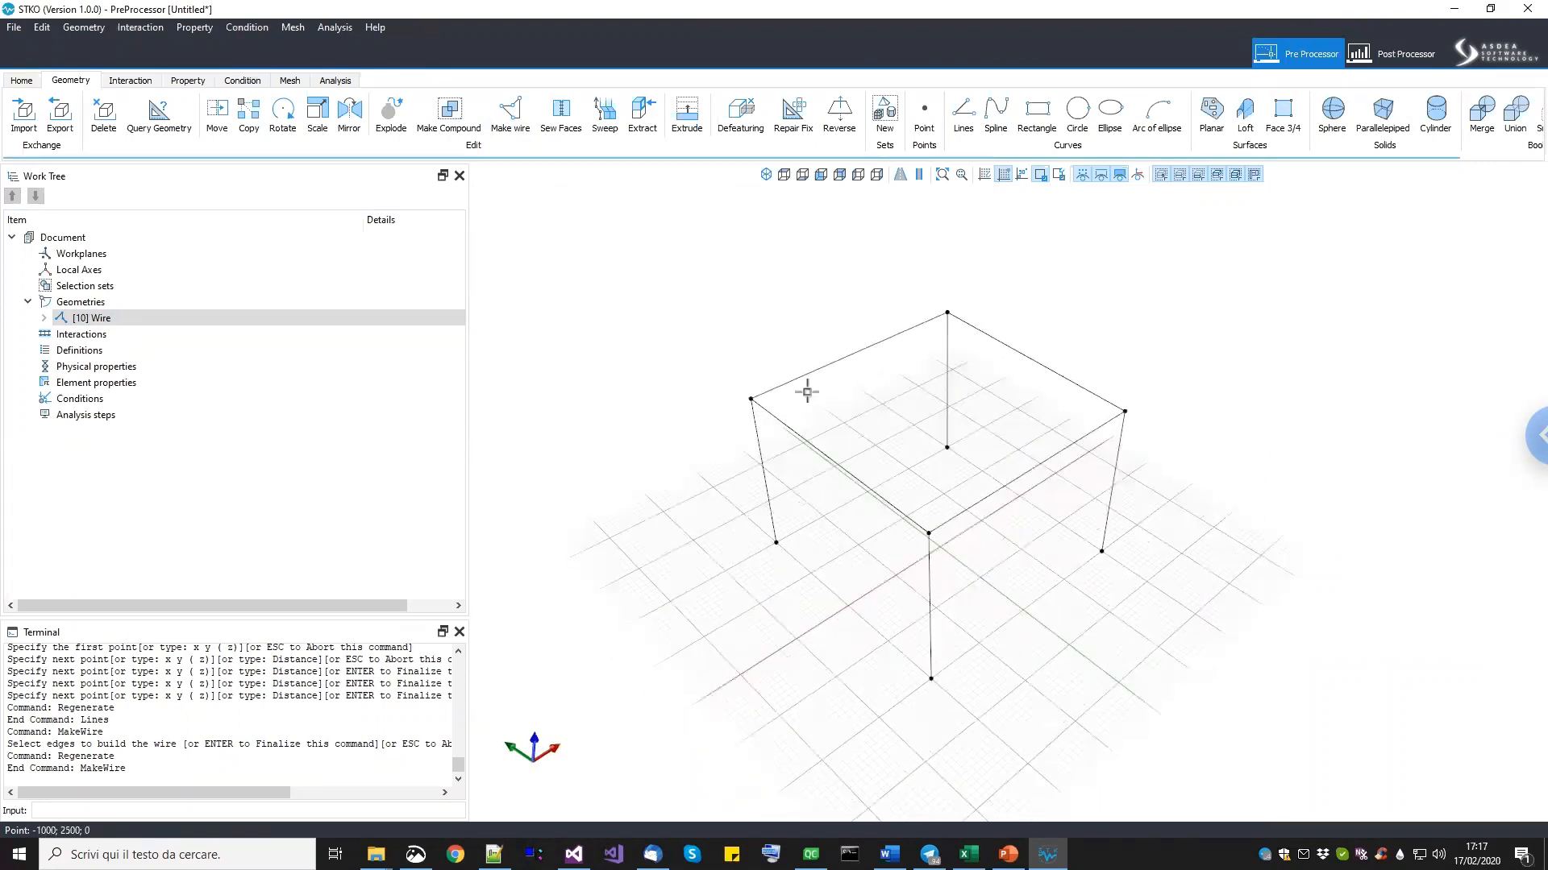
{"action": "middle_click_drag", "start_coordinate": [1065, 617], "coordinate": [1071, 586]}
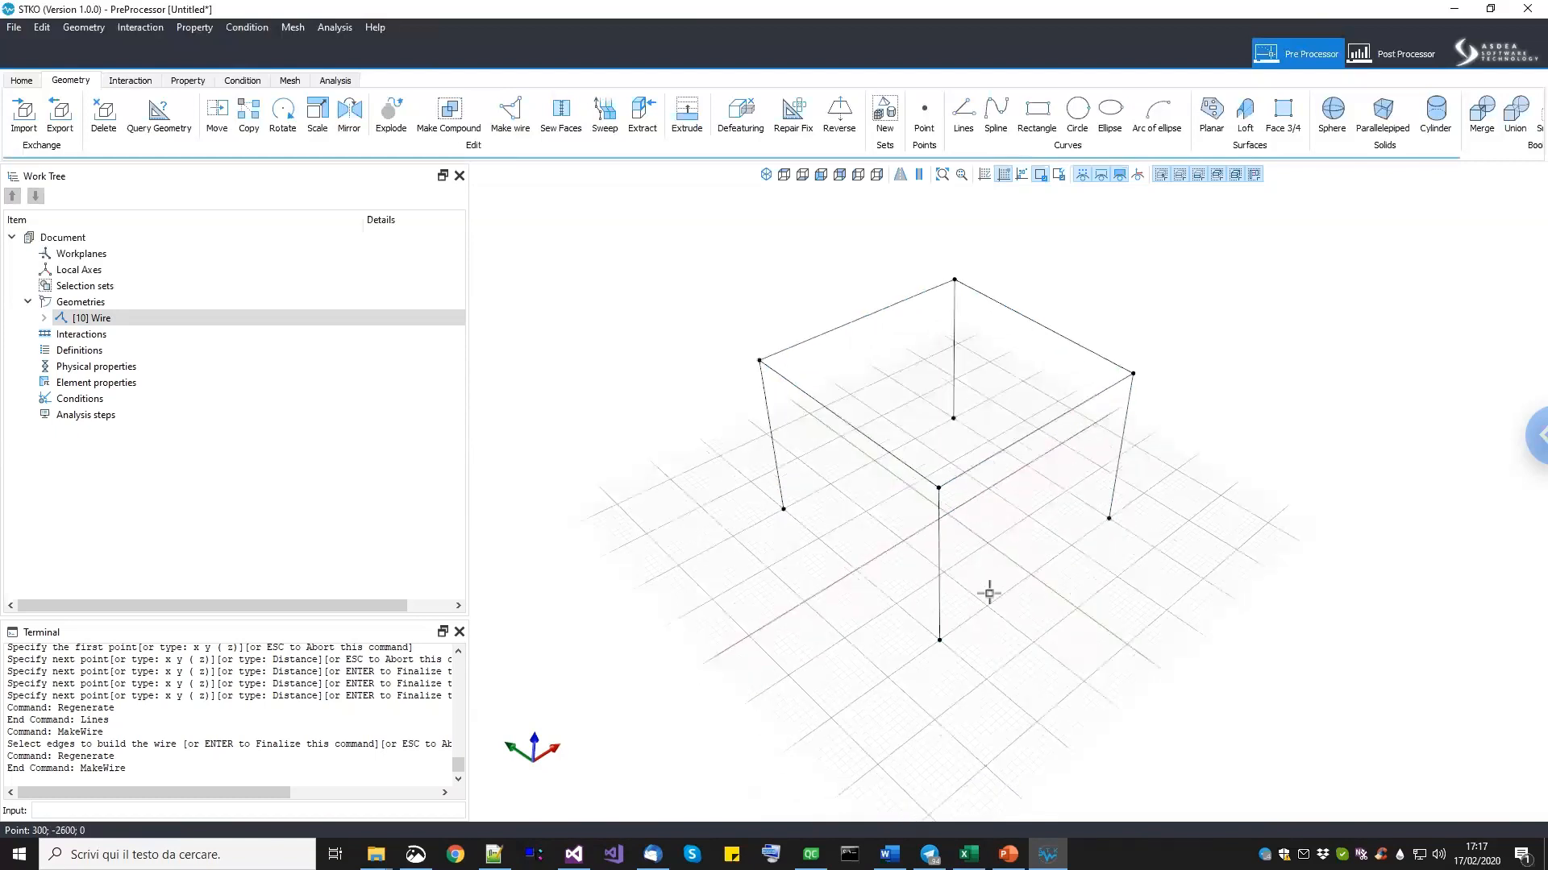
Add a new physical property and name it "concrete".
{"action": "left_click", "coordinate": [113, 369]}
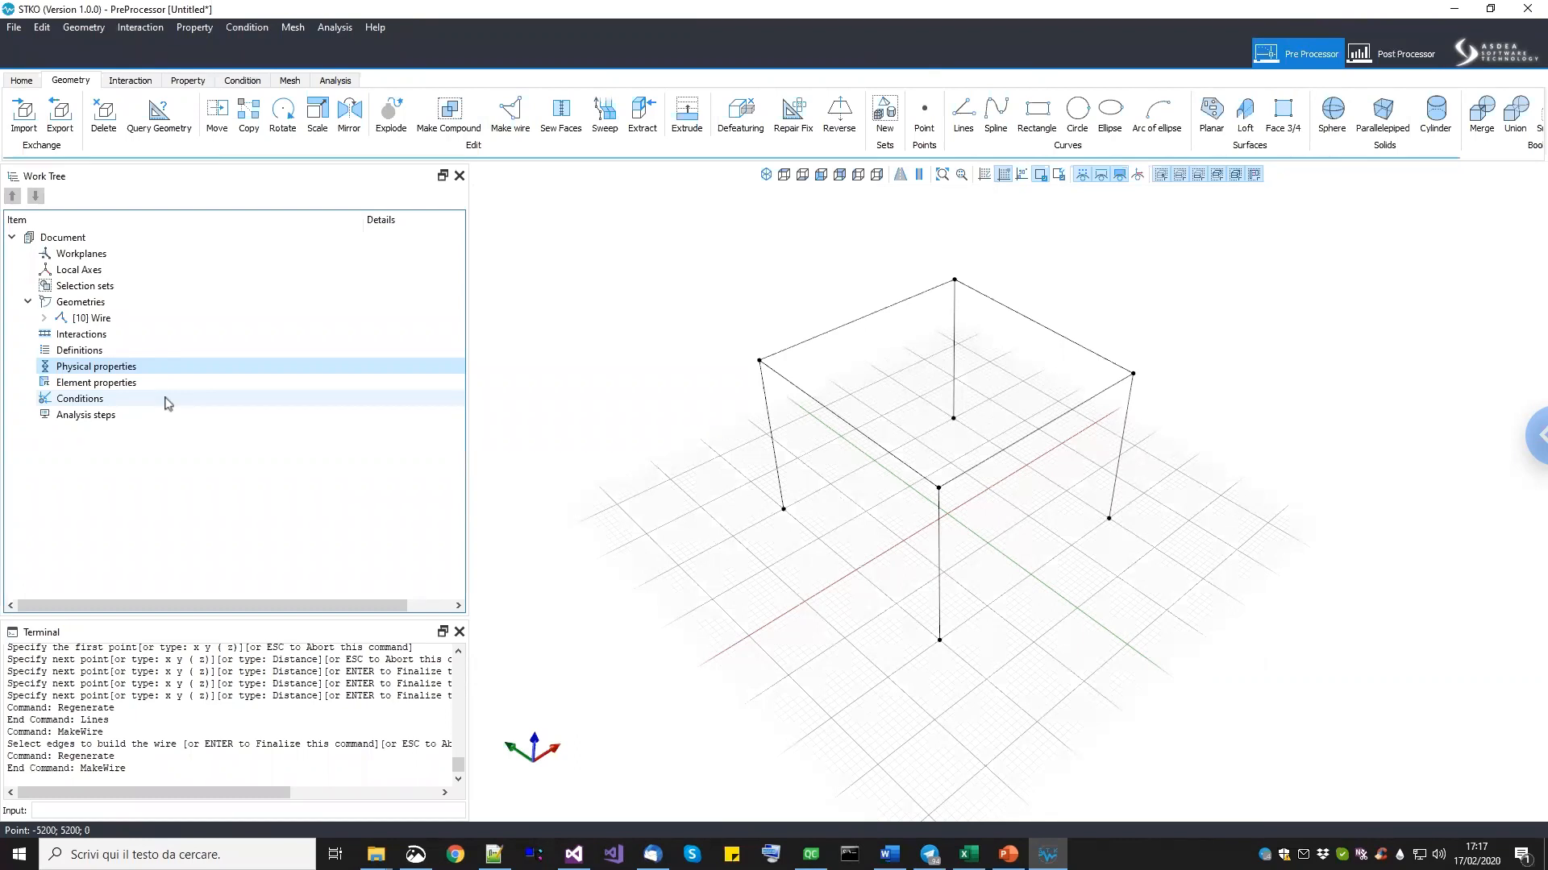
{"action": "right_click", "coordinate": [161, 373]}
{"action": "left_click", "coordinate": [127, 372]}
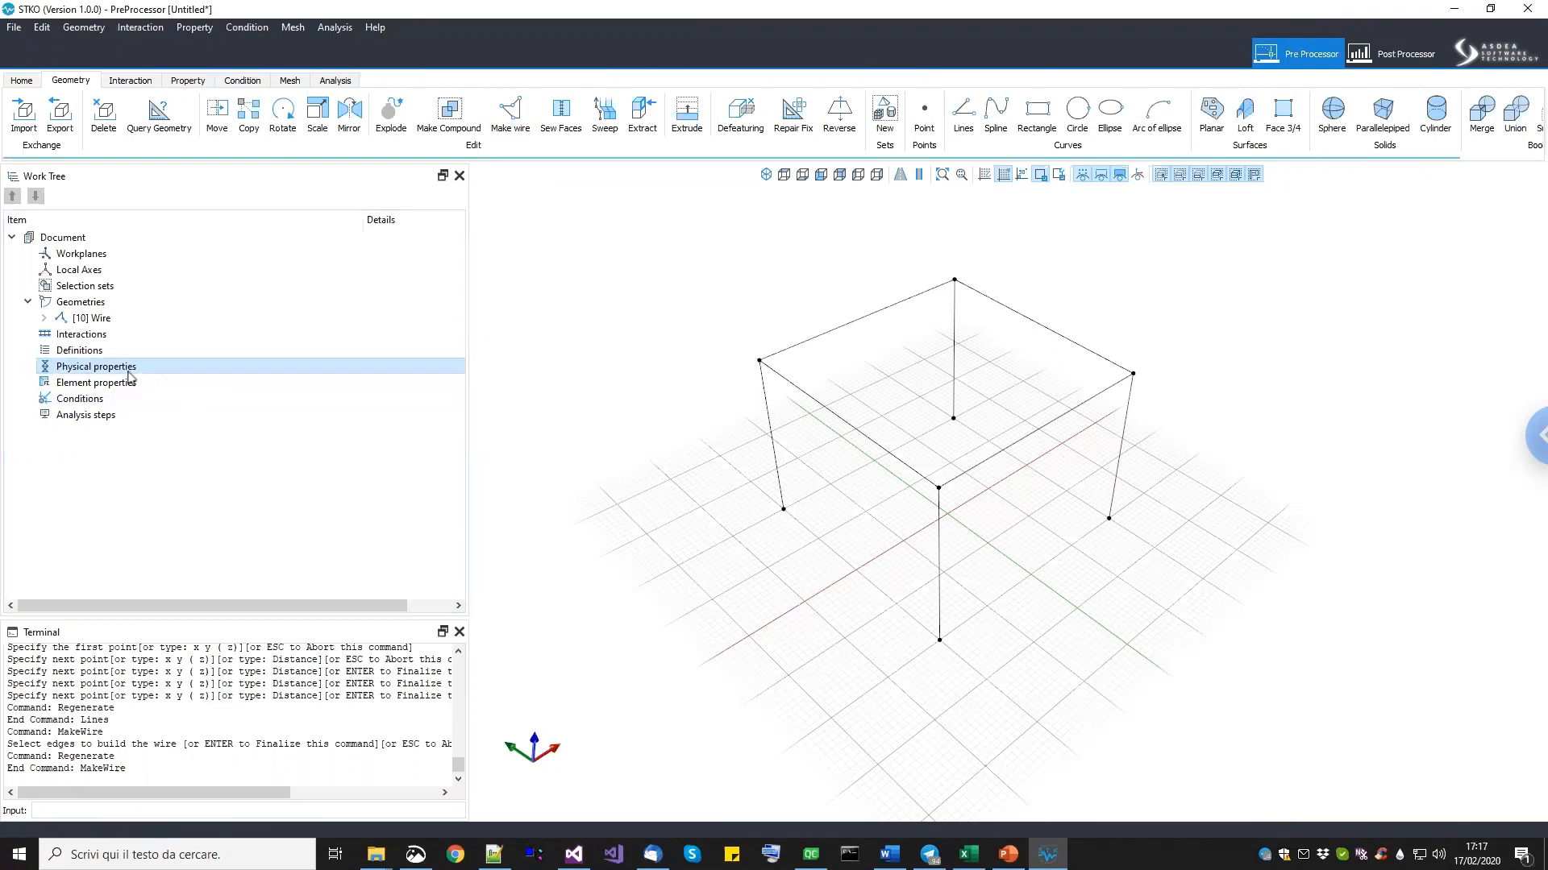
{"action": "left_click", "coordinate": [190, 81]}
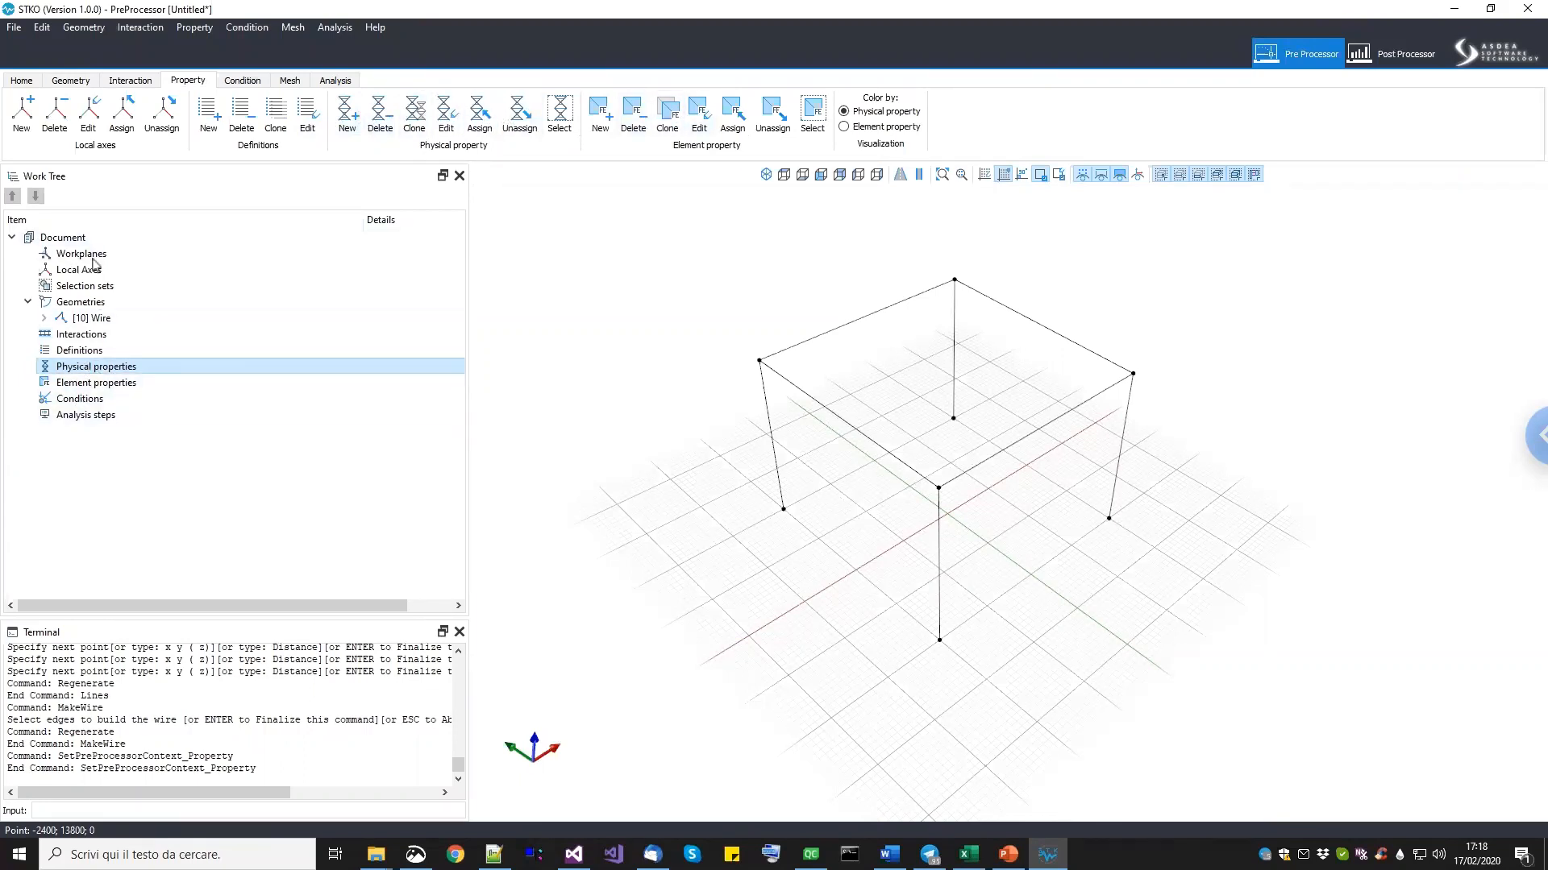
{"action": "right_click", "coordinate": [103, 369]}
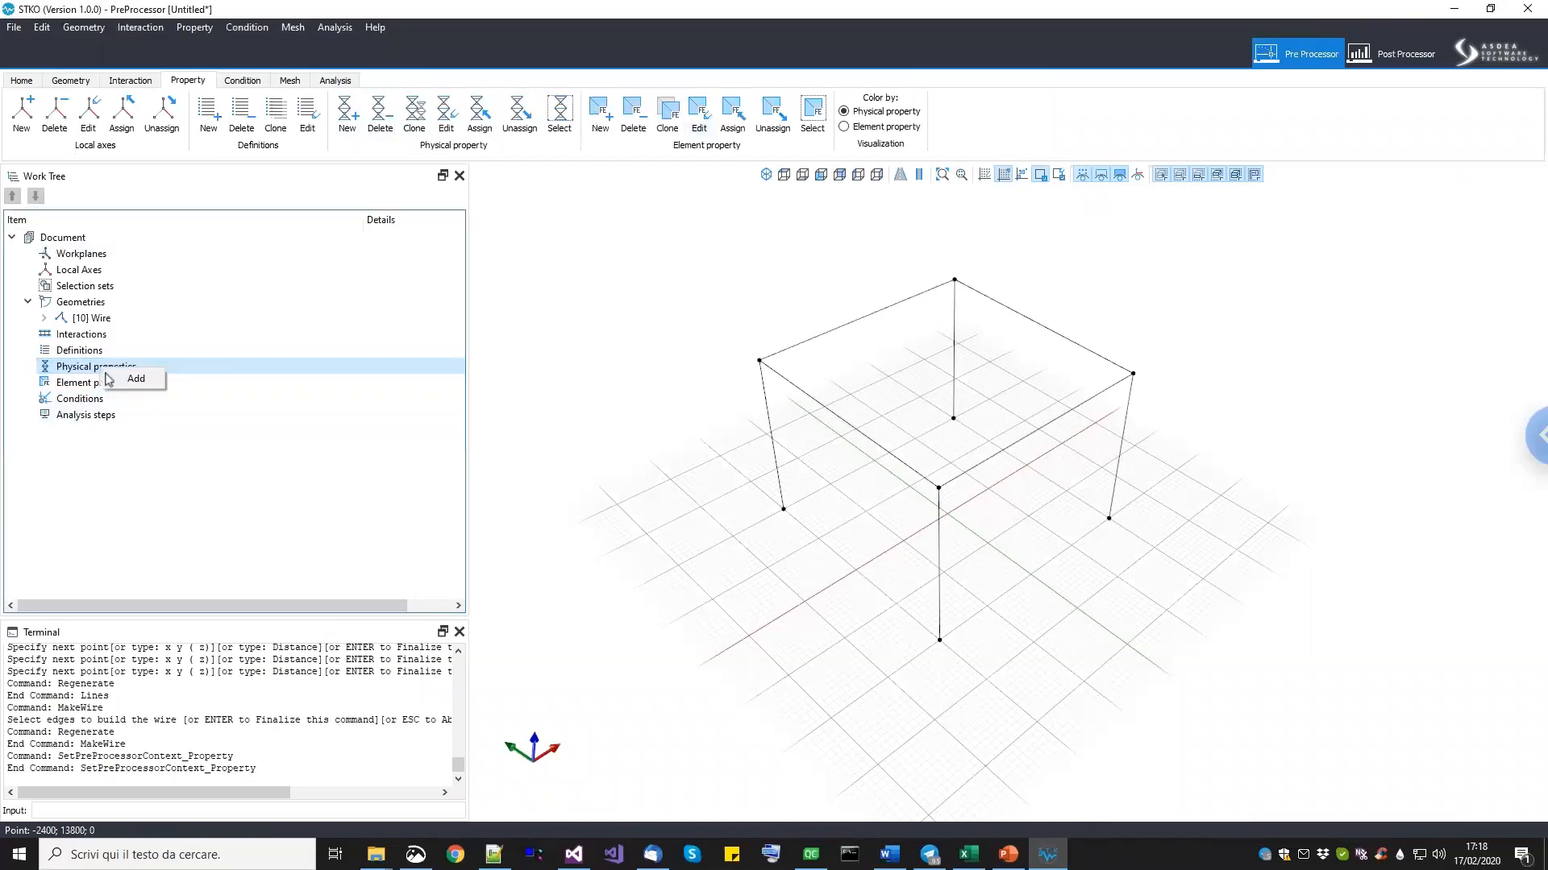
{"action": "left_click", "coordinate": [125, 379]}
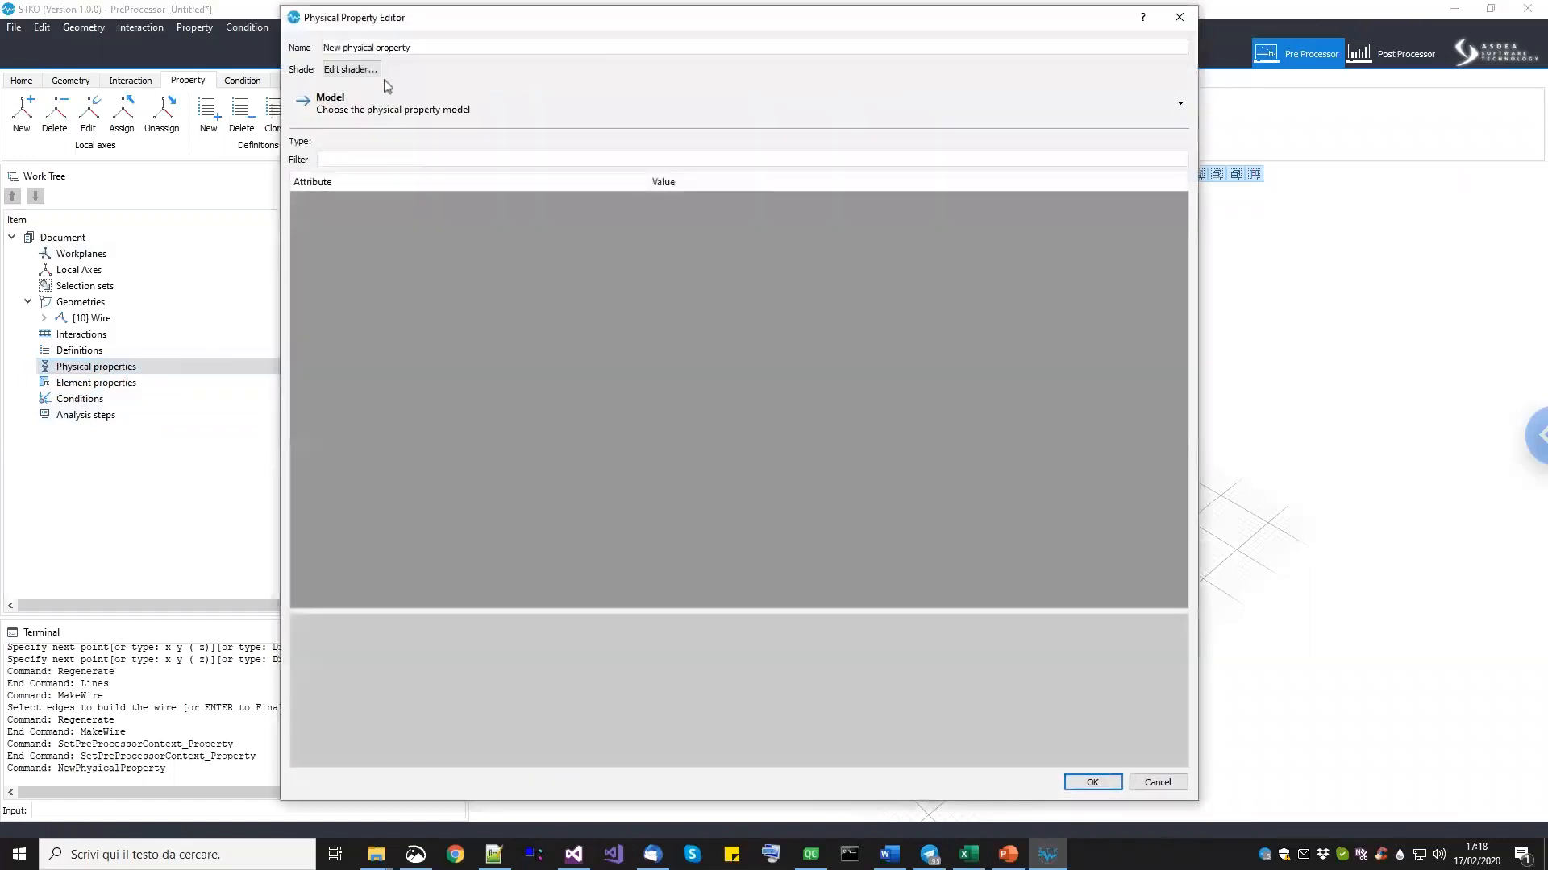
{"action": "left_click_drag", "start_coordinate": [418, 48], "coordinate": [274, 59]}
{"action": "type", "text": "concrete"}
Choose the uniaxial concrete material Concrete01 as the property's model.
{"action": "left_click", "coordinate": [348, 117]}
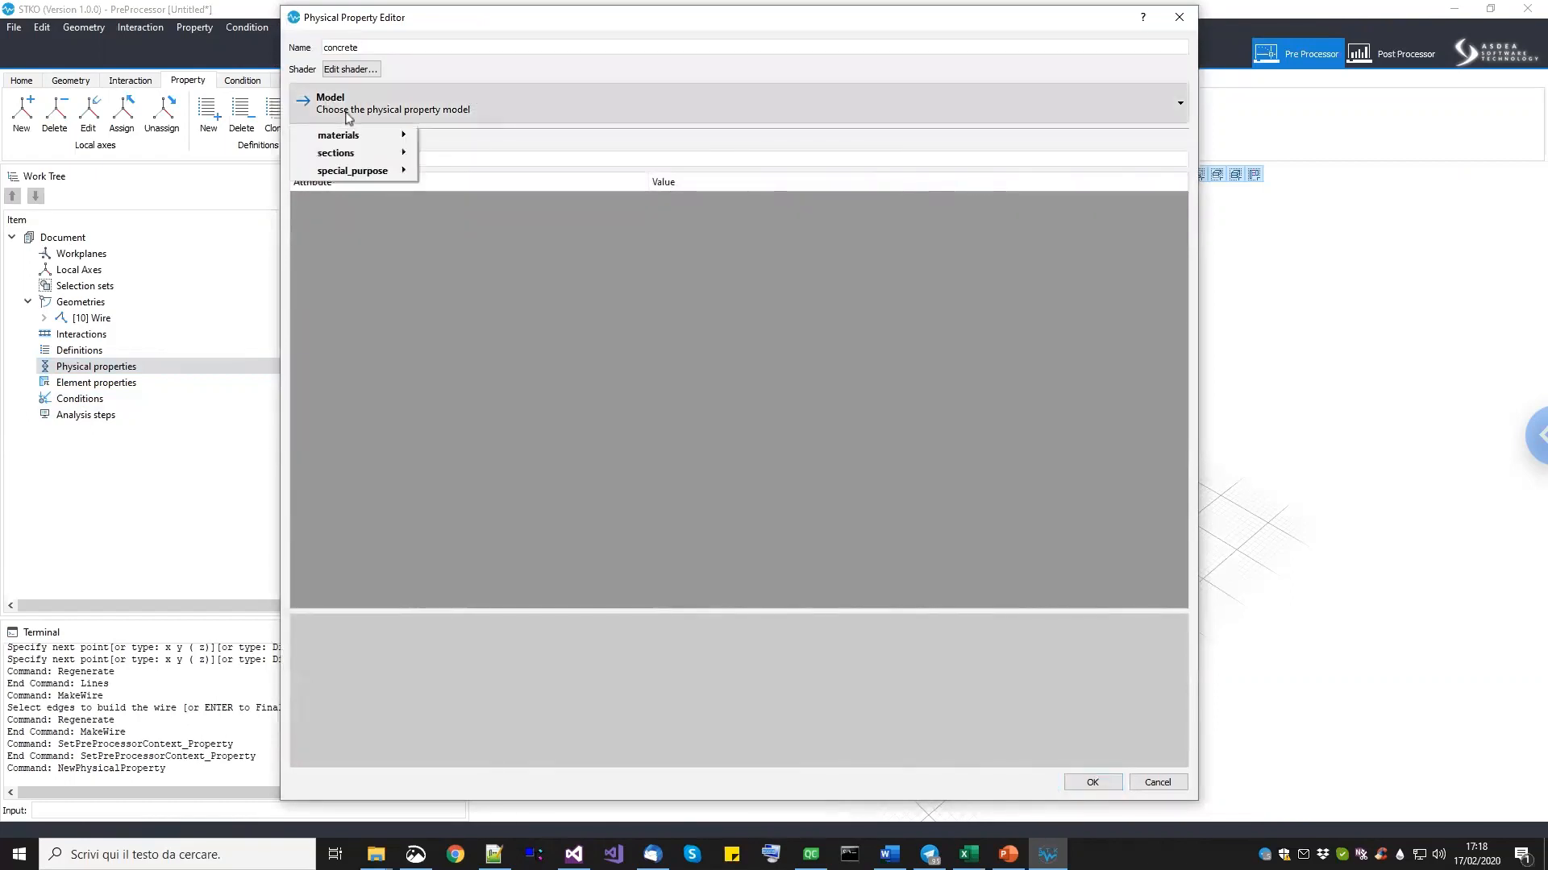
{"action": "mouse_move", "coordinate": [349, 137]}
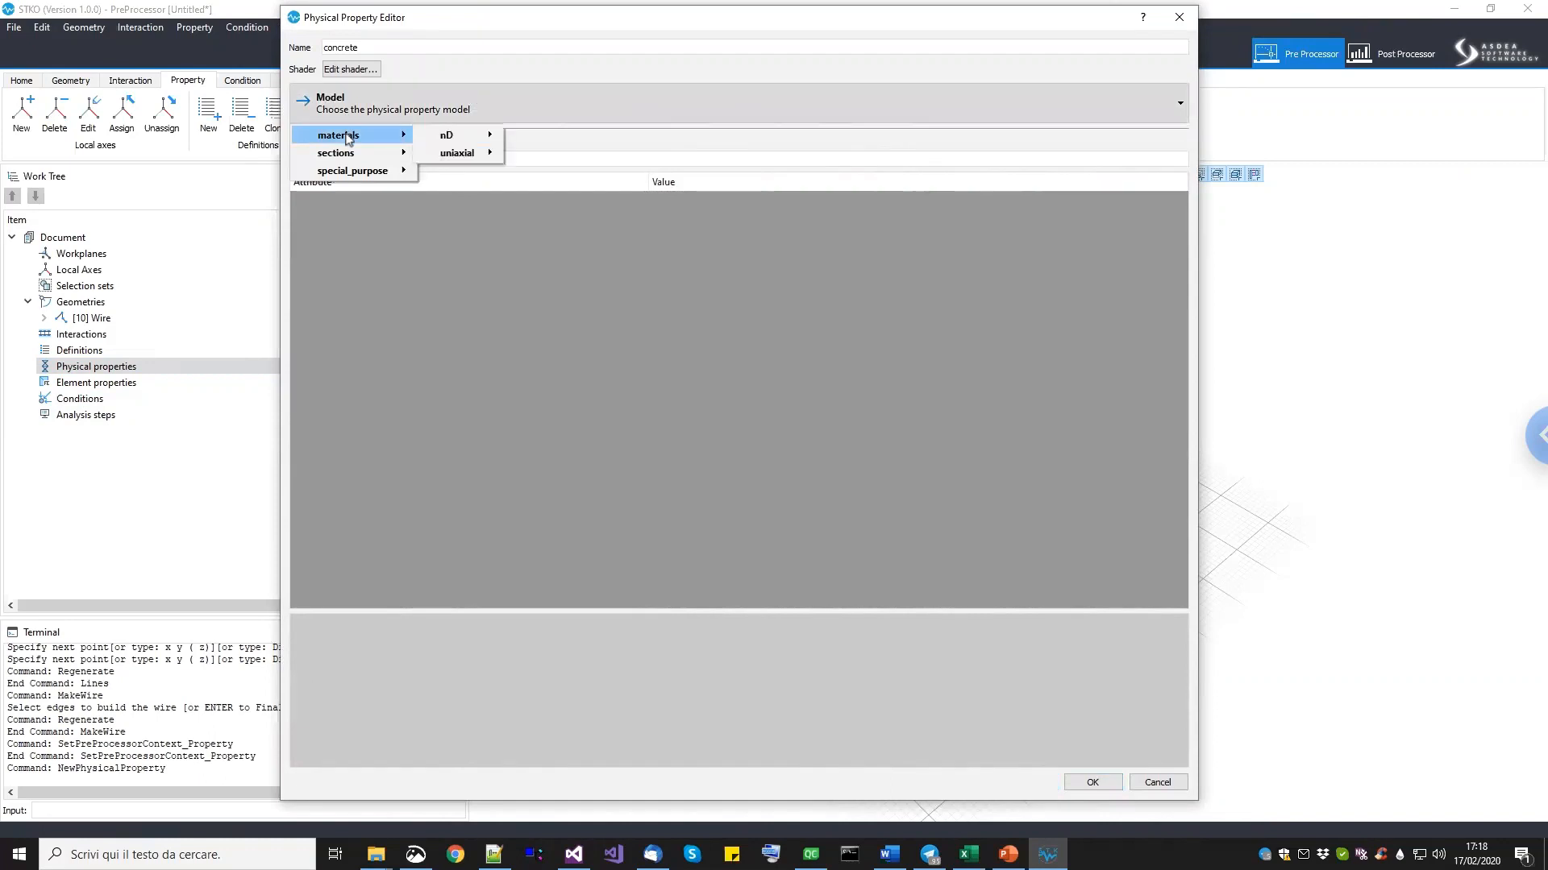
{"action": "mouse_move", "coordinate": [448, 155]}
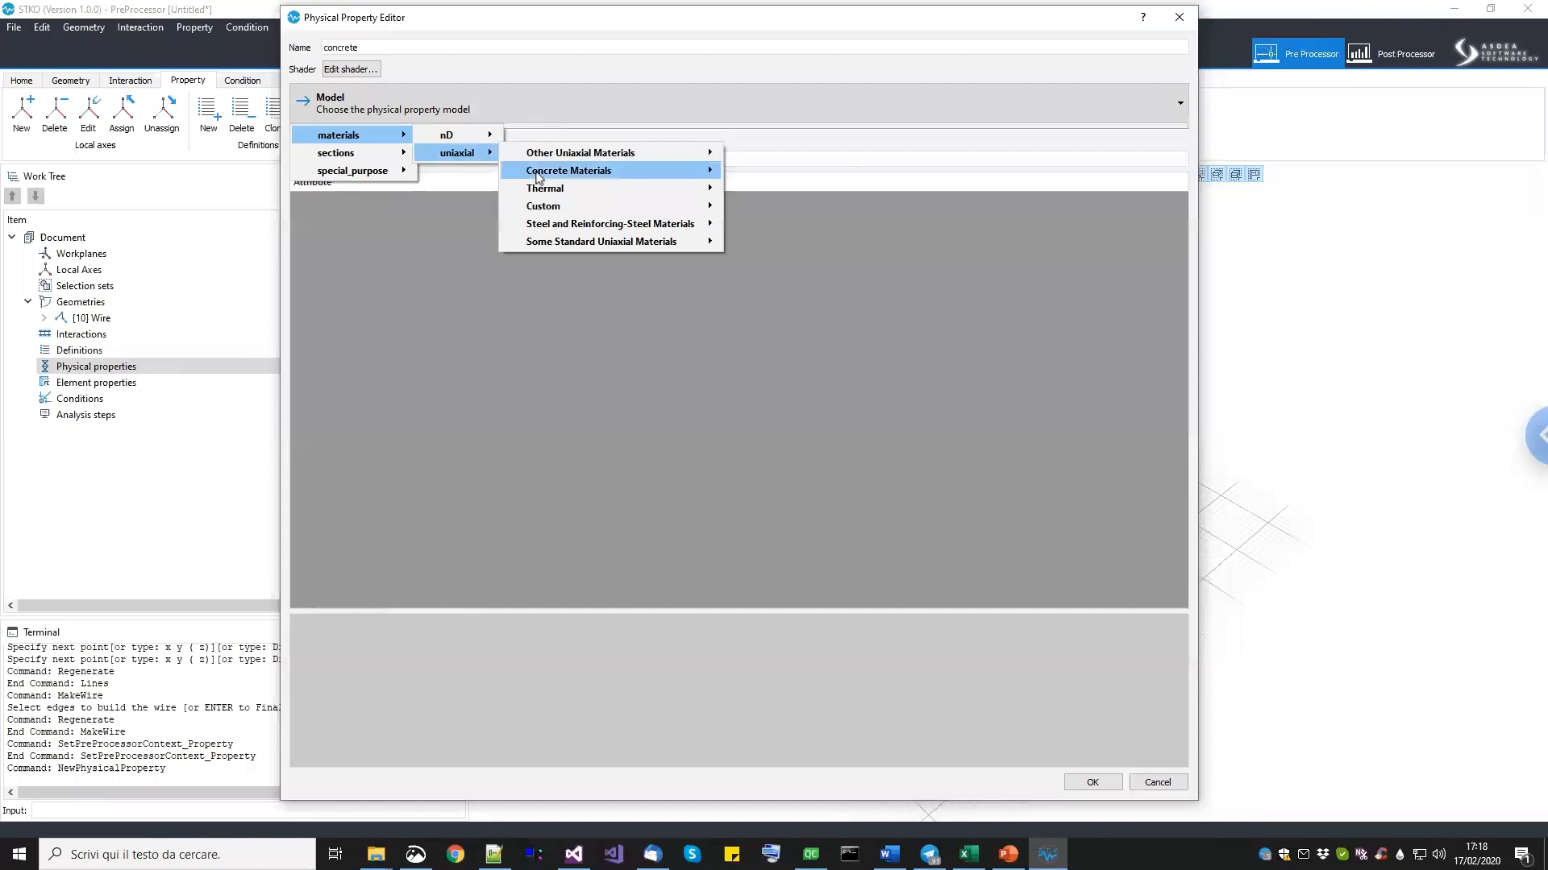
{"action": "mouse_move", "coordinate": [644, 176]}
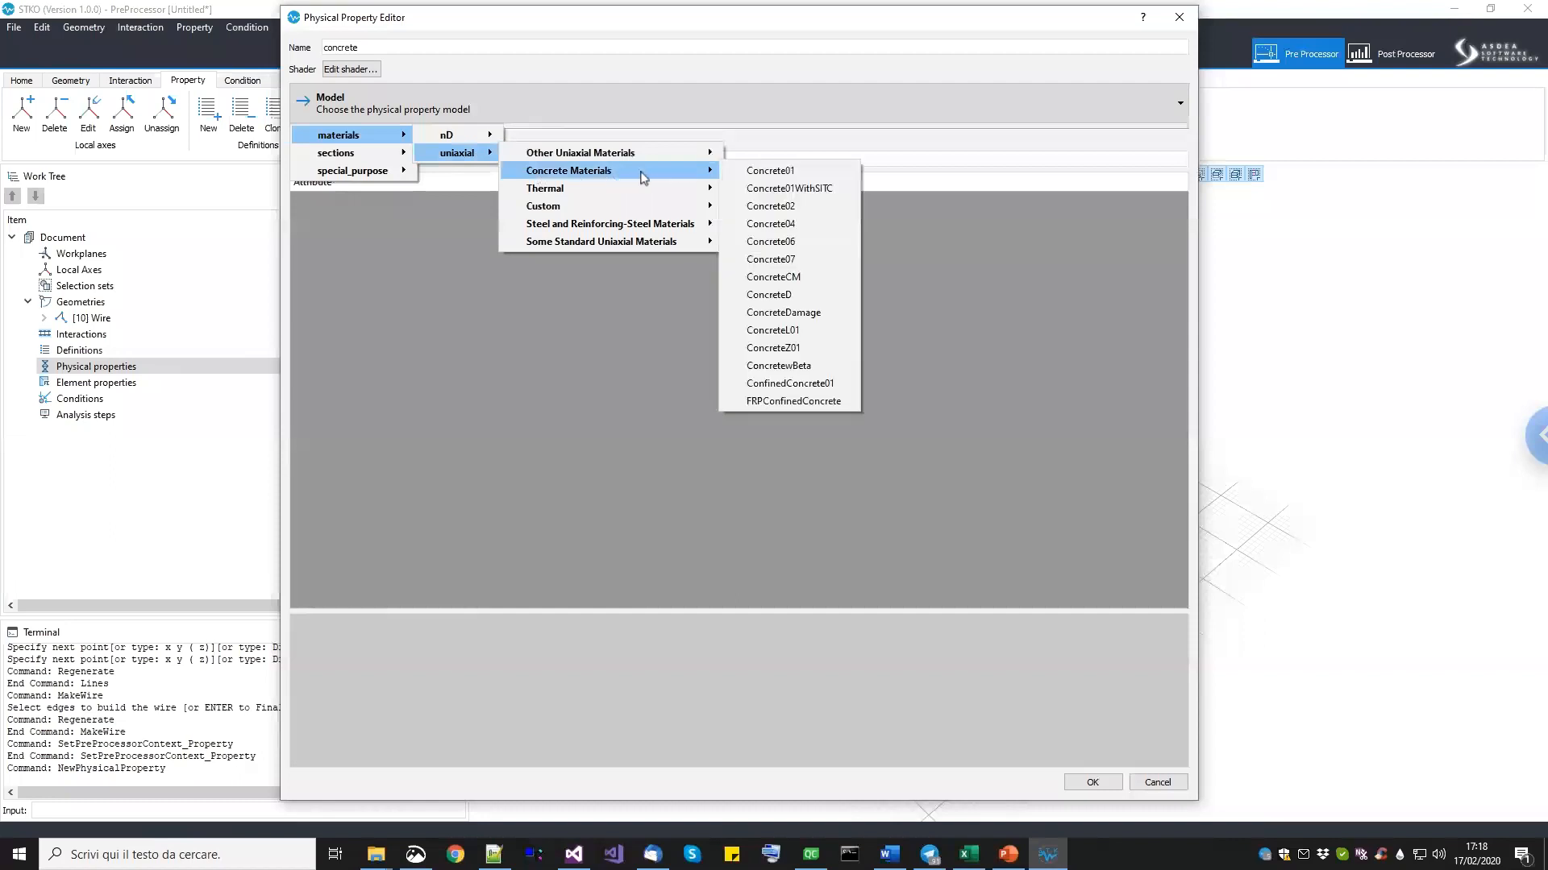
{"action": "left_click", "coordinate": [743, 171]}
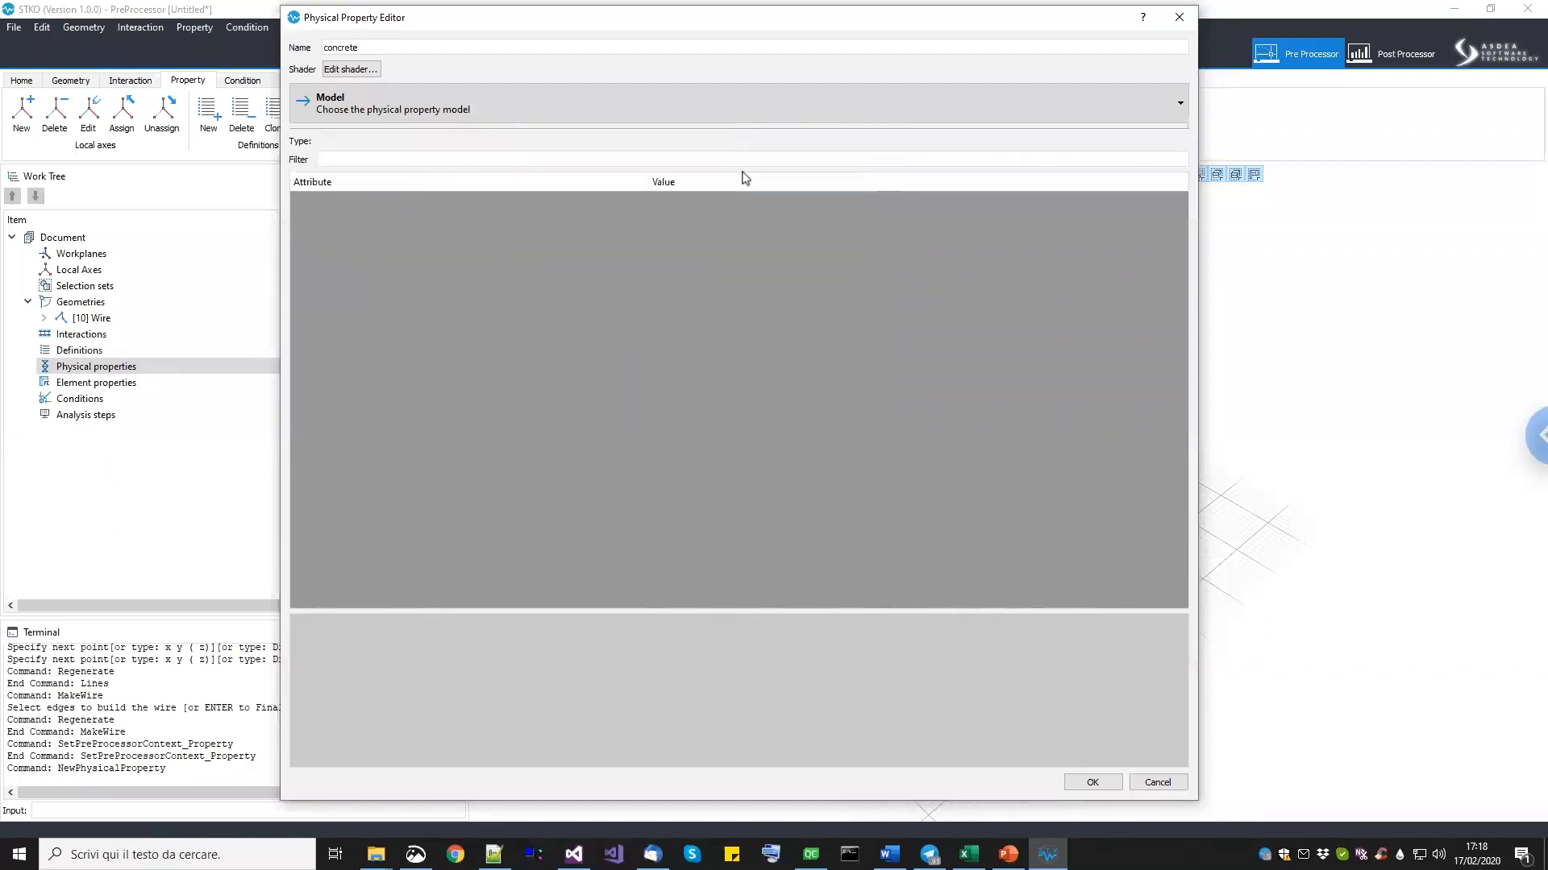
Set the Concrete01 parameters to fpc -35, epsc0 -0.002, fpcu -5 and epscu -0.015.
{"action": "left_click", "coordinate": [496, 218]}
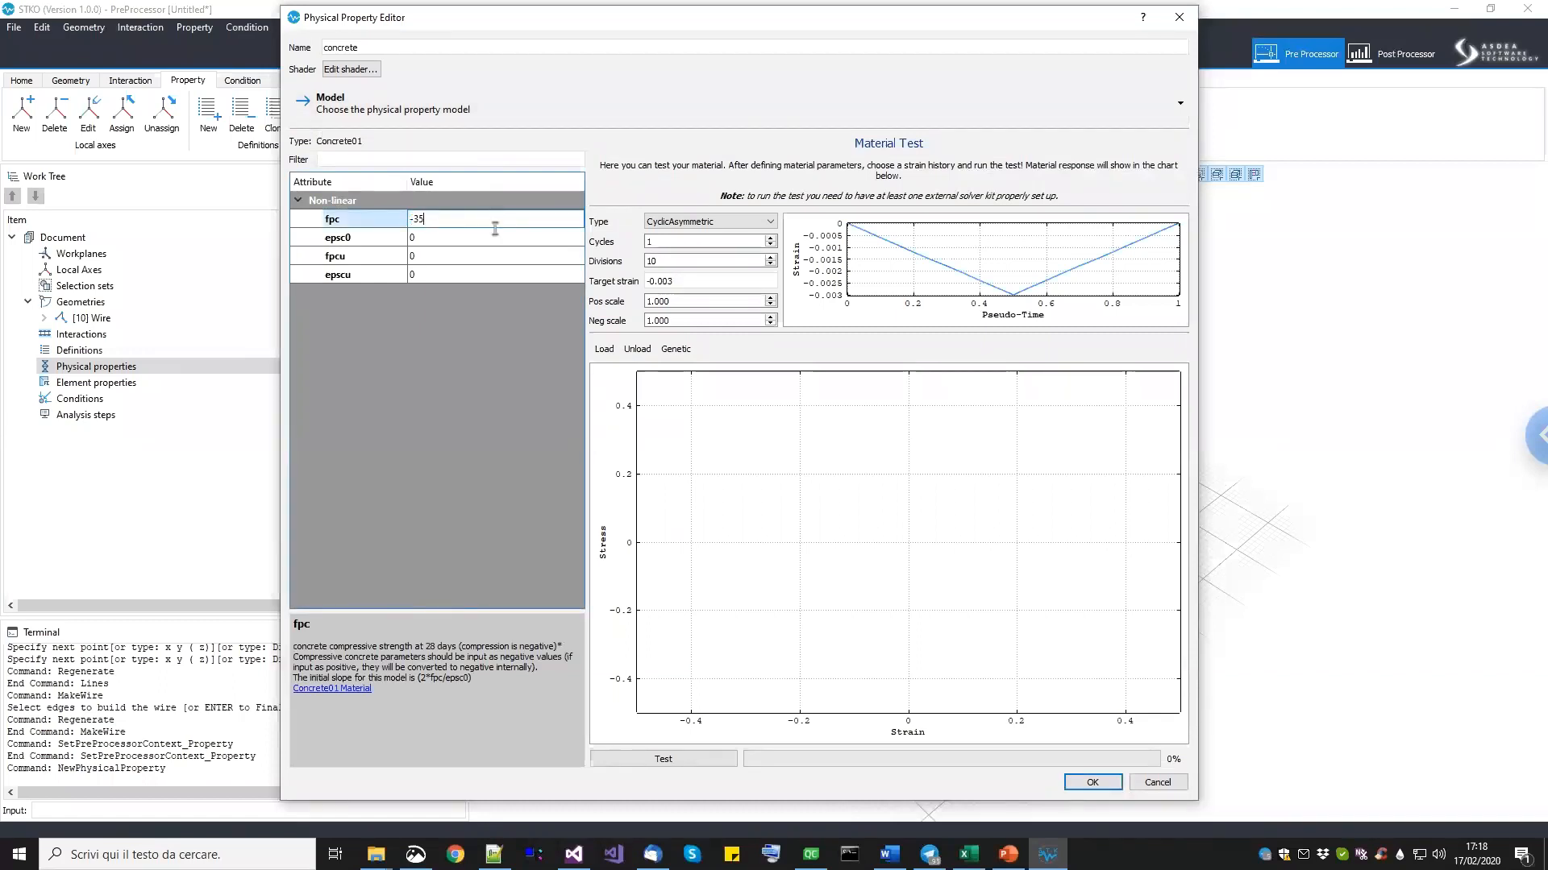
{"action": "left_click", "coordinate": [491, 237]}
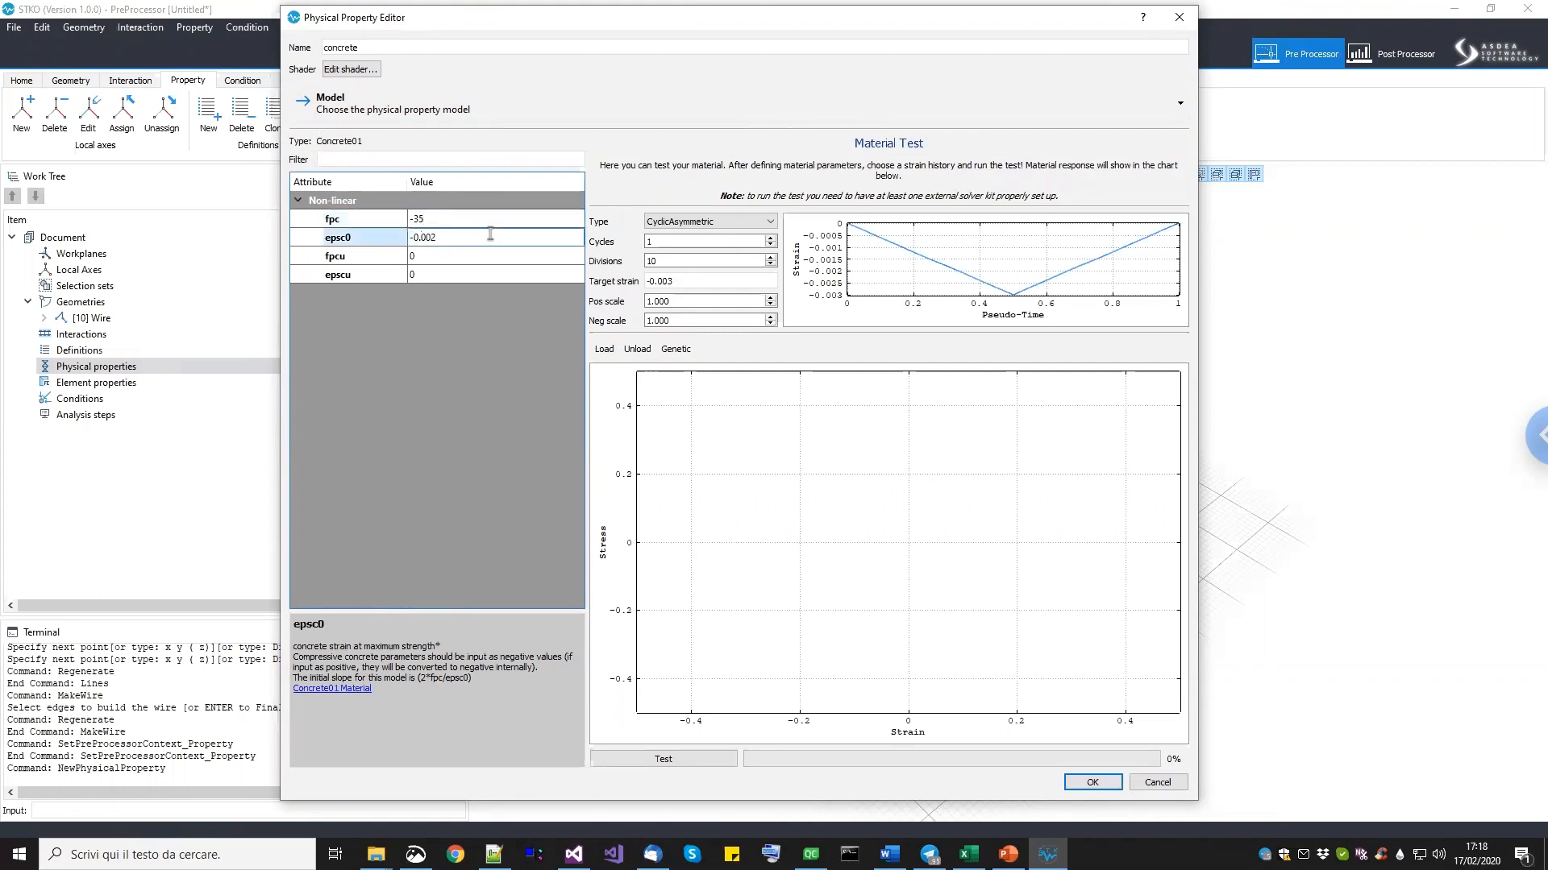
{"action": "left_click", "coordinate": [495, 252]}
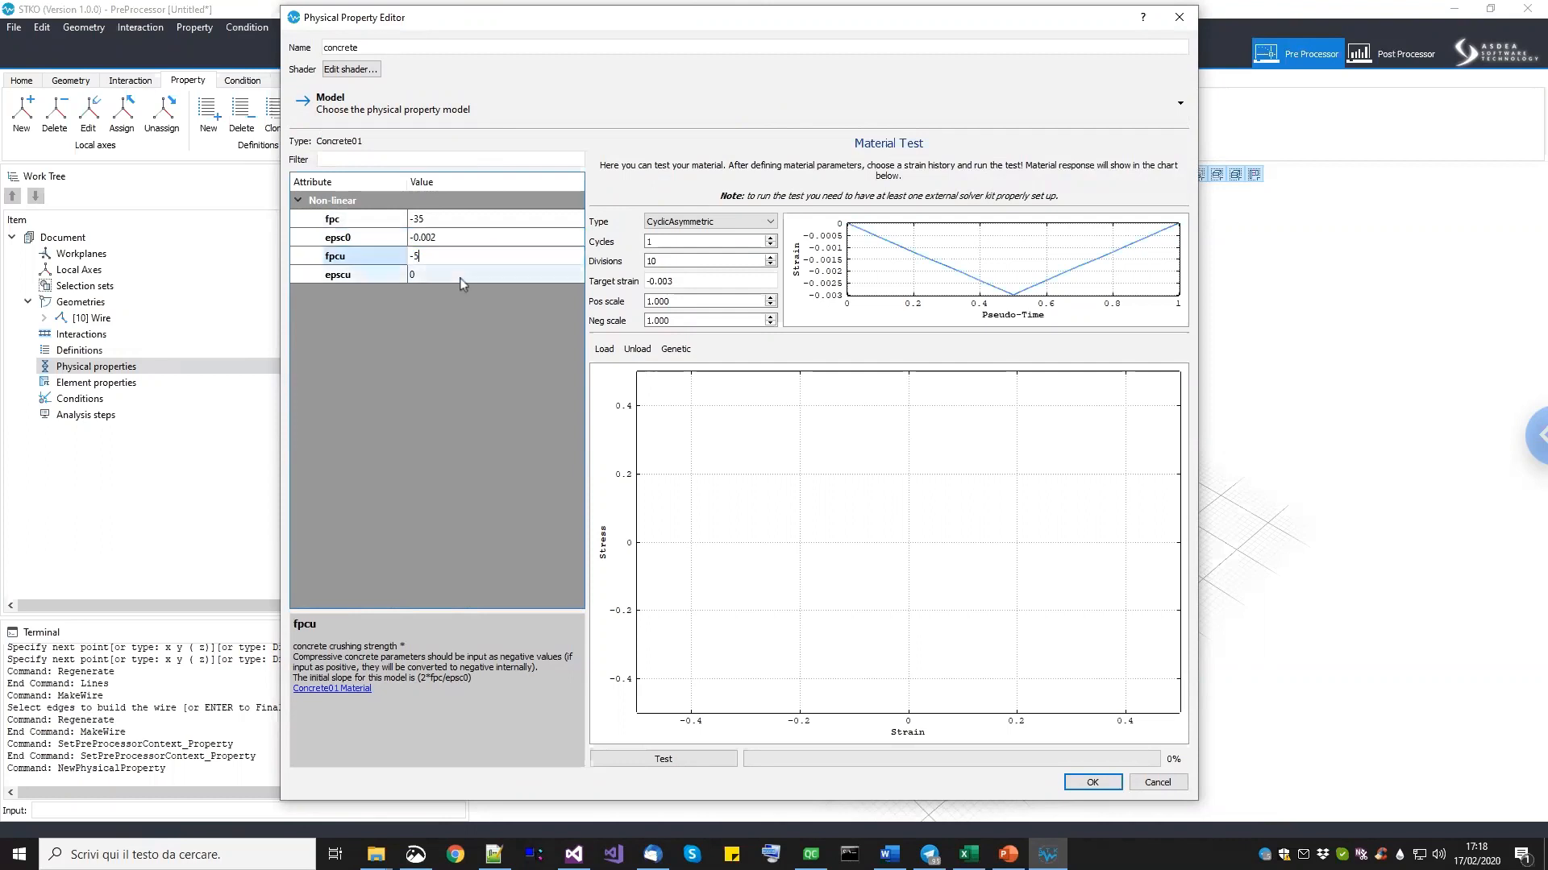
{"action": "left_click", "coordinate": [463, 275]}
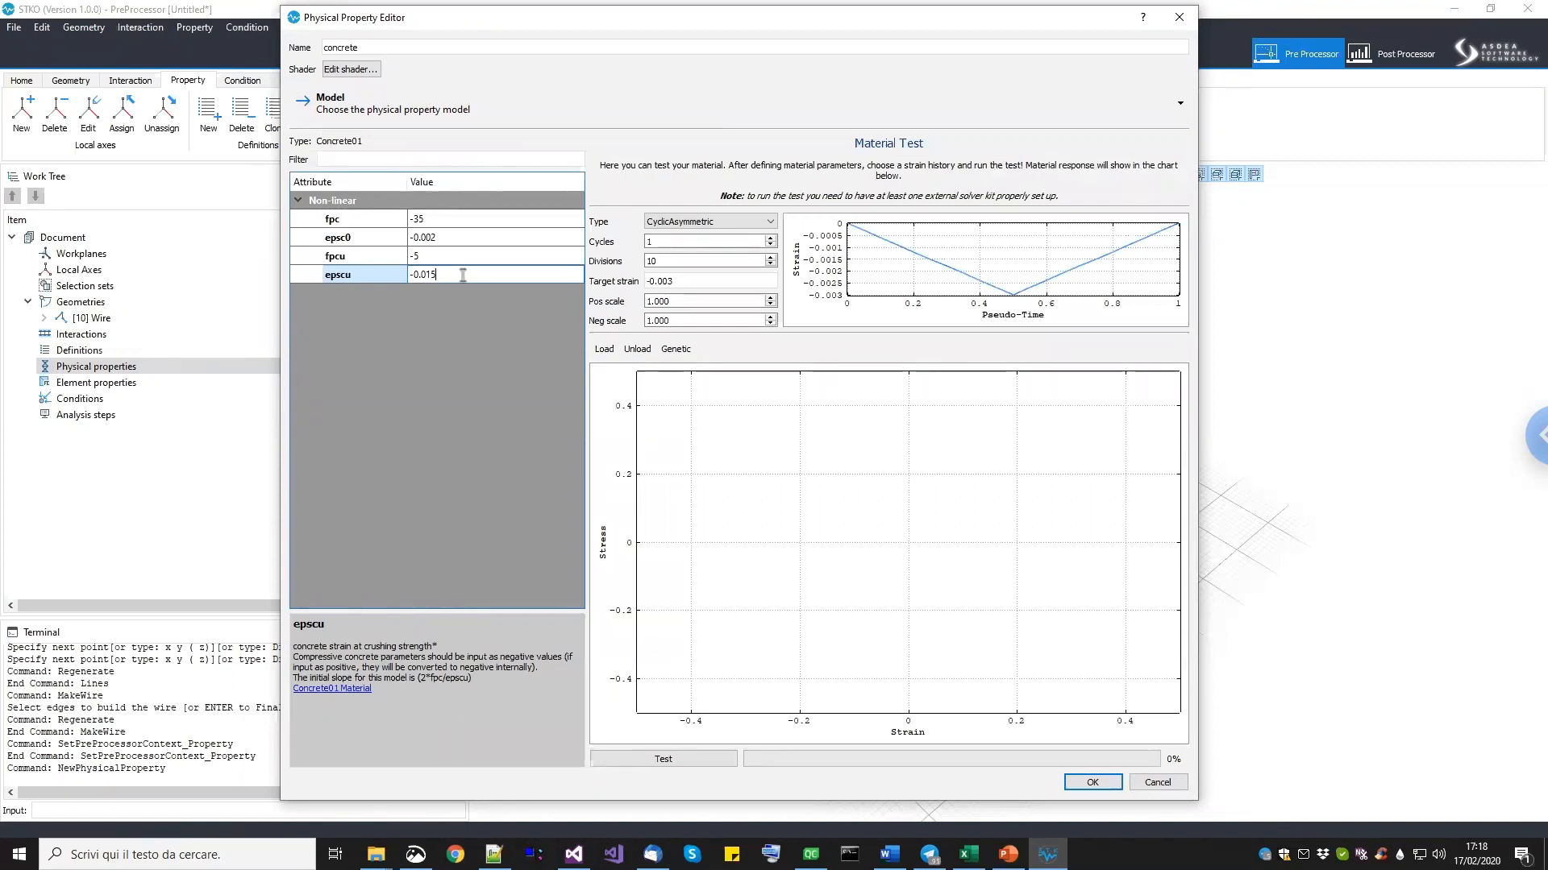
{"action": "key", "text": "Return"}
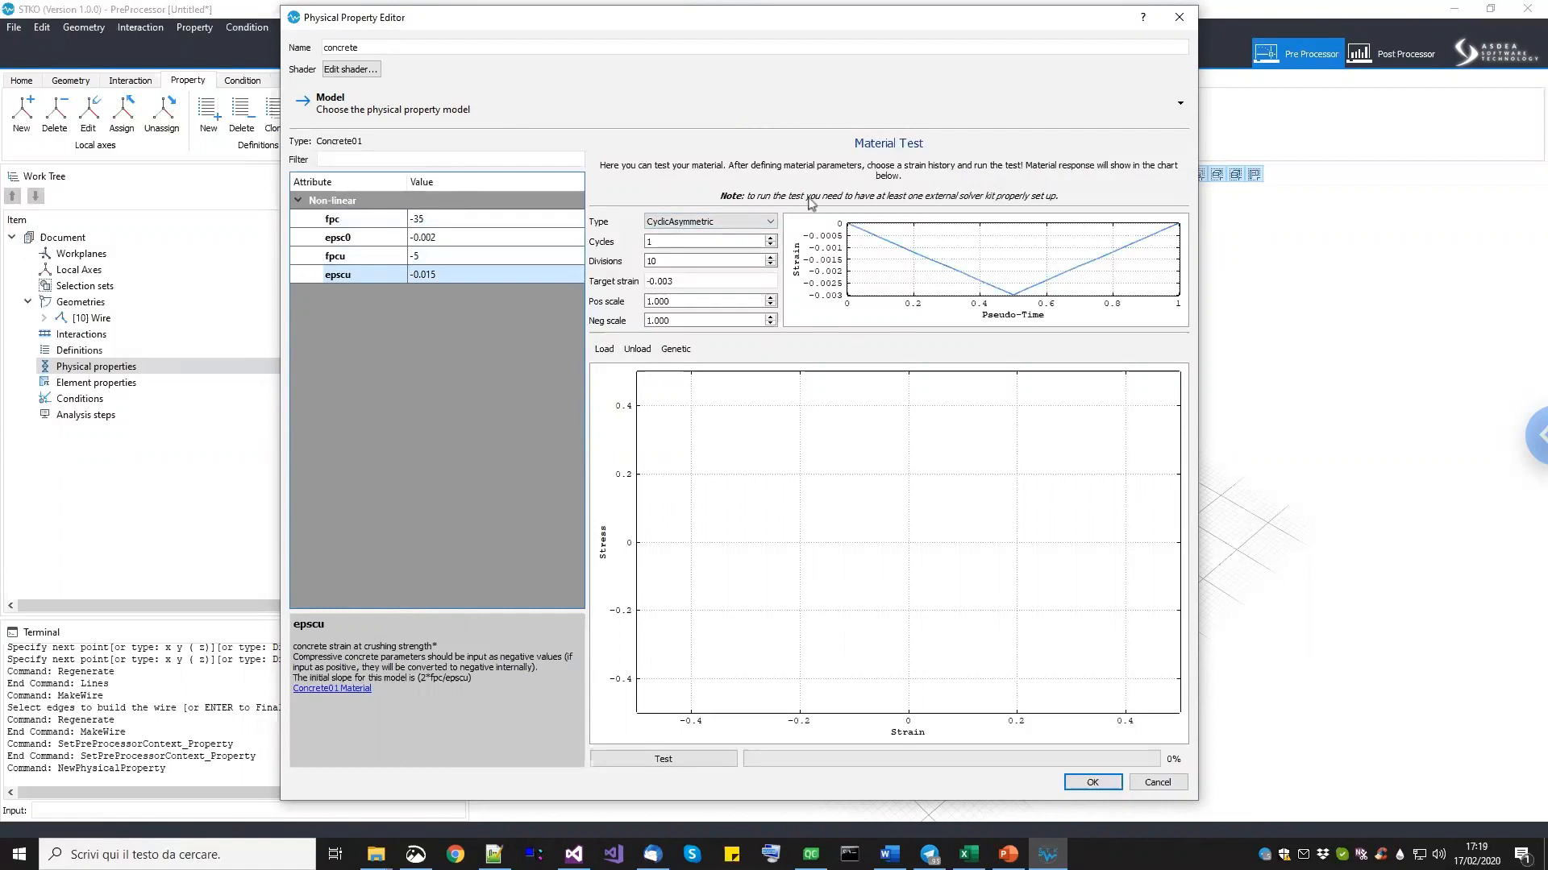
Run a Monotonic material test on the concrete with a target strain of -0.016.
{"action": "left_click", "coordinate": [726, 225]}
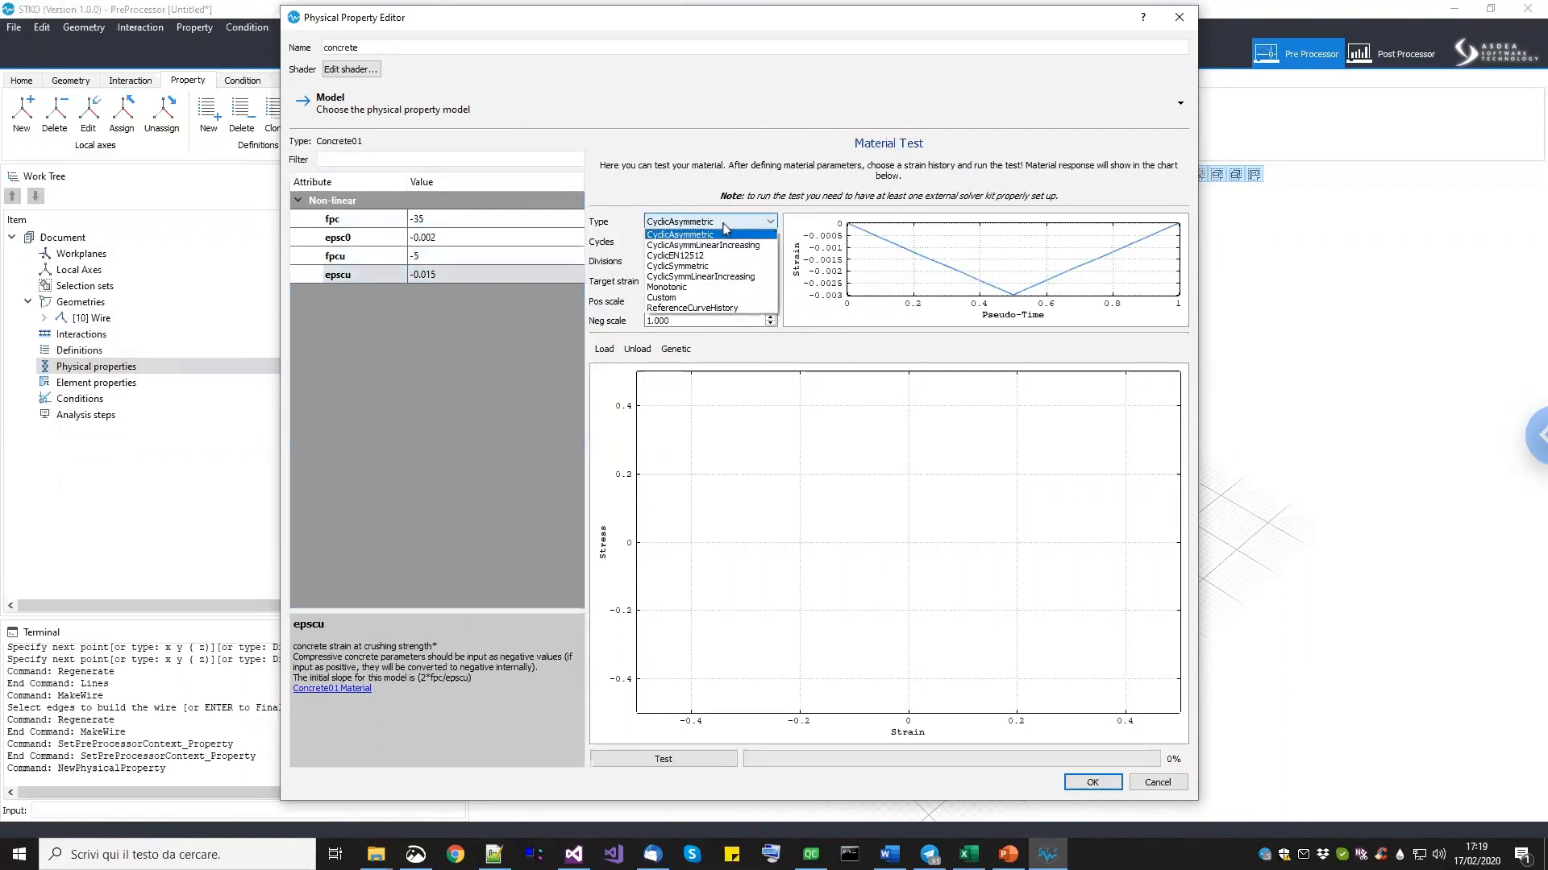
{"action": "left_click", "coordinate": [699, 286]}
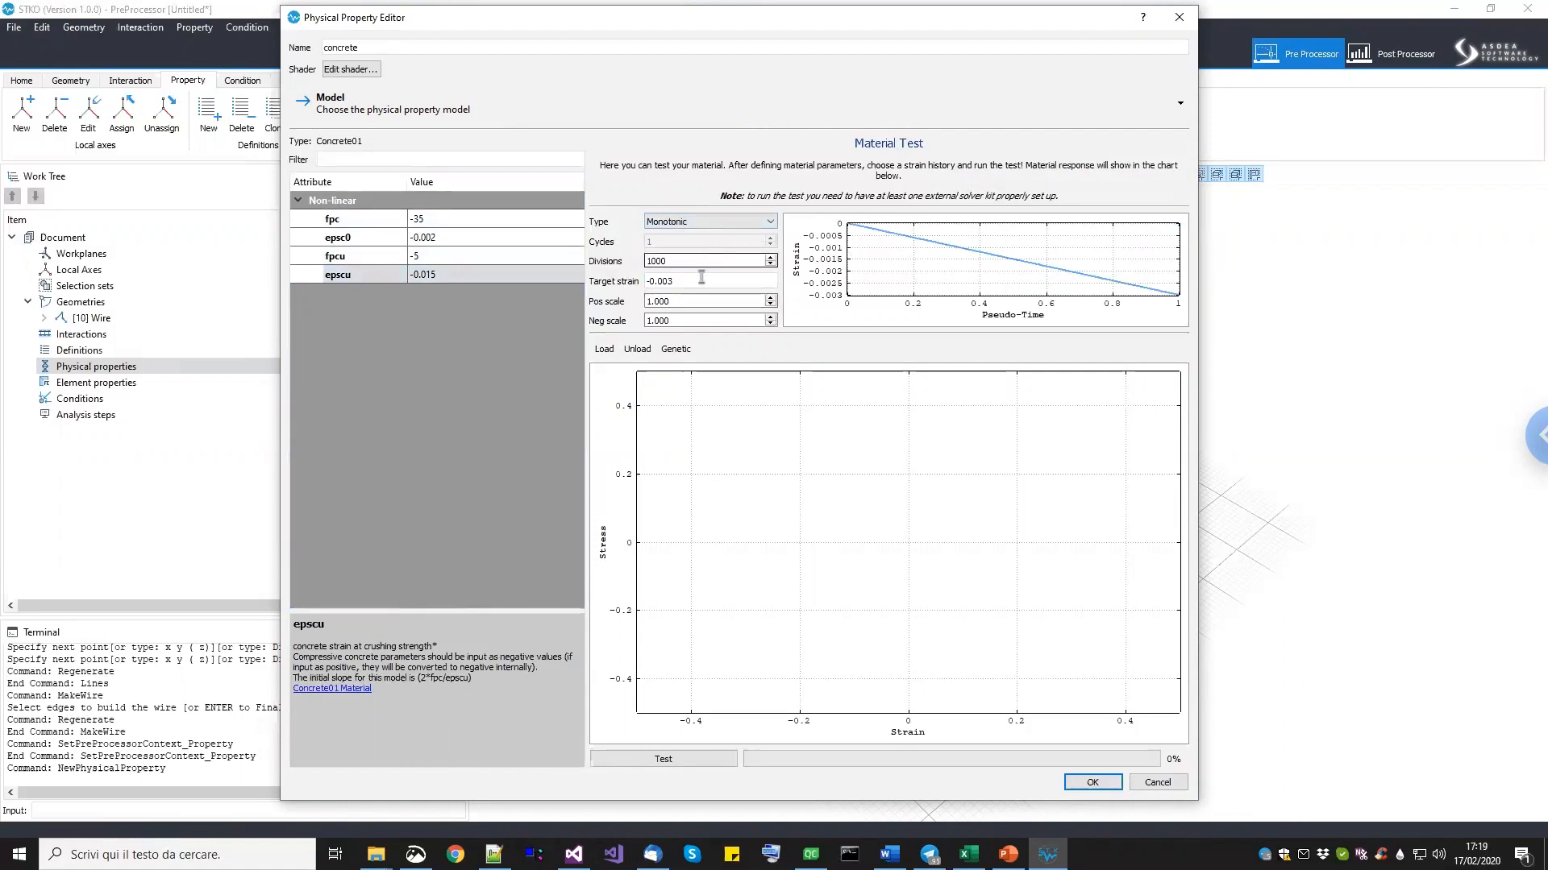
{"action": "key", "text": "BackSpace"}
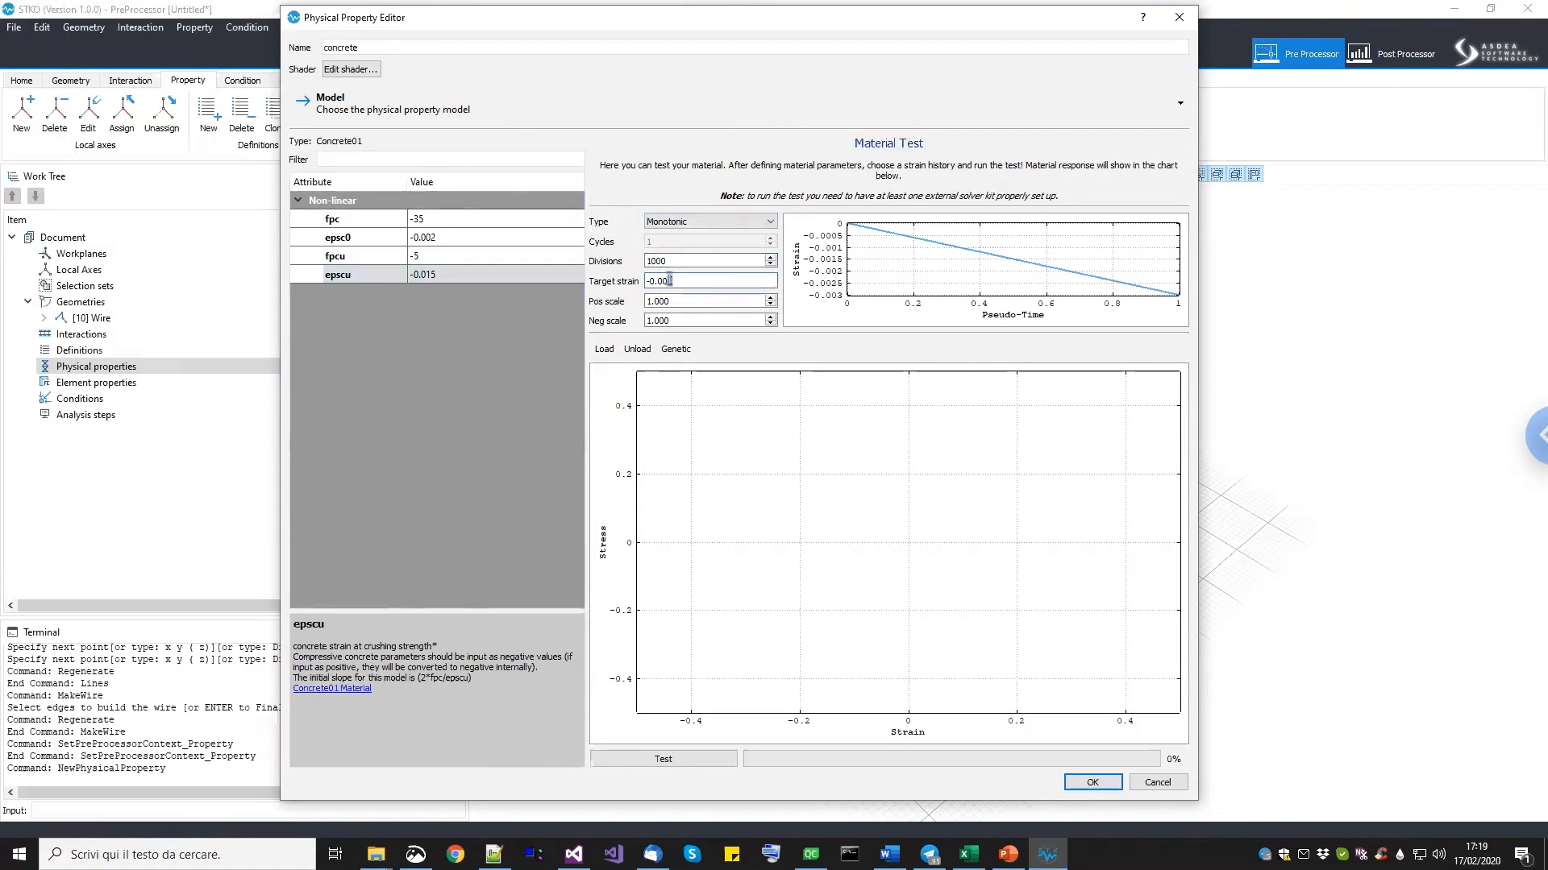
{"action": "left_click", "coordinate": [409, 278]}
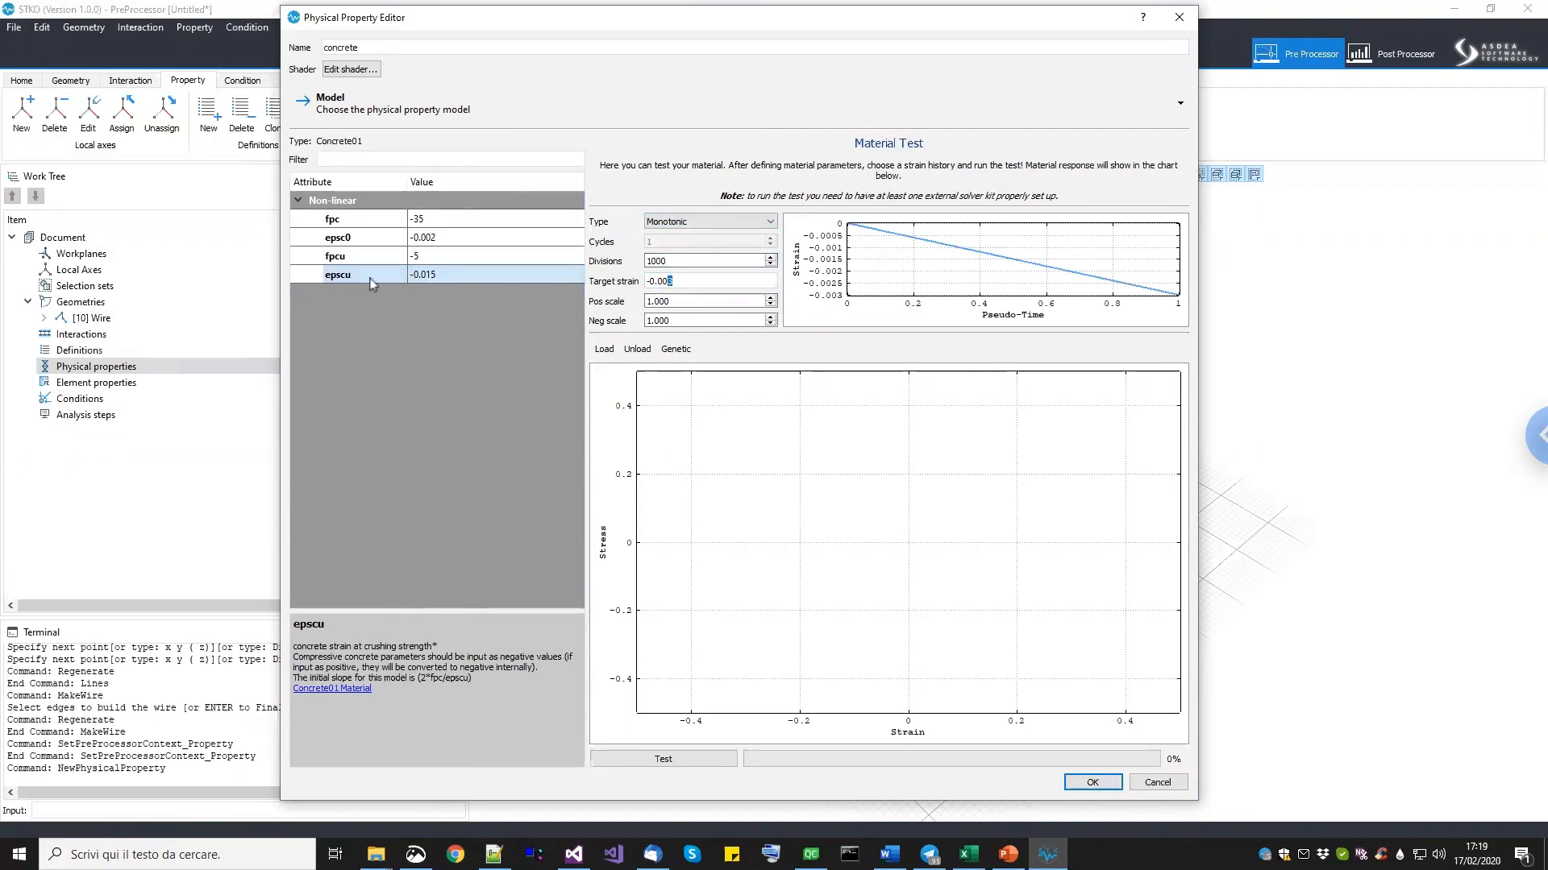
{"action": "left_click", "coordinate": [712, 280]}
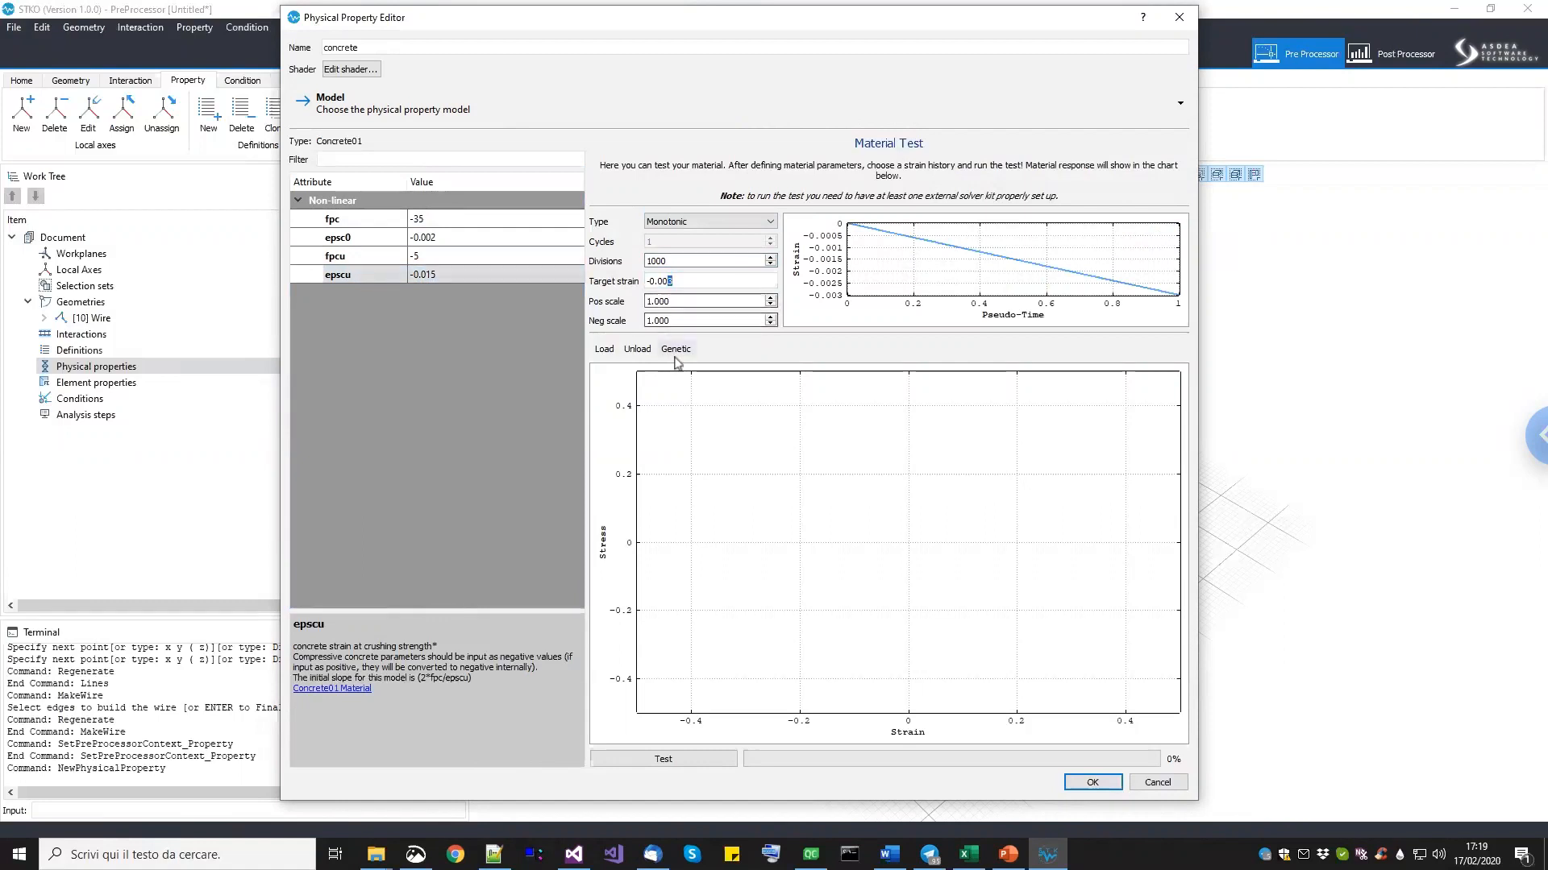
{"action": "key", "text": "BackSpace"}
{"action": "type", "text": "16"}
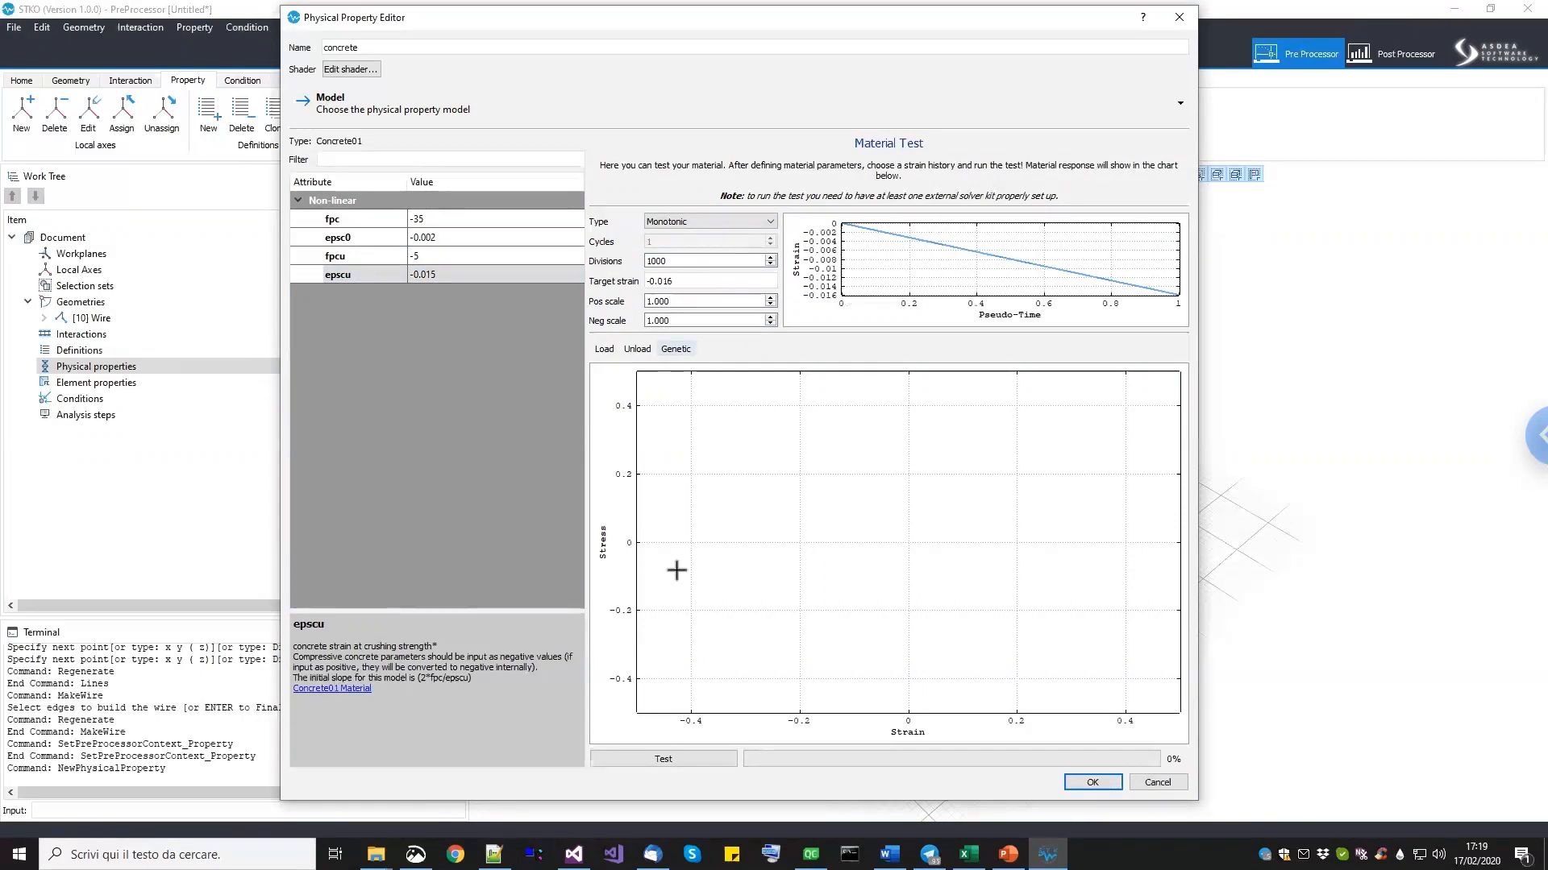
{"action": "left_click", "coordinate": [685, 763]}
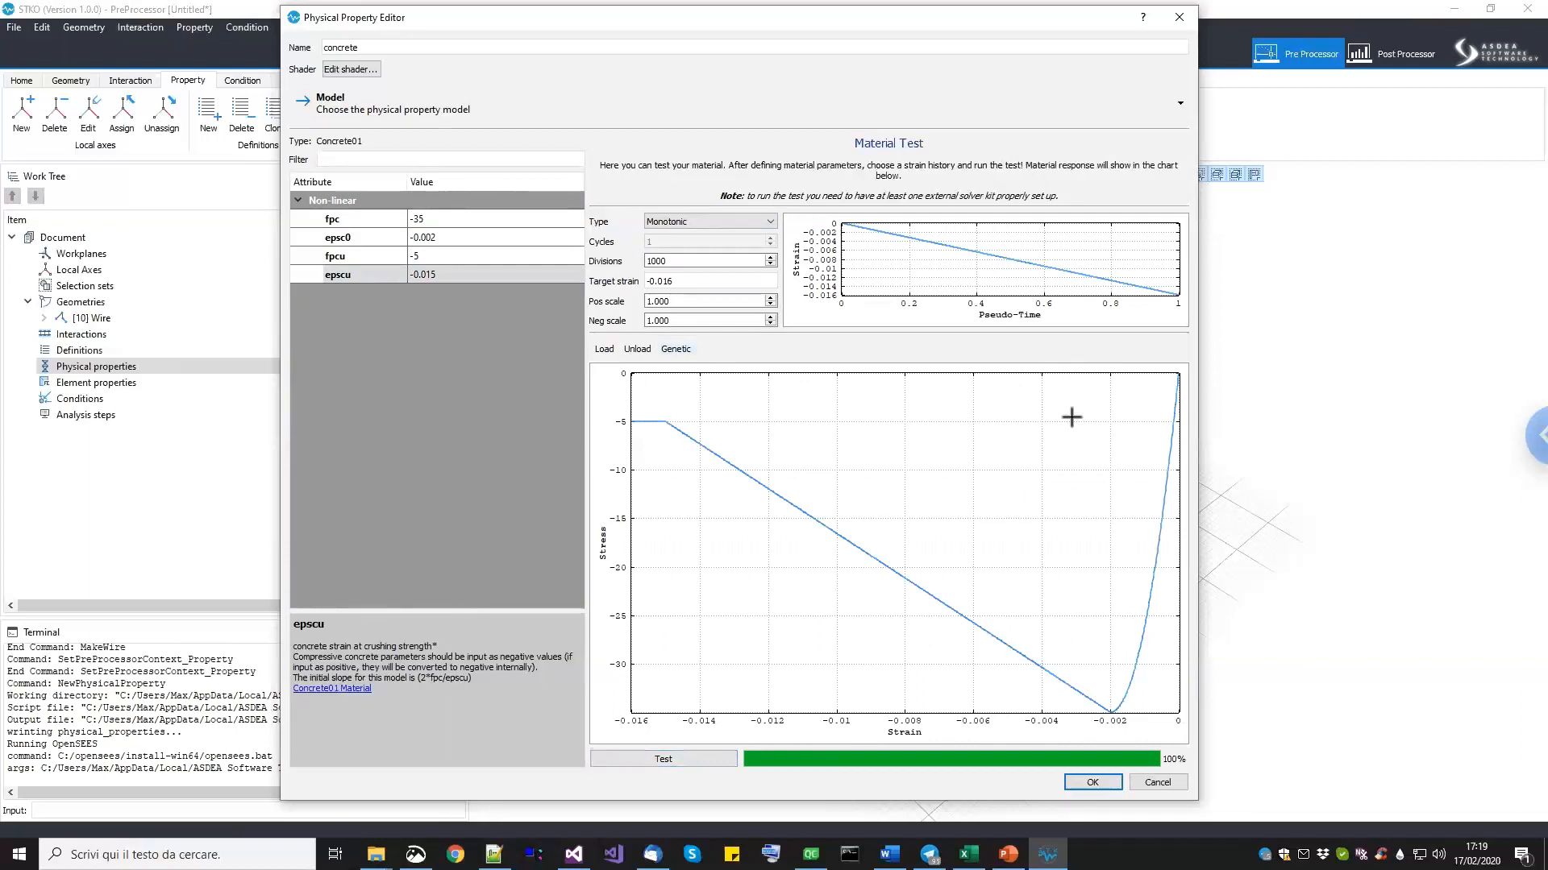
Run a CyclicEN12512 material test on the concrete with 100 divisions, target strain -0.002 and positive scale 0, and accept the property.
{"action": "left_click", "coordinate": [709, 221]}
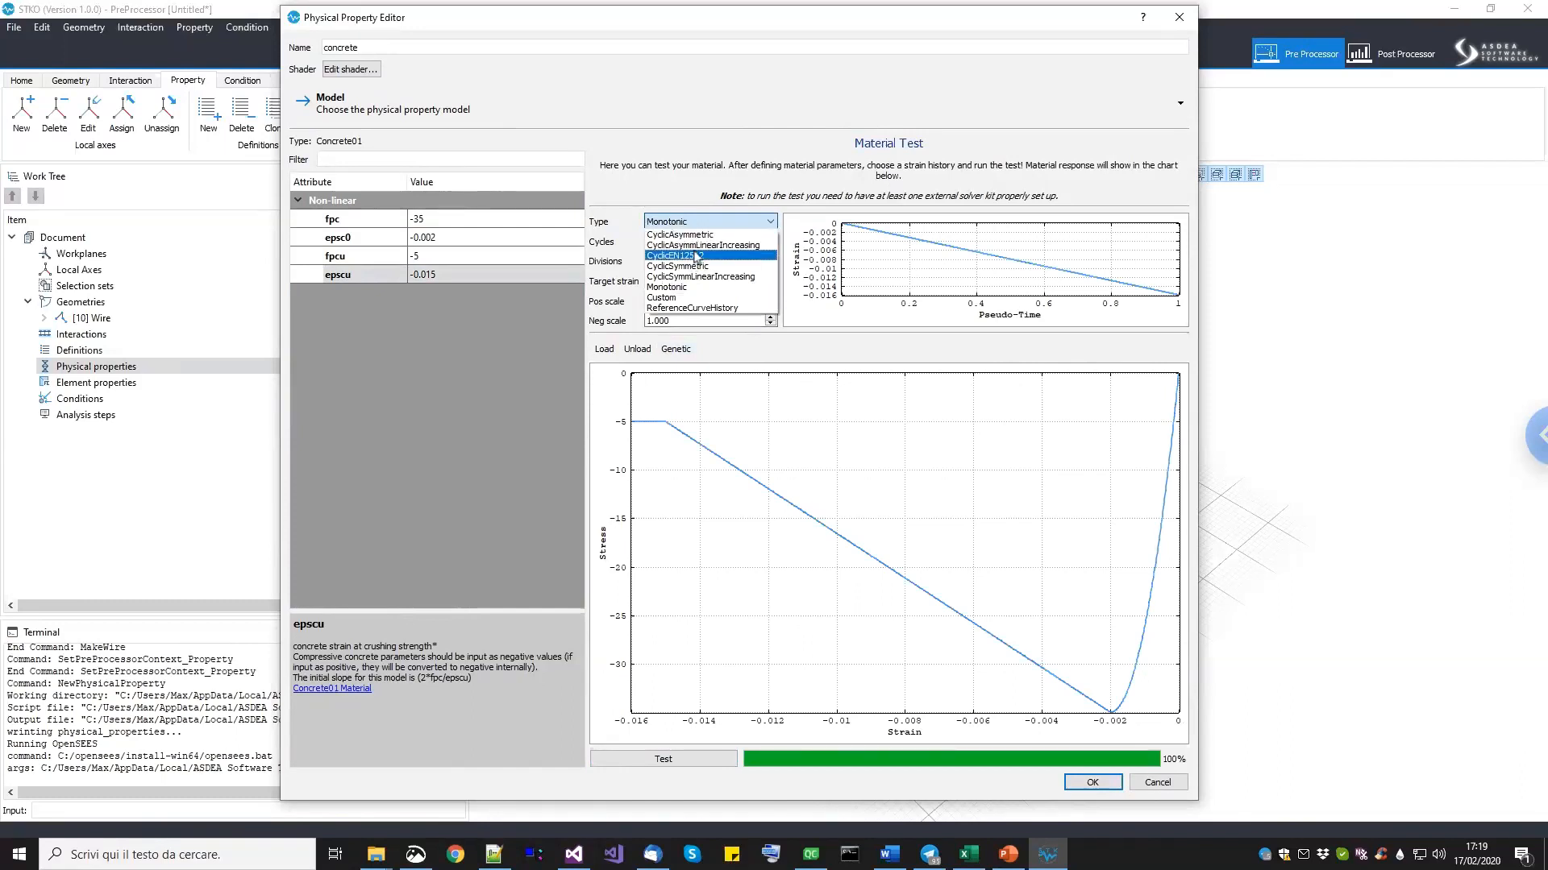
{"action": "left_click", "coordinate": [696, 256]}
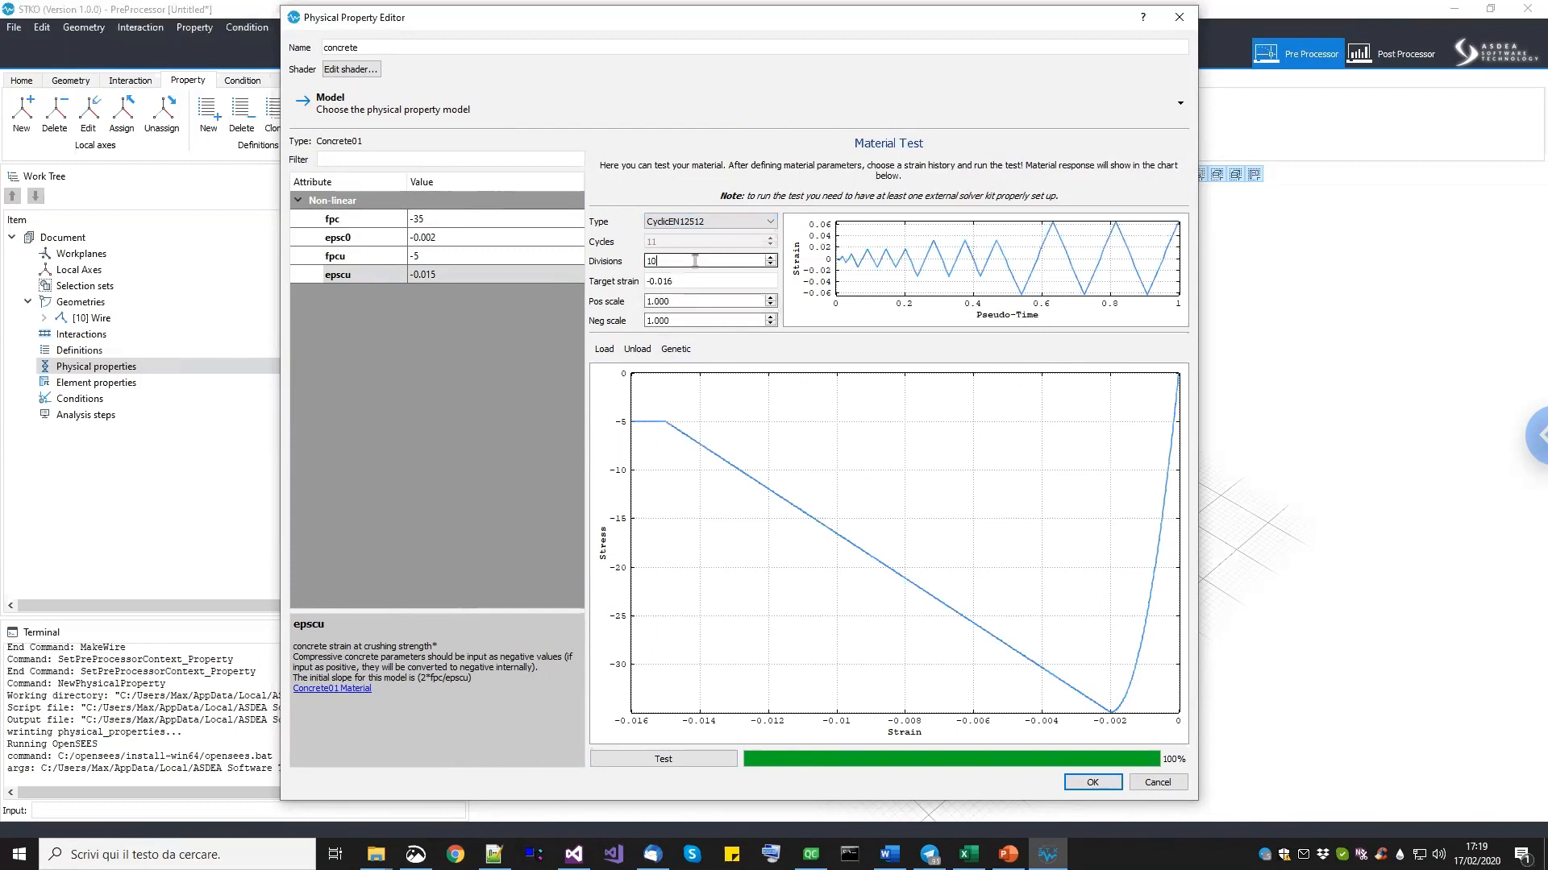
{"action": "type", "text": "0"}
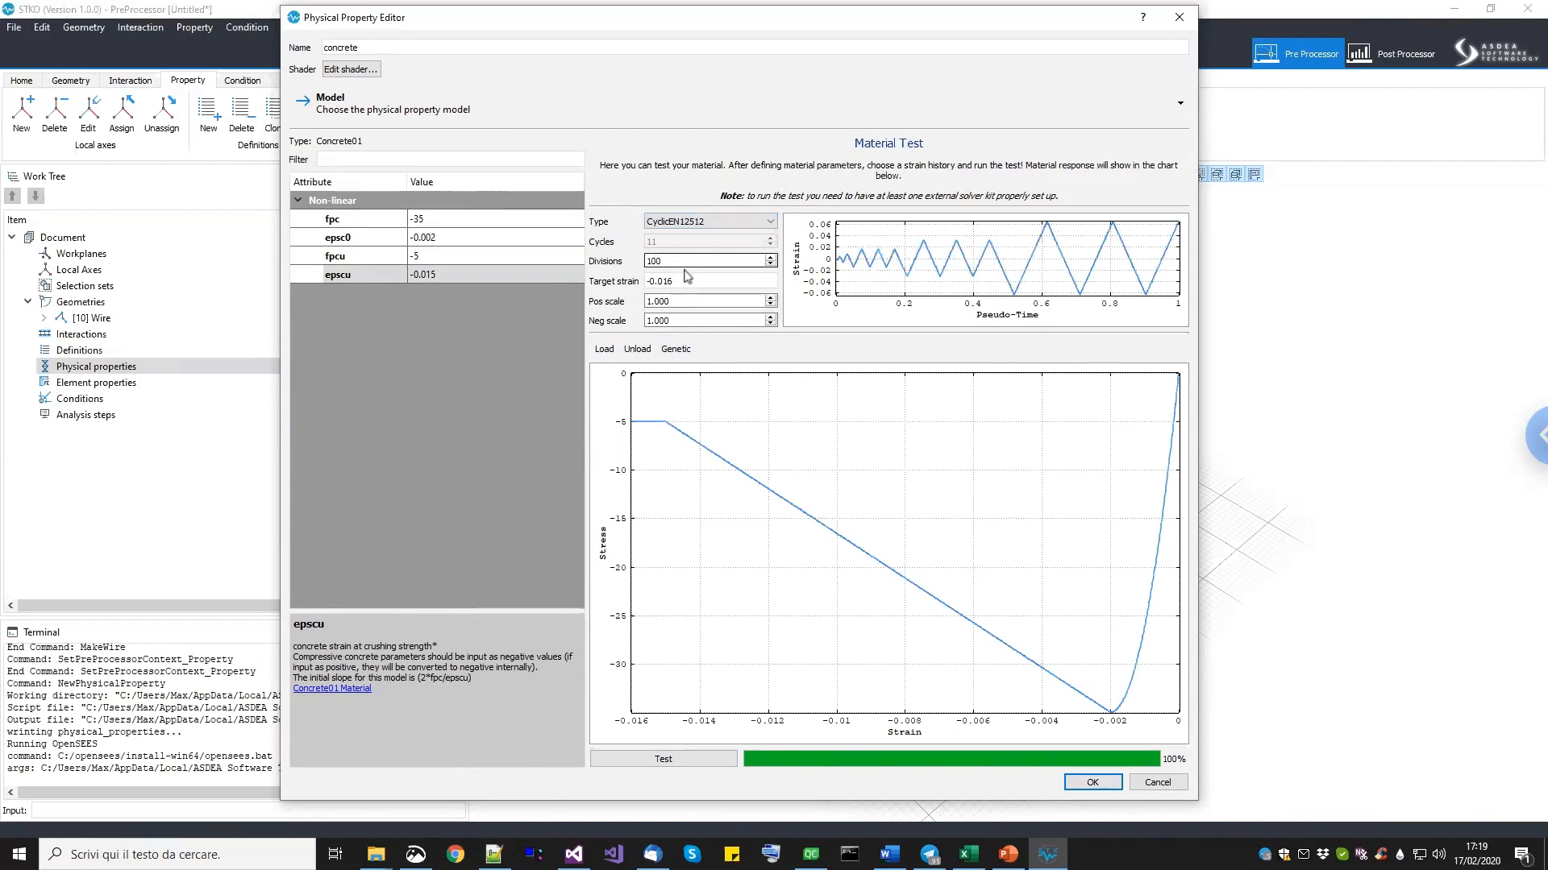
{"action": "double_click", "coordinate": [659, 281]}
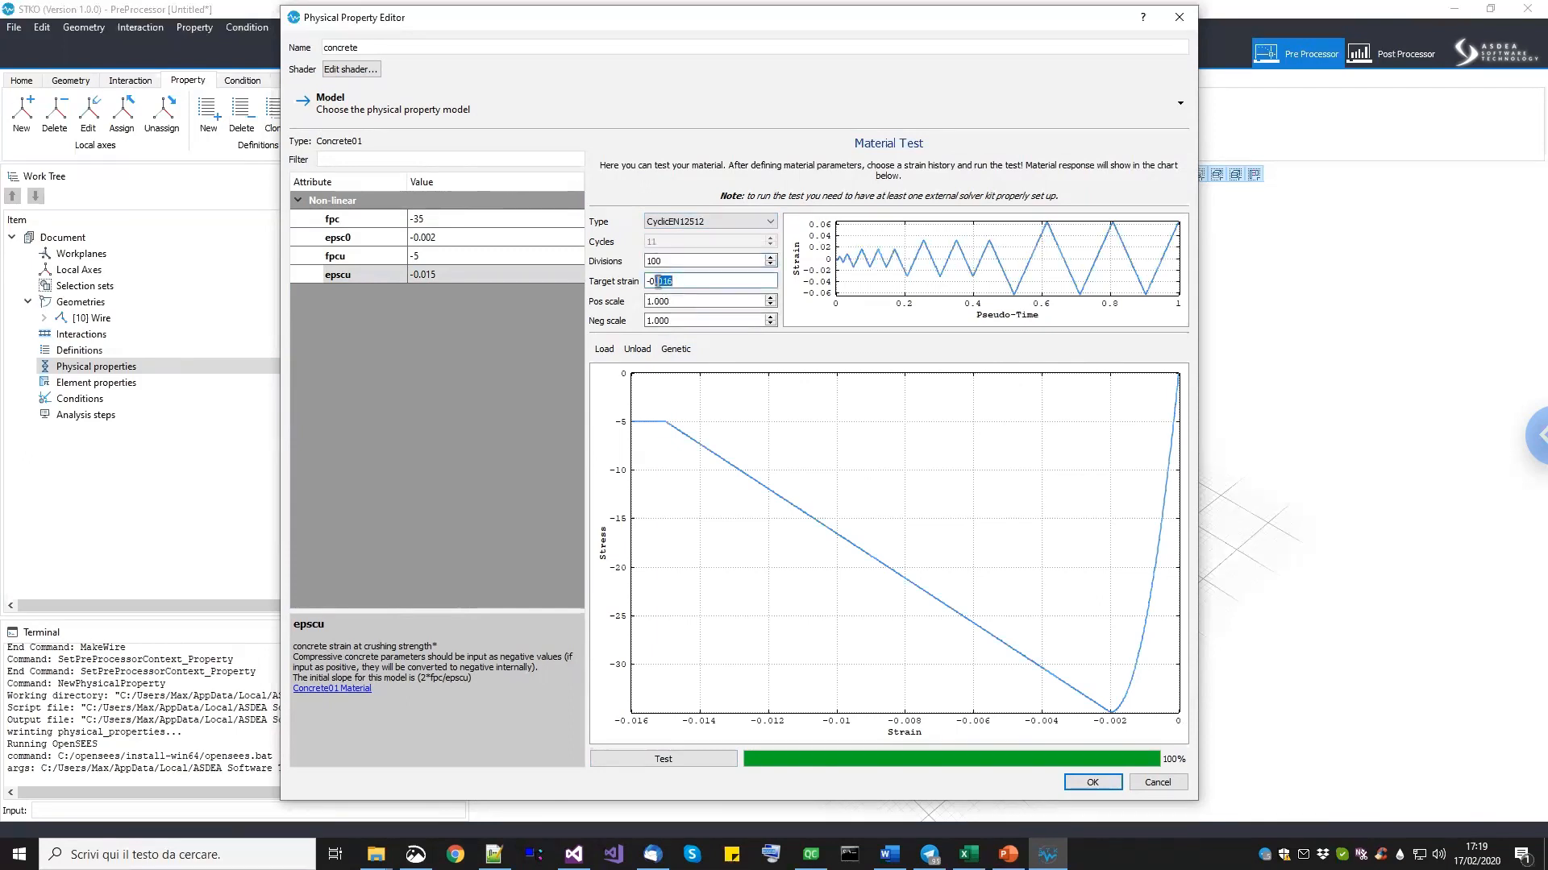
{"action": "key", "text": "BackSpace"}
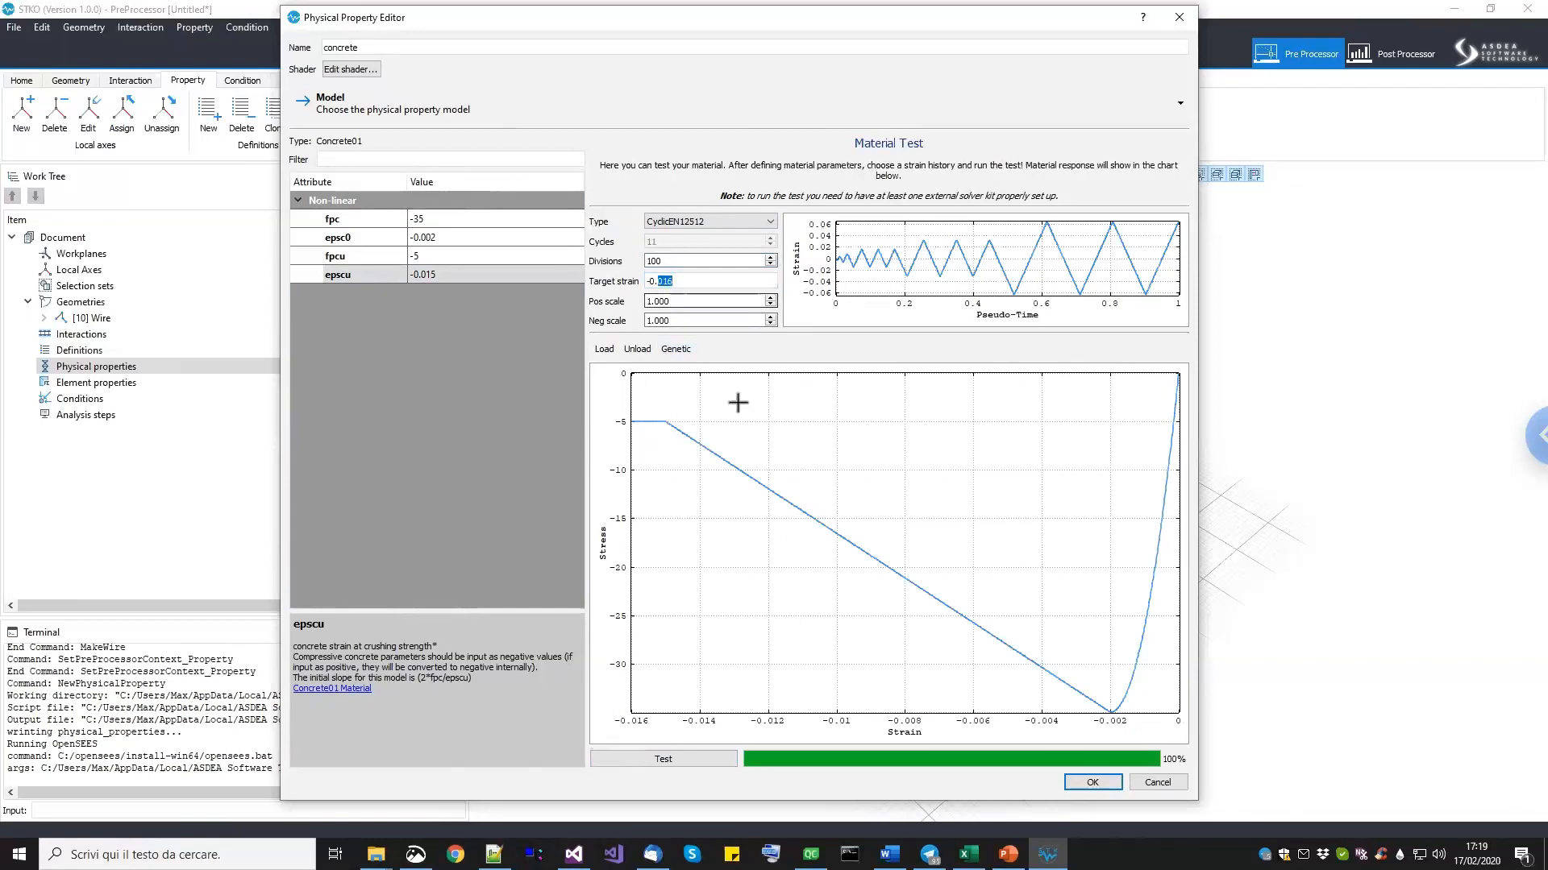
{"action": "type", "text": "02"}
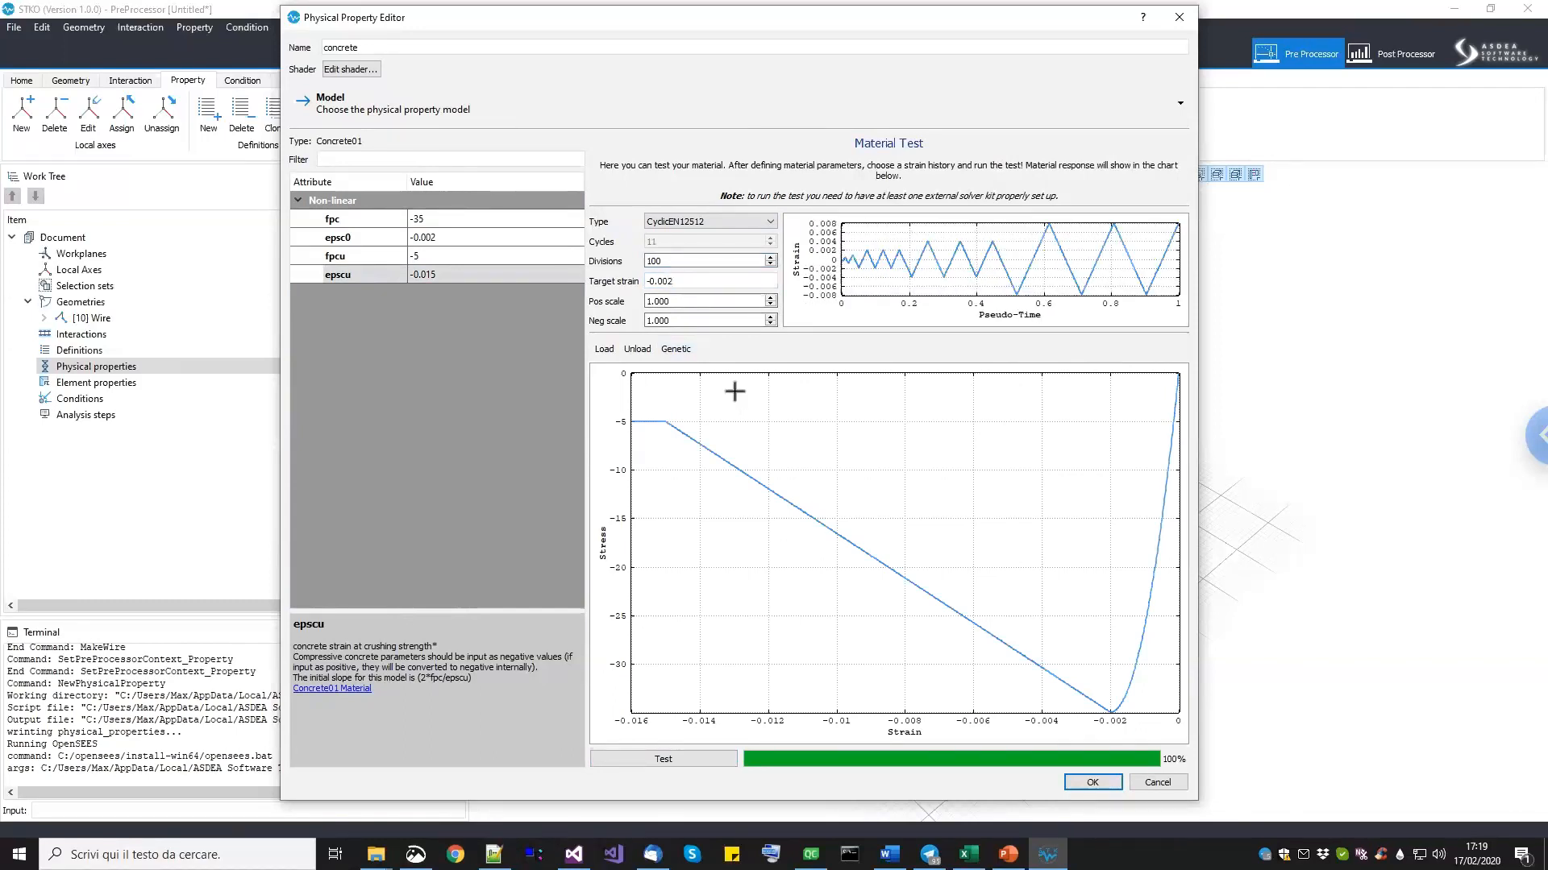
{"action": "left_click_drag", "start_coordinate": [684, 303], "coordinate": [612, 305]}
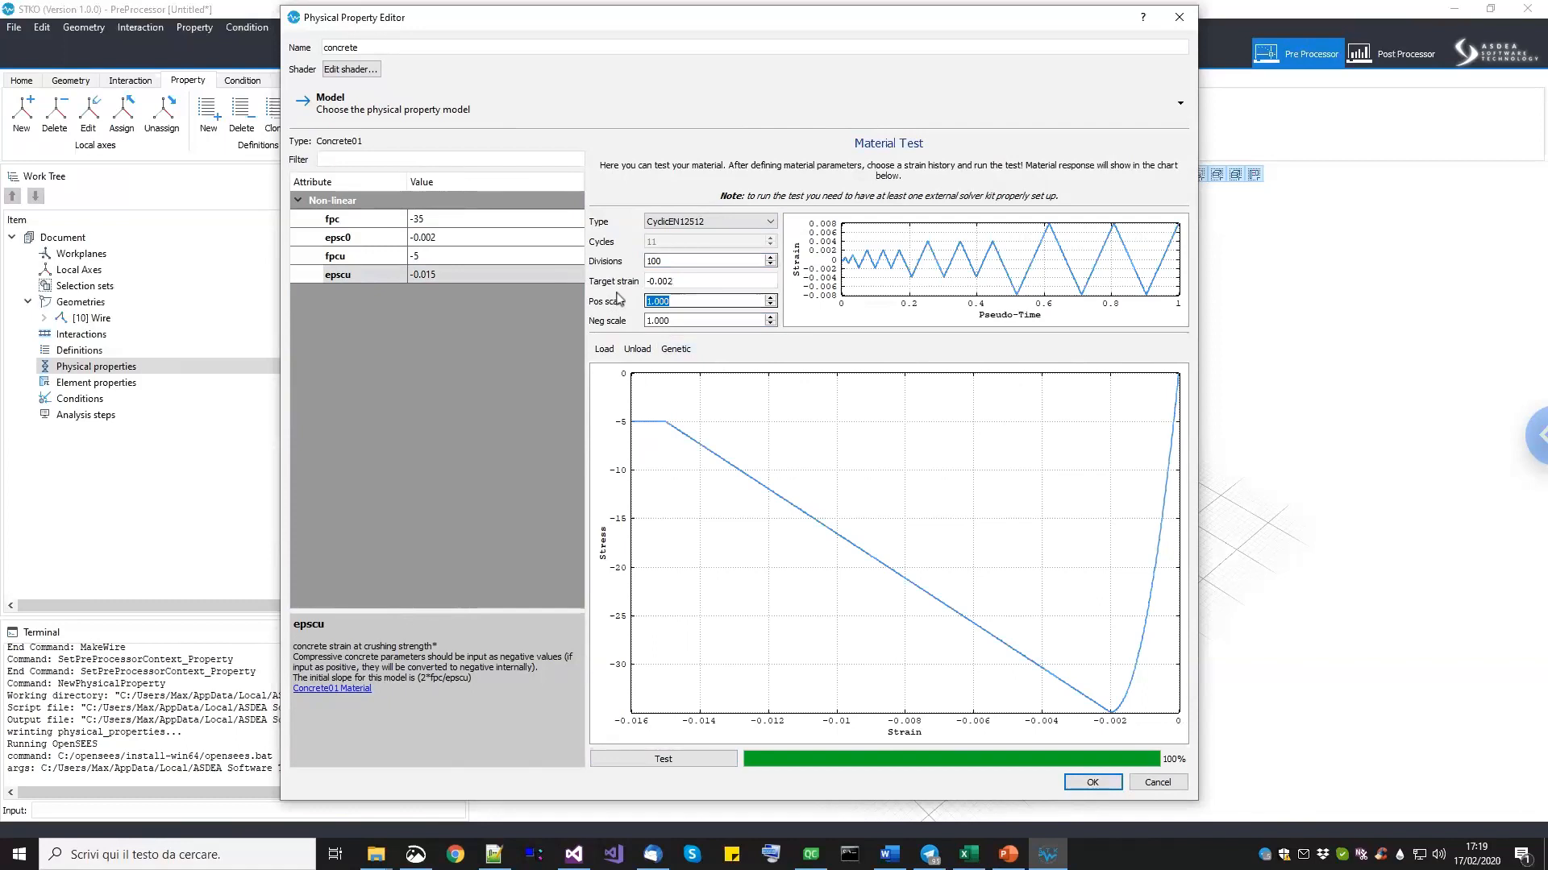
{"action": "type", "text": "0"}
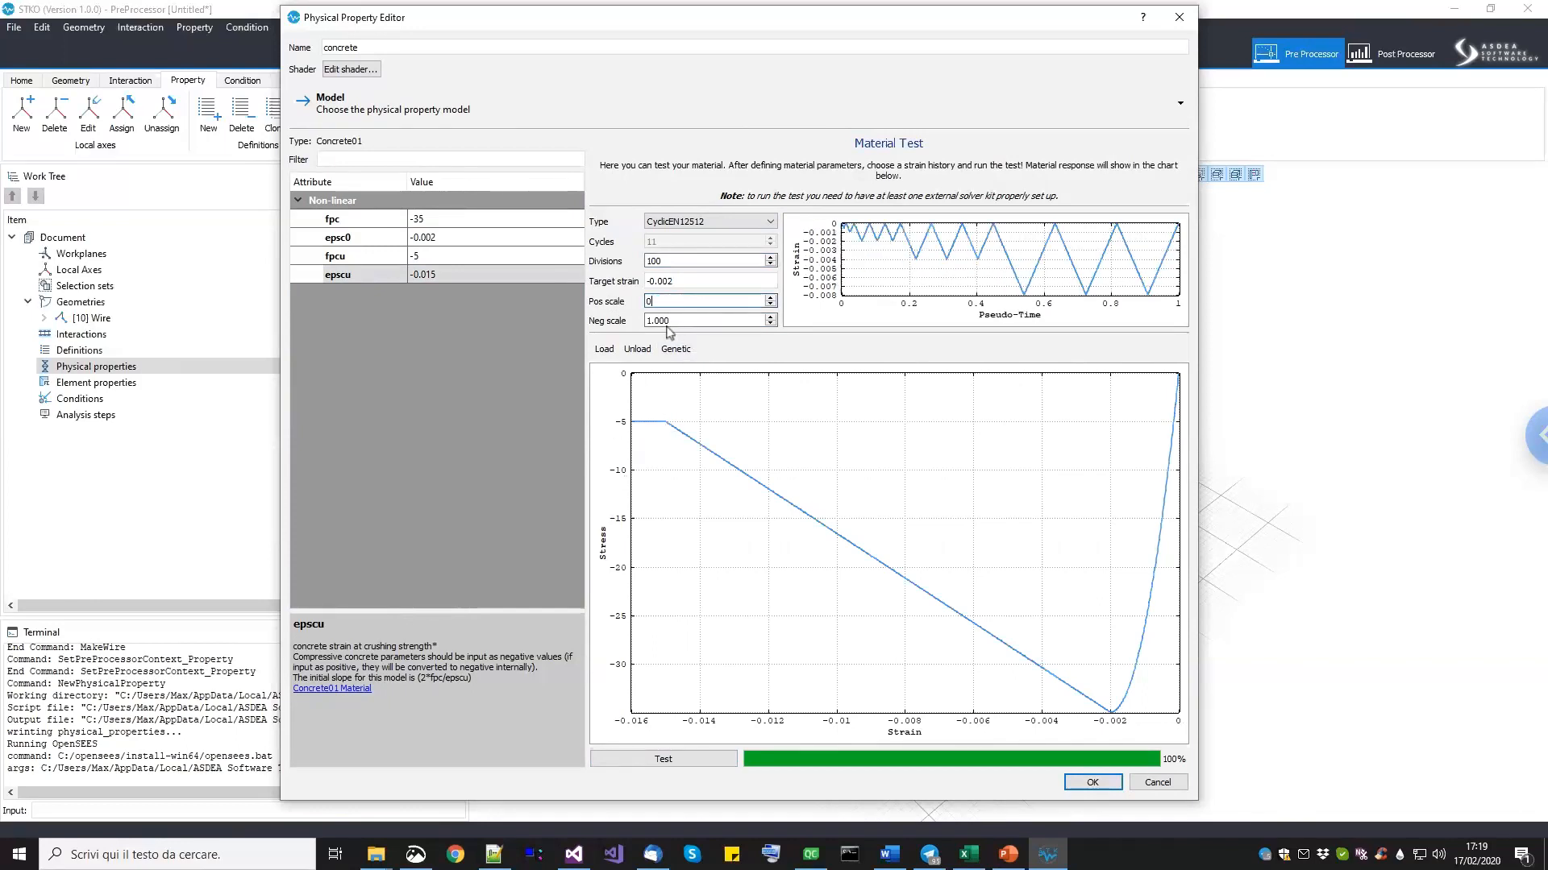
{"action": "left_click", "coordinate": [673, 761]}
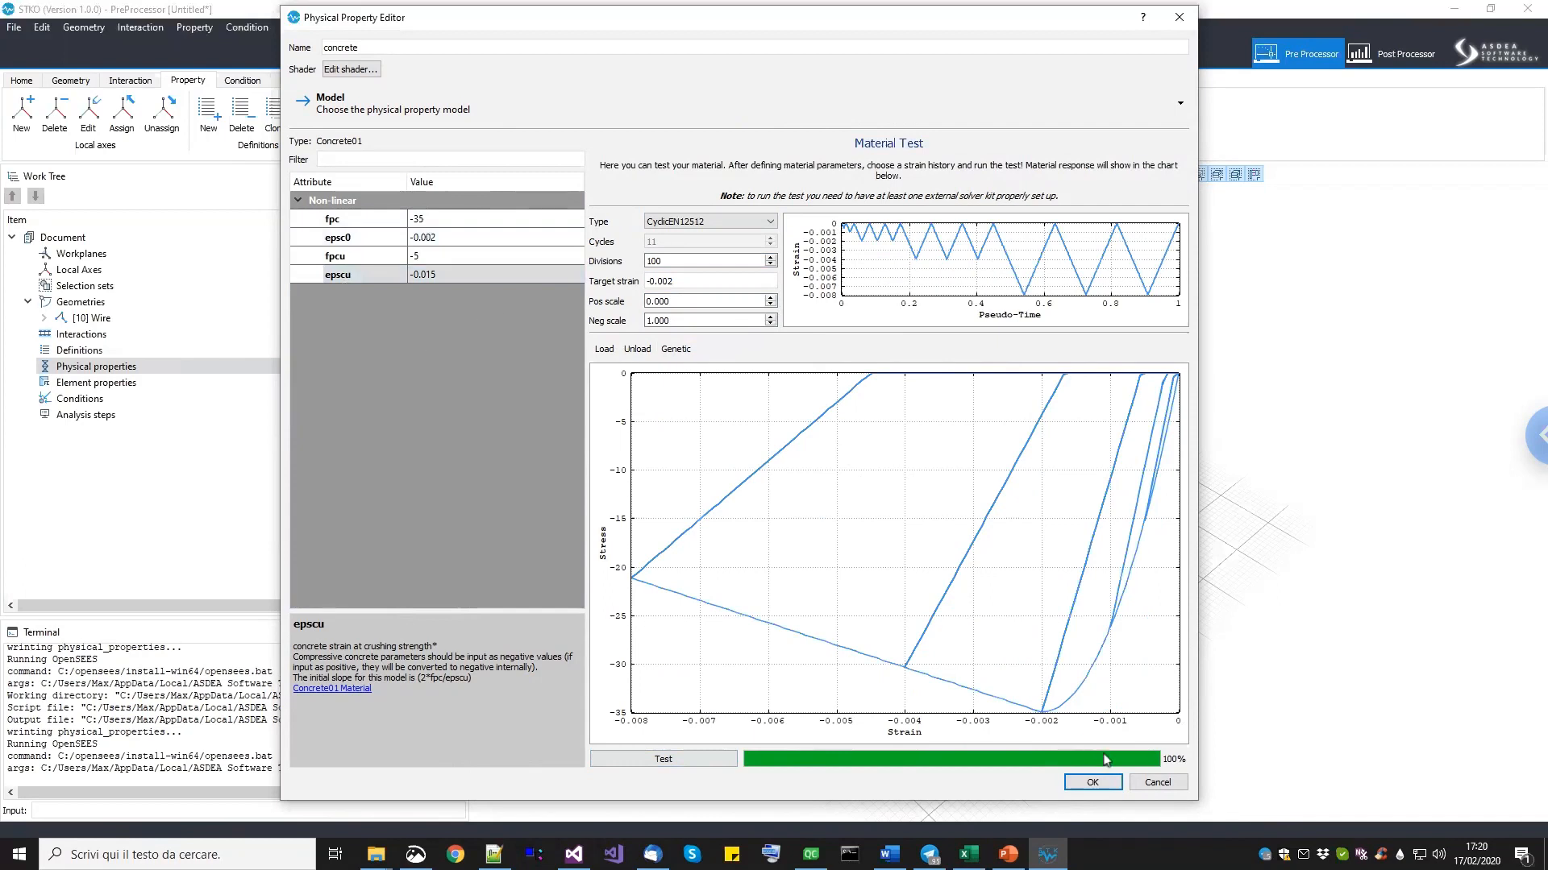
{"action": "left_click", "coordinate": [1092, 782]}
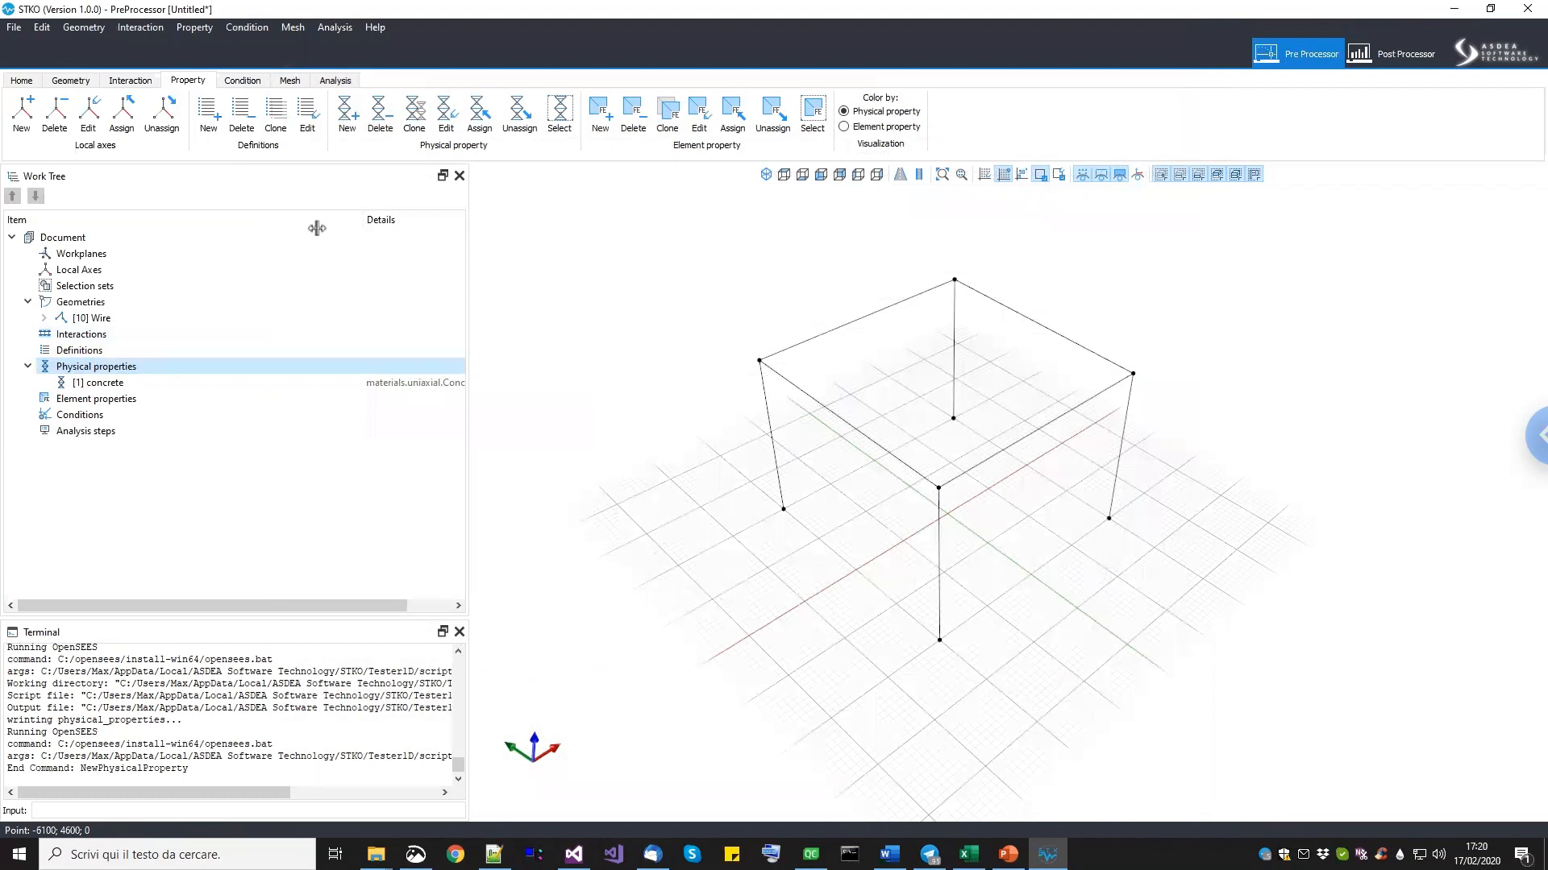
Add another physical property and name it "steel".
{"action": "left_click_drag", "start_coordinate": [317, 228], "coordinate": [282, 228]}
{"action": "right_click", "coordinate": [152, 367]}
{"action": "left_click", "coordinate": [169, 376]}
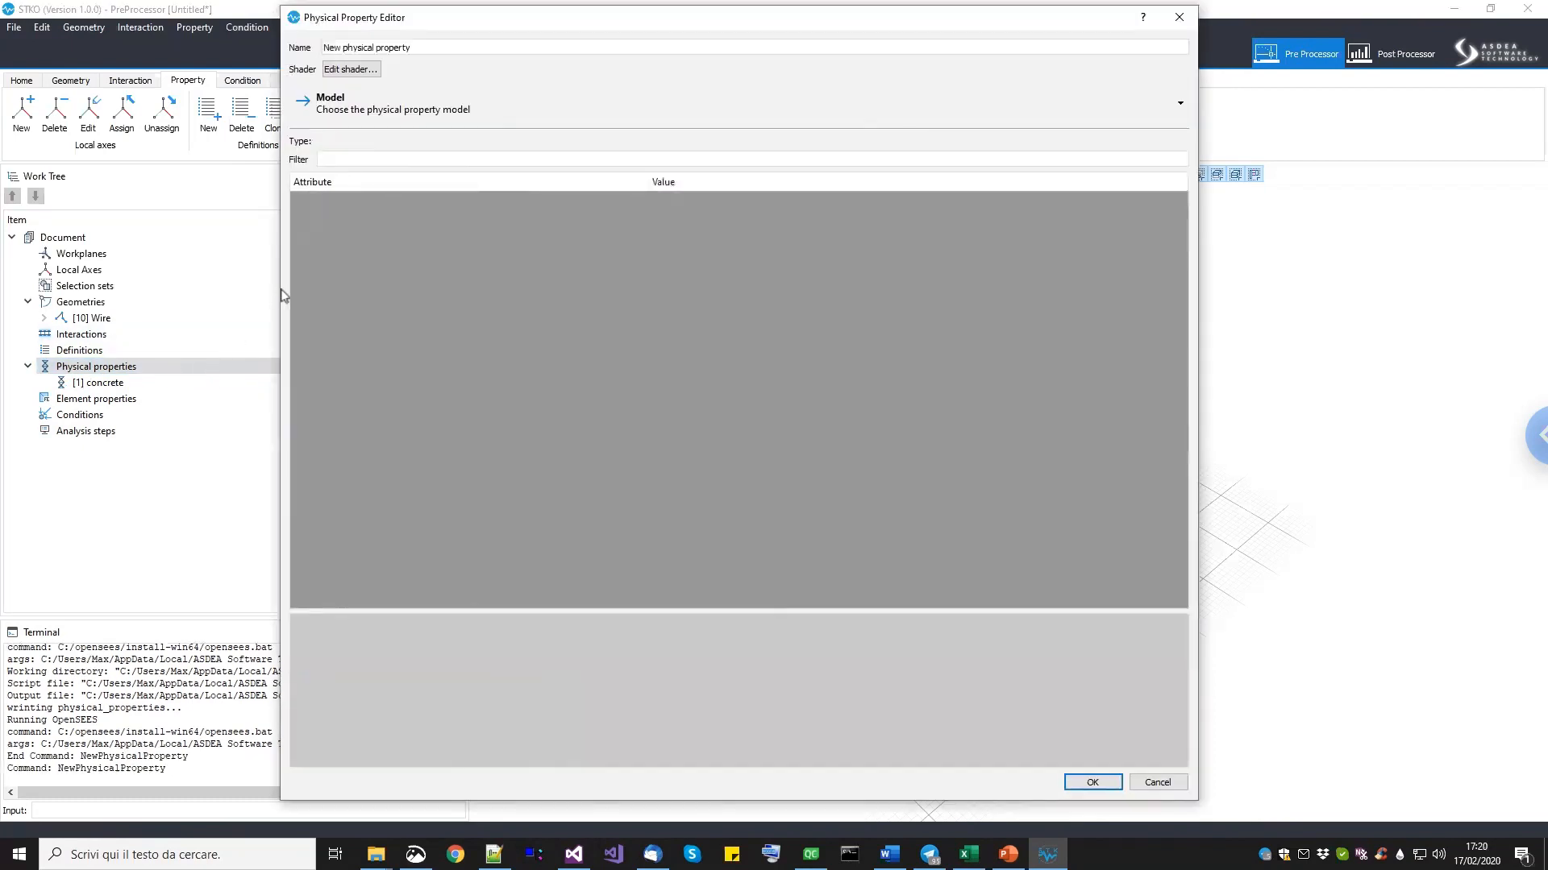
{"action": "type", "text": "steel"}
Choose the uniaxial reinforcing-steel material Steel02 as the steel property's model.
{"action": "left_click", "coordinate": [336, 111]}
{"action": "mouse_move", "coordinate": [360, 139]}
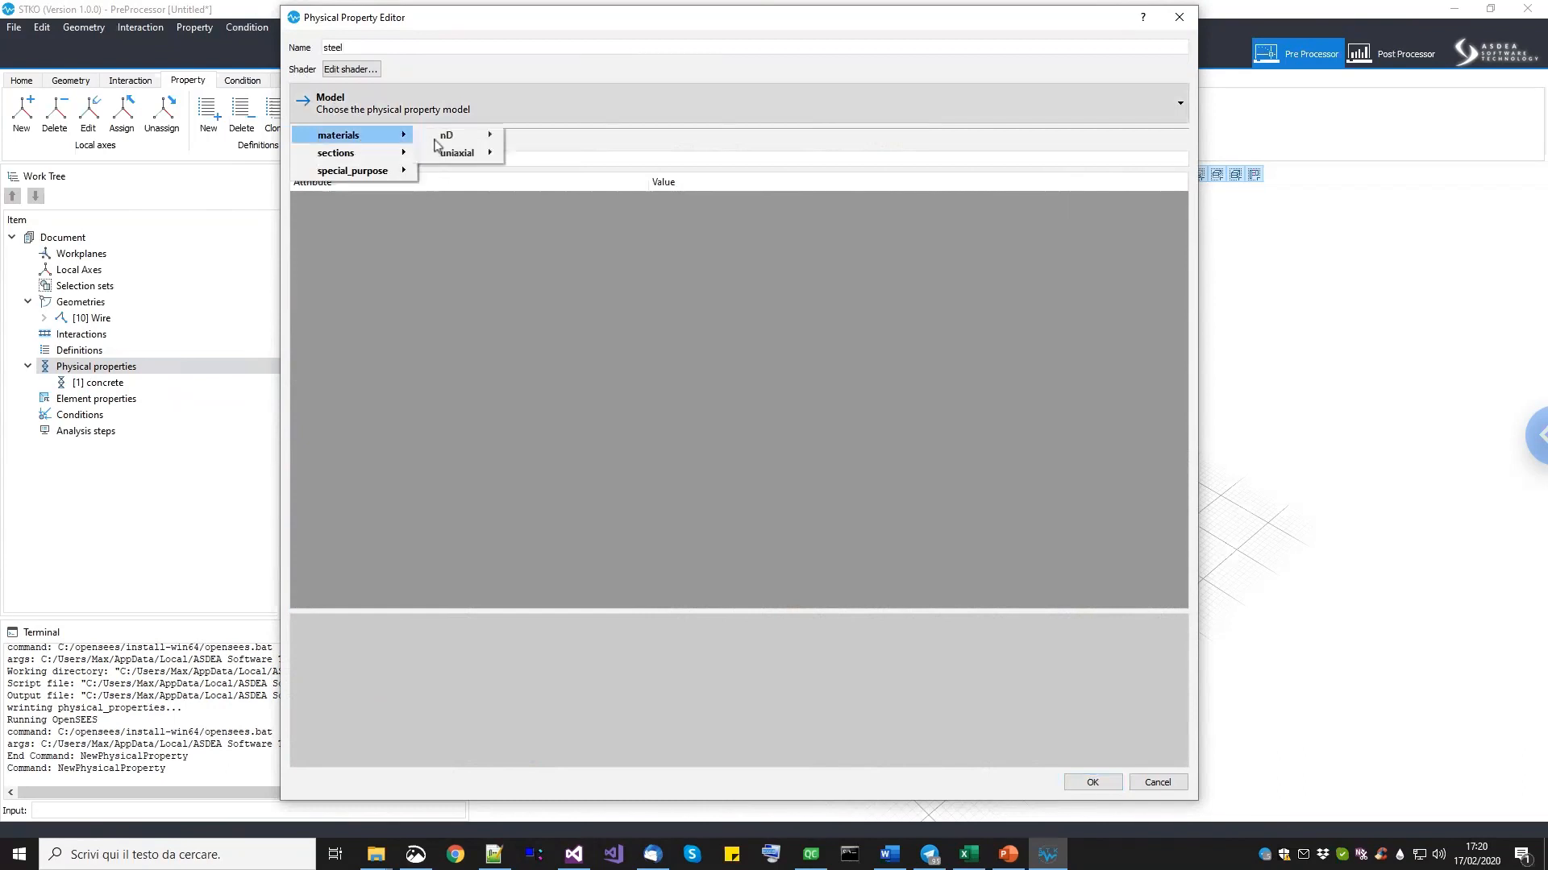
{"action": "mouse_move", "coordinate": [457, 153]}
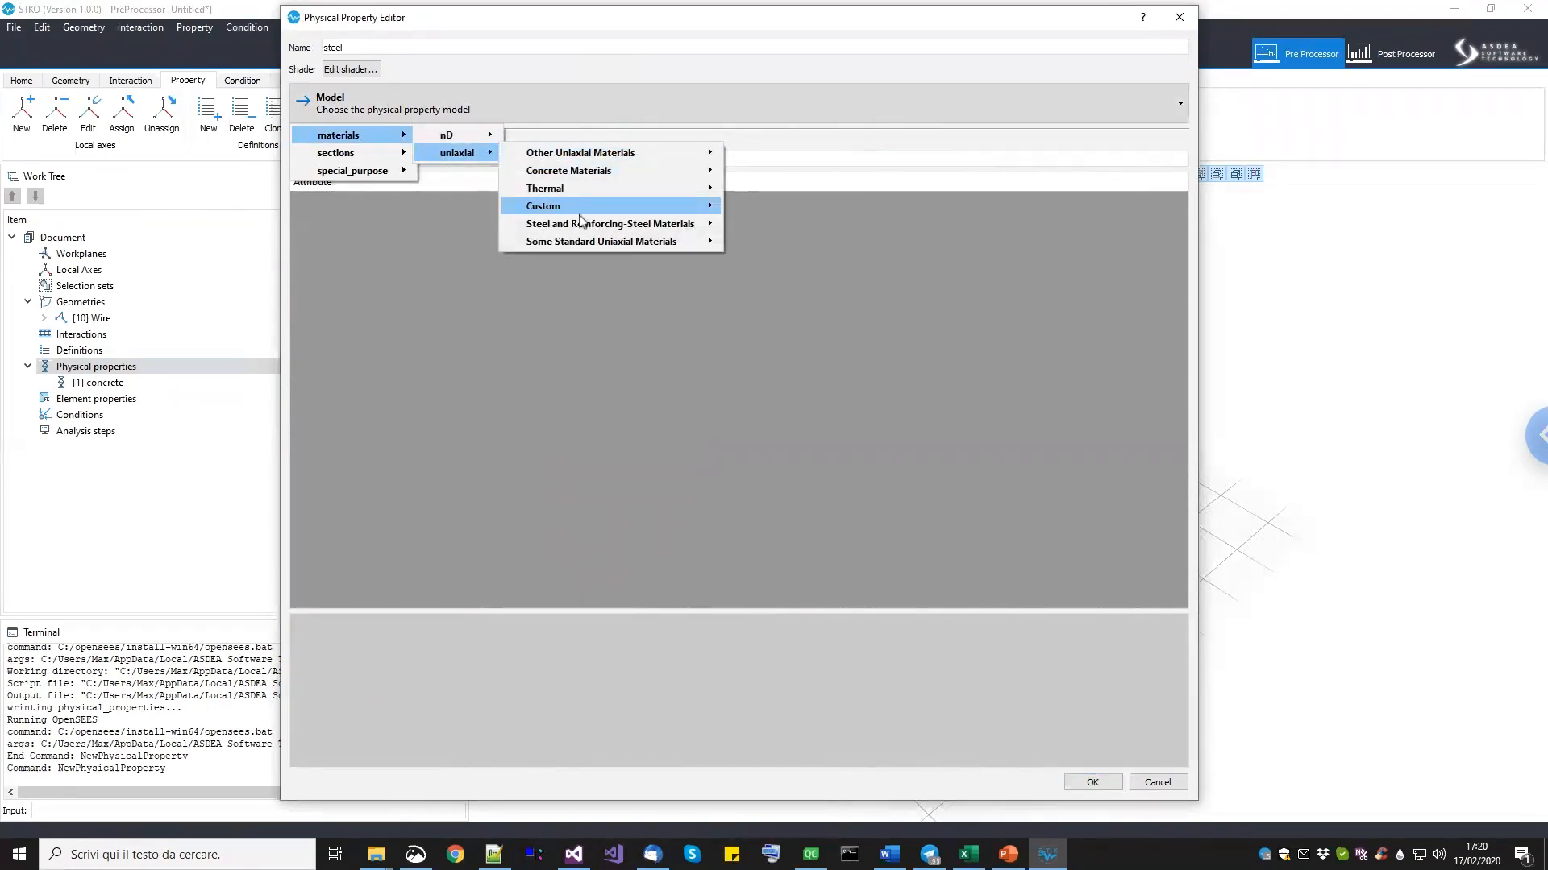
{"action": "mouse_move", "coordinate": [584, 225]}
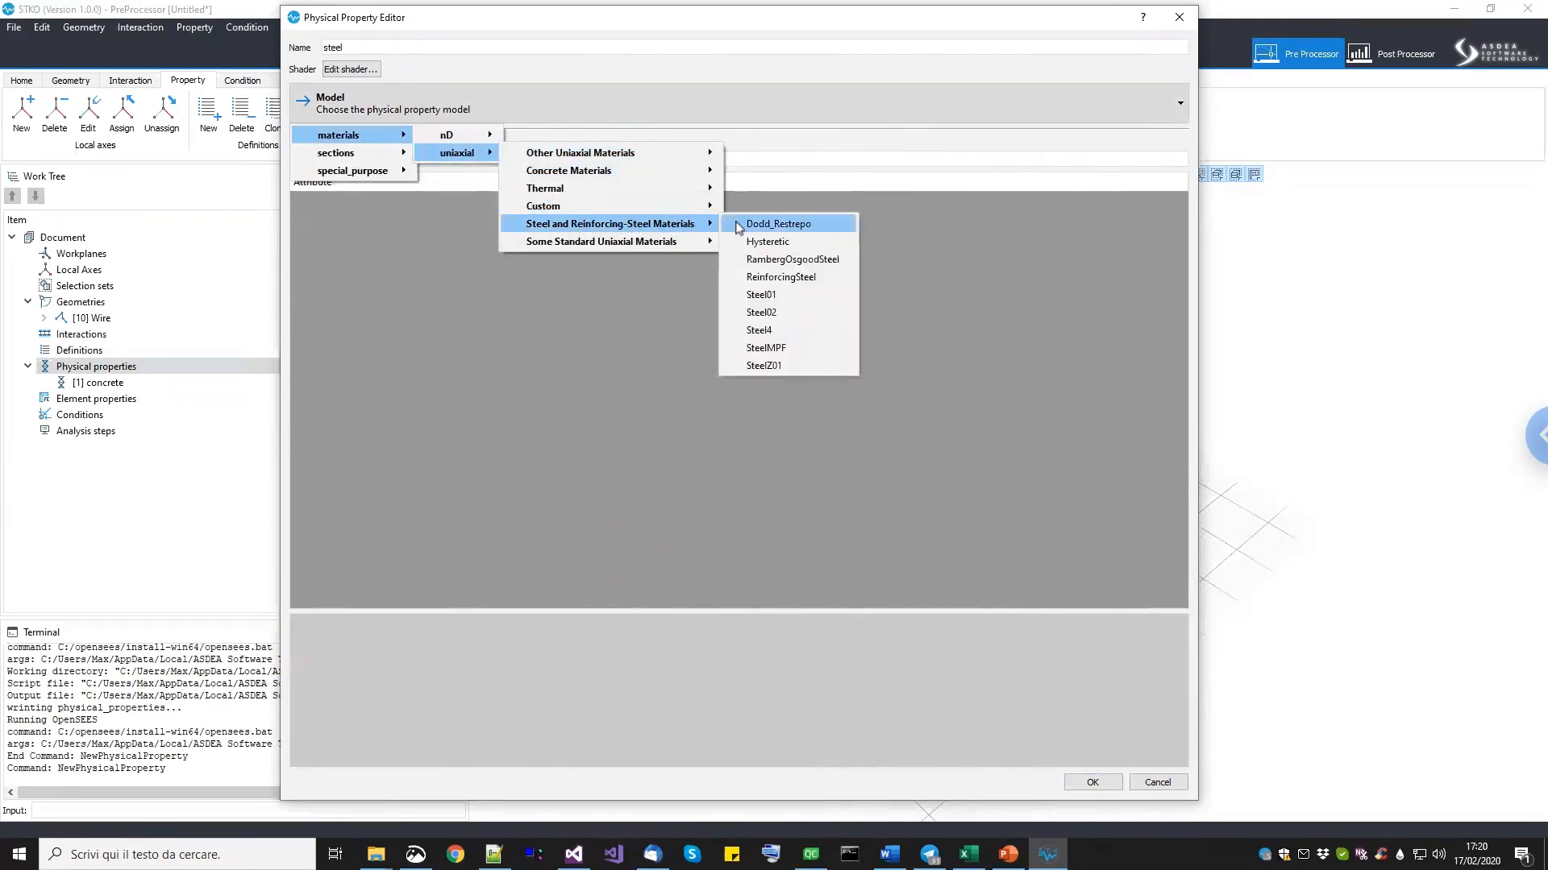
{"action": "left_click", "coordinate": [760, 312]}
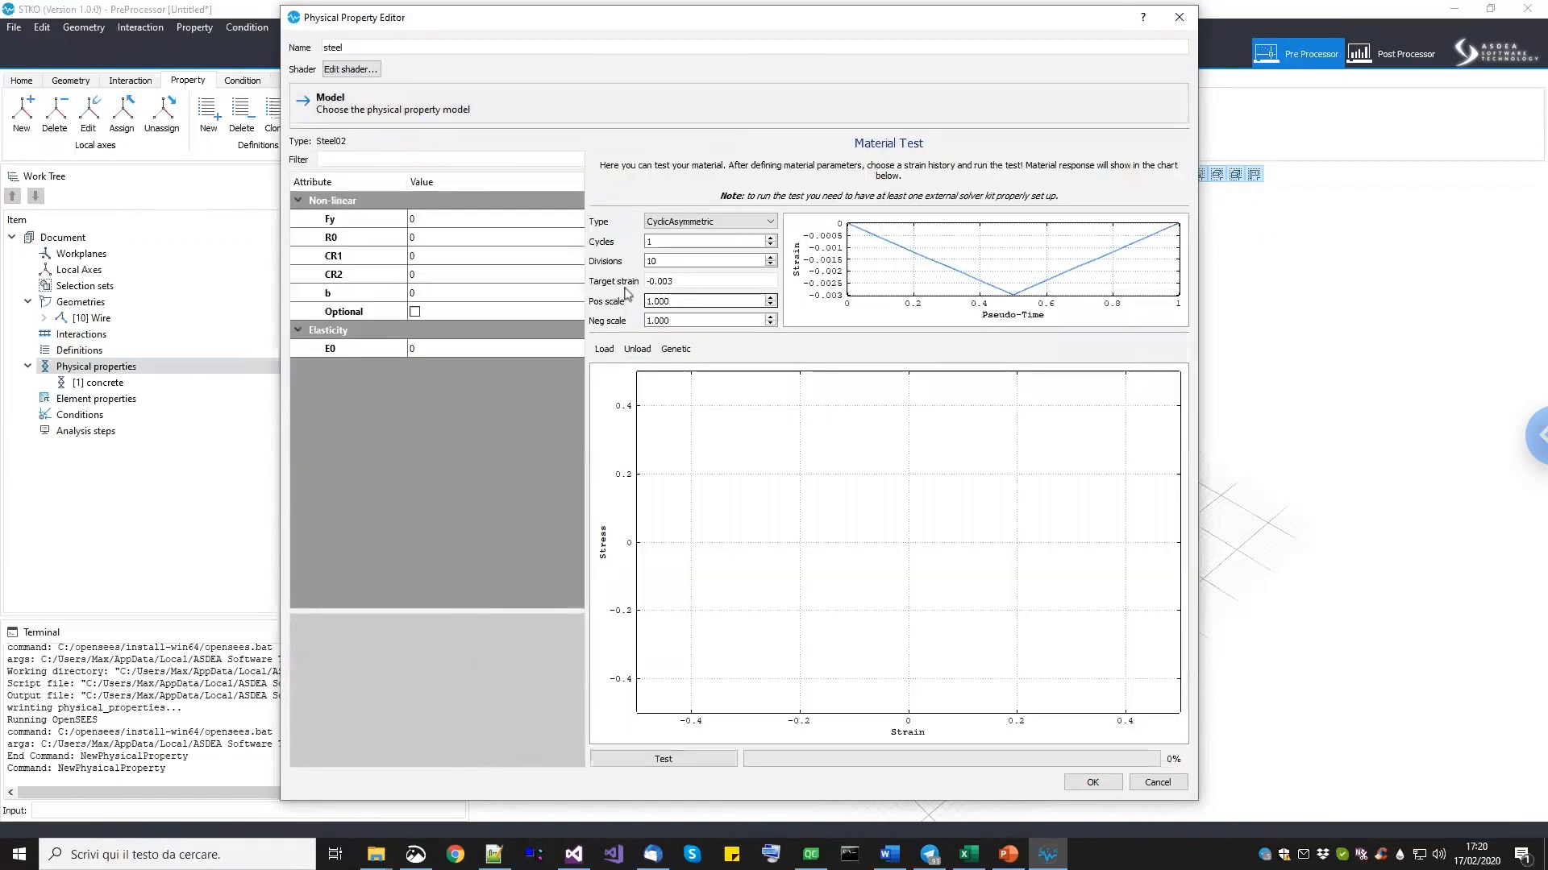
Set the Steel02 parameters to Fy 487, R0 18.5, CR1 0.925, CR2 0.15 and E0 206000.
{"action": "double_click", "coordinate": [527, 219]}
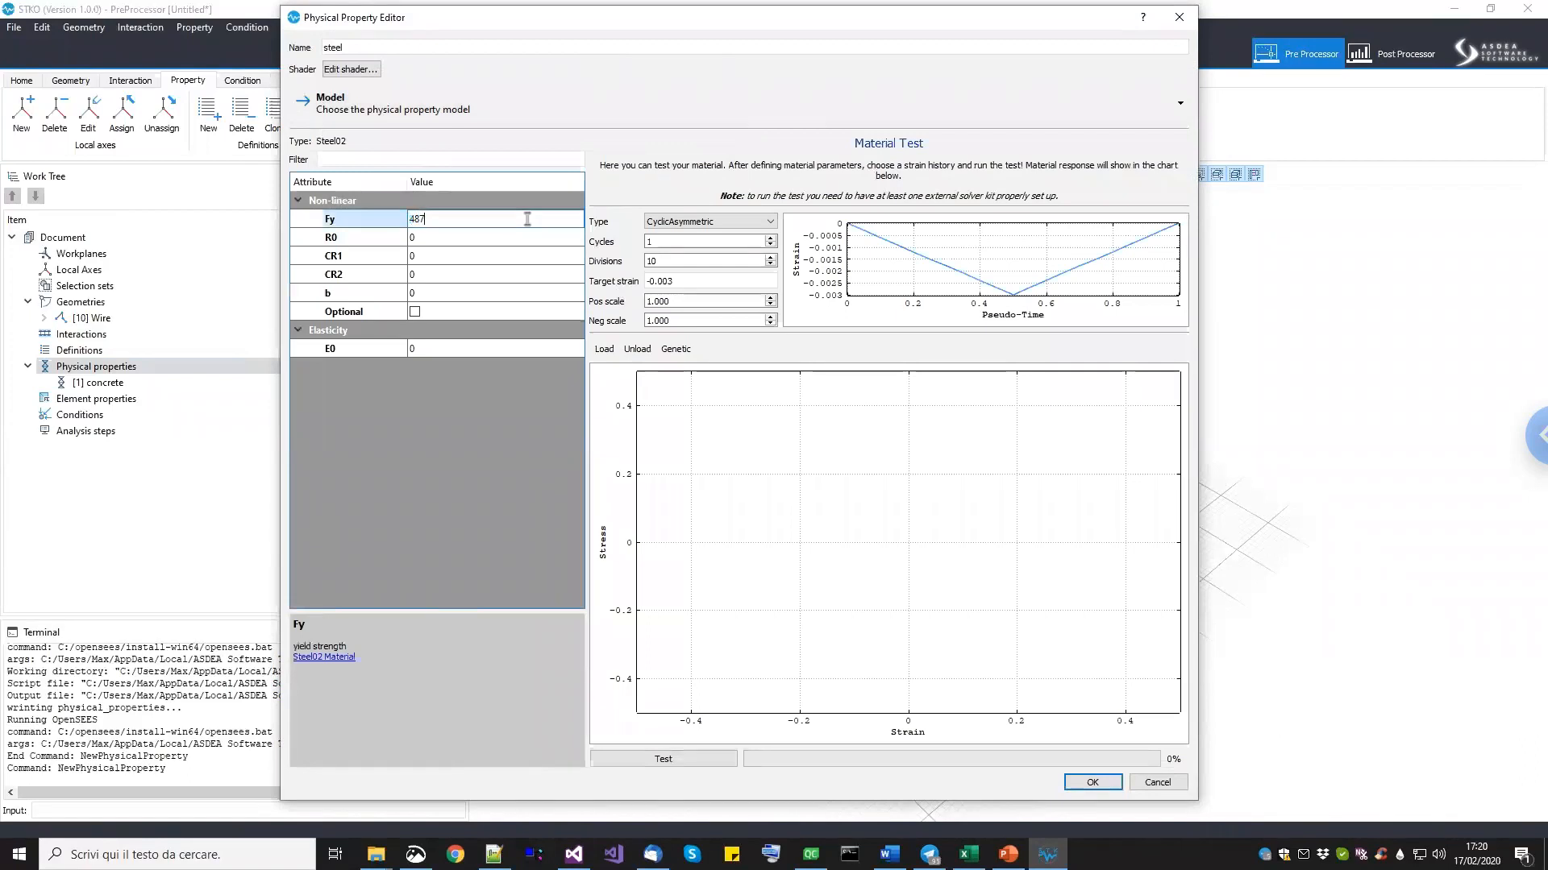
{"action": "type", "text": "487"}
{"action": "double_click", "coordinate": [509, 240]}
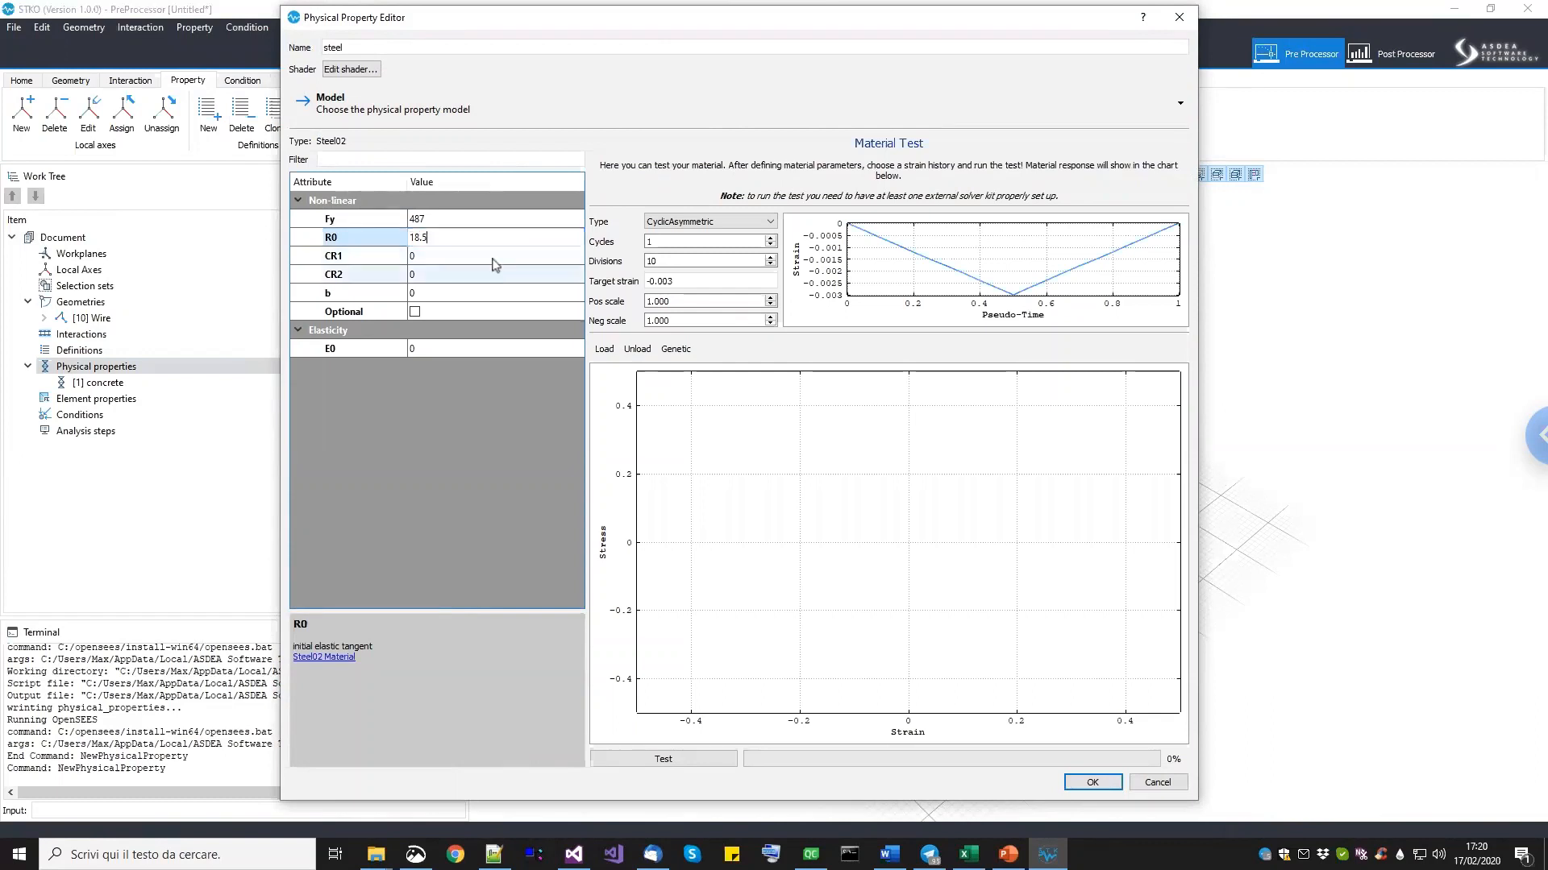
{"action": "left_click", "coordinate": [494, 249]}
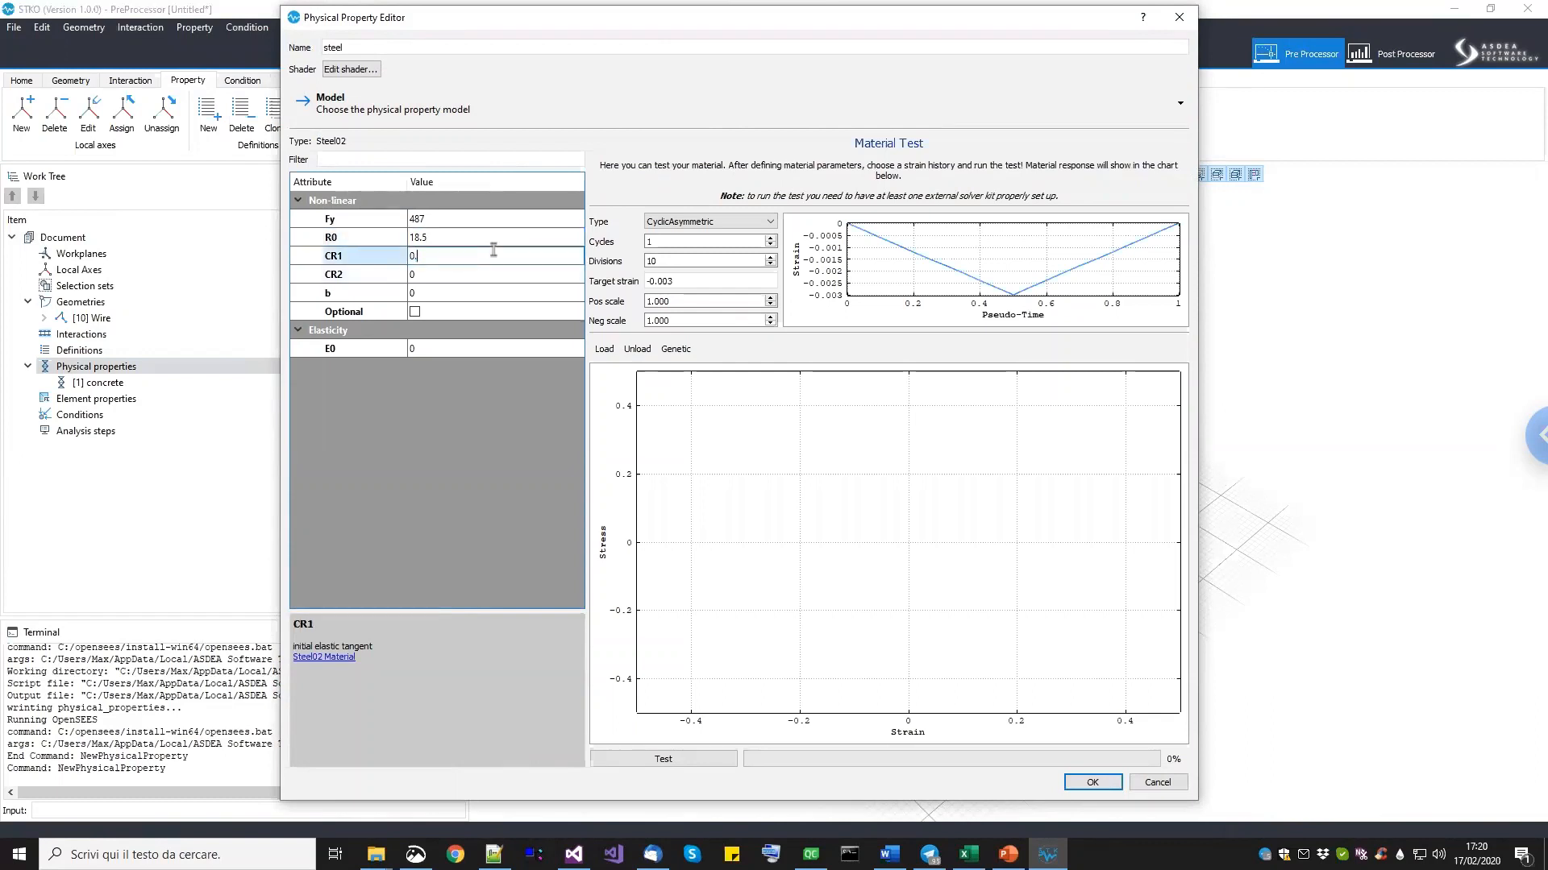
{"action": "type", "text": "0.925"}
{"action": "left_click", "coordinate": [483, 269]}
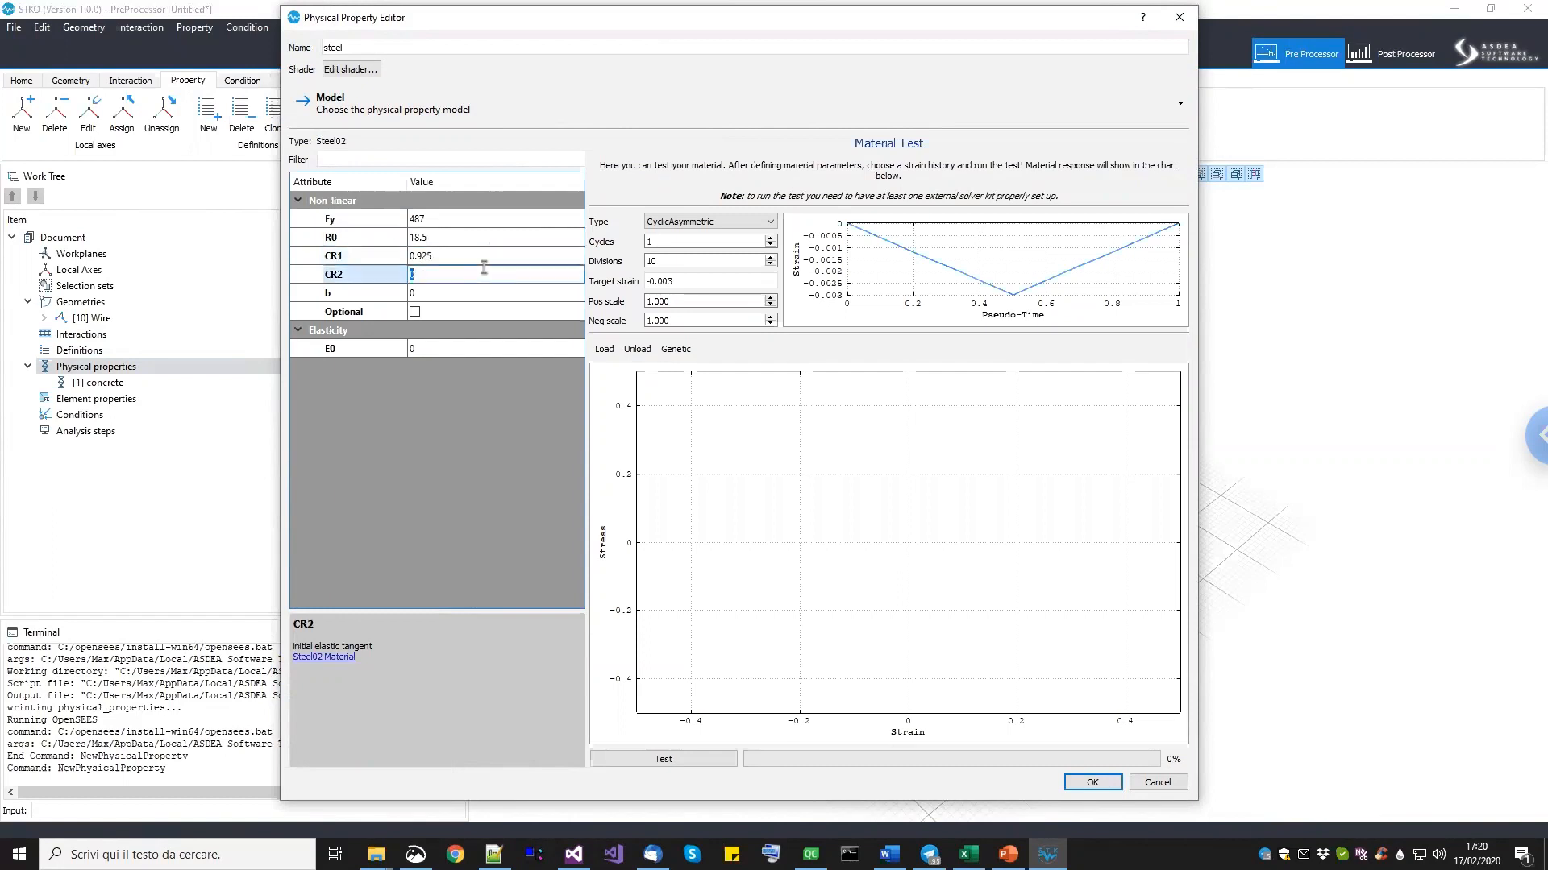
{"action": "type", "text": "0.15"}
{"action": "left_click", "coordinate": [920, 96]}
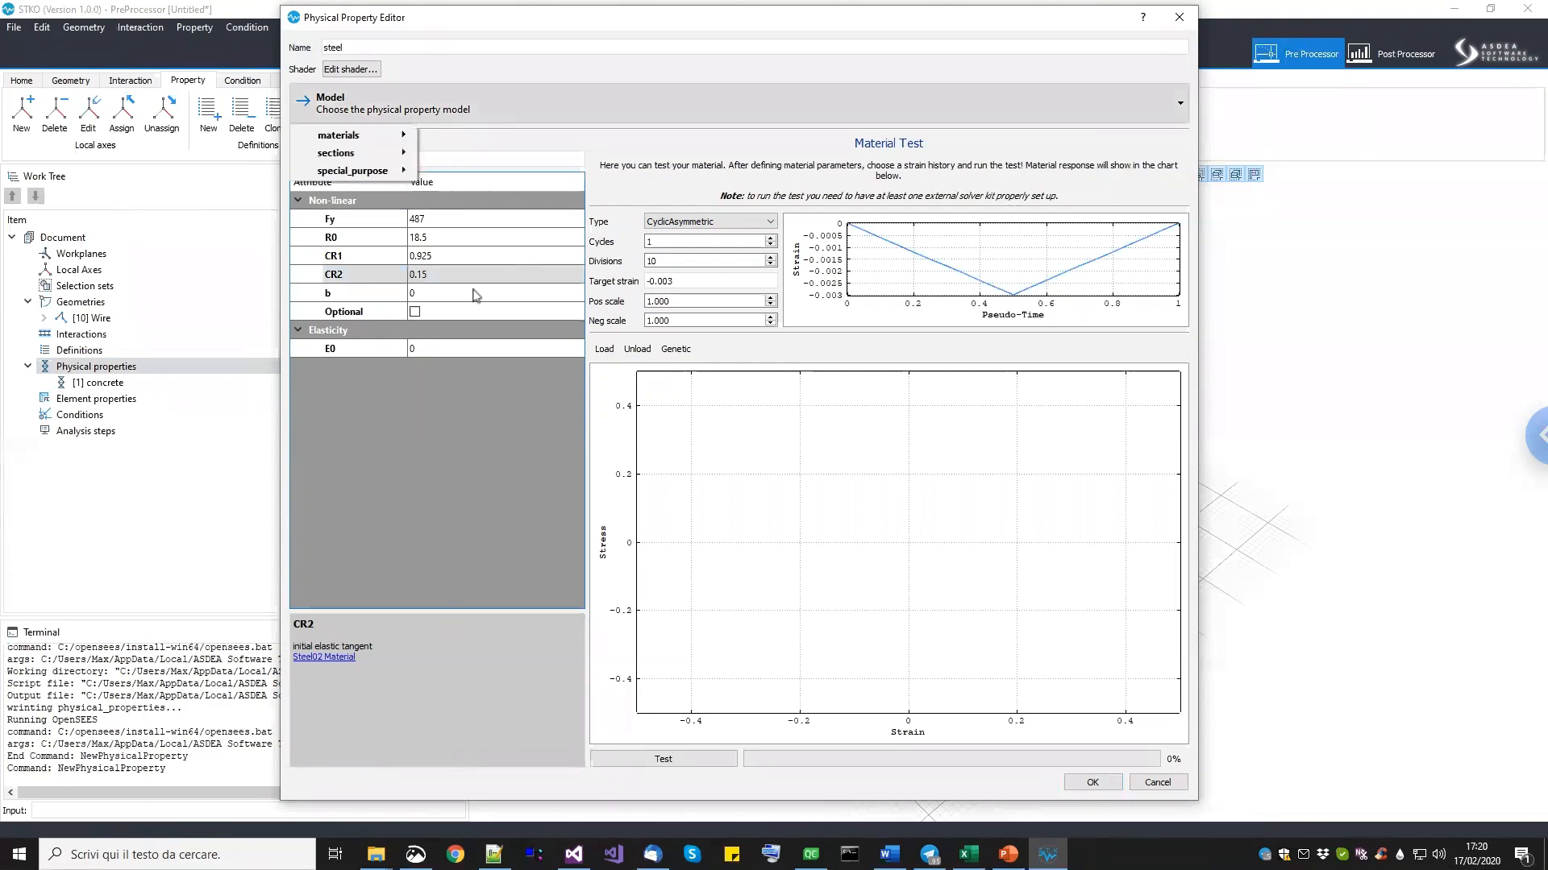
{"action": "left_click", "coordinate": [474, 292]}
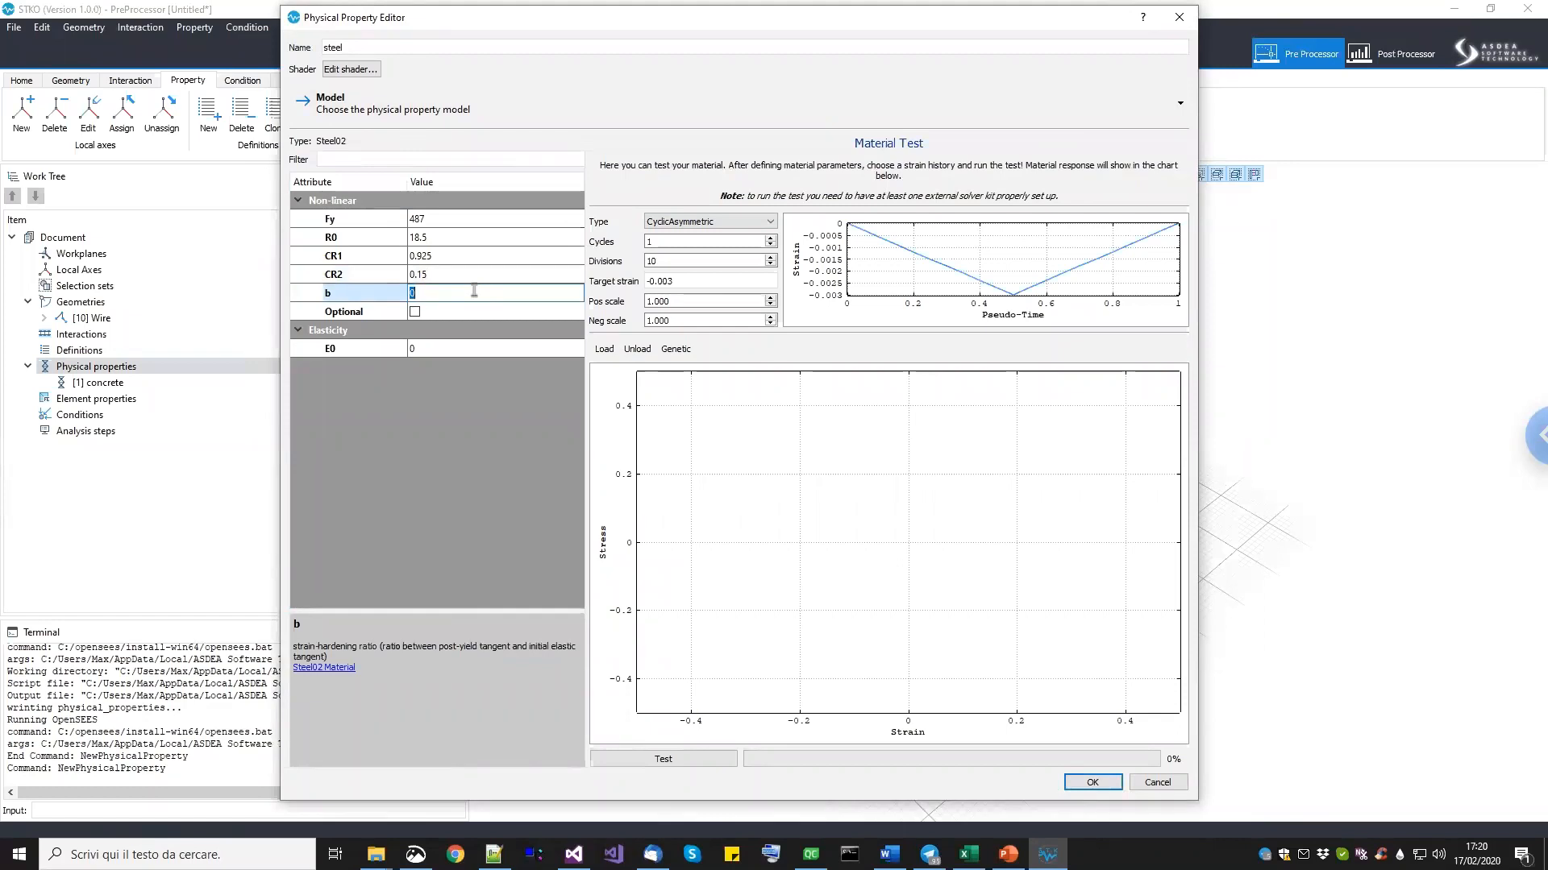
{"action": "left_click", "coordinate": [443, 348]}
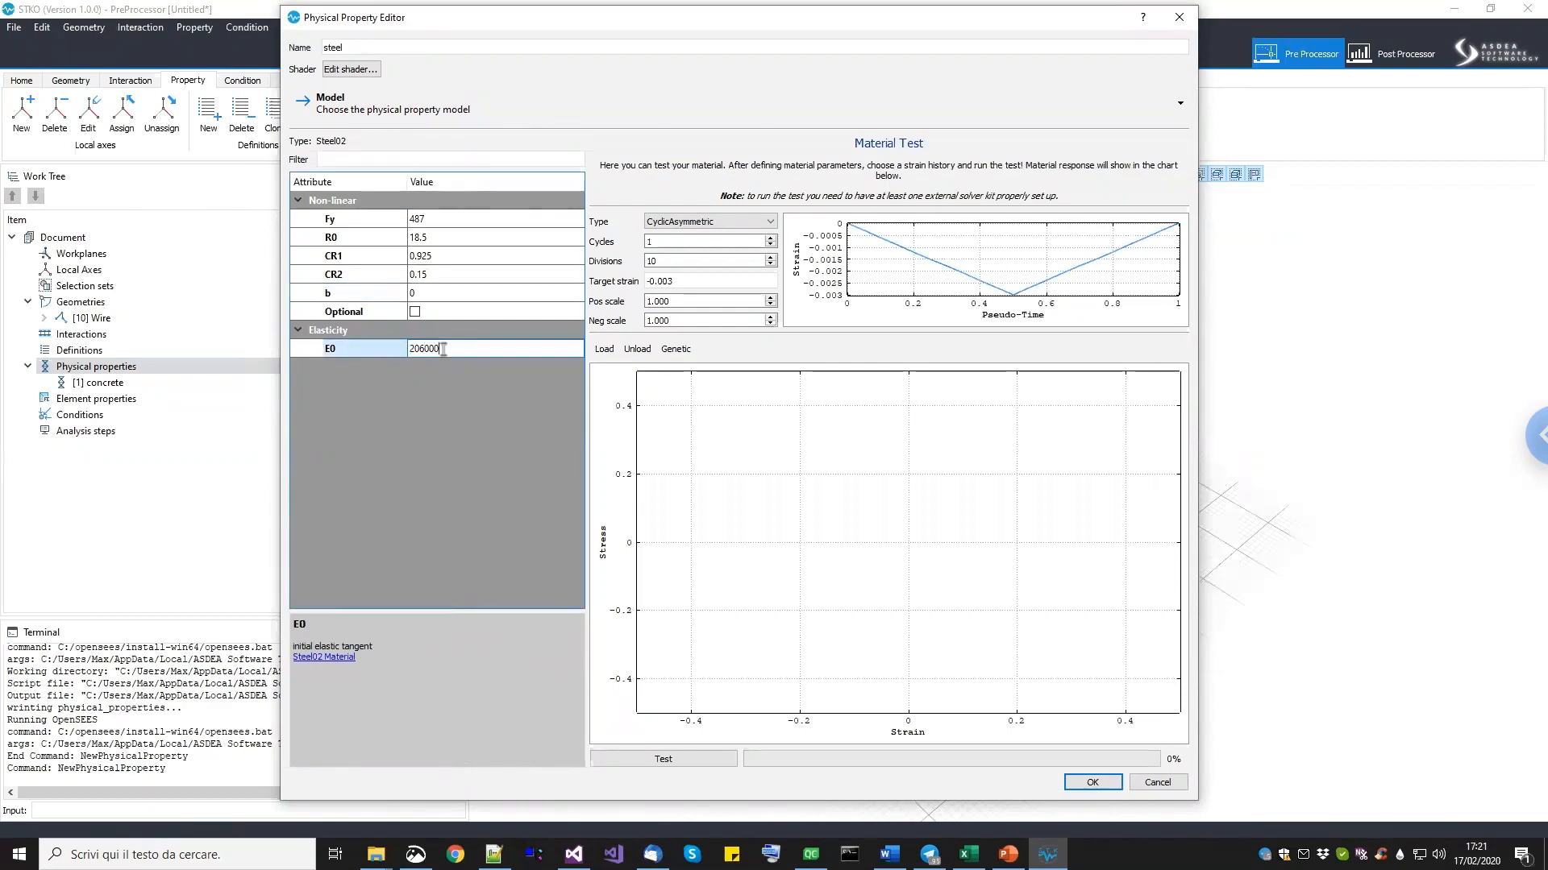
Run a CyclicEN12512 material test on the steel with 100 divisions and accept the property.
{"action": "left_click", "coordinate": [730, 222]}
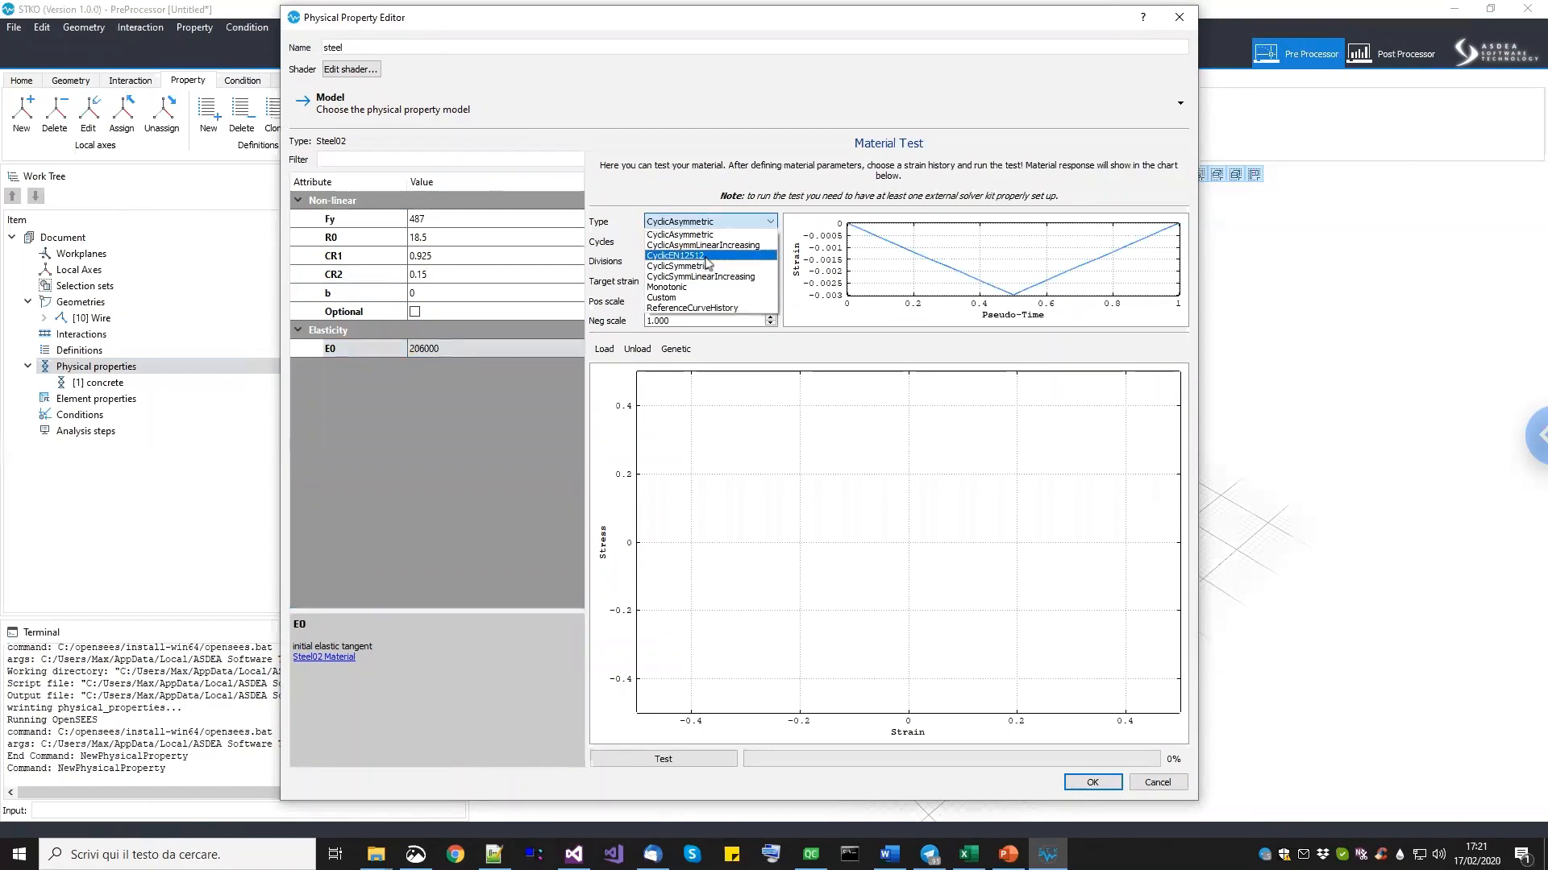
{"action": "left_click", "coordinate": [706, 256]}
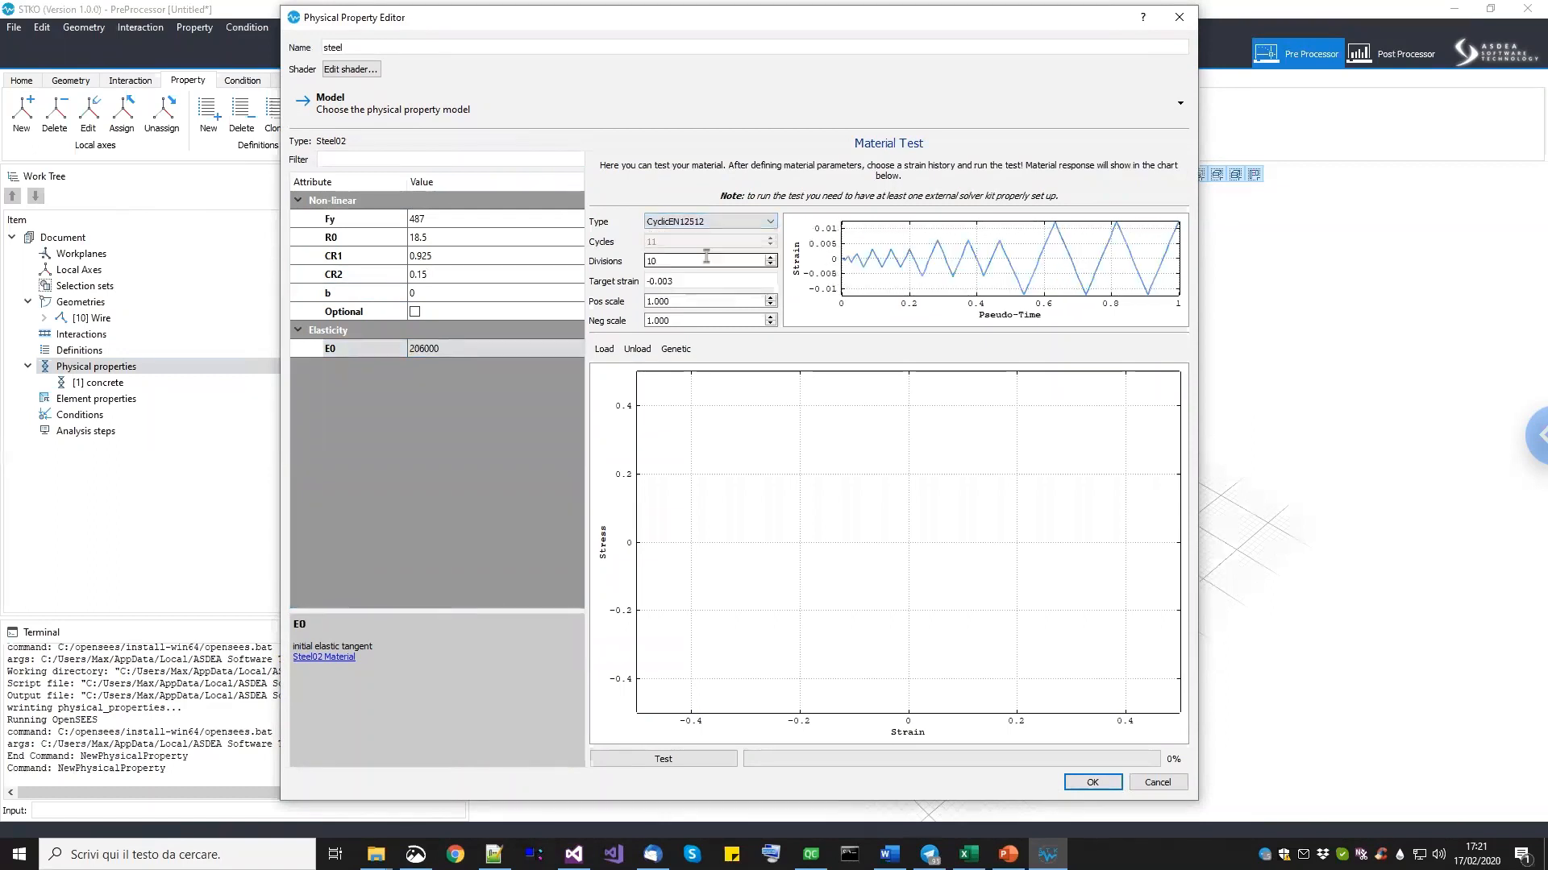
{"action": "type", "text": "0"}
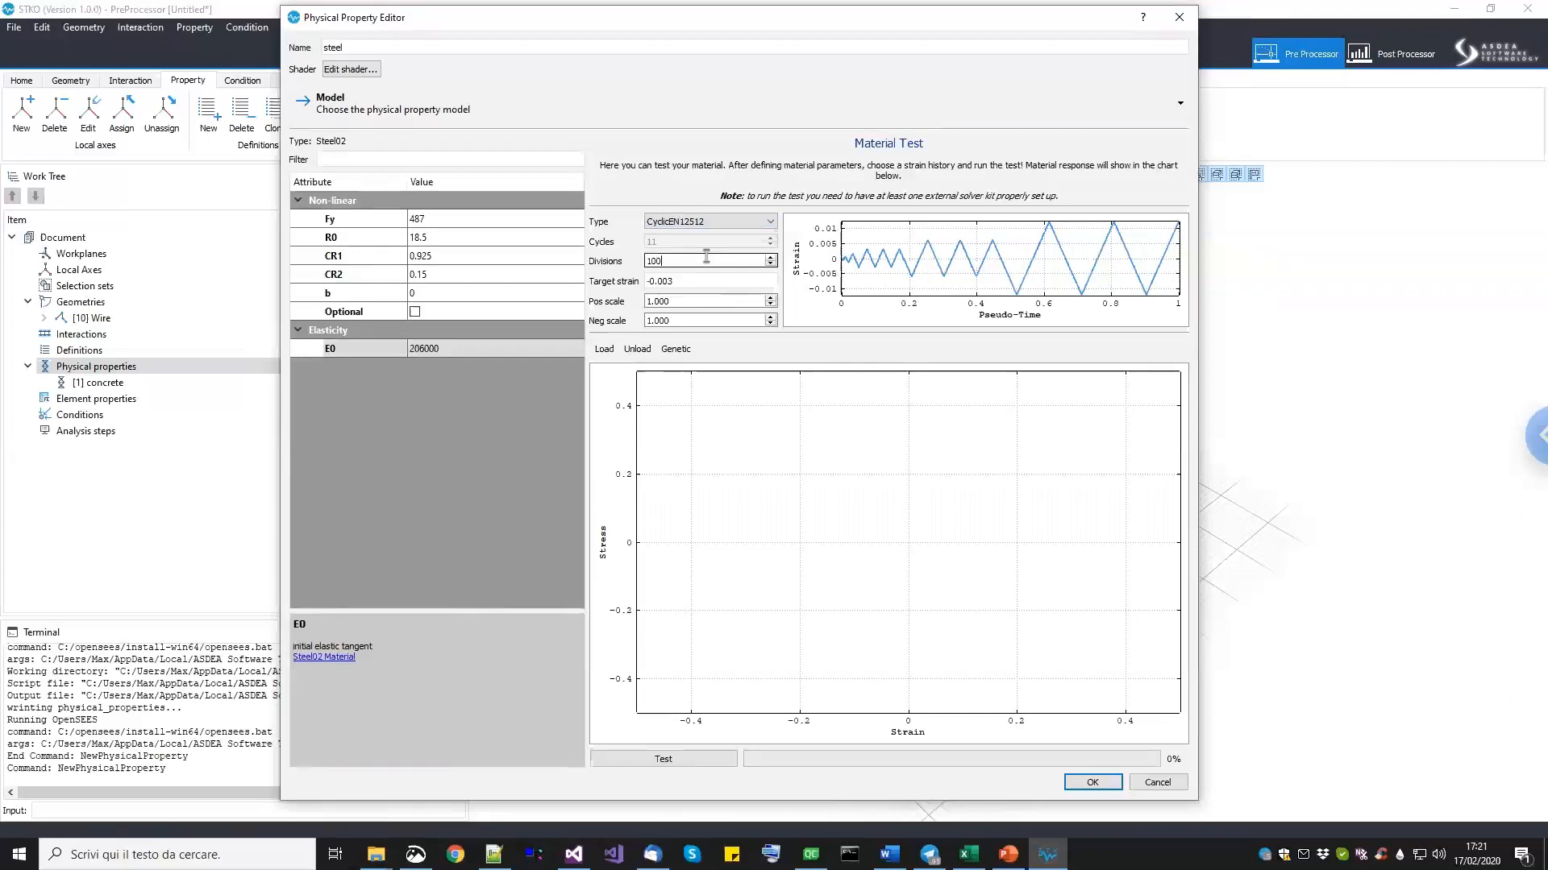
{"action": "left_click", "coordinate": [698, 760]}
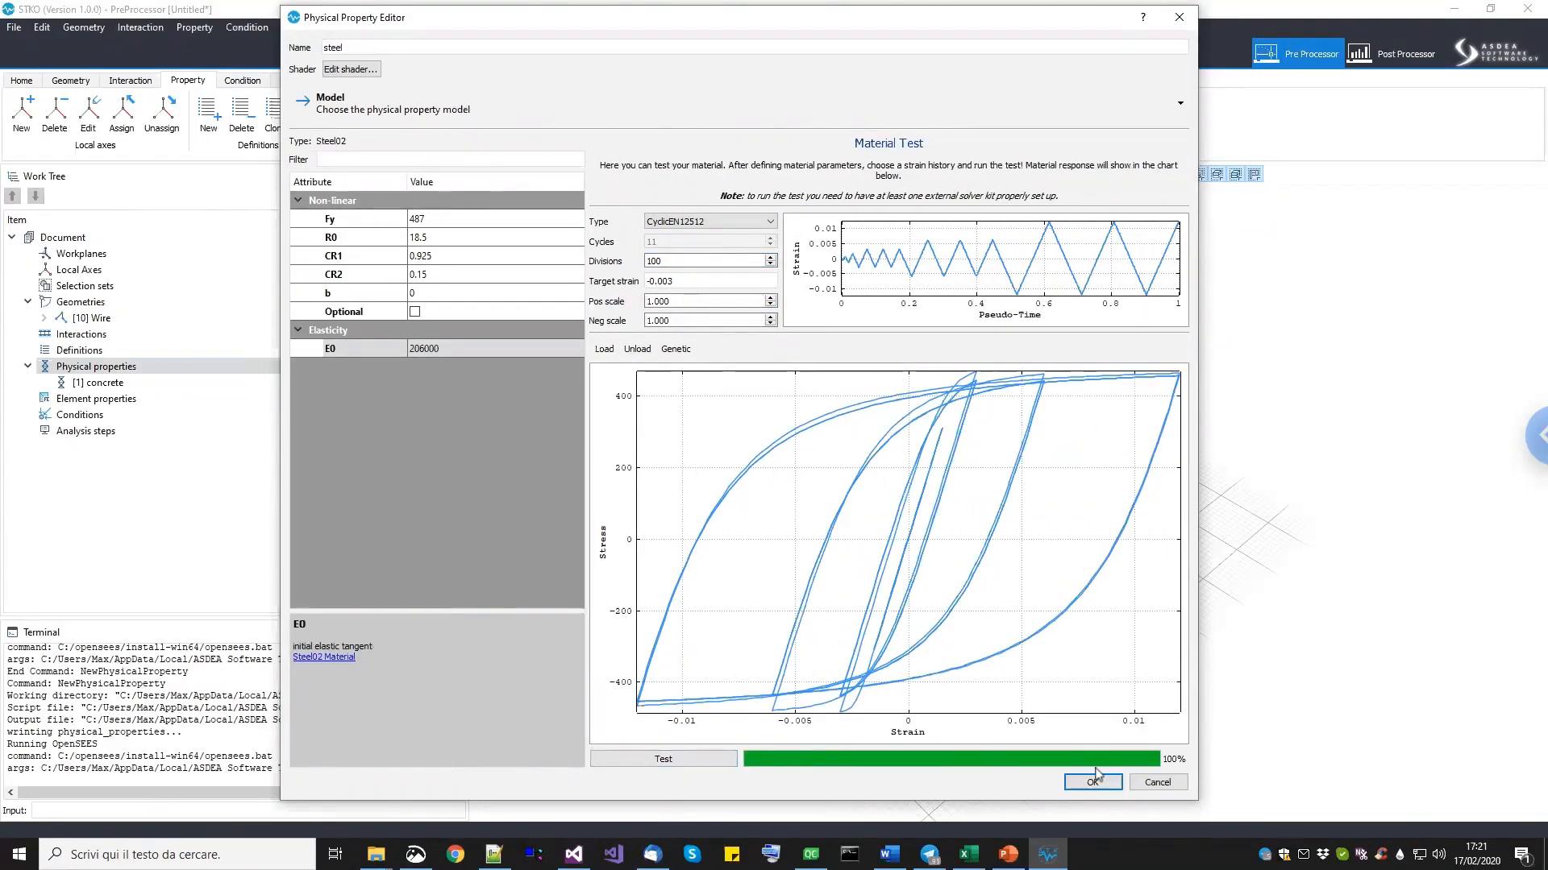
{"action": "left_click", "coordinate": [1091, 789]}
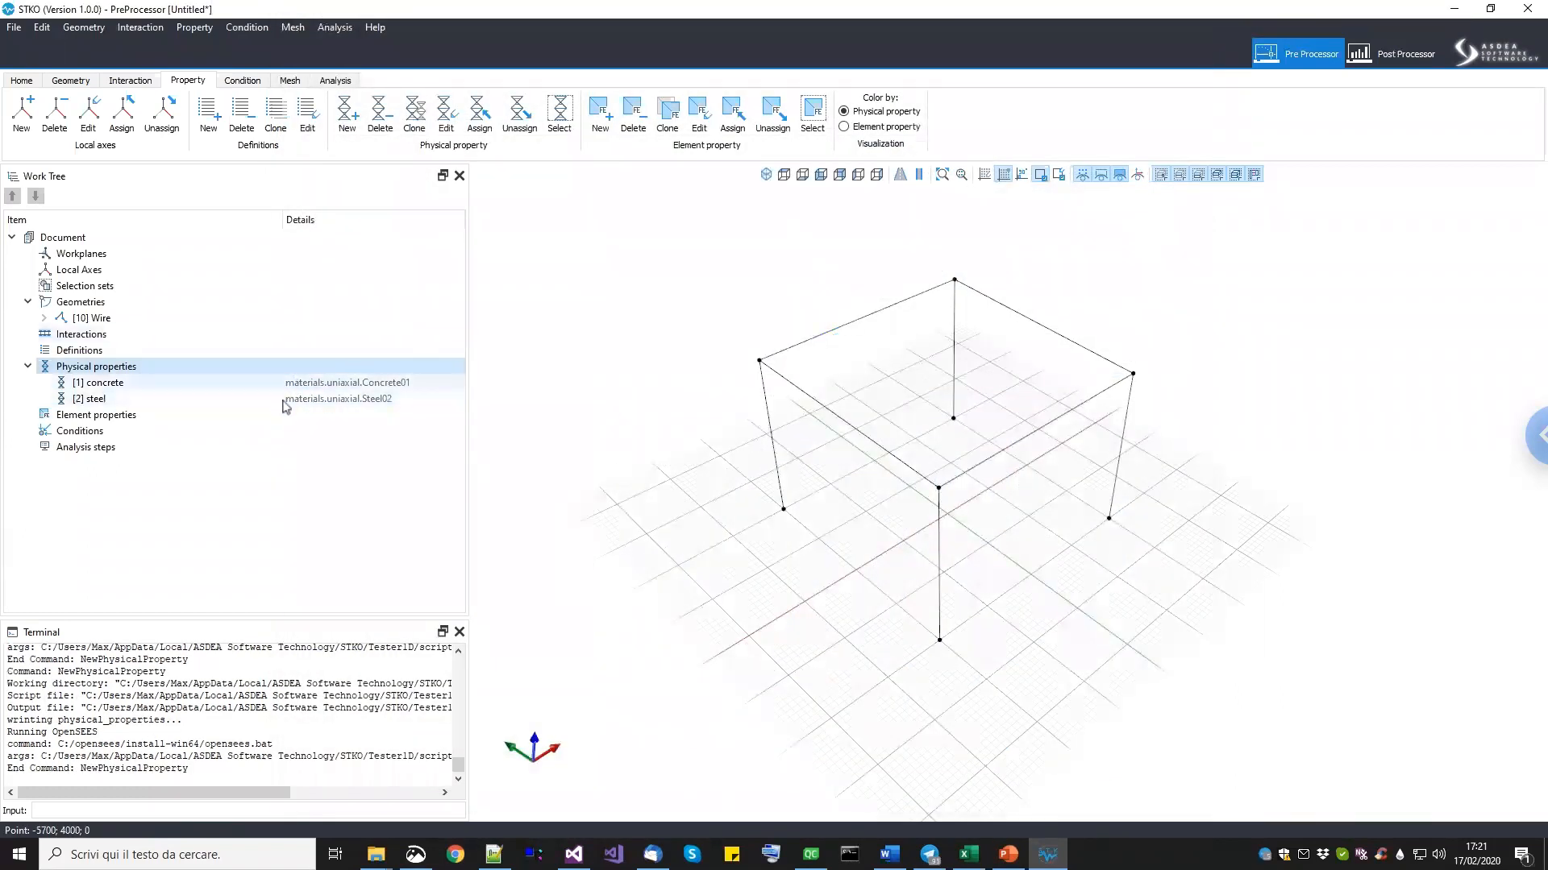
{"action": "left_click", "coordinate": [304, 383]}
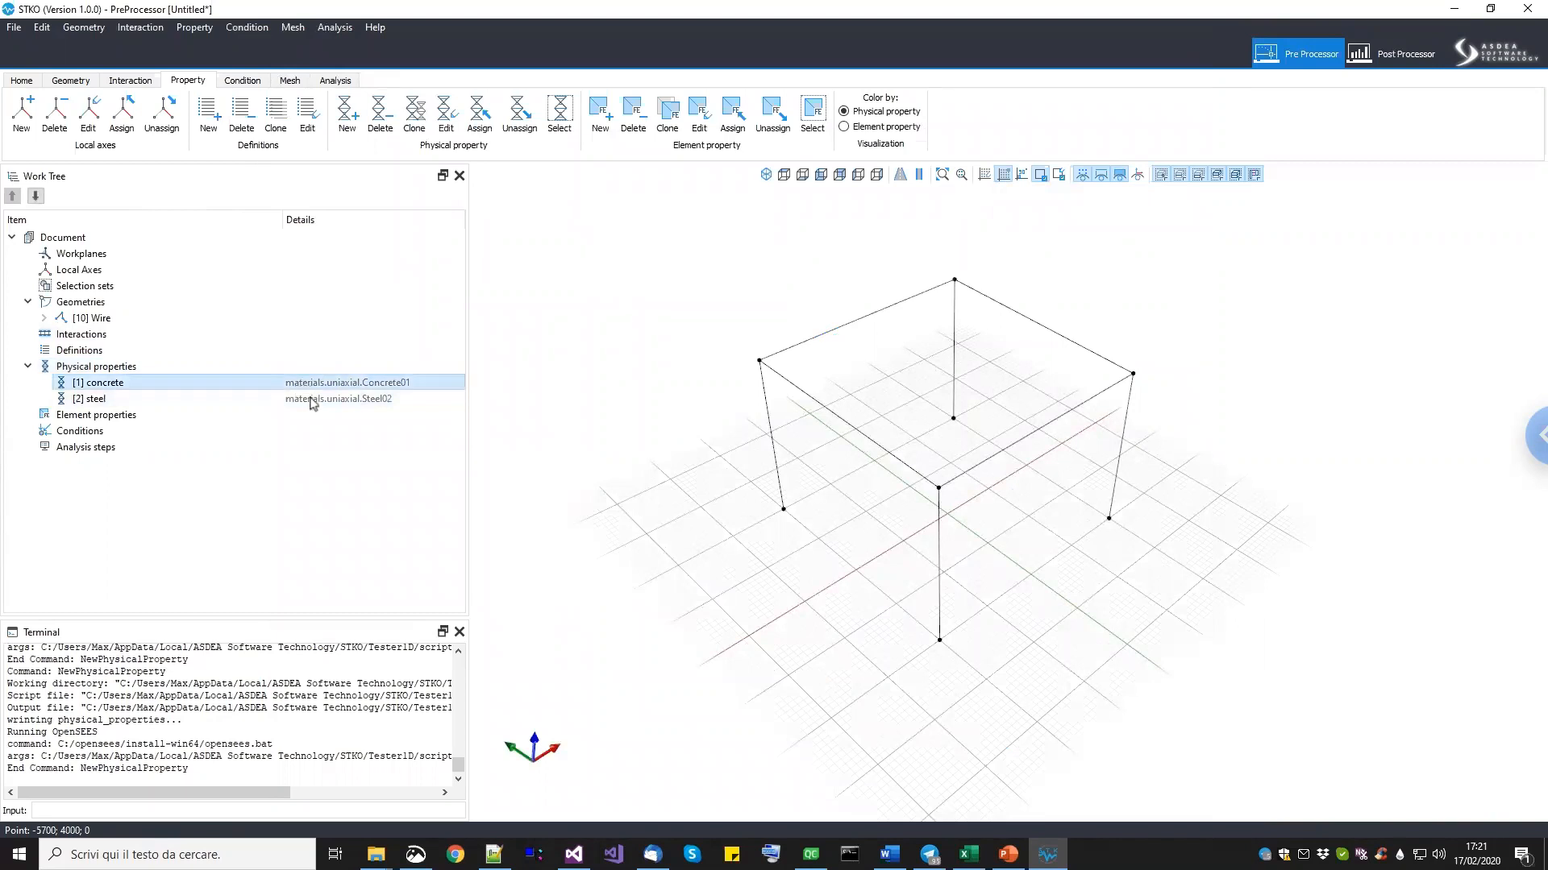
{"action": "left_click", "coordinate": [313, 403]}
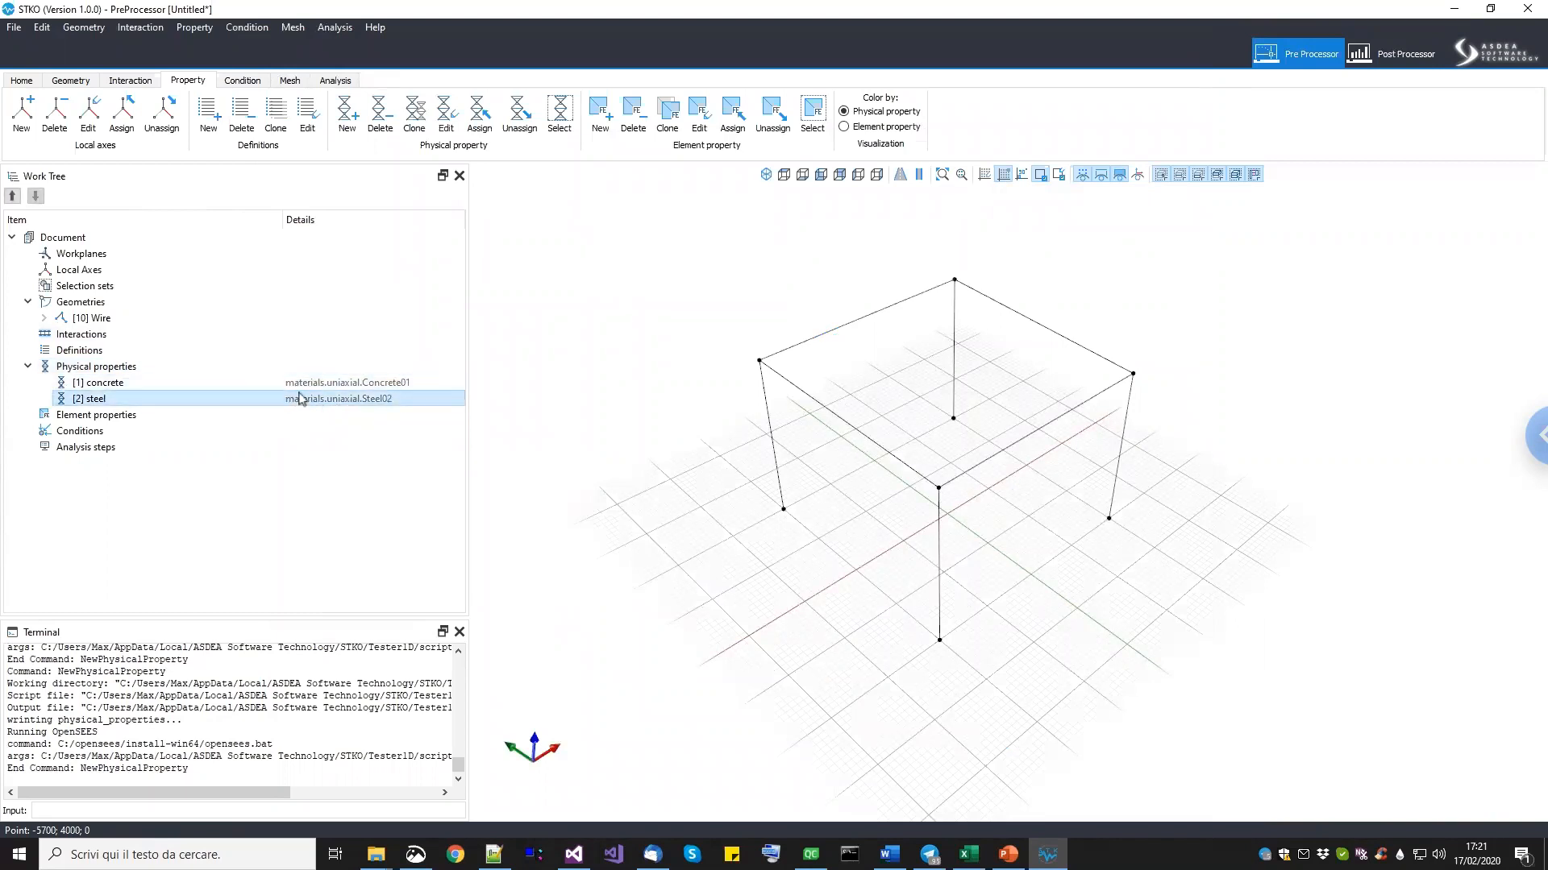
{"action": "left_click", "coordinate": [177, 384]}
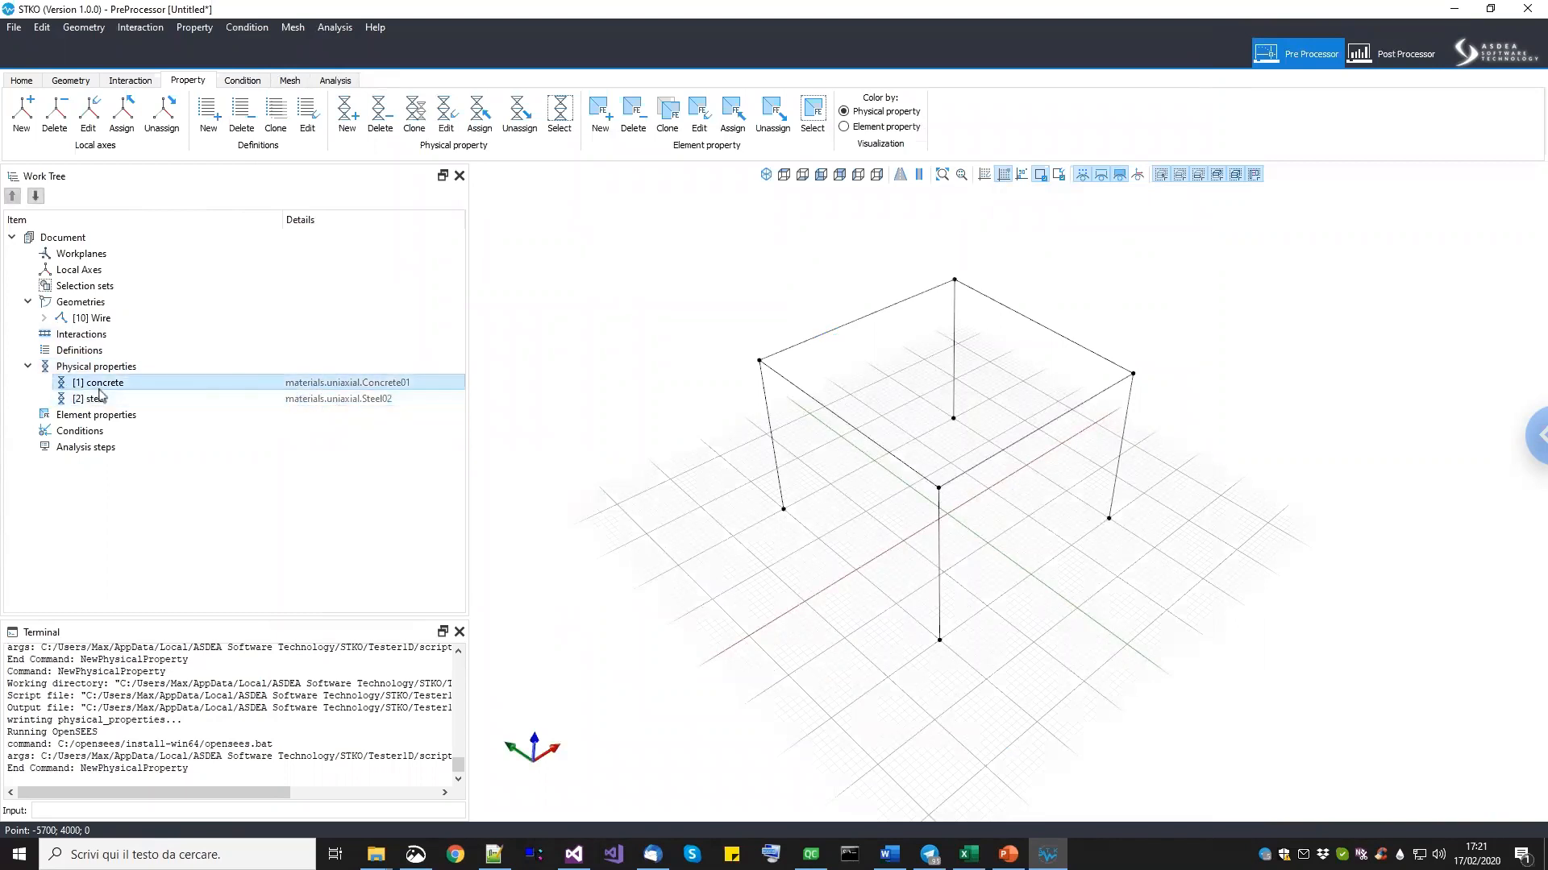
Add a physical property for the column section and name it "coloumn fiber".
{"action": "right_click", "coordinate": [147, 368]}
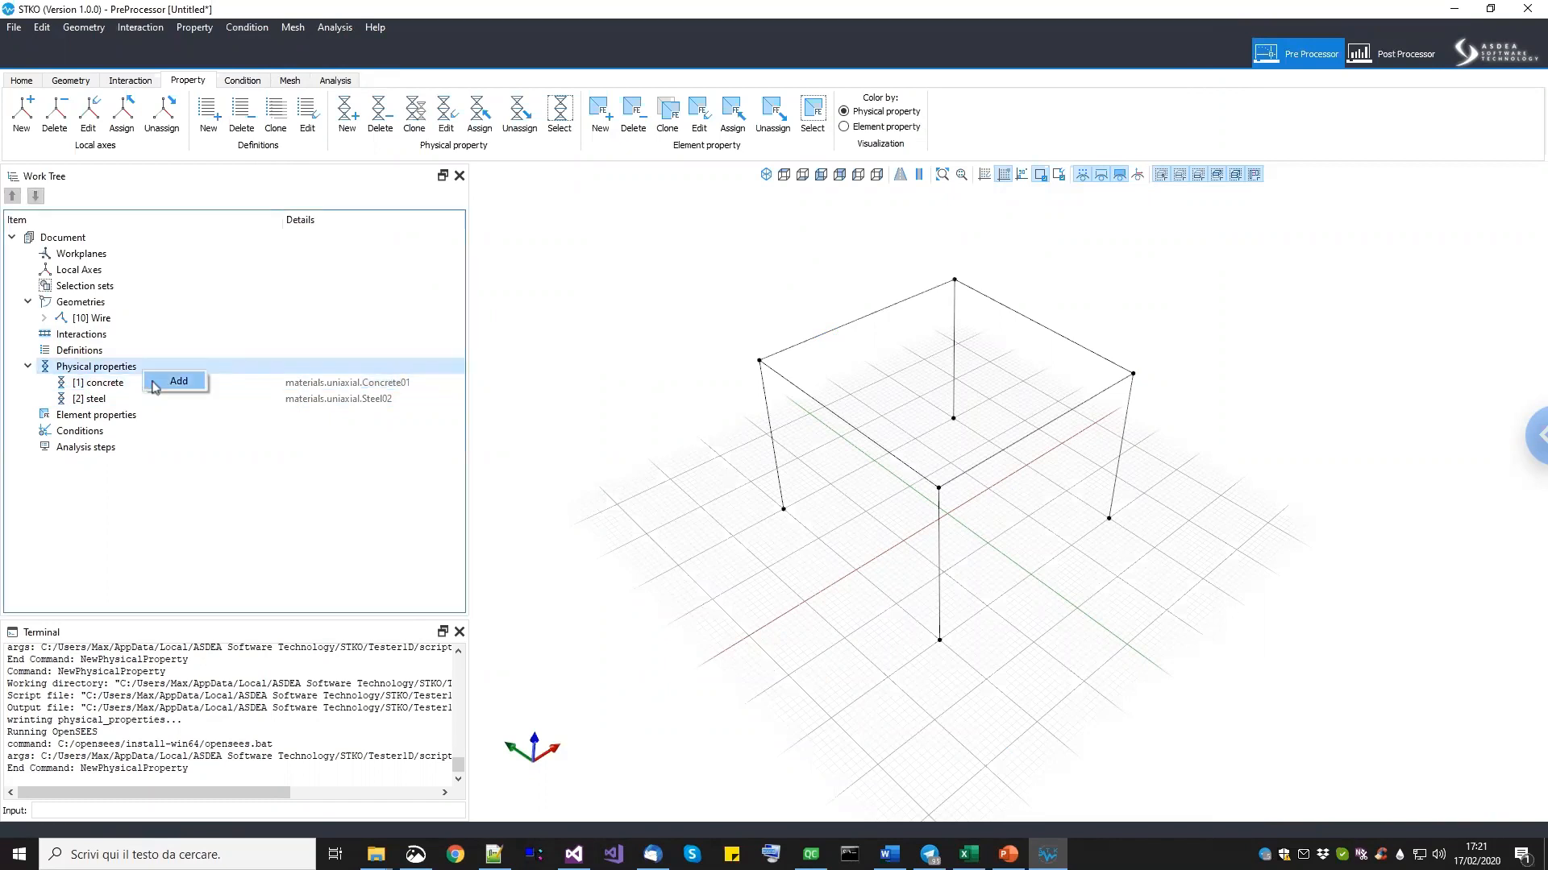
{"action": "left_click", "coordinate": [173, 381]}
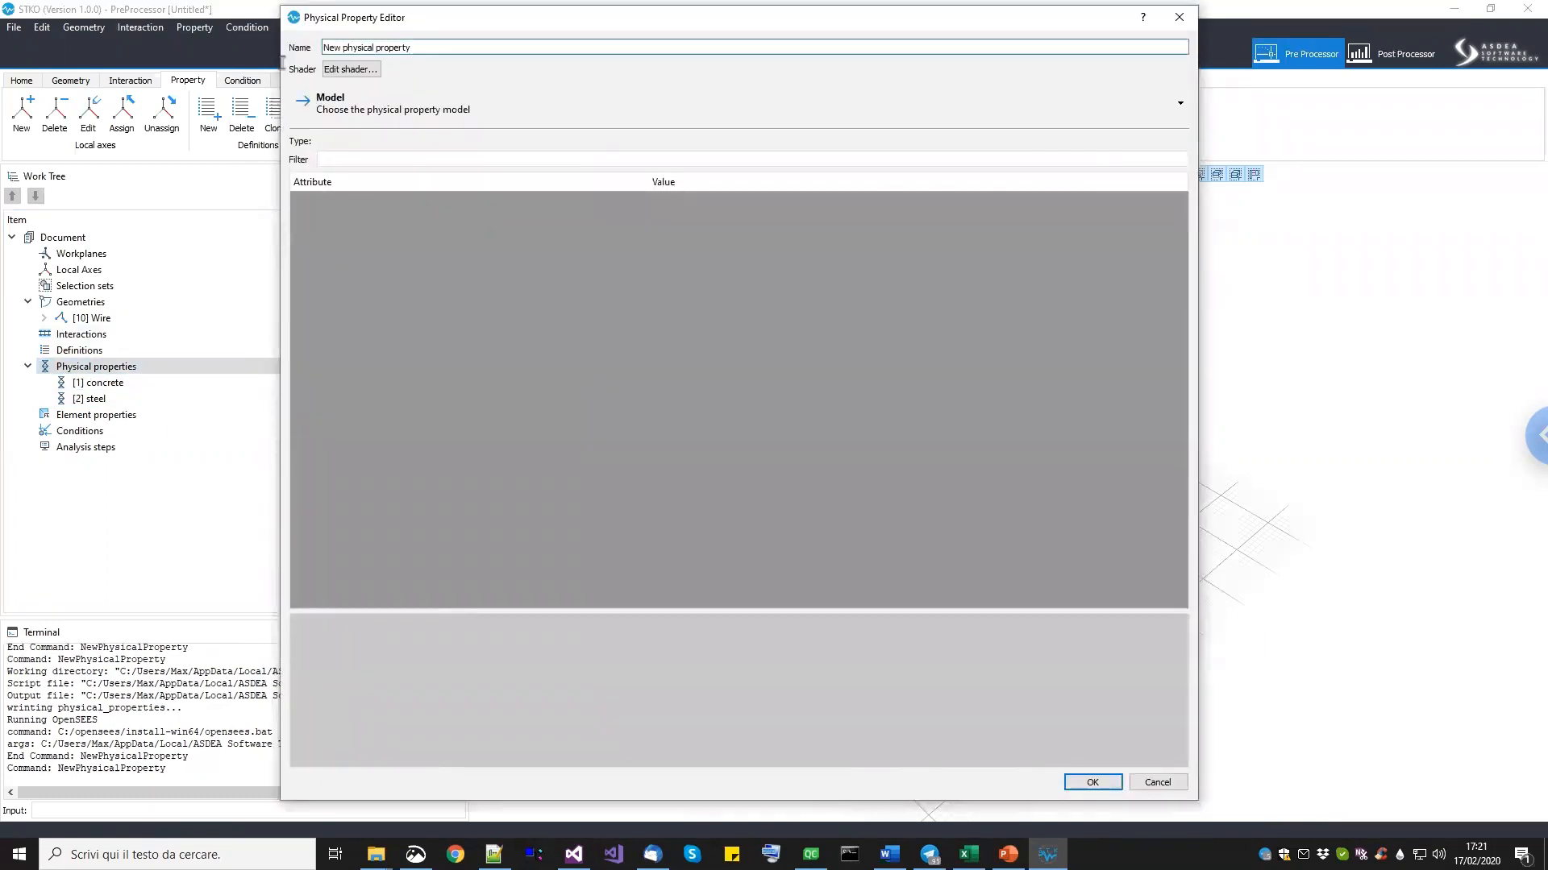
{"action": "left_click_drag", "start_coordinate": [427, 47], "coordinate": [321, 49]}
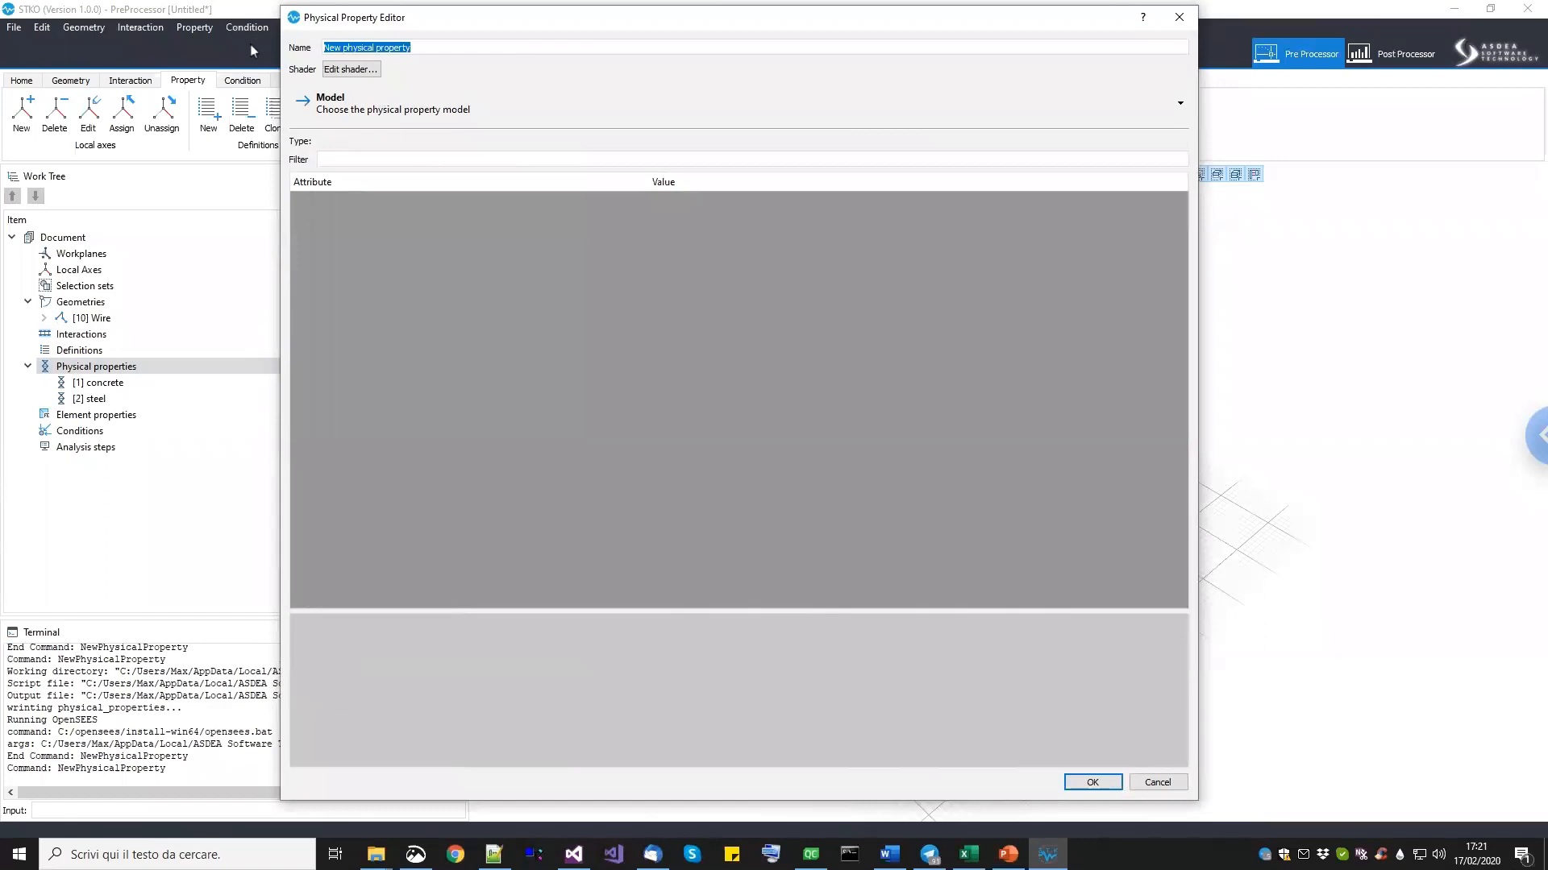
{"action": "type", "text": "coloumn fiber"}
Choose the RectangularFiberSection section model for the column property and widen the attribute names.
{"action": "left_click", "coordinate": [339, 117]}
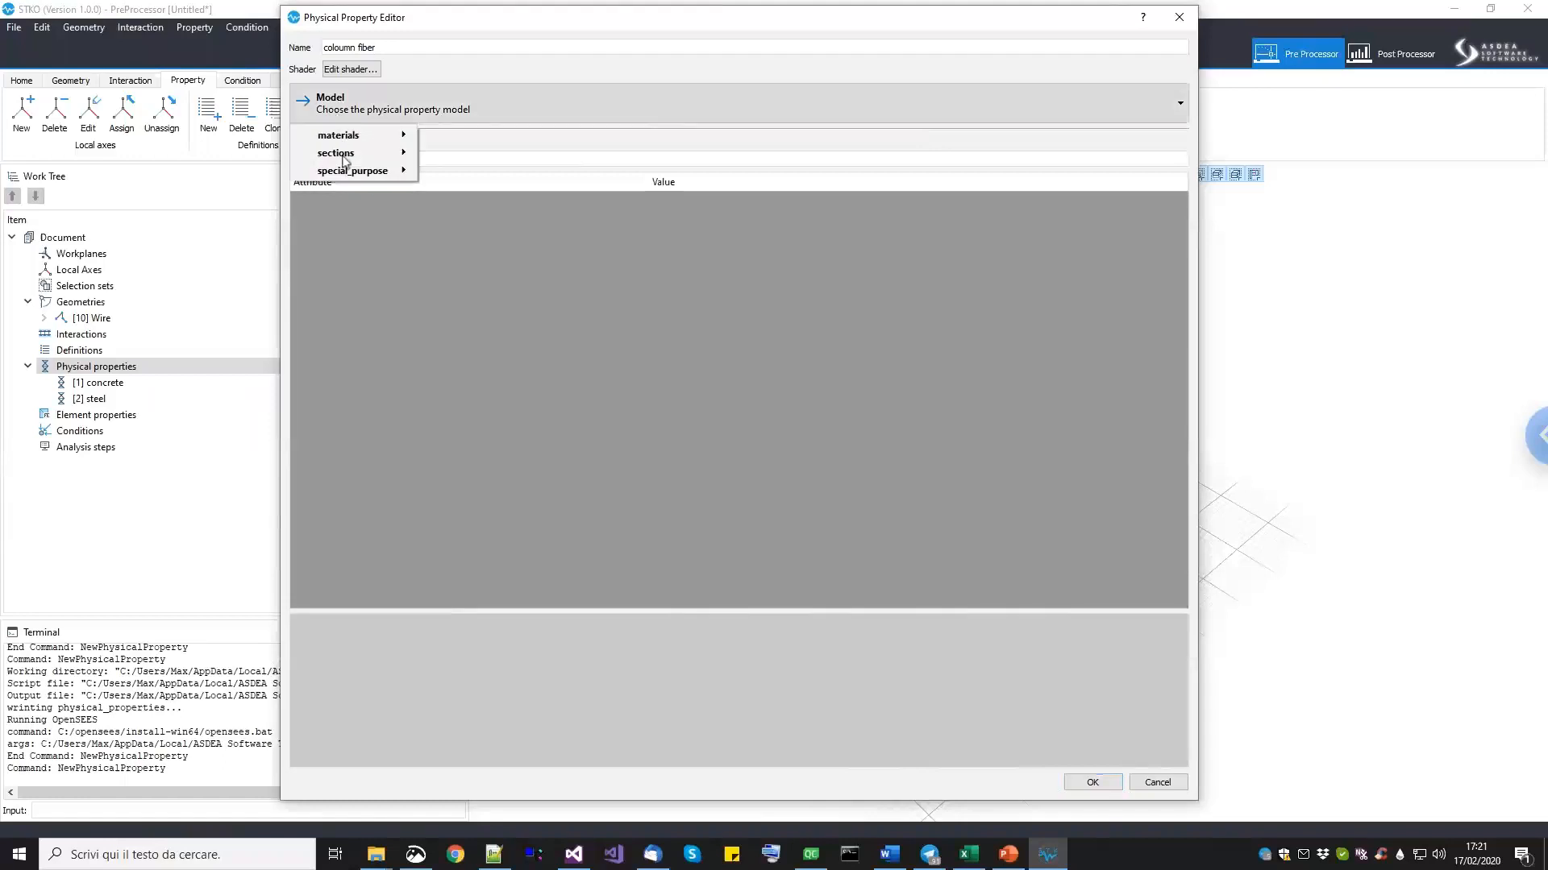
{"action": "mouse_move", "coordinate": [415, 163]}
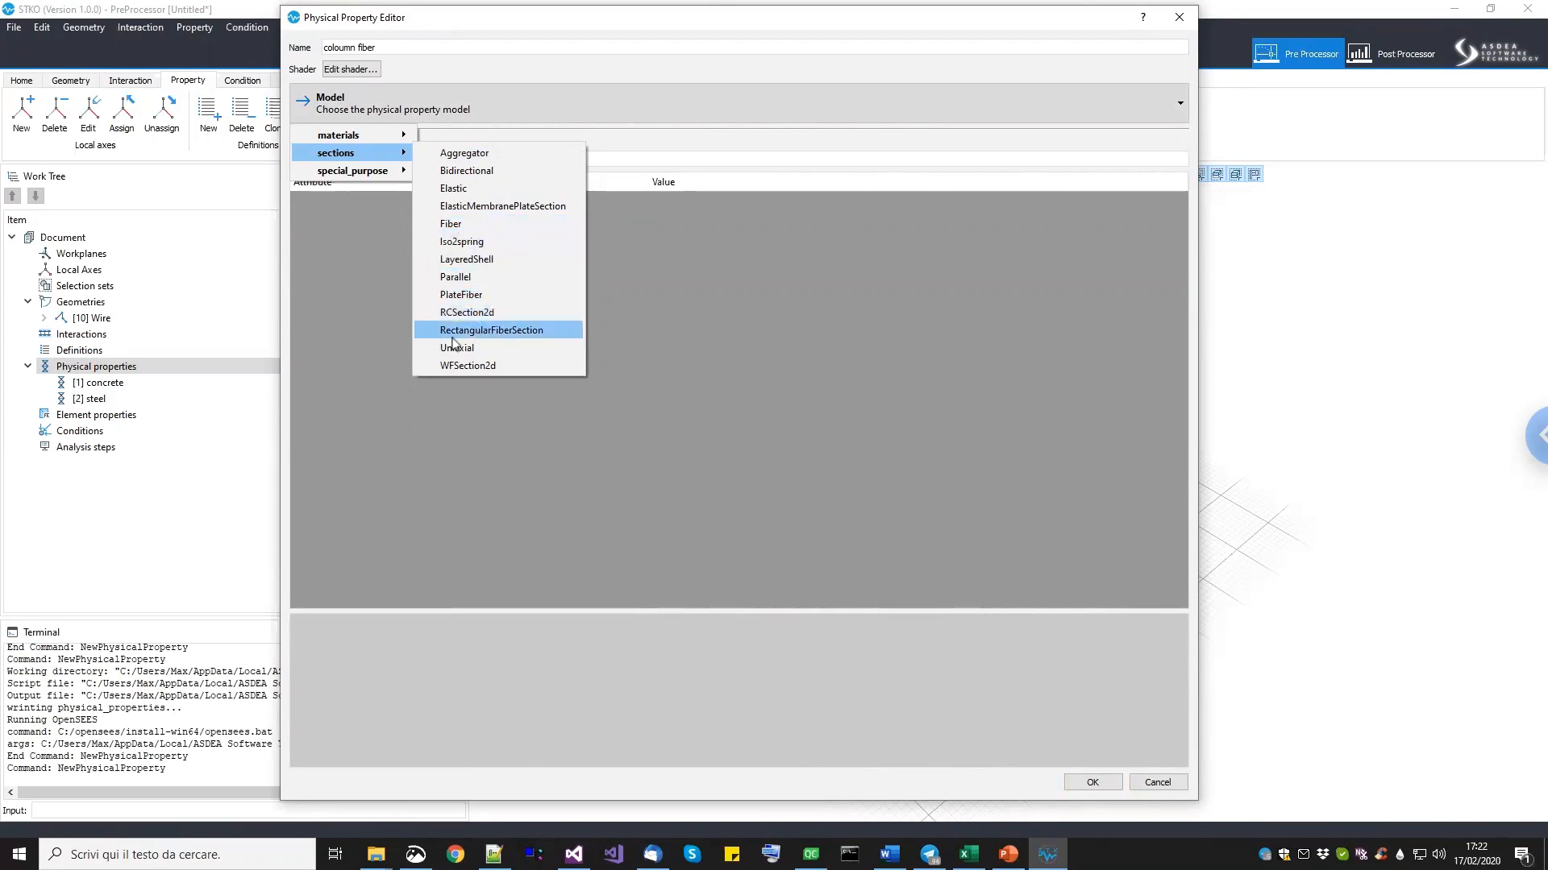
{"action": "left_click", "coordinate": [500, 337]}
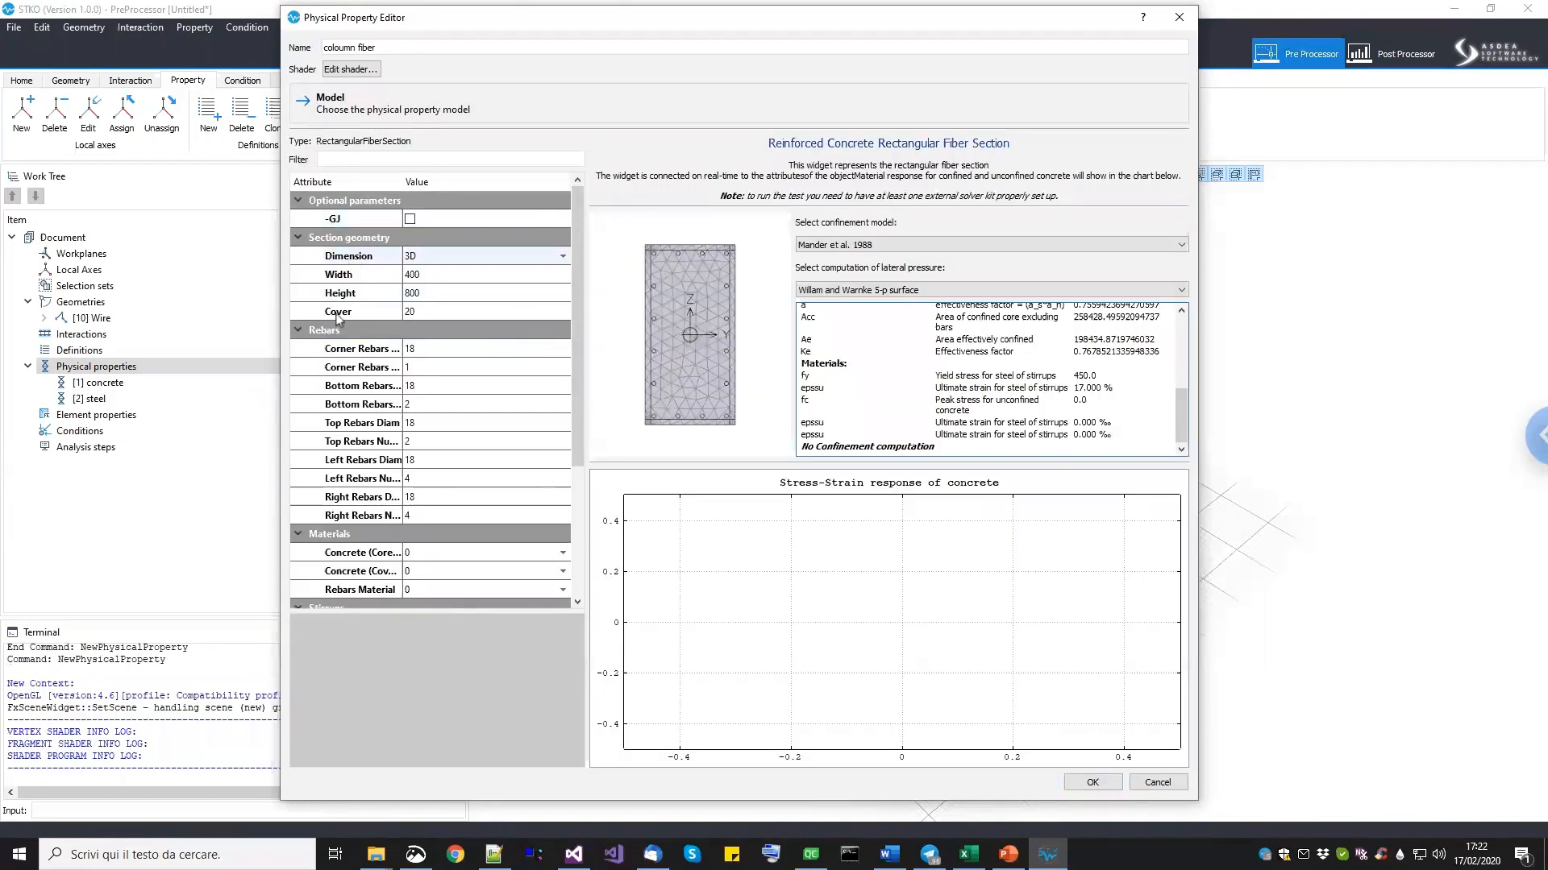
{"action": "left_click", "coordinate": [402, 181]}
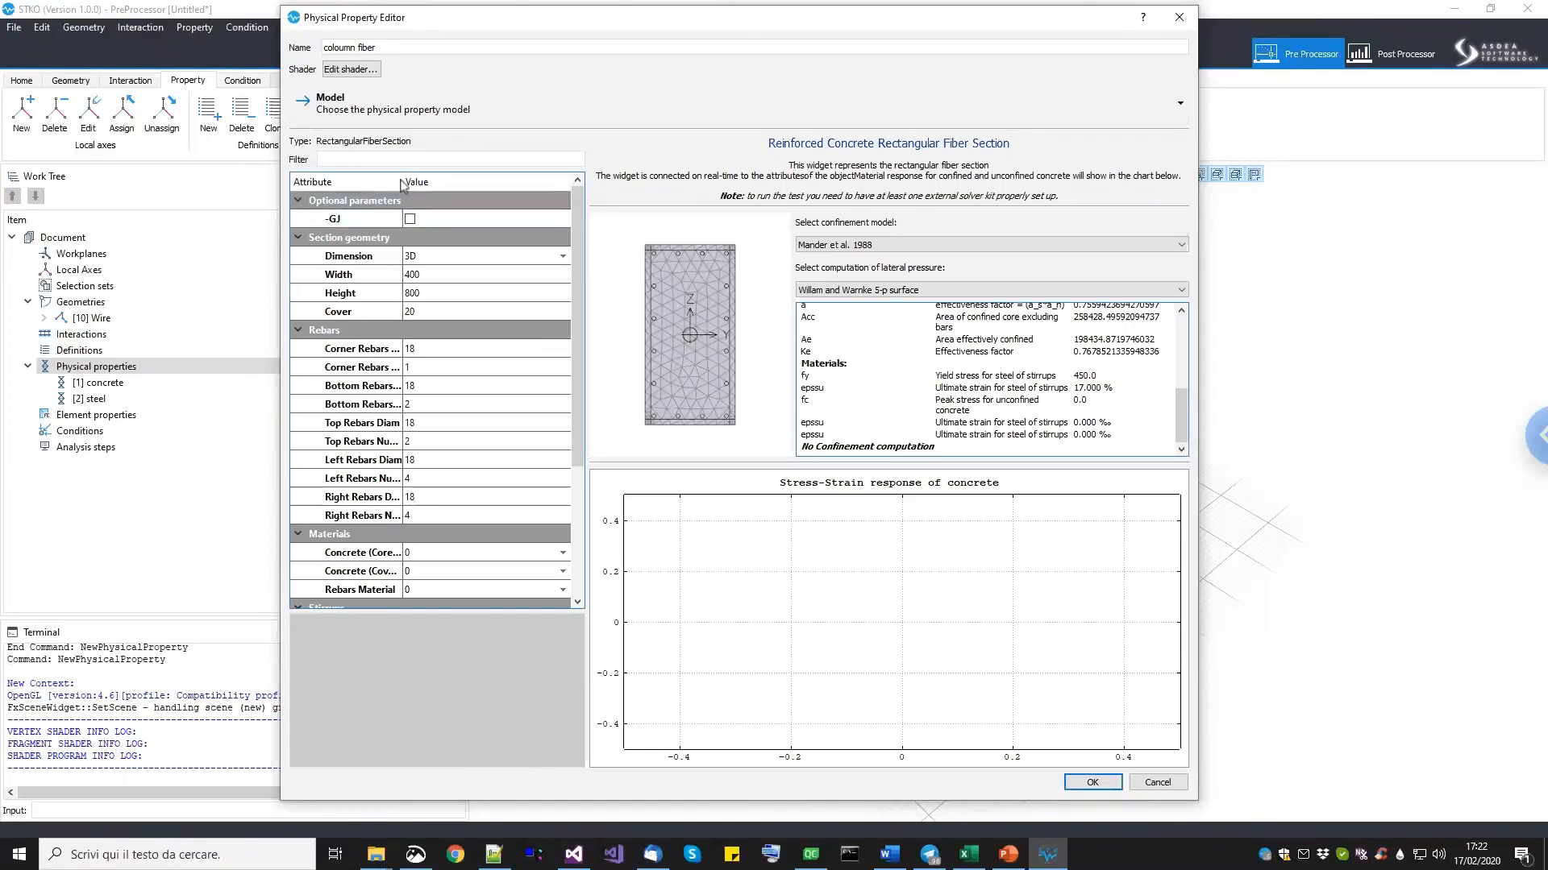
{"action": "left_click_drag", "start_coordinate": [402, 181], "coordinate": [416, 182]}
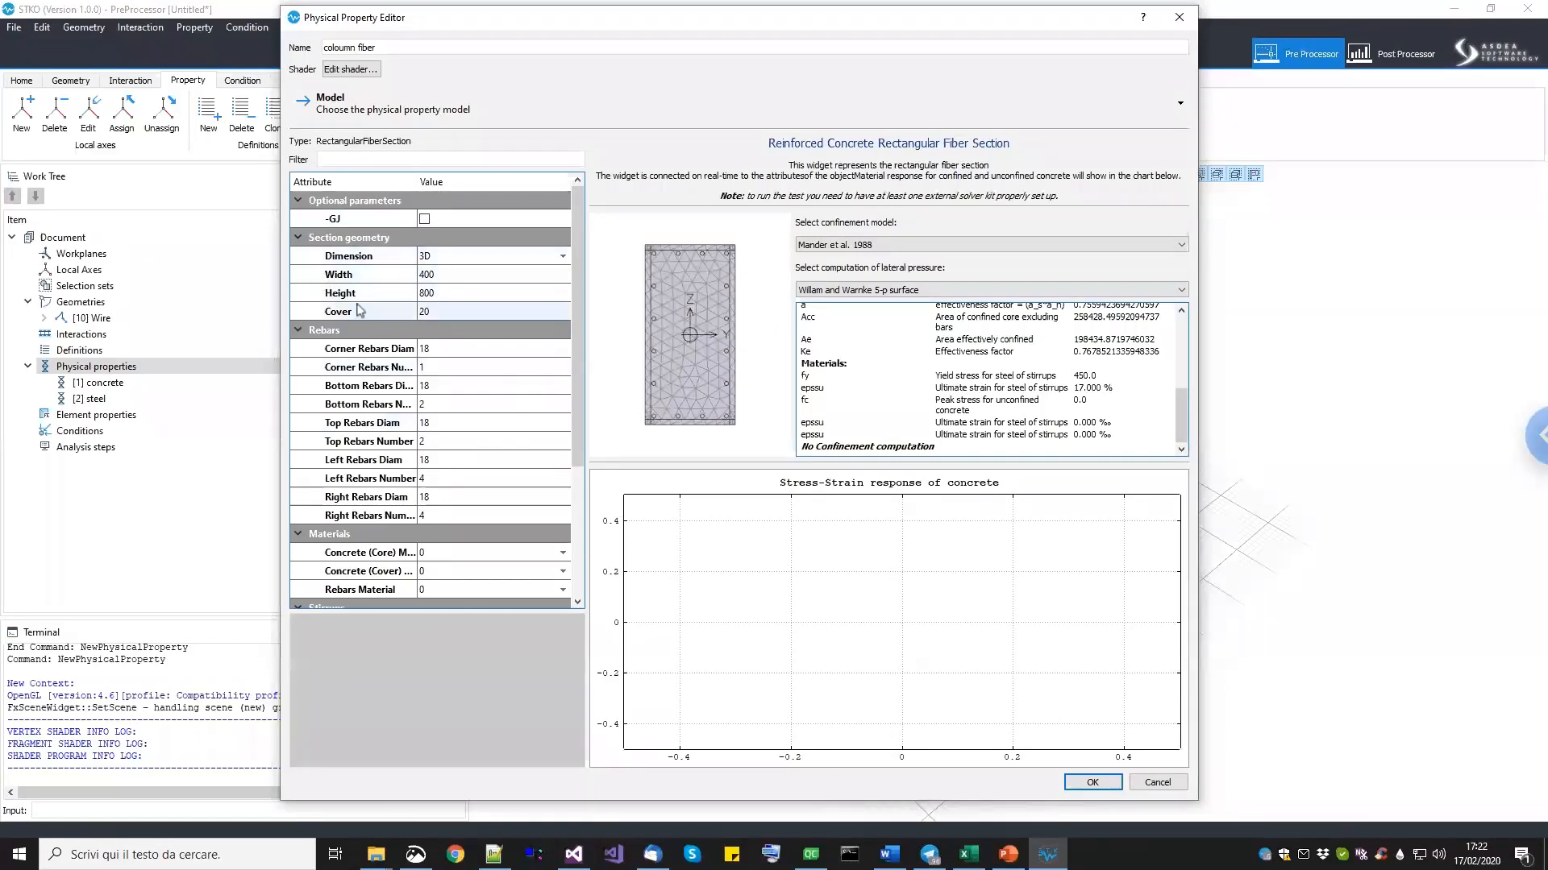
{"action": "left_click_drag", "start_coordinate": [579, 432], "coordinate": [593, 374]}
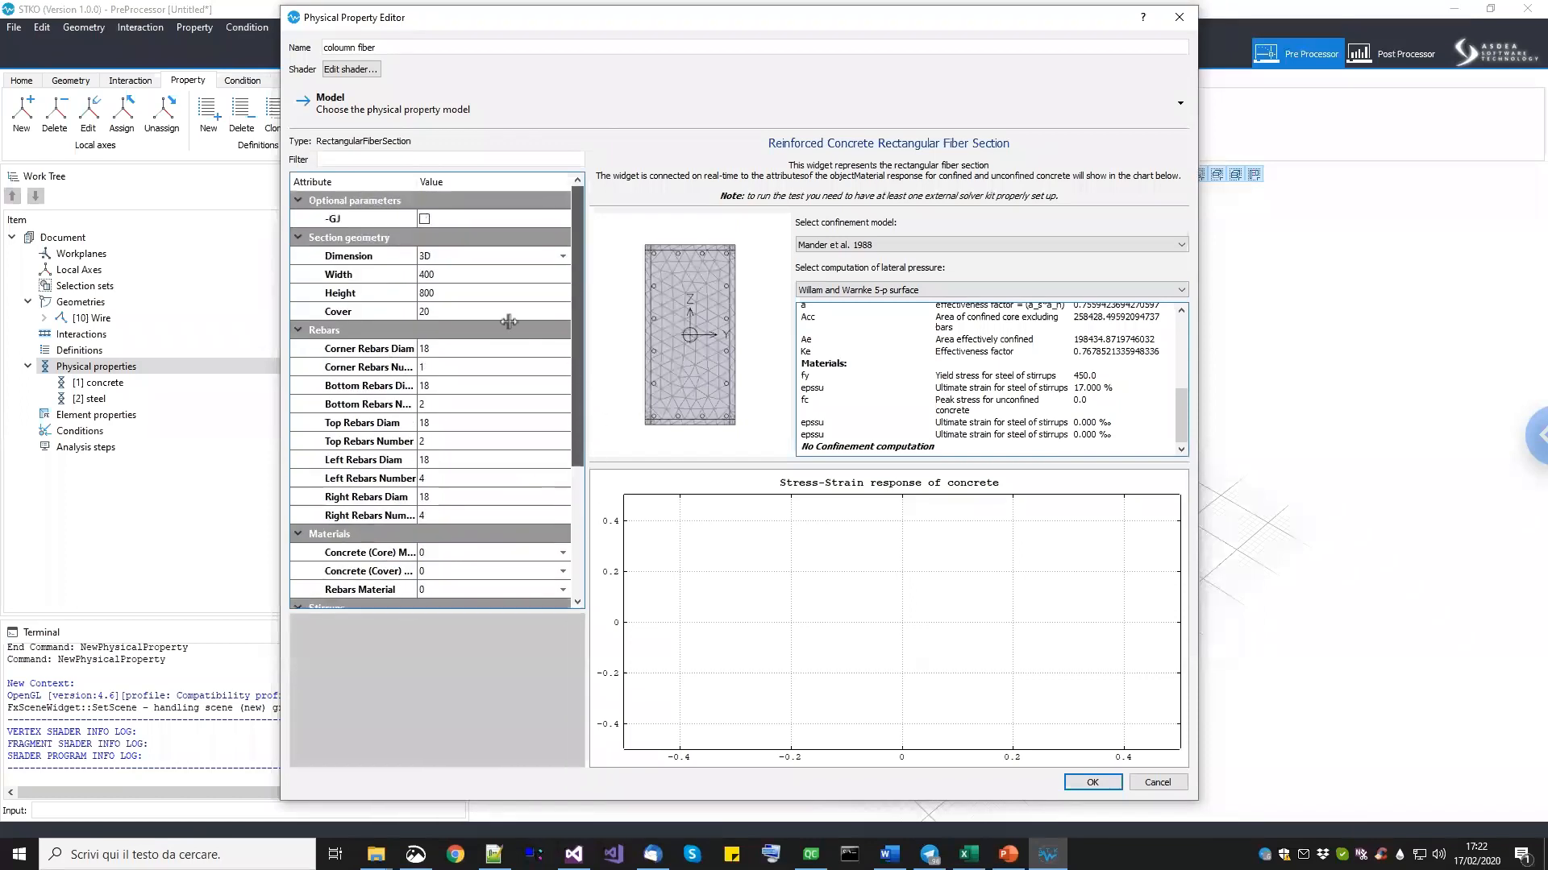
Enable the optional torsional stiffness GJ for the section and set it to 4.2e+13.
{"action": "left_click", "coordinate": [458, 218]}
{"action": "left_click", "coordinate": [456, 238]}
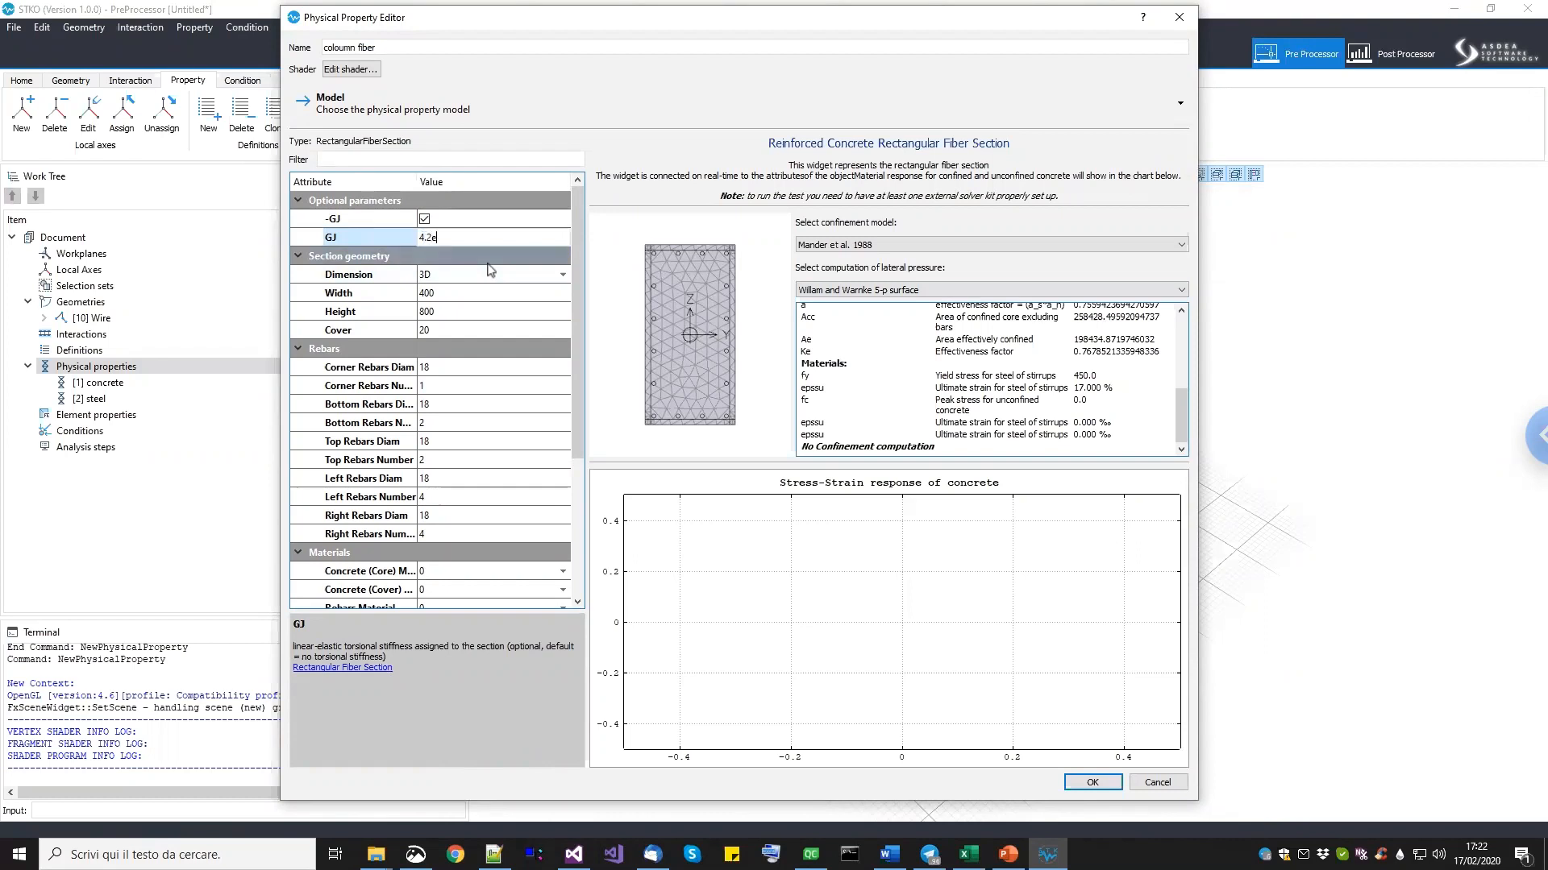
{"action": "key", "text": "Return"}
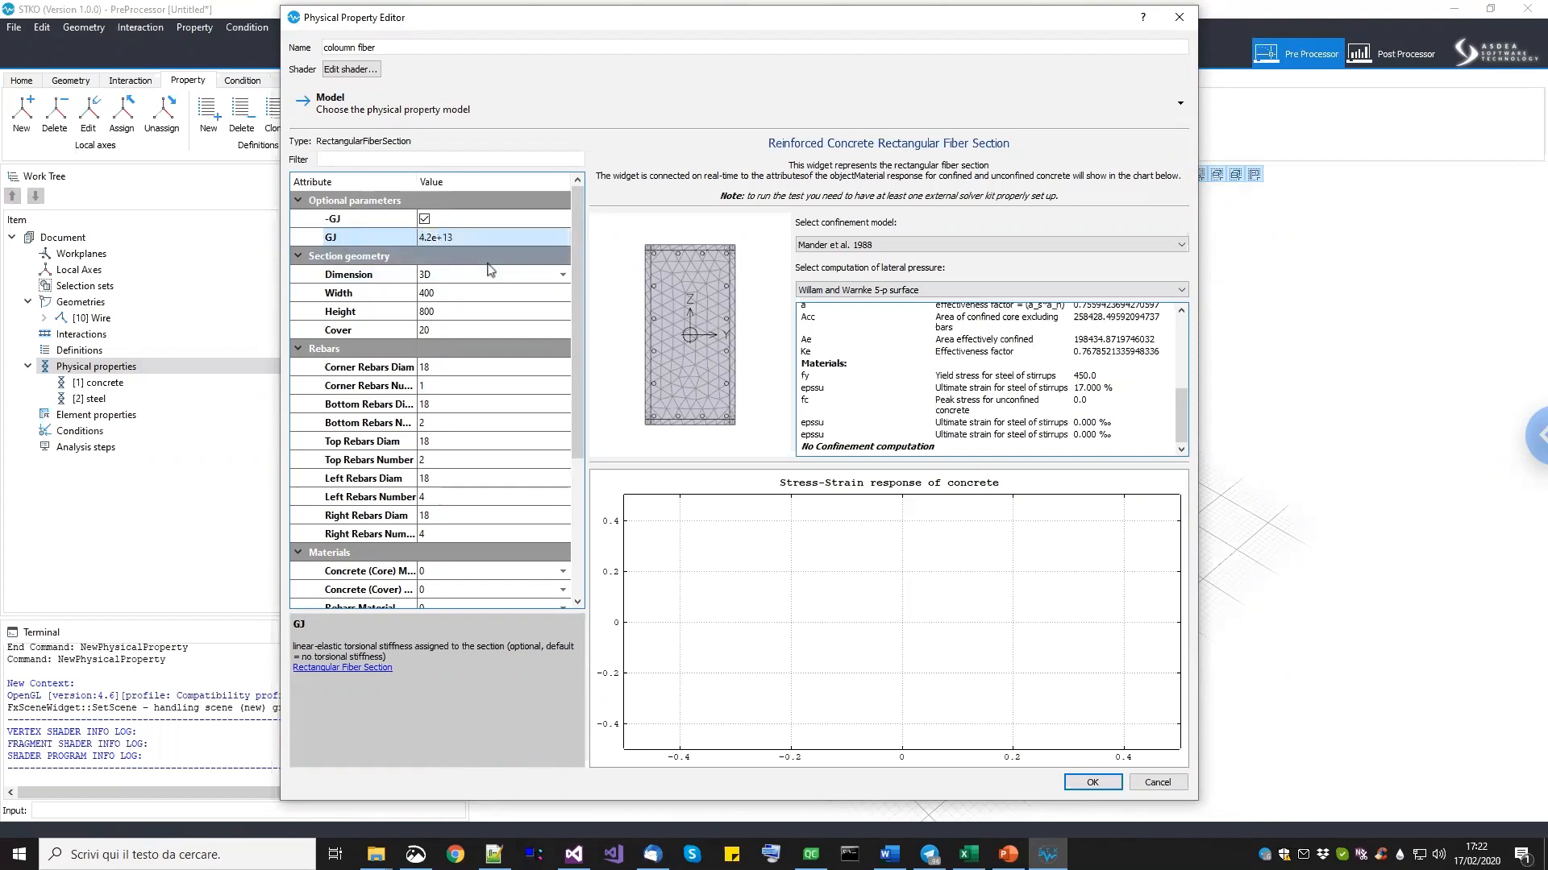
Set the fiber section's width to 500 and height to 300, keeping the cover at 20.
{"action": "double_click", "coordinate": [447, 295]}
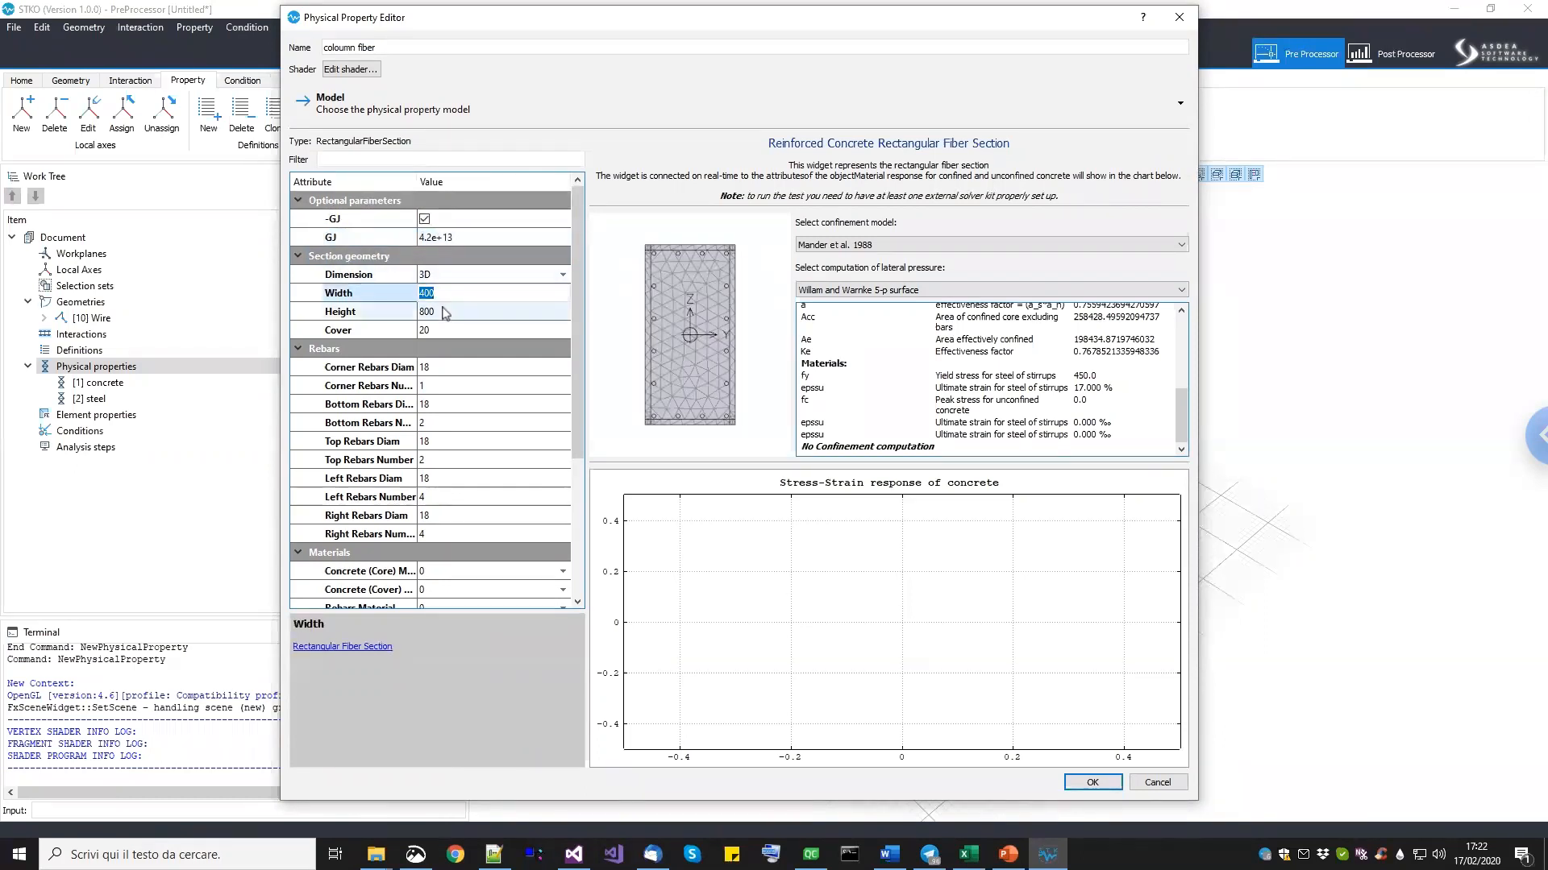
{"action": "type", "text": "500"}
{"action": "double_click", "coordinate": [446, 312]}
{"action": "type", "text": "30"}
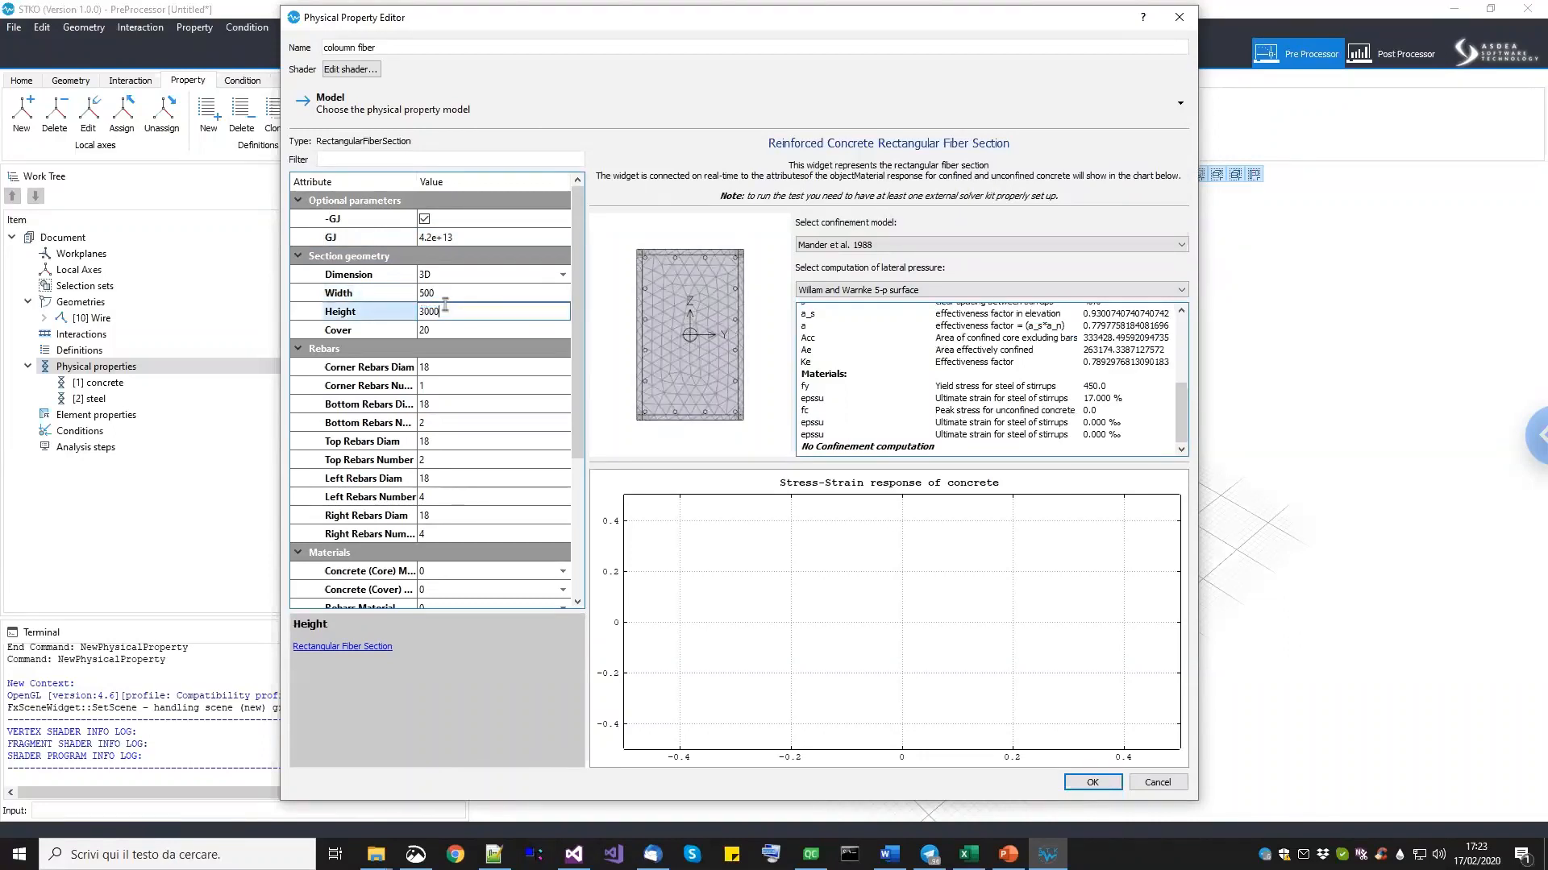
{"action": "type", "text": "0"}
{"action": "double_click", "coordinate": [433, 330]}
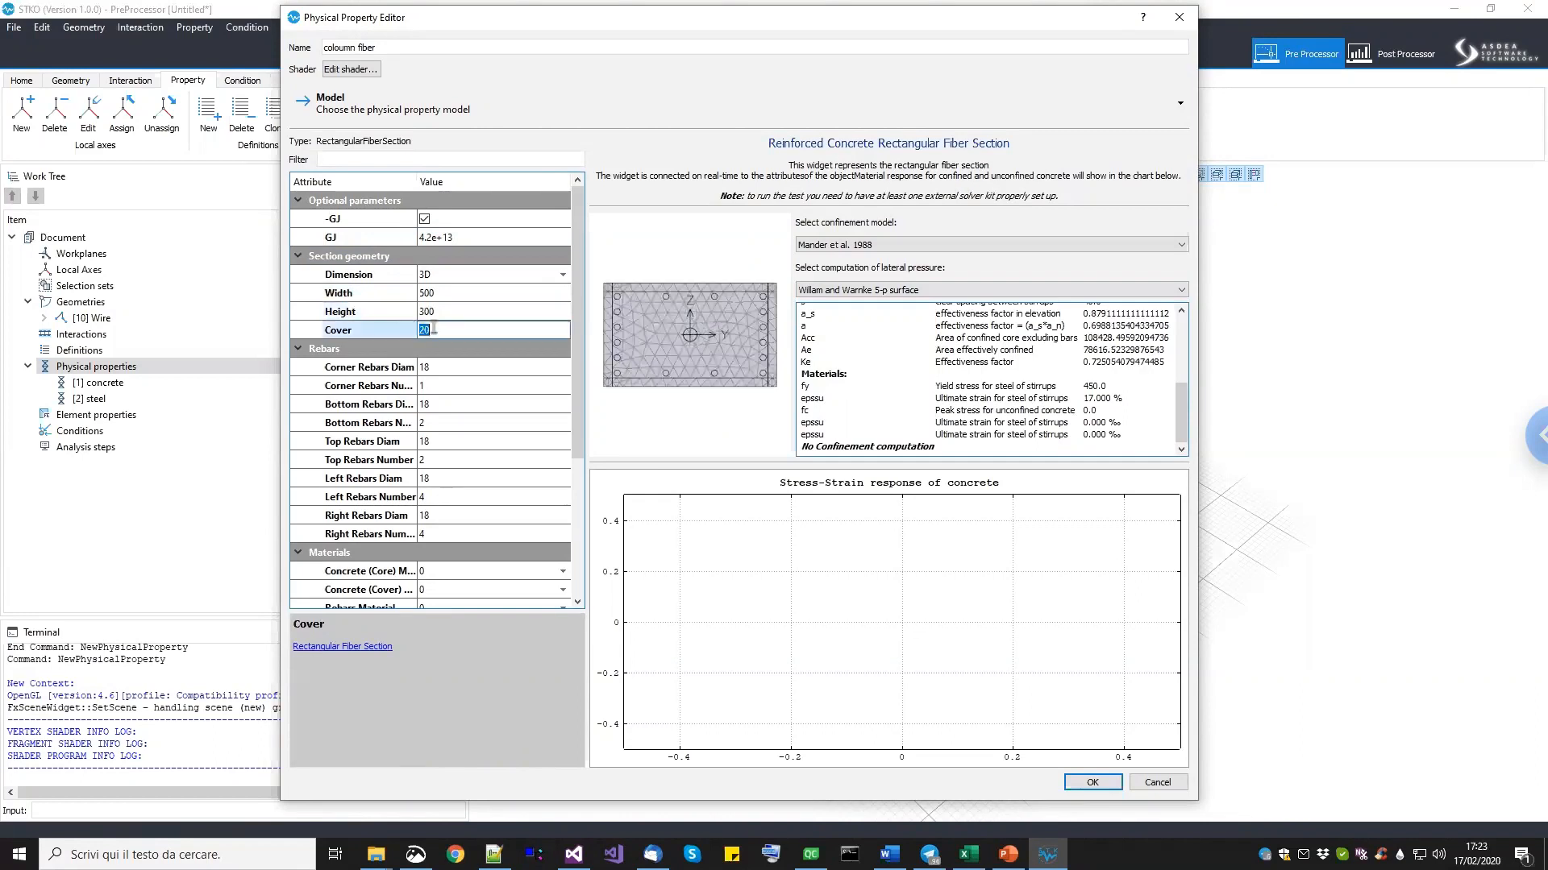
Set the number of rebars to 3 for both bottom and top and 2 for both left and right.
{"action": "double_click", "coordinate": [472, 387]}
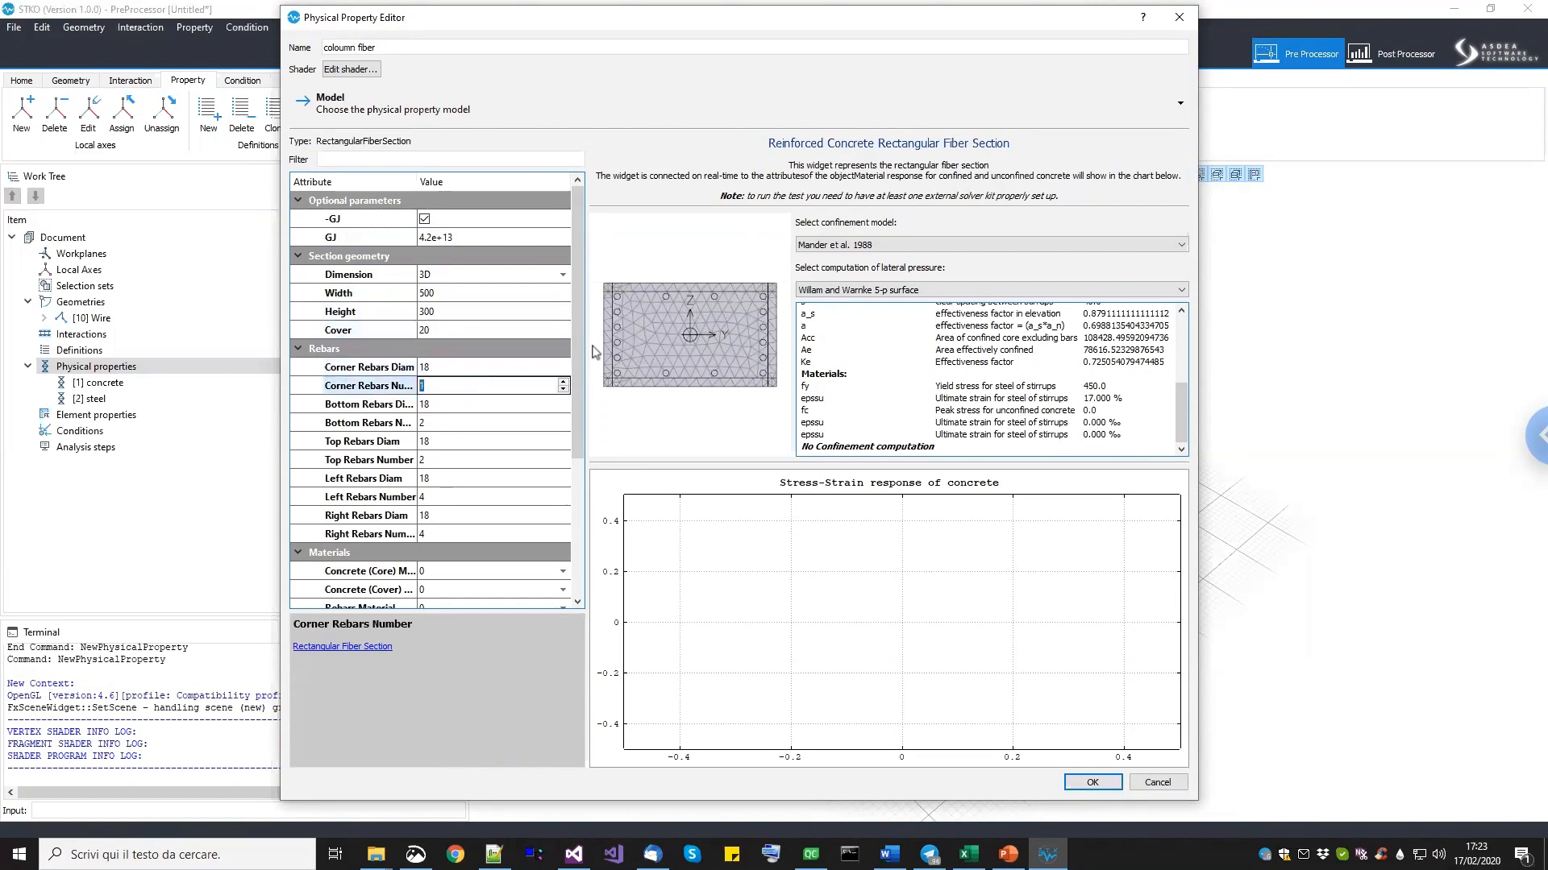
{"action": "double_click", "coordinate": [432, 422]}
{"action": "type", "text": "3"}
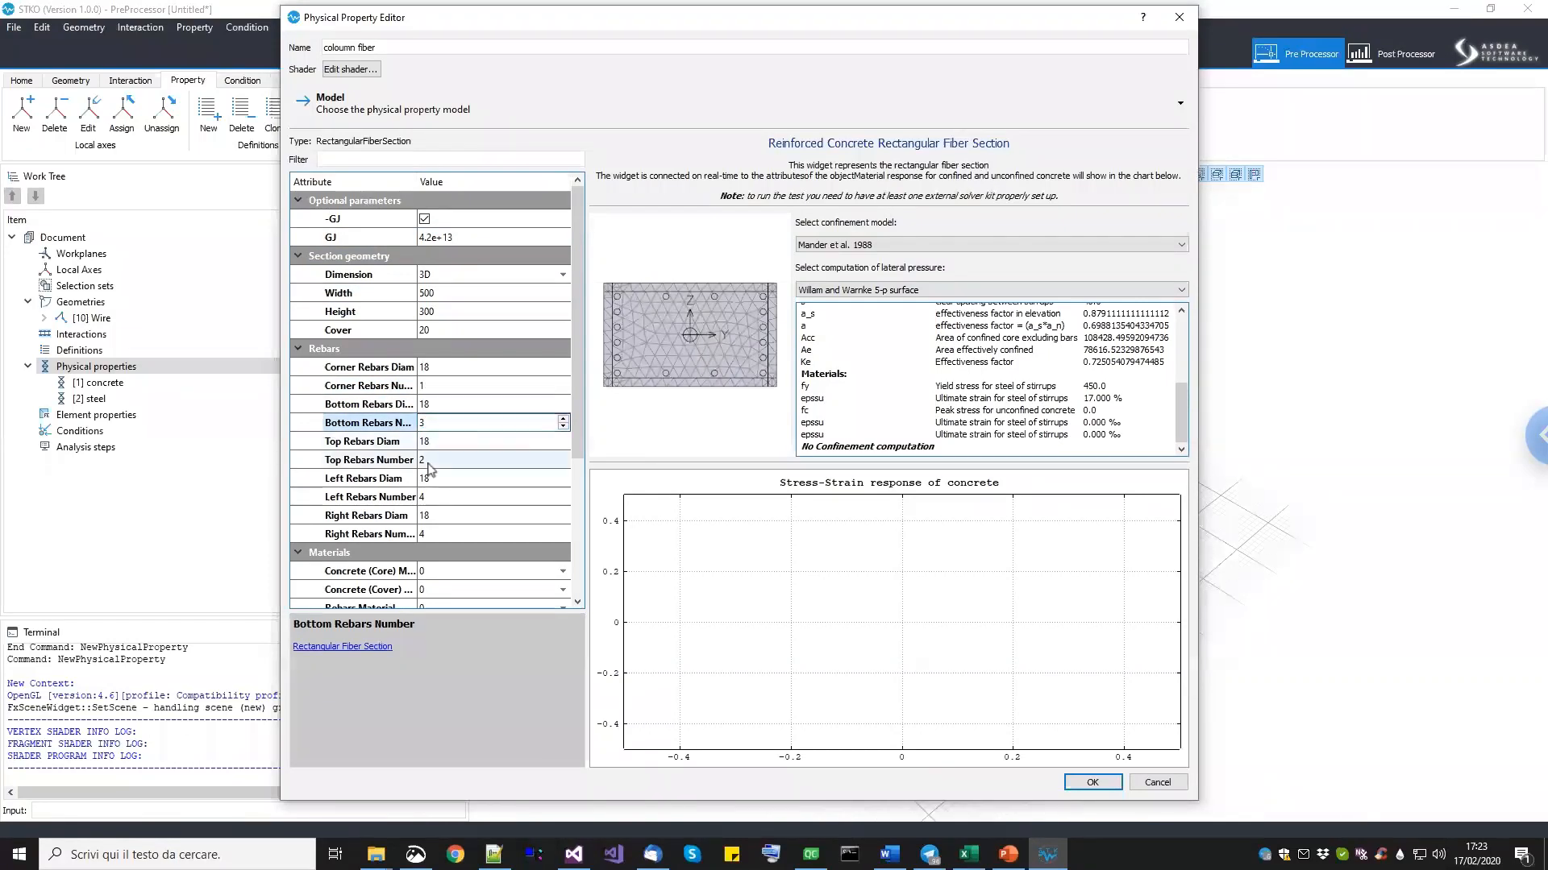
{"action": "double_click", "coordinate": [430, 460]}
{"action": "double_click", "coordinate": [428, 496]}
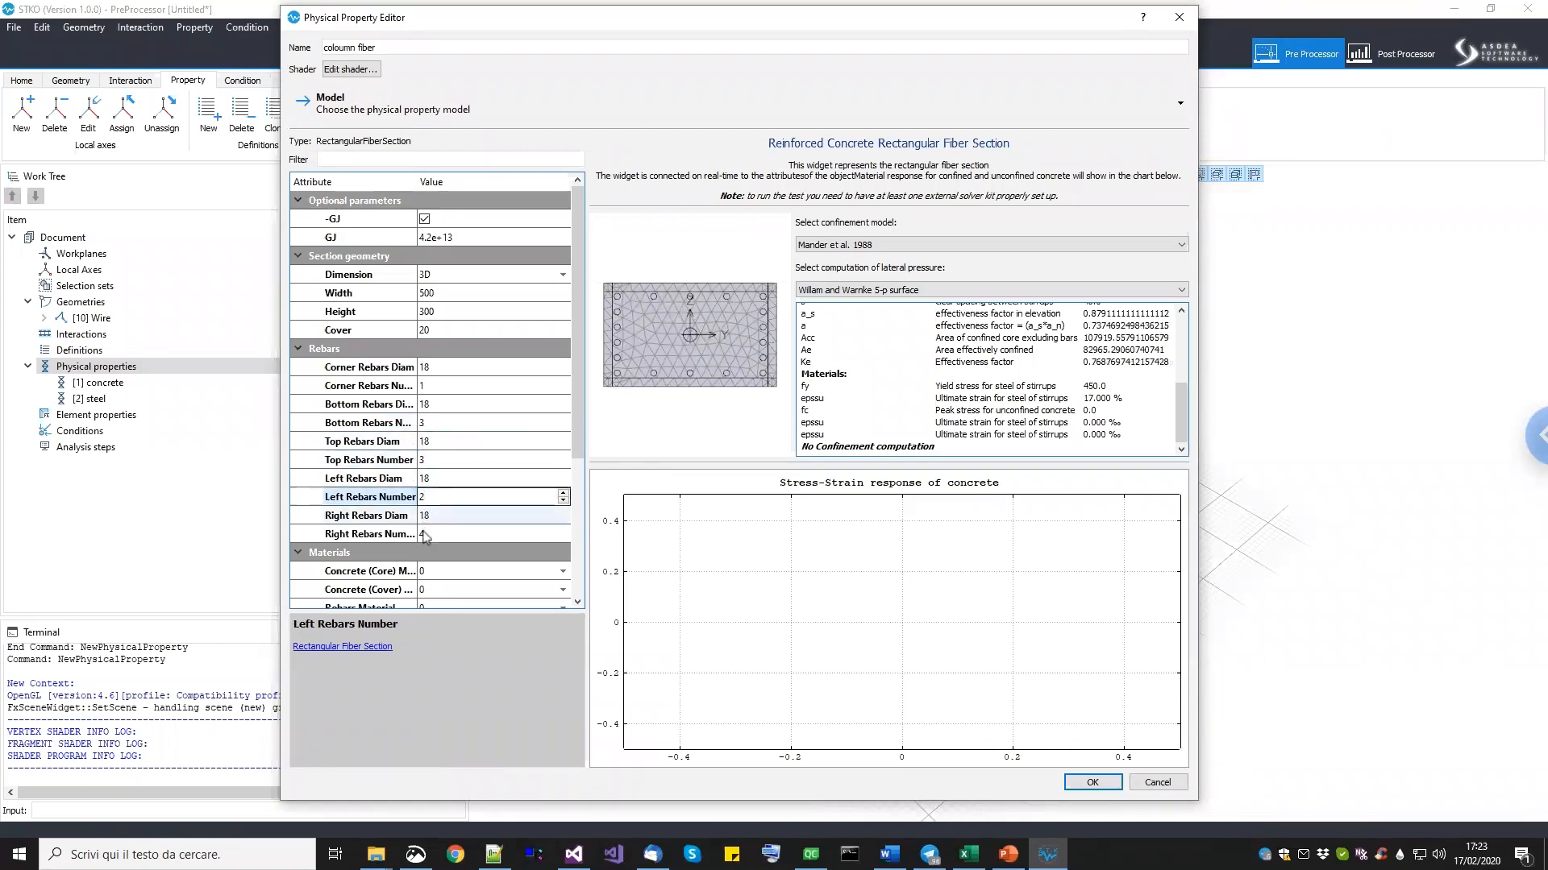
{"action": "double_click", "coordinate": [423, 533]}
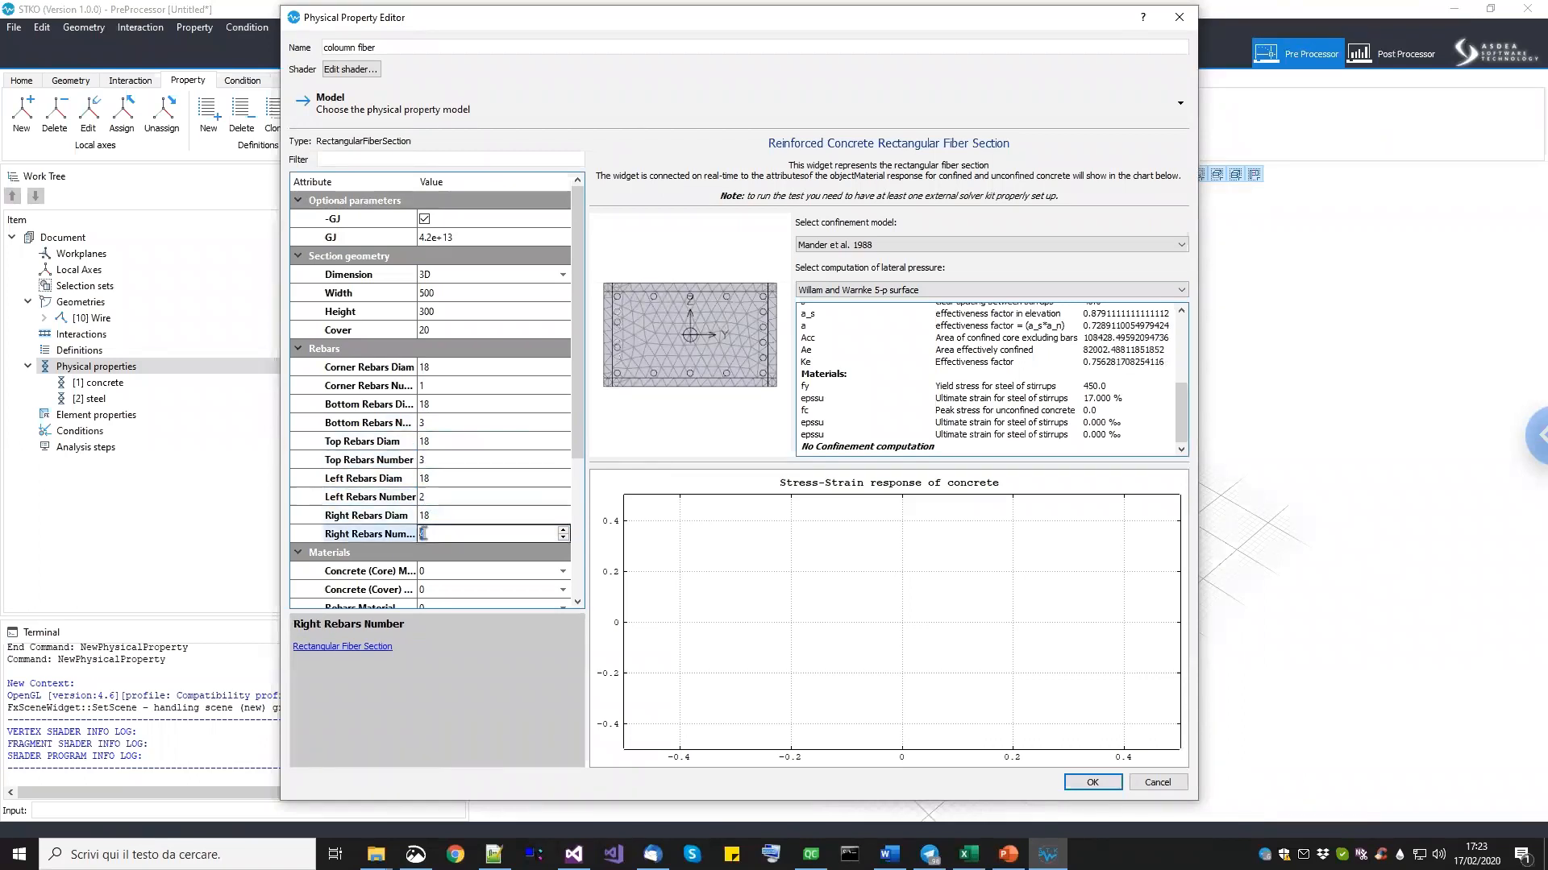
{"action": "left_click", "coordinate": [619, 409]}
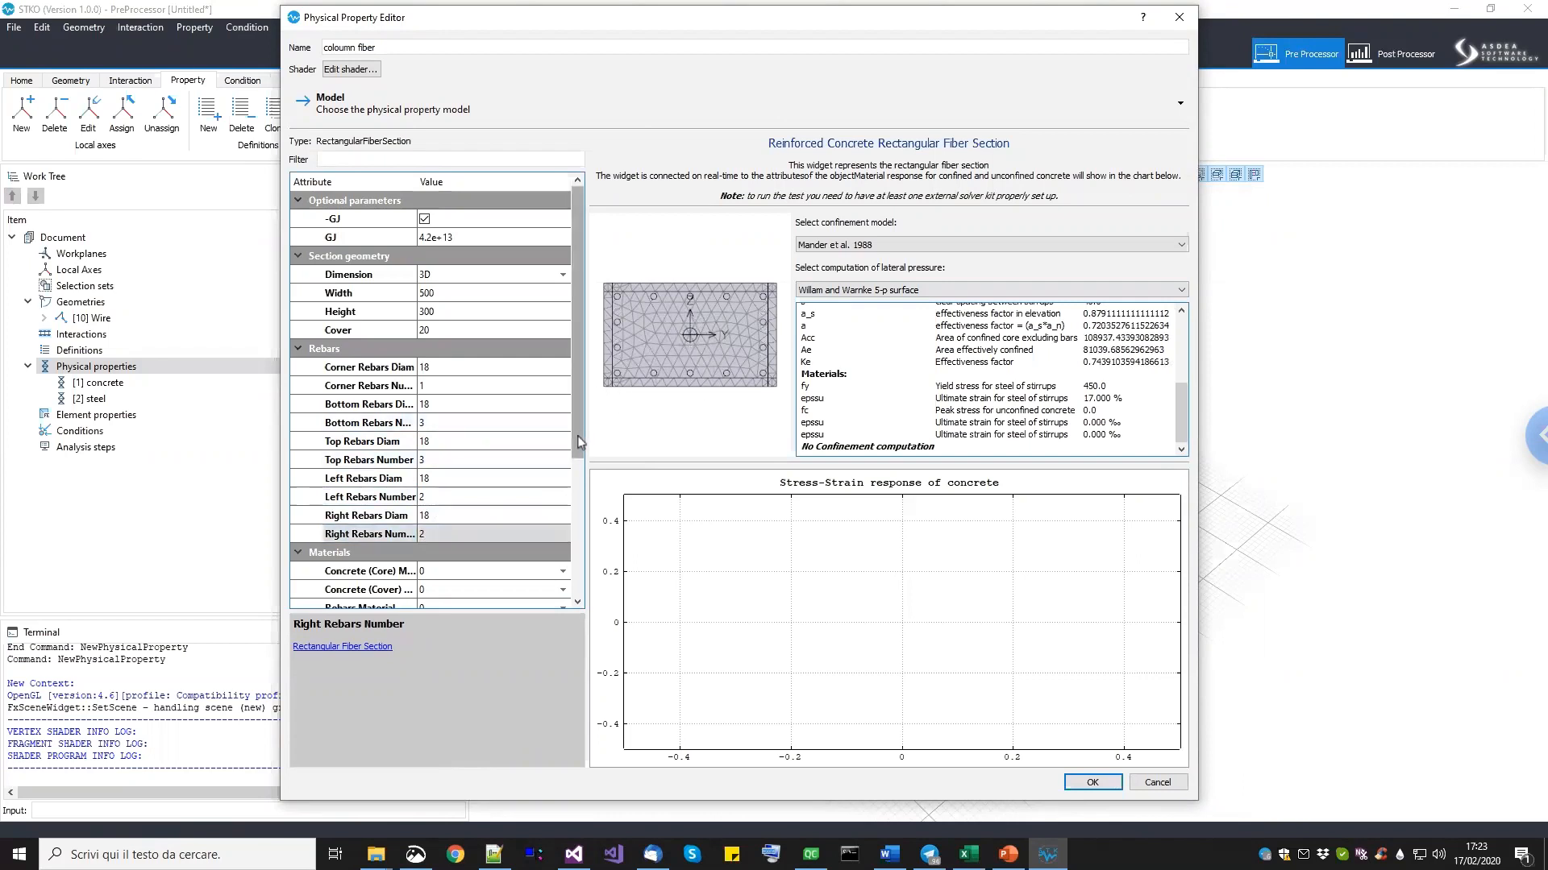
Assign the steel property as the rebars material and the concrete property as the concrete cover material.
{"action": "scroll", "coordinate": [580, 468], "scroll_direction": "down", "scroll_amount": 2}
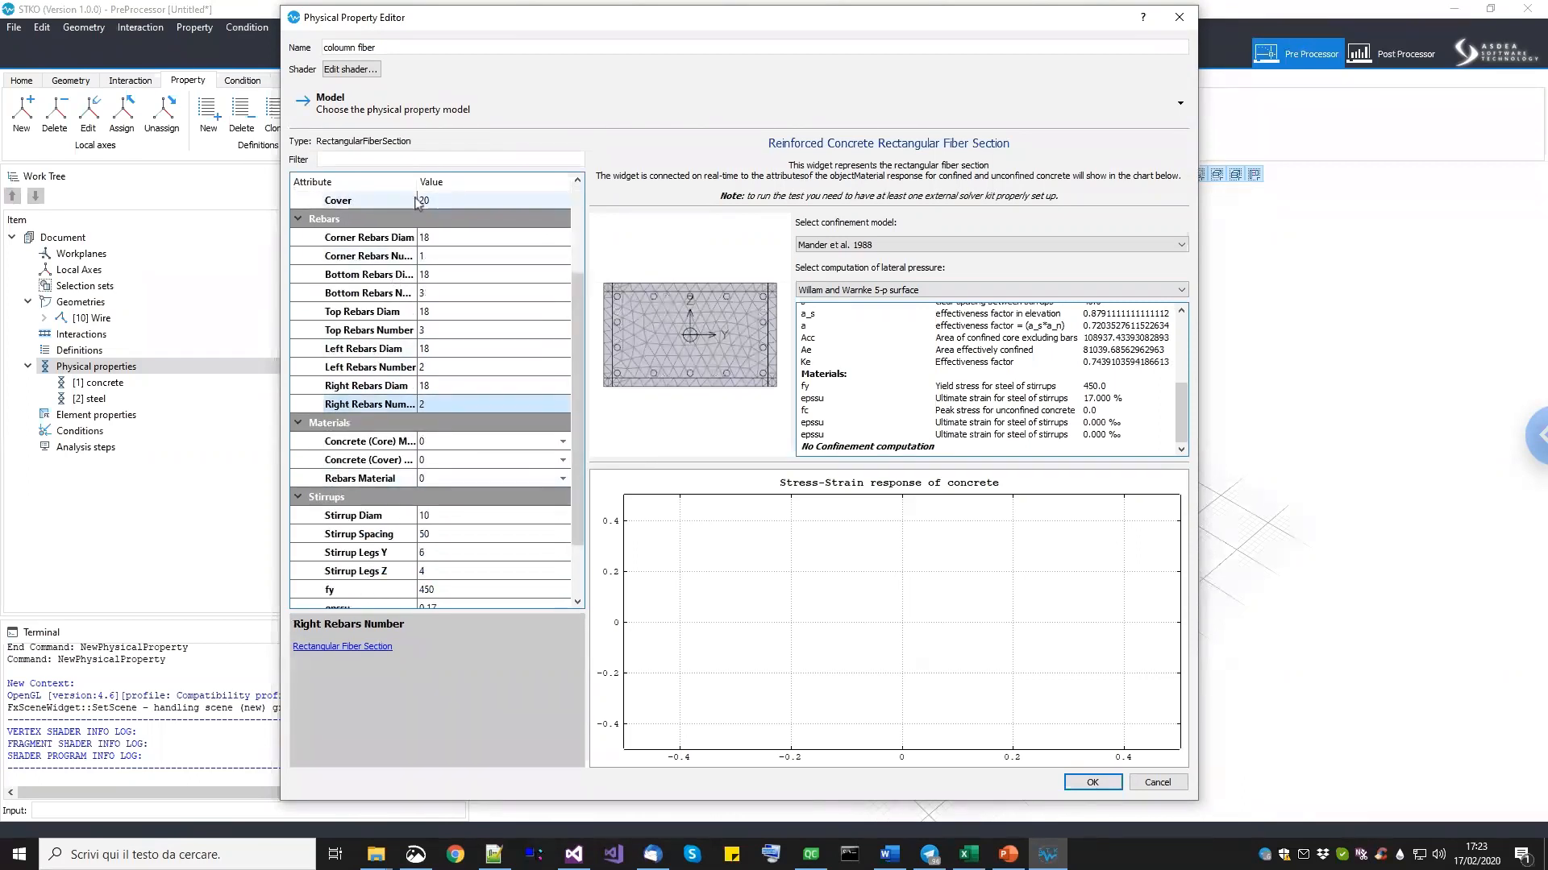
{"action": "double_click", "coordinate": [417, 200]}
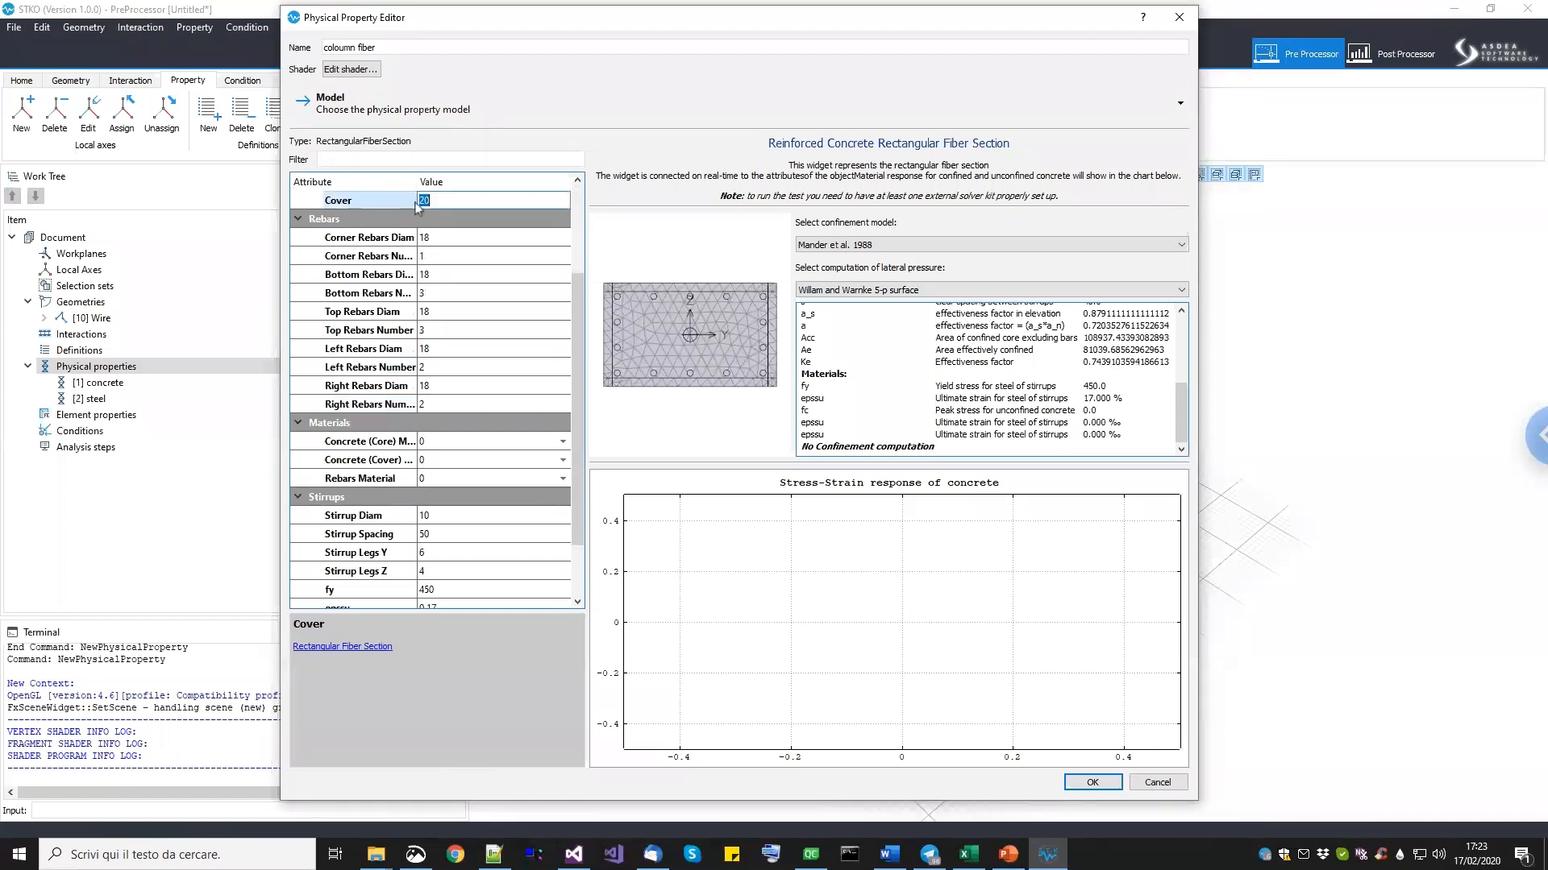
{"action": "left_click_drag", "start_coordinate": [418, 182], "coordinate": [448, 182]}
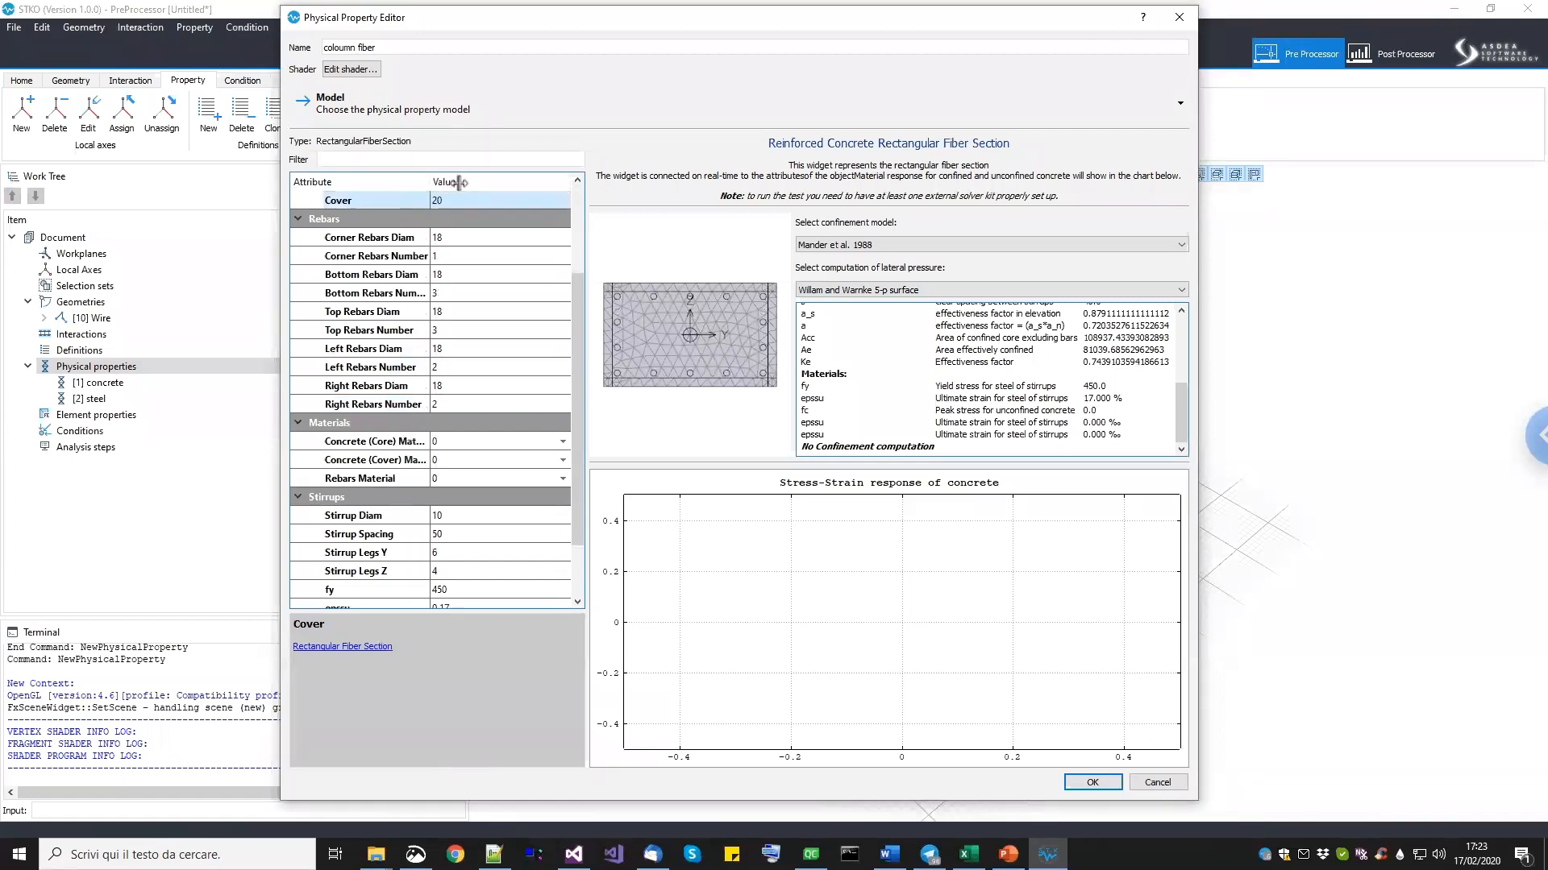
{"action": "left_click", "coordinate": [356, 481]}
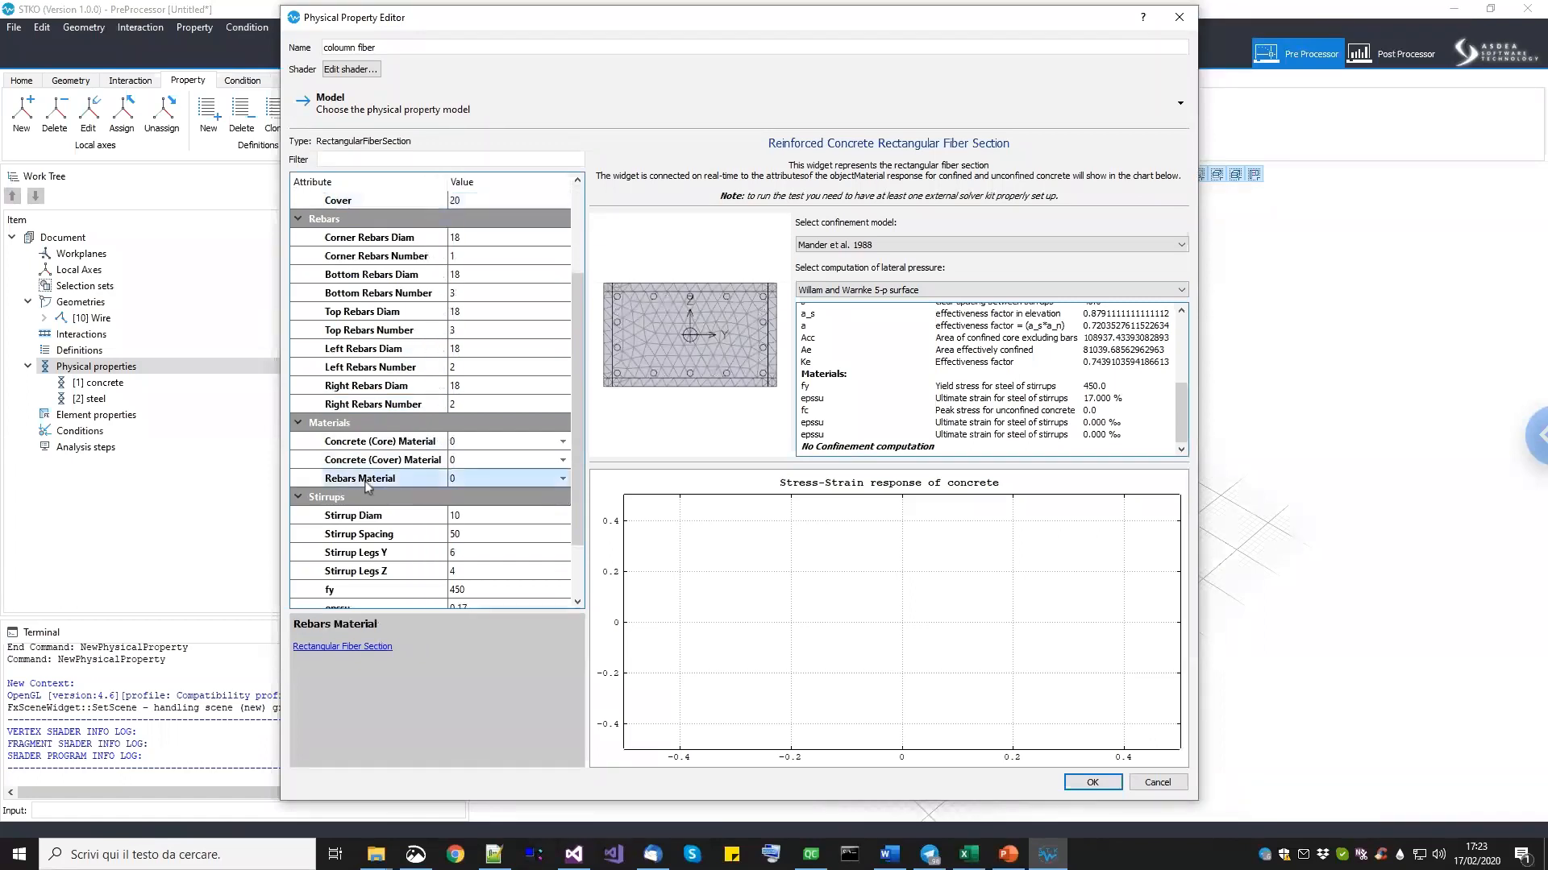
{"action": "left_click", "coordinate": [482, 482]}
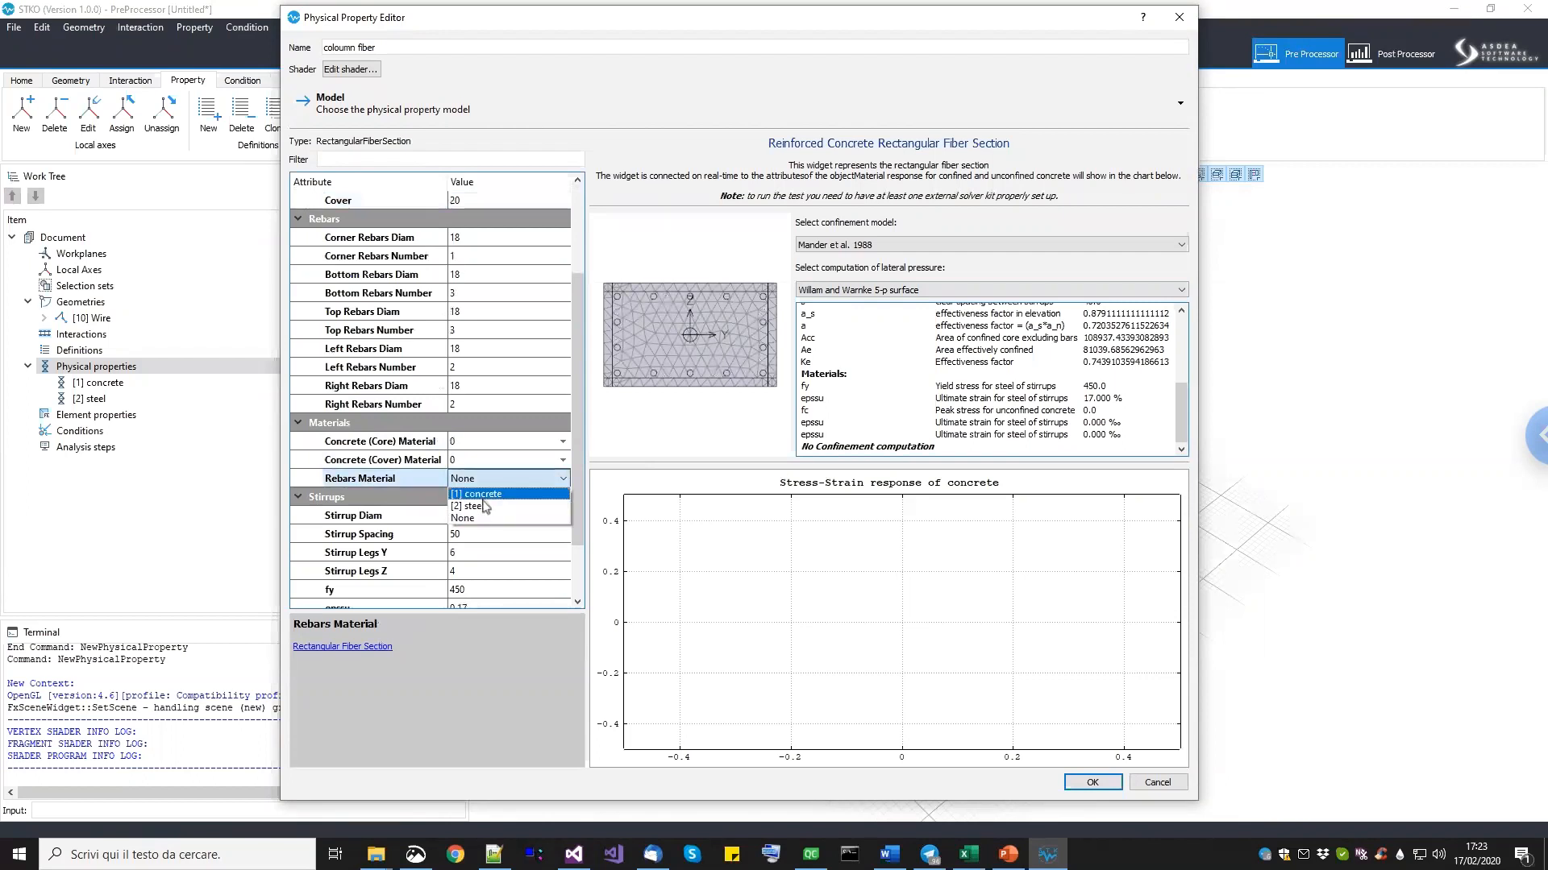
{"action": "left_click", "coordinate": [484, 506]}
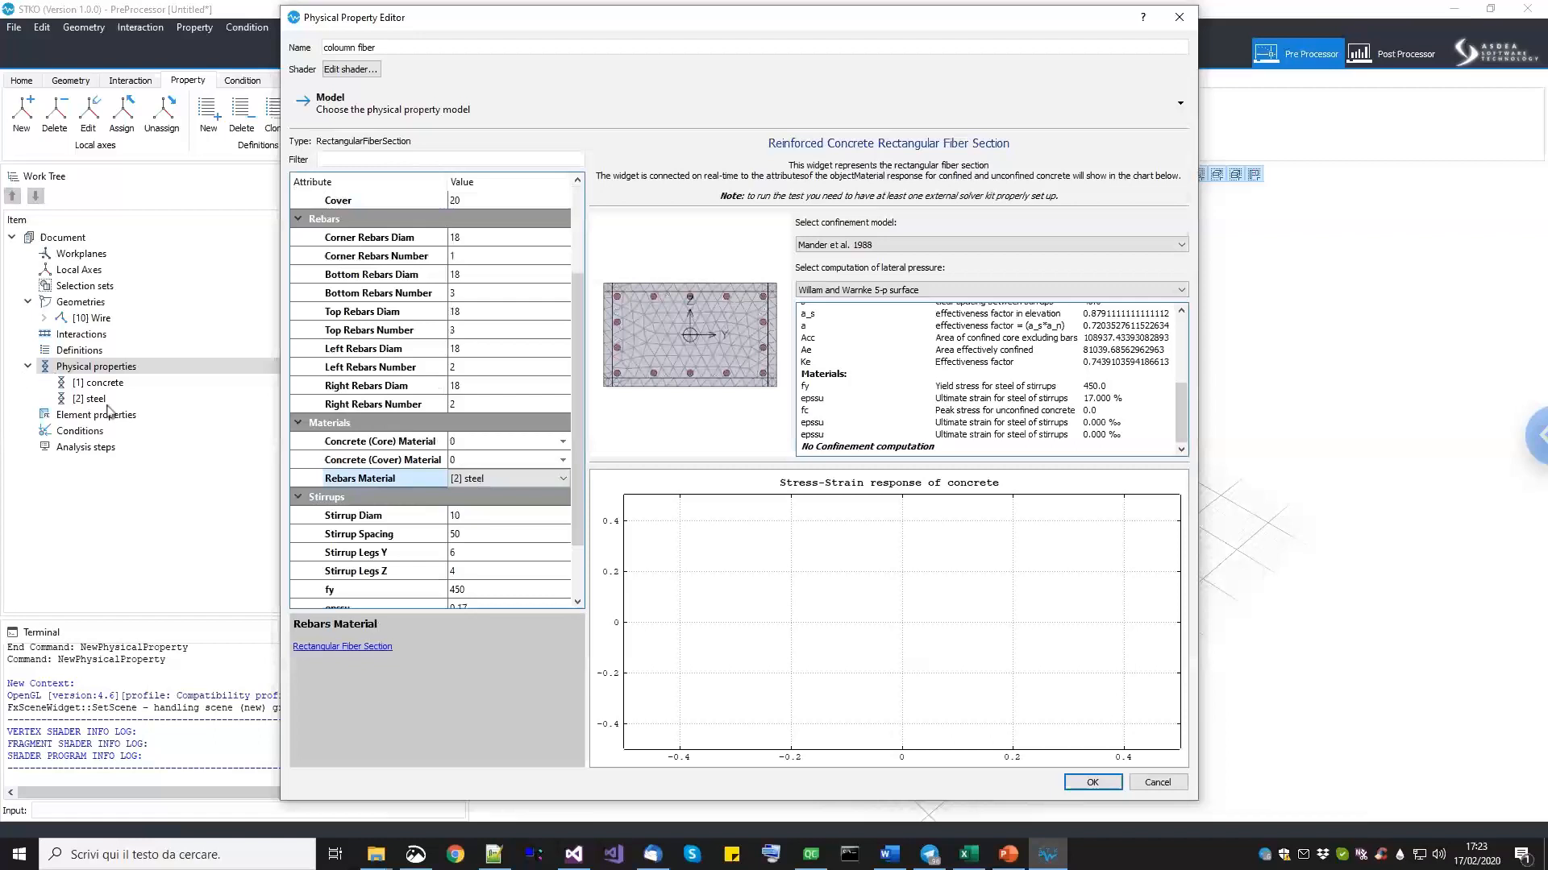
{"action": "left_click", "coordinate": [343, 466]}
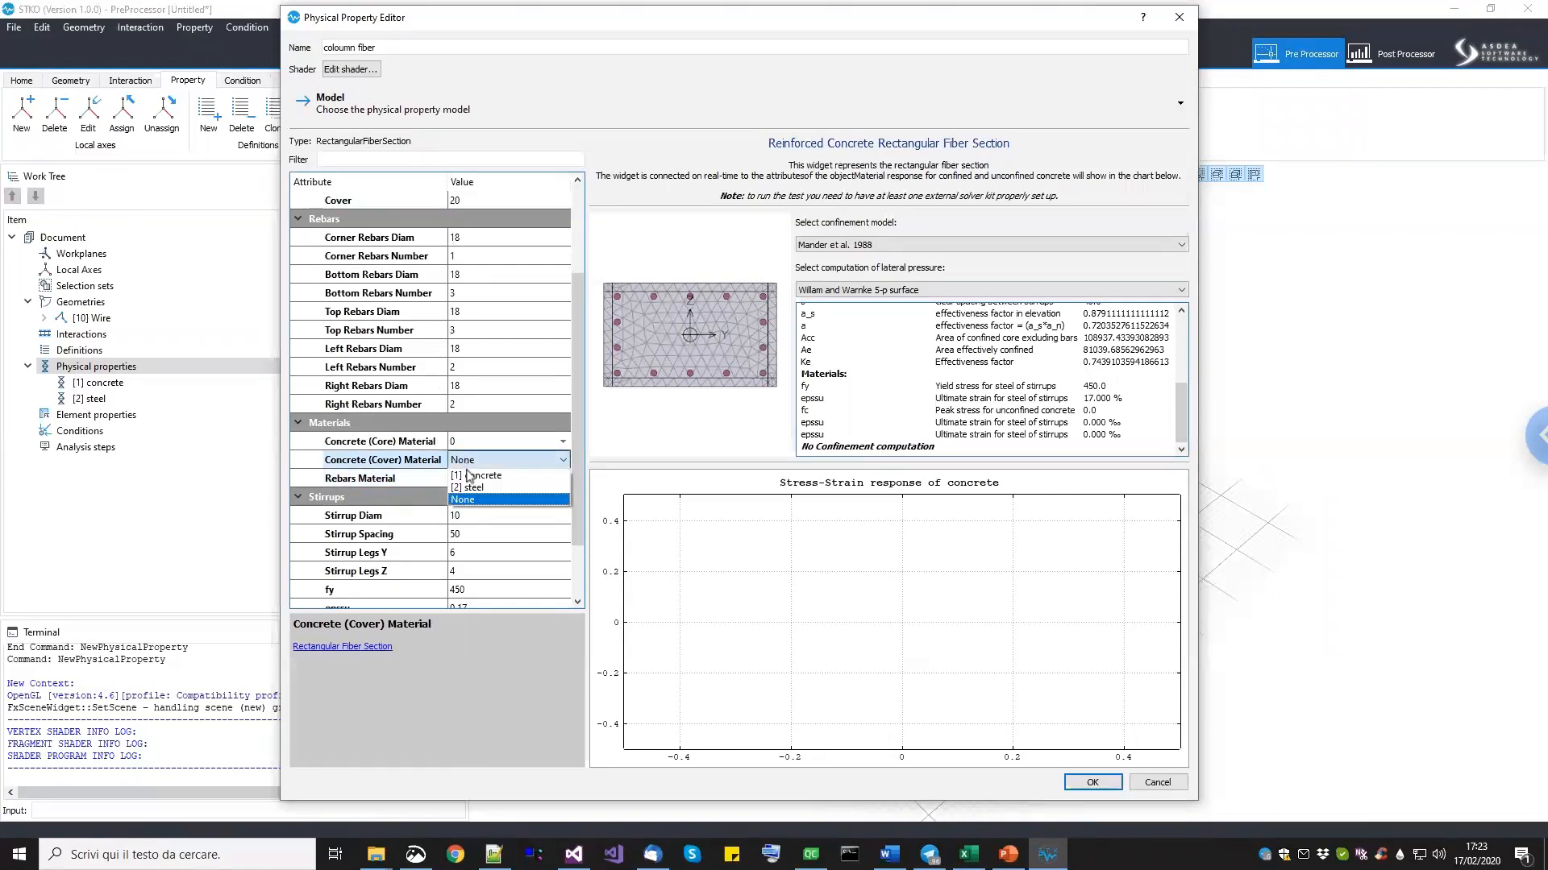
{"action": "left_click", "coordinate": [478, 476]}
{"action": "left_click", "coordinate": [411, 444]}
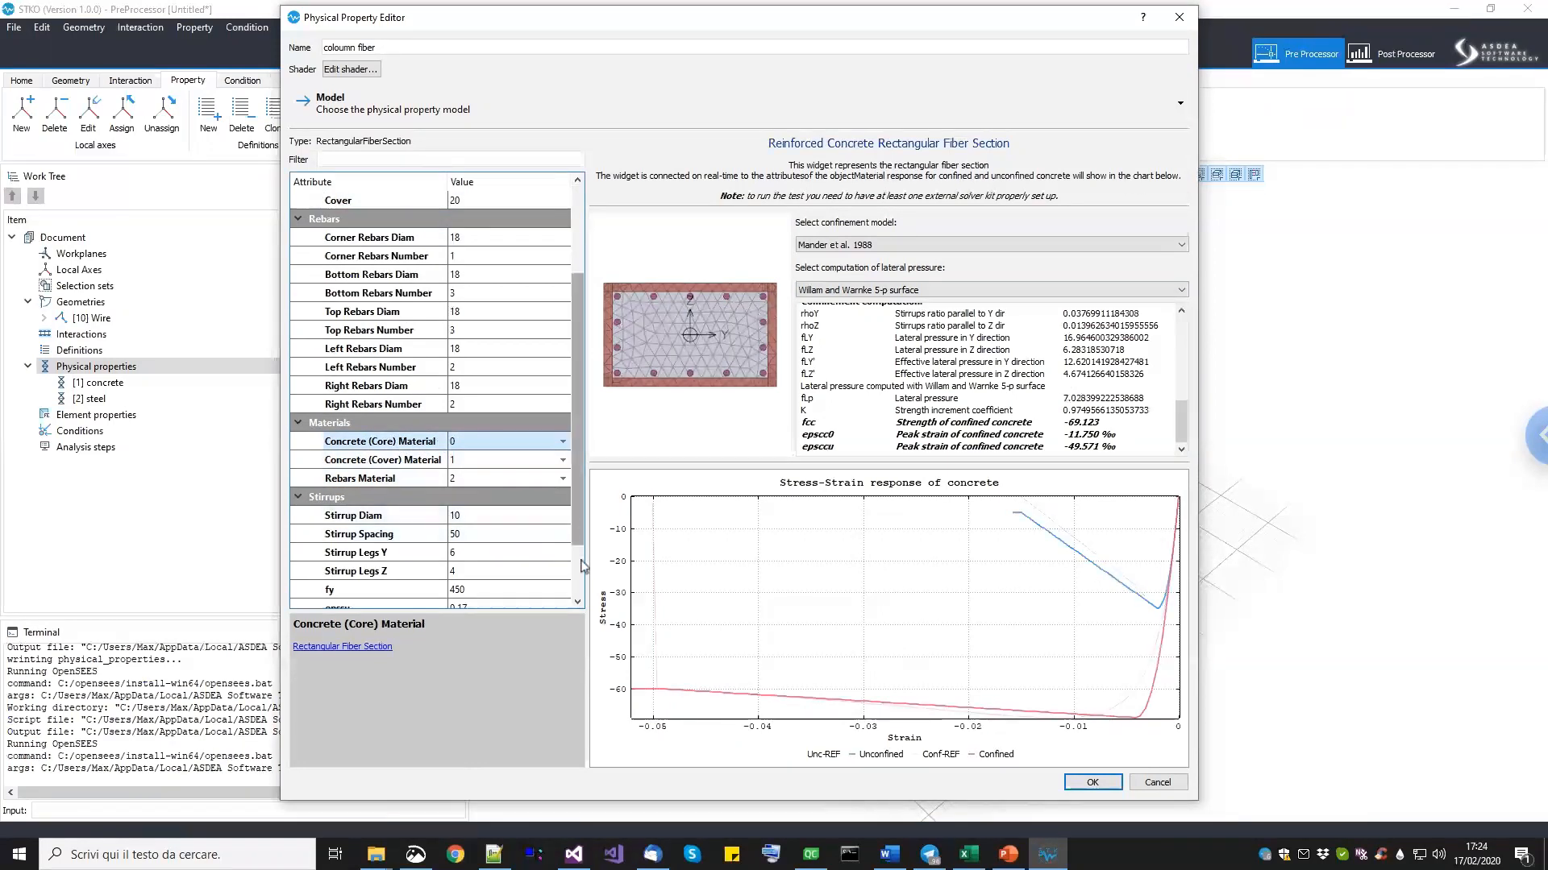
Set the stirrup diameter to 8 and the stirrup spacing to 100.
{"action": "scroll", "coordinate": [582, 565], "scroll_direction": "down", "scroll_amount": 2}
{"action": "double_click", "coordinate": [500, 442]}
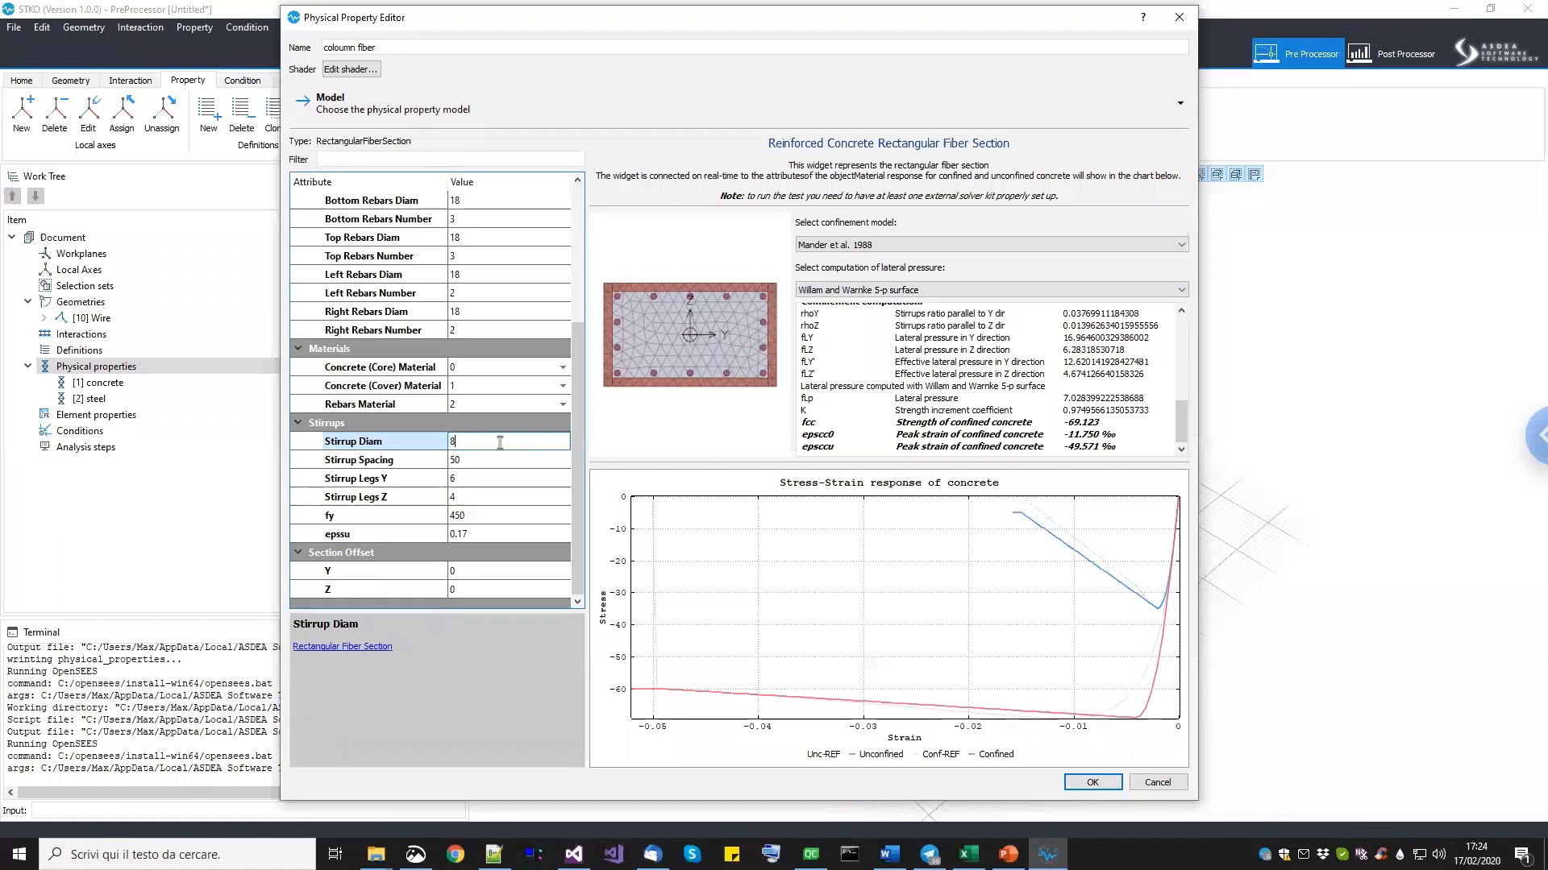
{"action": "key", "text": "Return"}
{"action": "double_click", "coordinate": [499, 459]}
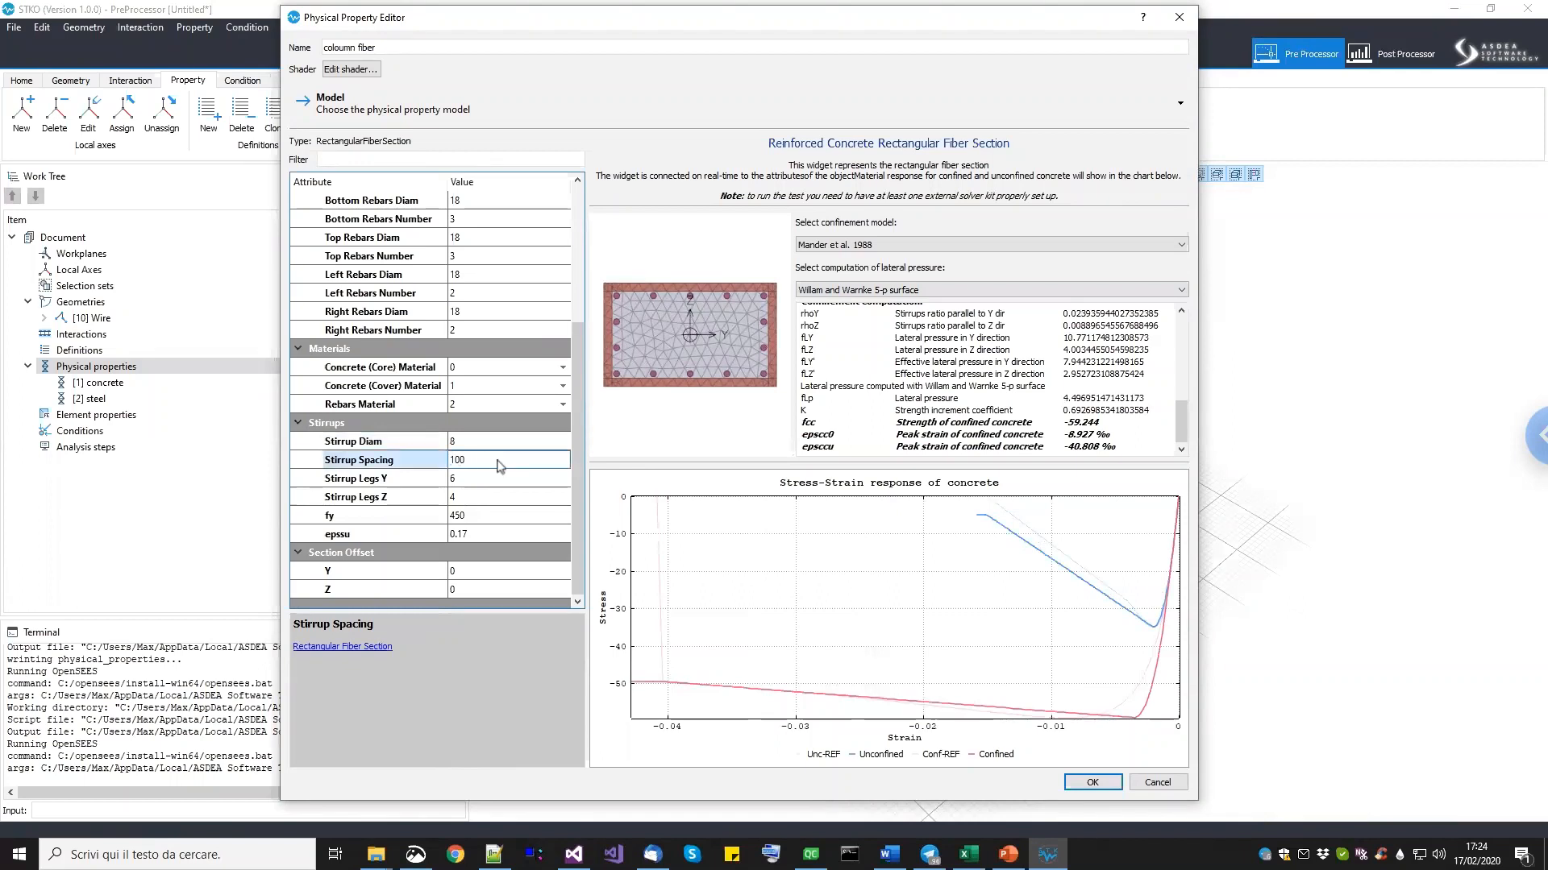
{"action": "key", "text": "Return"}
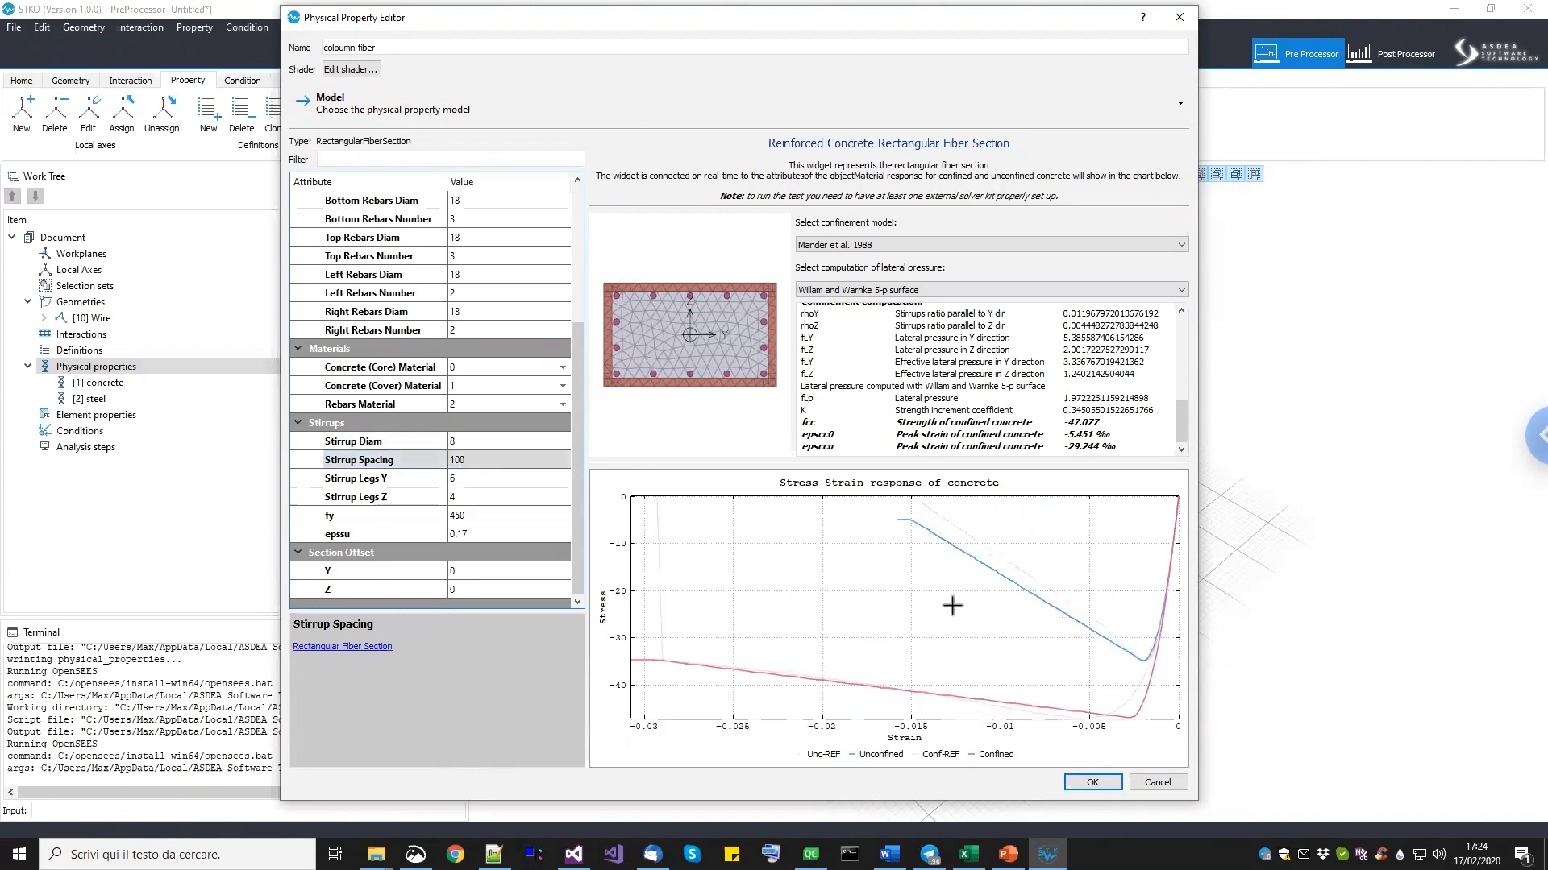
Set the stirrup legs to 2 in both Y and Z and the stirrup yield stress fy to 487.
{"action": "double_click", "coordinate": [482, 477]}
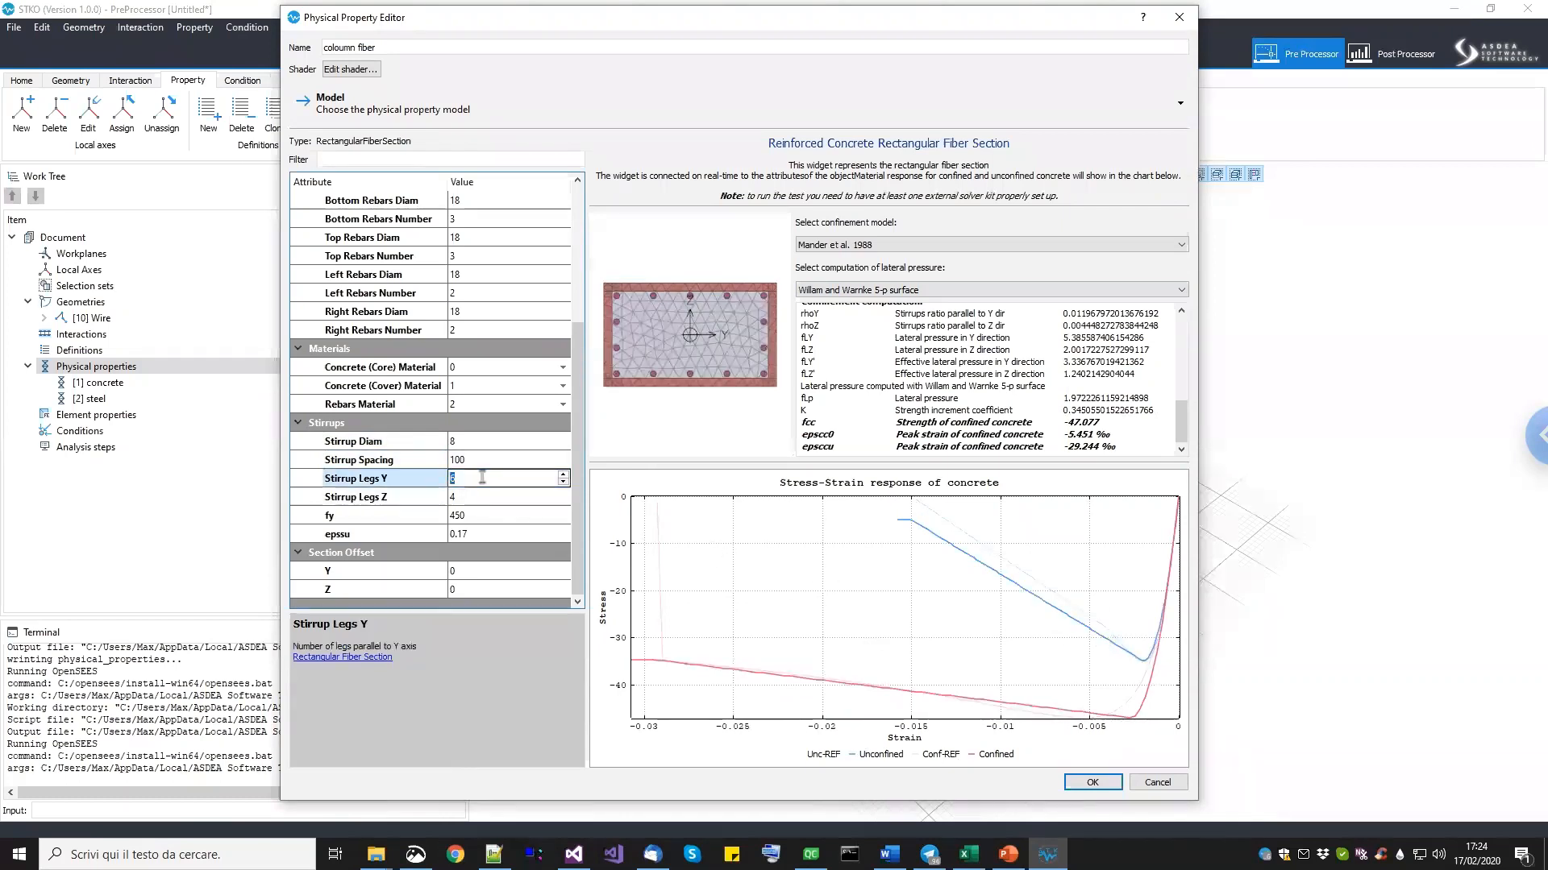
{"action": "type", "text": "2"}
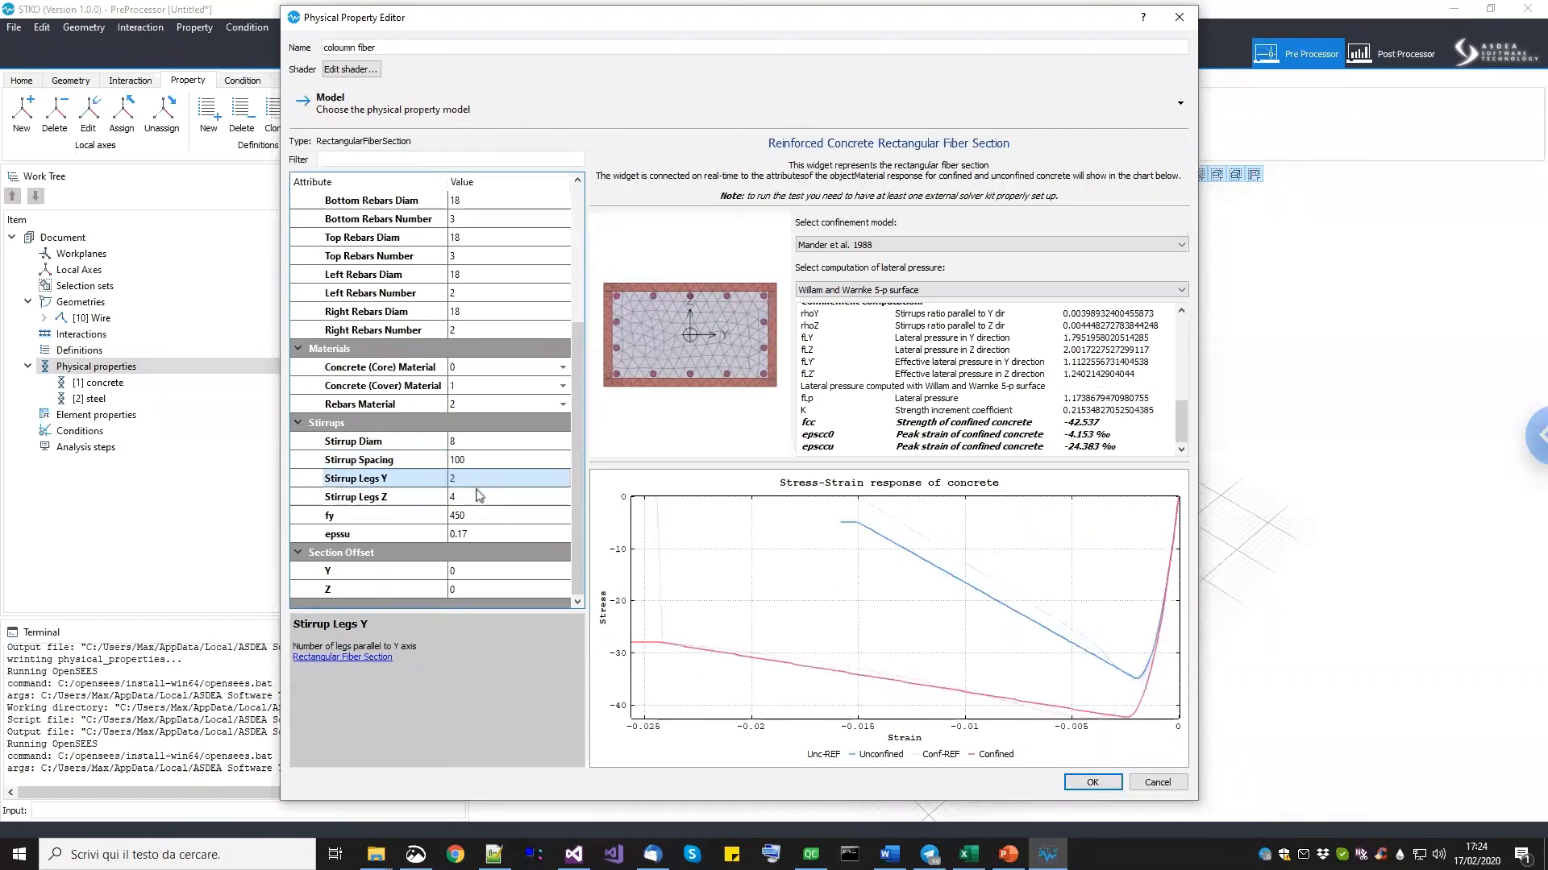
{"action": "double_click", "coordinate": [477, 489]}
{"action": "type", "text": "2"}
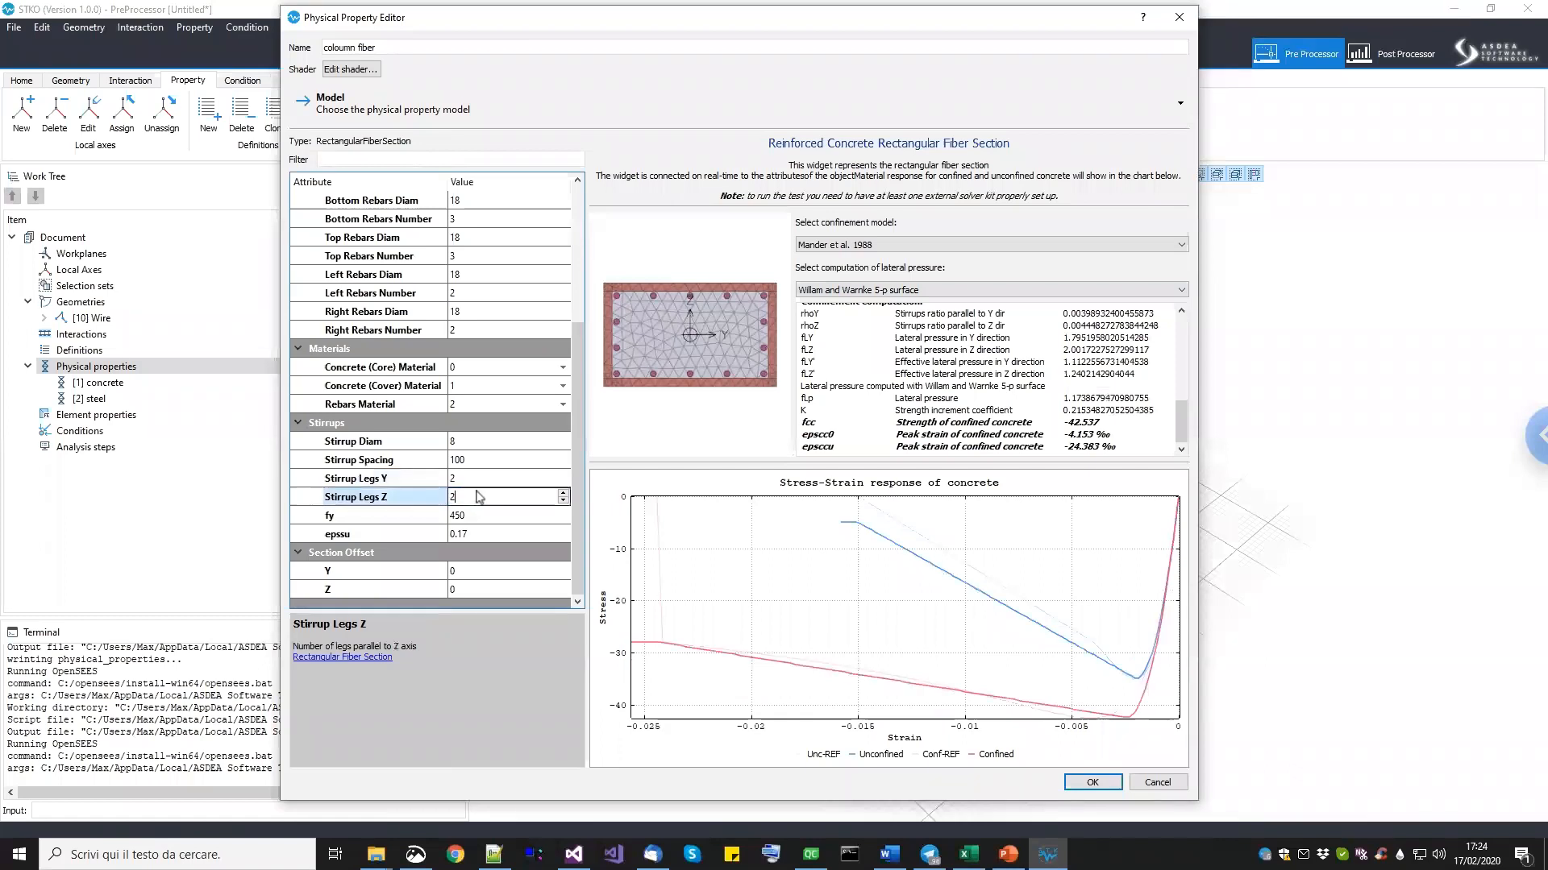
{"action": "key", "text": "Return"}
{"action": "double_click", "coordinate": [484, 517]}
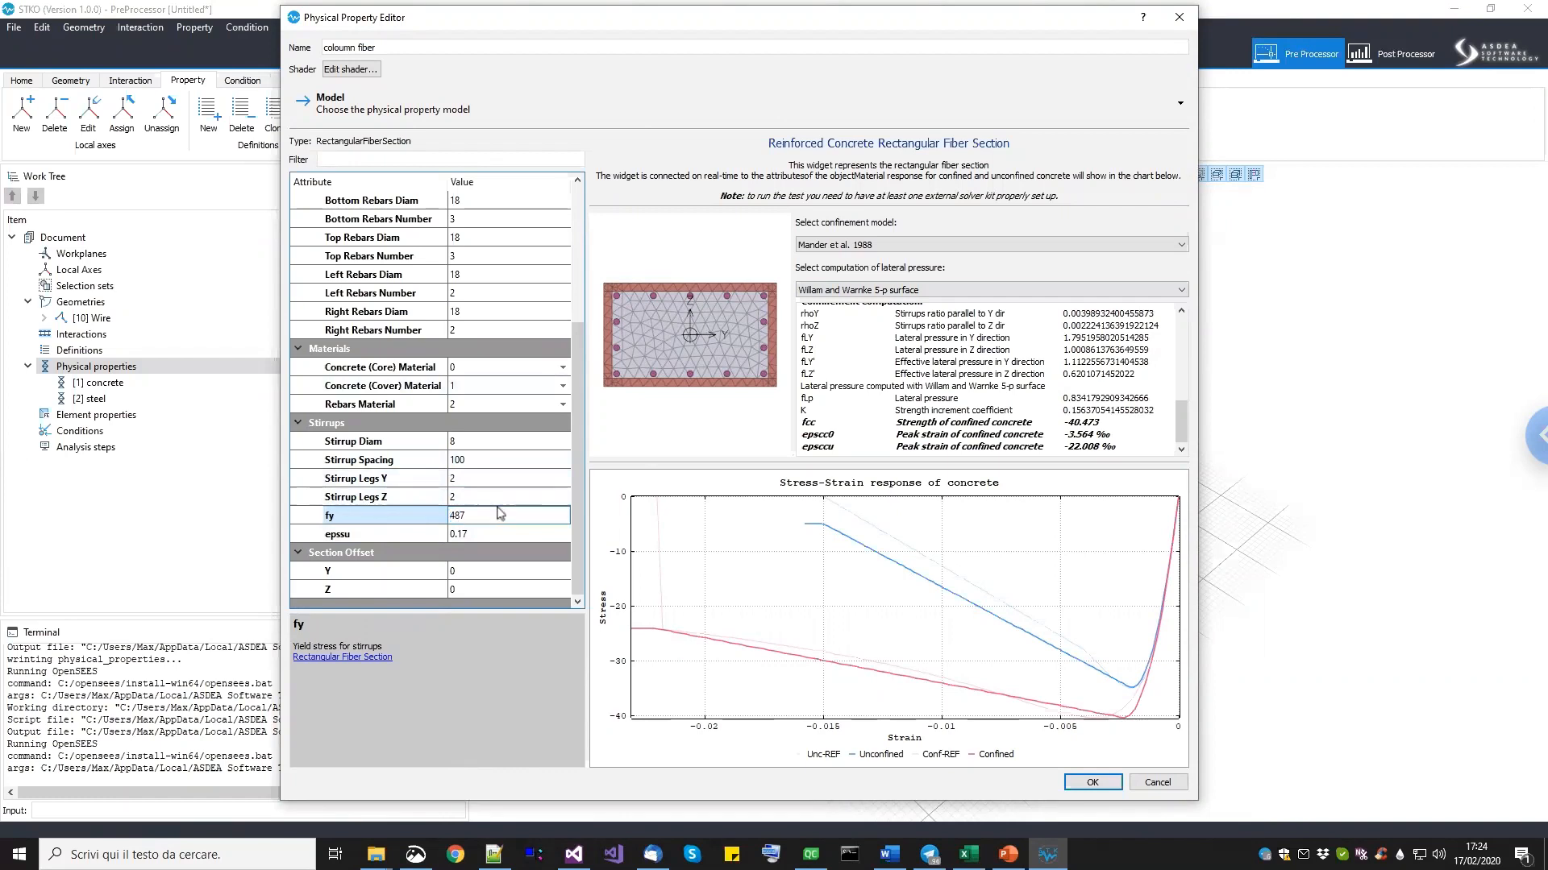
{"action": "key", "text": "Return"}
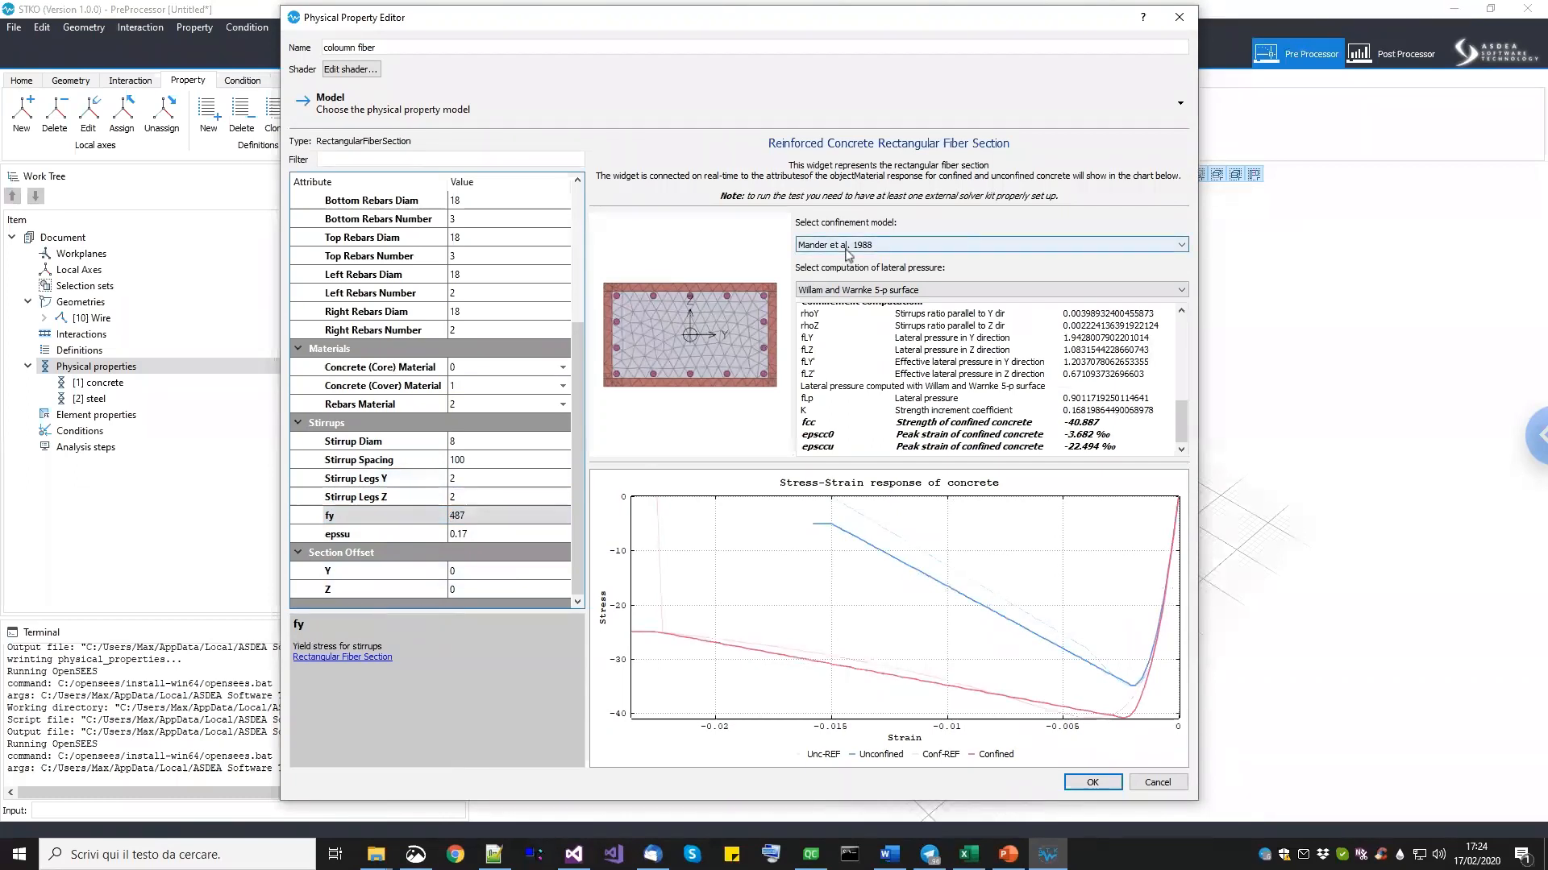
Preview the EN1998-3 confinement model, return to Mander et al. 1988, and accept the column fiber property.
{"action": "scroll", "coordinate": [847, 253], "scroll_direction": "down", "scroll_amount": 1}
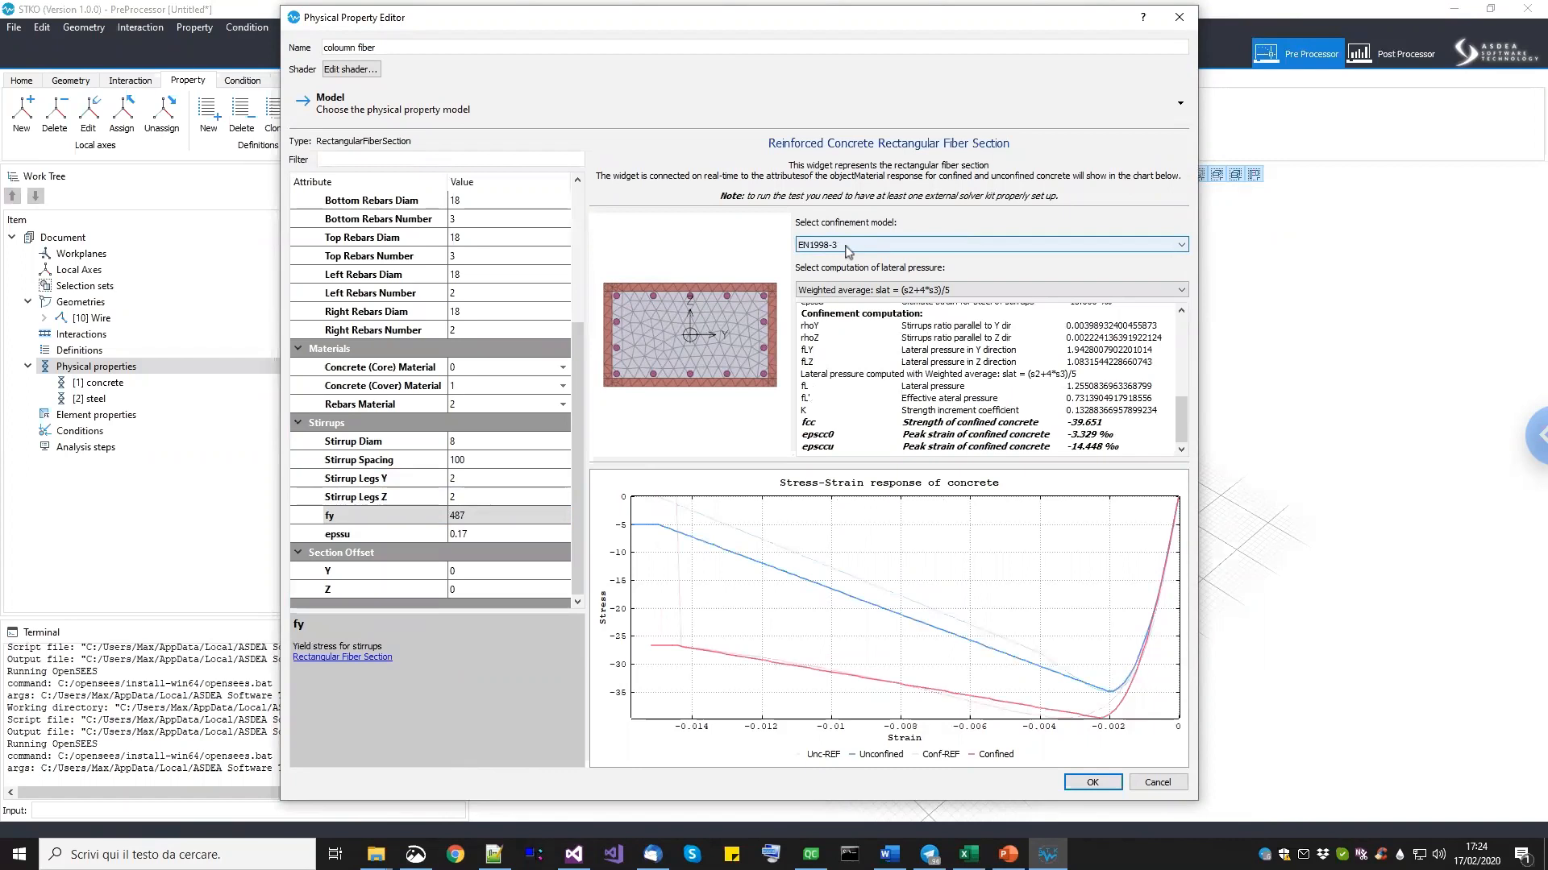
{"action": "scroll", "coordinate": [847, 251], "scroll_direction": "up", "scroll_amount": 1}
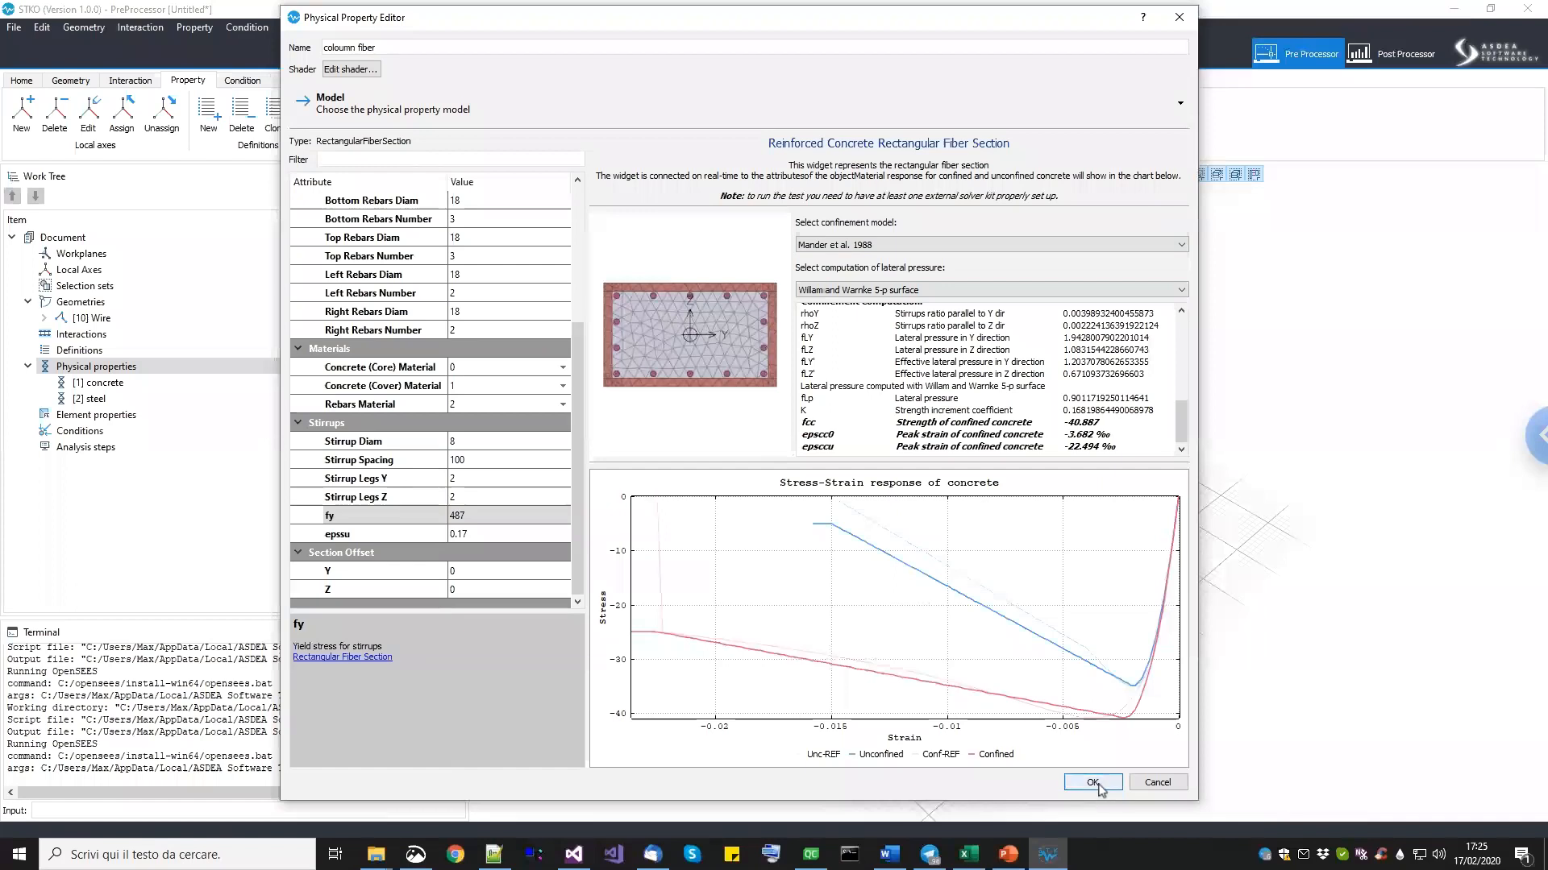
{"action": "left_click", "coordinate": [1093, 782]}
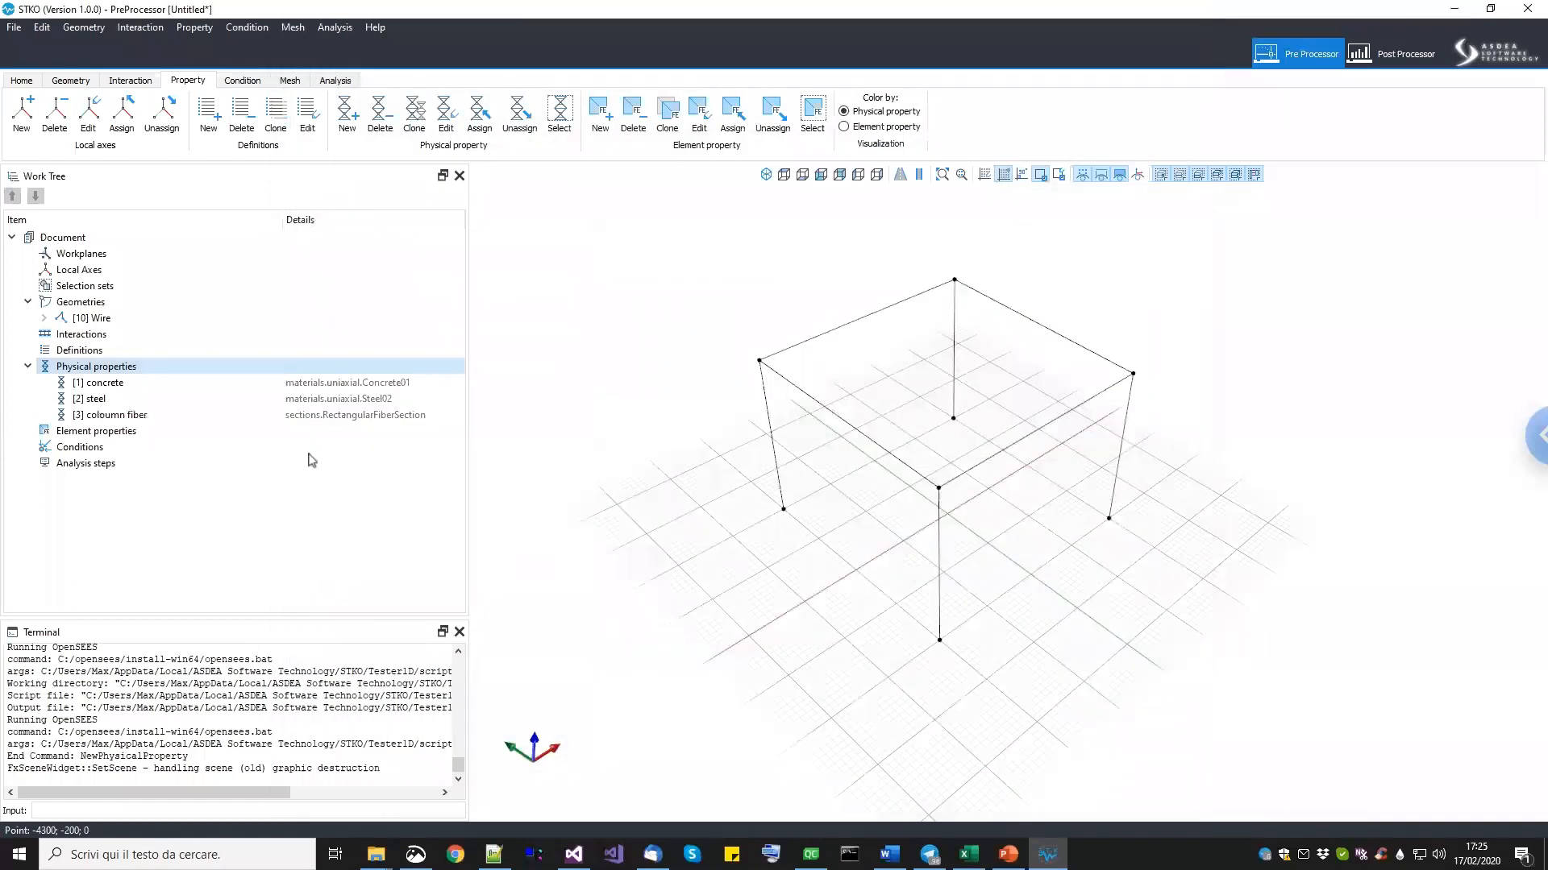
Add a physical property named "column property" using the special-purpose Beam-Column model BeamSectionProperty.
{"action": "left_click", "coordinate": [133, 416]}
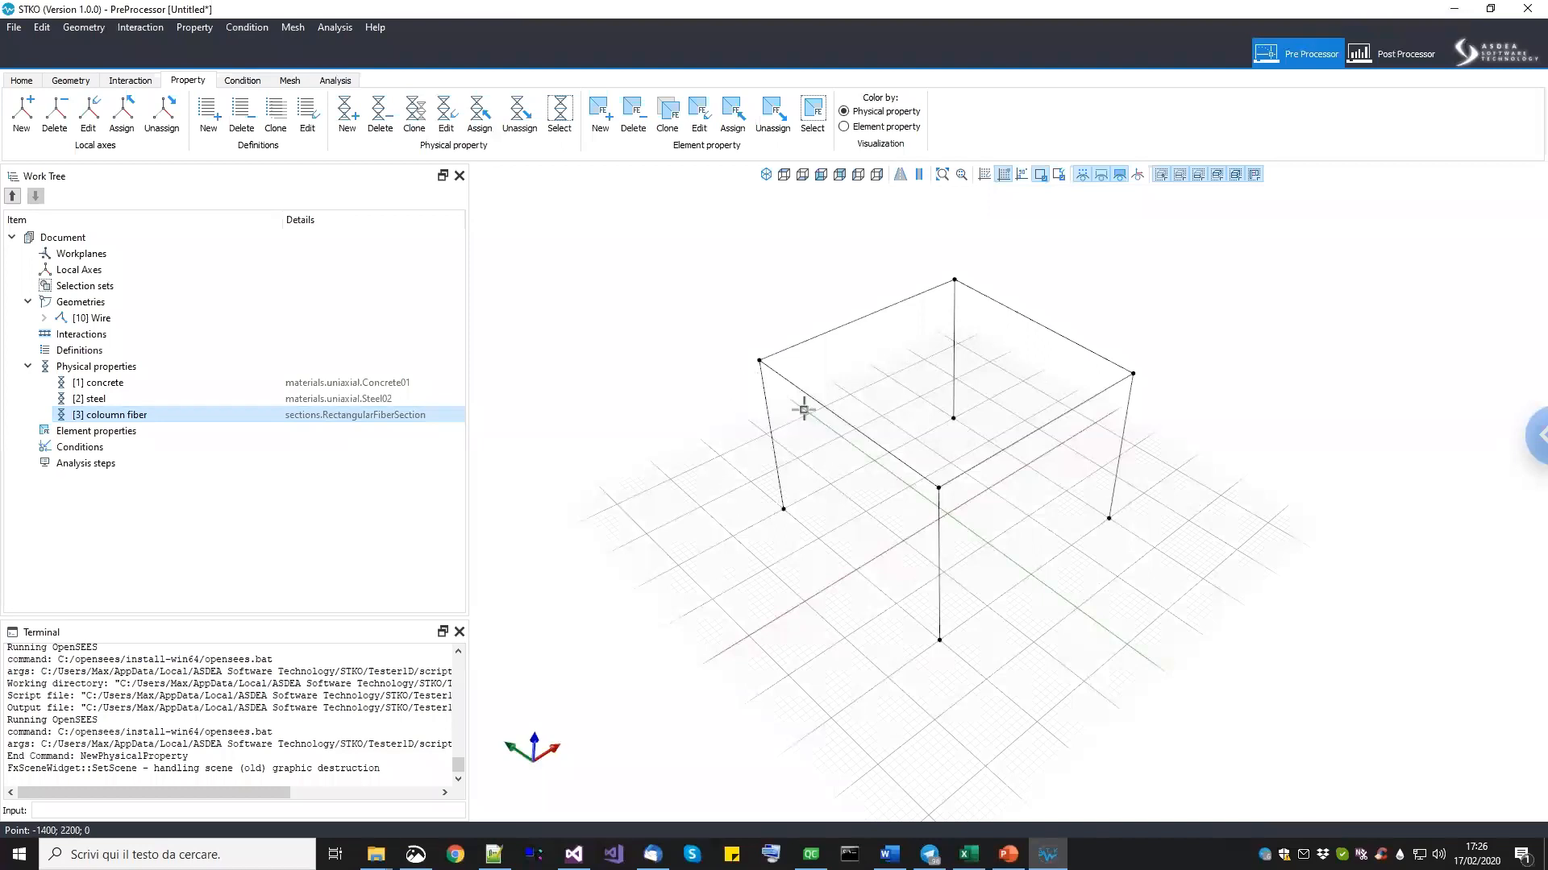
{"action": "right_click", "coordinate": [132, 369]}
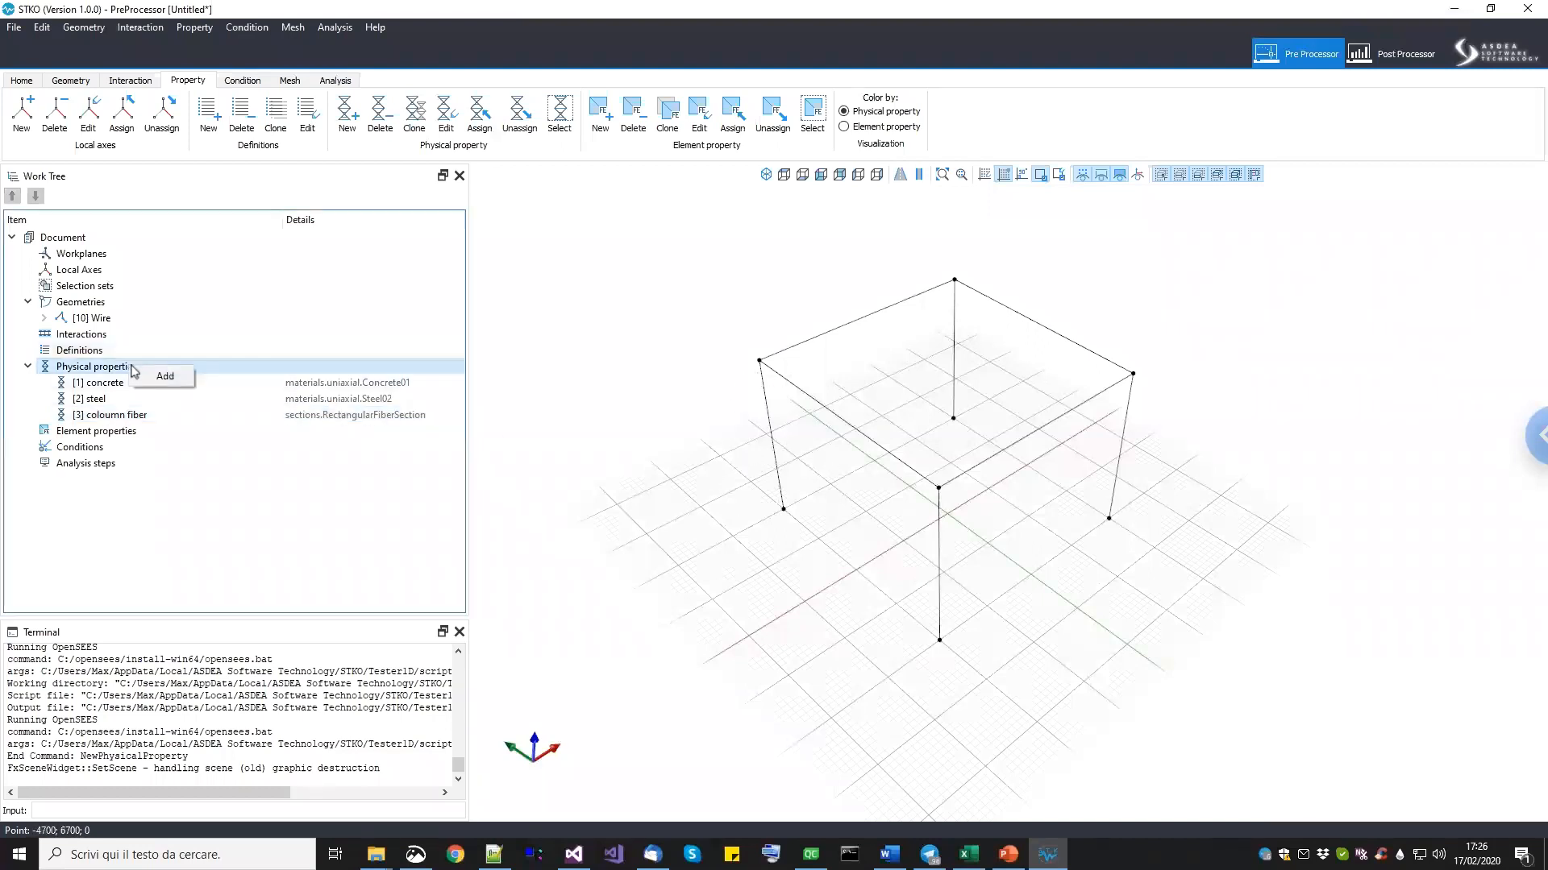
{"action": "left_click", "coordinate": [151, 379]}
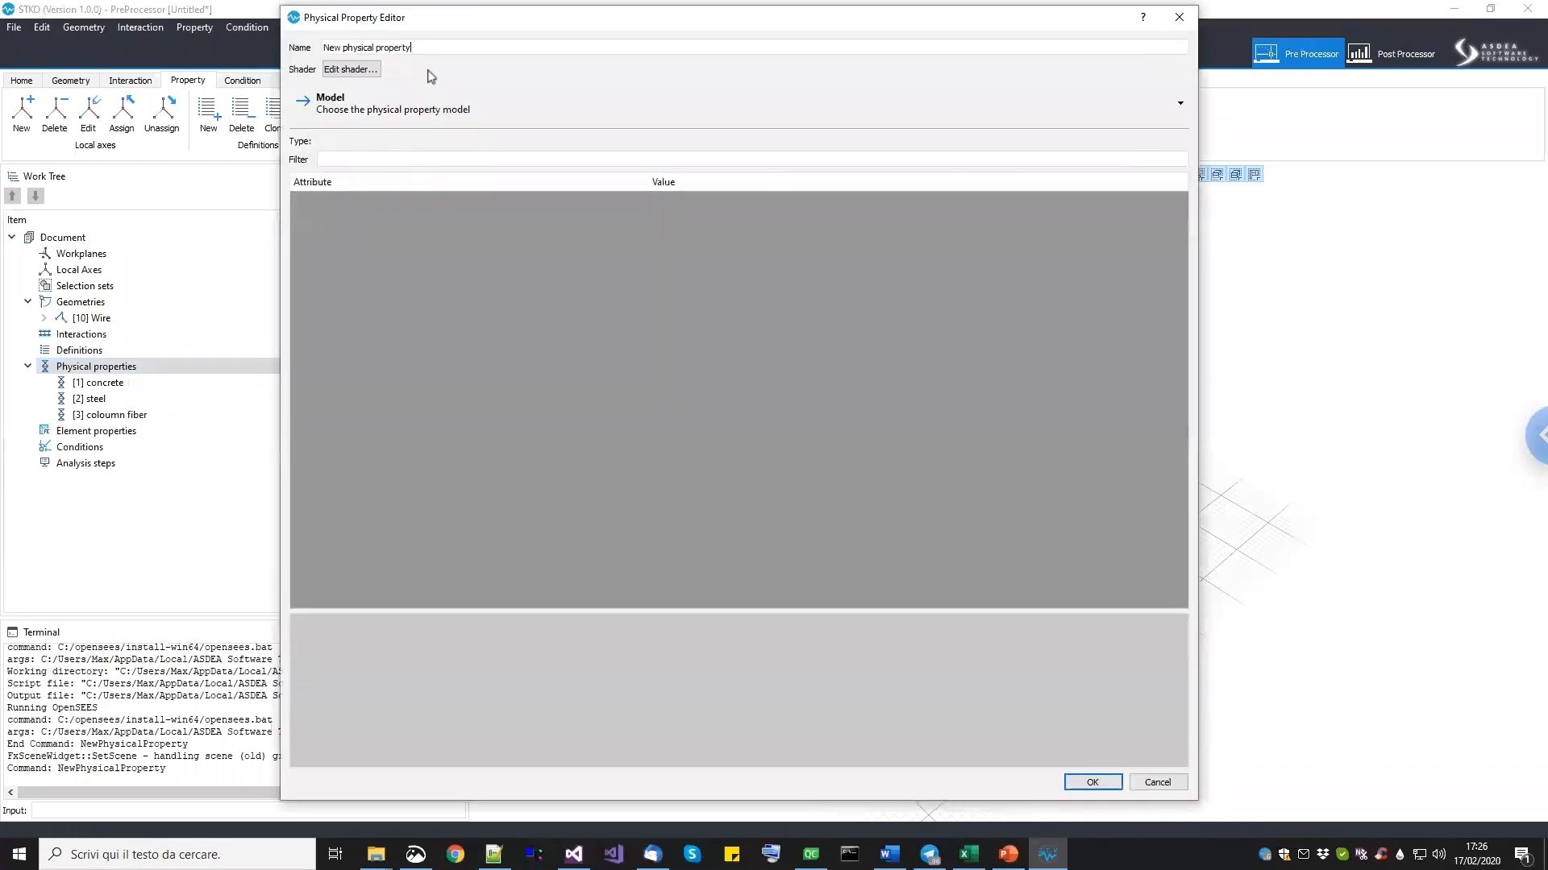
{"action": "type", "text": "column"}
{"action": "left_click", "coordinate": [353, 107]}
{"action": "mouse_move", "coordinate": [367, 177]}
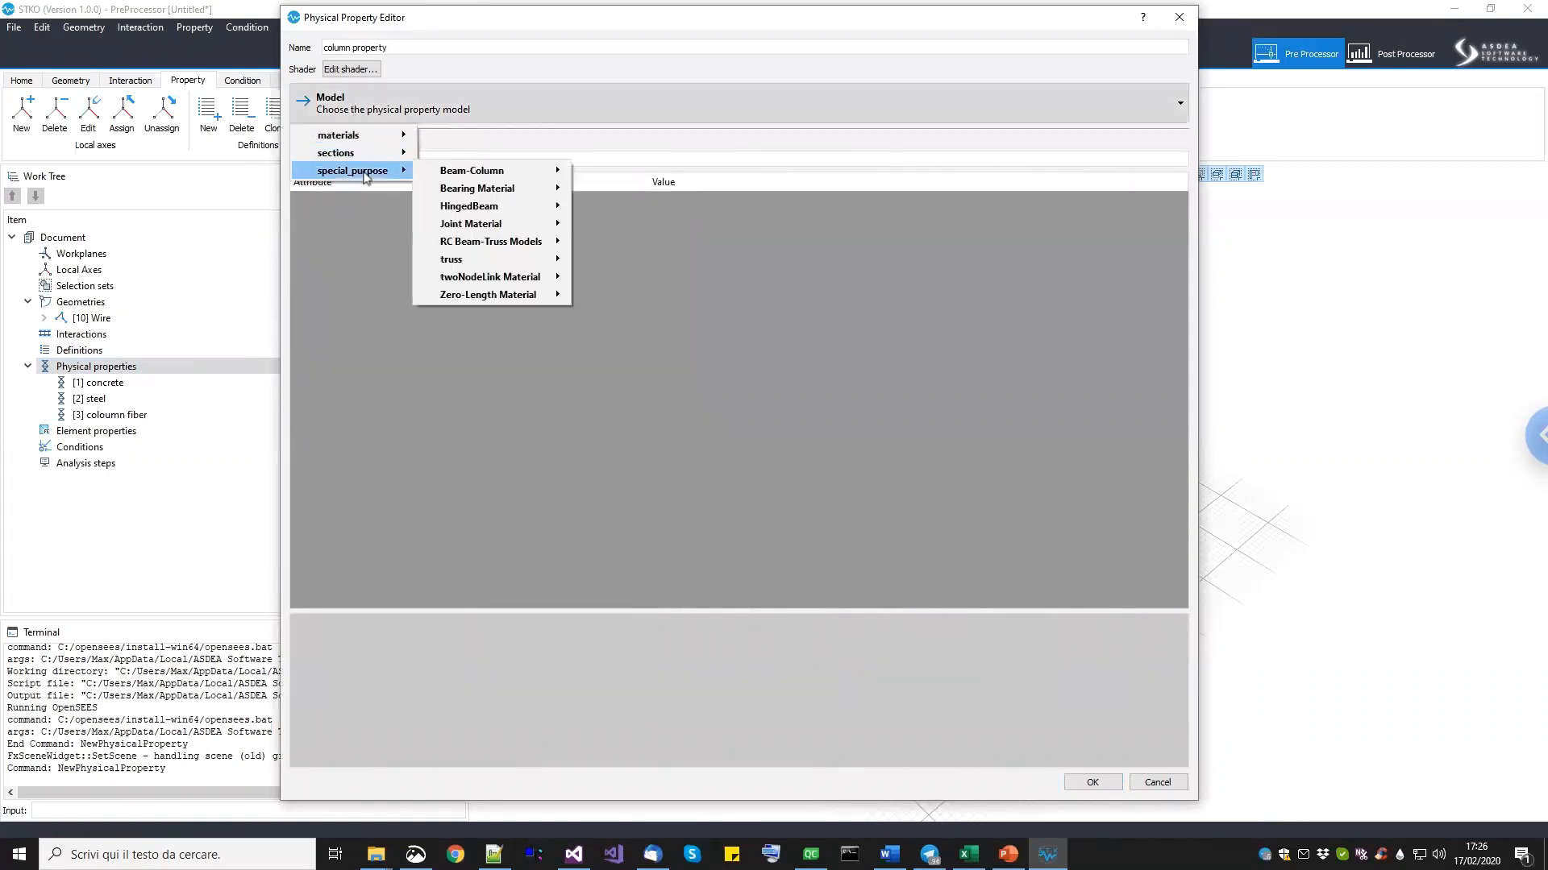
{"action": "mouse_move", "coordinate": [450, 172]}
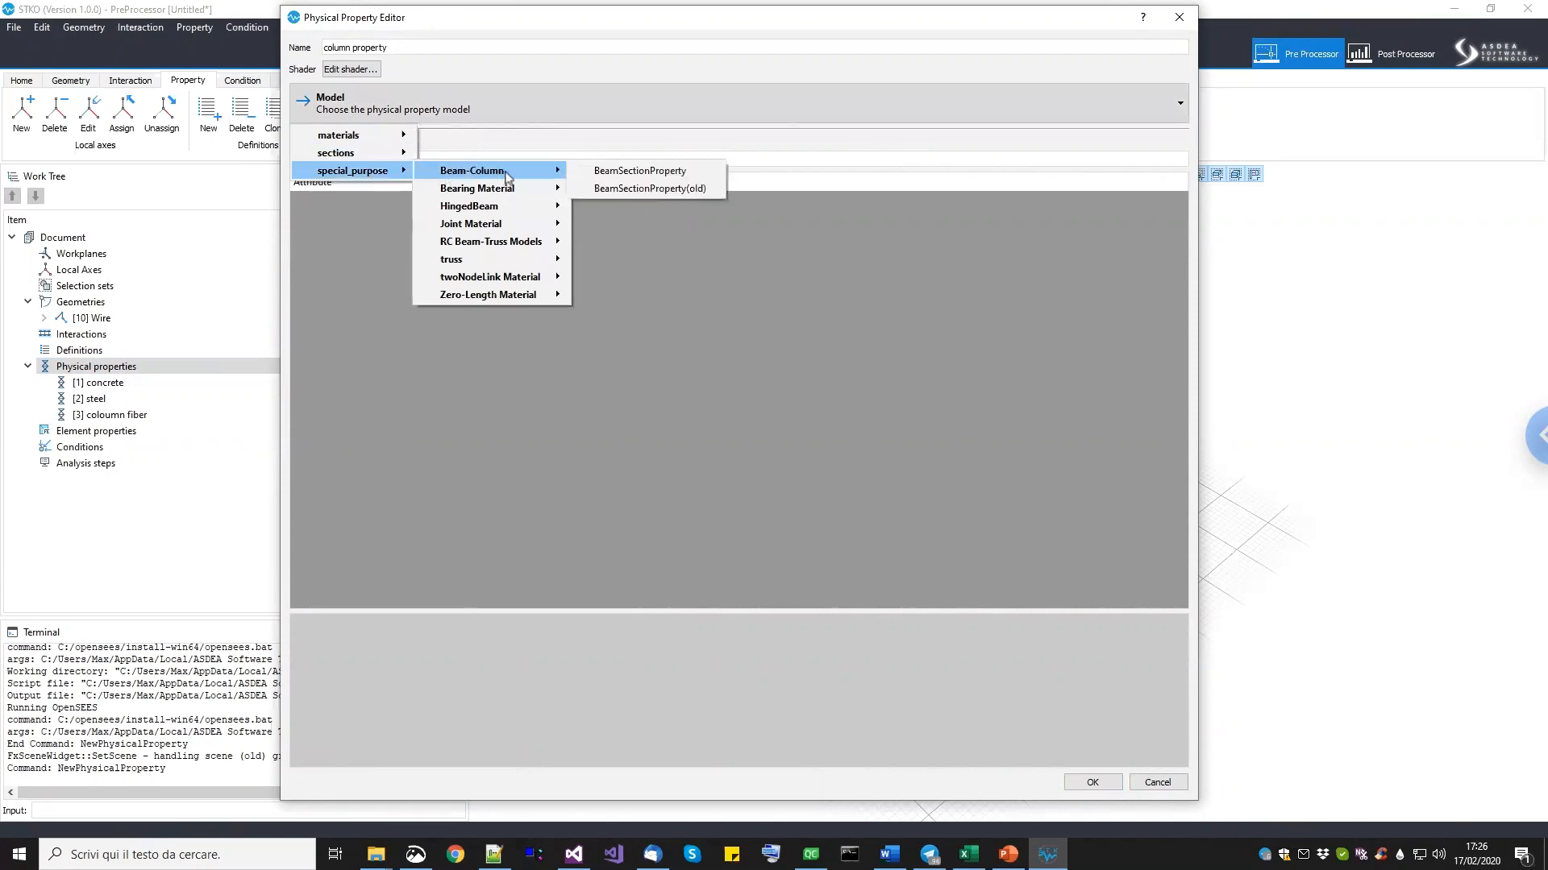
{"action": "left_click", "coordinate": [618, 171]}
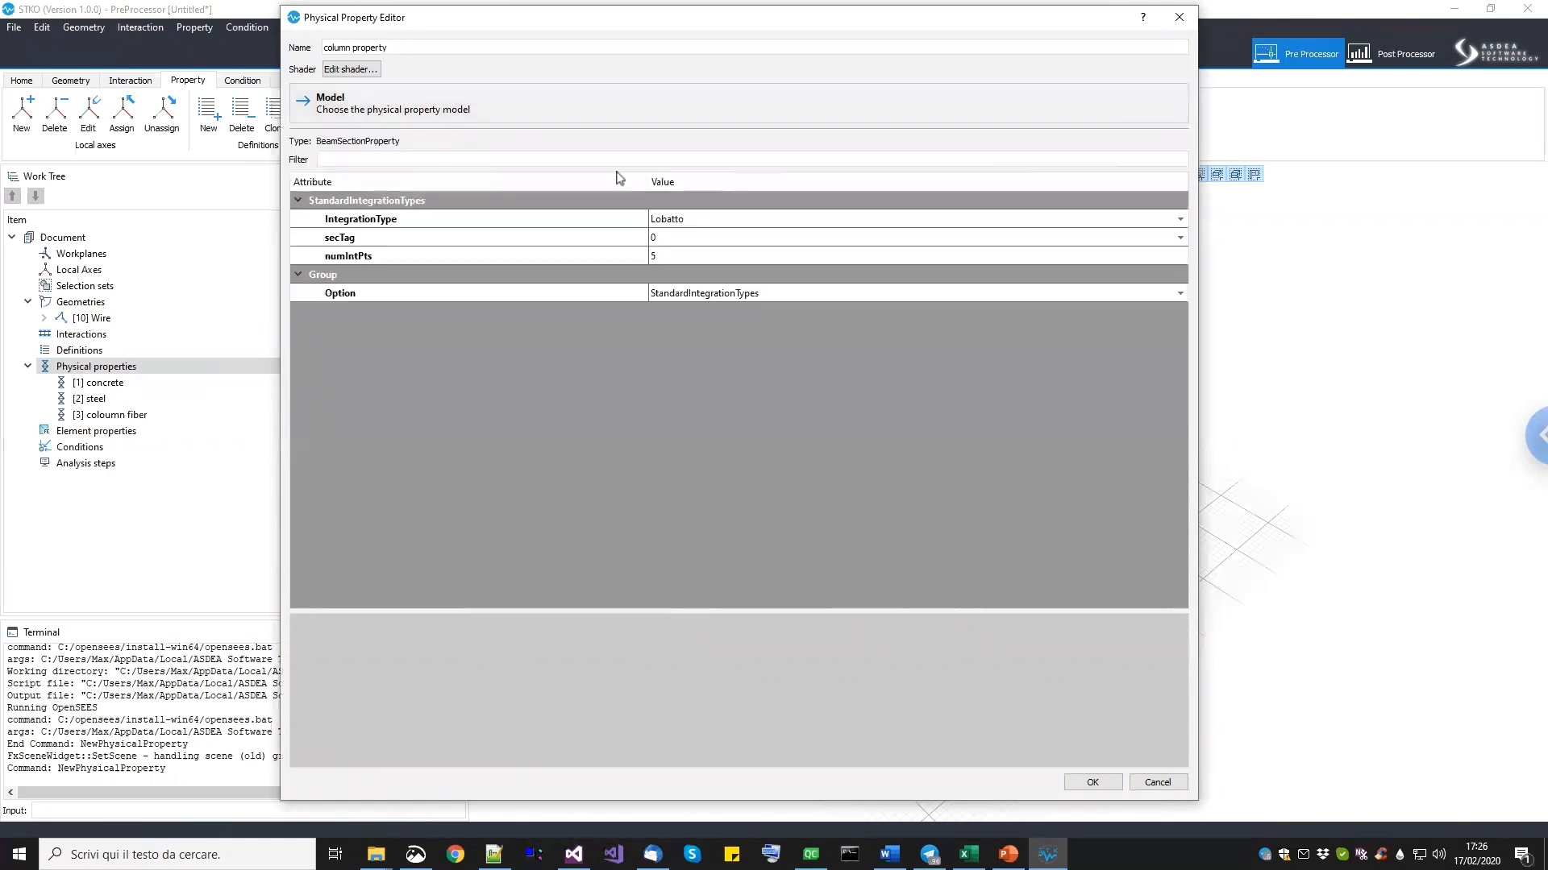
Review the available integration options and integration types for the column property.
{"action": "left_click", "coordinate": [556, 295]}
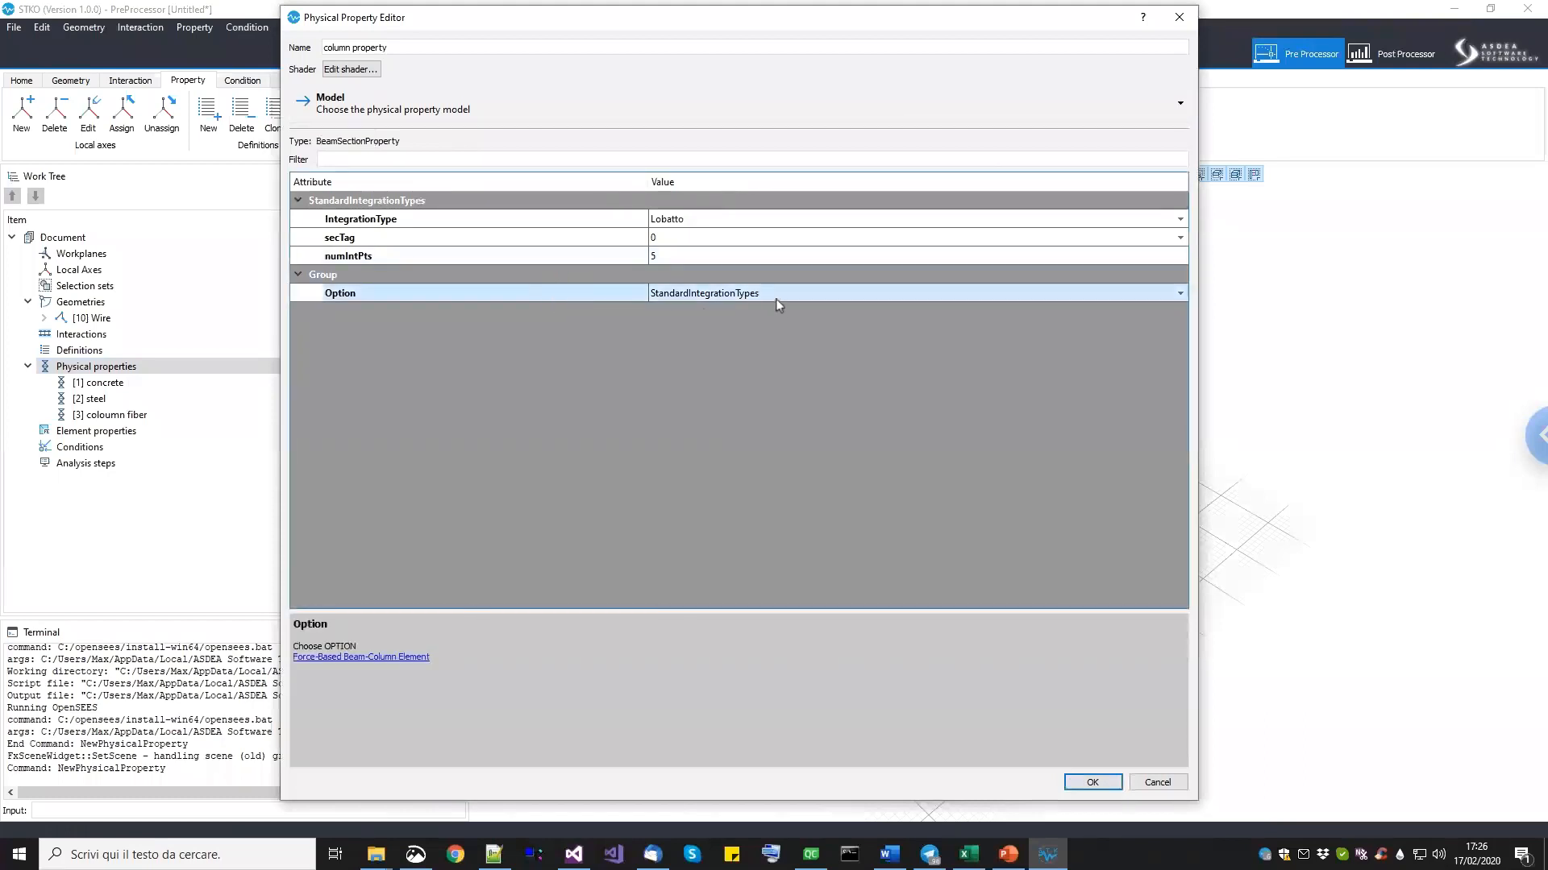
{"action": "left_click", "coordinate": [778, 294]}
{"action": "left_click", "coordinate": [778, 307]}
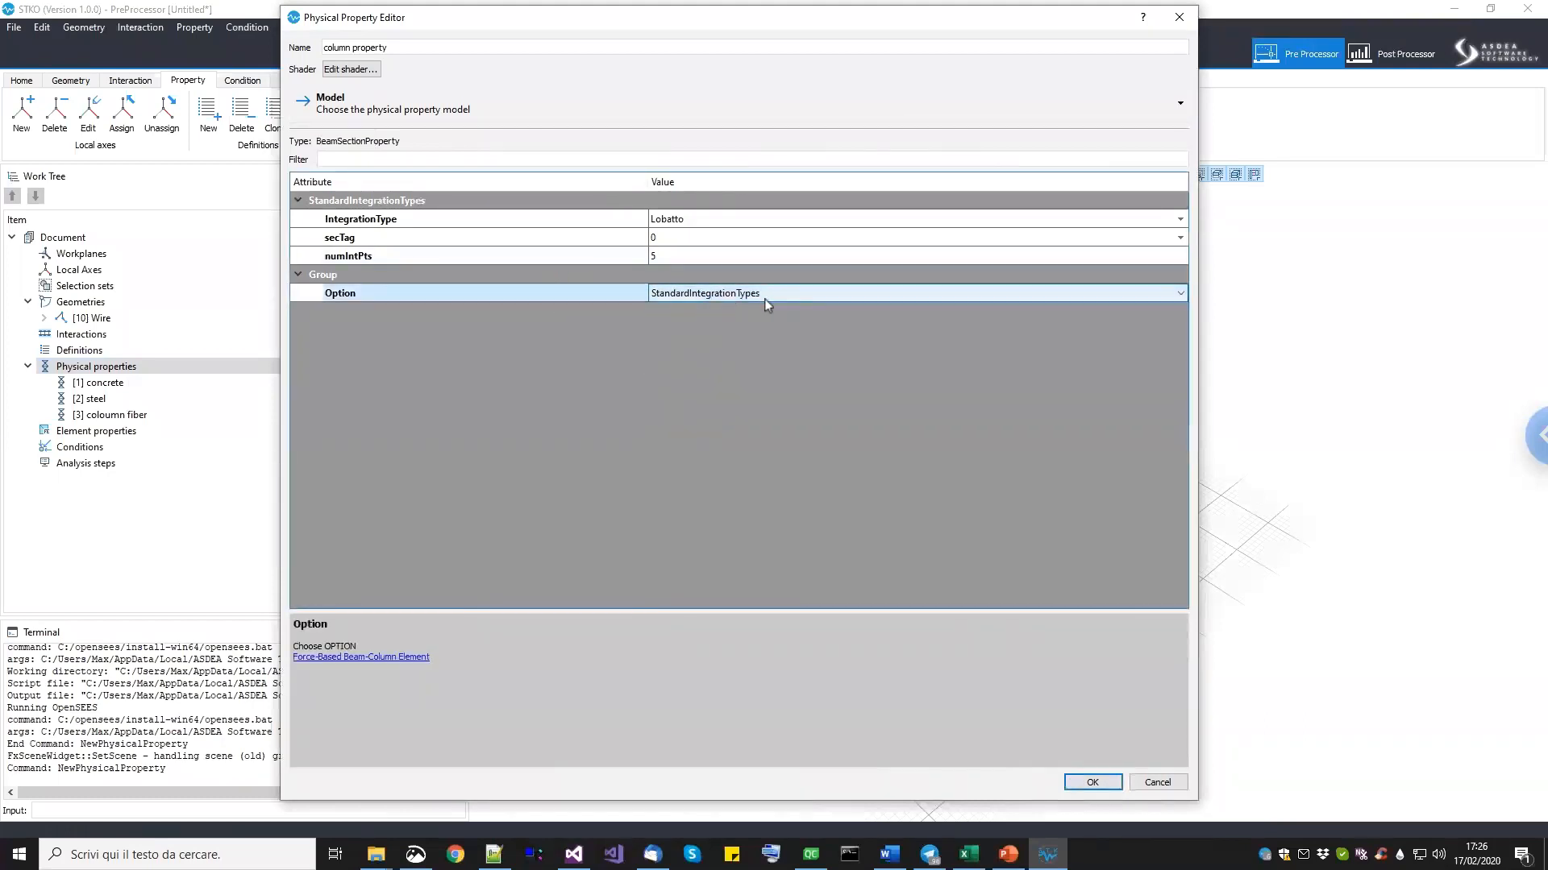
{"action": "left_click", "coordinate": [752, 219]}
{"action": "left_click", "coordinate": [752, 220]}
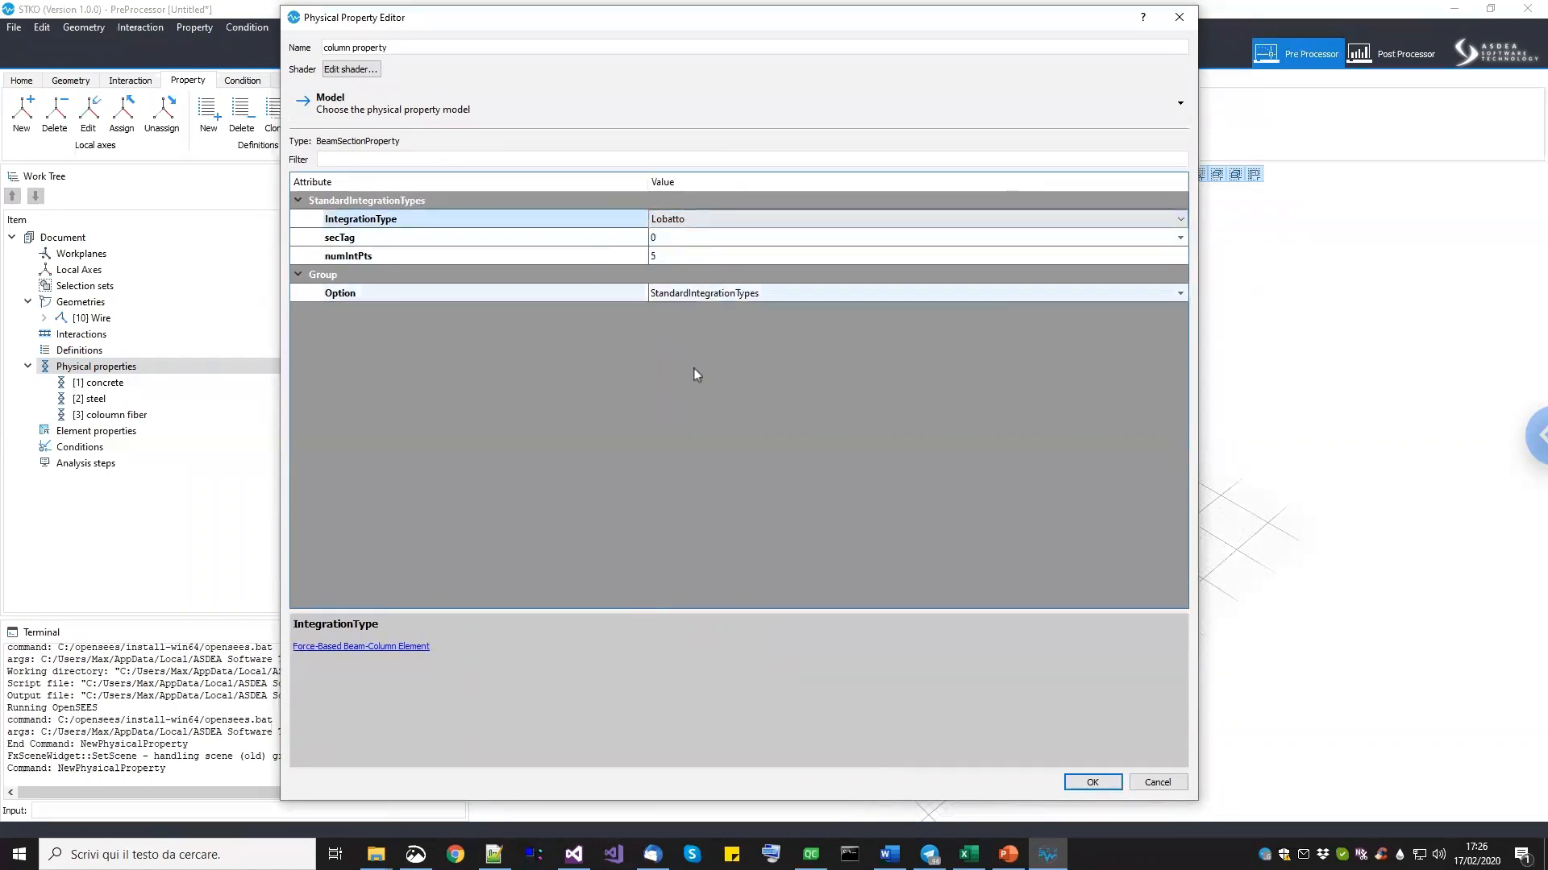
Preview the Hinge integration option and its section parameters, and return to StandardIntegrationTypes.
{"action": "left_click", "coordinate": [706, 295]}
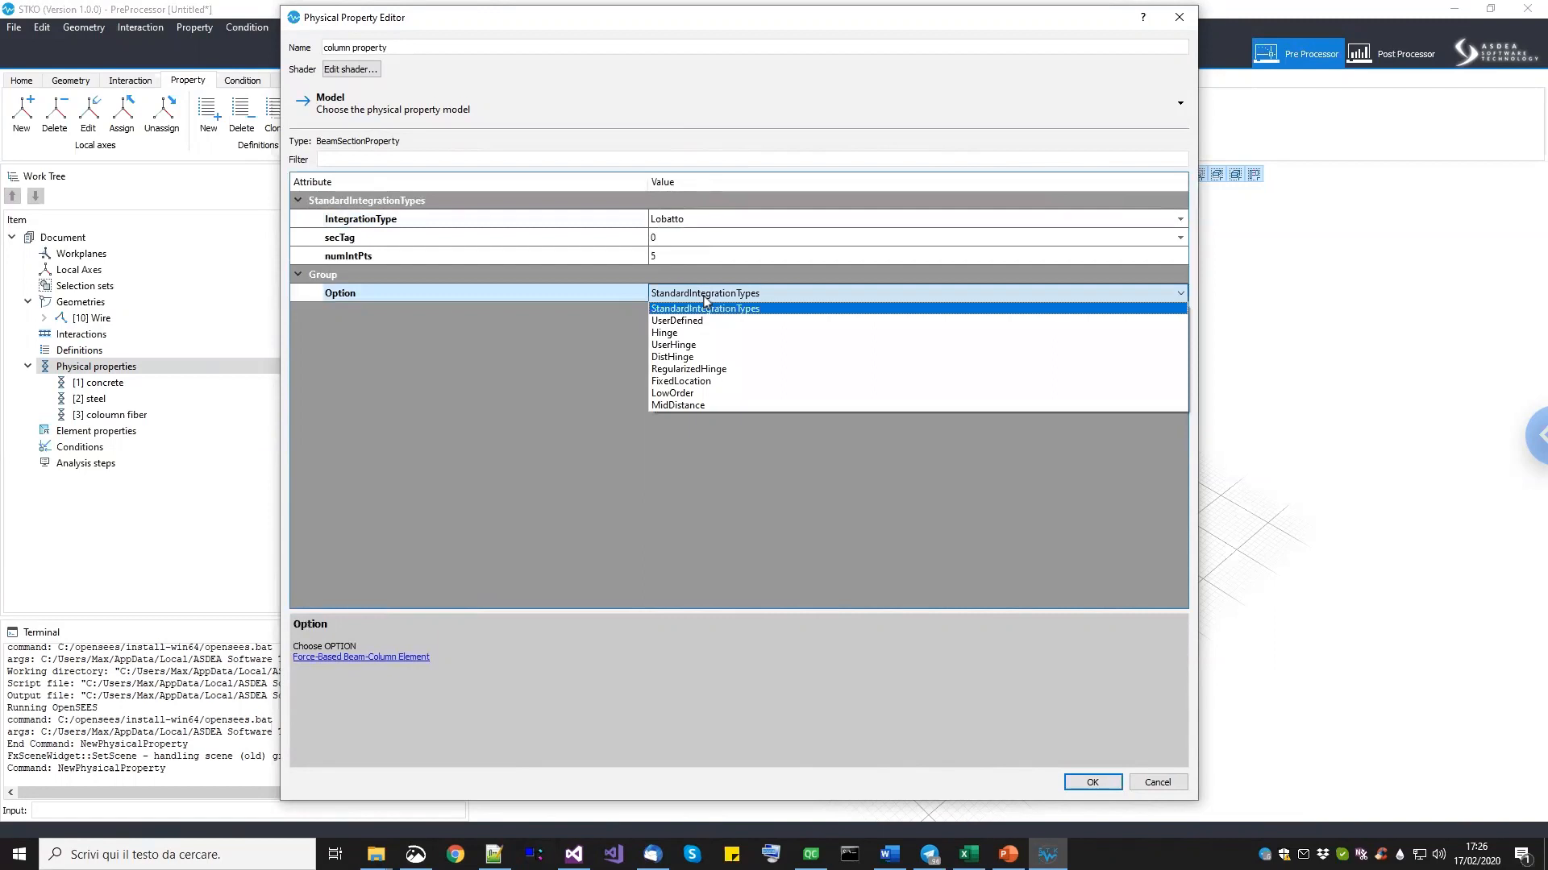
{"action": "left_click", "coordinate": [673, 332]}
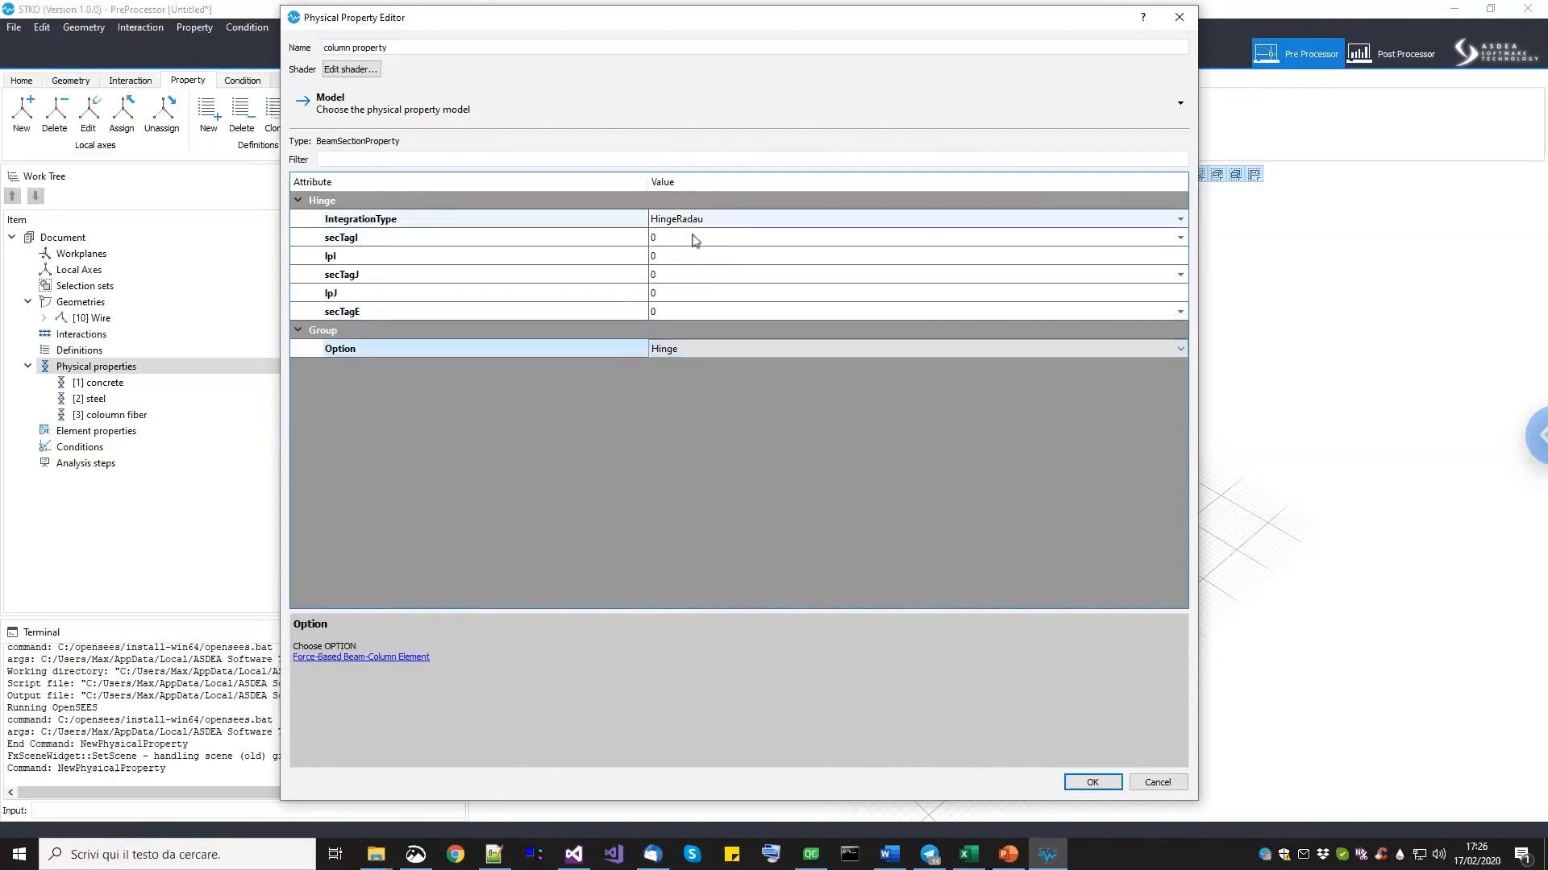
{"action": "left_click", "coordinate": [539, 244]}
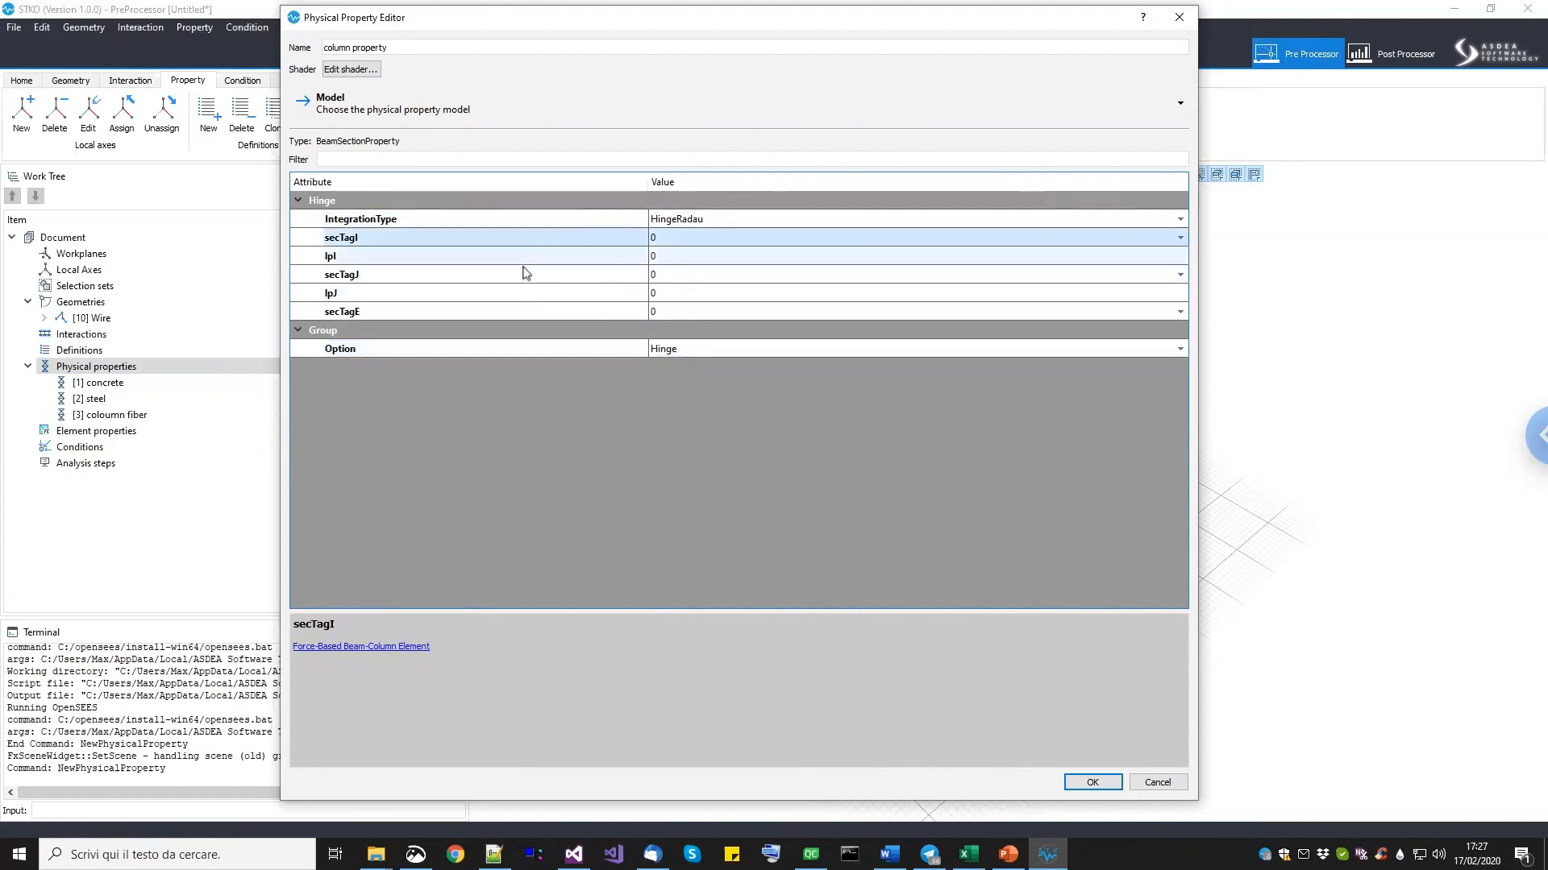
{"action": "left_click", "coordinate": [528, 257]}
{"action": "left_click", "coordinate": [500, 314]}
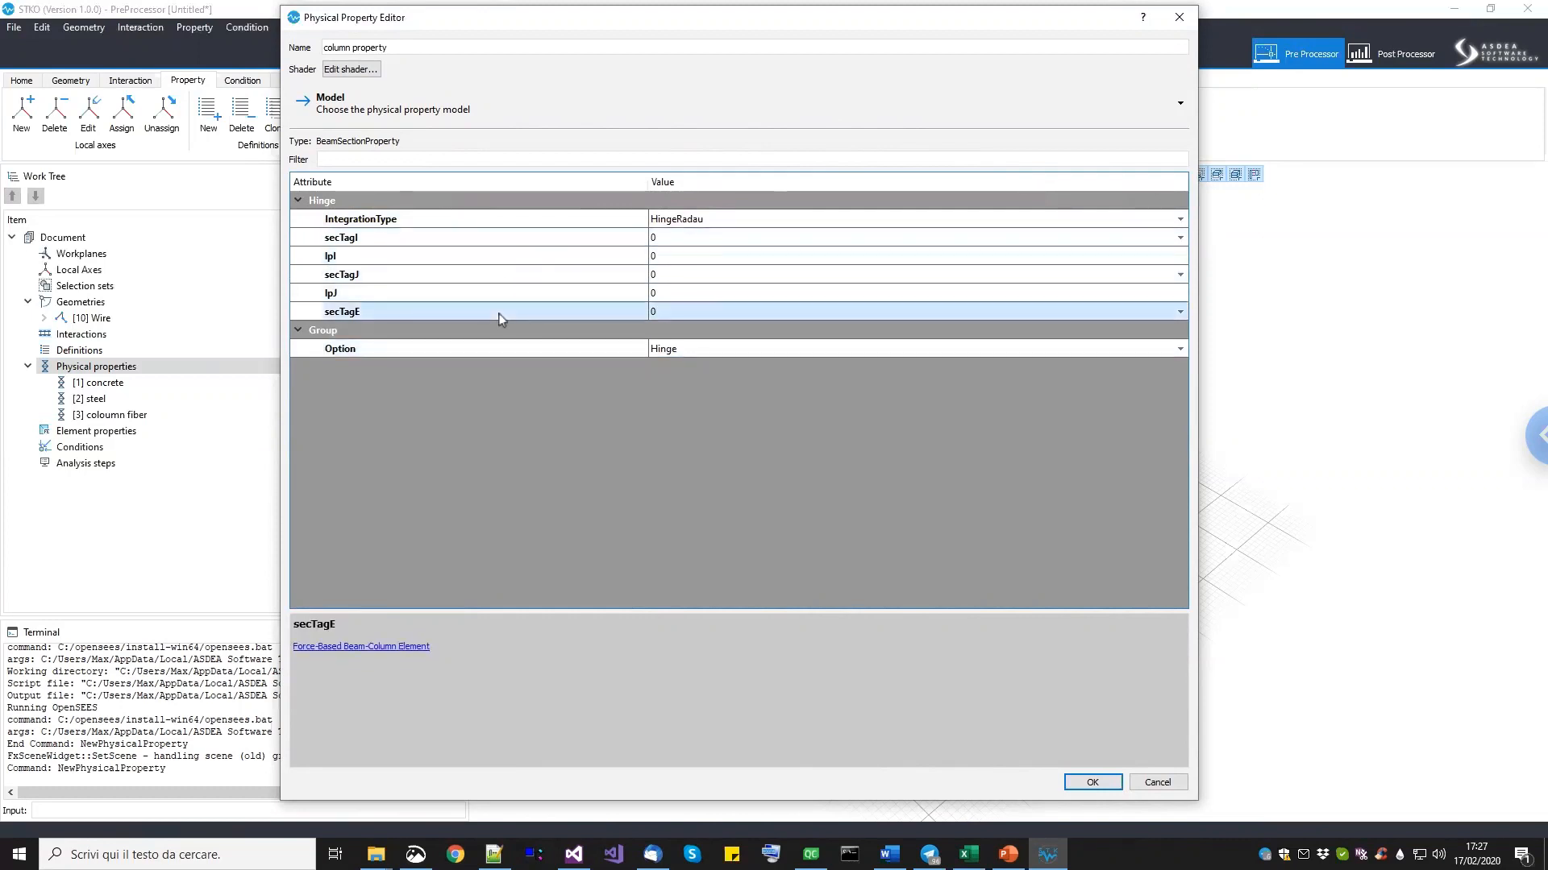
{"action": "left_click", "coordinate": [708, 350]}
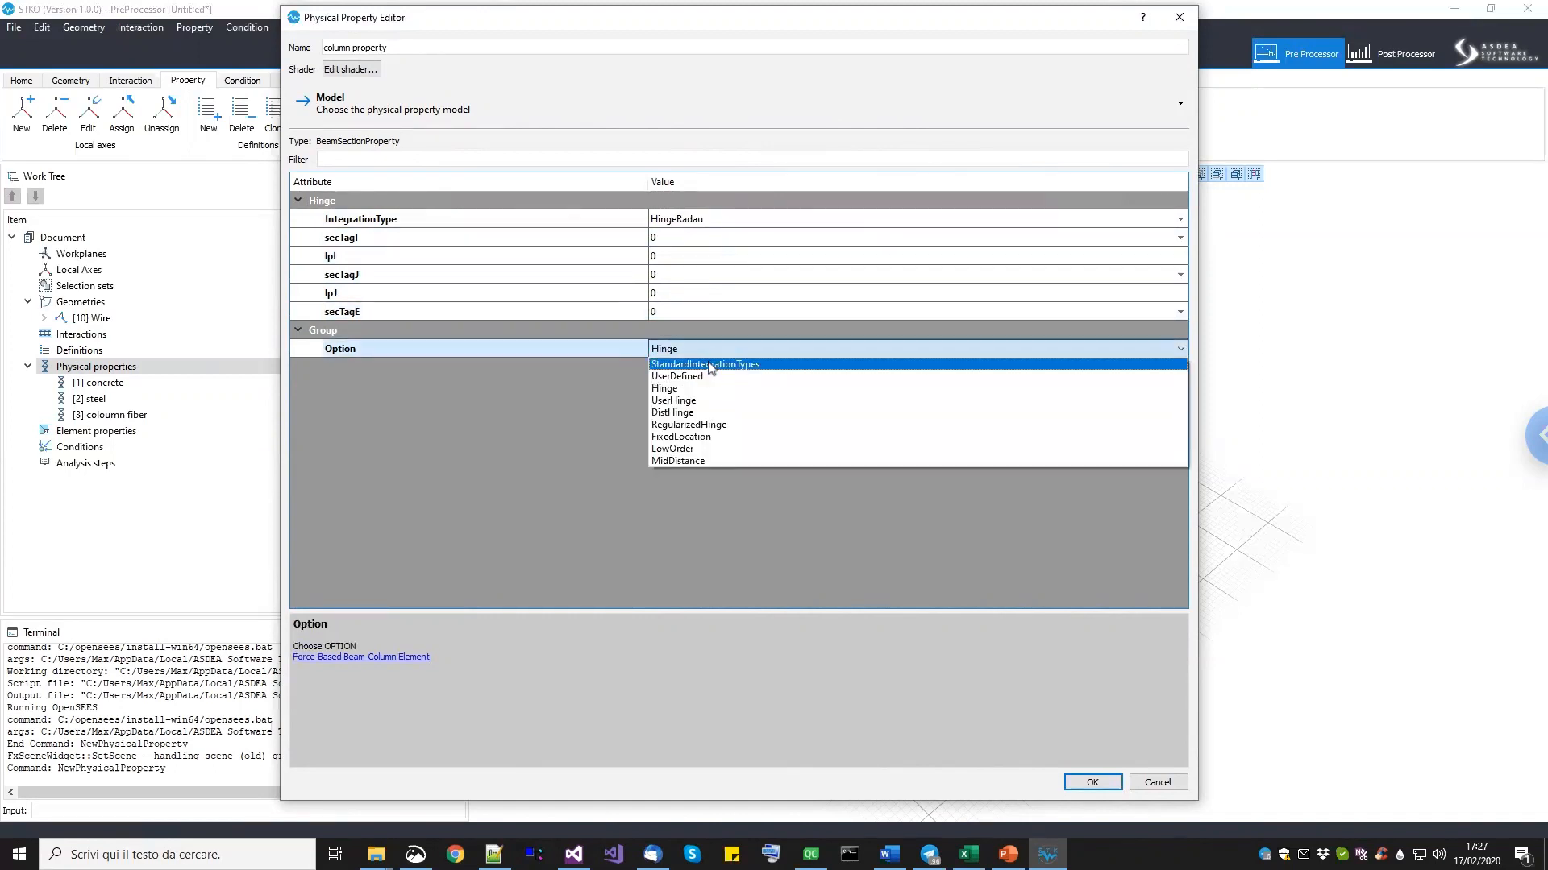
{"action": "left_click", "coordinate": [708, 365]}
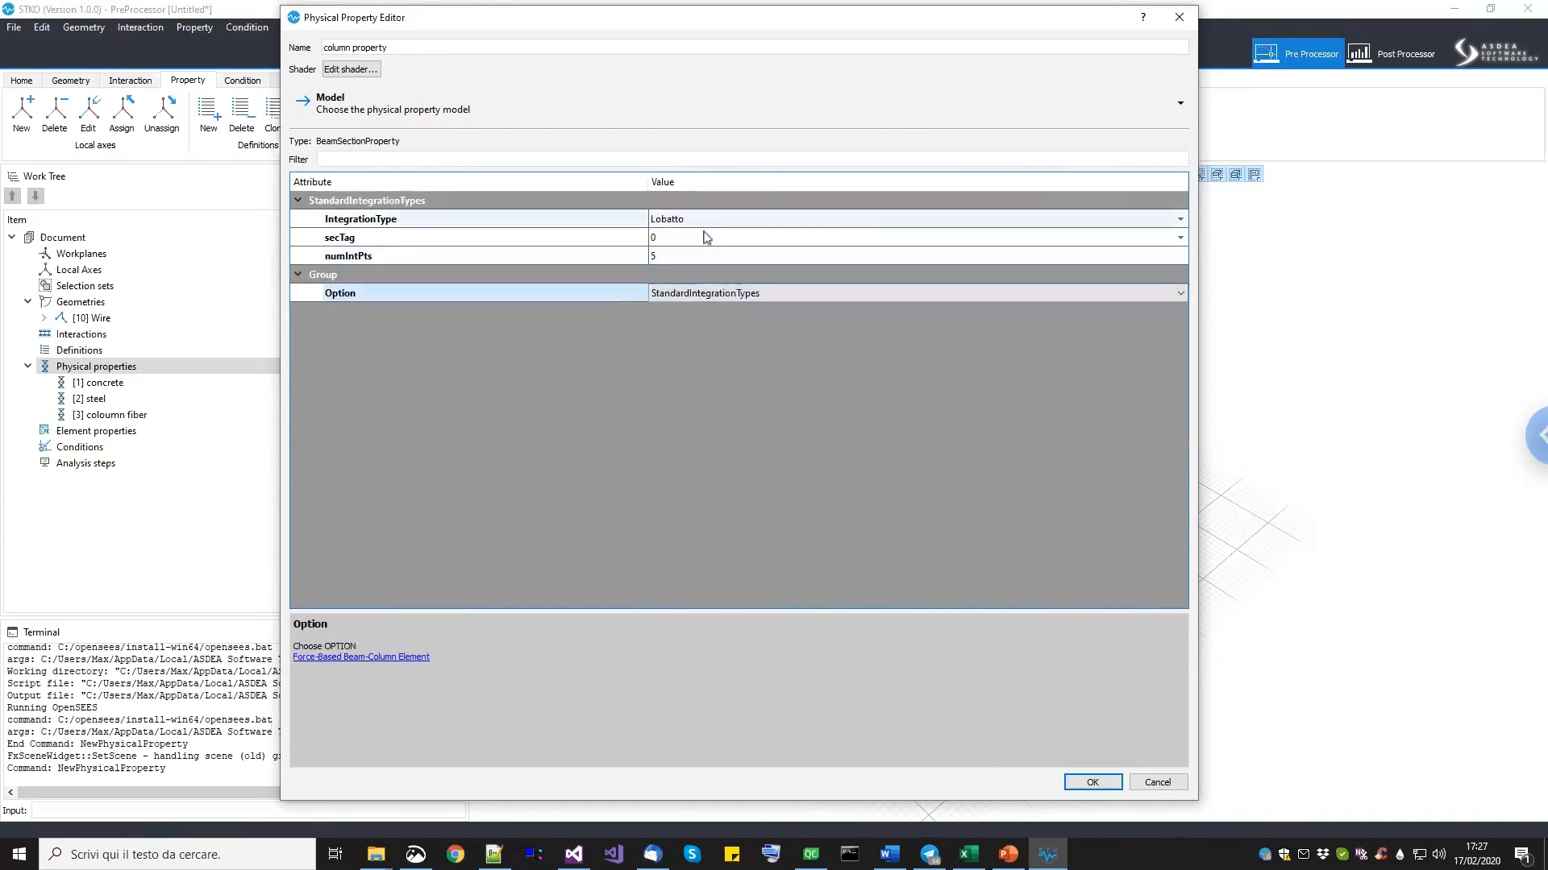
Assign the column fiber section as the secTag and accept the column property.
{"action": "left_click", "coordinate": [683, 256]}
{"action": "left_click", "coordinate": [690, 240]}
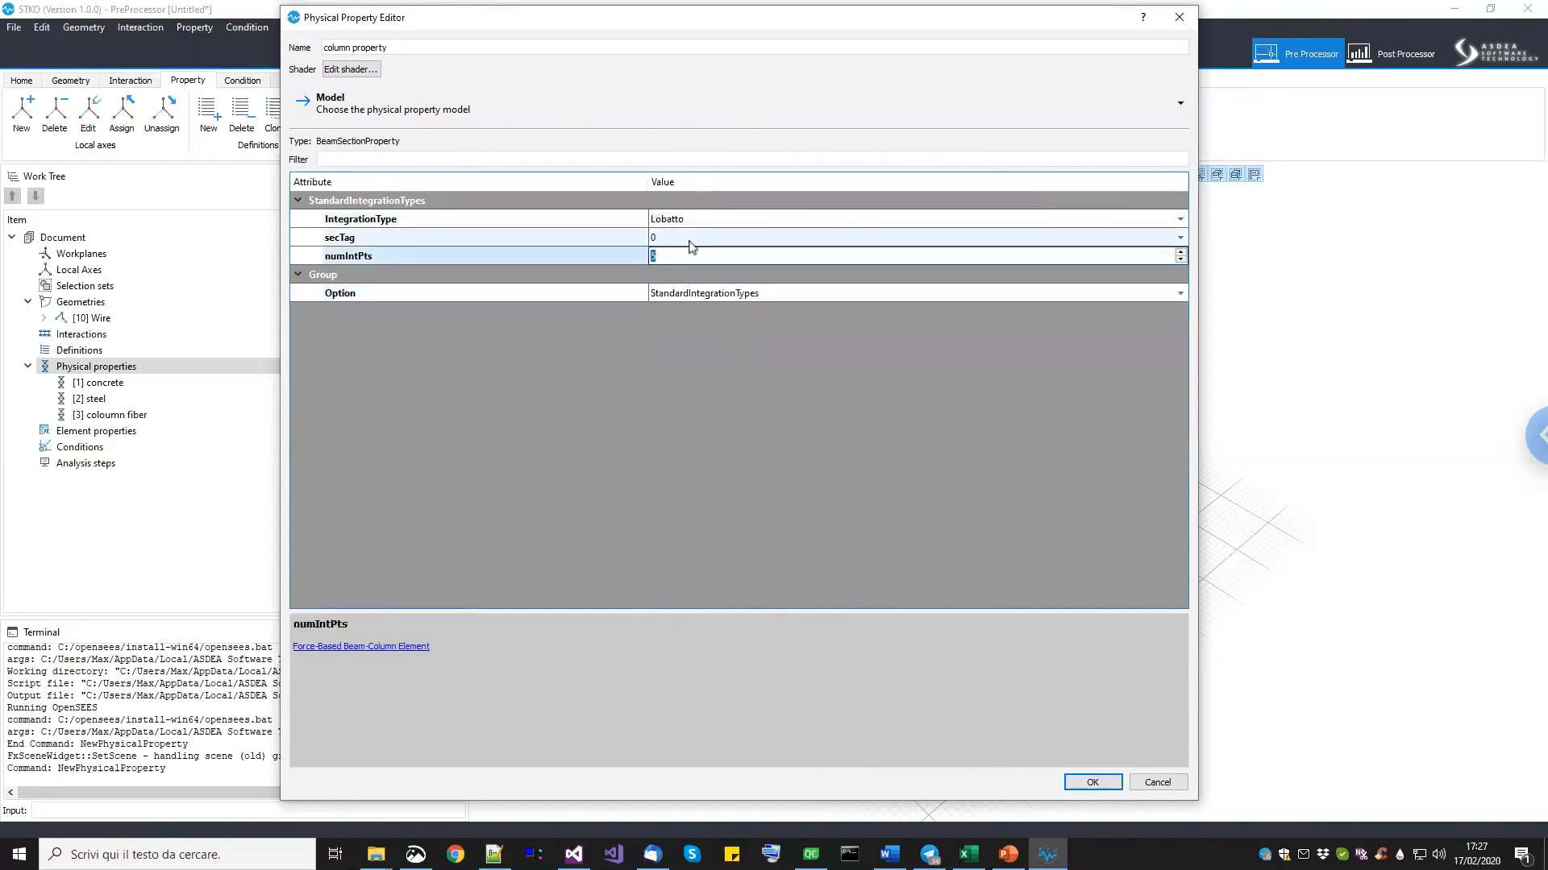
{"action": "left_click", "coordinate": [689, 240]}
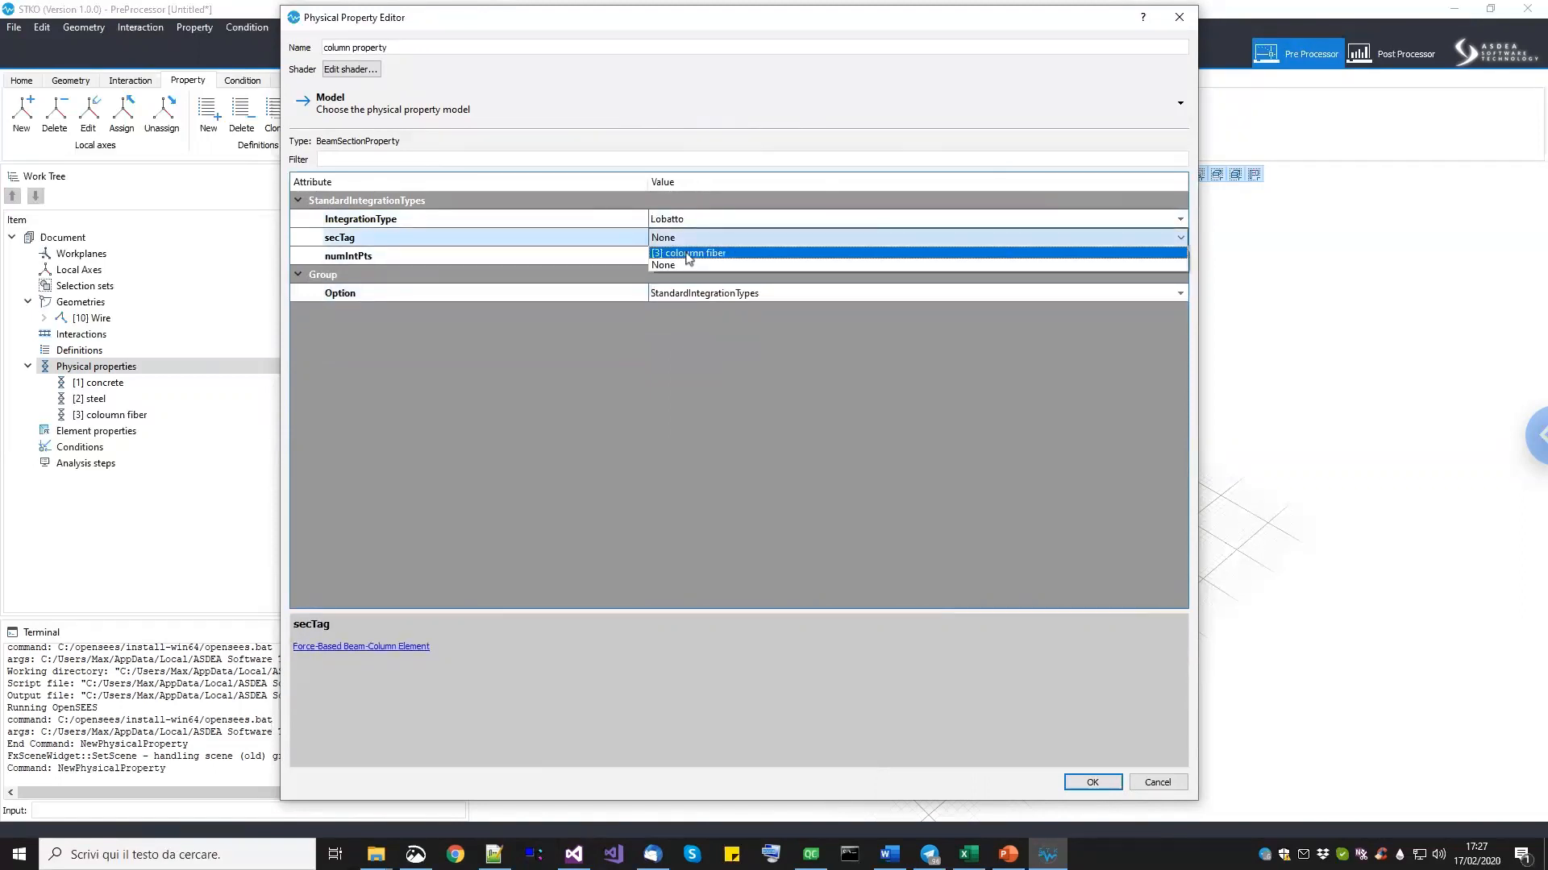
{"action": "left_click", "coordinate": [691, 253]}
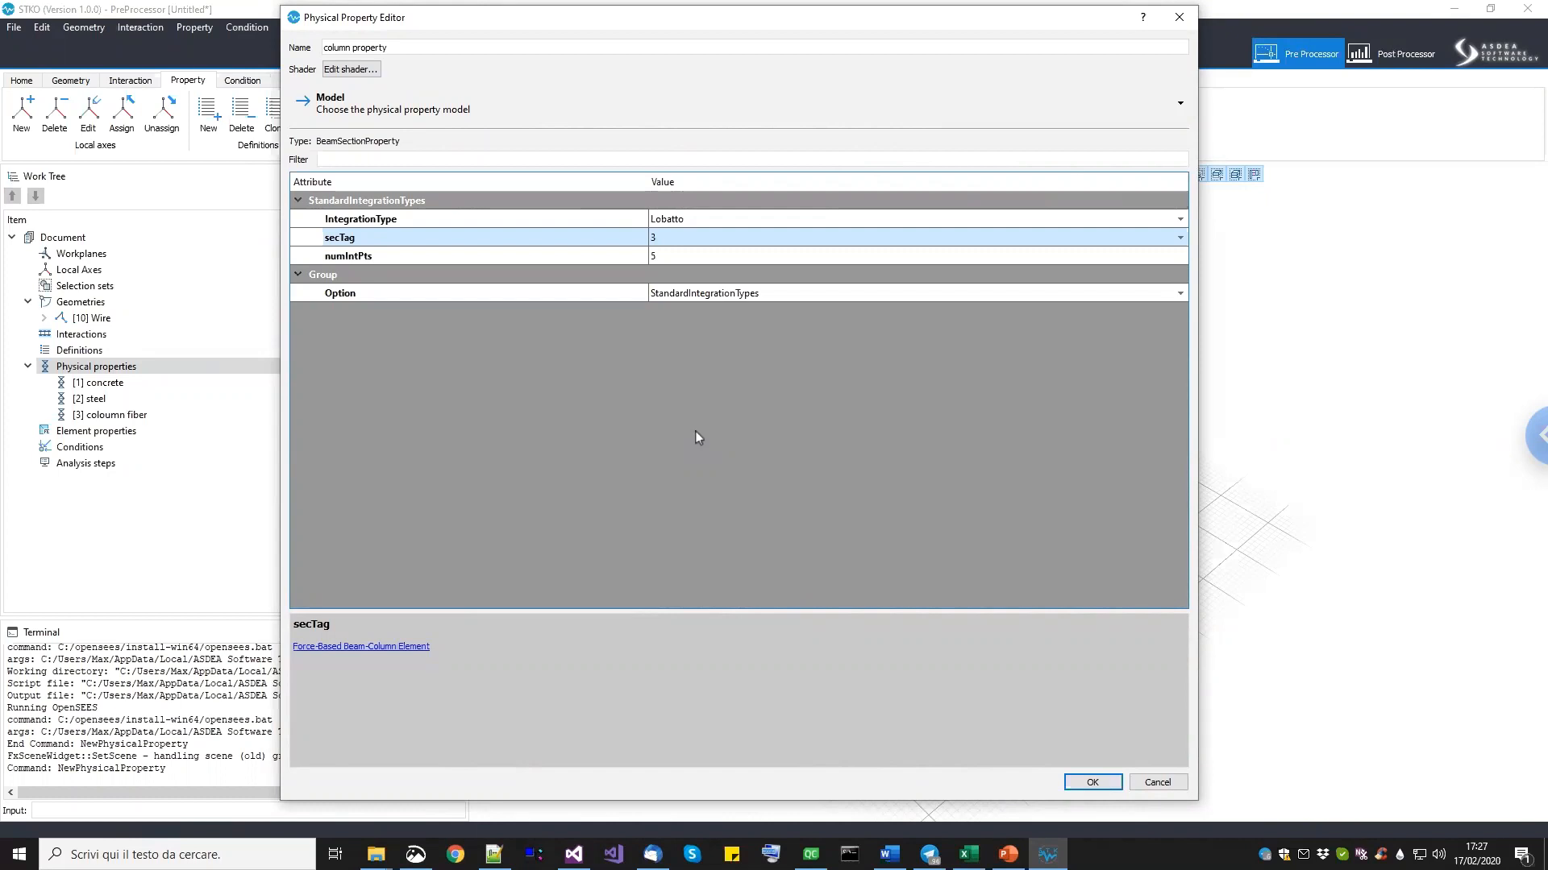
{"action": "left_click", "coordinate": [1093, 783]}
Try assigning the column property to the whole frame wire, inspect the extruded members, and undo the assignment.
{"action": "left_click", "coordinate": [121, 432]}
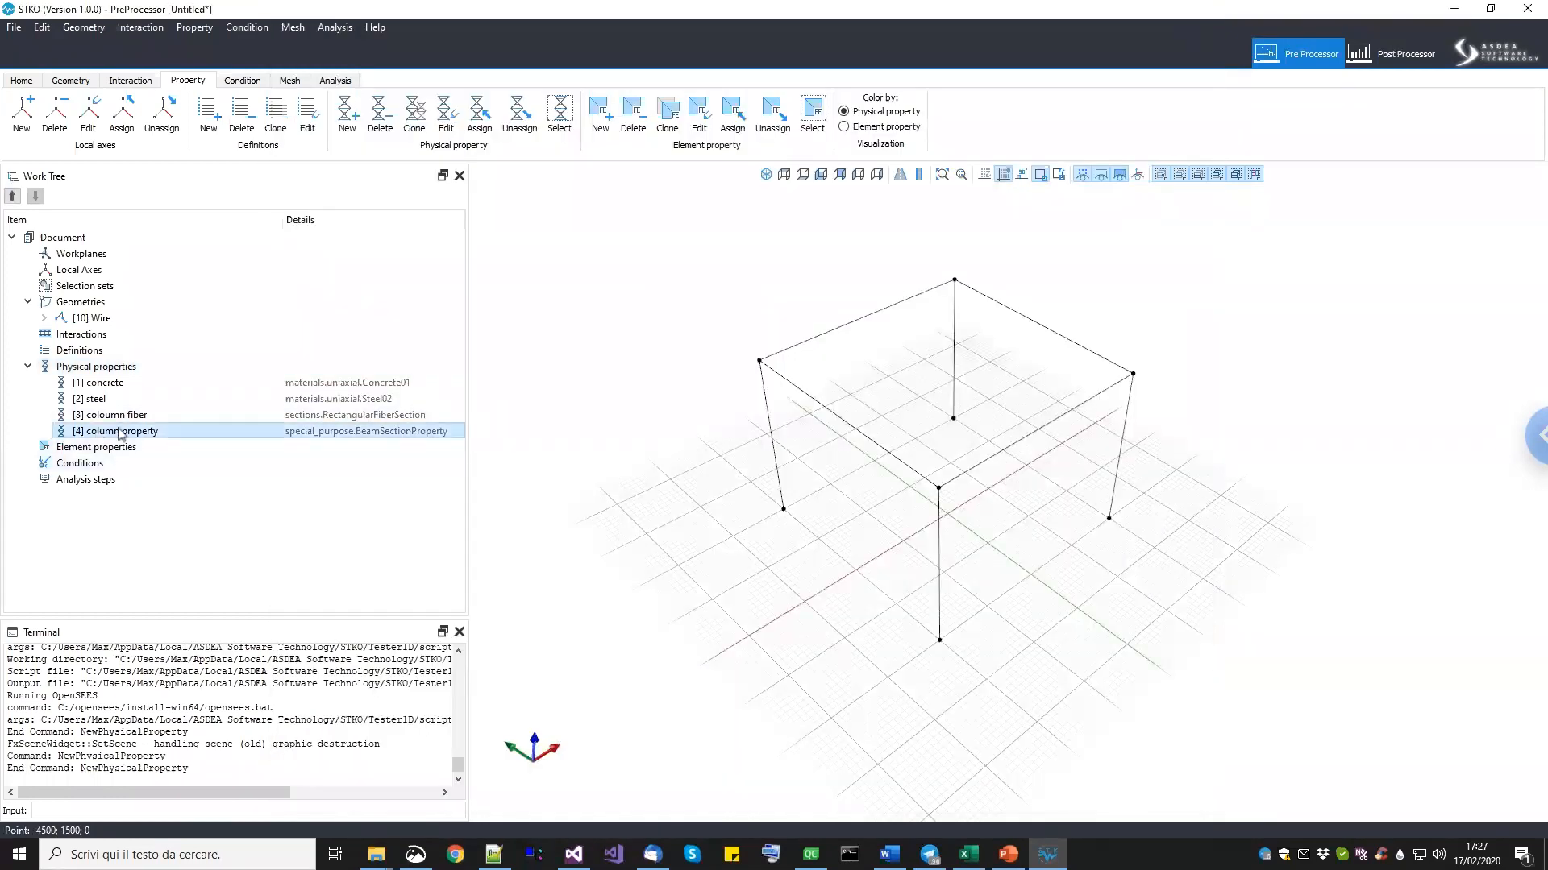
{"action": "left_click", "coordinate": [775, 362]}
{"action": "middle_click_drag", "start_coordinate": [951, 418], "coordinate": [933, 412]}
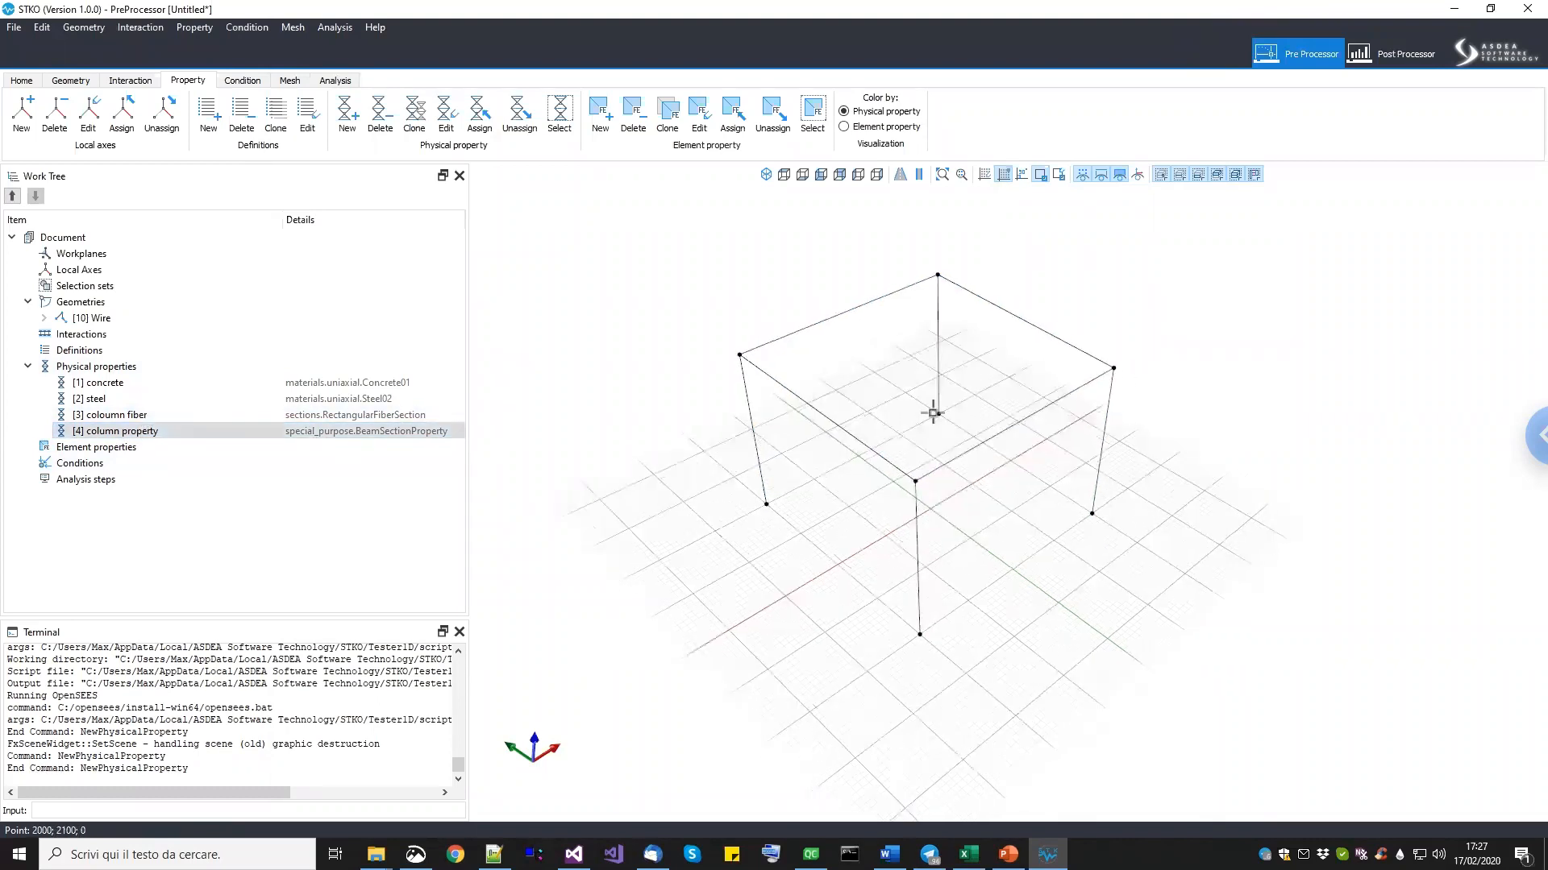
{"action": "left_click", "coordinate": [816, 409]}
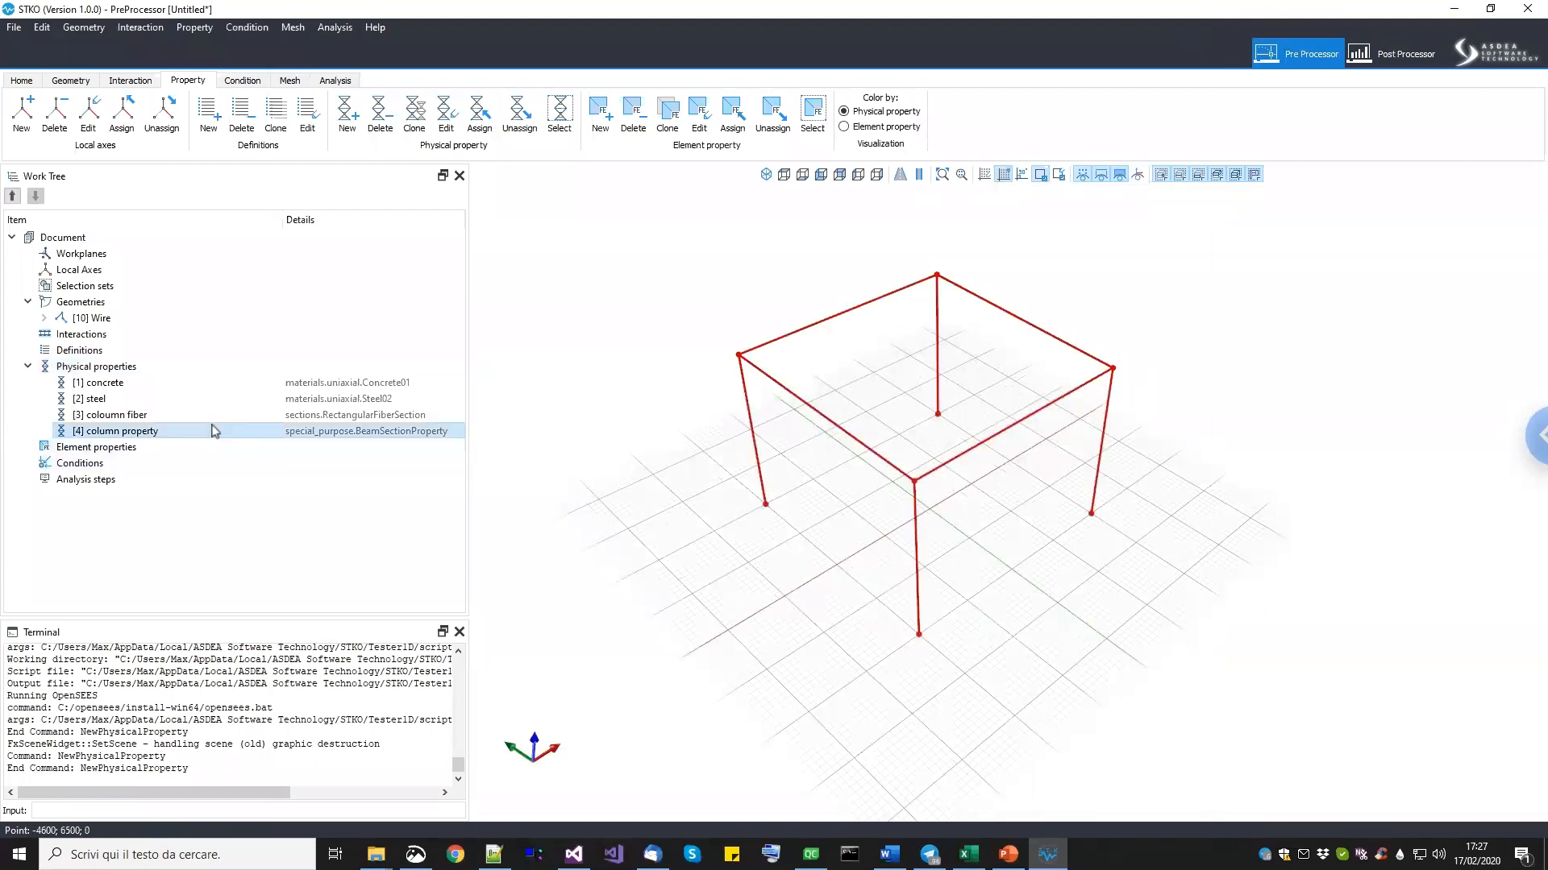
{"action": "left_click_drag", "start_coordinate": [214, 432], "coordinate": [702, 591]}
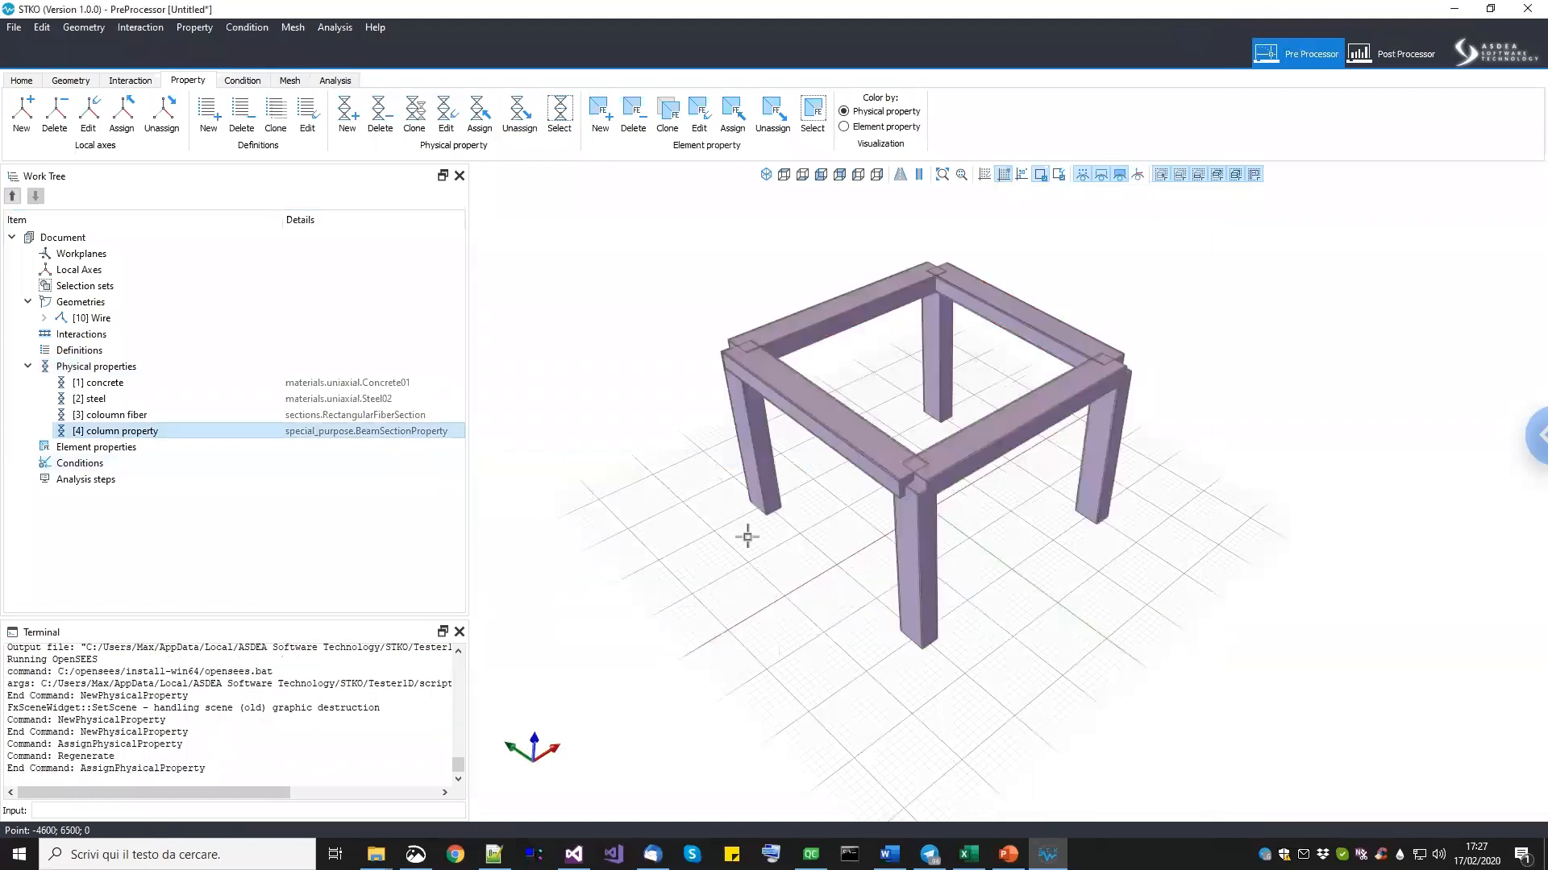
{"action": "left_click", "coordinate": [939, 351]}
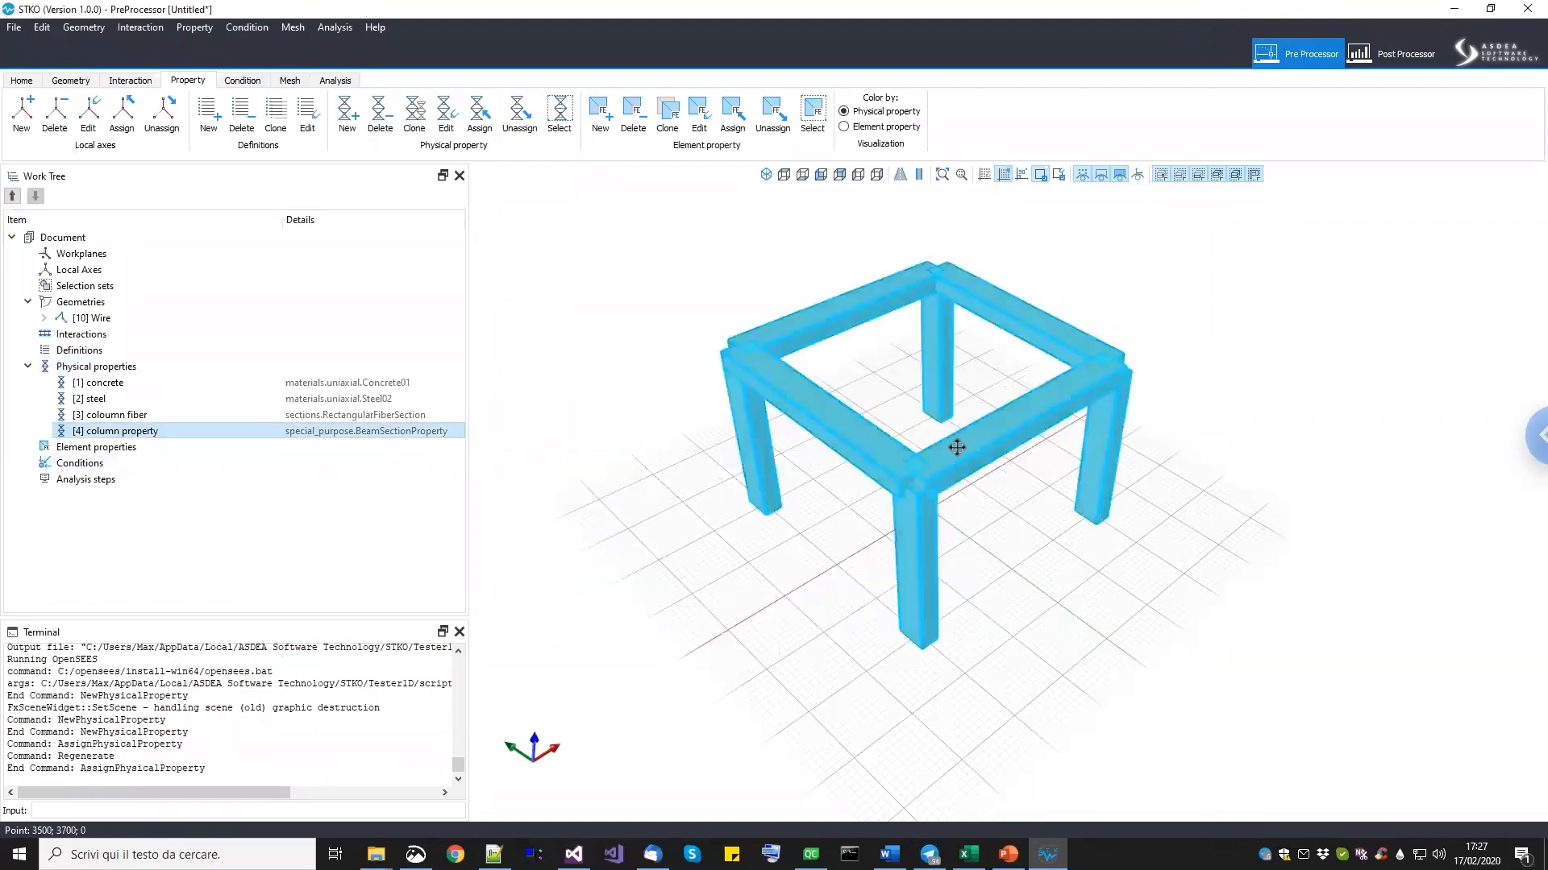
{"action": "left_click", "coordinate": [979, 542]}
{"action": "key", "text": "ctrl+z"}
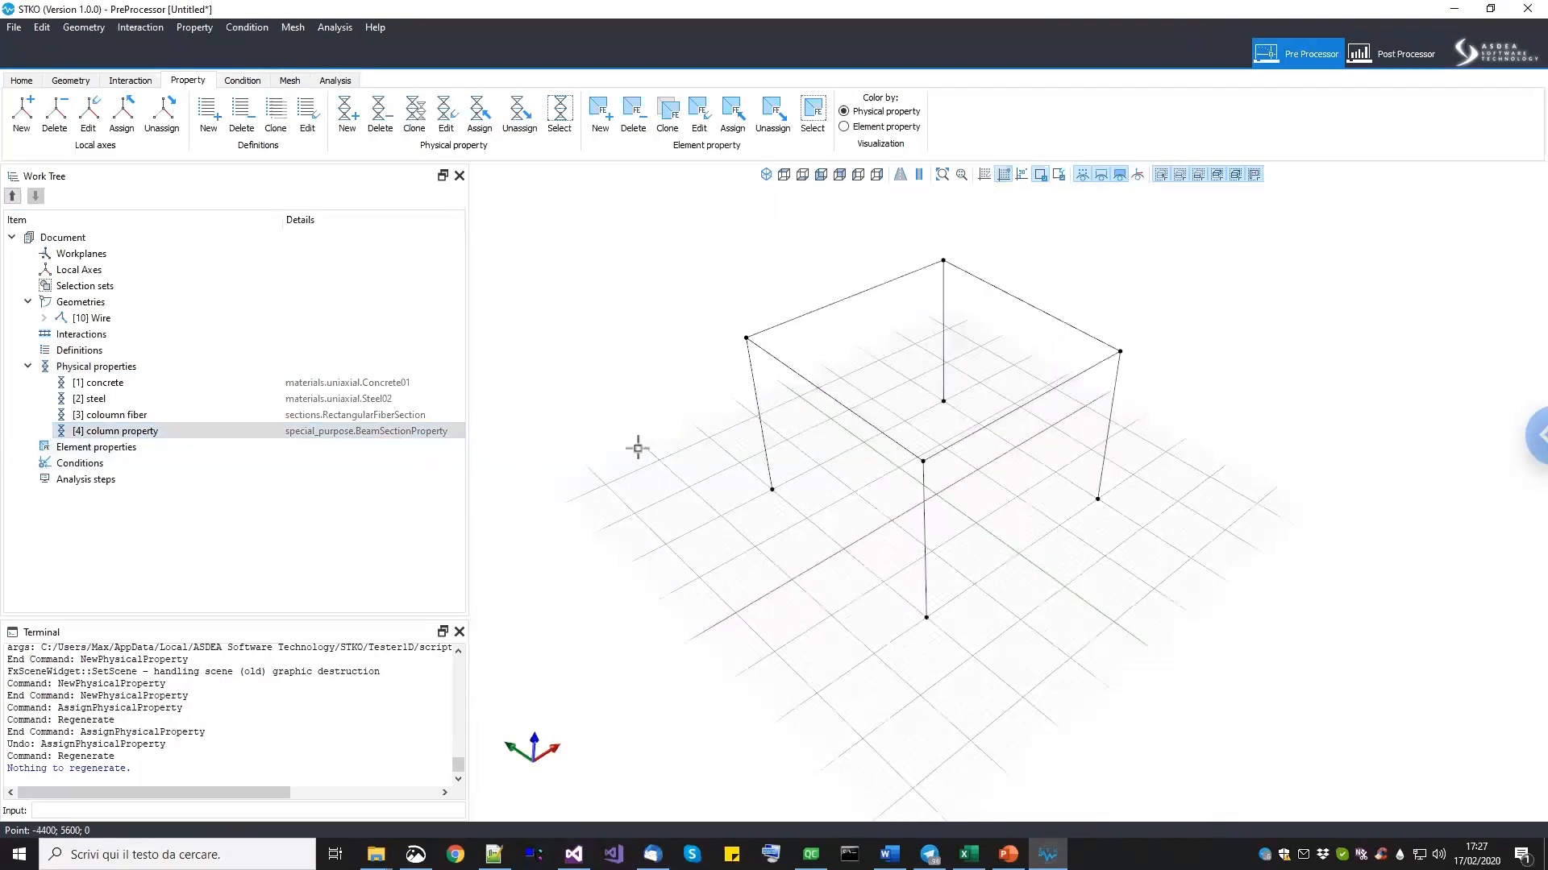
Examine the wire's individual edges to identify which frame member each one represents.
{"action": "left_click", "coordinate": [91, 319]}
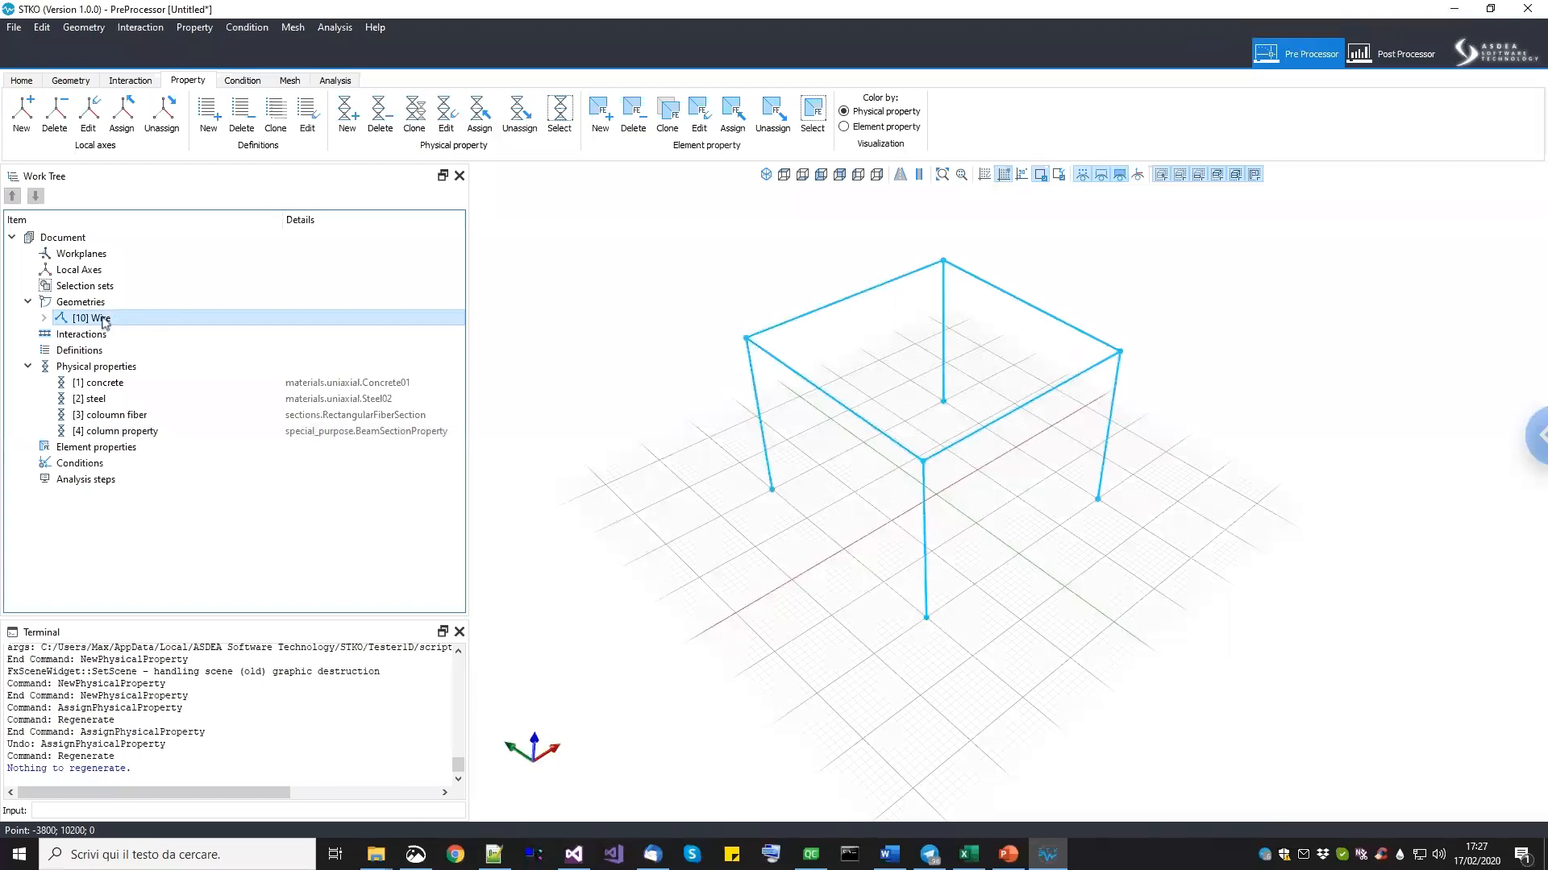
{"action": "left_click", "coordinate": [45, 318]}
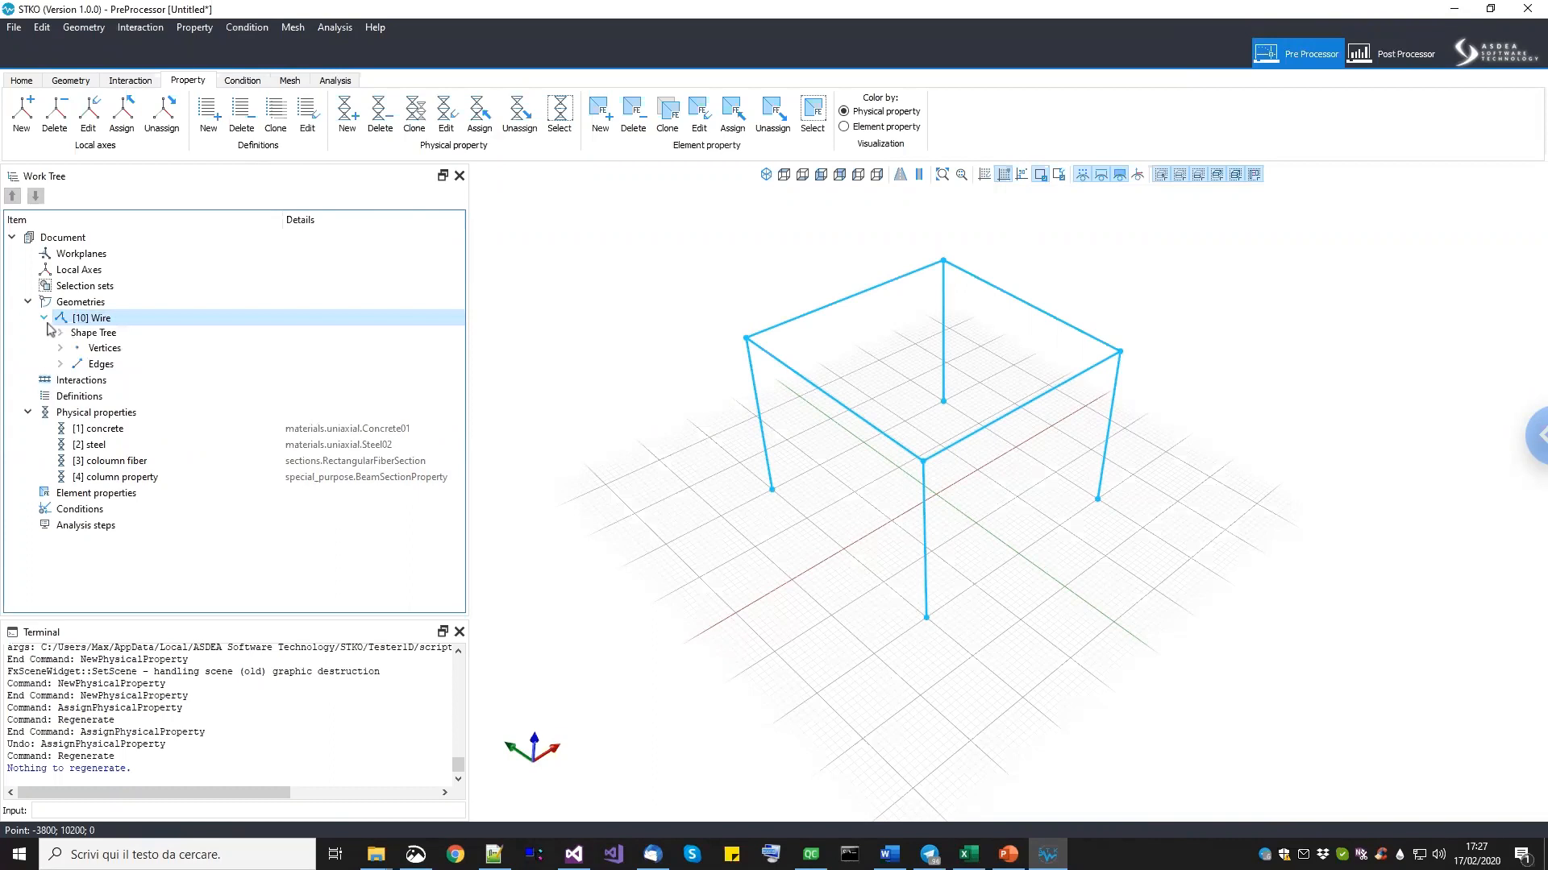
{"action": "left_click", "coordinate": [61, 365]}
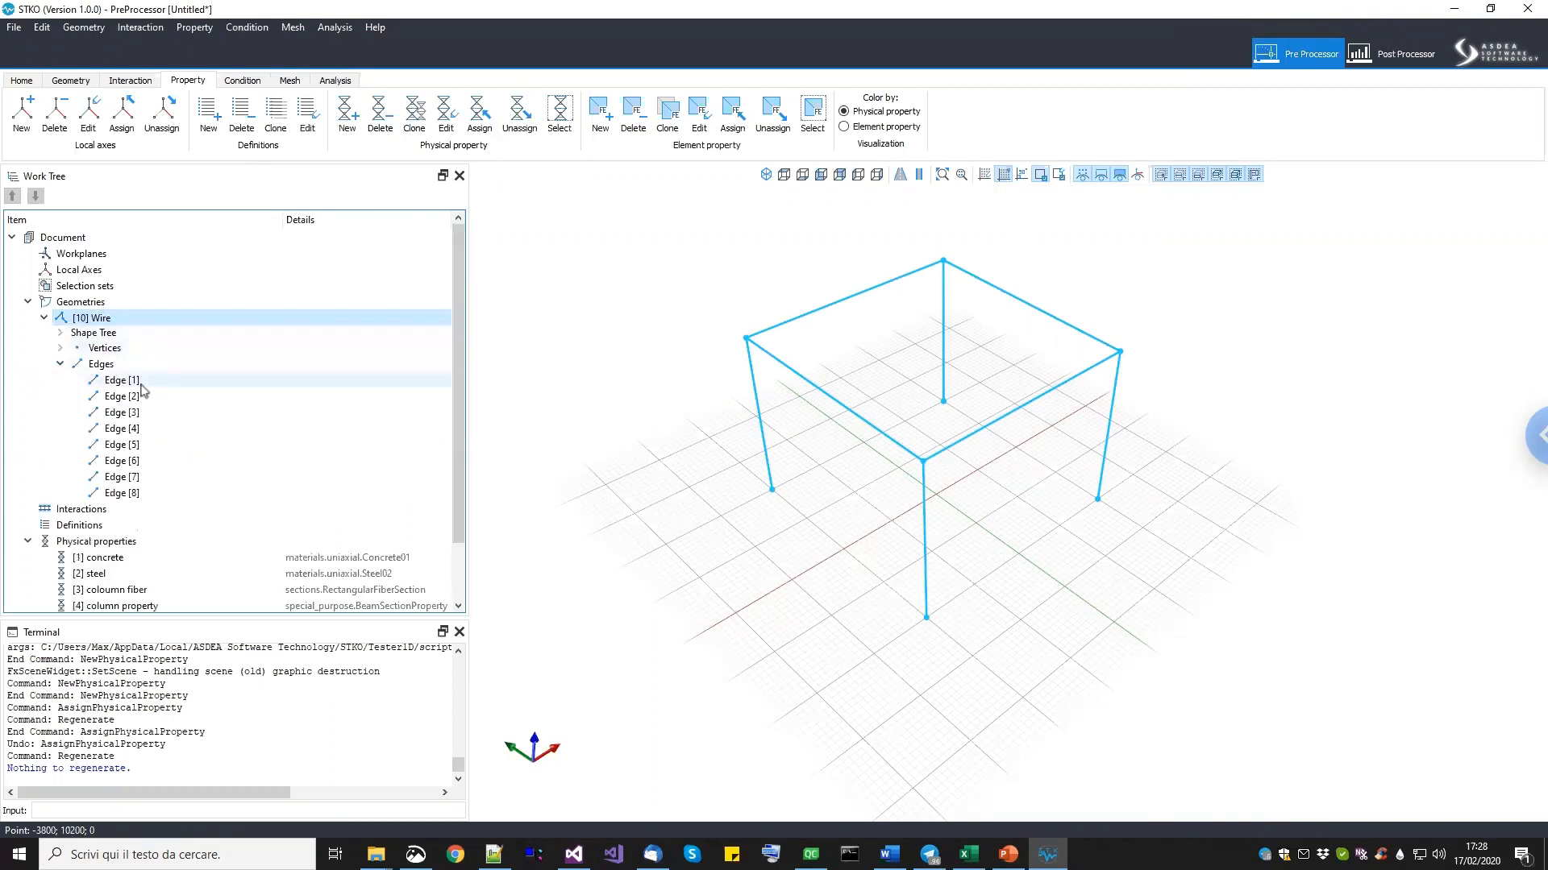
{"action": "left_click", "coordinate": [143, 381]}
{"action": "left_click", "coordinate": [144, 396]}
{"action": "left_click", "coordinate": [124, 430]}
{"action": "left_click", "coordinate": [127, 448]}
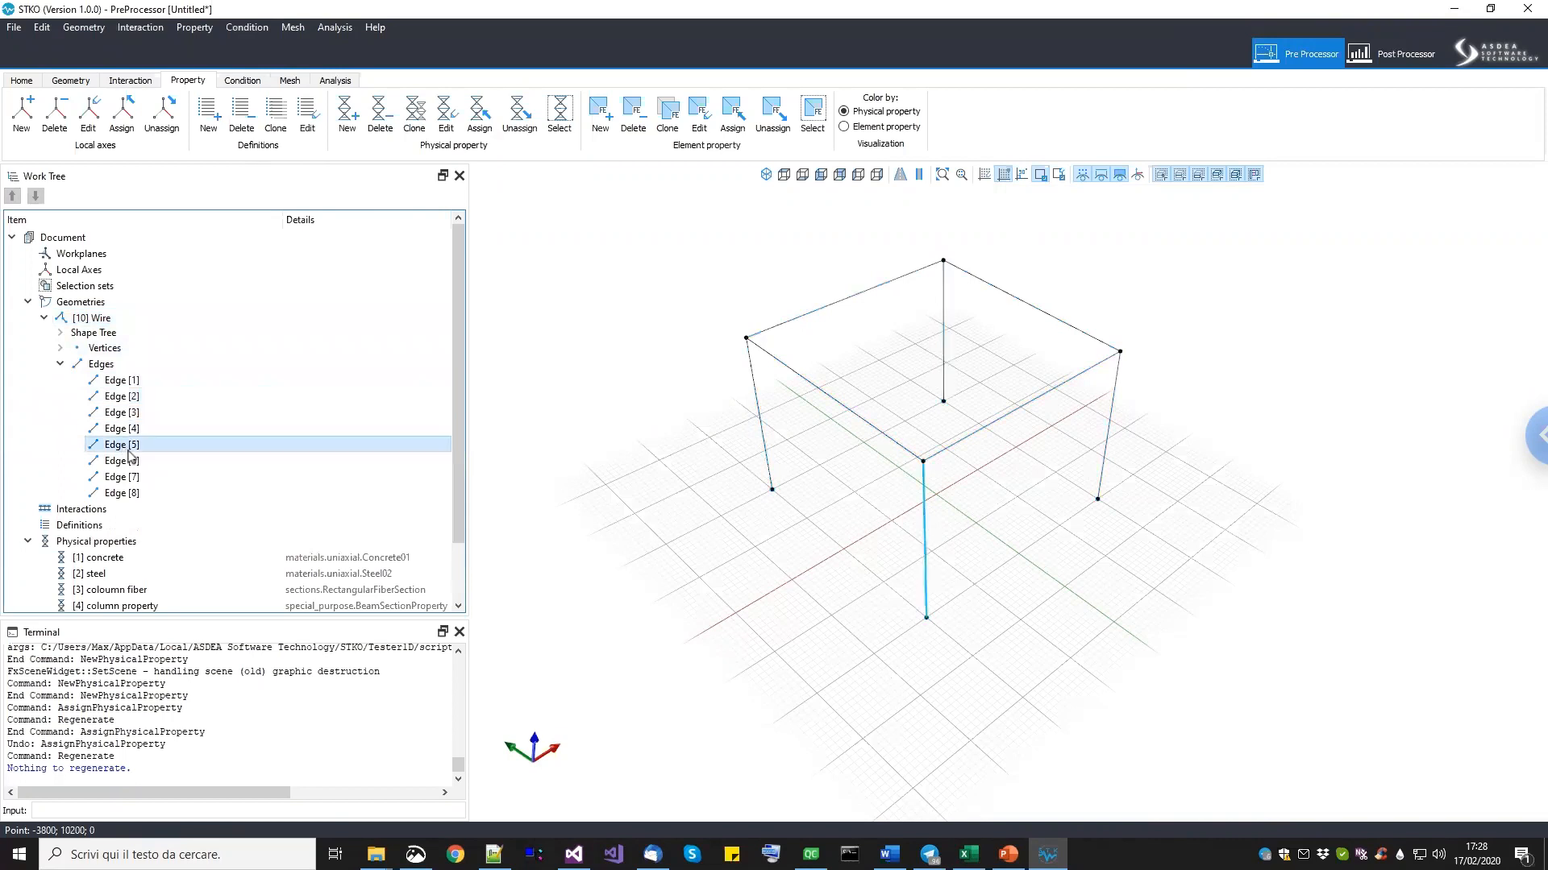
{"action": "left_click", "coordinate": [129, 462]}
{"action": "left_click", "coordinate": [129, 478]}
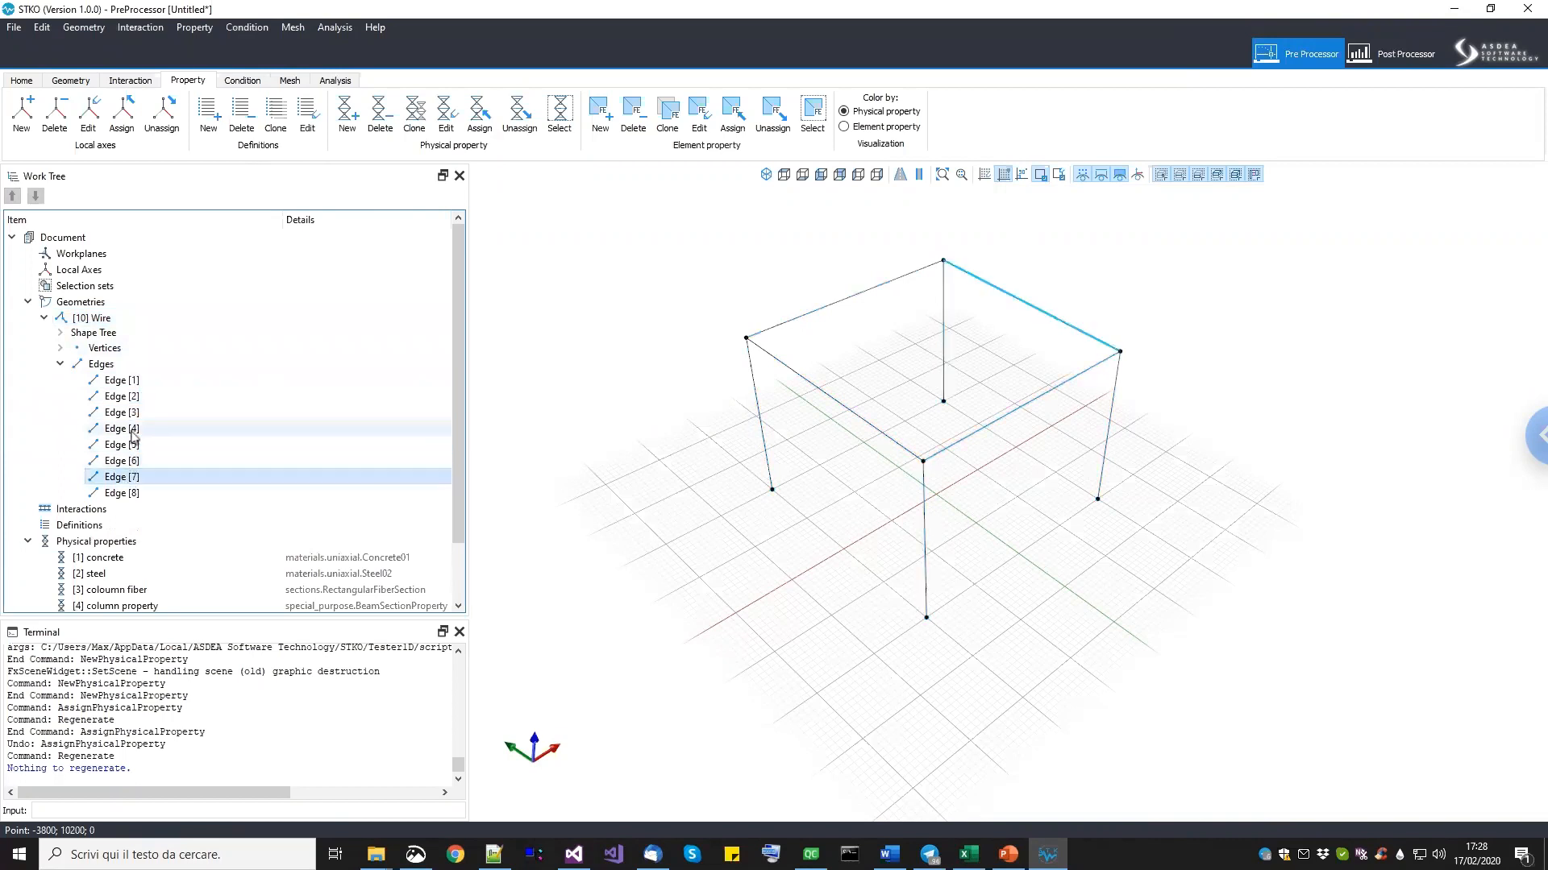
{"action": "left_click", "coordinate": [133, 430]}
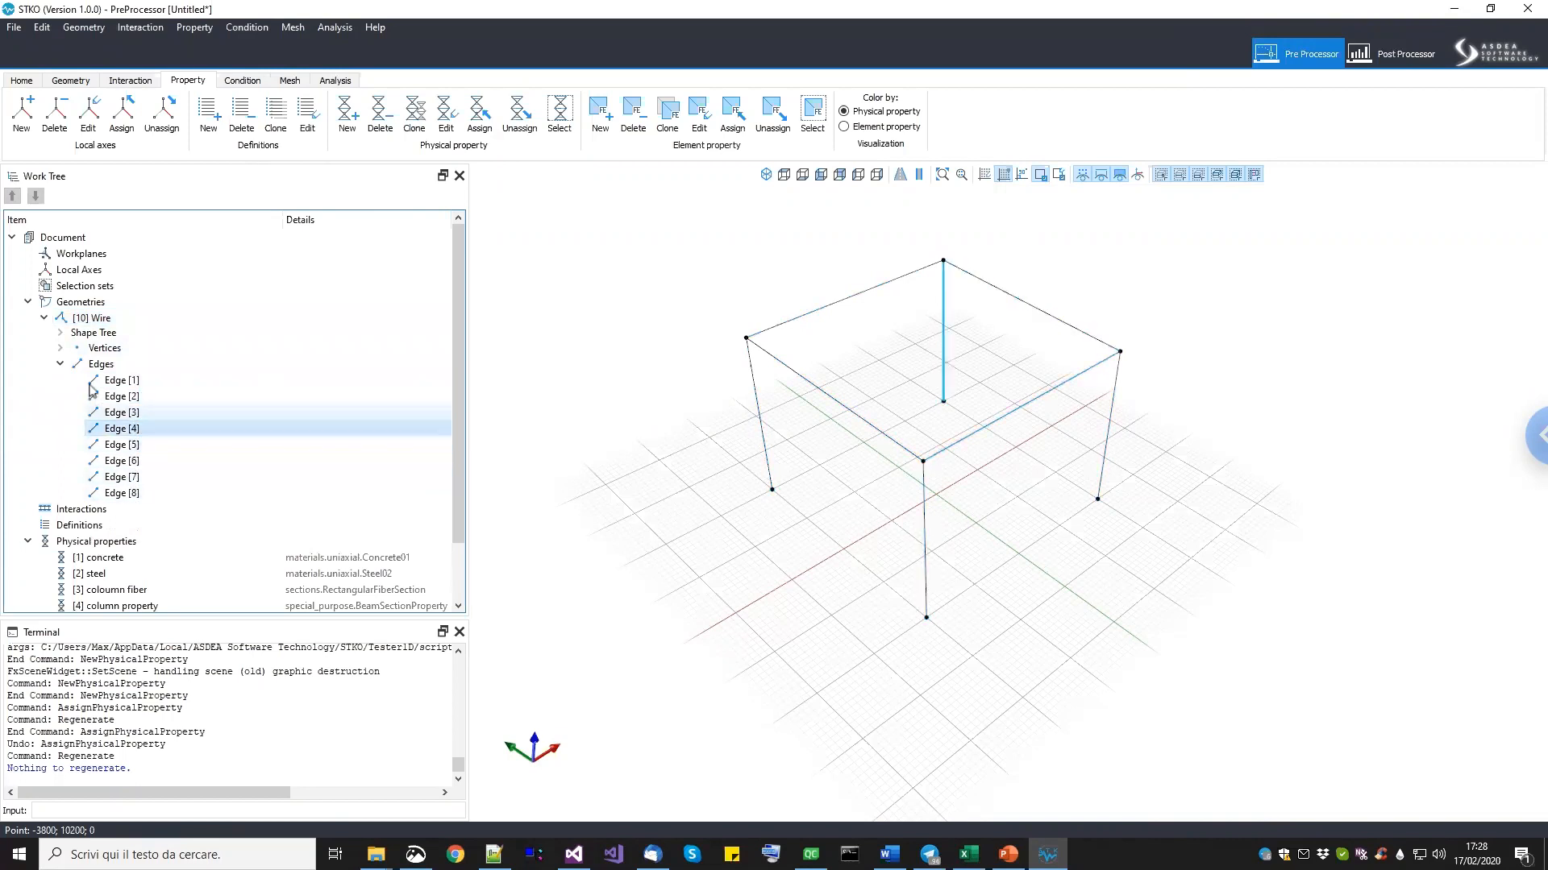
{"action": "left_click", "coordinate": [45, 318]}
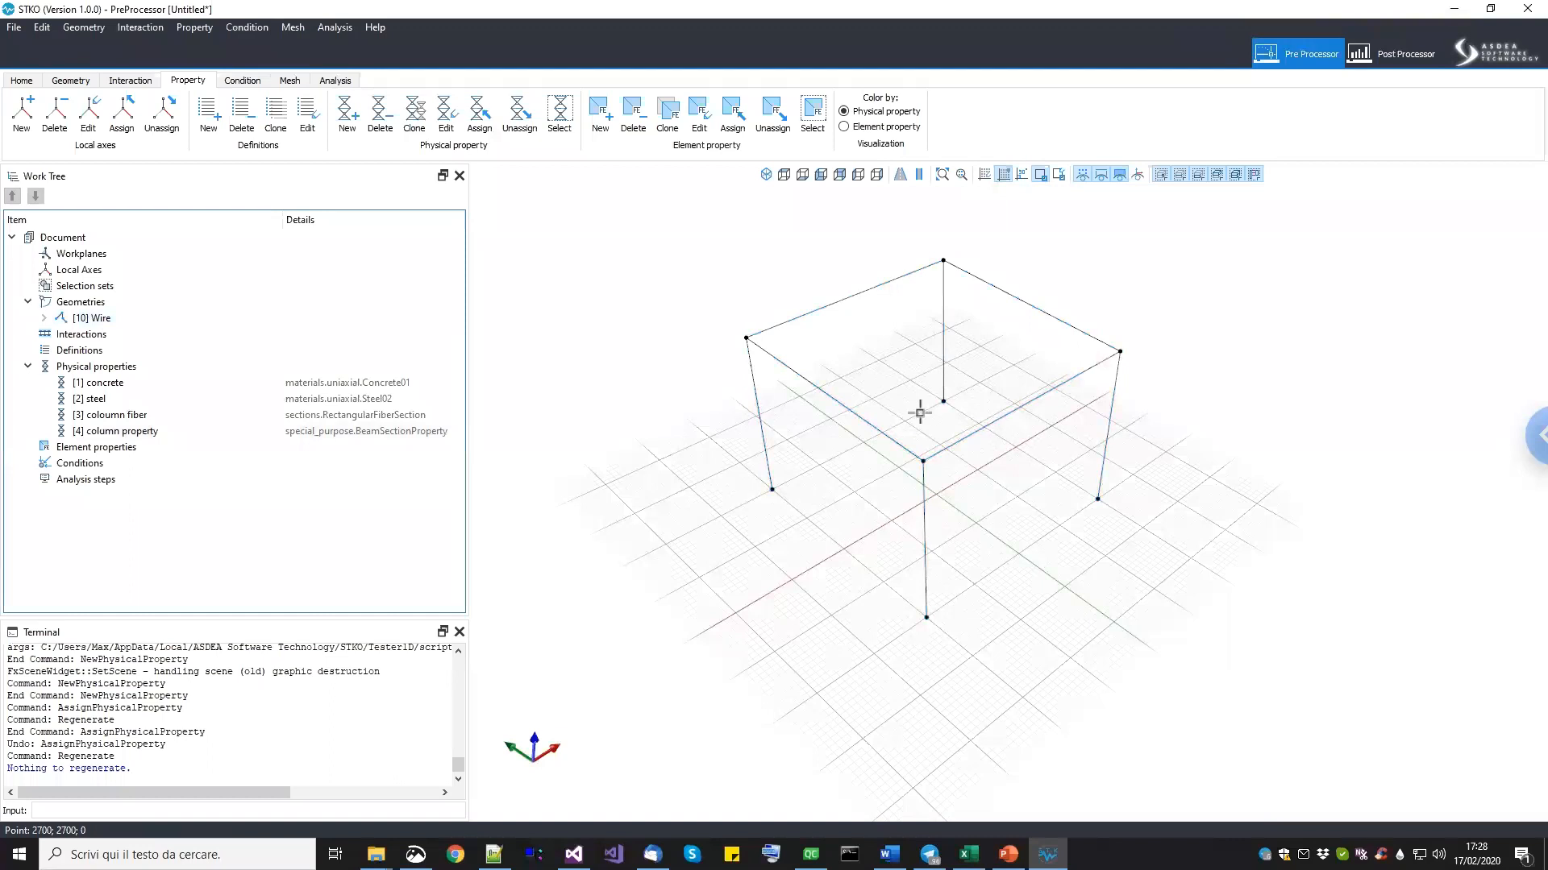
Assign the column property to the four vertical column edges of the frame, leaving out the roof beams.
{"action": "middle_click_drag", "start_coordinate": [1203, 254], "coordinate": [1185, 277]}
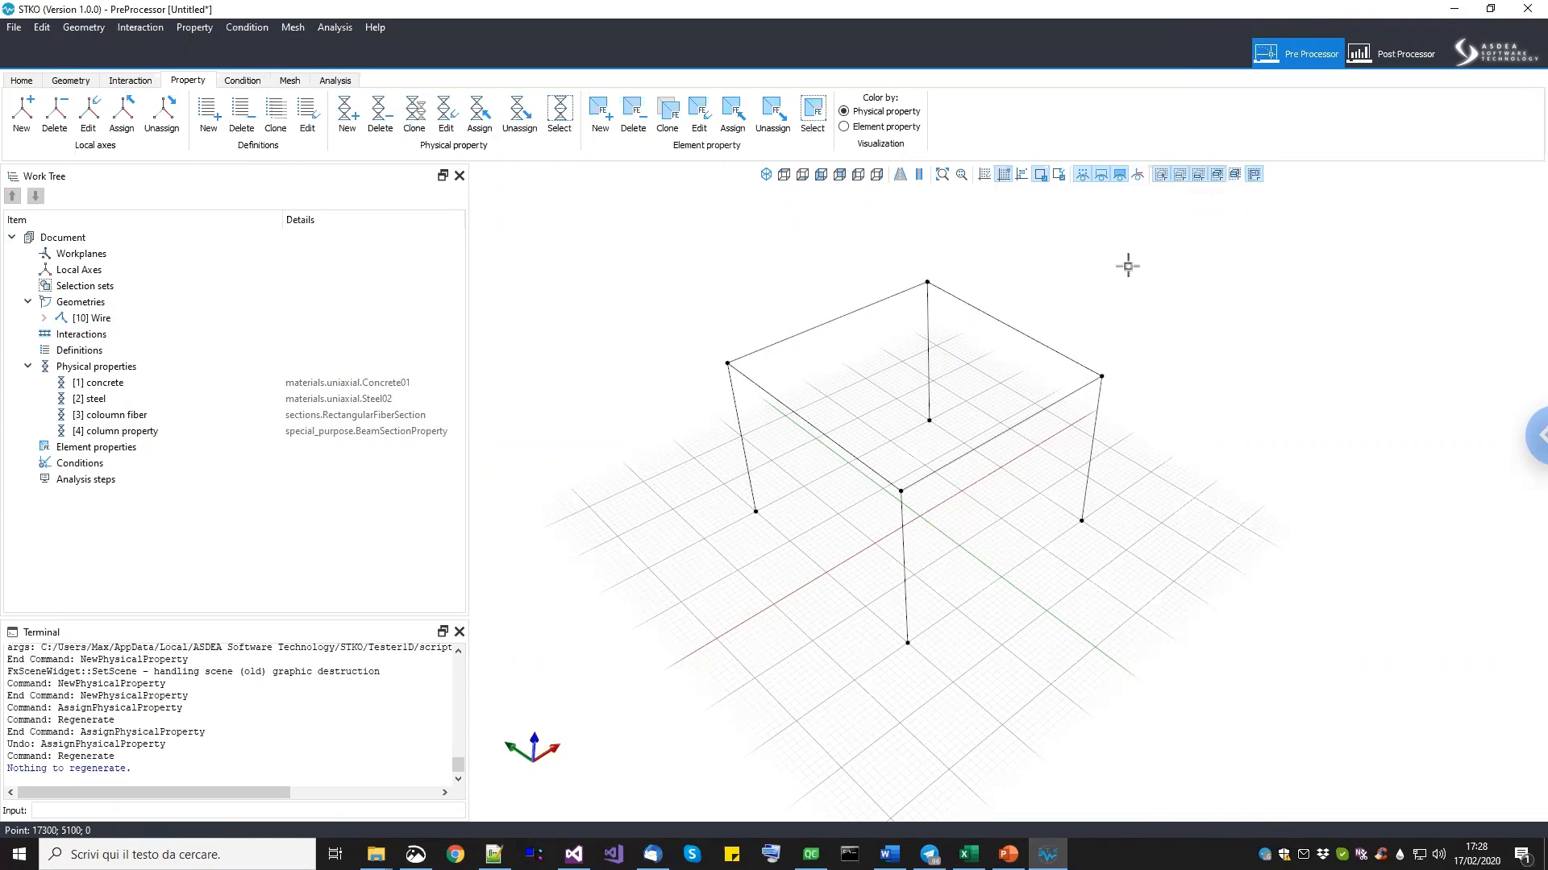
{"action": "left_click", "coordinate": [1092, 428]}
{"action": "left_click", "coordinate": [1059, 403]}
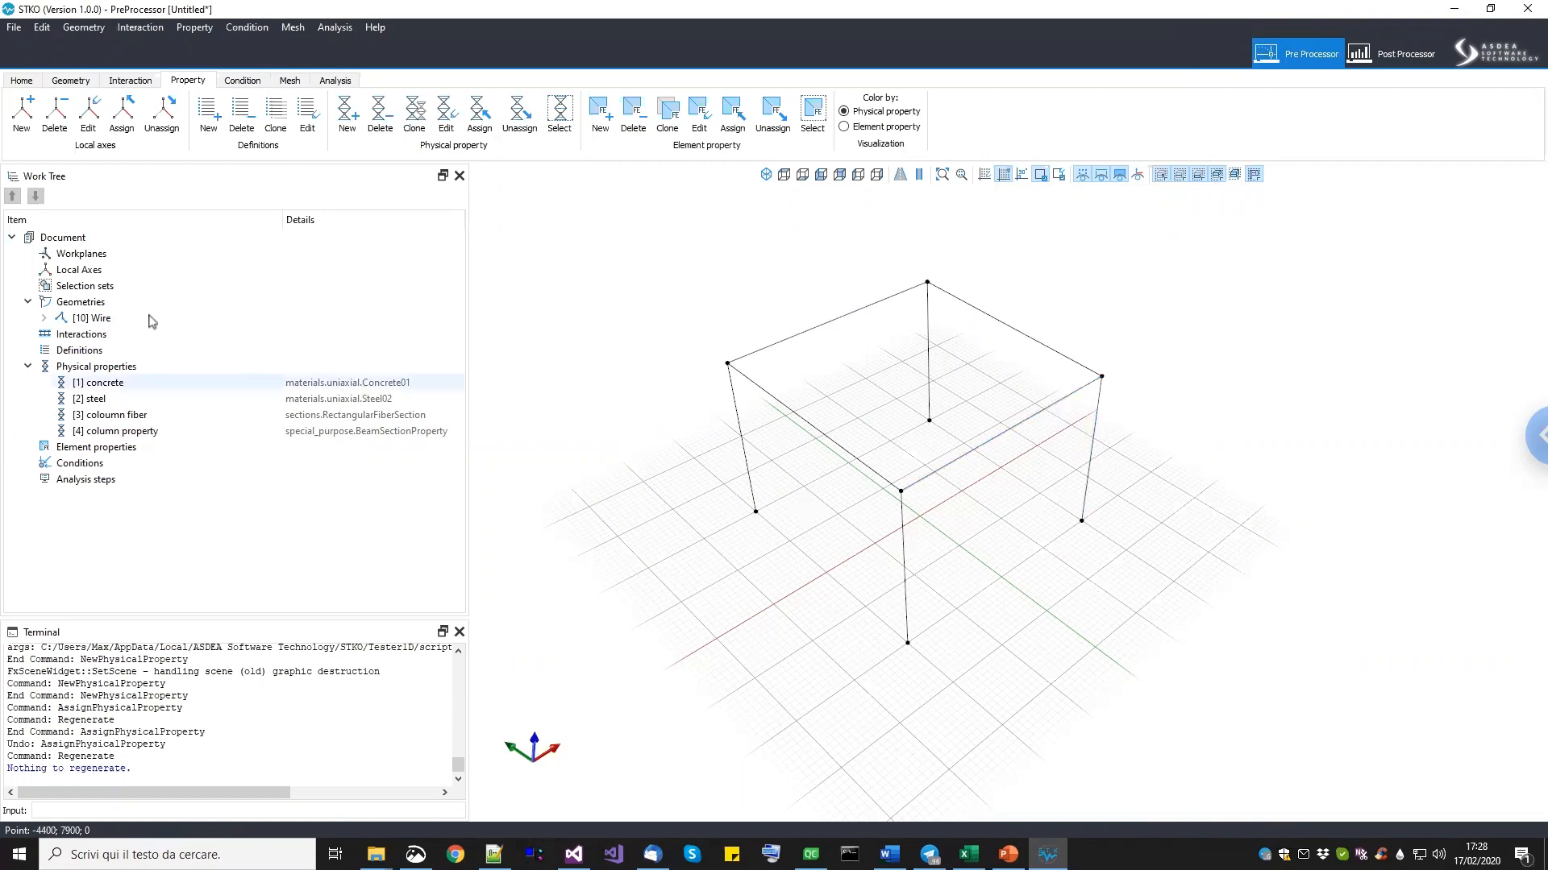
{"action": "left_click", "coordinate": [901, 563]}
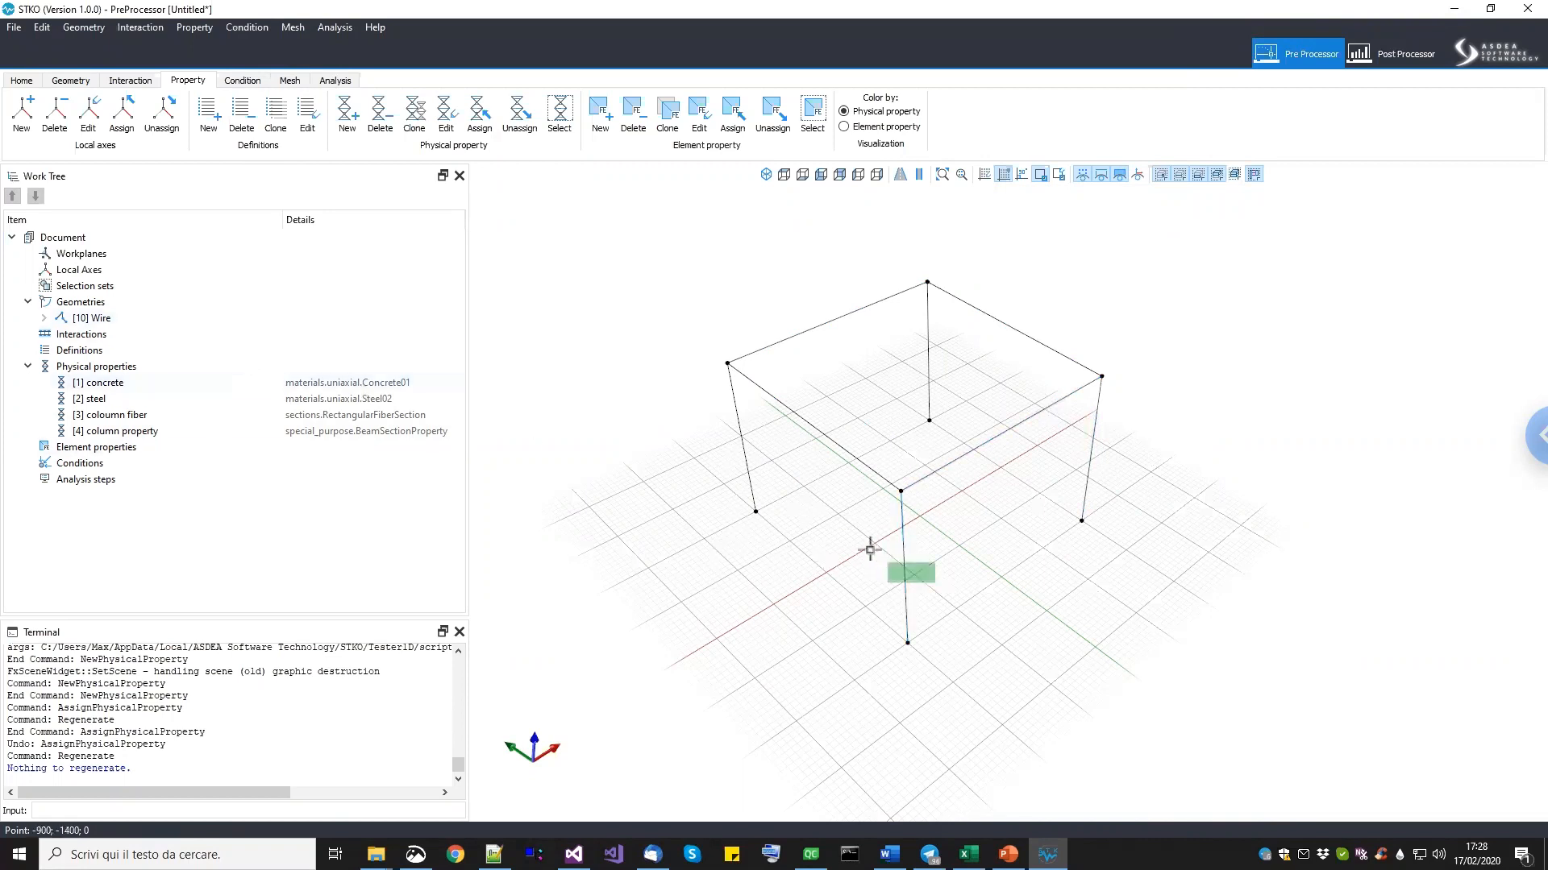
{"action": "left_click", "coordinate": [717, 455]}
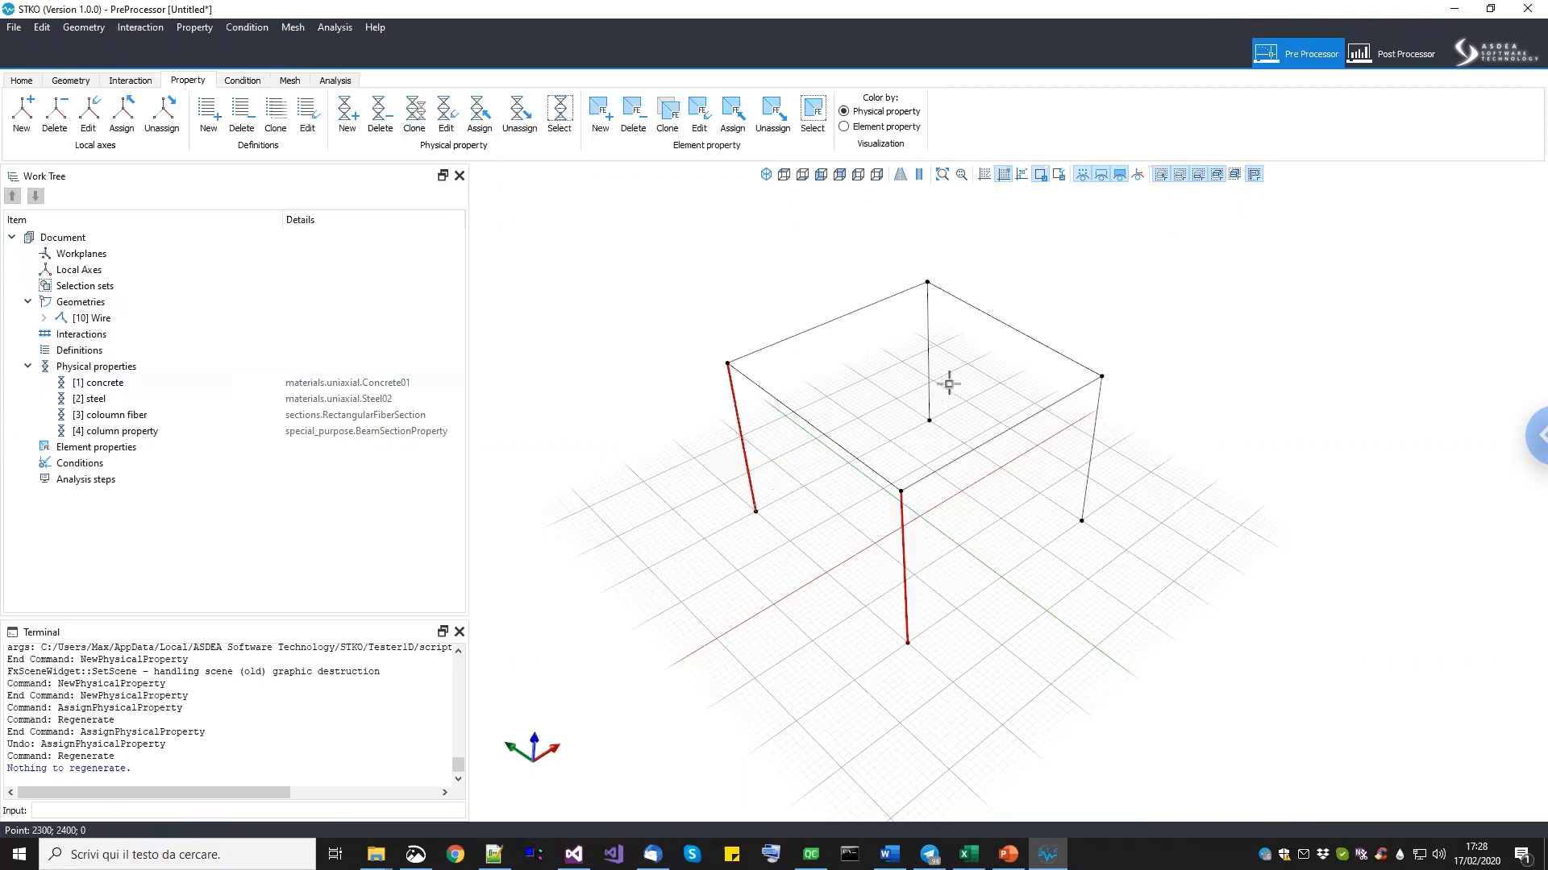
{"action": "left_click", "coordinate": [928, 364]}
{"action": "left_click", "coordinate": [1085, 466]}
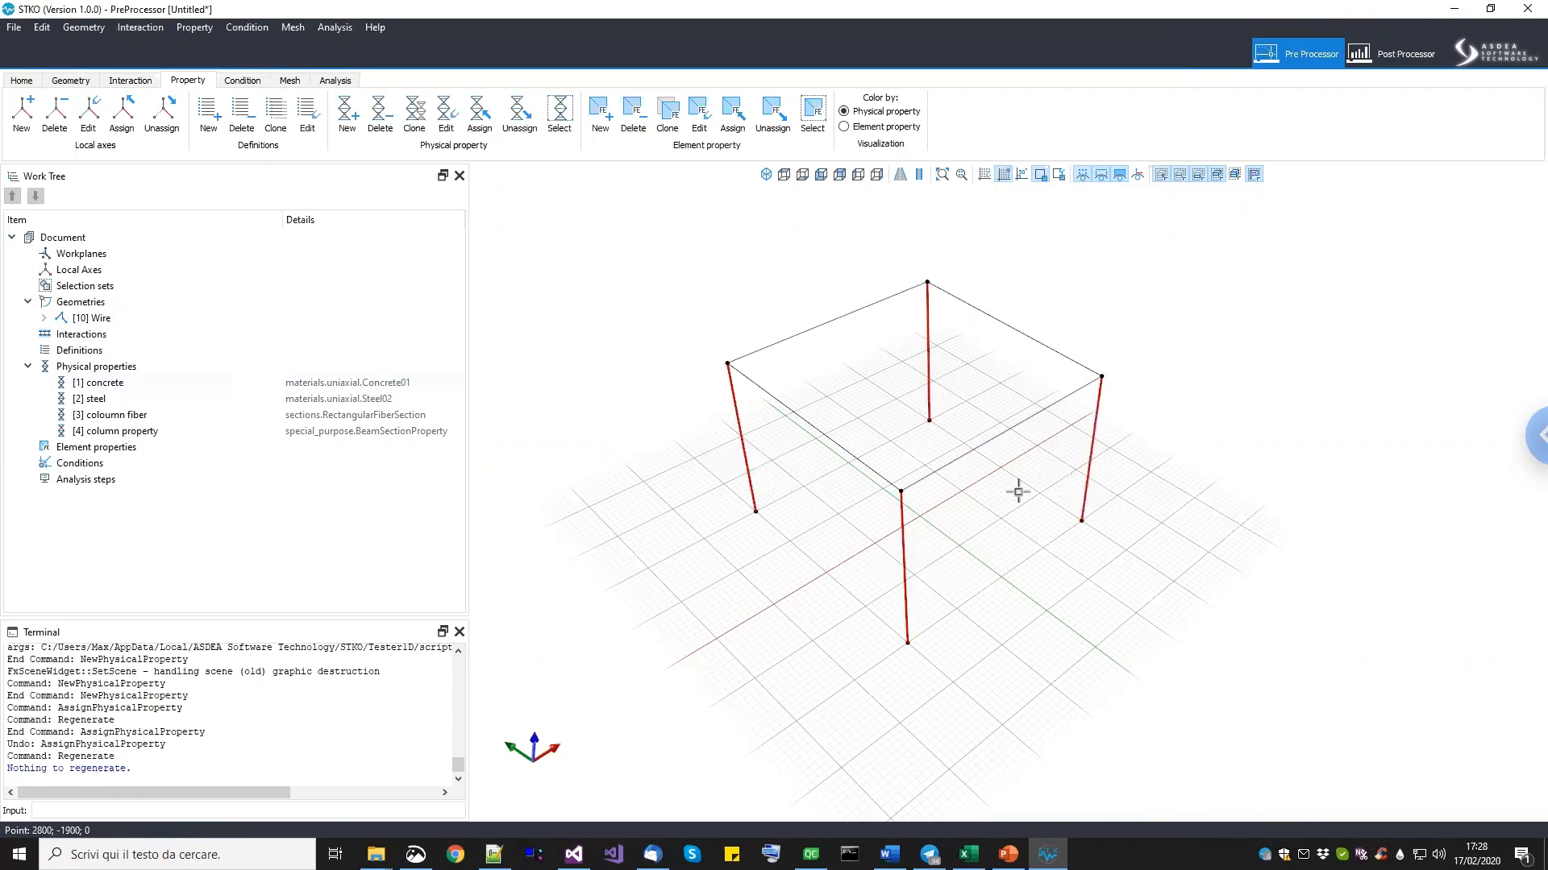
{"action": "left_click_drag", "start_coordinate": [148, 433], "coordinate": [581, 579]}
{"action": "middle_click_drag", "start_coordinate": [941, 605], "coordinate": [932, 604]}
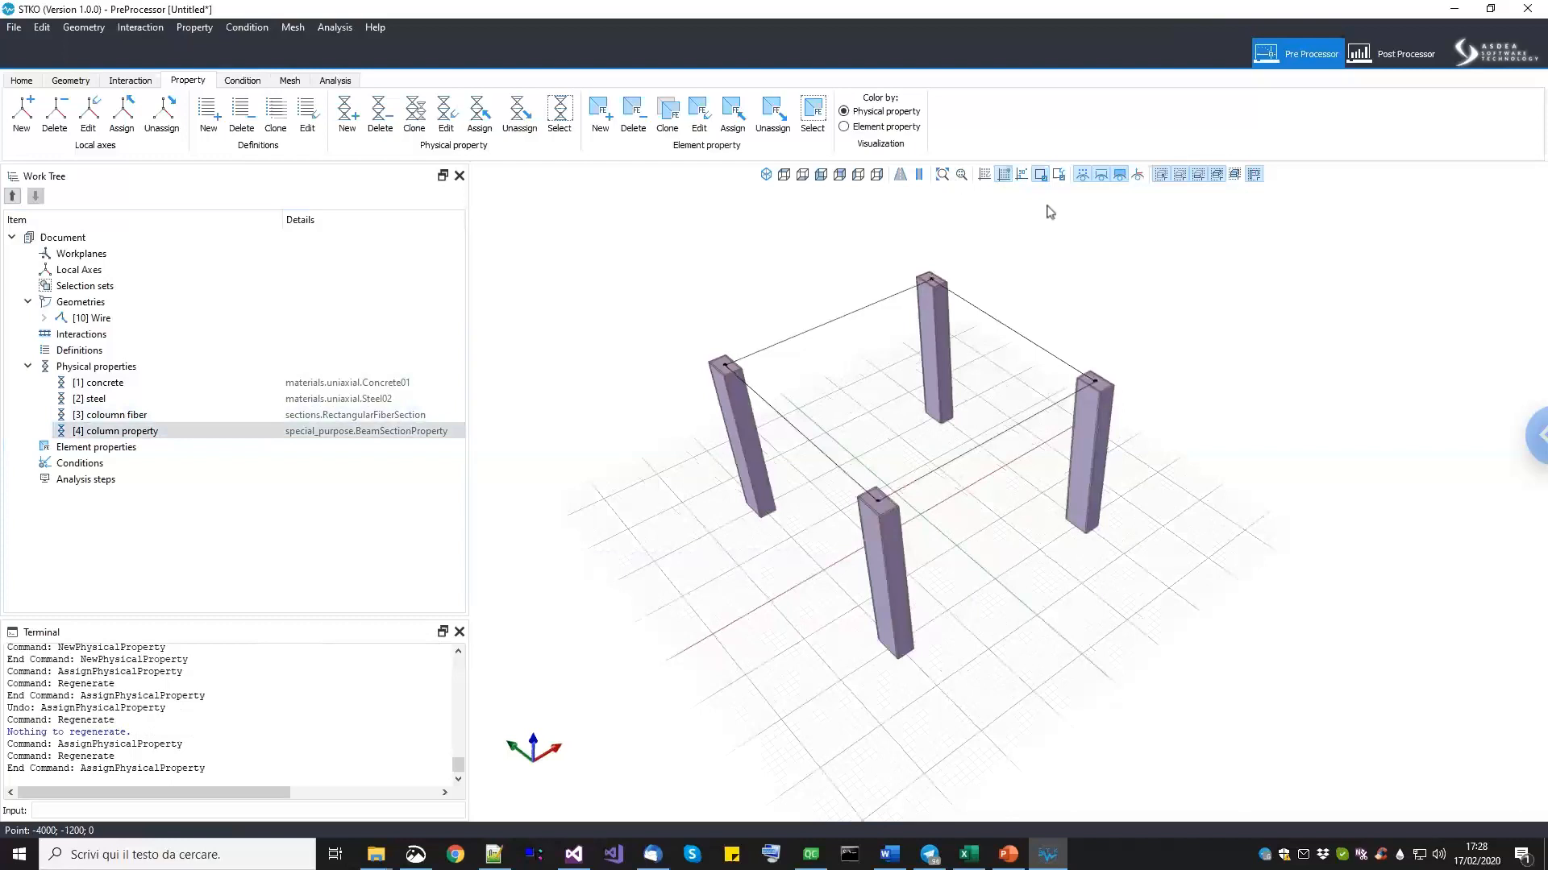
{"action": "mouse_move", "coordinate": [1085, 506]}
{"action": "middle_mouse_down"}
{"action": "mouse_move", "coordinate": [1125, 484]}
{"action": "mouse_move", "coordinate": [1113, 501]}
{"action": "middle_mouse_up"}
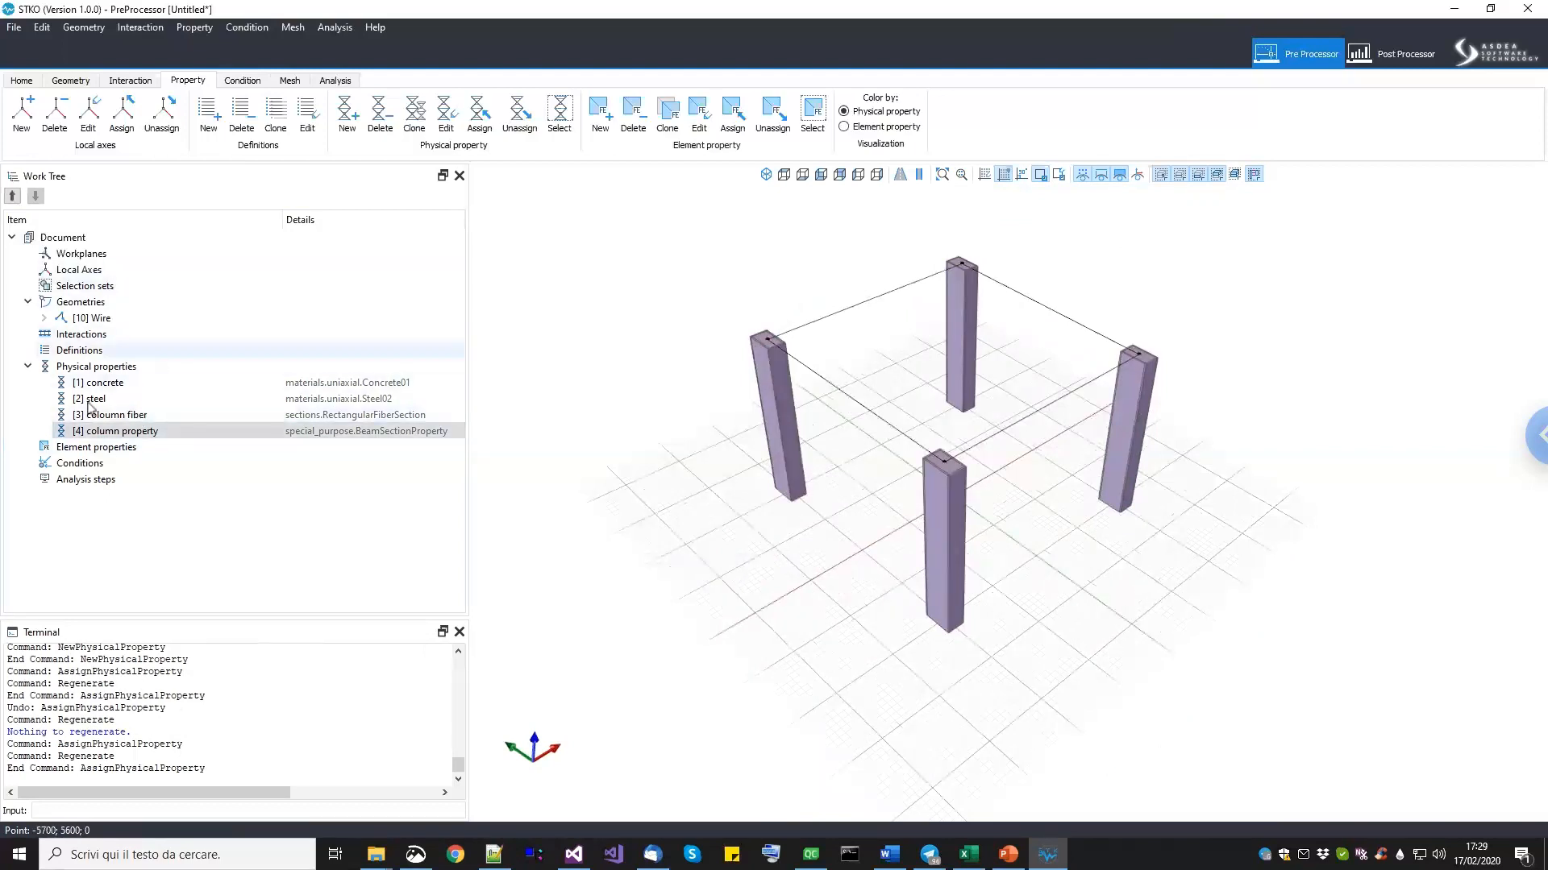
{"action": "left_click", "coordinate": [137, 429]}
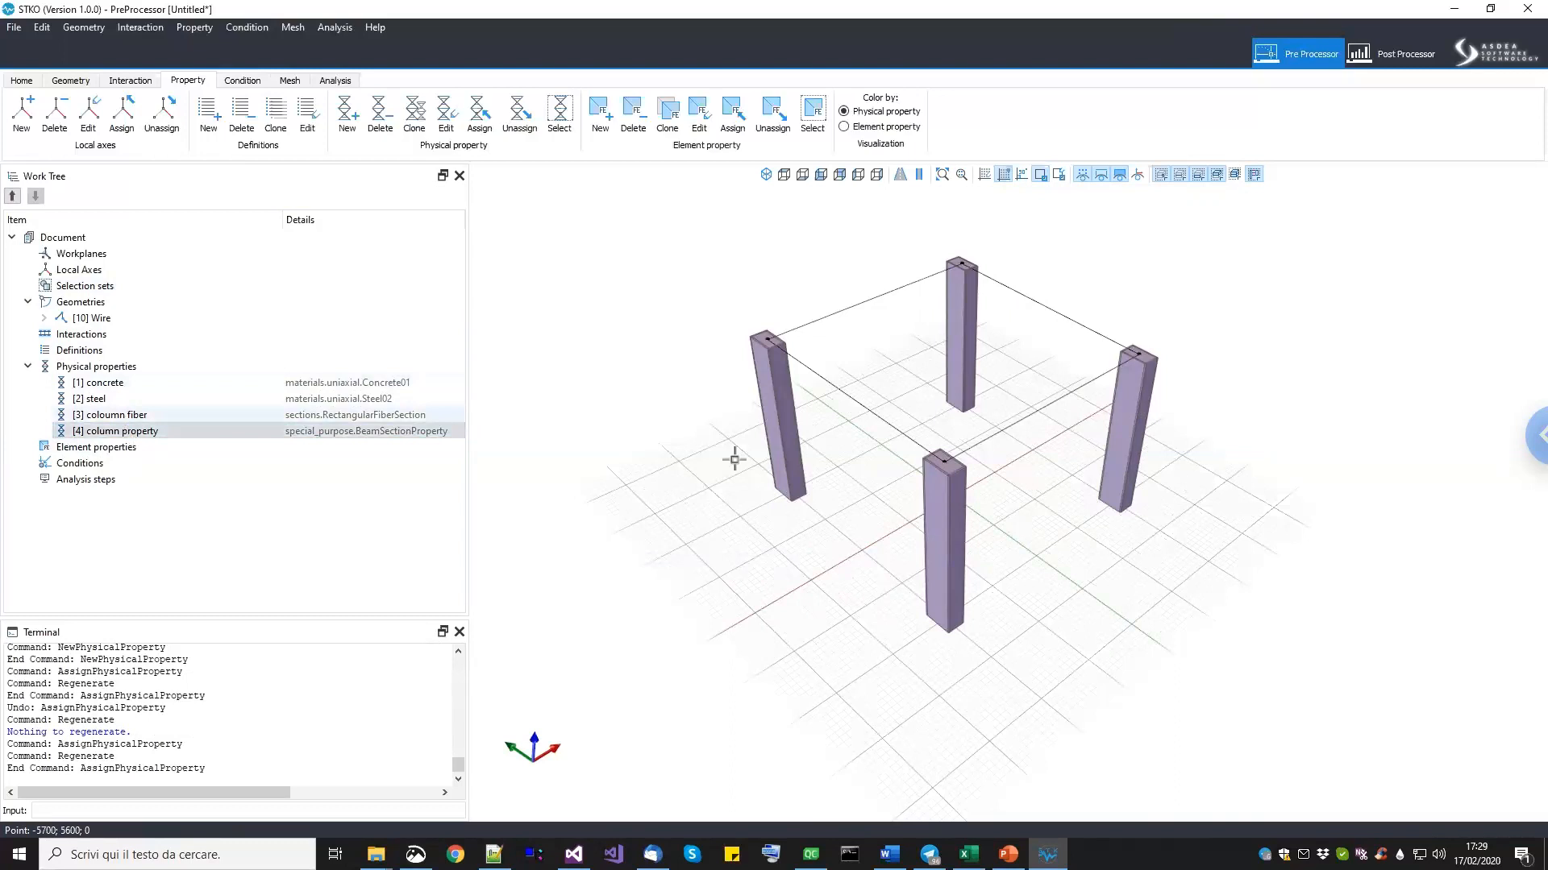
{"action": "middle_click_drag", "start_coordinate": [929, 583], "coordinate": [903, 532]}
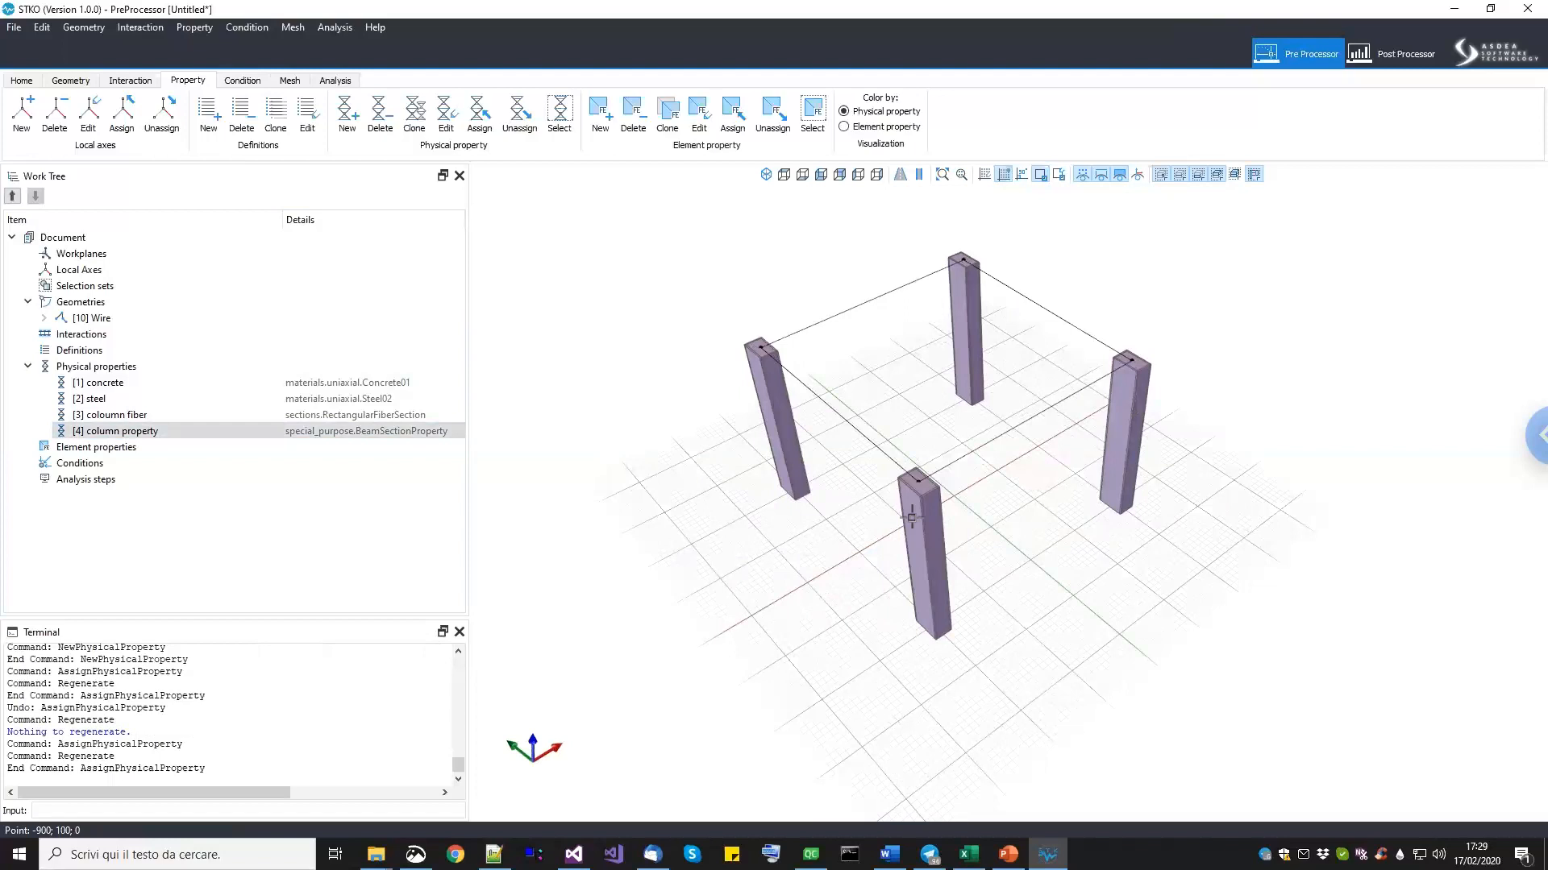
{"action": "left_click", "coordinate": [145, 432]}
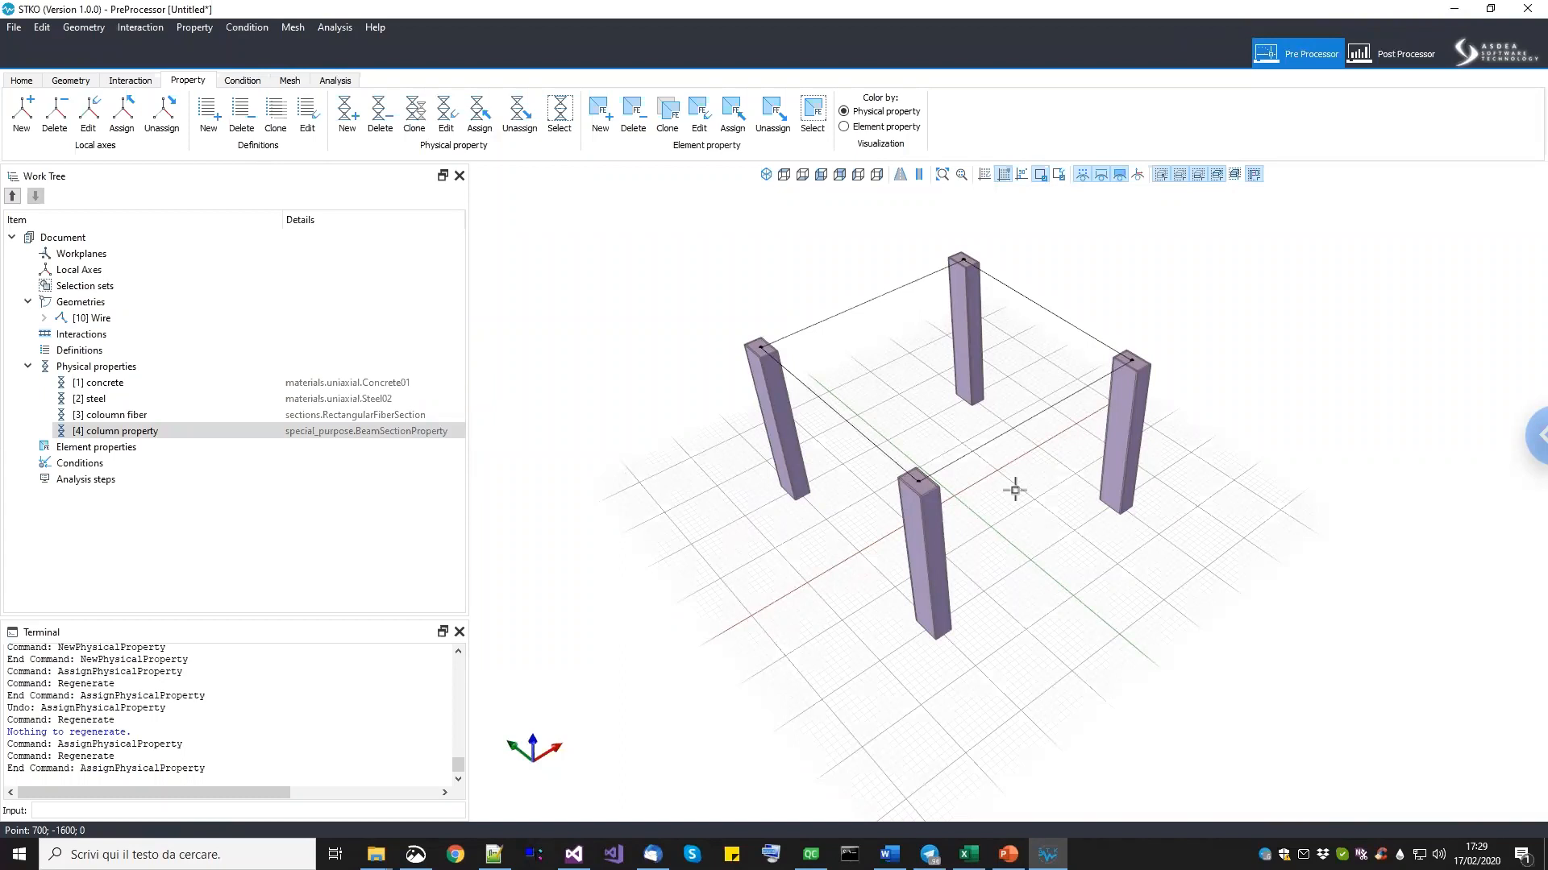
Display the local axes on the model and inspect their directions along the beams and columns.
{"action": "left_click", "coordinate": [1138, 175]}
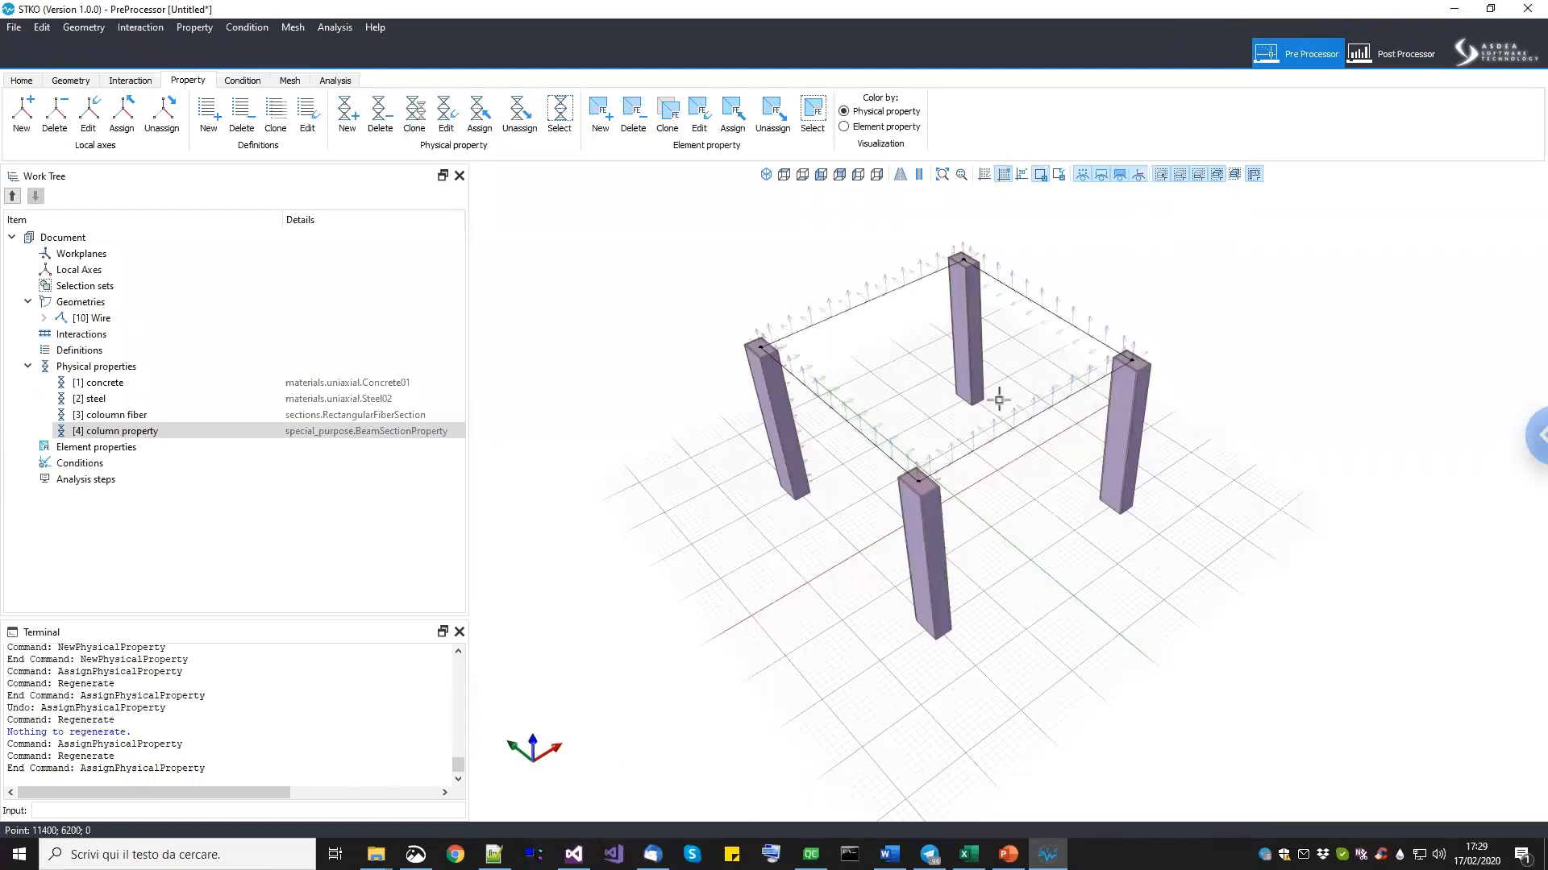
{"action": "scroll", "coordinate": [974, 462], "scroll_direction": "up", "scroll_amount": 3}
{"action": "scroll", "coordinate": [974, 462], "scroll_direction": "up", "scroll_amount": 4}
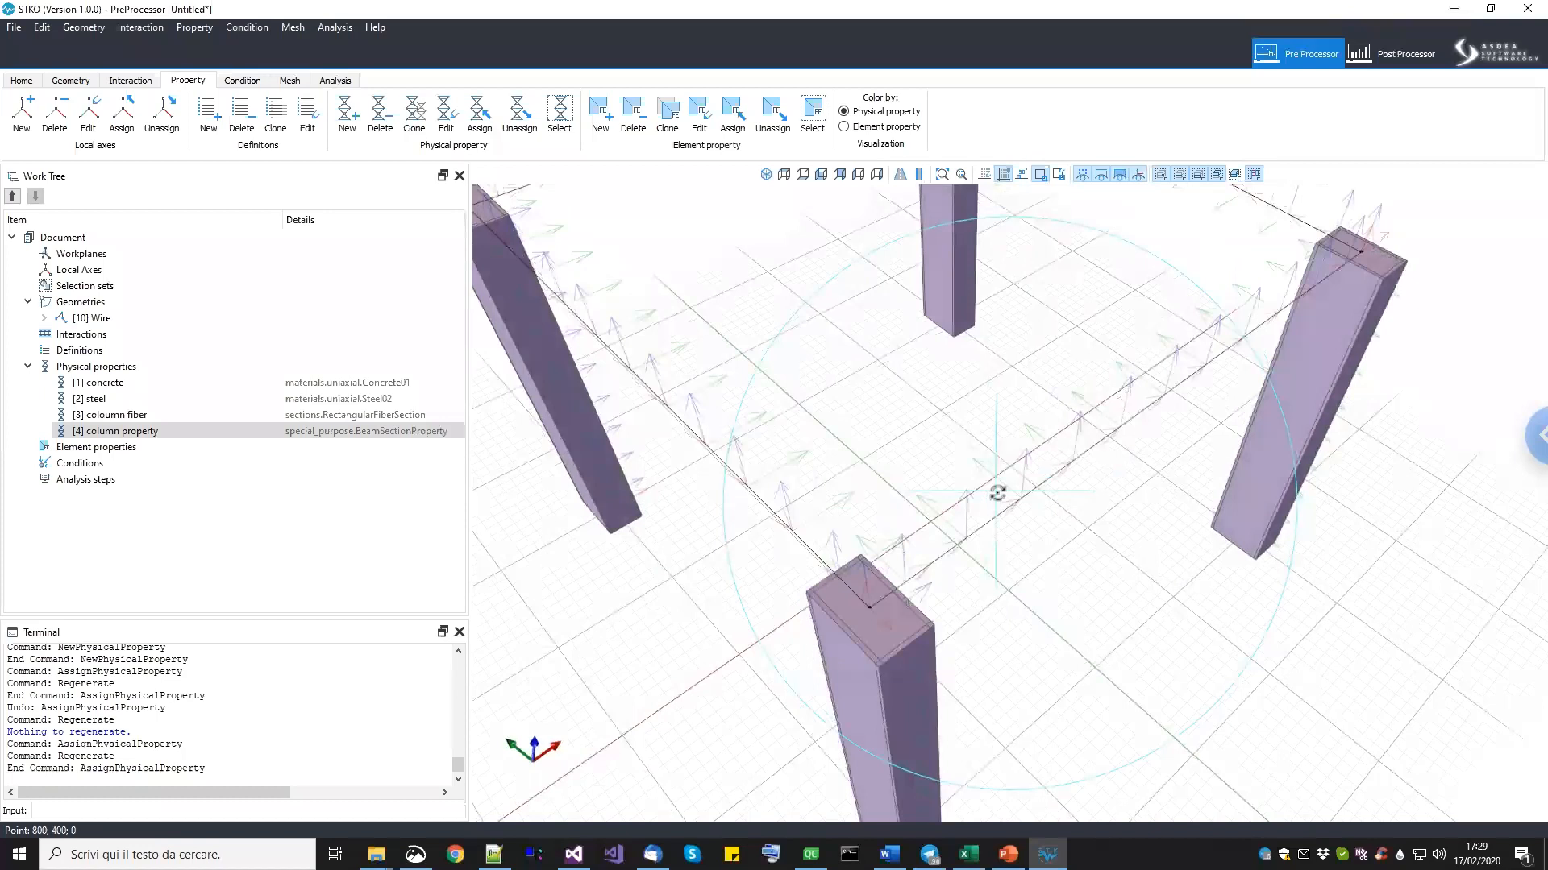
{"action": "scroll", "coordinate": [1080, 580], "scroll_direction": "down", "scroll_amount": 5}
{"action": "middle_click_drag", "start_coordinate": [1088, 594], "coordinate": [959, 662]}
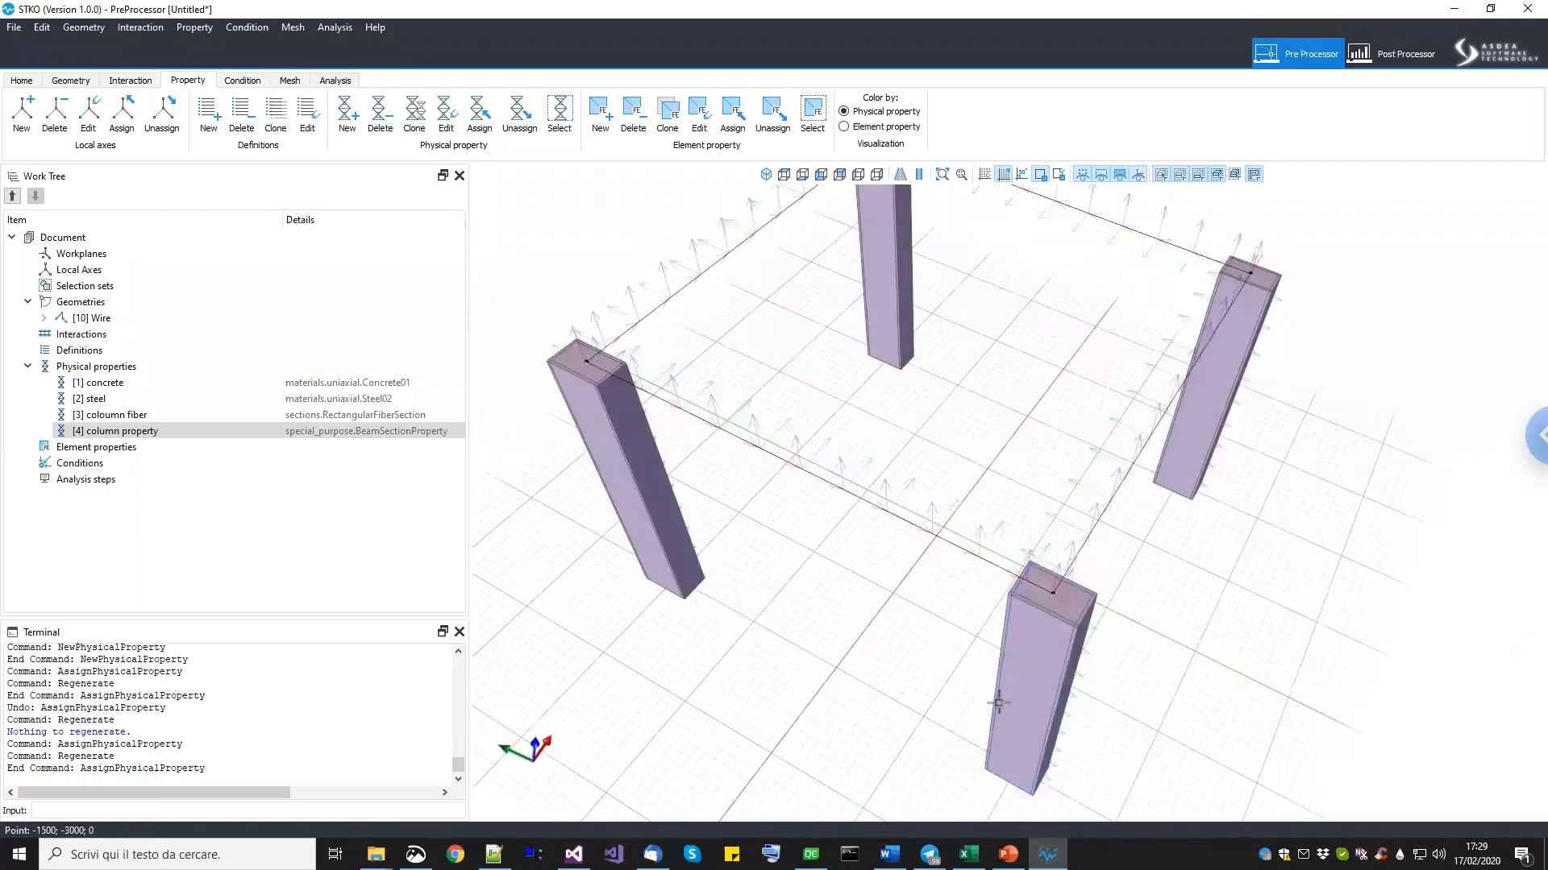
{"action": "middle_click_drag", "start_coordinate": [1091, 715], "coordinate": [795, 735]}
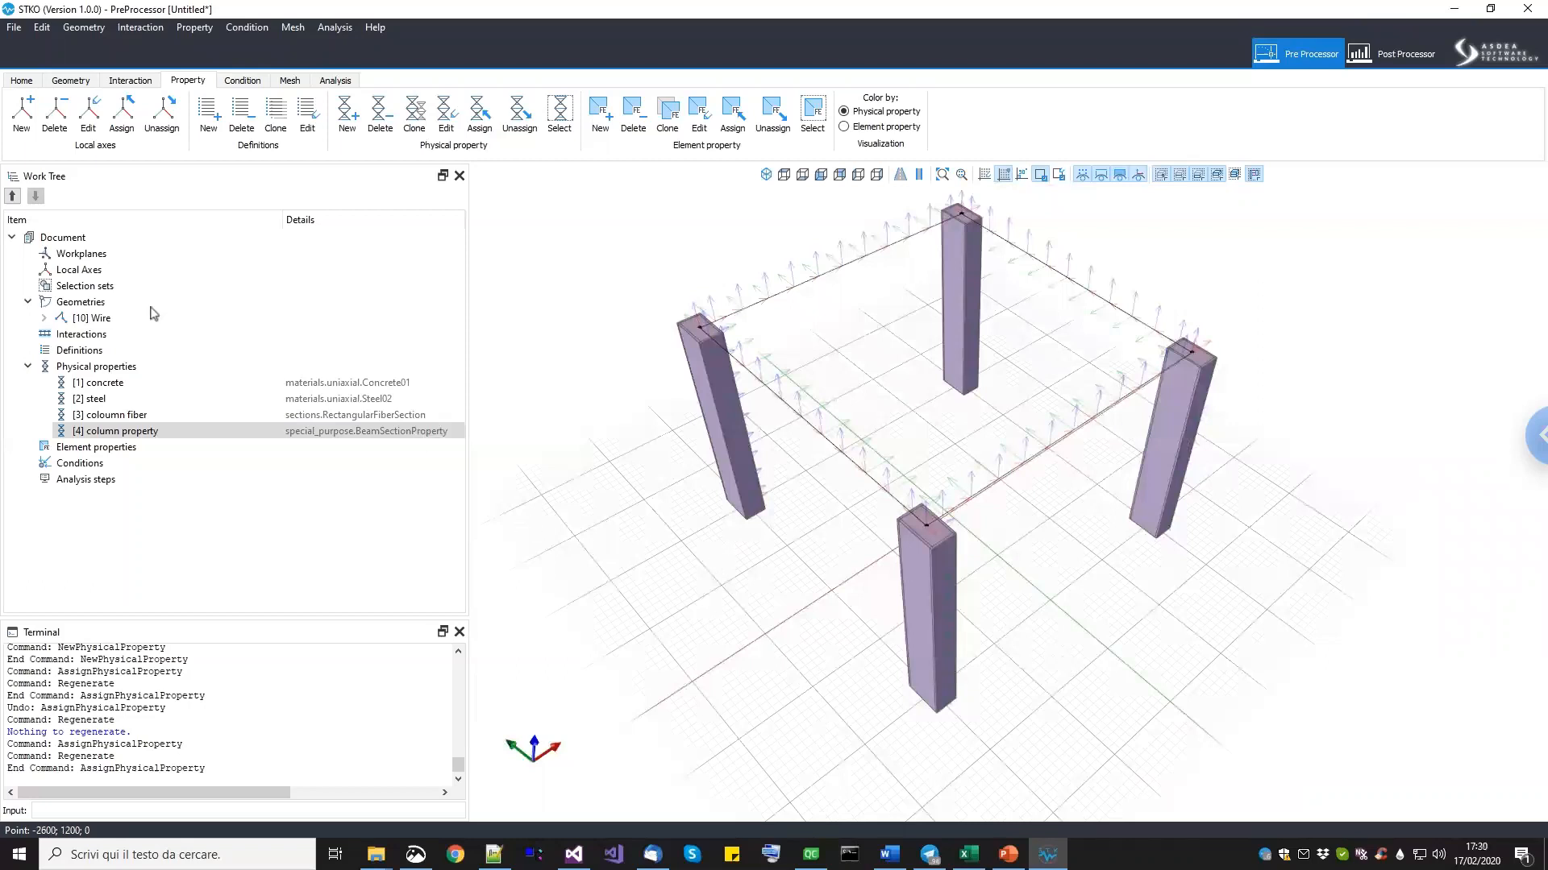
Start a new local axes definition named "column orientation" with the Rectangular type.
{"action": "left_click", "coordinate": [83, 272]}
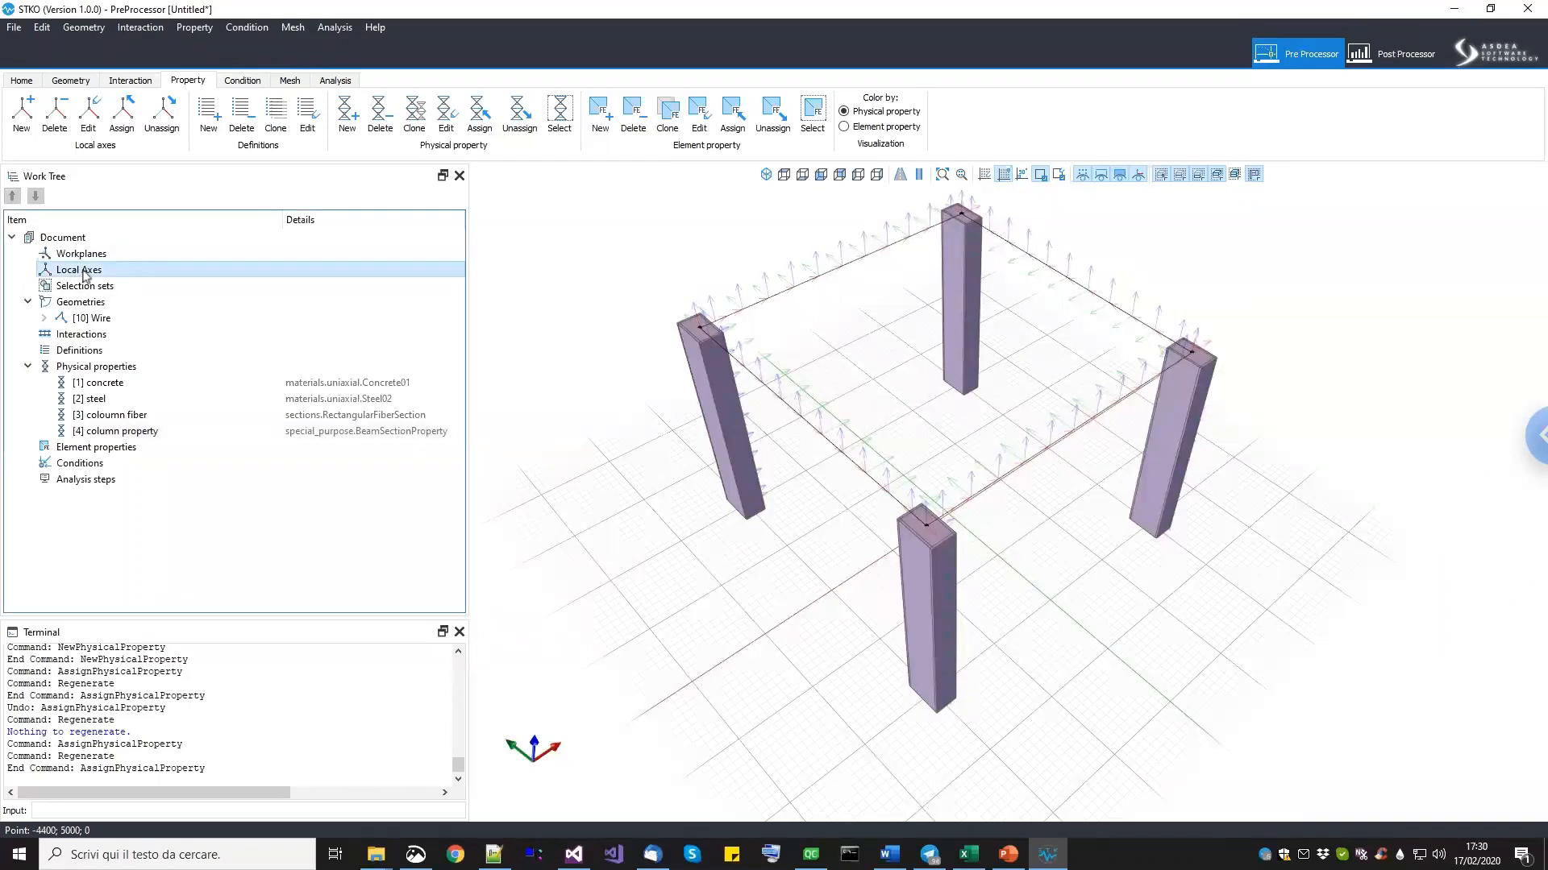
{"action": "right_click", "coordinate": [83, 275]}
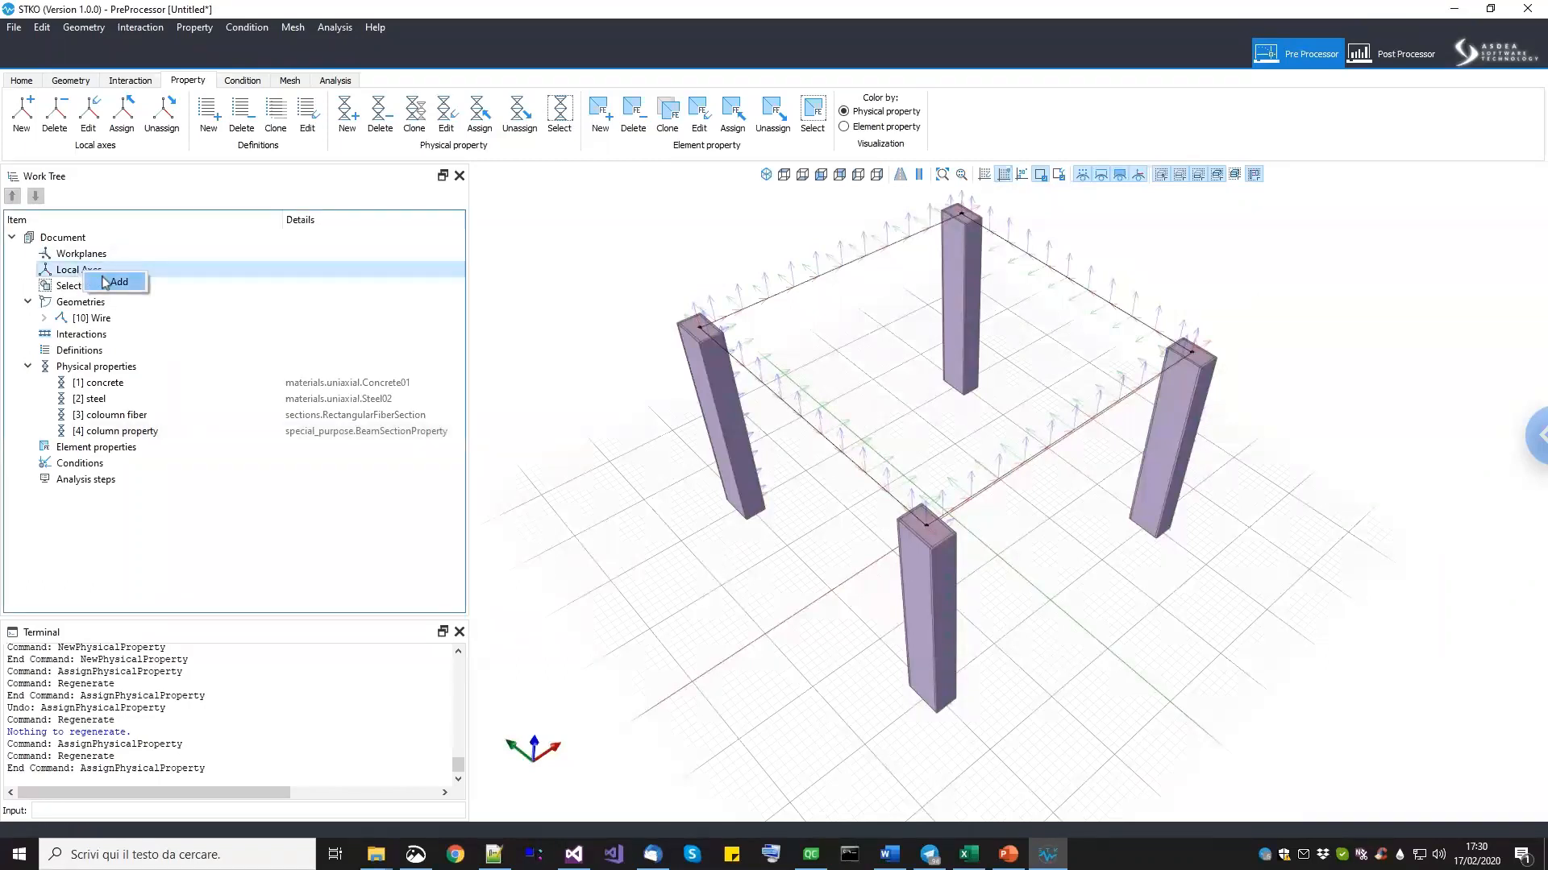
{"action": "left_click", "coordinate": [105, 282]}
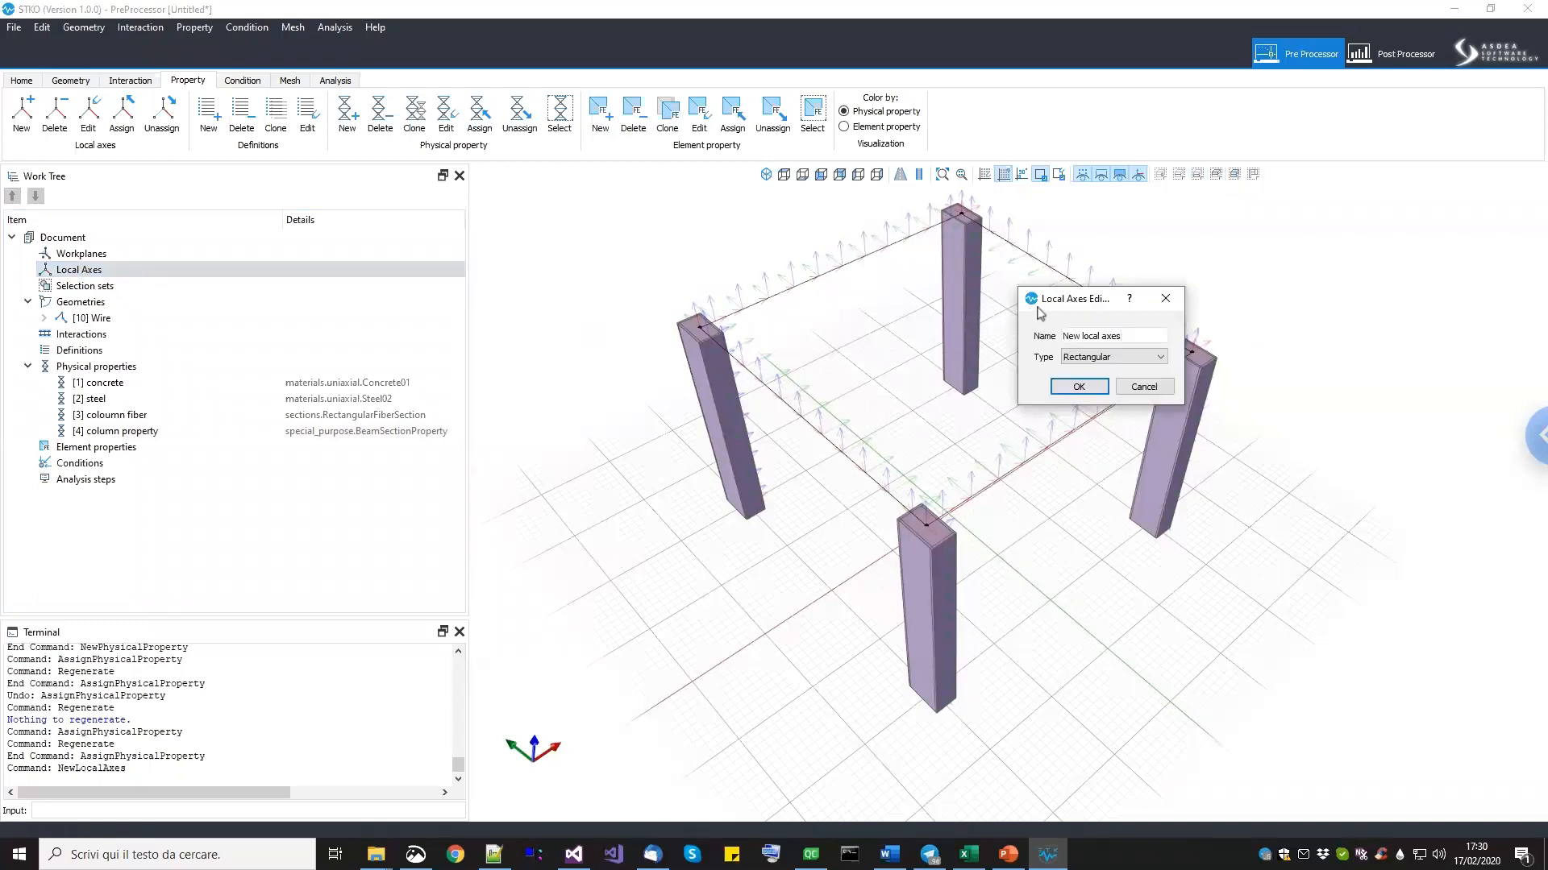
{"action": "left_click_drag", "start_coordinate": [1035, 309], "coordinate": [428, 318]}
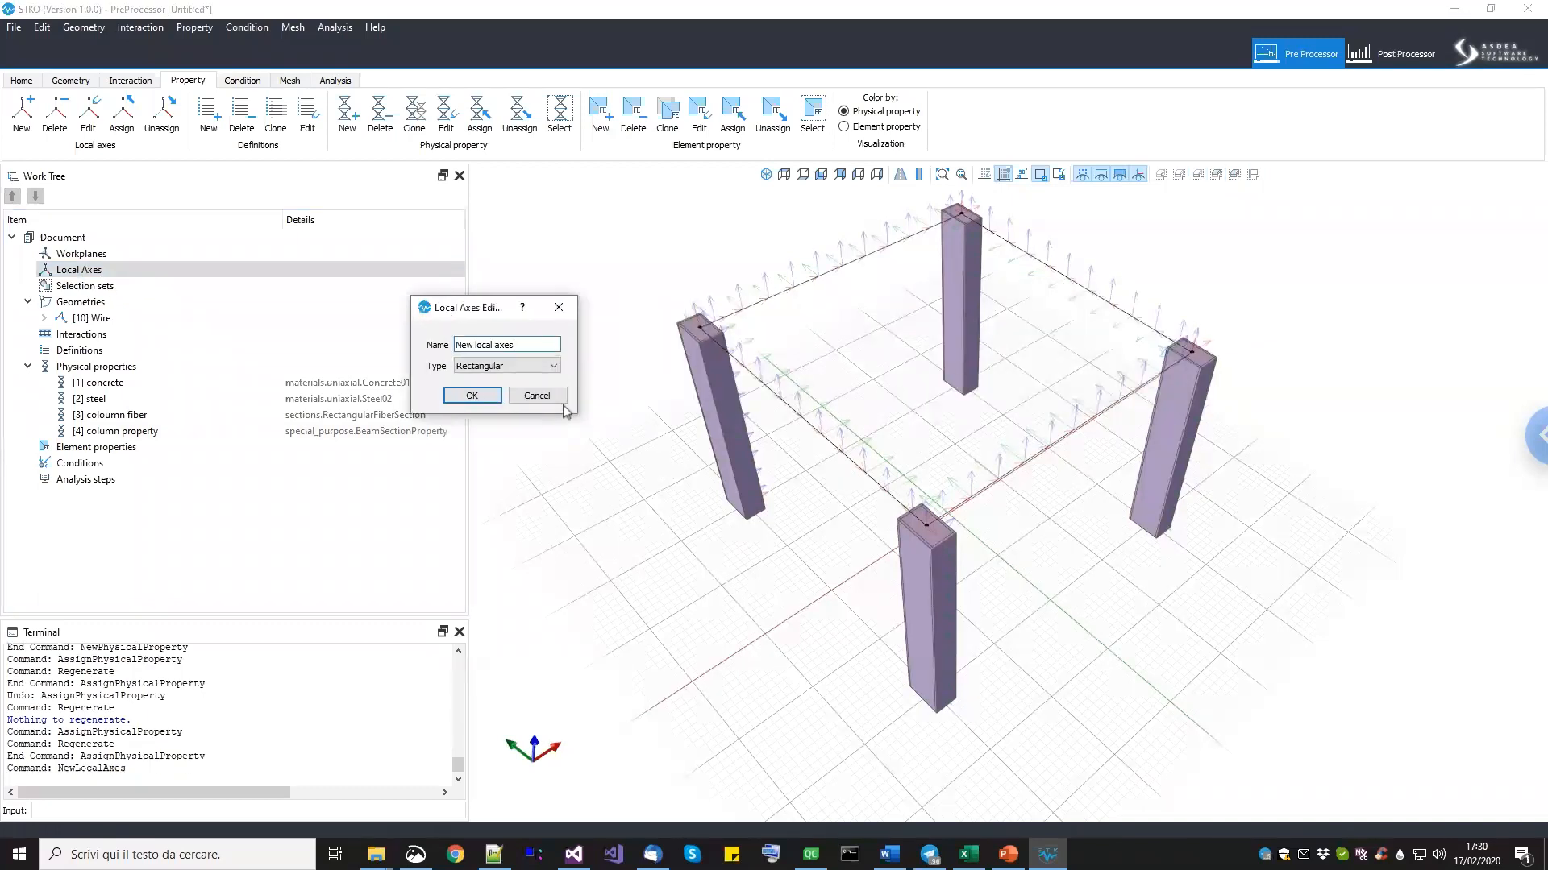
{"action": "left_click", "coordinate": [502, 367]}
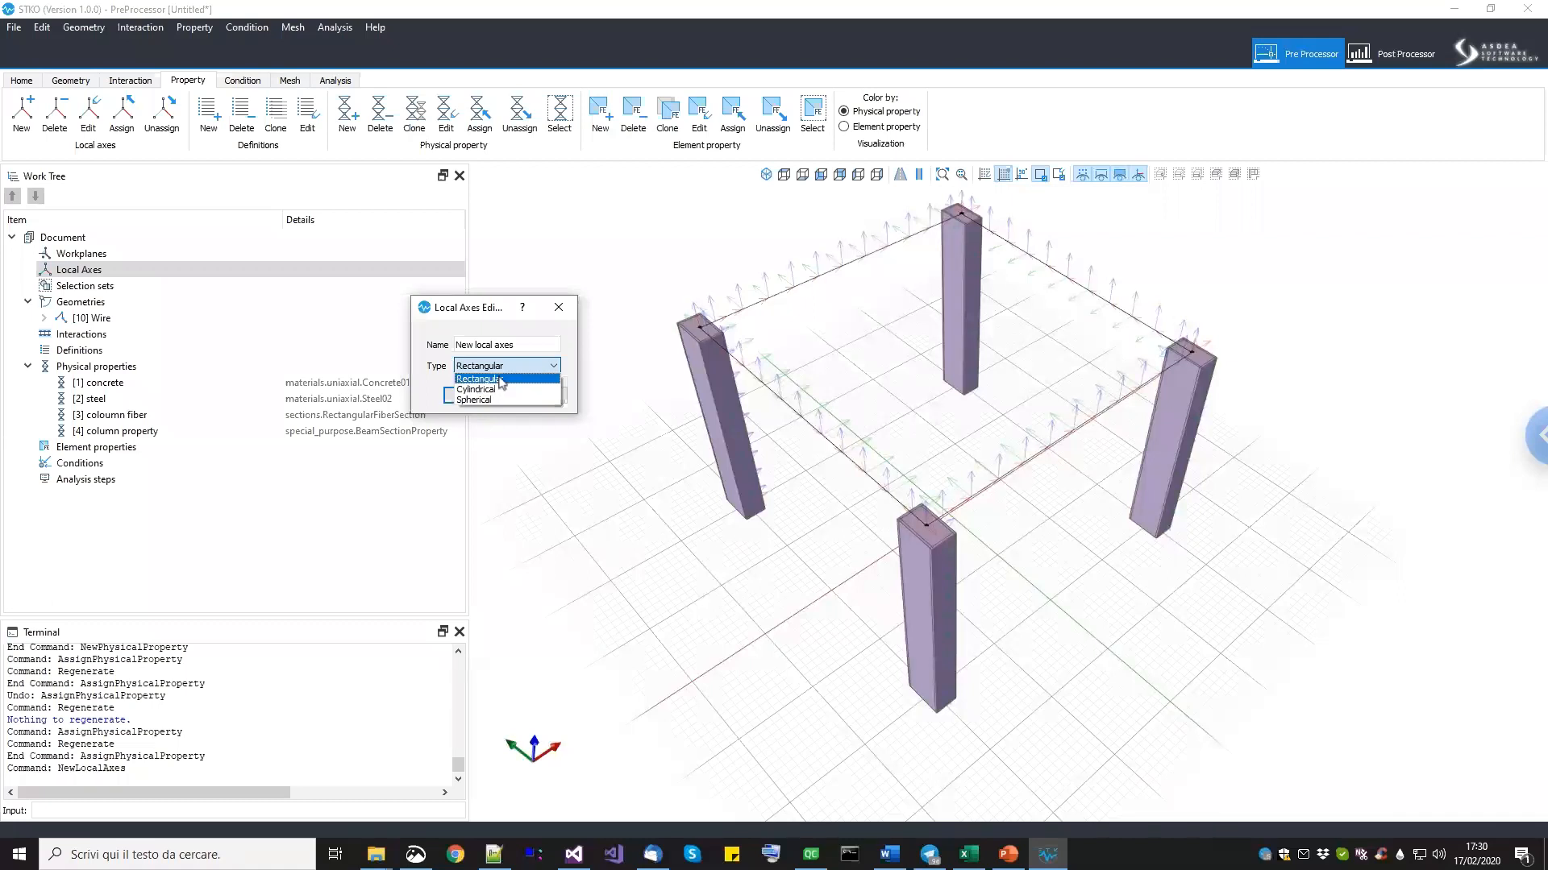
{"action": "left_click", "coordinate": [501, 379]}
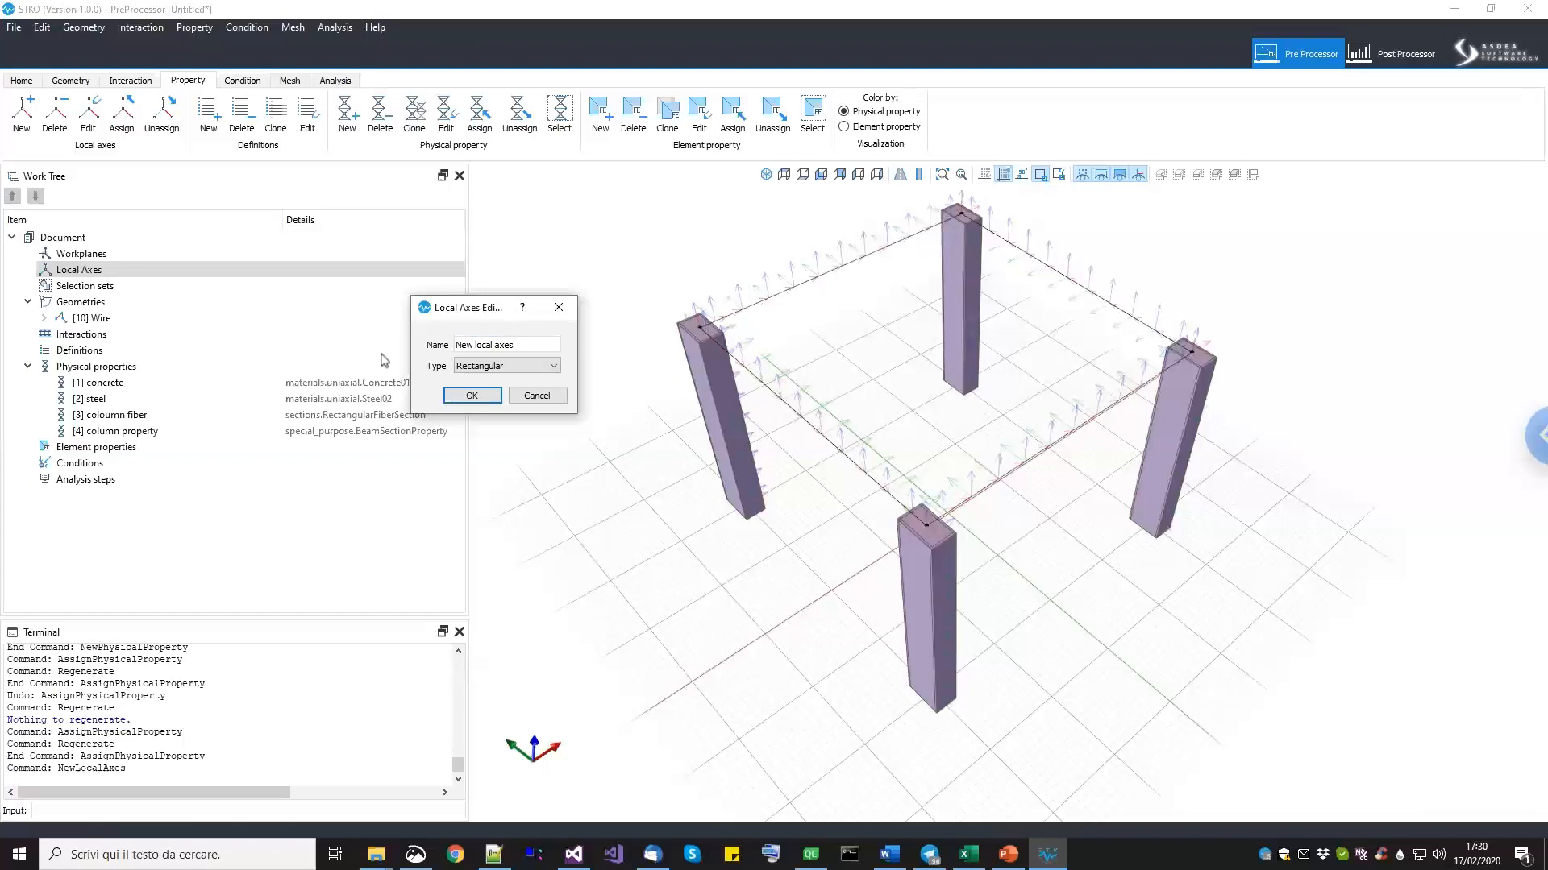
{"action": "triple_click", "coordinate": [490, 352]}
{"action": "type", "text": "c"}
{"action": "left_click", "coordinate": [461, 400]}
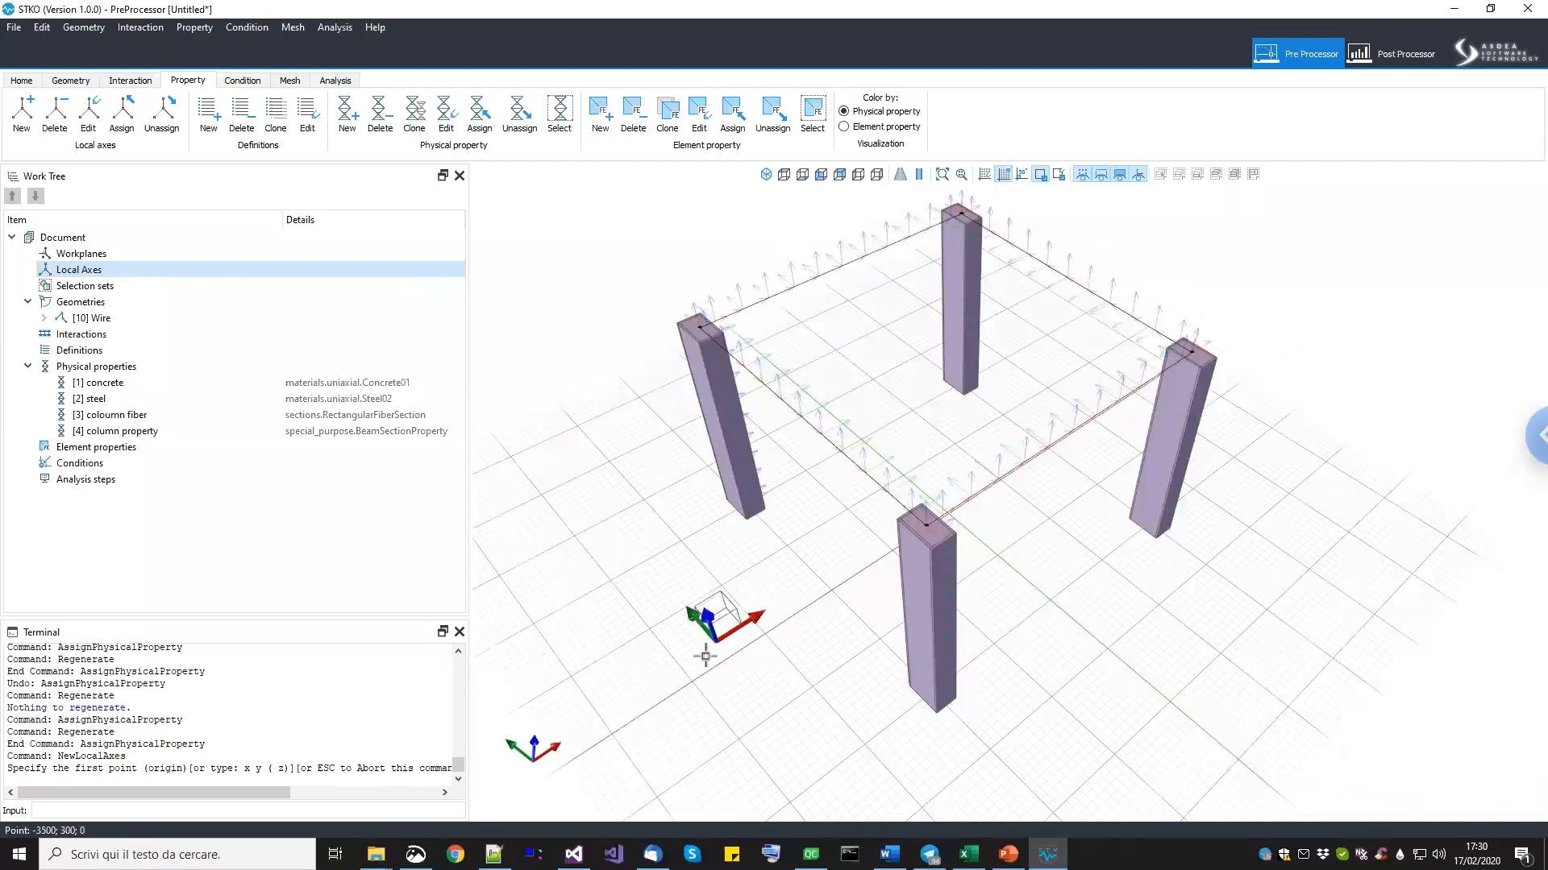
Place the local axes origin at (-4000, 0, 0), with local X along negative global Y and local Y along global X.
{"action": "scroll", "coordinate": [705, 656], "scroll_direction": "up", "scroll_amount": 5}
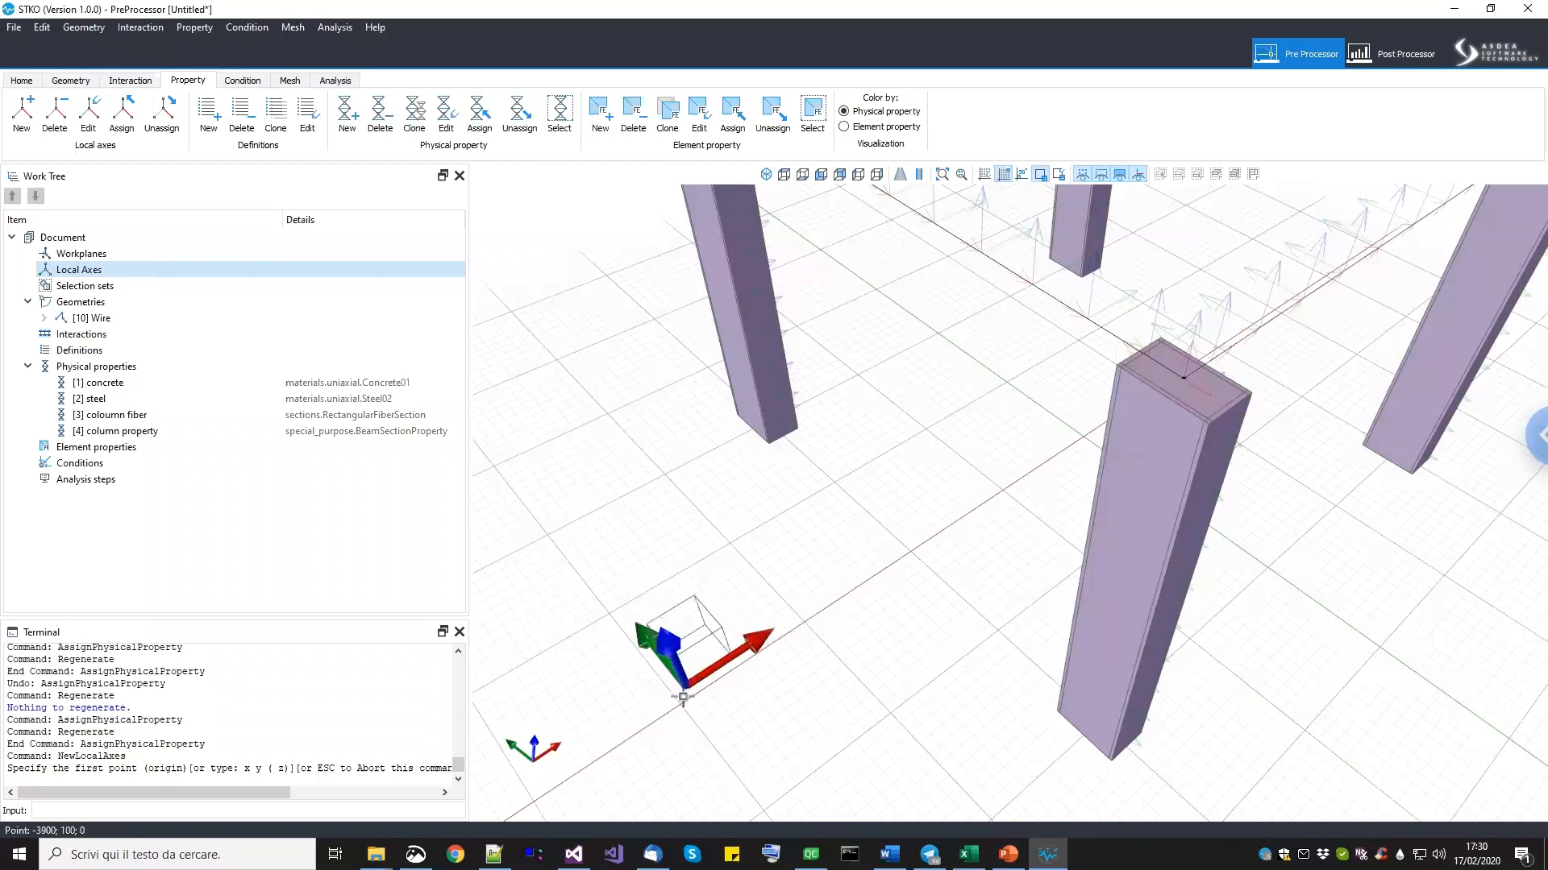
{"action": "left_click", "coordinate": [681, 701]}
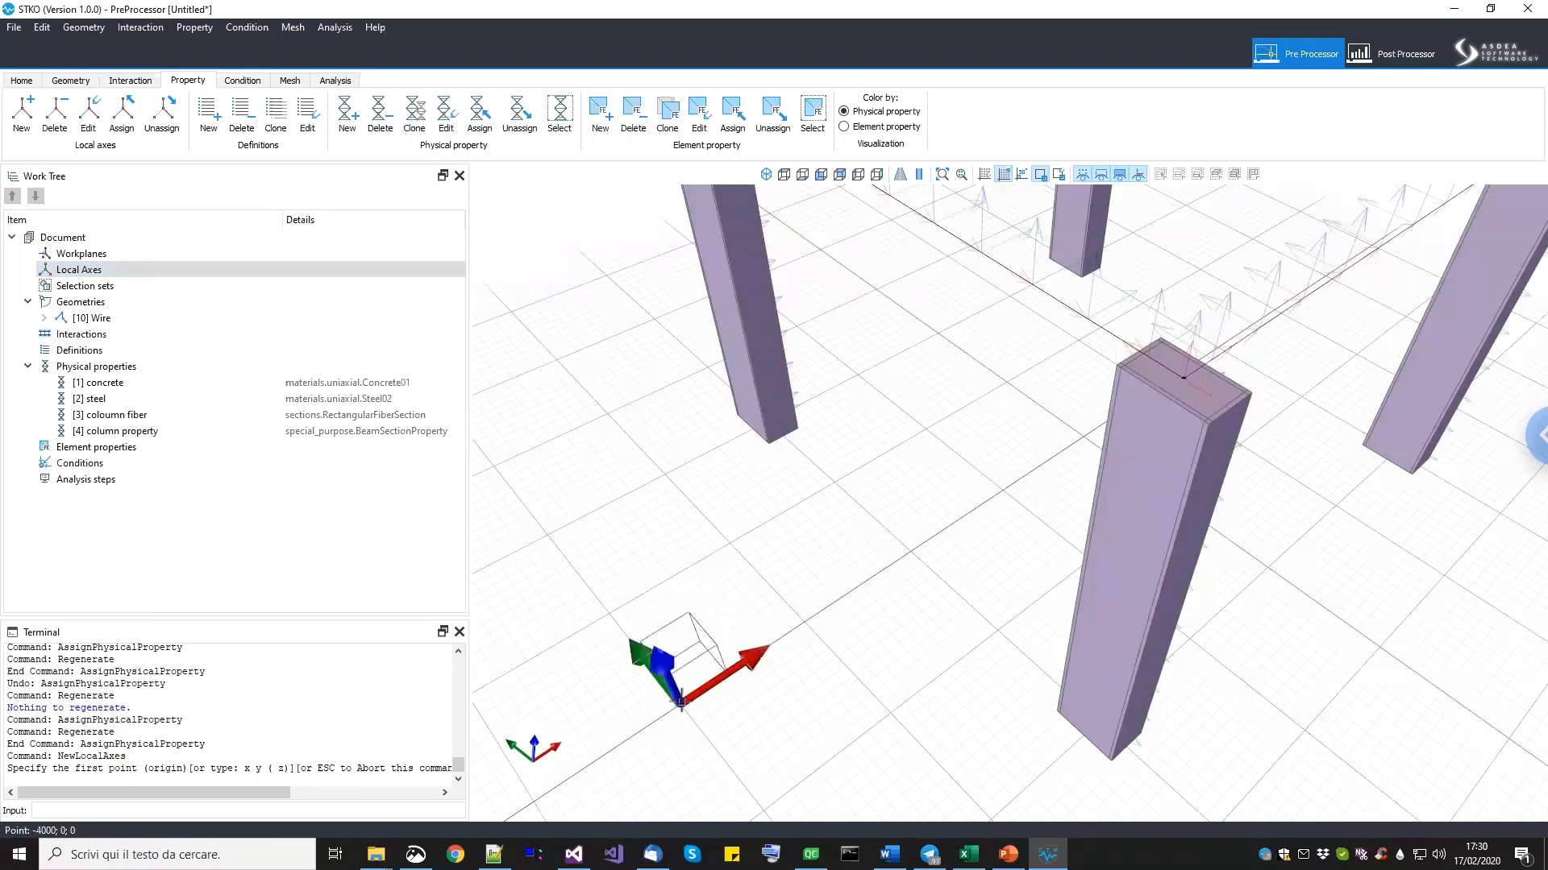
{"action": "scroll", "coordinate": [693, 695], "scroll_direction": "down", "scroll_amount": 5}
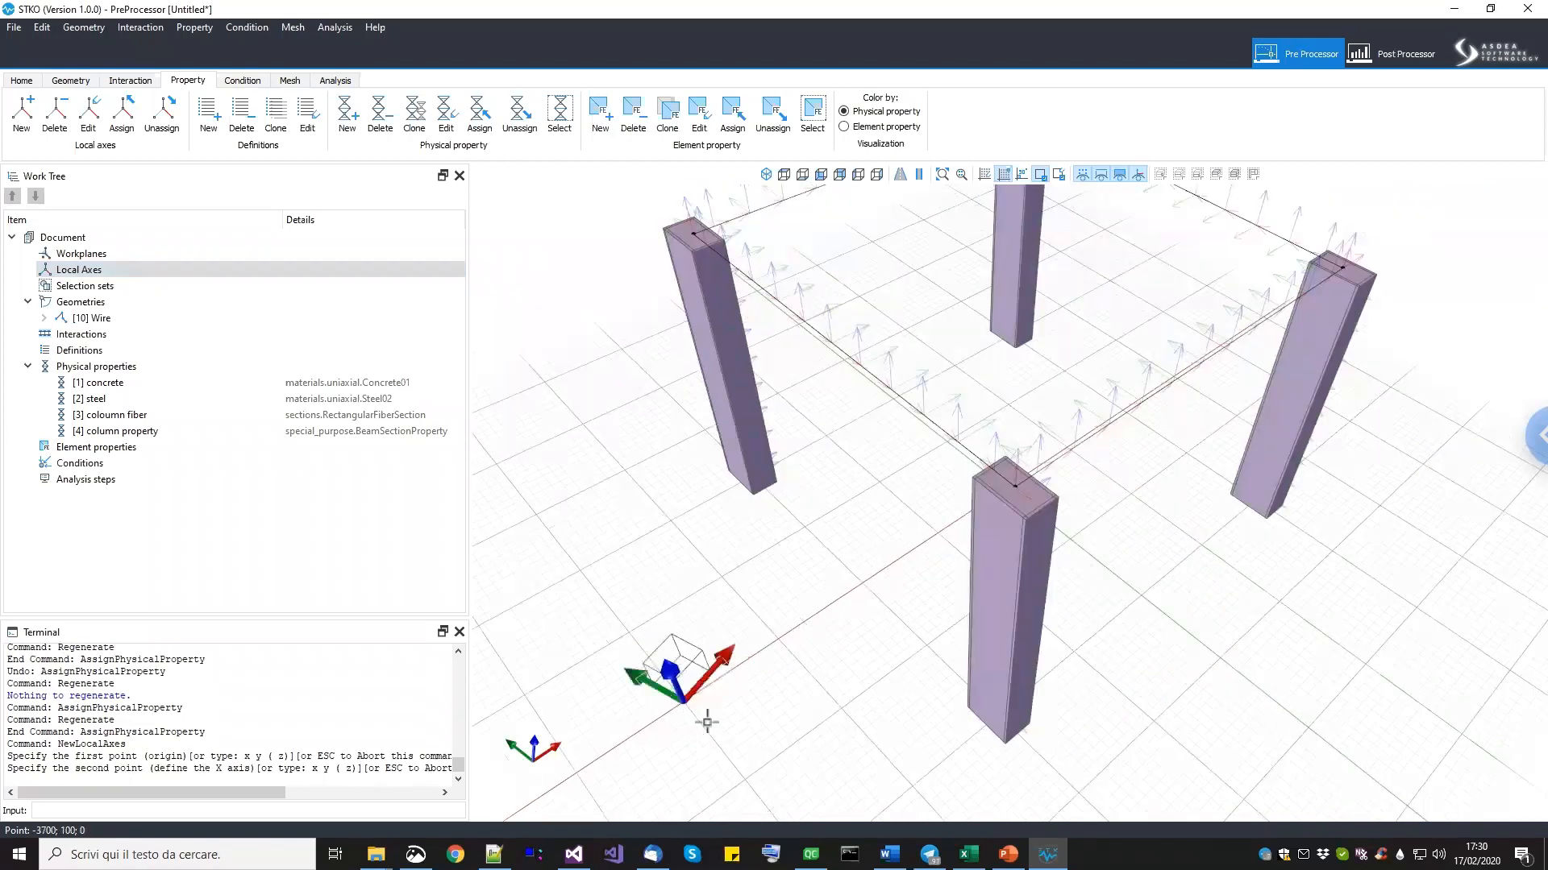
{"action": "left_click", "coordinate": [732, 760]}
{"action": "scroll", "coordinate": [781, 673], "scroll_direction": "down", "scroll_amount": 3}
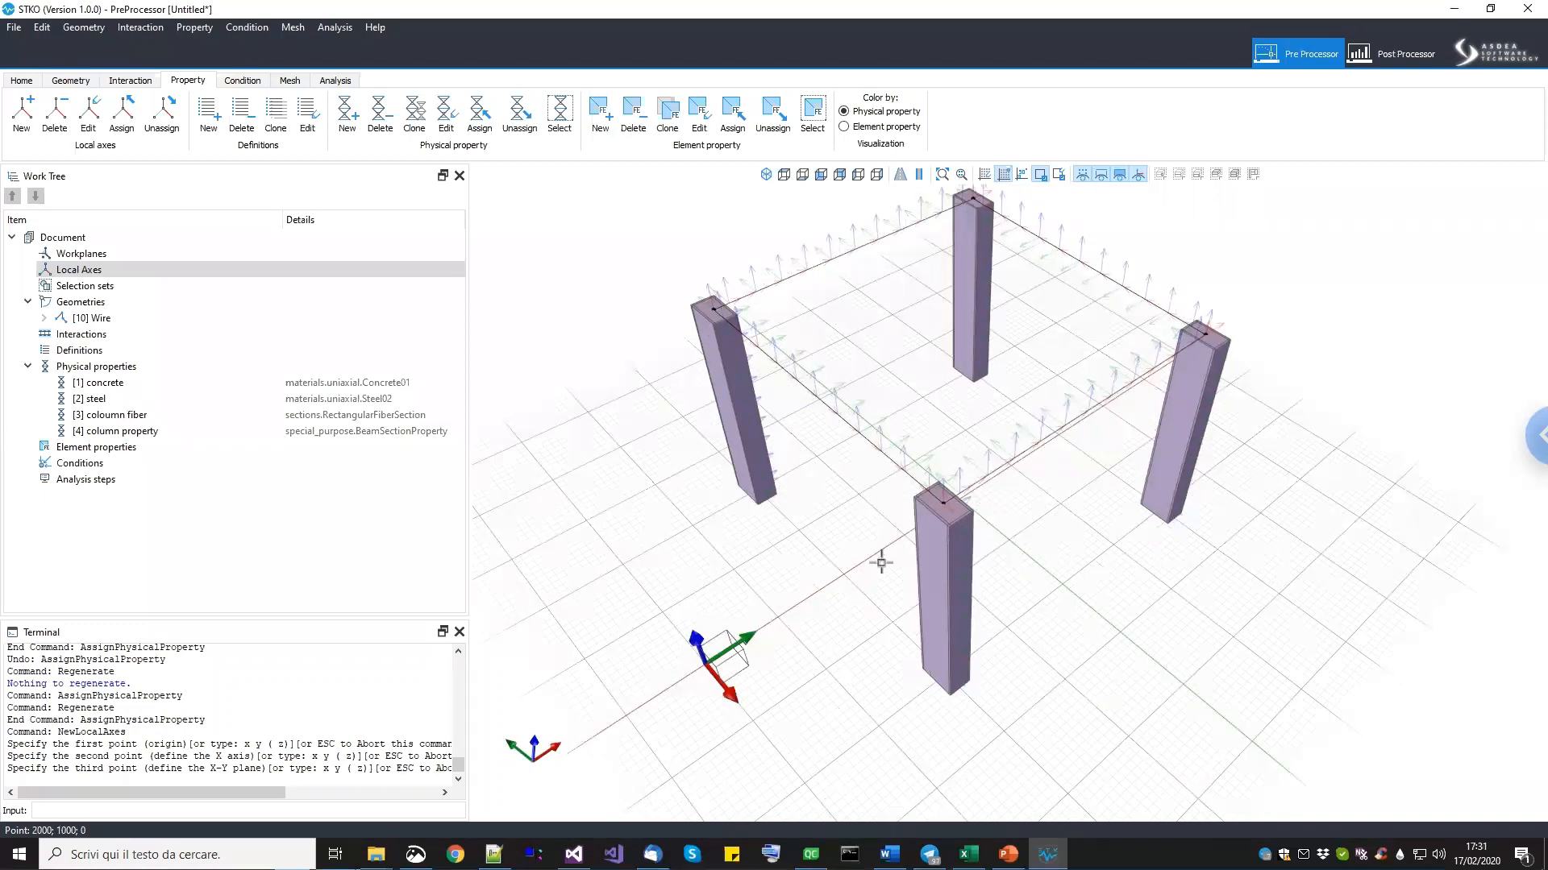
{"action": "middle_click_drag", "start_coordinate": [877, 660], "coordinate": [878, 660]}
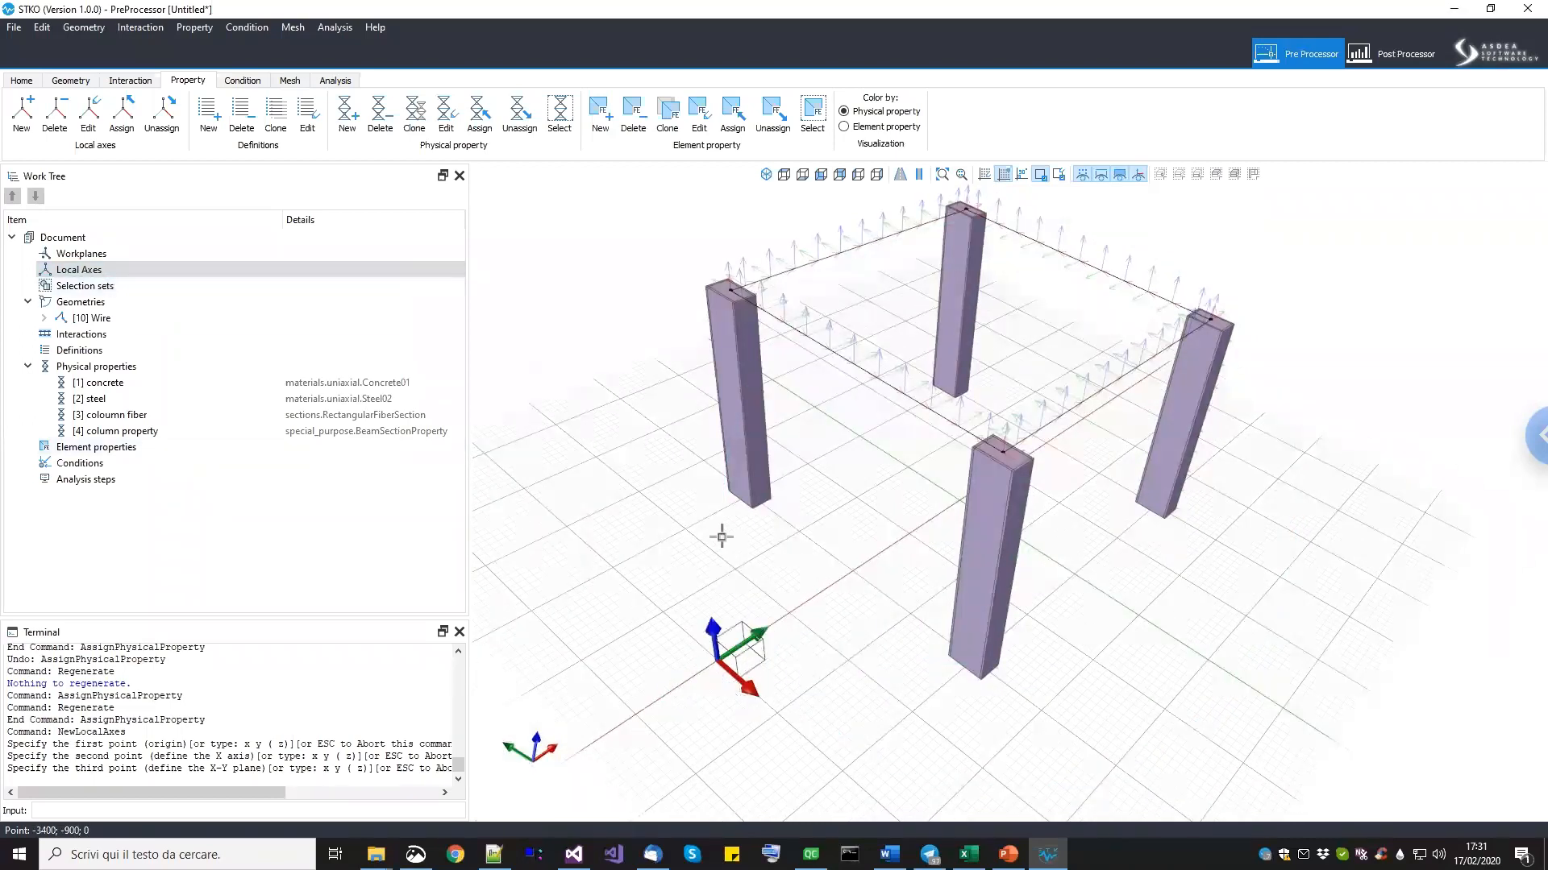
{"action": "left_click", "coordinate": [678, 532]}
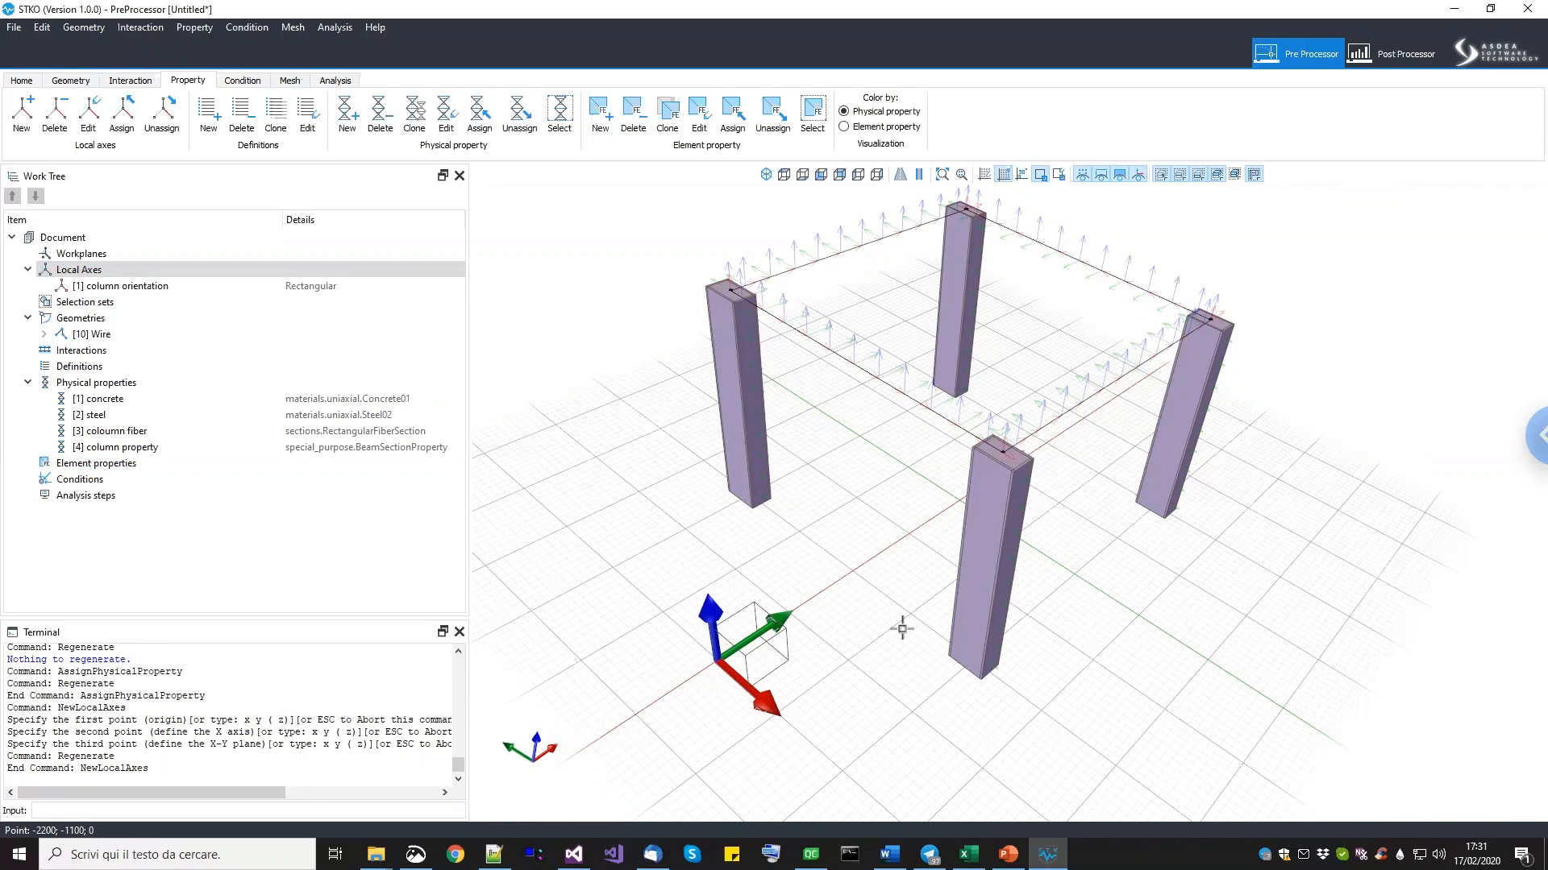
Assign the column orientation local axes to all four columns of the frame.
{"action": "scroll", "coordinate": [904, 622], "scroll_direction": "down", "scroll_amount": 2}
{"action": "middle_click_drag", "start_coordinate": [948, 678], "coordinate": [917, 685]}
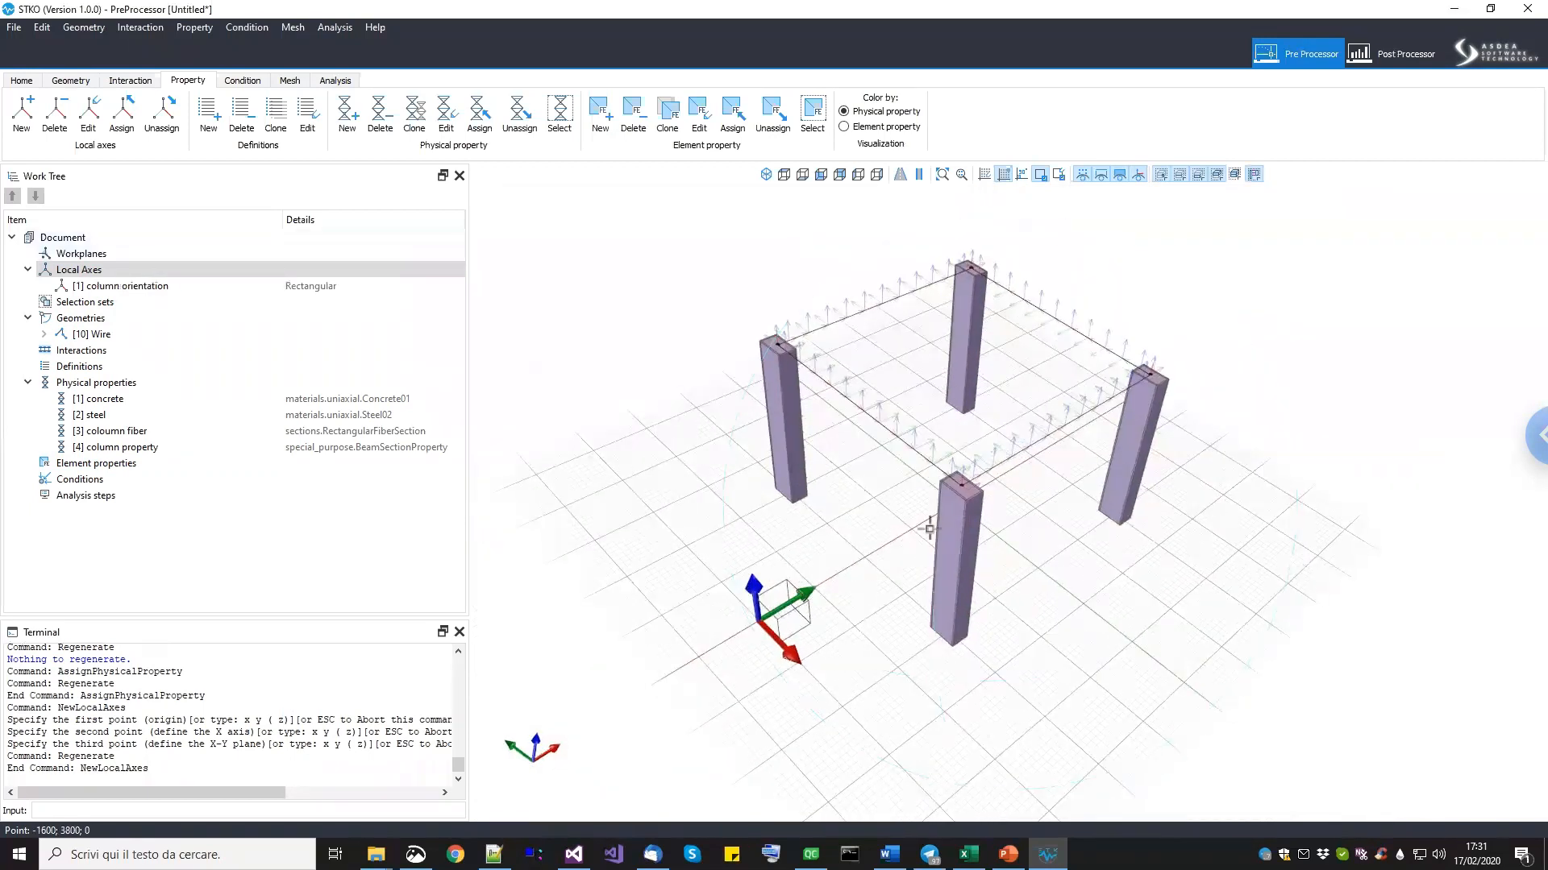
{"action": "left_click_drag", "start_coordinate": [979, 575], "coordinate": [888, 541]}
{"action": "left_click_drag", "start_coordinate": [1145, 475], "coordinate": [1108, 448]}
{"action": "left_click_drag", "start_coordinate": [993, 351], "coordinate": [917, 313]}
{"action": "left_click_drag", "start_coordinate": [813, 478], "coordinate": [746, 442]}
{"action": "left_click_drag", "start_coordinate": [172, 293], "coordinate": [637, 482]}
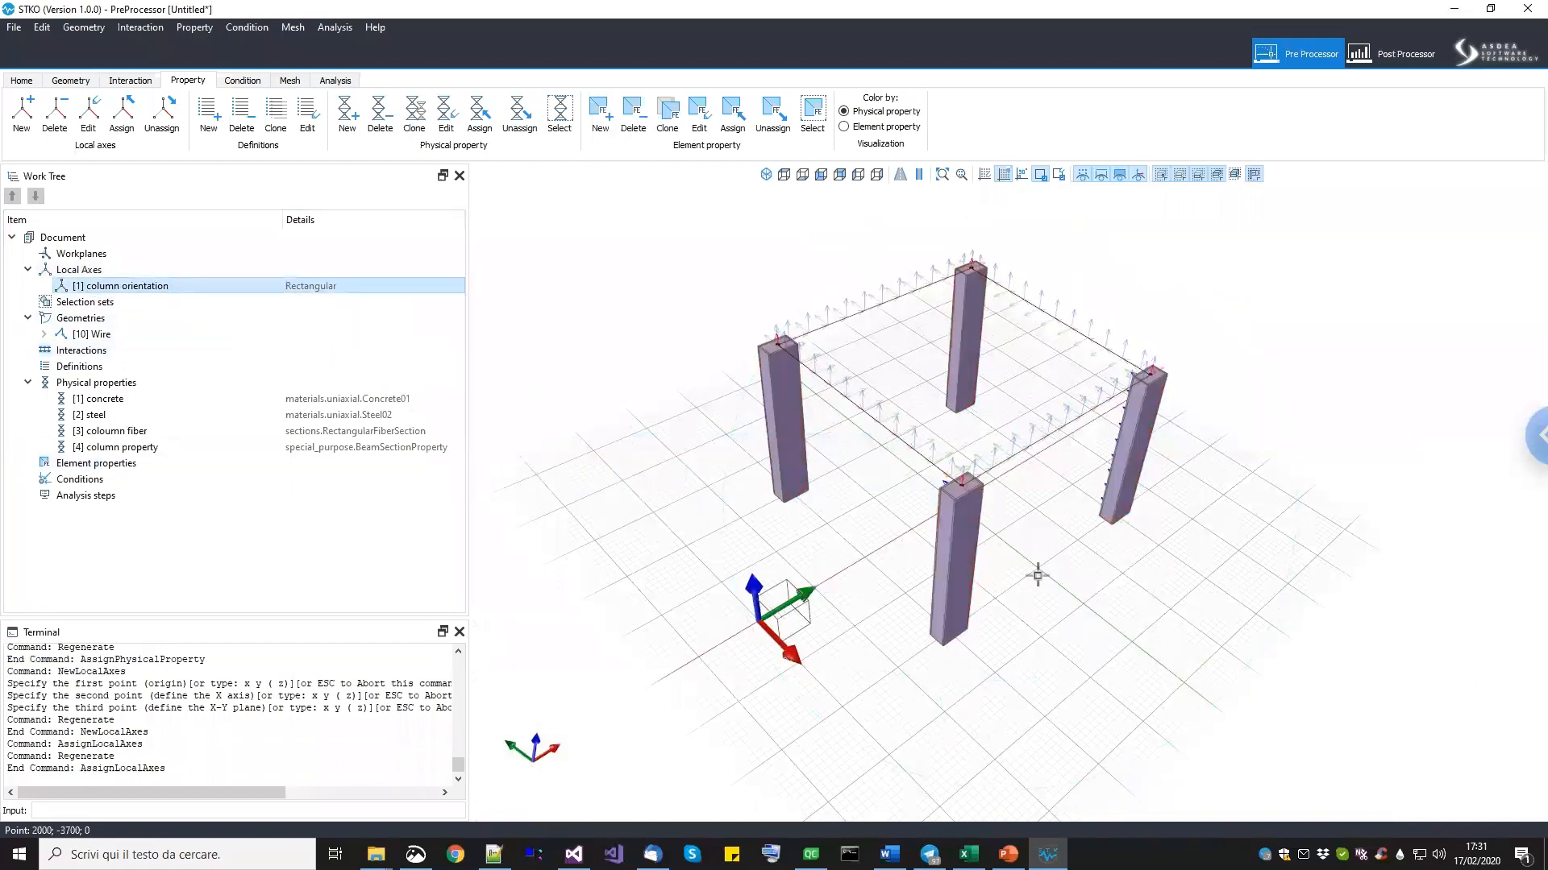
Examine the columns' section orientation and local axis directions from several angles.
{"action": "middle_click_drag", "start_coordinate": [1039, 578], "coordinate": [830, 584]}
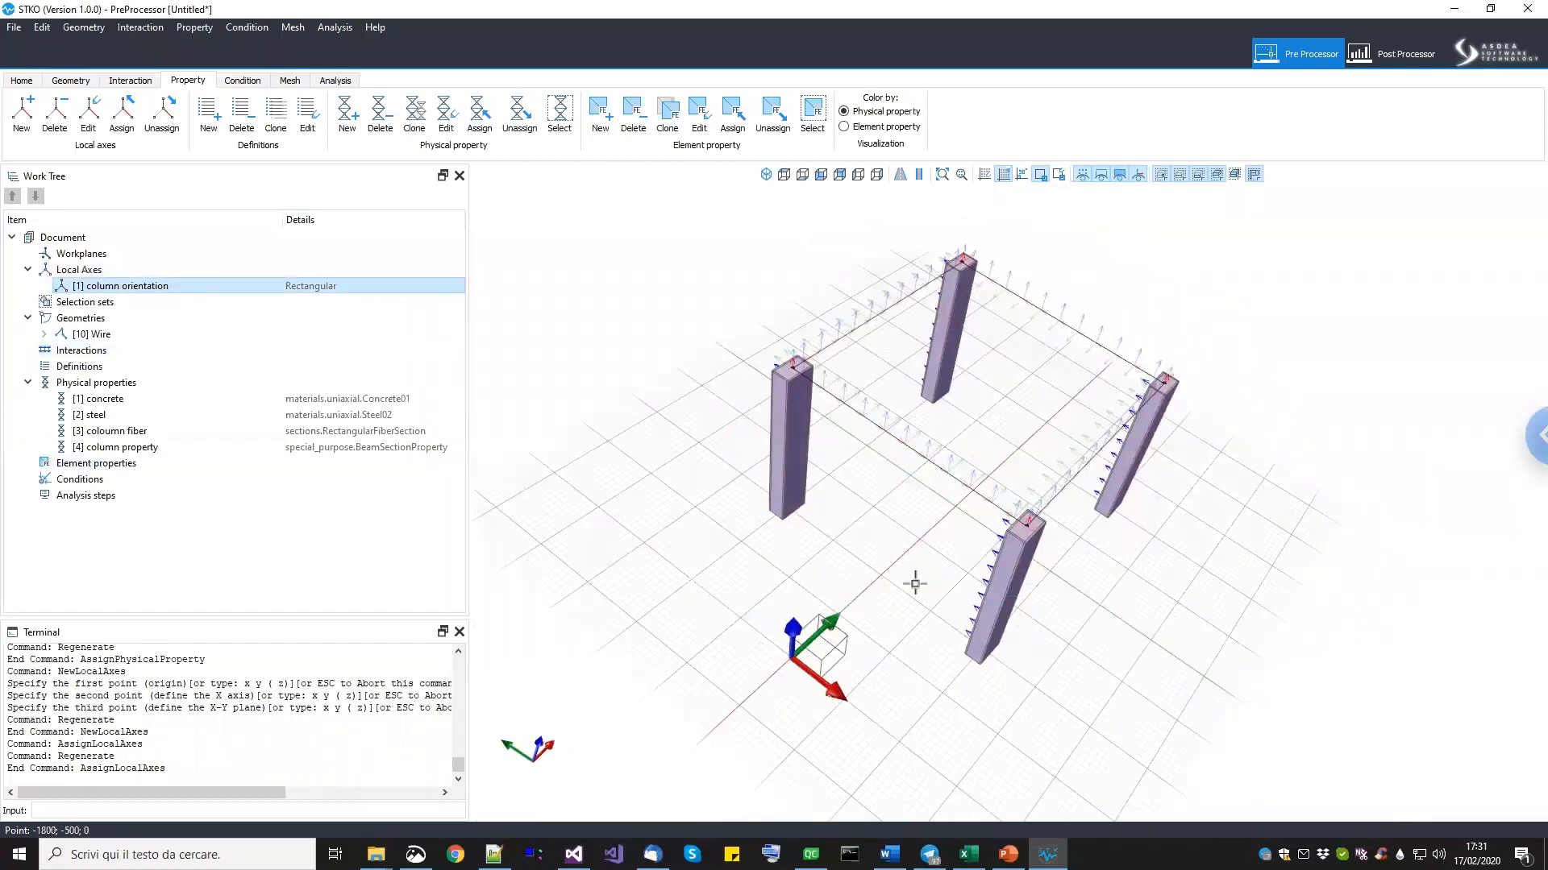
{"action": "scroll", "coordinate": [918, 586], "scroll_direction": "up", "scroll_amount": 5}
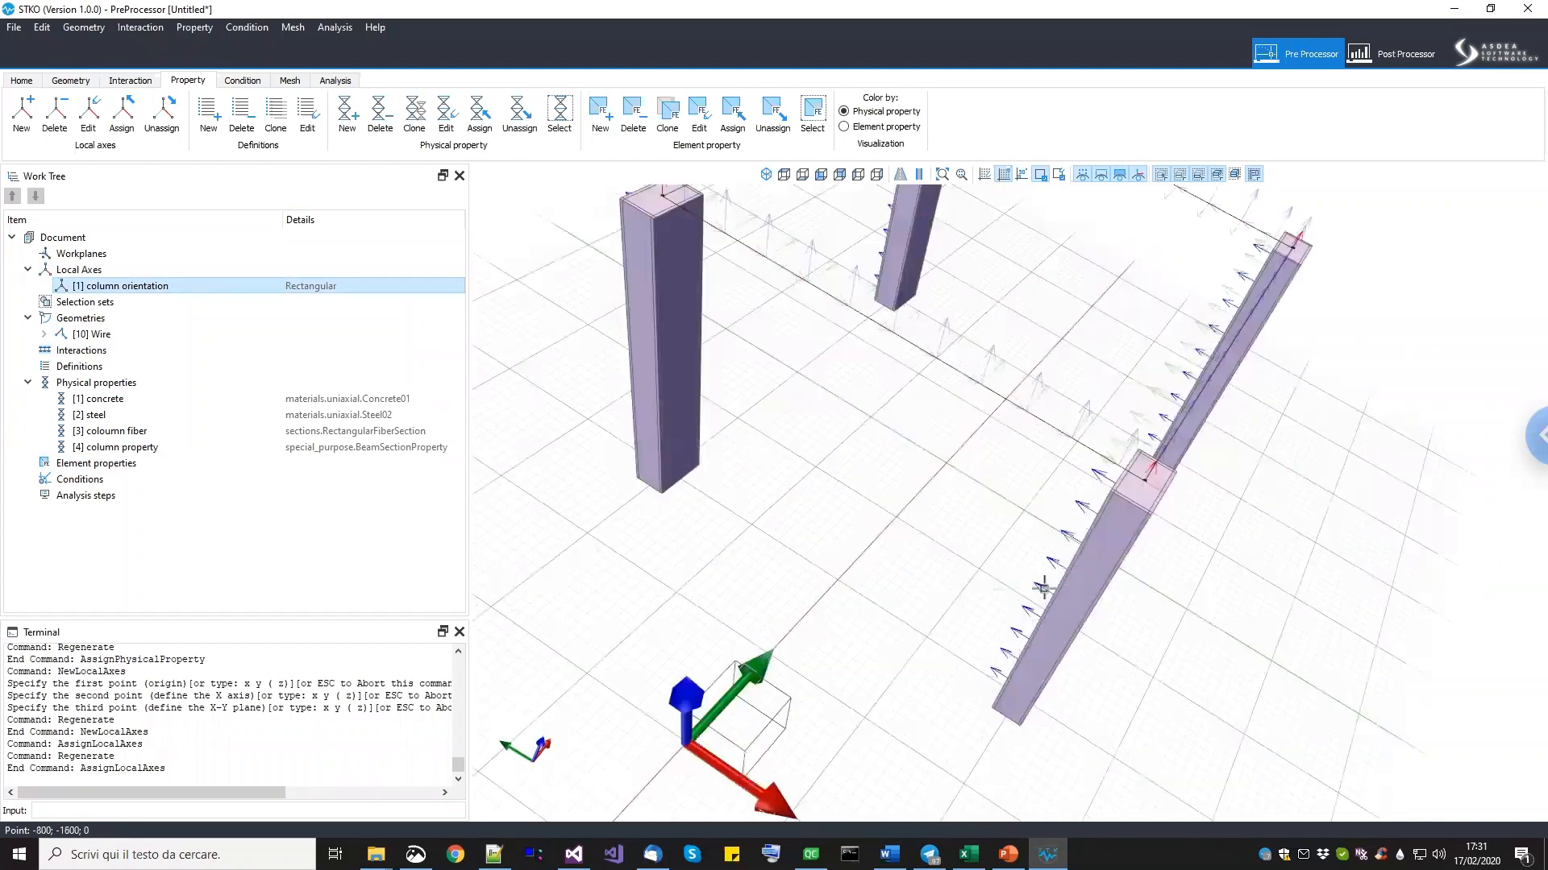
{"action": "scroll", "coordinate": [1014, 580], "scroll_direction": "down", "scroll_amount": 5}
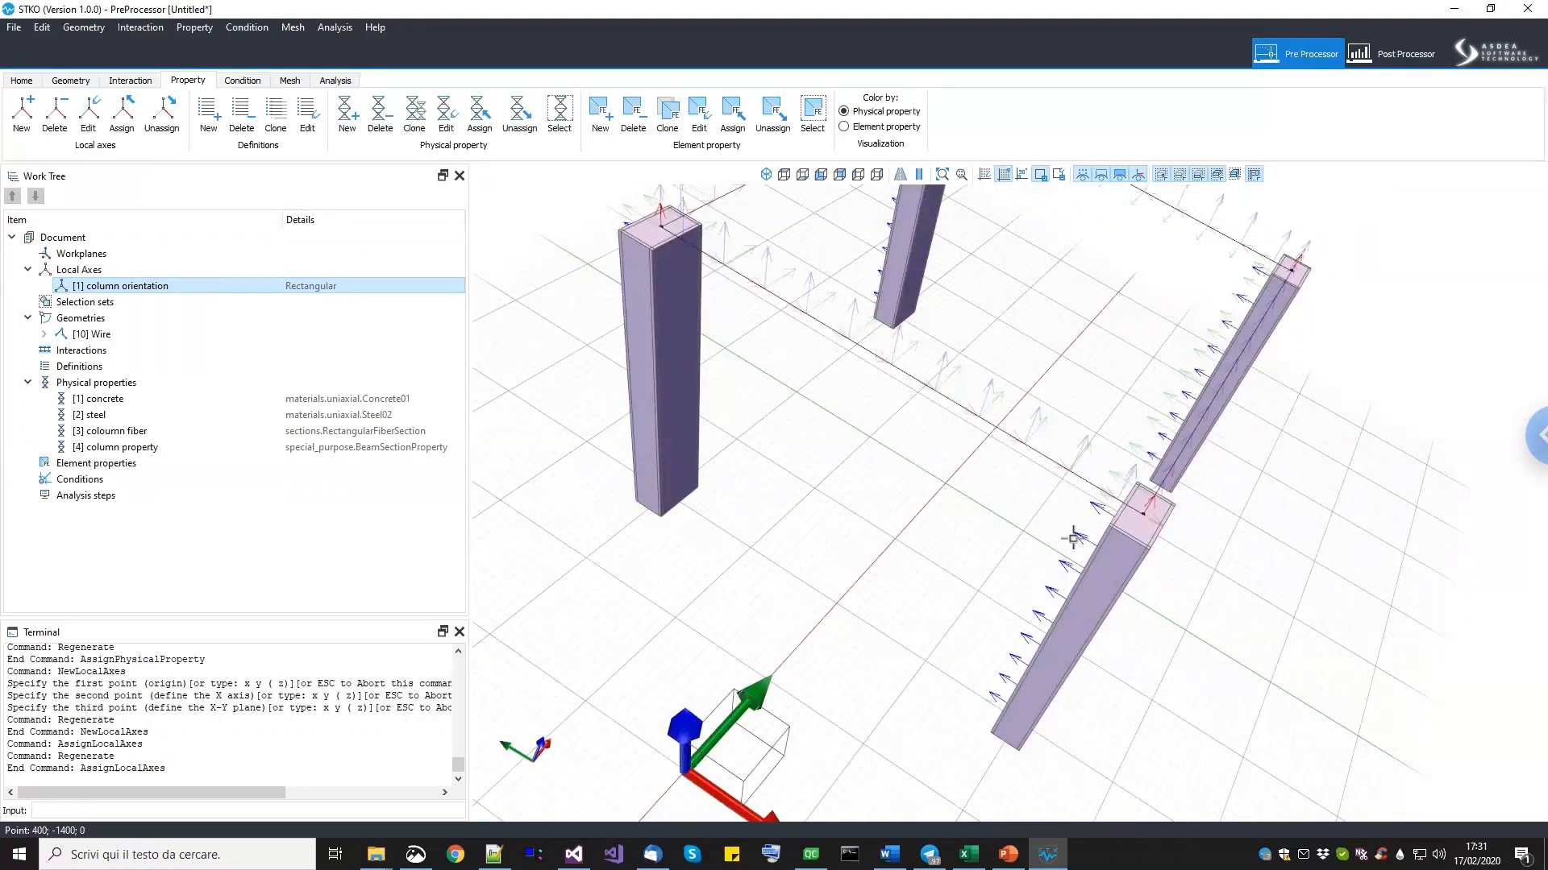
{"action": "middle_click_drag", "start_coordinate": [1045, 607], "coordinate": [957, 610]}
{"action": "scroll", "coordinate": [1060, 606], "scroll_direction": "down", "scroll_amount": 4}
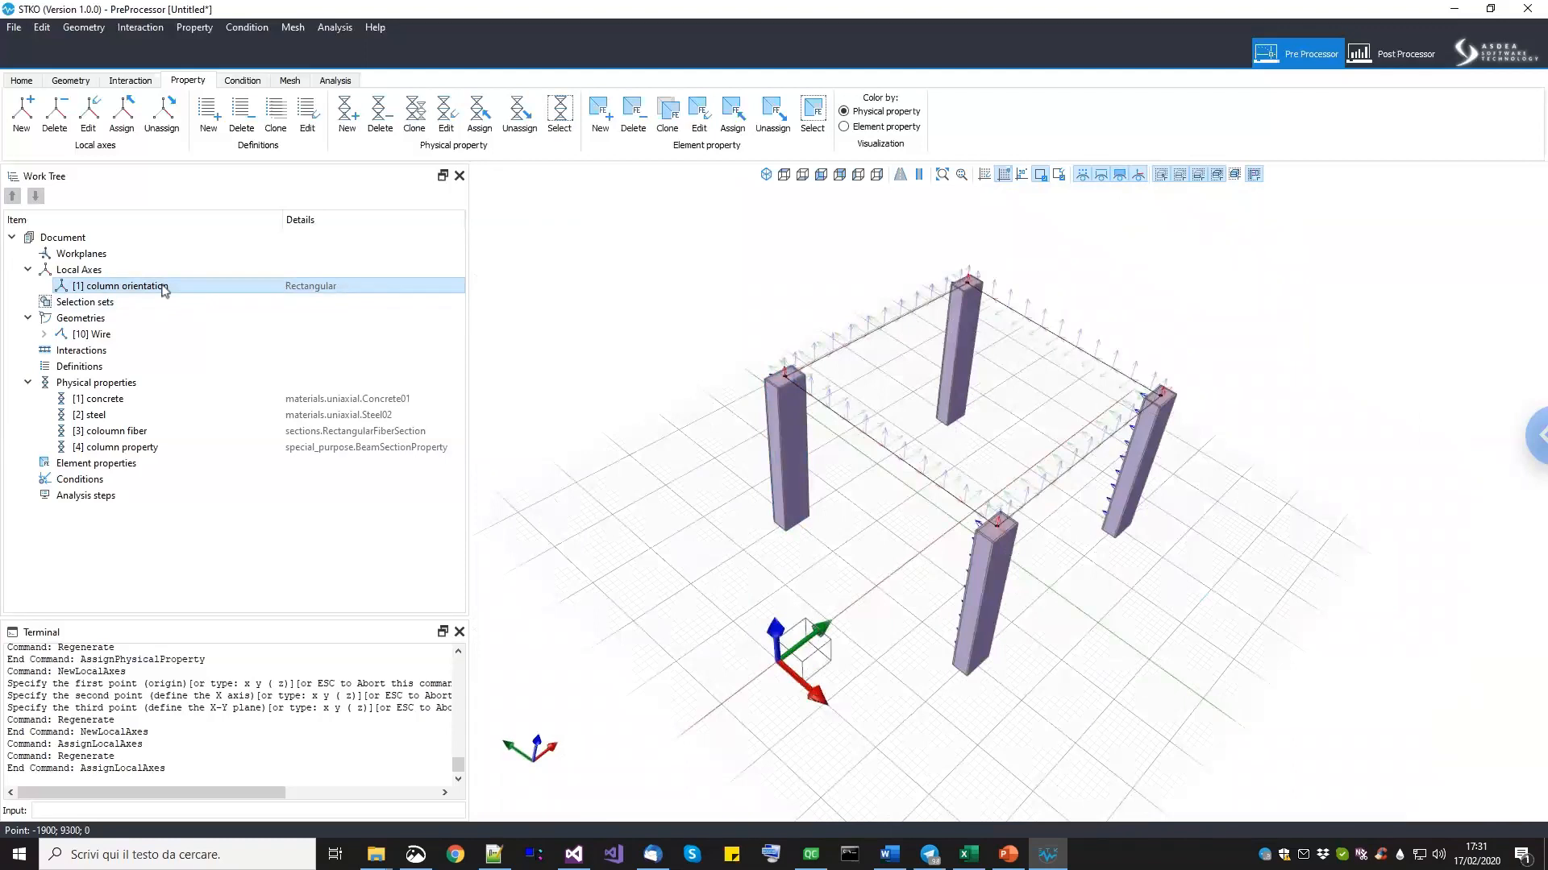
{"action": "middle_click_drag", "start_coordinate": [1129, 636], "coordinate": [1081, 635]}
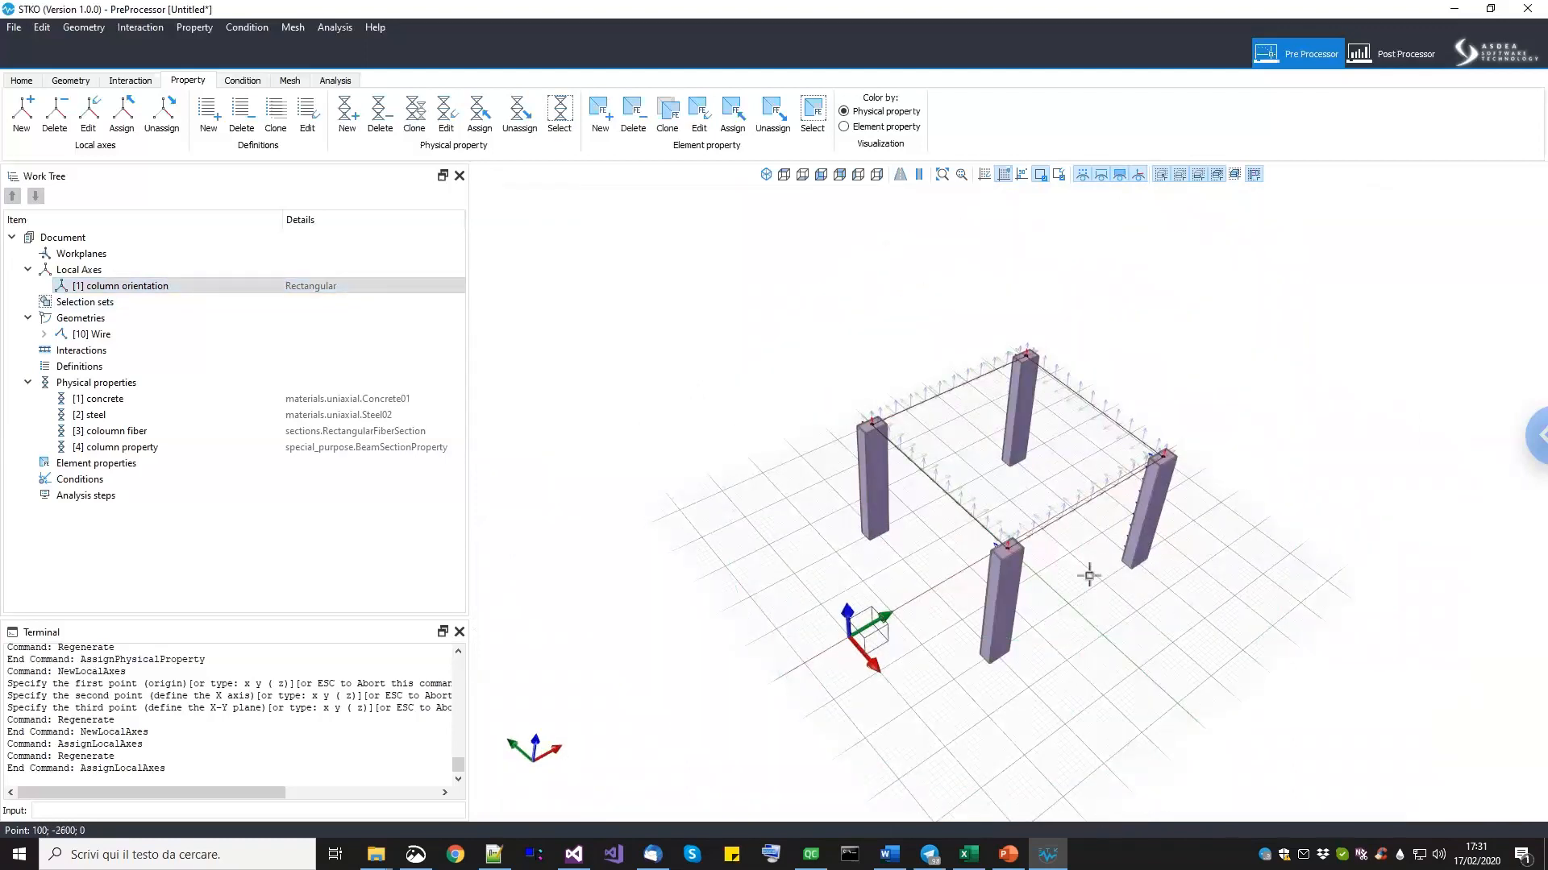
{"action": "scroll", "coordinate": [1091, 577], "scroll_direction": "up", "scroll_amount": 2}
{"action": "scroll", "coordinate": [726, 557], "scroll_direction": "up", "scroll_amount": 1}
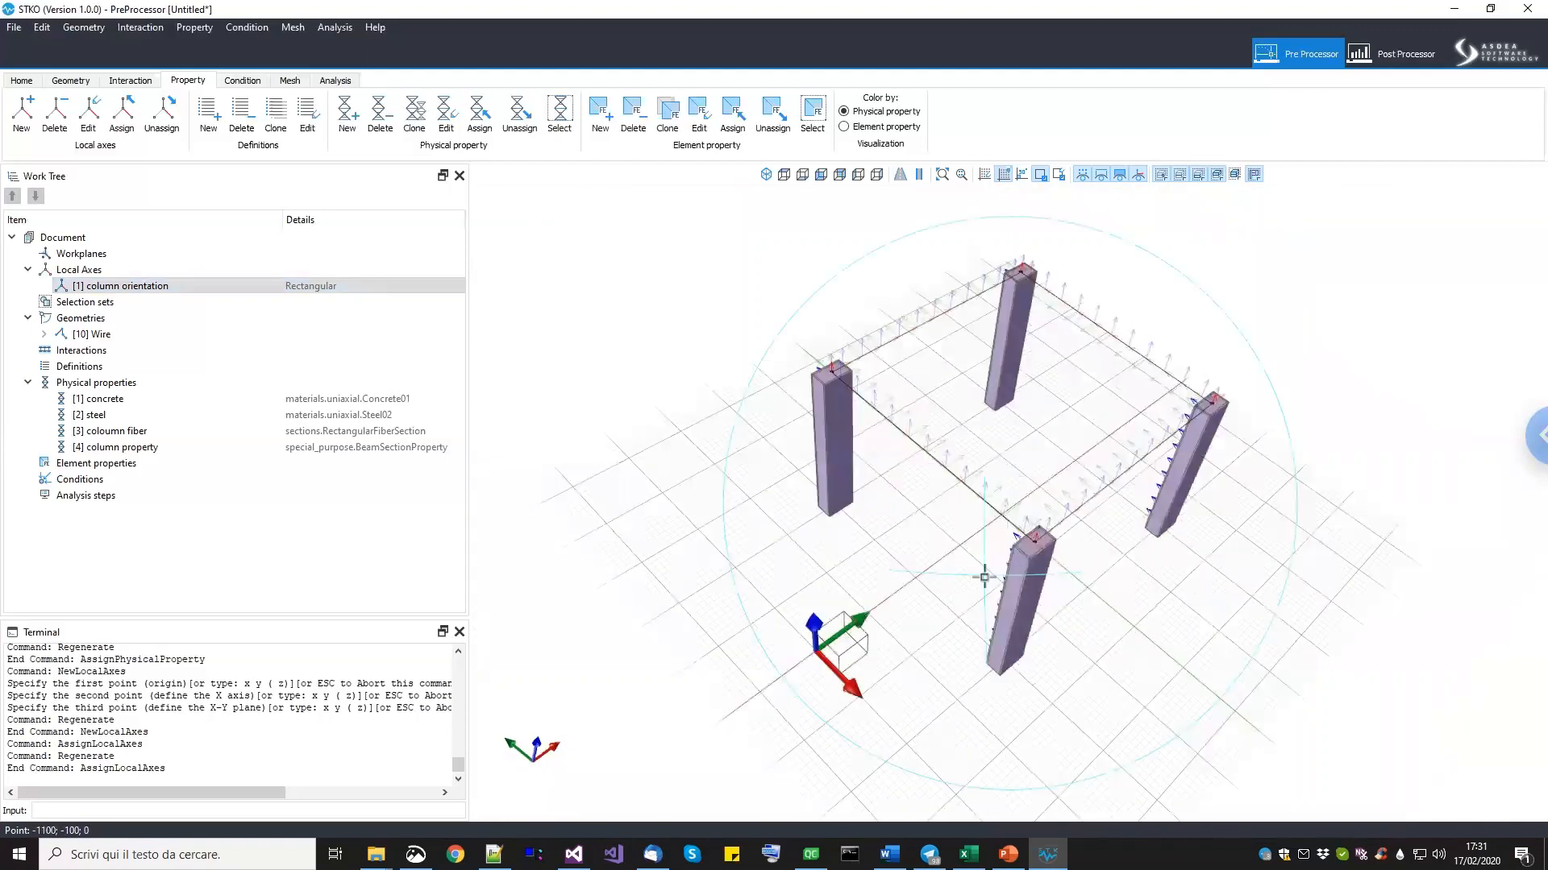
Hide the local axes in the model view and clone the coloumn fiber section property.
{"action": "middle_click_drag", "start_coordinate": [1129, 535], "coordinate": [1120, 477]}
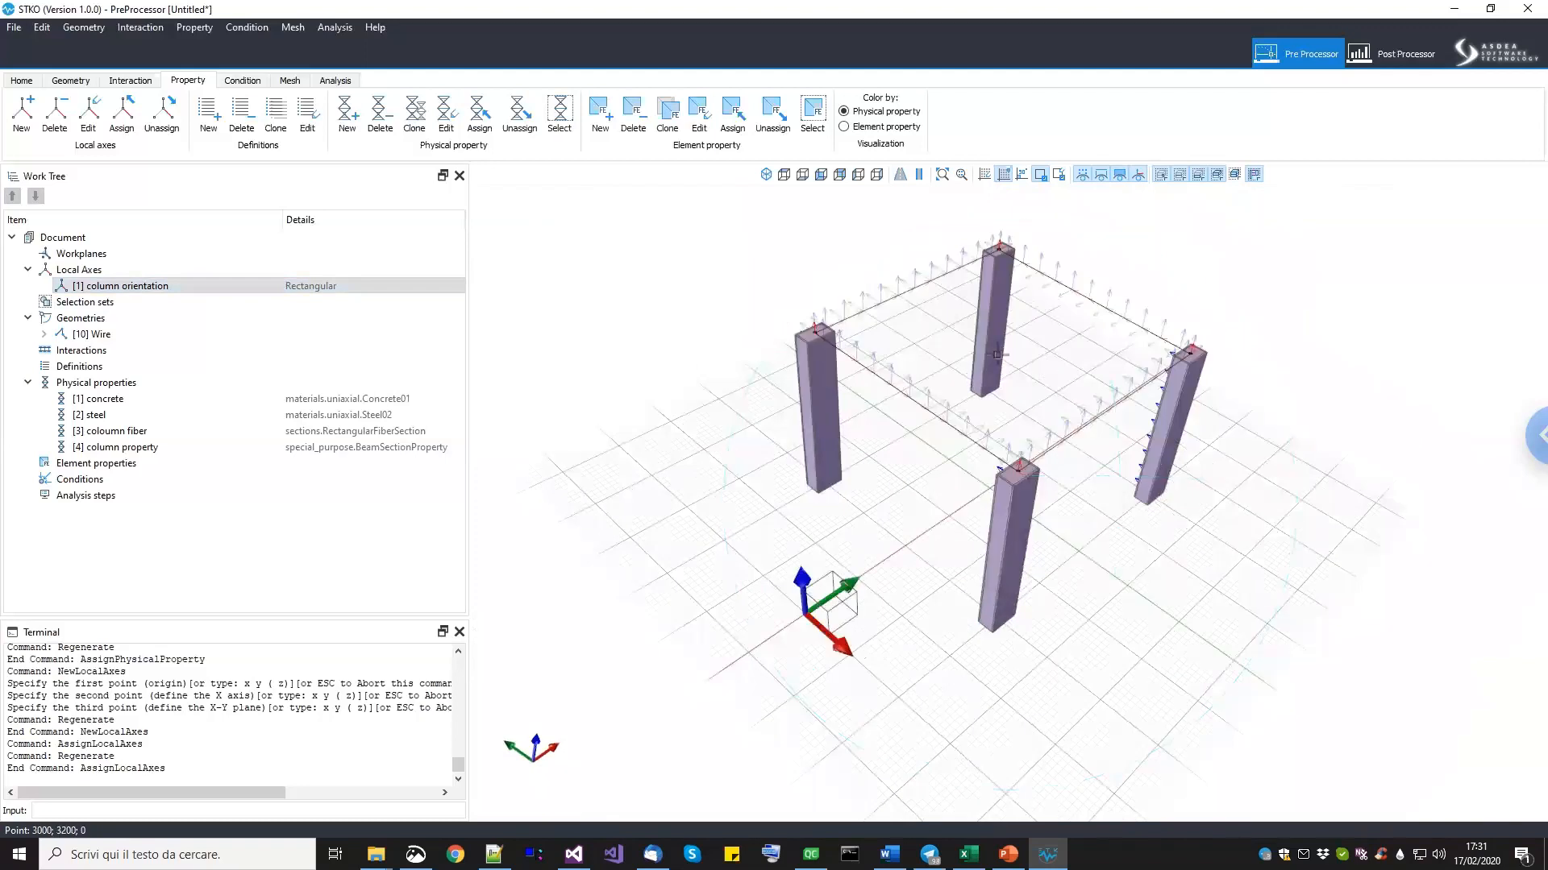
{"action": "left_click", "coordinate": [1139, 180]}
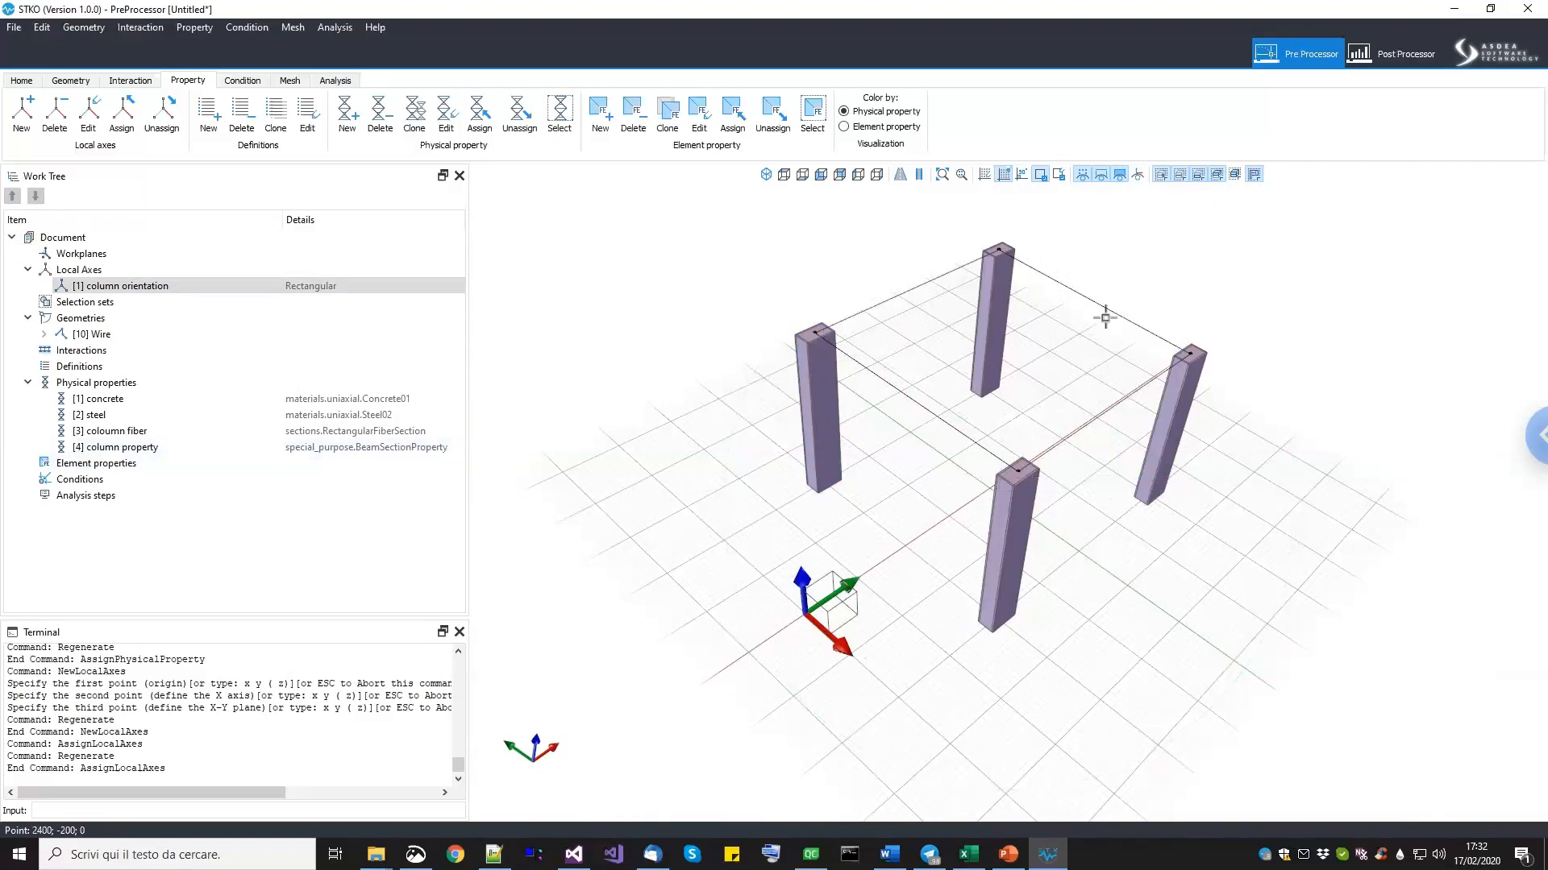
{"action": "right_click", "coordinate": [127, 448]}
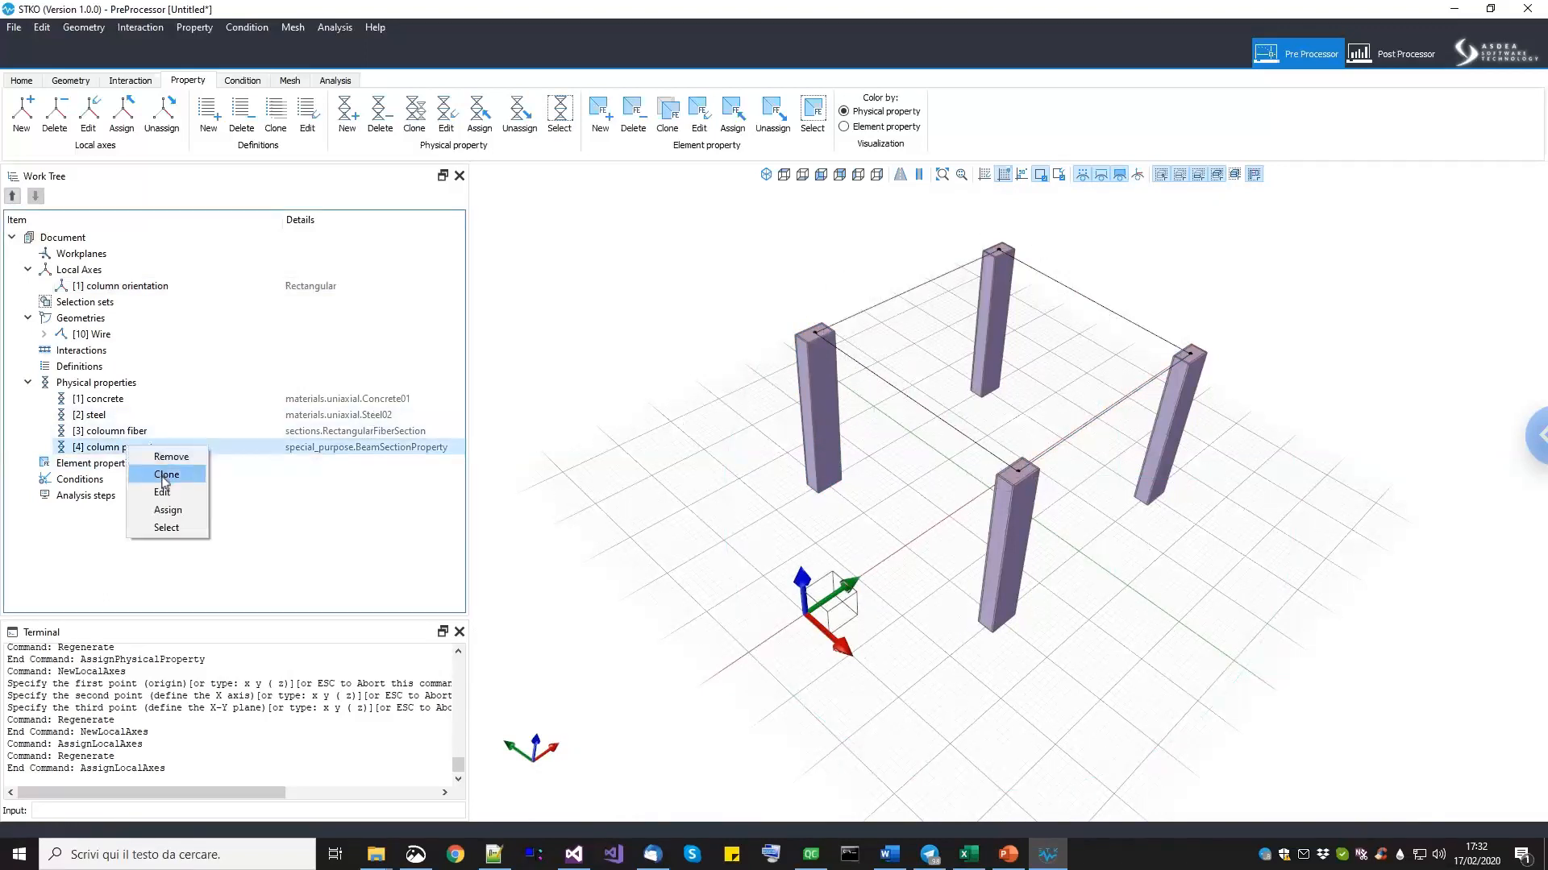
{"action": "left_click", "coordinate": [148, 433]}
{"action": "right_click", "coordinate": [170, 435]}
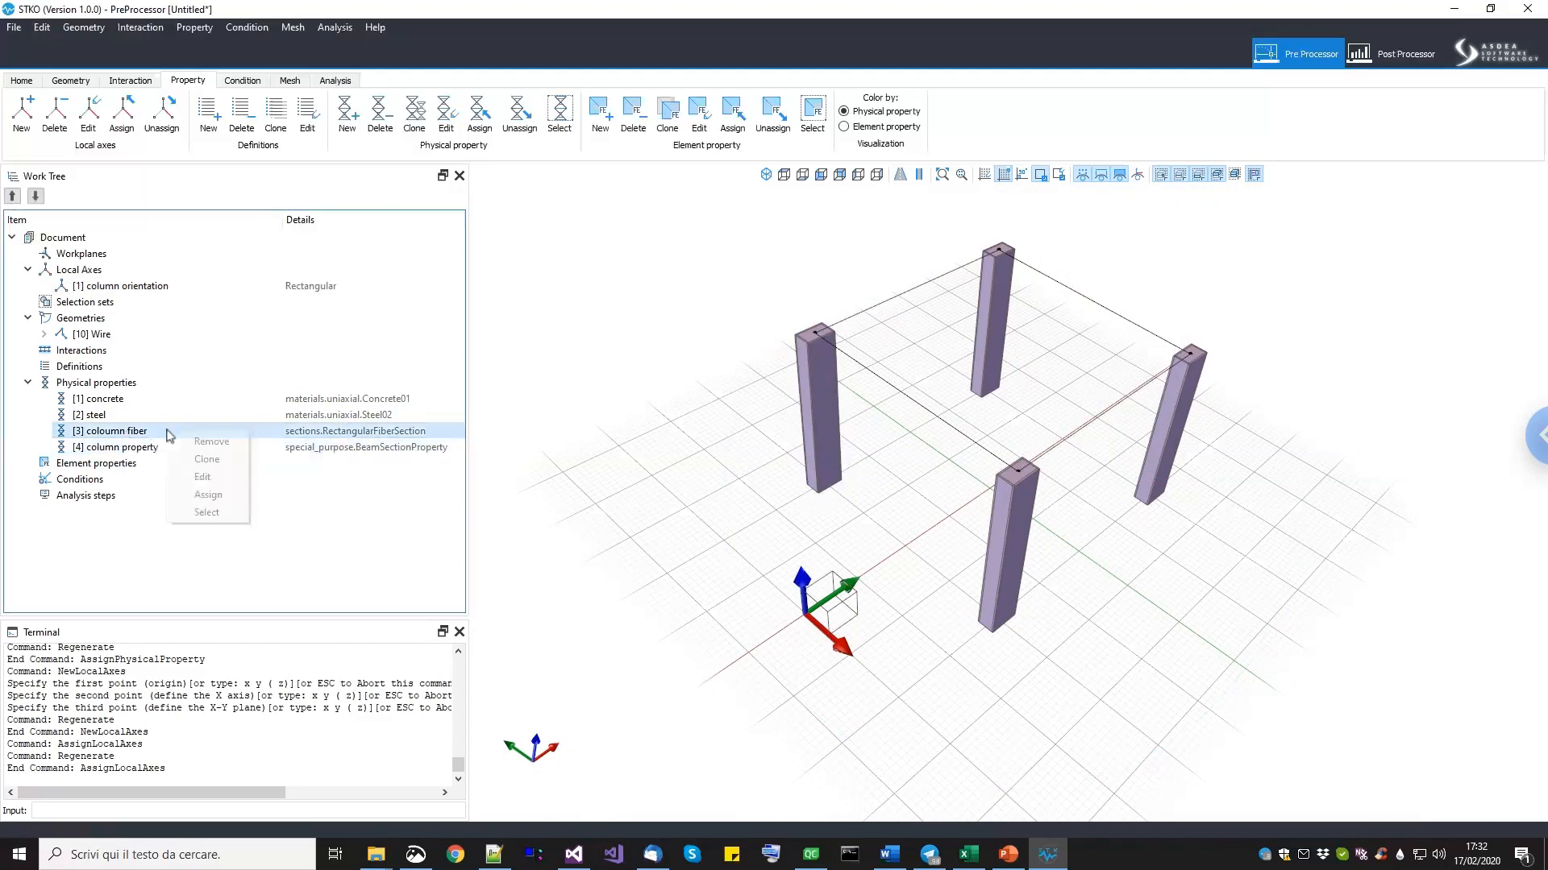
{"action": "left_click", "coordinate": [197, 461]}
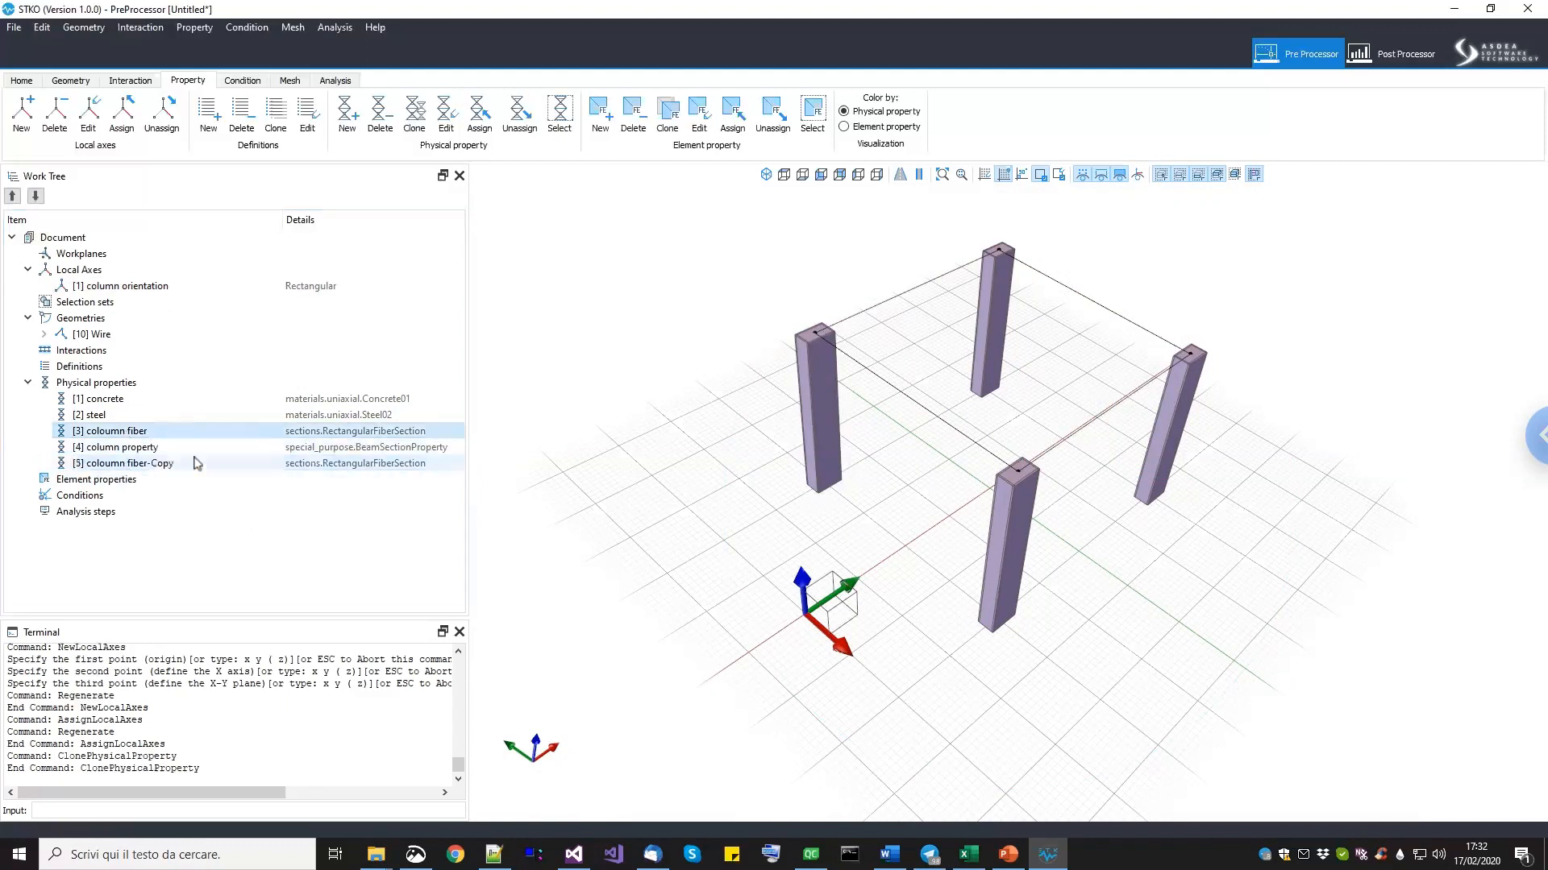
Open the cloned fiber section for editing and rename it as beam fiber.
{"action": "left_click", "coordinate": [168, 465]}
{"action": "right_click", "coordinate": [168, 468]}
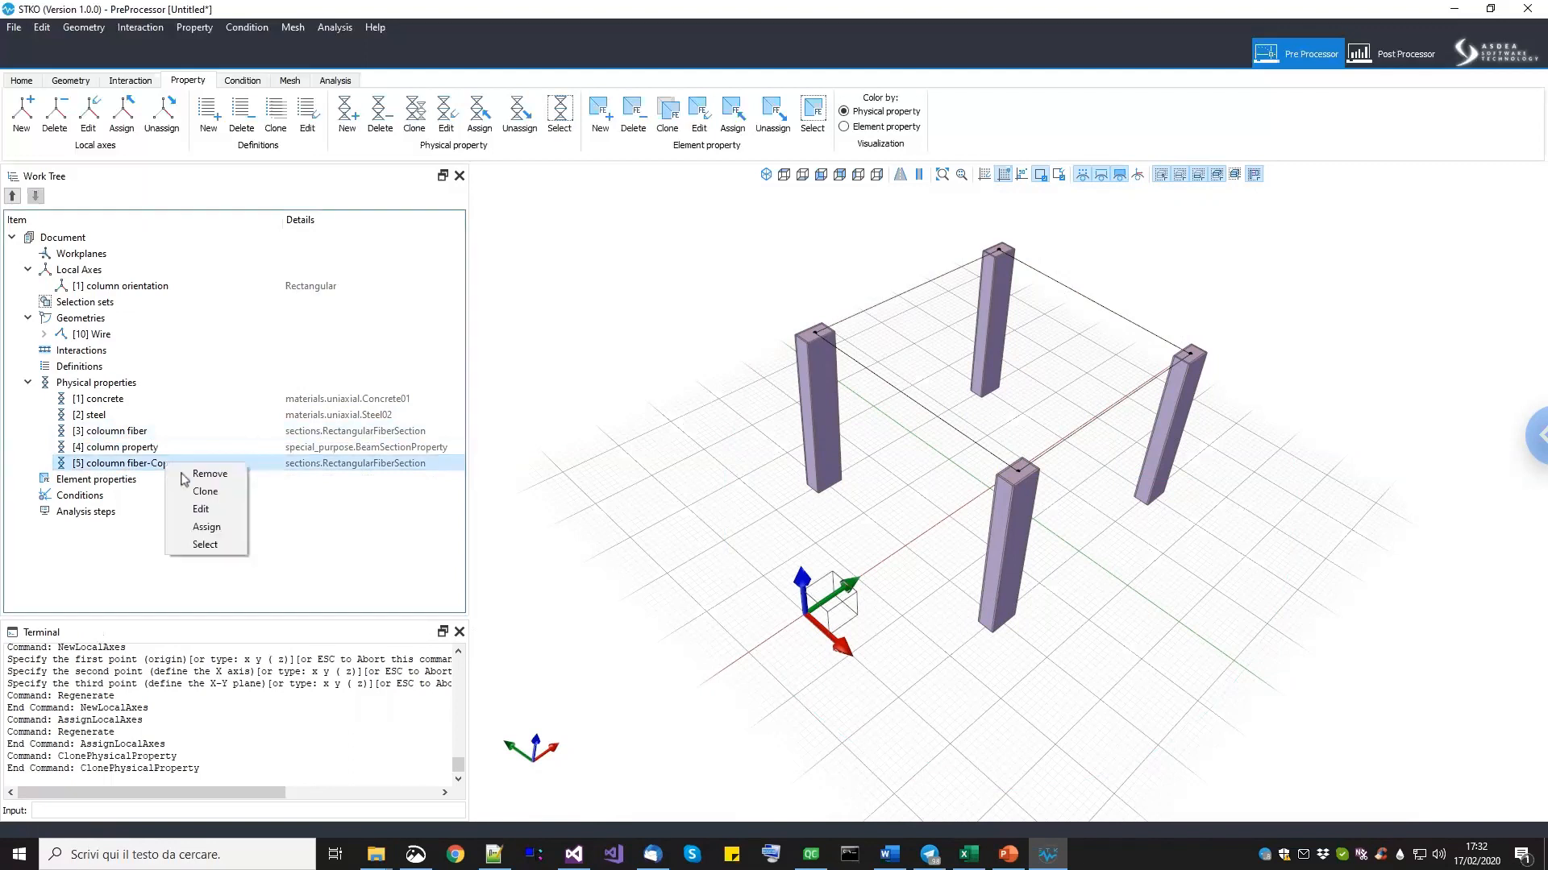
{"action": "left_click", "coordinate": [201, 513]}
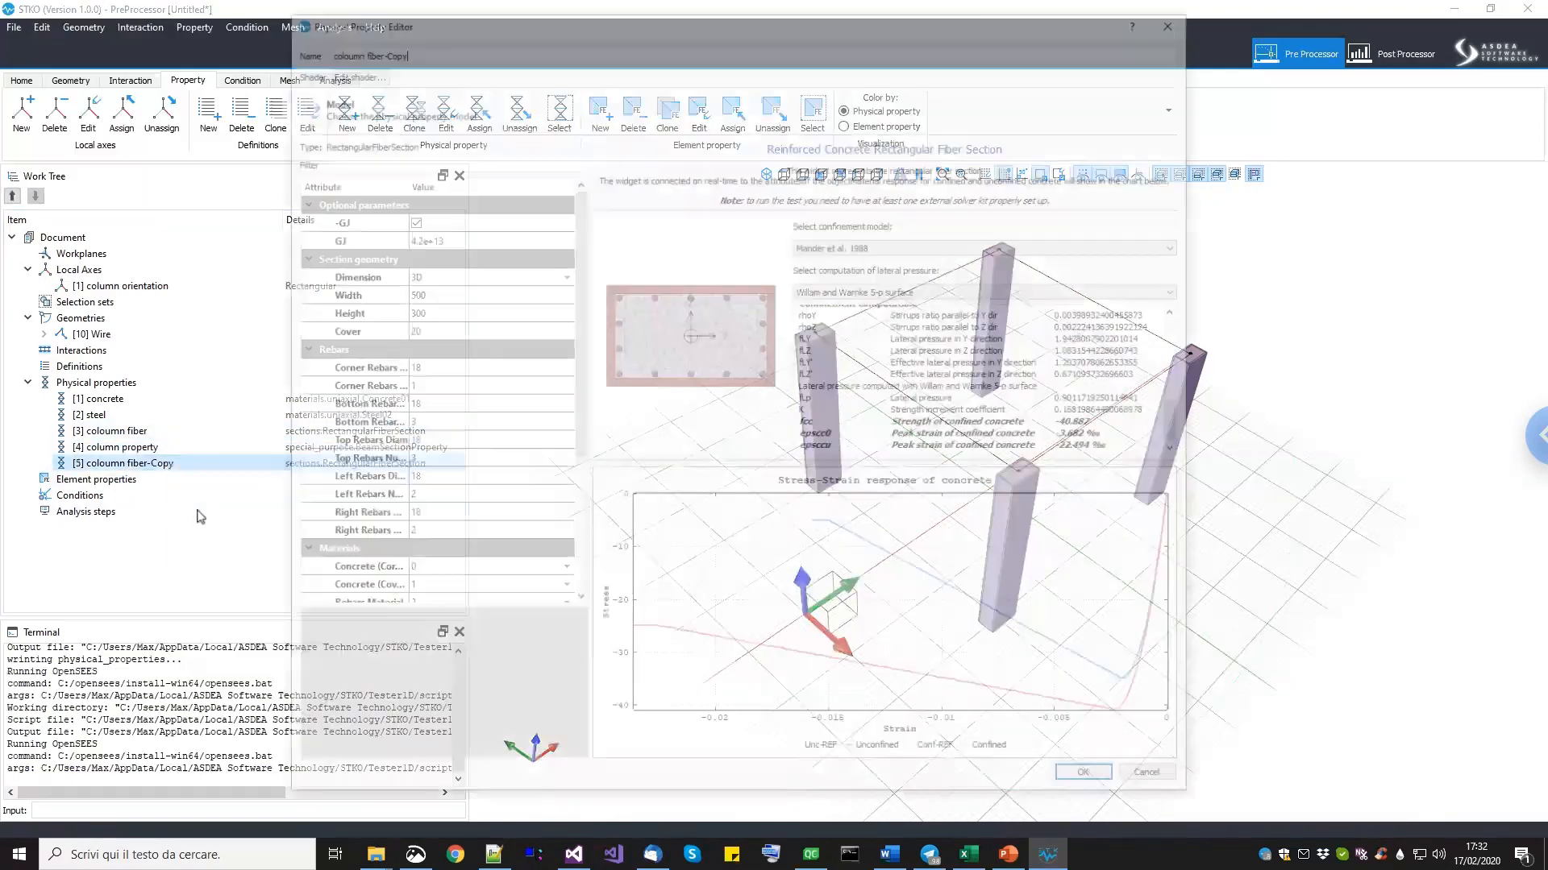
{"action": "key", "text": "ctrl+a"}
{"action": "key", "text": "BackSpace"}
{"action": "type", "text": "b"}
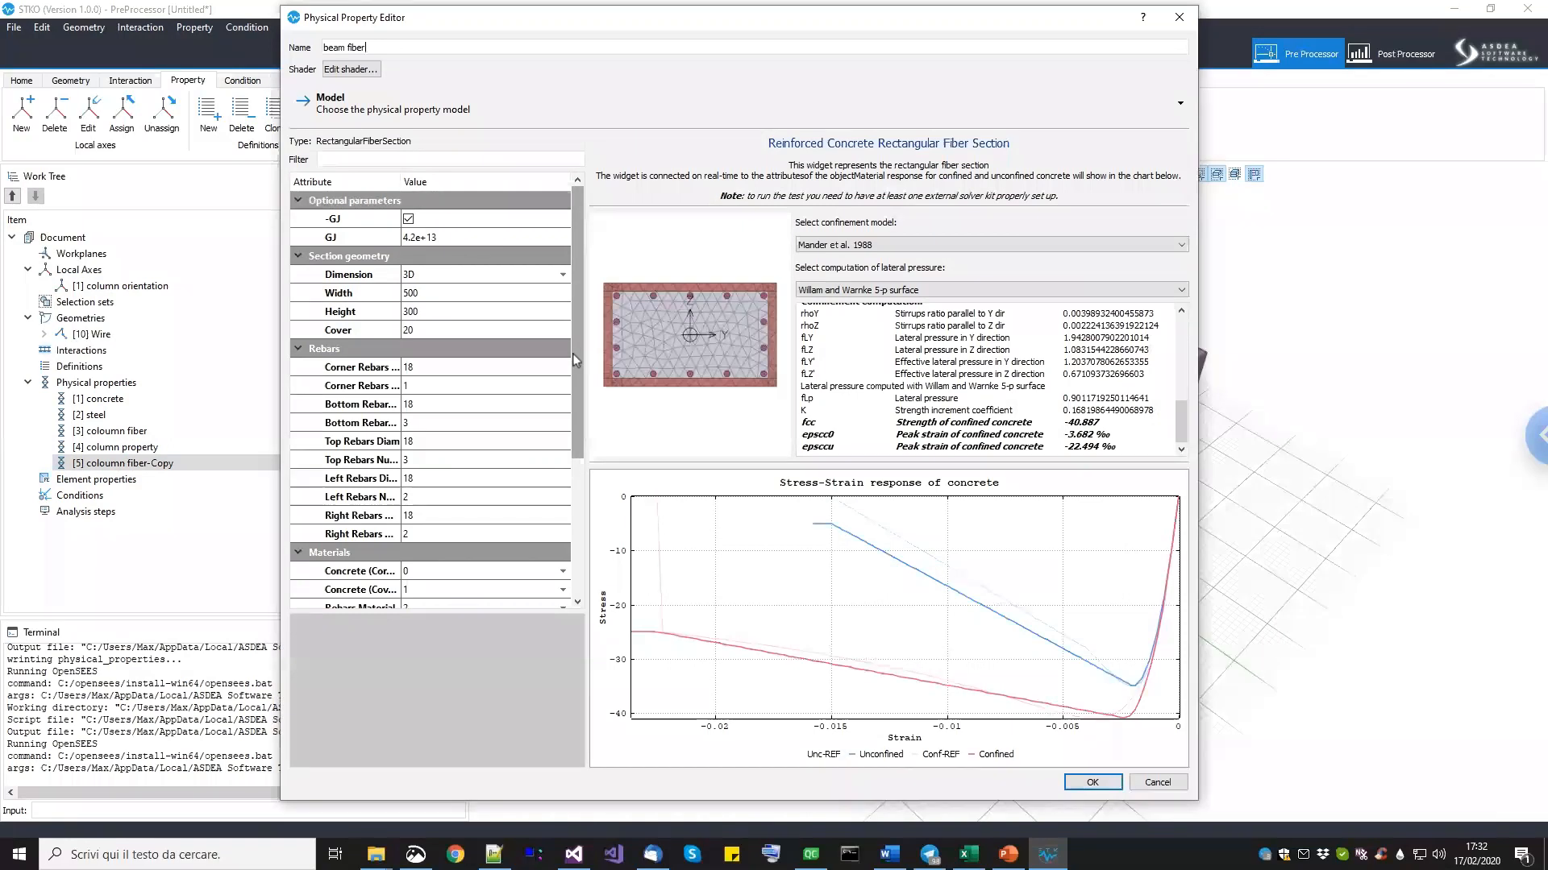
Set the number of left and right rebars of the beam fiber section to 0.
{"action": "left_click_drag", "start_coordinate": [573, 355], "coordinate": [573, 363]}
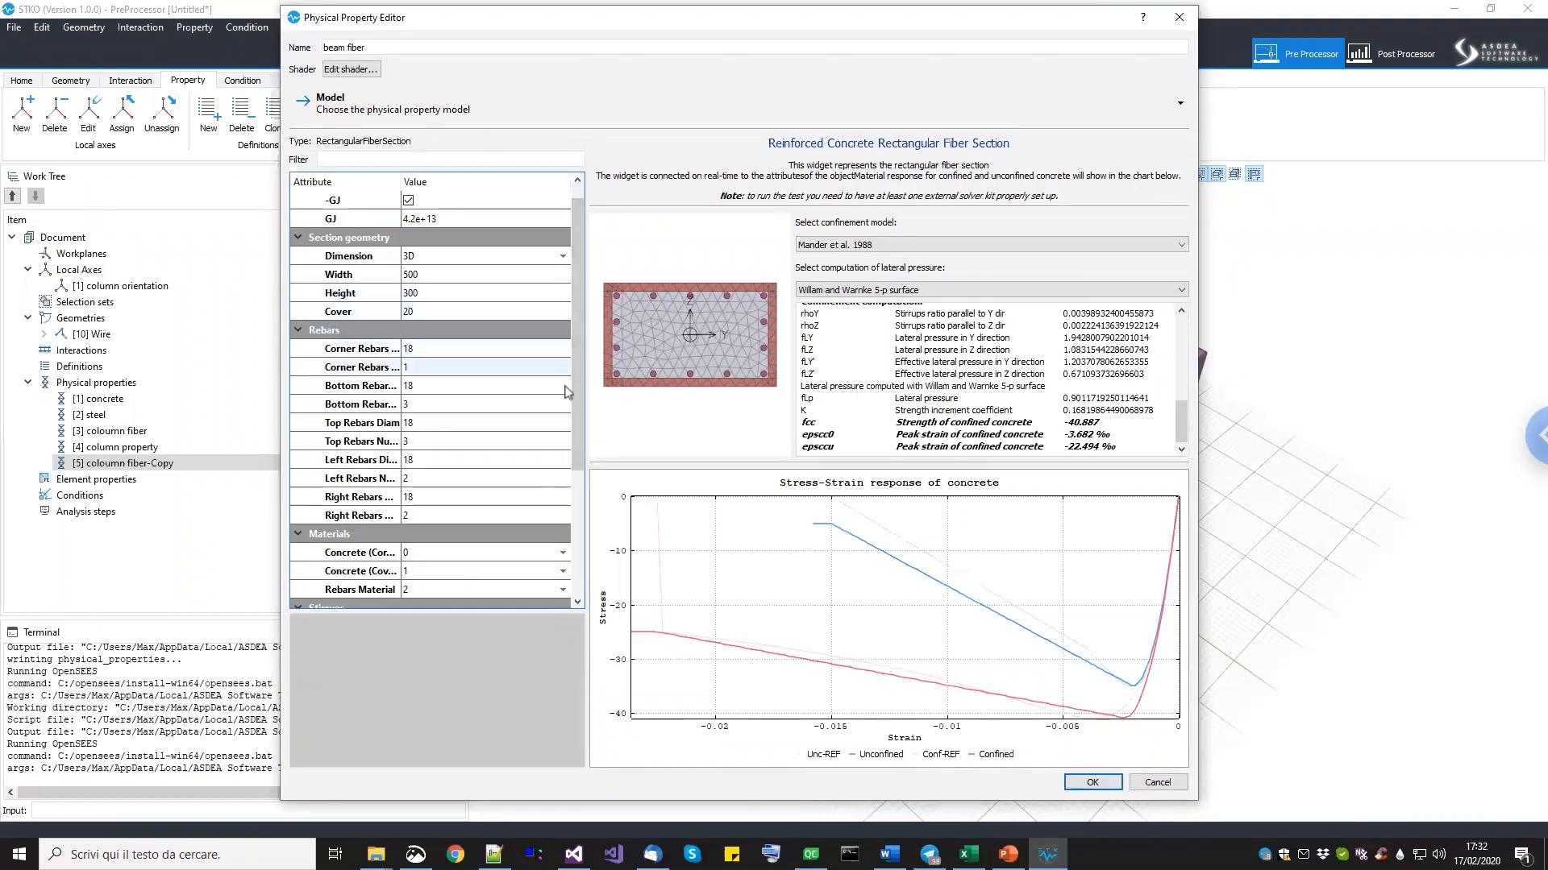
{"action": "scroll", "coordinate": [564, 425], "scroll_direction": "down", "scroll_amount": 1}
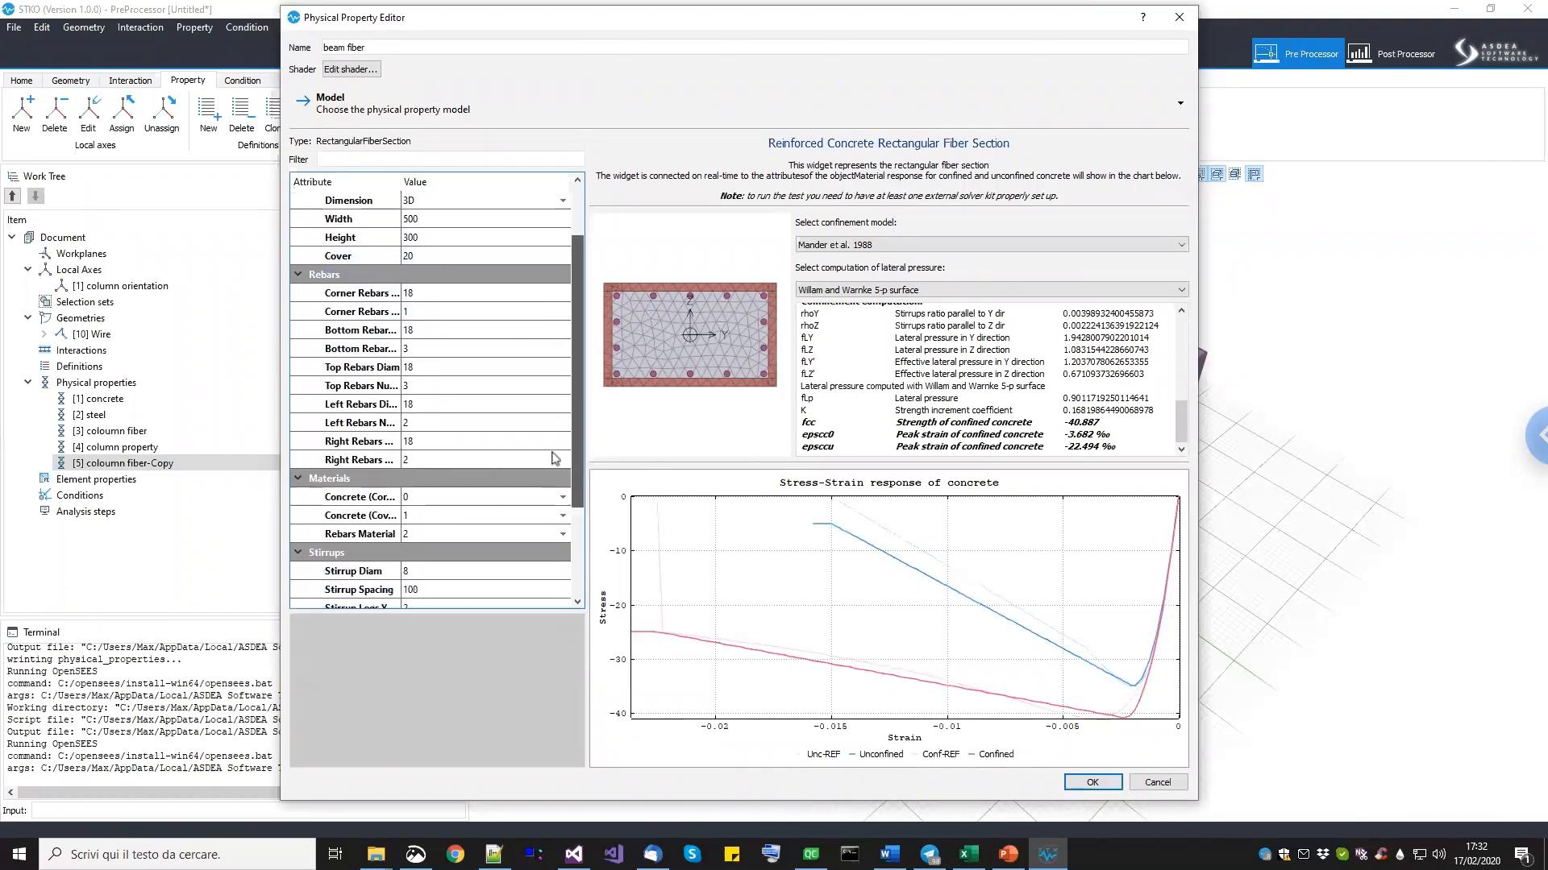
{"action": "double_click", "coordinate": [455, 422]}
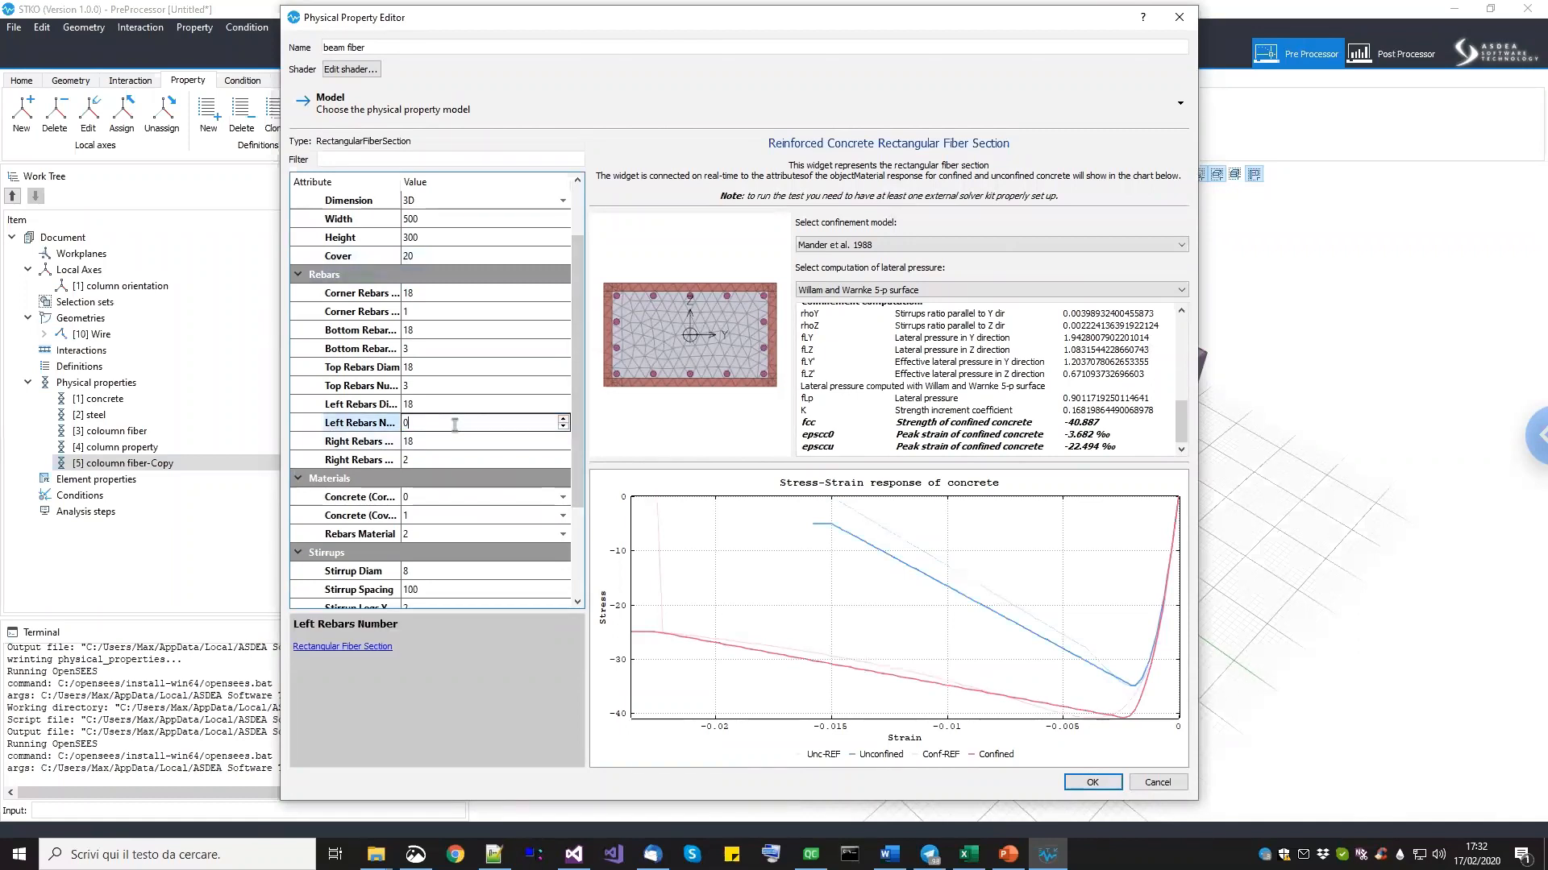
{"action": "double_click", "coordinate": [437, 460]}
{"action": "type", "text": "0"}
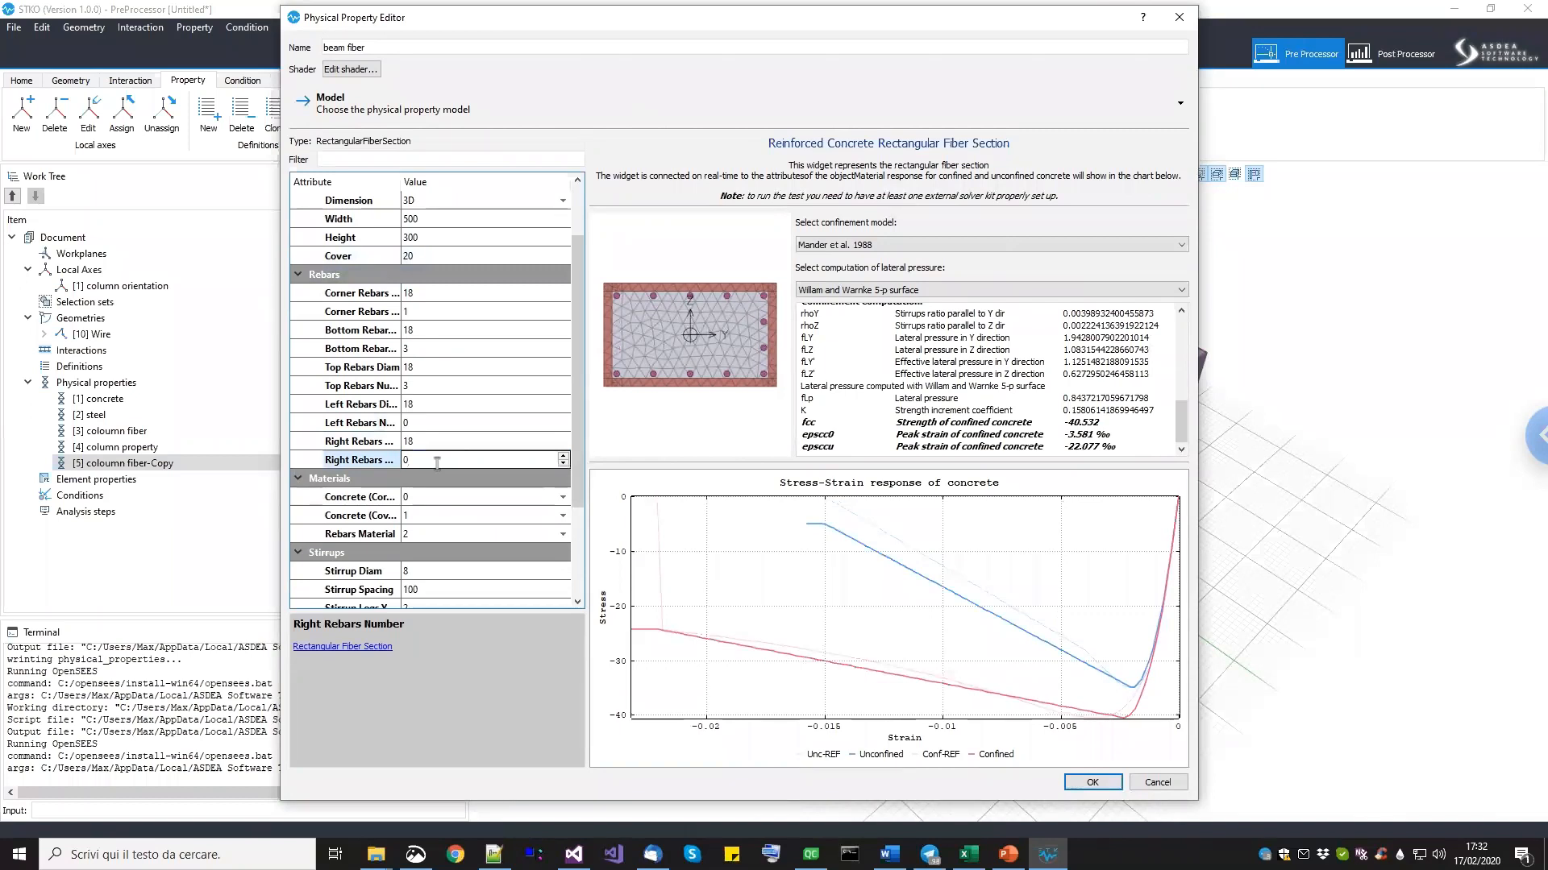
Set the number of bottom and top rebars of the beam fiber section to 2.
{"action": "double_click", "coordinate": [434, 349]}
{"action": "double_click", "coordinate": [424, 386]}
{"action": "type", "text": "2"}
{"action": "left_click", "coordinate": [357, 370]}
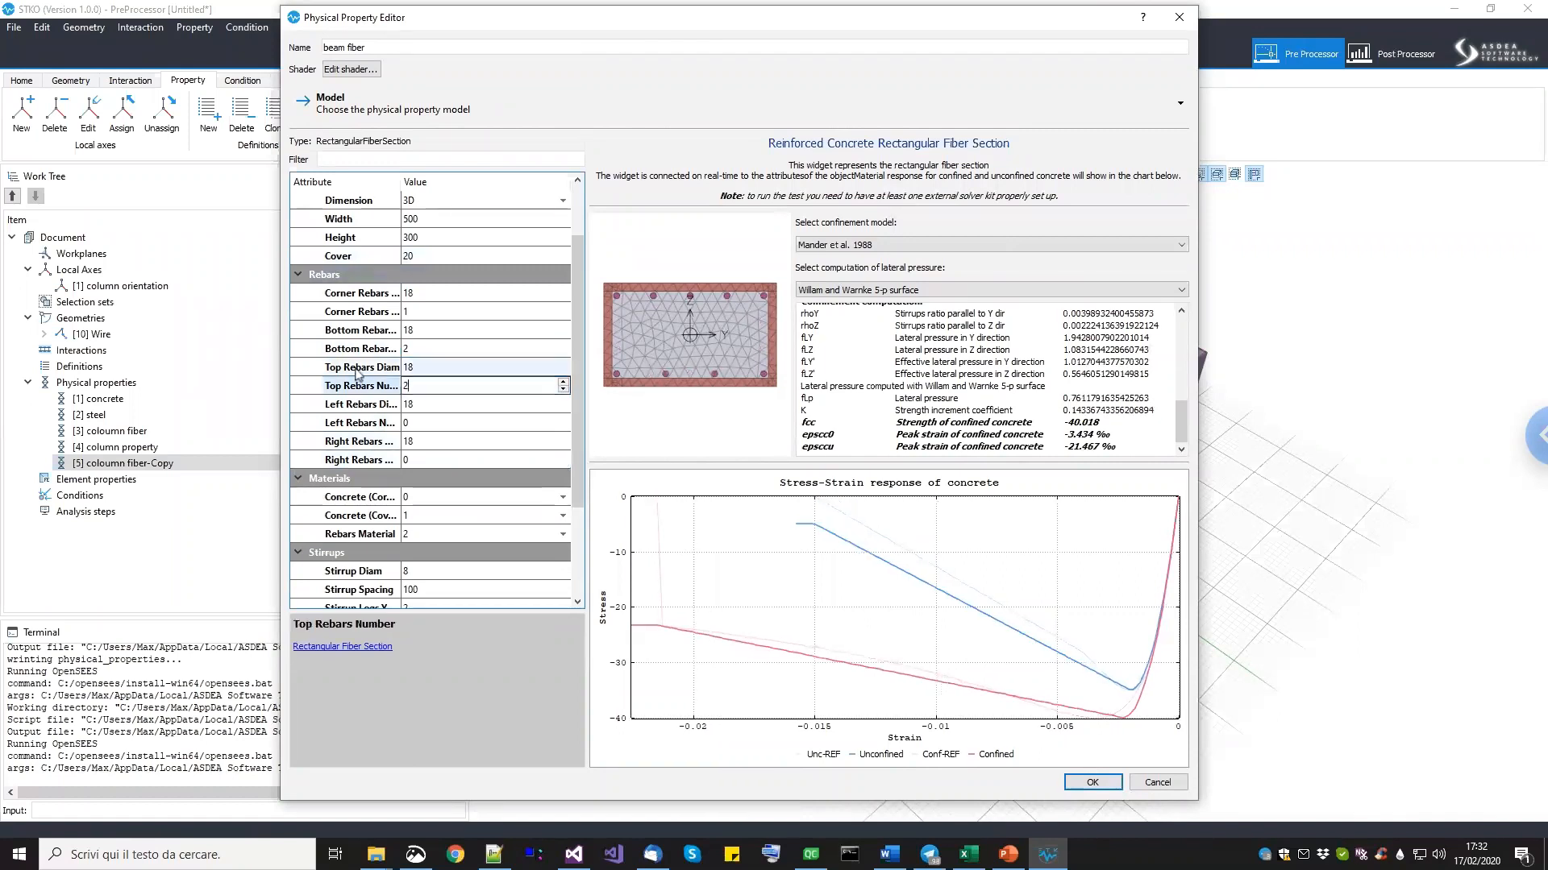
Set the beam fiber section's concrete core material to [1] concrete and accept the section edits.
{"action": "scroll", "coordinate": [555, 439], "scroll_direction": "down", "scroll_amount": 3}
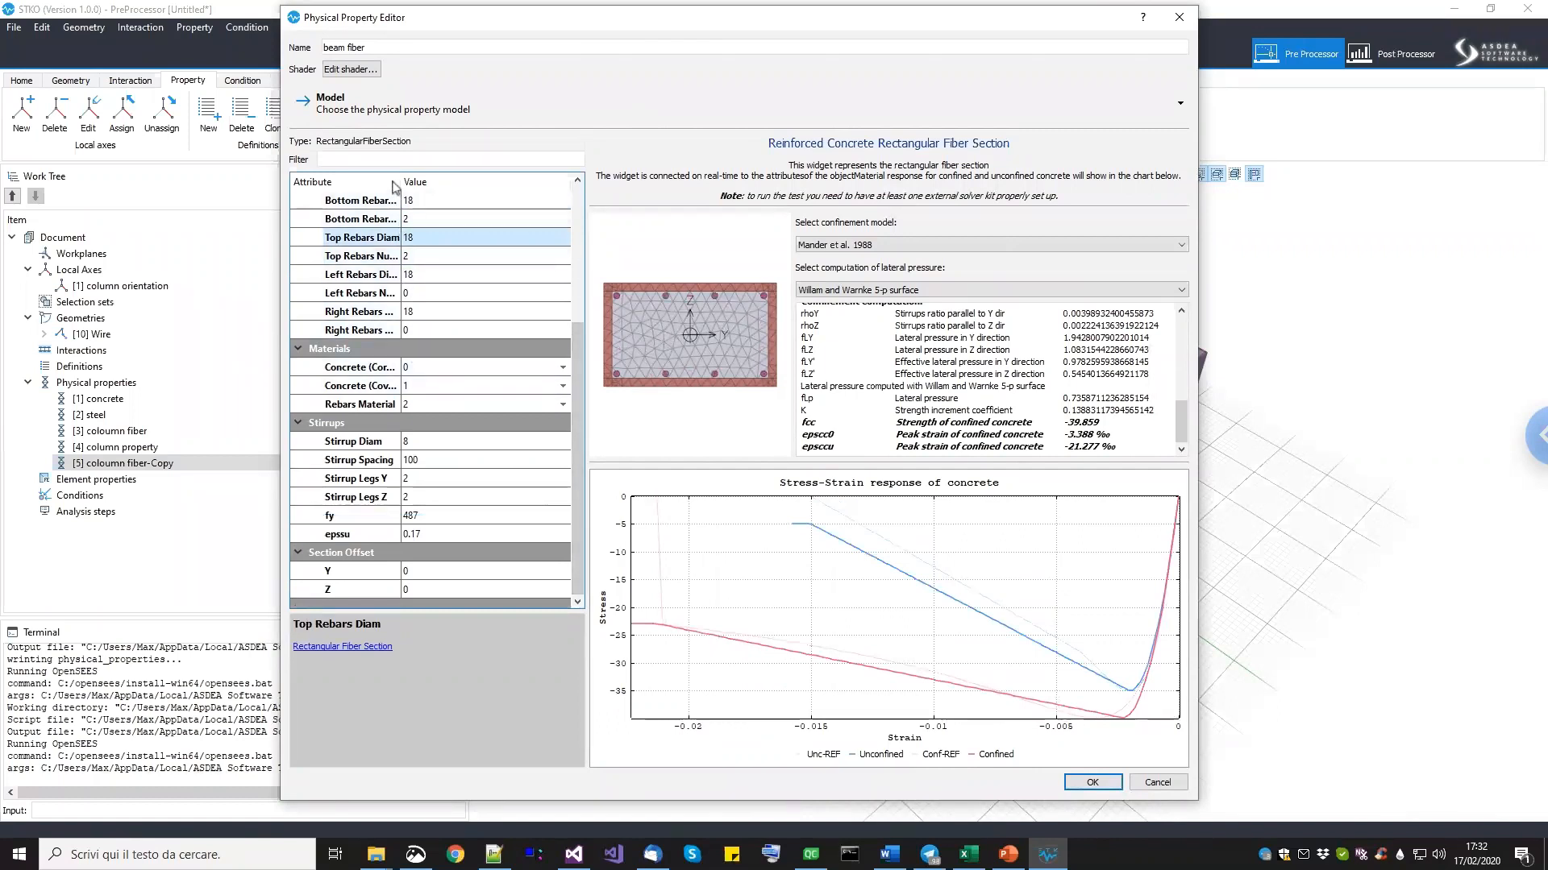
{"action": "left_click_drag", "start_coordinate": [401, 186], "coordinate": [405, 185]}
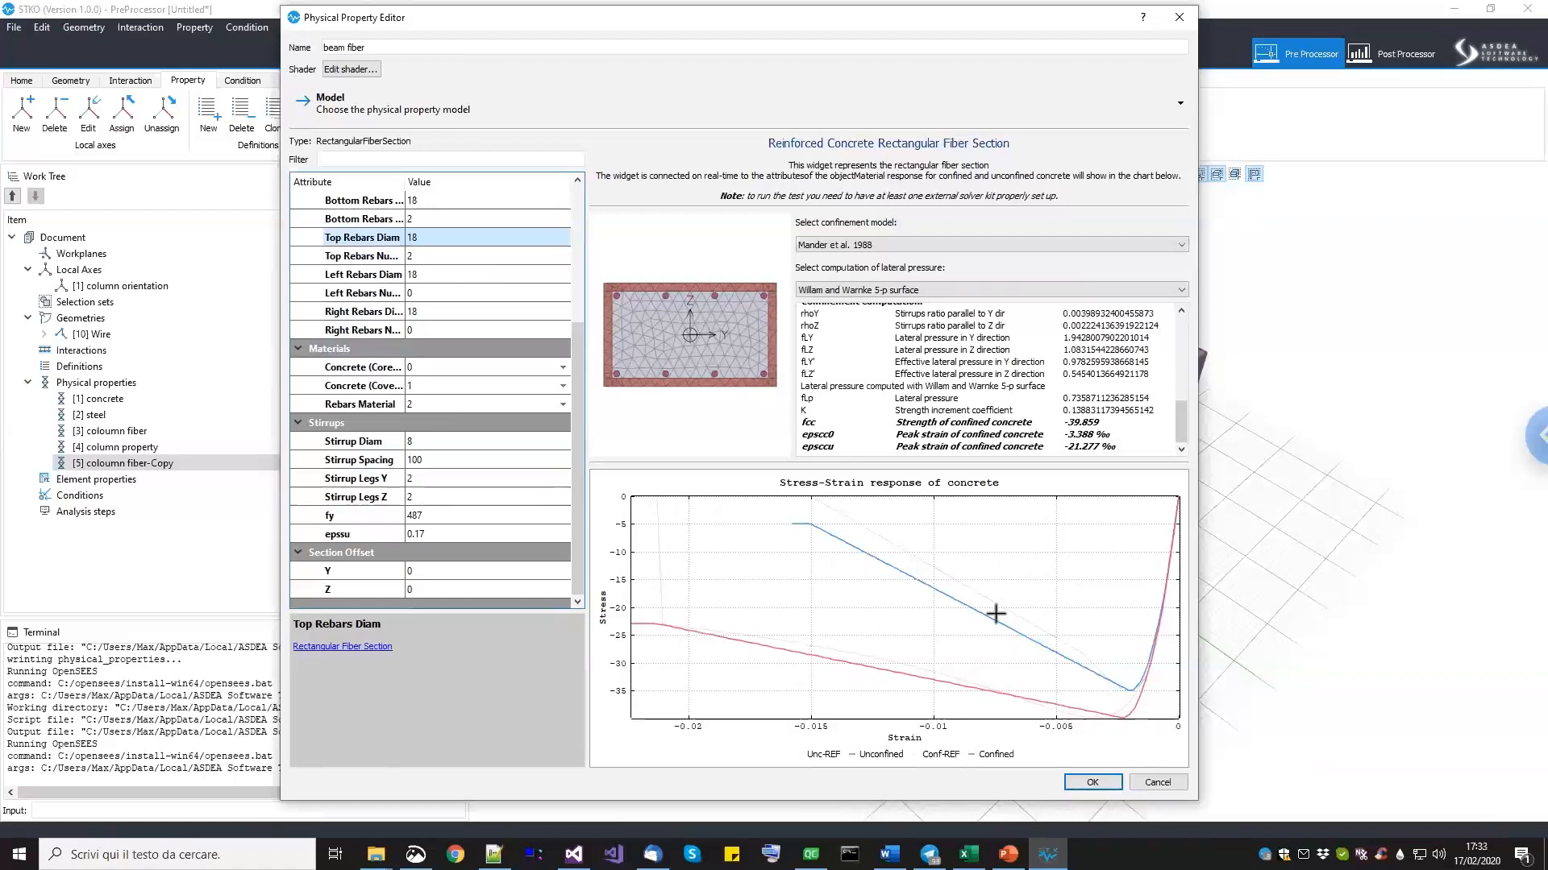
{"action": "left_click", "coordinate": [426, 369]}
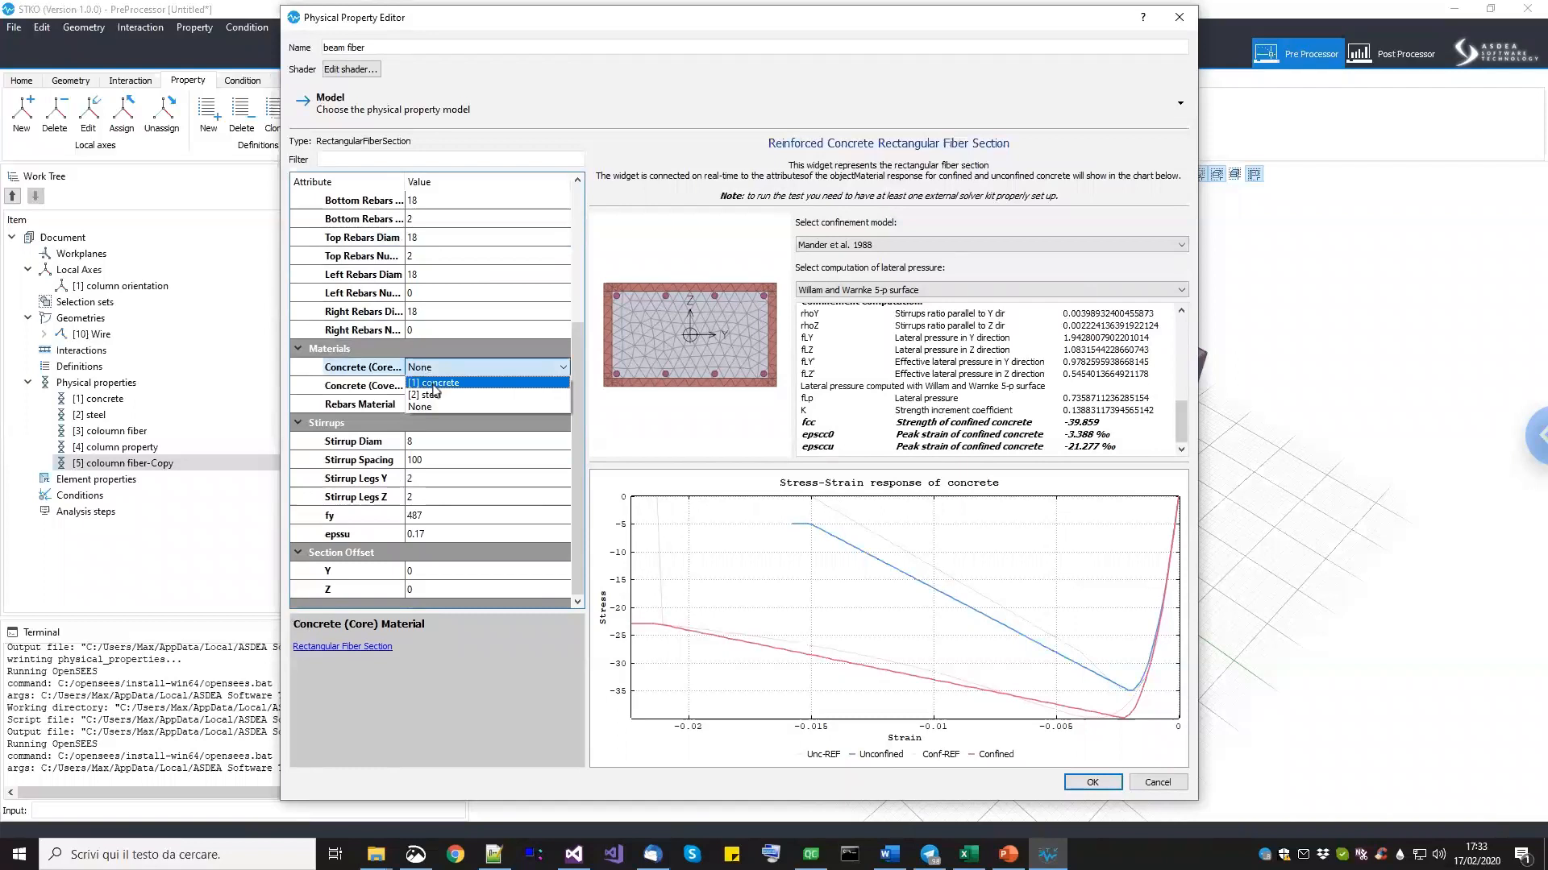
{"action": "left_click", "coordinate": [433, 386]}
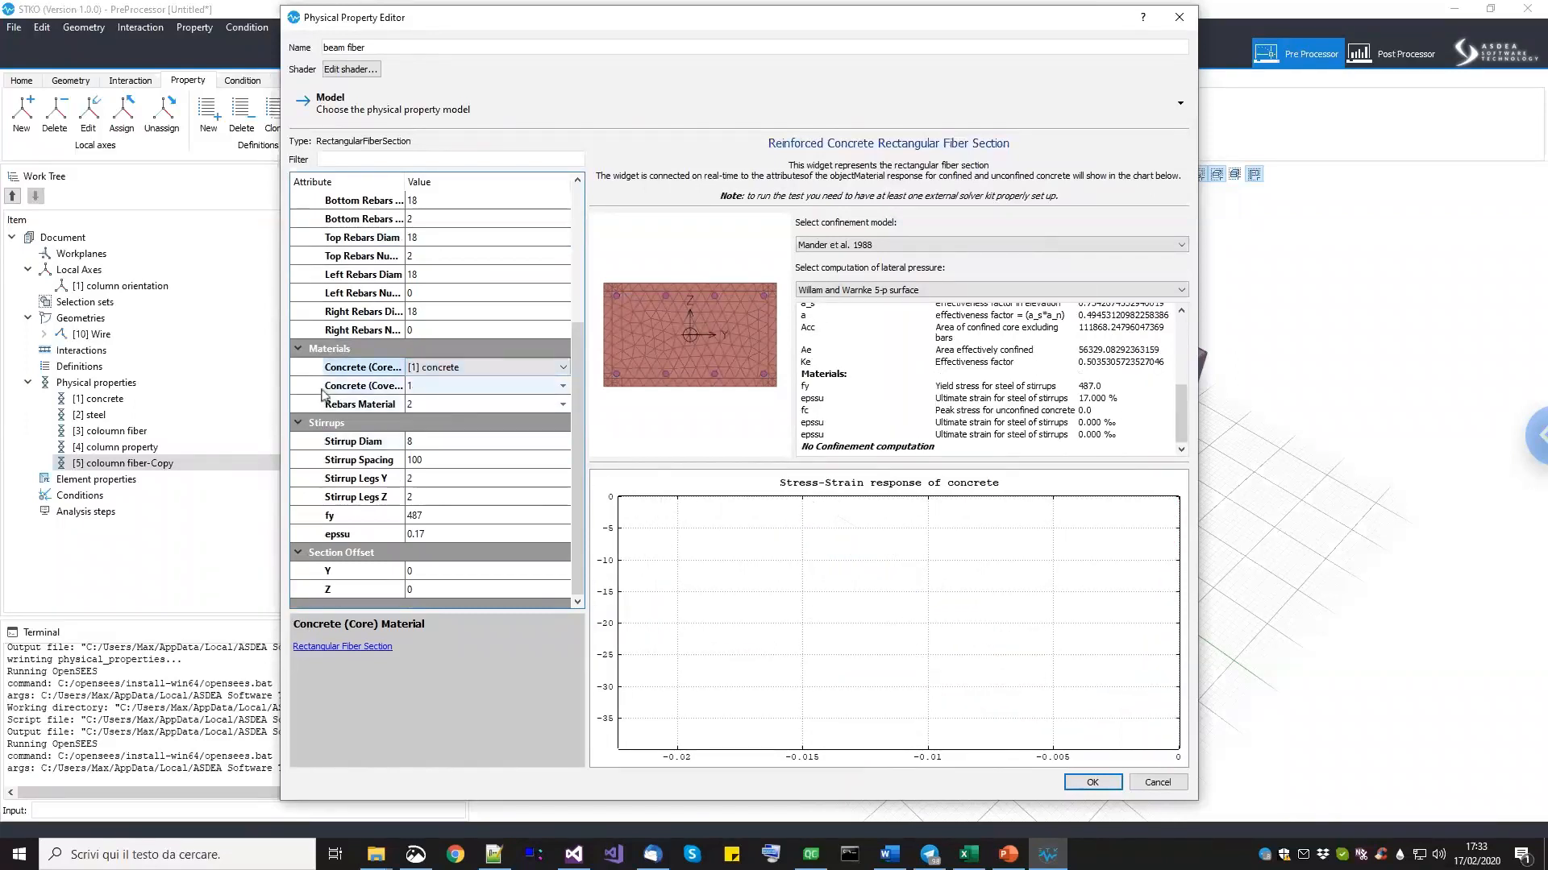
{"action": "left_click", "coordinate": [409, 384]}
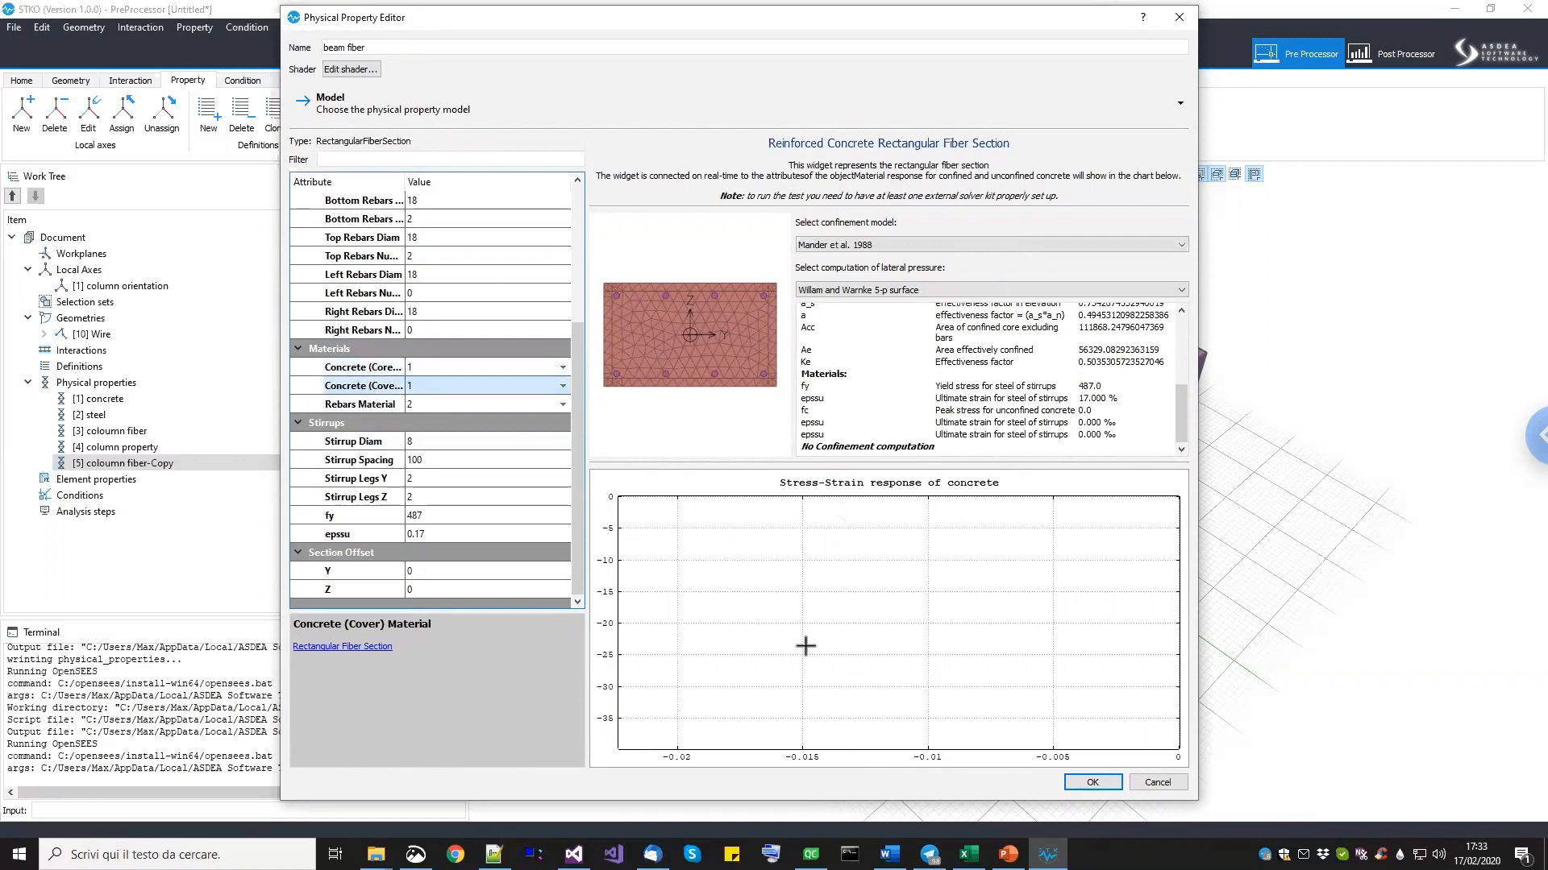
{"action": "left_click", "coordinate": [1080, 784]}
{"action": "left_click", "coordinate": [1082, 784]}
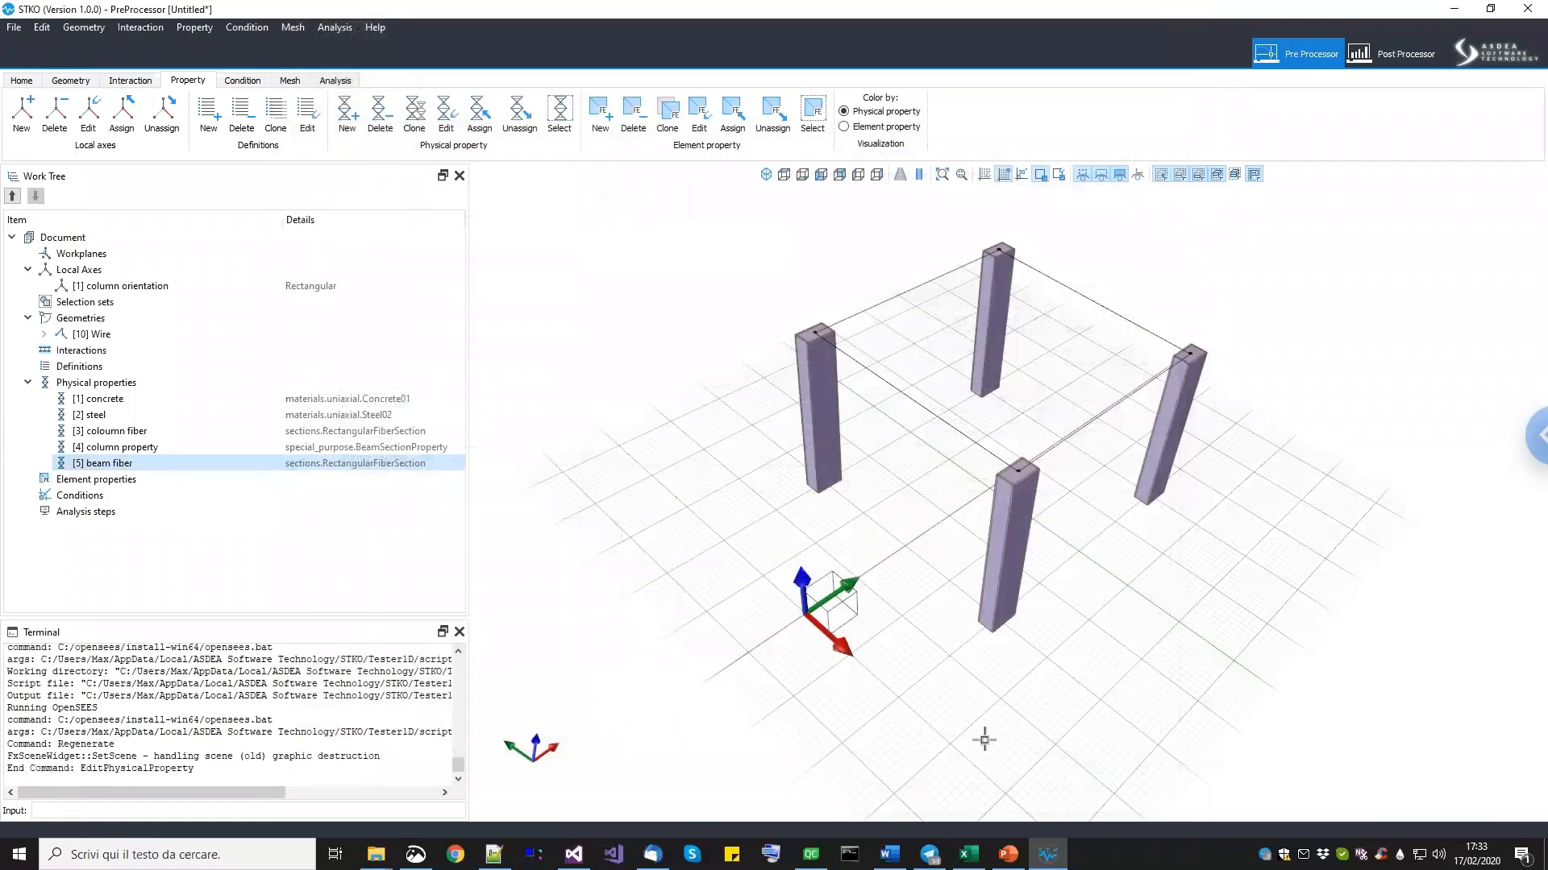
Clone the column property and rename the copy as beam property.
{"action": "left_click", "coordinate": [94, 448]}
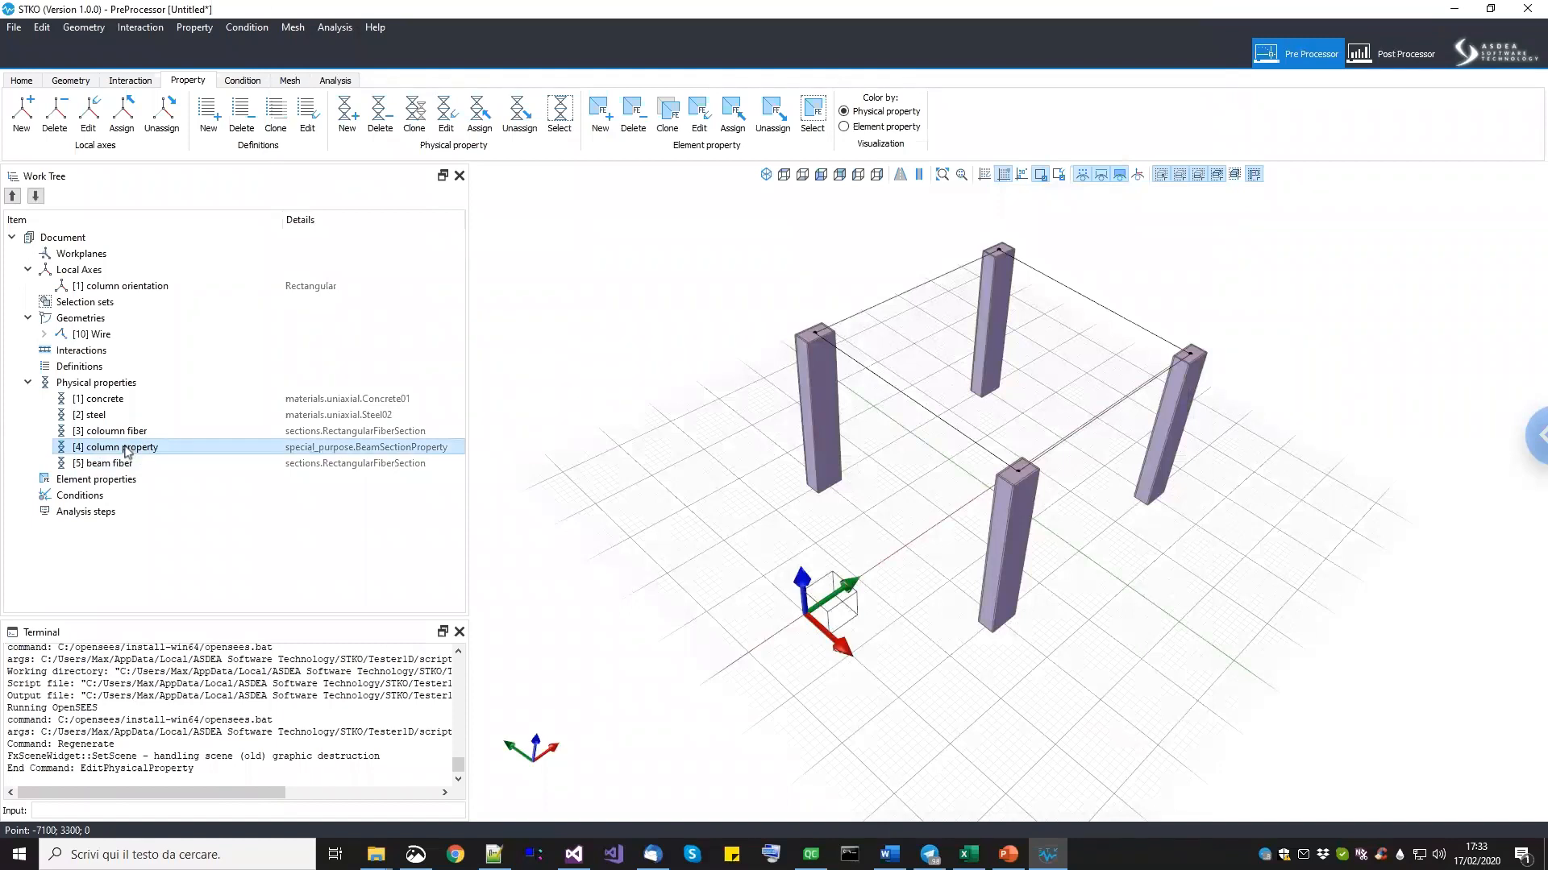
{"action": "right_click", "coordinate": [127, 452]}
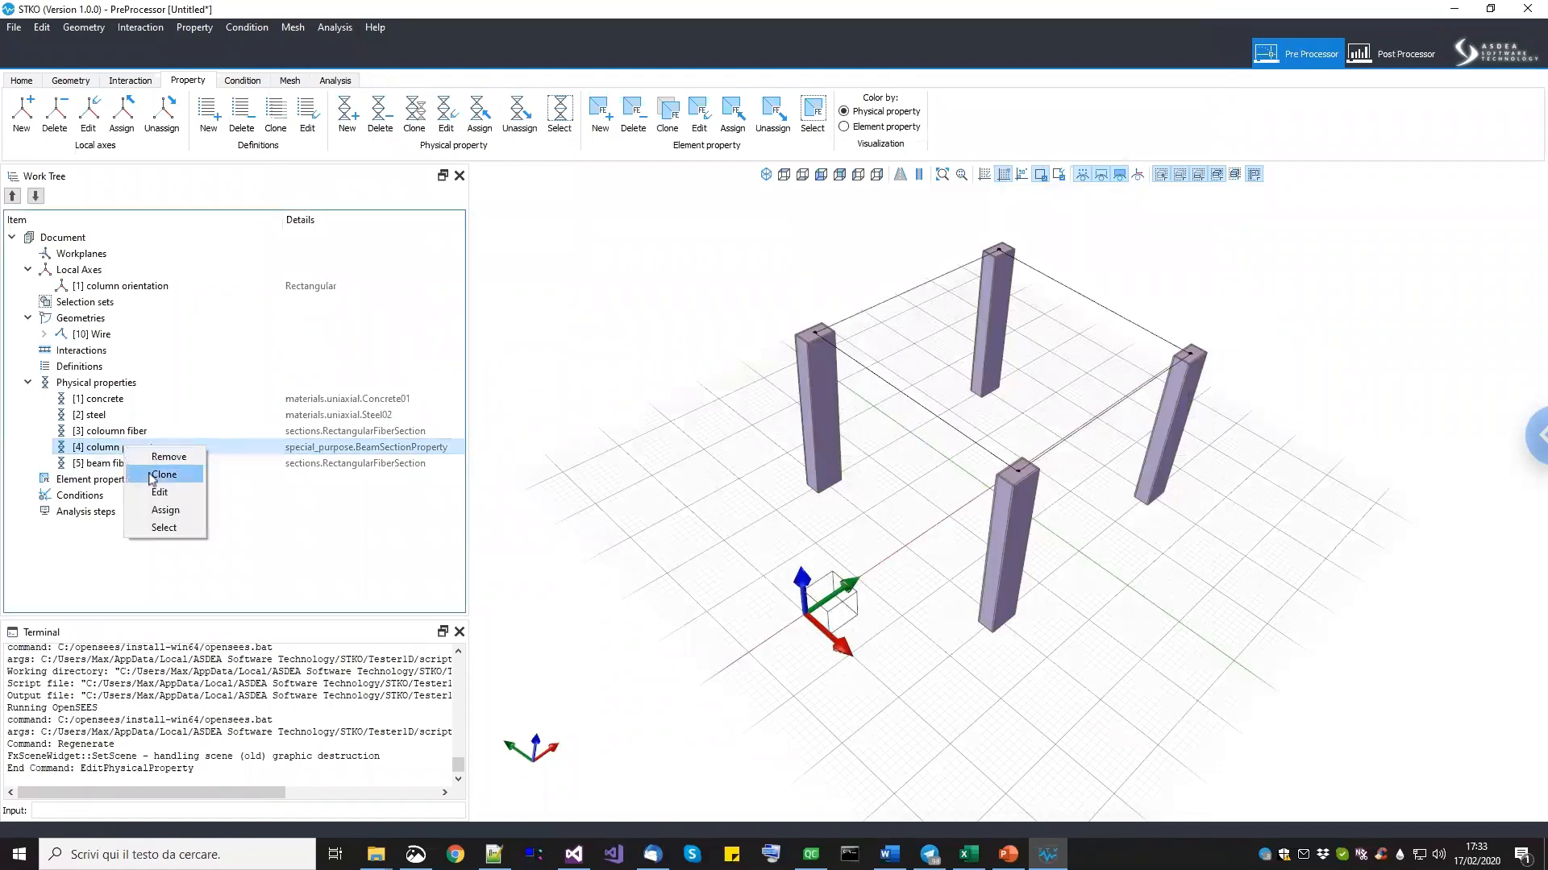
{"action": "left_click", "coordinate": [152, 475]}
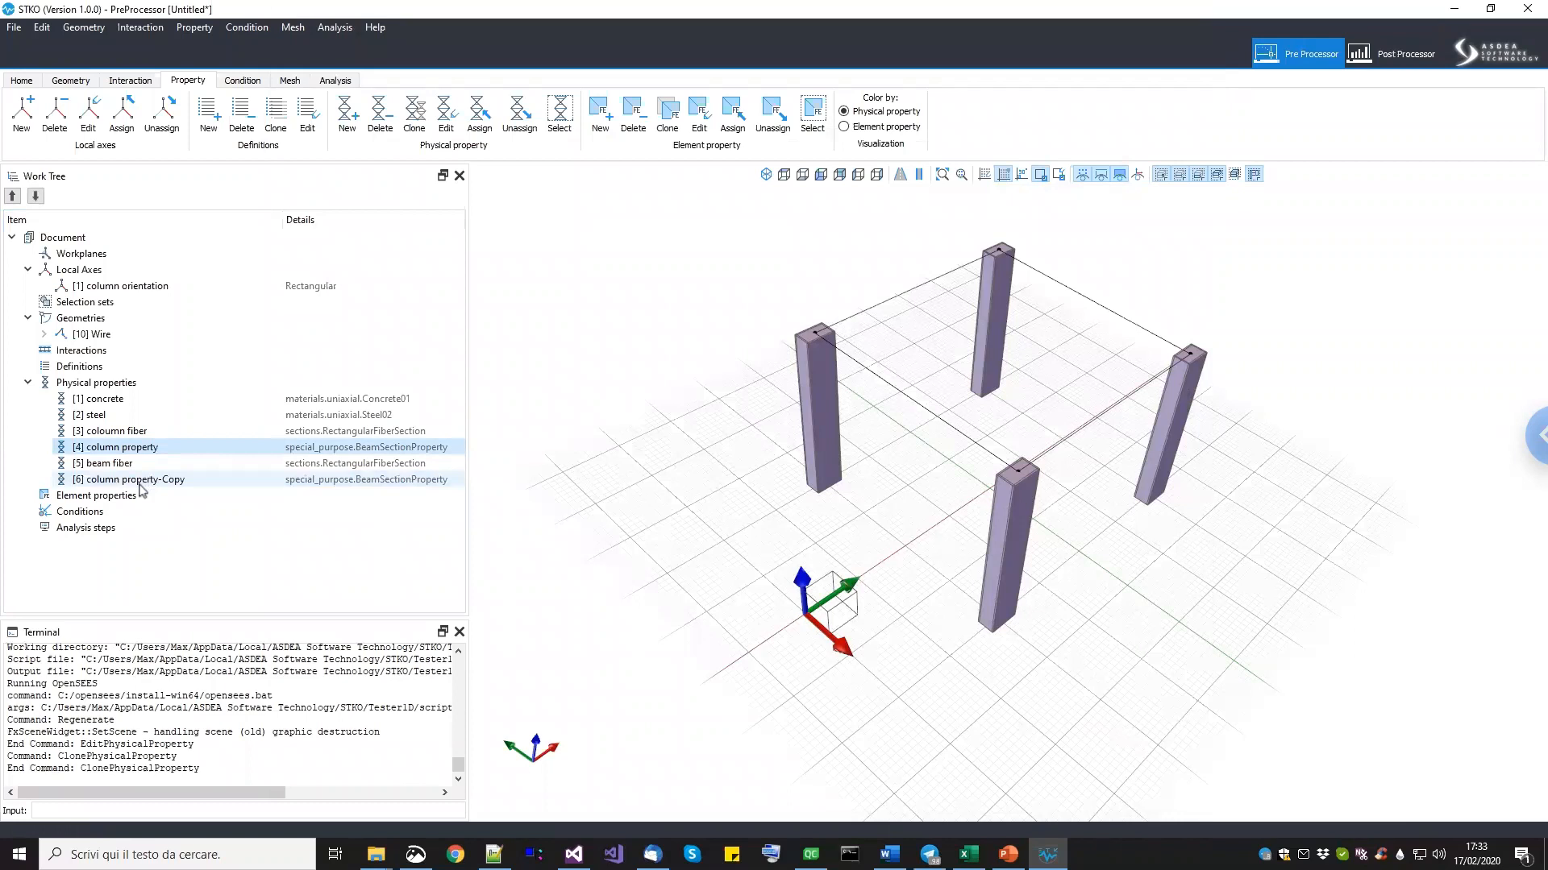
{"action": "right_click", "coordinate": [141, 482]}
{"action": "left_click", "coordinate": [171, 530]}
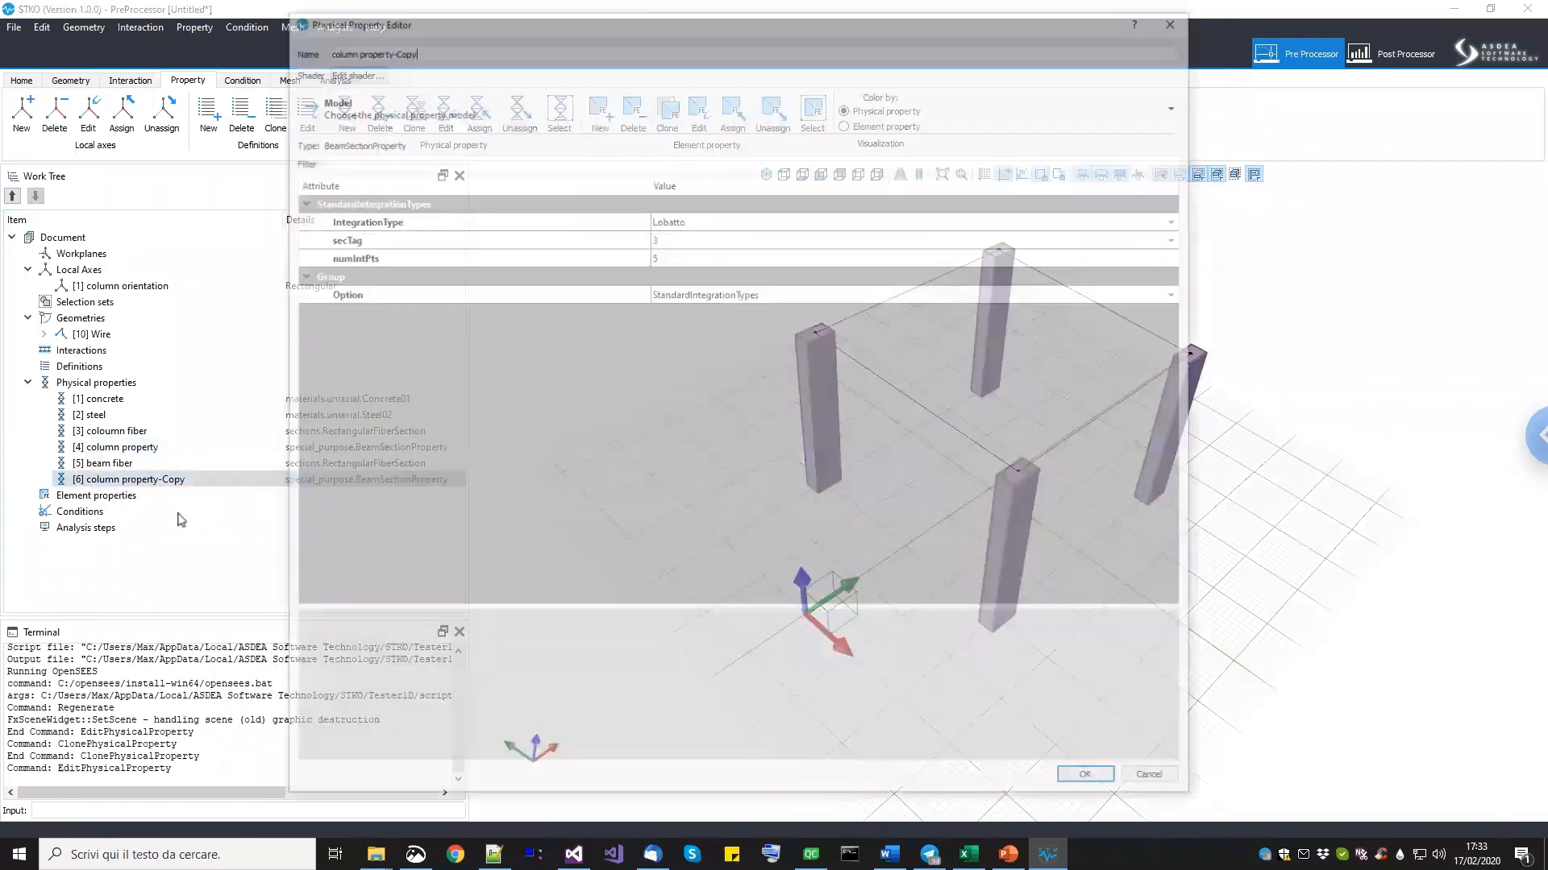
{"action": "left_click_drag", "start_coordinate": [420, 48], "coordinate": [260, 36]}
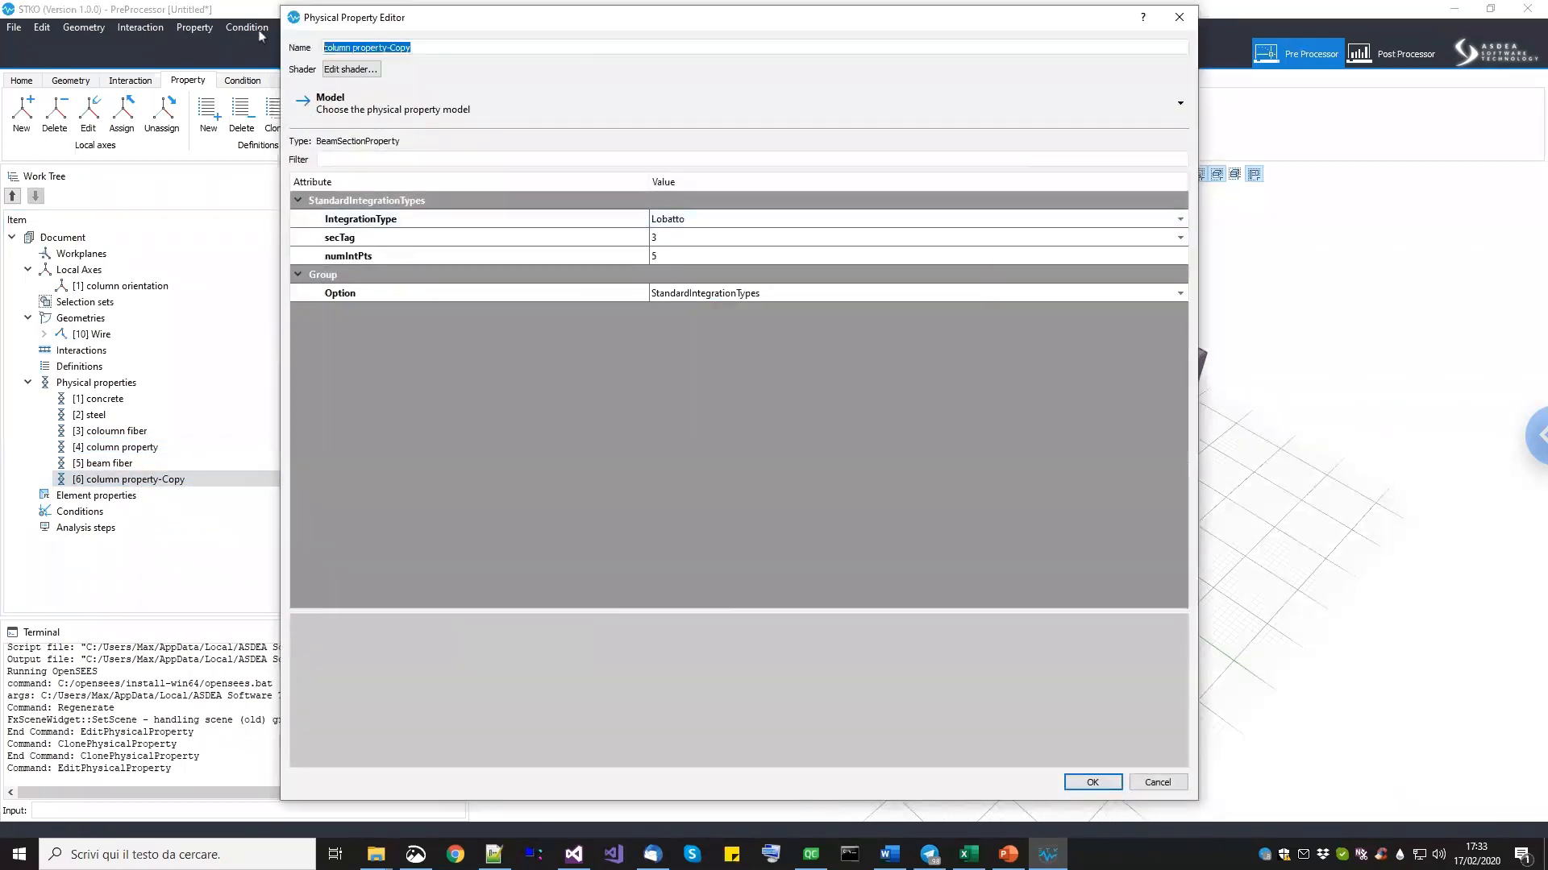
{"action": "type", "text": "b"}
Set the beam property's secTag to [5] beam fiber and accept the edits.
{"action": "left_click", "coordinate": [702, 242]}
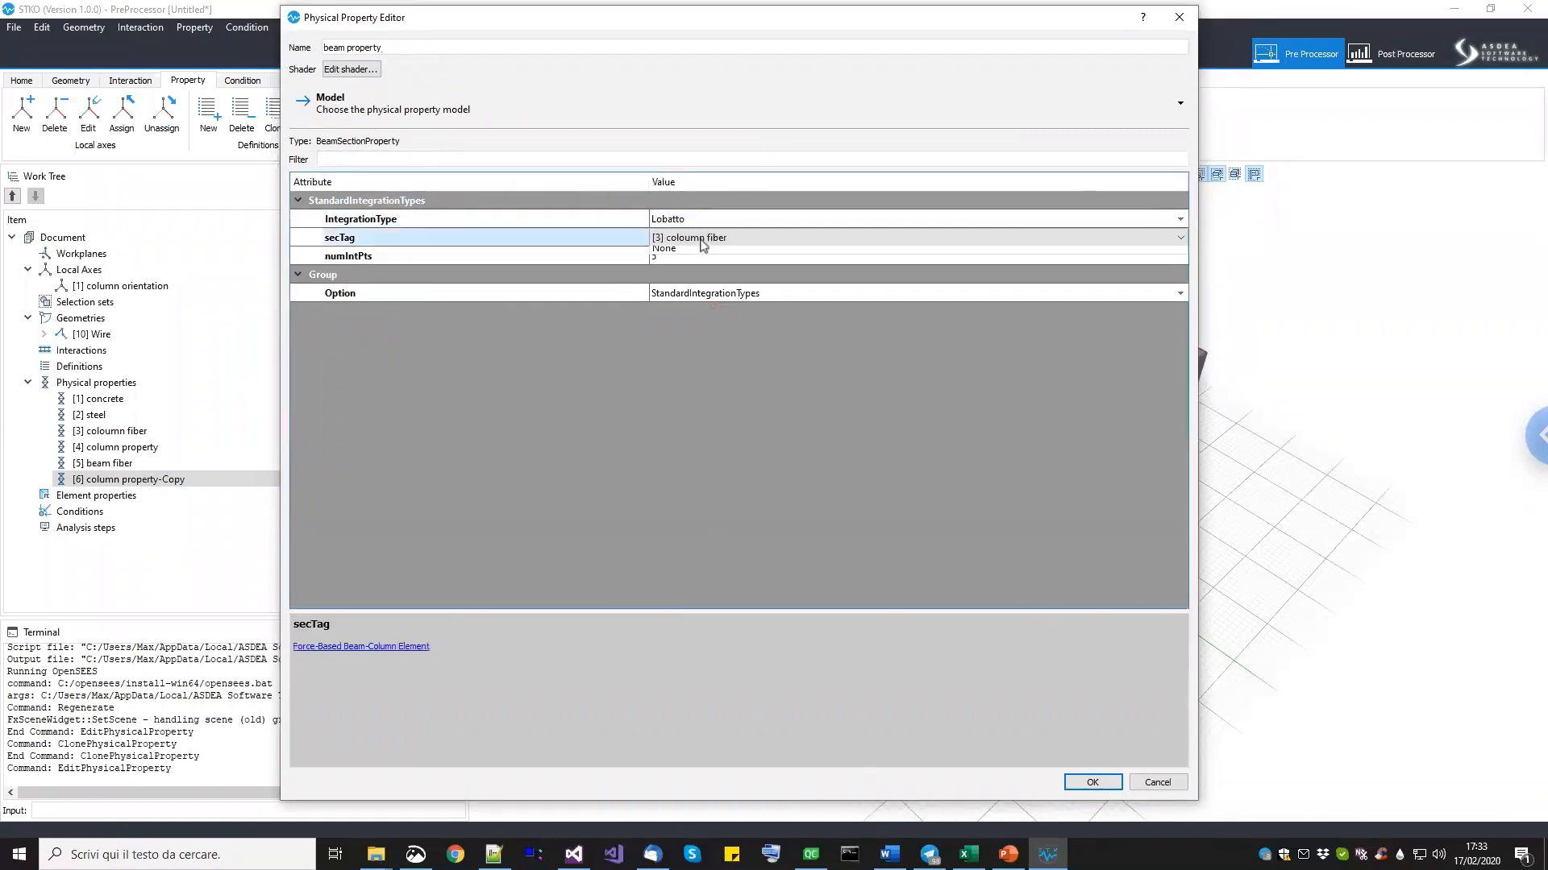
{"action": "left_click", "coordinate": [701, 239]}
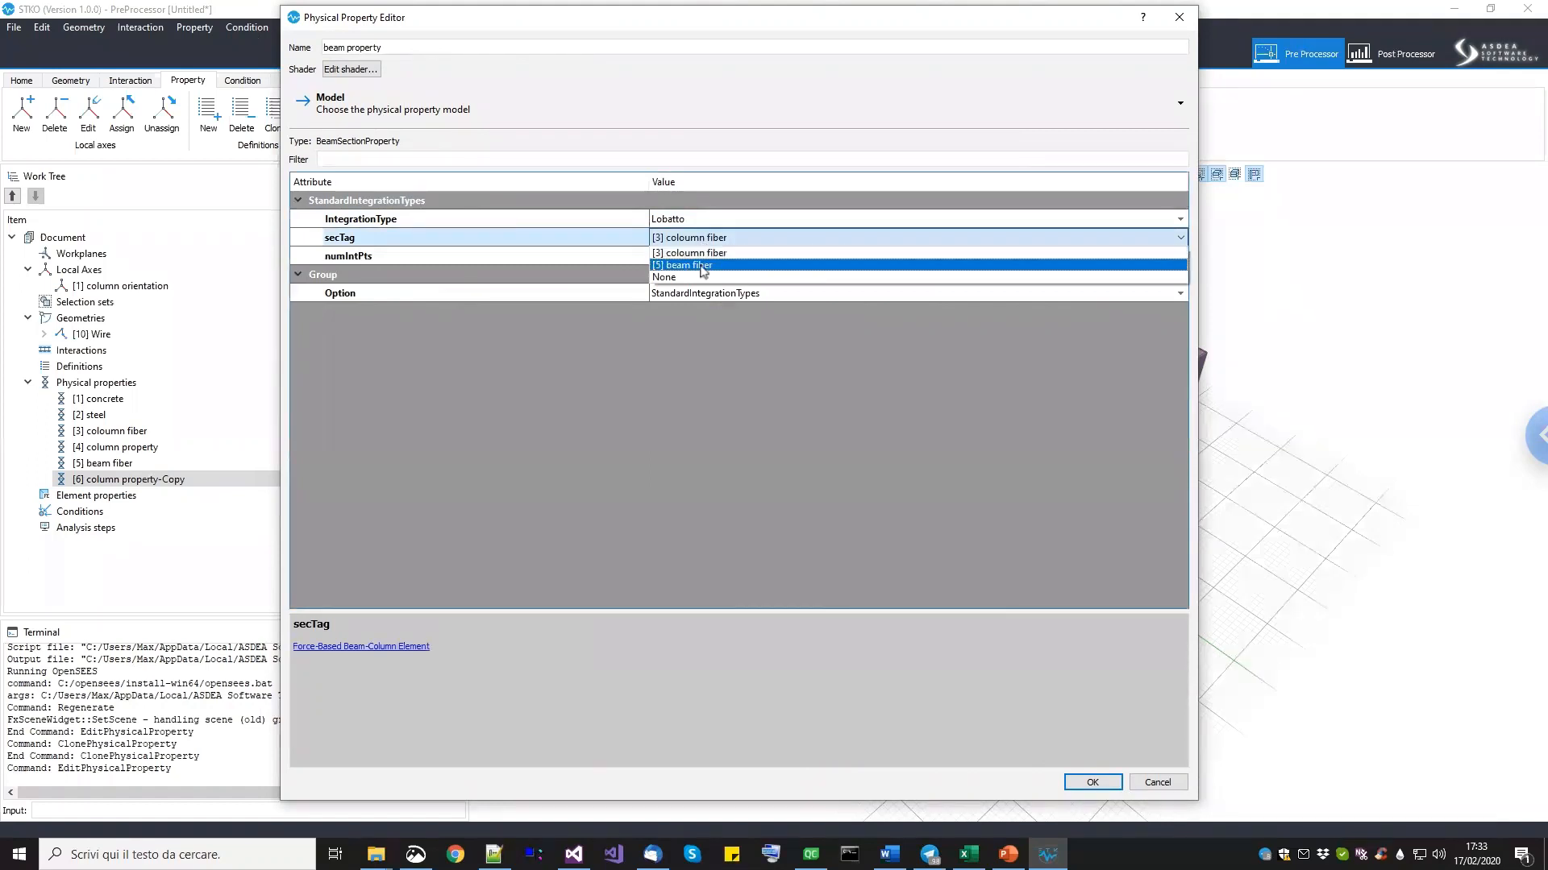
{"action": "left_click", "coordinate": [702, 266]}
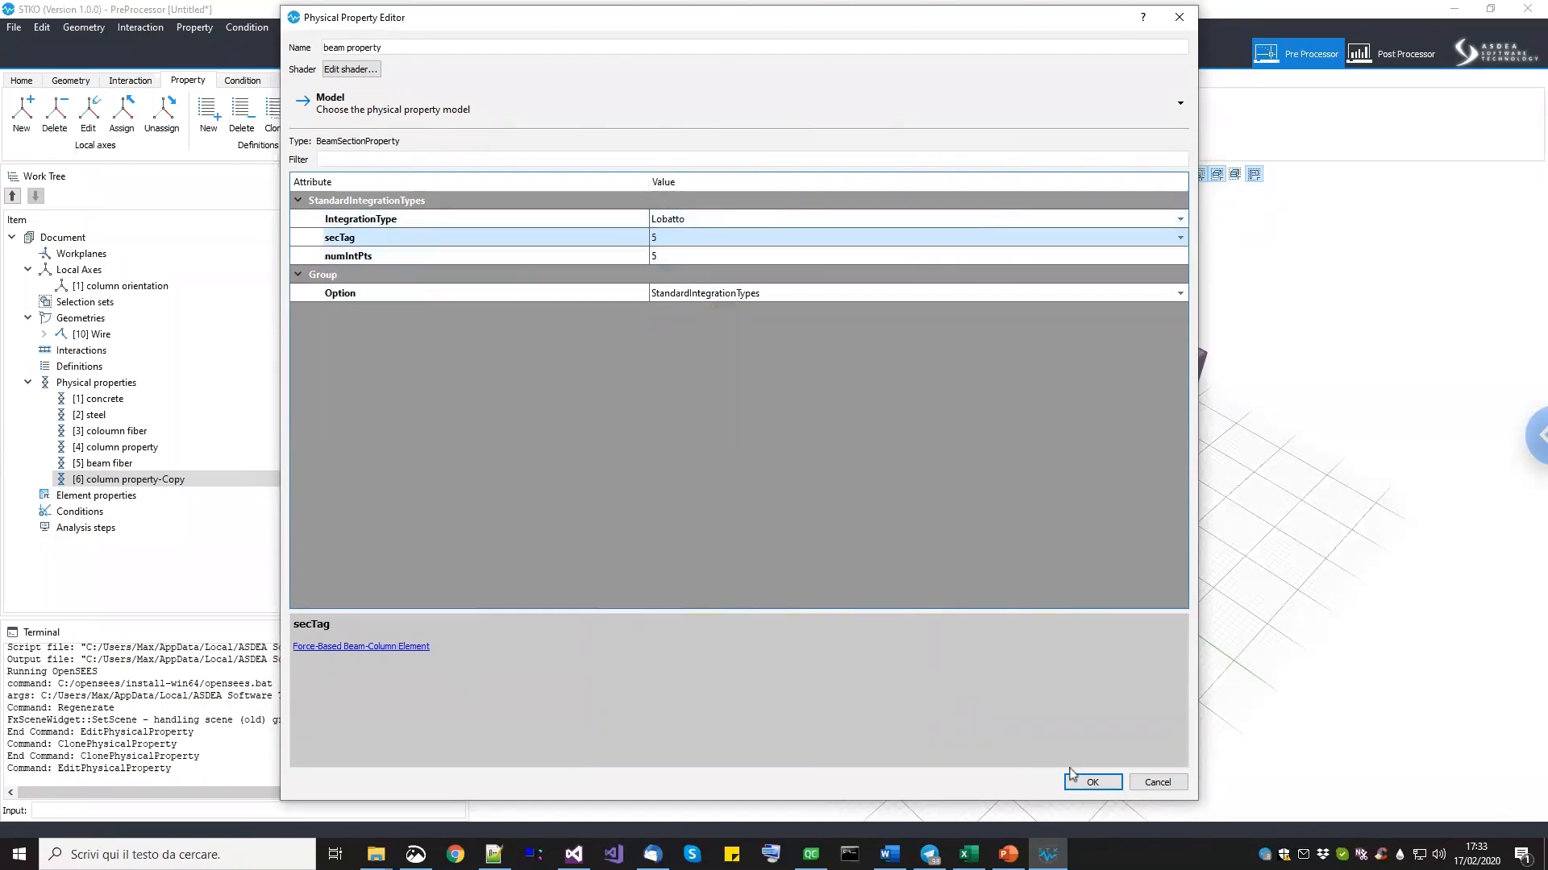
{"action": "left_click", "coordinate": [1092, 783]}
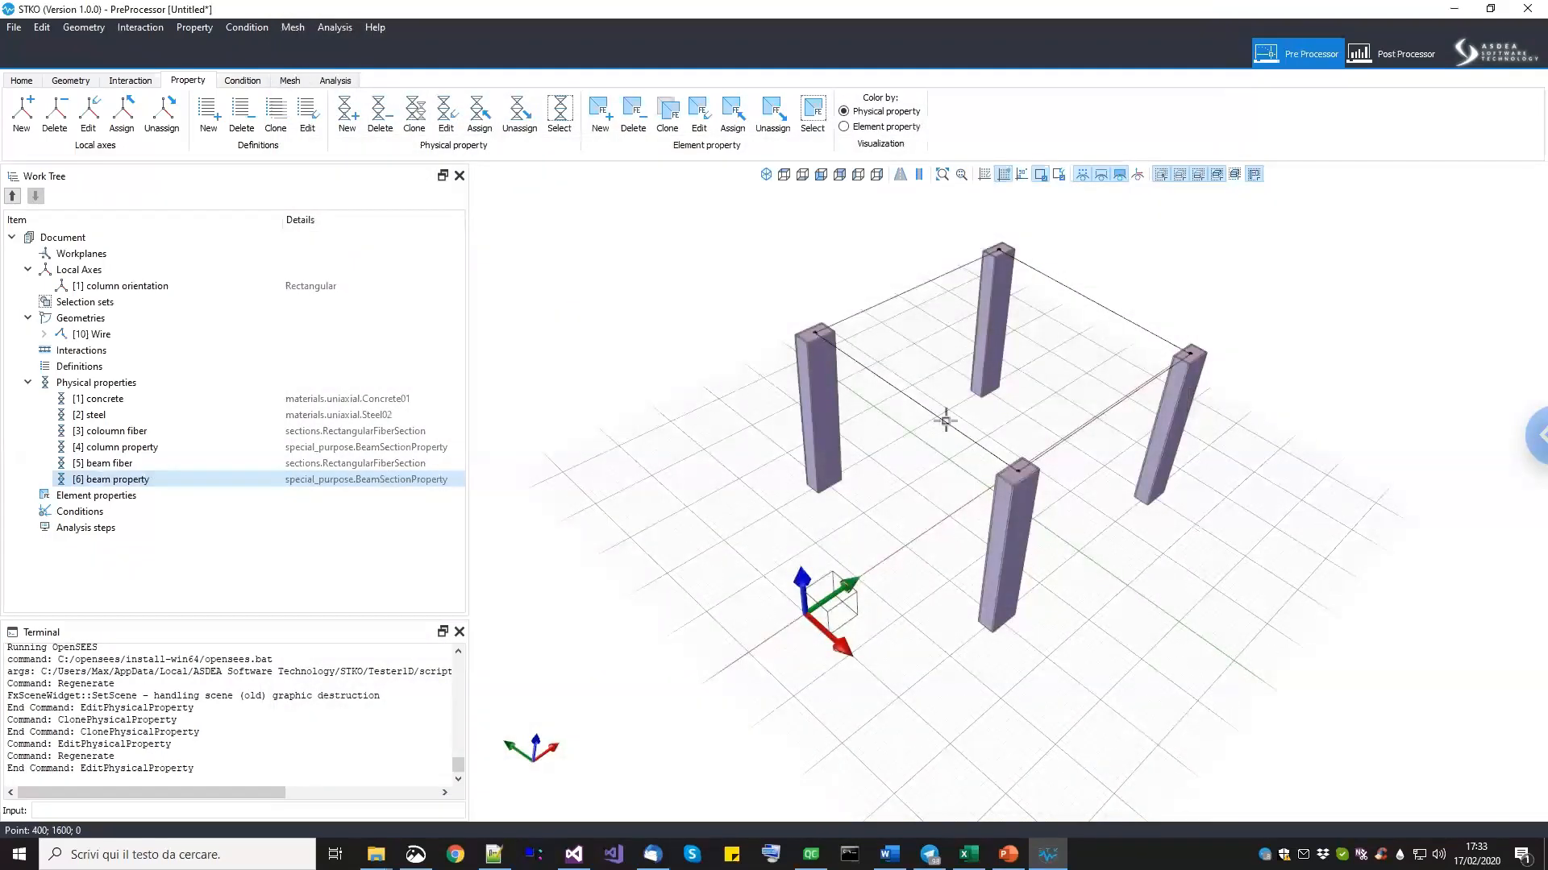
Assign the beam property to the four horizontal beams connecting the column tops.
{"action": "middle_click_drag", "start_coordinate": [905, 431], "coordinate": [910, 453]}
{"action": "left_click", "coordinate": [868, 327]}
{"action": "left_click", "coordinate": [861, 452]}
{"action": "left_click", "coordinate": [1072, 443]}
{"action": "left_click", "coordinate": [1061, 342]}
{"action": "left_click", "coordinate": [172, 481]}
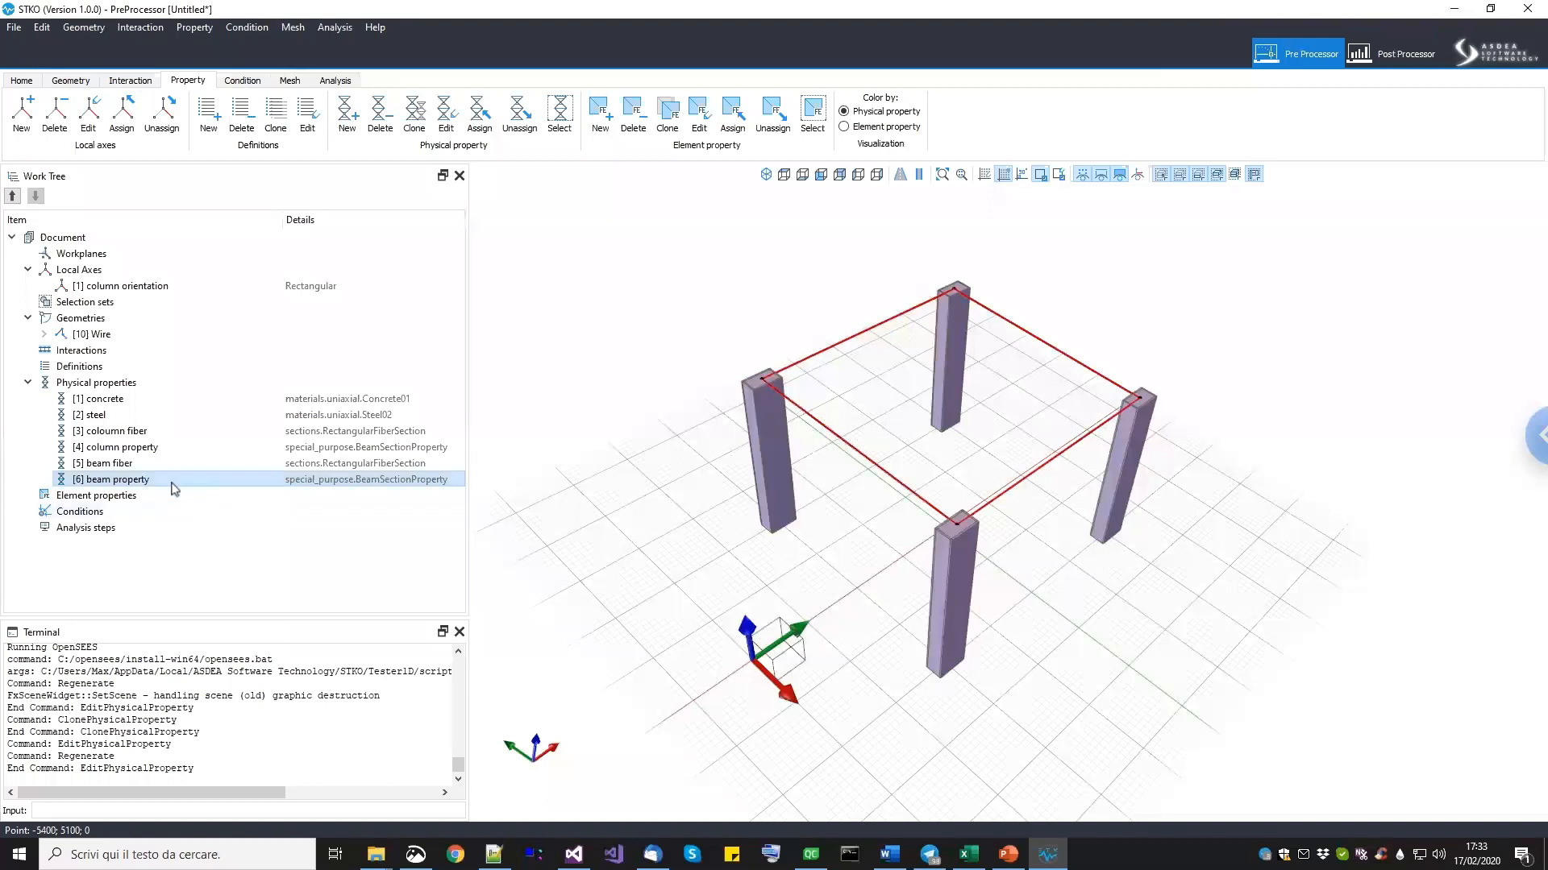
{"action": "left_click_drag", "start_coordinate": [174, 486], "coordinate": [428, 510]}
{"action": "left_click_drag", "start_coordinate": [700, 582], "coordinate": [701, 578]}
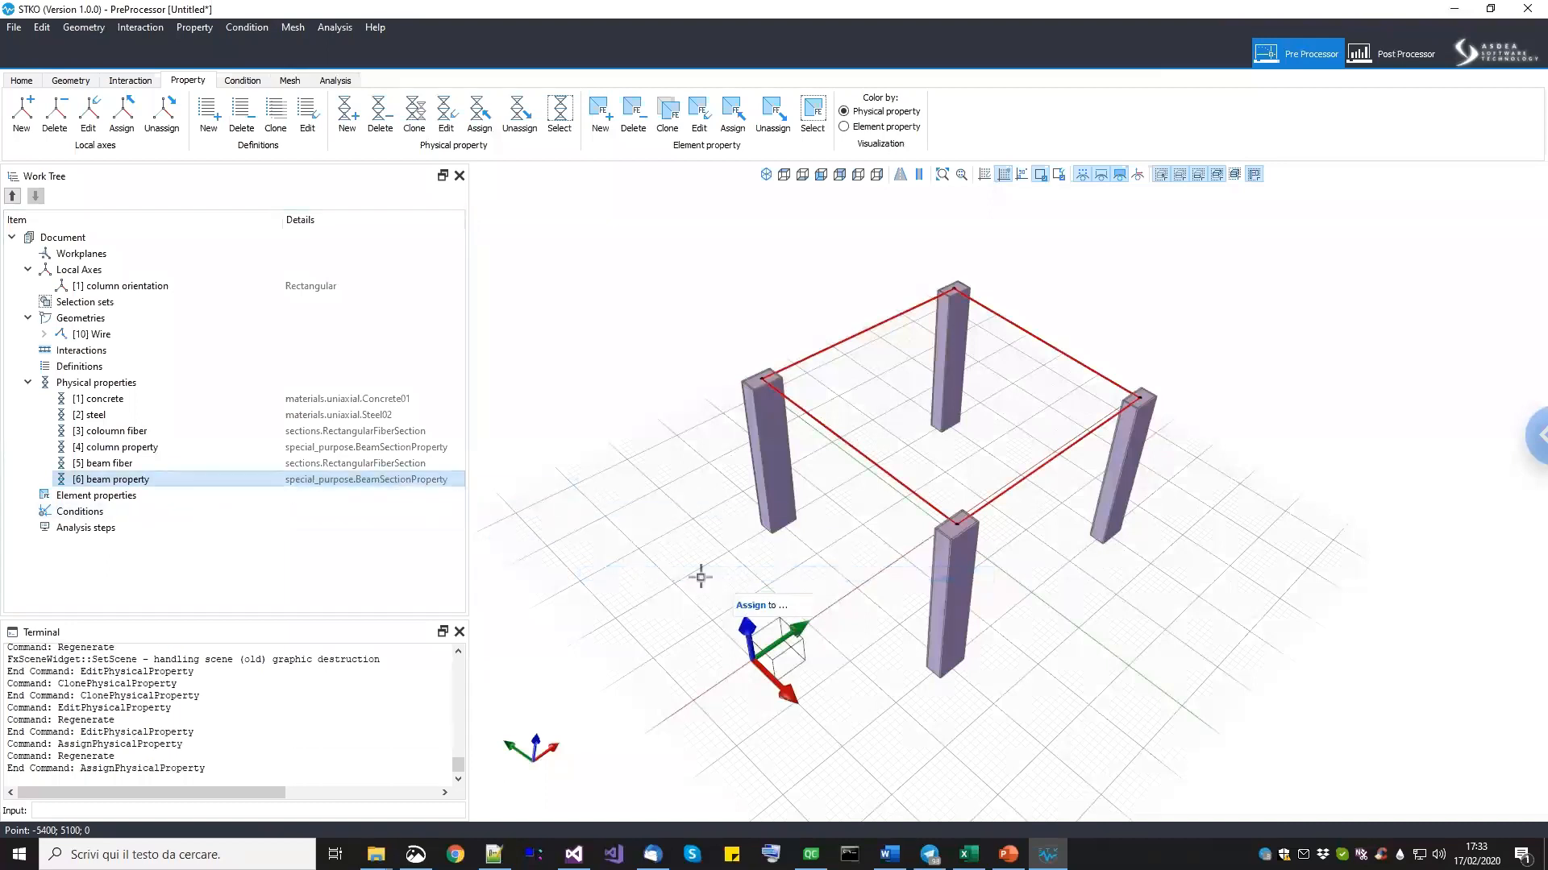
{"action": "middle_click_drag", "start_coordinate": [787, 476], "coordinate": [918, 527]}
{"action": "scroll", "coordinate": [918, 527], "scroll_direction": "up", "scroll_amount": 3}
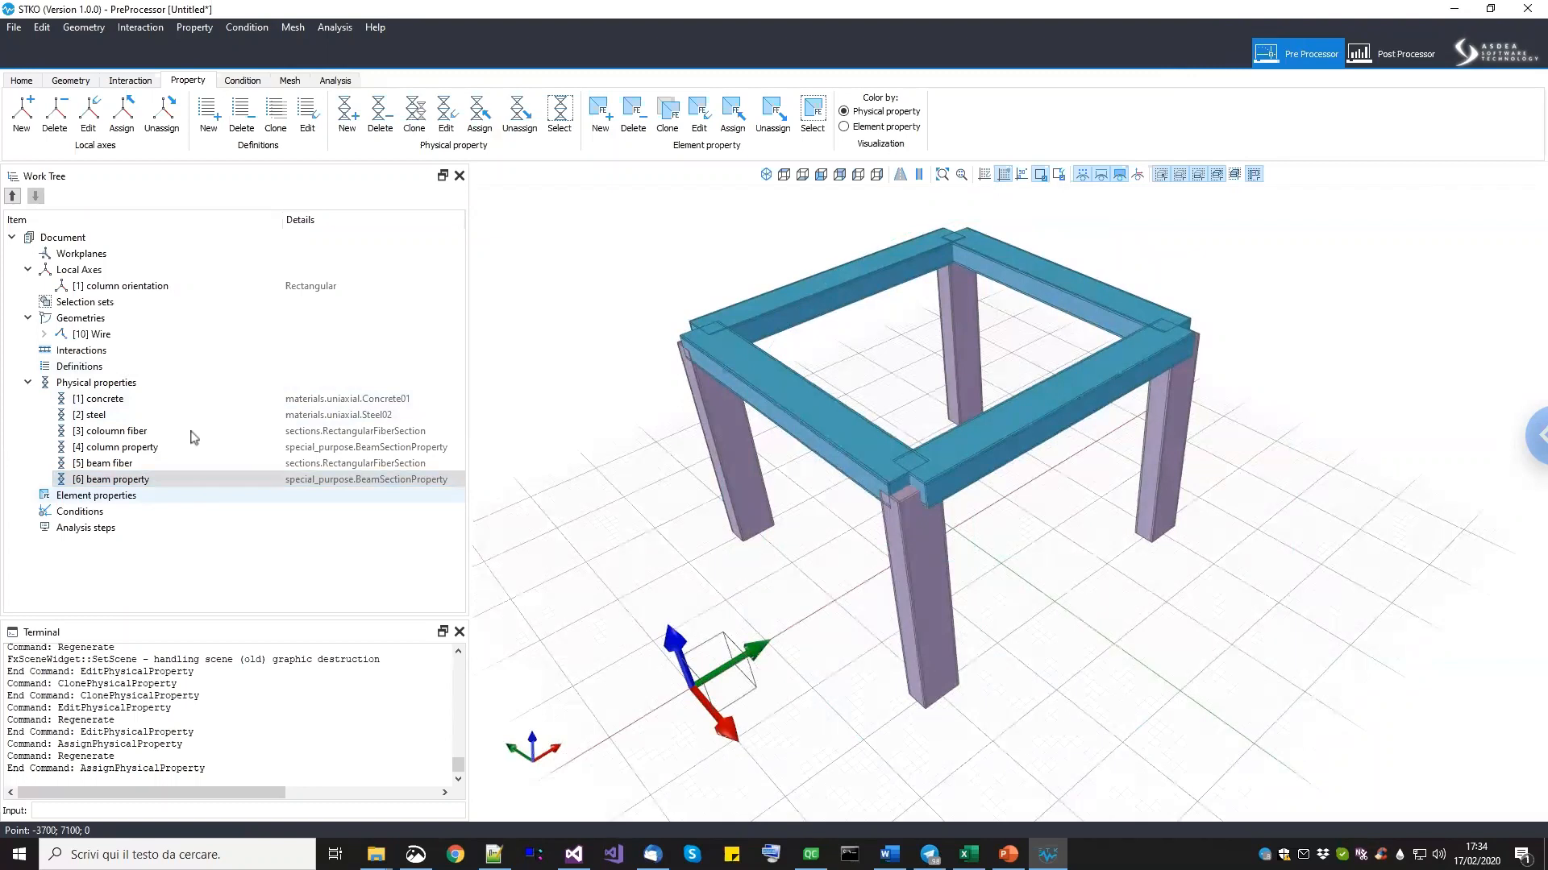
{"action": "left_click", "coordinate": [94, 497]}
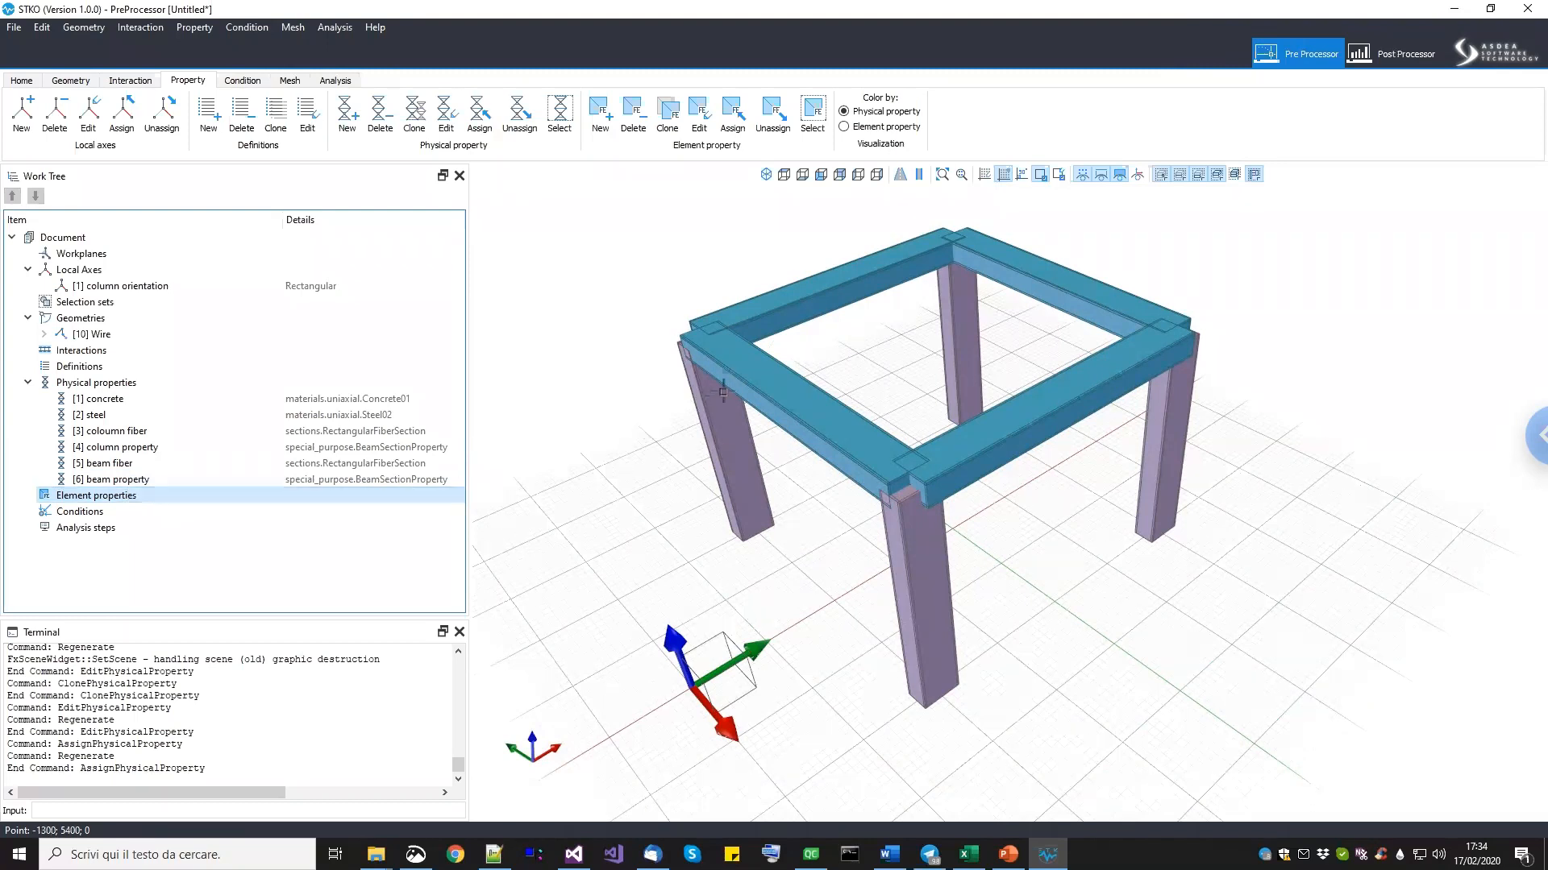
{"action": "scroll", "coordinate": [871, 373], "scroll_direction": "down", "scroll_amount": 2}
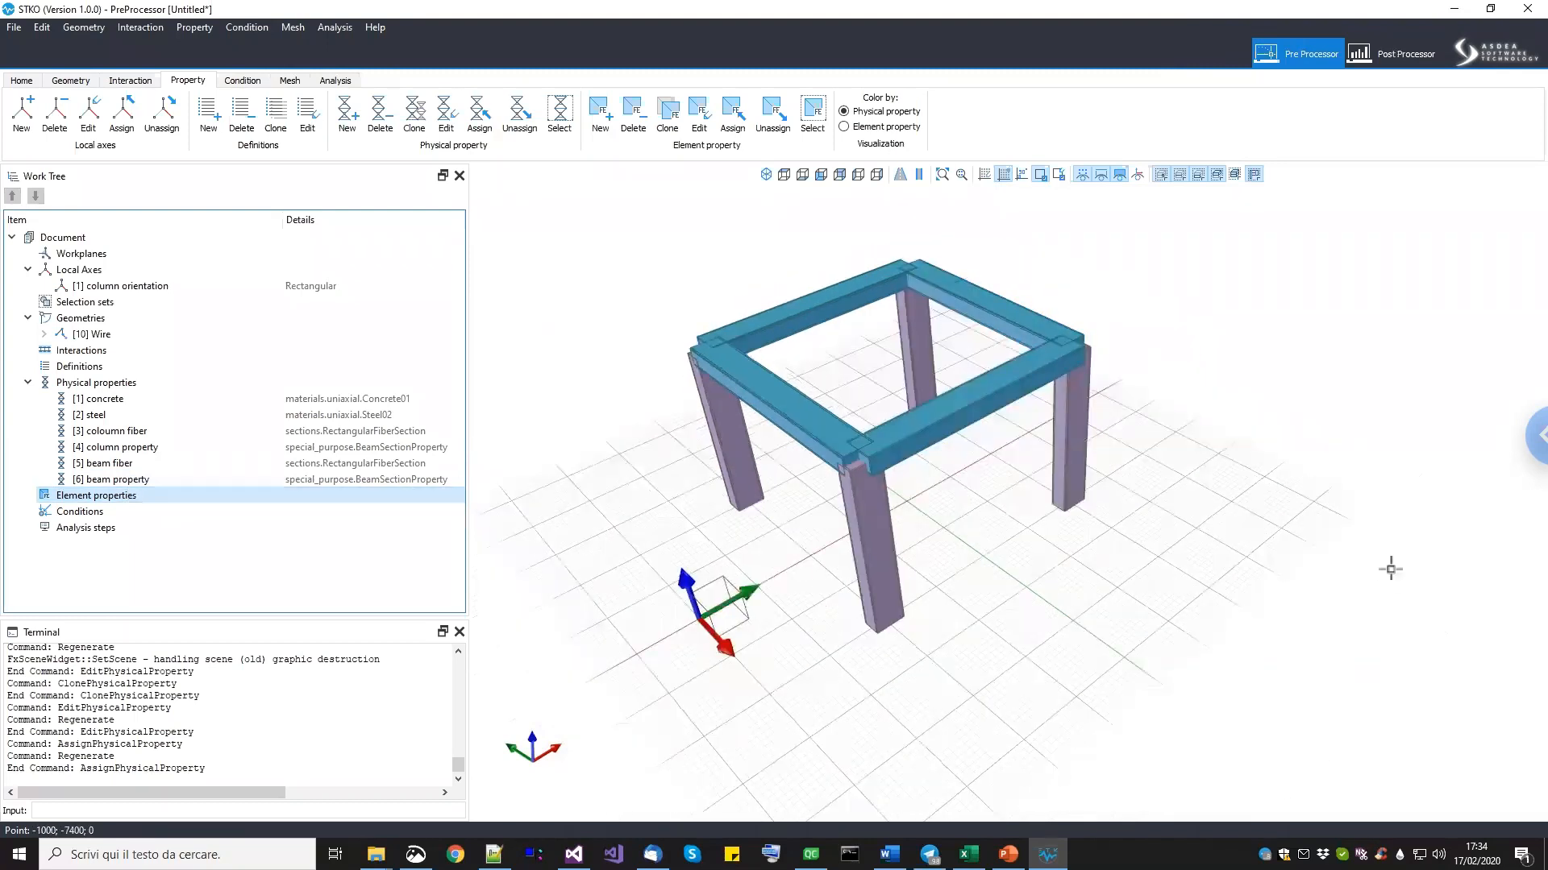
{"action": "middle_click_drag", "start_coordinate": [1014, 554], "coordinate": [1020, 556]}
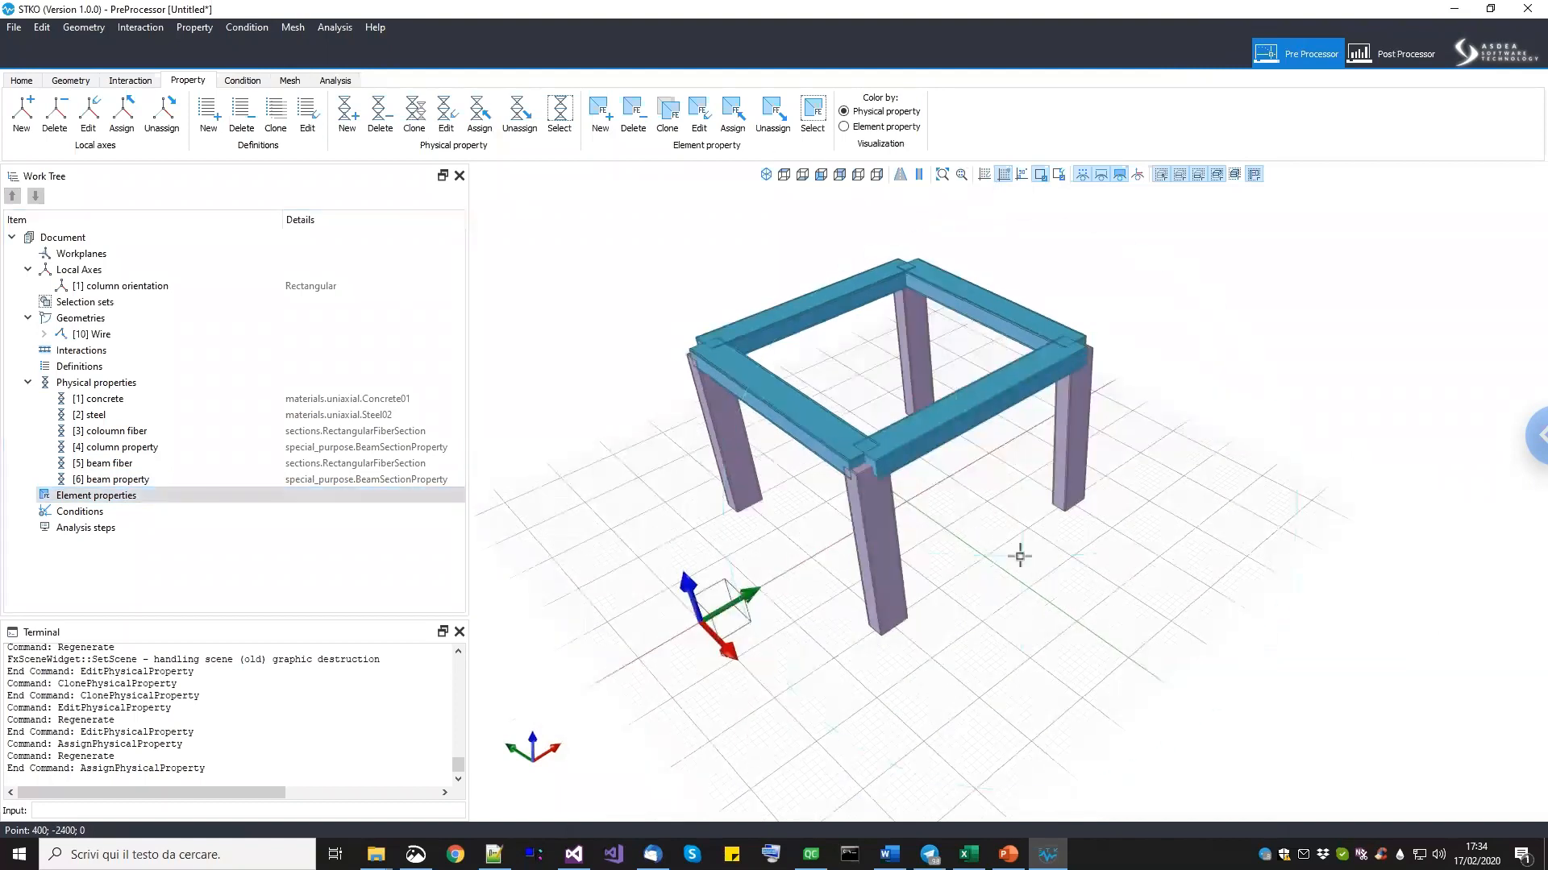
{"action": "middle_click_drag", "start_coordinate": [781, 525], "coordinate": [823, 534]}
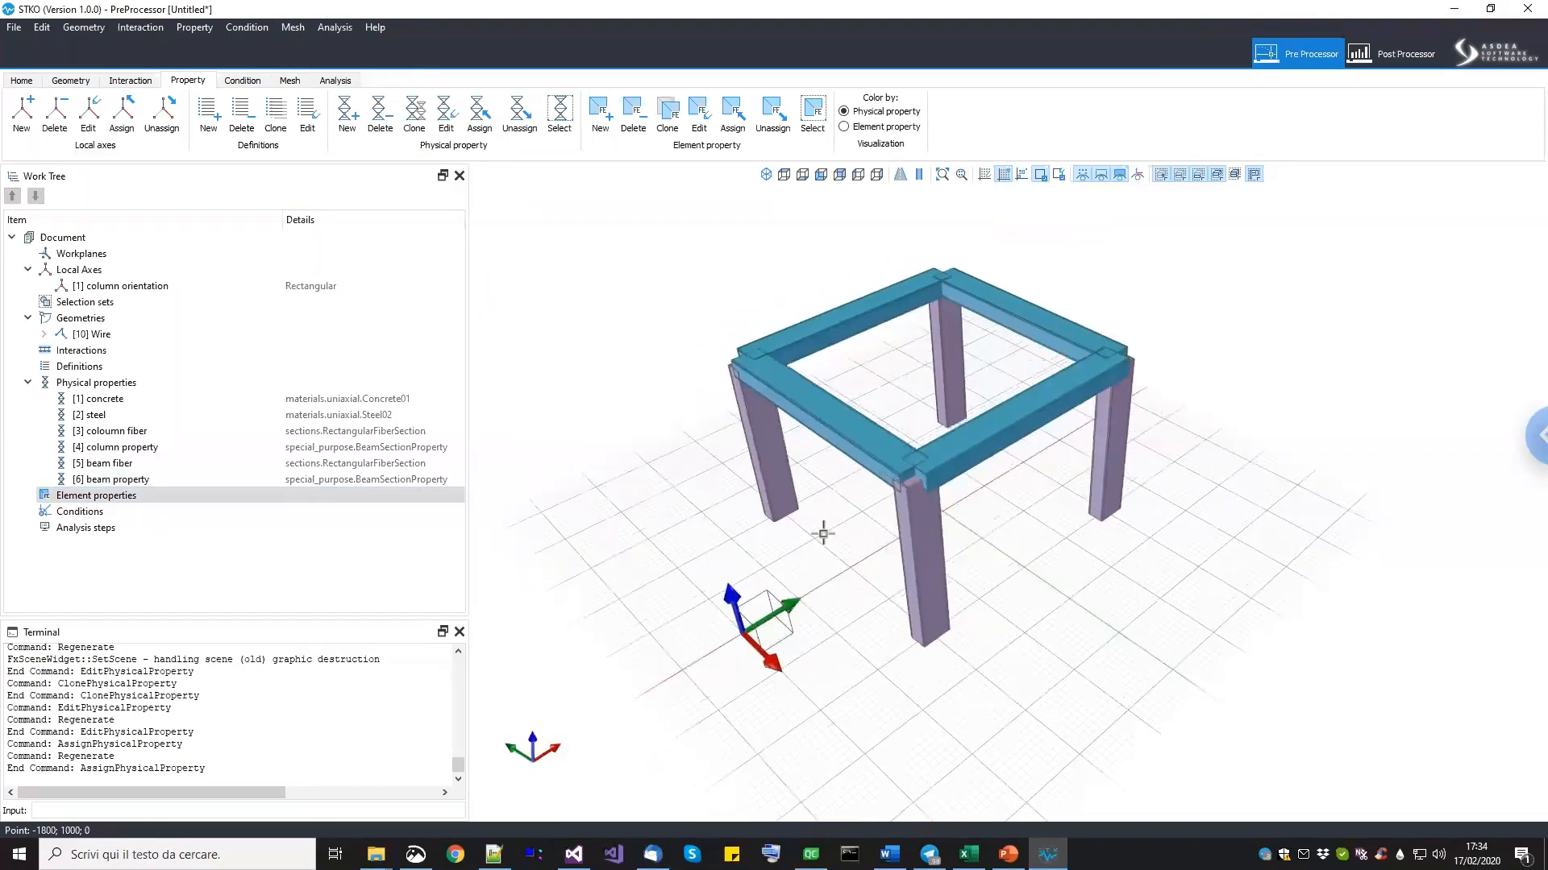
Create a new element property named beam elemnet using the forceBeamColumn model from the beam_column_elements group.
{"action": "right_click", "coordinate": [156, 501]}
{"action": "left_click", "coordinate": [183, 505]}
{"action": "left_click_drag", "start_coordinate": [456, 148], "coordinate": [334, 149]}
{"action": "type", "text": "beam elemnet"}
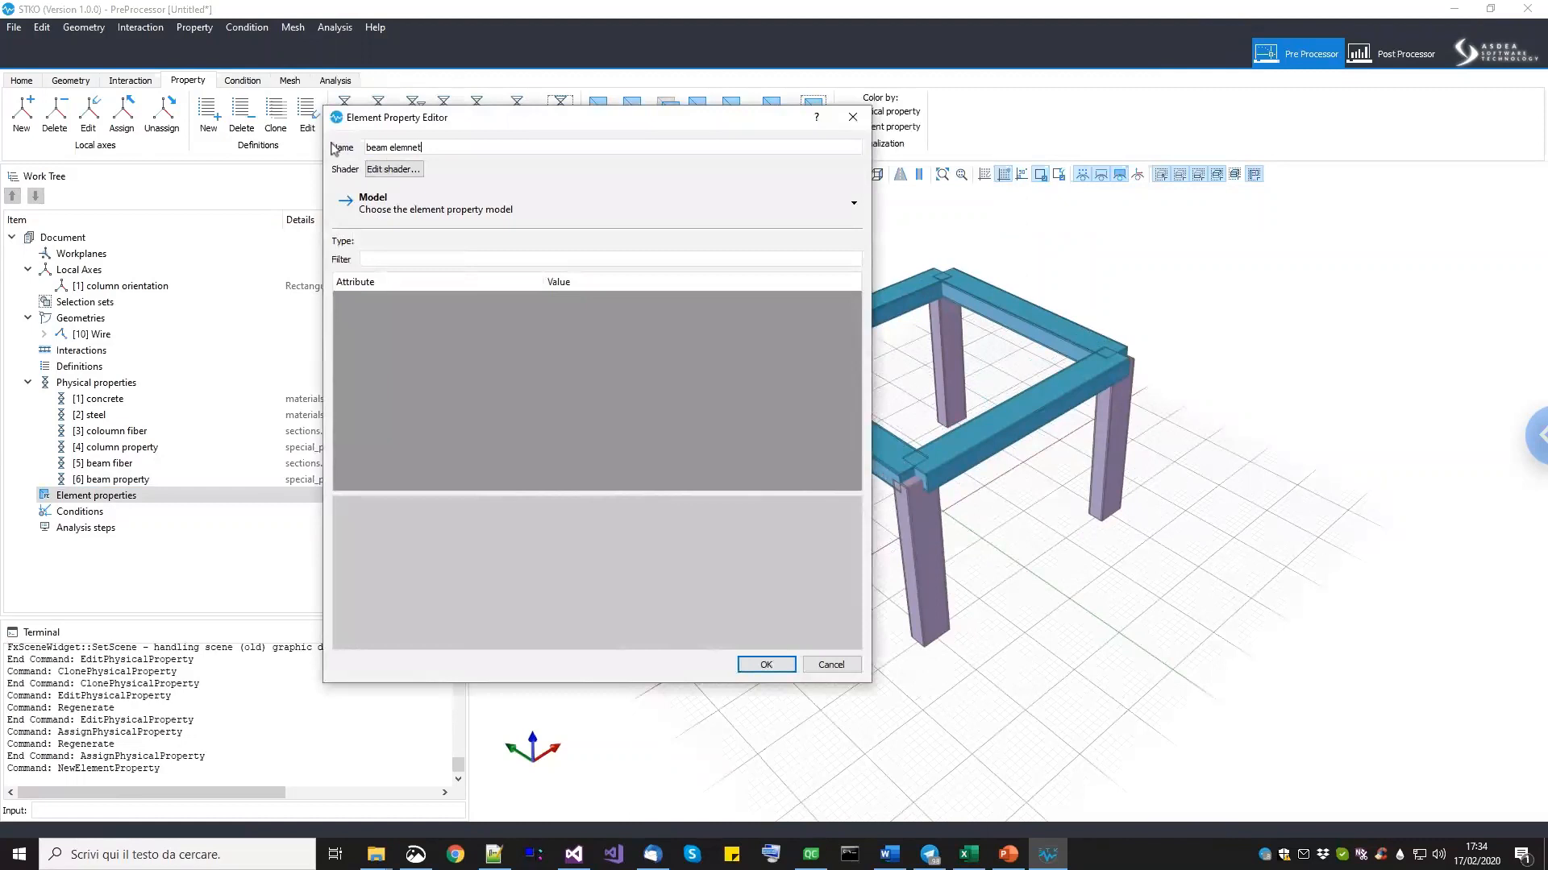
{"action": "left_click", "coordinate": [452, 209]}
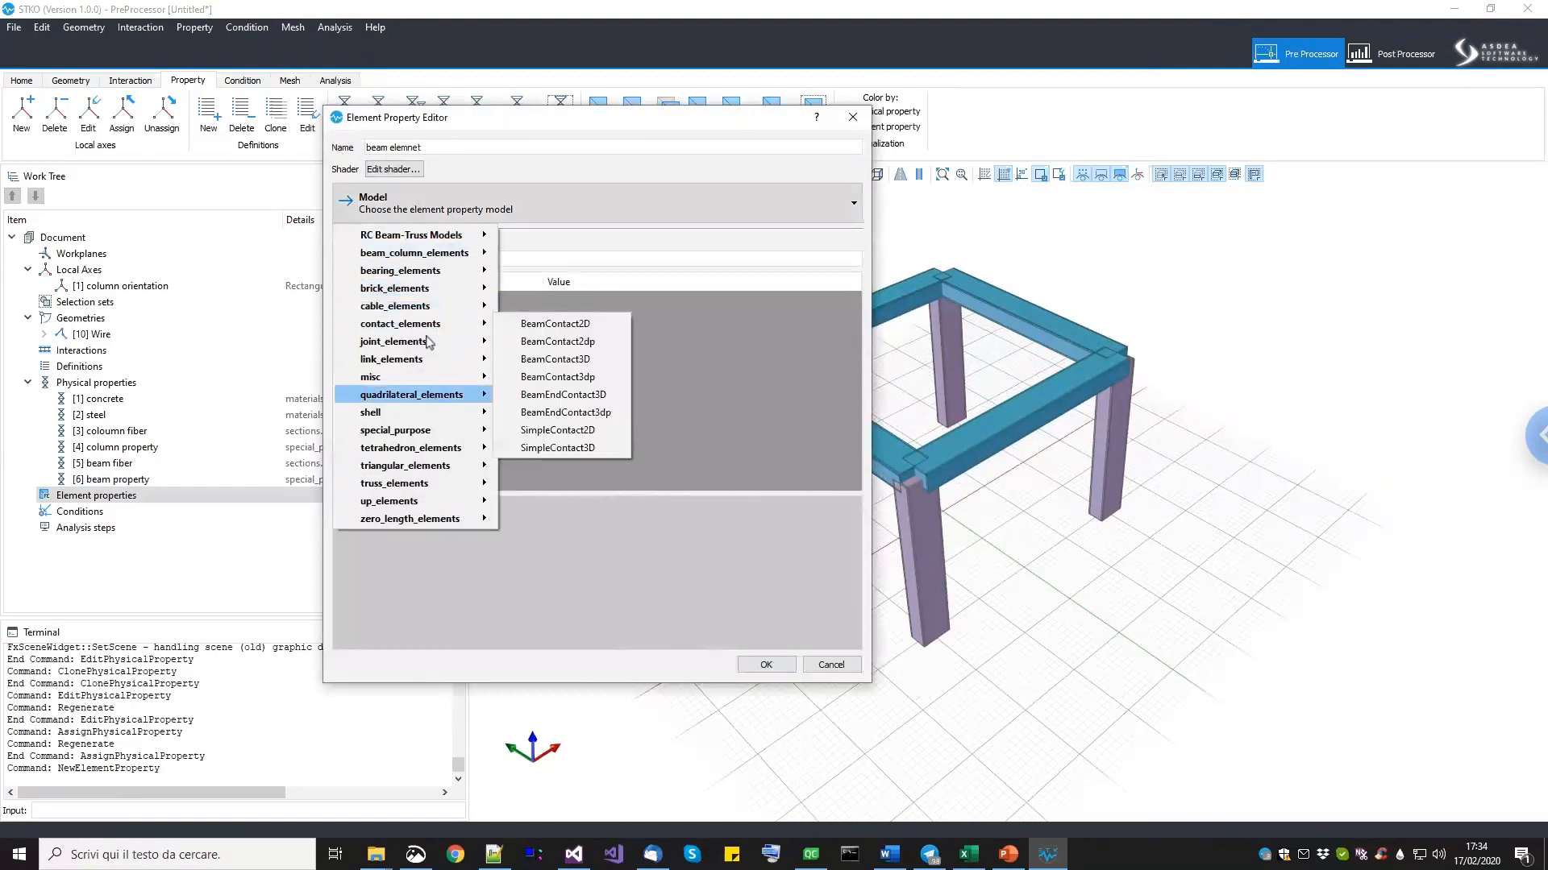
{"action": "mouse_move", "coordinate": [433, 259]}
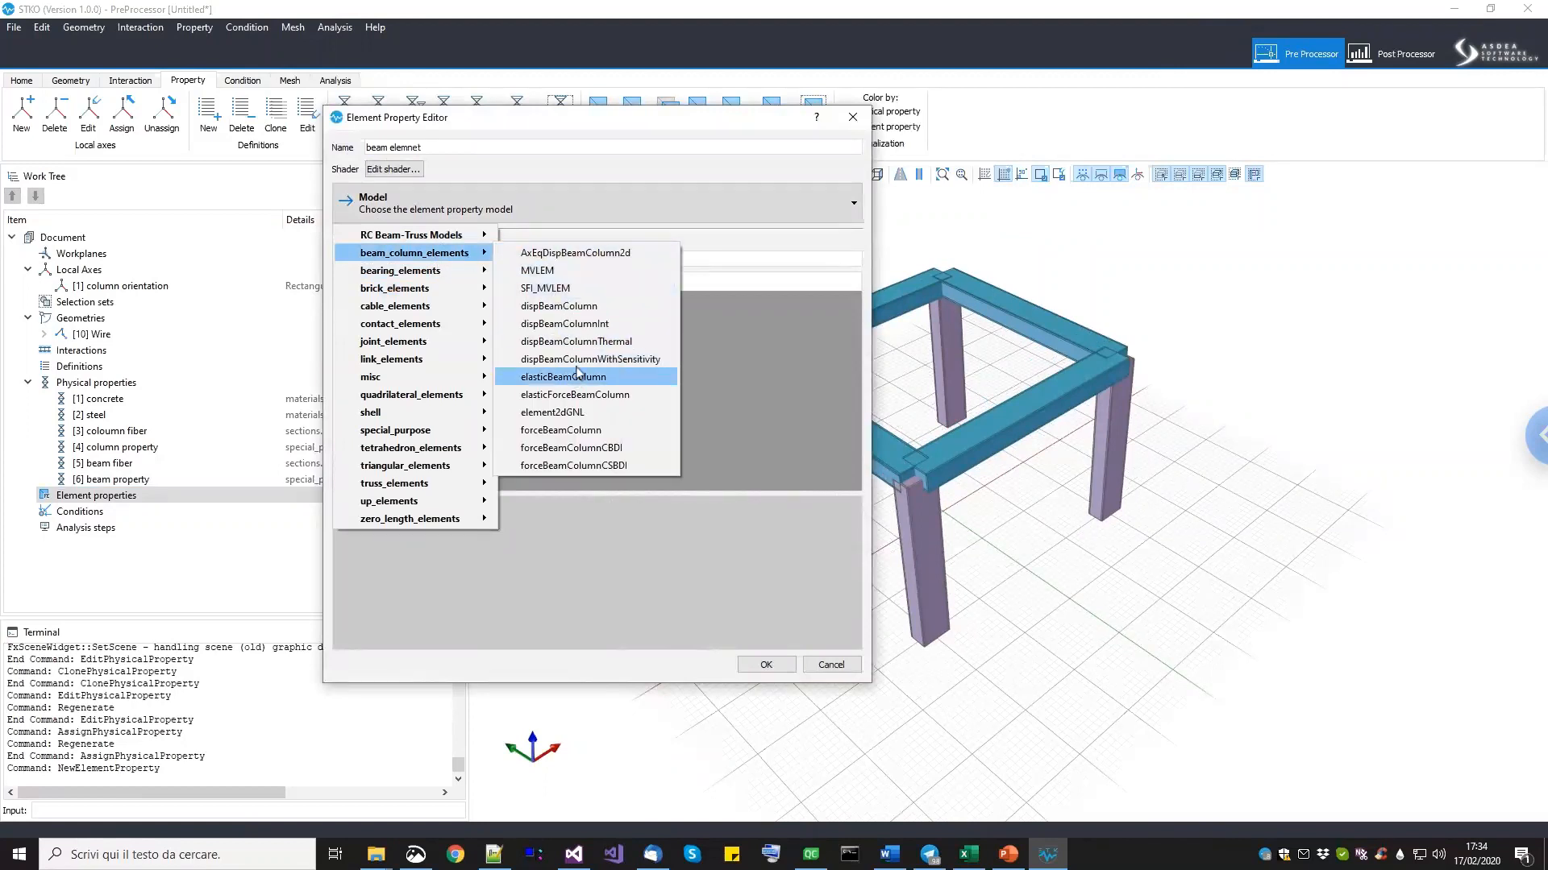
{"action": "left_click", "coordinate": [577, 431]}
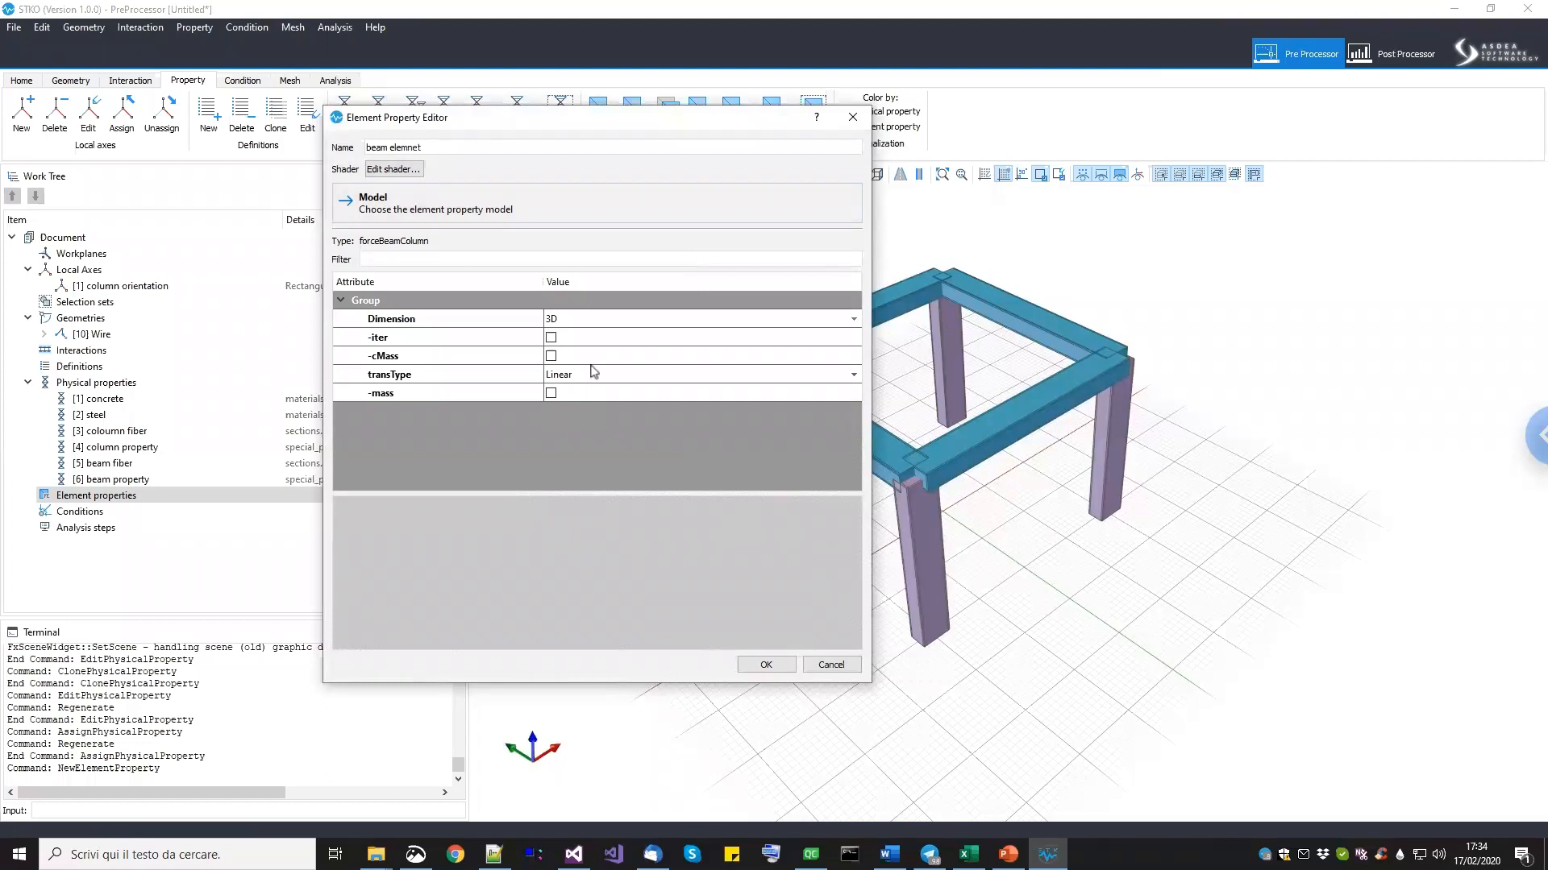
Keep the element's transType as Linear and accept the new element property.
{"action": "left_click", "coordinate": [470, 385]}
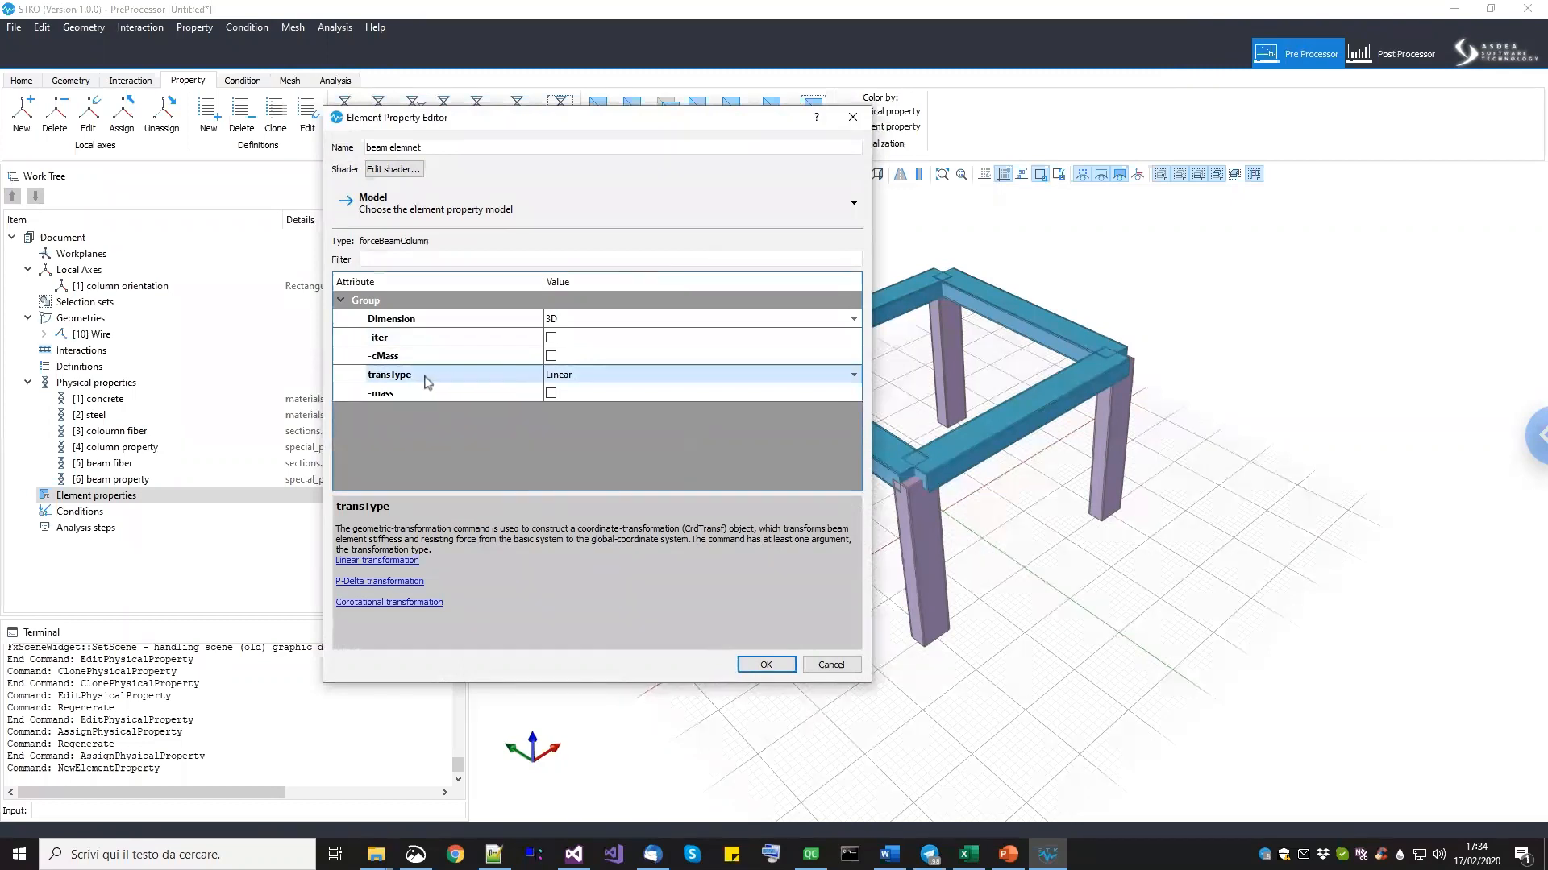
{"action": "left_click", "coordinate": [571, 376]}
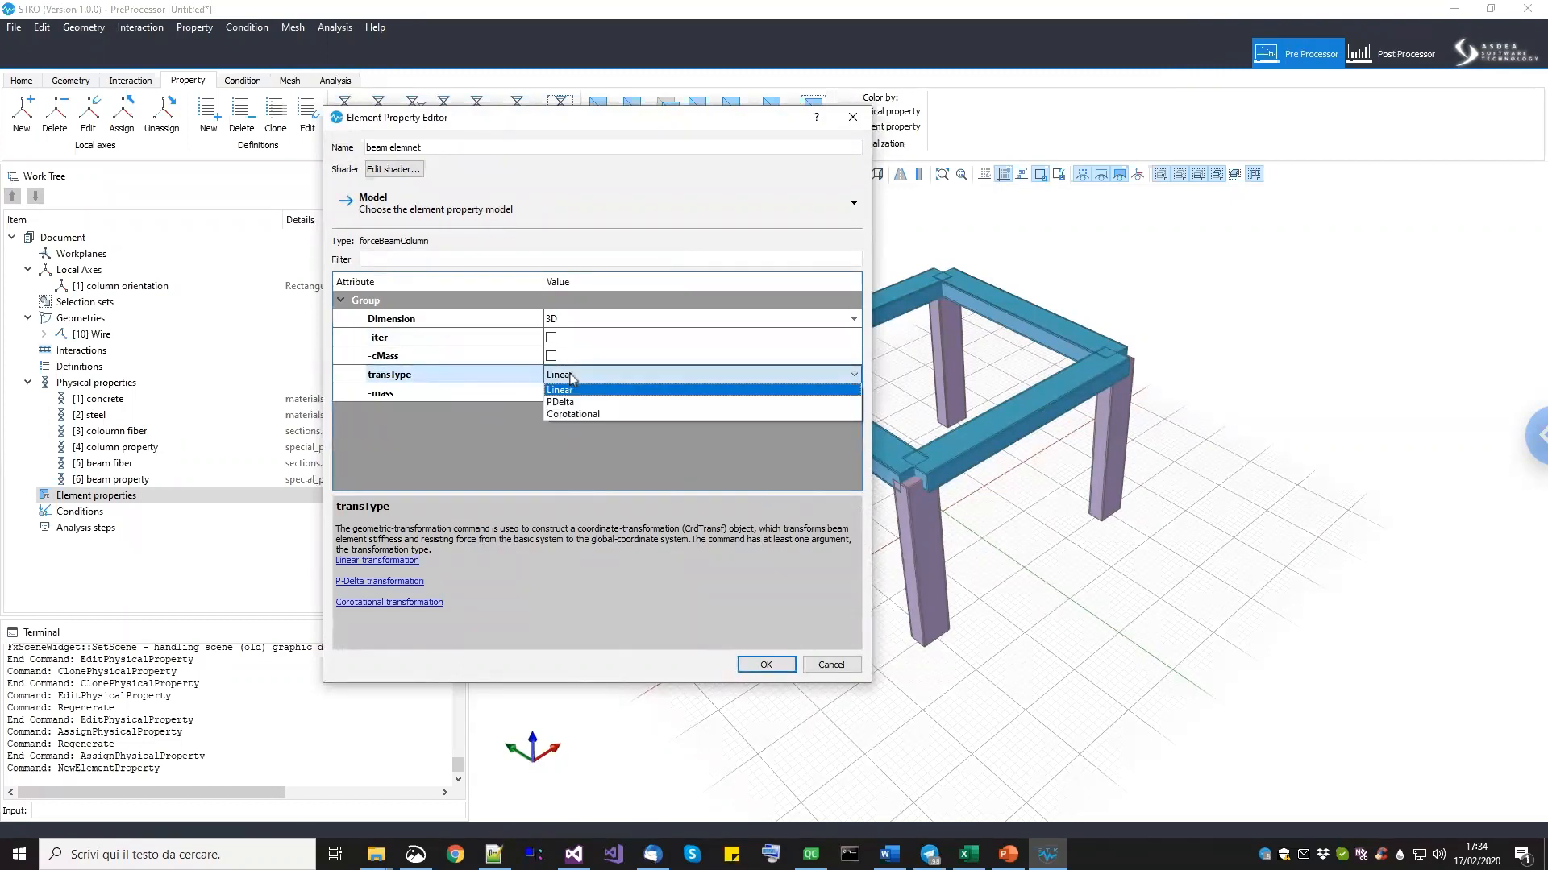
{"action": "left_click", "coordinate": [570, 378]}
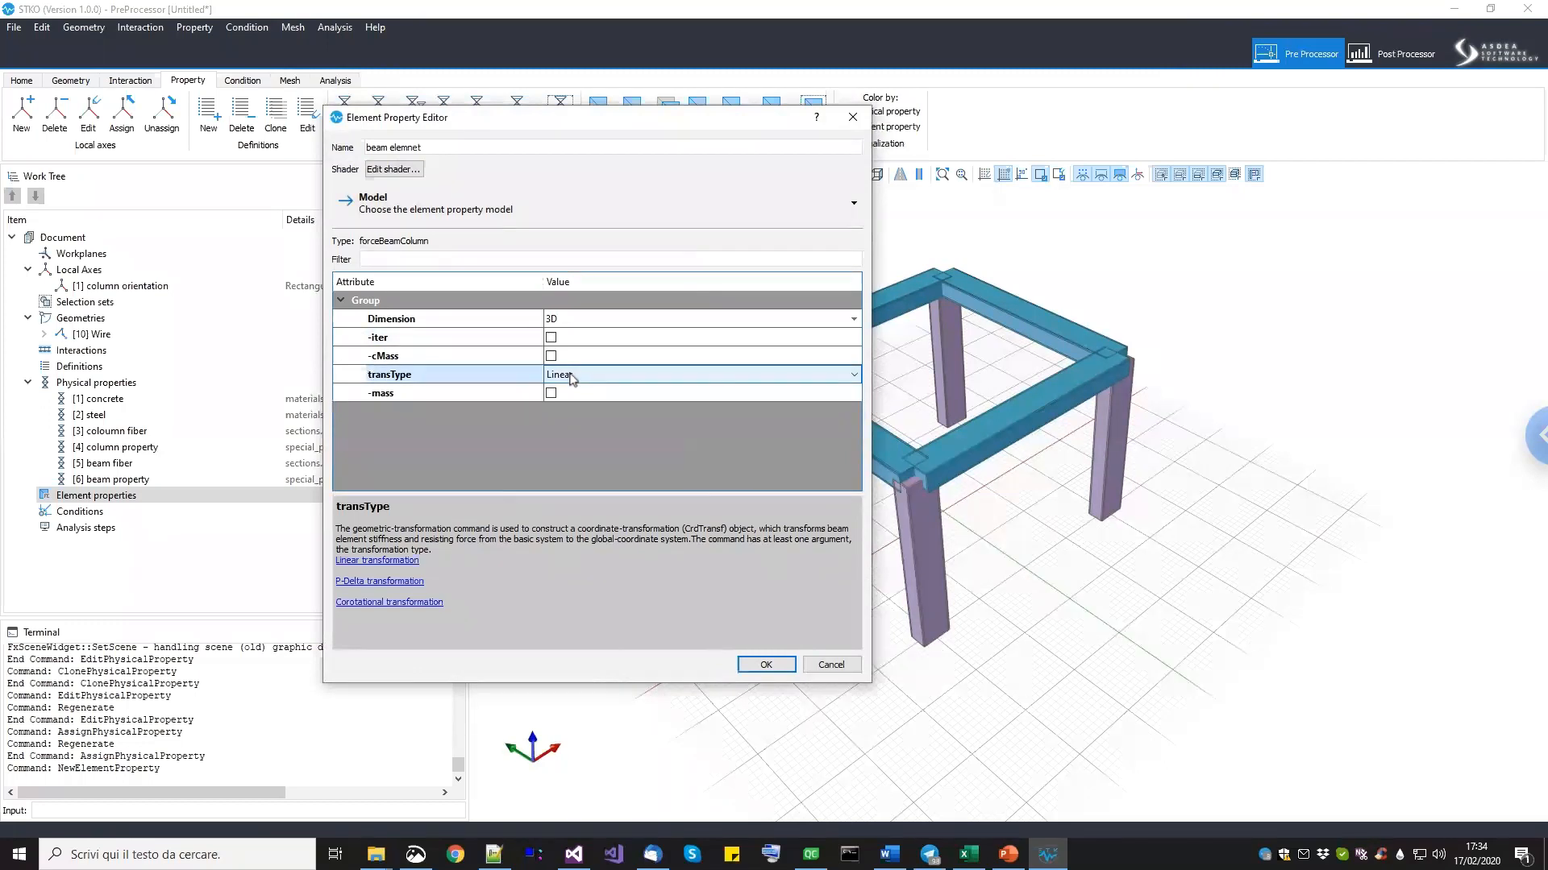
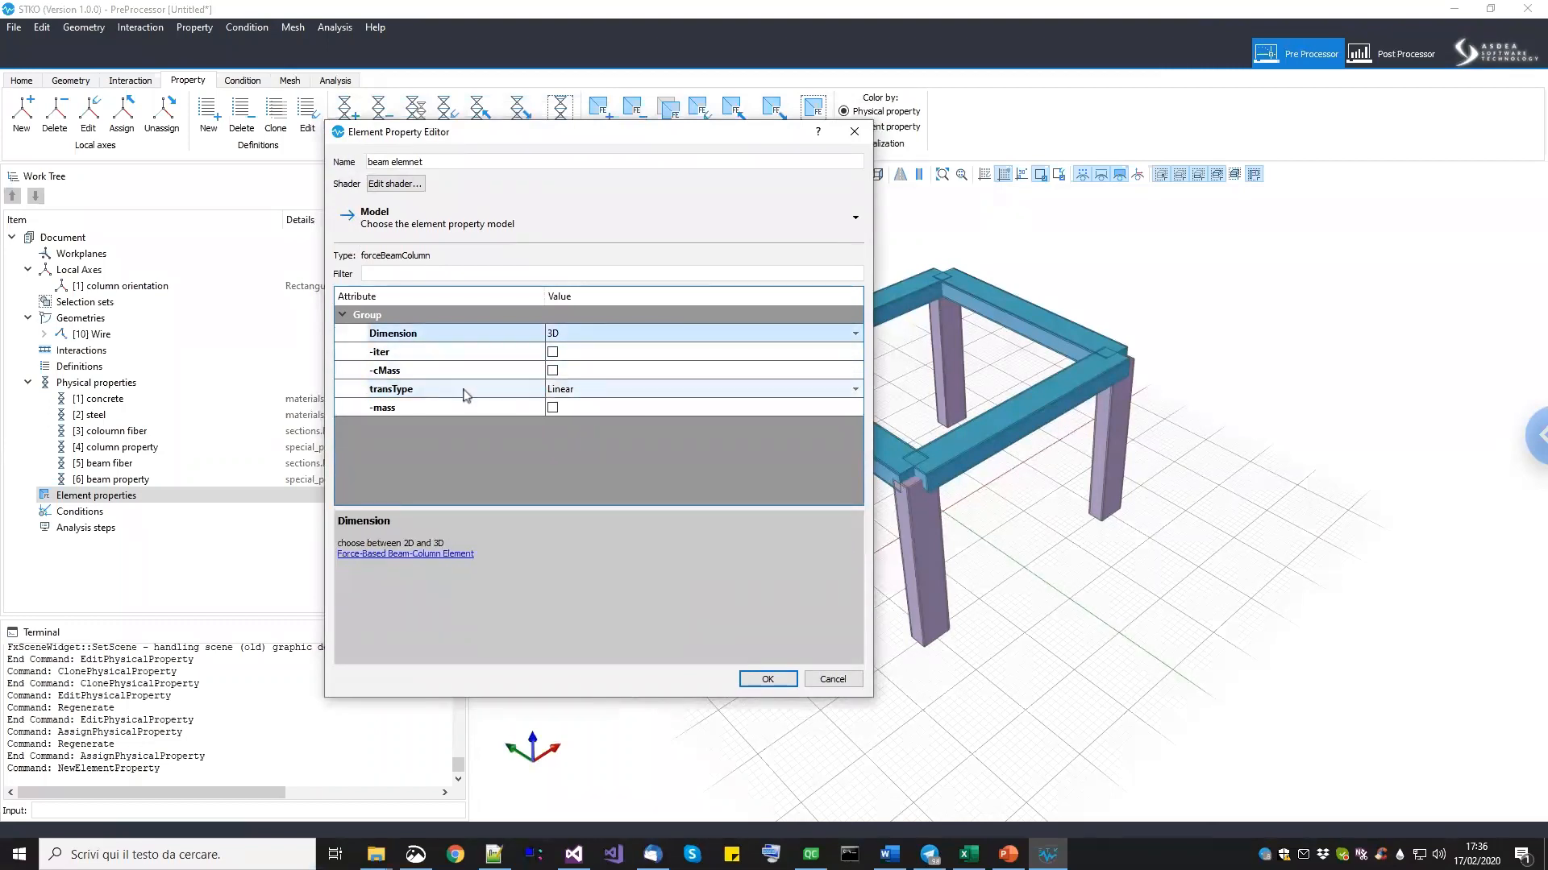
{"action": "left_click", "coordinate": [767, 679]}
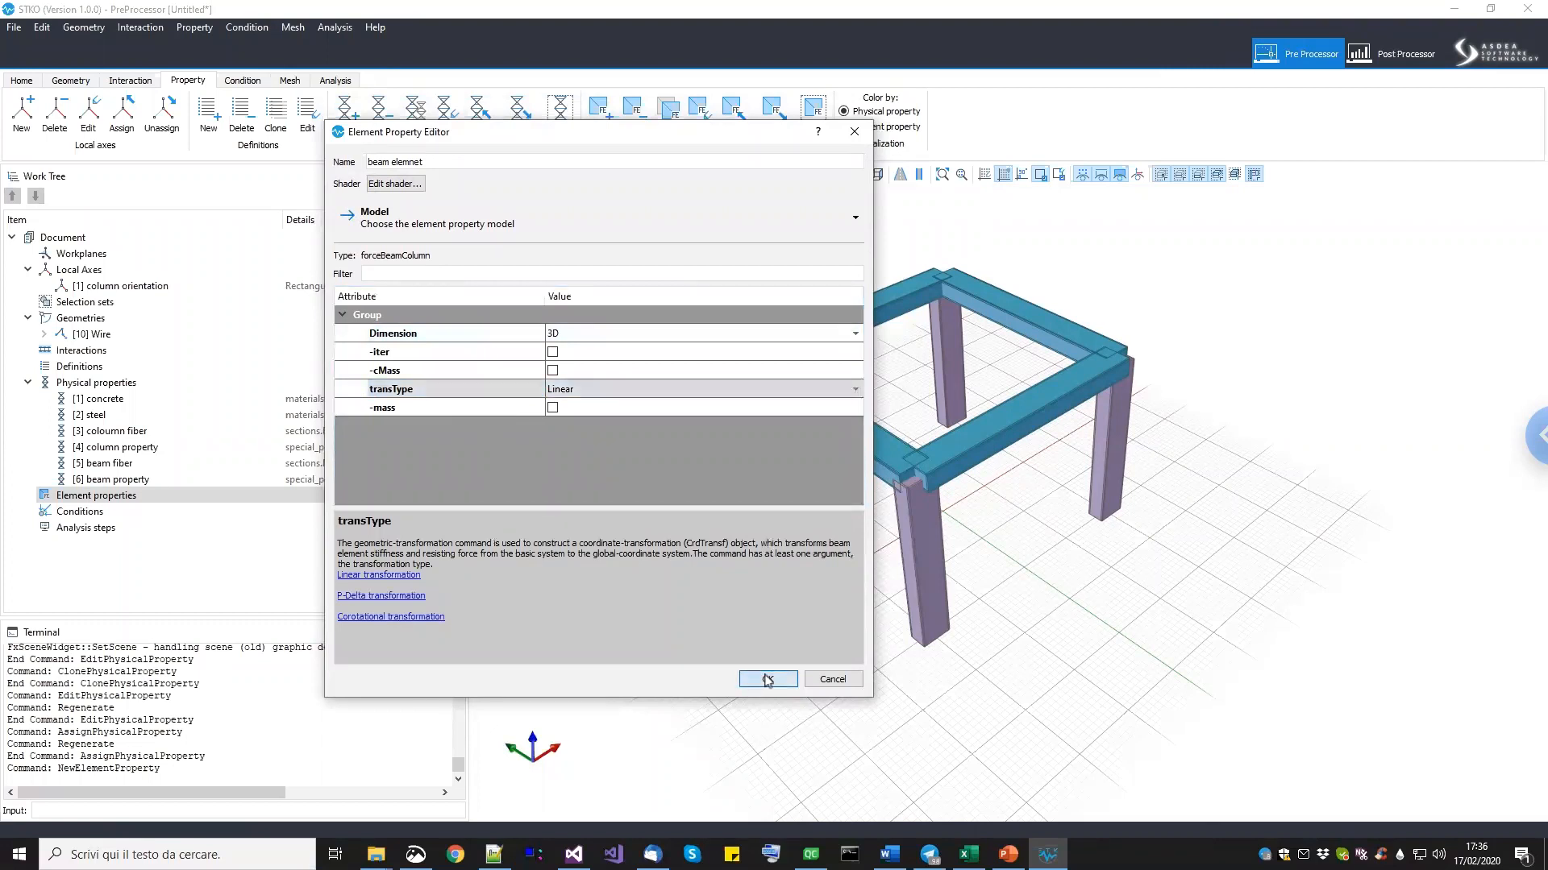
Assign the beam elemnet element property to all four columns and all four beams of the frame.
{"action": "left_click", "coordinate": [144, 516]}
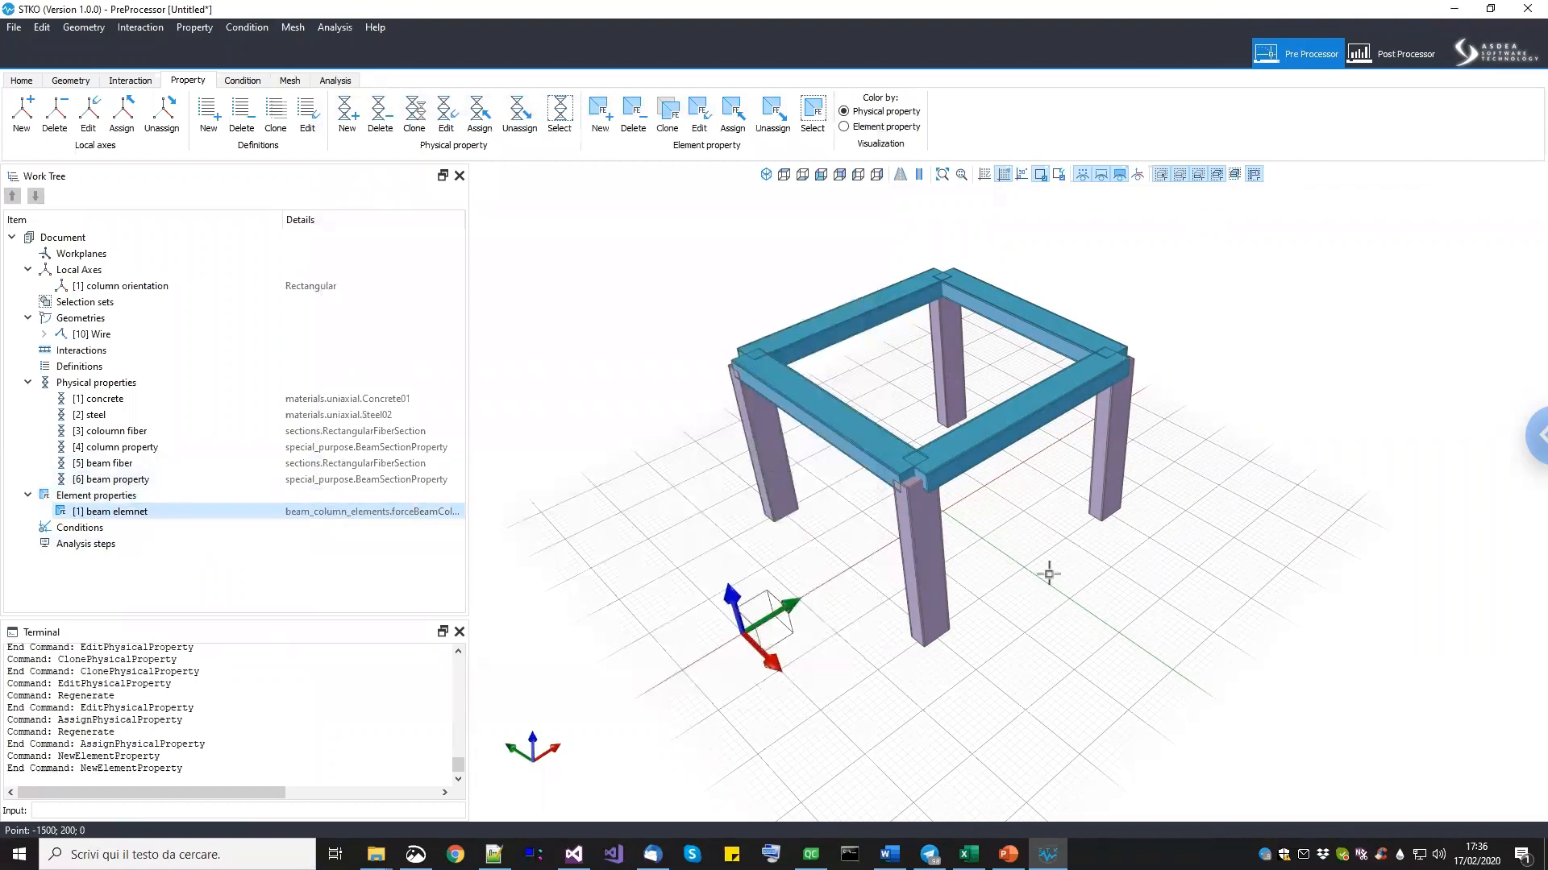
{"action": "left_click", "coordinate": [896, 536]}
{"action": "left_click", "coordinate": [741, 455]}
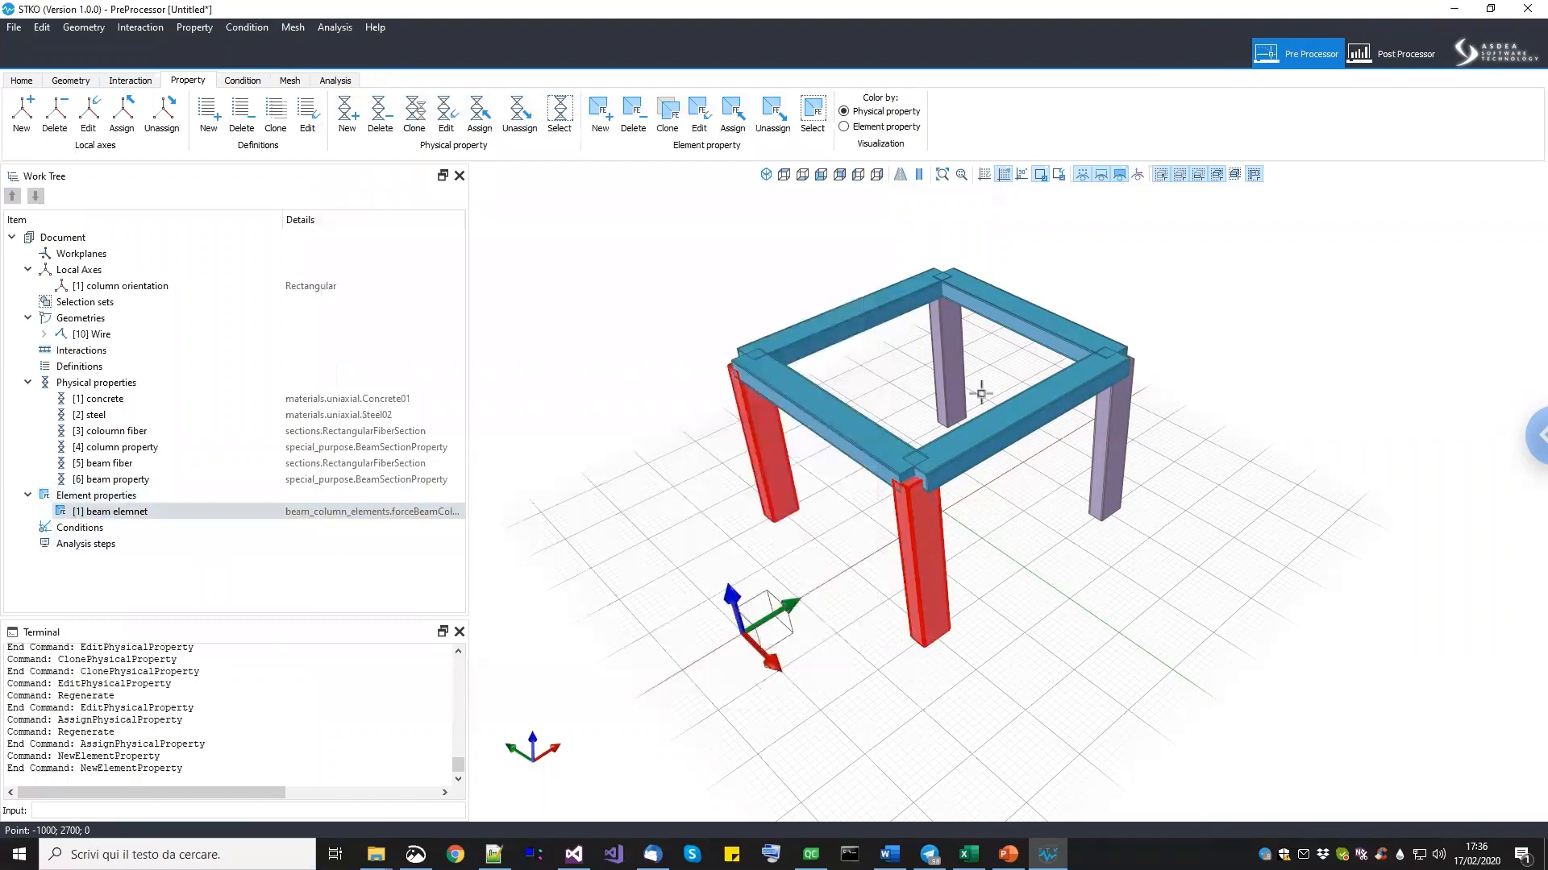
{"action": "left_click", "coordinate": [959, 362]}
{"action": "left_click", "coordinate": [1084, 432]}
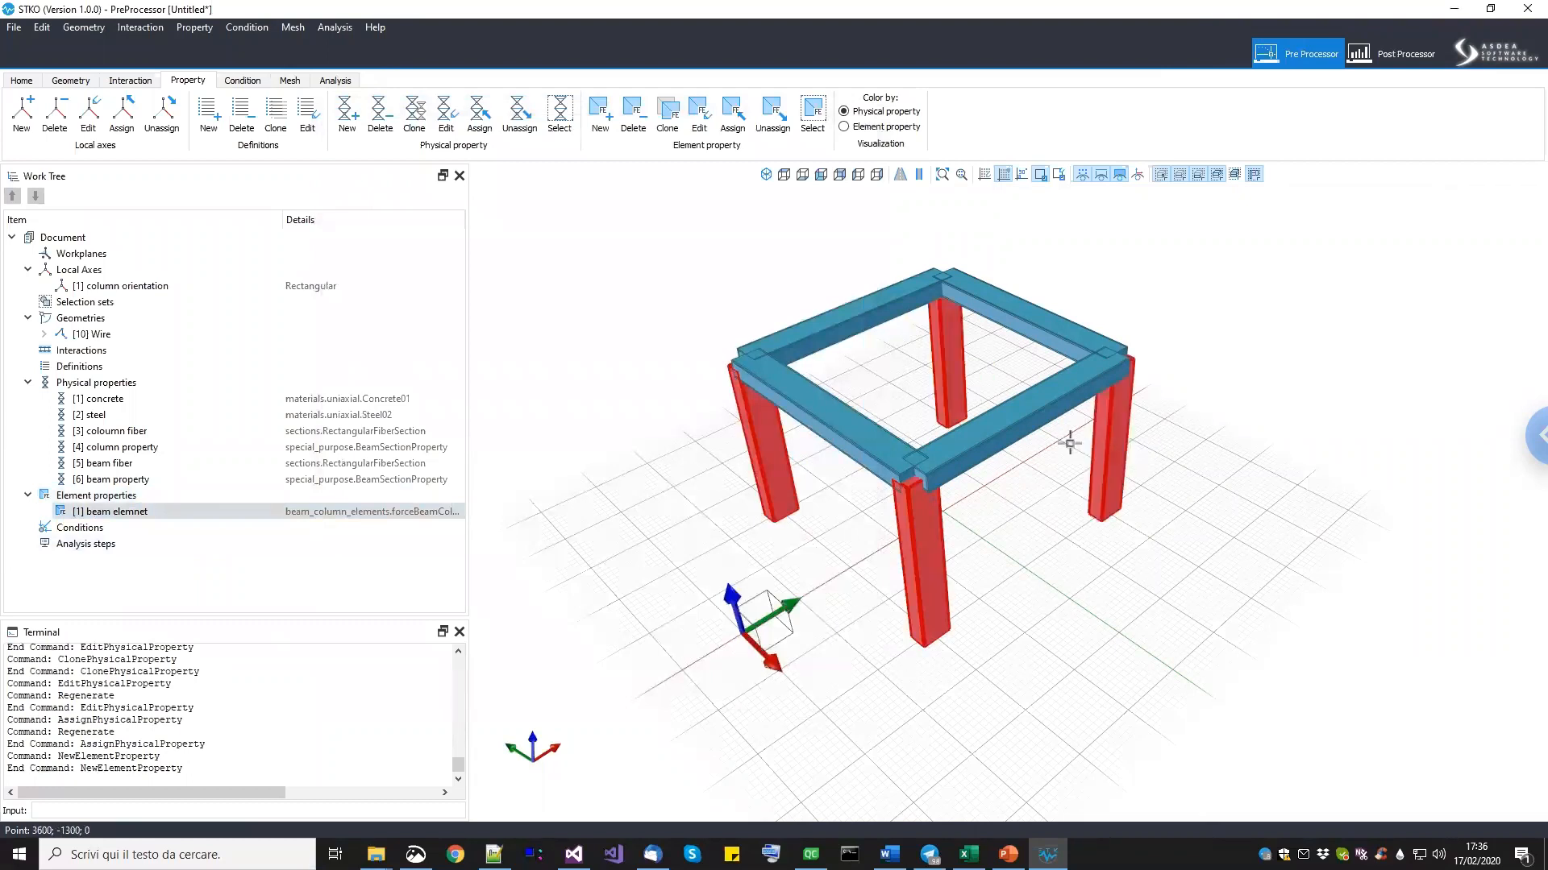
{"action": "left_click", "coordinate": [1011, 407]}
{"action": "left_click", "coordinate": [1013, 300]}
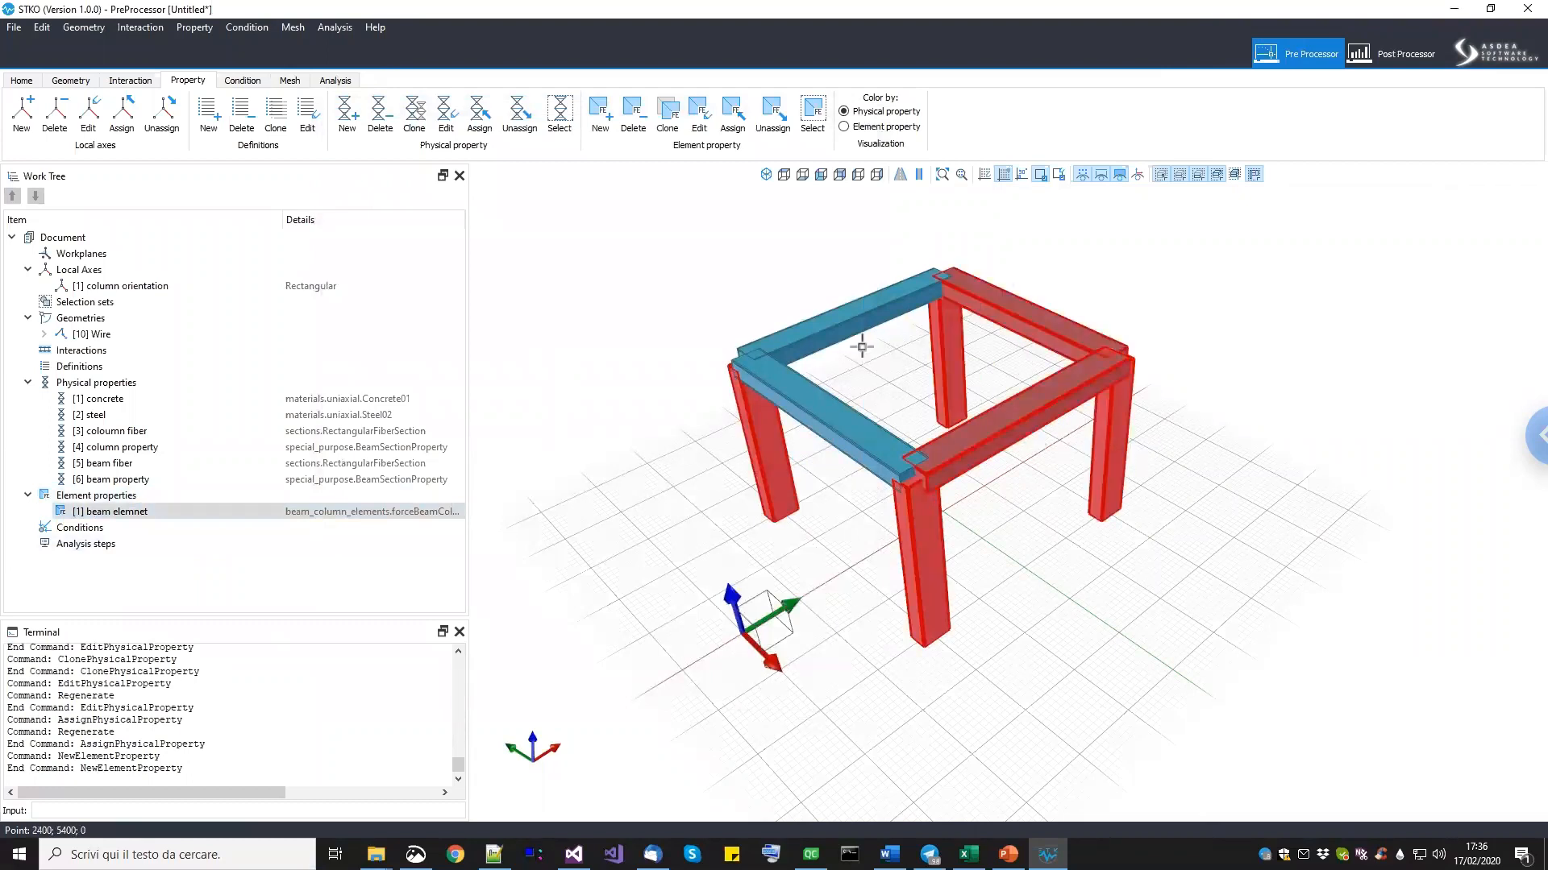
{"action": "left_click", "coordinate": [840, 288]}
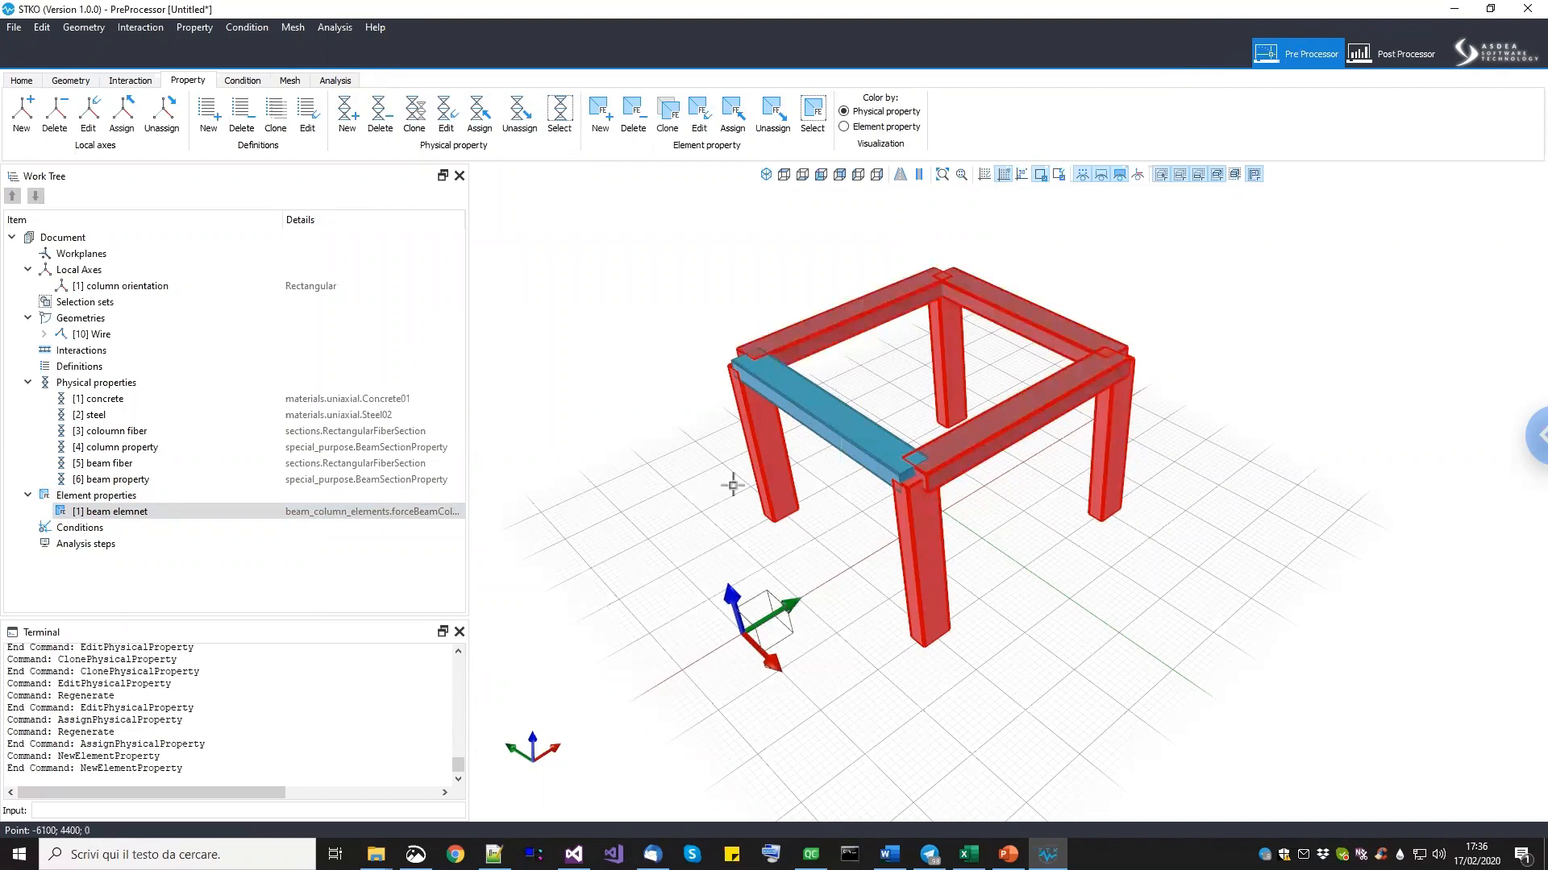
{"action": "left_click", "coordinate": [848, 423]}
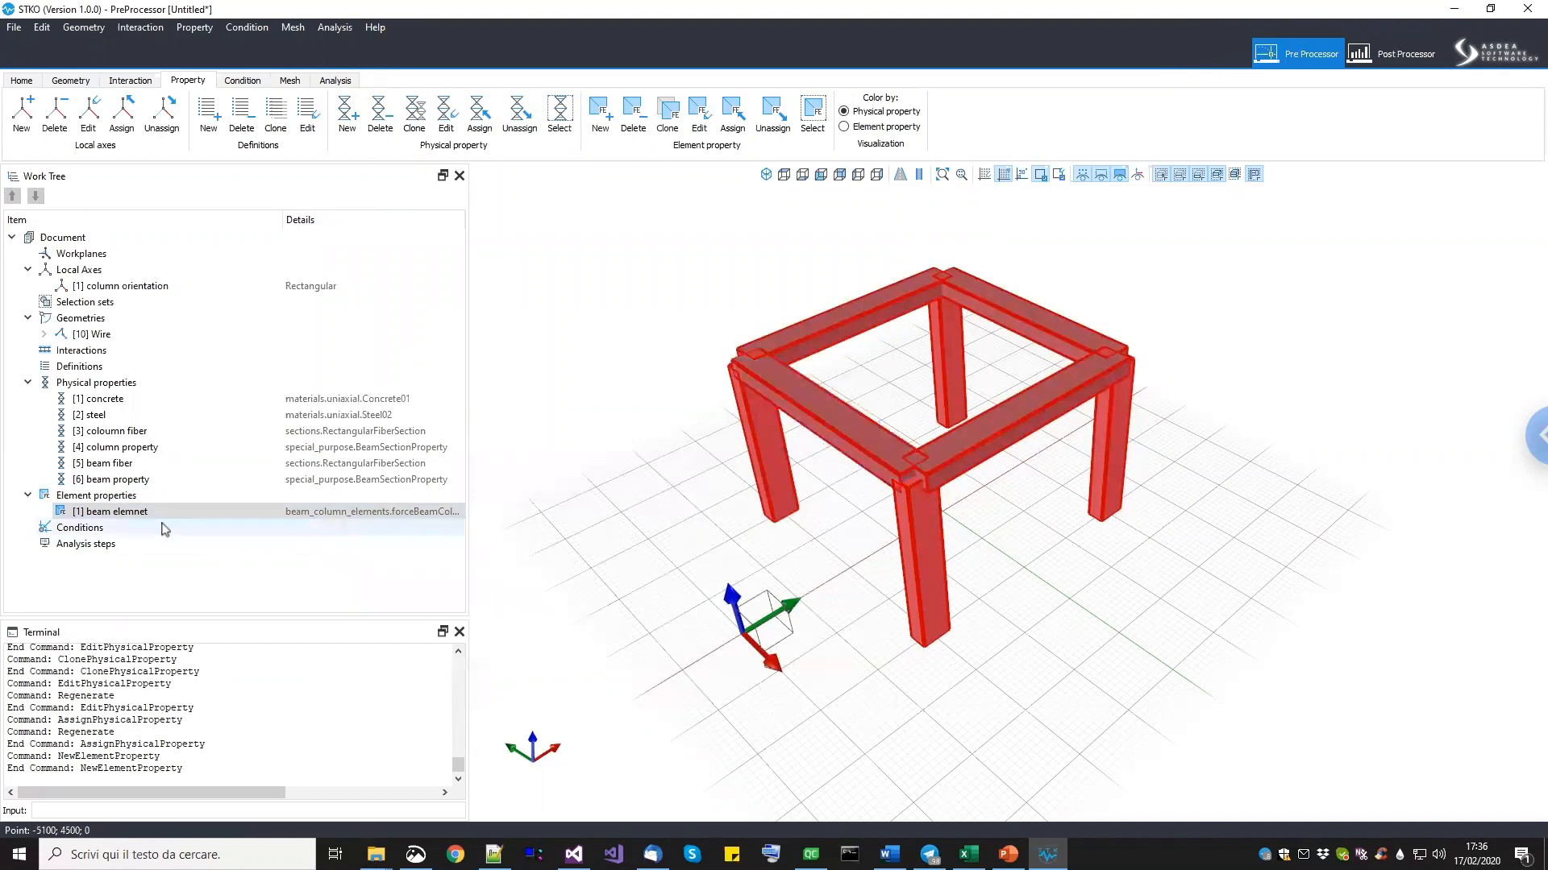
{"action": "left_click_drag", "start_coordinate": [155, 513], "coordinate": [649, 534]}
{"action": "scroll", "coordinate": [909, 536], "scroll_direction": "down", "scroll_amount": 1}
{"action": "middle_click_drag", "start_coordinate": [909, 536], "coordinate": [905, 551]}
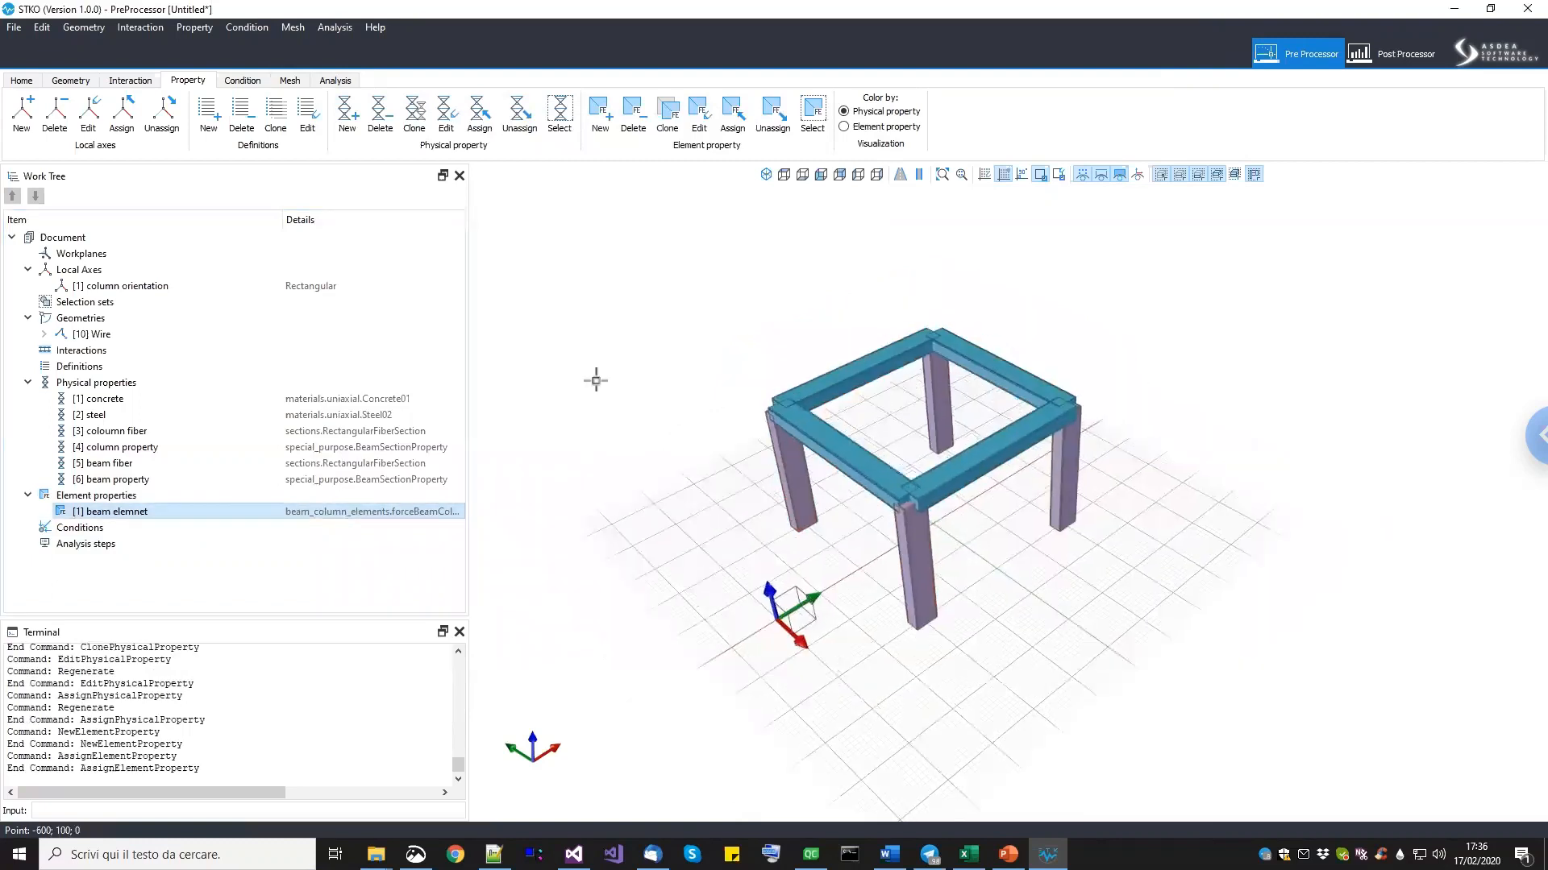
{"action": "middle_click_drag", "start_coordinate": [991, 512], "coordinate": [1035, 485]}
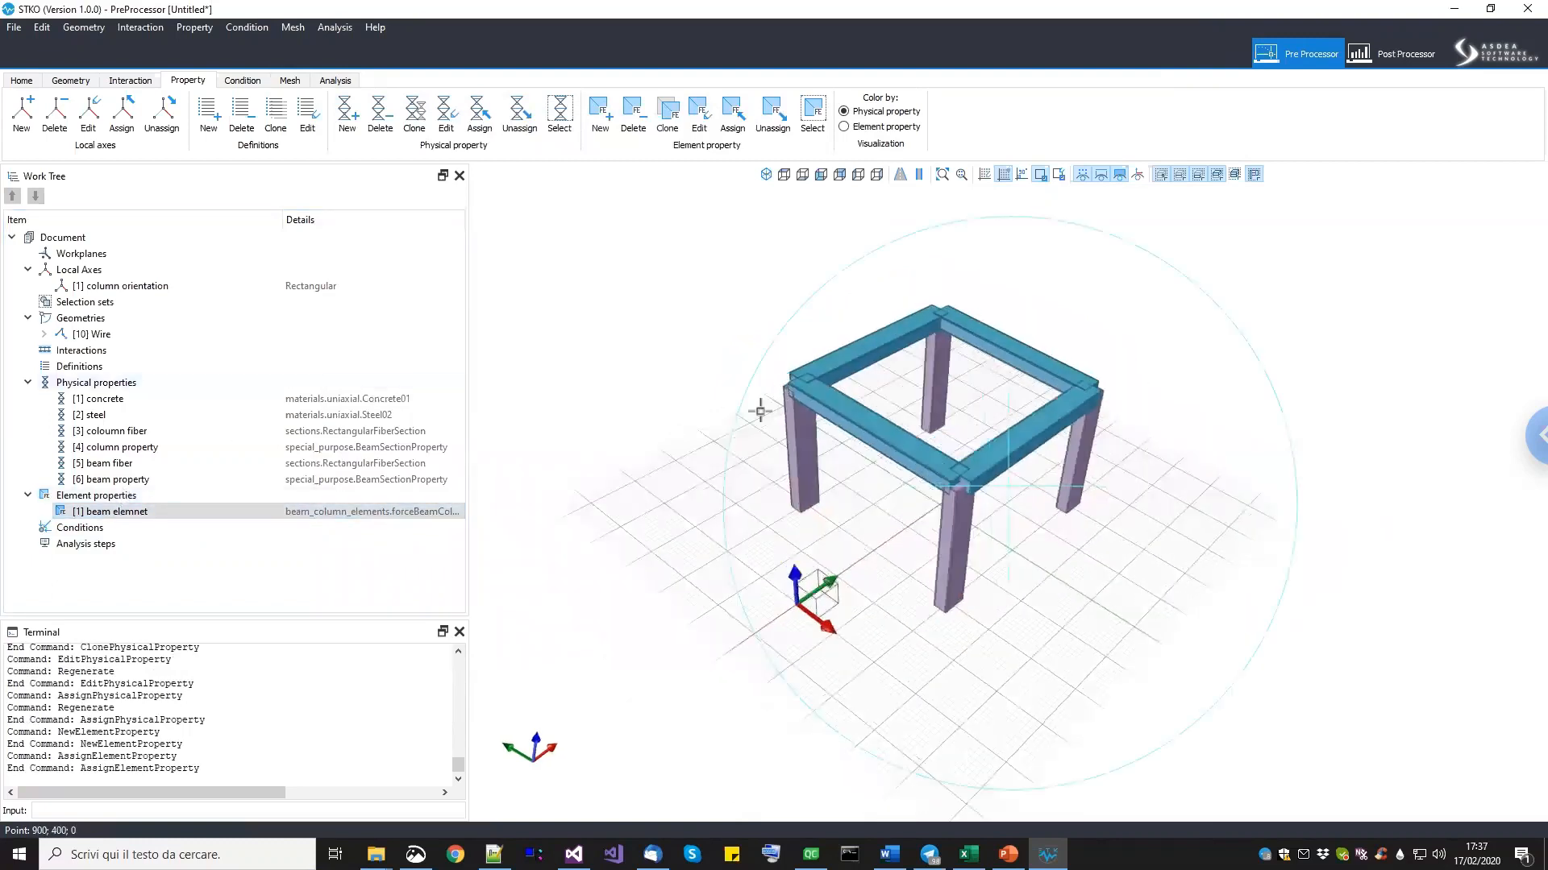
Start saving the model and create a folder named example inside webinar_04_rc_frame_distr_plast.
{"action": "left_click", "coordinate": [7, 29]}
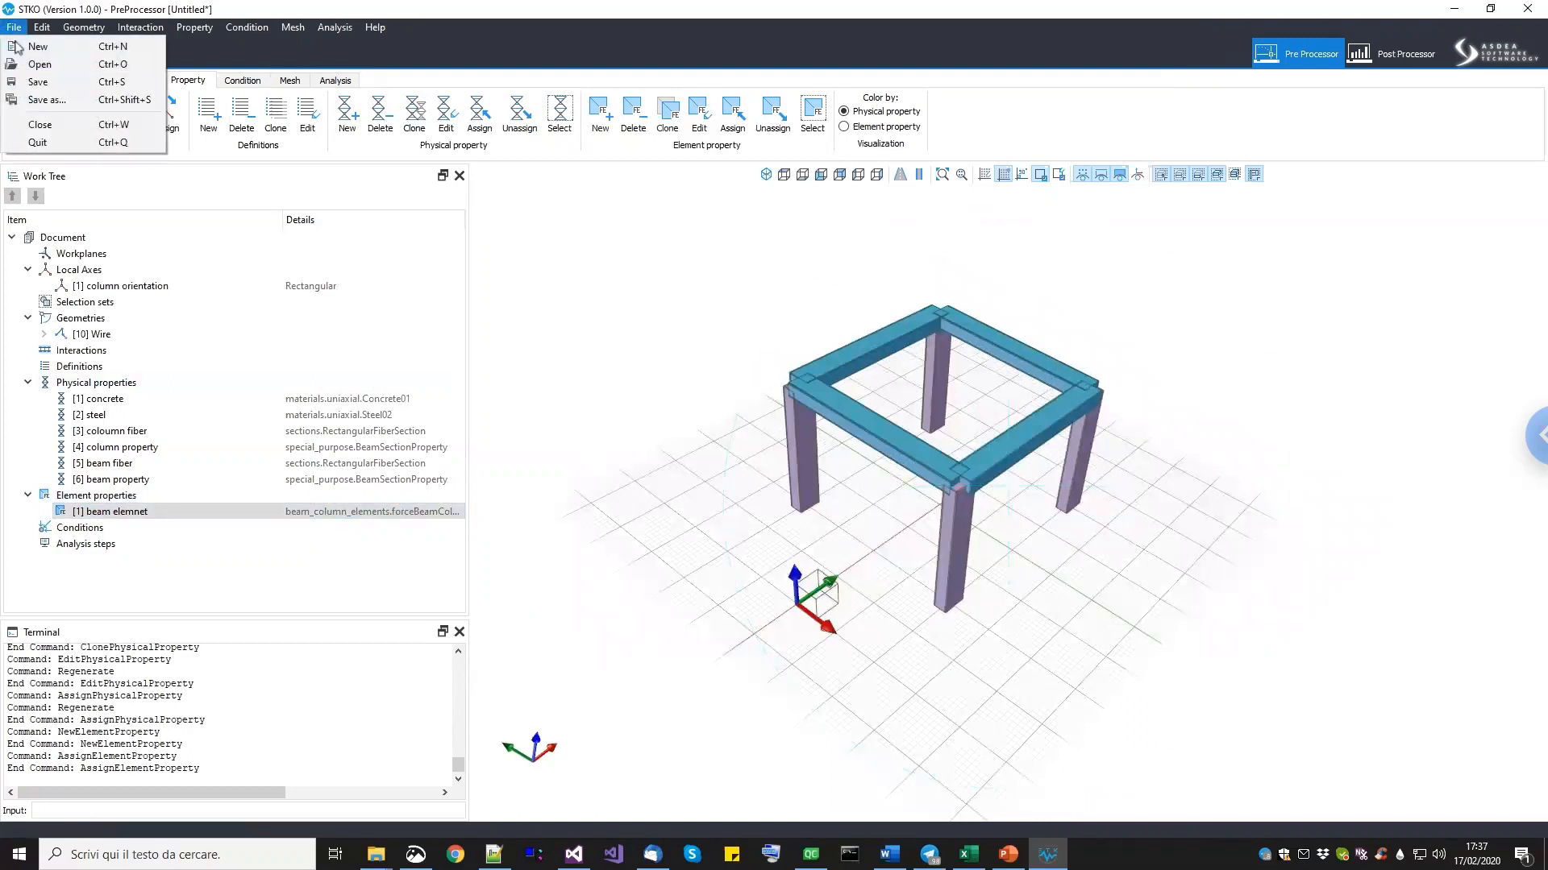
{"action": "left_click", "coordinate": [49, 86]}
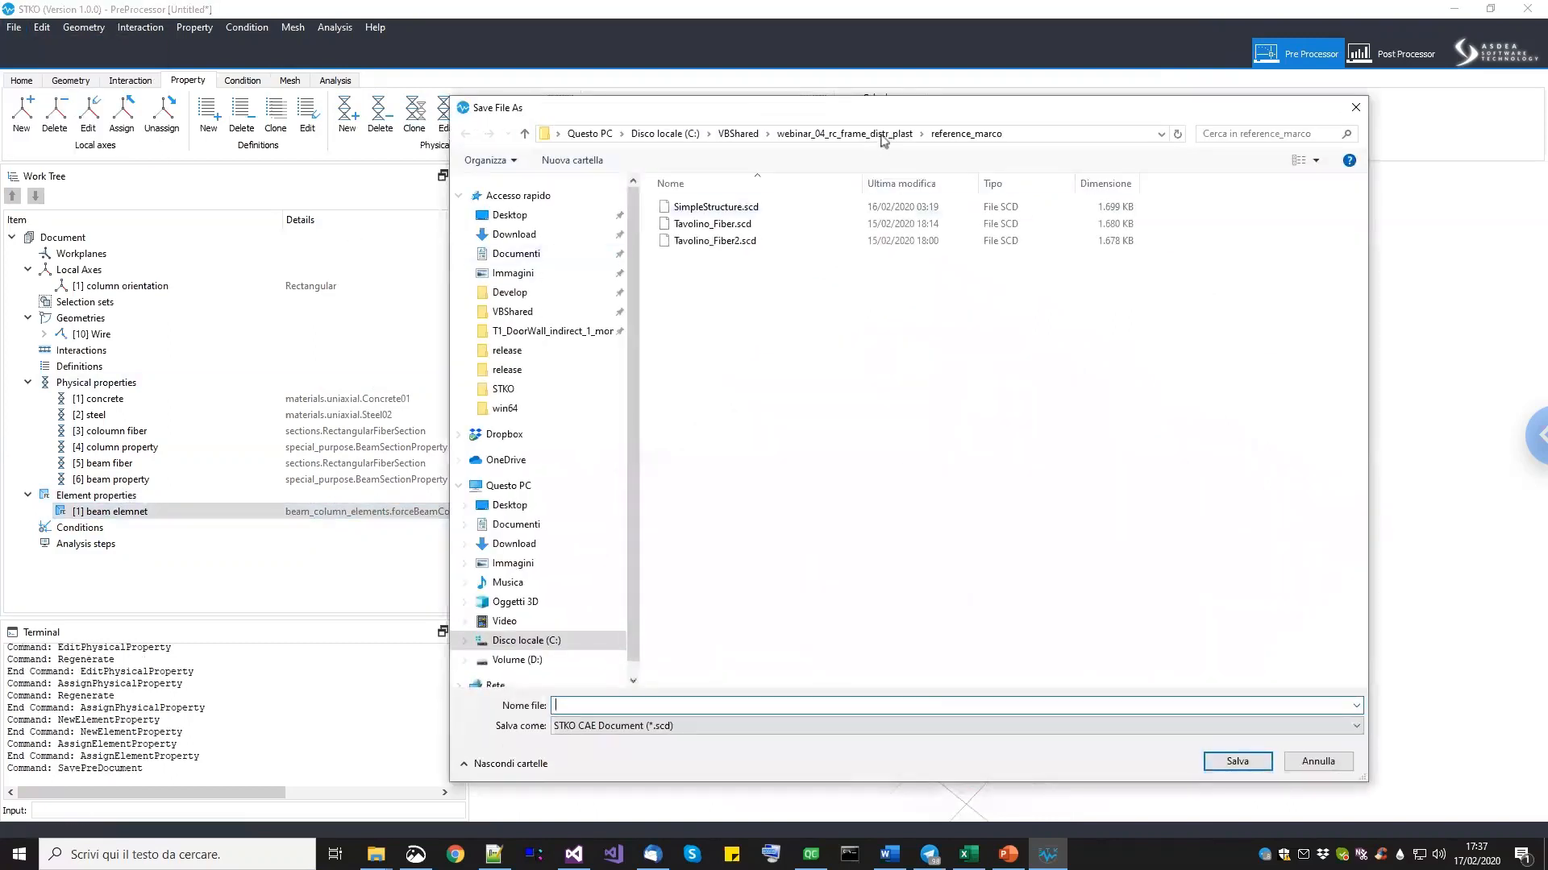
{"action": "left_click", "coordinate": [880, 135]}
{"action": "right_click", "coordinate": [723, 410]}
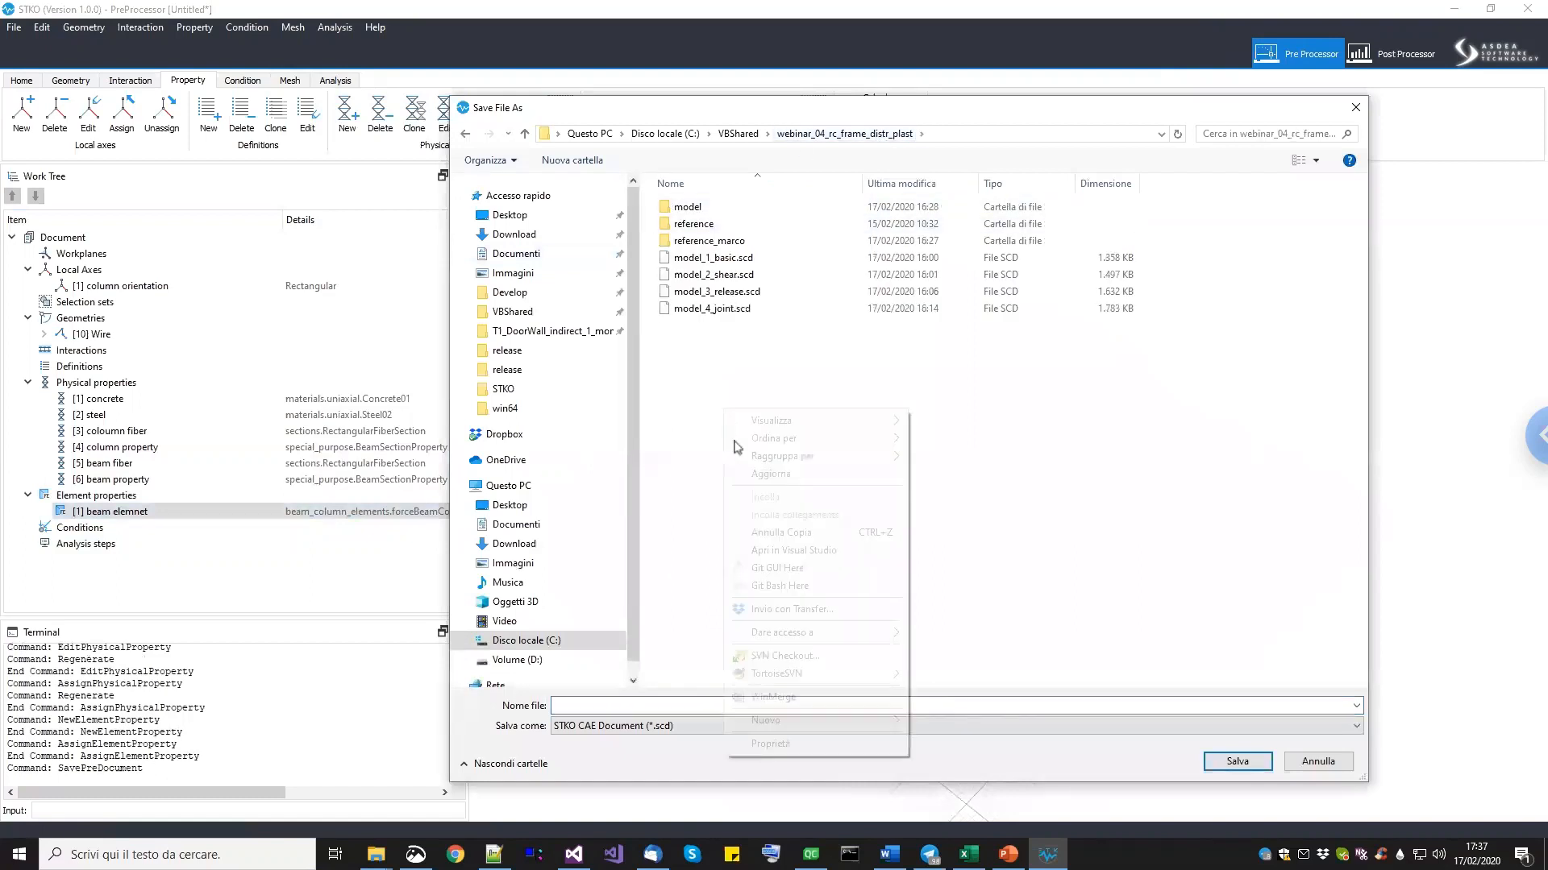
{"action": "mouse_move", "coordinate": [879, 723]}
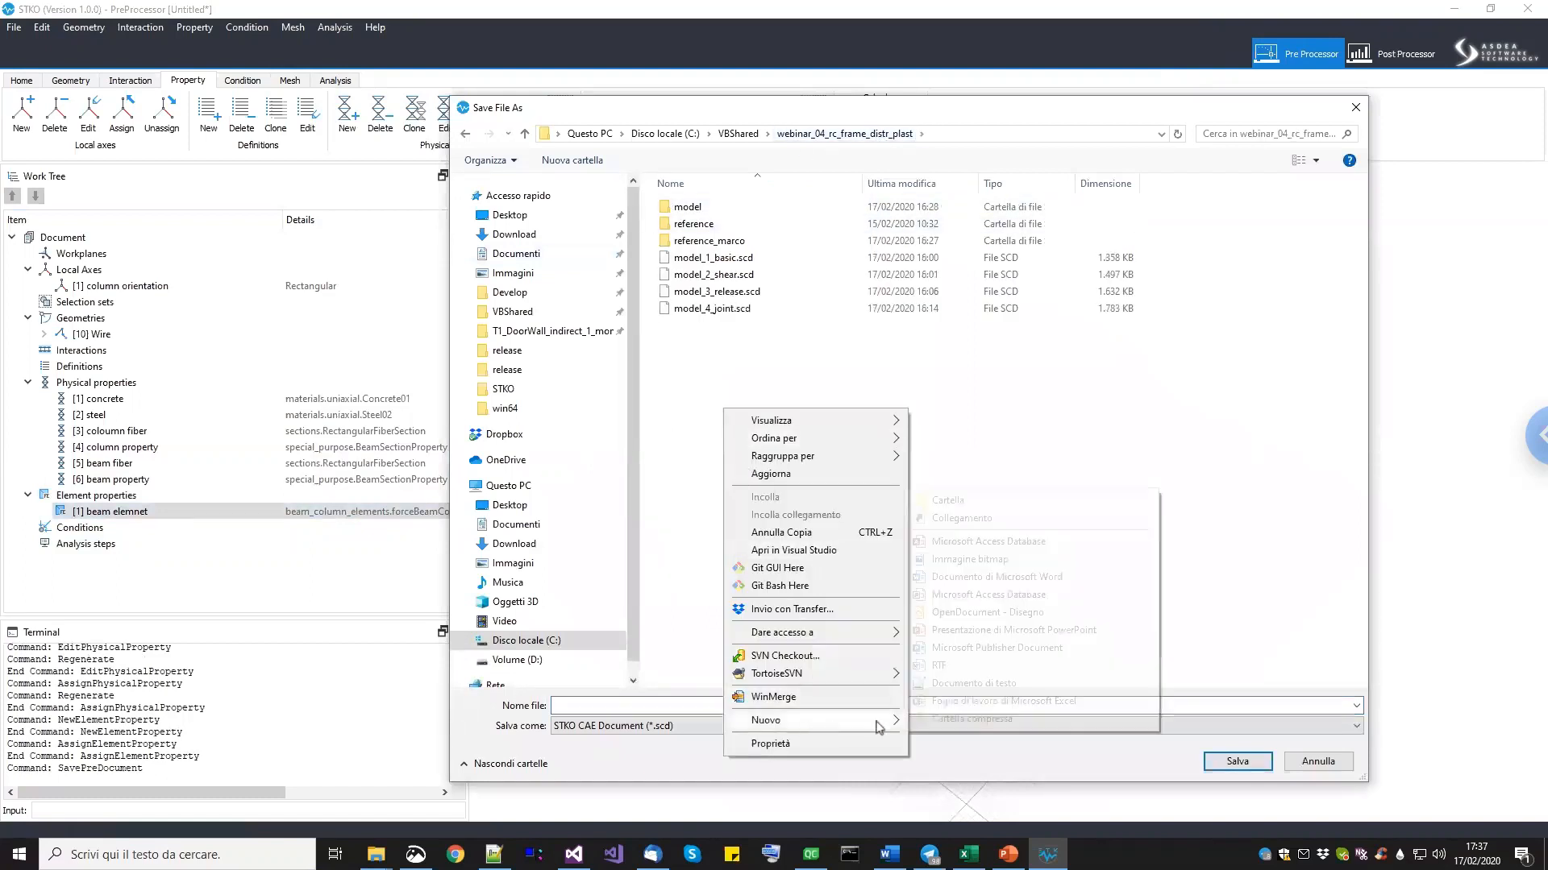
{"action": "left_click", "coordinate": [947, 500]}
{"action": "type", "text": "example"}
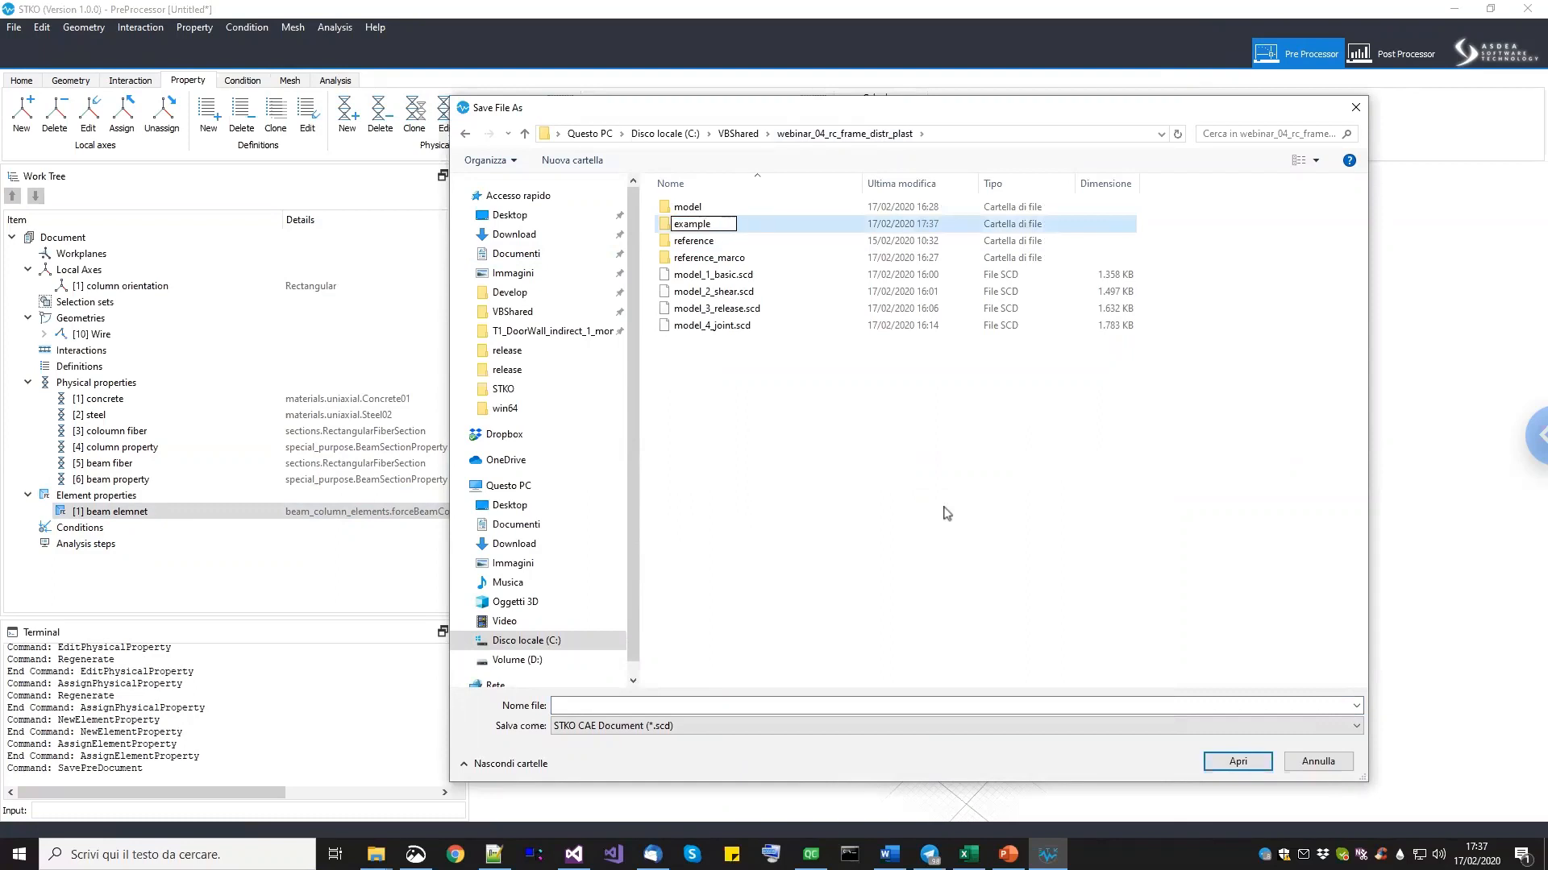
{"action": "key", "text": "Return"}
Save the document as model_1_basic in the example folder.
{"action": "key", "text": "Return"}
{"action": "left_click", "coordinate": [891, 708]}
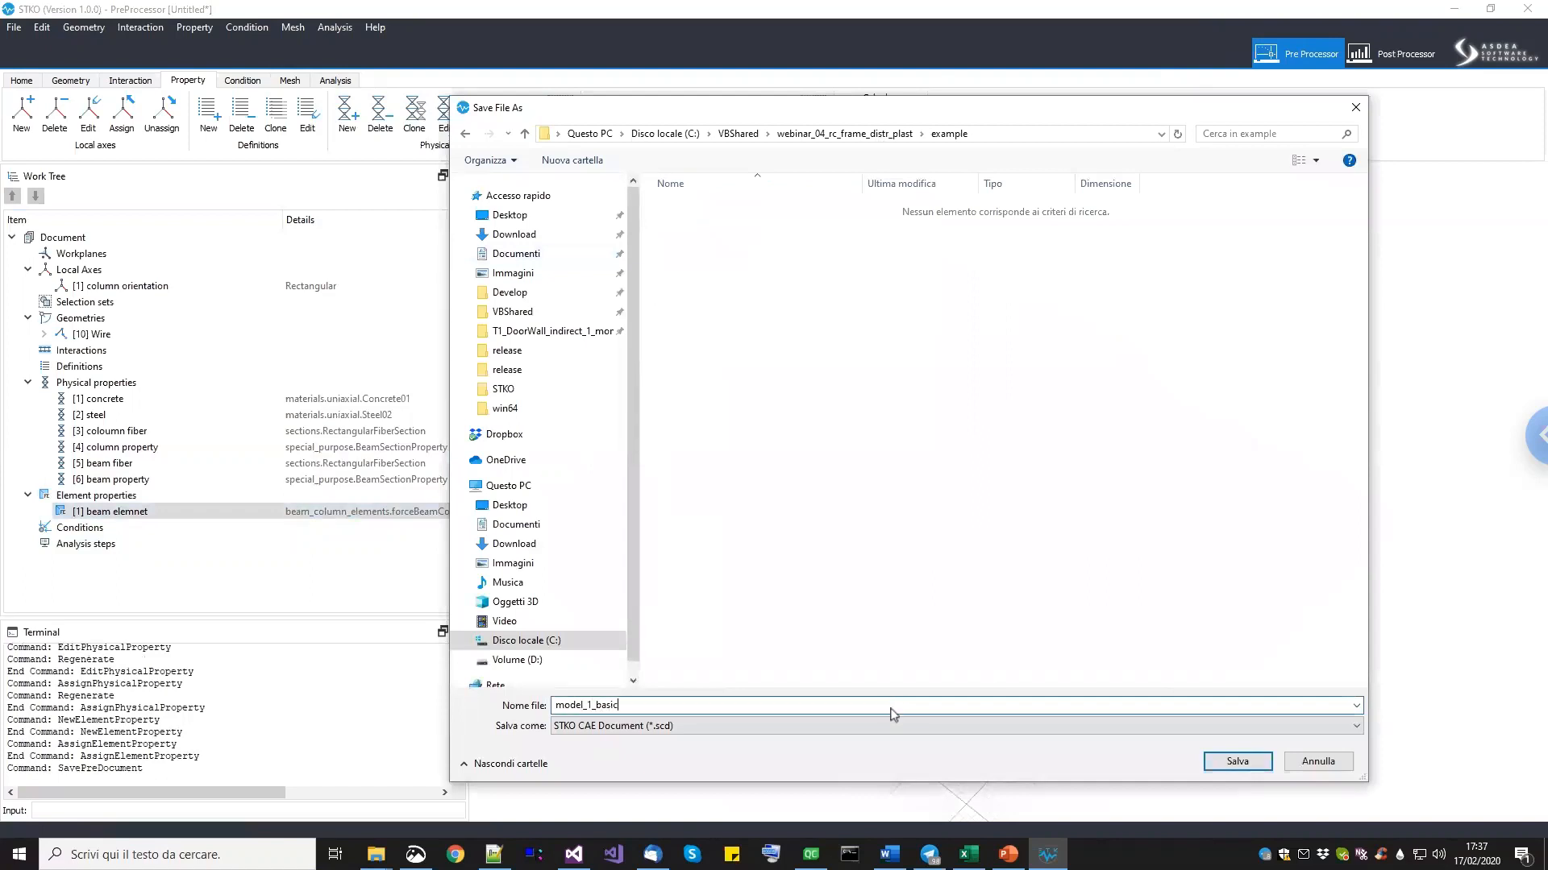
{"action": "left_click", "coordinate": [1236, 762]}
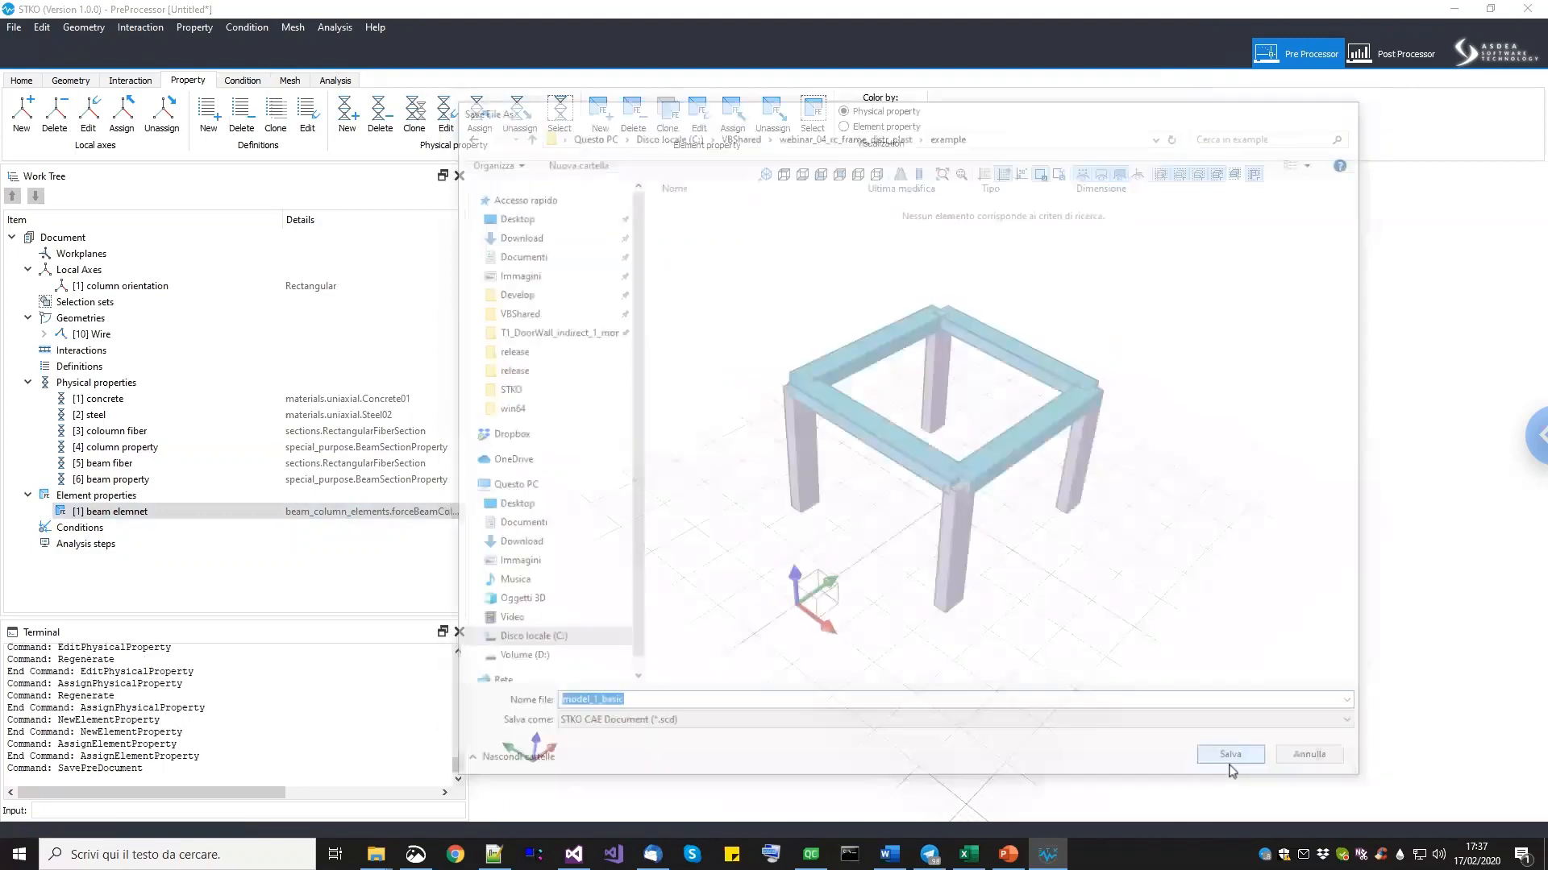
{"action": "left_click", "coordinate": [106, 529]}
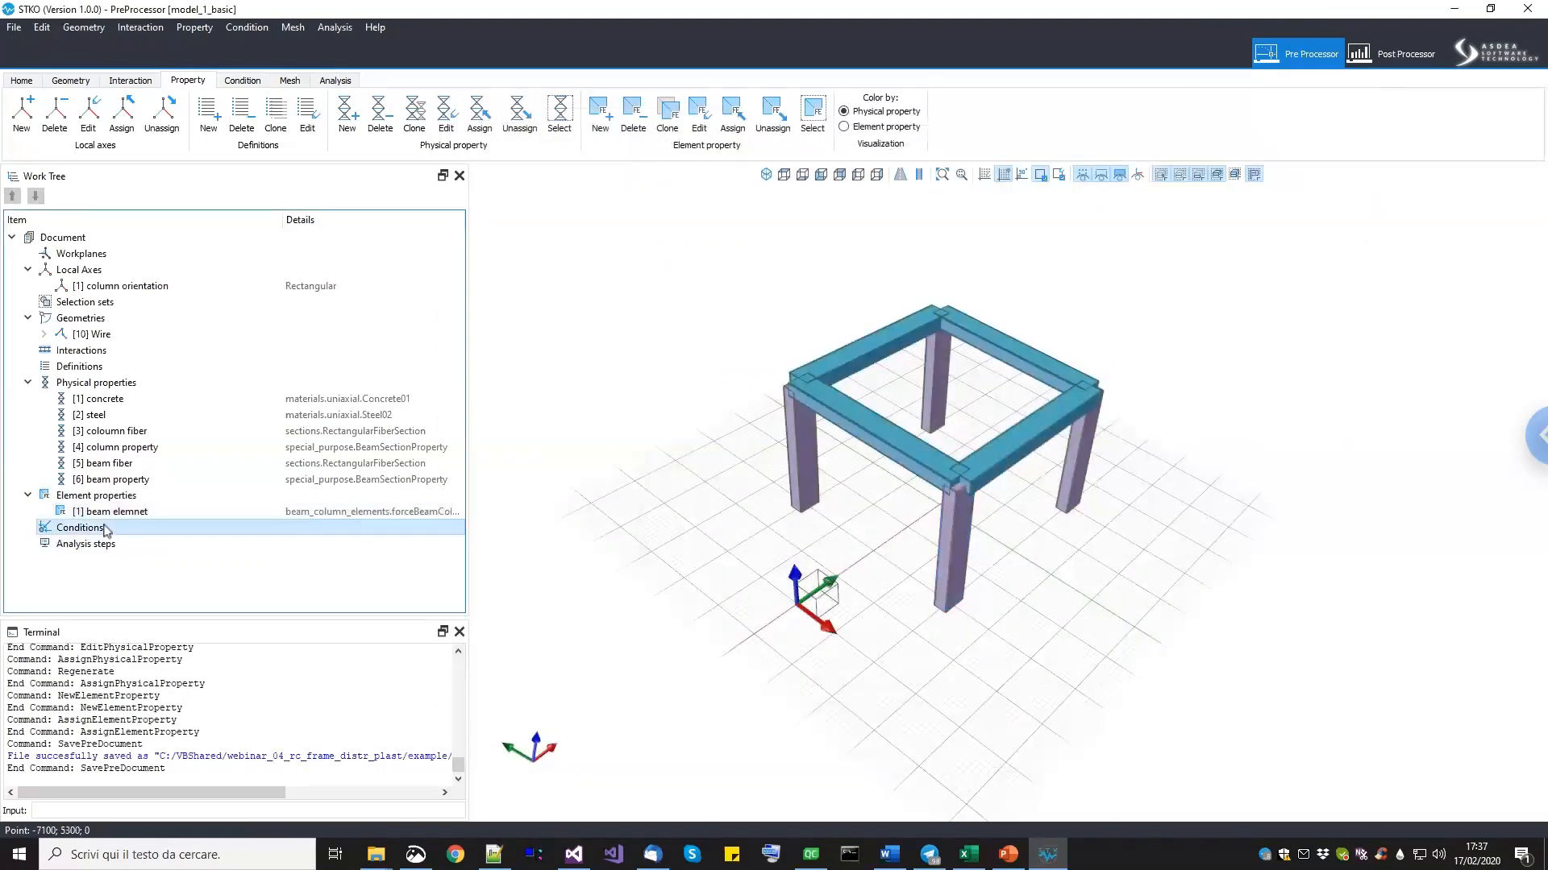
{"action": "middle_click_drag", "start_coordinate": [928, 493], "coordinate": [982, 503]}
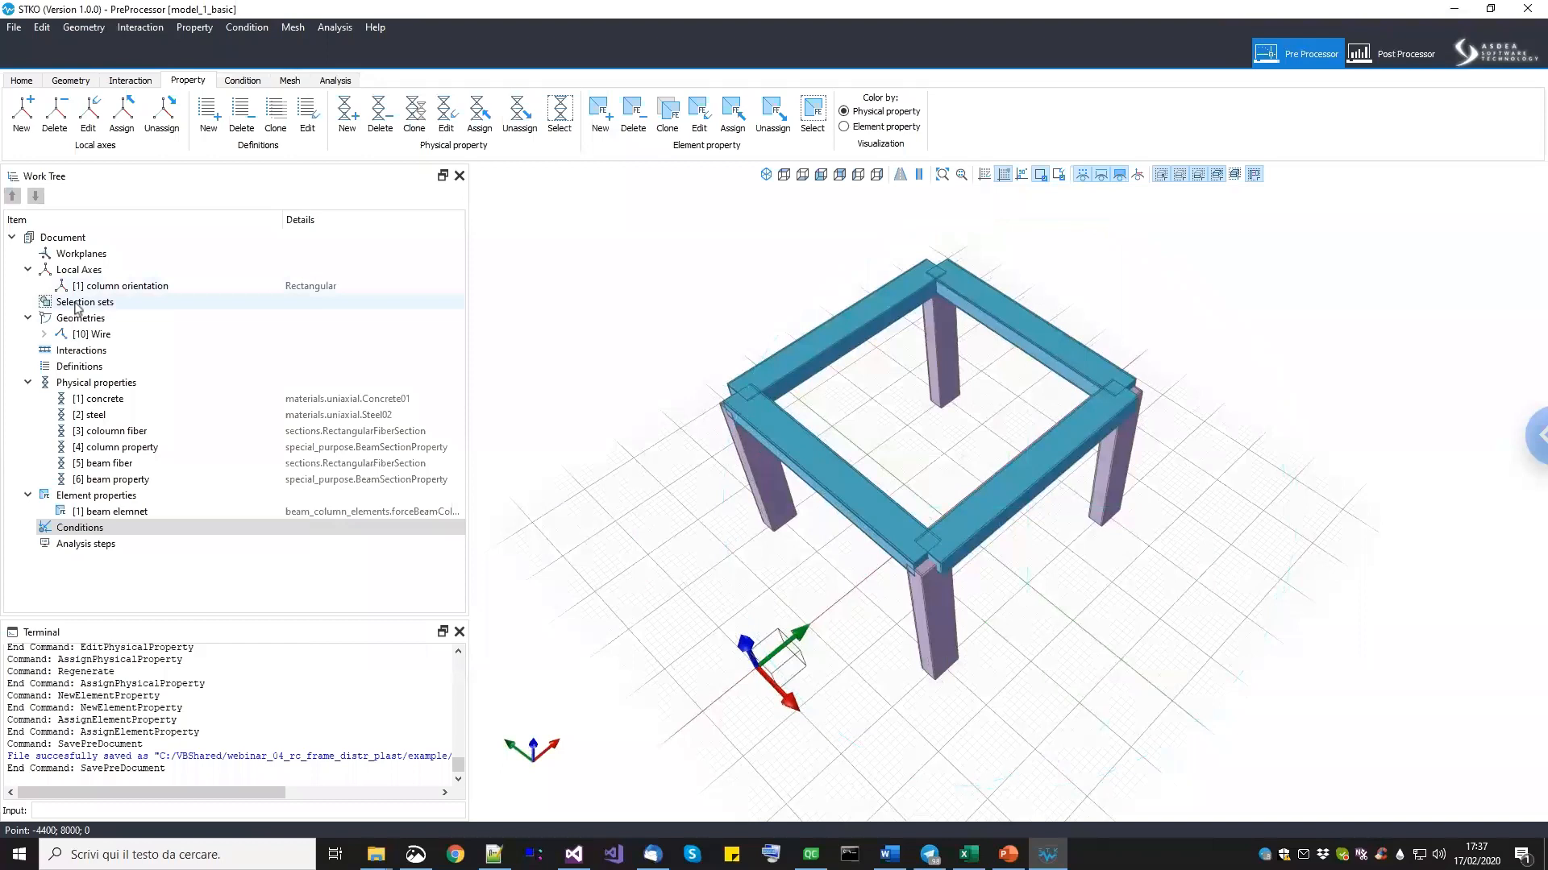
{"action": "middle_click_drag", "start_coordinate": [1012, 496], "coordinate": [921, 307]}
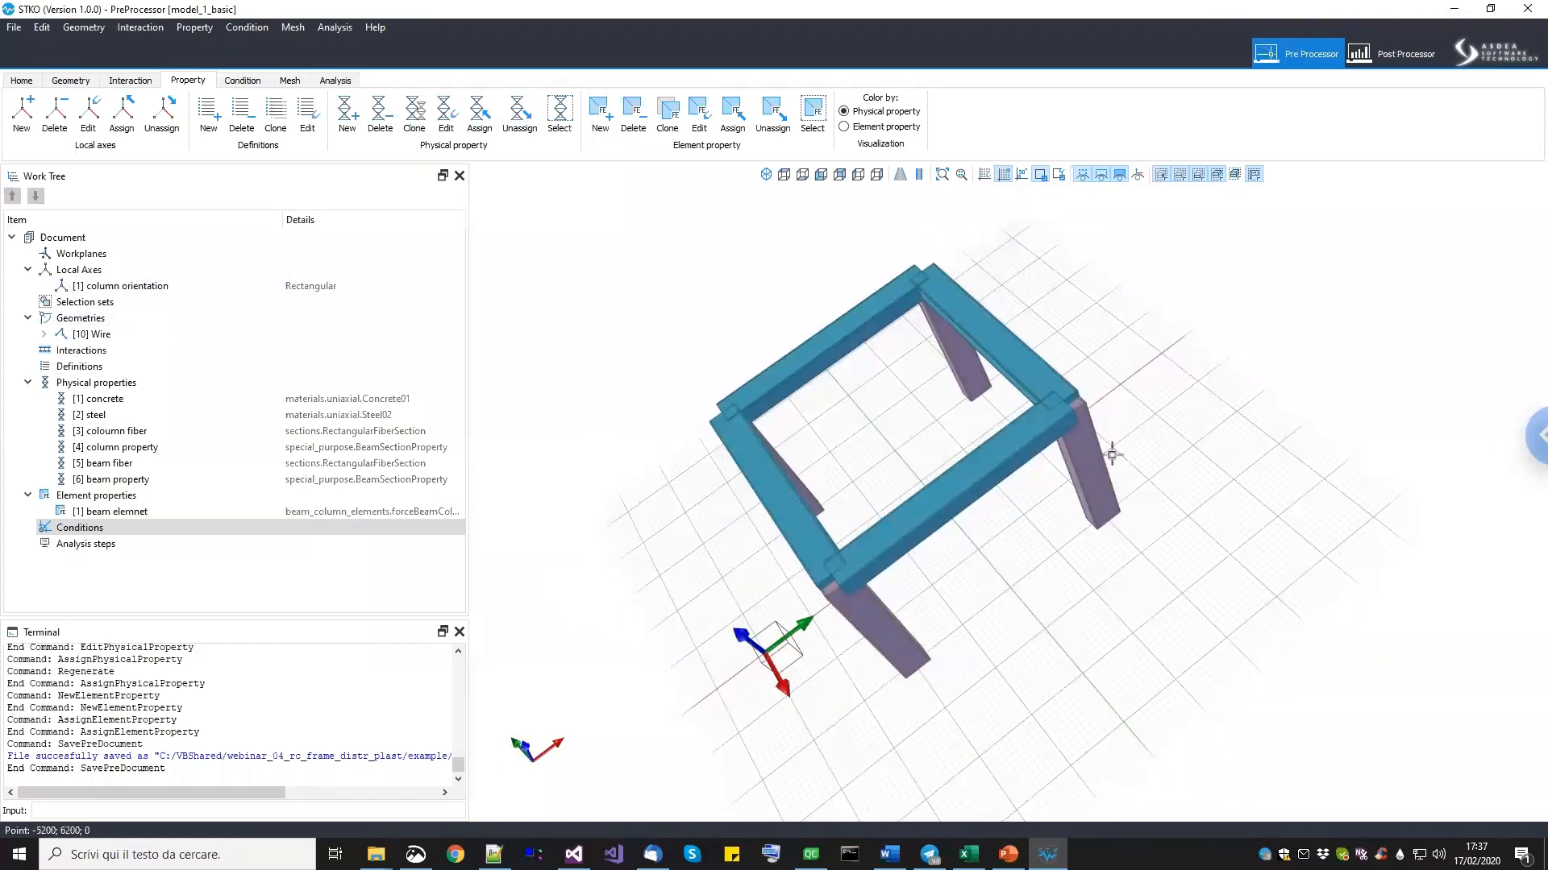
{"action": "middle_click_drag", "start_coordinate": [905, 435], "coordinate": [931, 377]}
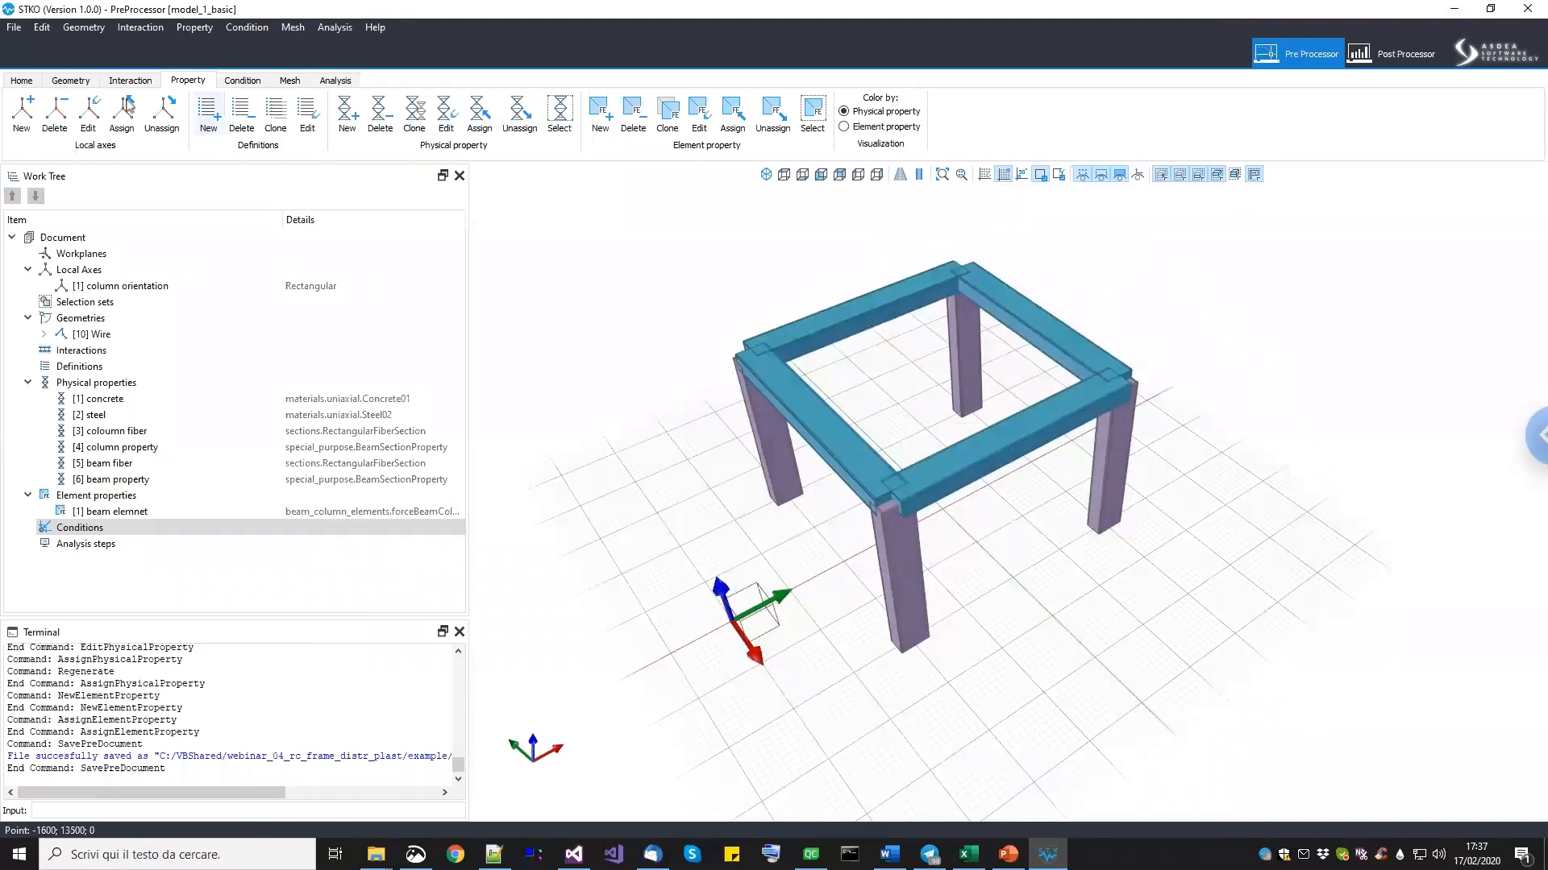
In the geometry view of the frame, draw a line joining the midpoints of two opposite top beams.
{"action": "left_click", "coordinate": [71, 81]}
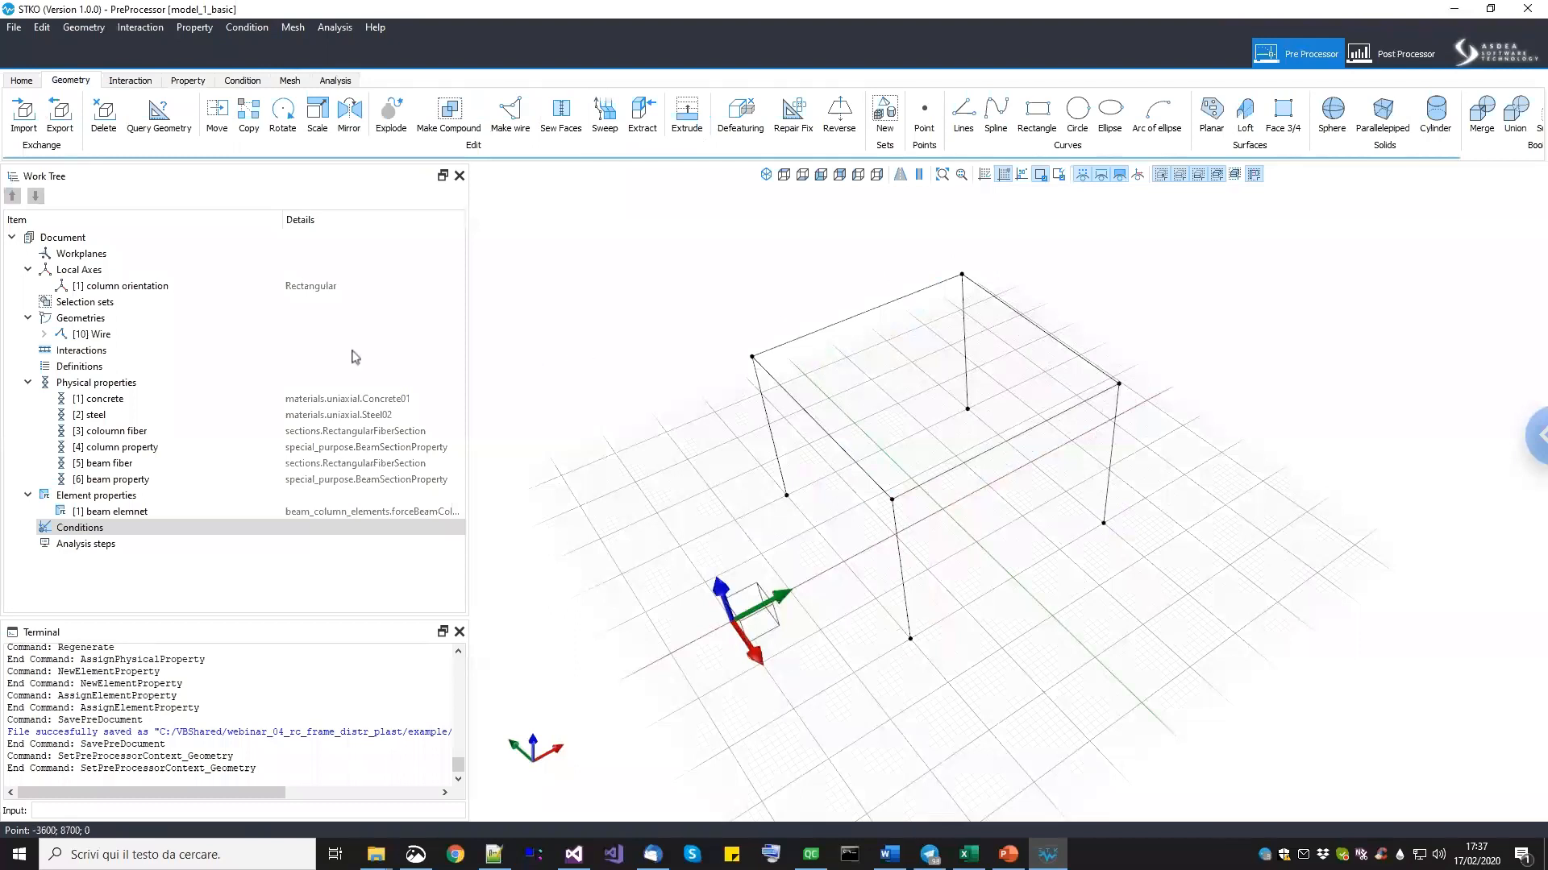
{"action": "left_click", "coordinate": [137, 350]}
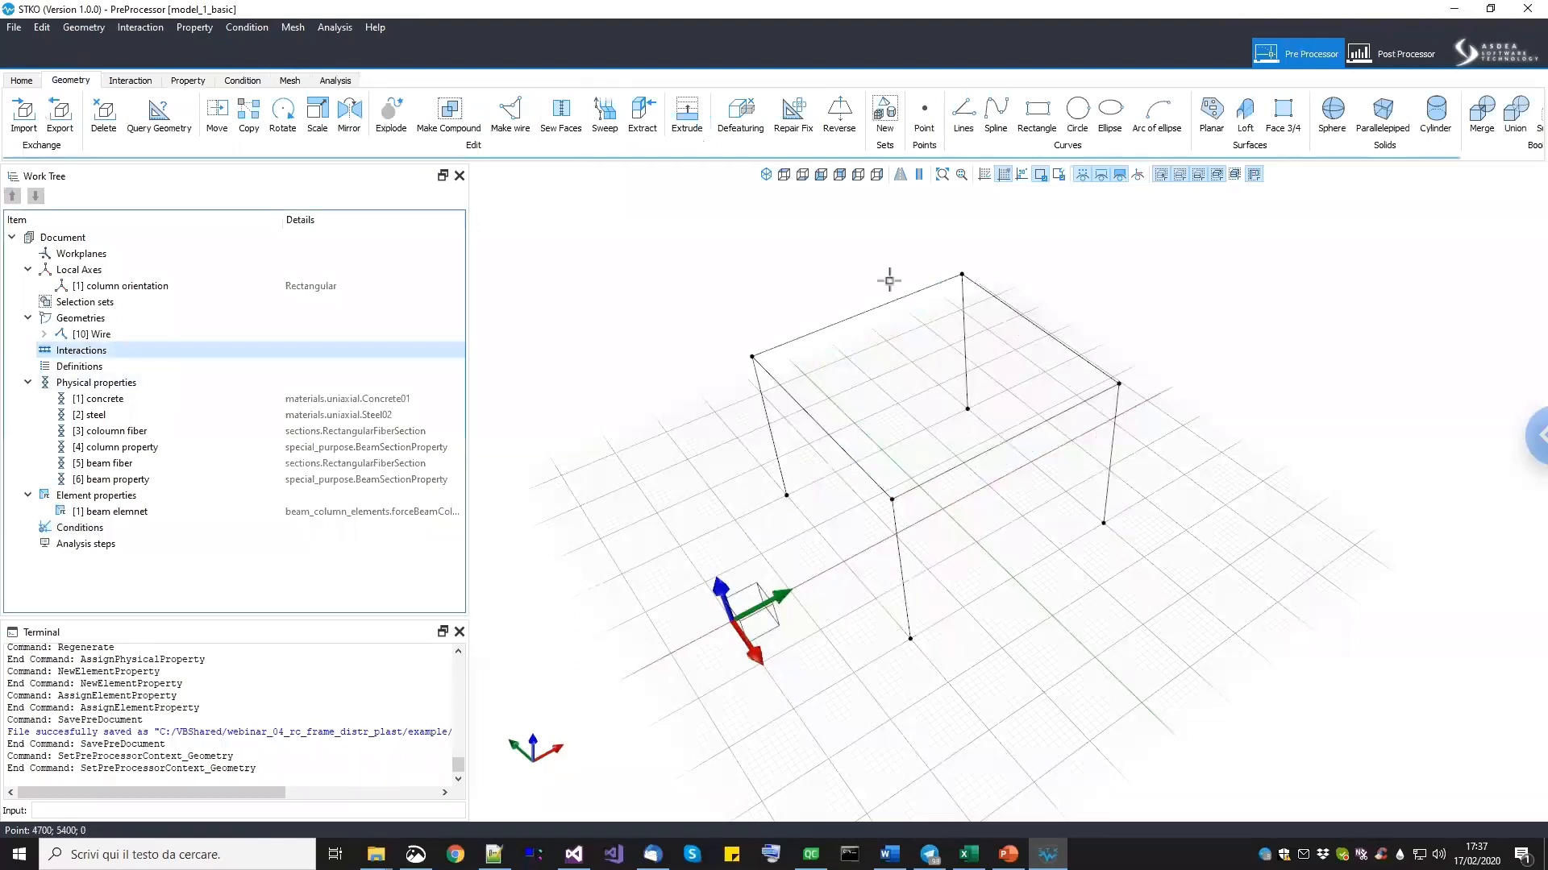
{"action": "middle_click_drag", "start_coordinate": [895, 402], "coordinate": [873, 452]}
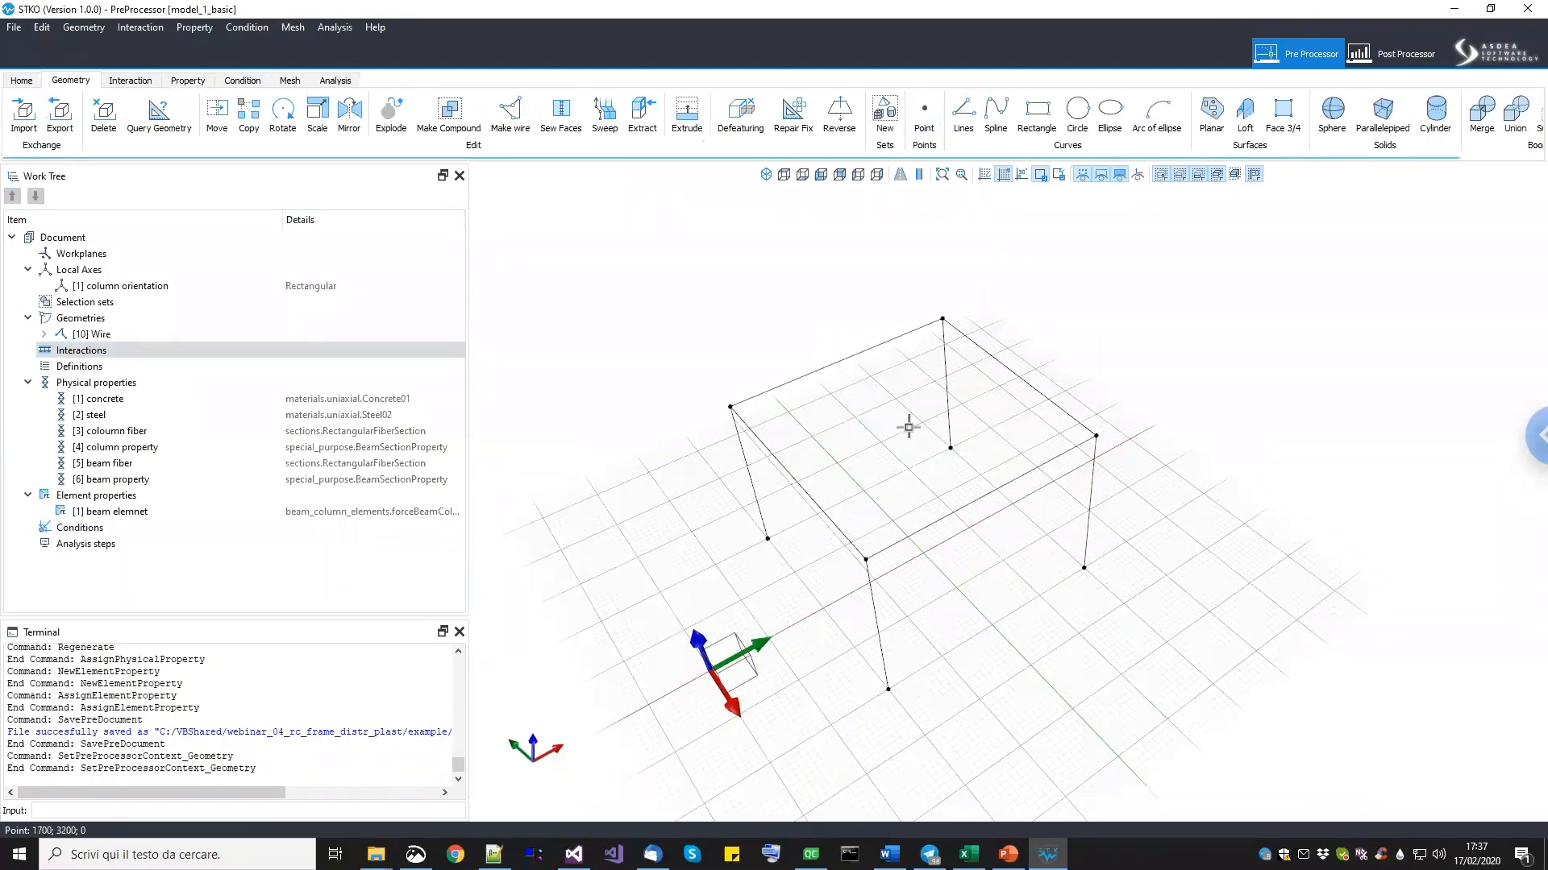
{"action": "left_click", "coordinate": [963, 113]}
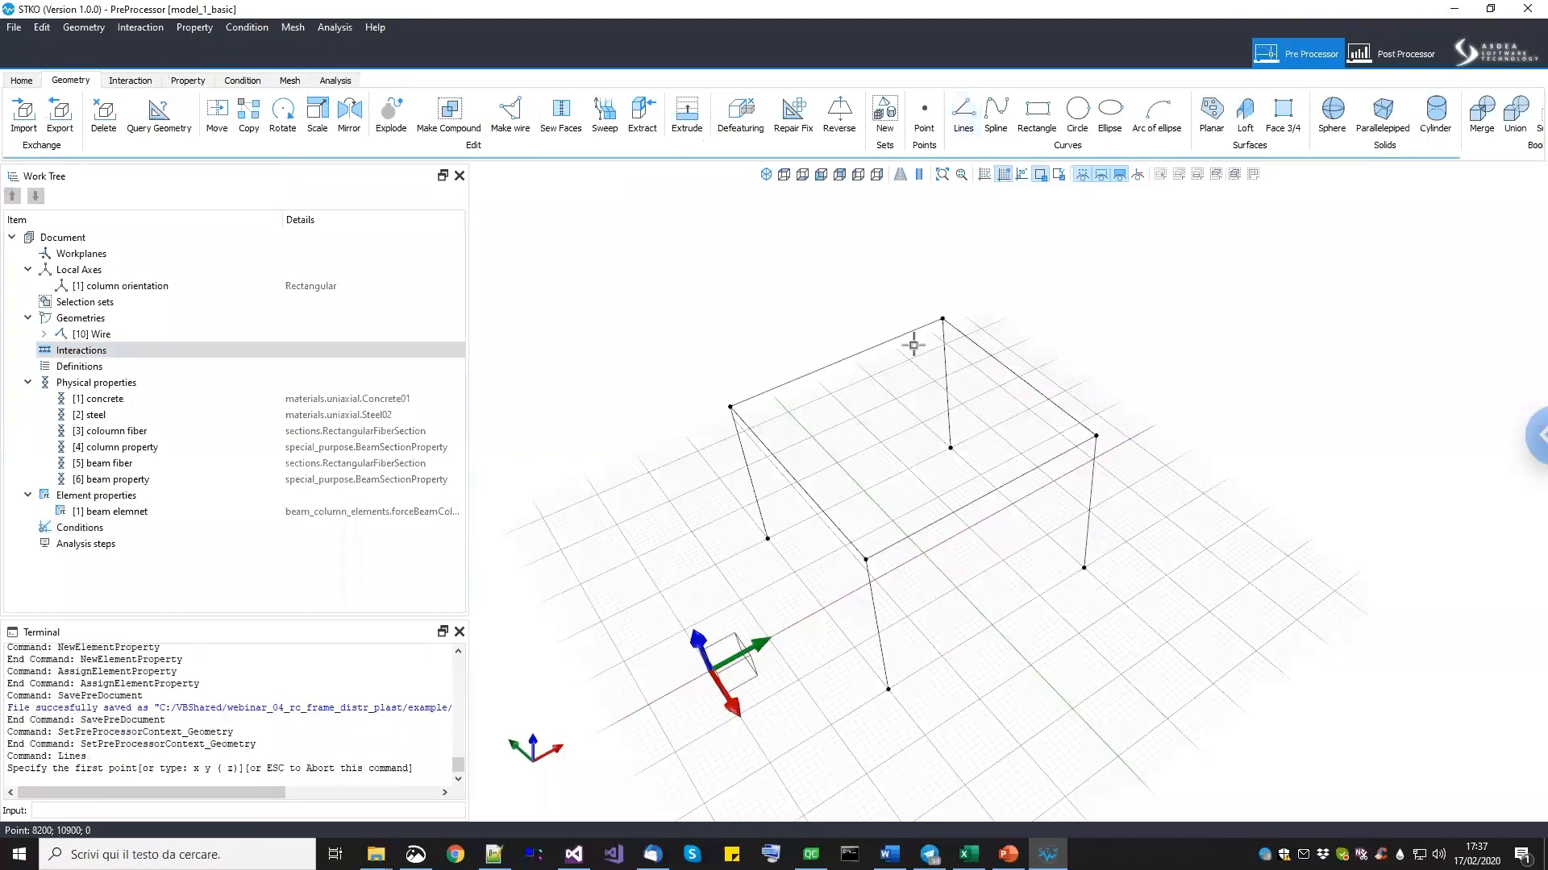
{"action": "left_click", "coordinate": [985, 495]}
{"action": "left_click", "coordinate": [841, 362]}
{"action": "key", "text": "Return"}
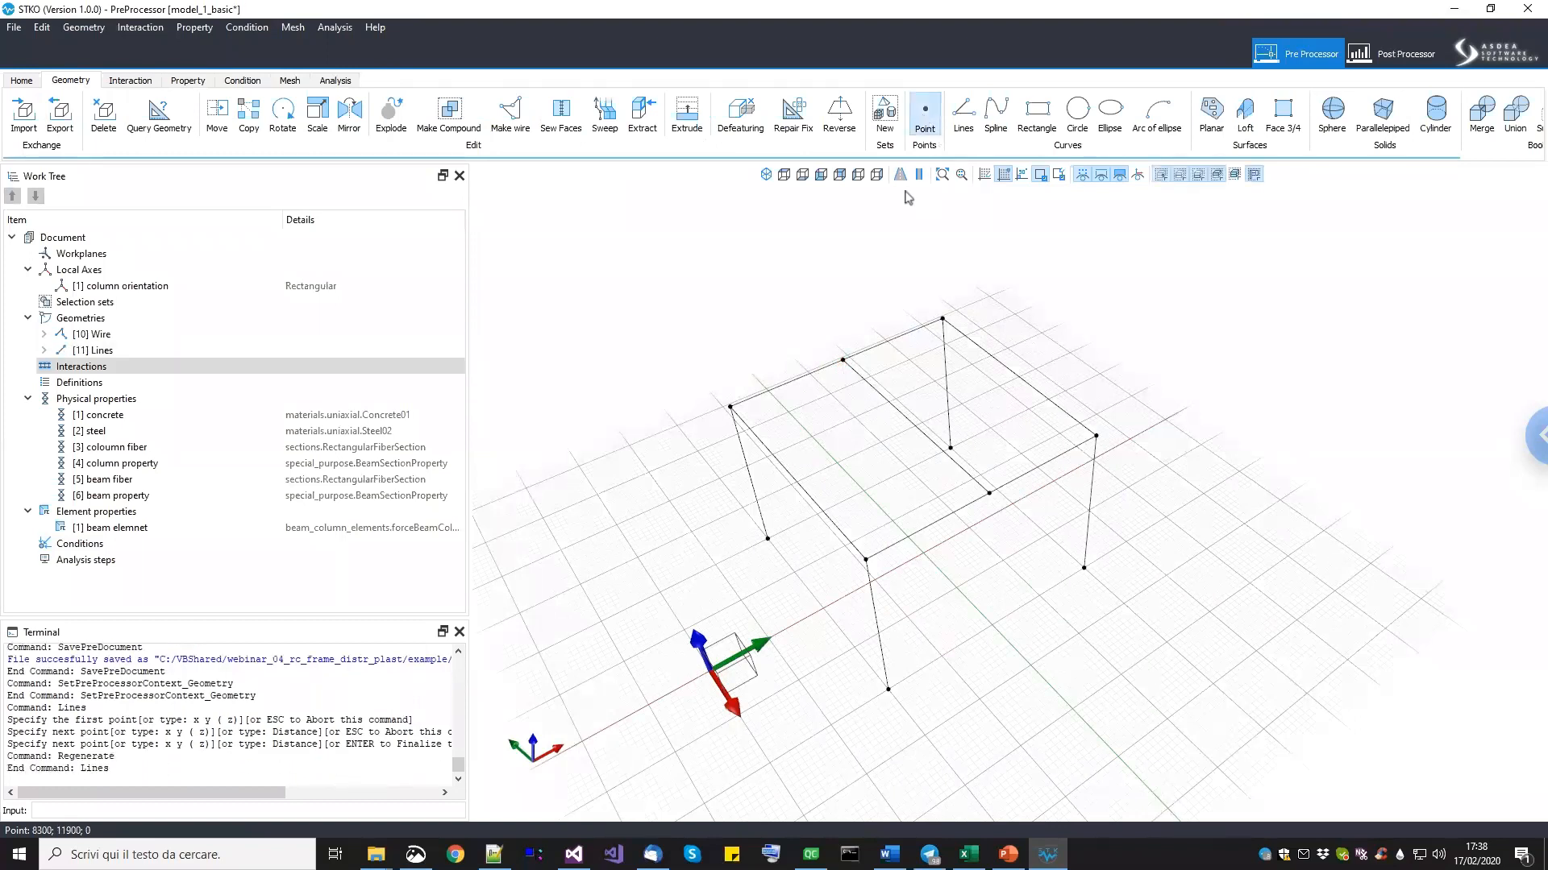
Place a point at the midpoint of the auxiliary line between the top beams and delete that line.
{"action": "left_click", "coordinate": [912, 426]}
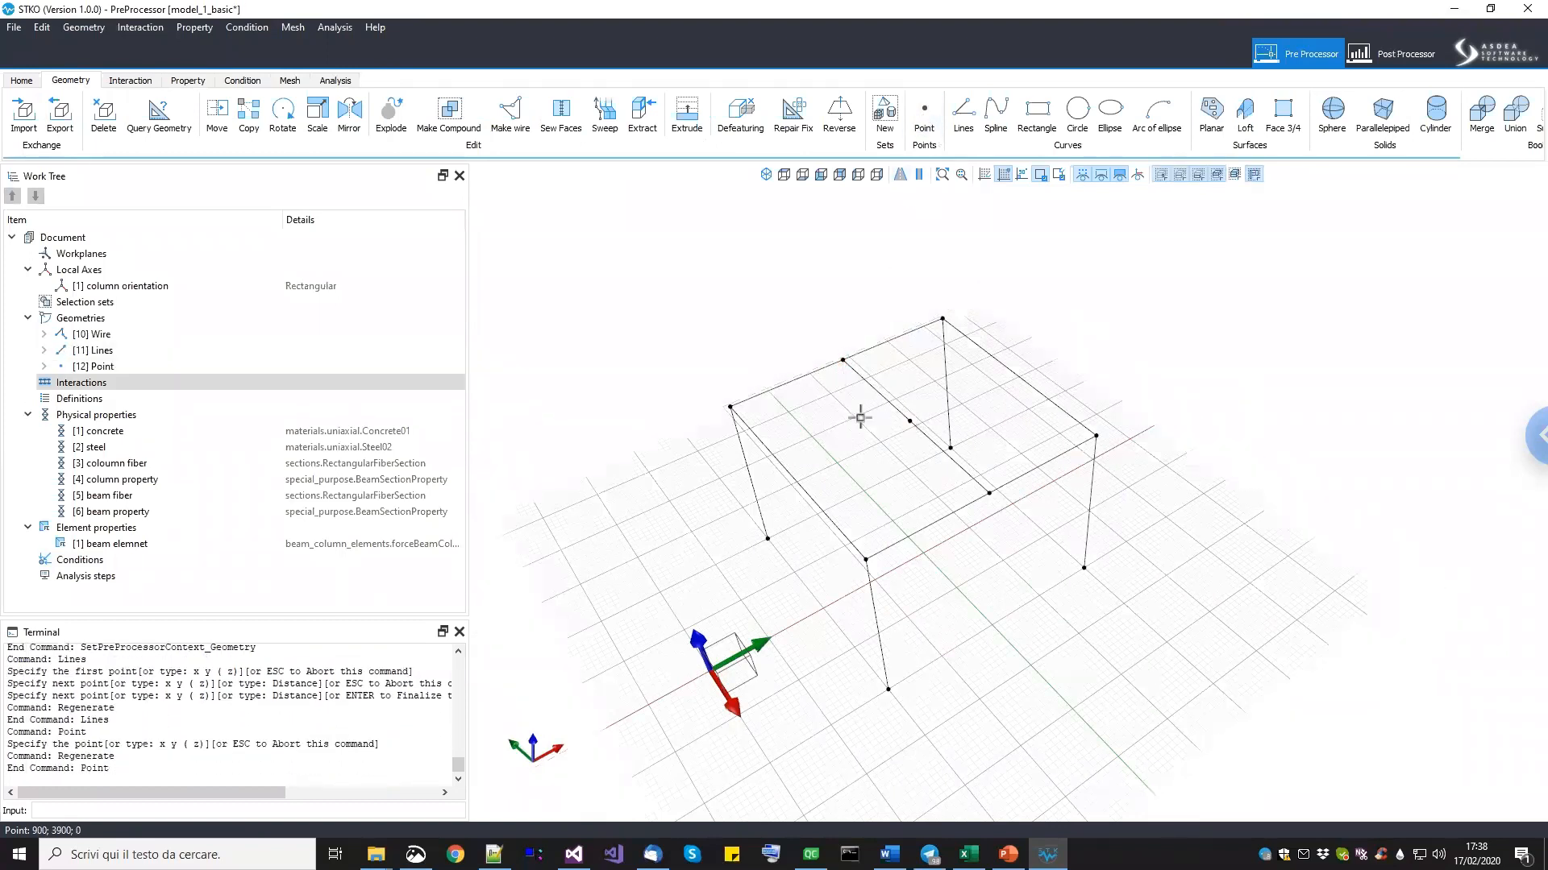
{"action": "left_click", "coordinate": [883, 394]}
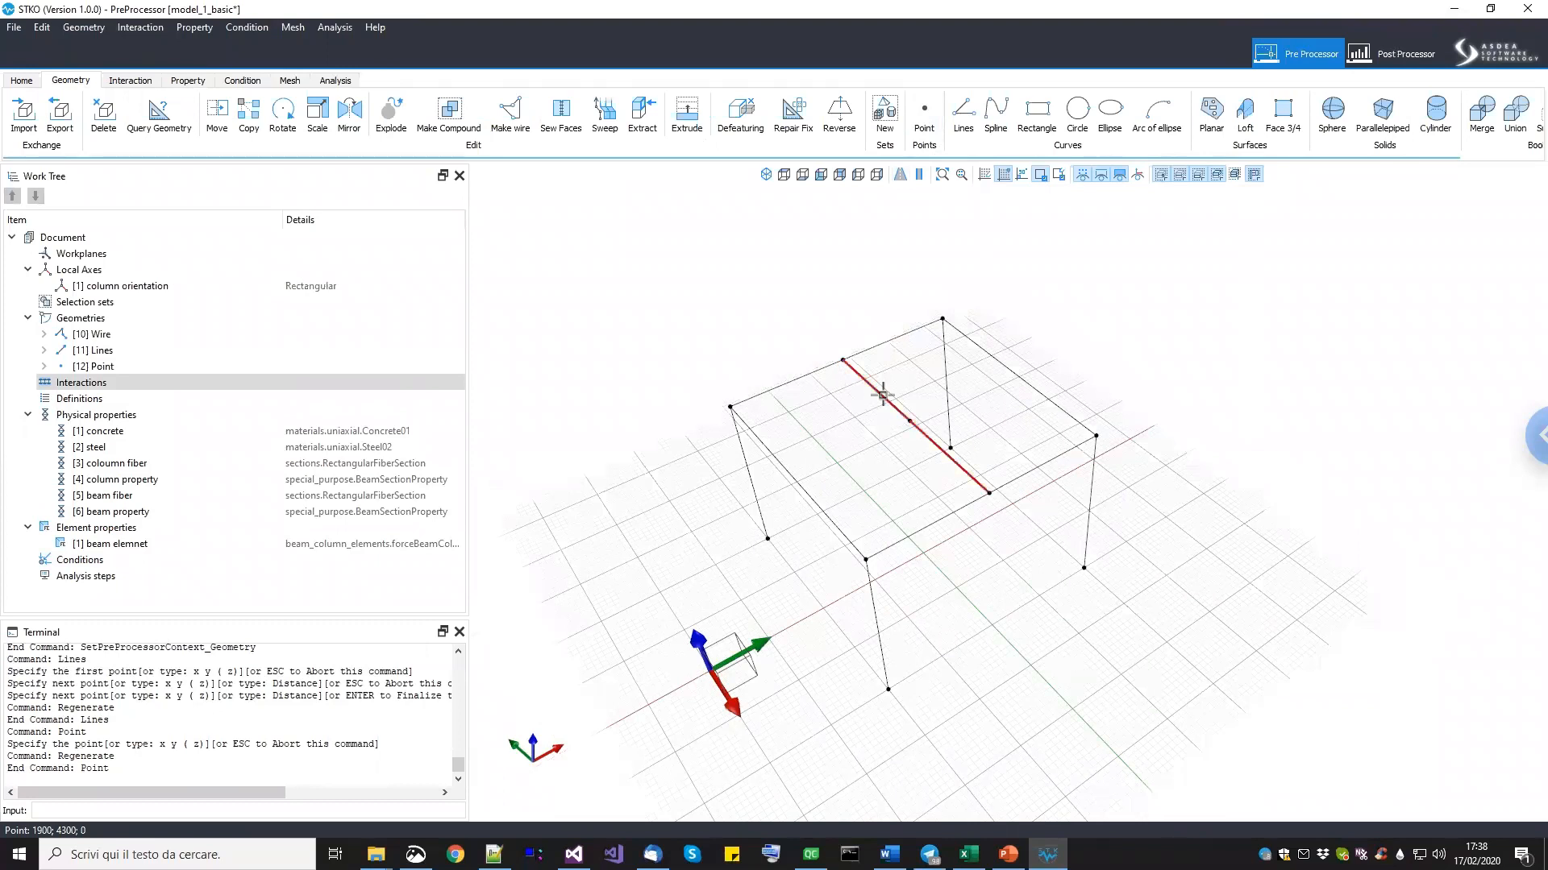
{"action": "key", "text": "Delete"}
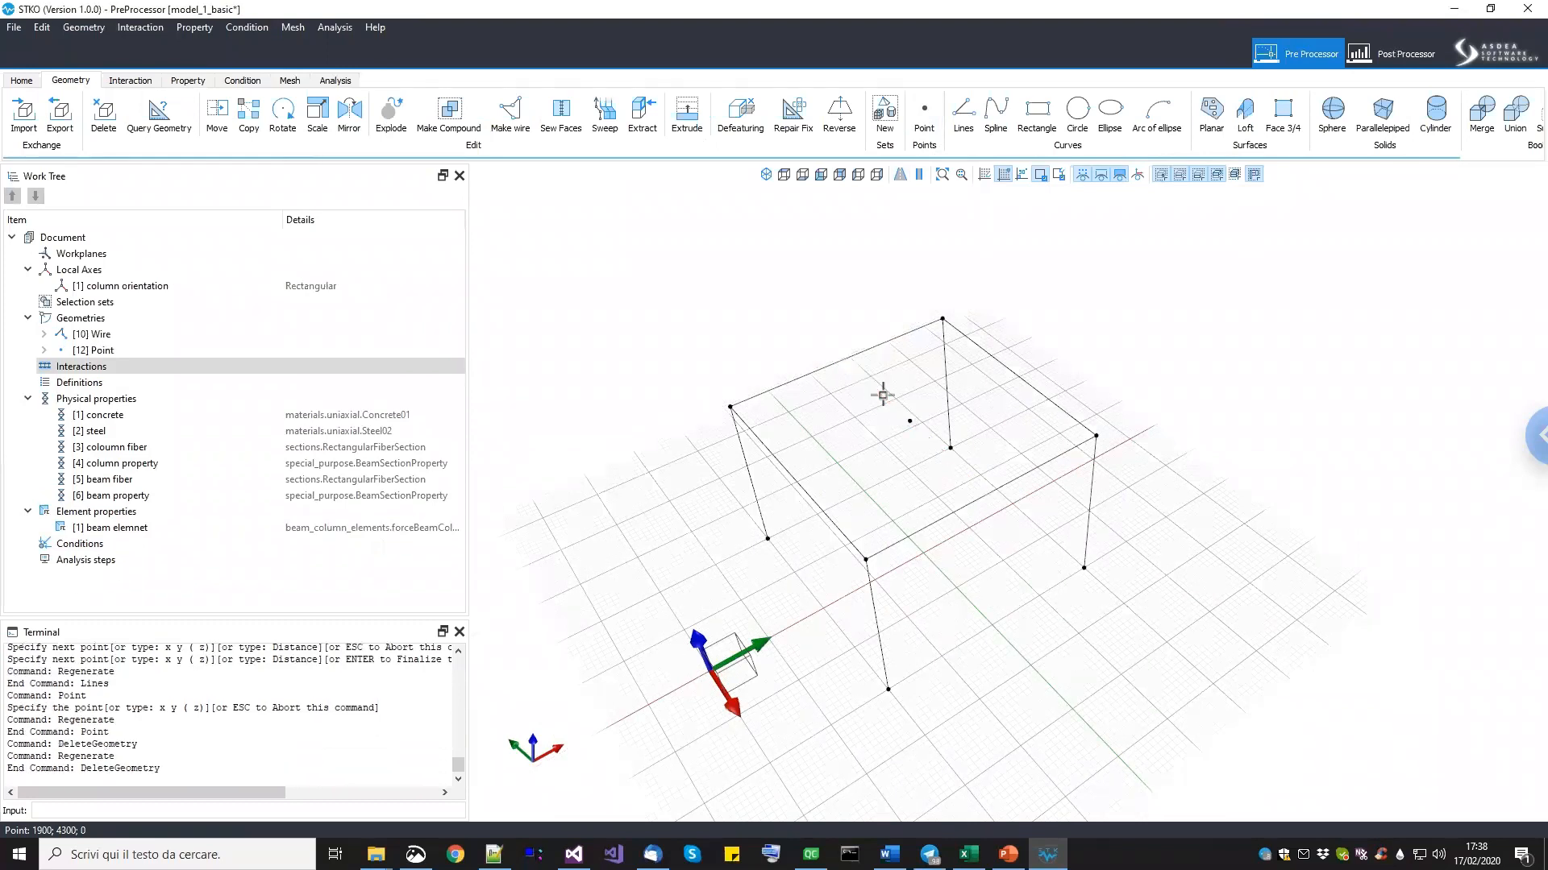
Rename the central point geometry as master.
{"action": "left_click", "coordinate": [142, 336]}
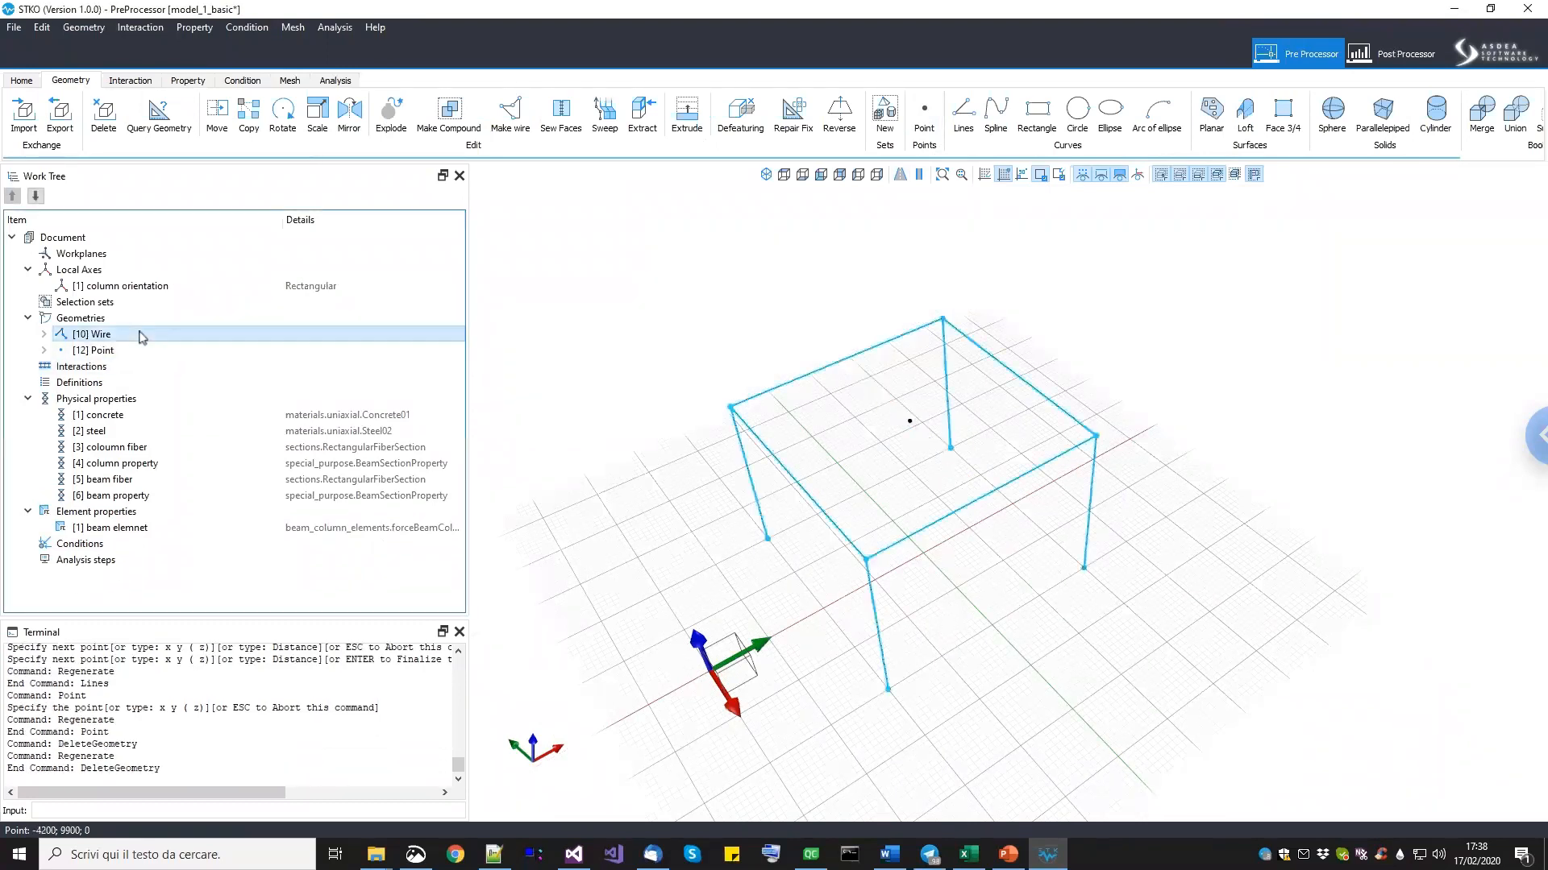
{"action": "left_click", "coordinate": [136, 352]}
{"action": "right_click", "coordinate": [135, 353]}
{"action": "left_click", "coordinate": [170, 401]}
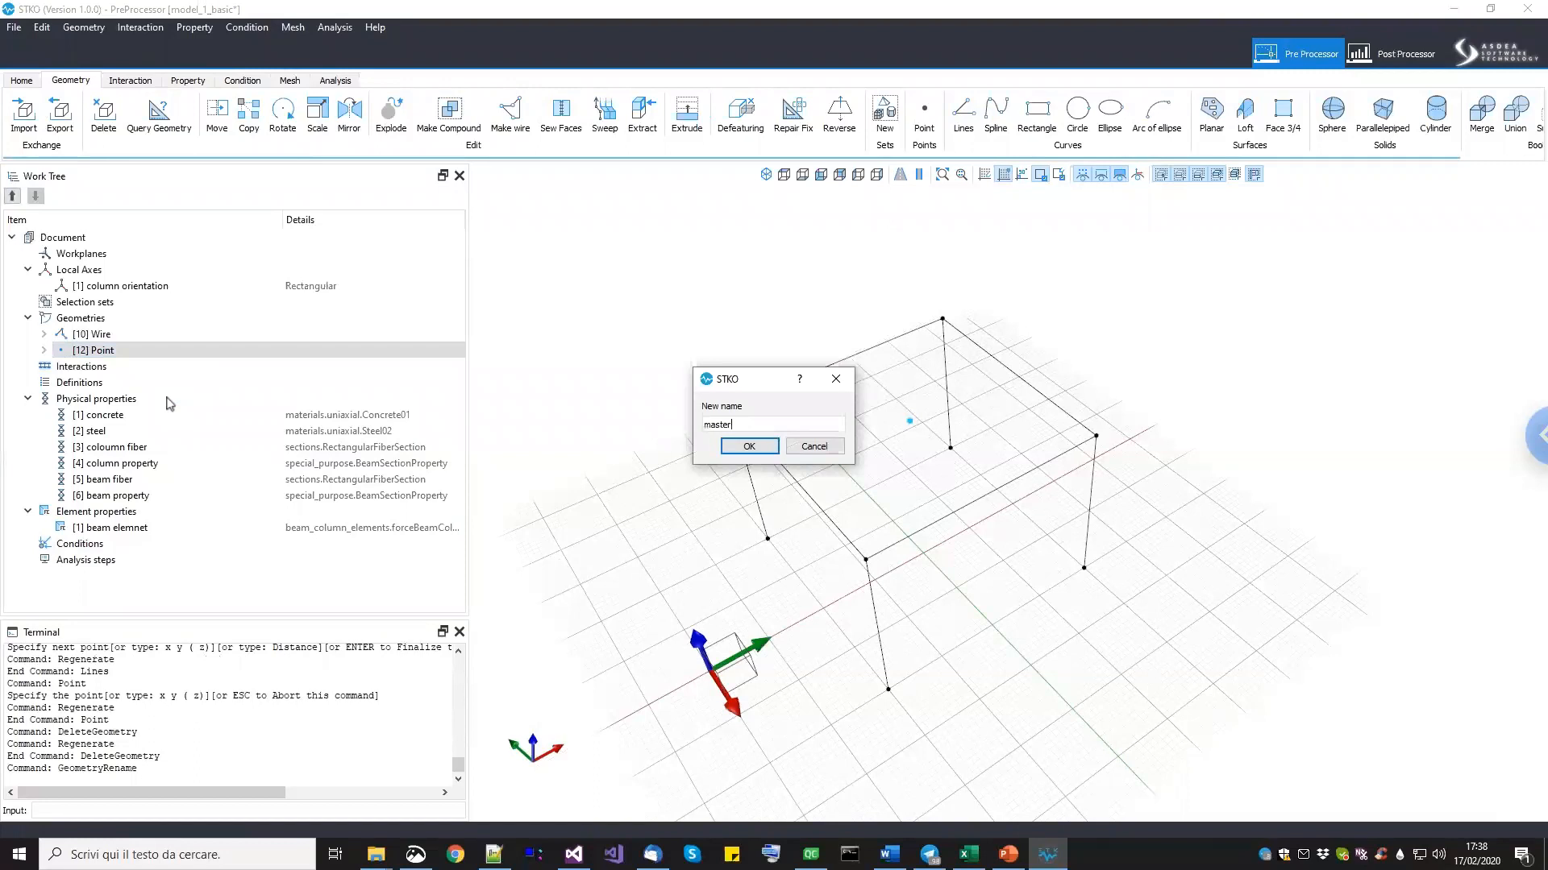
{"action": "type", "text": "master"}
{"action": "key", "text": "Return"}
{"action": "key", "text": "Escape"}
{"action": "middle_click_drag", "start_coordinate": [1118, 517], "coordinate": [1130, 504]}
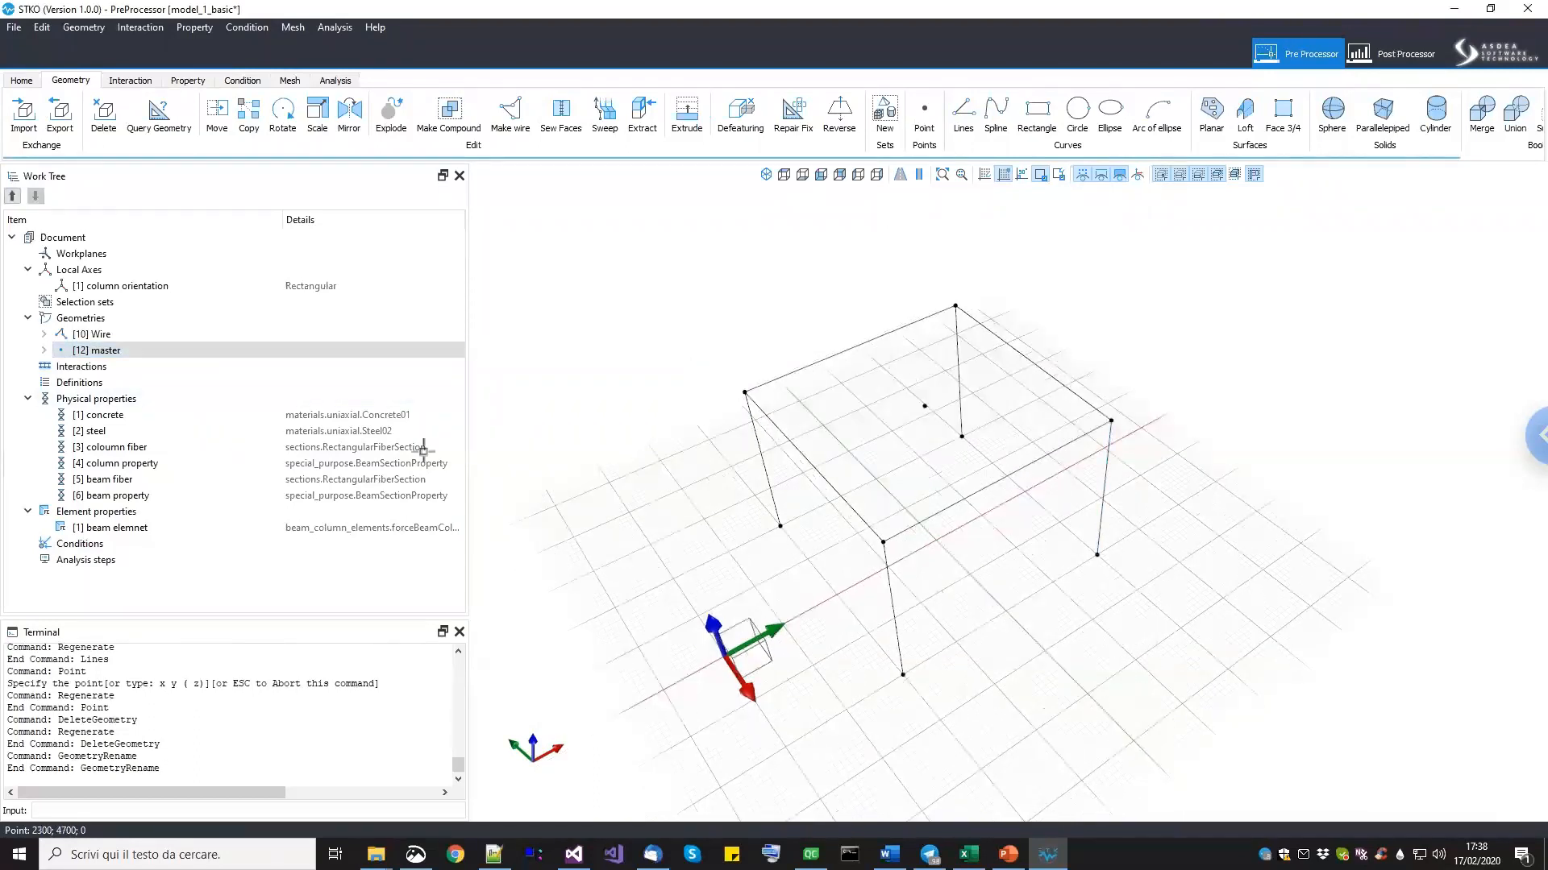
Create a new interaction named interaction rigid diaph with the Node to Node links type.
{"action": "left_click", "coordinate": [115, 368]}
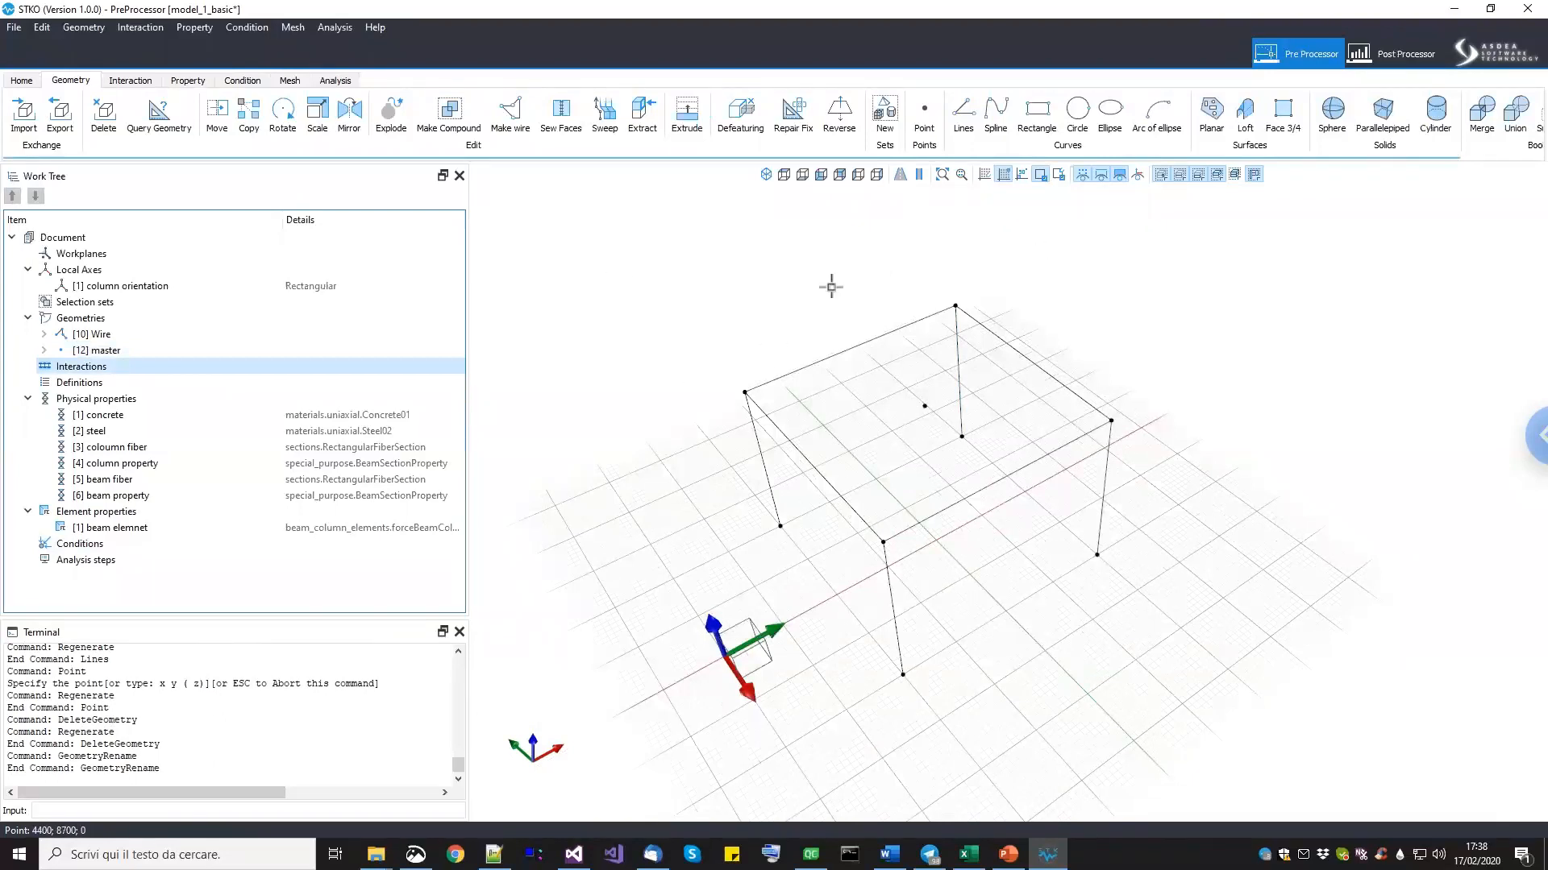
{"action": "right_click", "coordinate": [135, 369]}
{"action": "left_click", "coordinate": [166, 380]}
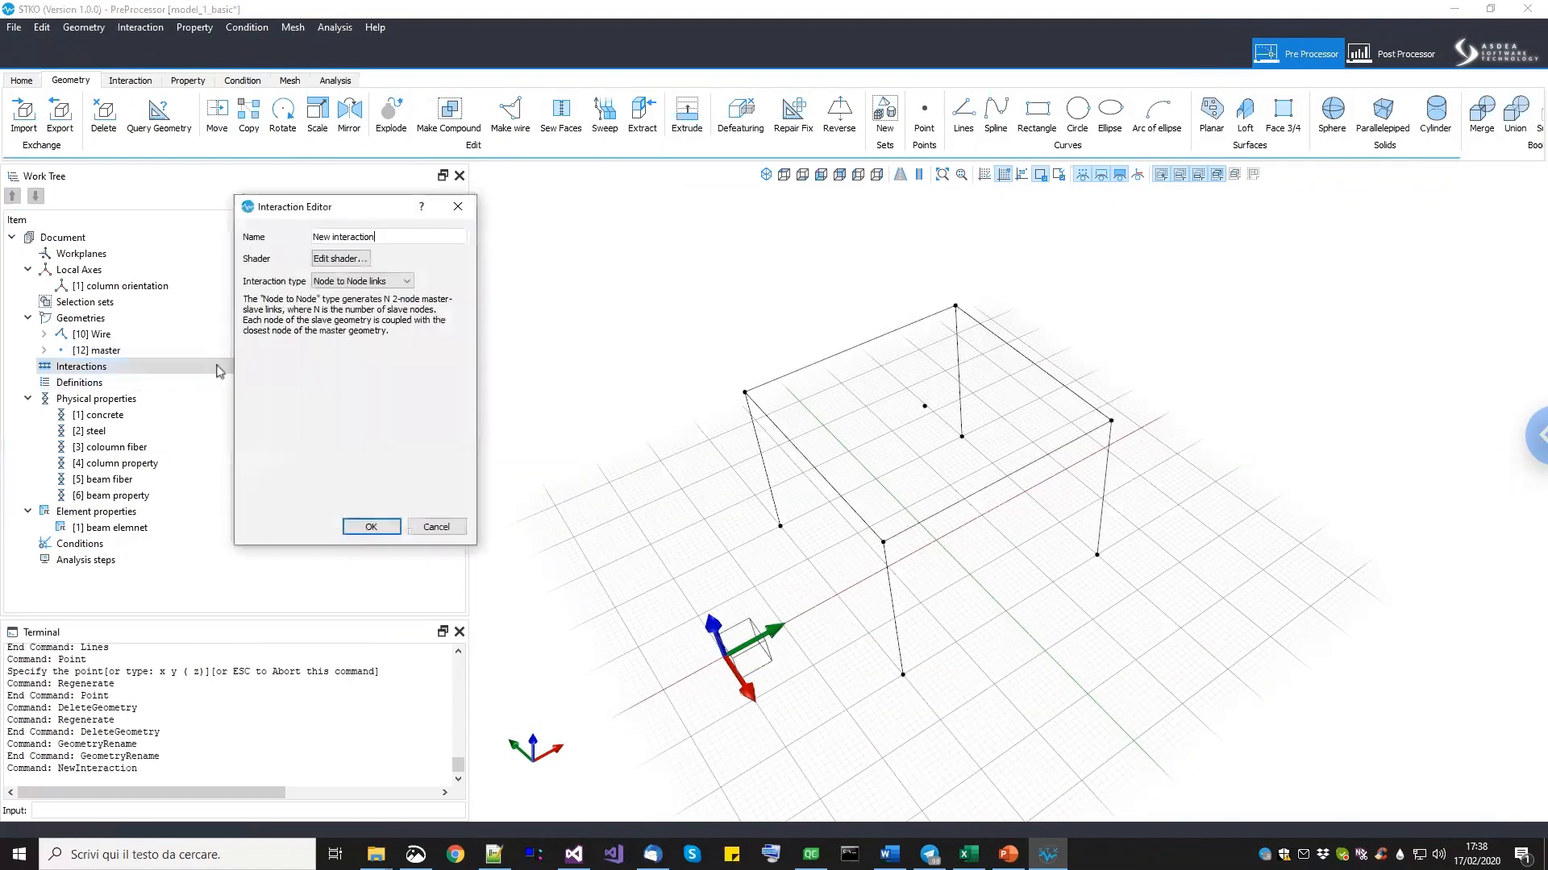
{"action": "left_click_drag", "start_coordinate": [385, 237], "coordinate": [260, 236]}
{"action": "type", "text": "int"}
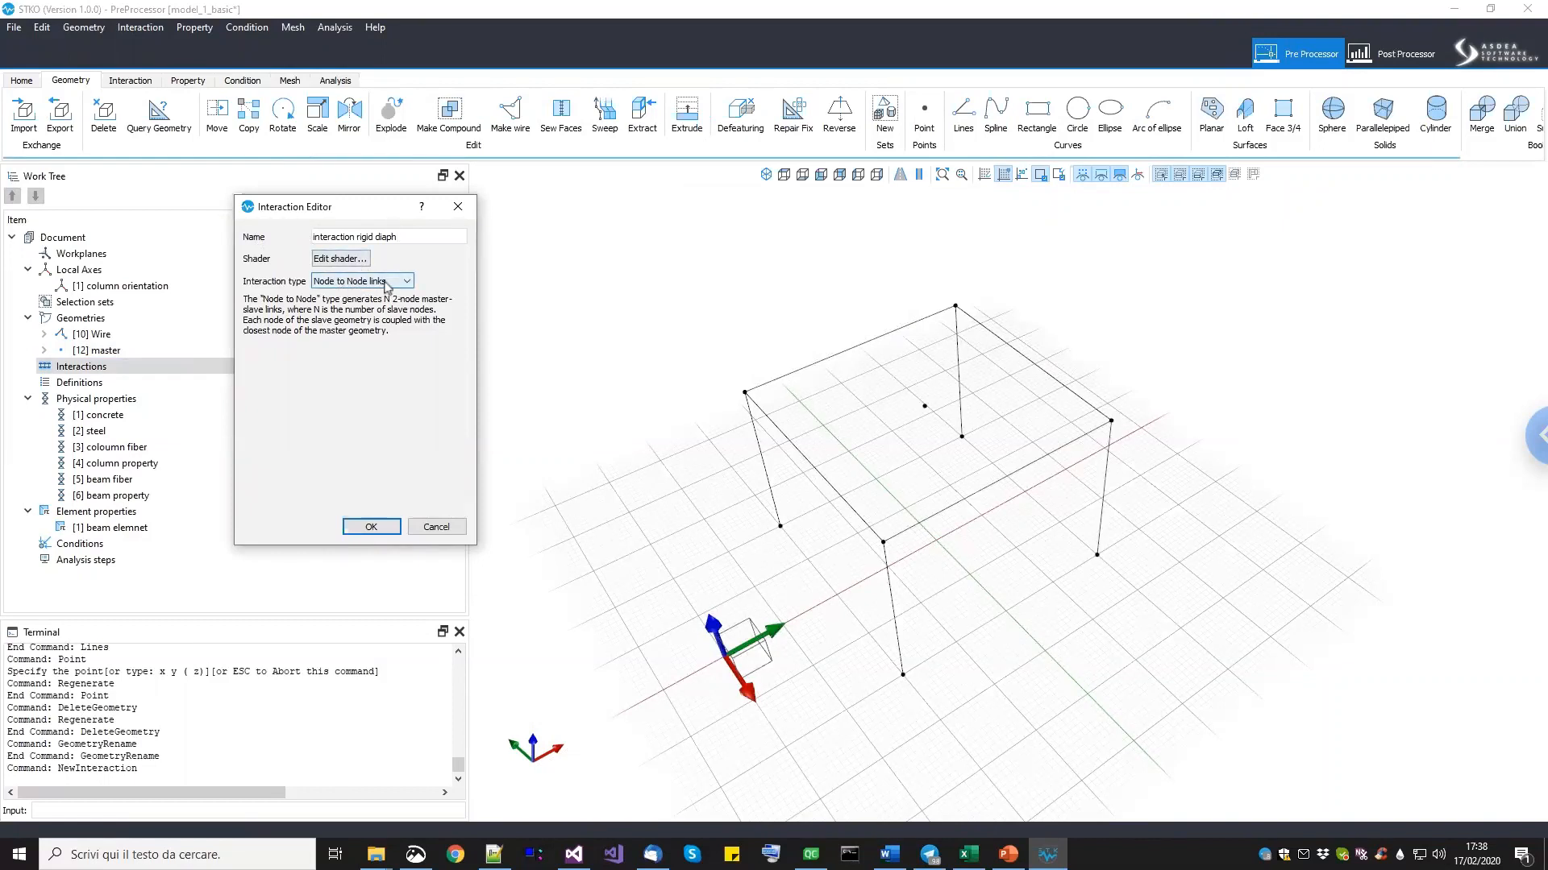
{"action": "left_click", "coordinate": [367, 526]}
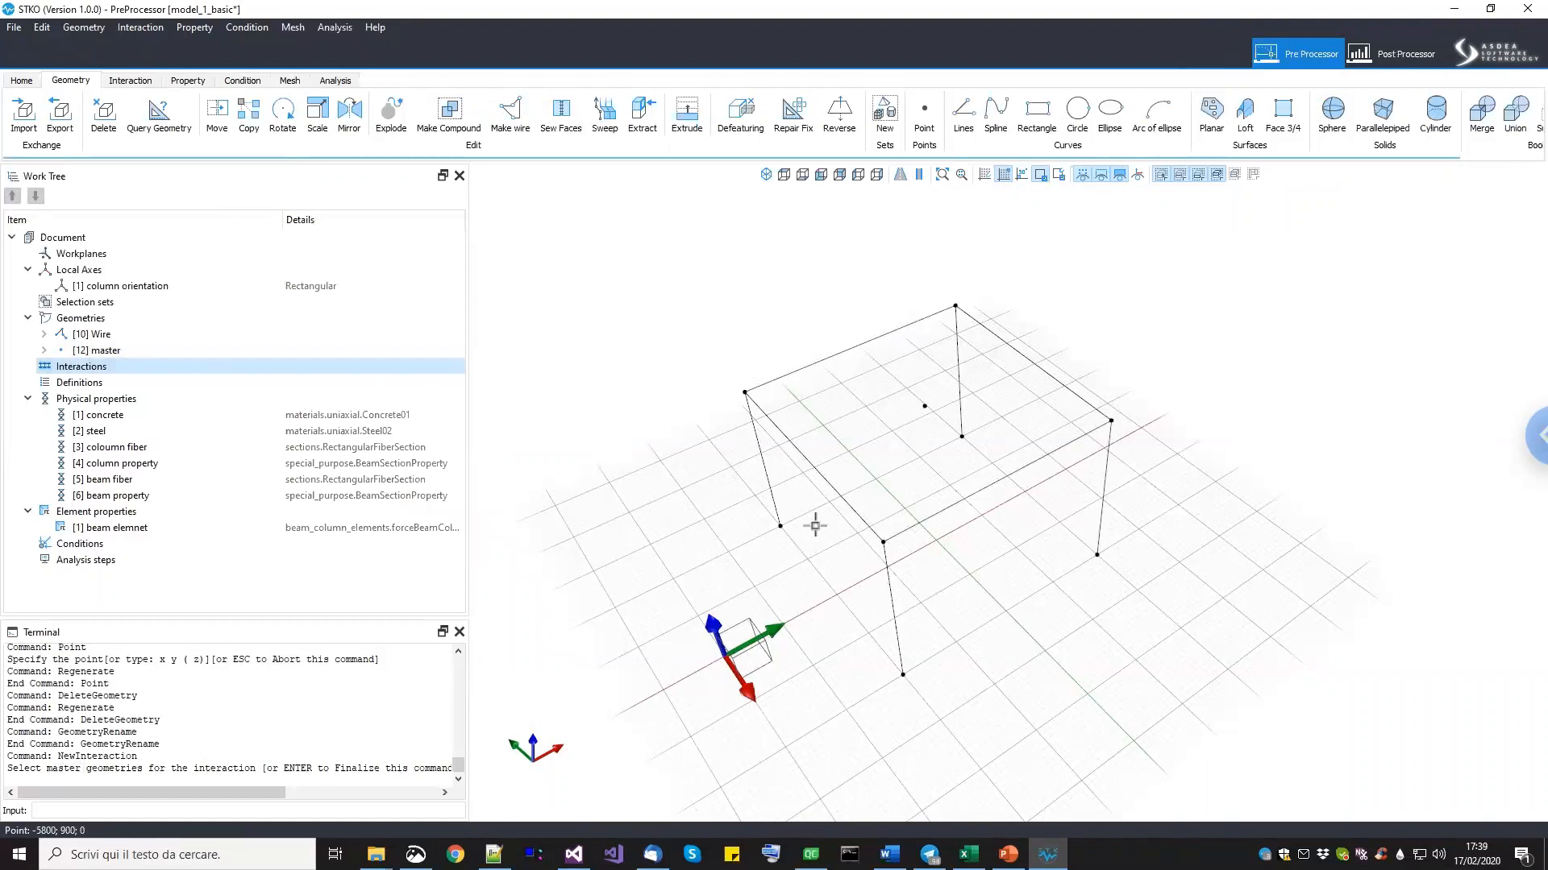
Assign the central point as the interaction's master geometry and the four top corner nodes of the frame as its slaves.
{"action": "left_click", "coordinate": [937, 418]}
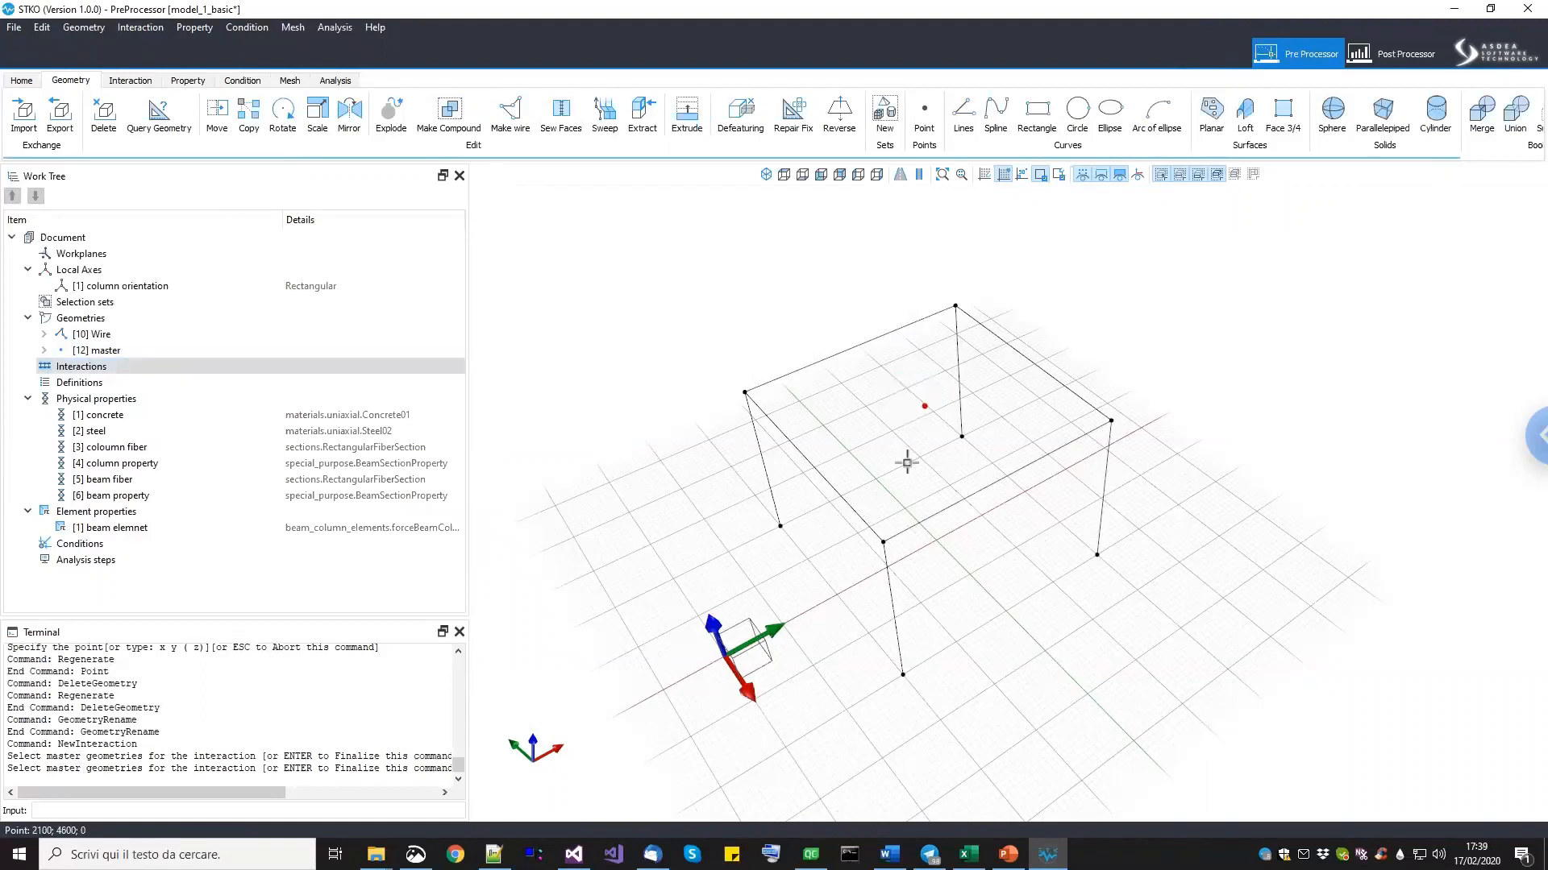
{"action": "key", "text": "Return"}
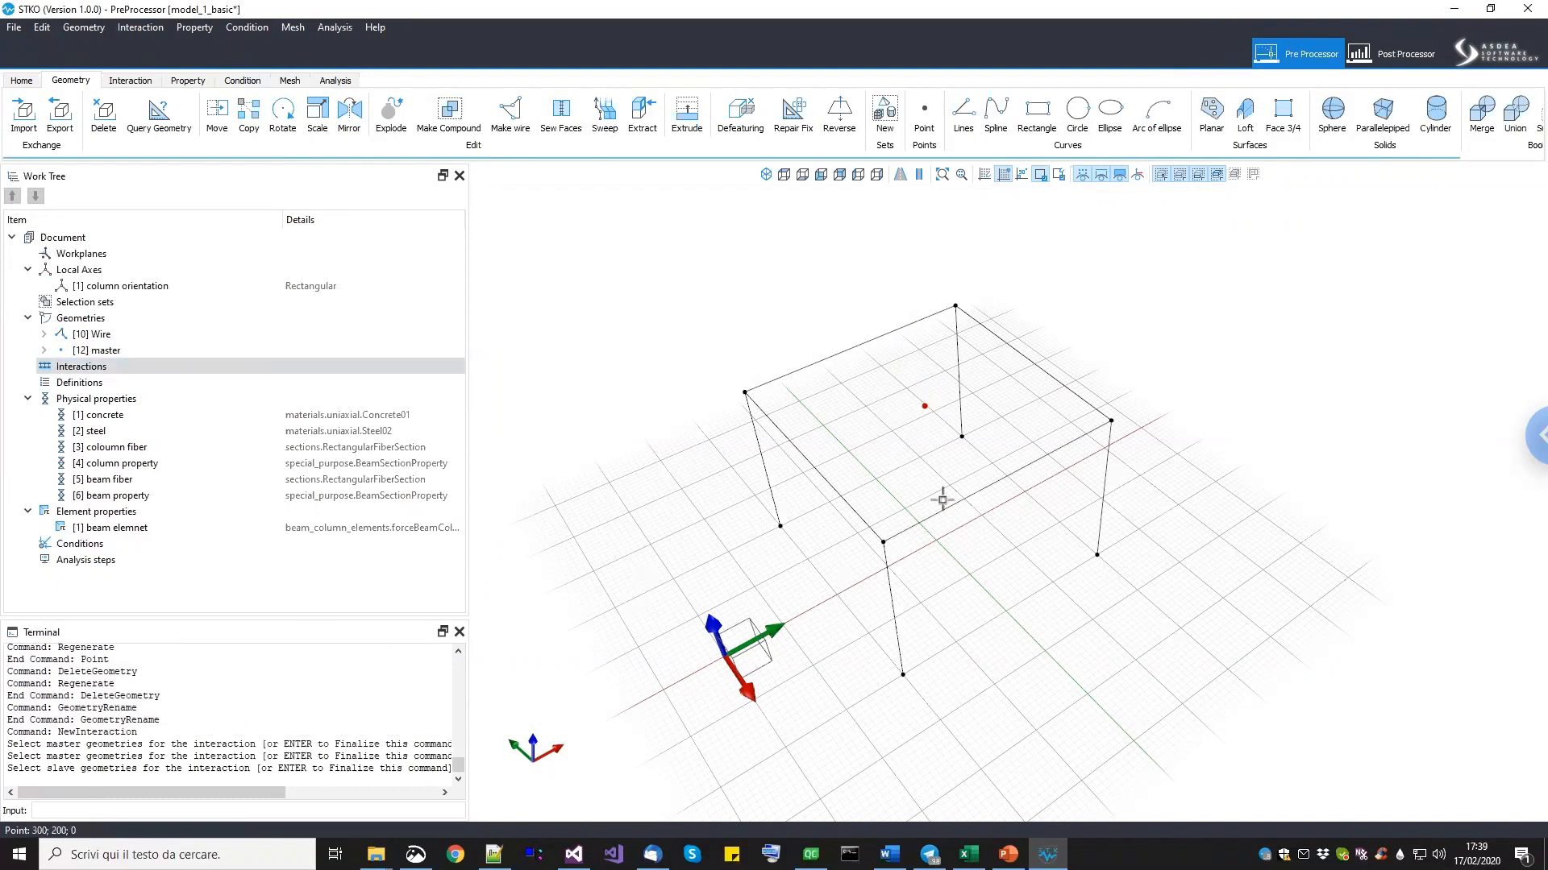
{"action": "left_click", "coordinate": [876, 539]}
{"action": "left_click", "coordinate": [886, 545]}
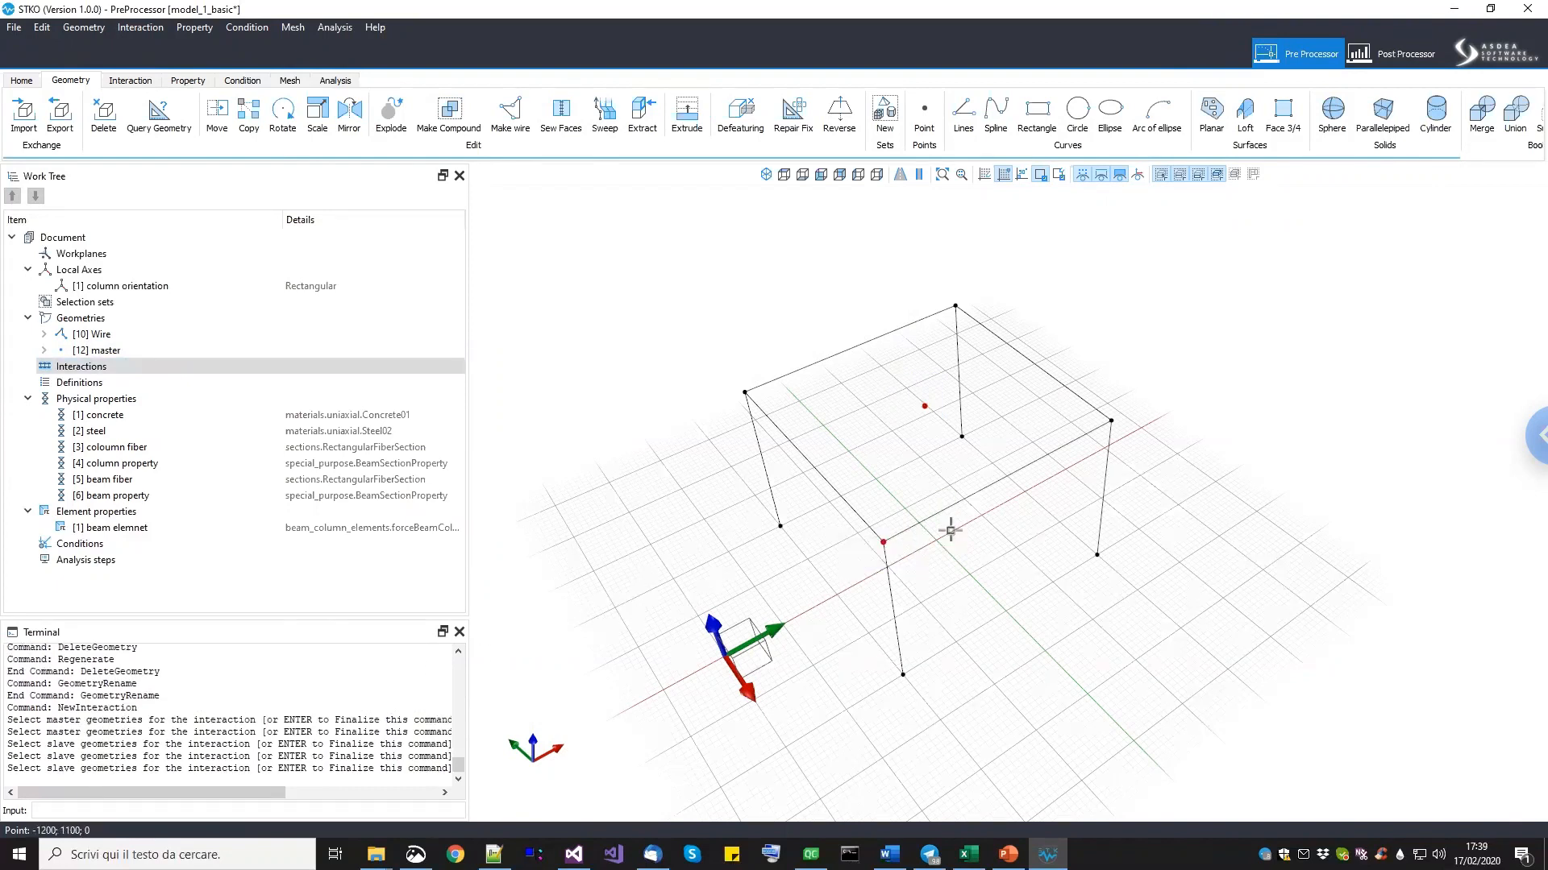
{"action": "left_click", "coordinate": [1112, 422]}
{"action": "left_click_drag", "start_coordinate": [919, 282], "coordinate": [1004, 338]}
{"action": "left_click_drag", "start_coordinate": [716, 364], "coordinate": [775, 412]}
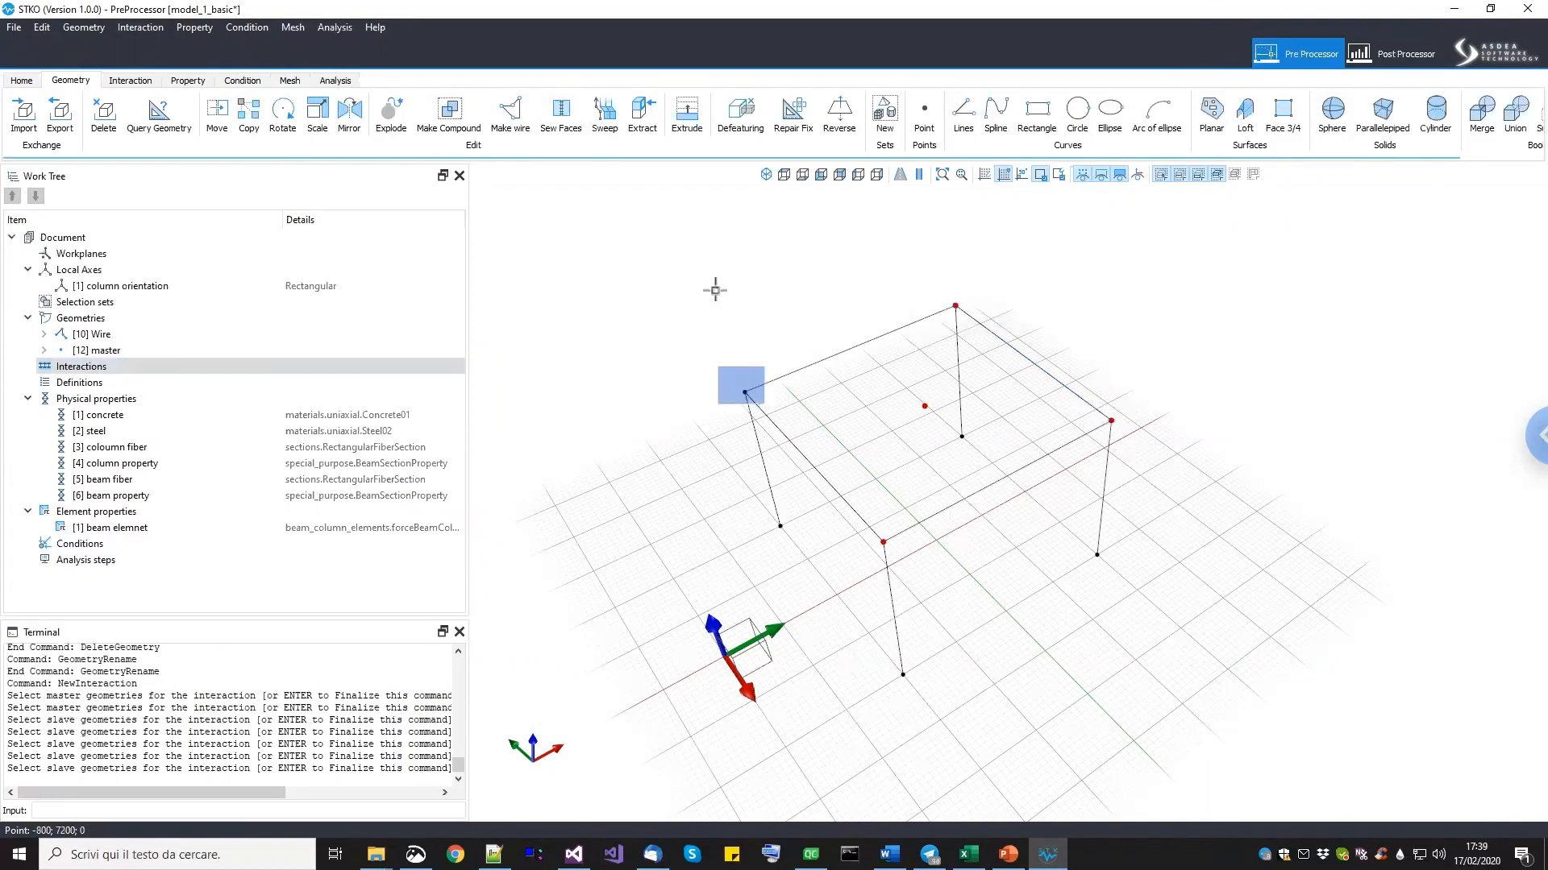
{"action": "key", "text": "Return"}
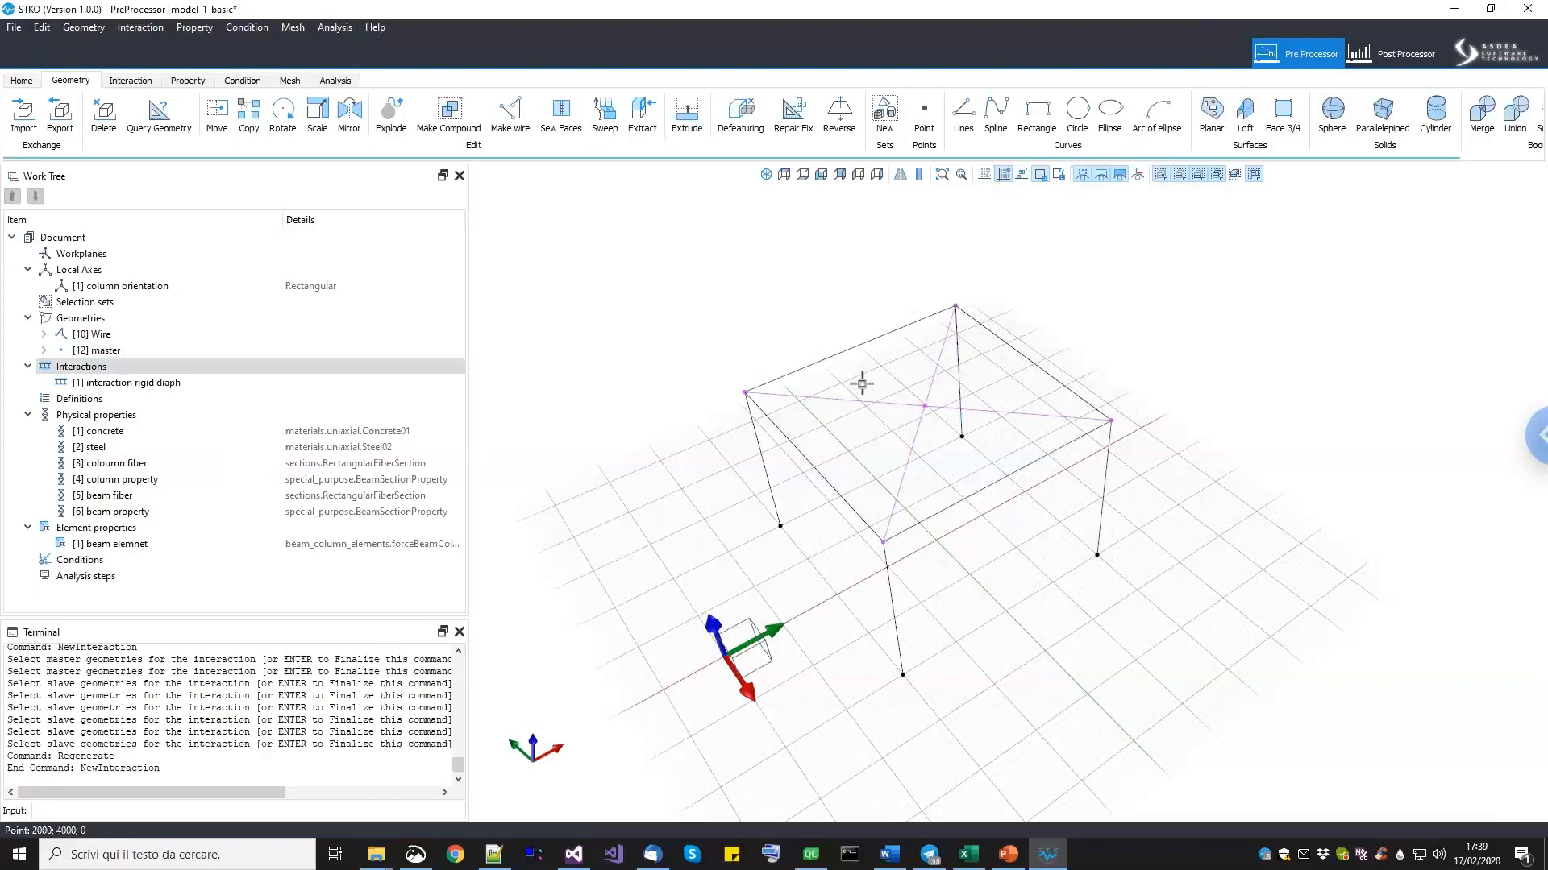
Add a new condition named fix base using the single-point (sp) fix constraint model.
{"action": "left_click", "coordinate": [103, 561]}
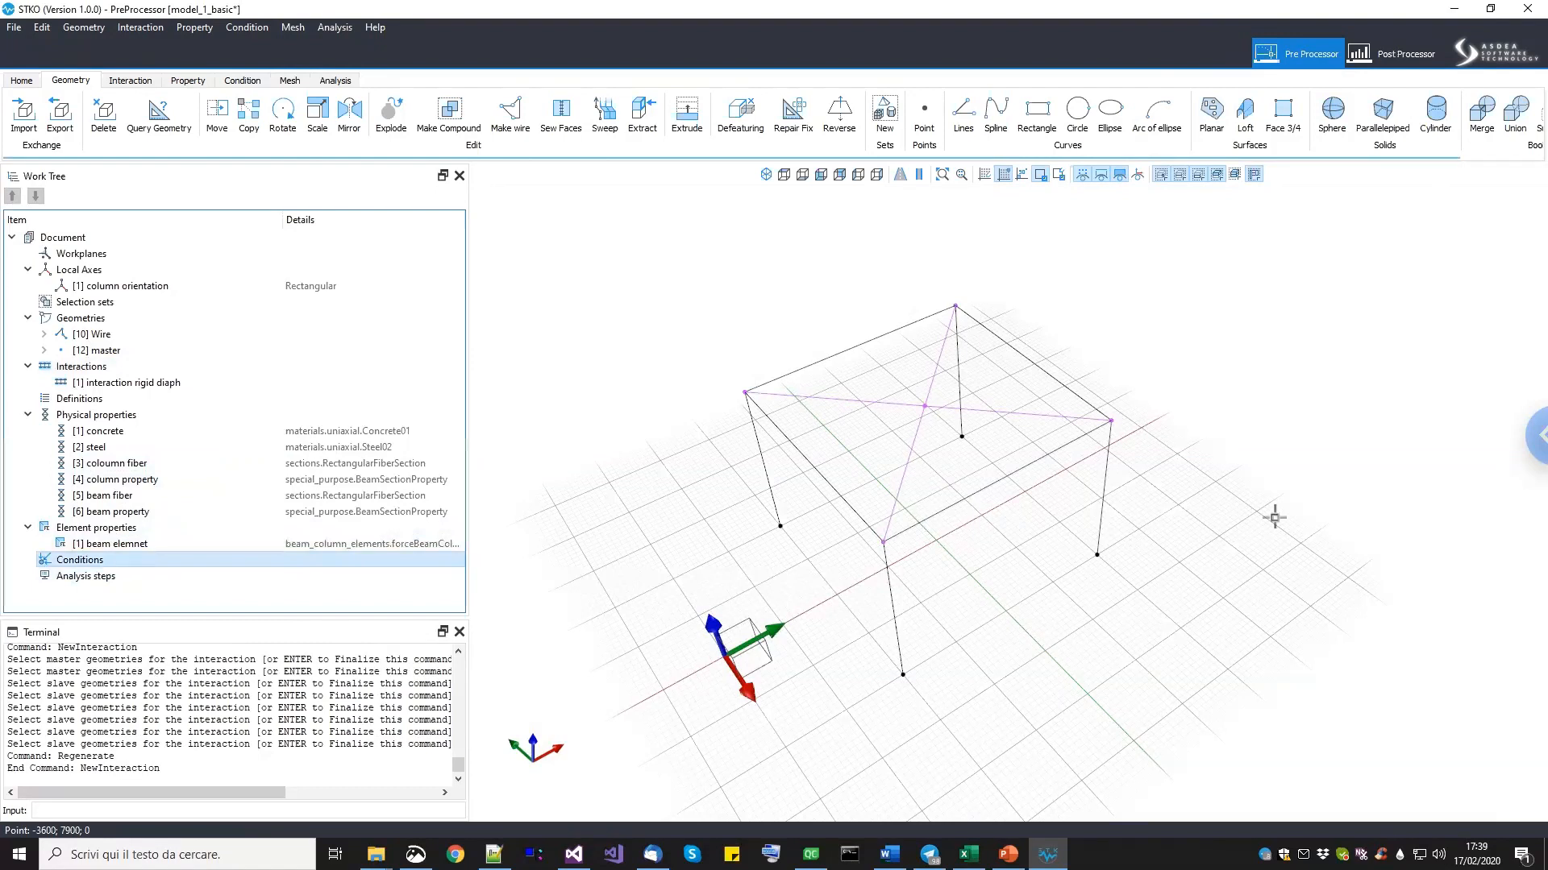
{"action": "middle_click_drag", "start_coordinate": [1092, 563], "coordinate": [1024, 472]}
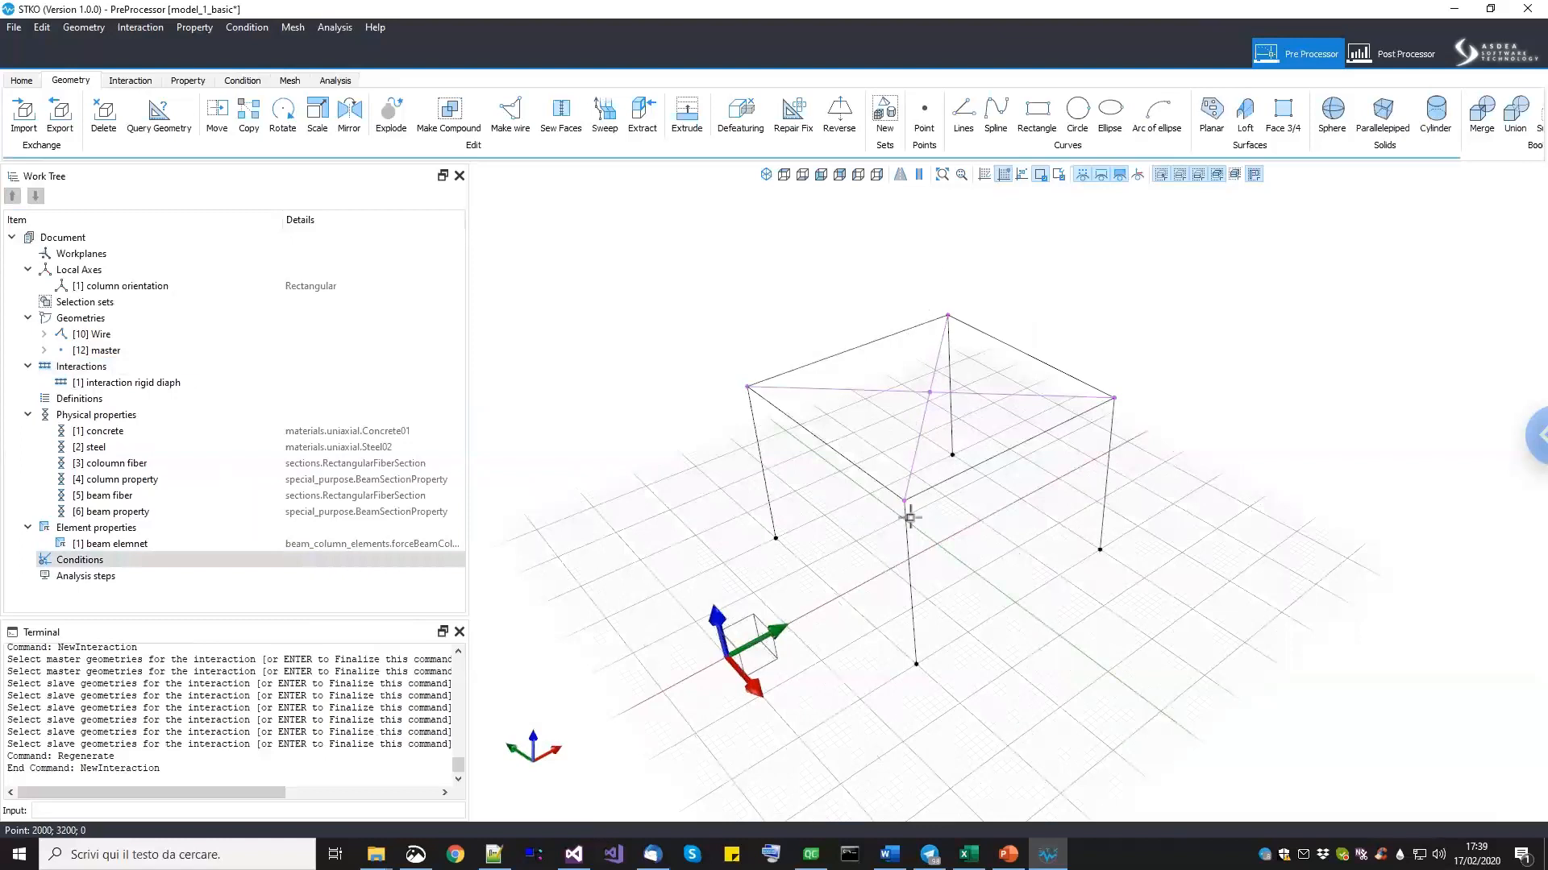
{"action": "right_click", "coordinate": [150, 560]}
{"action": "left_click", "coordinate": [179, 571]}
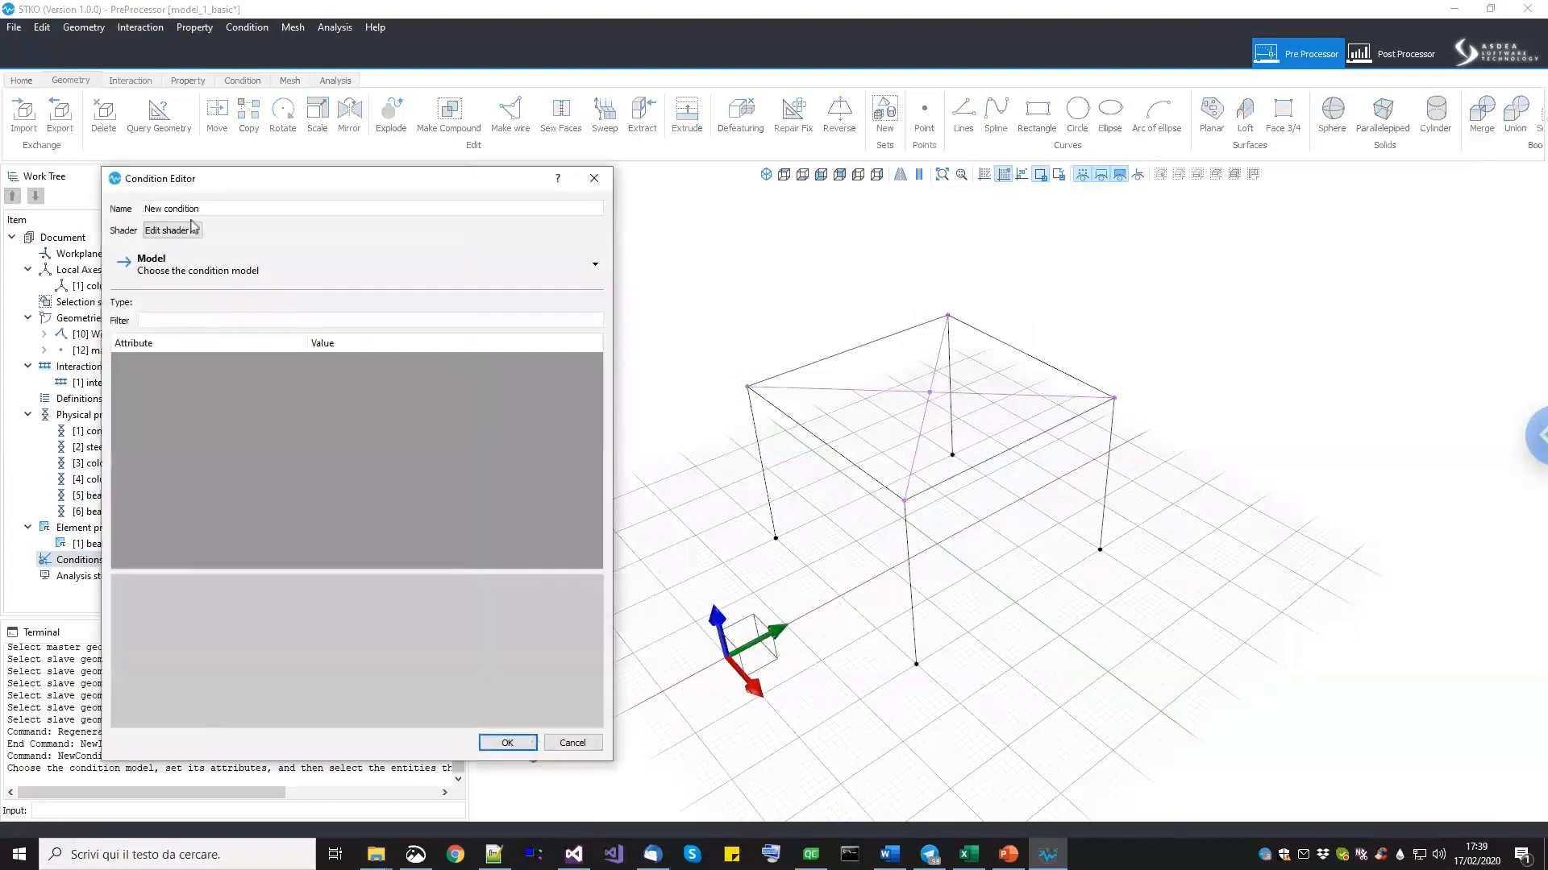
{"action": "left_click_drag", "start_coordinate": [206, 208], "coordinate": [102, 202]}
{"action": "type", "text": "fl"}
{"action": "left_click", "coordinate": [188, 278]}
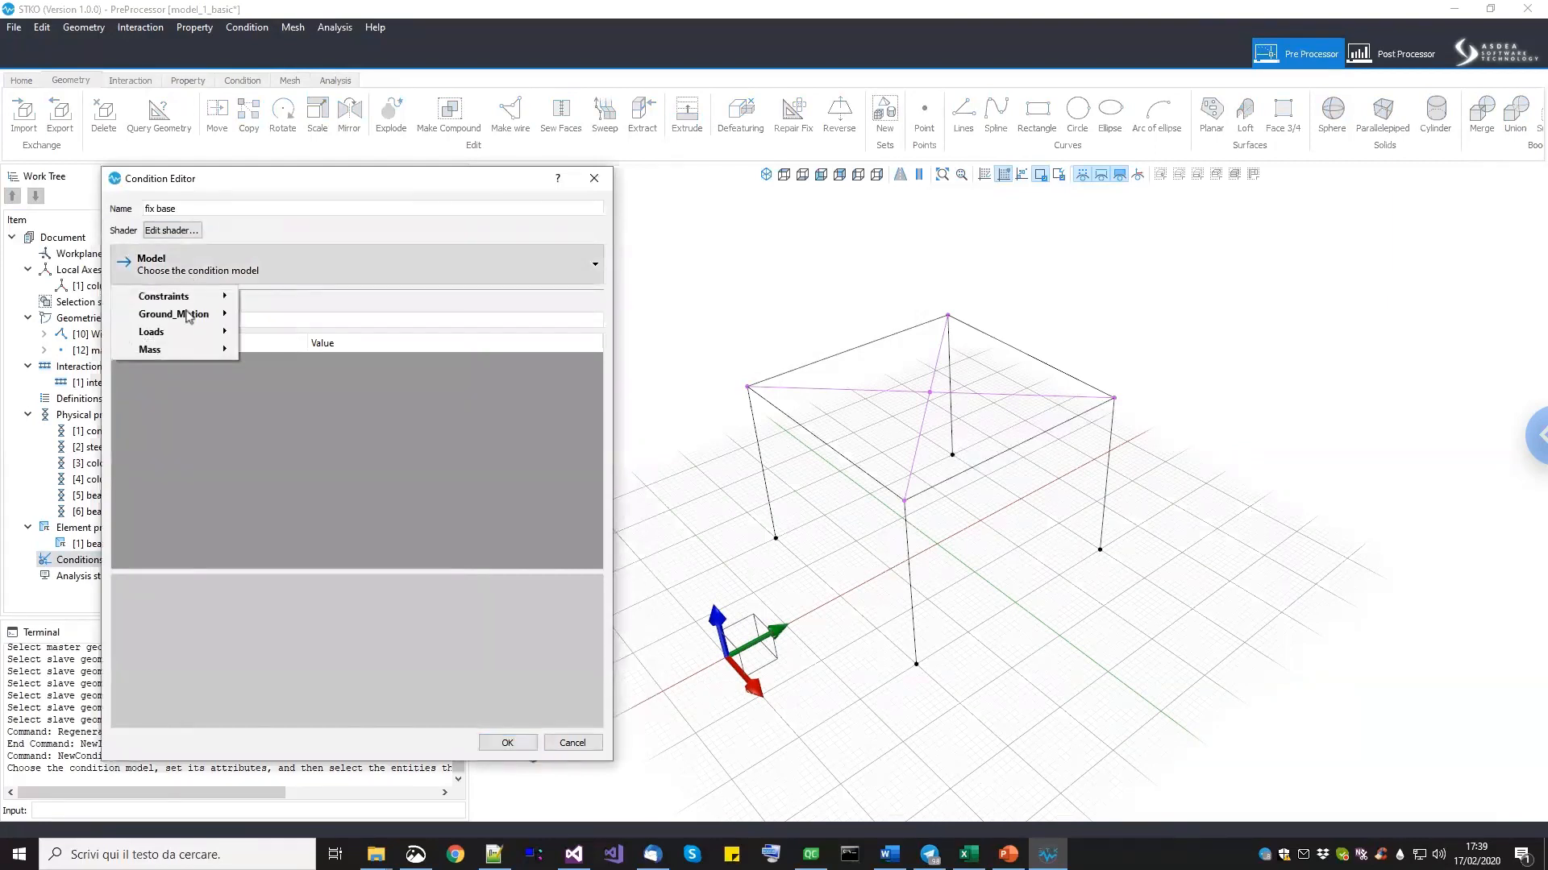
{"action": "mouse_move", "coordinate": [194, 296]}
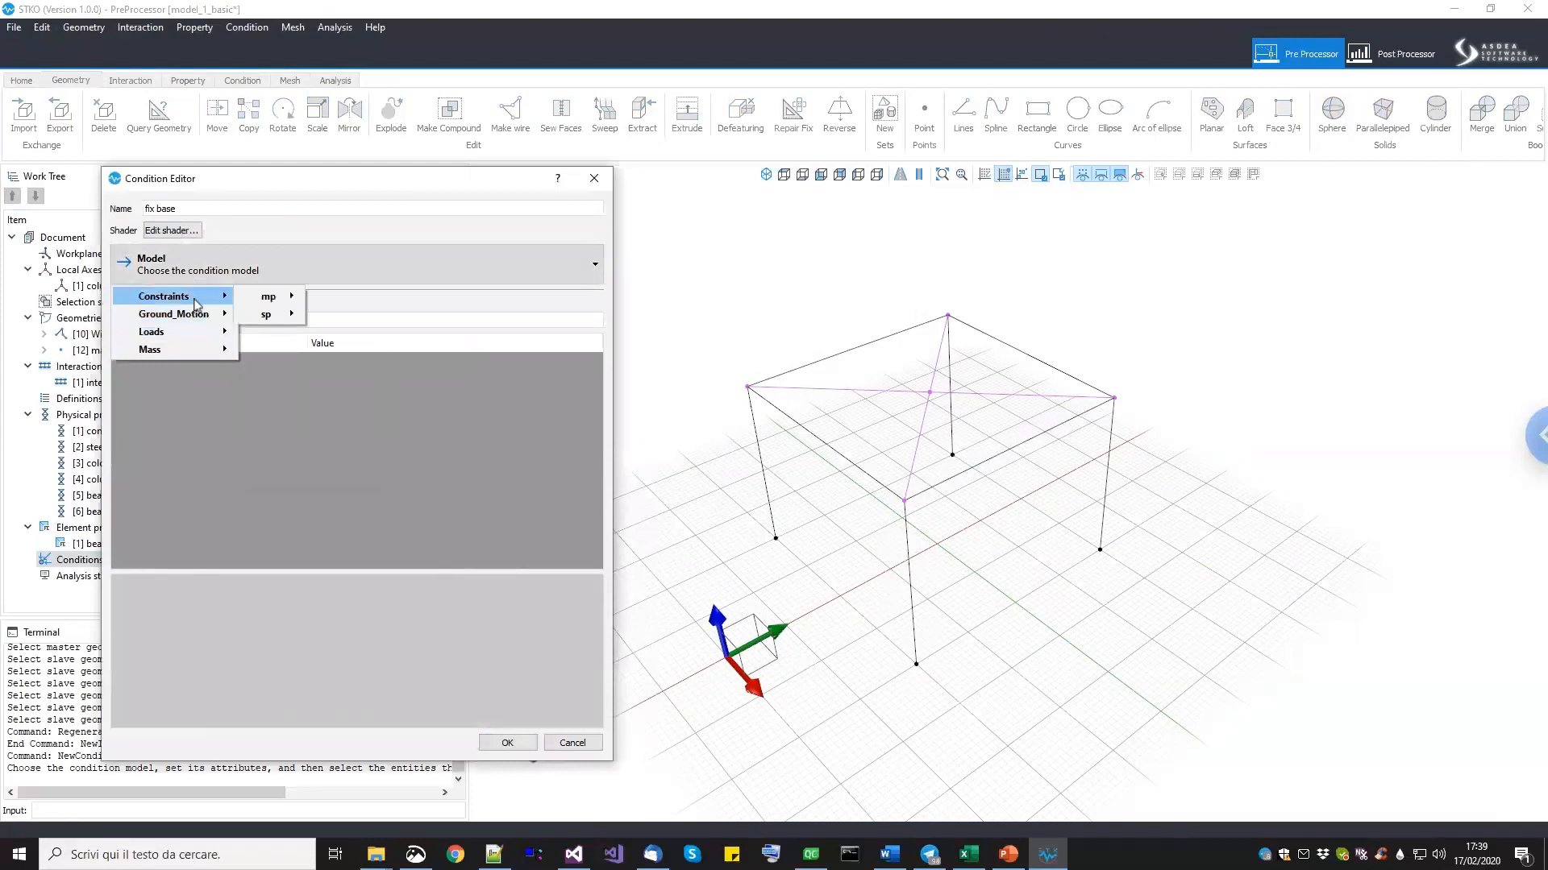
{"action": "mouse_move", "coordinate": [270, 317]}
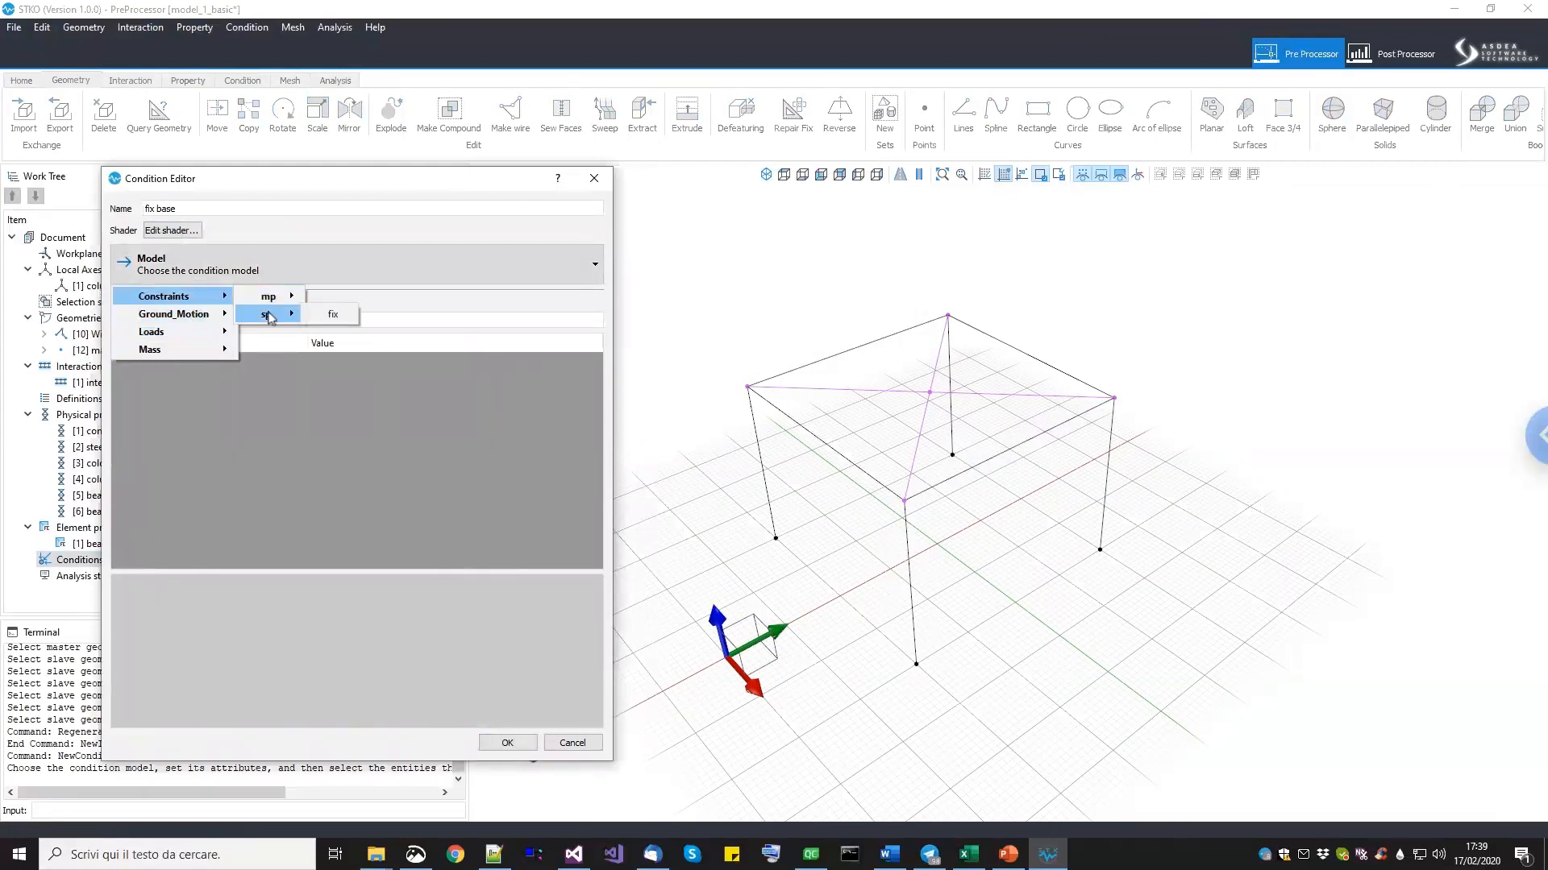
{"action": "left_click", "coordinate": [330, 315]}
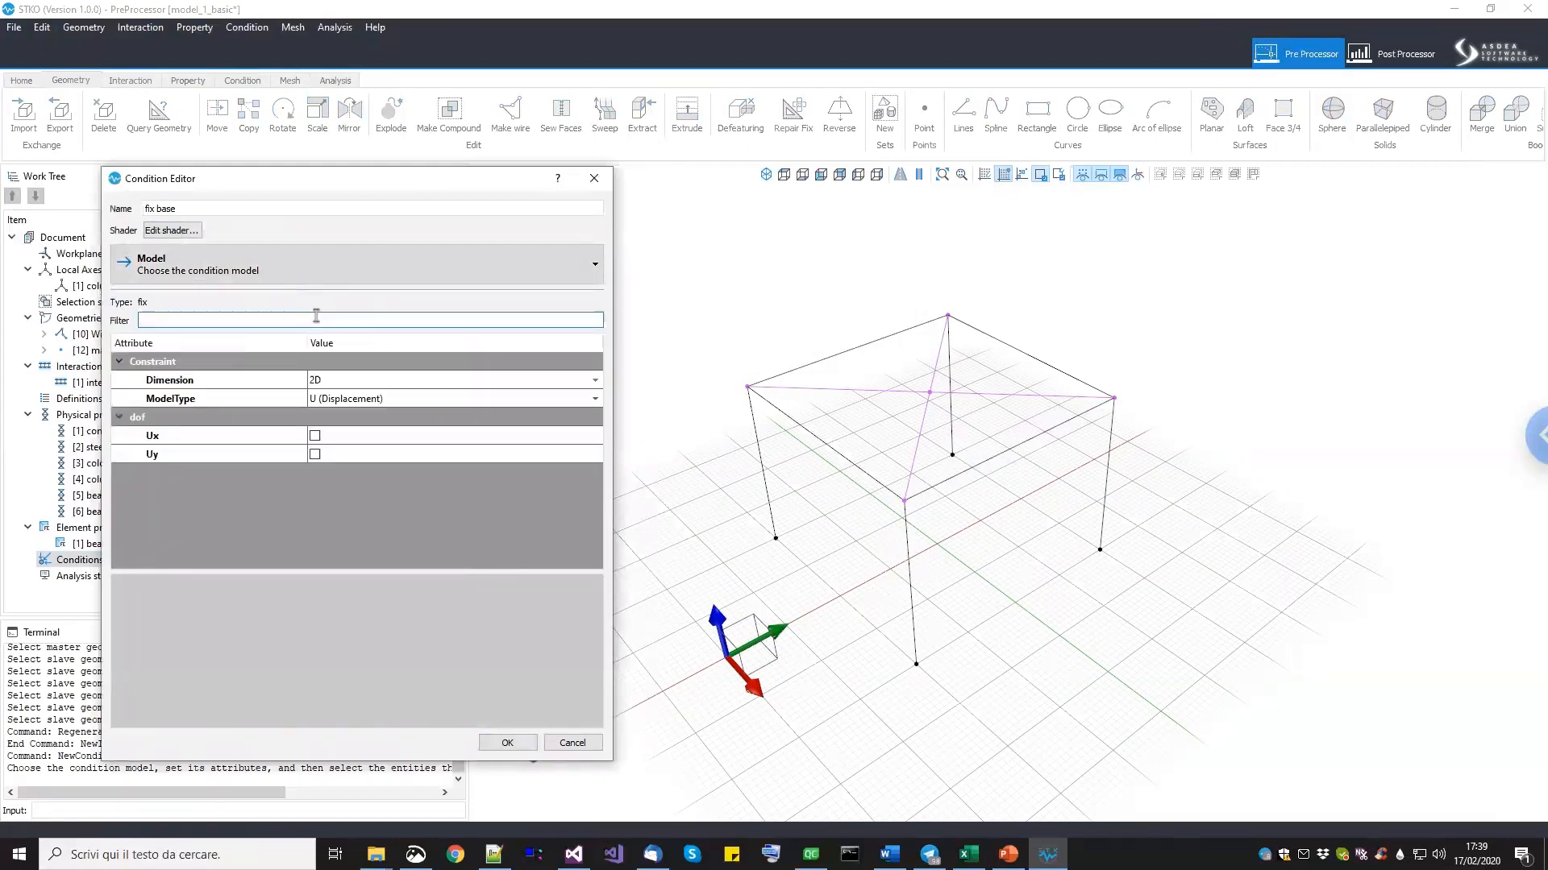
Set the fix base constraint to 3D with U-R (Displacement+Rotation) and restrain Ux, Uy, Uz, Rx, Ry and Rz.
{"action": "left_click", "coordinate": [347, 383]}
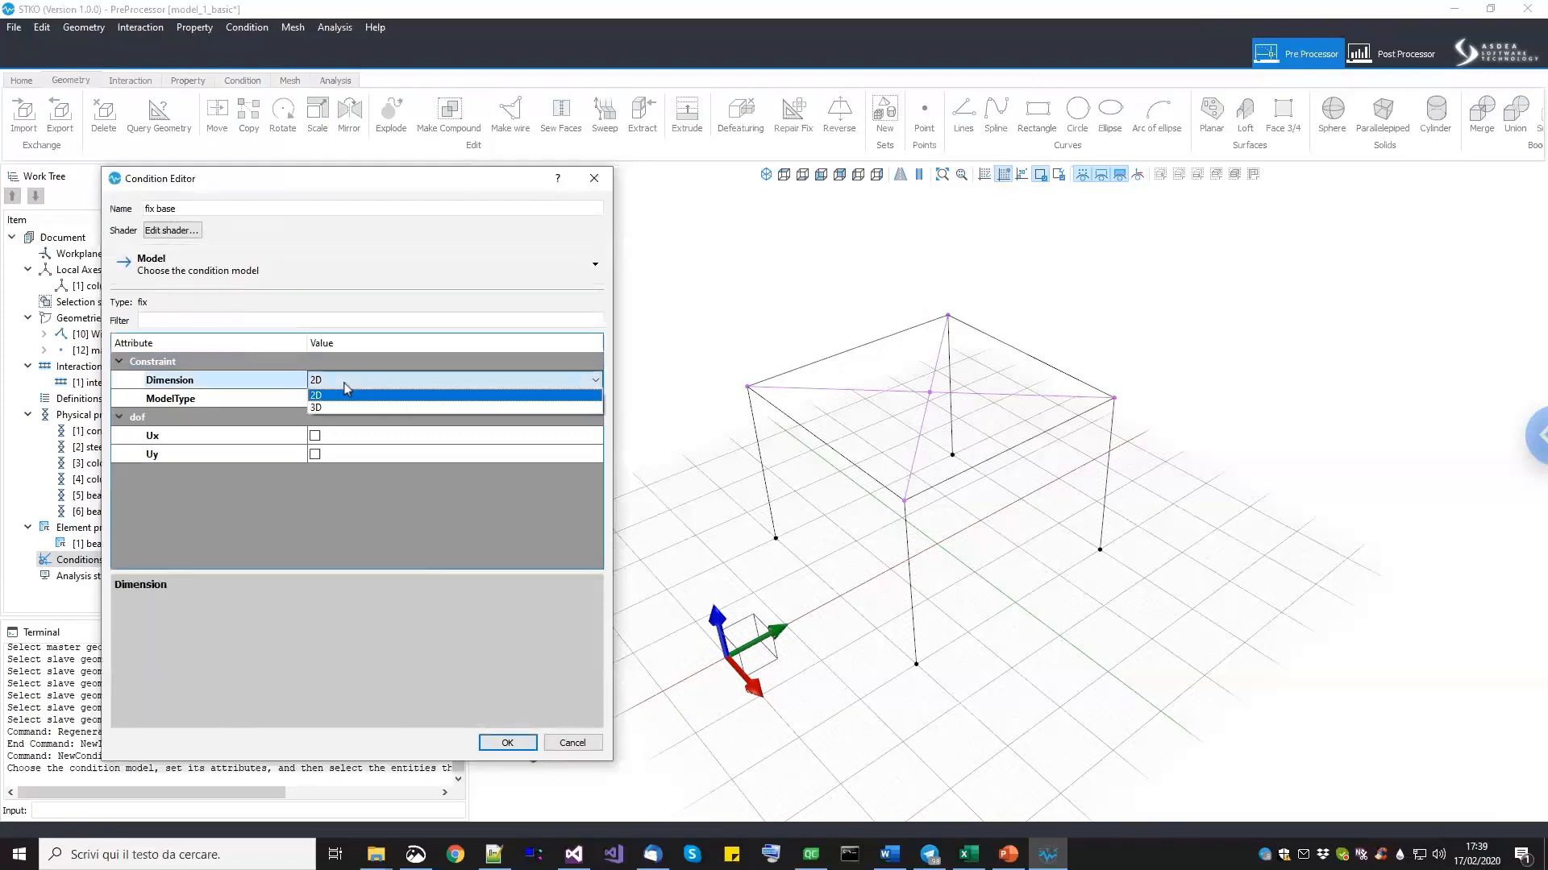
{"action": "left_click", "coordinate": [337, 407]}
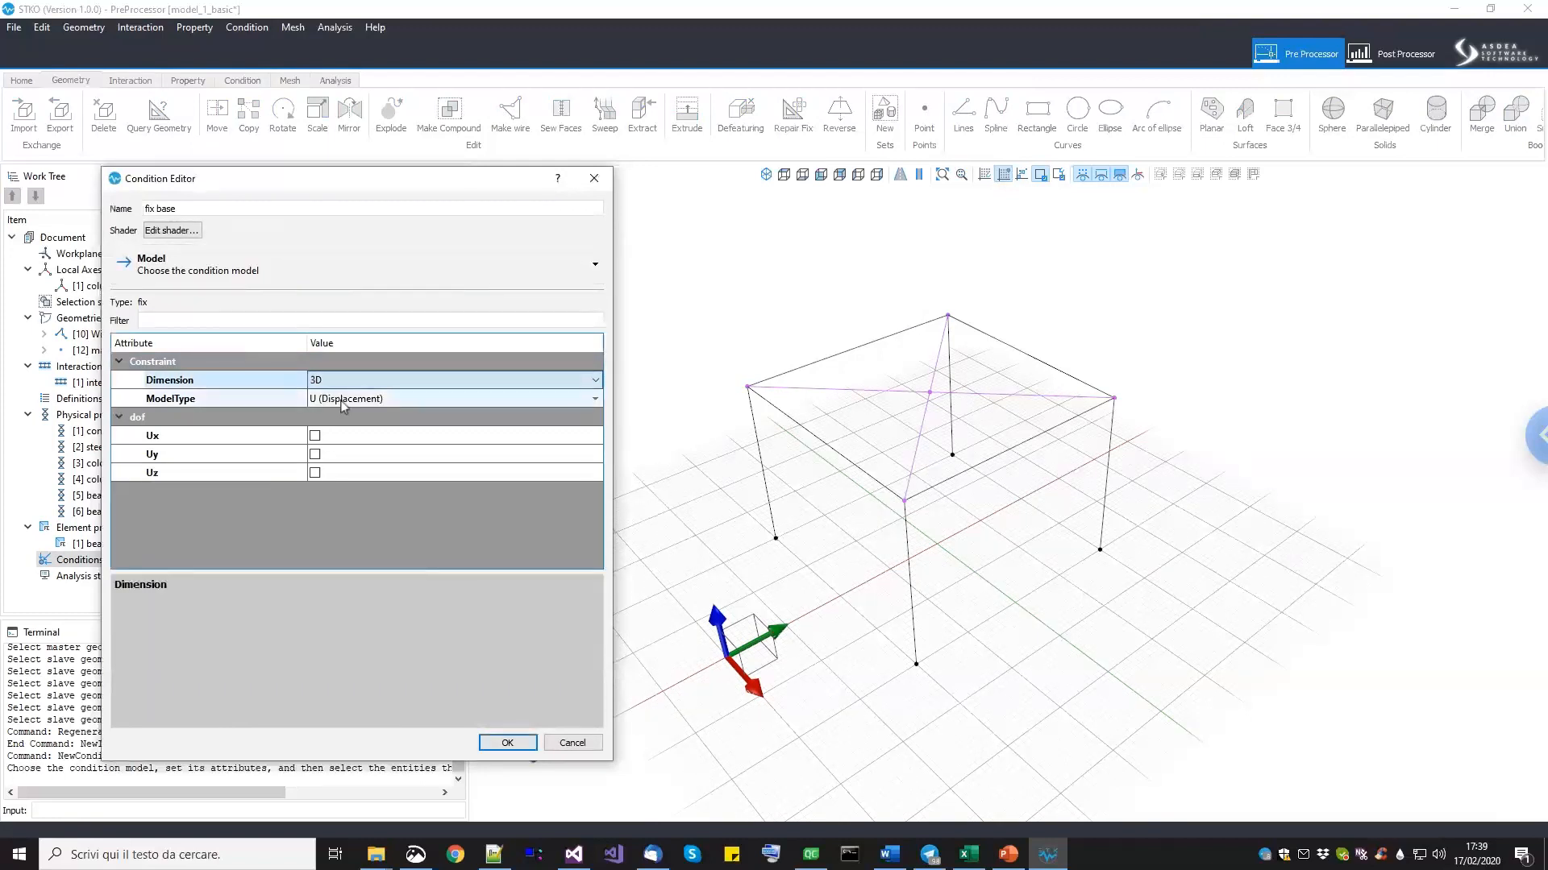
{"action": "left_click", "coordinate": [344, 403]}
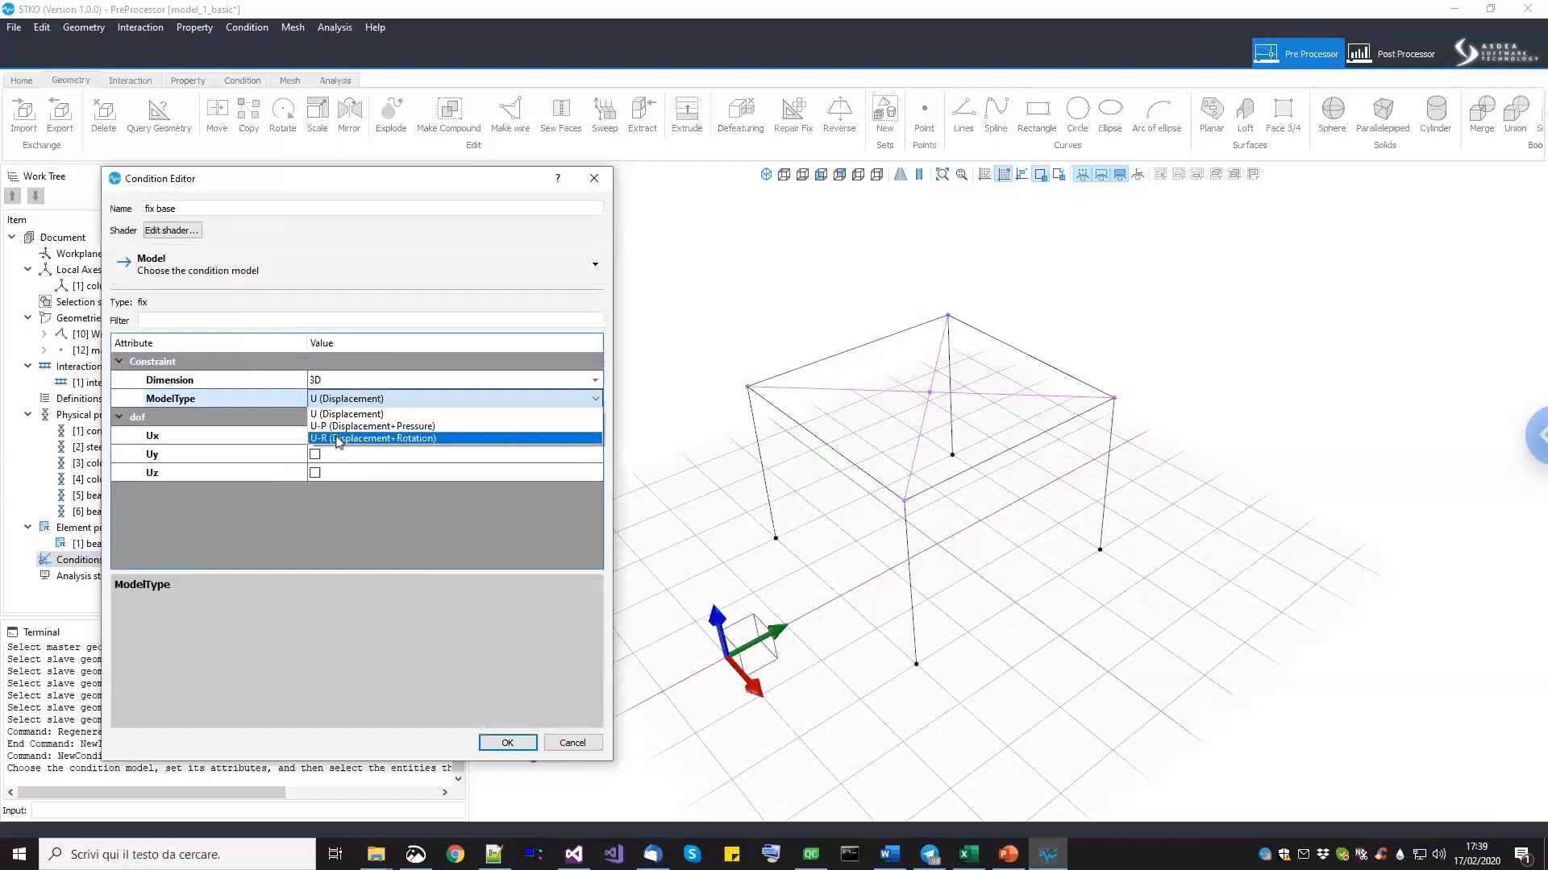
{"action": "left_click", "coordinate": [339, 439]}
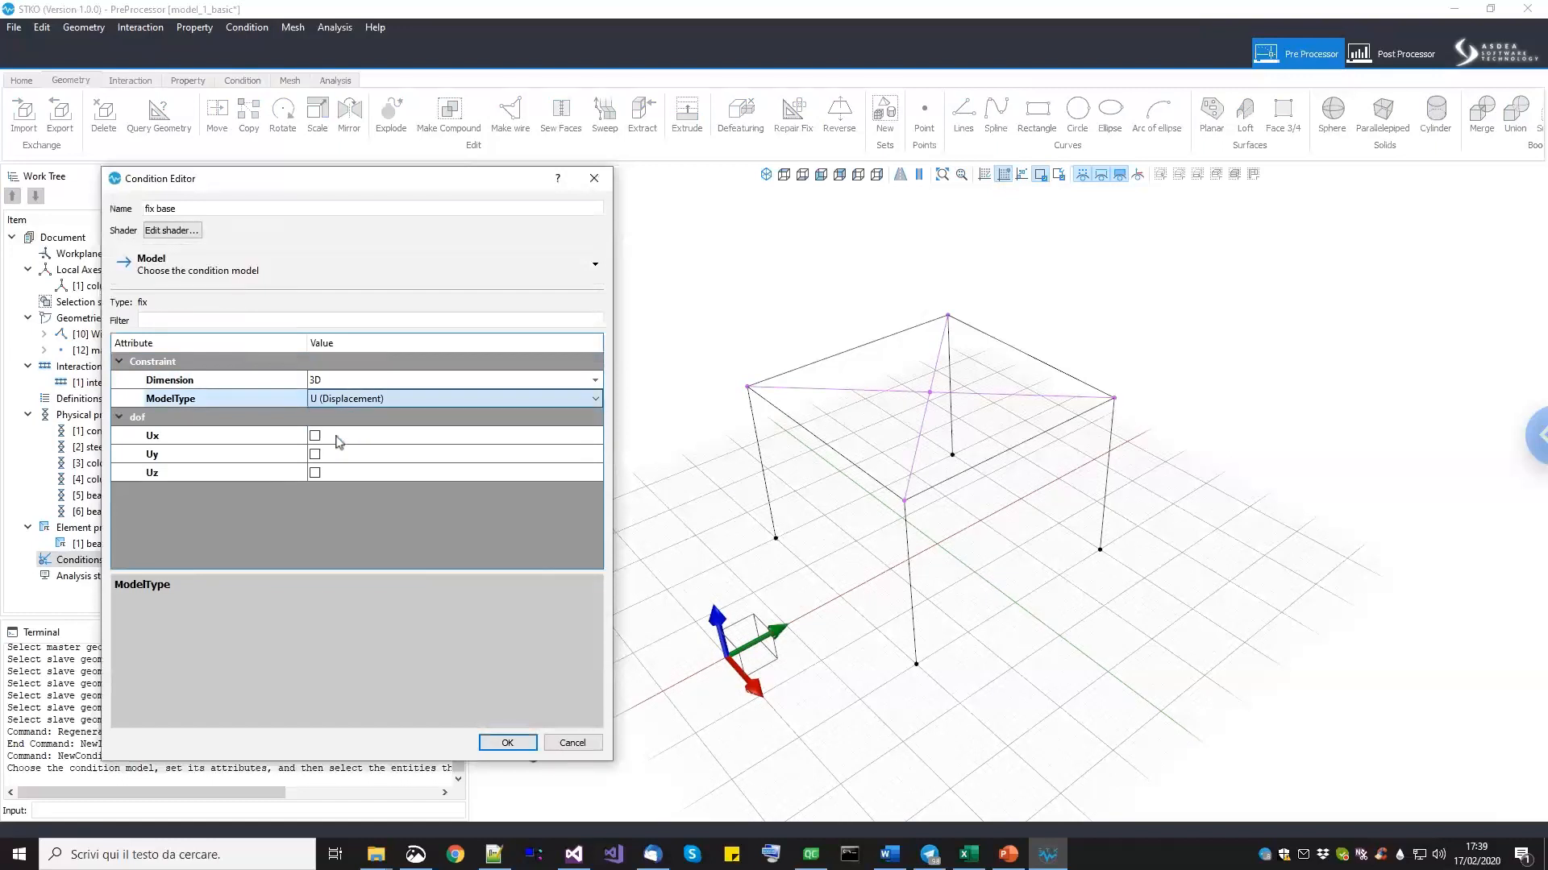
{"action": "left_click", "coordinate": [315, 473]}
{"action": "left_click", "coordinate": [338, 454]}
{"action": "left_click", "coordinate": [338, 491]}
{"action": "left_click", "coordinate": [337, 511]}
{"action": "left_click", "coordinate": [338, 529]}
{"action": "middle_click_drag", "start_coordinate": [965, 558], "coordinate": [982, 529]}
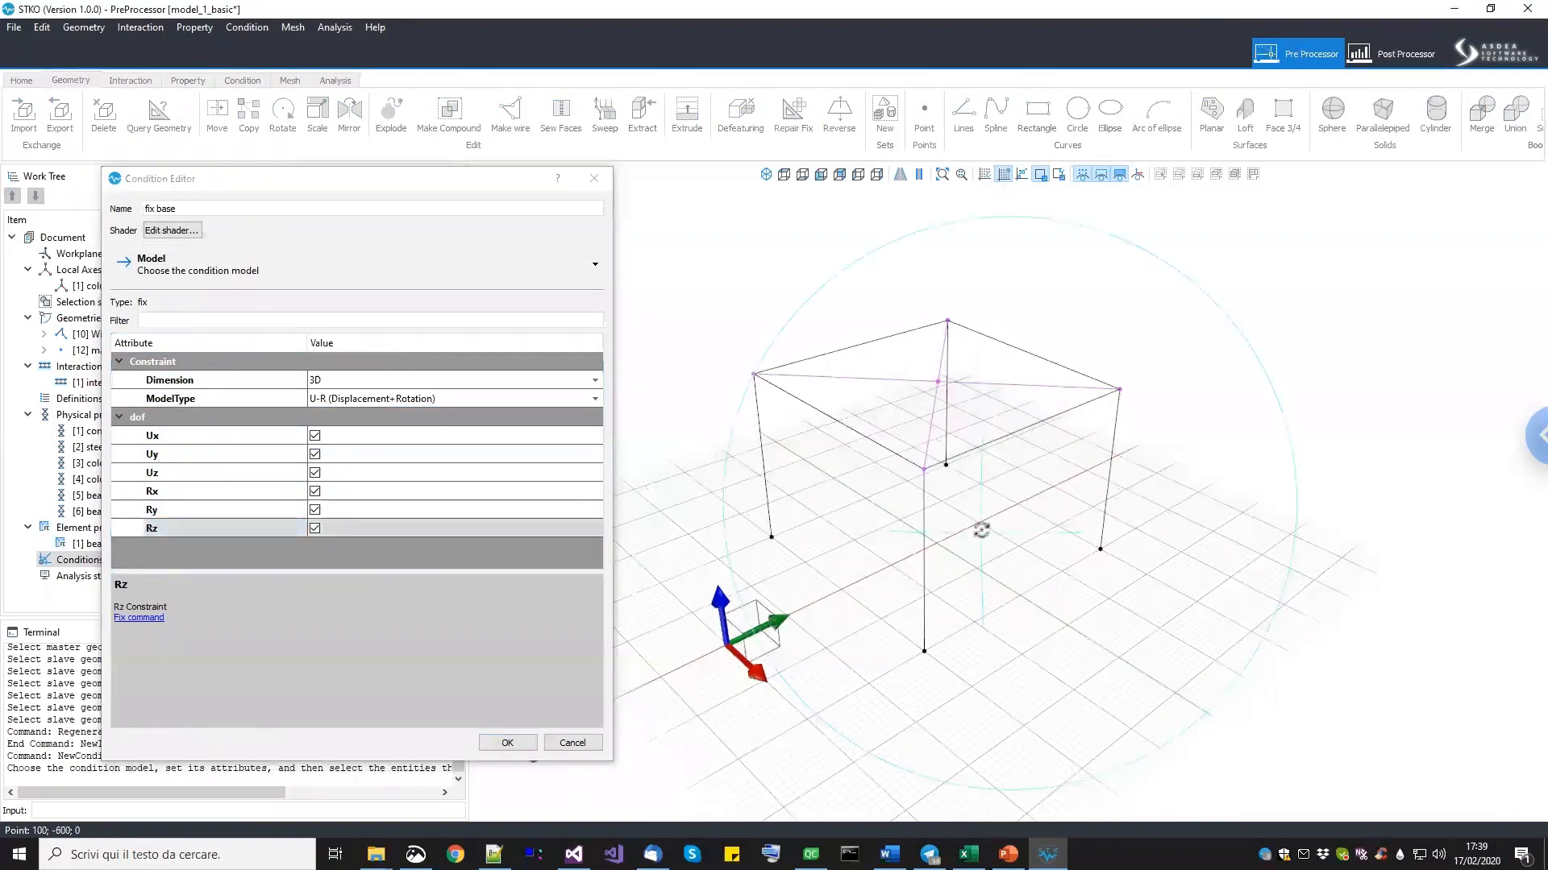
Apply the fix base condition to the base points of all four columns and accept it.
{"action": "left_click_drag", "start_coordinate": [407, 191], "coordinate": [526, 179]}
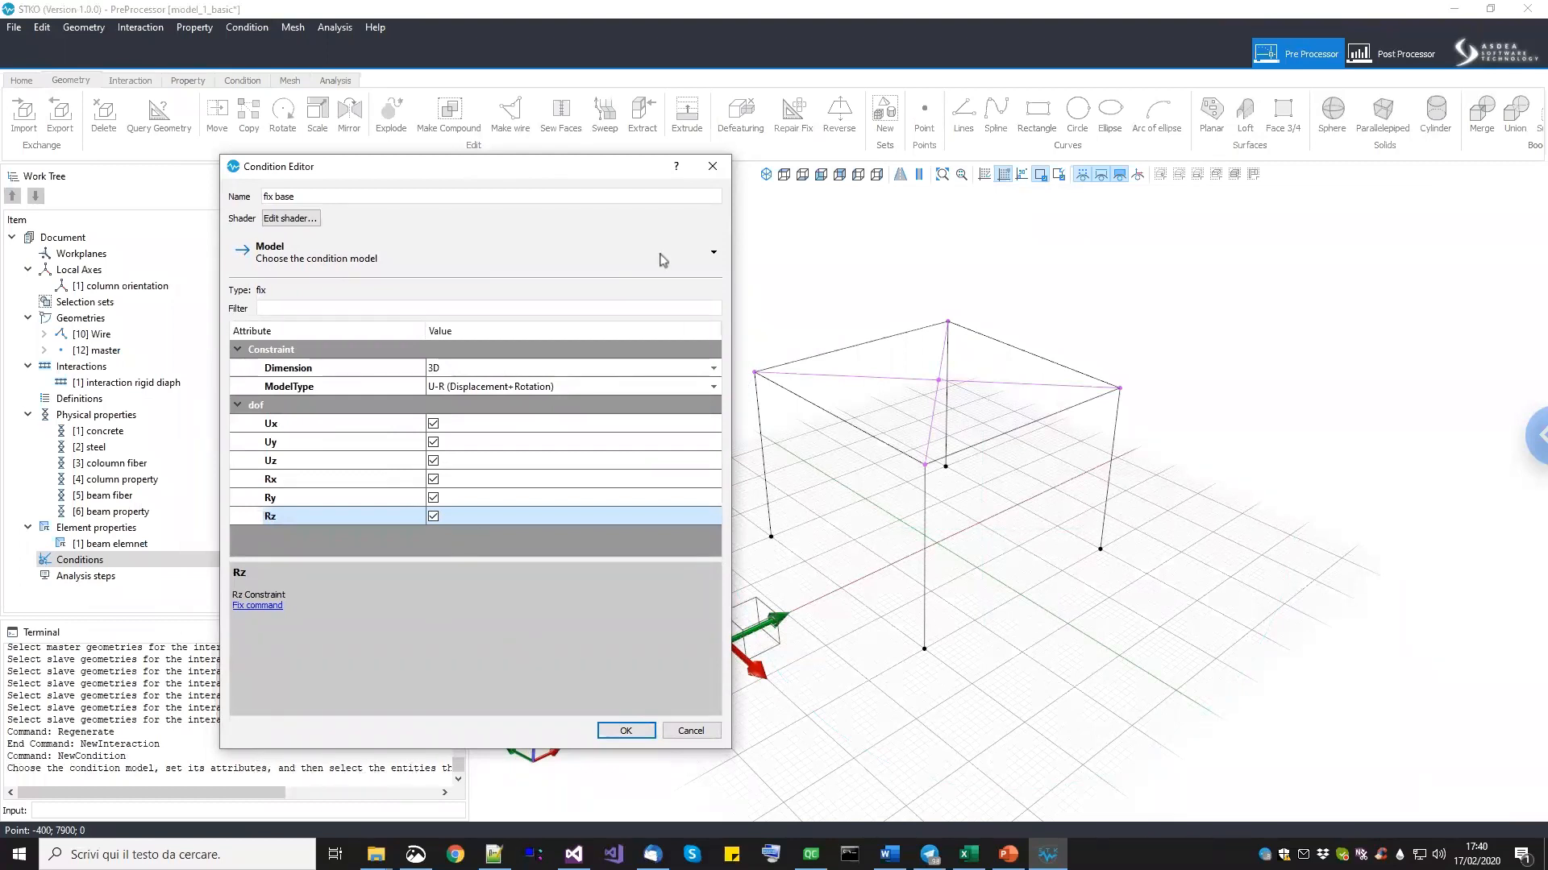
{"action": "left_click_drag", "start_coordinate": [528, 173], "coordinate": [419, 151]}
{"action": "left_click", "coordinate": [771, 536]}
{"action": "left_click_drag", "start_coordinate": [866, 617], "coordinate": [963, 685]}
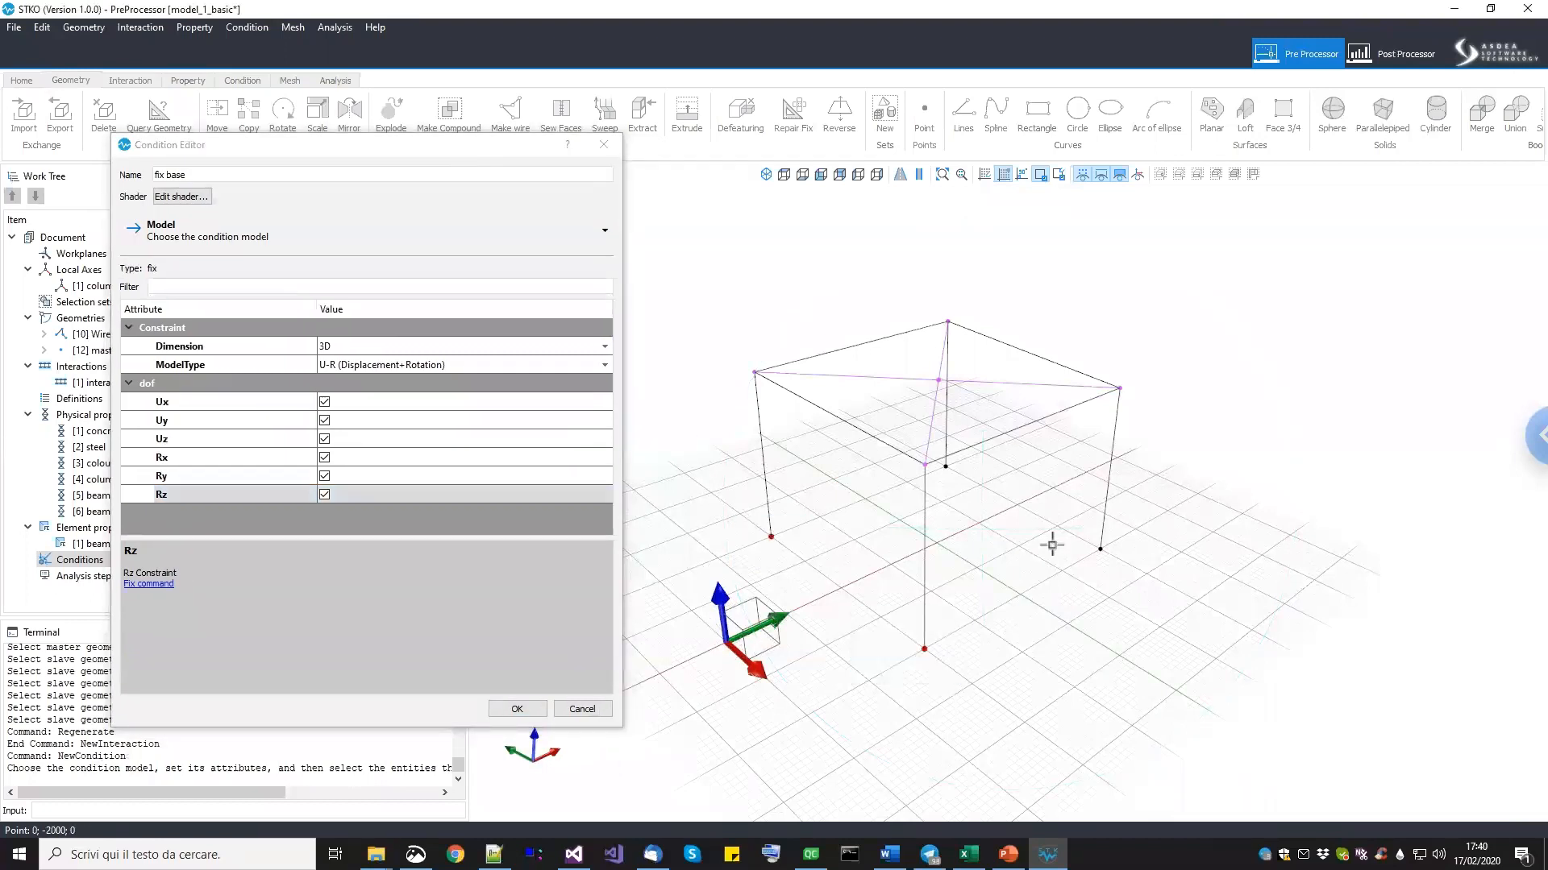
{"action": "left_click_drag", "start_coordinate": [1135, 573], "coordinate": [1052, 545]}
{"action": "middle_click_drag", "start_coordinate": [999, 547], "coordinate": [951, 458]}
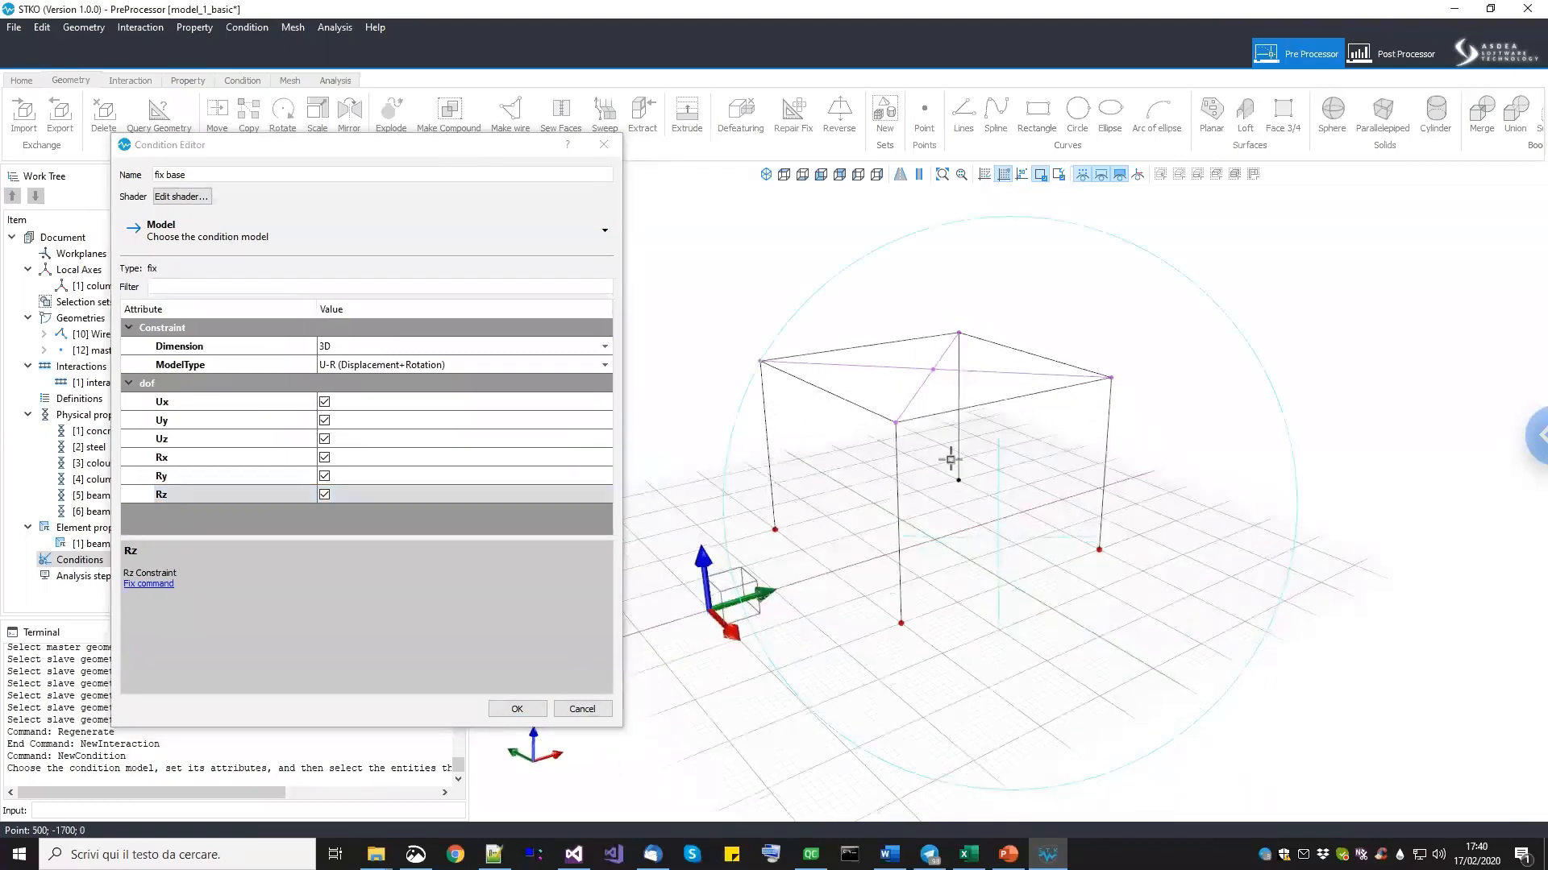
{"action": "left_click_drag", "start_coordinate": [999, 506], "coordinate": [950, 464]}
{"action": "left_click", "coordinate": [532, 713]}
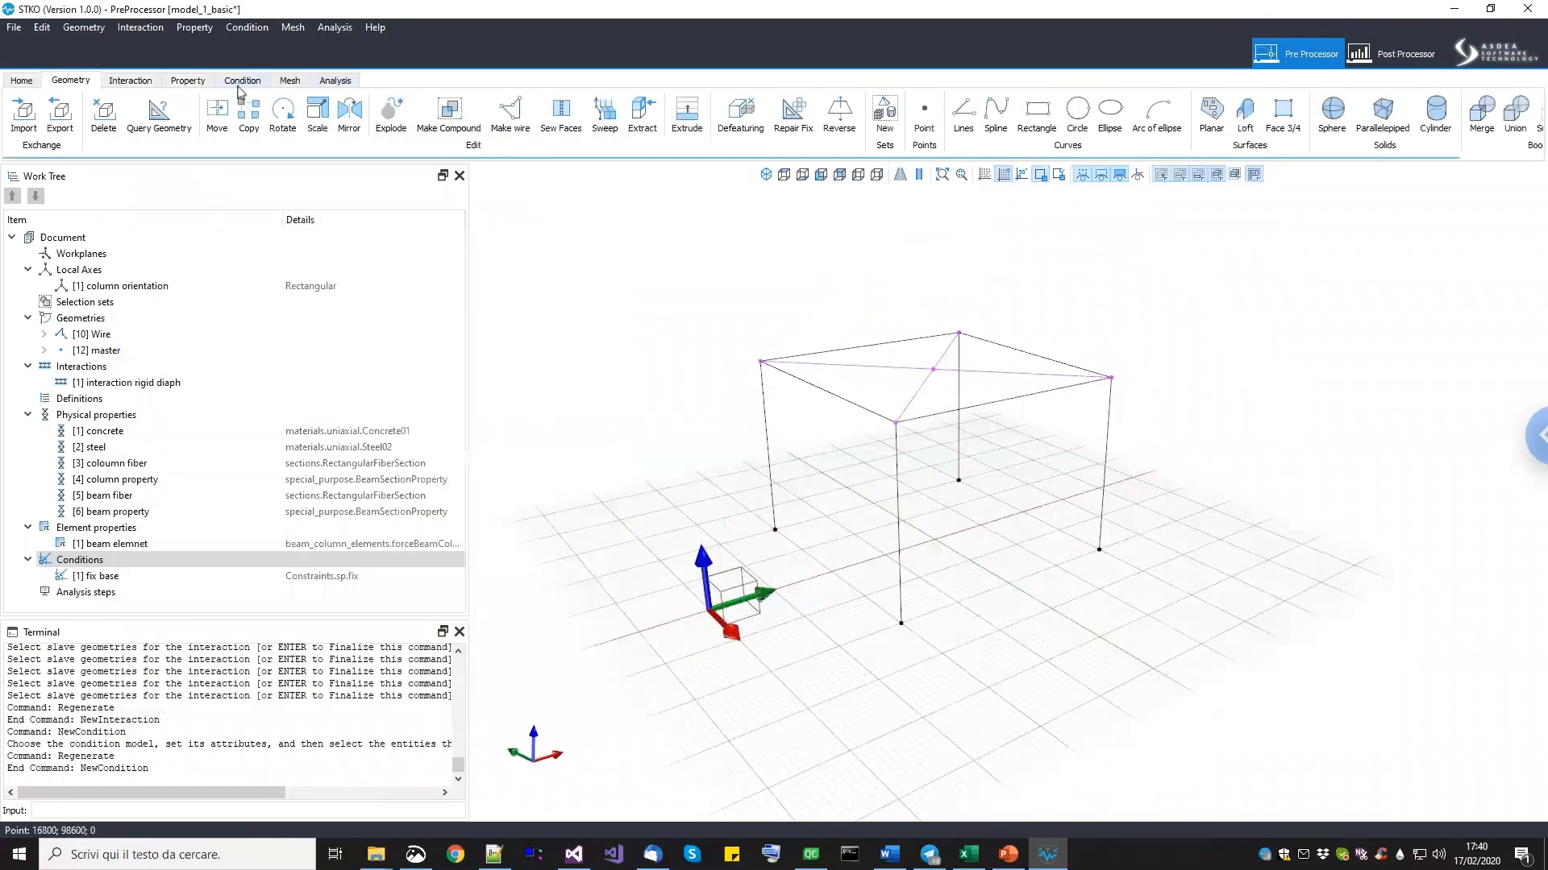
Switch the model display to the condition context and inspect the fix base markers at the column bases.
{"action": "left_click", "coordinate": [240, 84]}
{"action": "mouse_move", "coordinate": [891, 632]}
{"action": "middle_mouse_down"}
{"action": "mouse_move", "coordinate": [909, 680]}
{"action": "mouse_move", "coordinate": [877, 632]}
{"action": "middle_mouse_up"}
{"action": "scroll", "coordinate": [776, 582], "scroll_direction": "up", "scroll_amount": 5}
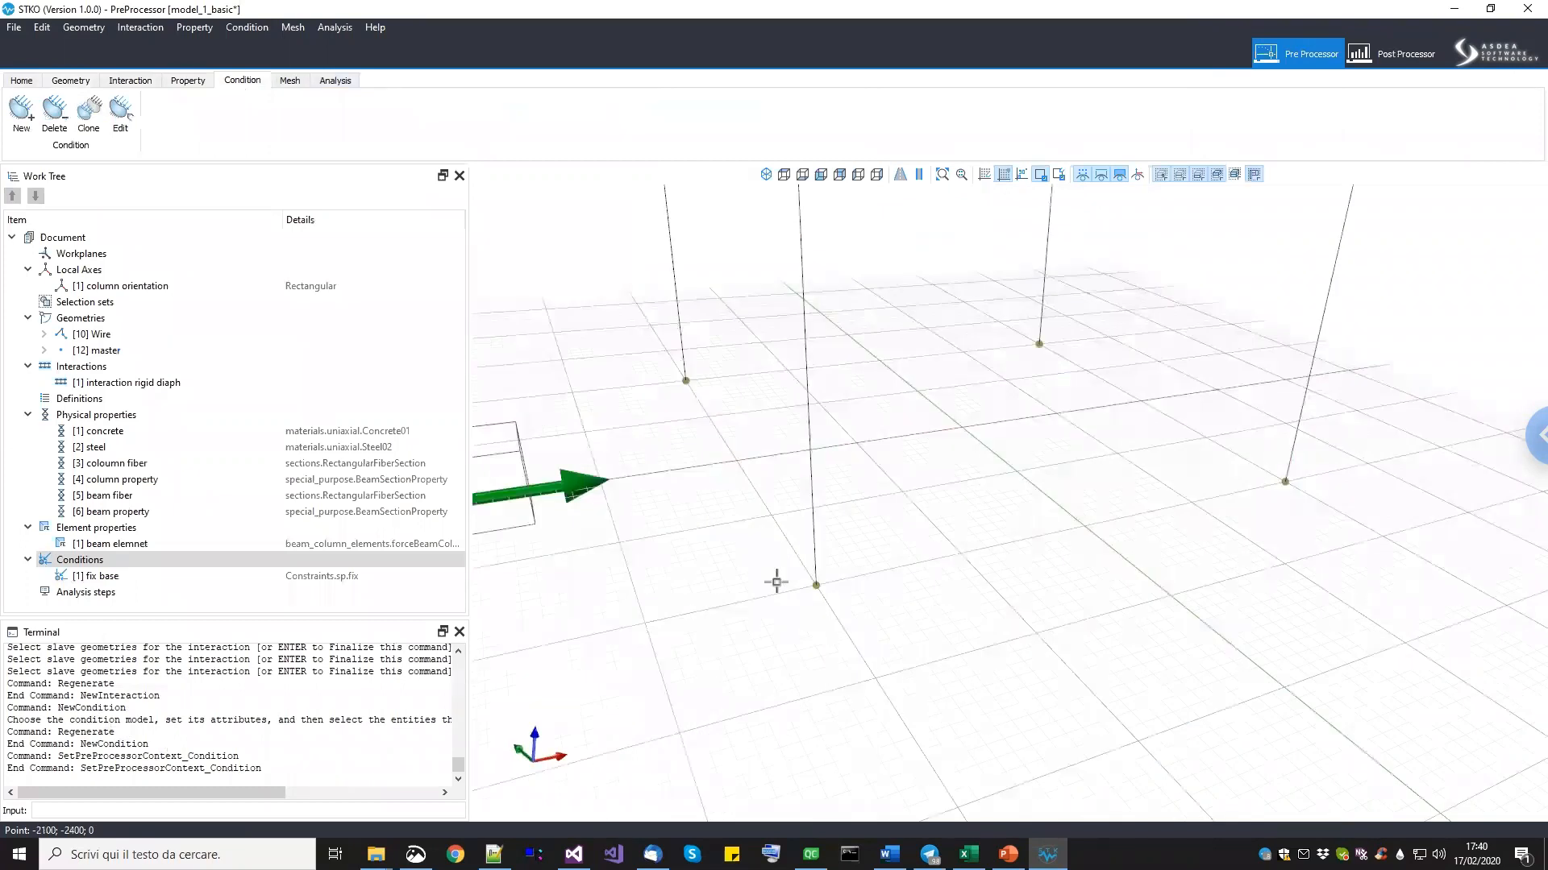
{"action": "scroll", "coordinate": [822, 576], "scroll_direction": "down", "scroll_amount": 5}
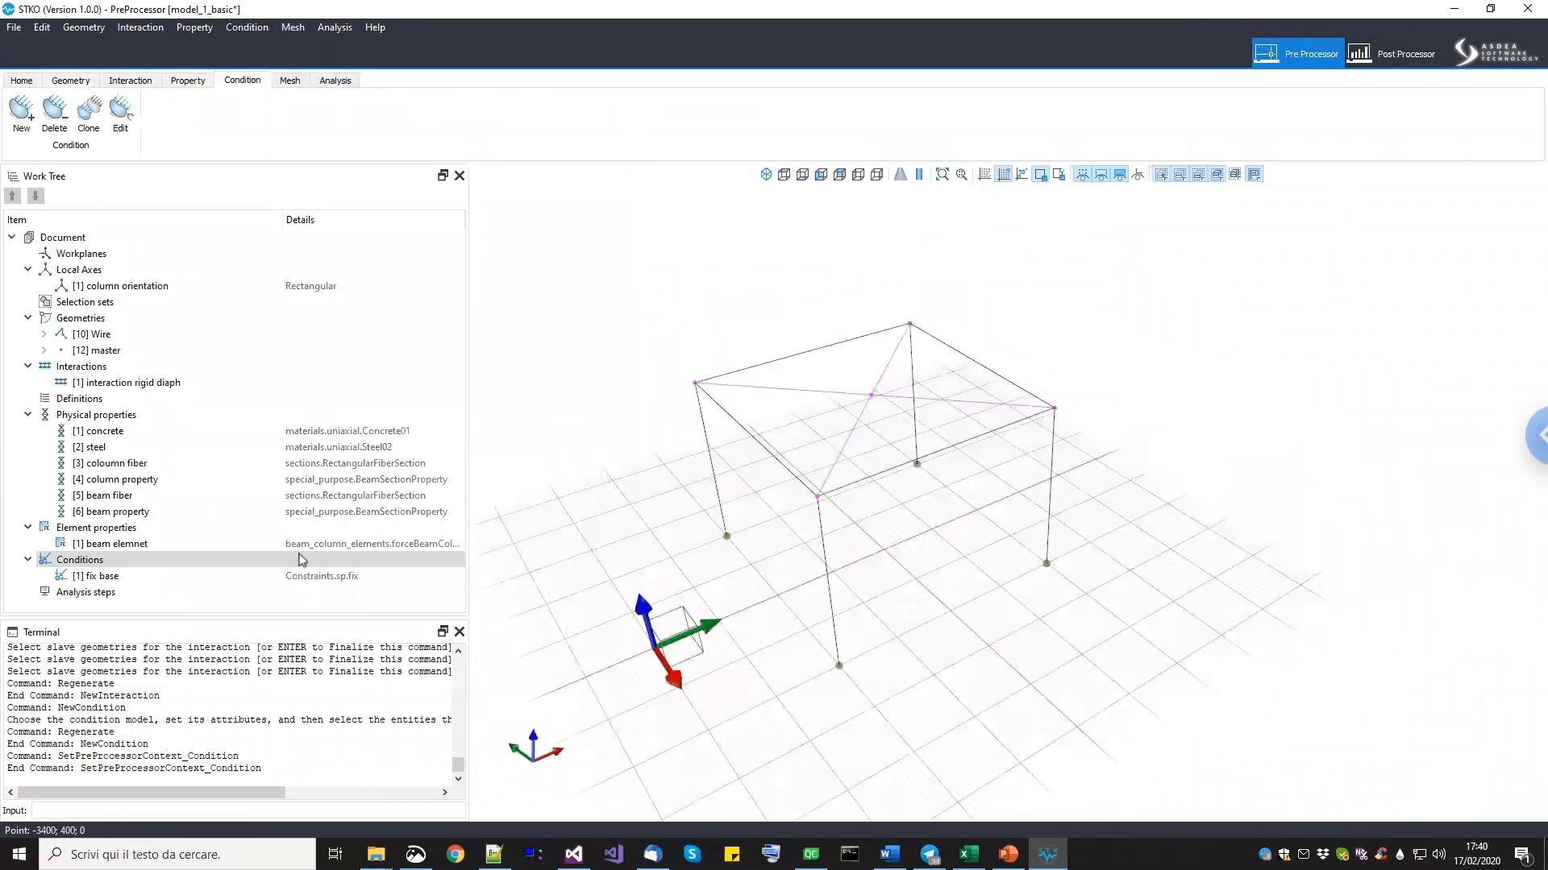
Add a new condition named rigid diaph using the multi-point (mp) rigidDiaphragm constraint model.
{"action": "left_click", "coordinate": [189, 559]}
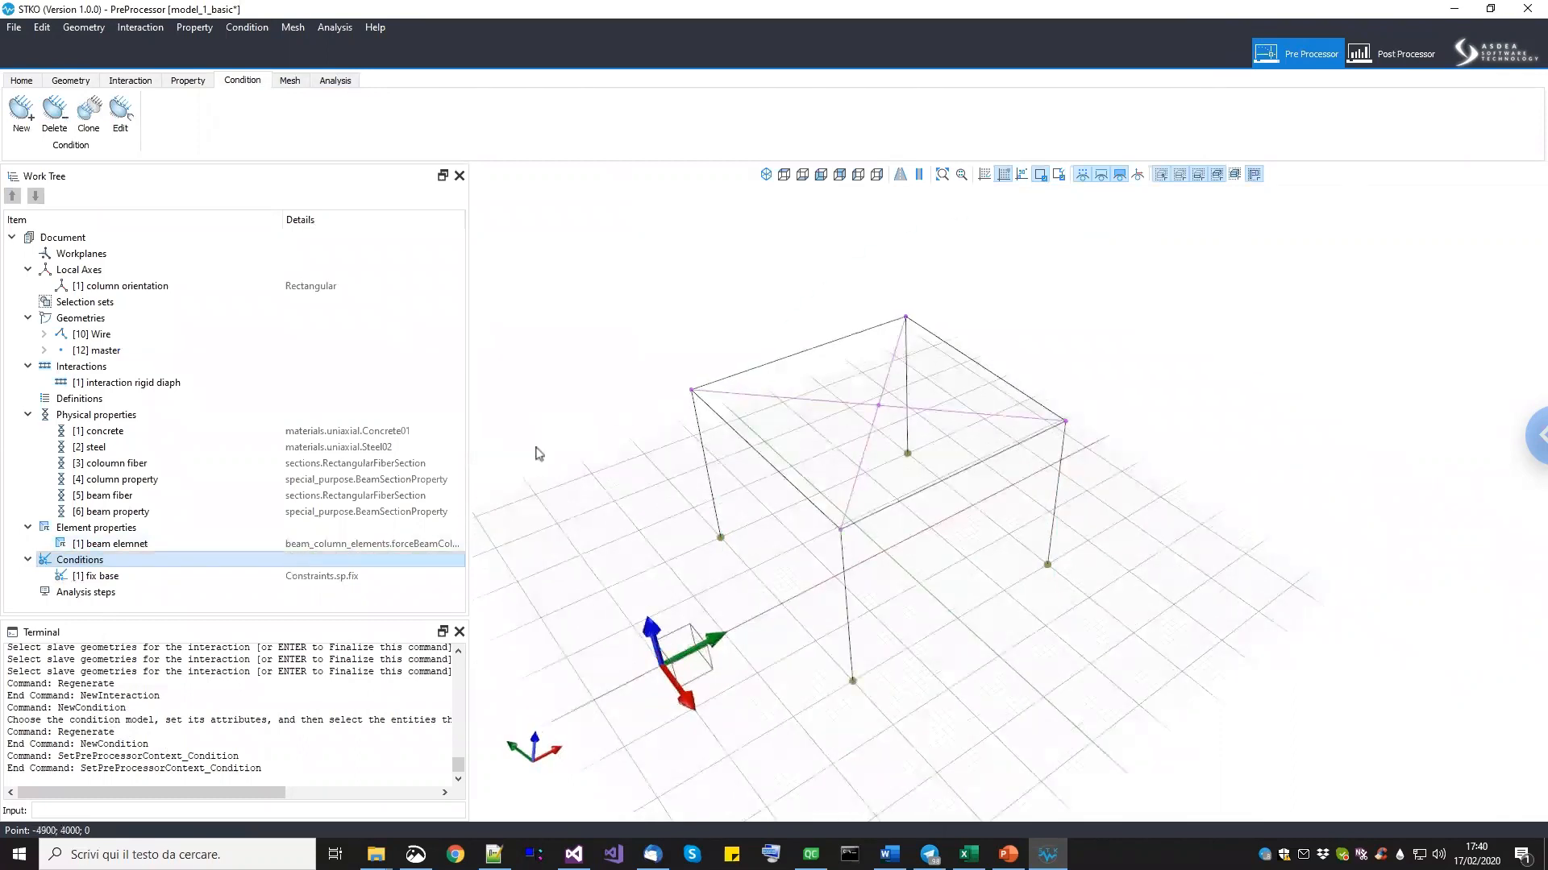
{"action": "left_click", "coordinate": [121, 560]}
{"action": "right_click", "coordinate": [121, 560]}
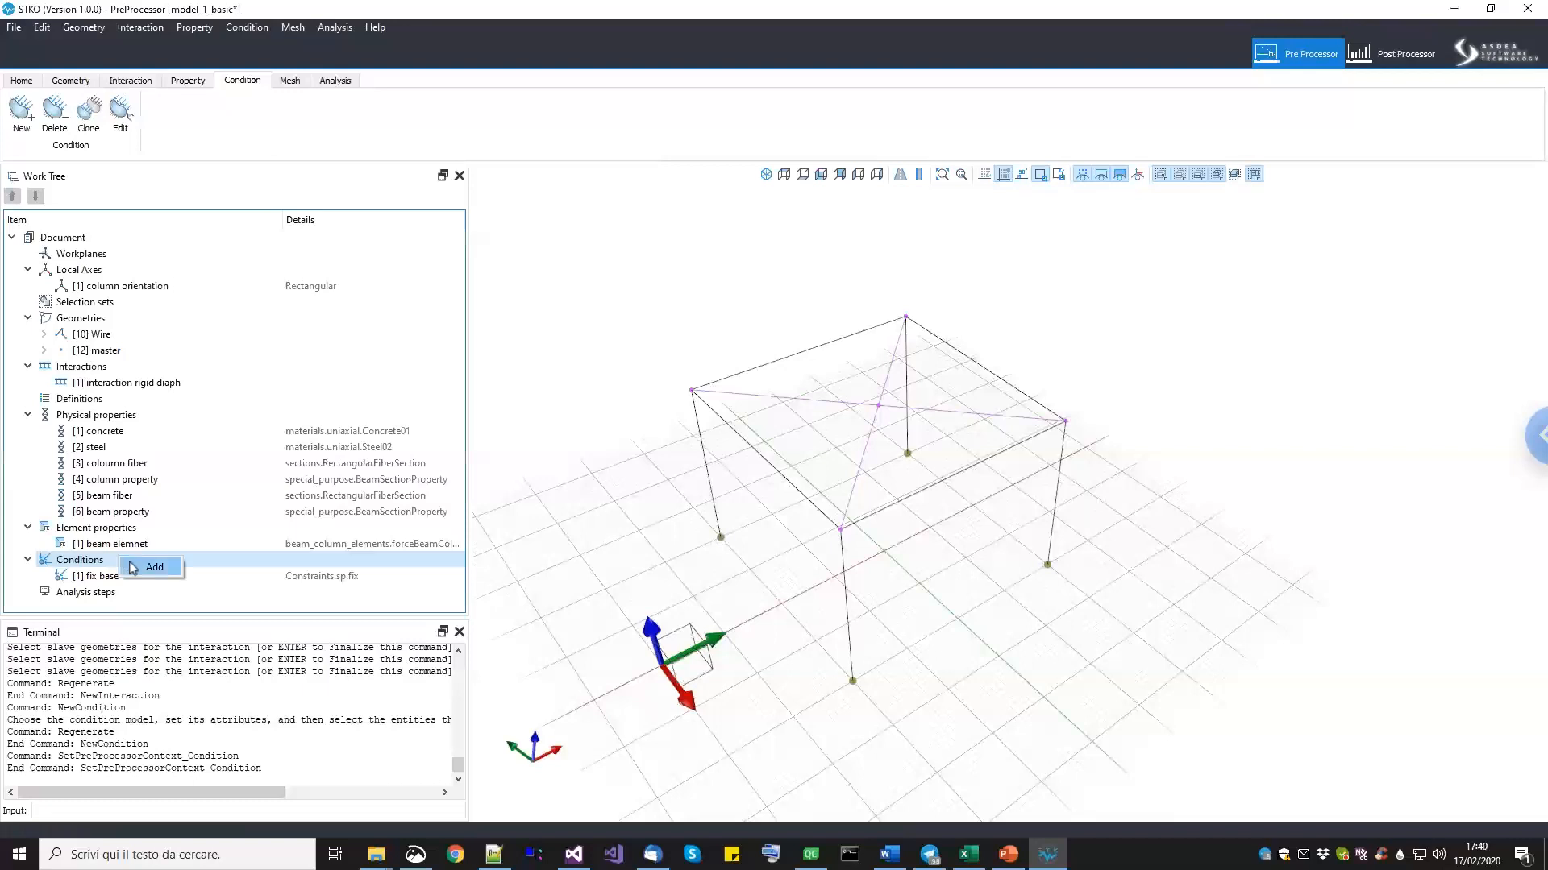
{"action": "left_click", "coordinate": [153, 567]}
{"action": "left_click_drag", "start_coordinate": [211, 175], "coordinate": [99, 168]}
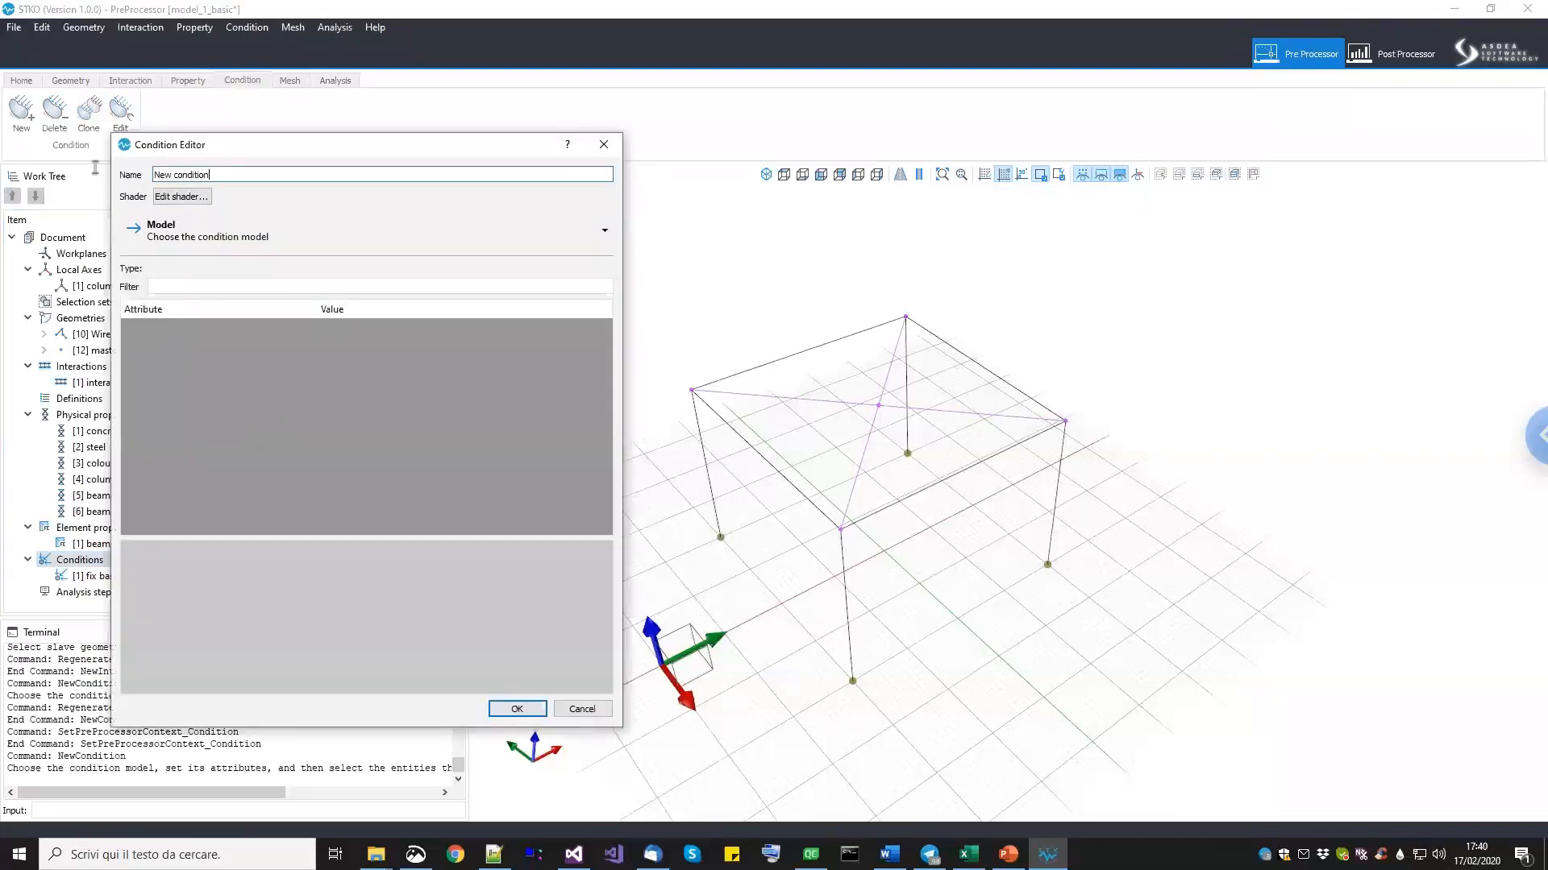
{"action": "type", "text": "rigid diaph"}
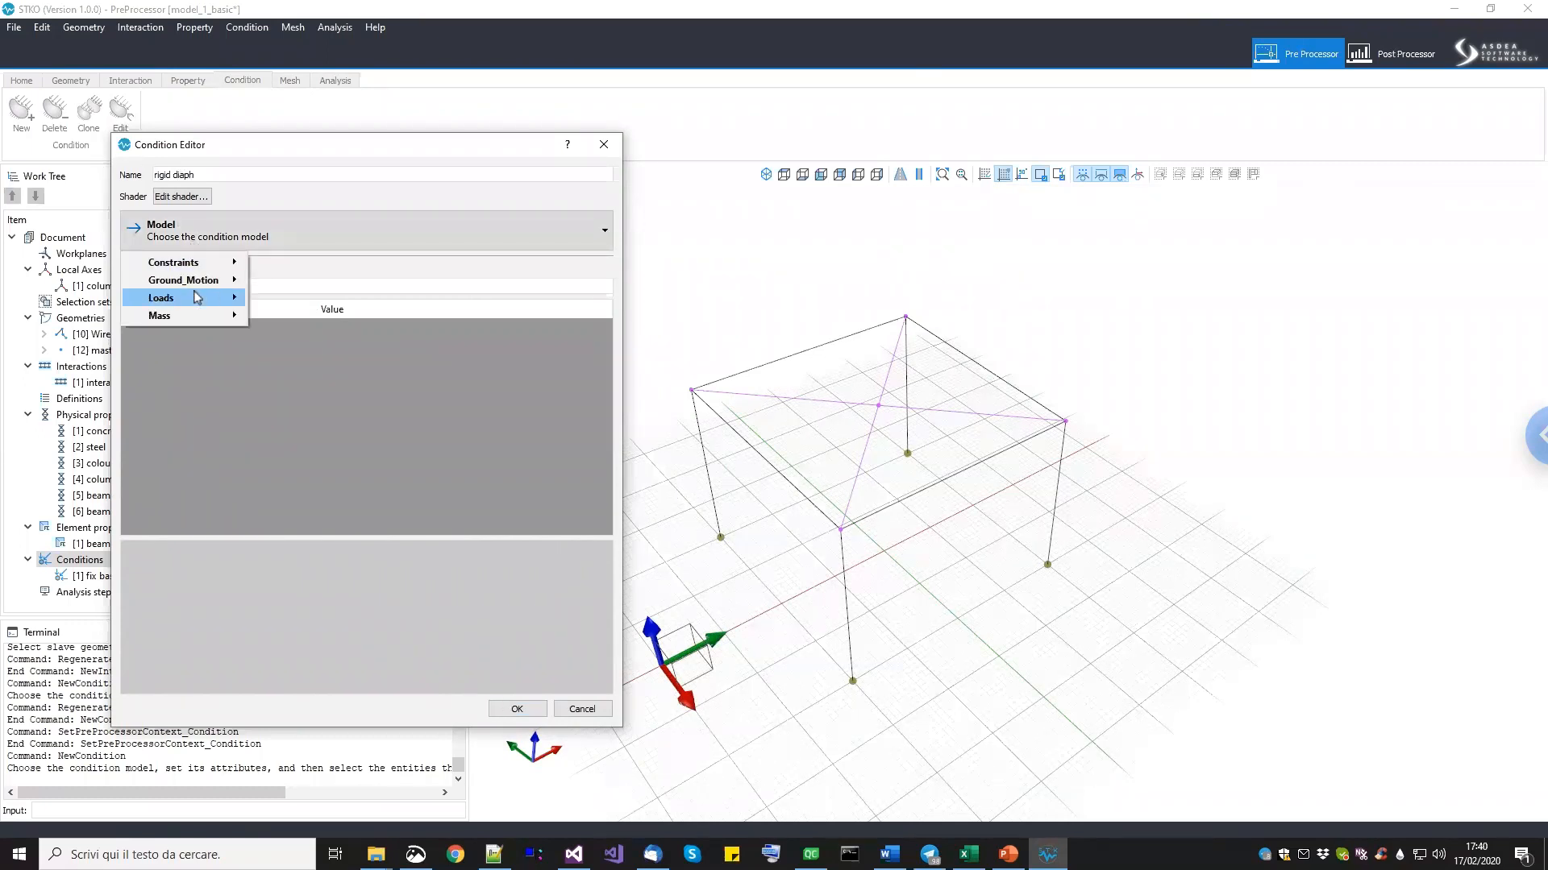
{"action": "mouse_move", "coordinate": [207, 262]}
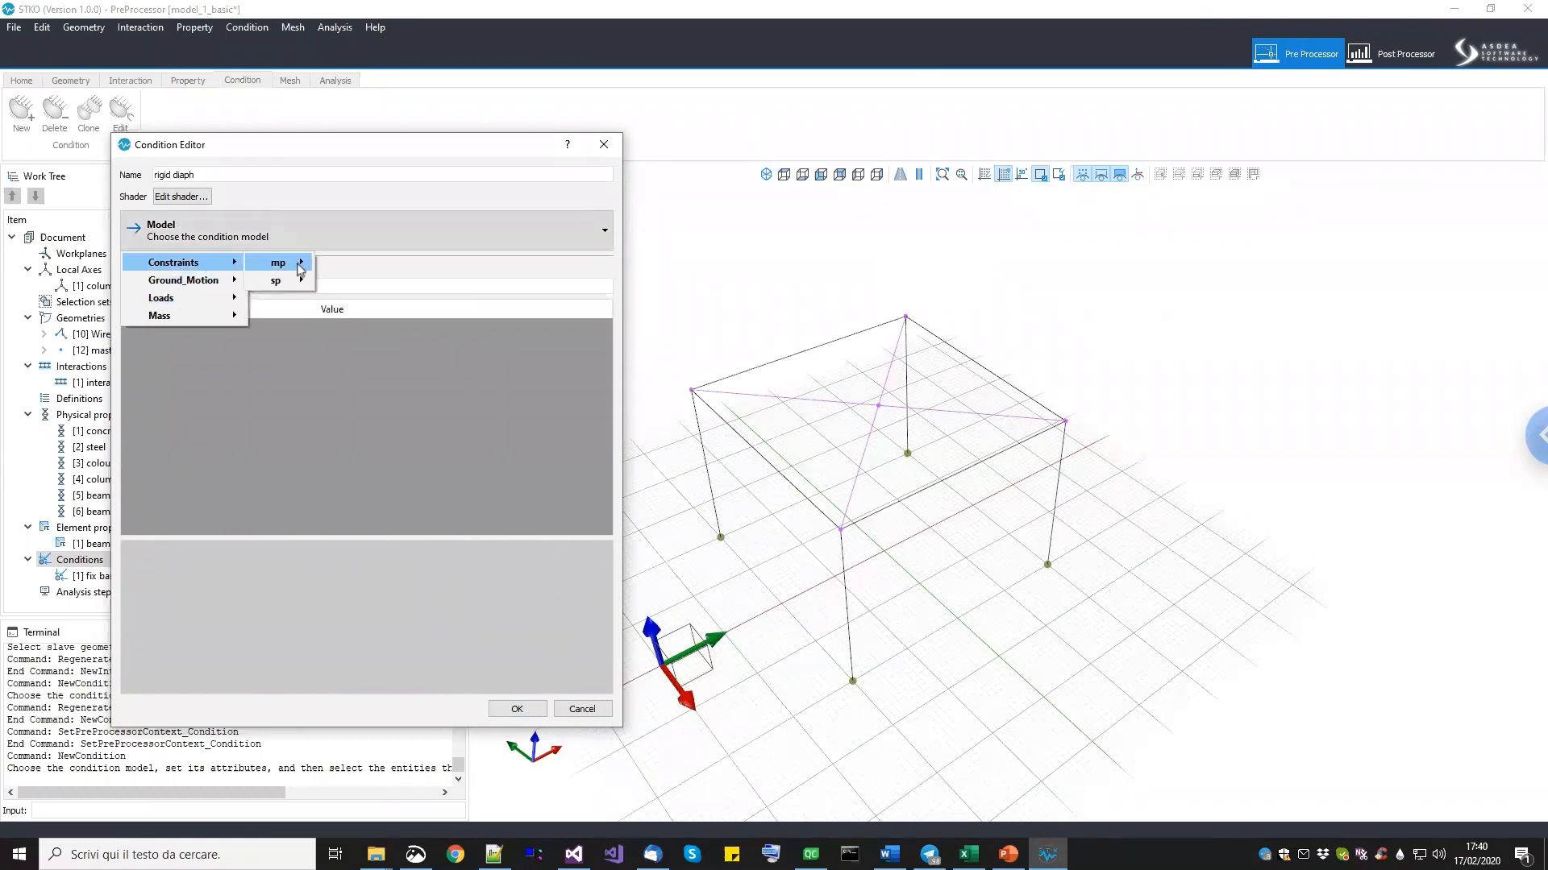
{"action": "mouse_move", "coordinate": [299, 266]}
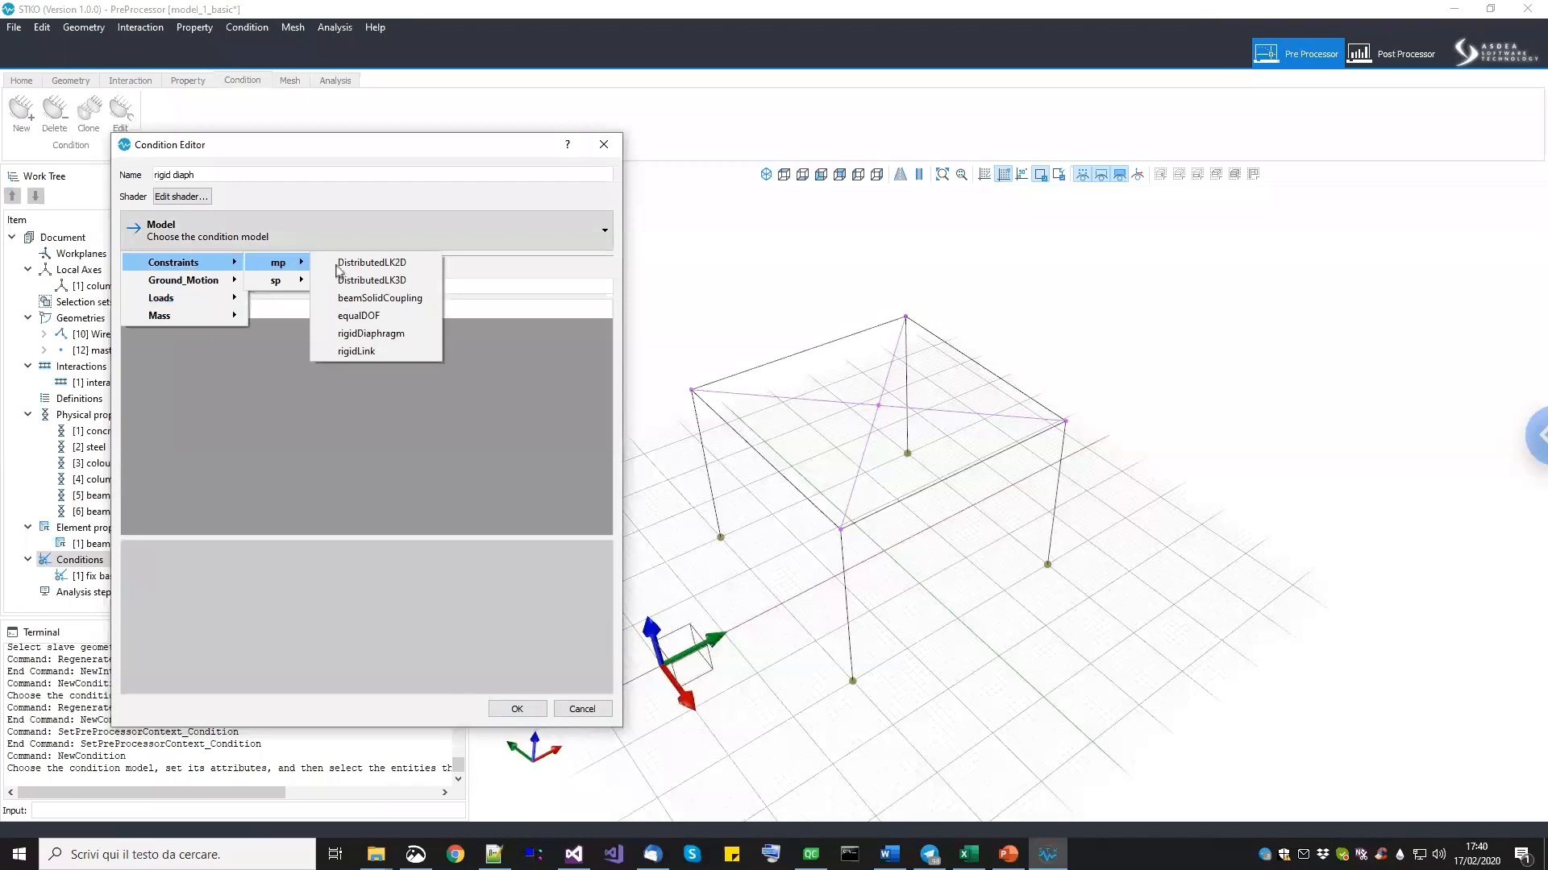
{"action": "left_click", "coordinate": [369, 333]}
Set the rigid diaphragm's perpendicular direction (perpDirn) to 3.
{"action": "left_click", "coordinate": [367, 350]}
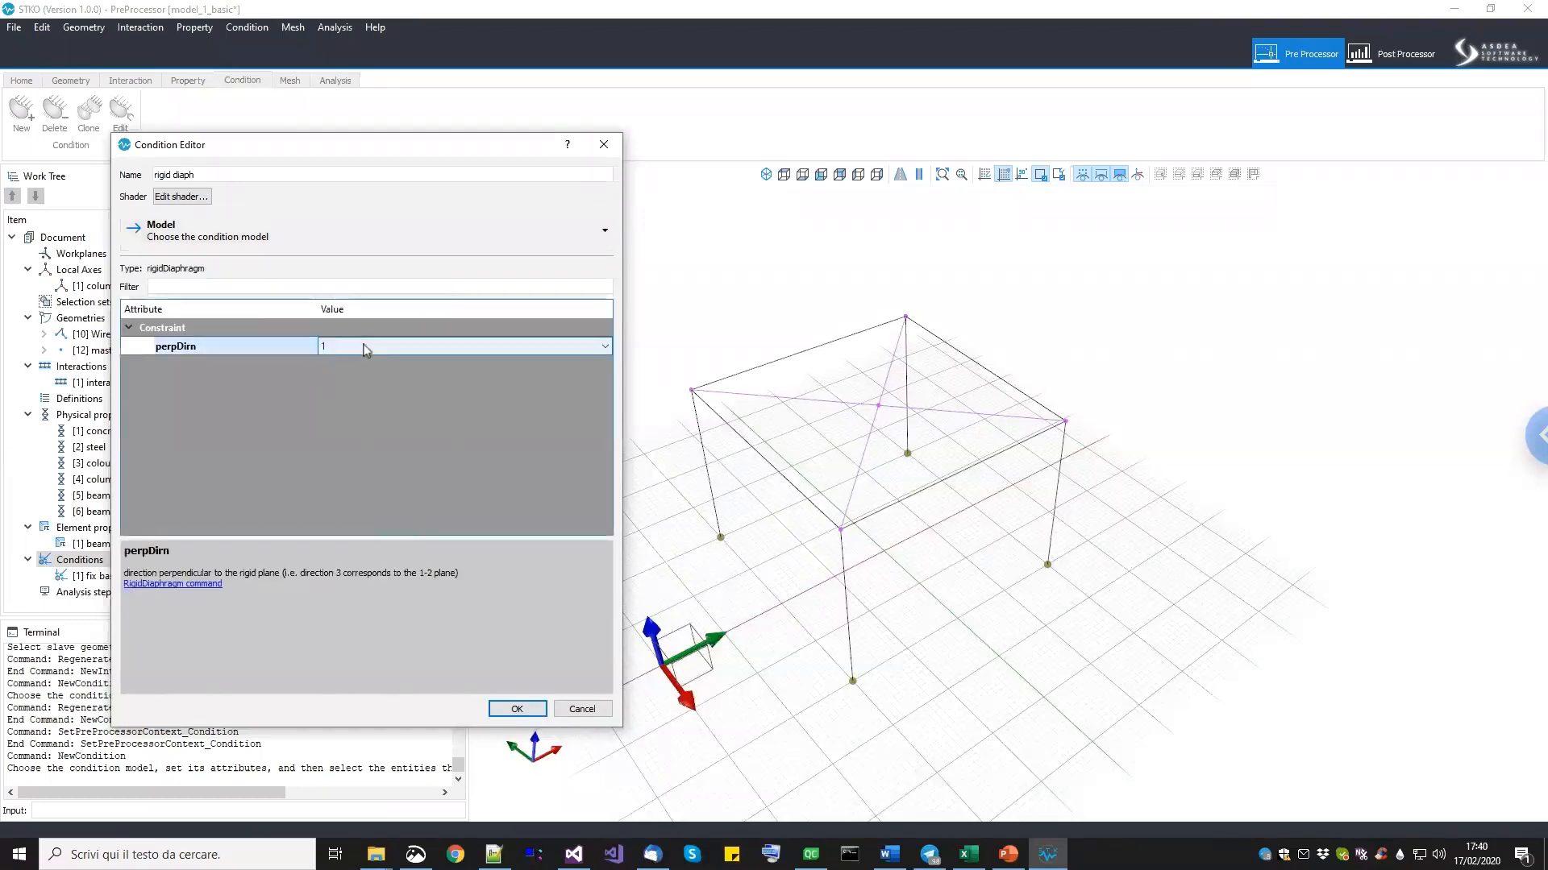
{"action": "left_click", "coordinate": [367, 347]}
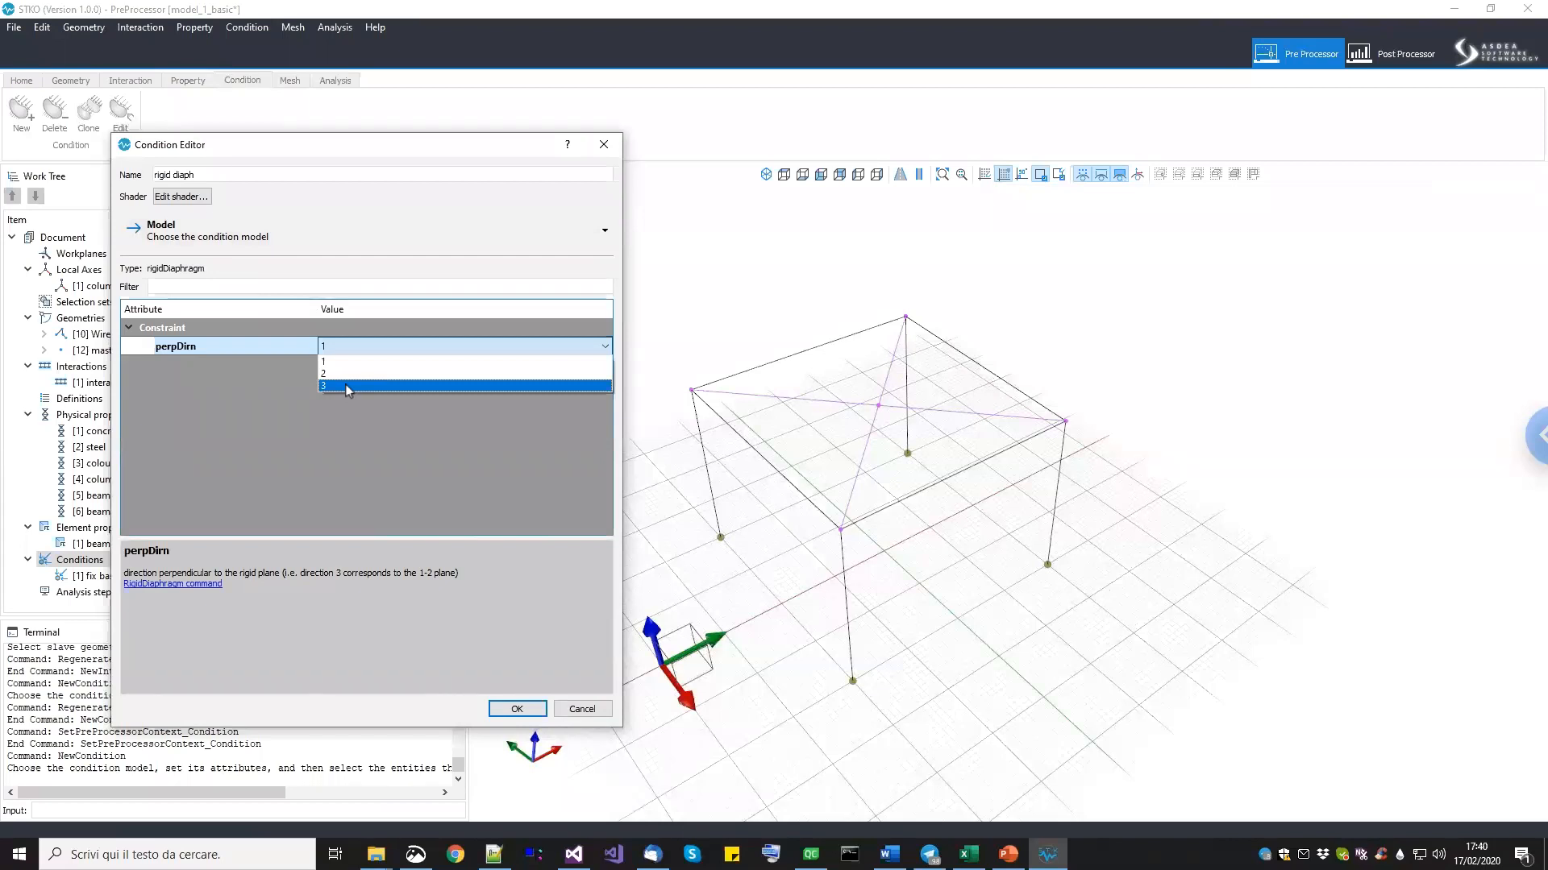
{"action": "left_click", "coordinate": [347, 386]}
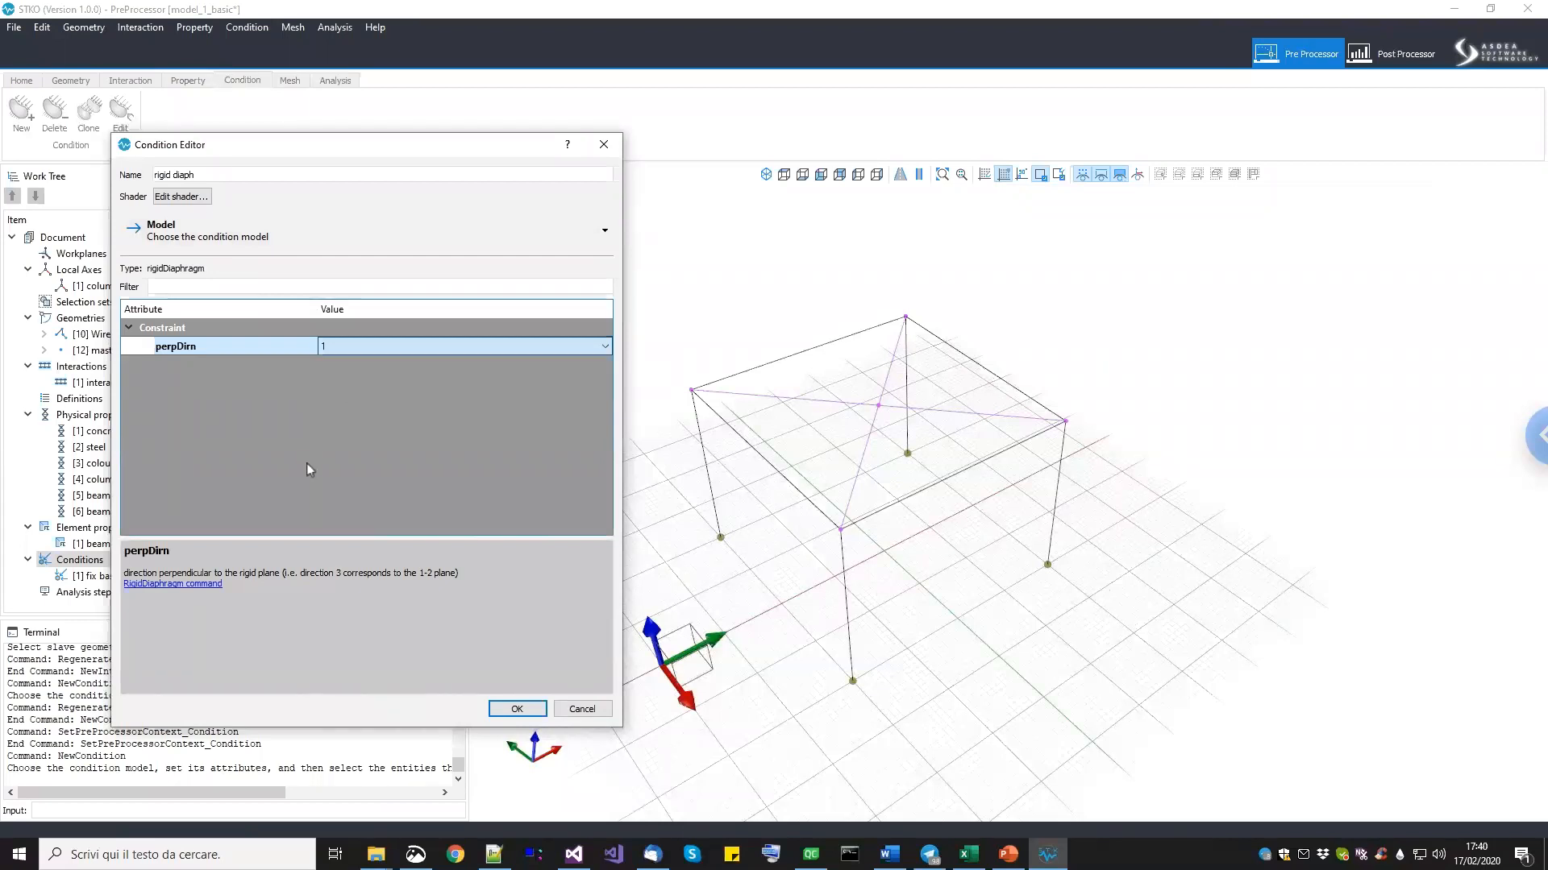
Apply the rigid diaph condition to the interaction linking the central master point with the top corner nodes and accept it.
{"action": "left_click", "coordinate": [771, 399]}
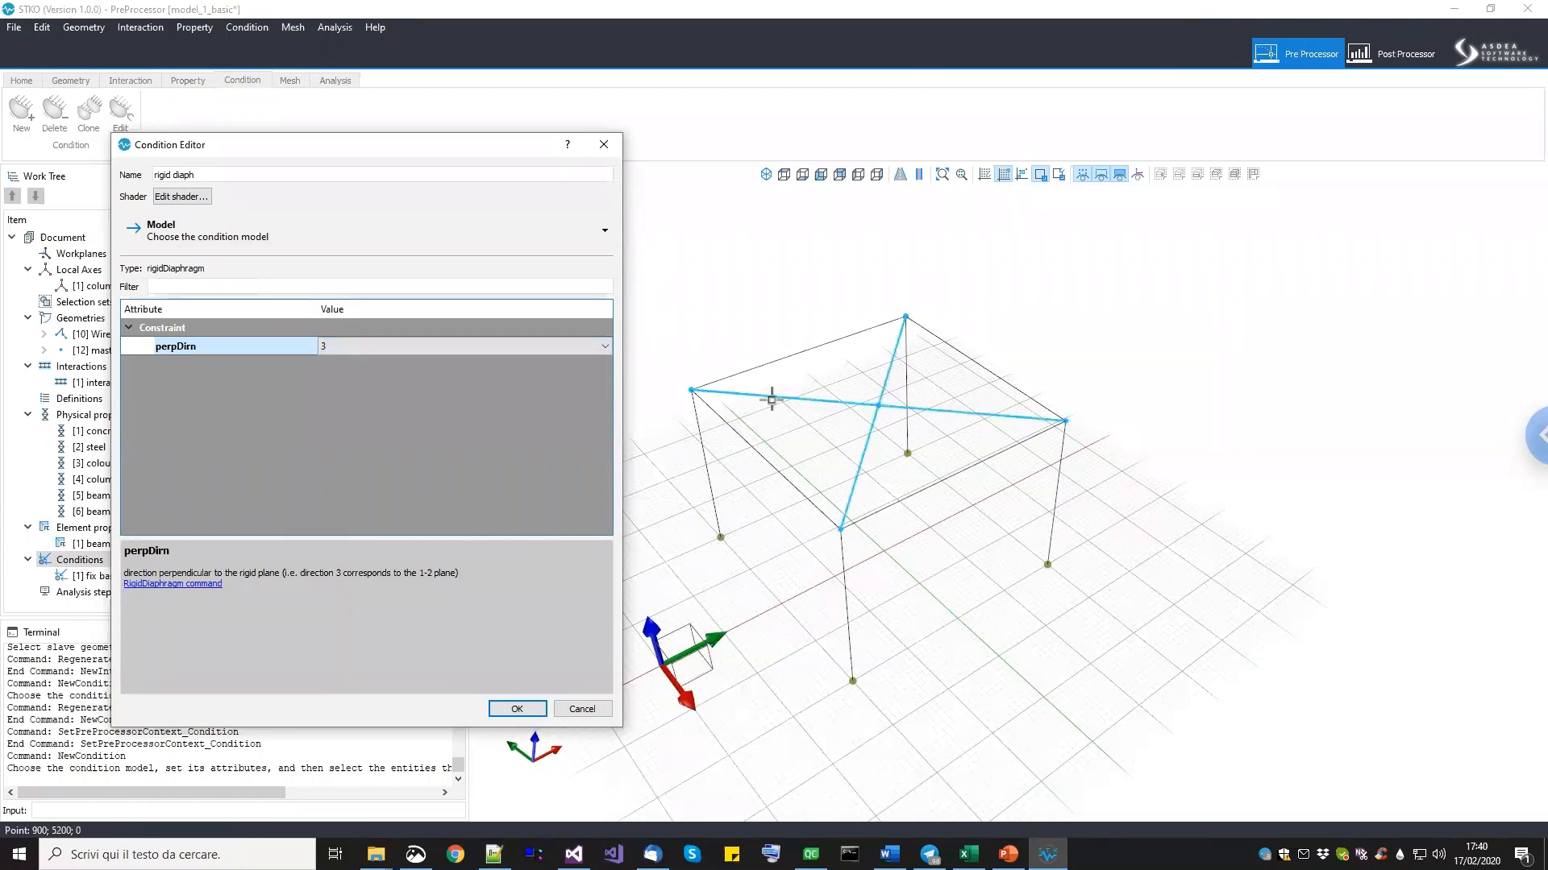
{"action": "left_click", "coordinate": [771, 399]}
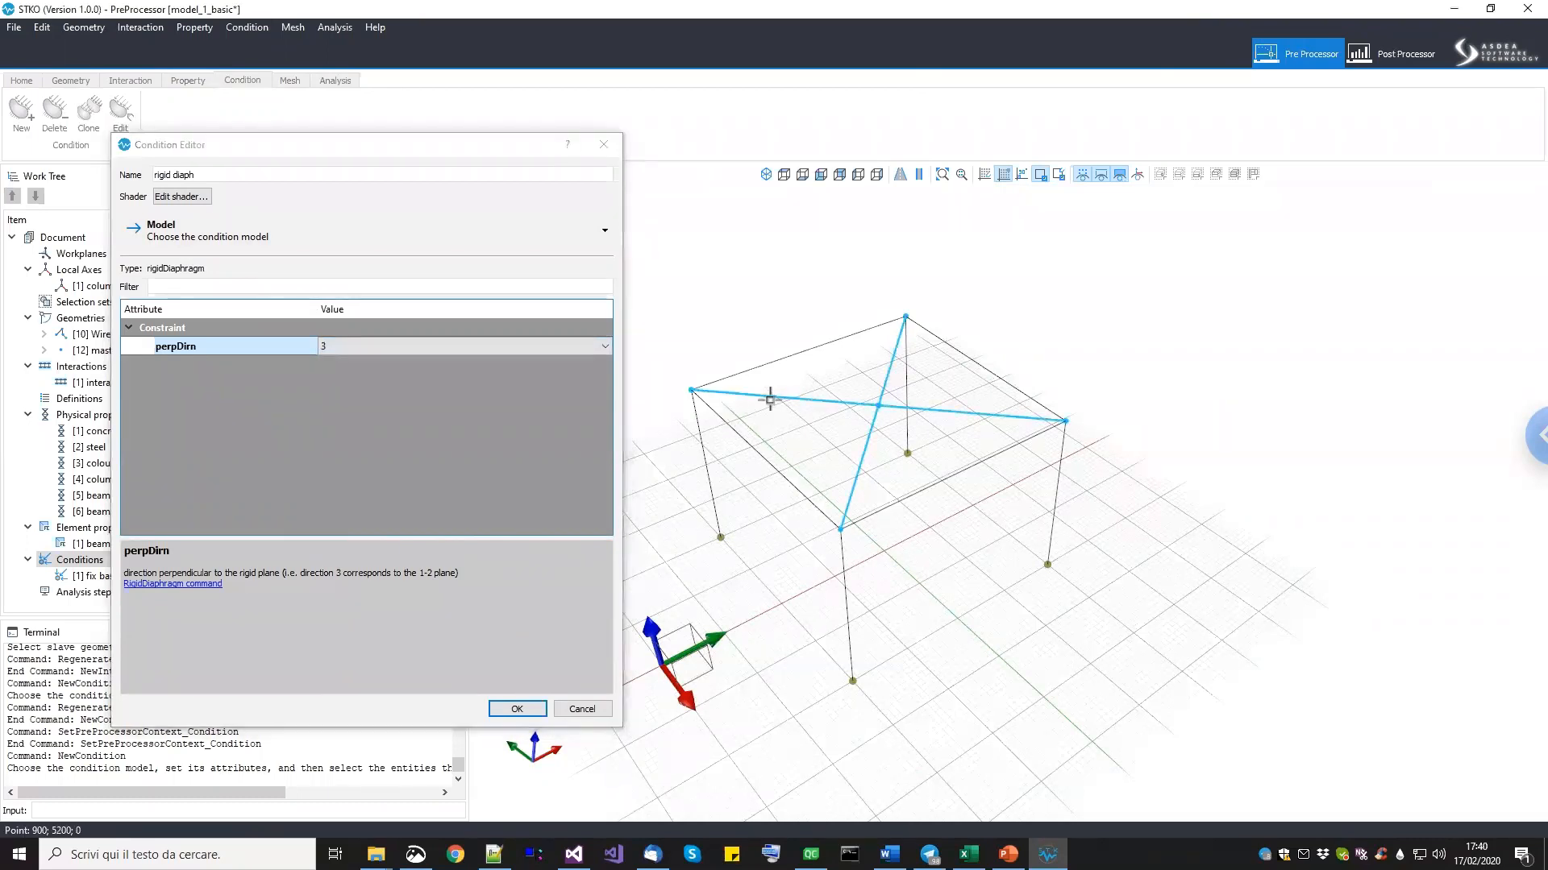
{"action": "left_click", "coordinate": [530, 715]}
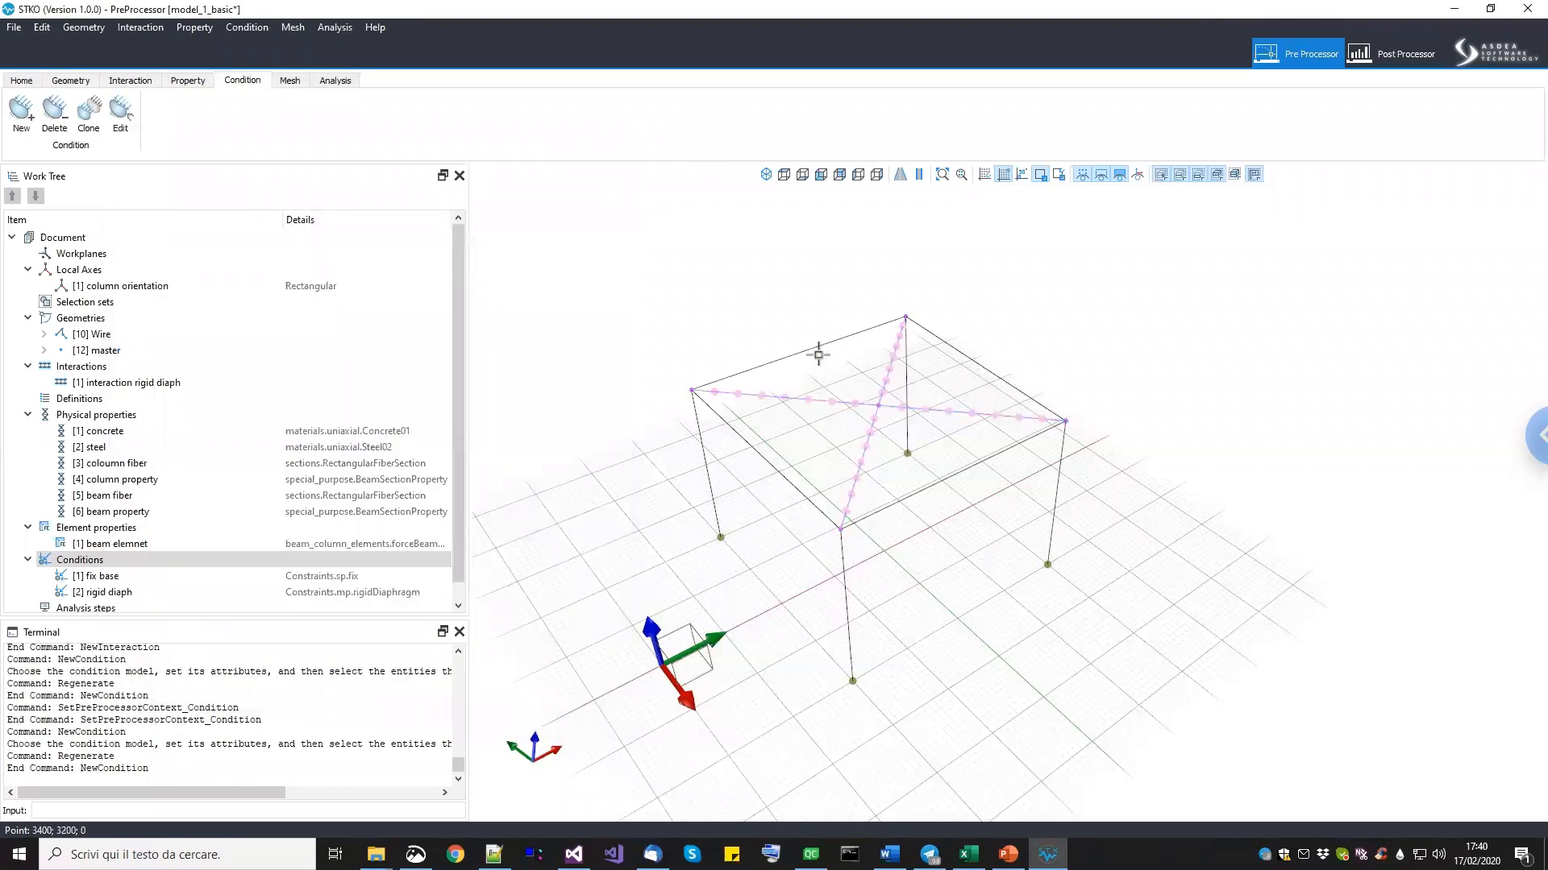
{"action": "middle_click_drag", "start_coordinate": [959, 424], "coordinate": [952, 434]}
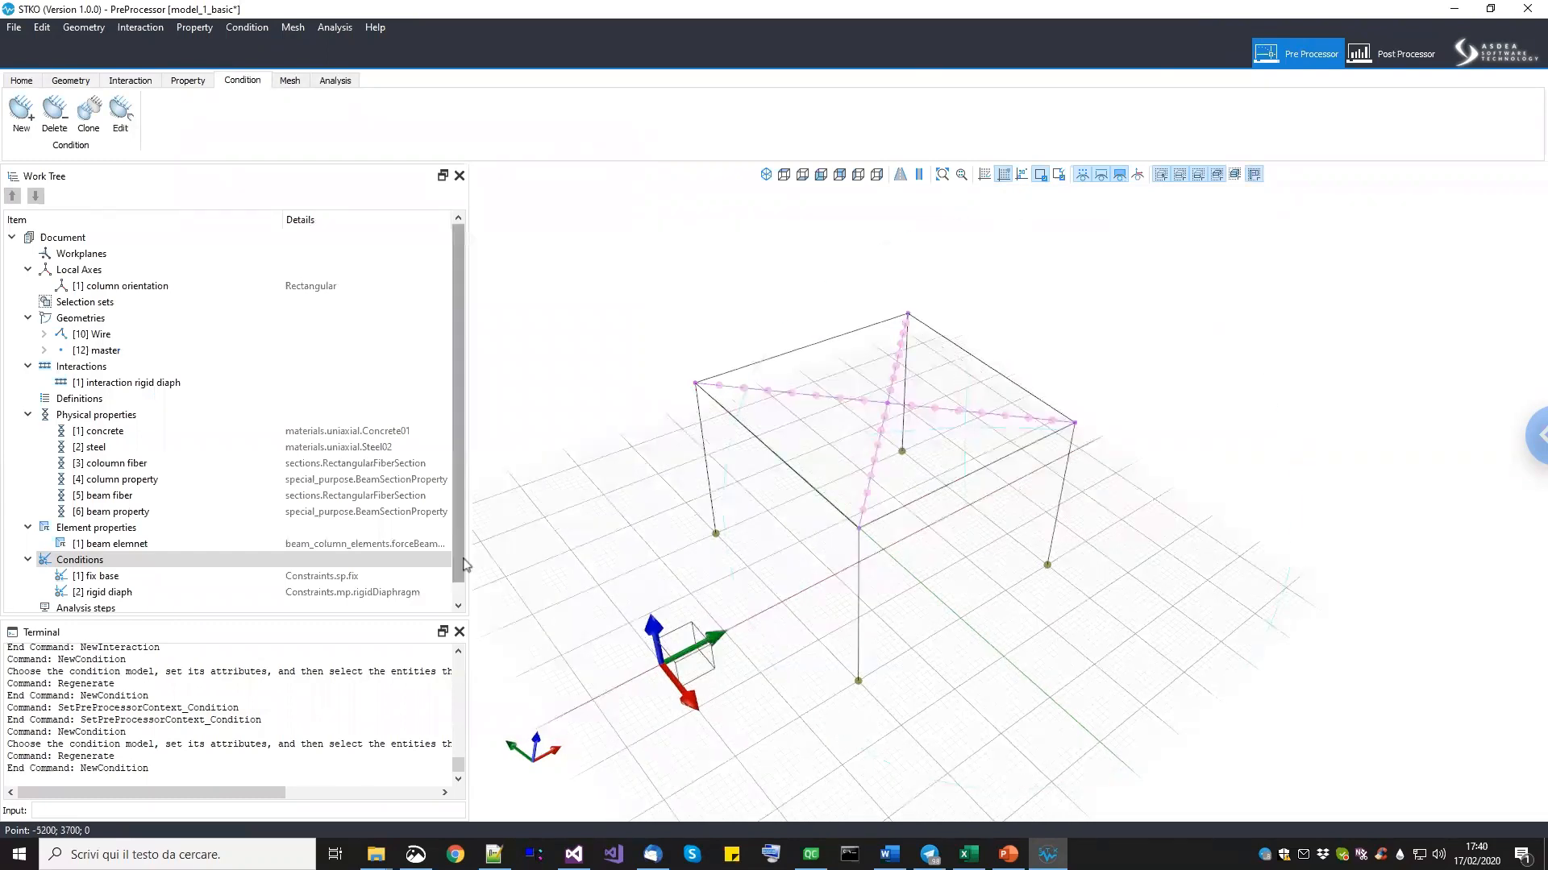
Add a new condition named vertical loads using the eleLoad_beamUniform load model.
{"action": "scroll", "coordinate": [464, 604], "scroll_direction": "down", "scroll_amount": 1}
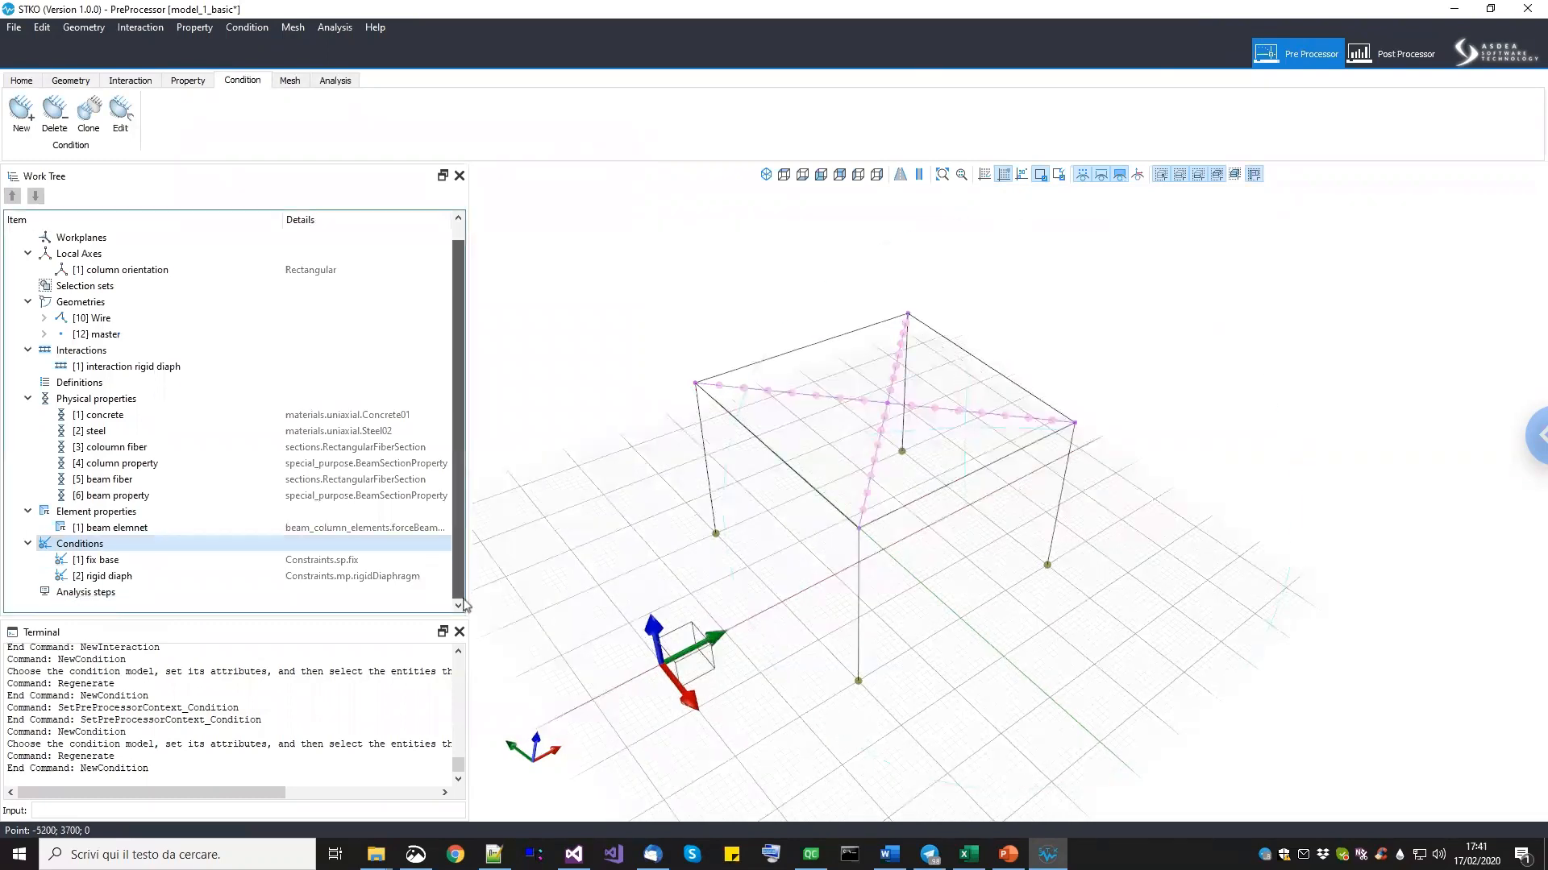
{"action": "right_click", "coordinate": [250, 548]}
{"action": "left_click", "coordinate": [272, 556]}
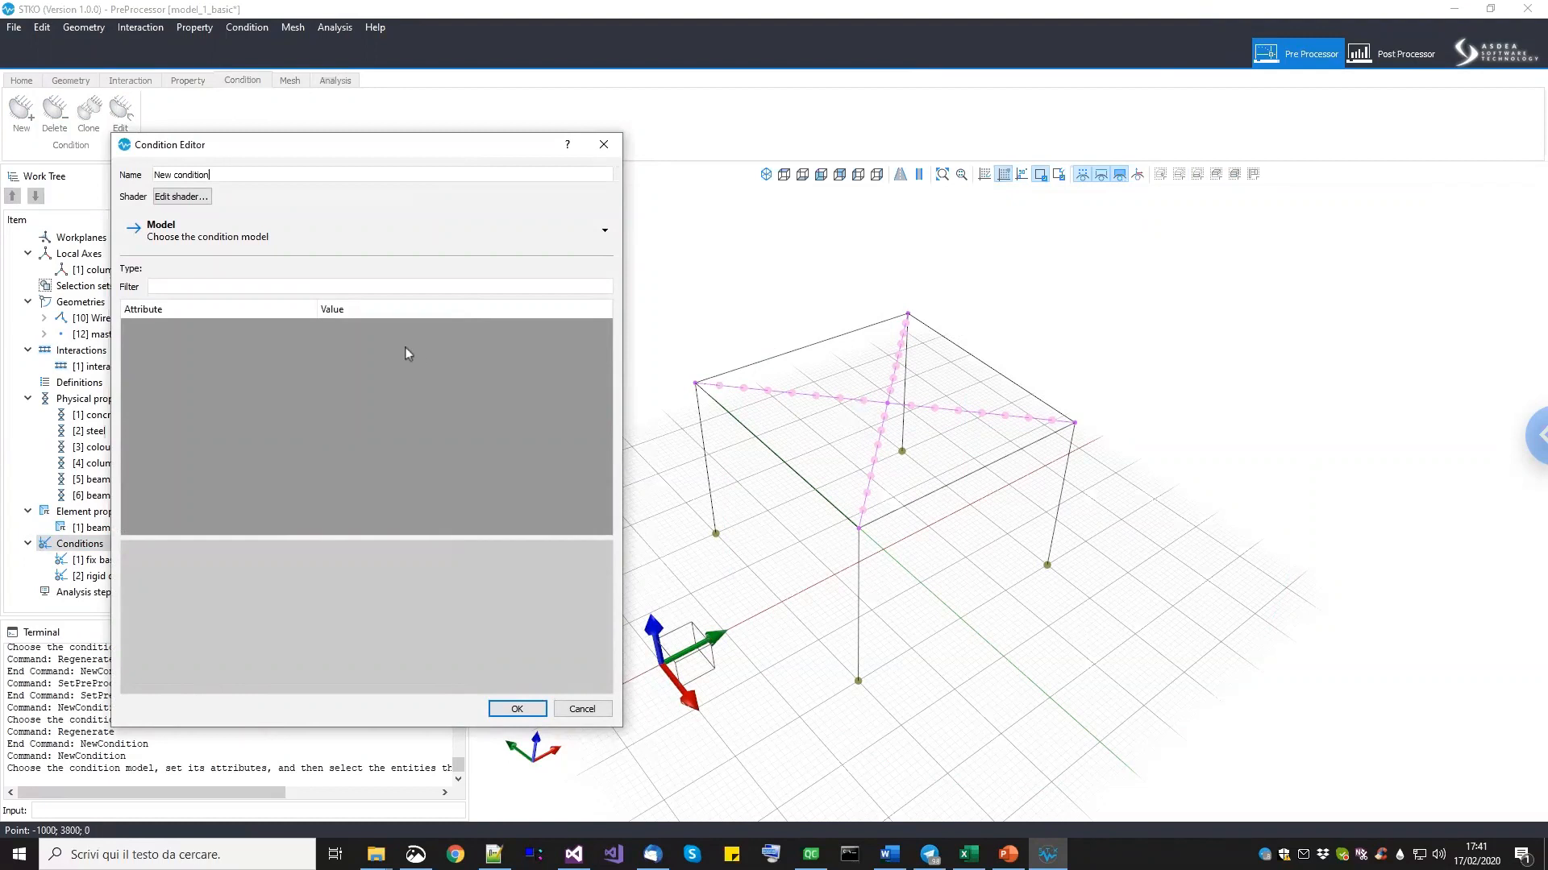
{"action": "triple_click", "coordinate": [211, 176]}
{"action": "type", "text": "vertical loads"}
{"action": "left_click", "coordinate": [191, 235]}
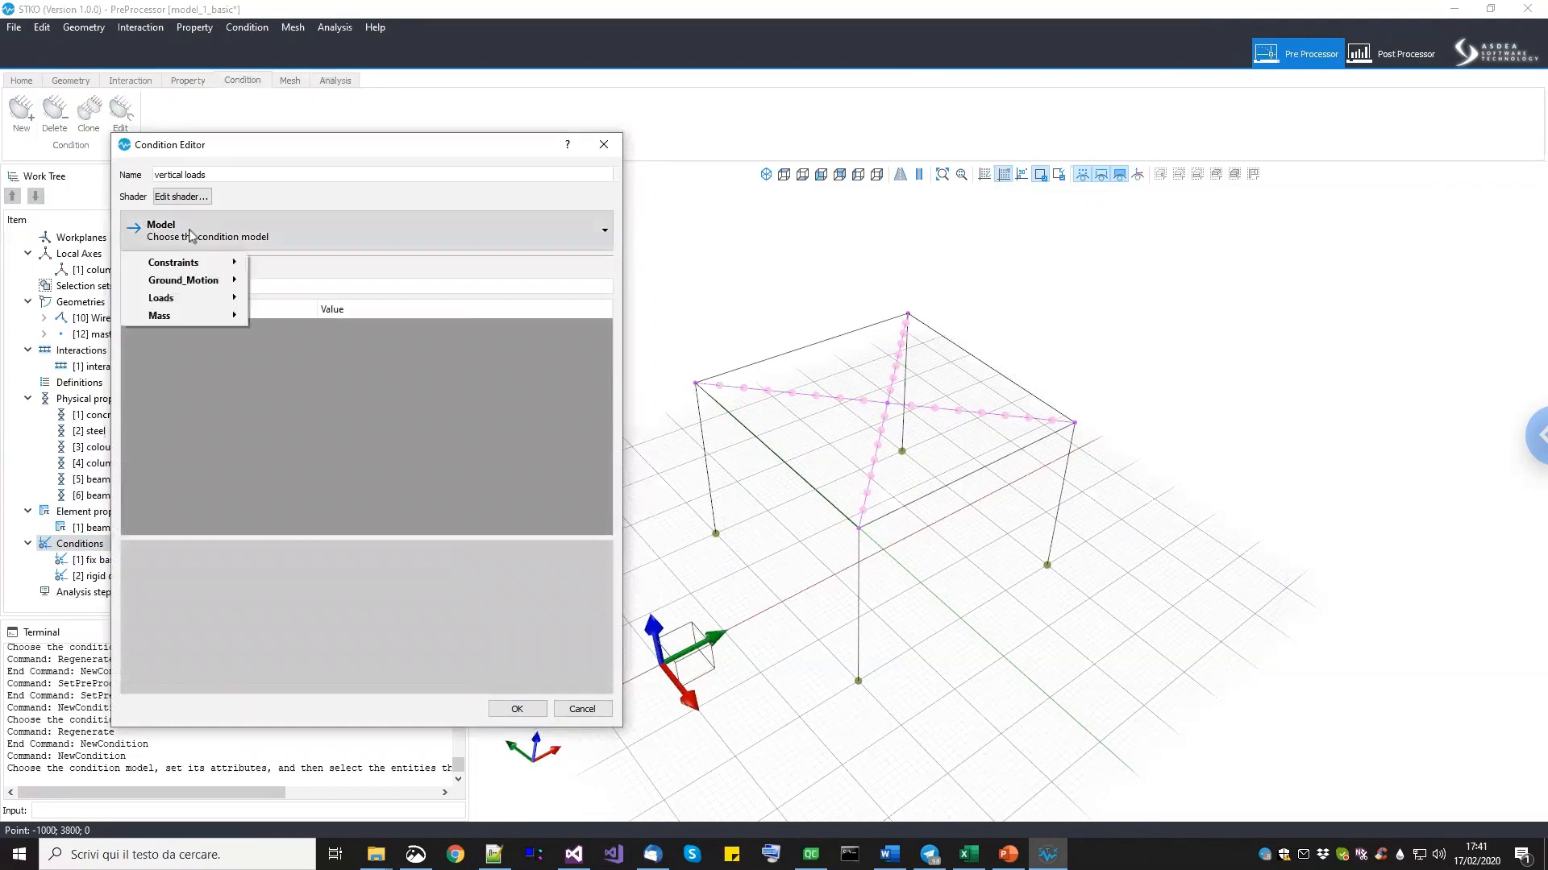
{"action": "mouse_move", "coordinate": [195, 300]}
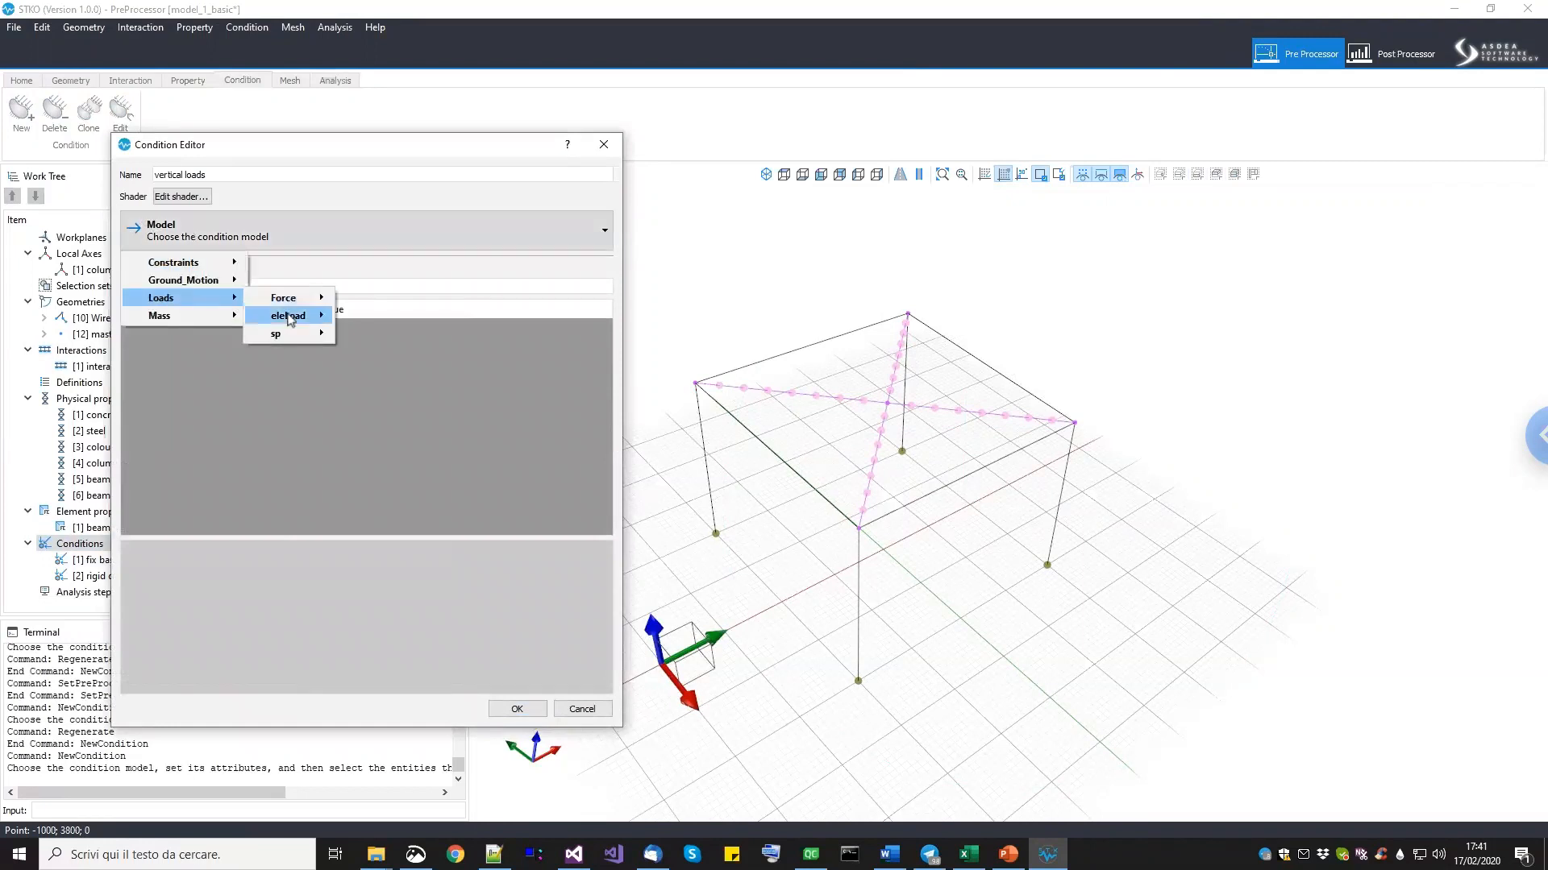
{"action": "mouse_move", "coordinate": [291, 319]}
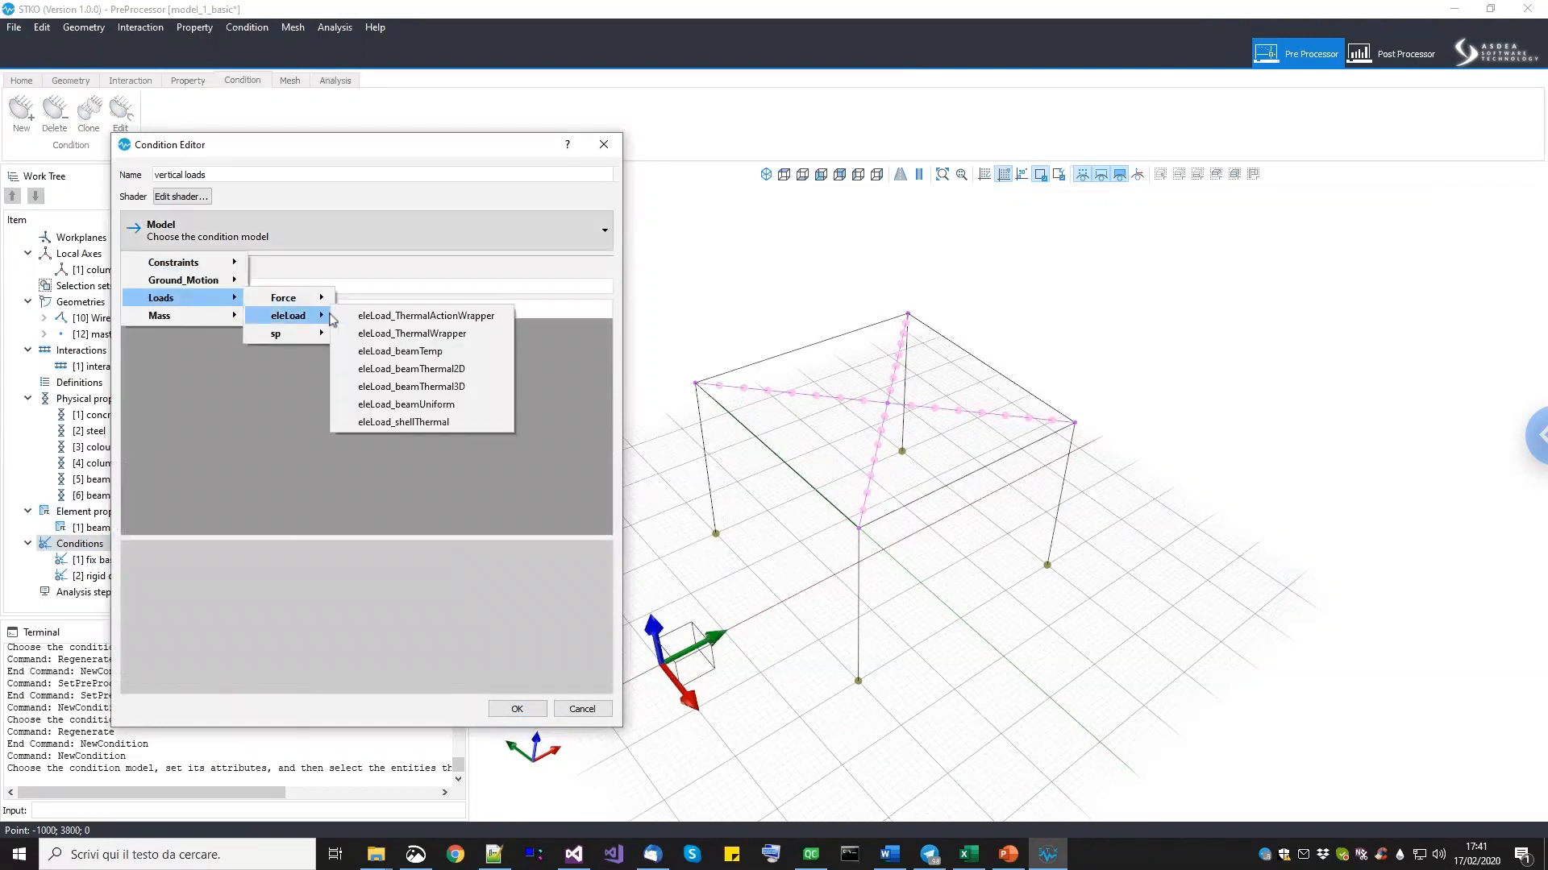
{"action": "left_click", "coordinate": [423, 404]}
Set the vertical loads' dimension to 3D and the uniform load Wz to -5.
{"action": "left_click", "coordinate": [396, 346]}
{"action": "left_click", "coordinate": [390, 347]}
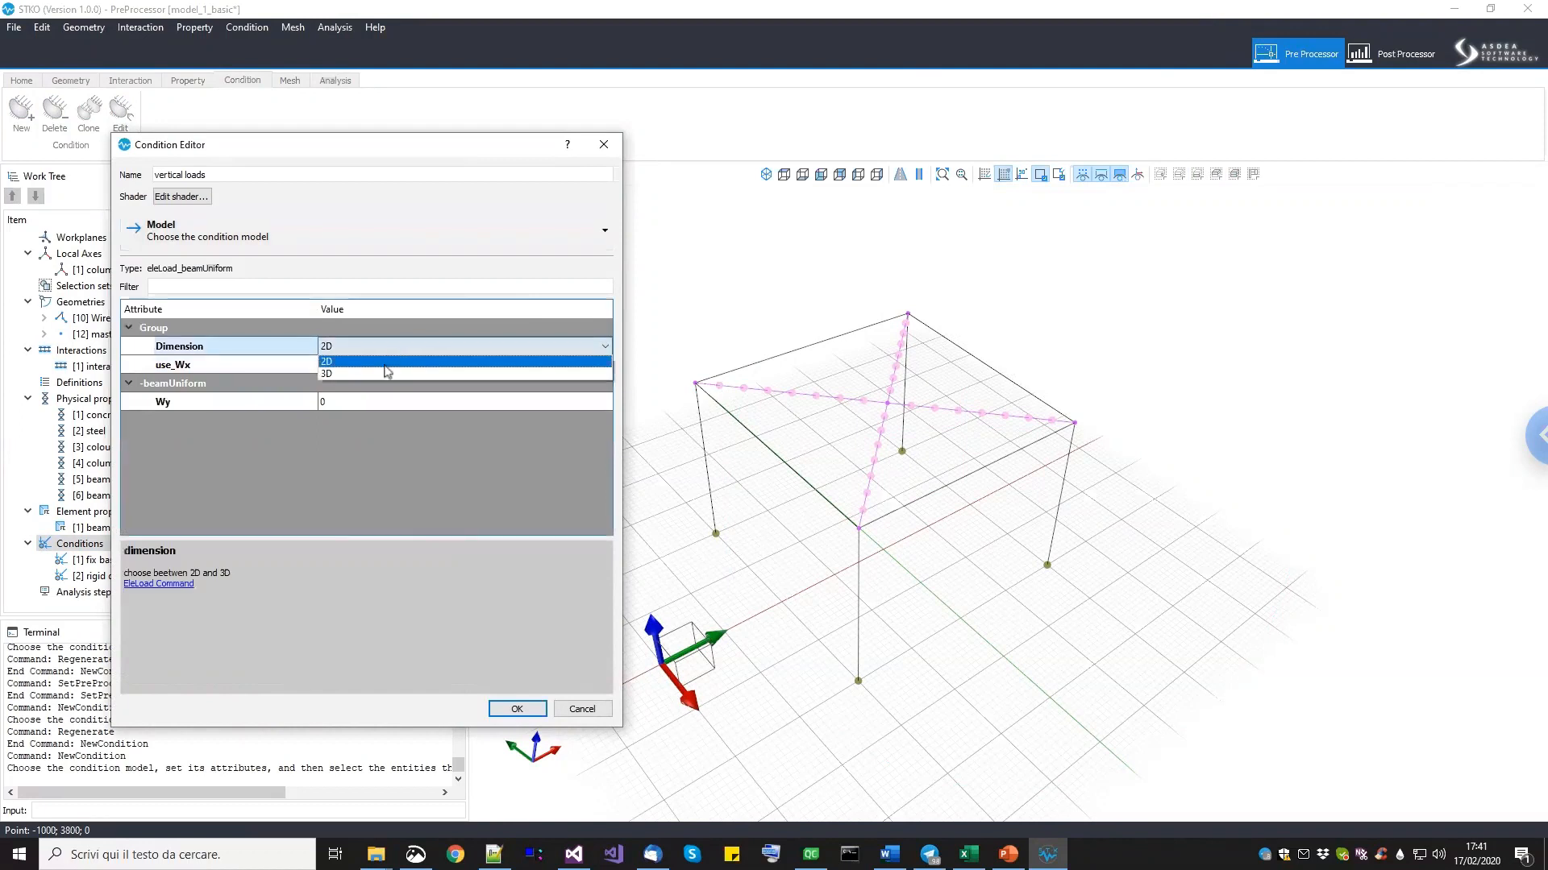
{"action": "left_click", "coordinate": [382, 373]}
{"action": "left_click", "coordinate": [366, 418]}
{"action": "type", "text": "-5"}
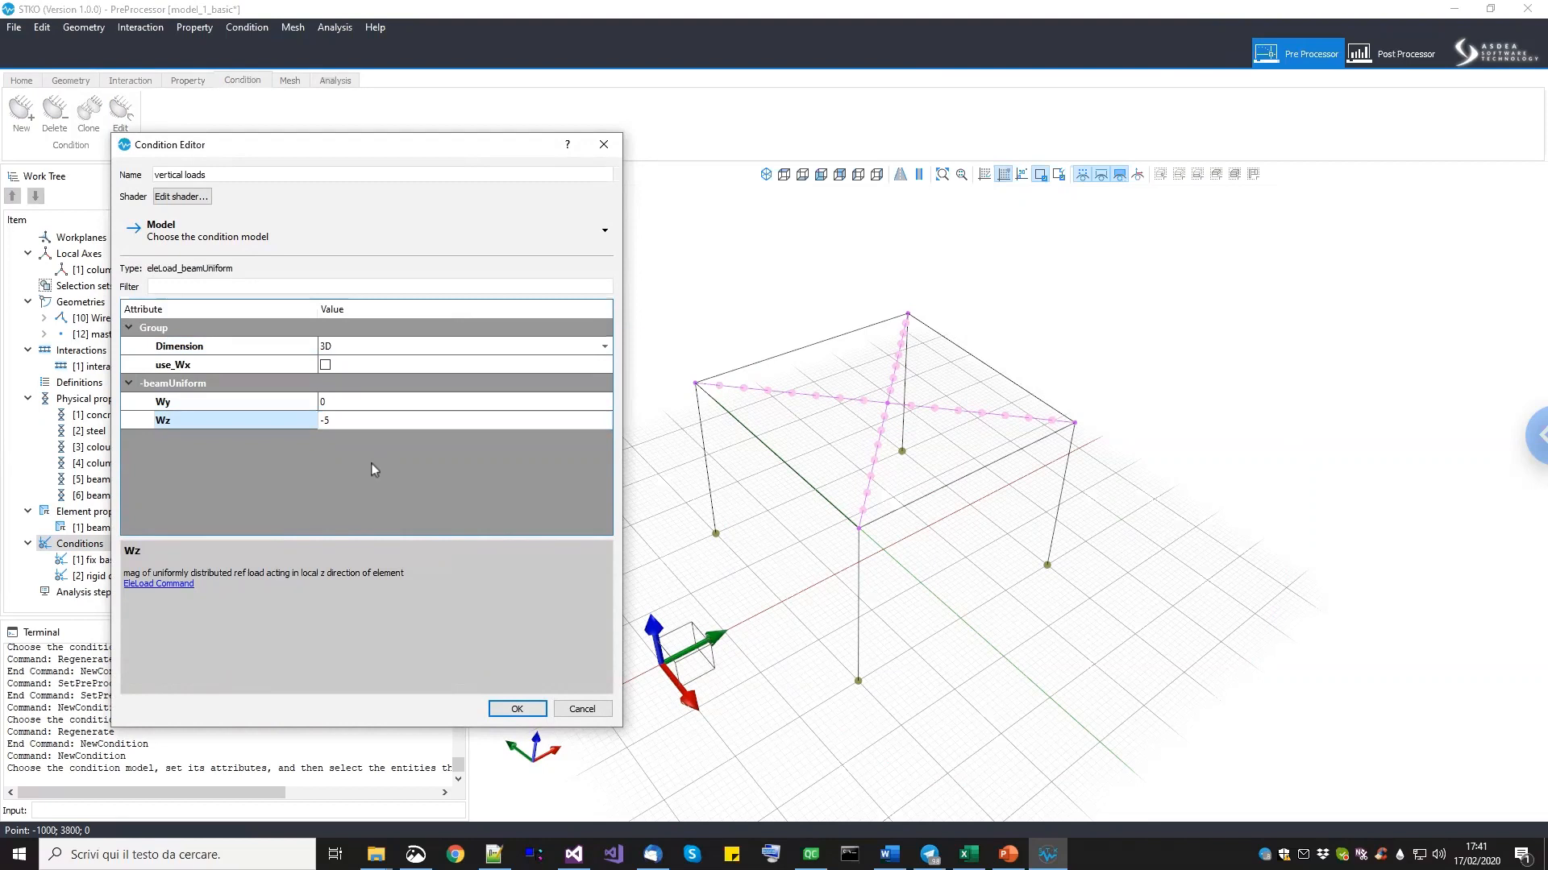
{"action": "key", "text": "Return"}
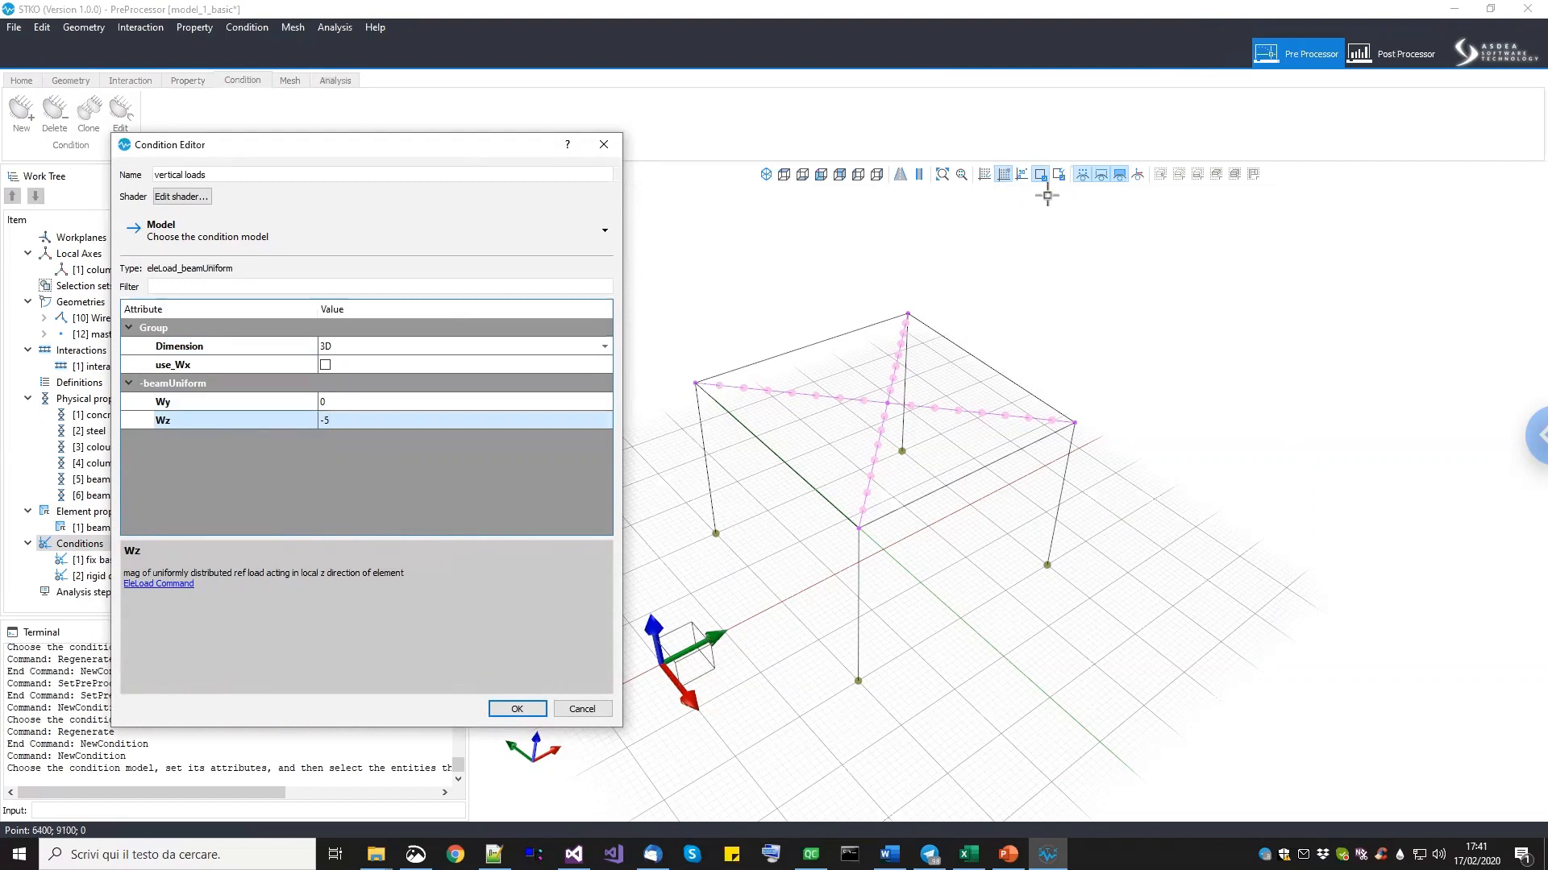
Display the elements' local axes to check the beams' local z direction, and hide them again.
{"action": "left_click", "coordinate": [1138, 174]}
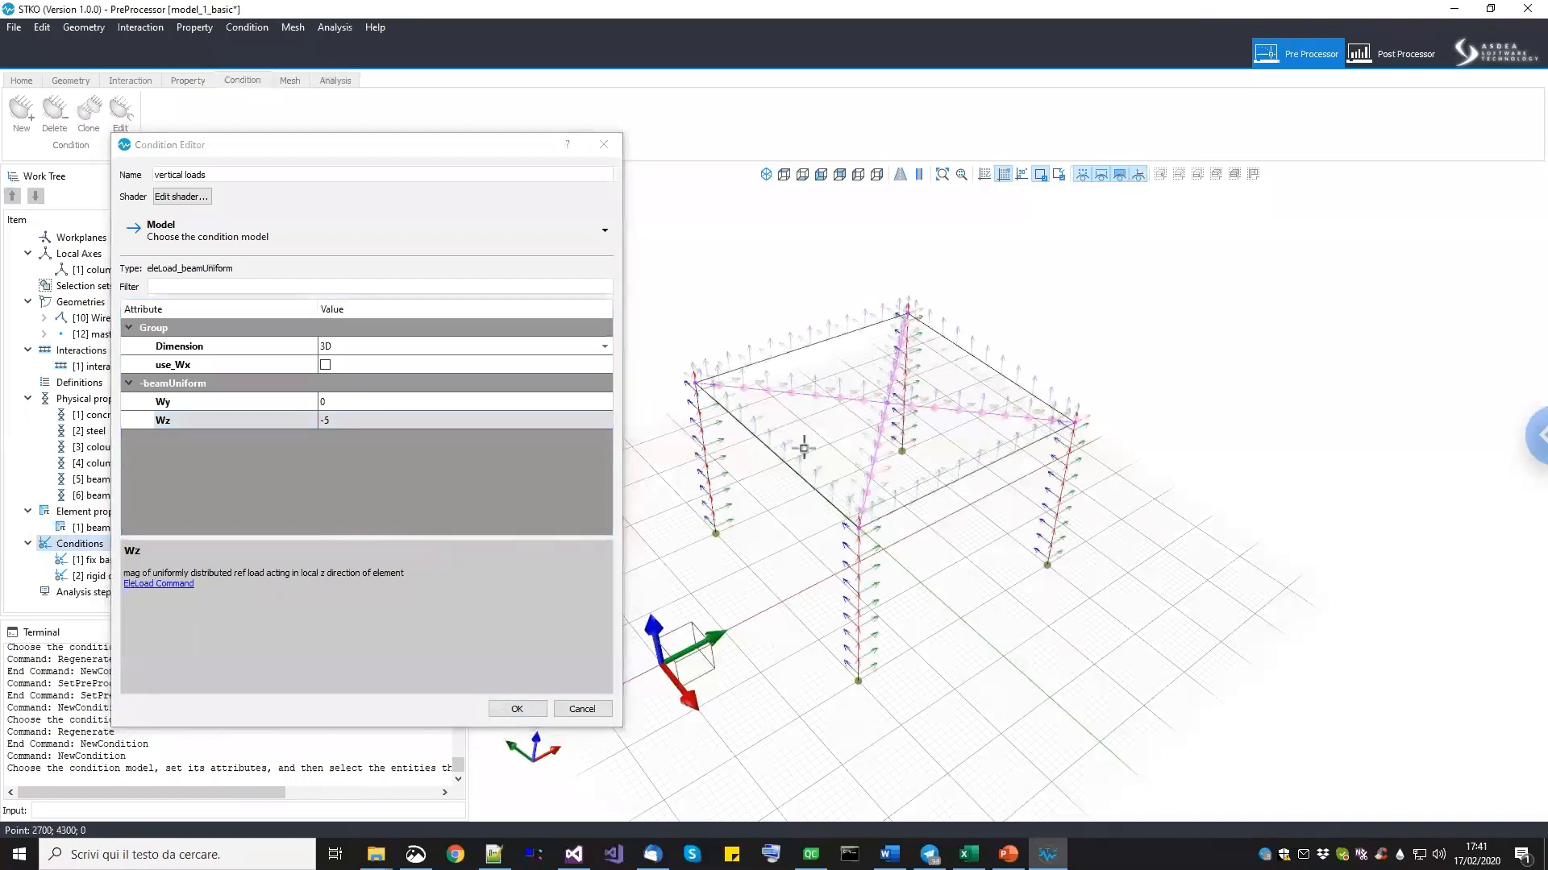
{"action": "scroll", "coordinate": [806, 476], "scroll_direction": "up", "scroll_amount": 5}
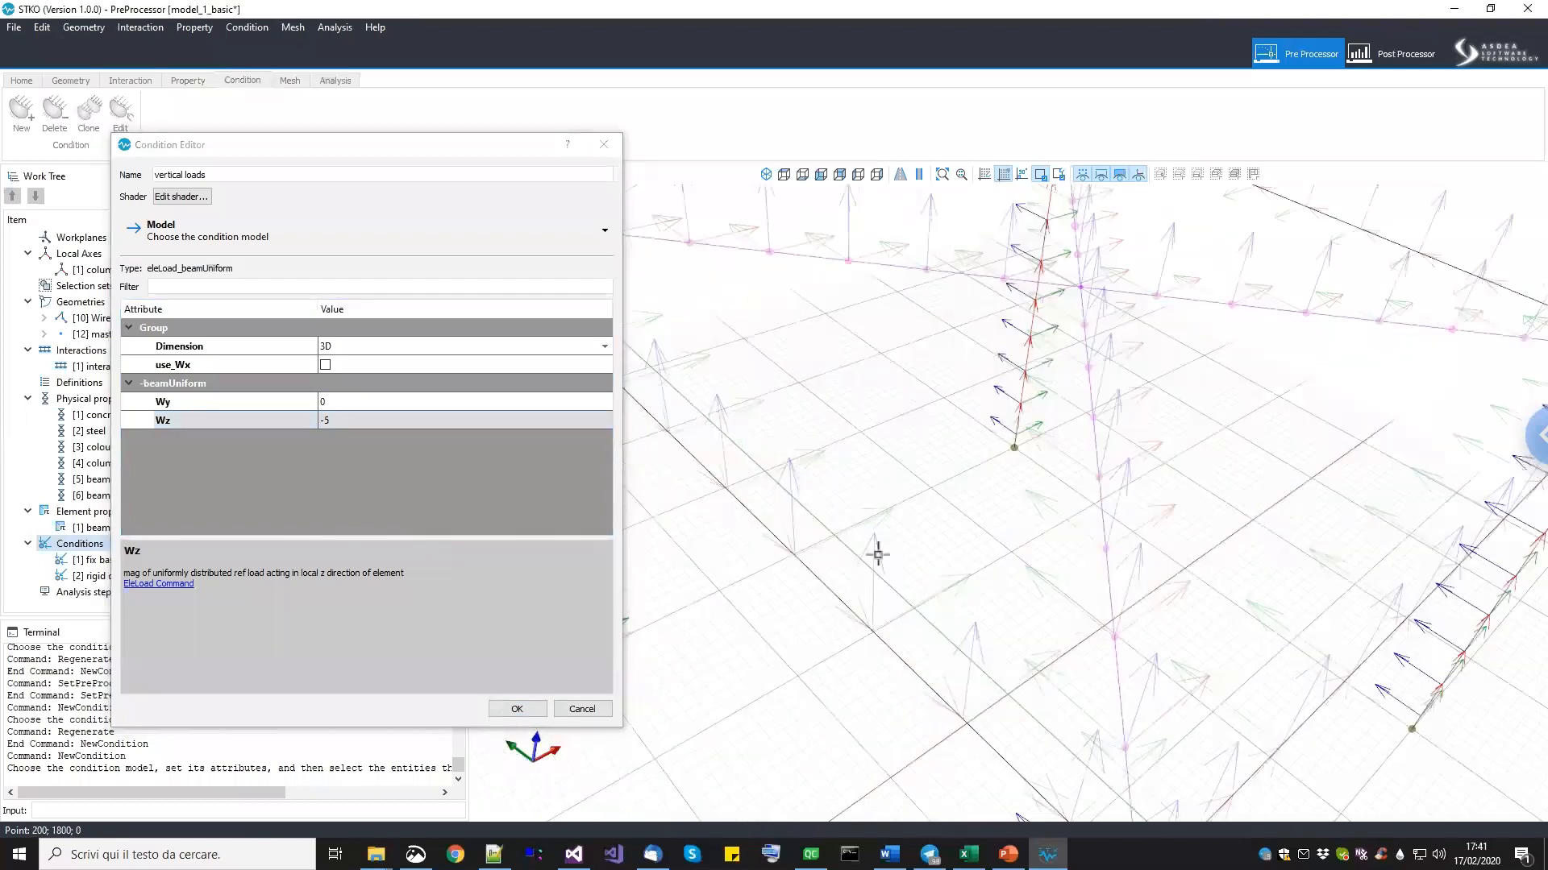
{"action": "scroll", "coordinate": [881, 506], "scroll_direction": "down", "scroll_amount": 5}
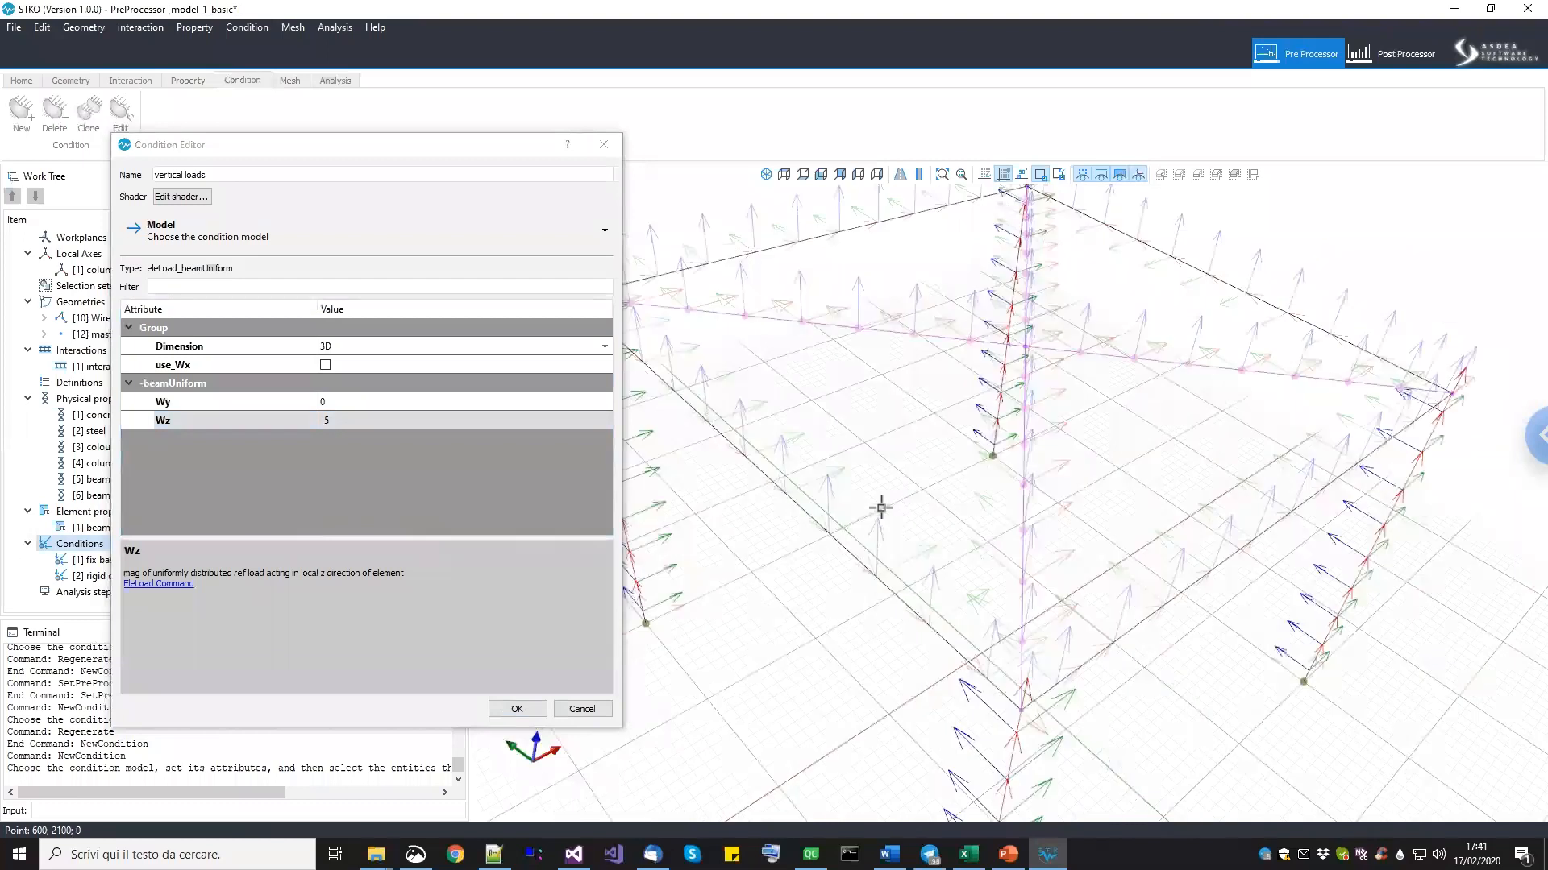
{"action": "left_click", "coordinate": [1138, 175]}
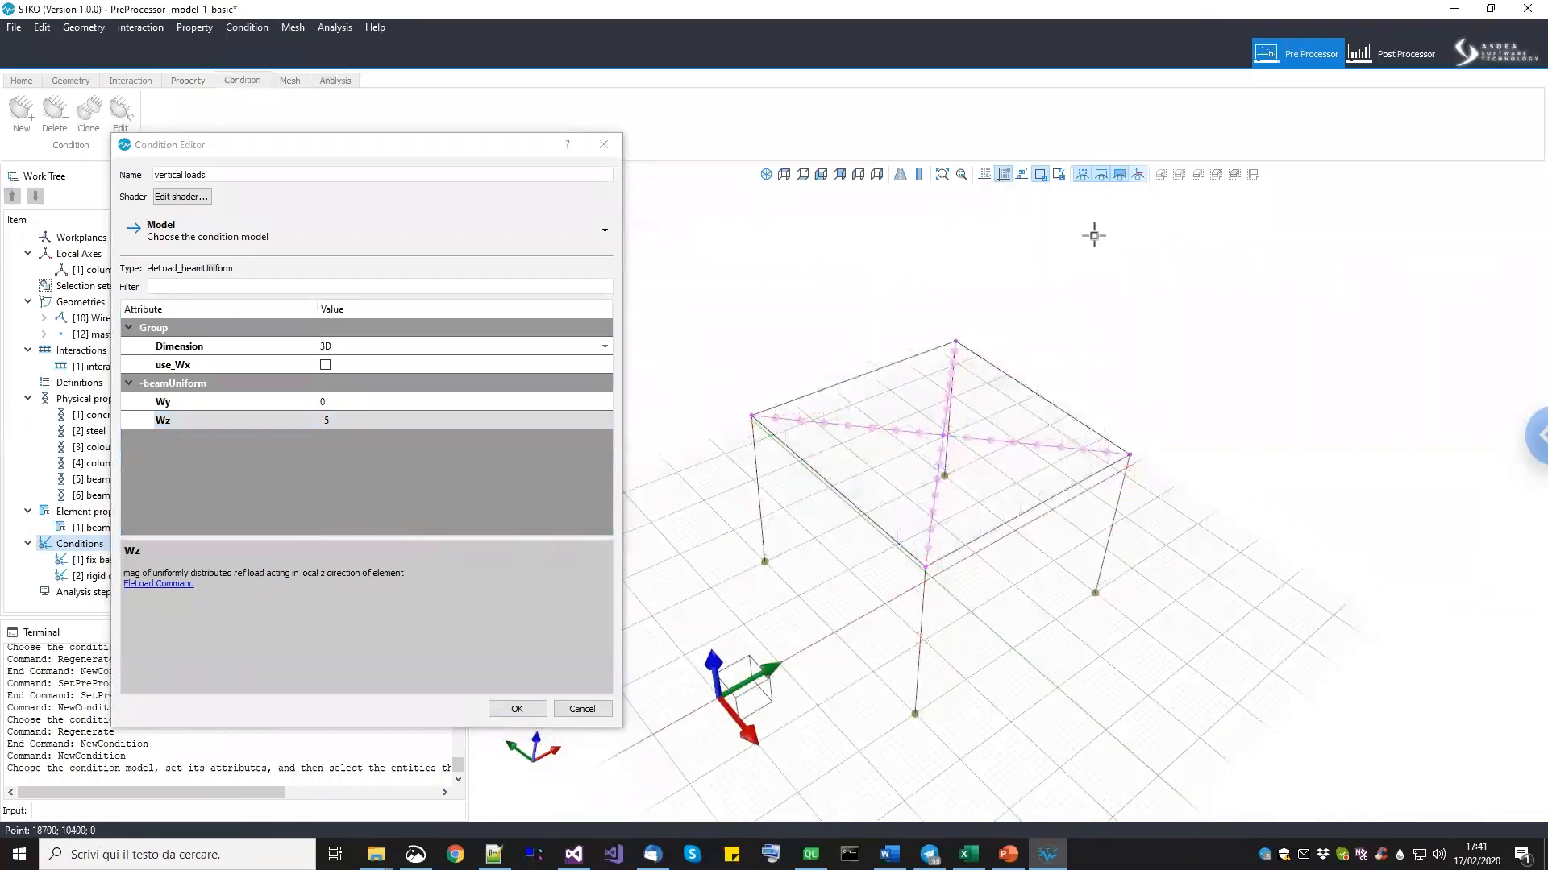
Apply the vertical loads condition to the four top beams of the frame and accept it.
{"action": "left_click", "coordinate": [837, 486]}
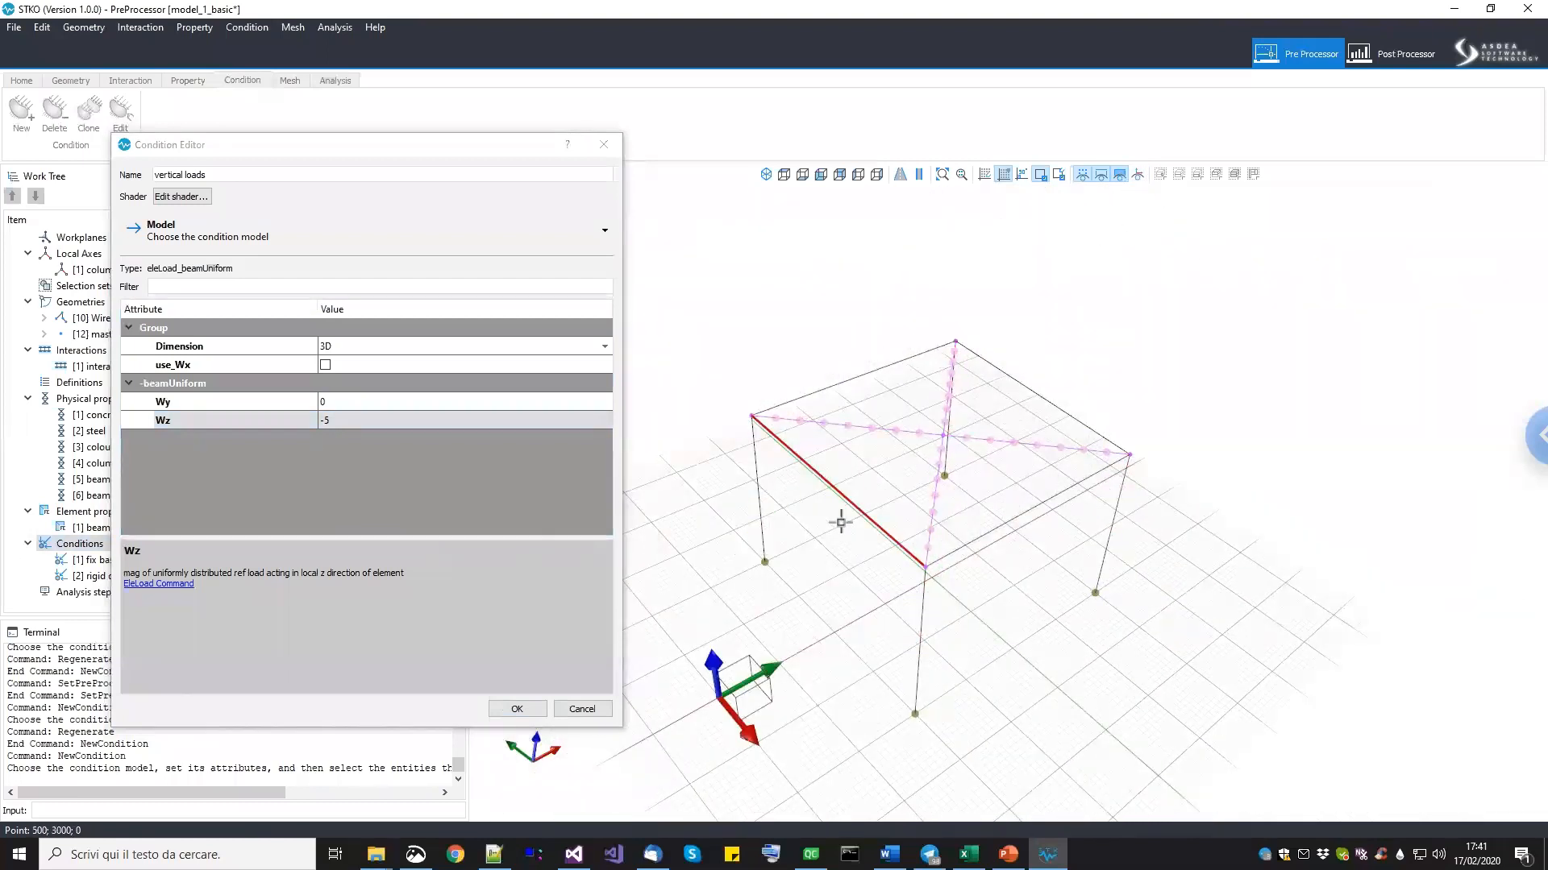
{"action": "left_click", "coordinate": [1014, 518]}
{"action": "left_click", "coordinate": [1022, 380]}
{"action": "left_click", "coordinate": [838, 348]}
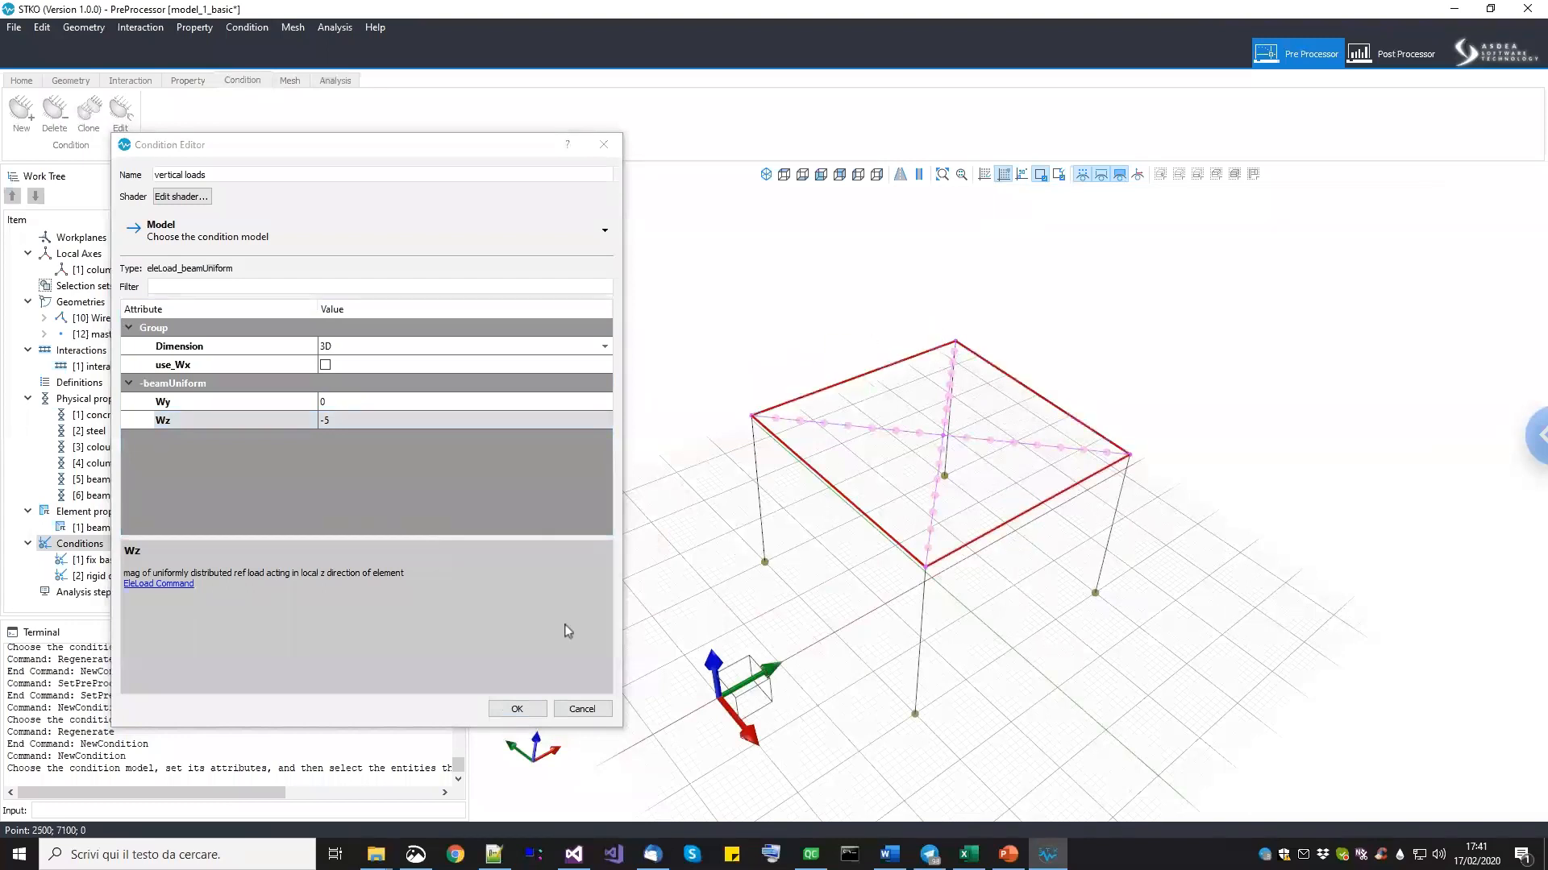
{"action": "left_click", "coordinate": [517, 710]}
{"action": "middle_click_drag", "start_coordinate": [935, 606], "coordinate": [981, 598]}
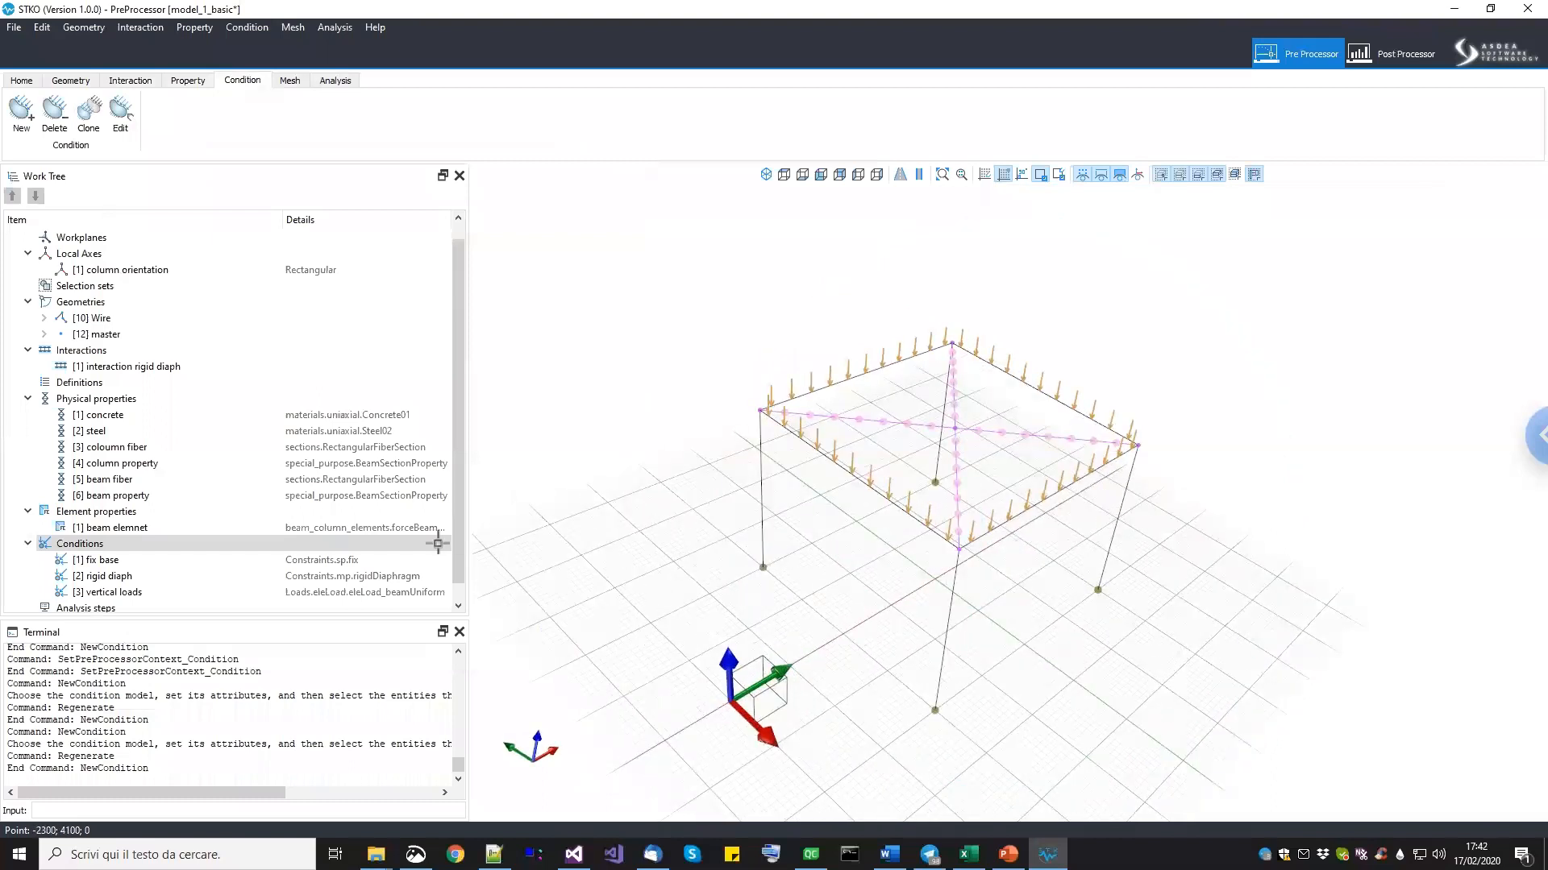
Add a new condition named horizontal load using the NodeForce load model.
{"action": "left_click", "coordinate": [458, 605]}
{"action": "right_click", "coordinate": [103, 529]}
{"action": "left_click", "coordinate": [125, 541]}
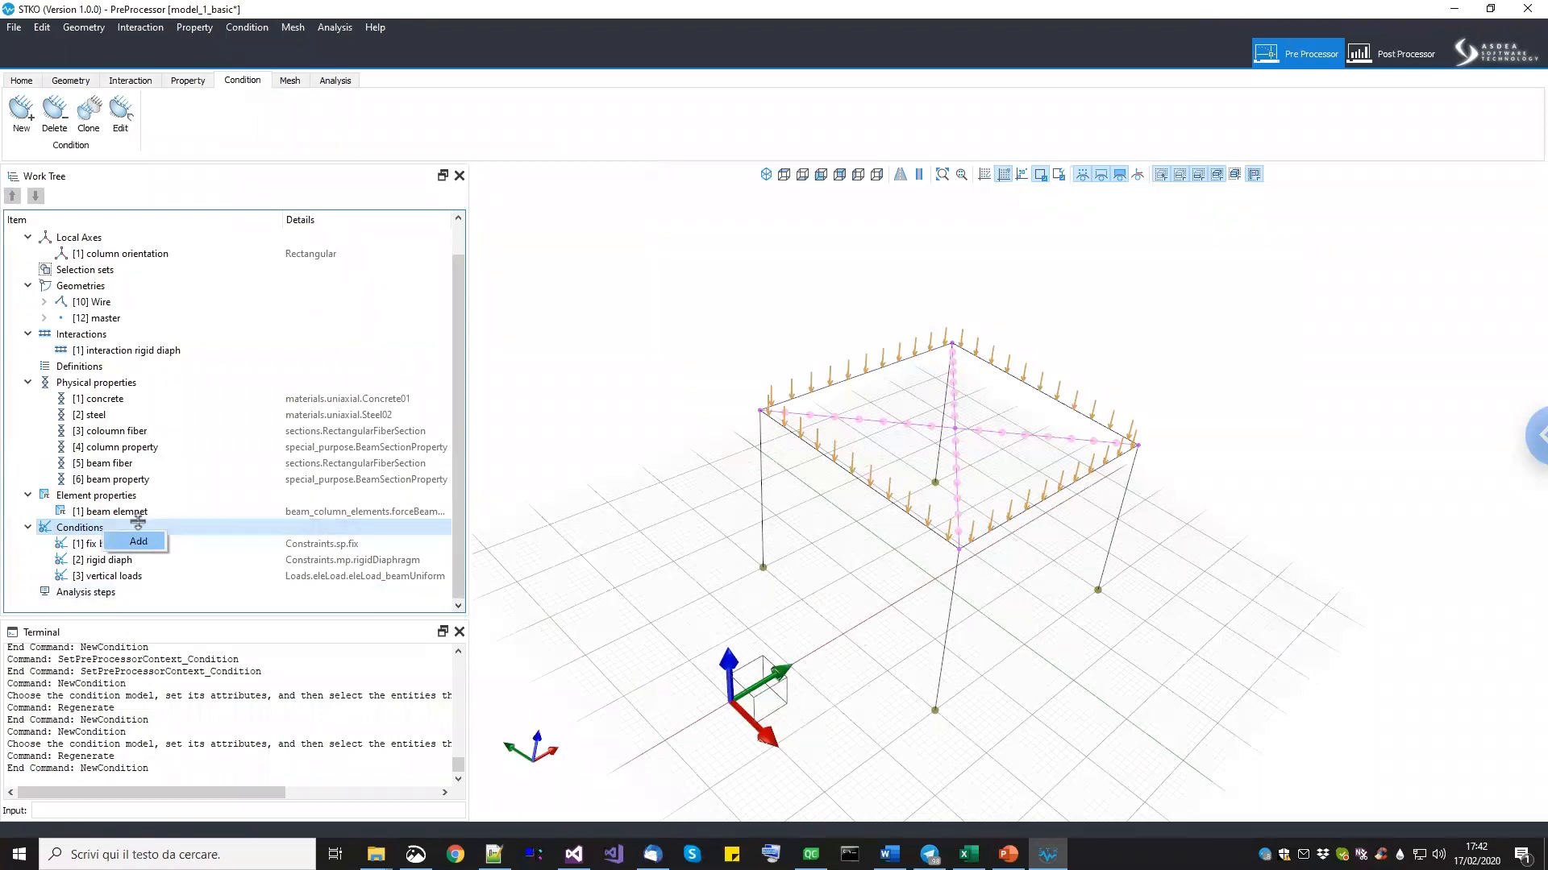
{"action": "left_click_drag", "start_coordinate": [229, 173], "coordinate": [10, 157]}
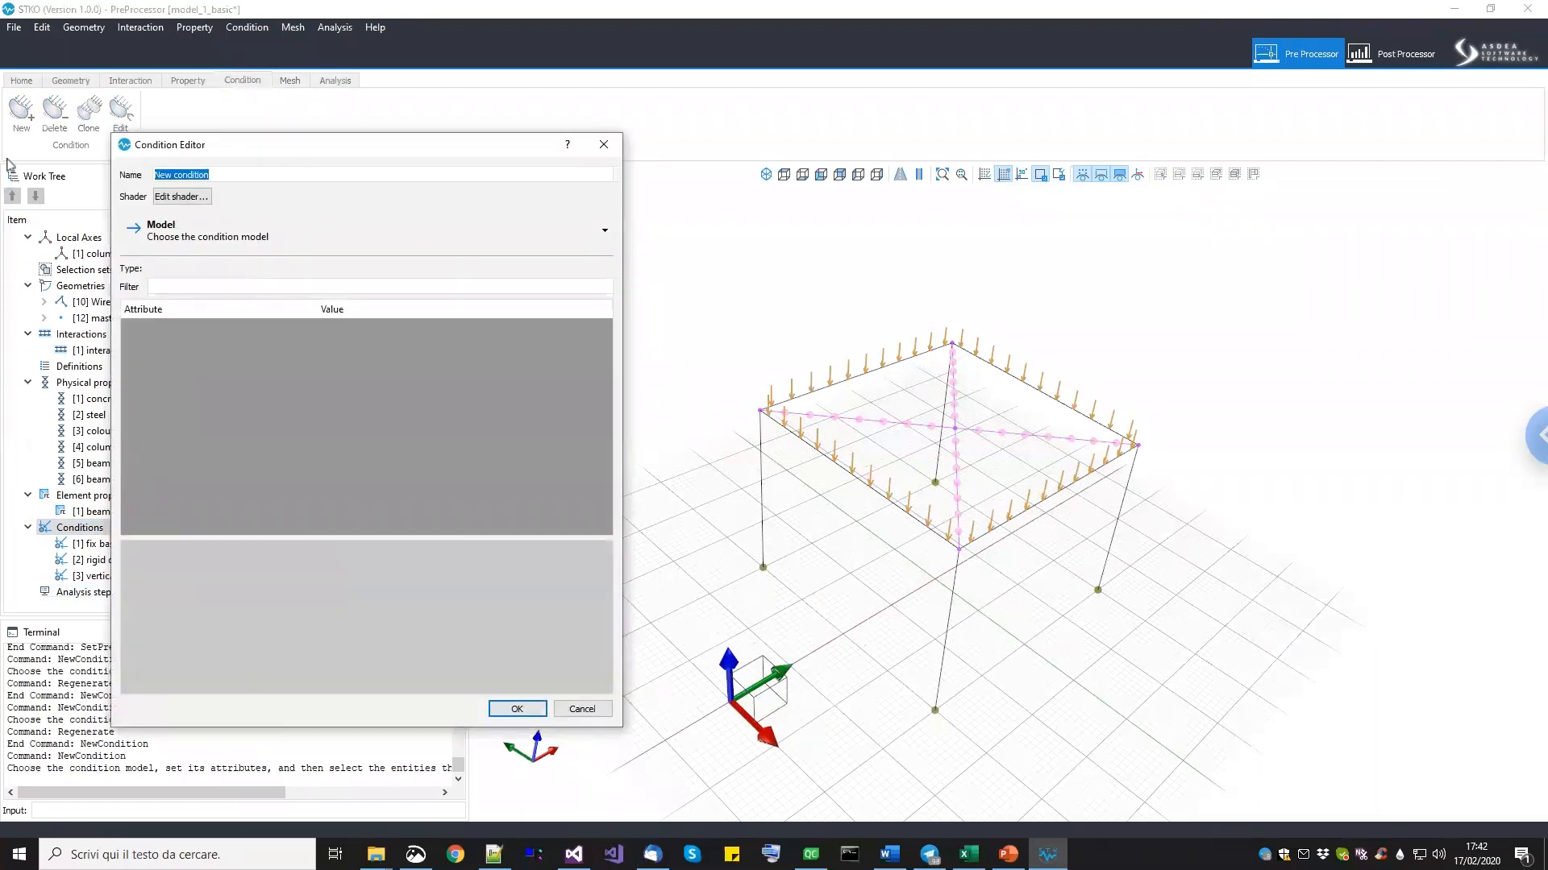
{"action": "type", "text": "hor"}
{"action": "left_click", "coordinate": [172, 239]}
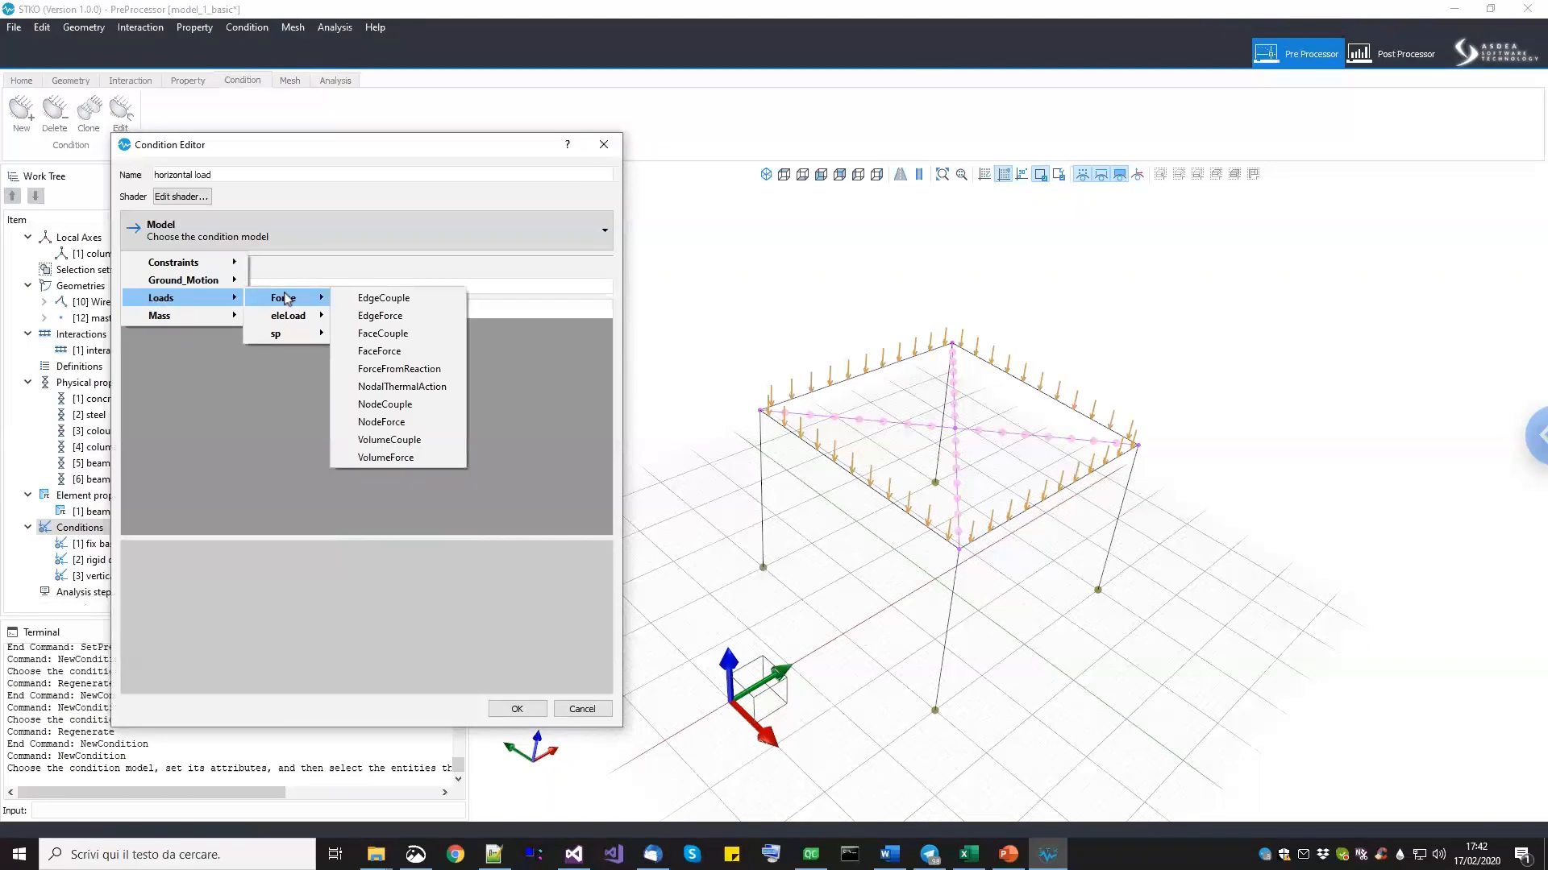
{"action": "left_click", "coordinate": [386, 425]}
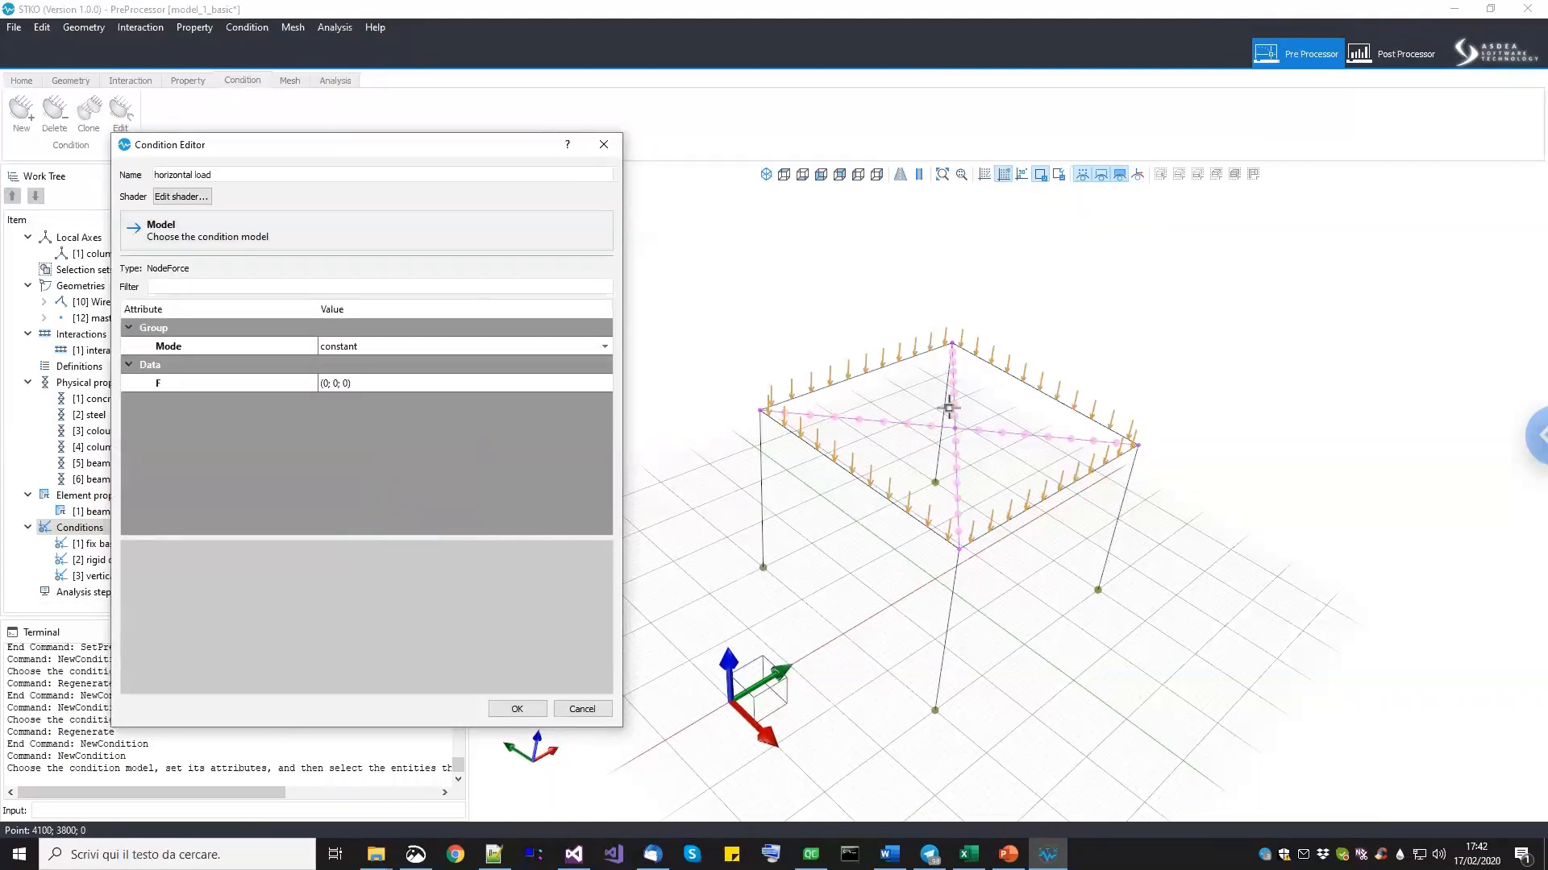
Apply the horizontal load to the diaphragm's central master point with force vector F (1; 0; 0) and accept the condition.
{"action": "left_click_drag", "start_coordinate": [950, 414], "coordinate": [989, 440]}
{"action": "middle_click_drag", "start_coordinate": [986, 449], "coordinate": [927, 465]}
{"action": "left_click", "coordinate": [606, 385]}
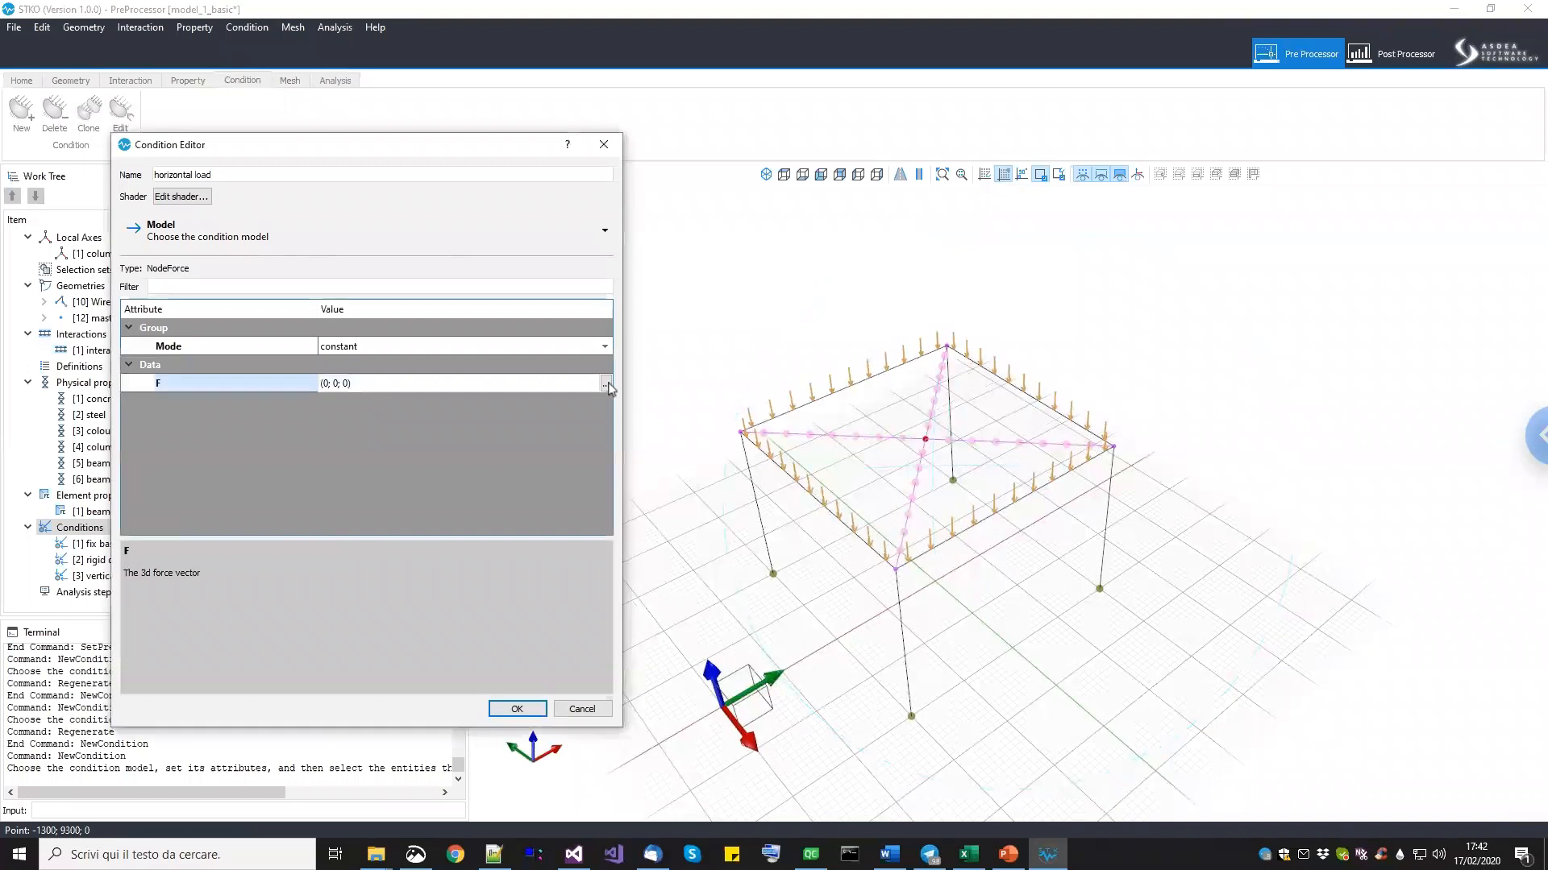
{"action": "left_click", "coordinate": [606, 385]}
{"action": "double_click", "coordinate": [308, 384]}
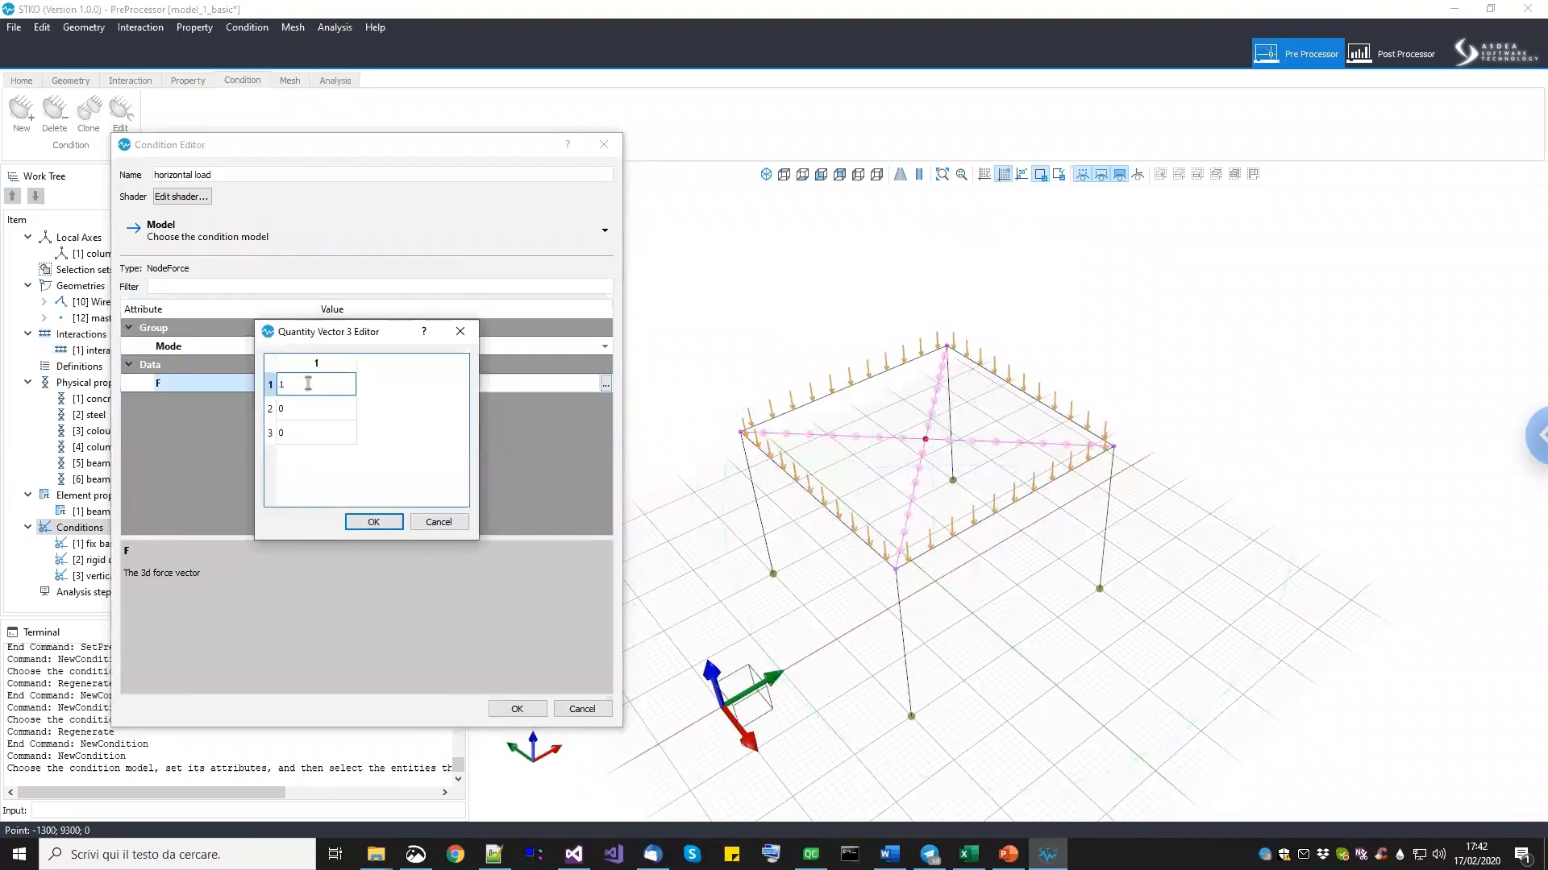
{"action": "type", "text": "1"}
{"action": "left_click", "coordinate": [316, 460]}
{"action": "double_click", "coordinate": [292, 386]}
{"action": "left_click", "coordinate": [351, 522]}
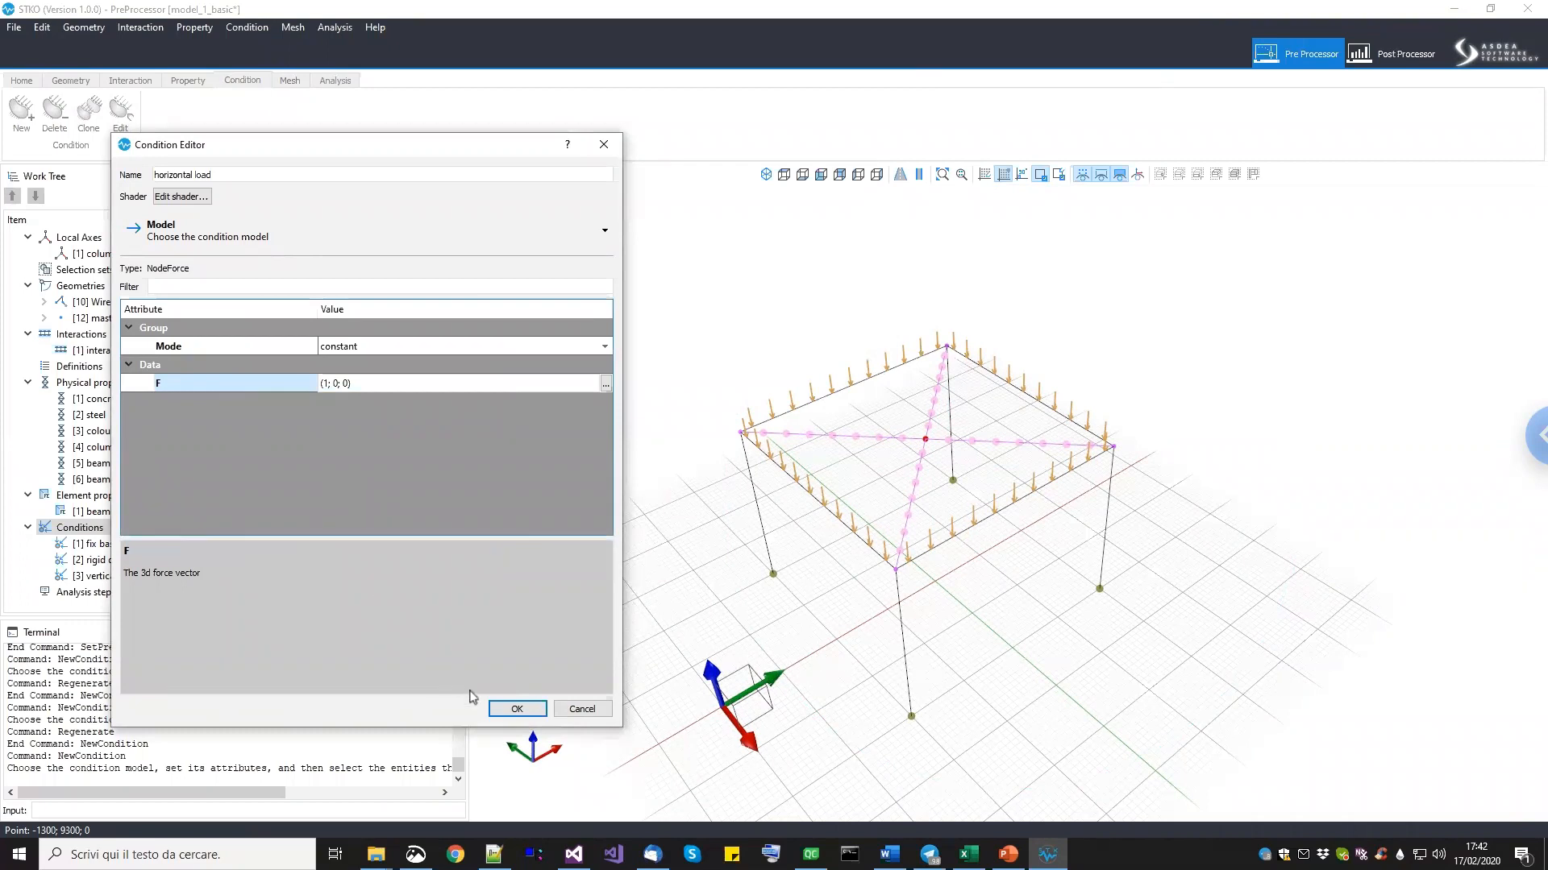
{"action": "left_click", "coordinate": [520, 709]}
{"action": "left_click", "coordinate": [518, 709]}
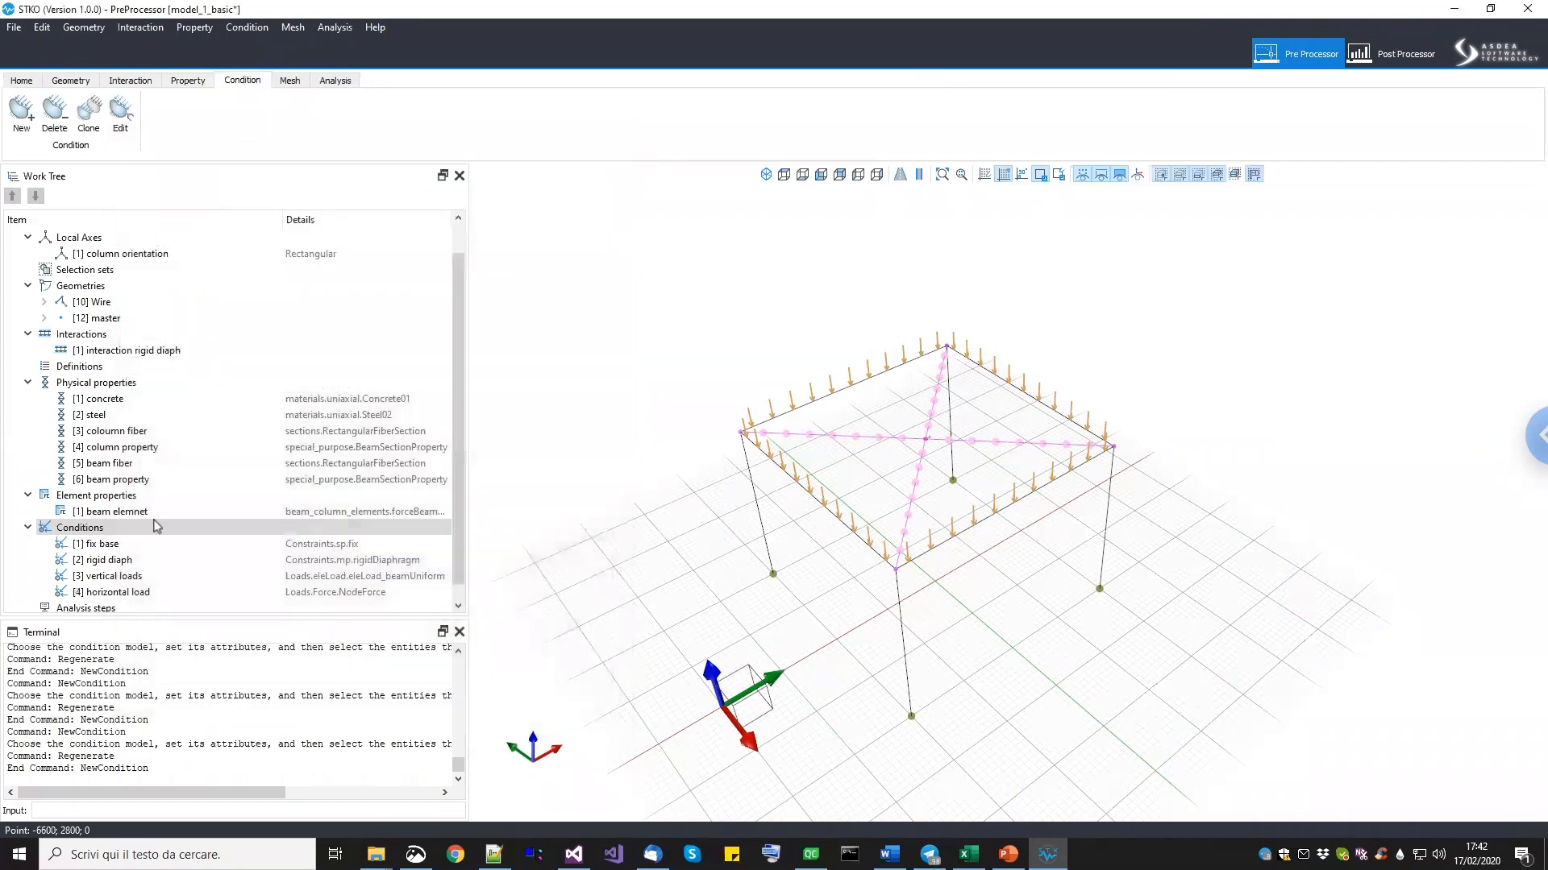
Clear the command history from the terminal.
{"action": "scroll", "coordinate": [467, 515], "scroll_direction": "down", "scroll_amount": 1}
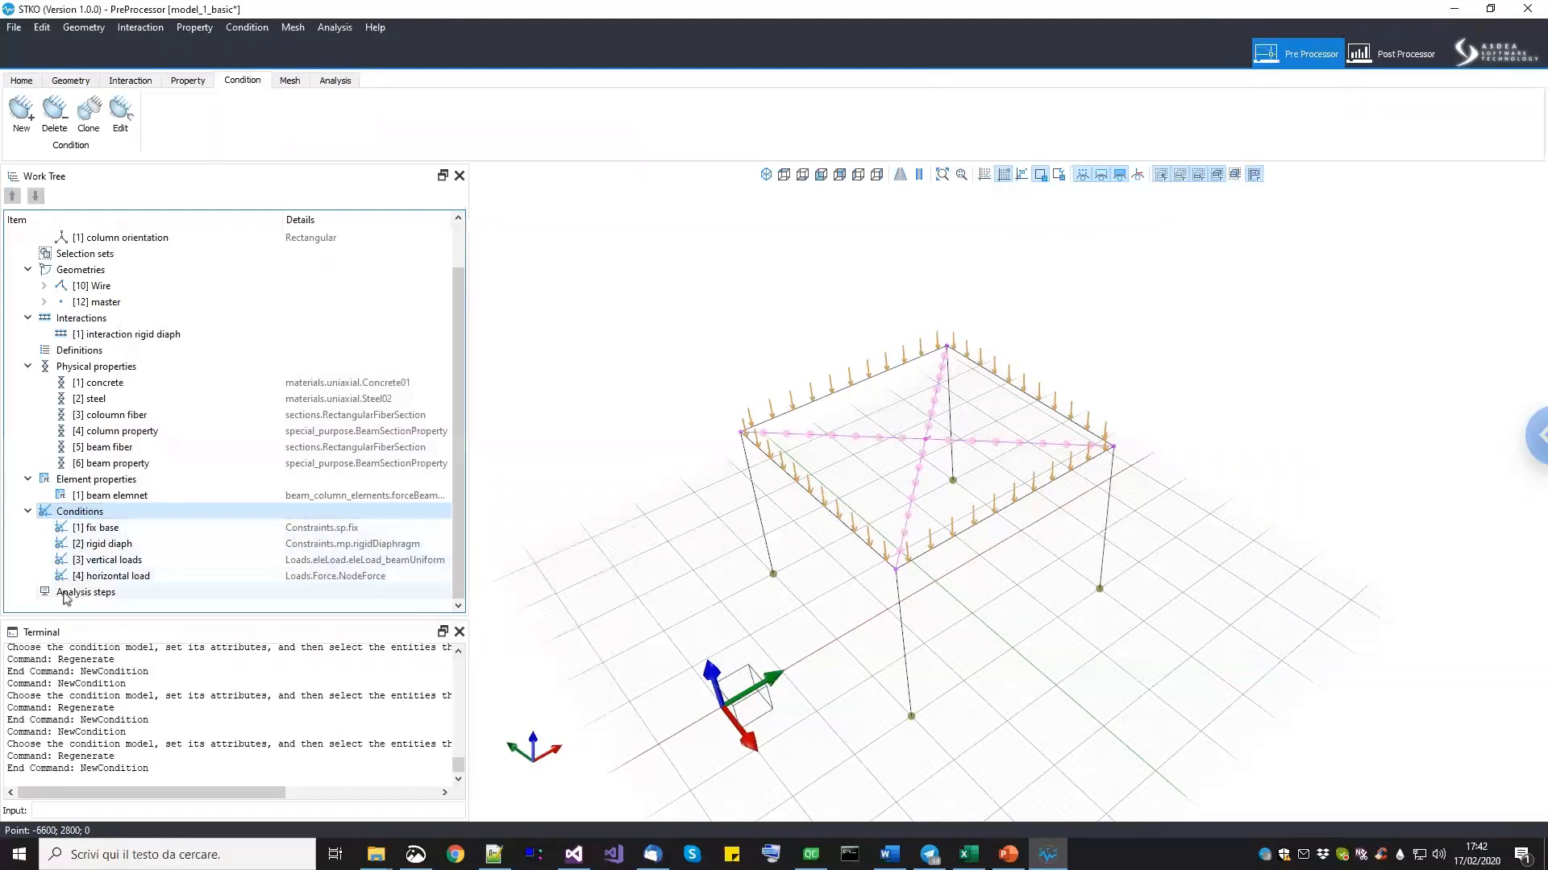
{"action": "left_click", "coordinate": [118, 594]}
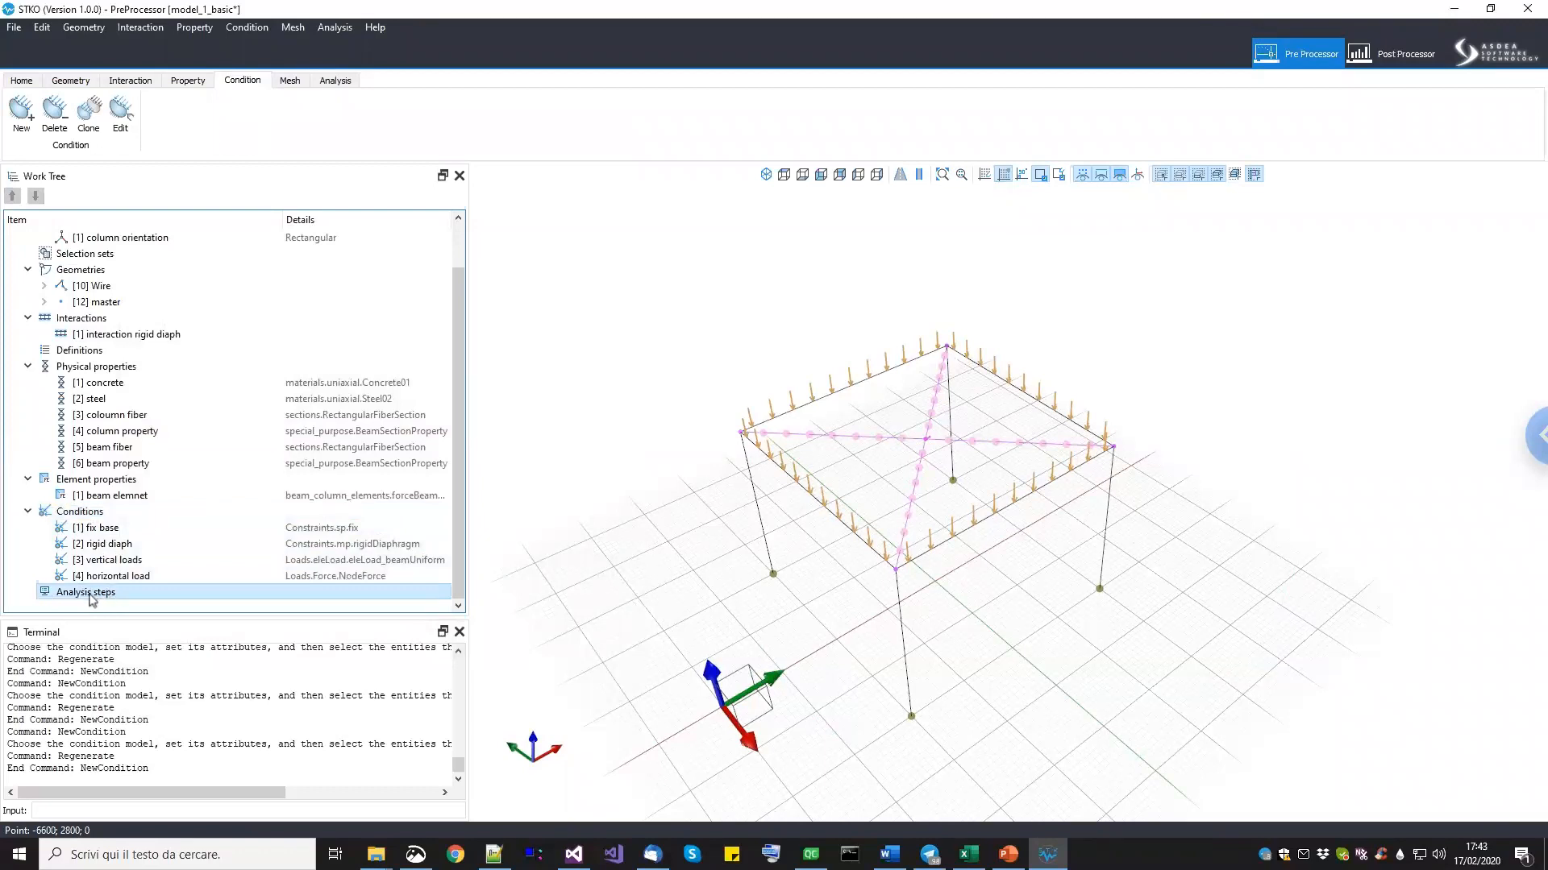
{"action": "left_click", "coordinate": [111, 720]}
{"action": "key", "text": "ctrl+a"}
{"action": "key", "text": "Delete"}
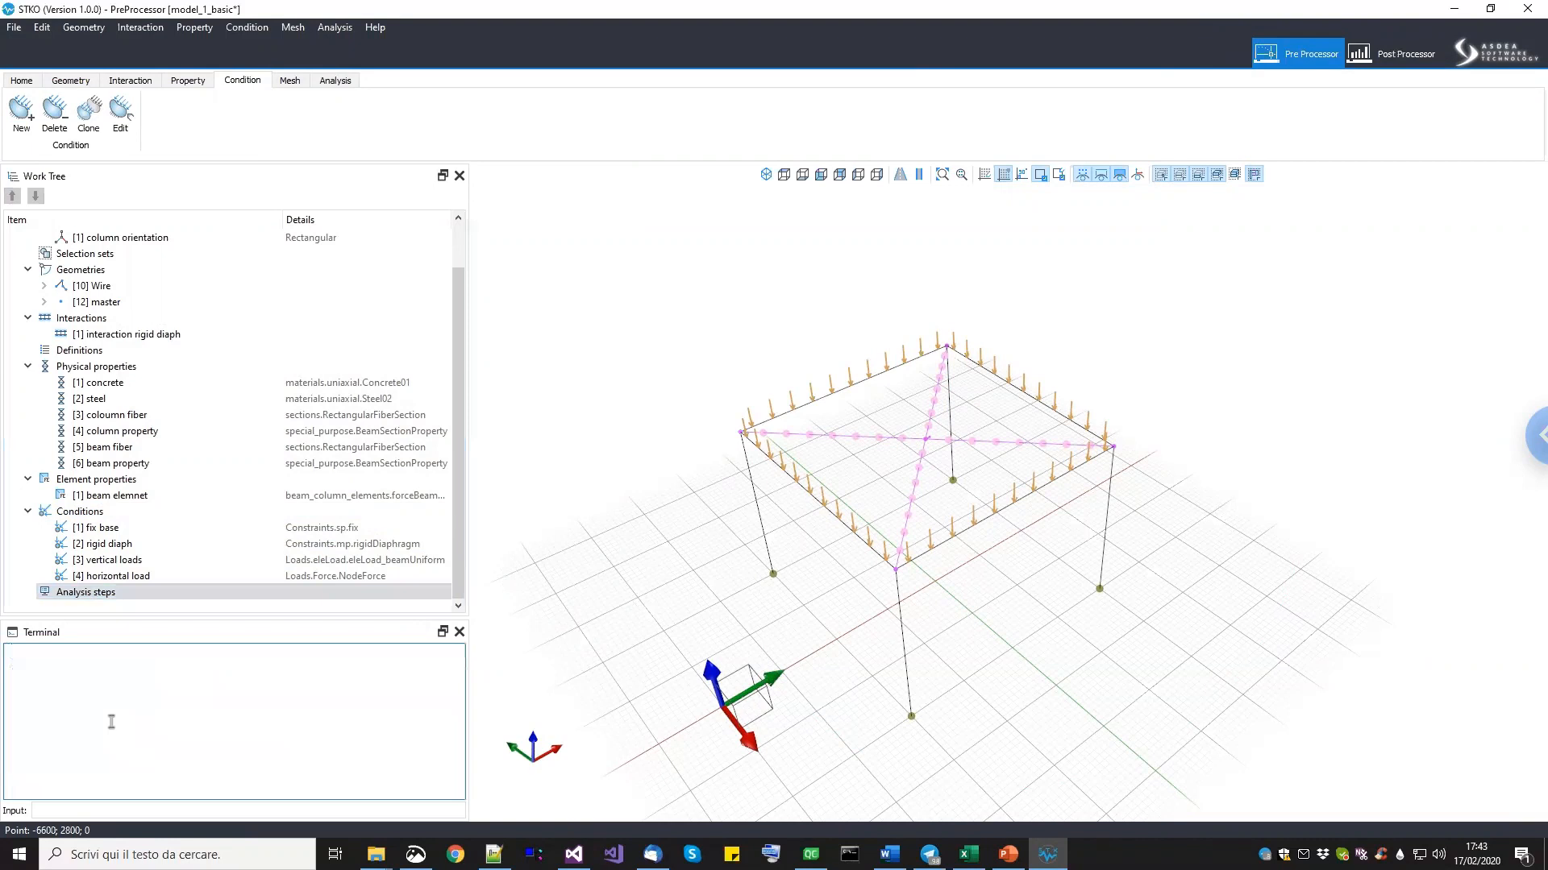
Create a new analysis step named recorder using the MPCORecorder model.
{"action": "left_click", "coordinate": [162, 593]}
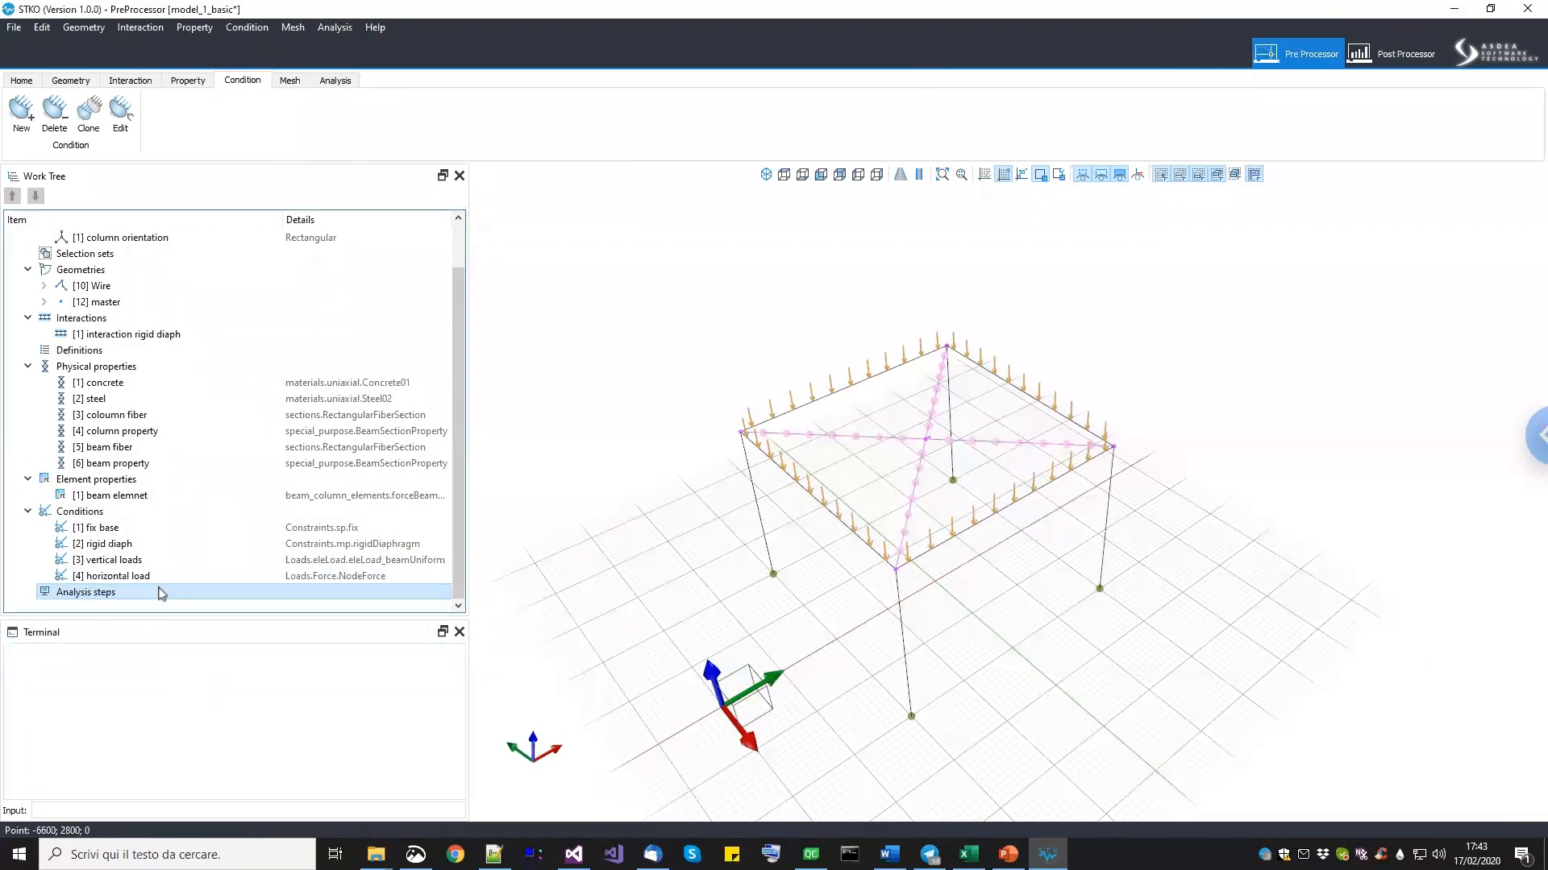
{"action": "double_click", "coordinate": [194, 598]}
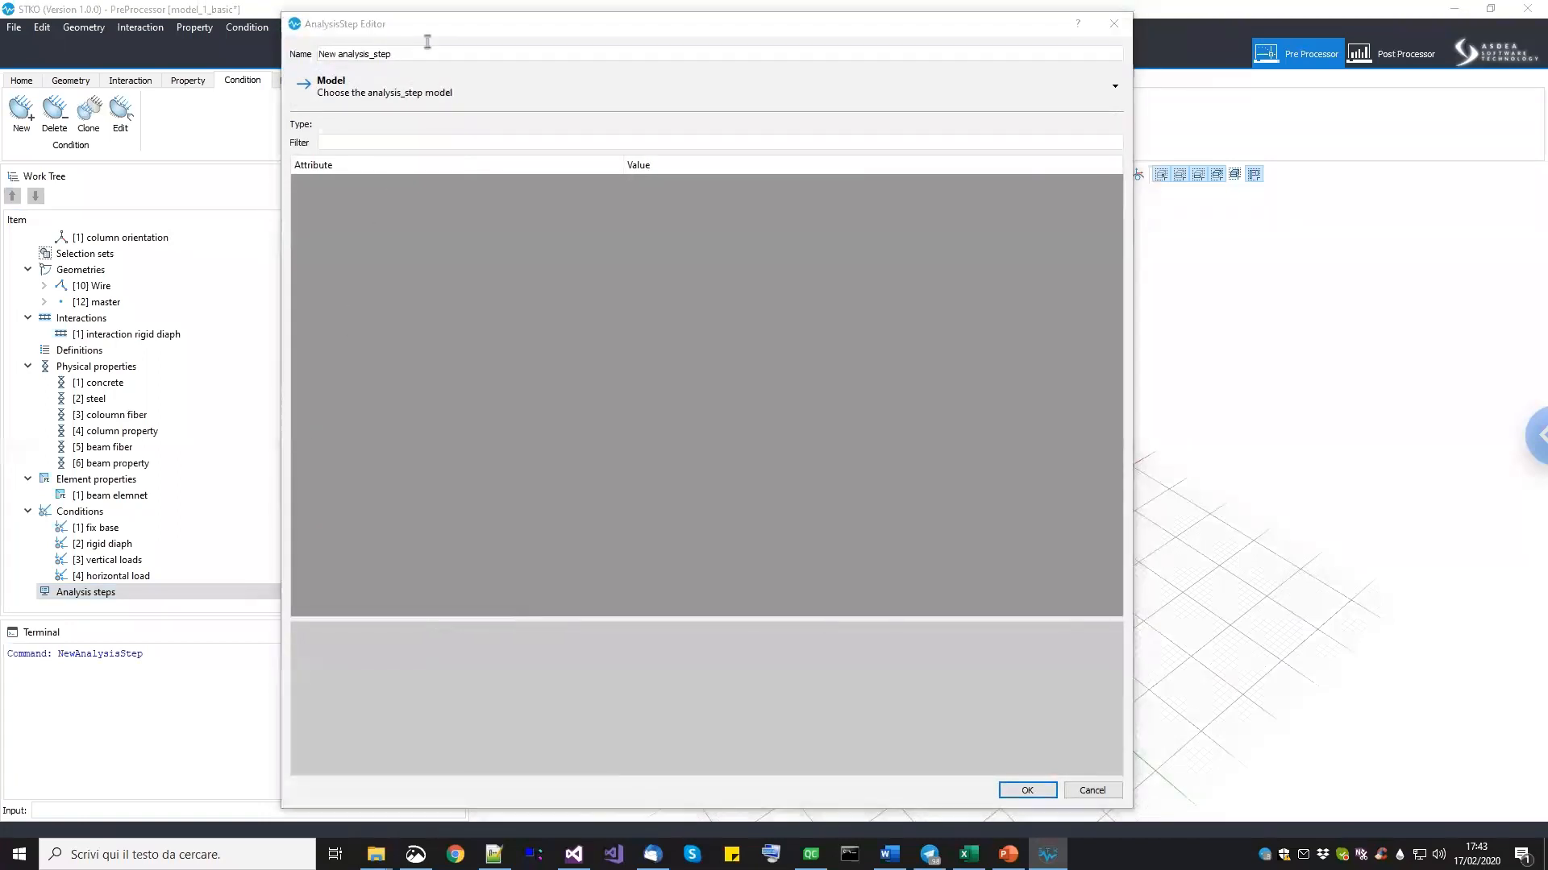
{"action": "left_click_drag", "start_coordinate": [436, 17], "coordinate": [327, 100]}
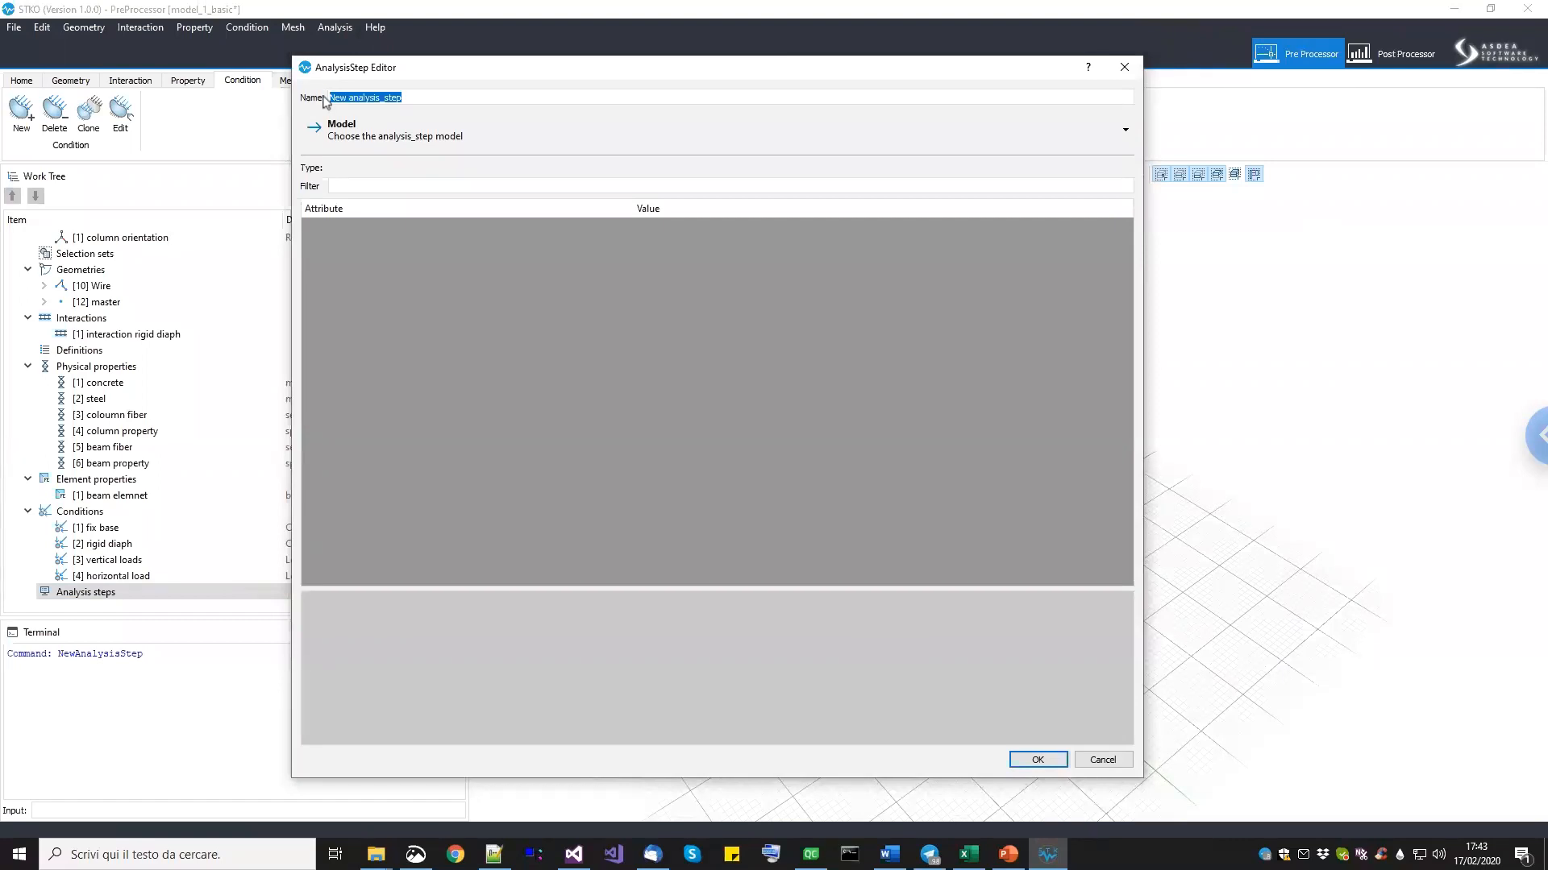
{"action": "type", "text": "recorder"}
{"action": "left_click", "coordinate": [387, 147]}
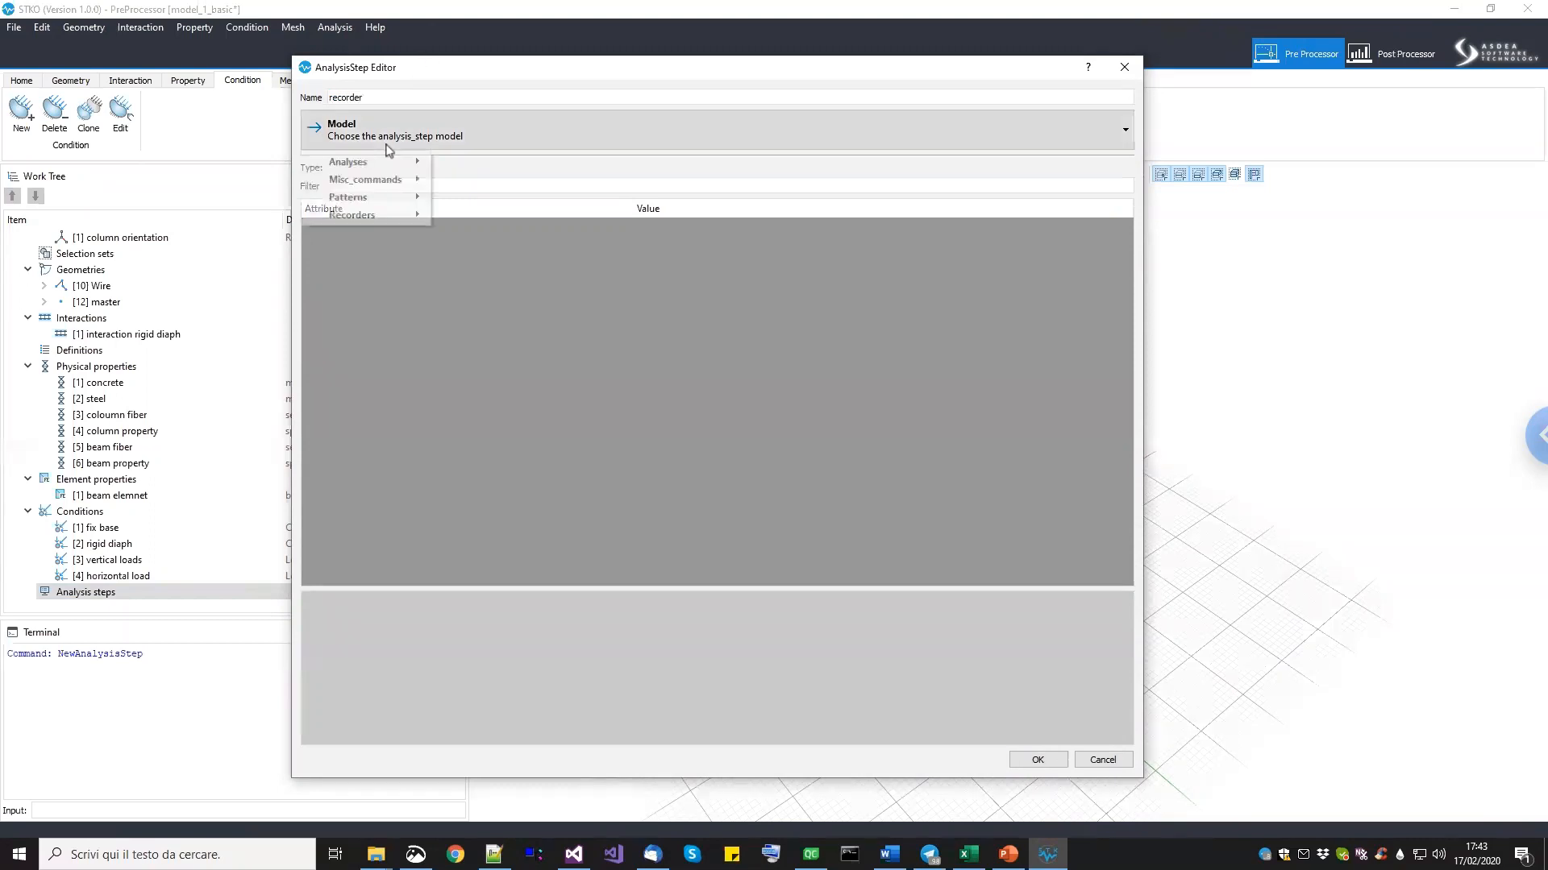
{"action": "mouse_move", "coordinate": [436, 224]}
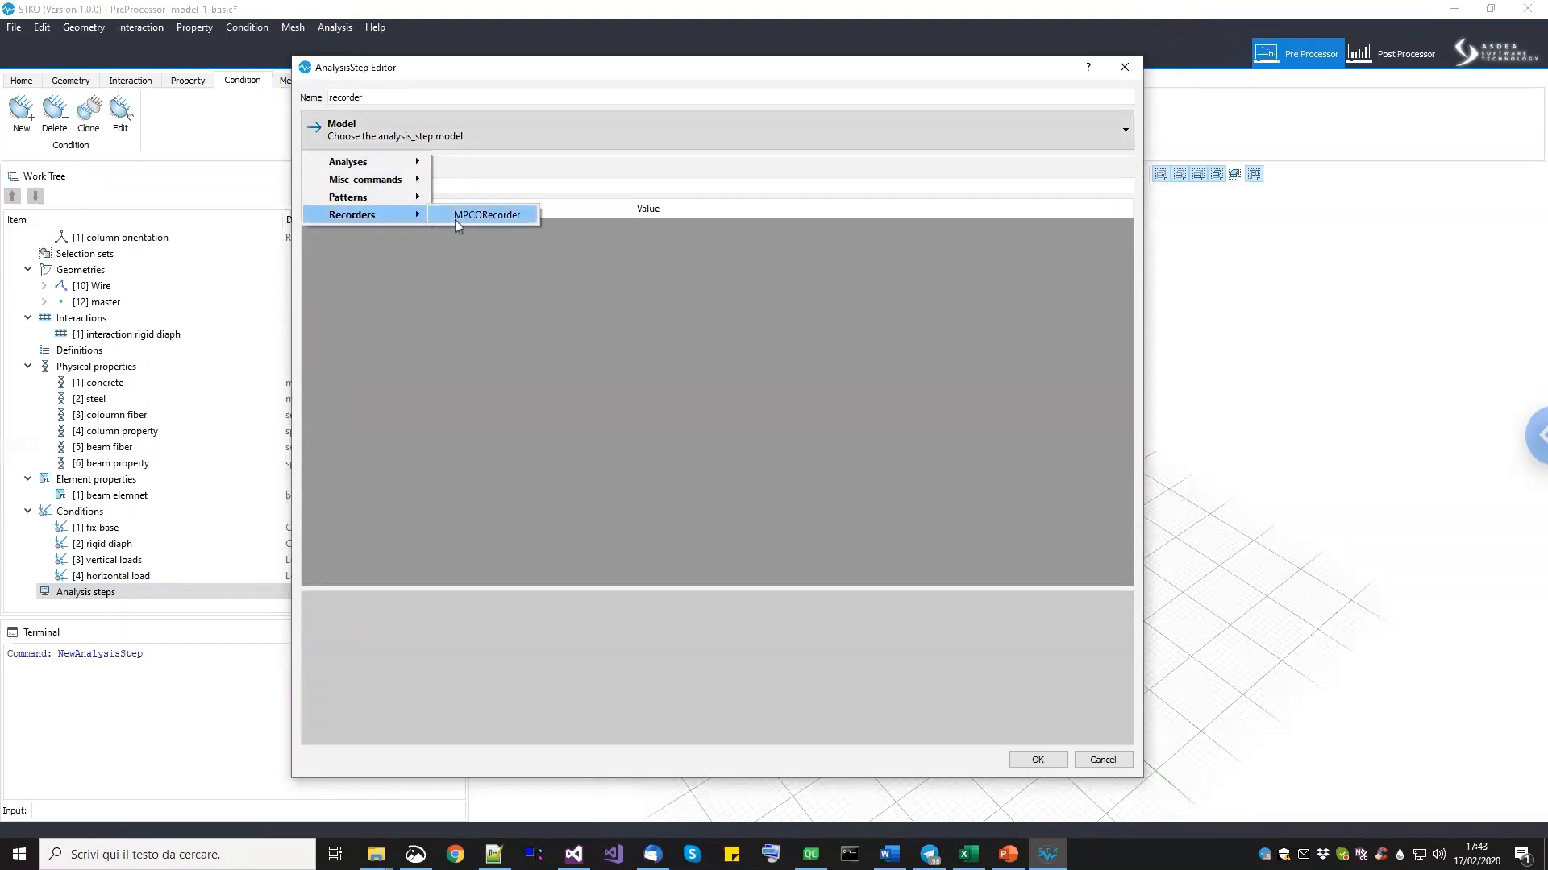
{"action": "left_click", "coordinate": [486, 215]}
Name the recorder output results and enable the displacement, rotation, reactionForce and reactionMoment nodal results.
{"action": "left_click", "coordinate": [657, 246]}
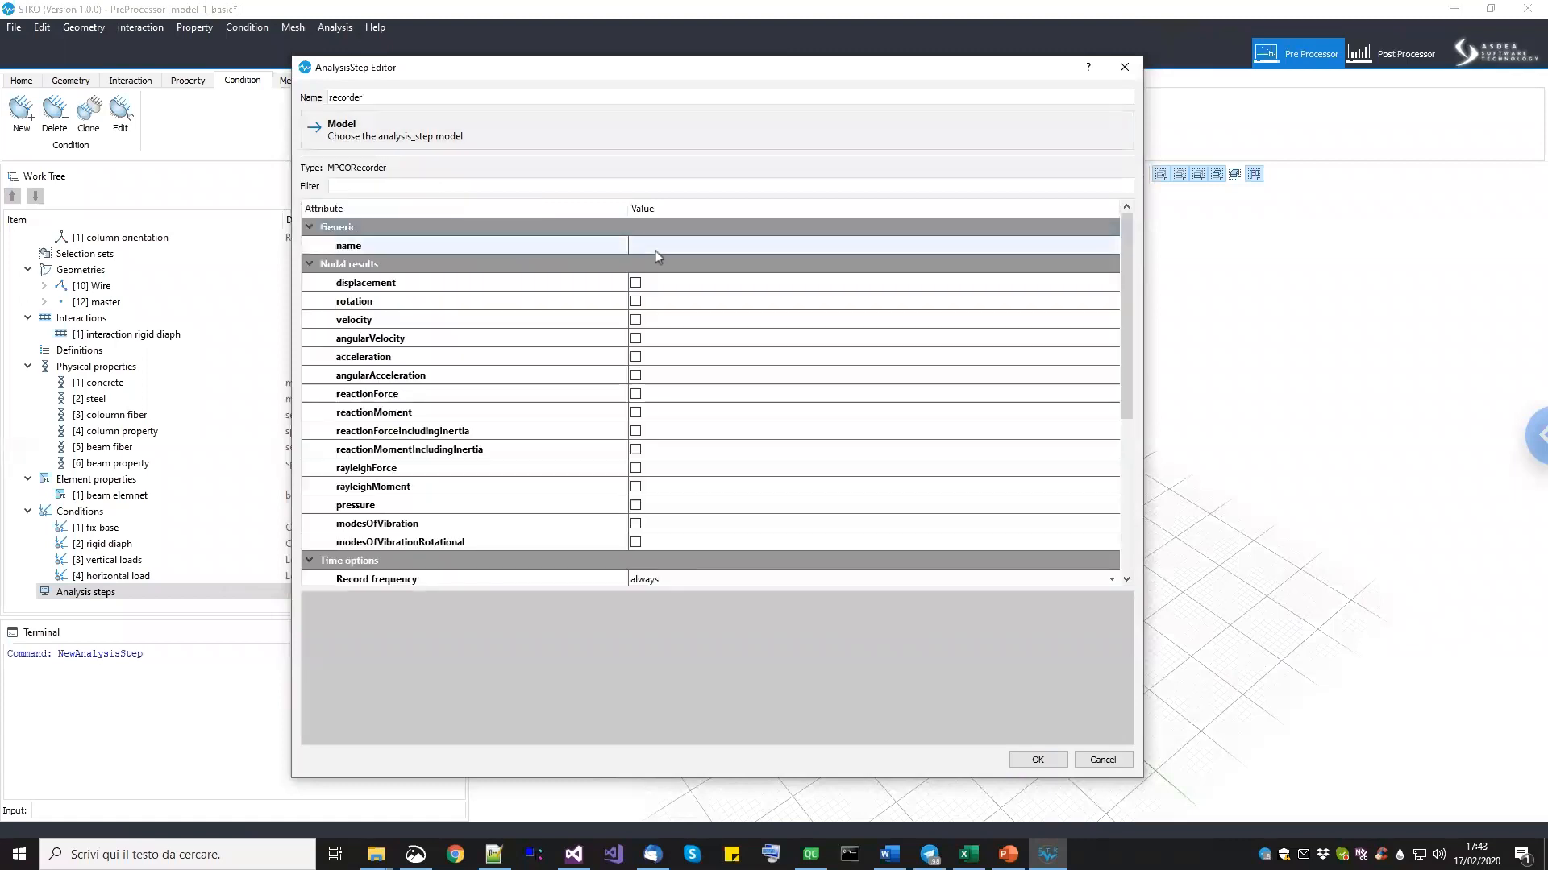
{"action": "left_click", "coordinate": [674, 246]}
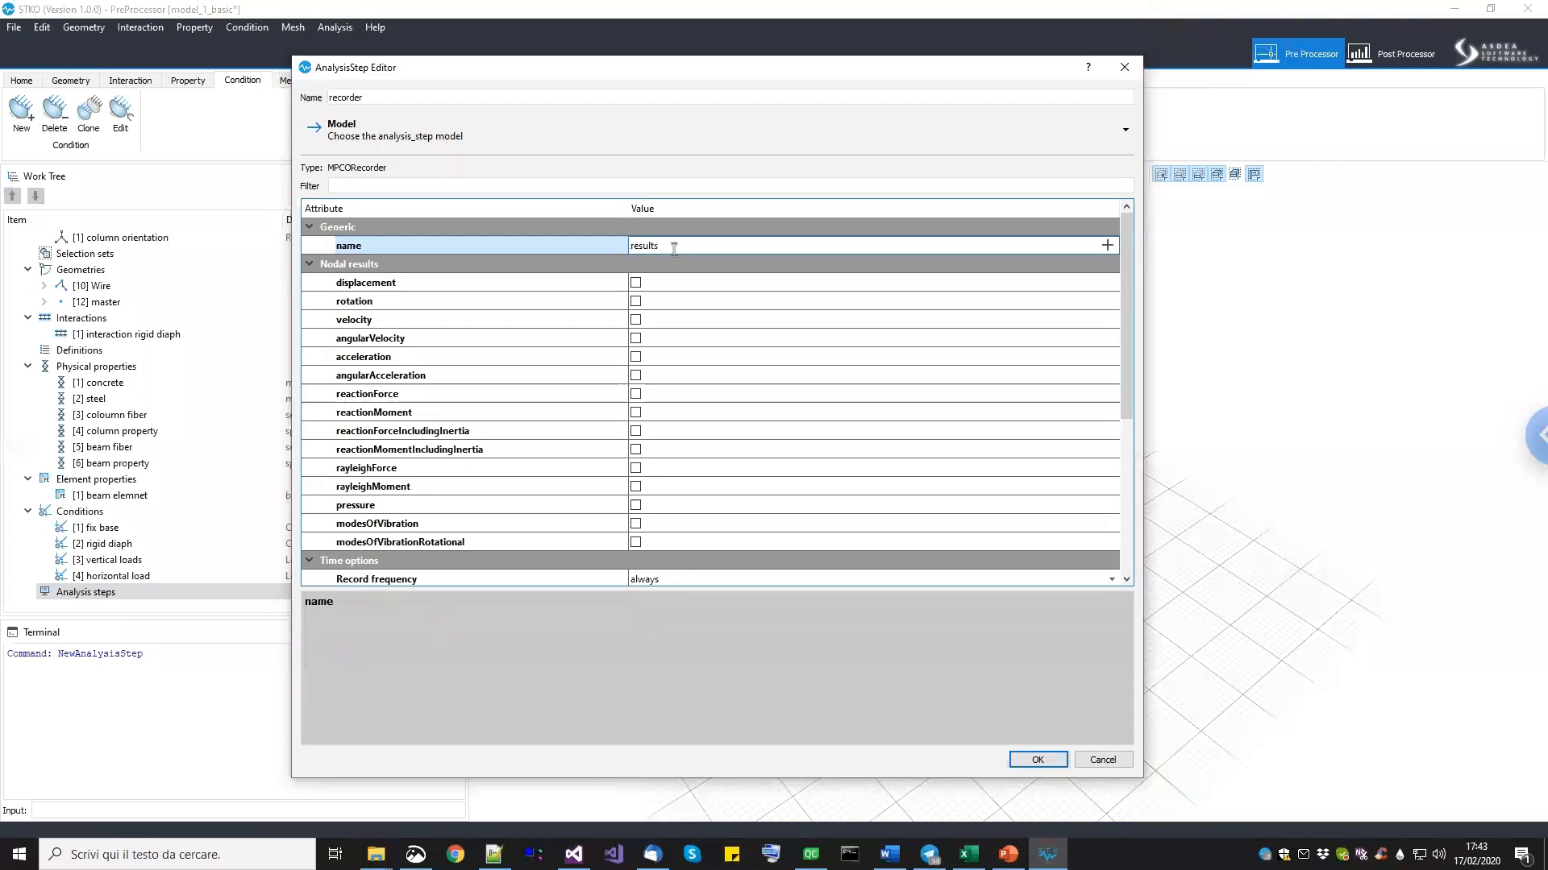
{"action": "left_click", "coordinate": [677, 290]}
{"action": "left_click", "coordinate": [667, 301]}
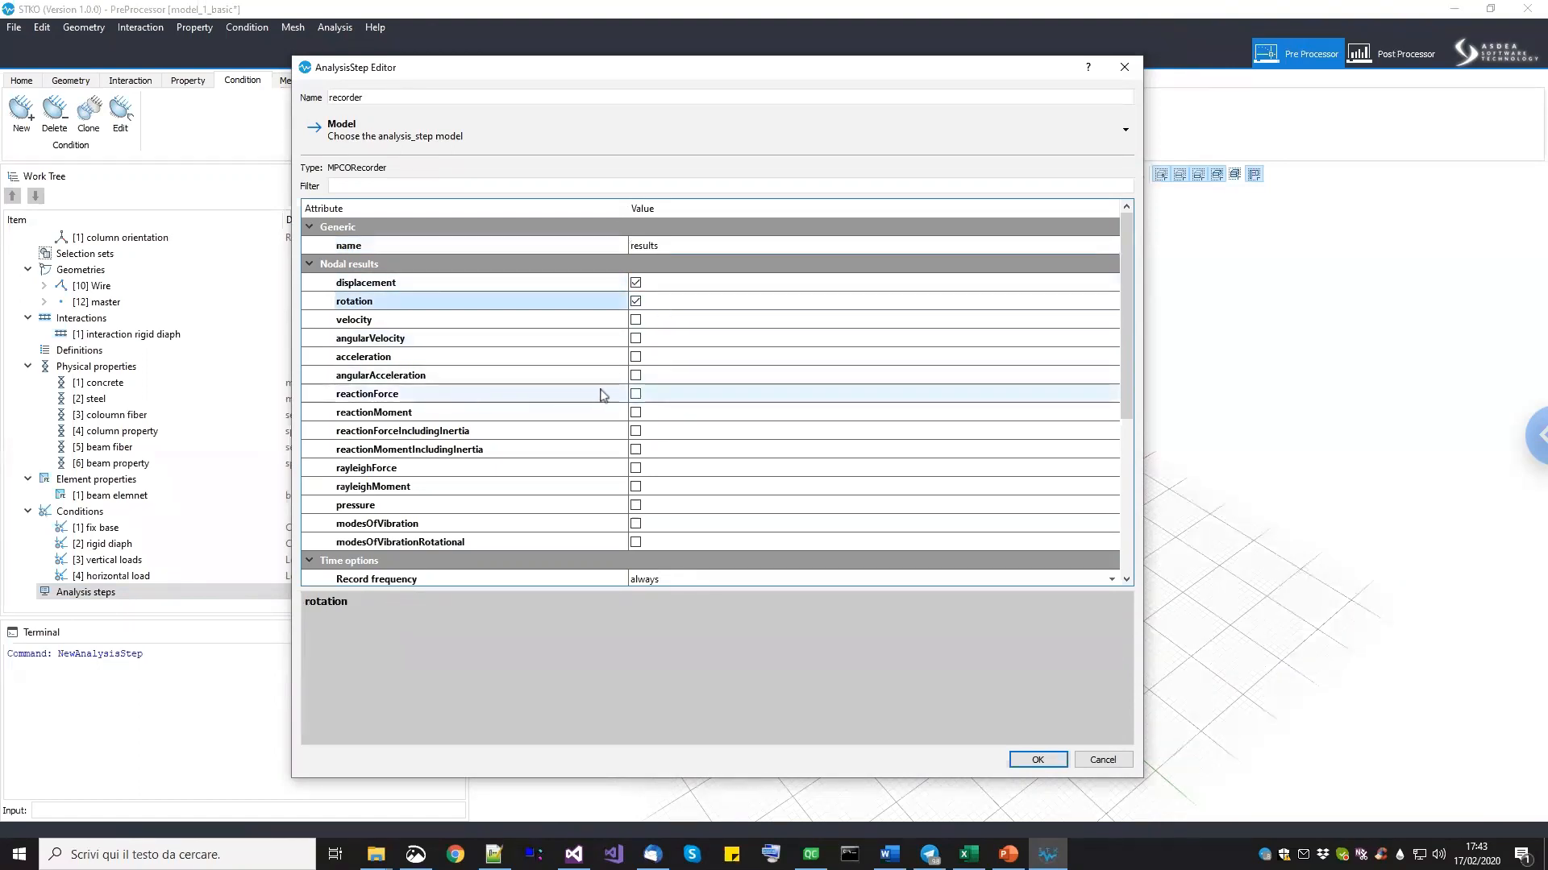
{"action": "left_click", "coordinate": [636, 394]}
{"action": "left_click", "coordinate": [639, 413]}
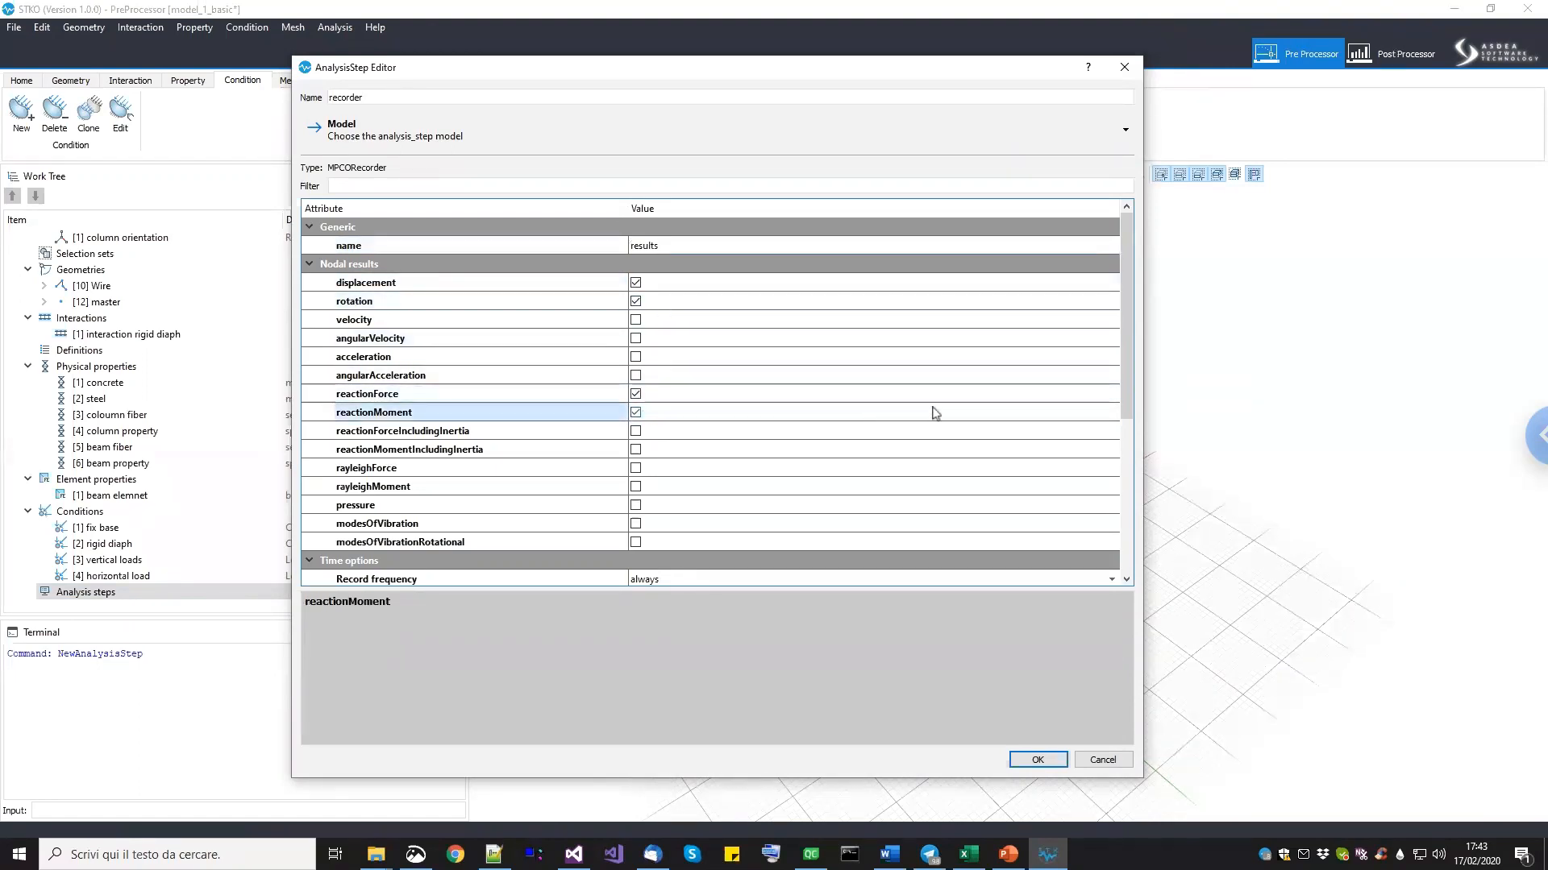
Enable the section.force, section.deformation, section.fiber.stress and section.fiber.strain element results and accept the recorder.
{"action": "left_click_drag", "start_coordinate": [1126, 399], "coordinate": [1132, 570]}
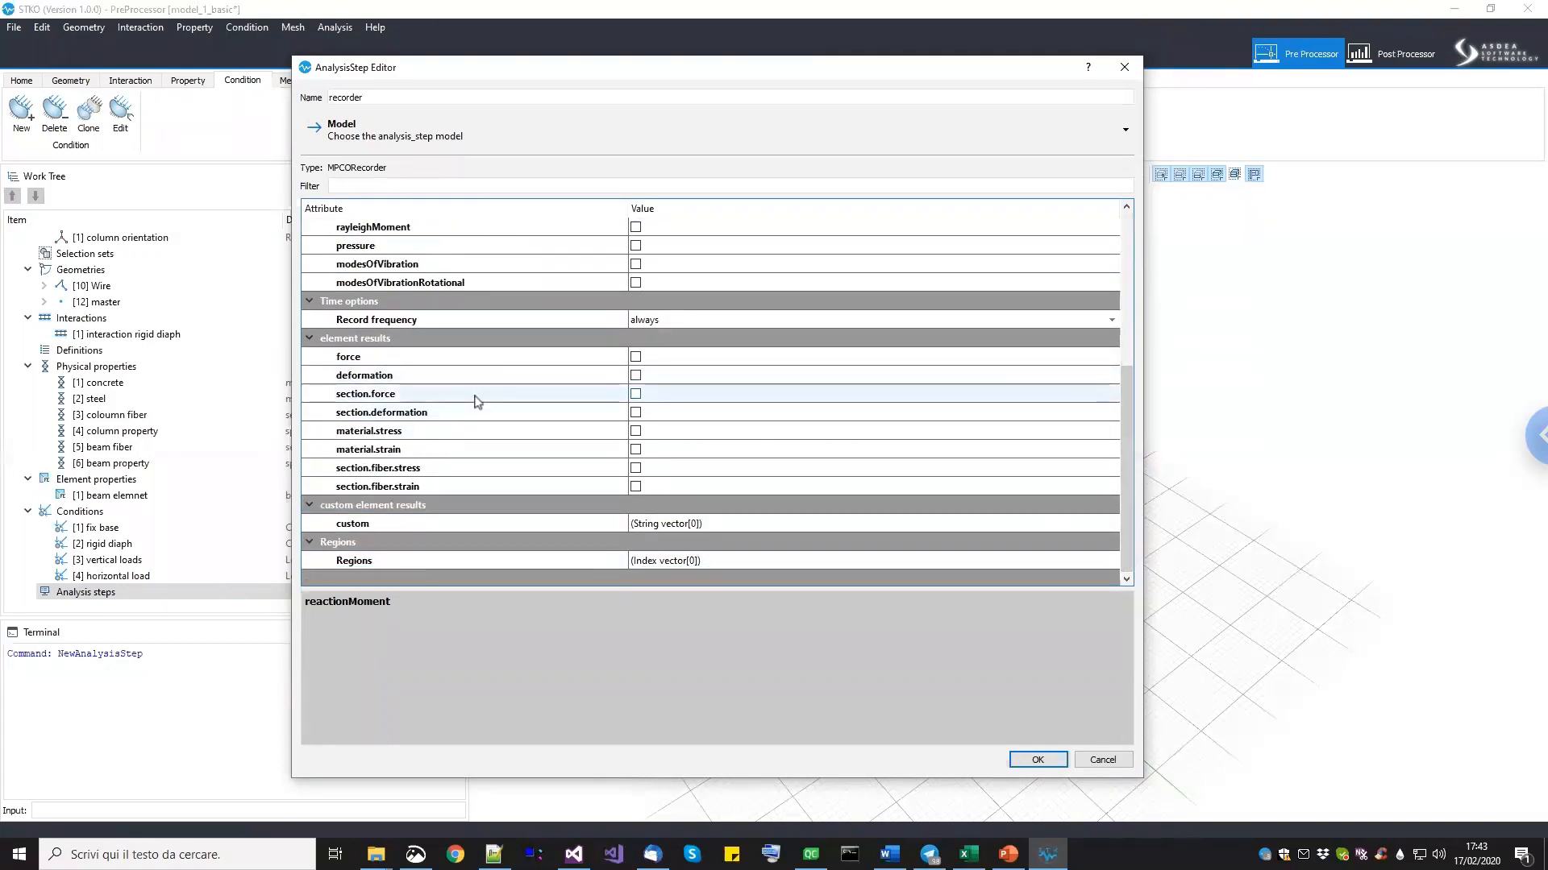
{"action": "left_click", "coordinate": [635, 393]}
{"action": "left_click", "coordinate": [635, 412]}
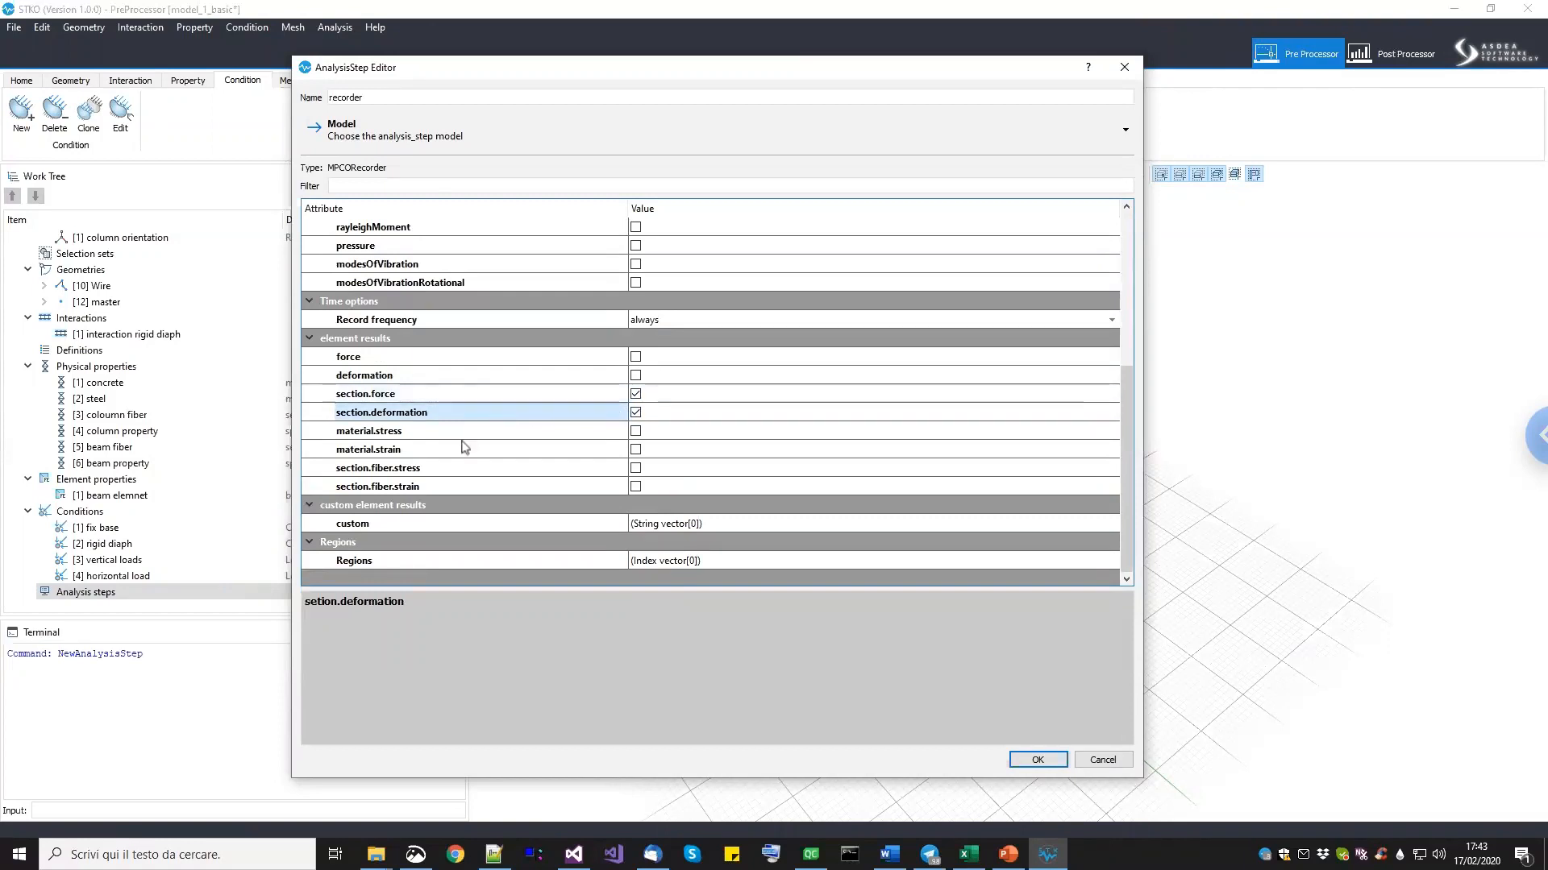
{"action": "left_click", "coordinate": [449, 469]}
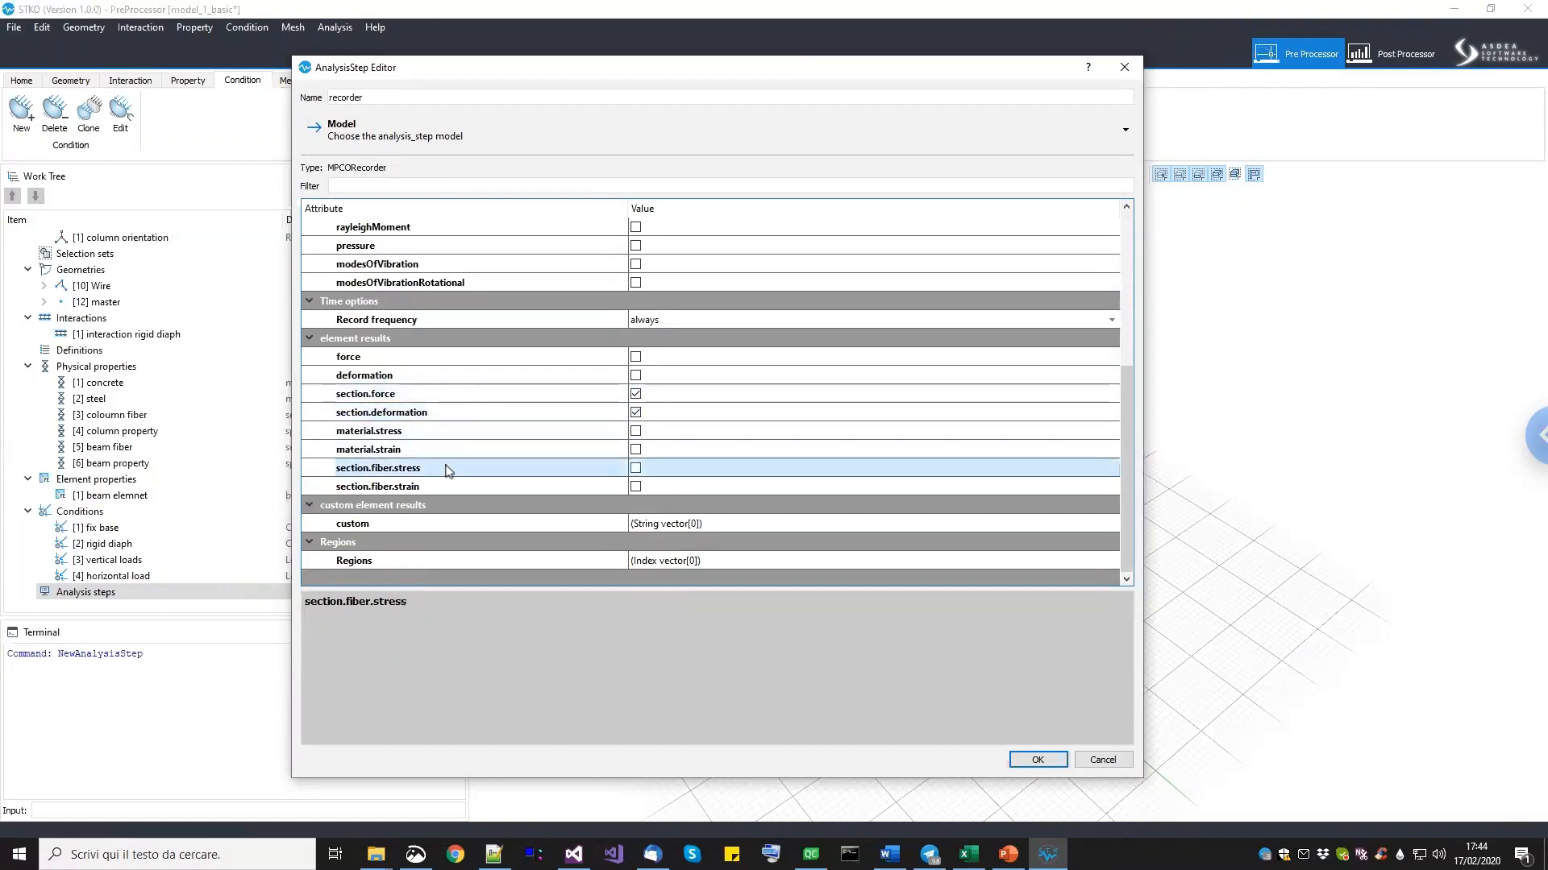
{"action": "left_click", "coordinate": [635, 468]}
{"action": "left_click", "coordinate": [636, 487]}
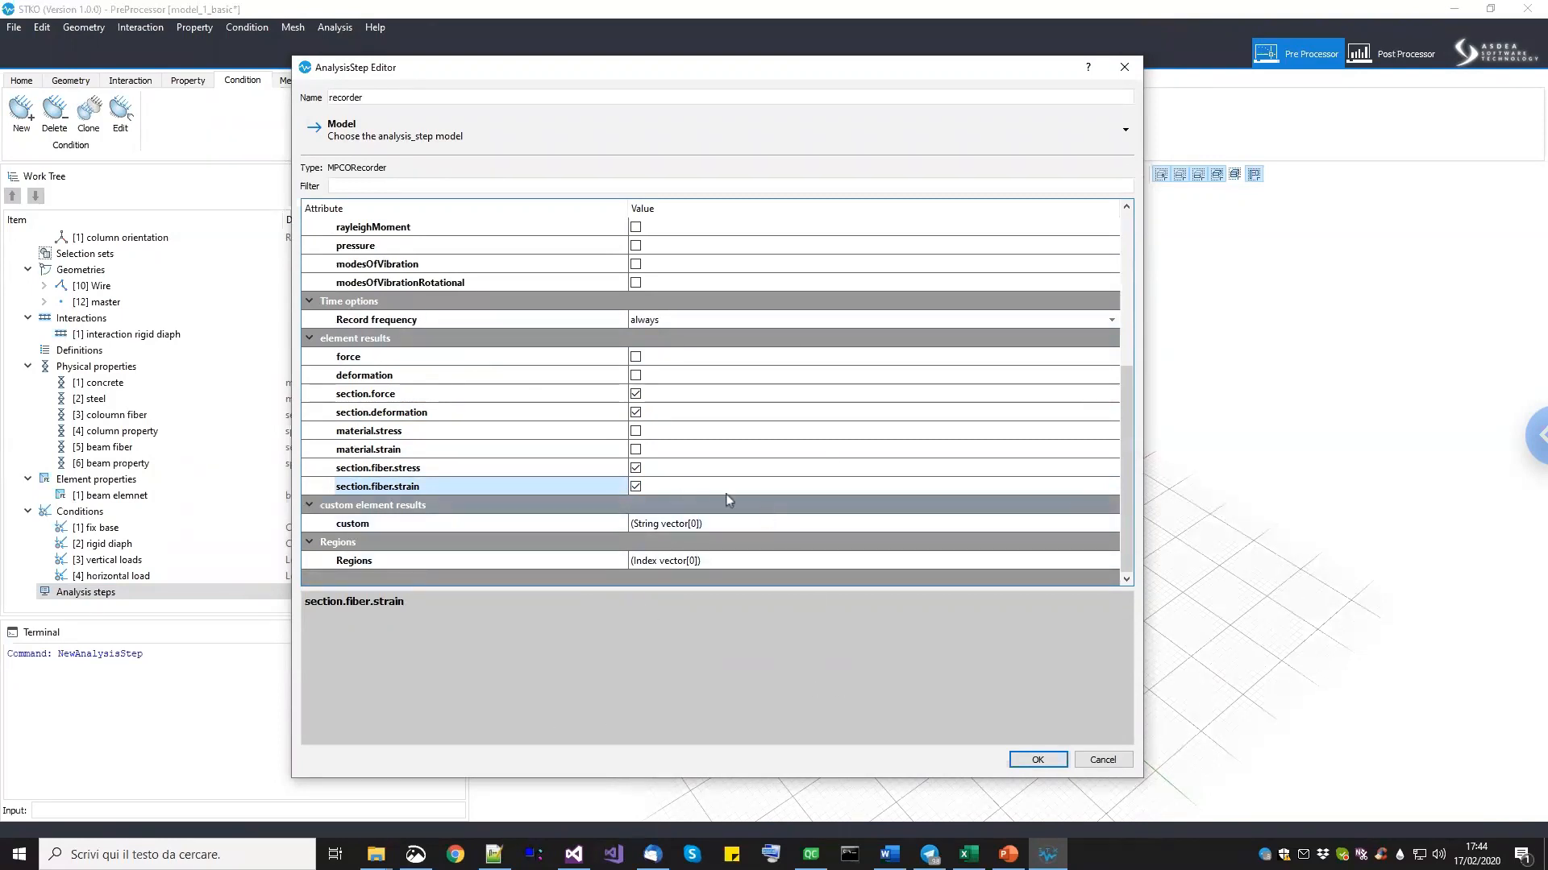
{"action": "left_click", "coordinate": [553, 434]}
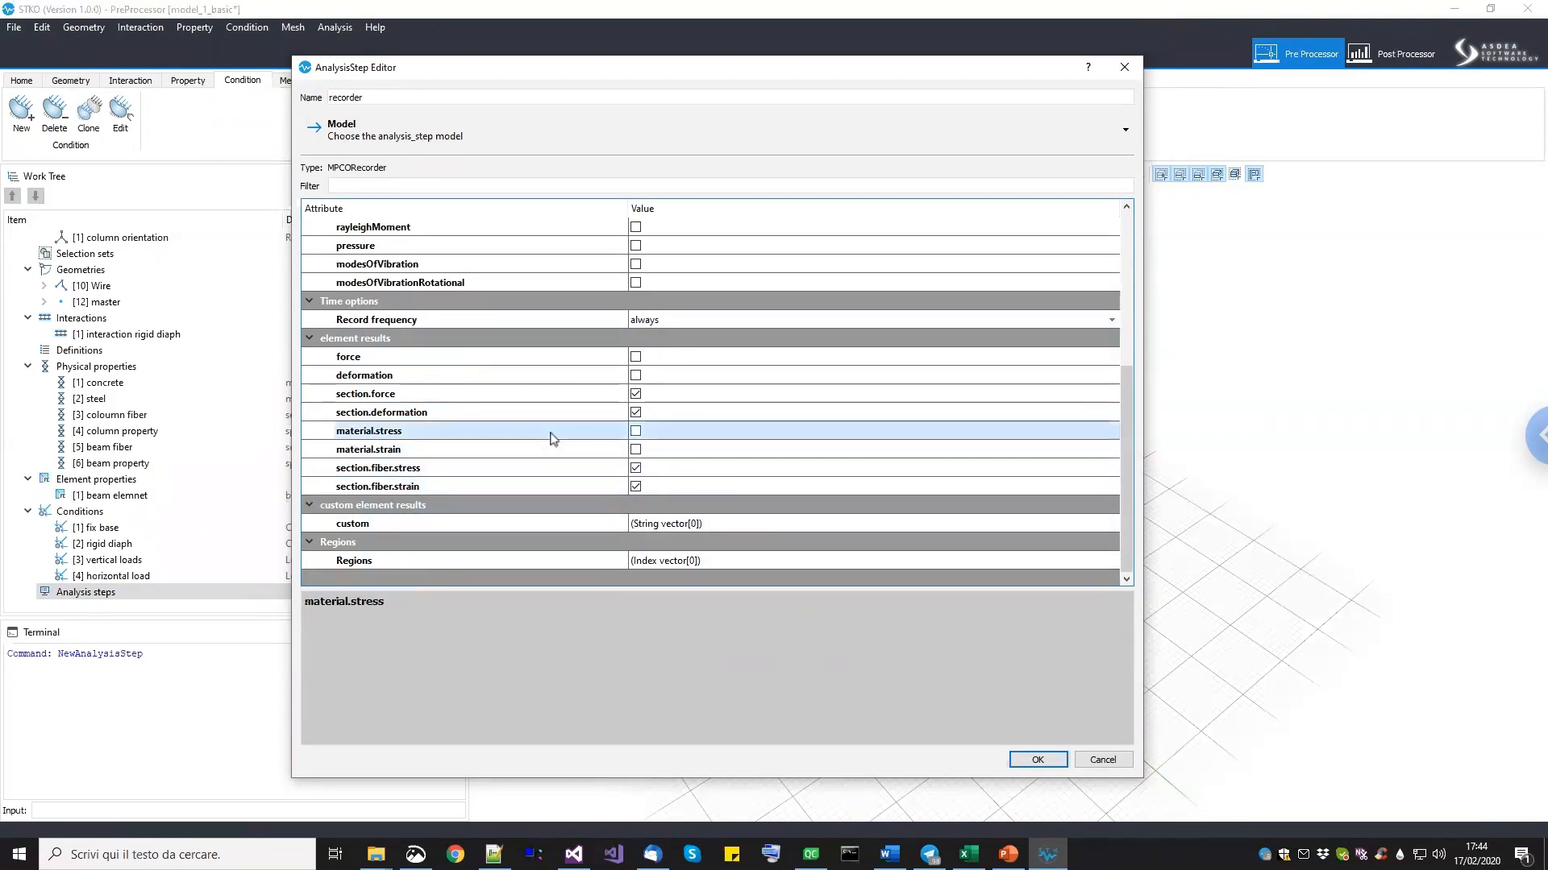
{"action": "left_click", "coordinate": [540, 453]}
{"action": "left_click", "coordinate": [538, 434]}
{"action": "left_click", "coordinate": [530, 450]}
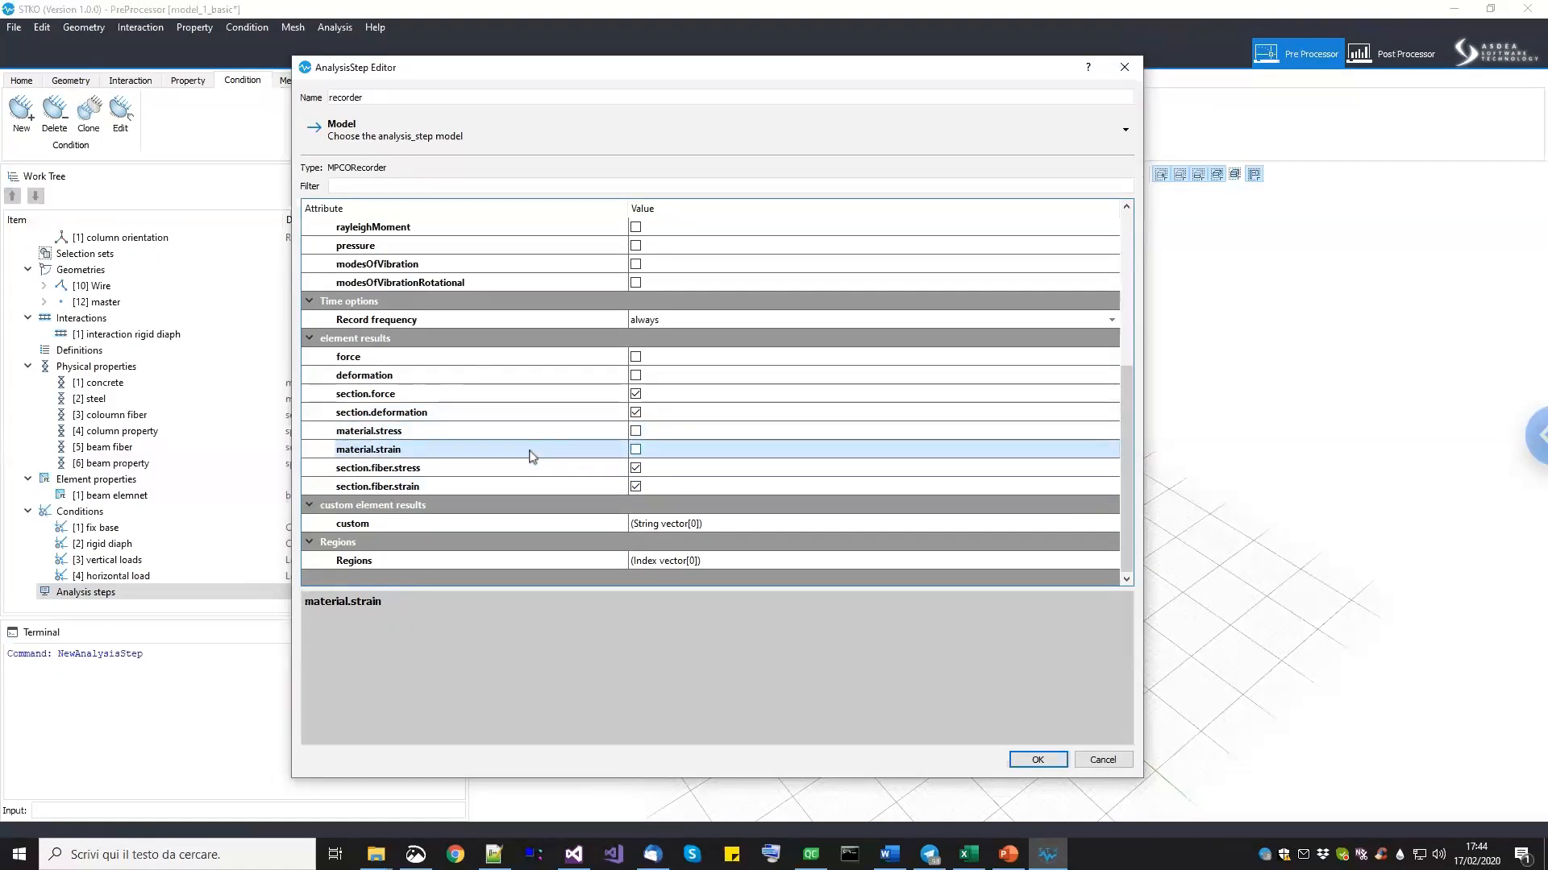
{"action": "left_click", "coordinate": [1043, 758]}
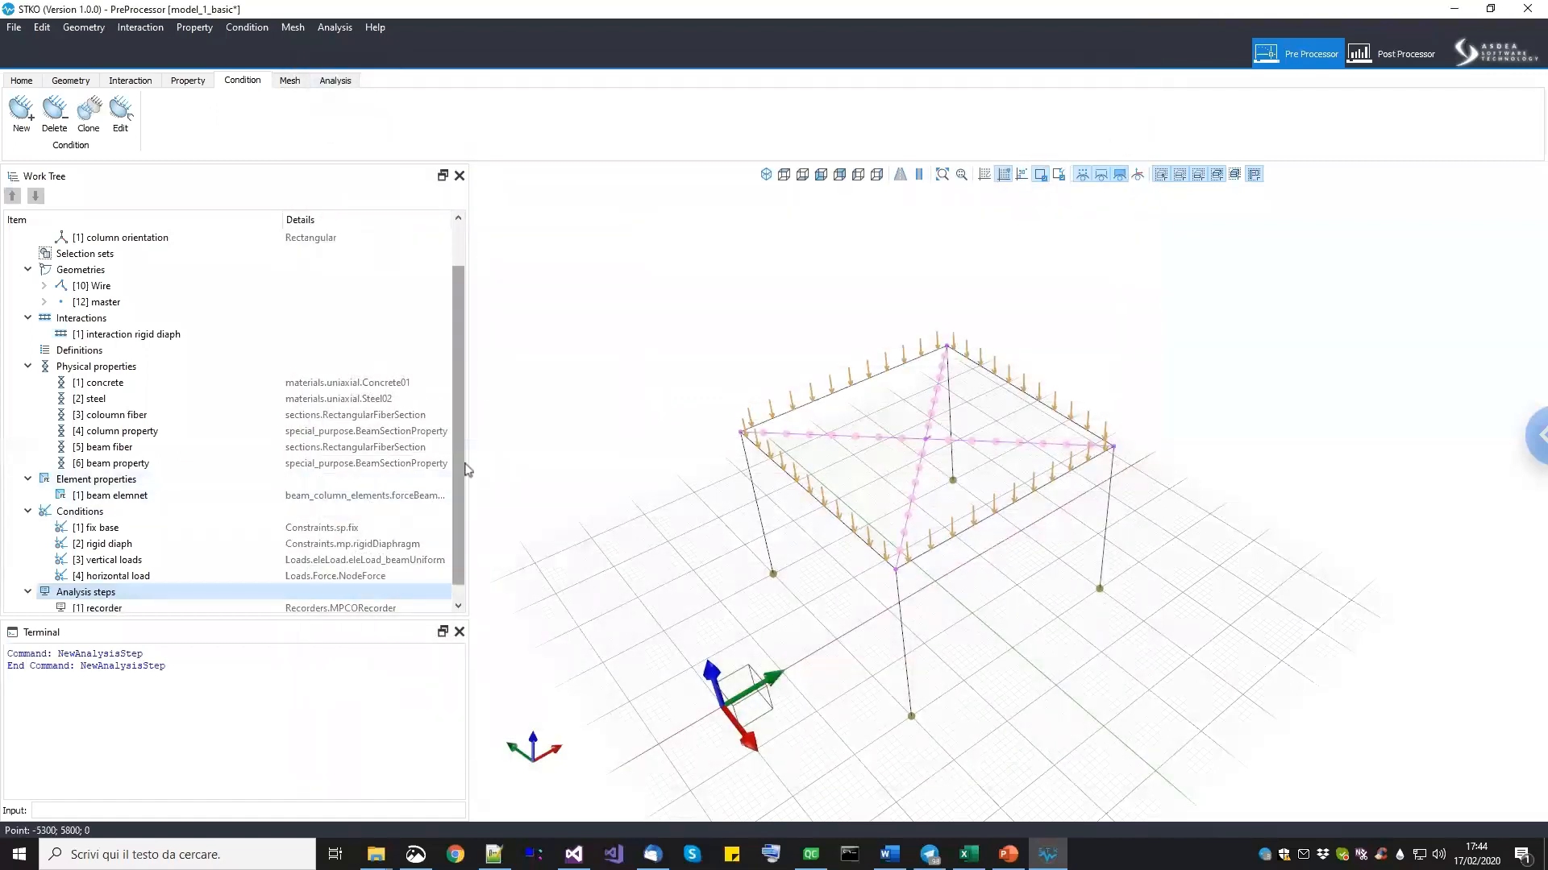
{"action": "scroll", "coordinate": [460, 492], "scroll_direction": "down", "scroll_amount": 1}
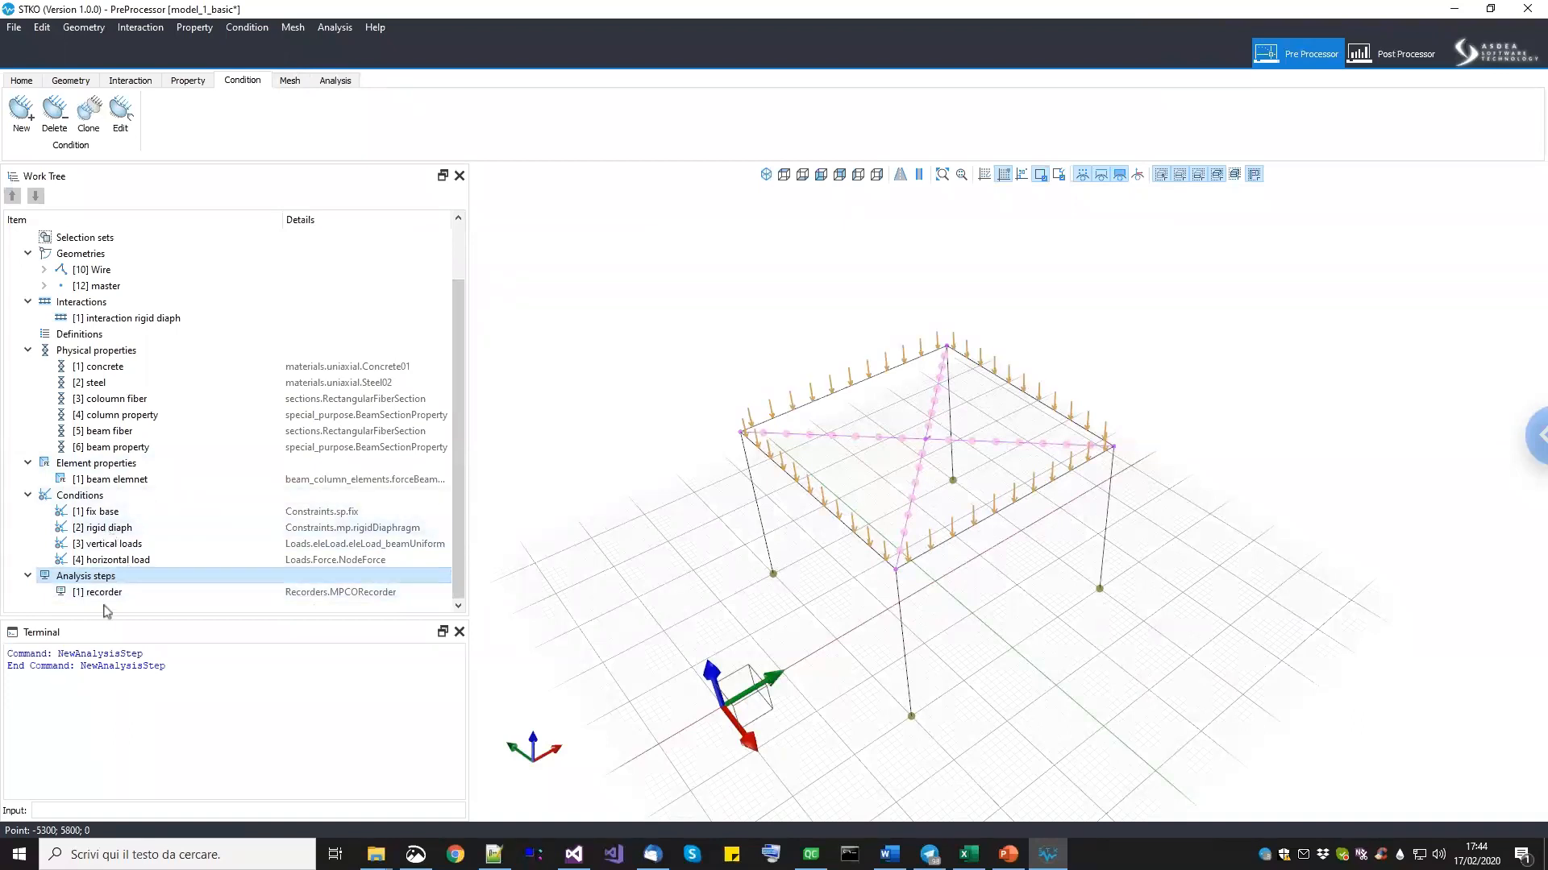
{"action": "right_click", "coordinate": [136, 581]}
{"action": "left_click", "coordinate": [165, 590]}
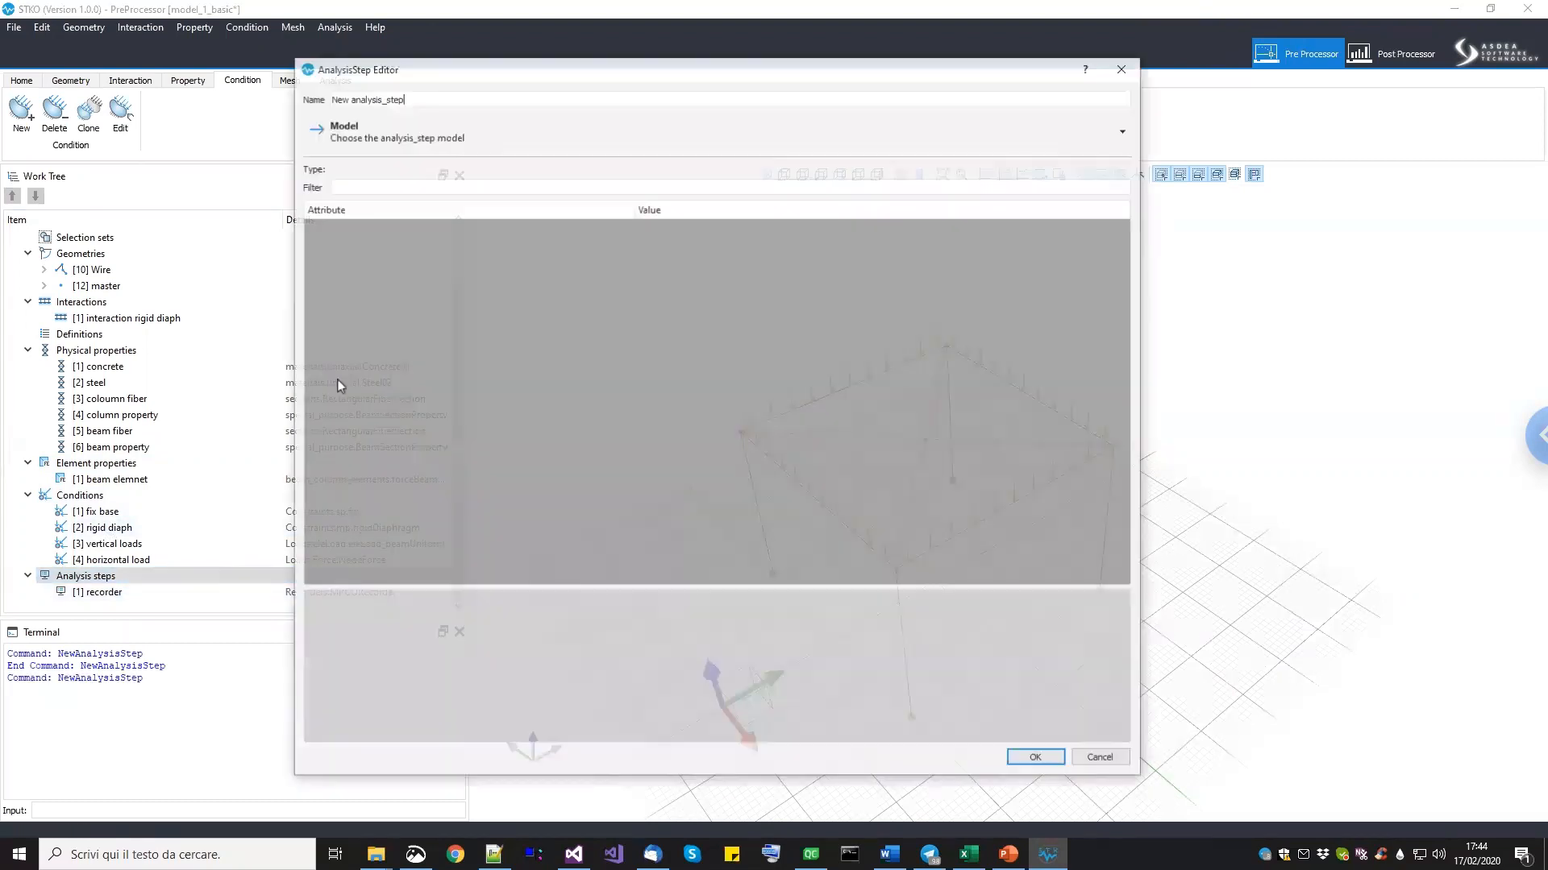
{"action": "left_click_drag", "start_coordinate": [401, 97], "coordinate": [305, 103]}
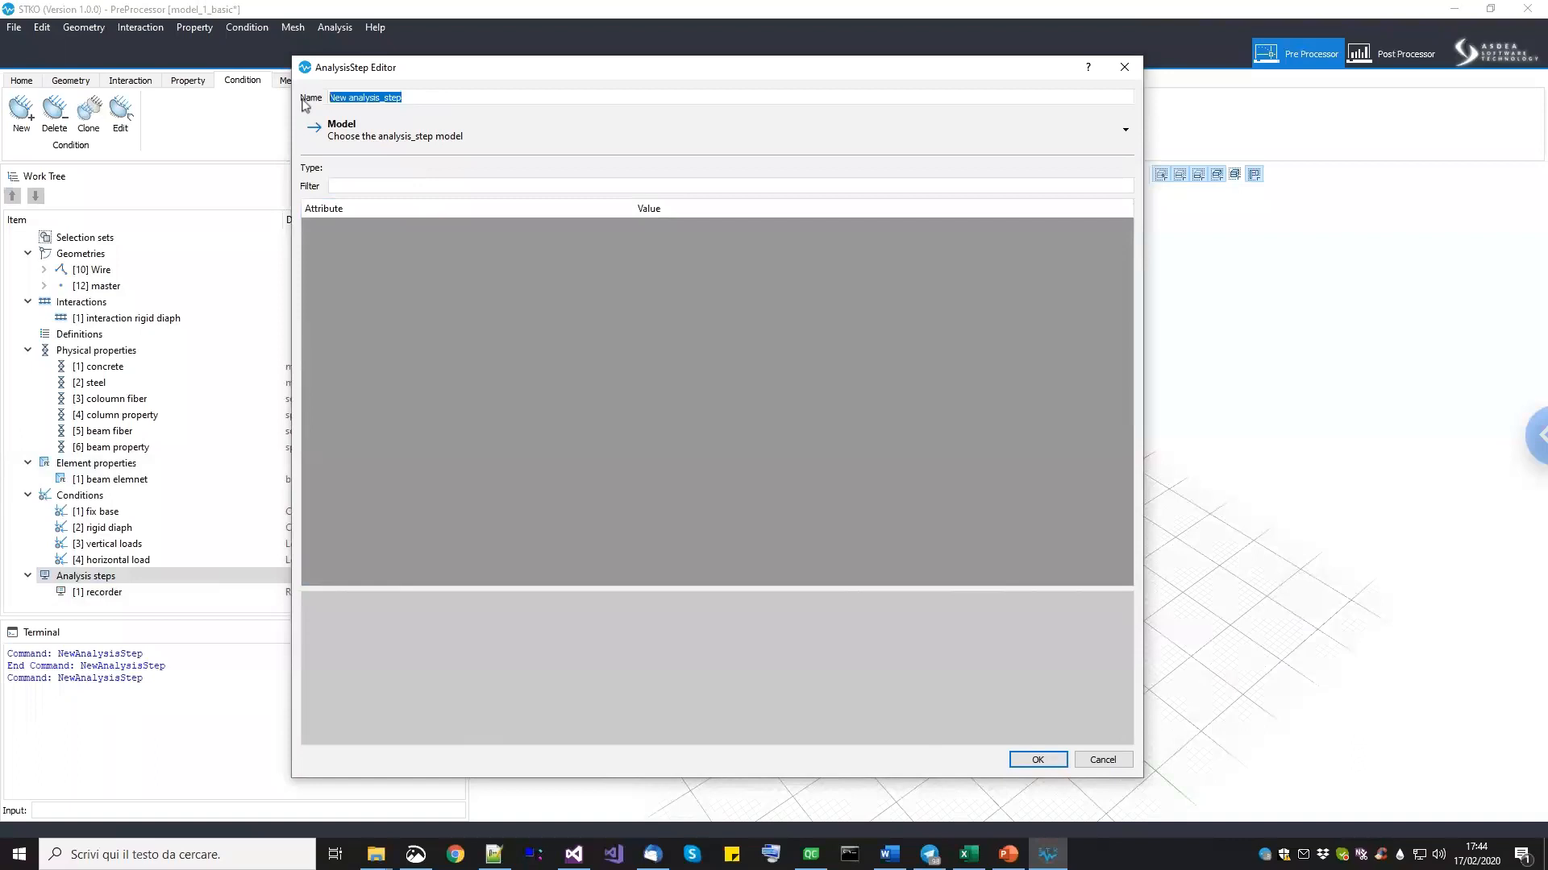
{"action": "type", "text": "add constraints"}
{"action": "left_click", "coordinate": [372, 141]}
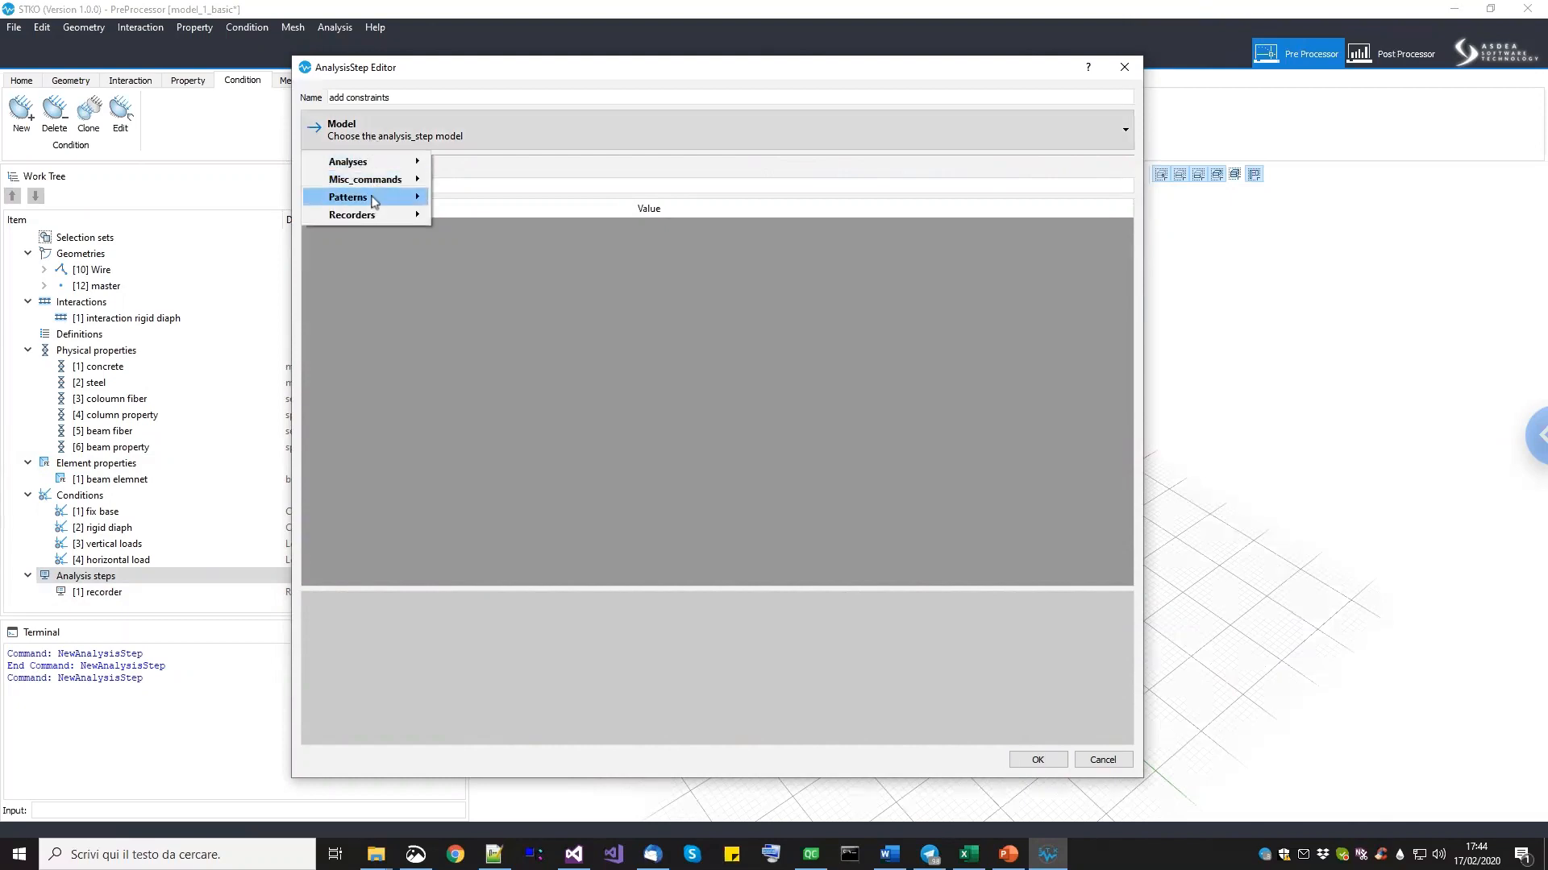
{"action": "mouse_move", "coordinate": [371, 200]}
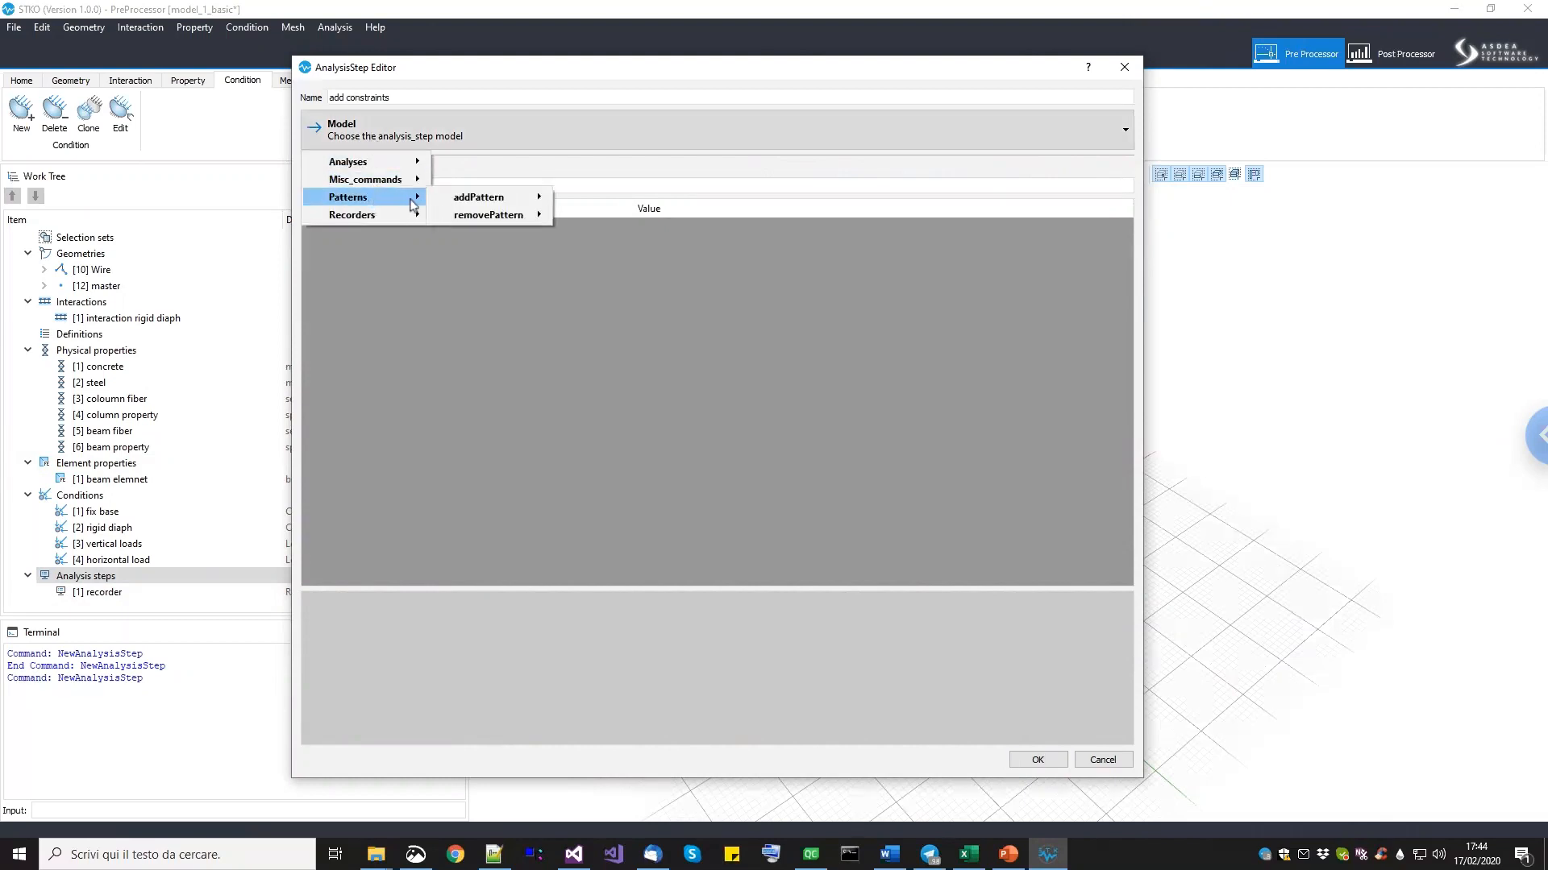
{"action": "mouse_move", "coordinate": [480, 206]}
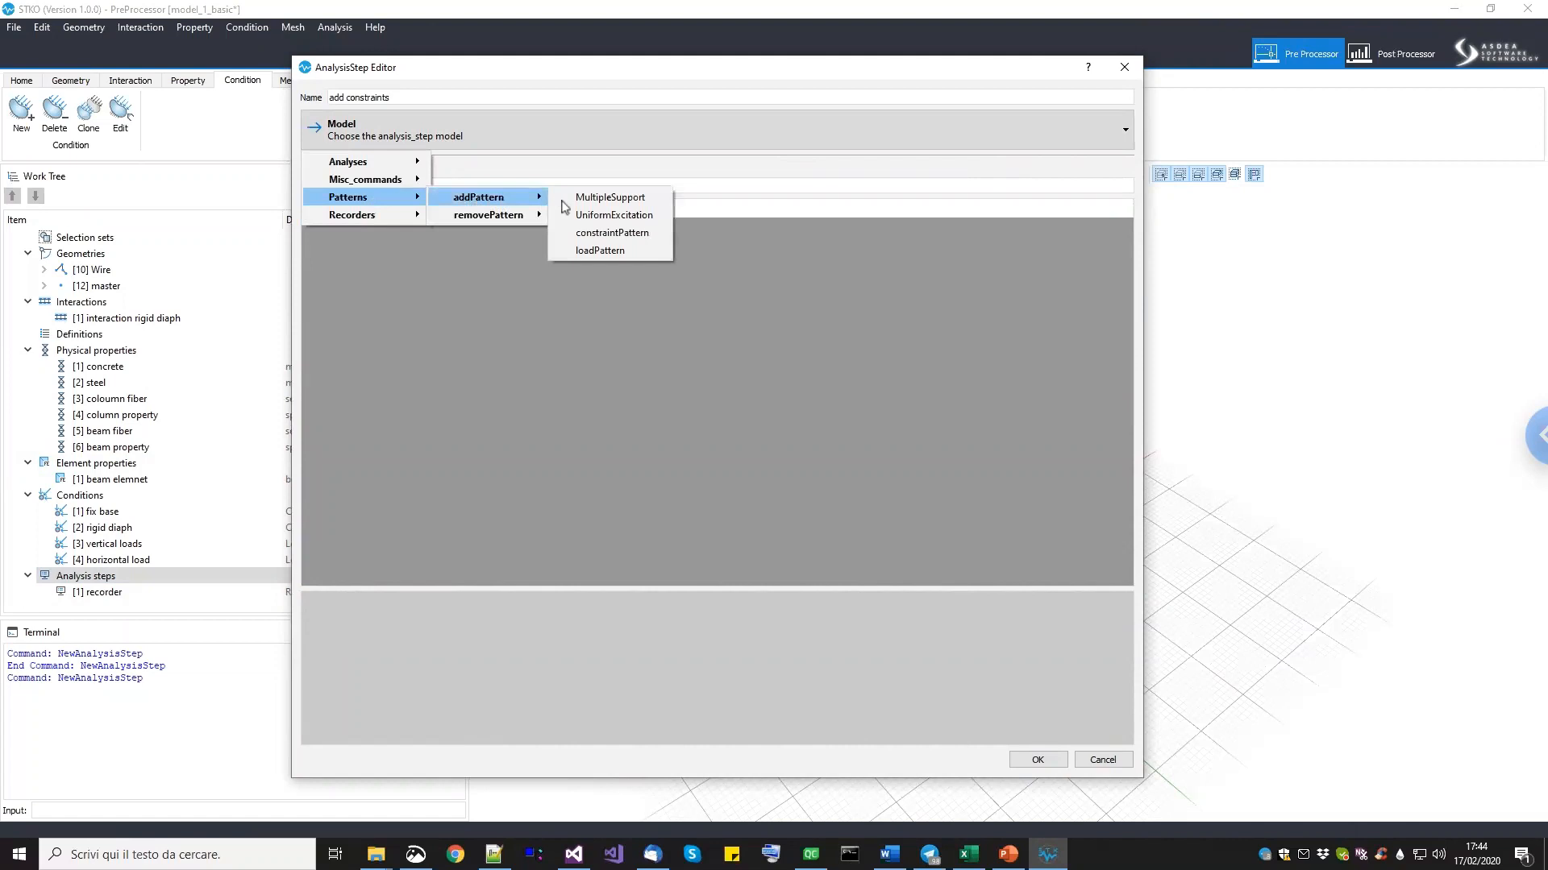
{"action": "left_click", "coordinate": [606, 233]}
{"action": "left_click", "coordinate": [657, 247]}
{"action": "left_click", "coordinate": [1125, 246]}
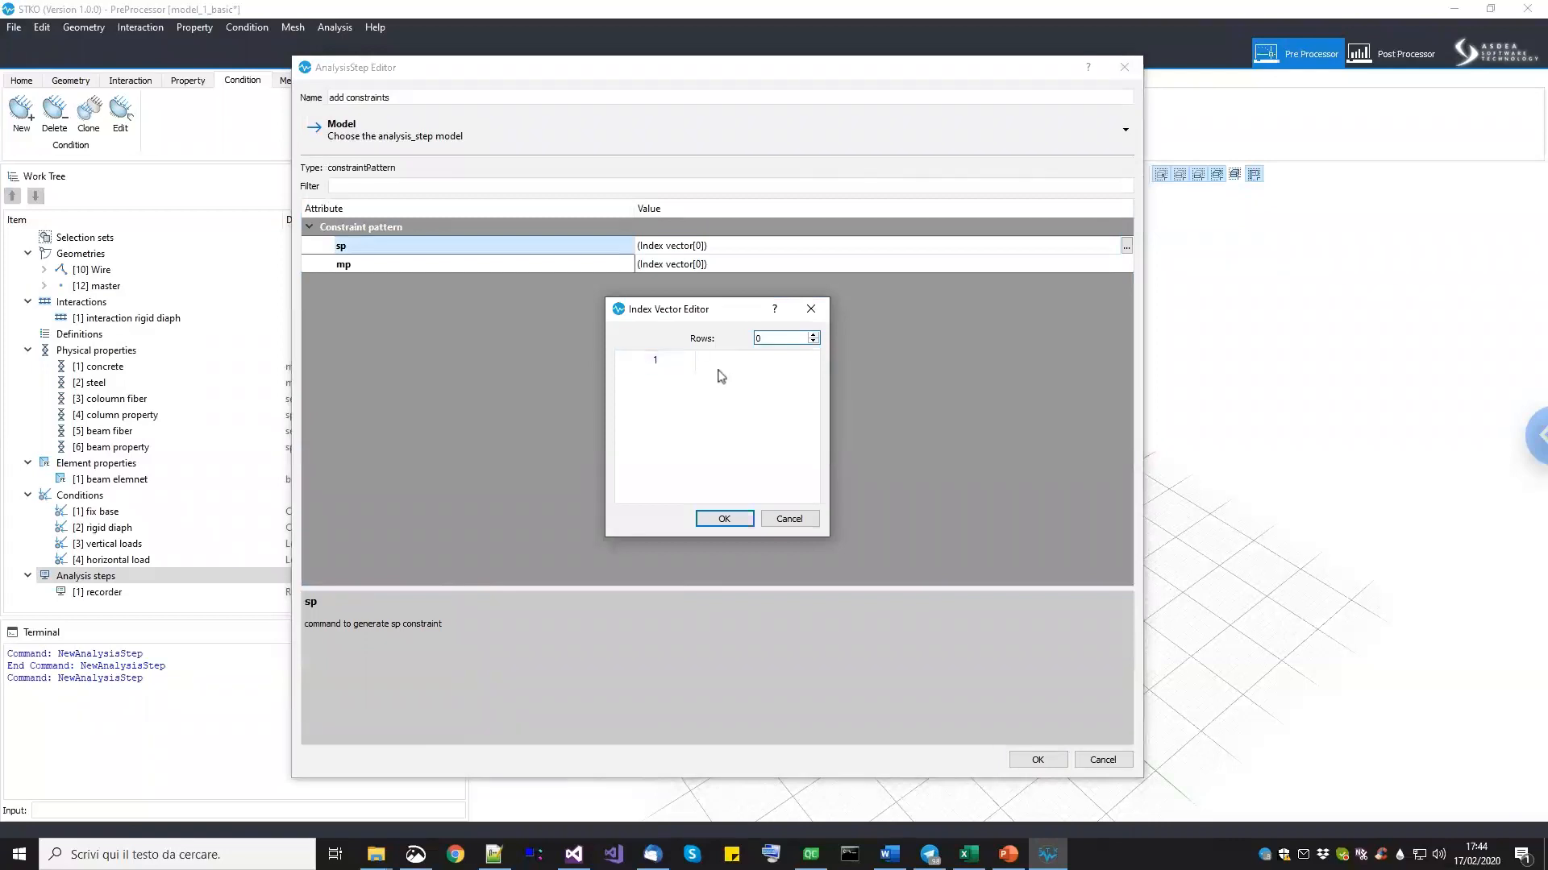
{"action": "left_click_drag", "start_coordinate": [695, 365], "coordinate": [726, 365]}
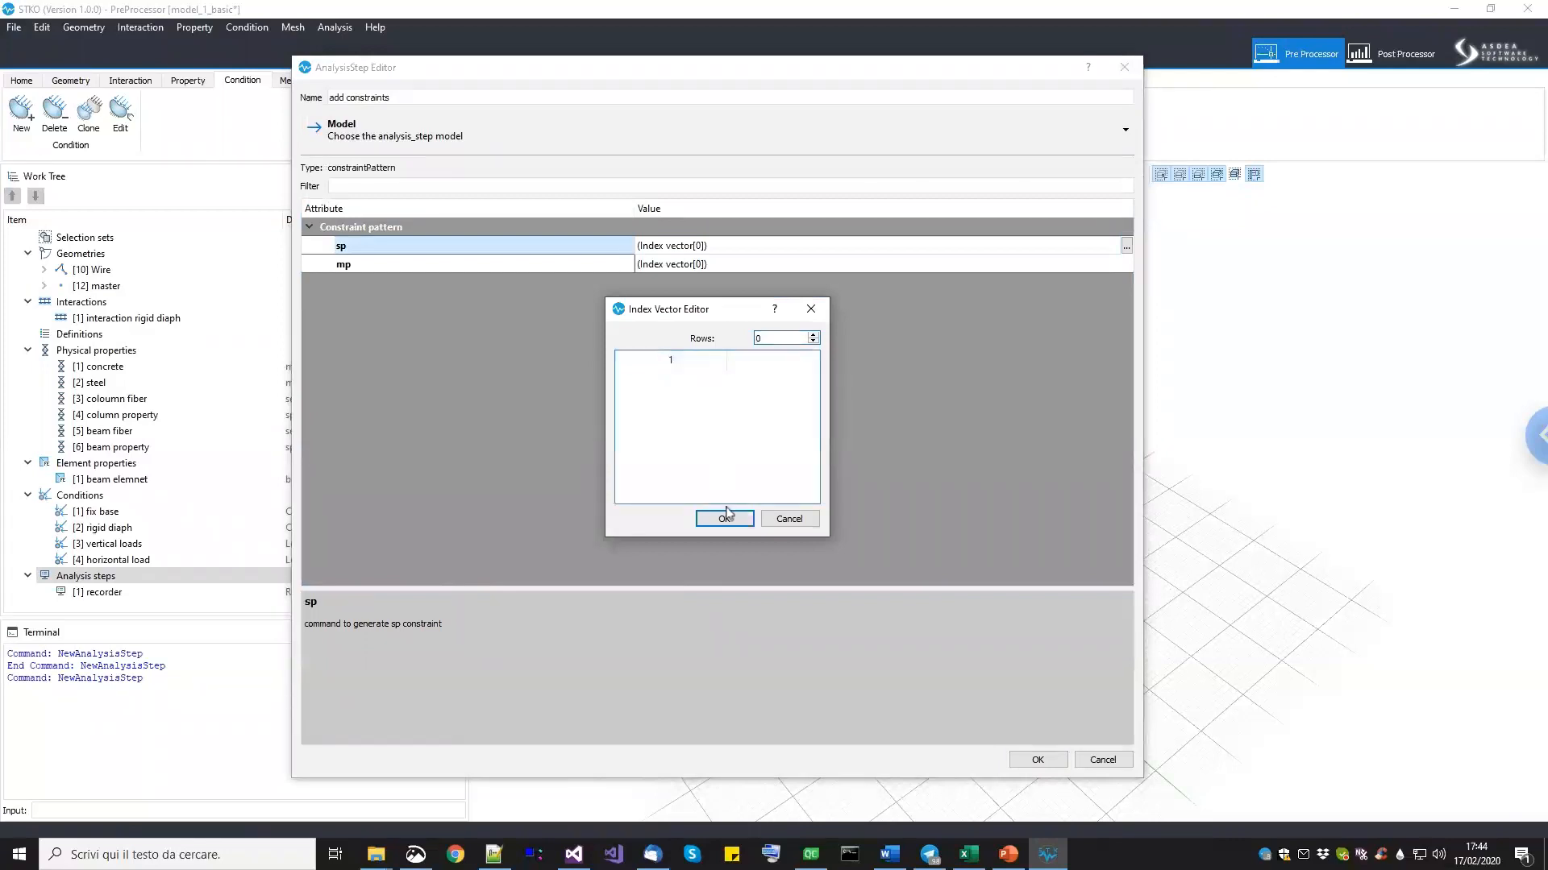
{"action": "left_click", "coordinate": [738, 519]}
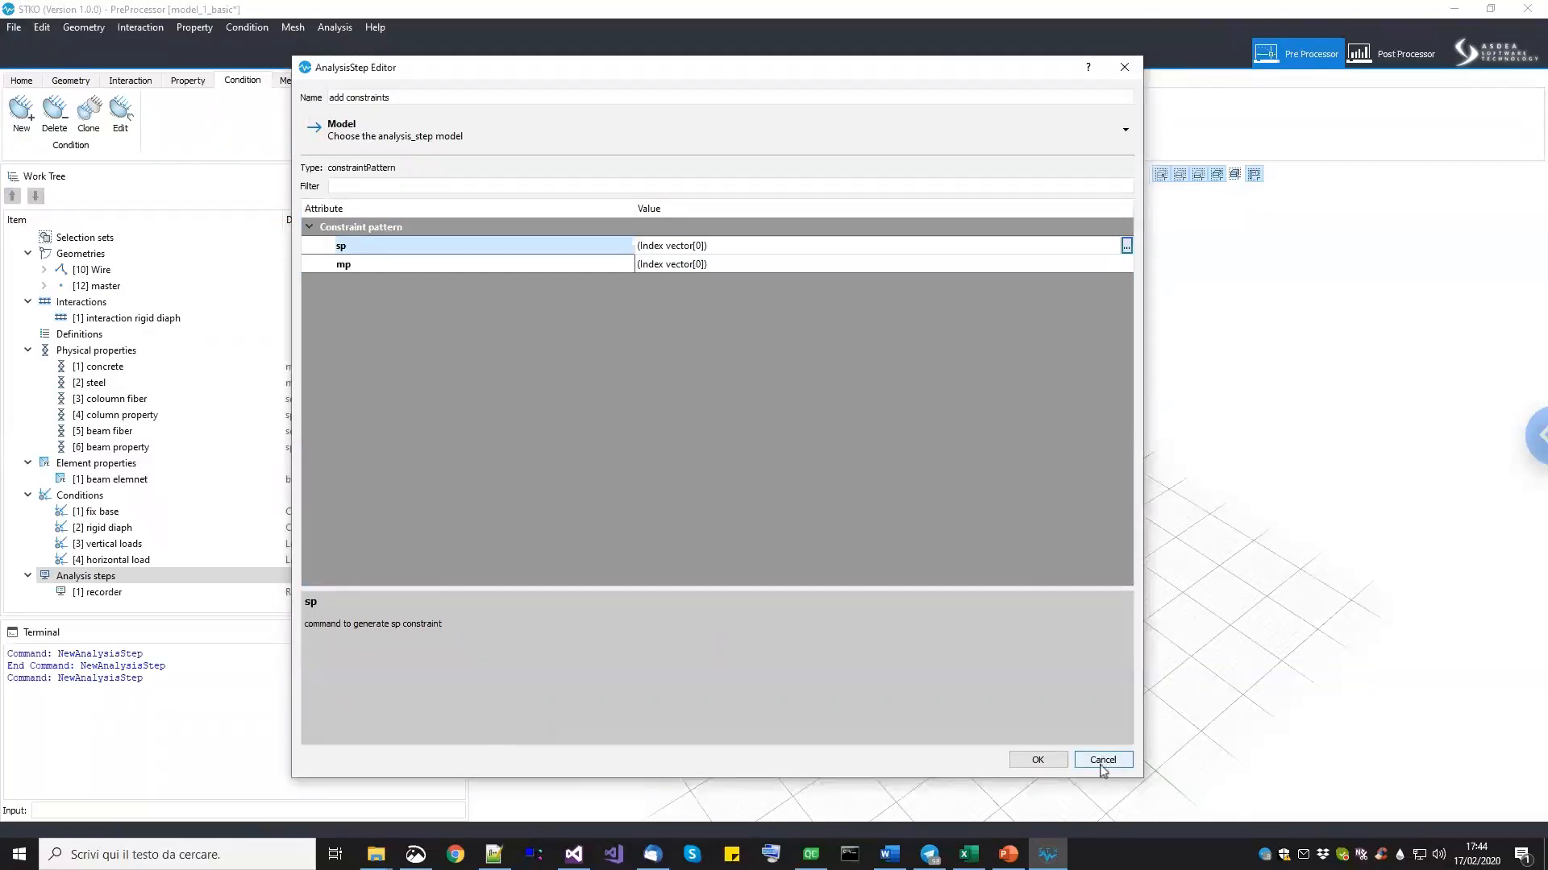
{"action": "left_click", "coordinate": [1103, 760]}
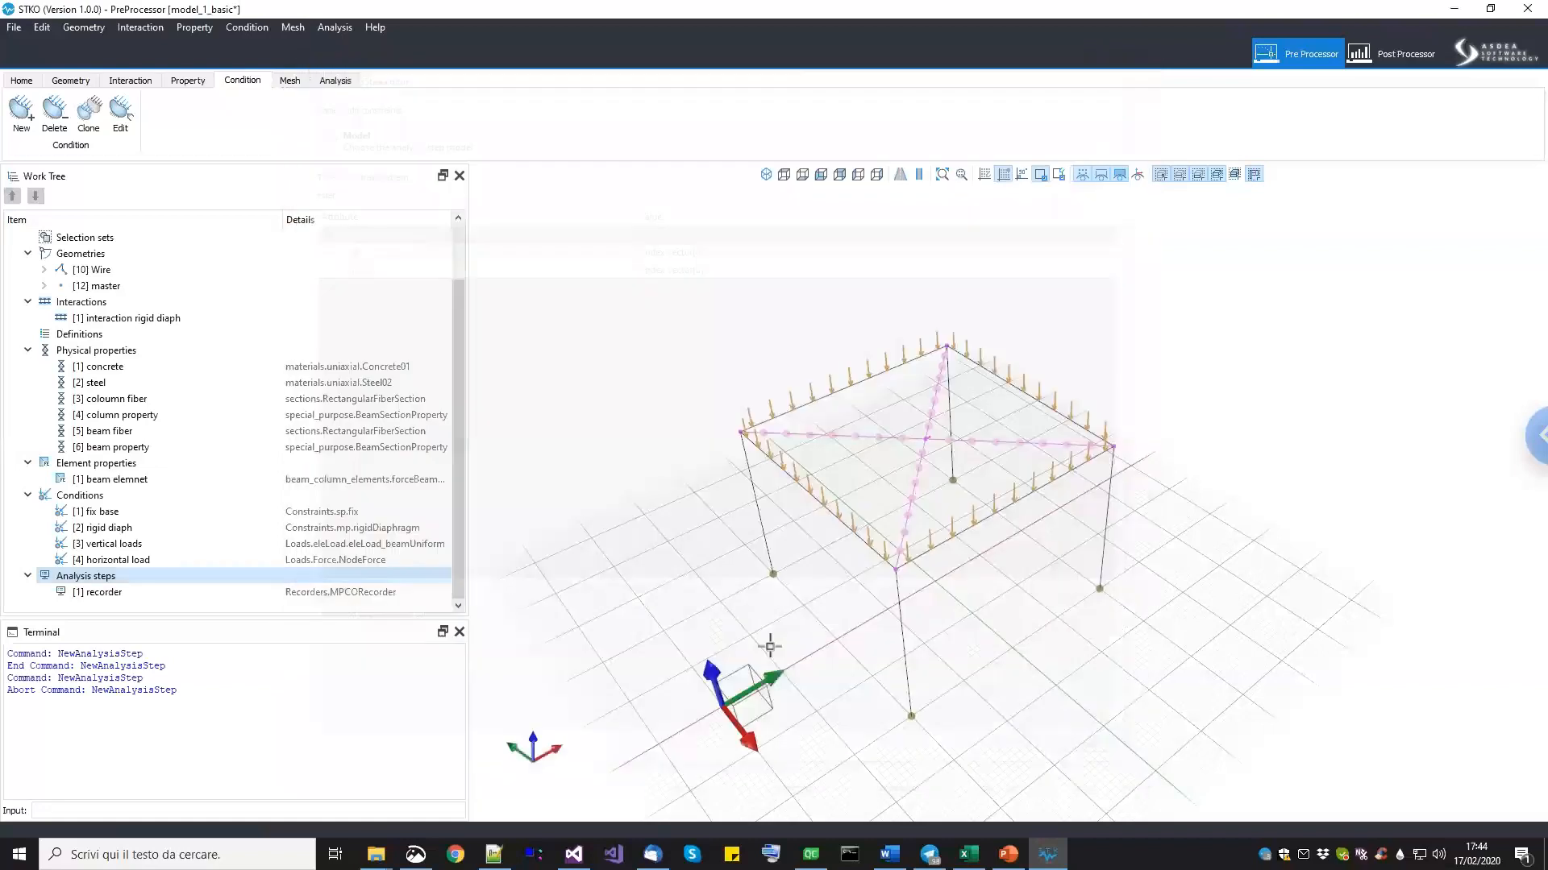
{"action": "left_click", "coordinate": [113, 515]}
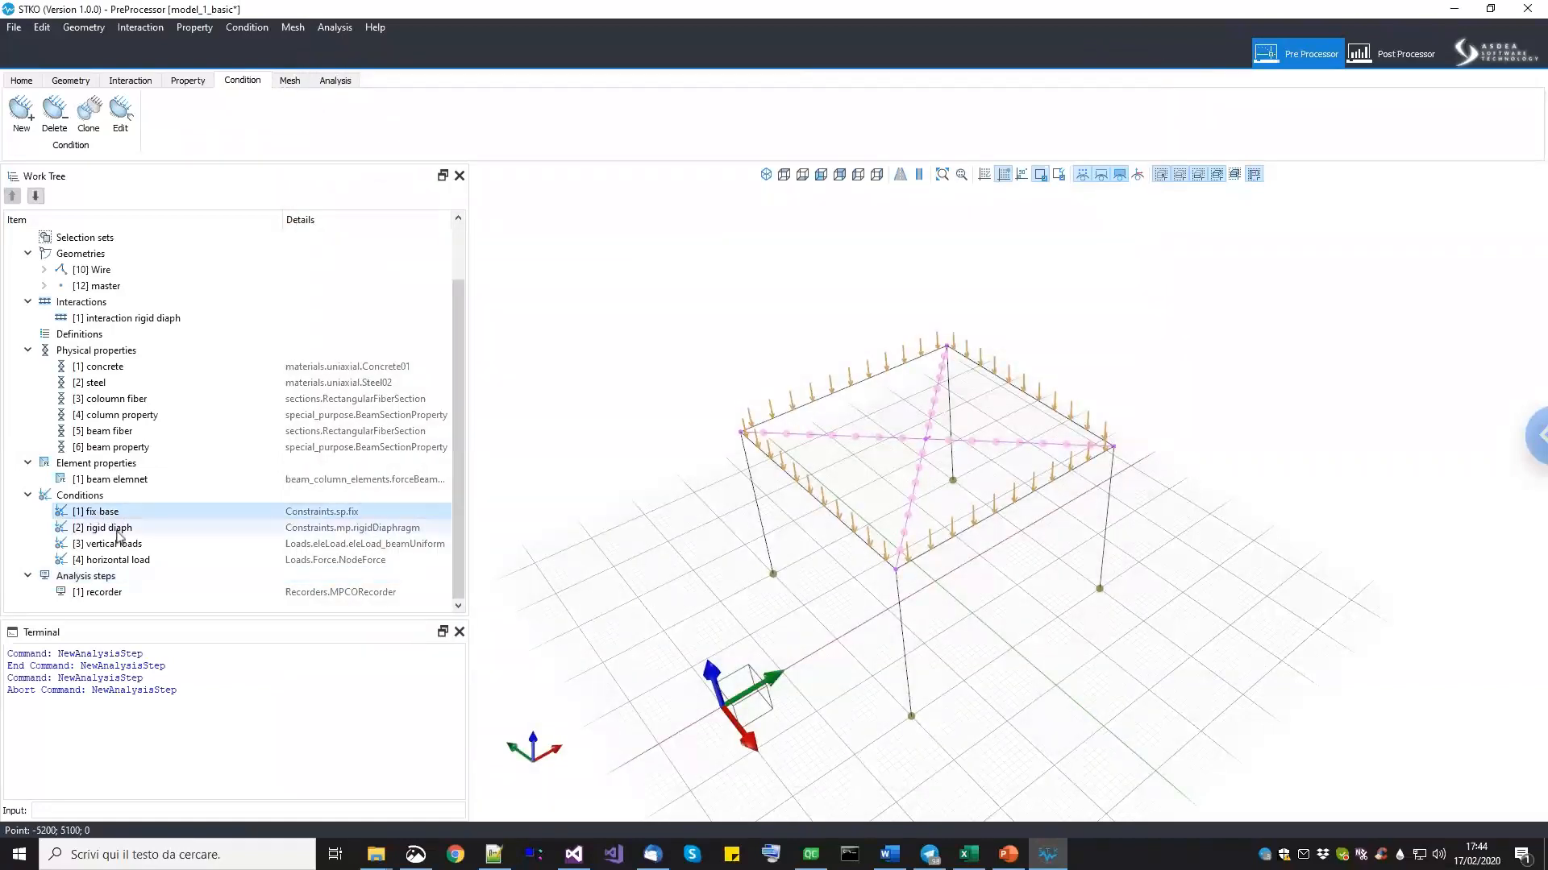
{"action": "left_click", "coordinate": [120, 529]}
{"action": "scroll", "coordinate": [962, 490], "scroll_direction": "up", "scroll_amount": 2}
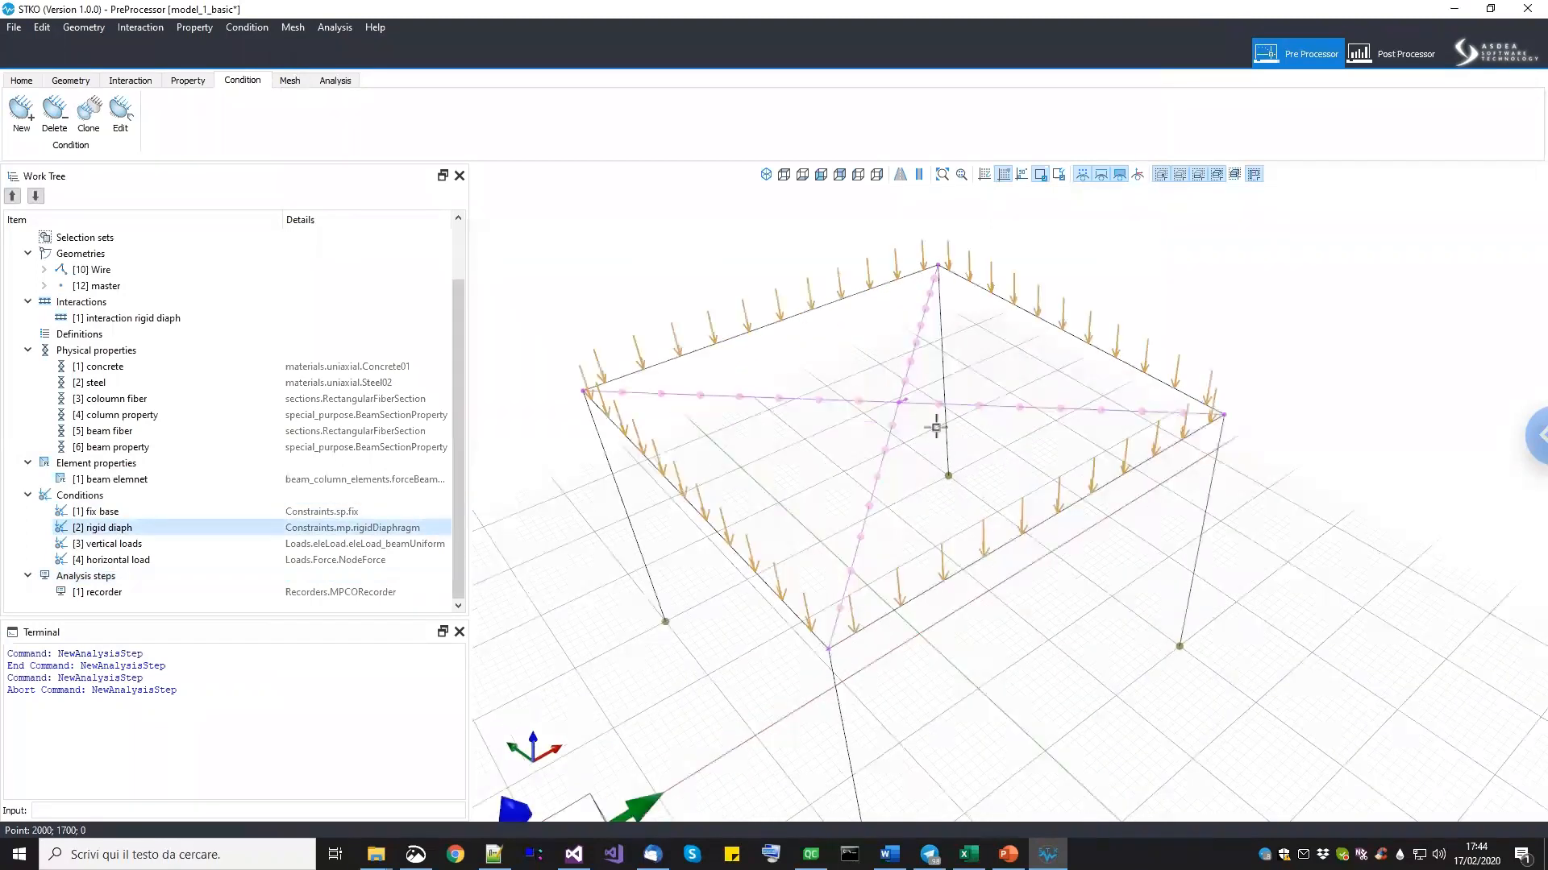
{"action": "mouse_move", "coordinate": [860, 386]}
{"action": "left_mouse_down"}
{"action": "mouse_move", "coordinate": [937, 426]}
{"action": "mouse_move", "coordinate": [878, 393]}
{"action": "left_mouse_up"}
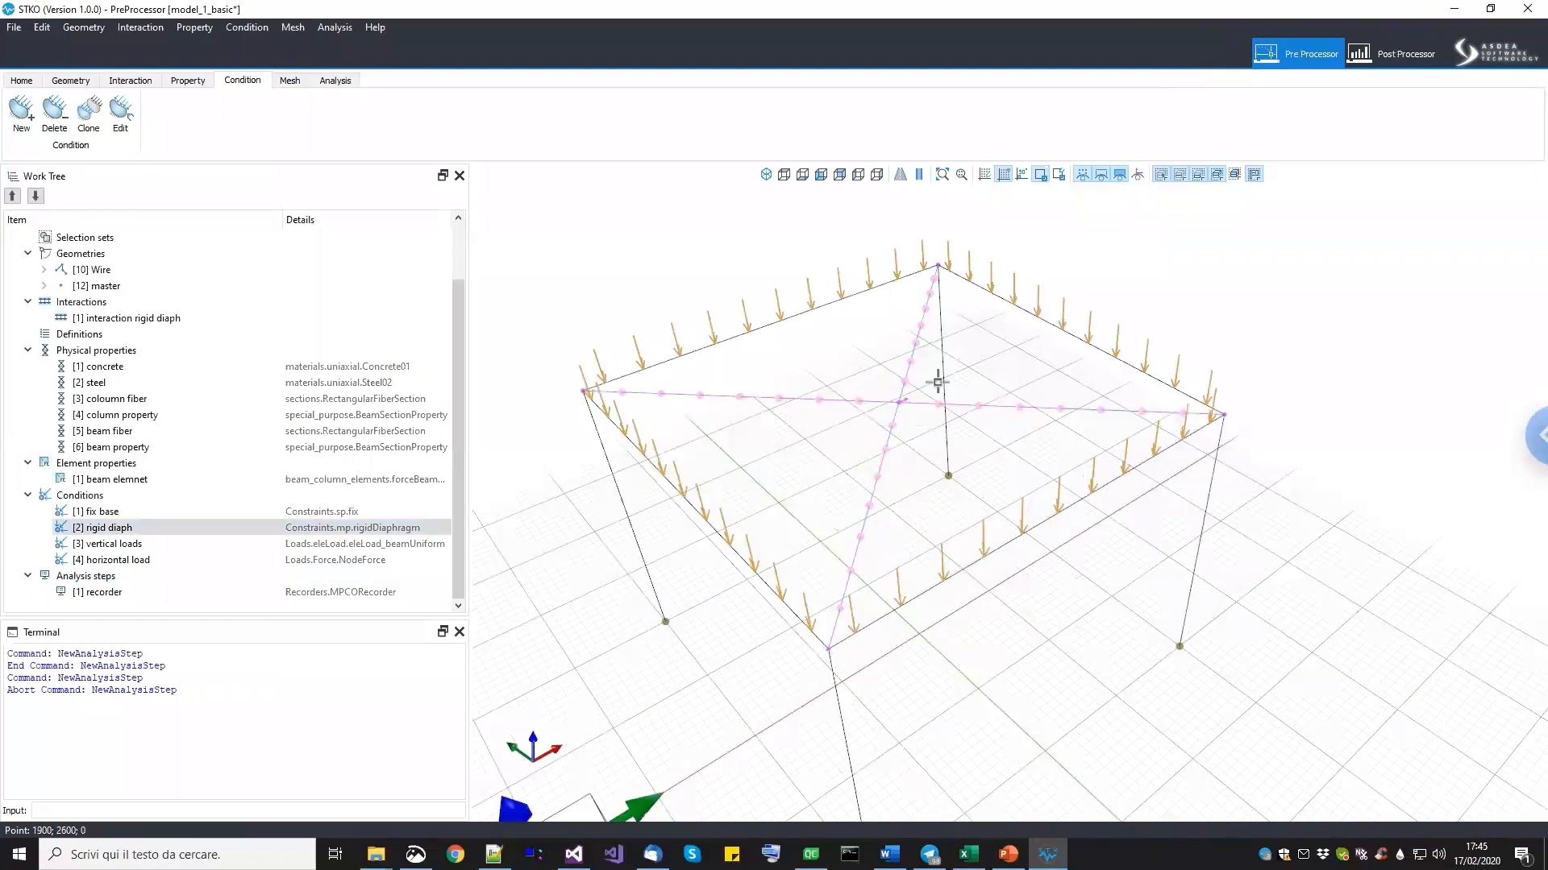
Create a new condition named fix master node using the single-point fix constraint model.
{"action": "right_click", "coordinate": [87, 498]}
{"action": "left_click", "coordinate": [119, 504]}
{"action": "left_click_drag", "start_coordinate": [209, 176], "coordinate": [93, 175]}
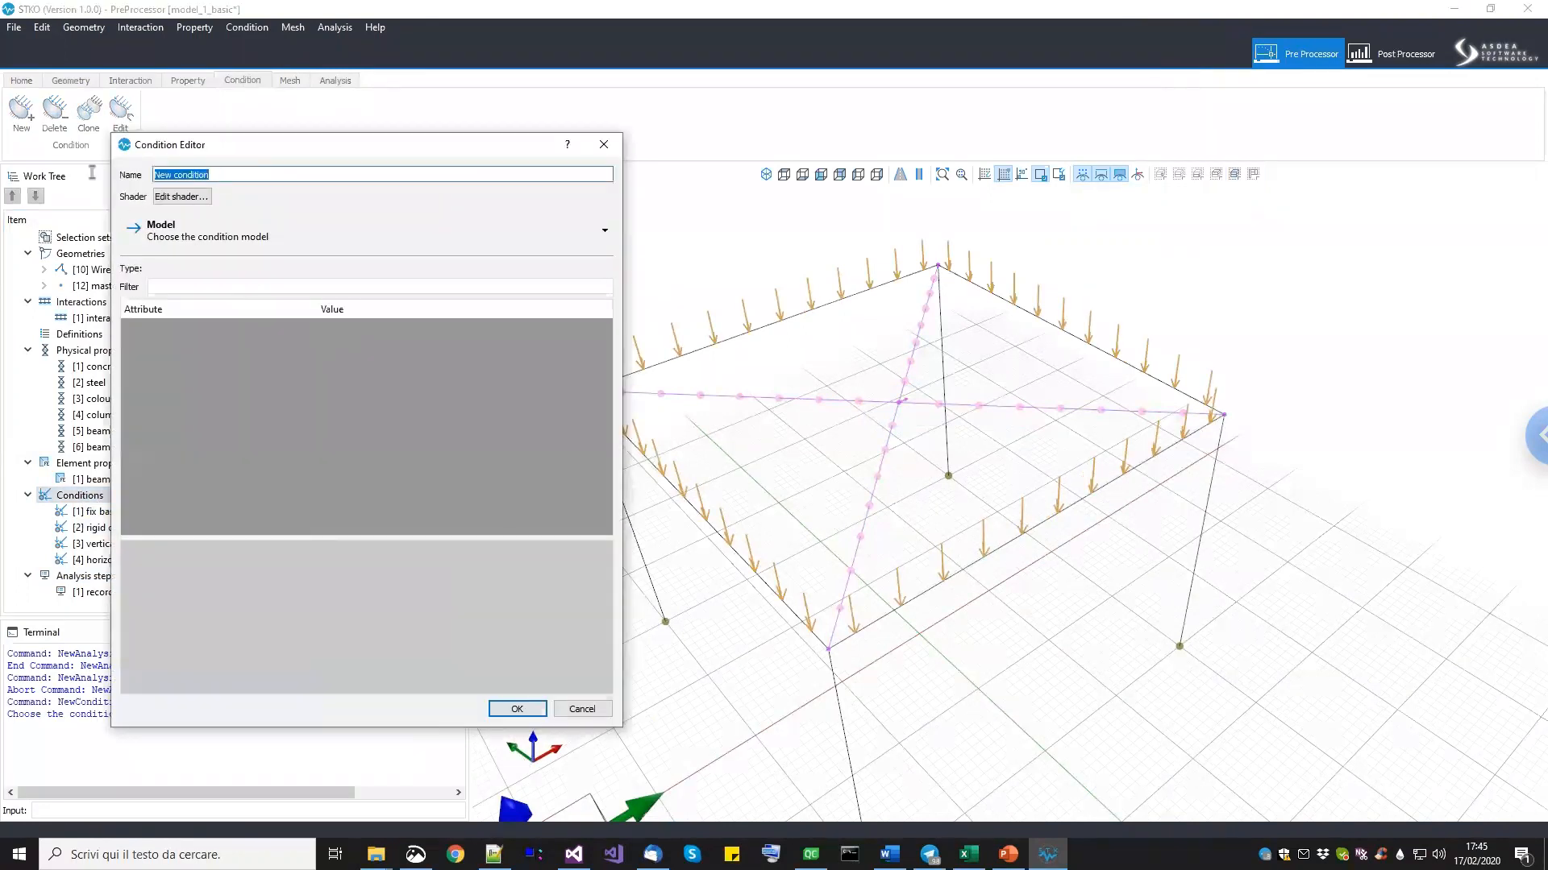
{"action": "type", "text": "fix master node"}
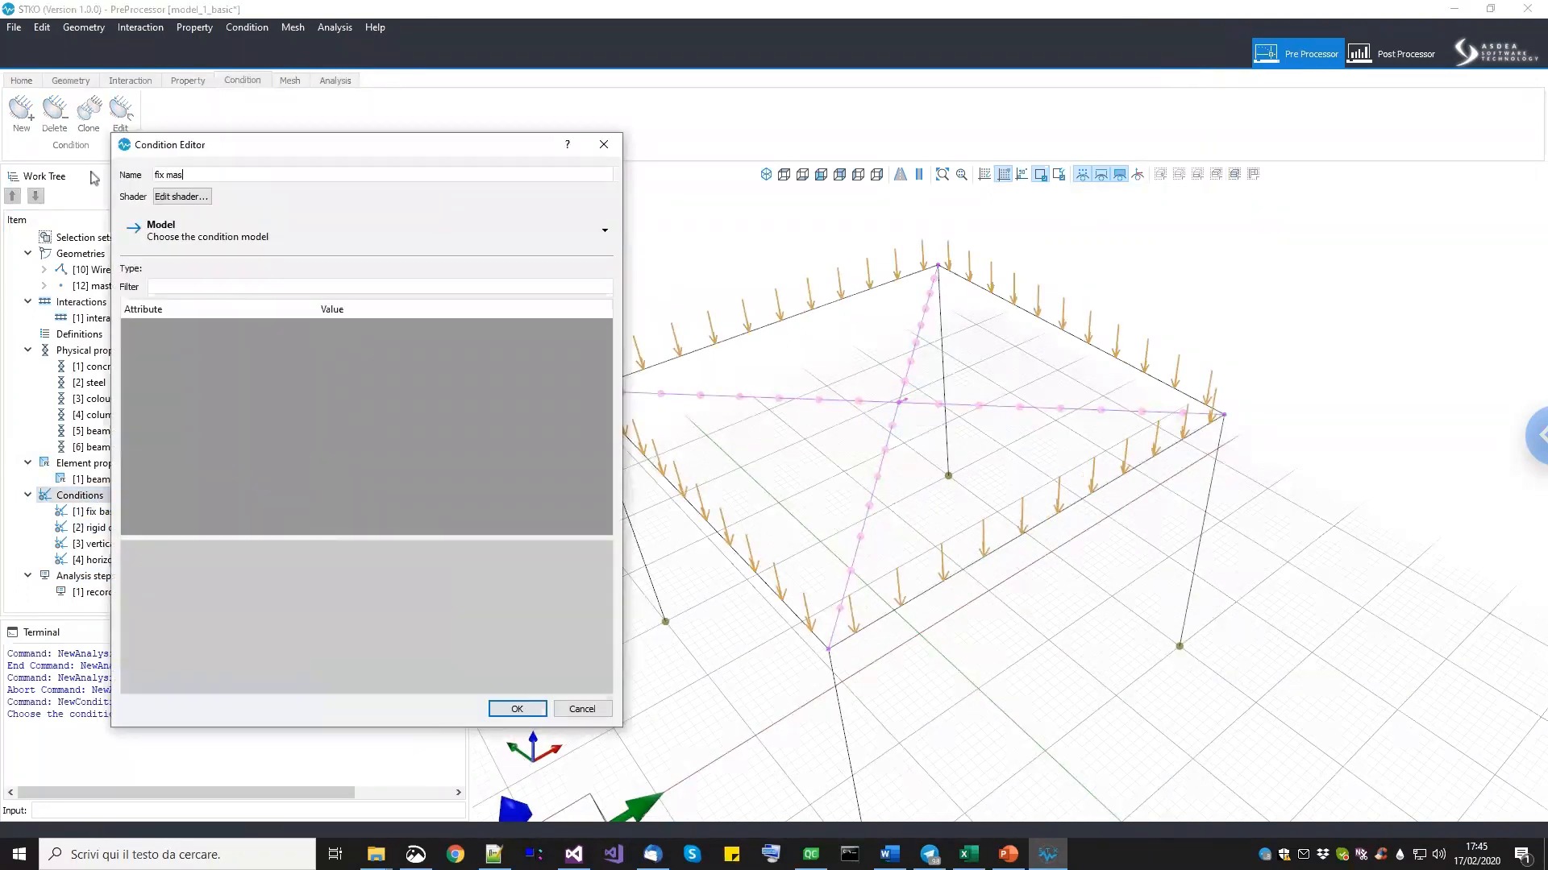
{"action": "left_click", "coordinate": [266, 242]}
{"action": "mouse_move", "coordinate": [193, 263]}
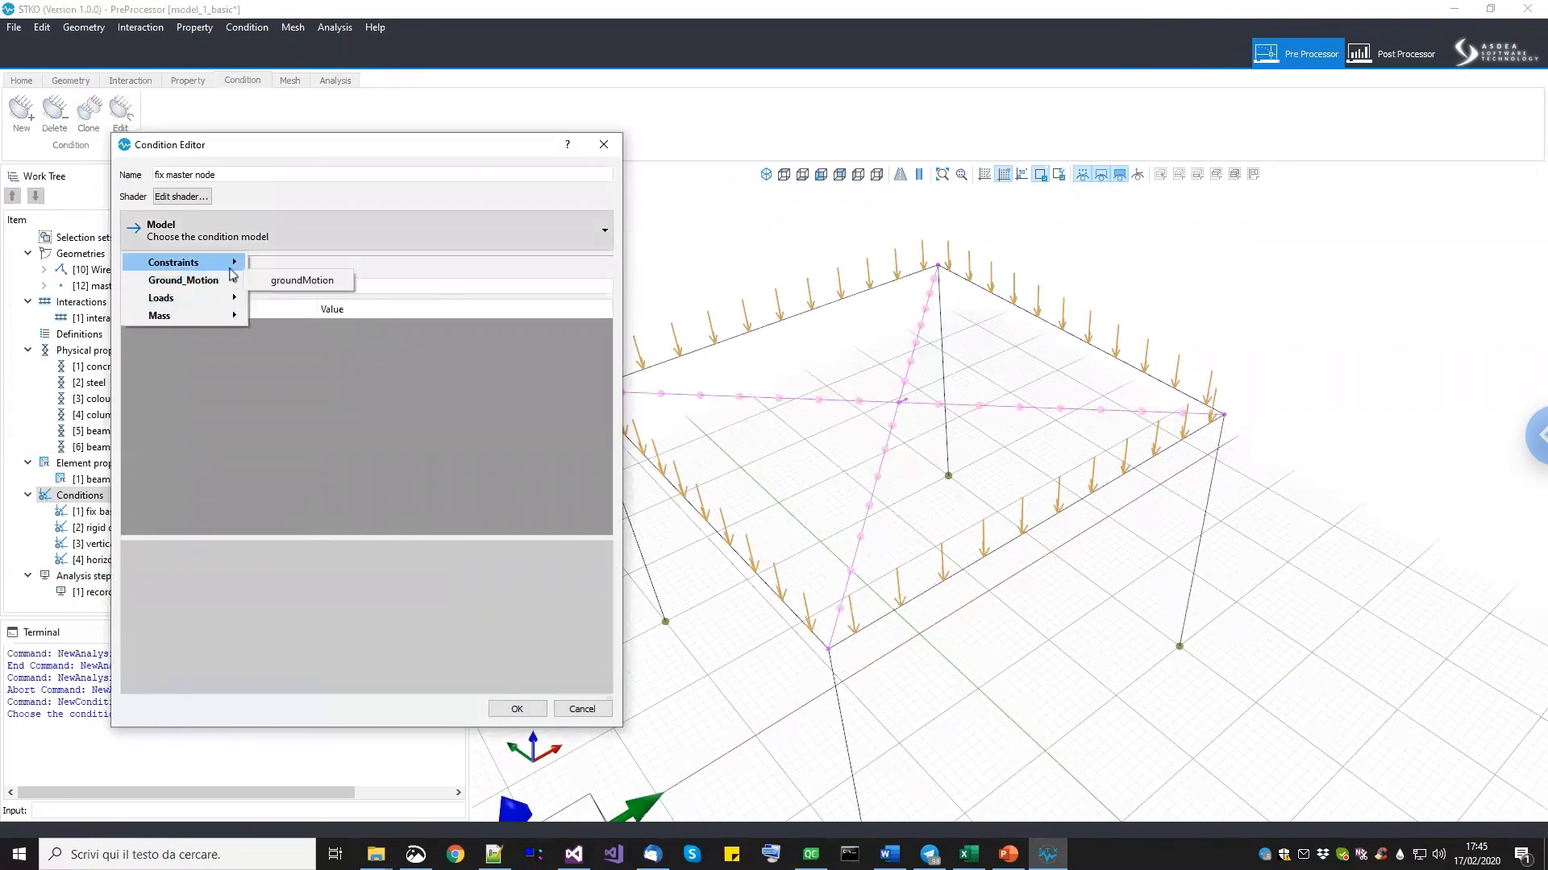
{"action": "mouse_move", "coordinate": [278, 281]}
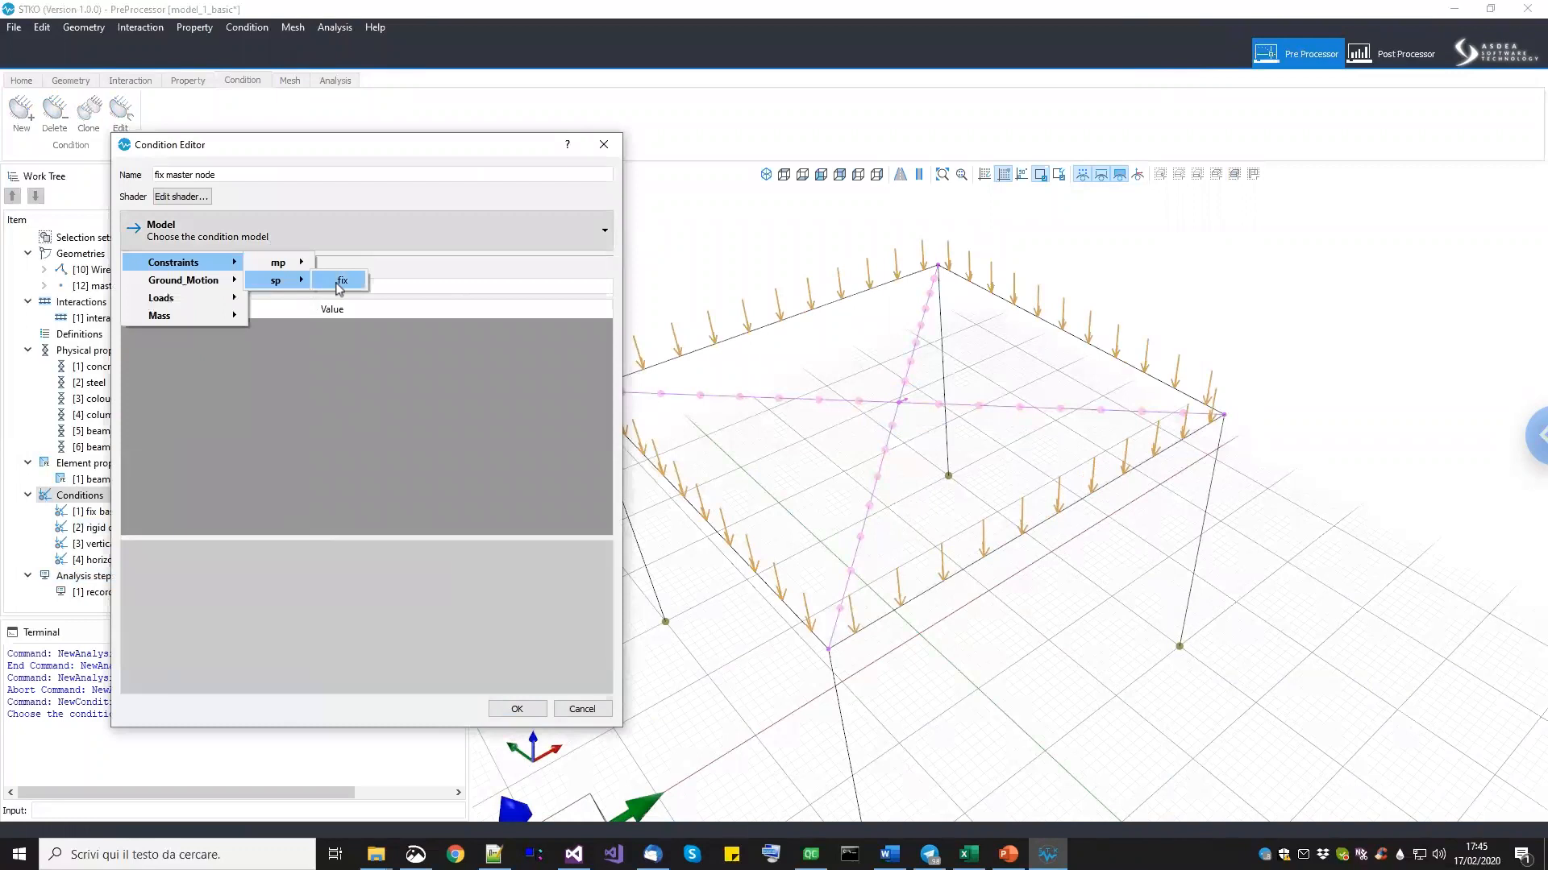
{"action": "left_click", "coordinate": [337, 282]}
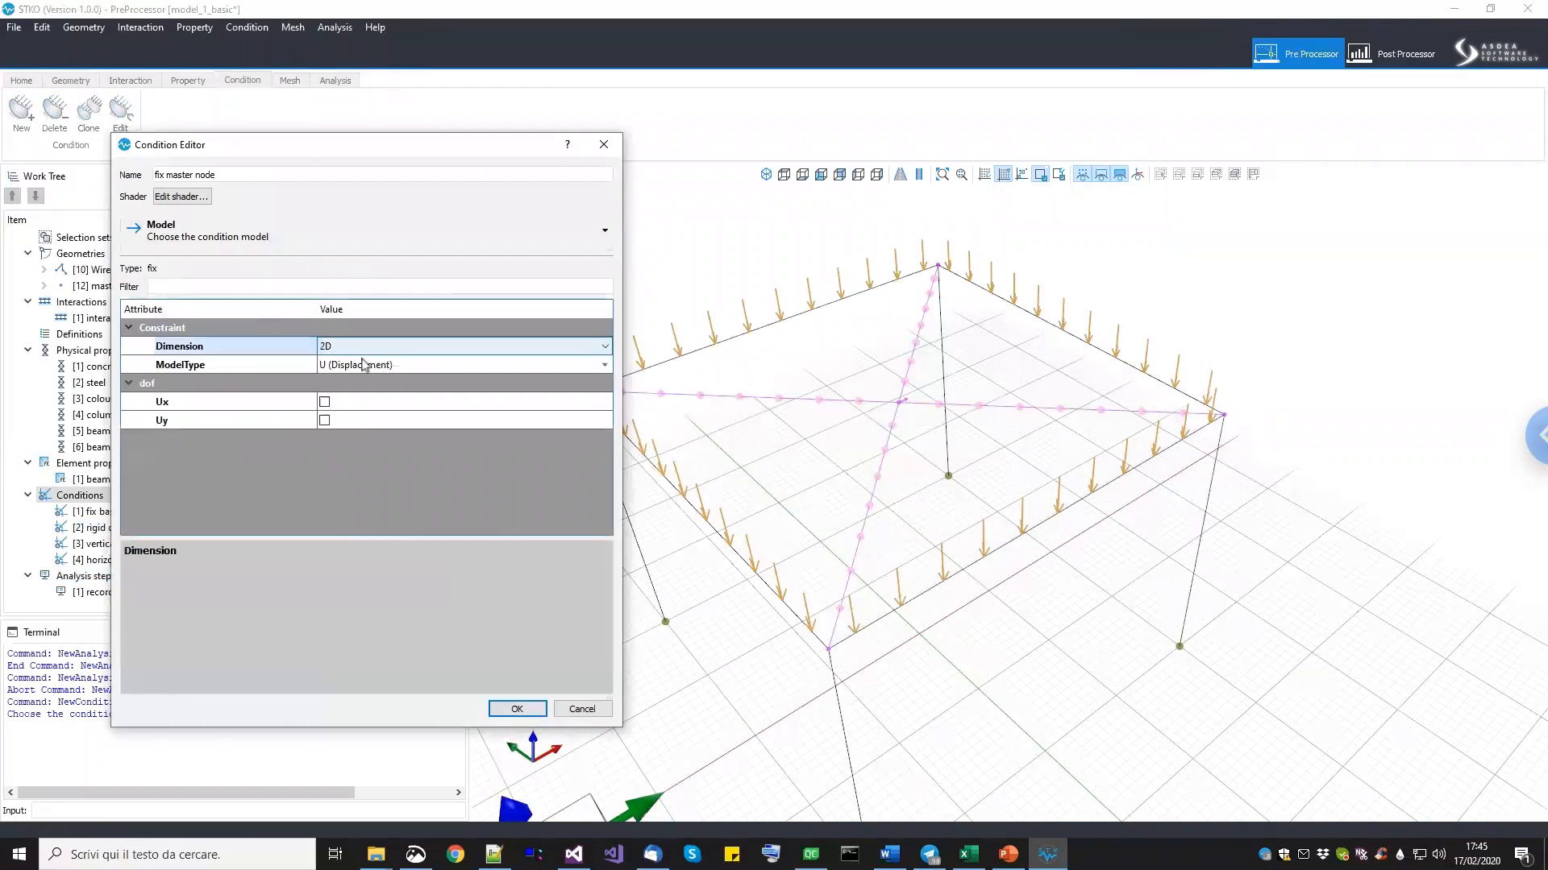
Set the fix master node constraint to 3D with U-R (Displacement+Rotation) and restrain Uz, Rx and Ry.
{"action": "left_click", "coordinate": [361, 348]}
{"action": "left_click", "coordinate": [359, 373]}
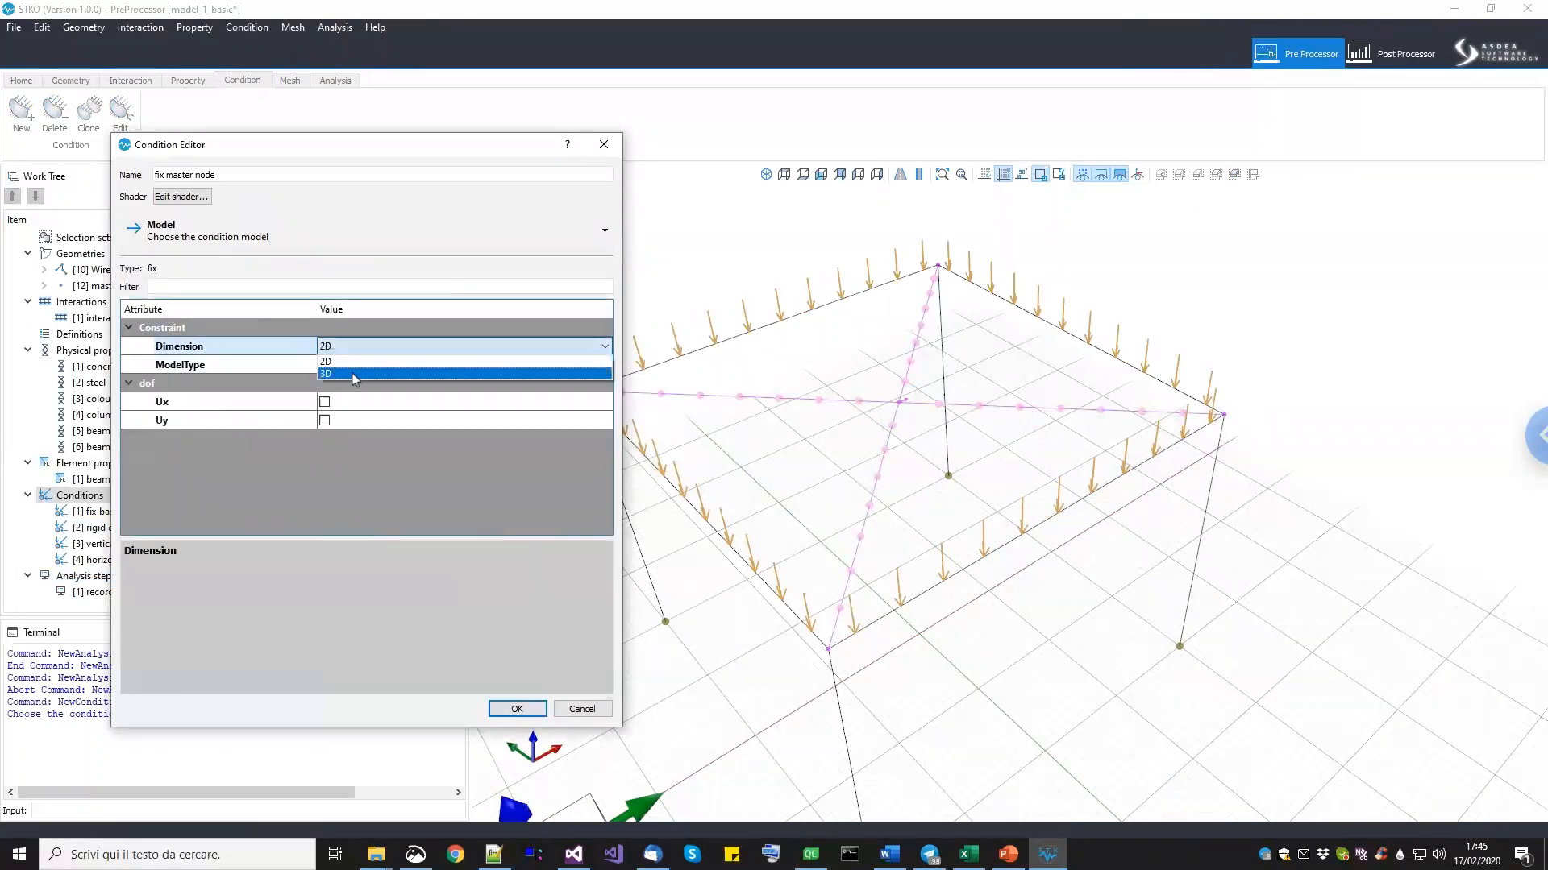
{"action": "left_click", "coordinate": [353, 370]}
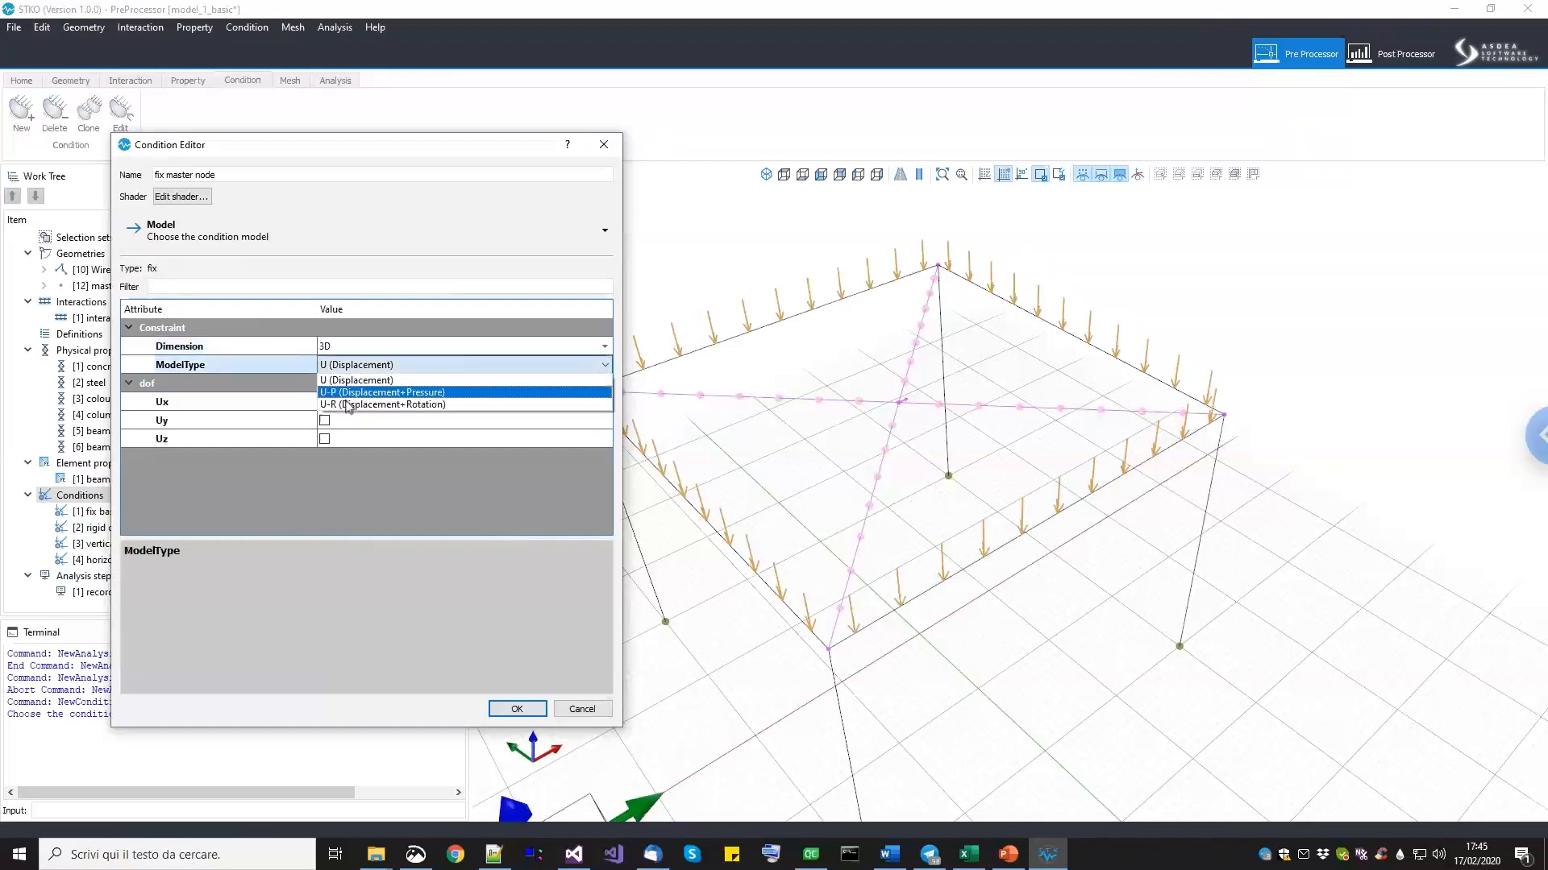
{"action": "left_click", "coordinate": [358, 393]}
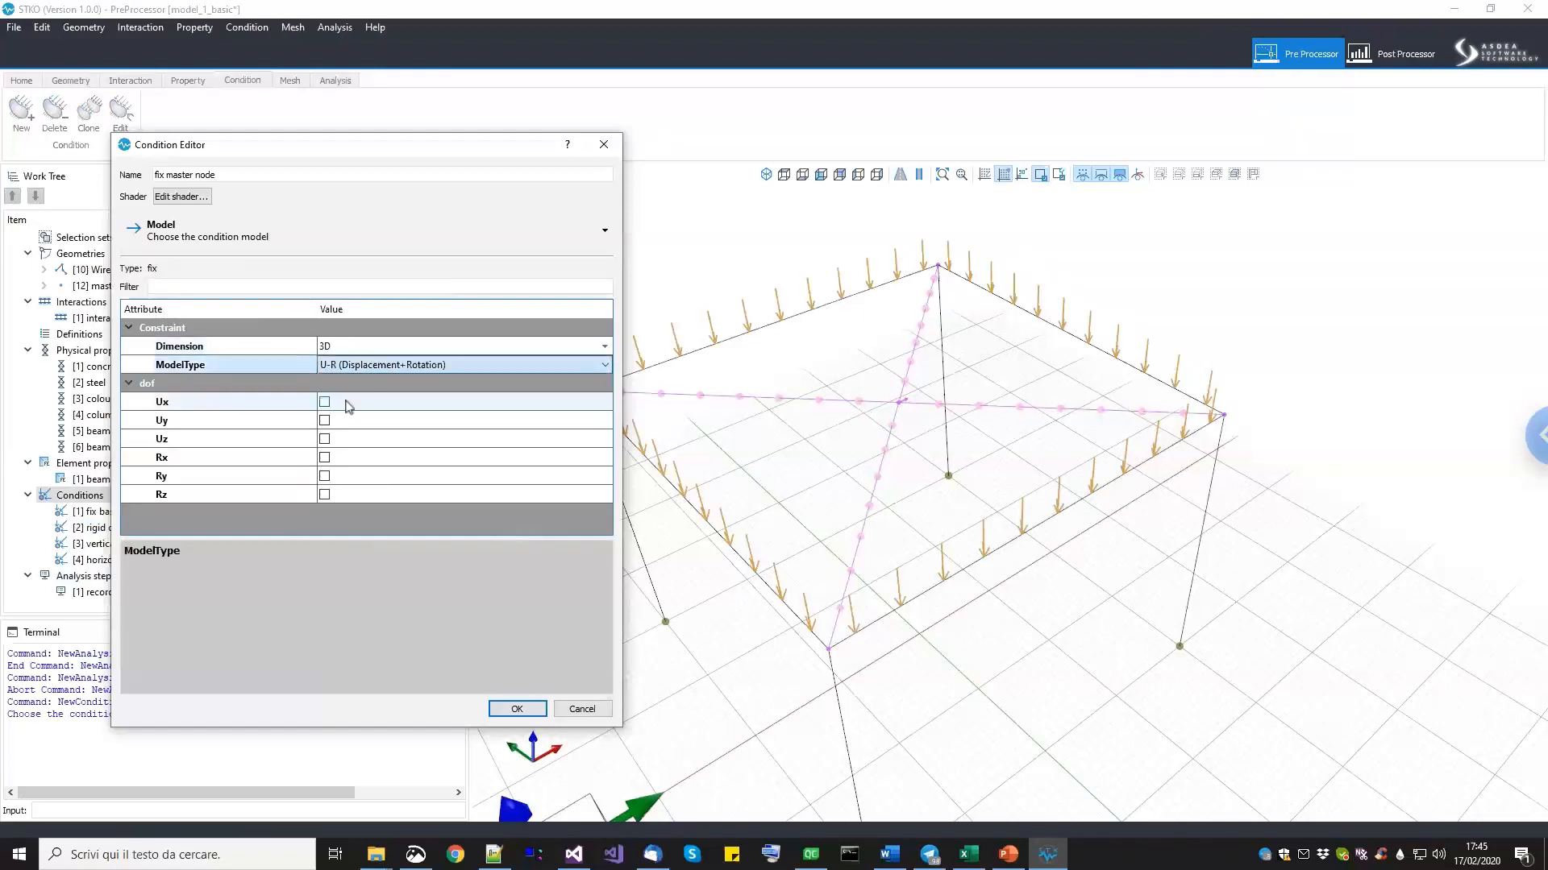
{"action": "left_click", "coordinate": [325, 439]}
{"action": "left_click", "coordinate": [338, 458]}
{"action": "left_click", "coordinate": [338, 476]}
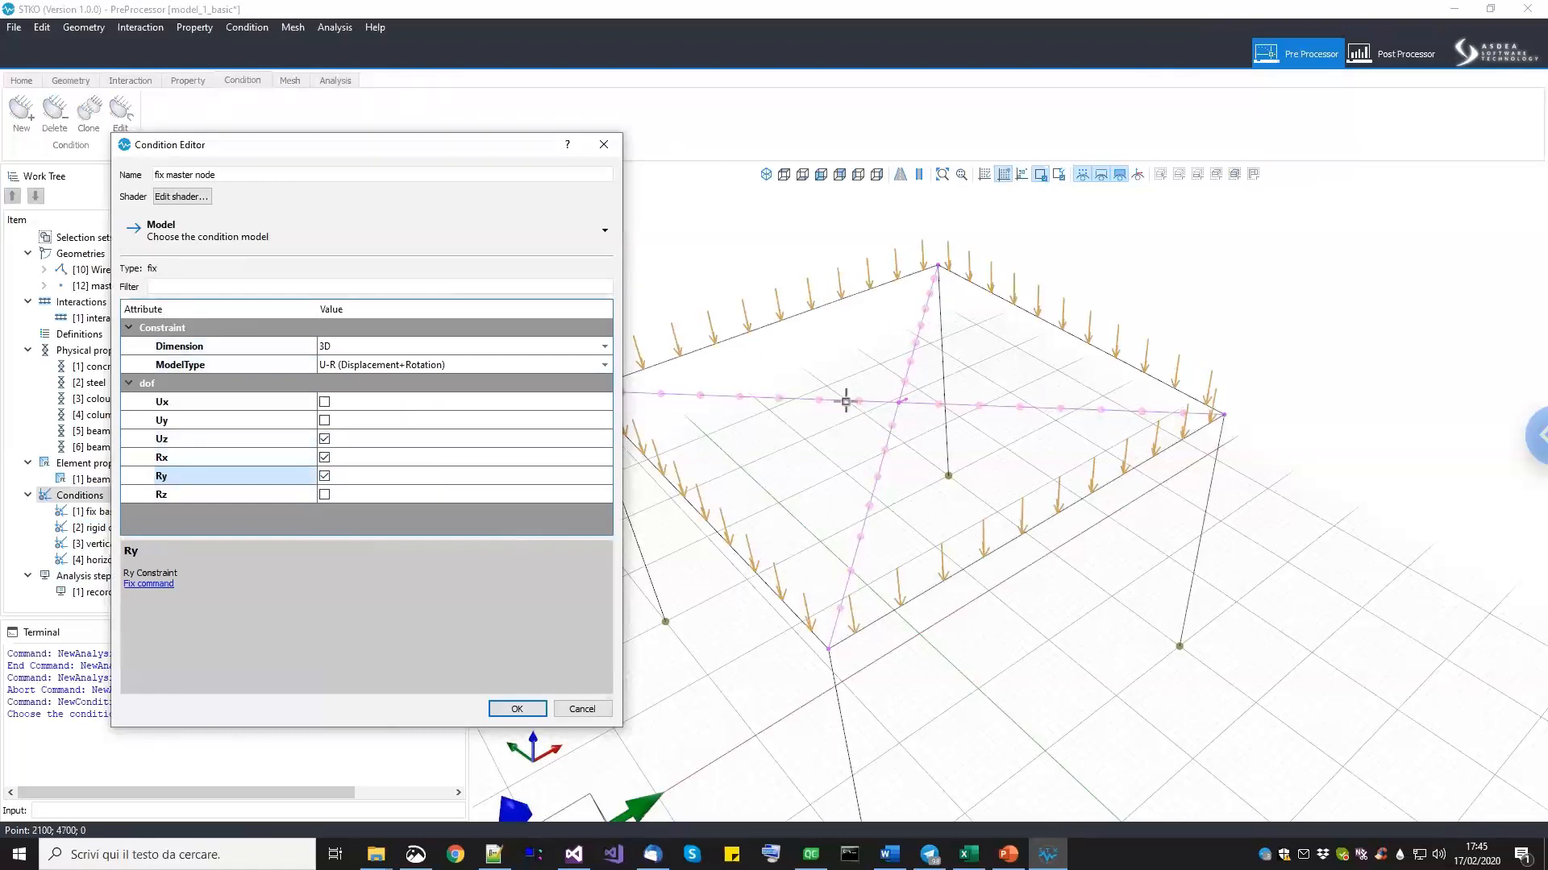
Assign the "fix master node" condition to the master node at the centre of the roof diaphragm and finish the condition.
{"action": "left_click", "coordinate": [891, 405]}
{"action": "left_click_drag", "start_coordinate": [891, 404], "coordinate": [927, 444]}
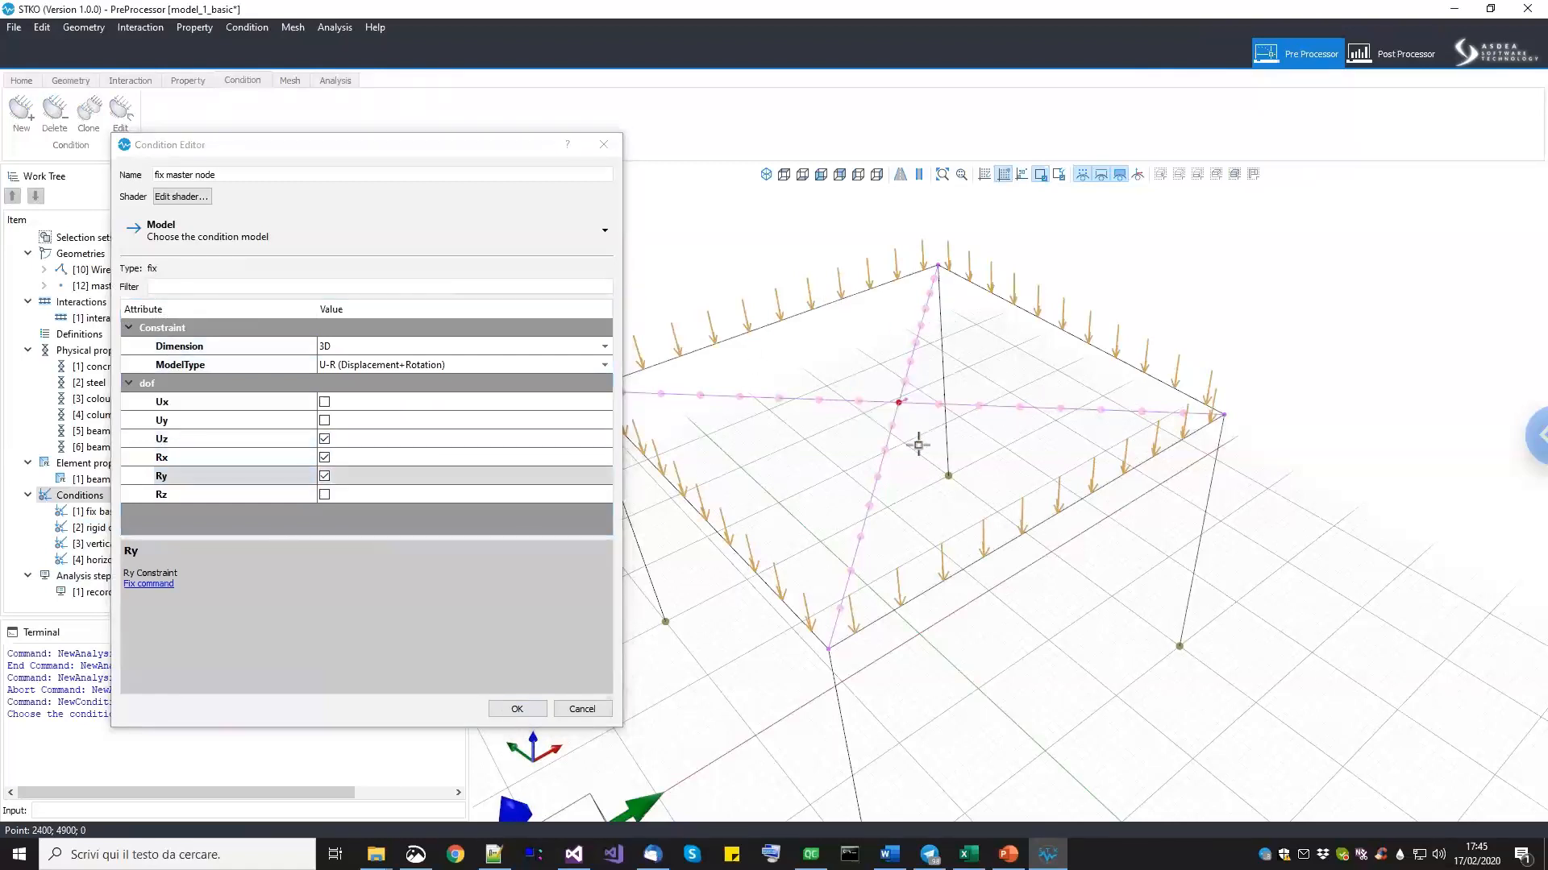
{"action": "left_click", "coordinate": [519, 710]}
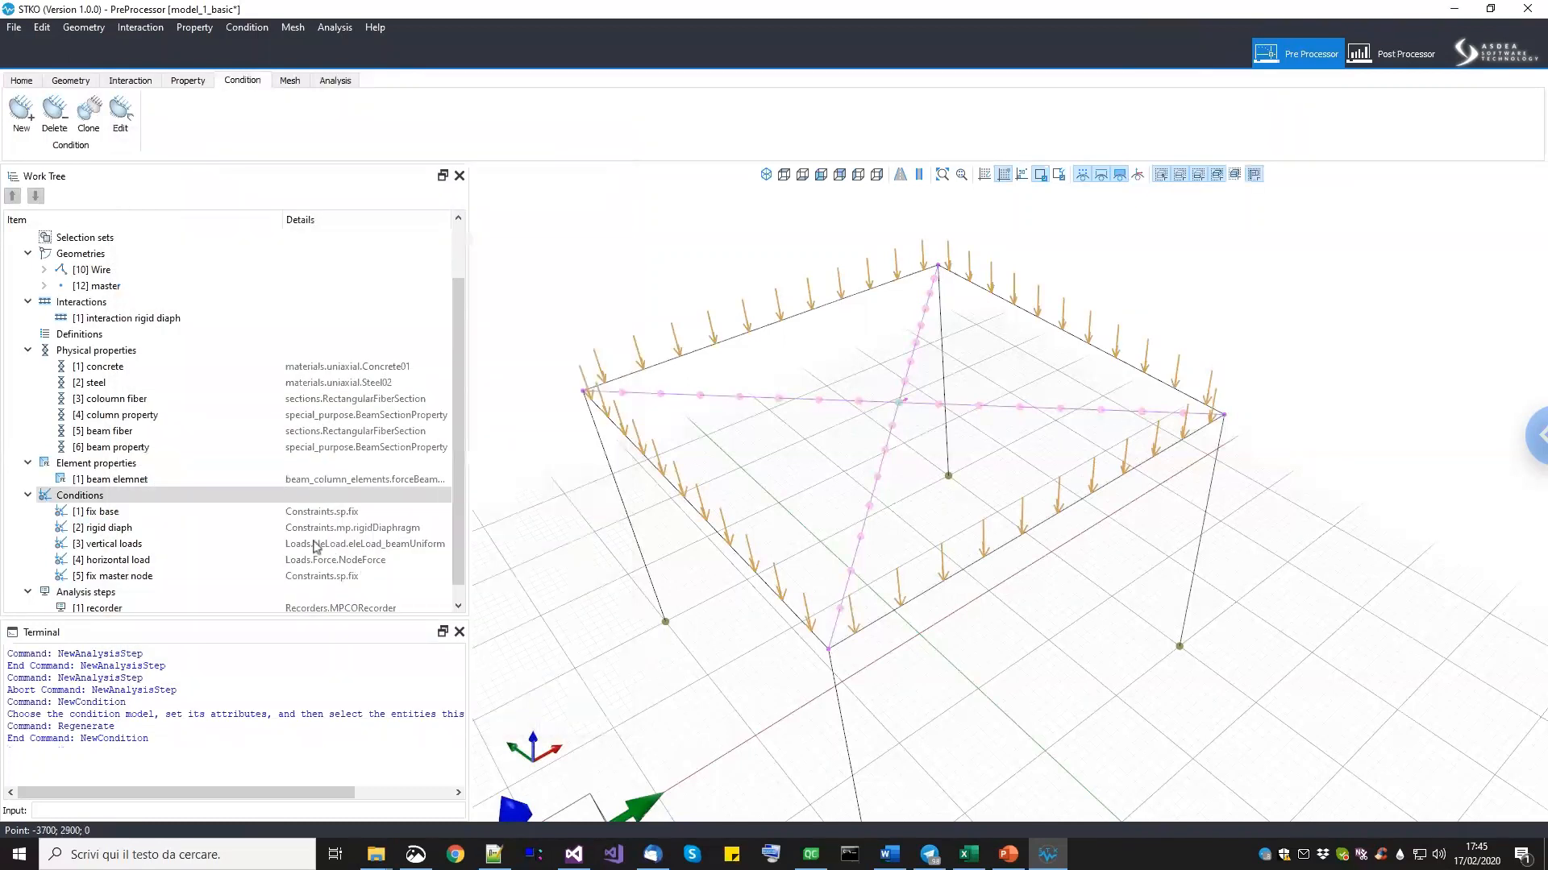
{"action": "left_click", "coordinate": [148, 577]}
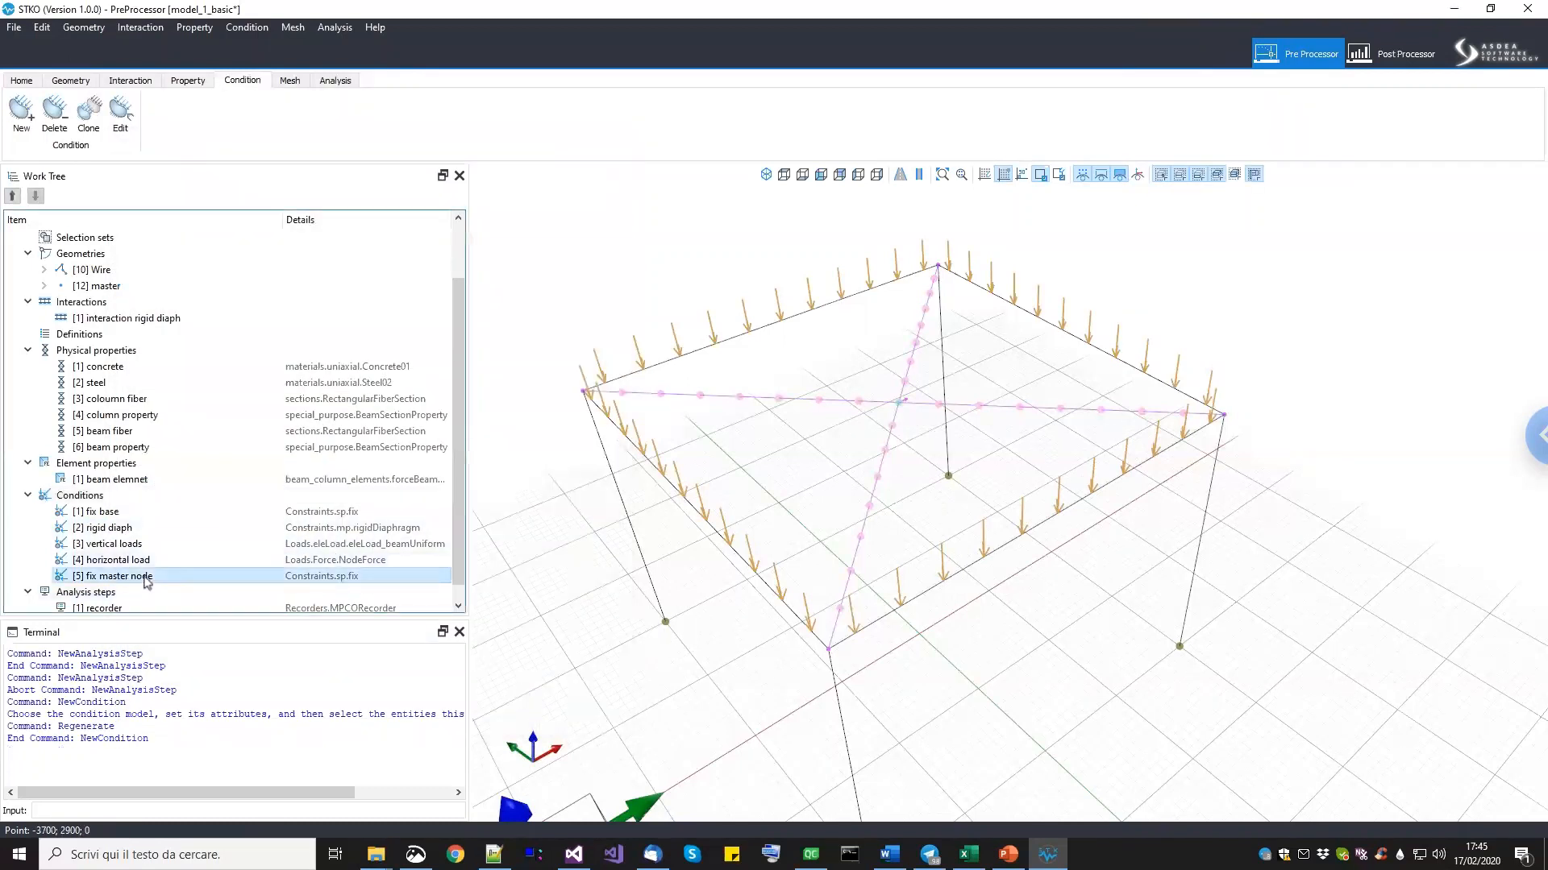
Add a new analysis step named "add constraints" that uses the constraintPattern model.
{"action": "scroll", "coordinate": [141, 580], "scroll_direction": "down", "scroll_amount": 1}
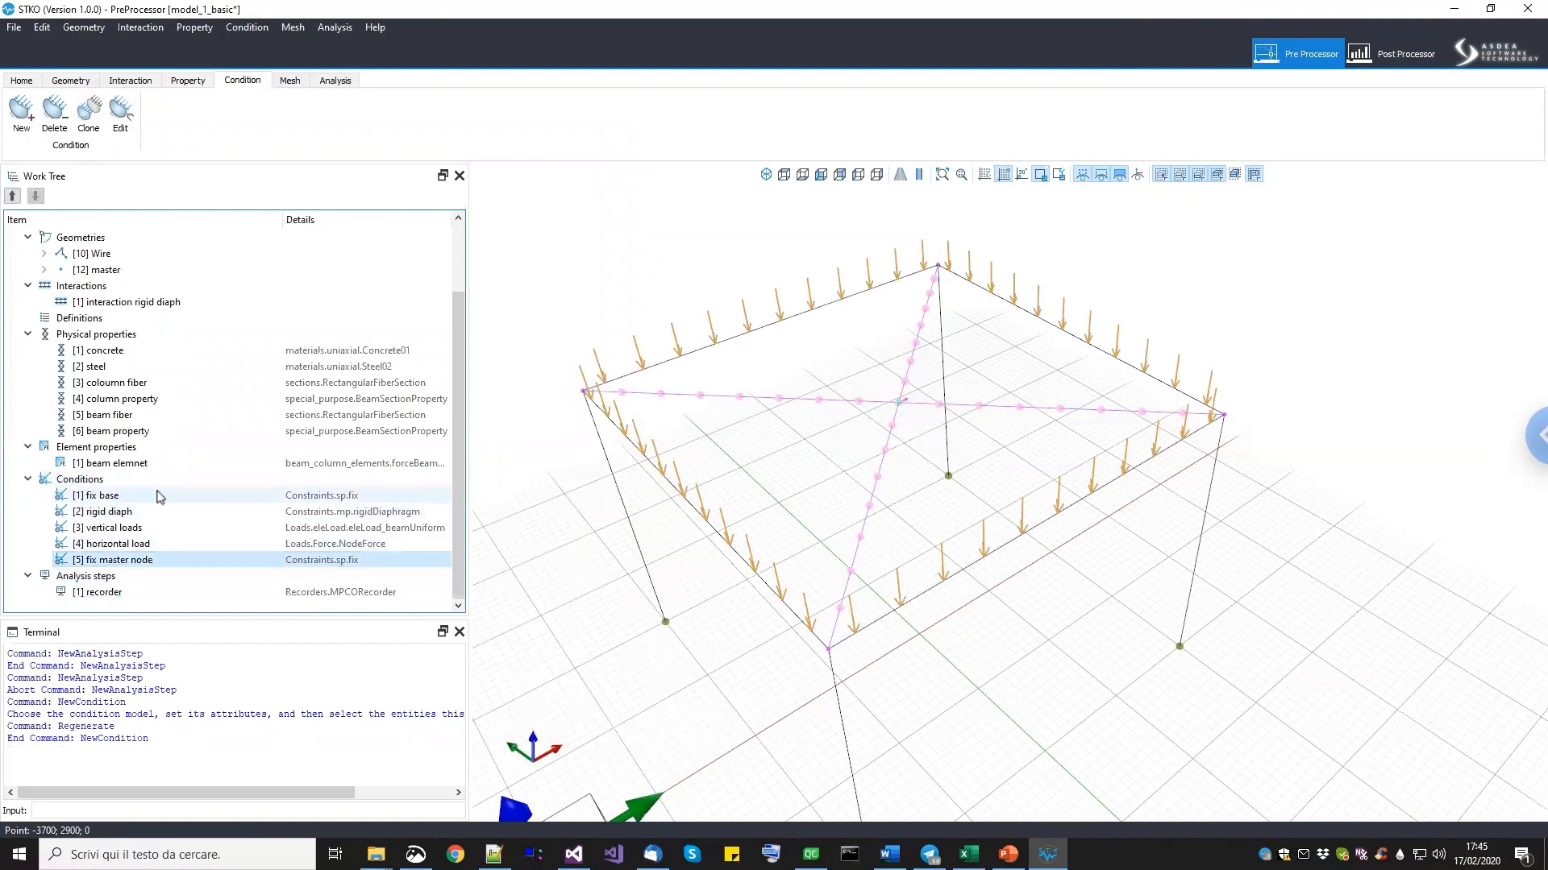
{"action": "right_click", "coordinate": [124, 580]}
{"action": "left_click", "coordinate": [150, 590]}
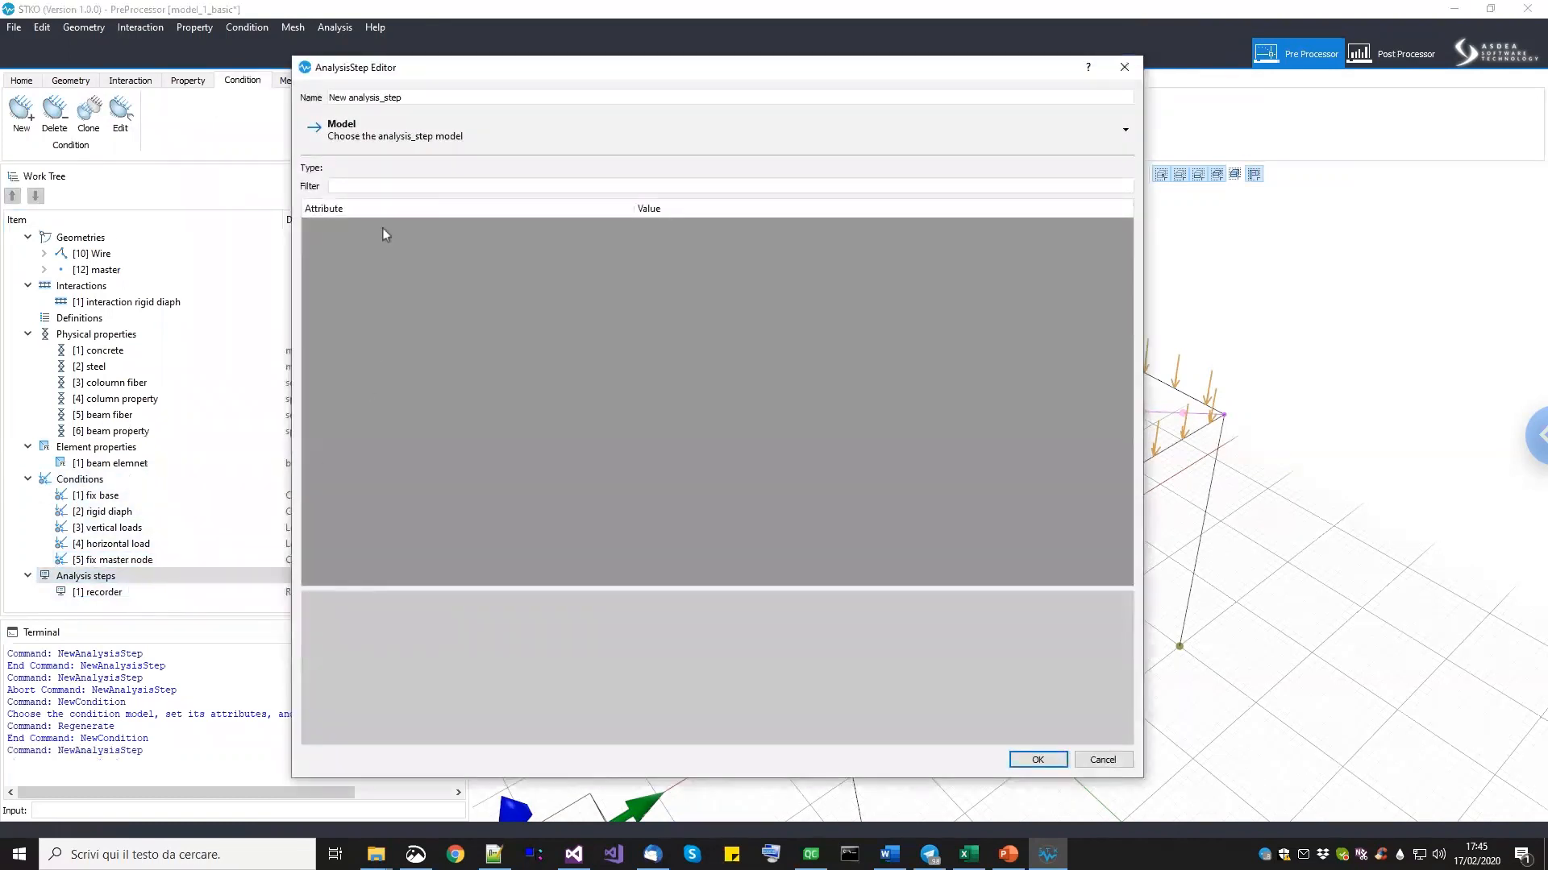
{"action": "left_click", "coordinate": [369, 97]}
{"action": "key", "text": "ctrl+a"}
{"action": "type", "text": "a"}
{"action": "left_click", "coordinate": [440, 145]}
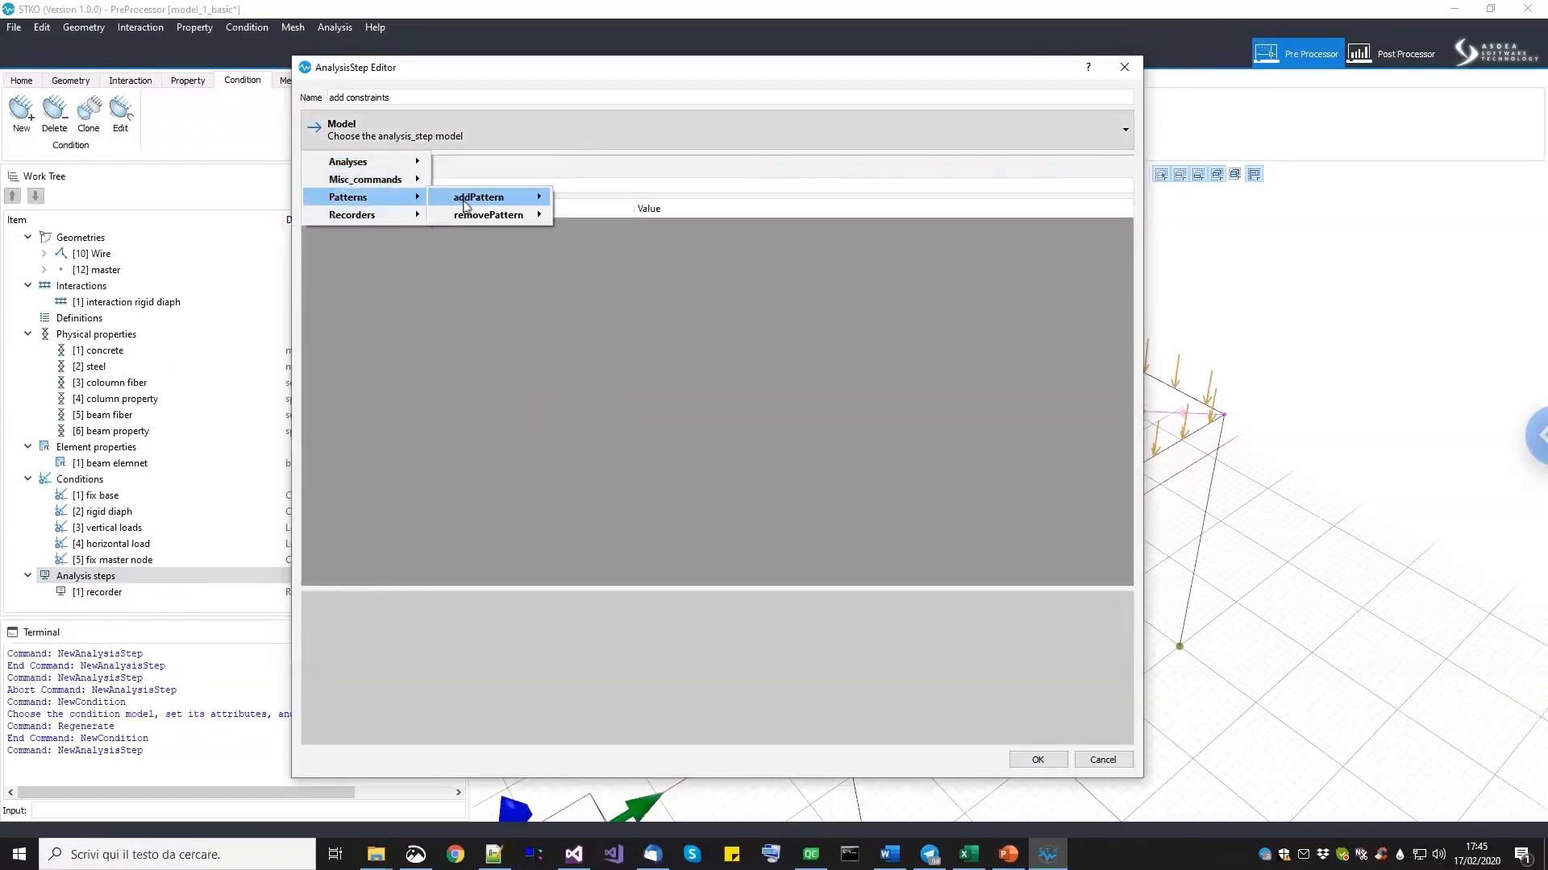
{"action": "mouse_move", "coordinate": [498, 206]}
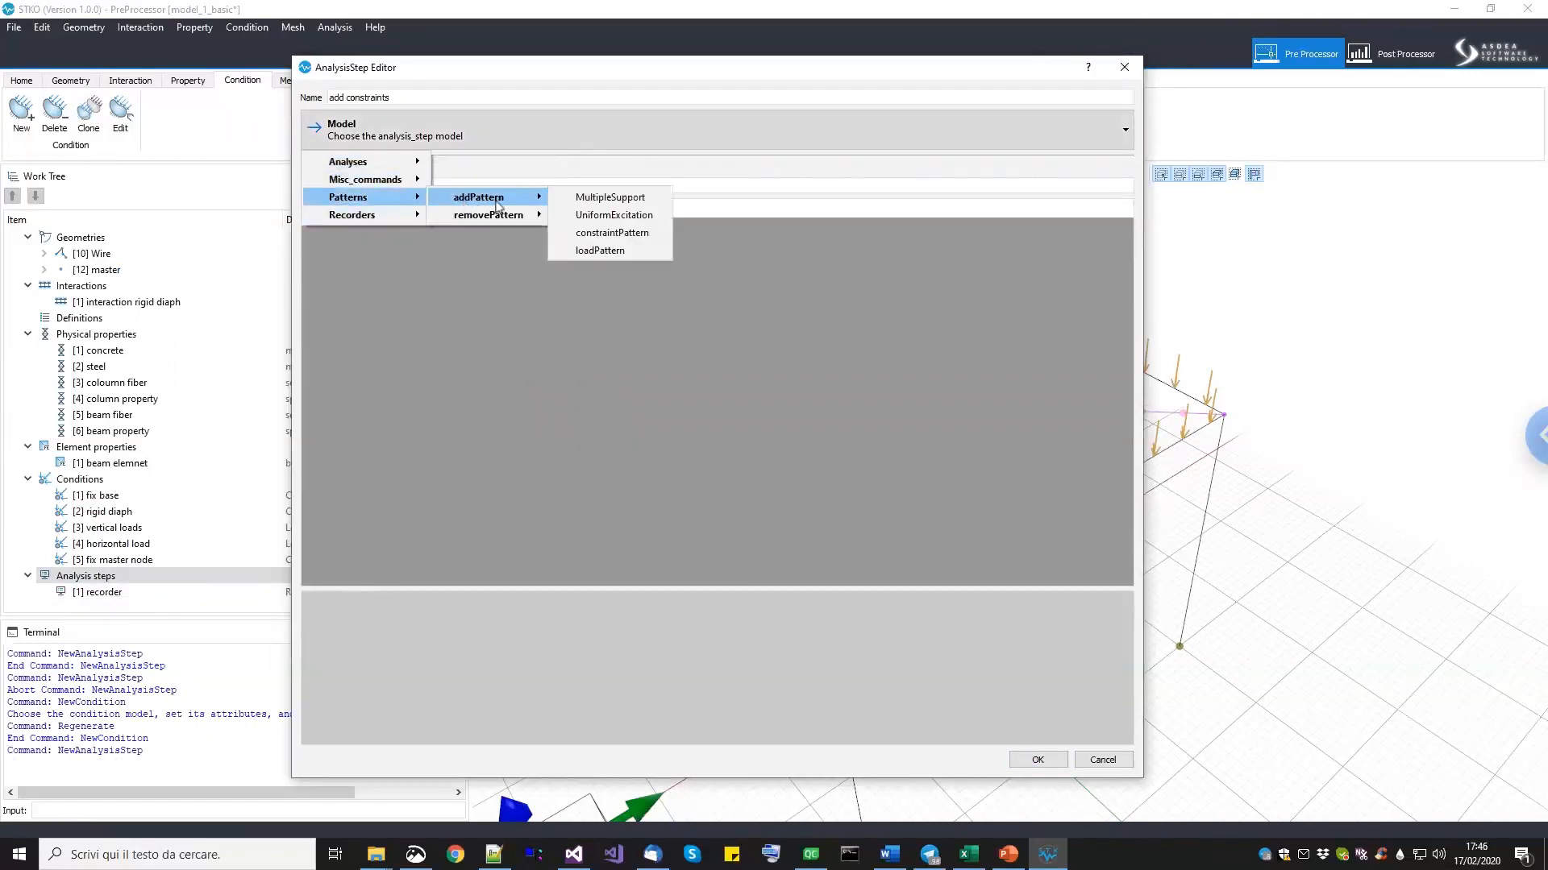
{"action": "left_click", "coordinate": [598, 239]}
Give the pattern's sp attribute two rows, set to "fix base" and "fix master node".
{"action": "left_click", "coordinate": [1120, 248]}
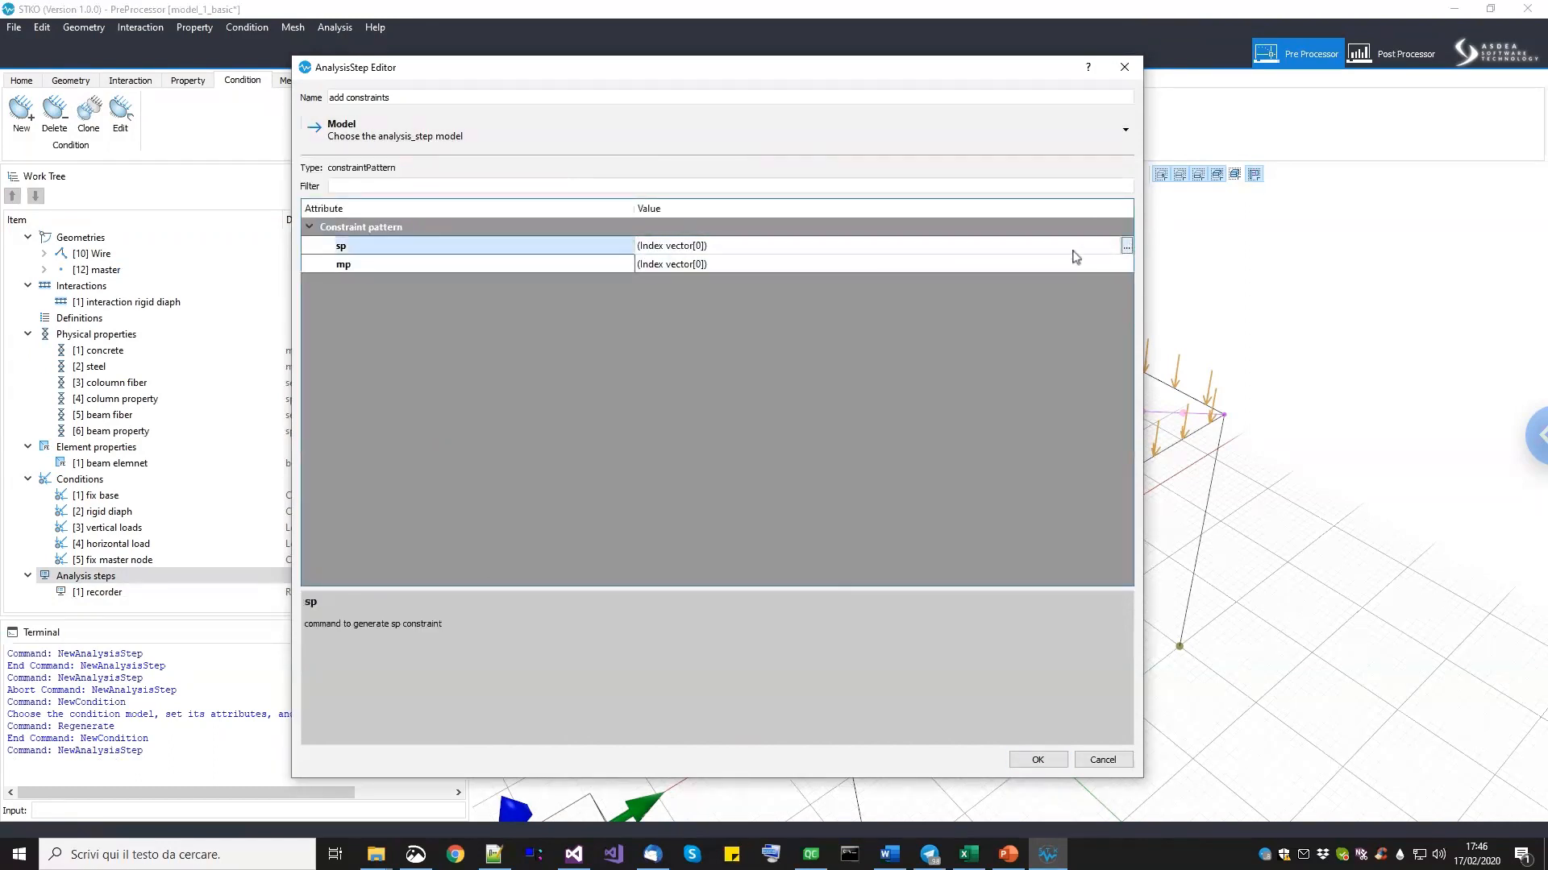
{"action": "left_click", "coordinate": [813, 334]}
{"action": "left_click", "coordinate": [813, 334]}
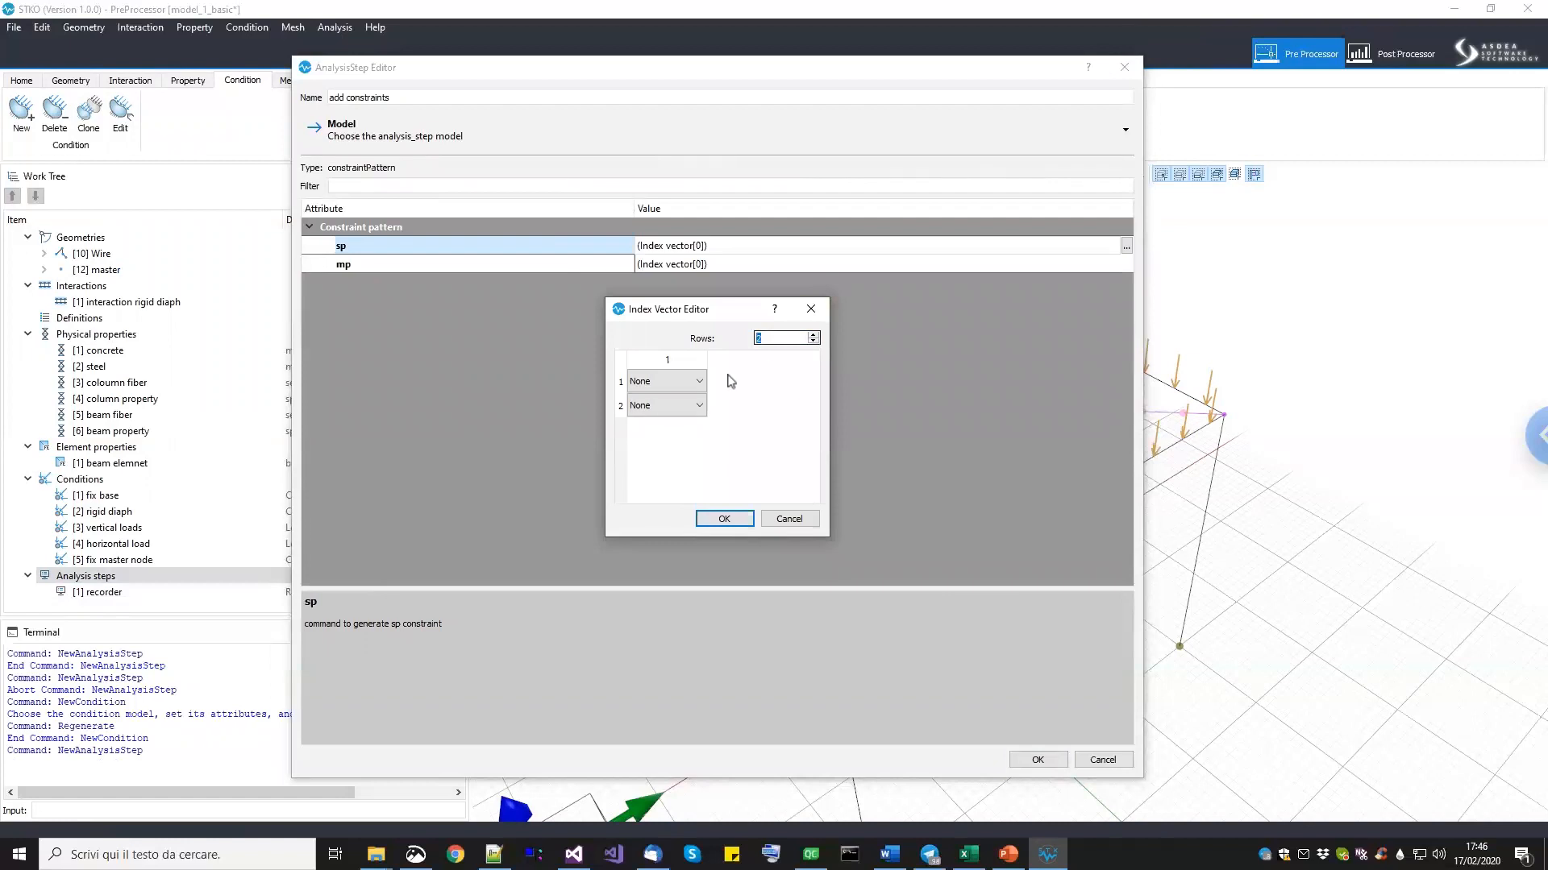
{"action": "left_click", "coordinate": [706, 364]}
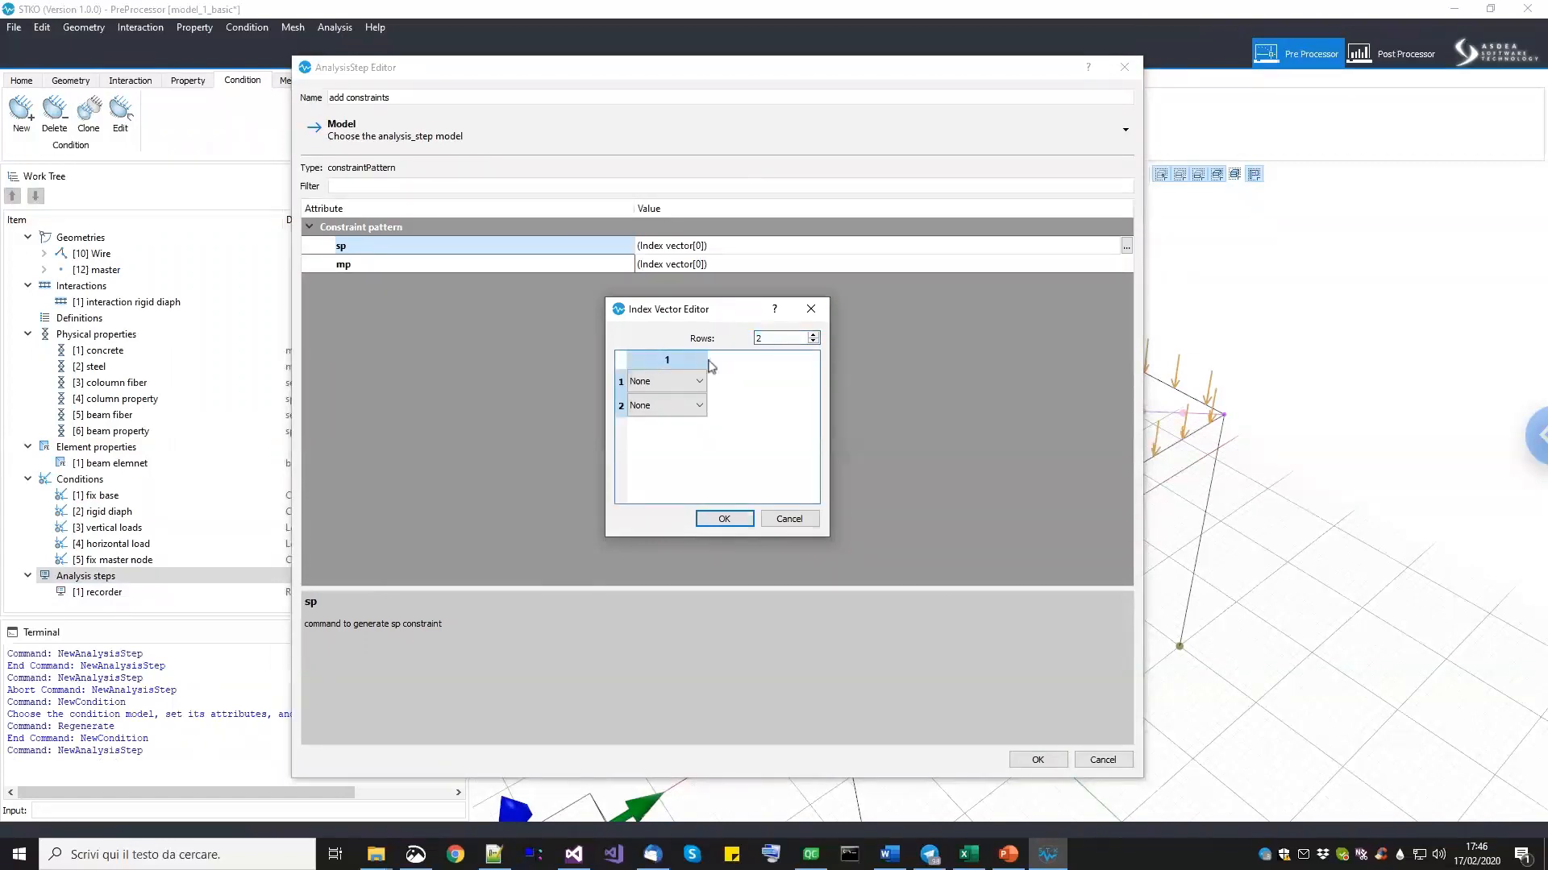
{"action": "left_click_drag", "start_coordinate": [706, 364], "coordinate": [826, 371]}
{"action": "left_click", "coordinate": [769, 381]}
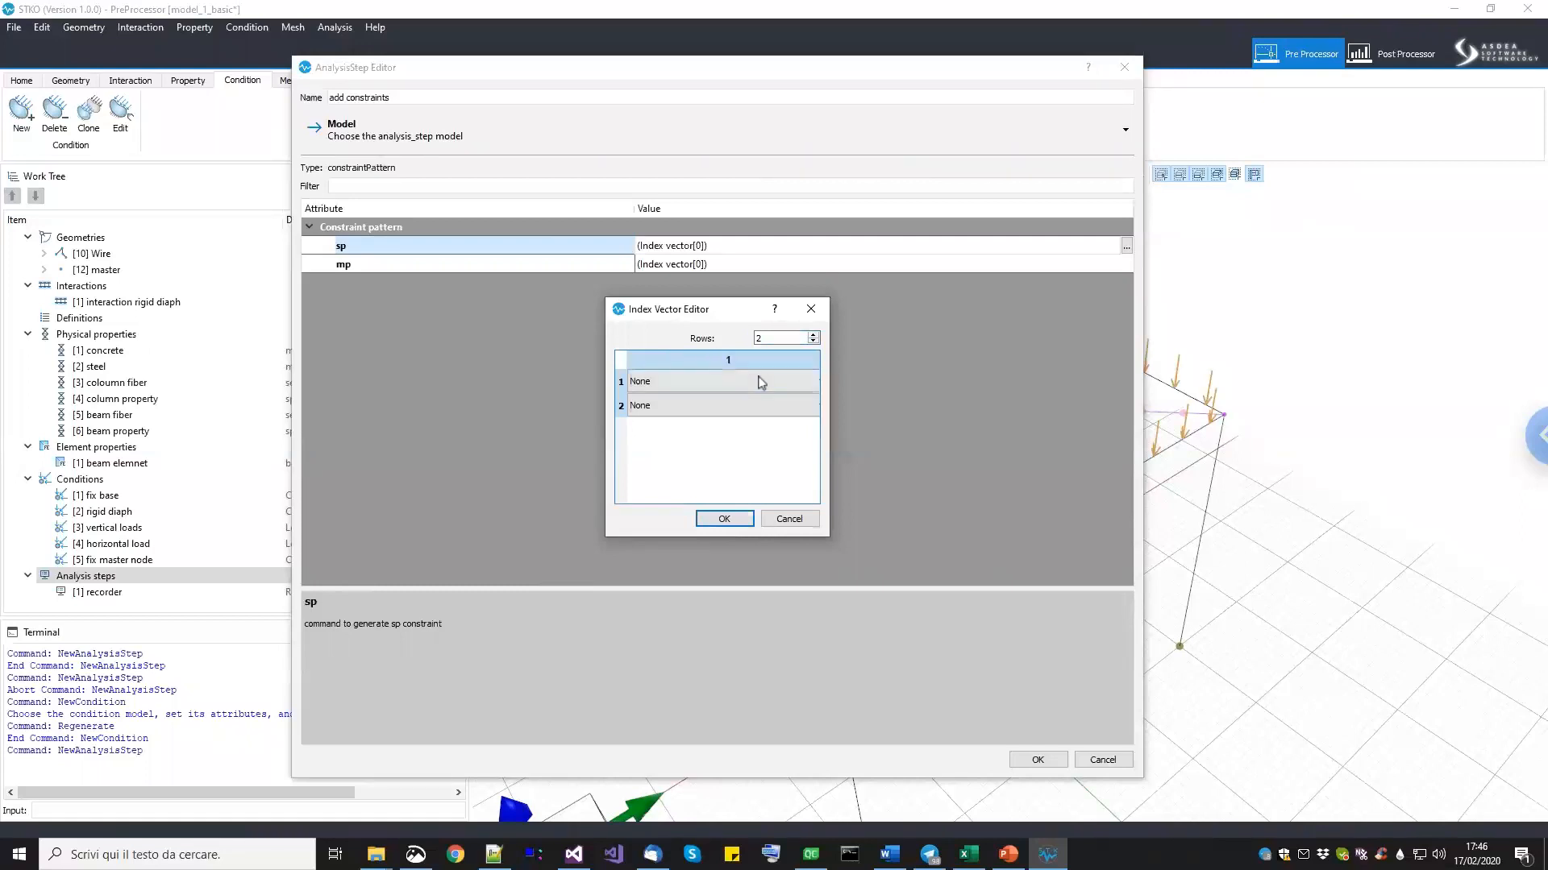
{"action": "left_click", "coordinate": [770, 381]}
{"action": "left_click", "coordinate": [727, 409]}
{"action": "double_click", "coordinate": [723, 405]}
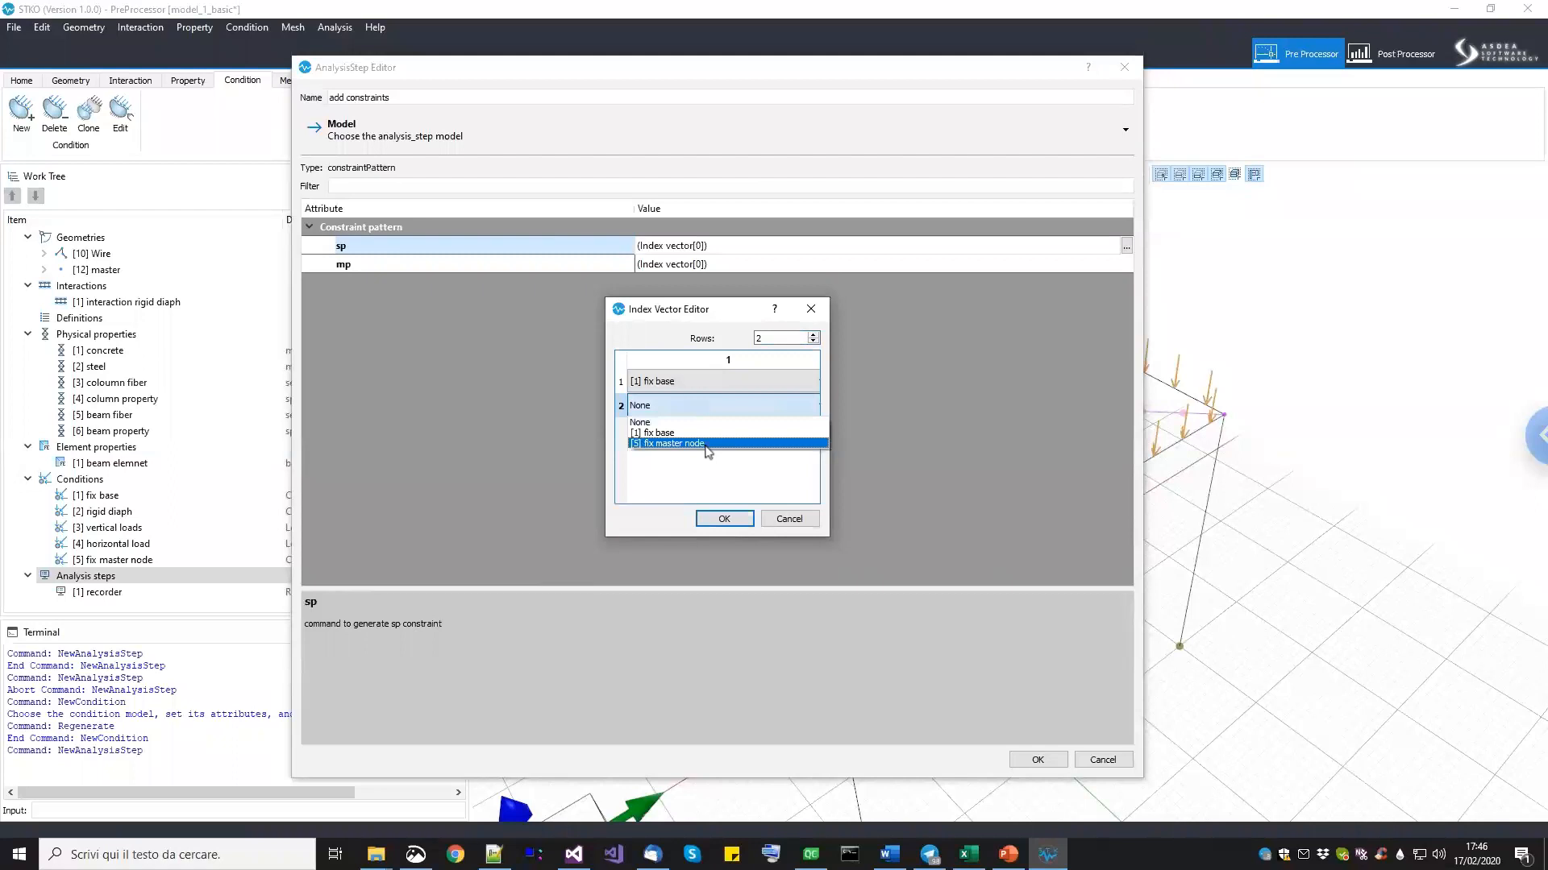
{"action": "left_click", "coordinate": [706, 444]}
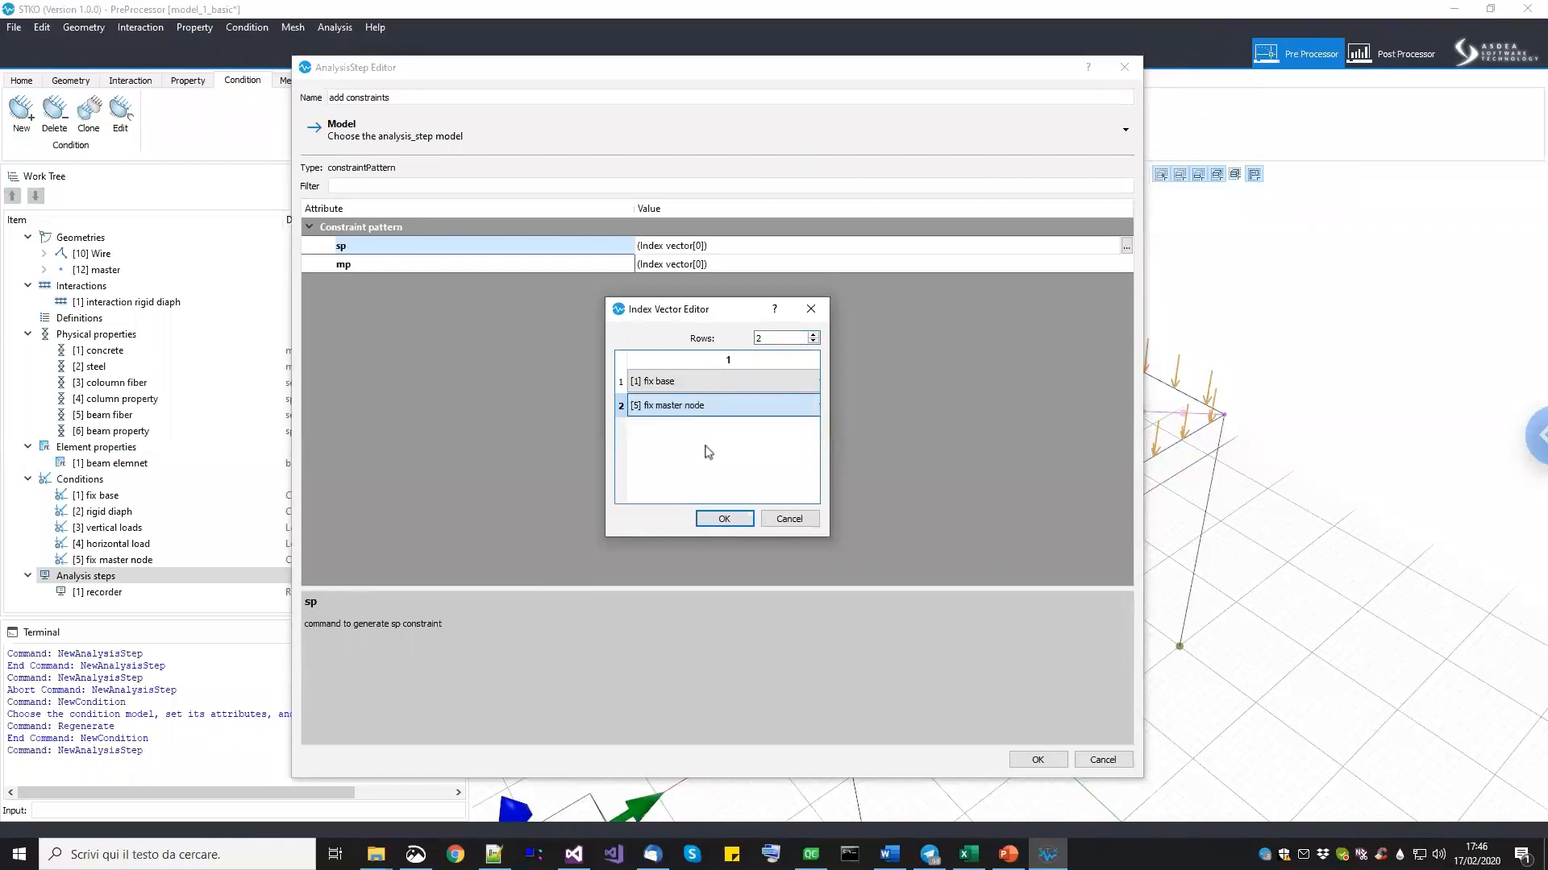
{"action": "left_click", "coordinate": [723, 518]}
Give the mp attribute one row set to "rigid diaph" and save the constraints analysis step.
{"action": "left_click", "coordinate": [1118, 265]}
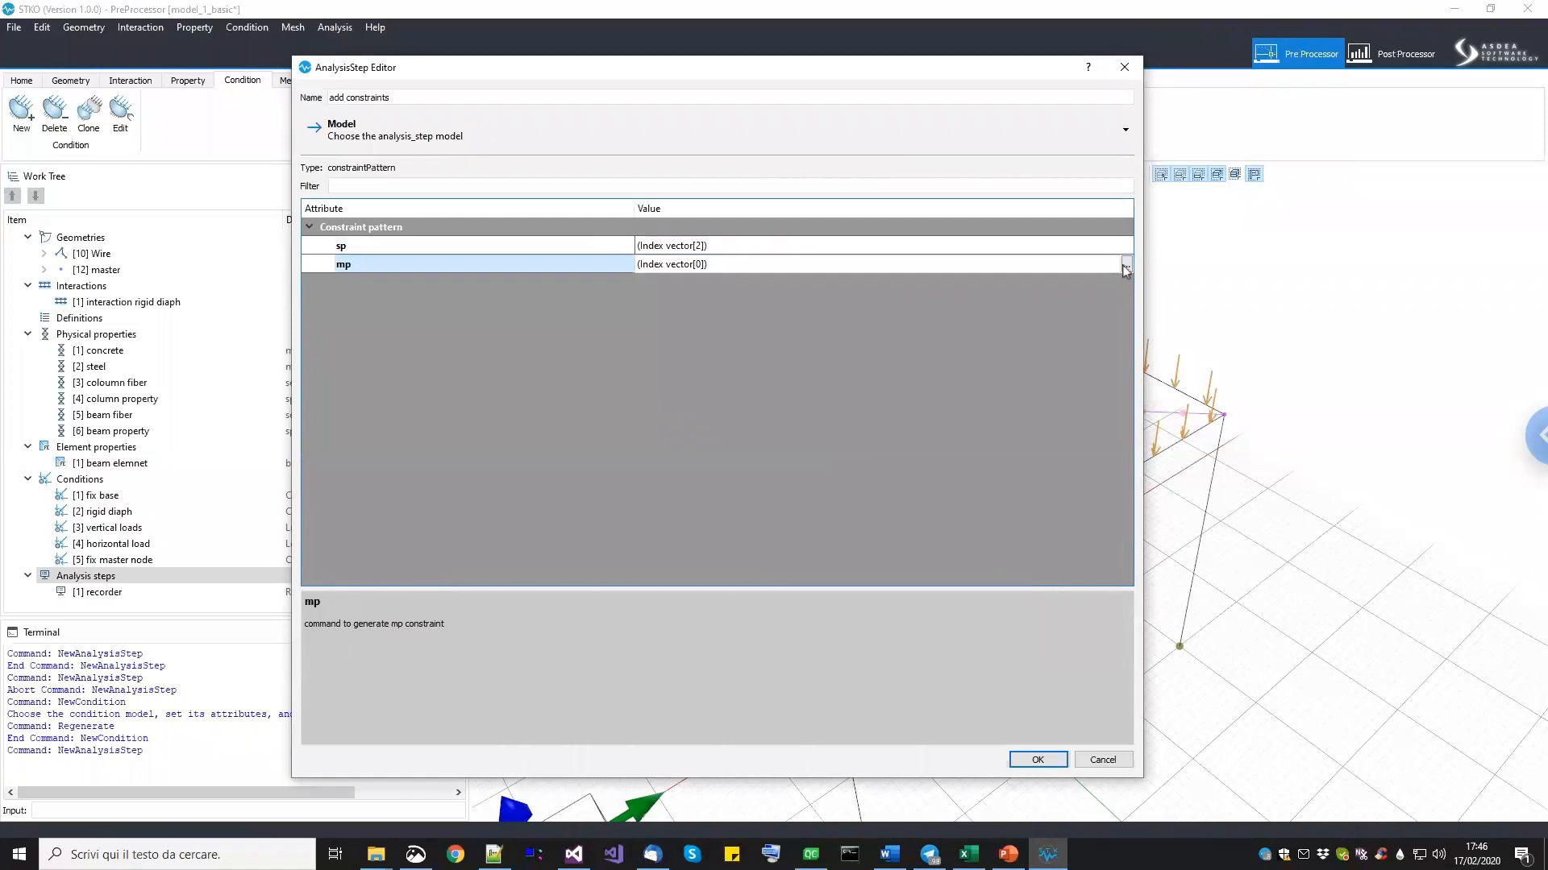
{"action": "left_click", "coordinate": [1125, 265]}
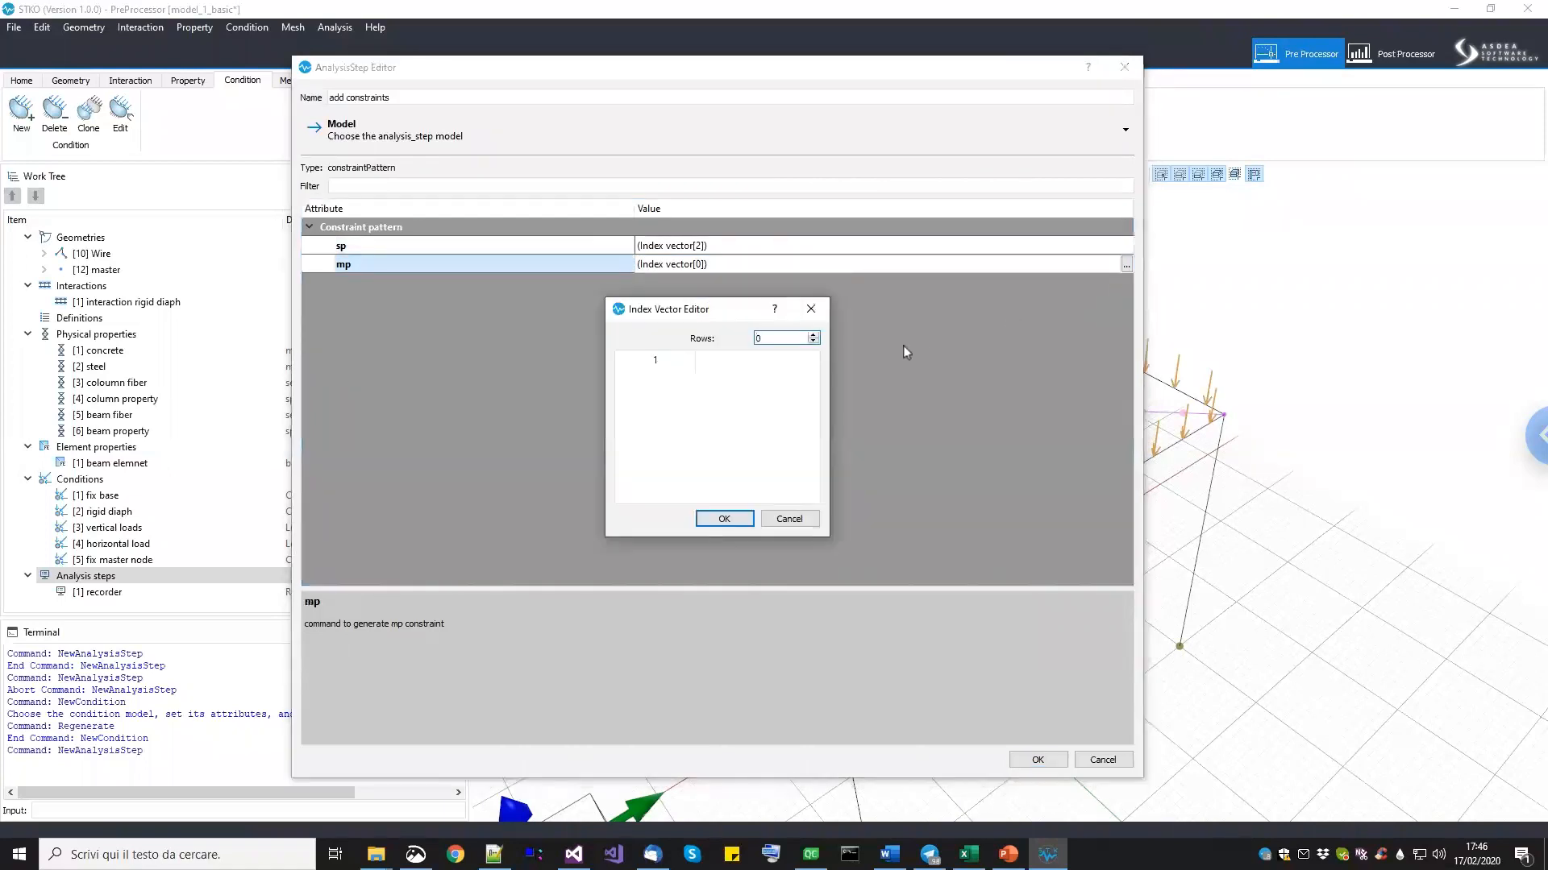
{"action": "left_click", "coordinate": [813, 335]}
{"action": "left_click", "coordinate": [696, 381]}
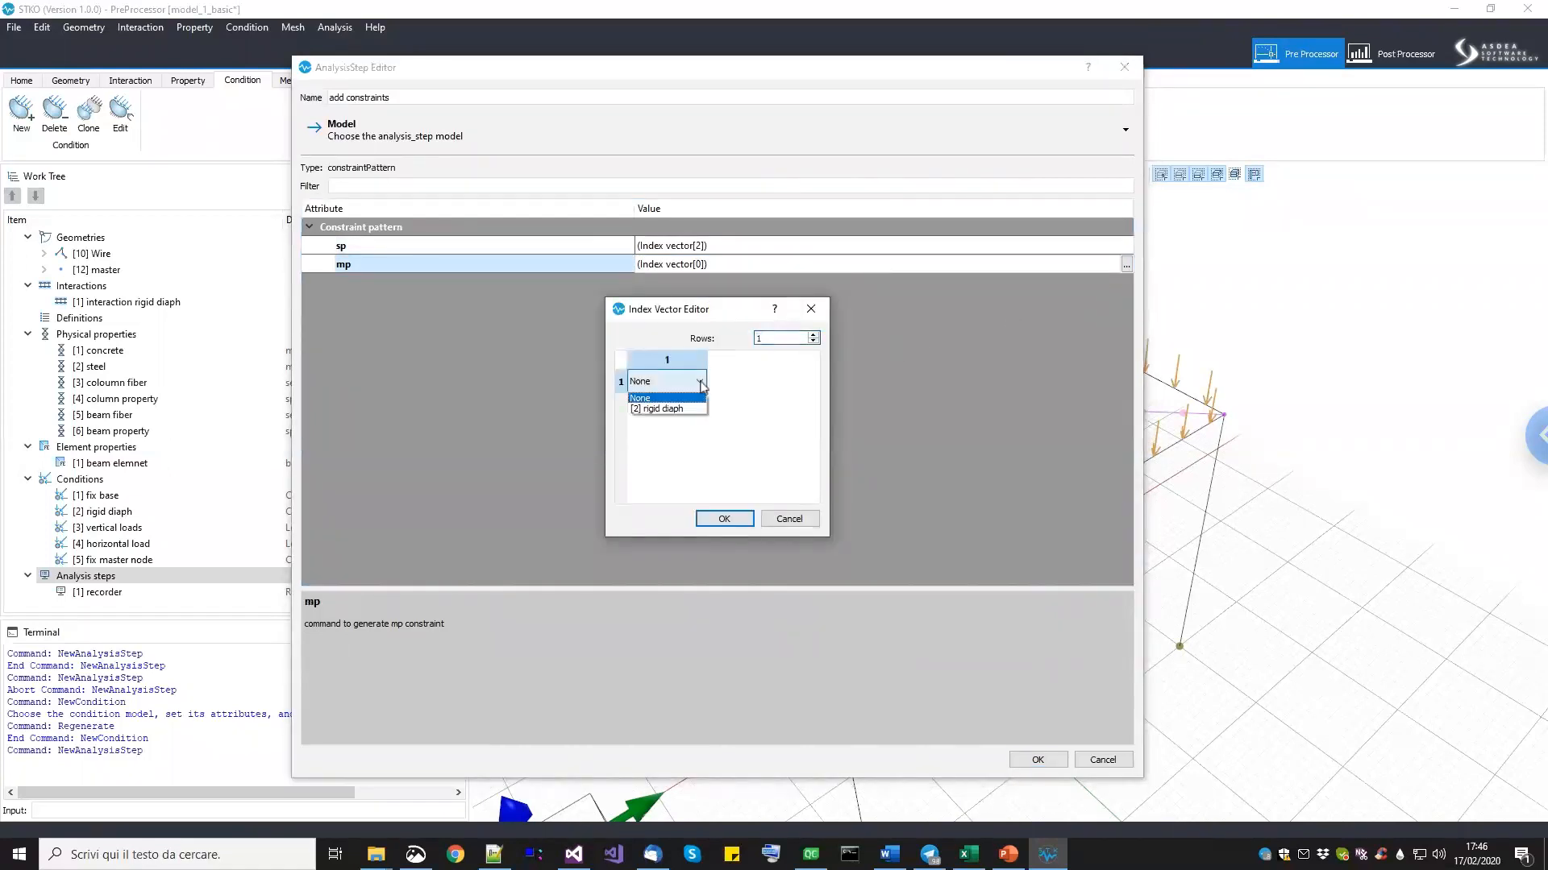
{"action": "left_click", "coordinate": [684, 408]}
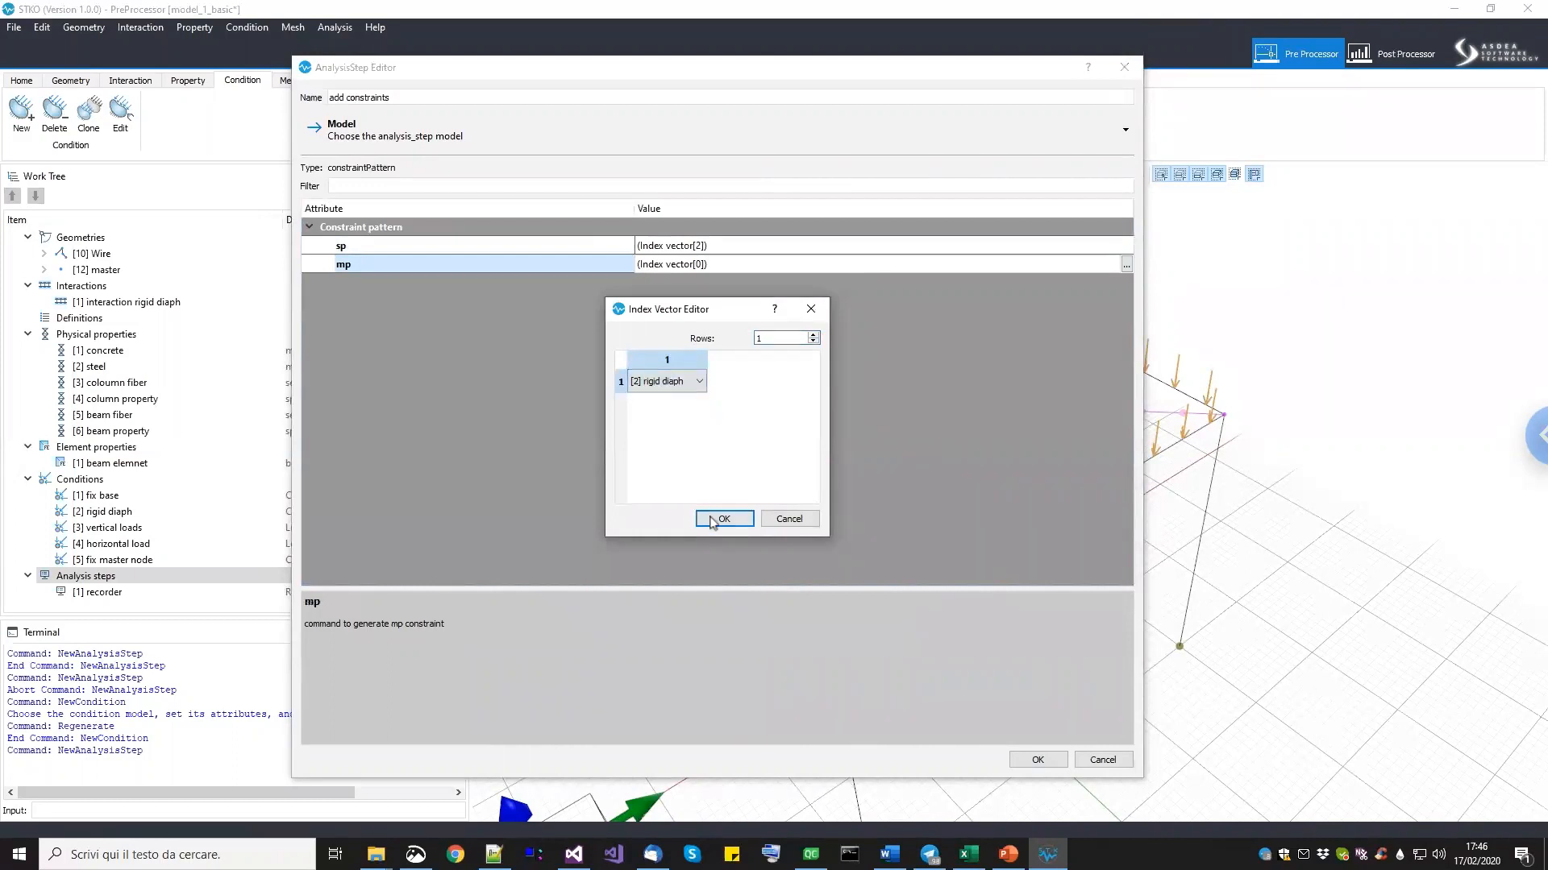
{"action": "left_click", "coordinate": [723, 519]}
{"action": "left_click", "coordinate": [1030, 758]}
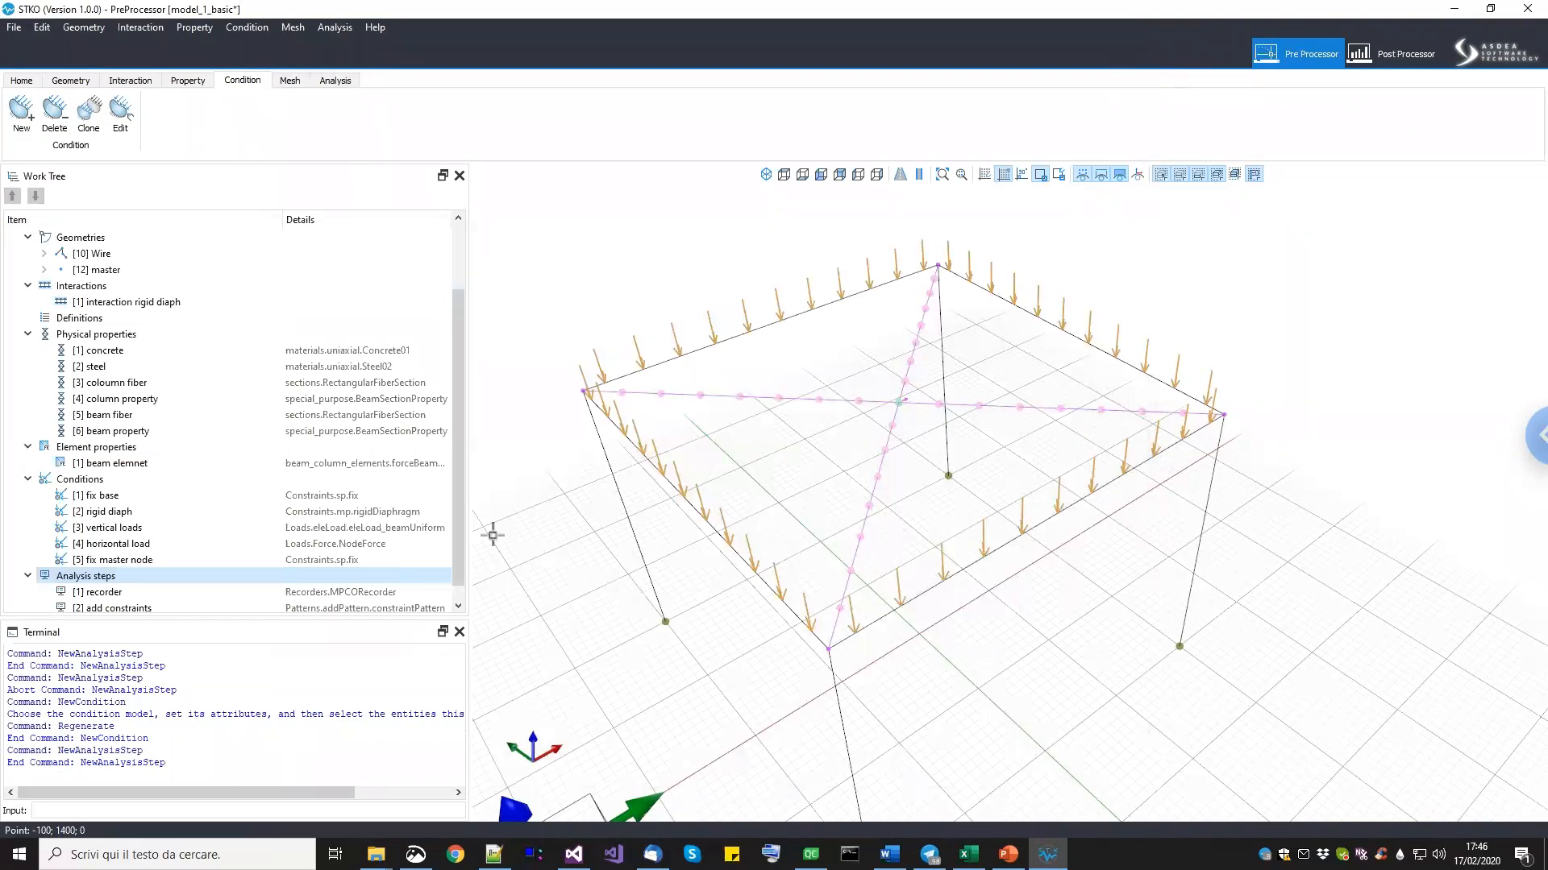
{"action": "scroll", "coordinate": [452, 548], "scroll_direction": "down", "scroll_amount": 1}
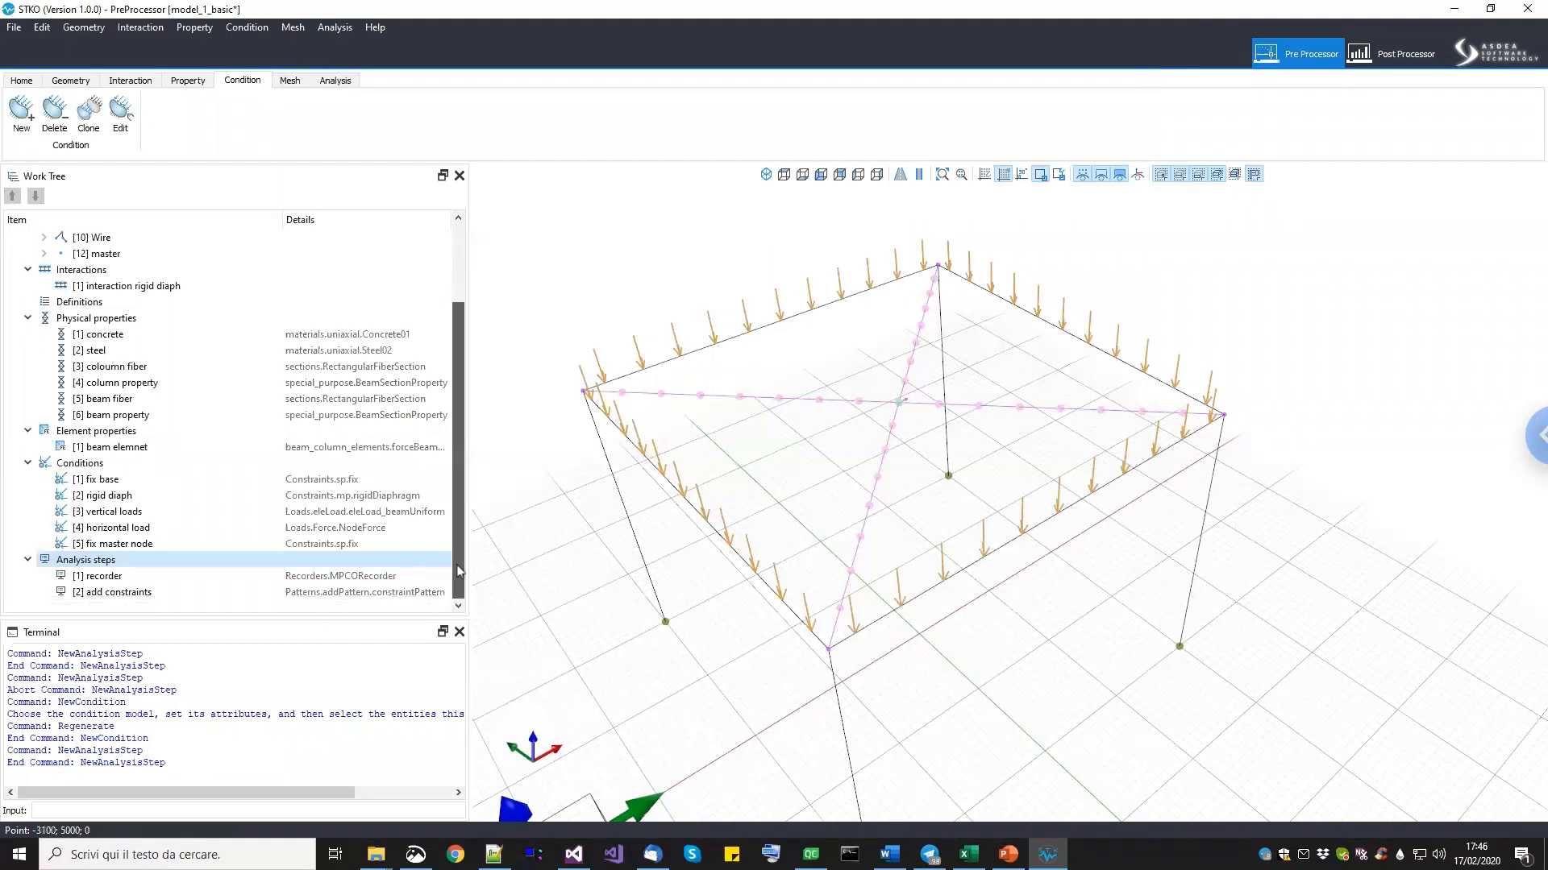
{"action": "right_click", "coordinate": [238, 565]}
{"action": "left_click", "coordinate": [262, 570]}
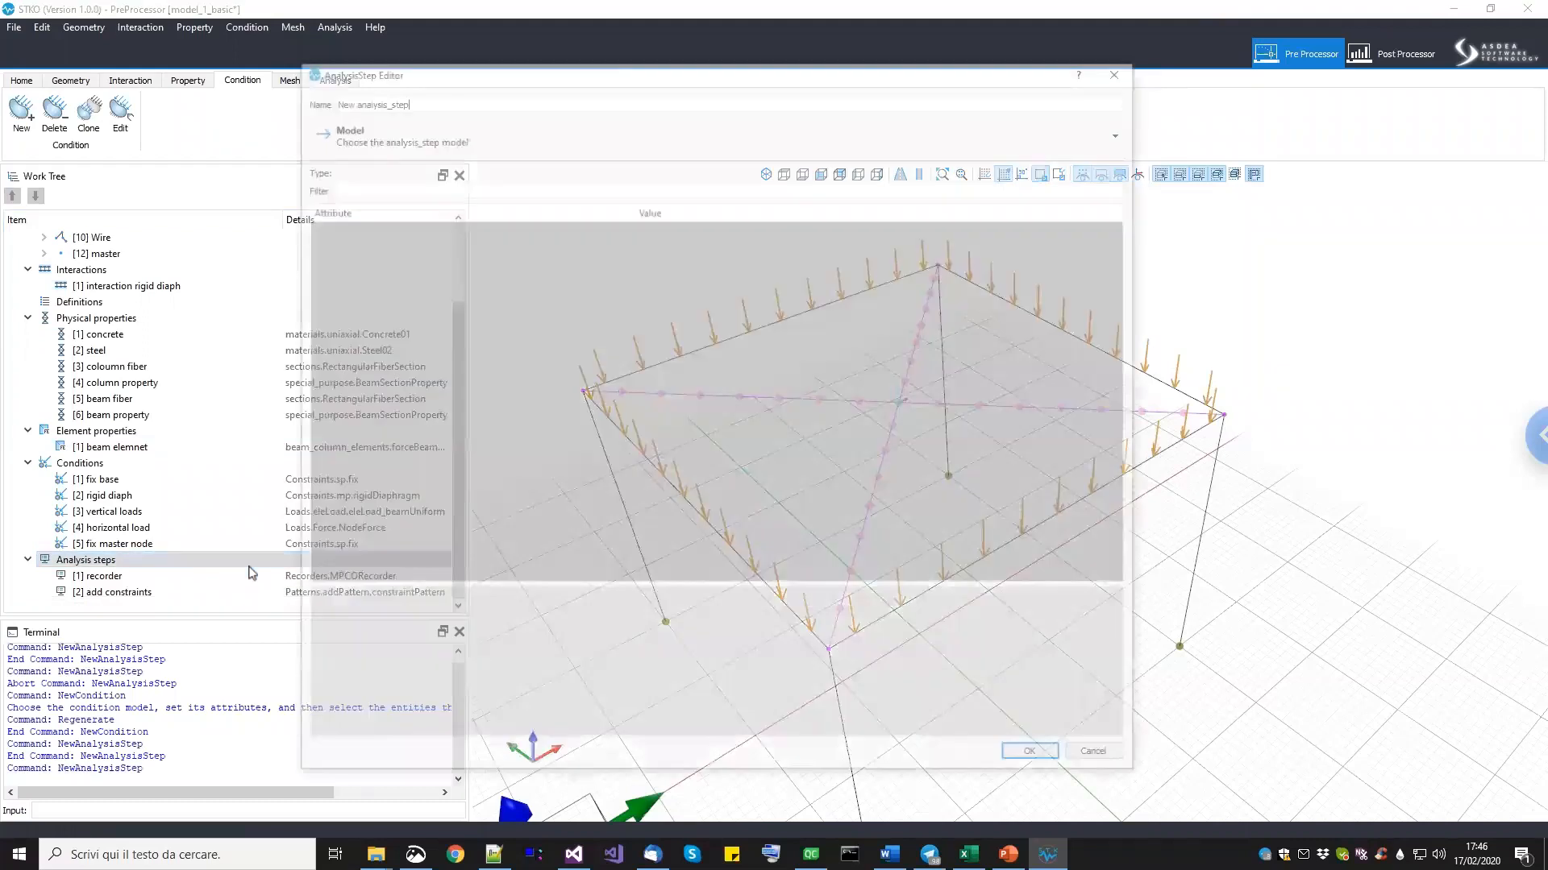
{"action": "left_click_drag", "start_coordinate": [416, 103], "coordinate": [316, 103]}
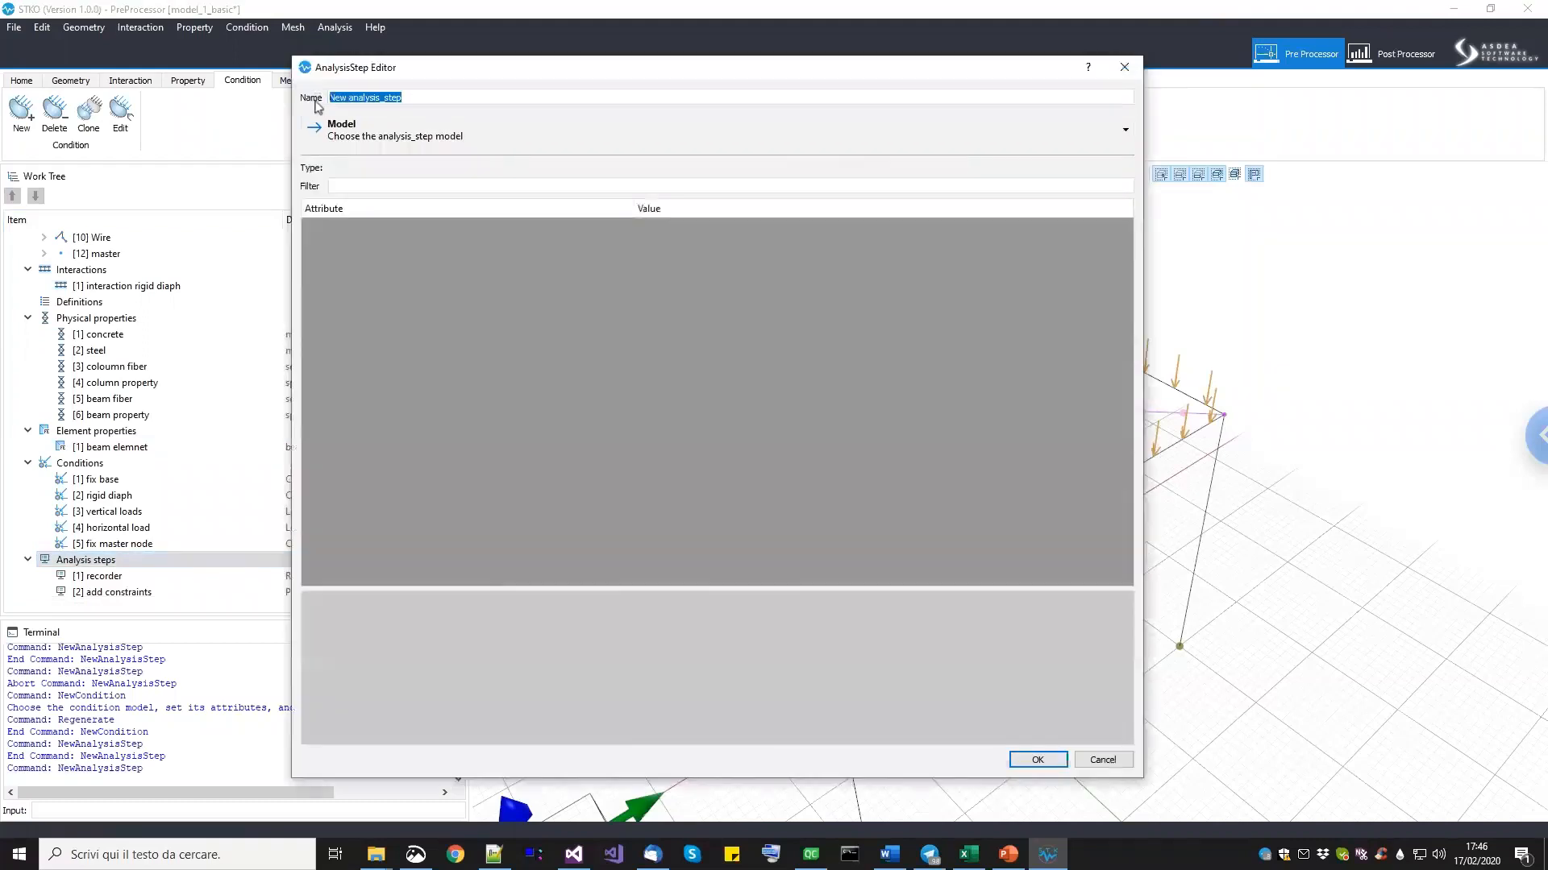
{"action": "type", "text": "add vertical load"}
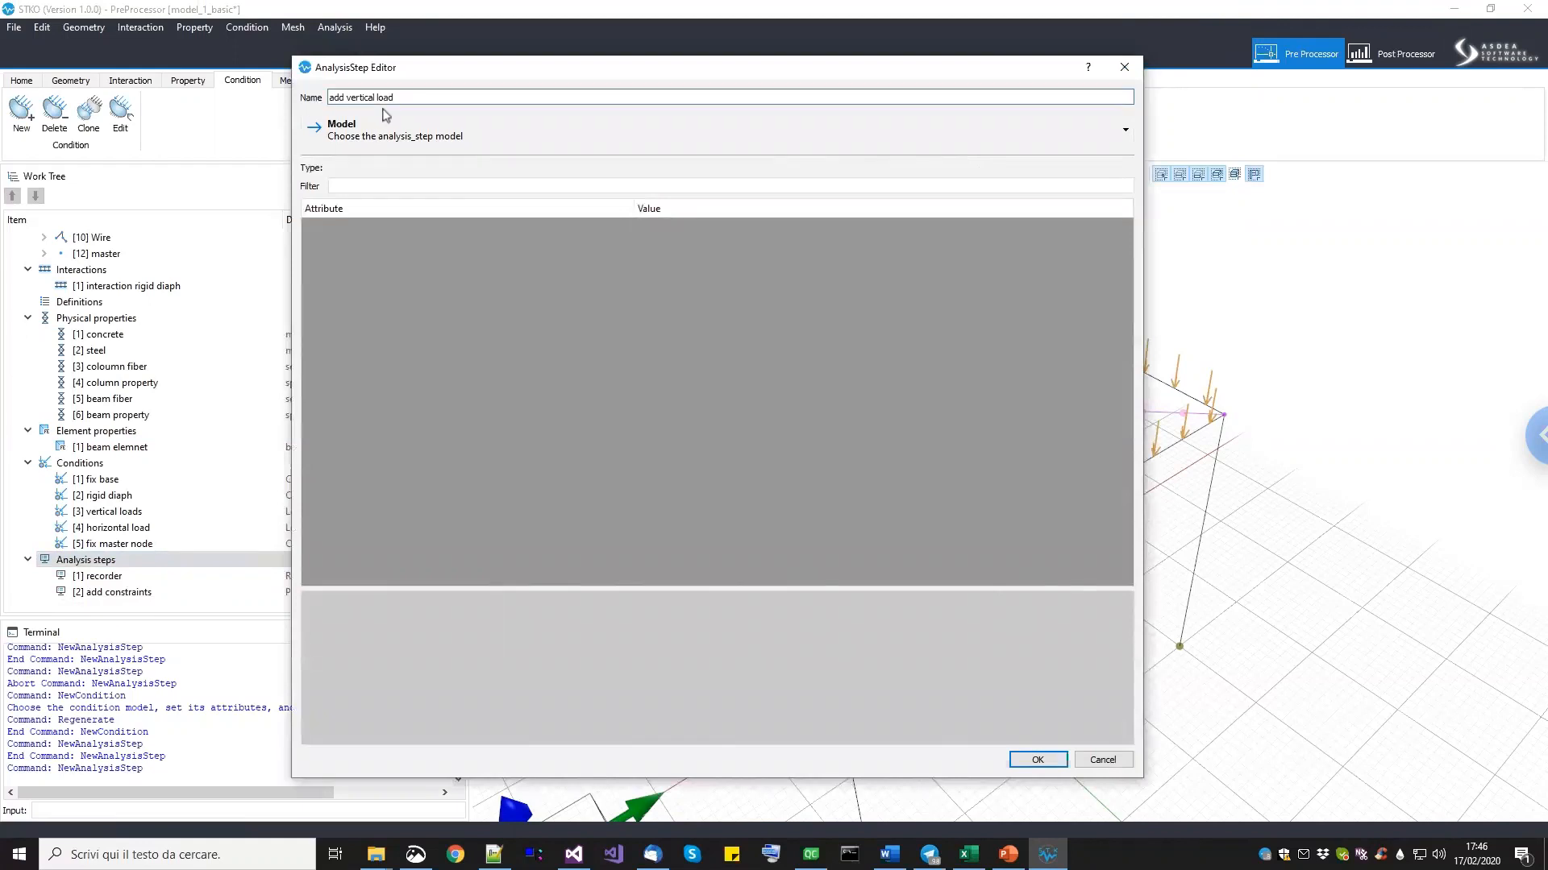
{"action": "left_click", "coordinate": [390, 142]}
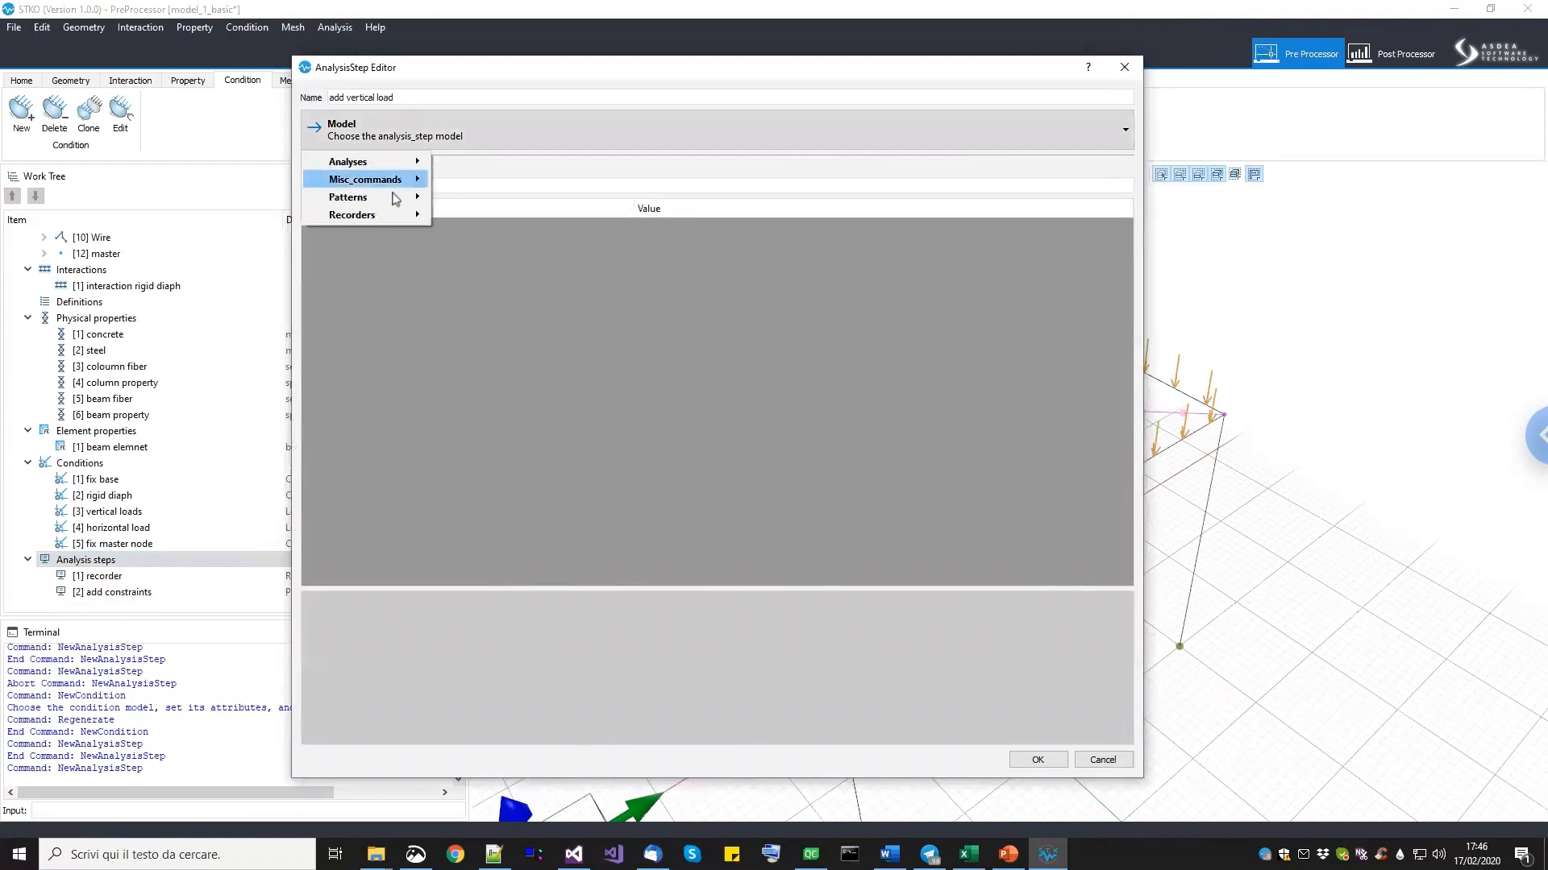
{"action": "mouse_move", "coordinate": [394, 204]}
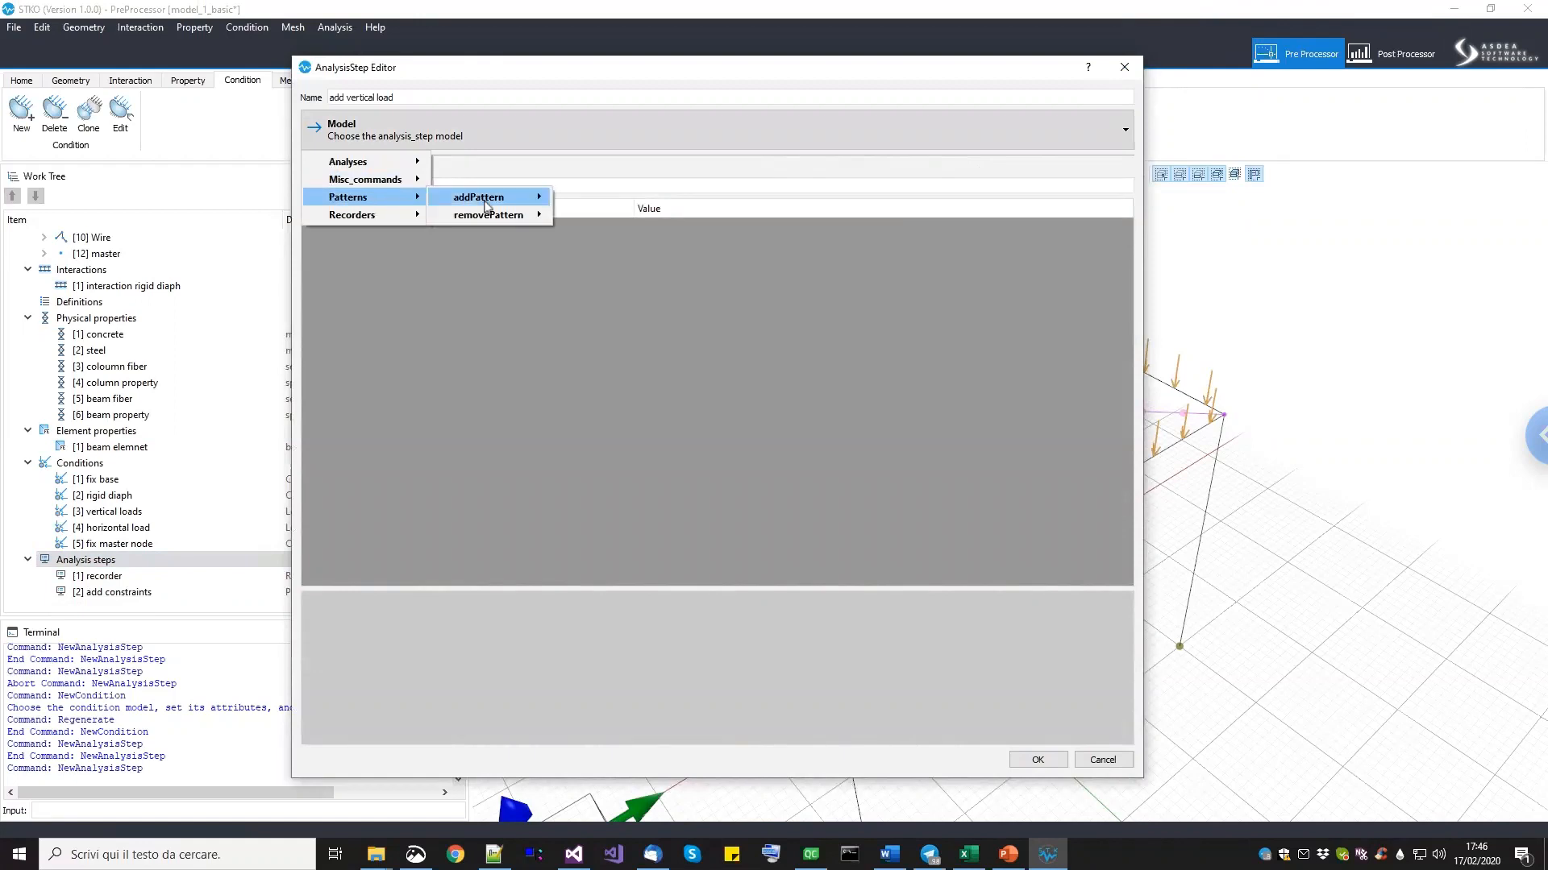
{"action": "mouse_move", "coordinate": [494, 207]}
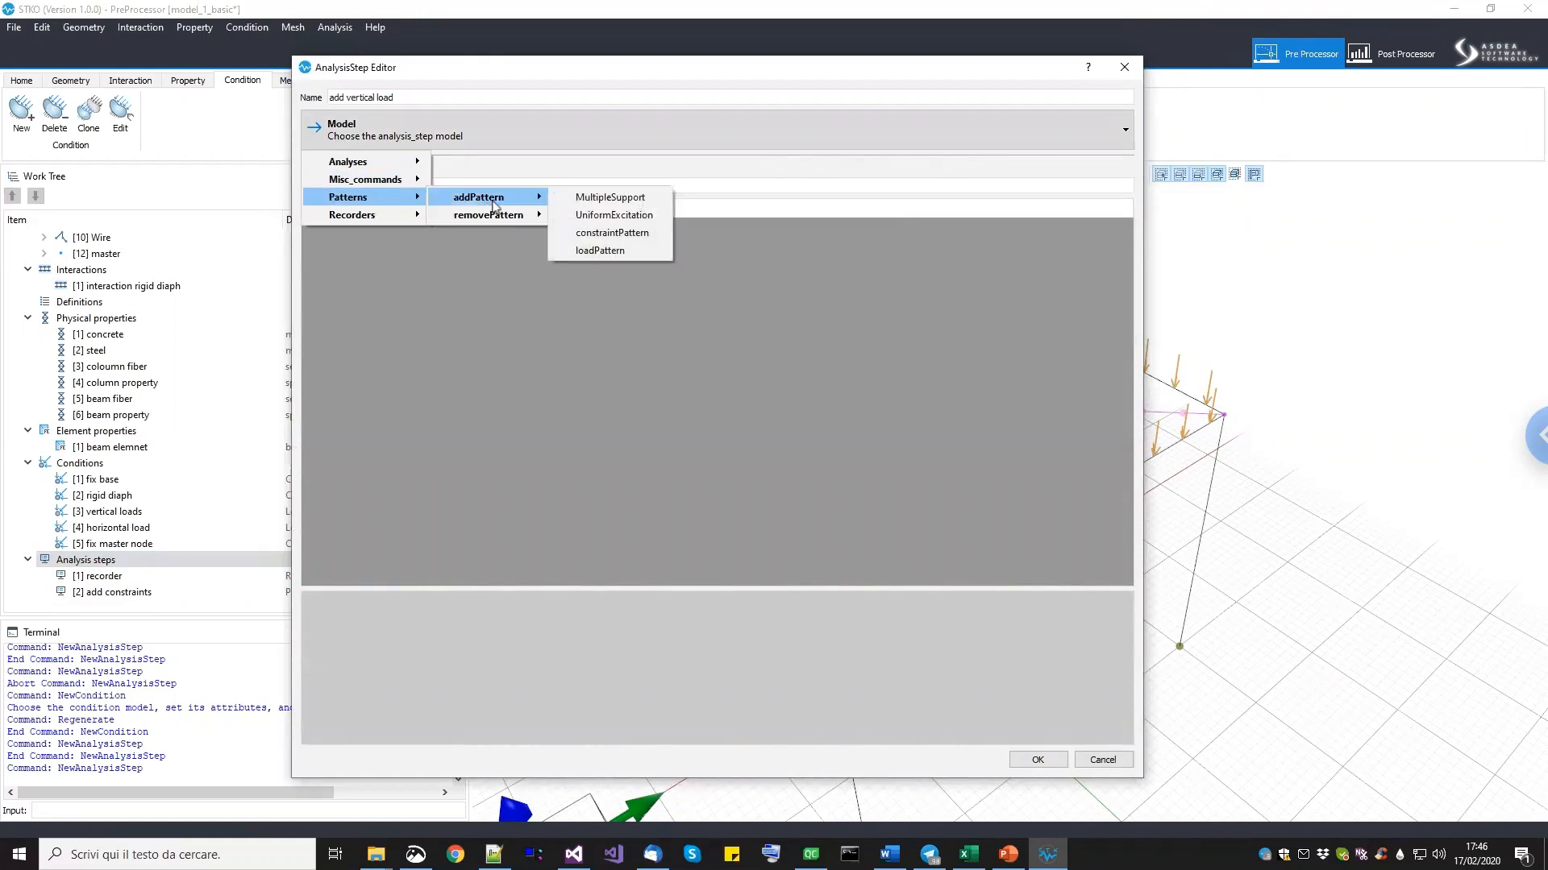
{"action": "left_click", "coordinate": [596, 252]}
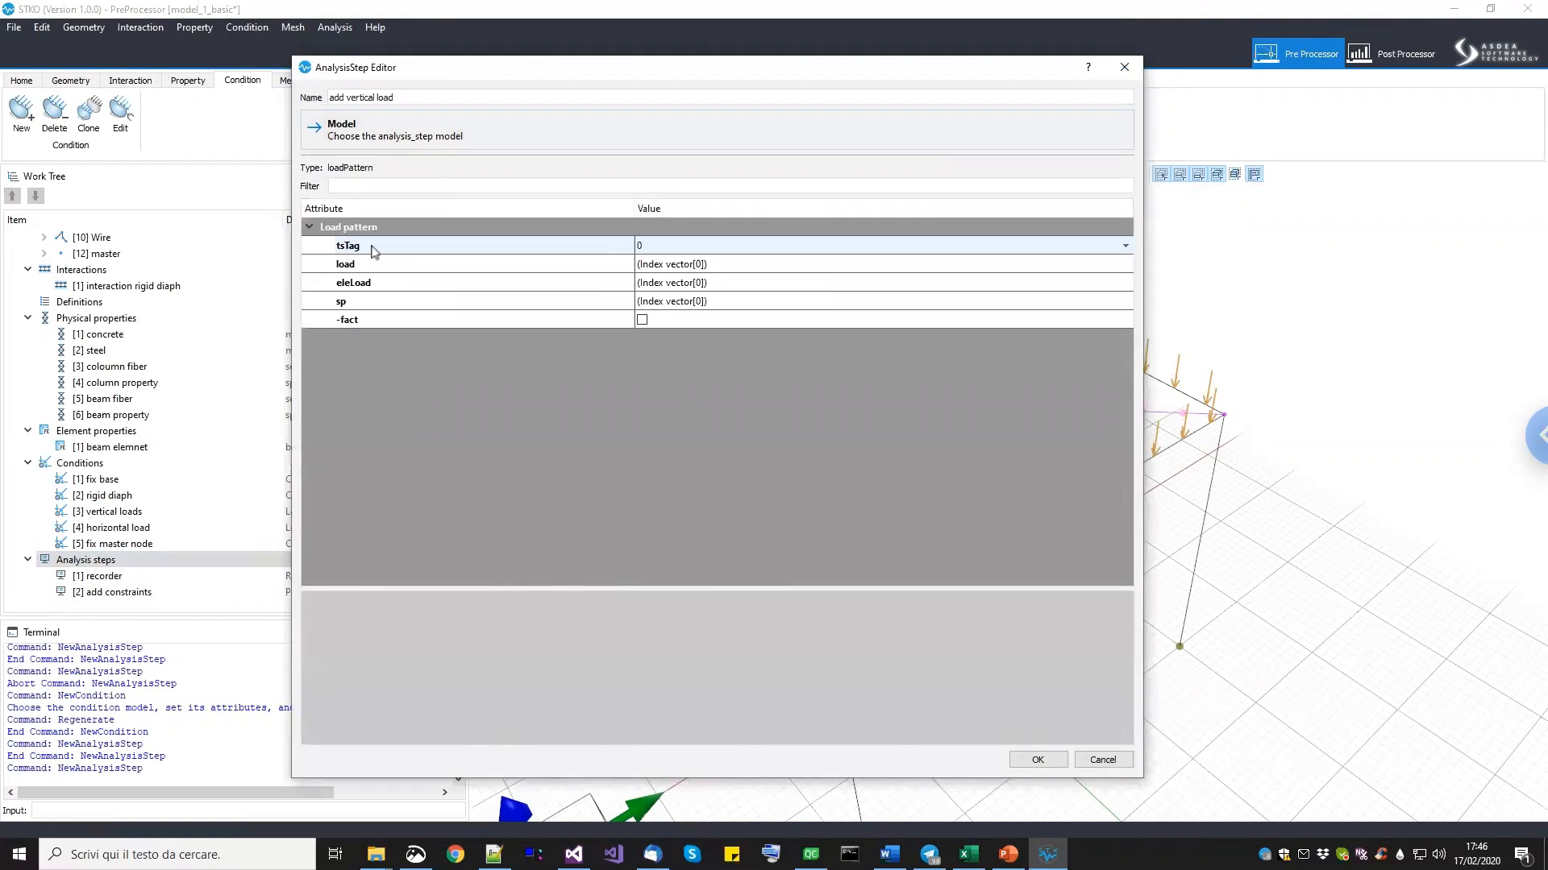
{"action": "left_click", "coordinate": [373, 249]}
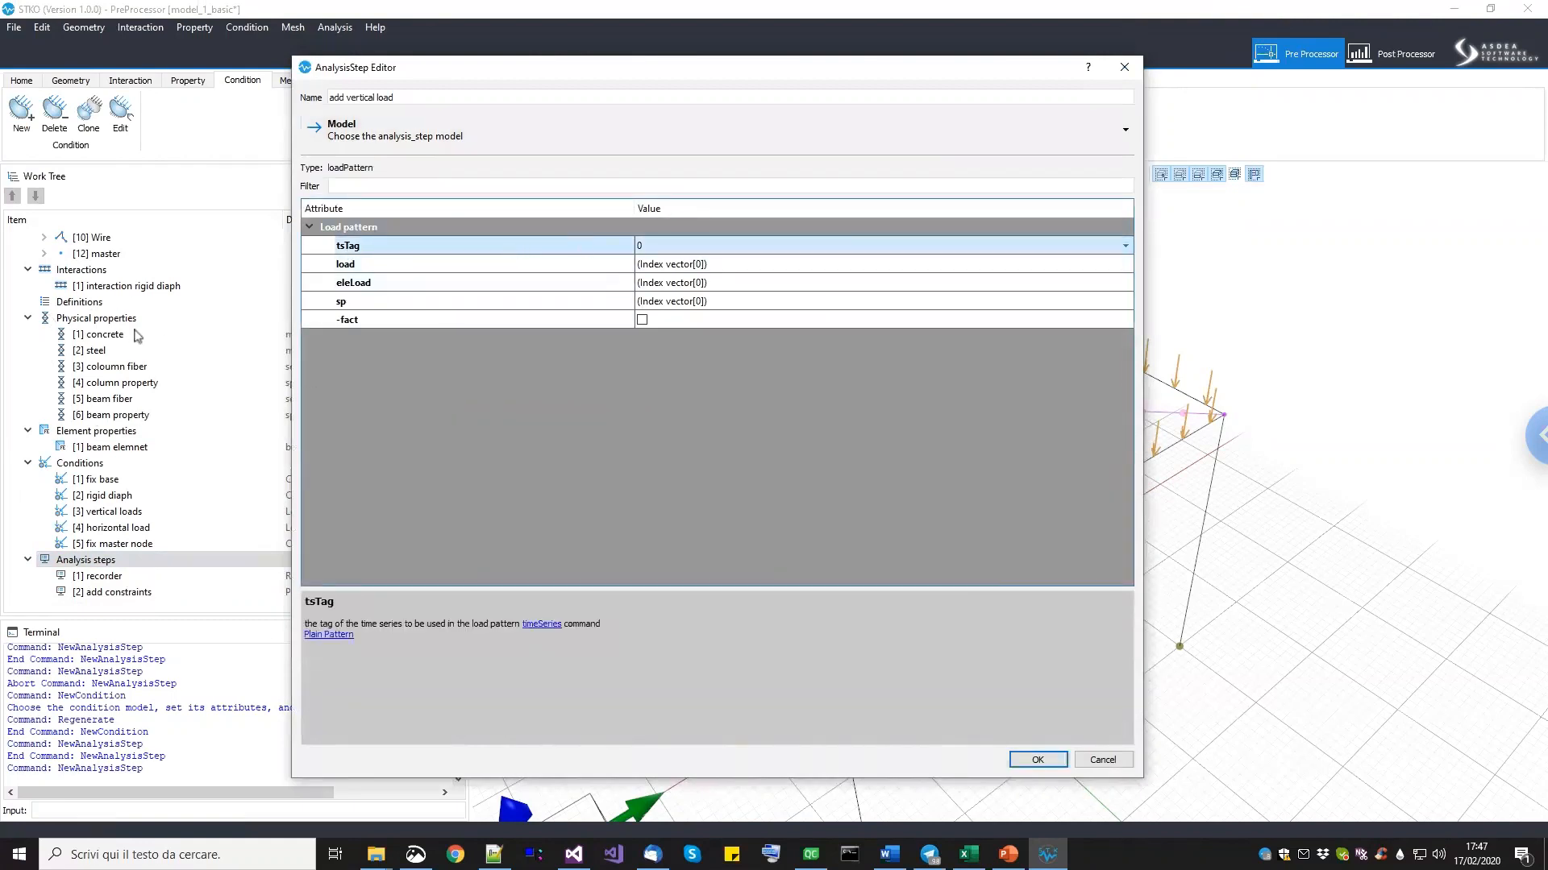
{"action": "left_click", "coordinate": [1103, 760]}
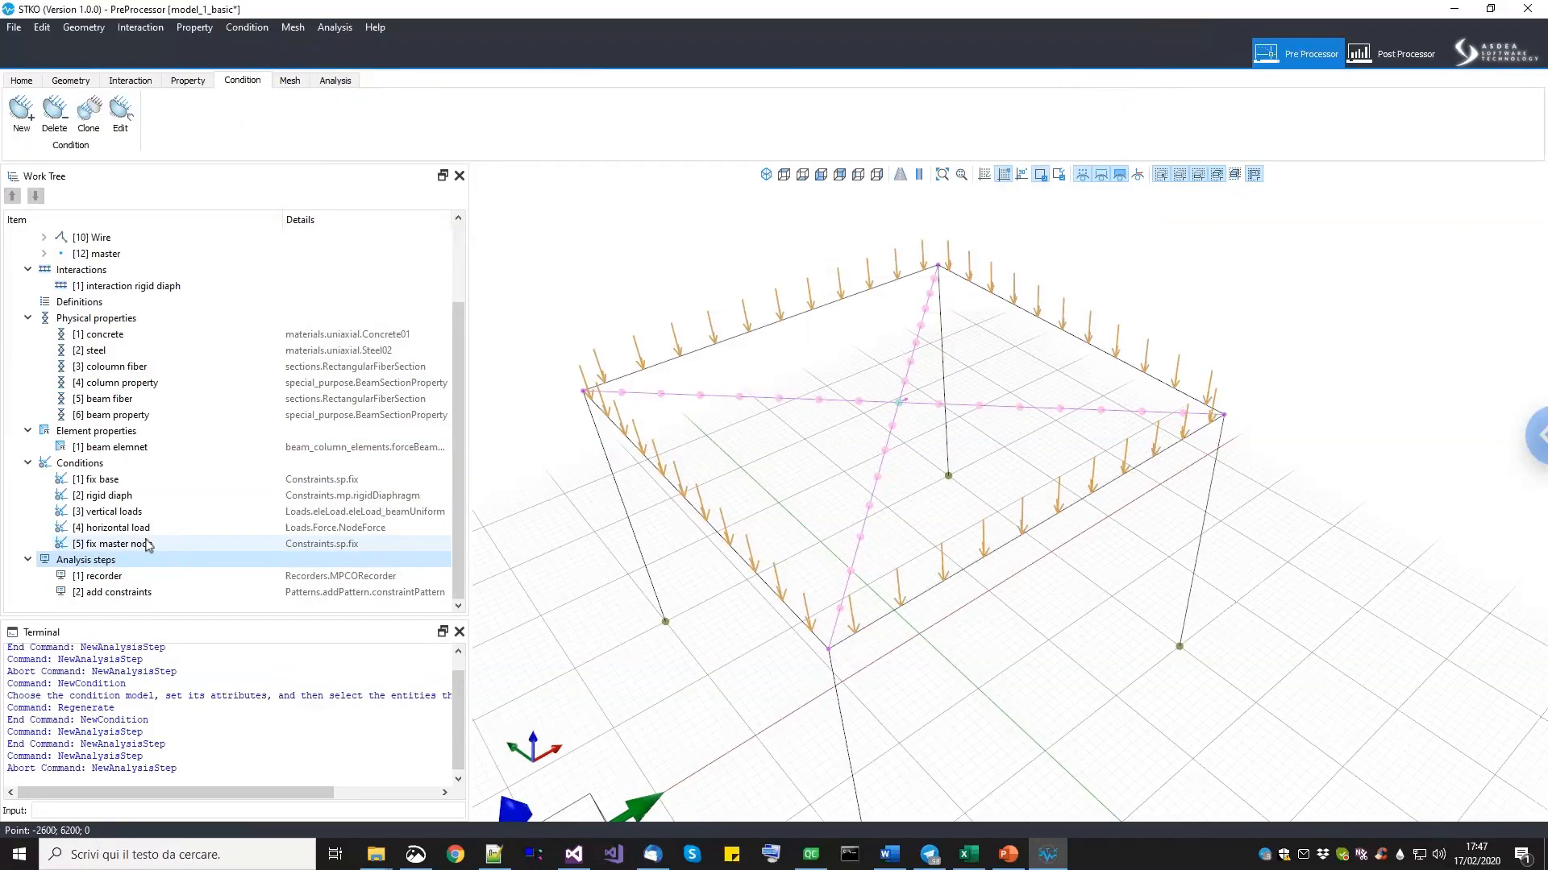
Add a new definition named "linear ts" that uses the Linear timeSeries model and save it.
{"action": "scroll", "coordinate": [95, 431], "scroll_direction": "up", "scroll_amount": 2}
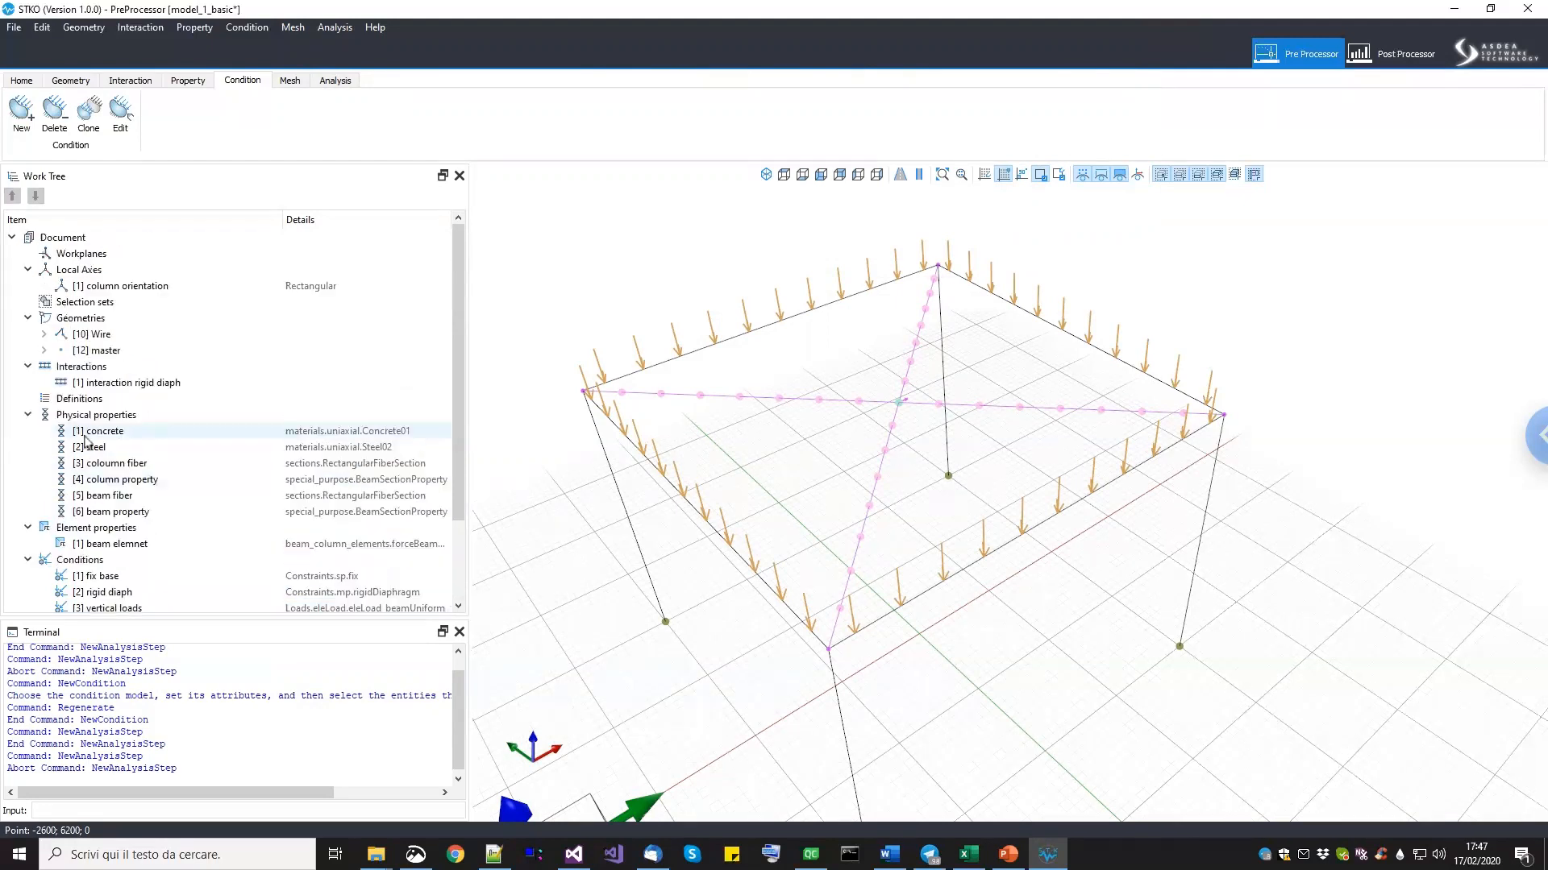
{"action": "right_click", "coordinate": [113, 403]}
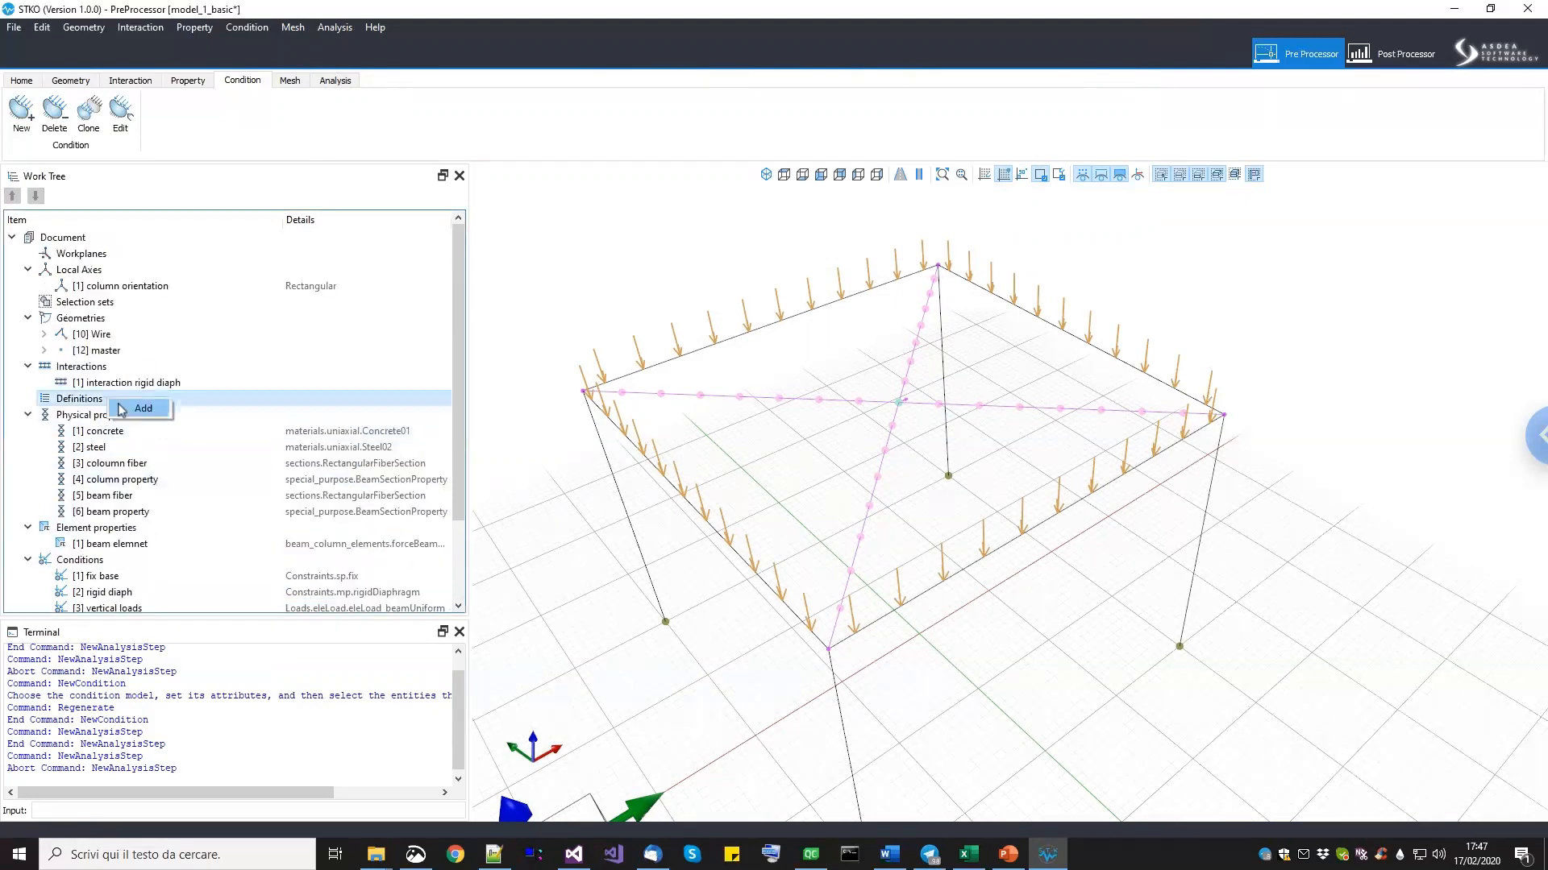
{"action": "left_click", "coordinate": [92, 403]}
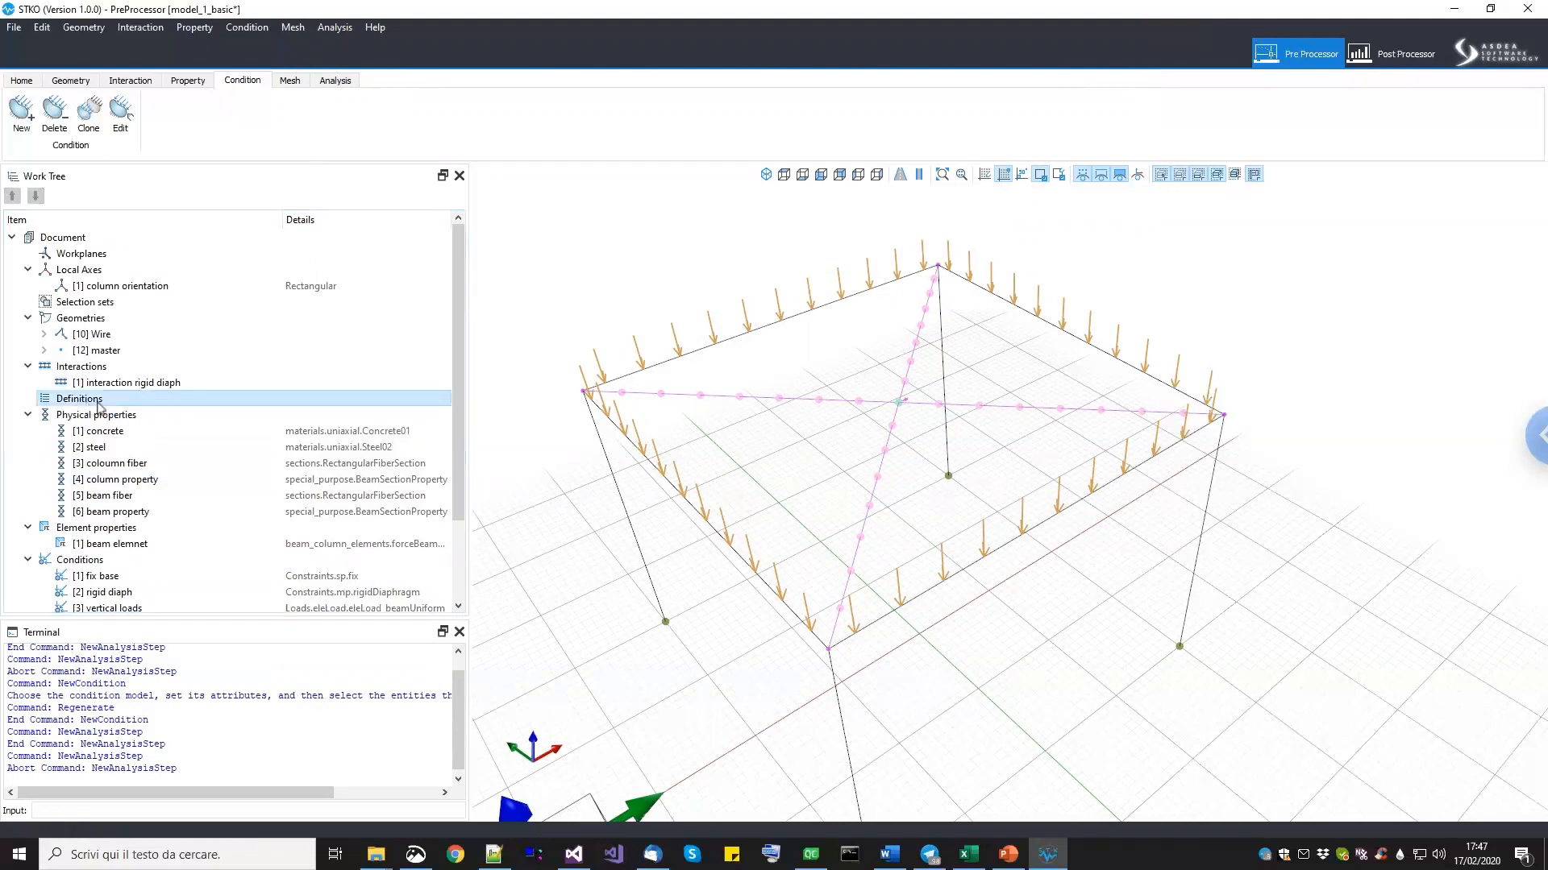
{"action": "right_click", "coordinate": [91, 403]}
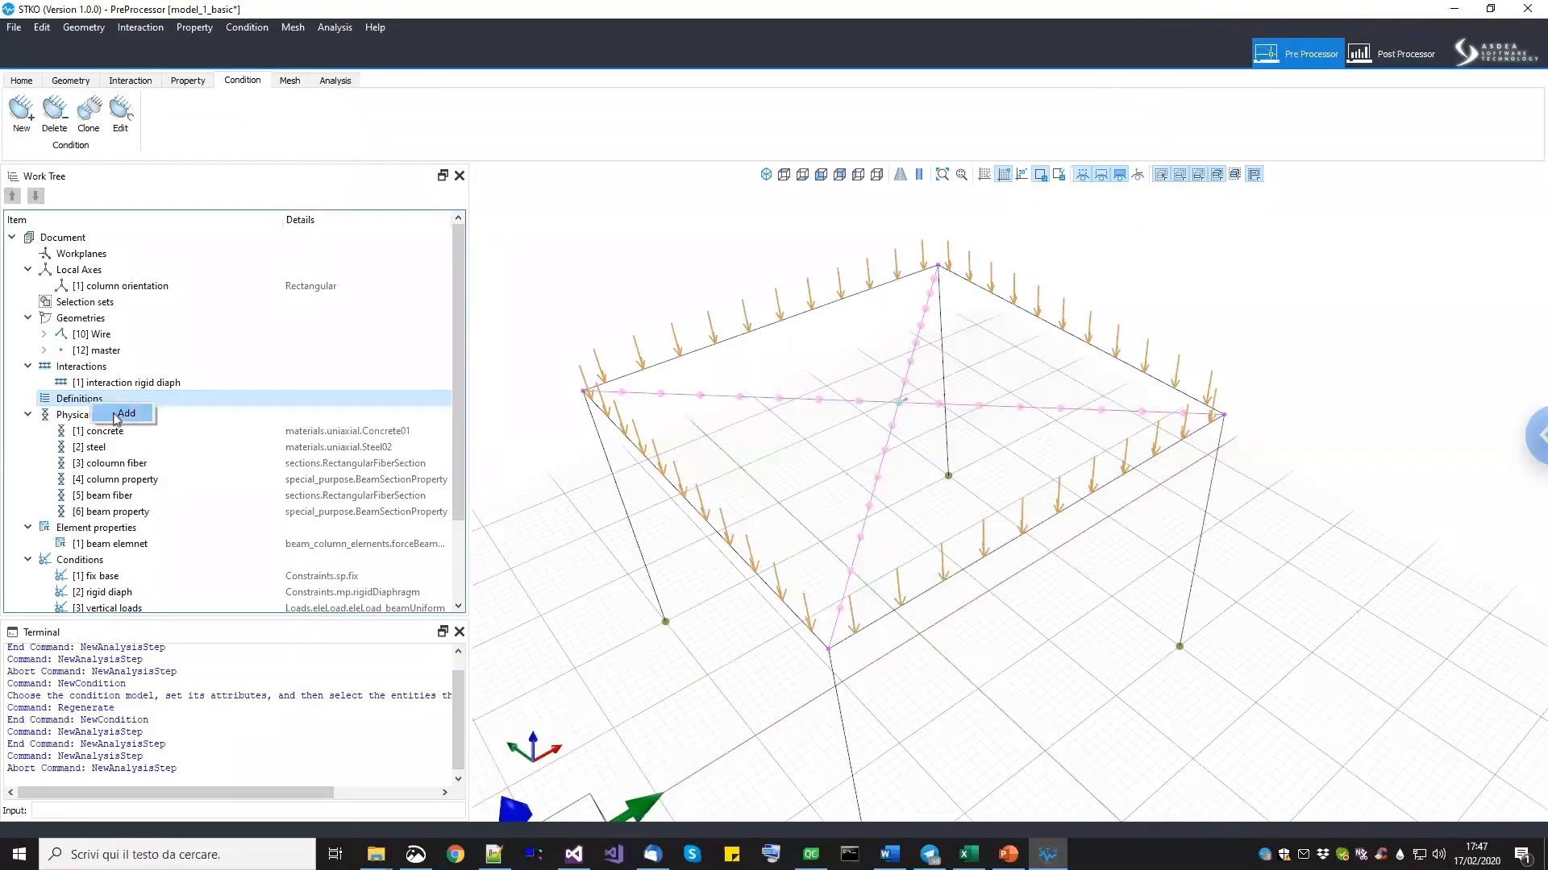
{"action": "left_click", "coordinate": [125, 414]}
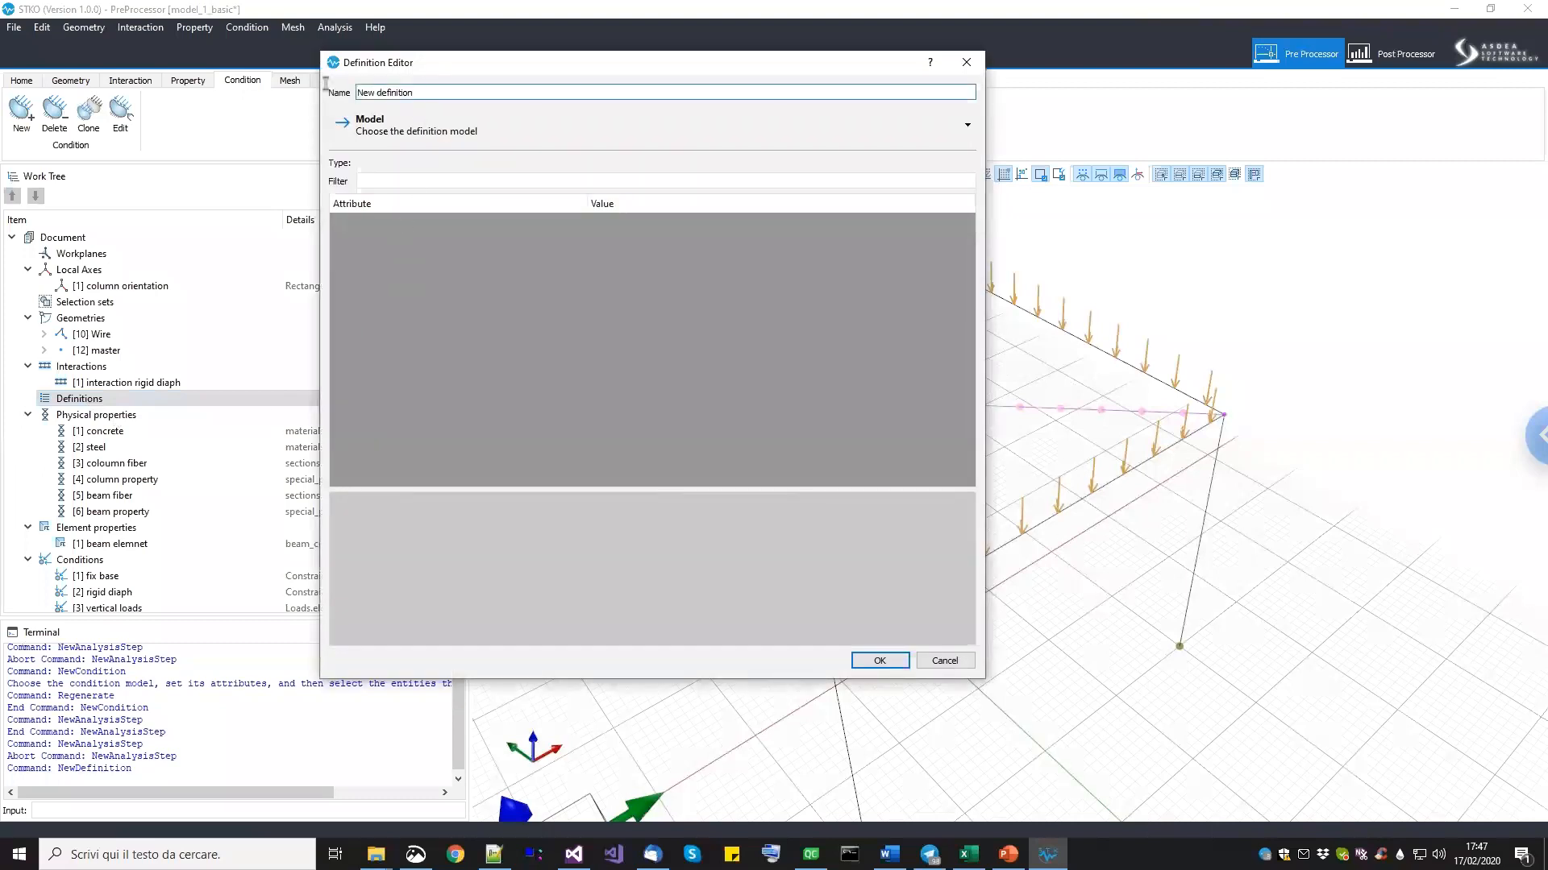
{"action": "type", "text": "linear ts"}
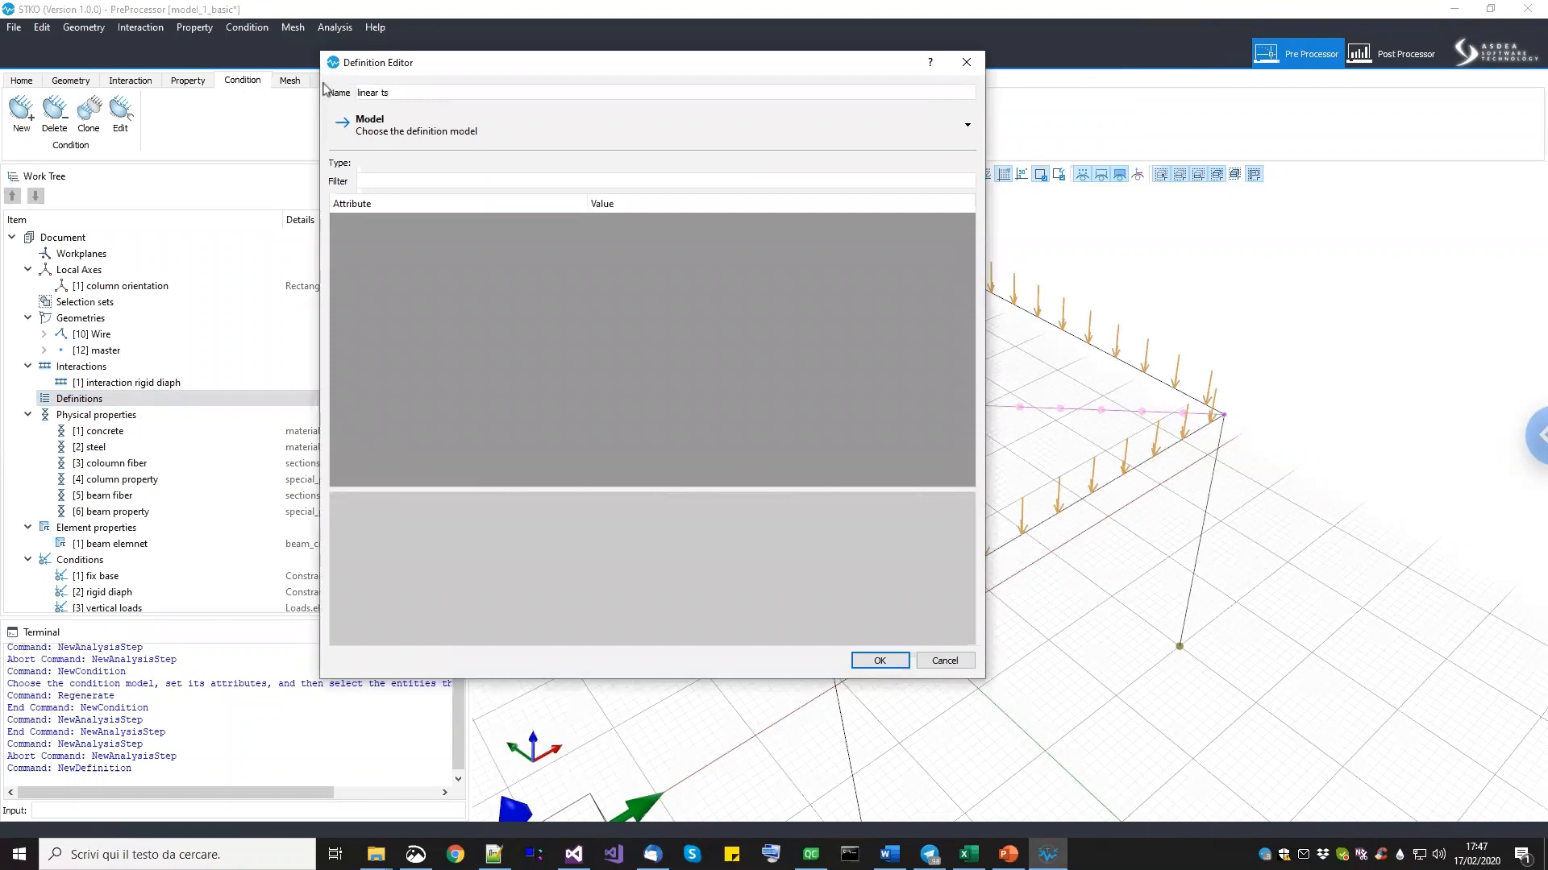
{"action": "left_click", "coordinate": [387, 129]}
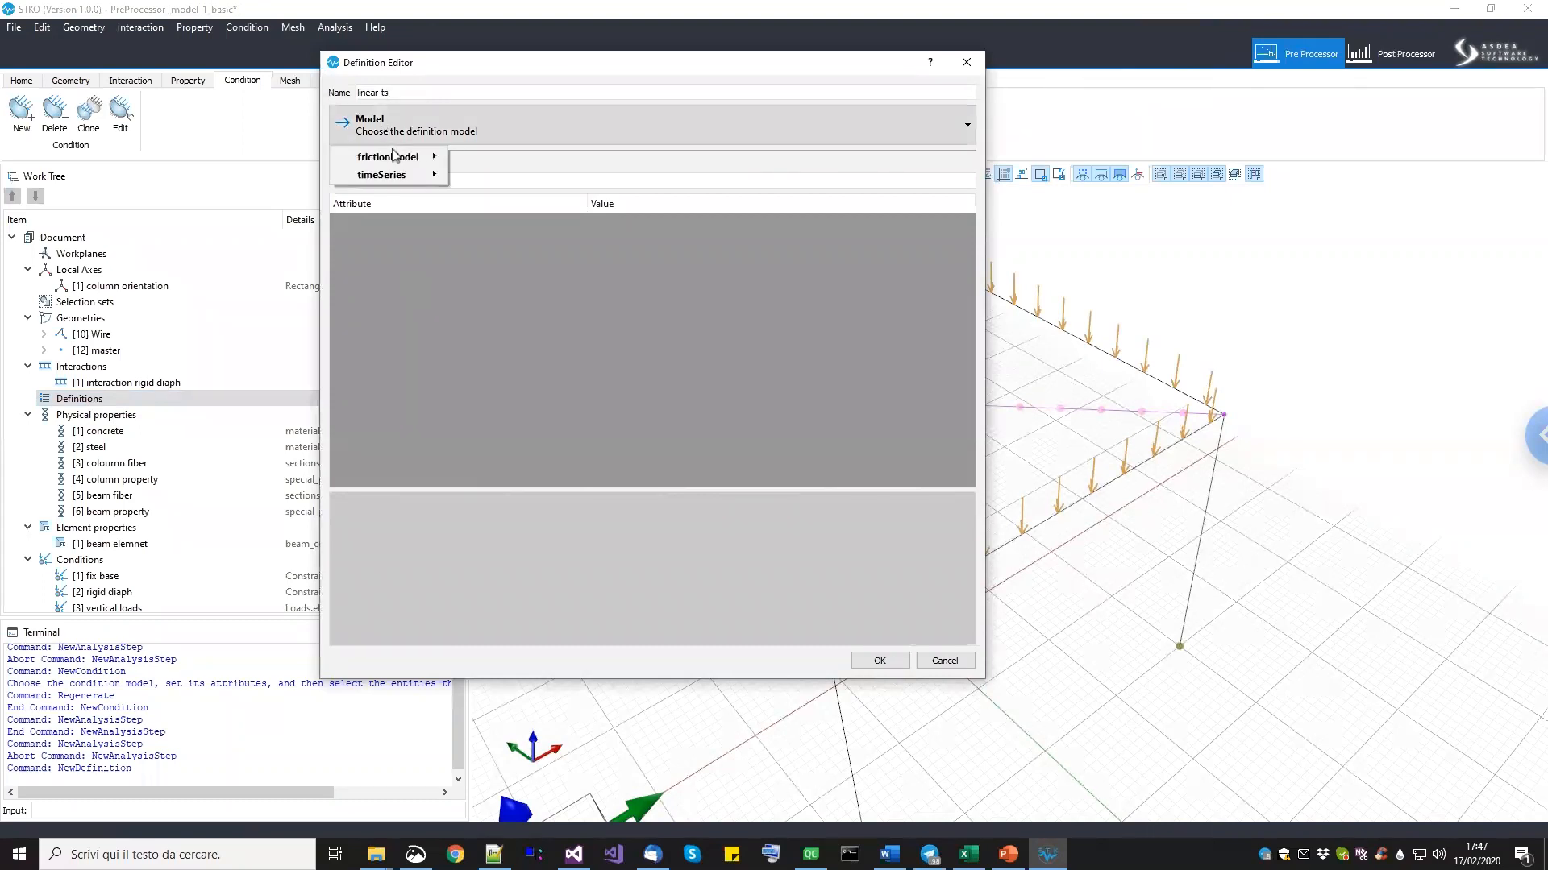
{"action": "mouse_move", "coordinate": [400, 176]}
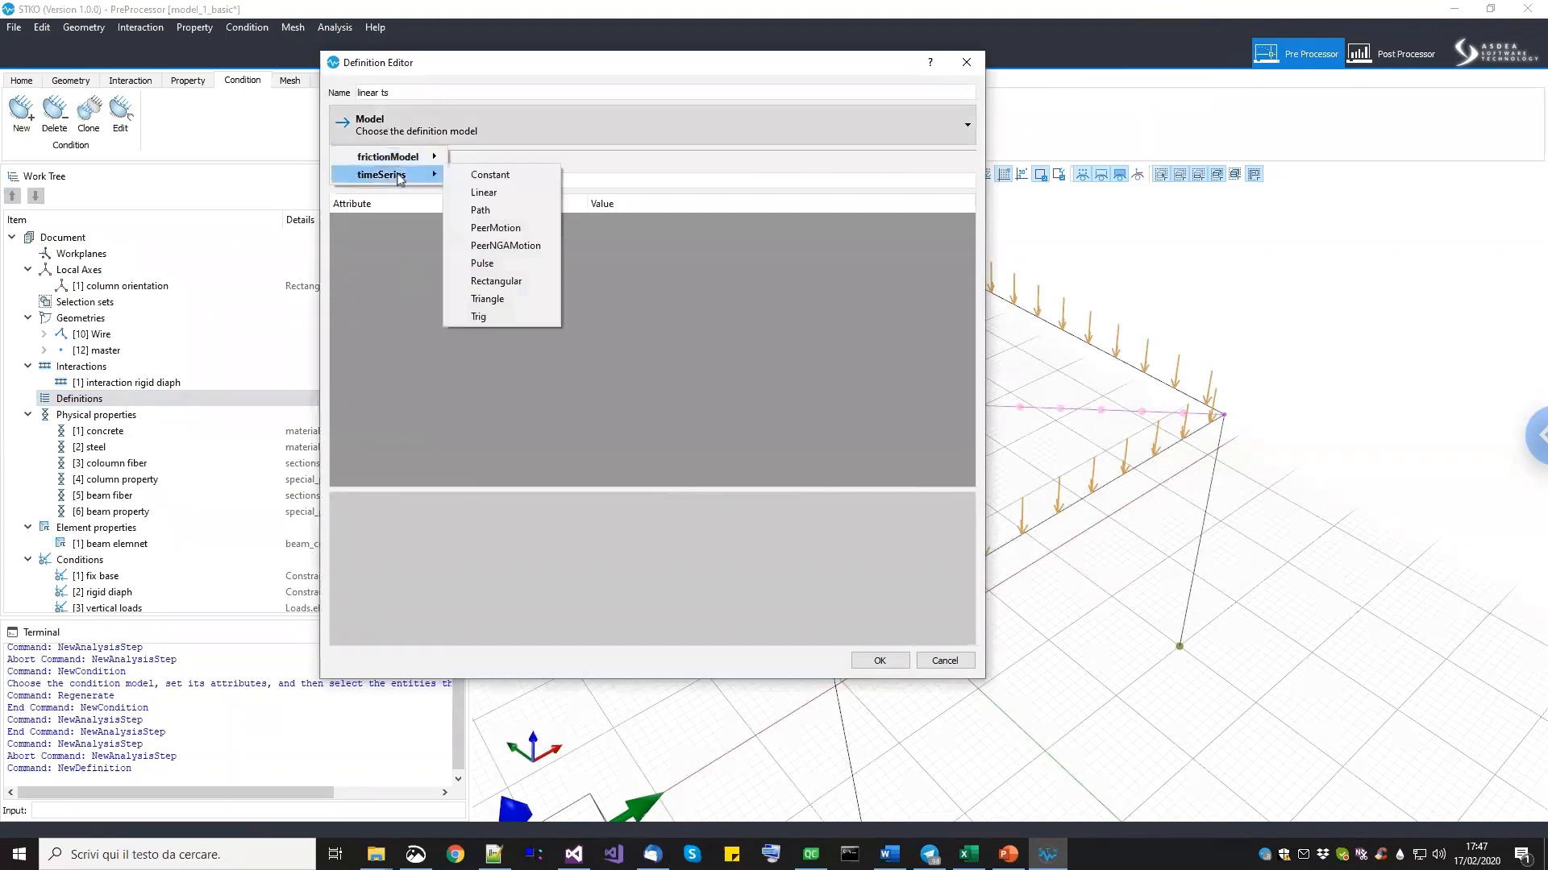
{"action": "left_click", "coordinate": [482, 193]}
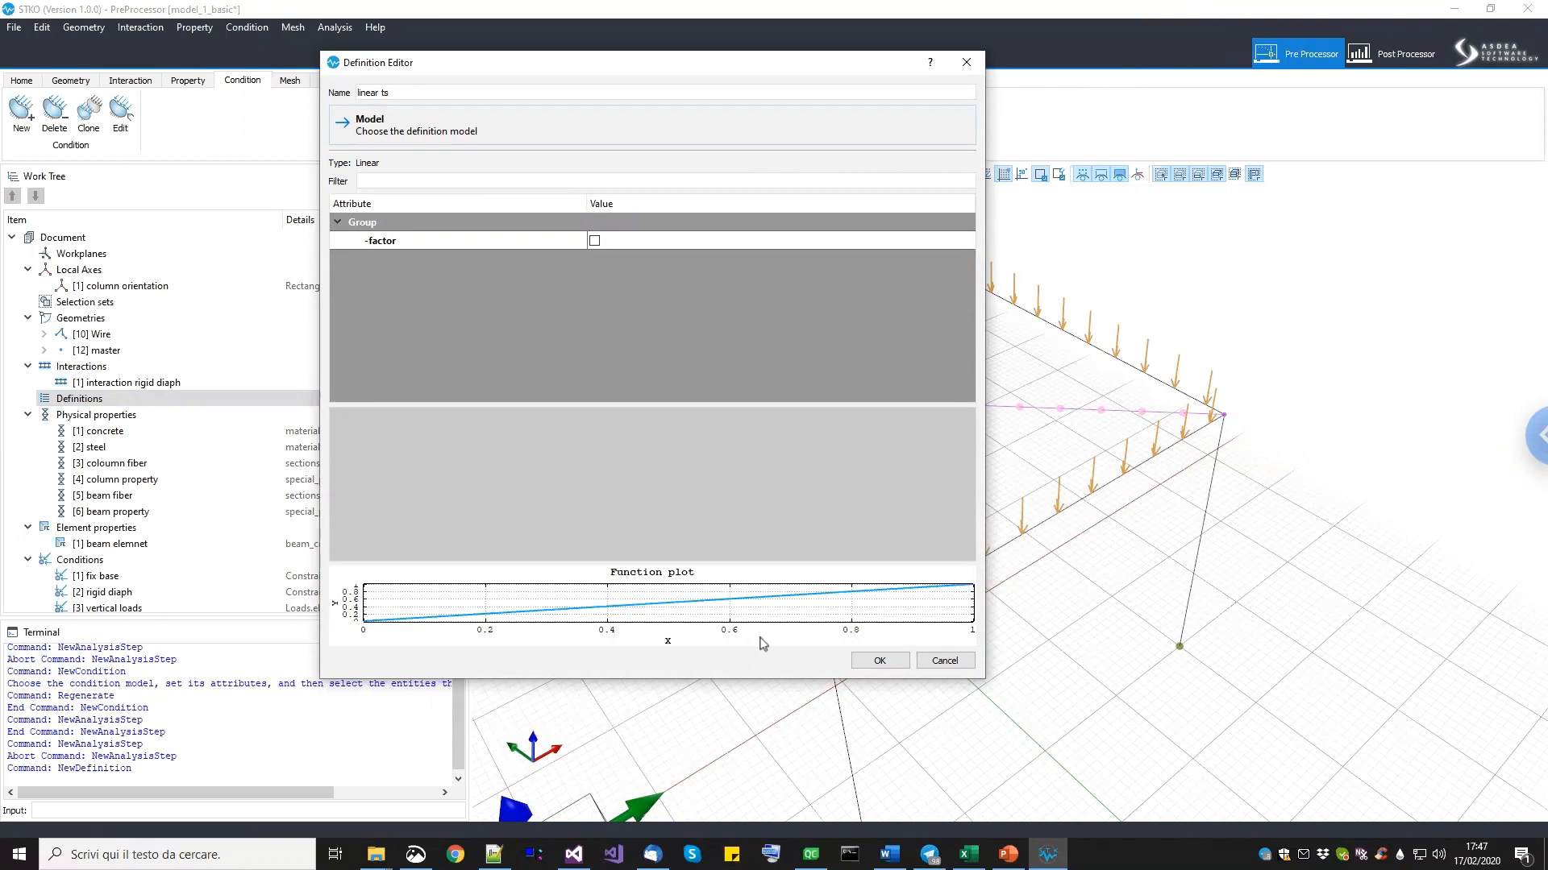
{"action": "left_click", "coordinate": [879, 661]}
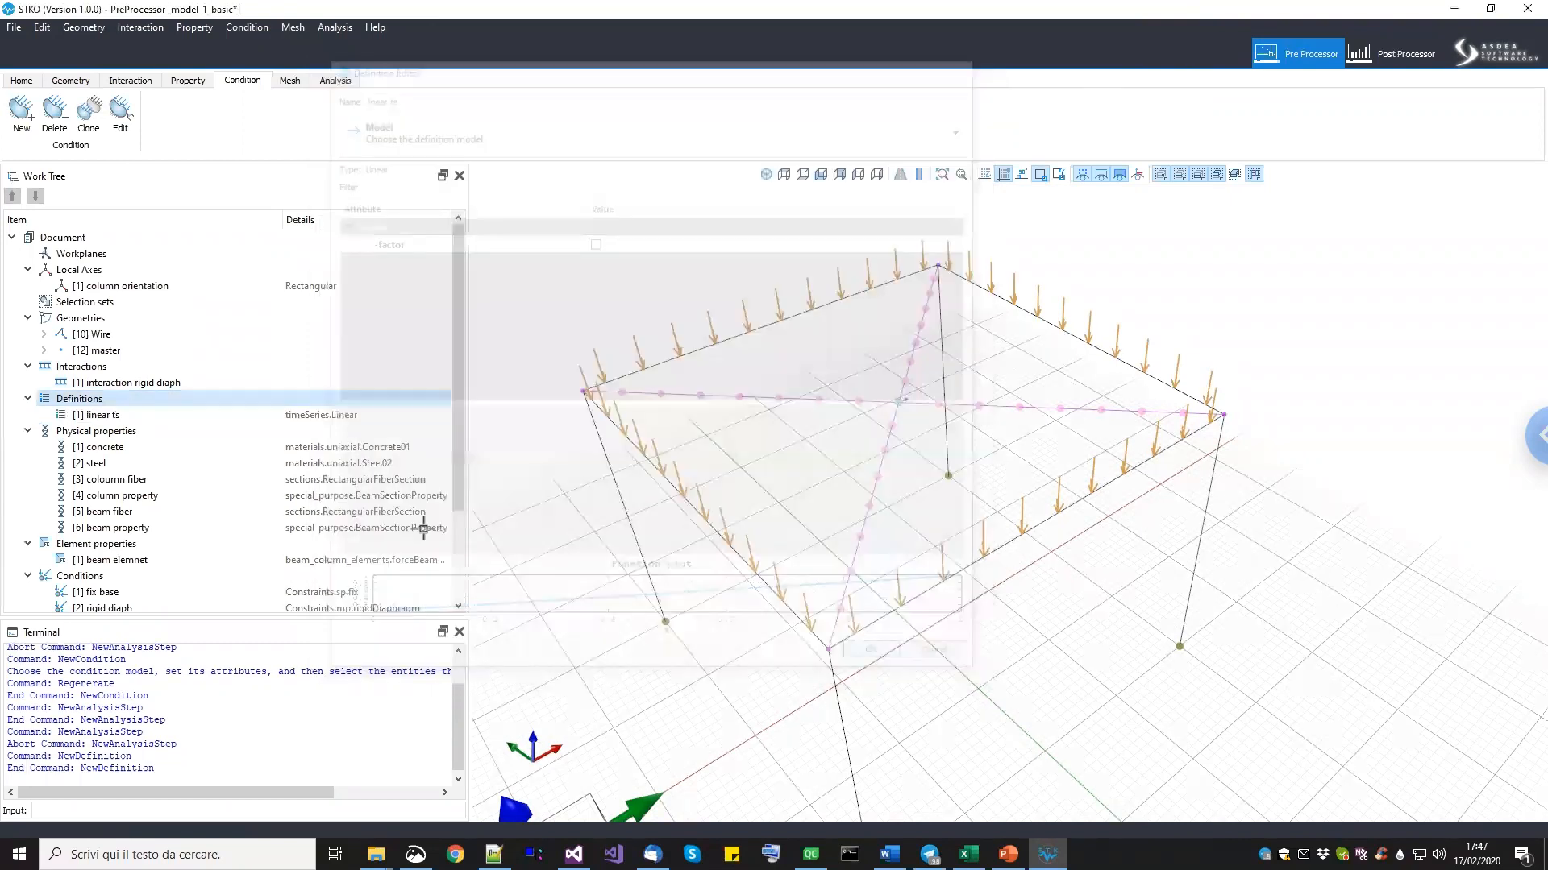
Add a new analysis step named "add vertical load" with the addPattern loadPattern model and set its tsTag to "linear ts".
{"action": "scroll", "coordinate": [196, 478], "scroll_direction": "down", "scroll_amount": 3}
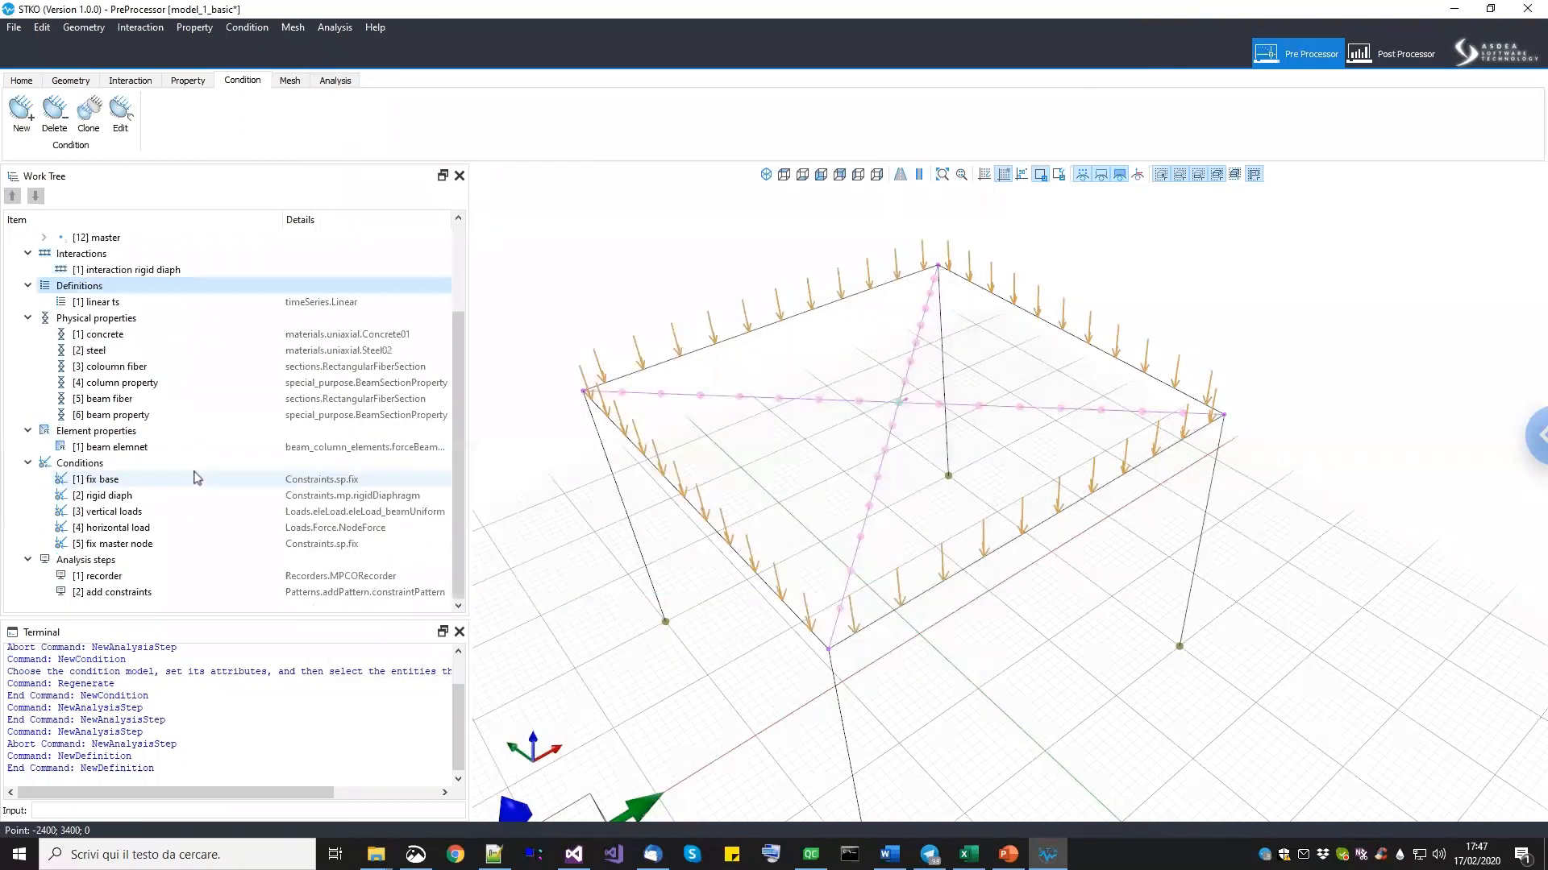
{"action": "right_click", "coordinate": [124, 561]}
{"action": "left_click", "coordinate": [154, 573]}
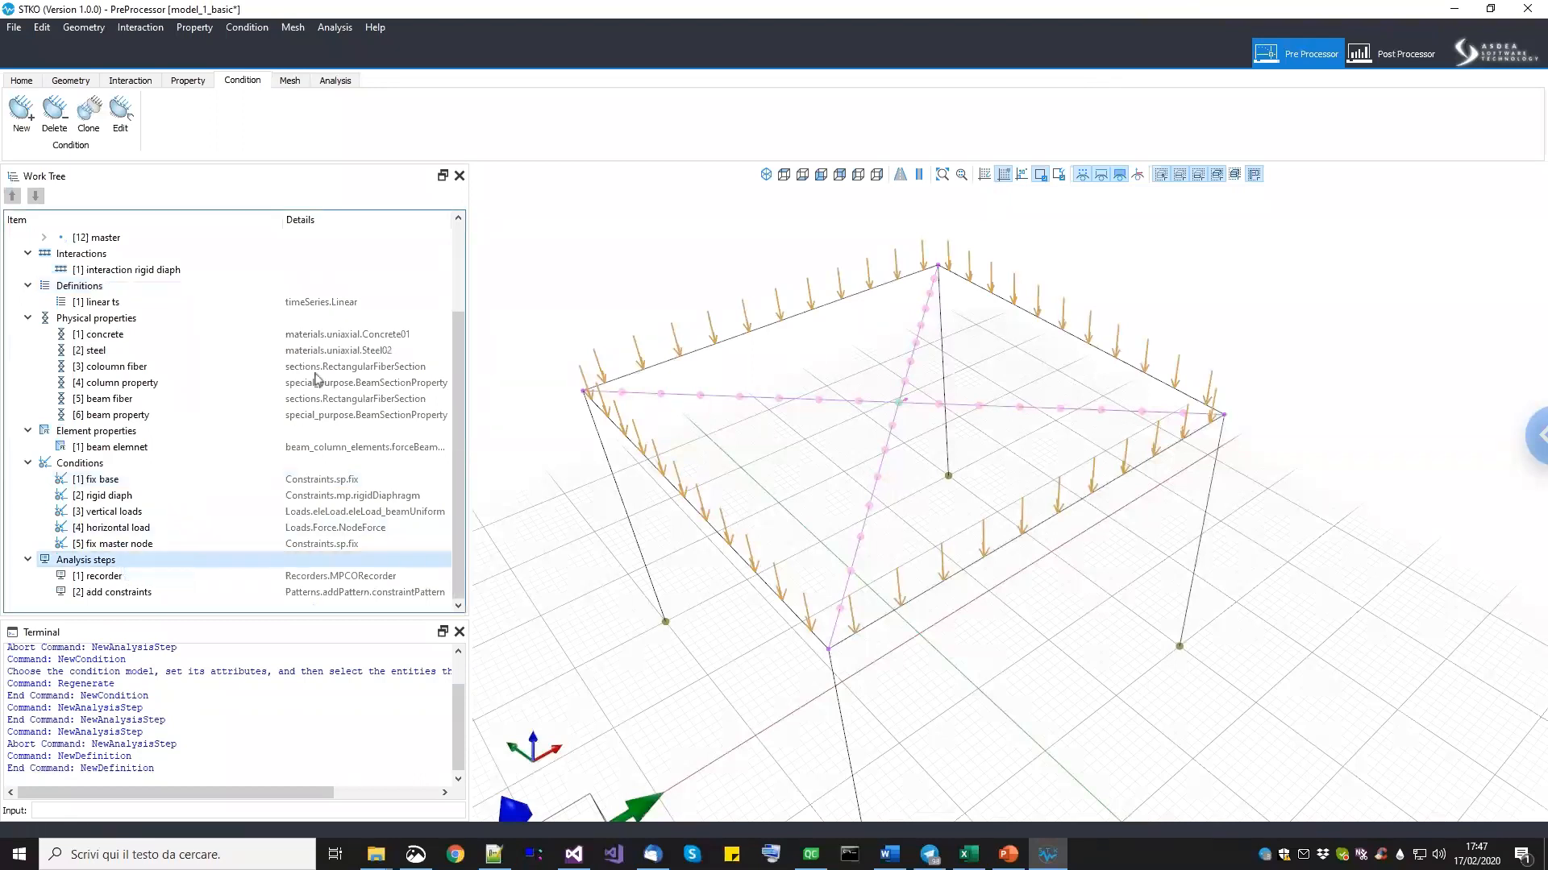
{"action": "type", "text": "add vertical load"}
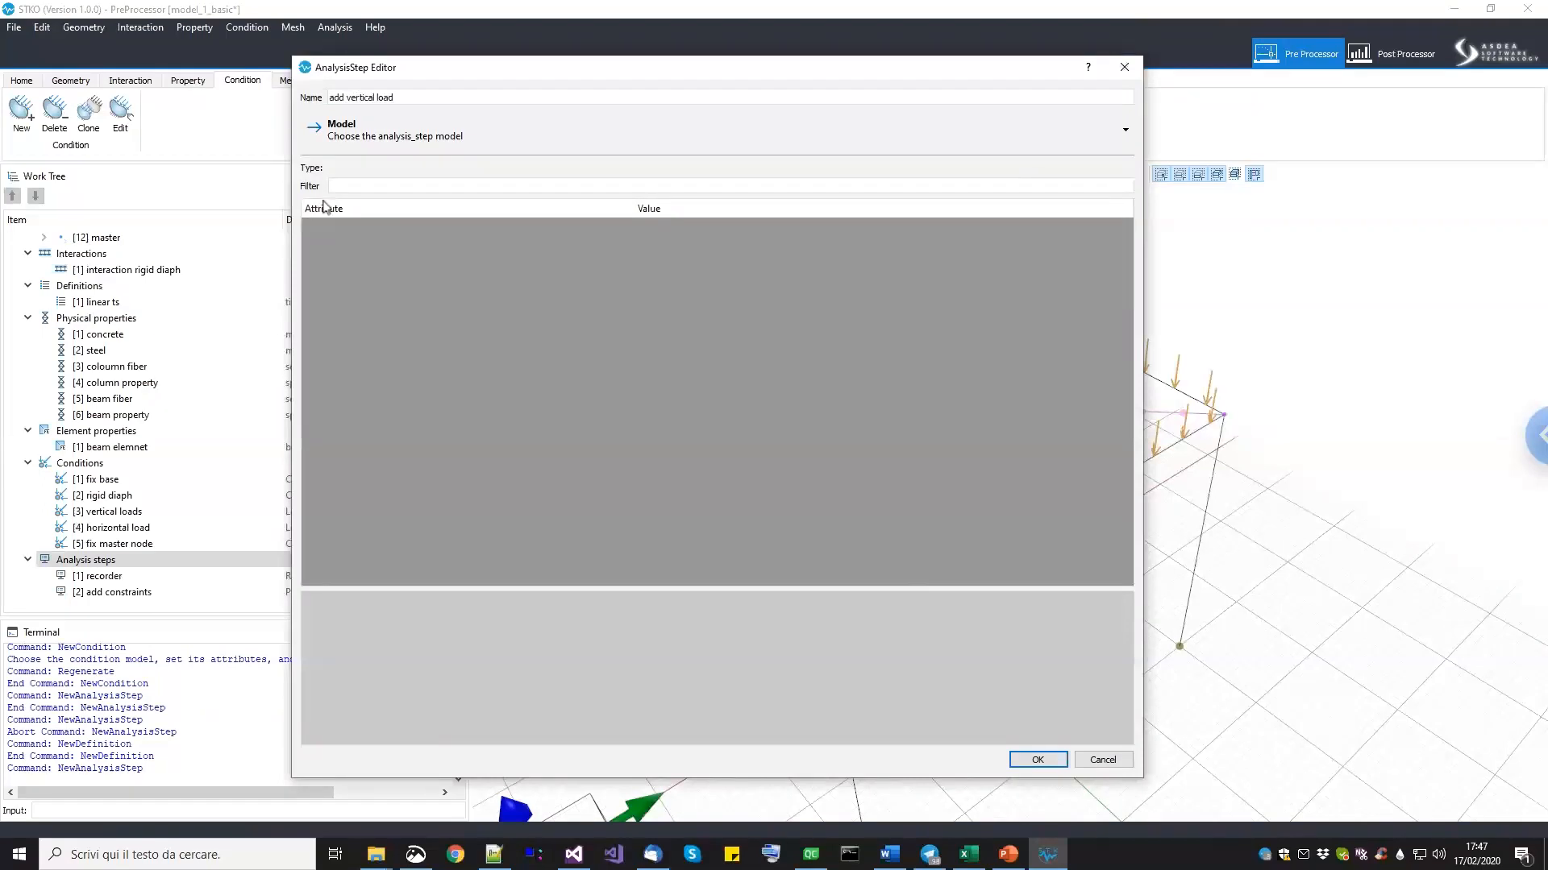
{"action": "left_click", "coordinate": [368, 141]}
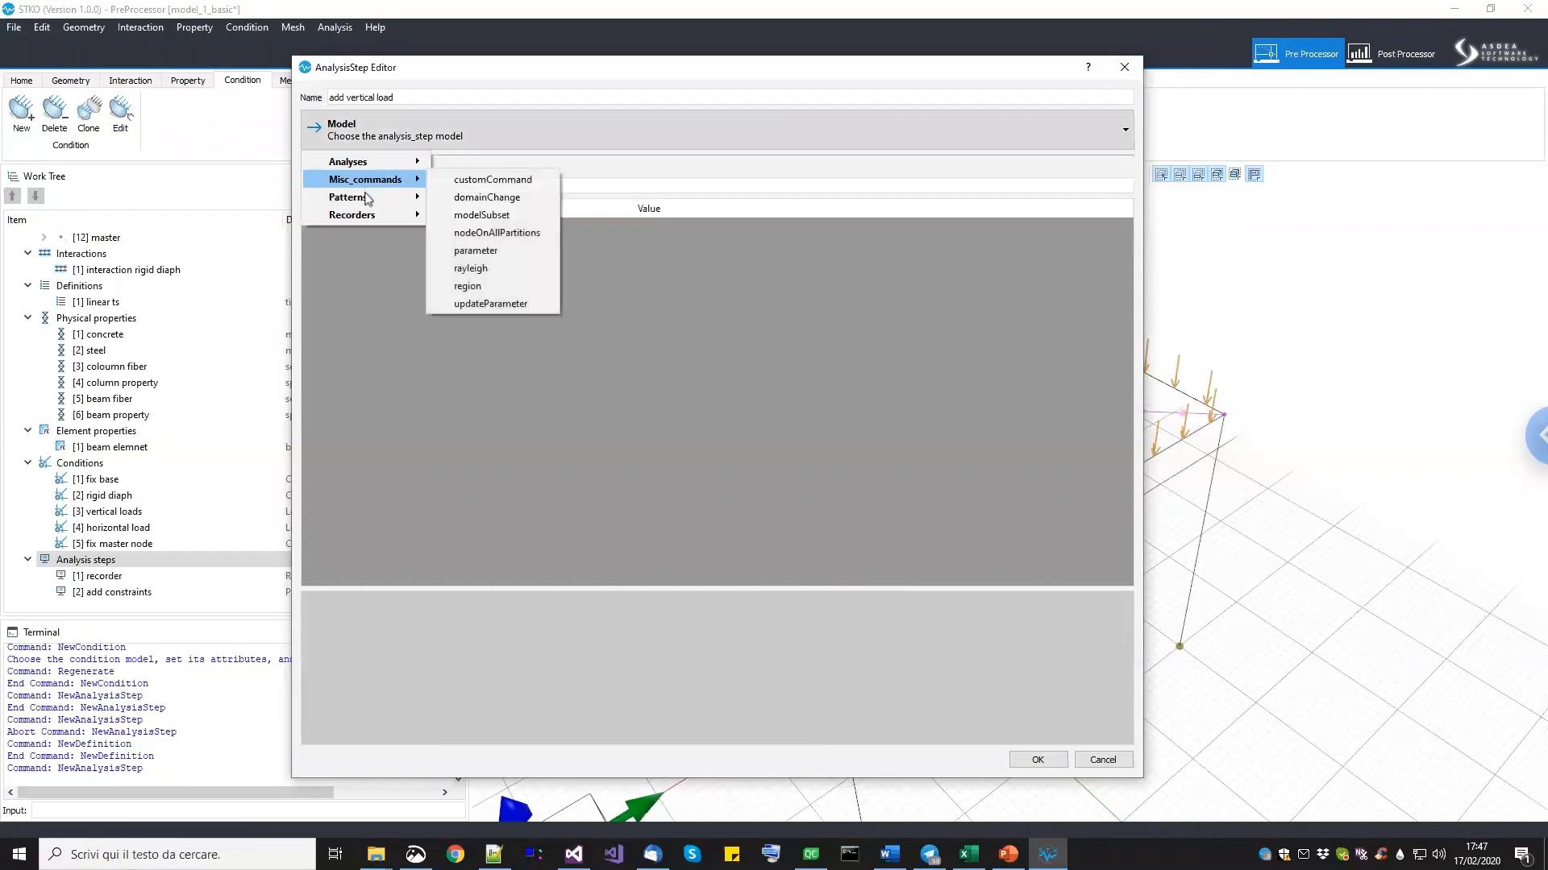
{"action": "mouse_move", "coordinate": [366, 197]}
{"action": "mouse_move", "coordinate": [483, 214]}
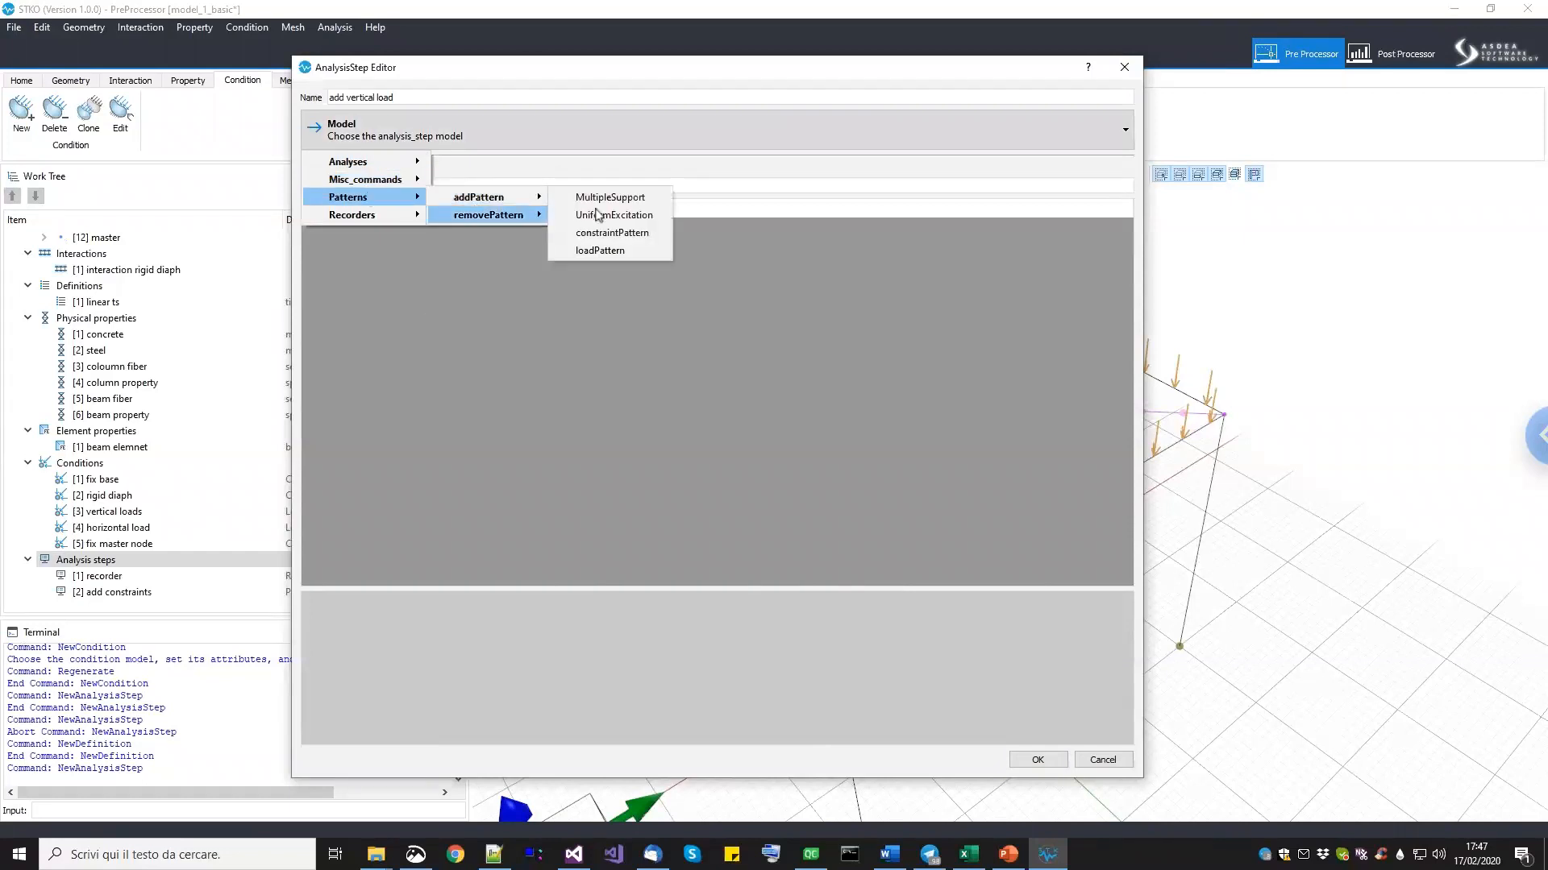
{"action": "left_click", "coordinate": [605, 250]}
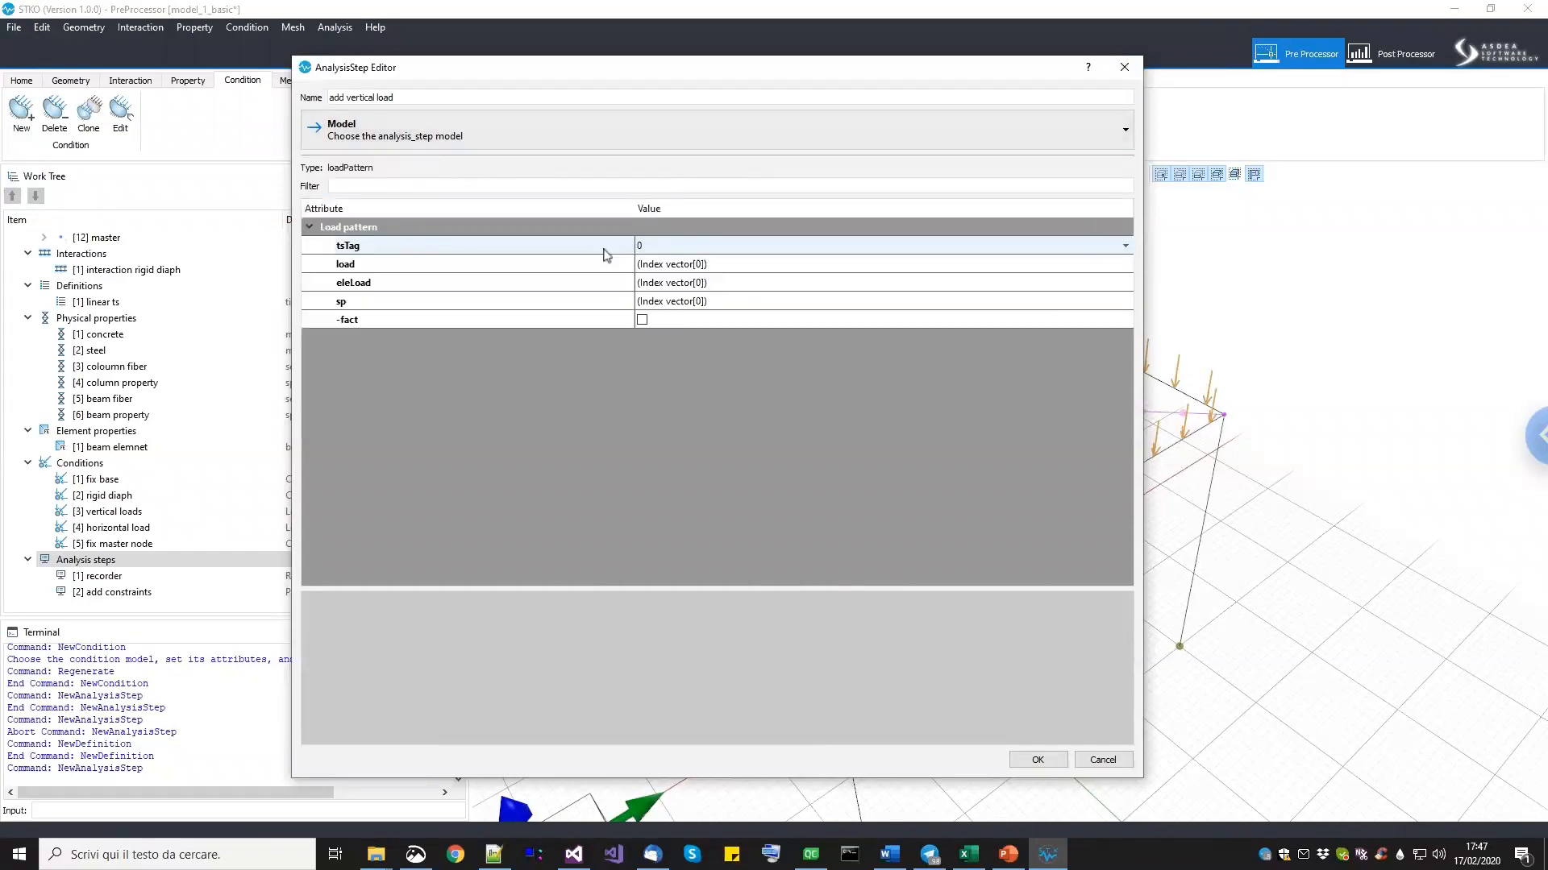
{"action": "left_click", "coordinate": [677, 250]}
{"action": "left_click", "coordinate": [683, 261]}
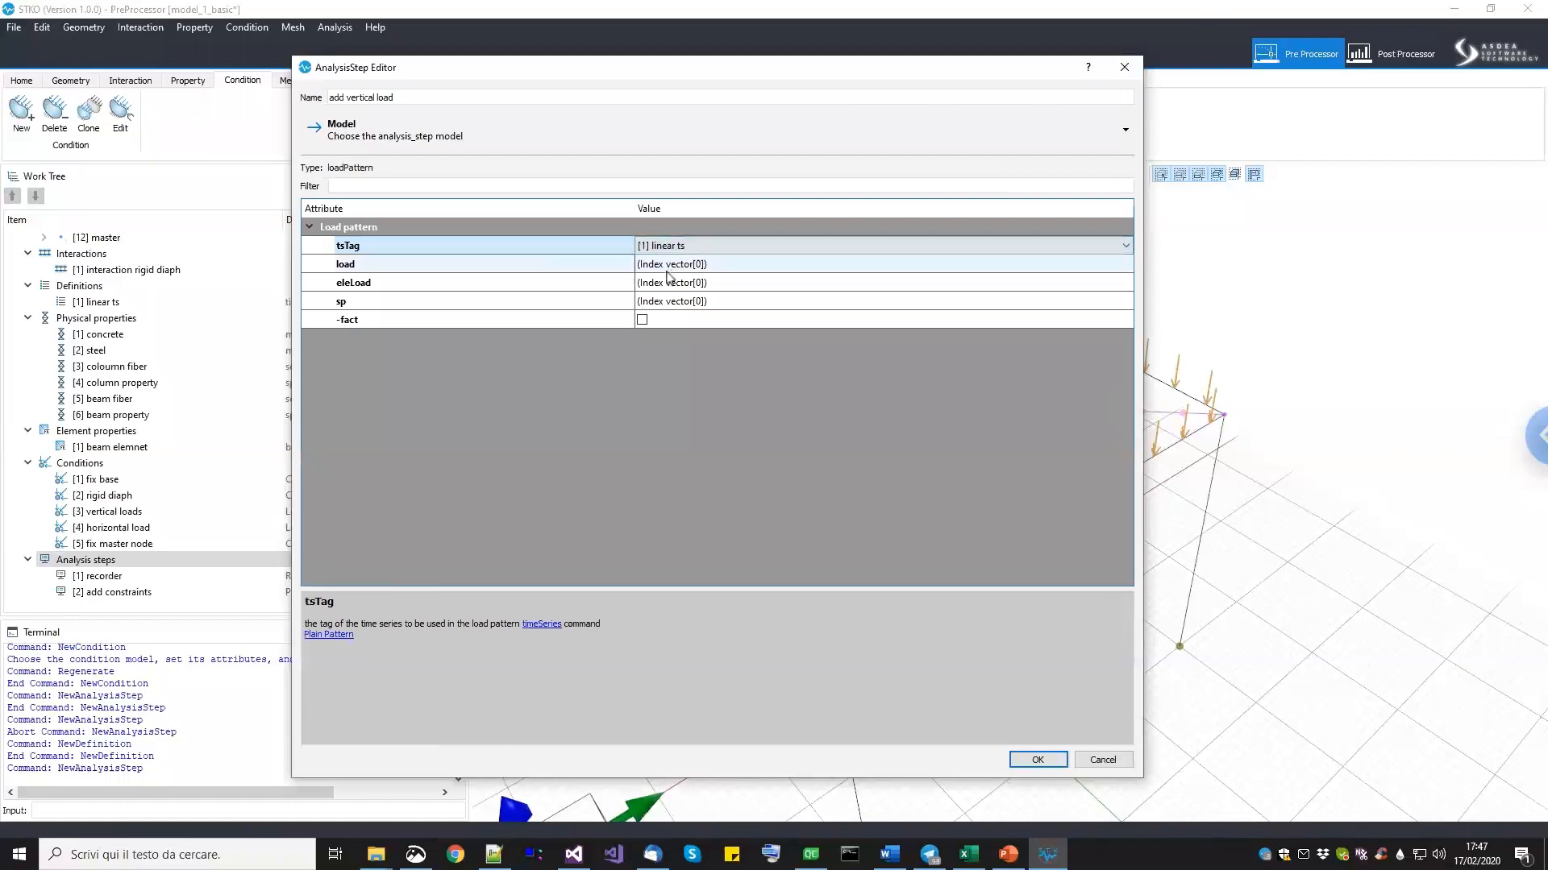
Give the load pattern's eleLoad attribute one row set to "vertical loads" and save the analysis step.
{"action": "left_click", "coordinate": [729, 289]}
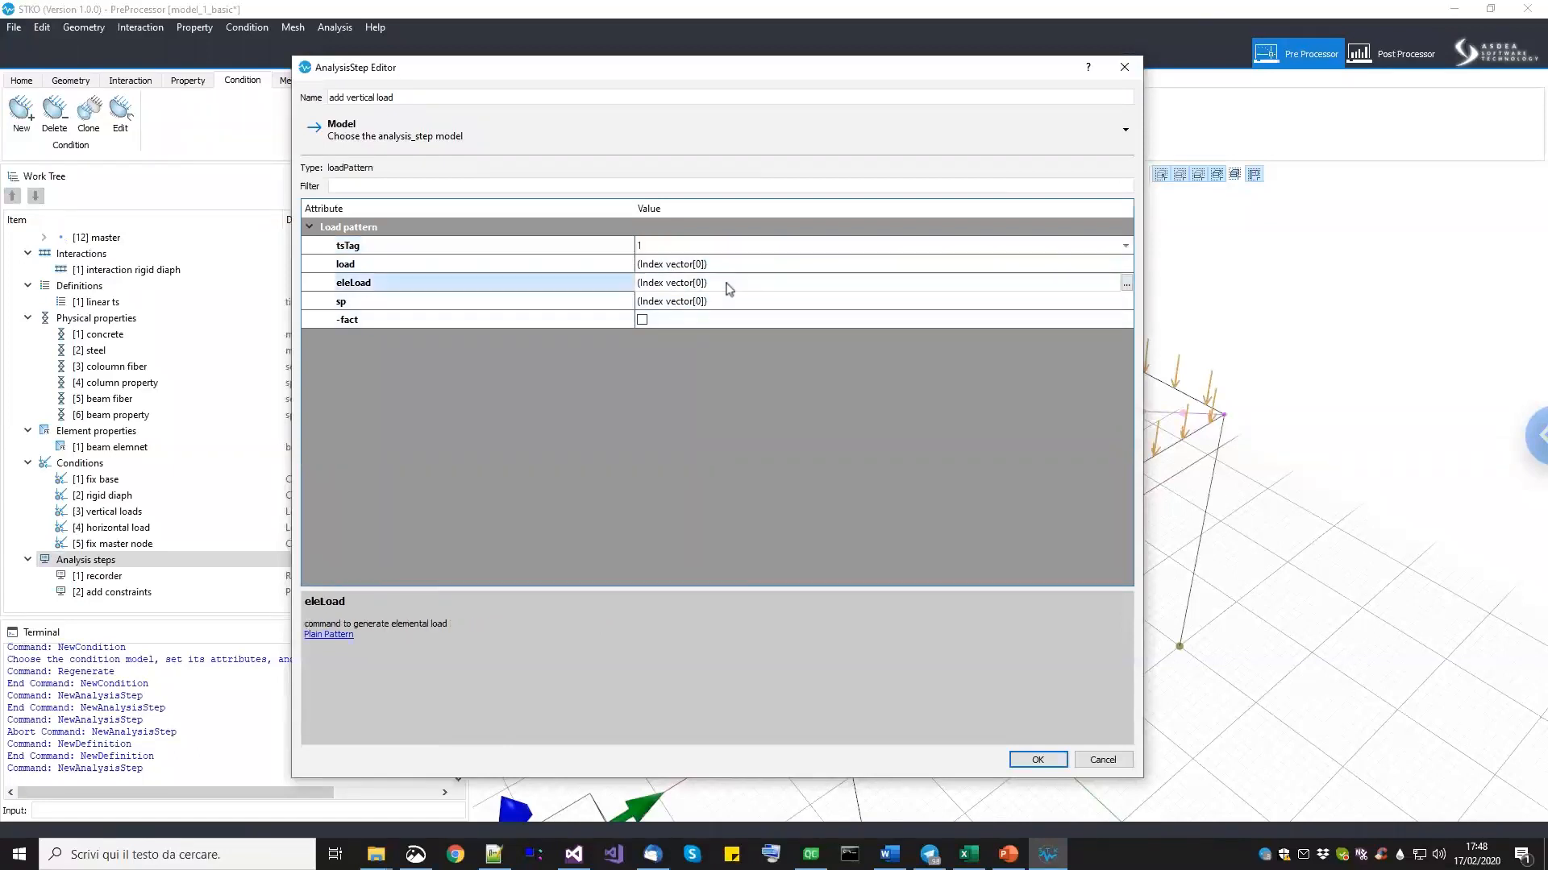
{"action": "left_click", "coordinate": [1127, 282]}
{"action": "left_click", "coordinate": [1127, 282]}
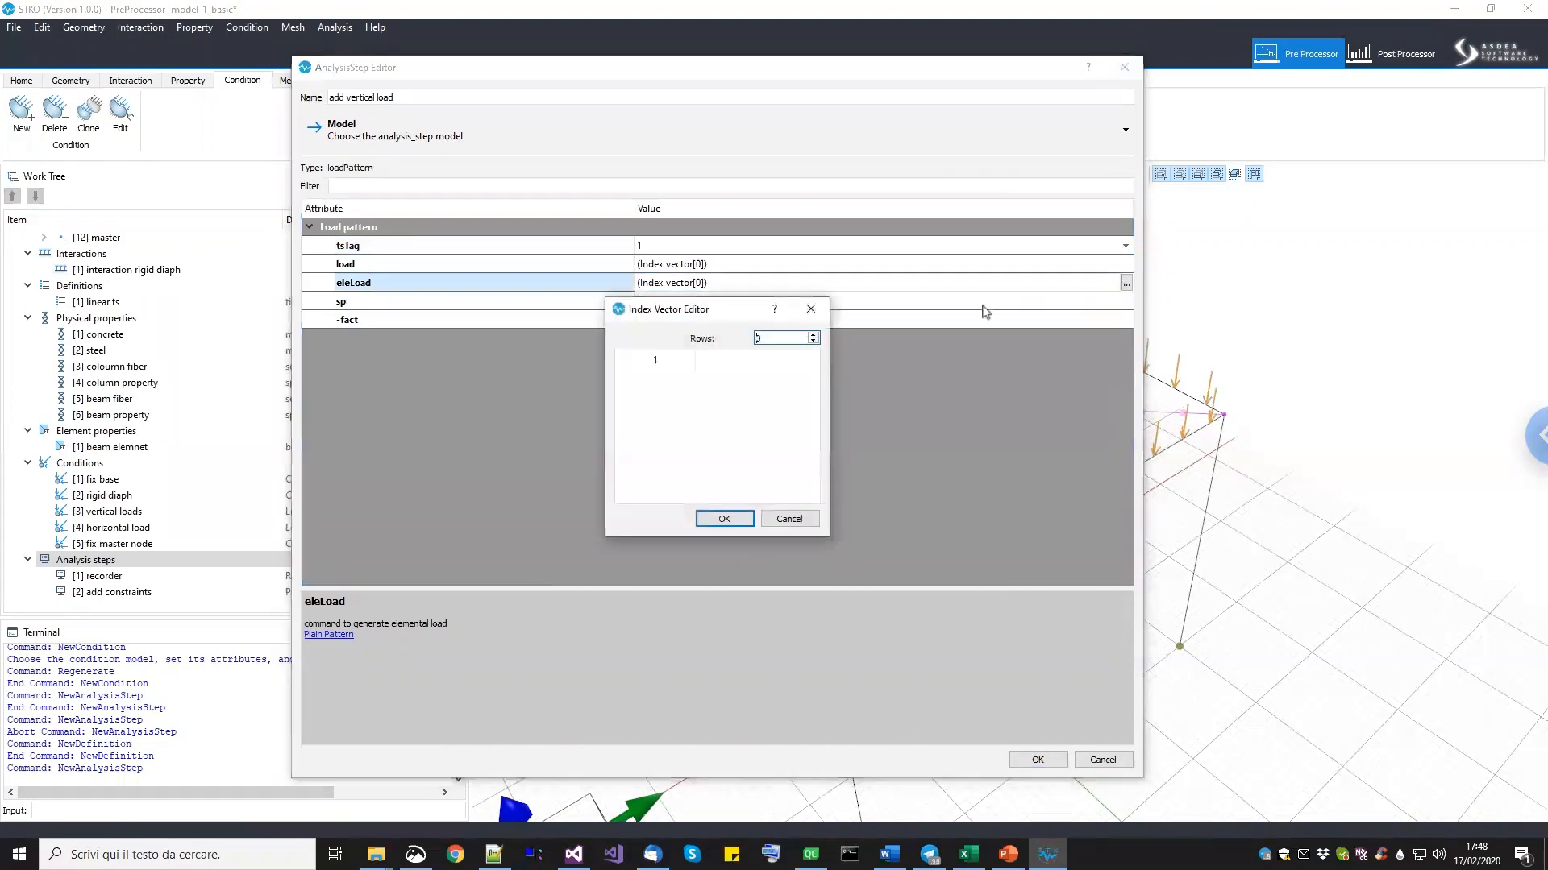
{"action": "left_click_drag", "start_coordinate": [695, 359], "coordinate": [746, 360]}
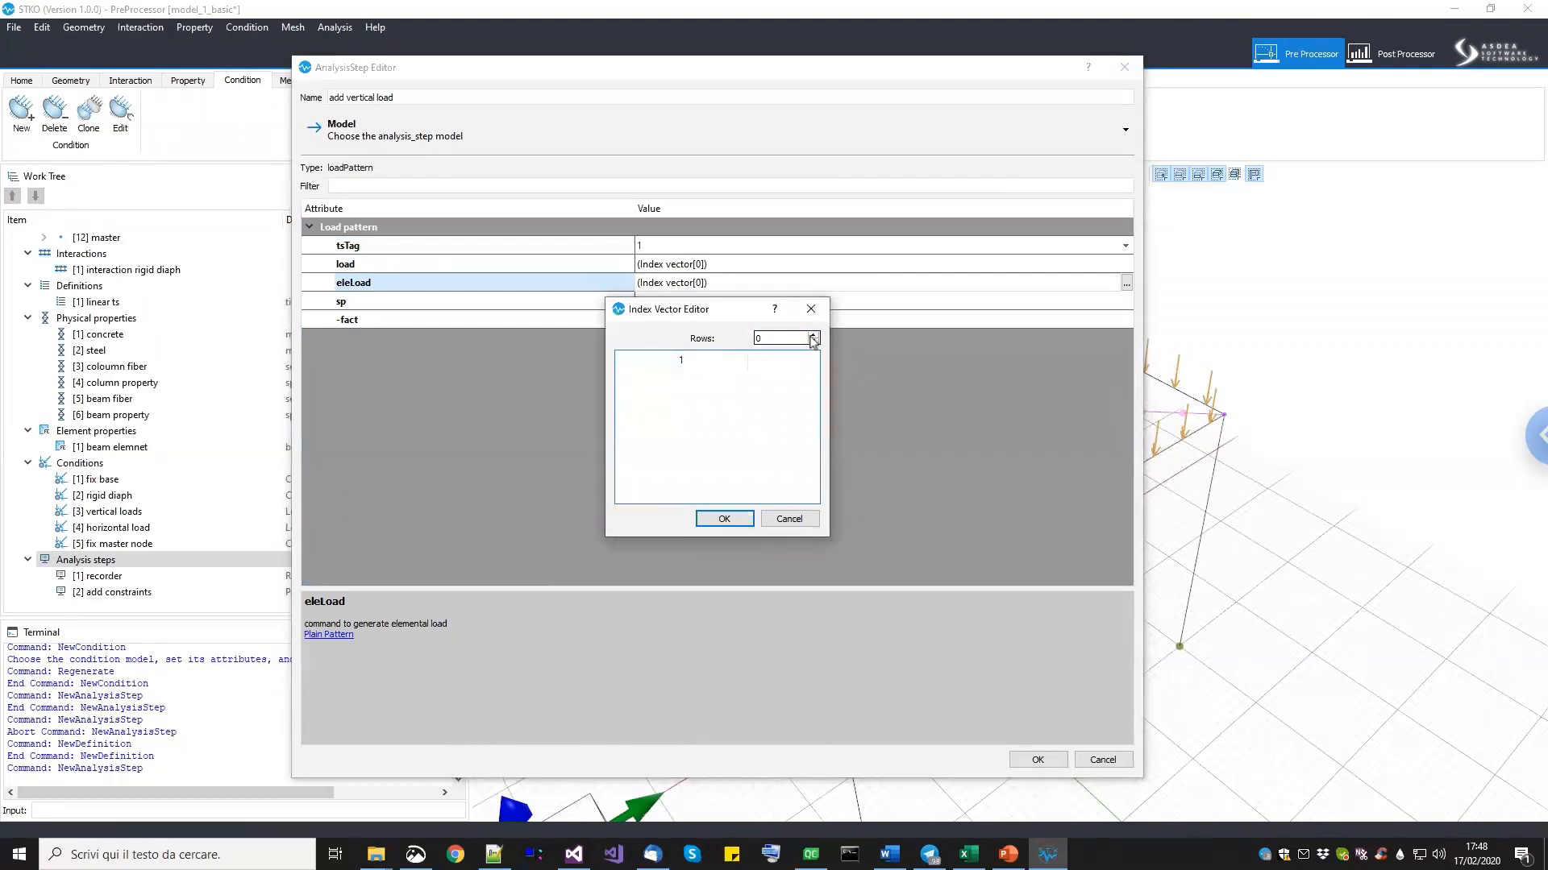
{"action": "left_click", "coordinate": [812, 336]}
{"action": "left_click", "coordinate": [745, 382]}
{"action": "left_click", "coordinate": [746, 382]}
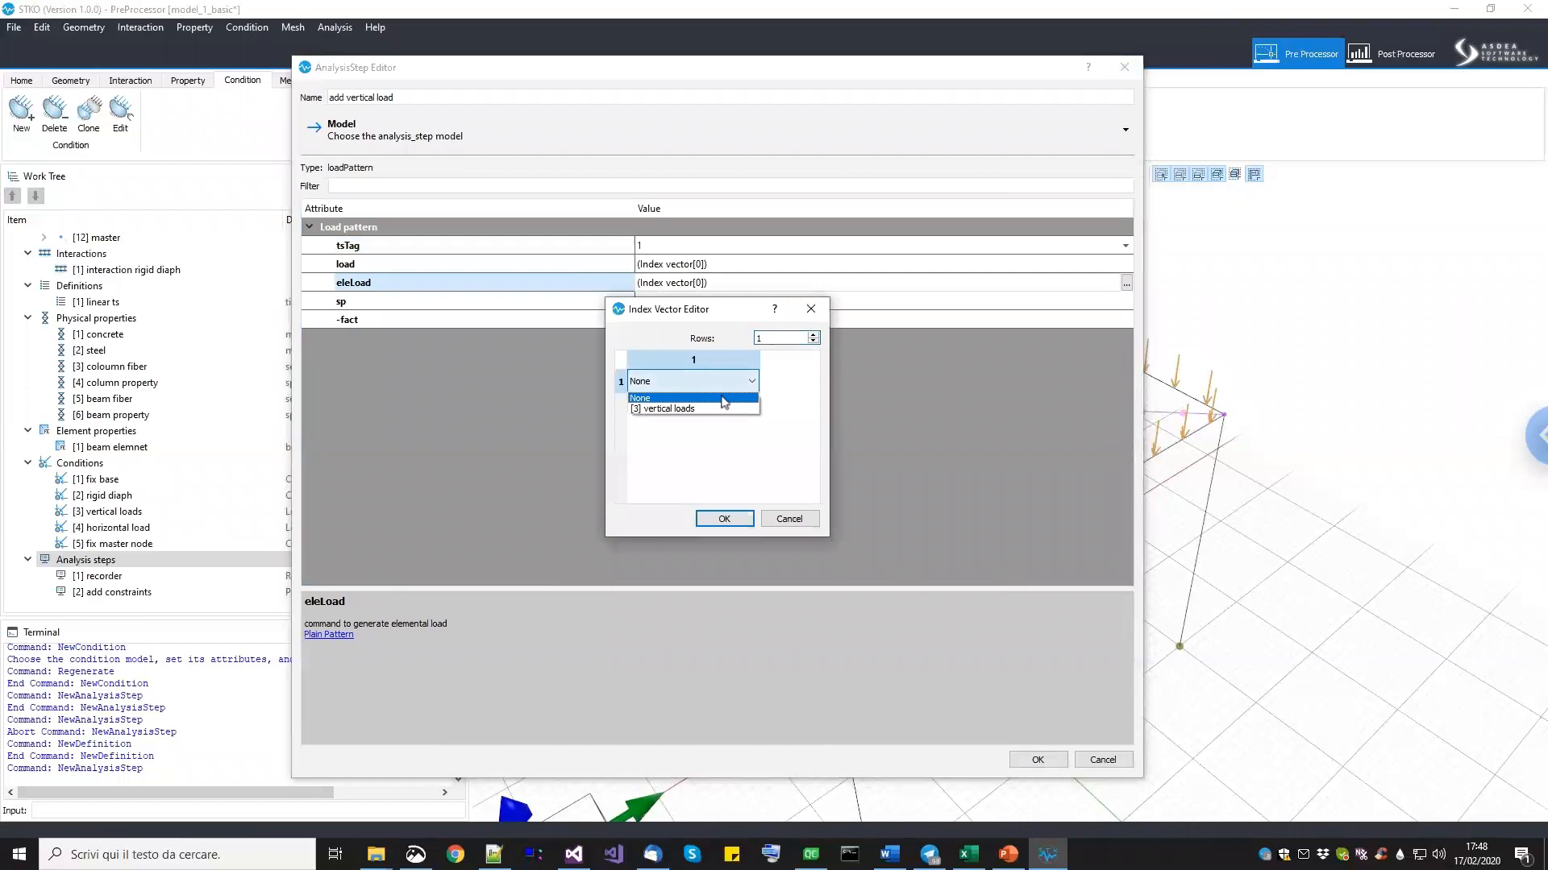
{"action": "left_click", "coordinate": [679, 410]}
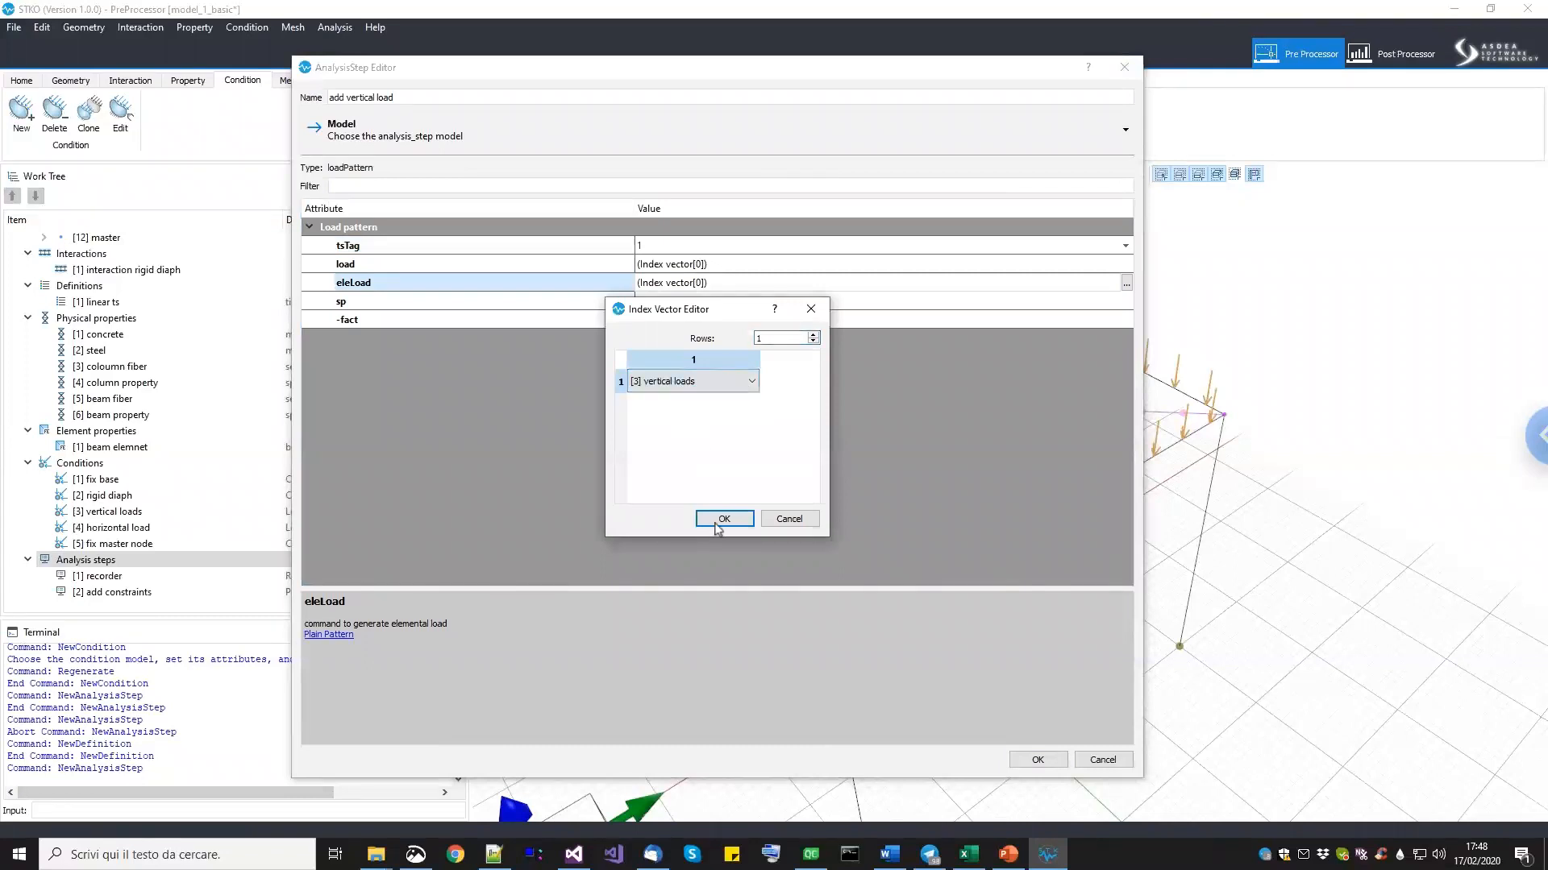
{"action": "left_click", "coordinate": [722, 519]}
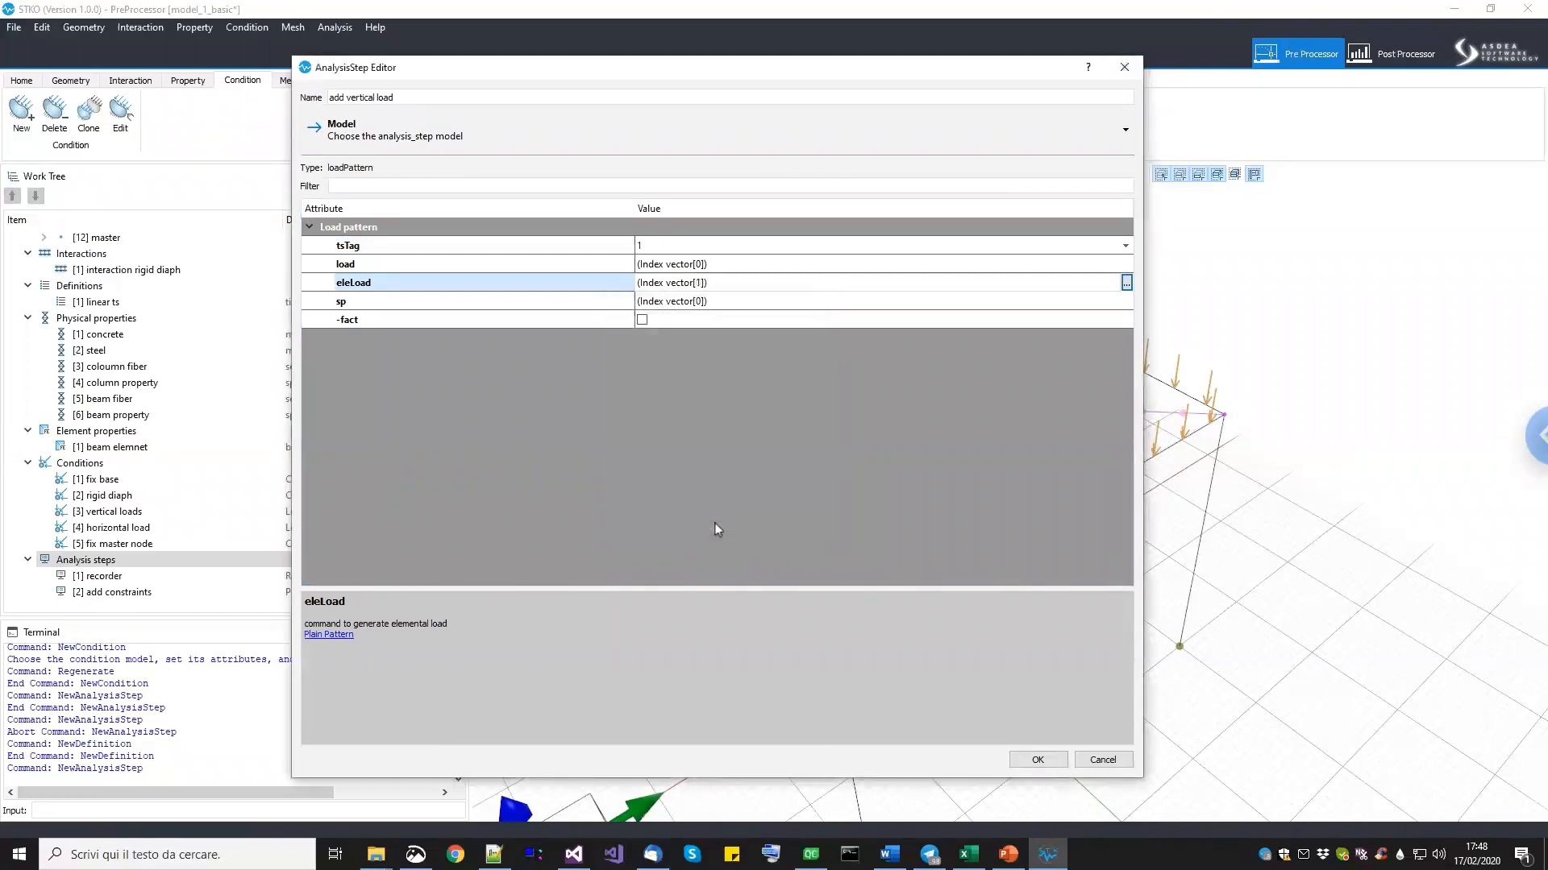
{"action": "left_click", "coordinate": [1035, 759]}
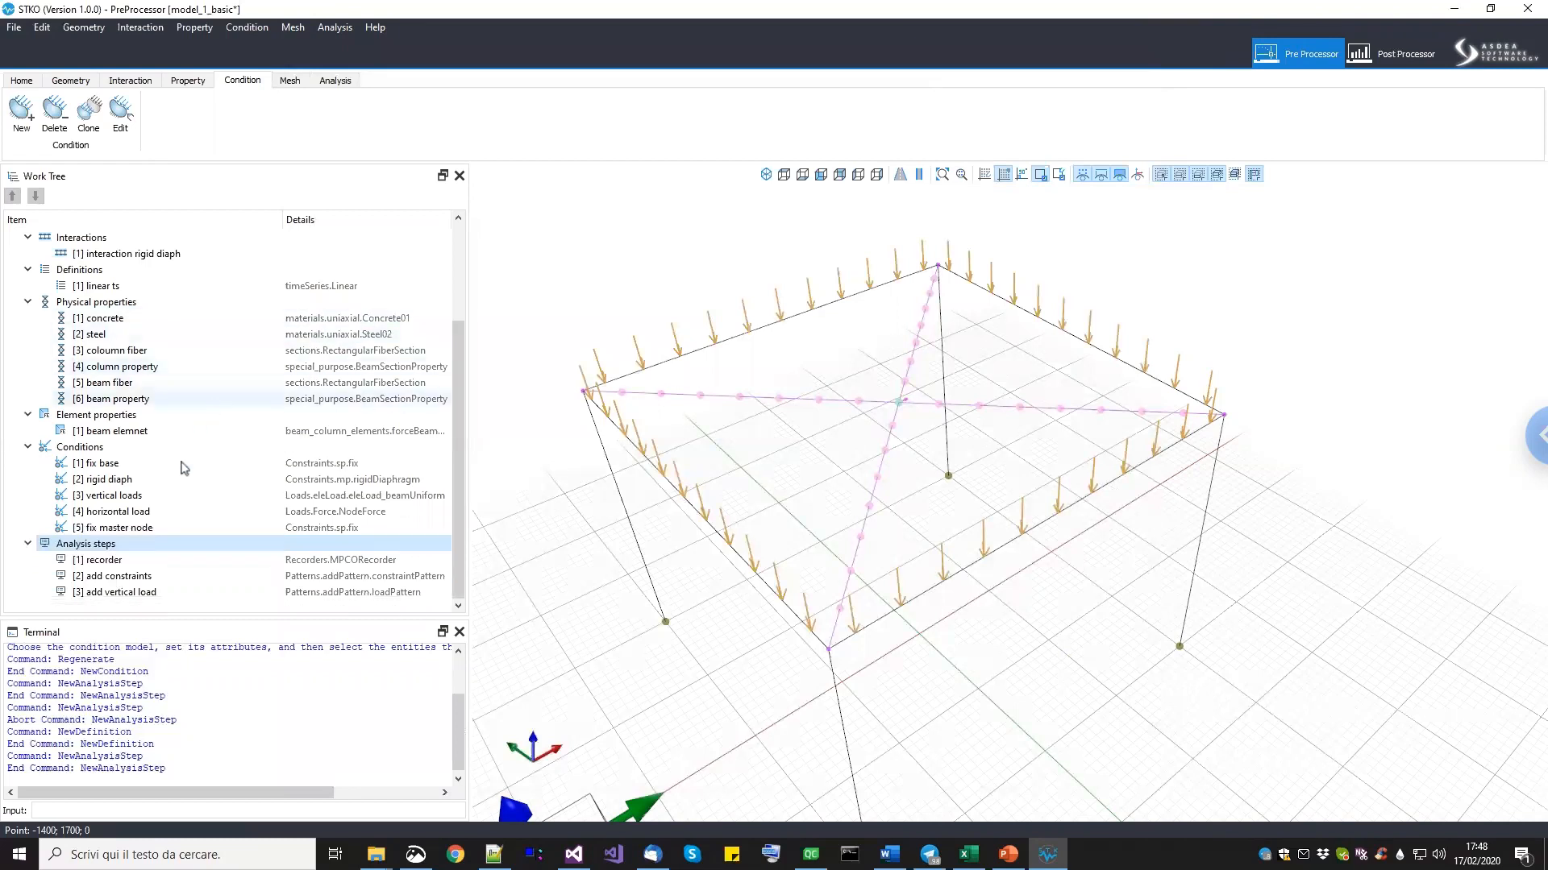
Add a new analysis step named "verttical analysis" that uses the AnalysesCommand model.
{"action": "right_click", "coordinate": [162, 549]}
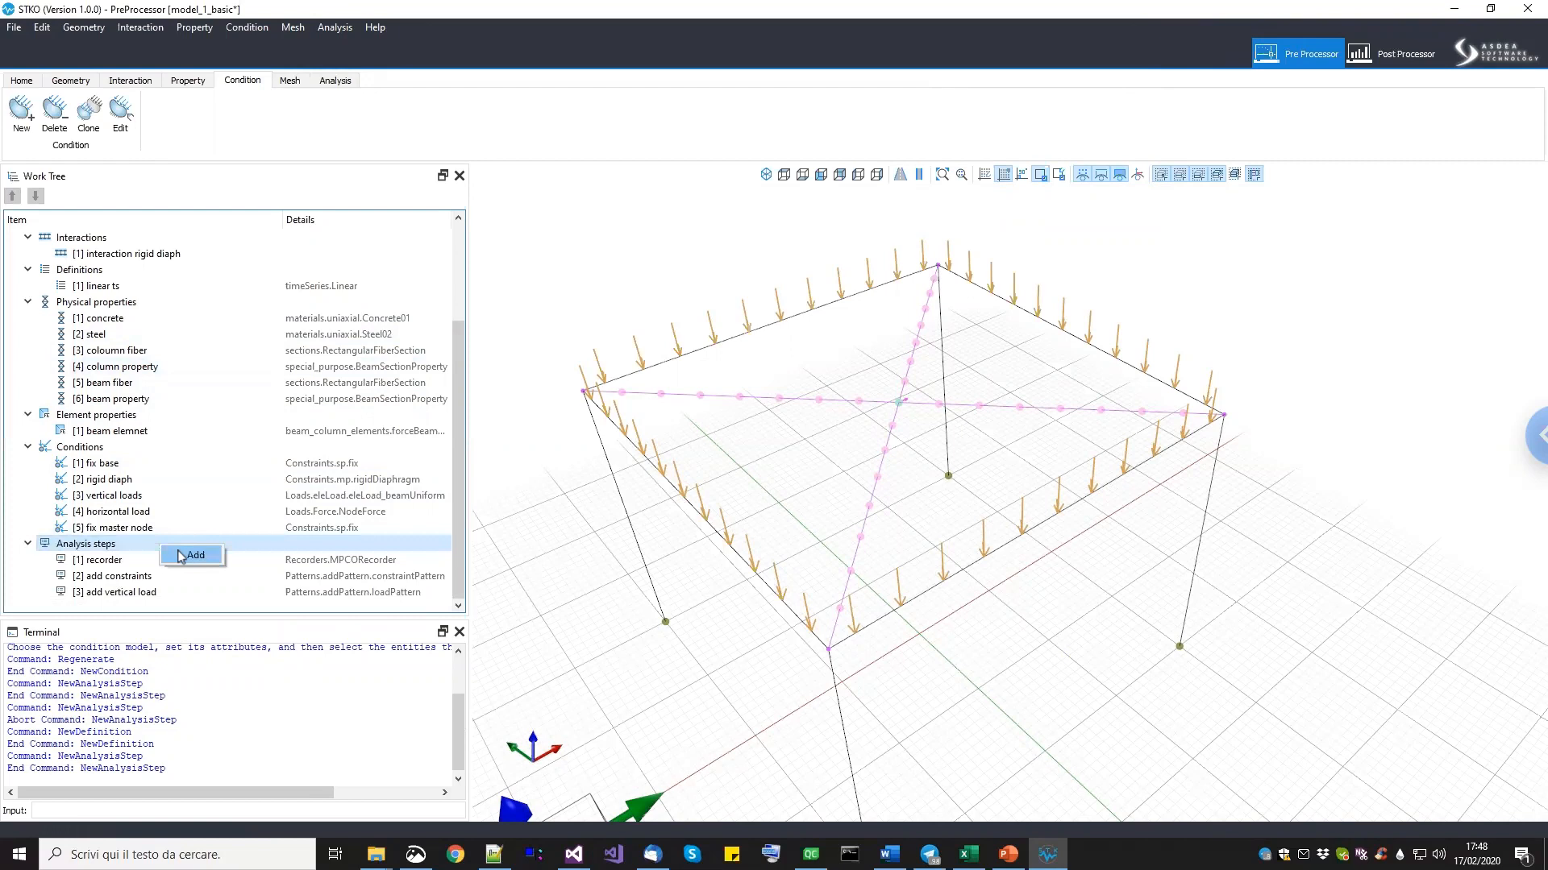
{"action": "left_click", "coordinate": [192, 555]}
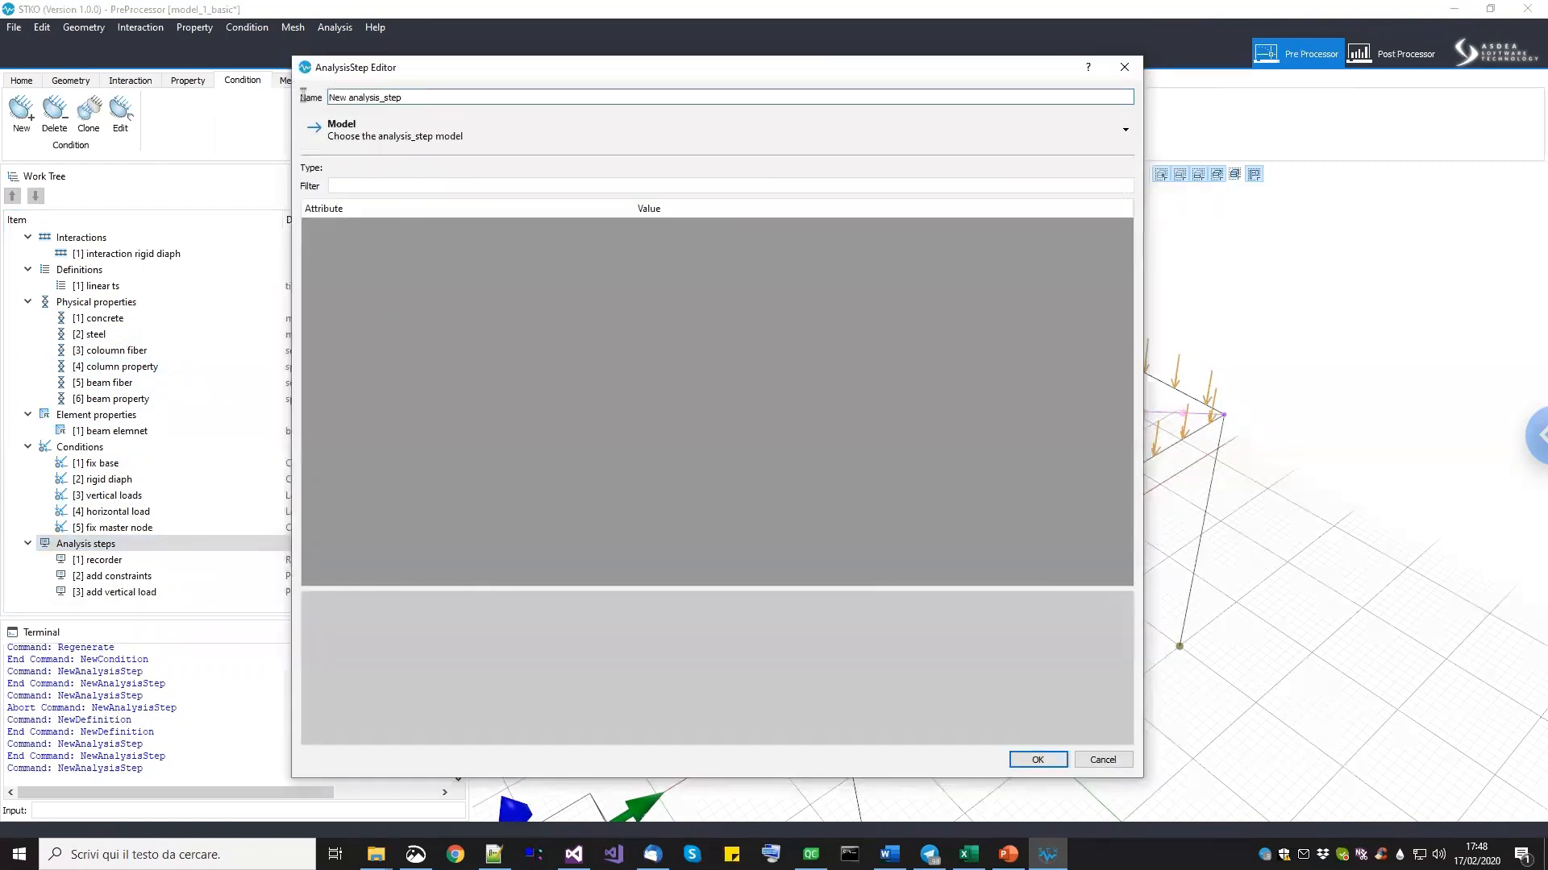
{"action": "type", "text": "verttical"}
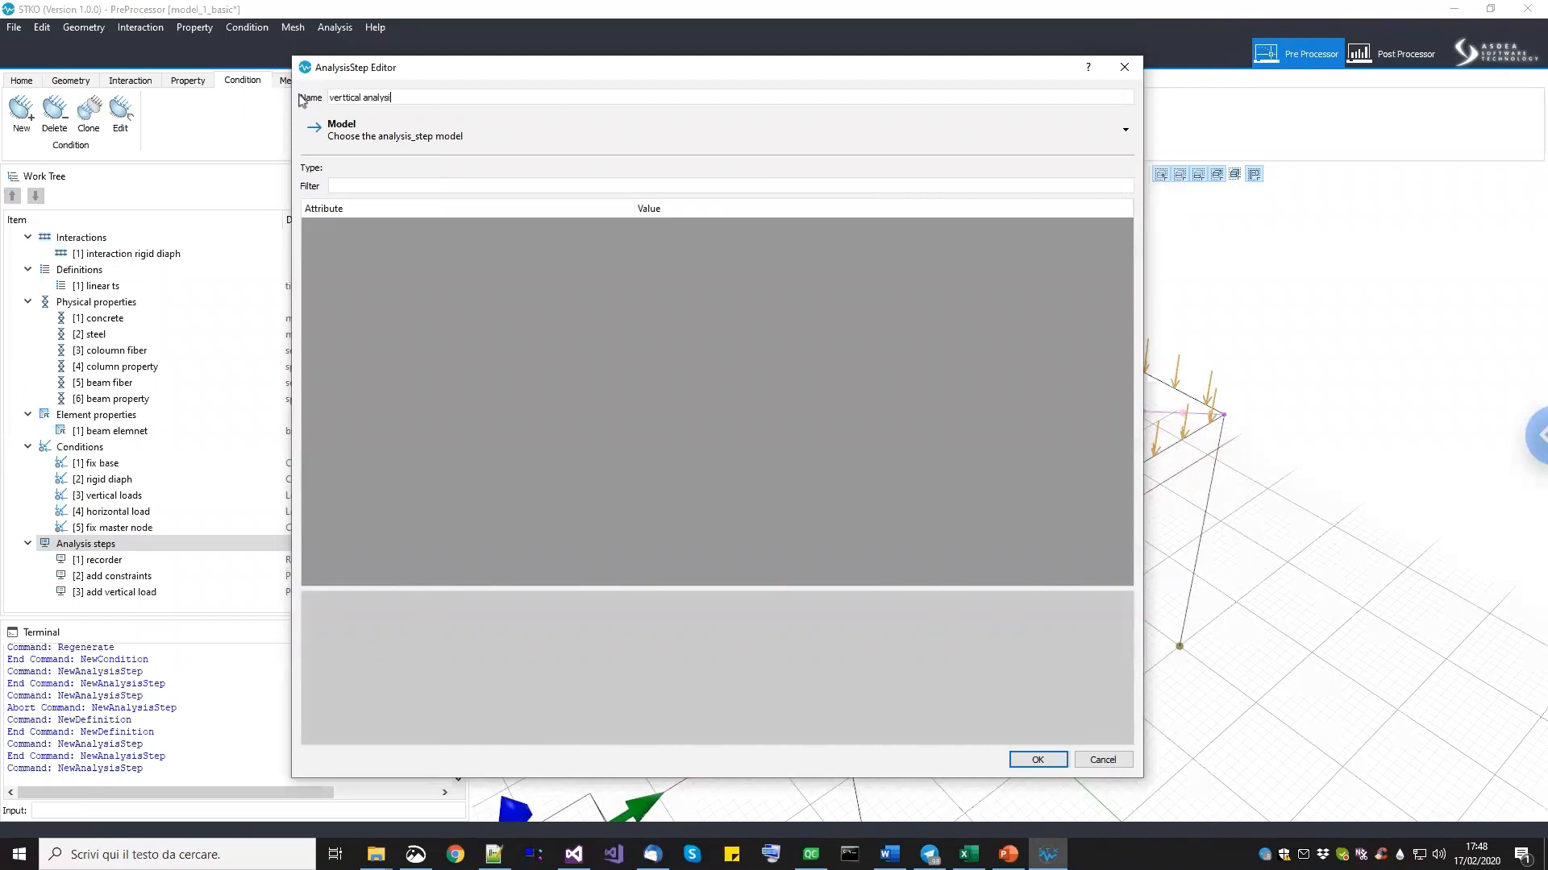
{"action": "left_click", "coordinate": [359, 127]}
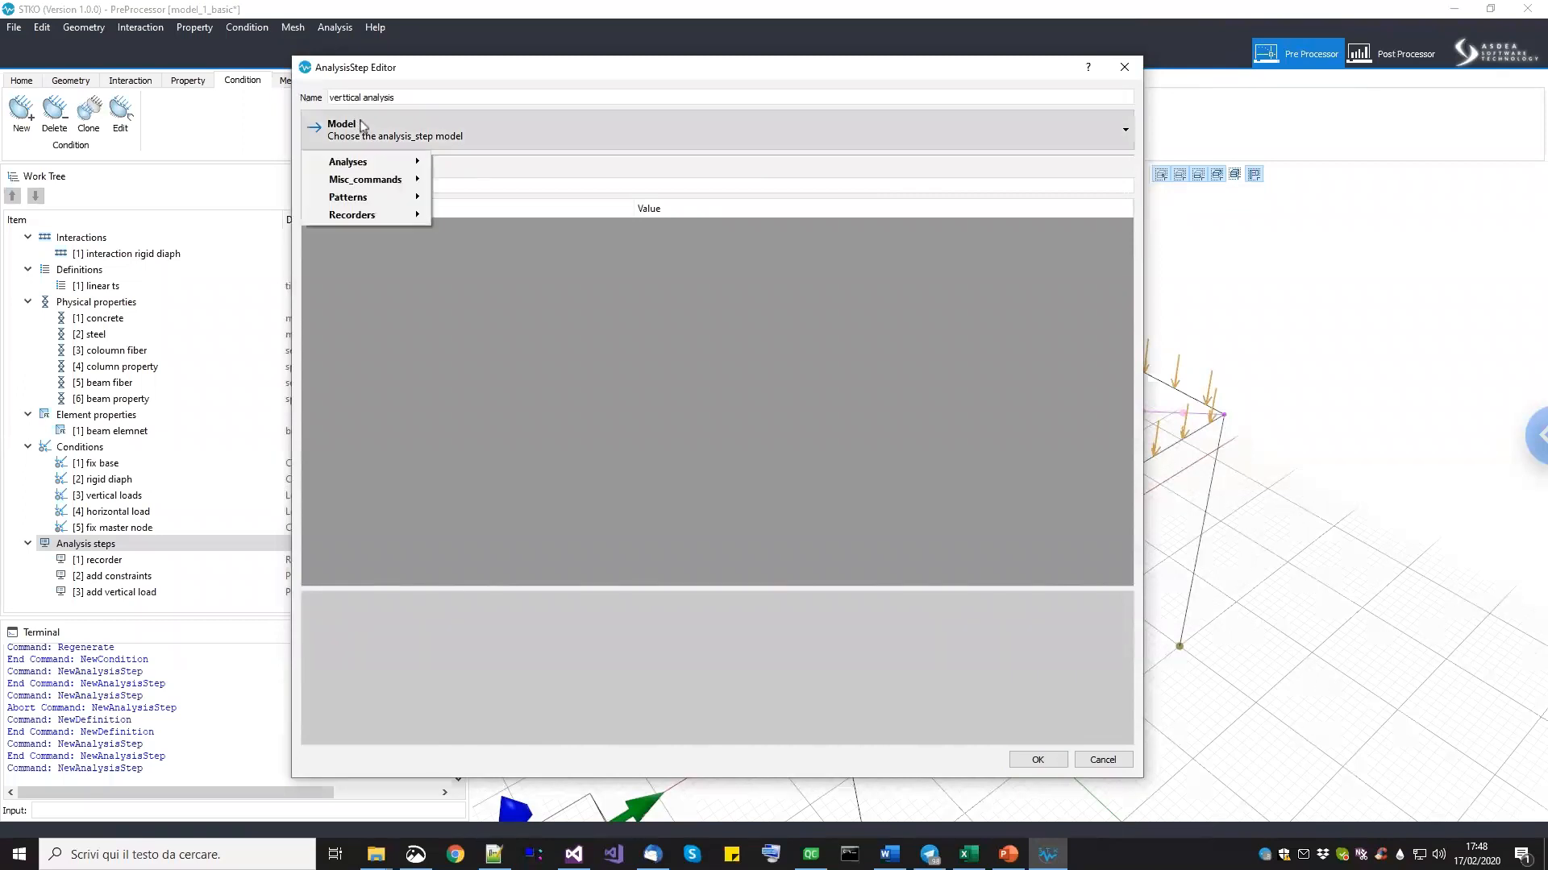
{"action": "mouse_move", "coordinate": [365, 165]}
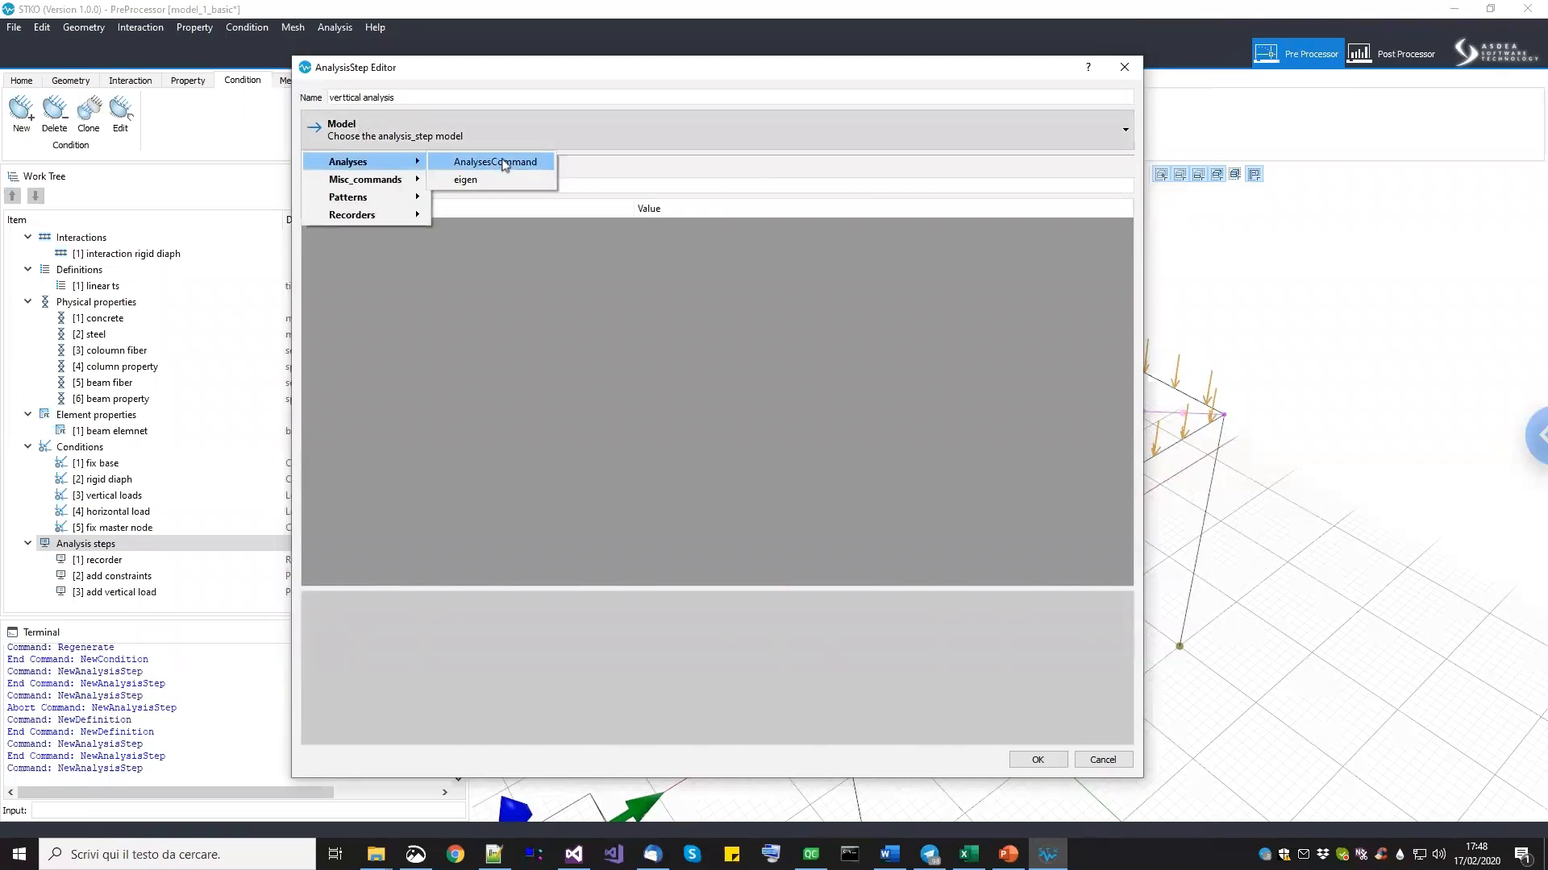
{"action": "left_click", "coordinate": [505, 164]}
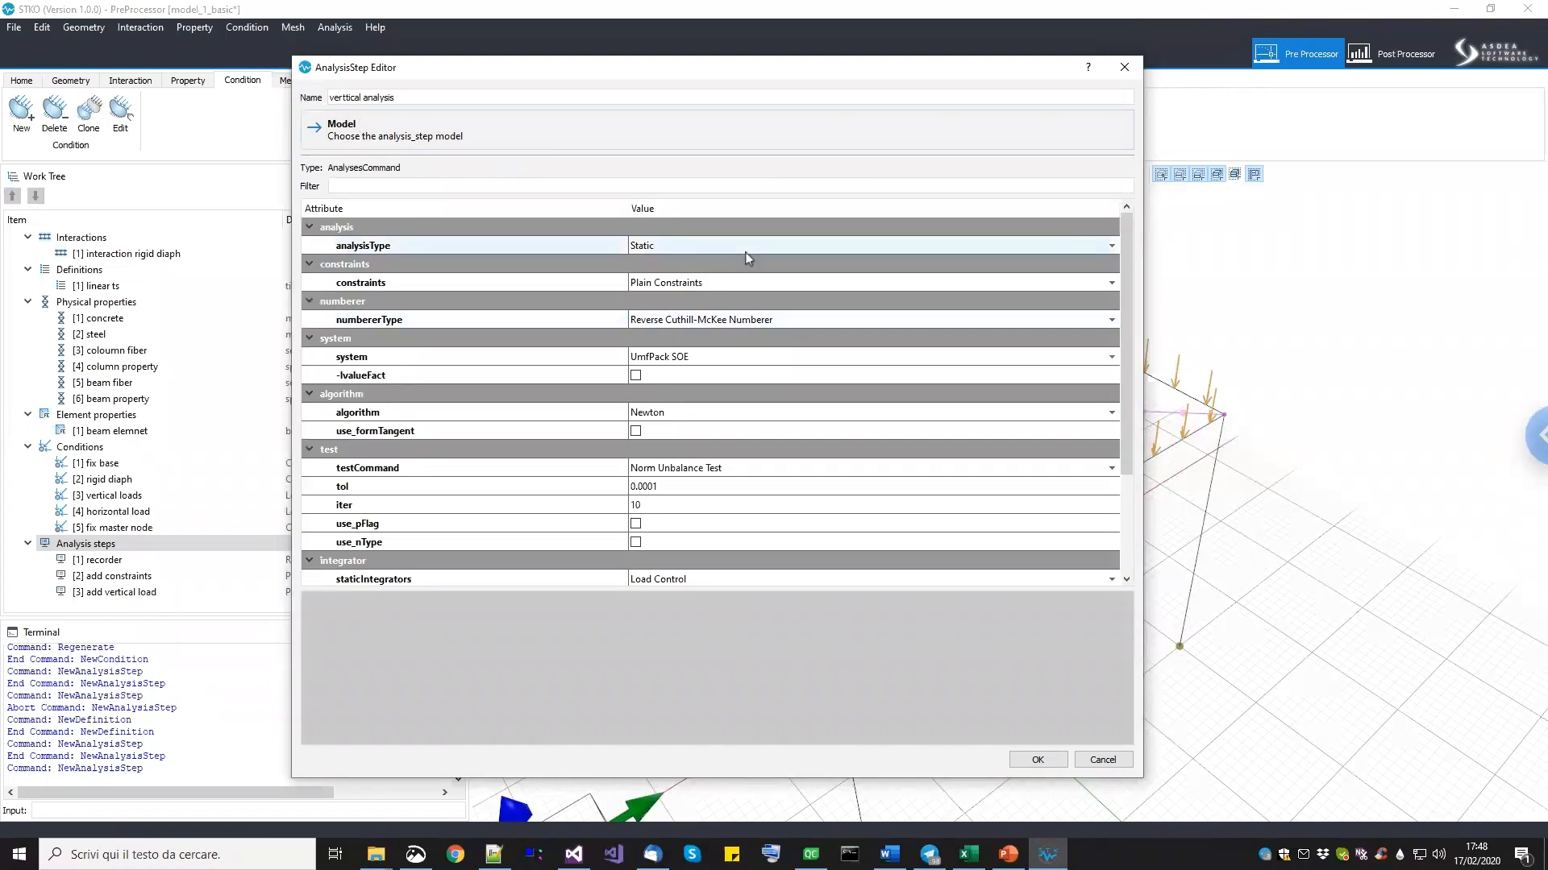
Set the analysis constraints to Penalty Method, with both alphaS and alphaM at 1e+16.
{"action": "left_click", "coordinate": [705, 282]}
{"action": "left_click", "coordinate": [703, 282]}
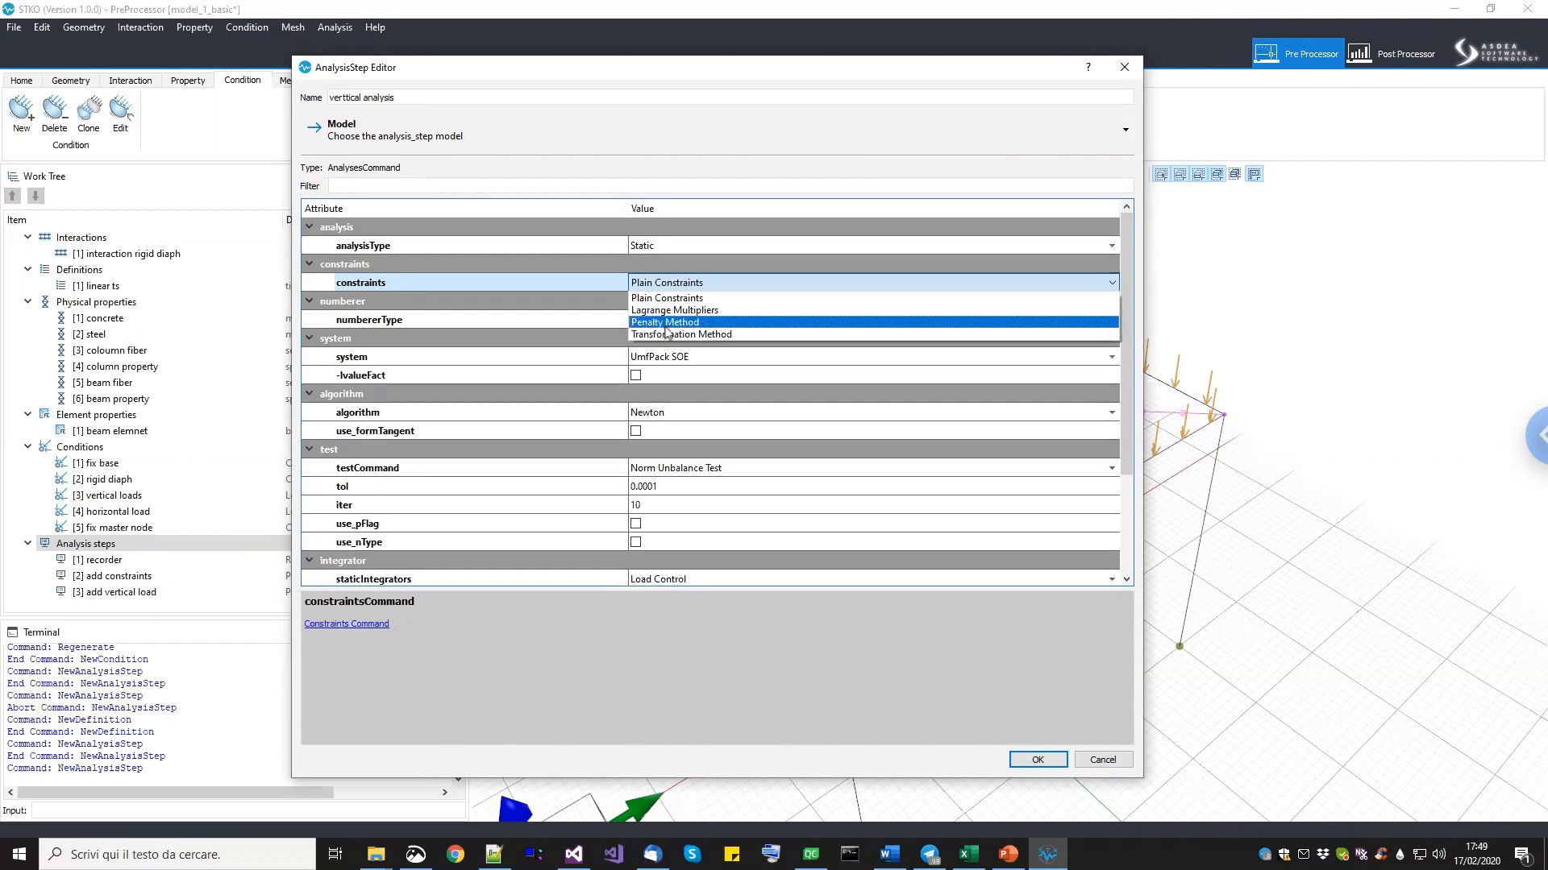
{"action": "left_click", "coordinate": [665, 322]}
{"action": "left_click", "coordinate": [681, 303]}
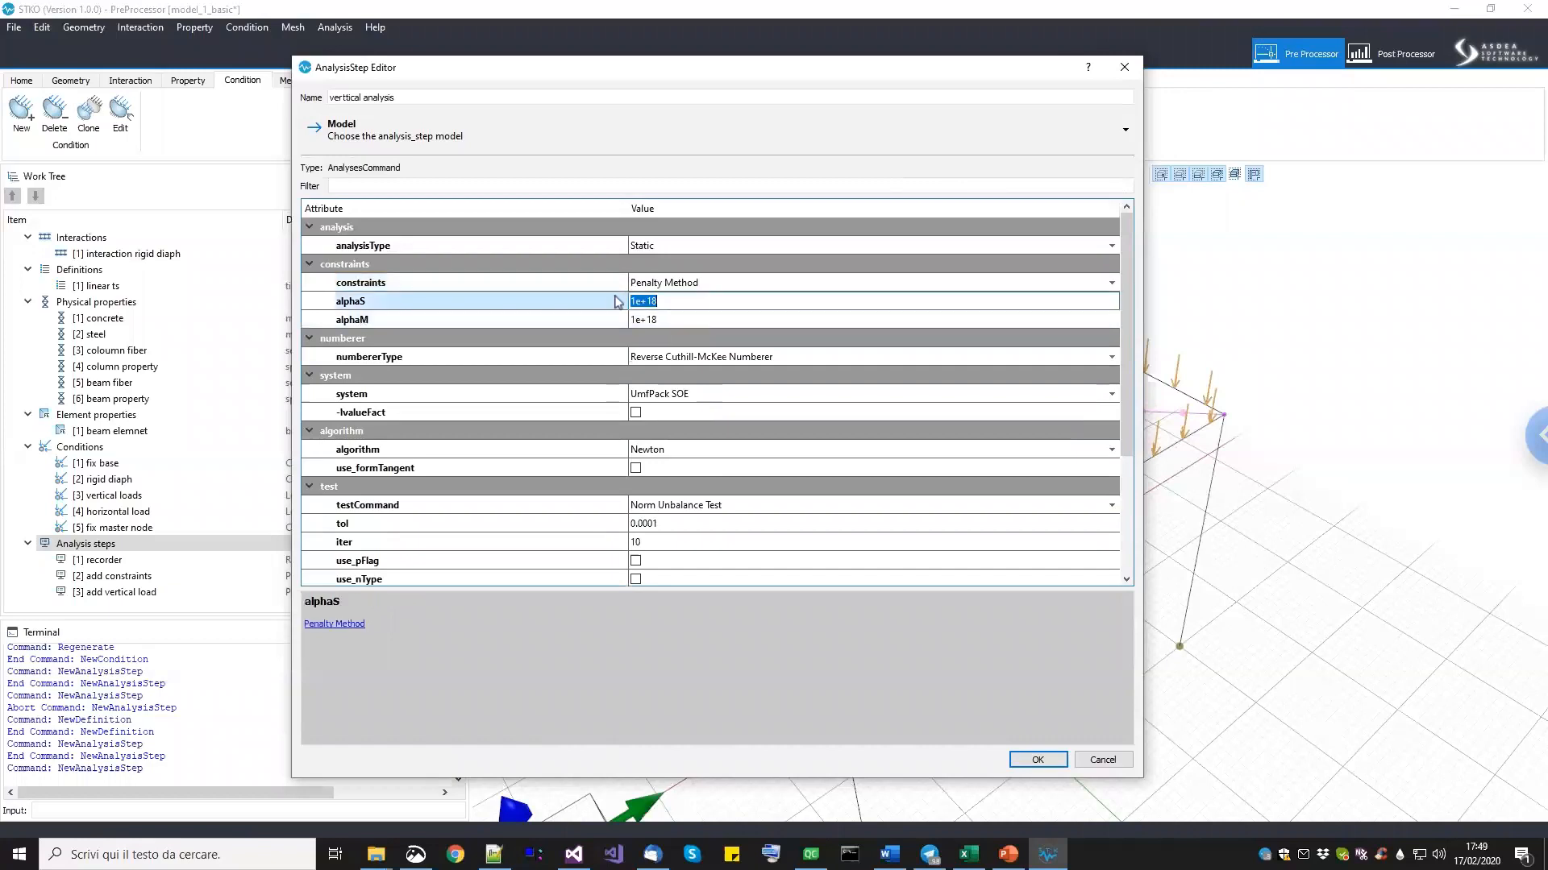
{"action": "left_click", "coordinate": [701, 319]}
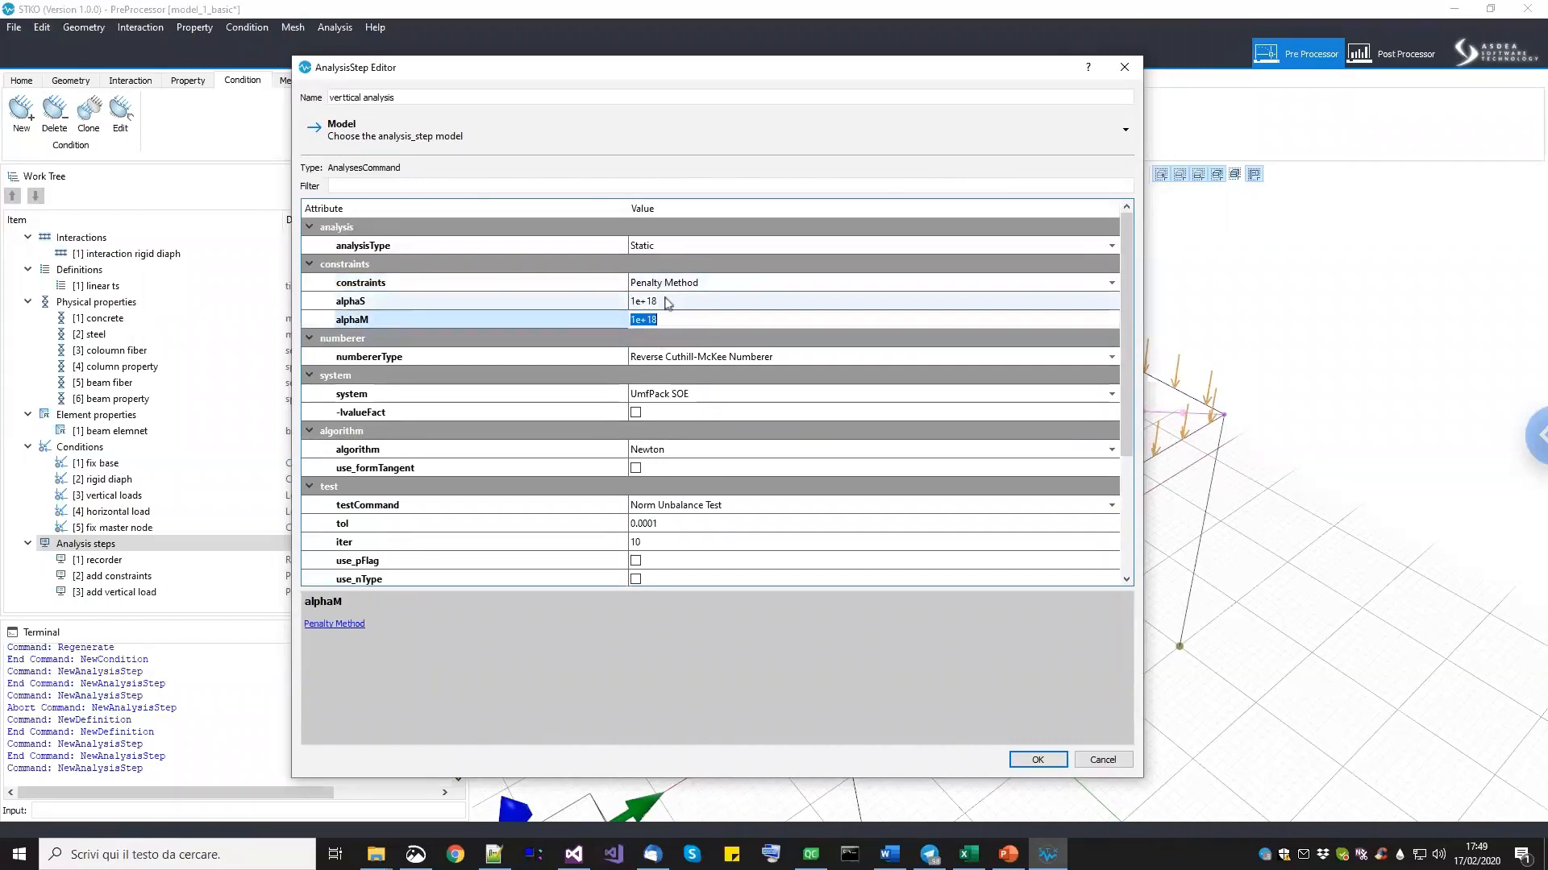
{"action": "left_click", "coordinate": [671, 302]}
{"action": "left_click", "coordinate": [670, 302]}
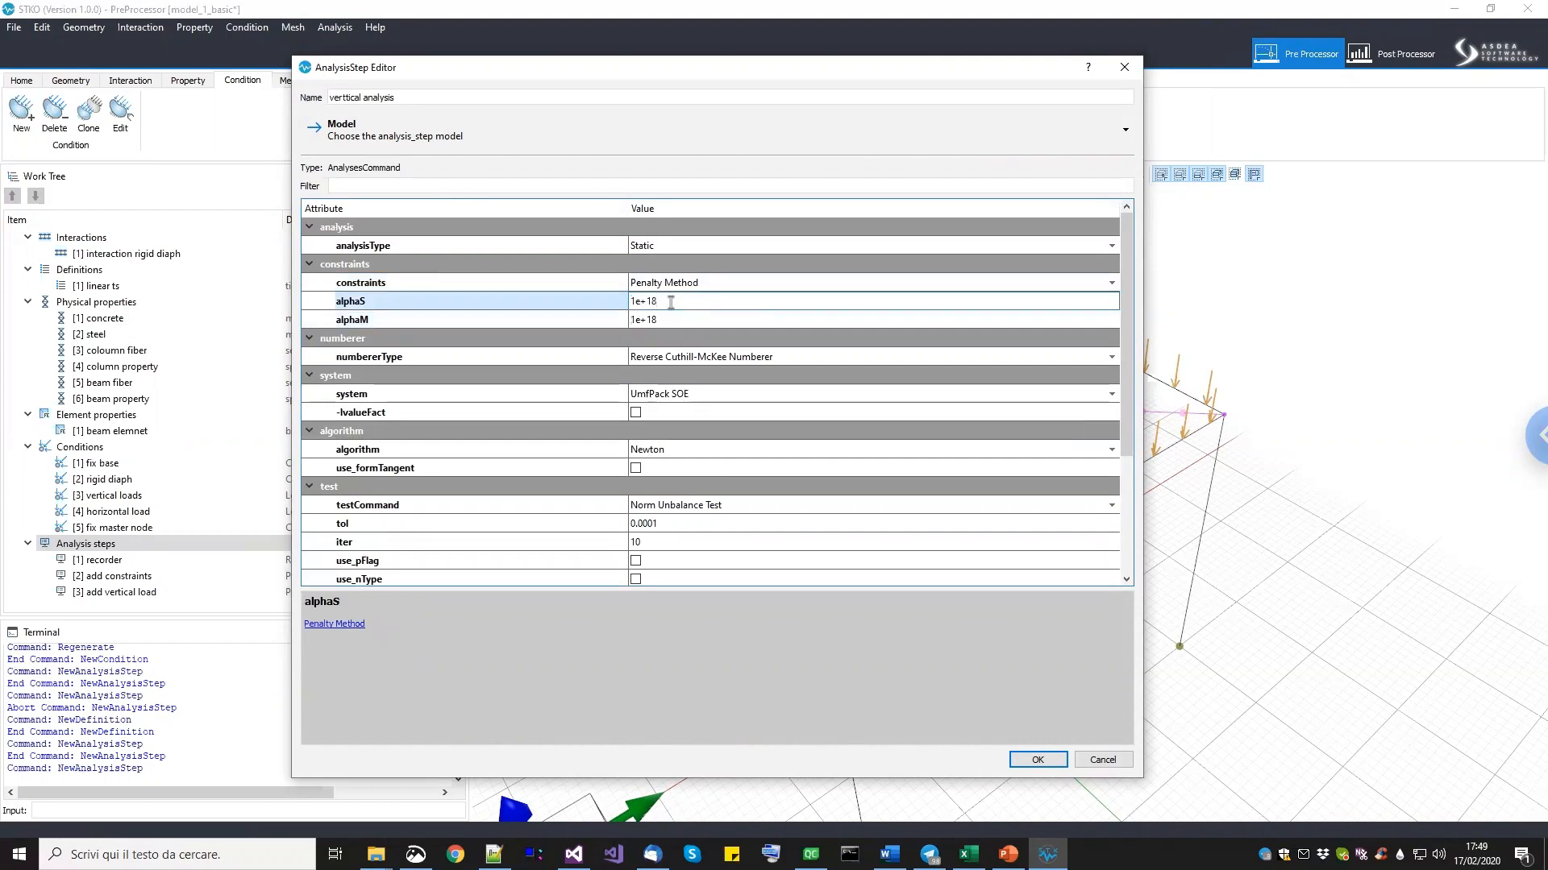
{"action": "left_click", "coordinate": [679, 319]}
{"action": "left_click", "coordinate": [678, 319]}
{"action": "left_click", "coordinate": [678, 319]}
{"action": "type", "text": "6"}
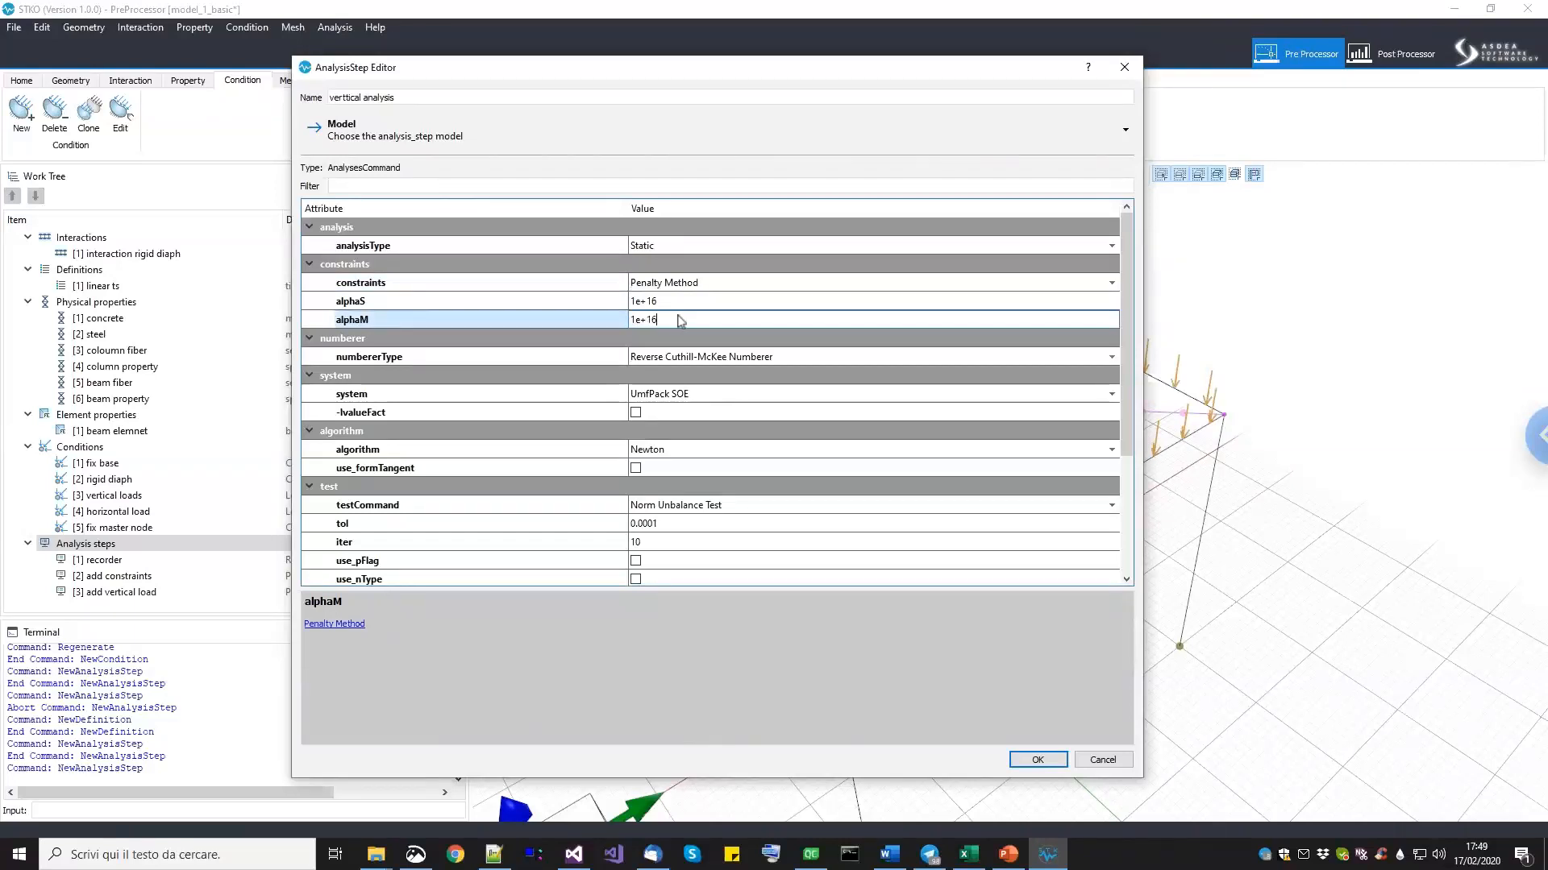
Set the vertical analysis step's solution algorithm to Newton with Line Search.
{"action": "key", "text": "Return"}
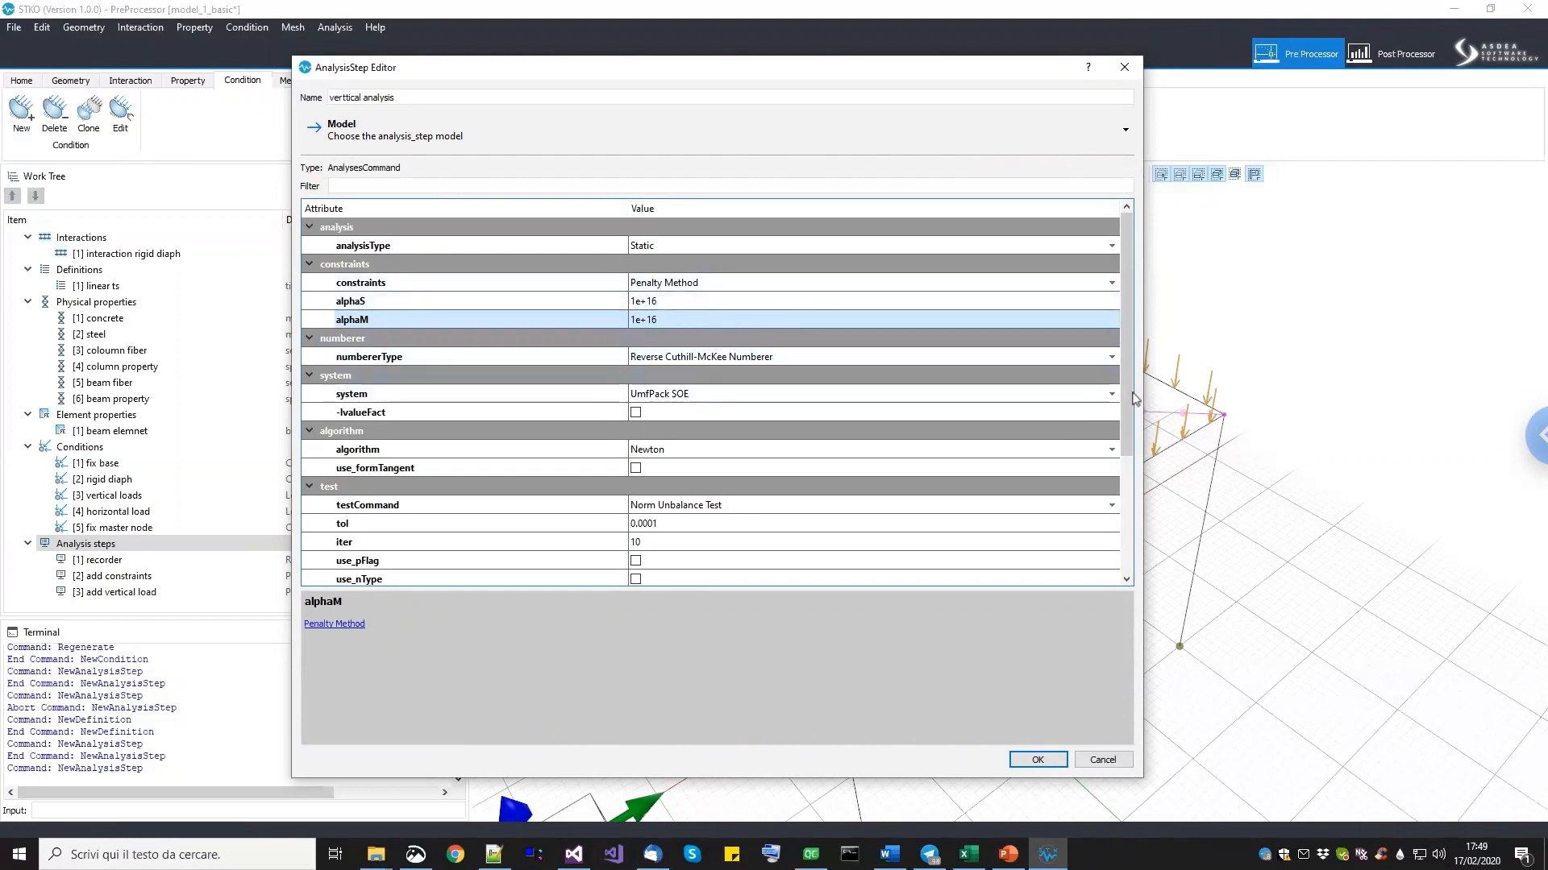
{"action": "left_click_drag", "start_coordinate": [1128, 401], "coordinate": [1129, 453]}
{"action": "left_click", "coordinate": [701, 376]}
{"action": "left_click", "coordinate": [702, 375]}
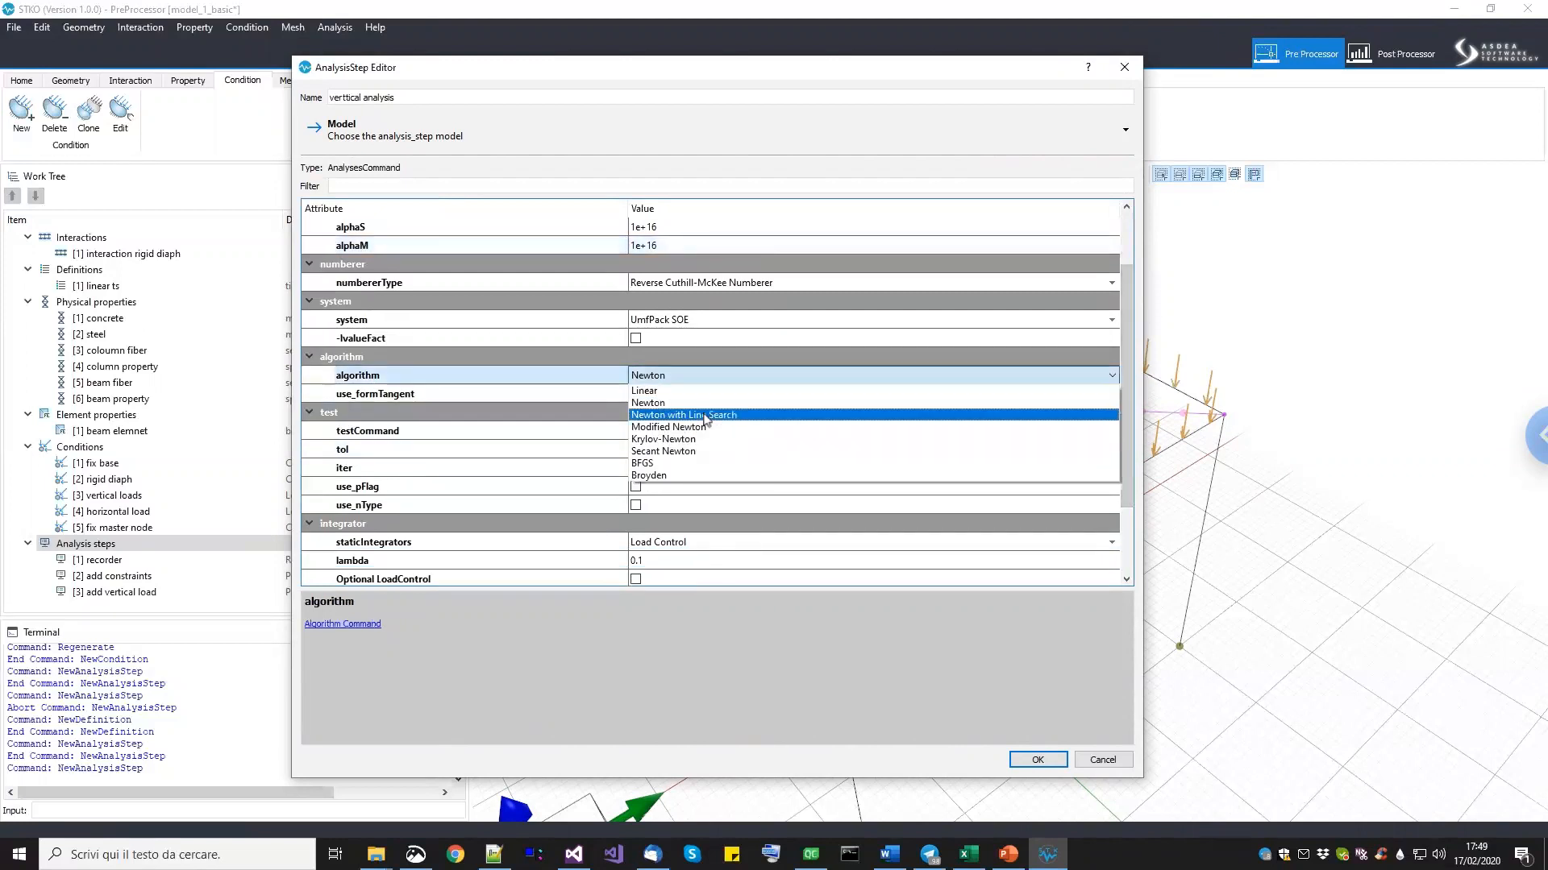
{"action": "left_click", "coordinate": [704, 415]}
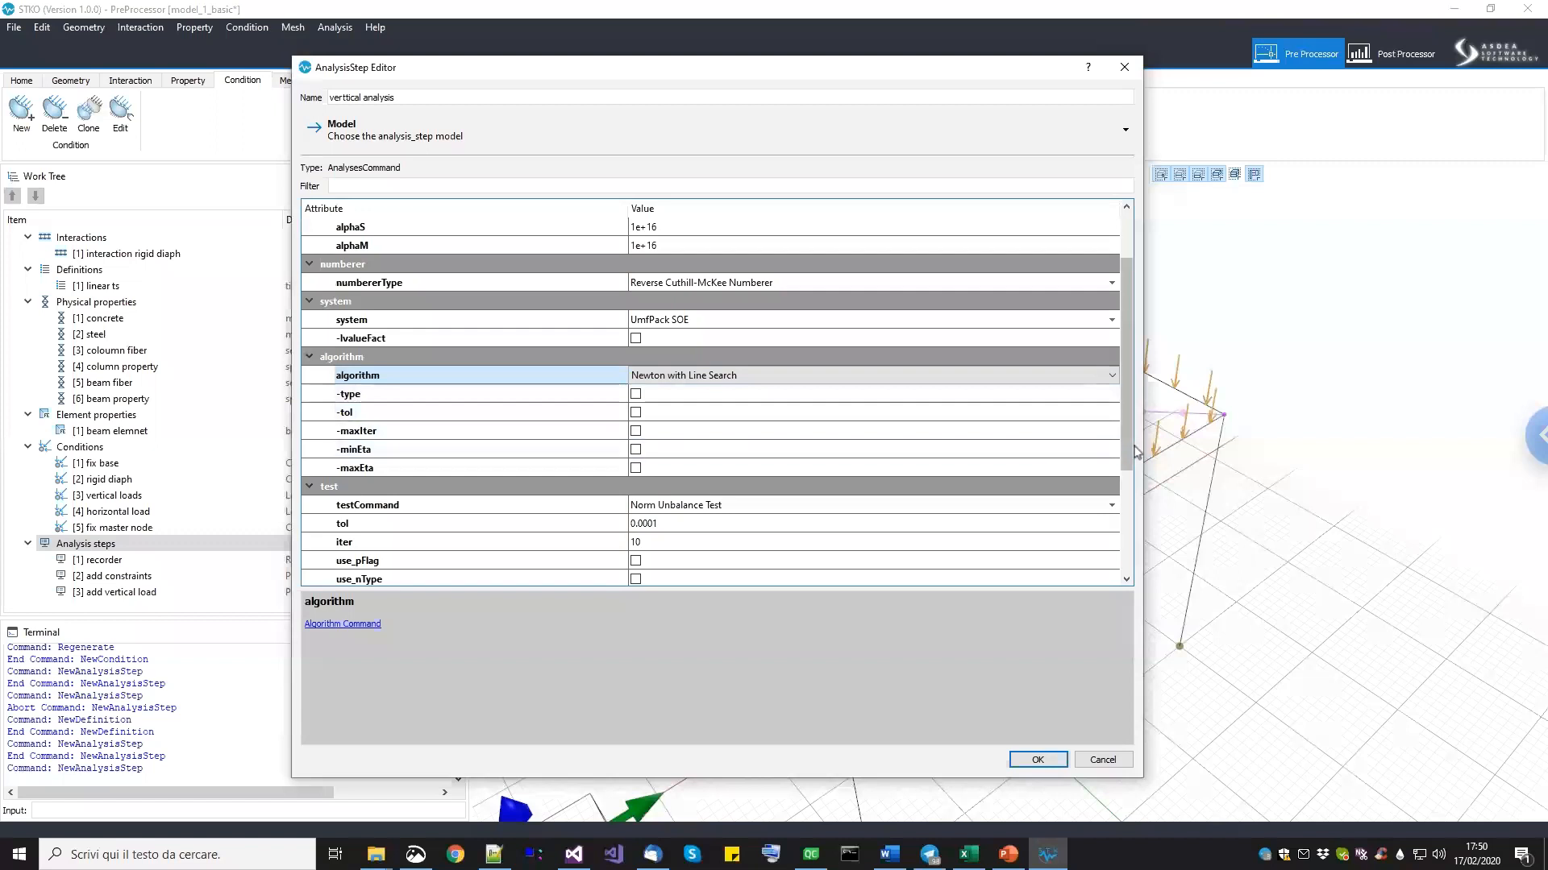
Set the convergence testCommand to Norm Displacement Increment Test with a maximum of 100 iterations.
{"action": "scroll", "coordinate": [1126, 487], "scroll_direction": "down", "scroll_amount": 2}
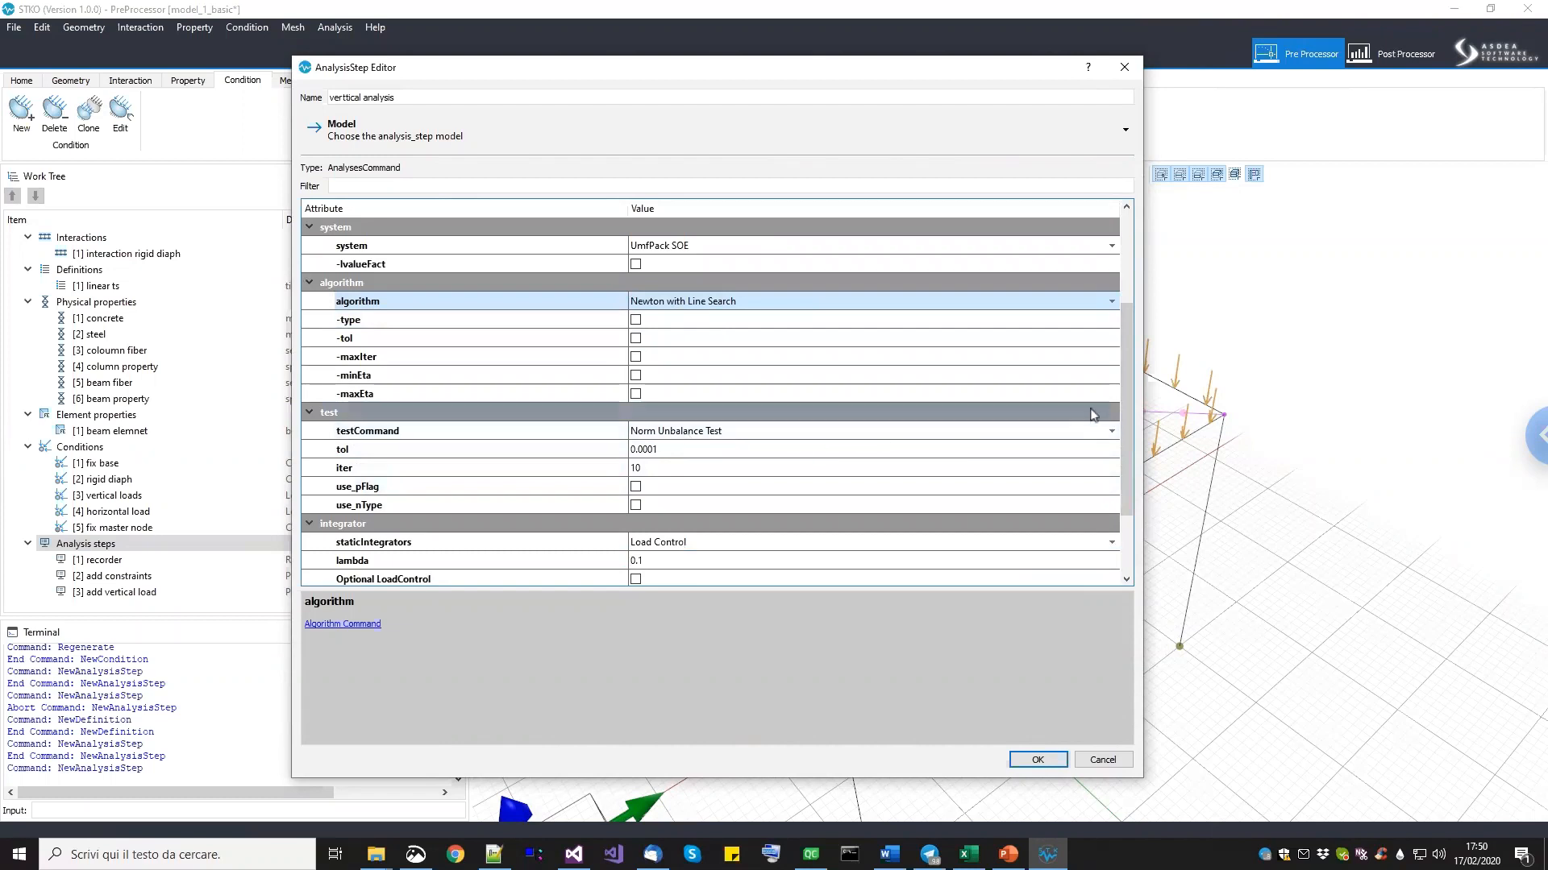
{"action": "left_click_drag", "start_coordinate": [1132, 385], "coordinate": [1135, 318]}
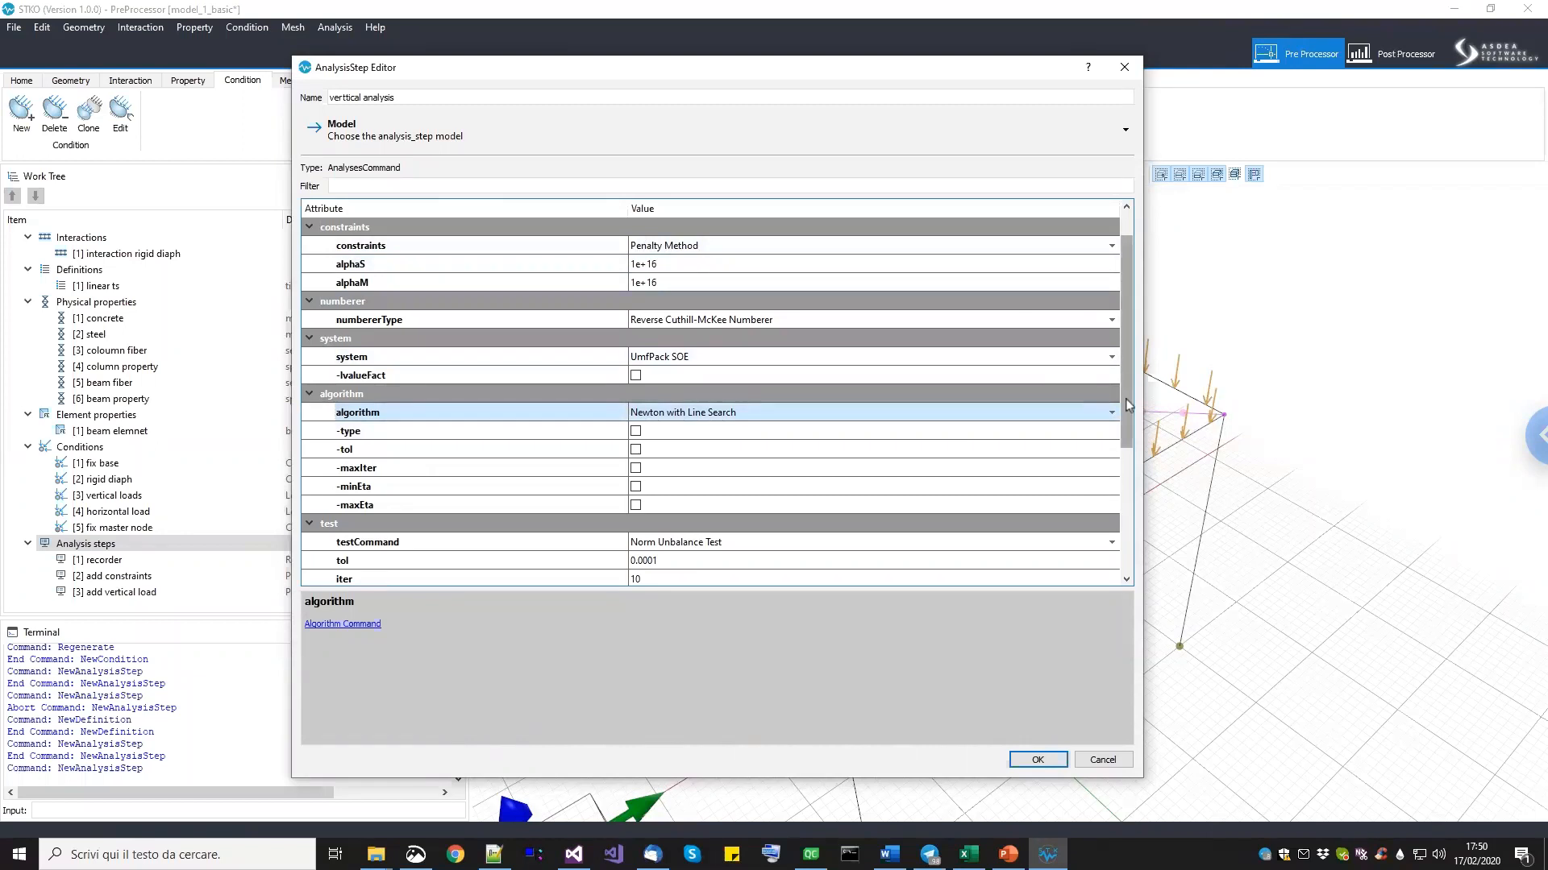
{"action": "scroll", "coordinate": [1127, 429], "scroll_direction": "down", "scroll_amount": 2}
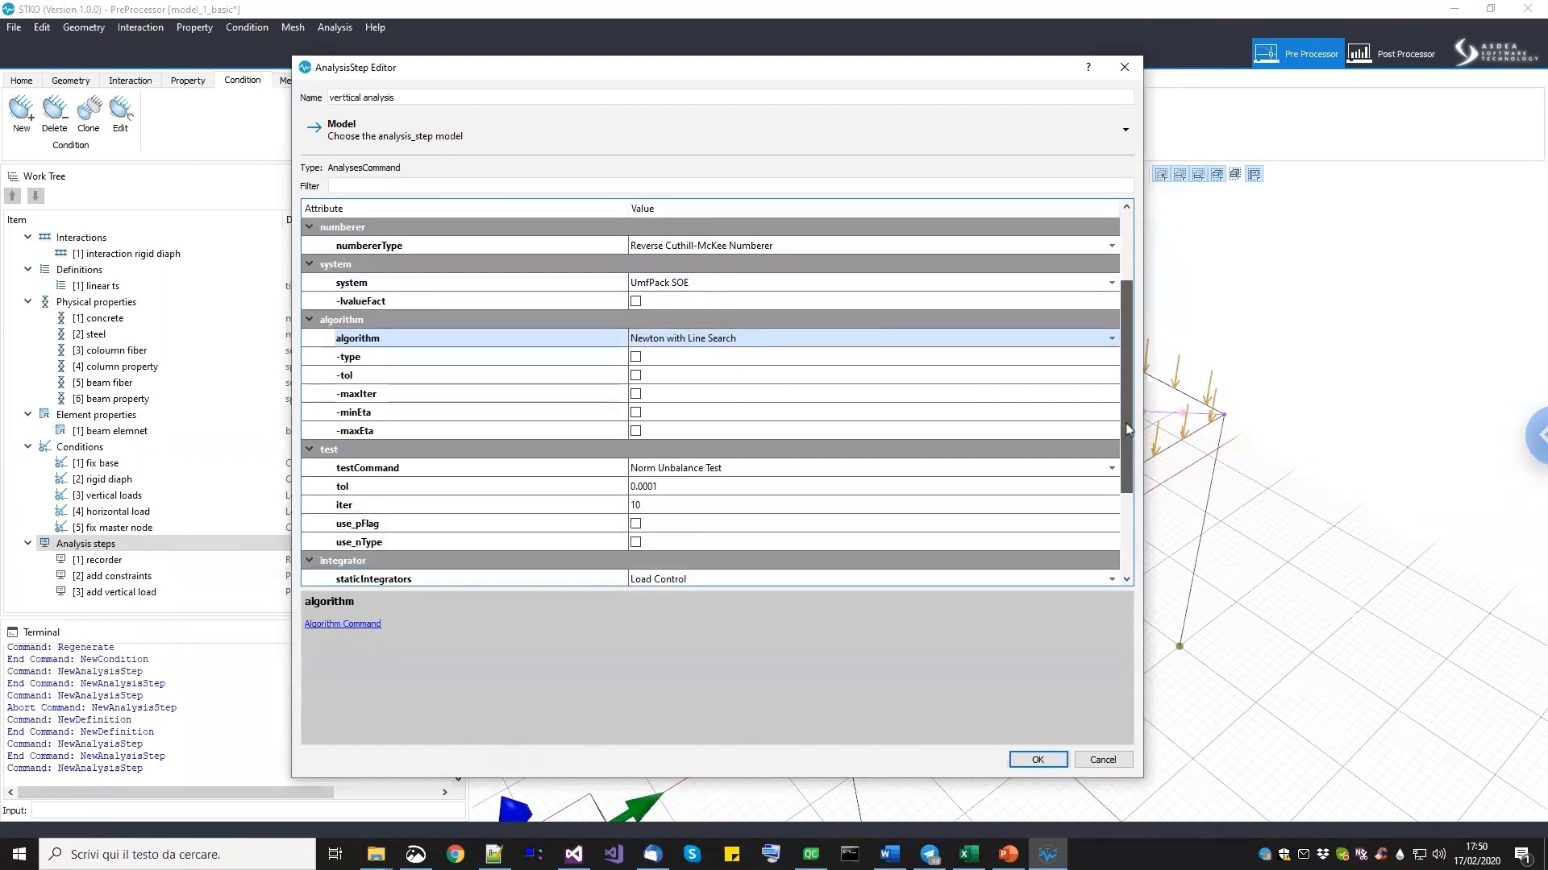
{"action": "left_click", "coordinate": [714, 471]}
{"action": "left_click", "coordinate": [714, 468]}
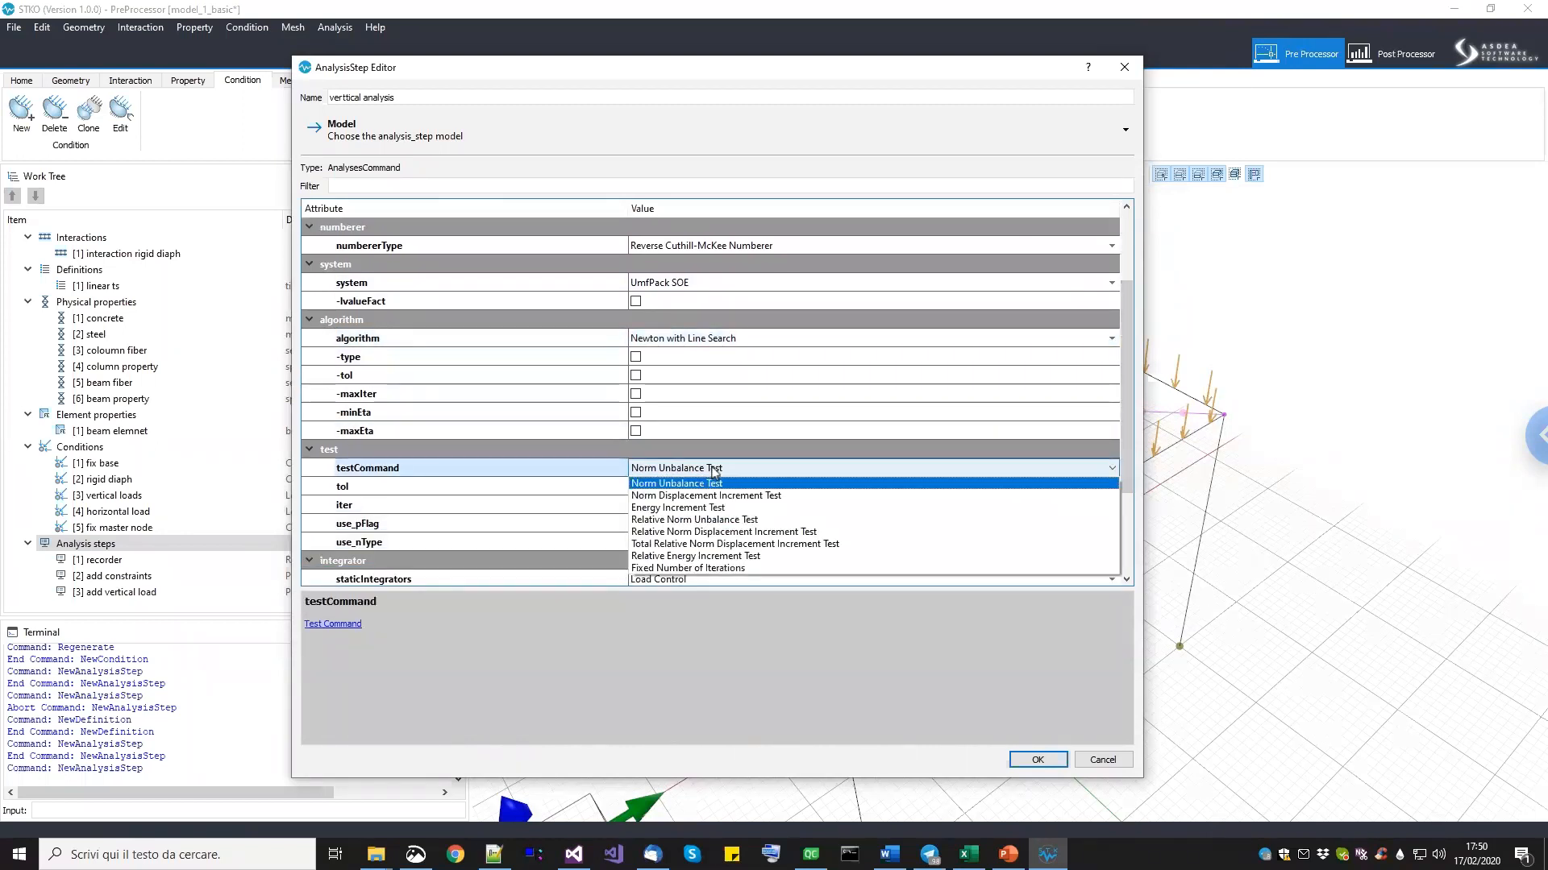
{"action": "left_click", "coordinate": [669, 496]}
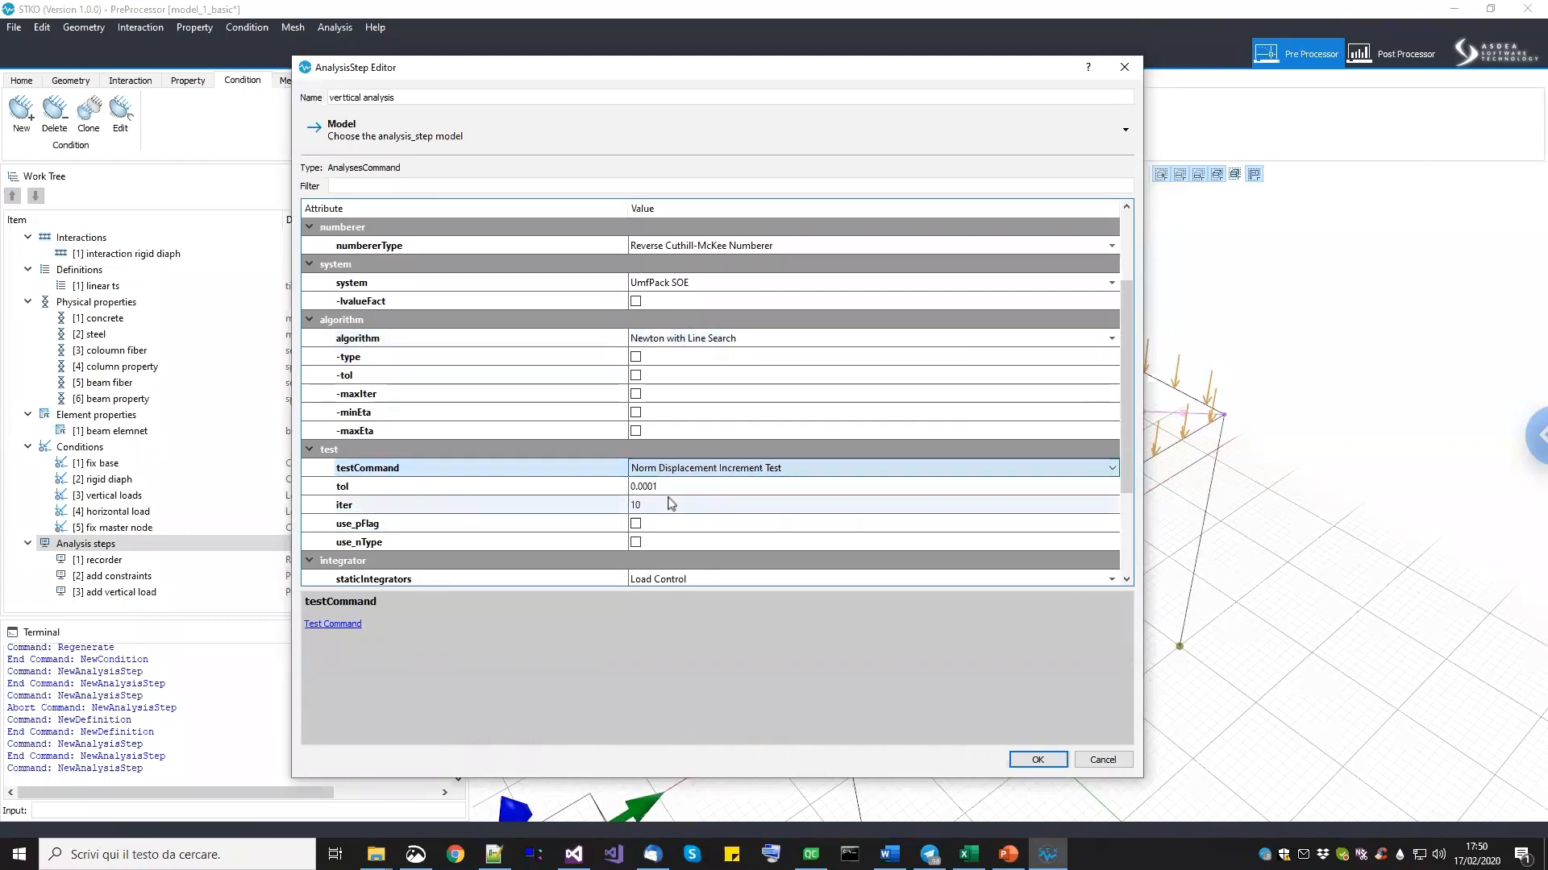
{"action": "left_click", "coordinate": [670, 487]}
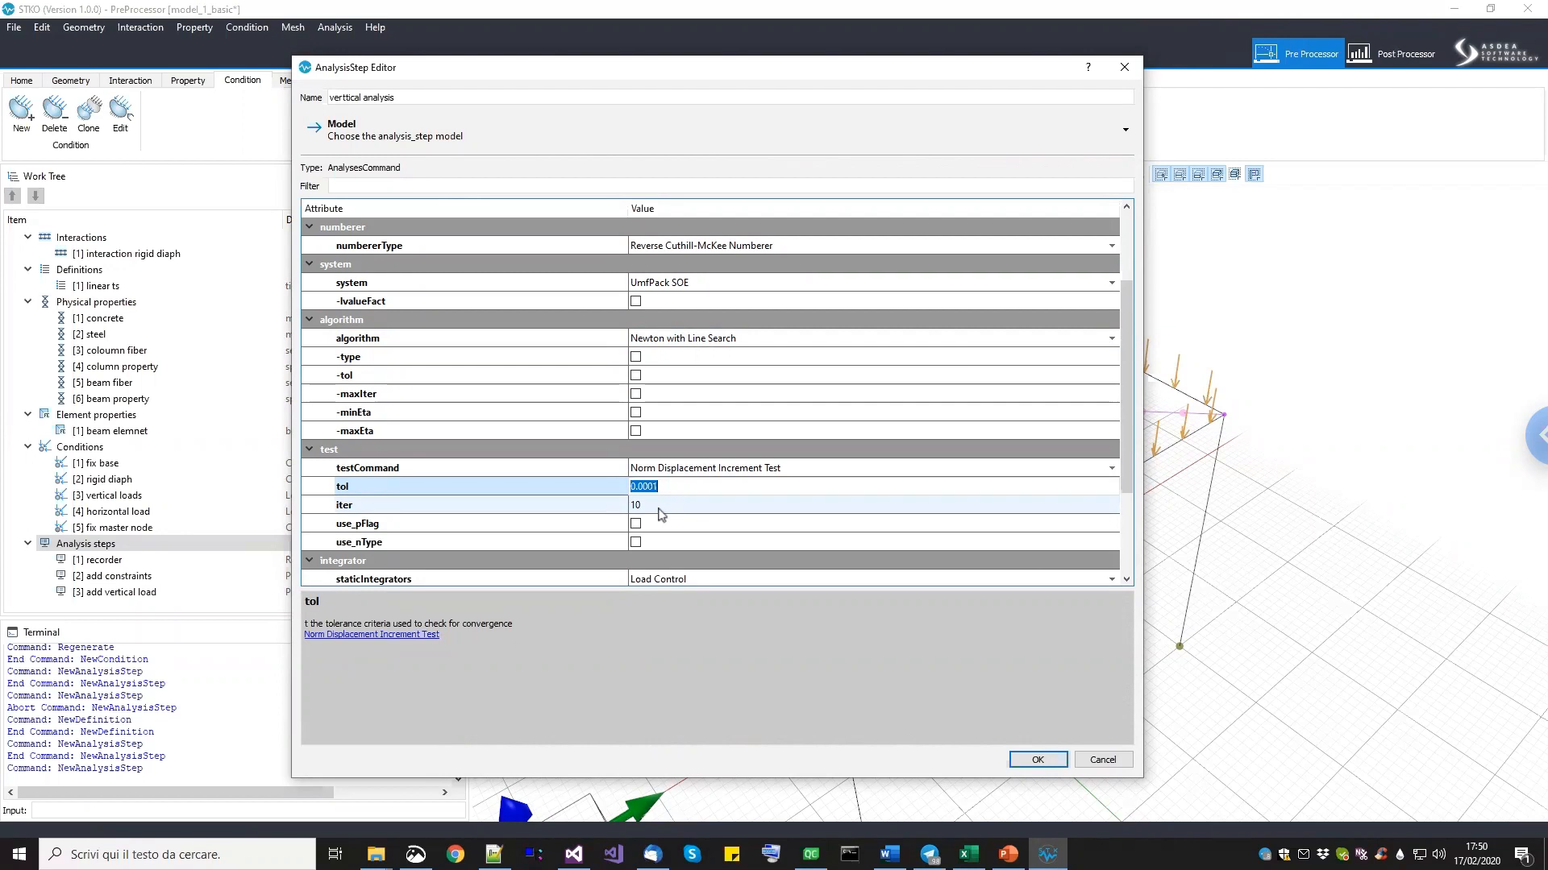
{"action": "left_click", "coordinate": [661, 506]}
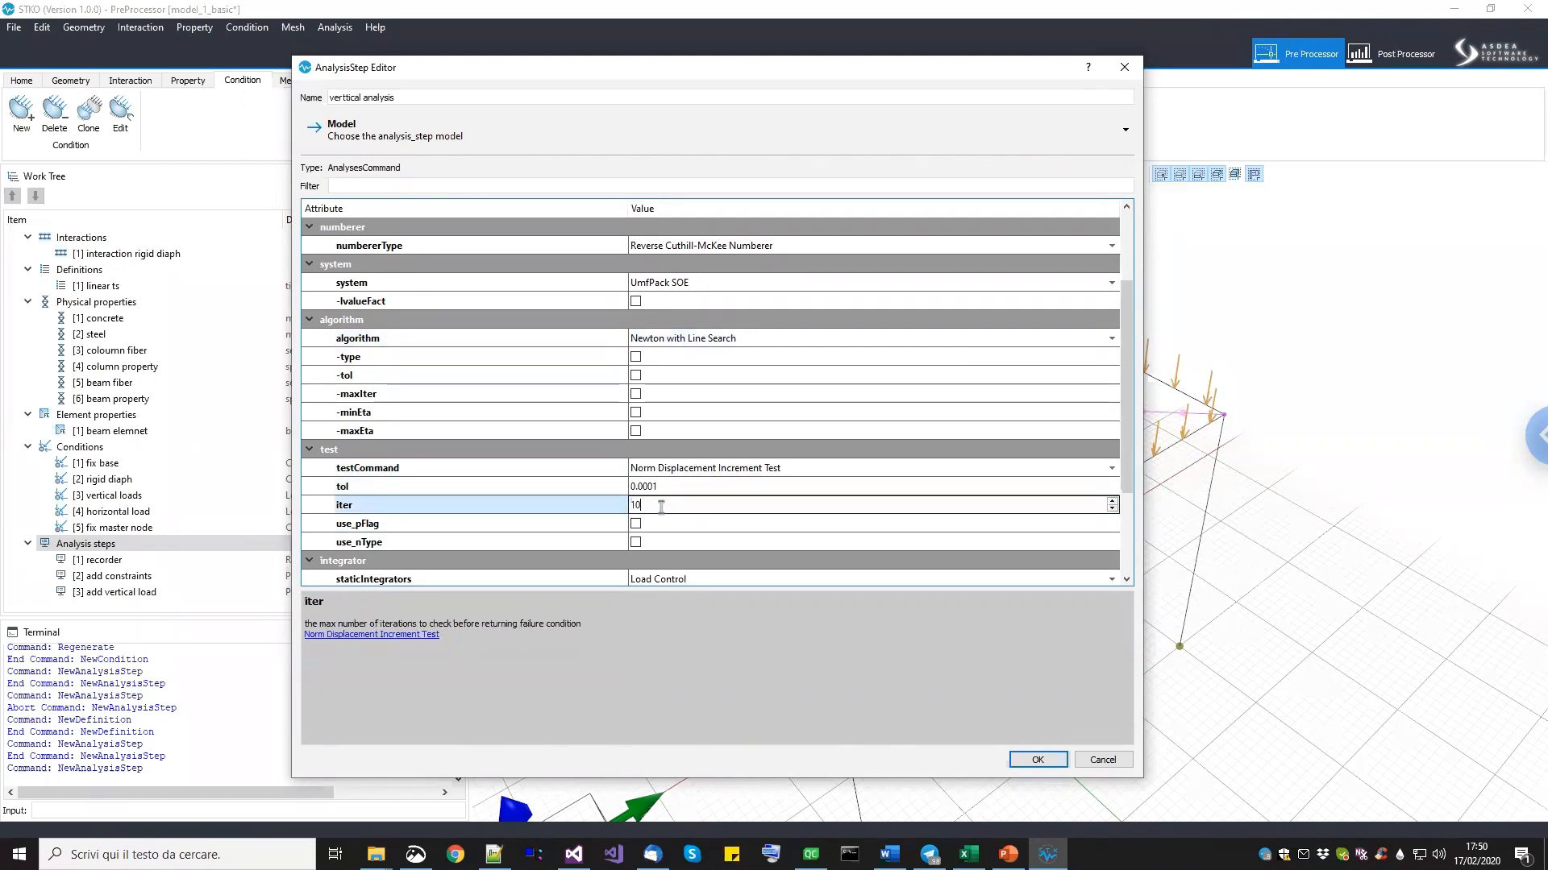
{"action": "type", "text": "100"}
{"action": "key", "text": "Return"}
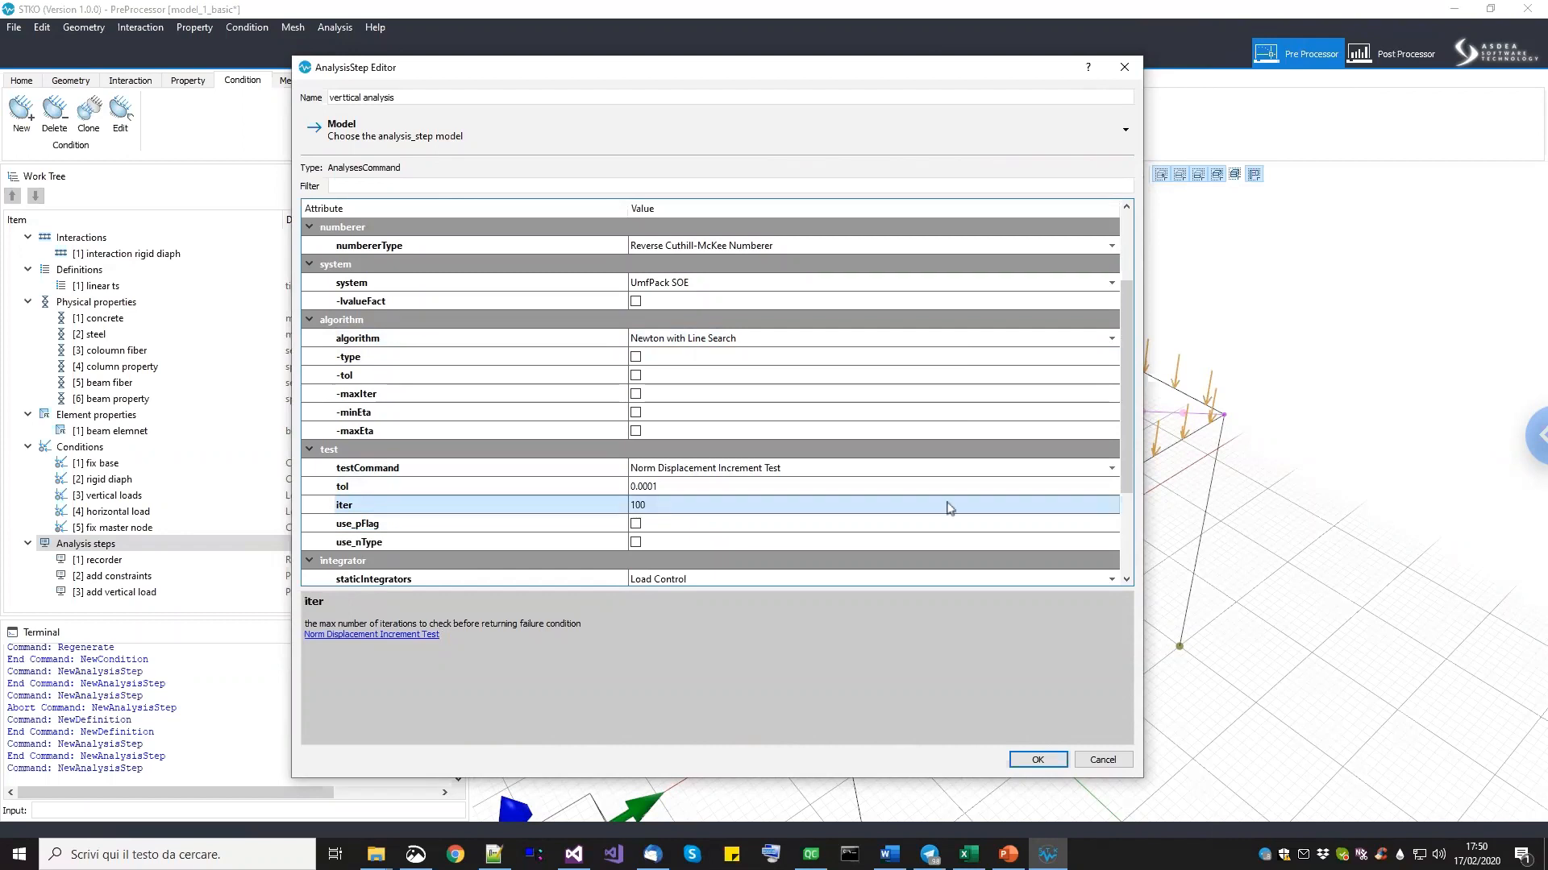
Enable the convergence test's optional print flag and set pFlag to 1.
{"action": "scroll", "coordinate": [1126, 469], "scroll_direction": "down", "scroll_amount": 2}
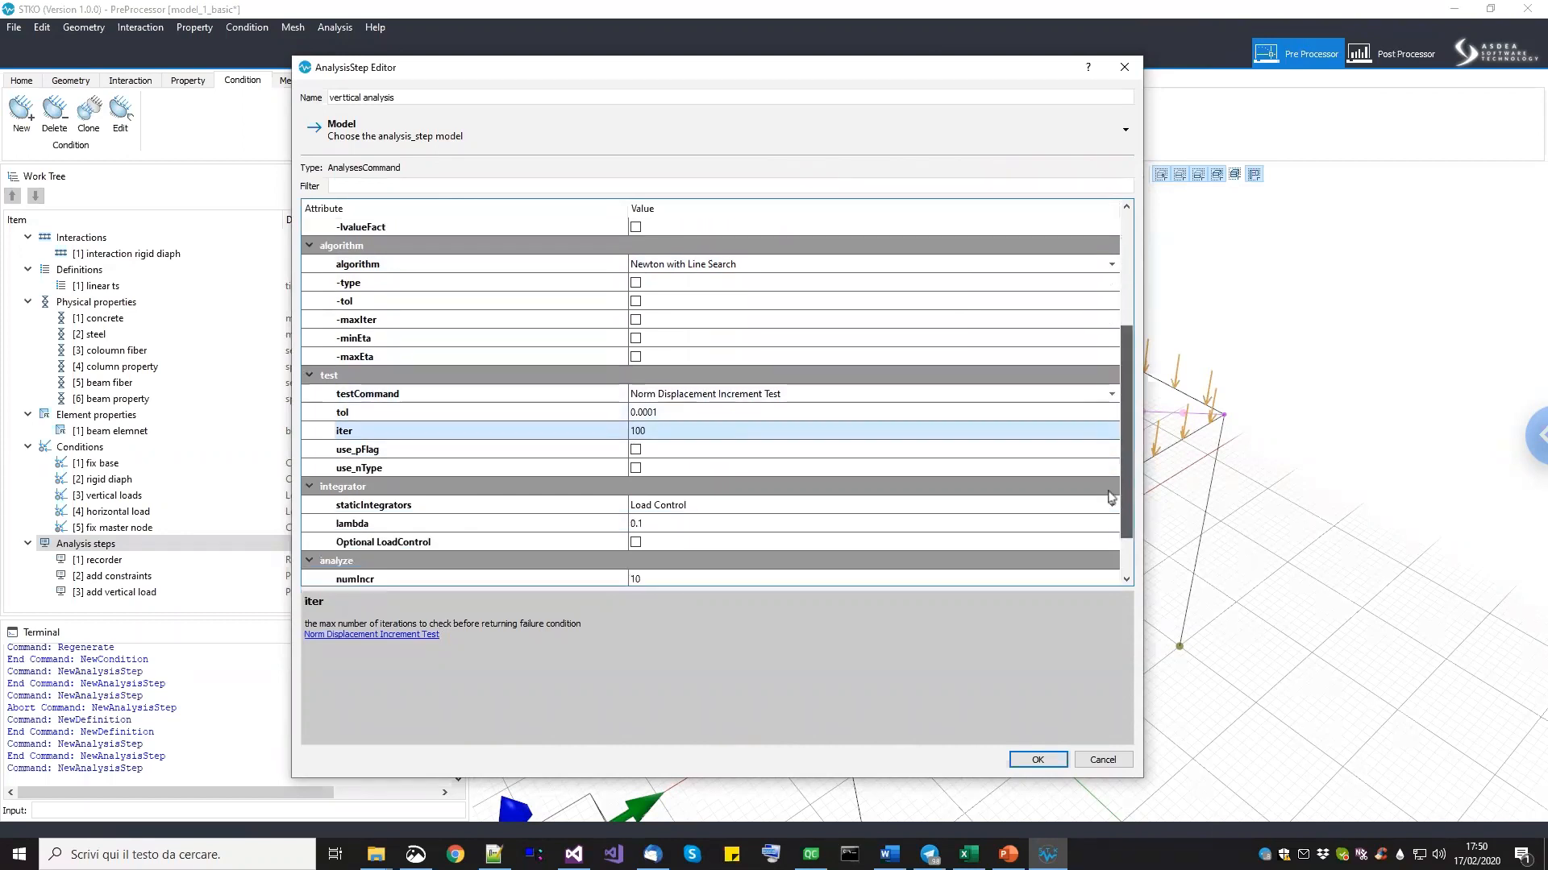
{"action": "left_click", "coordinate": [766, 453]}
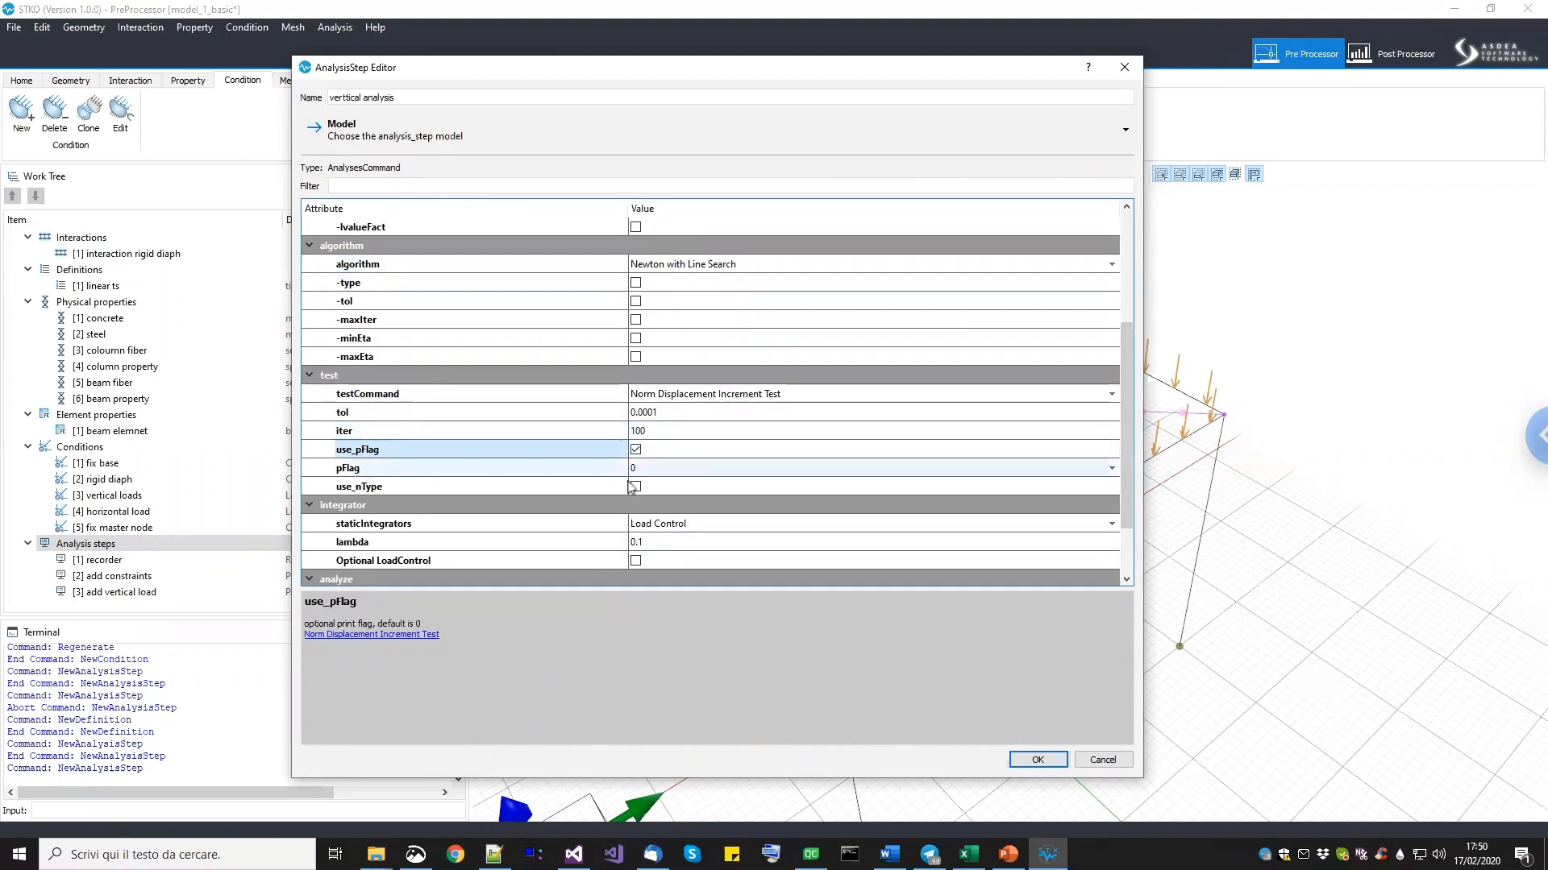
{"action": "left_click", "coordinate": [676, 468]}
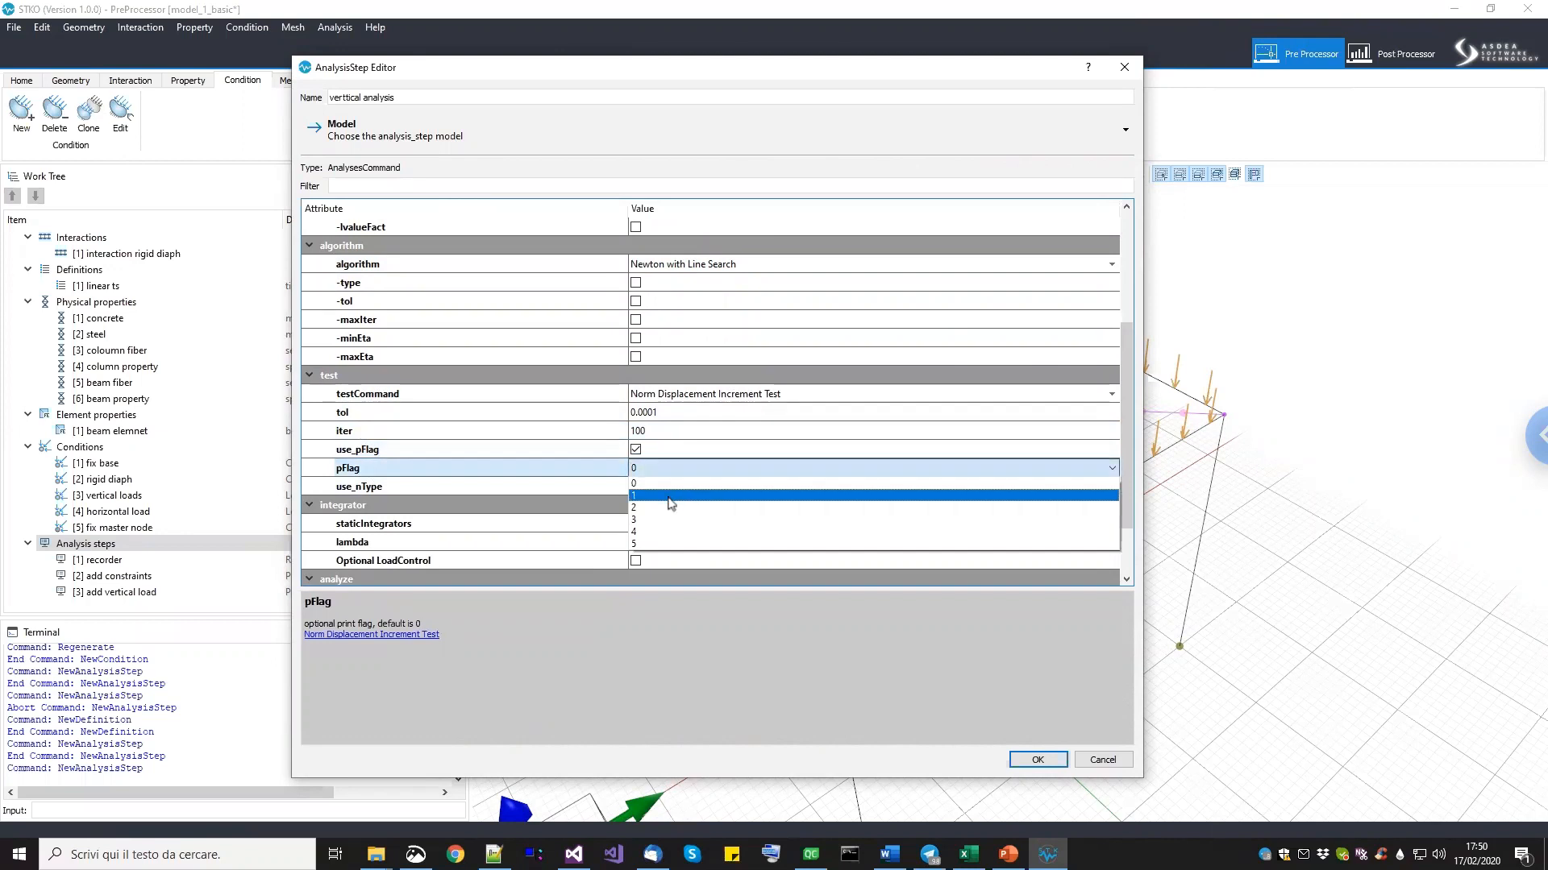
{"action": "left_click", "coordinate": [668, 497]}
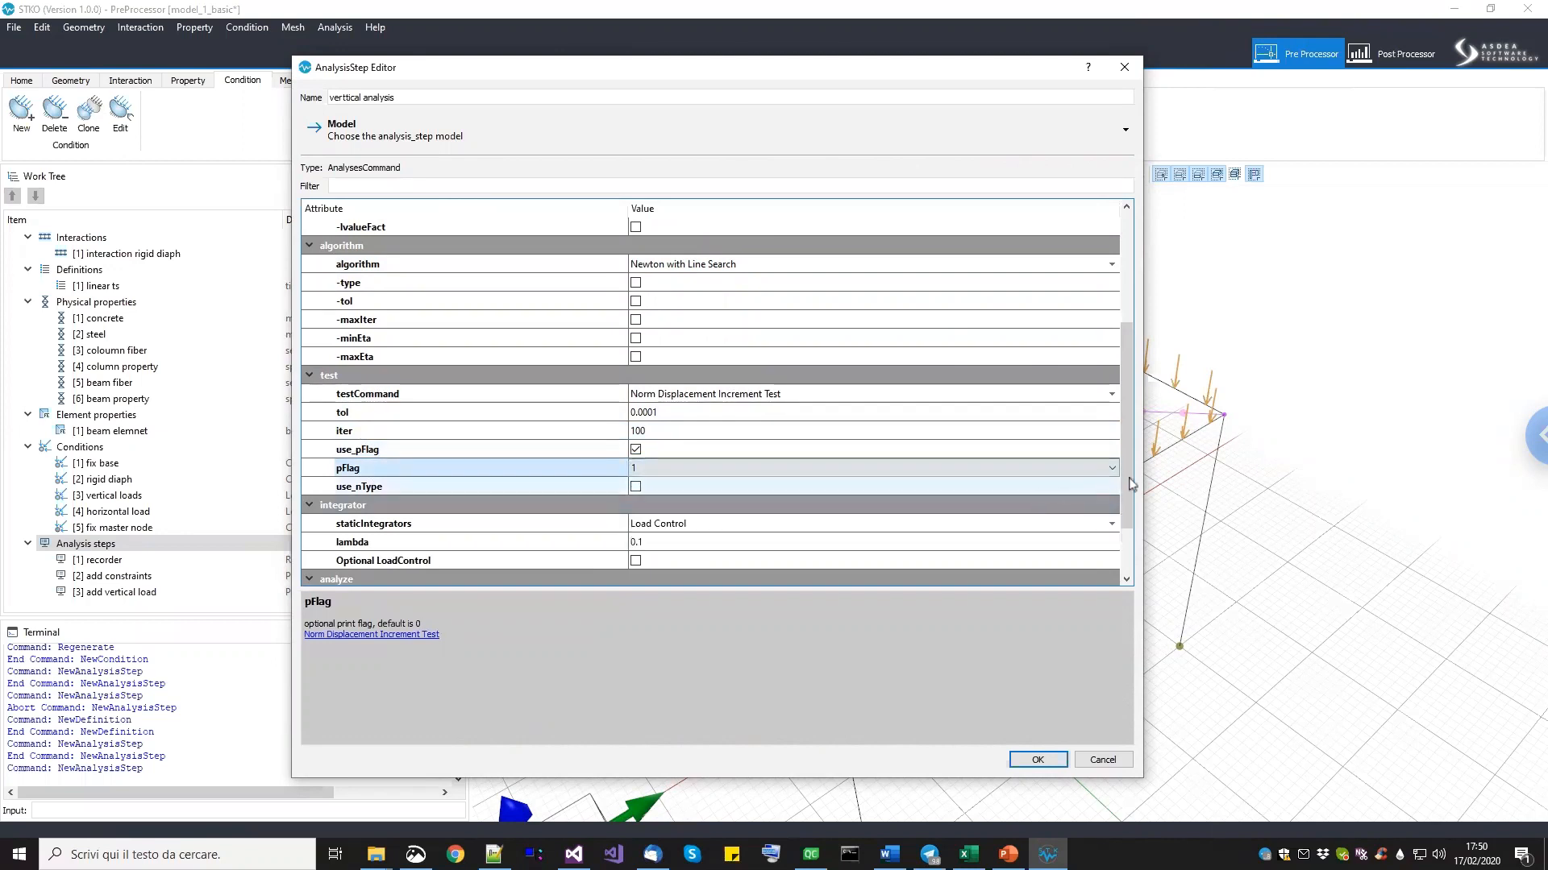
Enable loadConst with the use pseudoTime option for the vertical analysis and save the analysis step.
{"action": "scroll", "coordinate": [1135, 518], "scroll_direction": "down", "scroll_amount": 2}
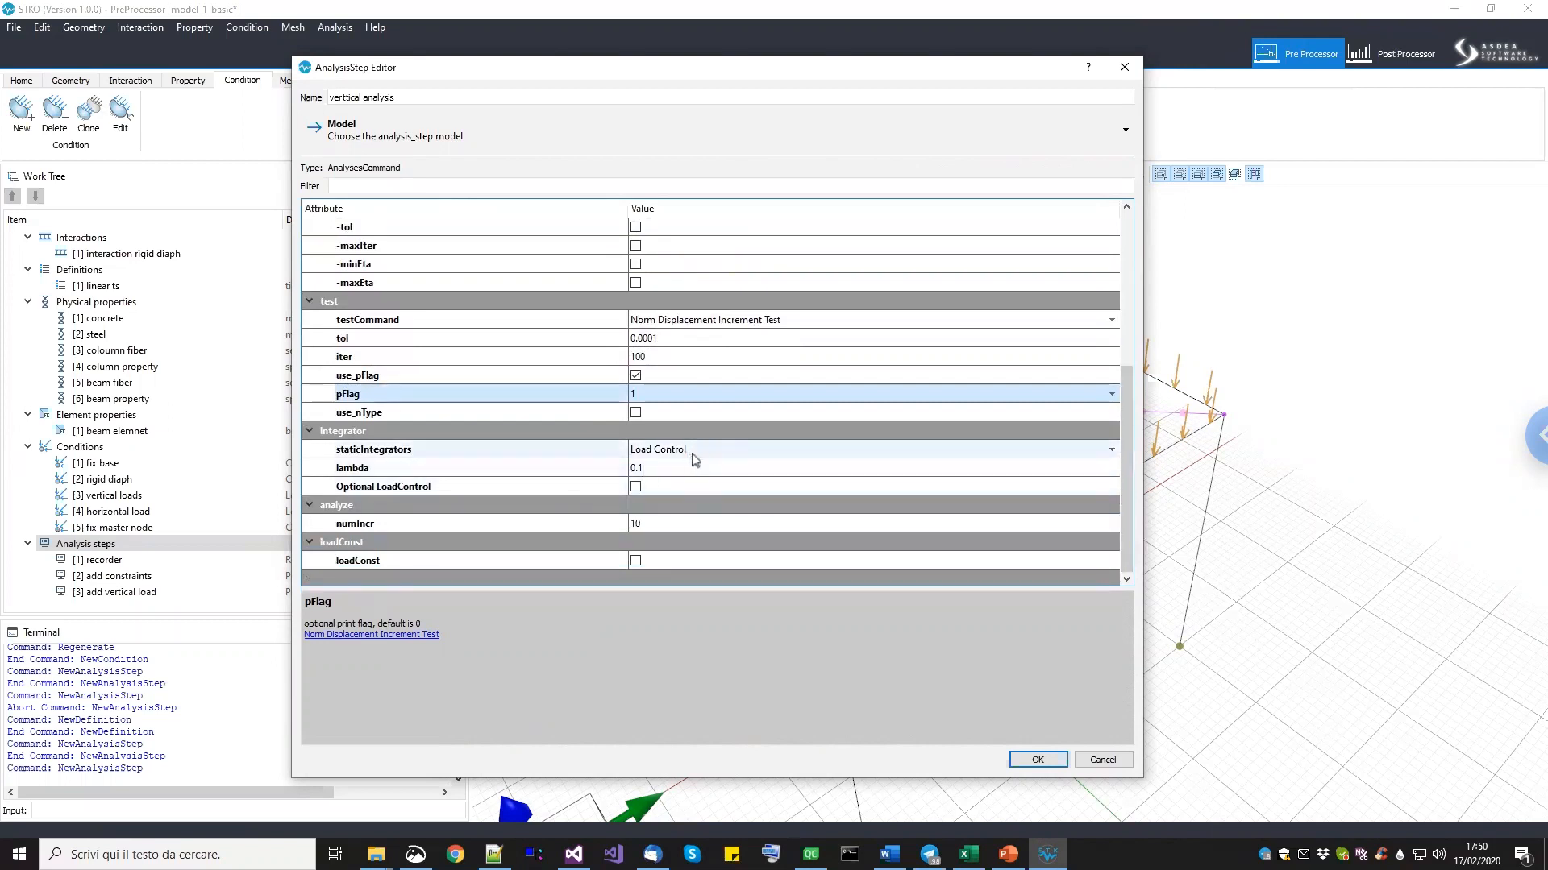
{"action": "left_click", "coordinate": [675, 522]}
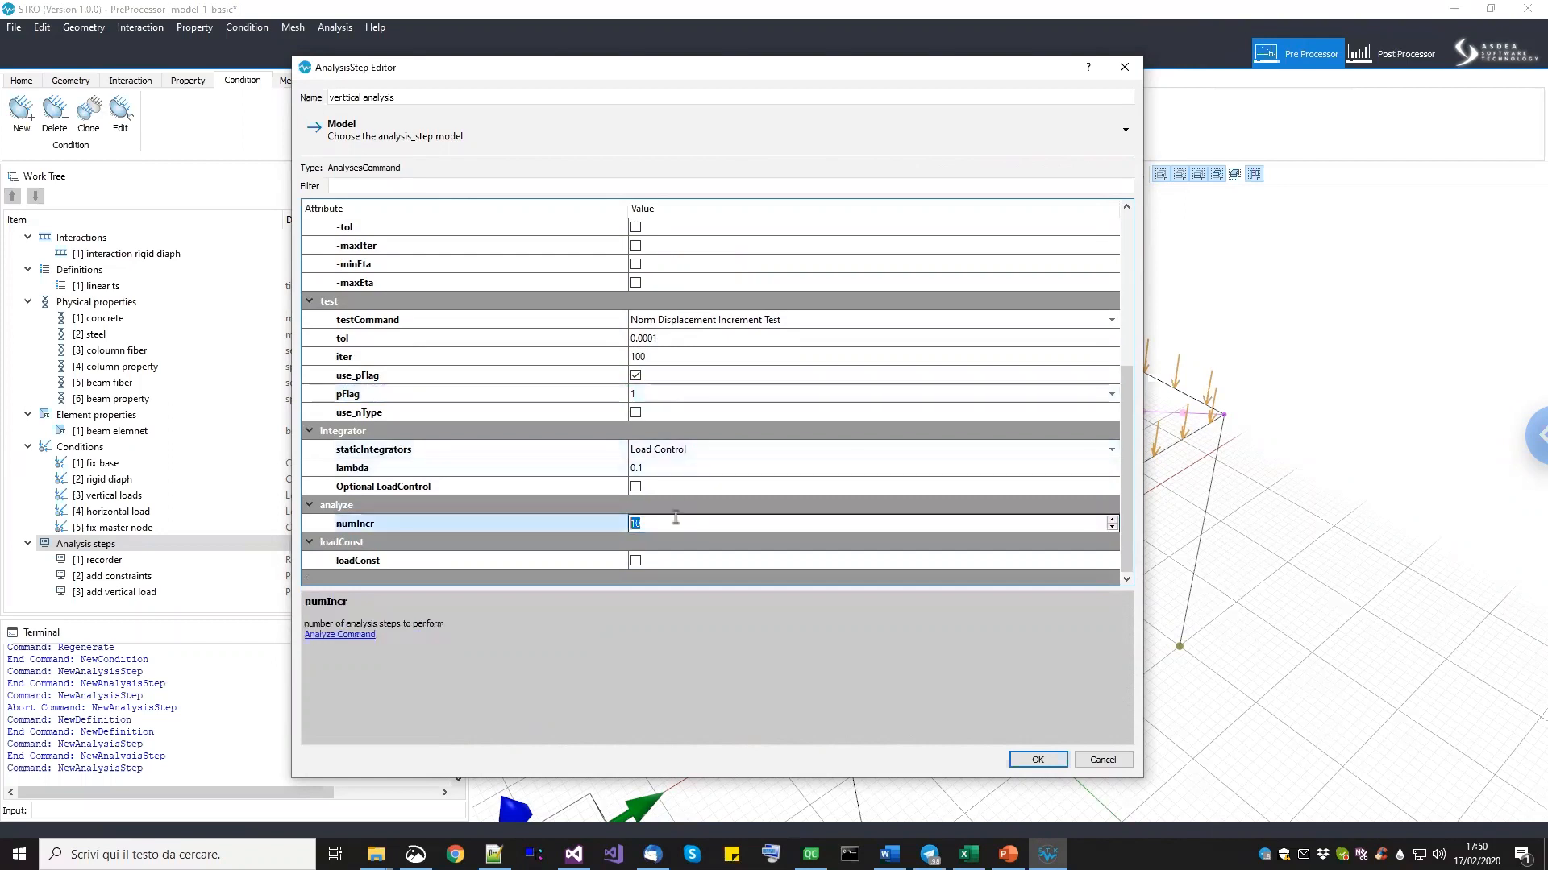
{"action": "left_click", "coordinate": [670, 466]}
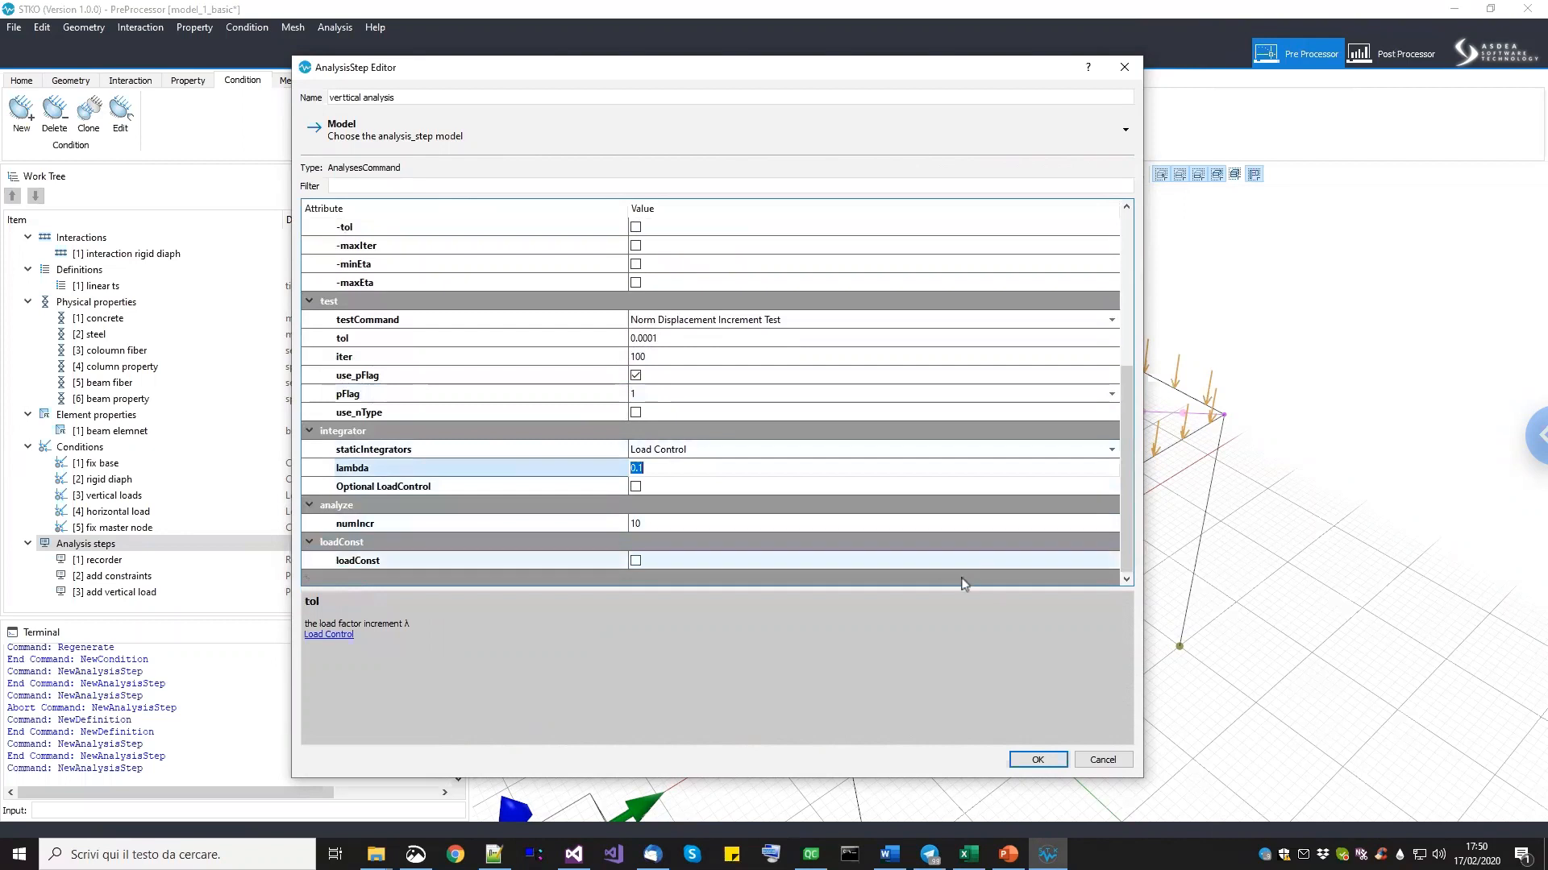
{"action": "left_click_drag", "start_coordinate": [931, 592], "coordinate": [930, 628]}
{"action": "left_click", "coordinate": [737, 601]}
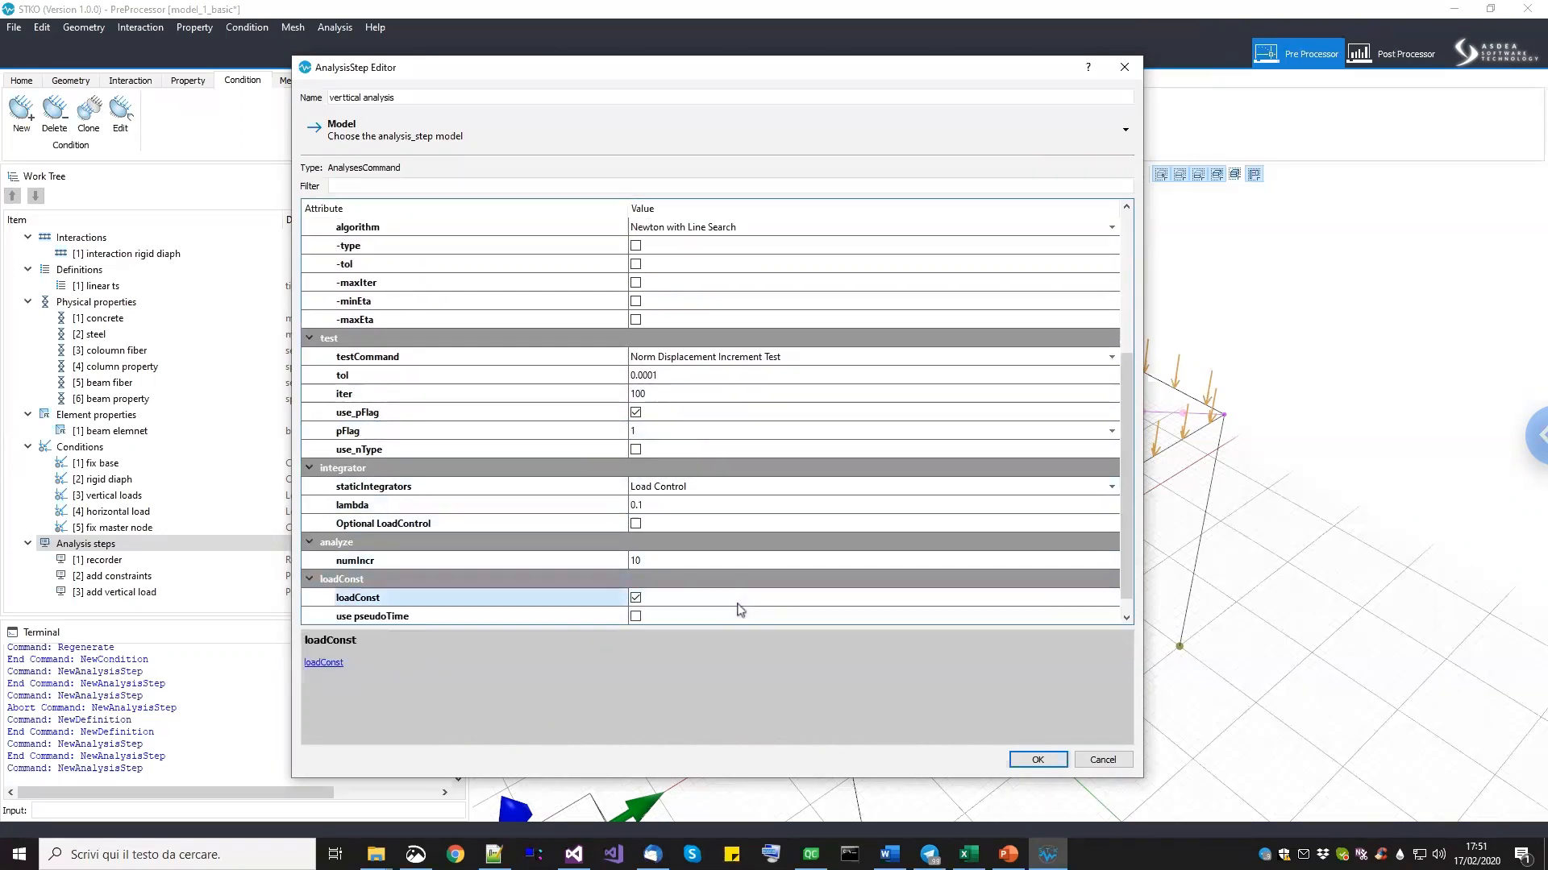
{"action": "left_click_drag", "start_coordinate": [1122, 552], "coordinate": [1126, 600]}
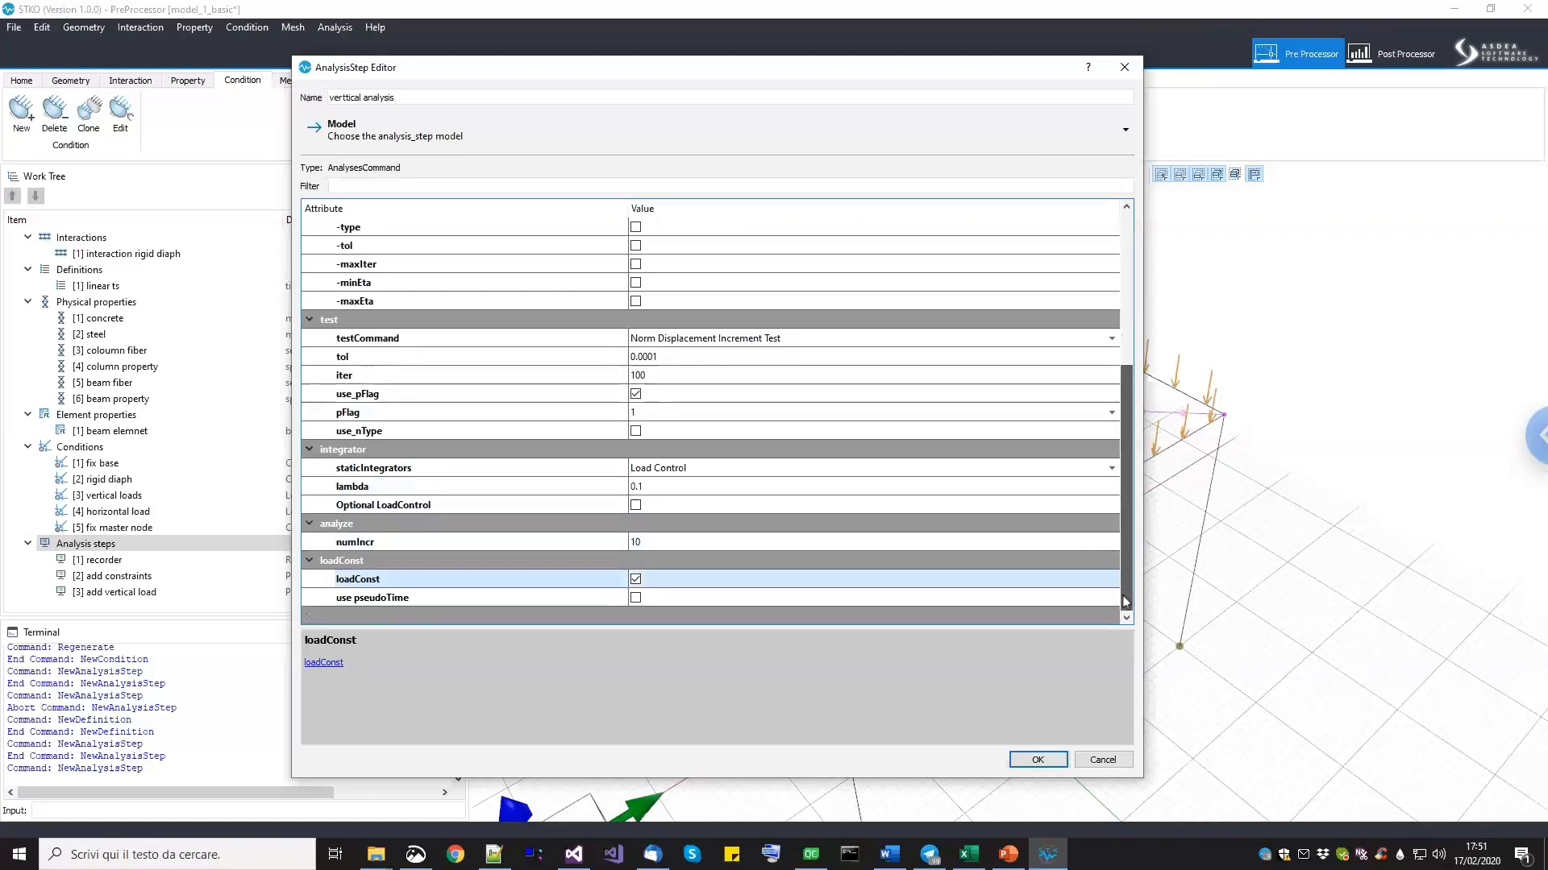
{"action": "left_click", "coordinate": [698, 605]}
{"action": "left_click_drag", "start_coordinate": [1127, 577], "coordinate": [1128, 596]}
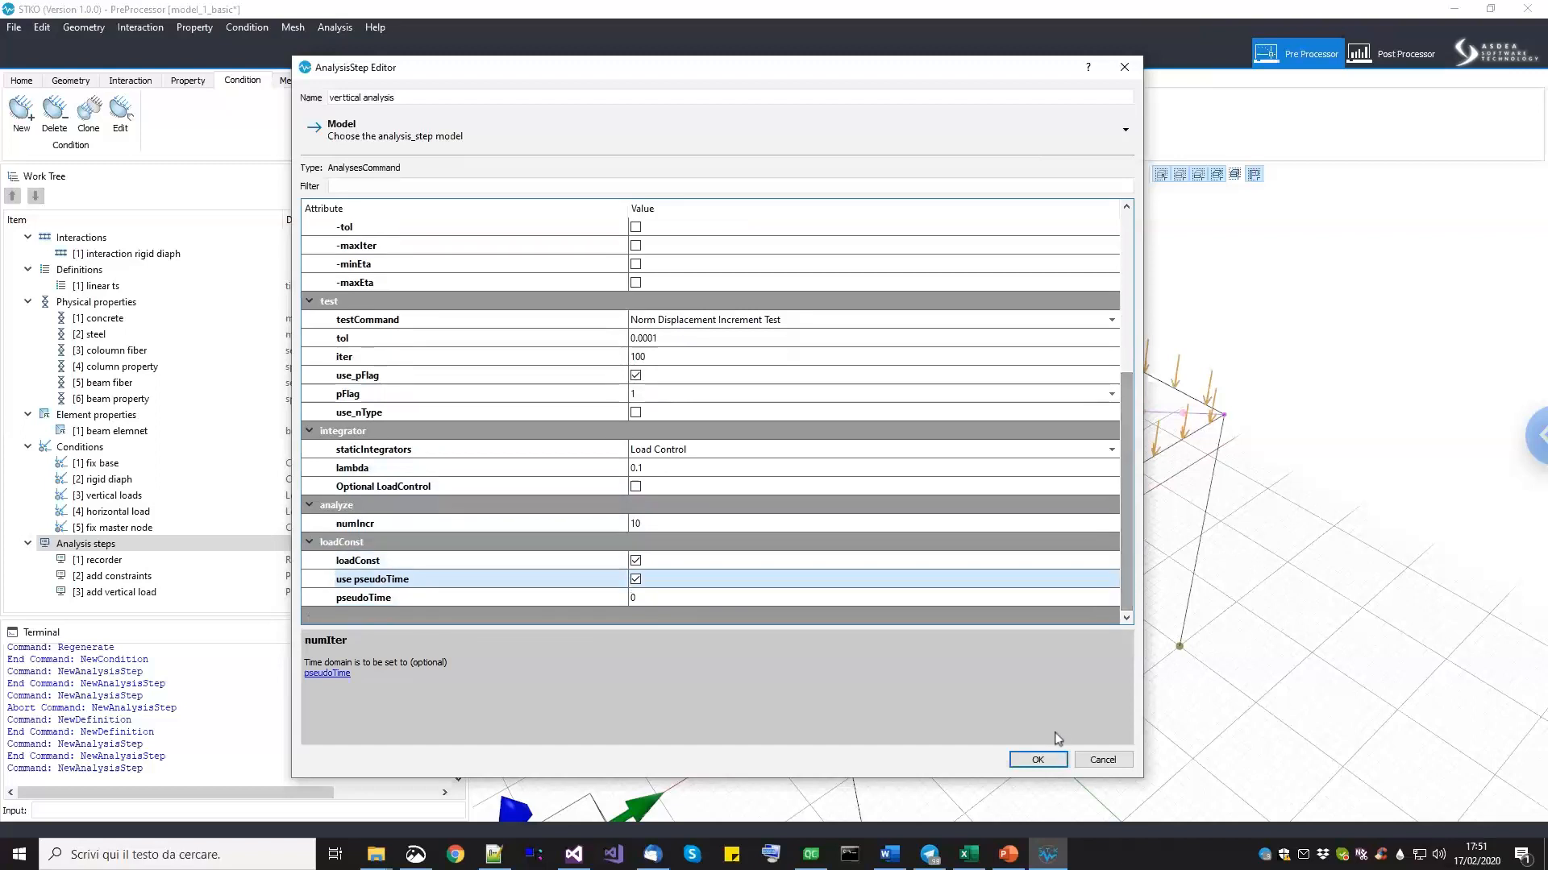
{"action": "left_click", "coordinate": [1037, 760]}
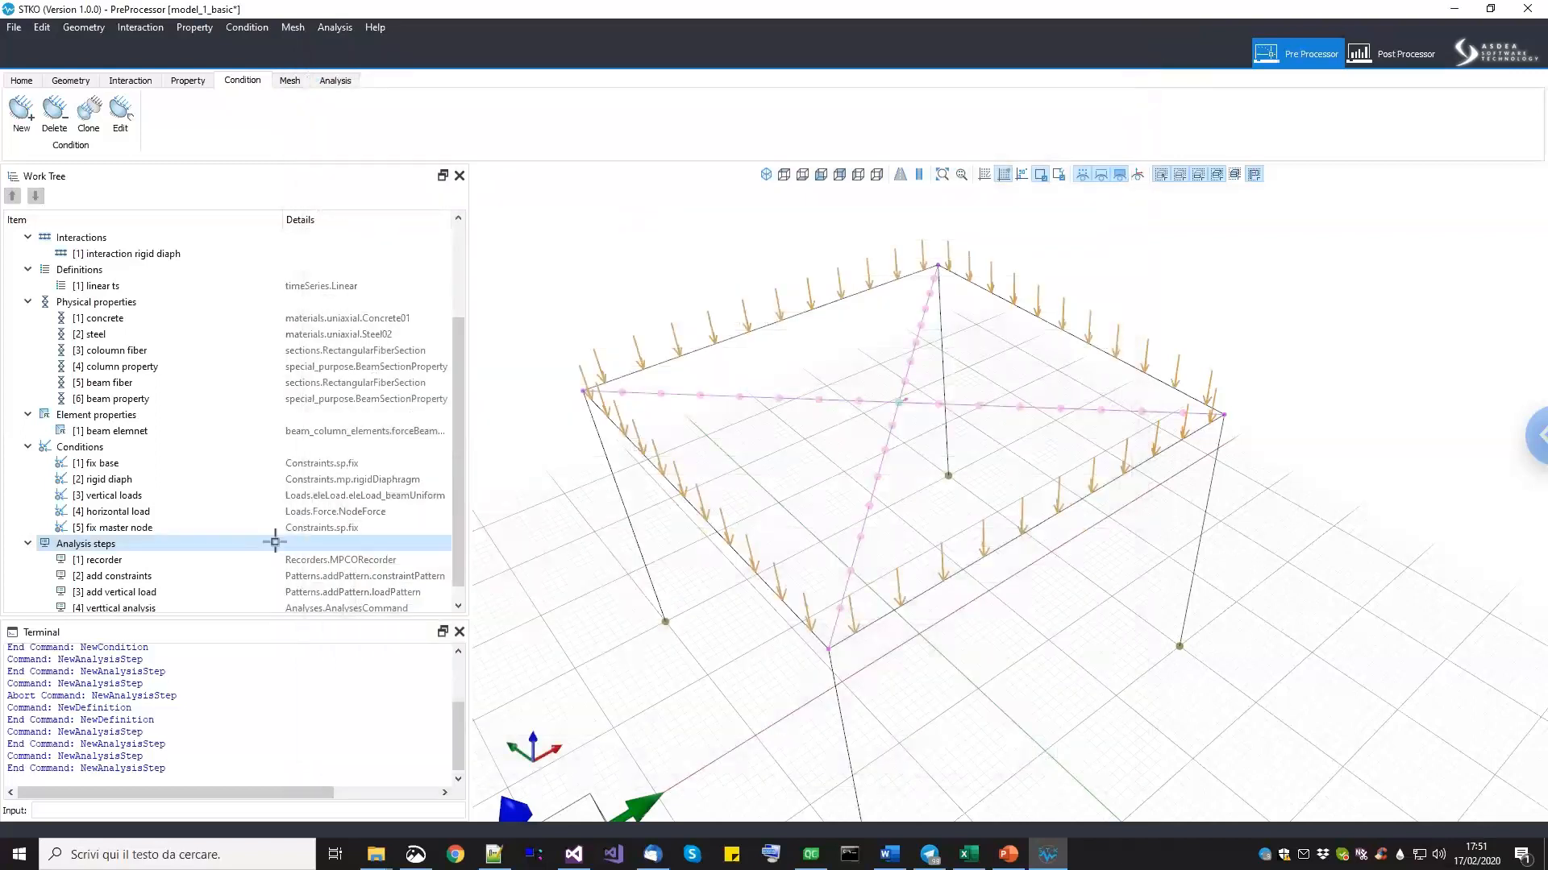
Add a new analysis step named "add horixontal load" with the addPattern loadPattern model and set its tsTag to "linear ts".
{"action": "scroll", "coordinate": [79, 514], "scroll_direction": "down", "scroll_amount": 1}
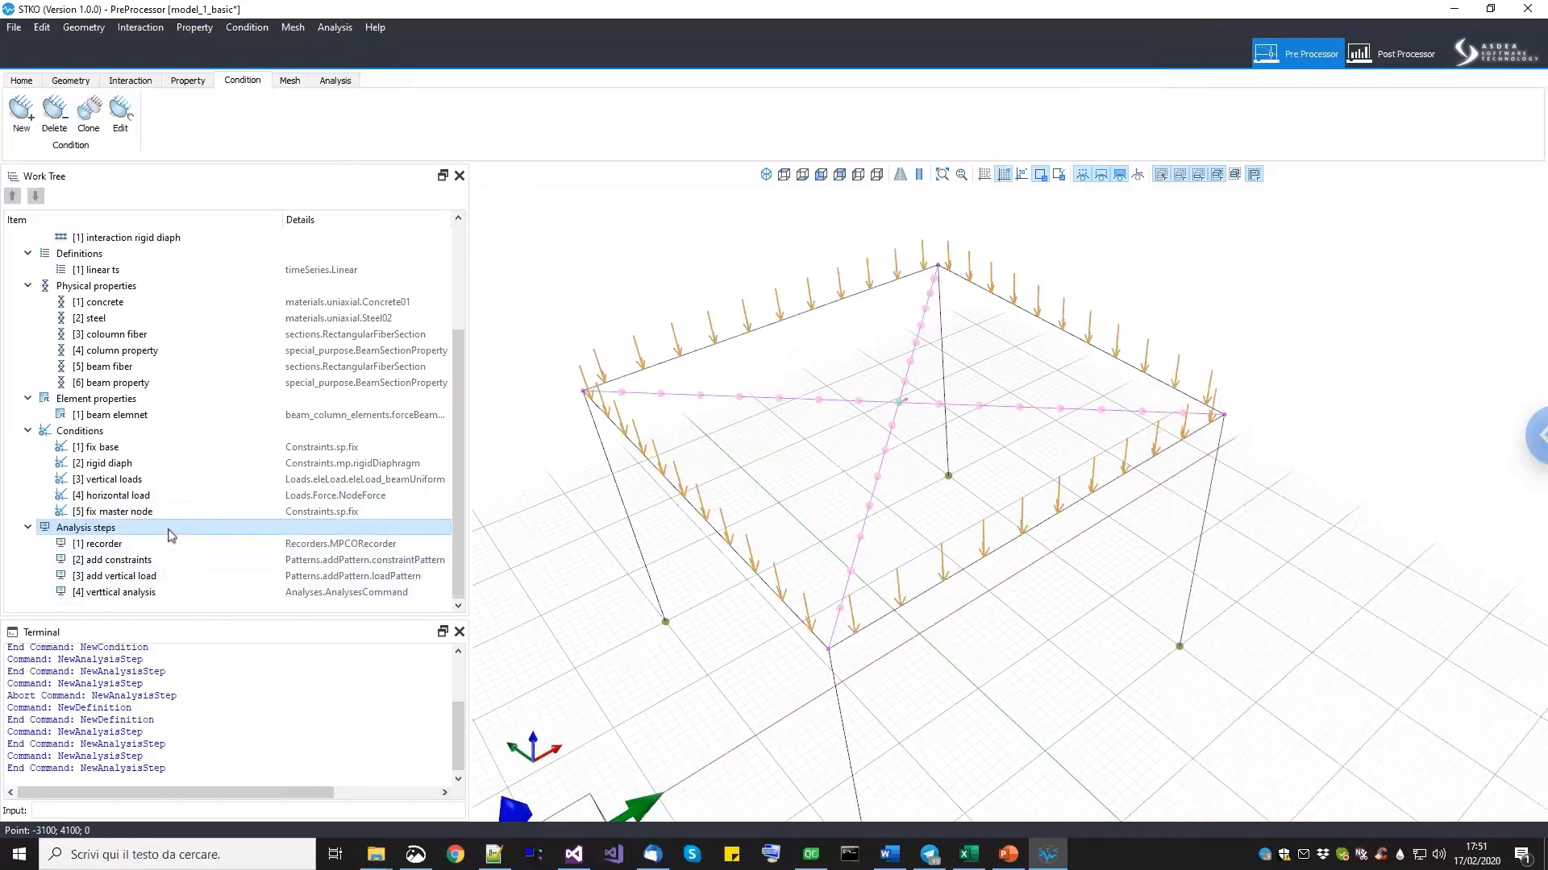
{"action": "double_click", "coordinate": [192, 532]}
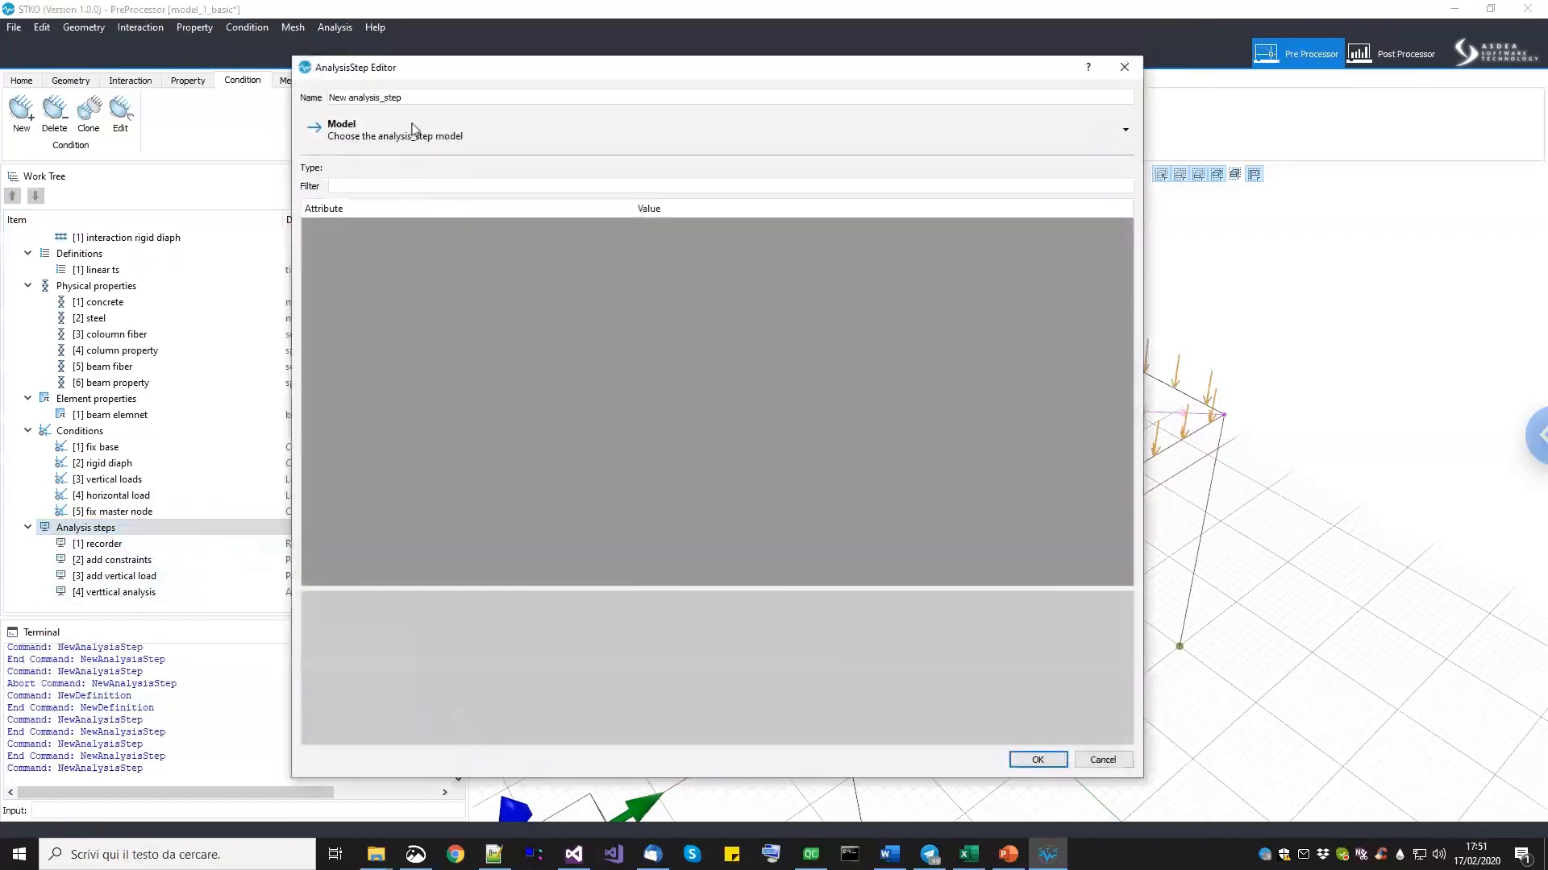
{"action": "key", "text": "ctrl+a"}
{"action": "type", "text": "a"}
{"action": "left_click", "coordinate": [353, 132]}
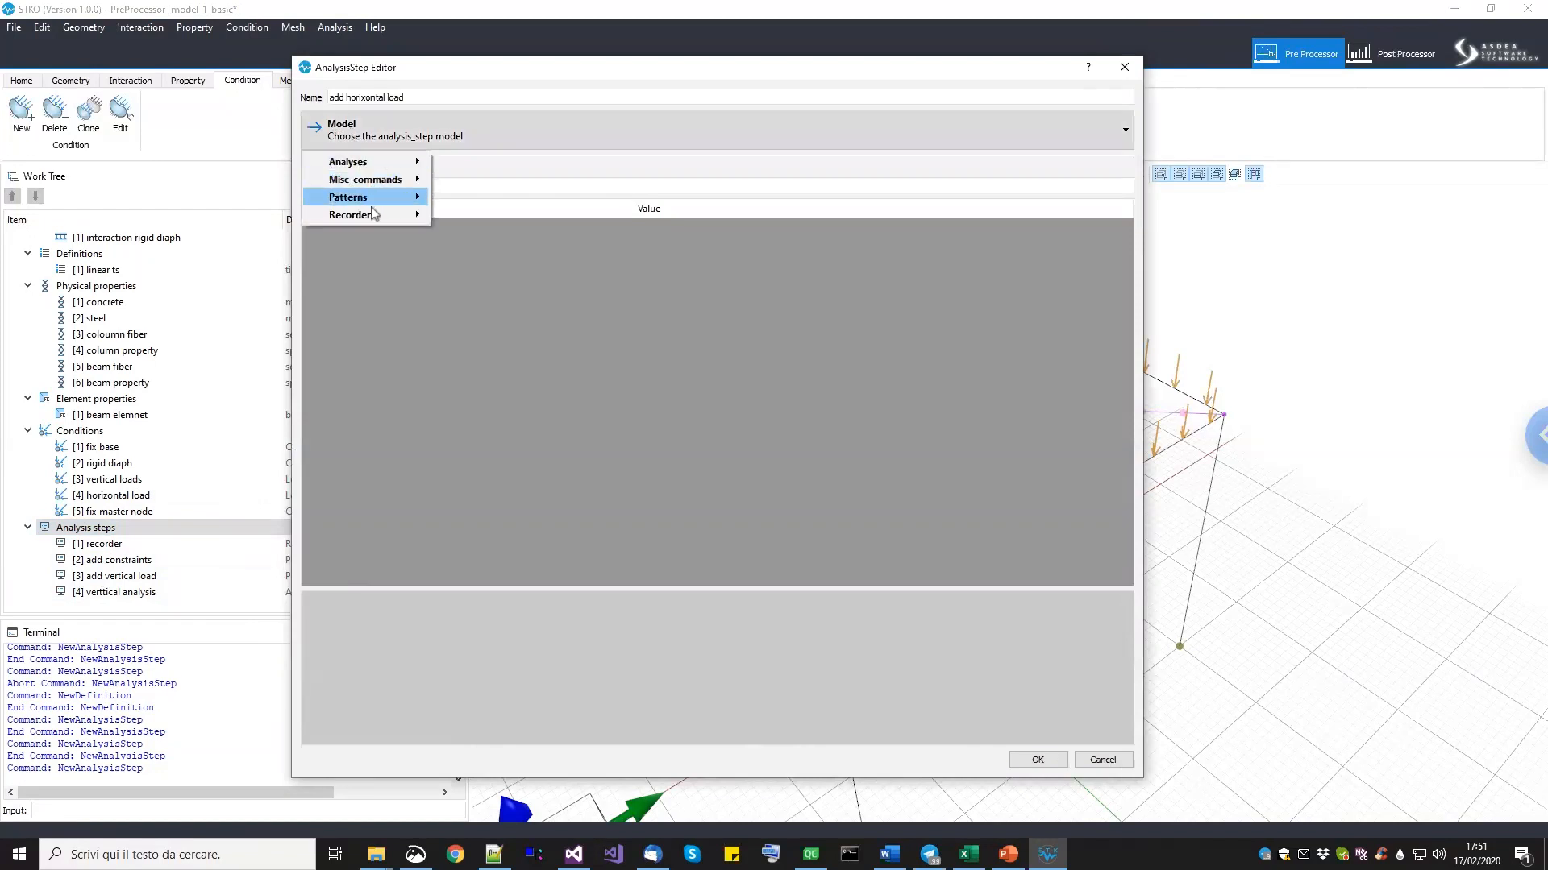
{"action": "mouse_move", "coordinate": [374, 211]}
{"action": "mouse_move", "coordinate": [504, 197]}
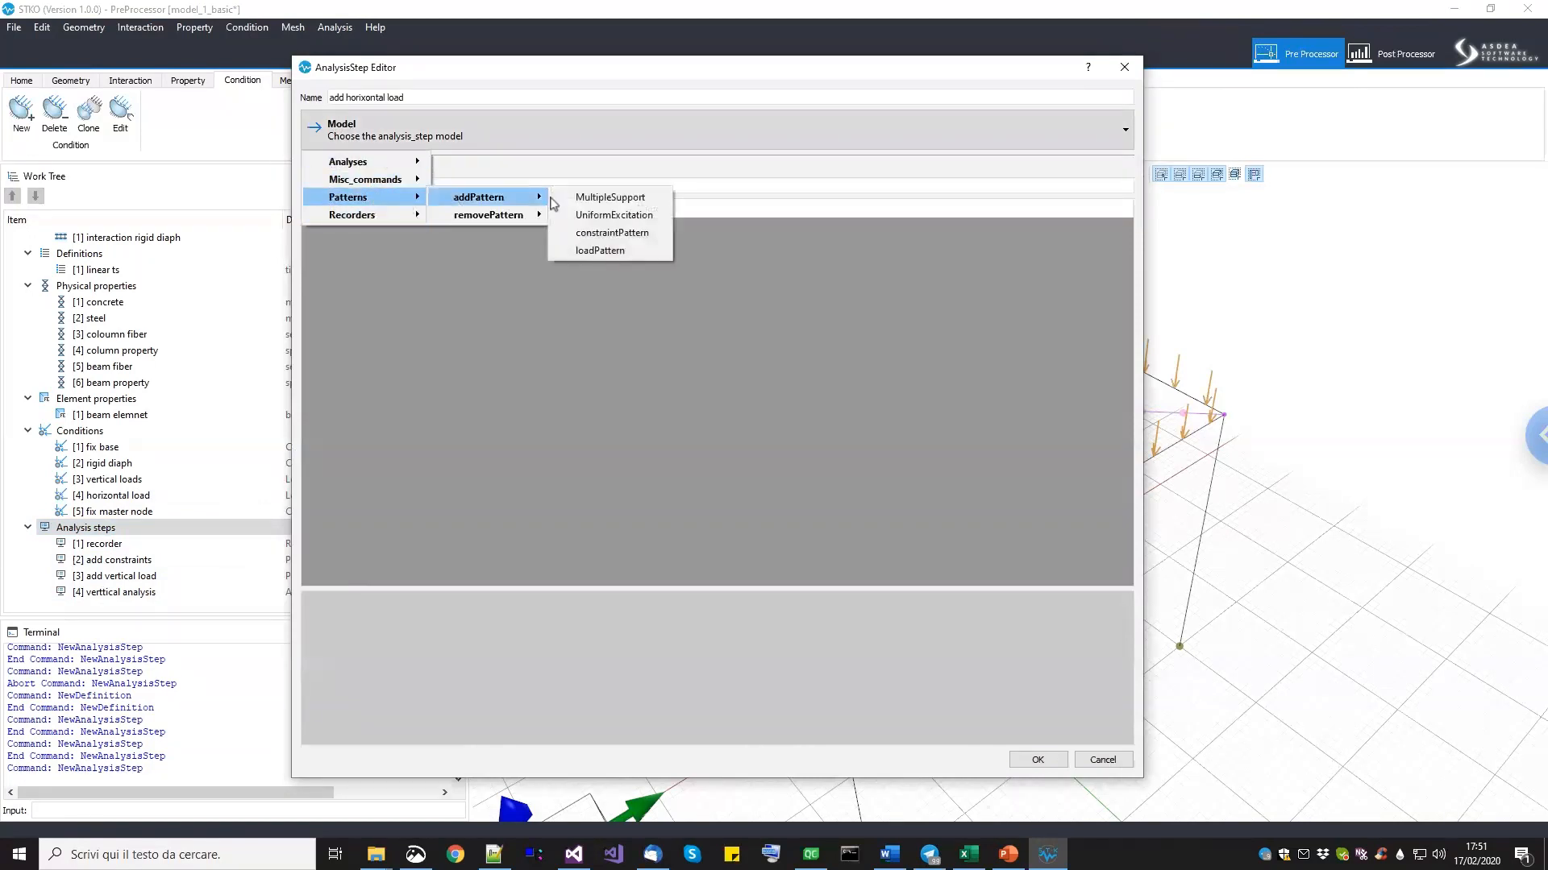
{"action": "left_click", "coordinate": [600, 251]}
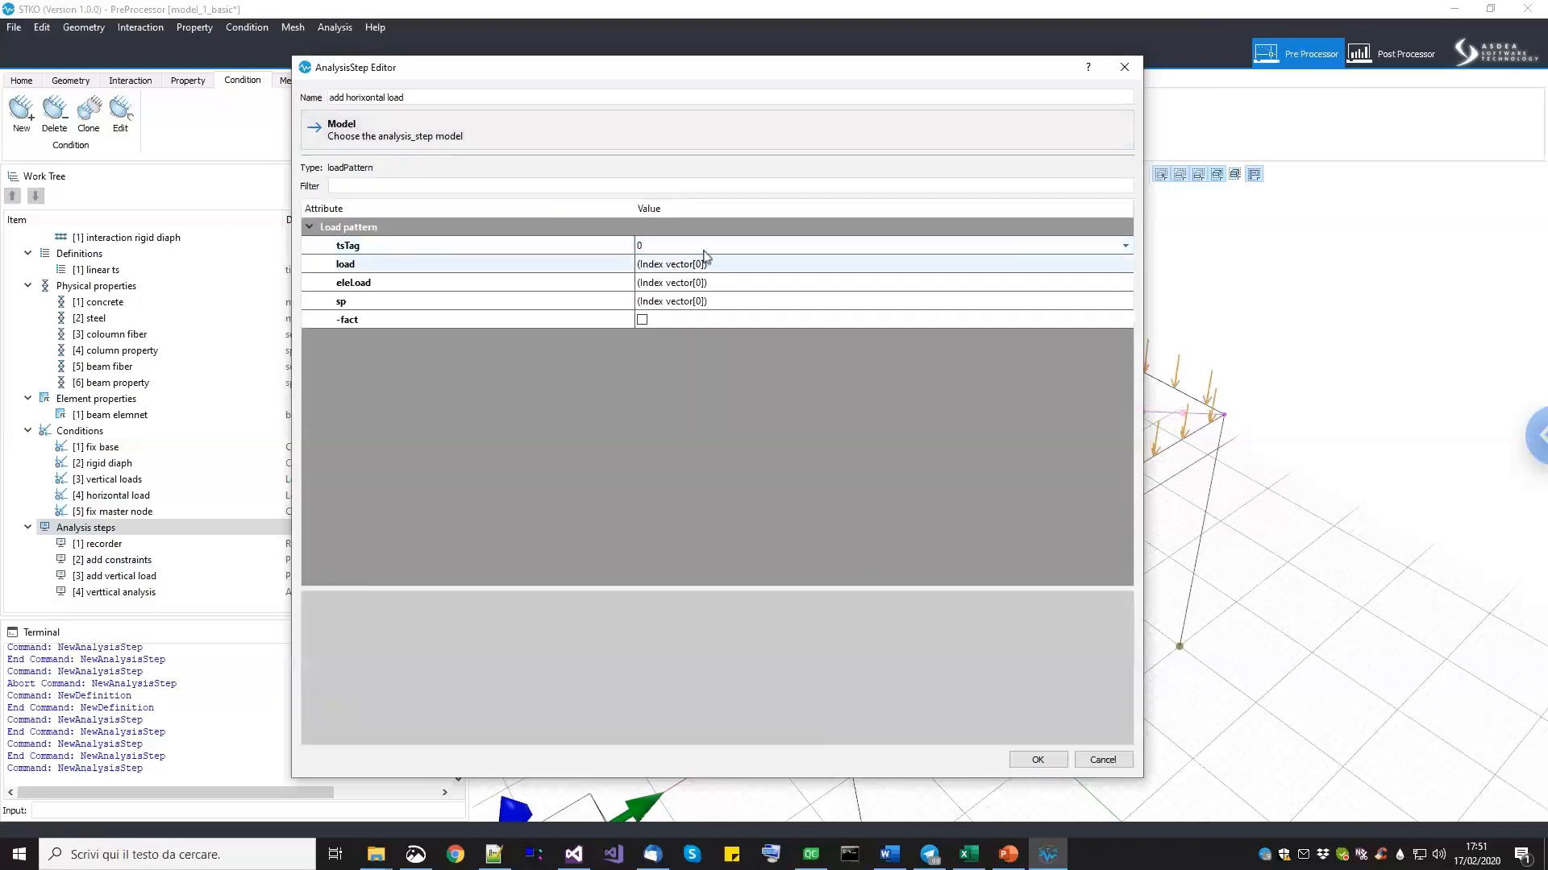
{"action": "left_click", "coordinate": [715, 249]}
{"action": "left_click", "coordinate": [714, 261]}
Give the load pattern's load attribute one row set to "horizontal load" and save the analysis step.
{"action": "left_click", "coordinate": [797, 266]}
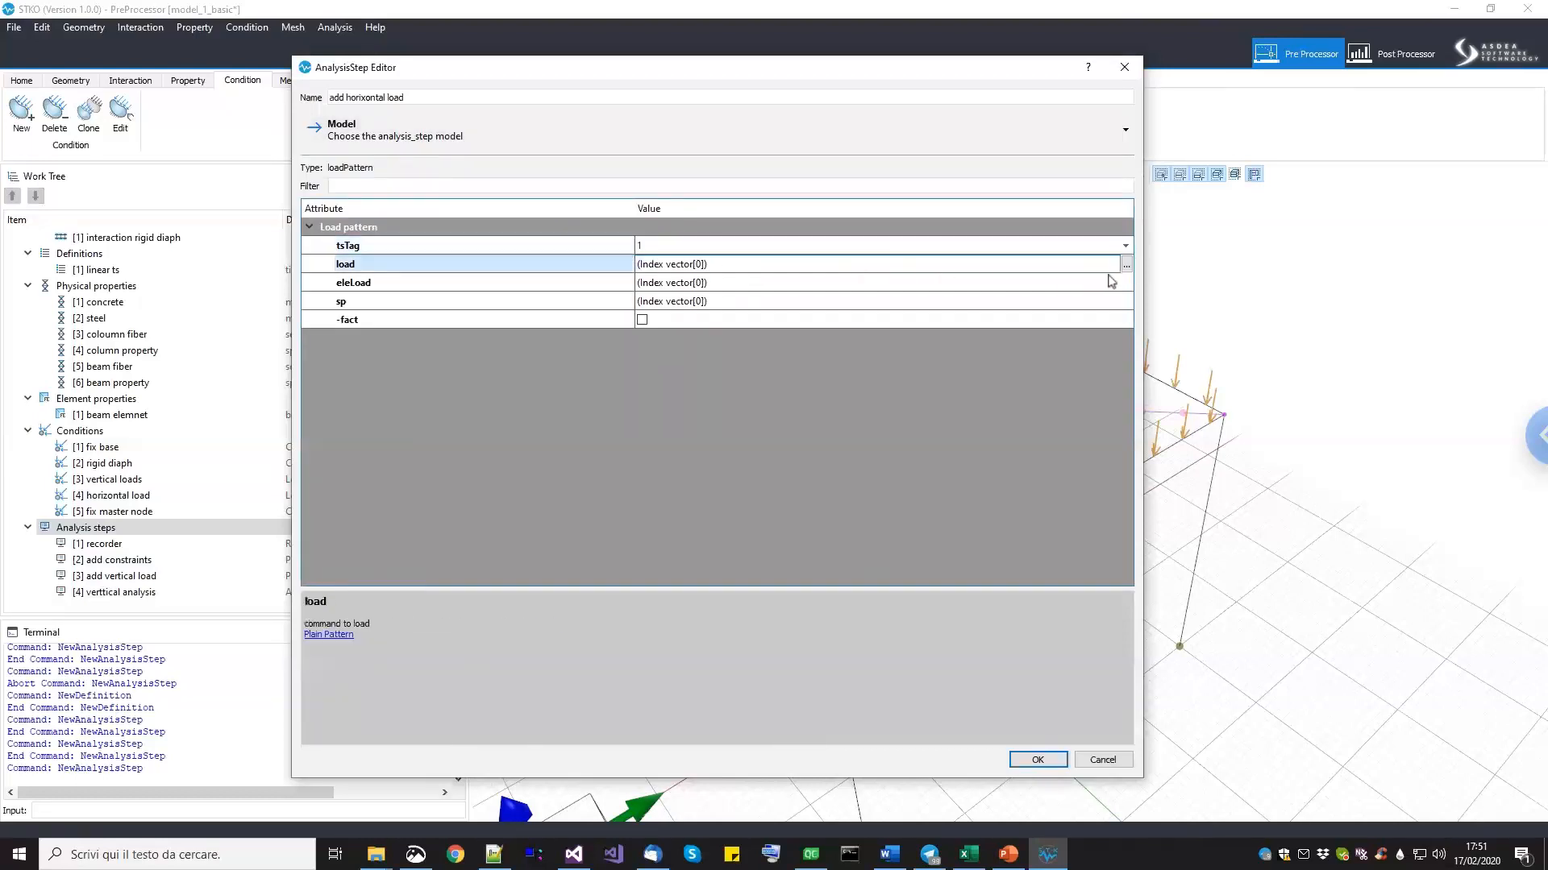
{"action": "left_click", "coordinate": [1126, 265]}
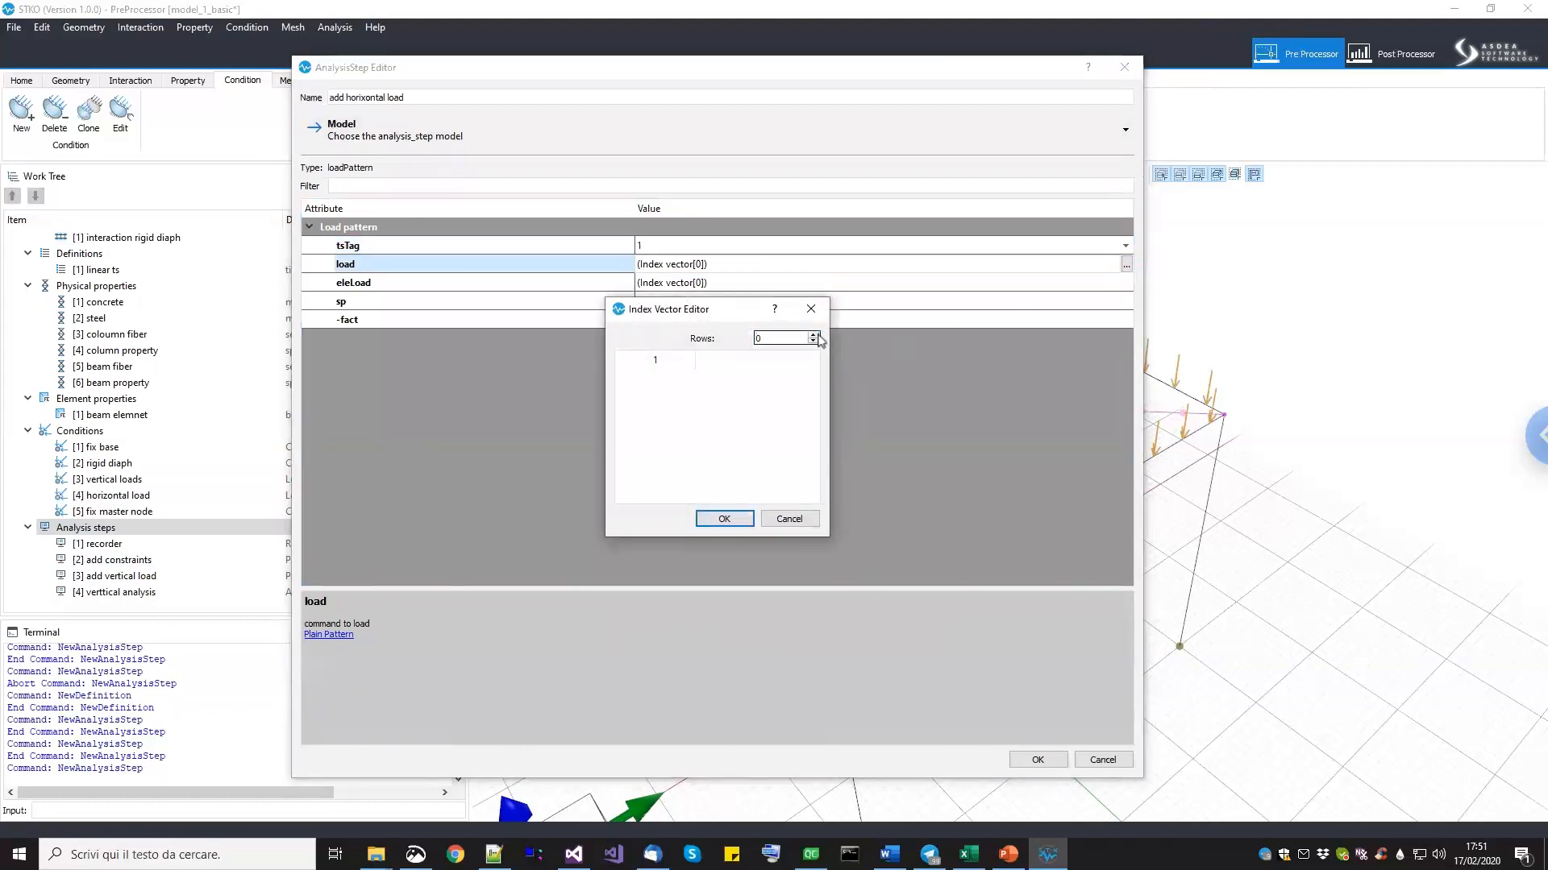
{"action": "left_click", "coordinate": [813, 334]}
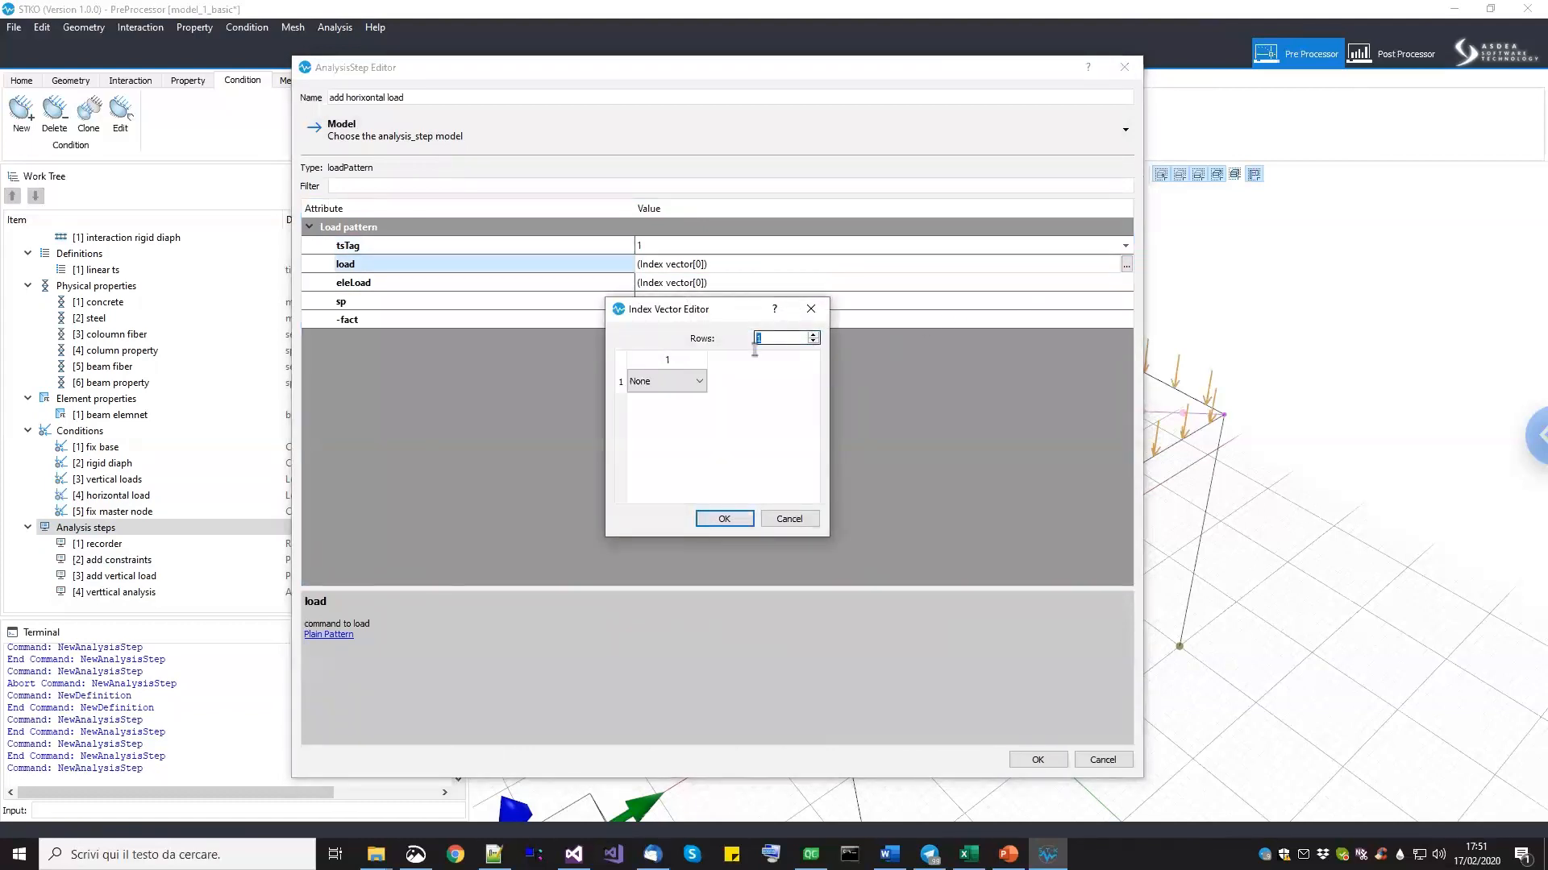
{"action": "left_click", "coordinate": [690, 389]}
{"action": "left_click", "coordinate": [713, 504]}
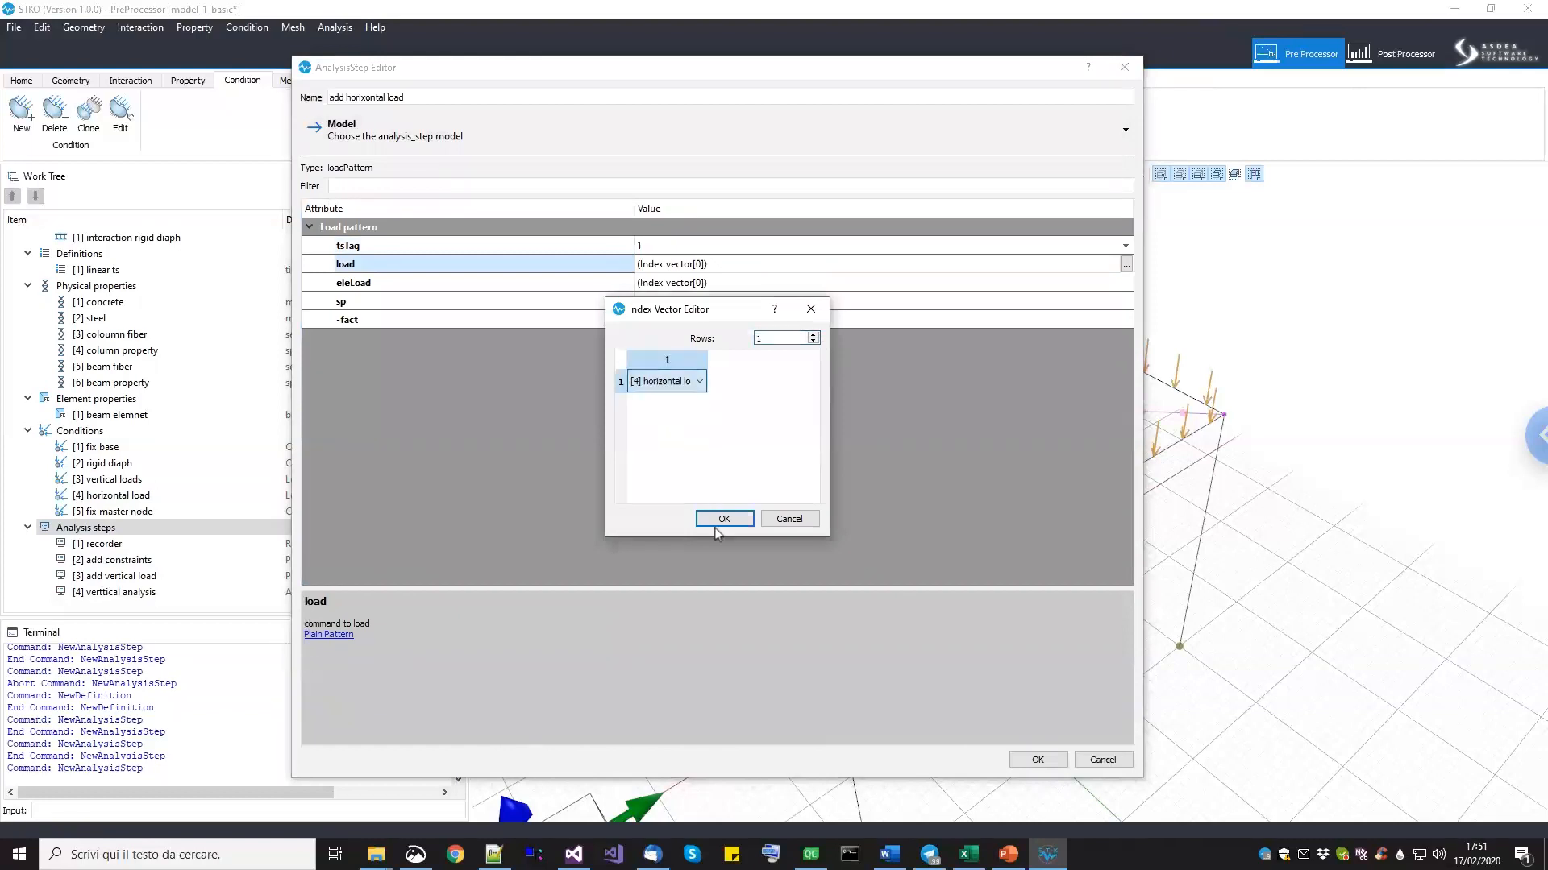
{"action": "left_click", "coordinate": [724, 518]}
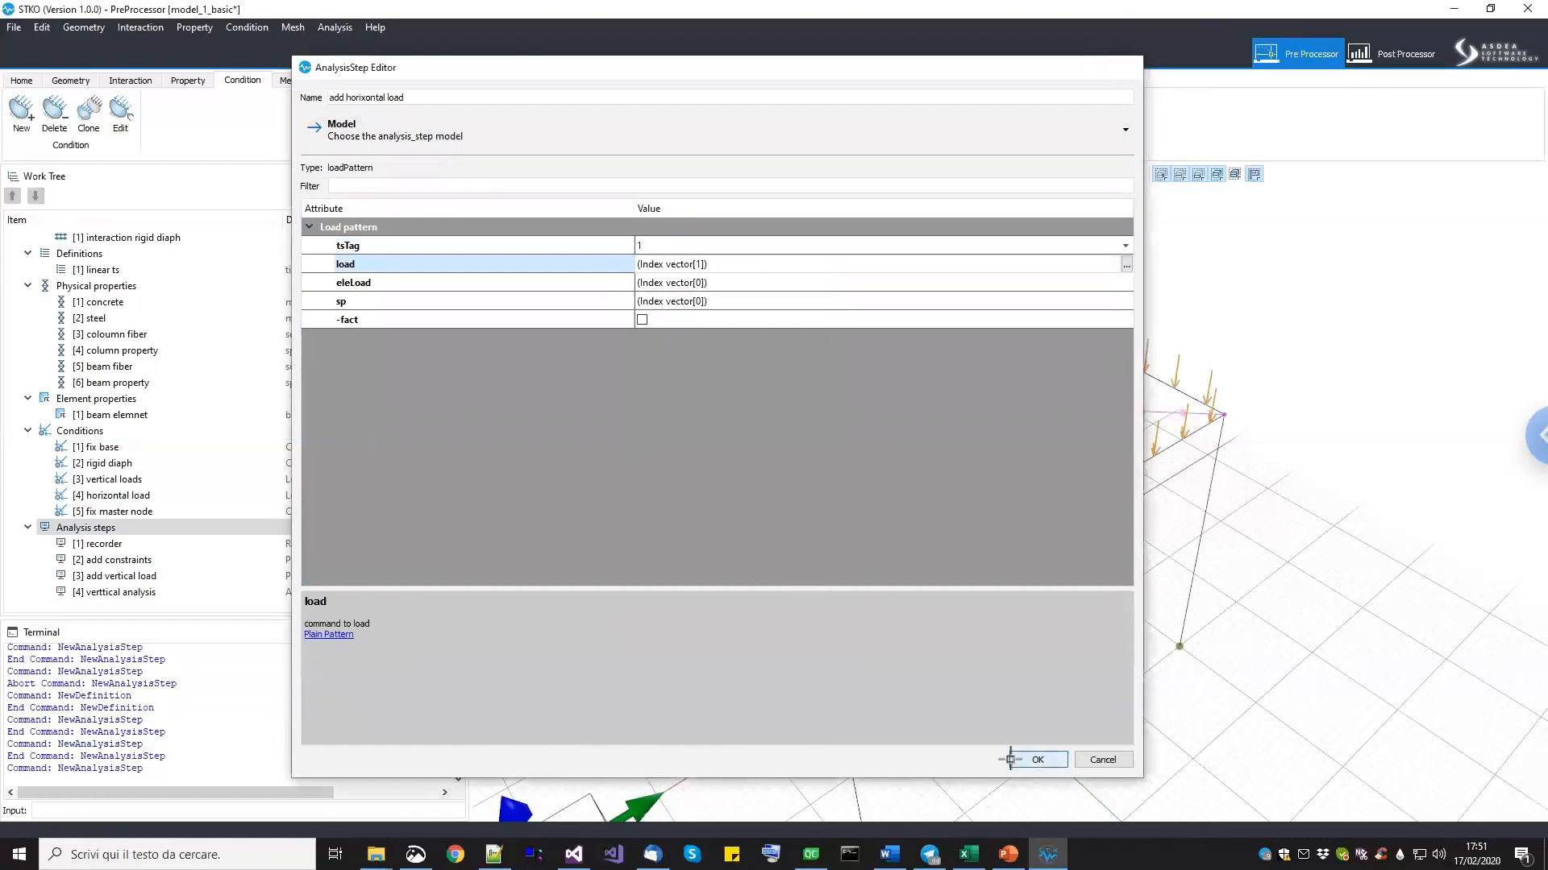
{"action": "left_click", "coordinate": [1017, 761]}
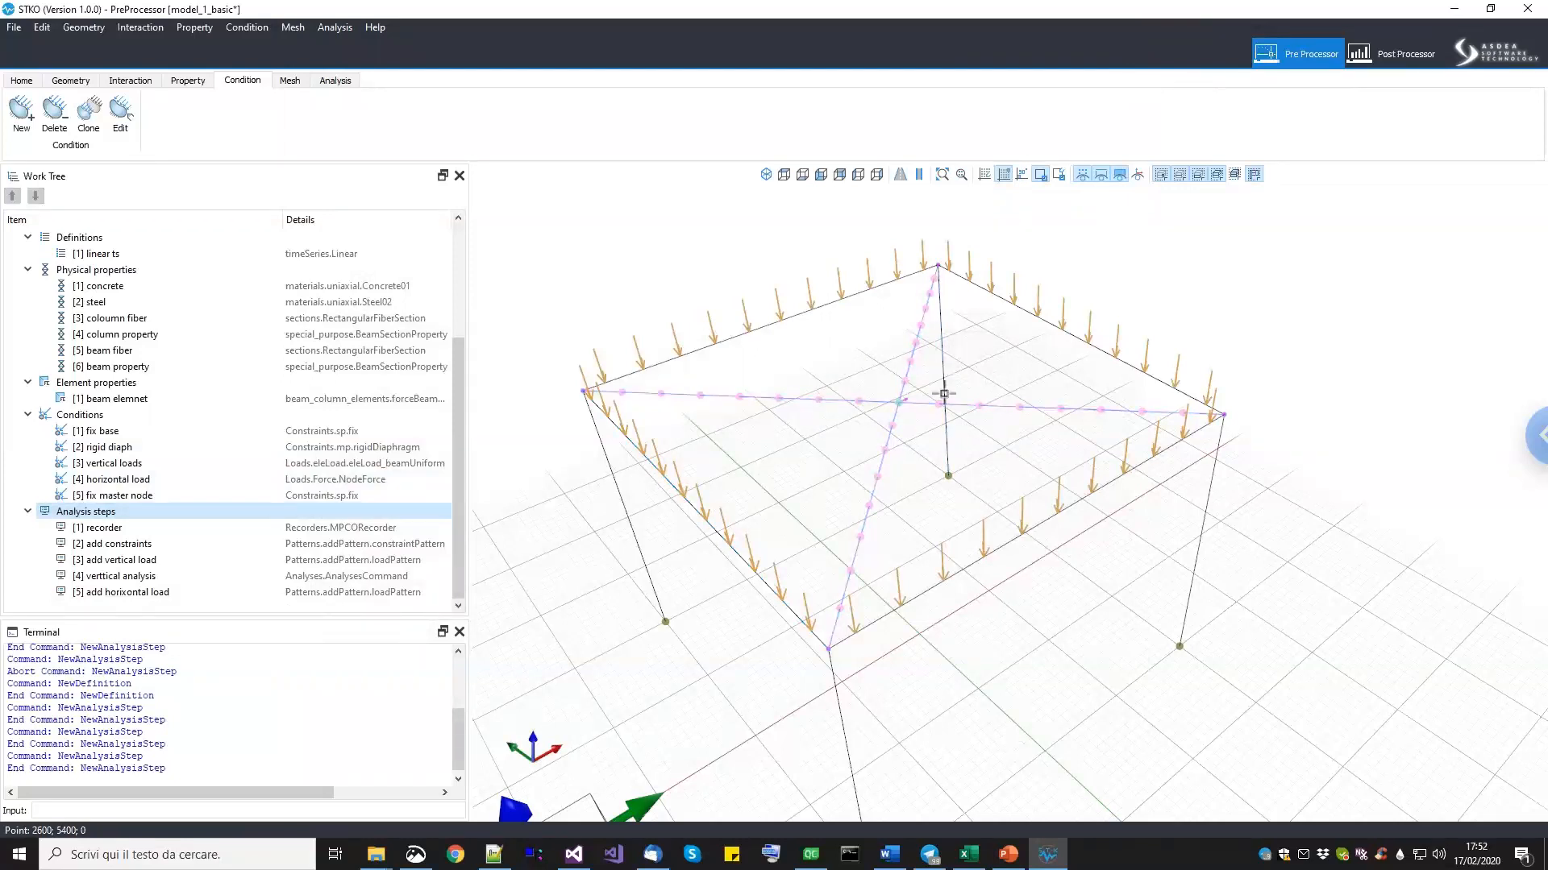
Create a selection set named "control node" containing the master node at the centre of the rigid diaphragm.
{"action": "left_click_drag", "start_coordinate": [458, 346], "coordinate": [472, 230]}
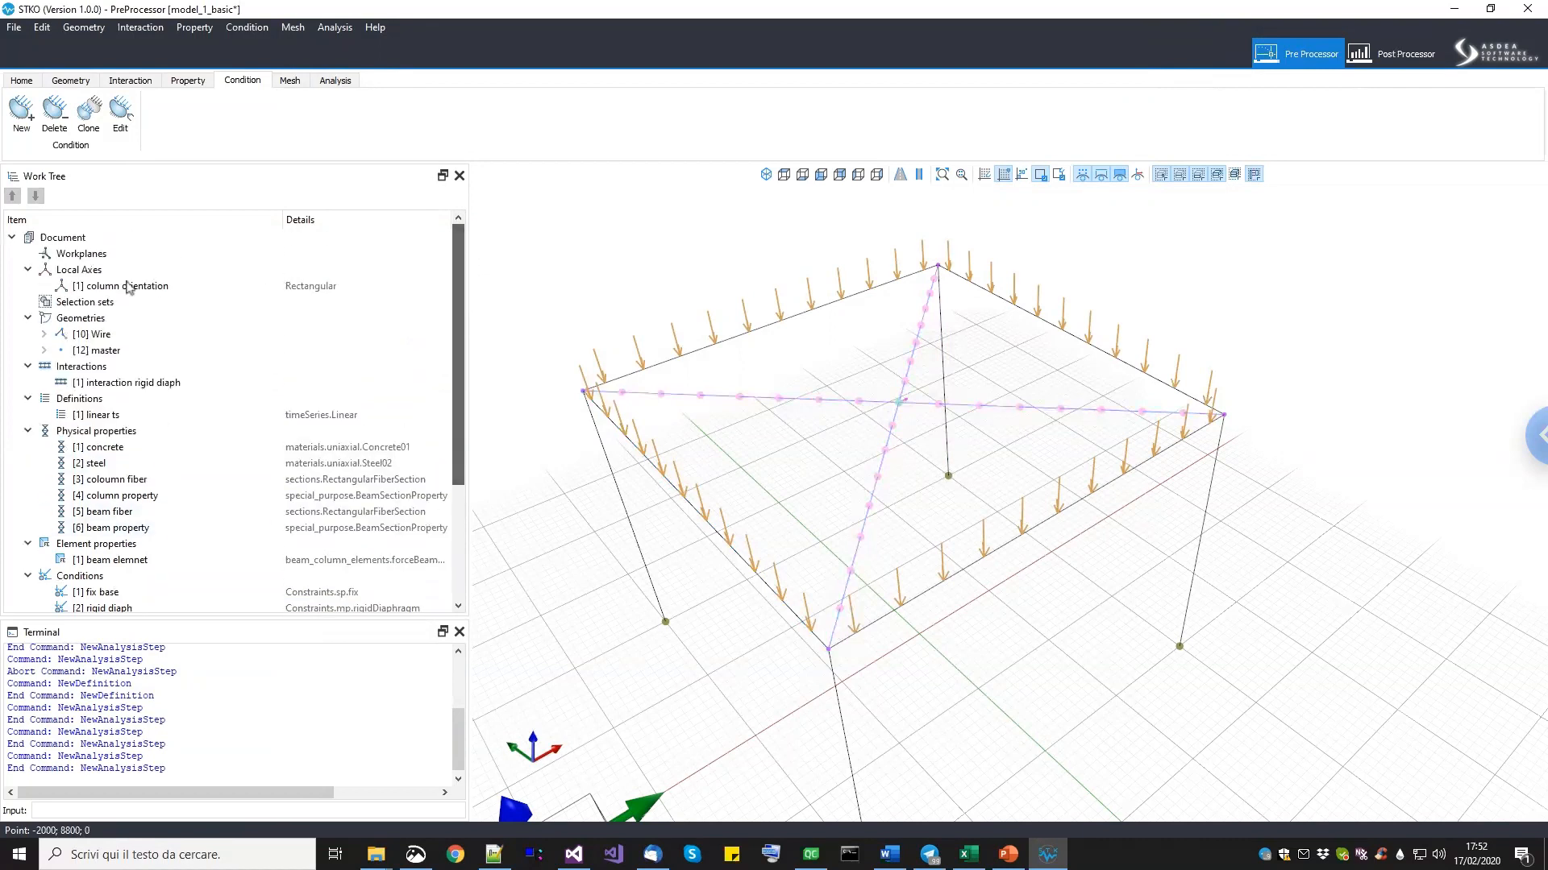
{"action": "right_click", "coordinate": [102, 304]}
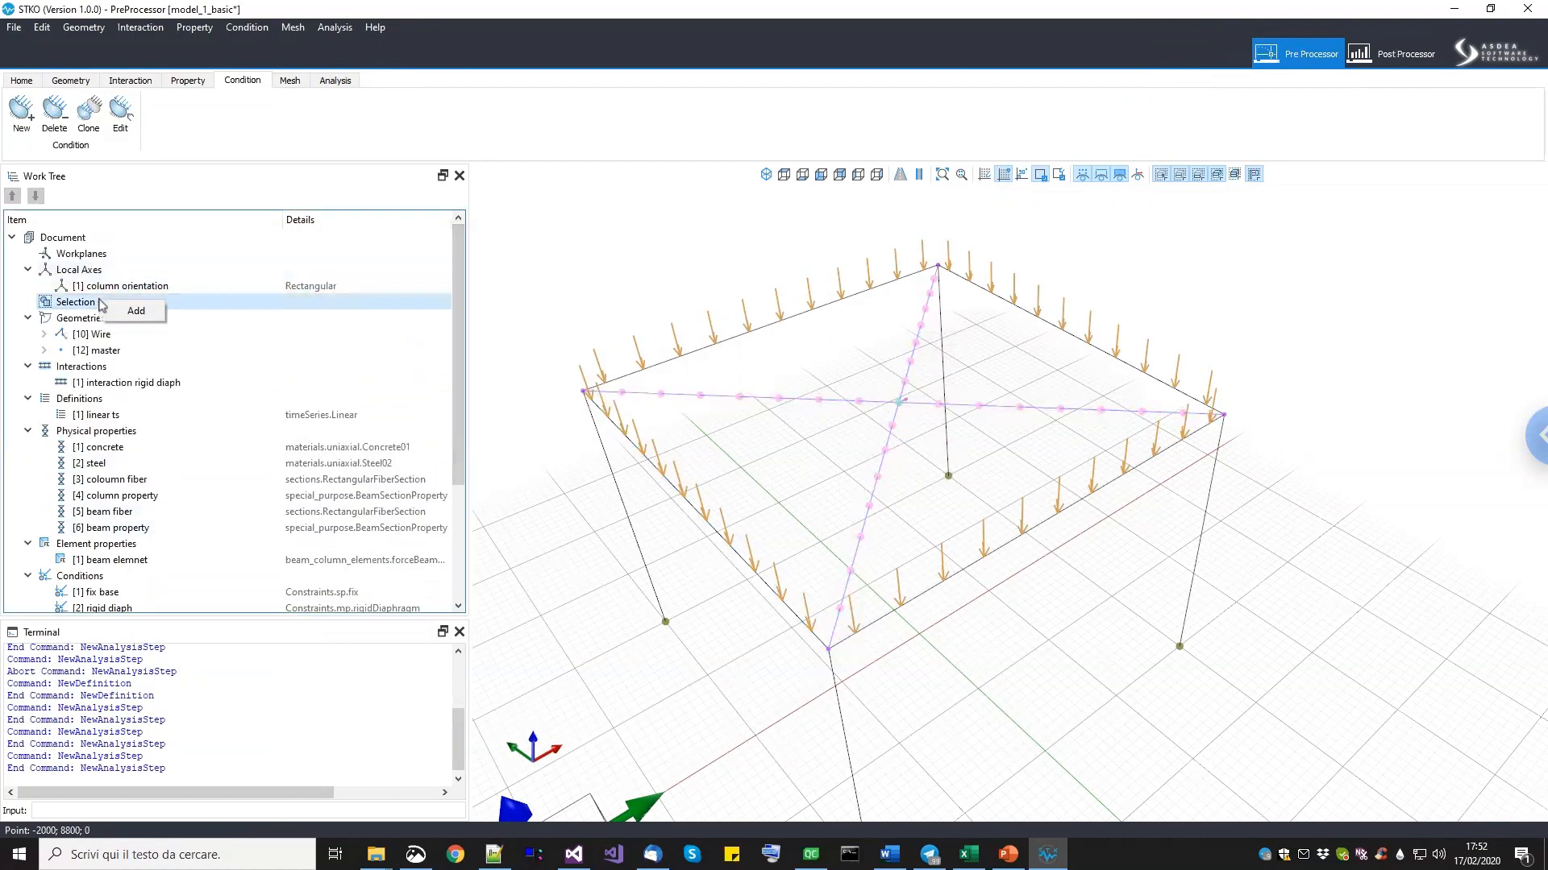
{"action": "left_click", "coordinate": [121, 311]}
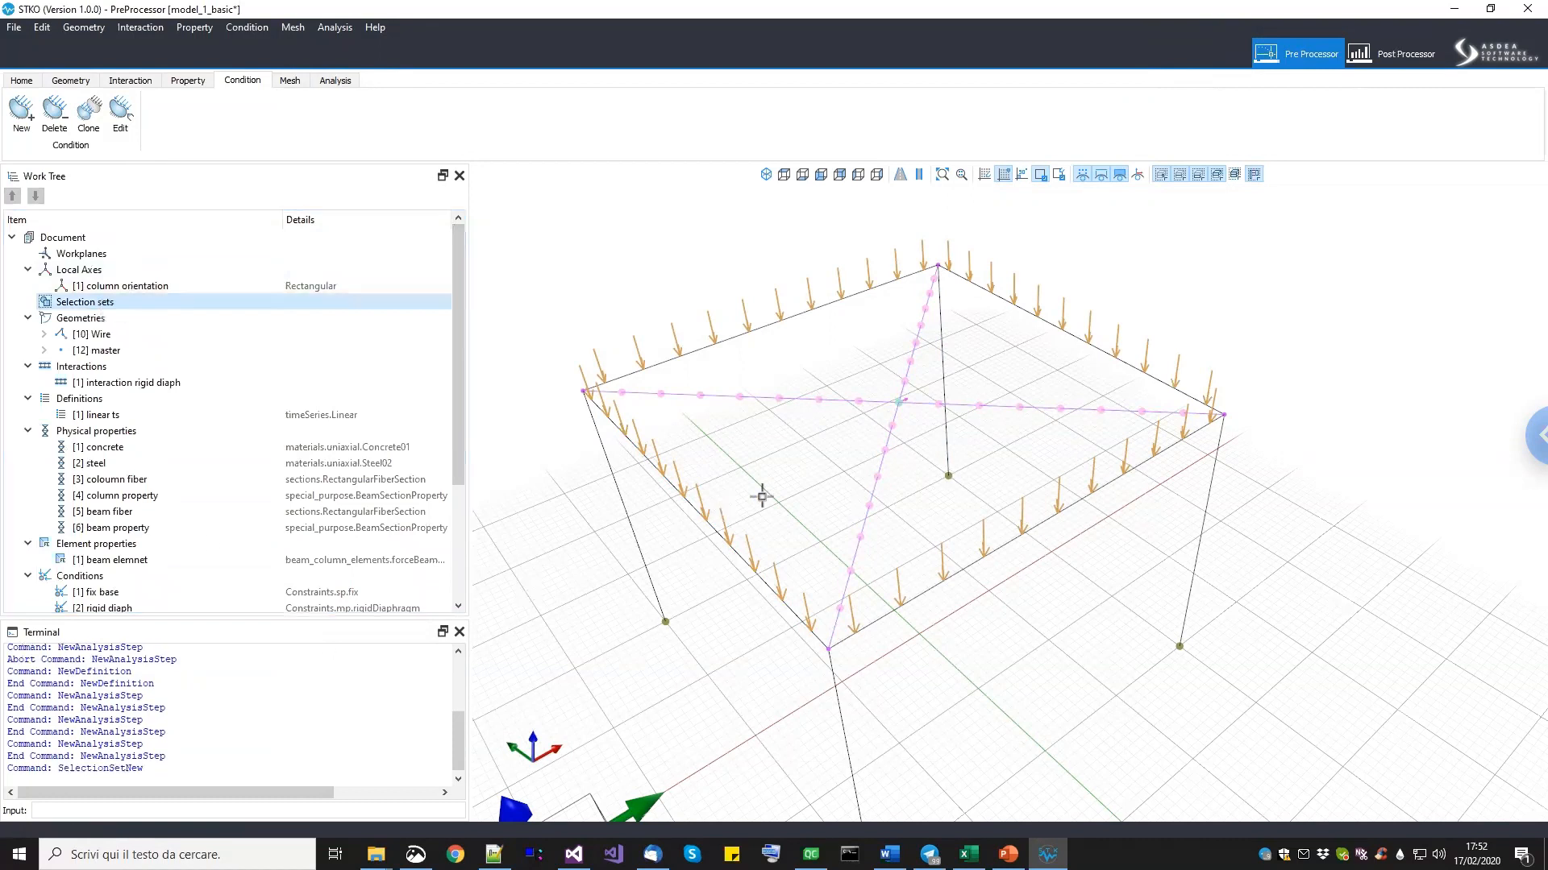
{"action": "left_click_drag", "start_coordinate": [876, 389], "coordinate": [929, 426]}
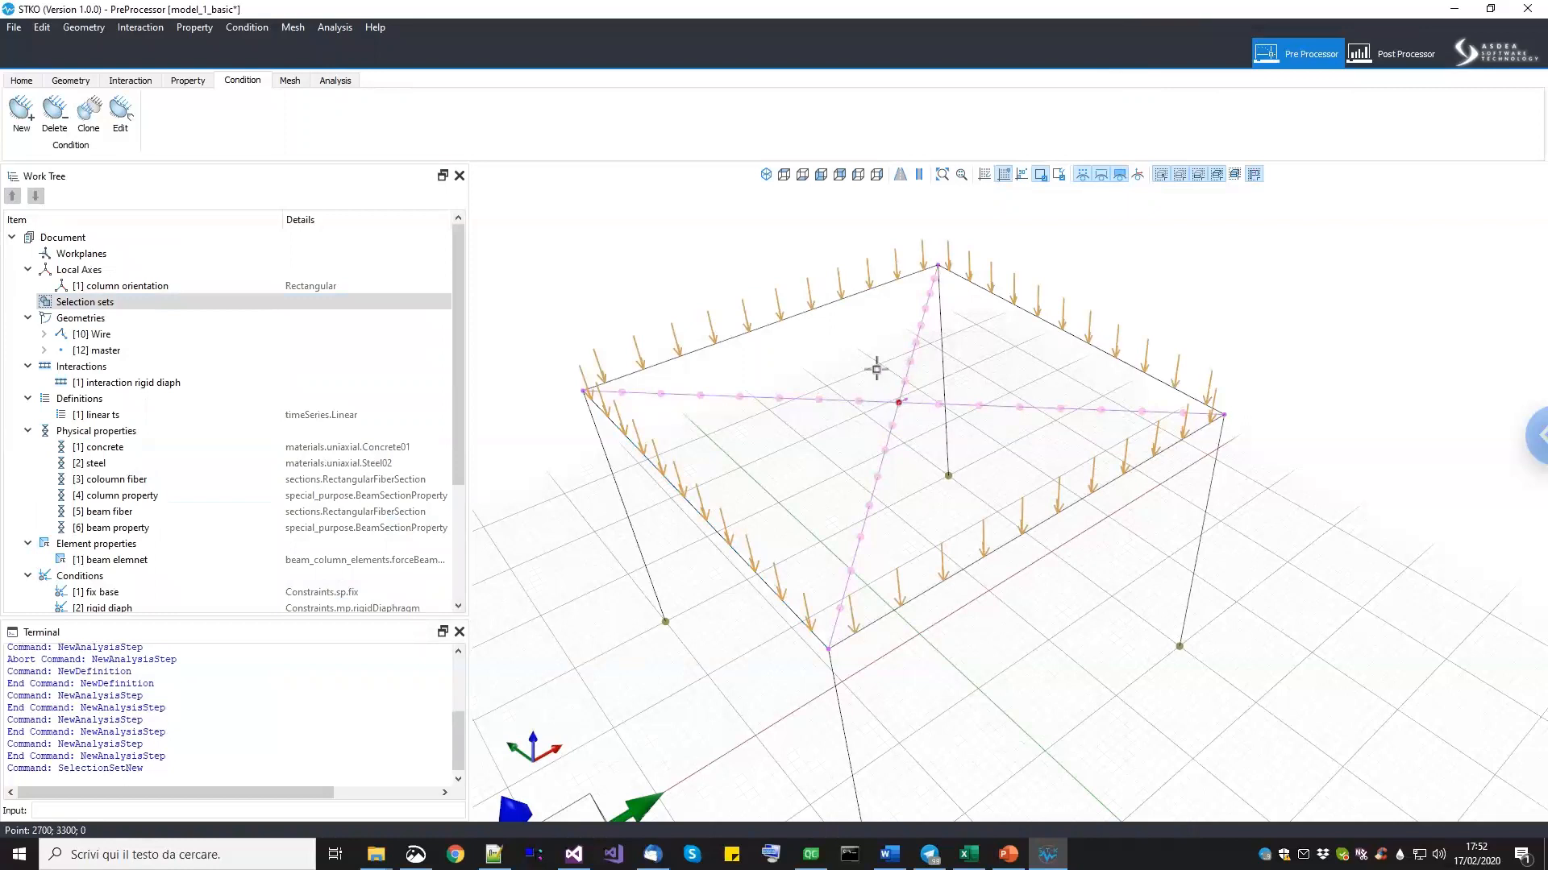
{"action": "right_click", "coordinate": [794, 451]}
{"action": "key", "text": "ctrl+a"}
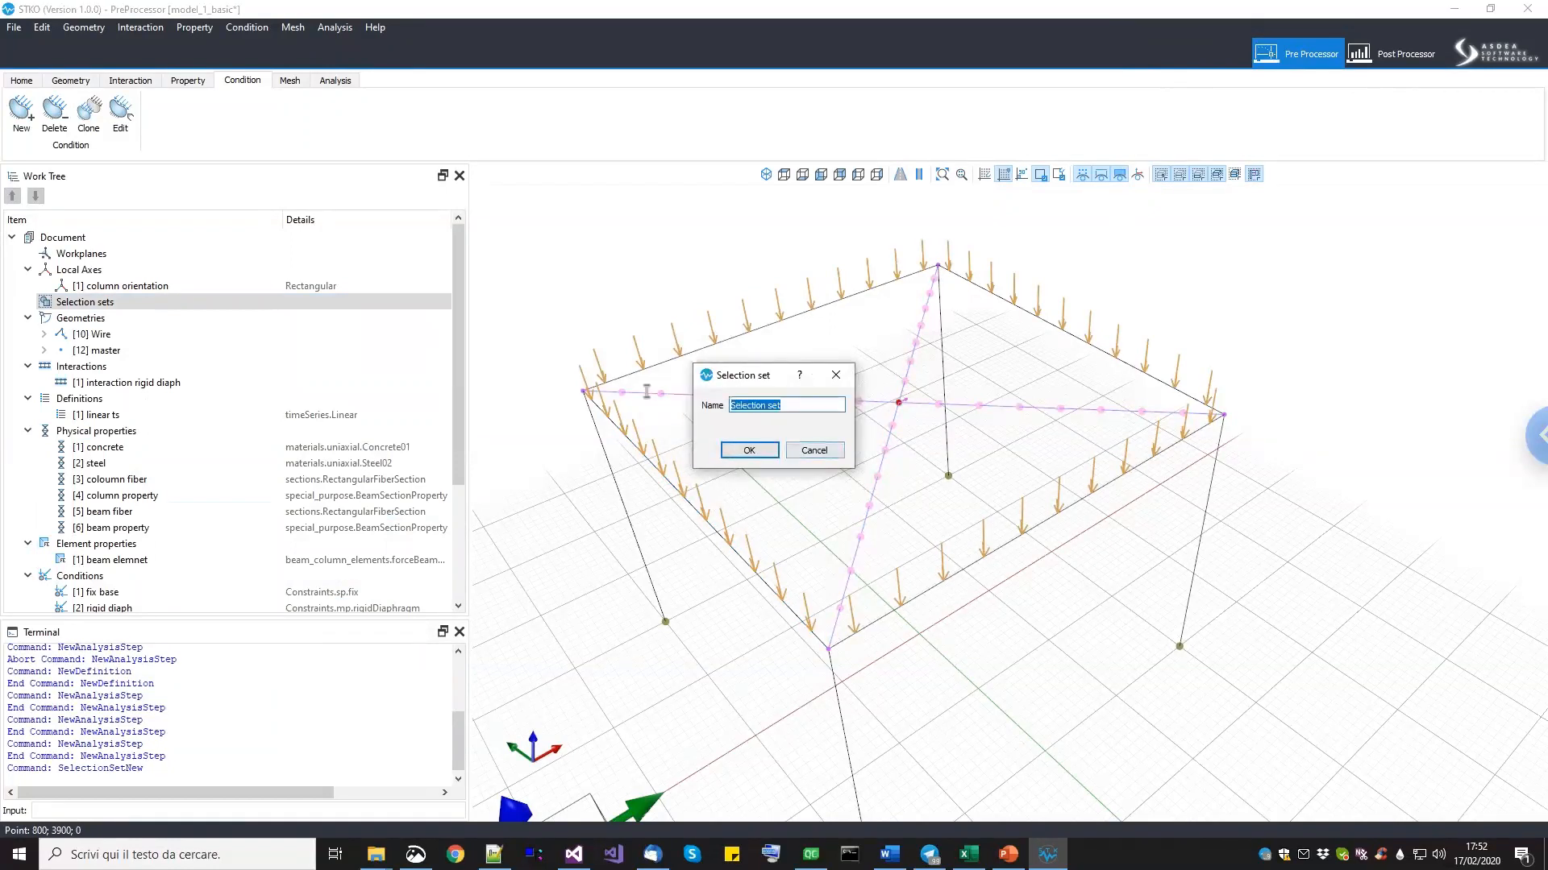
{"action": "type", "text": "control node"}
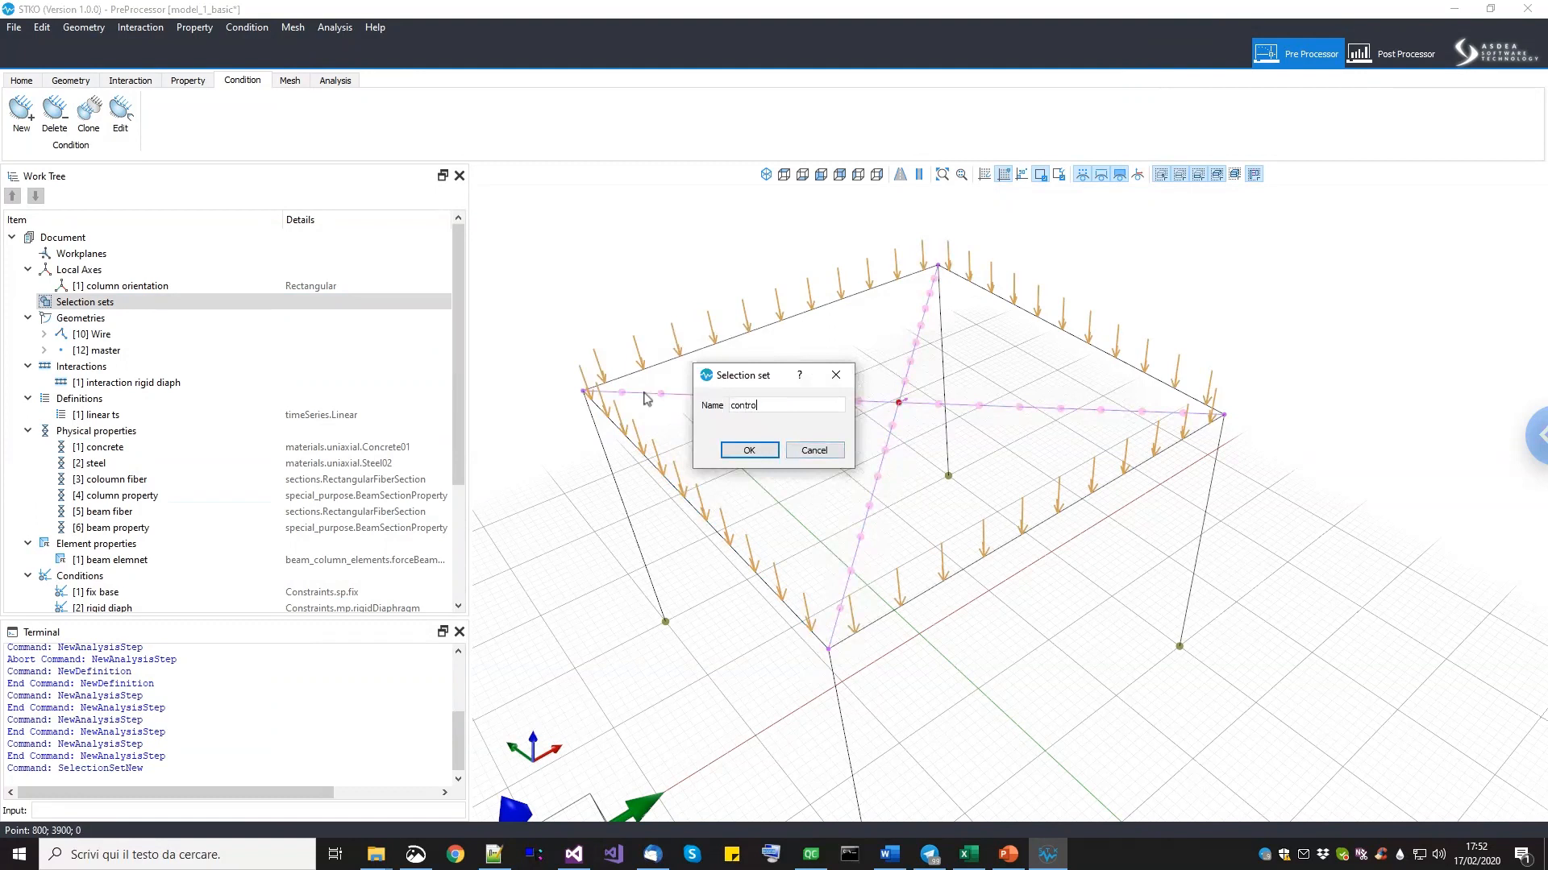
{"action": "left_click", "coordinate": [749, 449]}
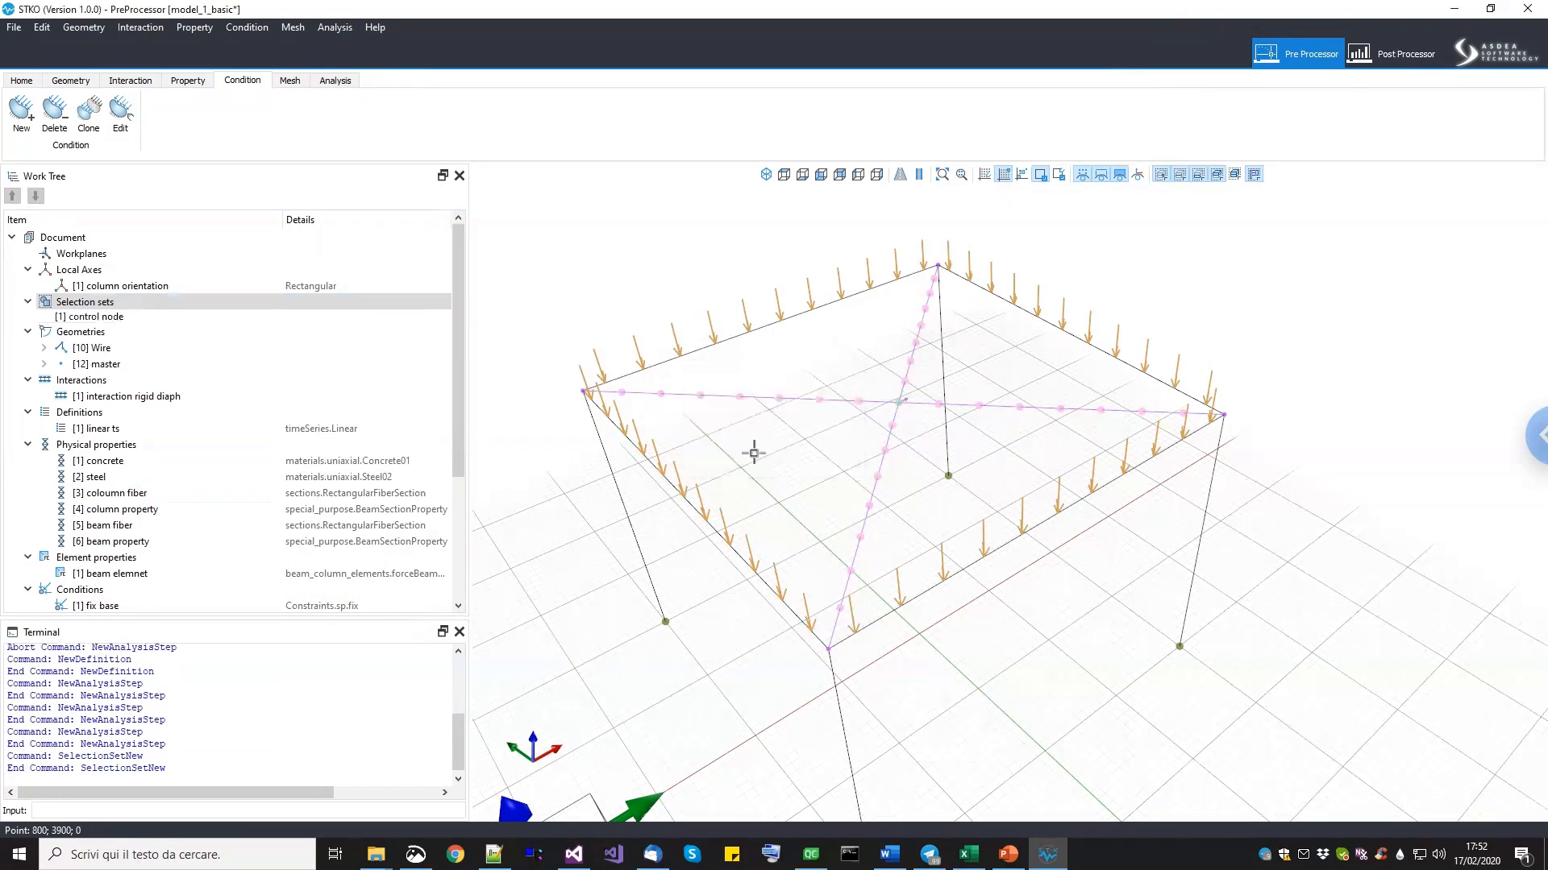
{"action": "left_click", "coordinate": [107, 316]}
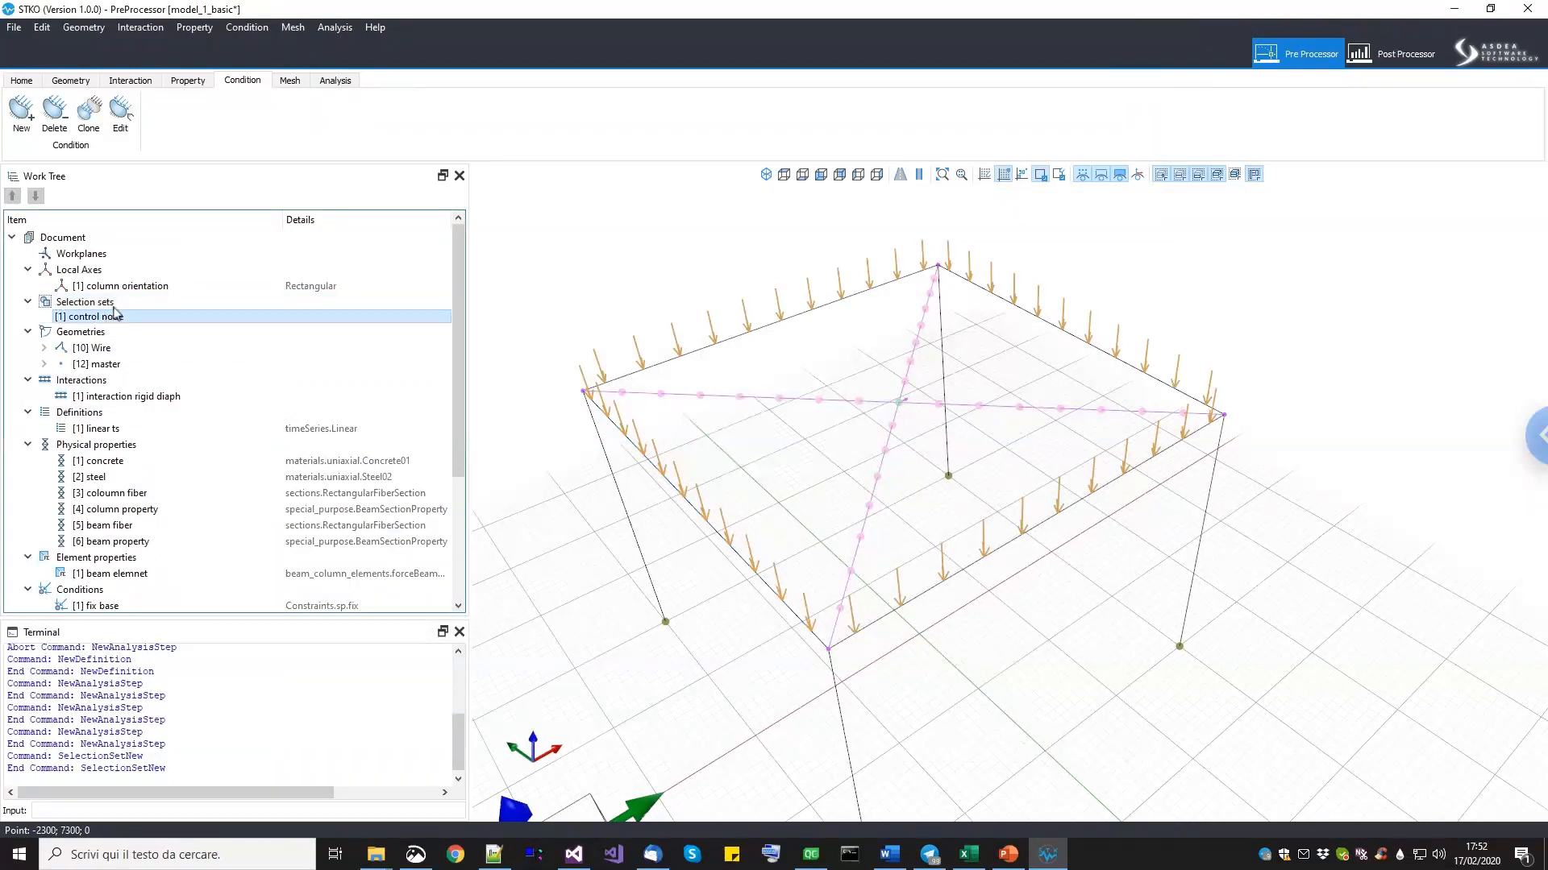
{"action": "left_click", "coordinate": [113, 303]}
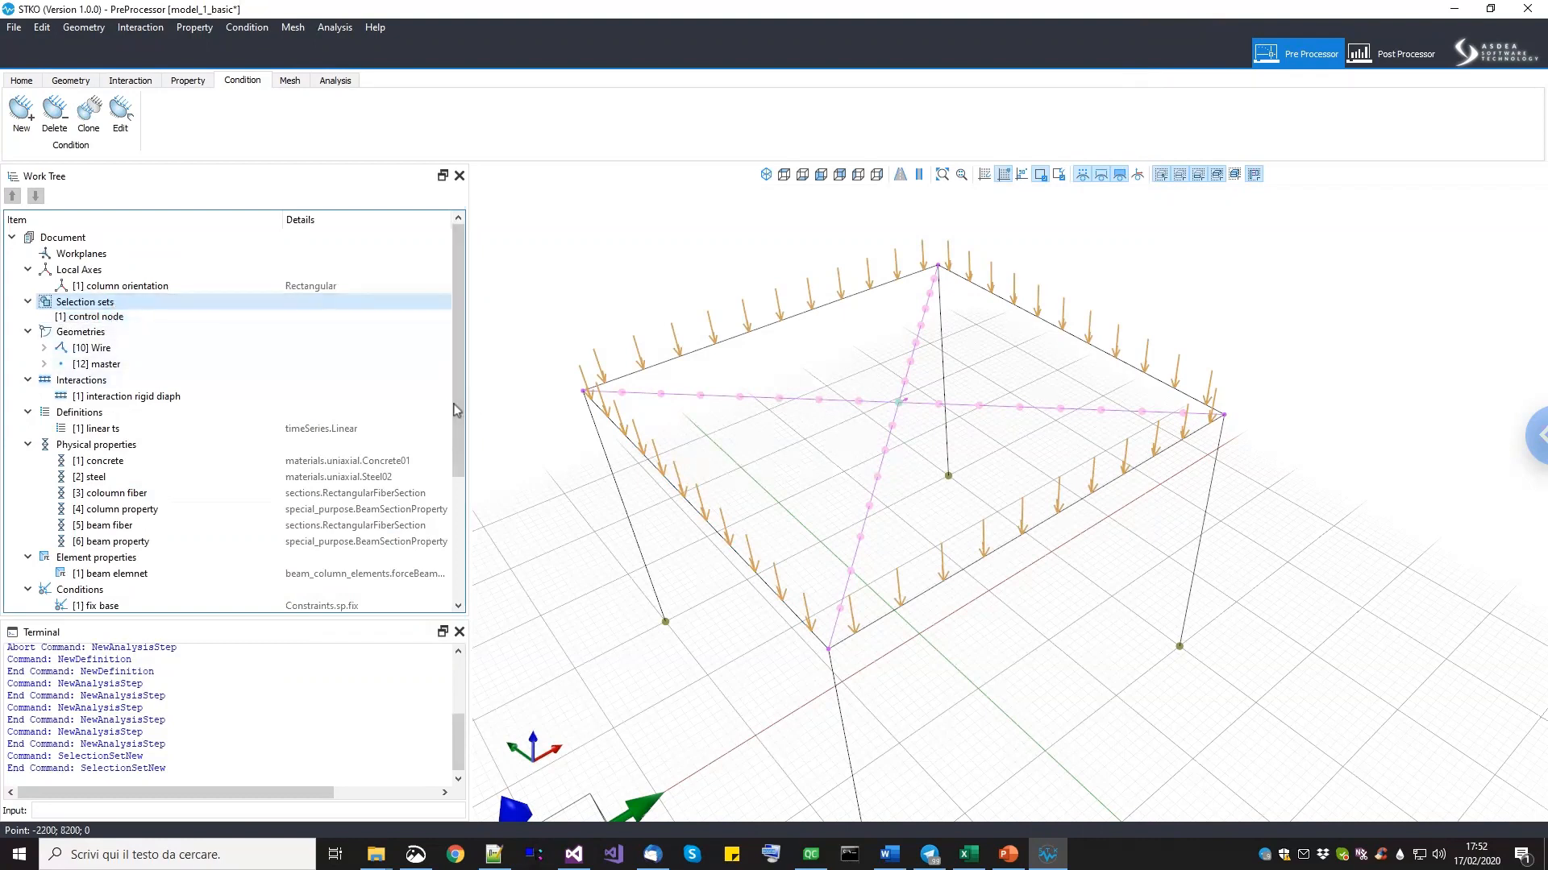
{"action": "scroll", "coordinate": [459, 522], "scroll_direction": "down", "scroll_amount": 1}
{"action": "left_click_drag", "start_coordinate": [459, 523], "coordinate": [462, 597]}
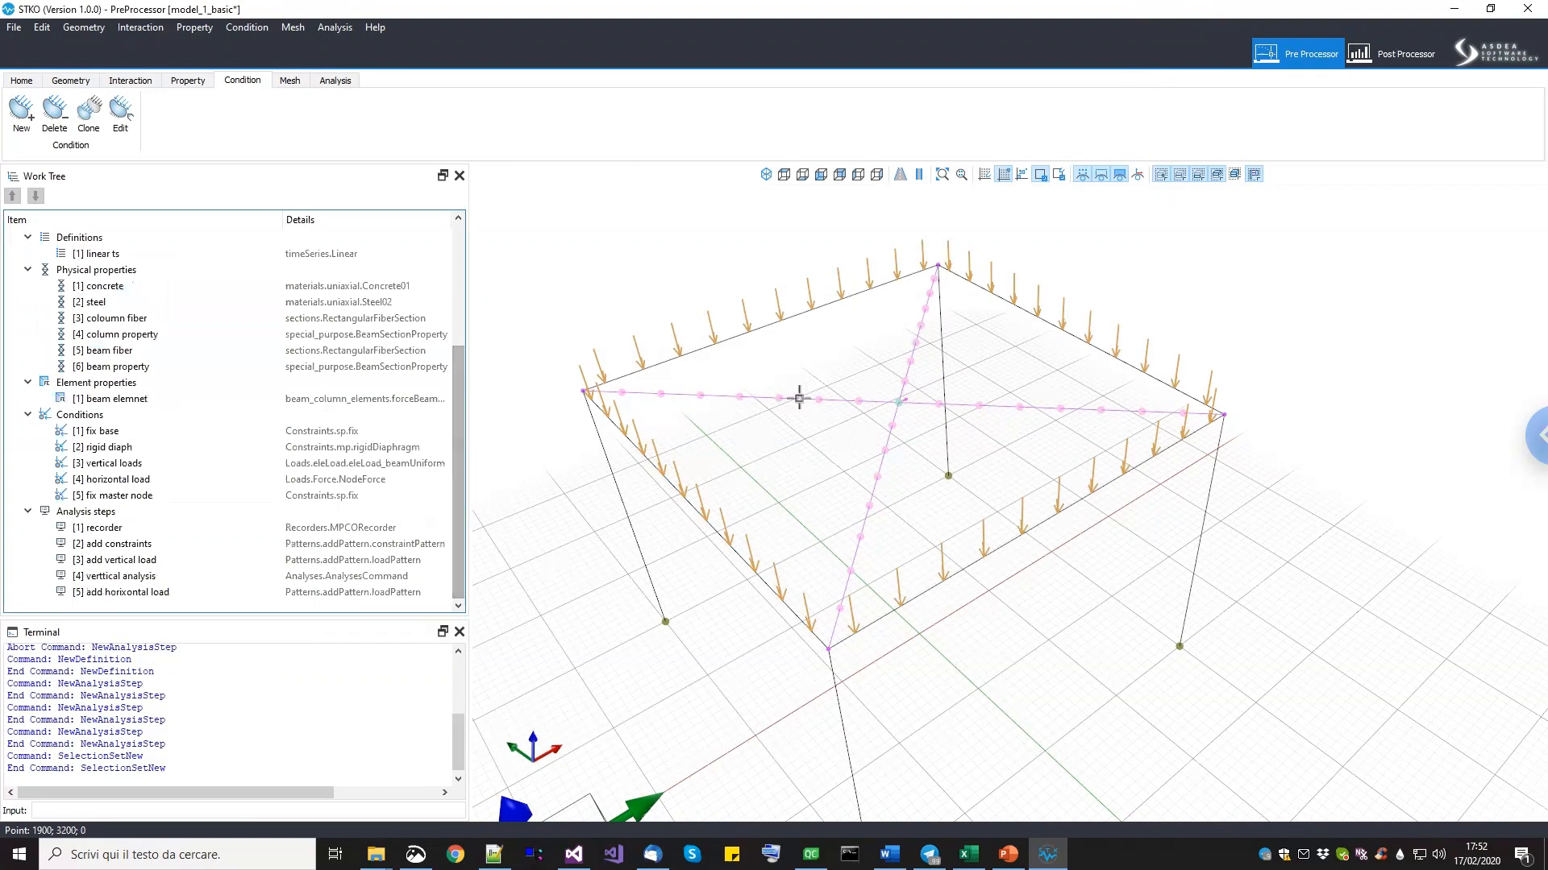
{"action": "right_click", "coordinate": [158, 512]}
{"action": "left_click", "coordinate": [182, 523]}
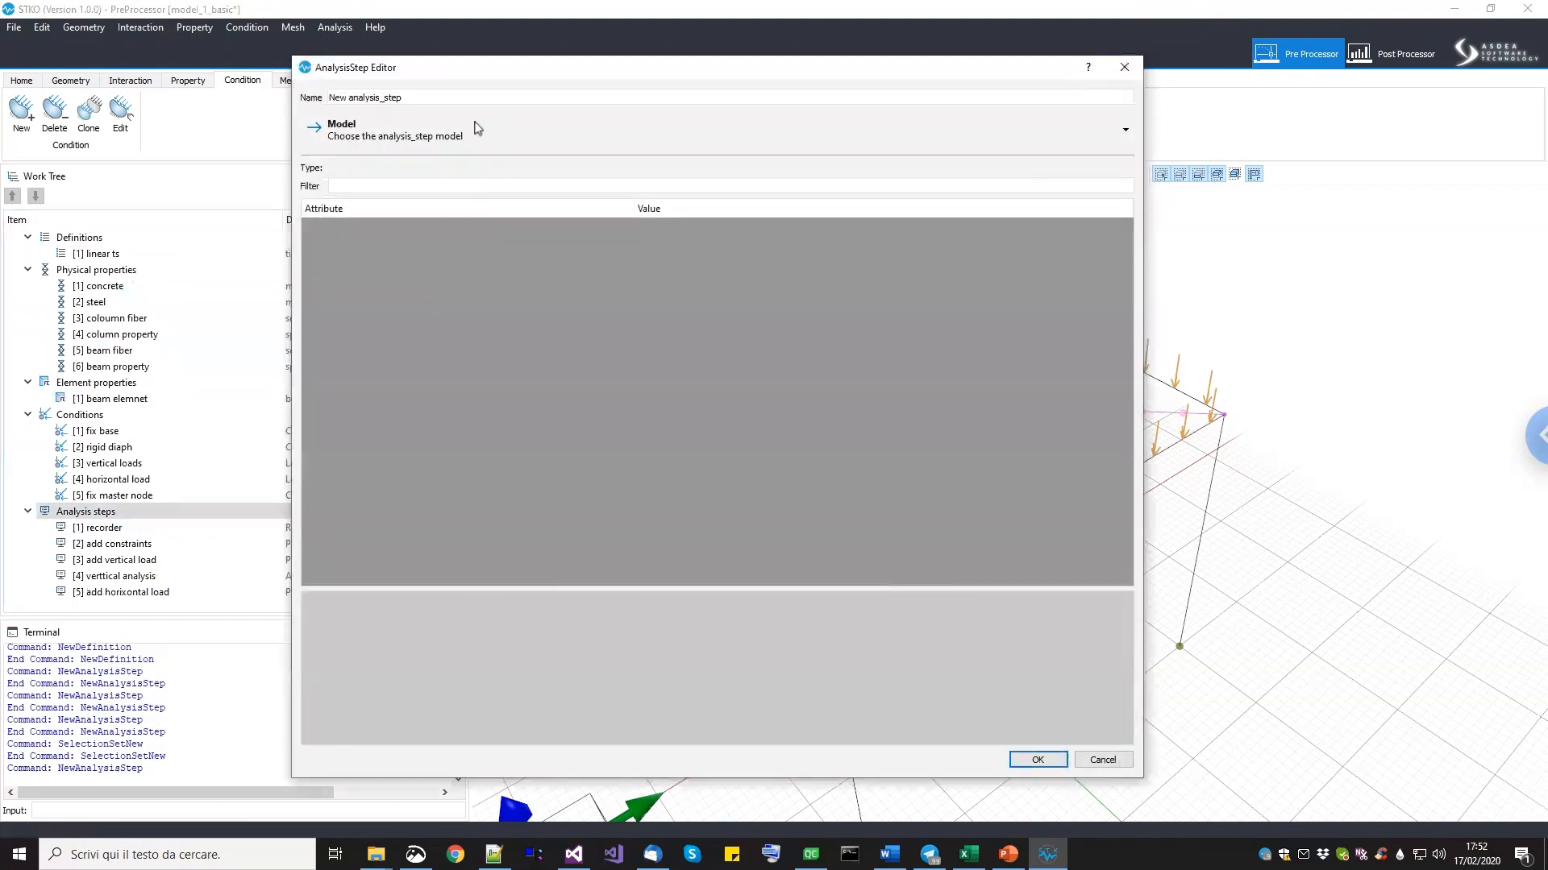
{"action": "left_click", "coordinate": [1104, 761]}
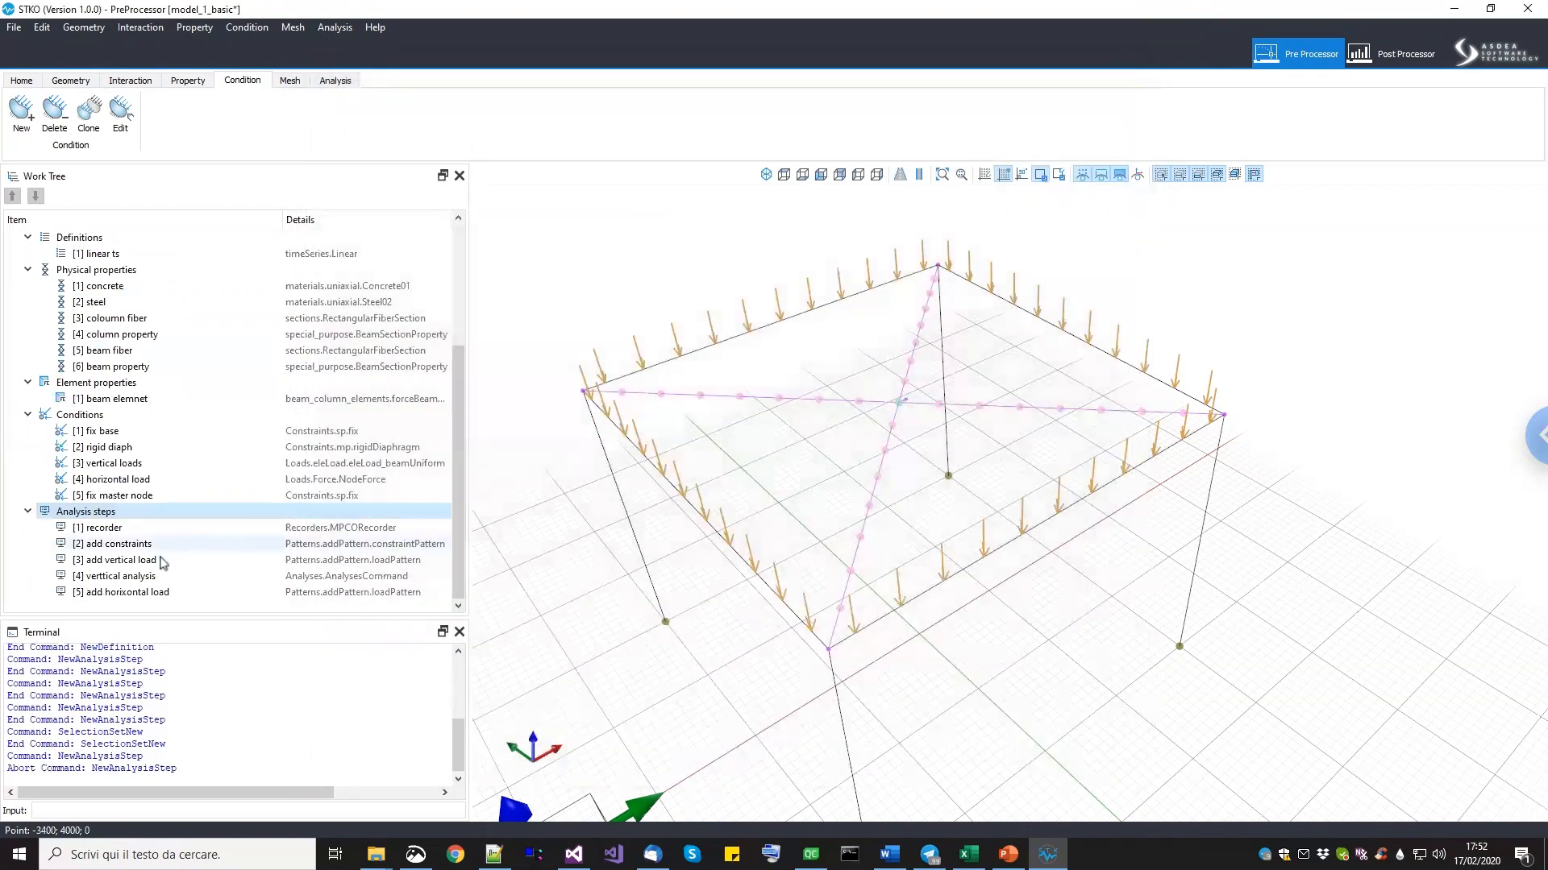
Clone the "verttical analysis" analysis step and rename the copy as "horizontal analysis".
{"action": "left_click", "coordinate": [129, 593]}
{"action": "right_click", "coordinate": [133, 578]}
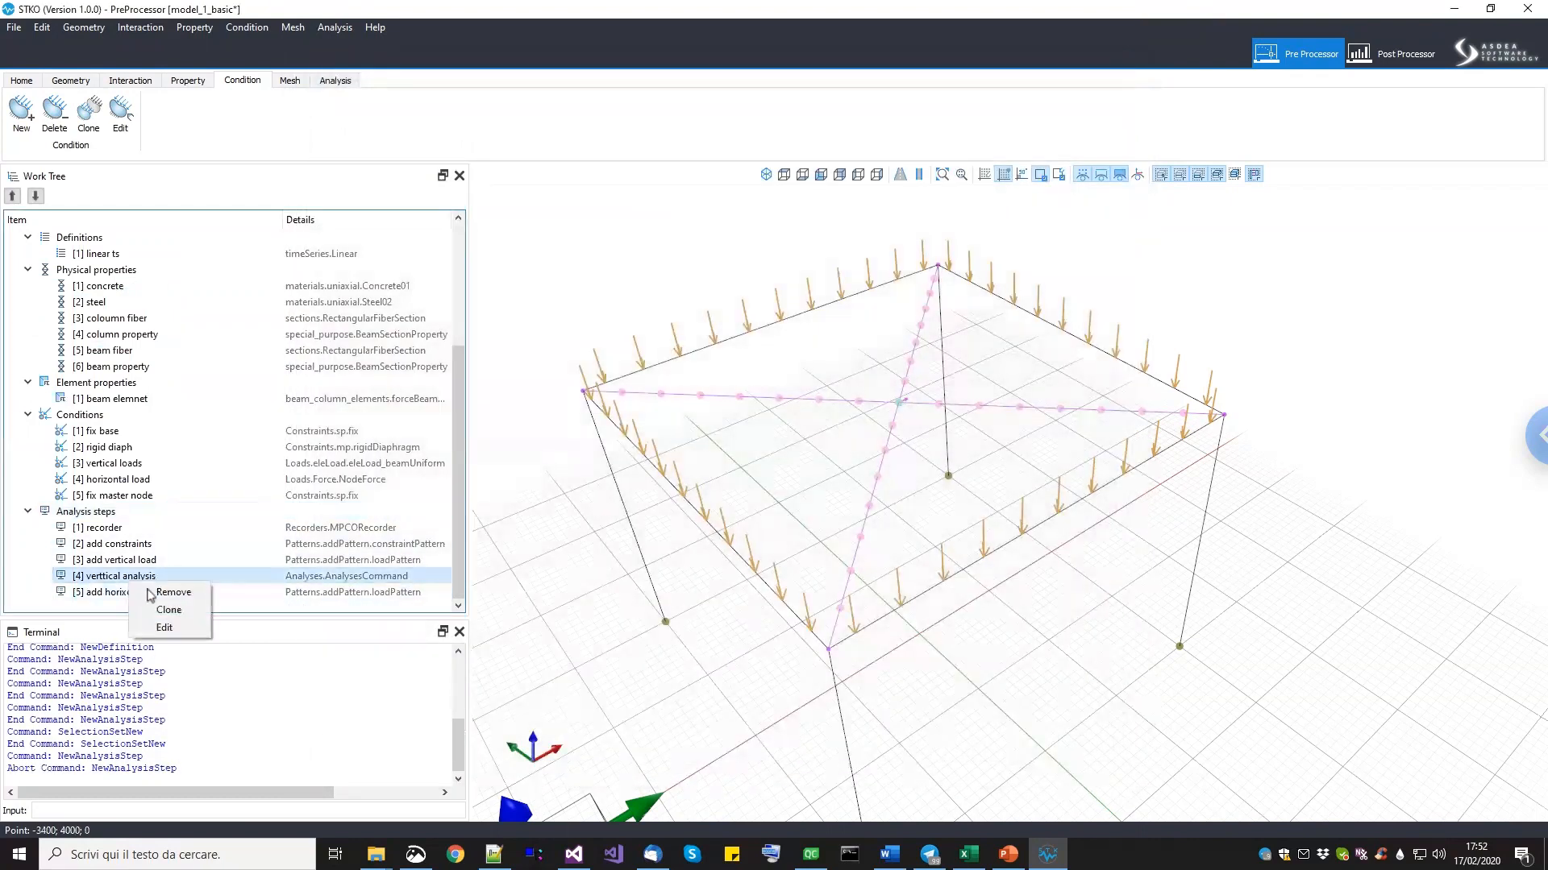
{"action": "left_click", "coordinate": [159, 617]}
{"action": "scroll", "coordinate": [164, 587], "scroll_direction": "down", "scroll_amount": 1}
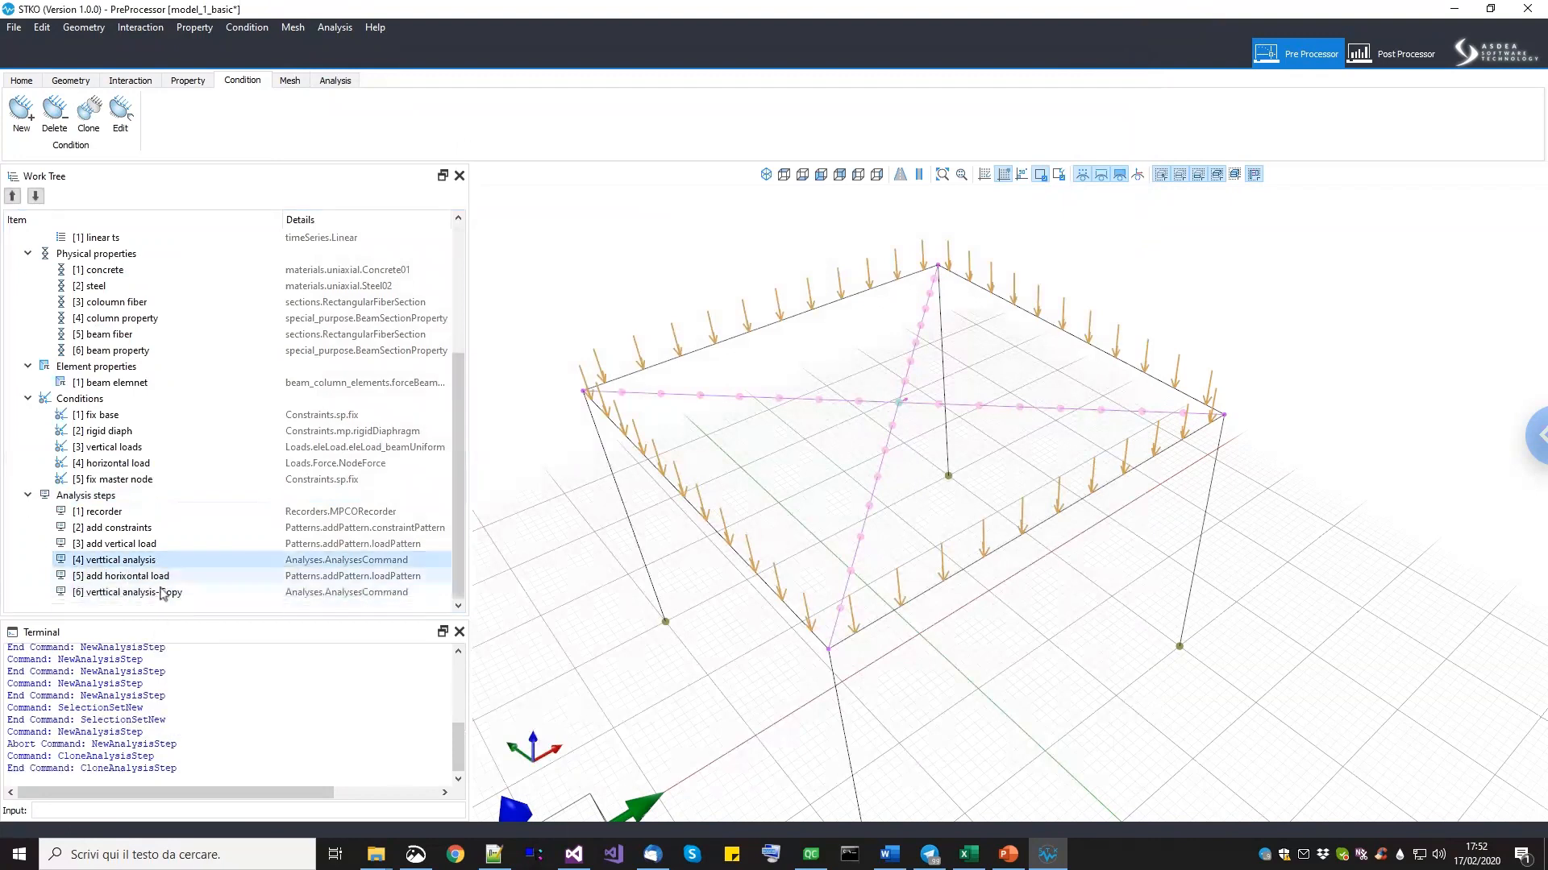
{"action": "right_click", "coordinate": [161, 594]}
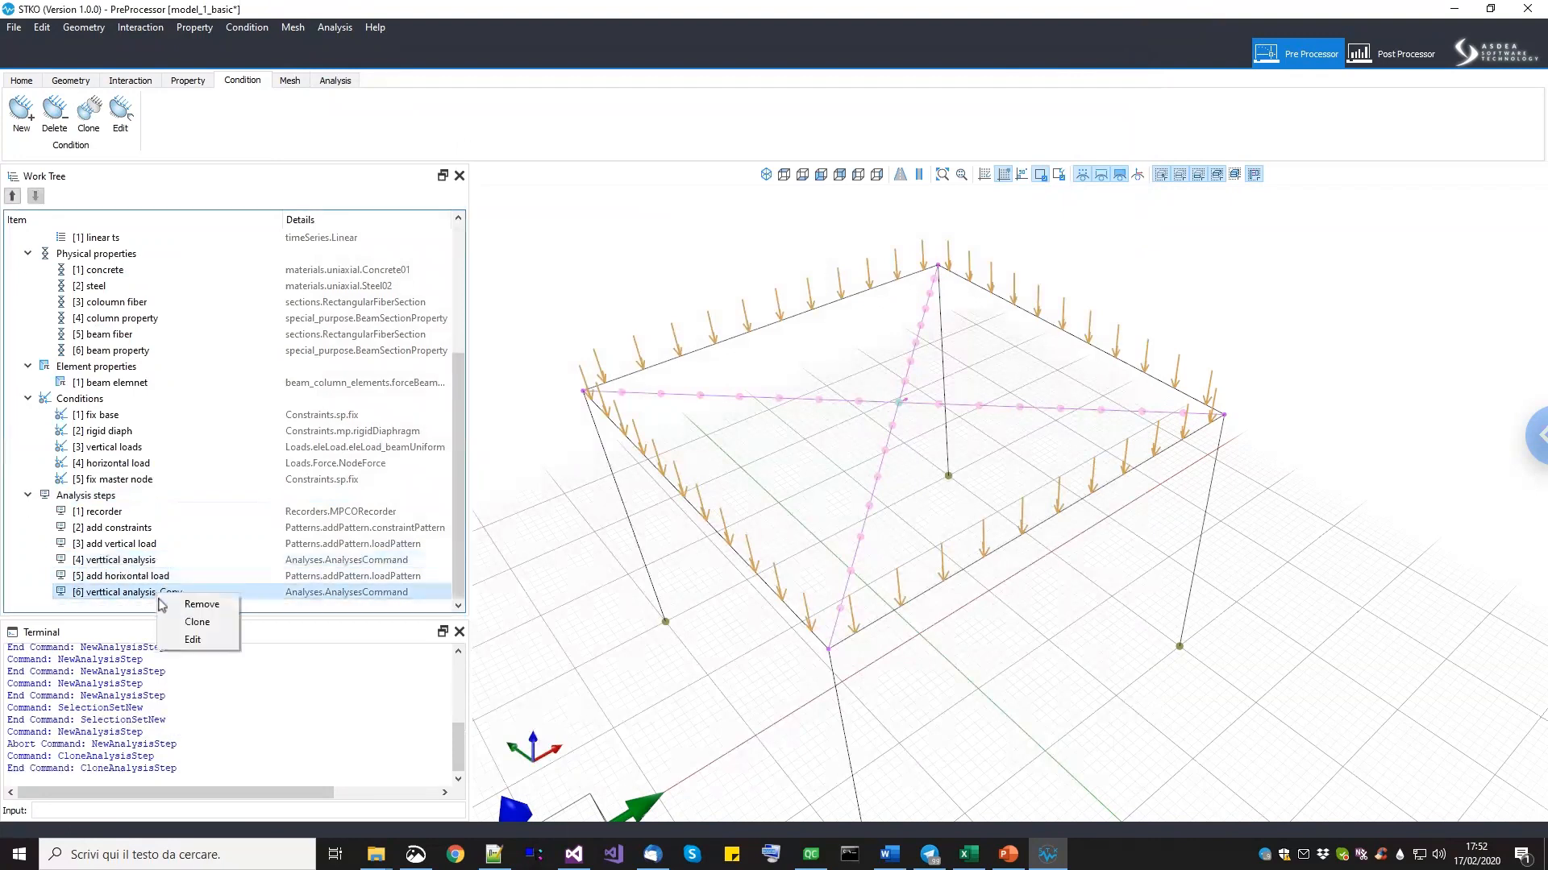
{"action": "left_click", "coordinate": [193, 640]}
{"action": "triple_click", "coordinate": [432, 99]}
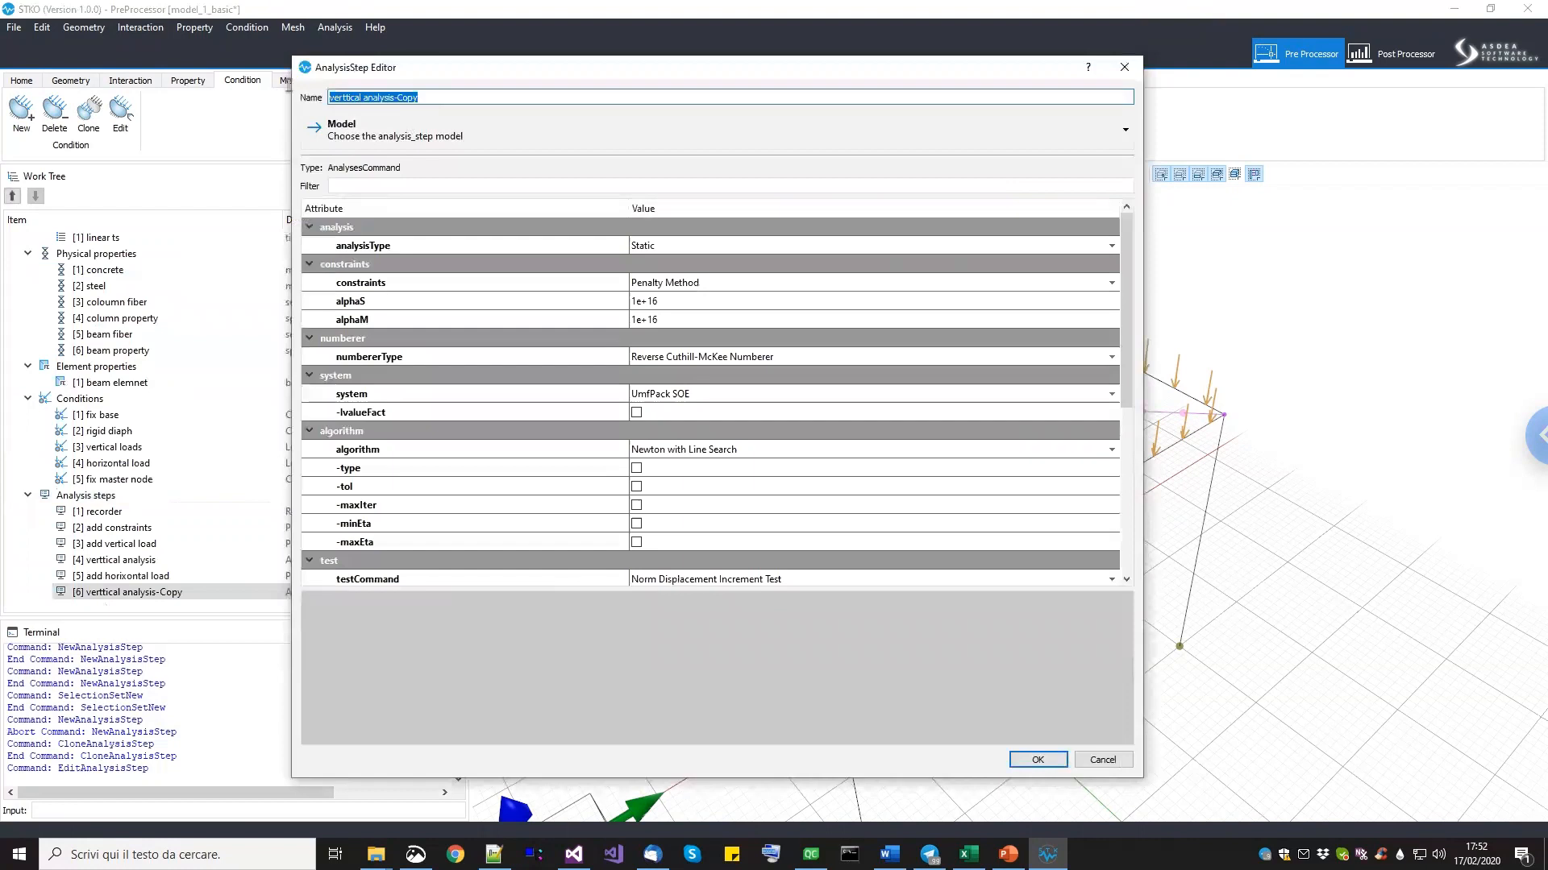
{"action": "type", "text": "horizon"}
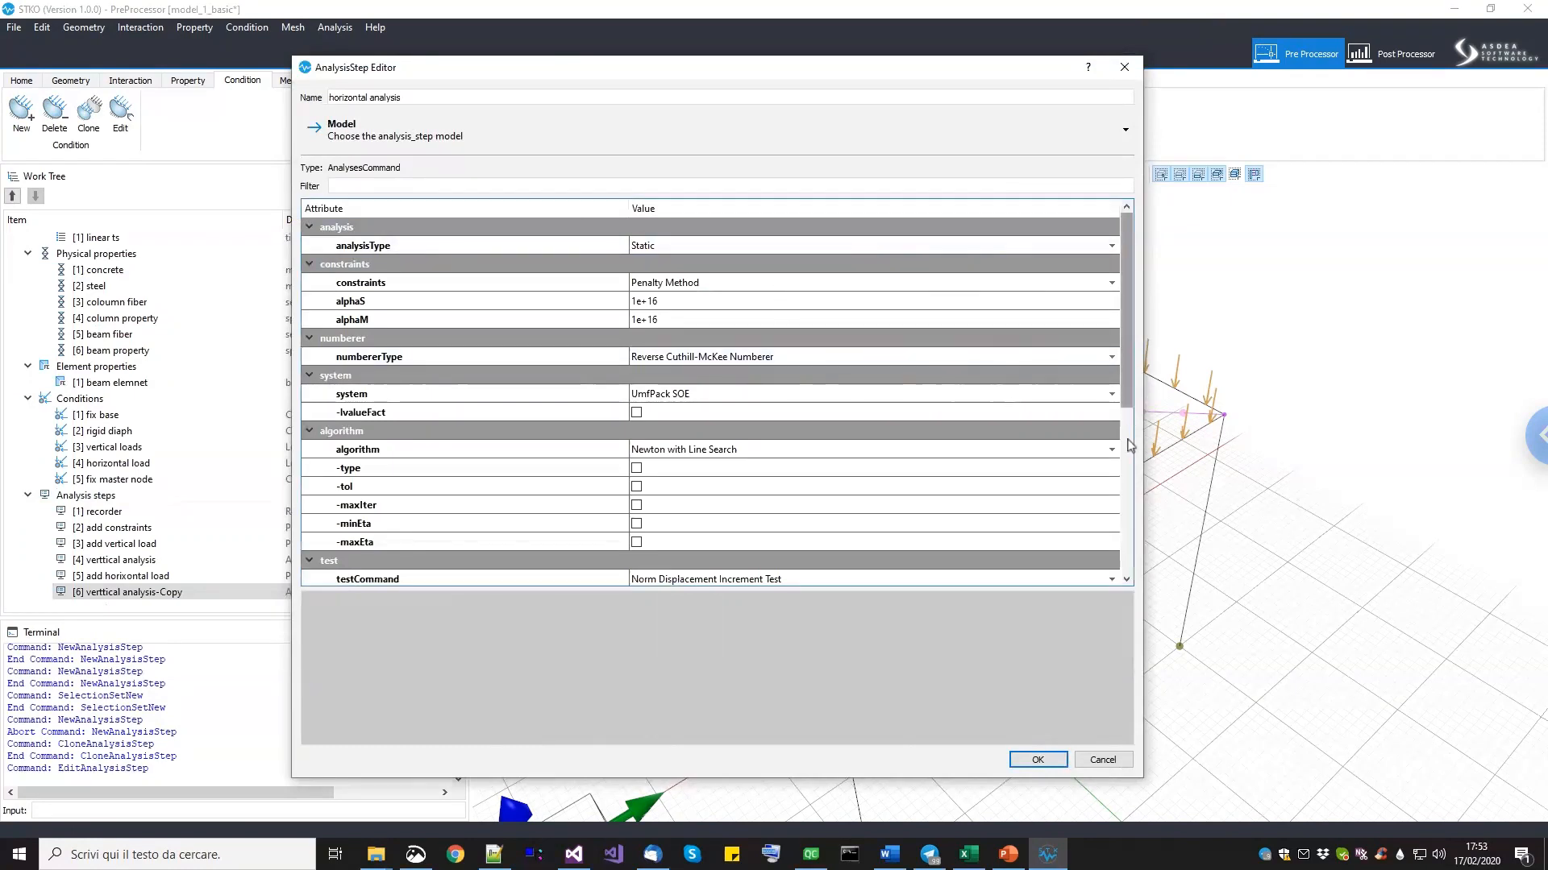
Change the horizontal analysis's static integrator to Displacement Control and assign the "control node" selection set to it.
{"action": "scroll", "coordinate": [1134, 451], "scroll_direction": "down", "scroll_amount": 5}
{"action": "left_click", "coordinate": [693, 431]}
{"action": "left_click", "coordinate": [693, 435]}
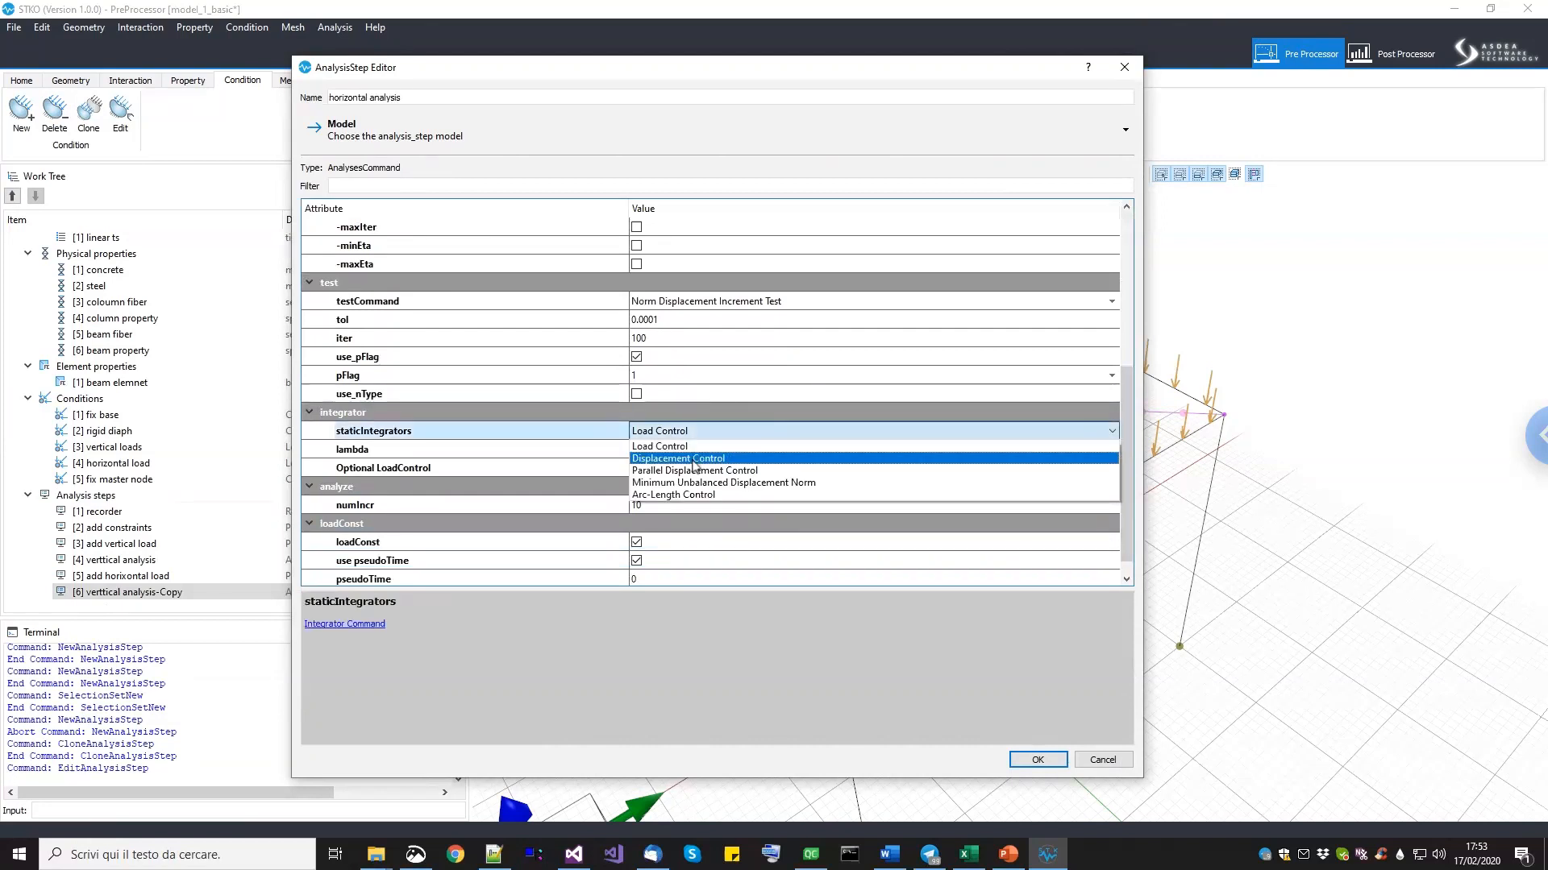
{"action": "left_click", "coordinate": [693, 458]}
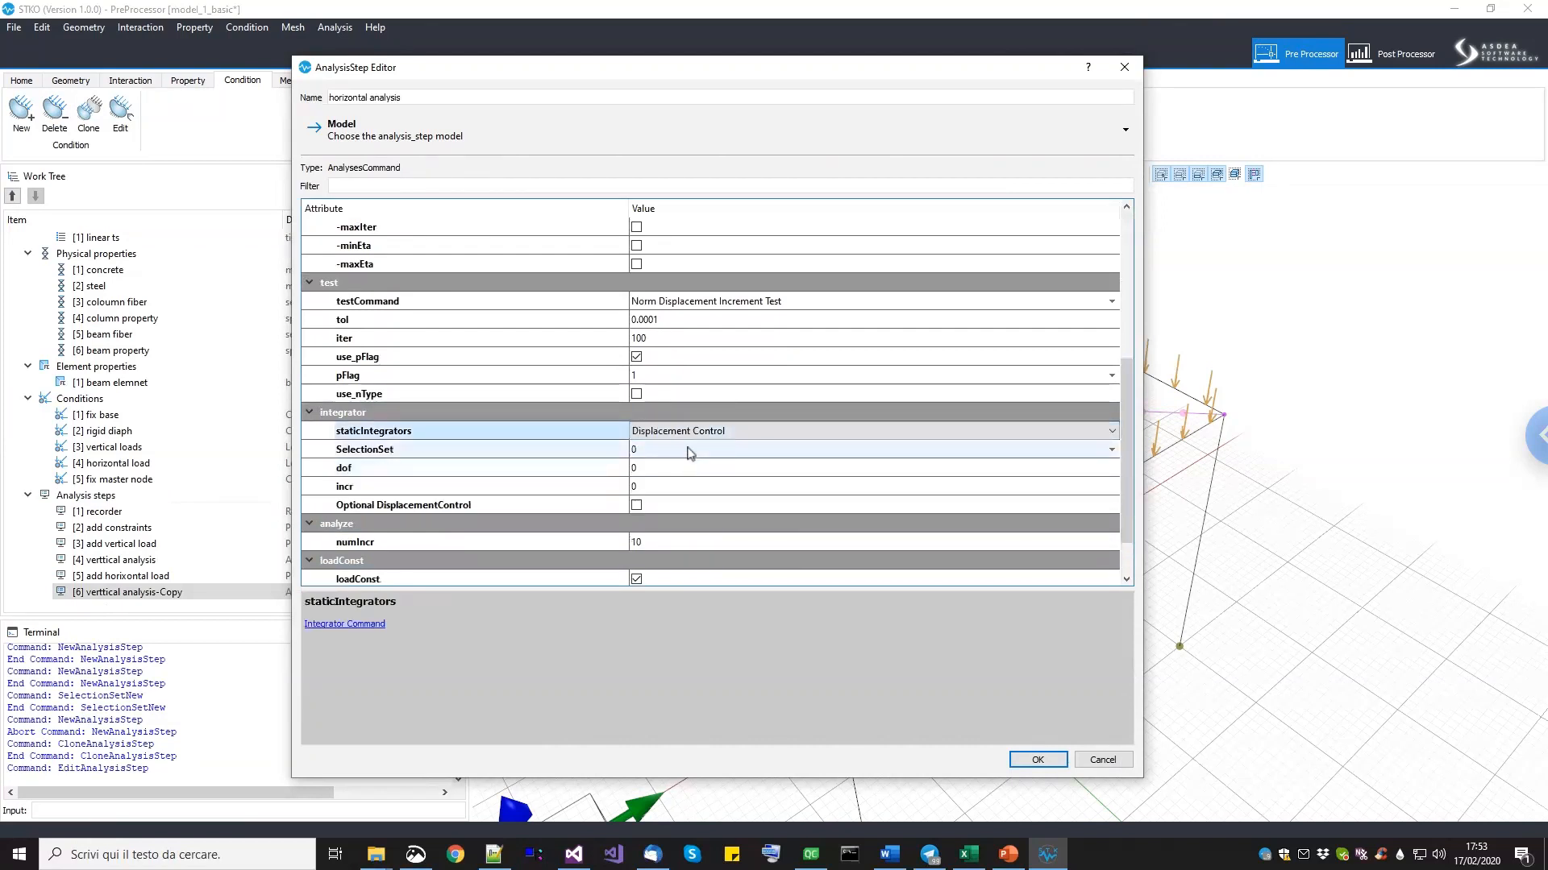
{"action": "left_click", "coordinate": [689, 453]}
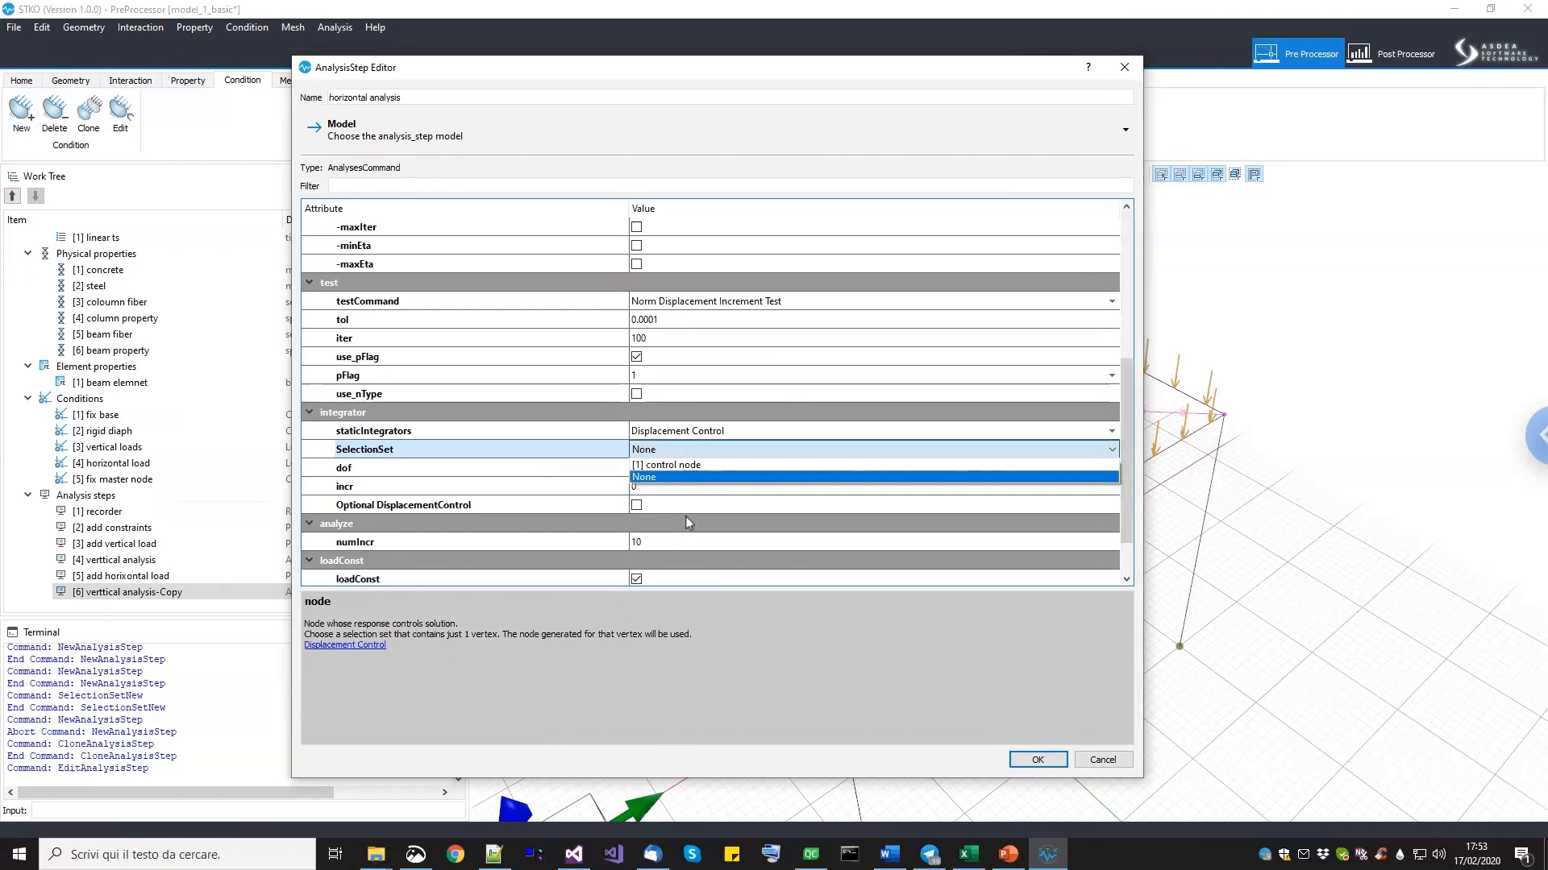
{"action": "left_click", "coordinate": [693, 468]}
Set the displacement control integrator's dof to 1 and its incr to 0.1.
{"action": "left_click", "coordinate": [691, 467]}
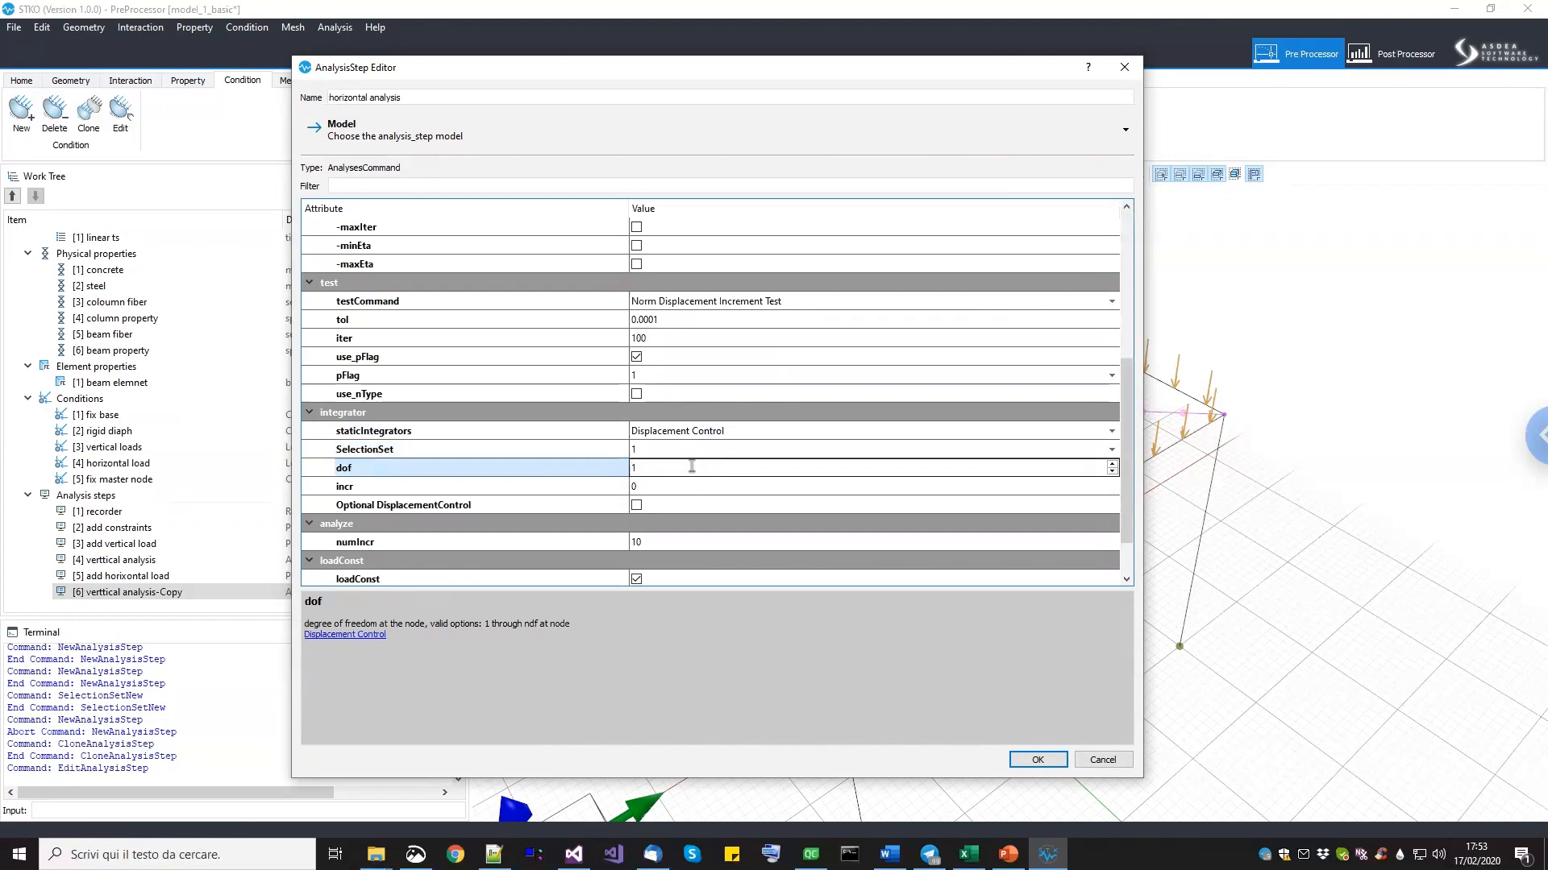
{"action": "type", "text": "1"}
{"action": "left_click", "coordinate": [681, 487]}
{"action": "left_click", "coordinate": [681, 486]}
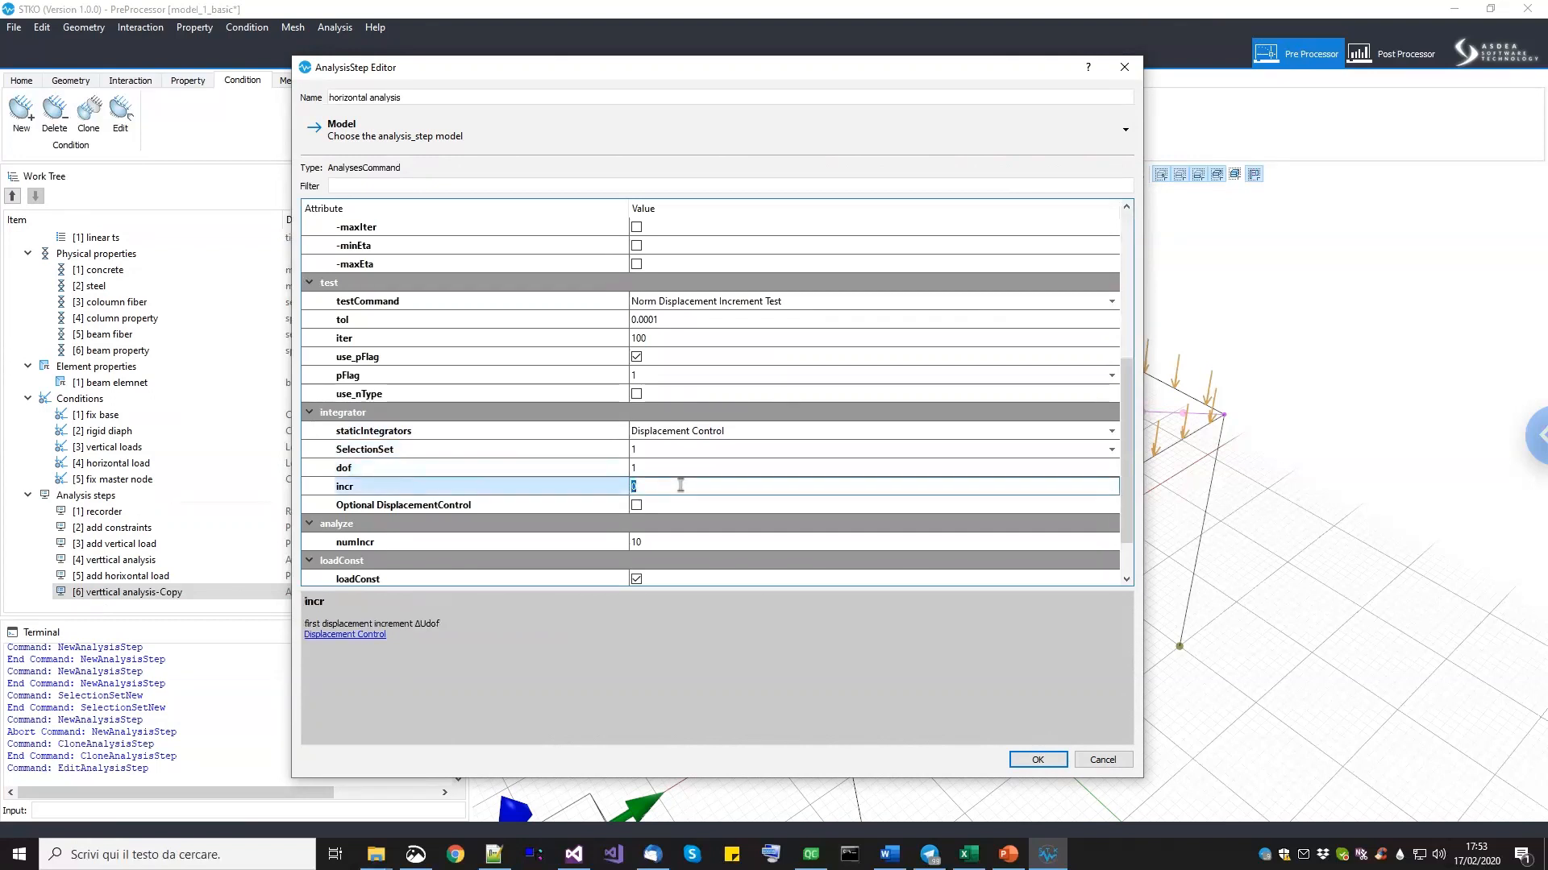
{"action": "type", "text": "0.1"}
{"action": "key", "text": "Return"}
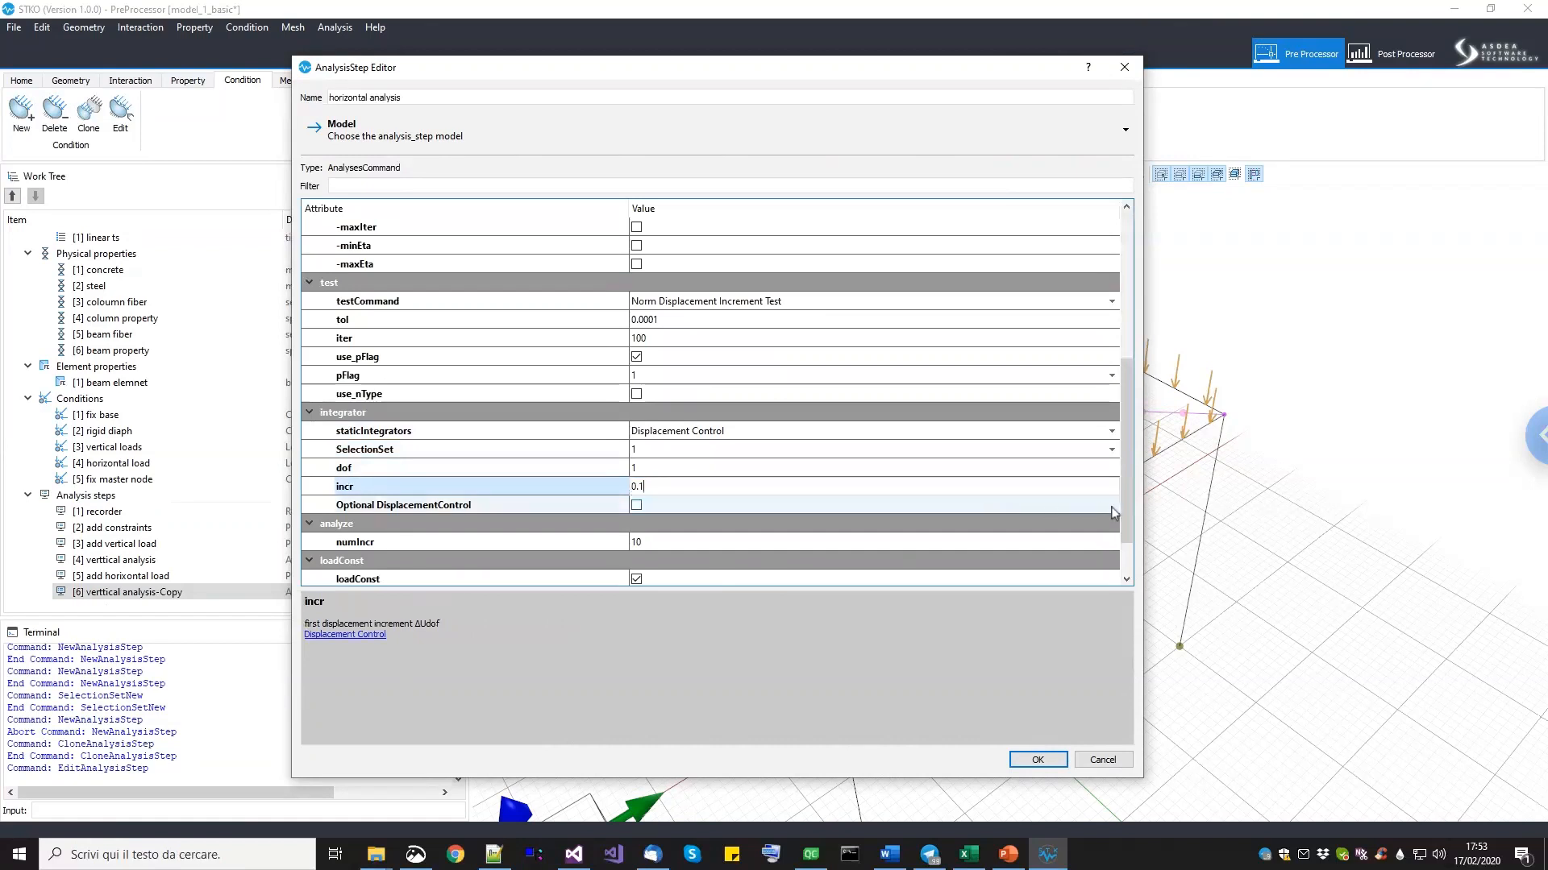
Set numIncr to 1000, disable loadConst and save the horizontal analysis step.
{"action": "scroll", "coordinate": [819, 511], "scroll_direction": "down", "scroll_amount": 1}
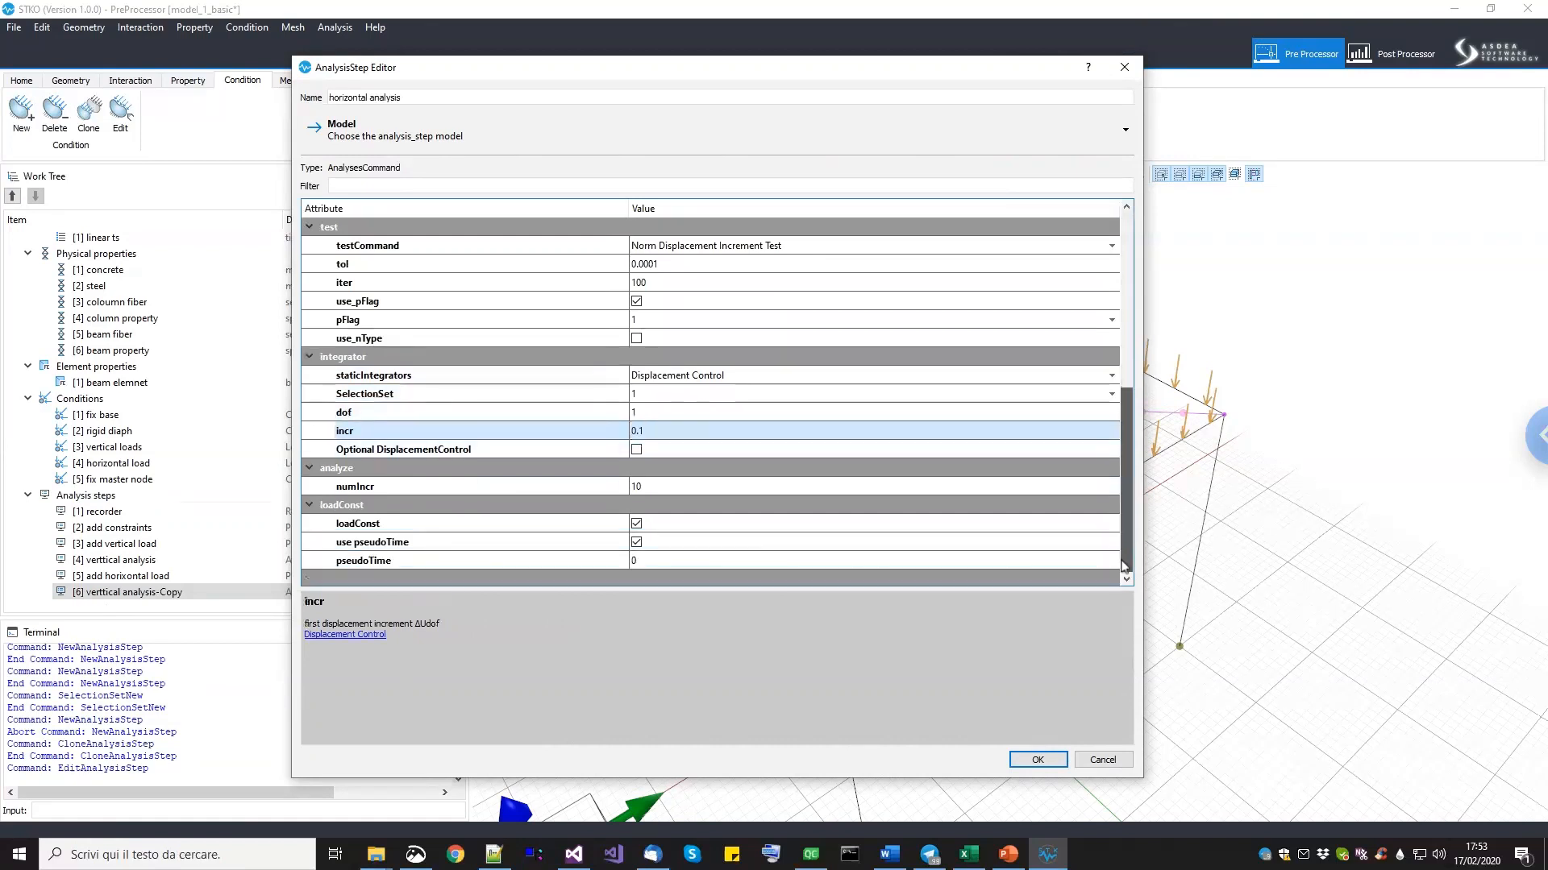
{"action": "left_click", "coordinate": [789, 485]}
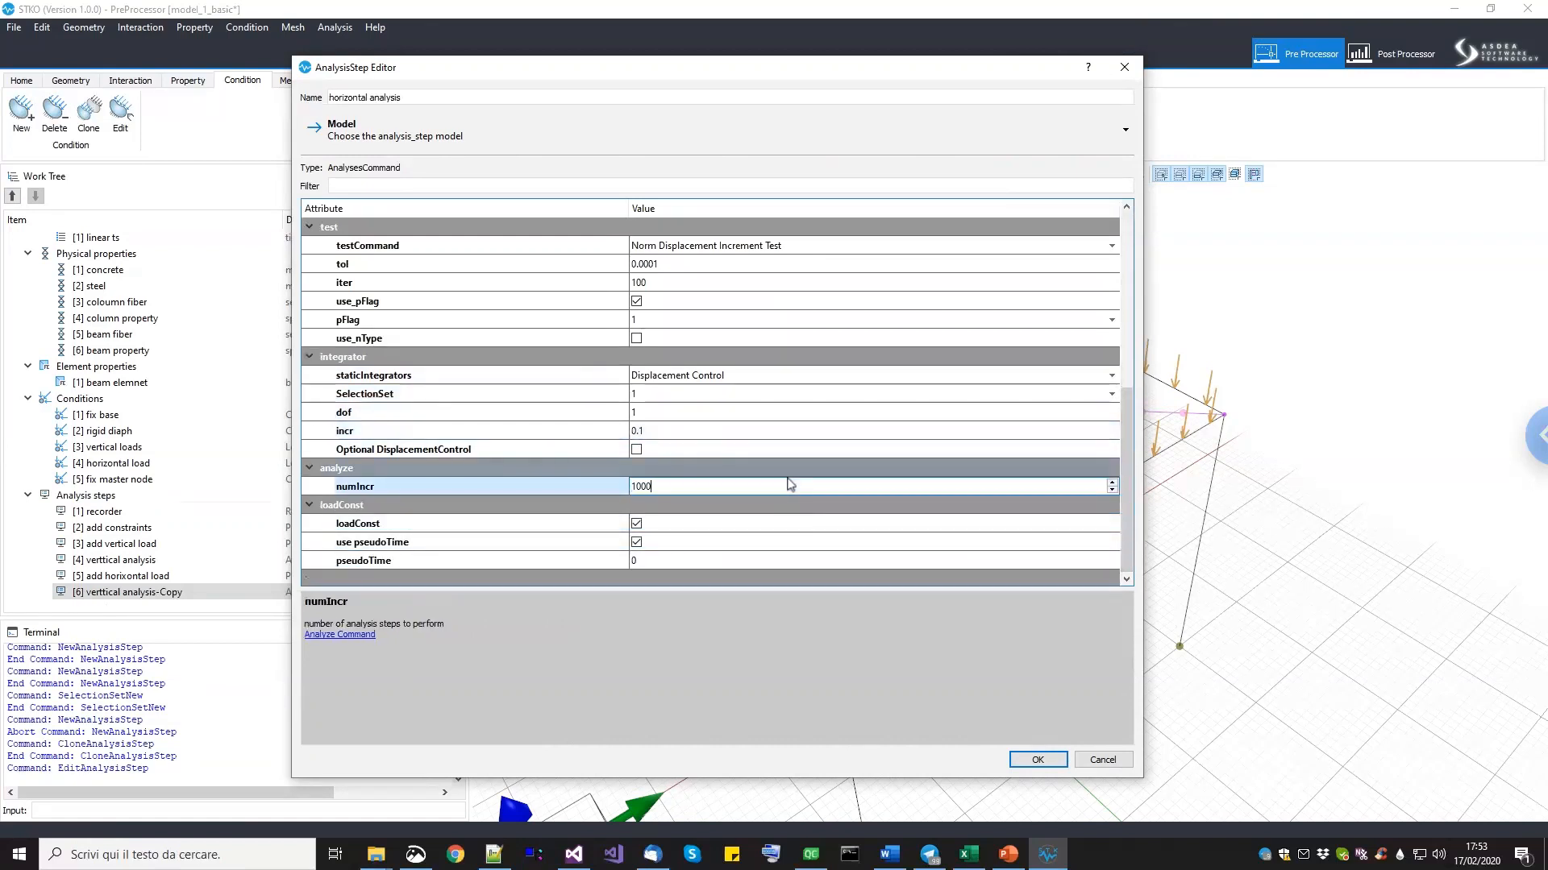
{"action": "left_click", "coordinate": [657, 532]}
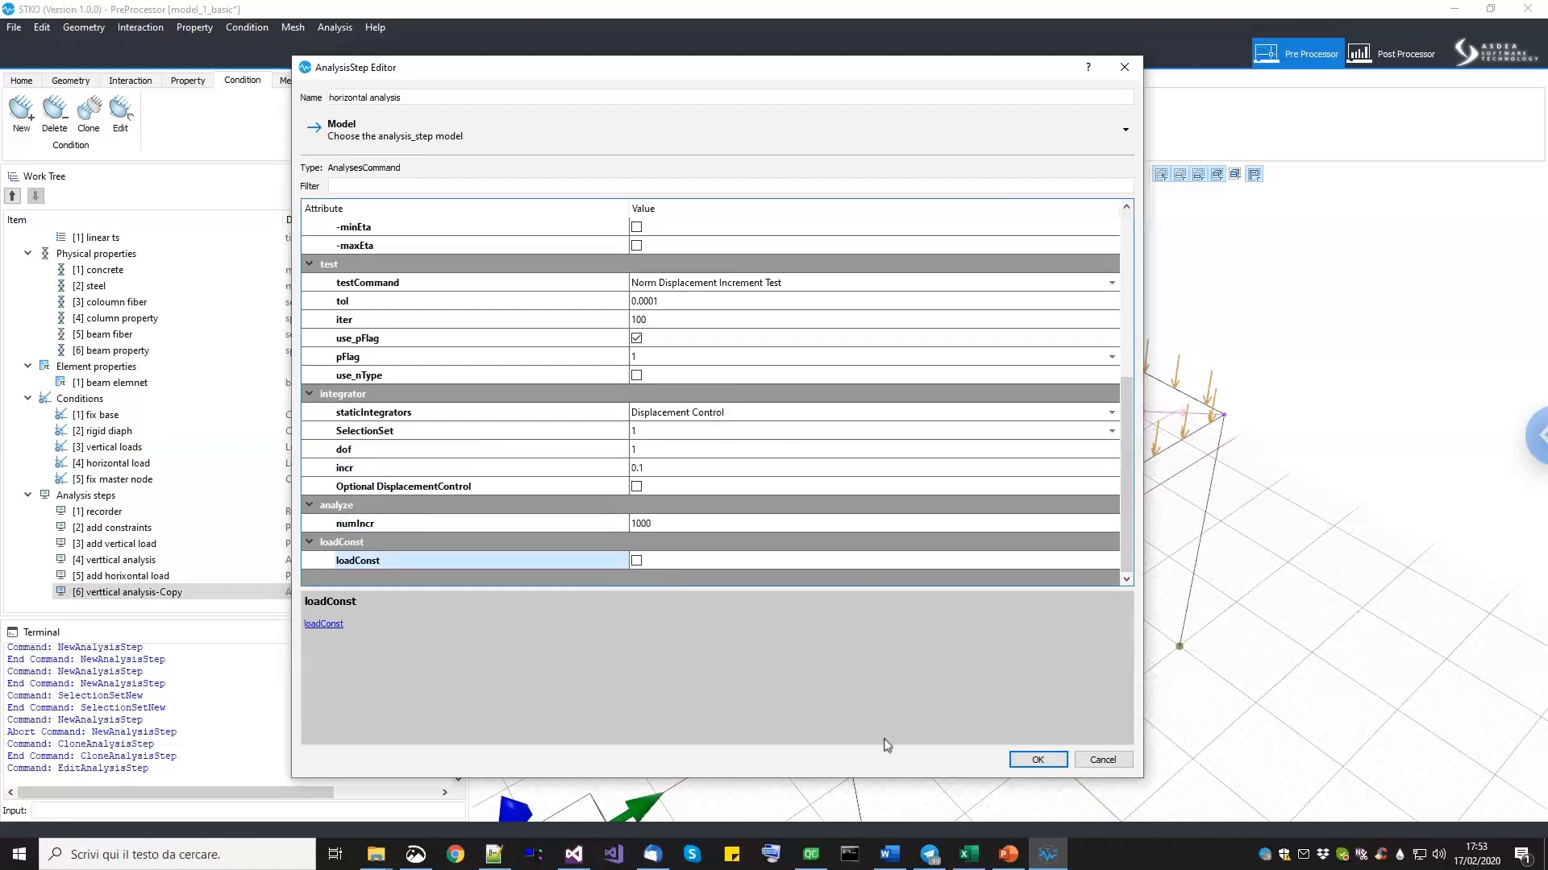
{"action": "left_click", "coordinate": [1037, 760]}
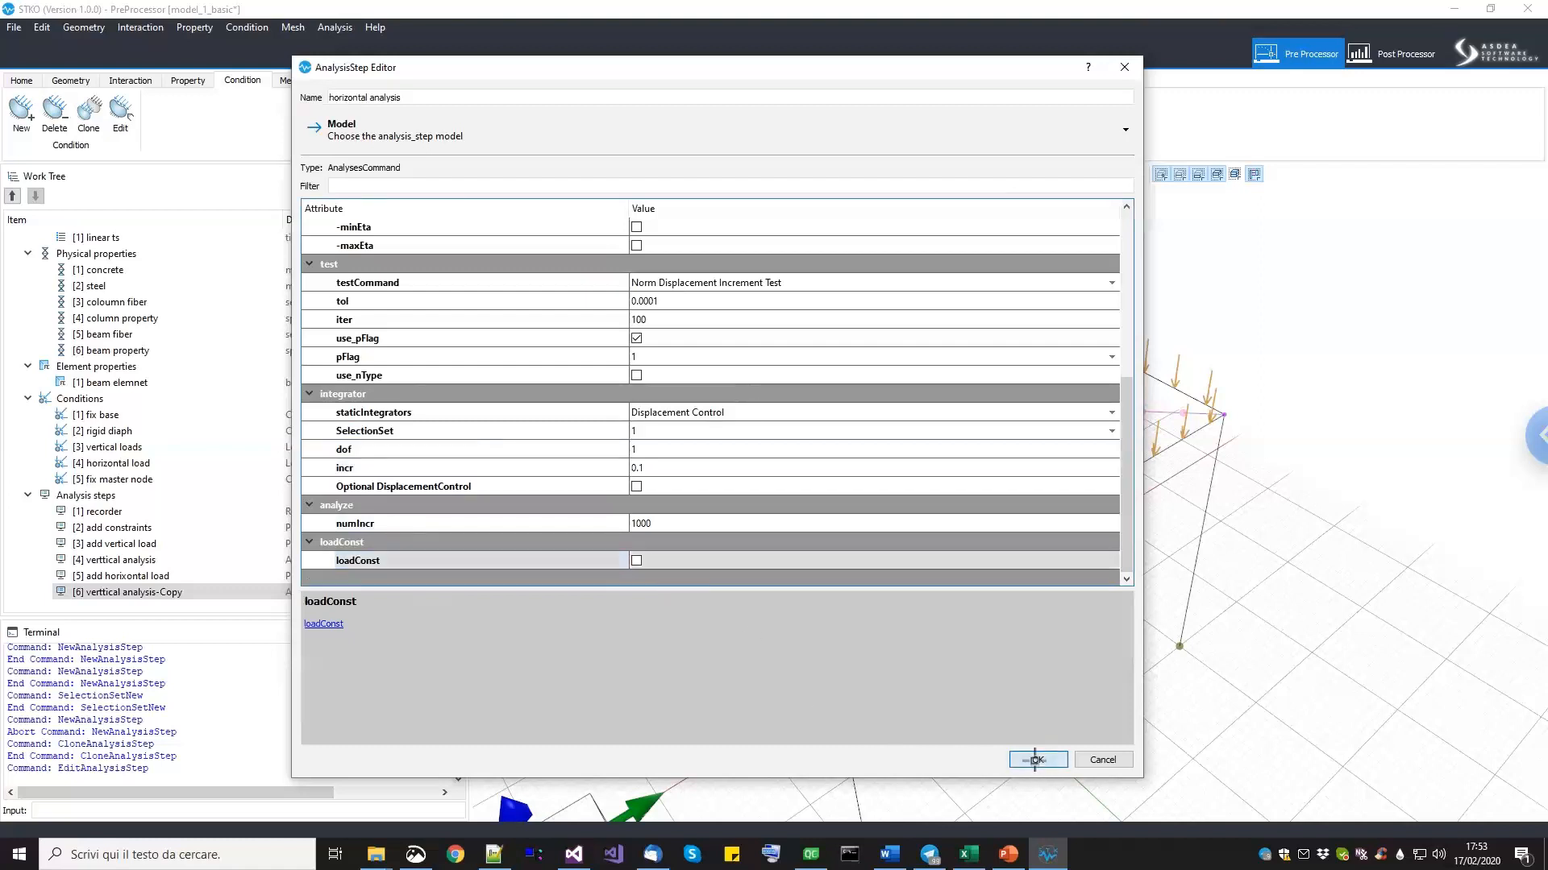
Assign a global edge seed of type Uniform by divisions with 1 division to the whole geometry.
{"action": "middle_click_drag", "start_coordinate": [907, 508], "coordinate": [902, 501]}
{"action": "scroll", "coordinate": [777, 428], "scroll_direction": "down", "scroll_amount": 2}
{"action": "middle_click_drag", "start_coordinate": [777, 428], "coordinate": [525, 304]}
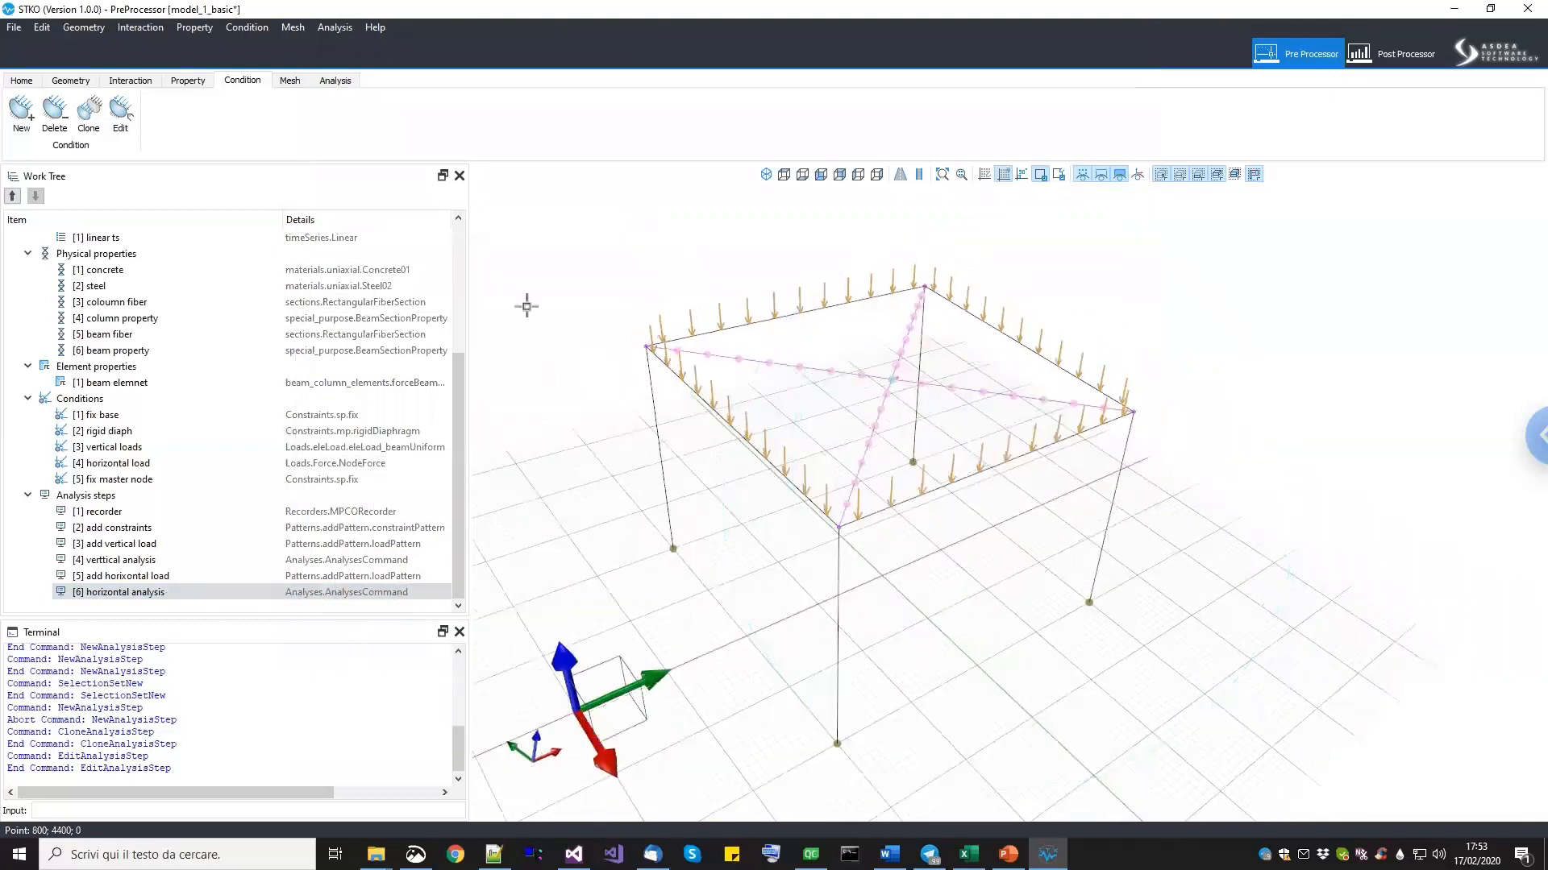
{"action": "left_click", "coordinate": [289, 82]}
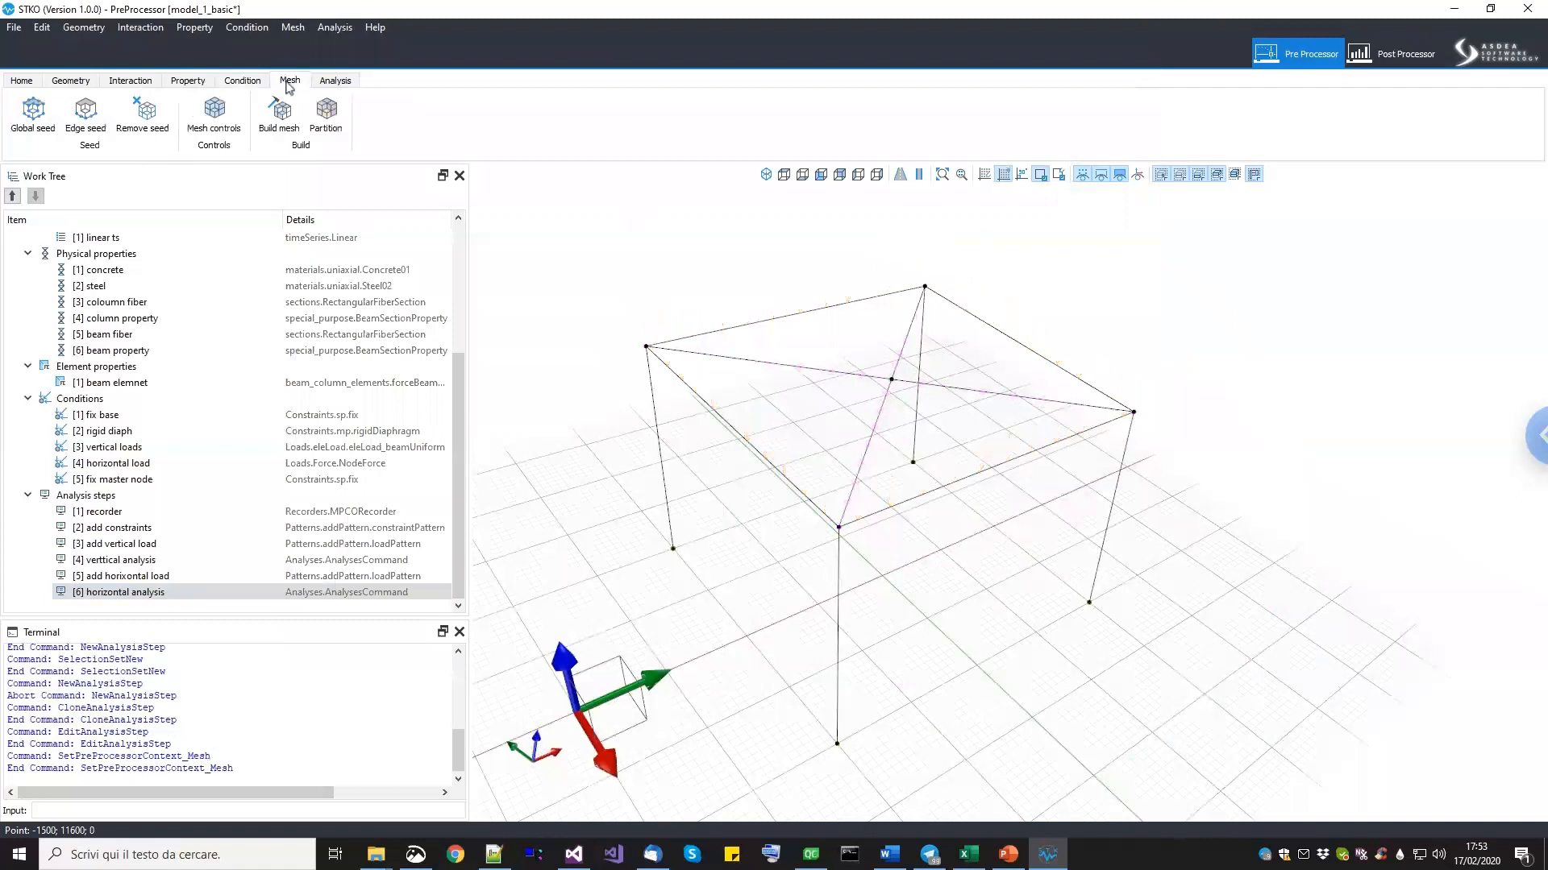
{"action": "left_click", "coordinate": [32, 113]}
{"action": "left_click_drag", "start_coordinate": [748, 371], "coordinate": [462, 378]}
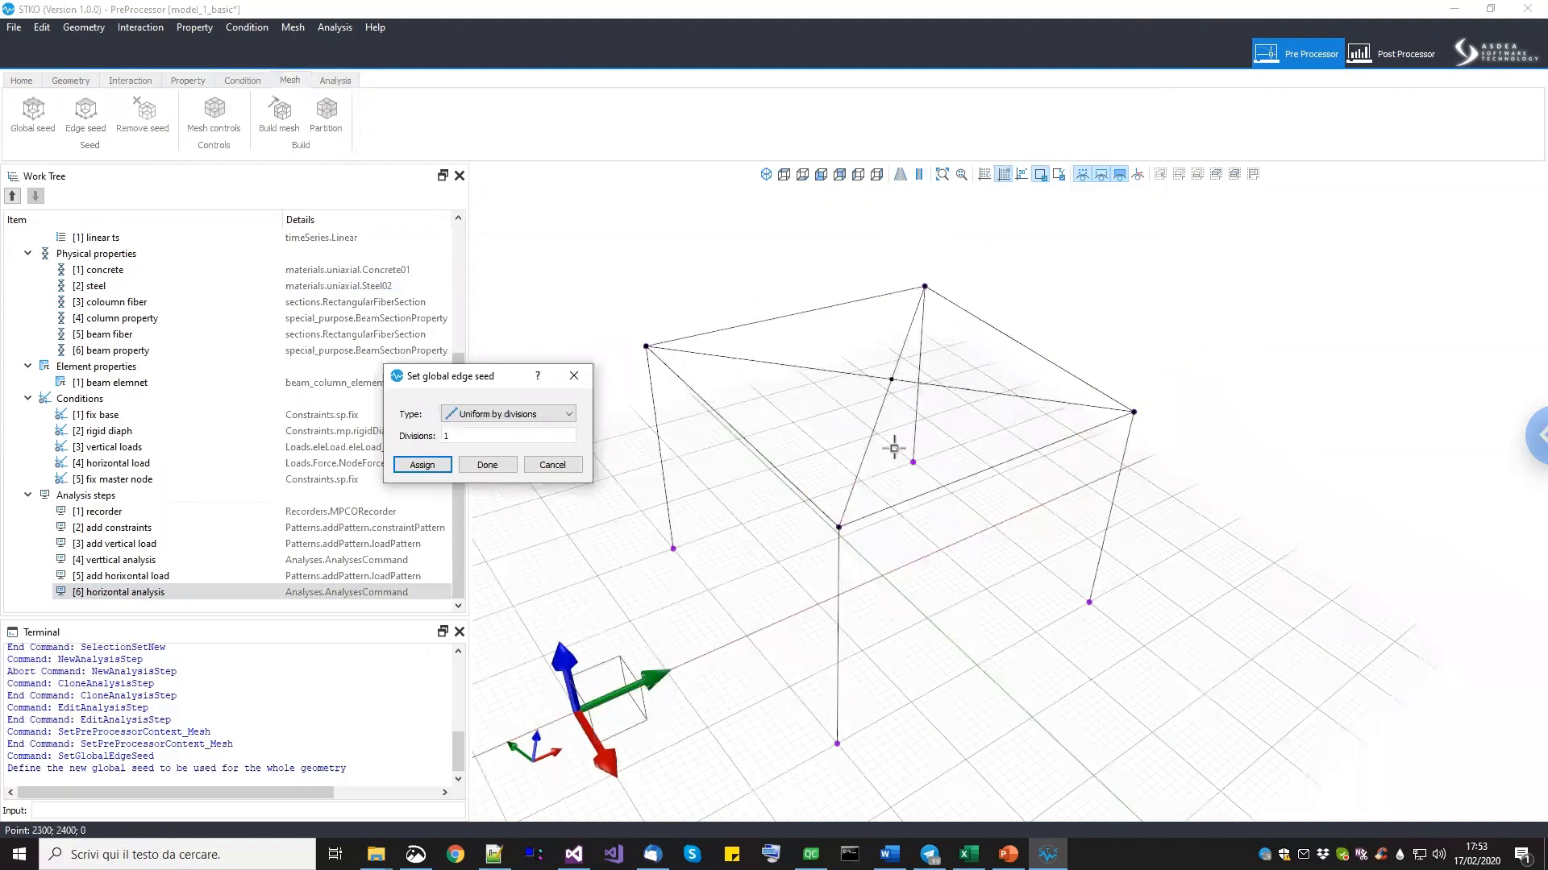
{"action": "left_click", "coordinate": [477, 436]}
{"action": "left_click", "coordinate": [490, 416]}
{"action": "left_click", "coordinate": [492, 426]}
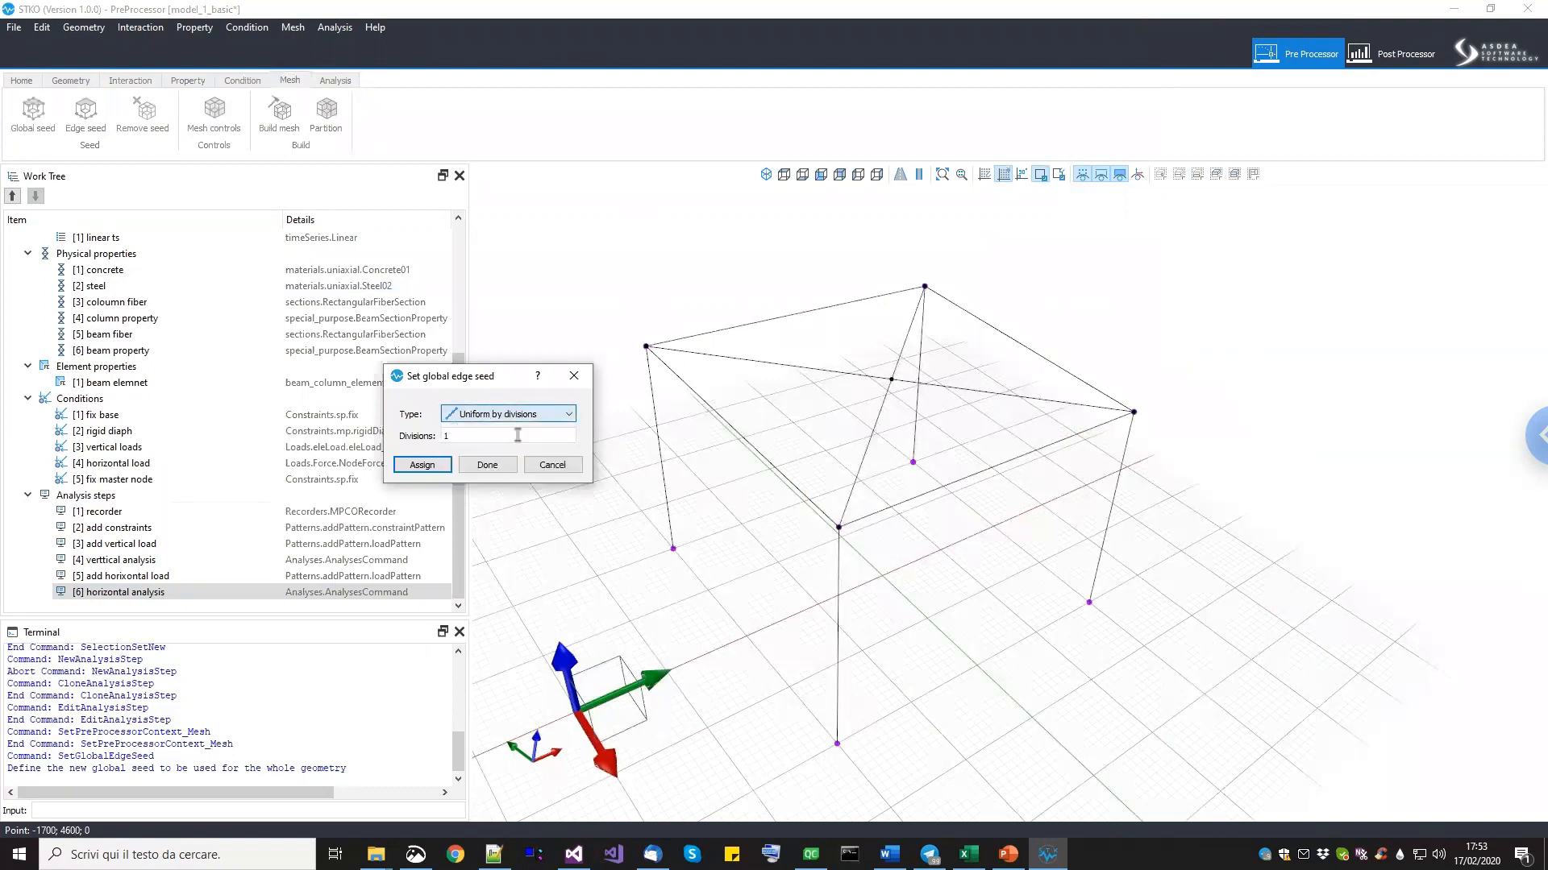
{"action": "left_click", "coordinate": [419, 466]}
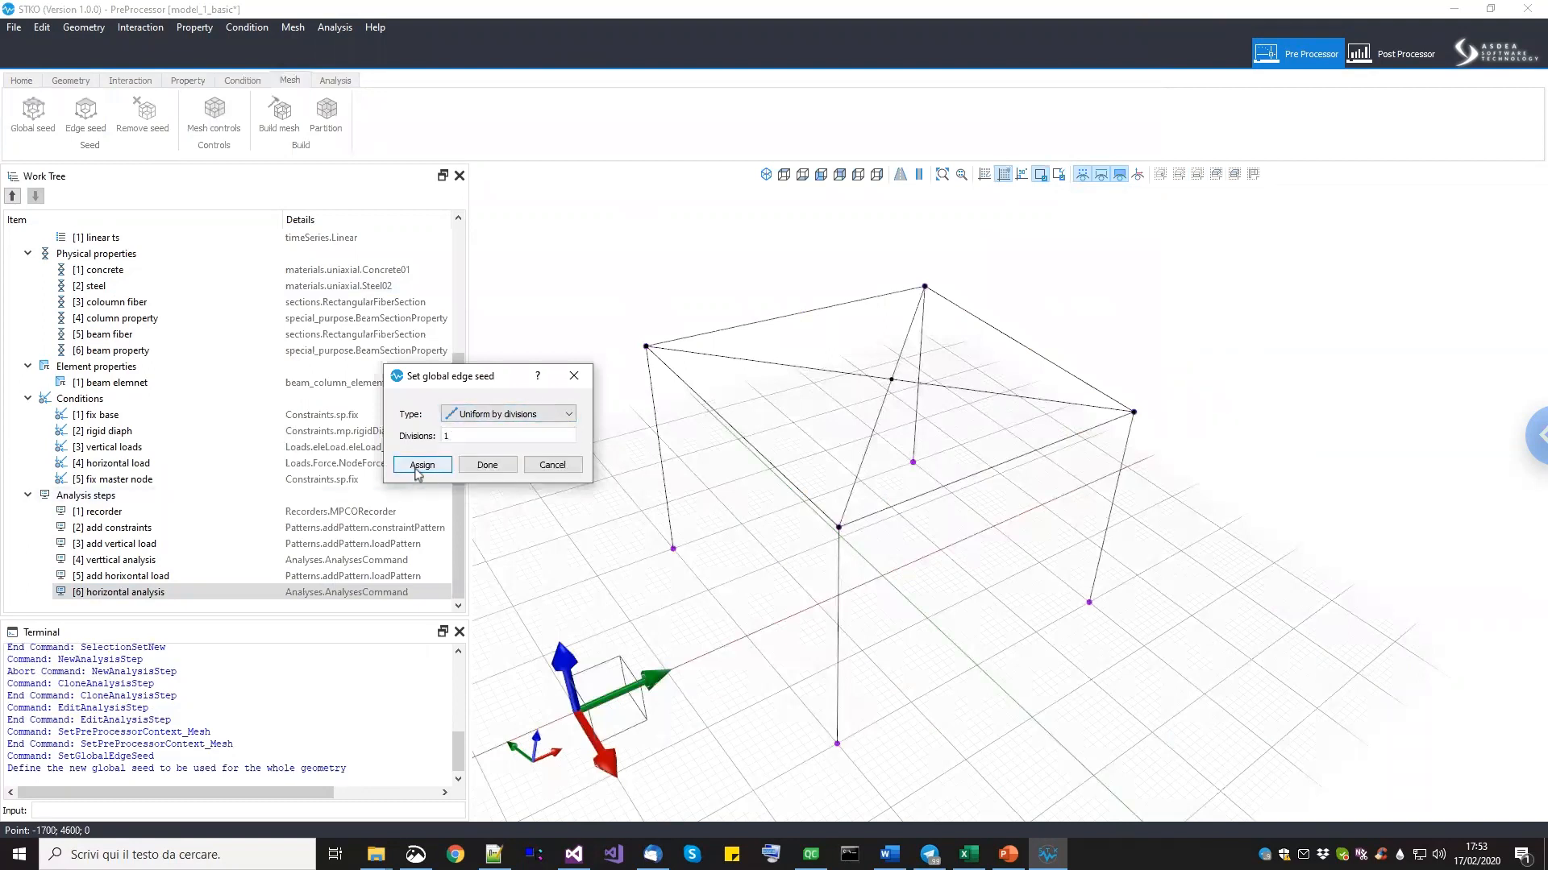
{"action": "left_click", "coordinate": [484, 465]}
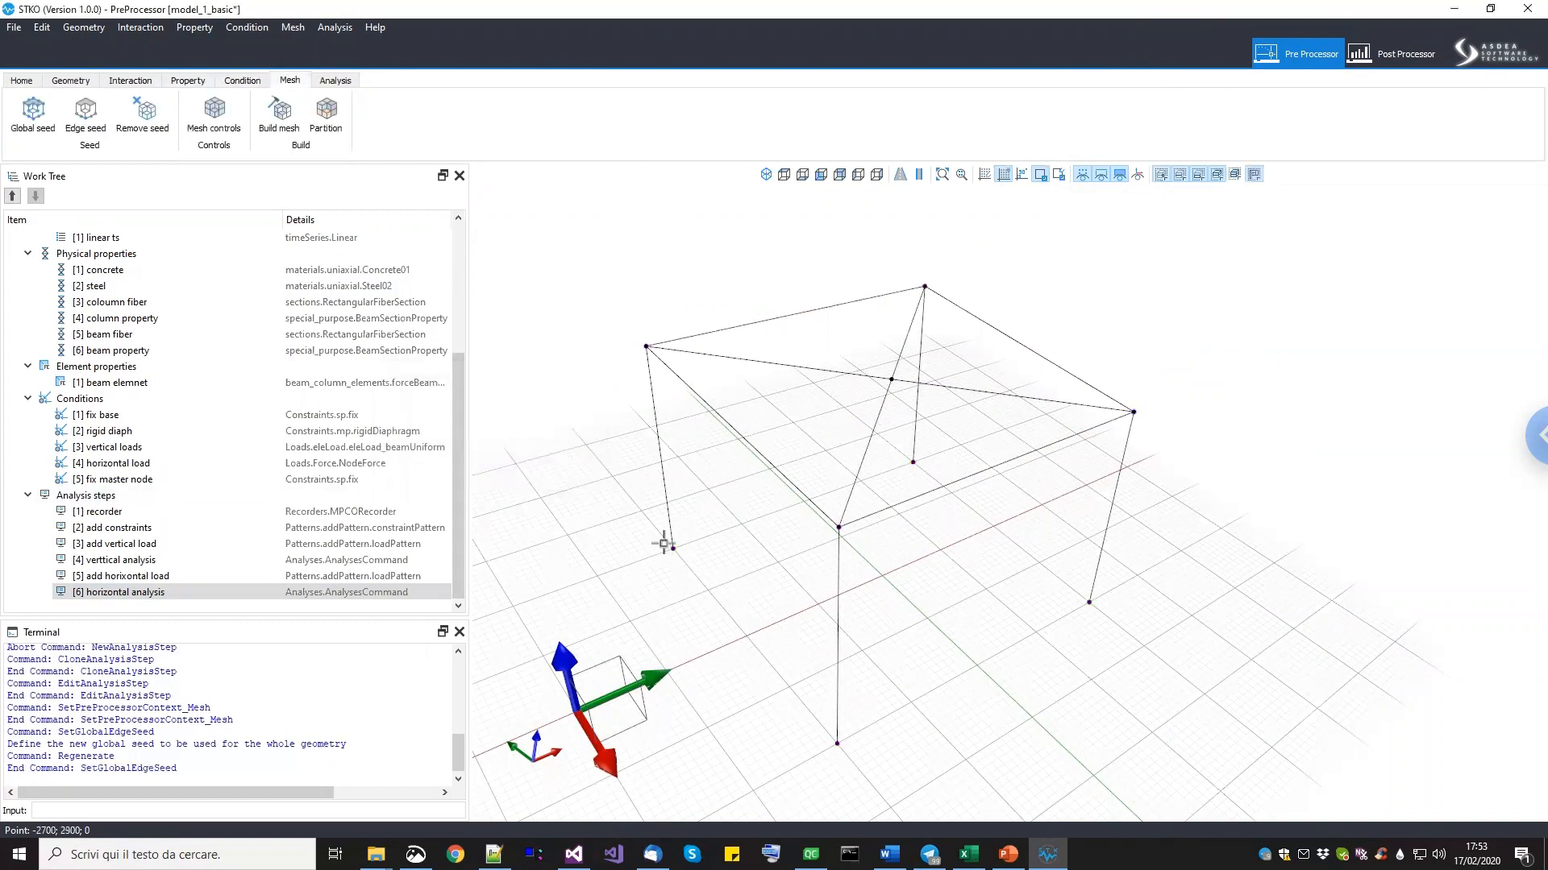
Build the mesh for the whole frame and save the model.
{"action": "left_click", "coordinate": [289, 109]}
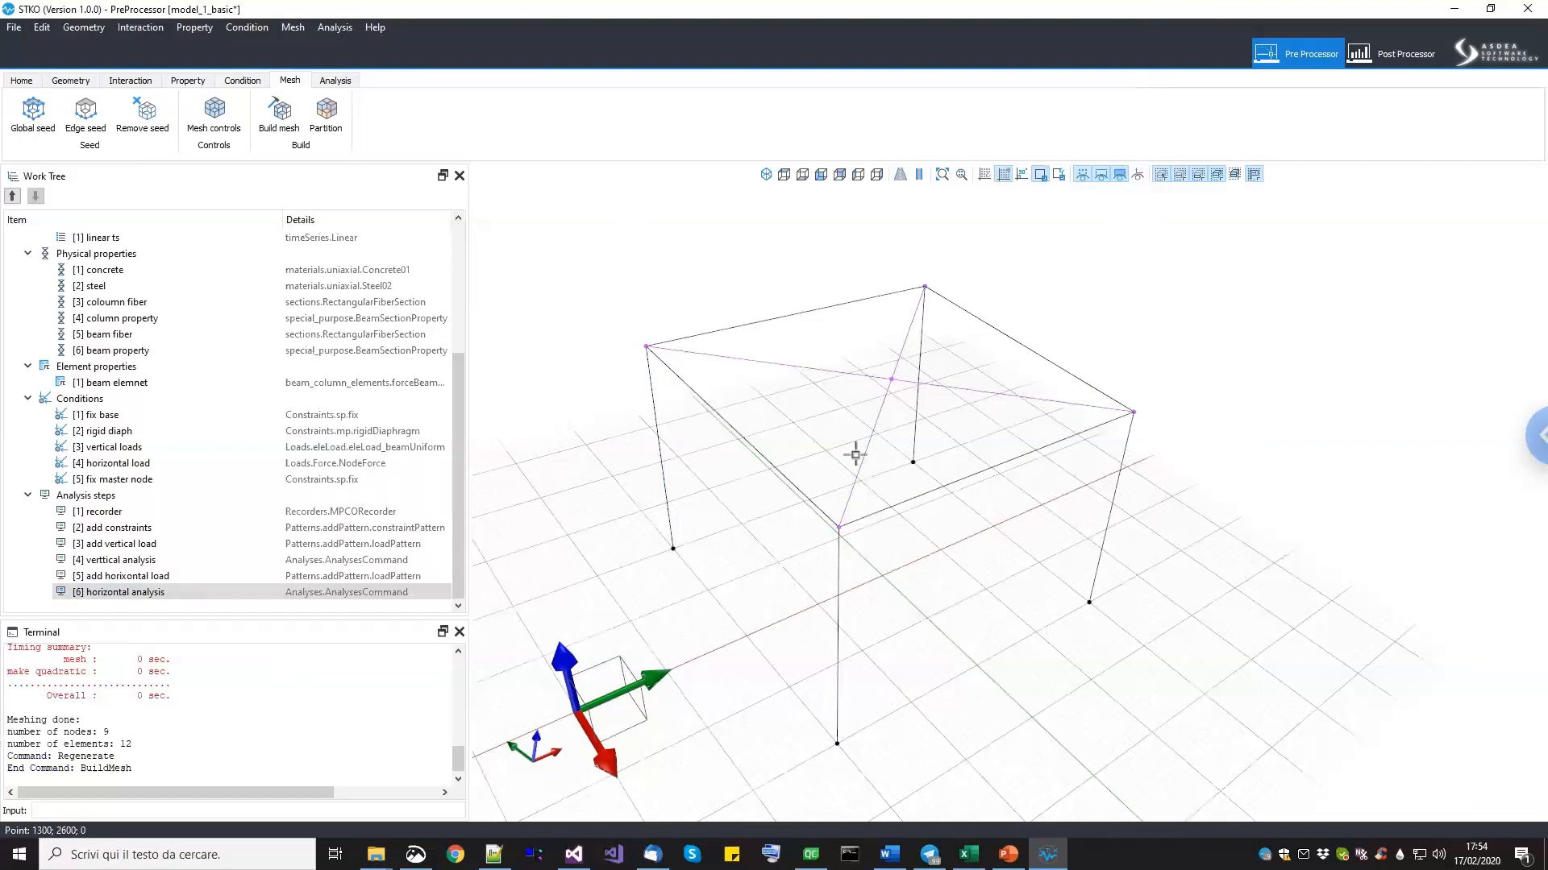
{"action": "left_click", "coordinate": [15, 29]}
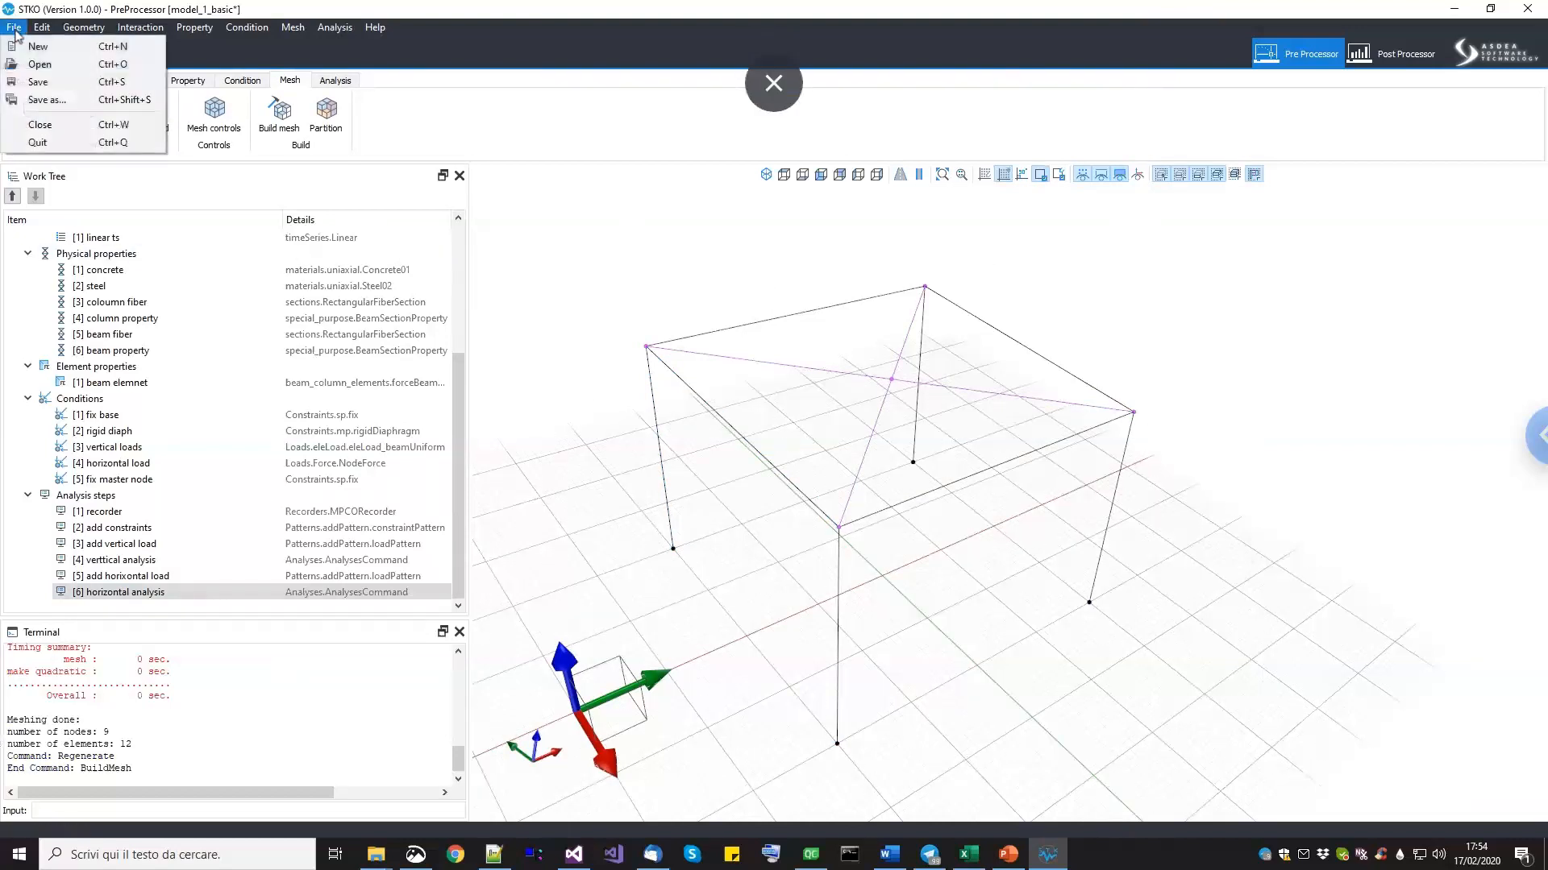
{"action": "left_click", "coordinate": [37, 81]}
Run the analysis with the example folder as output location and dismiss the solver console once it ends.
{"action": "left_click", "coordinate": [330, 81]}
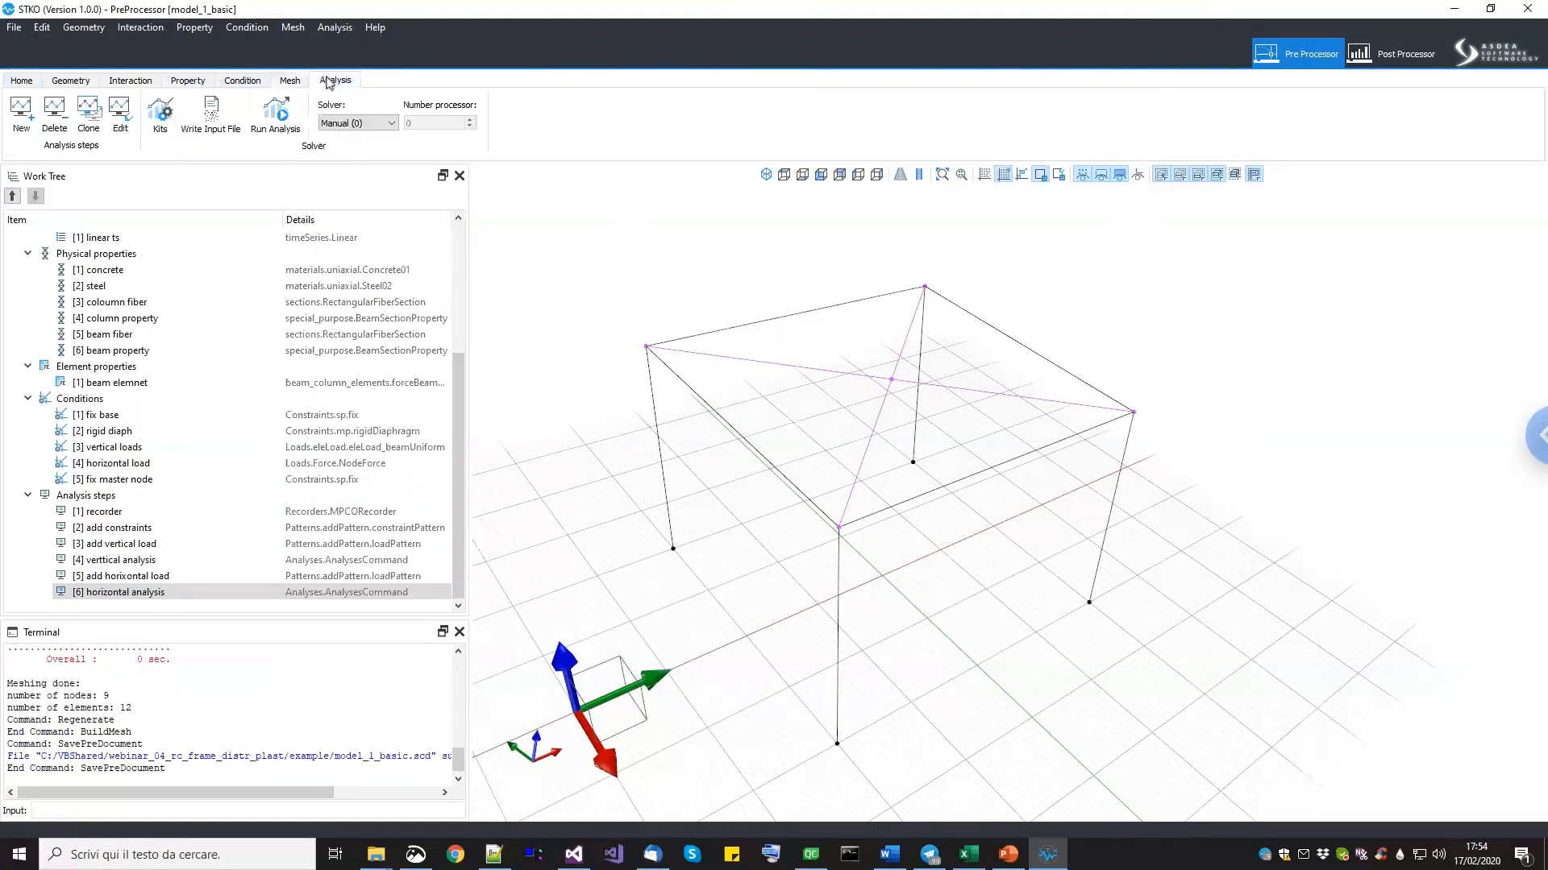
{"action": "left_click", "coordinate": [278, 113]}
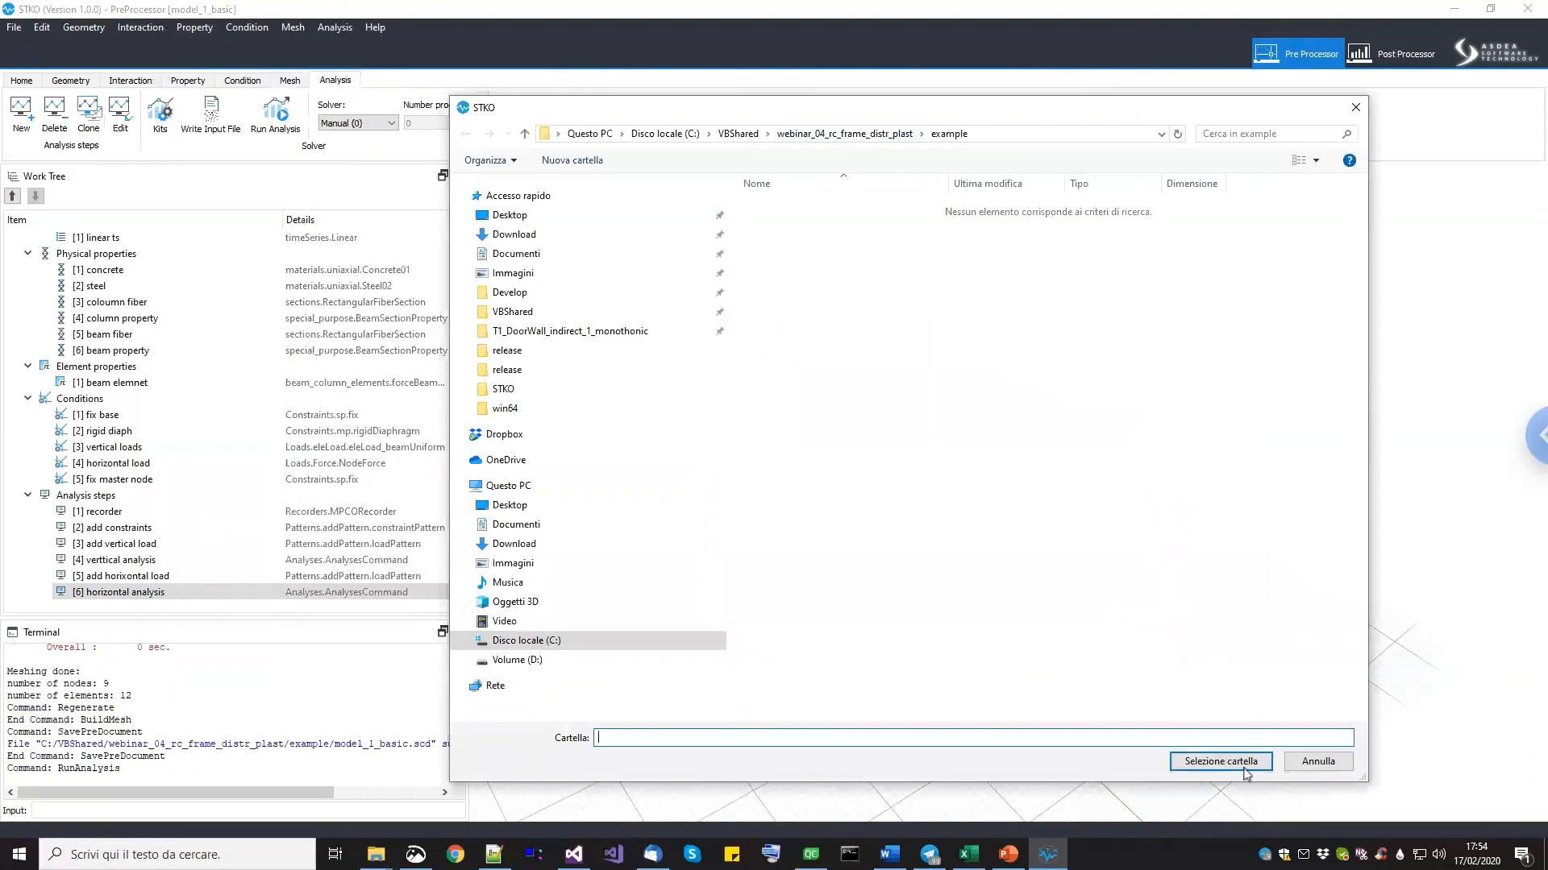
{"action": "left_click", "coordinate": [1220, 762]}
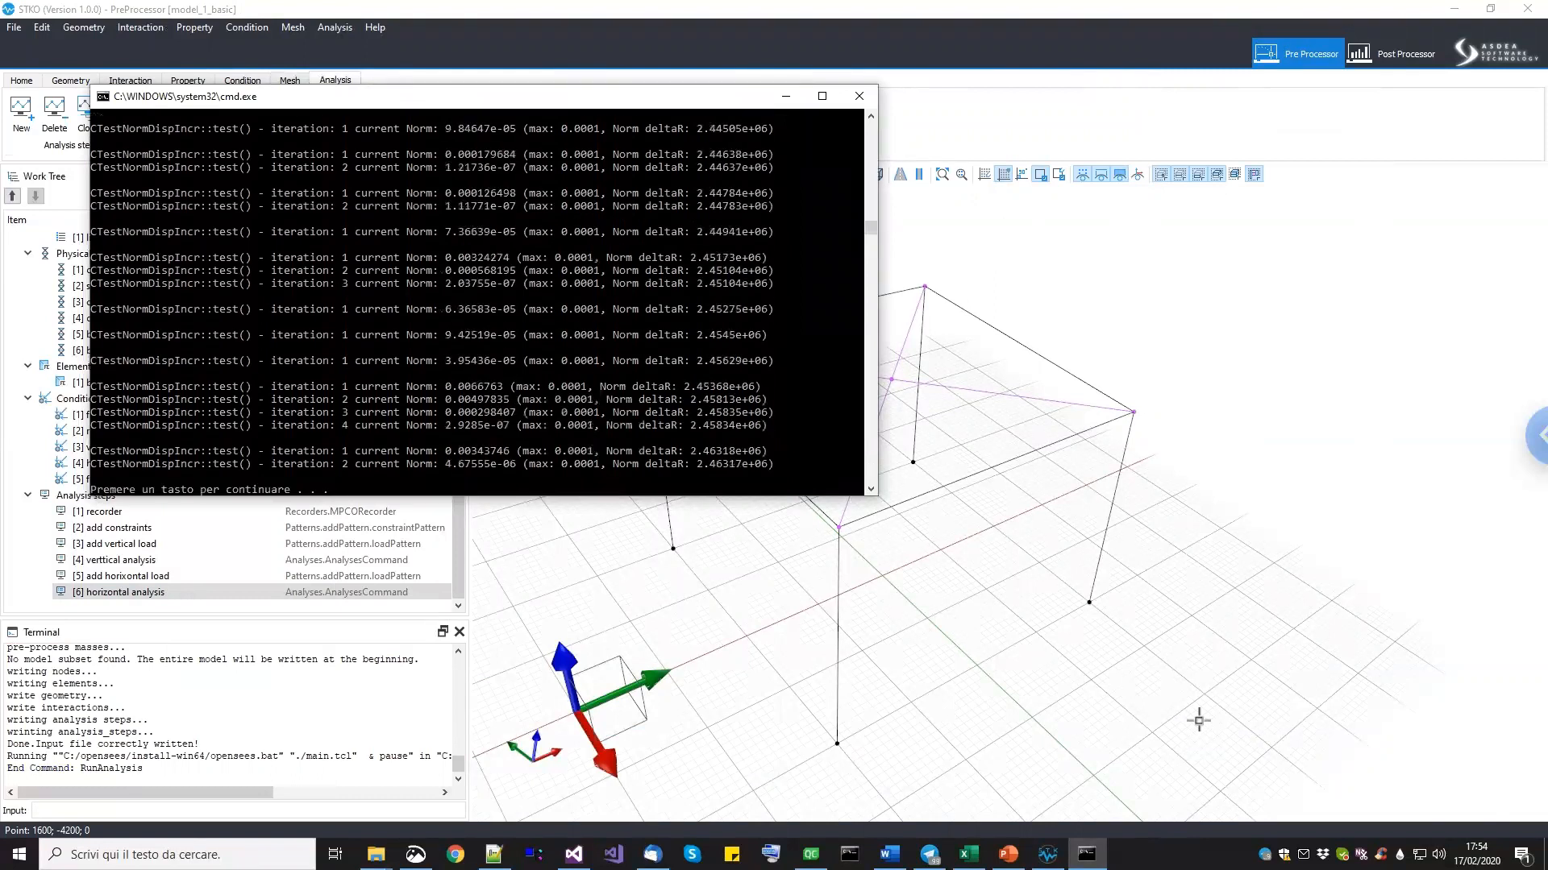
{"action": "key", "text": "Return"}
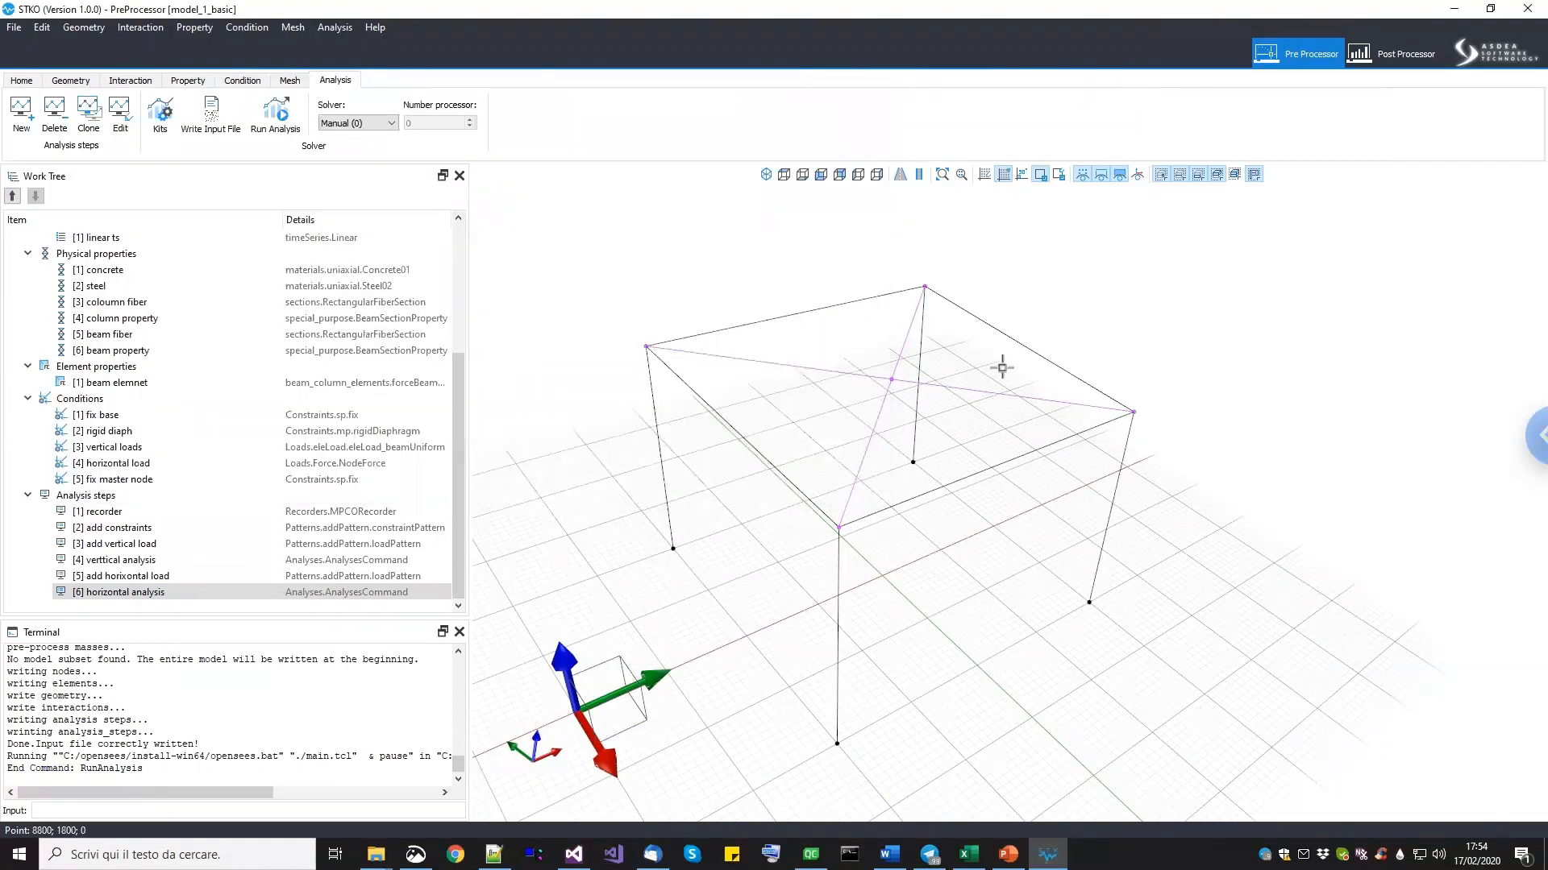
Switch to the post processor and load the results.mpco database from the example folder of webinar_04_rc_frame_distr_plast.
{"action": "left_click", "coordinate": [1399, 55]}
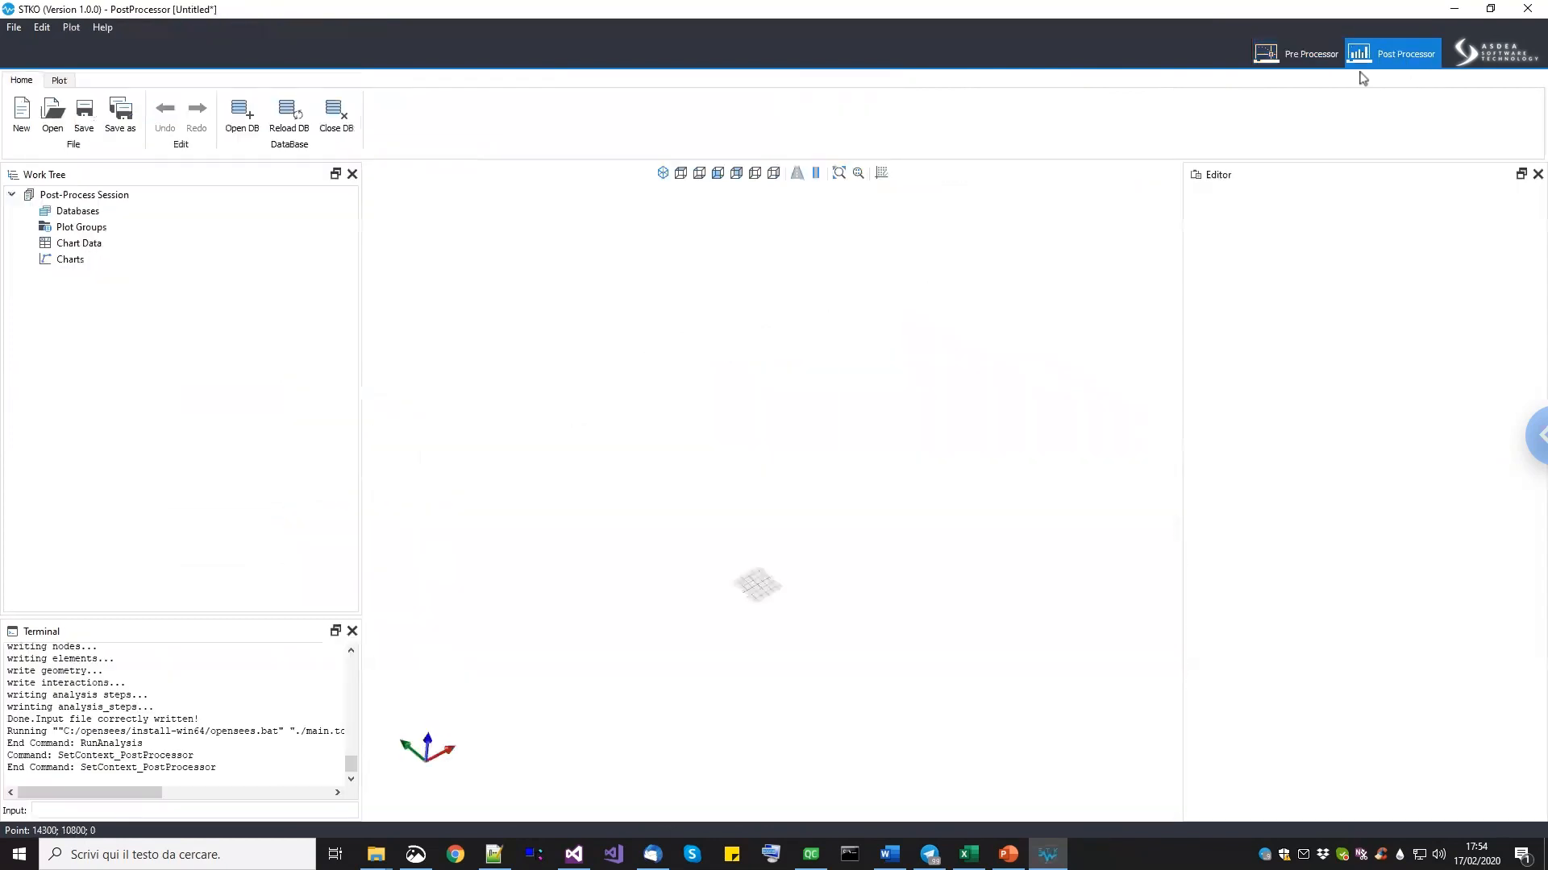
{"action": "left_click", "coordinate": [244, 121]}
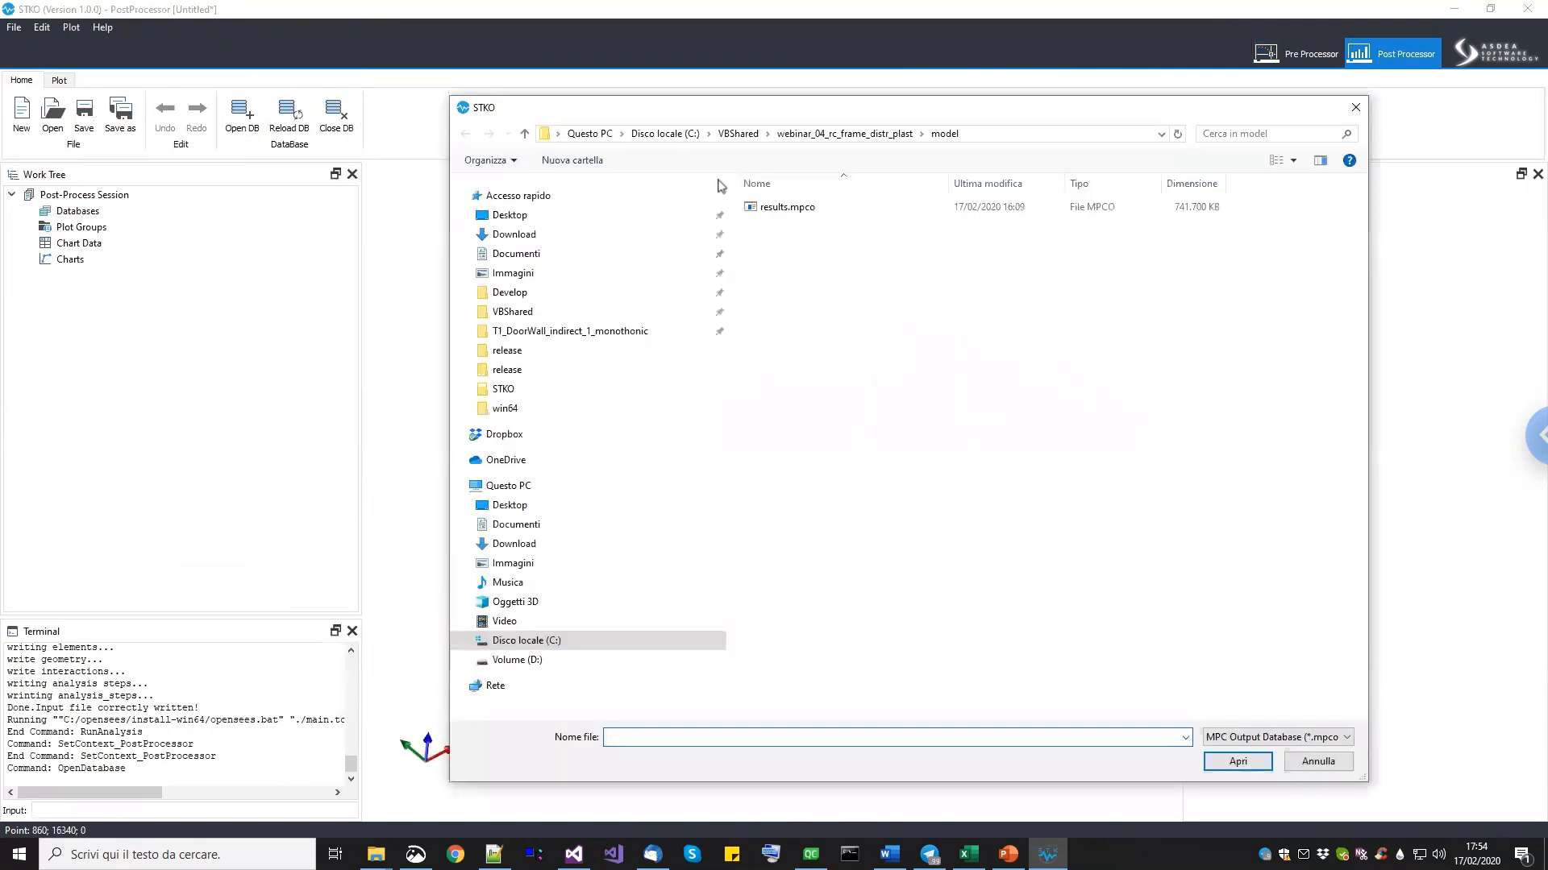
{"action": "left_click", "coordinate": [842, 136]}
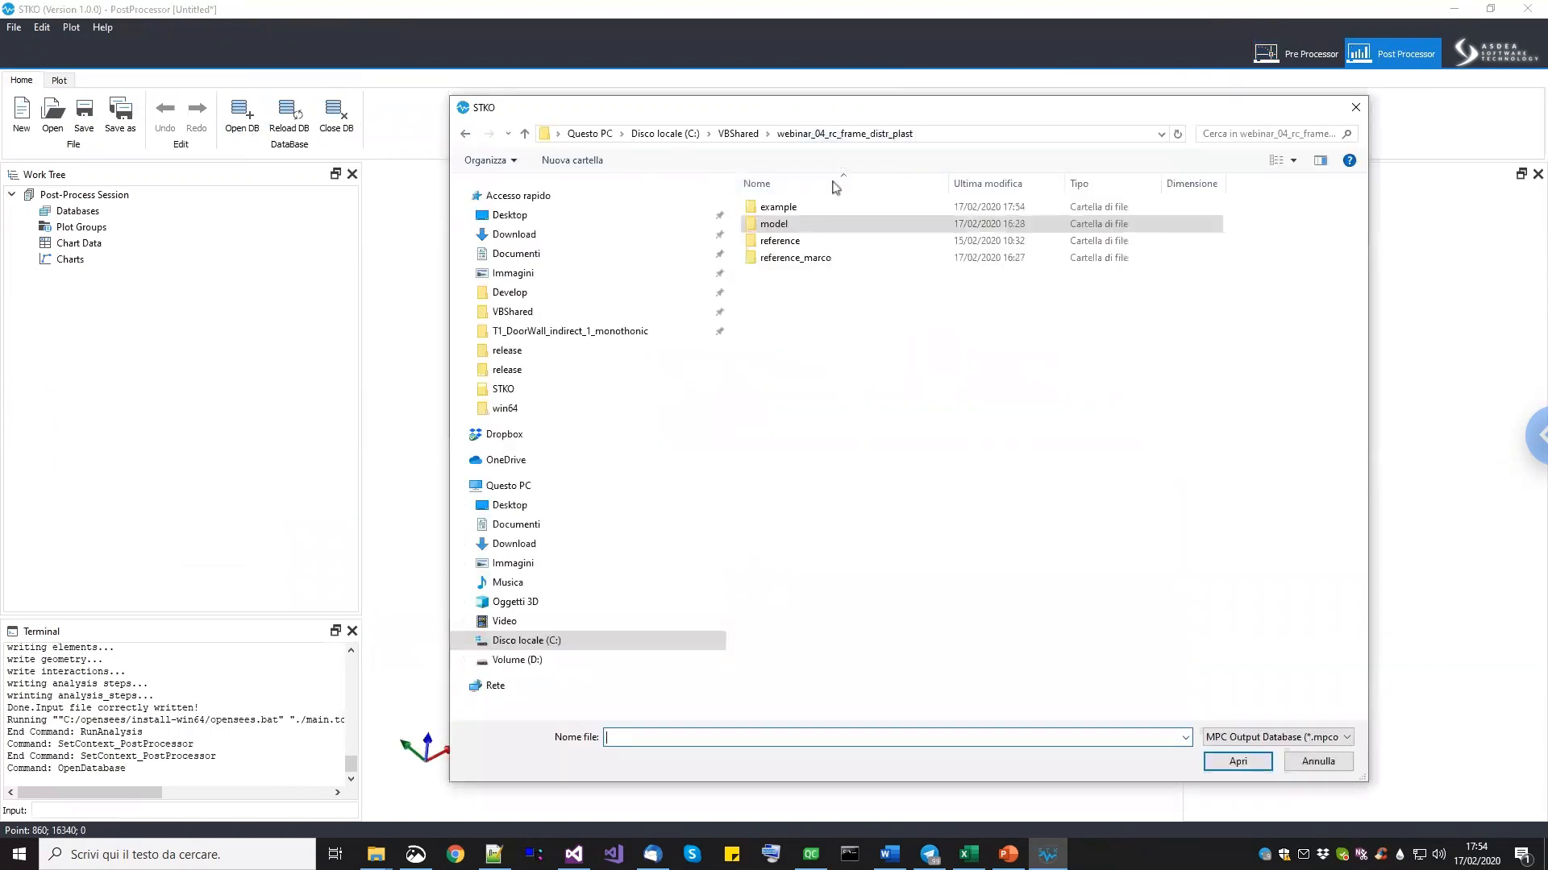
{"action": "double_click", "coordinate": [795, 211]}
{"action": "double_click", "coordinate": [796, 209]}
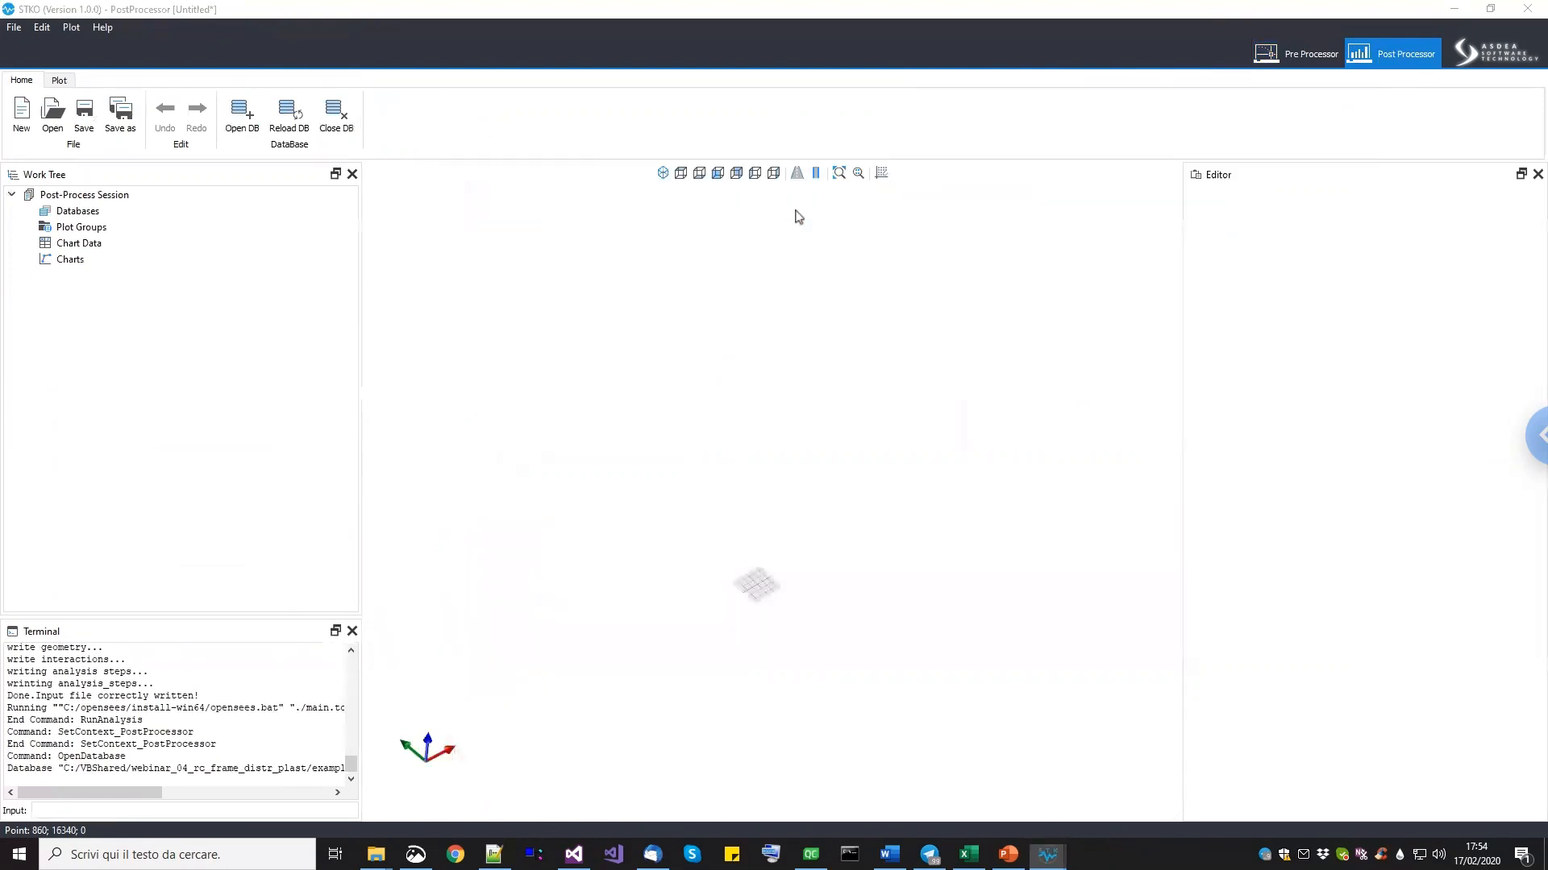
Hide the grid in the post-processing view.
{"action": "scroll", "coordinate": [705, 397], "scroll_direction": "down", "scroll_amount": 2}
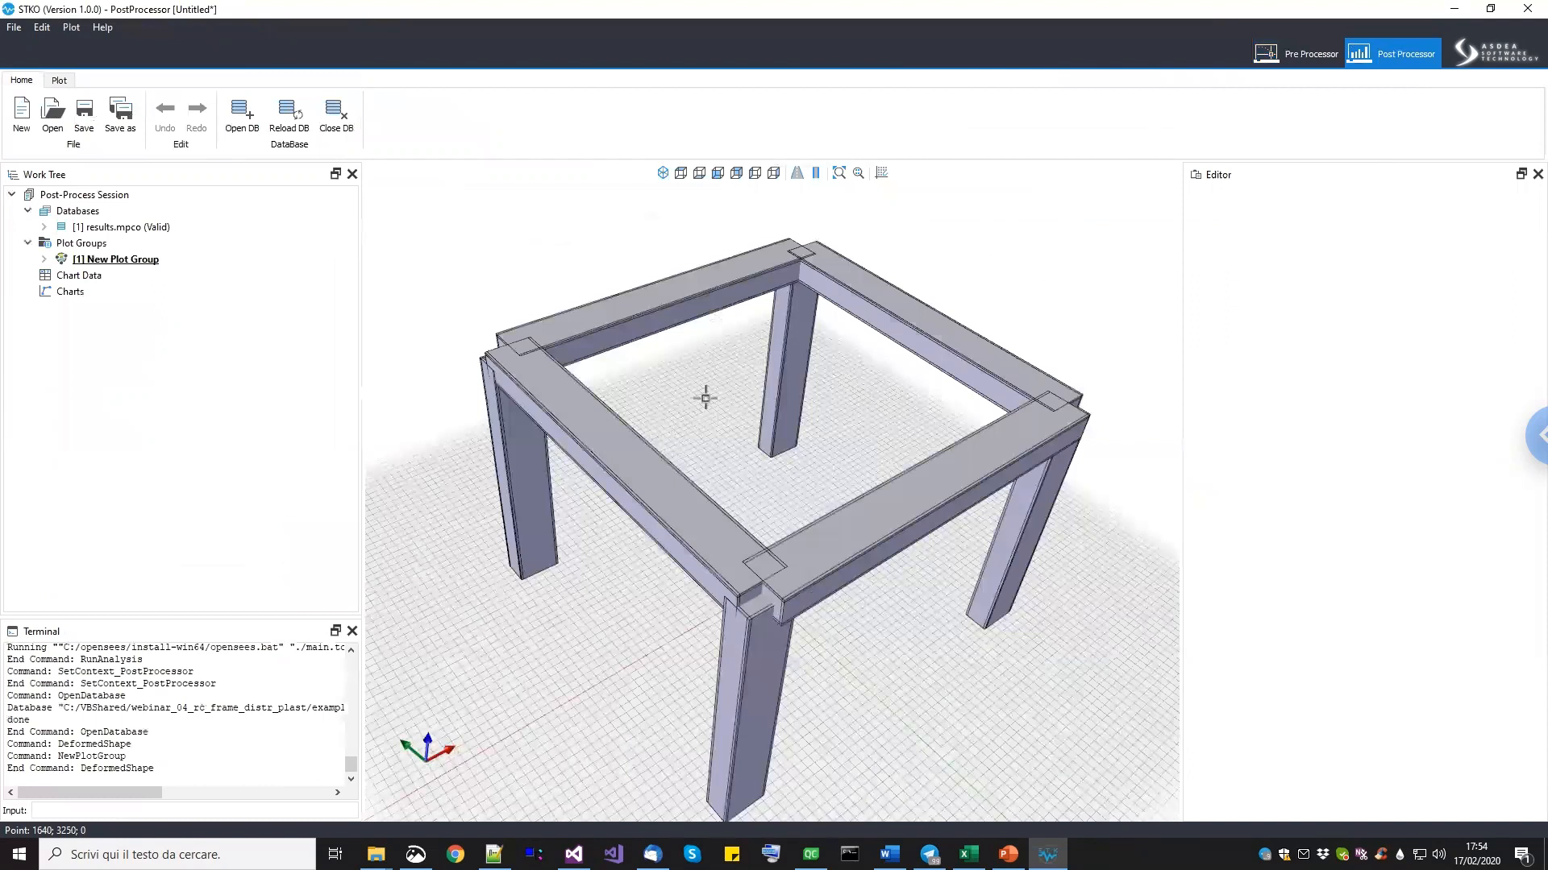
{"action": "left_click", "coordinate": [881, 176]}
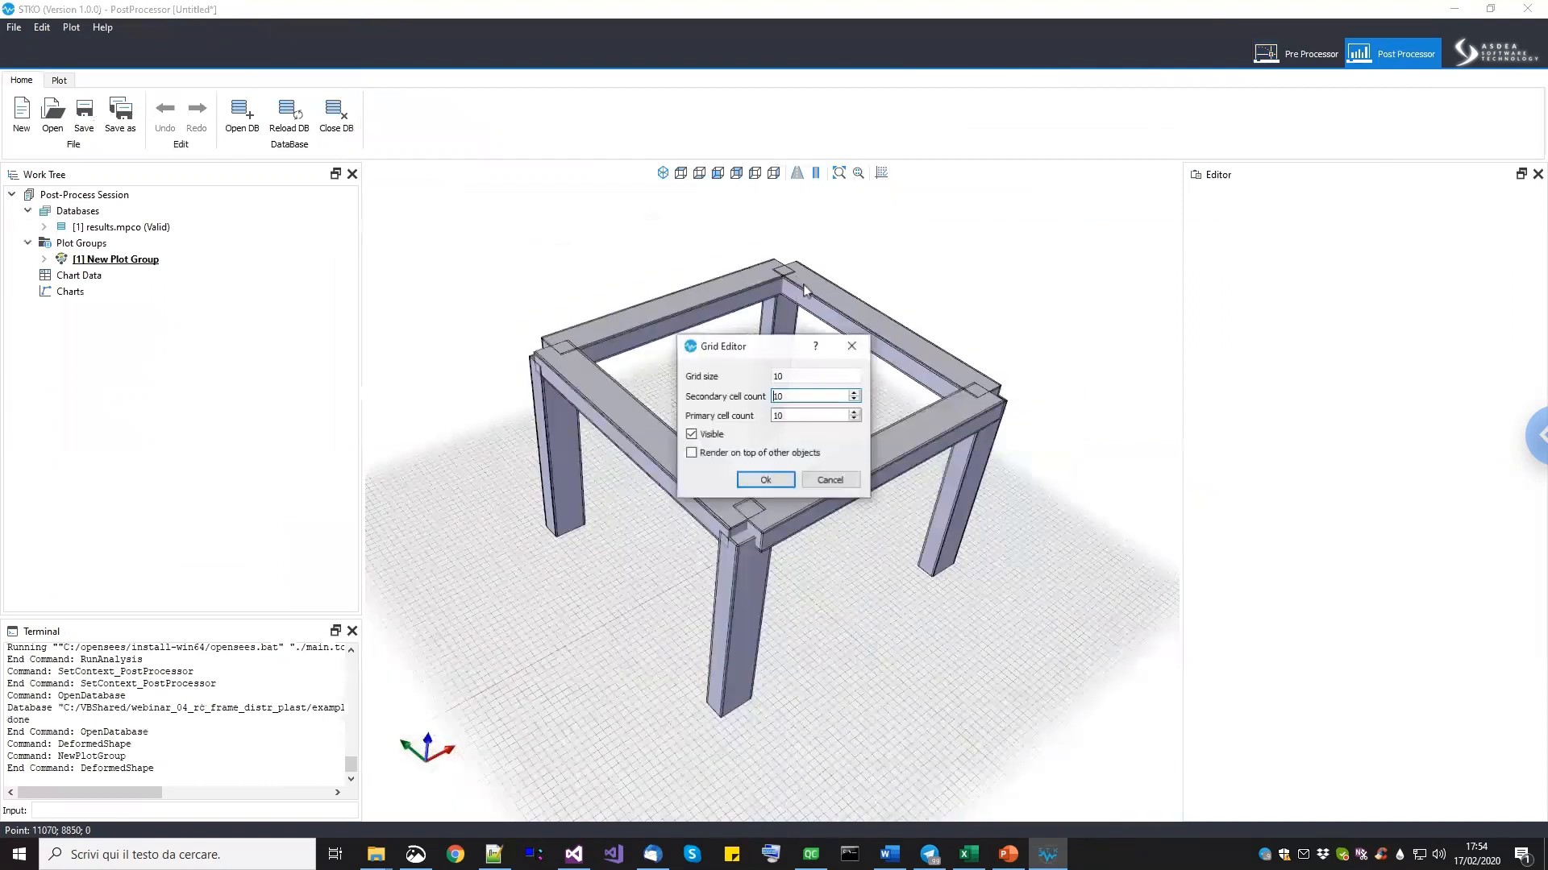
{"action": "left_click", "coordinate": [697, 436]}
{"action": "left_click", "coordinate": [762, 478]}
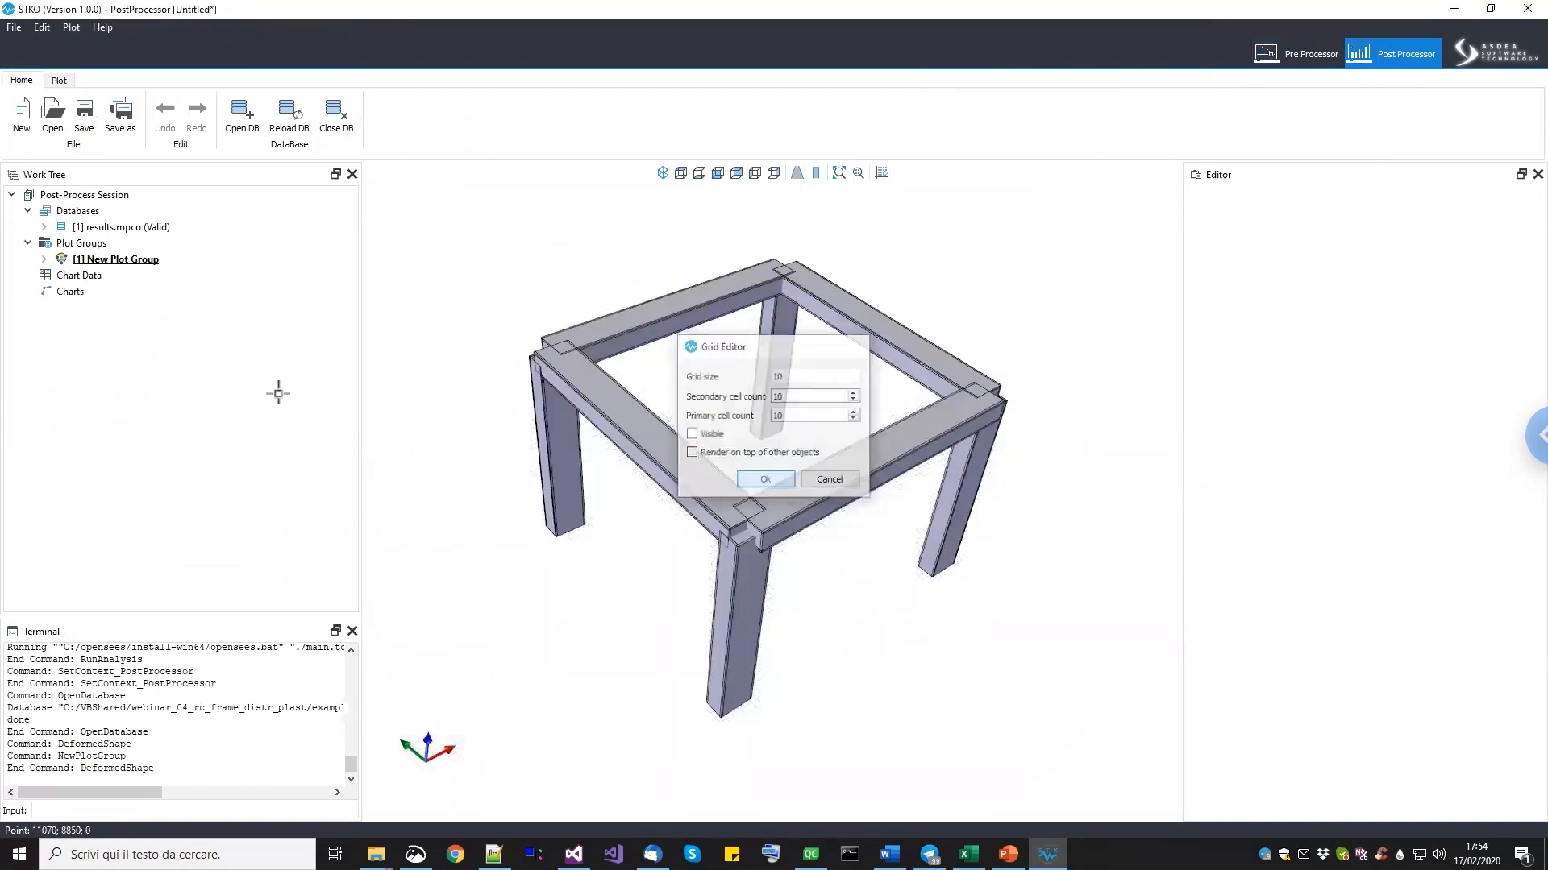
Delete the Deformed Shape plot from the new plot group.
{"action": "left_click", "coordinate": [45, 259]}
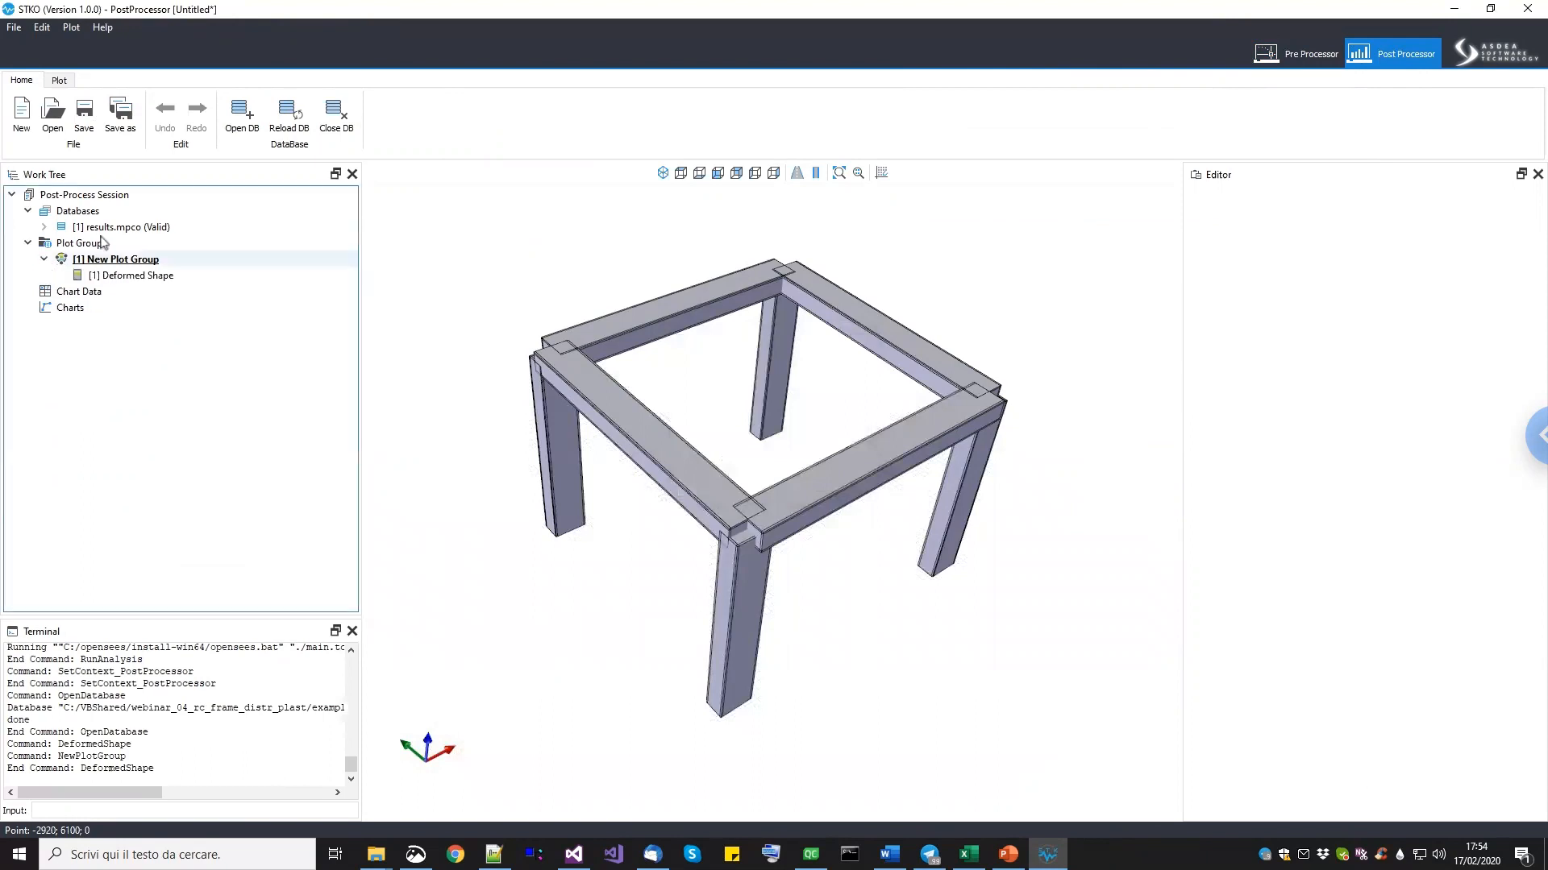
{"action": "left_click", "coordinate": [123, 278]}
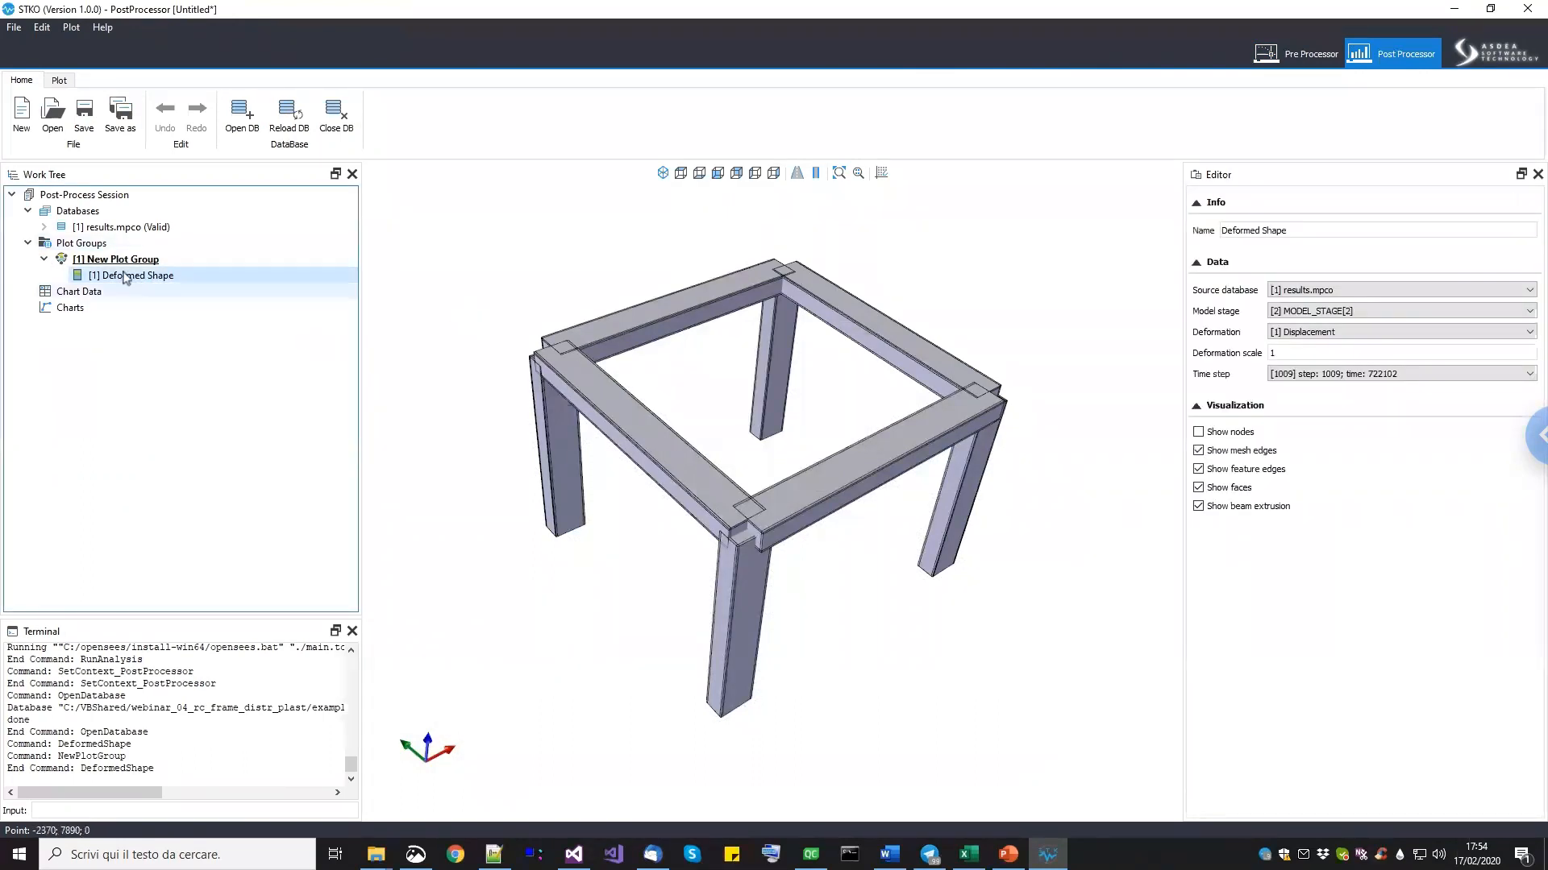
{"action": "right_click", "coordinate": [132, 280]}
{"action": "left_click", "coordinate": [150, 285]}
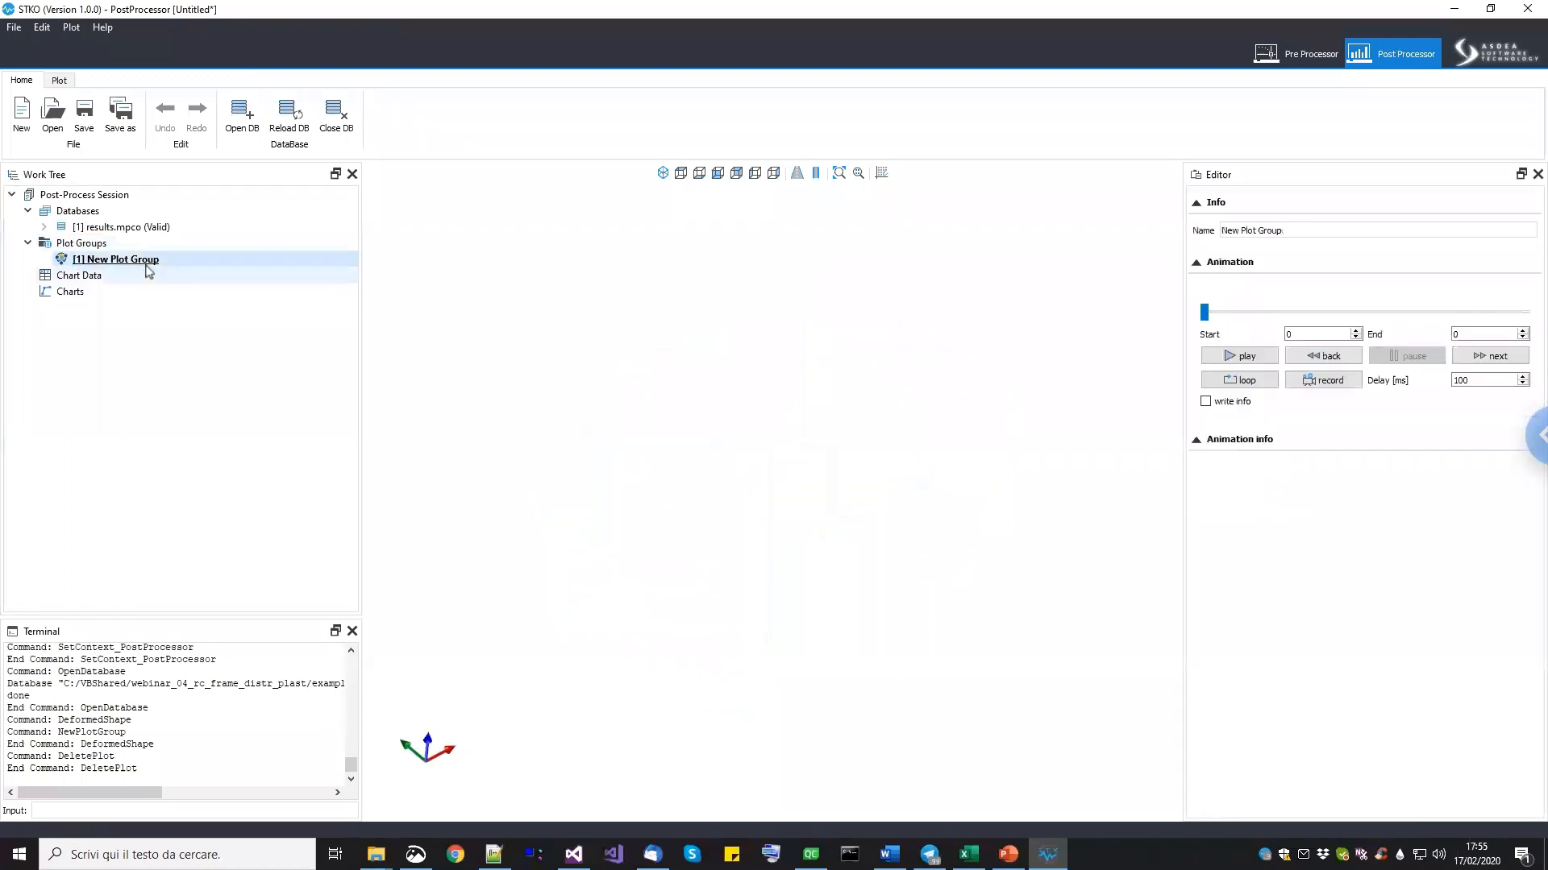
Add a Beam/Shell Fiber Color Map to the plot group and show its settings.
{"action": "right_click", "coordinate": [146, 266]}
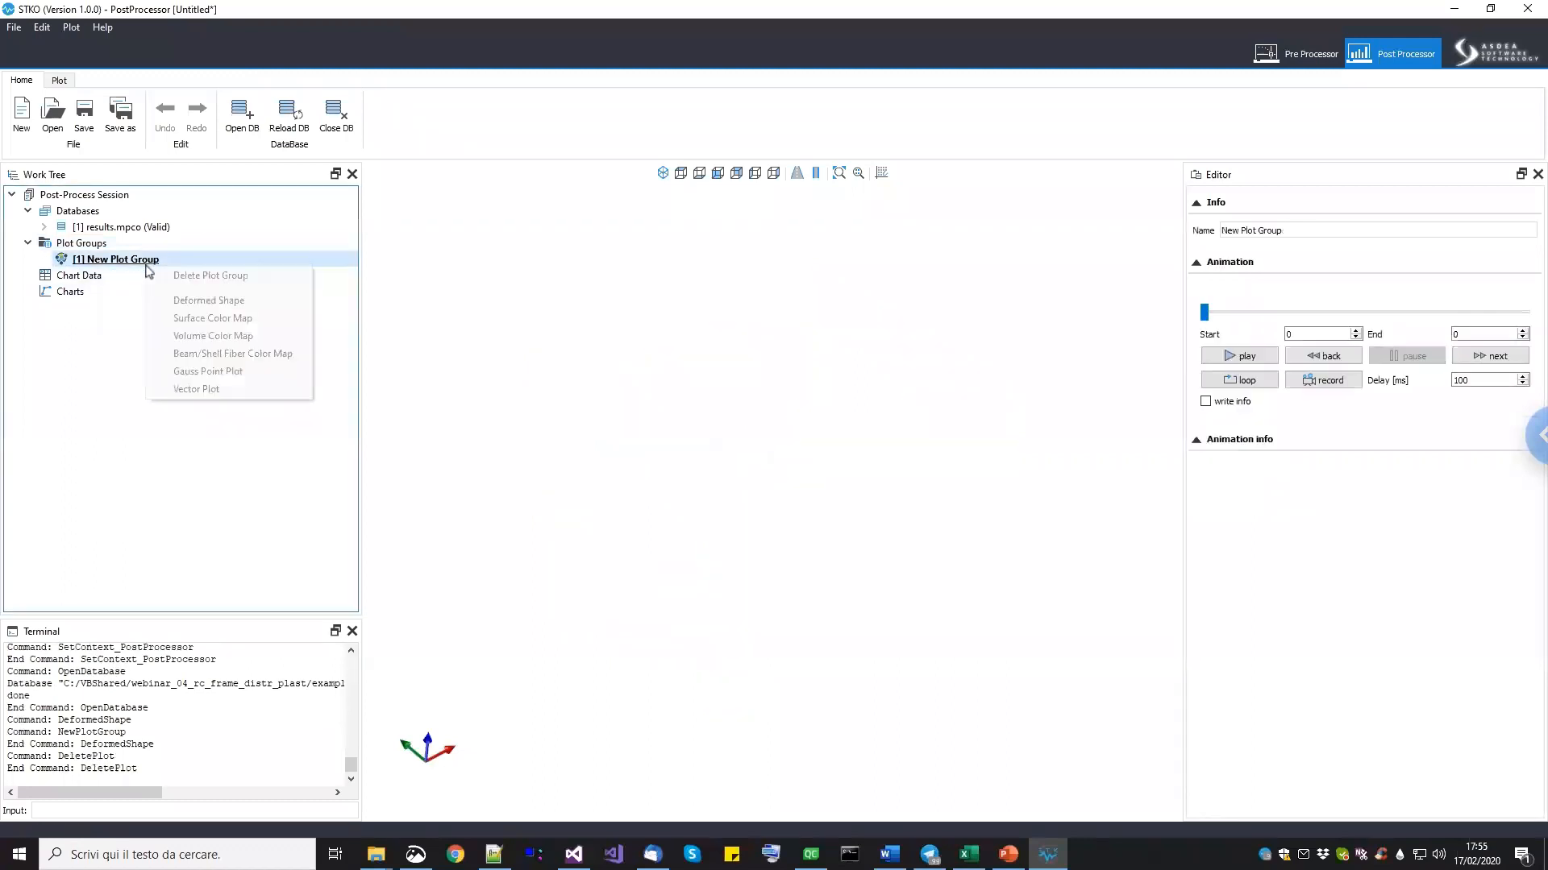
{"action": "left_click", "coordinate": [207, 354]}
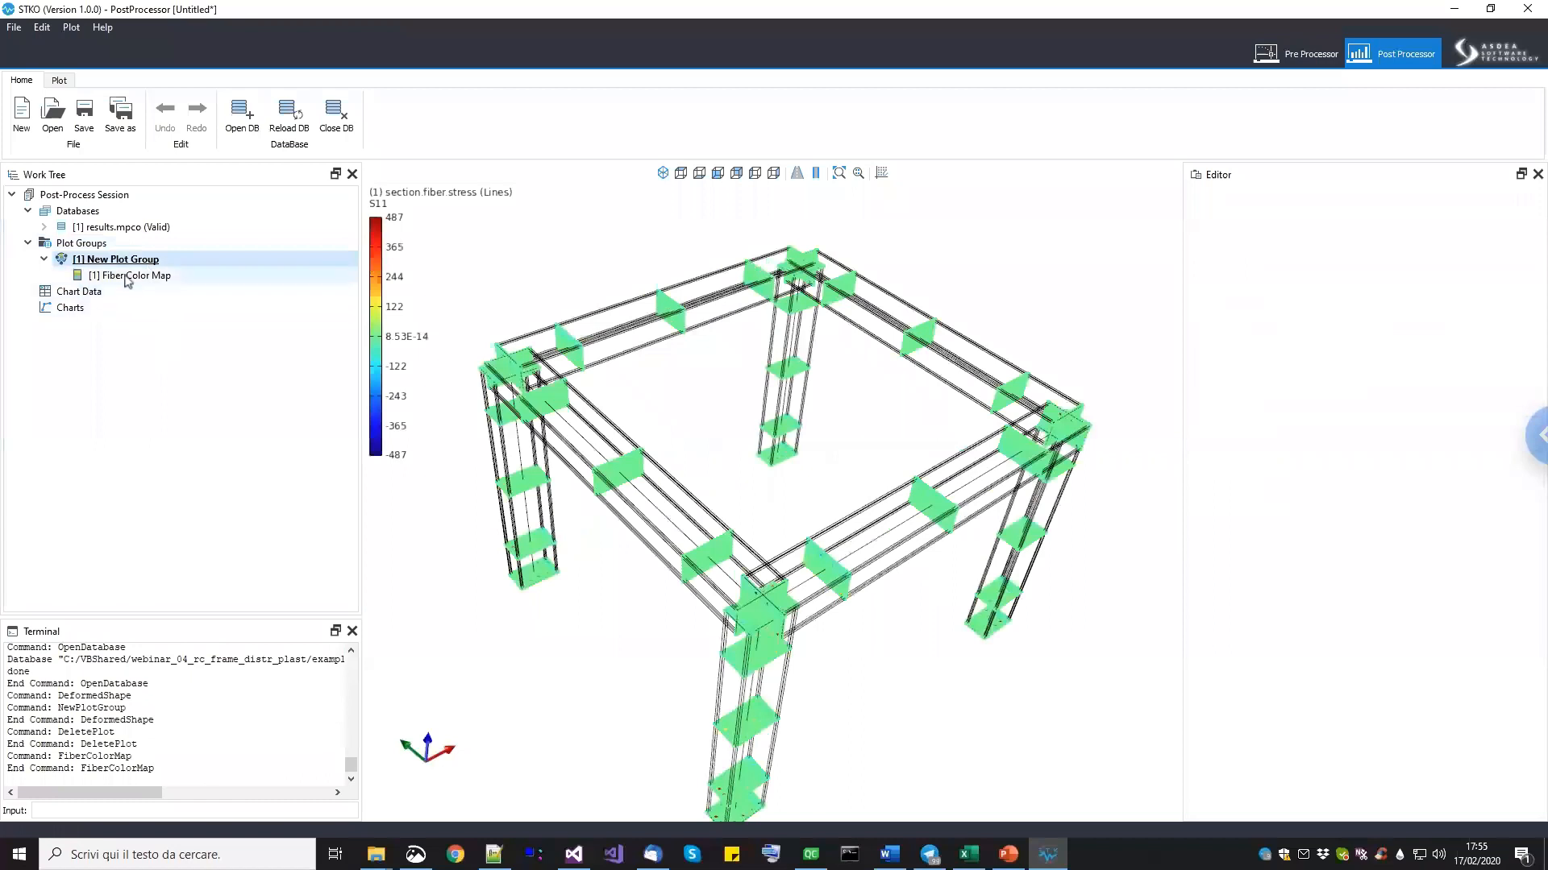
{"action": "left_click_drag", "start_coordinate": [660, 403], "coordinate": [694, 413]}
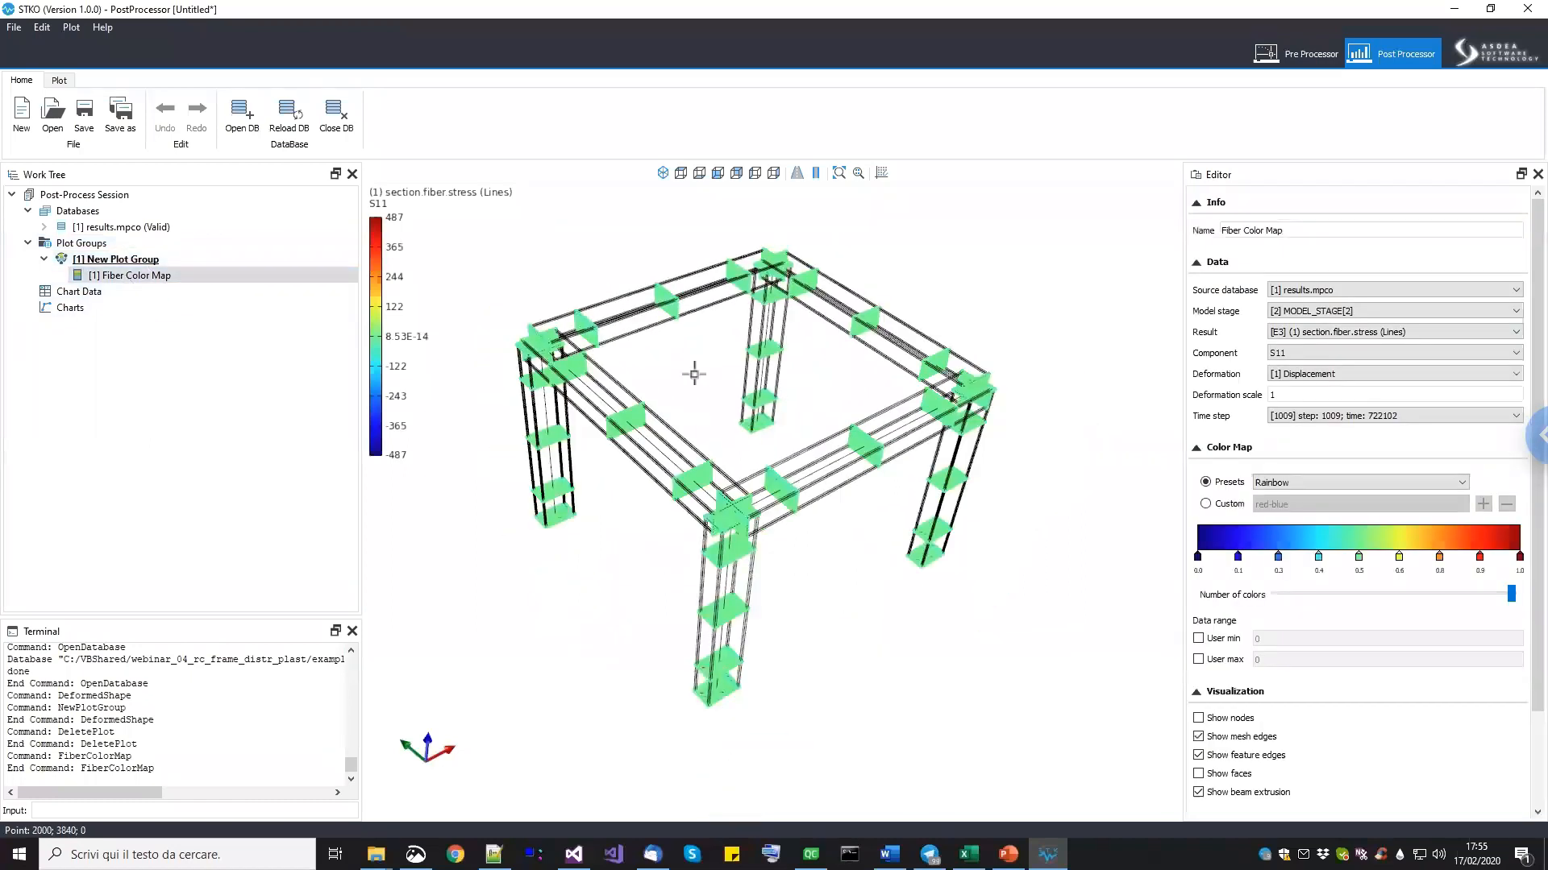
{"action": "mouse_move", "coordinate": [822, 457]}
{"action": "middle_mouse_down"}
{"action": "mouse_move", "coordinate": [784, 467]}
{"action": "mouse_move", "coordinate": [805, 461]}
{"action": "middle_mouse_up"}
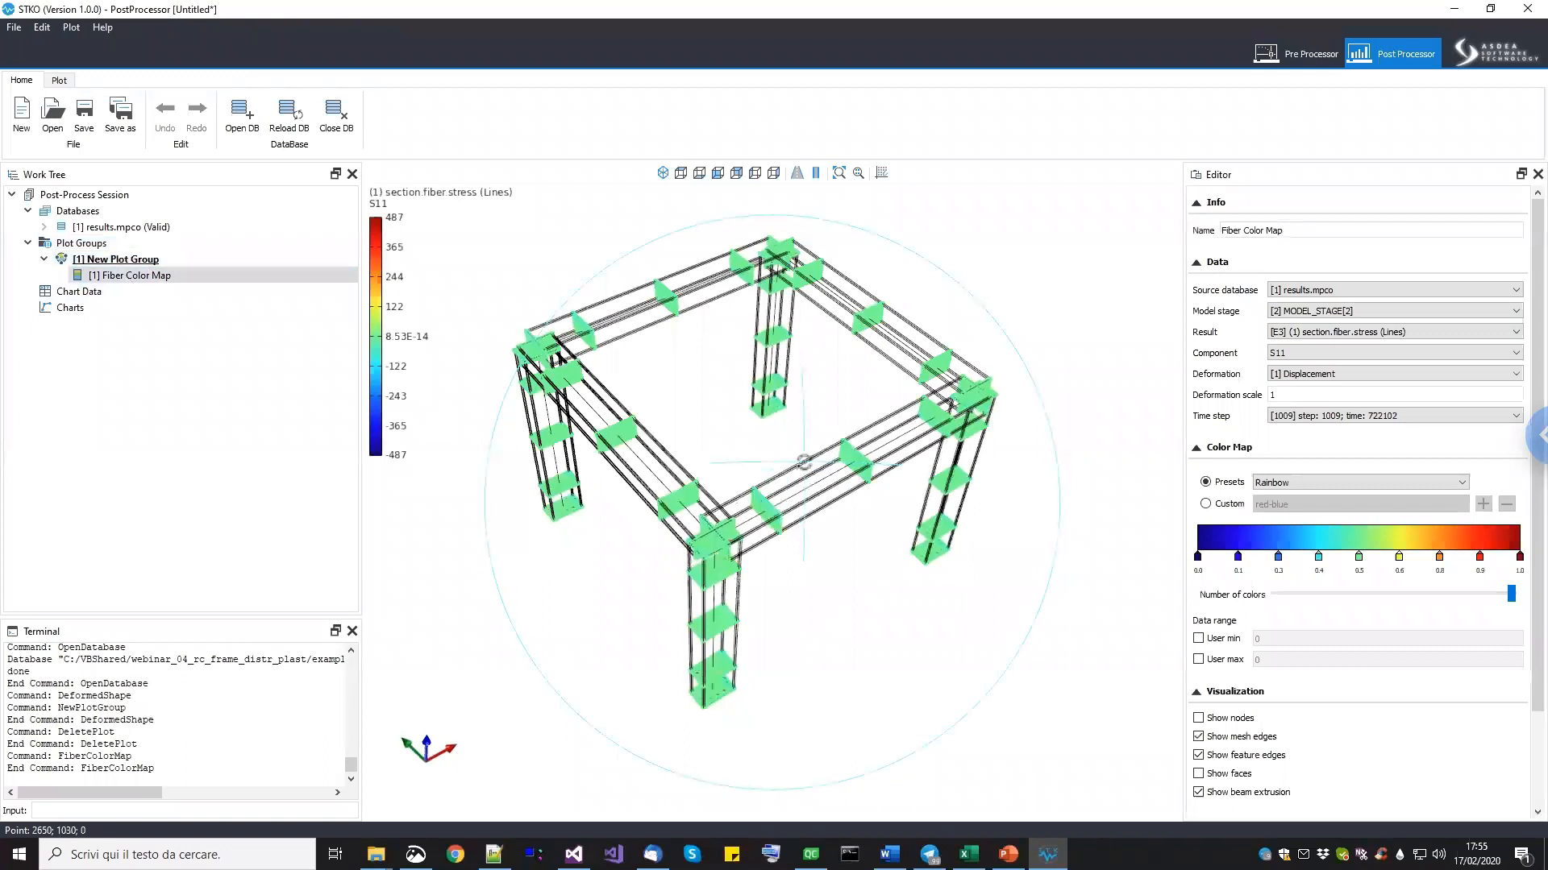
Set the fiber color map's result to section.fiber.strain (Lines) and inspect the strains at the column bases.
{"action": "left_click", "coordinate": [1358, 333]}
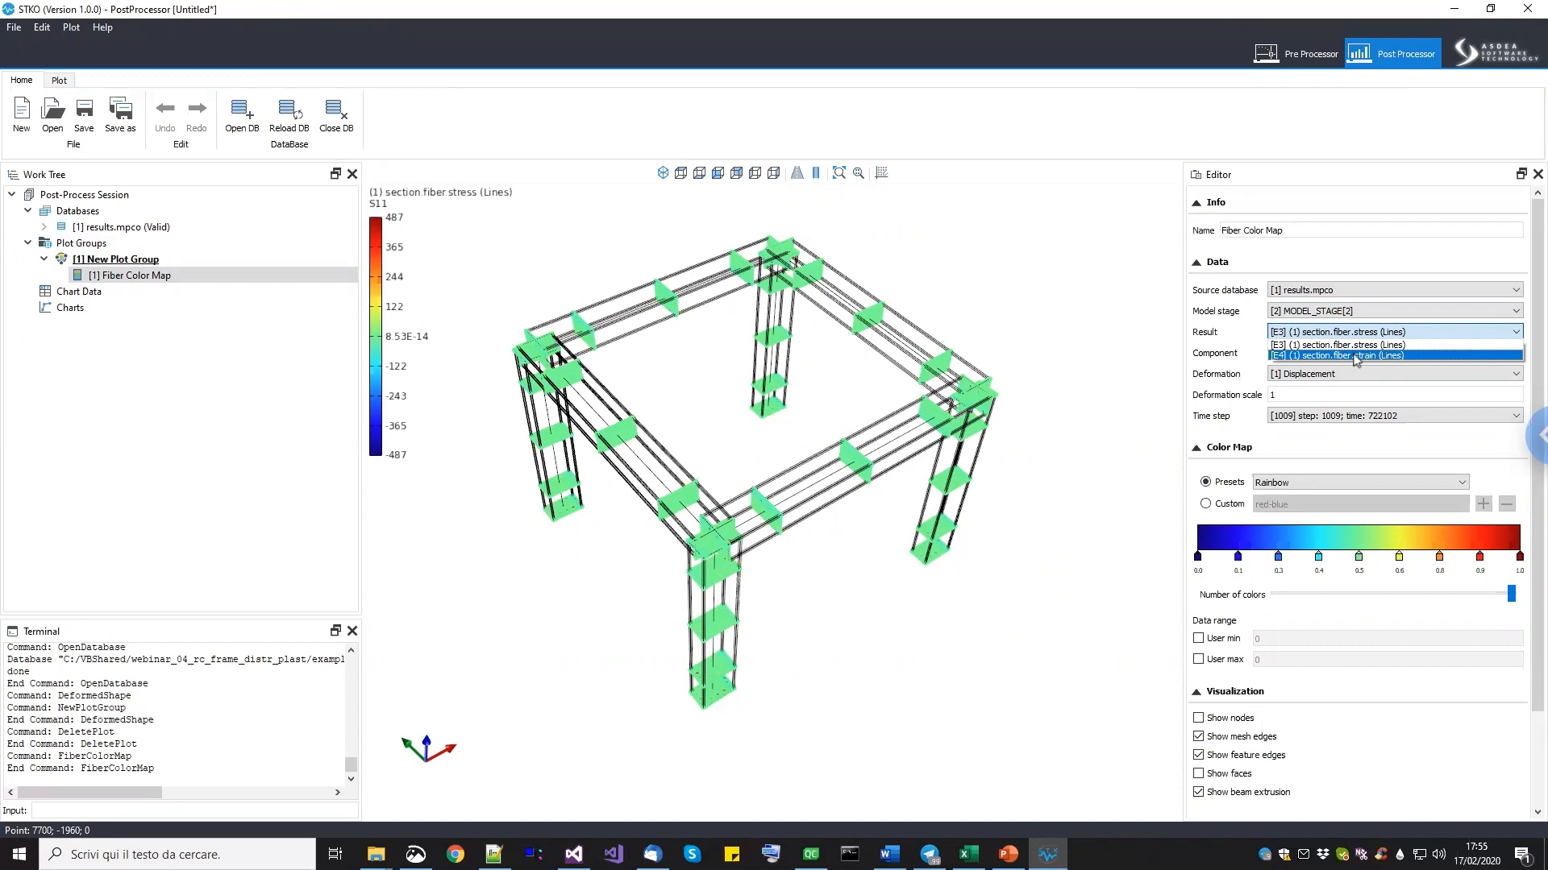
{"action": "left_click", "coordinate": [1354, 357]}
{"action": "middle_click_drag", "start_coordinate": [655, 693], "coordinate": [648, 635]}
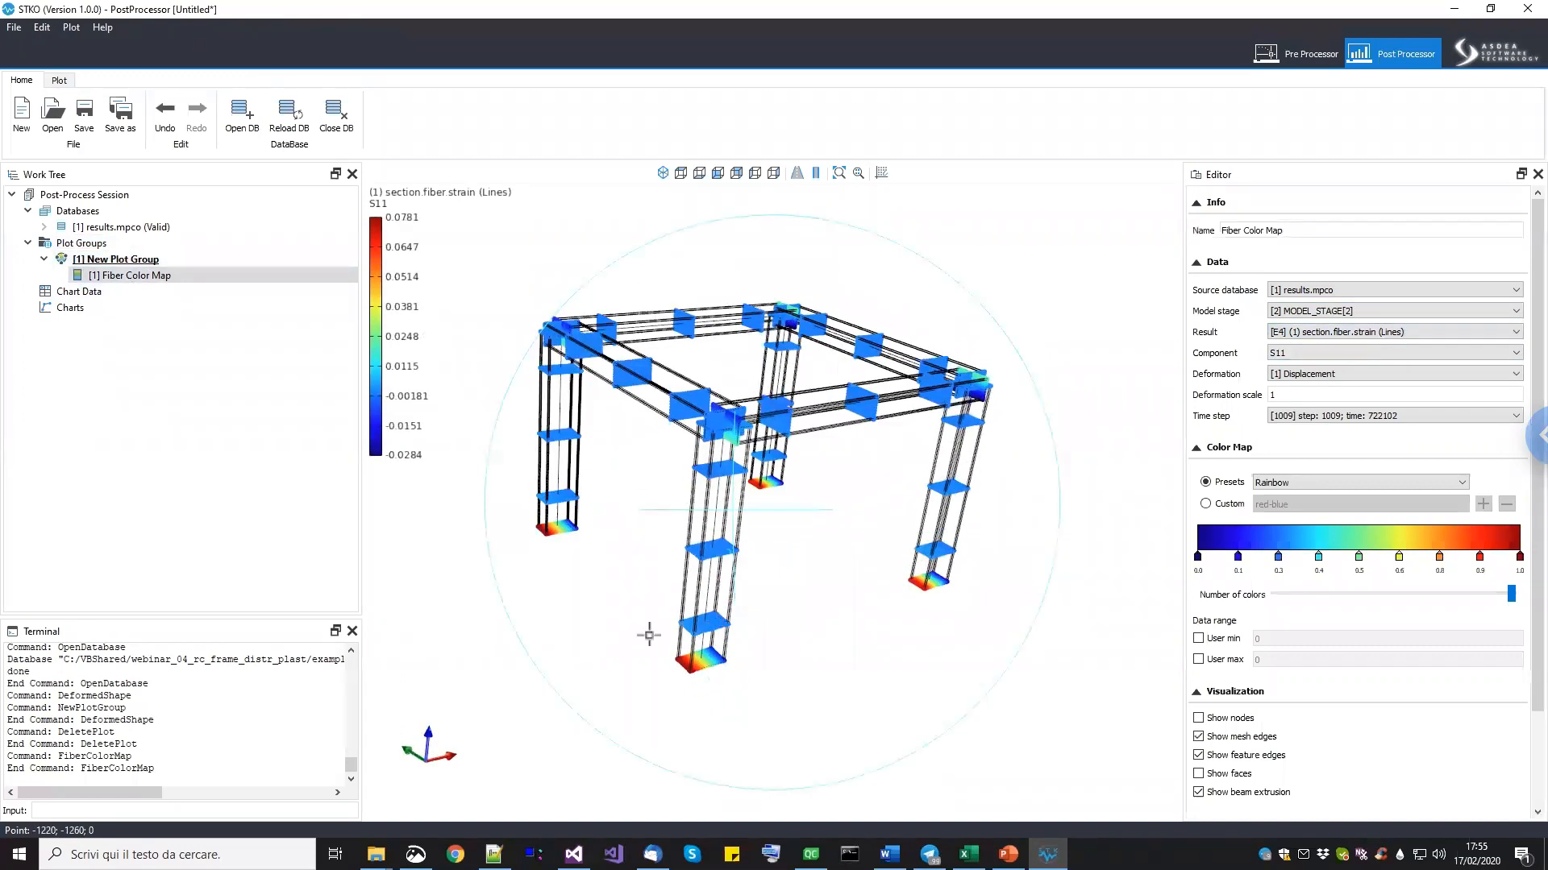
{"action": "middle_click_drag", "start_coordinate": [785, 587], "coordinate": [708, 647]}
{"action": "scroll", "coordinate": [661, 694], "scroll_direction": "up", "scroll_amount": 2}
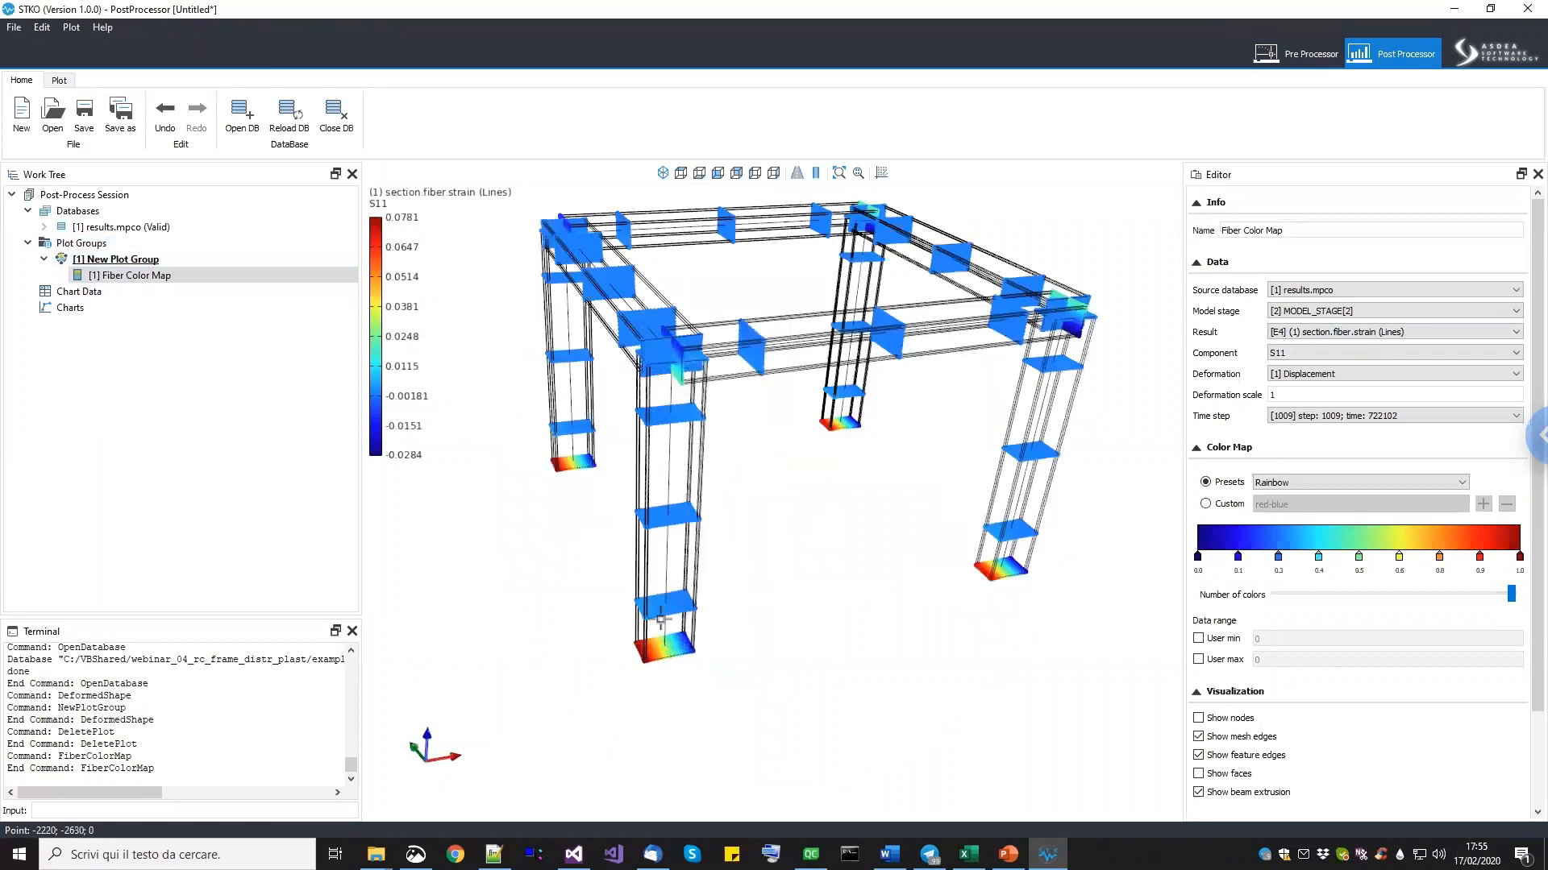
{"action": "scroll", "coordinate": [661, 619], "scroll_direction": "up", "scroll_amount": 2}
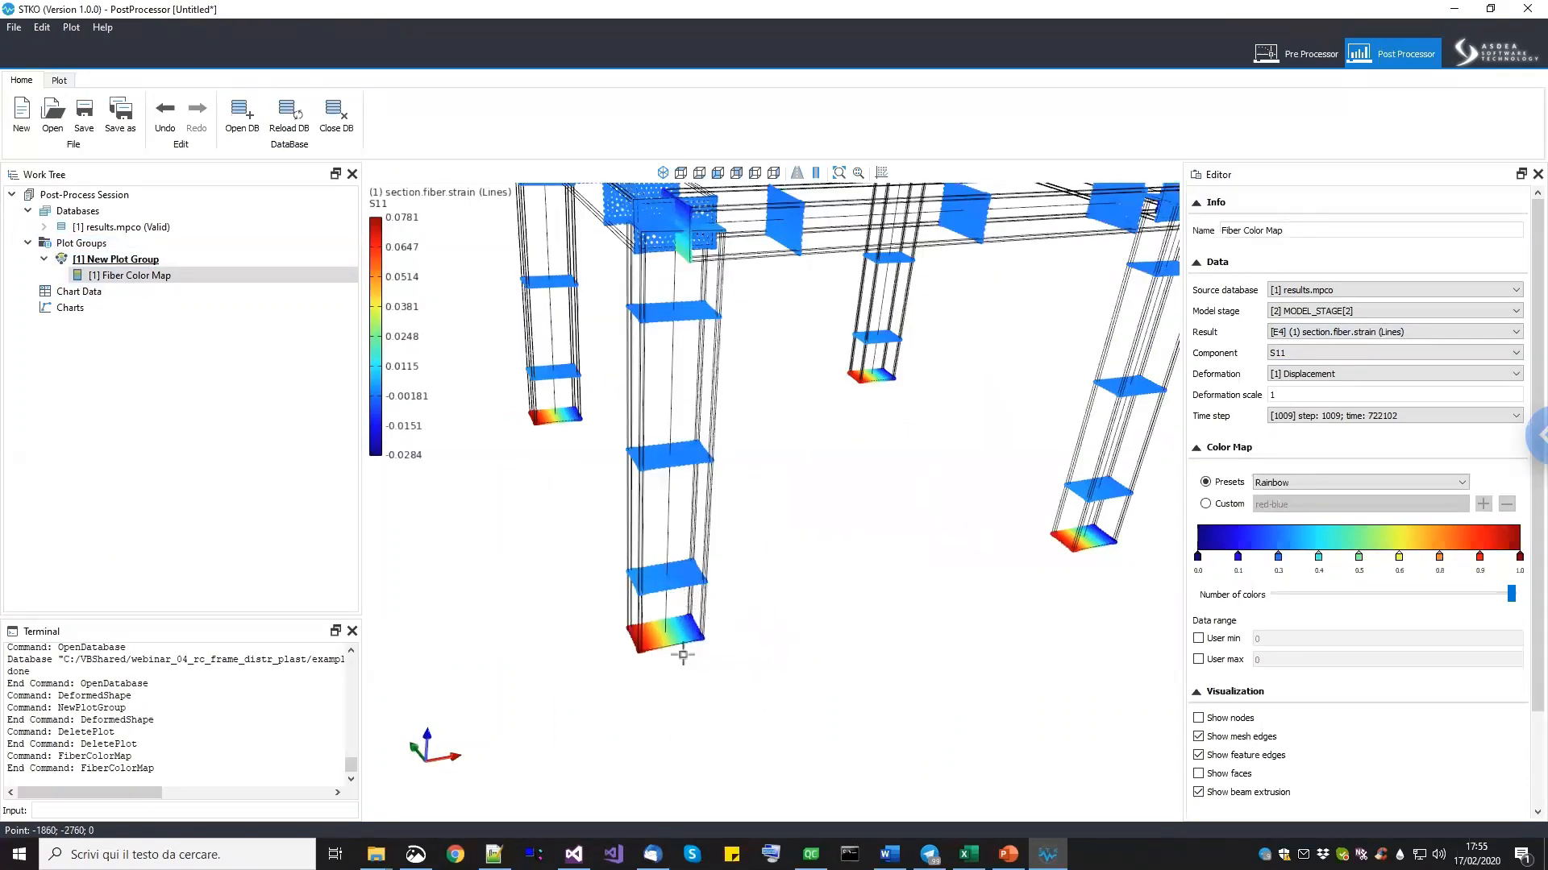
Set the fiber color map's deformation scale to 10.
{"action": "scroll", "coordinate": [732, 589], "scroll_direction": "down", "scroll_amount": 5}
{"action": "left_click", "coordinate": [1340, 388]}
{"action": "type", "text": "0"}
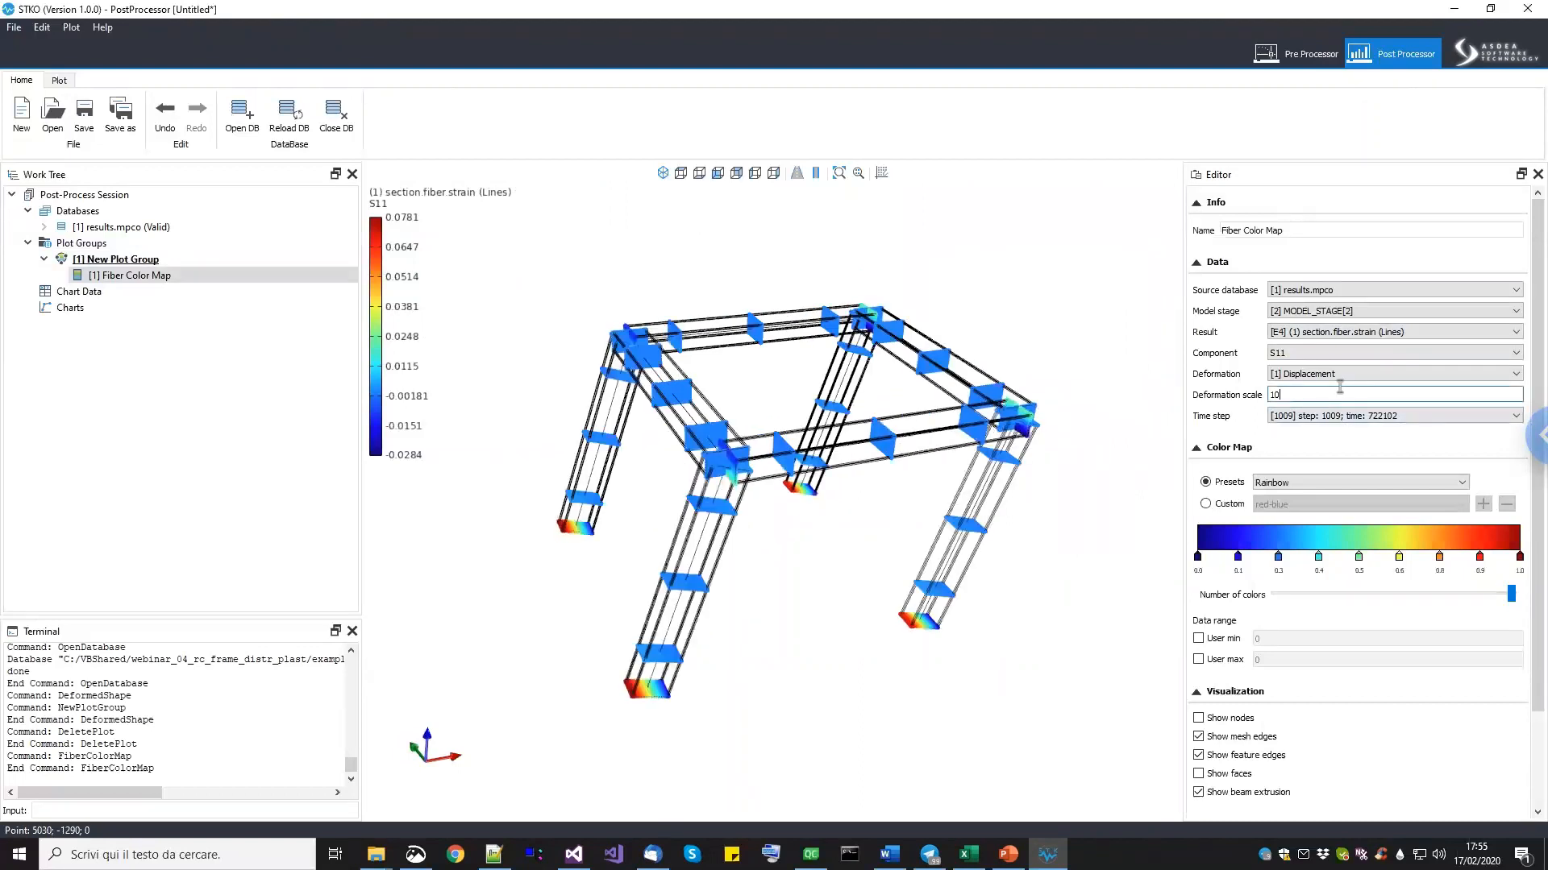
Move the plot group's animation to frame 97 and examine the fiber strains at the column bases and beam-column joints.
{"action": "left_click", "coordinate": [137, 260]}
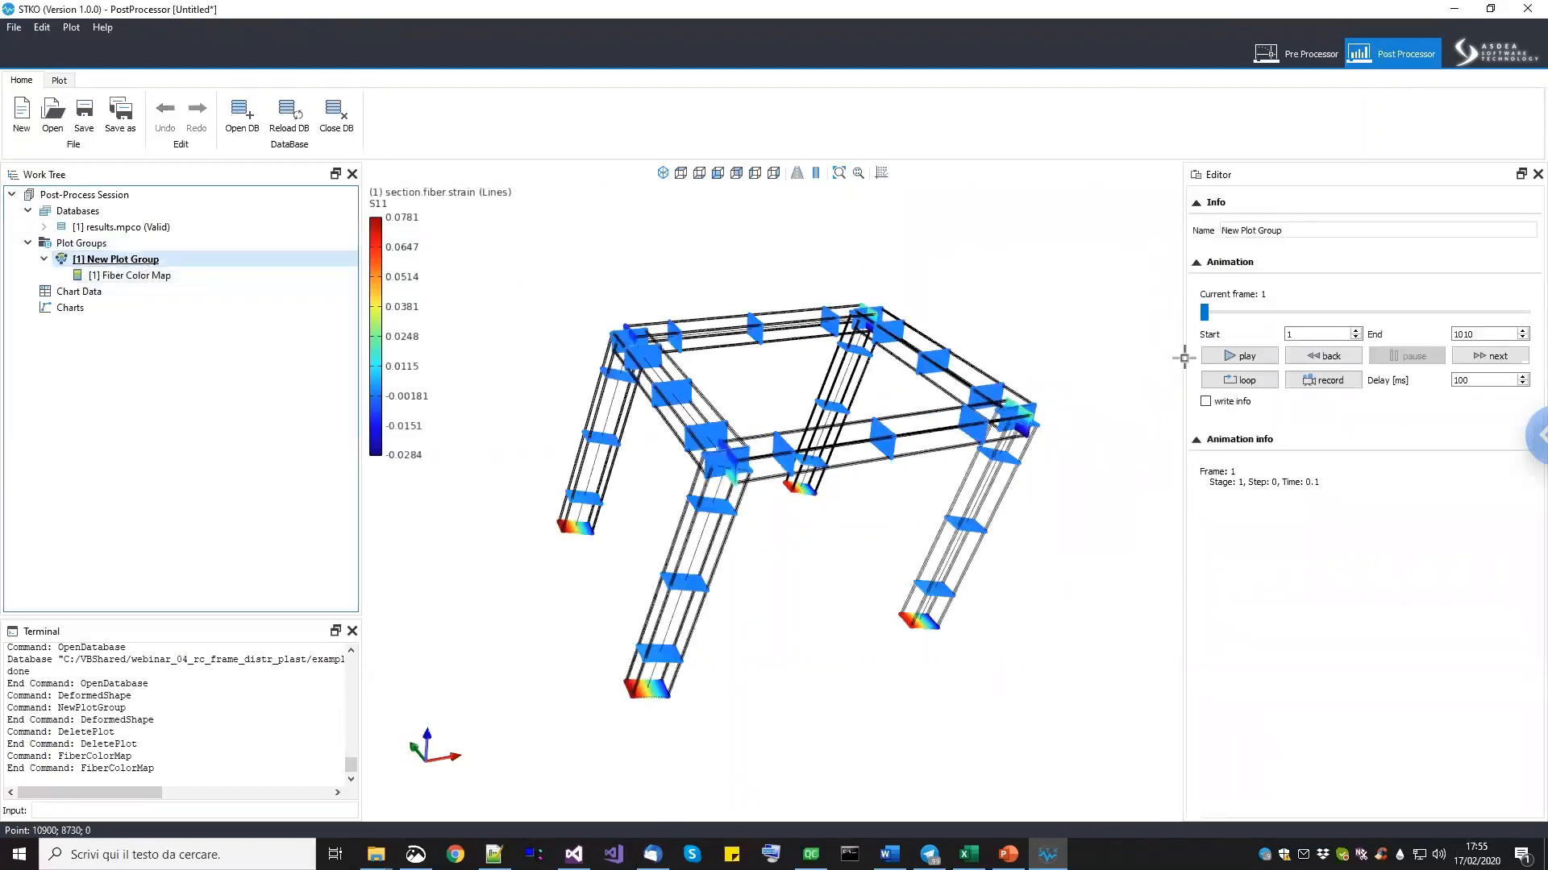
{"action": "left_click_drag", "start_coordinate": [1209, 317], "coordinate": [1240, 315]}
{"action": "scroll", "coordinate": [555, 701], "scroll_direction": "up", "scroll_amount": 2}
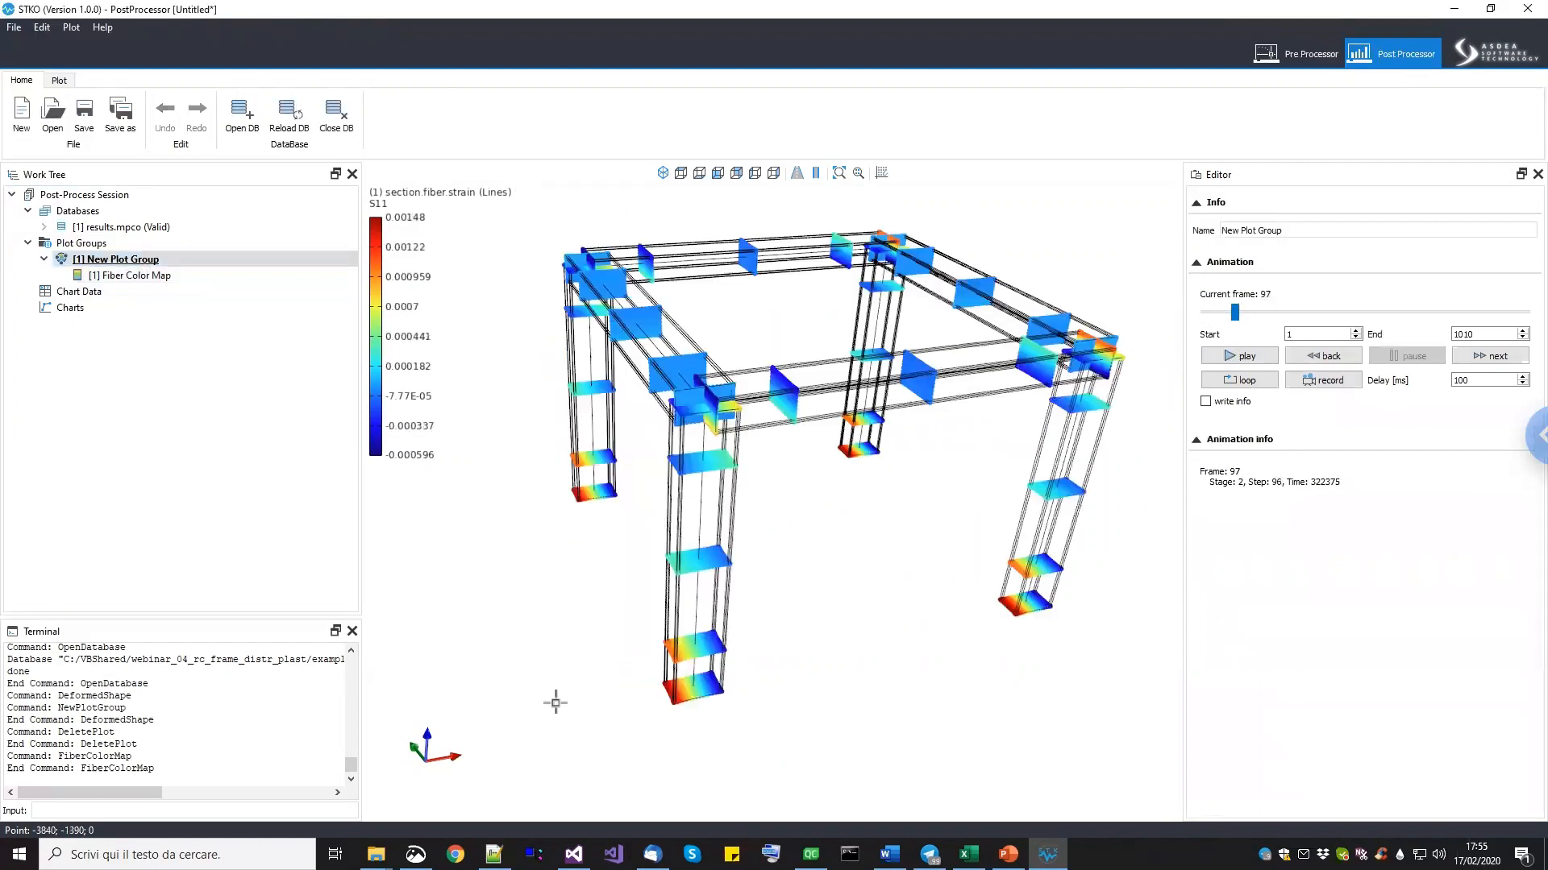
{"action": "scroll", "coordinate": [806, 687], "scroll_direction": "up", "scroll_amount": 5}
{"action": "scroll", "coordinate": [680, 553], "scroll_direction": "down", "scroll_amount": 5}
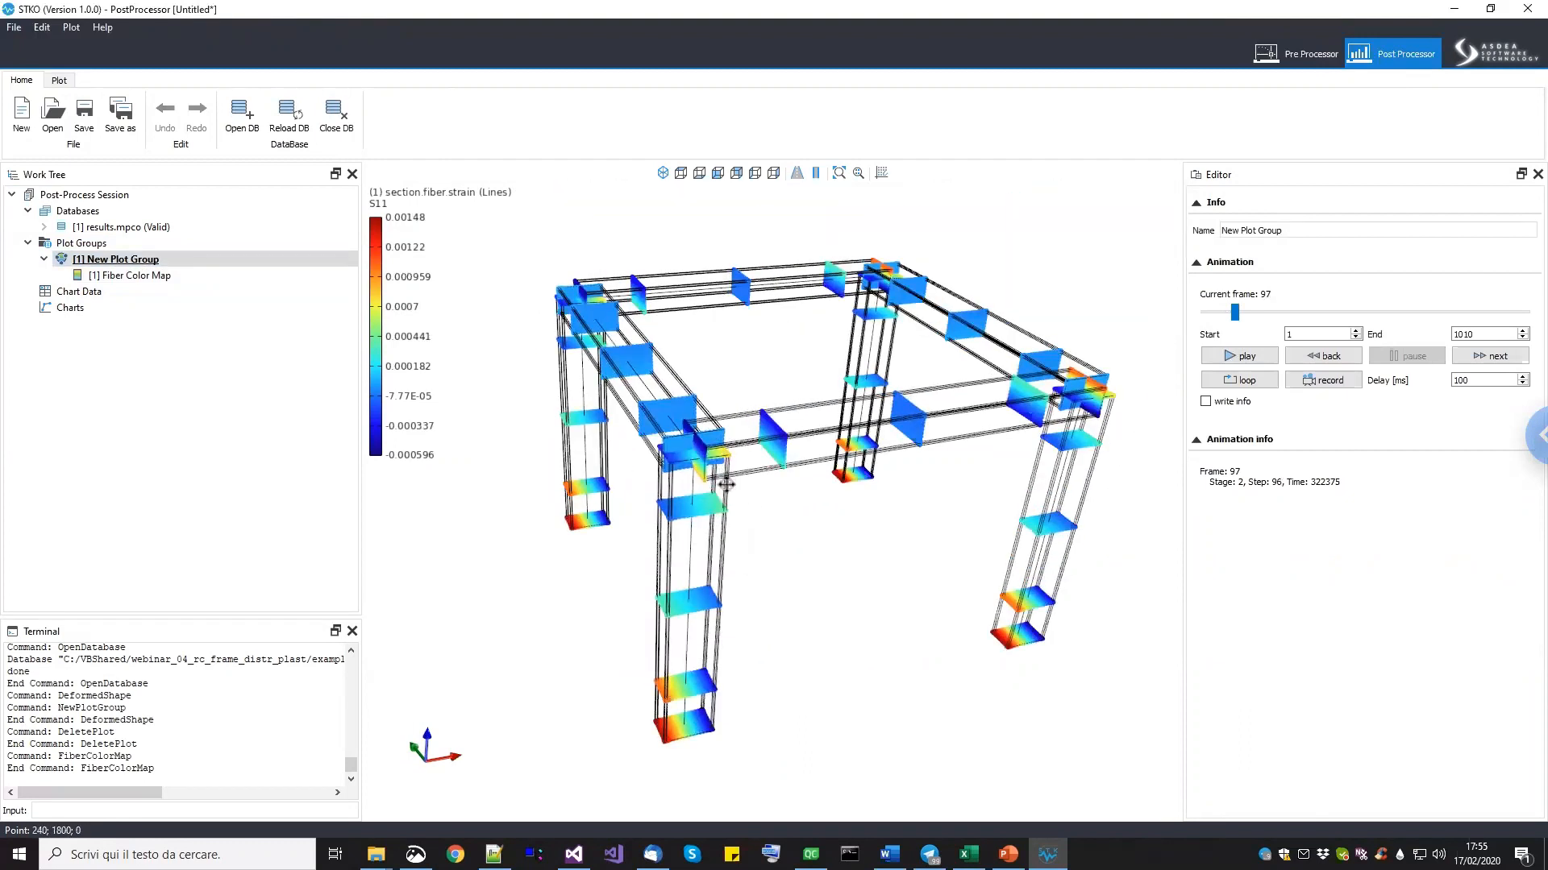
Advance the animation to frame 277 and examine the fiber strains at the column bases.
{"action": "scroll", "coordinate": [726, 485], "scroll_direction": "down", "scroll_amount": 3}
{"action": "left_click_drag", "start_coordinate": [1236, 314], "coordinate": [1292, 315]}
{"action": "scroll", "coordinate": [612, 708], "scroll_direction": "up", "scroll_amount": 3}
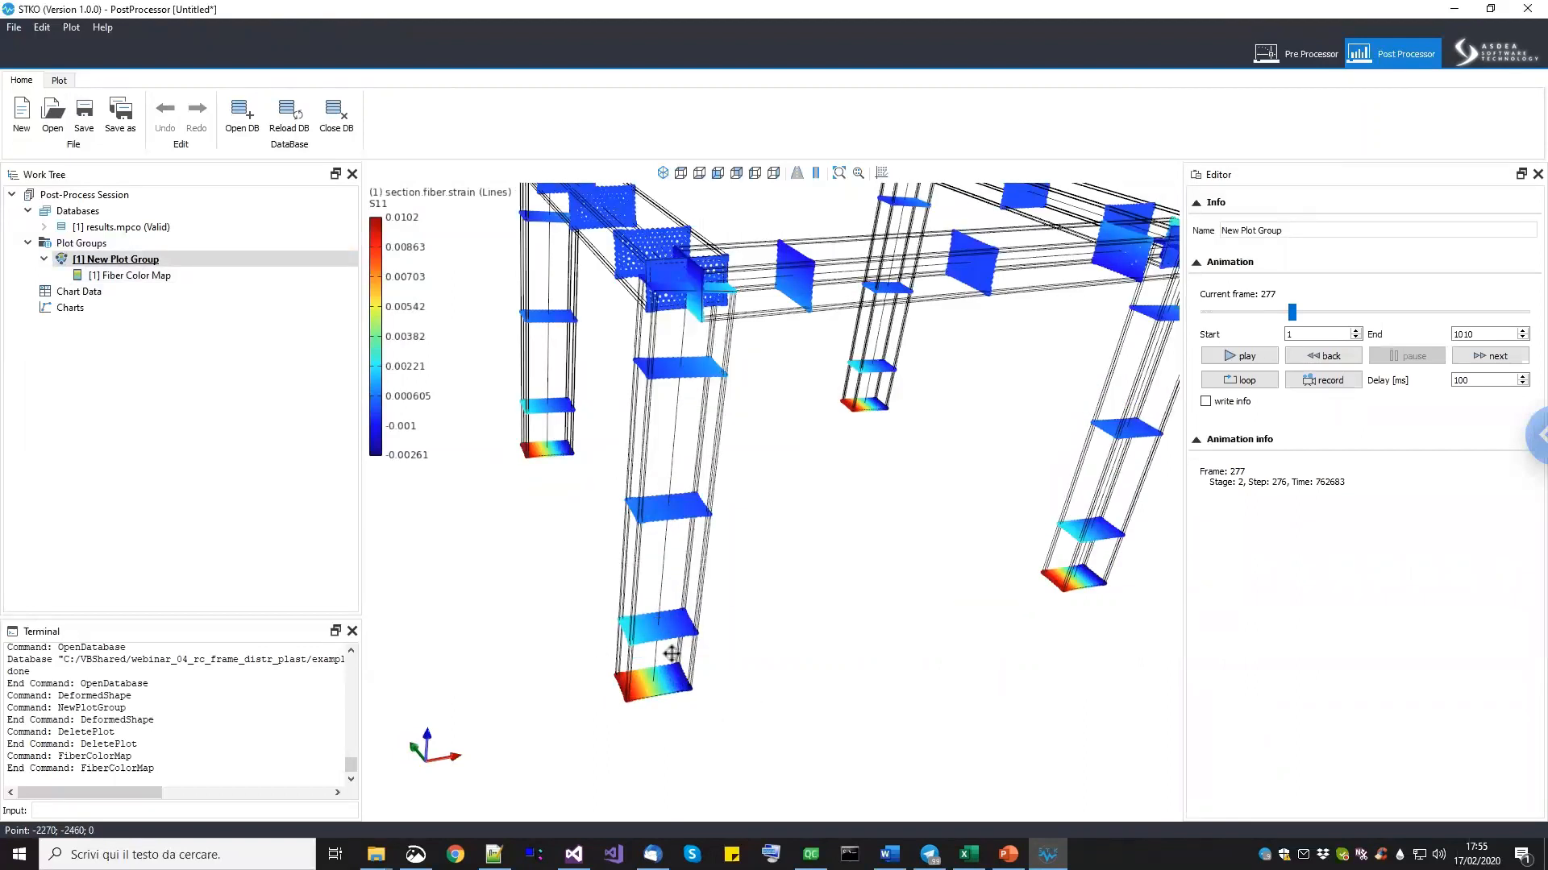
{"action": "scroll", "coordinate": [653, 657], "scroll_direction": "down", "scroll_amount": 4}
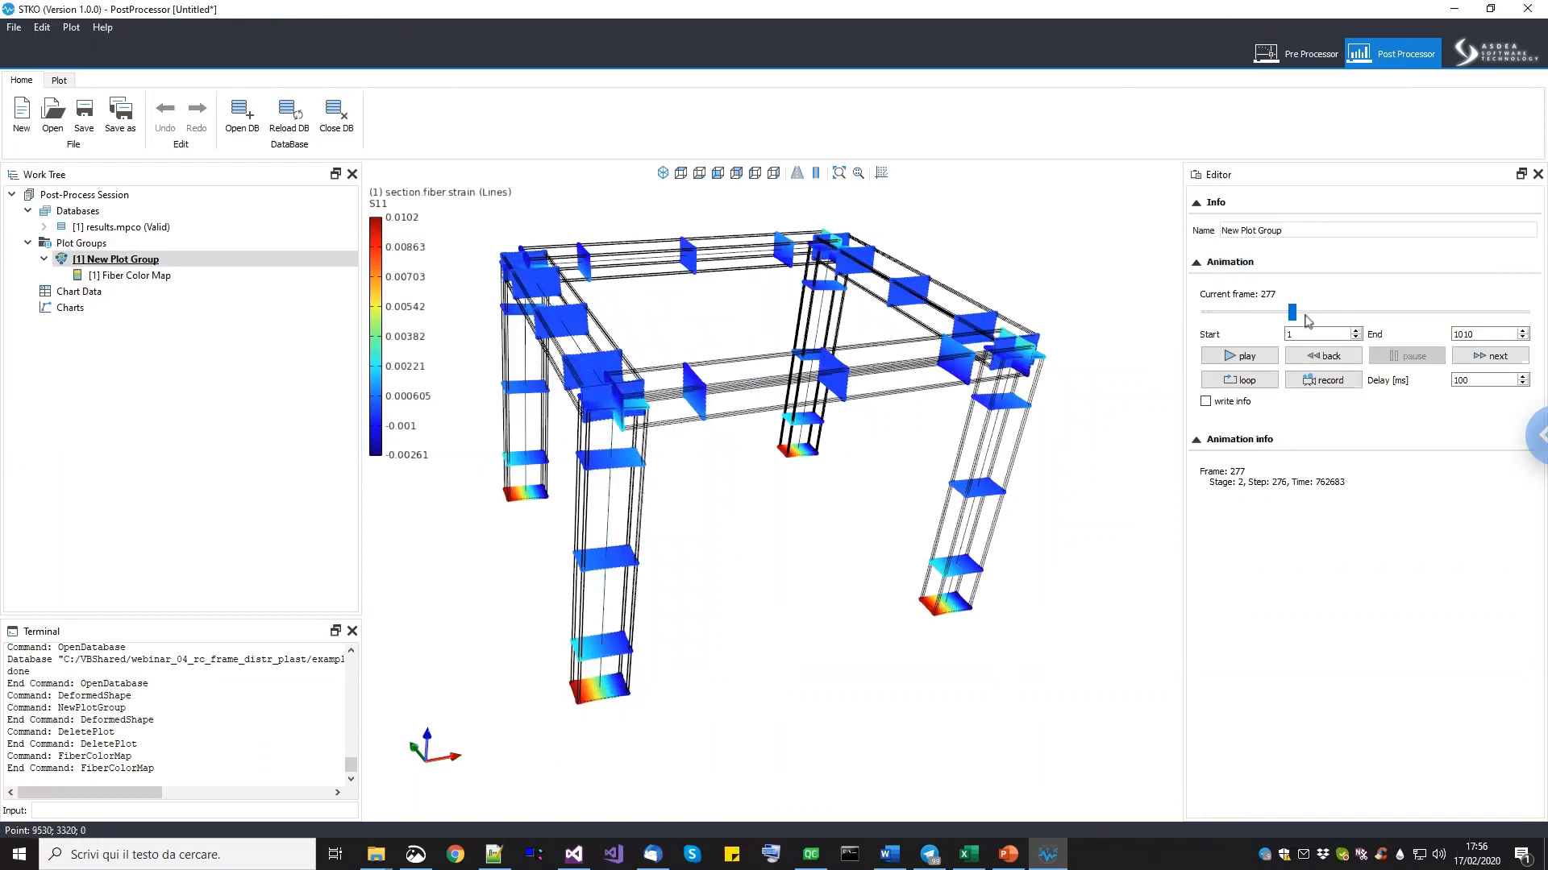
Advance the animation to the final frame, 1010, and inspect the deformed frame's fiber strains from several angles.
{"action": "left_click_drag", "start_coordinate": [1297, 318], "coordinate": [1527, 317]}
{"action": "scroll", "coordinate": [697, 415], "scroll_direction": "up", "scroll_amount": 6}
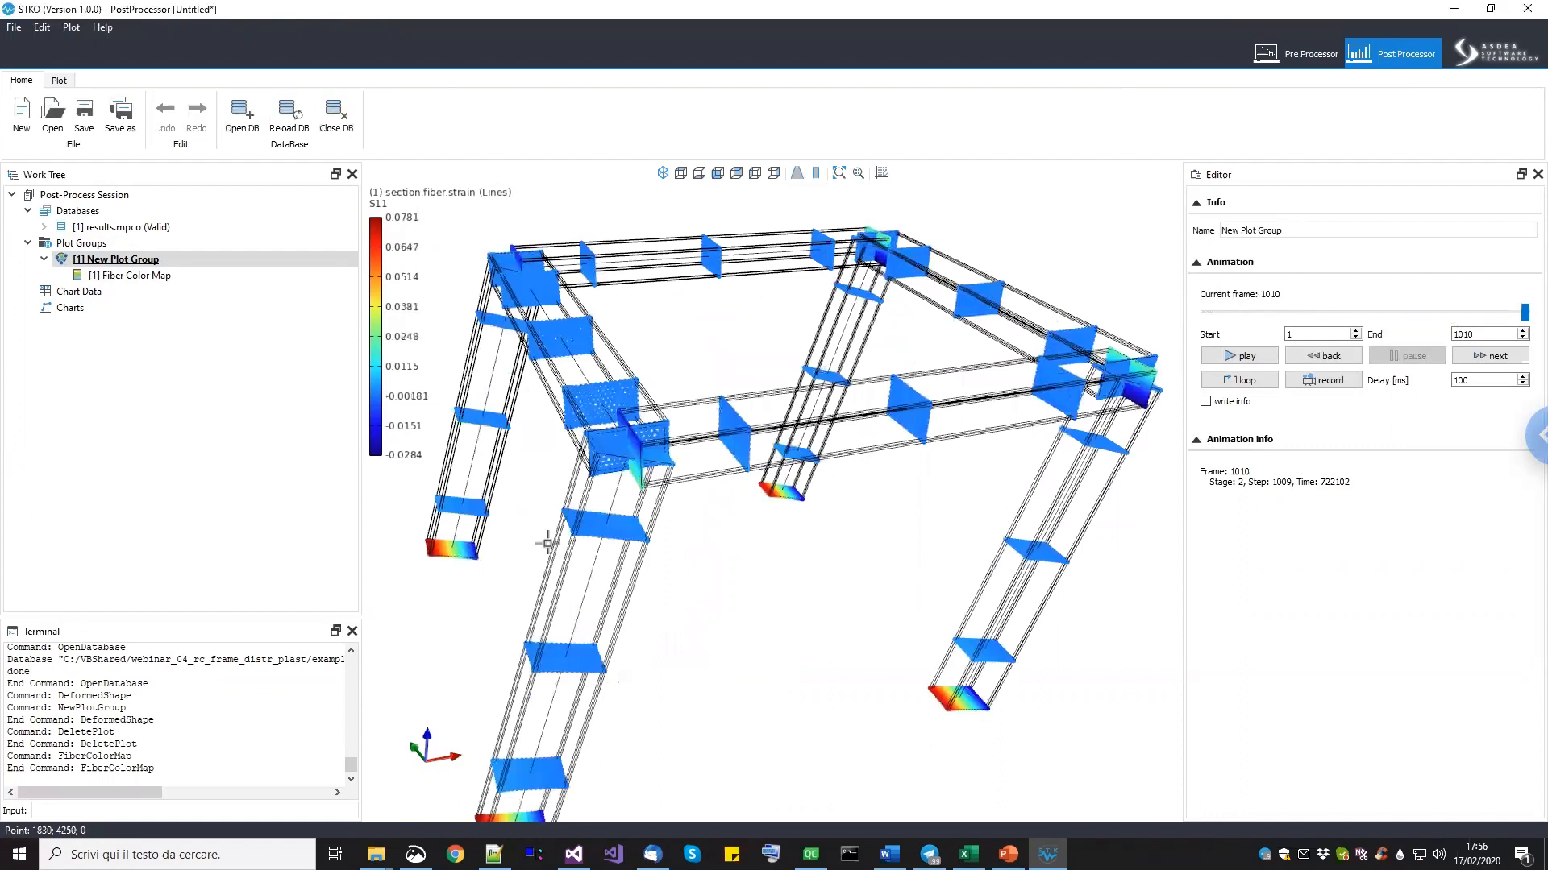
{"action": "scroll", "coordinate": [571, 521], "scroll_direction": "down", "scroll_amount": 7}
{"action": "middle_click_drag", "start_coordinate": [719, 556], "coordinate": [759, 573]}
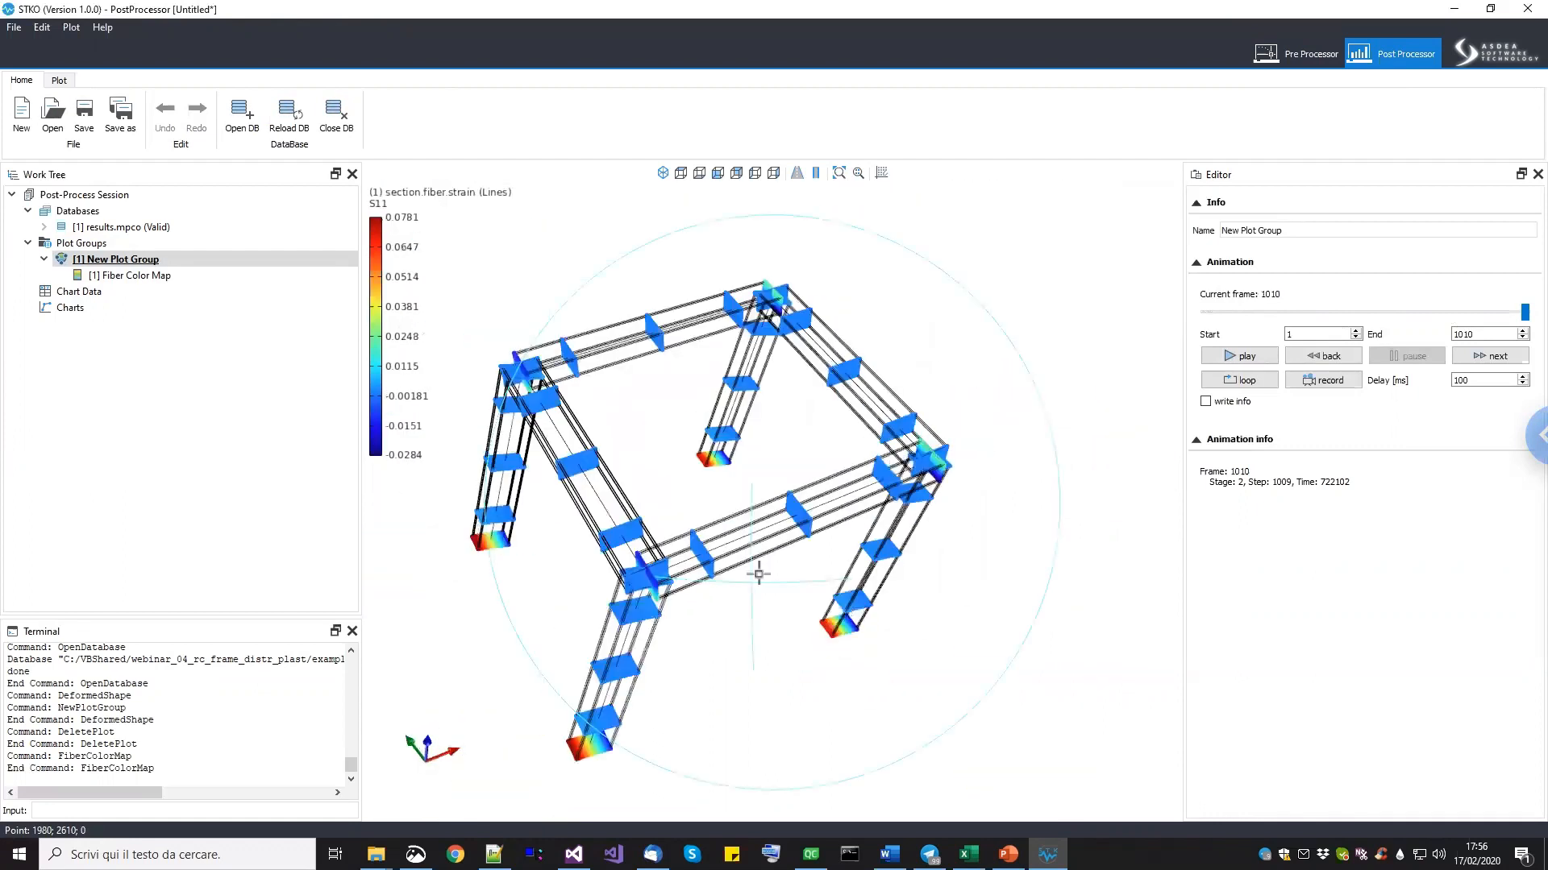
{"action": "middle_click_drag", "start_coordinate": [616, 609], "coordinate": [581, 552]}
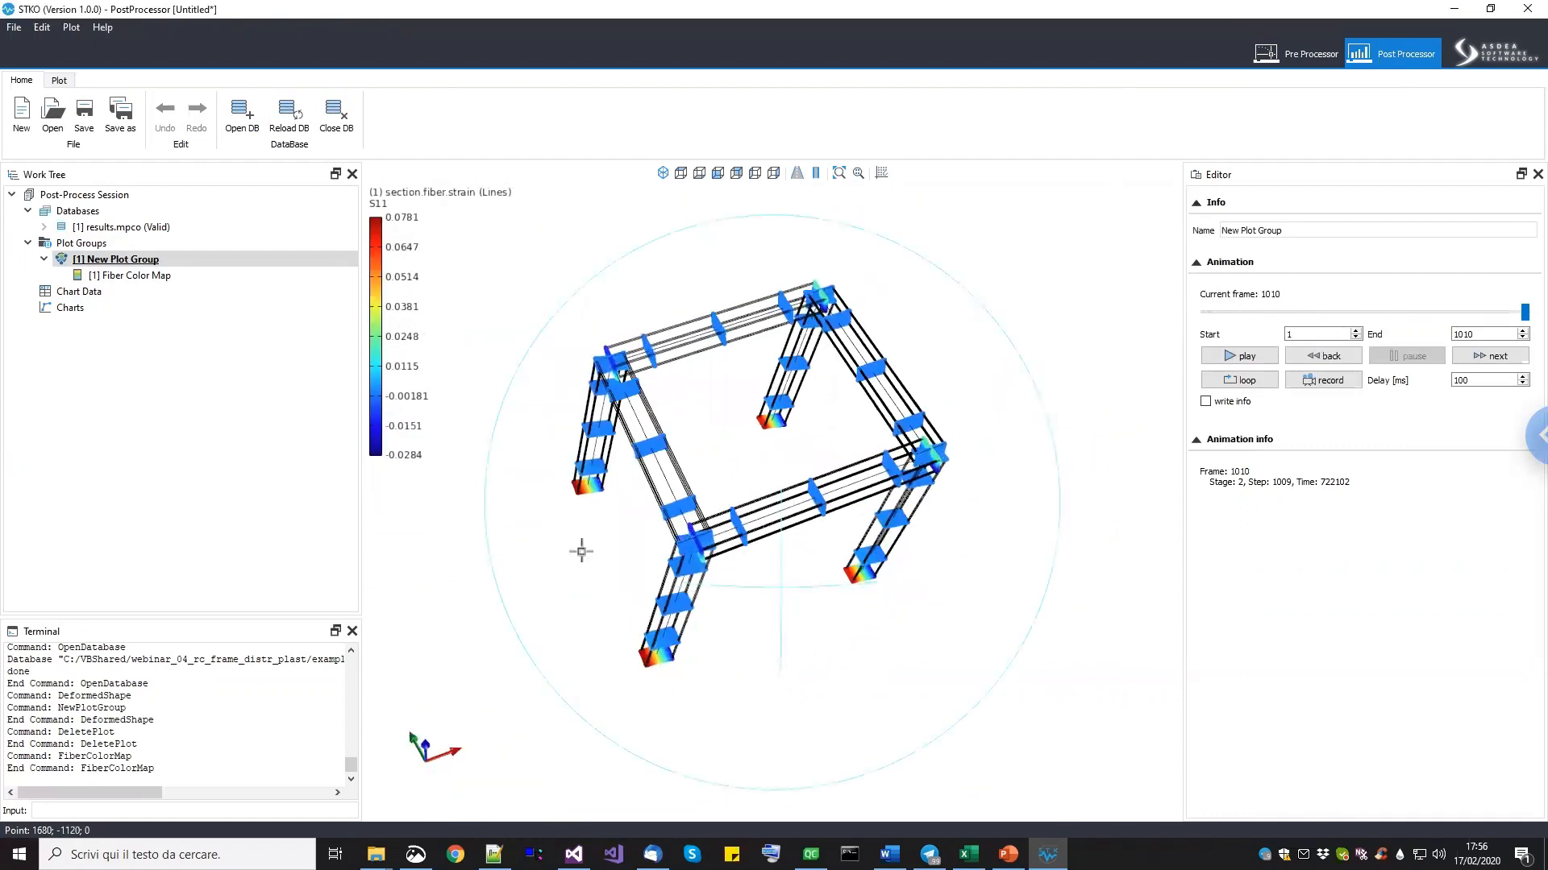
Turn on node display for the fiber color map and window-select the central master node of the diaphragm.
{"action": "left_click", "coordinate": [135, 276]}
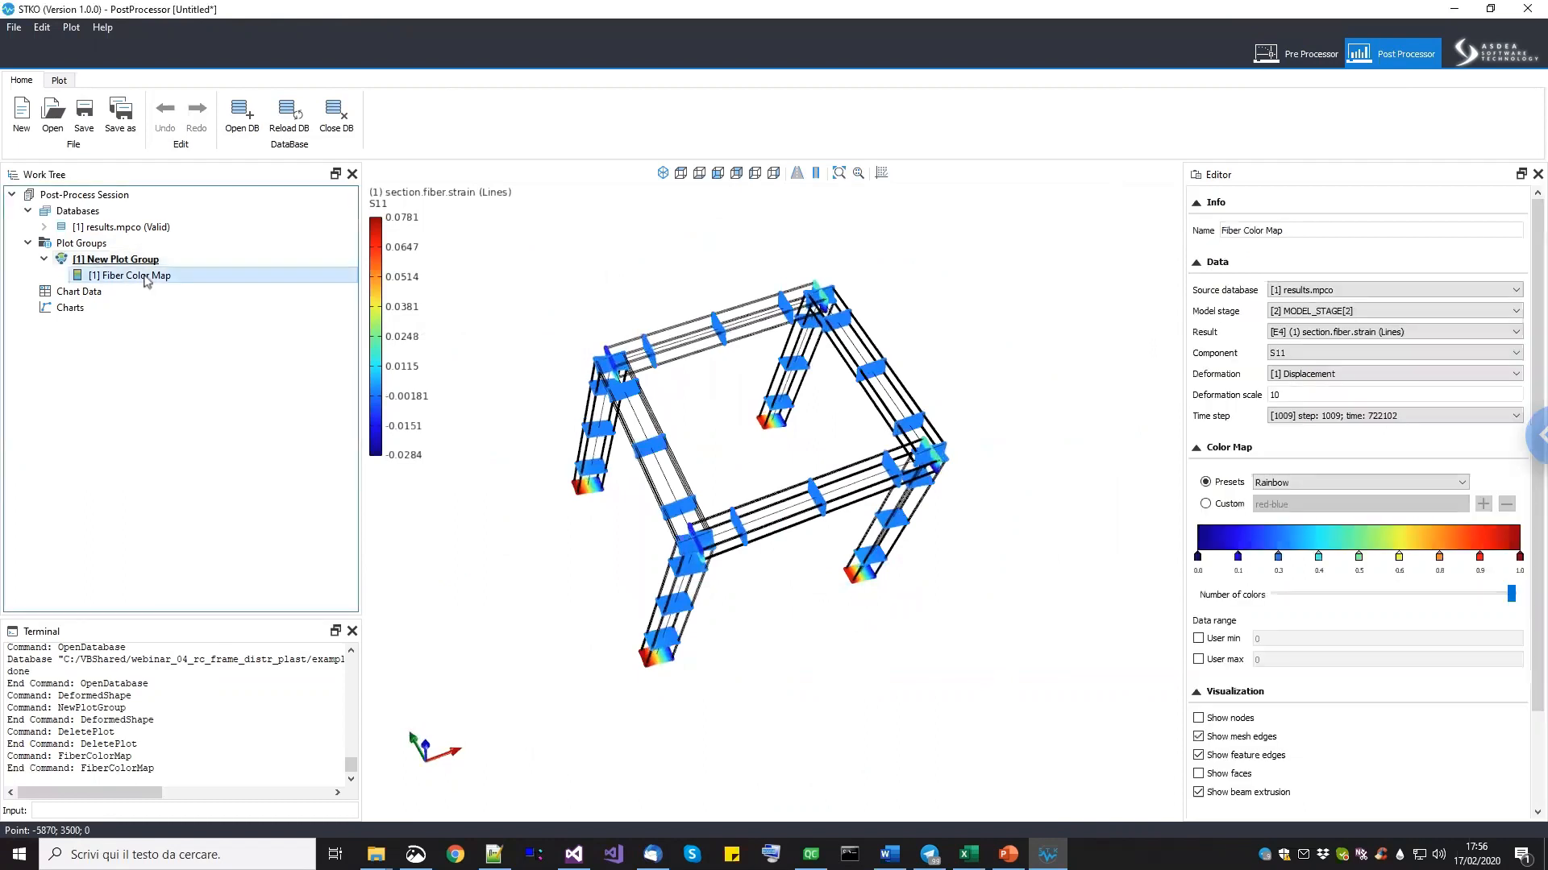
{"action": "left_click", "coordinate": [1245, 719]}
{"action": "left_click_drag", "start_coordinate": [774, 452], "coordinate": [694, 440]}
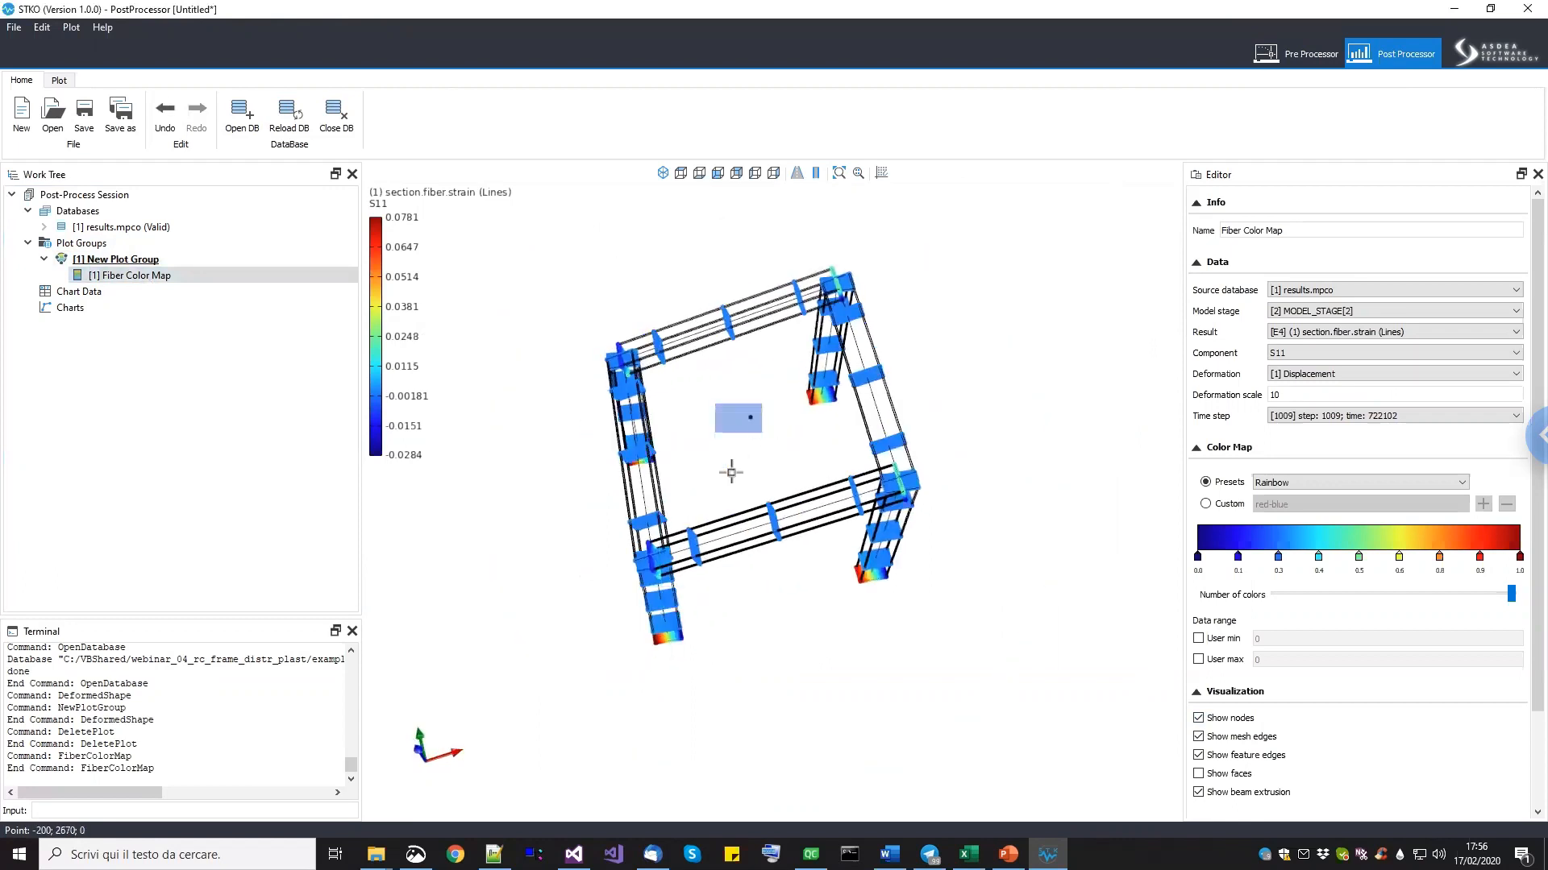
Start a chart data extraction for the selected master node, using results saved on nodes.
{"action": "left_click", "coordinate": [79, 291]}
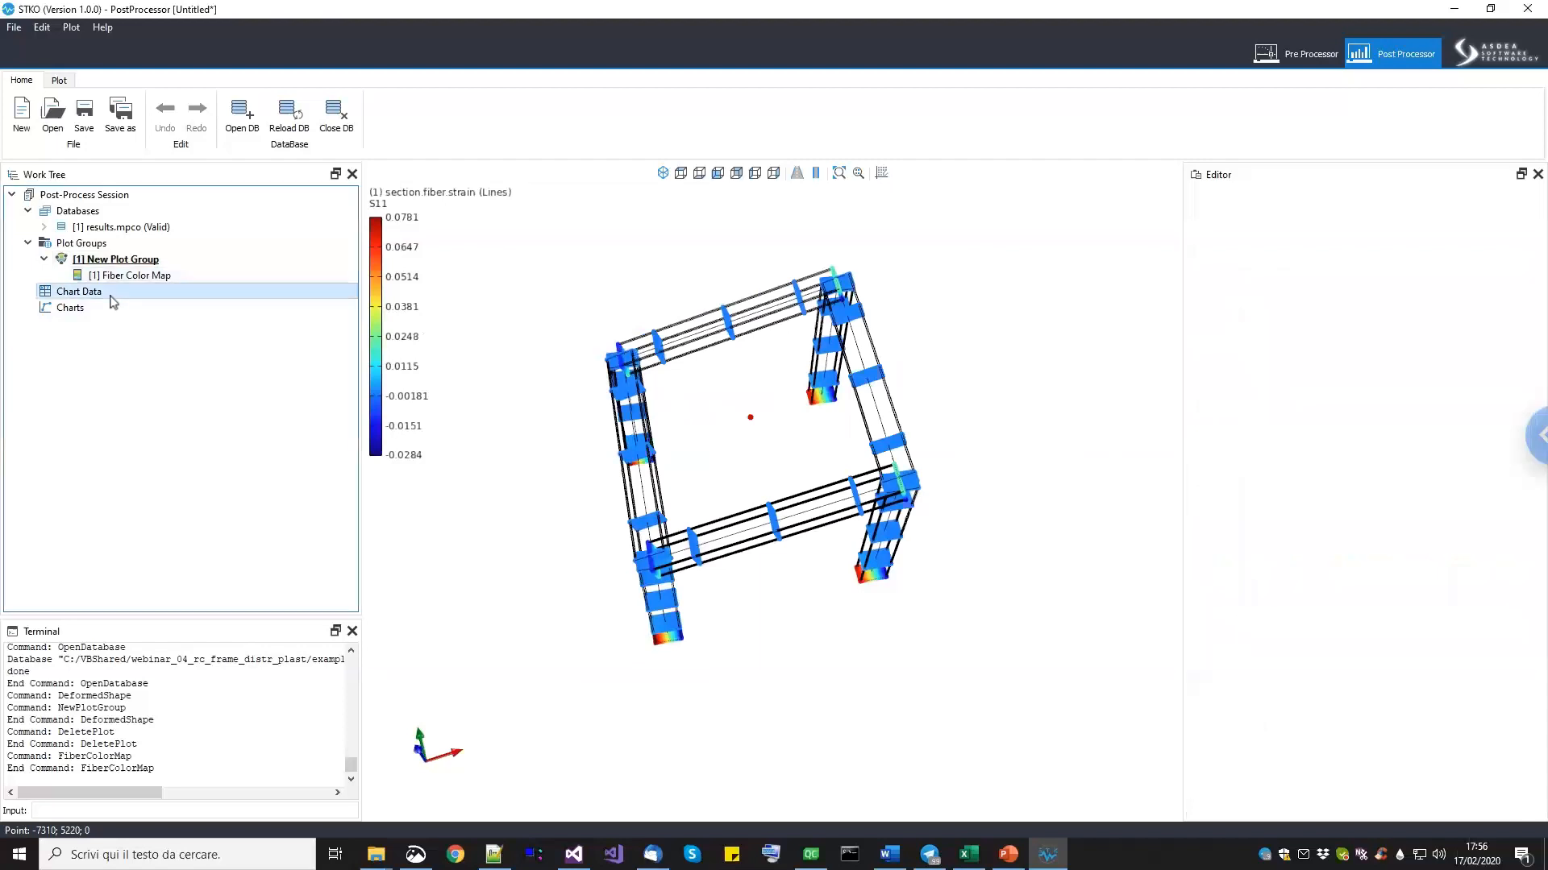
{"action": "right_click", "coordinate": [111, 295]}
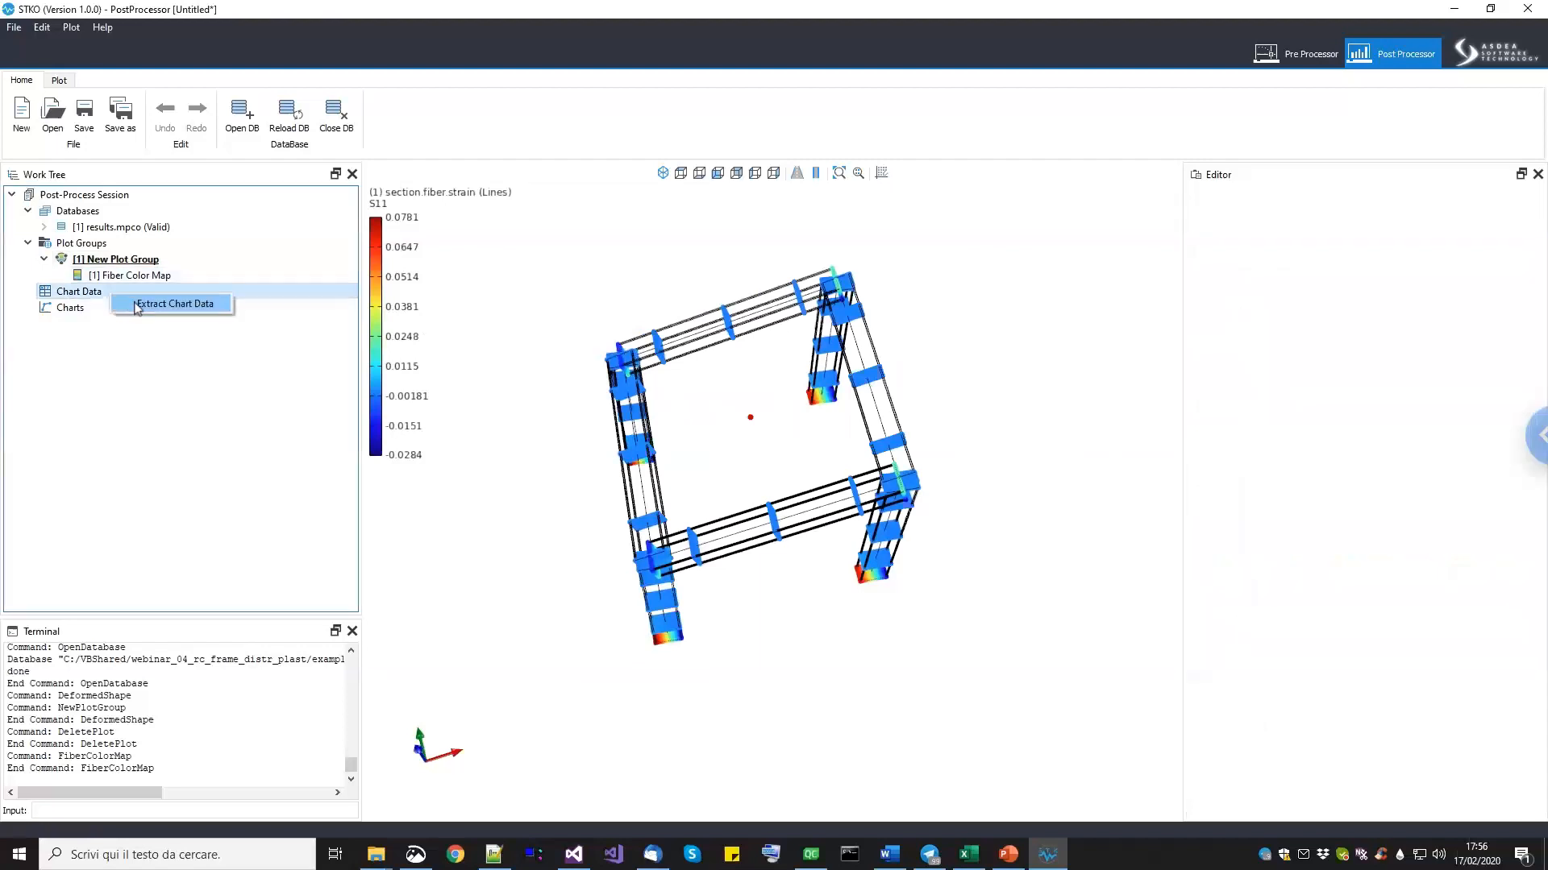
{"action": "left_click", "coordinate": [137, 306]}
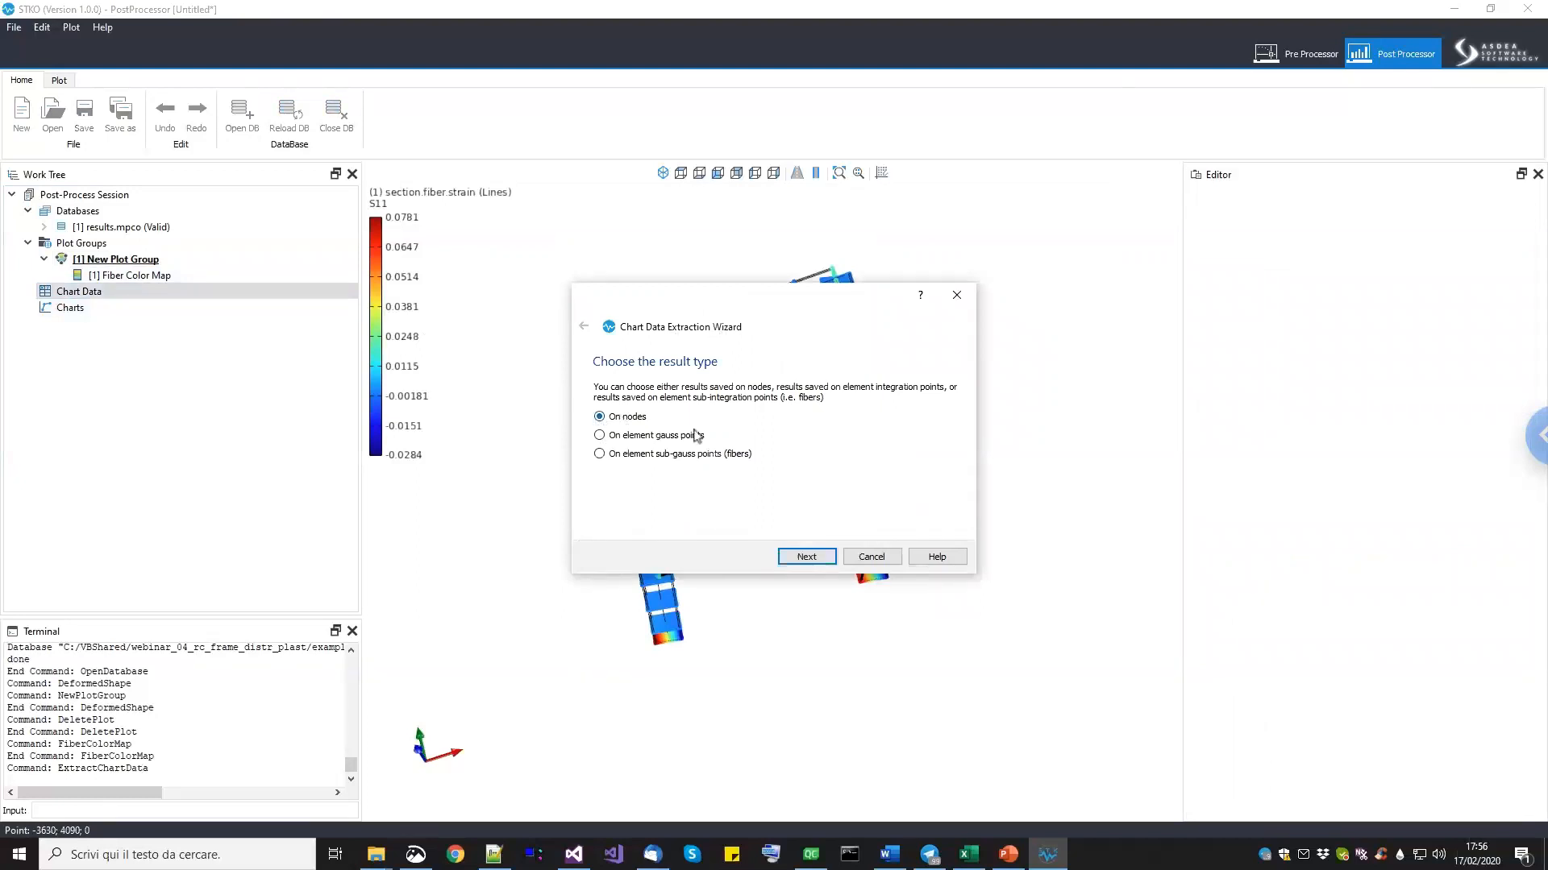
{"action": "left_click_drag", "start_coordinate": [699, 320], "coordinate": [352, 395]}
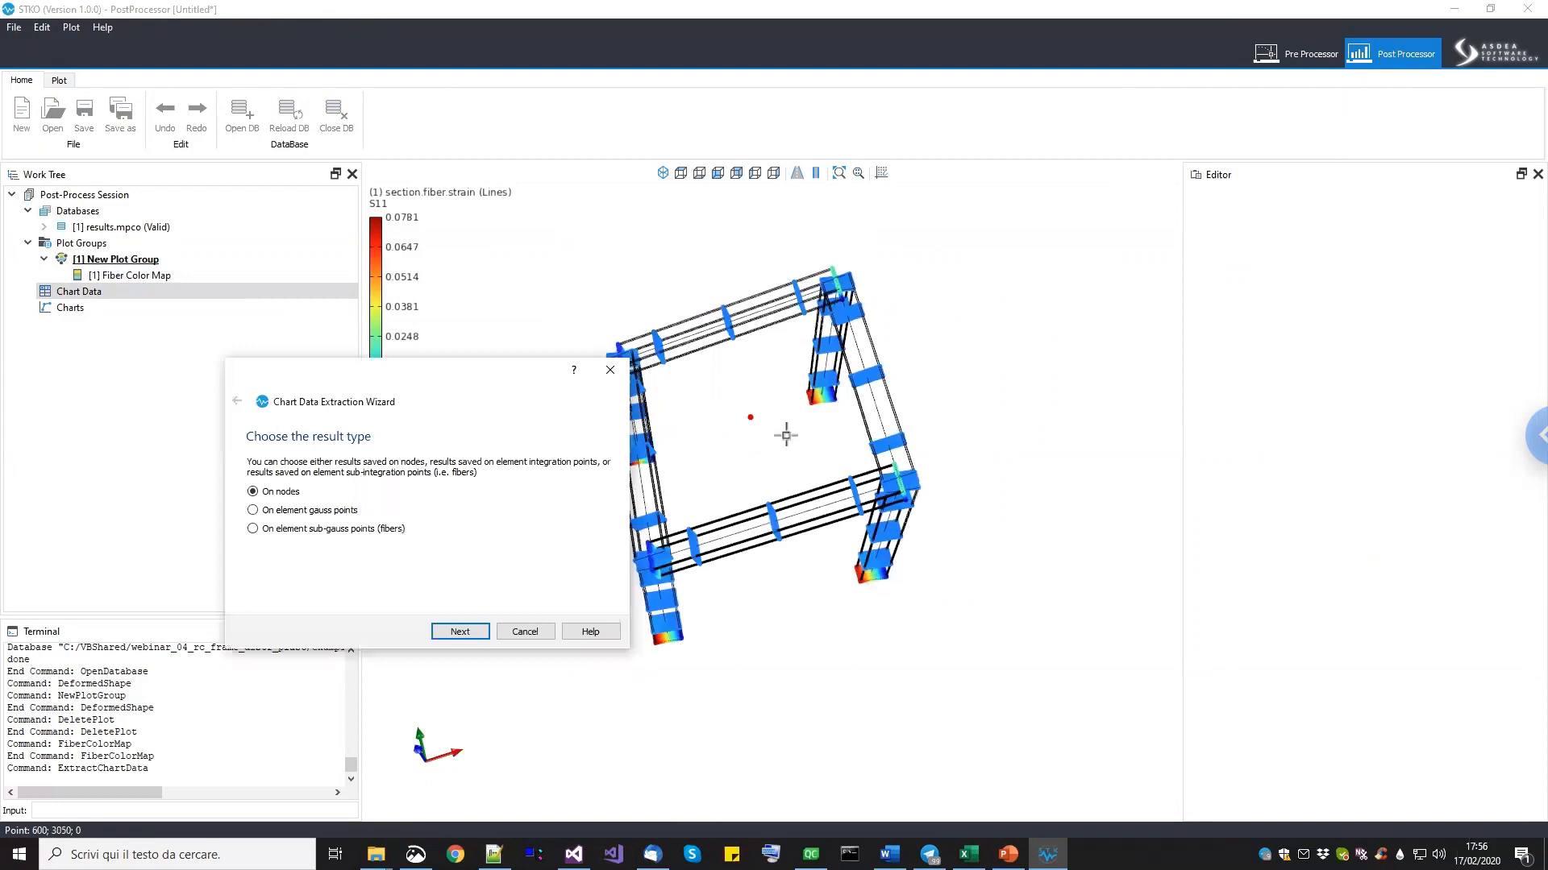
{"action": "left_click_drag", "start_coordinate": [492, 388], "coordinate": [535, 378]}
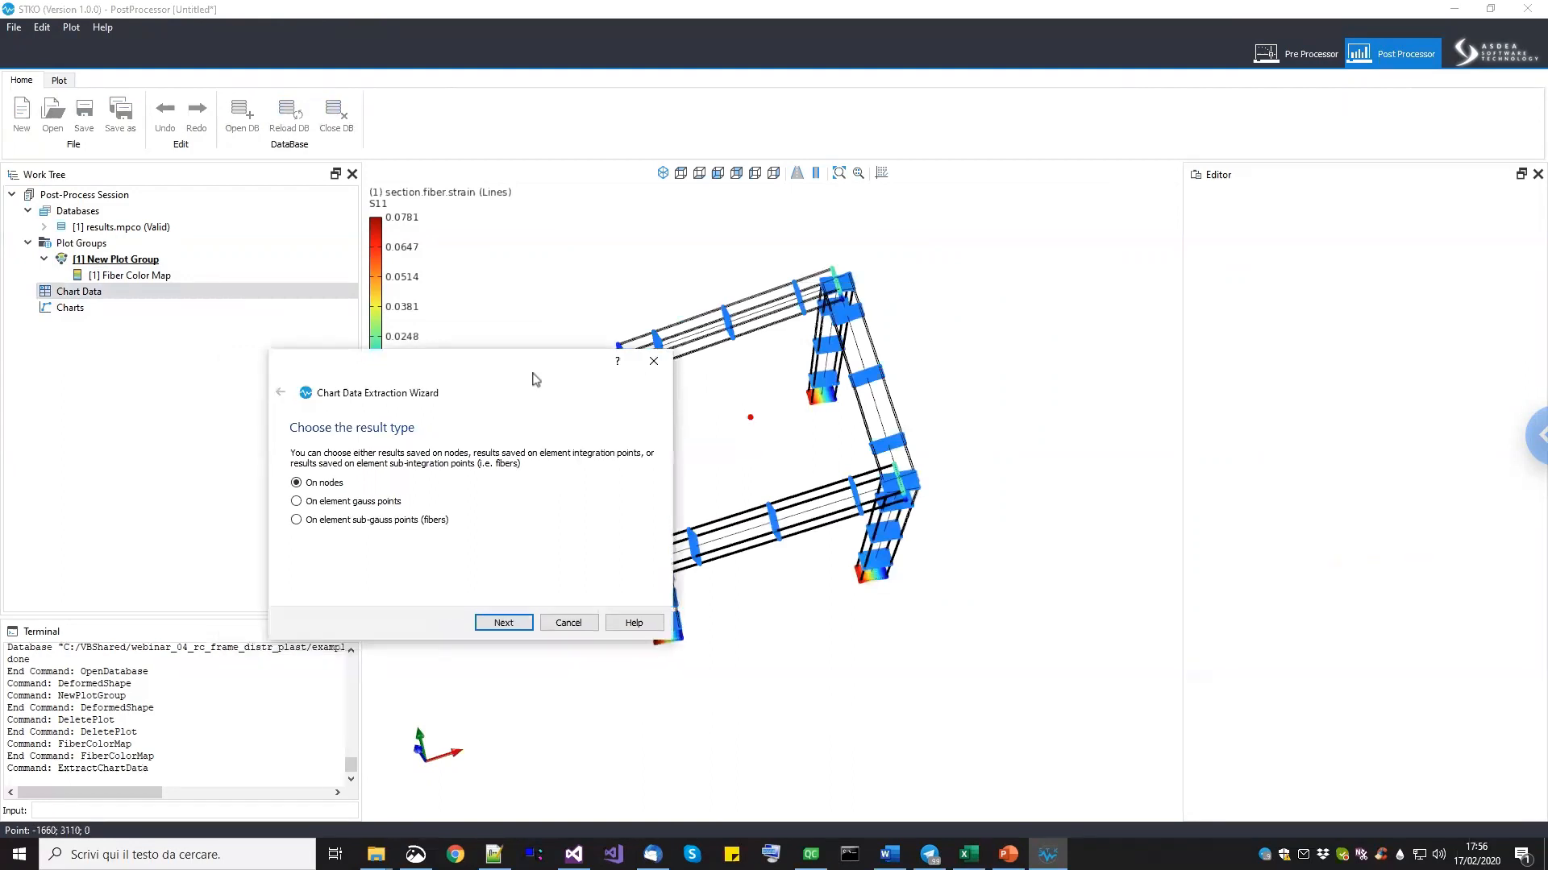
{"action": "left_click", "coordinate": [513, 626]}
{"action": "left_click_drag", "start_coordinate": [480, 377], "coordinate": [530, 323]}
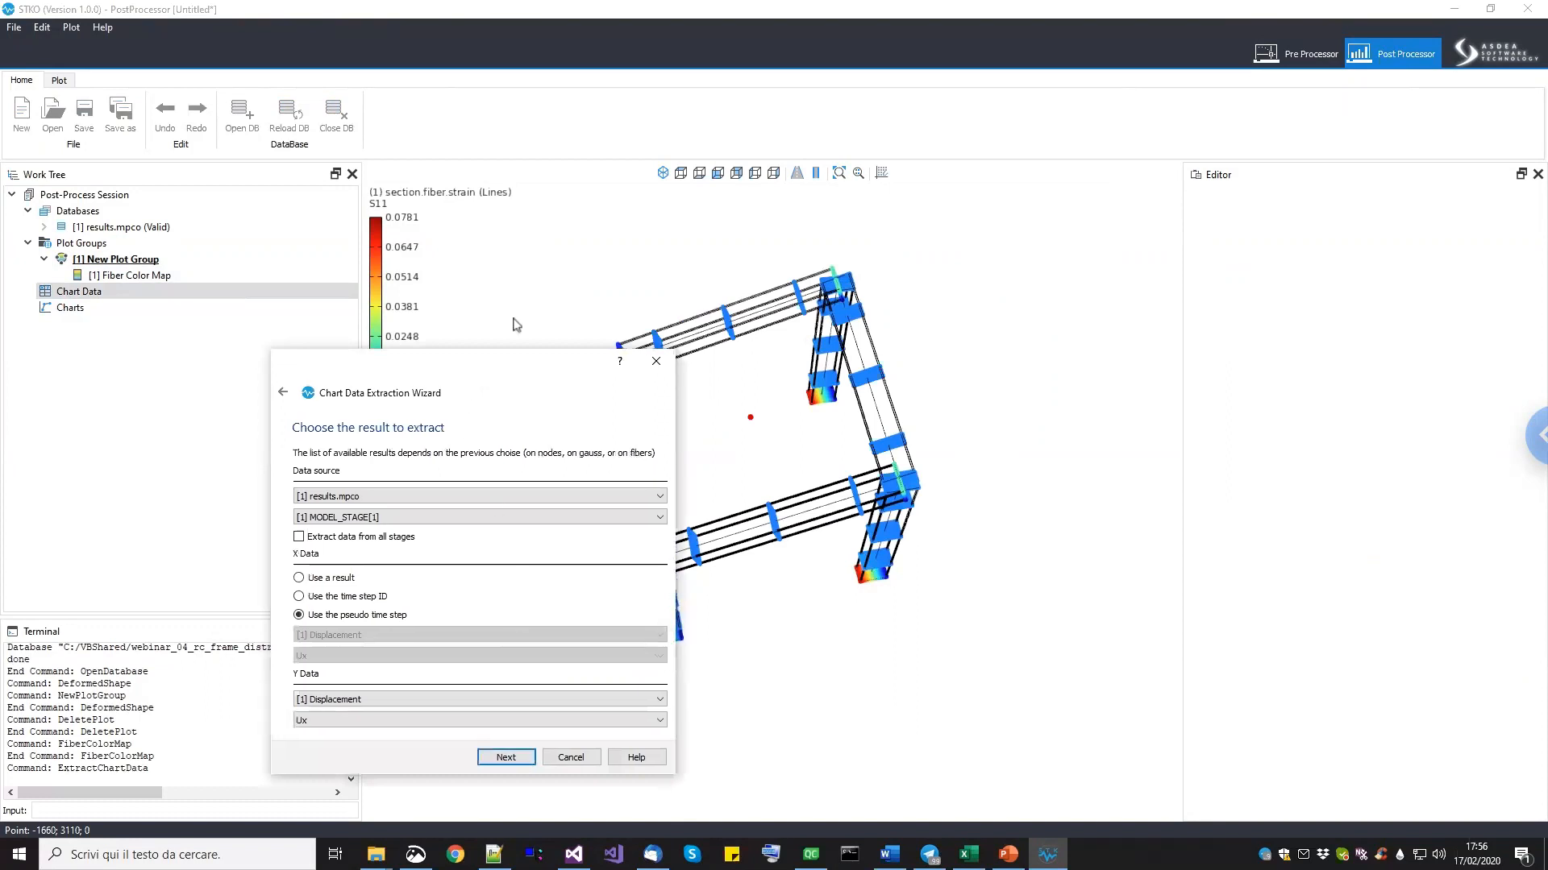
Extract the Ux displacement from [2] MODEL_STAGE[2] against pseudo time, and accept the selected master node as the location.
{"action": "left_click", "coordinate": [423, 466]}
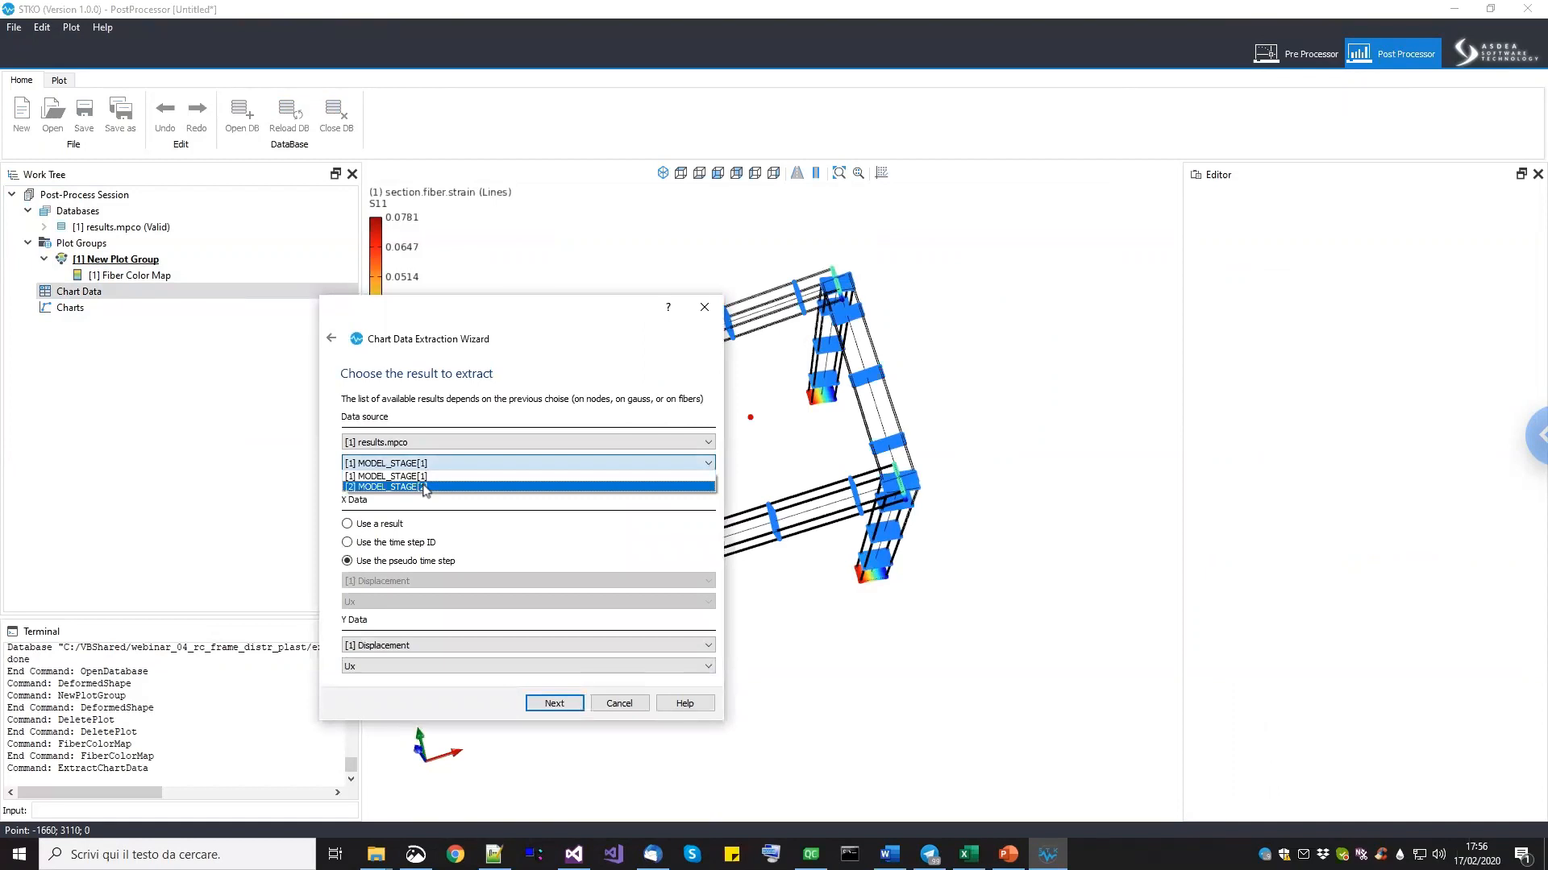
{"action": "left_click", "coordinate": [425, 487]}
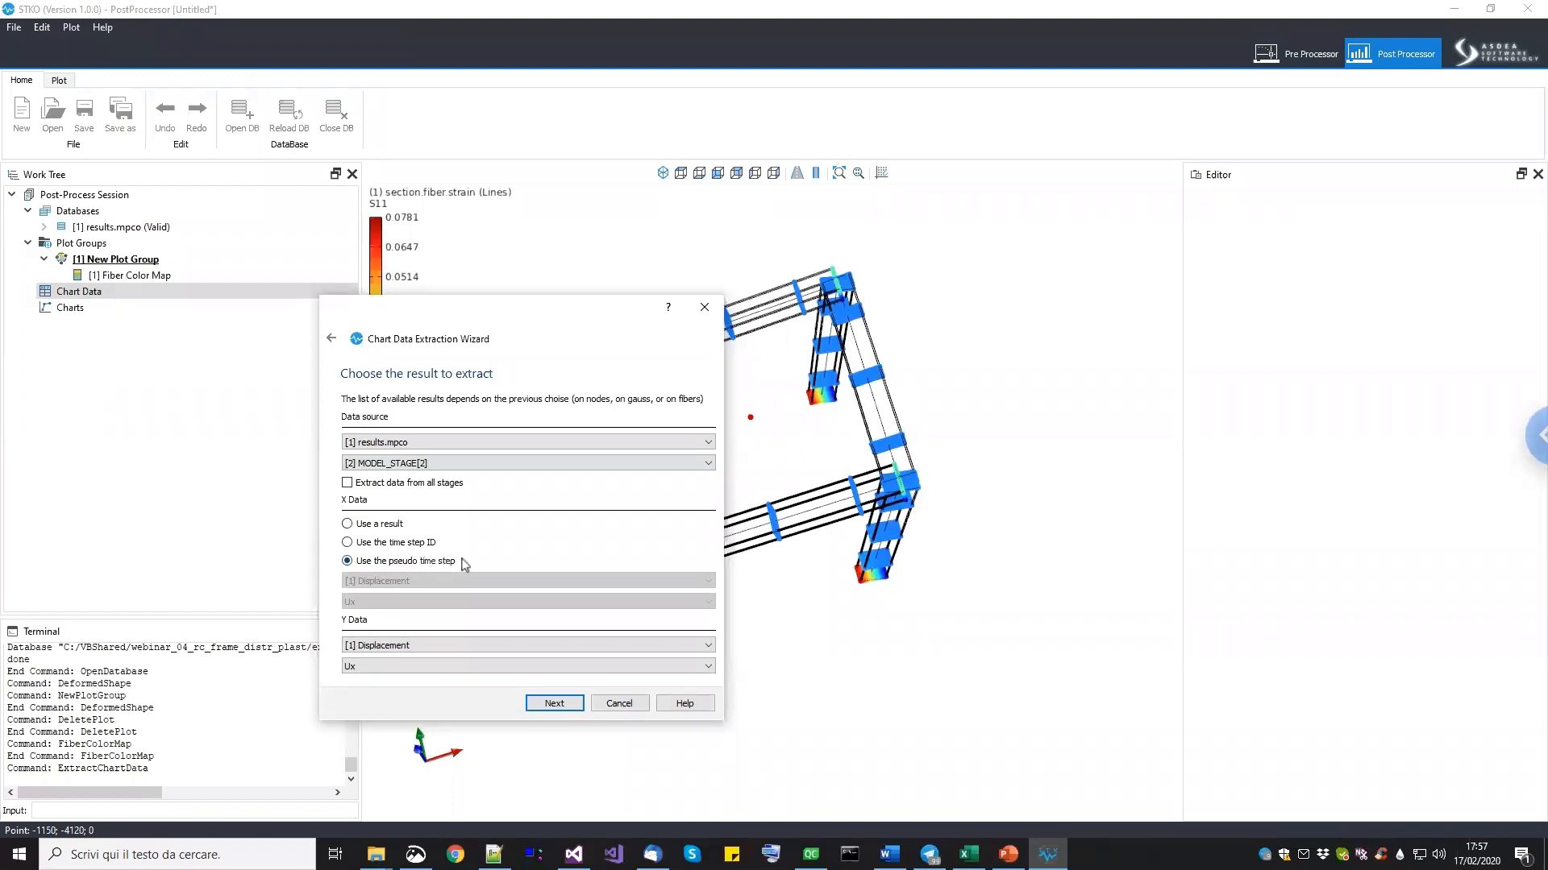
{"action": "left_click_drag", "start_coordinate": [454, 315], "coordinate": [359, 313]}
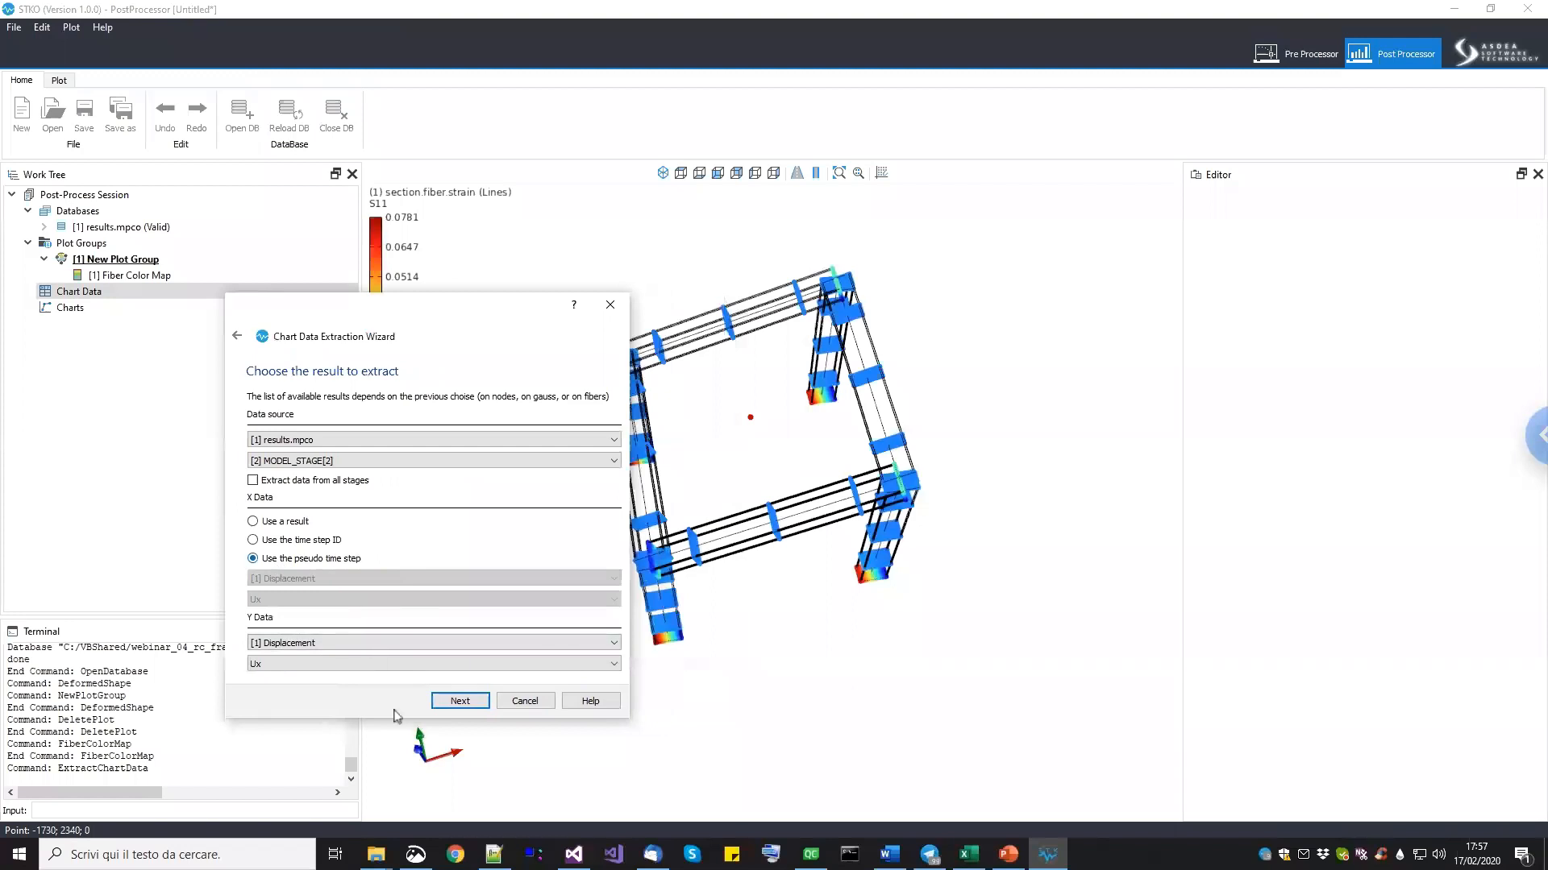
{"action": "left_click", "coordinate": [460, 701]}
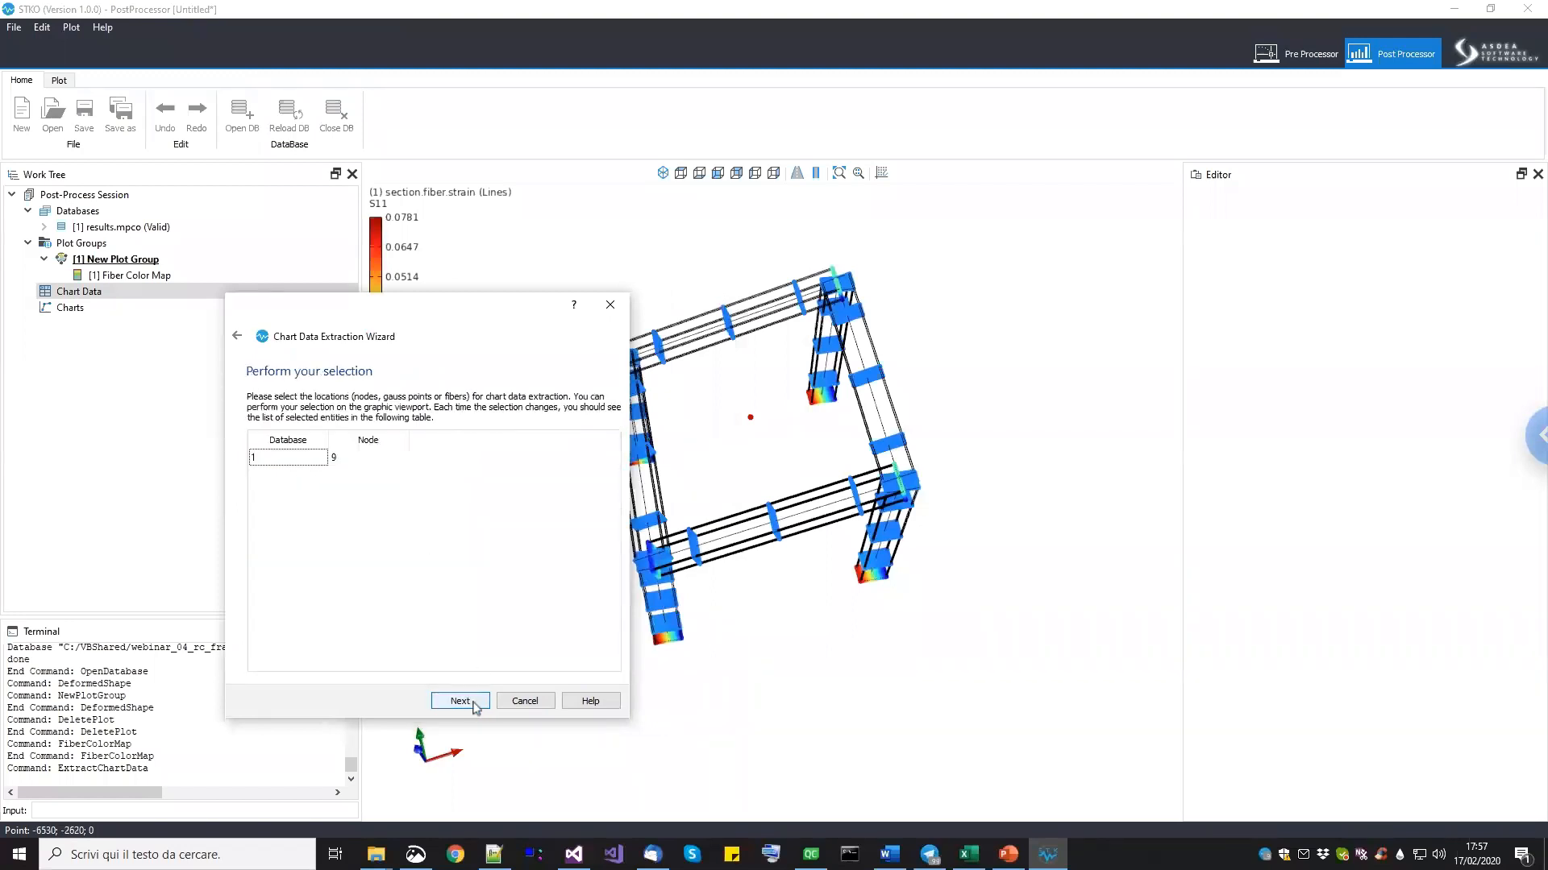
{"action": "left_click", "coordinate": [459, 700]}
Name the chart data "U-F - basic", keep chart creation on with multiple items combined by Add, and finish the extraction.
{"action": "double_click", "coordinate": [421, 437]}
{"action": "key", "text": "BackSpace"}
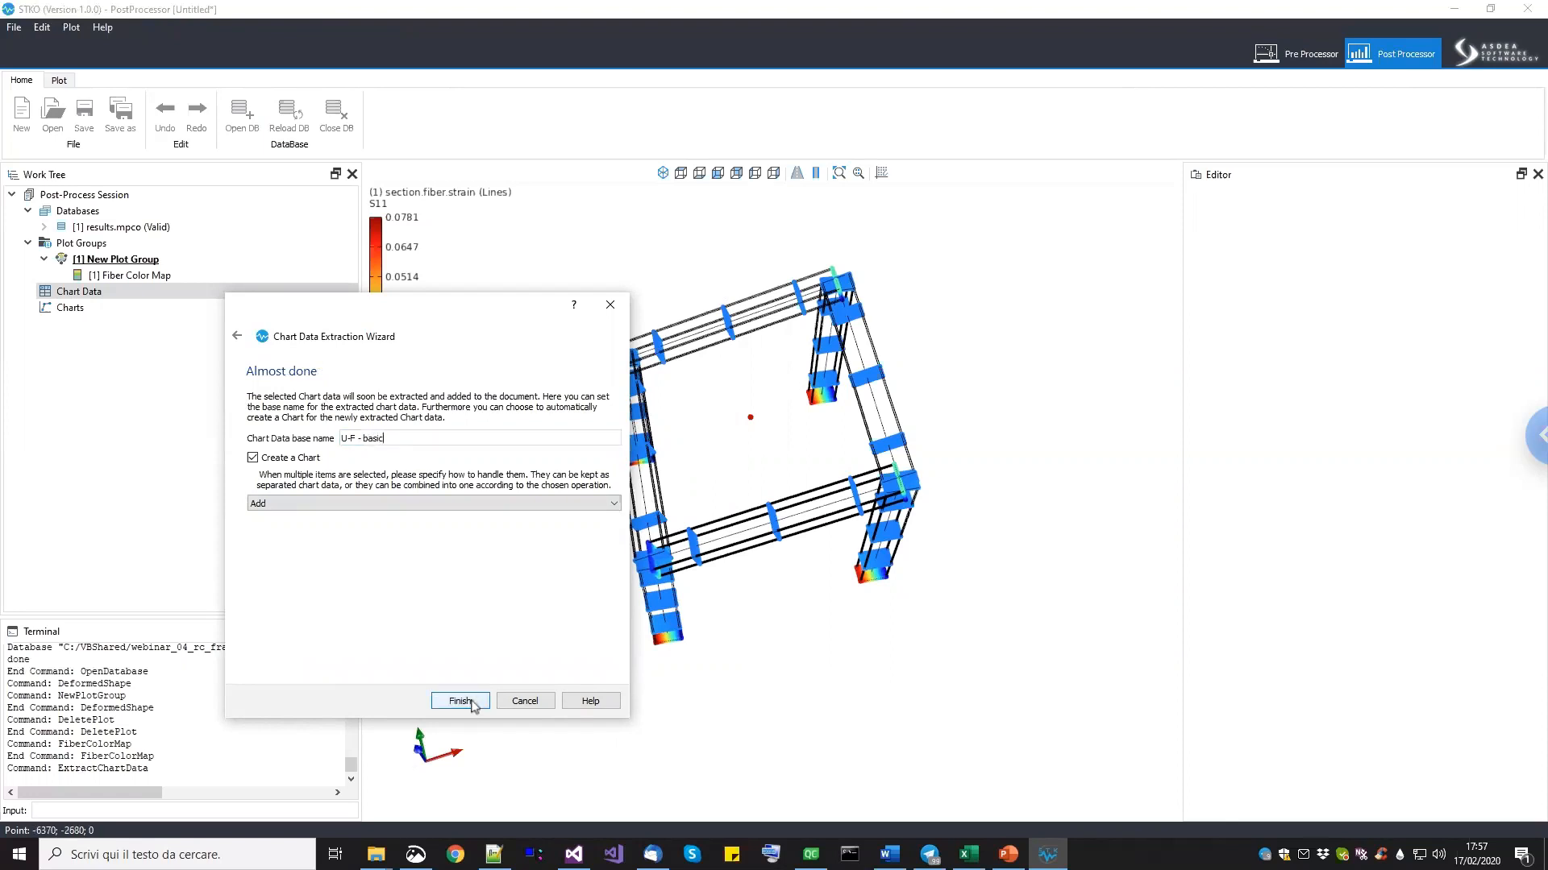
{"action": "left_click", "coordinate": [342, 504]}
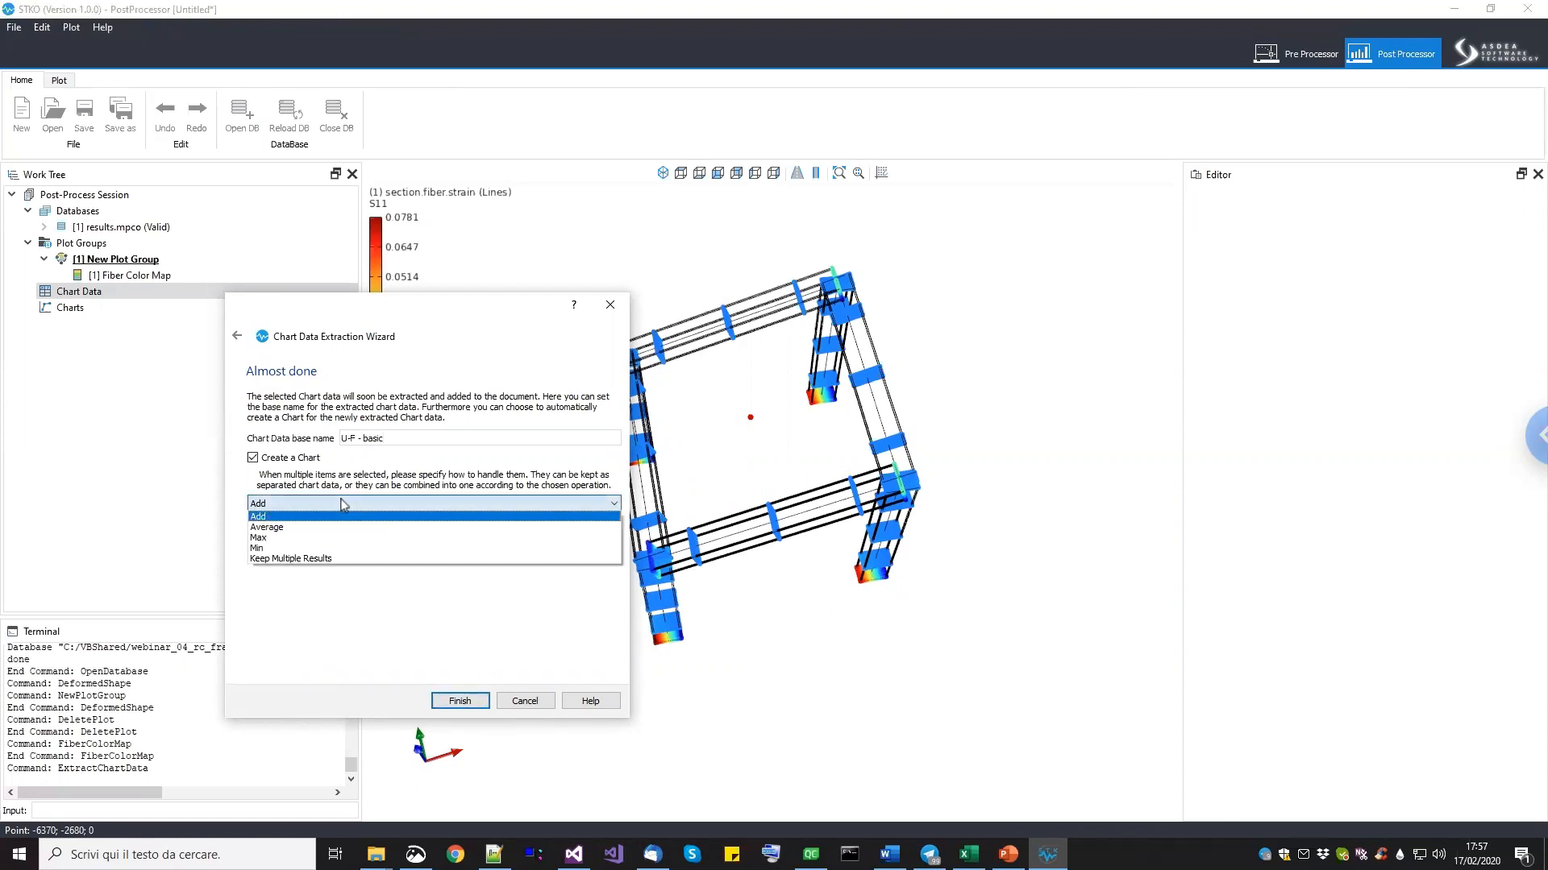
{"action": "left_click", "coordinate": [344, 516]}
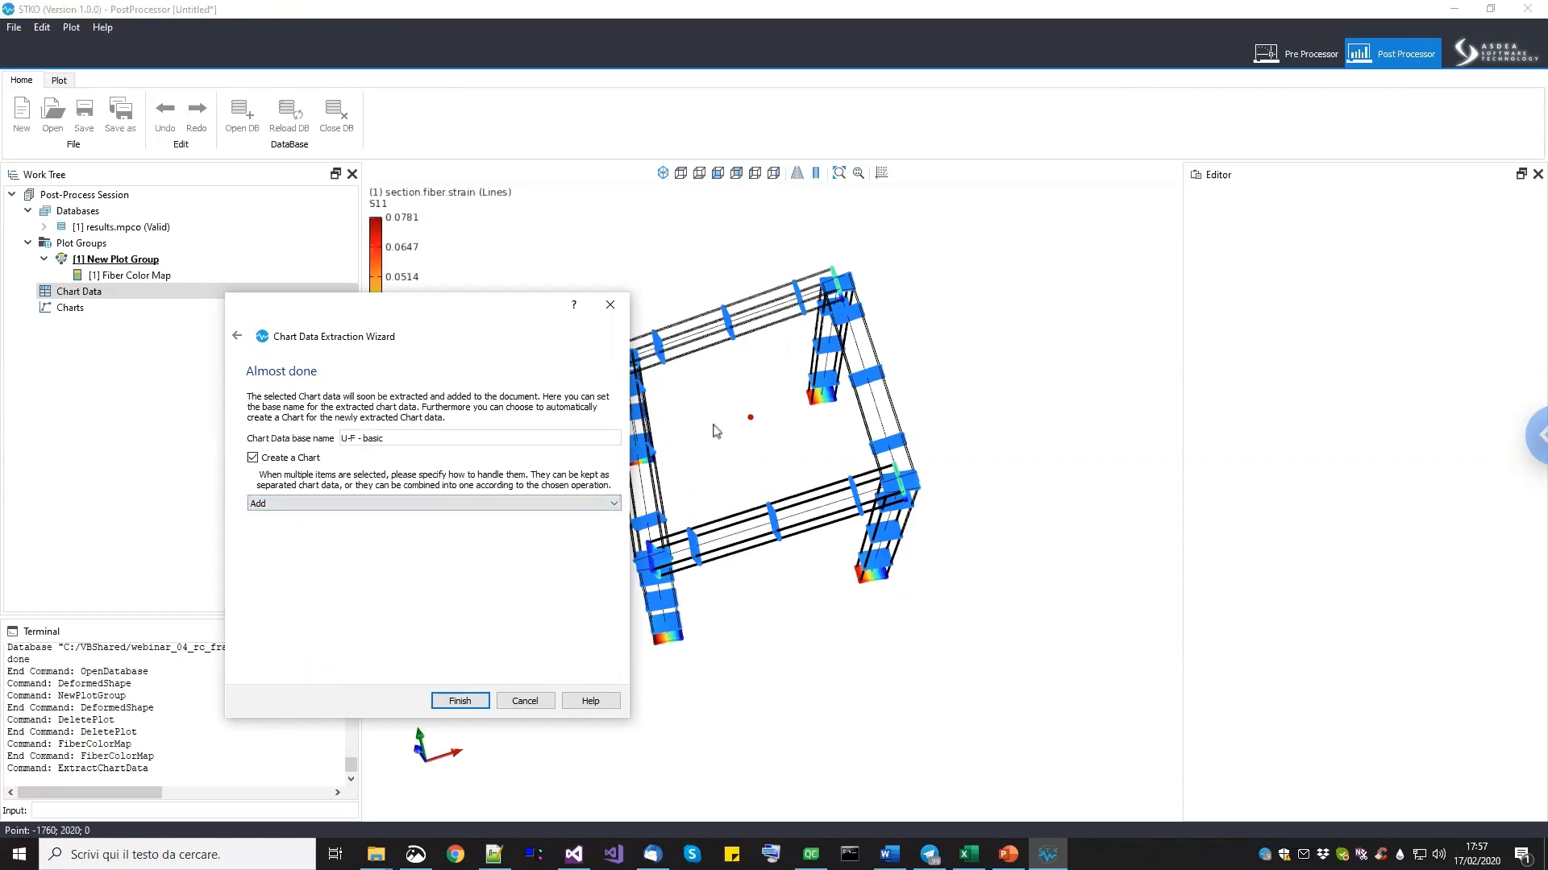
{"action": "left_click", "coordinate": [258, 505]}
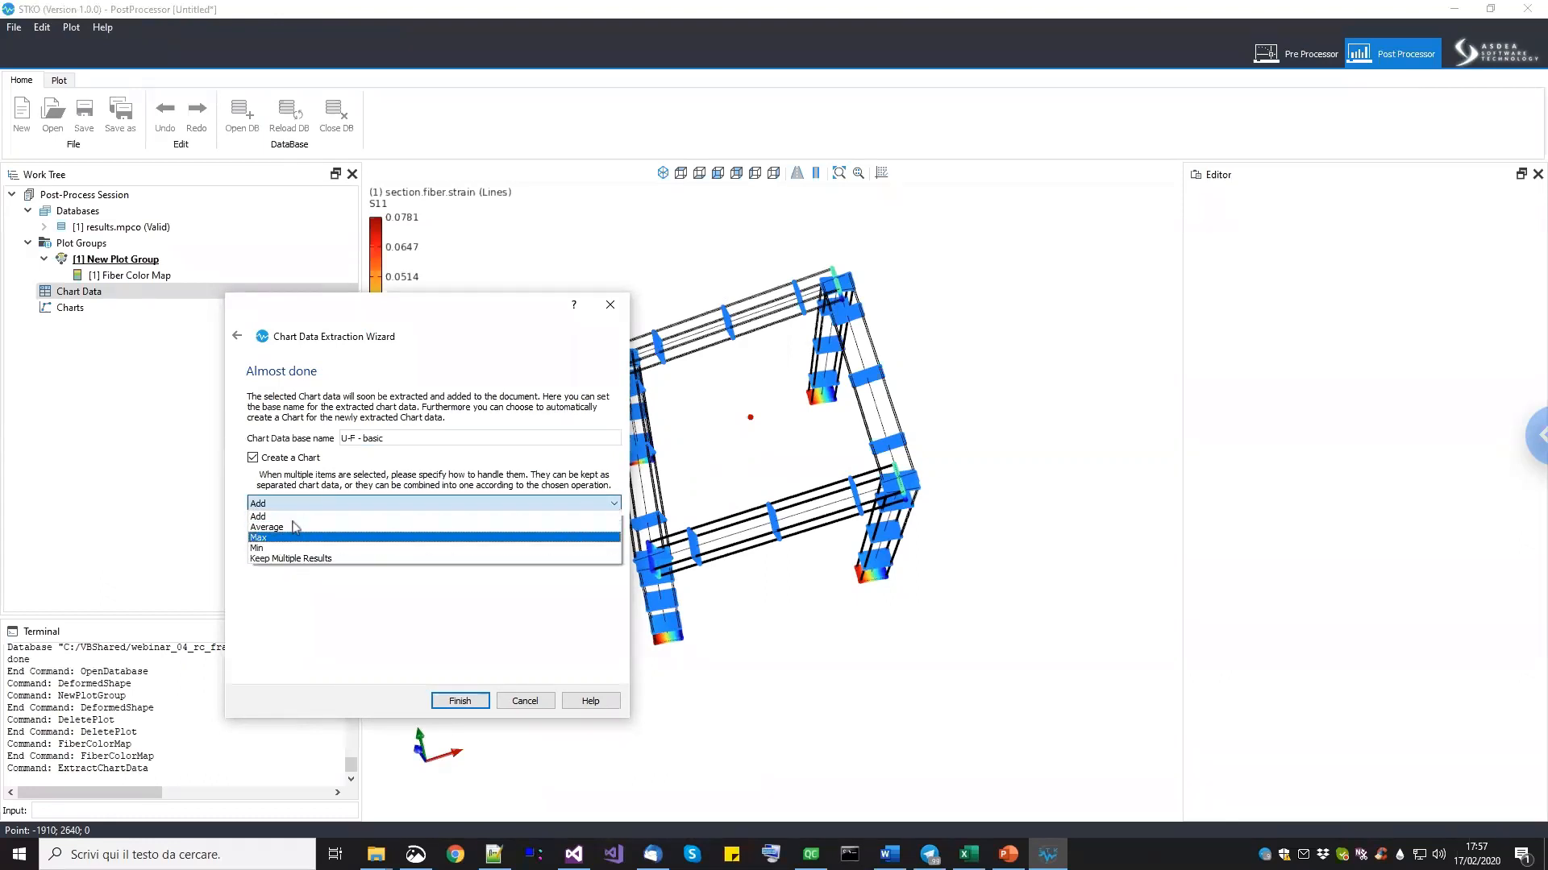
{"action": "left_click", "coordinate": [412, 516]}
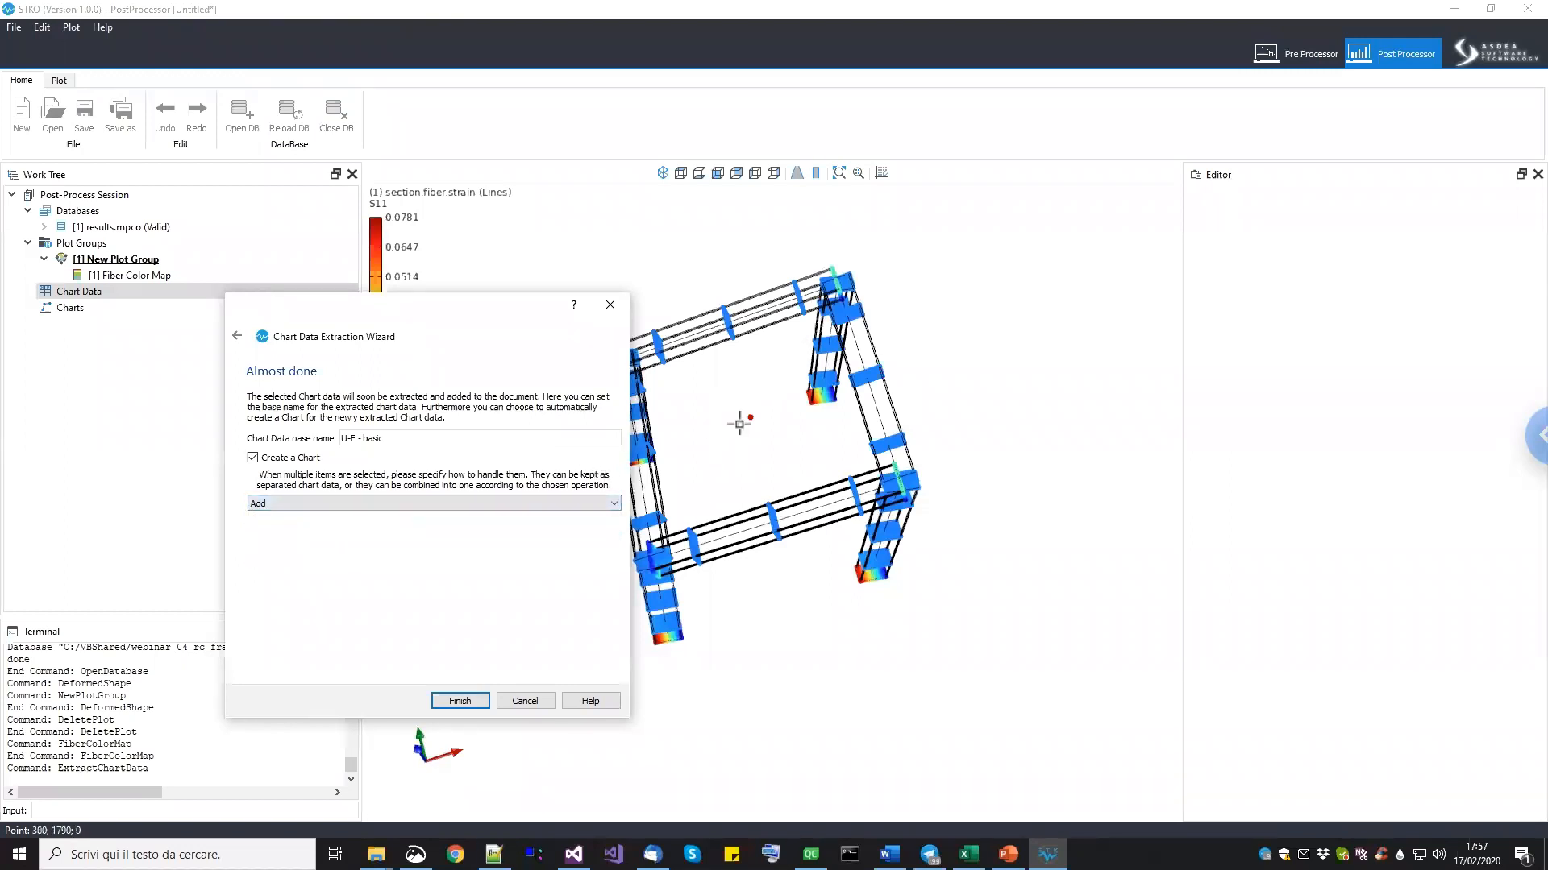
{"action": "left_click", "coordinate": [459, 701]}
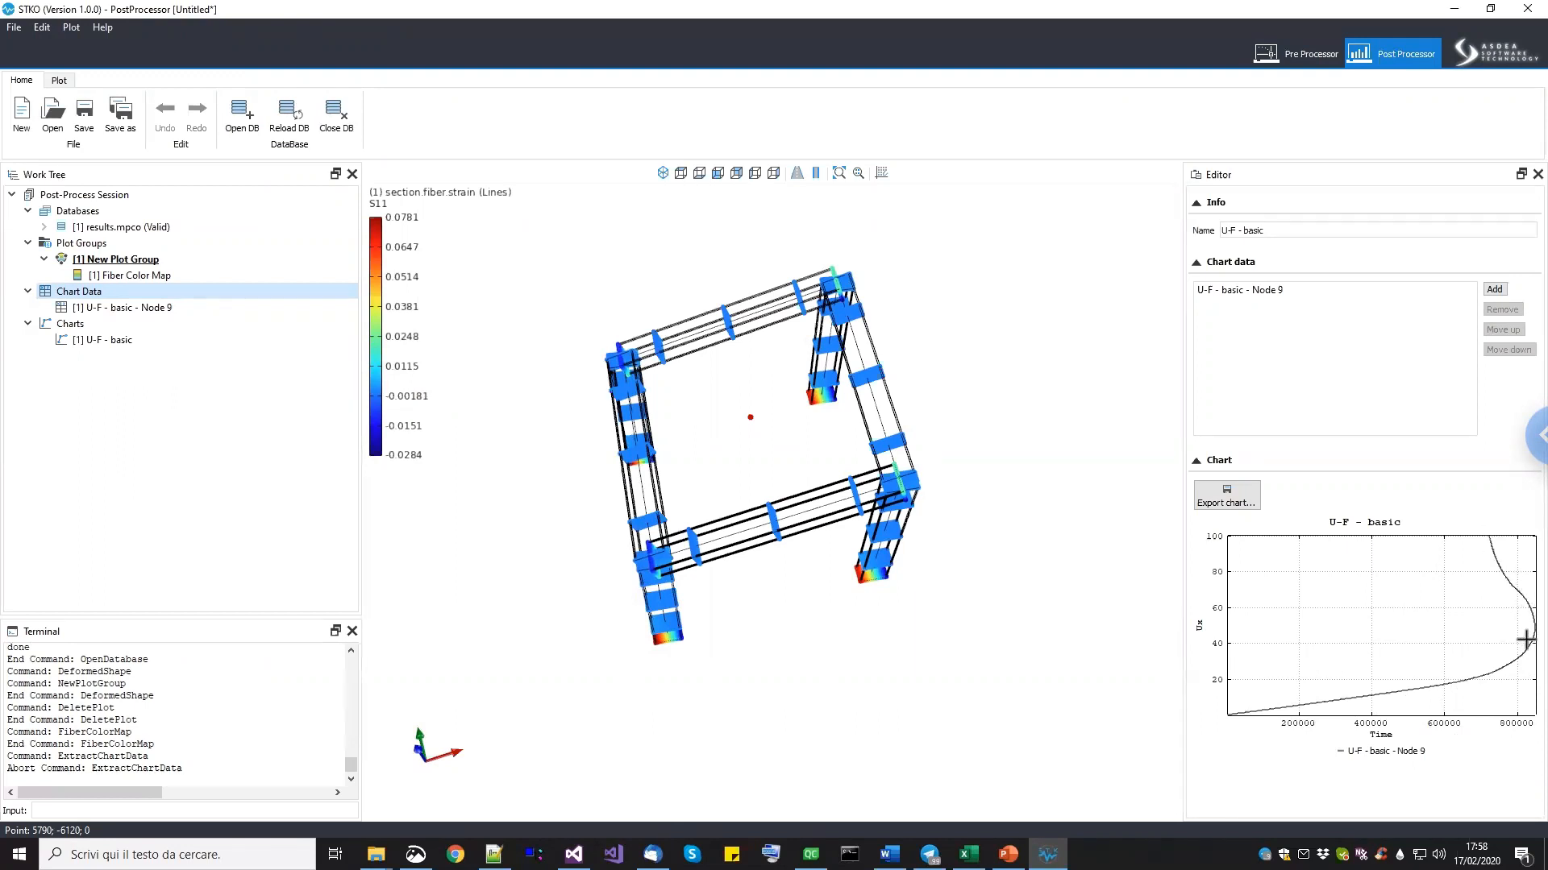
Inspect the deformed frame's fiber strains at the column bases and beam-column joints from a lower viewpoint.
{"action": "middle_click_drag", "start_coordinate": [758, 581], "coordinate": [718, 533]}
{"action": "scroll", "coordinate": [615, 637], "scroll_direction": "up", "scroll_amount": 3}
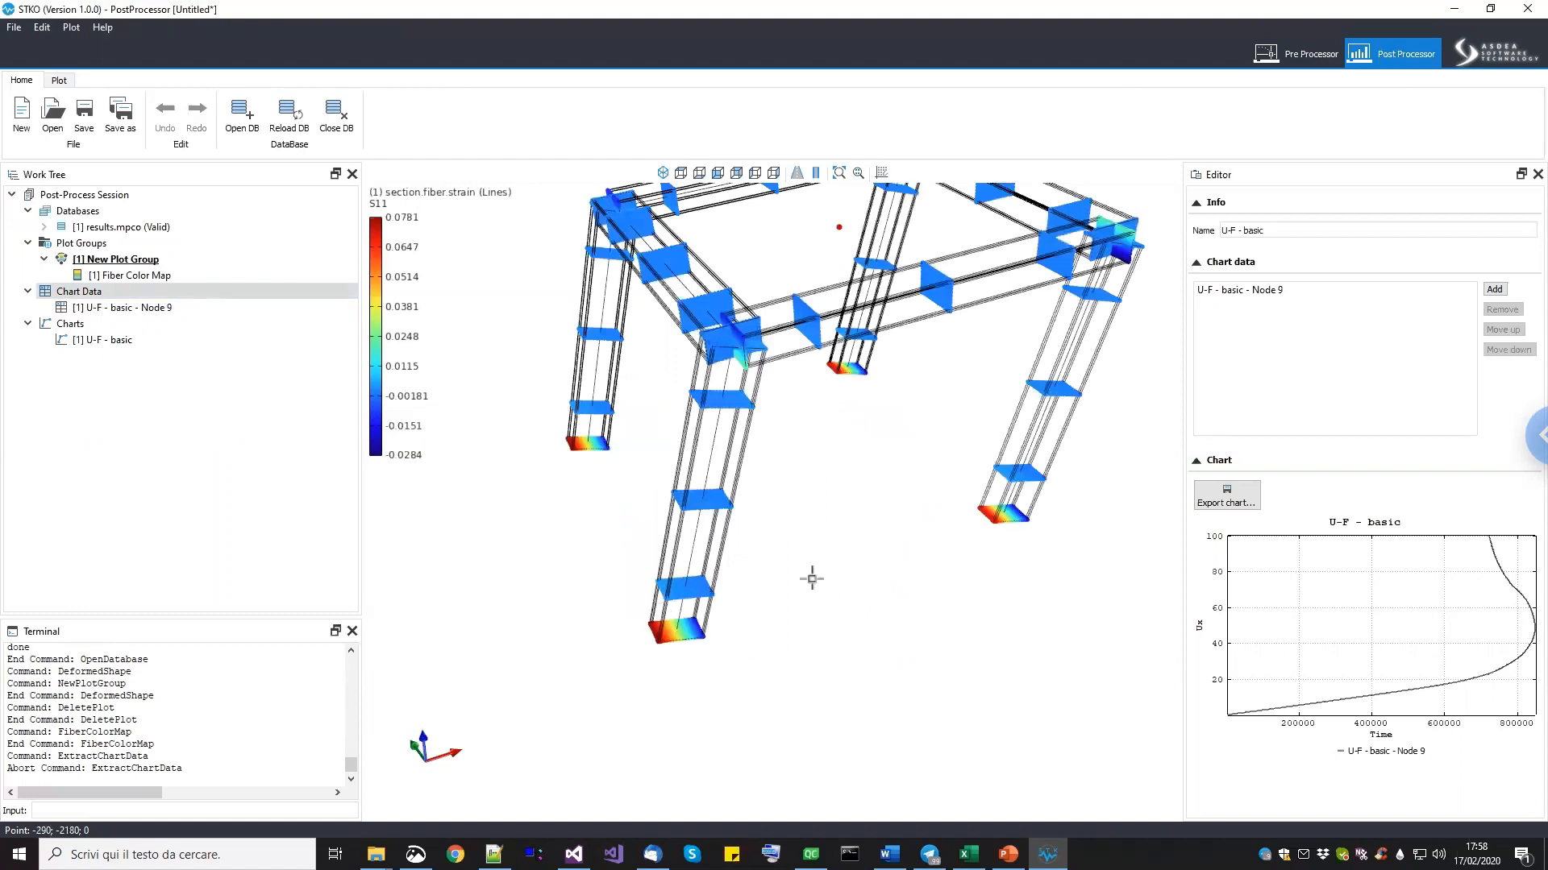
{"action": "scroll", "coordinate": [776, 583], "scroll_direction": "down", "scroll_amount": 2}
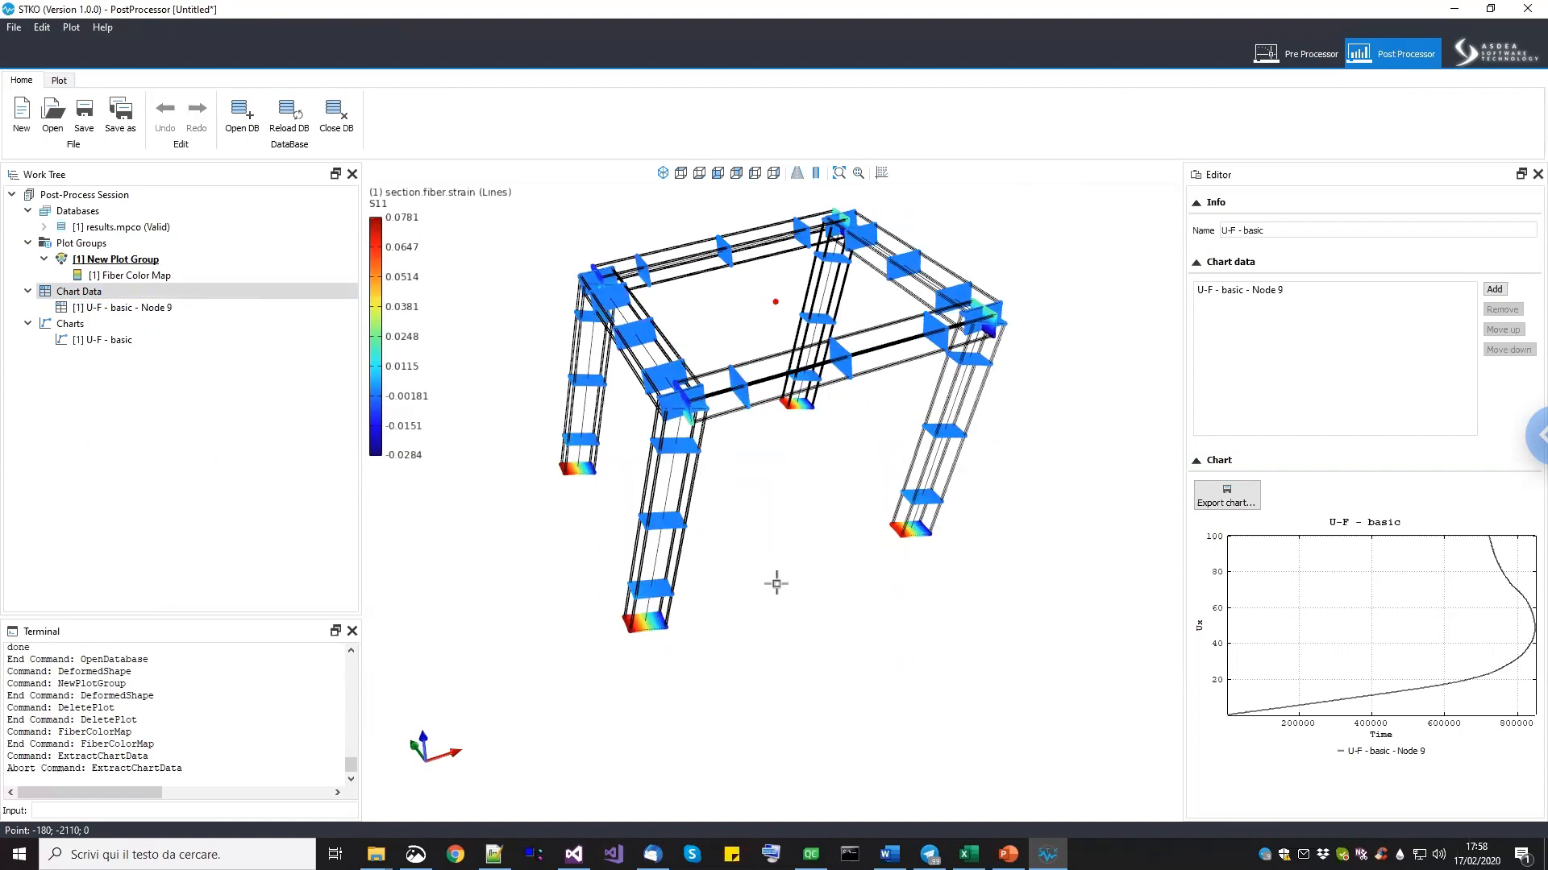
{"action": "middle_click_drag", "start_coordinate": [794, 569], "coordinate": [786, 599]}
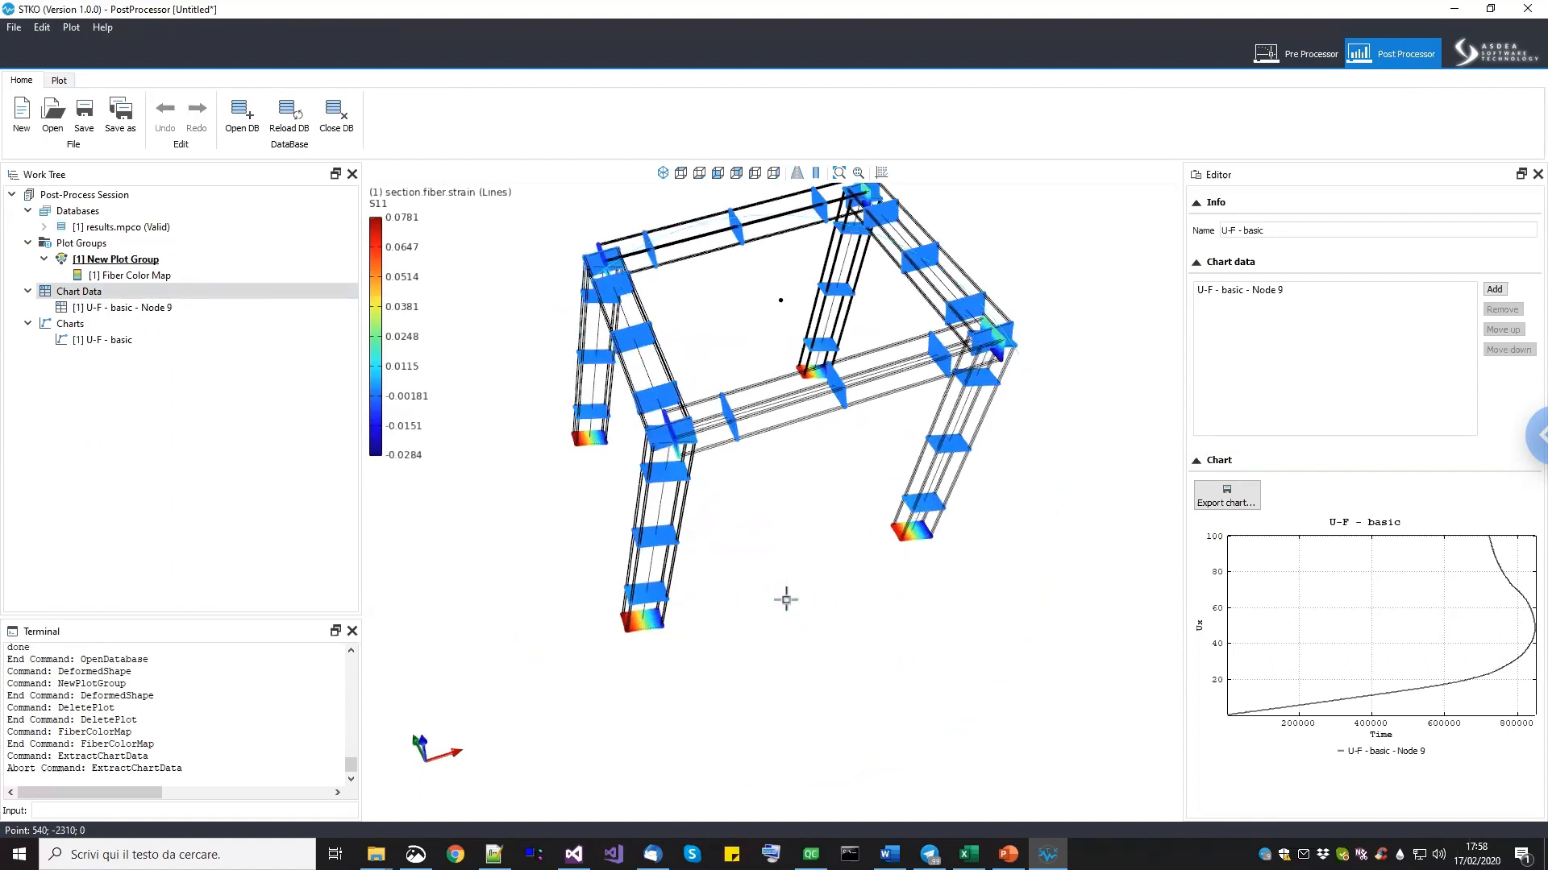
Switch to PowerPoint to review the Fracture energy regularization slide, and return to STKO.
{"action": "left_click", "coordinate": [1011, 848]}
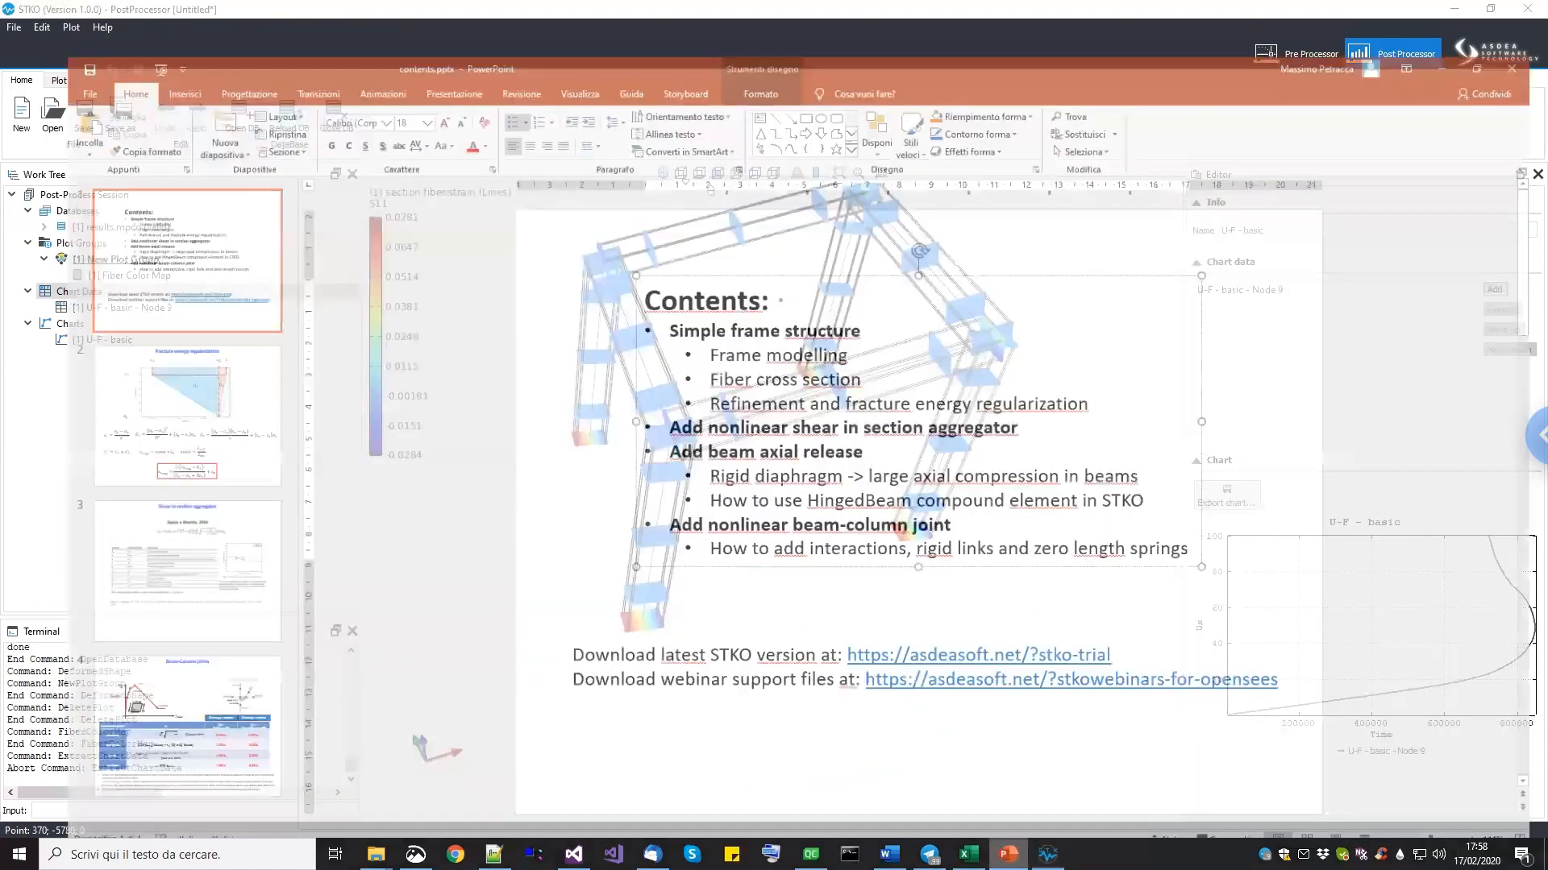
{"action": "left_click", "coordinate": [184, 362]}
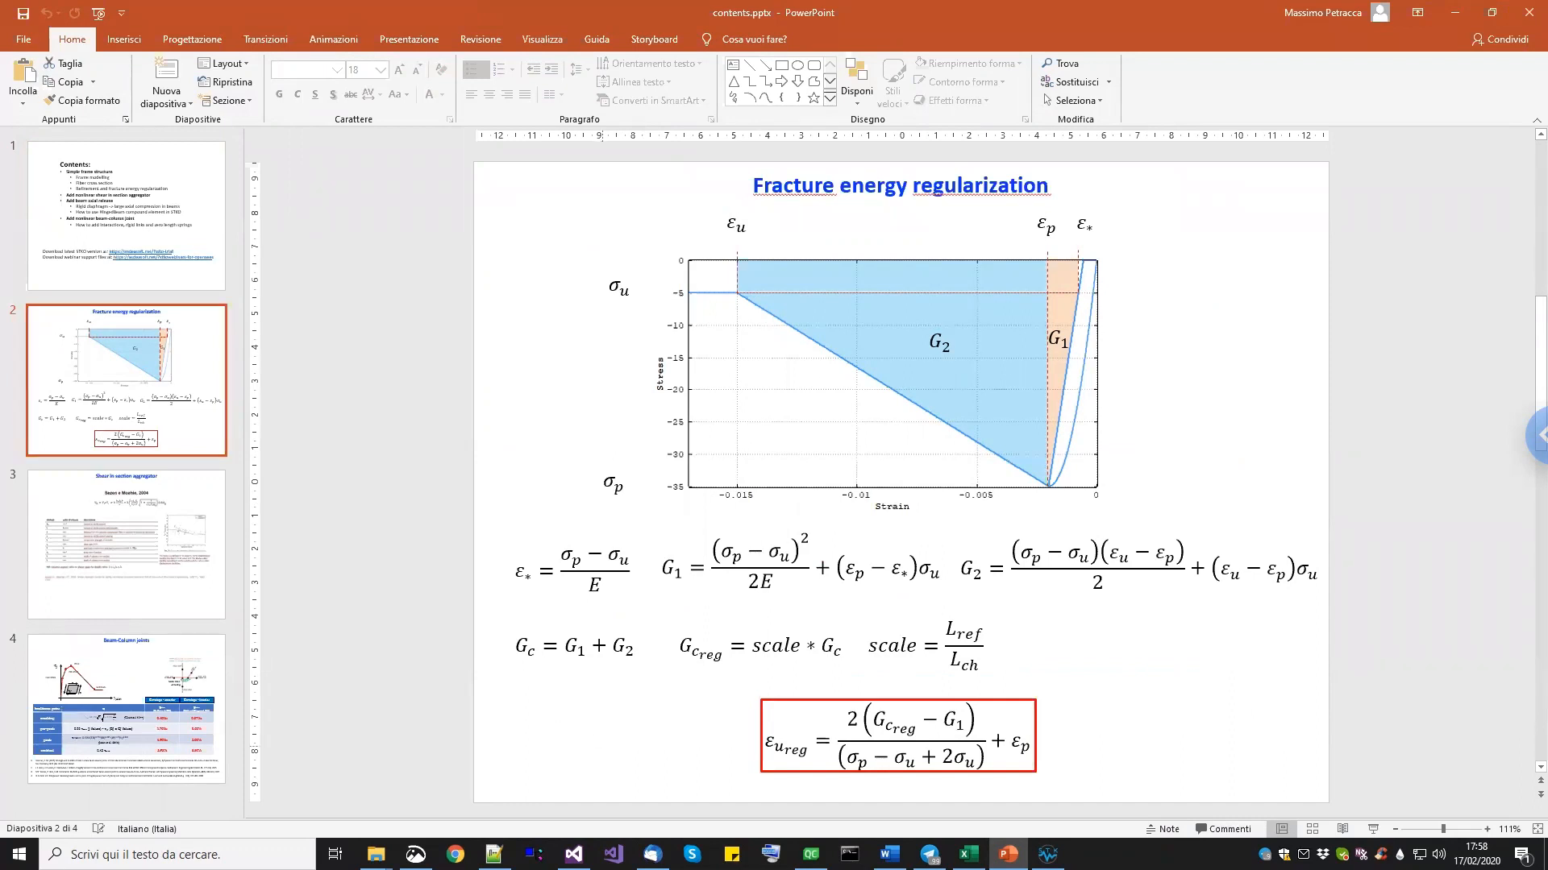
{"action": "left_click", "coordinate": [1048, 855]}
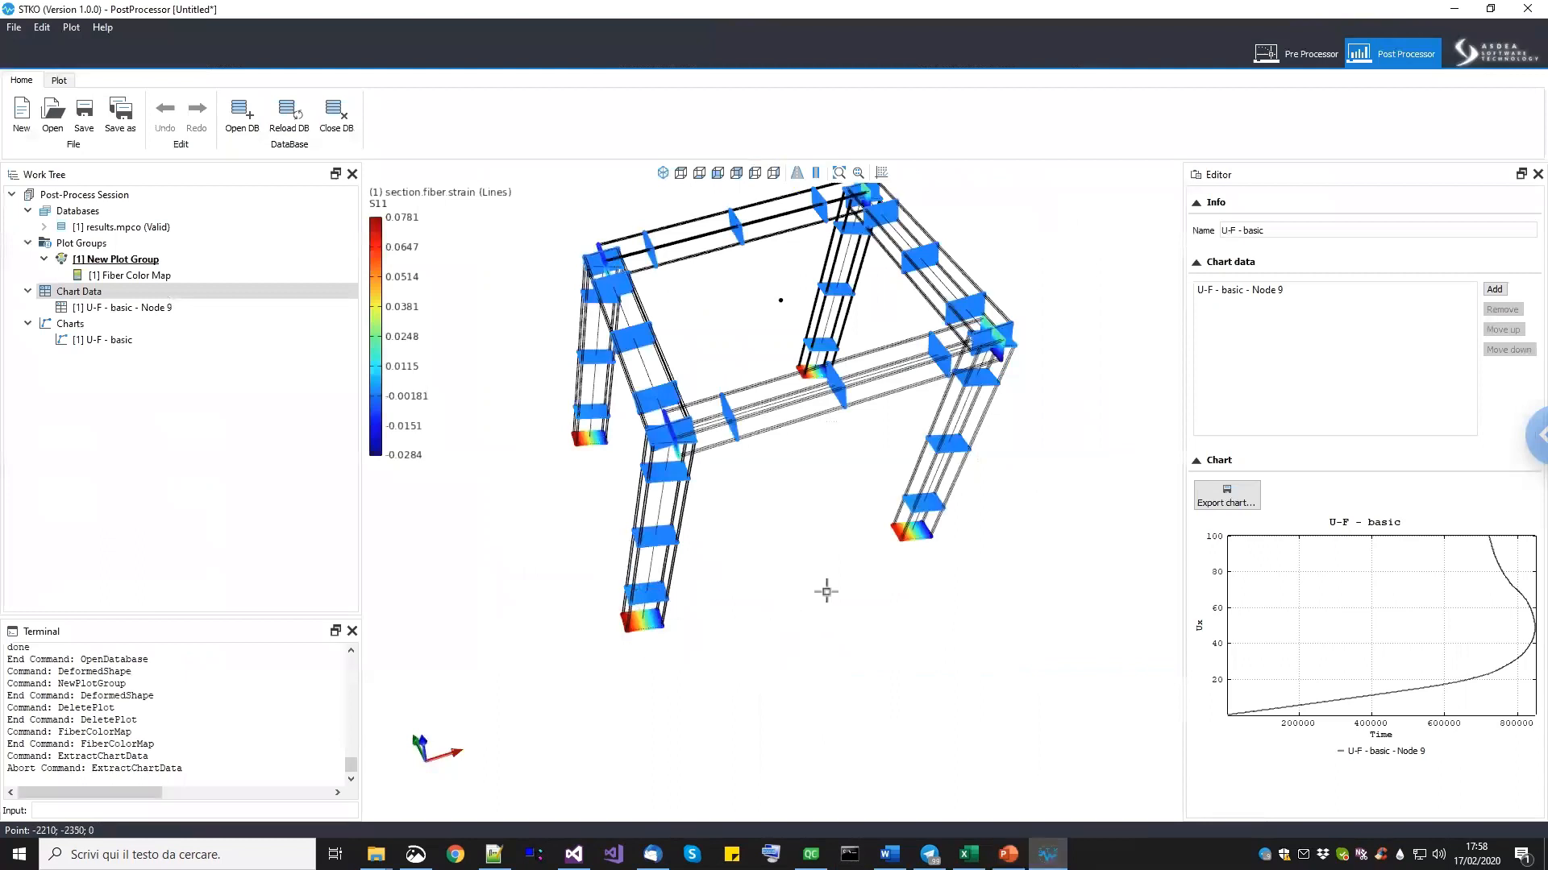
Examine the fiber strains at the front column base up close, and check them against the fracture energy slide in PowerPoint.
{"action": "middle_click_drag", "start_coordinate": [671, 469], "coordinate": [682, 558]}
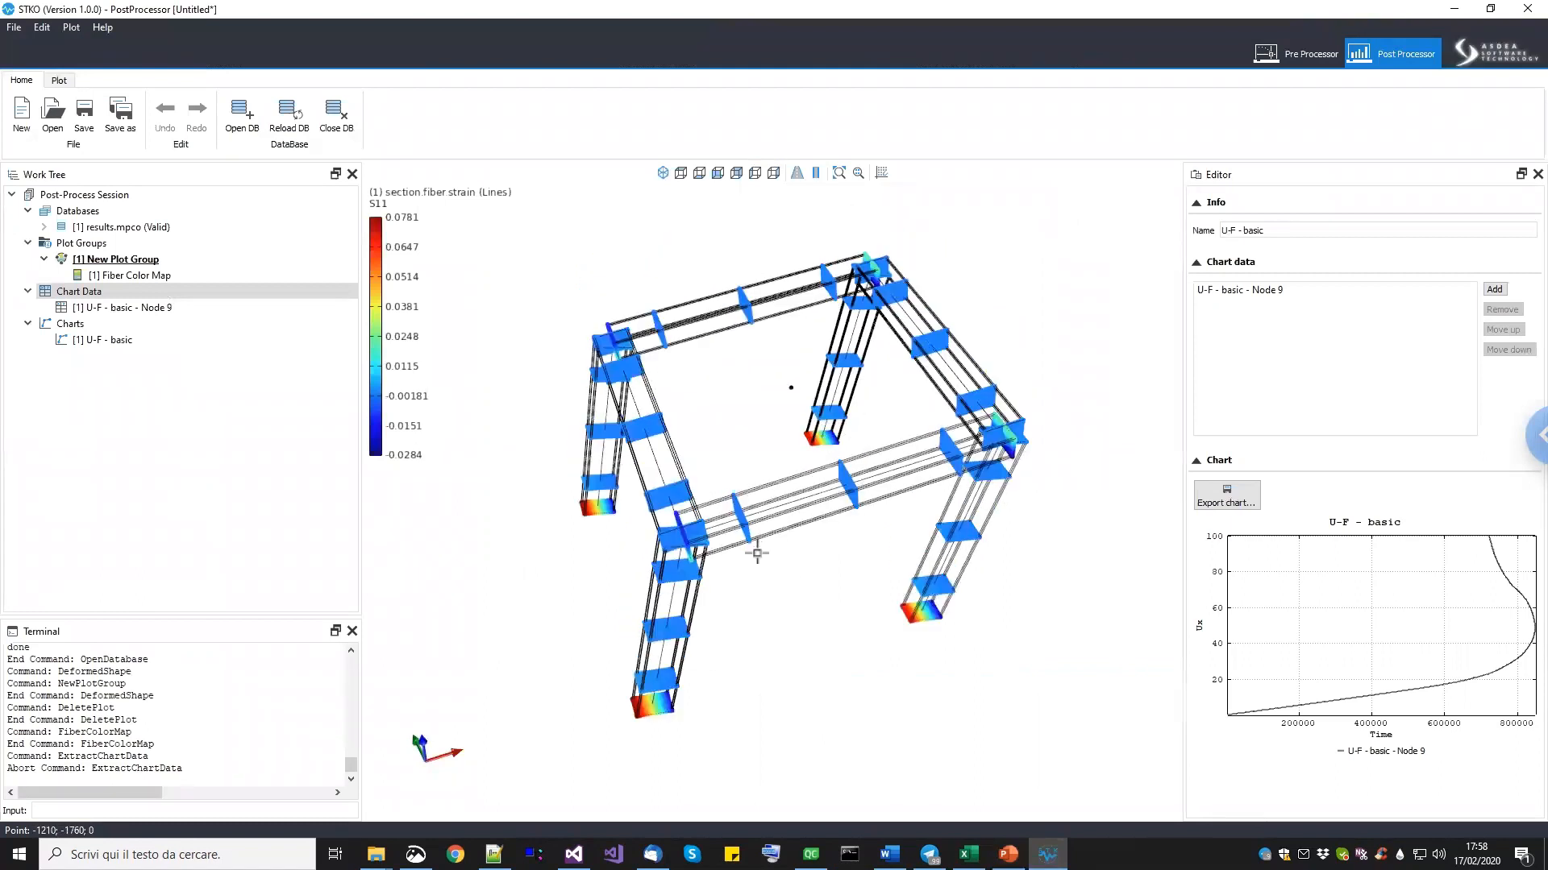
{"action": "scroll", "coordinate": [654, 708], "scroll_direction": "up", "scroll_amount": 2}
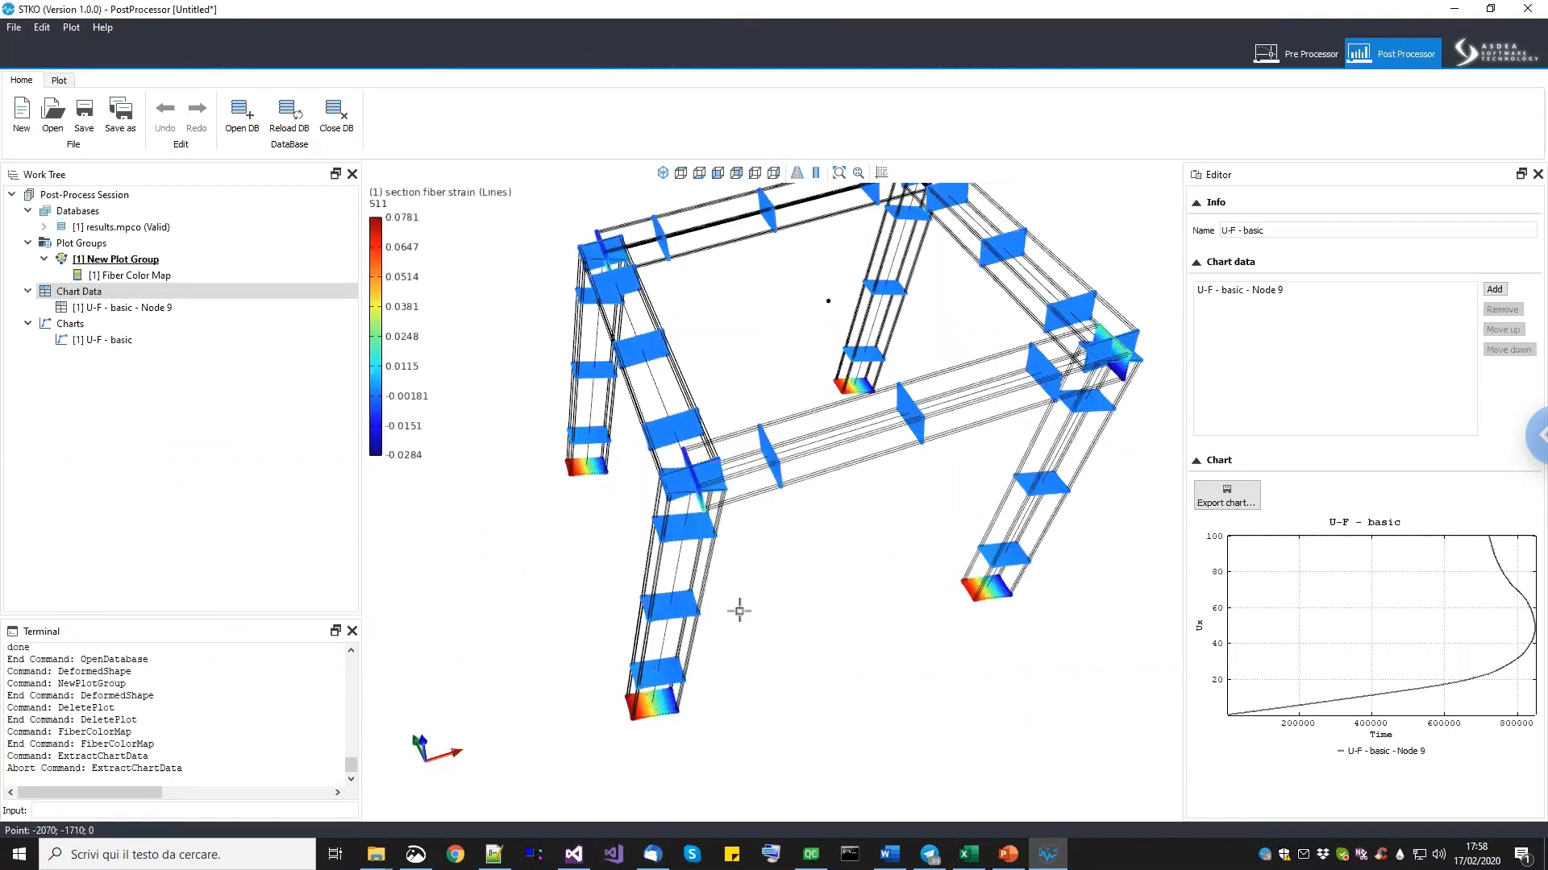
{"action": "scroll", "coordinate": [657, 681], "scroll_direction": "up", "scroll_amount": 5}
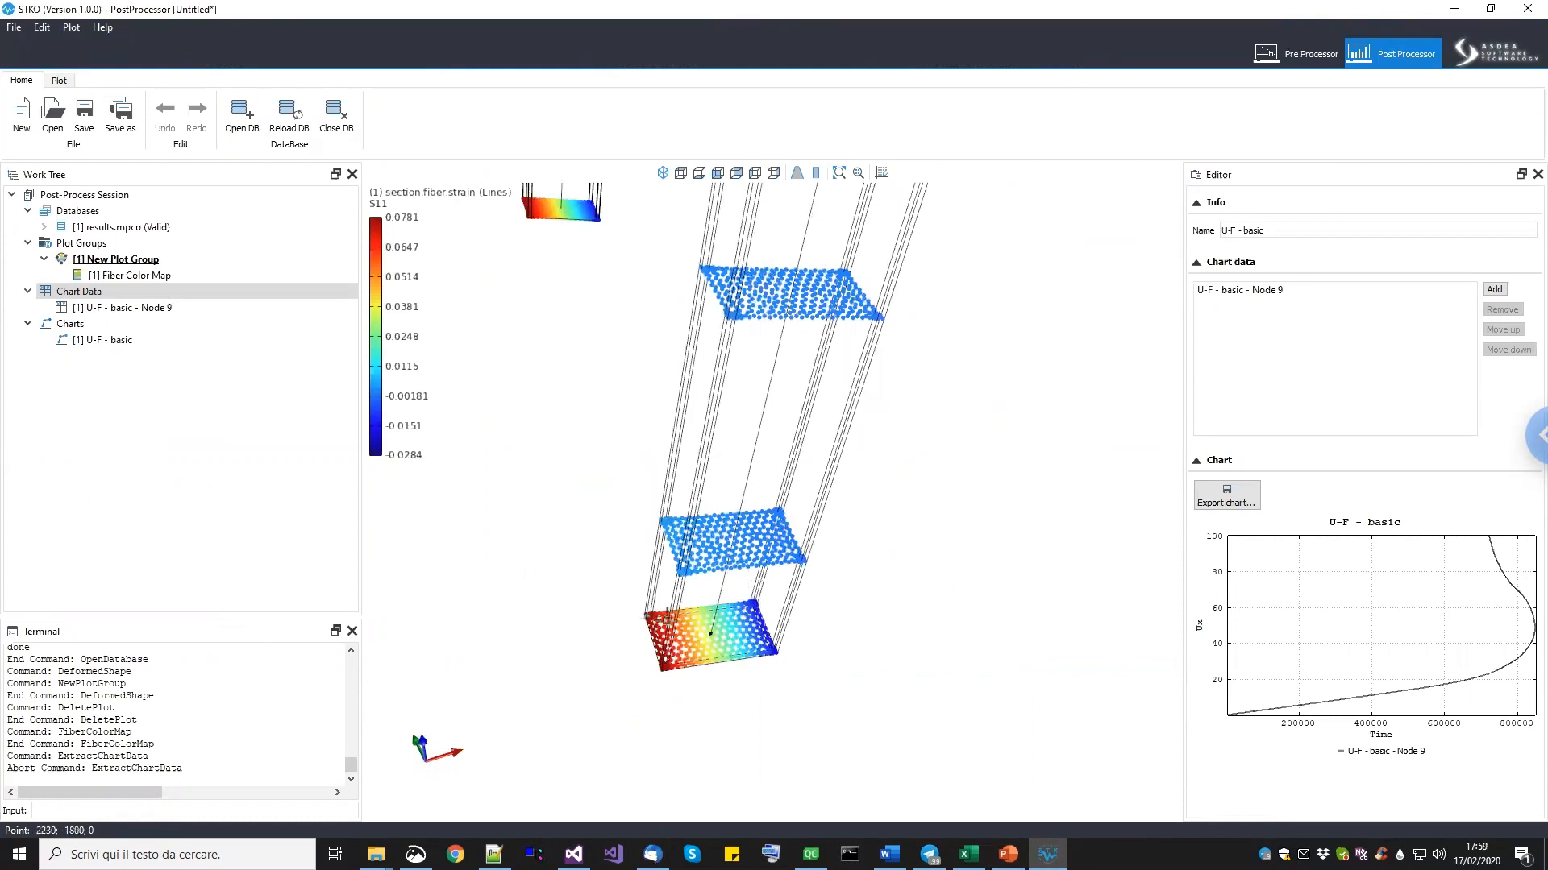
{"action": "scroll", "coordinate": [671, 649], "scroll_direction": "down", "scroll_amount": 8}
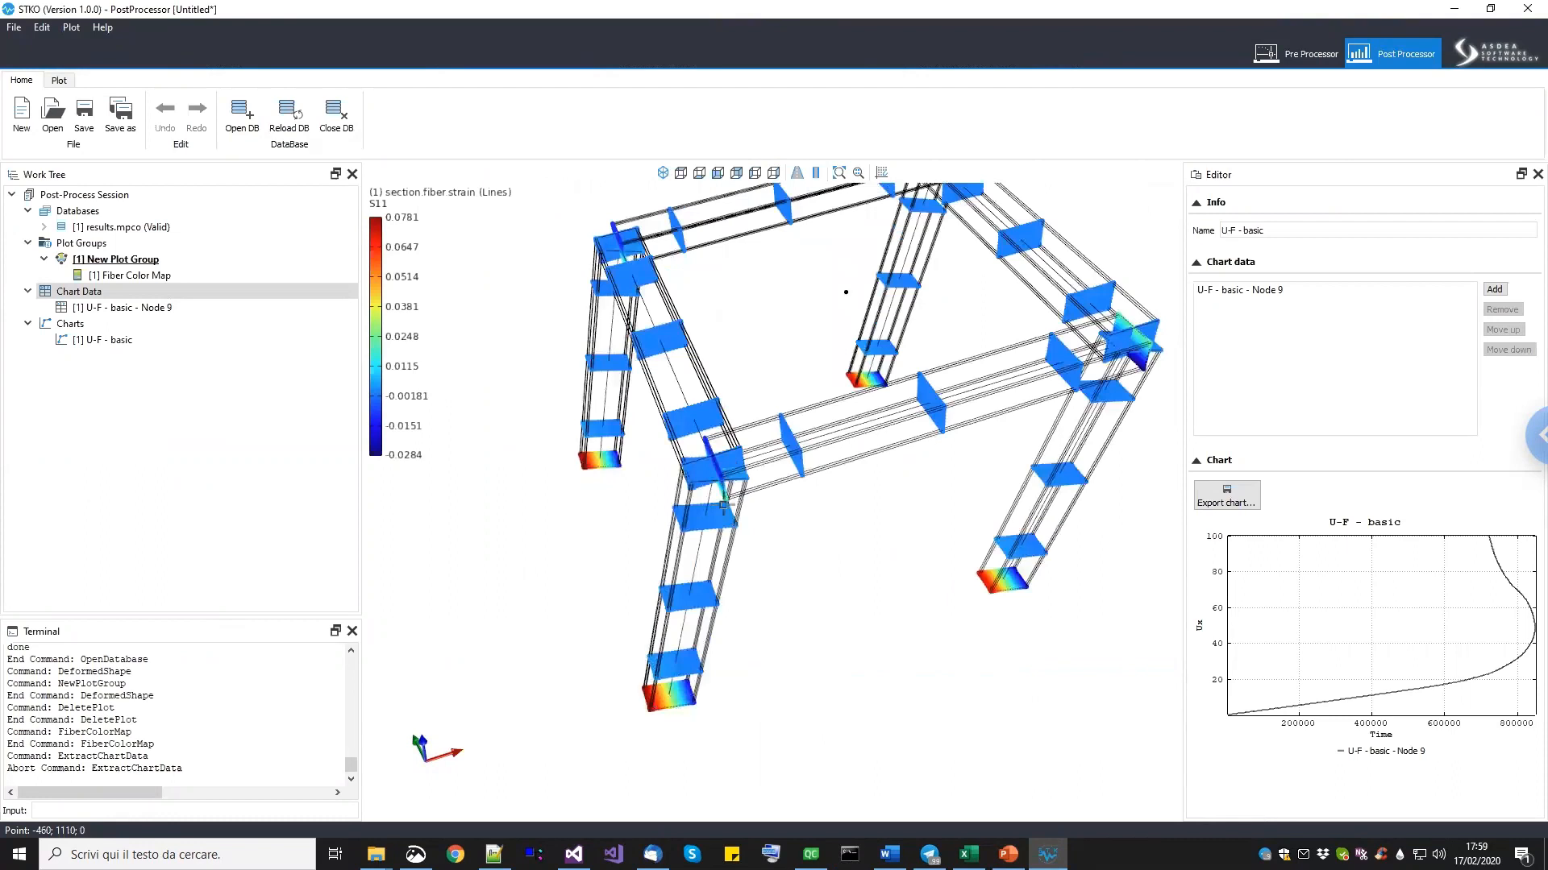
{"action": "scroll", "coordinate": [730, 523], "scroll_direction": "down", "scroll_amount": 2}
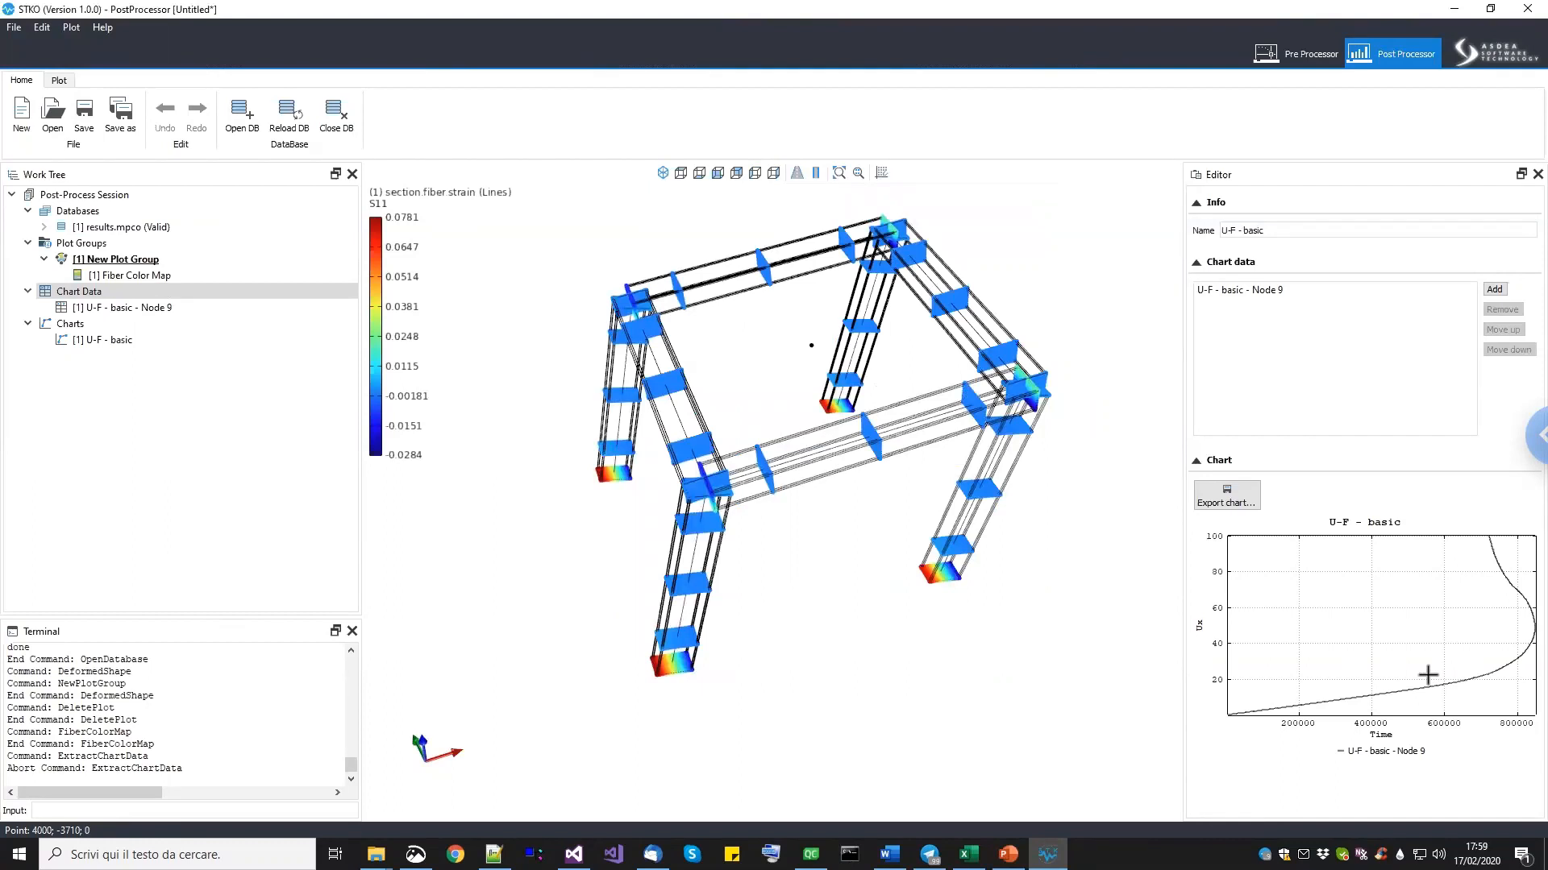
{"action": "left_click", "coordinate": [1008, 854]}
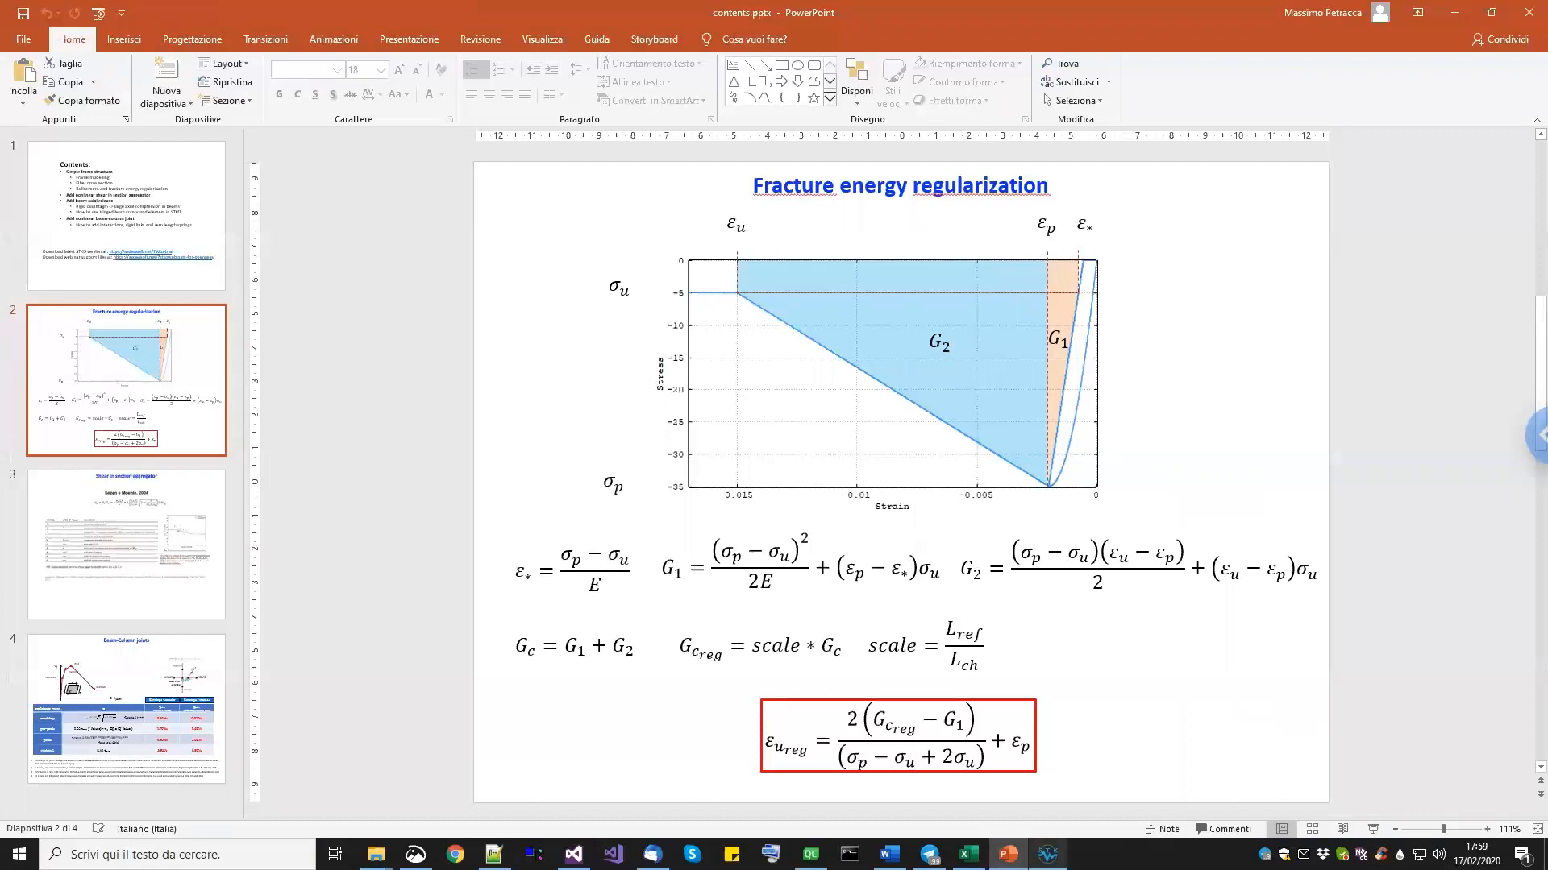
{"action": "left_click", "coordinate": [1048, 855]}
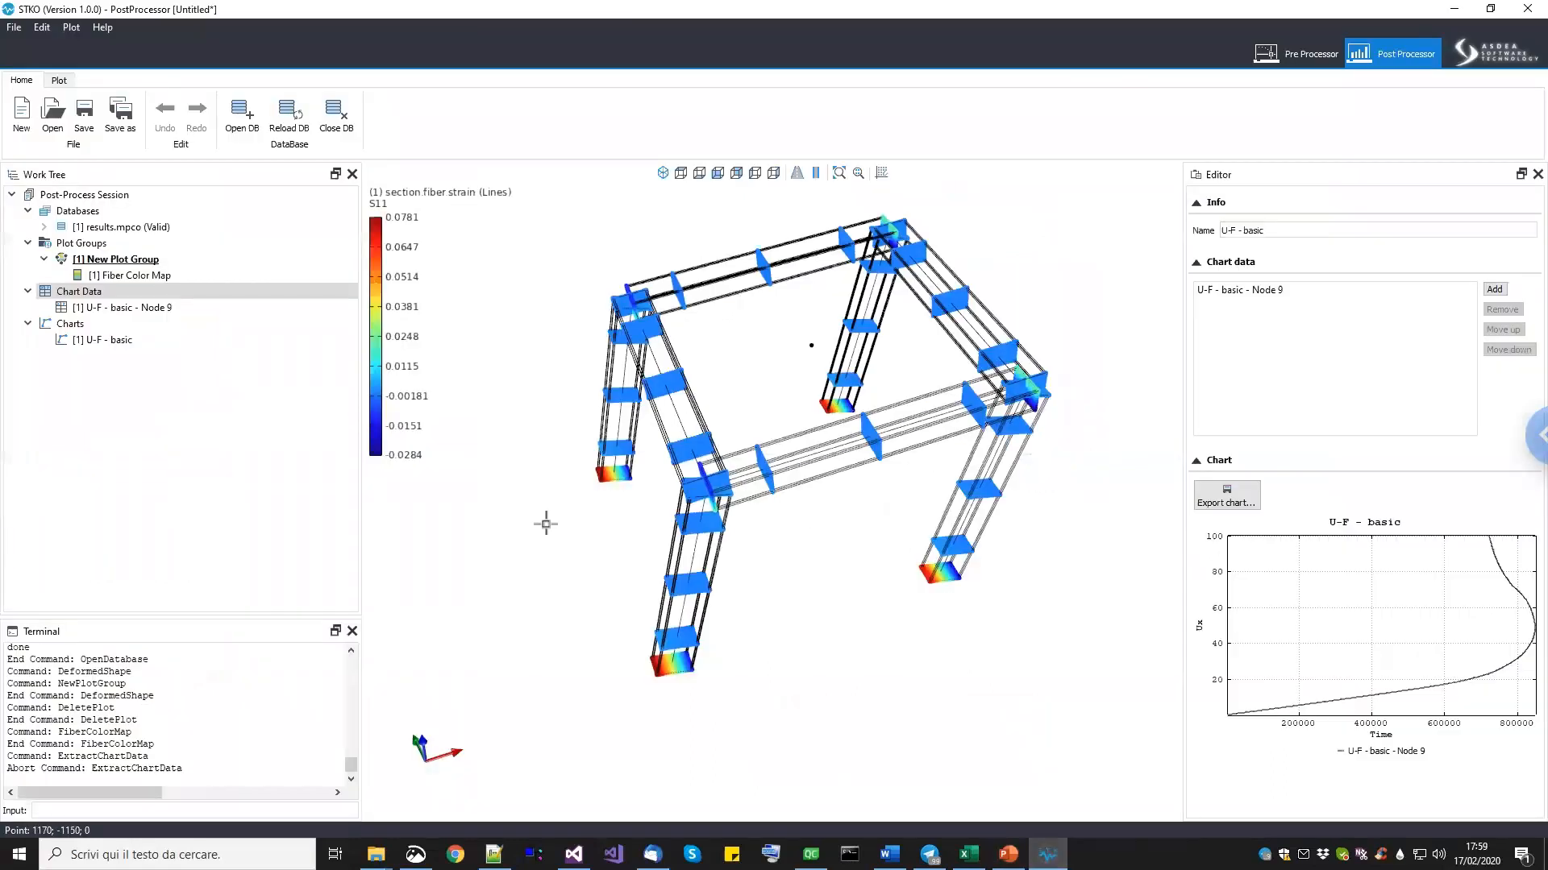
Open the table of the U-F - basic node chart data and unlink it from the database.
{"action": "left_click", "coordinate": [94, 313]}
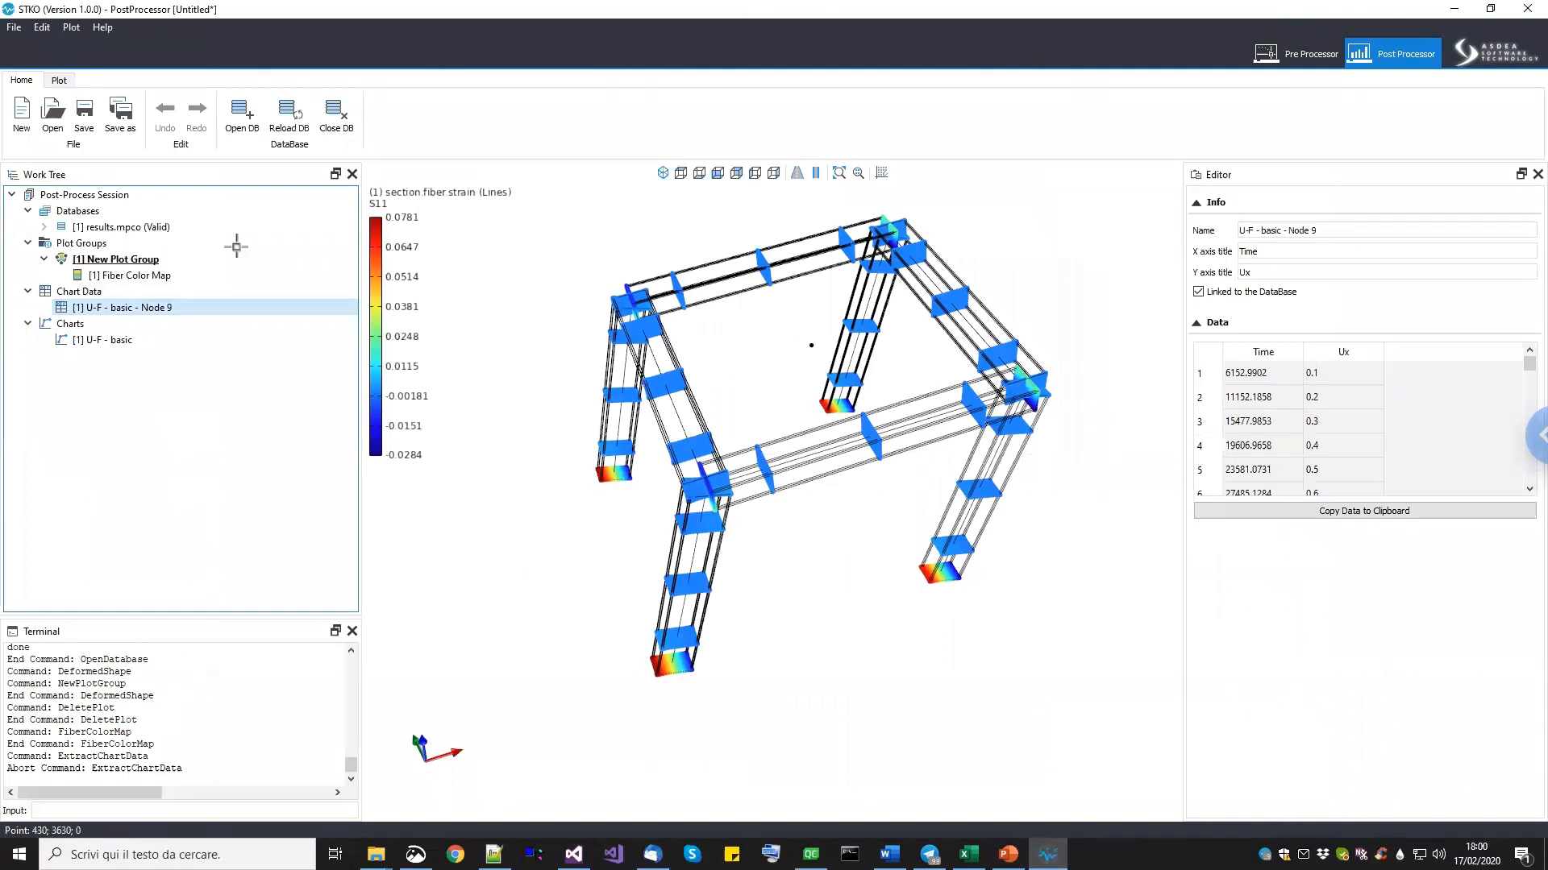
{"action": "left_click", "coordinate": [127, 228]}
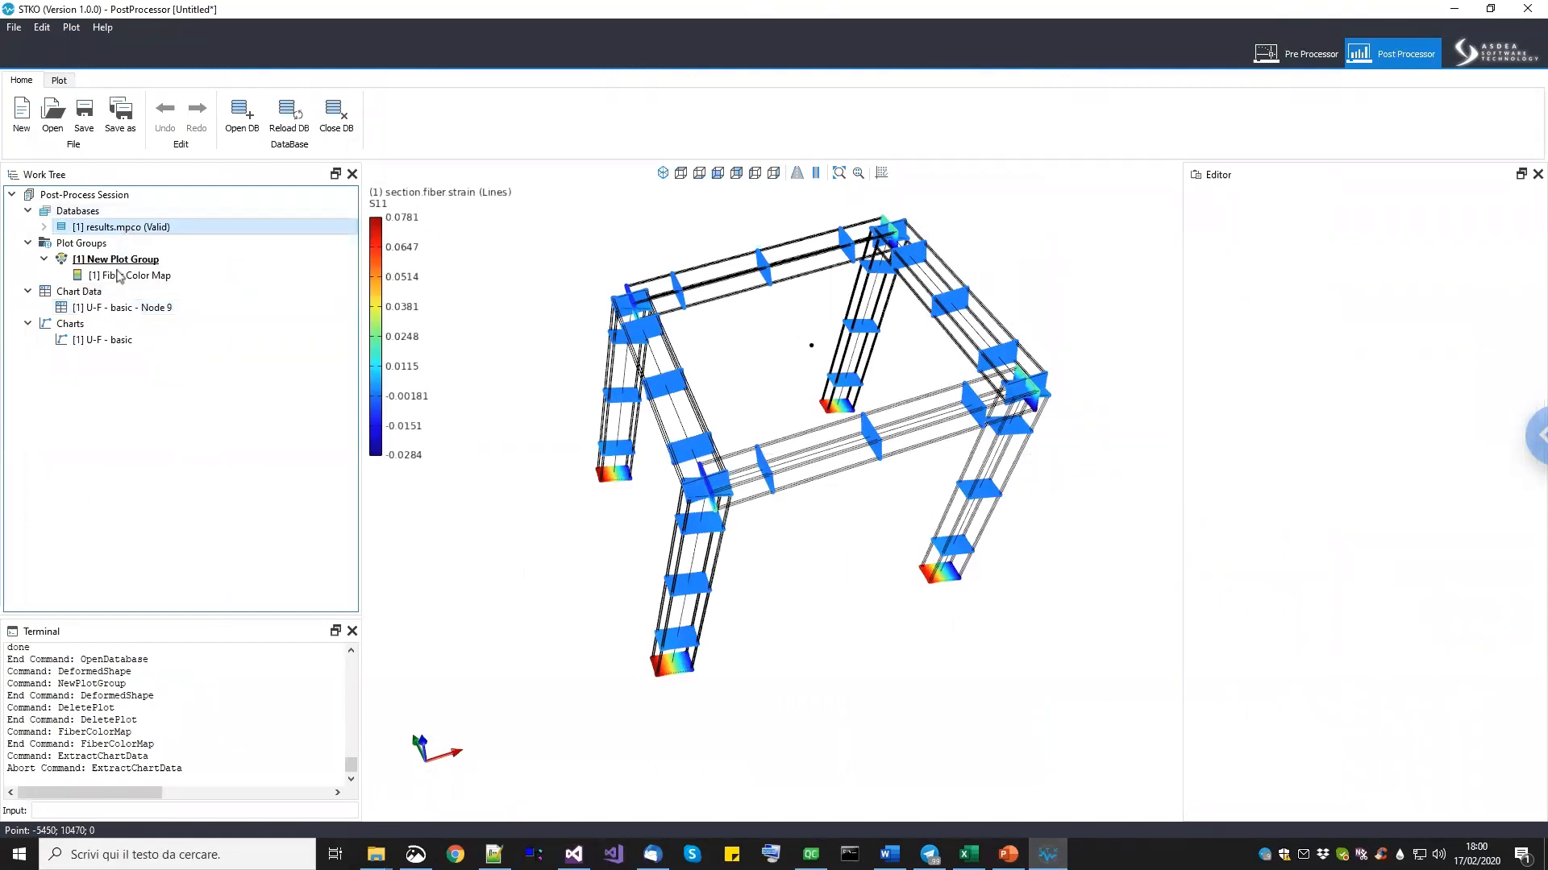
{"action": "left_click", "coordinate": [119, 310]}
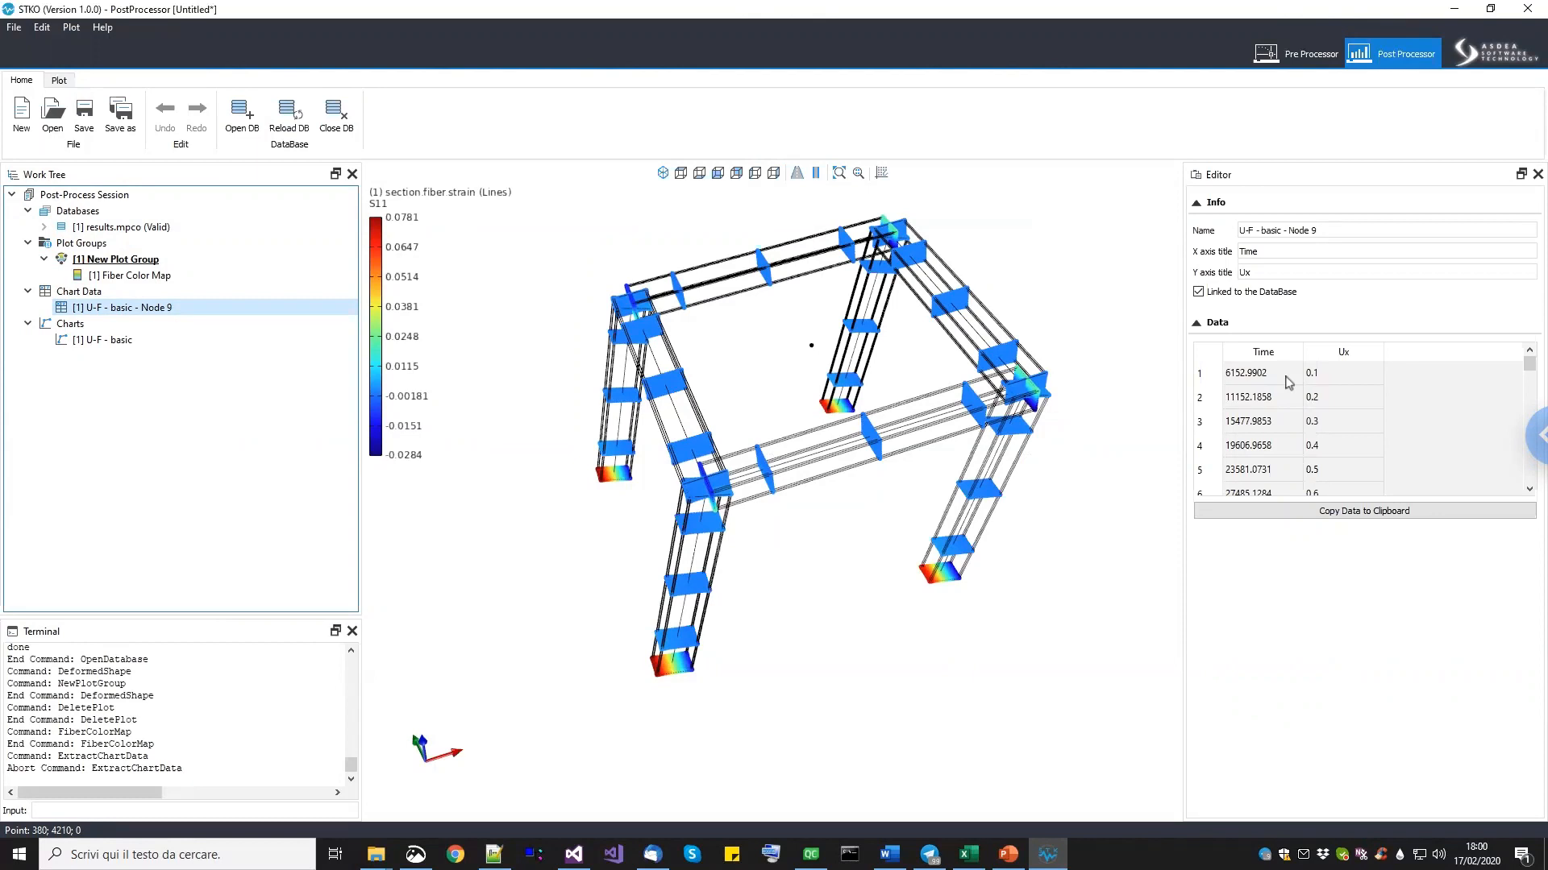
{"action": "left_click", "coordinate": [1261, 295]}
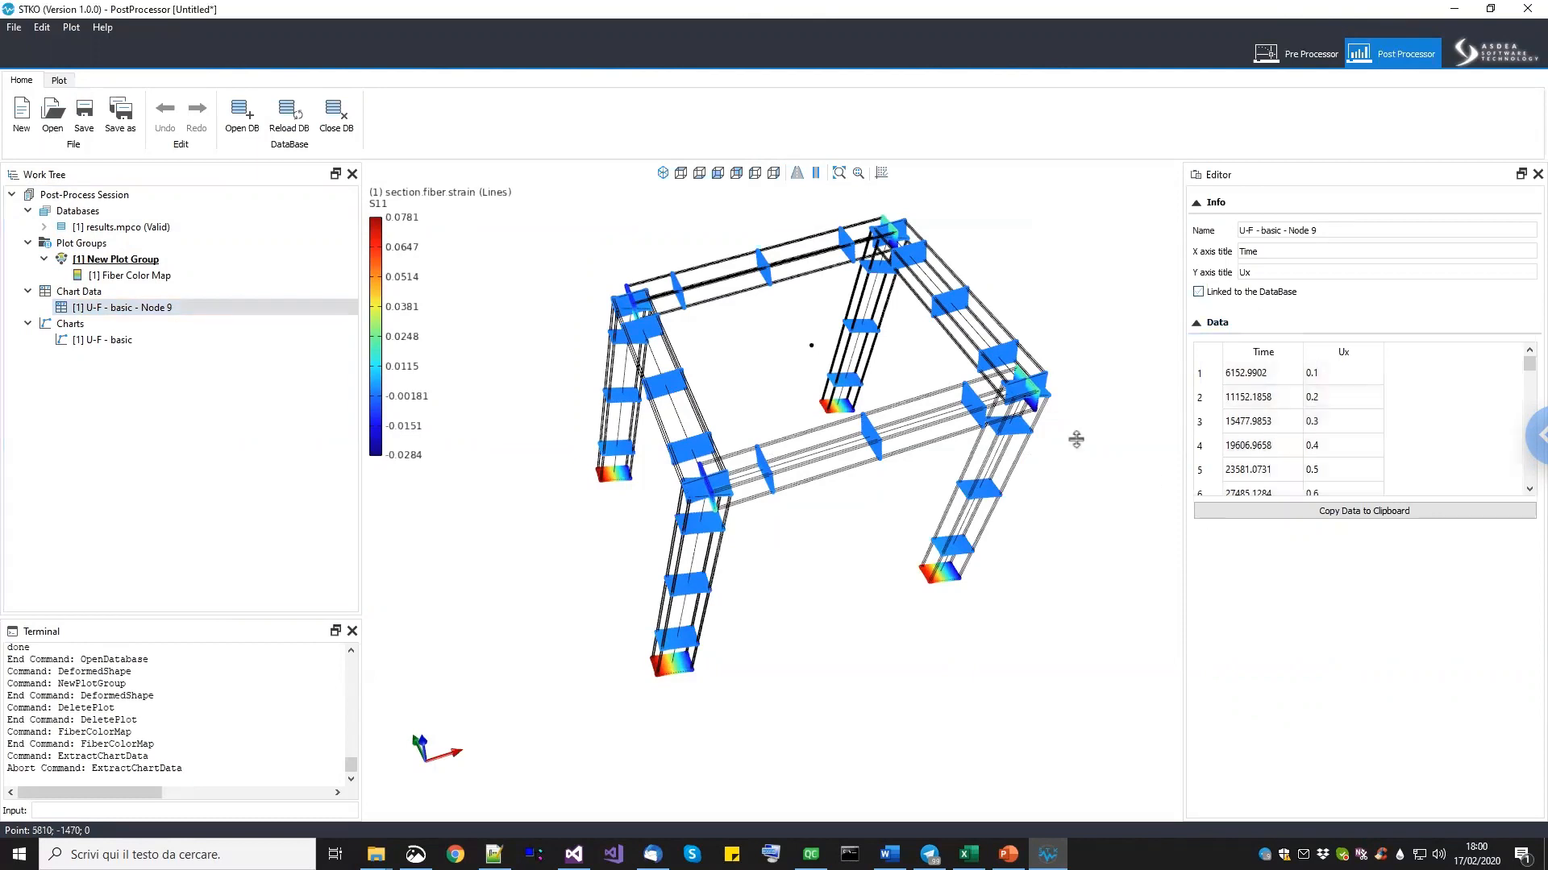
Extract nodal chart data from MODEL_STAGE[2] of results.mpco, with pseudo time as X data and displacement Ux as Y data.
{"action": "left_click_drag", "start_coordinate": [797, 325], "coordinate": [812, 356]}
{"action": "right_click", "coordinate": [129, 295]}
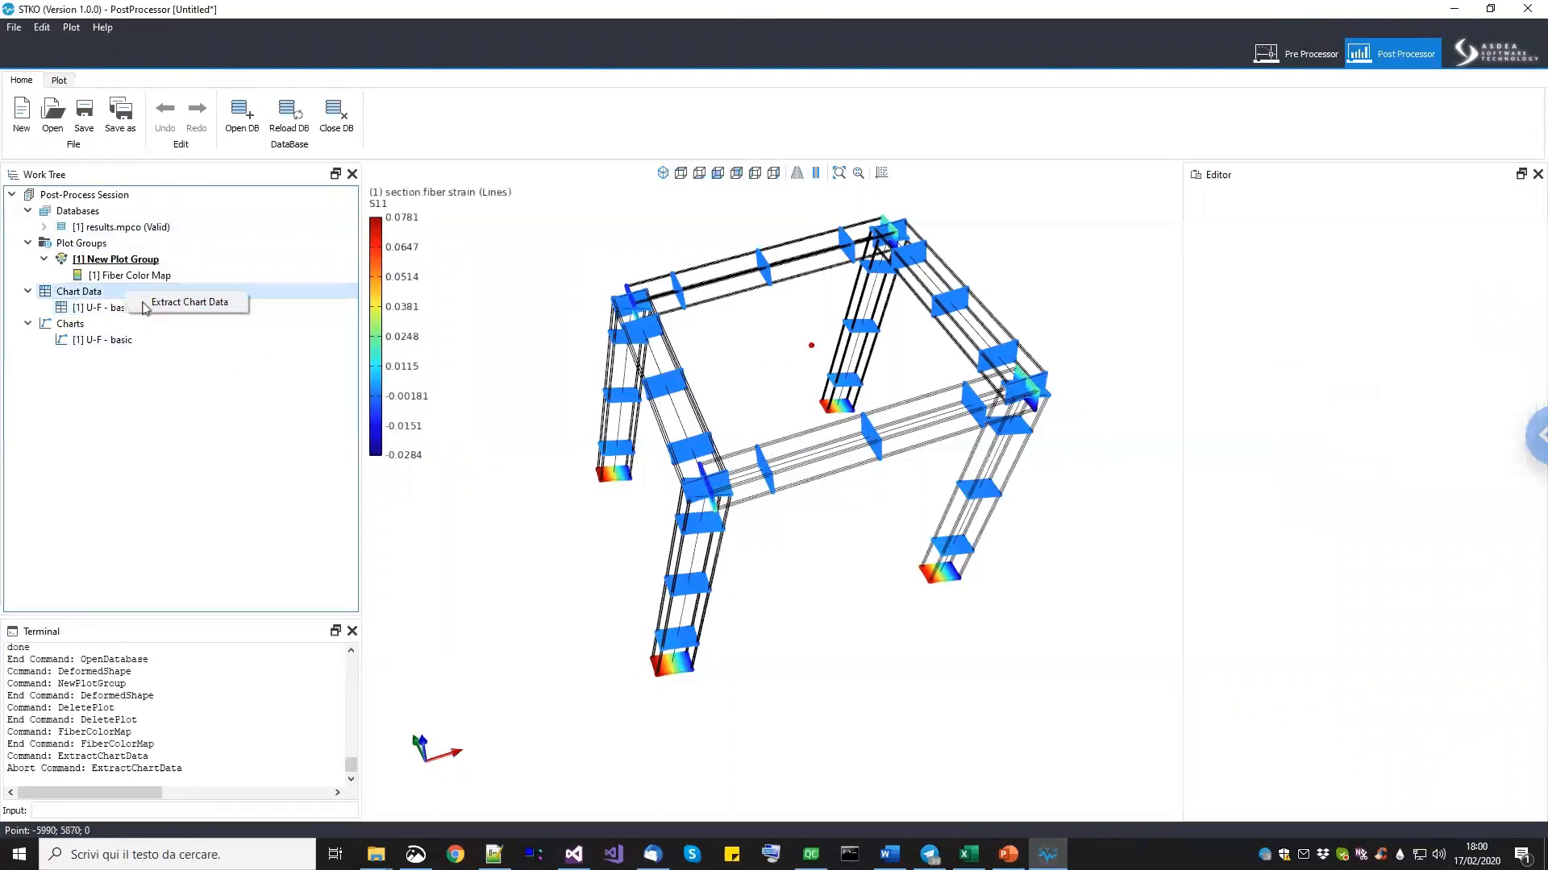
{"action": "left_click", "coordinate": [185, 303]}
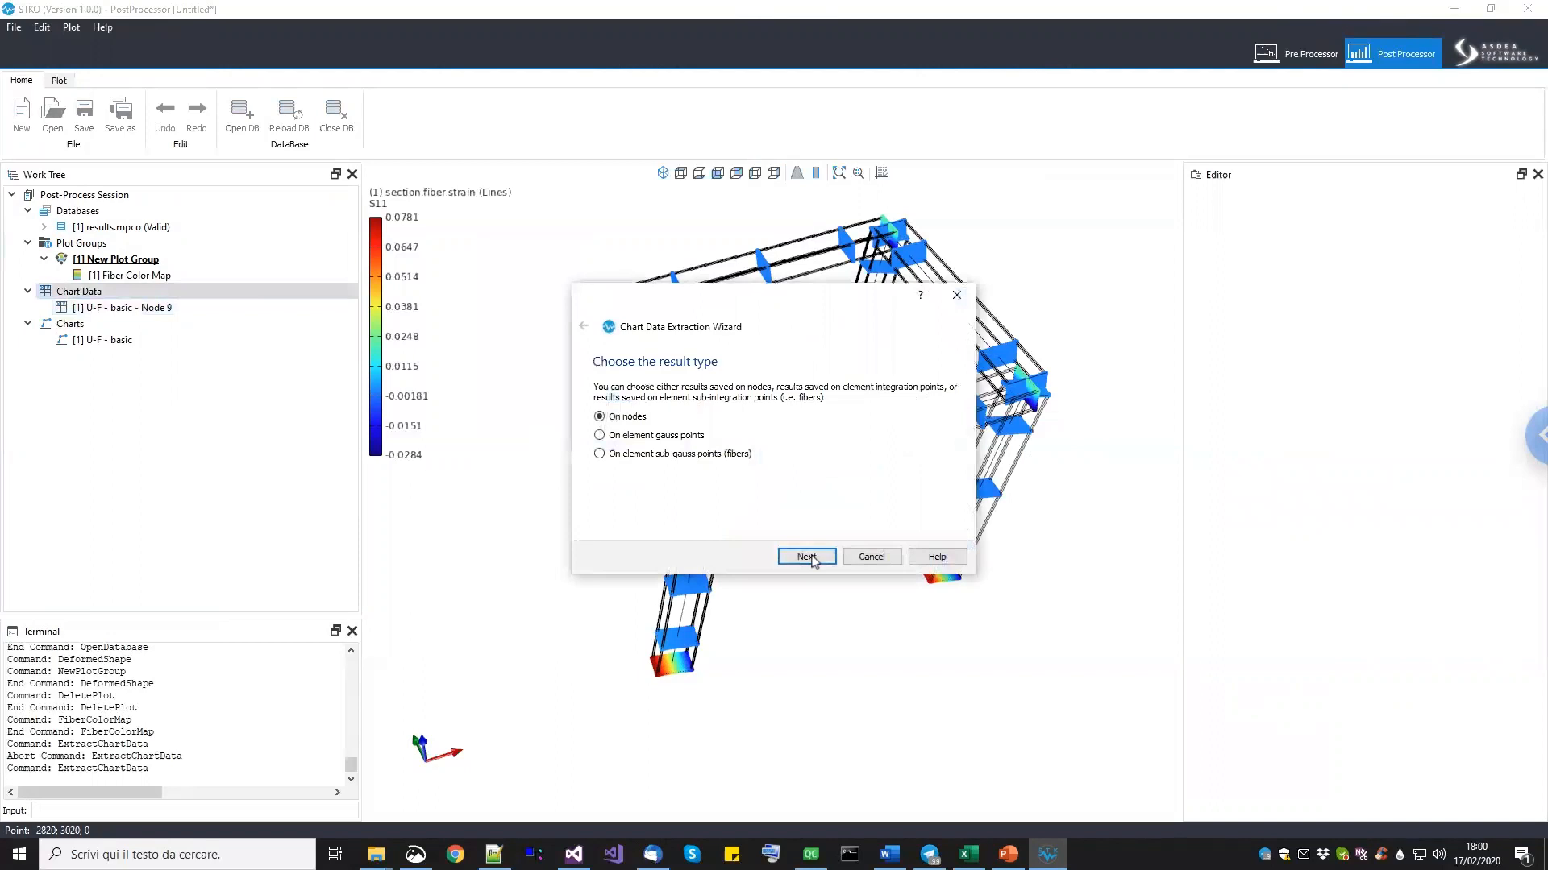
{"action": "left_click", "coordinate": [806, 557]}
{"action": "left_click", "coordinate": [699, 451]}
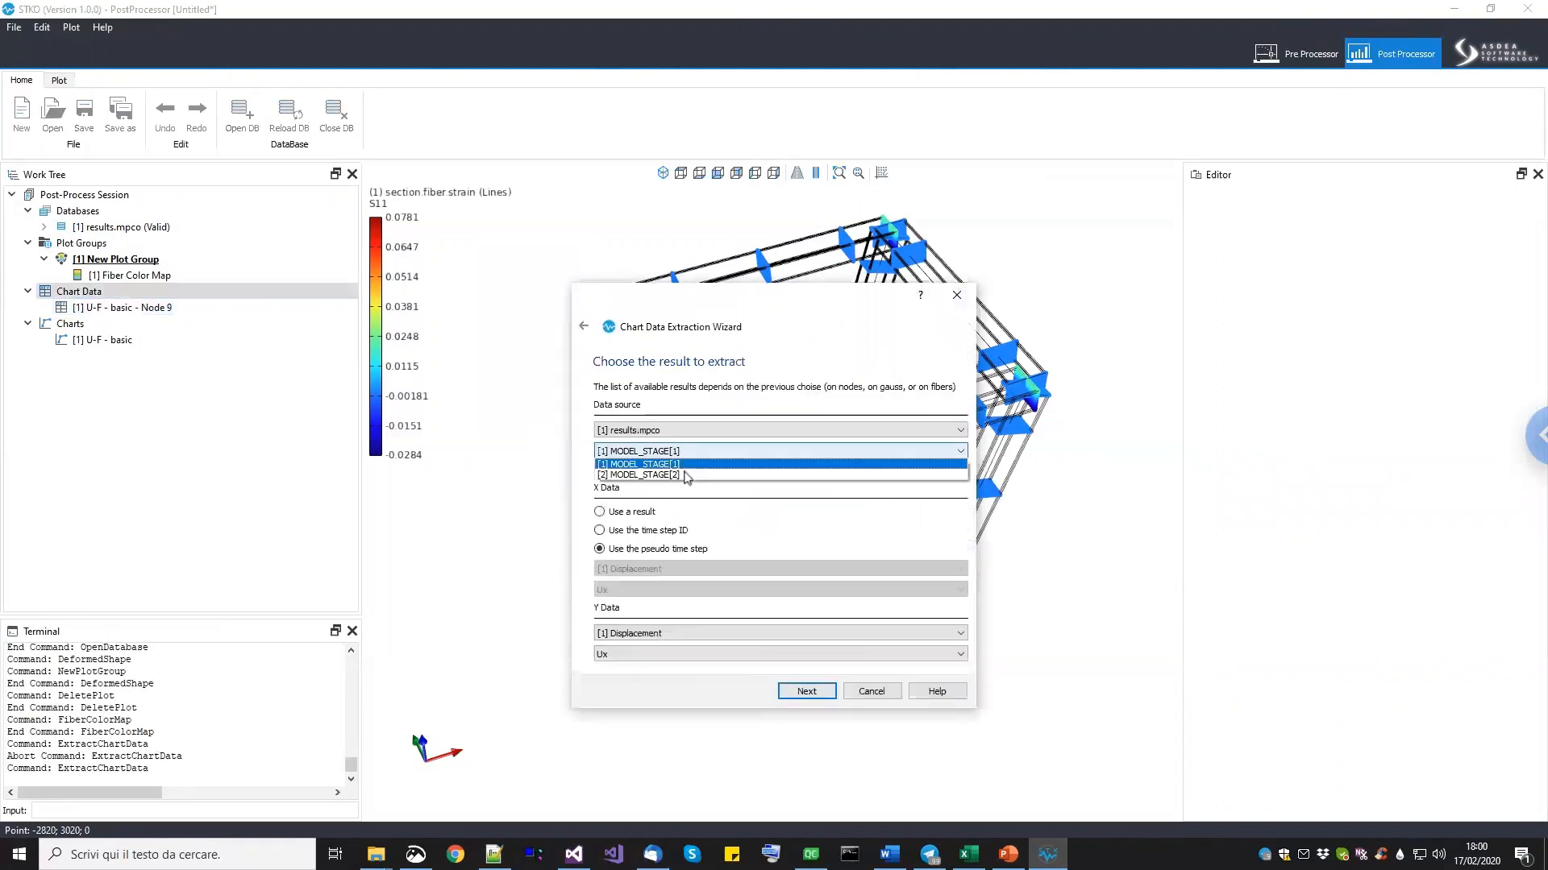
{"action": "left_click", "coordinate": [687, 475]}
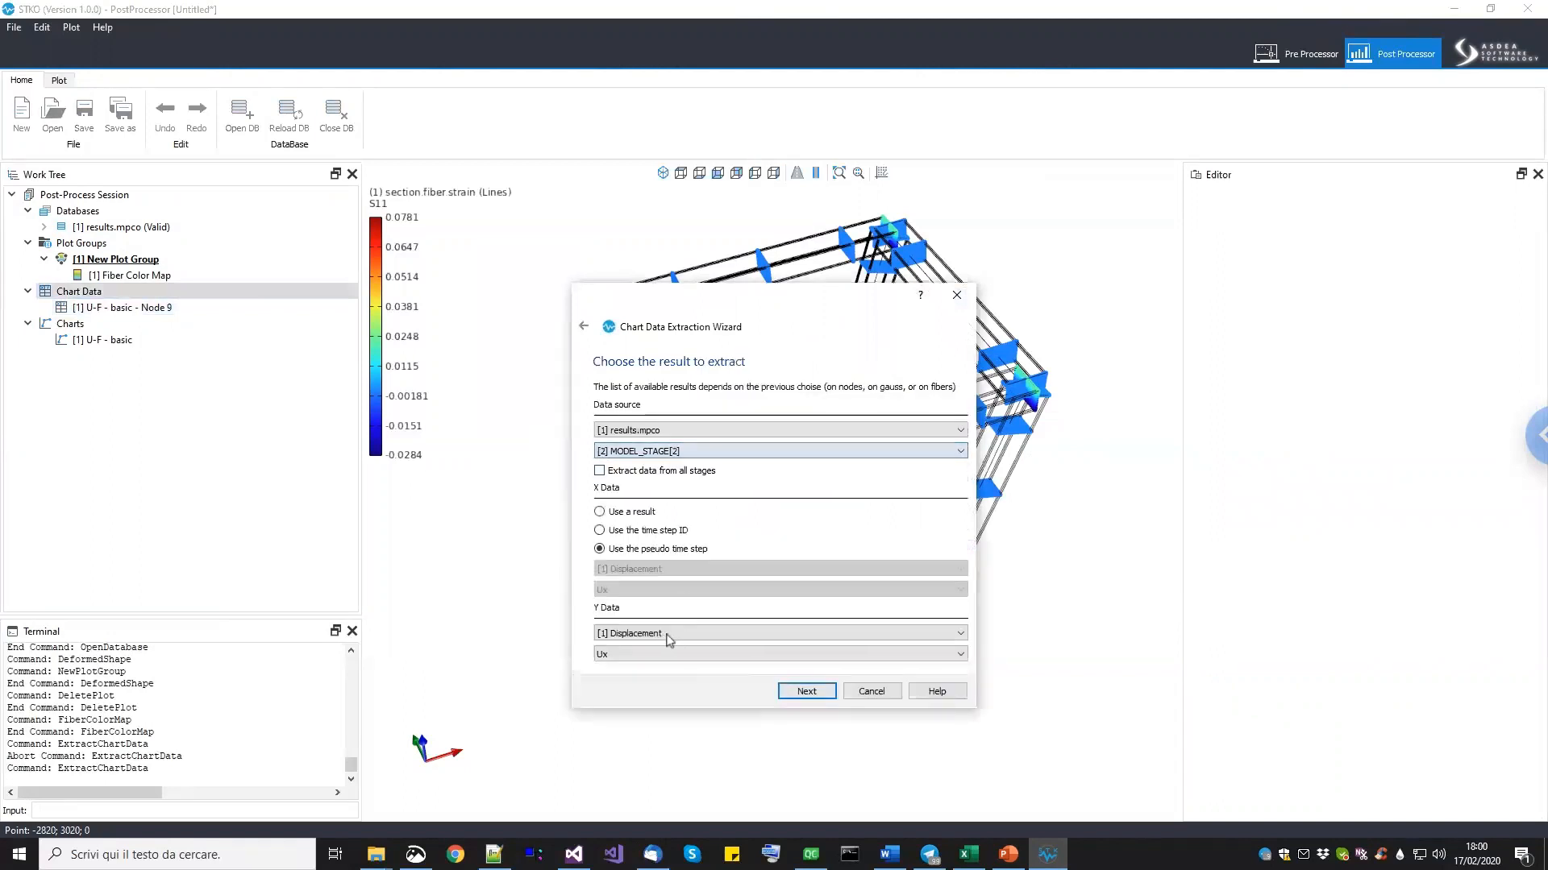
{"action": "left_click", "coordinate": [808, 693]}
{"action": "left_click", "coordinate": [807, 693]}
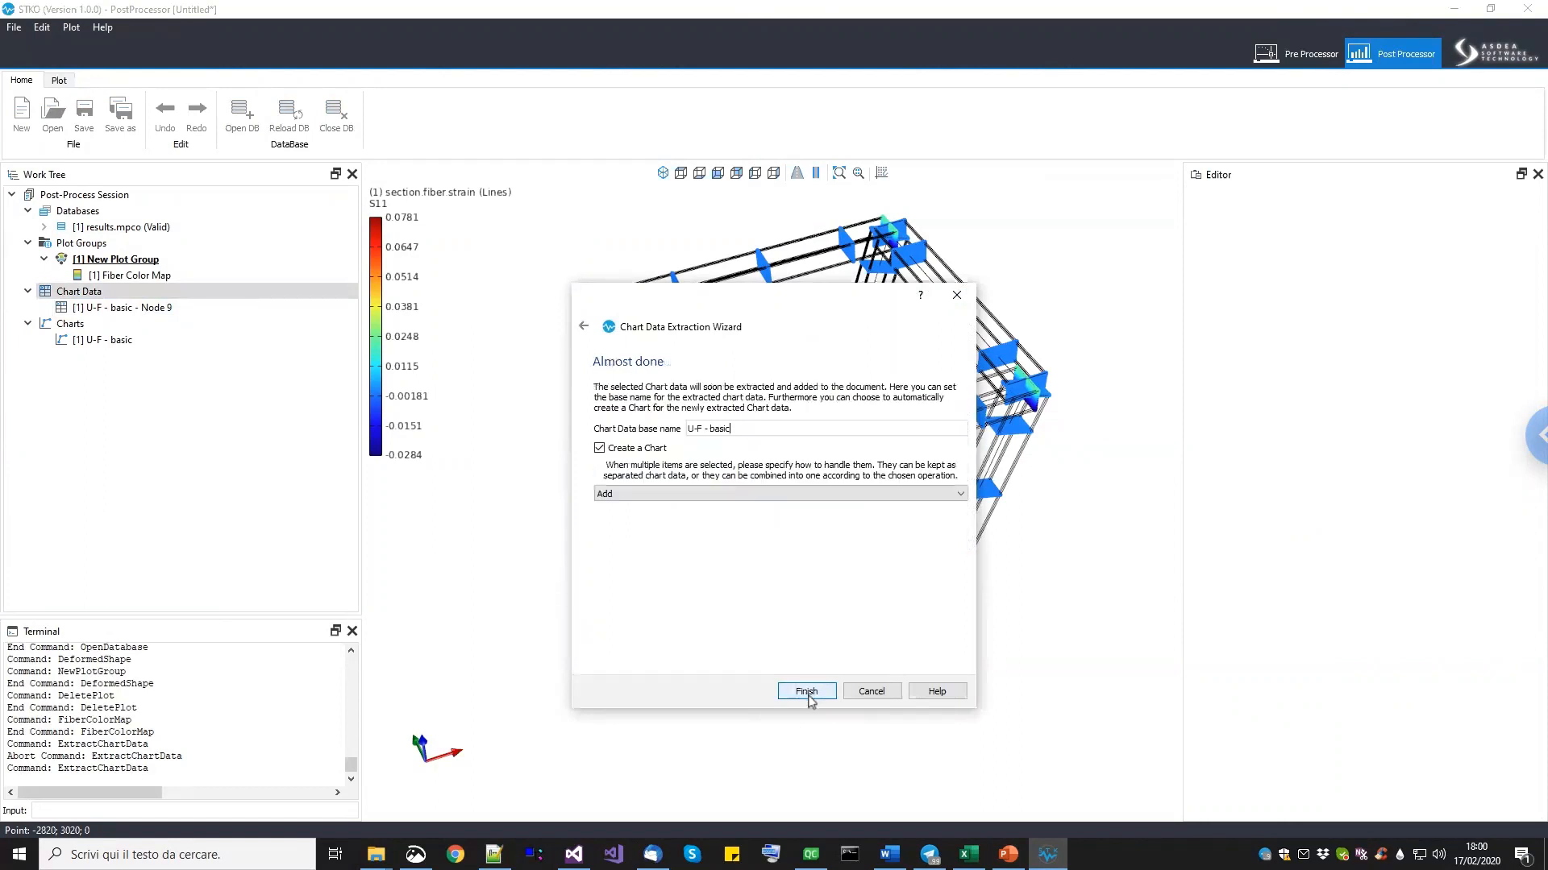
Name the extracted chart data U-F - refined and finish the extraction with a chart created.
{"action": "left_click", "coordinate": [723, 428]}
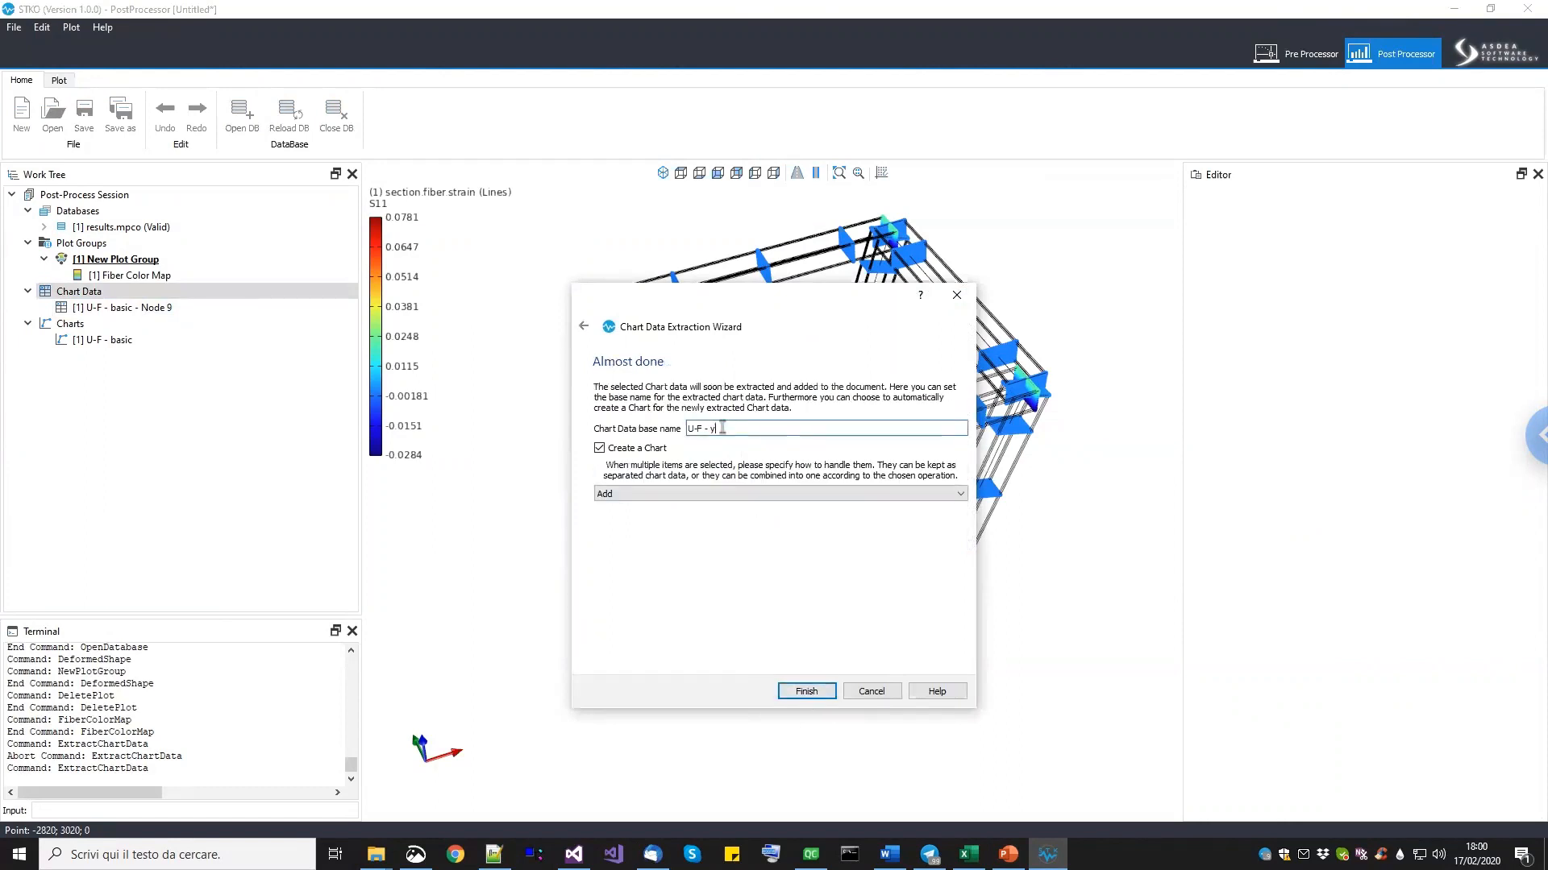
{"action": "type", "text": "ed"}
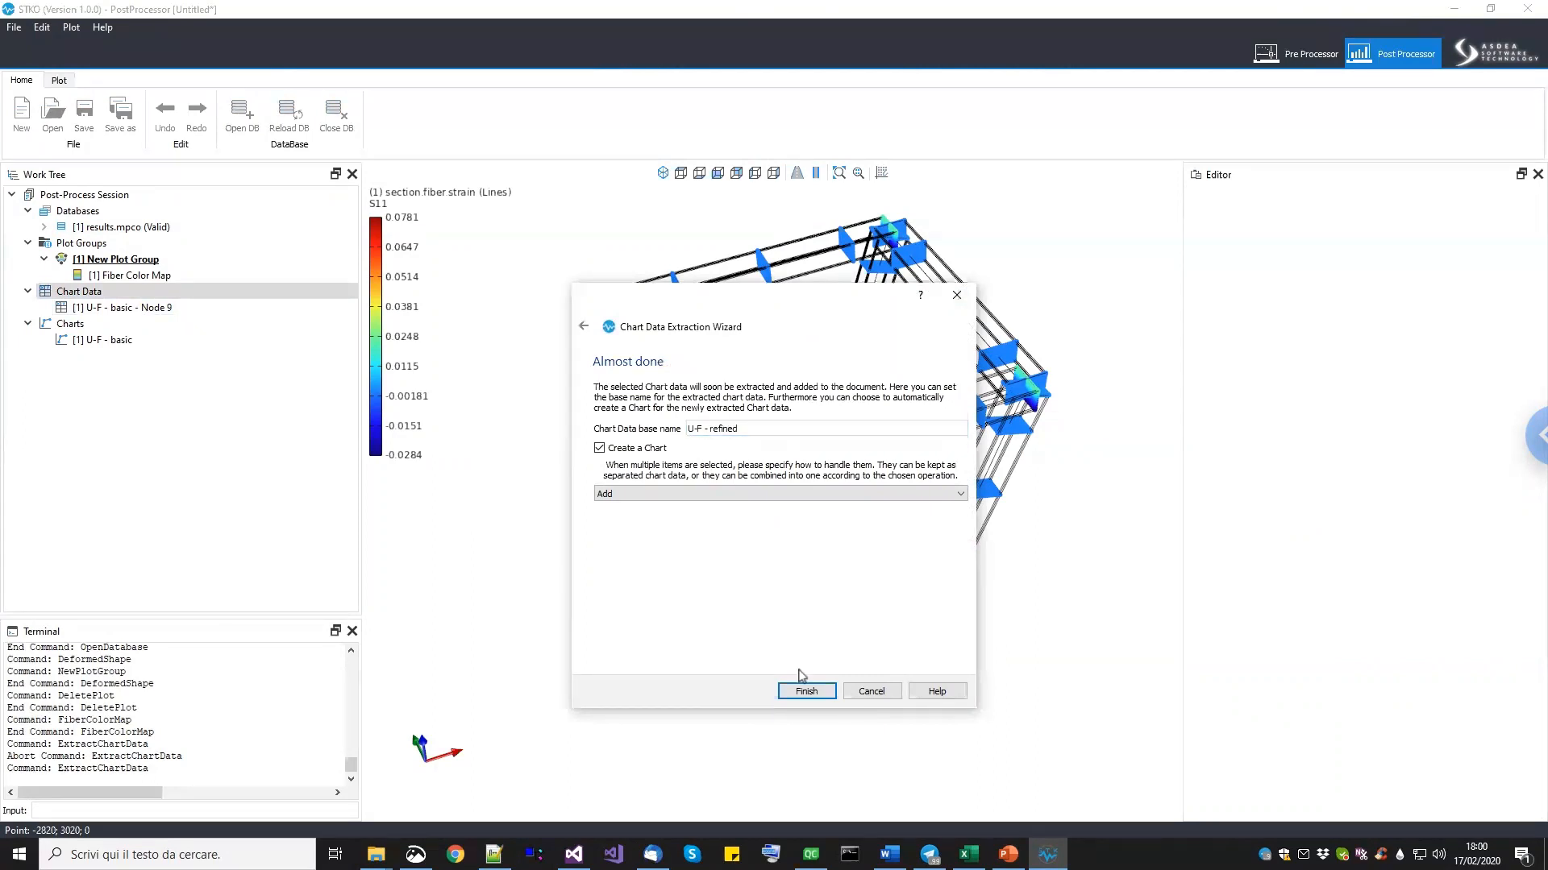
{"action": "left_click", "coordinate": [802, 693]}
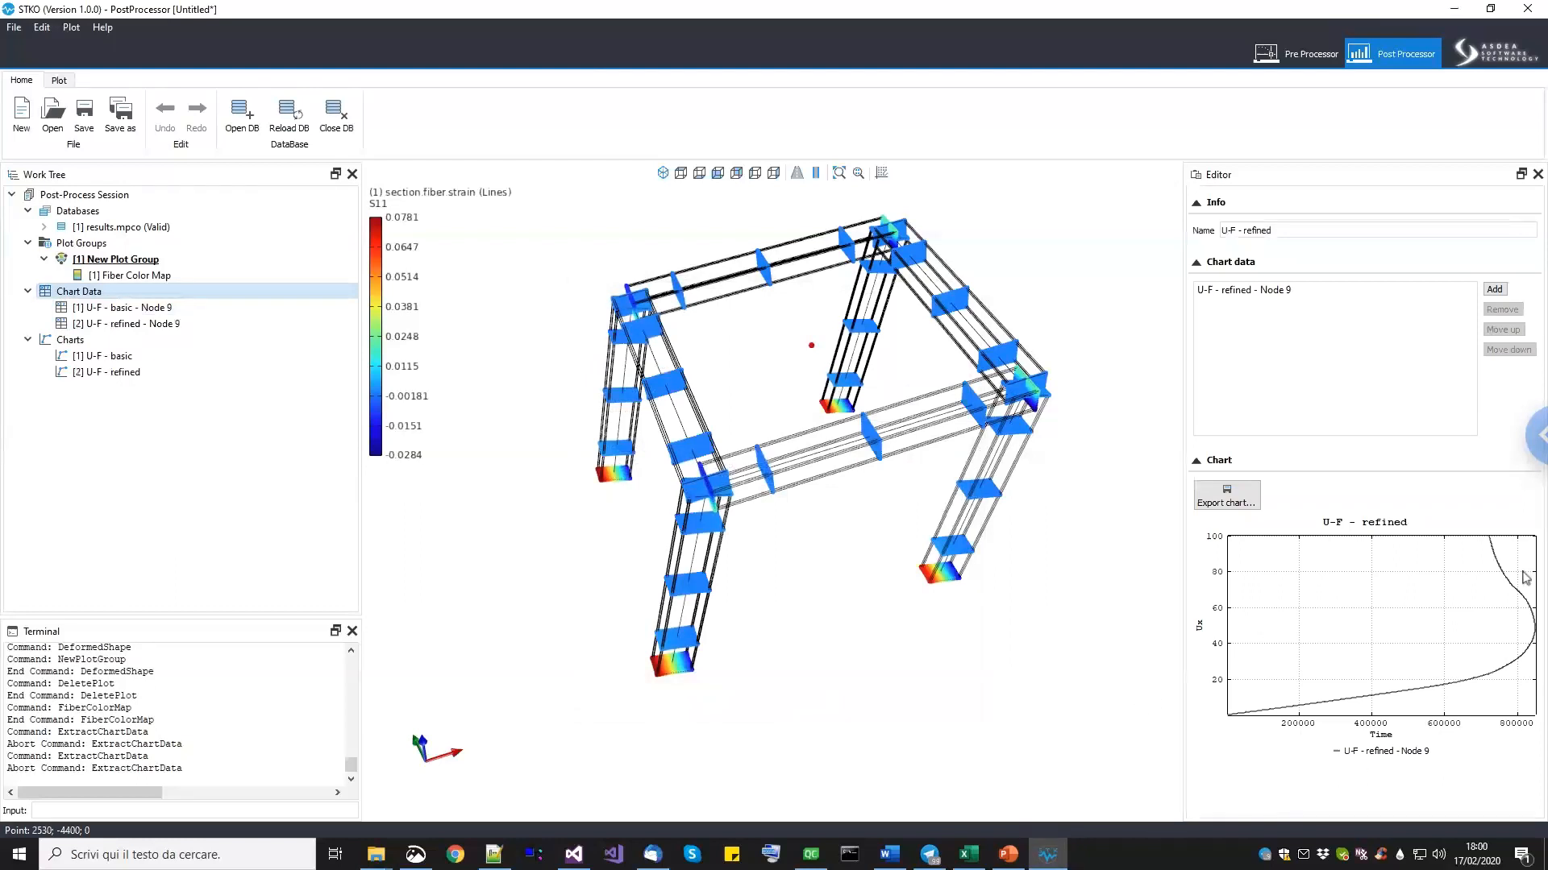
Delete the U-F - refined chart and add the U-F - refined - Node 9 data to the U-F - basic chart.
{"action": "right_click", "coordinate": [131, 372]}
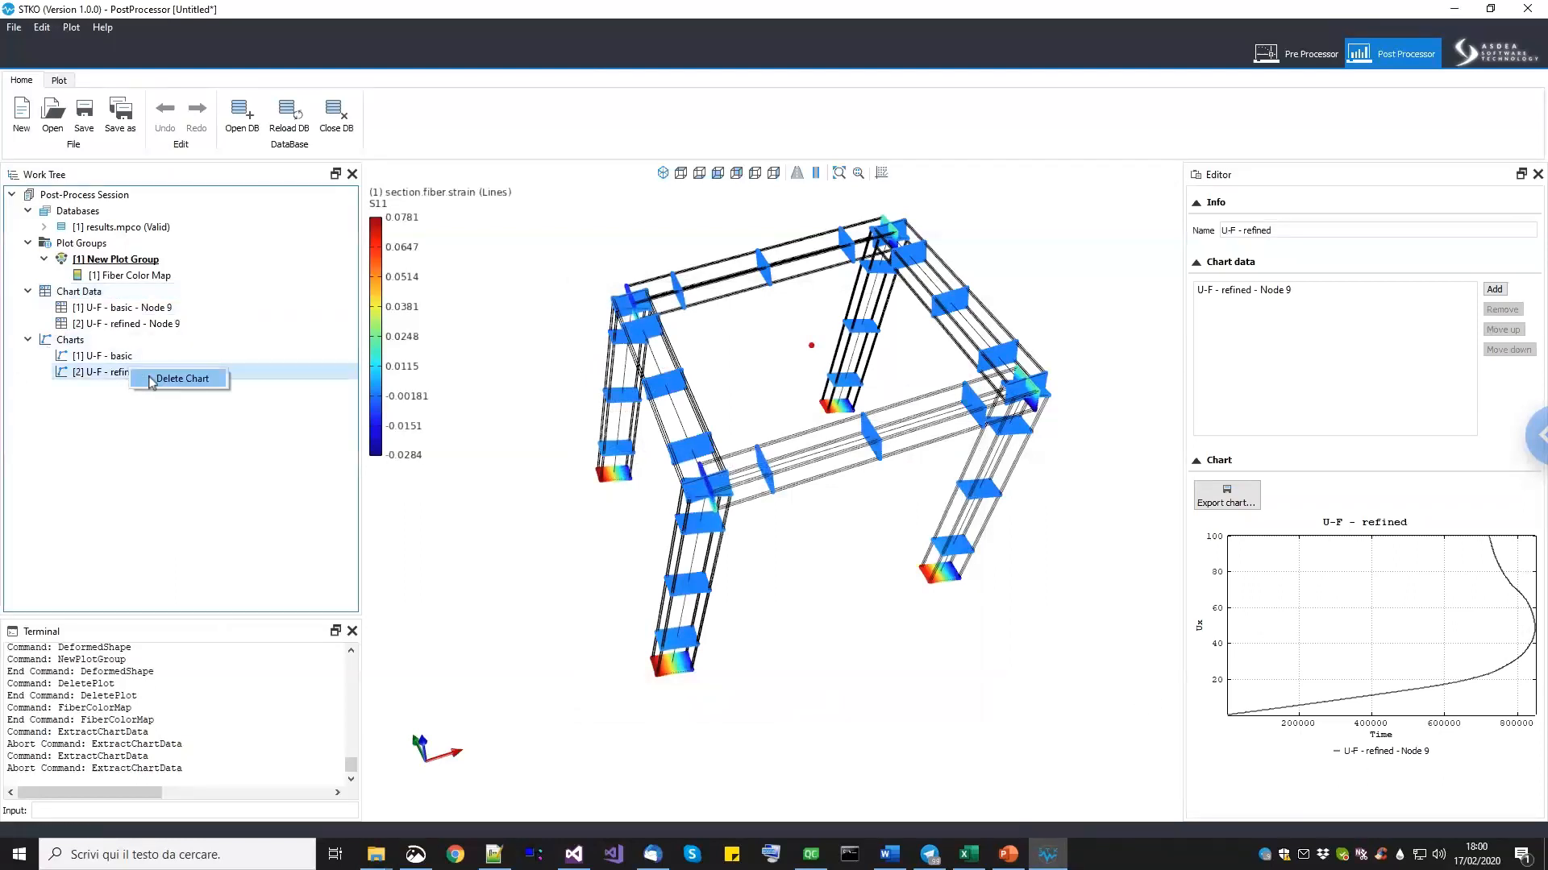
{"action": "left_click", "coordinate": [165, 374]}
{"action": "left_click", "coordinate": [1494, 289]}
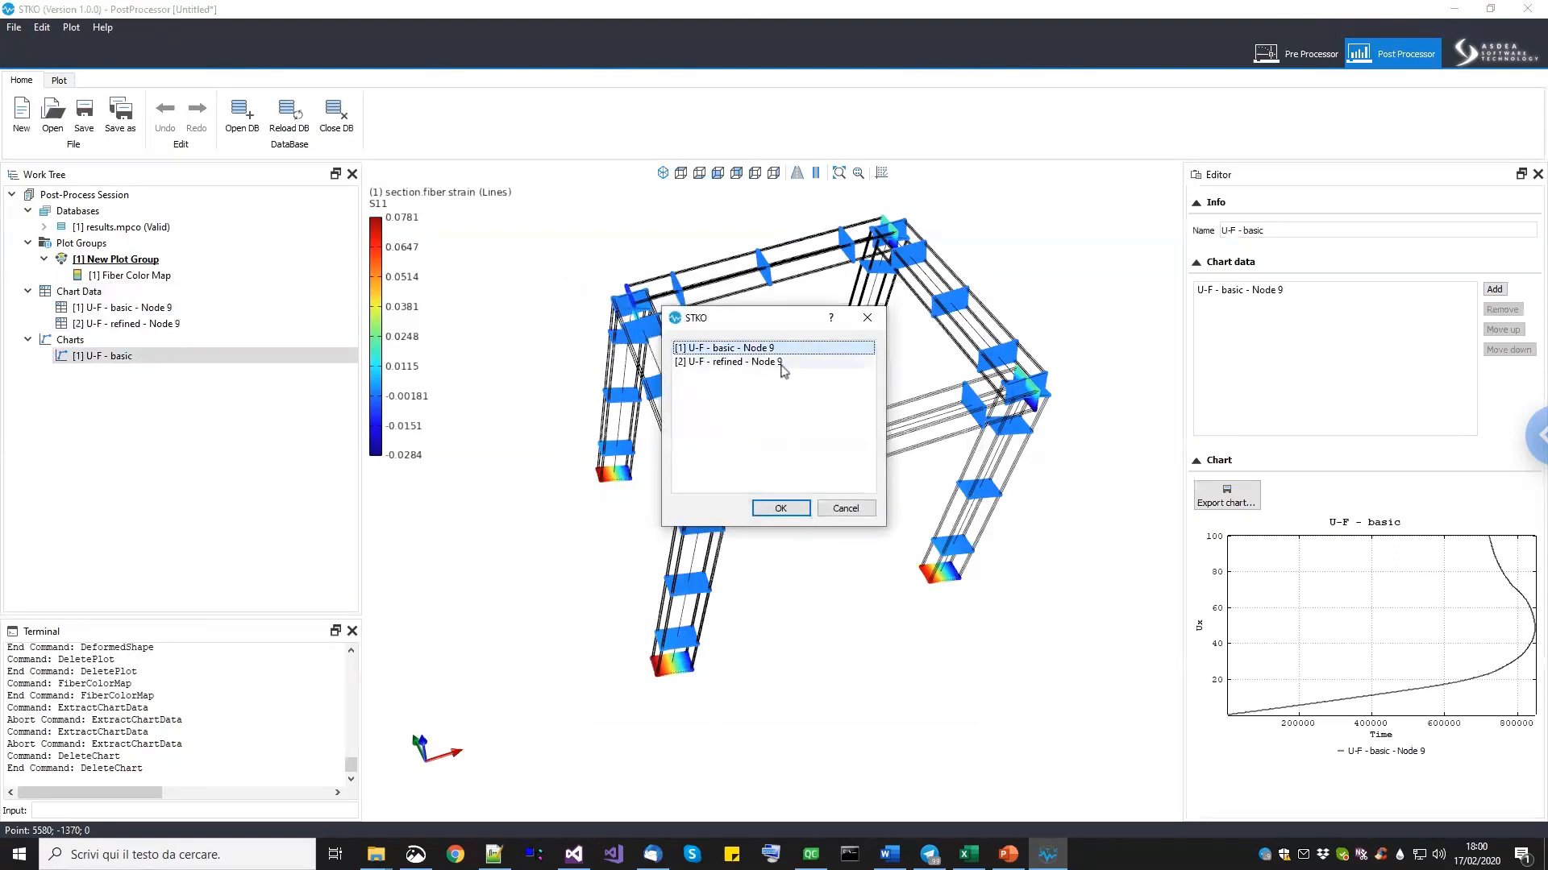
{"action": "left_click", "coordinate": [780, 362]}
{"action": "left_click", "coordinate": [781, 509]}
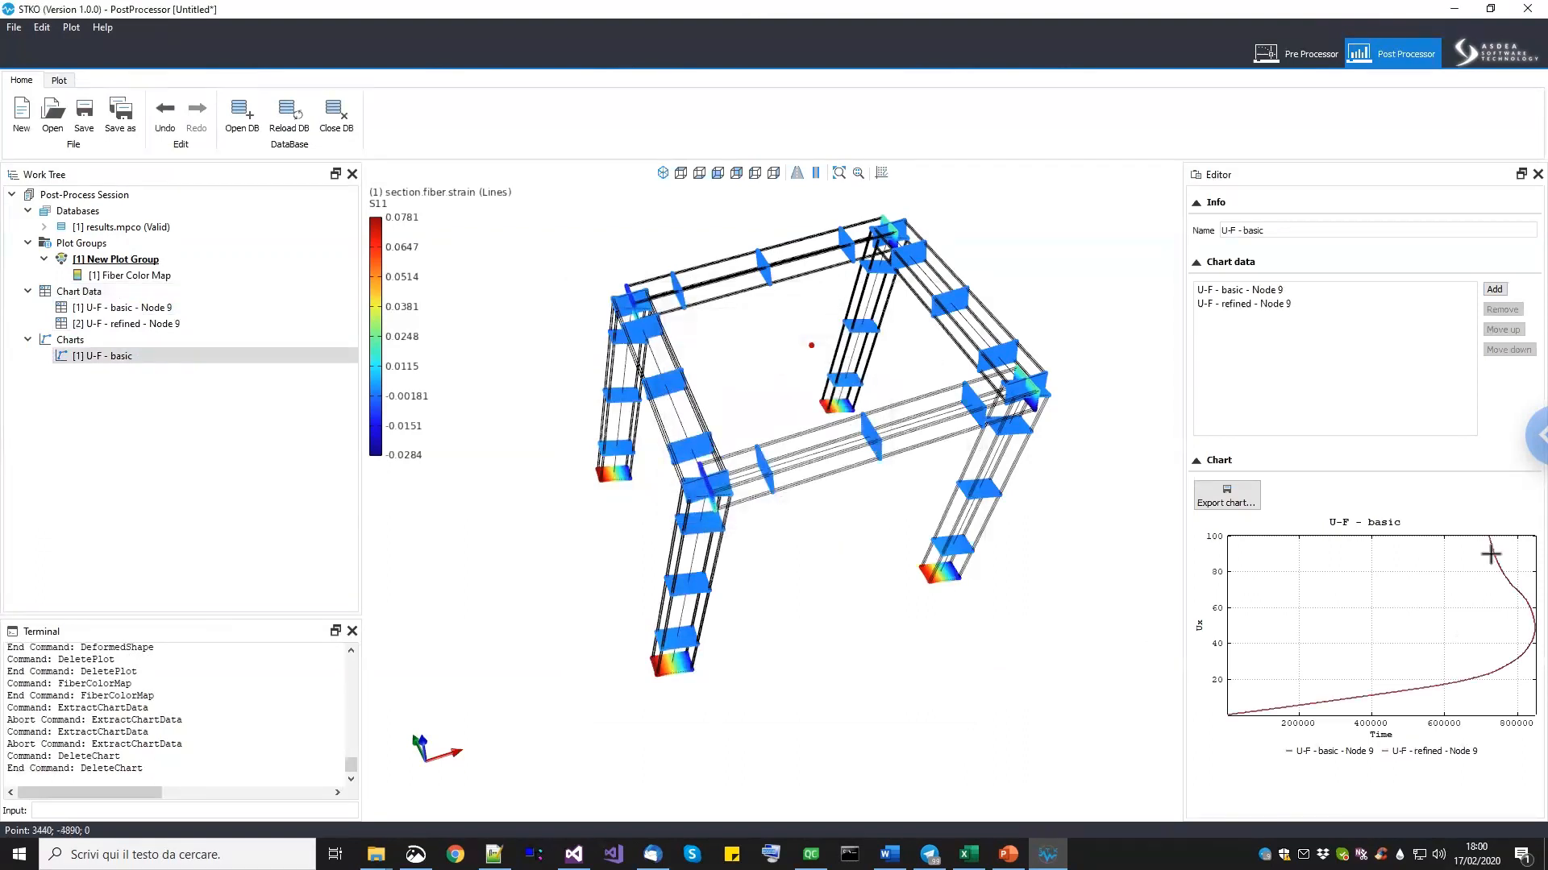
Compare the database links and values of the basic and refined chart data, and review their combined chart.
{"action": "left_click", "coordinate": [162, 308]}
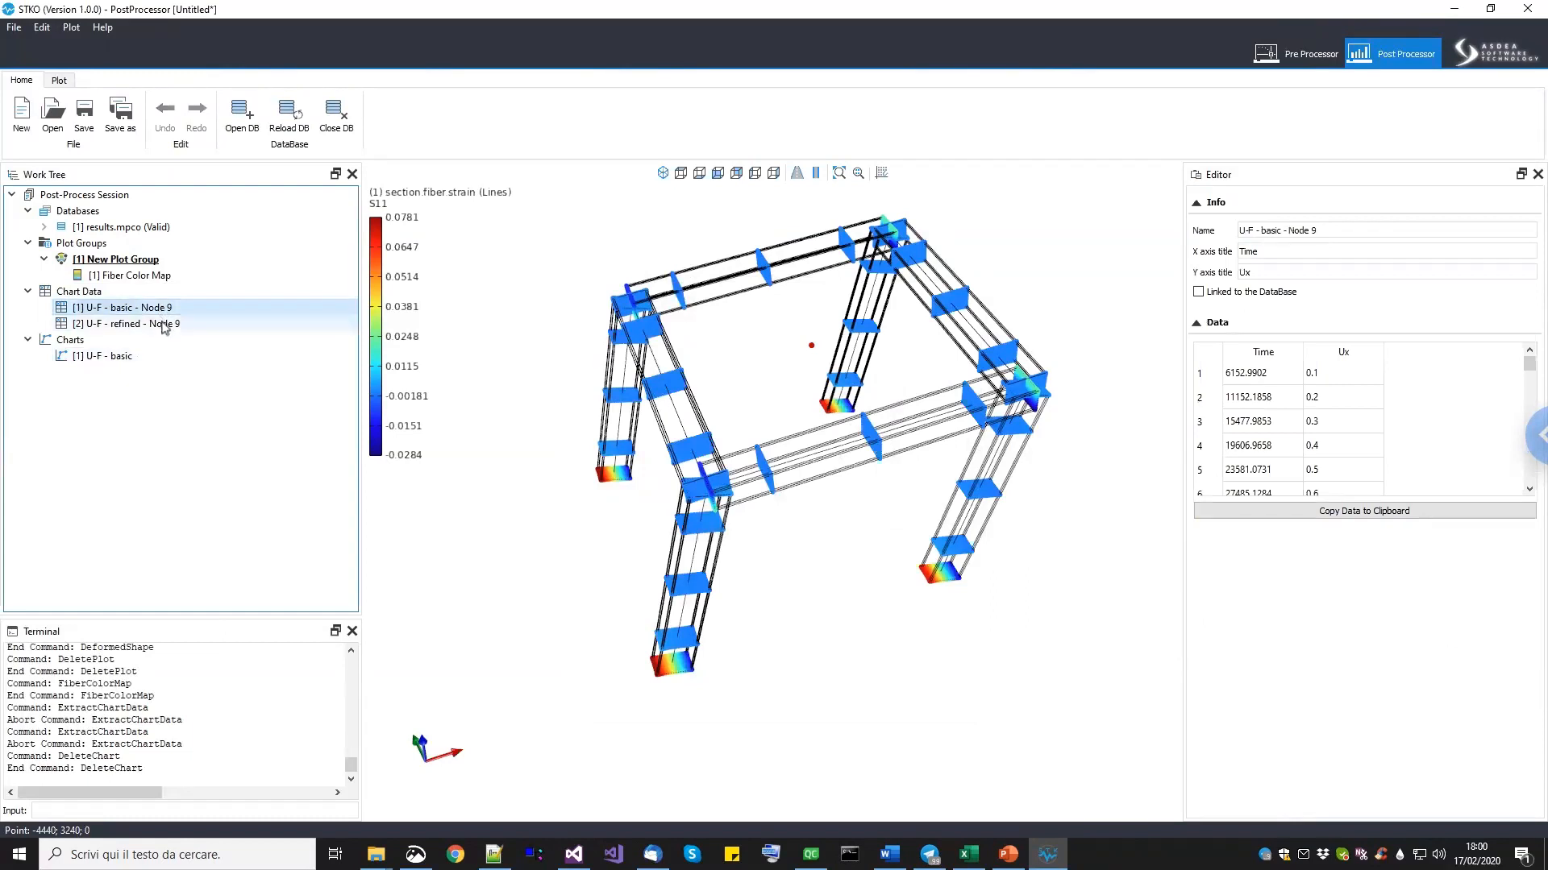
{"action": "left_click", "coordinate": [165, 325]}
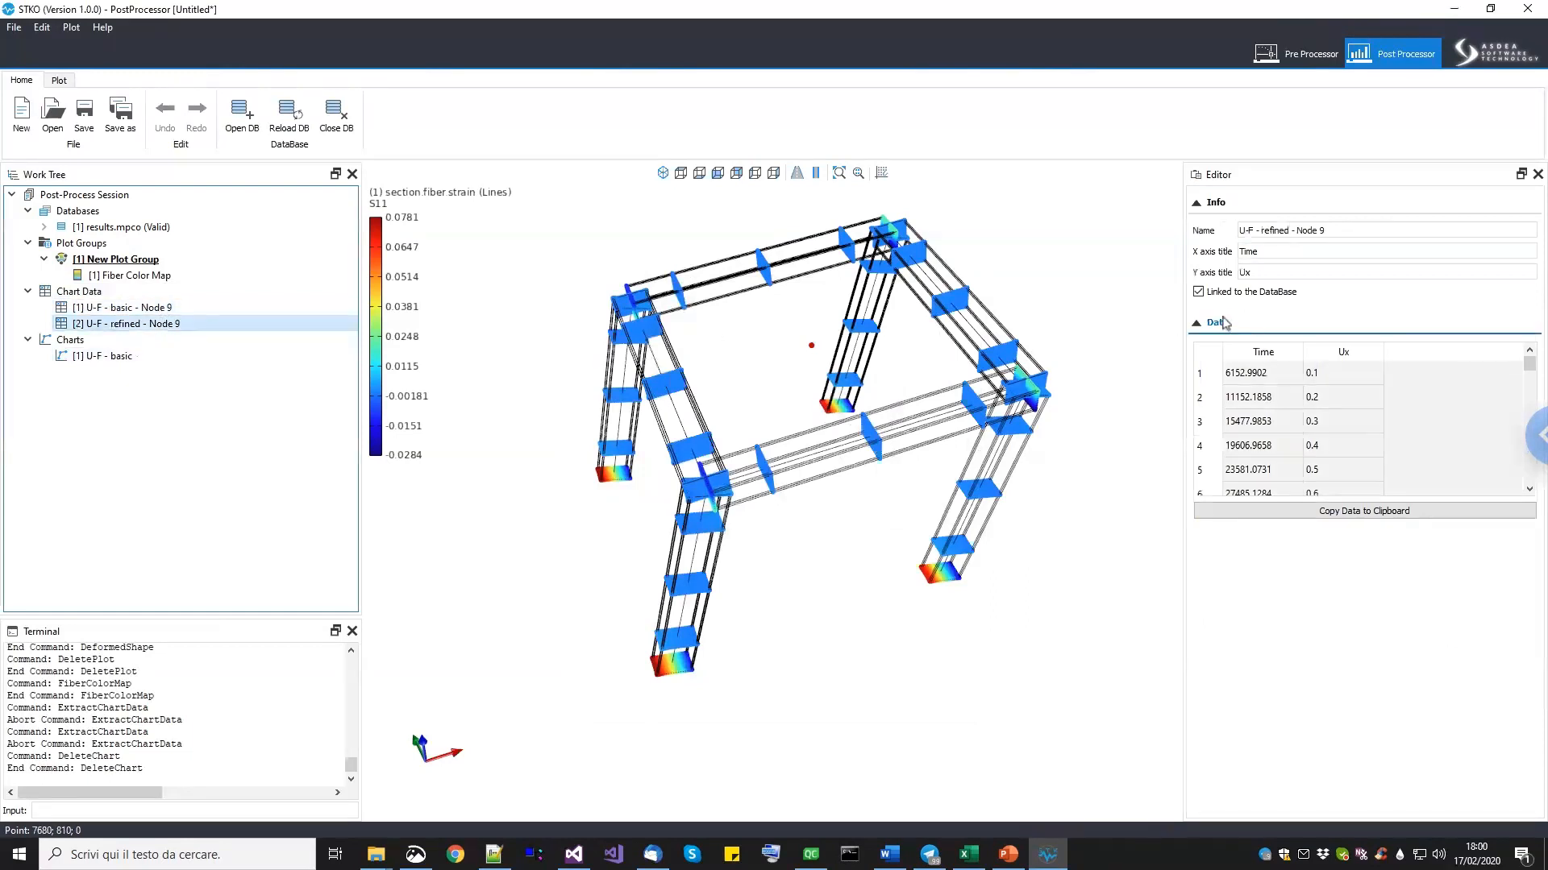
{"action": "left_click", "coordinate": [1292, 56]}
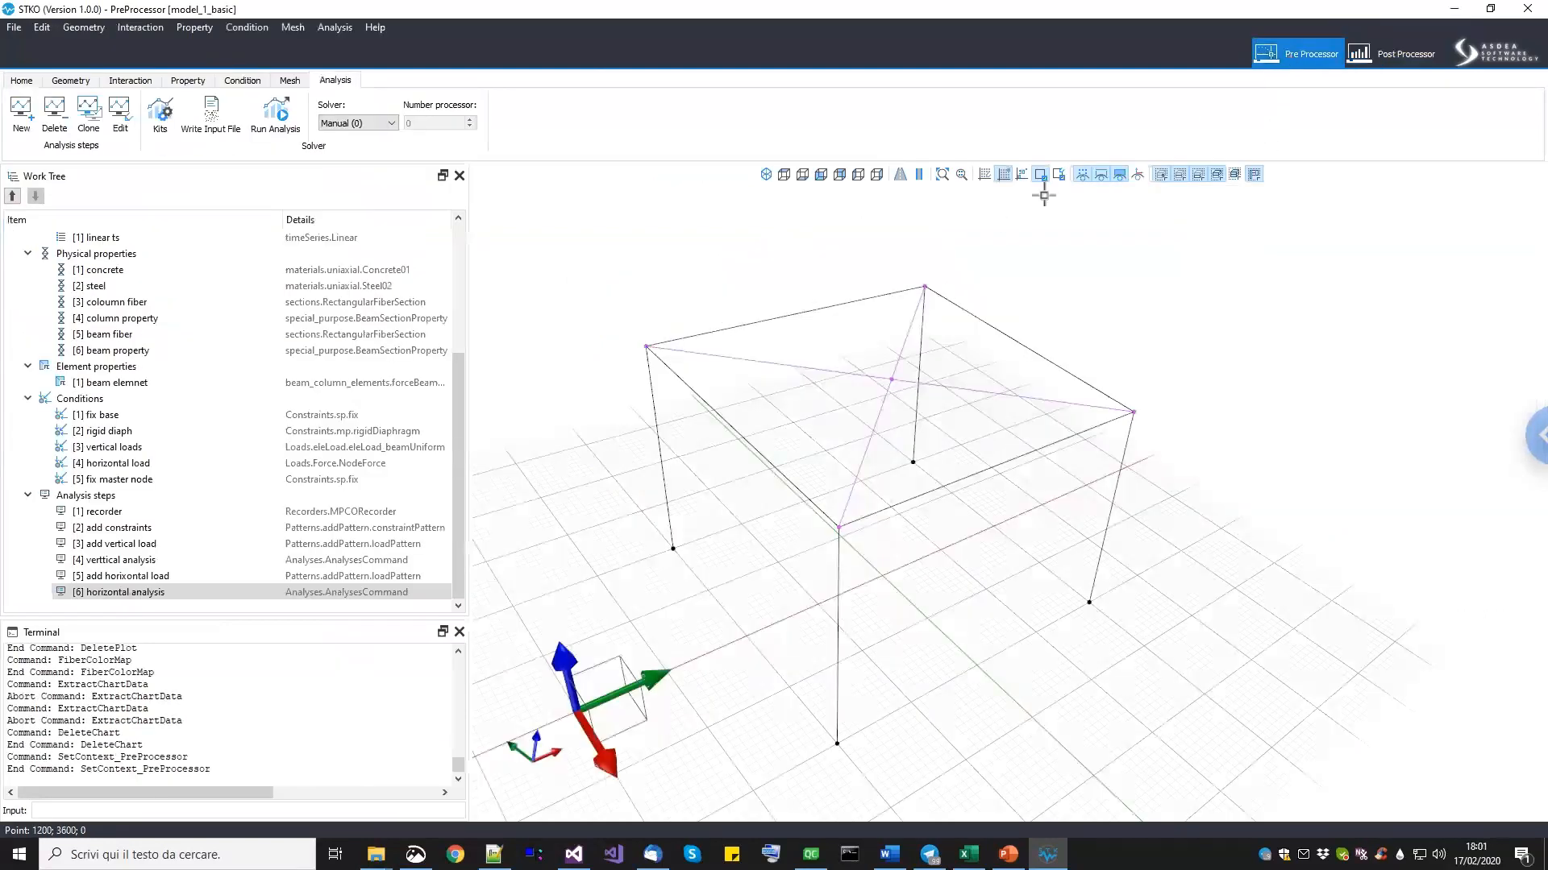
{"action": "left_click", "coordinate": [1392, 54]}
{"action": "left_click", "coordinate": [150, 324]}
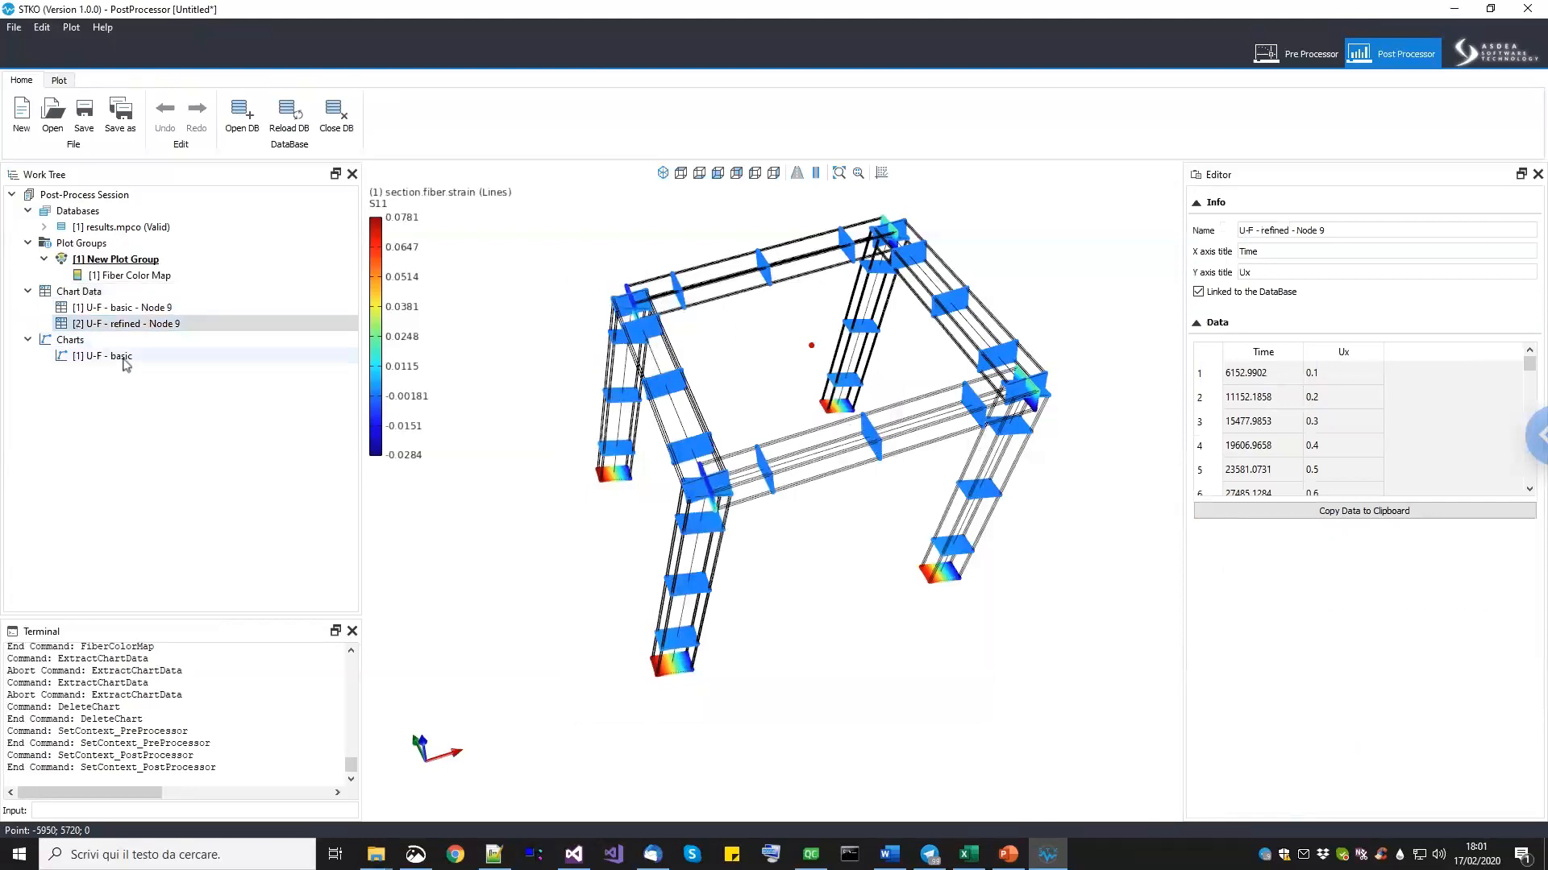
{"action": "left_click", "coordinate": [123, 356]}
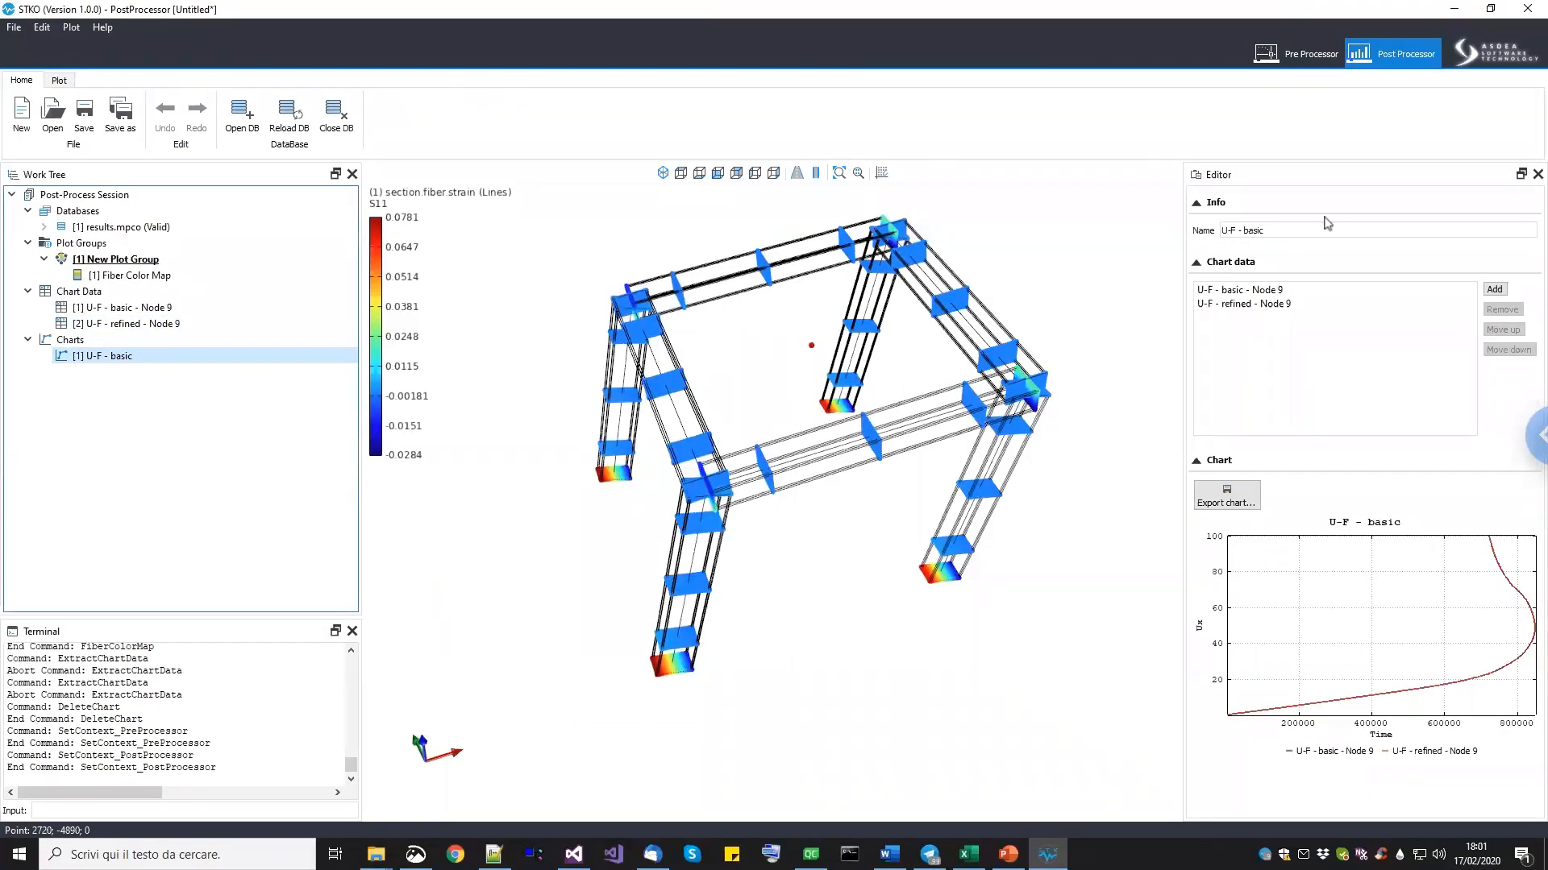
In the pre-processor, assign a uniform global edge seed of 3 divisions to the whole frame and rebuild the mesh.
{"action": "left_click", "coordinate": [1294, 55]}
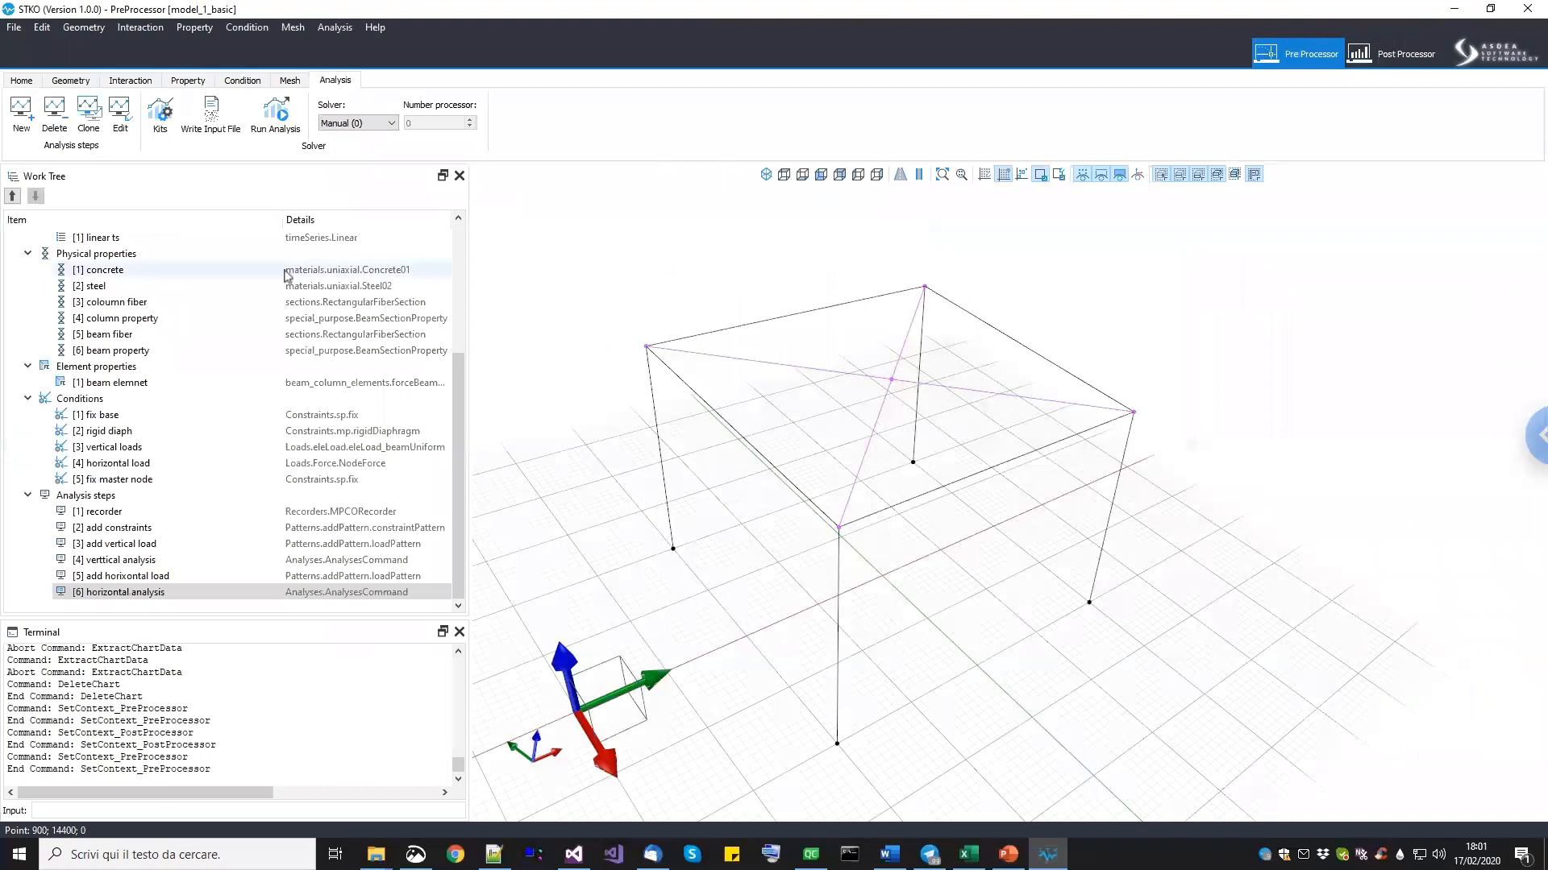
{"action": "left_click", "coordinate": [290, 80]}
{"action": "left_click", "coordinate": [33, 111]}
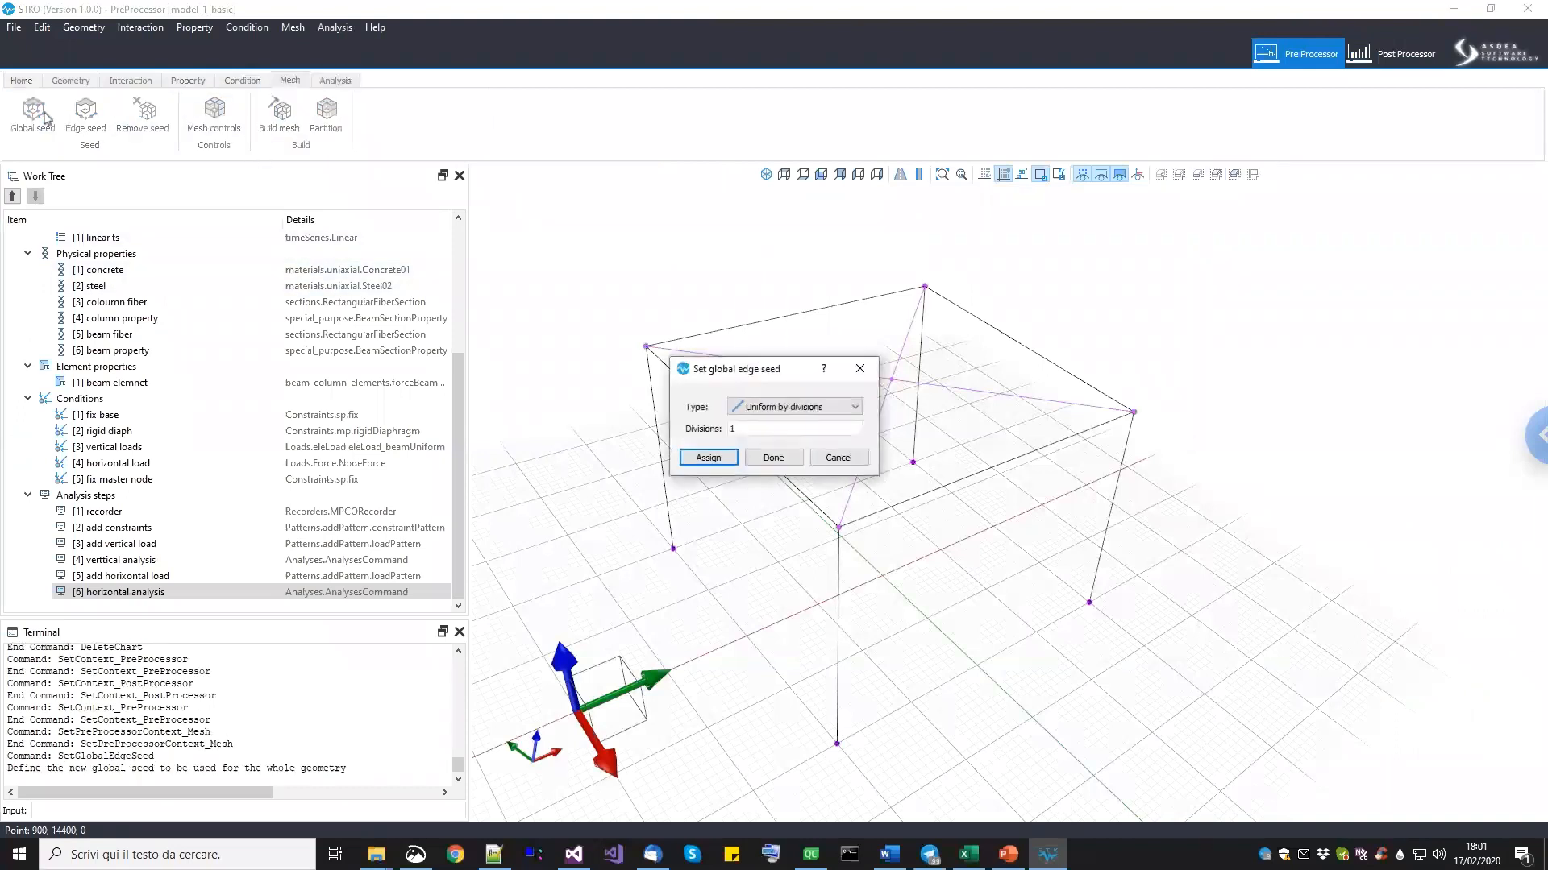
{"action": "left_click_drag", "start_coordinate": [761, 430], "coordinate": [703, 428]}
{"action": "left_click", "coordinate": [708, 458]}
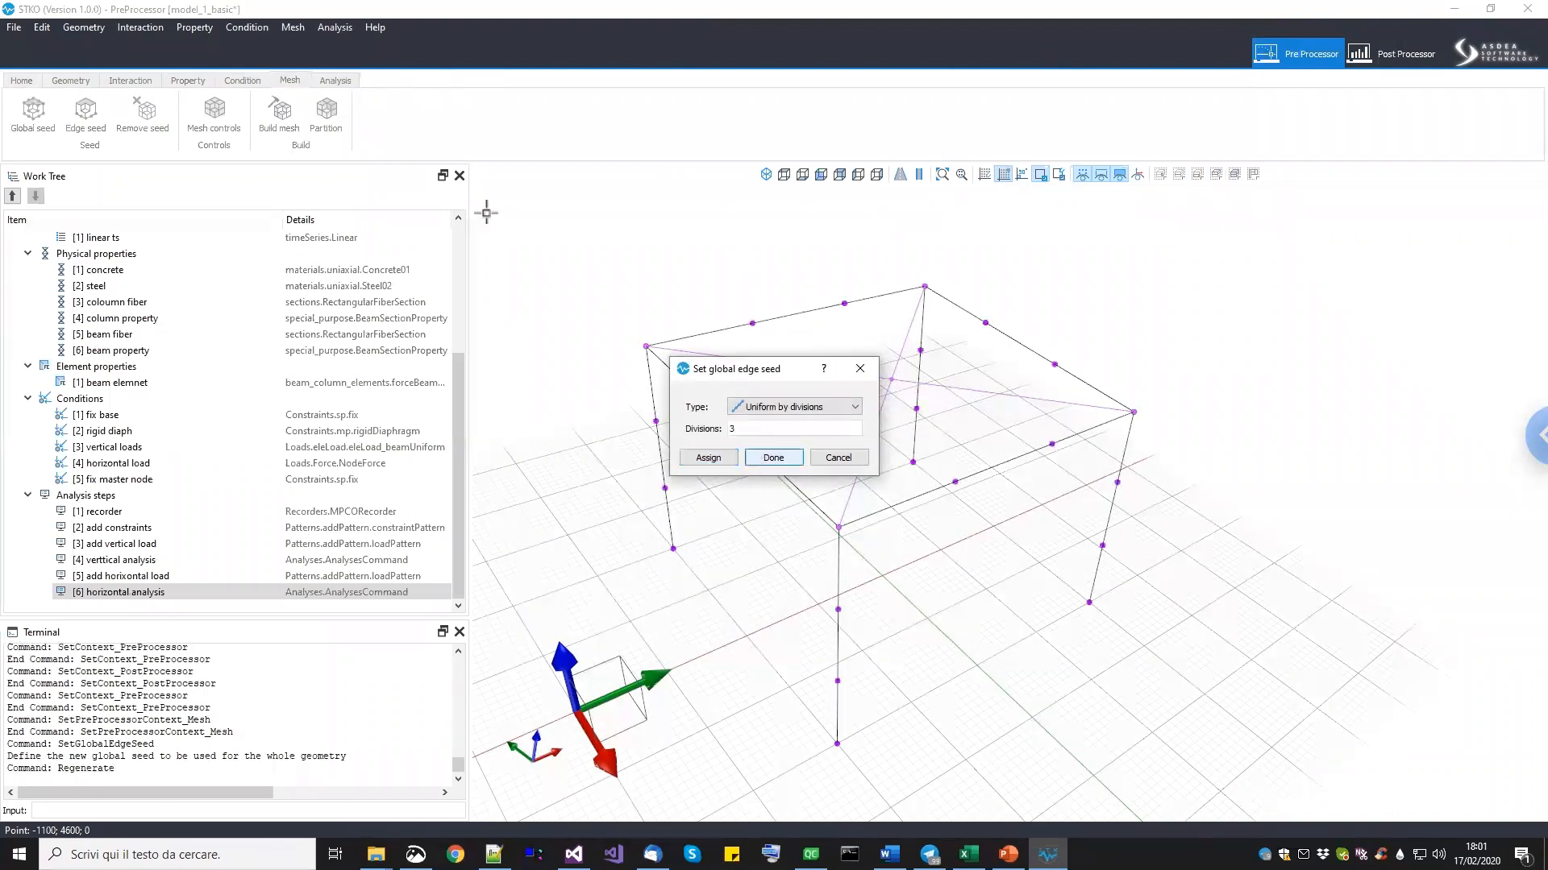
{"action": "left_click", "coordinate": [773, 457]}
{"action": "mouse_move", "coordinate": [887, 553]}
{"action": "middle_mouse_down"}
{"action": "mouse_move", "coordinate": [960, 591]}
{"action": "mouse_move", "coordinate": [910, 547]}
{"action": "middle_mouse_up"}
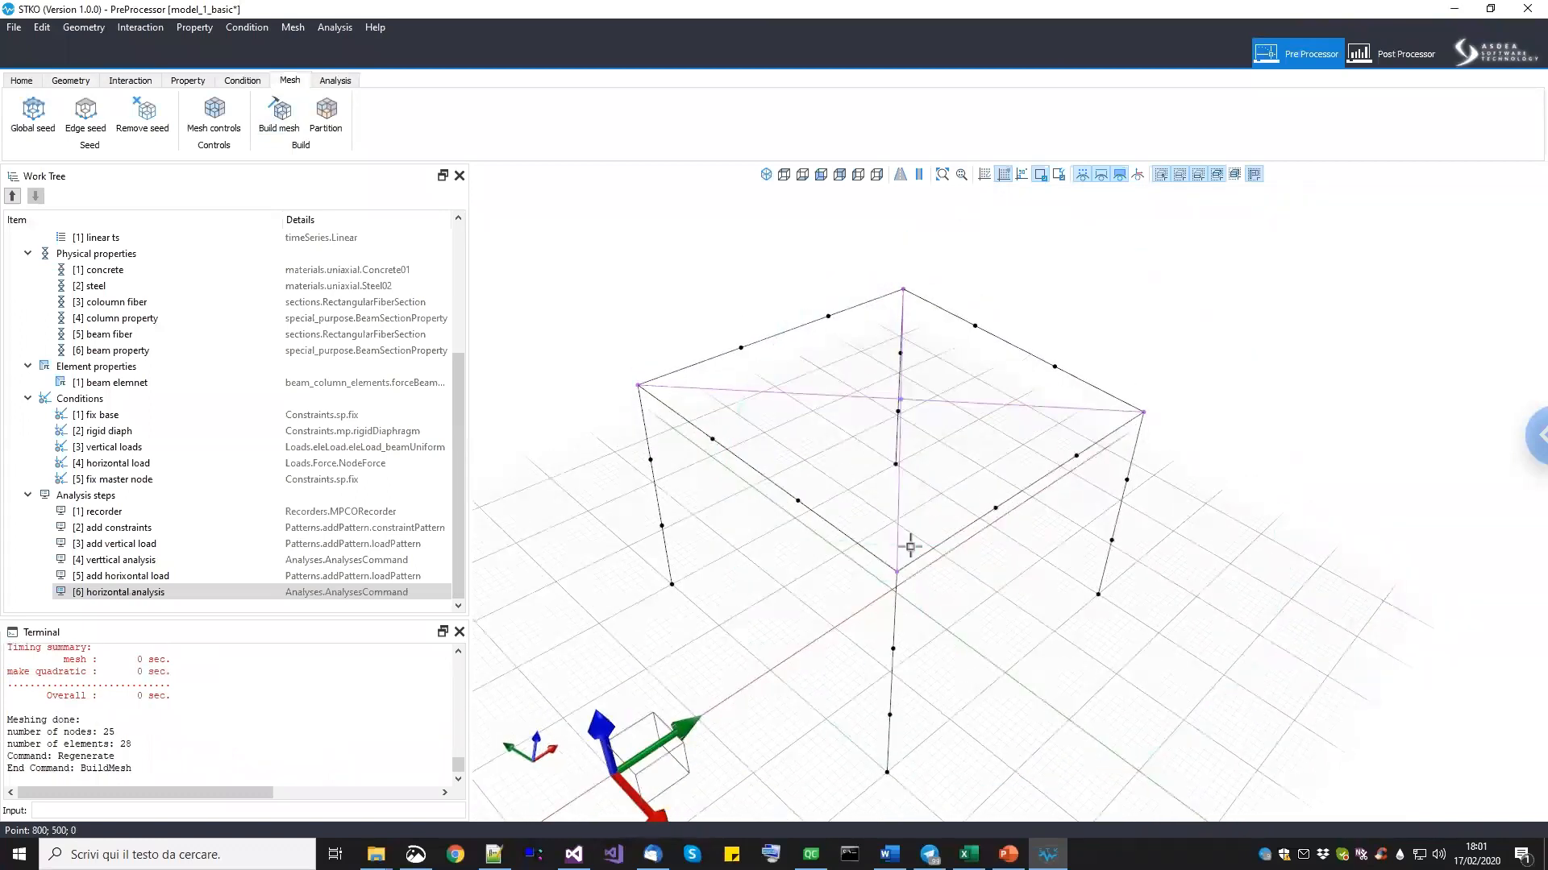
{"action": "scroll", "coordinate": [930, 508], "scroll_direction": "down", "scroll_amount": 2}
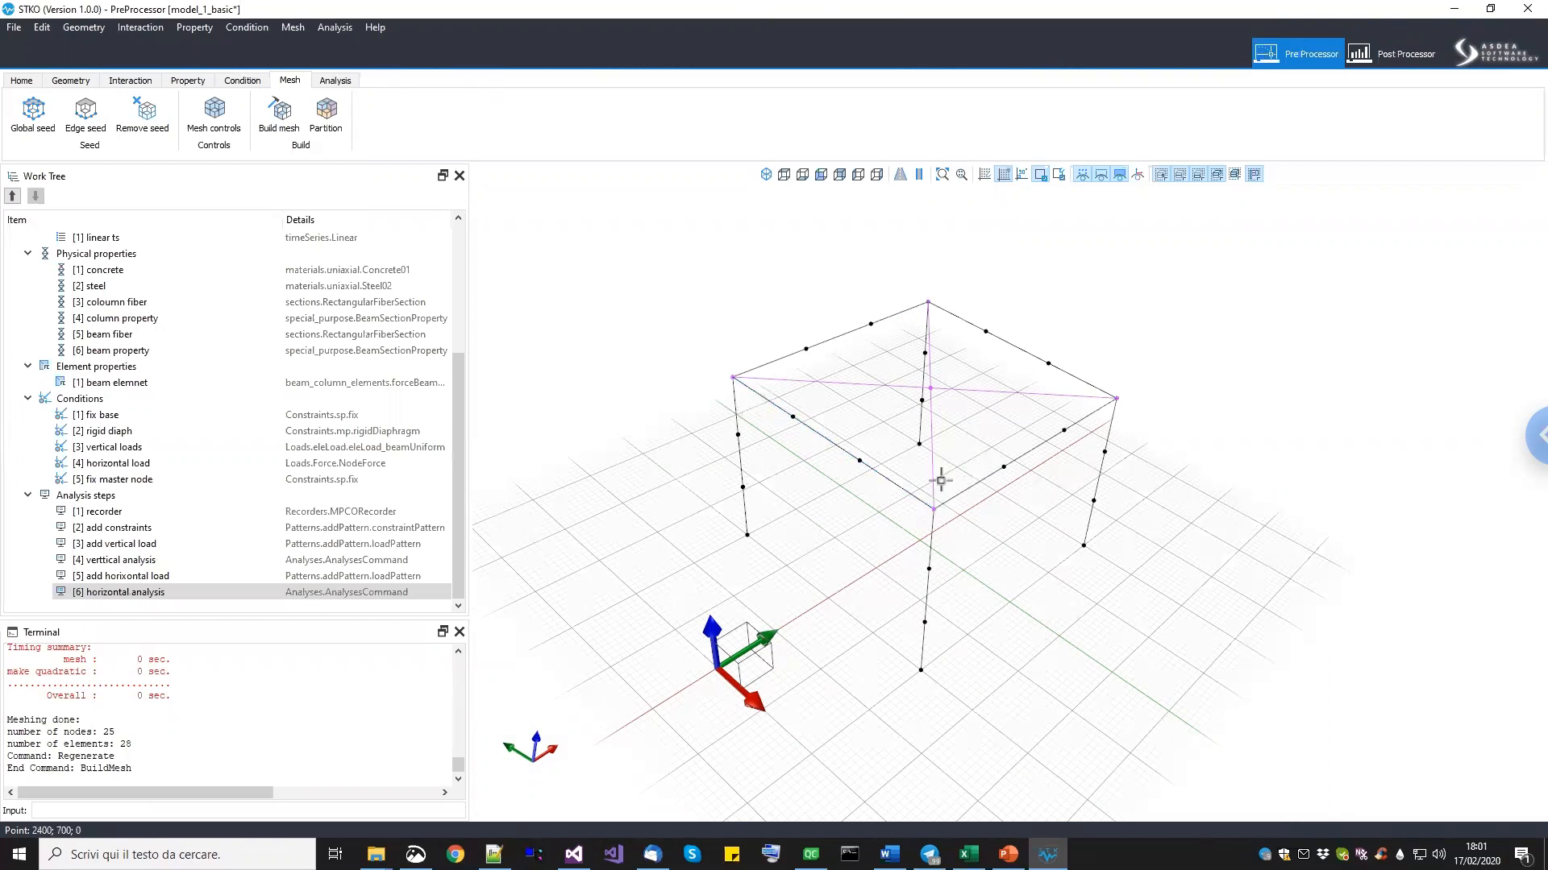
Save the remeshed model, and save the post-processing session as post in the webinar_04_rc_frame_distr_plast example folder.
{"action": "left_click", "coordinate": [13, 26]}
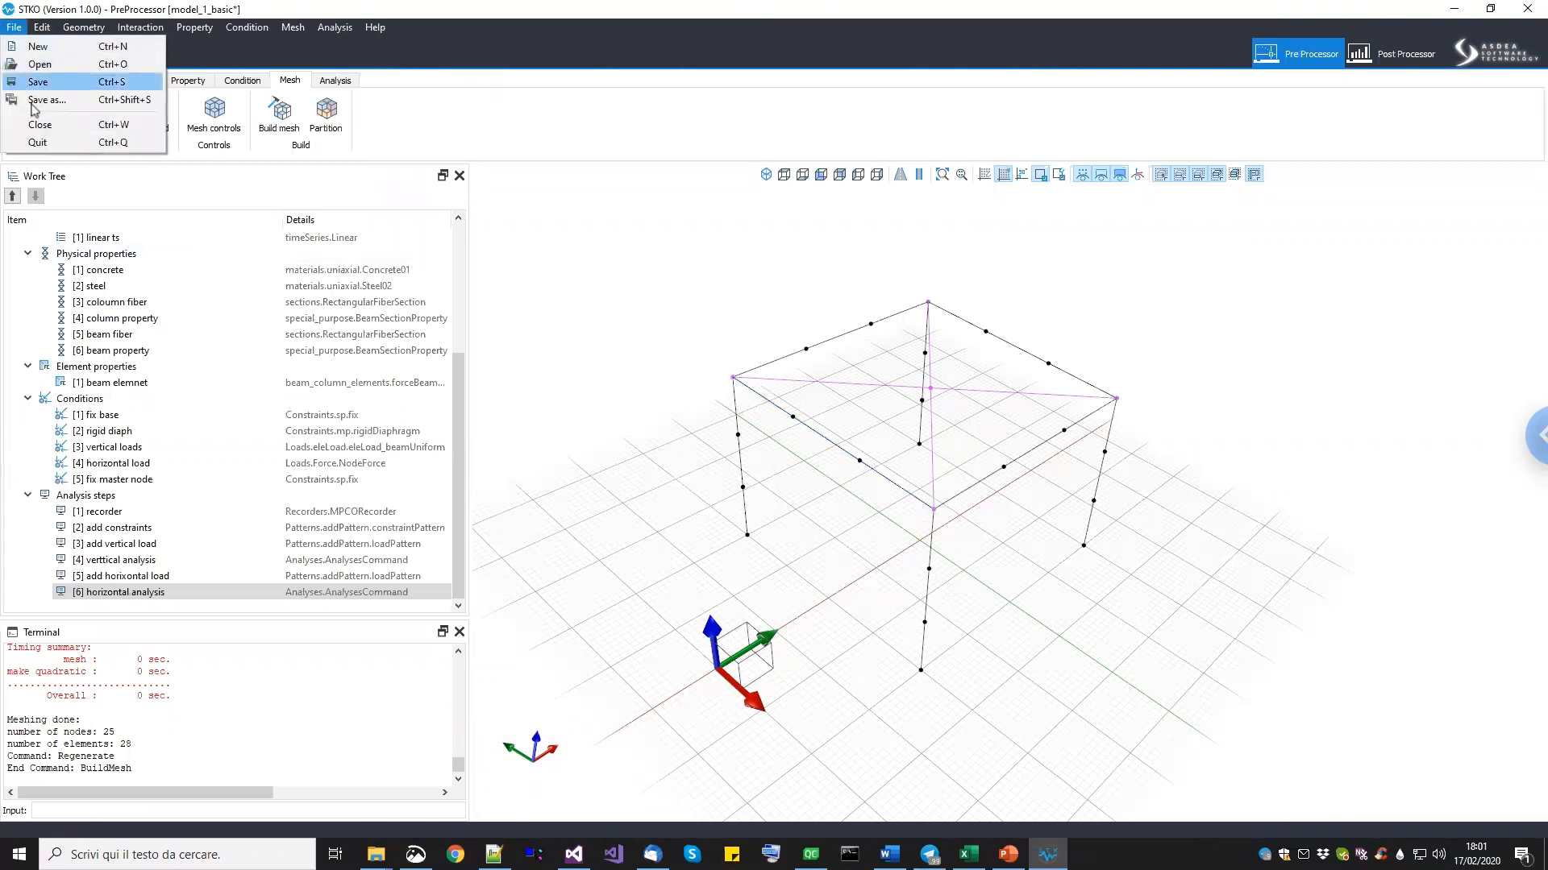
{"action": "left_click", "coordinate": [39, 81]}
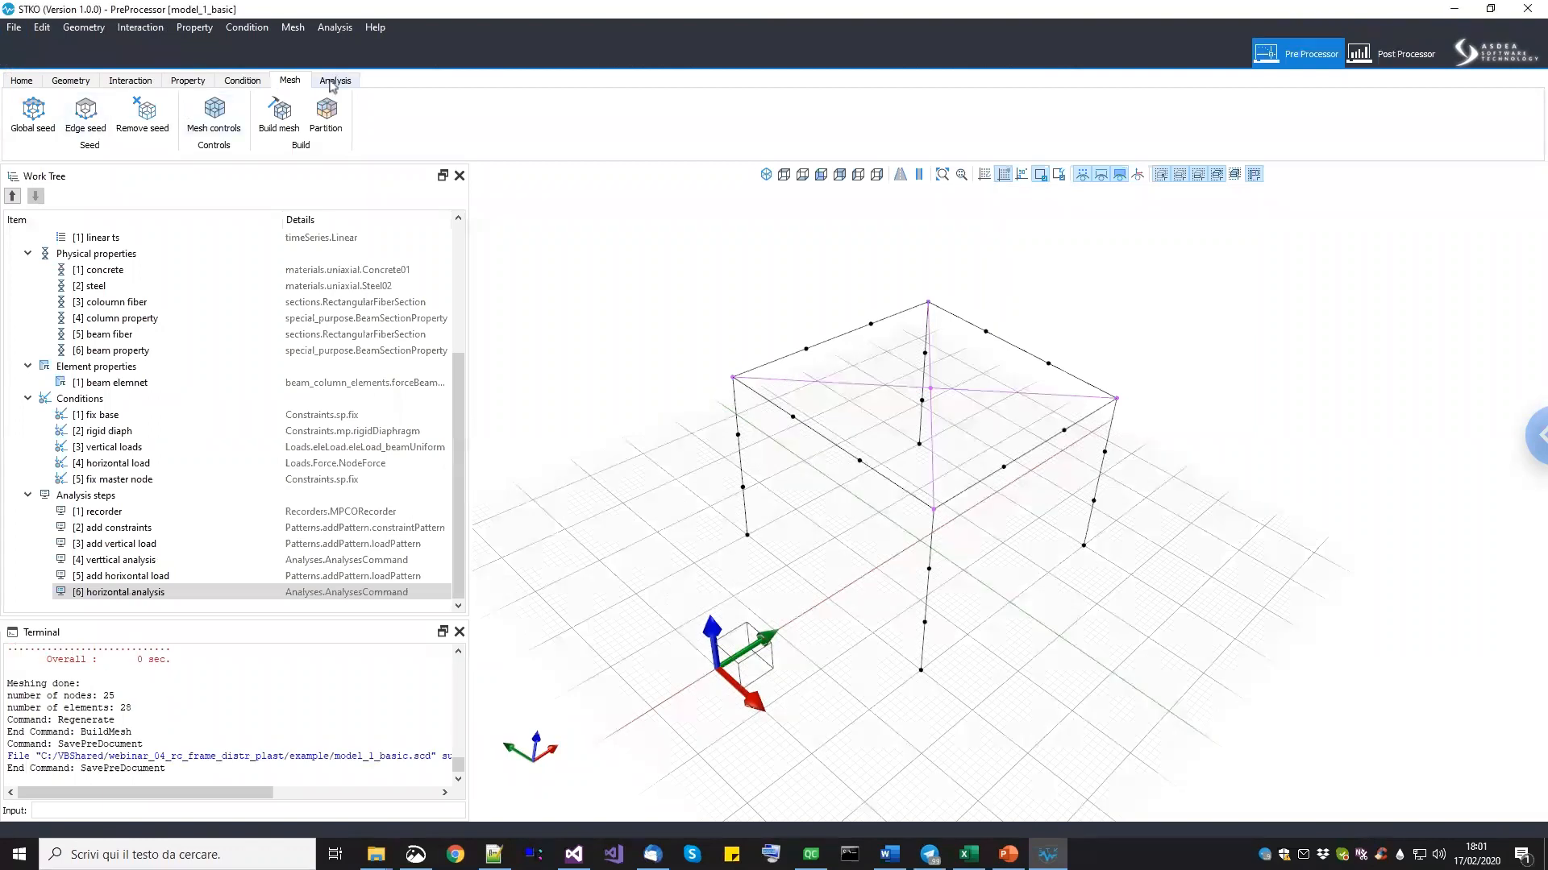
{"action": "left_click", "coordinate": [1402, 54]}
{"action": "left_click", "coordinate": [83, 113]}
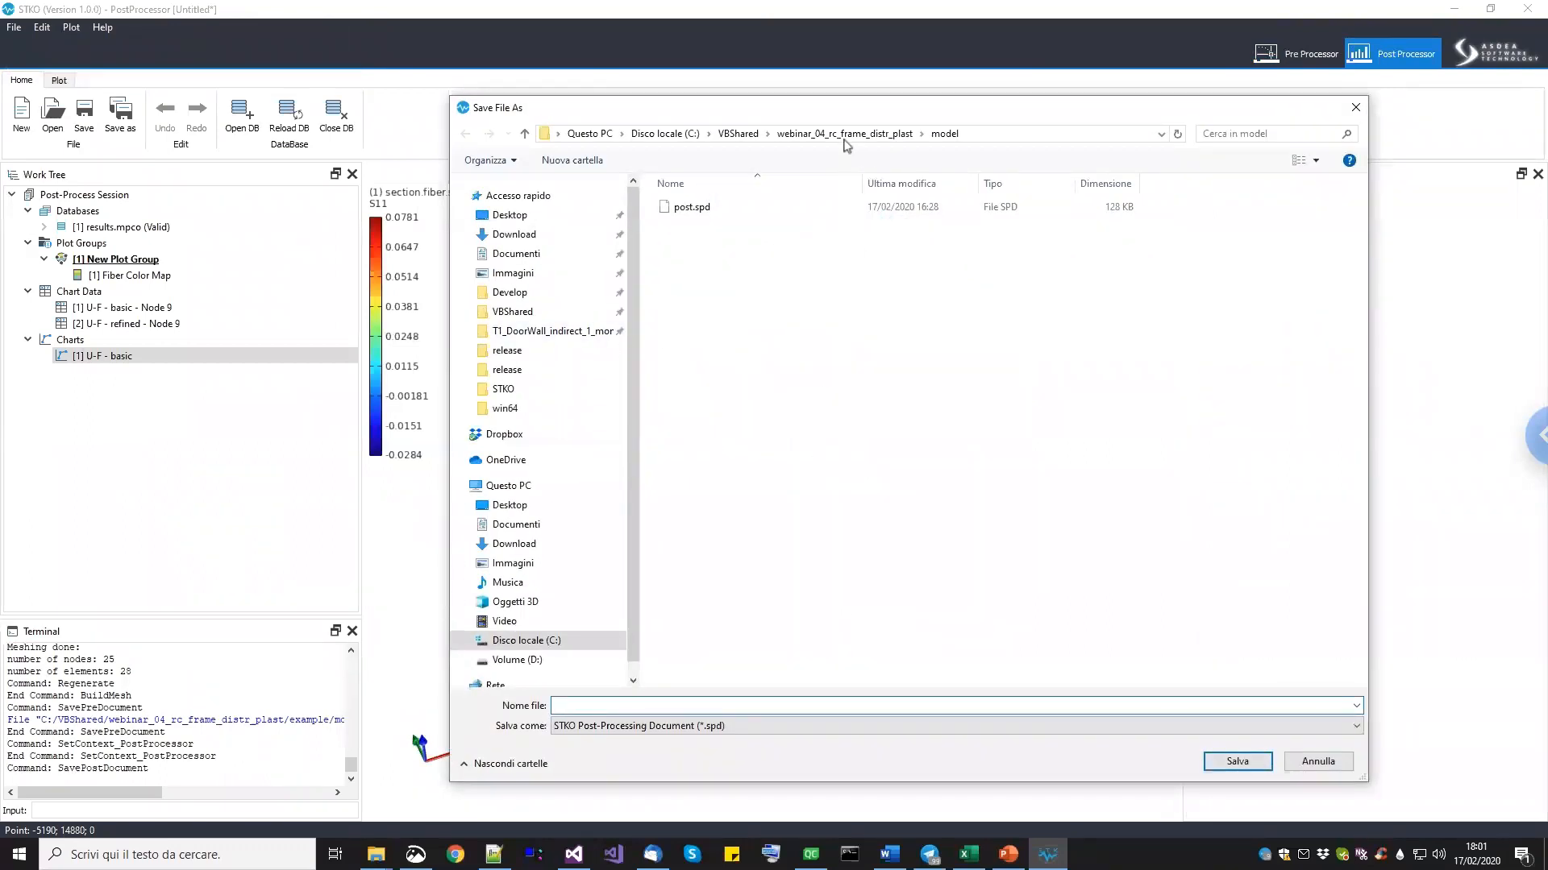
{"action": "left_click", "coordinate": [844, 134]}
{"action": "double_click", "coordinate": [701, 208]}
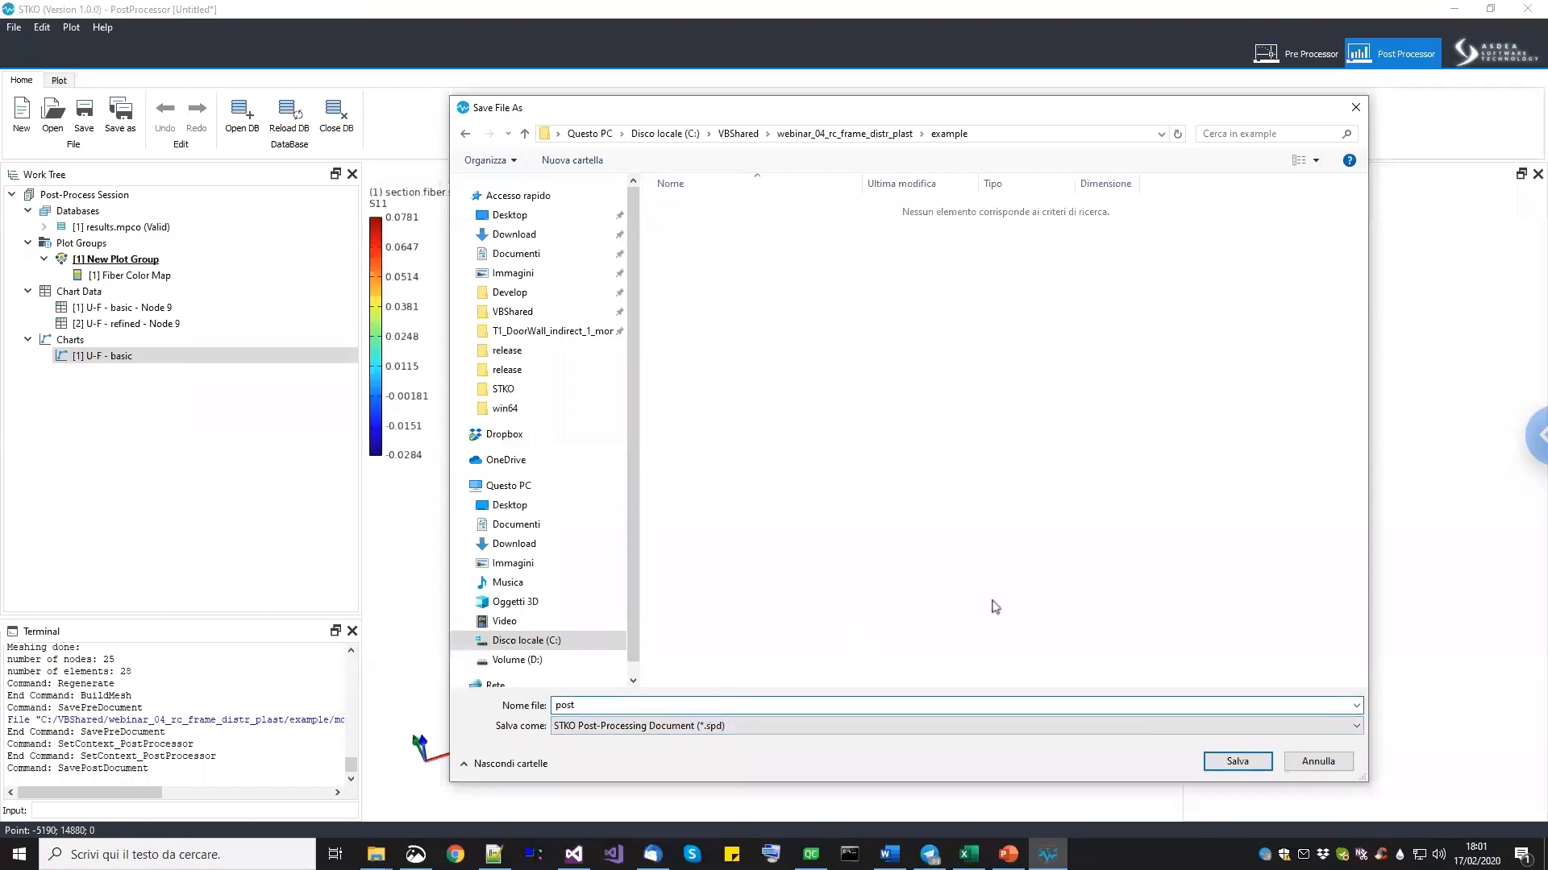
{"action": "left_click", "coordinate": [1237, 762]}
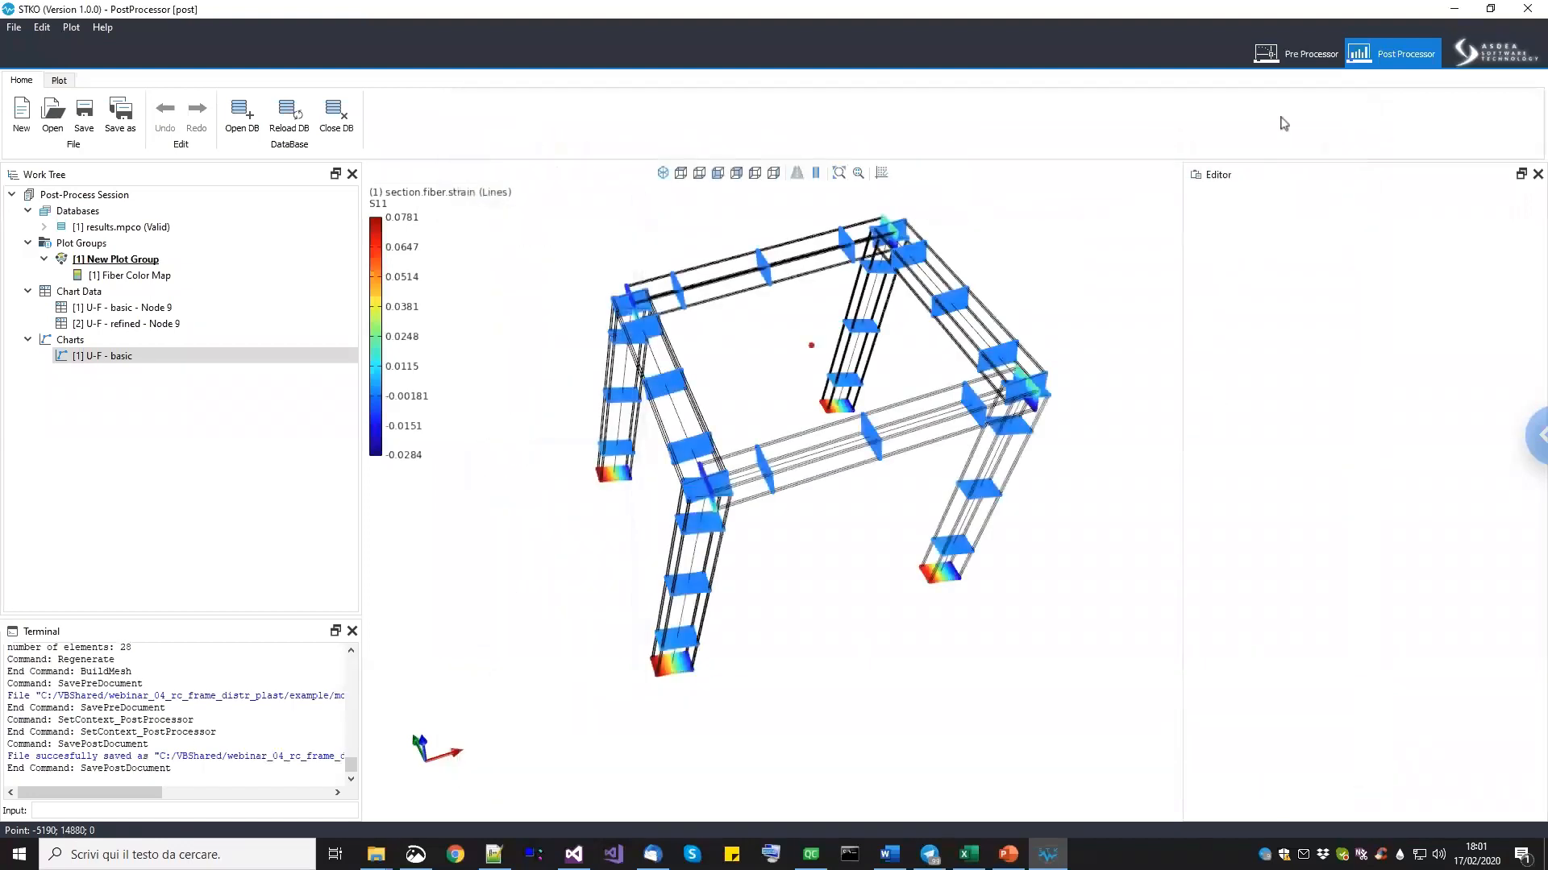
Run the analysis of the refined model from the pre-processor into the example folder and dismiss the solver console when it ends.
{"action": "left_click", "coordinate": [1299, 54]}
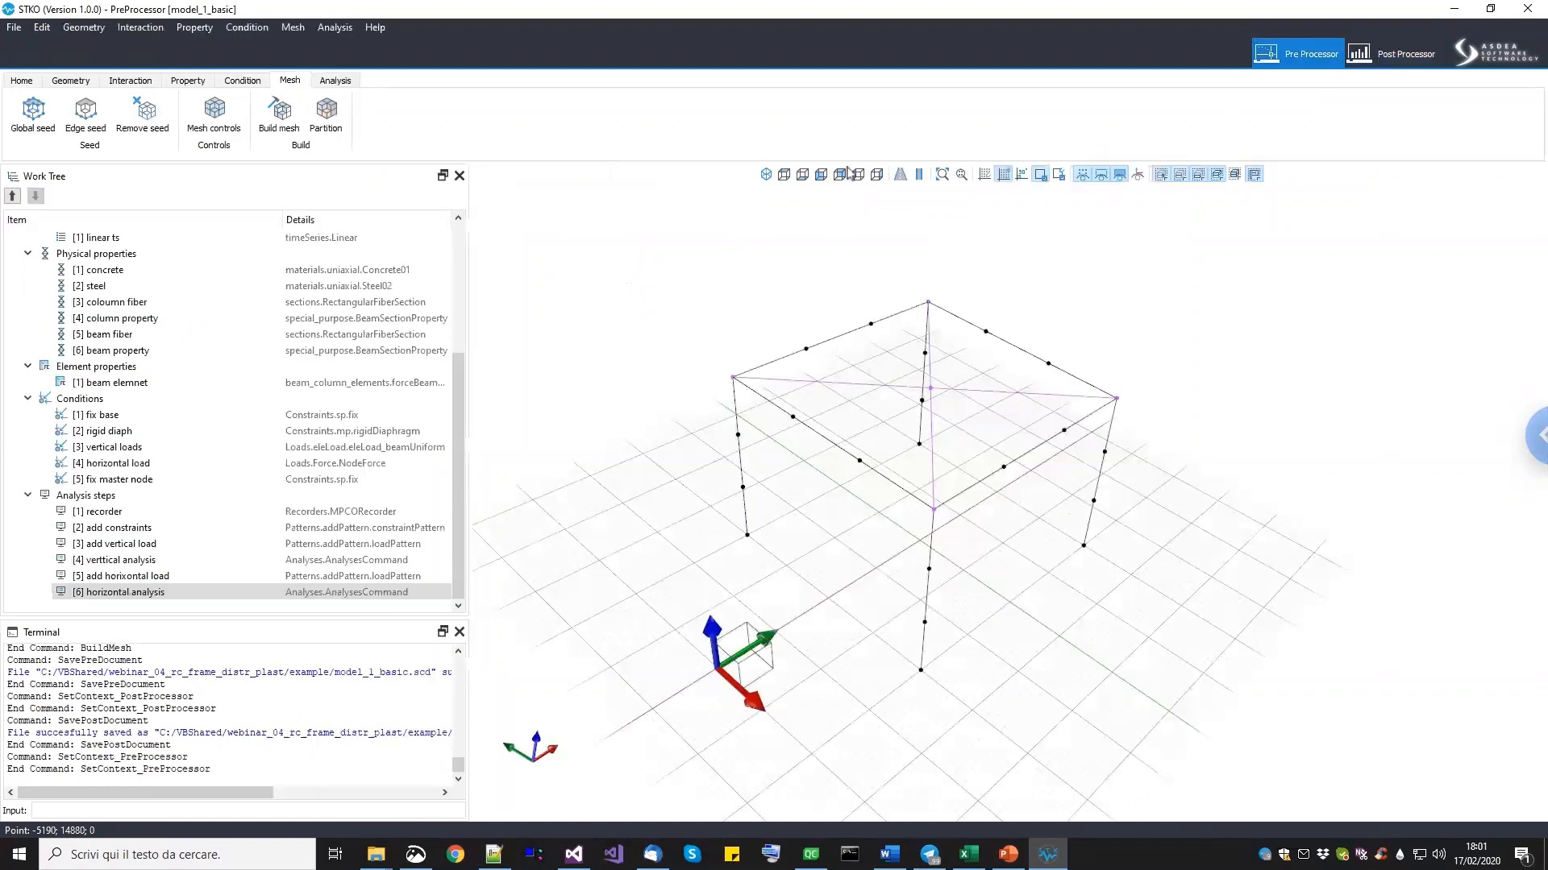
{"action": "left_click", "coordinate": [335, 80]}
{"action": "left_click", "coordinate": [275, 113]}
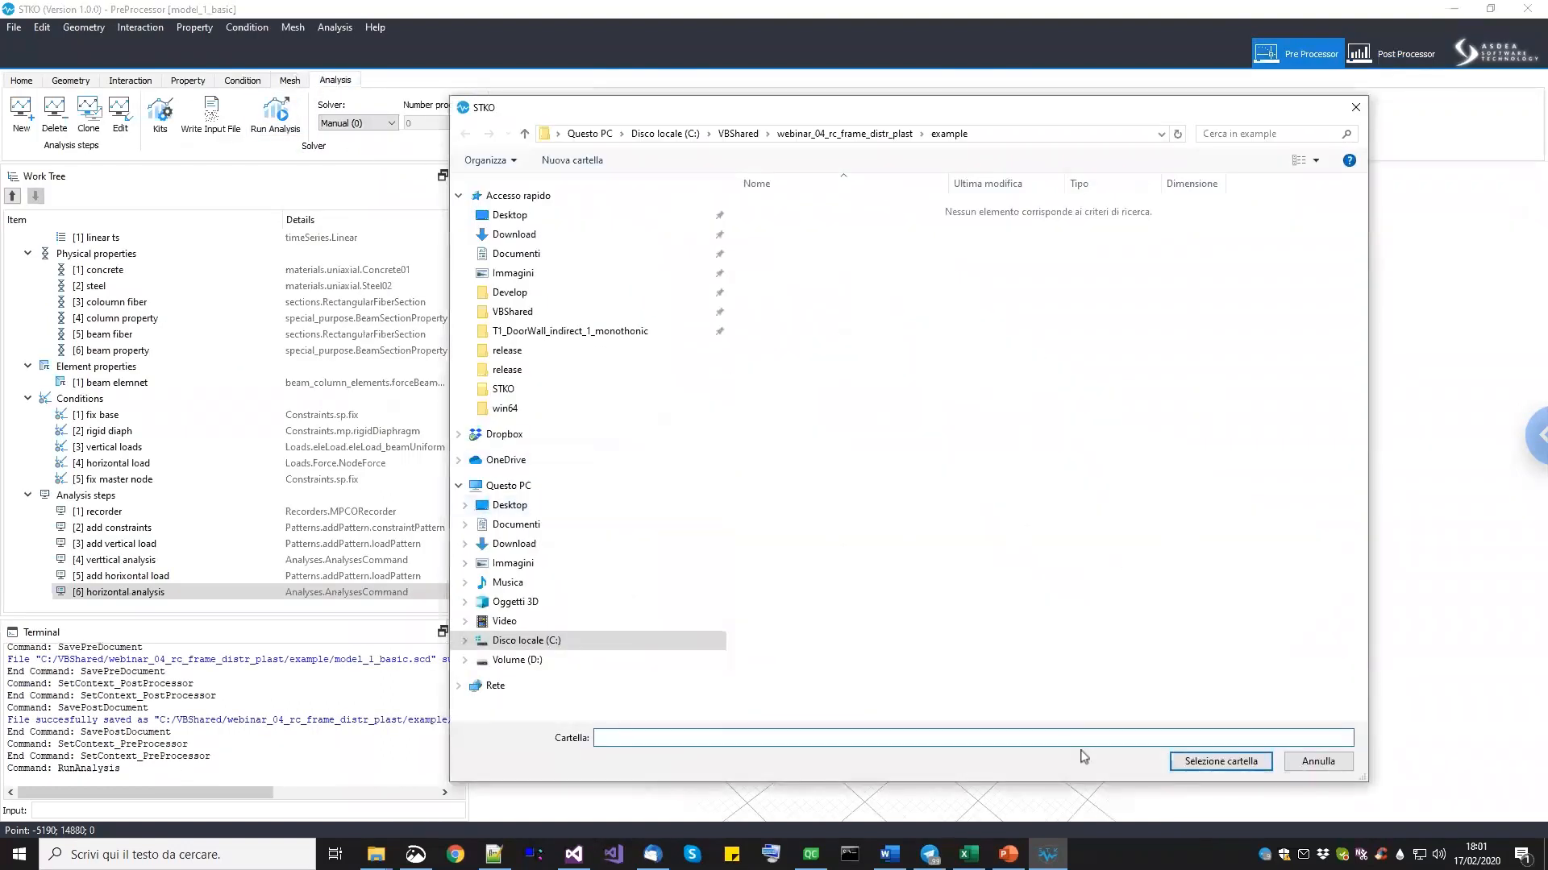
{"action": "left_click", "coordinate": [1189, 758]}
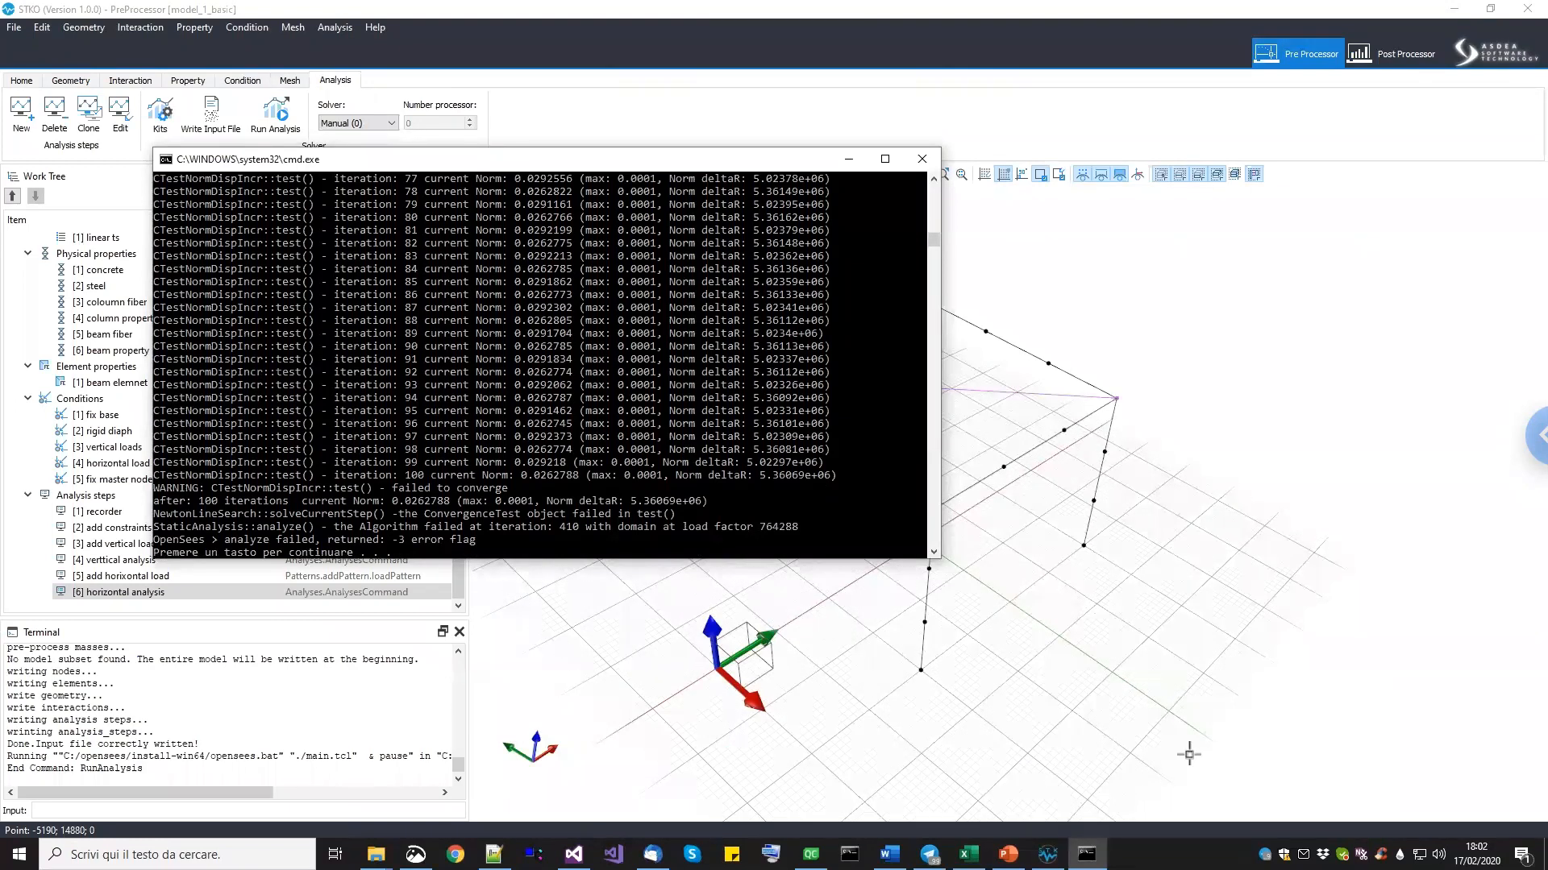
{"action": "key", "text": "Return"}
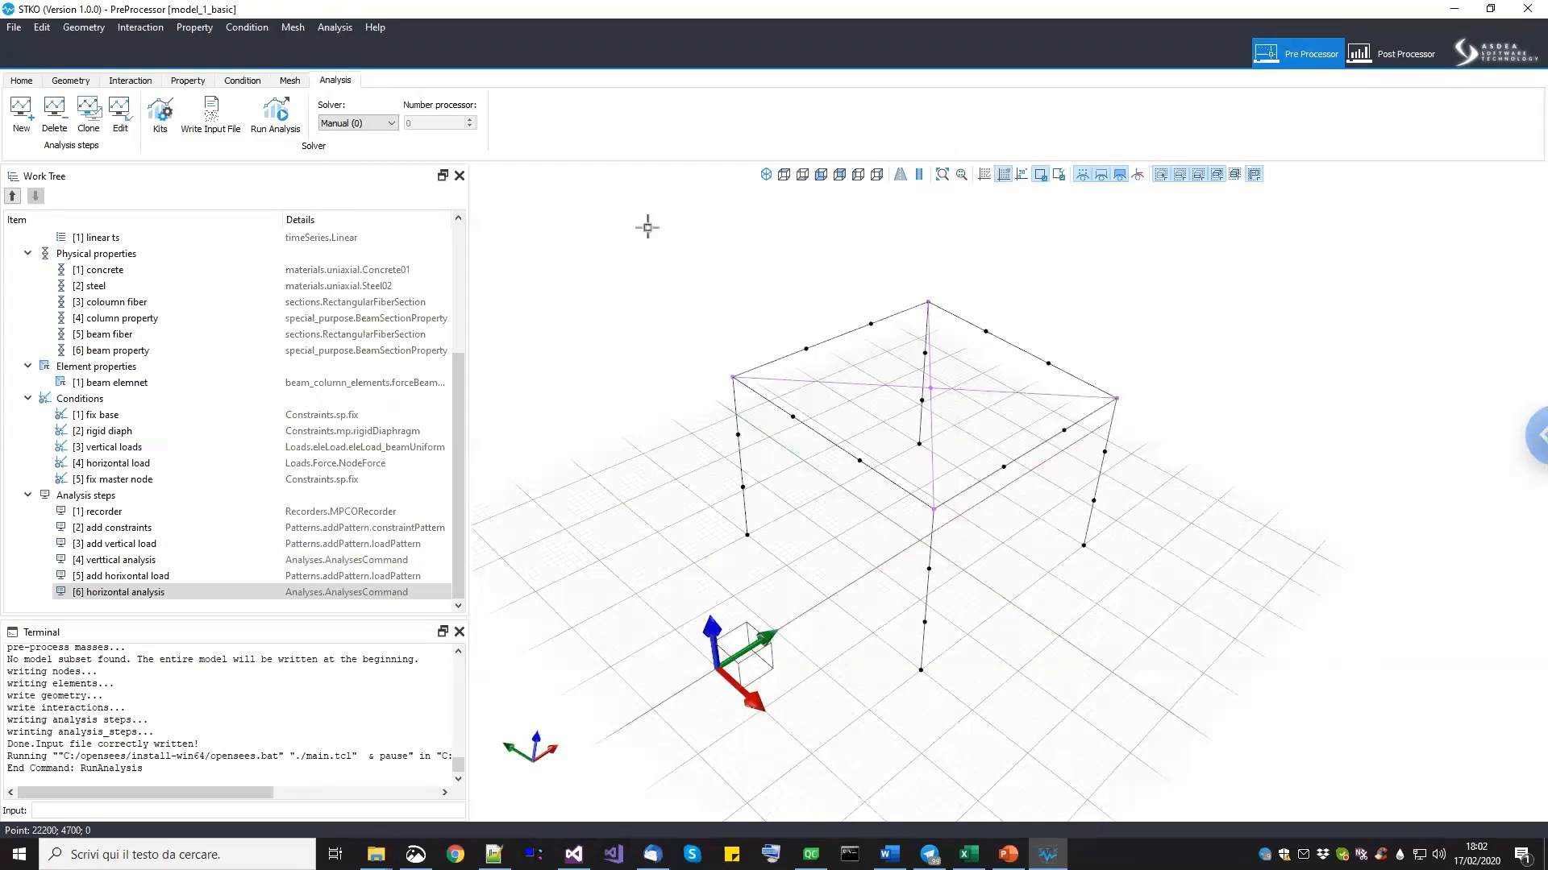
Reload the results.mpco database in the post-processor and bring New Plot Group to frame 420.
{"action": "right_click", "coordinate": [154, 229]}
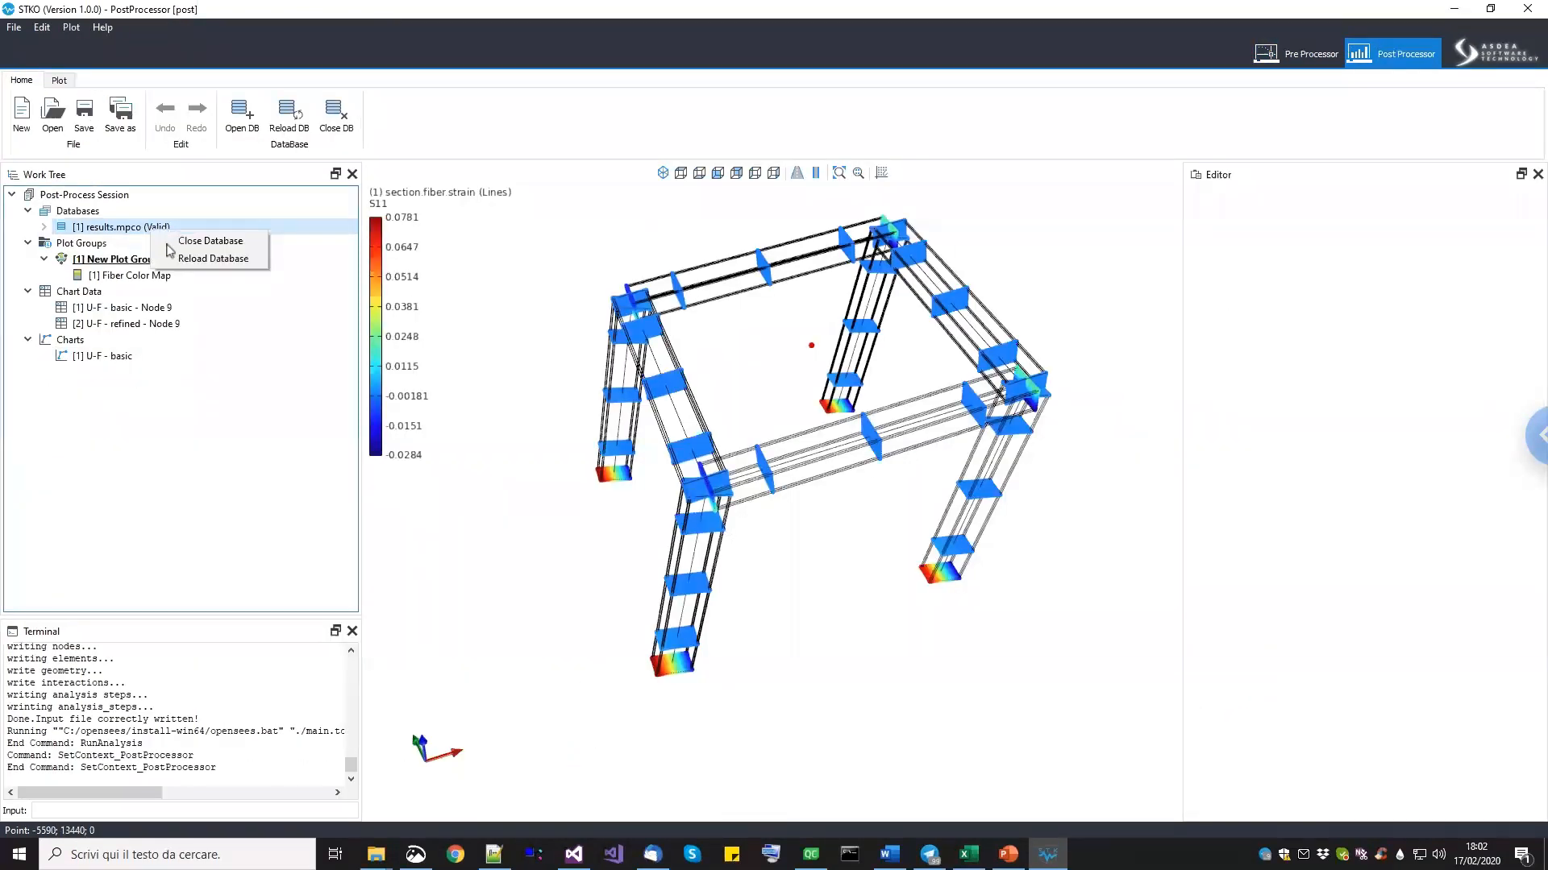
{"action": "left_click", "coordinate": [208, 258]}
{"action": "left_click", "coordinate": [142, 262]}
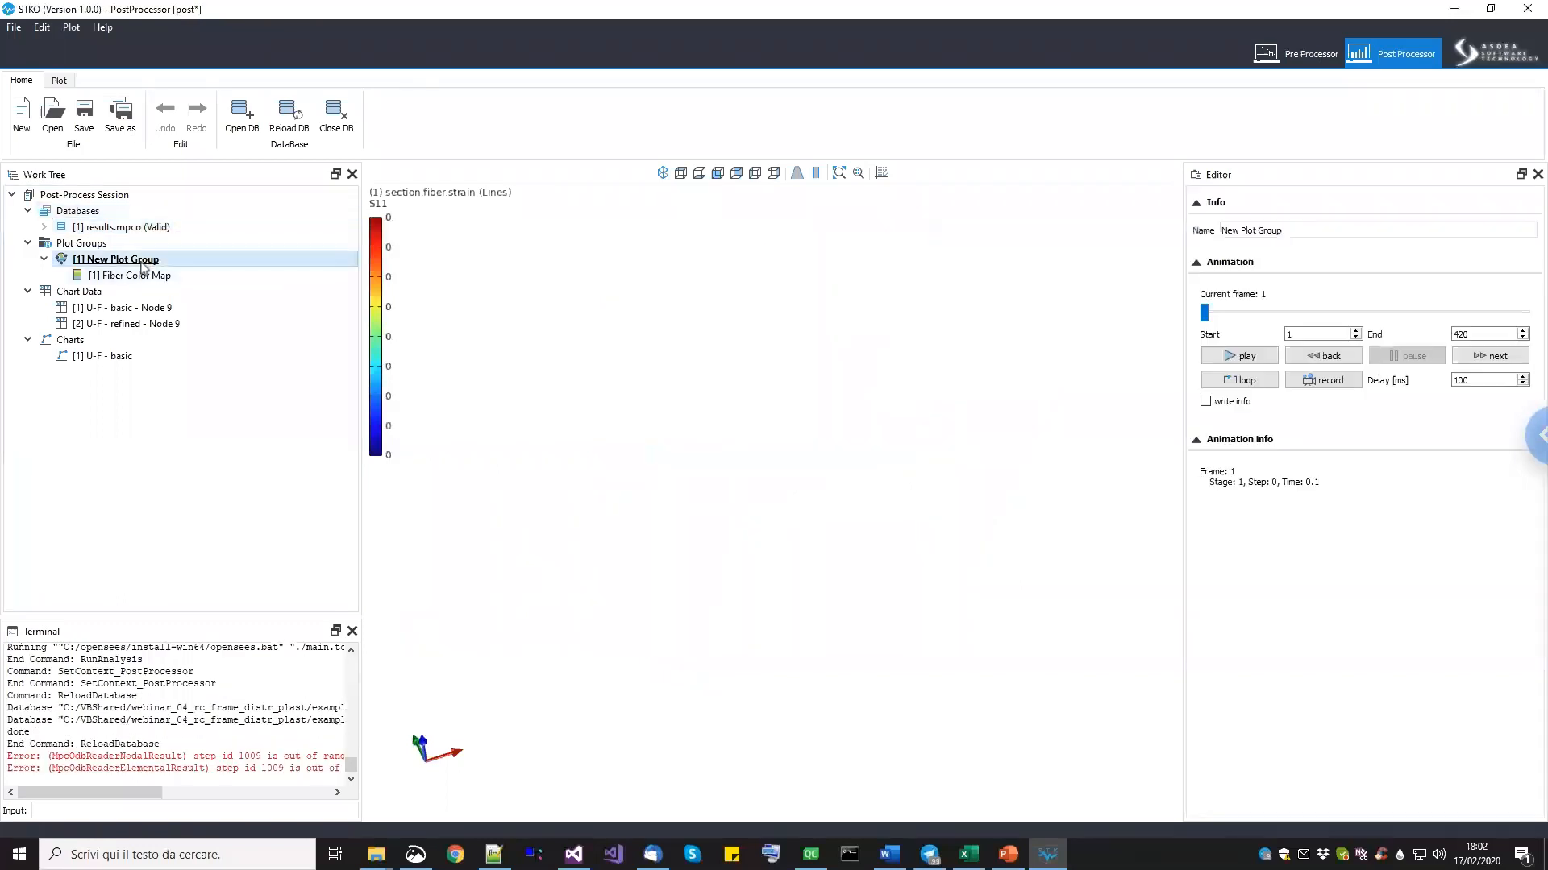
{"action": "left_click_drag", "start_coordinate": [1205, 314], "coordinate": [1524, 294]}
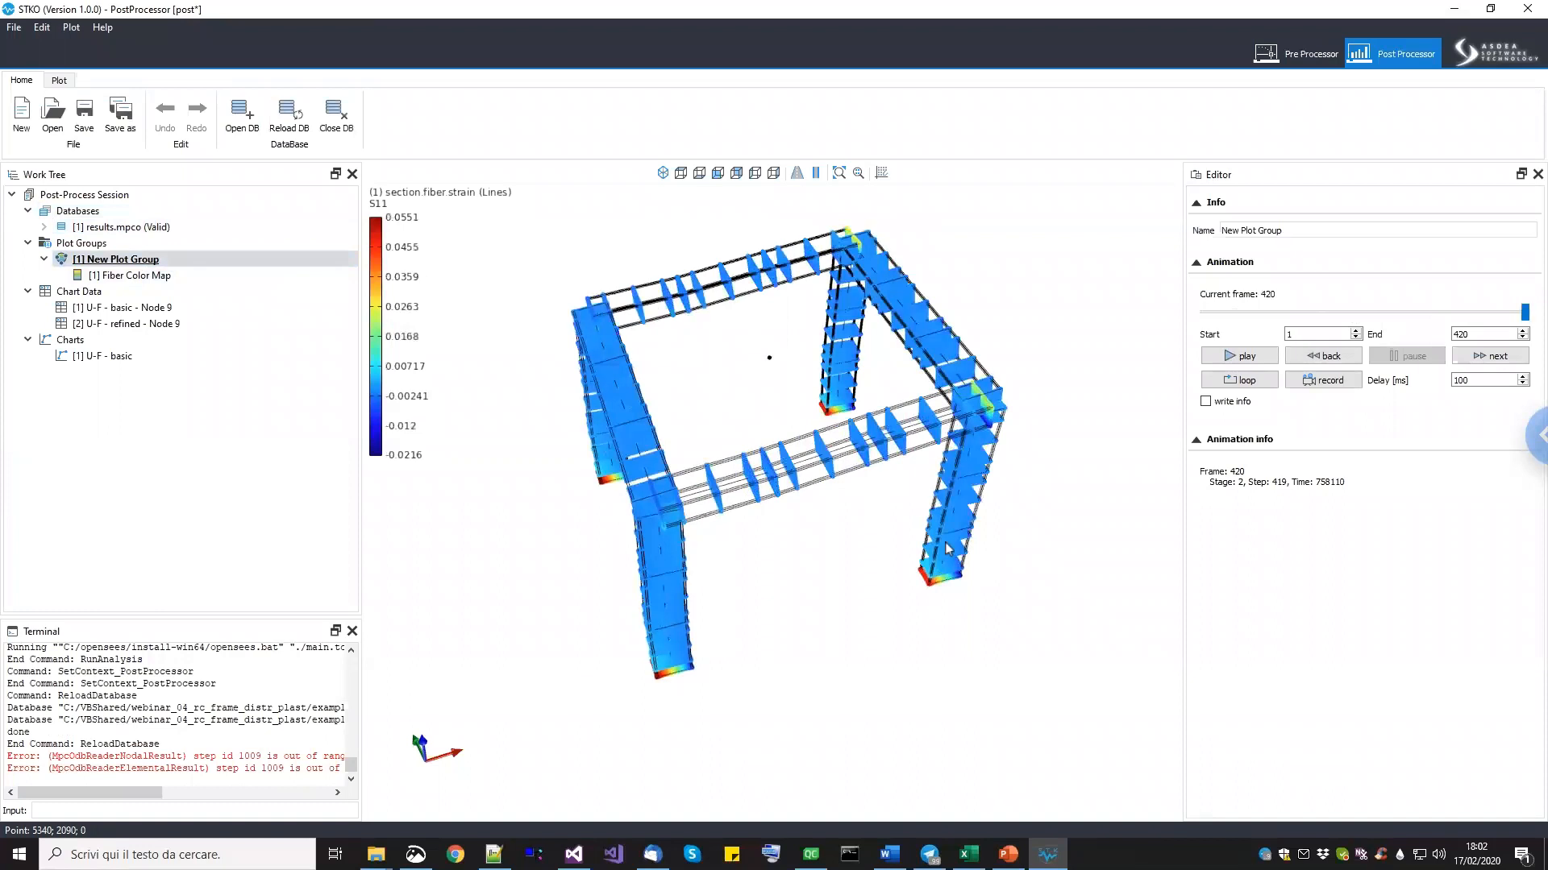
Inspect the refined frame's fiber strains from a lower viewpoint and compare both curves in the U-F - basic chart.
{"action": "left_click_drag", "start_coordinate": [776, 617], "coordinate": [762, 615]}
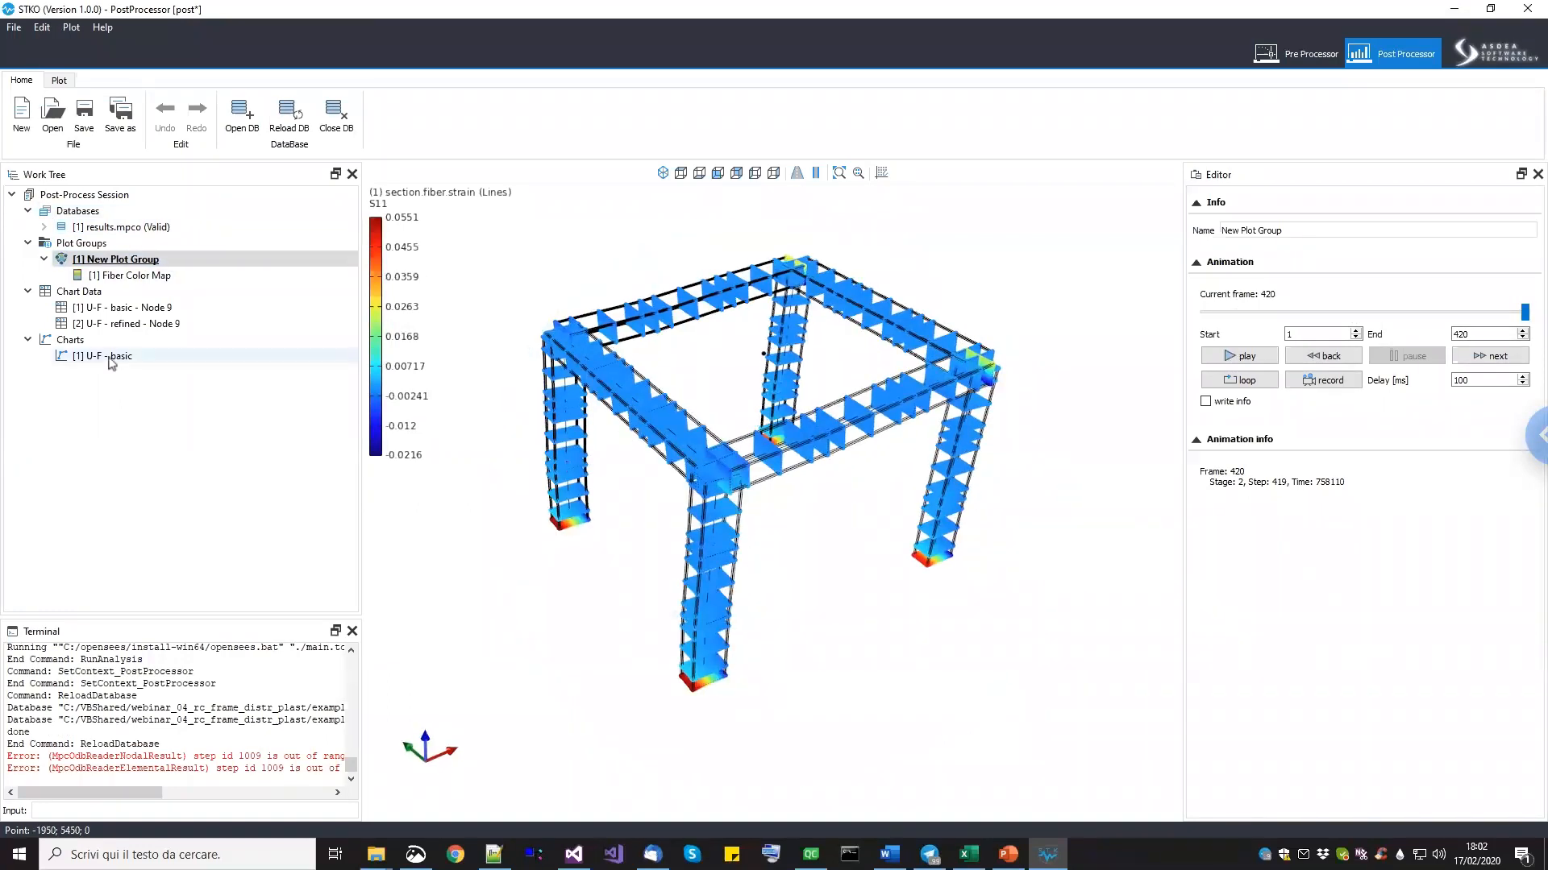
{"action": "left_click", "coordinate": [112, 362]}
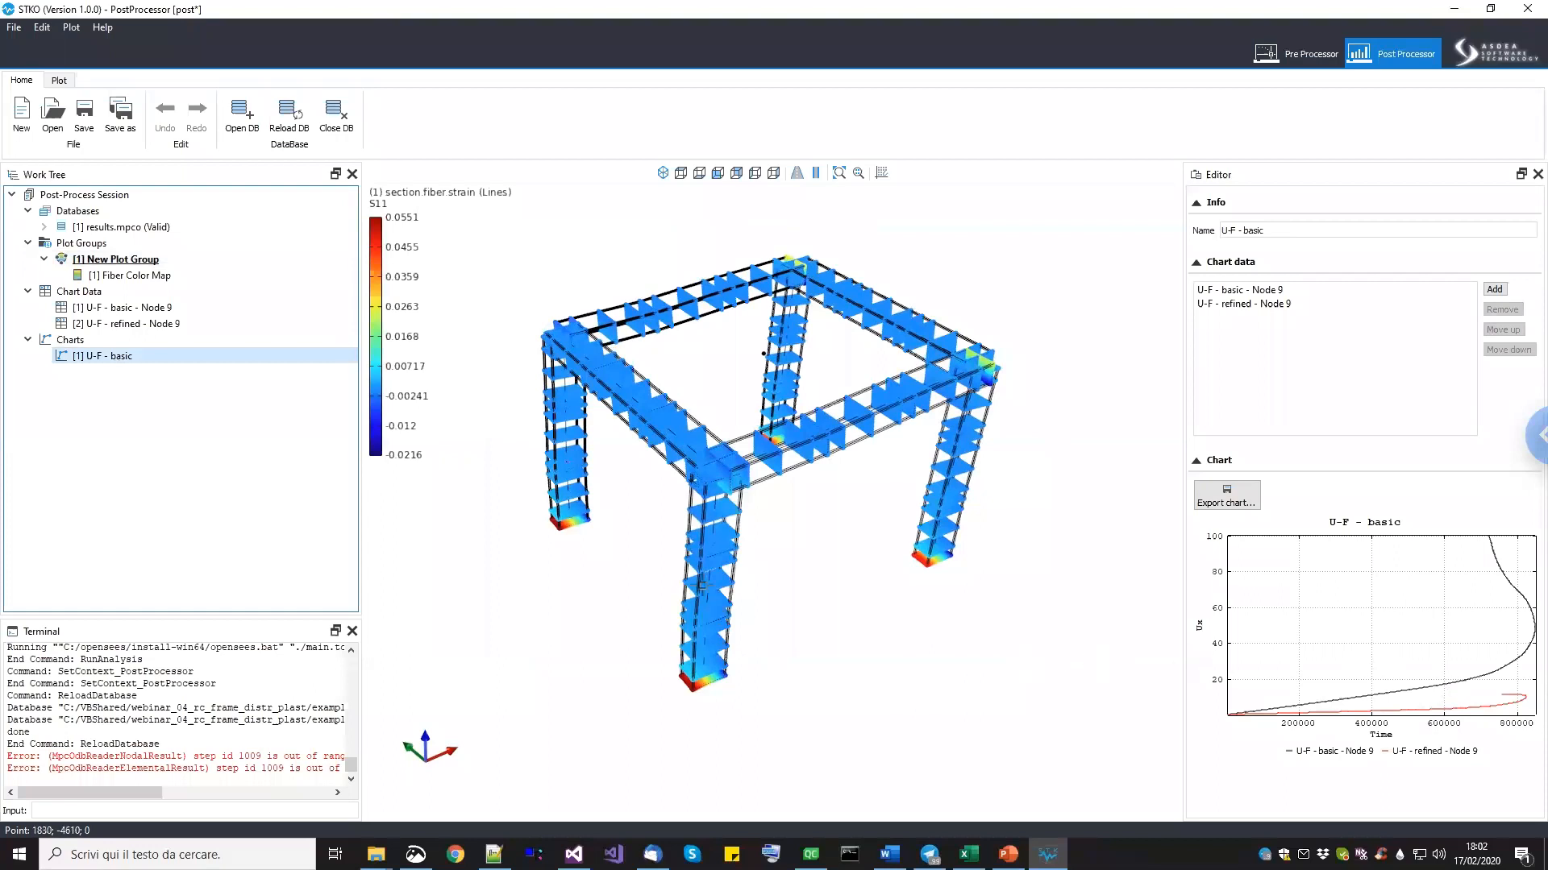
Clear the terminal output and view the refined frame's fiber strains from several angles.
{"action": "middle_click_drag", "start_coordinate": [702, 587], "coordinate": [696, 610]}
{"action": "left_click", "coordinate": [231, 747]}
{"action": "key", "text": "ctrl+a"}
{"action": "key", "text": "Delete"}
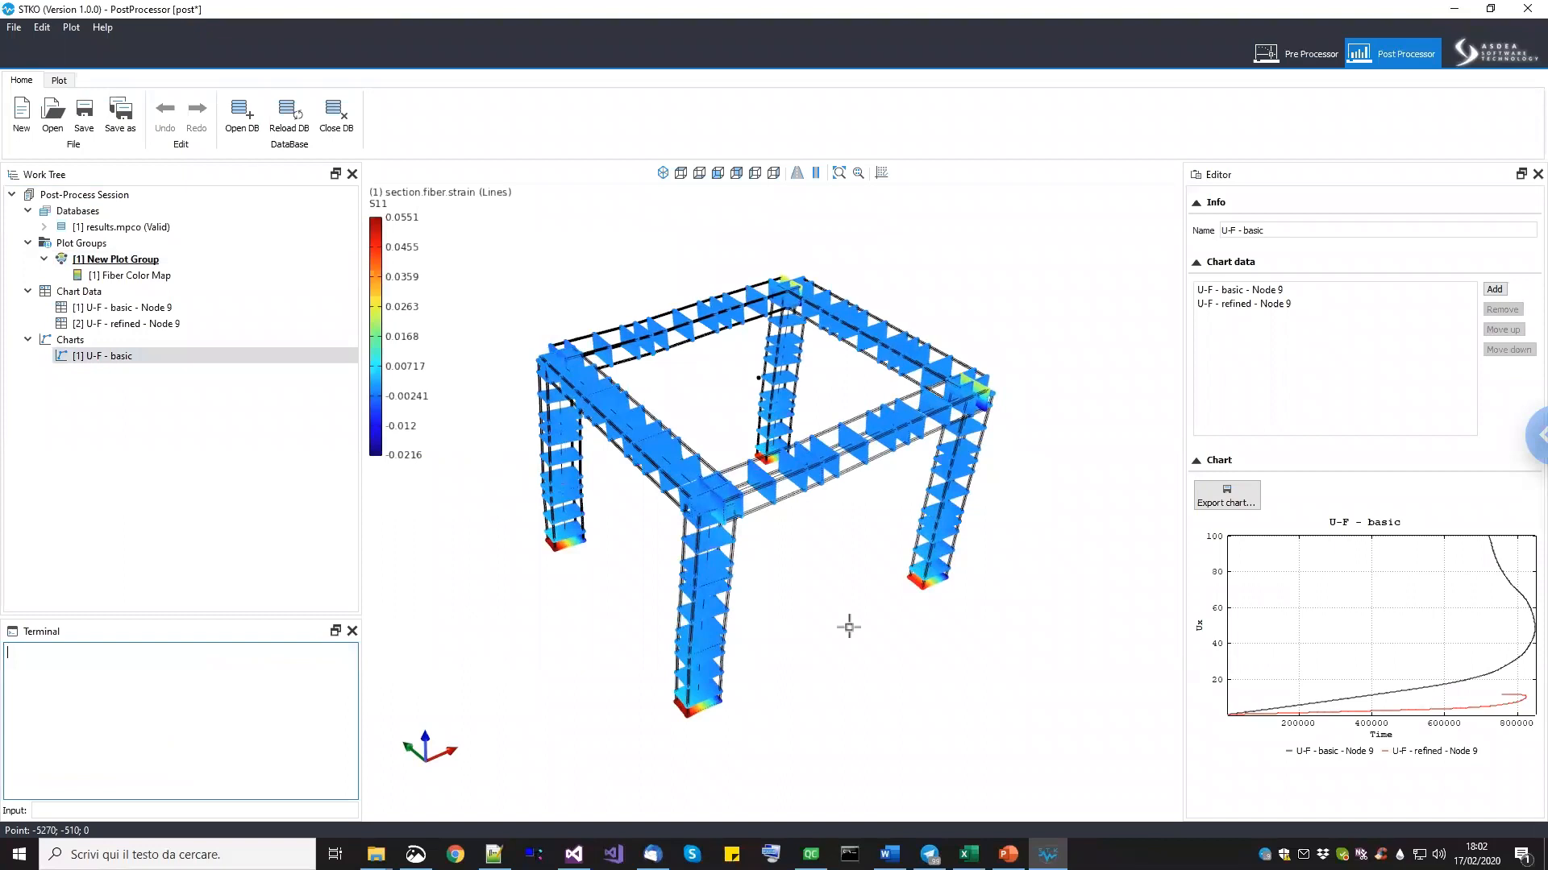
{"action": "left_click_drag", "start_coordinate": [857, 642], "coordinate": [1361, 740]}
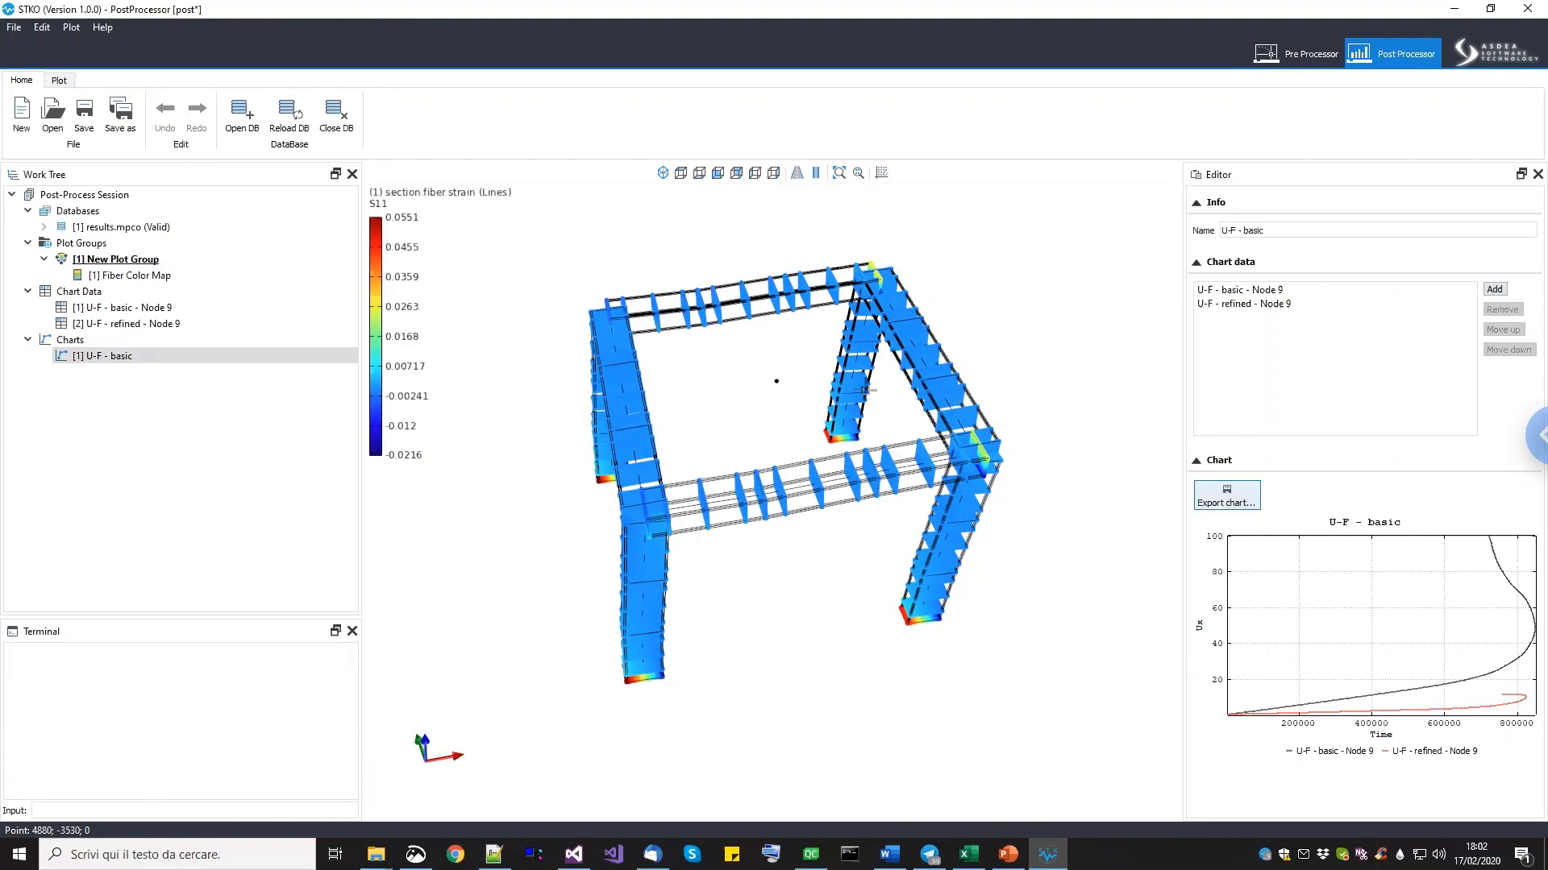
{"action": "middle_click_drag", "start_coordinate": [870, 388], "coordinate": [846, 455]}
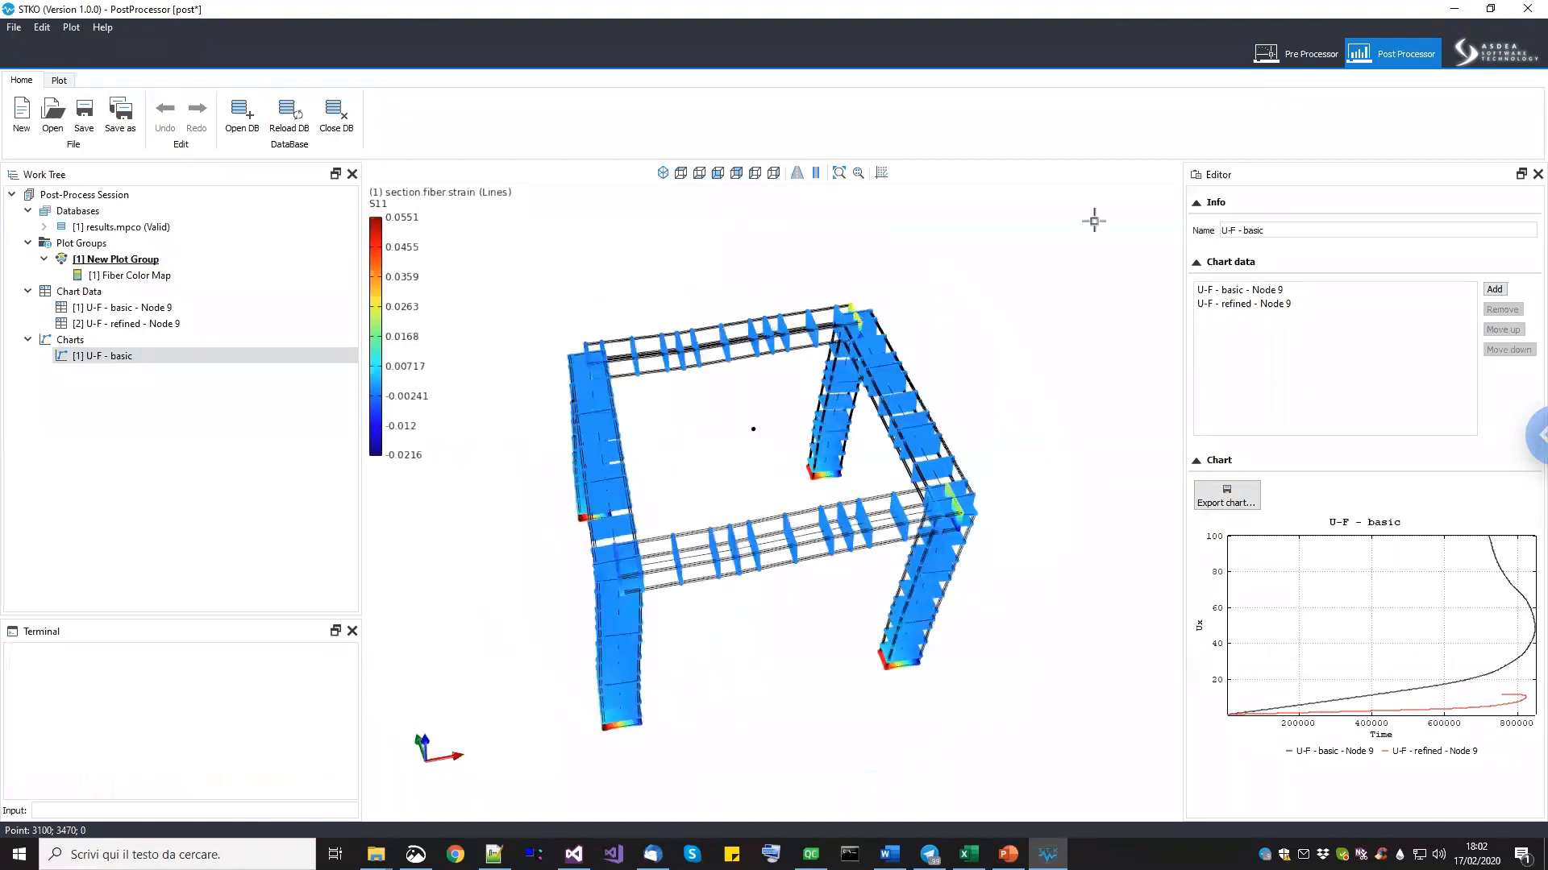
Check the concrete and steel material parameters in the pre-processor, closing each definition without changes.
{"action": "left_click", "coordinate": [1275, 65]}
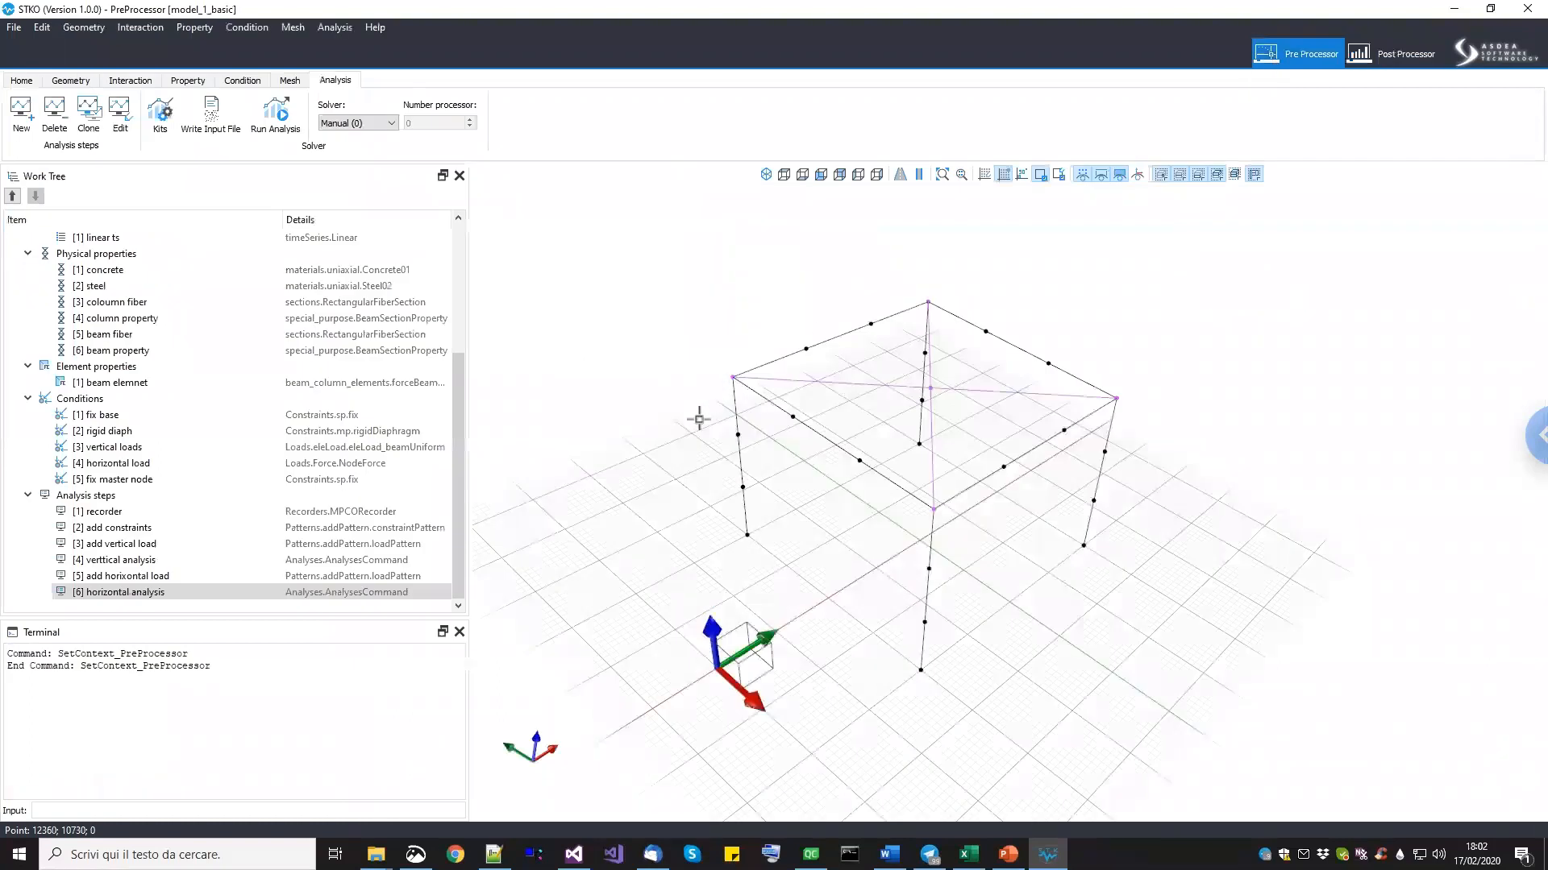
{"action": "scroll", "coordinate": [123, 433], "scroll_direction": "up", "scroll_amount": 1}
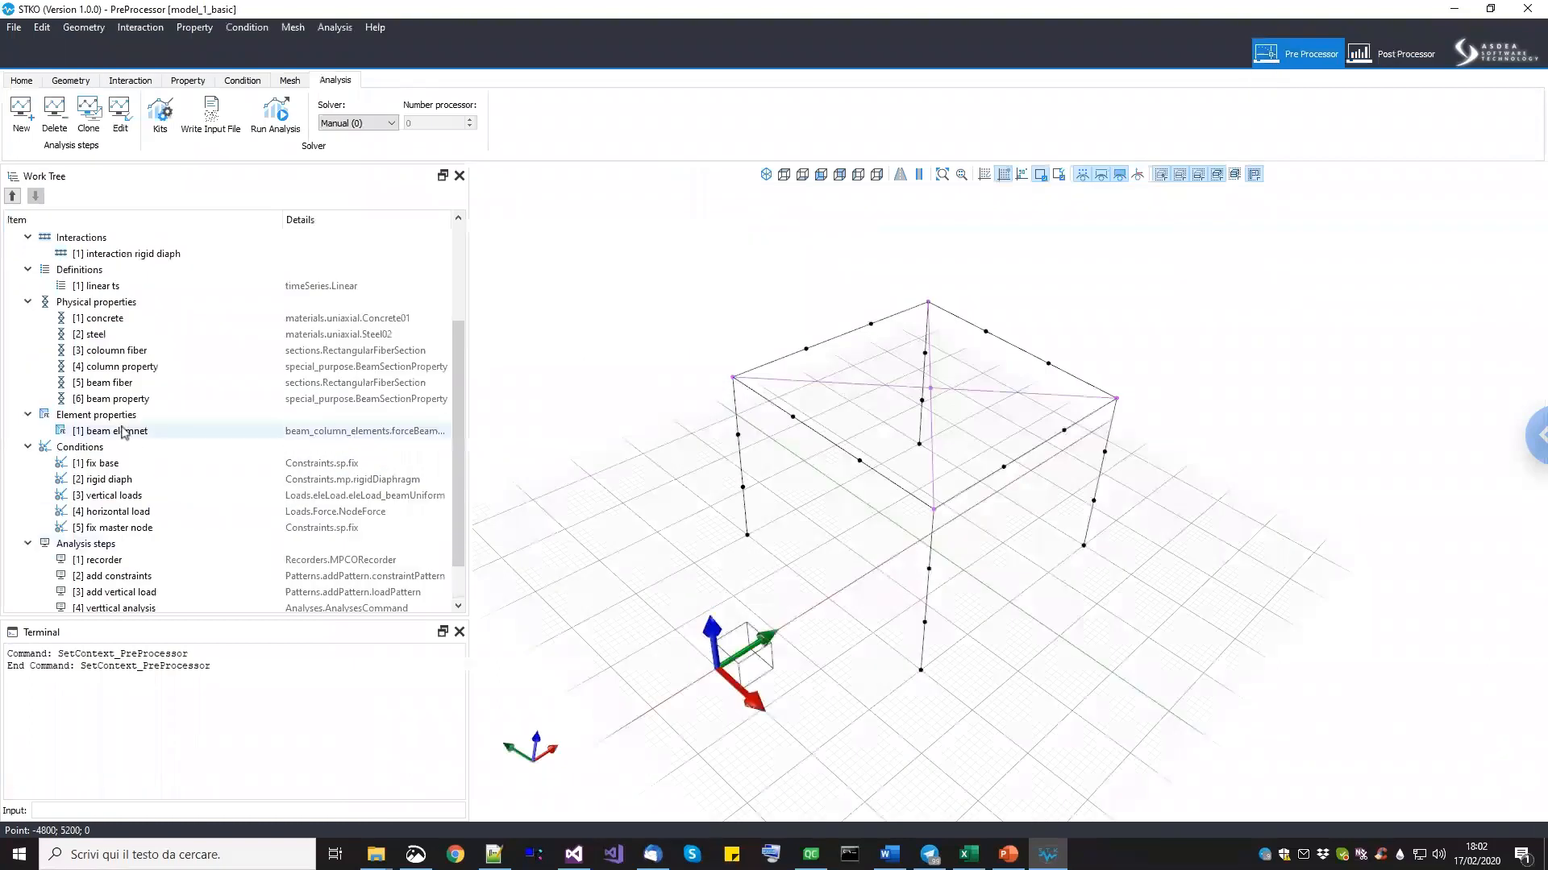
{"action": "right_click", "coordinate": [125, 318]}
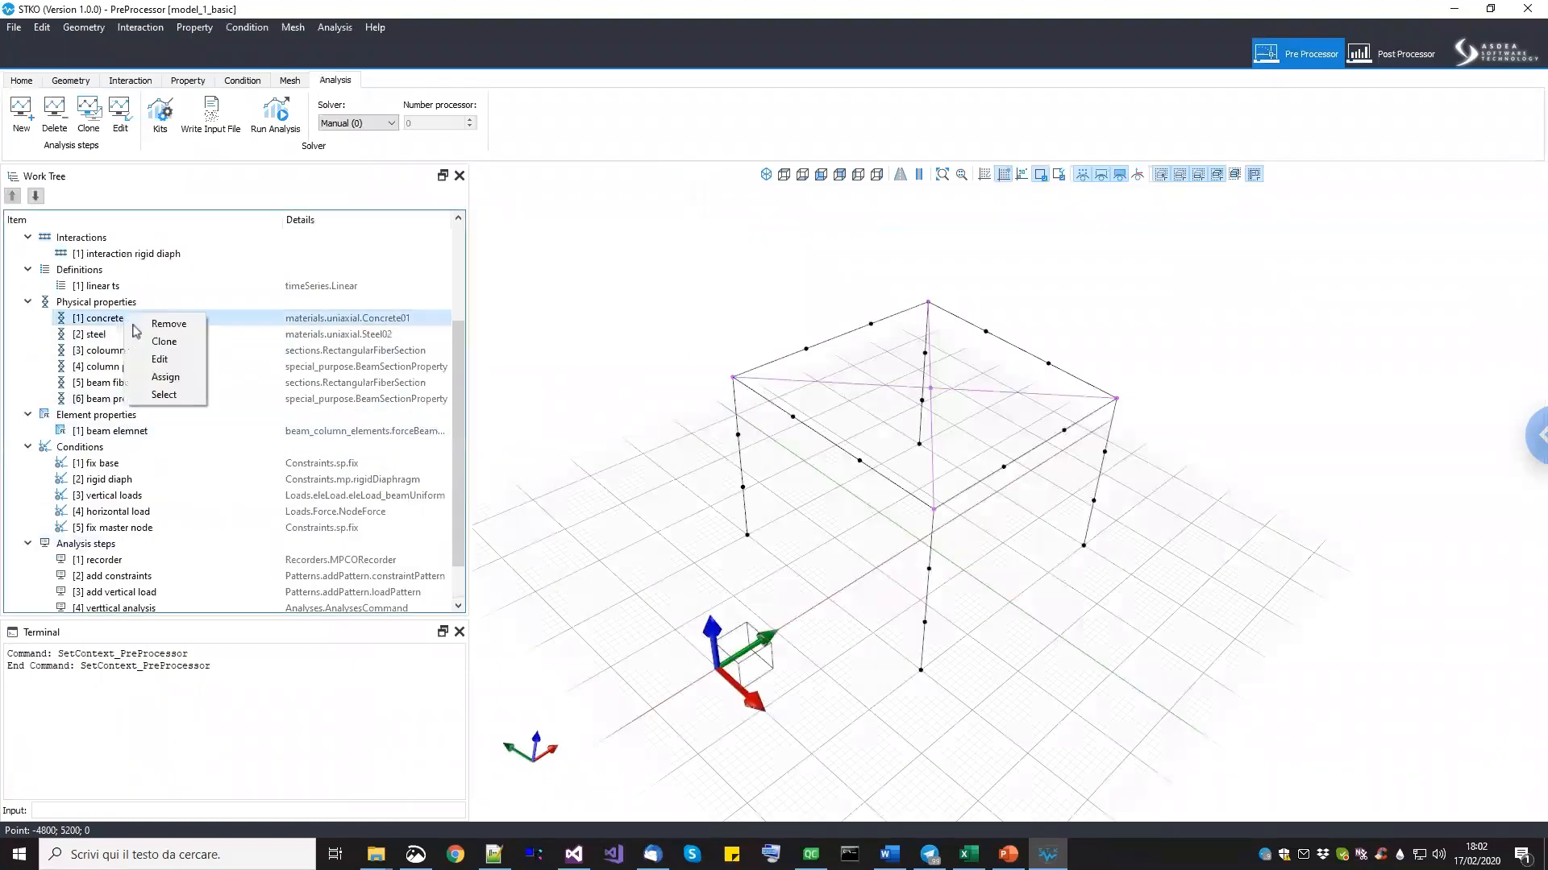
{"action": "left_click", "coordinate": [146, 363]}
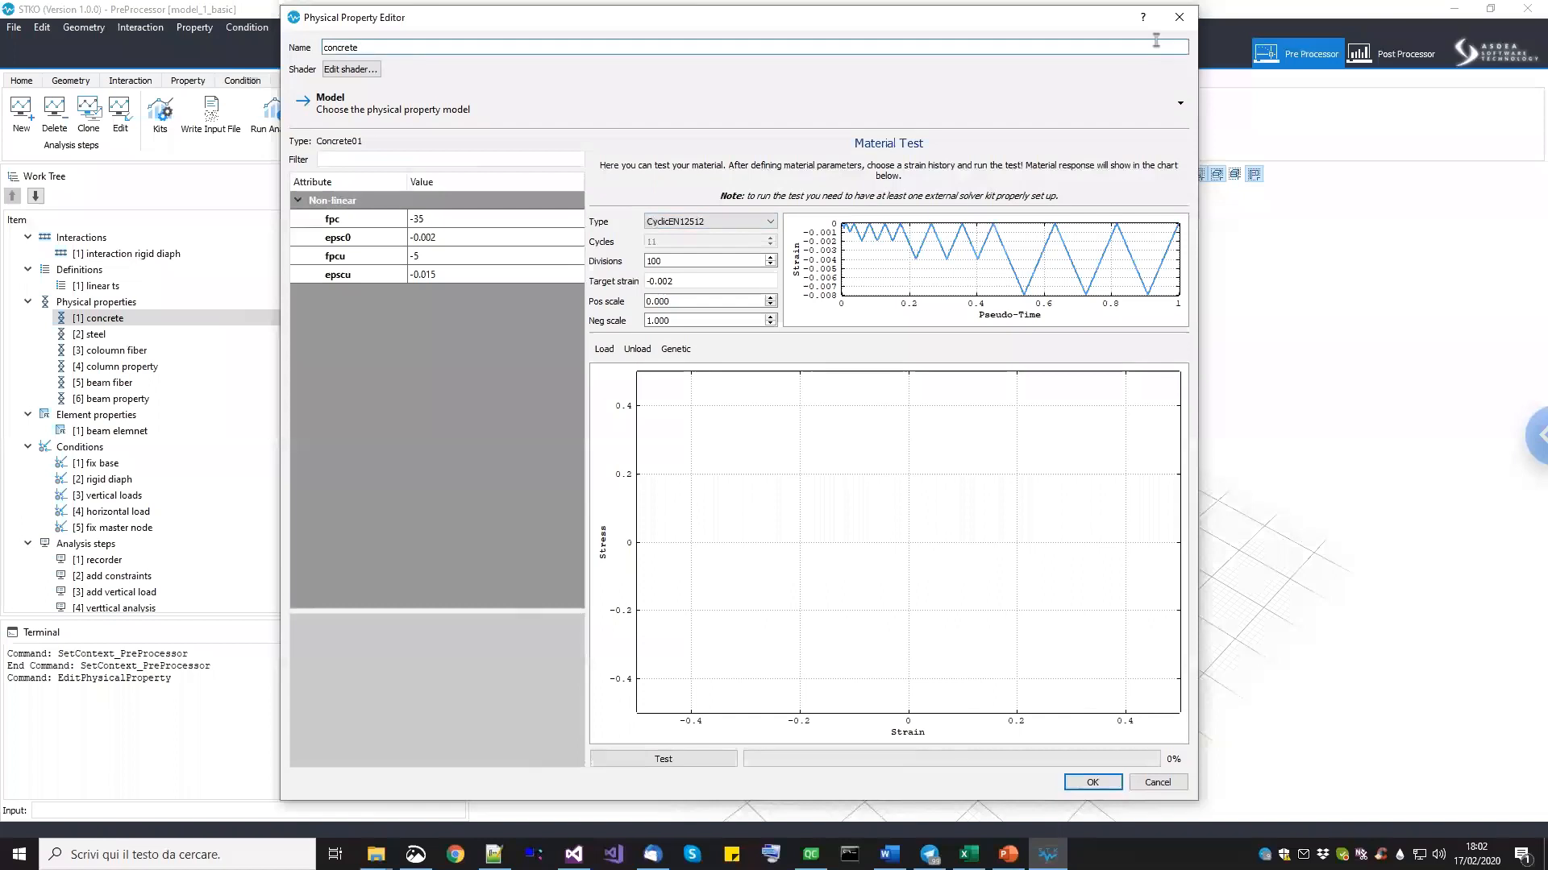
{"action": "left_click", "coordinate": [1178, 17]}
{"action": "left_click", "coordinate": [113, 335]}
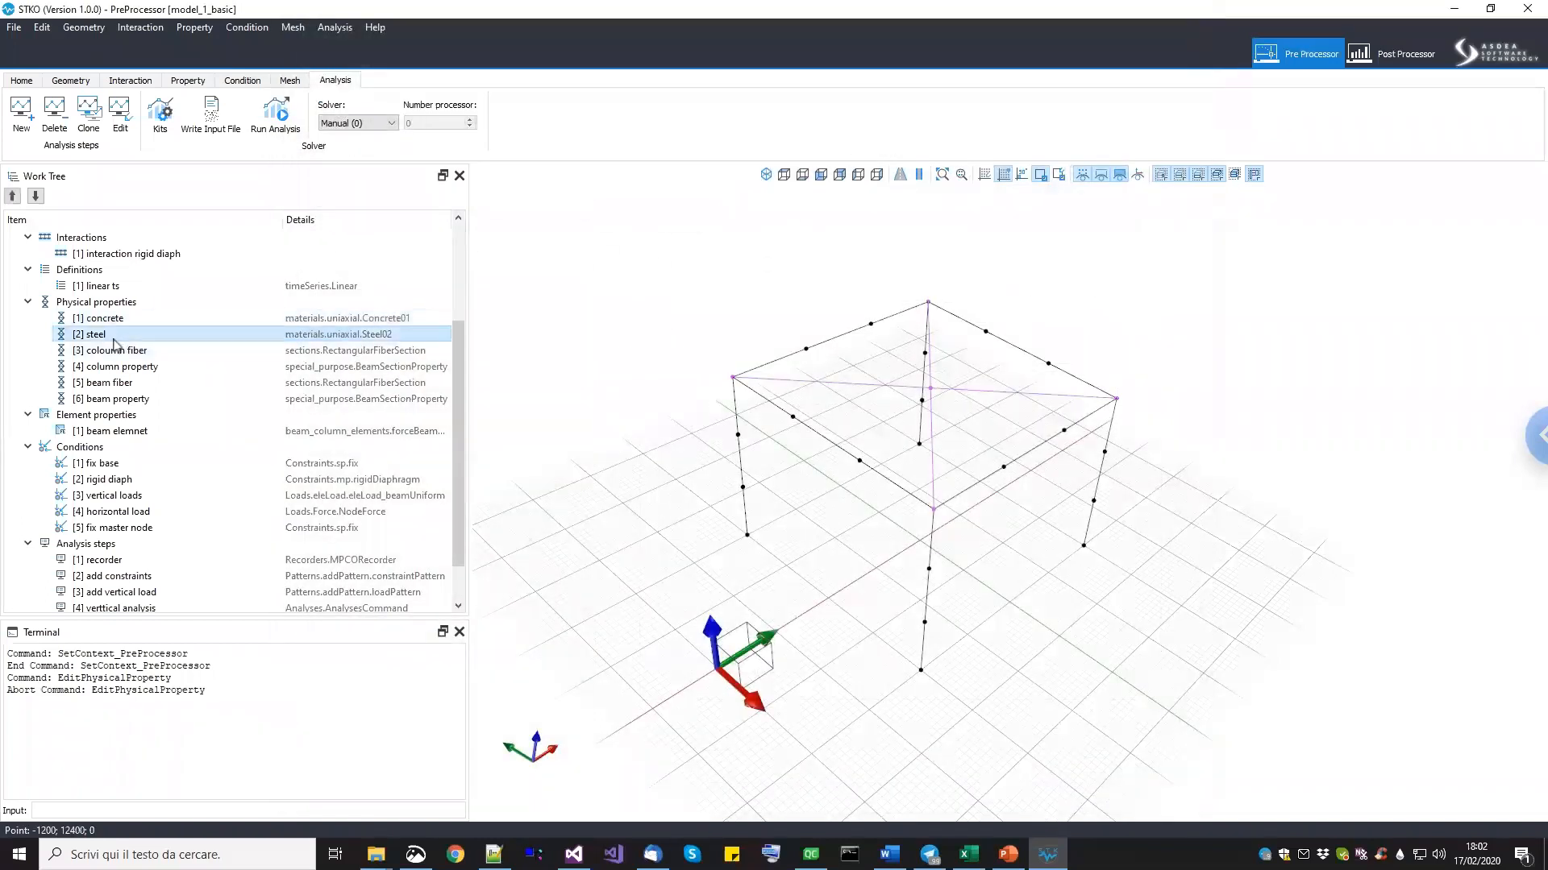
{"action": "right_click", "coordinate": [113, 342]}
{"action": "left_click", "coordinate": [149, 387]}
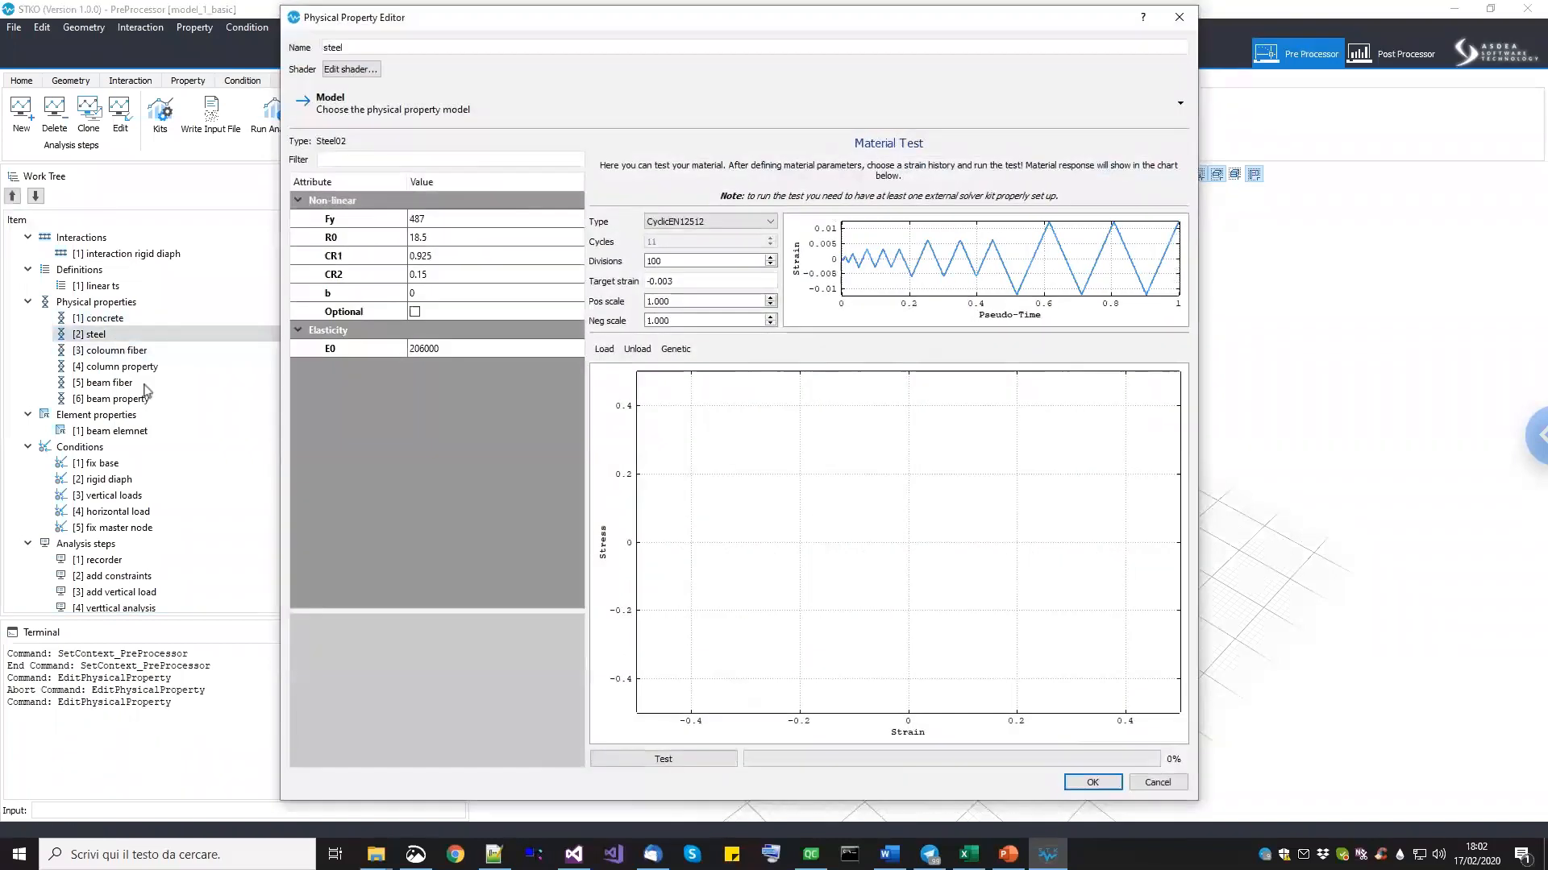
{"action": "left_click", "coordinate": [1157, 782]}
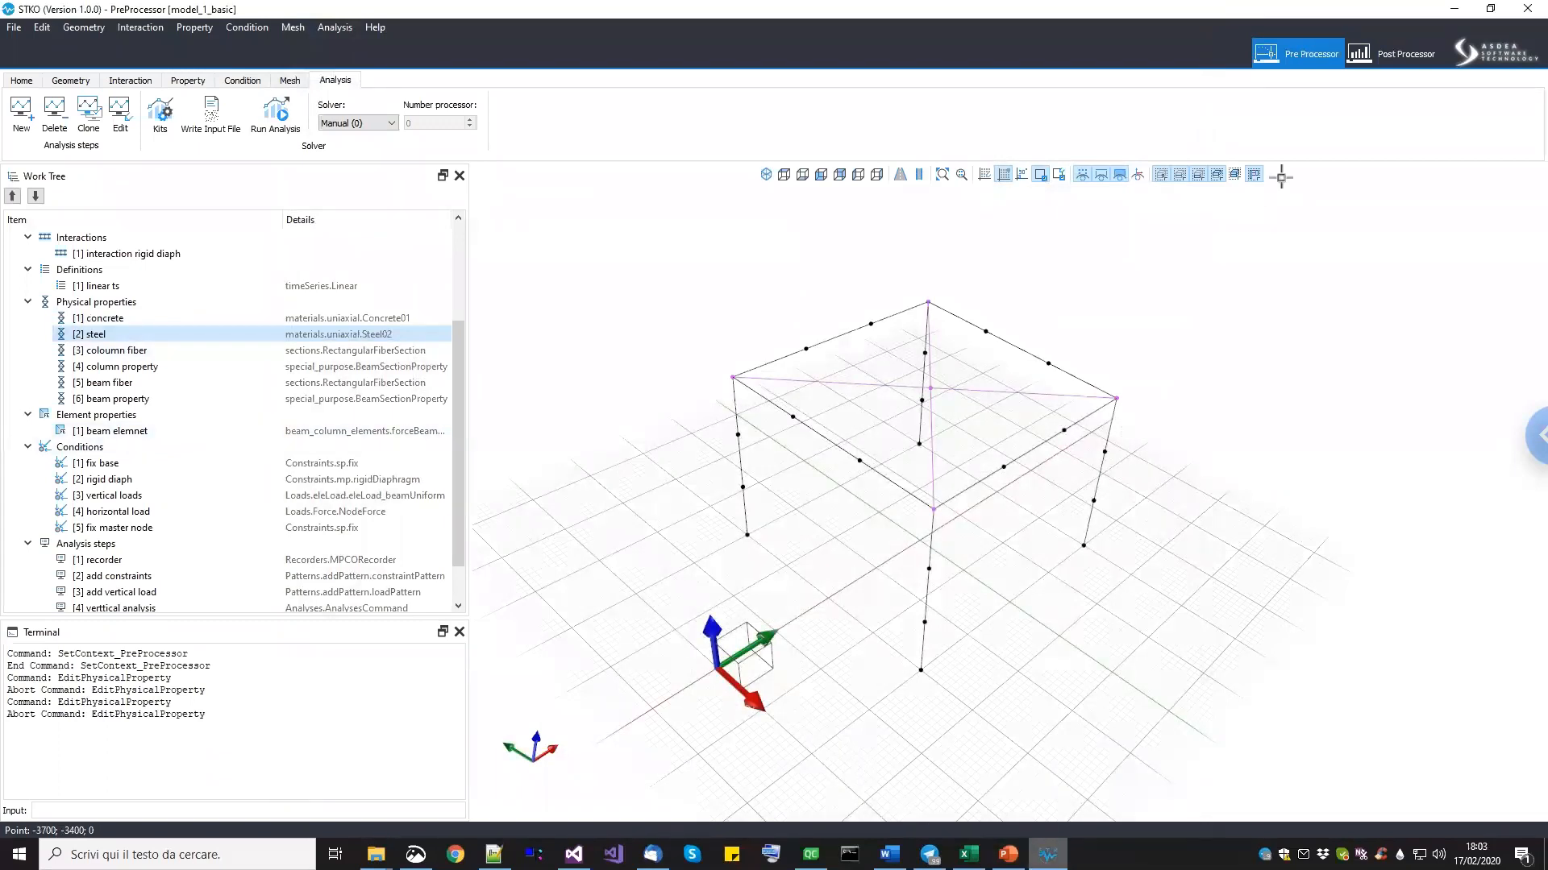
Return to the post-processor and re-examine the frame's fiber strains alongside both U-F curves.
{"action": "left_click", "coordinate": [1390, 53]}
{"action": "left_click_drag", "start_coordinate": [653, 623], "coordinate": [729, 627]}
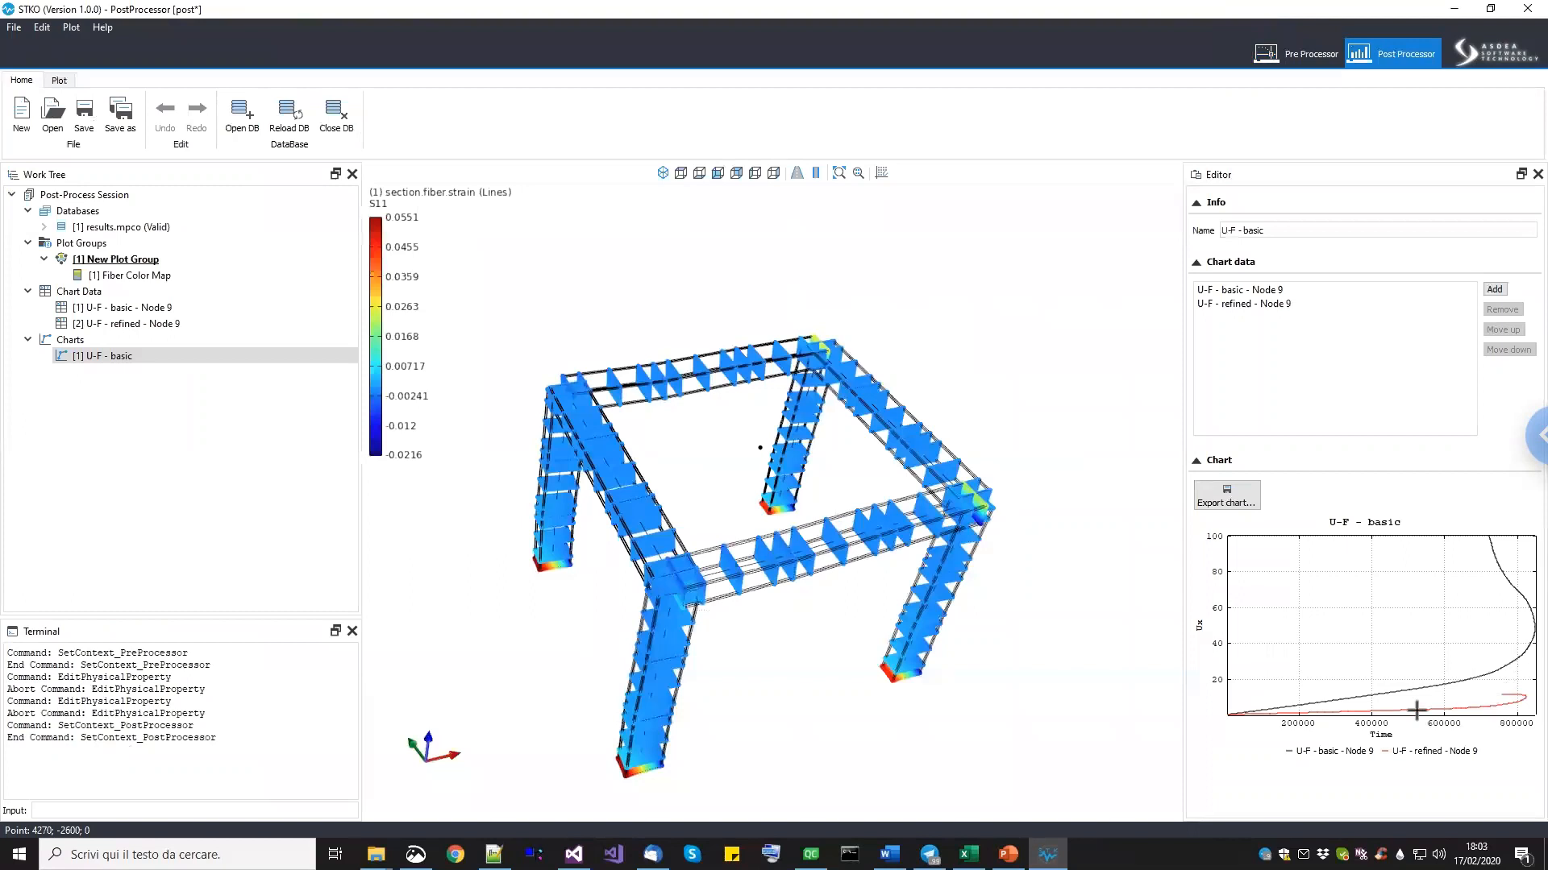
{"action": "left_click_drag", "start_coordinate": [839, 667], "coordinate": [855, 625]}
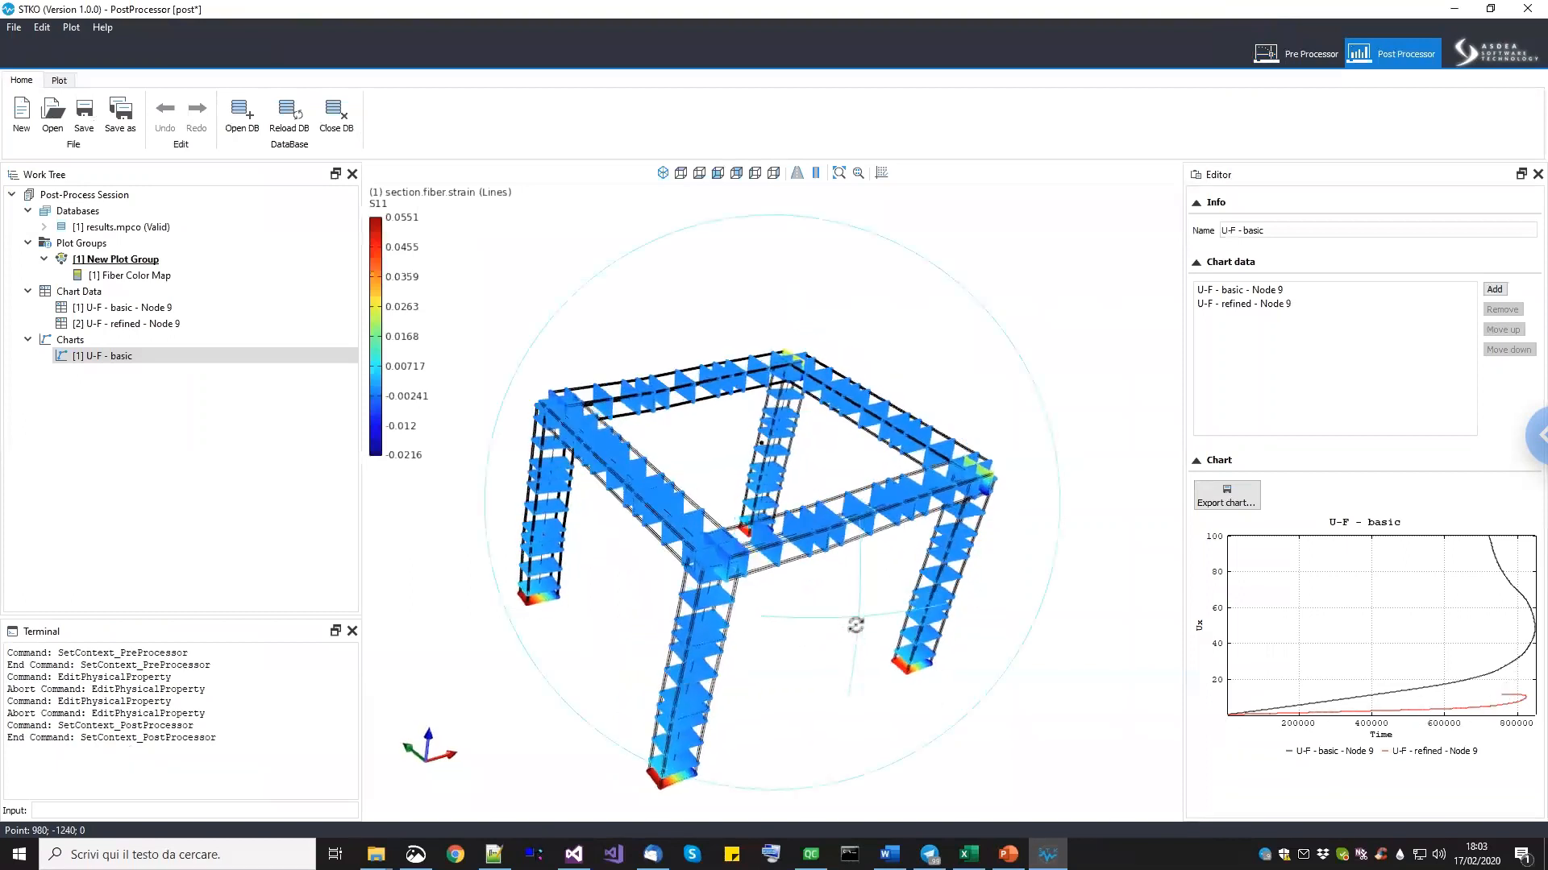
Review the restrained degrees of freedom of the fix base and fix master node conditions in the pre-processor, cancelling each editor.
{"action": "left_click", "coordinate": [1293, 53]}
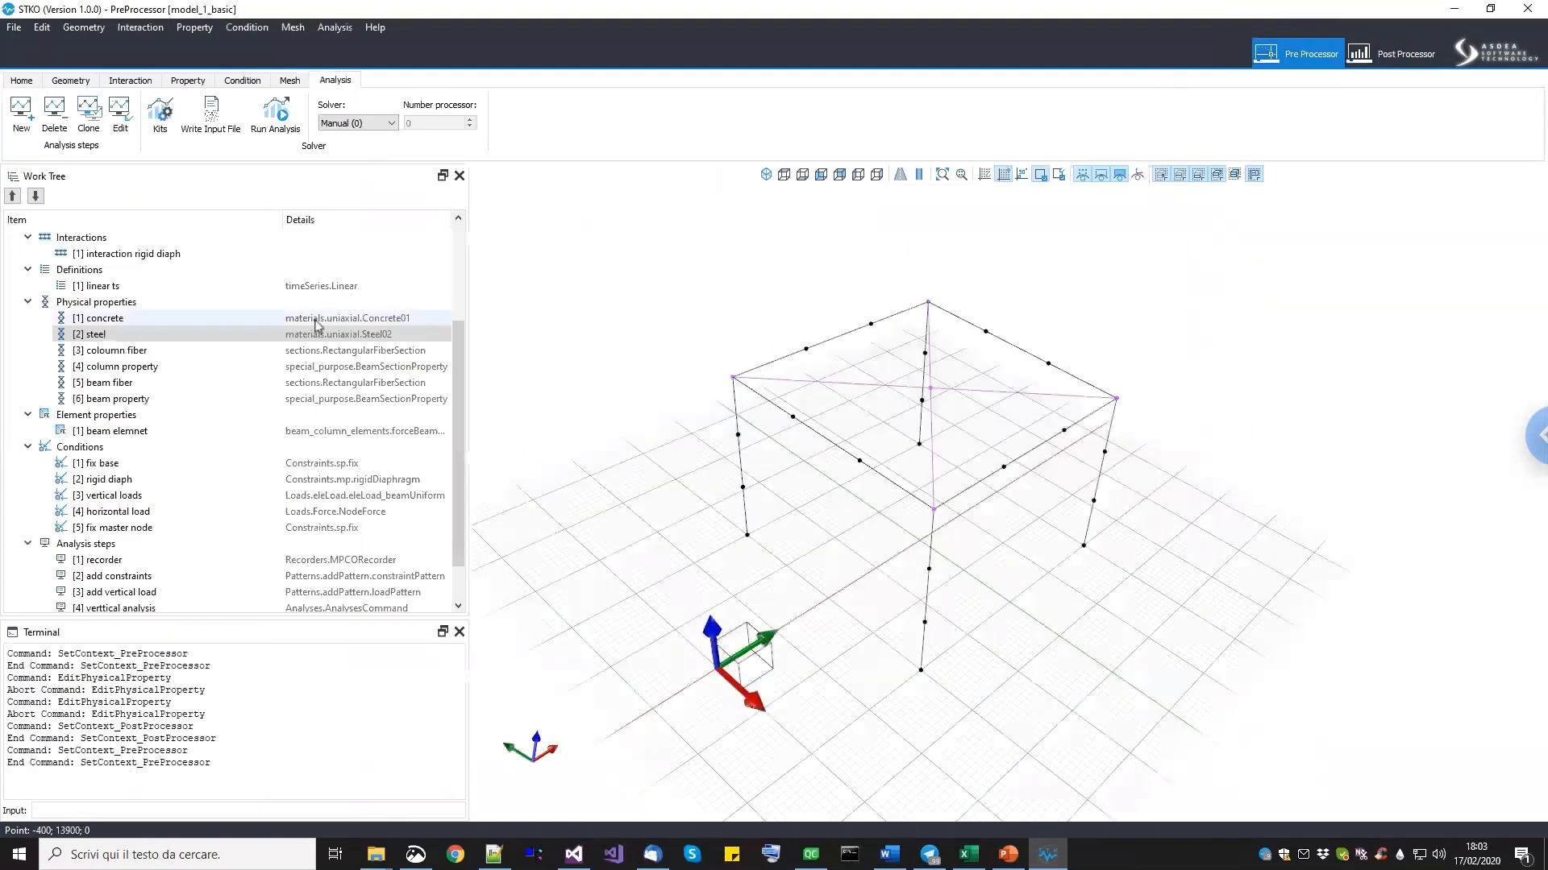
{"action": "scroll", "coordinate": [113, 435], "scroll_direction": "up", "scroll_amount": 2}
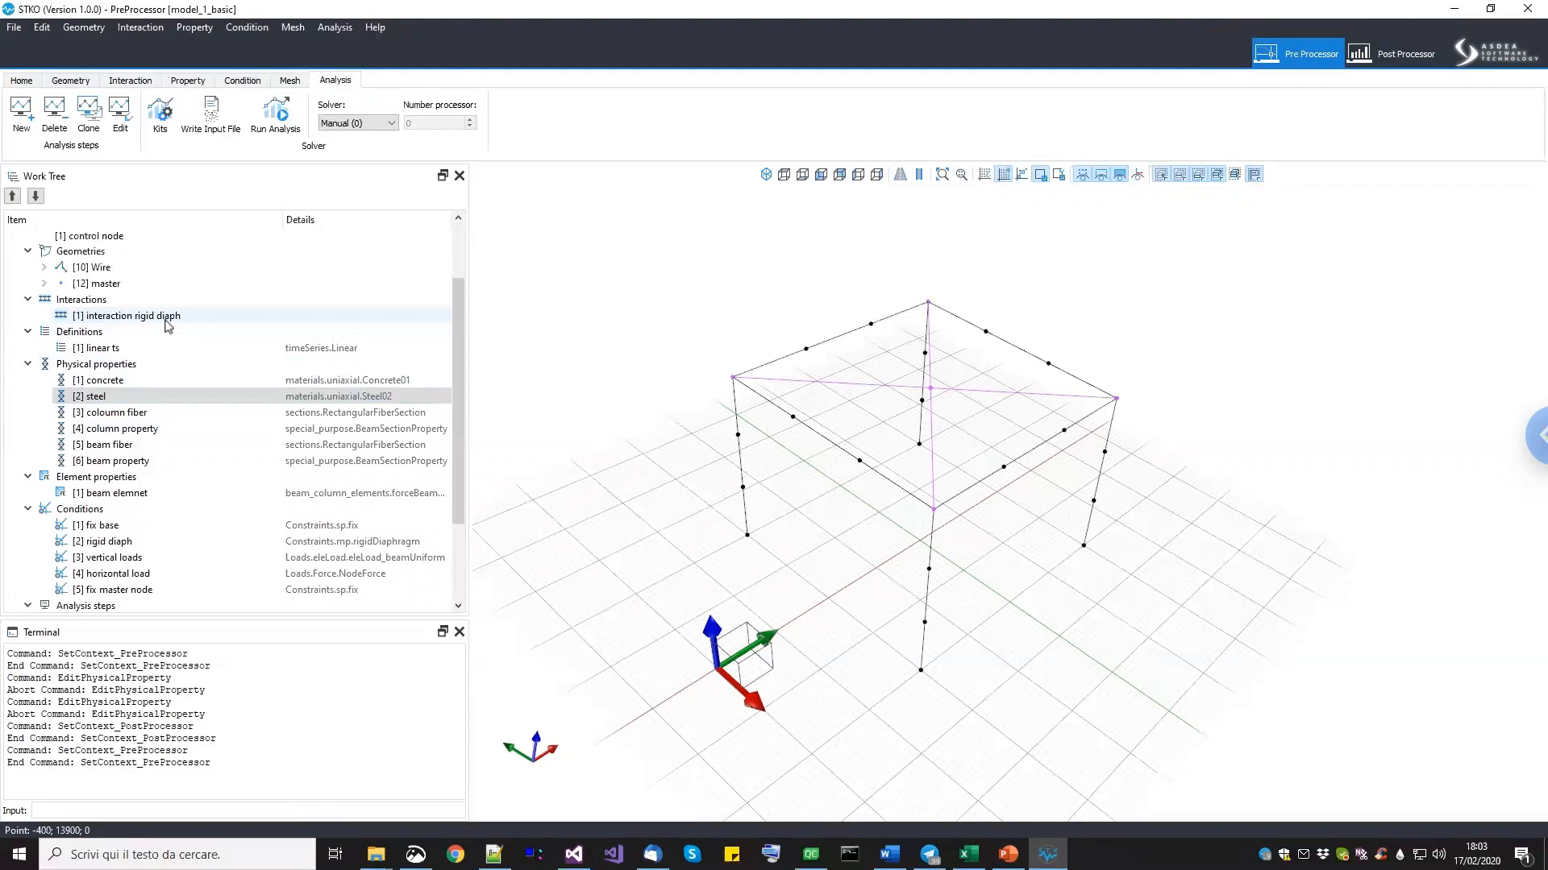
{"action": "scroll", "coordinate": [166, 367], "scroll_direction": "down", "scroll_amount": 1}
{"action": "scroll", "coordinate": [149, 484], "scroll_direction": "down", "scroll_amount": 2}
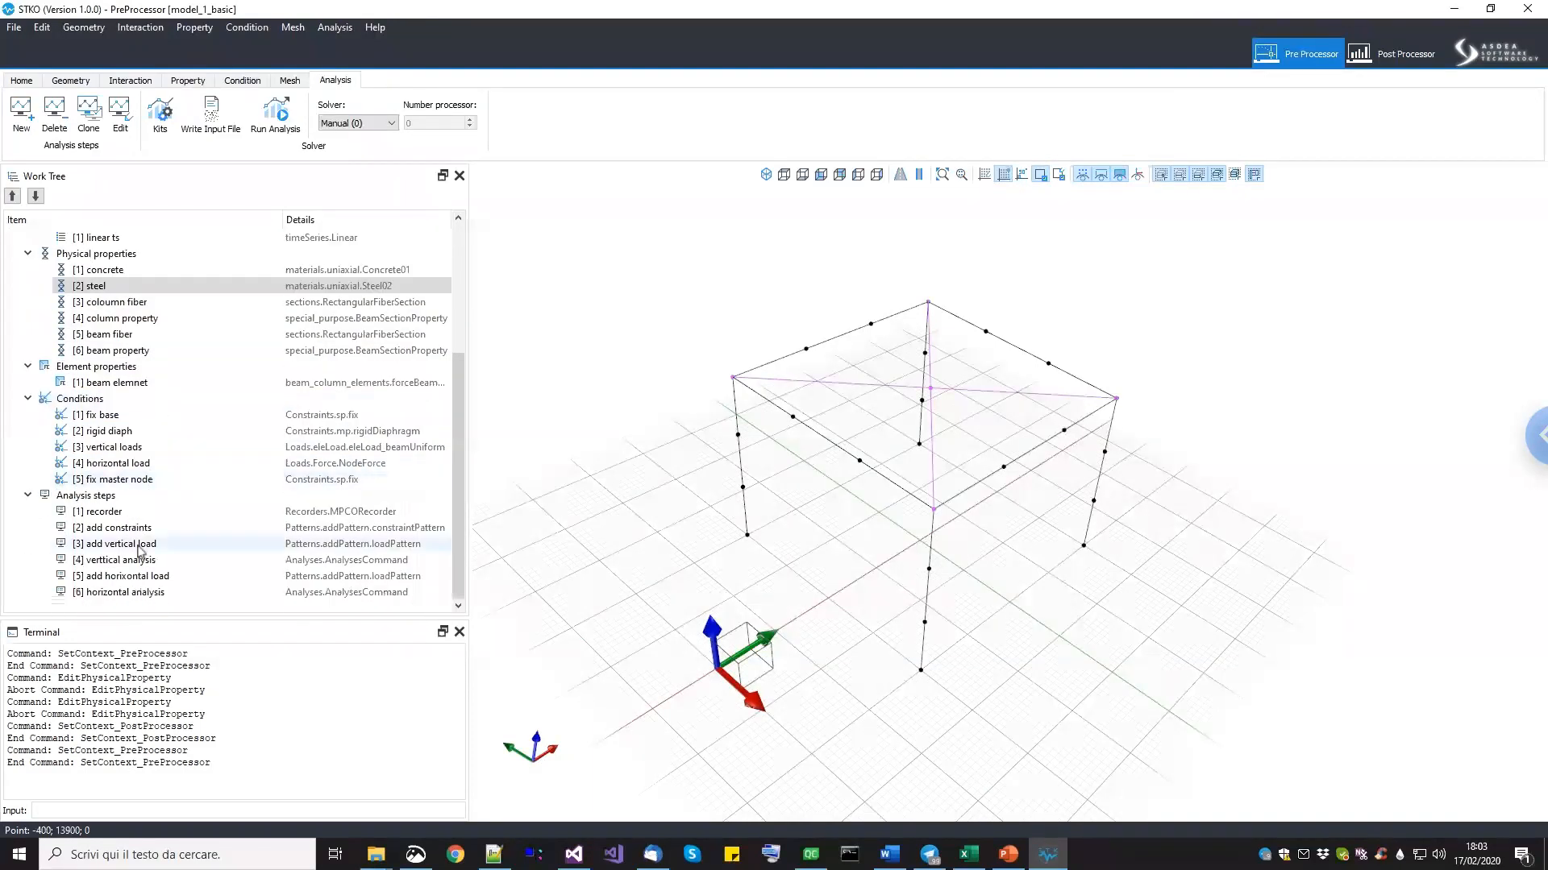
{"action": "right_click", "coordinate": [111, 416]}
{"action": "left_click", "coordinate": [134, 464]}
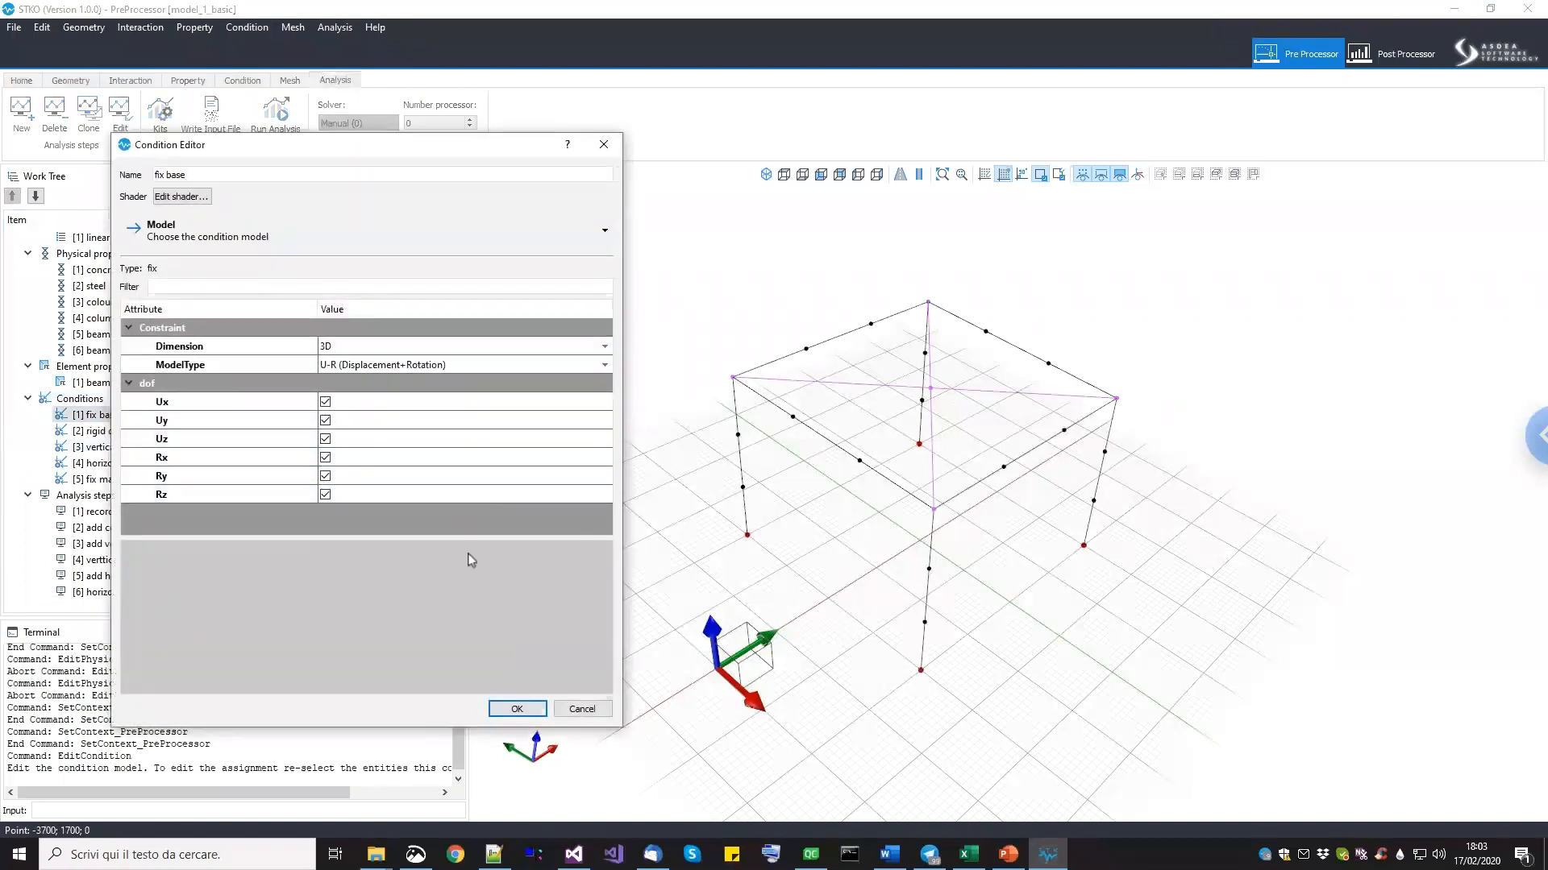
{"action": "left_click", "coordinate": [581, 709]}
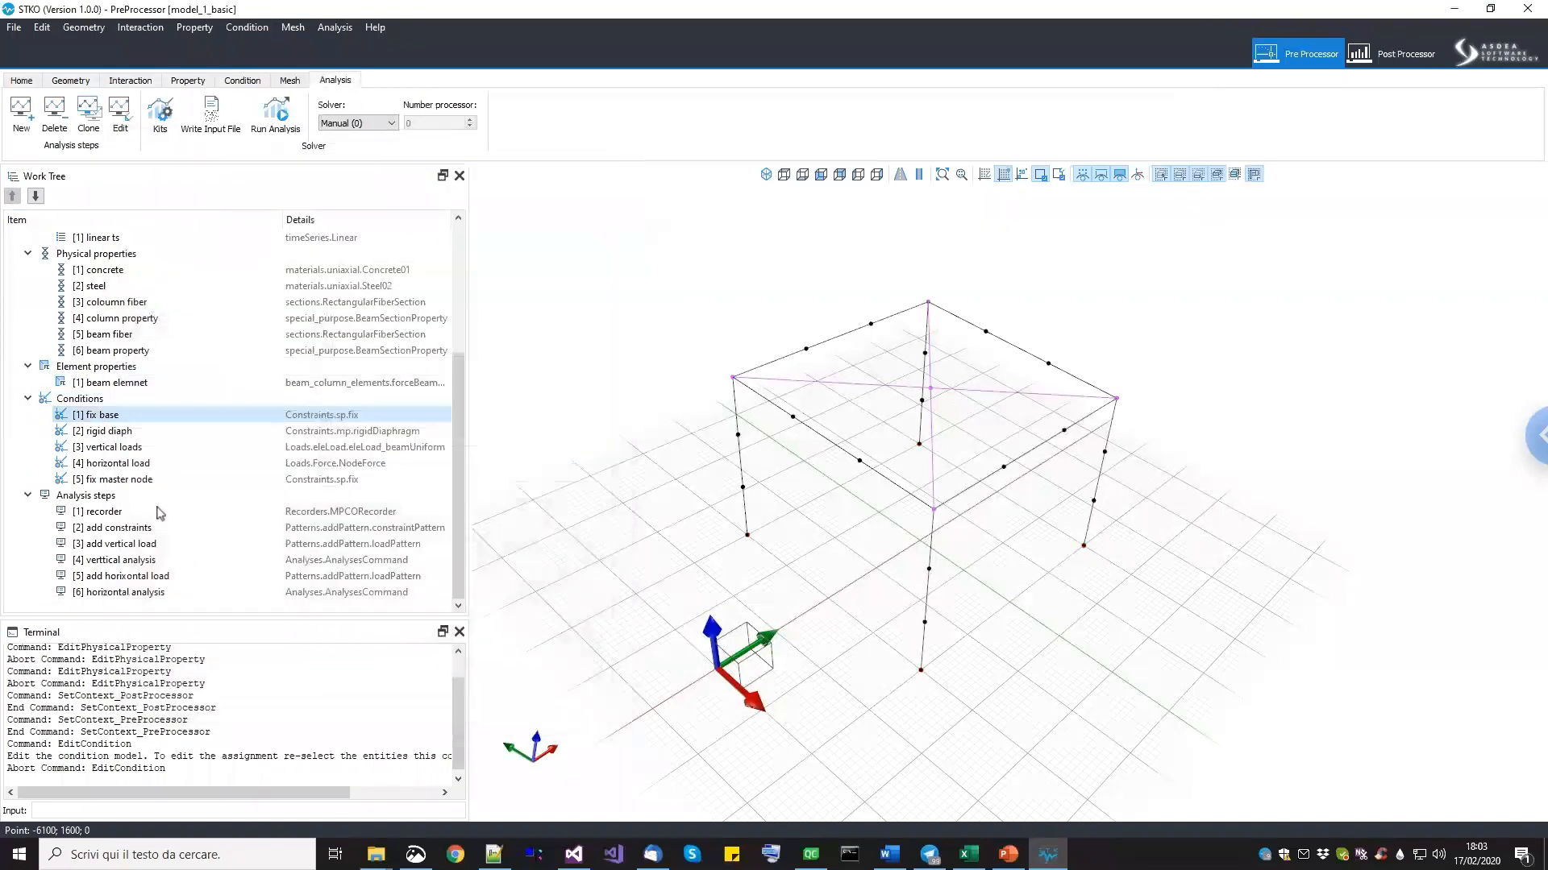
{"action": "right_click", "coordinate": [113, 480]}
{"action": "left_click", "coordinate": [130, 529]}
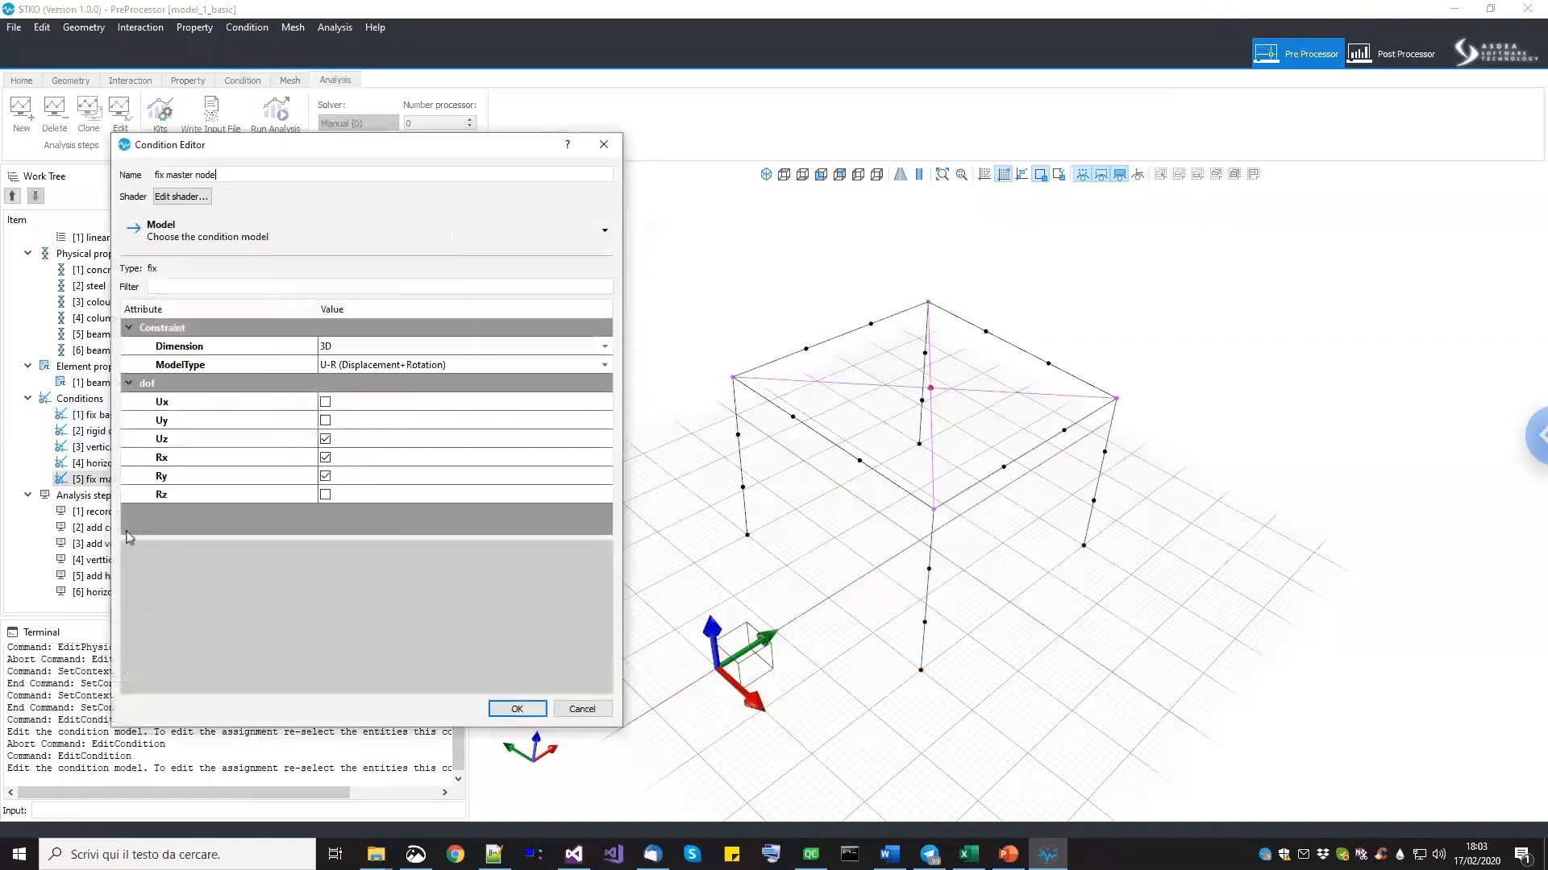
{"action": "left_click", "coordinate": [569, 711]}
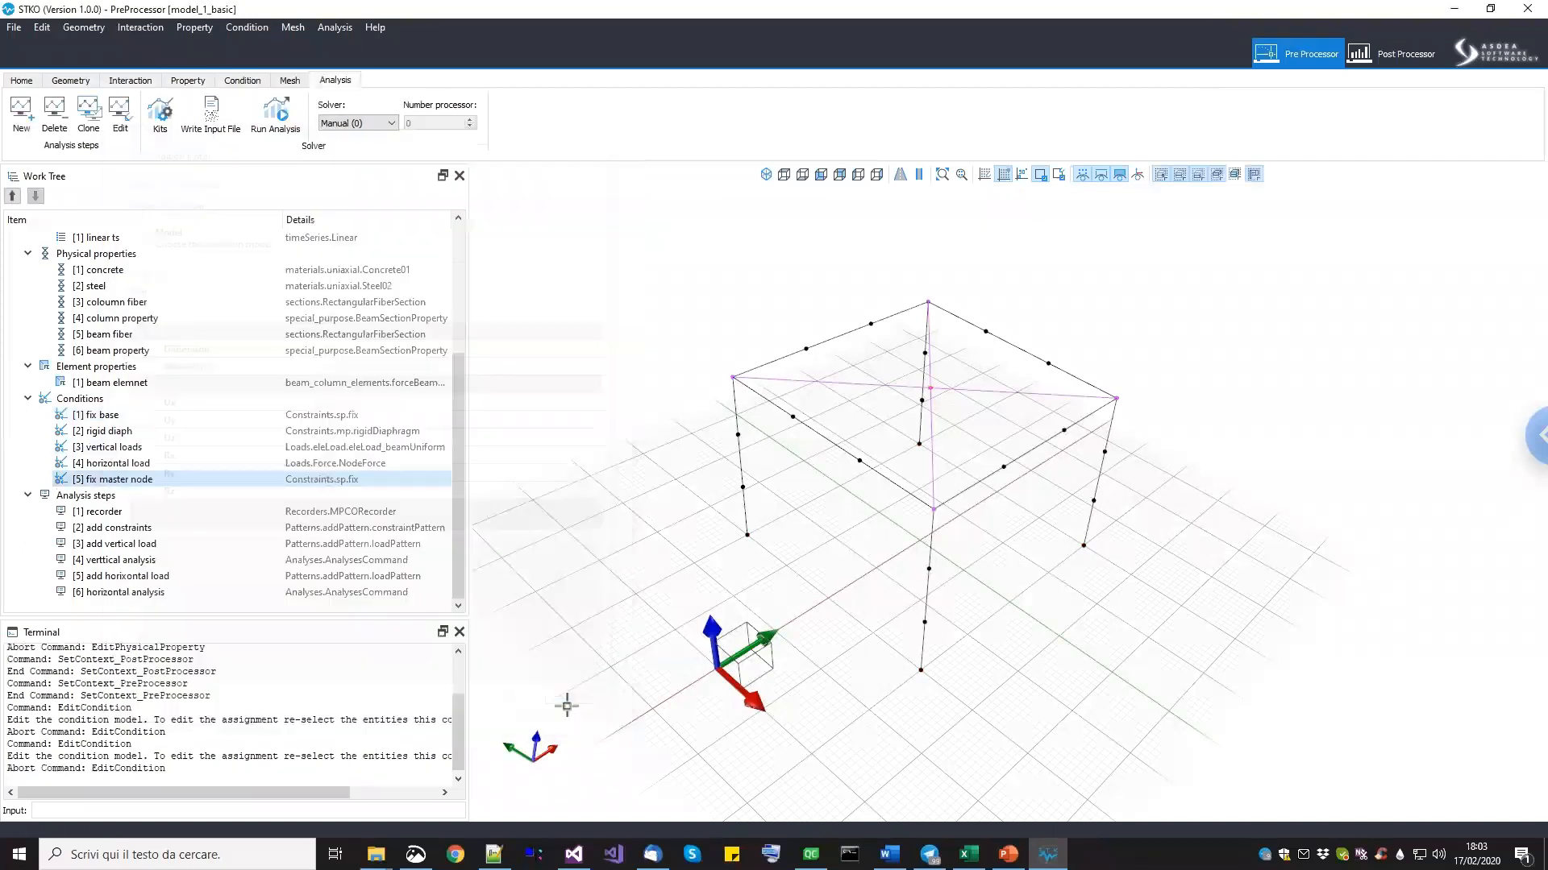
Review the rigid diaph and vertical loads conditions and their assigned frame entities without changing them.
{"action": "right_click", "coordinate": [116, 436]}
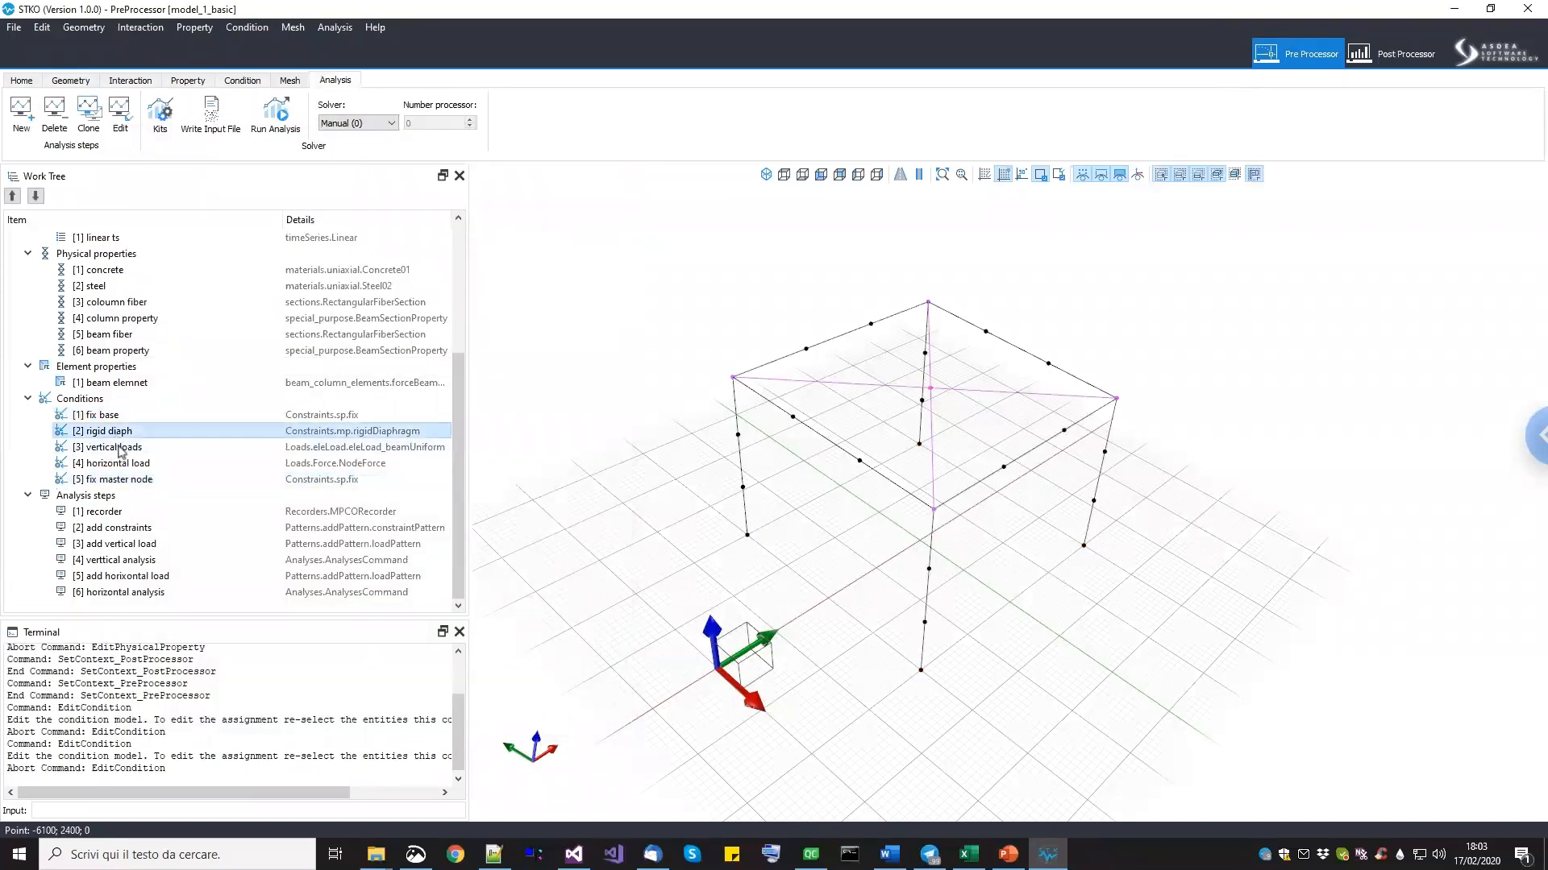
{"action": "left_click", "coordinate": [132, 484]}
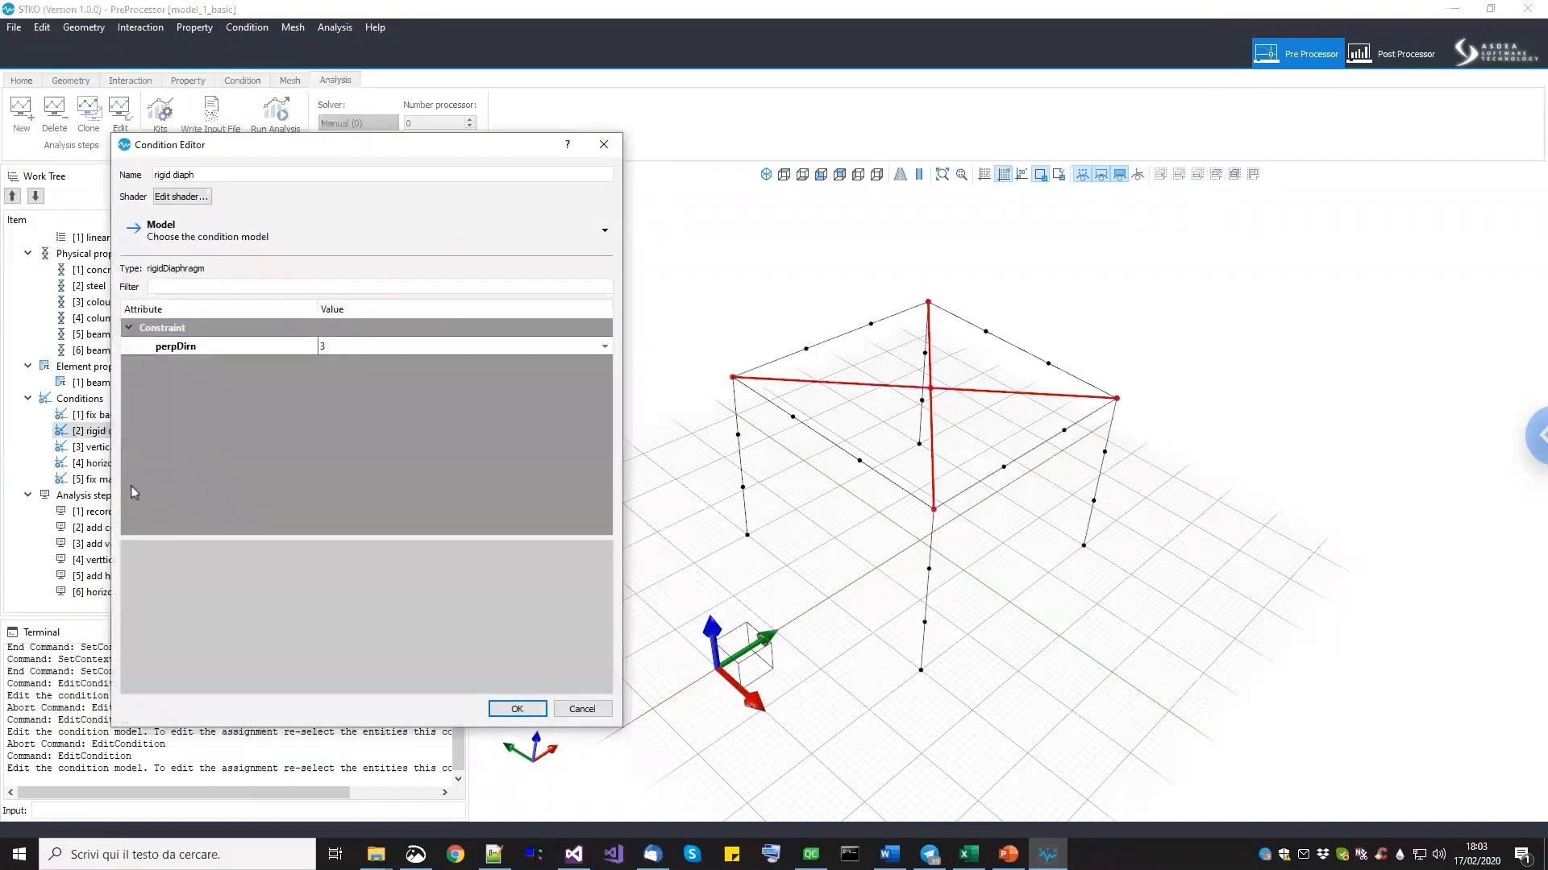
{"action": "key", "text": "Escape"}
{"action": "right_click", "coordinate": [137, 450]}
{"action": "left_click", "coordinate": [141, 501]}
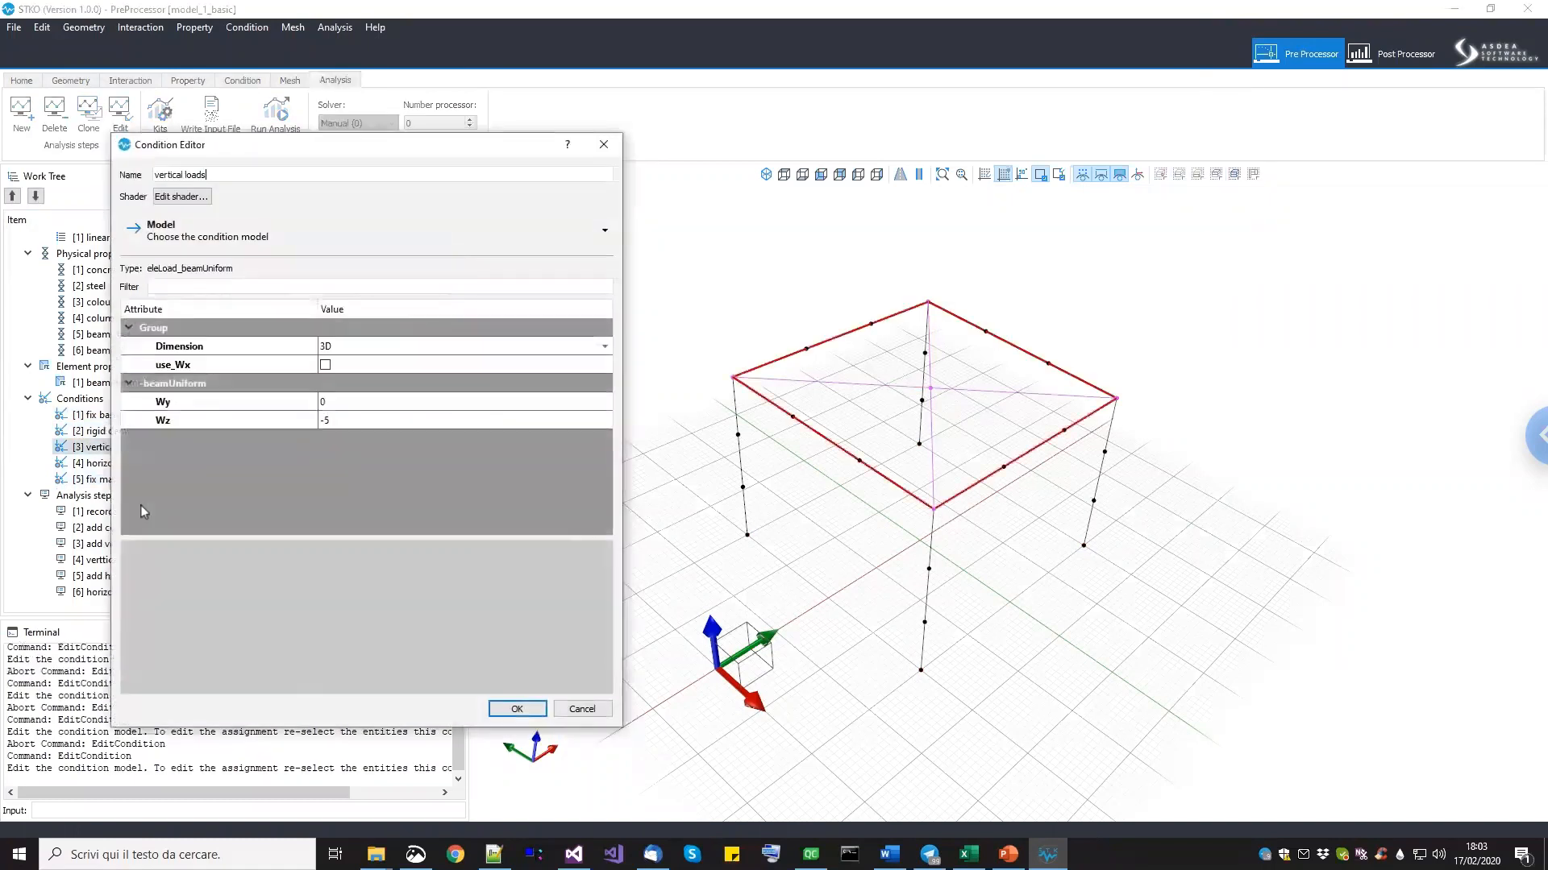
{"action": "key", "text": "Escape"}
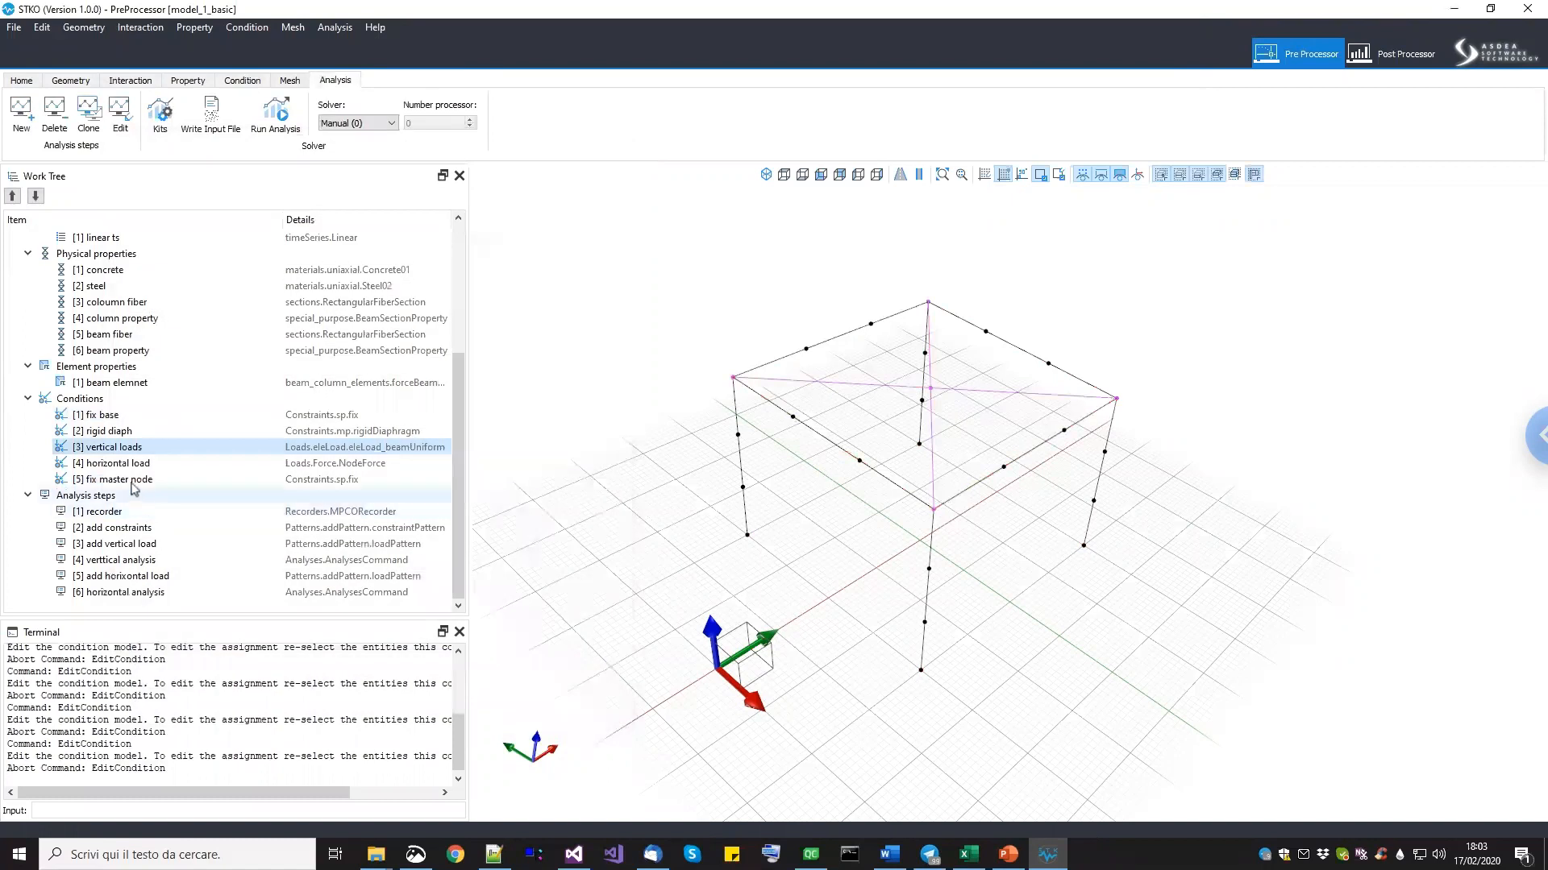
Check the horizontal load and fix master node conditions, and look over the add constraints, recorder and add vertical load analysis steps.
{"action": "left_click", "coordinate": [134, 465]}
{"action": "right_click", "coordinate": [133, 467]}
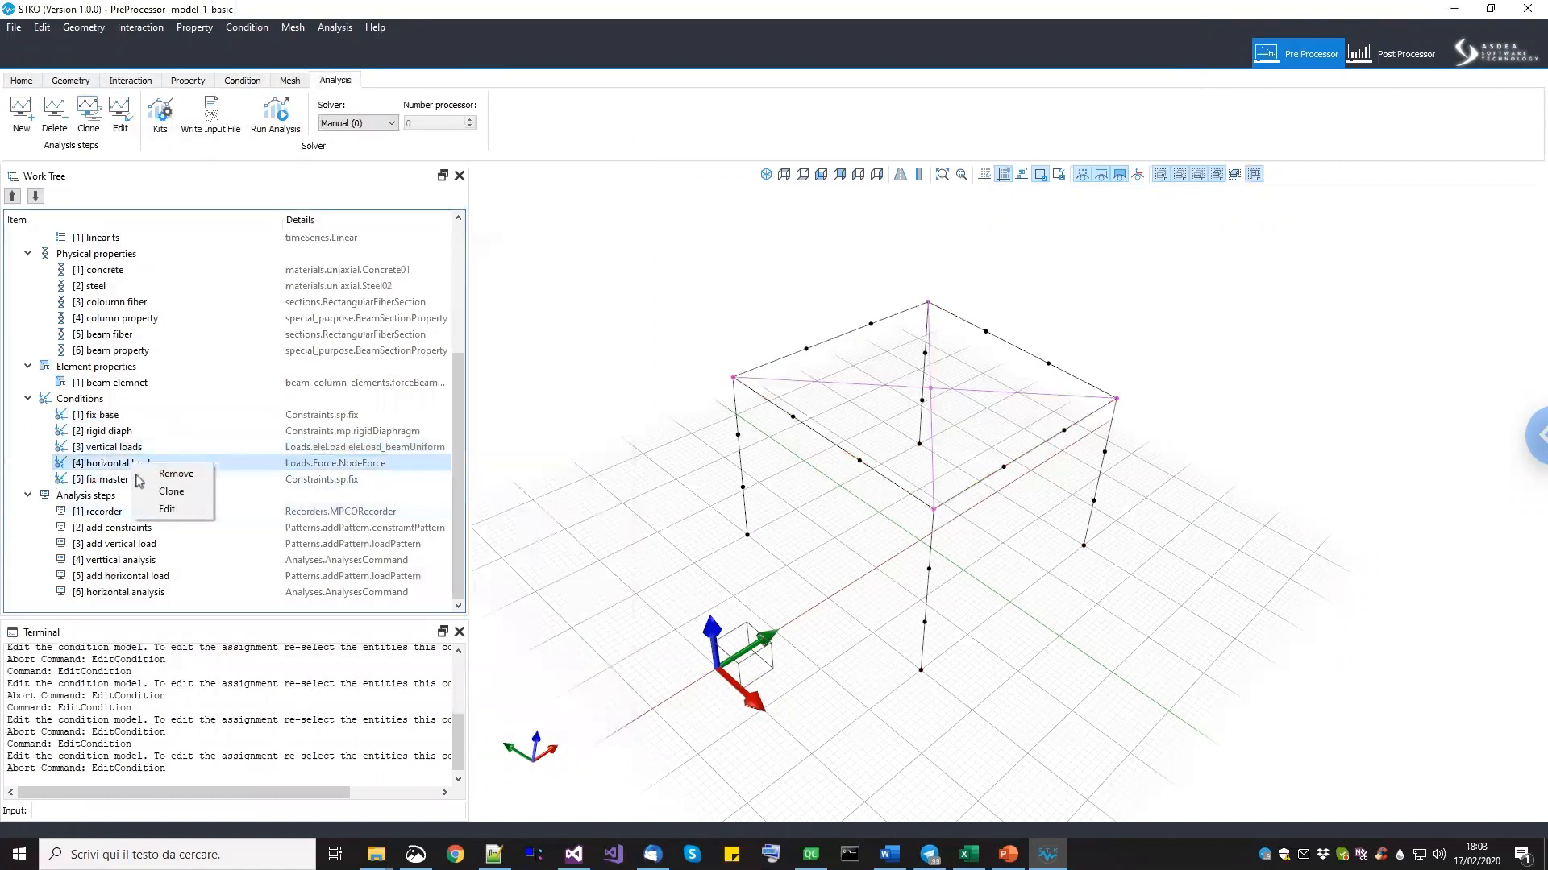
{"action": "left_click", "coordinate": [165, 510]}
{"action": "key", "text": "Escape"}
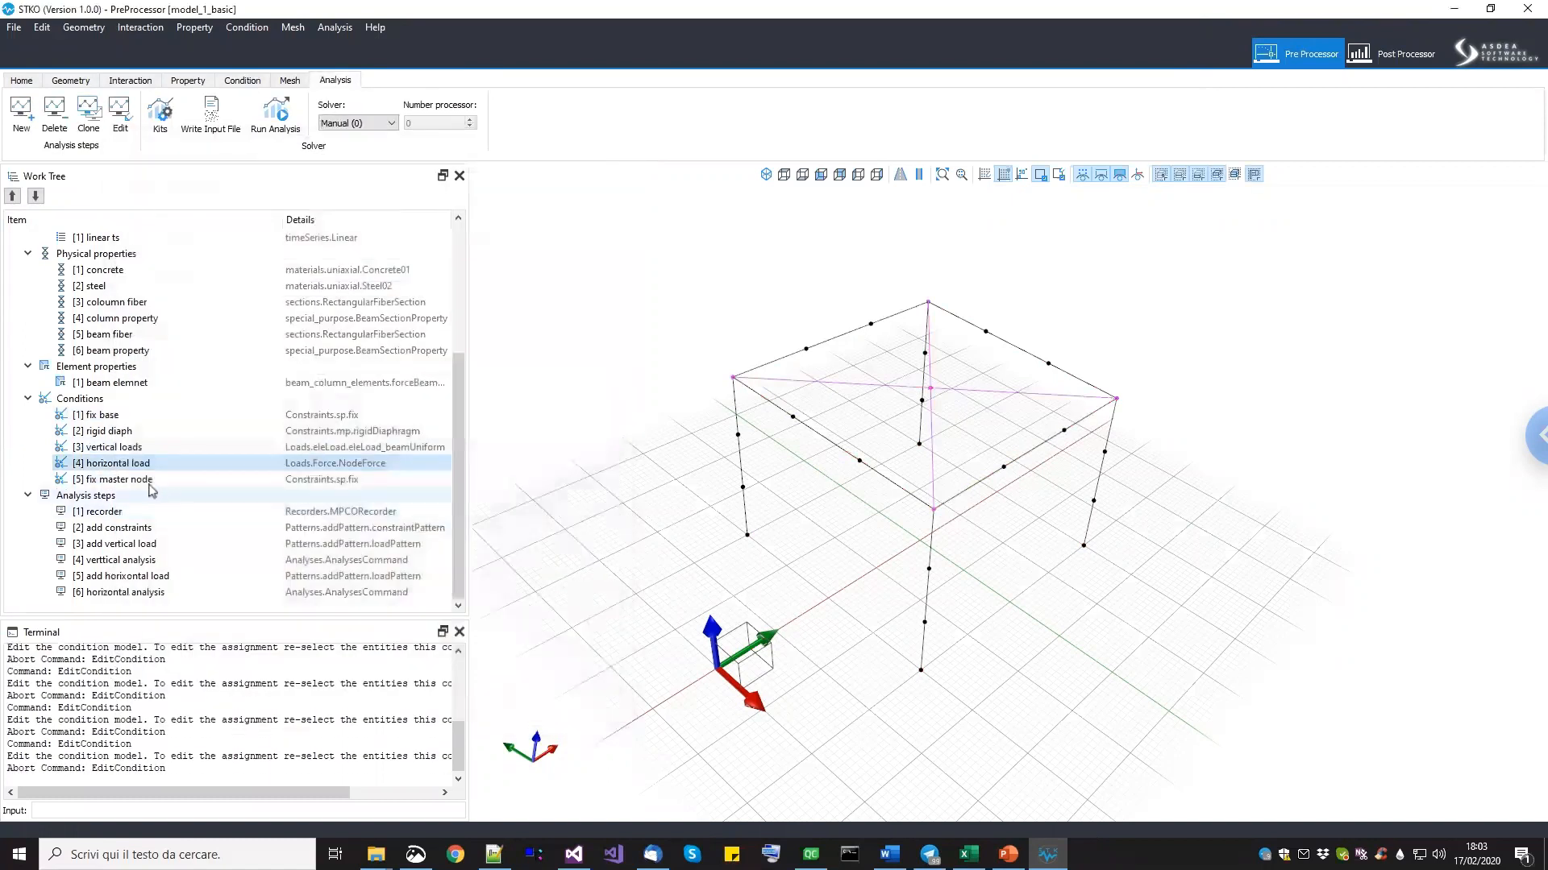
{"action": "right_click", "coordinate": [148, 483]}
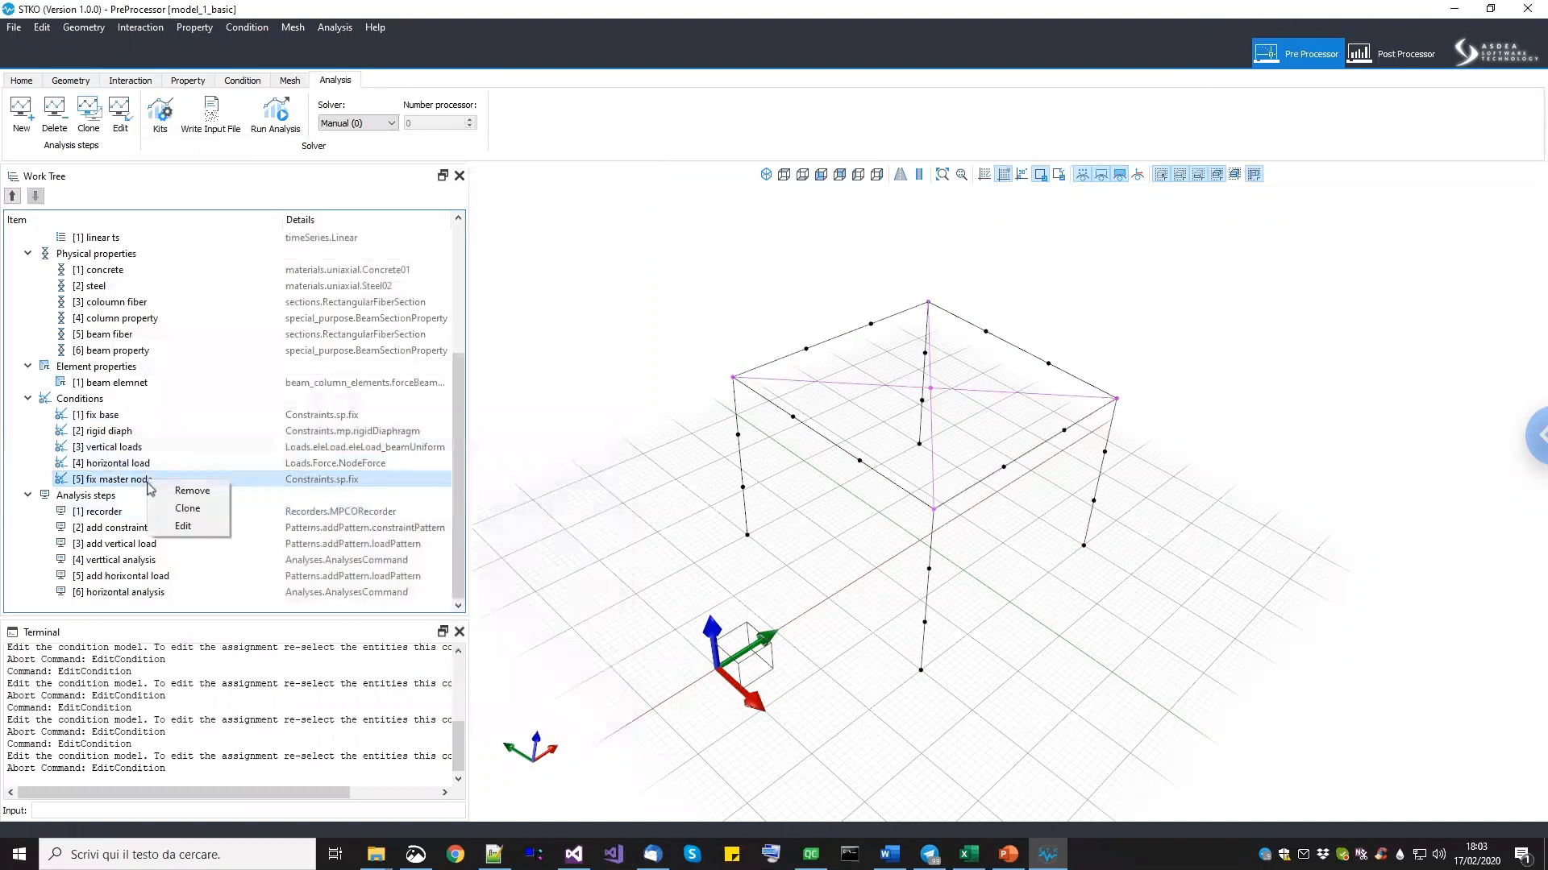
{"action": "left_click", "coordinate": [170, 526]}
{"action": "key", "text": "Escape"}
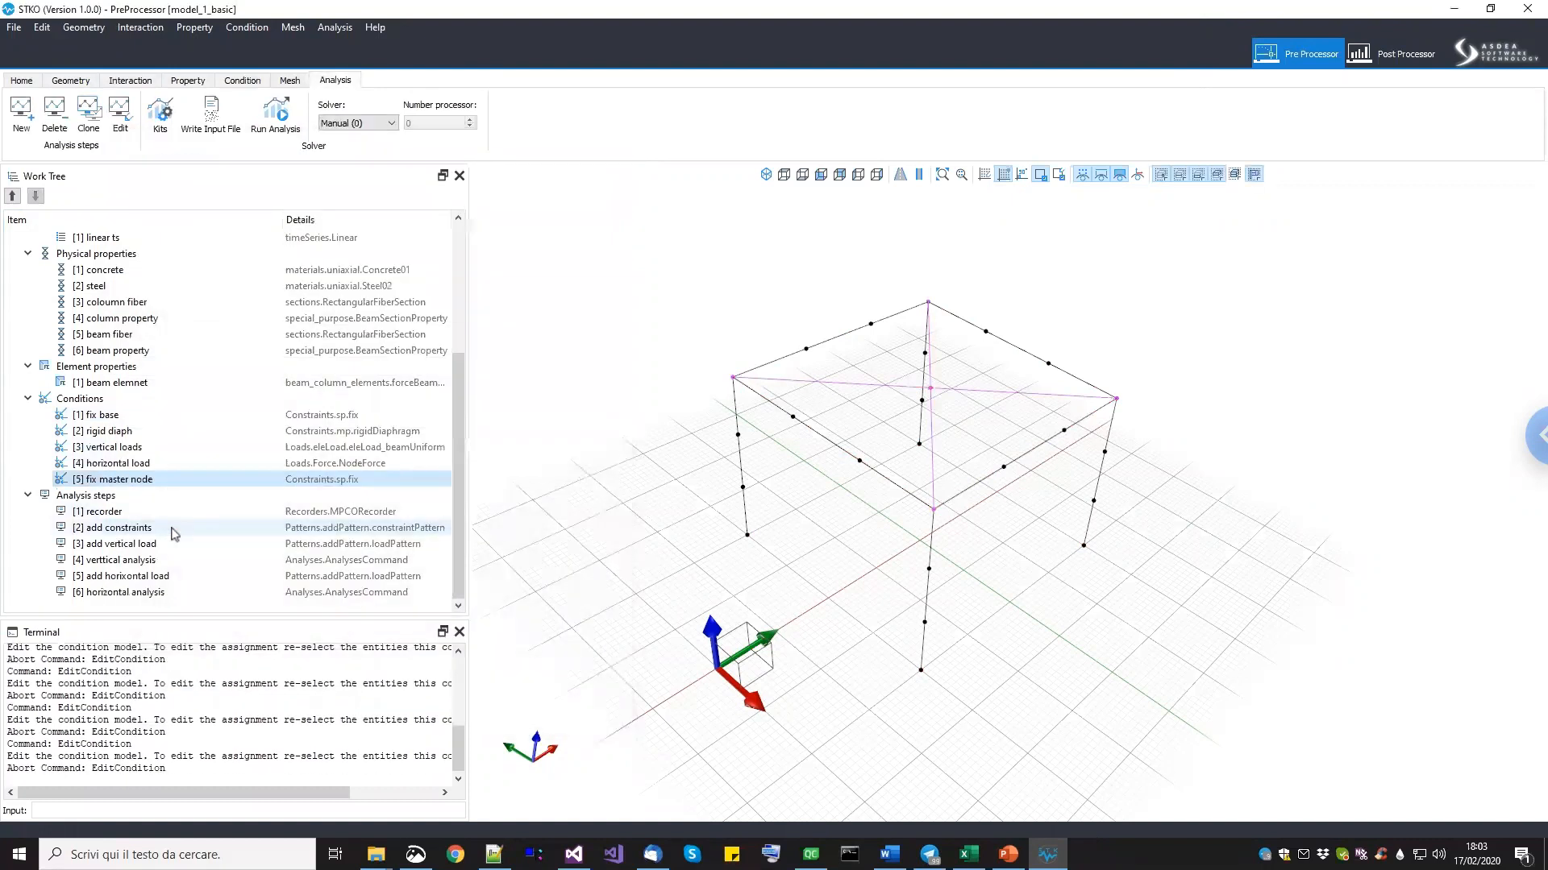
{"action": "left_click", "coordinate": [172, 529]}
{"action": "left_click", "coordinate": [149, 511]}
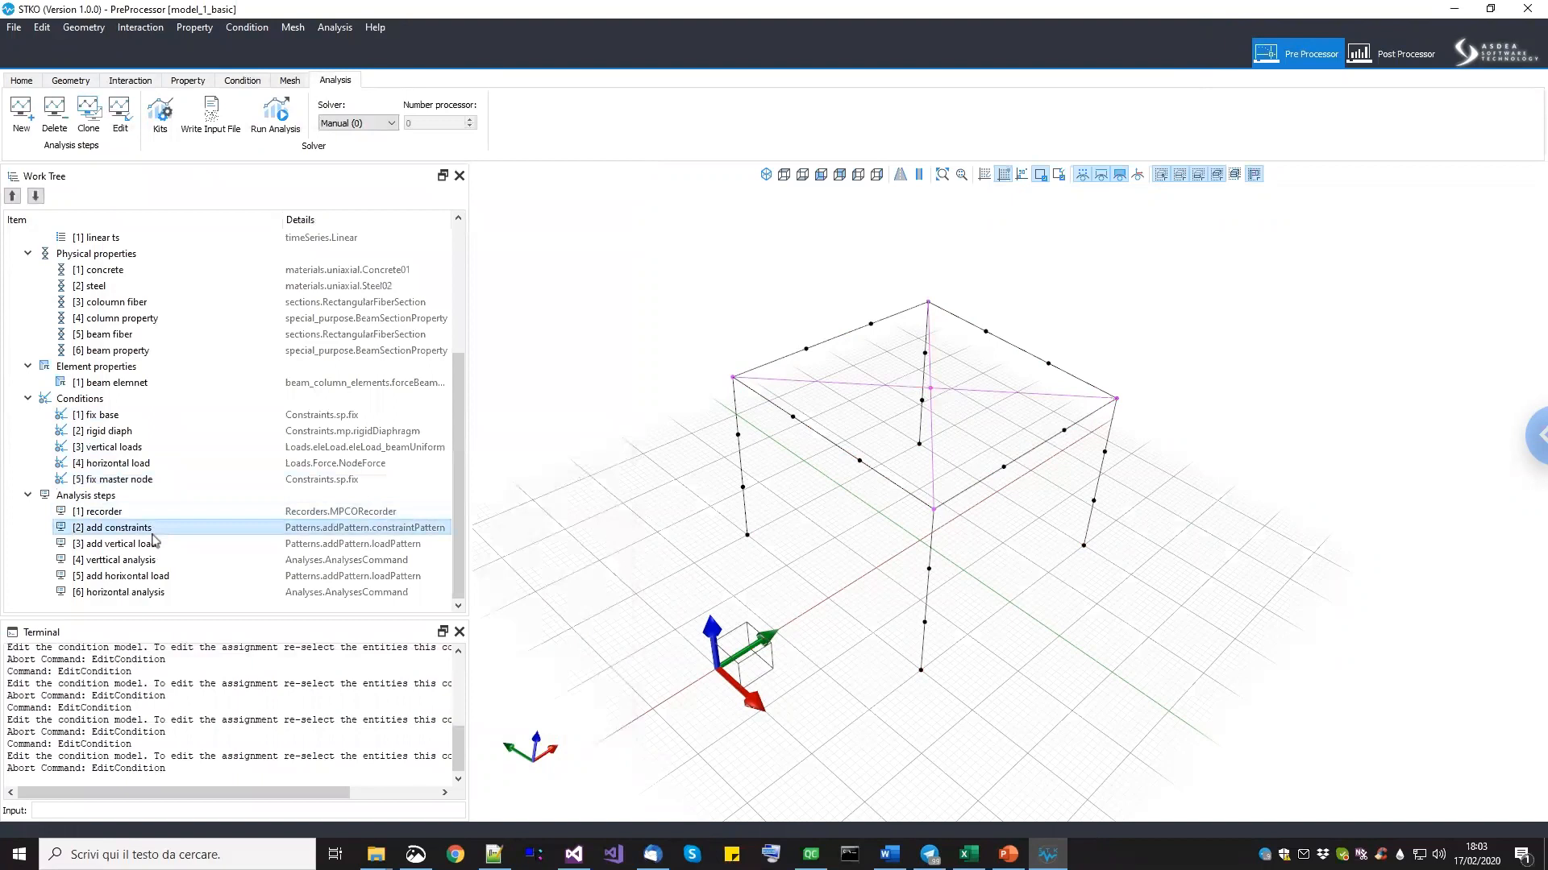
{"action": "left_click", "coordinate": [152, 544]}
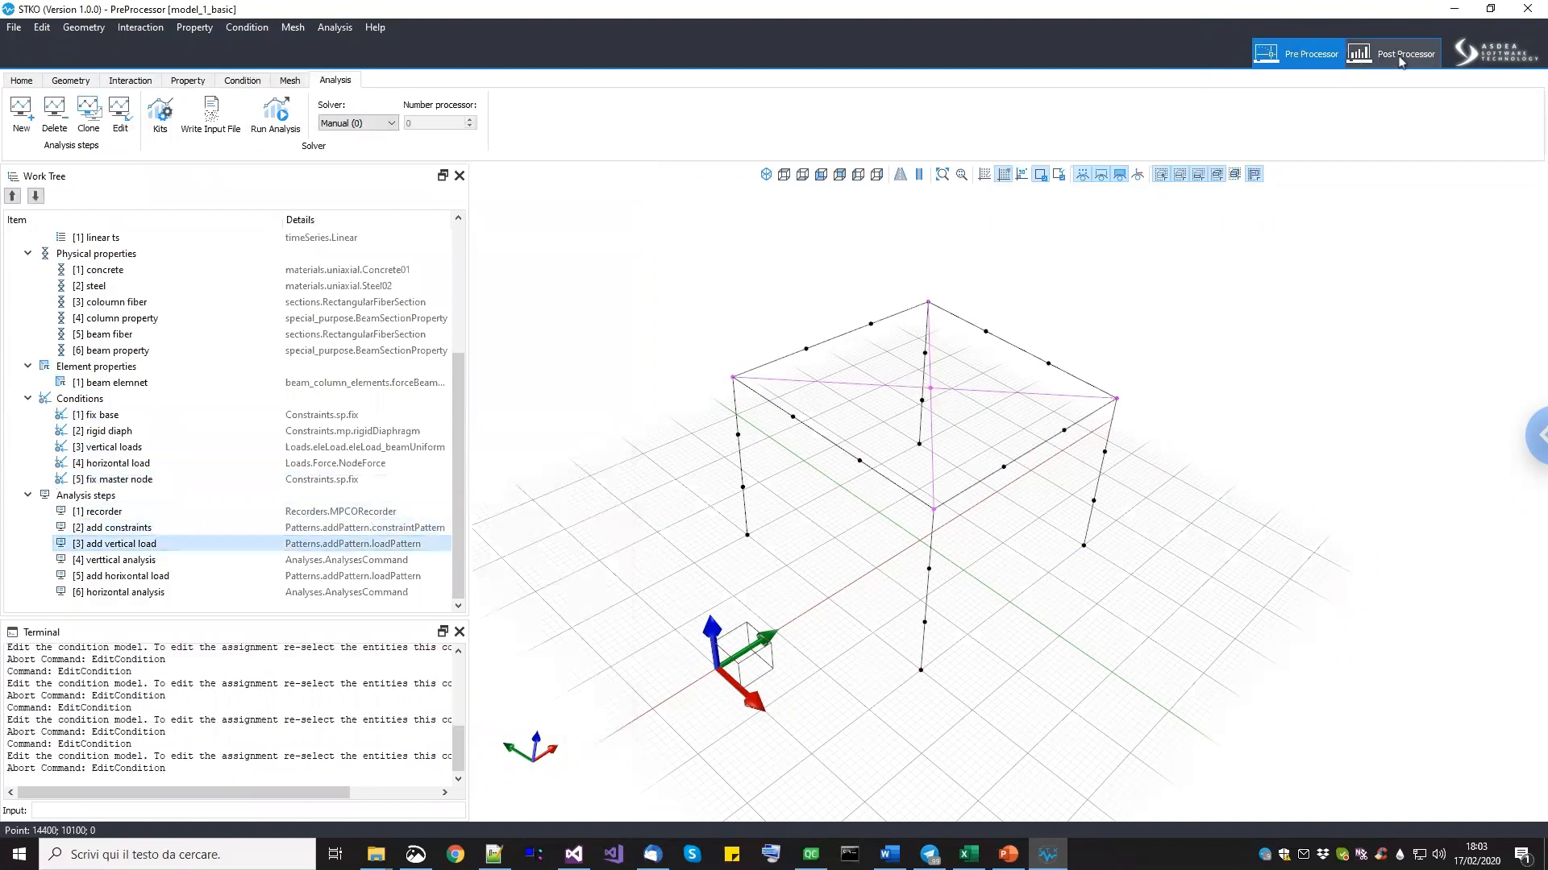
Switch to the post-processor and delete the U-F - refined - Node 9 chart data.
{"action": "left_click", "coordinate": [1392, 54]}
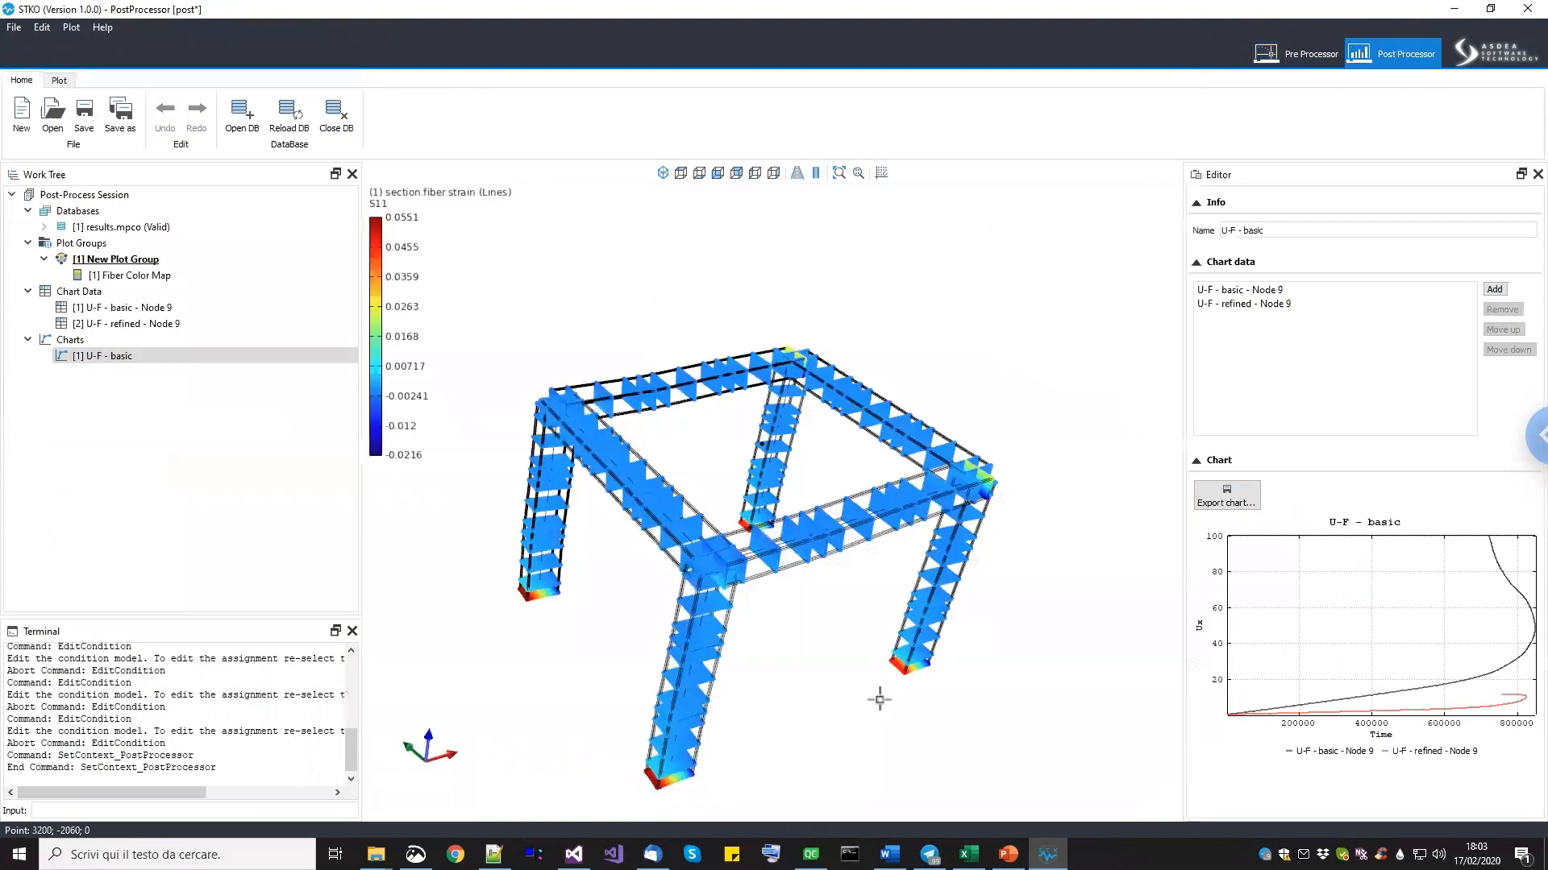
{"action": "right_click", "coordinate": [136, 325]}
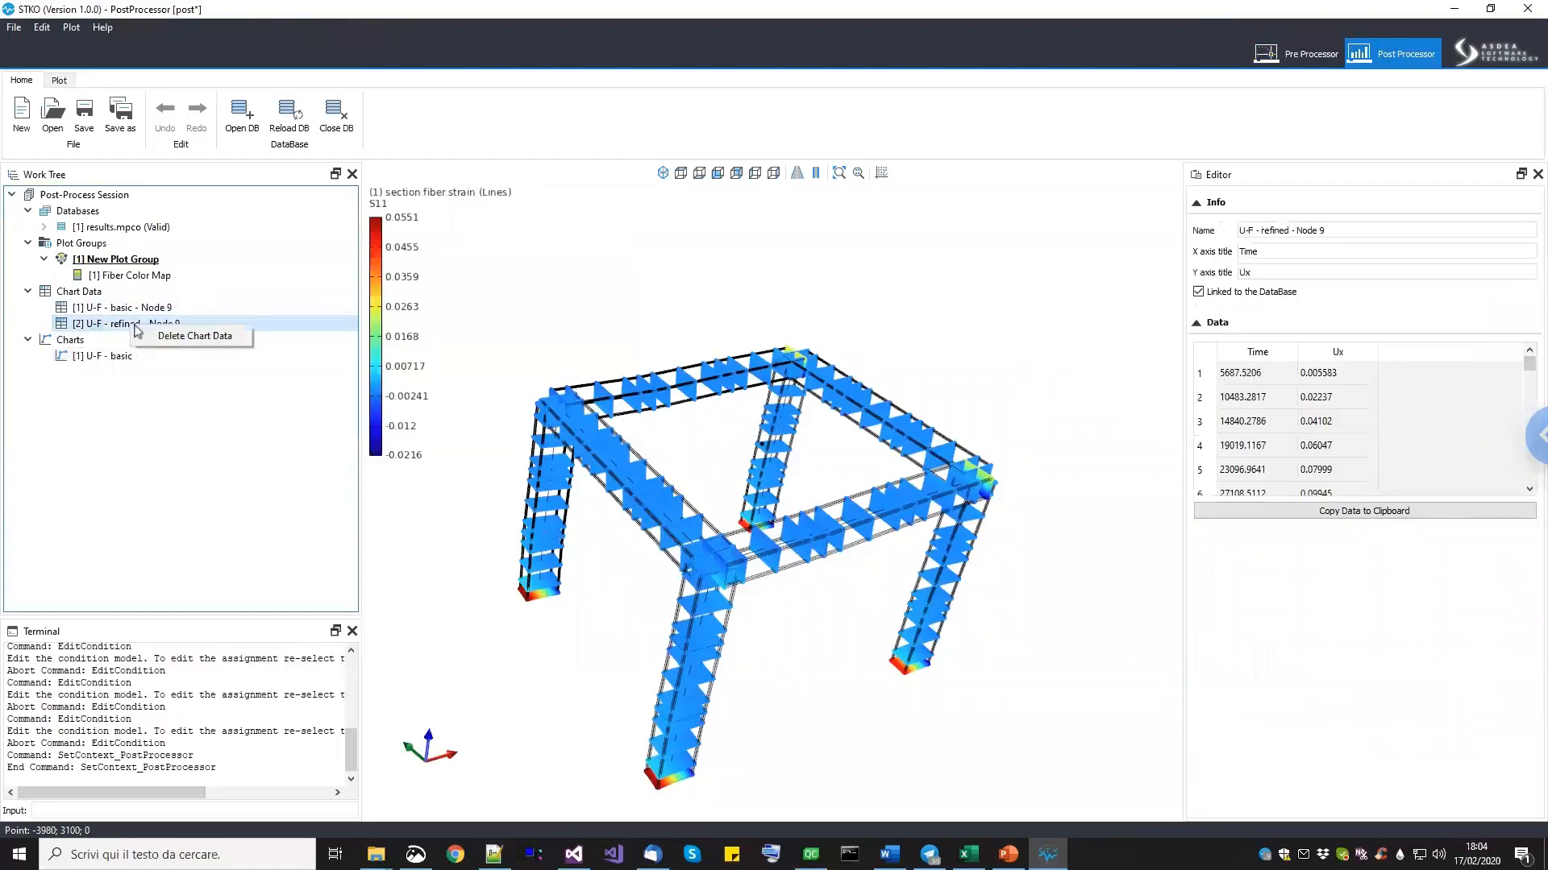
{"action": "left_click", "coordinate": [142, 336]}
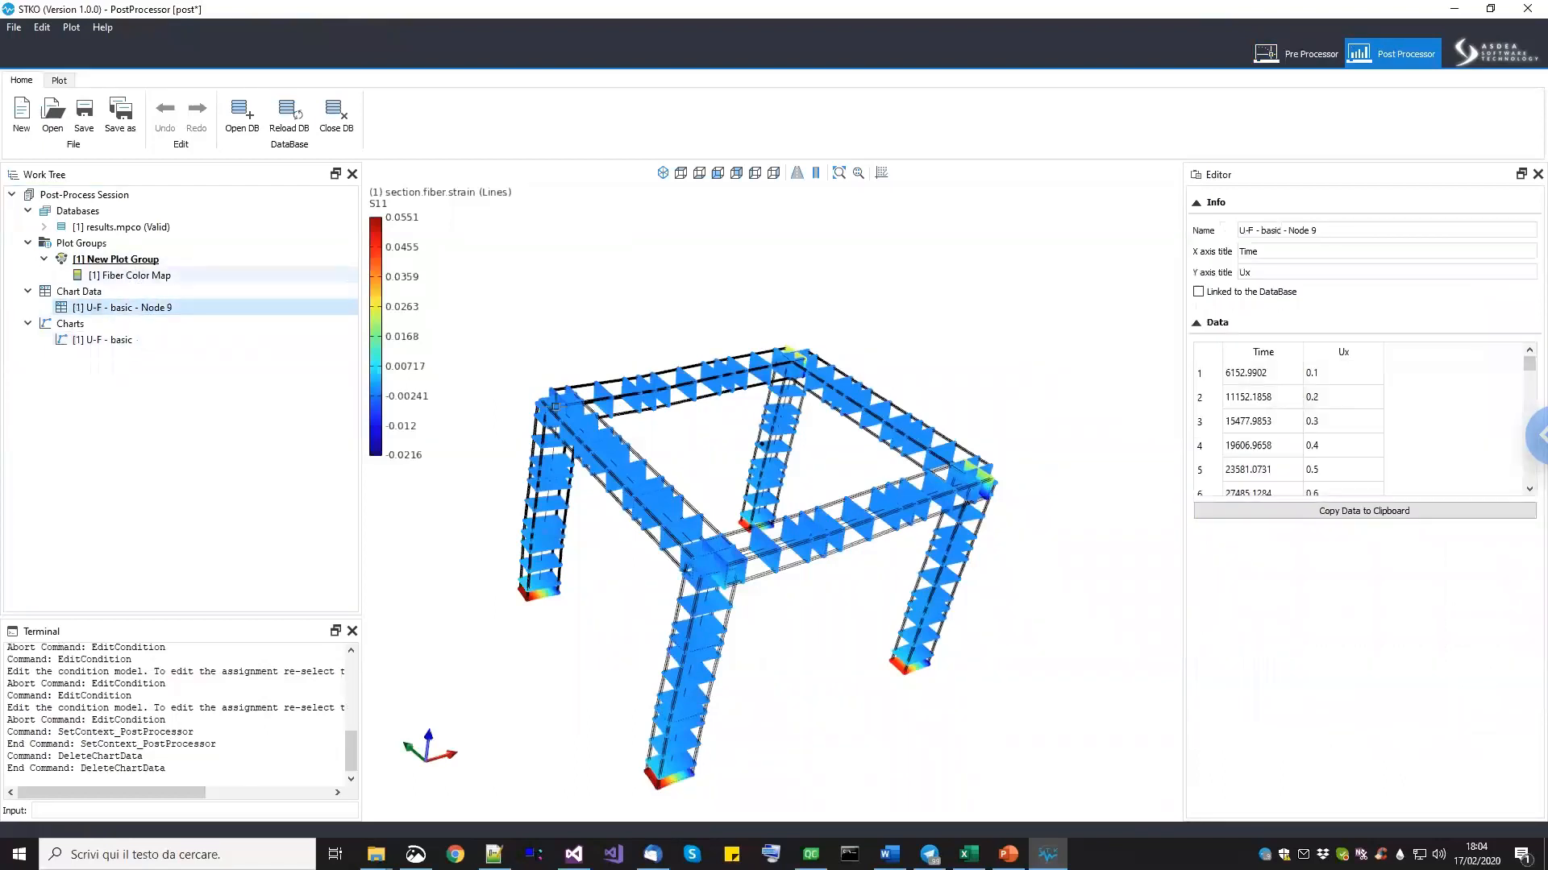
Set up a nodal chart data extraction from MODEL_STAGE[2] of results.mpco, using pseudo time for X and displacement Ux for Y.
{"action": "left_click_drag", "start_coordinate": [766, 473], "coordinate": [742, 476]}
{"action": "right_click", "coordinate": [73, 292]}
{"action": "left_click", "coordinate": [121, 299]}
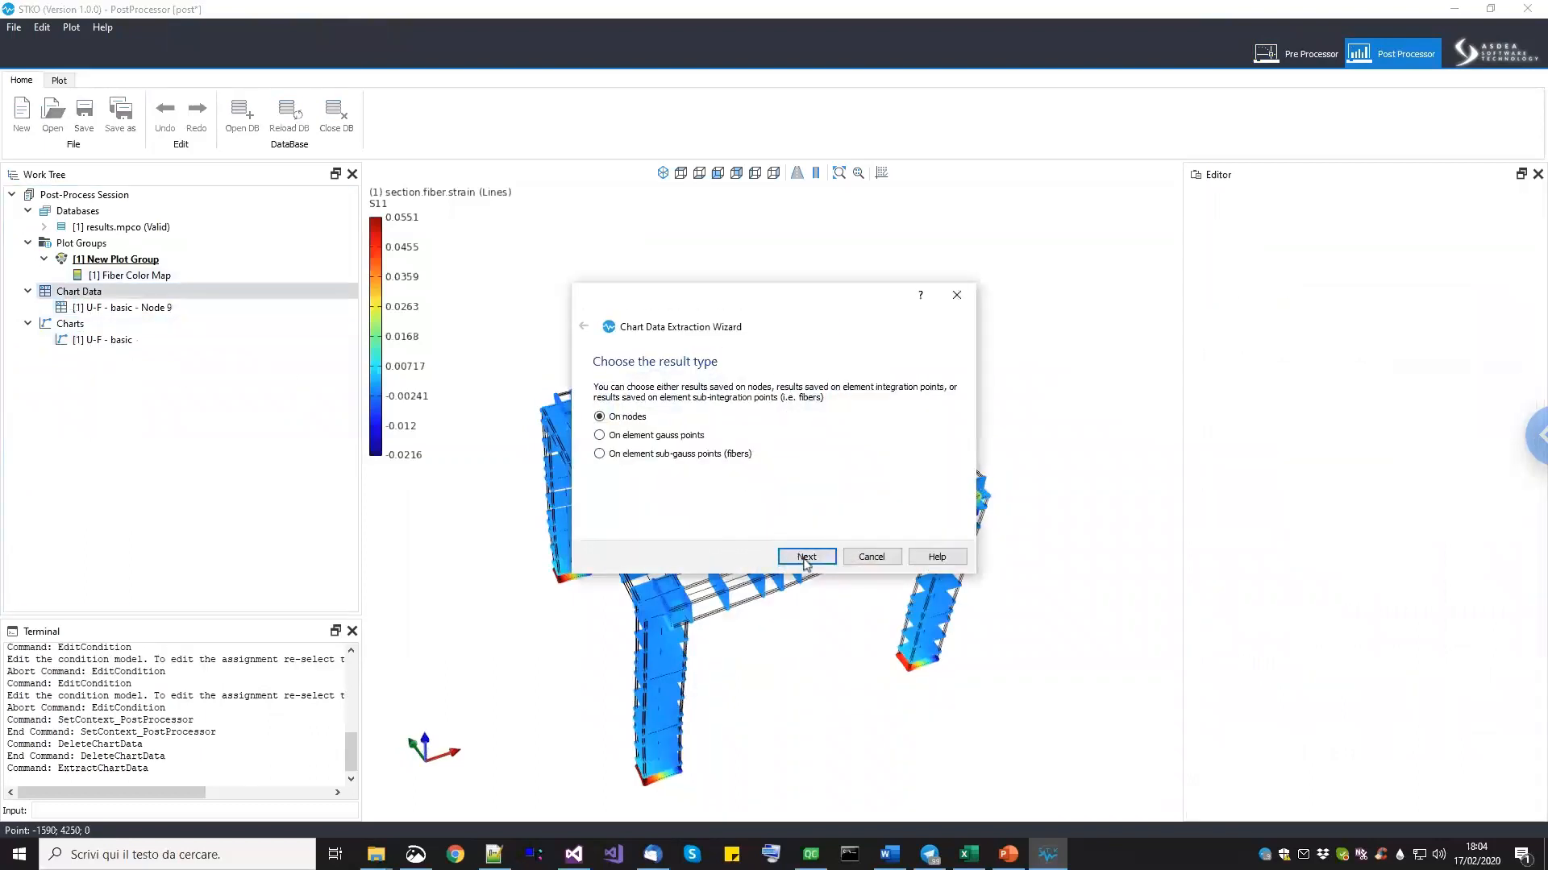
{"action": "left_click", "coordinate": [806, 557]}
{"action": "left_click", "coordinate": [698, 451]}
{"action": "left_click", "coordinate": [695, 465]}
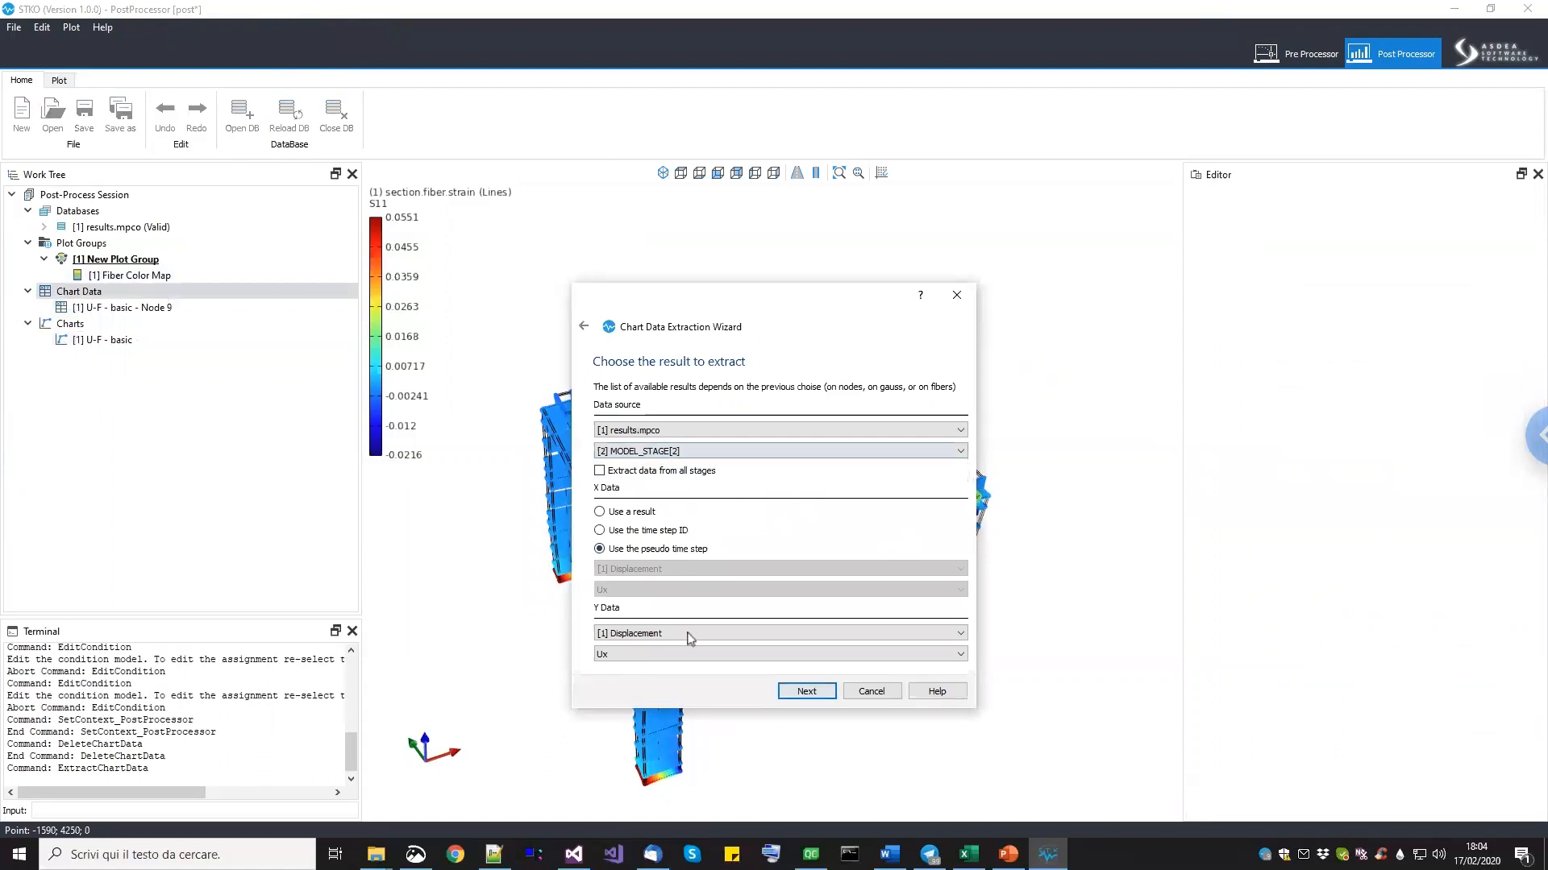
{"action": "left_click", "coordinate": [807, 692]}
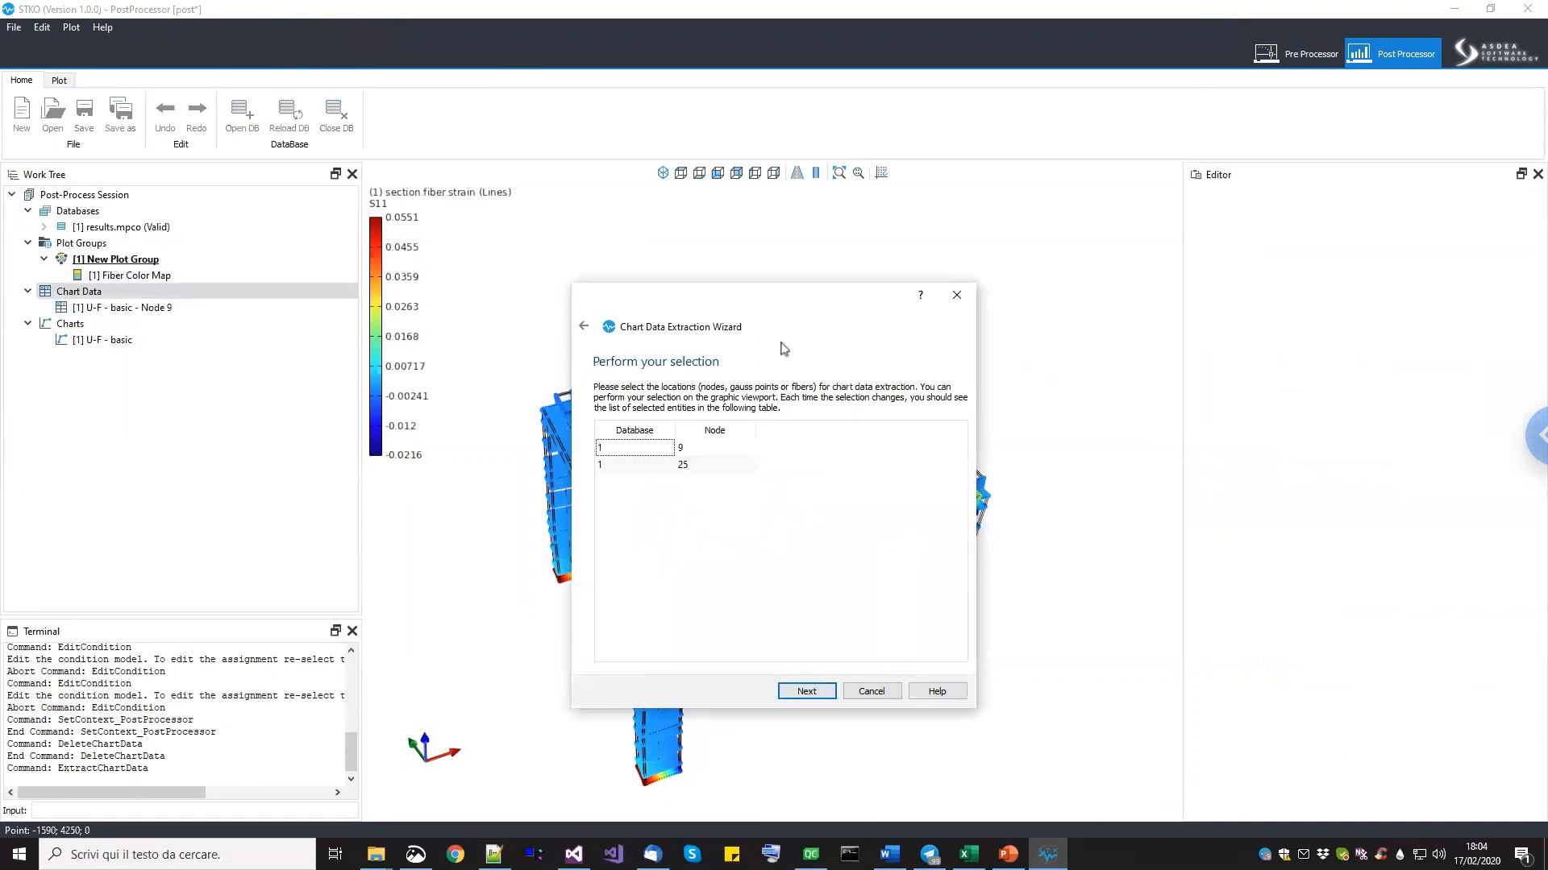
Clear the node selection, pick only control node 25, and extract its data with a chart, using the base name U-F - refined.
{"action": "left_click_drag", "start_coordinate": [787, 304], "coordinate": [1033, 338]}
{"action": "middle_click_drag", "start_coordinate": [631, 466], "coordinate": [570, 437]}
{"action": "scroll", "coordinate": [584, 441], "scroll_direction": "down", "scroll_amount": 2}
{"action": "key", "text": "Escape"}
{"action": "left_click", "coordinate": [666, 422]}
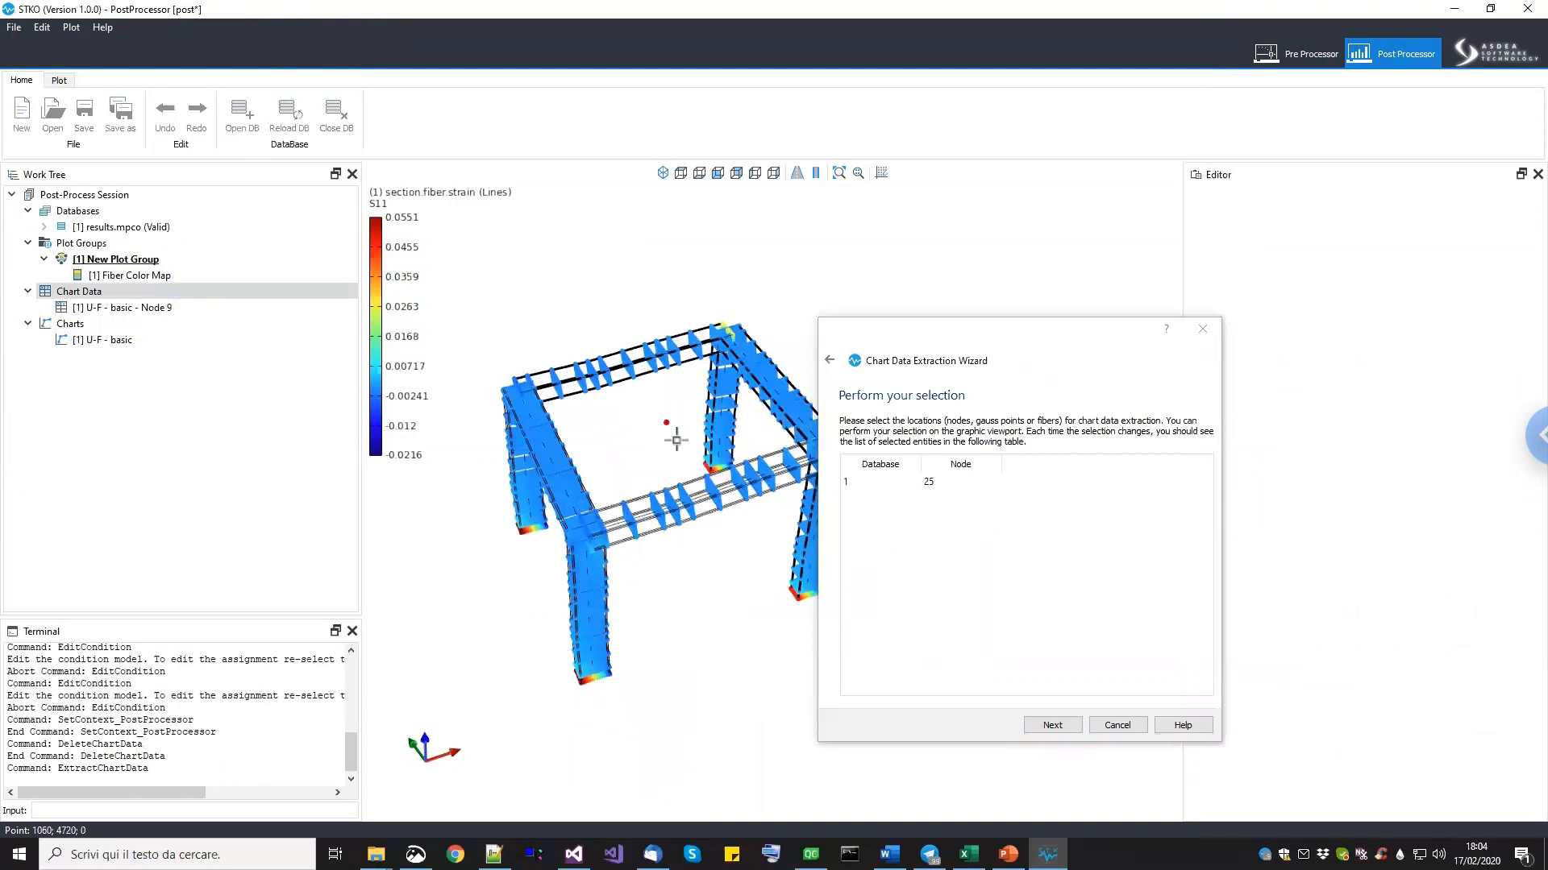
{"action": "left_click", "coordinate": [1052, 725]}
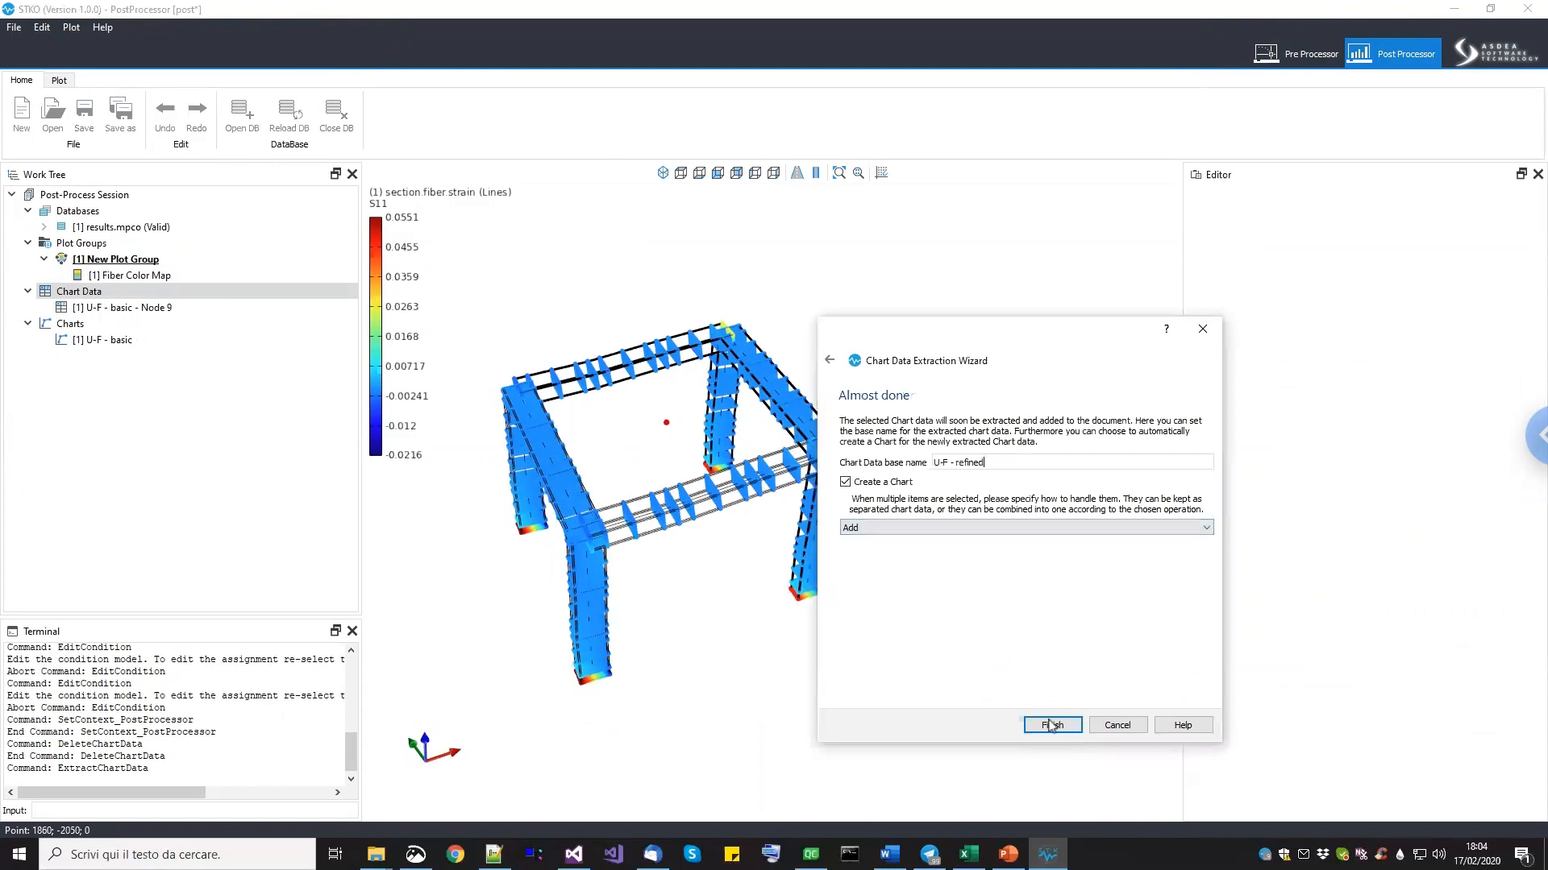
{"action": "left_click", "coordinate": [1050, 725]}
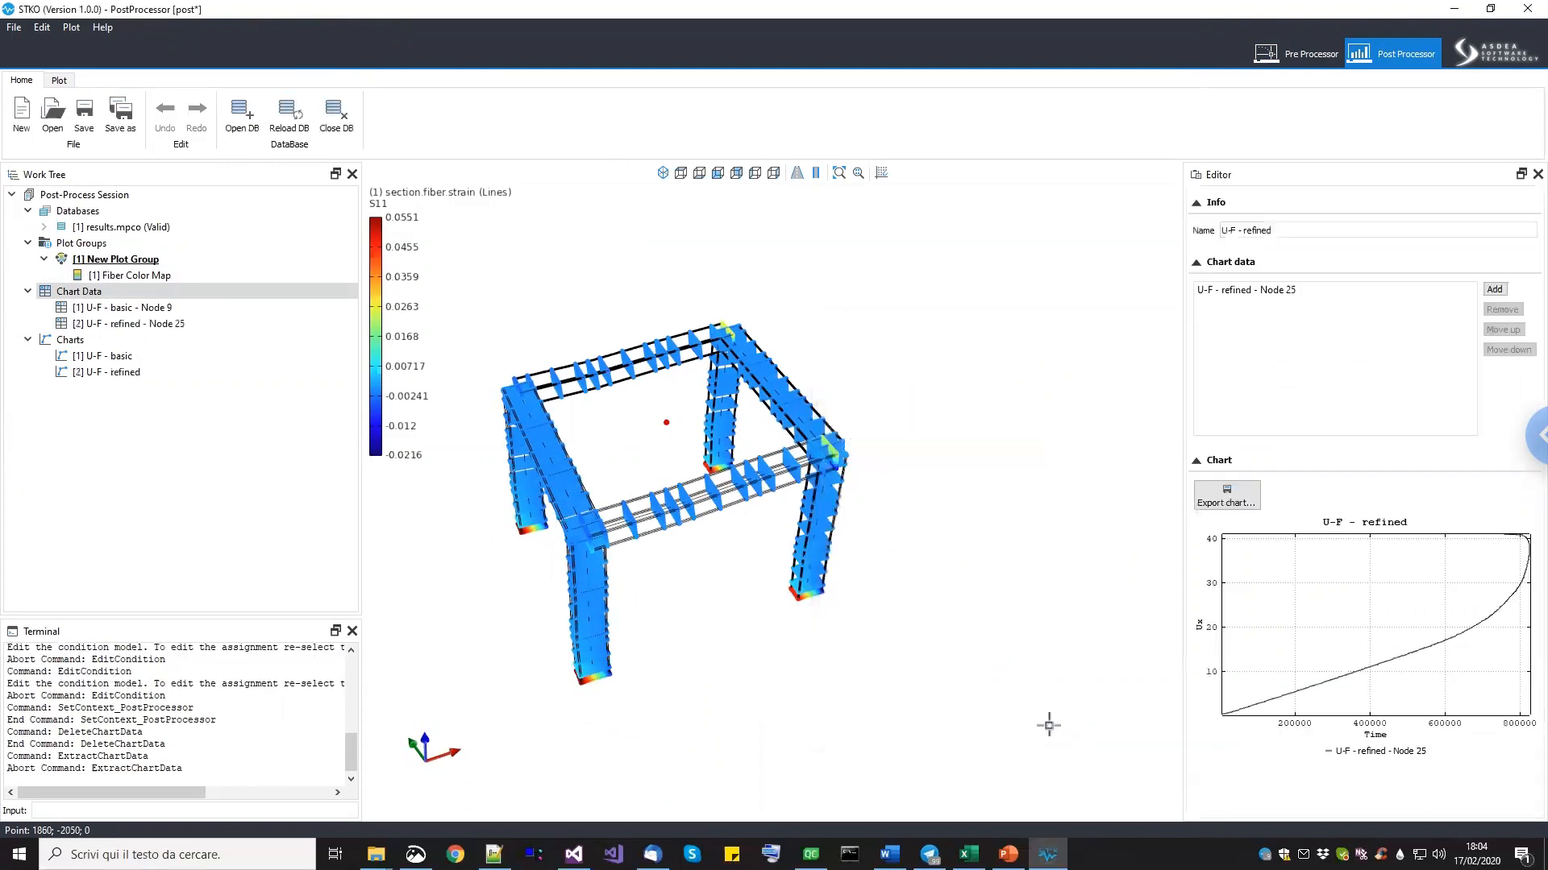
Delete the separate U-F - refined chart and add the U-F - refined - Node 25 data to the U-F - basic chart.
{"action": "right_click", "coordinate": [107, 375]}
{"action": "left_click", "coordinate": [129, 381]}
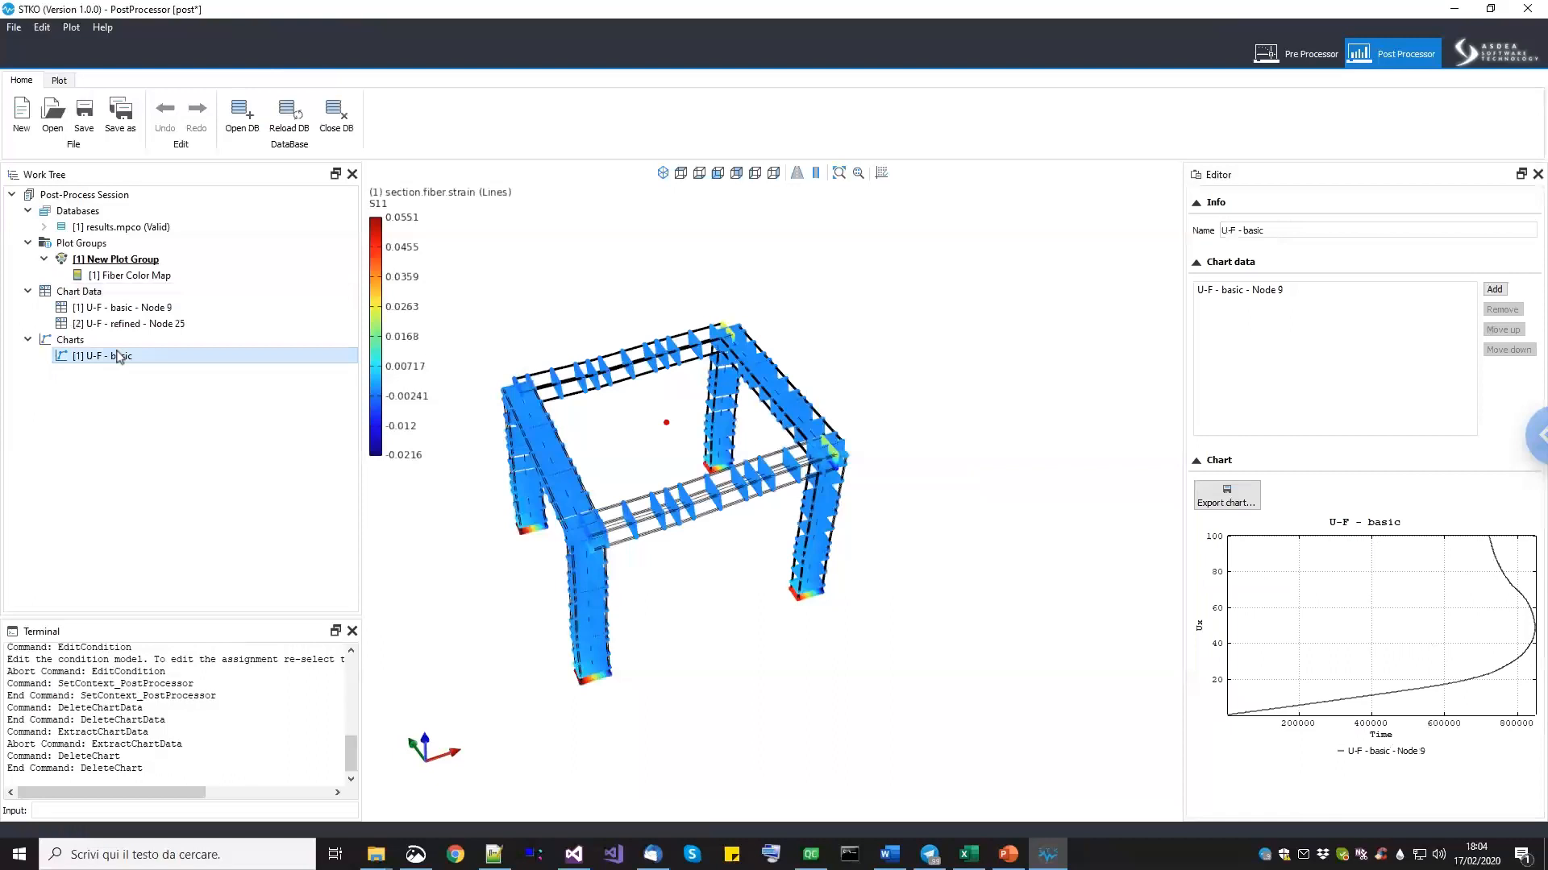
{"action": "left_click", "coordinate": [1491, 291]}
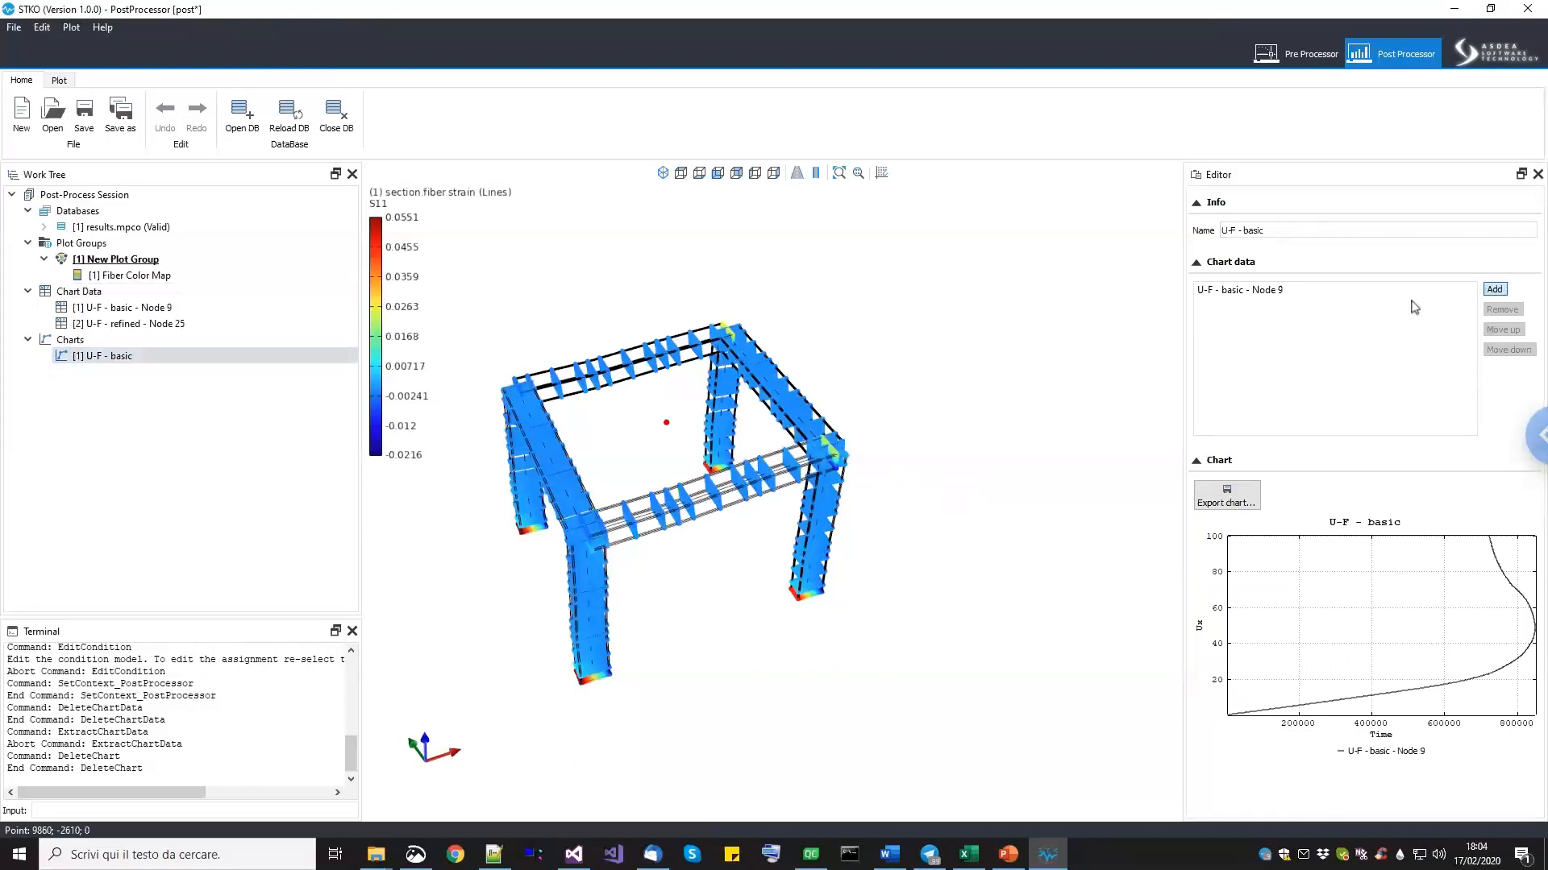
{"action": "left_click", "coordinate": [787, 362]}
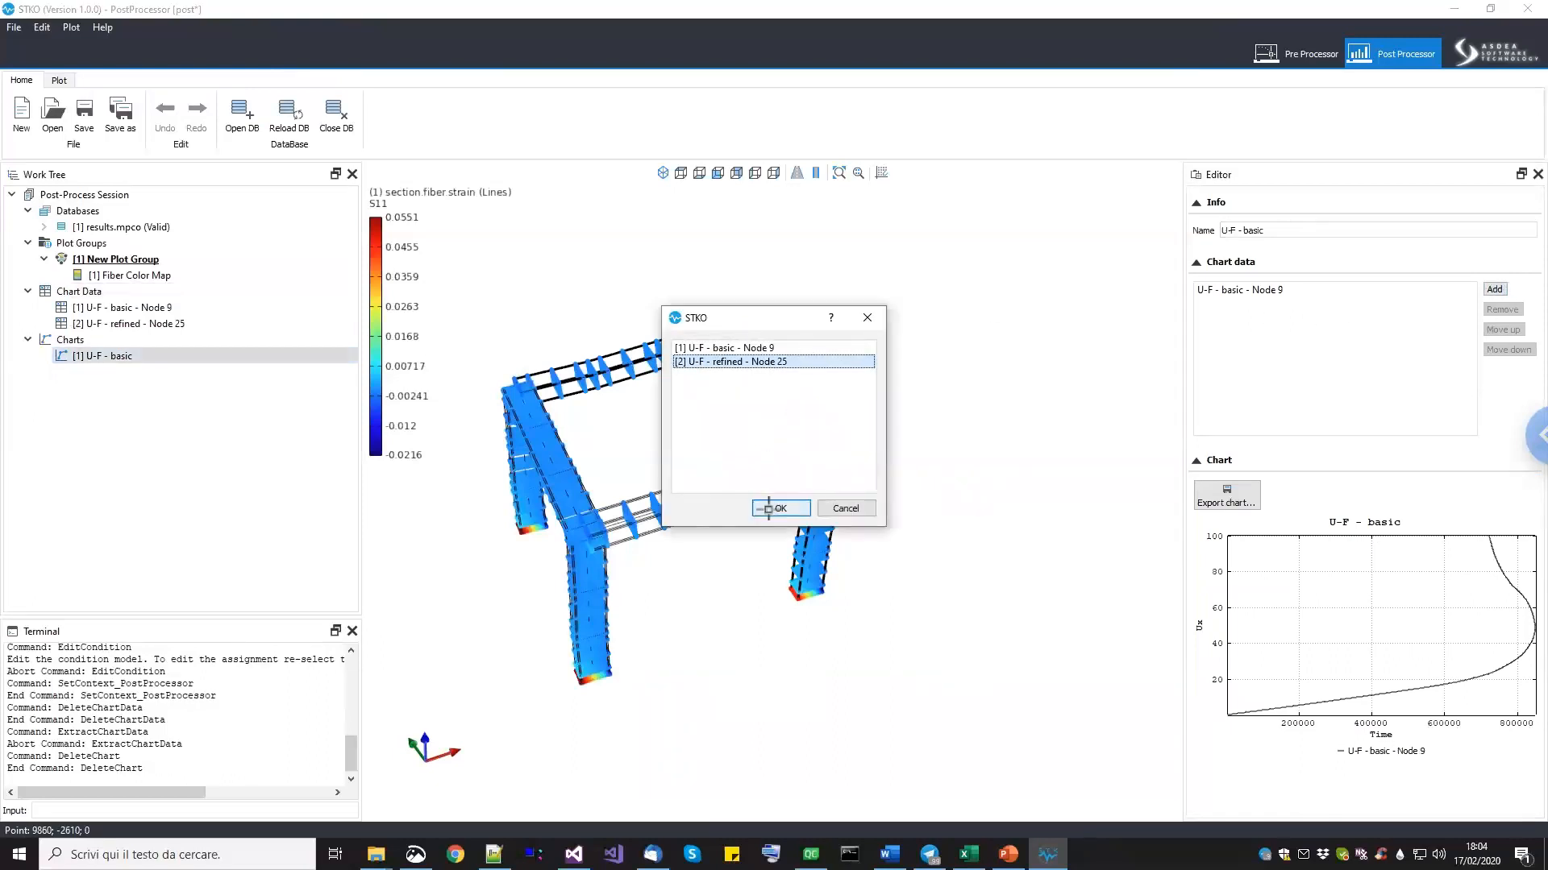
{"action": "left_click", "coordinate": [773, 508]}
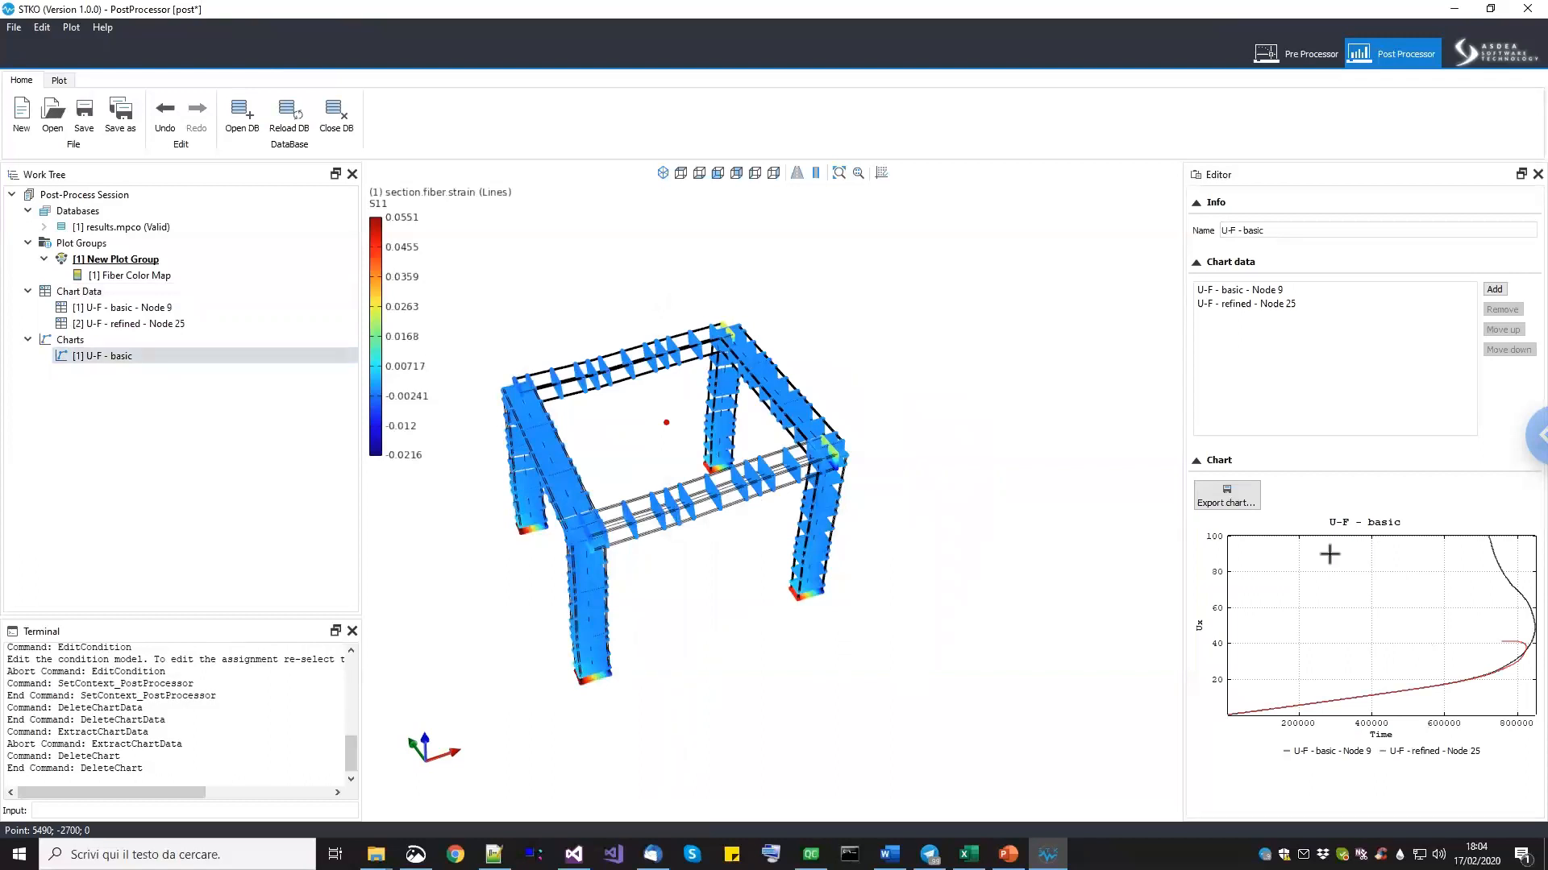
Examine the fiber strain distribution at the frame's column bases and joints alongside the combined basic and refined curves.
{"action": "middle_click_drag", "start_coordinate": [807, 585], "coordinate": [861, 604]}
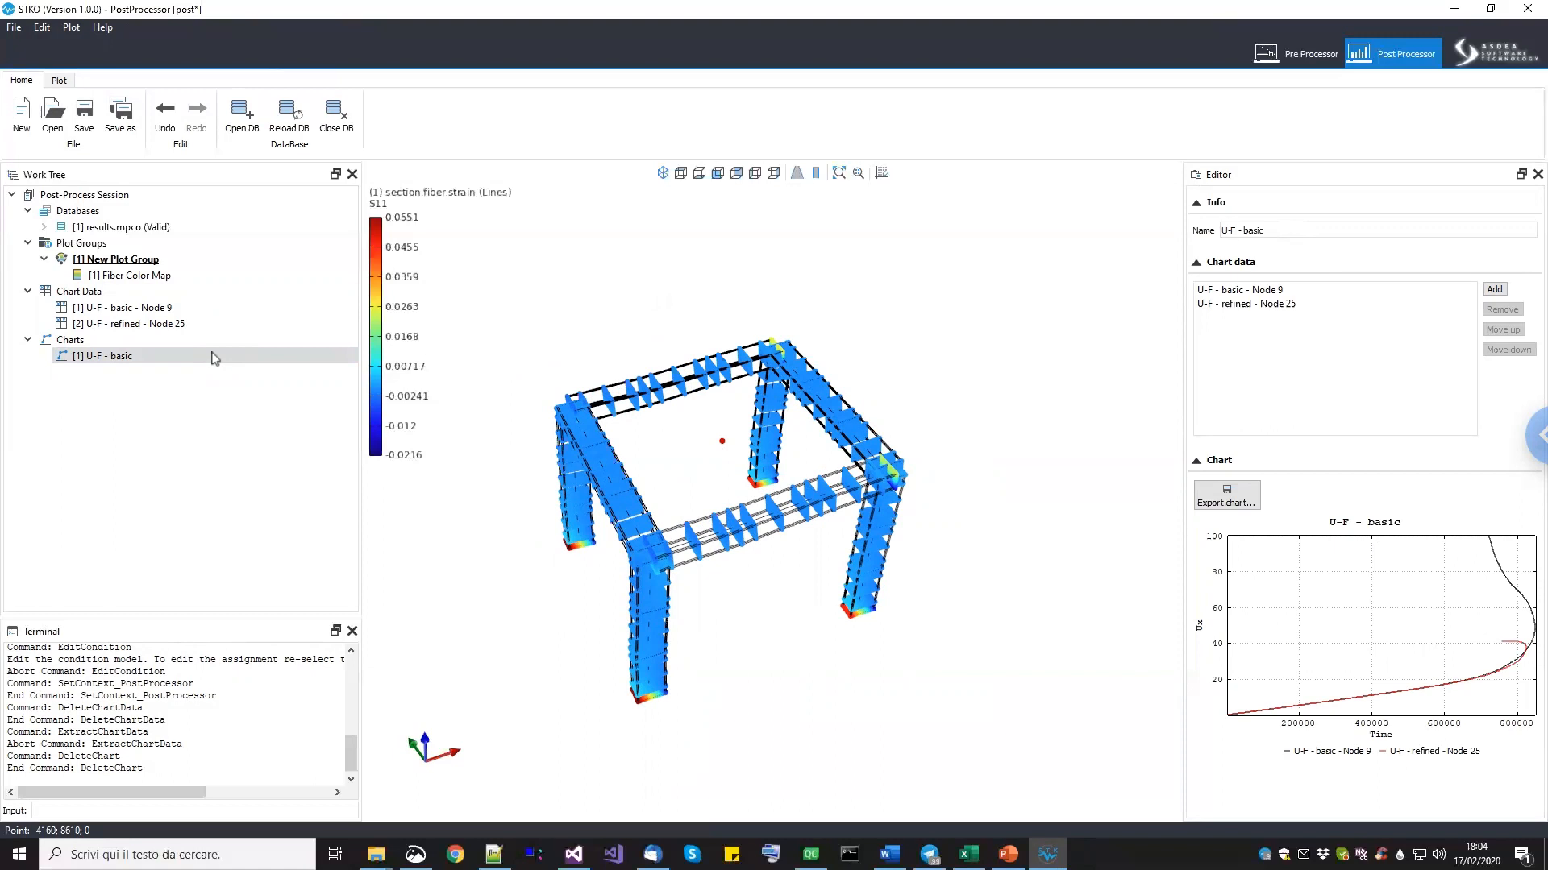
{"action": "middle_click_drag", "start_coordinate": [746, 449], "coordinate": [763, 463]}
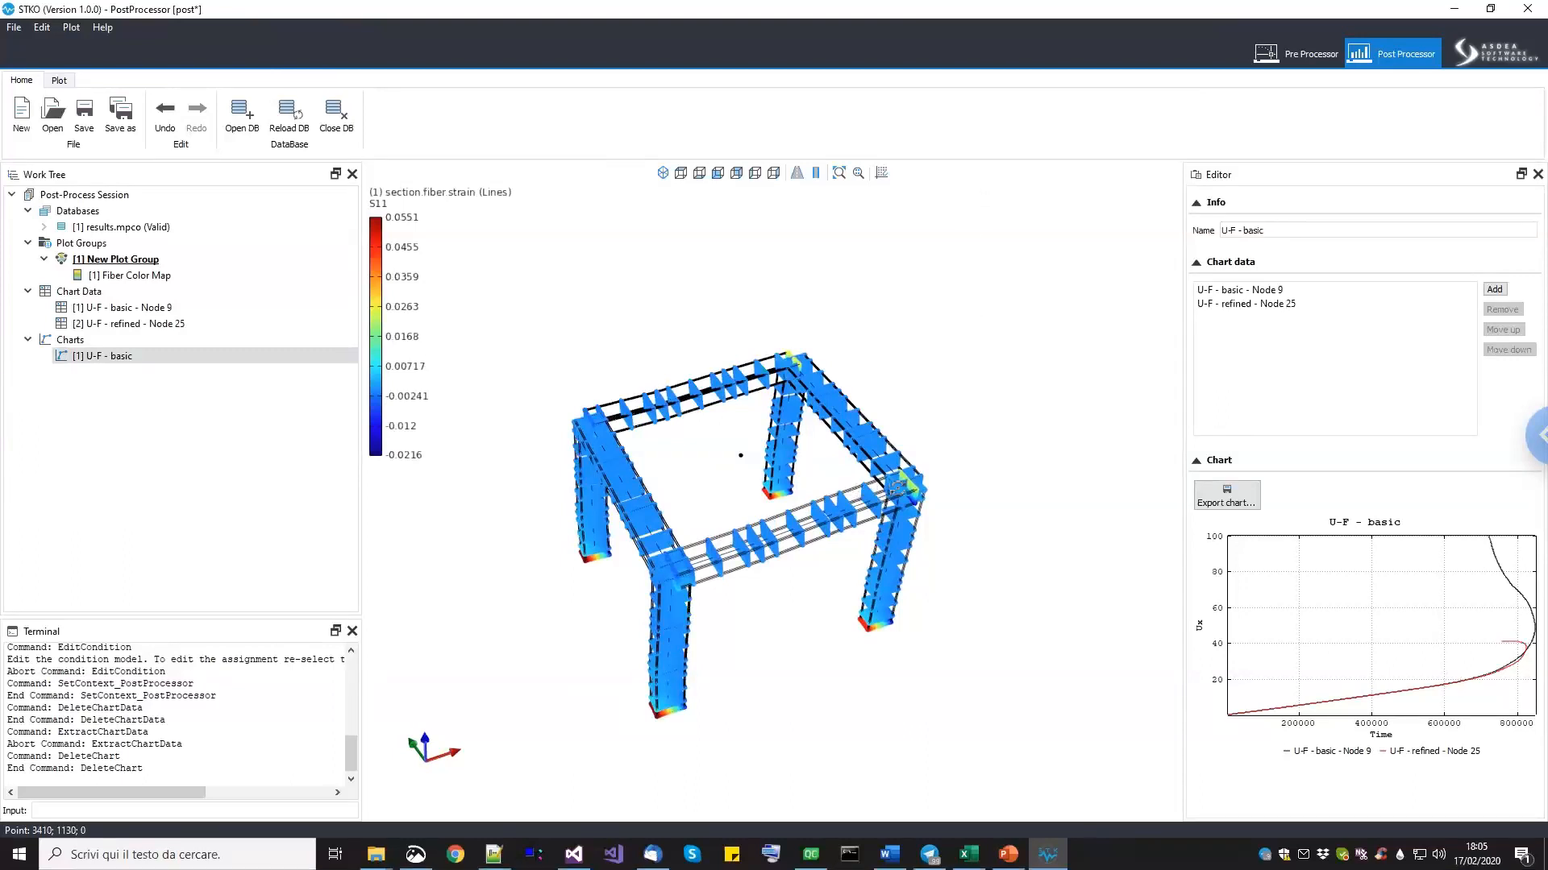
{"action": "middle_click_drag", "start_coordinate": [822, 500], "coordinate": [862, 495]}
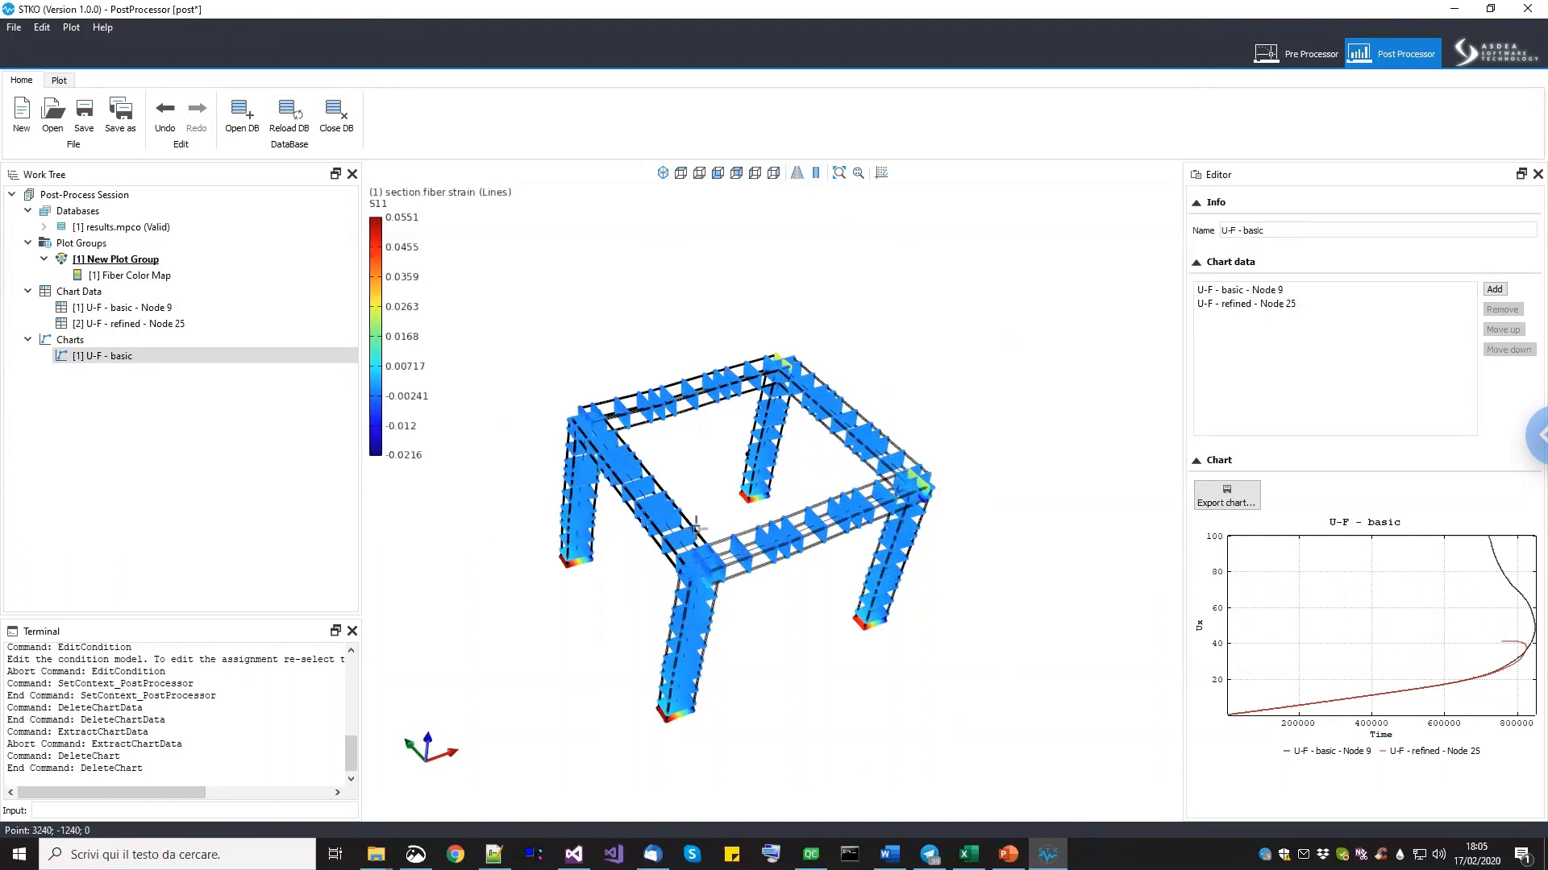
{"action": "middle_click_drag", "start_coordinate": [730, 567], "coordinate": [965, 741]}
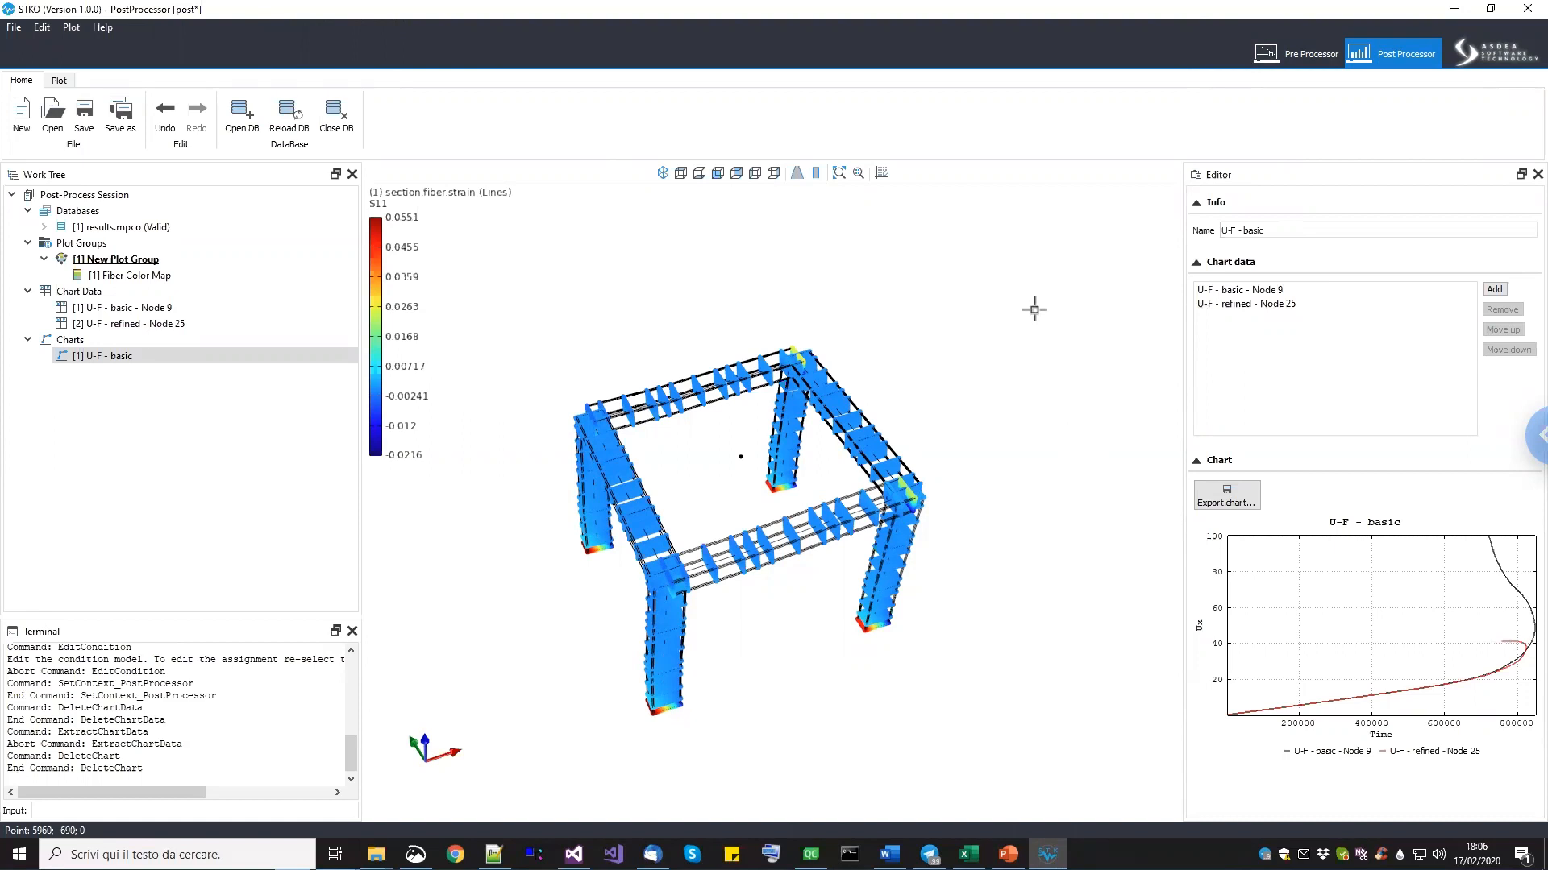
{"action": "middle_click_drag", "start_coordinate": [862, 656], "coordinate": [893, 649]}
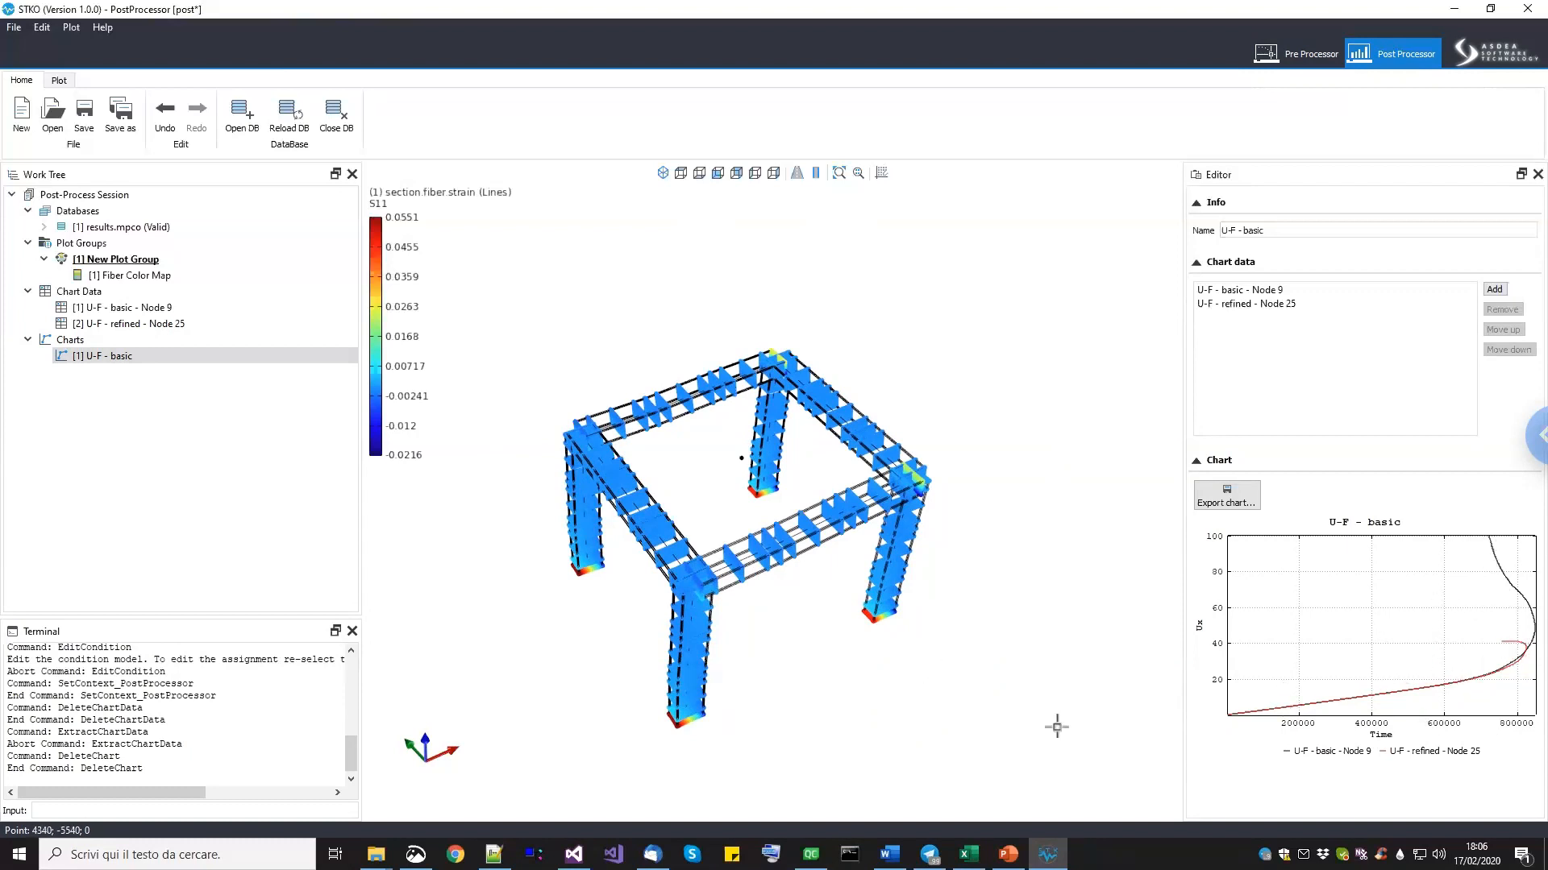
{"action": "mouse_move", "coordinate": [667, 735]}
{"action": "middle_mouse_down"}
{"action": "mouse_move", "coordinate": [708, 627]}
{"action": "mouse_move", "coordinate": [690, 718]}
{"action": "middle_mouse_up"}
{"action": "scroll", "coordinate": [701, 685], "scroll_direction": "up", "scroll_amount": 5}
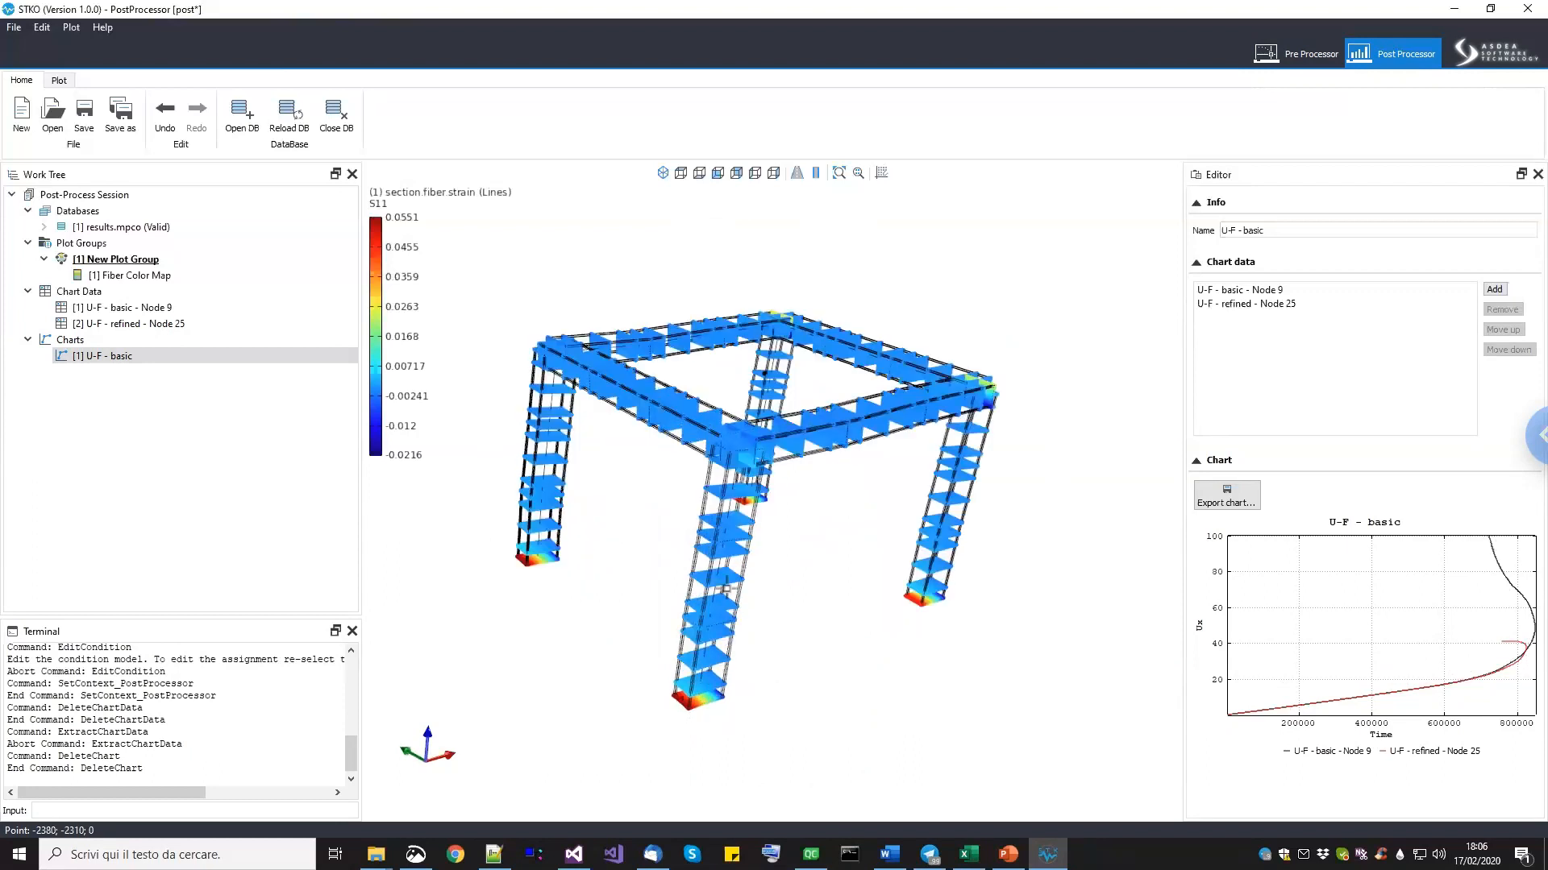
{"action": "scroll", "coordinate": [775, 521], "scroll_direction": "down", "scroll_amount": 4}
{"action": "middle_click_drag", "start_coordinate": [774, 520], "coordinate": [757, 584]}
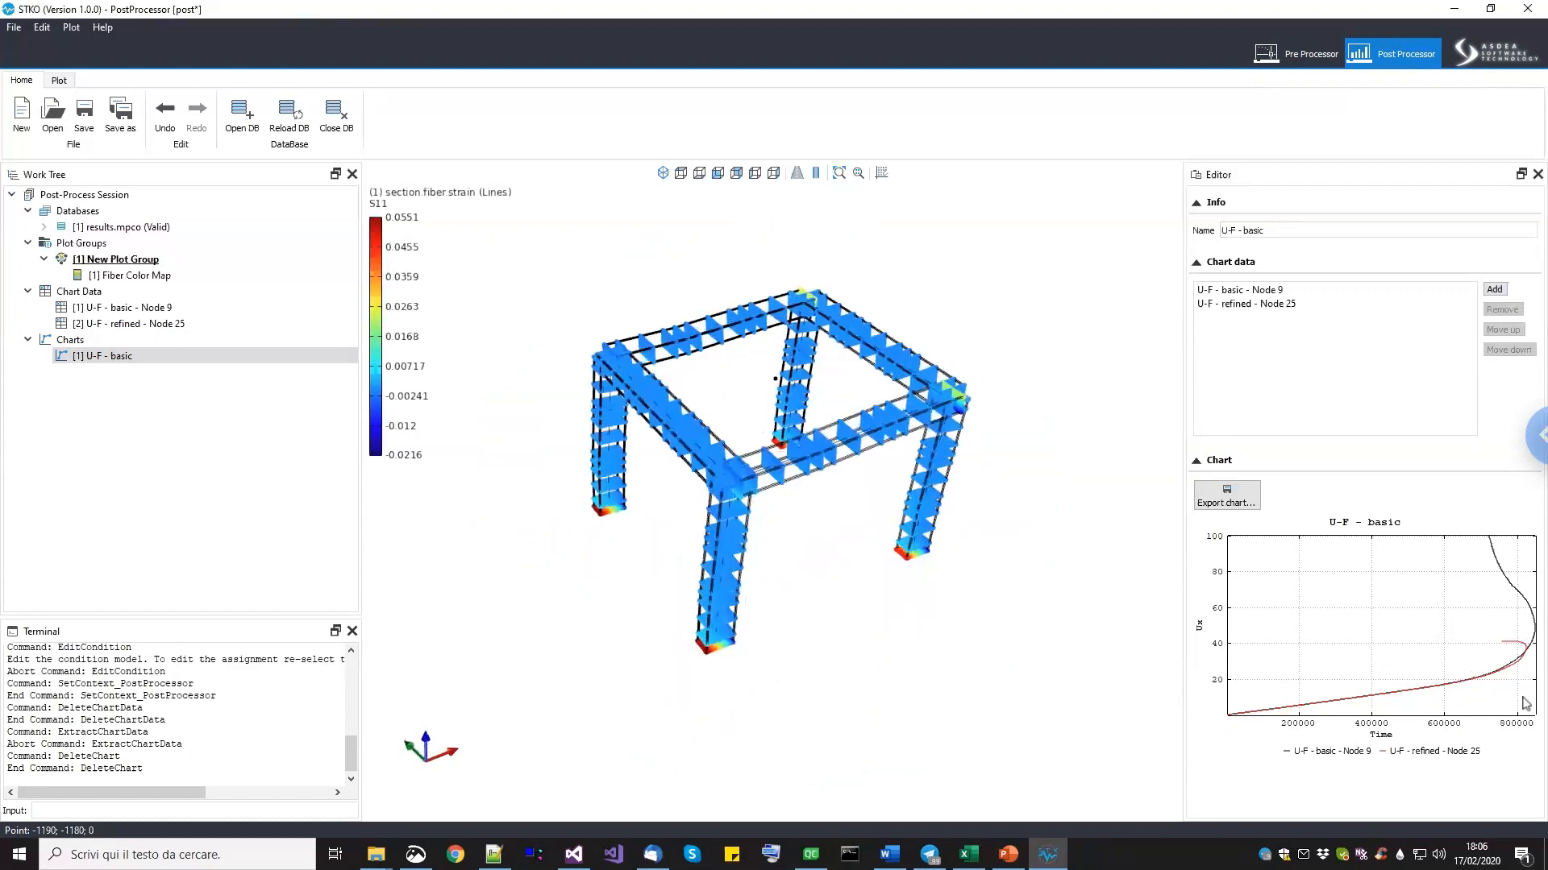
{"action": "middle_click_drag", "start_coordinate": [762, 655], "coordinate": [766, 655]}
Review the fracture energy regularization slide in PowerPoint and inspect the regularized concrete eu formula in the support.xlsx workbook in Excel.
{"action": "left_click", "coordinate": [1008, 855]}
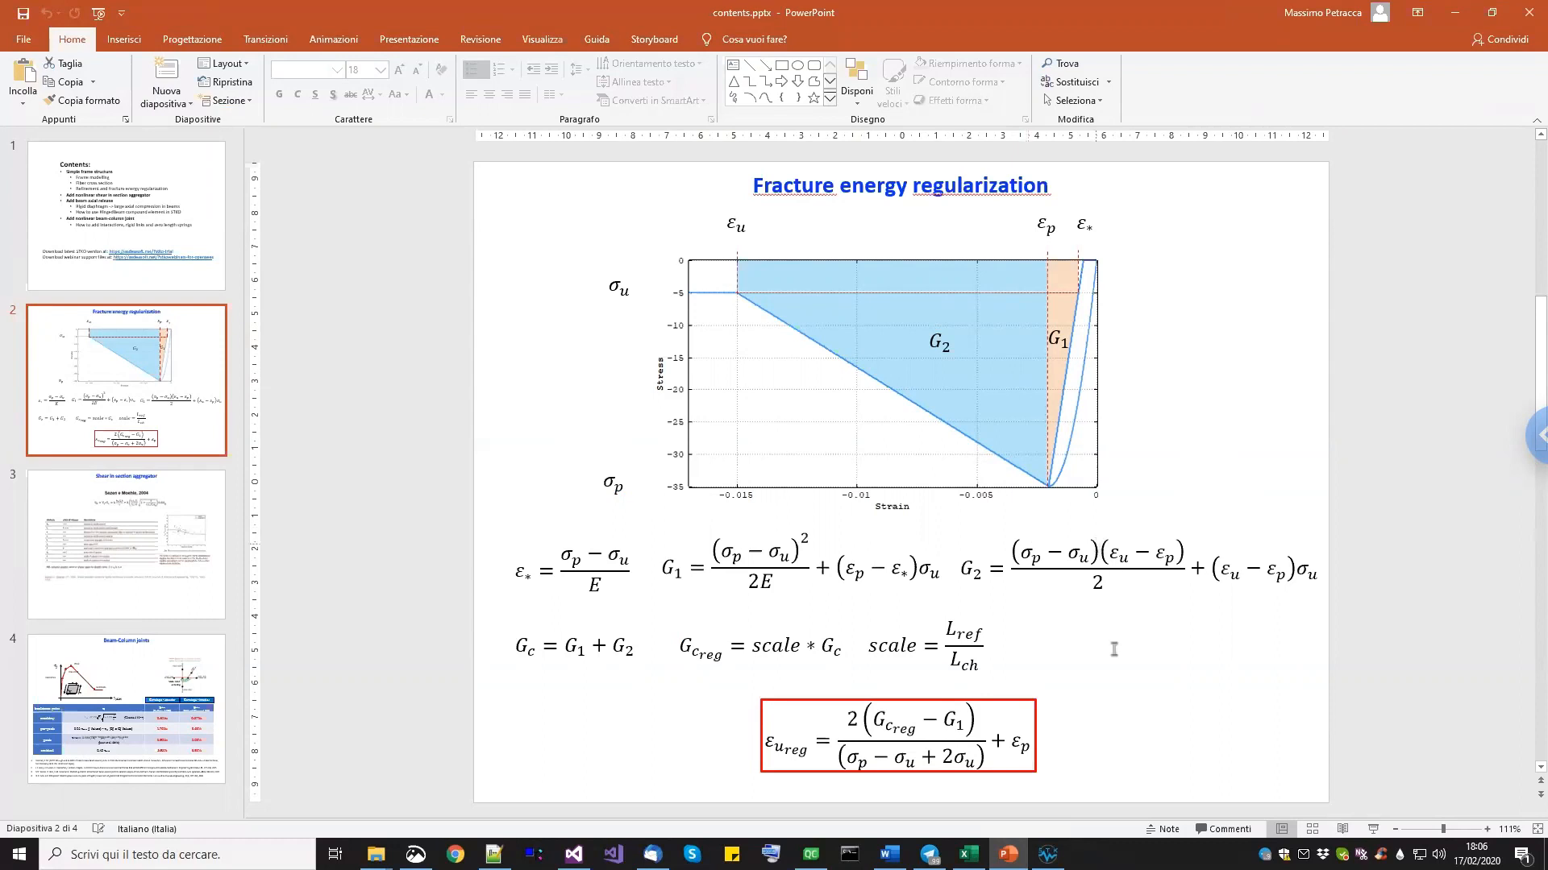
{"action": "left_click", "coordinate": [1109, 742]}
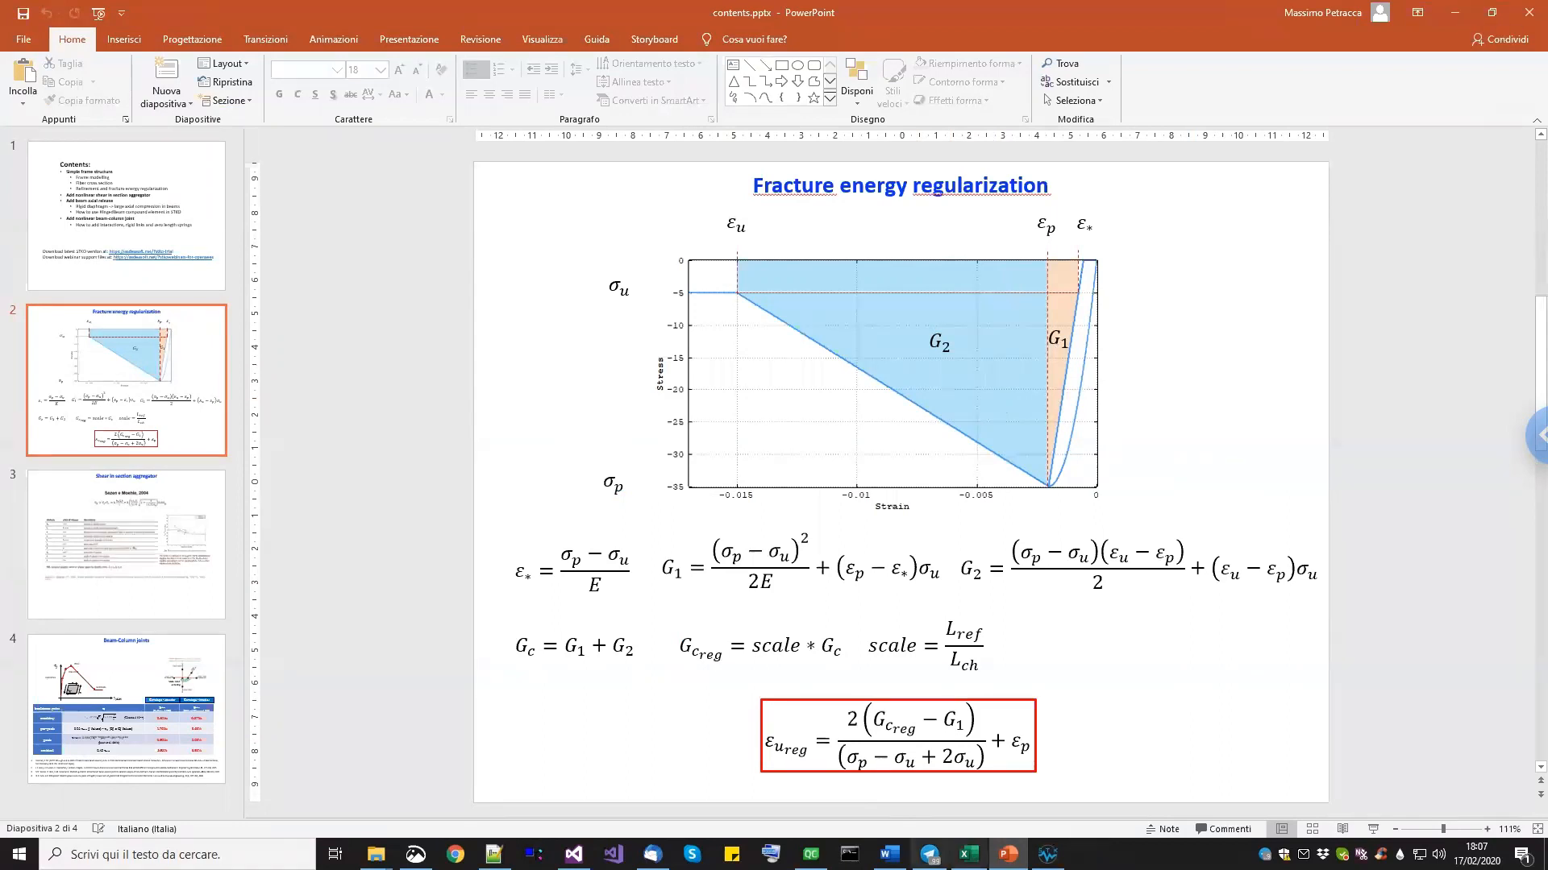
{"action": "left_click", "coordinate": [968, 854]}
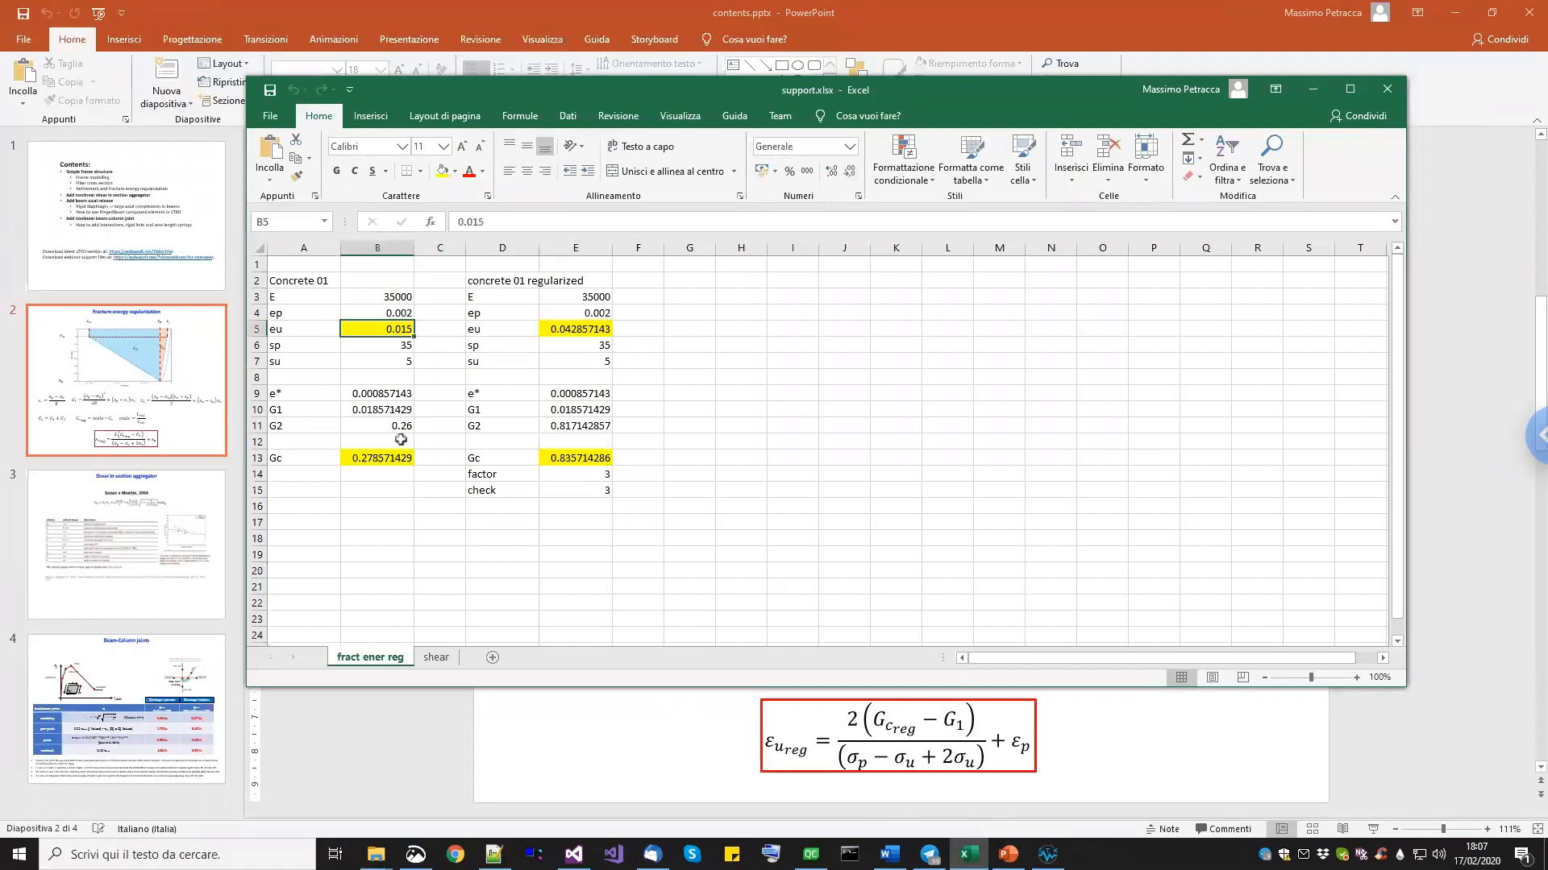
{"action": "left_click", "coordinate": [572, 330]}
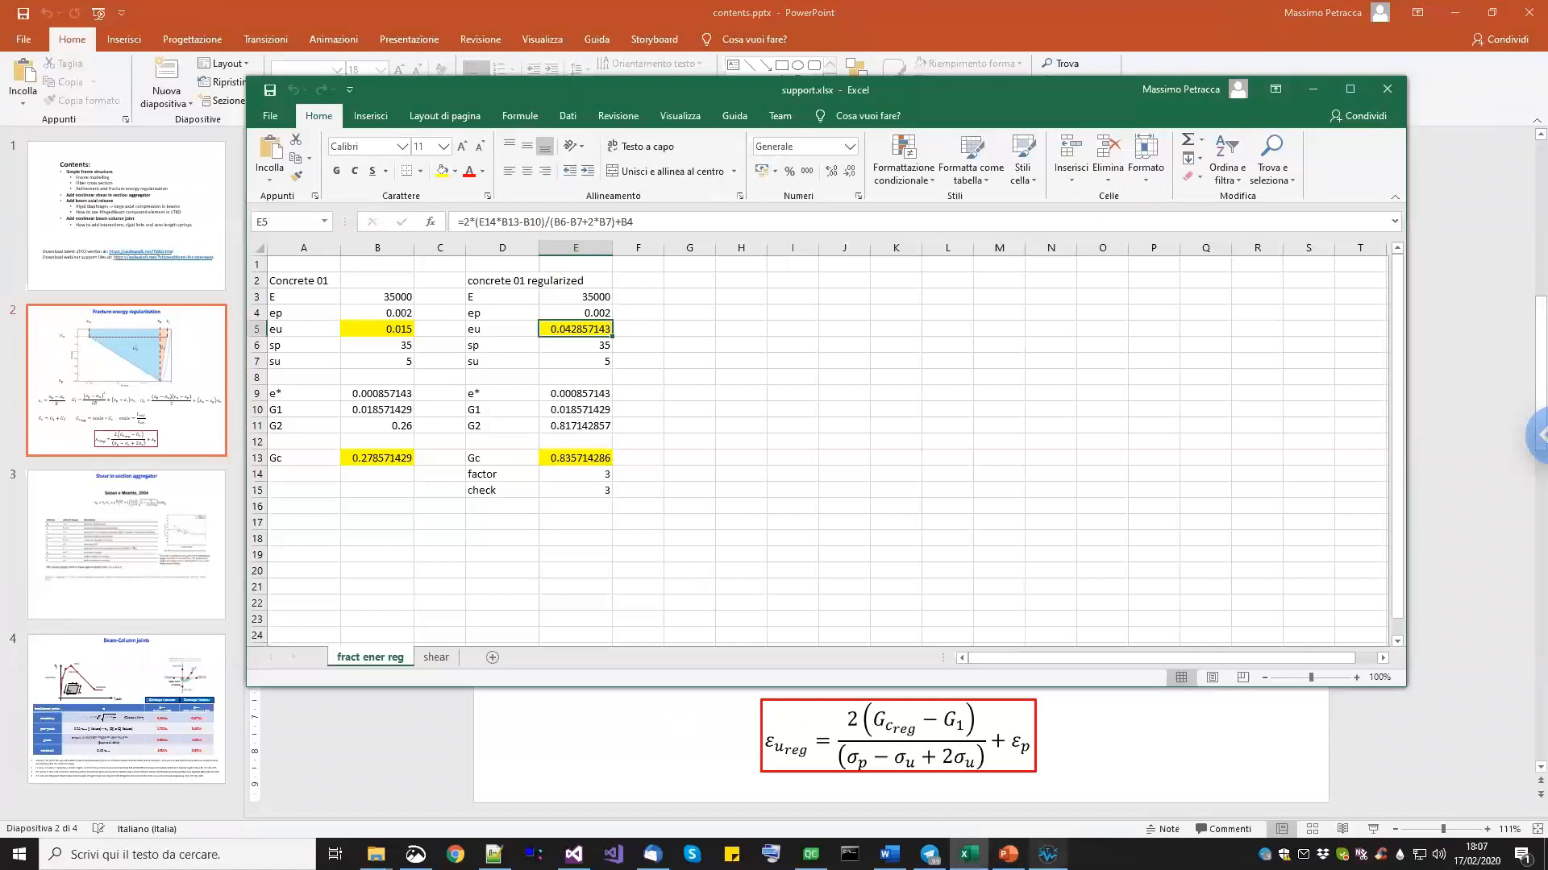
Return to the STKO pre-processor and set the concrete material's epscu to -0.042857, checking it against the Excel workbook.
{"action": "left_click", "coordinate": [1047, 854]}
{"action": "left_click", "coordinate": [1299, 56]}
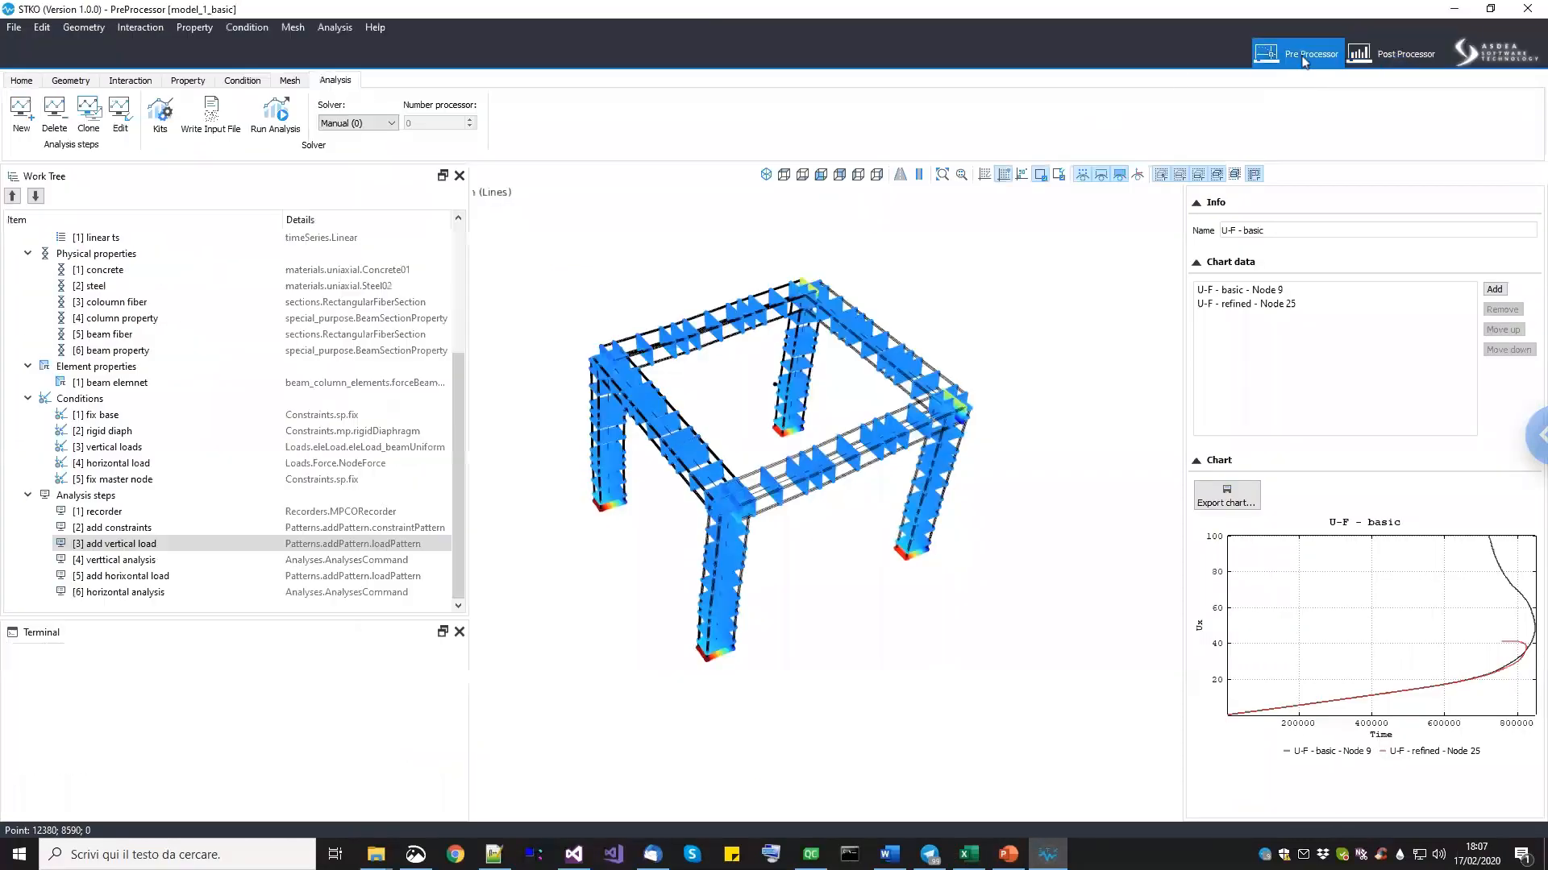
{"action": "right_click", "coordinate": [117, 282]}
{"action": "left_click", "coordinate": [133, 316]}
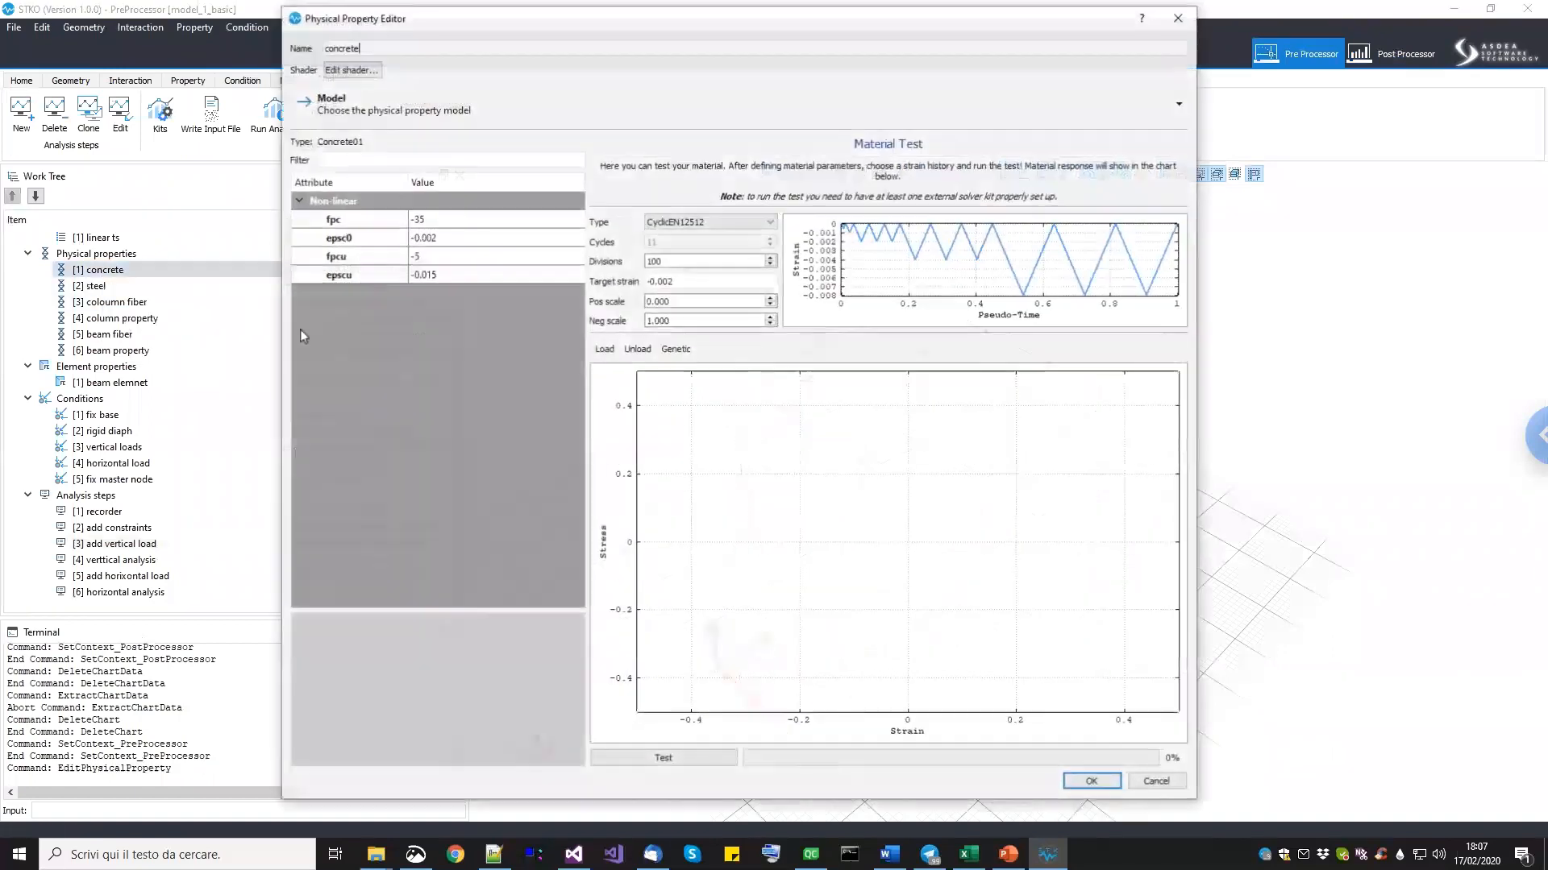
{"action": "left_click", "coordinate": [432, 275]}
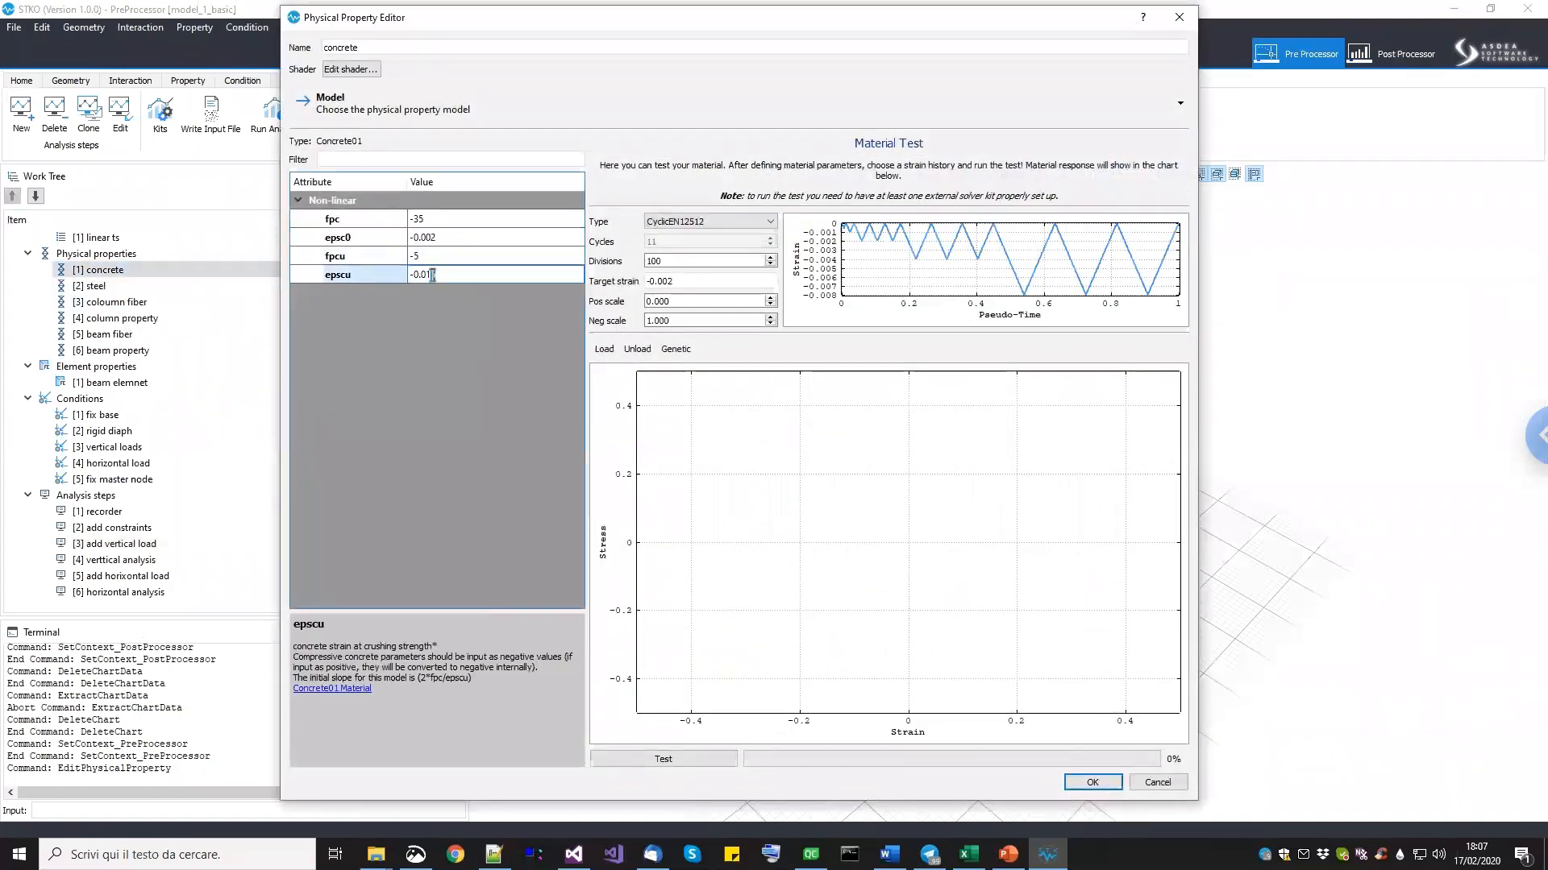
{"action": "left_click_drag", "start_coordinate": [428, 275], "coordinate": [426, 275]}
{"action": "type", "text": "42857"}
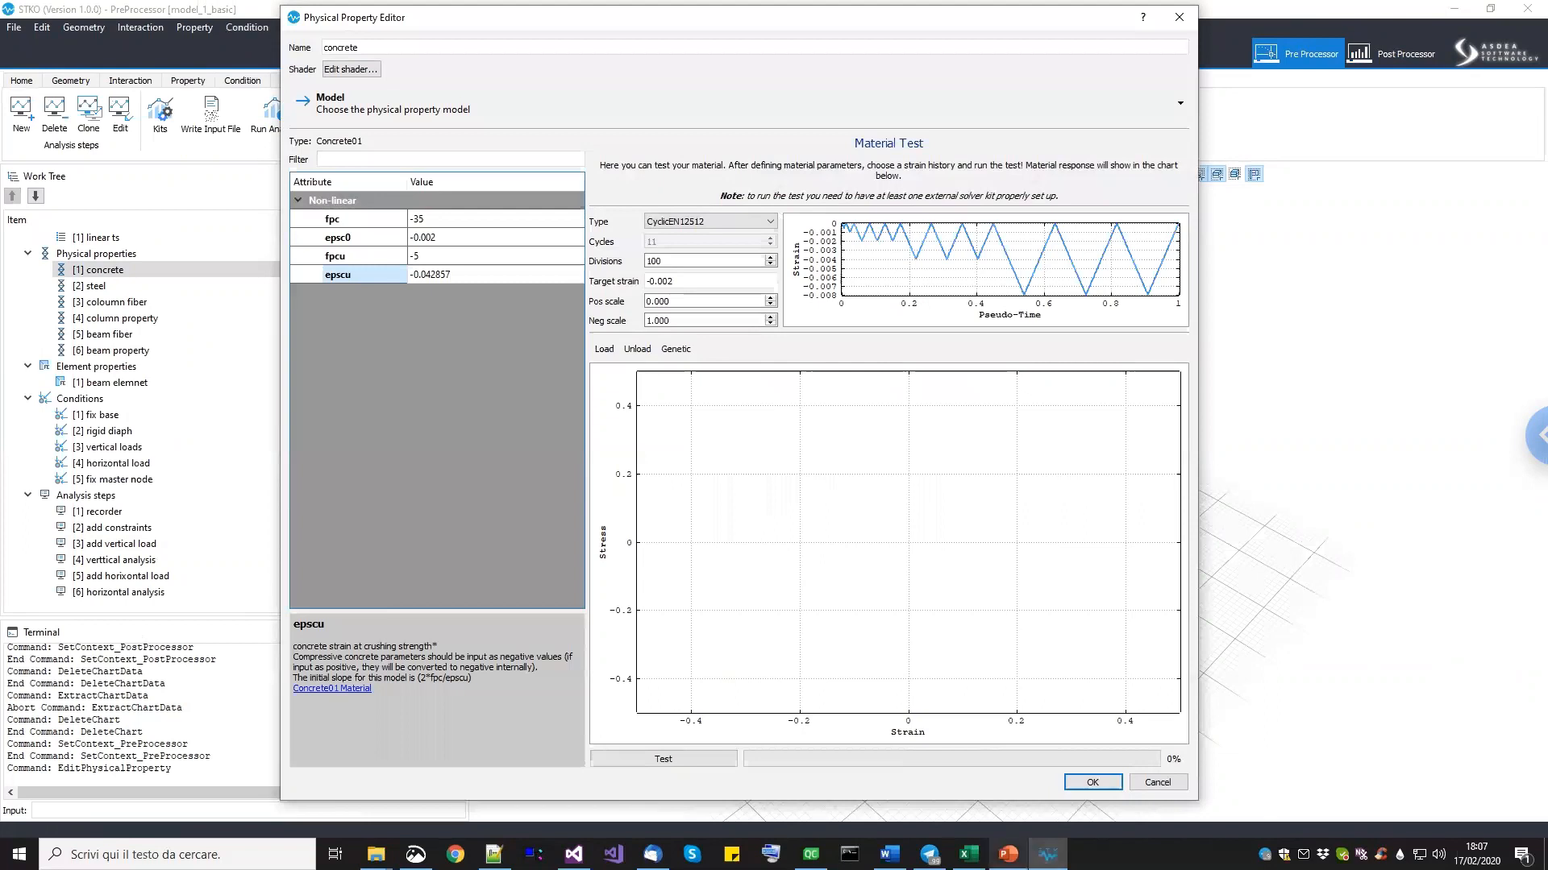
{"action": "left_click", "coordinate": [968, 854]}
{"action": "left_click", "coordinate": [968, 855]}
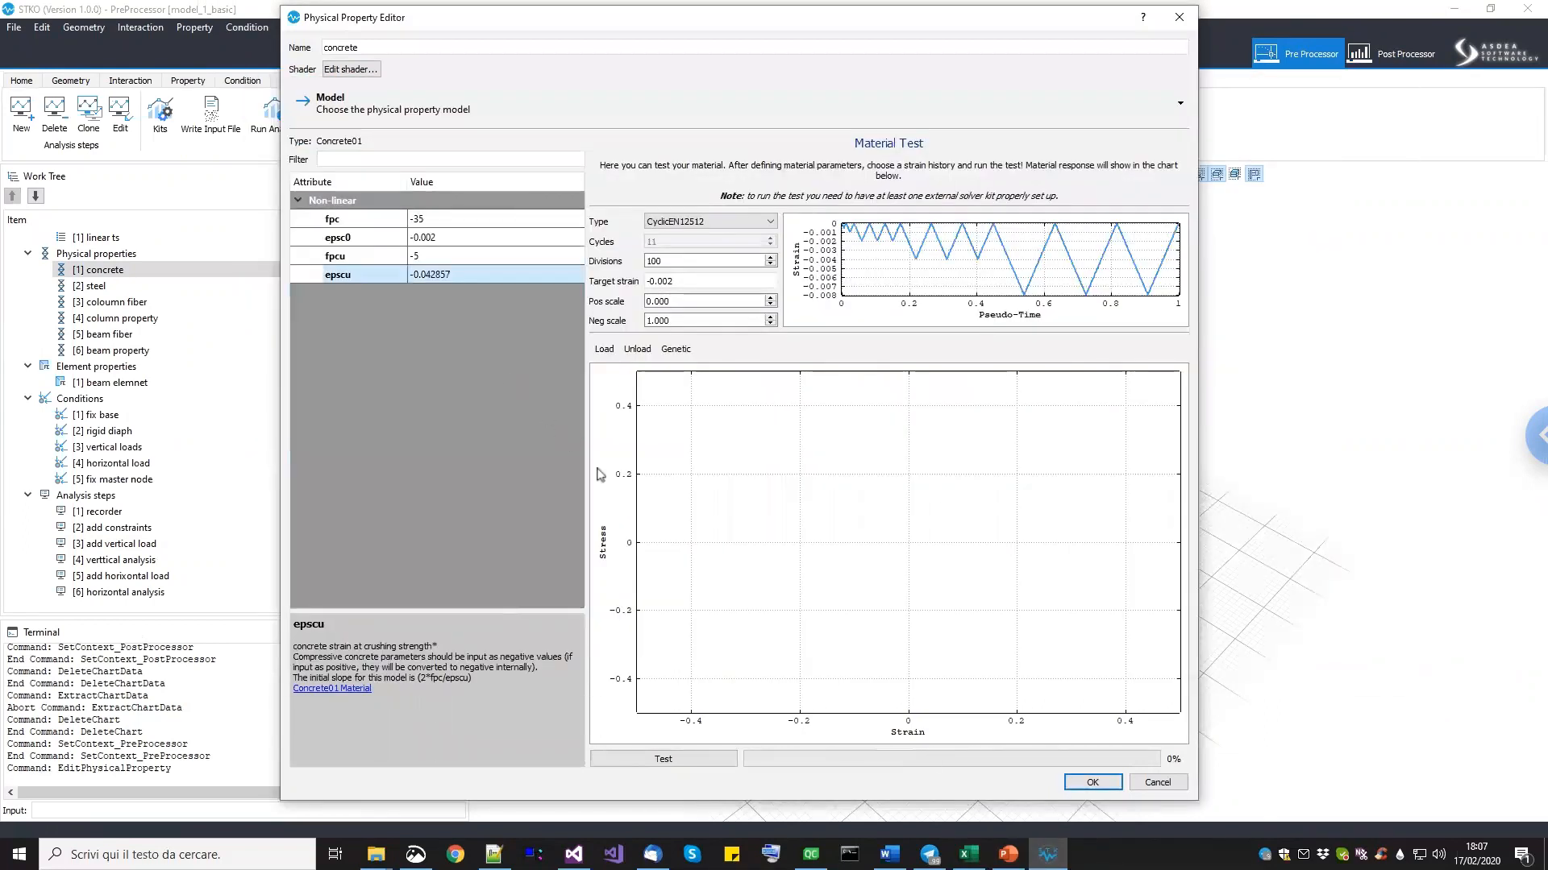
{"action": "left_click", "coordinate": [1106, 788]}
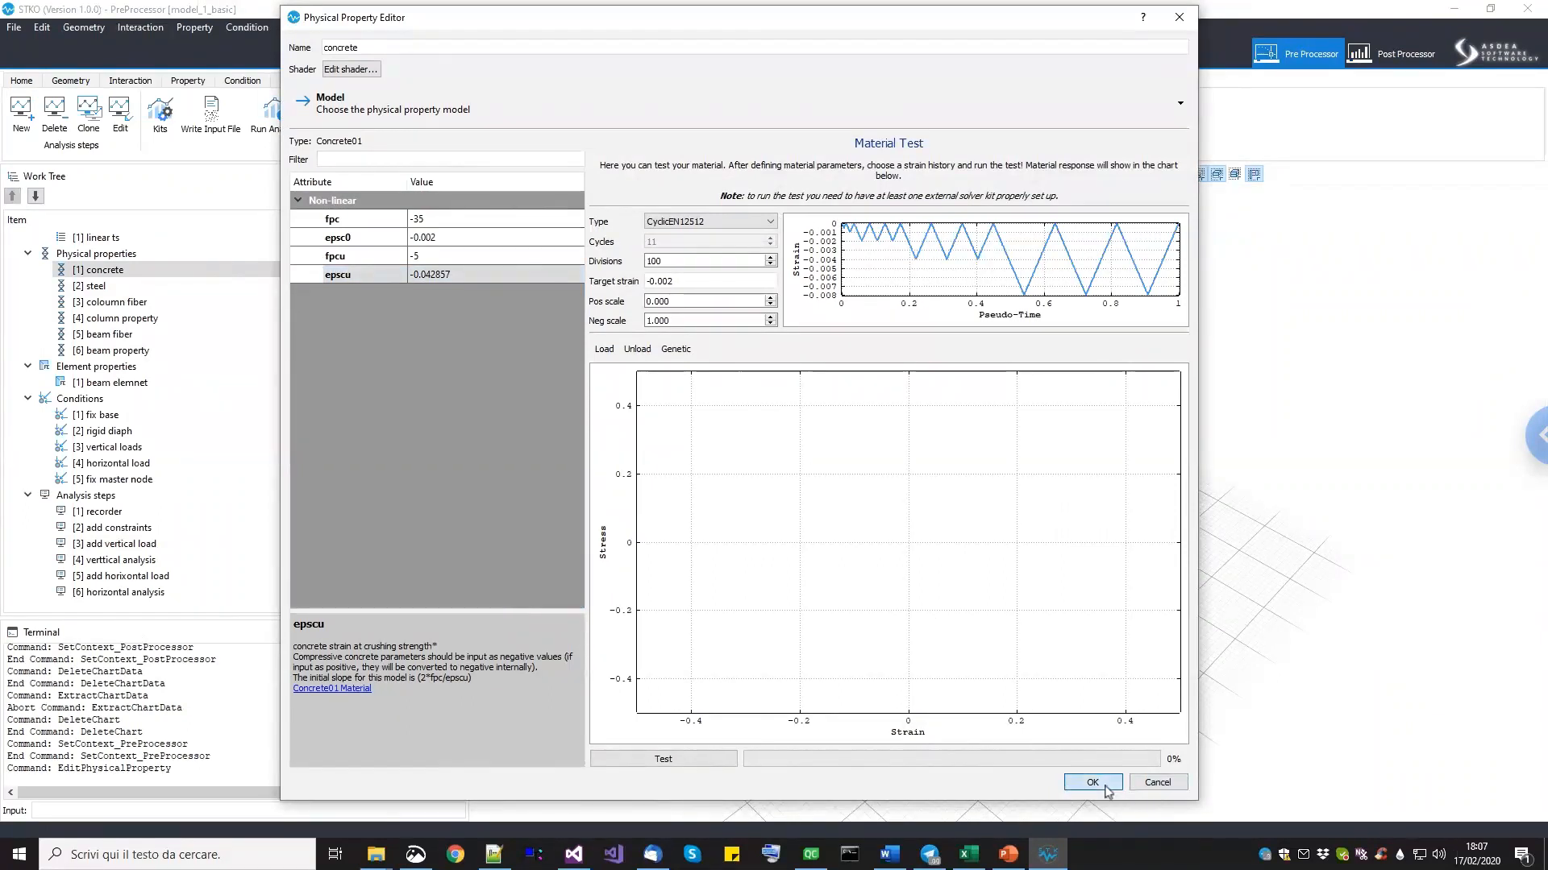
{"action": "left_click", "coordinate": [1093, 783]}
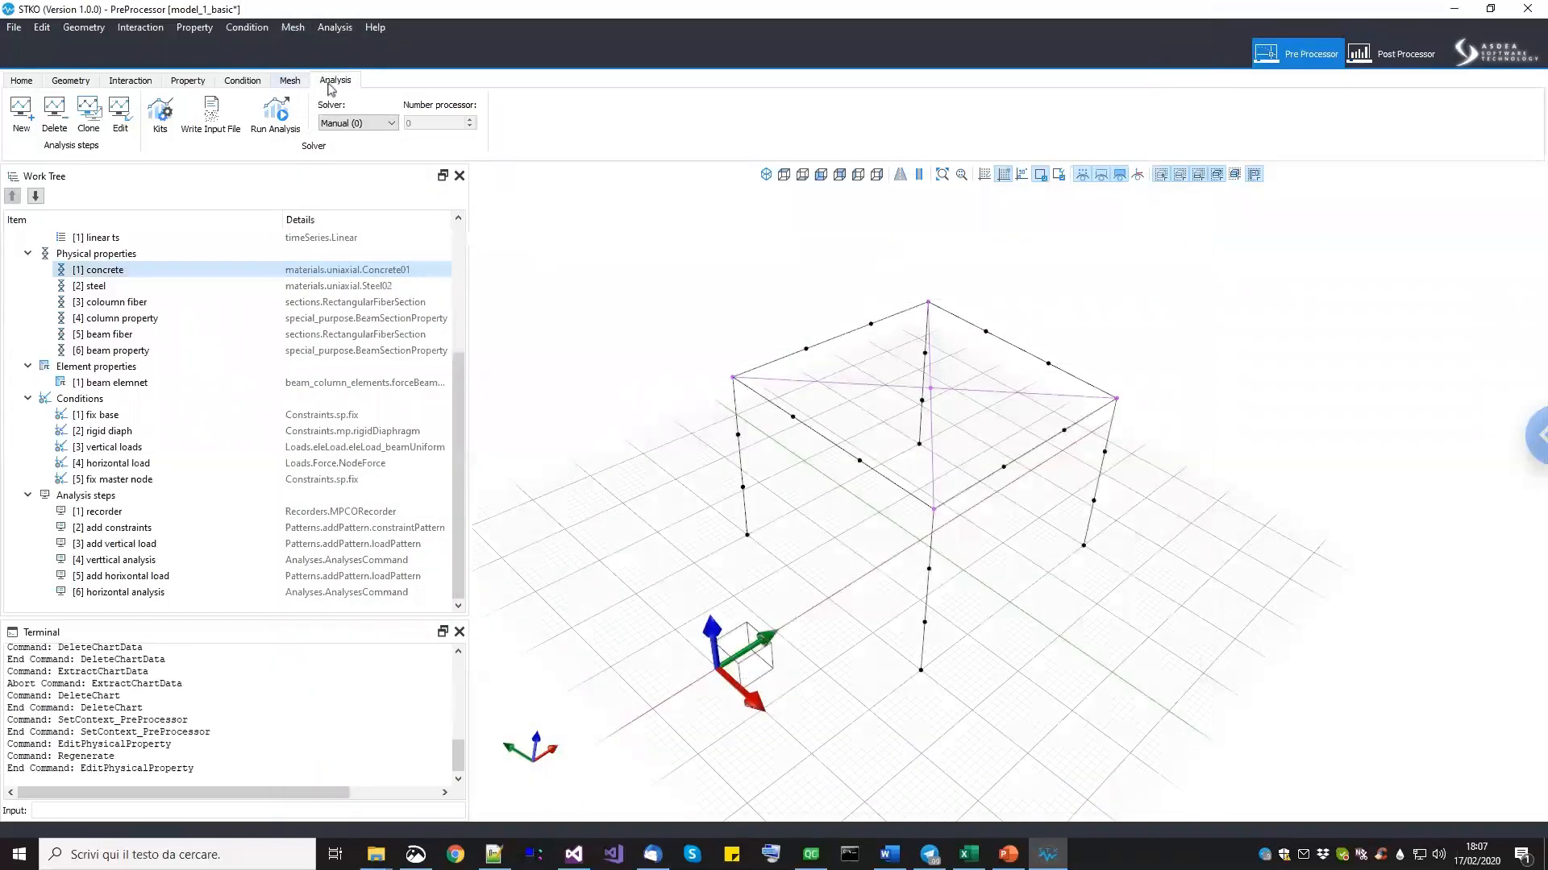
Run the analysis with the example folder as output location and close the solver console when it finishes.
{"action": "left_click", "coordinate": [276, 114]}
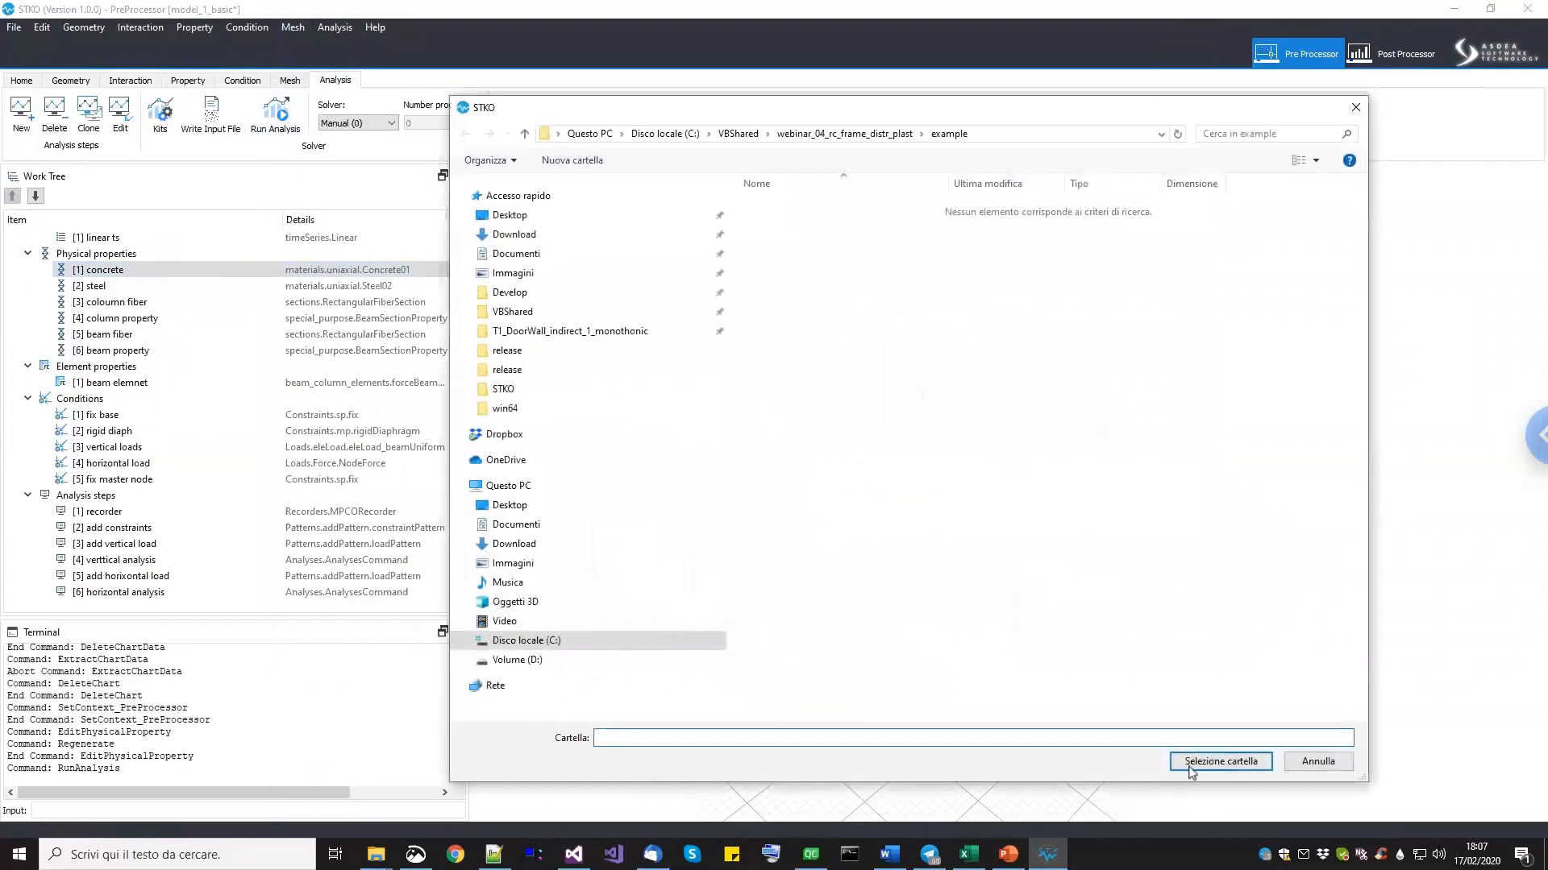
{"action": "left_click", "coordinate": [1191, 765]}
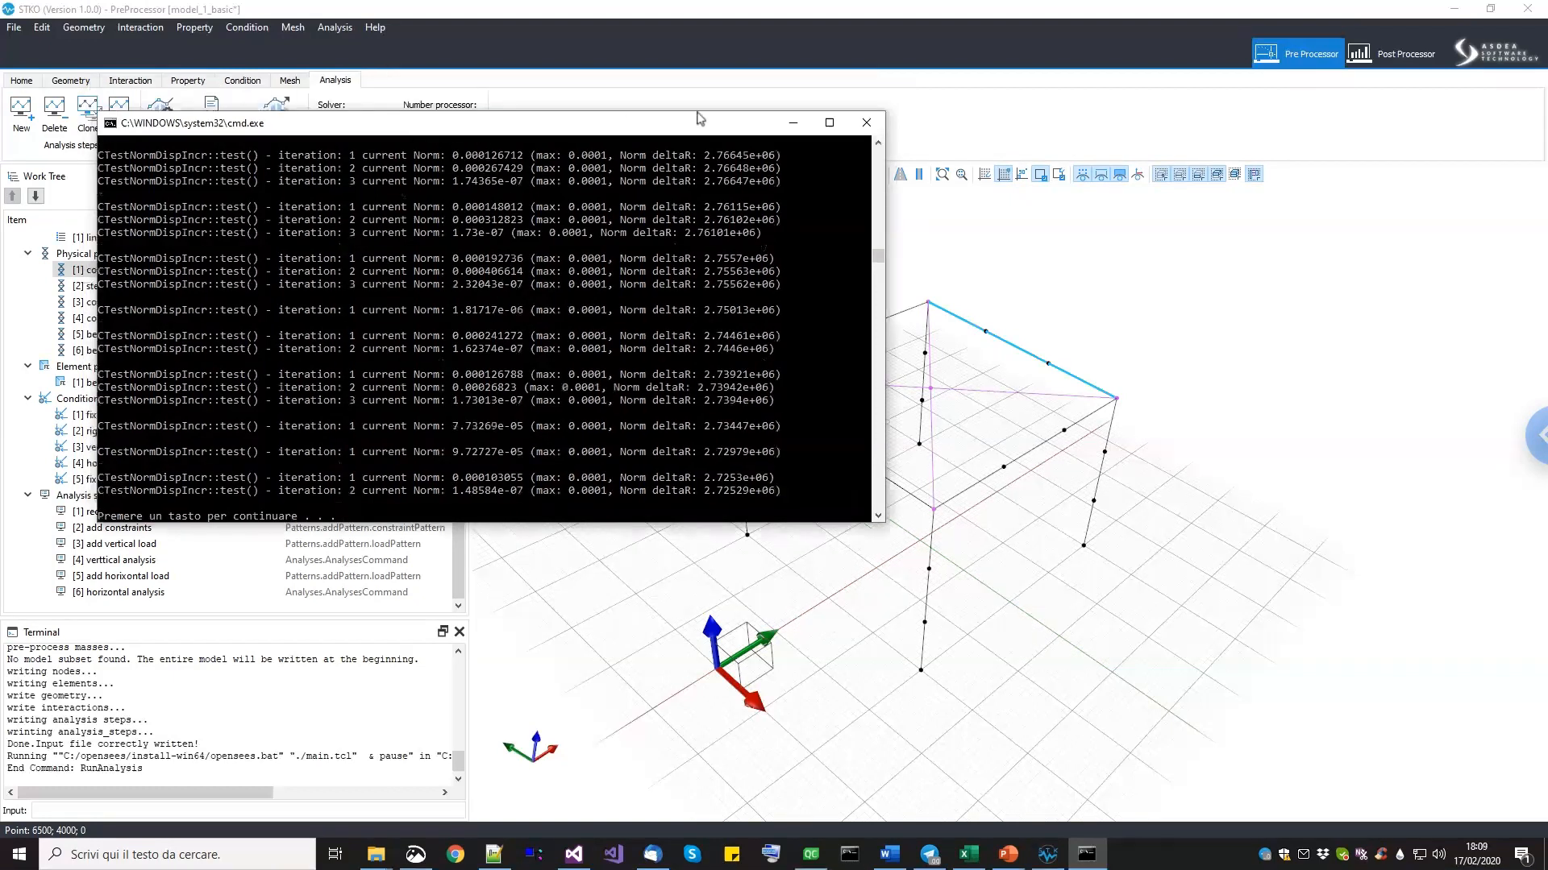
{"action": "key", "text": "Return"}
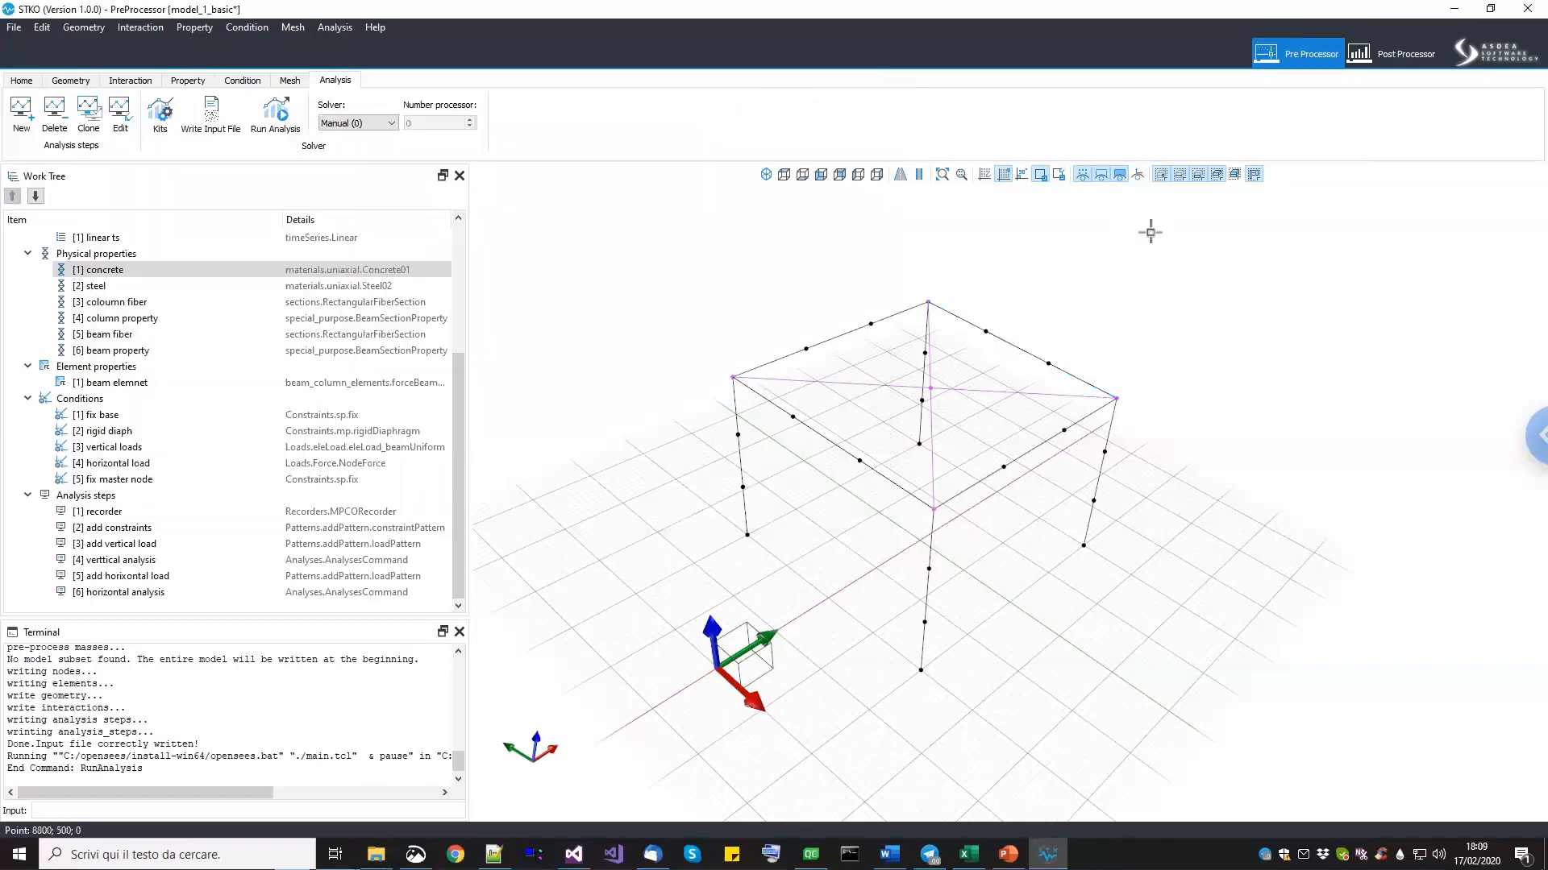
Reload the results.mpco database in the post-processor and open the U-F - basic chart to compare both curves.
{"action": "left_click", "coordinate": [1382, 61]}
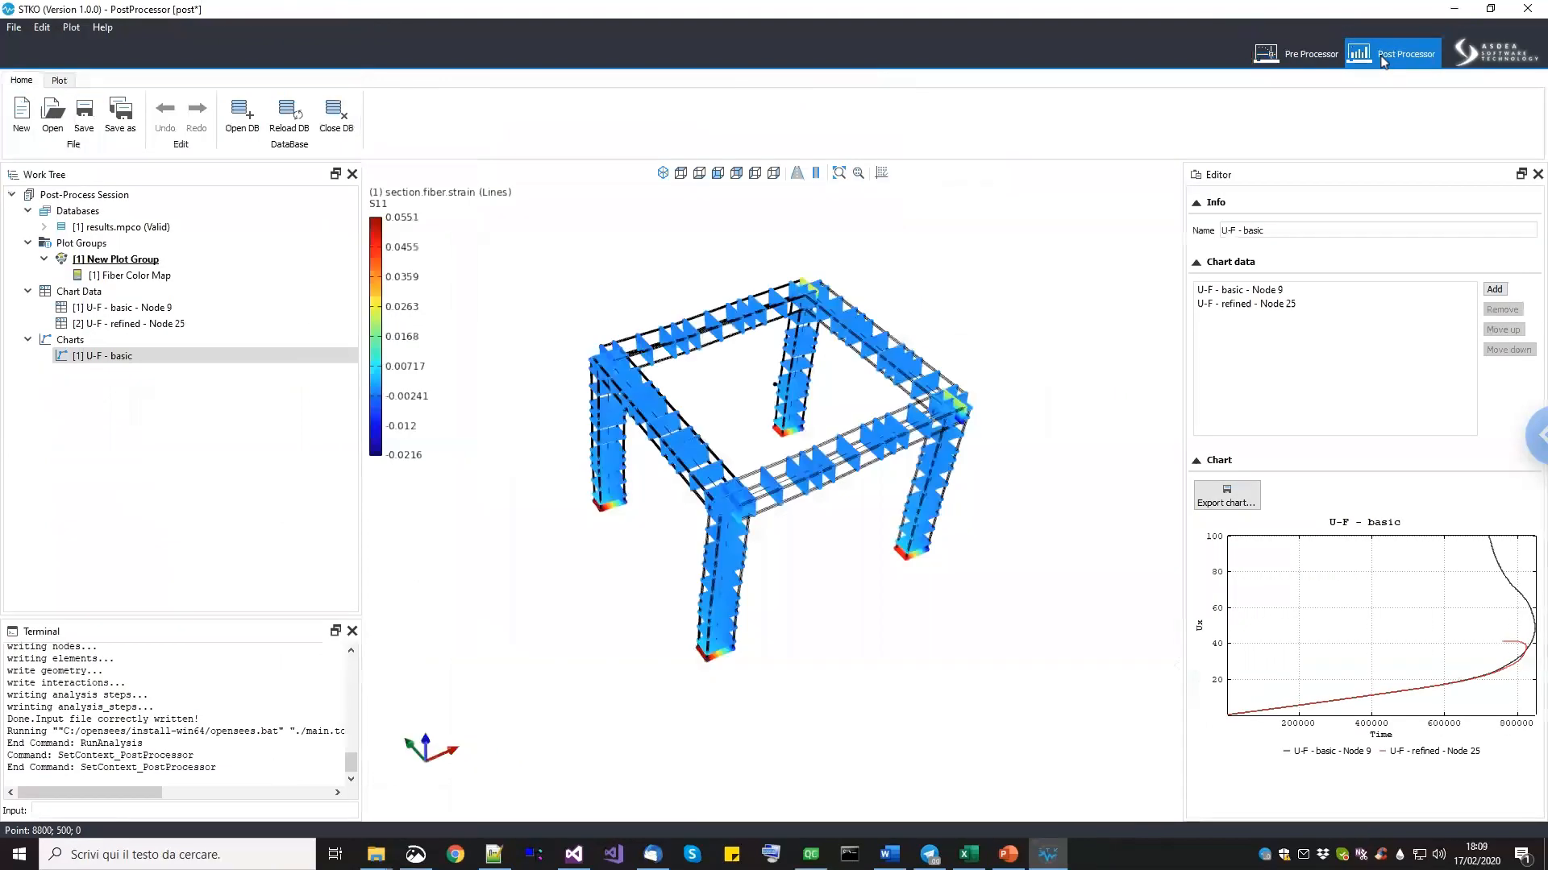
{"action": "right_click", "coordinate": [102, 228]}
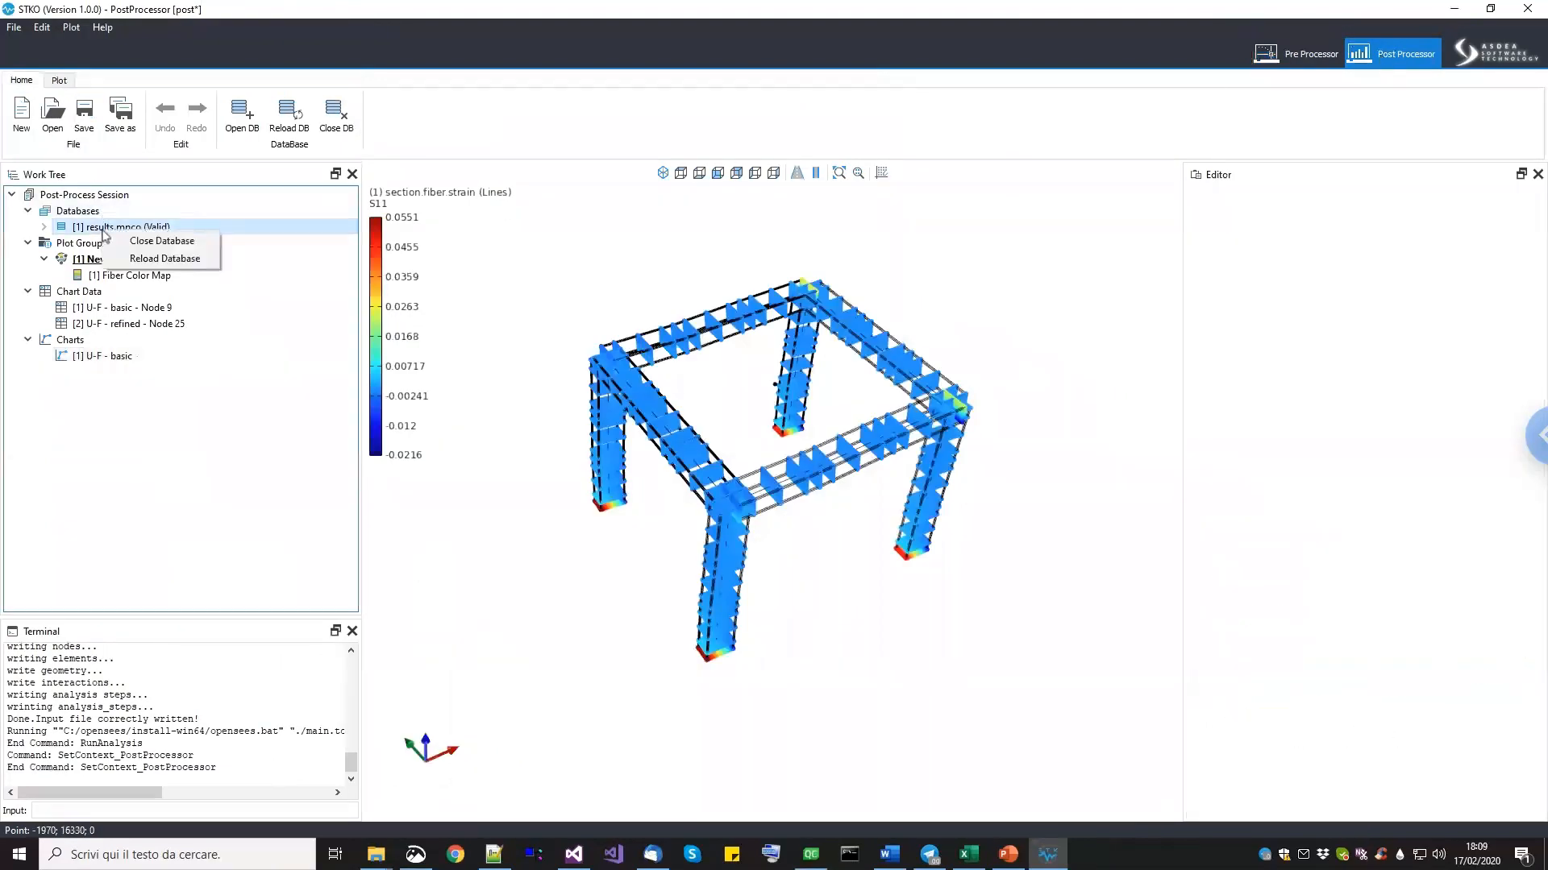
{"action": "left_click", "coordinate": [131, 259]}
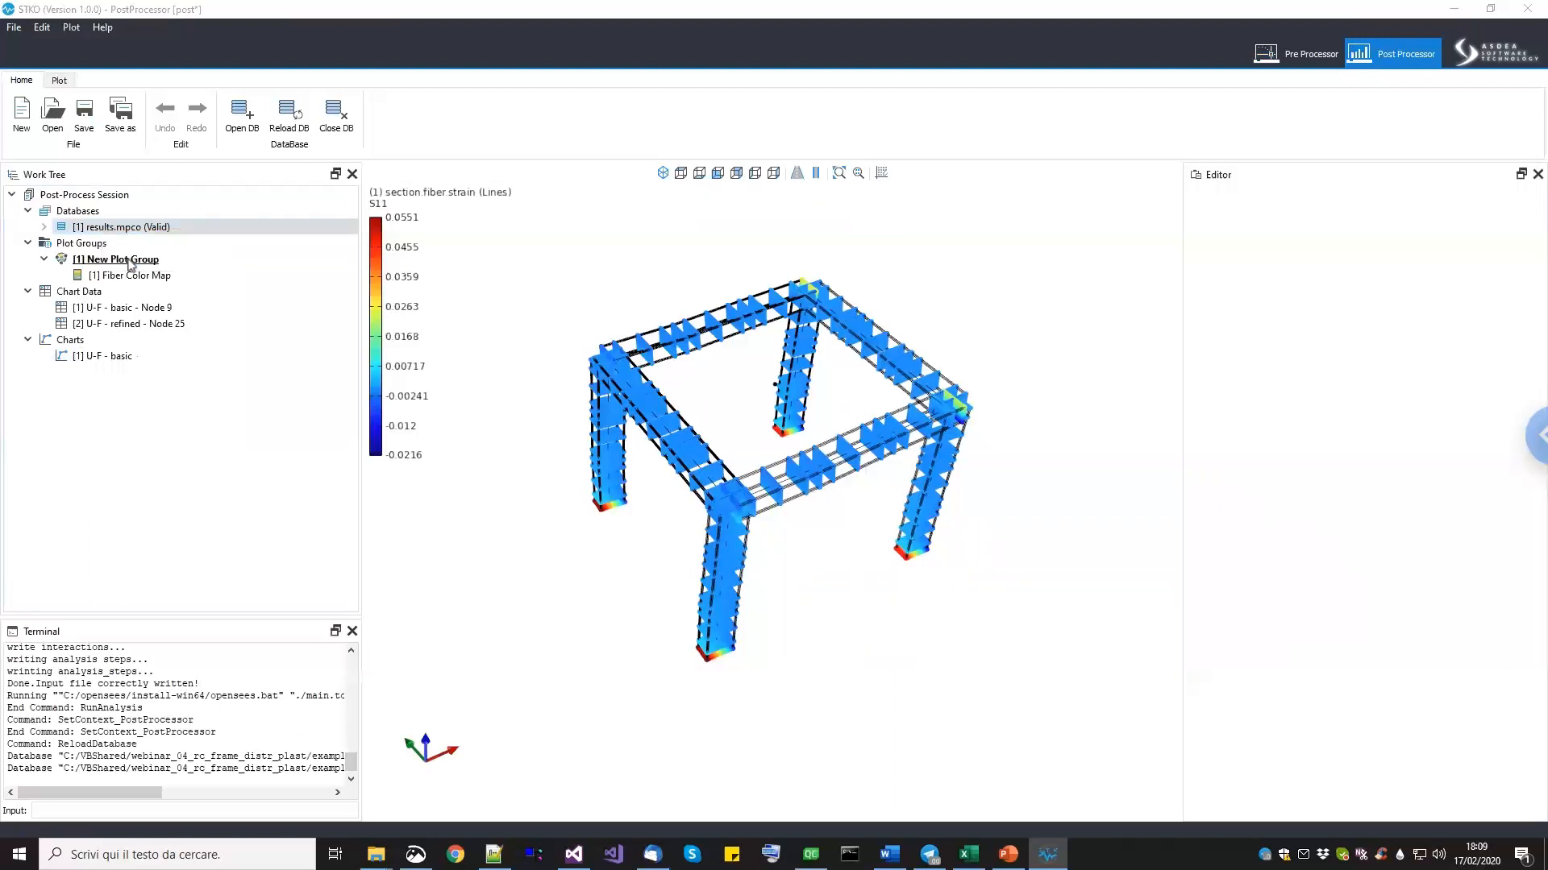
{"action": "left_click", "coordinate": [104, 362]}
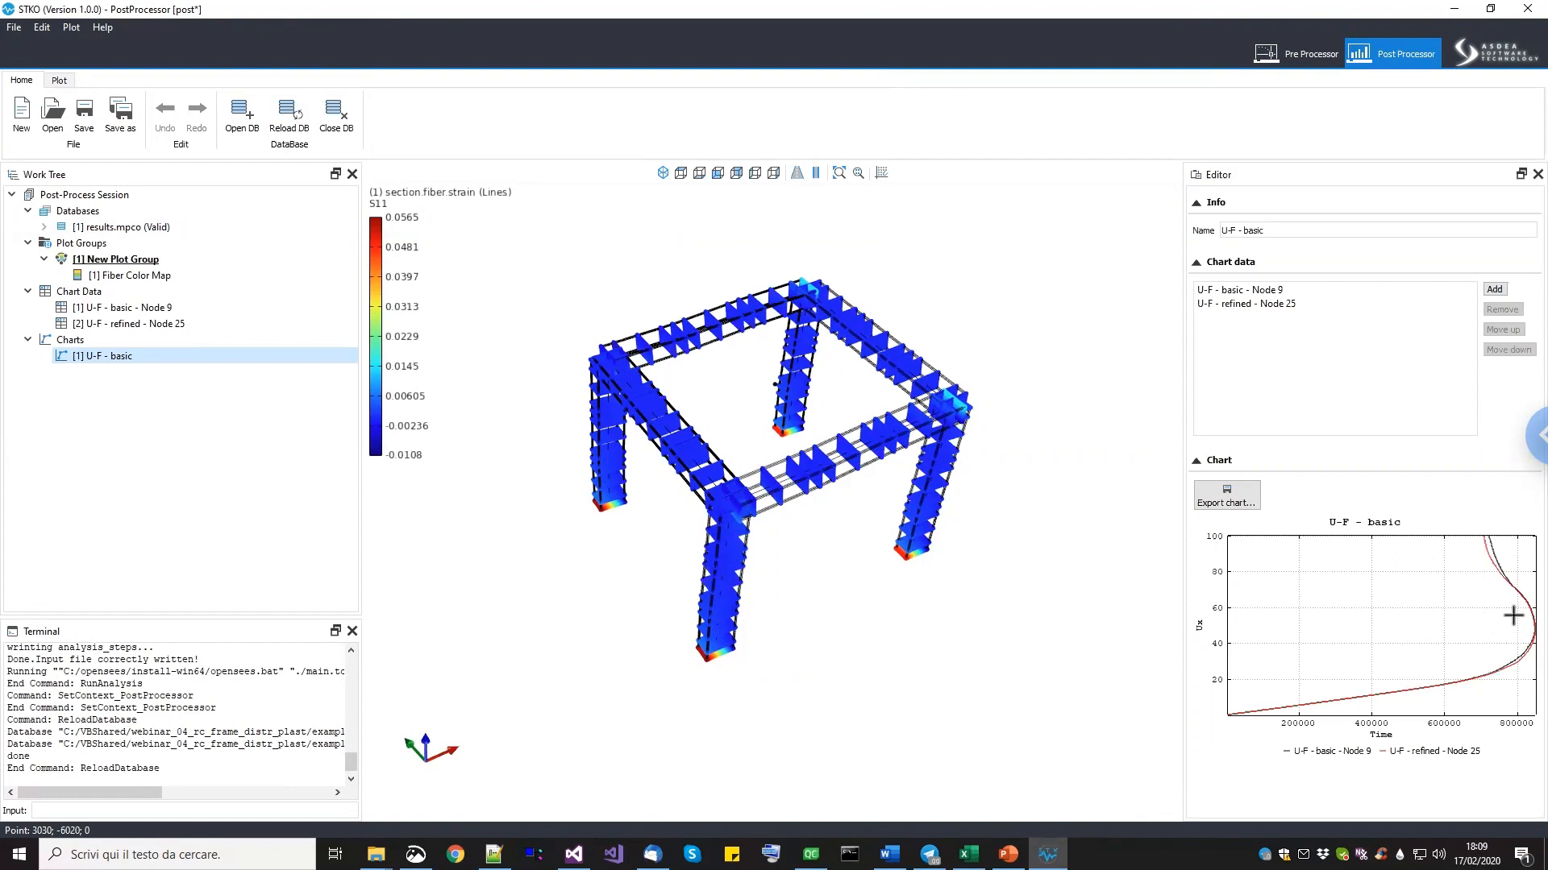
Return to the pre-processor and inspect the concrete material's Concrete01 parameters without changing them.
{"action": "left_click", "coordinate": [1297, 58]}
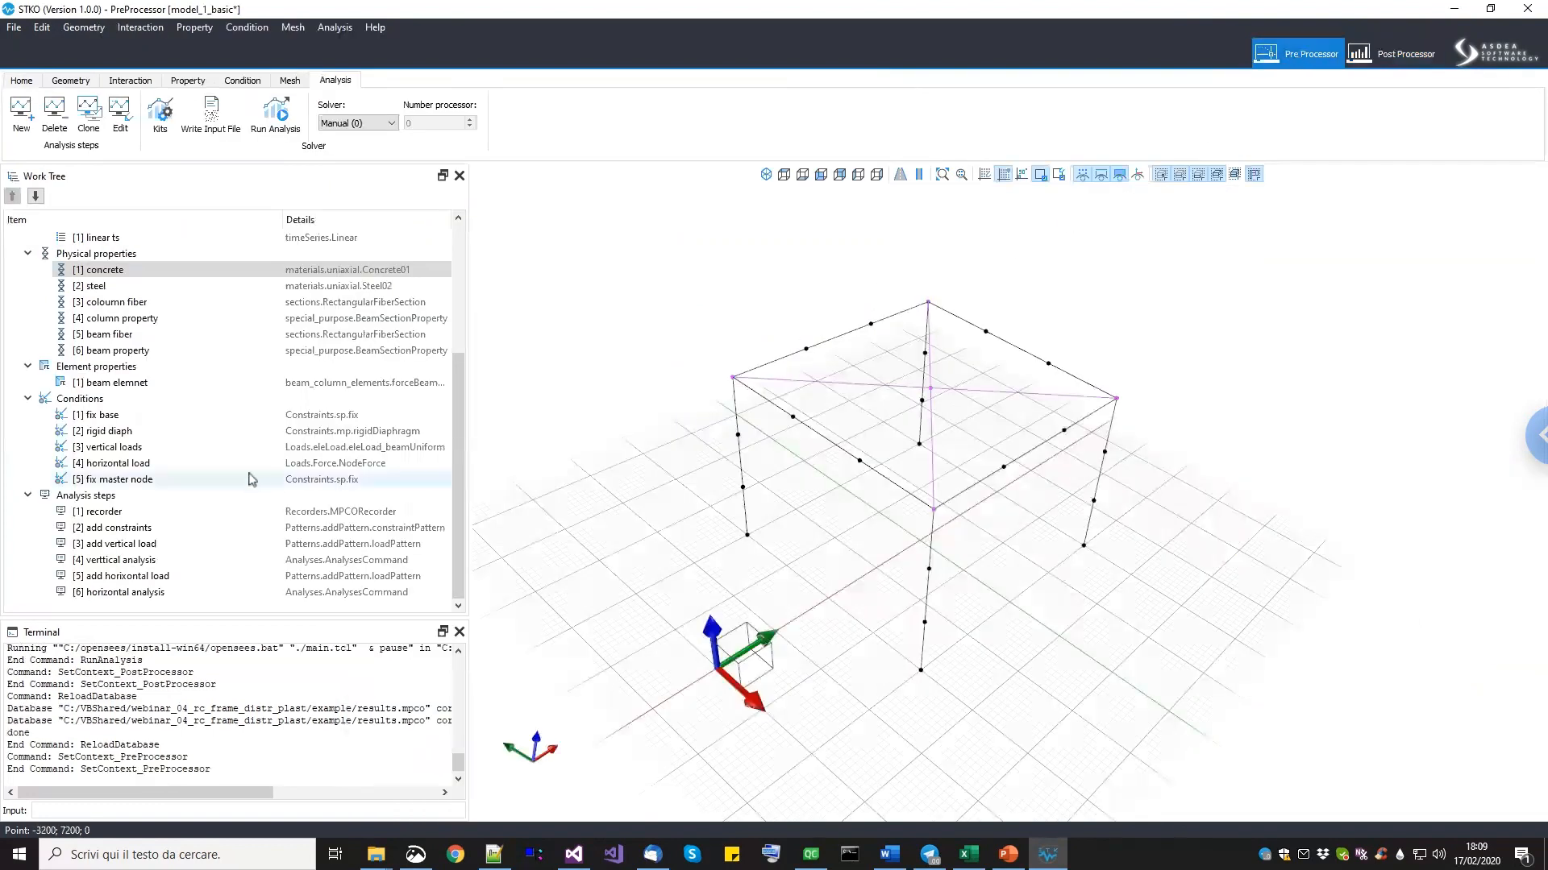
{"action": "right_click", "coordinate": [122, 271]}
{"action": "left_click", "coordinate": [158, 315]}
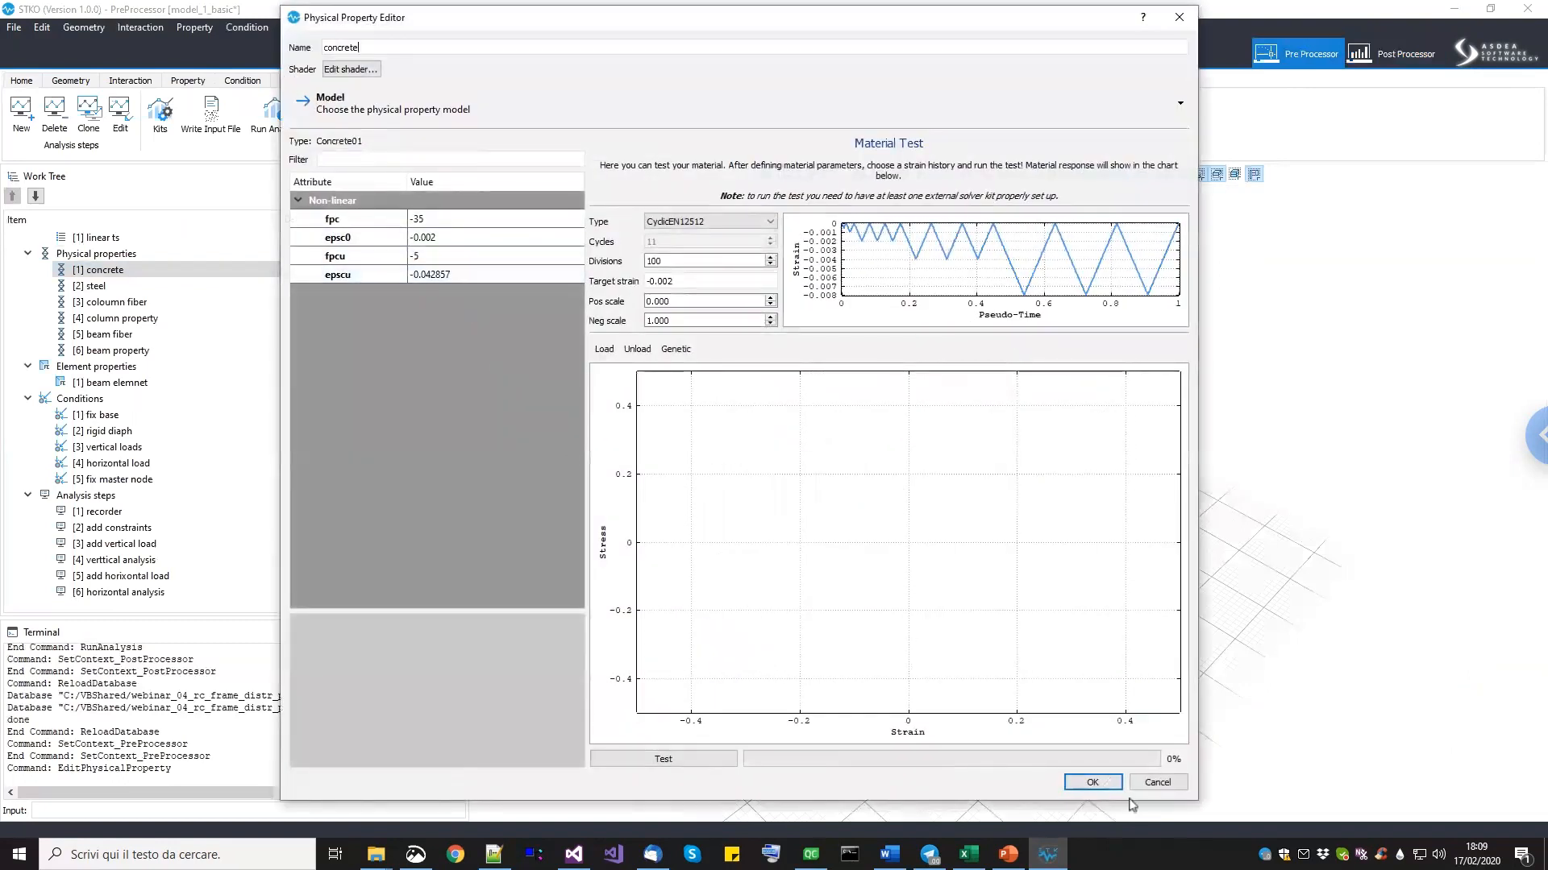
{"action": "left_click", "coordinate": [1157, 783]}
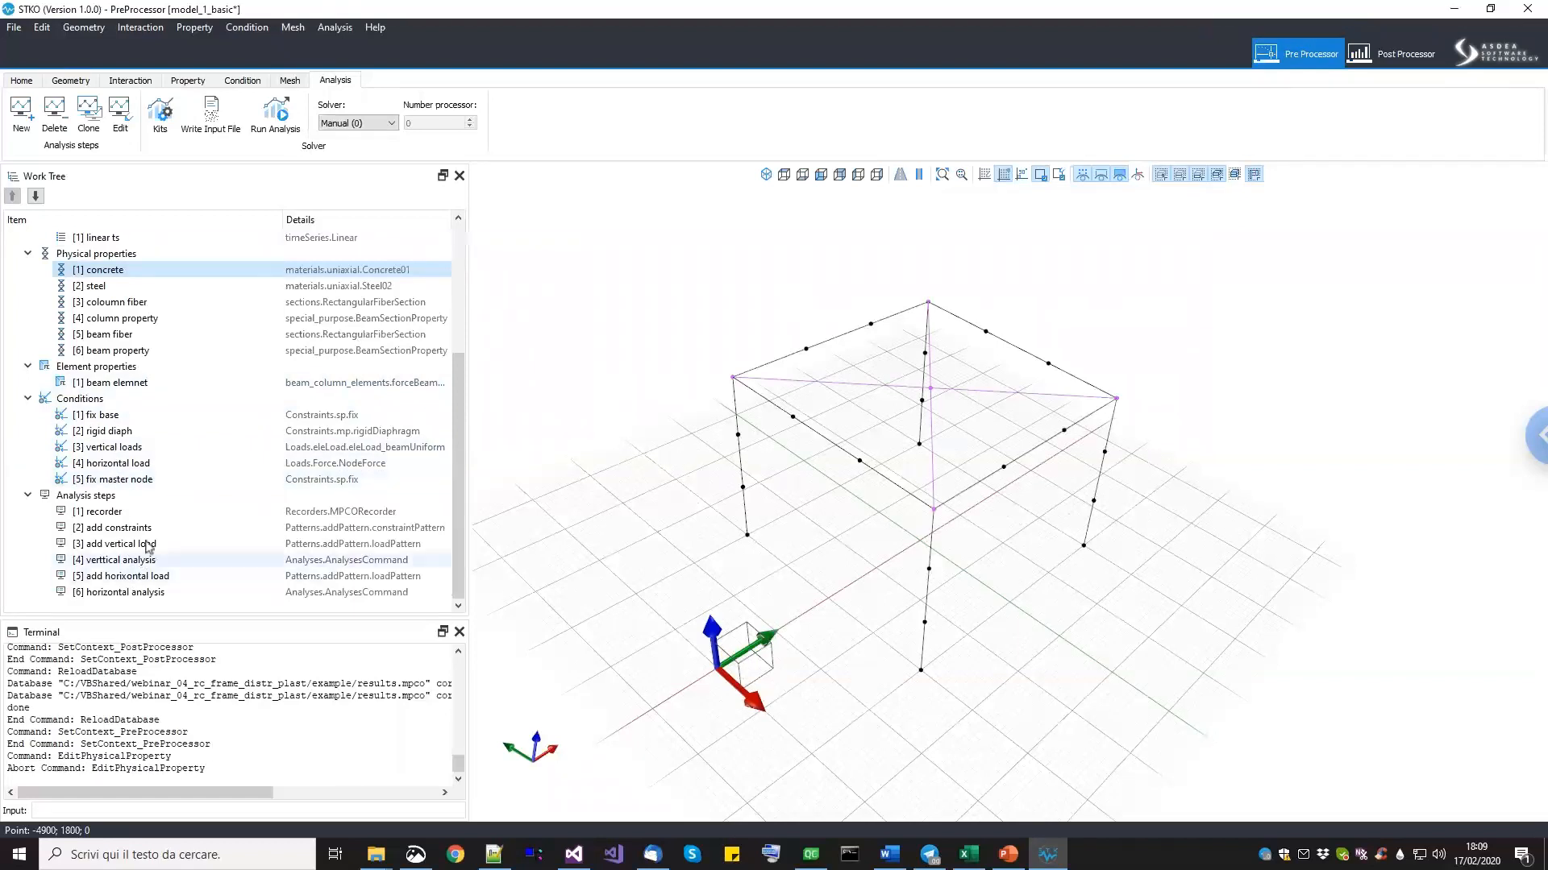
Inspect the column fiber section's confined and unconfined concrete stress-strain response, leaving its parameters unedited.
{"action": "left_click", "coordinate": [139, 305]}
{"action": "right_click", "coordinate": [138, 307]}
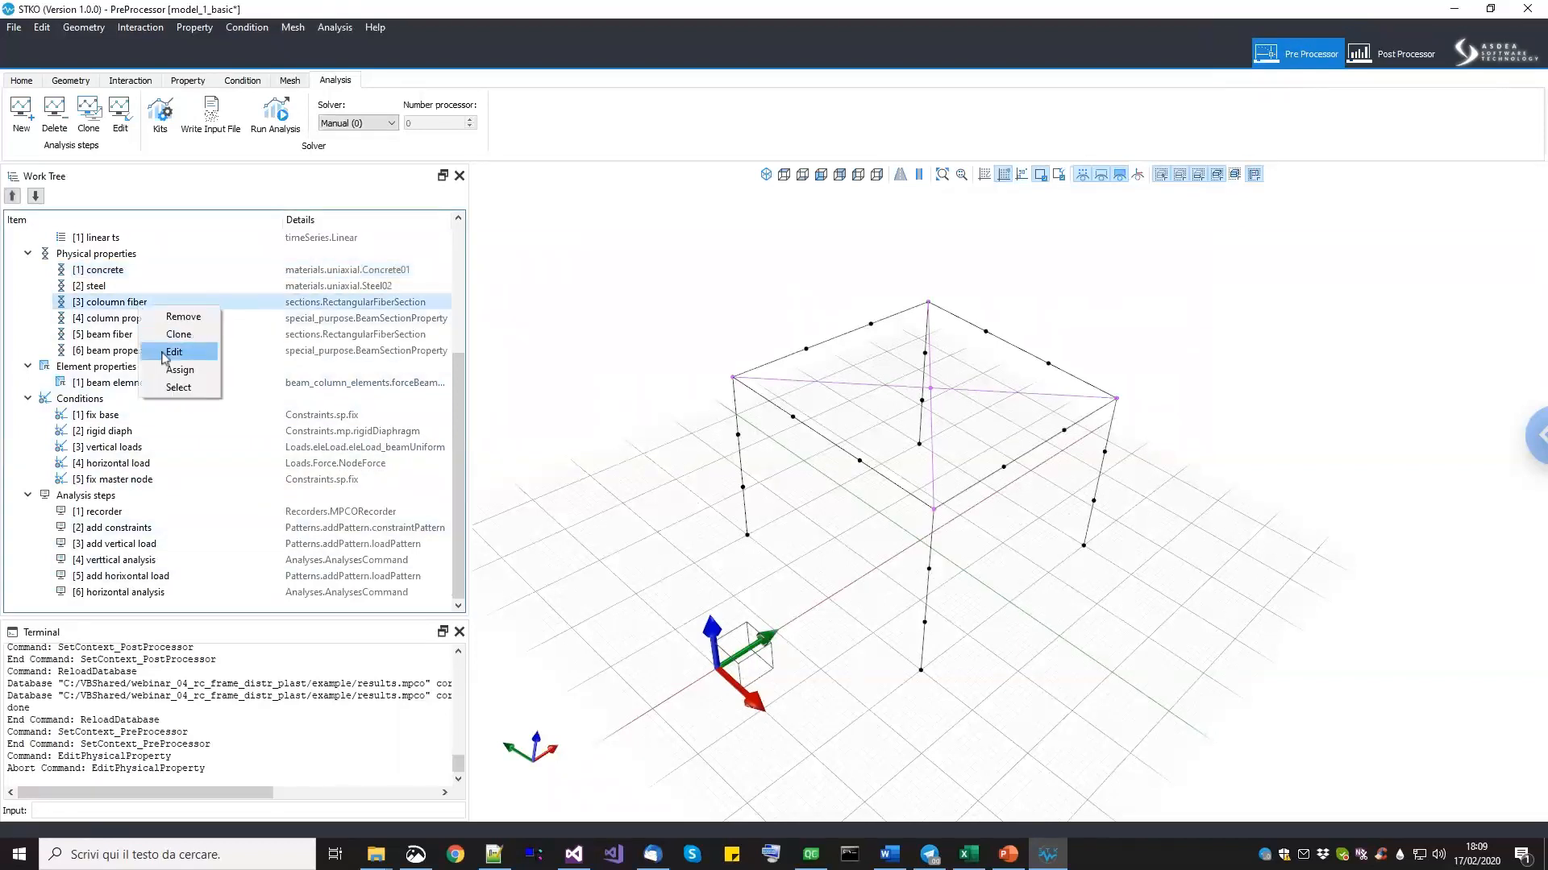
{"action": "left_click", "coordinate": [179, 351]}
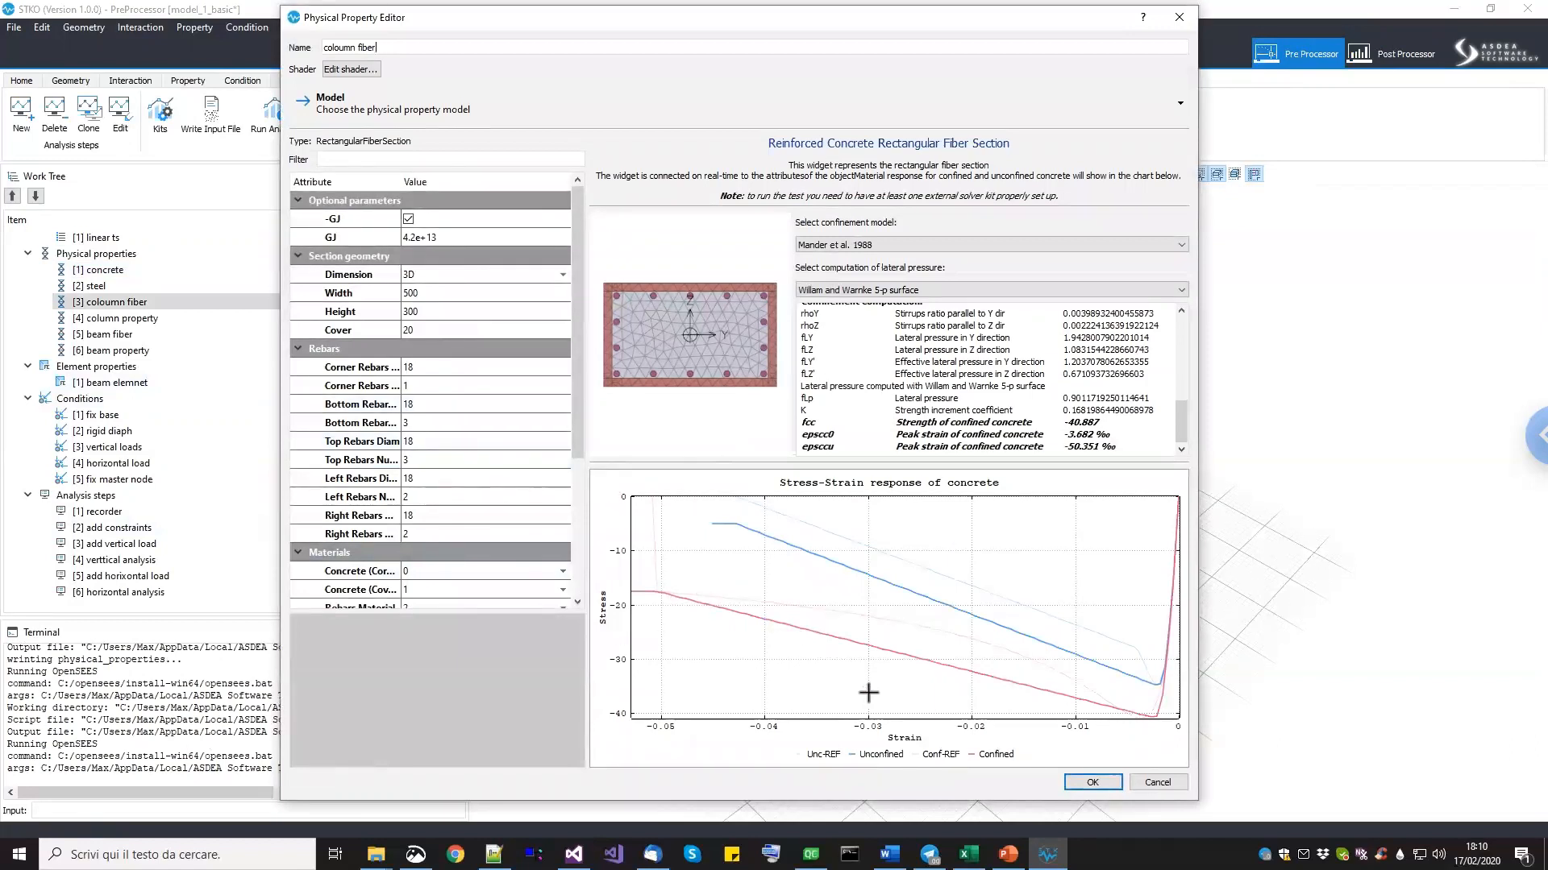
{"action": "left_click", "coordinate": [1161, 782]}
{"action": "middle_click_drag", "start_coordinate": [1037, 691], "coordinate": [1003, 473]}
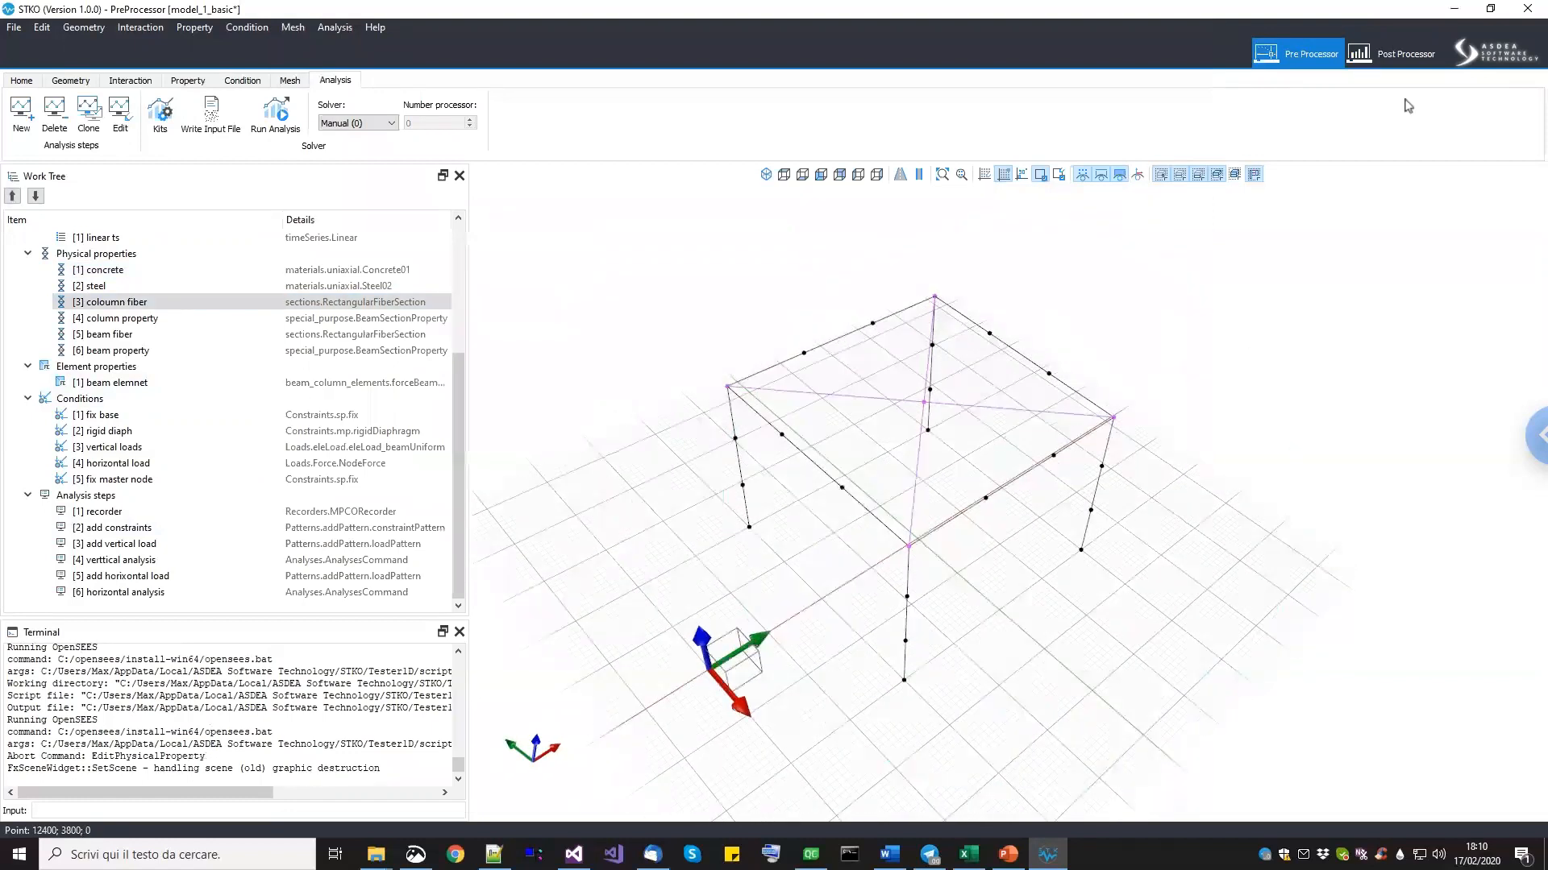
Review the force-displacement chart in the post-processor against the fracture energy regularization slide in PowerPoint.
{"action": "left_click", "coordinate": [1392, 53]}
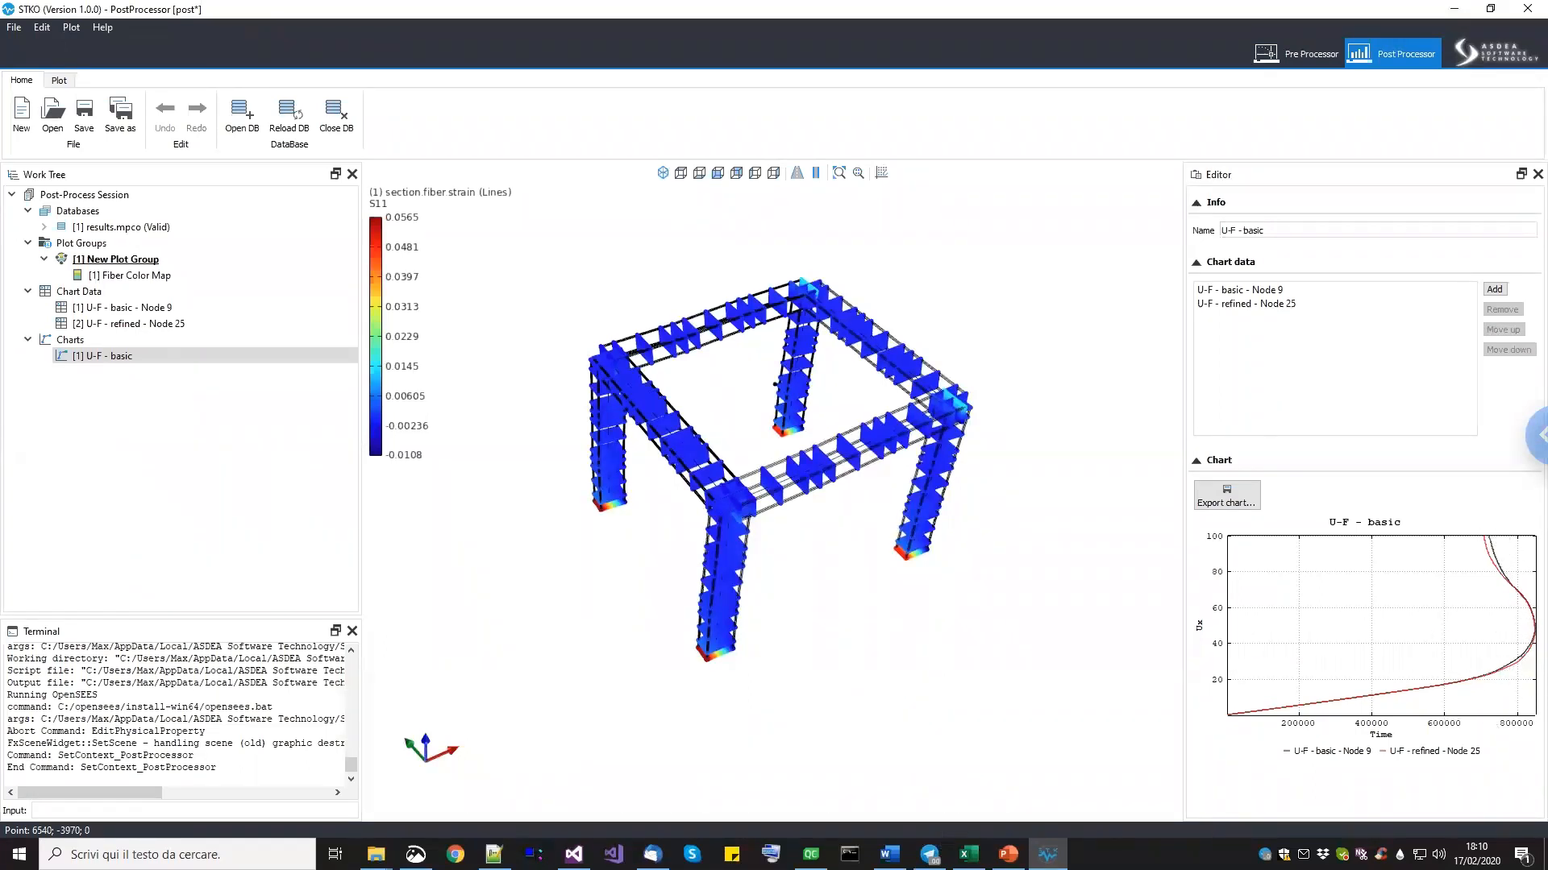
{"action": "key", "text": "alt+Tab"}
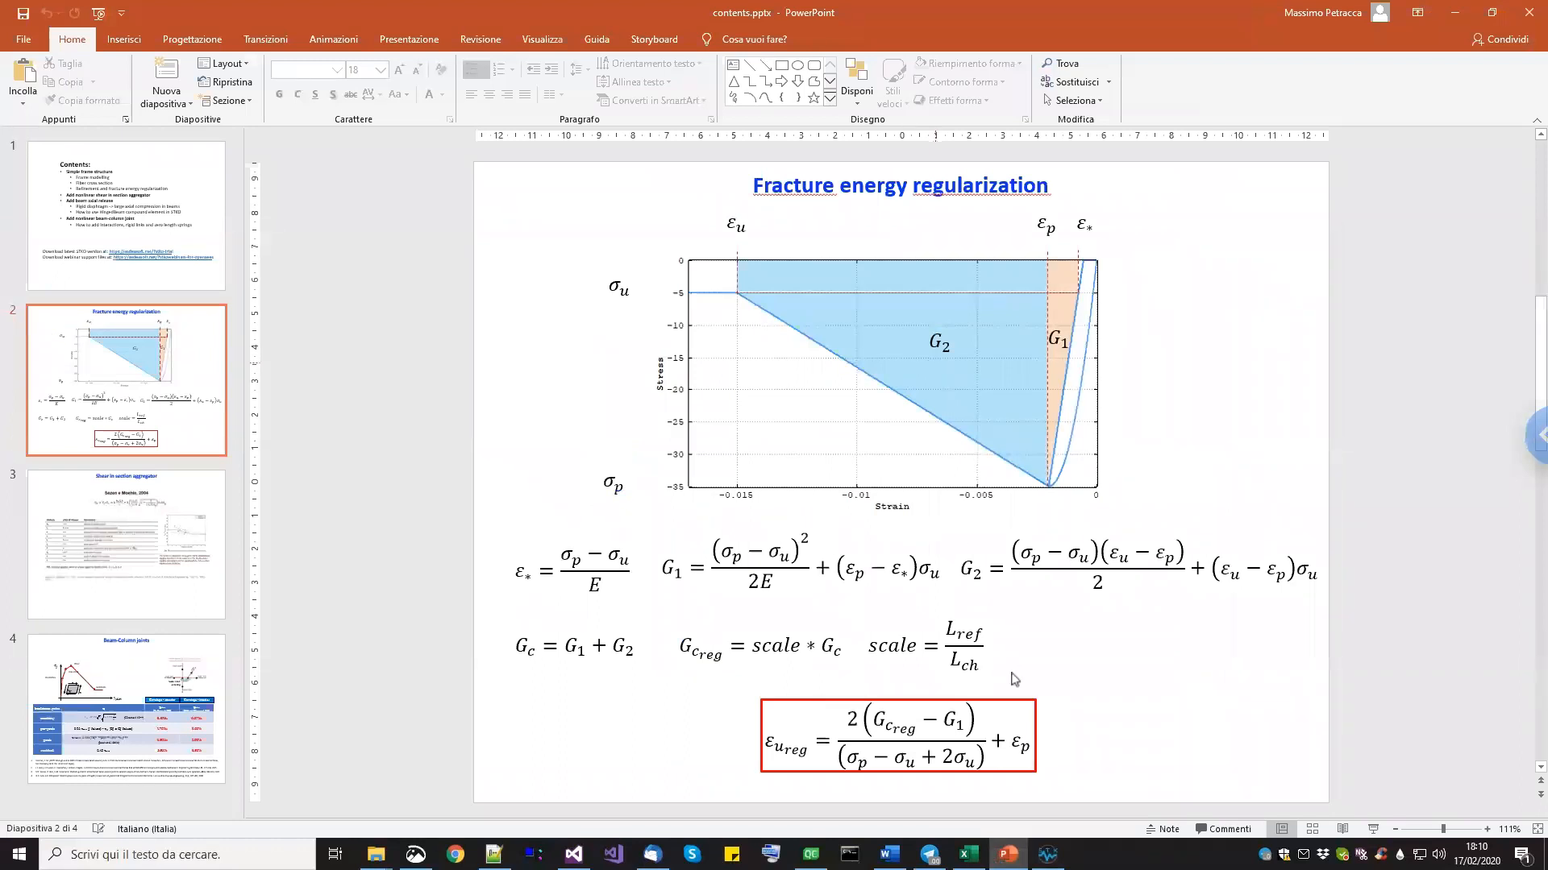
{"action": "key", "text": "alt+Tab"}
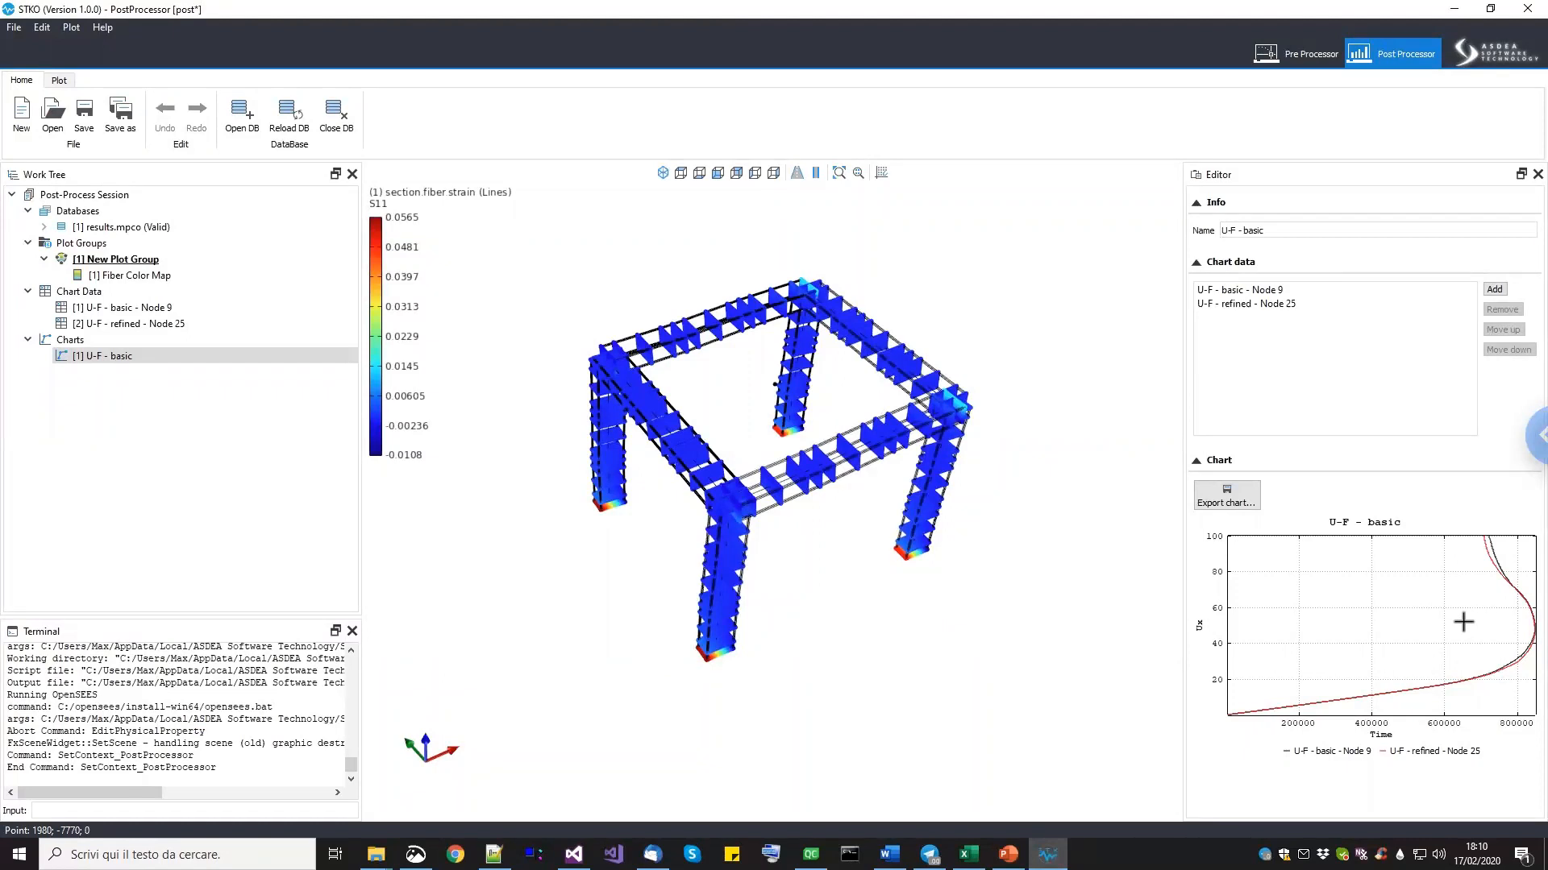
{"action": "middle_click_drag", "start_coordinate": [726, 463], "coordinate": [719, 519]}
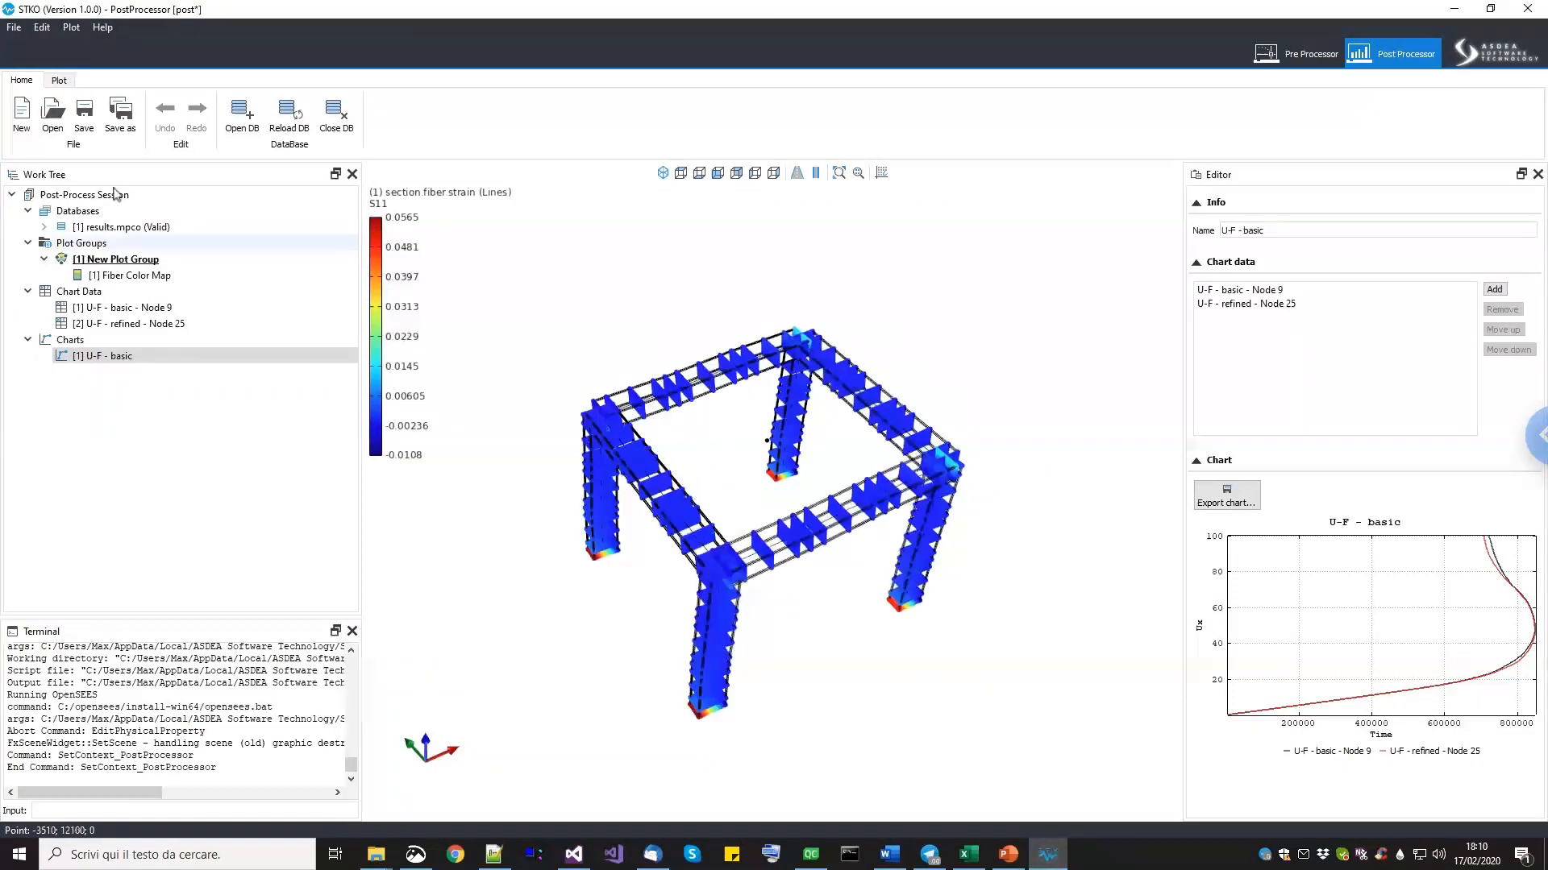
Return to the pre-processor and save the model_1_basic document.
{"action": "left_click", "coordinate": [1287, 64]}
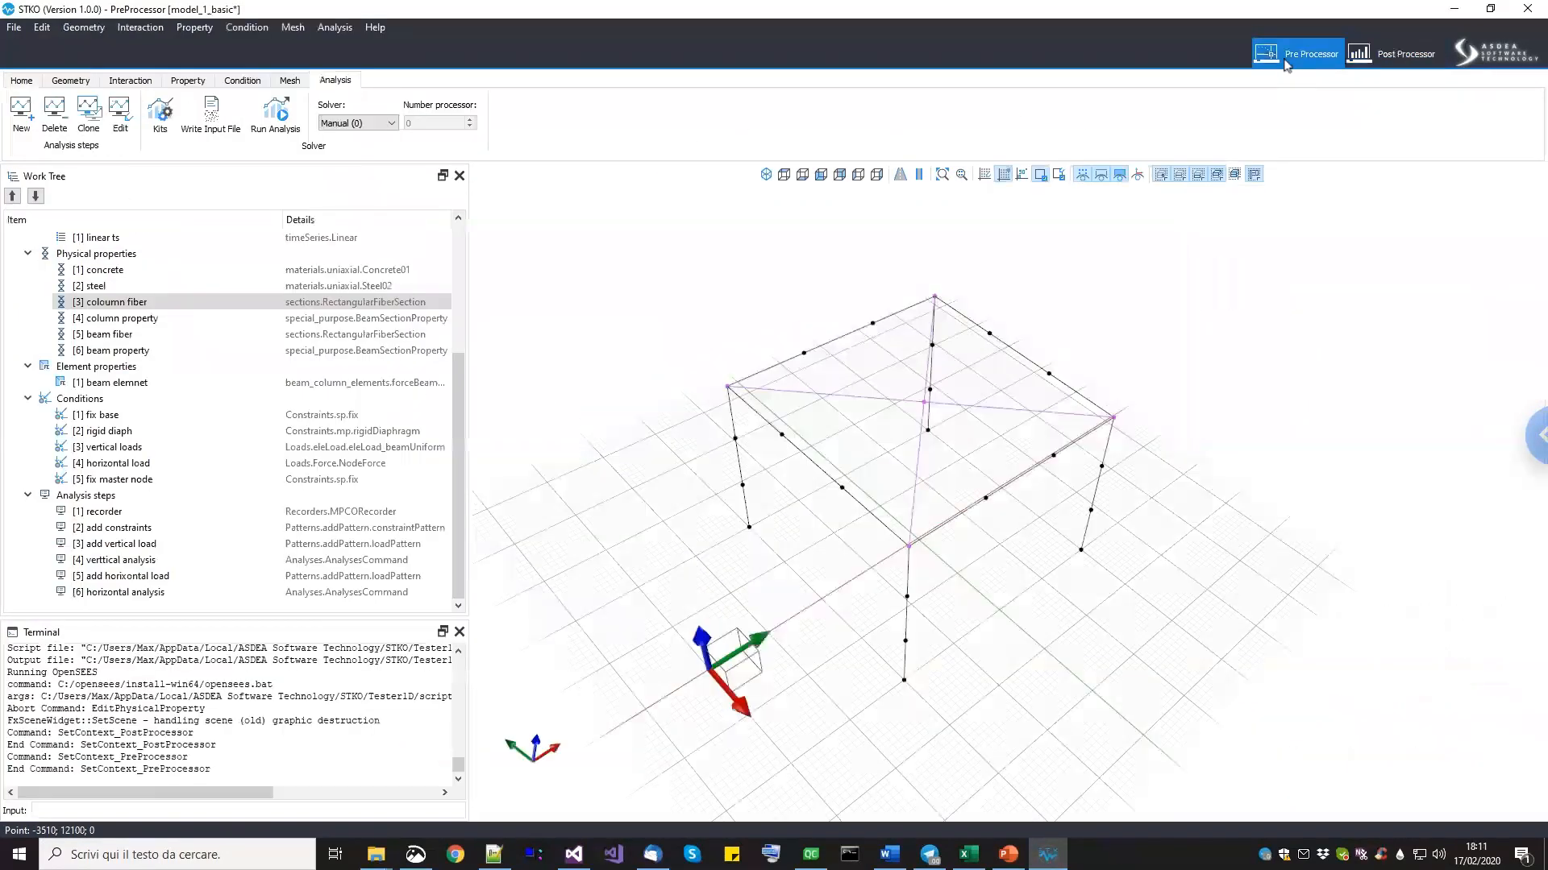
{"action": "left_click", "coordinate": [14, 28]}
{"action": "left_click", "coordinate": [31, 81]}
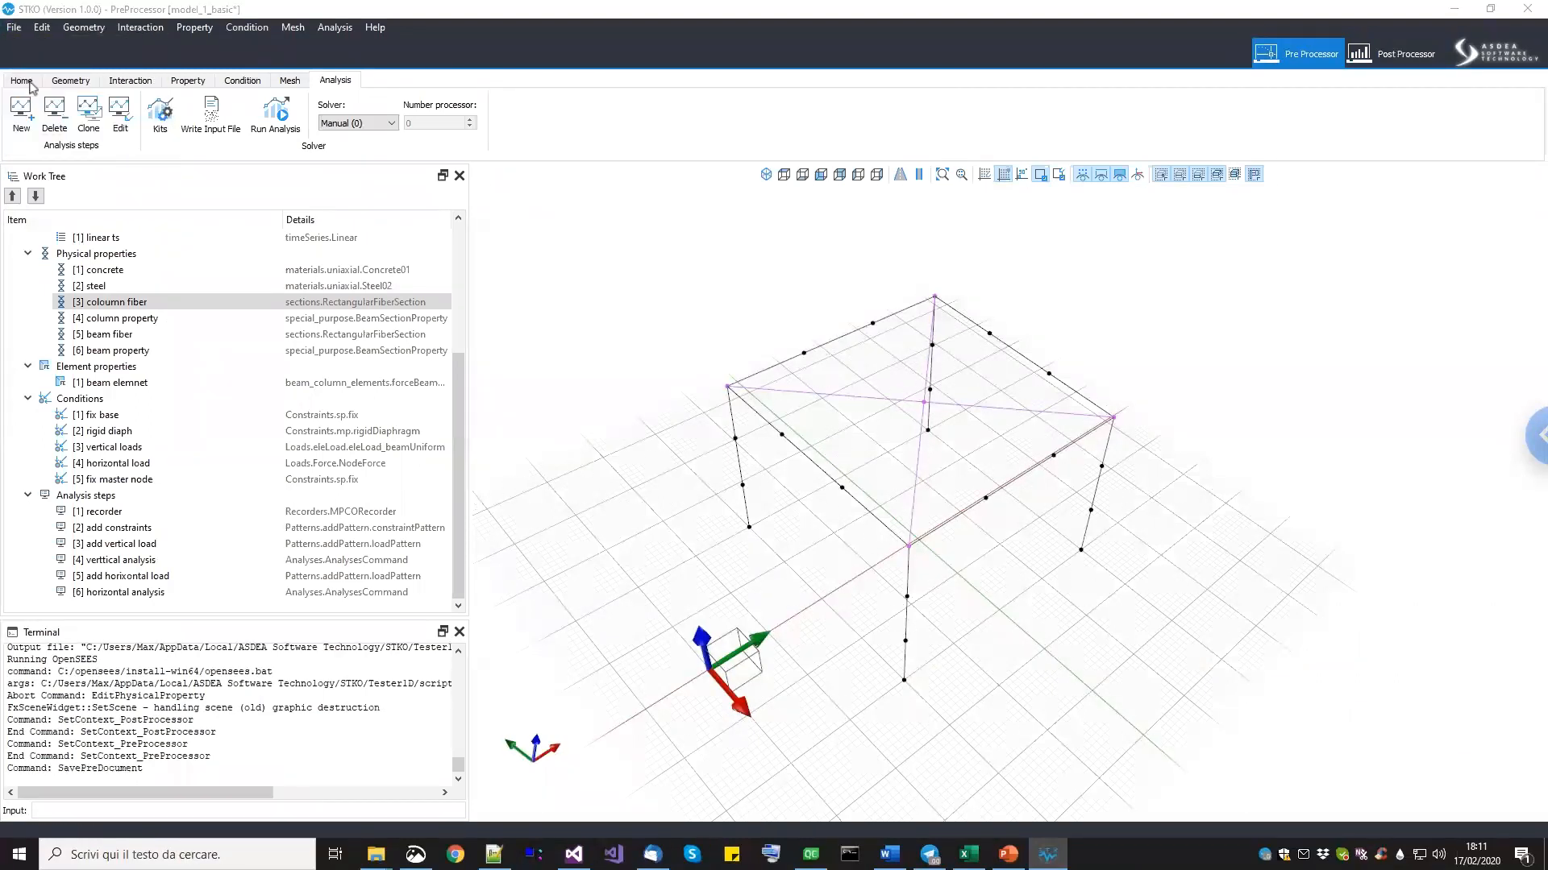
Review the Shear in section aggregator slide in PowerPoint, then return to STKO.
{"action": "left_click", "coordinate": [1007, 854]}
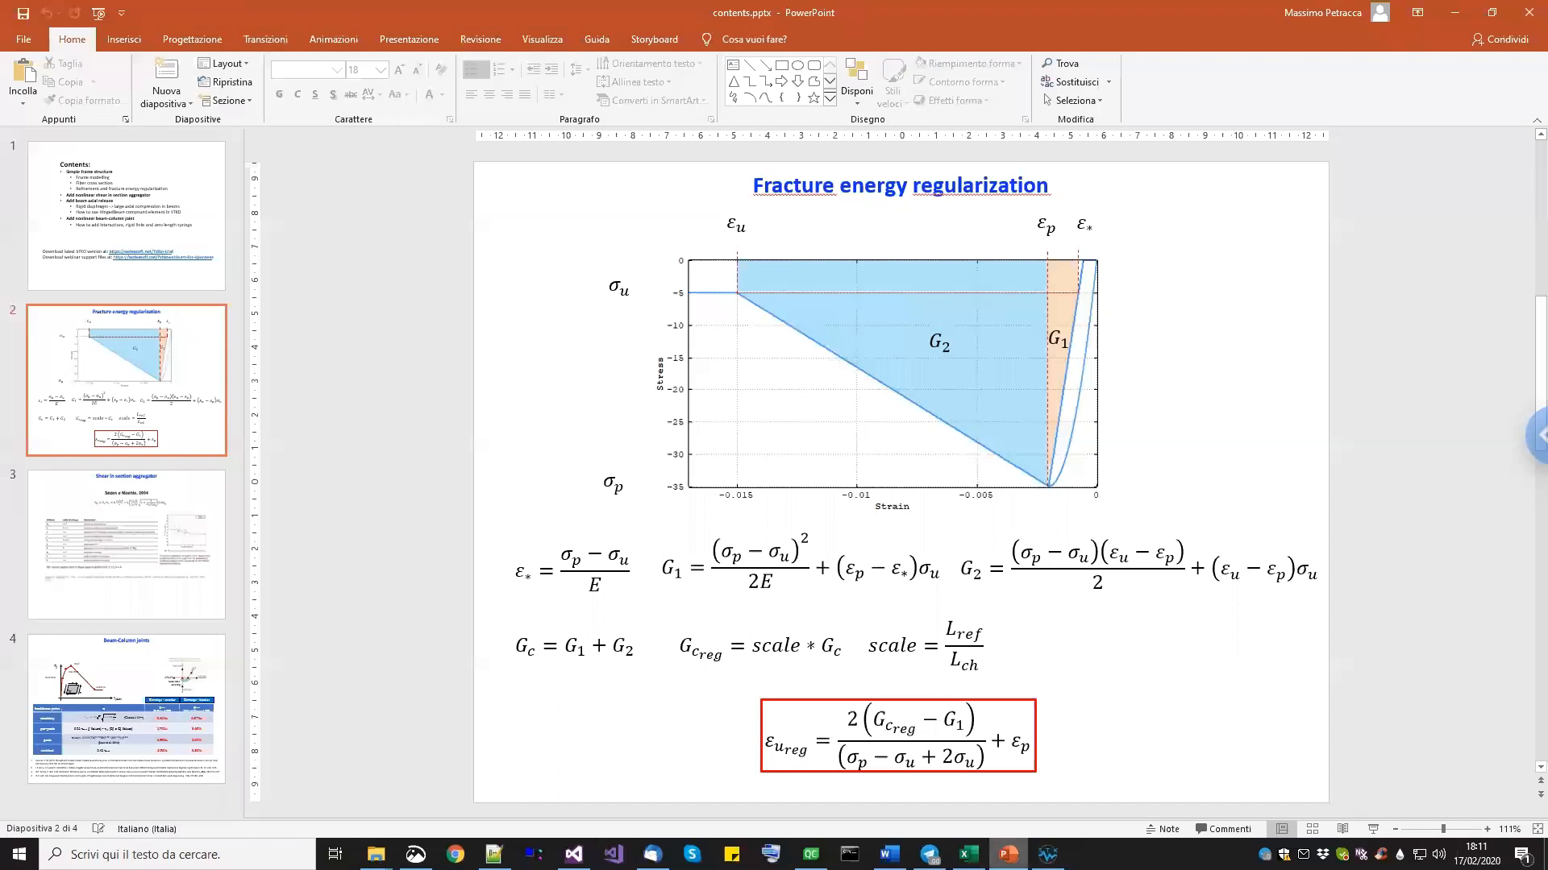
{"action": "left_click", "coordinate": [104, 534]}
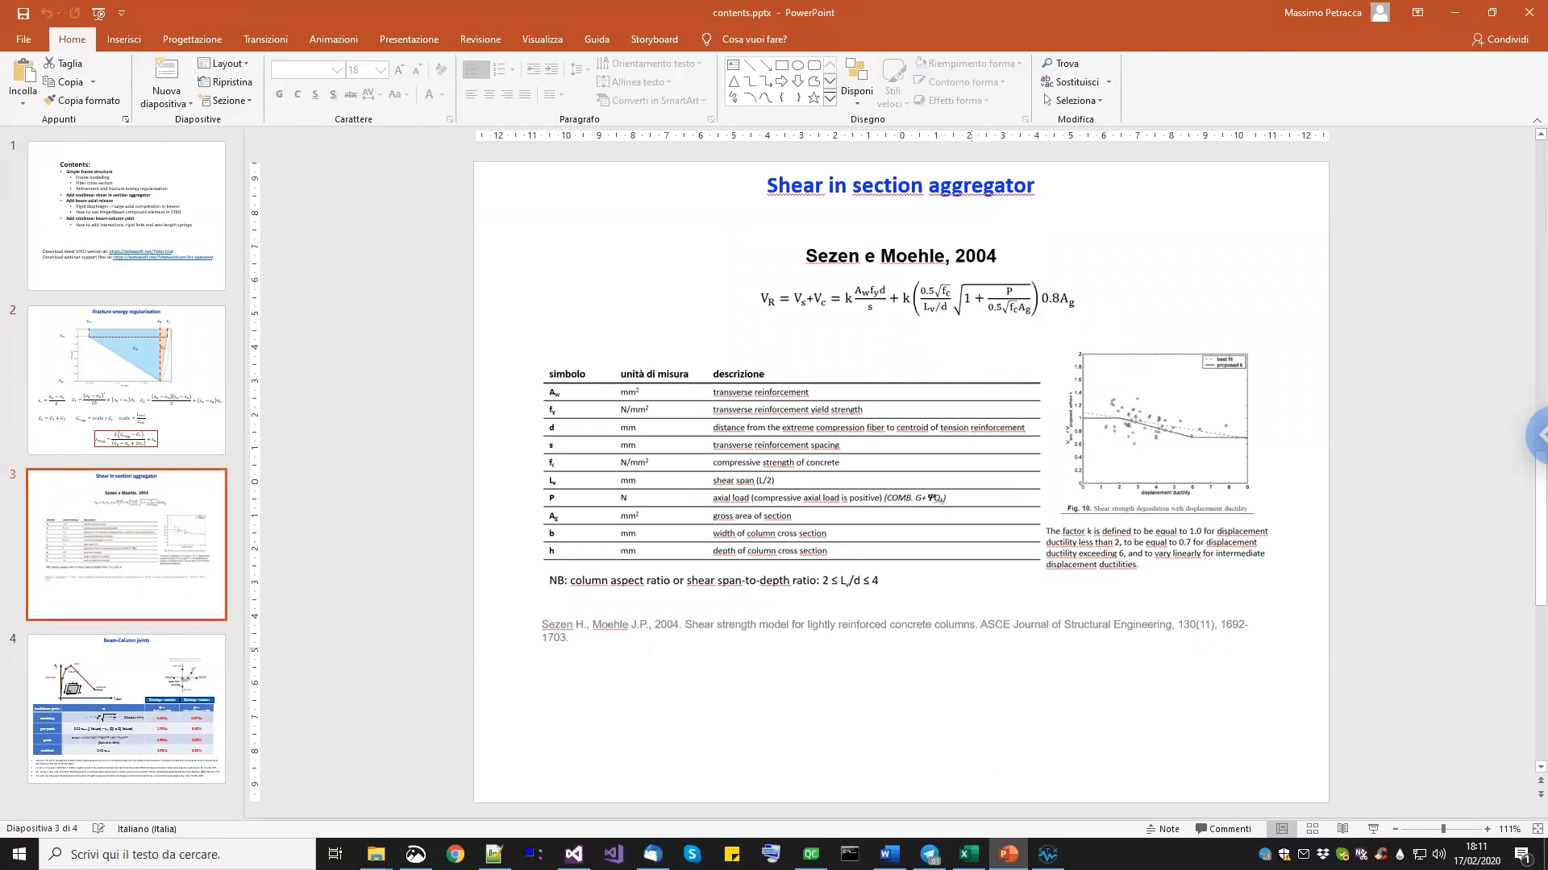
{"action": "key", "text": "alt+Tab"}
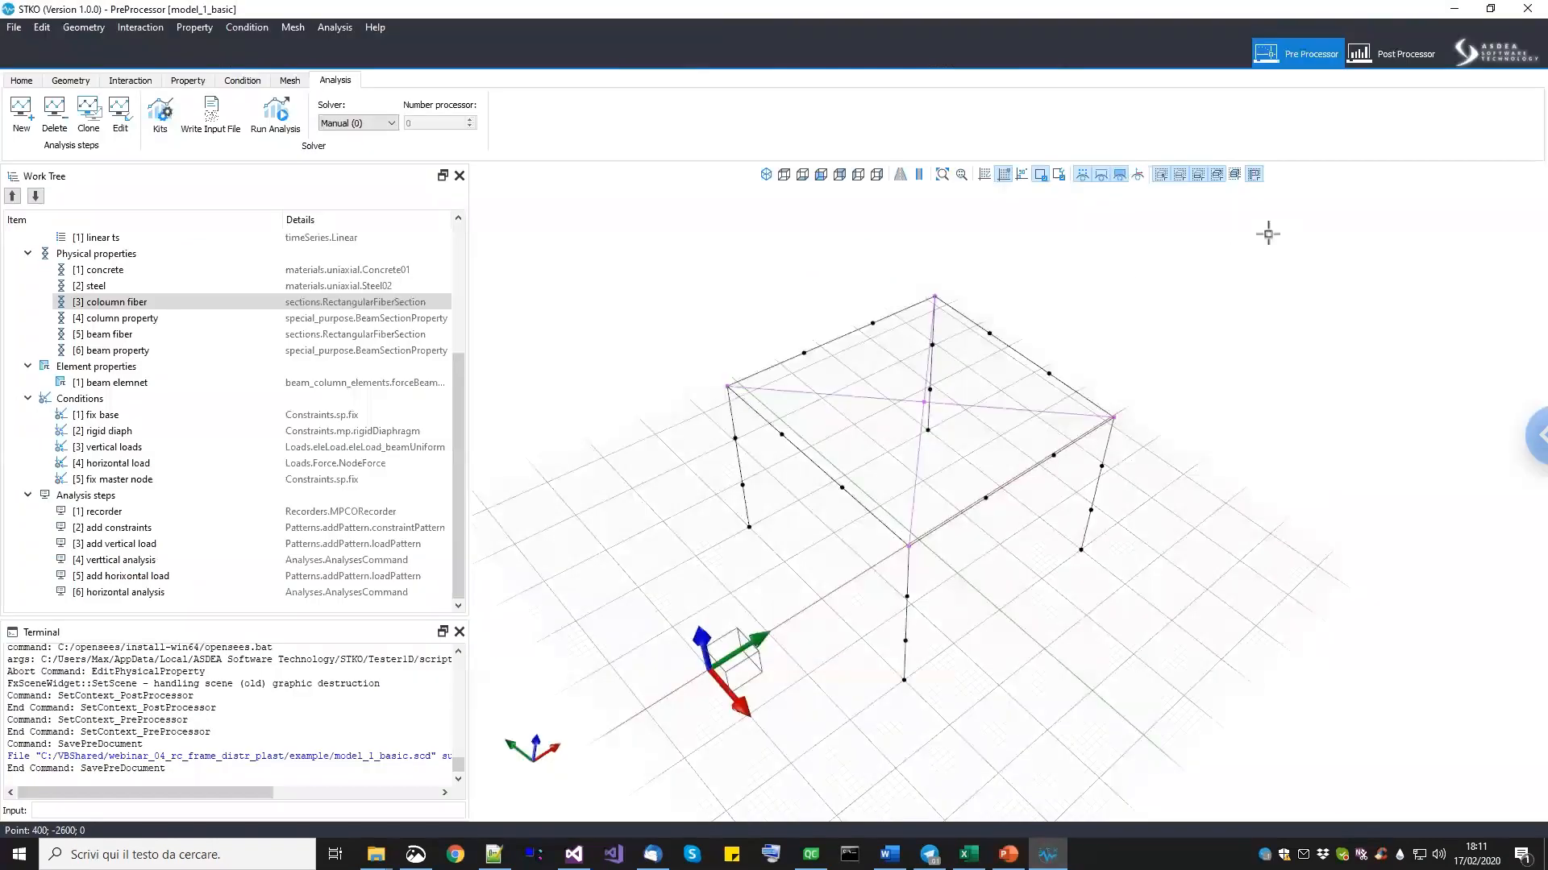
In the post-processor, unlink the U-F - refined - Node 25 chart data from the database.
{"action": "left_click", "coordinate": [1403, 58]}
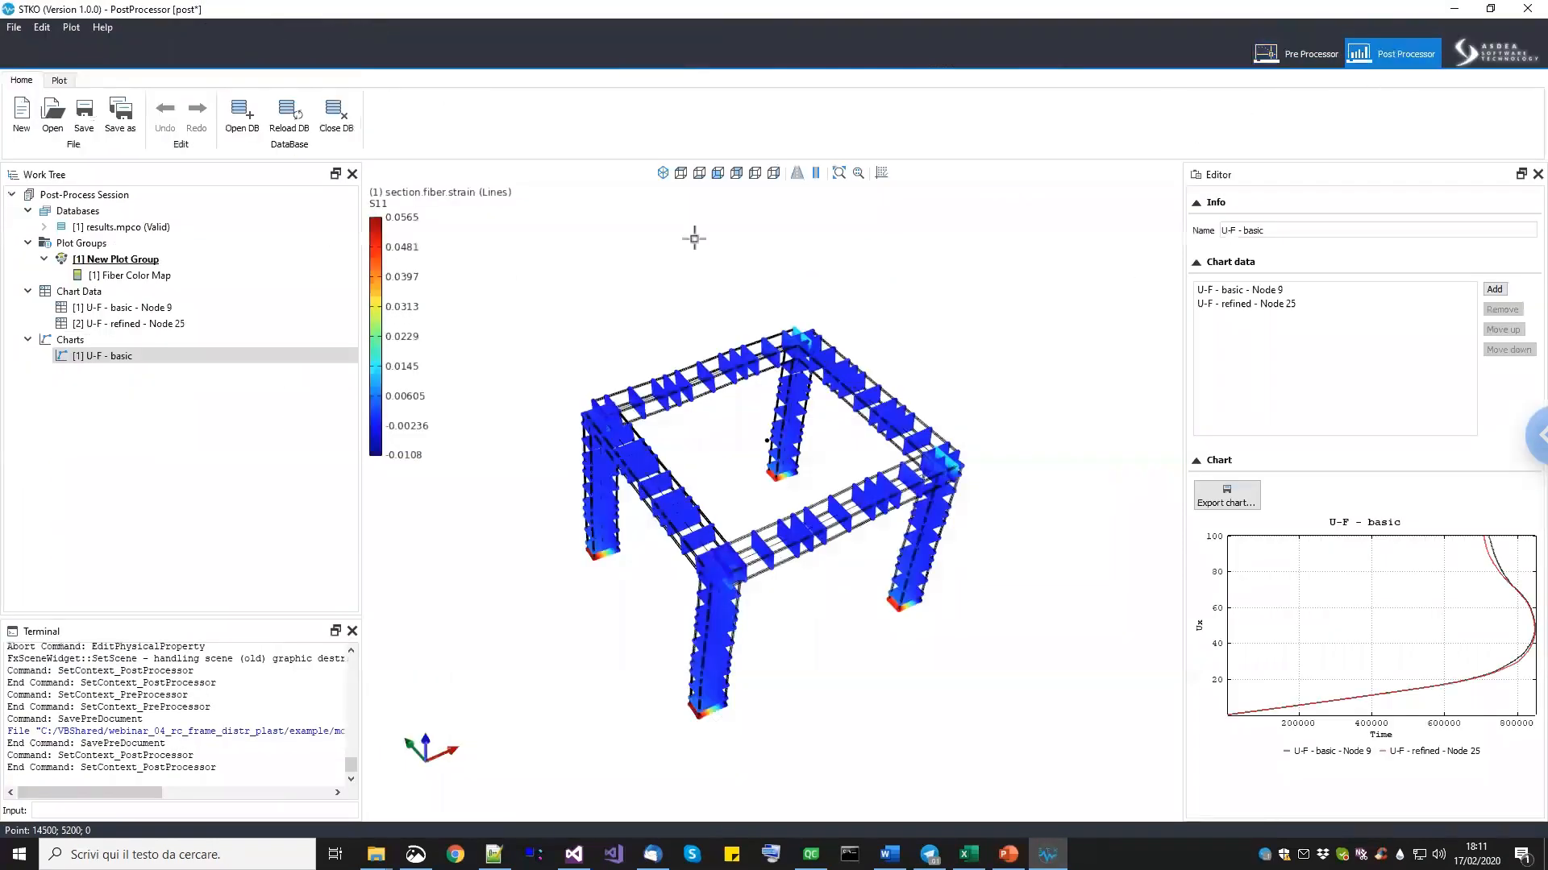
{"action": "left_click", "coordinate": [158, 311]}
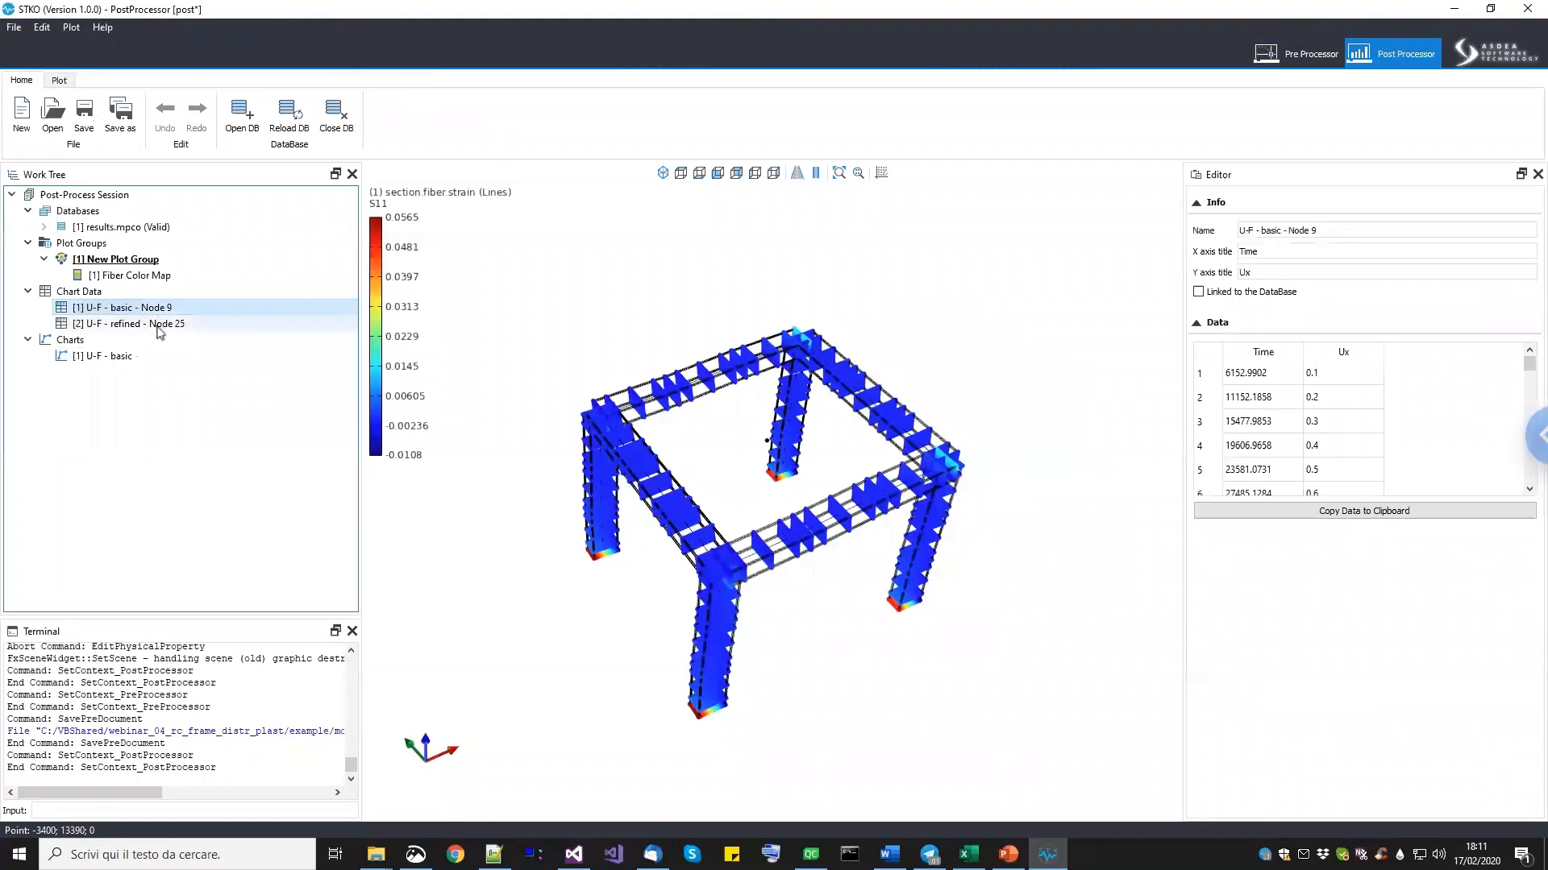
{"action": "left_click", "coordinate": [158, 324]}
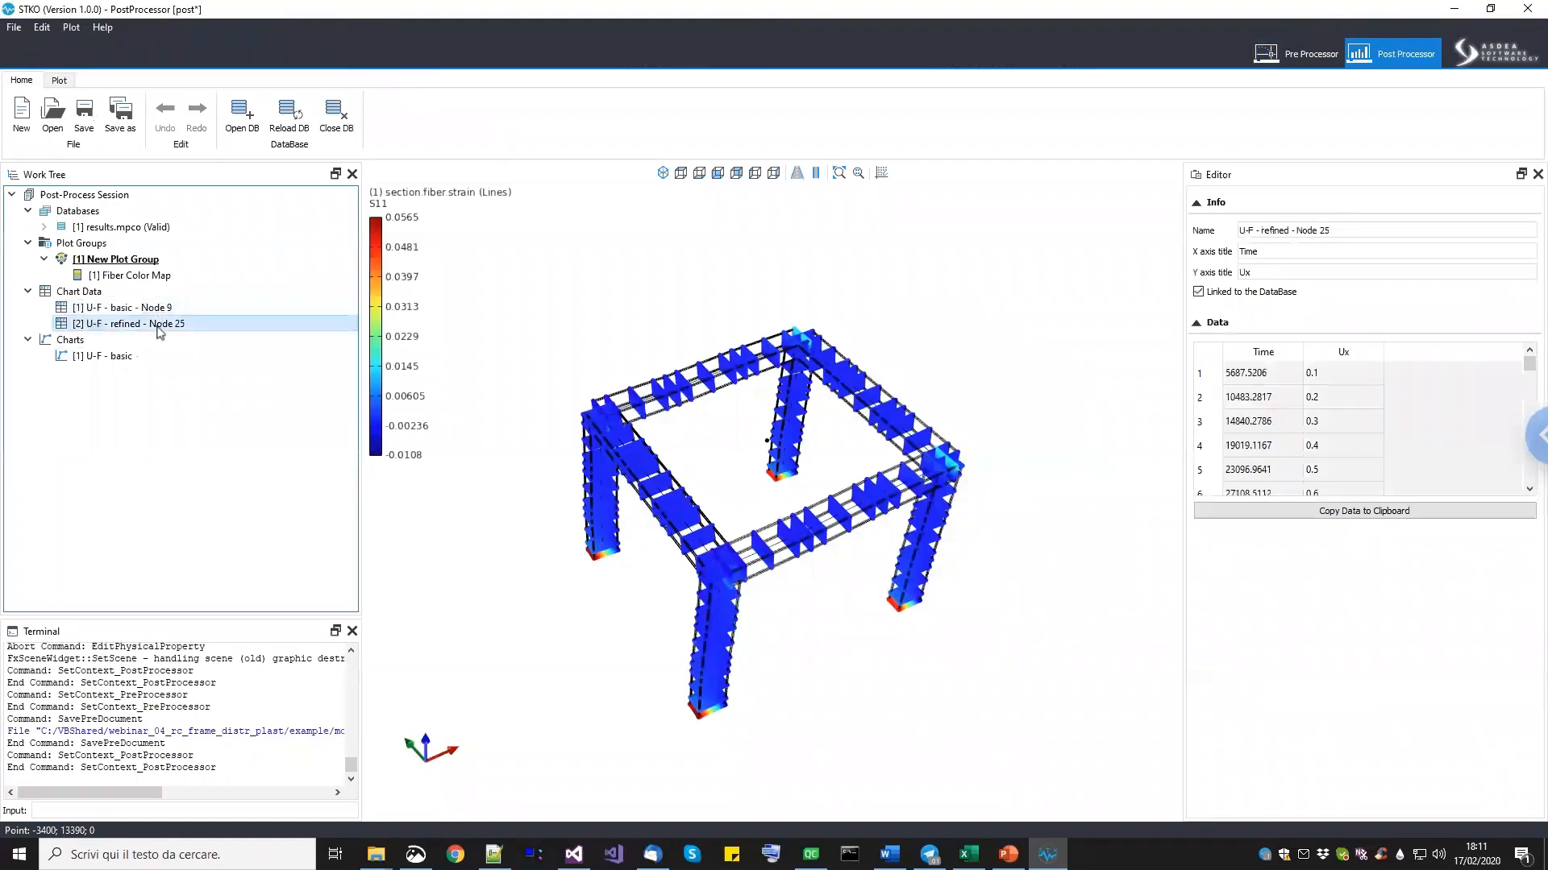
{"action": "left_click", "coordinate": [1199, 293]}
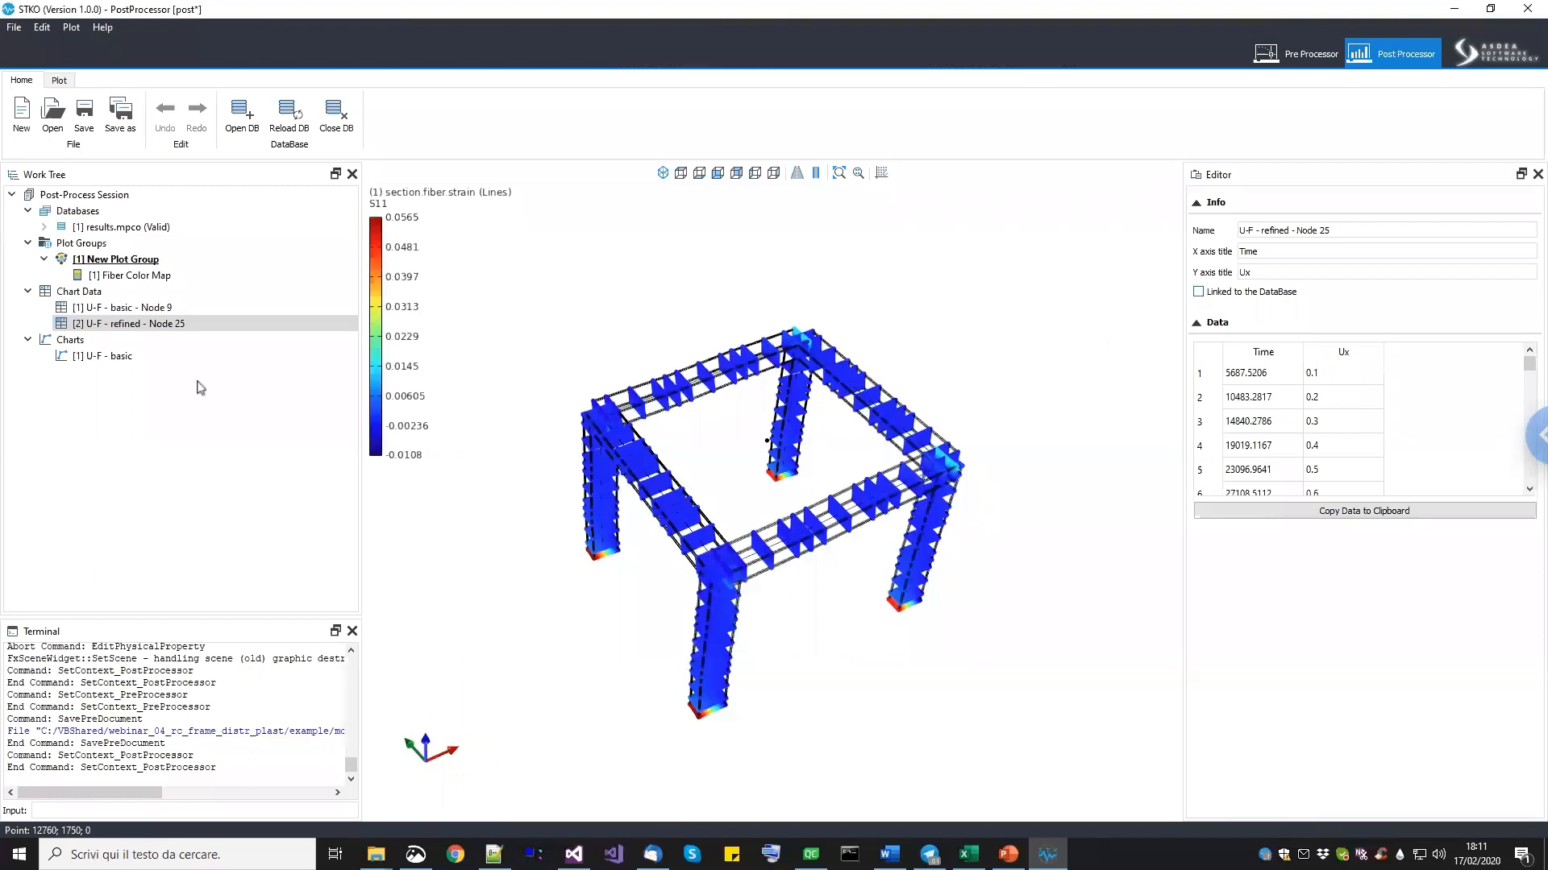
Examine the U-F - basic chart and its two chart data series for the basic and refined models.
{"action": "left_click", "coordinate": [121, 357]}
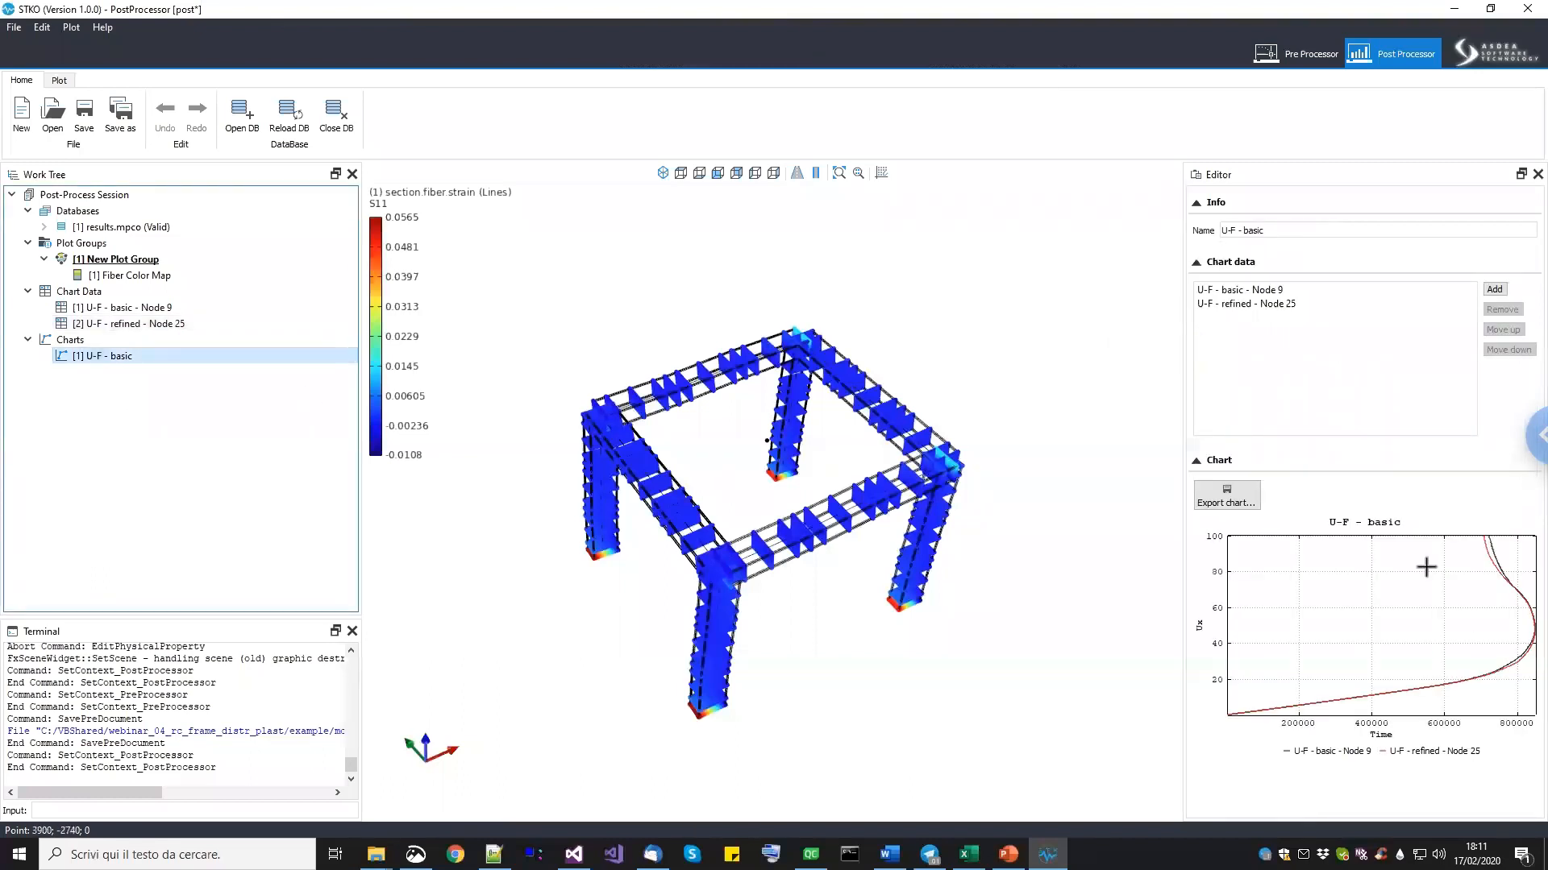
{"action": "left_click", "coordinate": [1280, 292]}
{"action": "left_click", "coordinate": [1266, 304]}
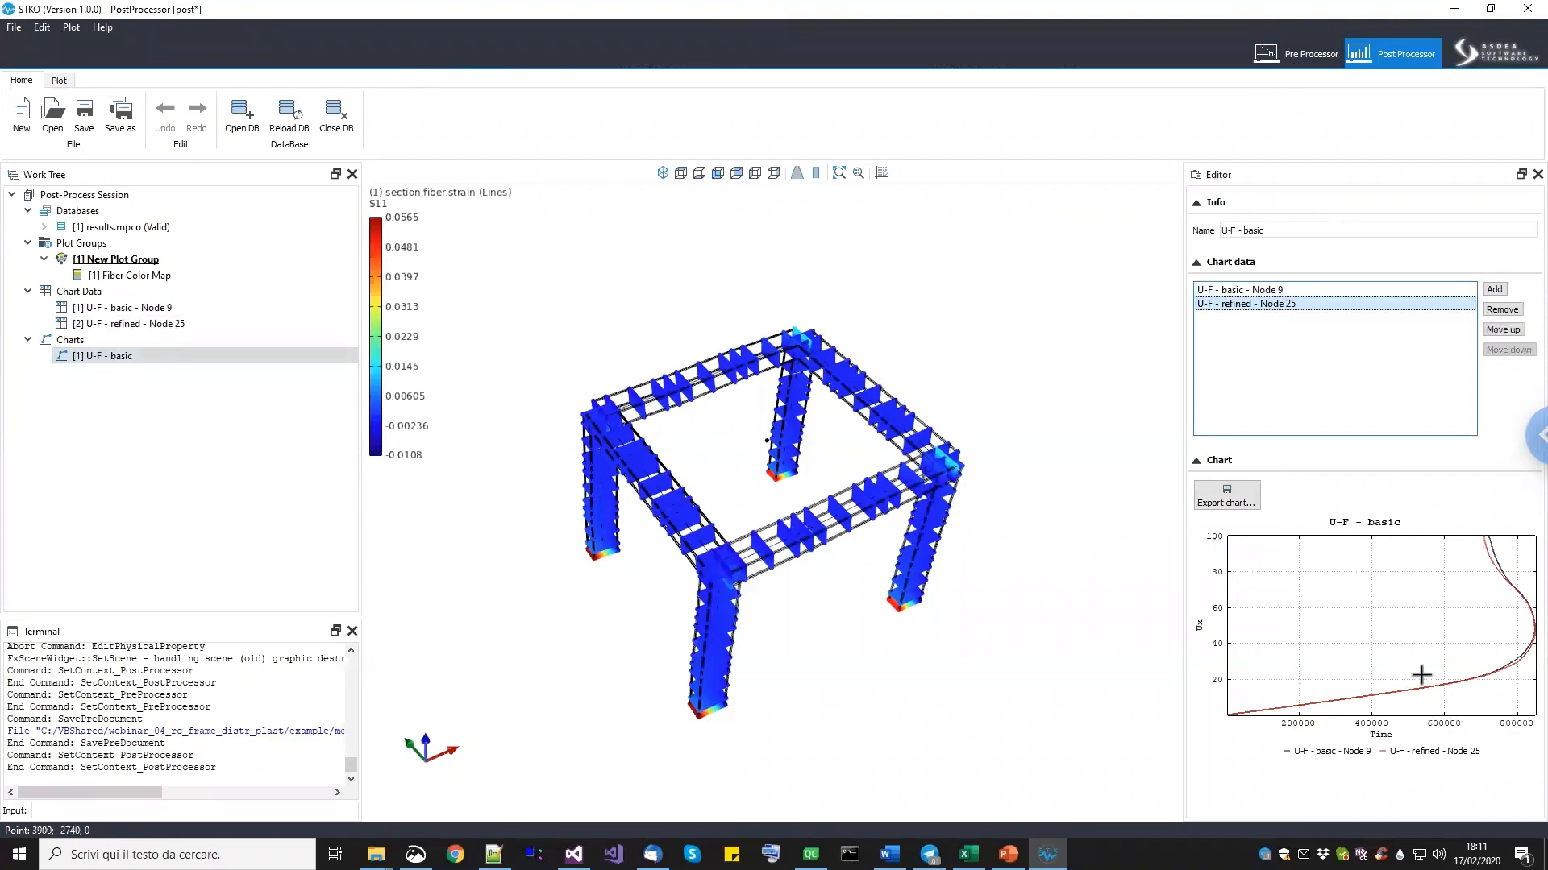
{"action": "left_click_drag", "start_coordinate": [777, 511], "coordinate": [721, 513]}
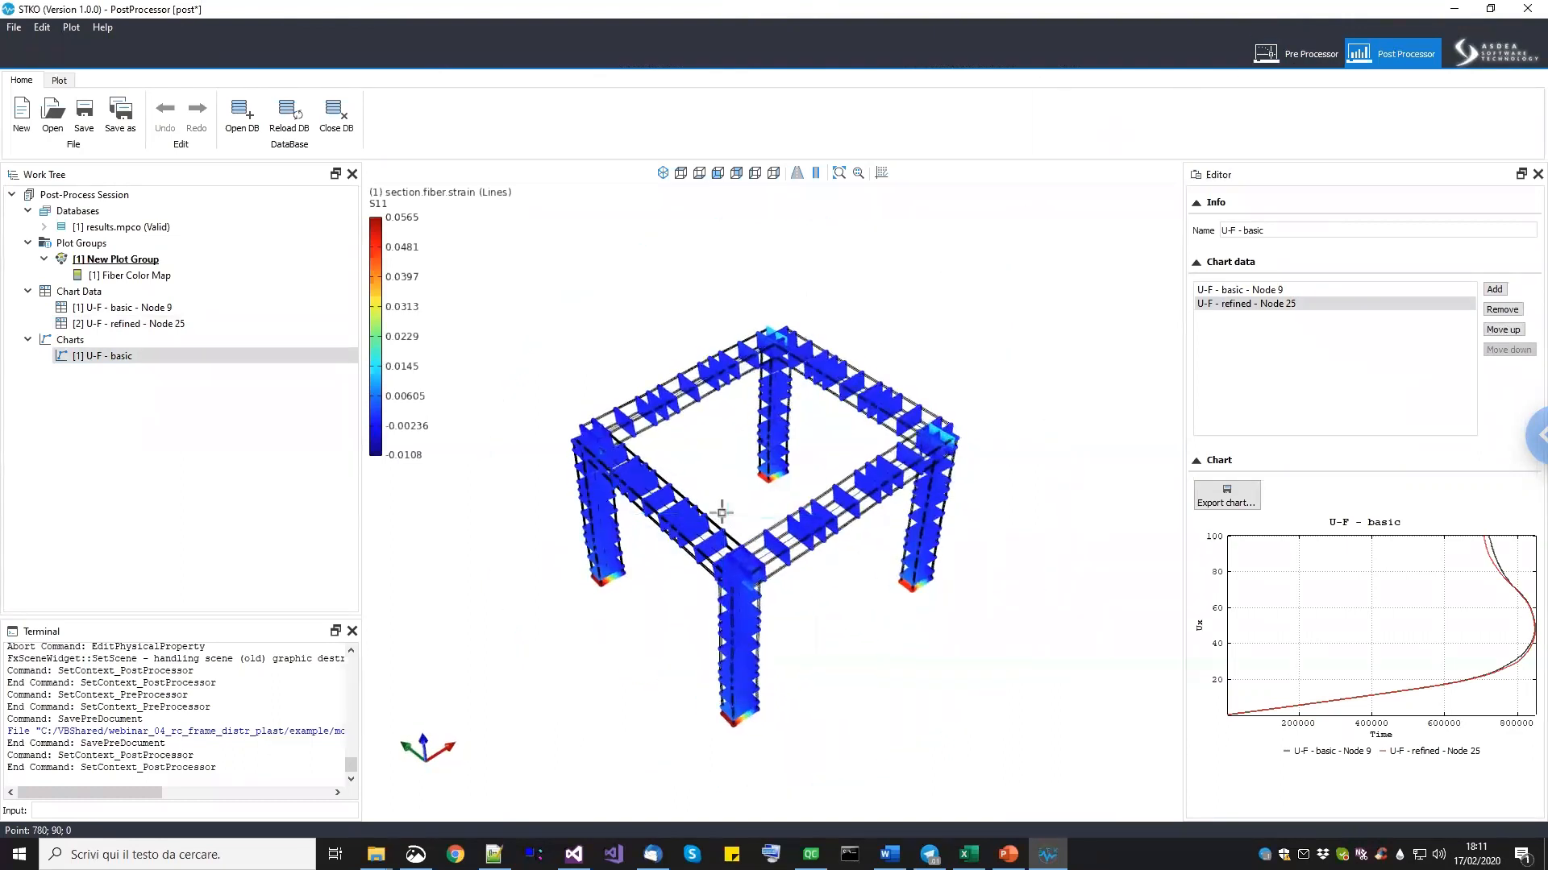
Create a second plot group, add a Gauss Point Plot to it and open the plot's settings.
{"action": "left_click", "coordinate": [100, 277]}
{"action": "left_click", "coordinate": [87, 244]}
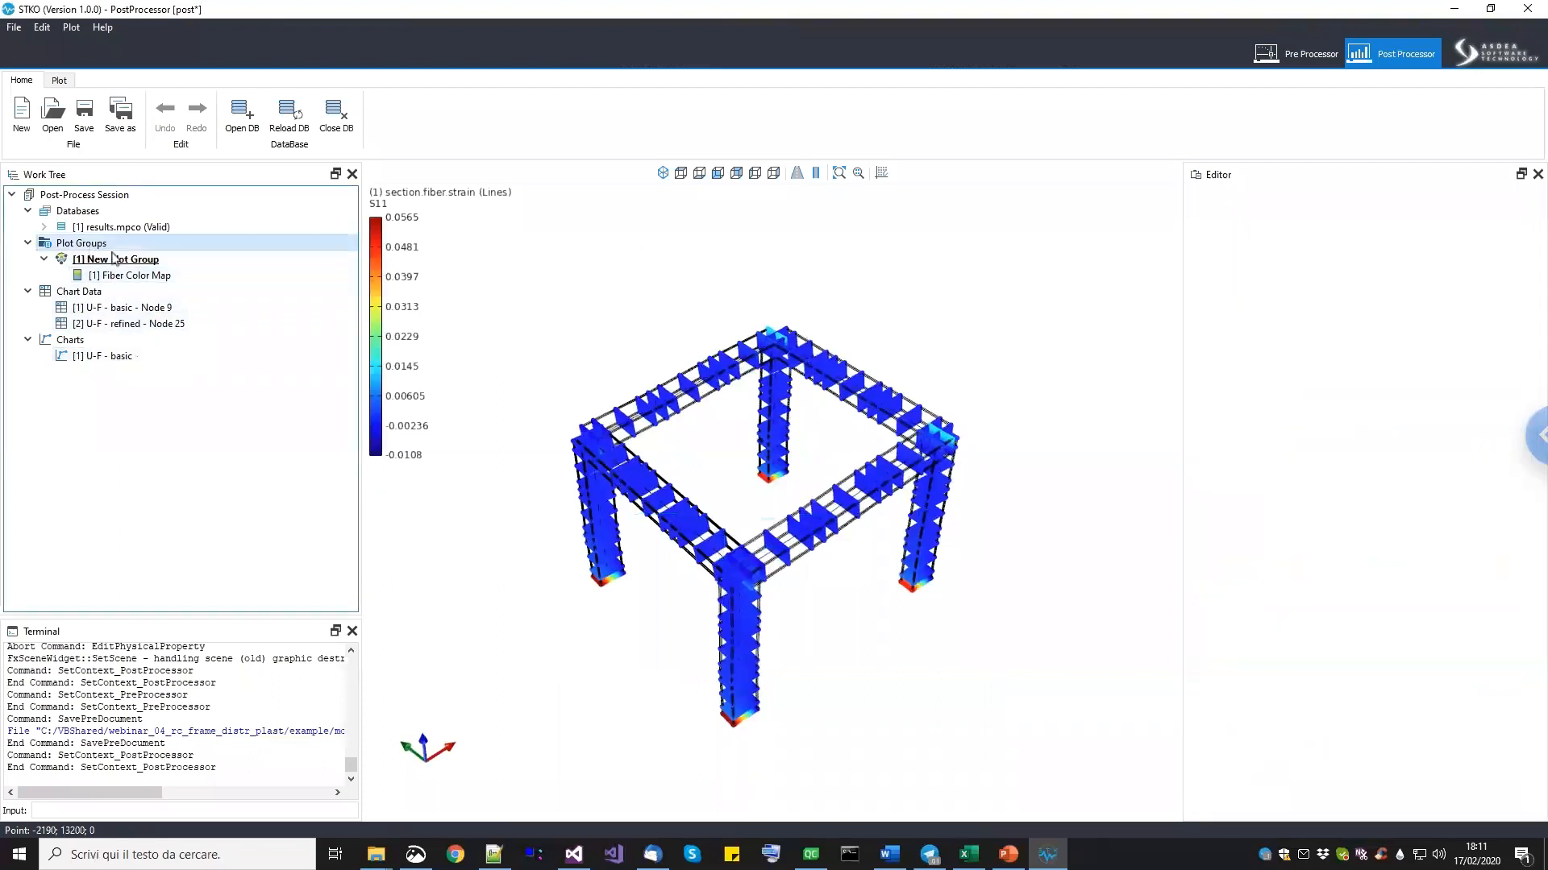
{"action": "left_click", "coordinate": [133, 292]}
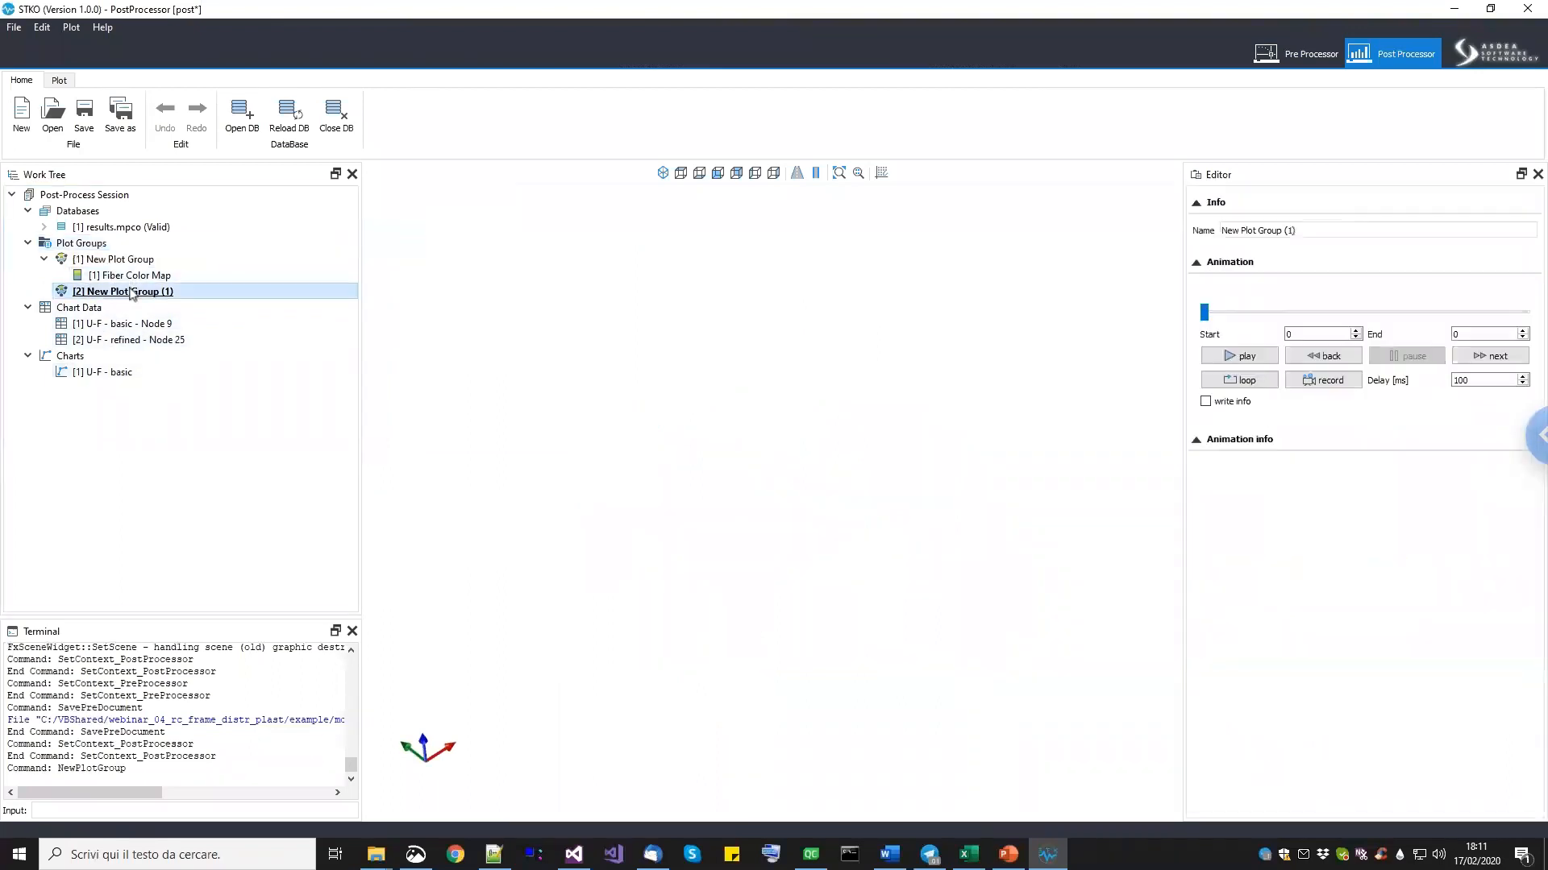
{"action": "right_click", "coordinate": [133, 292]}
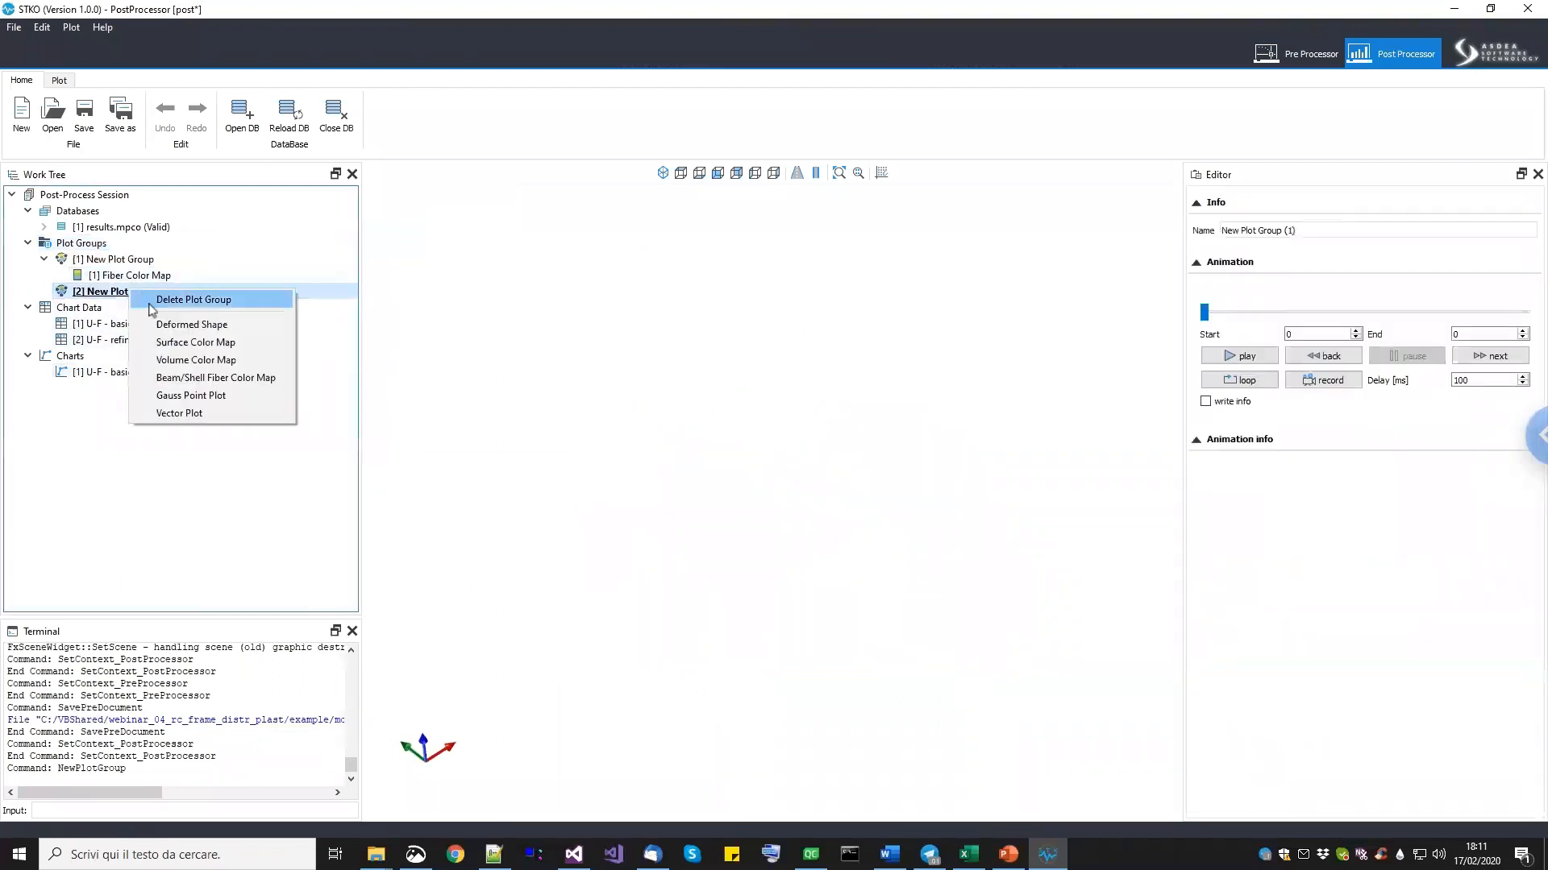
{"action": "left_click", "coordinate": [191, 395]}
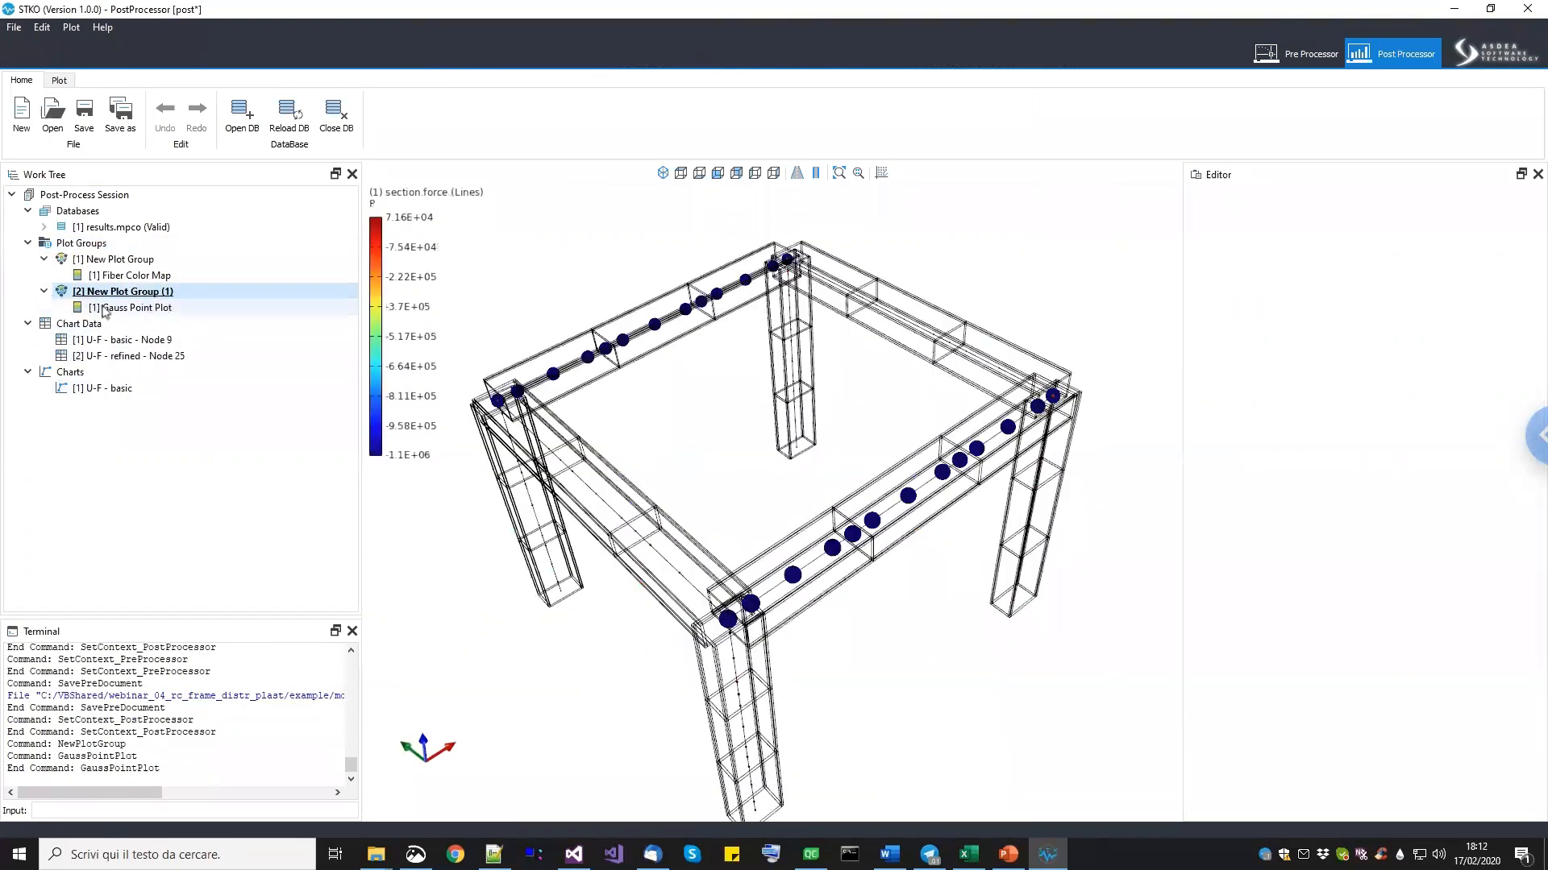
{"action": "left_click_drag", "start_coordinate": [796, 687], "coordinate": [719, 641]}
{"action": "middle_click_drag", "start_coordinate": [682, 632], "coordinate": [685, 598]}
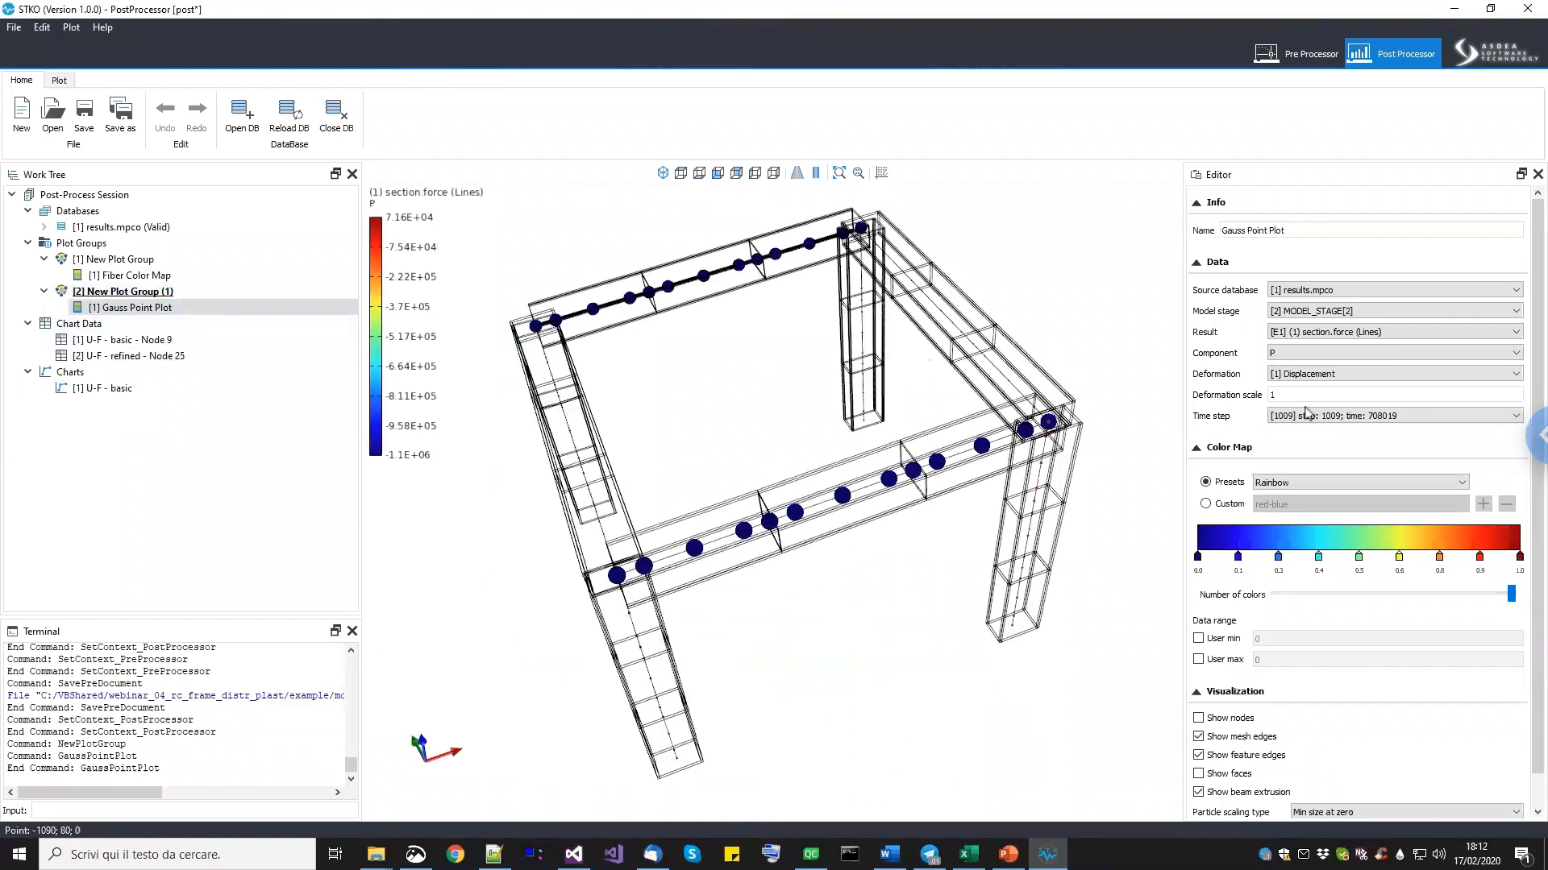
Set the Gauss Point Plot's result to section.deformation (Lines), view component kappaY, and choose kappaZ as the component.
{"action": "left_click", "coordinate": [1361, 333]}
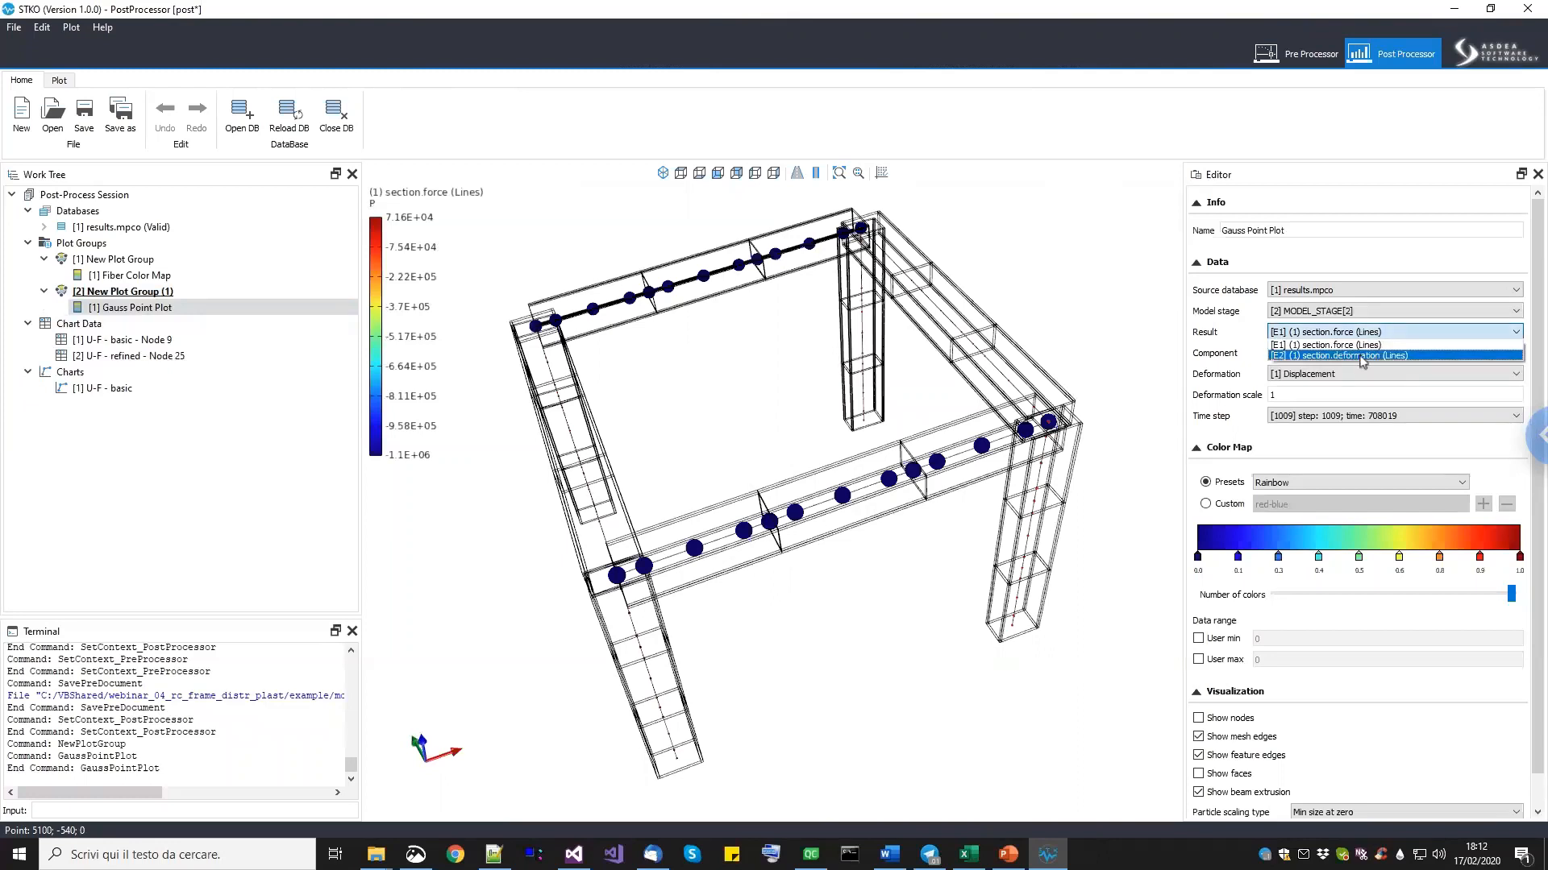
{"action": "left_click", "coordinate": [1362, 355]}
{"action": "middle_click_drag", "start_coordinate": [863, 582], "coordinate": [828, 594]}
{"action": "scroll", "coordinate": [828, 595], "scroll_direction": "up", "scroll_amount": 2}
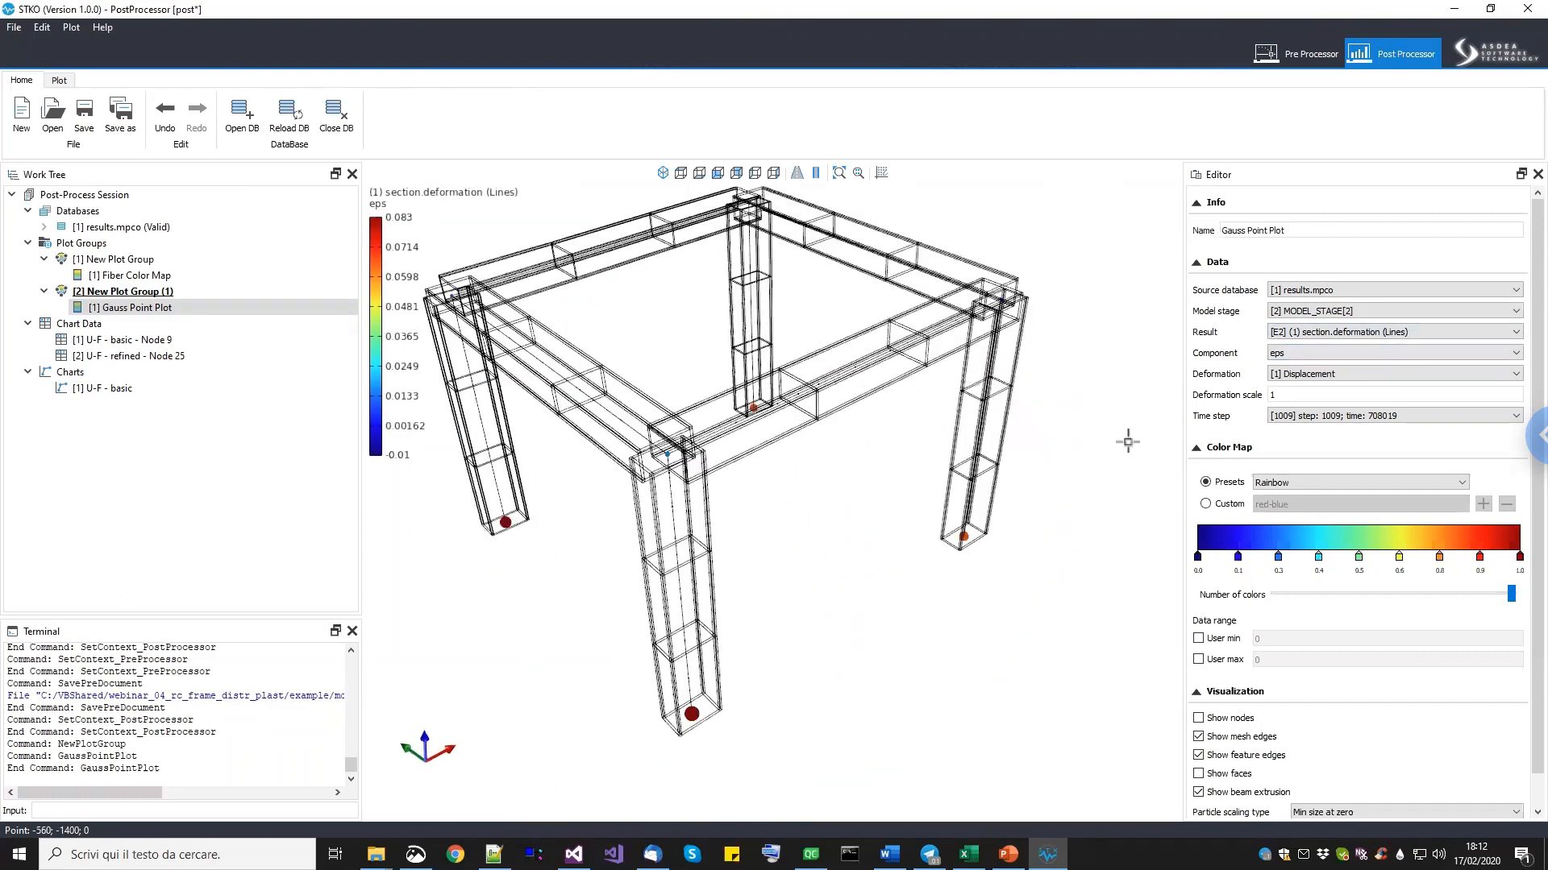
{"action": "left_click", "coordinate": [1334, 355]}
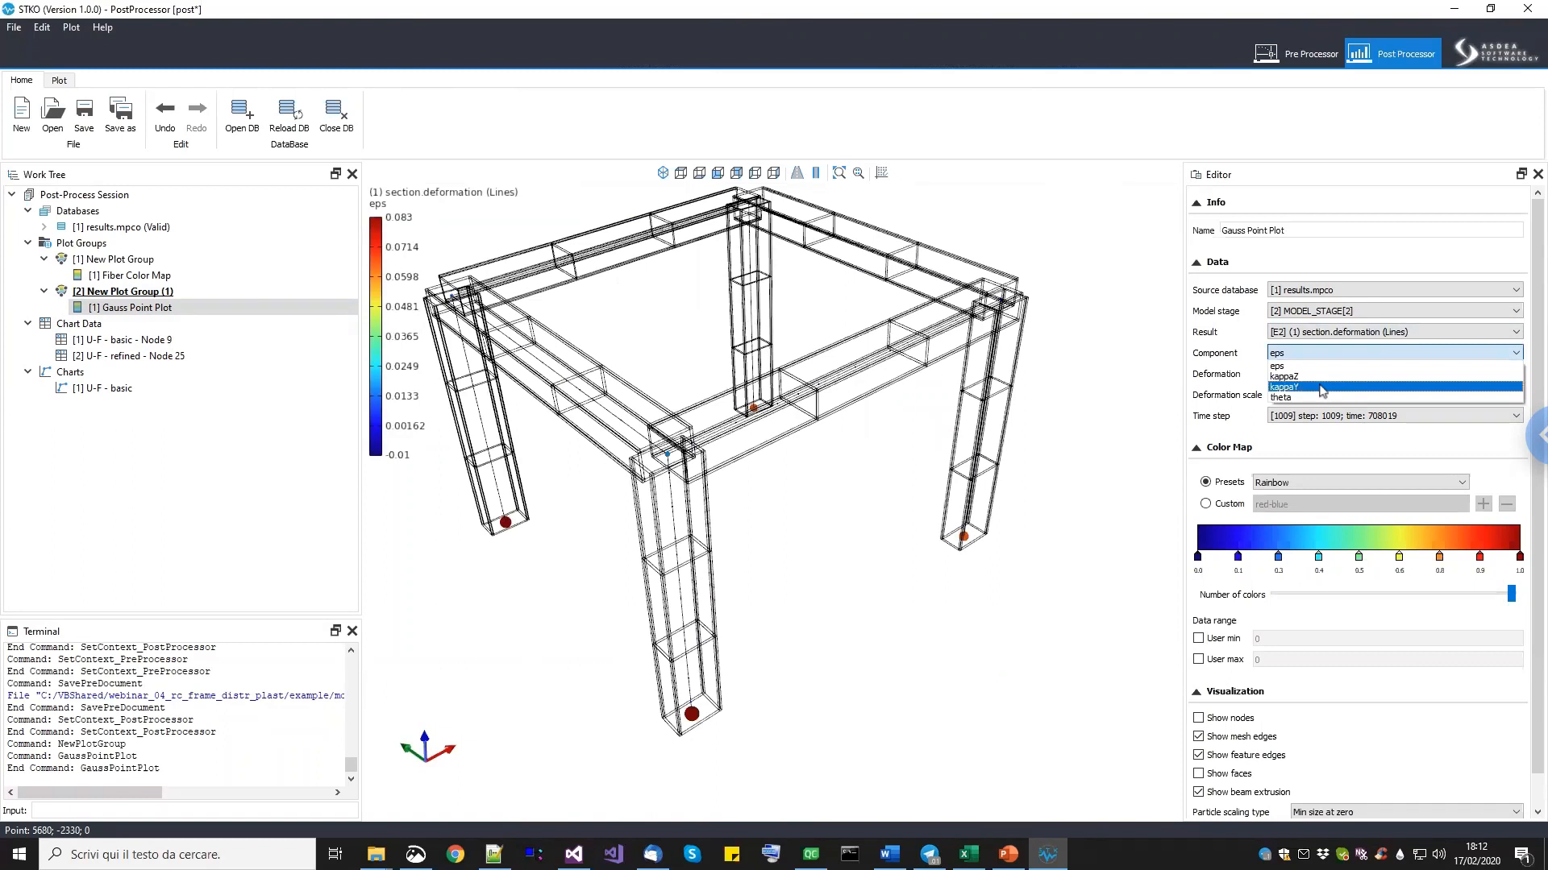
{"action": "left_click", "coordinate": [1322, 387]}
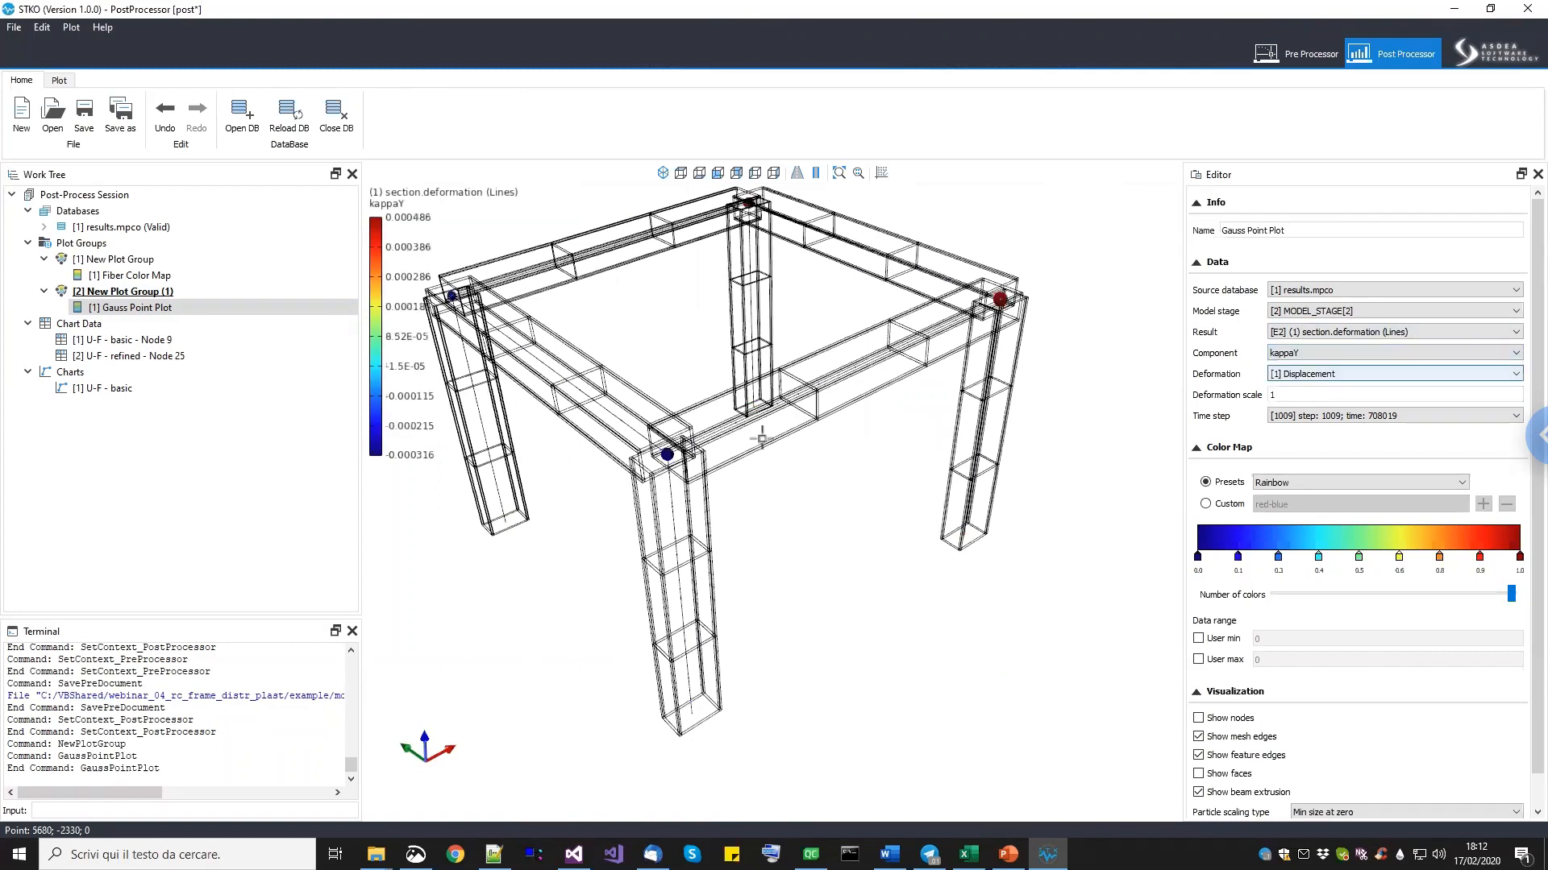
{"action": "left_click", "coordinate": [1318, 357]}
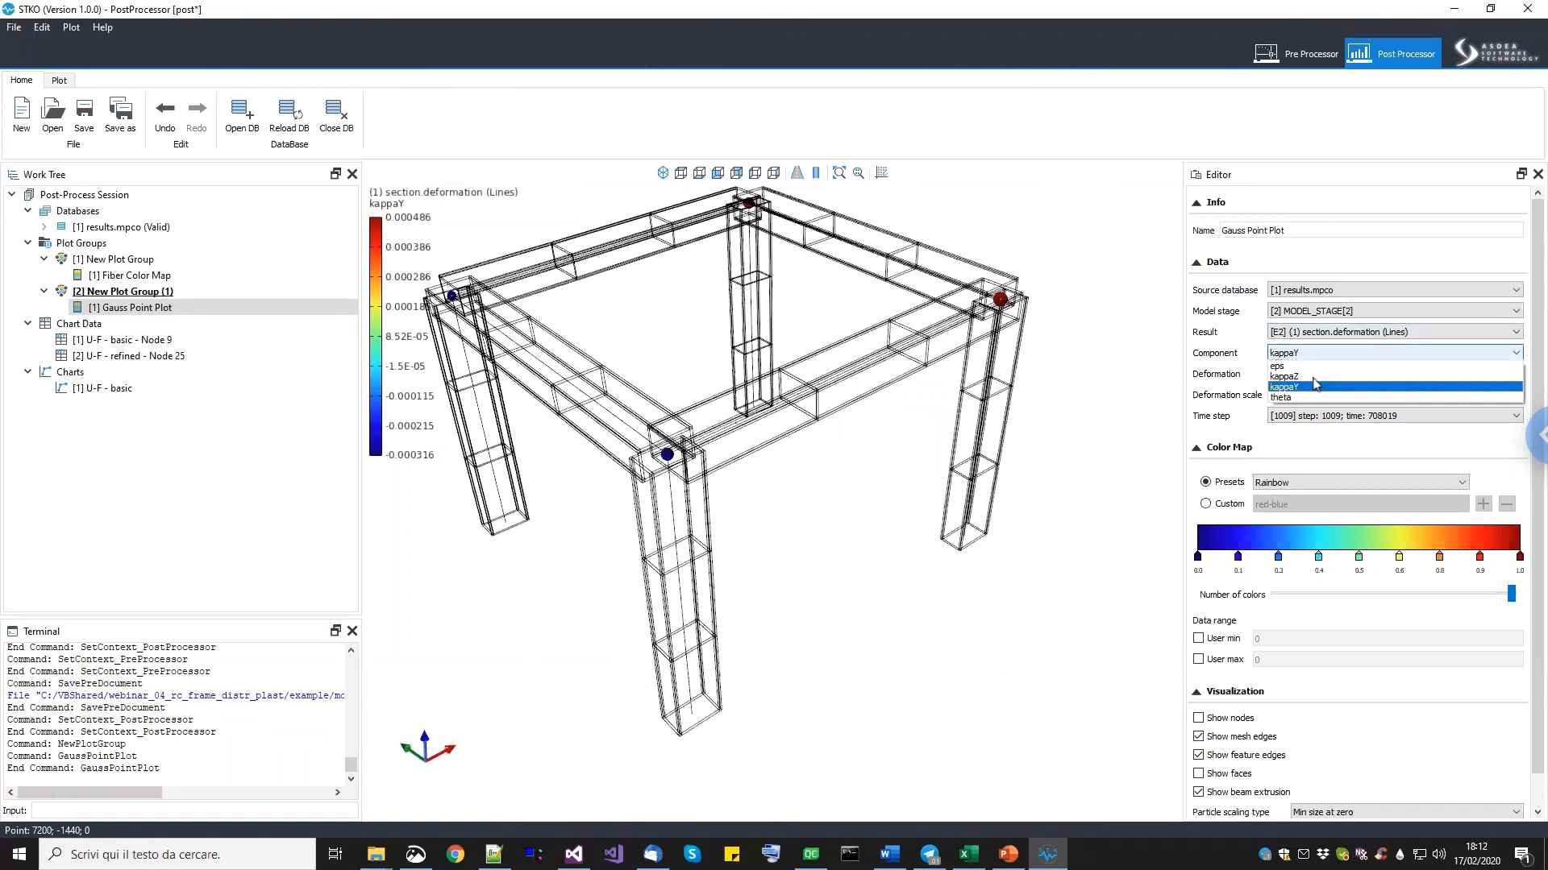
{"action": "left_click", "coordinate": [1317, 377]}
Advance the new plot group's animation to frame 1010 and examine the kappaZ curvature at the column base.
{"action": "left_click", "coordinate": [193, 291]}
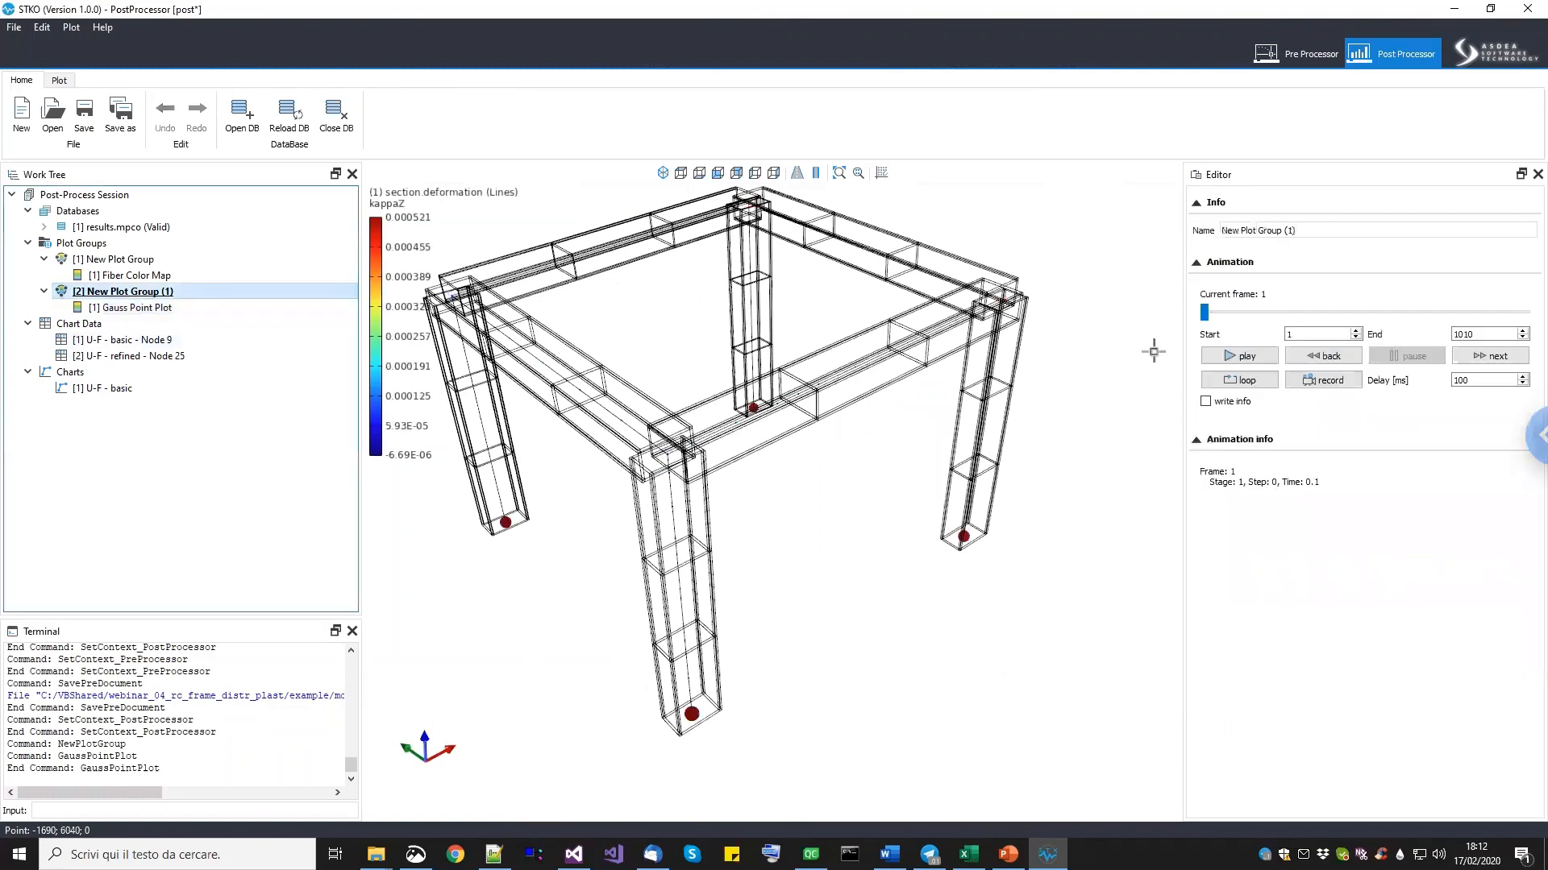
{"action": "left_click_drag", "start_coordinate": [1204, 313], "coordinate": [1496, 314]}
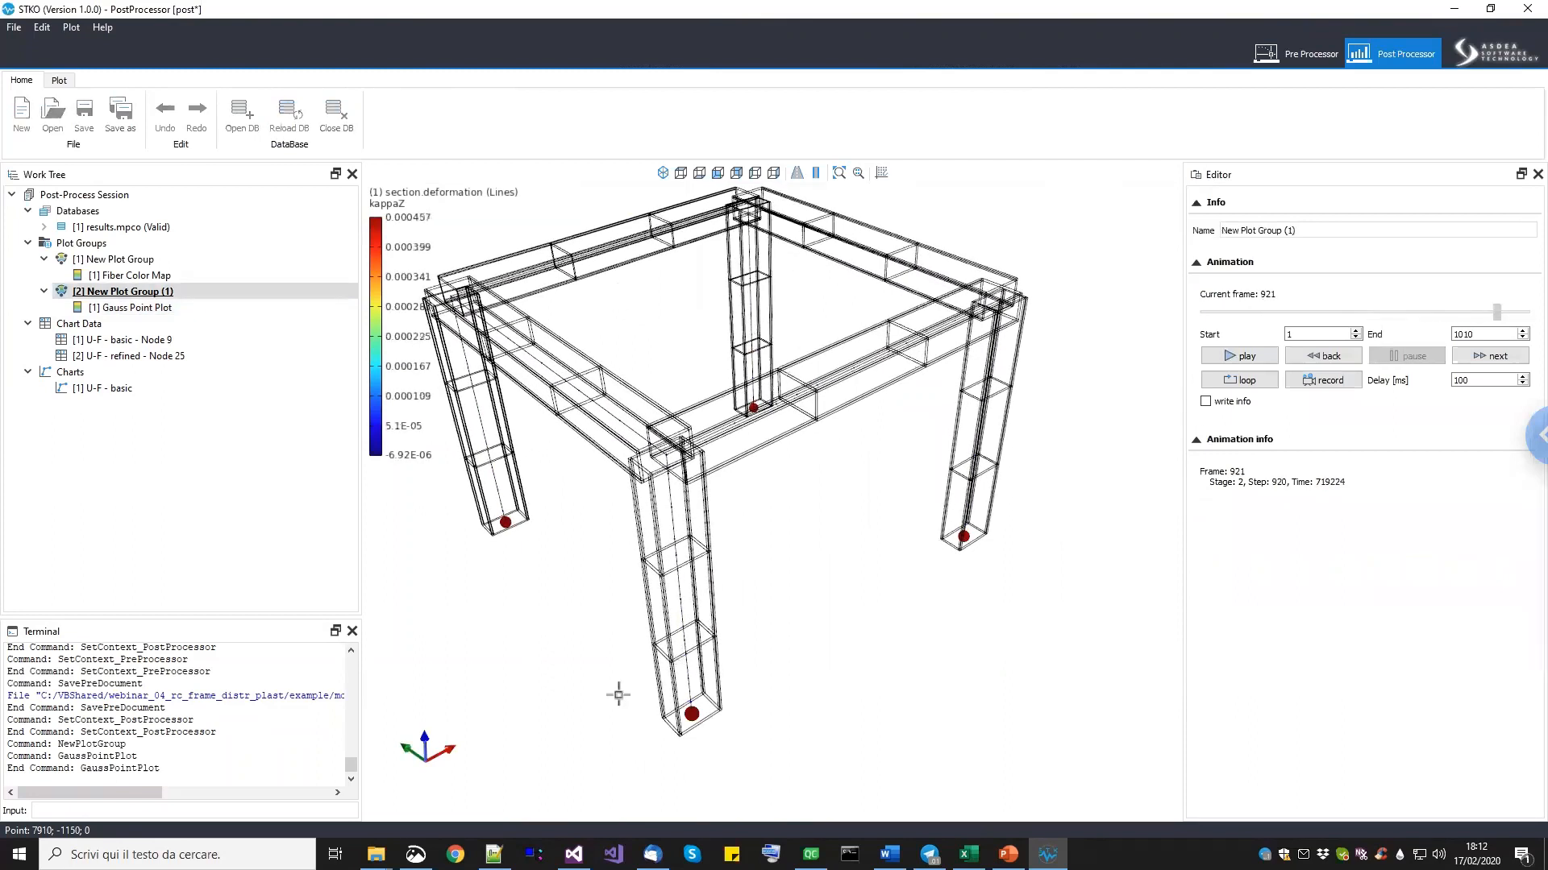
{"action": "scroll", "coordinate": [662, 682], "scroll_direction": "up", "scroll_amount": 5}
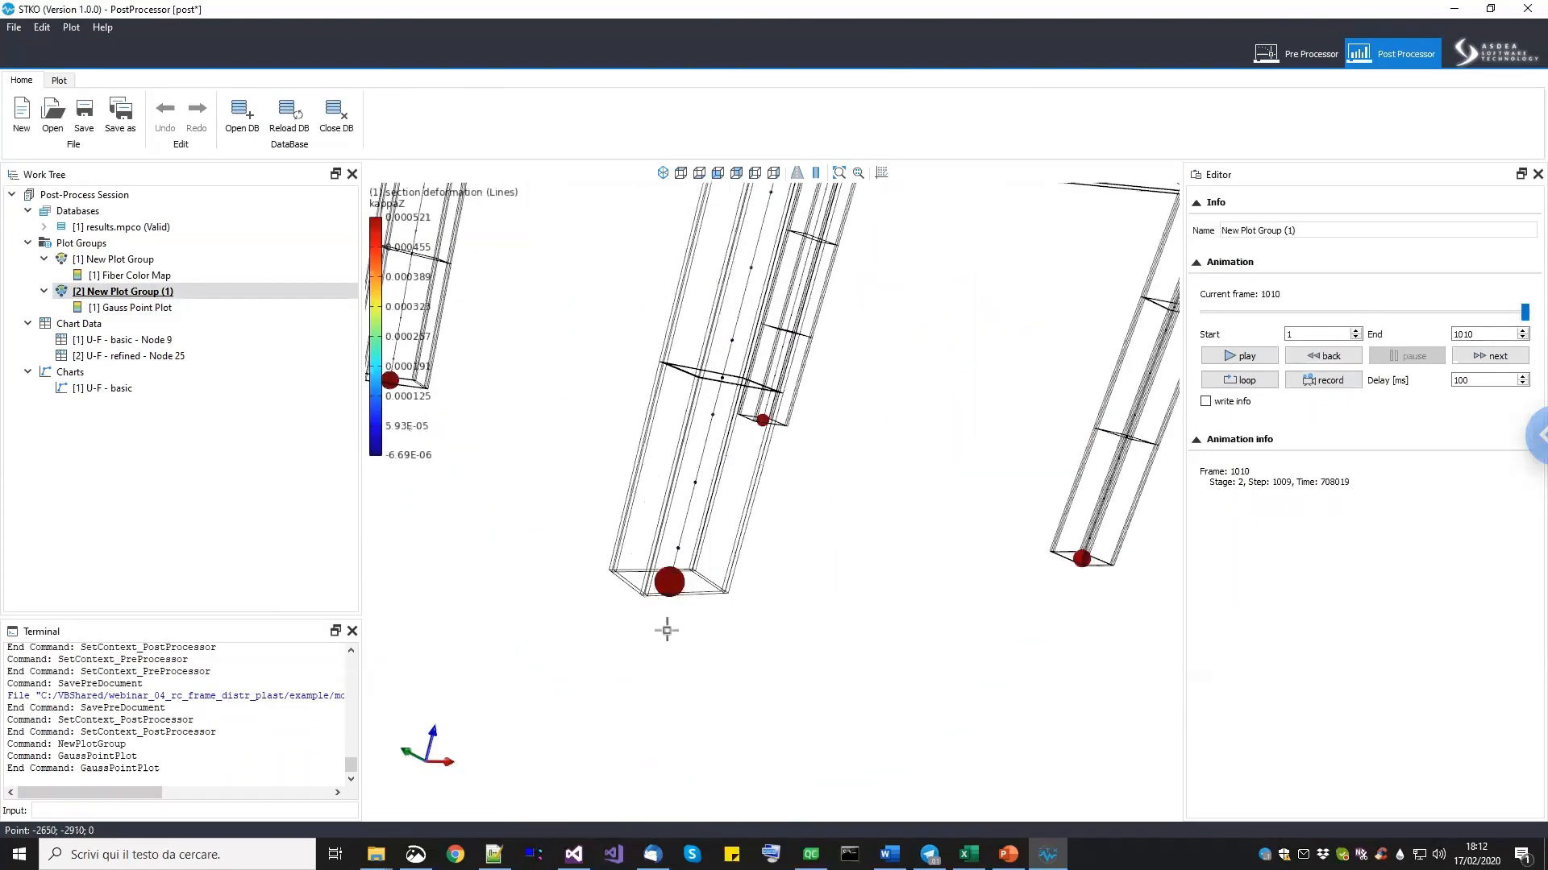
Review the section deformation components available for the Gauss Point Plot, keeping kappaZ selected.
{"action": "scroll", "coordinate": [666, 630], "scroll_direction": "down", "scroll_amount": 6}
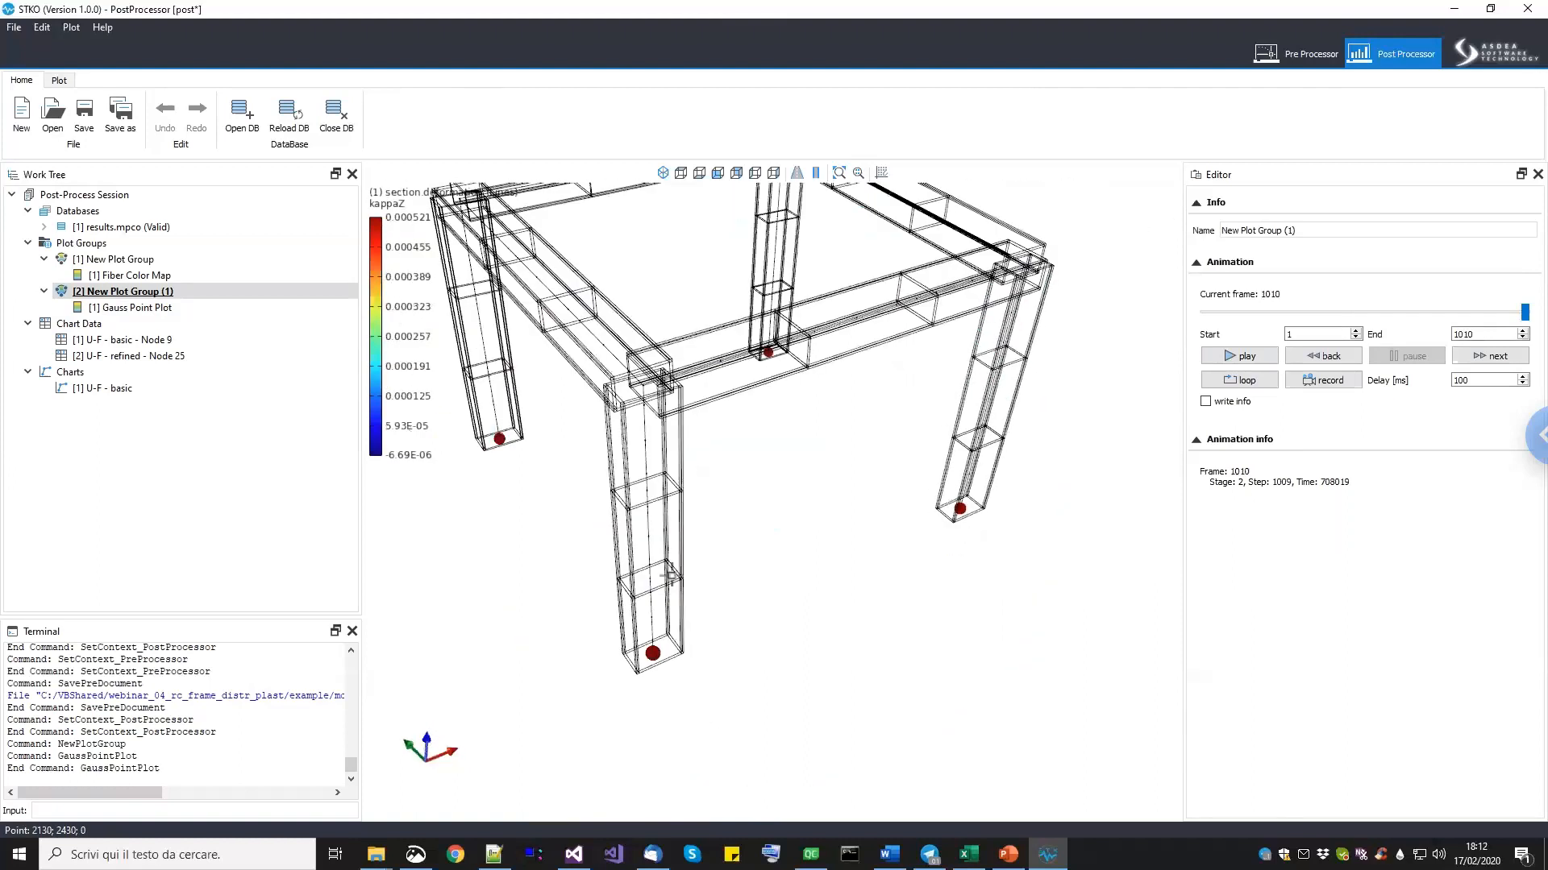
{"action": "left_click", "coordinate": [137, 307]}
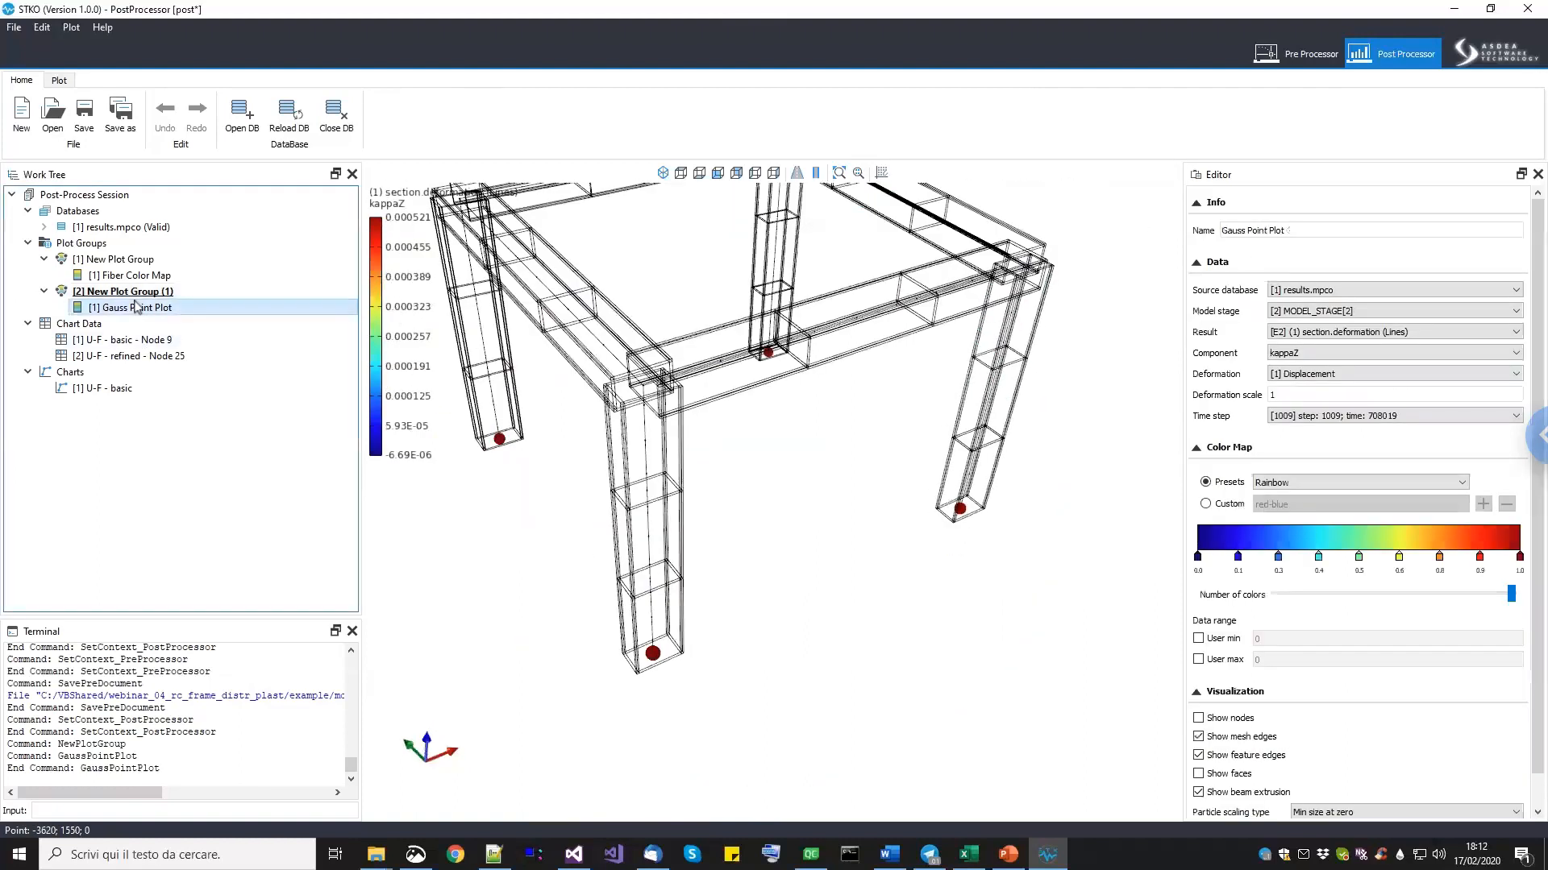
{"action": "left_click", "coordinate": [1362, 354]}
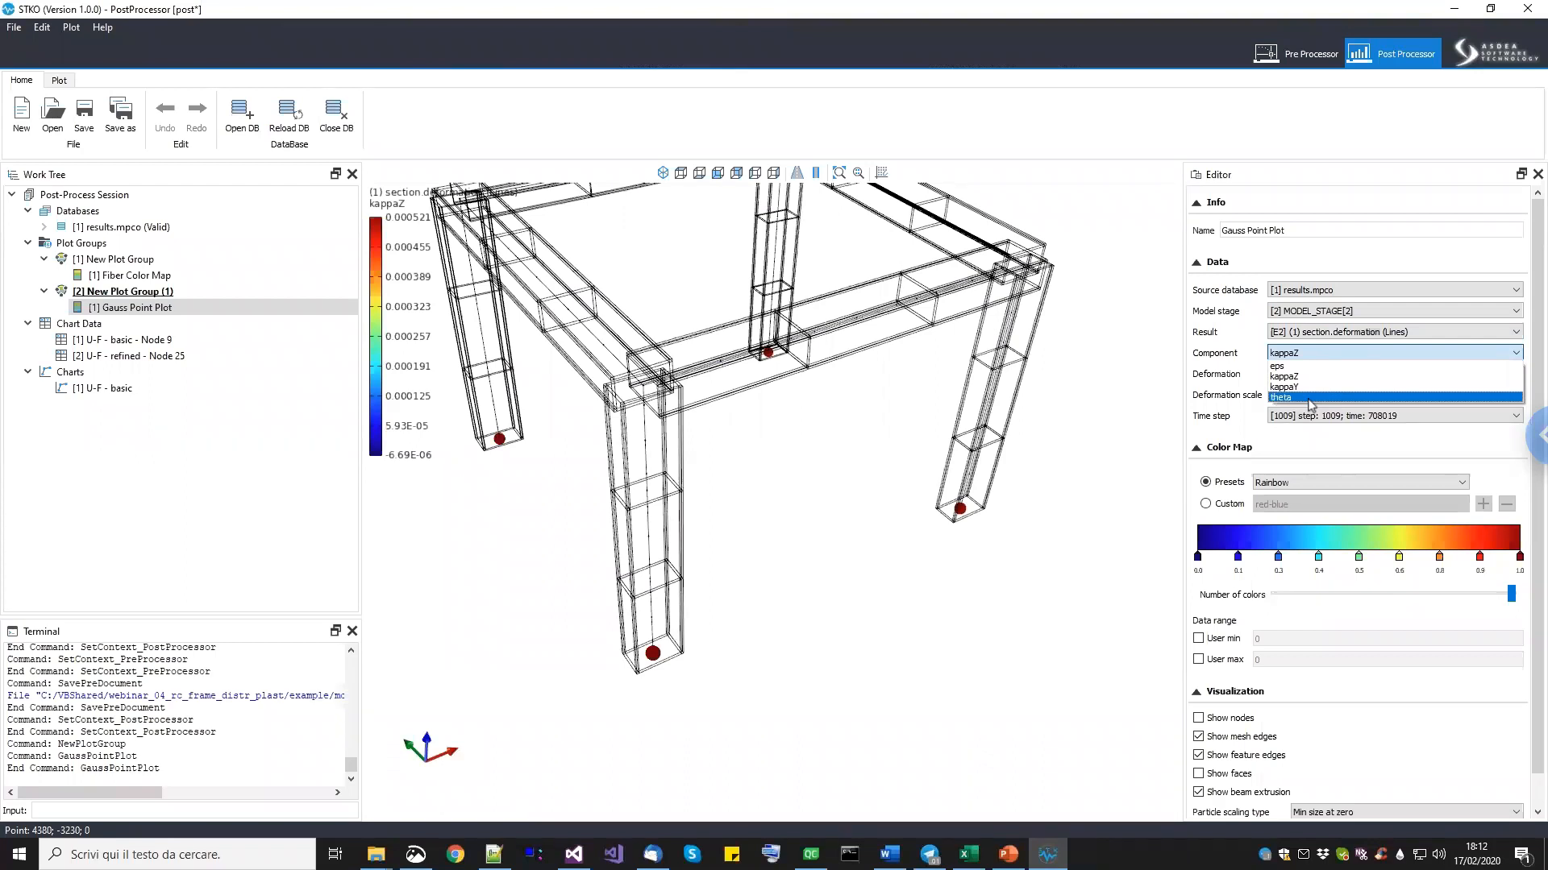
{"action": "left_click", "coordinate": [1037, 223]}
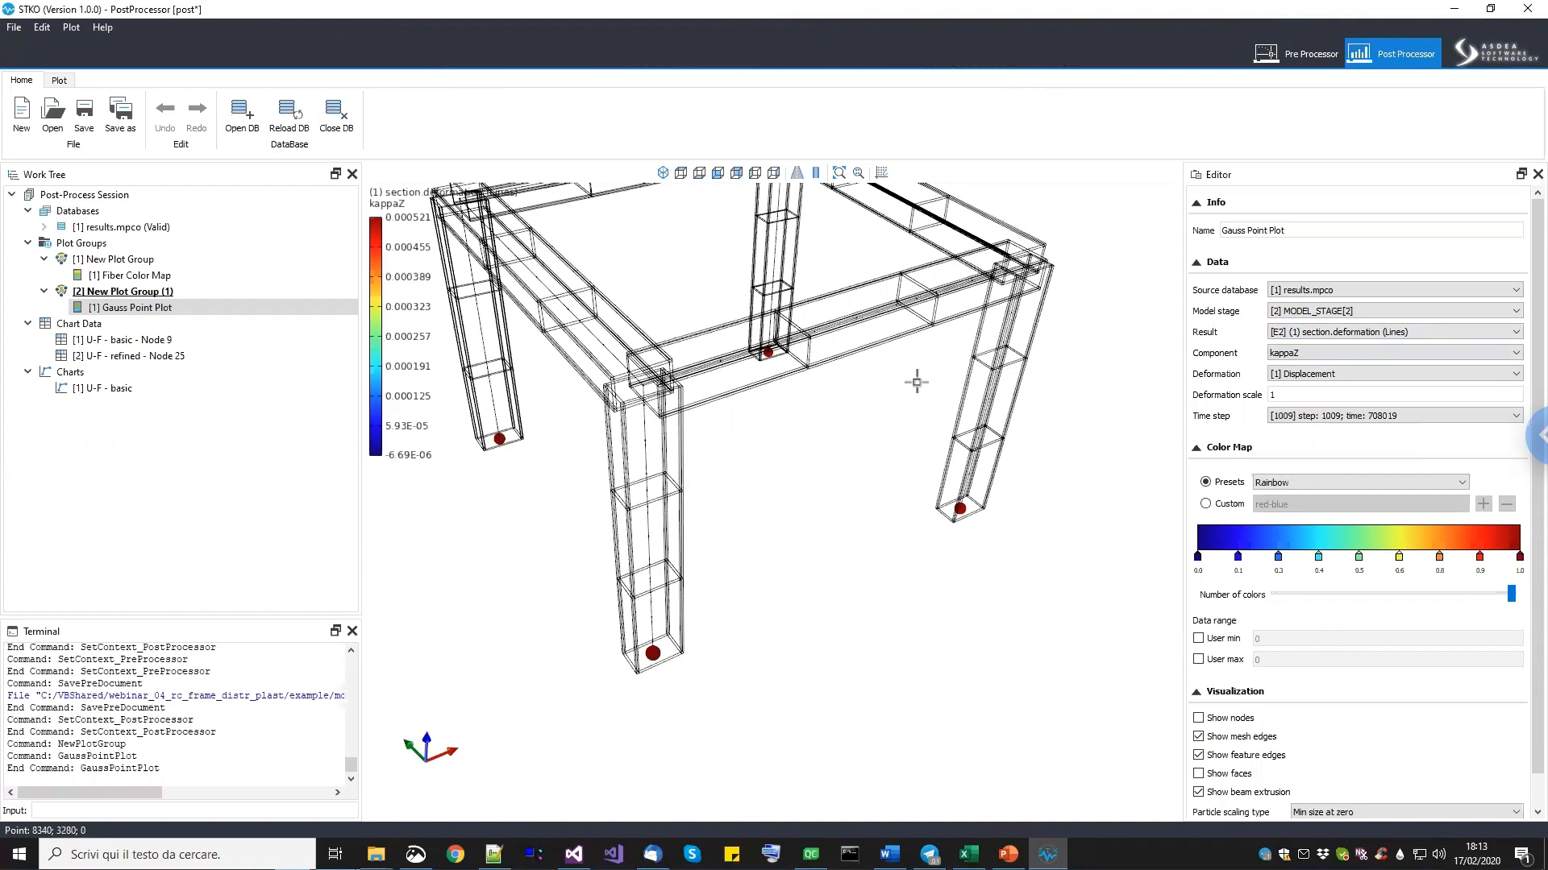
{"action": "middle_click_drag", "start_coordinate": [898, 432], "coordinate": [1036, 460]}
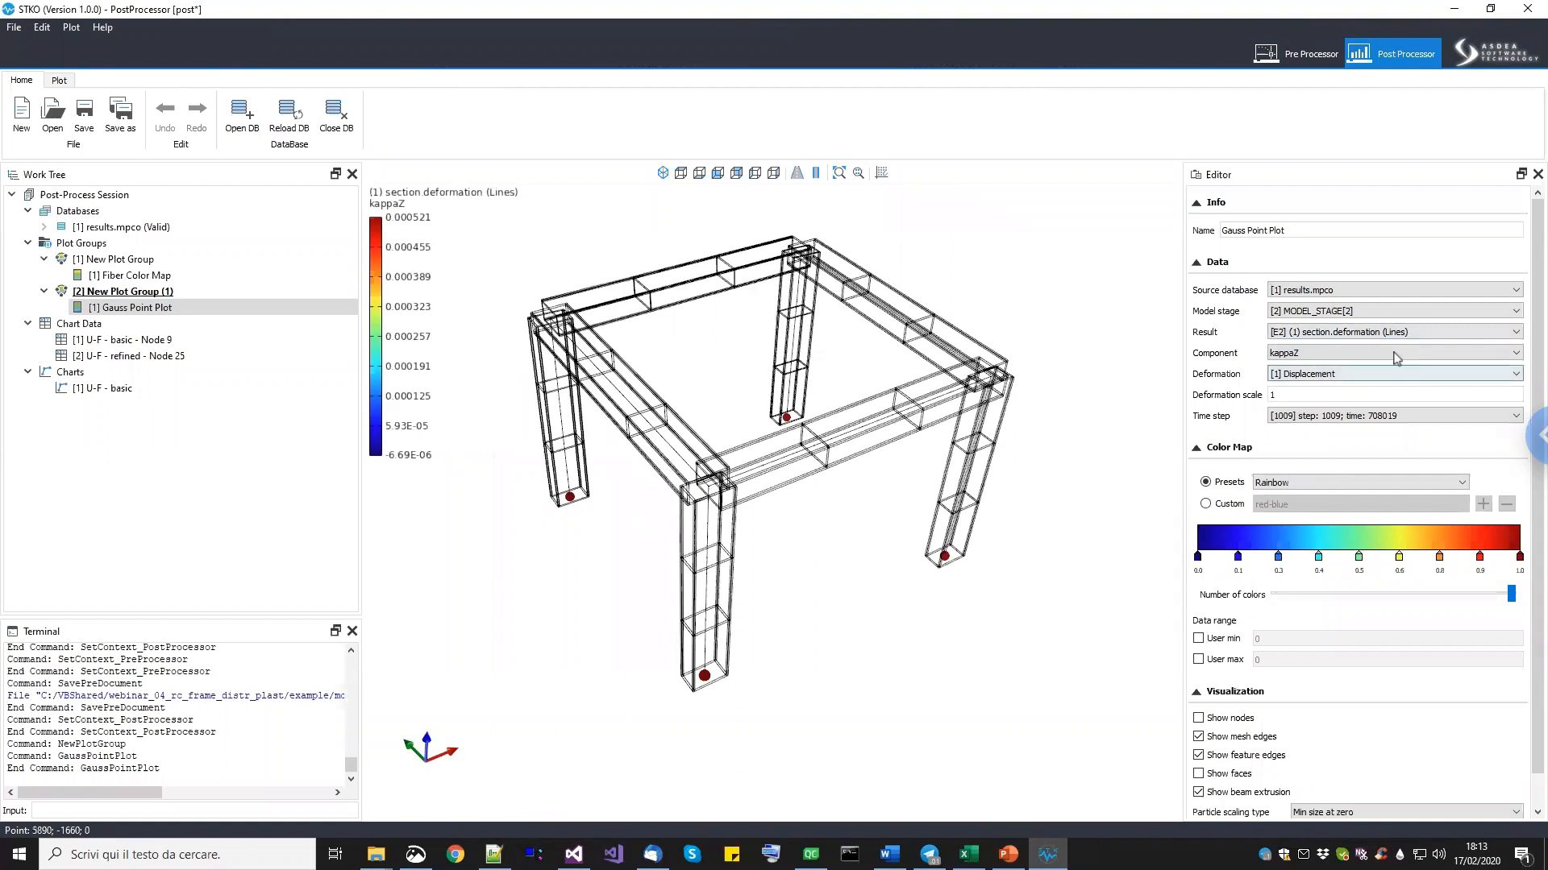
{"action": "left_click", "coordinate": [1400, 355]}
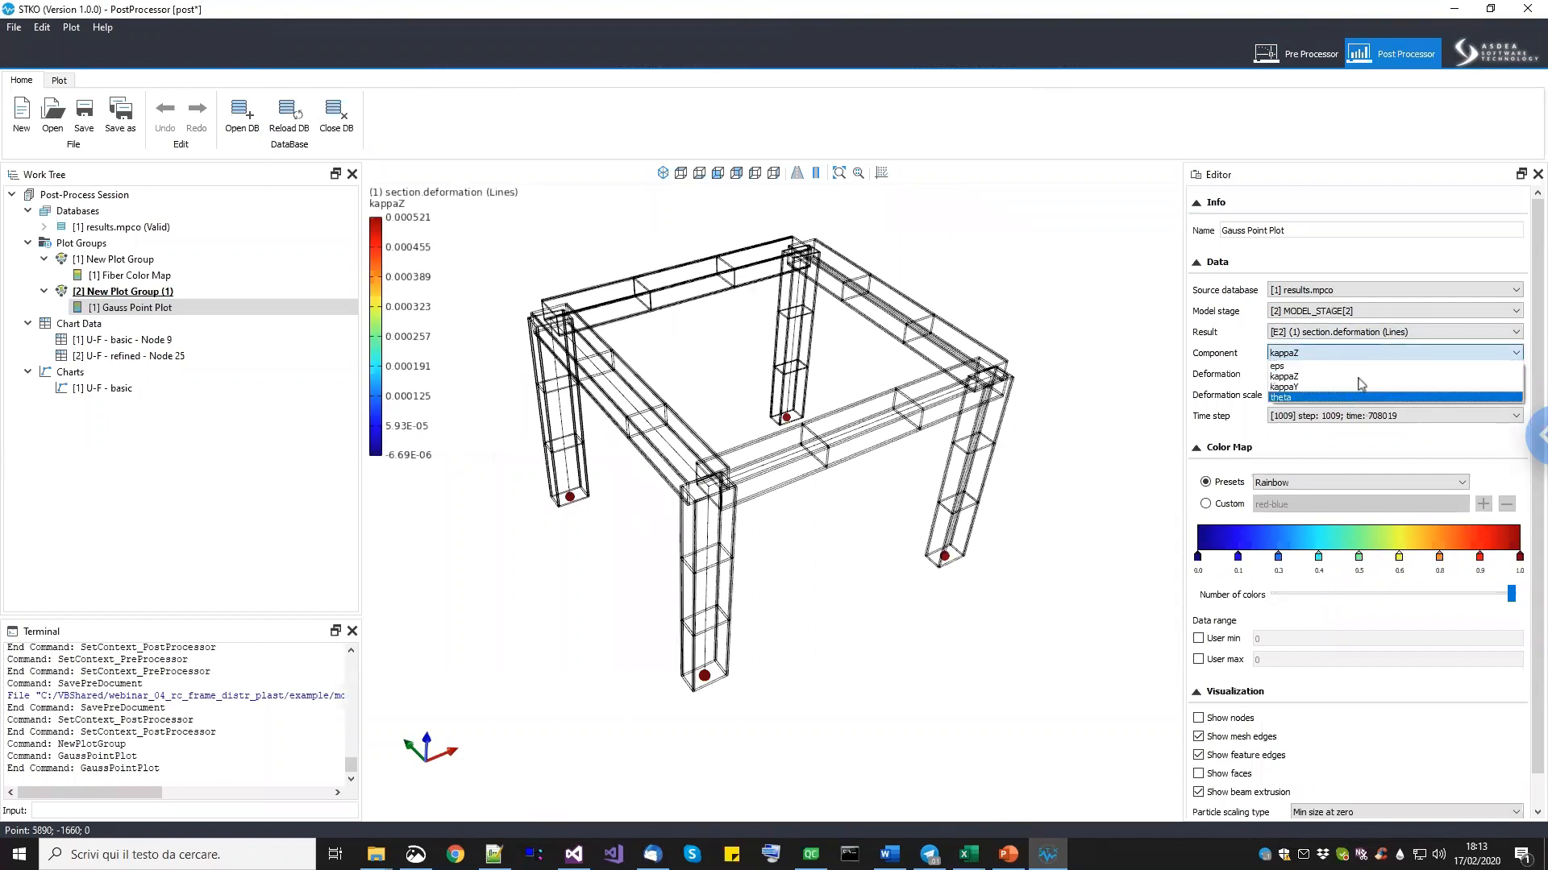
{"action": "left_click", "coordinate": [1362, 360]}
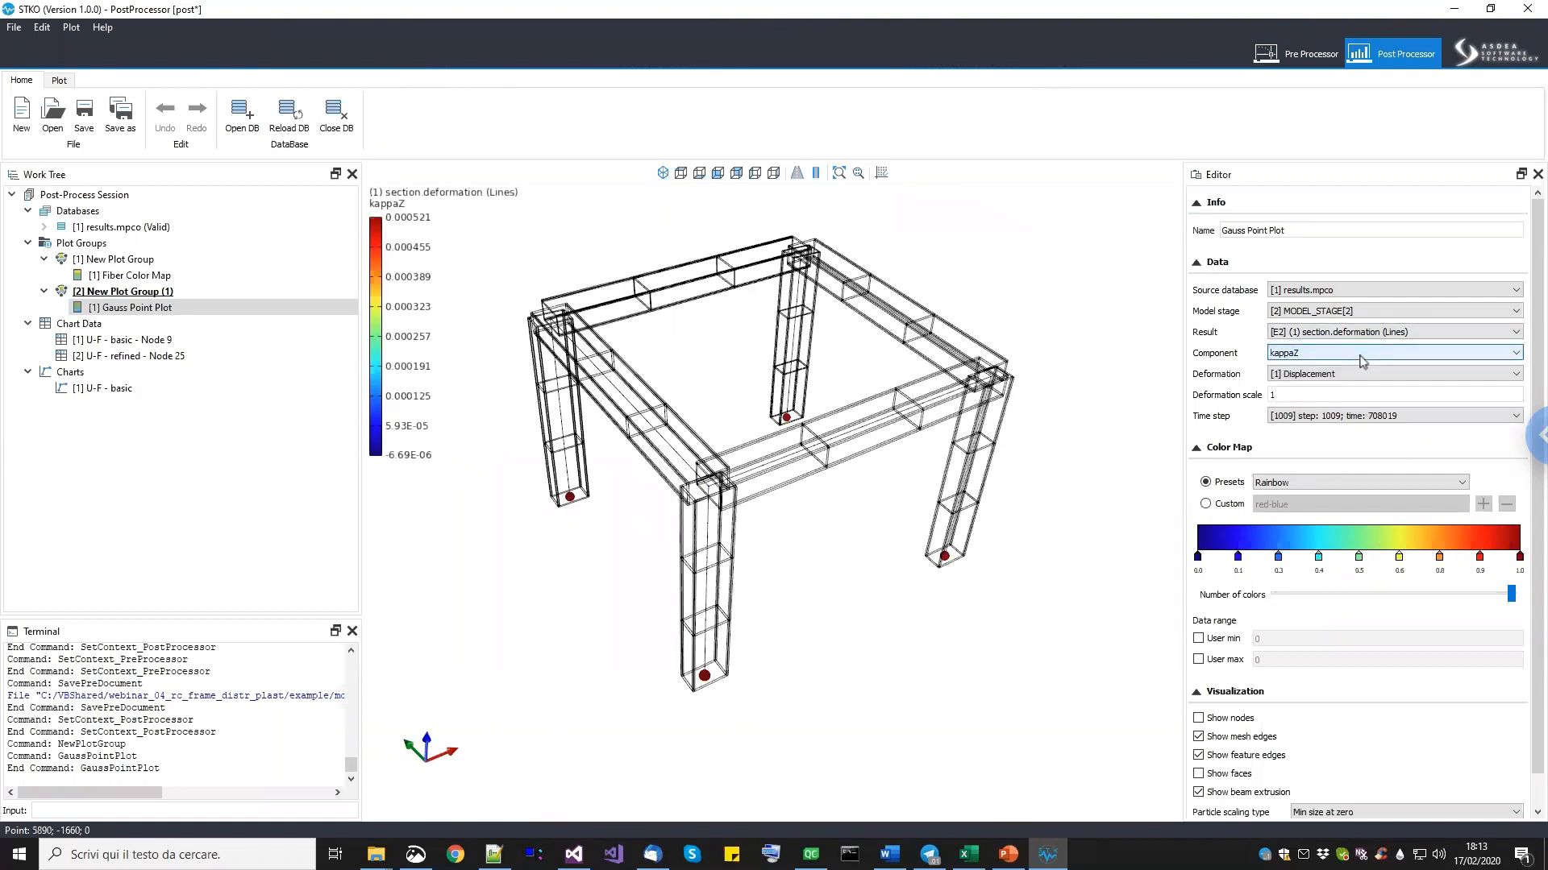
{"action": "middle_click_drag", "start_coordinate": [847, 401], "coordinate": [875, 400]}
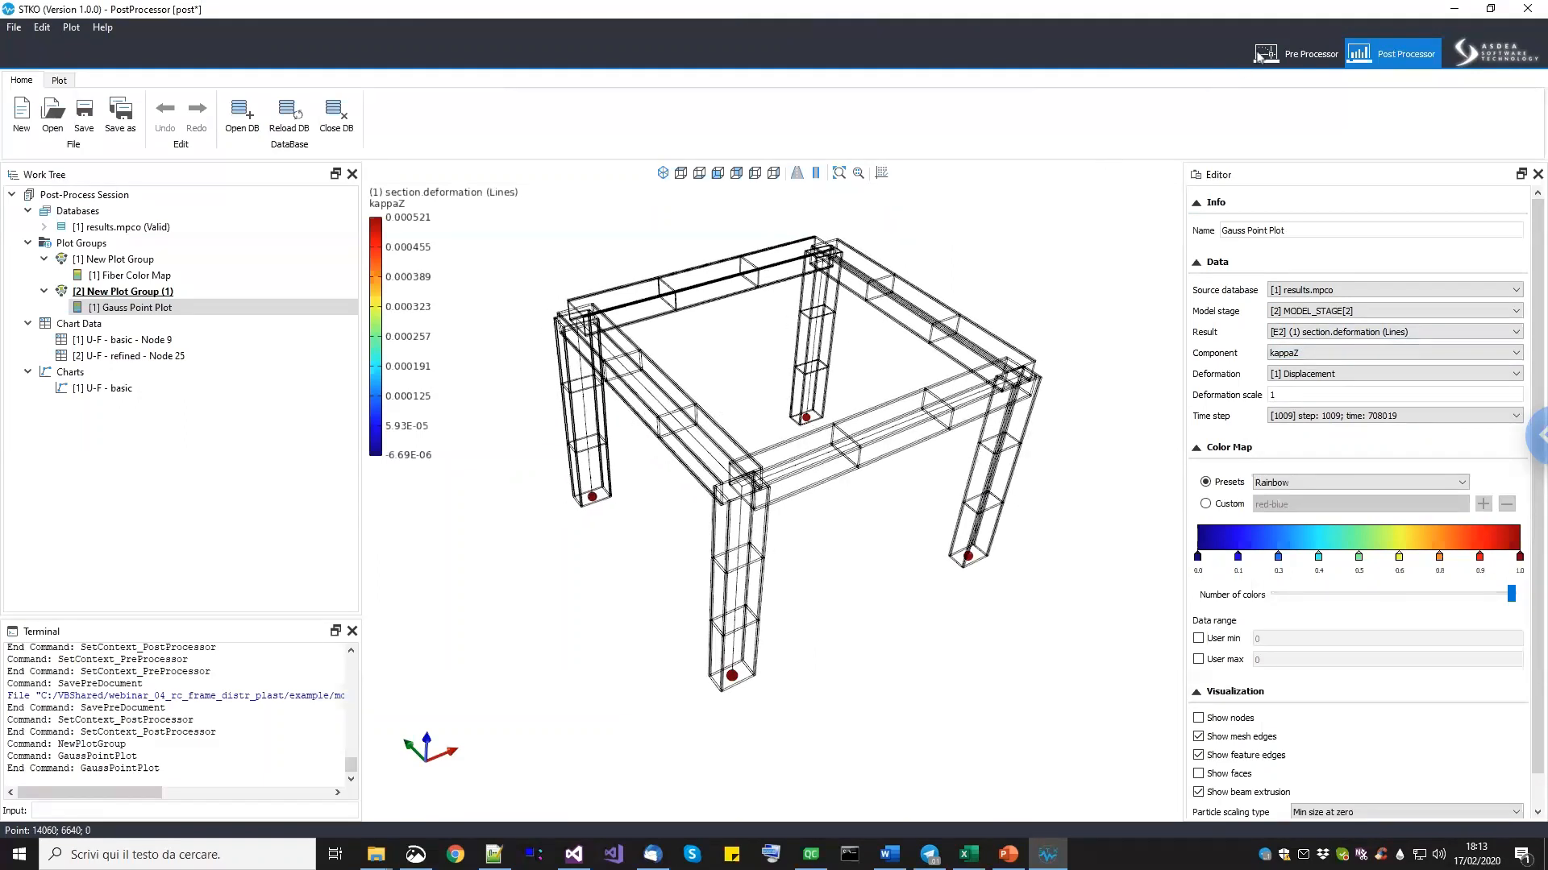
Return to the pre-processor model and display the local axes of the frame members to examine the column directions.
{"action": "left_click", "coordinate": [1288, 57]}
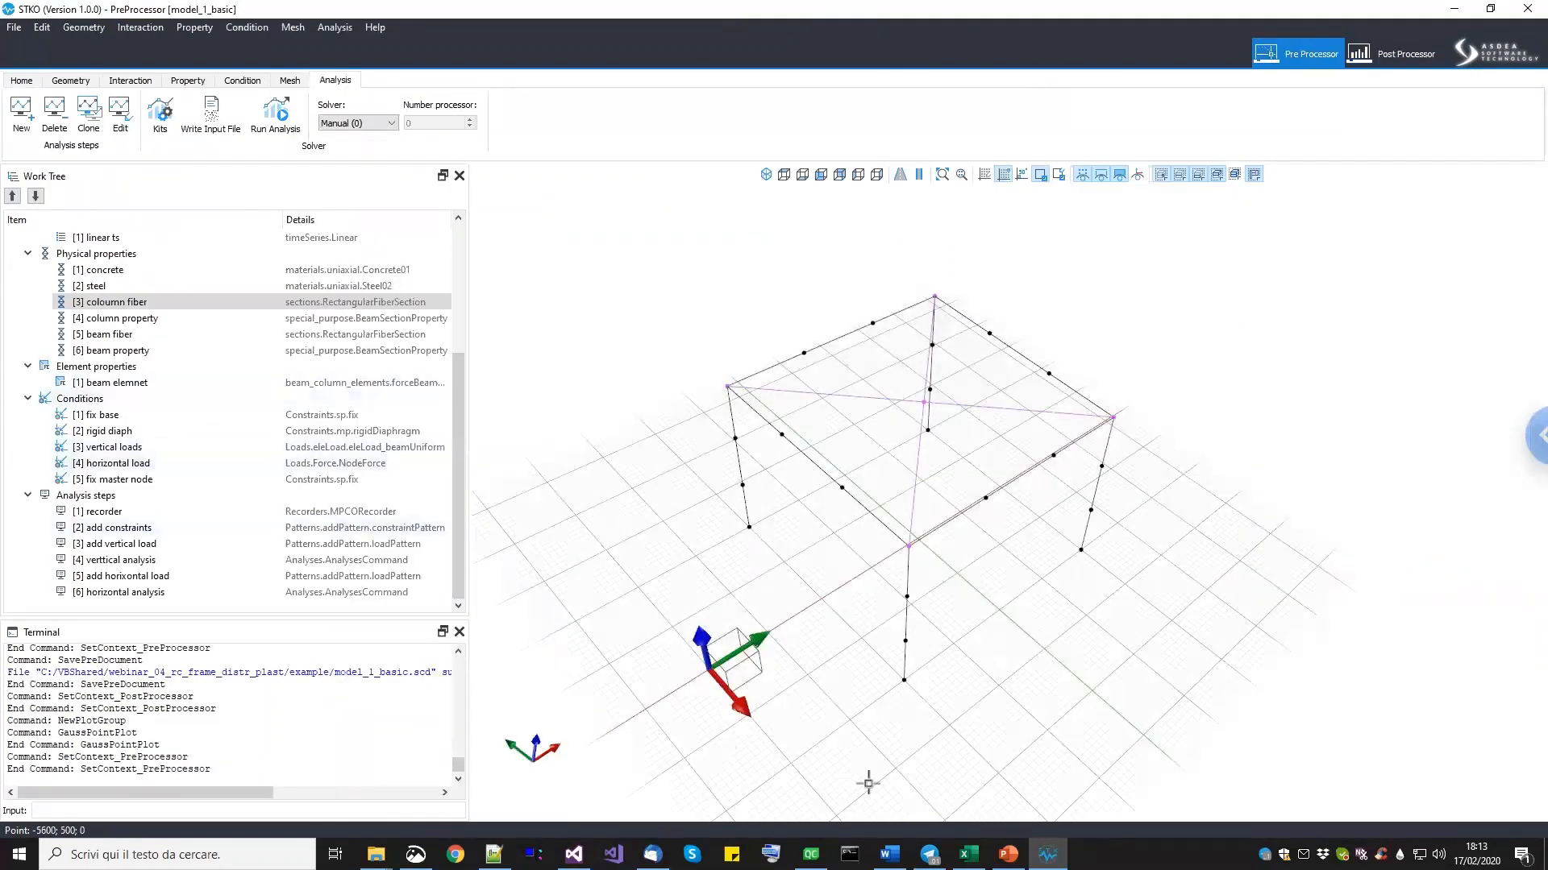
{"action": "scroll", "coordinate": [190, 520], "scroll_direction": "up", "scroll_amount": 2}
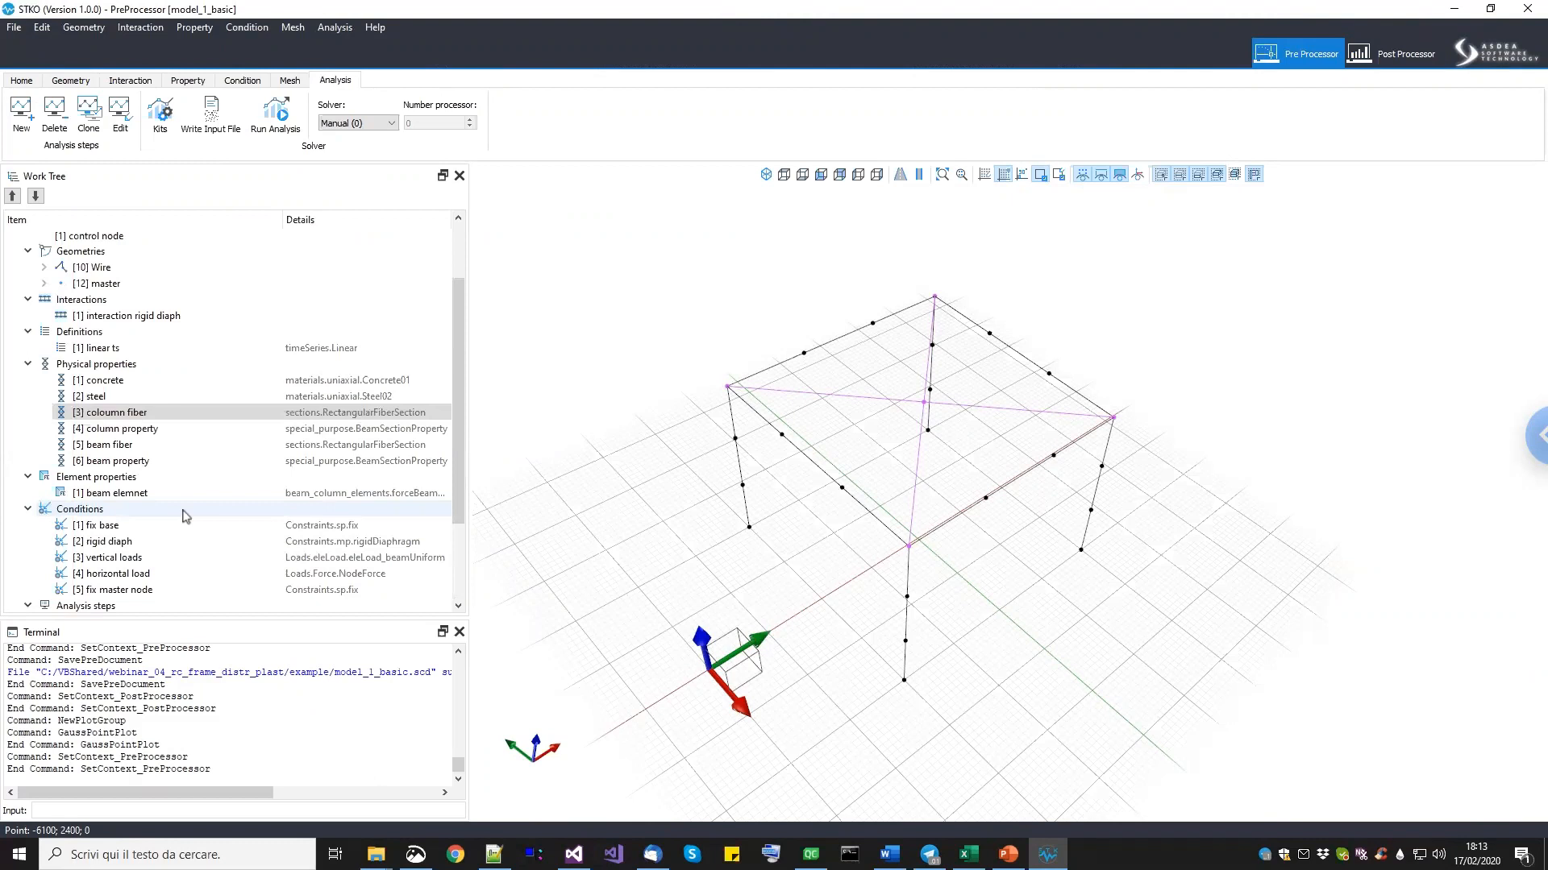
{"action": "left_click", "coordinate": [129, 368]}
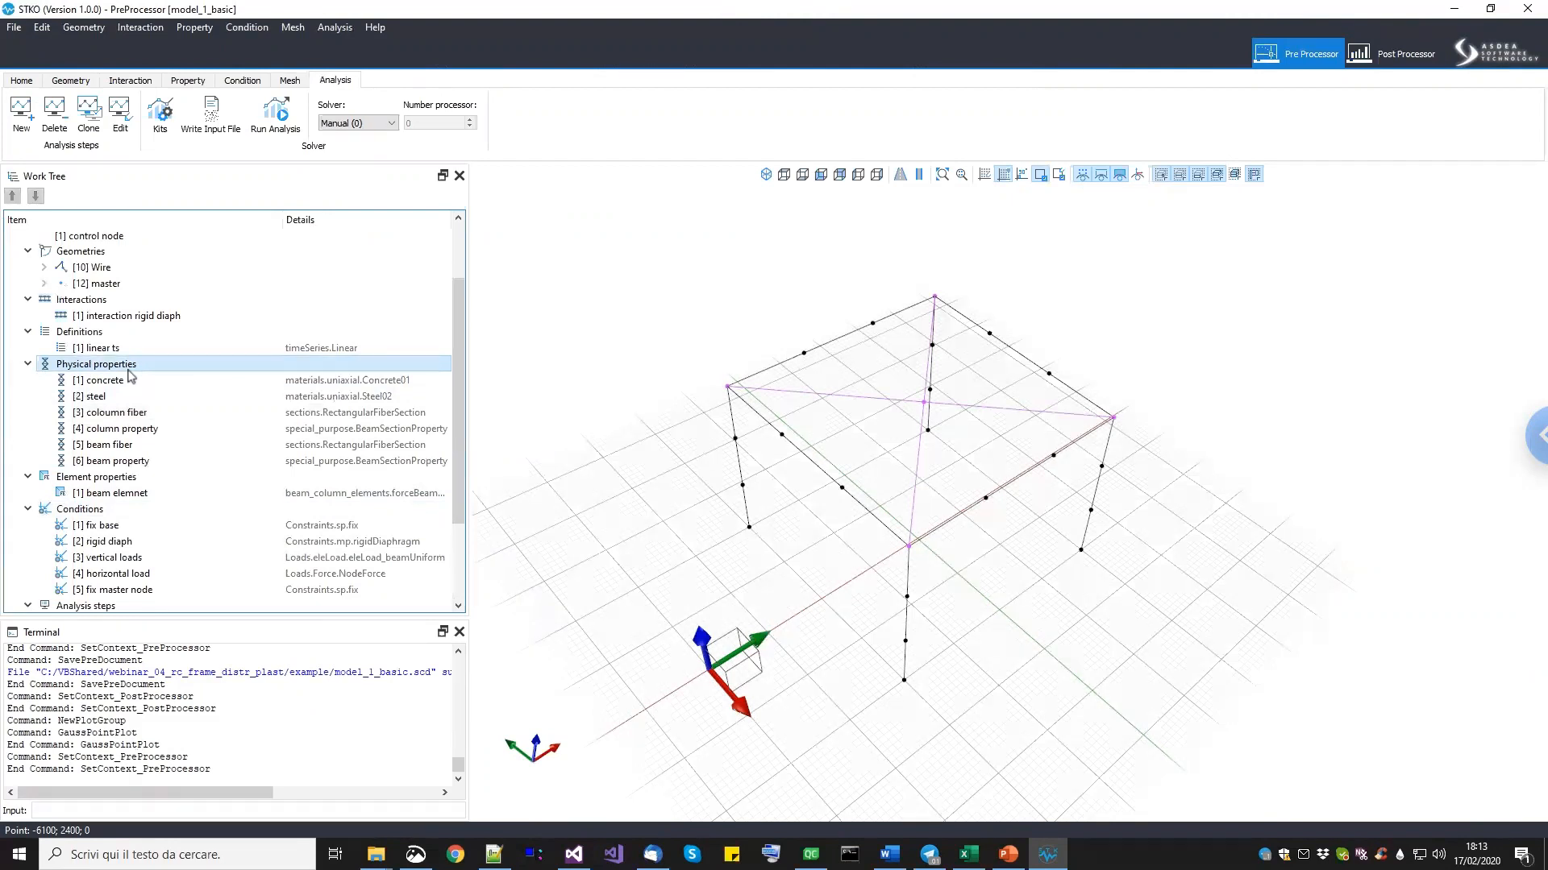
{"action": "left_click", "coordinate": [1137, 175]}
{"action": "scroll", "coordinate": [1060, 505], "scroll_direction": "up", "scroll_amount": 5}
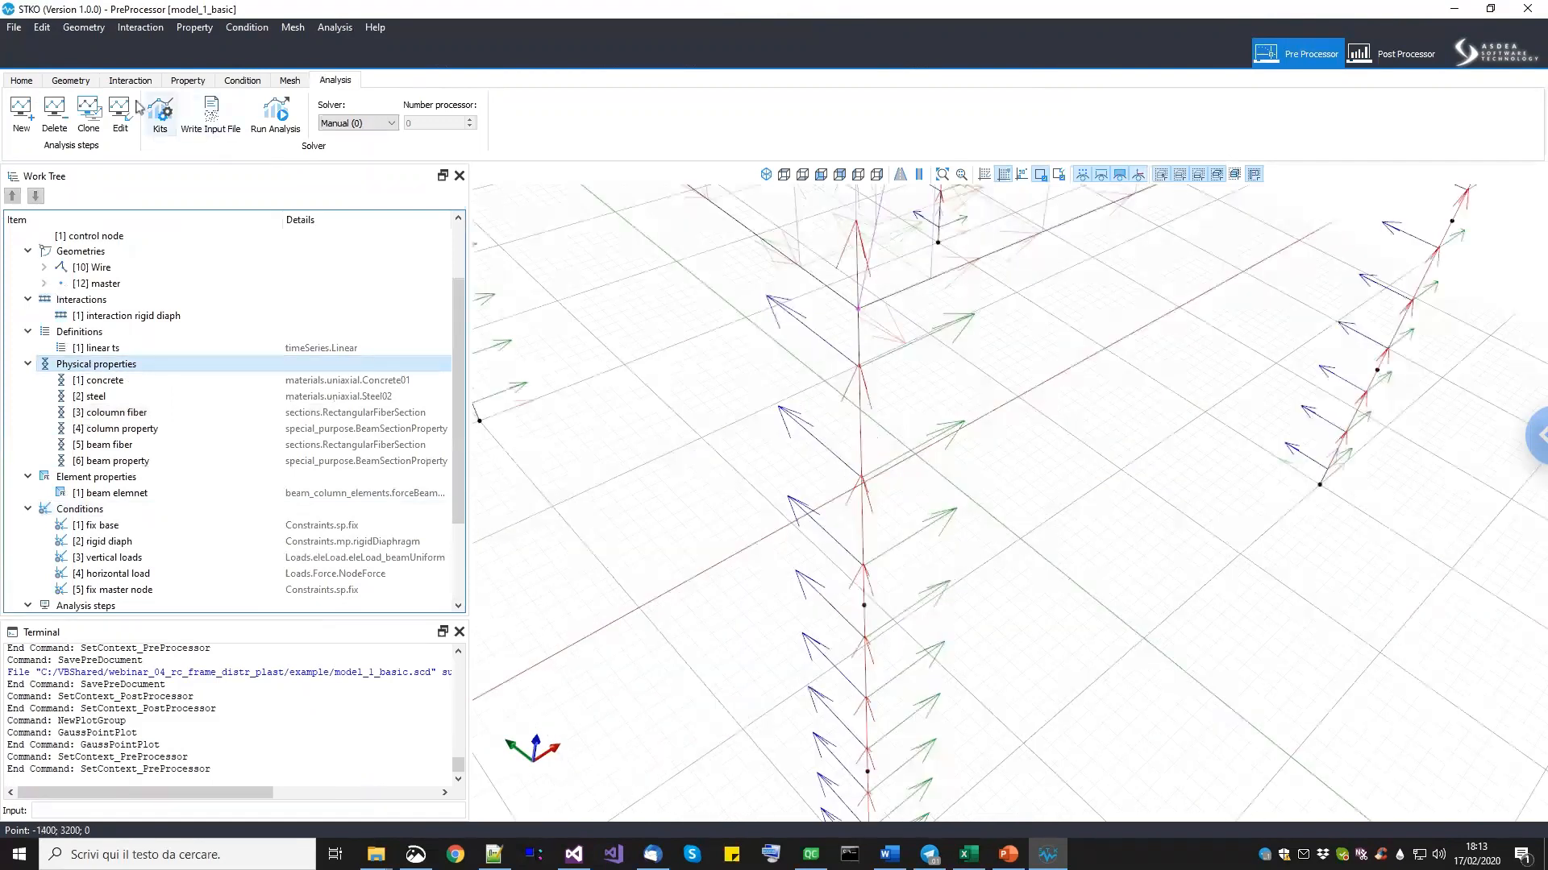
Create a new physical property named "column shear Y (strong dir)".
{"action": "left_click", "coordinate": [189, 80]}
{"action": "scroll", "coordinate": [890, 450], "scroll_direction": "down", "scroll_amount": 5}
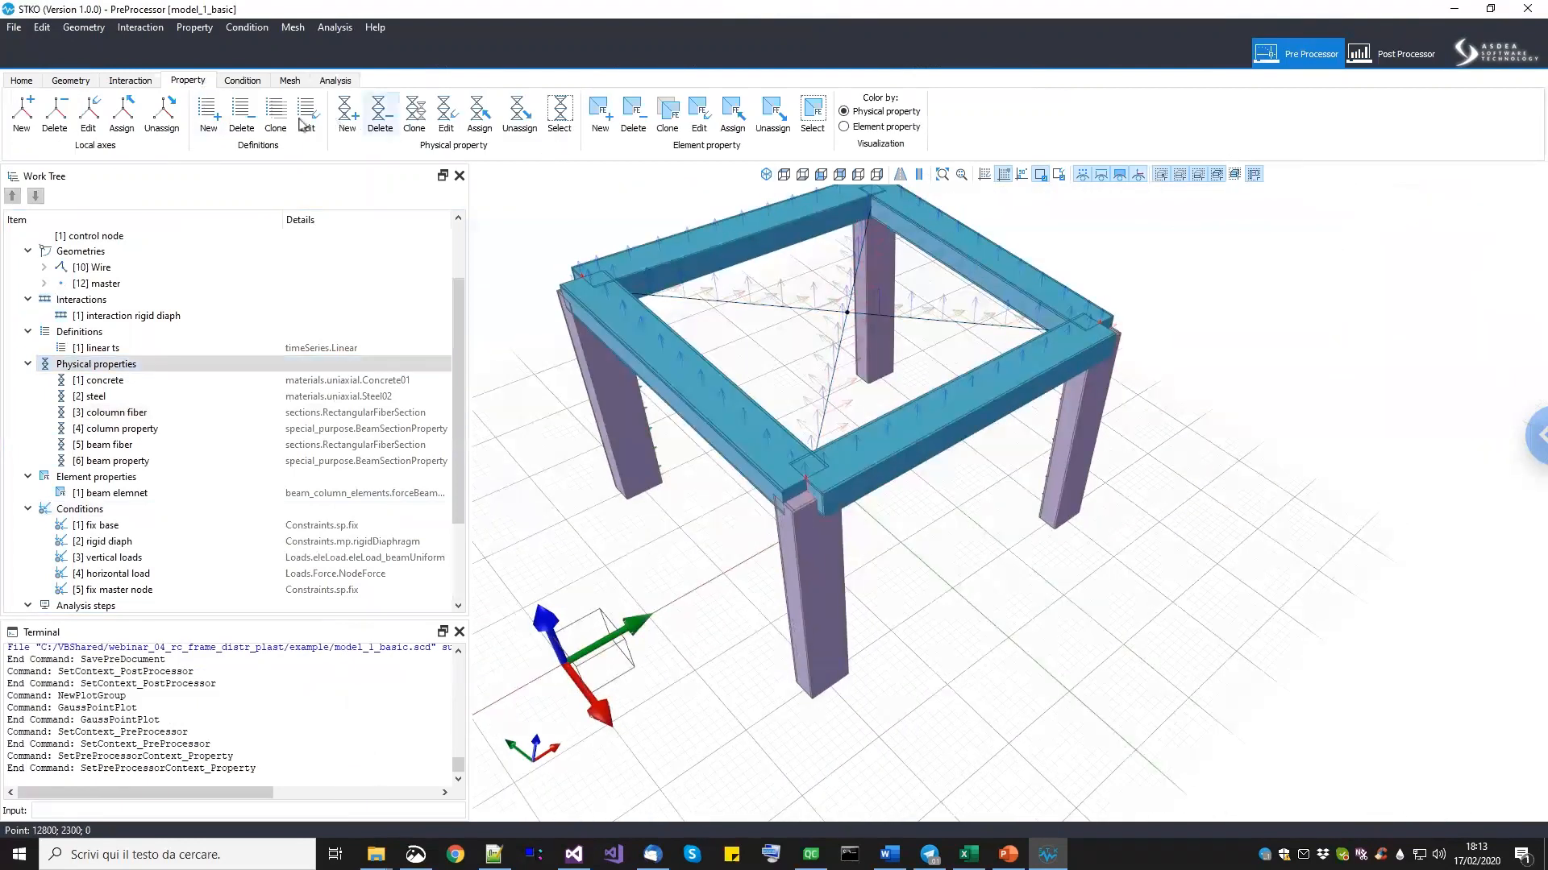
{"action": "left_click", "coordinate": [185, 365]}
{"action": "right_click", "coordinate": [185, 366]}
{"action": "left_click", "coordinate": [206, 372]}
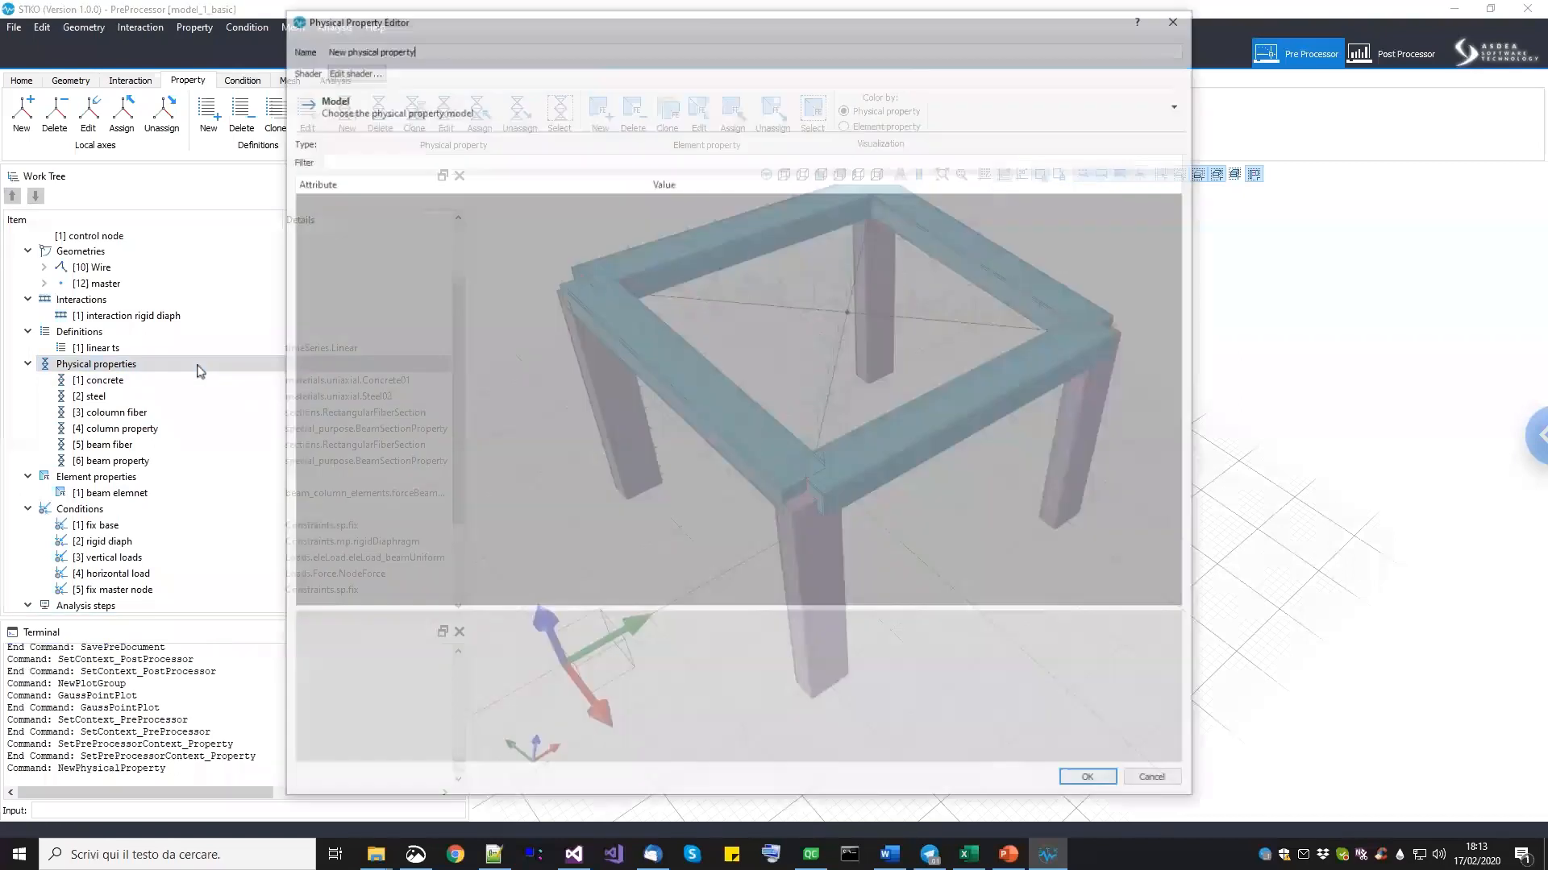
{"action": "left_click_drag", "start_coordinate": [413, 48], "coordinate": [282, 46]}
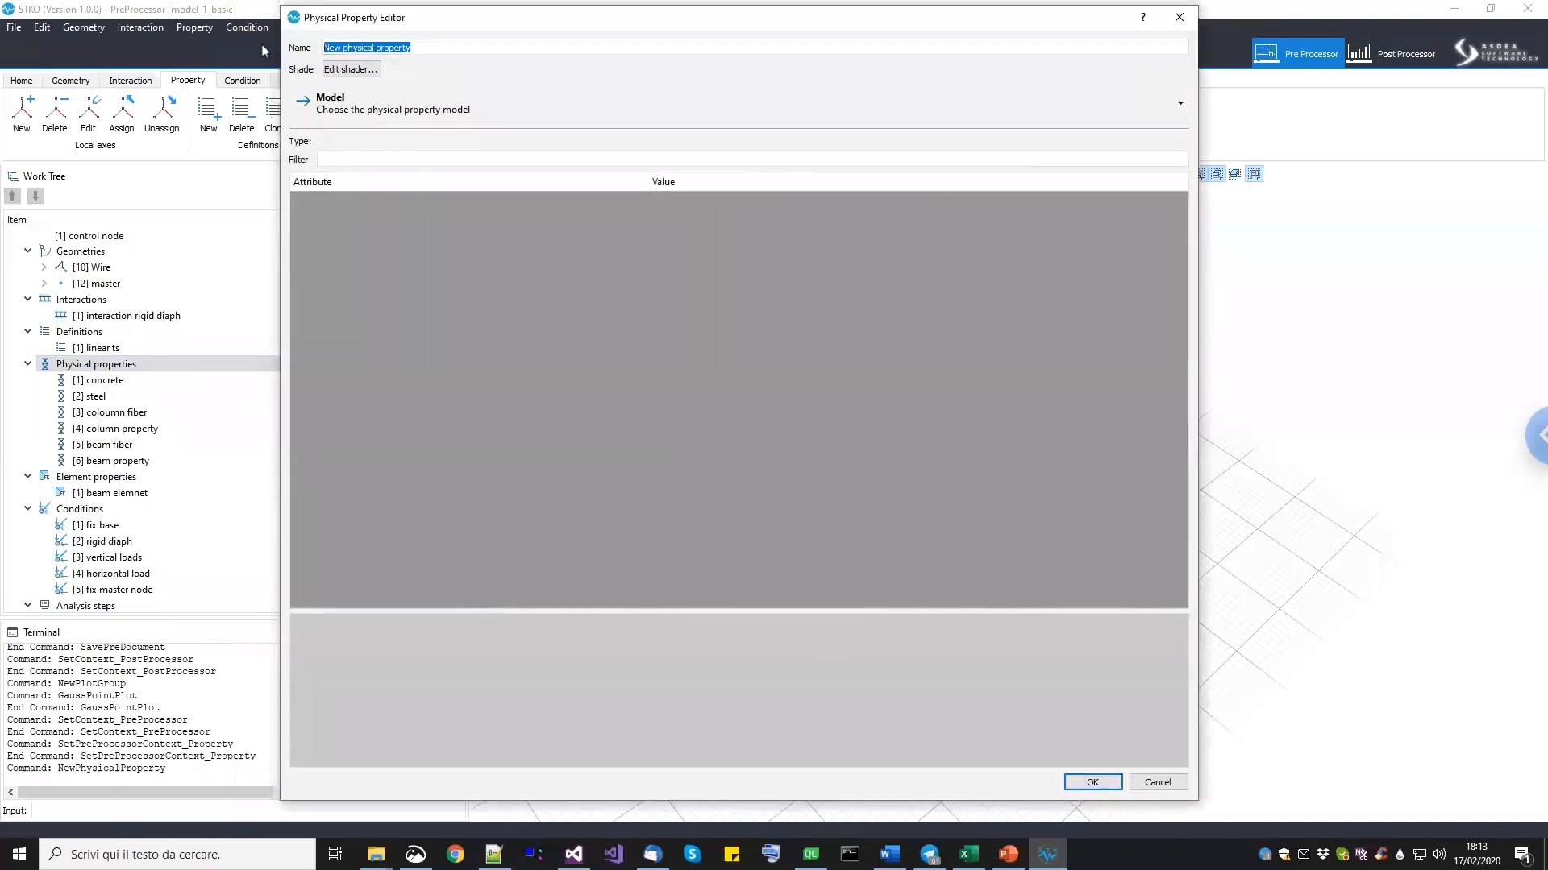
{"action": "type", "text": "column shear Y"}
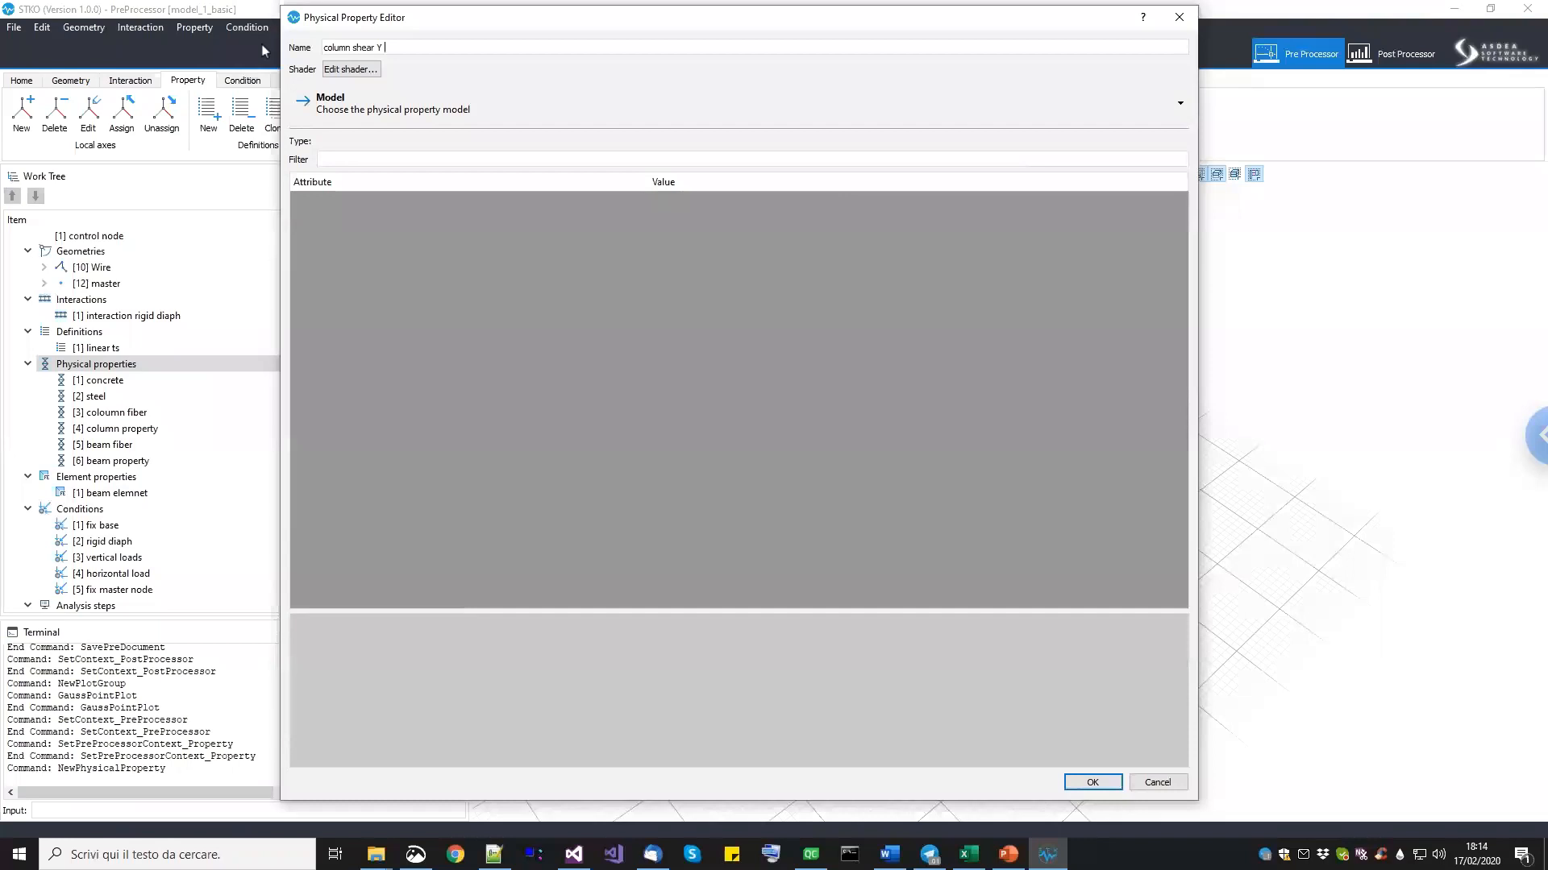
{"action": "type", "text": " (strong dir)"}
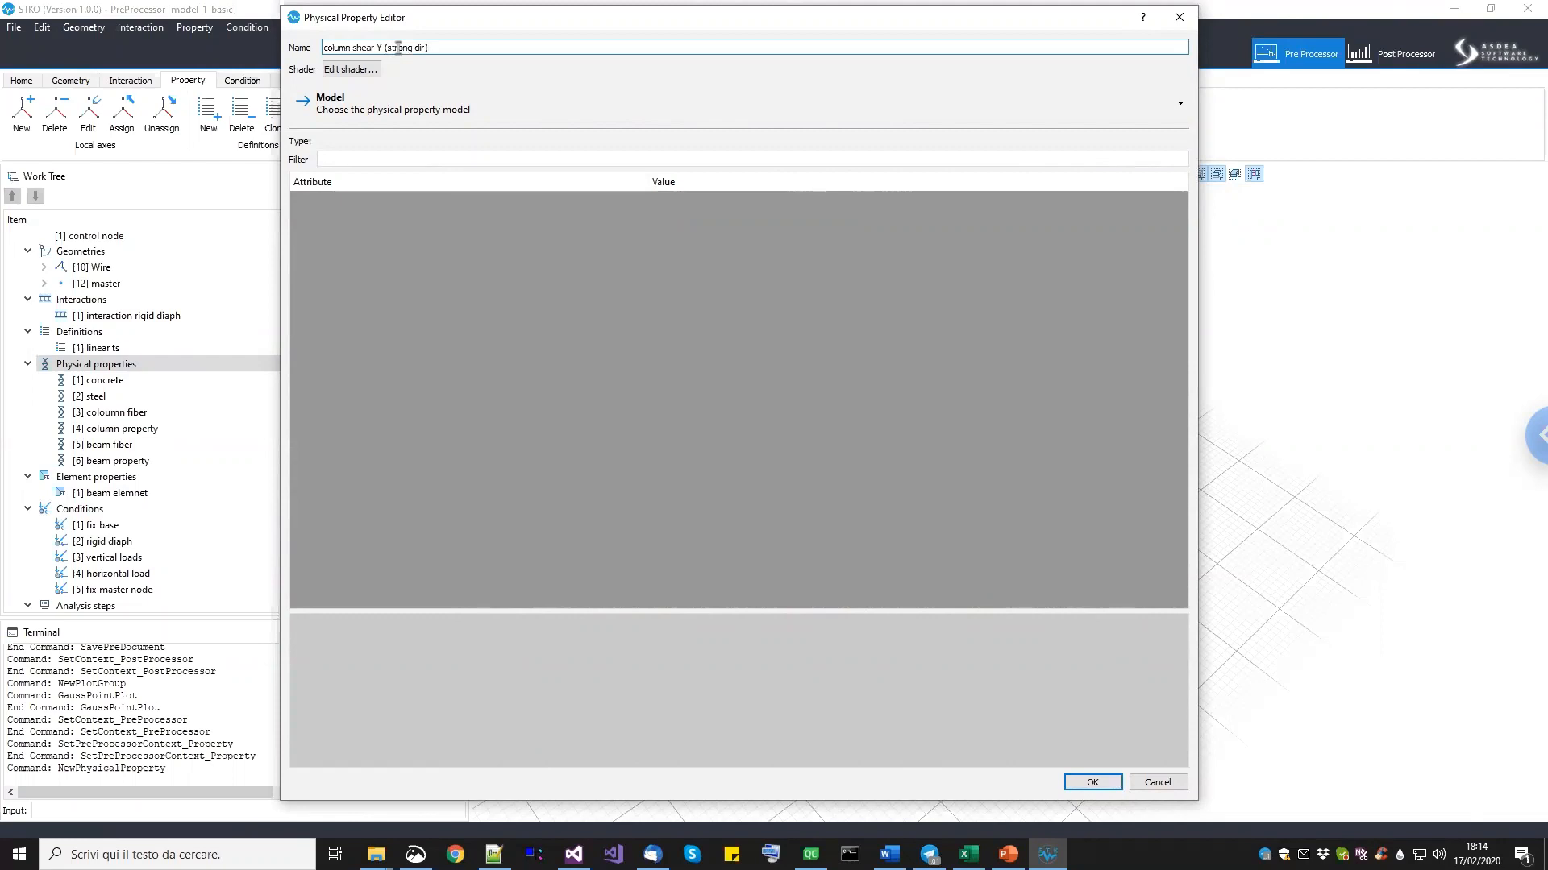
Choose the uniaxial ModIMKPinching material as the property's model and set its elastic stiffness K0 to 5.01e9.
{"action": "left_click", "coordinate": [379, 108]}
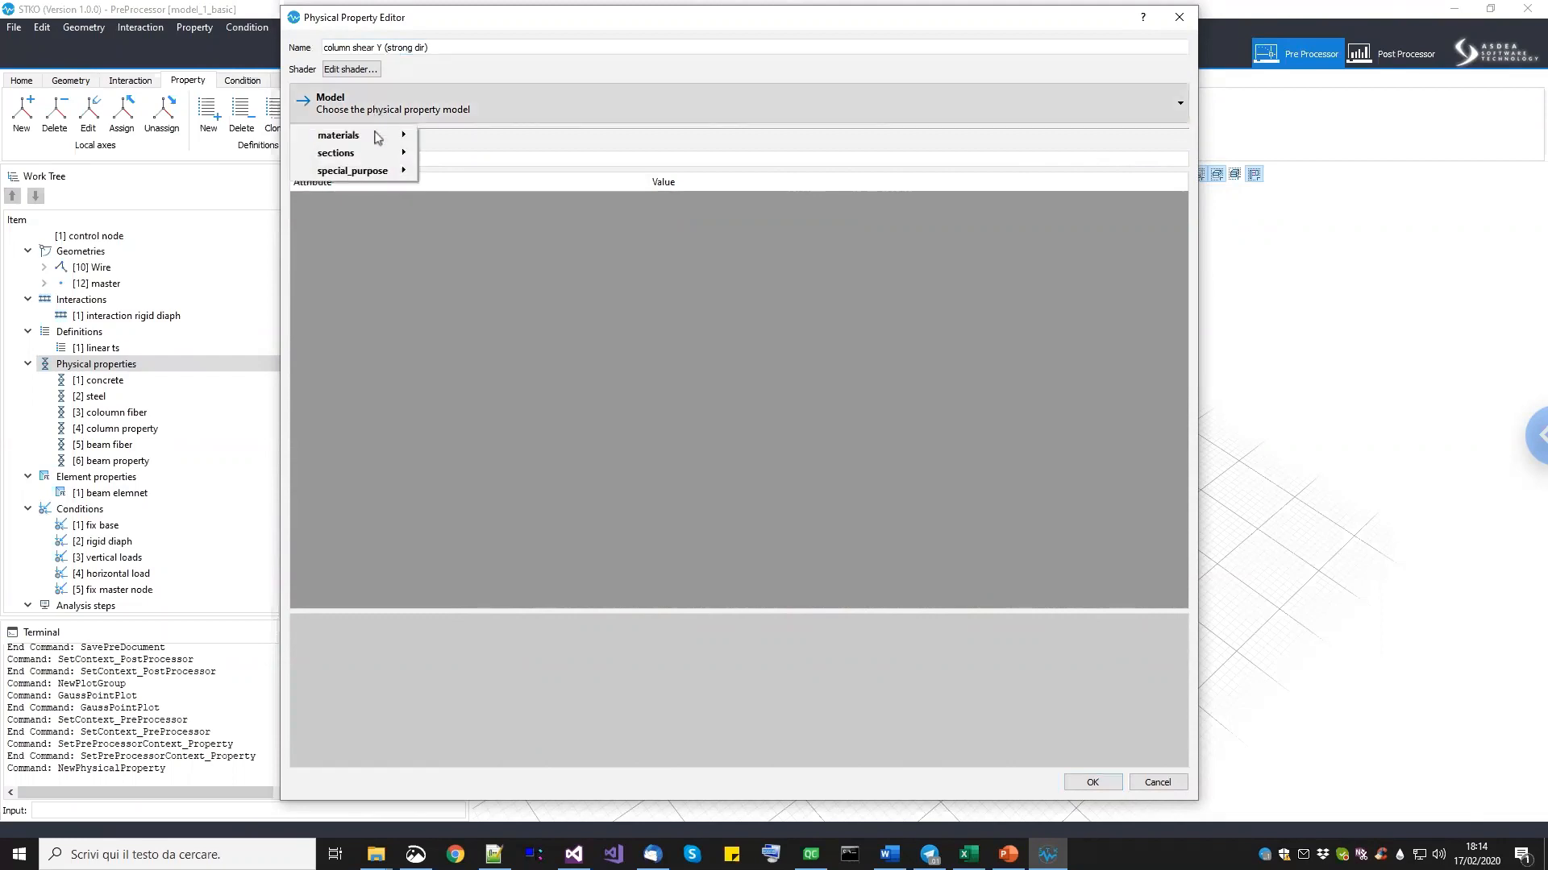
{"action": "mouse_move", "coordinate": [375, 141]}
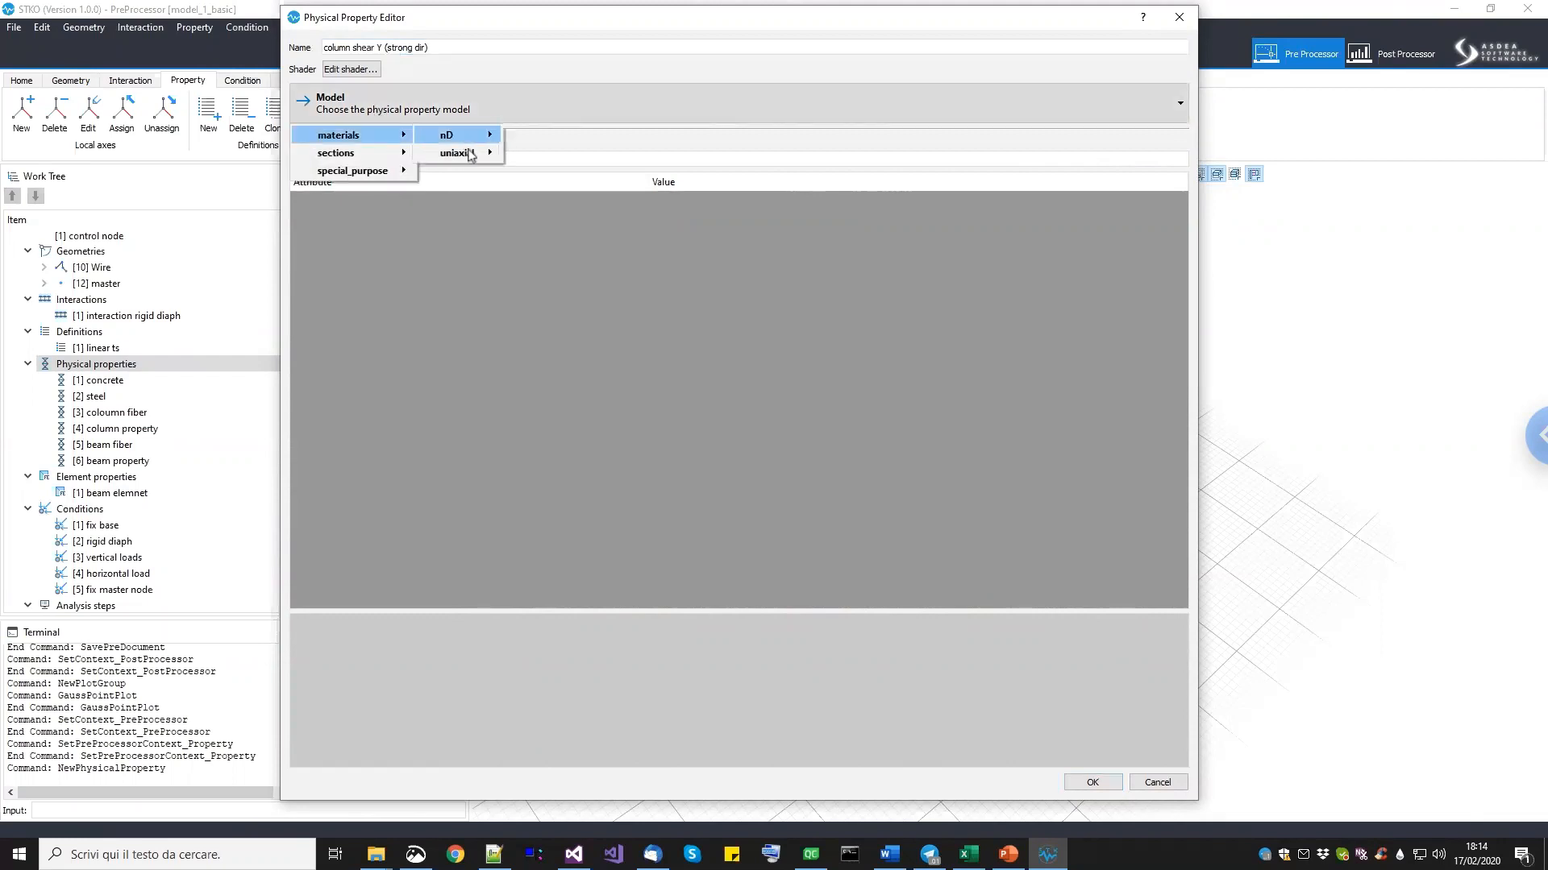
{"action": "mouse_move", "coordinate": [474, 155]}
{"action": "mouse_move", "coordinate": [539, 159]}
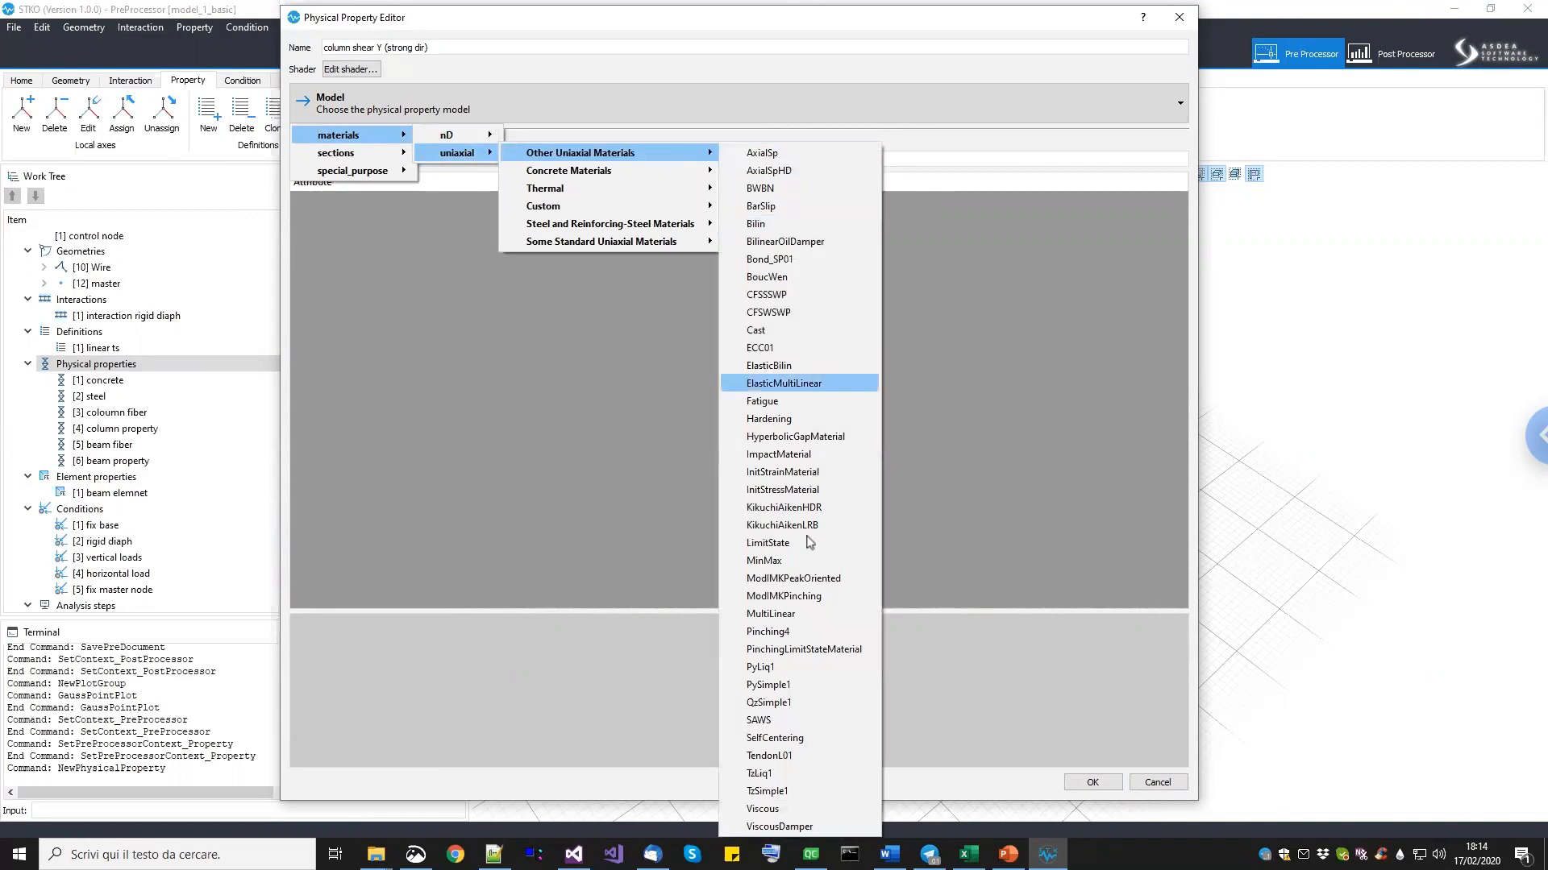
{"action": "left_click", "coordinate": [810, 598]}
{"action": "left_click", "coordinate": [466, 214]}
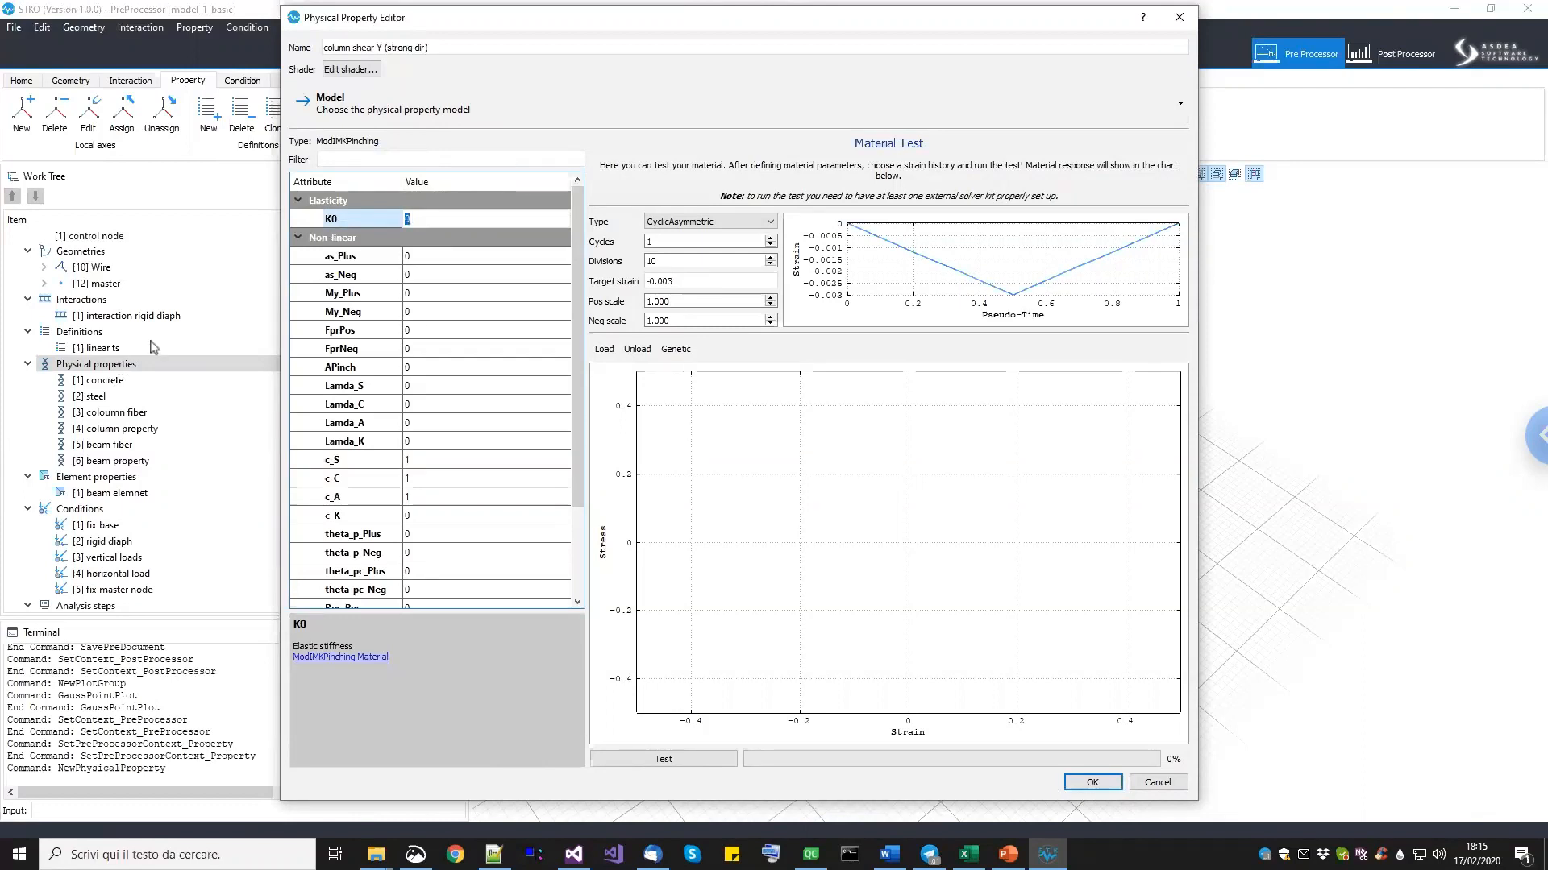
{"action": "type", "text": "5.01e9"}
{"action": "key", "text": "Return"}
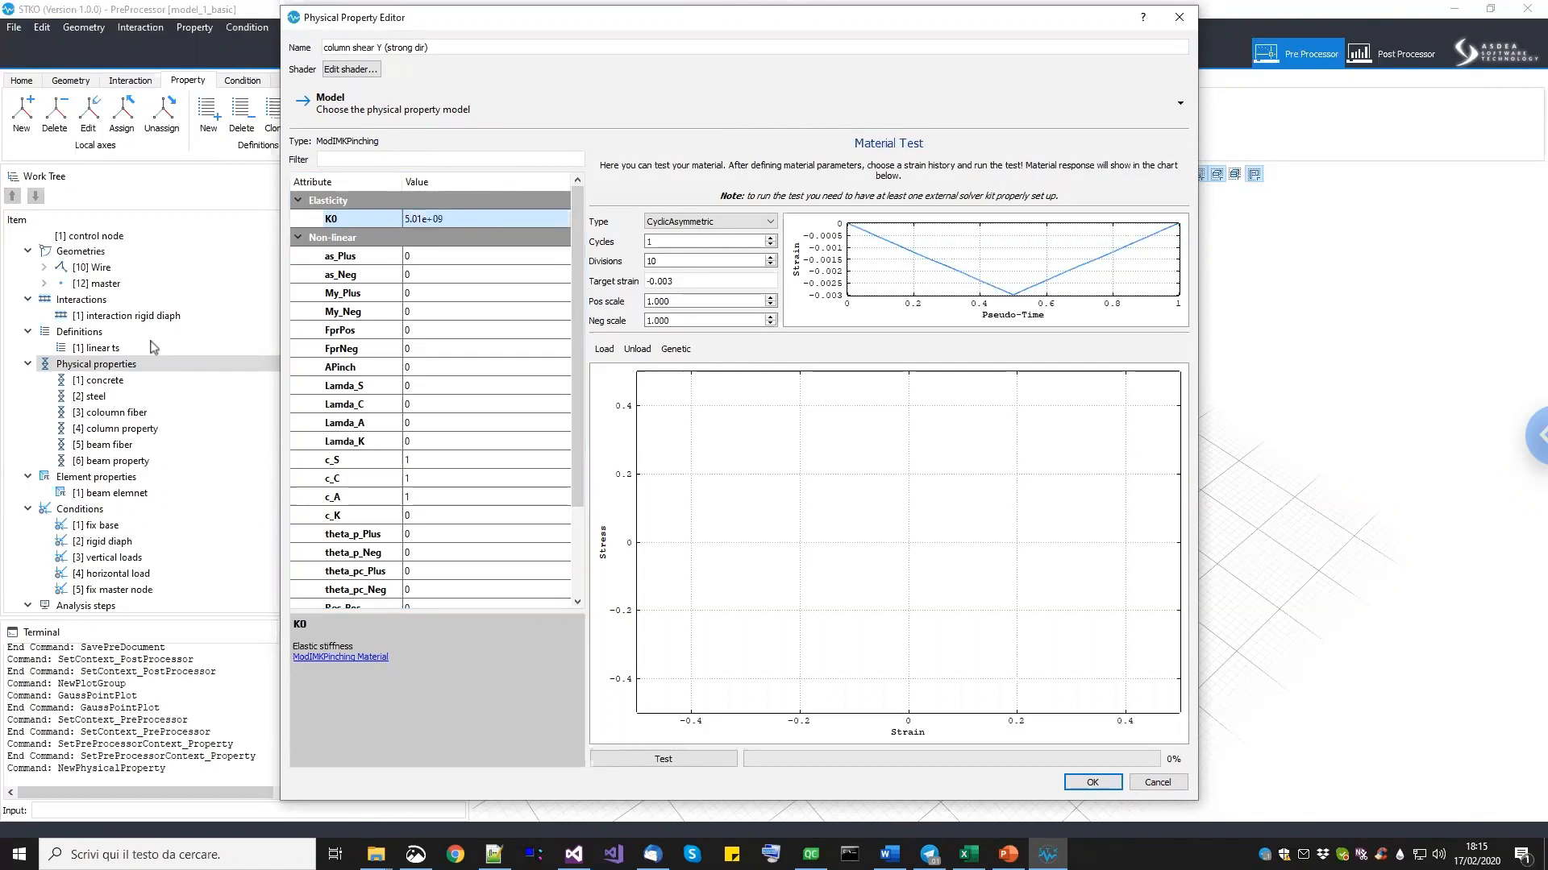
Set the strain hardening ratios as_Plus and as_Neg to 0.00197.
{"action": "left_click", "coordinate": [509, 260]}
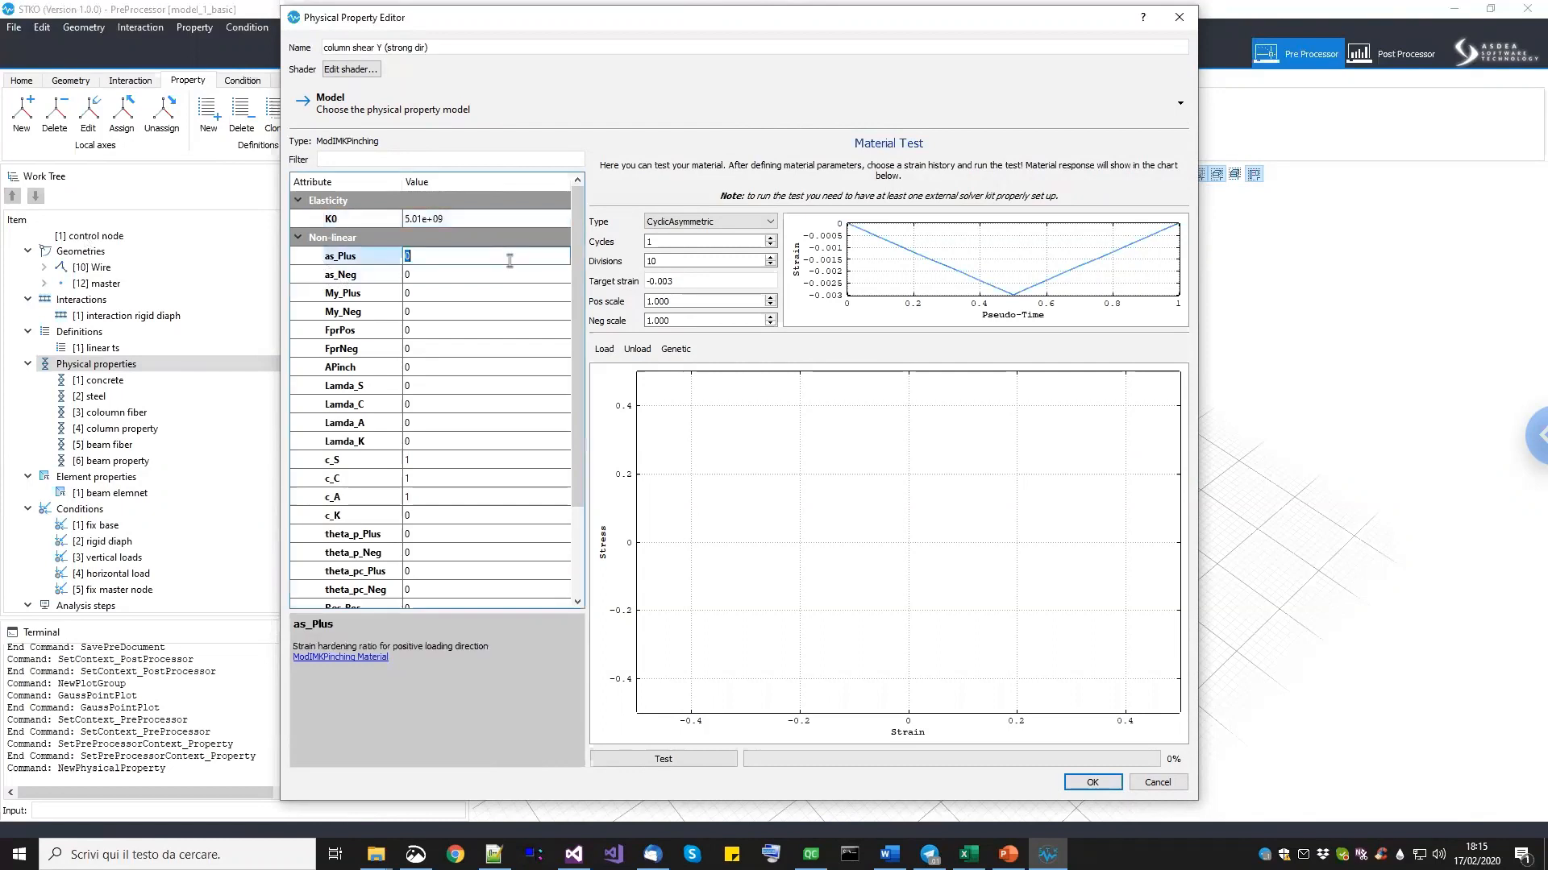
{"action": "type", "text": "0.00197"}
{"action": "left_click_drag", "start_coordinate": [453, 257], "coordinate": [347, 238]}
{"action": "key", "text": "ctrl+c"}
{"action": "left_click", "coordinate": [431, 275]}
{"action": "key", "text": "ctrl+v"}
{"action": "key", "text": "Return"}
Set the effective yield strengths My_Plus to 187000 and My_Neg to -187000.
{"action": "left_click", "coordinate": [439, 294]}
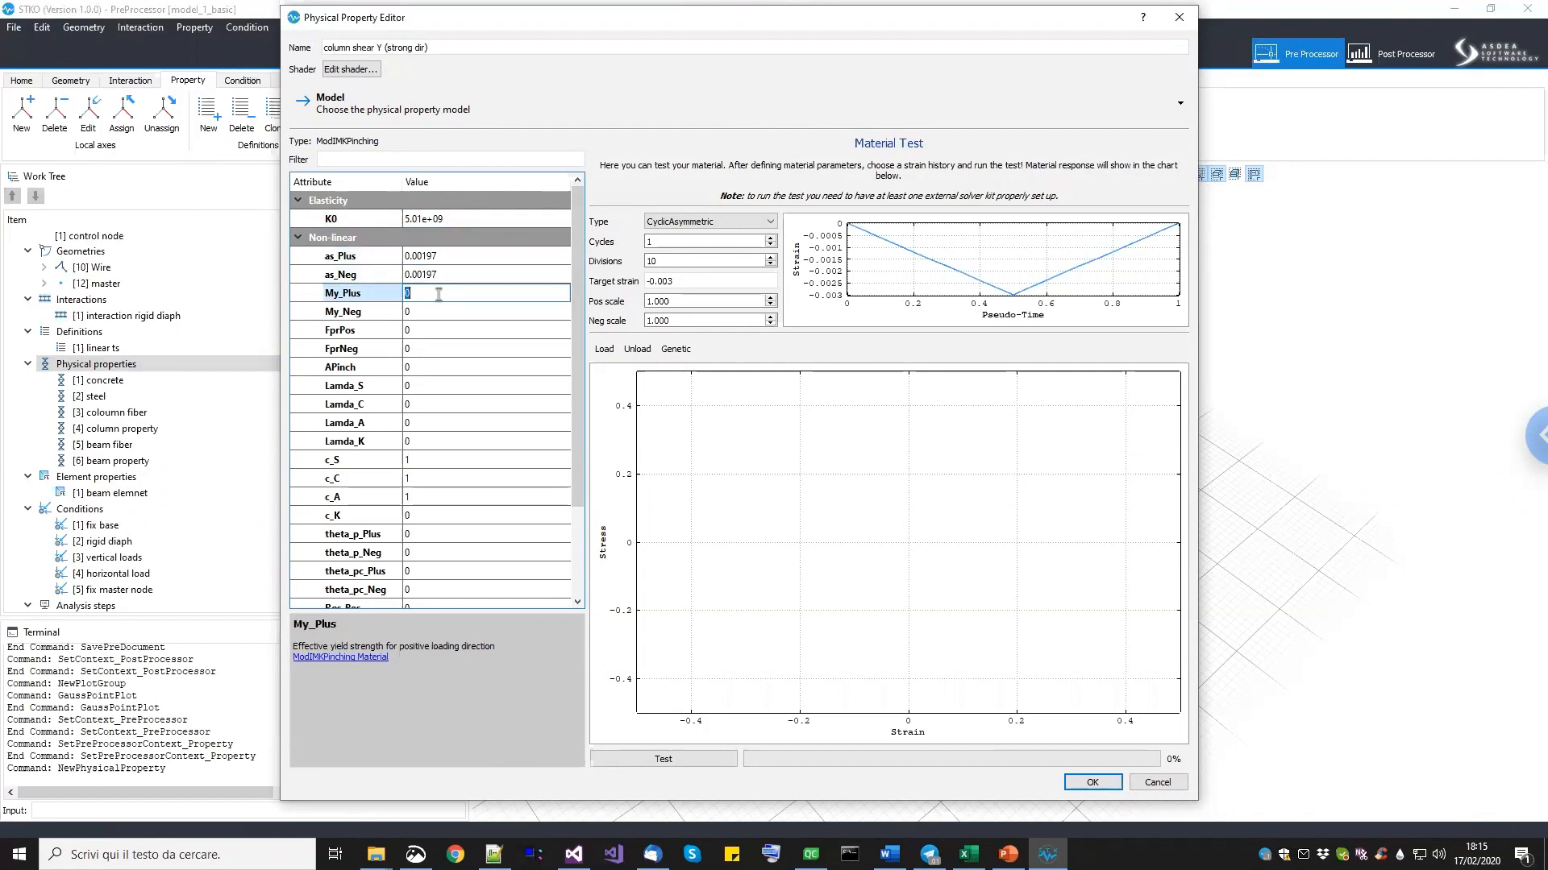
{"action": "type", "text": "187000"}
{"action": "left_click", "coordinate": [471, 316]}
{"action": "left_click", "coordinate": [467, 295]}
{"action": "left_click", "coordinate": [467, 297]}
{"action": "left_click", "coordinate": [461, 312]}
{"action": "type", "text": "-187000"}
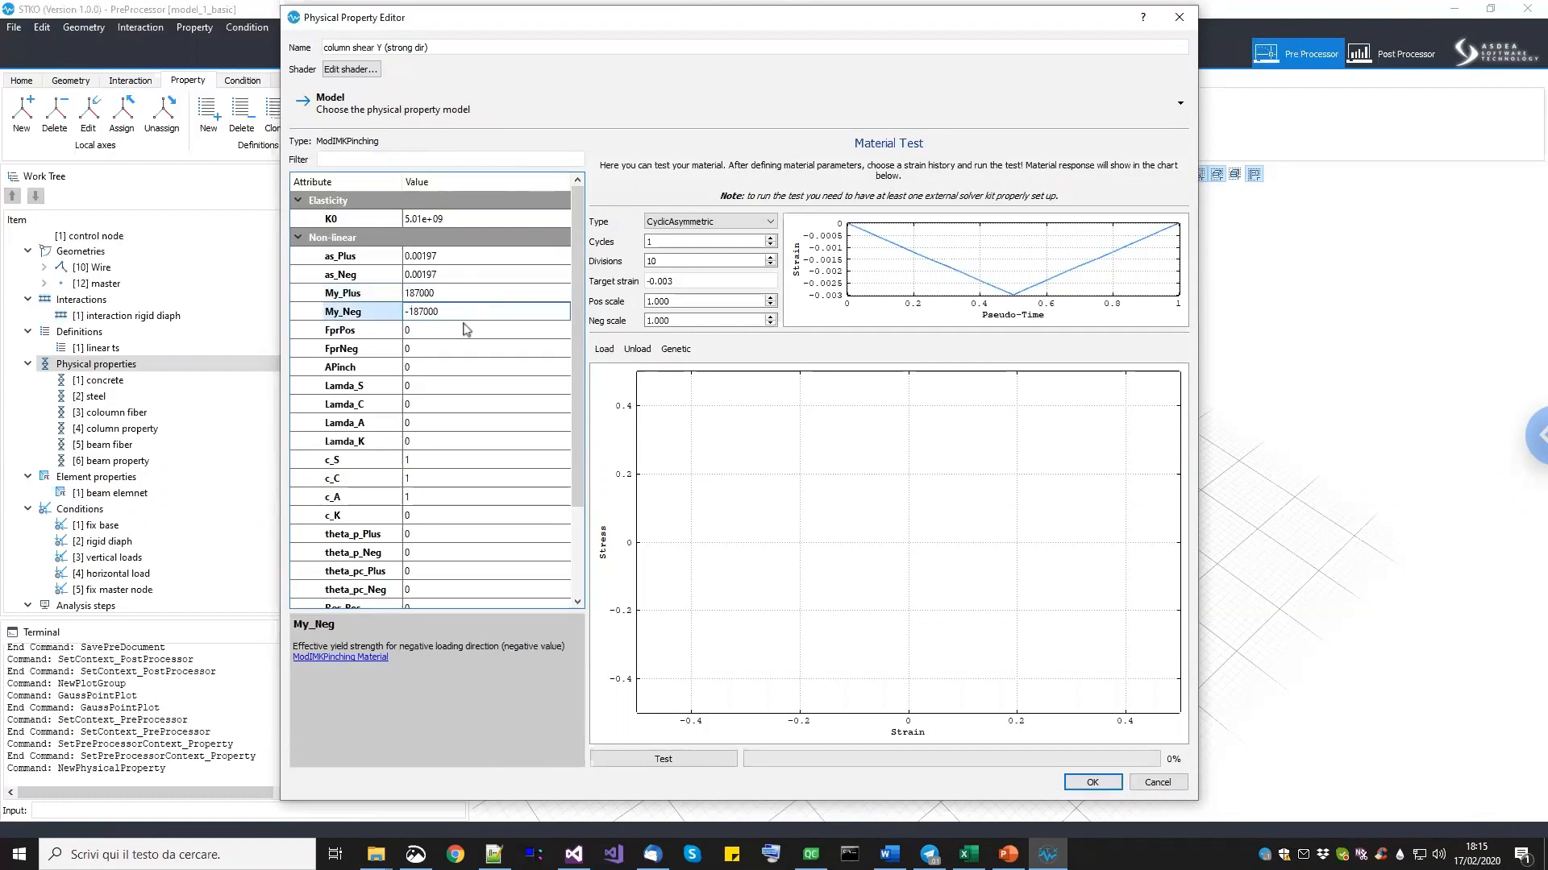
Set the pinching ratios FprPos and FprNeg to 0.4 and the reloading stiffness ratio APinch to 0.1.
{"action": "left_click", "coordinate": [461, 330]}
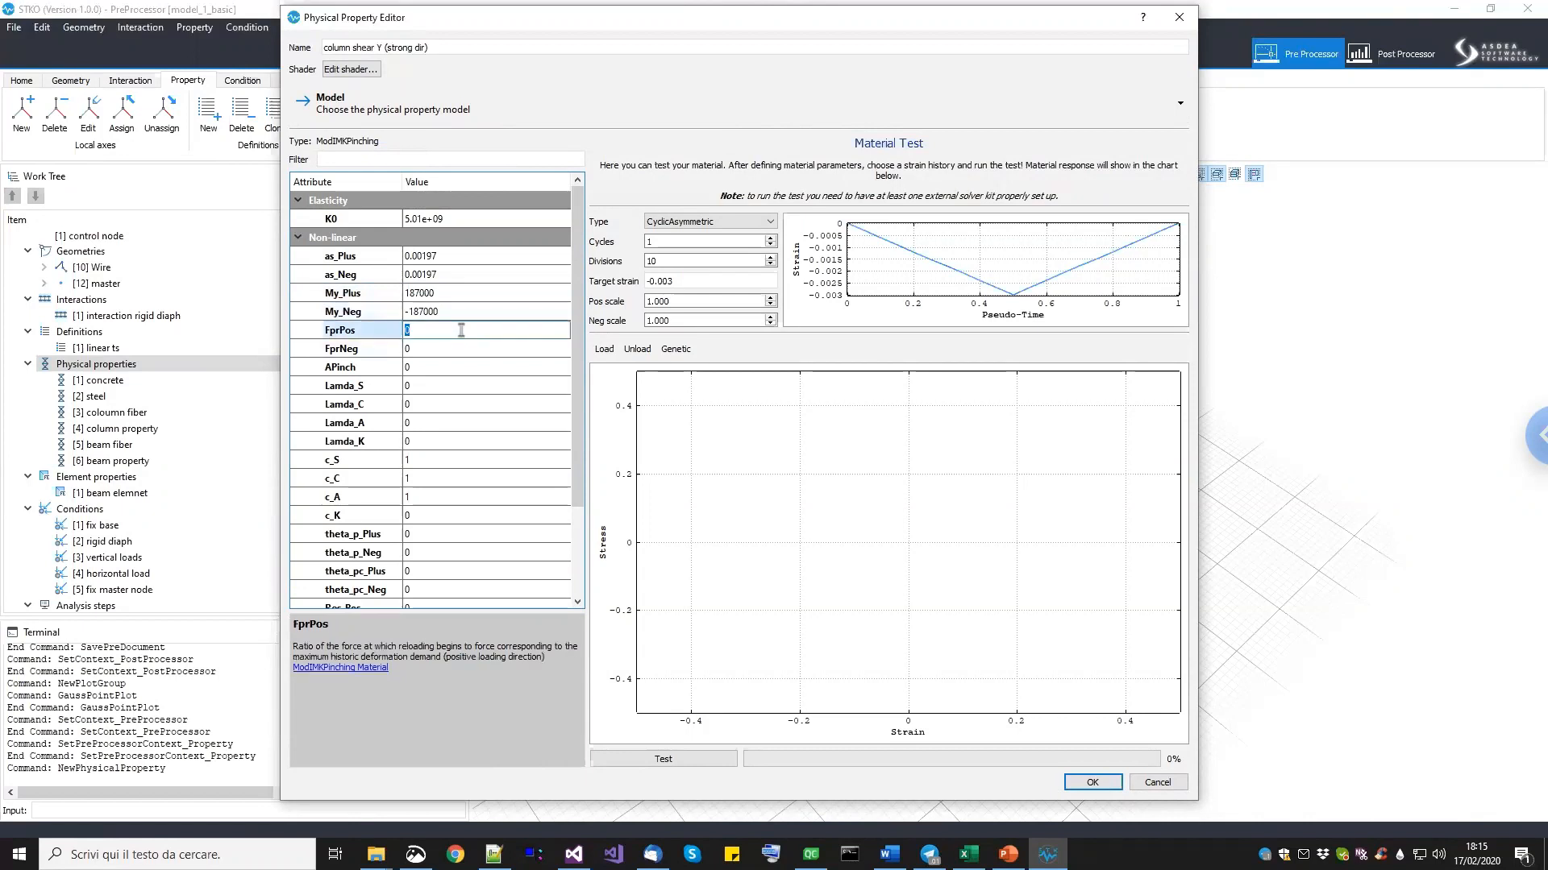
{"action": "type", "text": "0.4"}
{"action": "left_click", "coordinate": [454, 344]}
{"action": "type", "text": "0.4"}
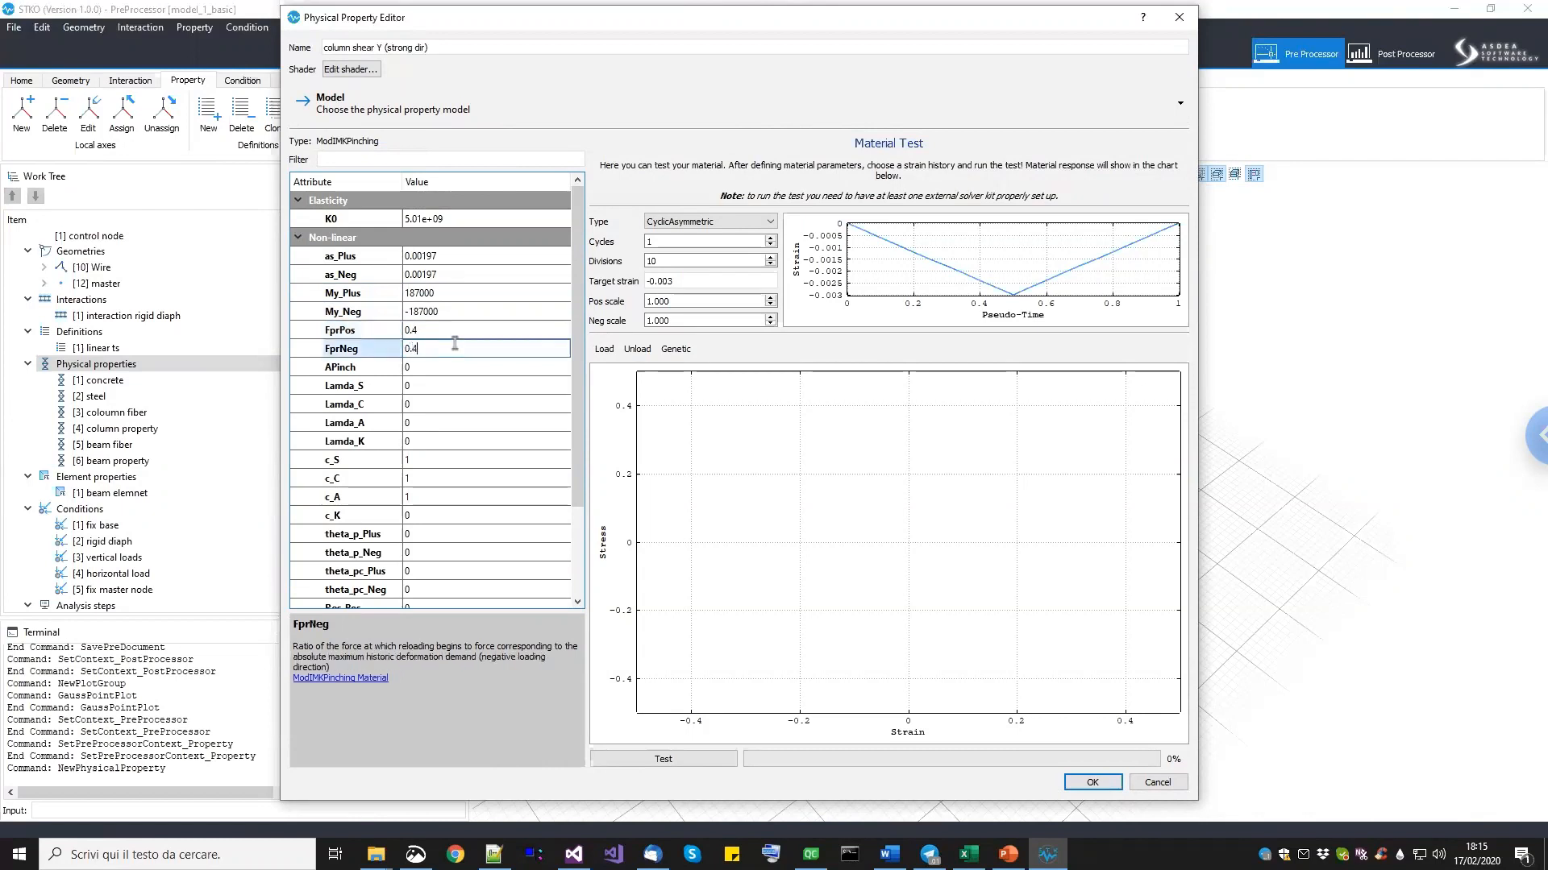
{"action": "left_click", "coordinate": [461, 367]}
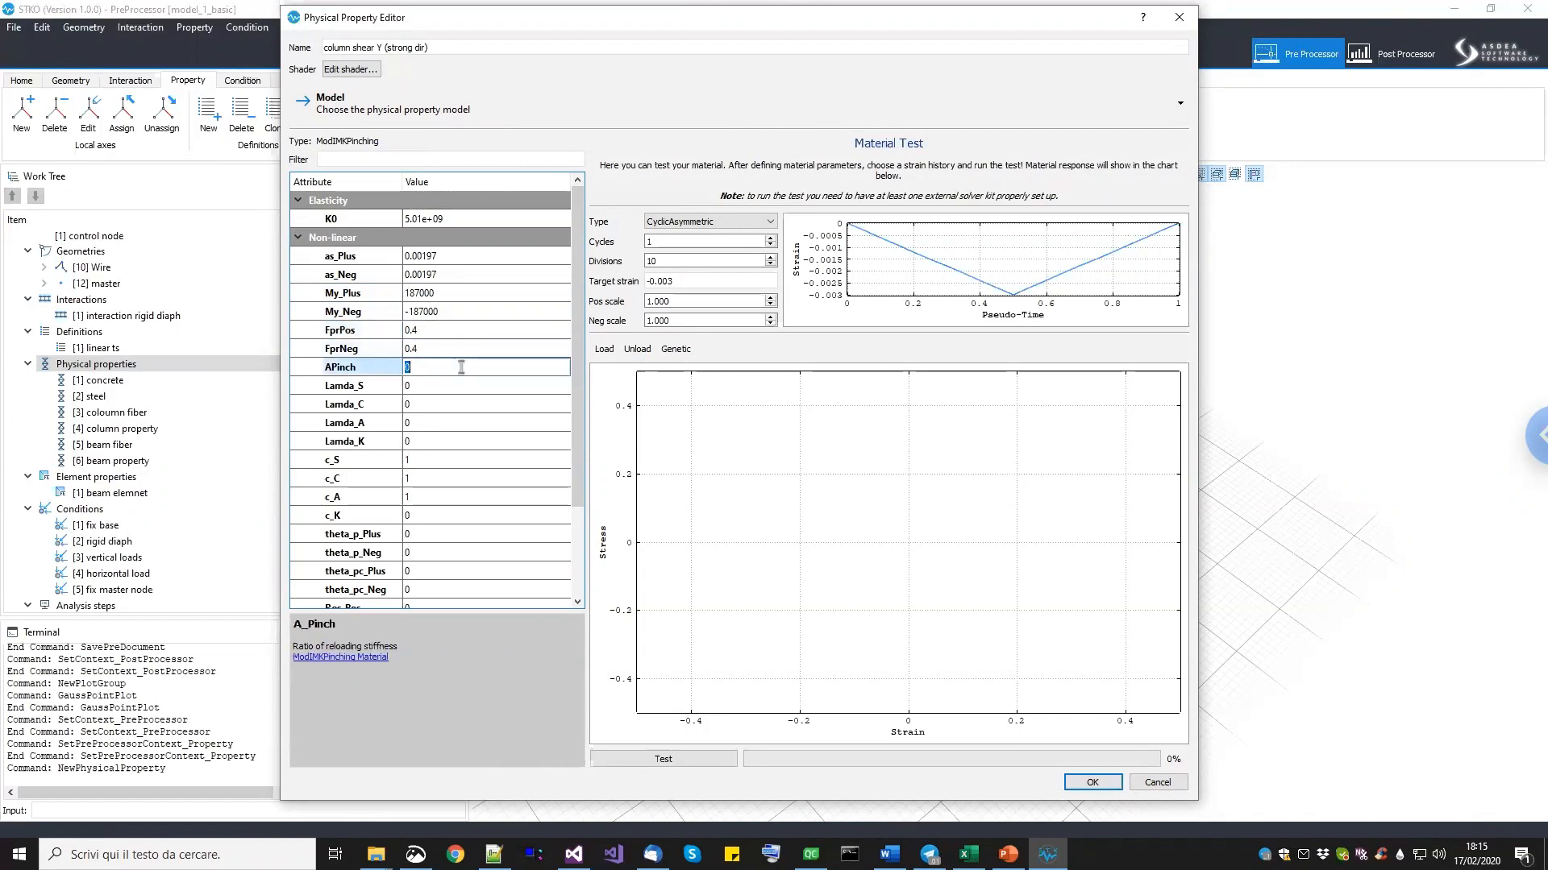
{"action": "type", "text": "0.1"}
{"action": "key", "text": "Return"}
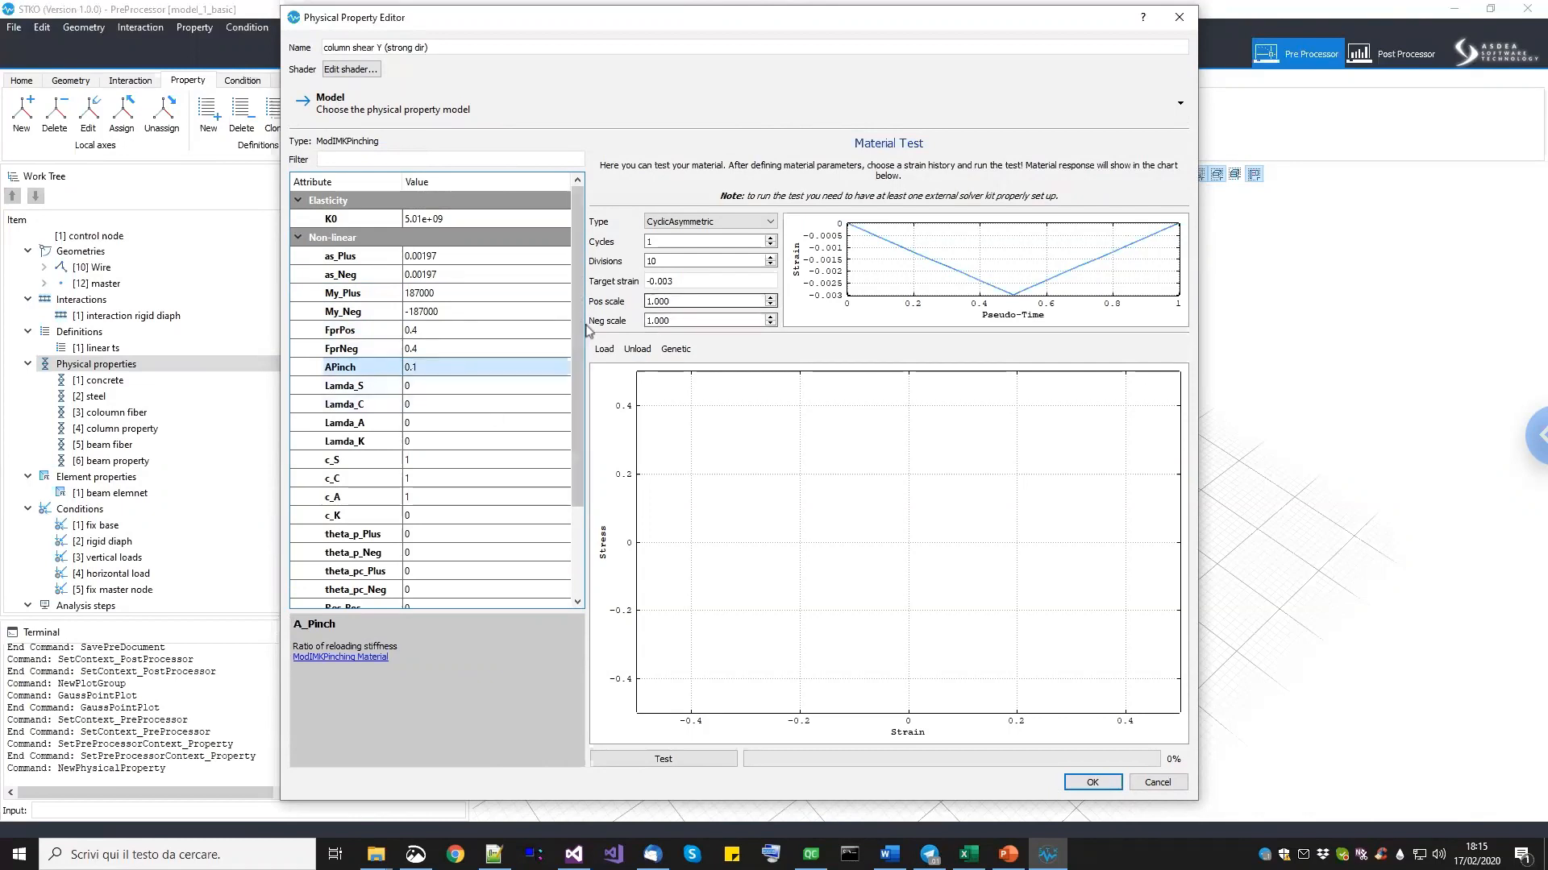
Set the pre-capping rotations theta_p_Plus and theta_p_Neg to 0.001.
{"action": "left_click_drag", "start_coordinate": [586, 401], "coordinate": [576, 522]}
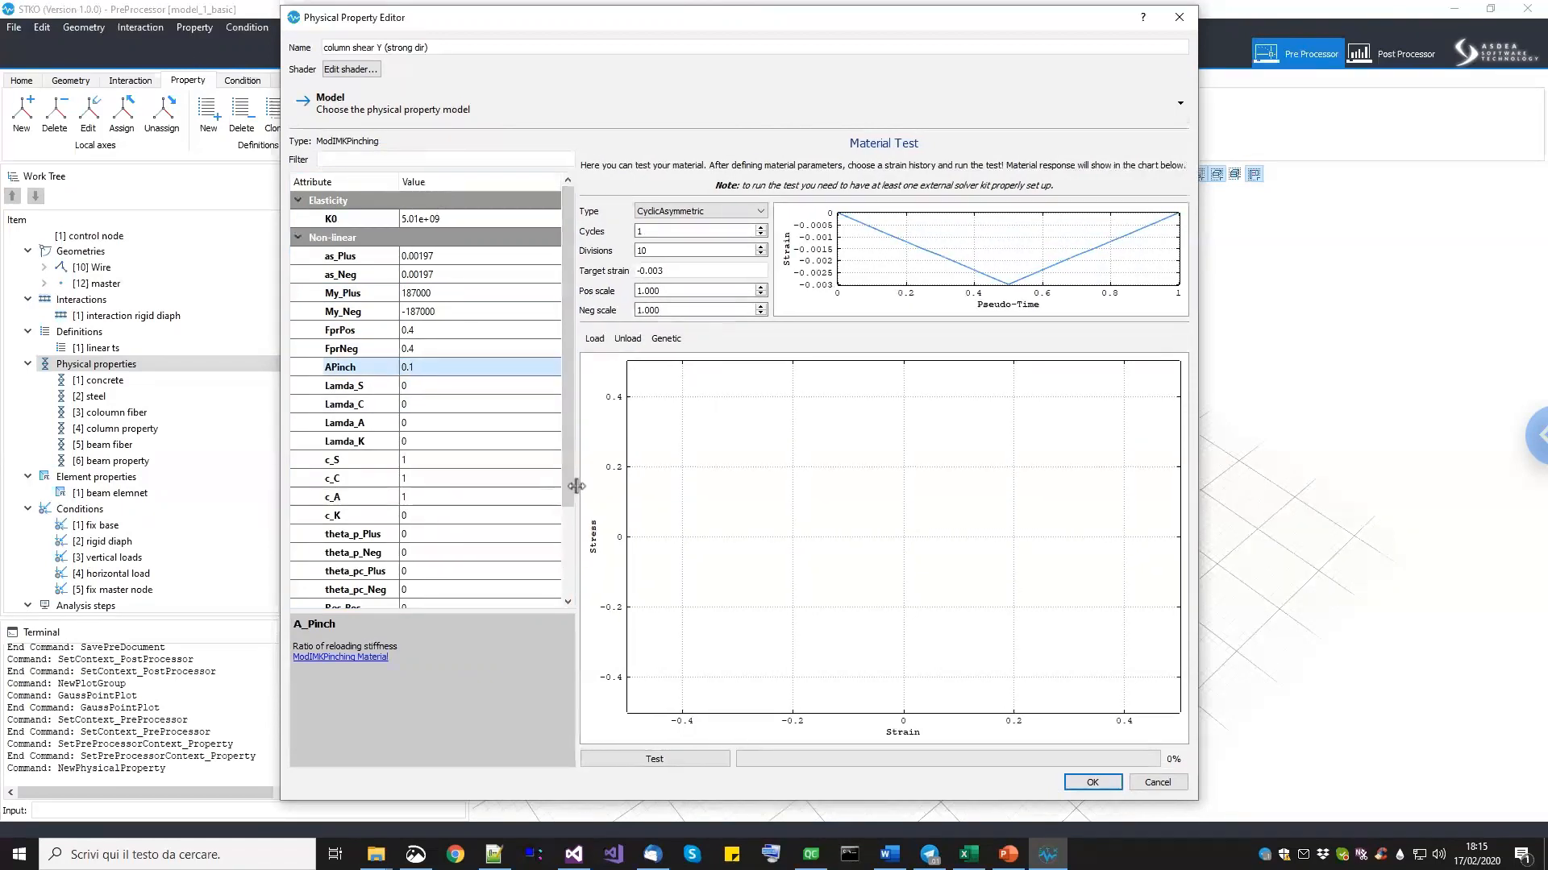
{"action": "scroll", "coordinate": [571, 550], "scroll_direction": "down", "scroll_amount": 2}
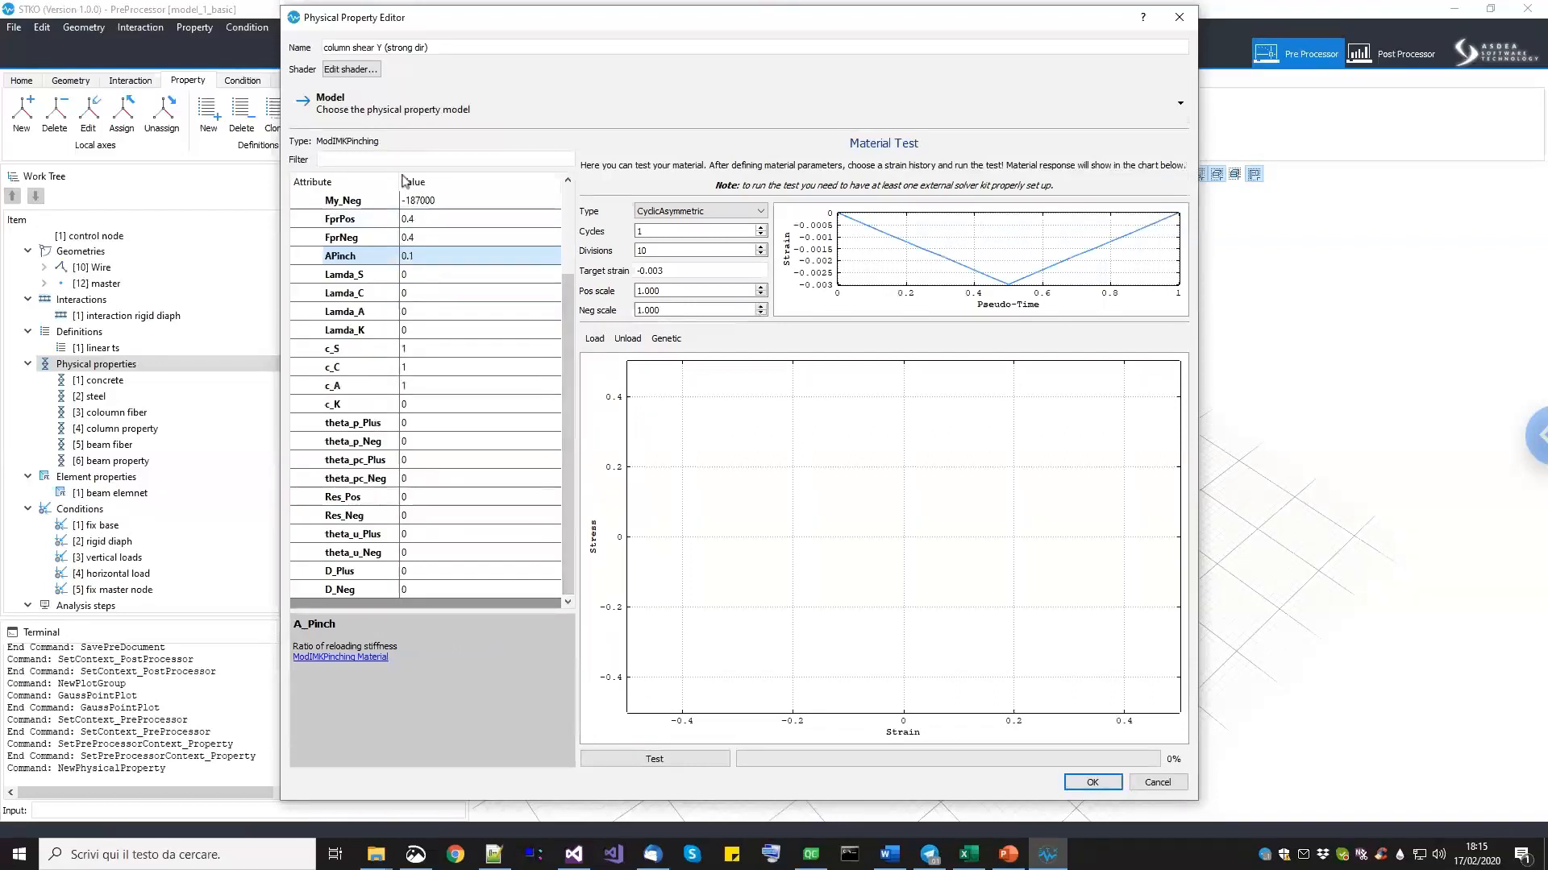
{"action": "left_click_drag", "start_coordinate": [398, 177], "coordinate": [428, 177]}
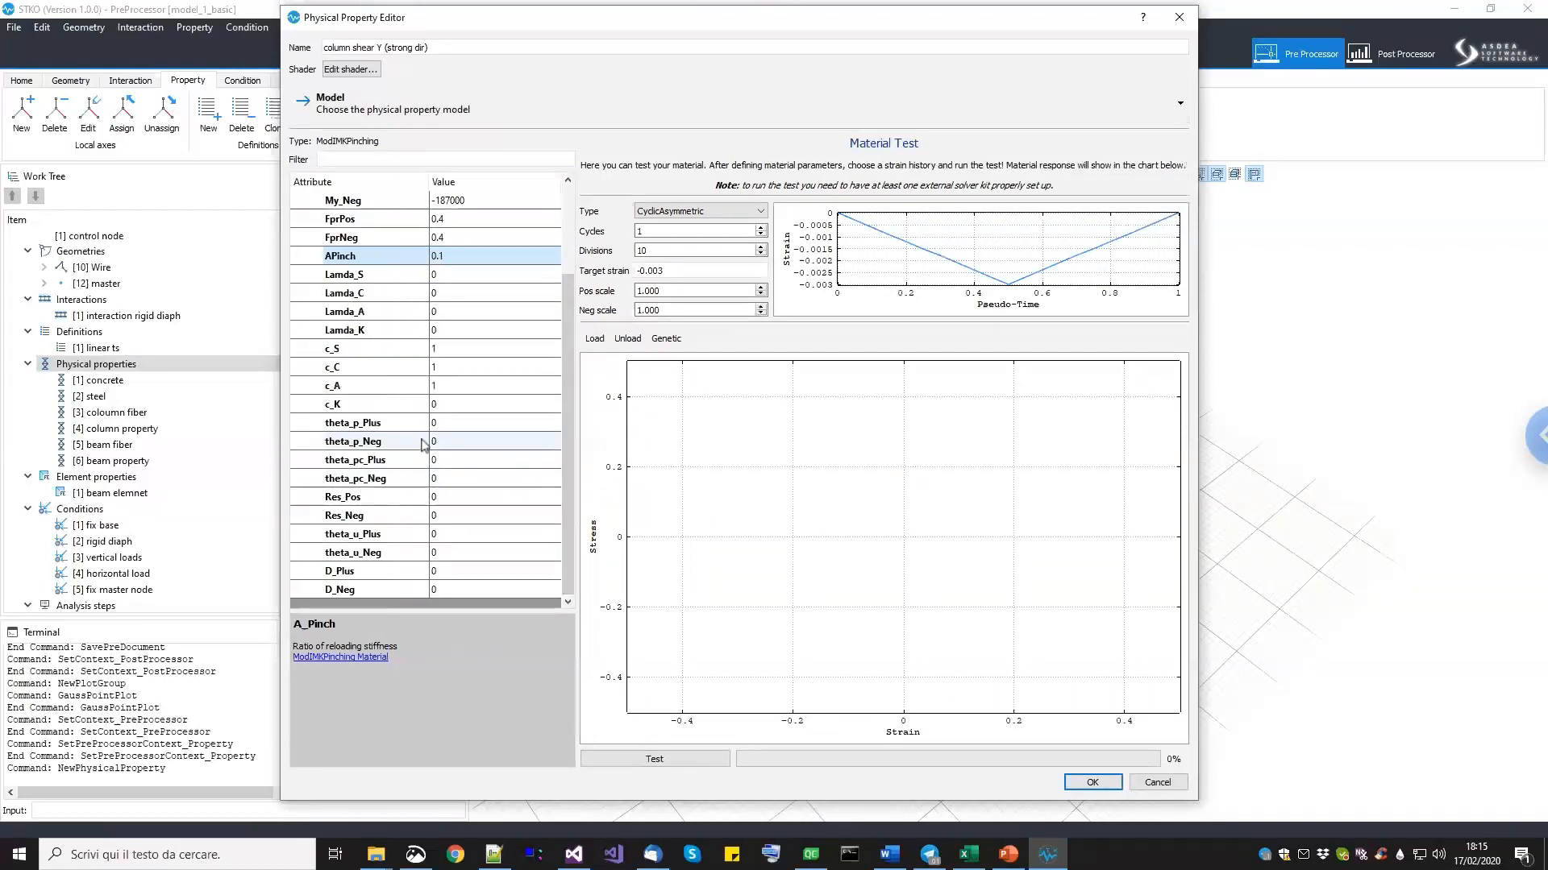
{"action": "double_click", "coordinate": [479, 421]}
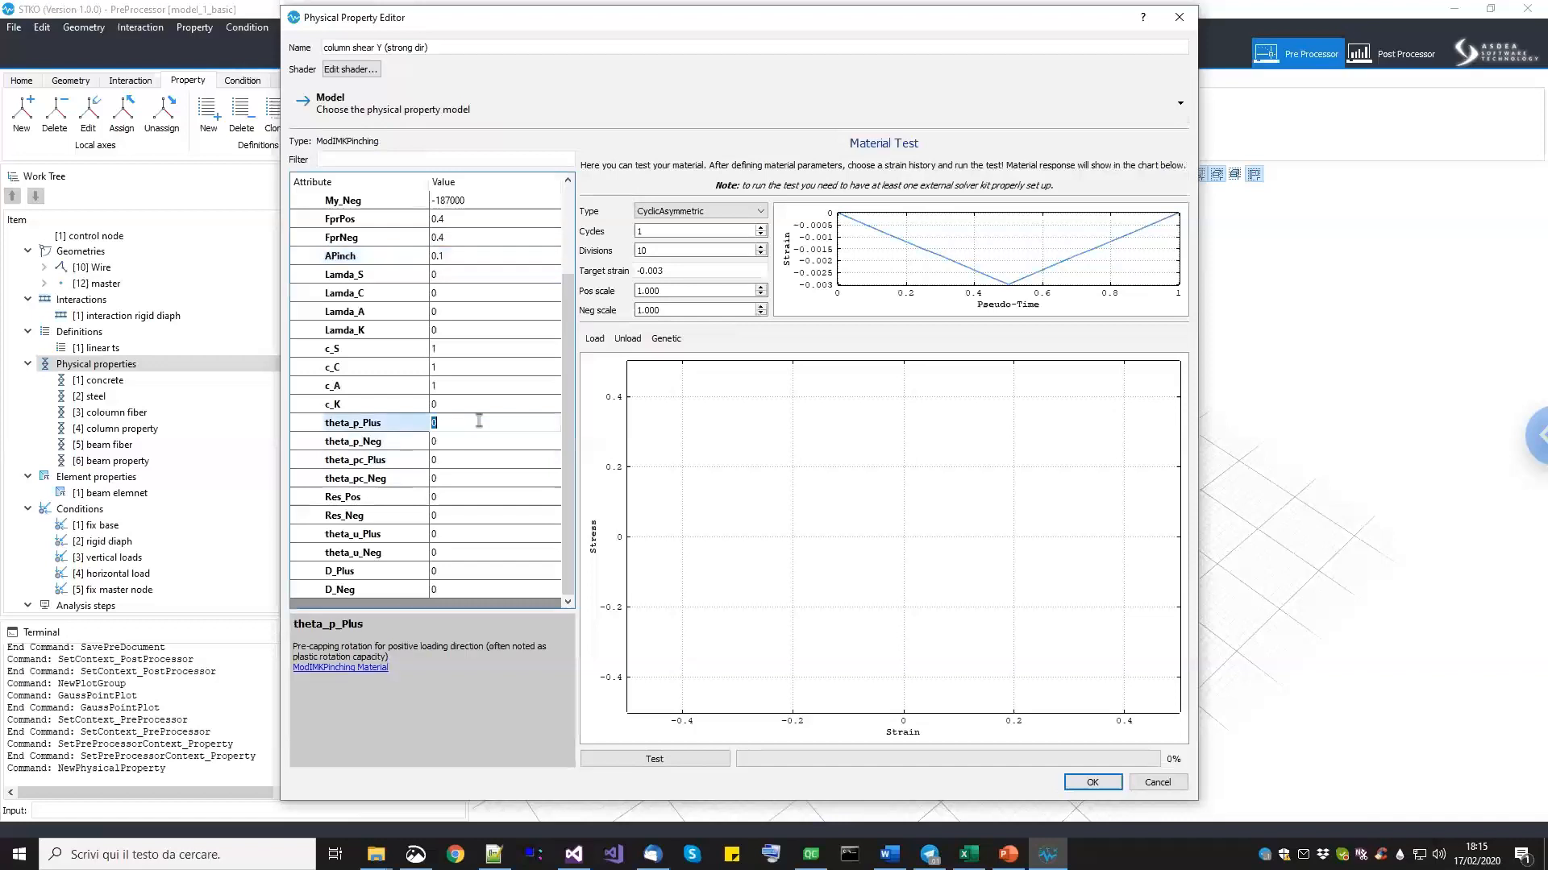
{"action": "left_click", "coordinate": [482, 441]}
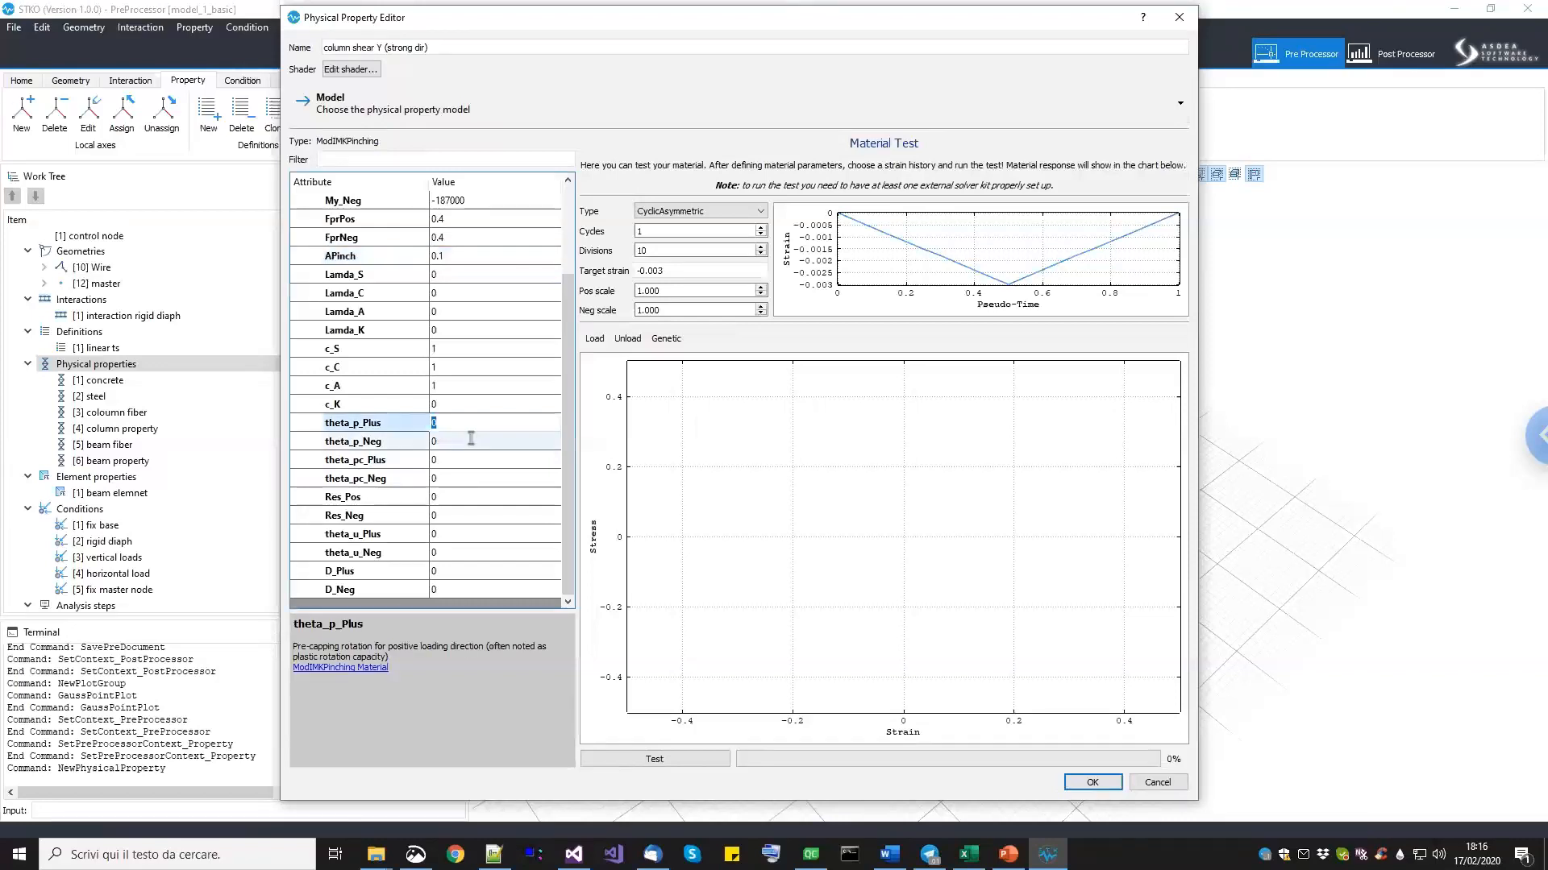
{"action": "left_click", "coordinate": [442, 424]}
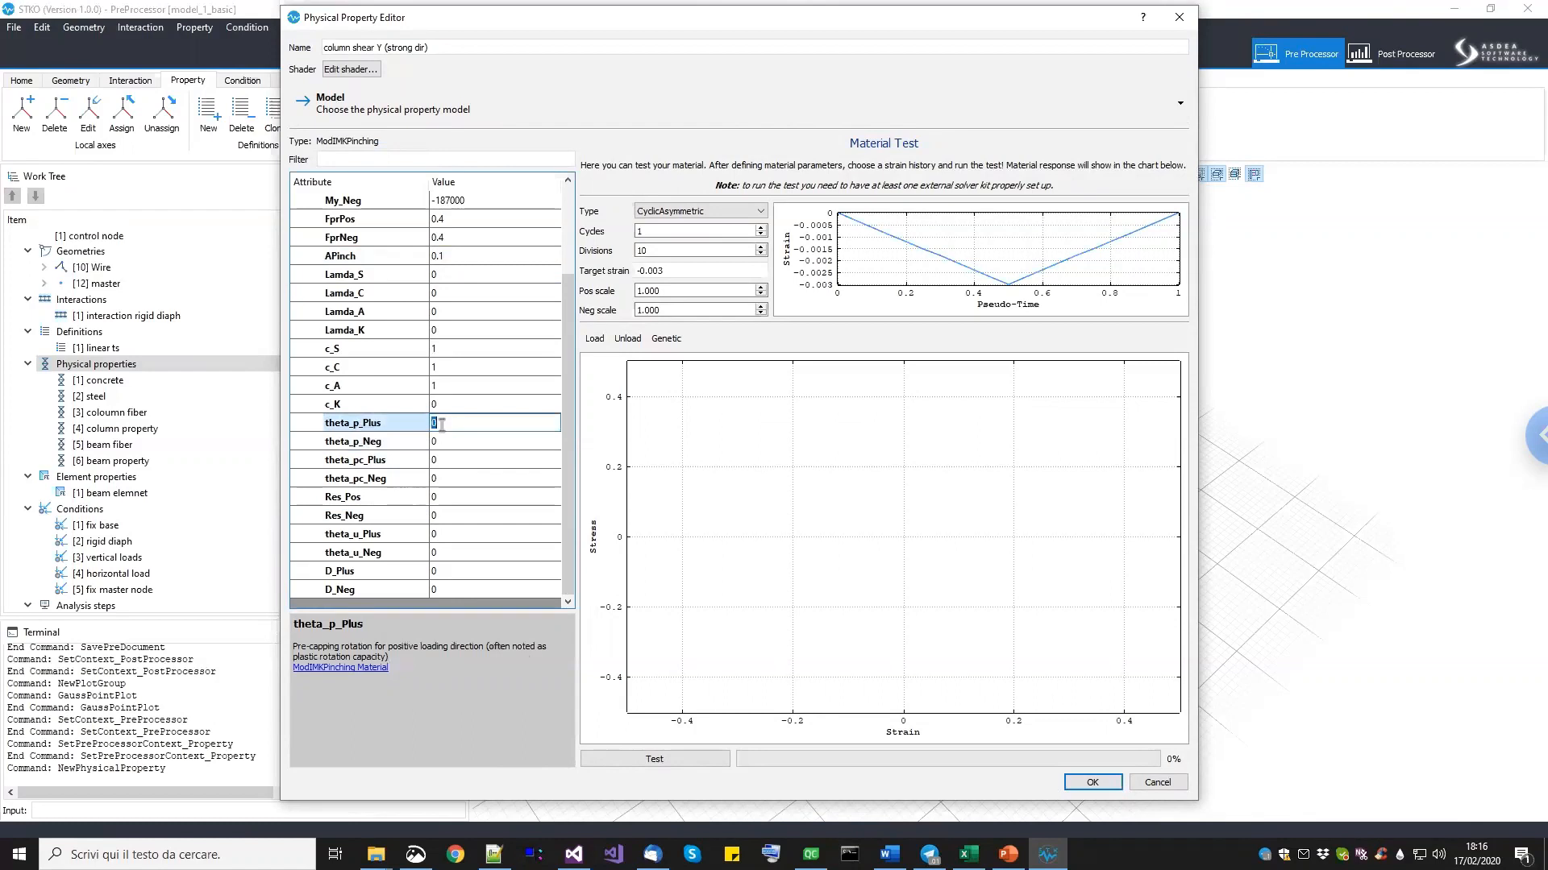
{"action": "type", "text": "0.001"}
{"action": "key", "text": "Return"}
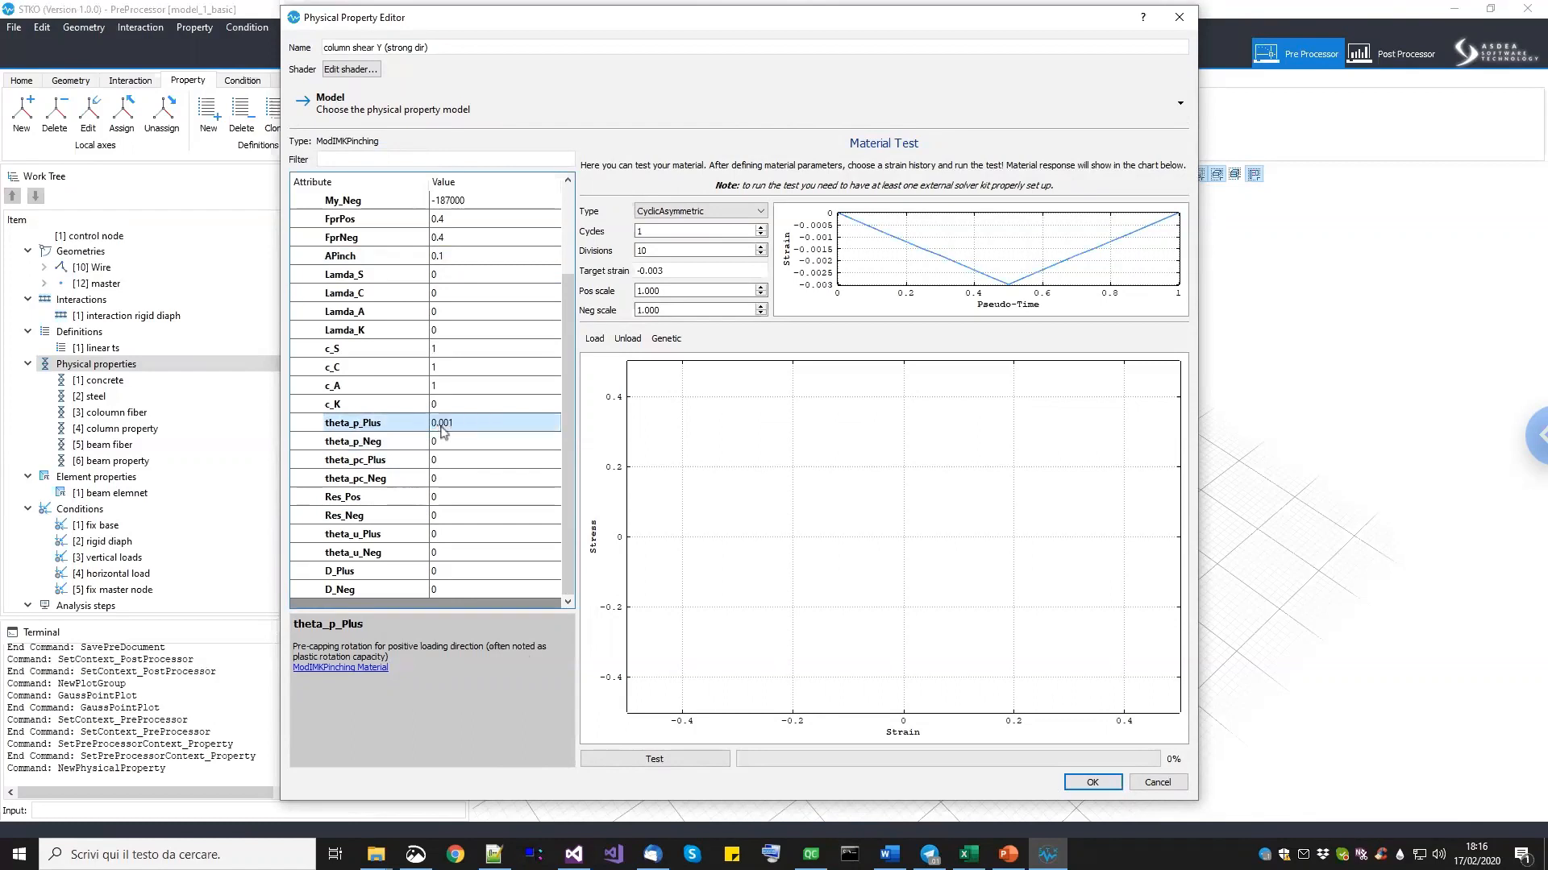
{"action": "left_click", "coordinate": [443, 425]}
{"action": "key", "text": "ctrl+c"}
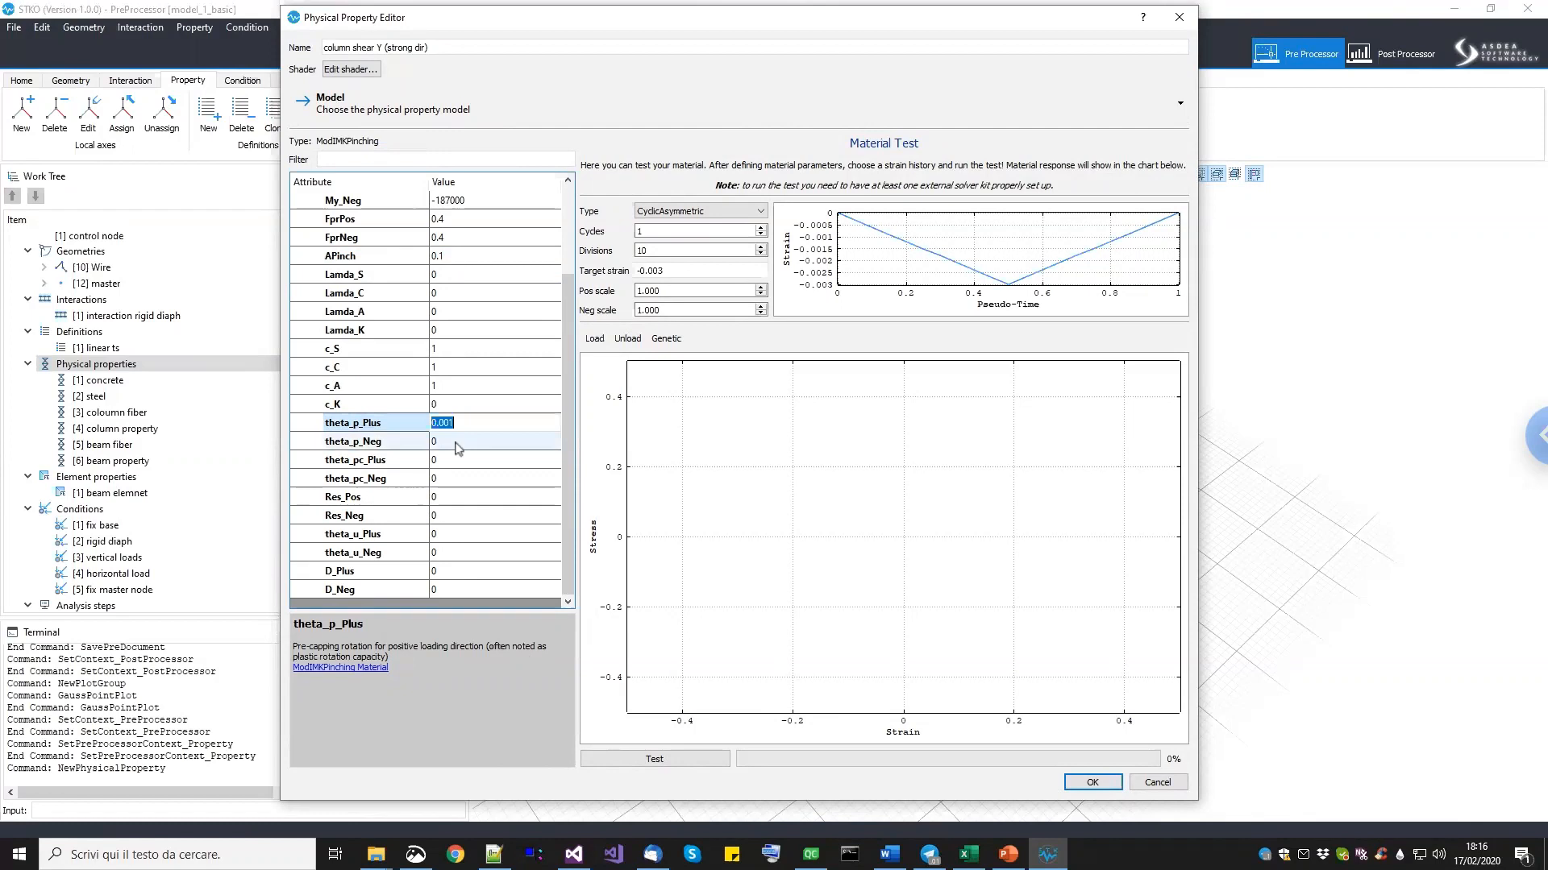
{"action": "left_click", "coordinate": [452, 442]}
{"action": "key", "text": "ctrl+v"}
Set the post-capping rotations theta_pc_Plus and theta_pc_Neg to 0.1.
{"action": "left_click", "coordinate": [457, 459]}
{"action": "type", "text": "0.1"}
{"action": "key", "text": "Return"}
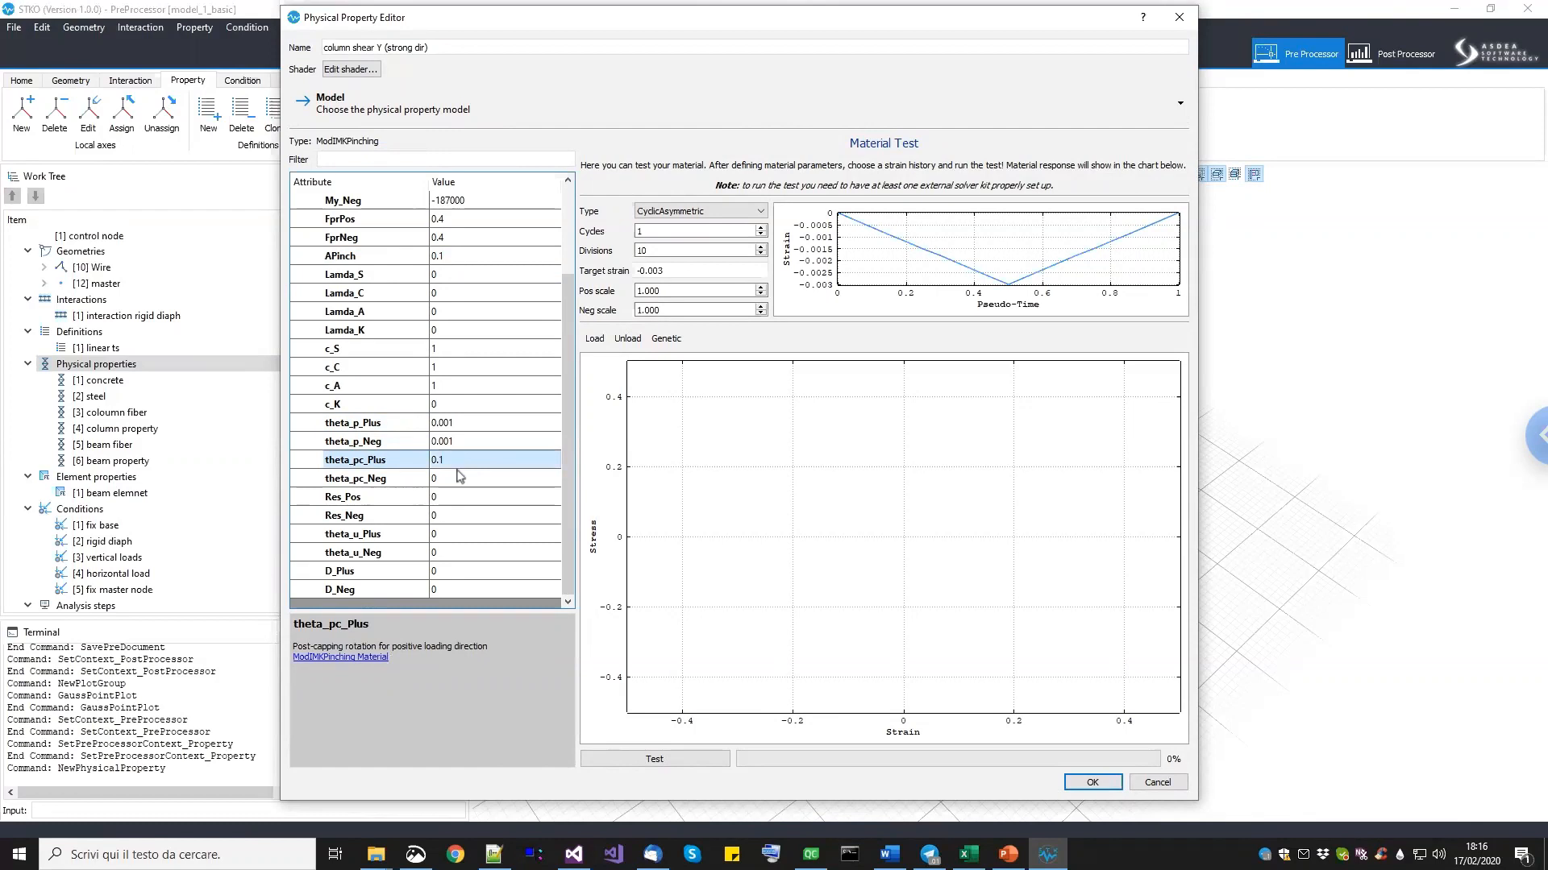
{"action": "left_click", "coordinate": [458, 478]}
{"action": "key", "text": "ctrl+v"}
{"action": "key", "text": "BackSpace"}
{"action": "key", "text": "BackSpace"}
{"action": "key", "text": "BackSpace"}
{"action": "type", "text": "1"}
{"action": "key", "text": "Return"}
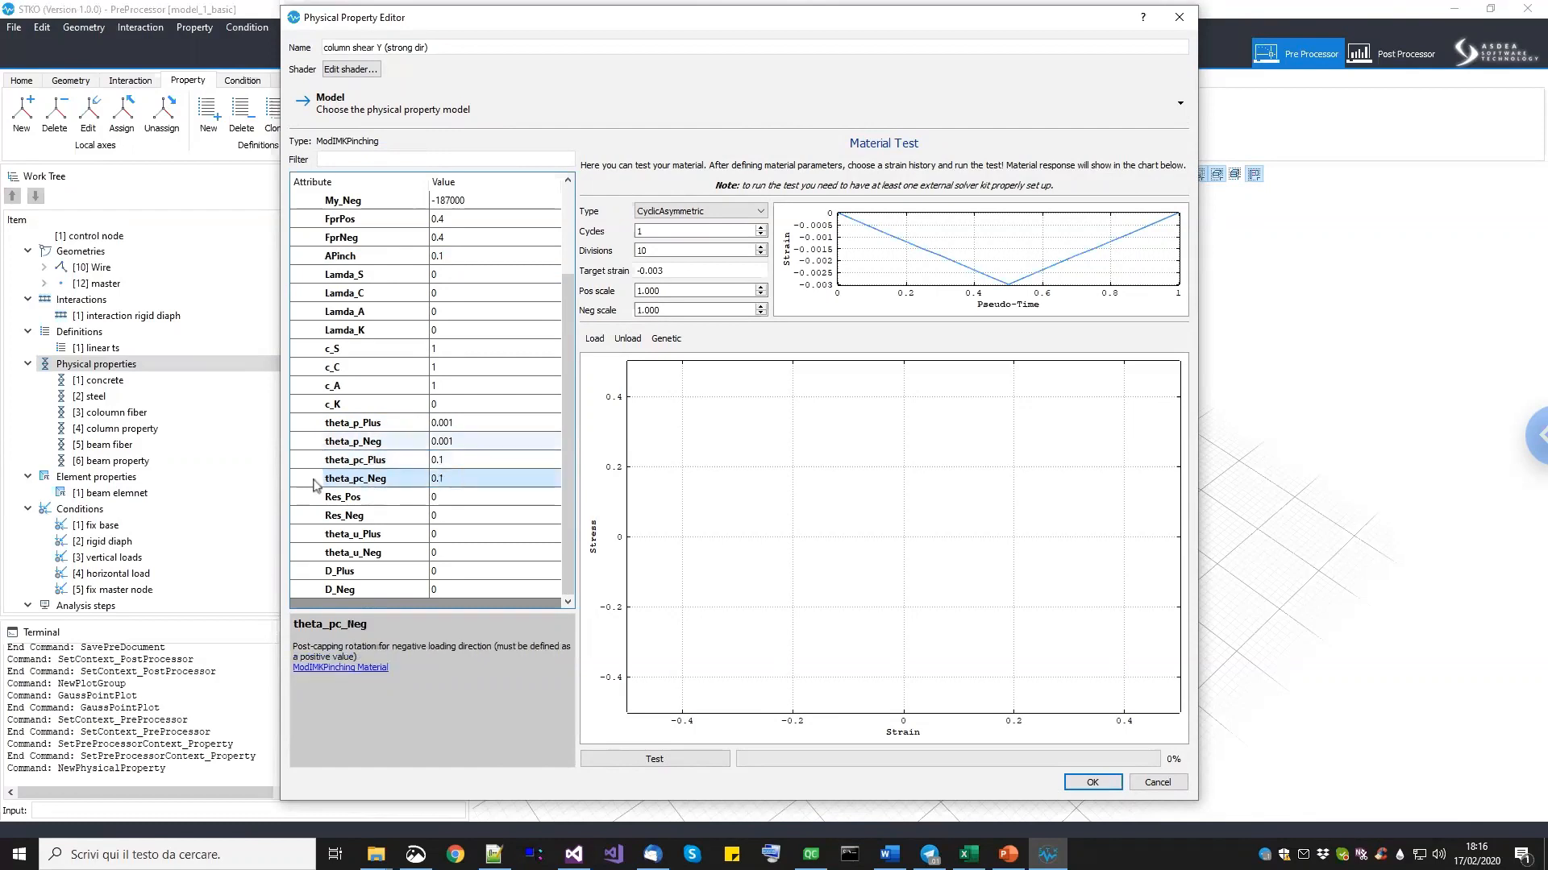
Set the residual strength ratios Res_Pos and Res_Neg to 0.1.
{"action": "left_click", "coordinate": [473, 498]}
{"action": "type", "text": "0.1"}
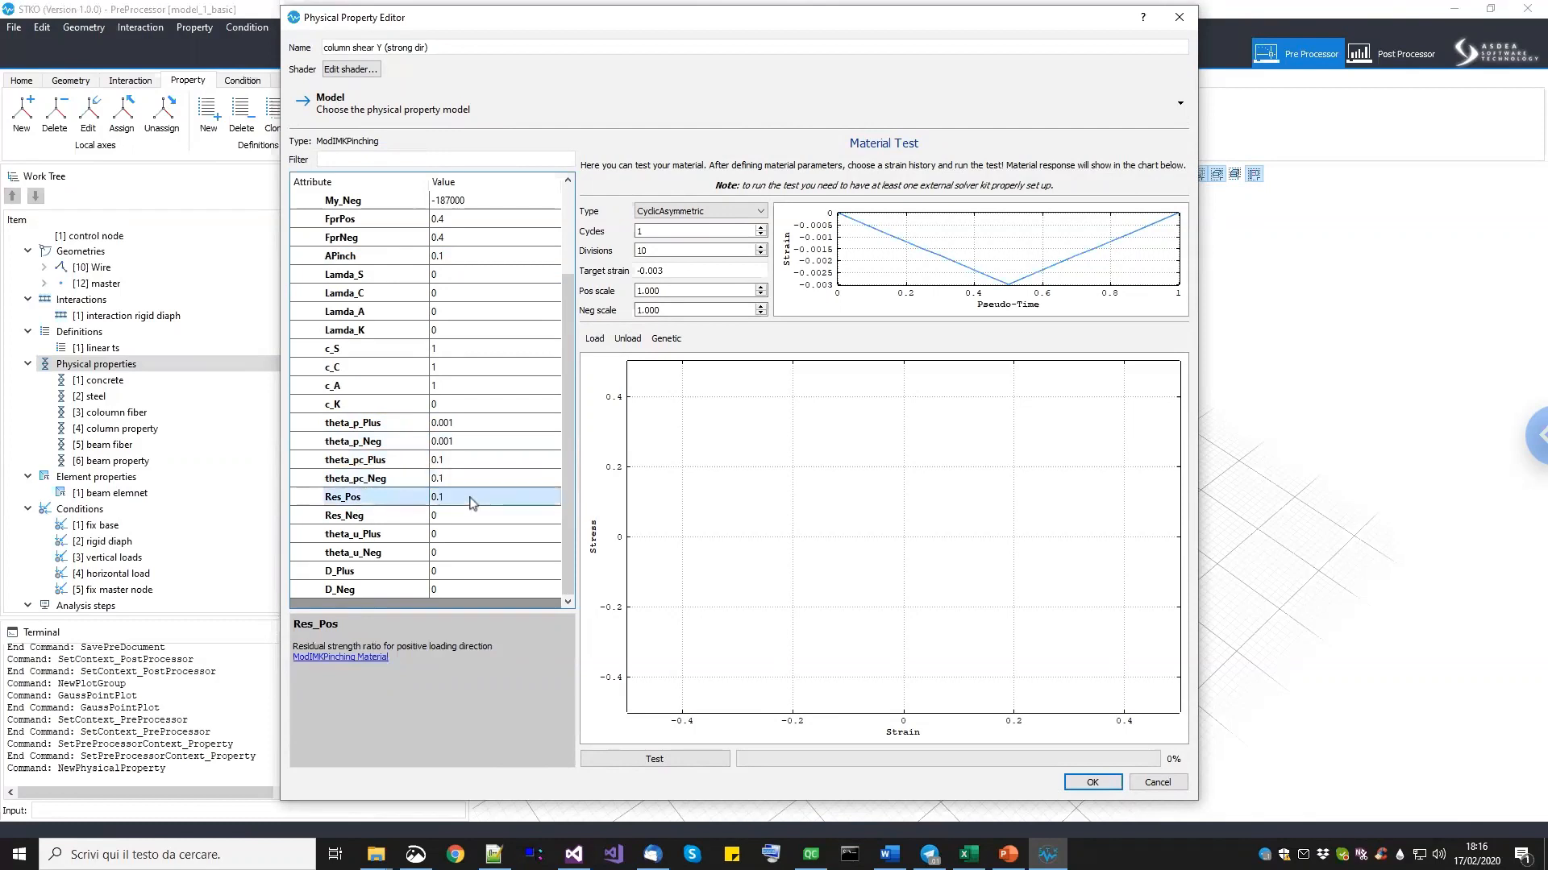
{"action": "left_click", "coordinate": [459, 513]}
{"action": "type", "text": "0.1"}
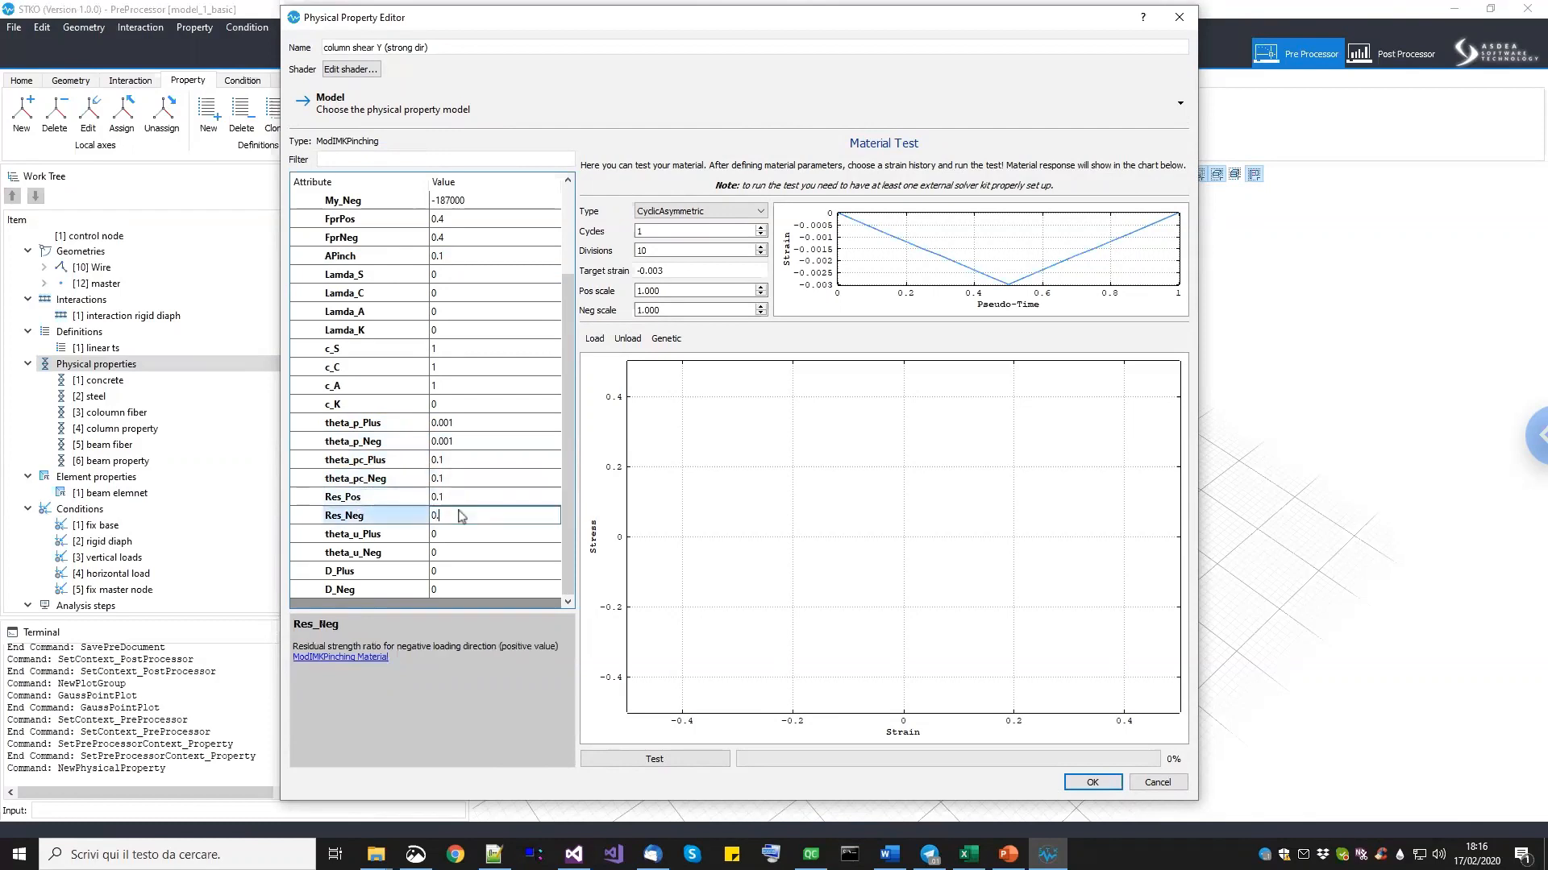
{"action": "key", "text": "Return"}
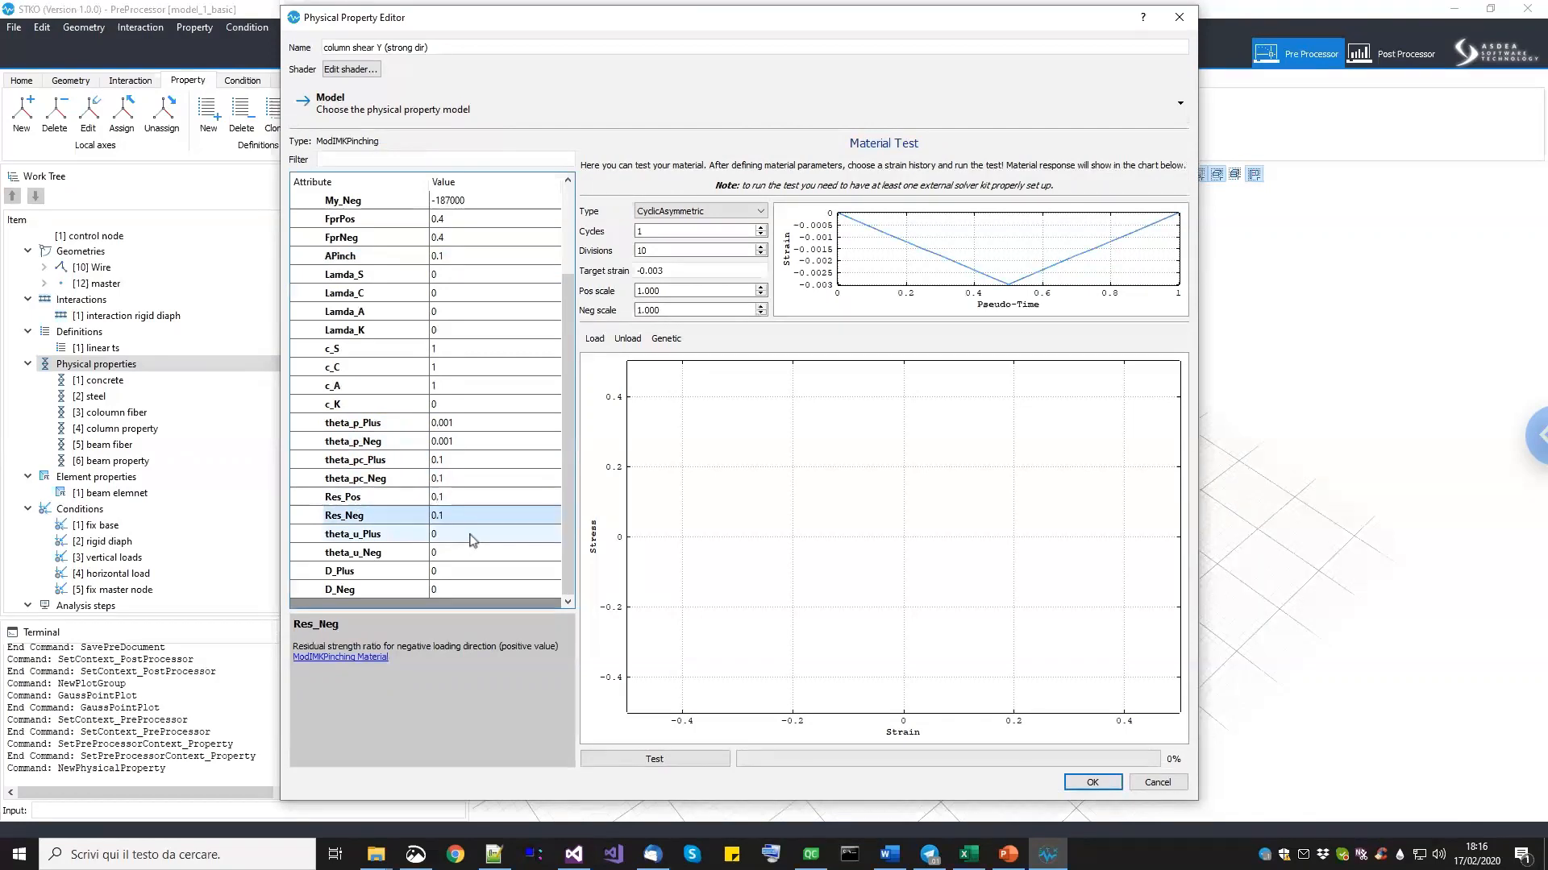
Set the ultimate rotation capacities theta_u_Plus and theta_u_Neg to 1.
{"action": "left_click", "coordinate": [472, 534]}
{"action": "type", "text": "1"}
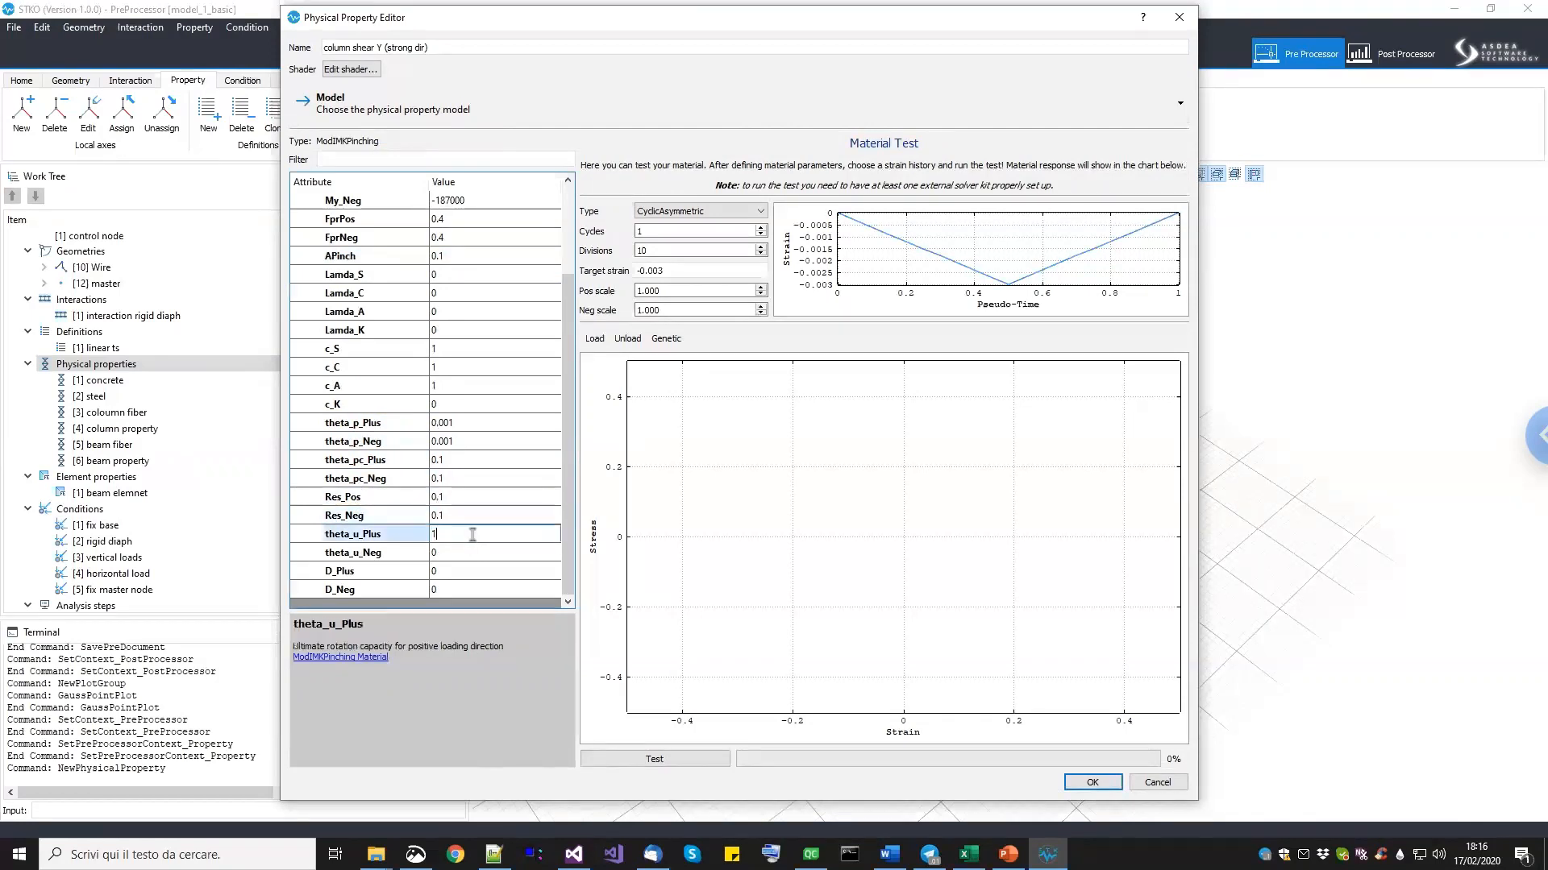
{"action": "key", "text": "Return"}
{"action": "left_click", "coordinate": [471, 553]}
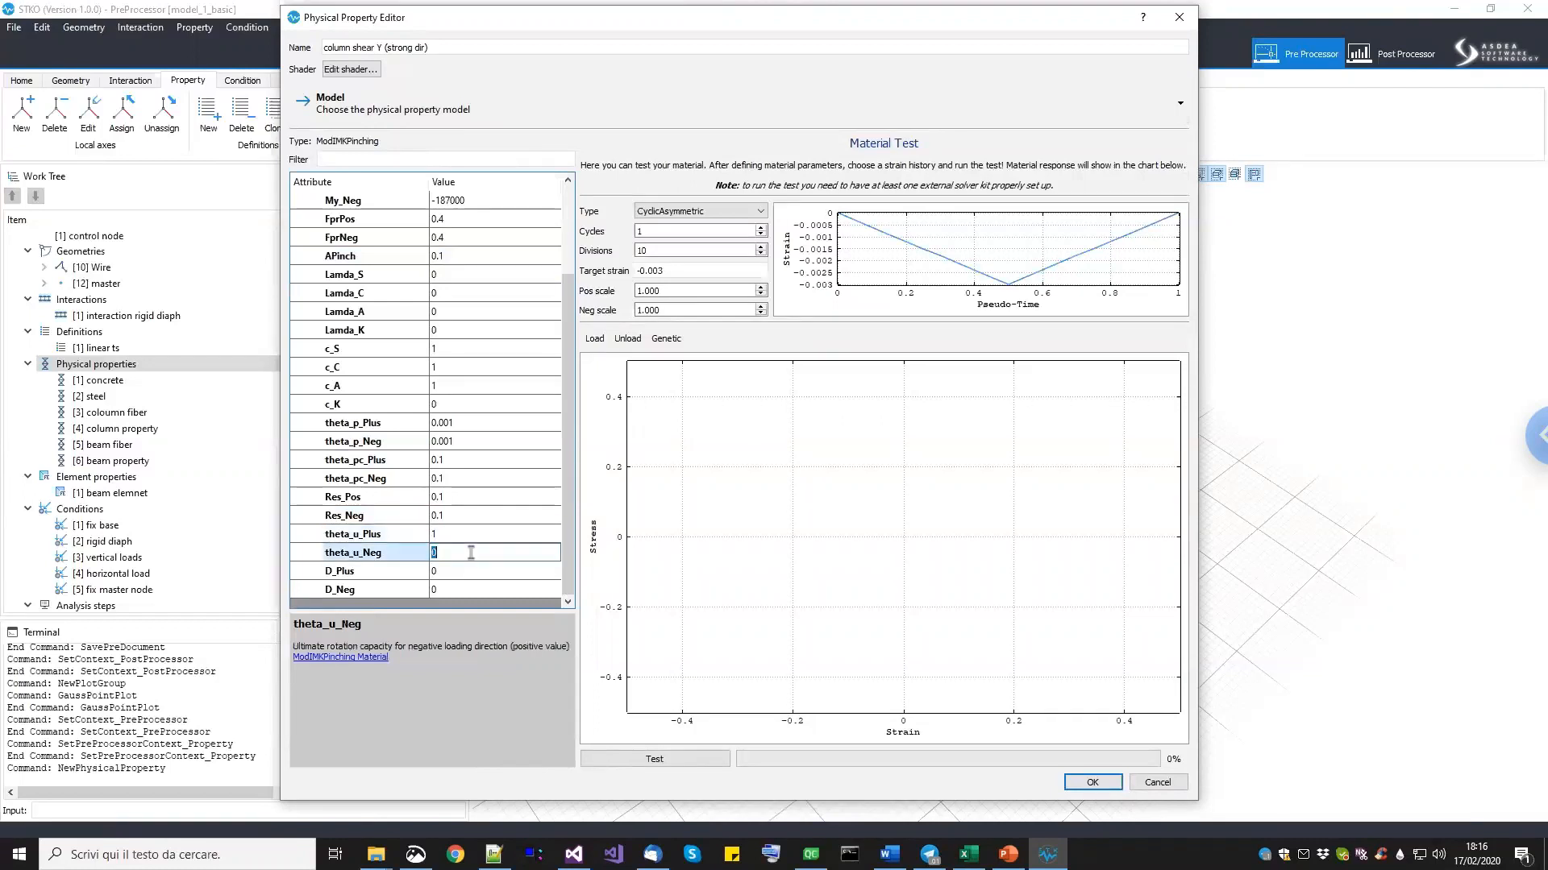
{"action": "type", "text": "1"}
{"action": "key", "text": "Return"}
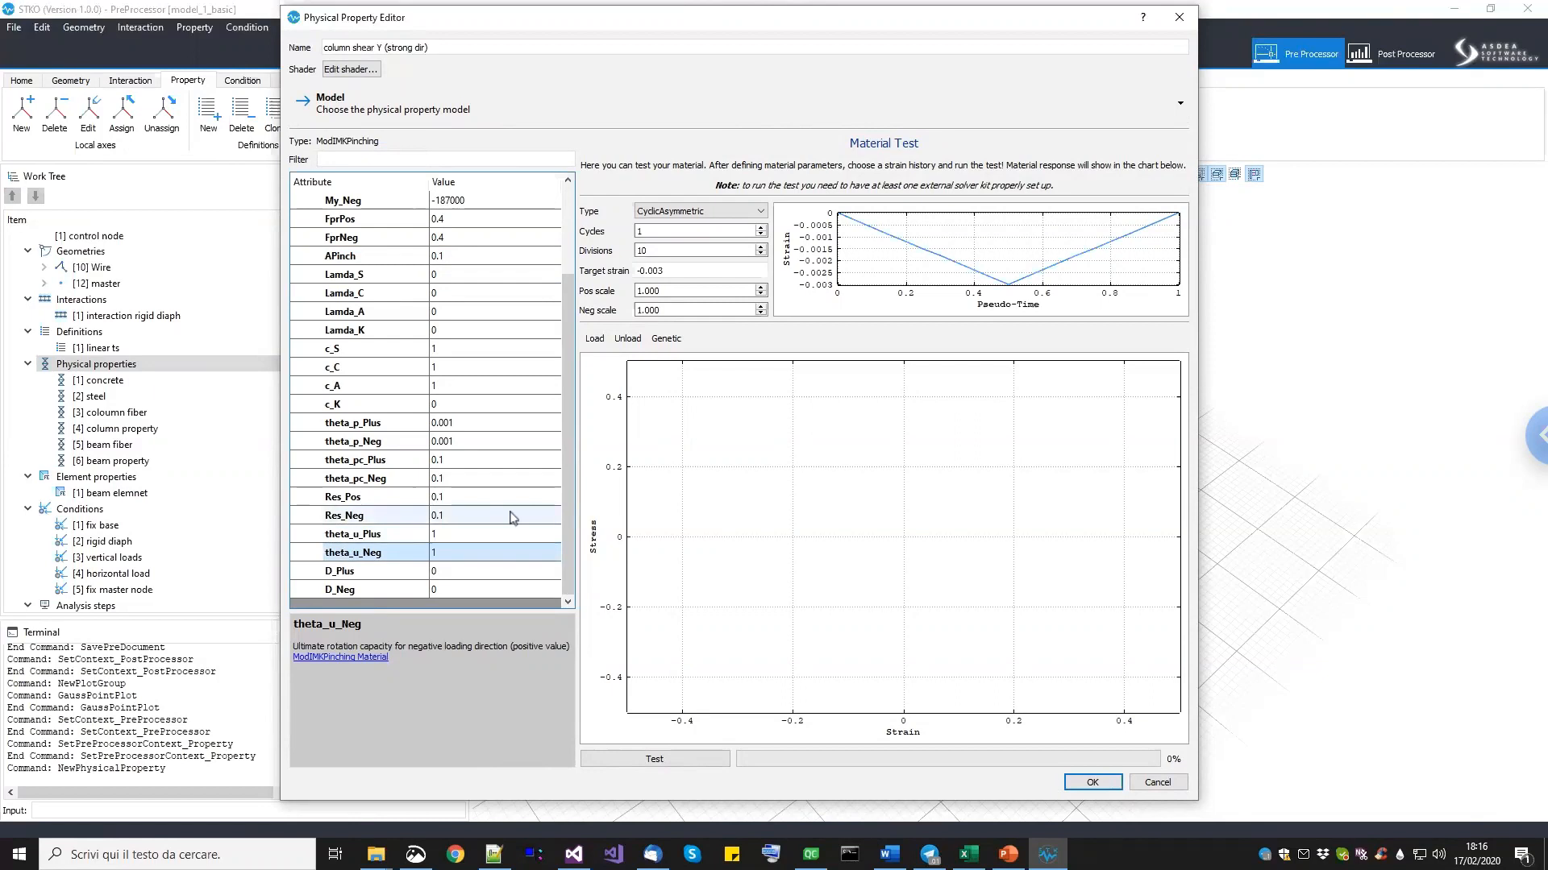
Configure the material test as a Monotonic strain history with 1000 divisions and open its target strain for editing.
{"action": "left_click", "coordinate": [689, 211]}
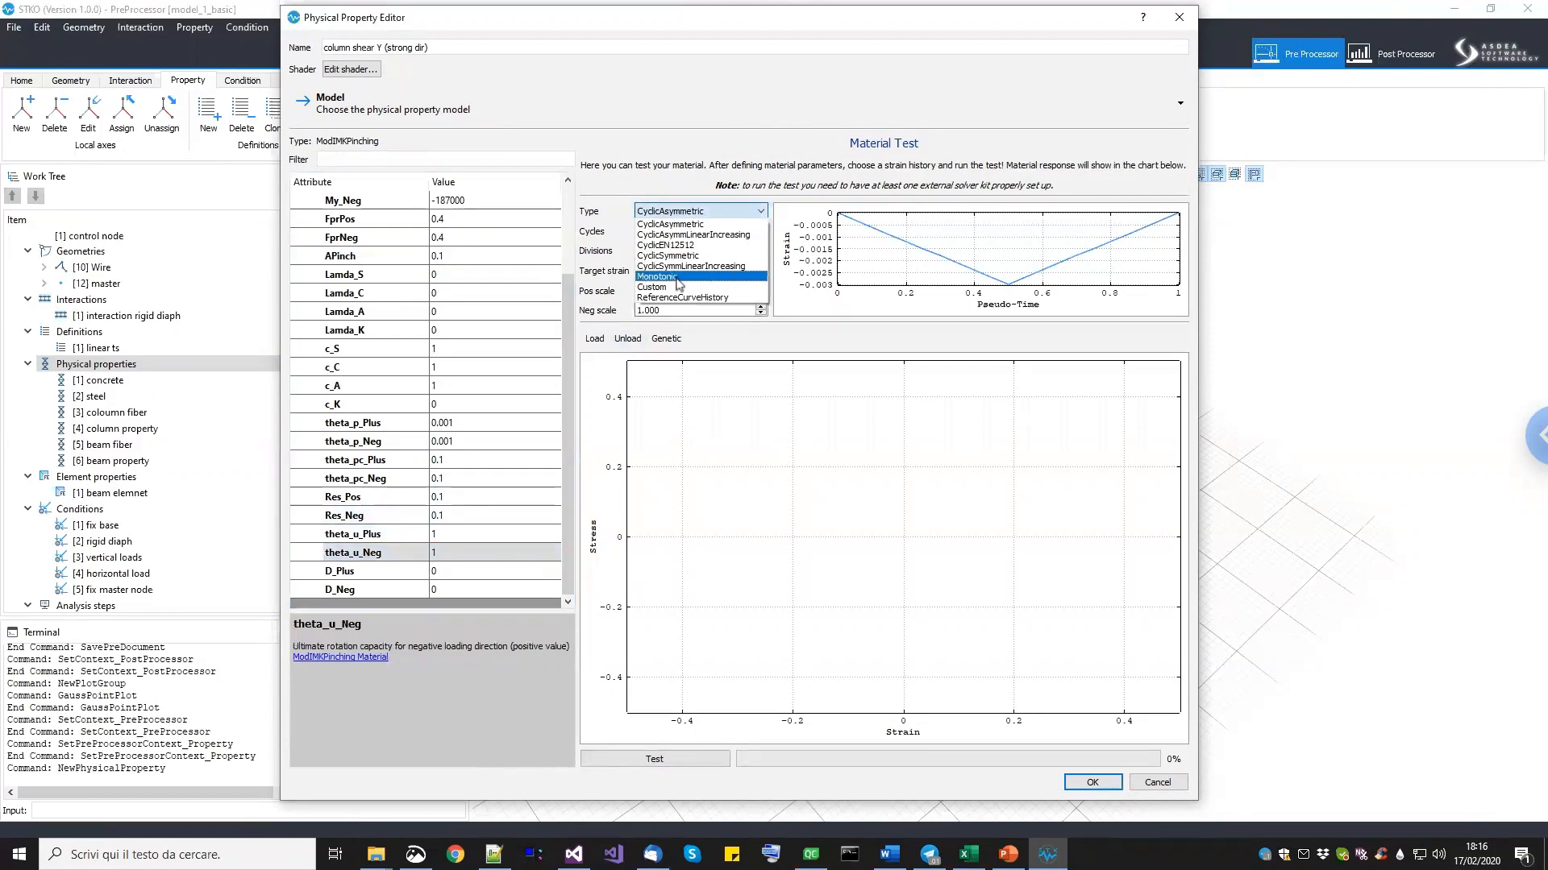
{"action": "left_click", "coordinate": [681, 281]}
{"action": "left_click", "coordinate": [677, 256]}
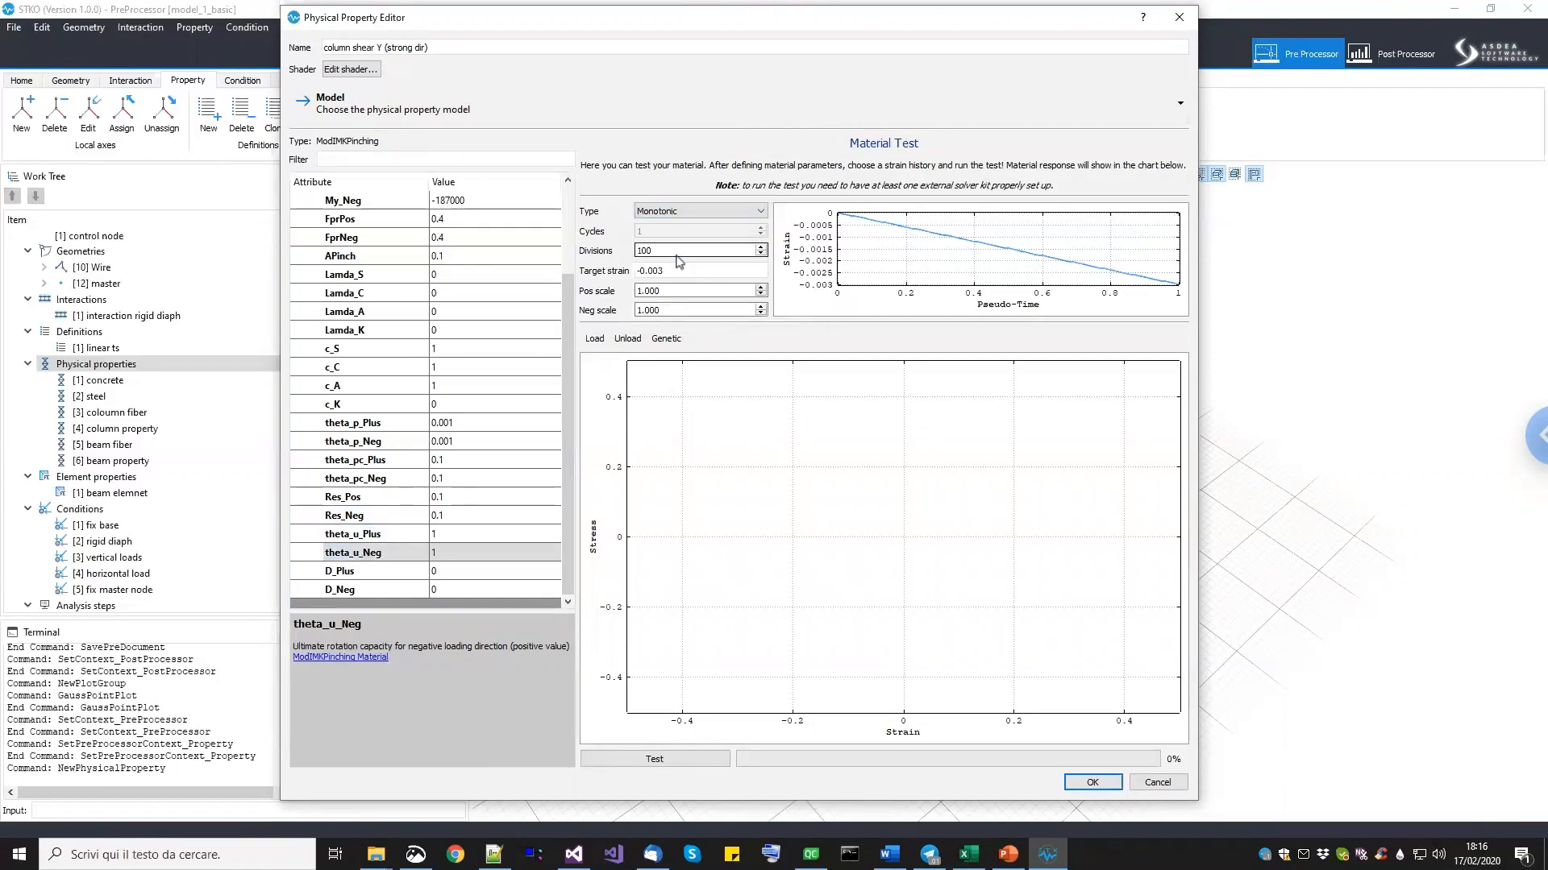
{"action": "type", "text": "0"}
{"action": "left_click", "coordinate": [675, 274]}
{"action": "left_click_drag", "start_coordinate": [663, 265], "coordinate": [655, 268]}
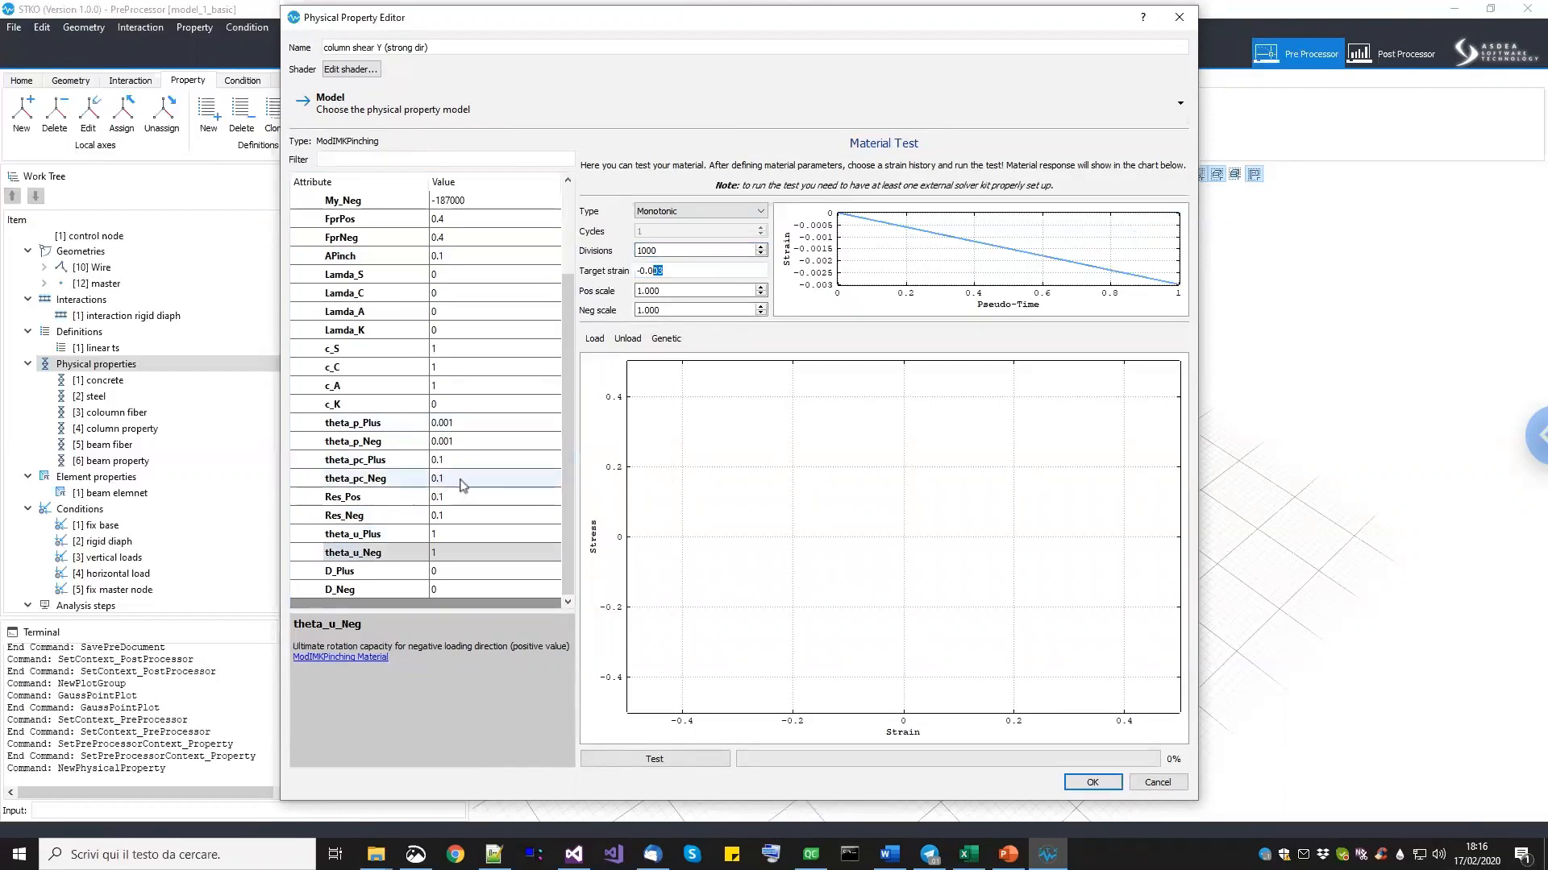
Run the monotonic material test with a target strain of -0.11, and consult the shear strength slide in PowerPoint.
{"action": "key", "text": "BackSpace"}
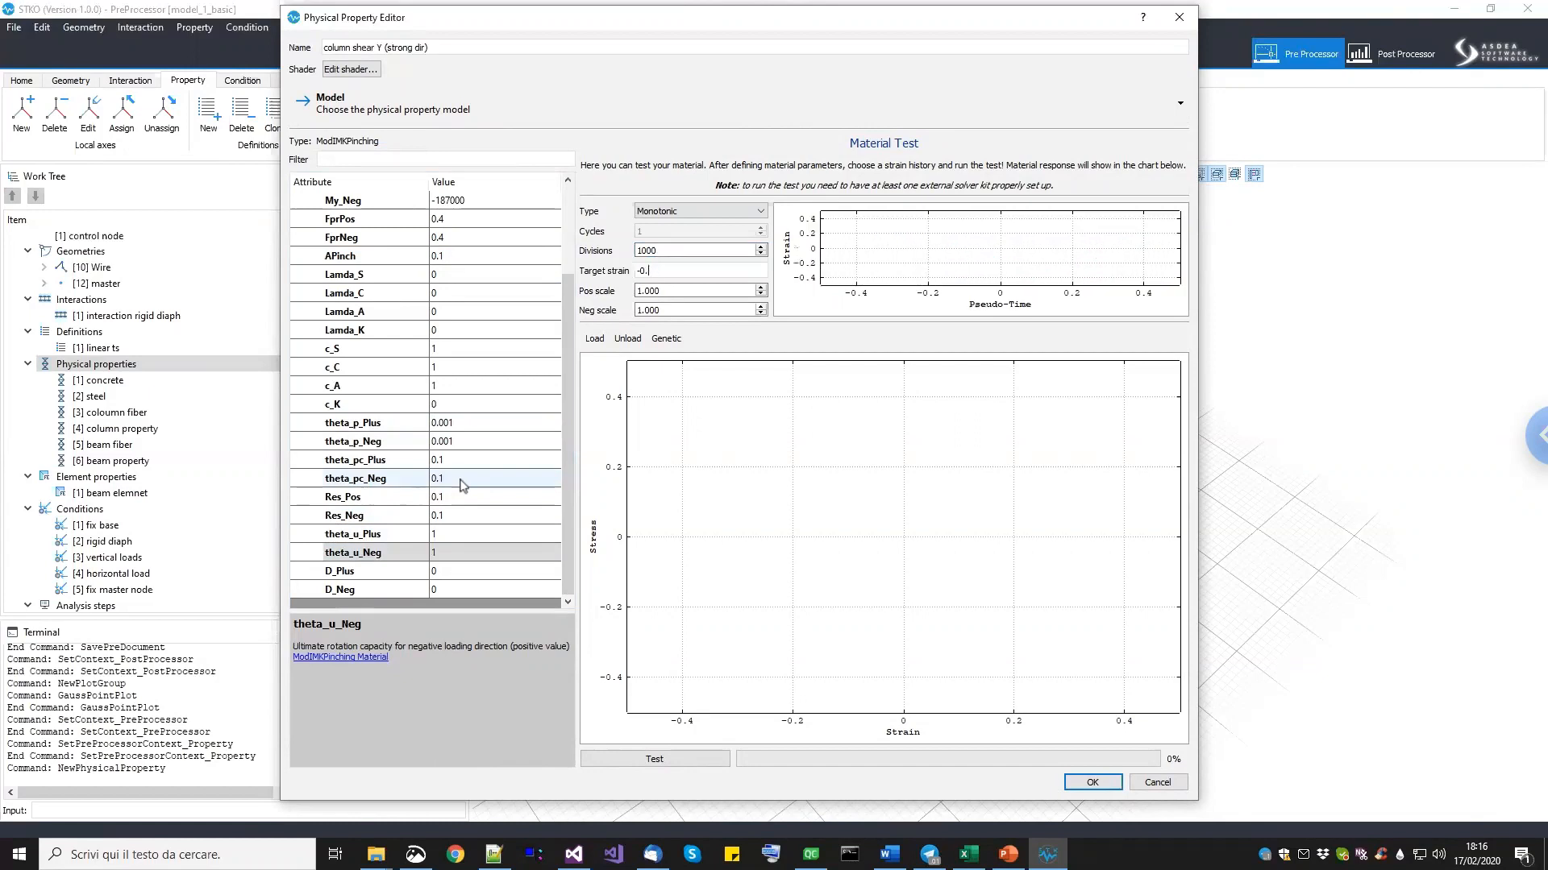
{"action": "type", "text": "11"}
{"action": "left_click", "coordinate": [654, 761]}
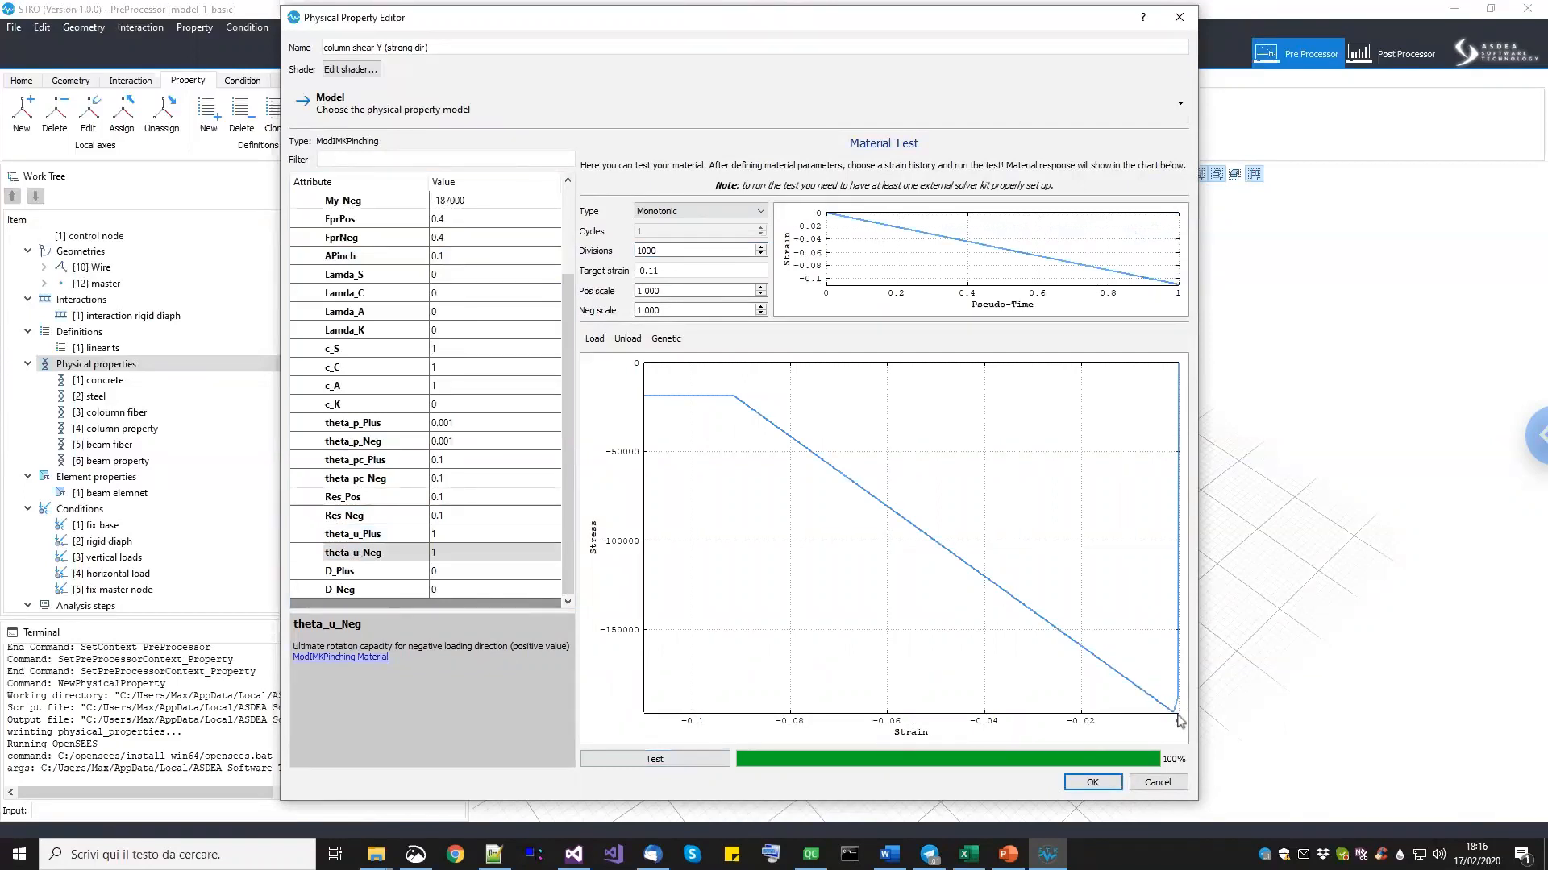
{"action": "left_click", "coordinate": [1007, 854]}
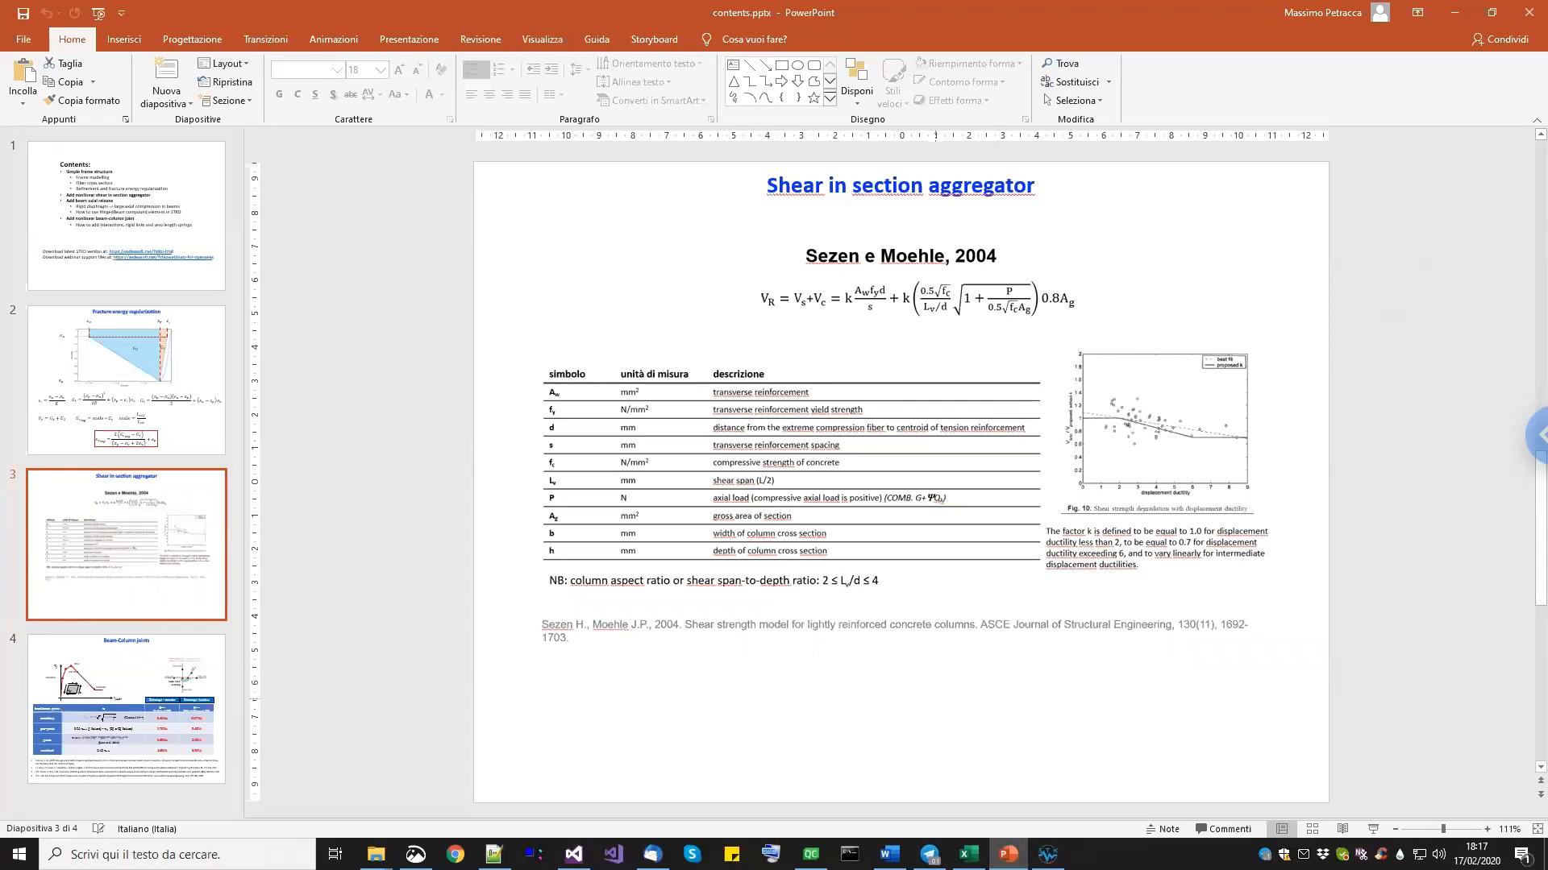
{"action": "left_click", "coordinate": [1047, 855]}
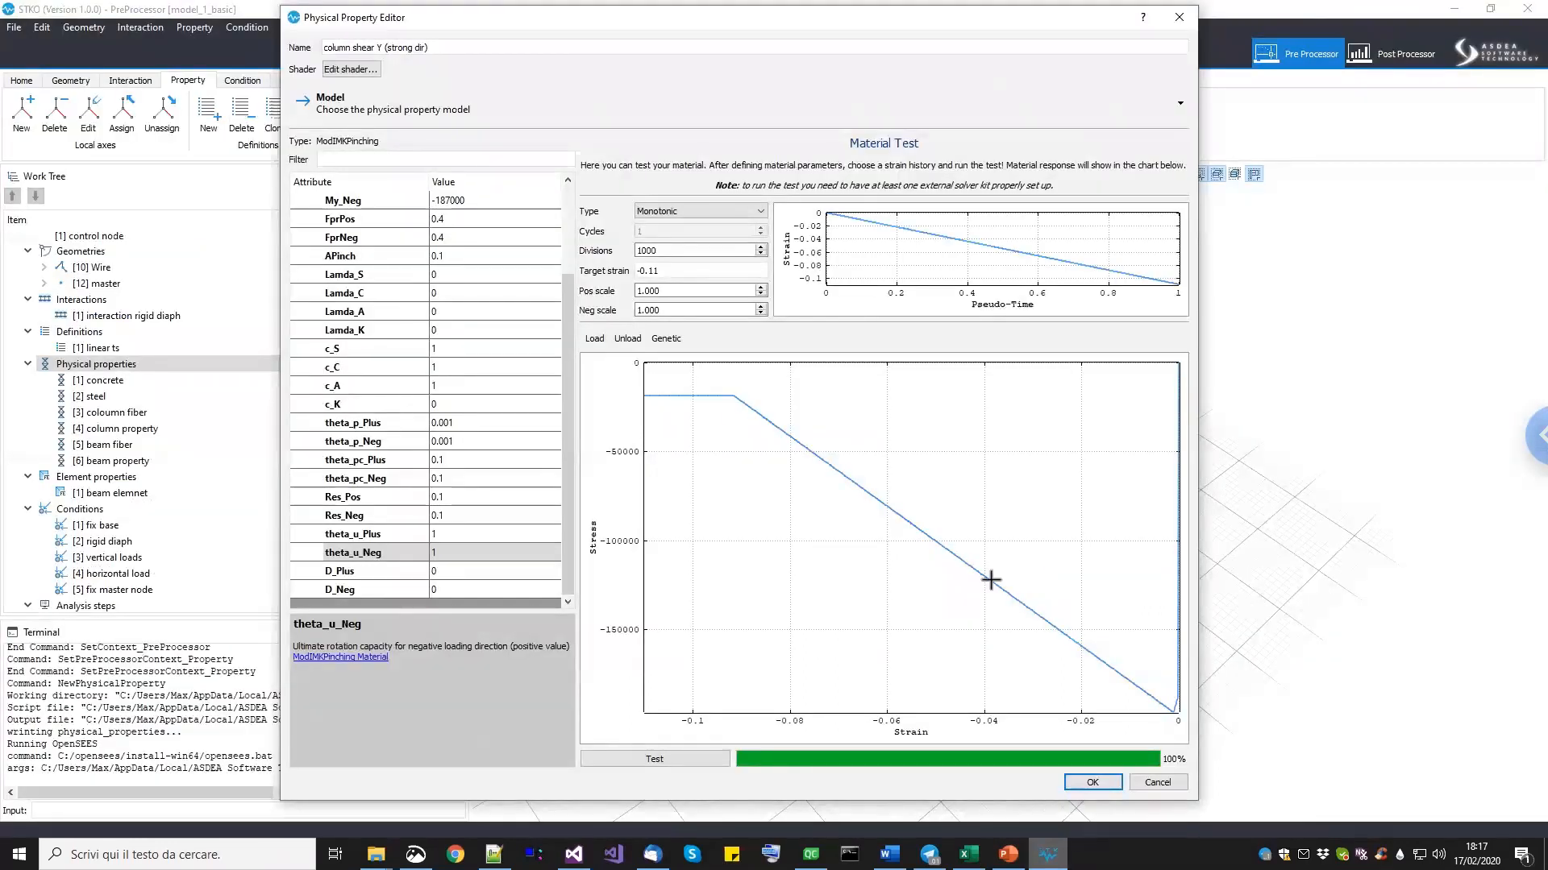
Run a CyclicEN12512 material test with 1000 divisions and a target strain of -0.03, and save the strong-direction shear property.
{"action": "left_click", "coordinate": [699, 213]}
{"action": "left_click", "coordinate": [691, 245]}
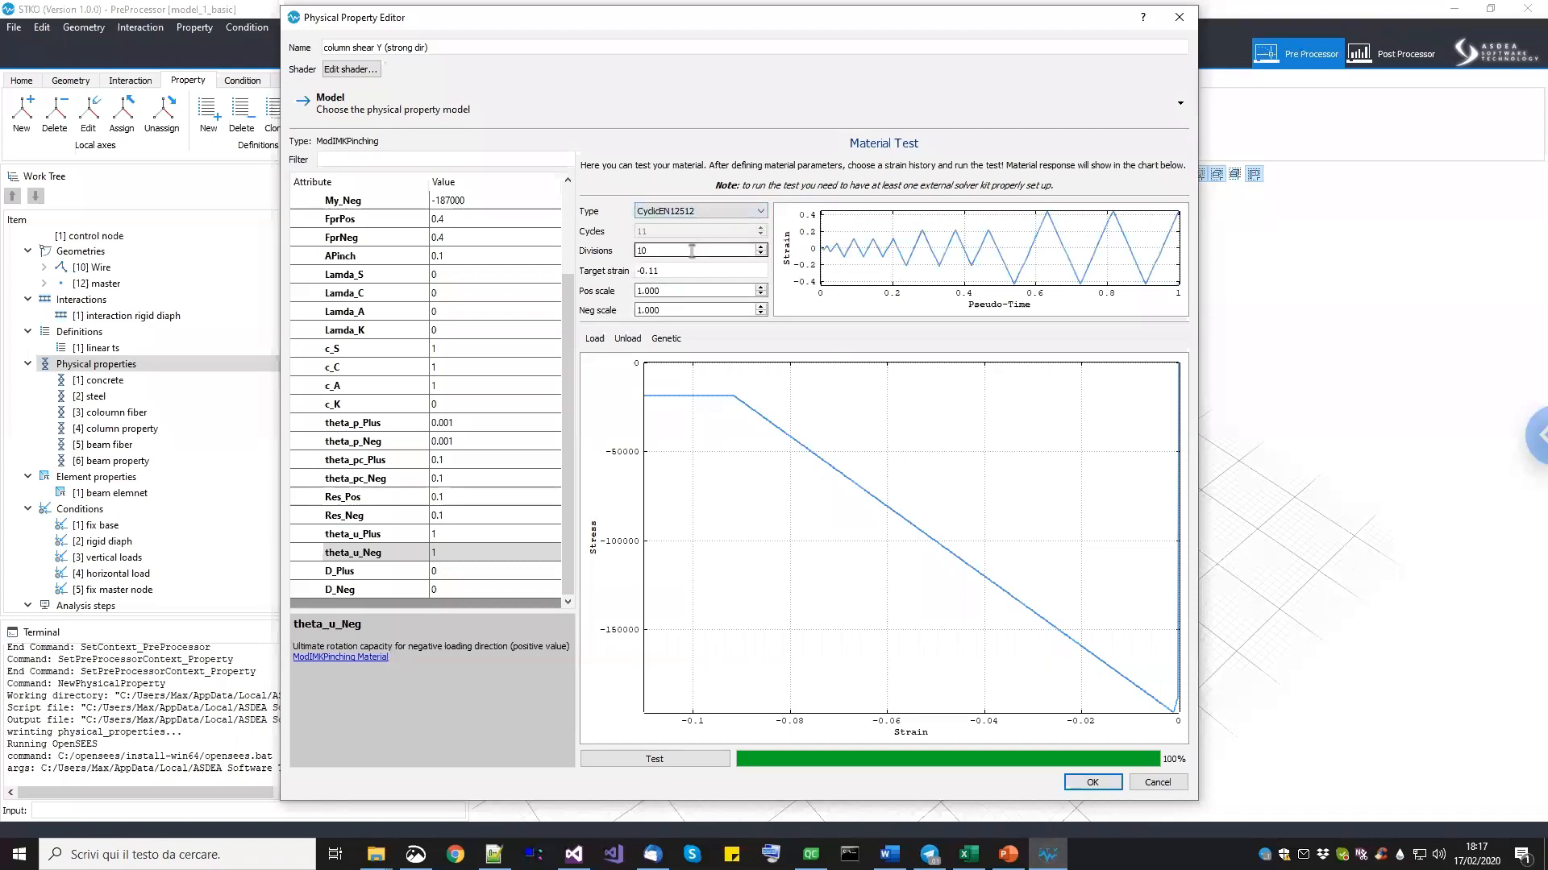
{"action": "type", "text": "00"}
{"action": "double_click", "coordinate": [665, 270]}
{"action": "type", "text": "03"}
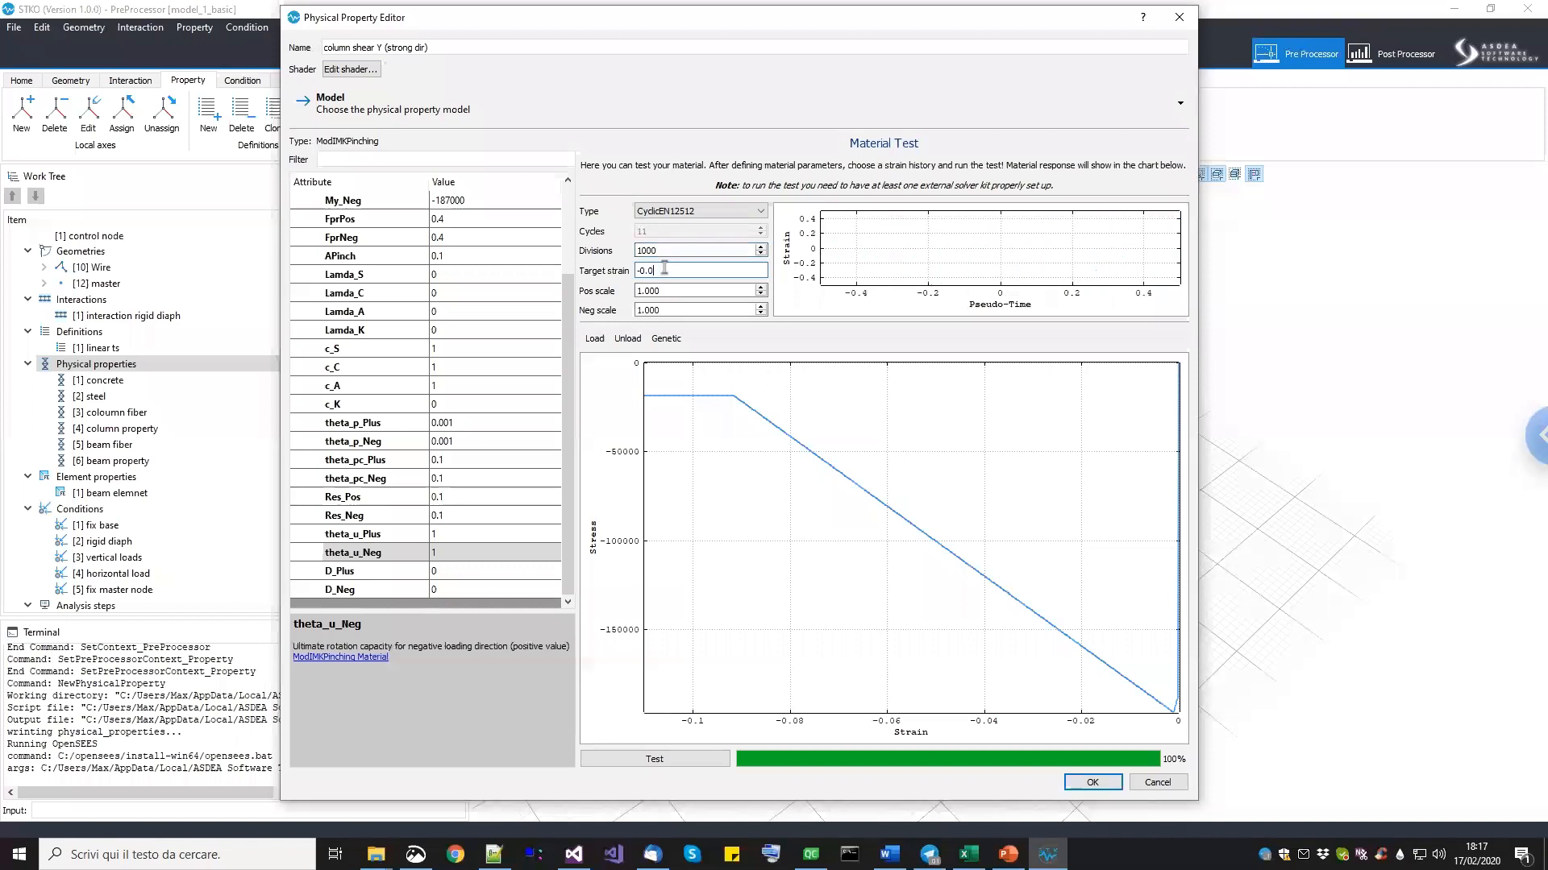
{"action": "left_click", "coordinate": [676, 761]}
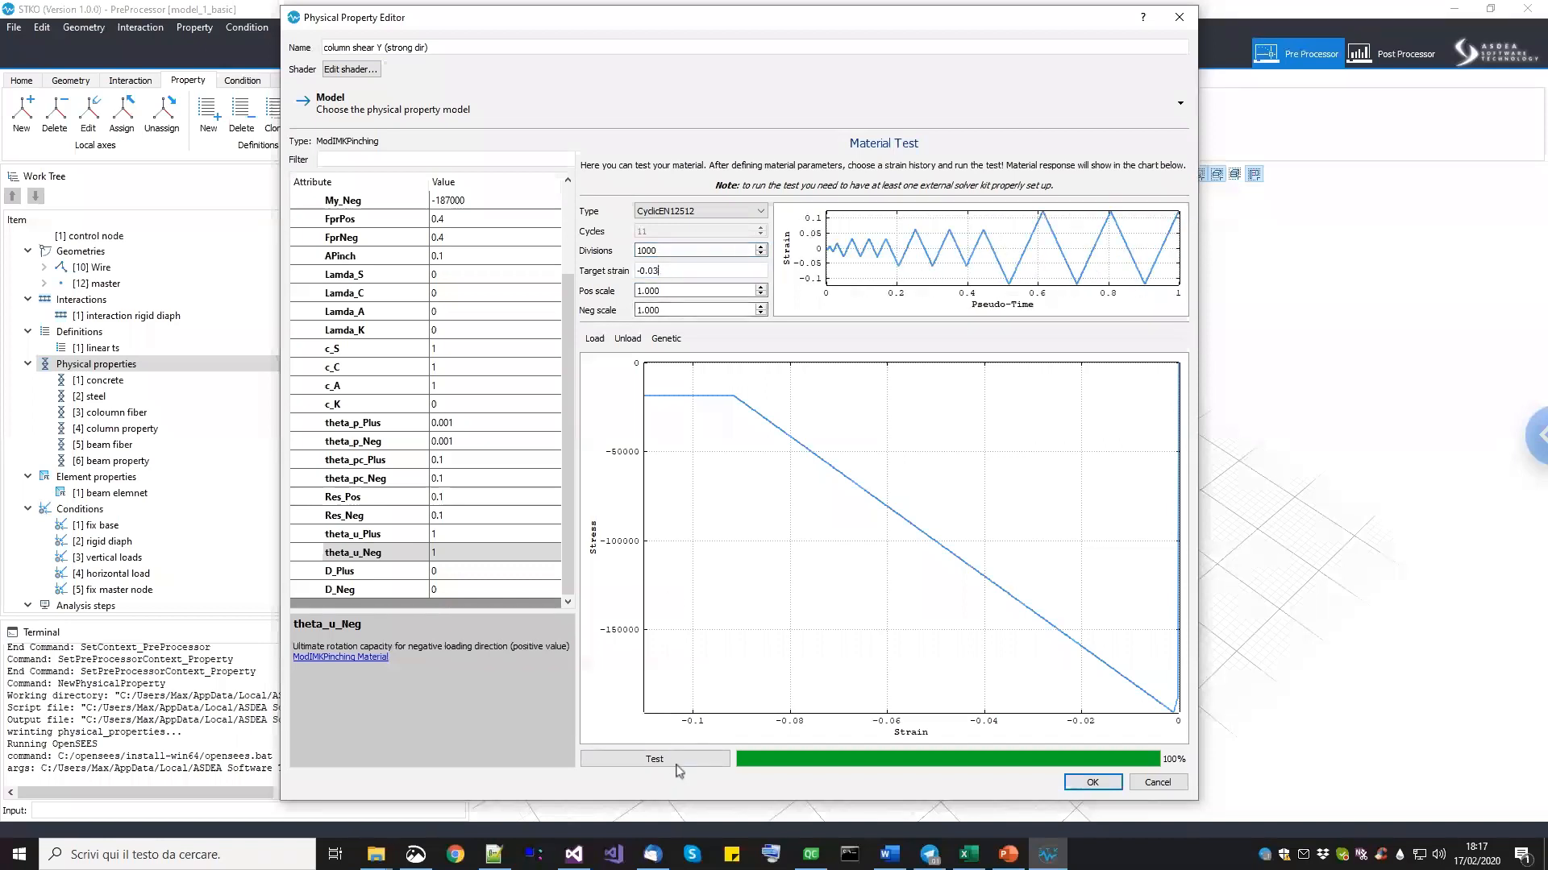
{"action": "left_click", "coordinate": [677, 765]}
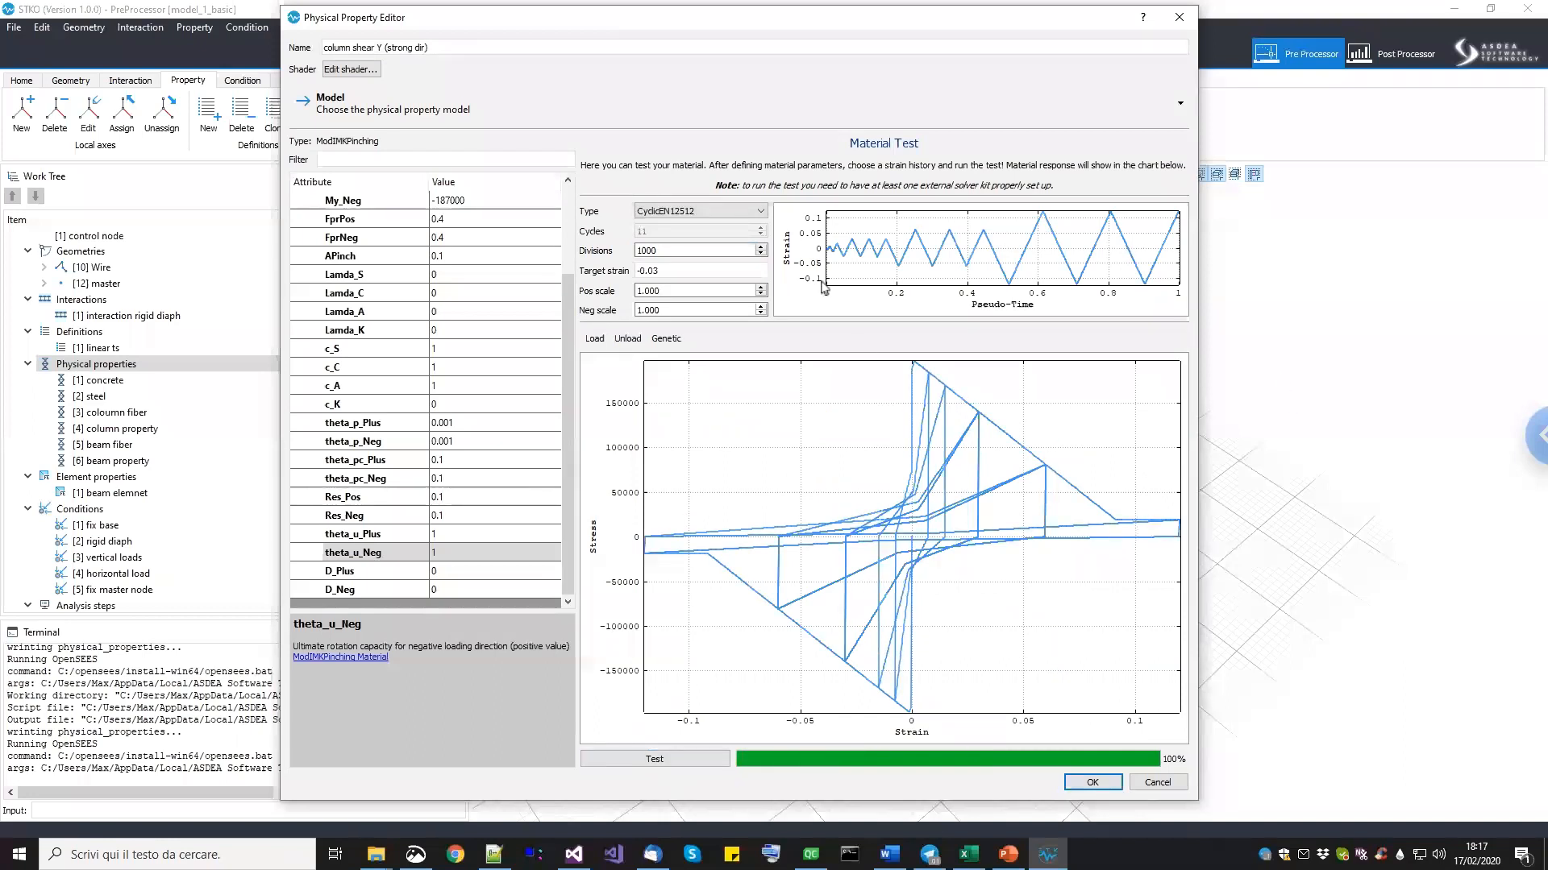
{"action": "left_click", "coordinate": [1092, 783]}
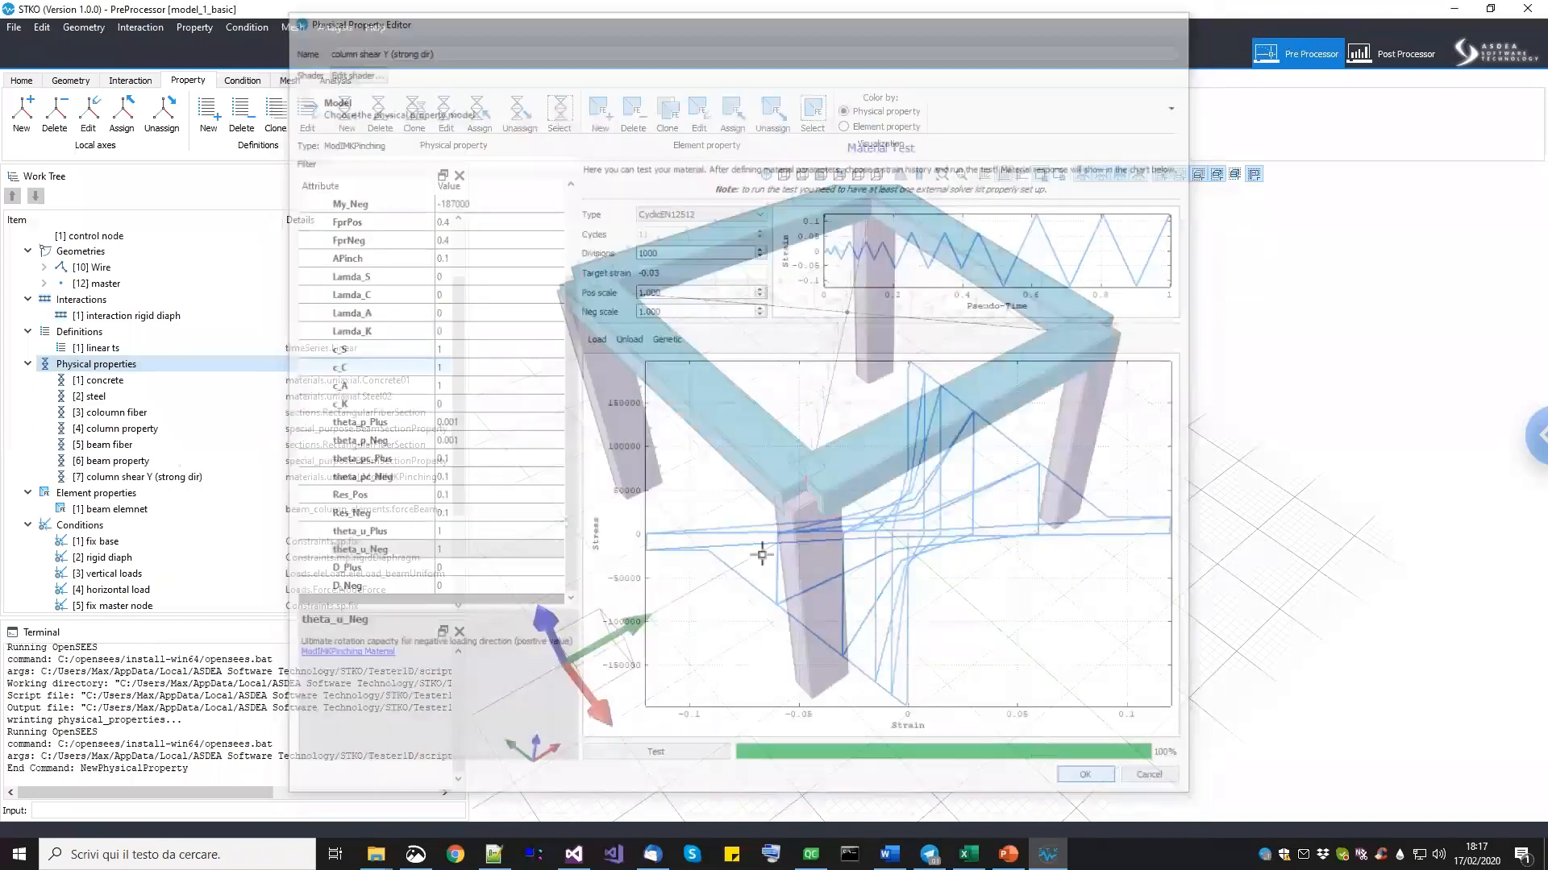
Clone the column shear Y (strong dir) property and rename the copy as "column shear Z (weak dir)".
{"action": "right_click", "coordinate": [172, 477]}
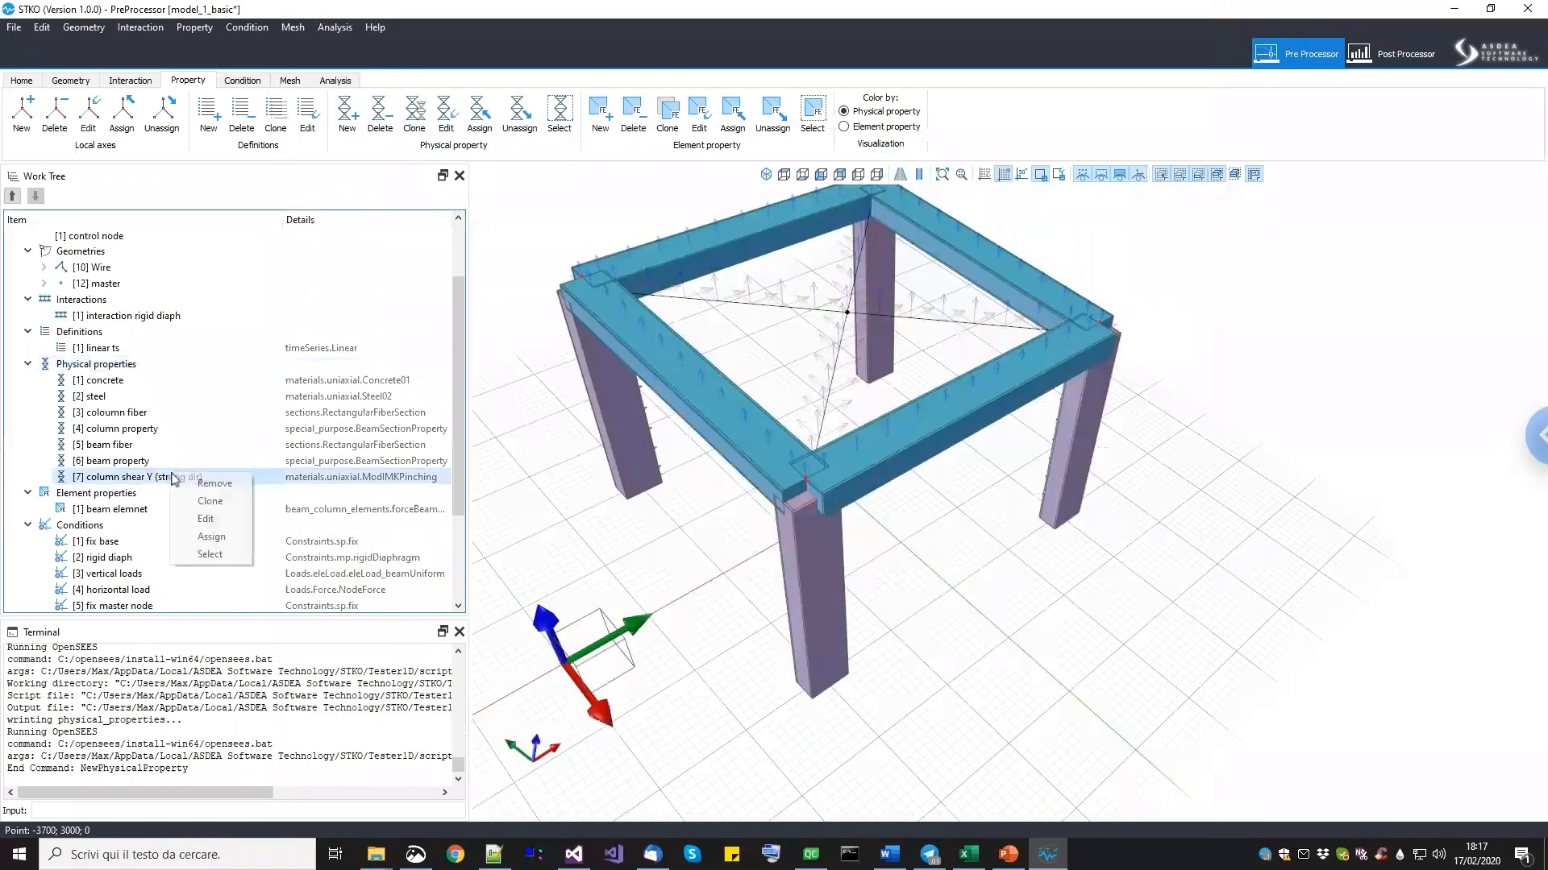
{"action": "left_click", "coordinate": [206, 501]}
{"action": "right_click", "coordinate": [189, 496]}
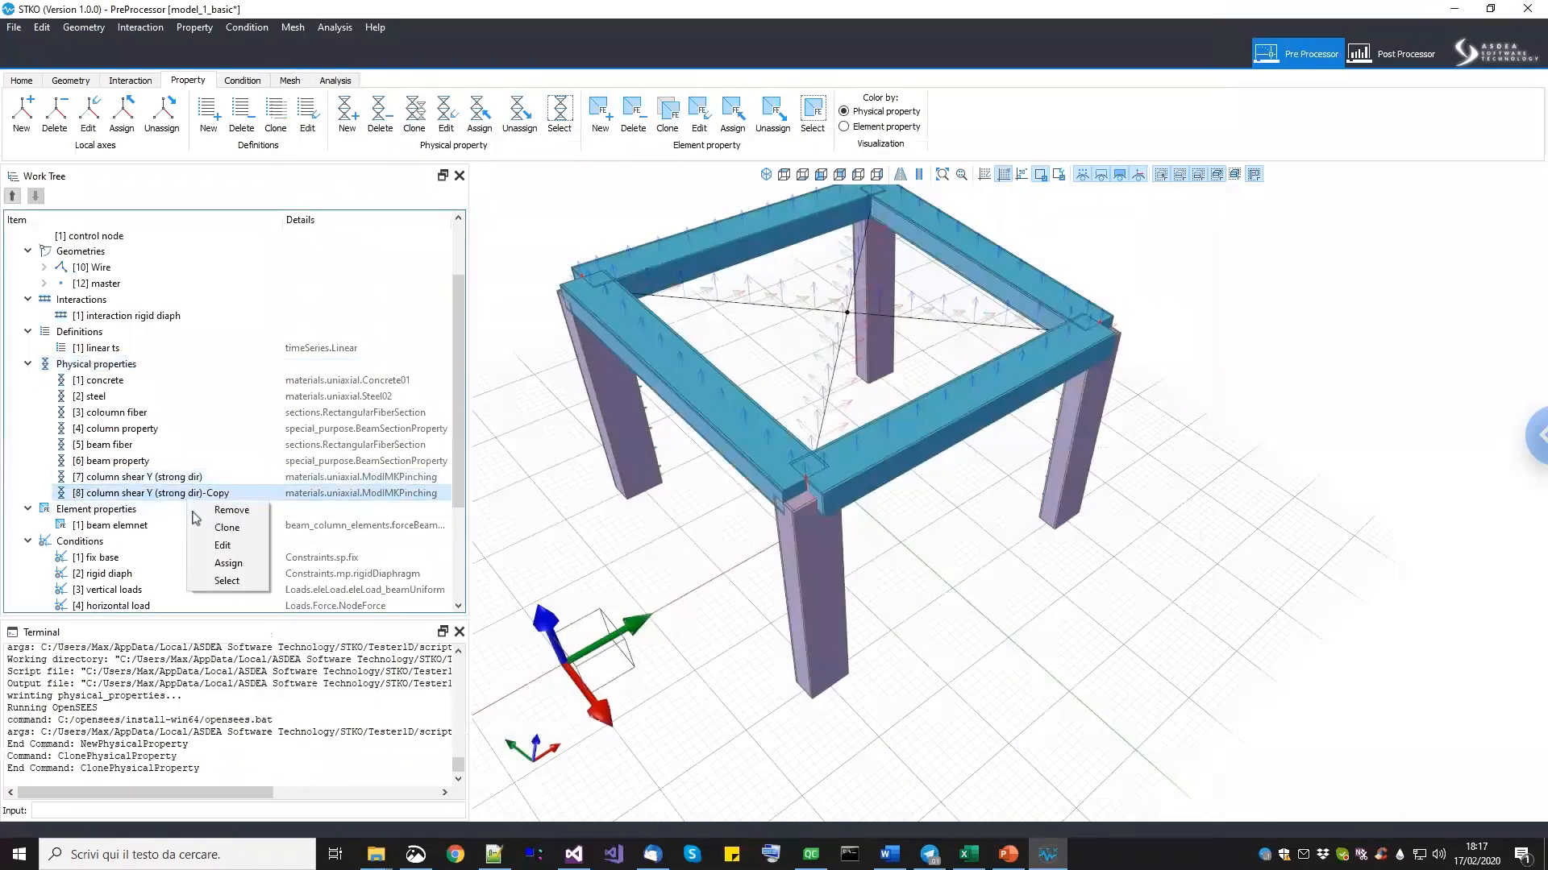
{"action": "left_click", "coordinate": [222, 546]}
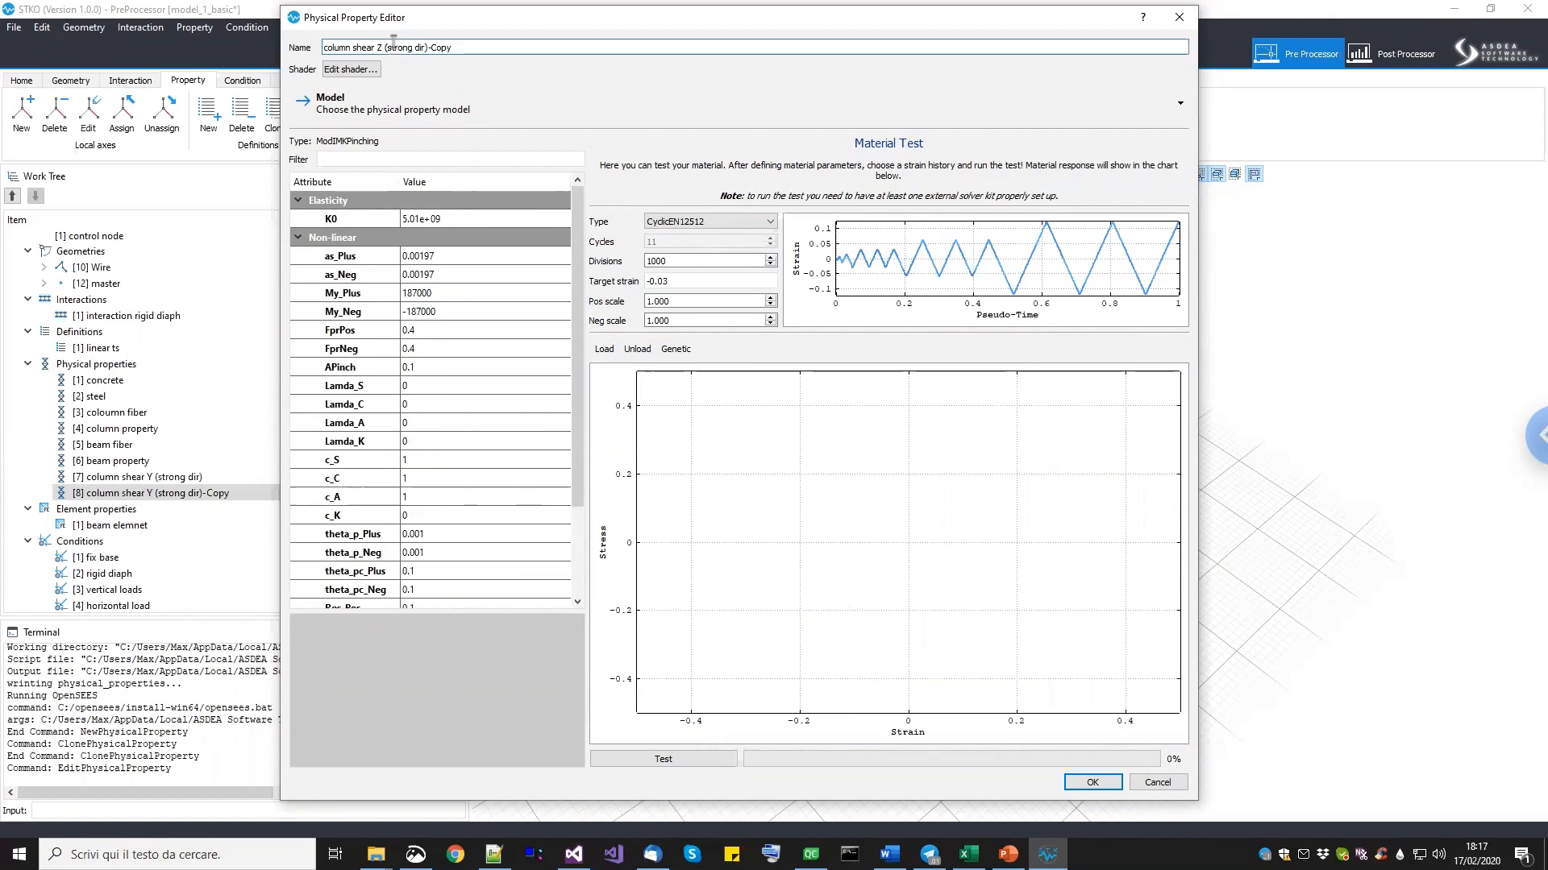
{"action": "double_click", "coordinate": [449, 48]}
{"action": "double_click", "coordinate": [401, 47]}
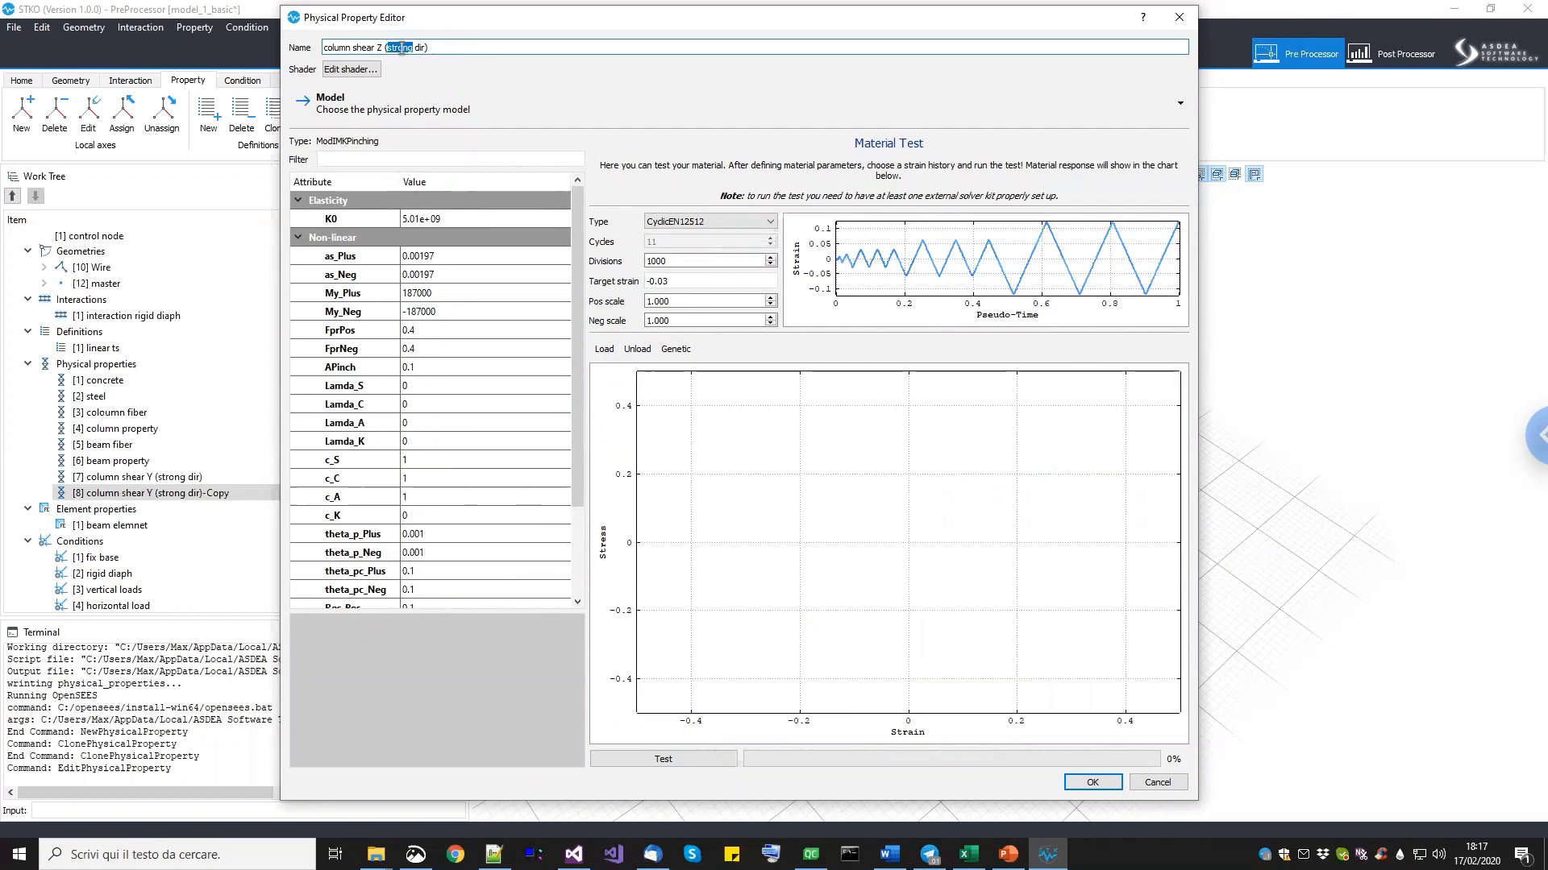
{"action": "type", "text": "weak"}
Set both strain hardening ratios, as_Plus and as_Neg, of the weak-direction shear material to 0.00342.
{"action": "left_click", "coordinate": [561, 254]}
{"action": "left_click", "coordinate": [561, 254]}
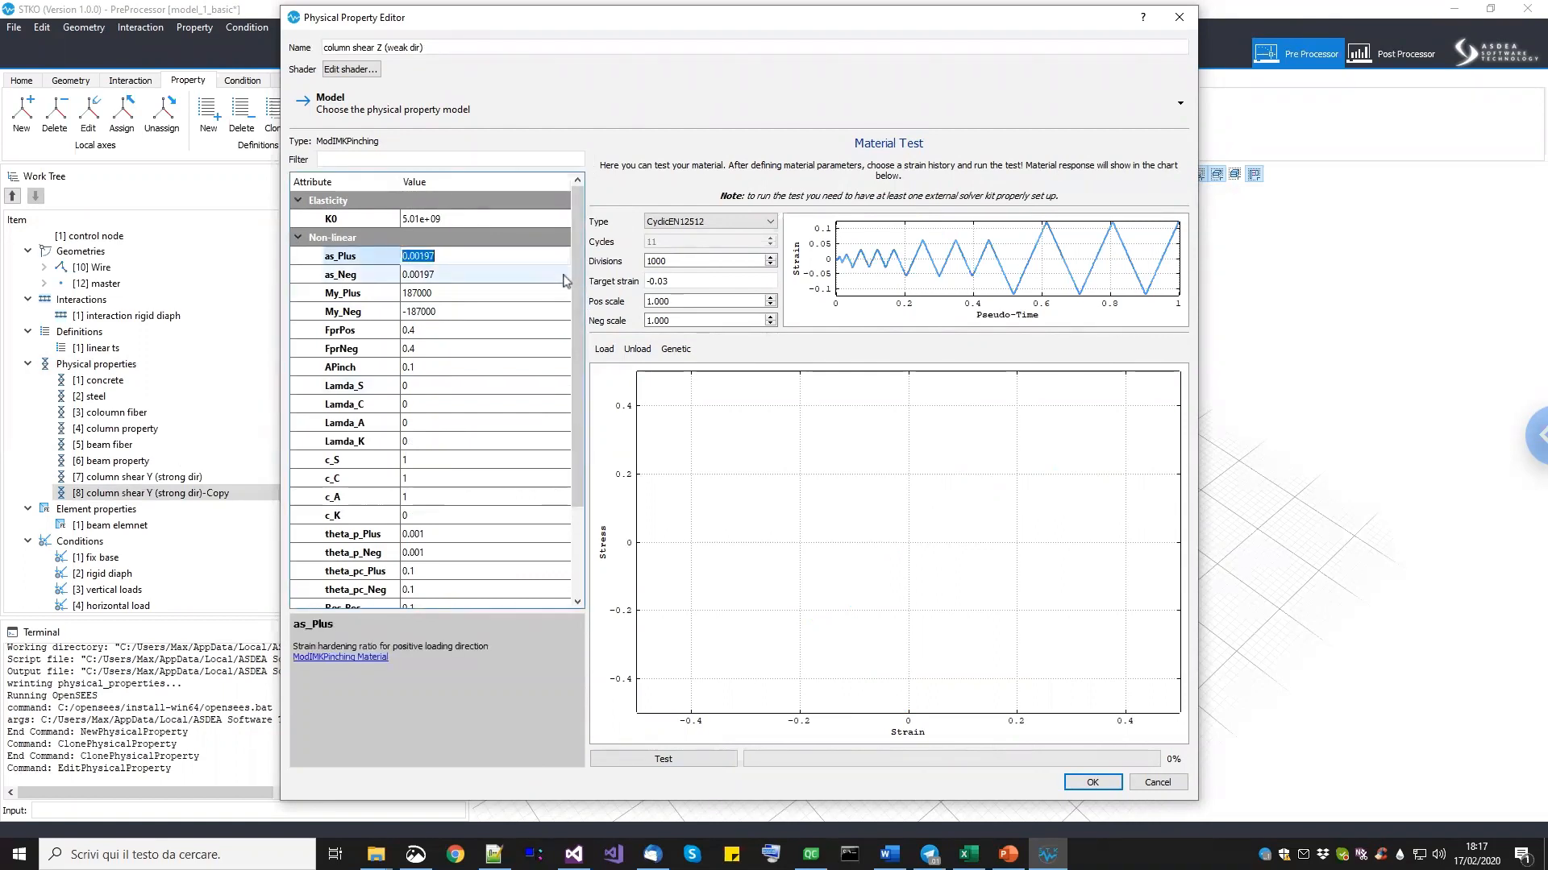
{"action": "left_click", "coordinate": [466, 256]}
{"action": "left_click_drag", "start_coordinate": [422, 255], "coordinate": [418, 256]}
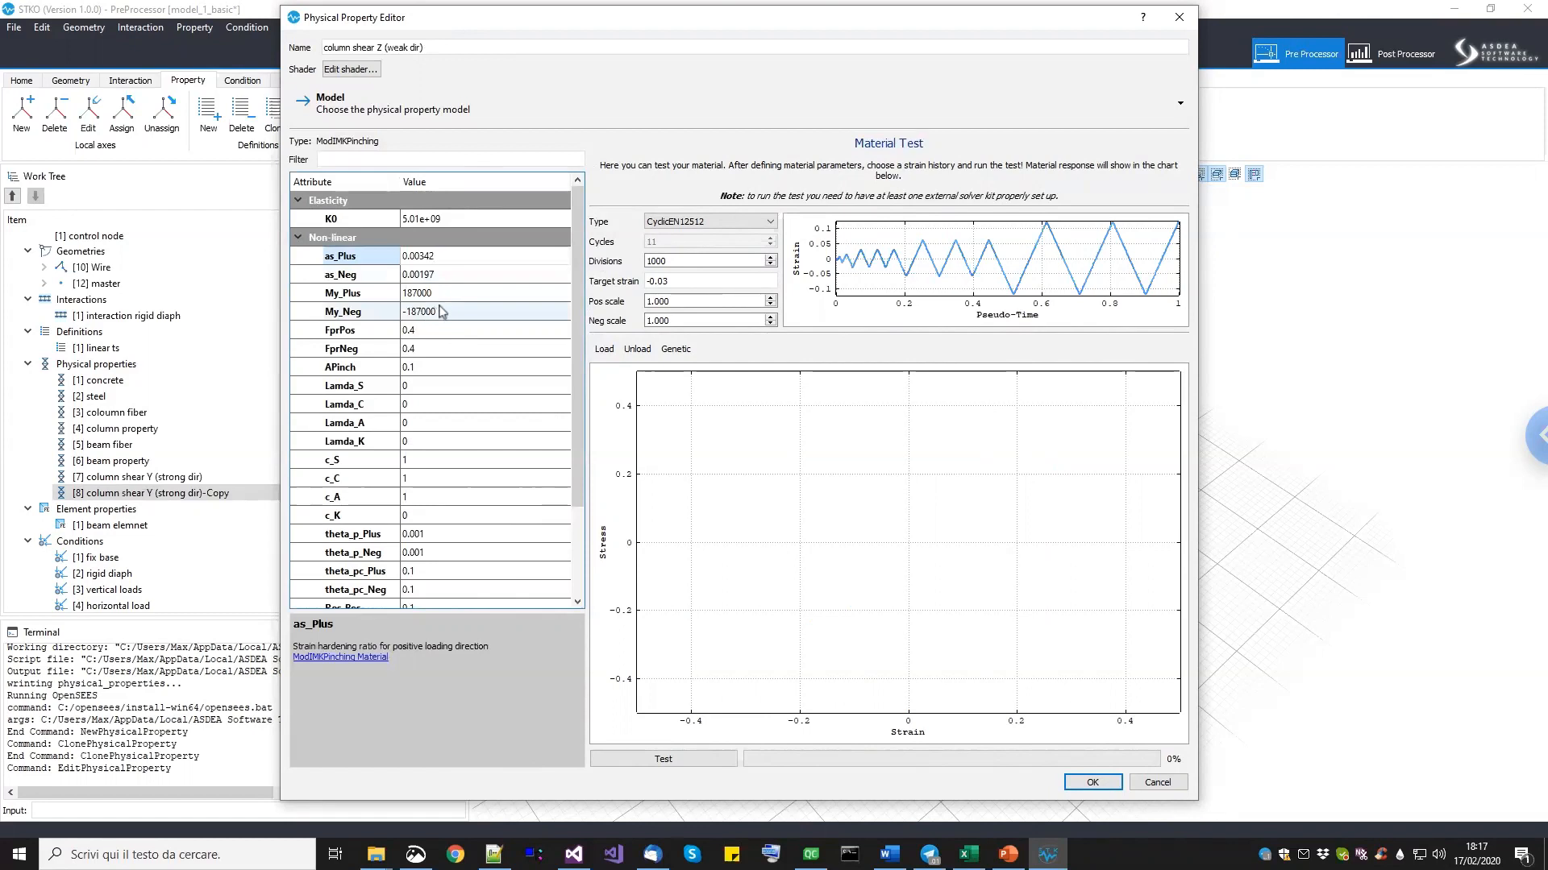
{"action": "left_click_drag", "start_coordinate": [440, 257], "coordinate": [279, 259]}
{"action": "key", "text": "ctrl+c"}
{"action": "double_click", "coordinate": [439, 274]}
{"action": "key", "text": "ctrl+v"}
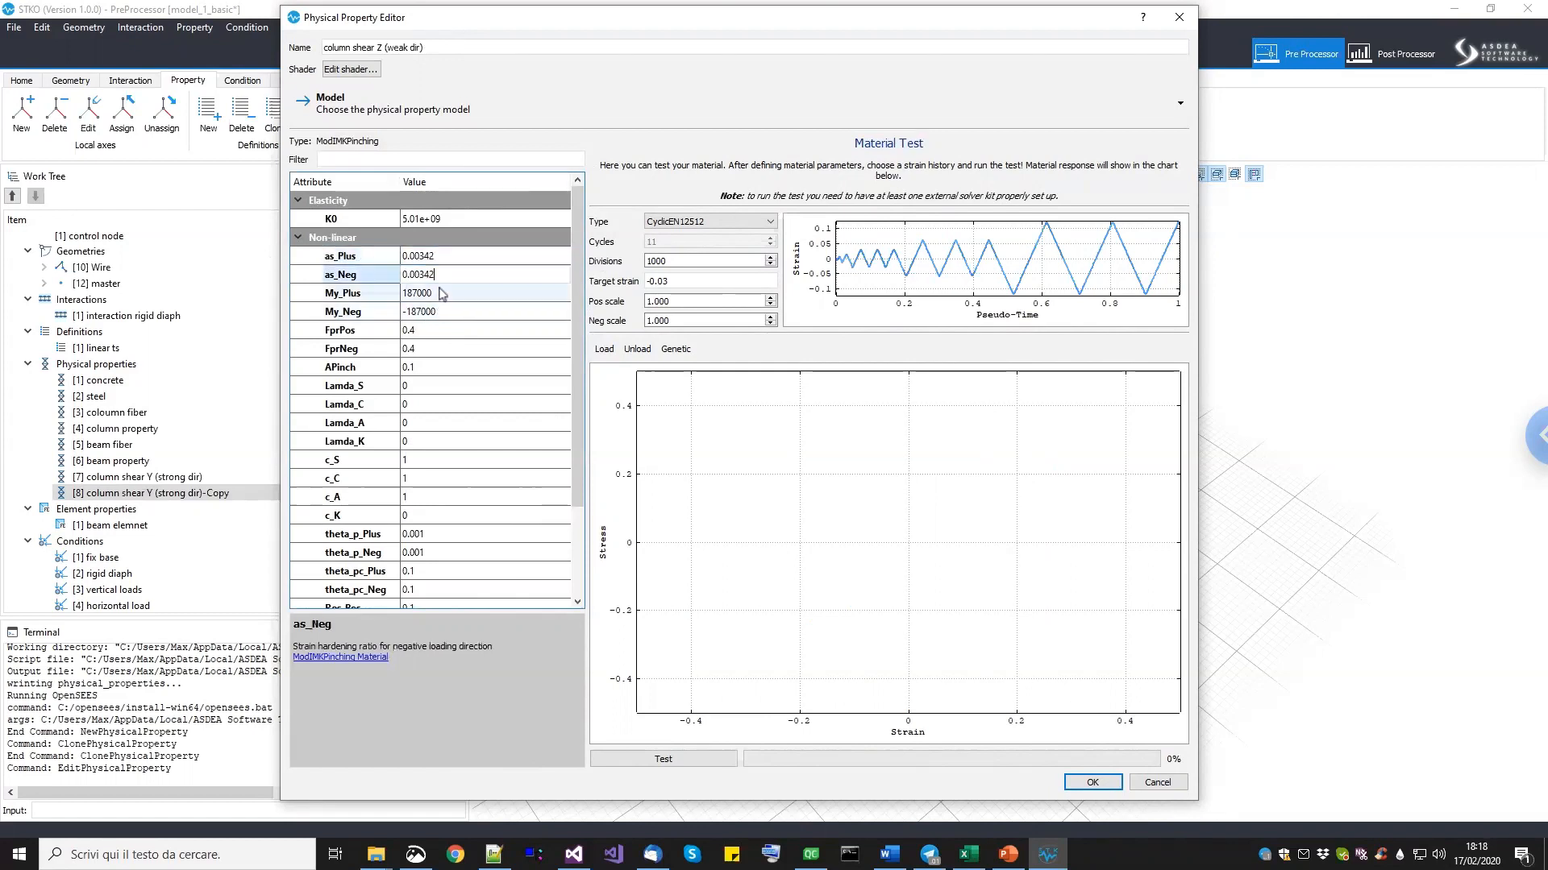
Set My_Plus to 326000 and My_Neg to -326000, test the weak-direction material and save the property.
{"action": "double_click", "coordinate": [441, 294]}
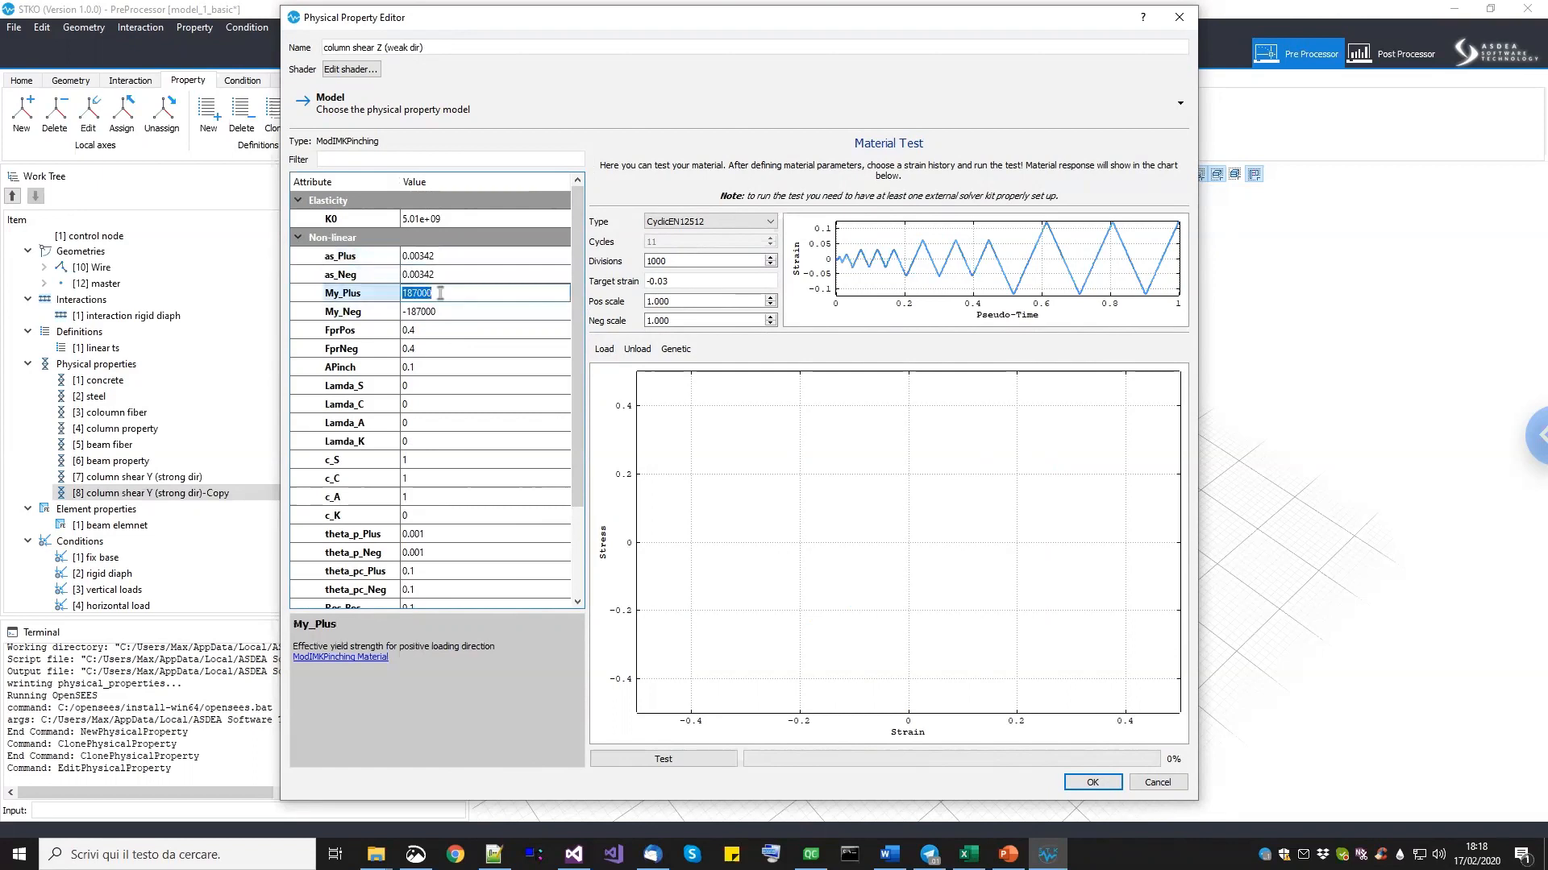
{"action": "type", "text": "326"}
{"action": "key", "text": "Return"}
{"action": "double_click", "coordinate": [462, 312]}
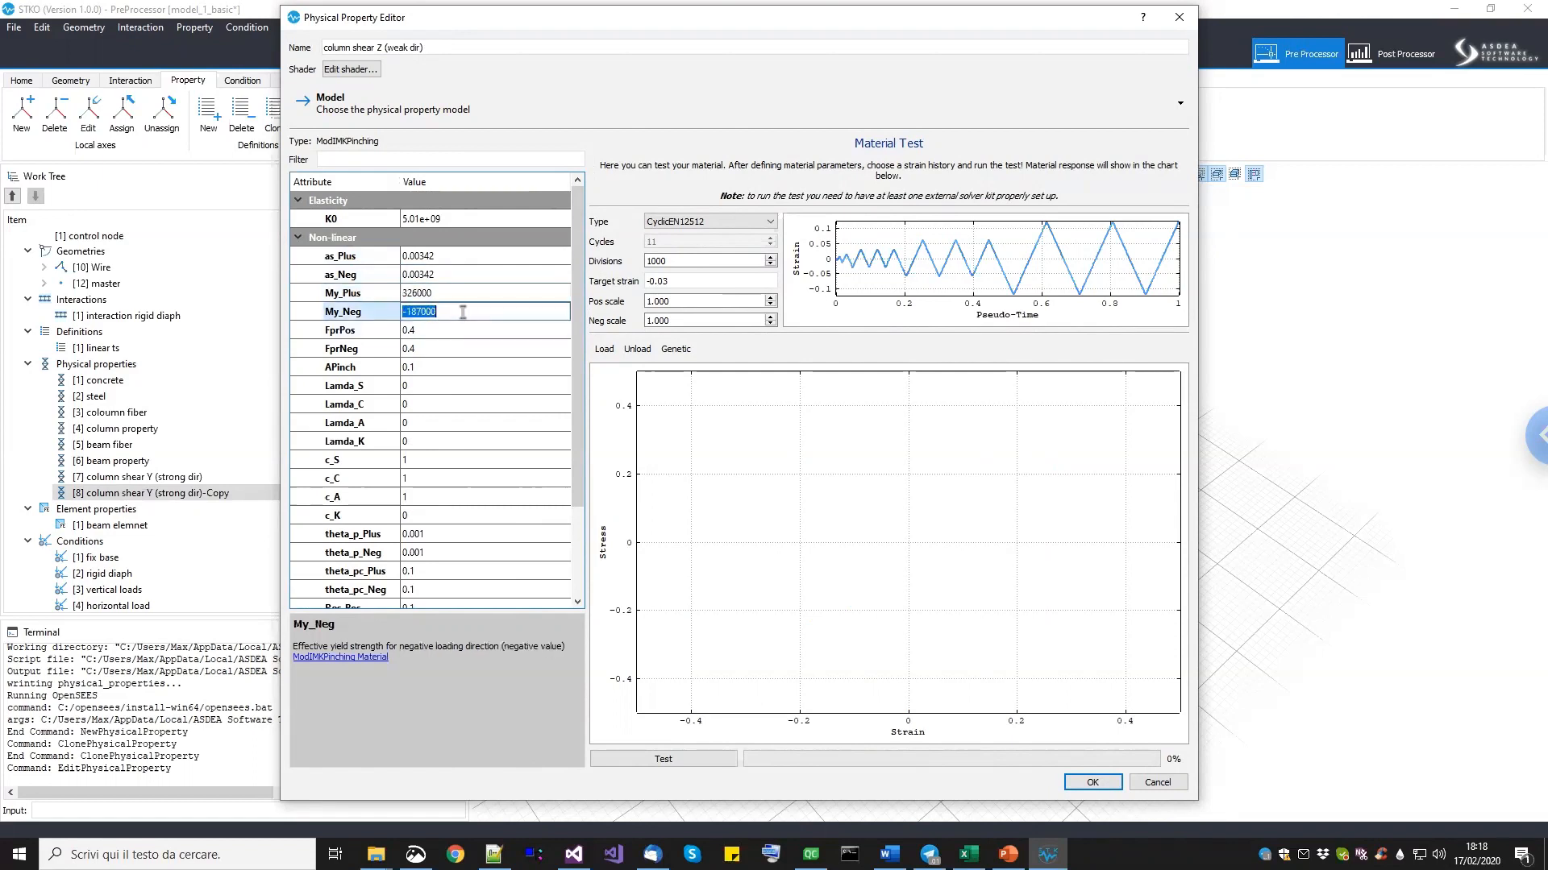
{"action": "type", "text": "-326e3"}
{"action": "key", "text": "Return"}
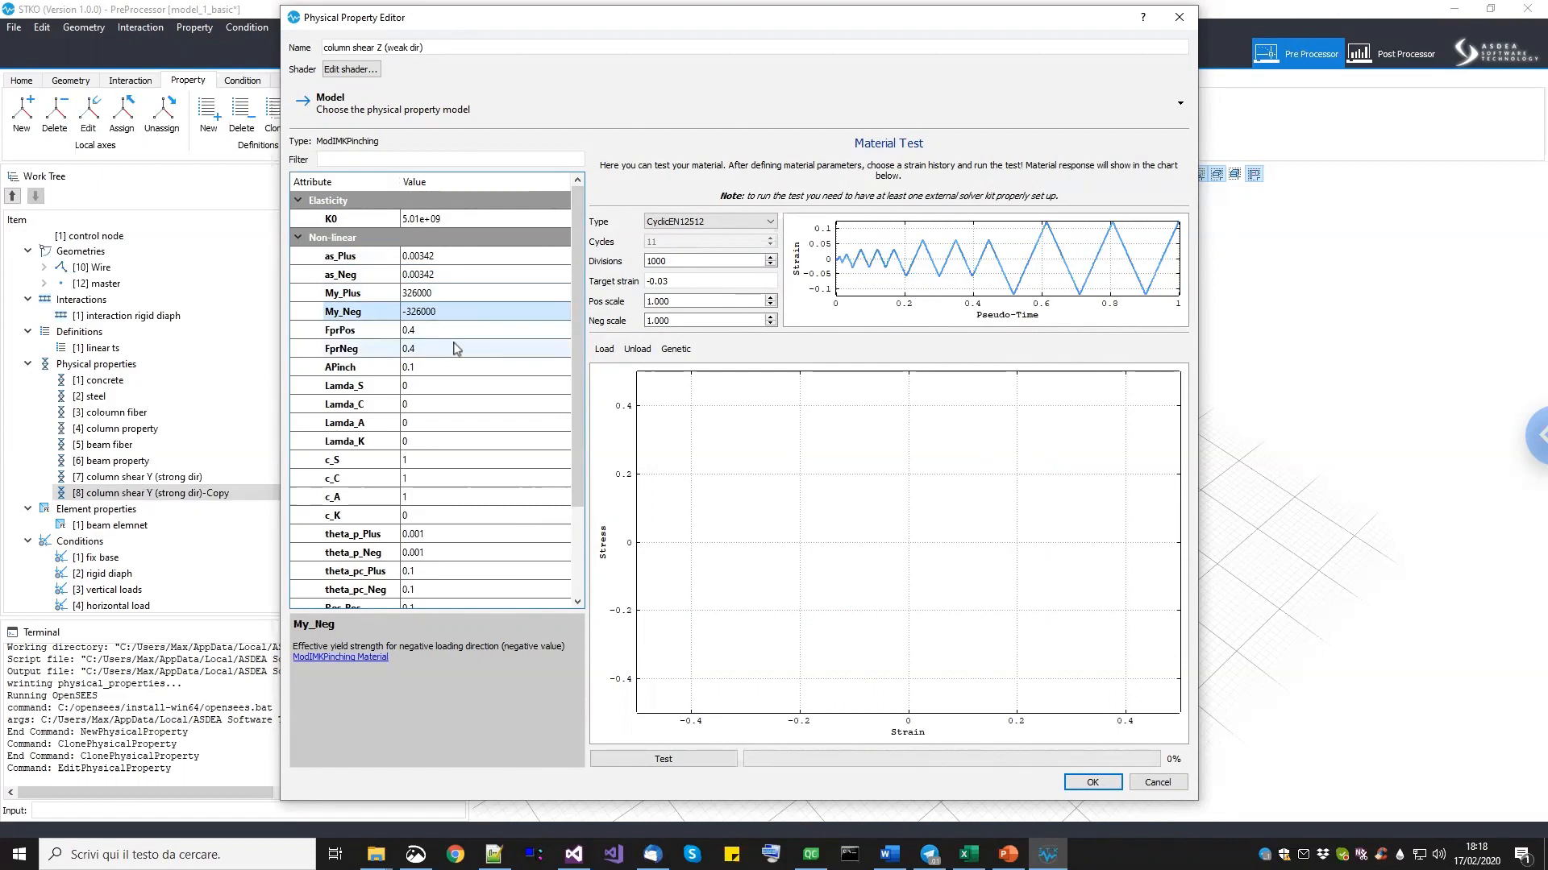
{"action": "left_click", "coordinate": [693, 760]}
{"action": "left_click", "coordinate": [1092, 782]}
Reorder the physical properties so that column shear Y (strong dir) sits directly above column property.
{"action": "left_click", "coordinate": [166, 480]}
{"action": "left_click", "coordinate": [166, 487]}
{"action": "left_click", "coordinate": [164, 481]}
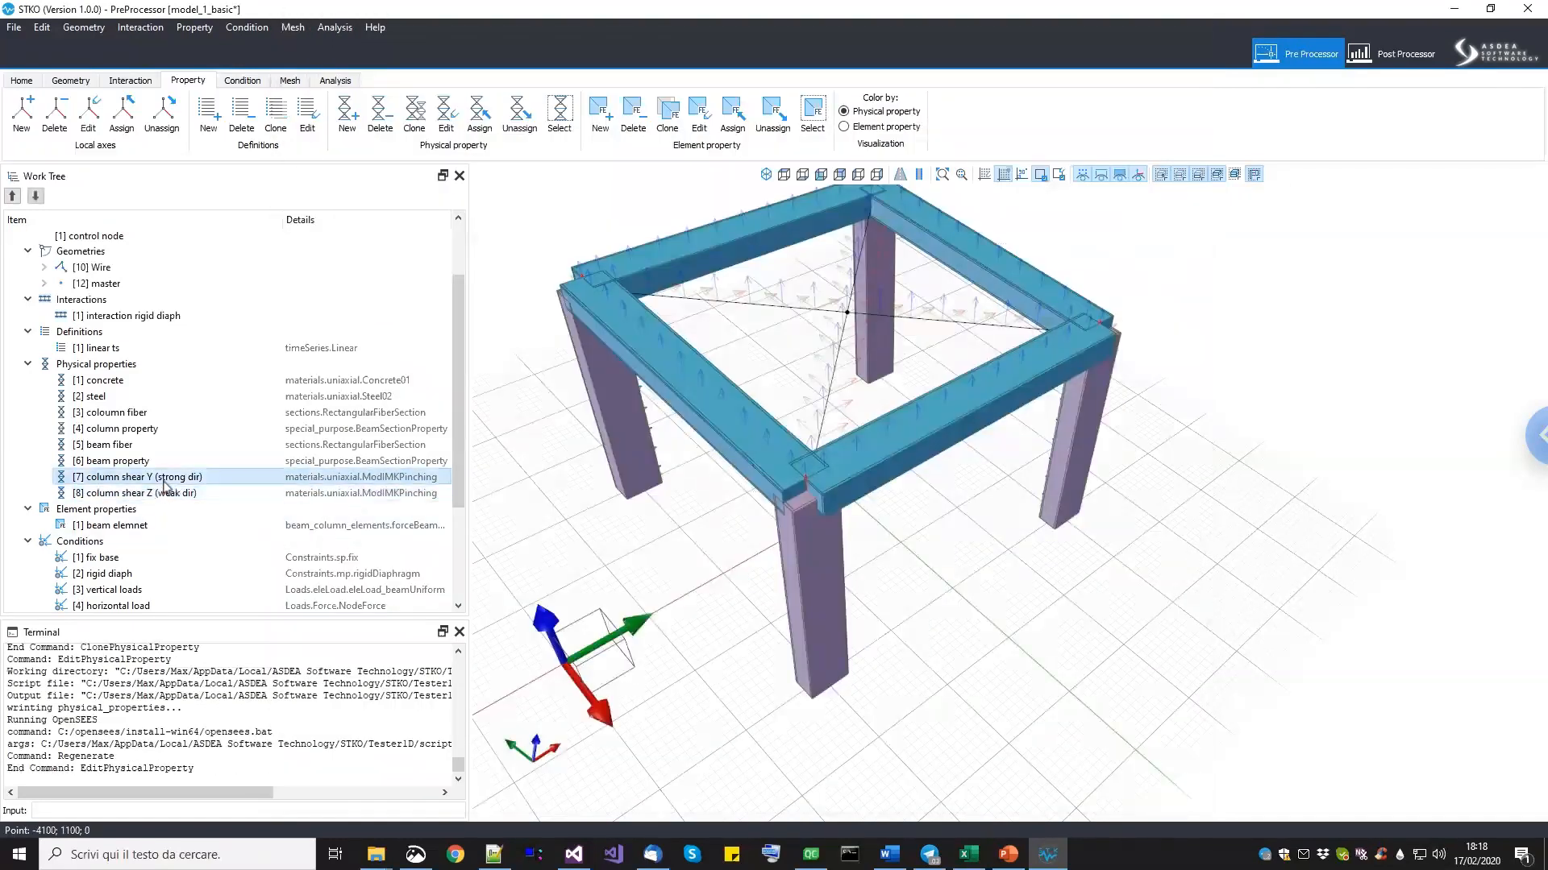
{"action": "left_click", "coordinate": [162, 497]}
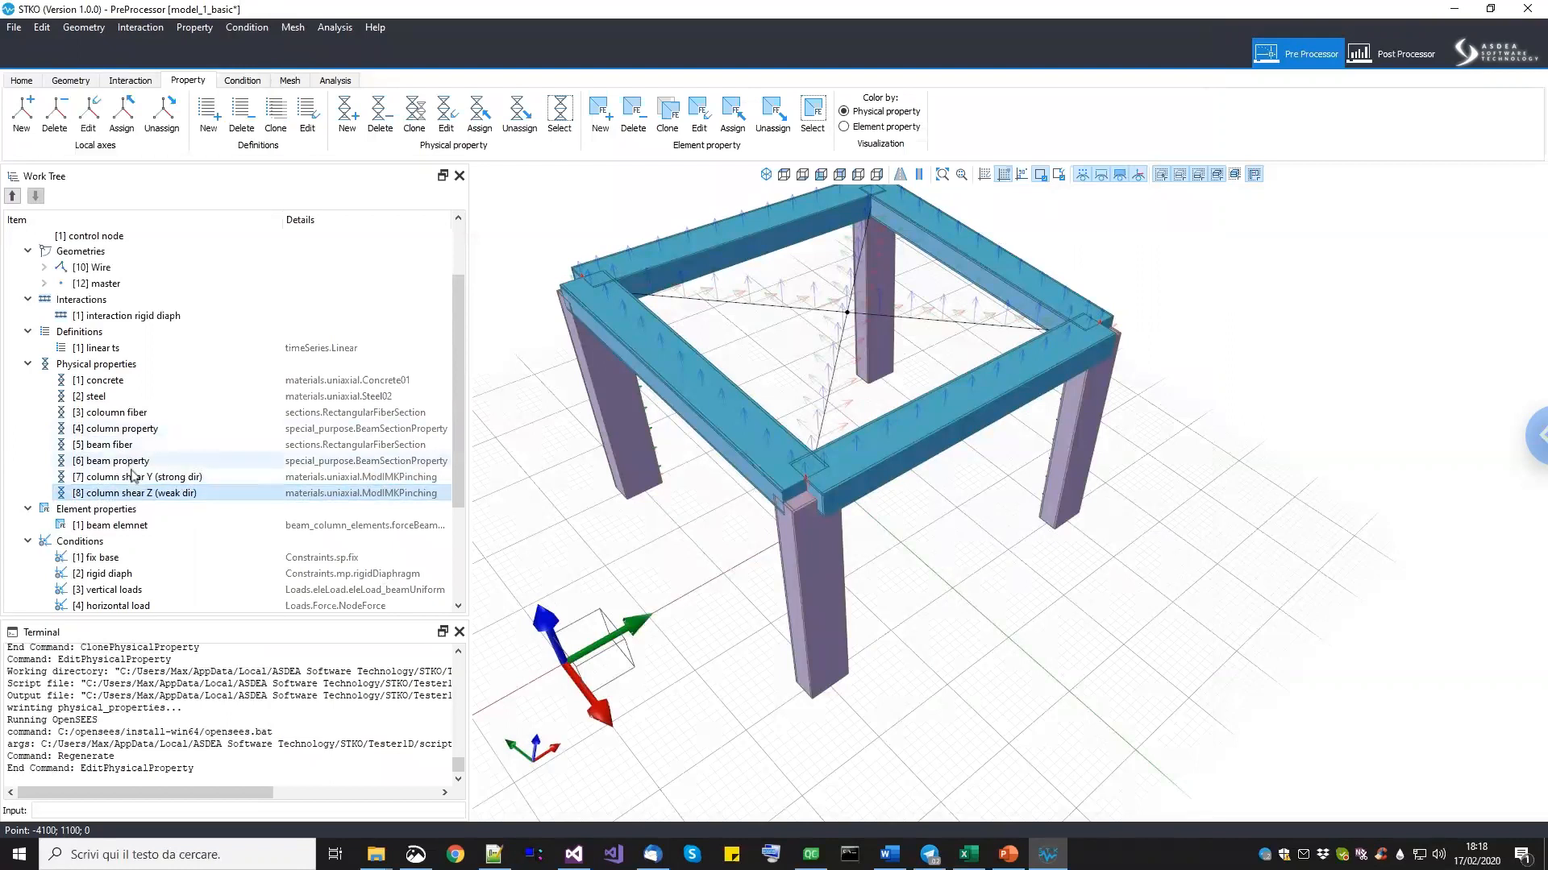
{"action": "left_click", "coordinate": [127, 432]}
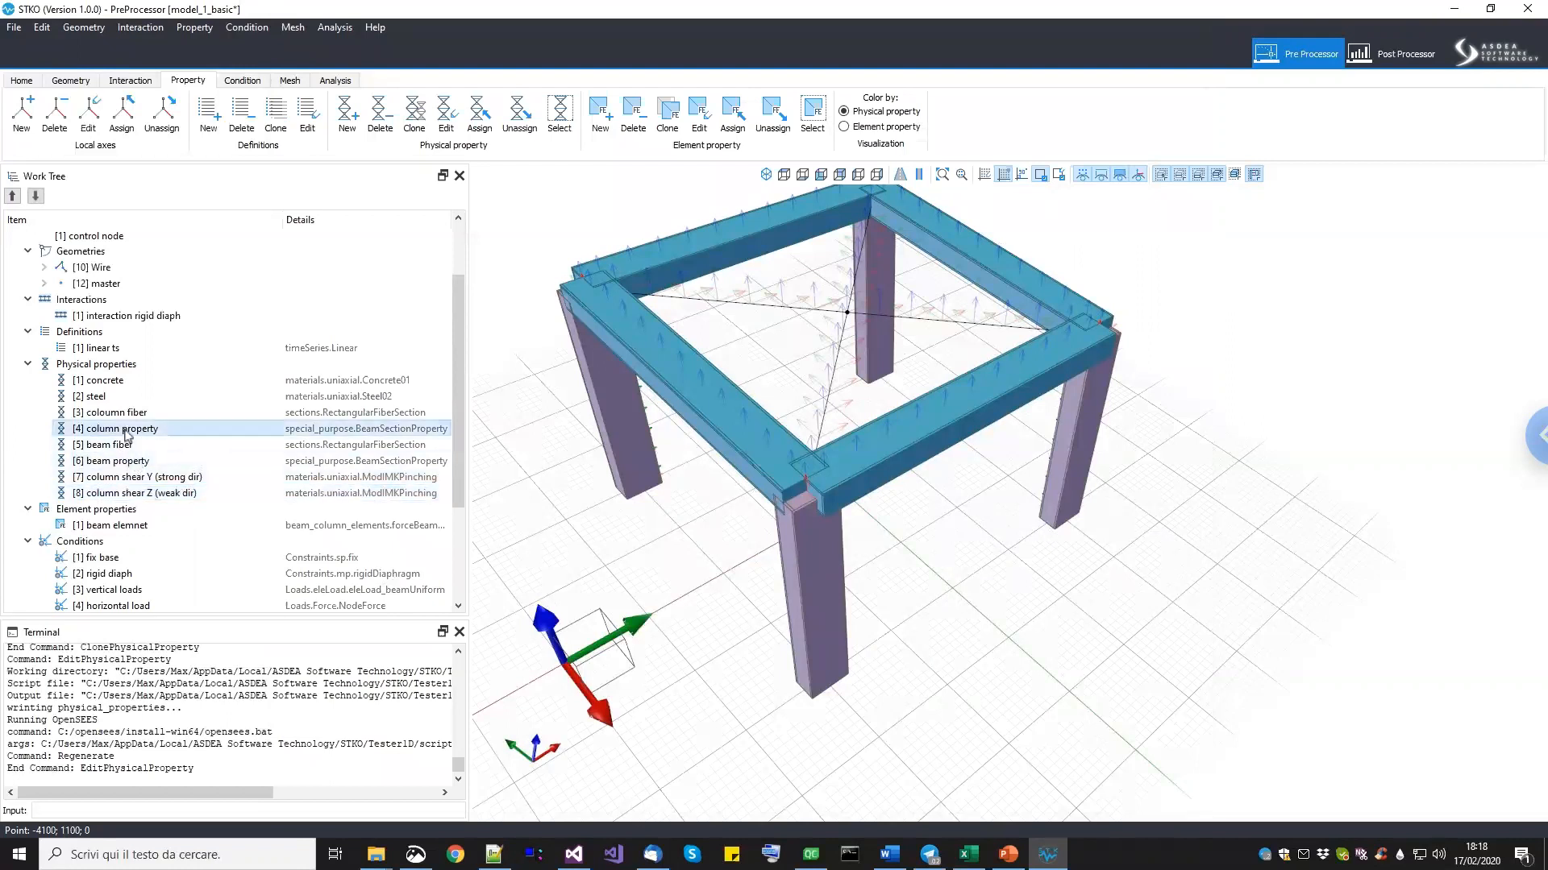
{"action": "left_click", "coordinate": [141, 476]}
{"action": "left_click", "coordinate": [14, 196]}
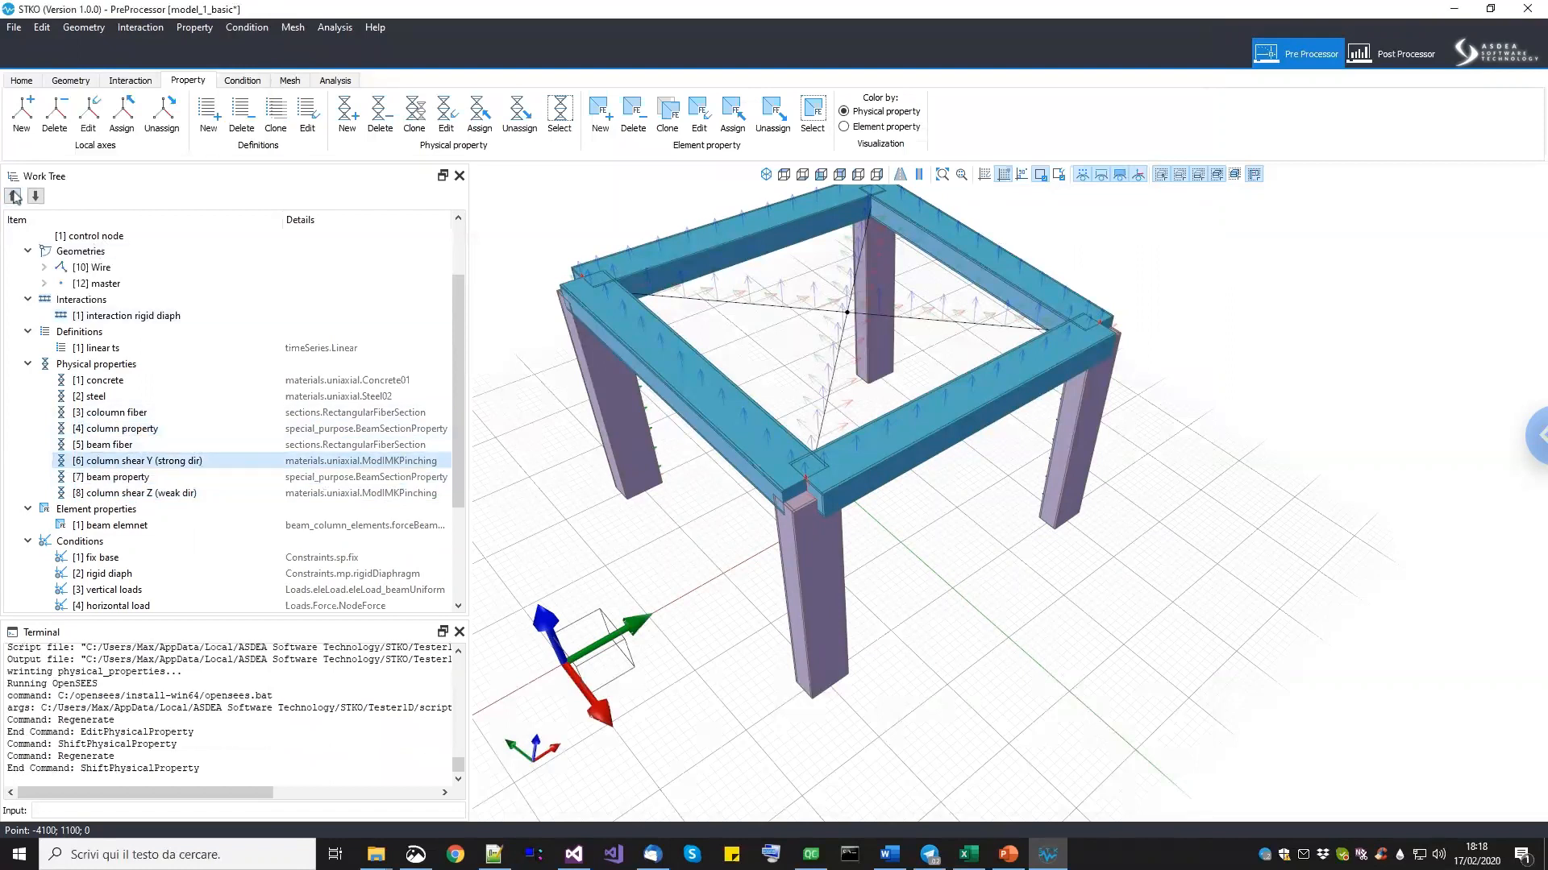
{"action": "left_click", "coordinate": [14, 196]}
{"action": "left_click", "coordinate": [13, 196]}
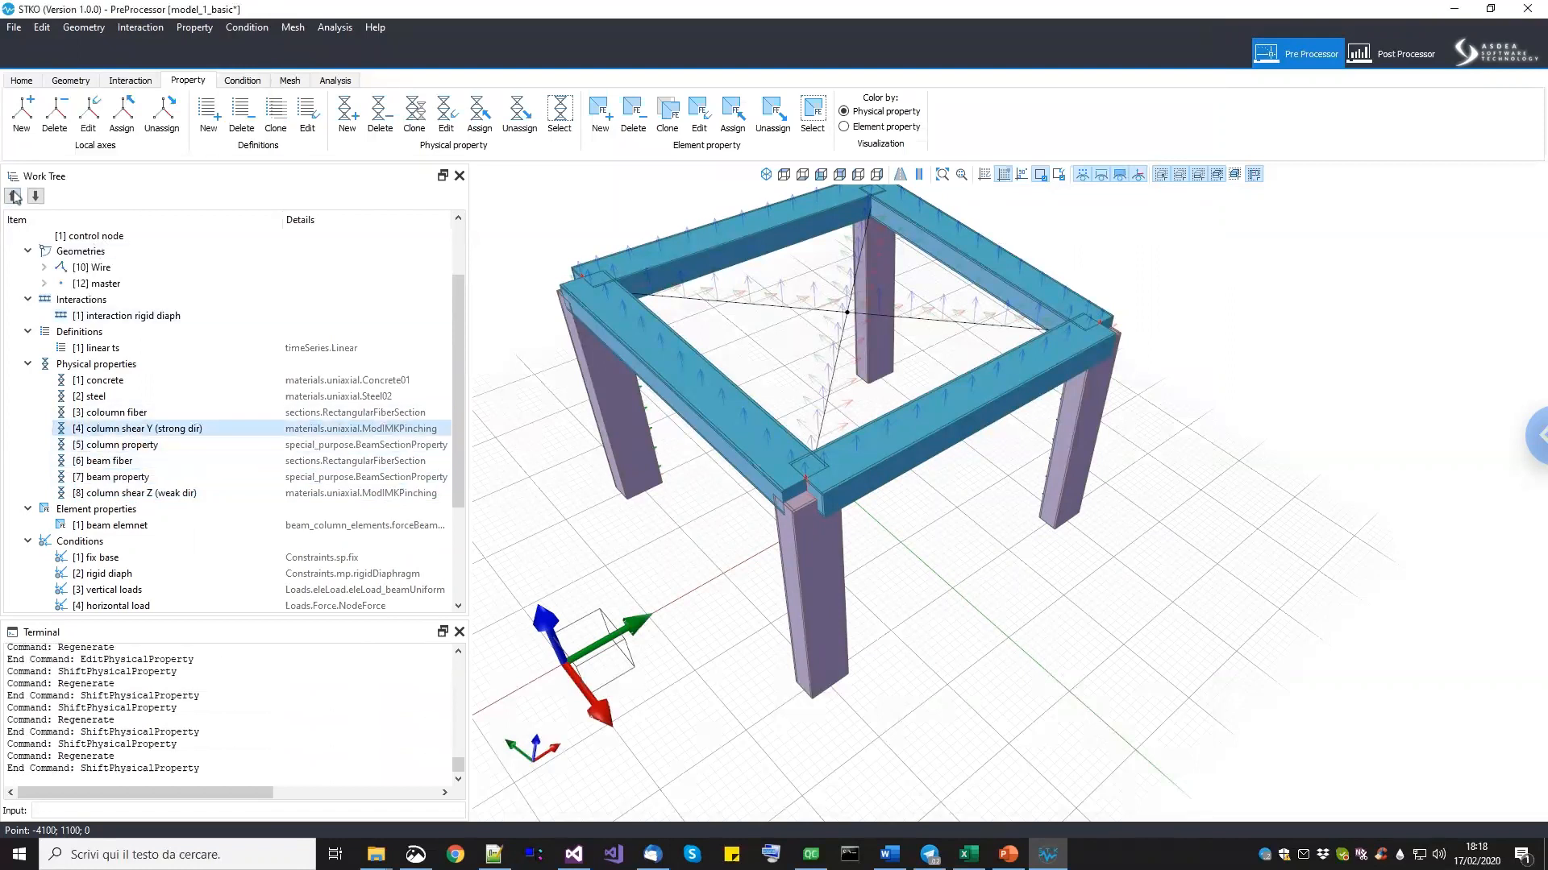
Move column shear Z (weak dir) up to directly below column shear Y (strong dir).
{"action": "left_click", "coordinate": [141, 492]}
{"action": "left_click", "coordinate": [12, 195]}
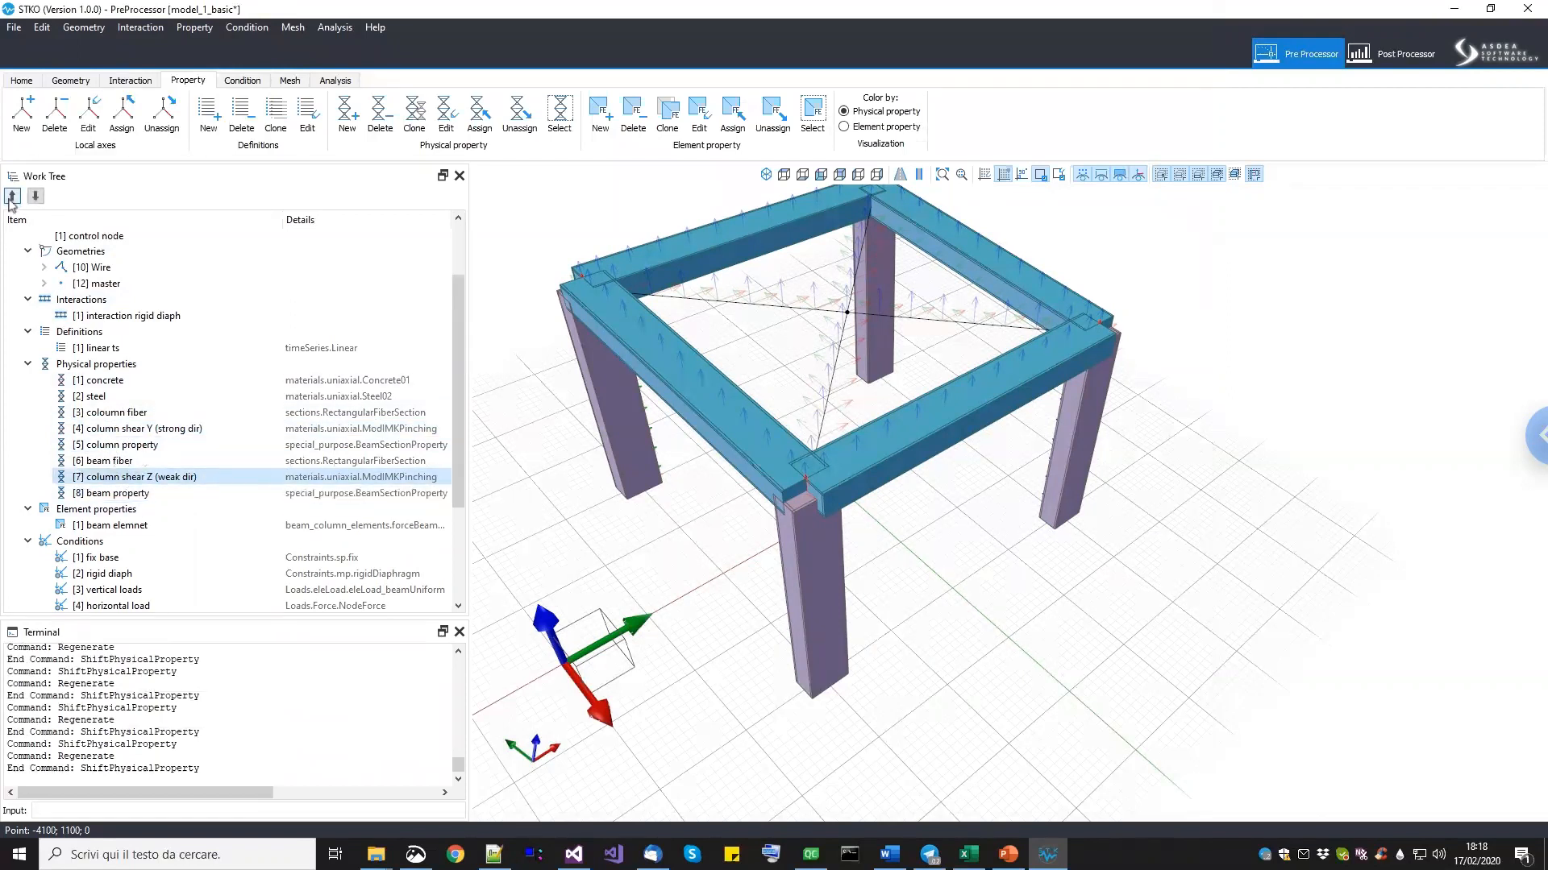
{"action": "left_click", "coordinate": [12, 196]}
{"action": "left_click", "coordinate": [12, 196]}
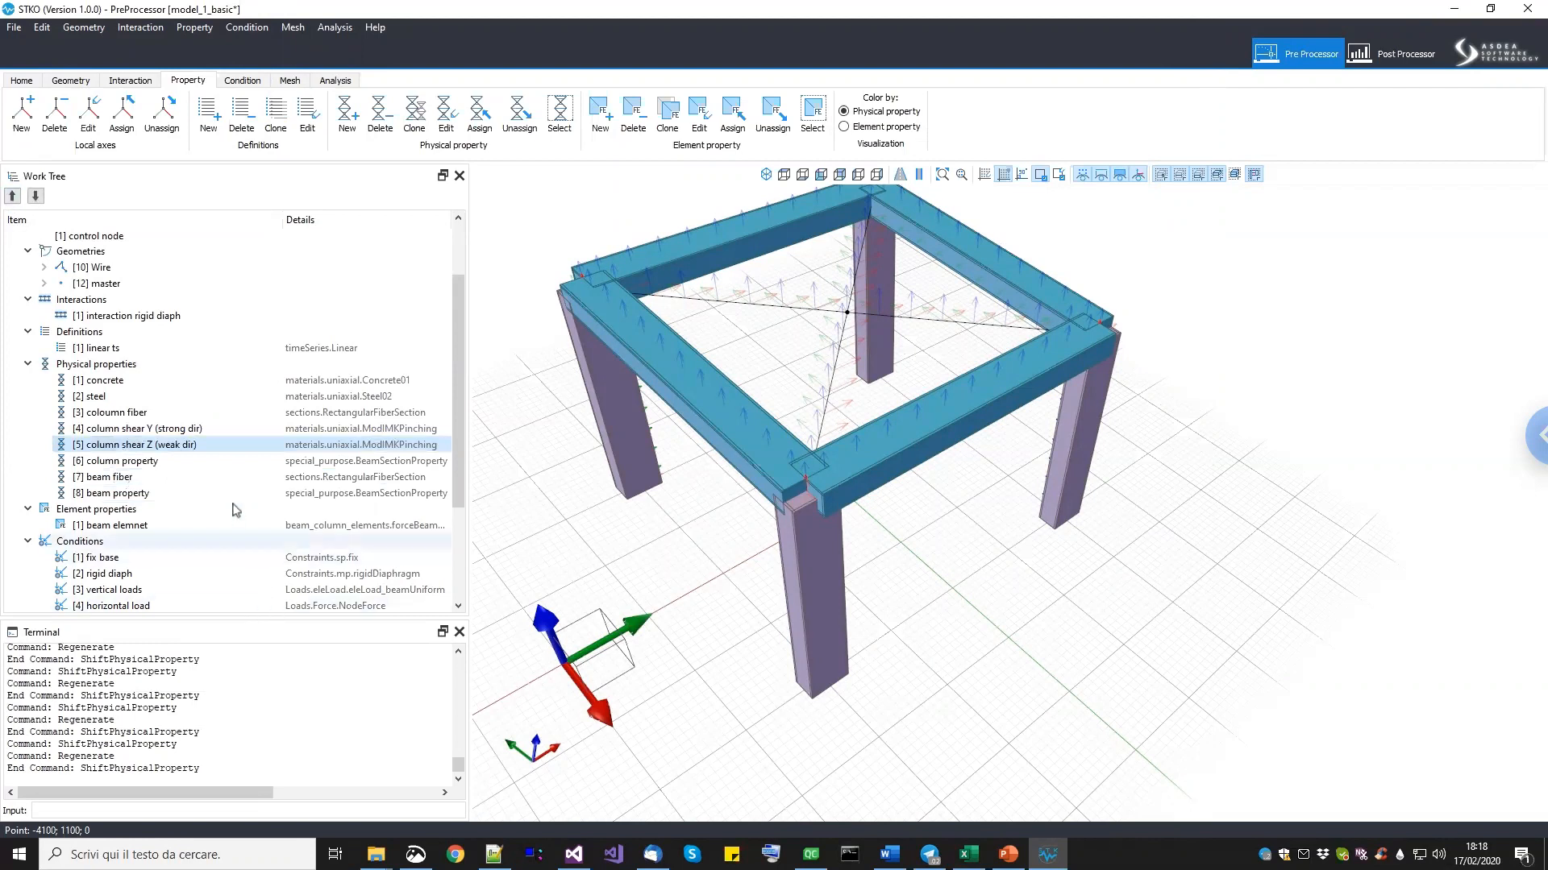
Create a new physical property named "column aggregator" using the Aggregator section model.
{"action": "left_click", "coordinate": [132, 416]}
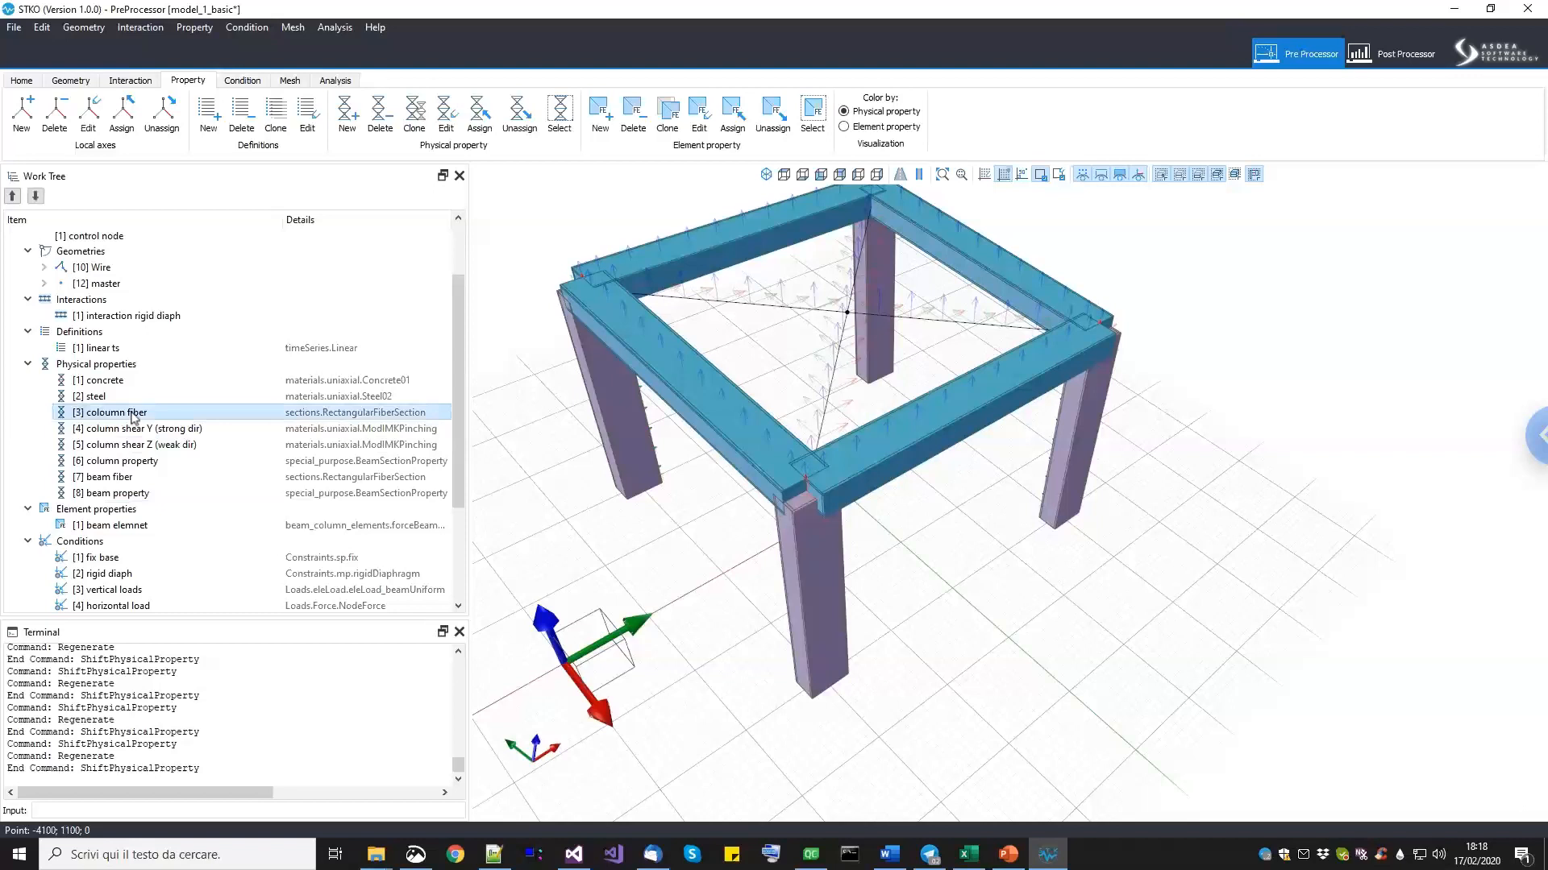
{"action": "left_click", "coordinate": [135, 428]}
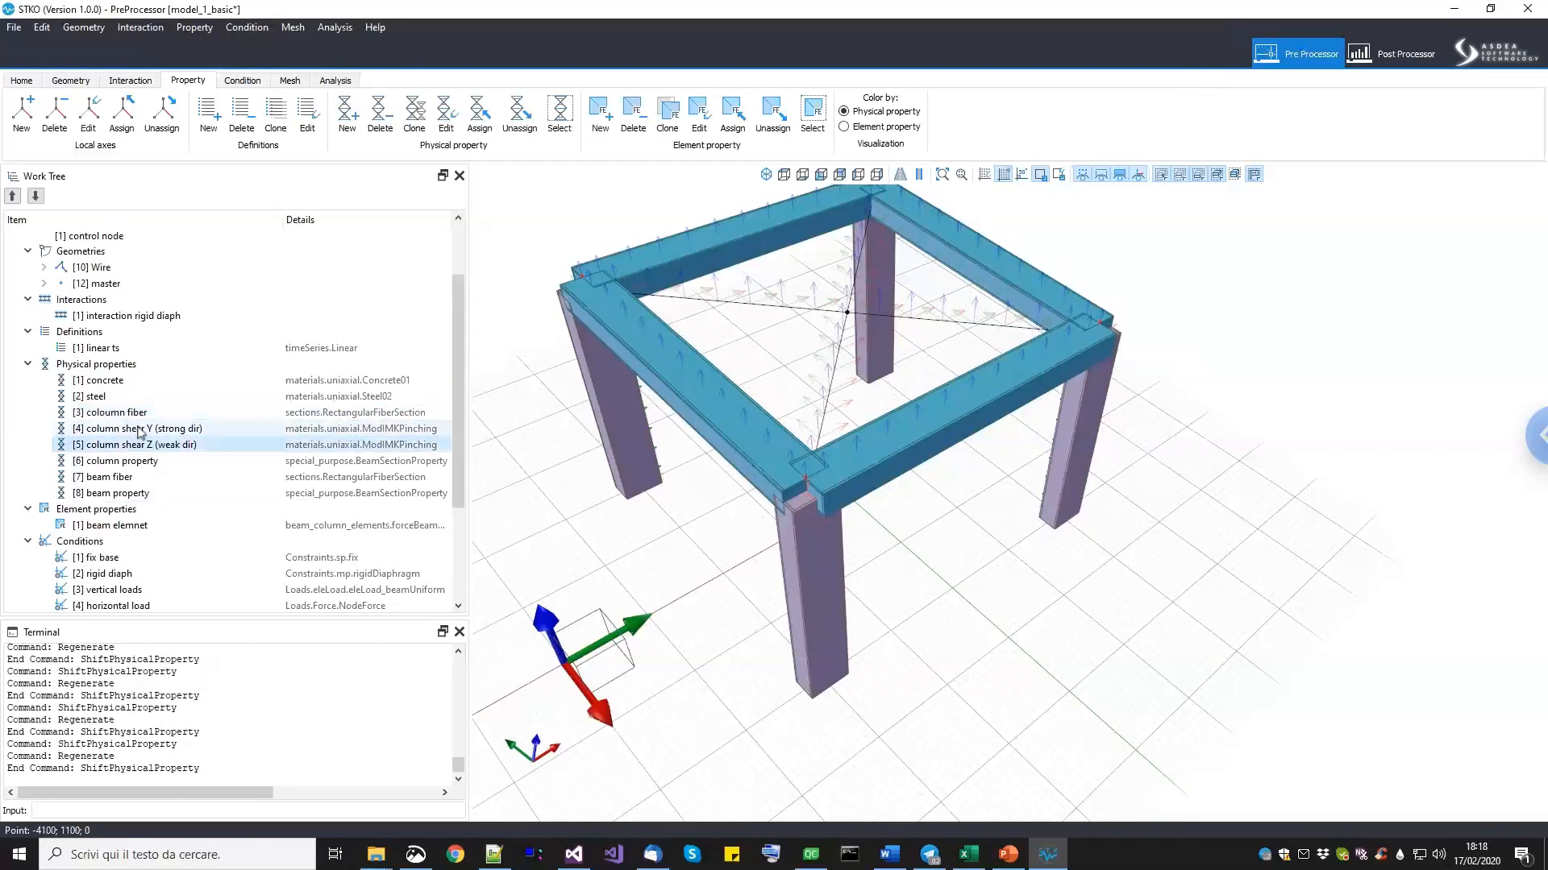
{"action": "right_click", "coordinate": [114, 362]}
{"action": "left_click", "coordinate": [123, 368]}
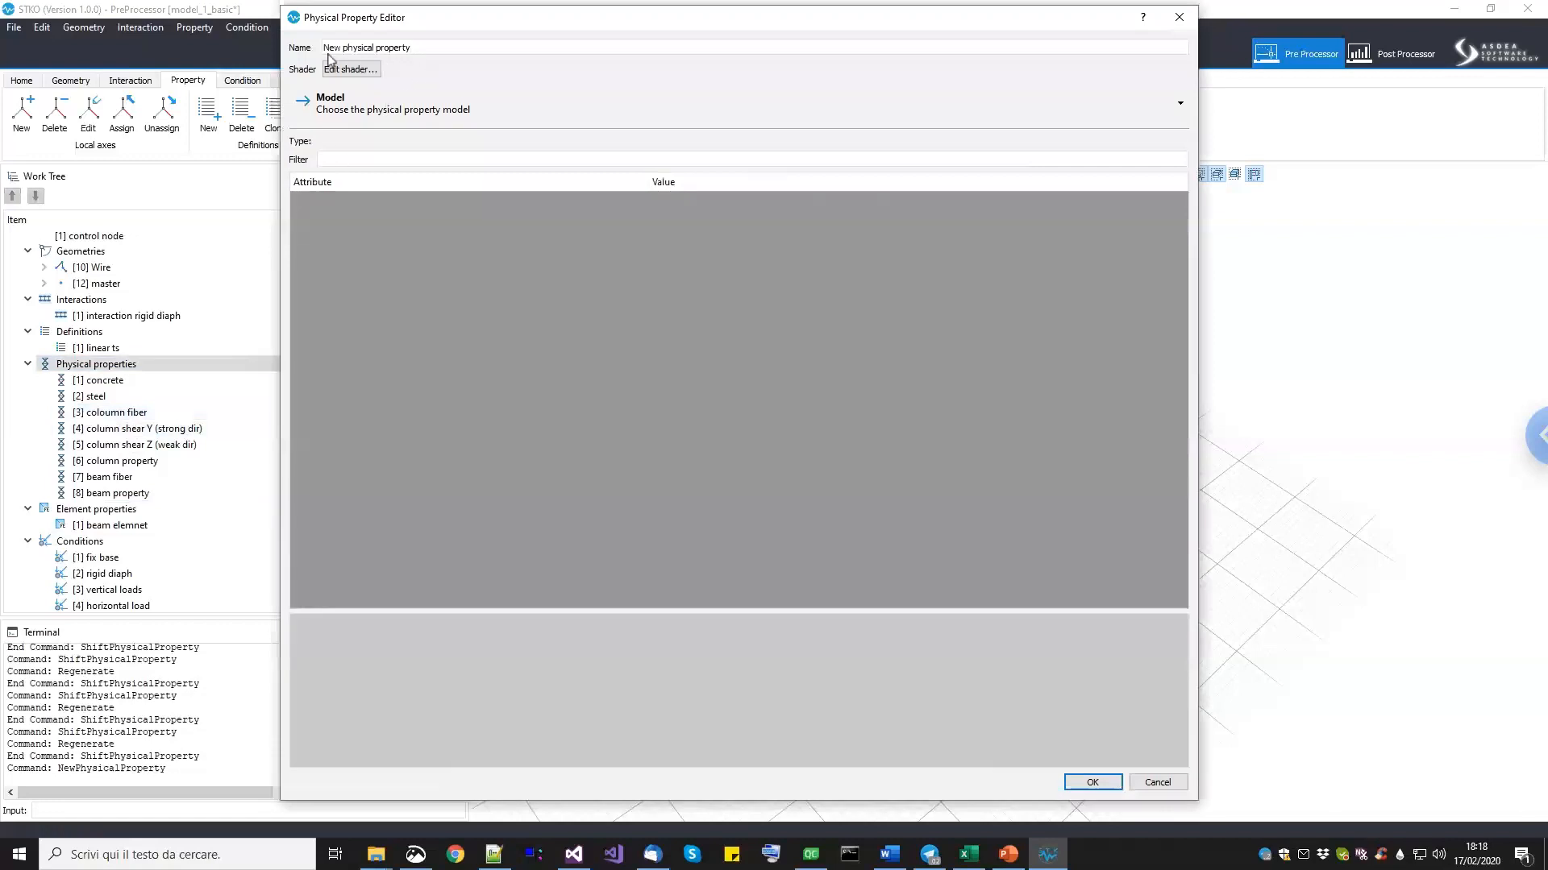
{"action": "left_click_drag", "start_coordinate": [420, 51], "coordinate": [242, 52]}
{"action": "type", "text": "colu"}
{"action": "left_click", "coordinate": [348, 102]}
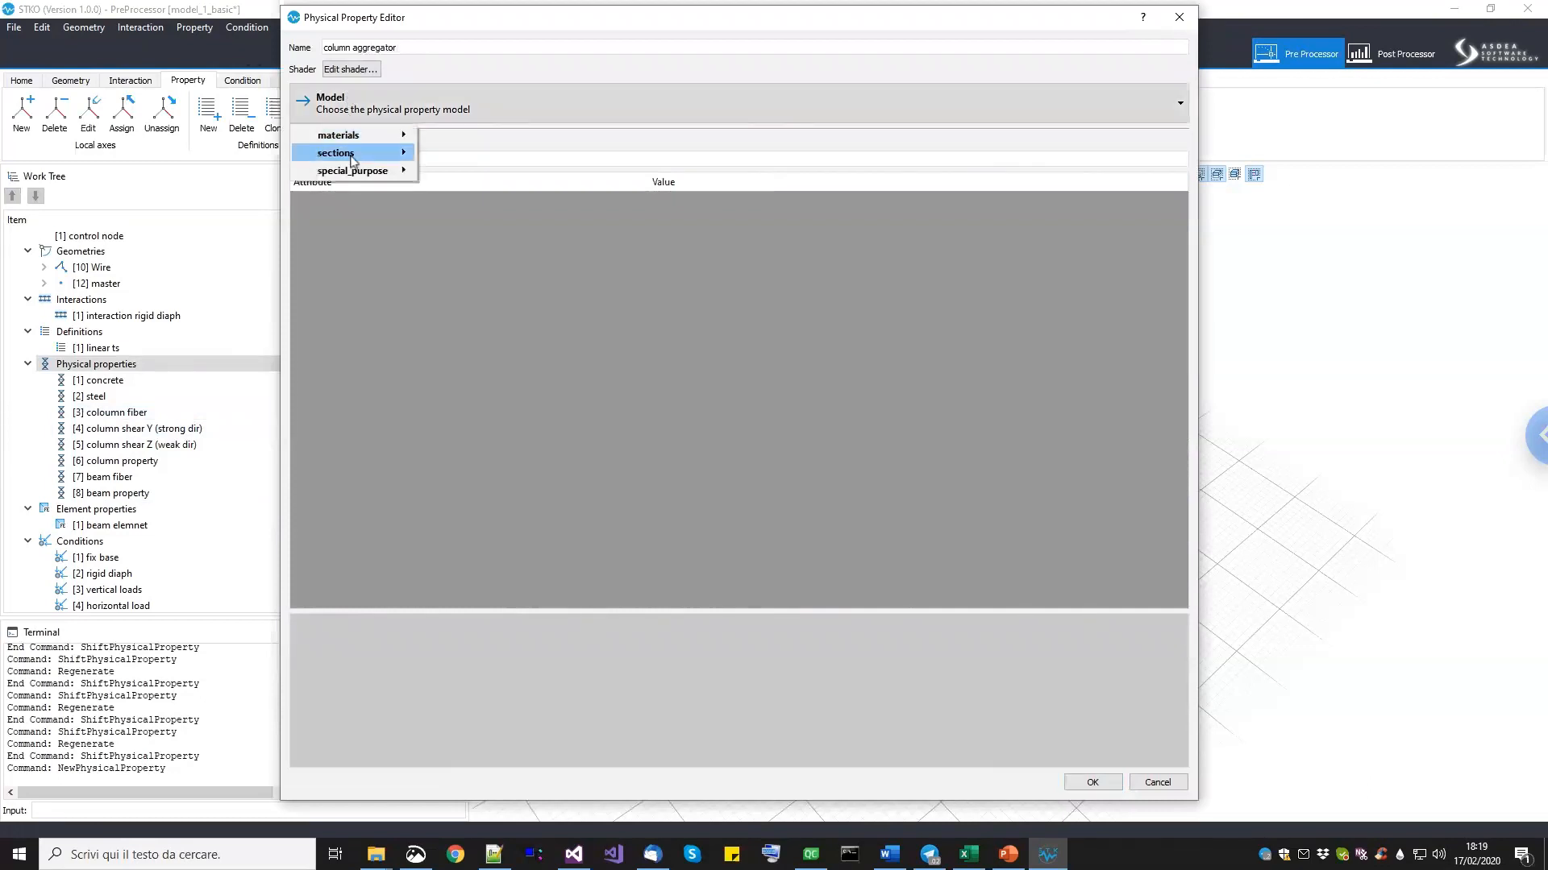
{"action": "mouse_move", "coordinate": [351, 160]}
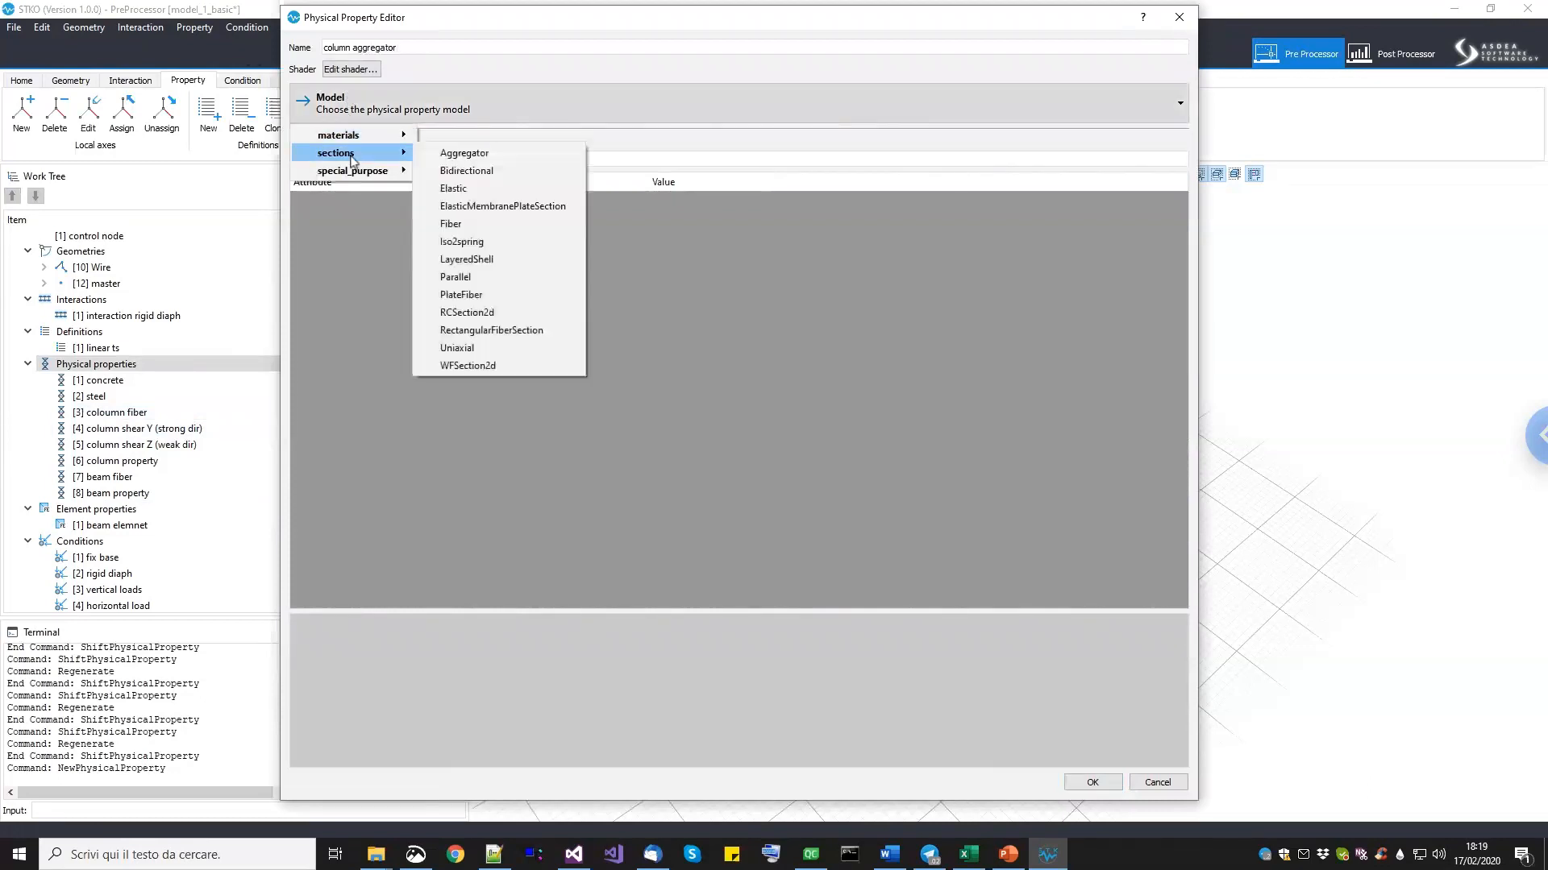
{"action": "left_click", "coordinate": [464, 153]}
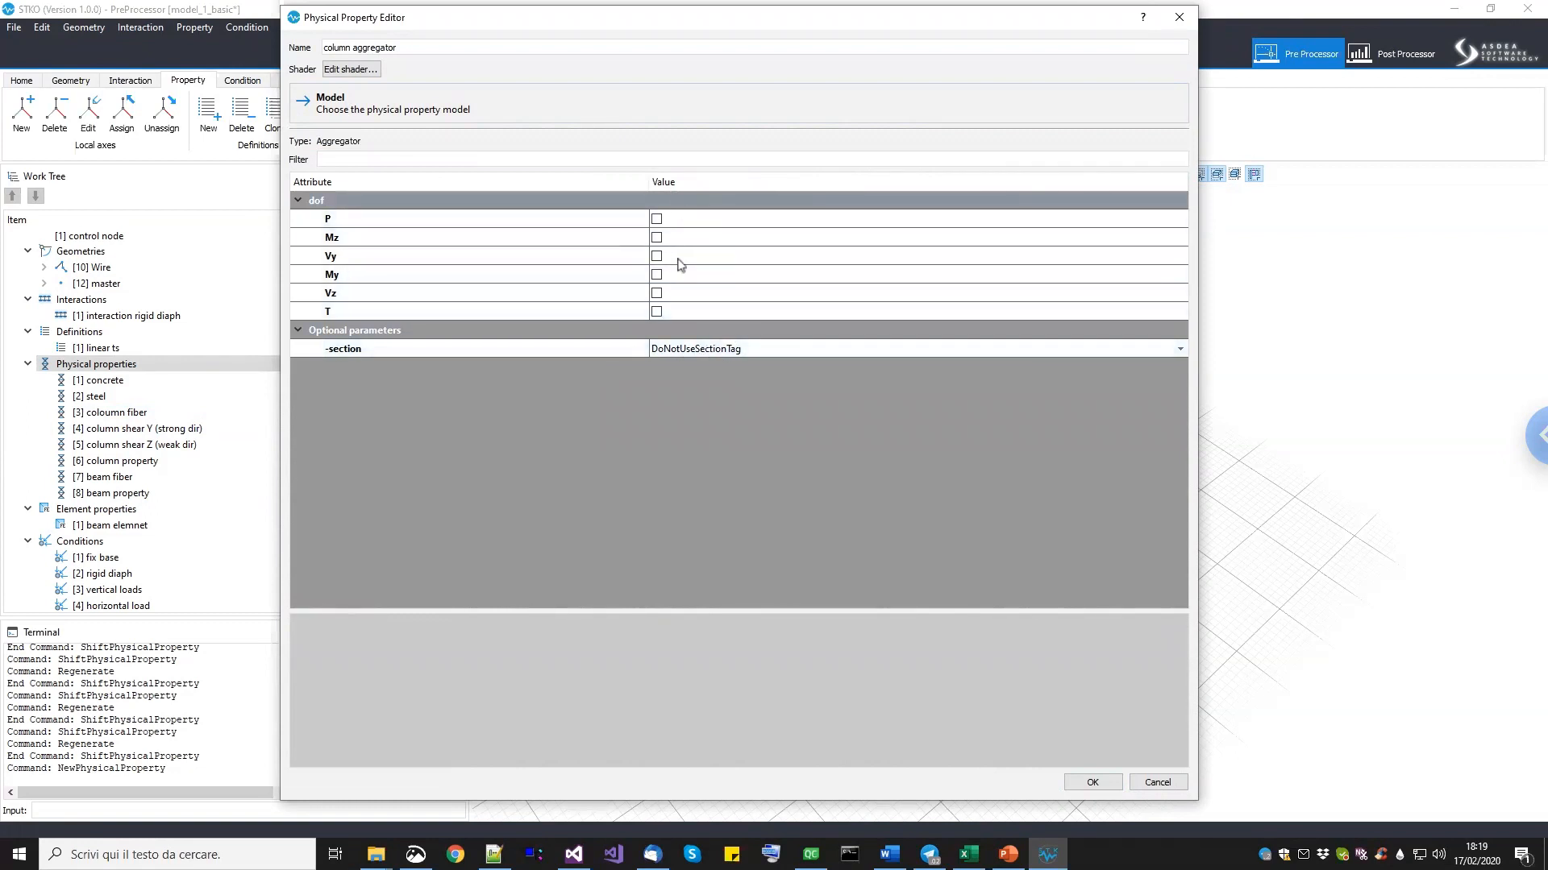
Set the aggregator's -section option to UseSectionTag and assign the coloumn fiber section as its section tag.
{"action": "left_click", "coordinate": [693, 348]}
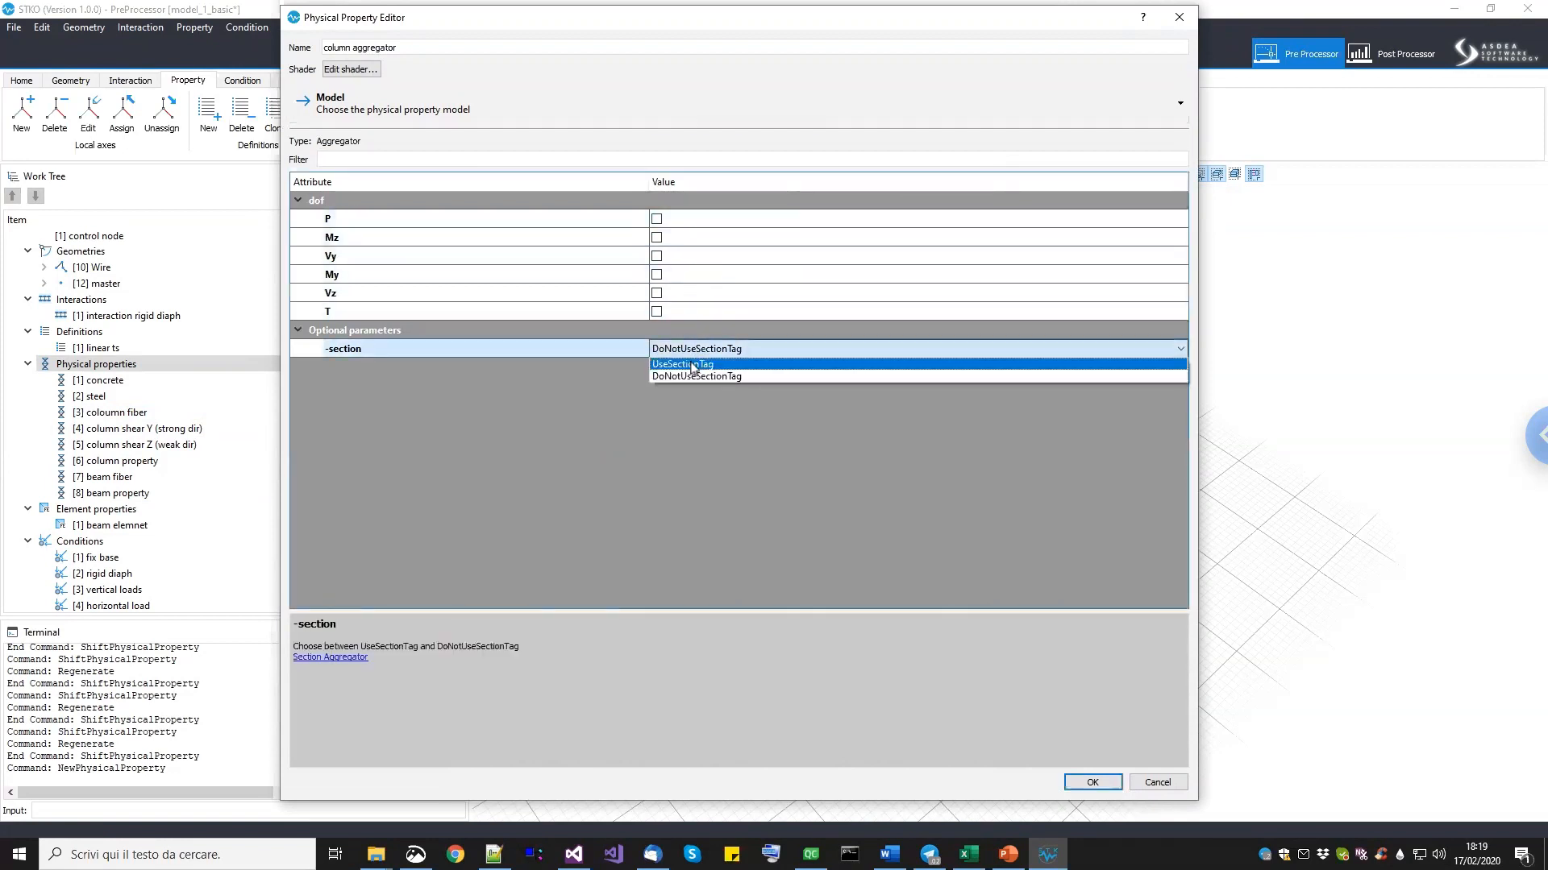
{"action": "left_click", "coordinate": [692, 364]}
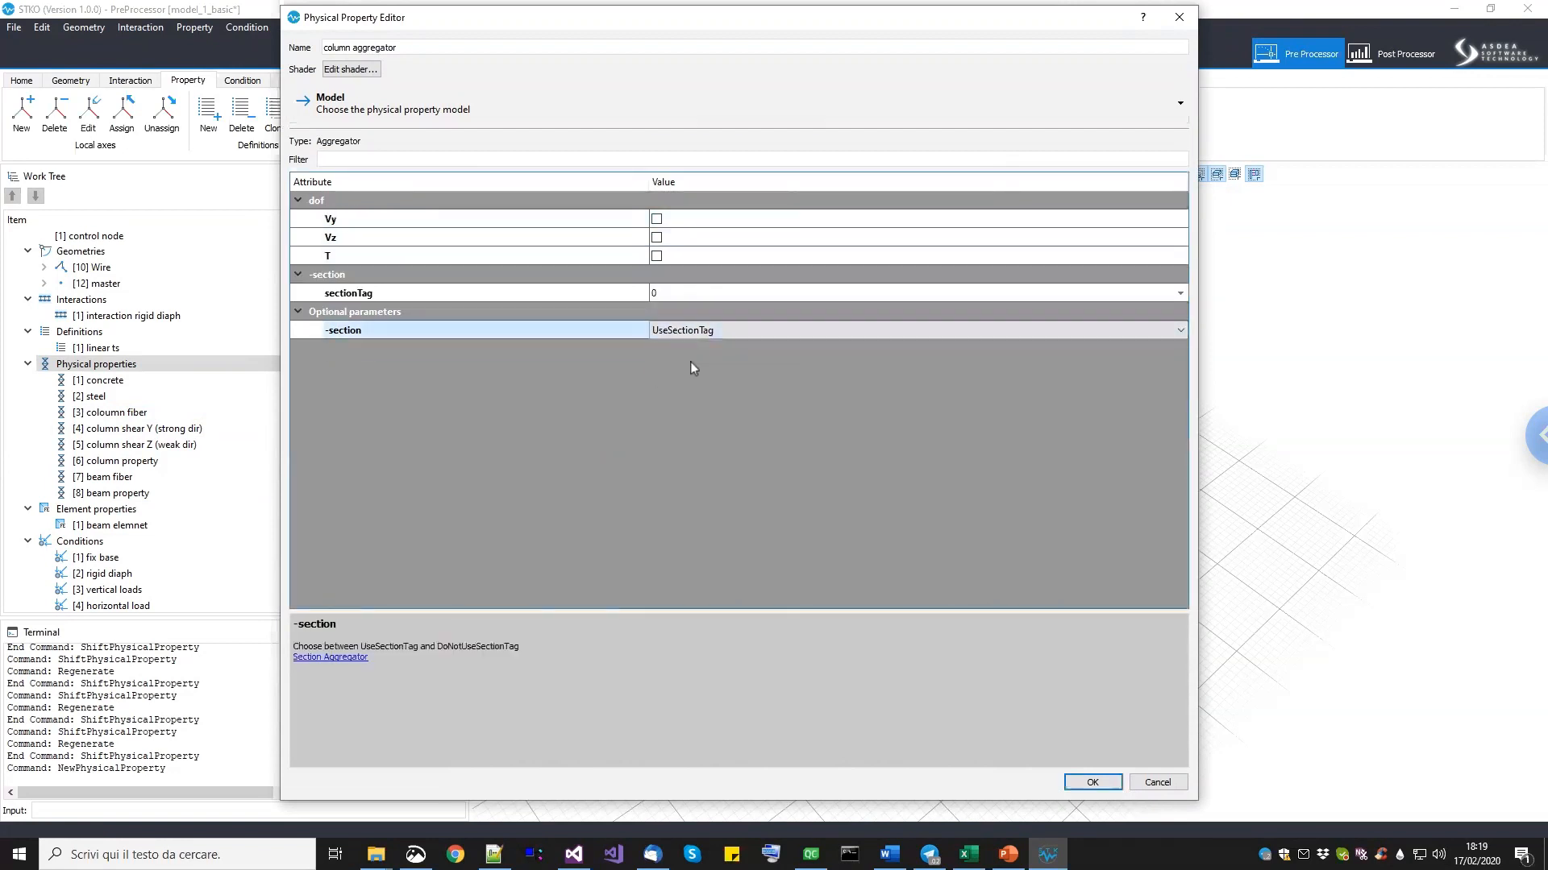
{"action": "left_click", "coordinate": [689, 295]}
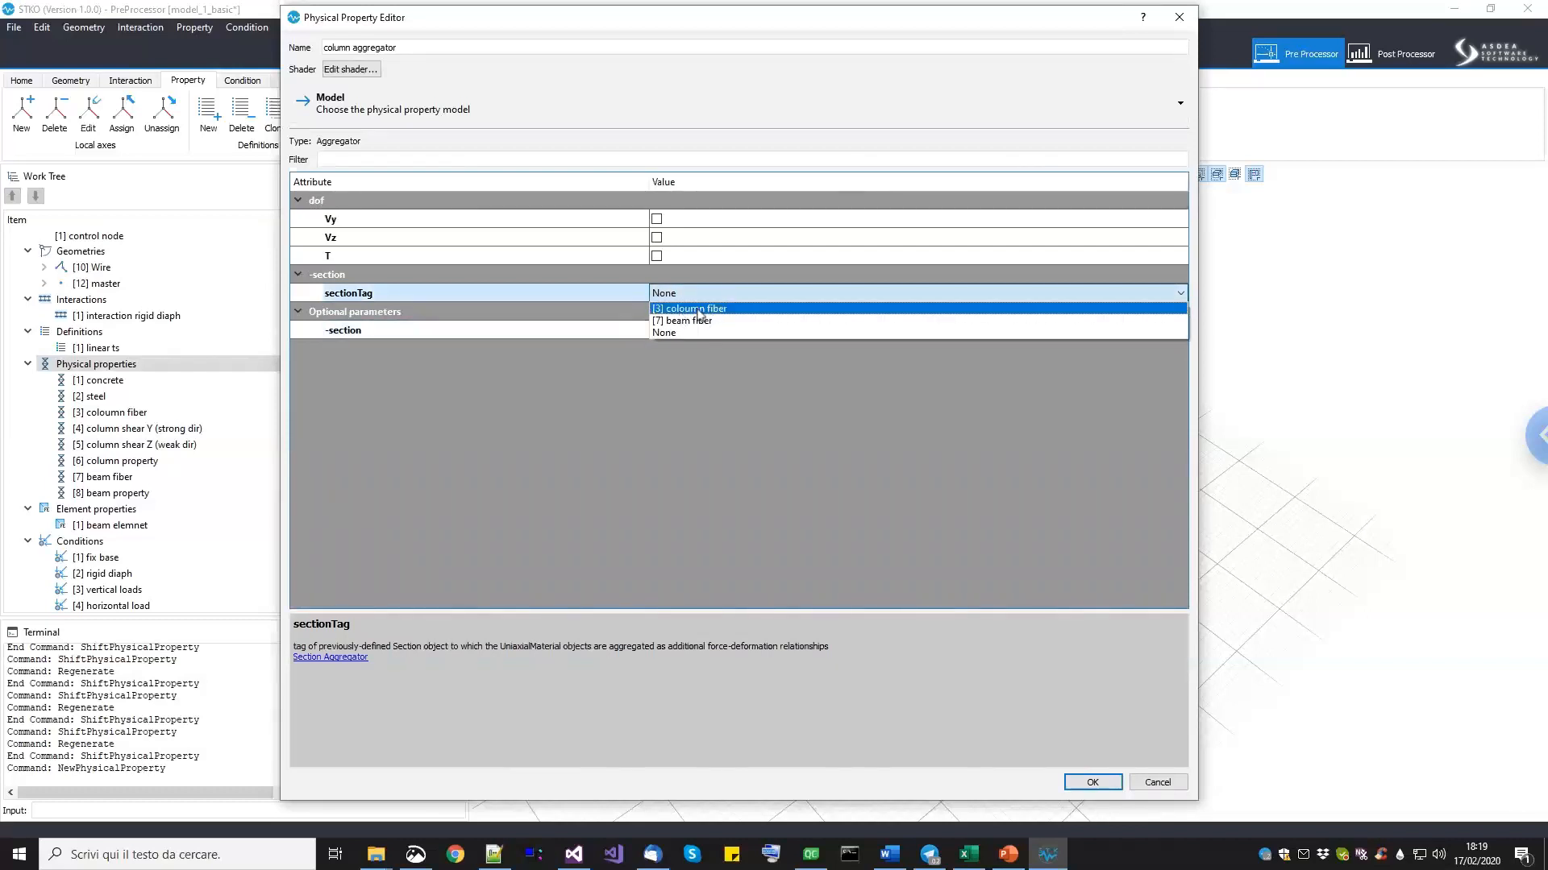
{"action": "left_click", "coordinate": [689, 308]}
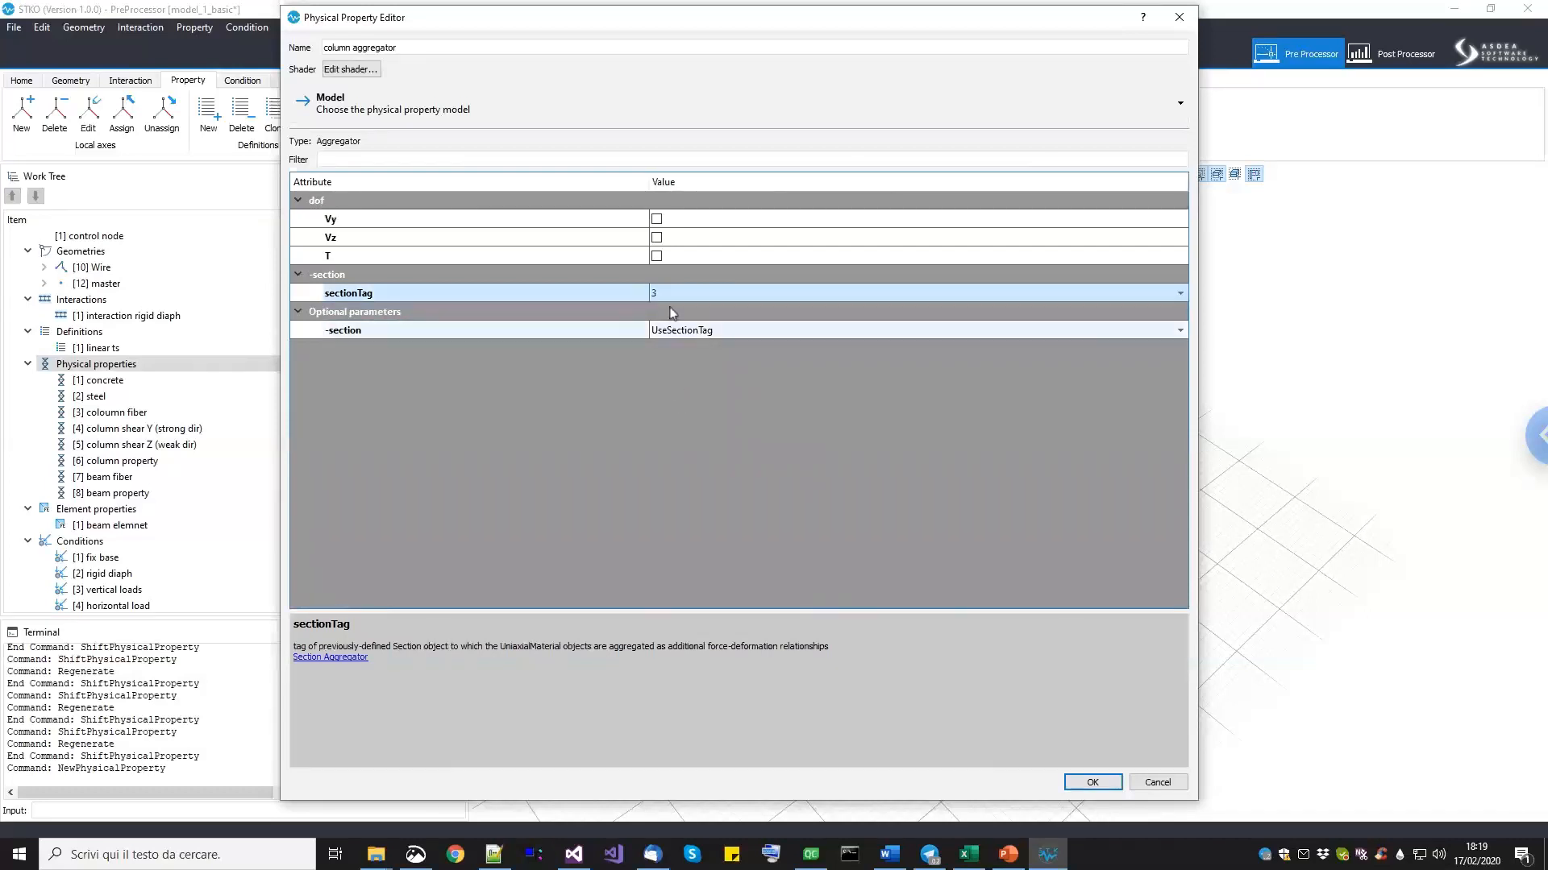
{"action": "left_click", "coordinate": [523, 260]}
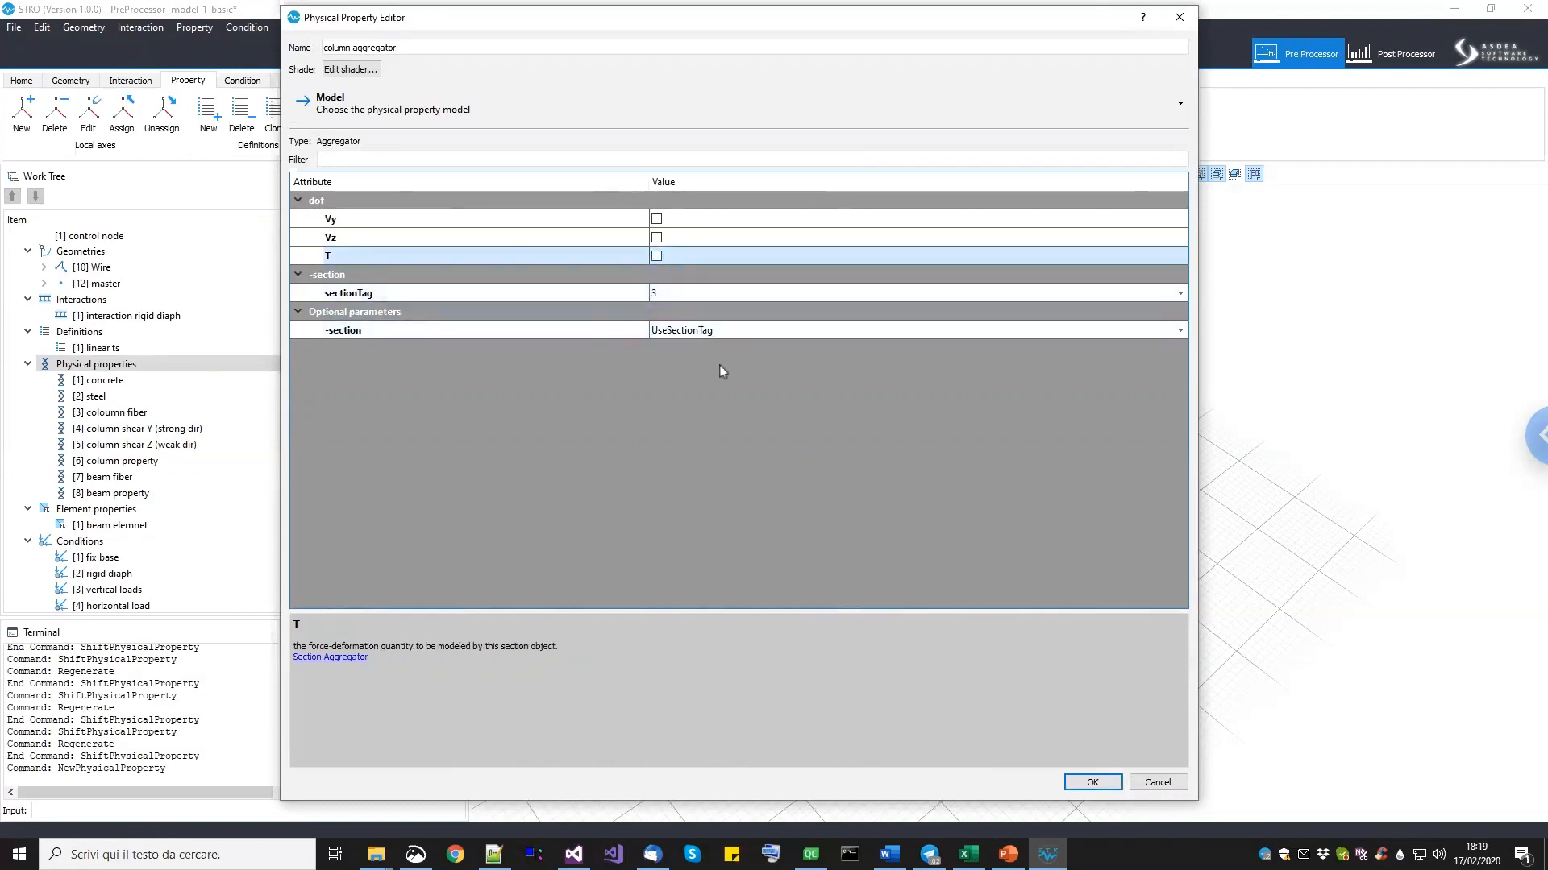
Enable Vy and Vz in the aggregator, assign column shear Y (strong dir) and column shear Z (weak dir) respectively, and save the property.
{"action": "left_click", "coordinate": [674, 221]}
{"action": "left_click", "coordinate": [673, 238]}
{"action": "left_click", "coordinate": [675, 239]}
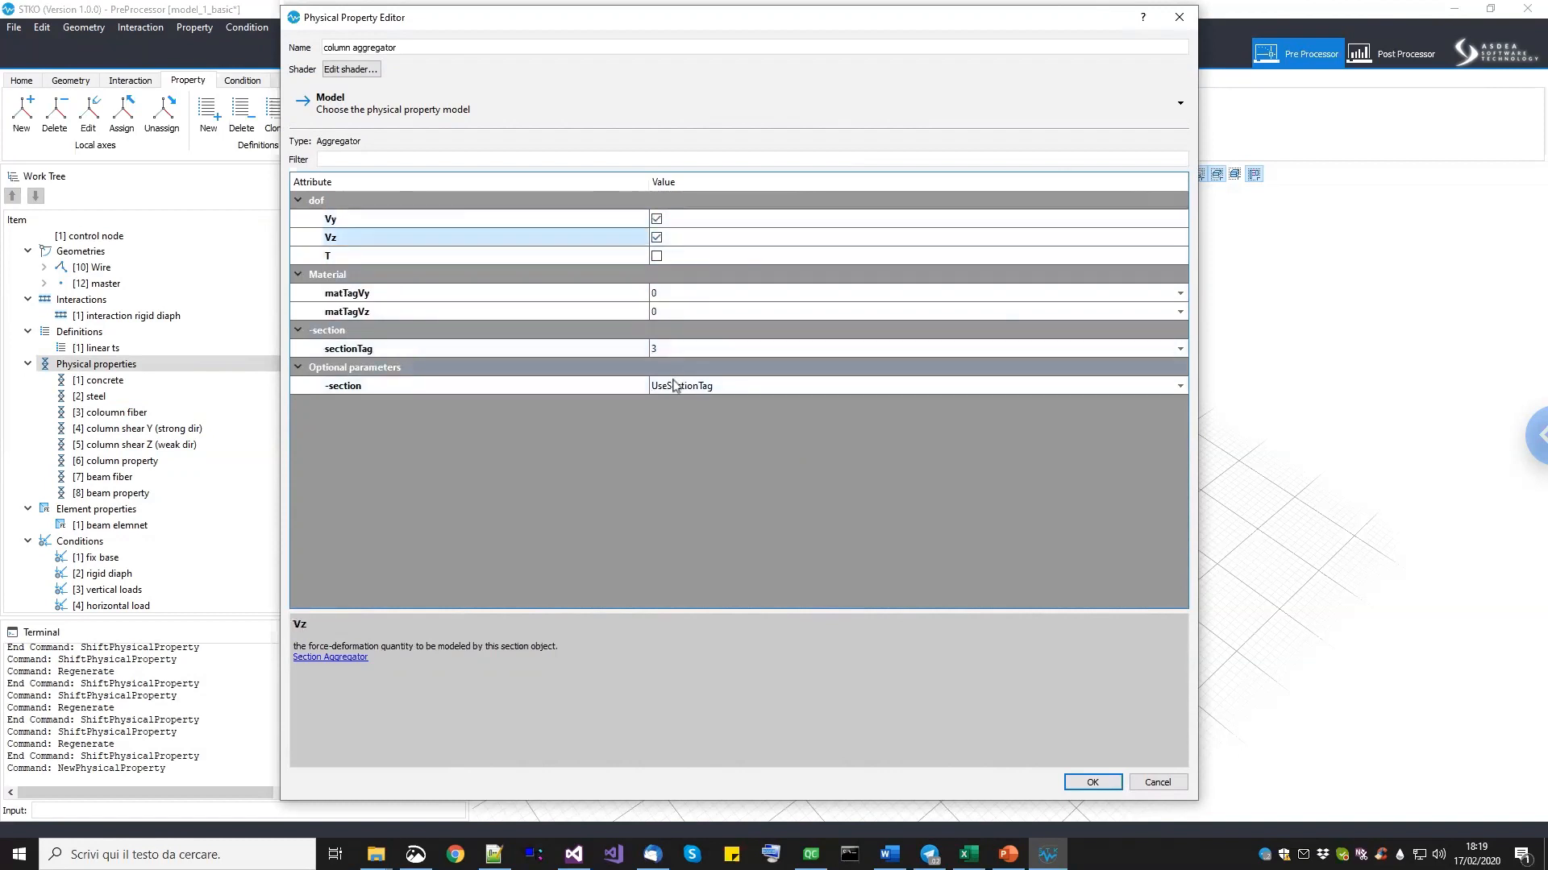
{"action": "left_click", "coordinate": [703, 297]}
{"action": "left_click", "coordinate": [703, 296]}
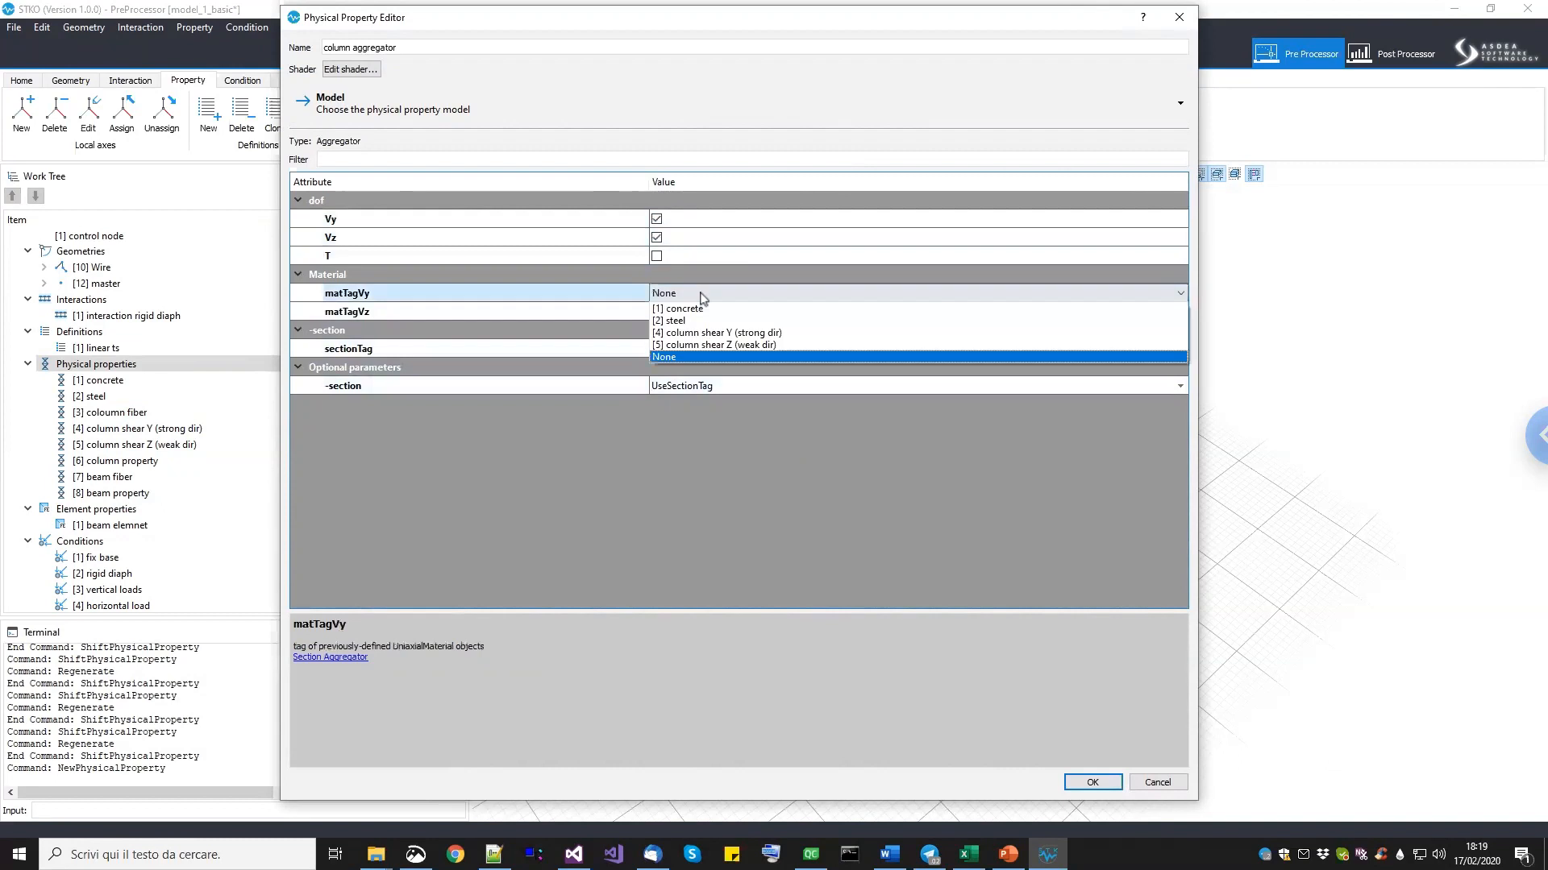
{"action": "left_click", "coordinate": [704, 332]}
{"action": "left_click", "coordinate": [703, 313]}
{"action": "left_click", "coordinate": [702, 312]}
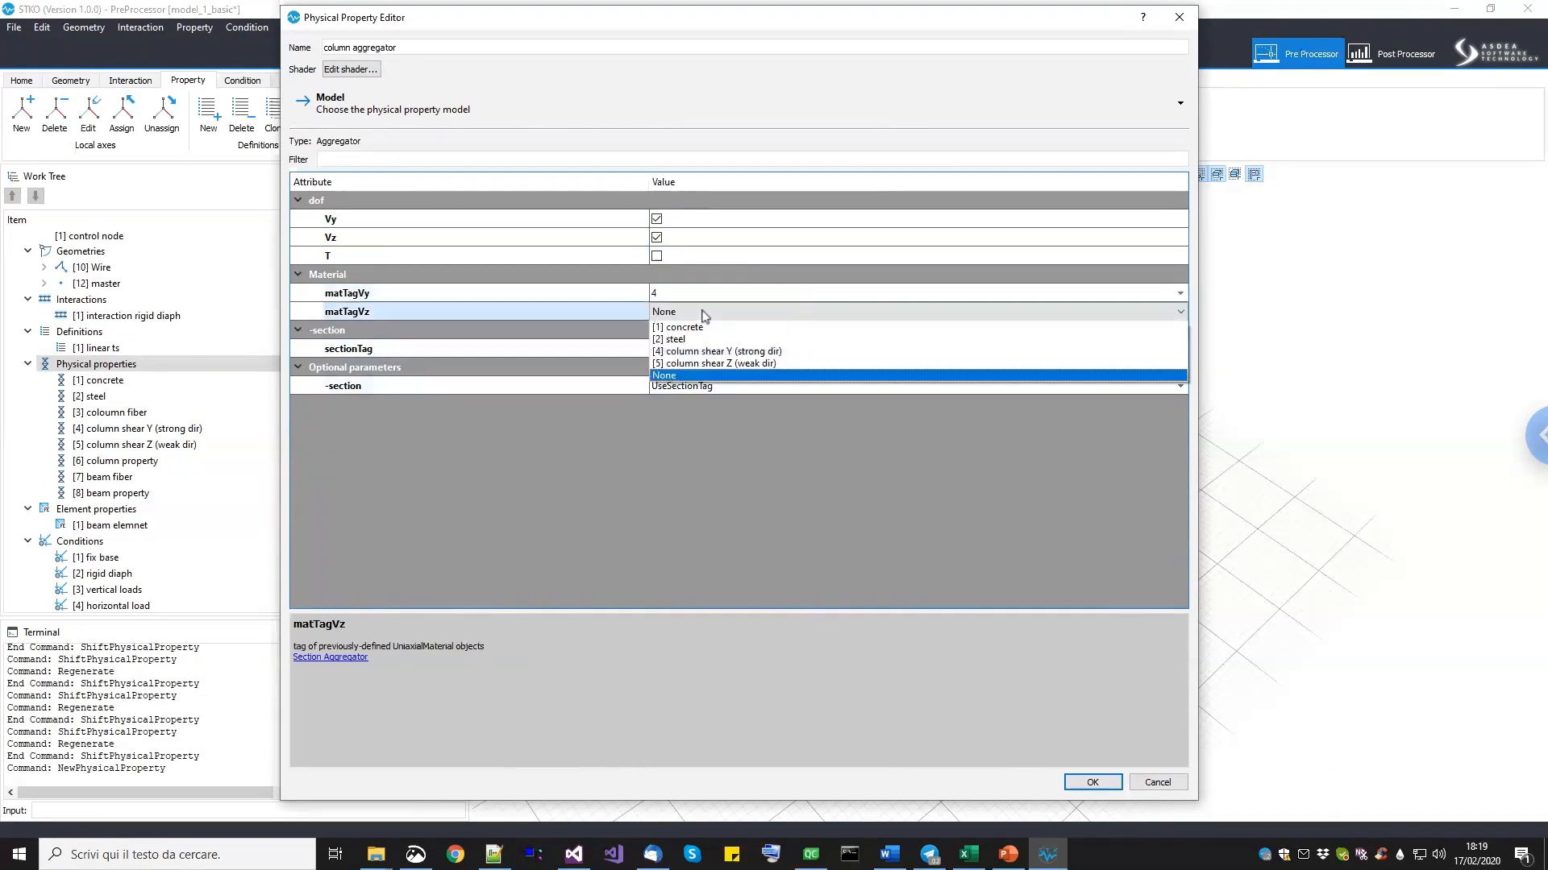
{"action": "left_click", "coordinate": [701, 364]}
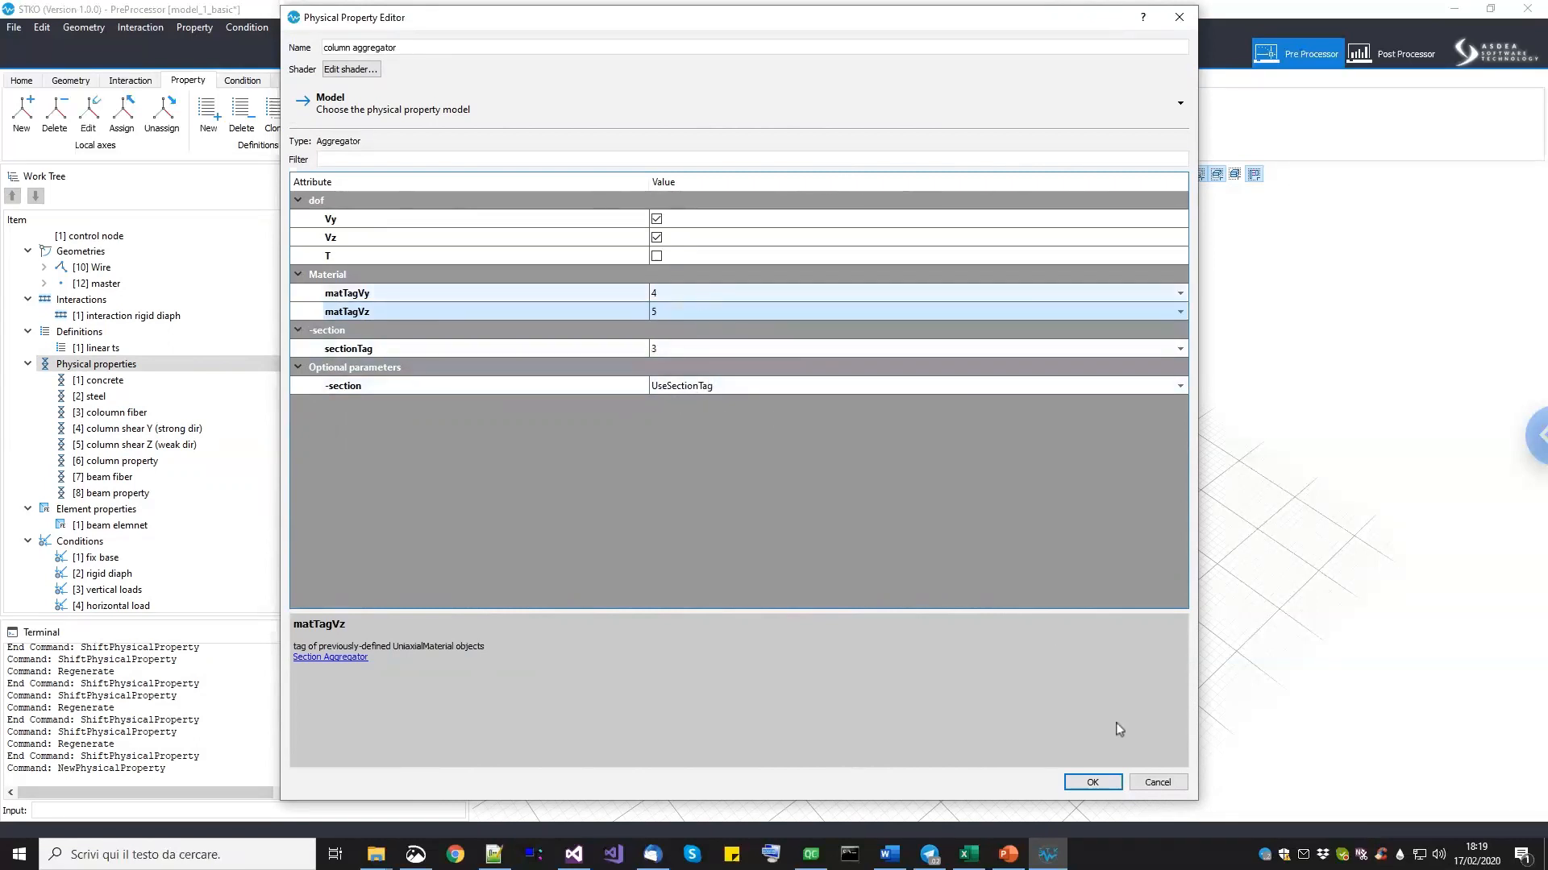
{"action": "left_click", "coordinate": [1092, 784]}
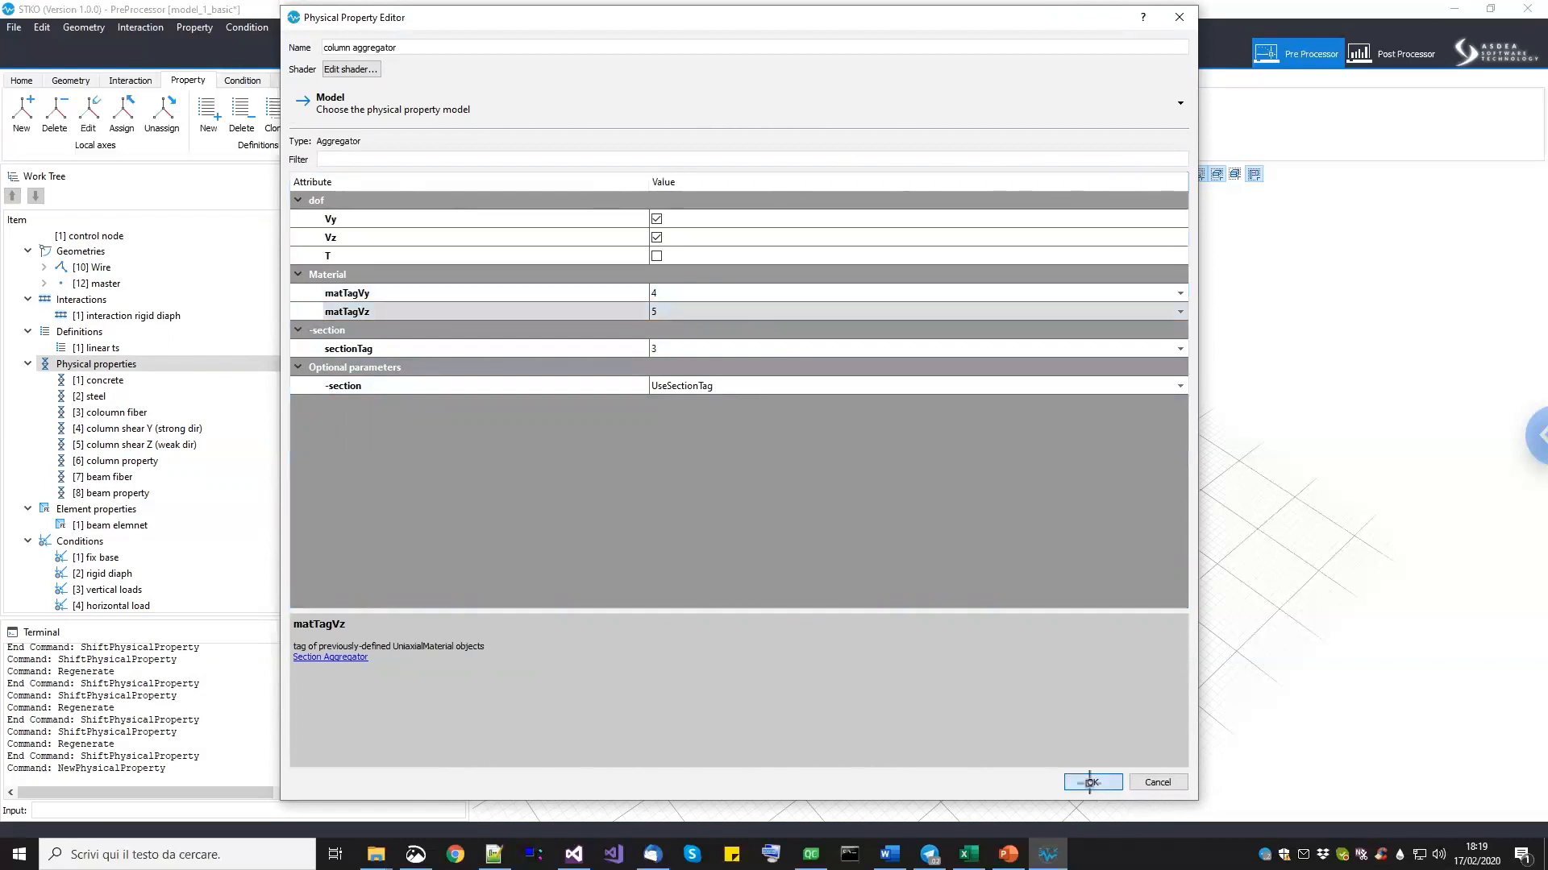
Move column aggregator up in the physical properties to directly above column property.
{"action": "left_click", "coordinate": [187, 511]}
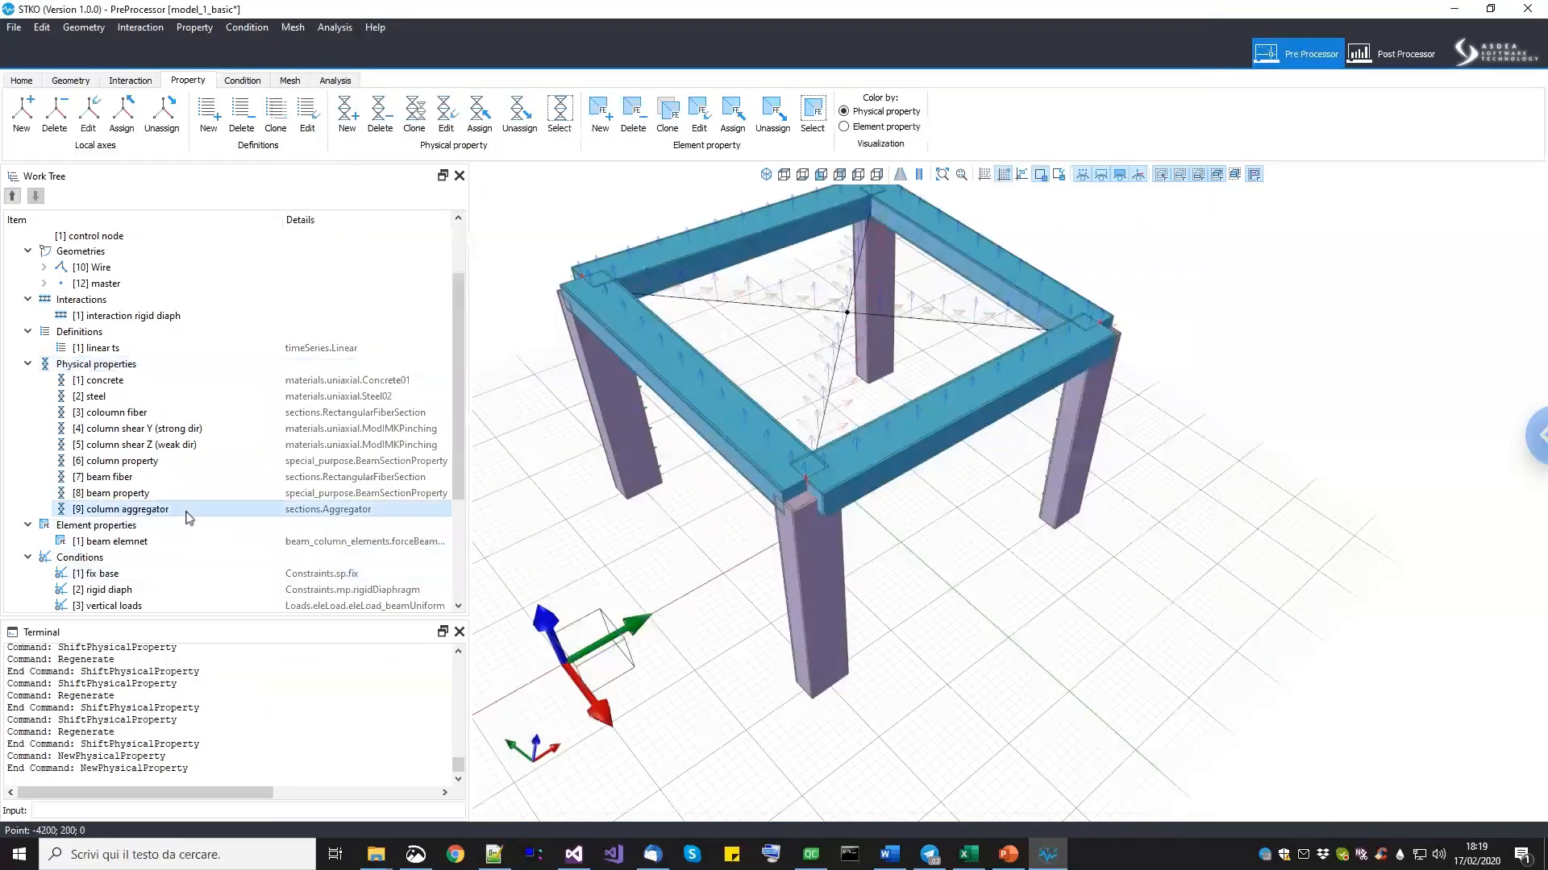
{"action": "left_click", "coordinate": [12, 196]}
{"action": "left_click", "coordinate": [11, 196]}
{"action": "left_click", "coordinate": [12, 196]}
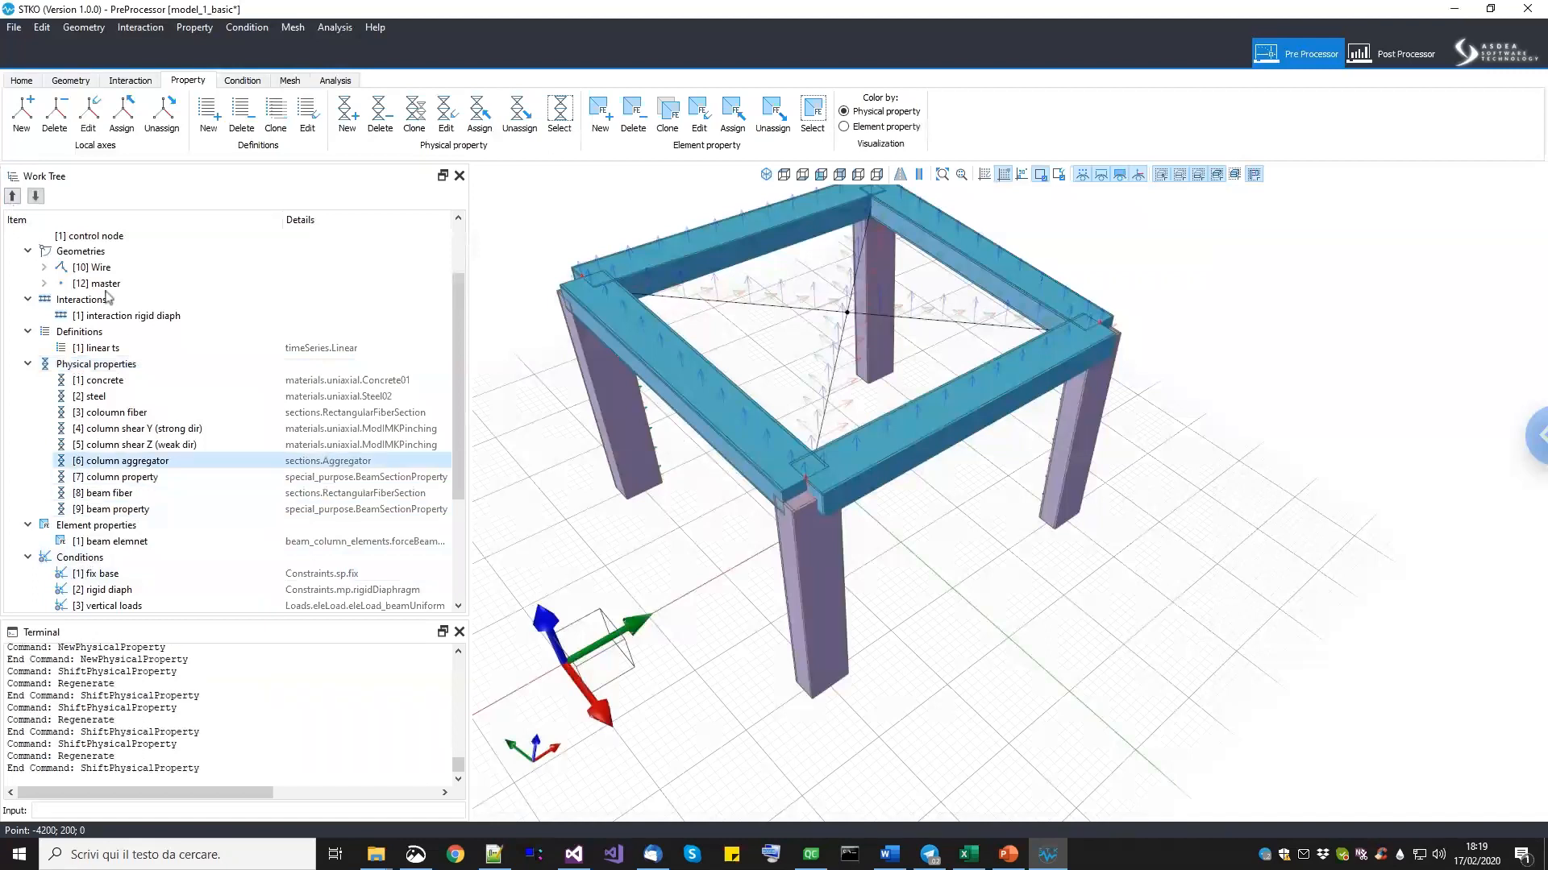
Edit column property so its secTag refers to column aggregator, and save the change.
{"action": "left_click", "coordinate": [148, 478]}
{"action": "right_click", "coordinate": [148, 479]}
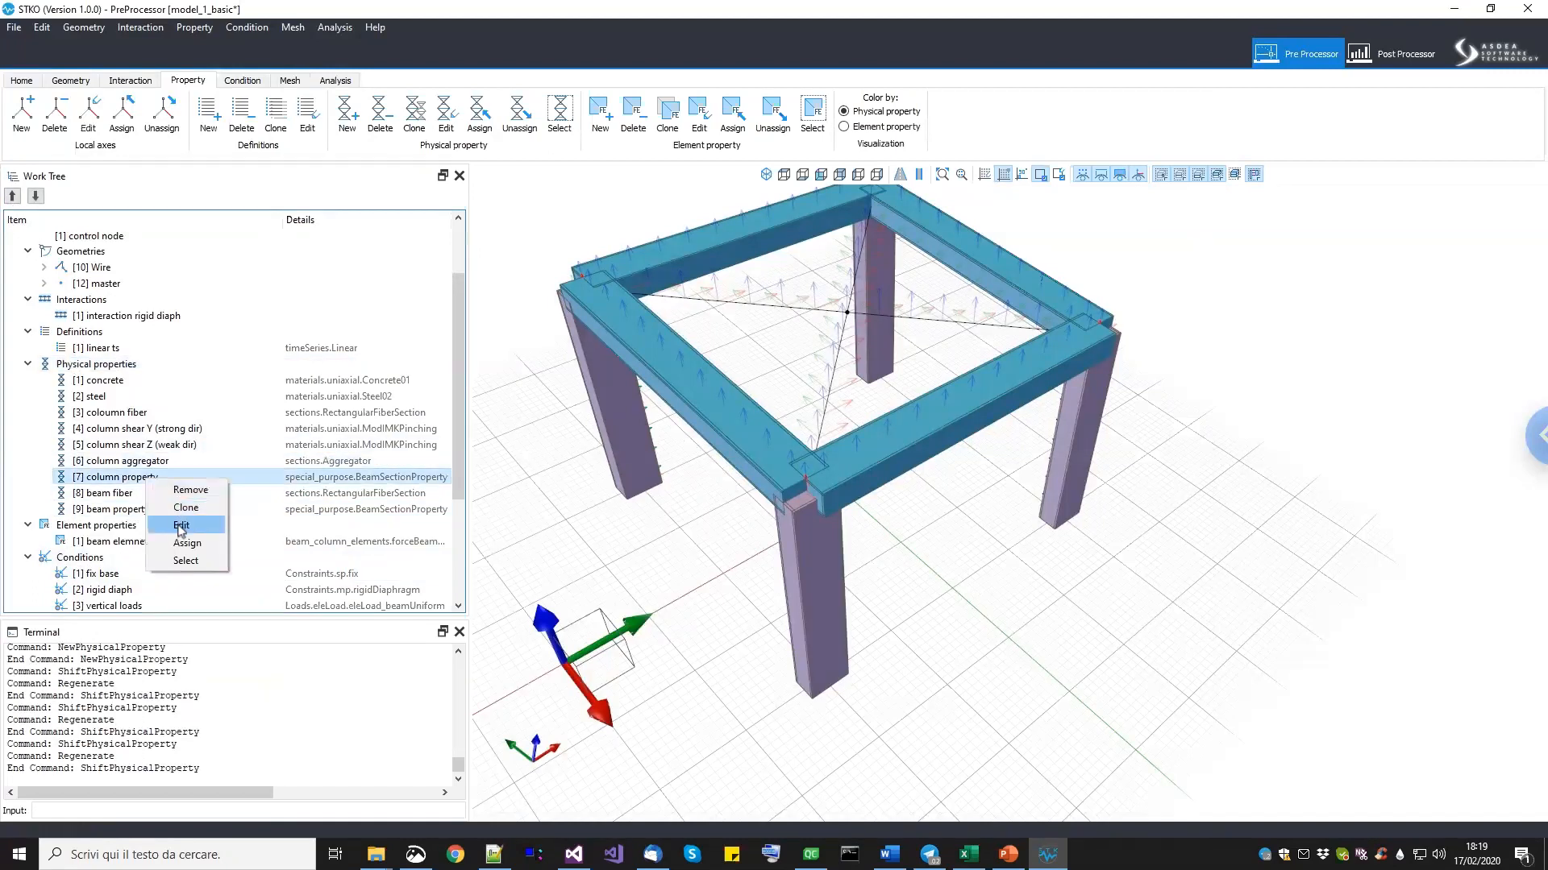
{"action": "left_click", "coordinate": [183, 524]}
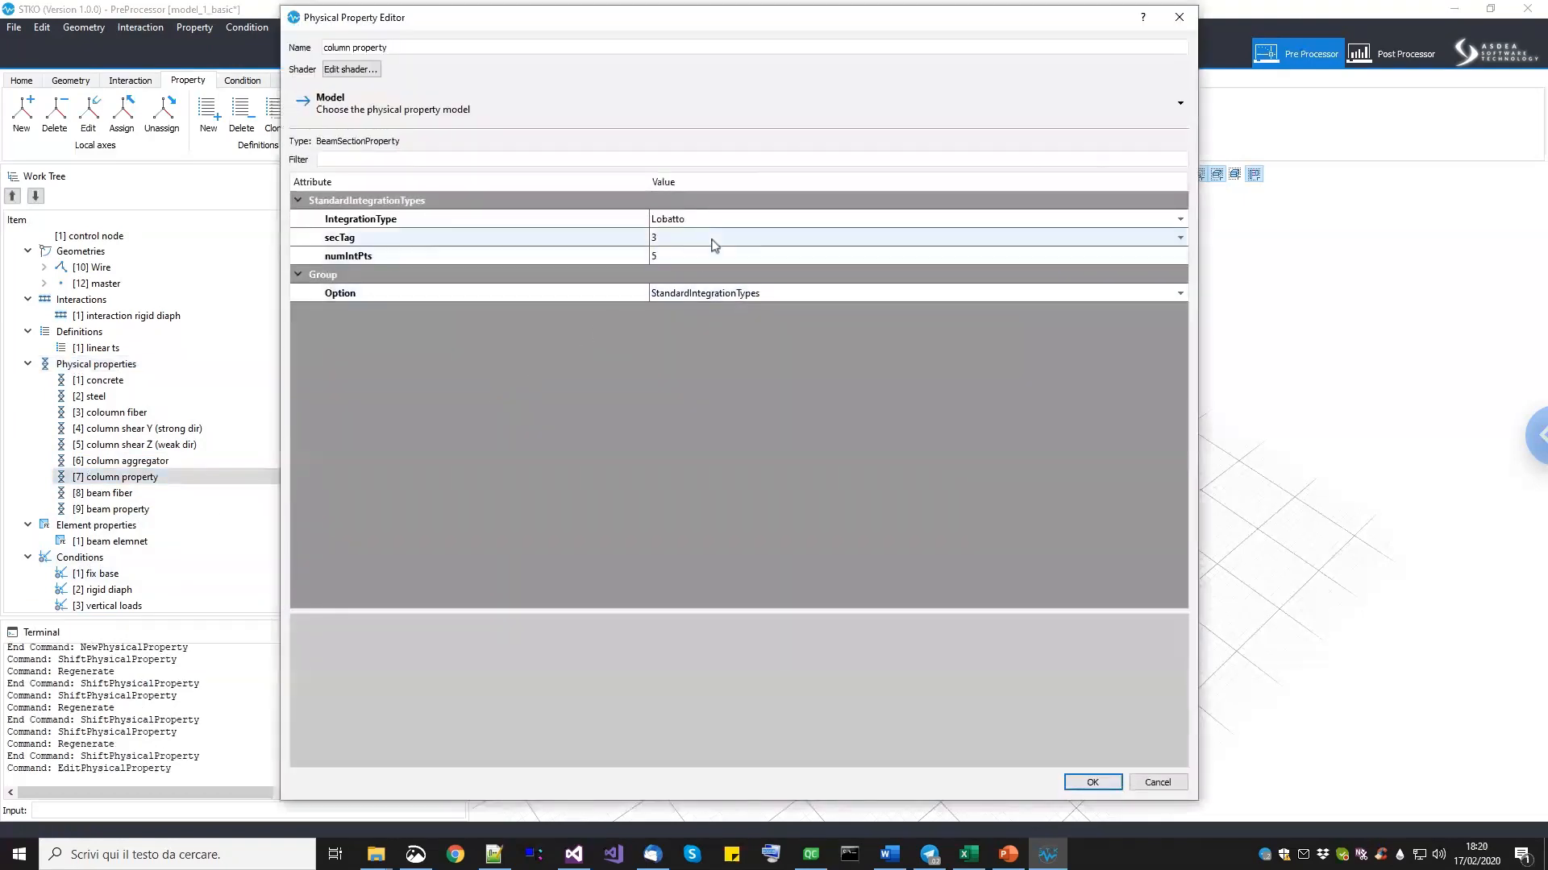
{"action": "left_click", "coordinate": [715, 242]}
{"action": "left_click", "coordinate": [716, 242]}
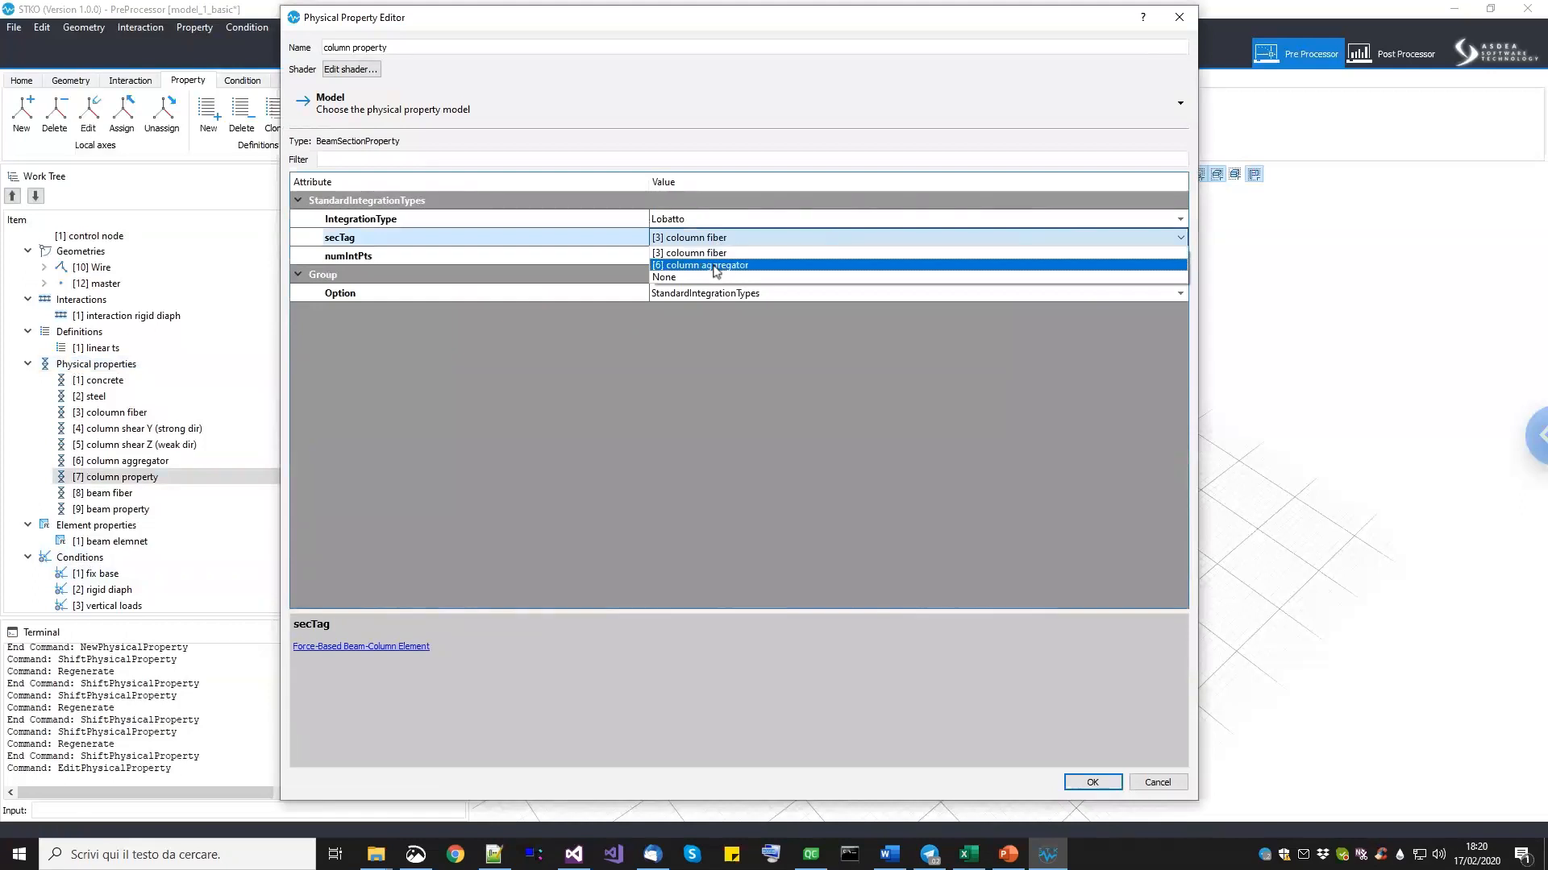
{"action": "left_click", "coordinate": [716, 266]}
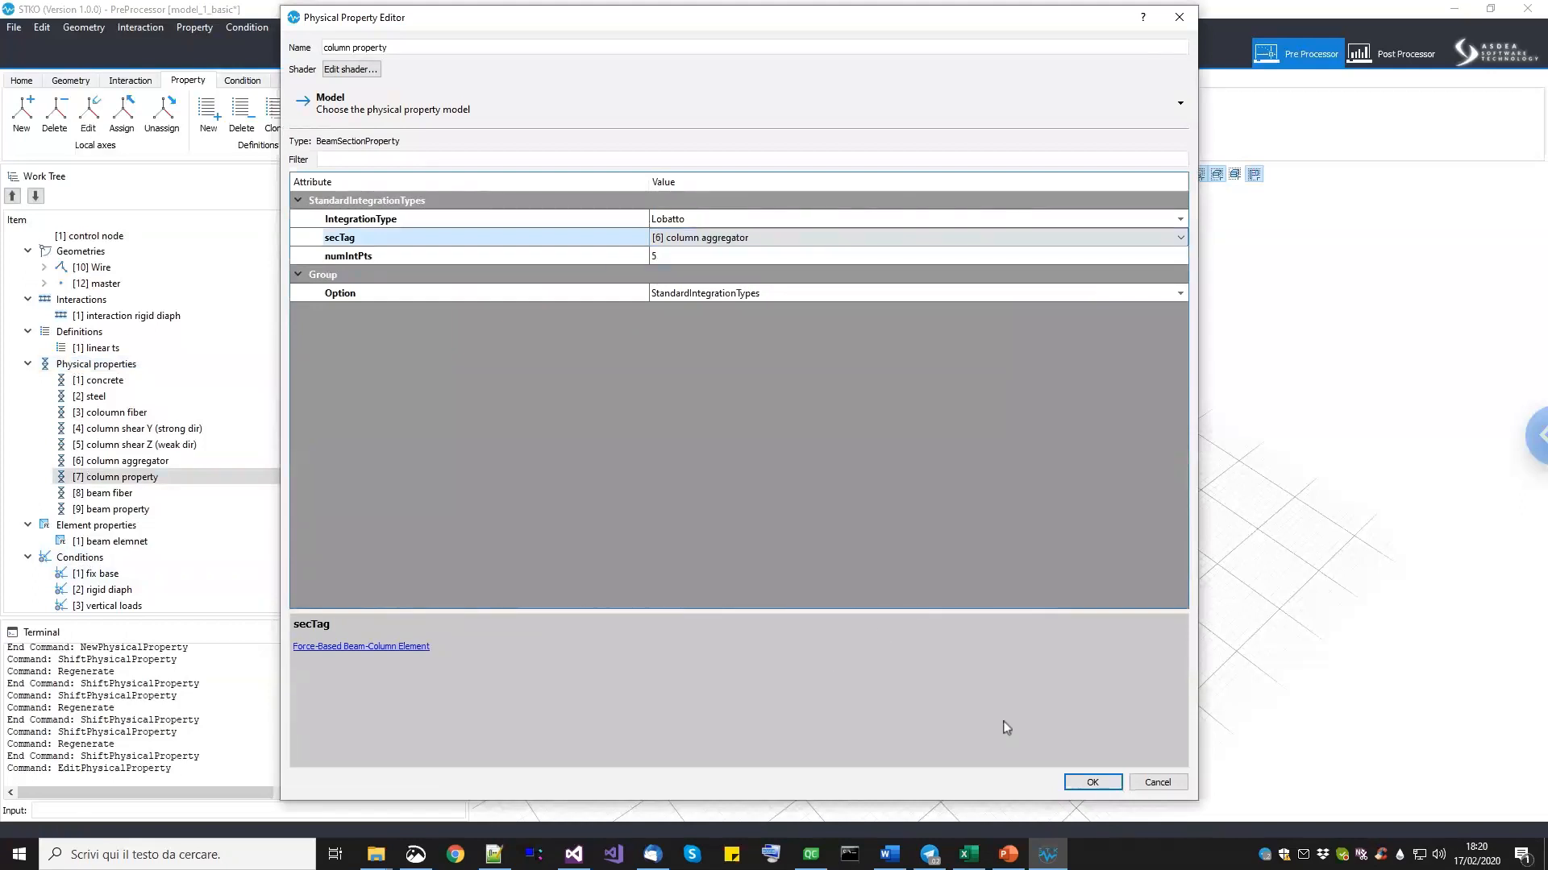
{"action": "left_click", "coordinate": [1088, 783]}
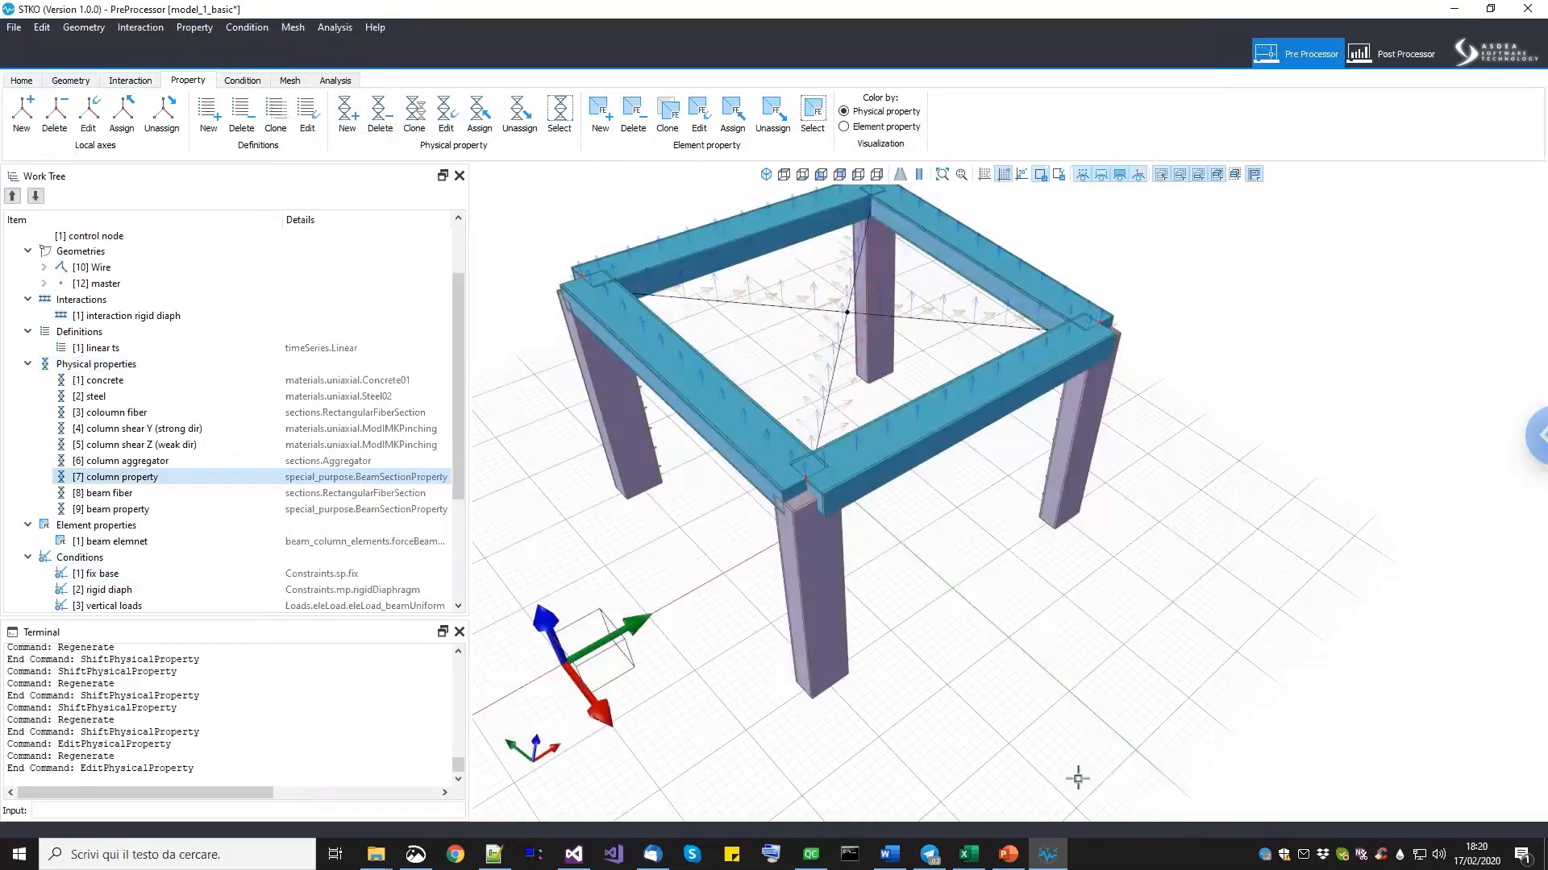
Save the model and run the analysis in the example folder, closing the solver console once it finishes.
{"action": "left_click", "coordinate": [16, 29]}
{"action": "left_click", "coordinate": [61, 81]}
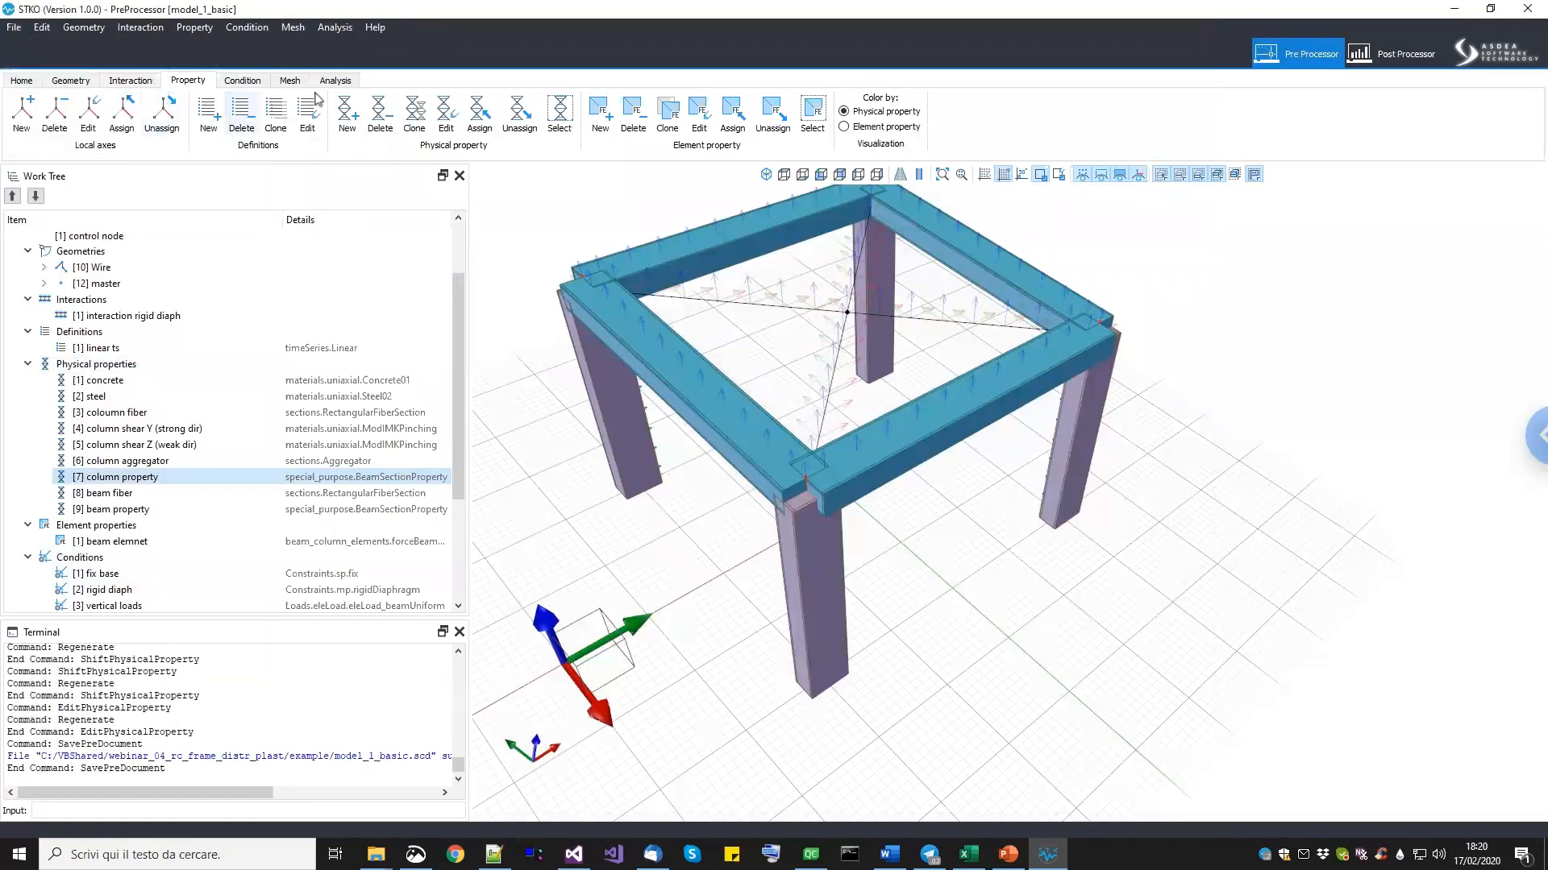
{"action": "left_click", "coordinate": [346, 83]}
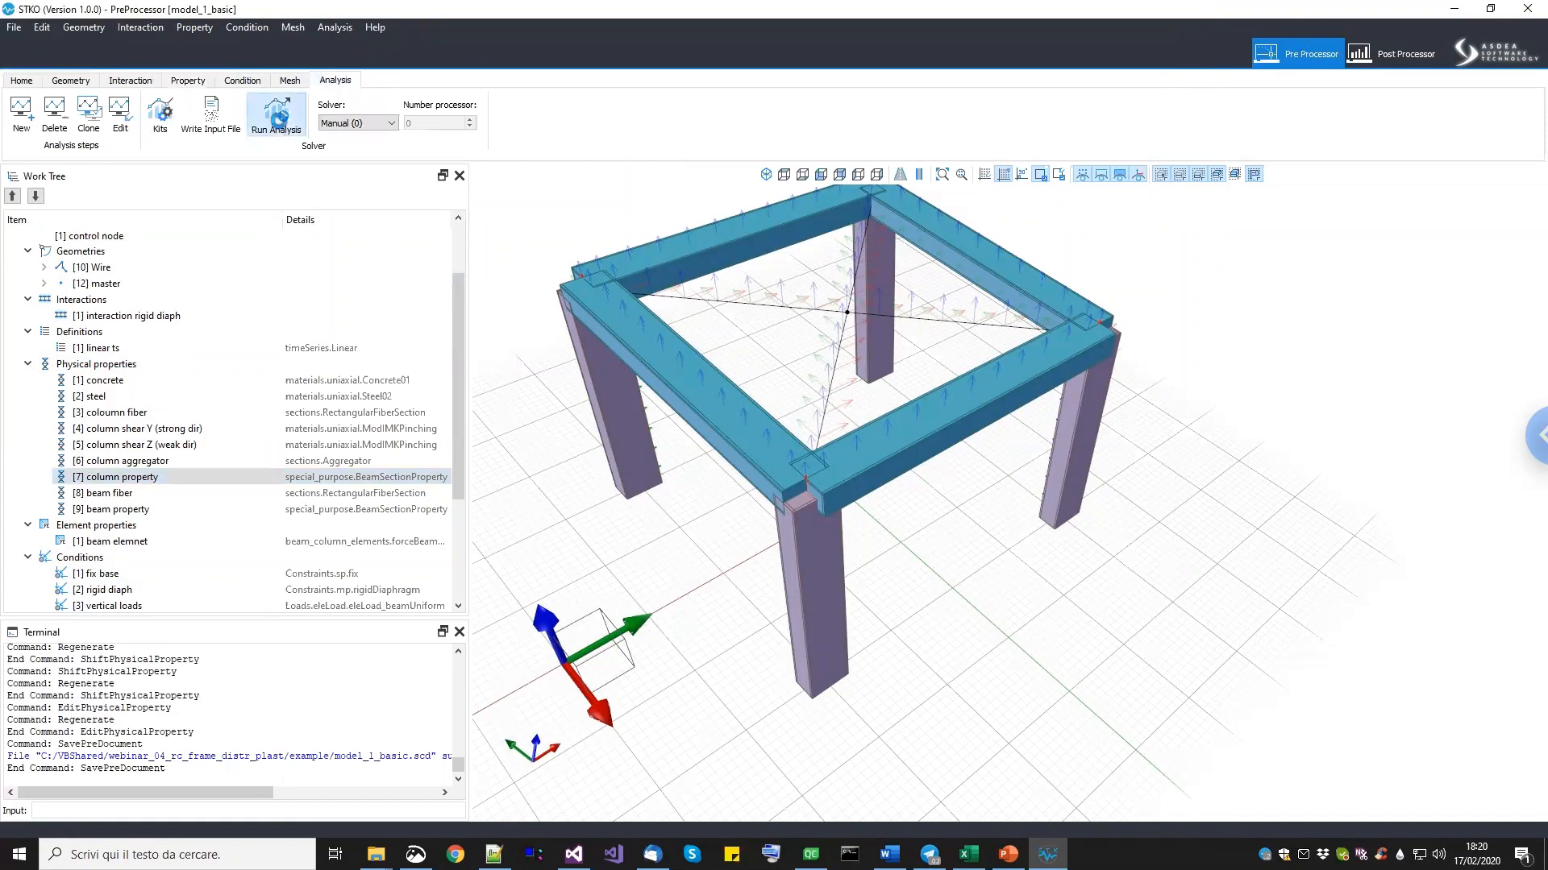
{"action": "left_click", "coordinate": [278, 123]}
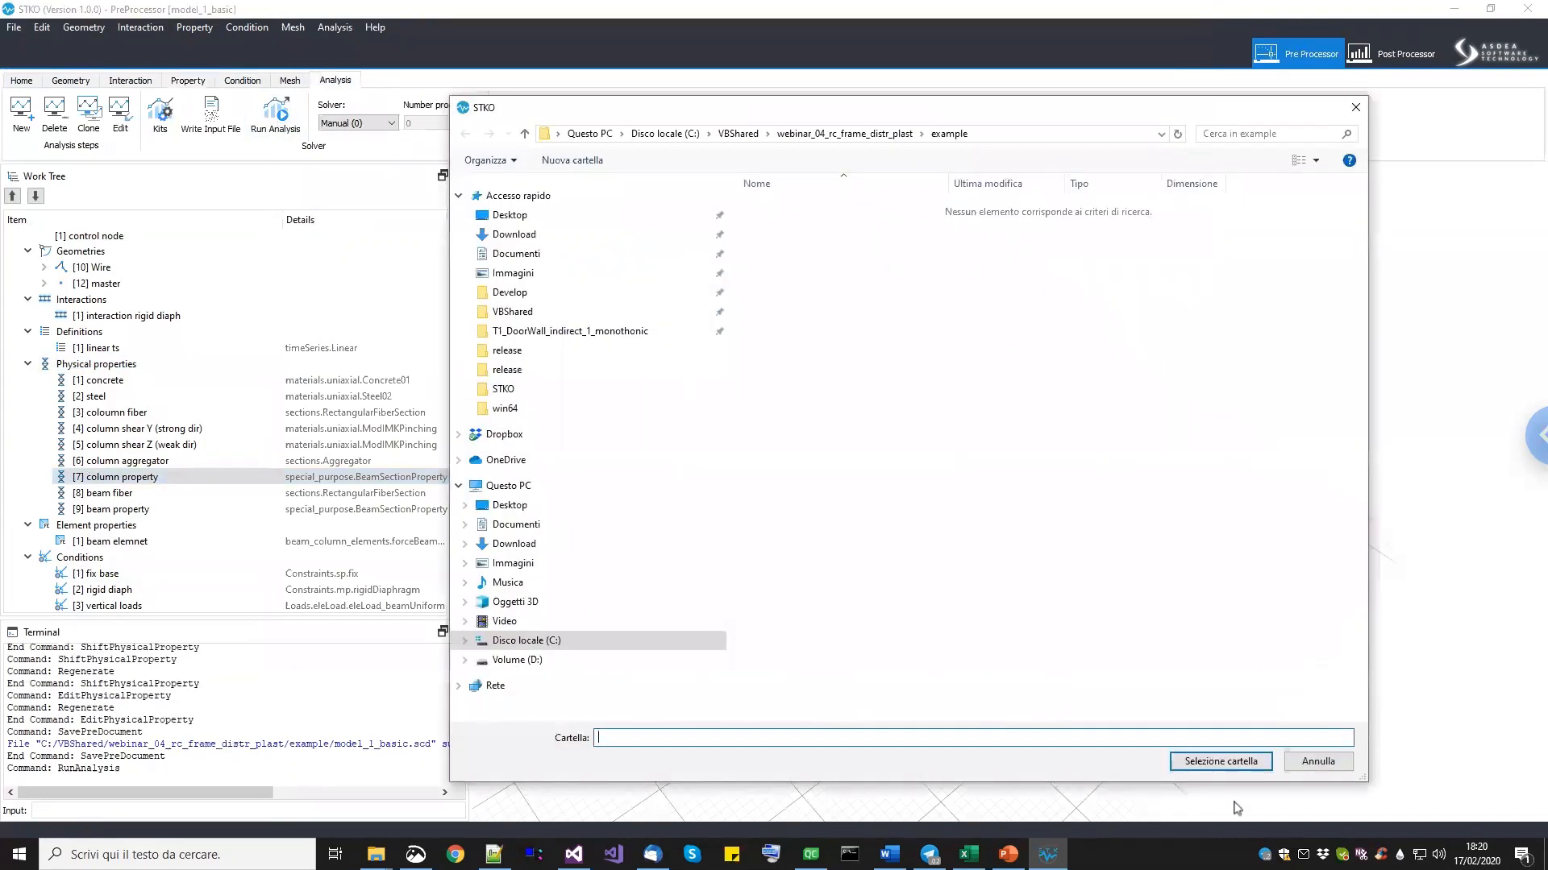
{"action": "left_click", "coordinate": [1220, 761]}
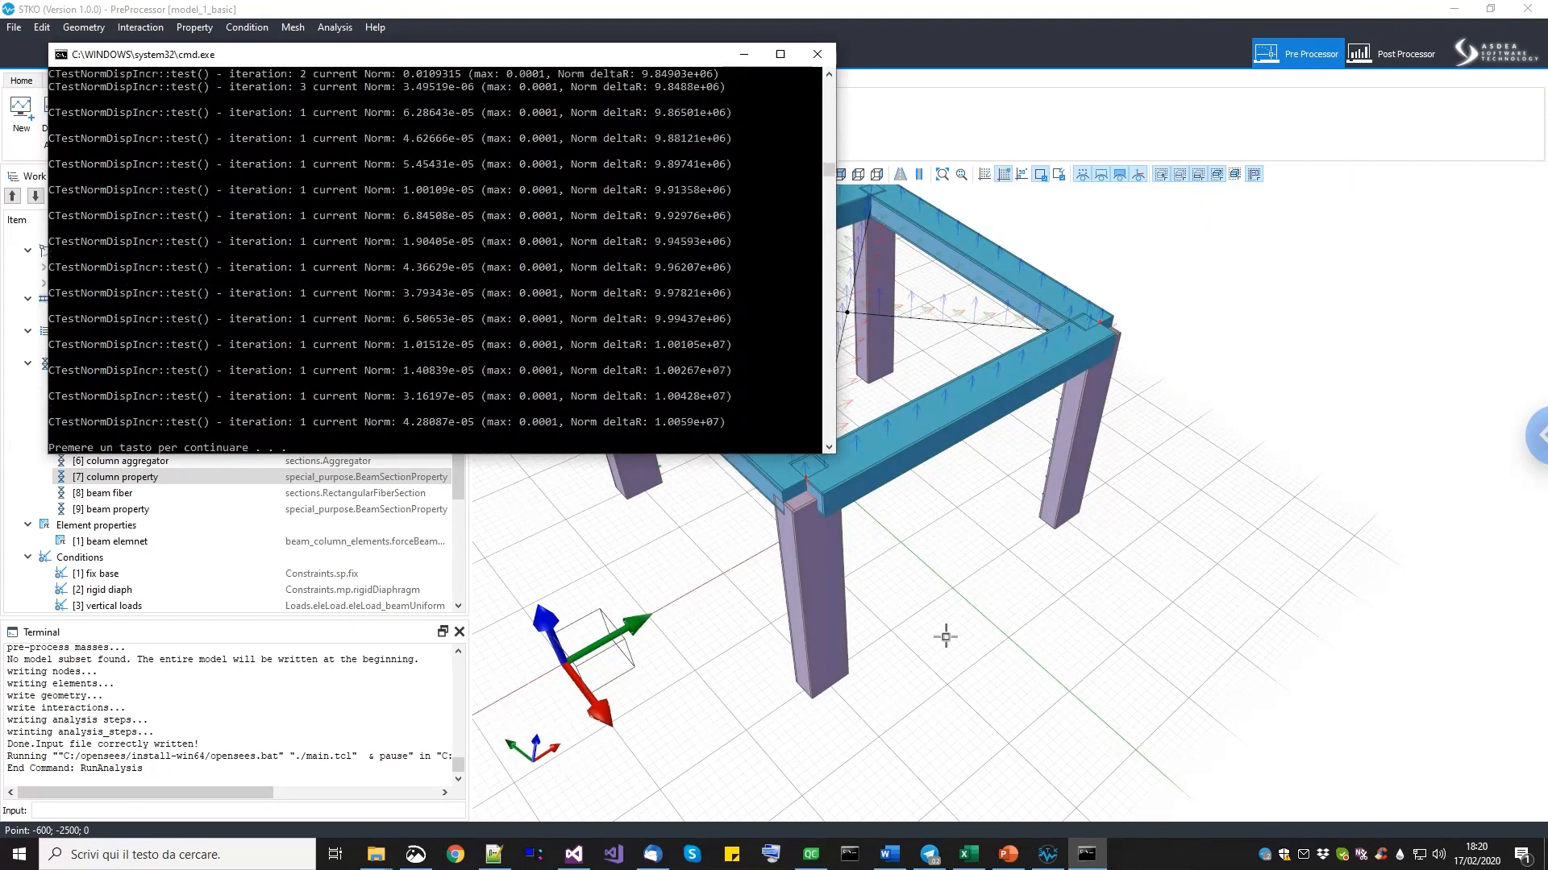
{"action": "key", "text": "Return"}
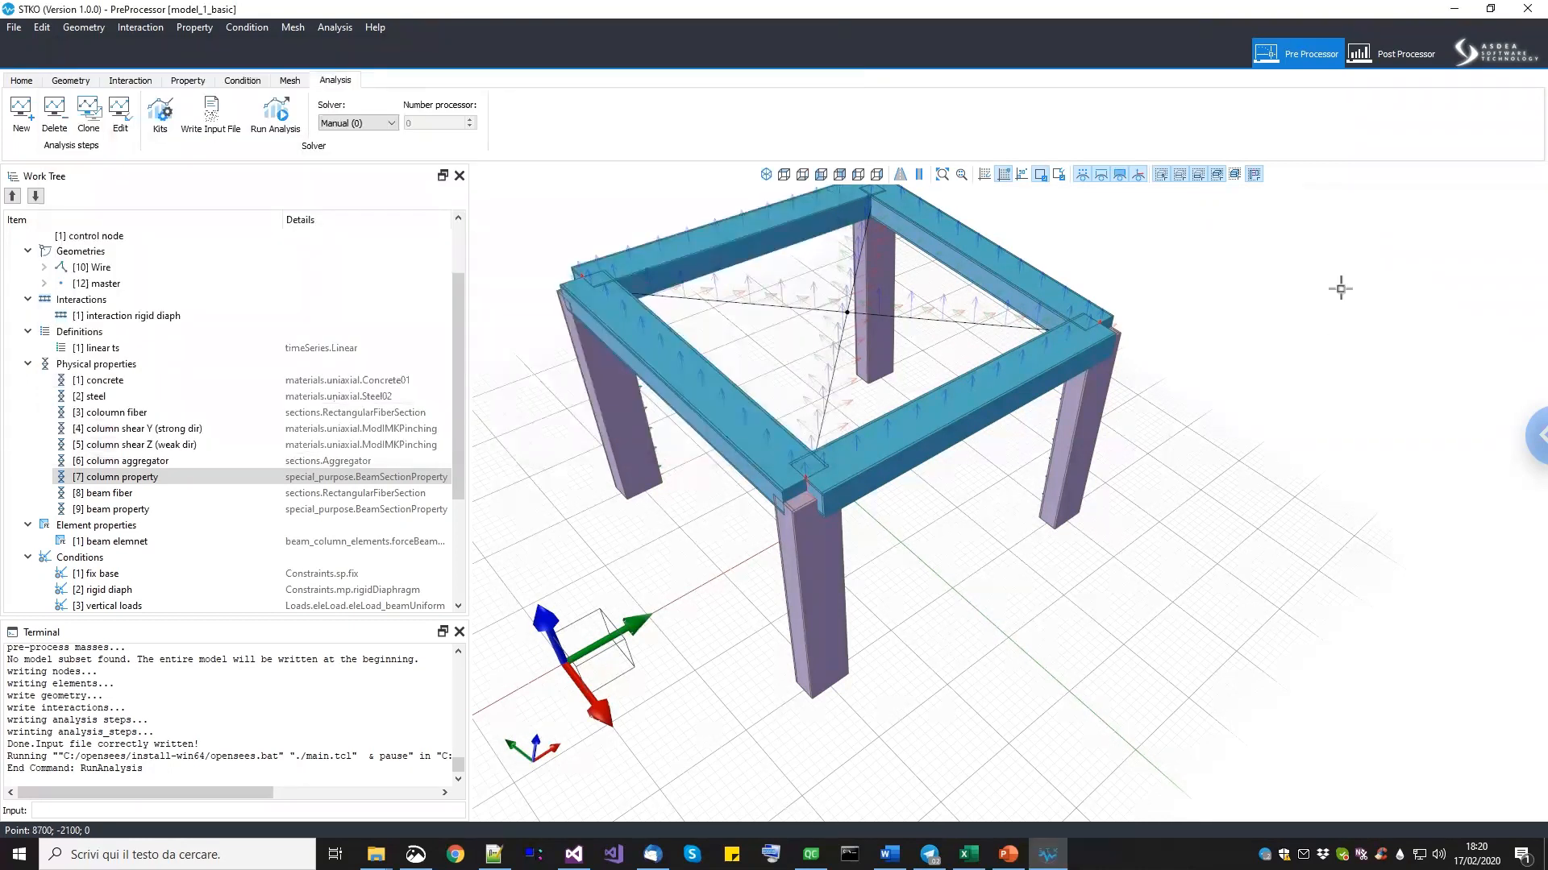
Switch to the post-processor and reload the results.mpco database.
{"action": "left_click", "coordinate": [1405, 55]}
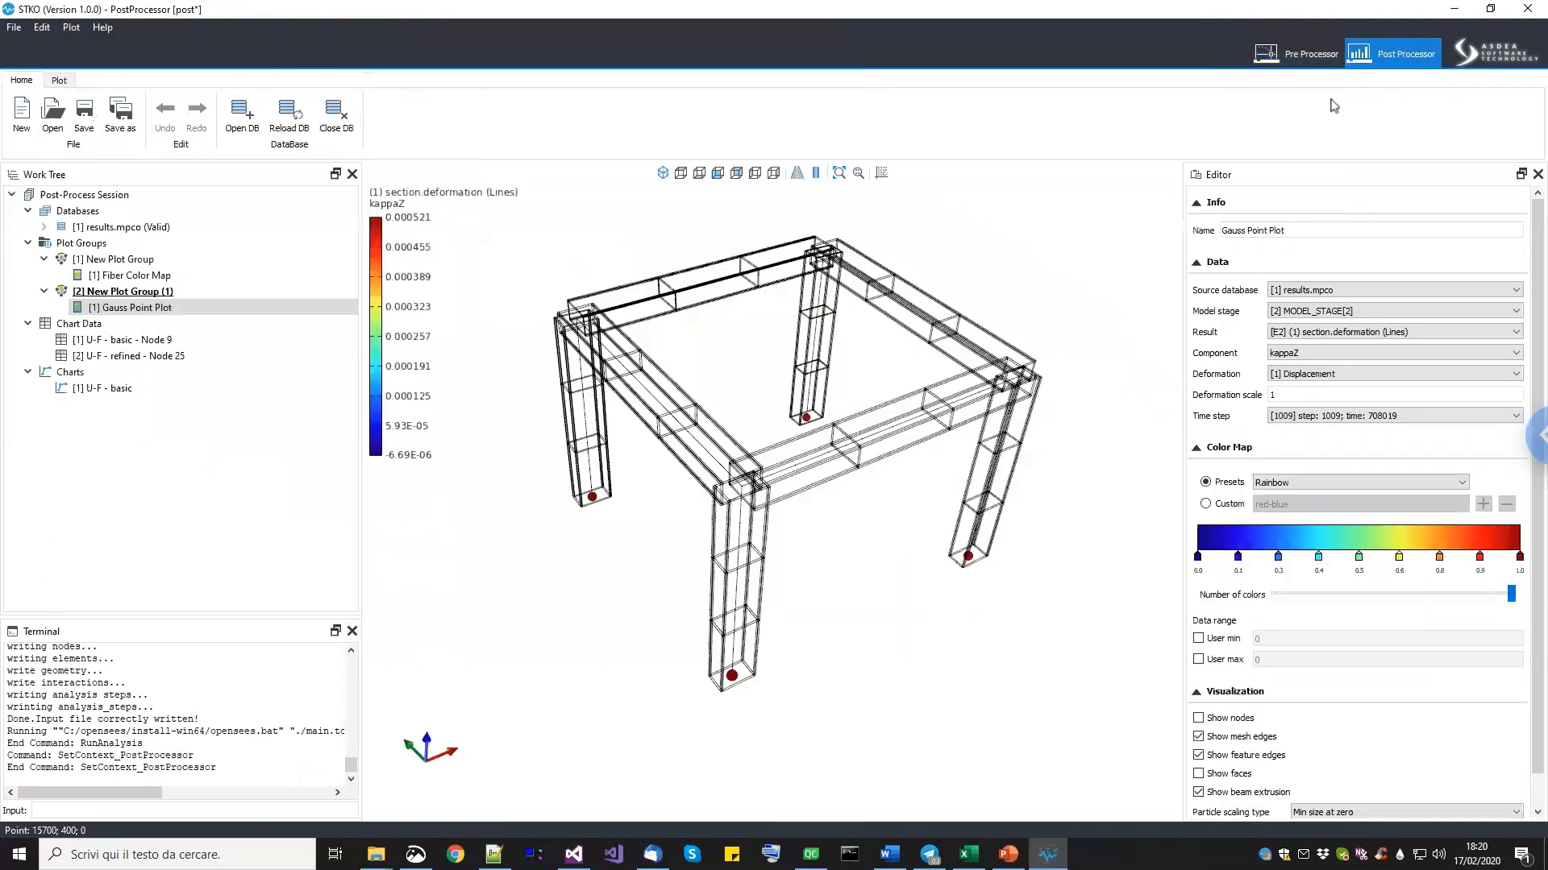
{"action": "right_click", "coordinate": [161, 230]}
{"action": "left_click", "coordinate": [208, 247]}
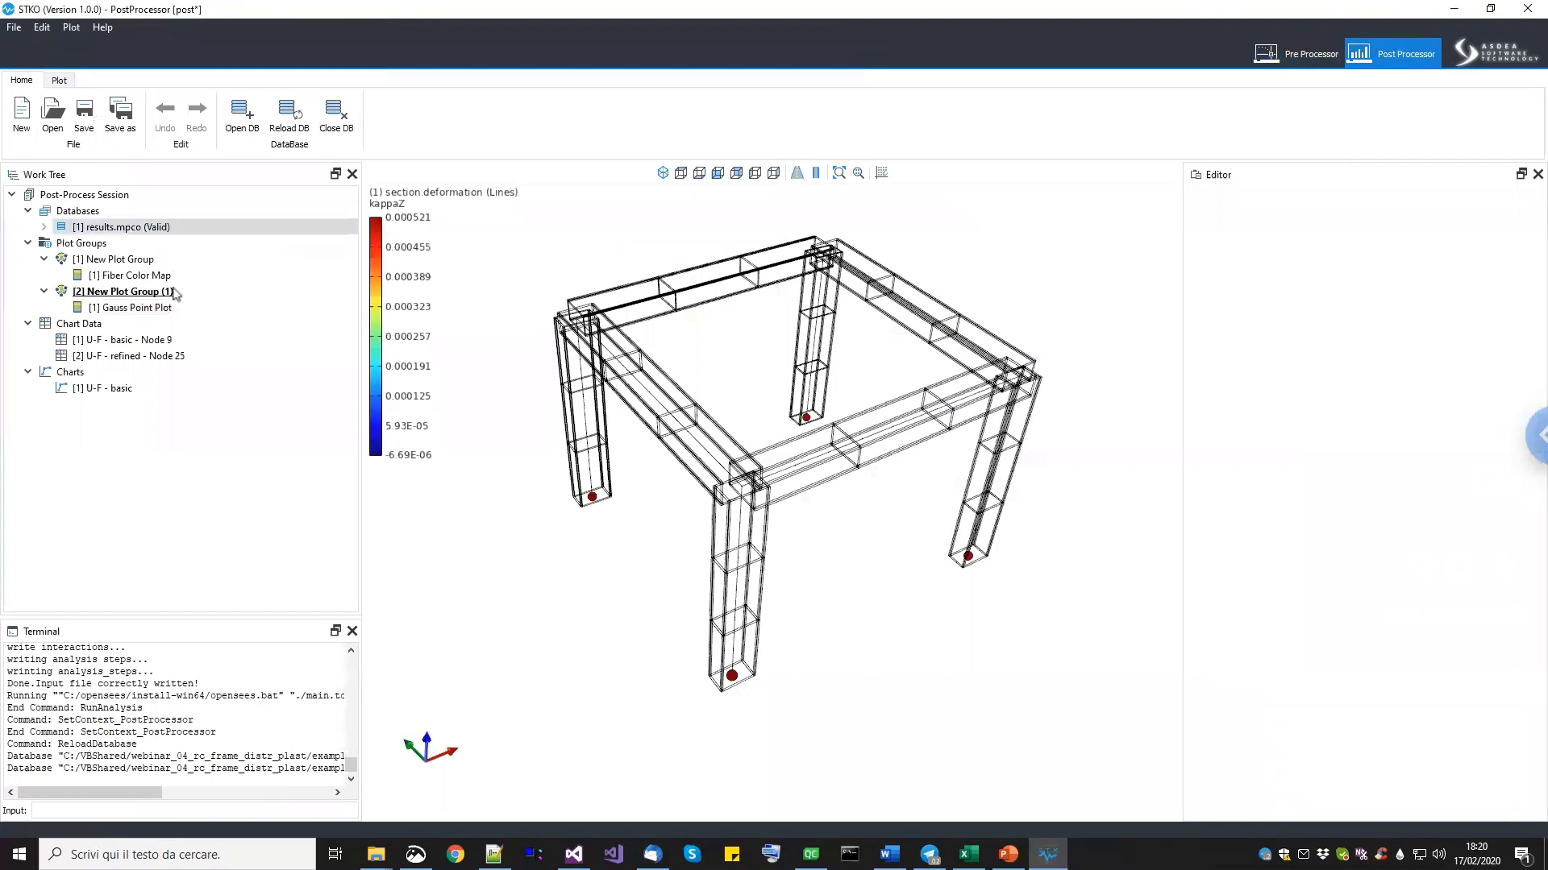
Display the Vy component of the section force in the Gauss Point Plot.
{"action": "left_click", "coordinate": [144, 309]}
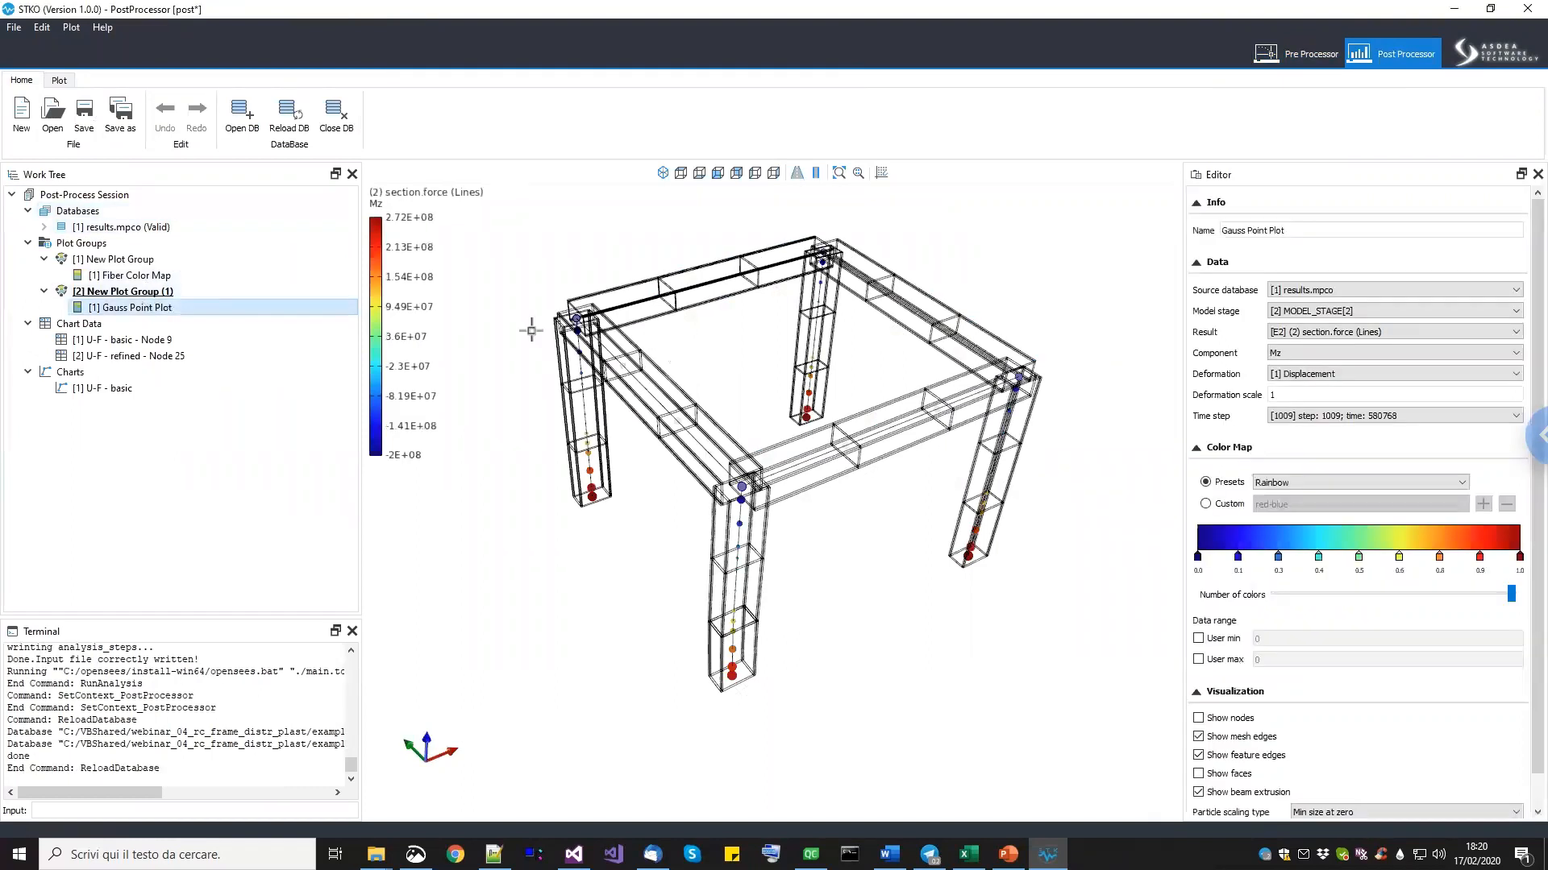
{"action": "left_click", "coordinate": [1322, 353]}
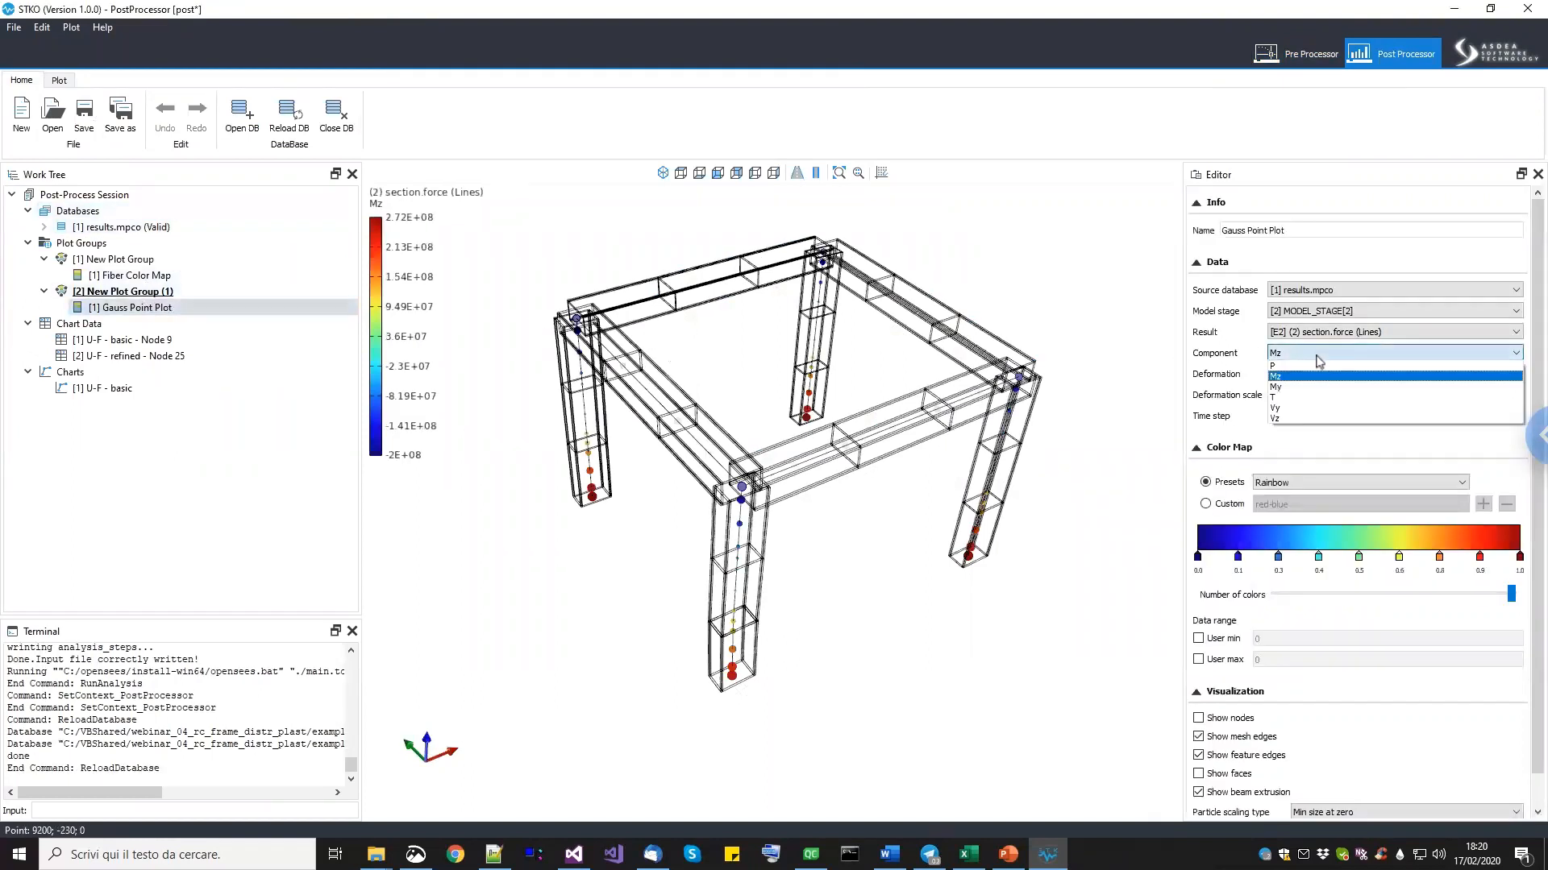
{"action": "left_click", "coordinate": [1286, 408]}
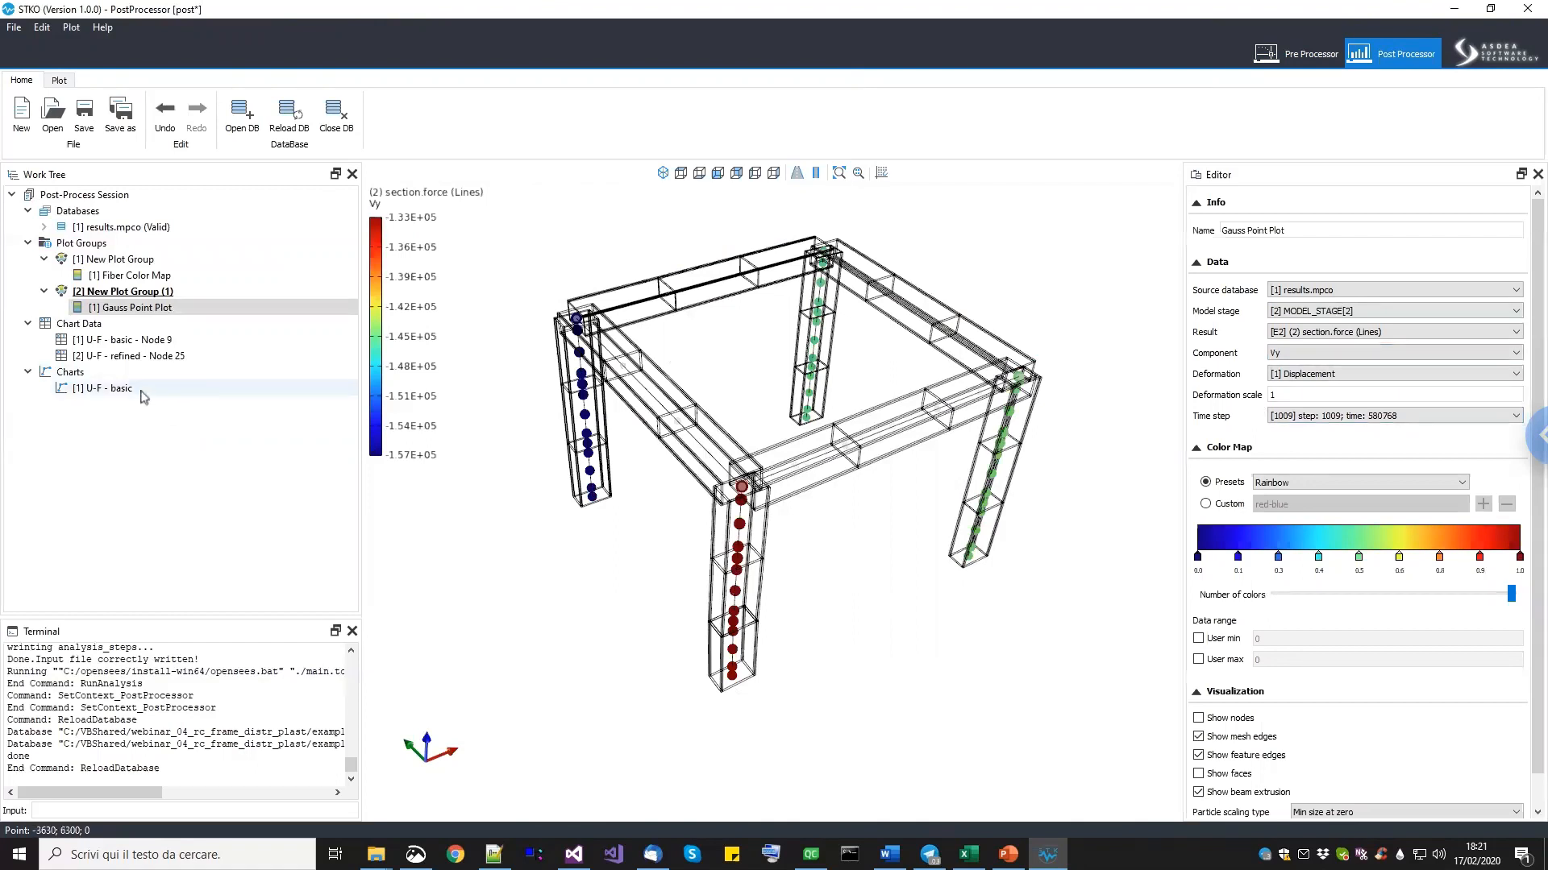
Set the Fiber Color Map plot's result to section.fiber.strain (Lines).
{"action": "left_click", "coordinate": [121, 326]}
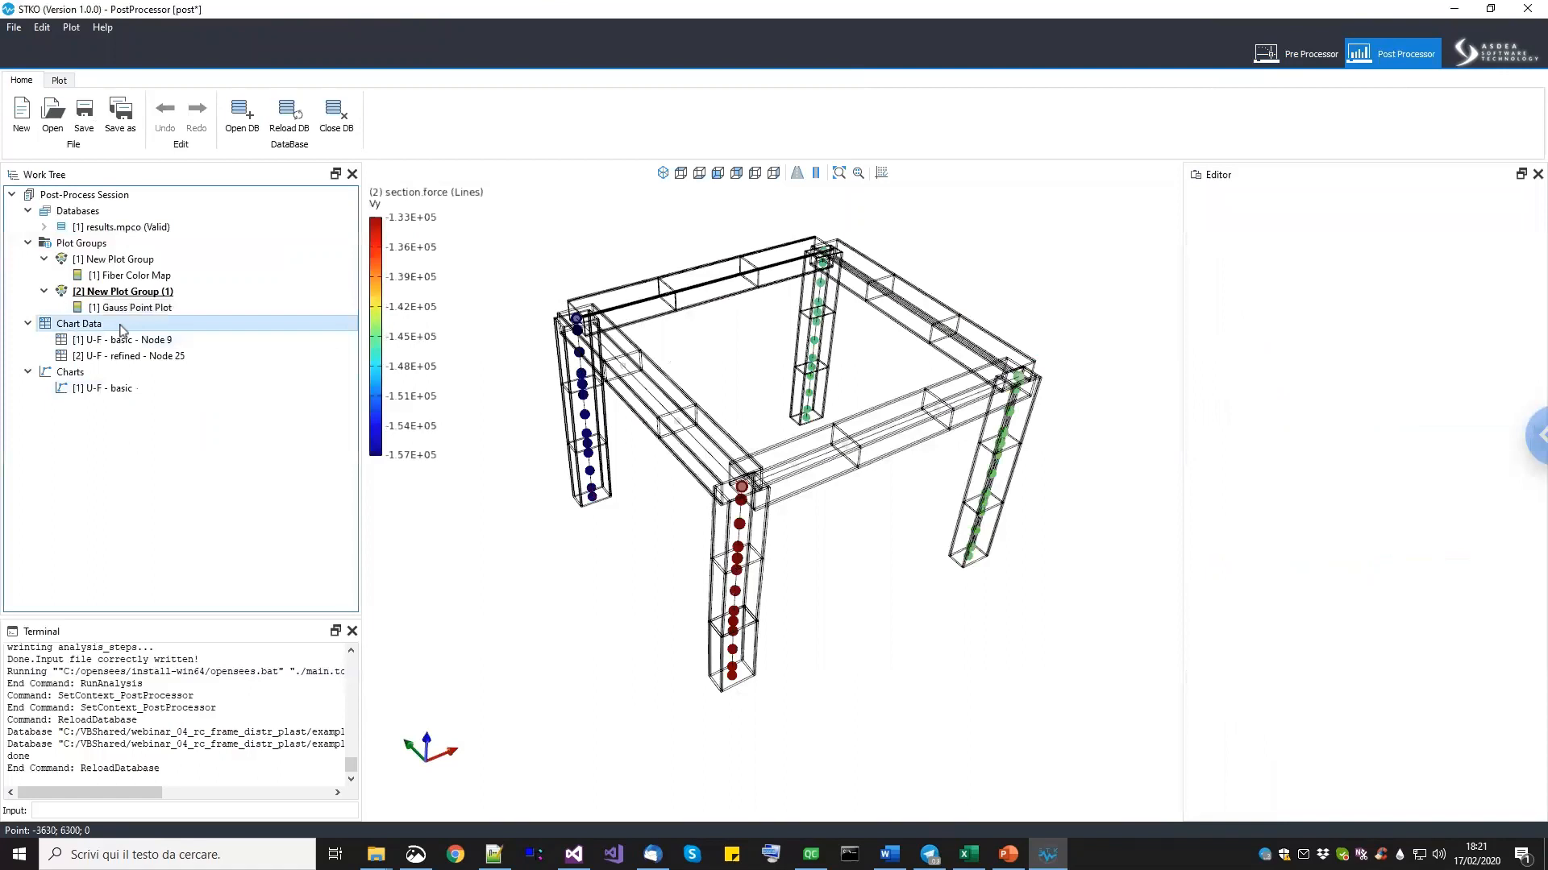
{"action": "left_click", "coordinate": [132, 275]}
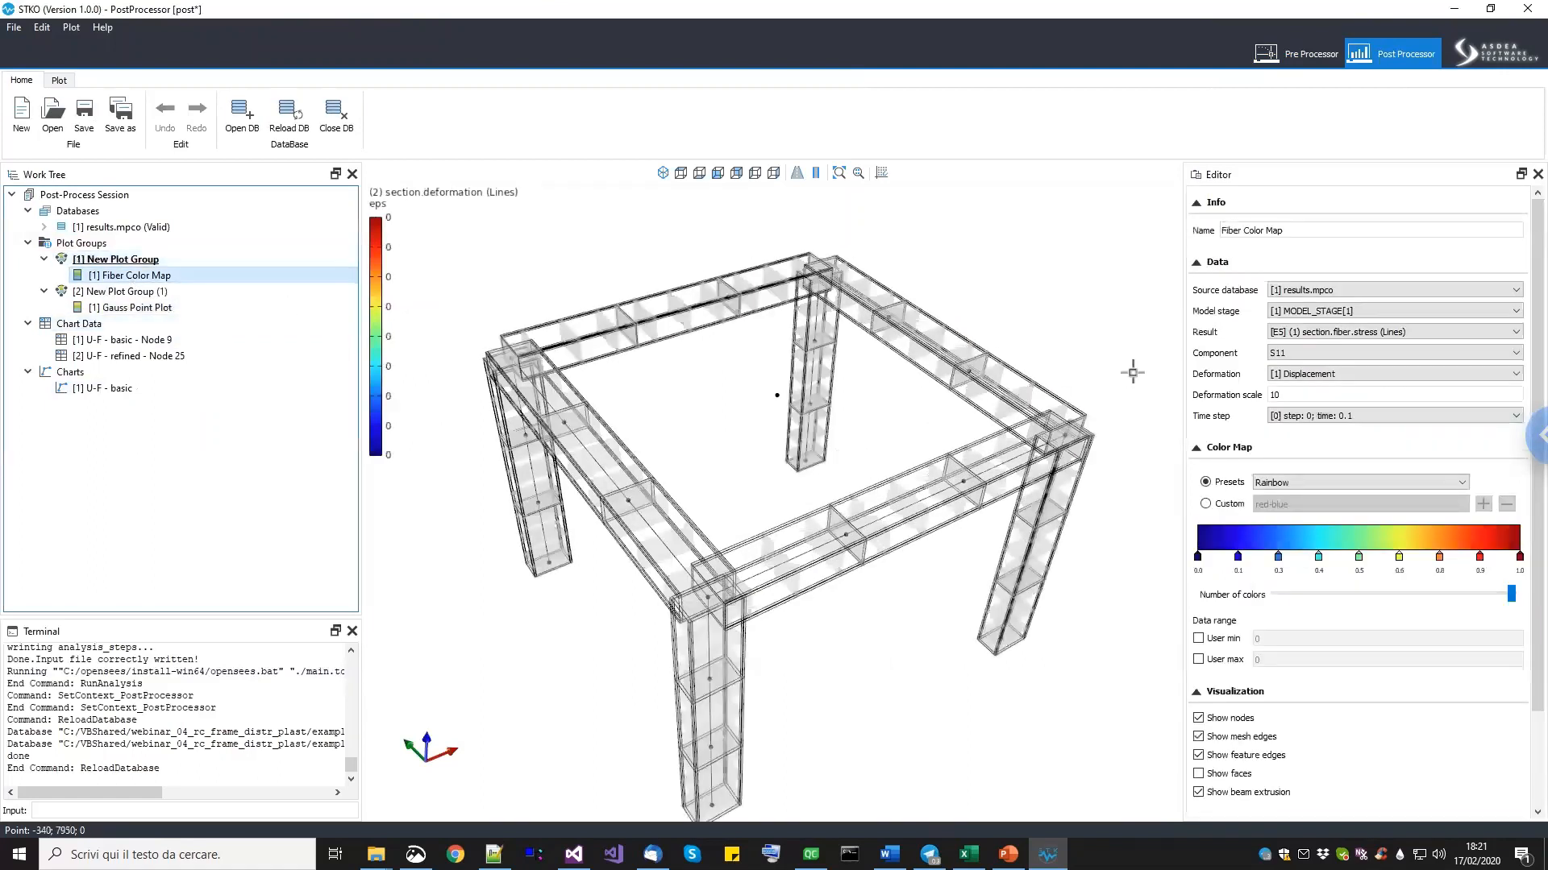
{"action": "left_click", "coordinate": [1359, 334]}
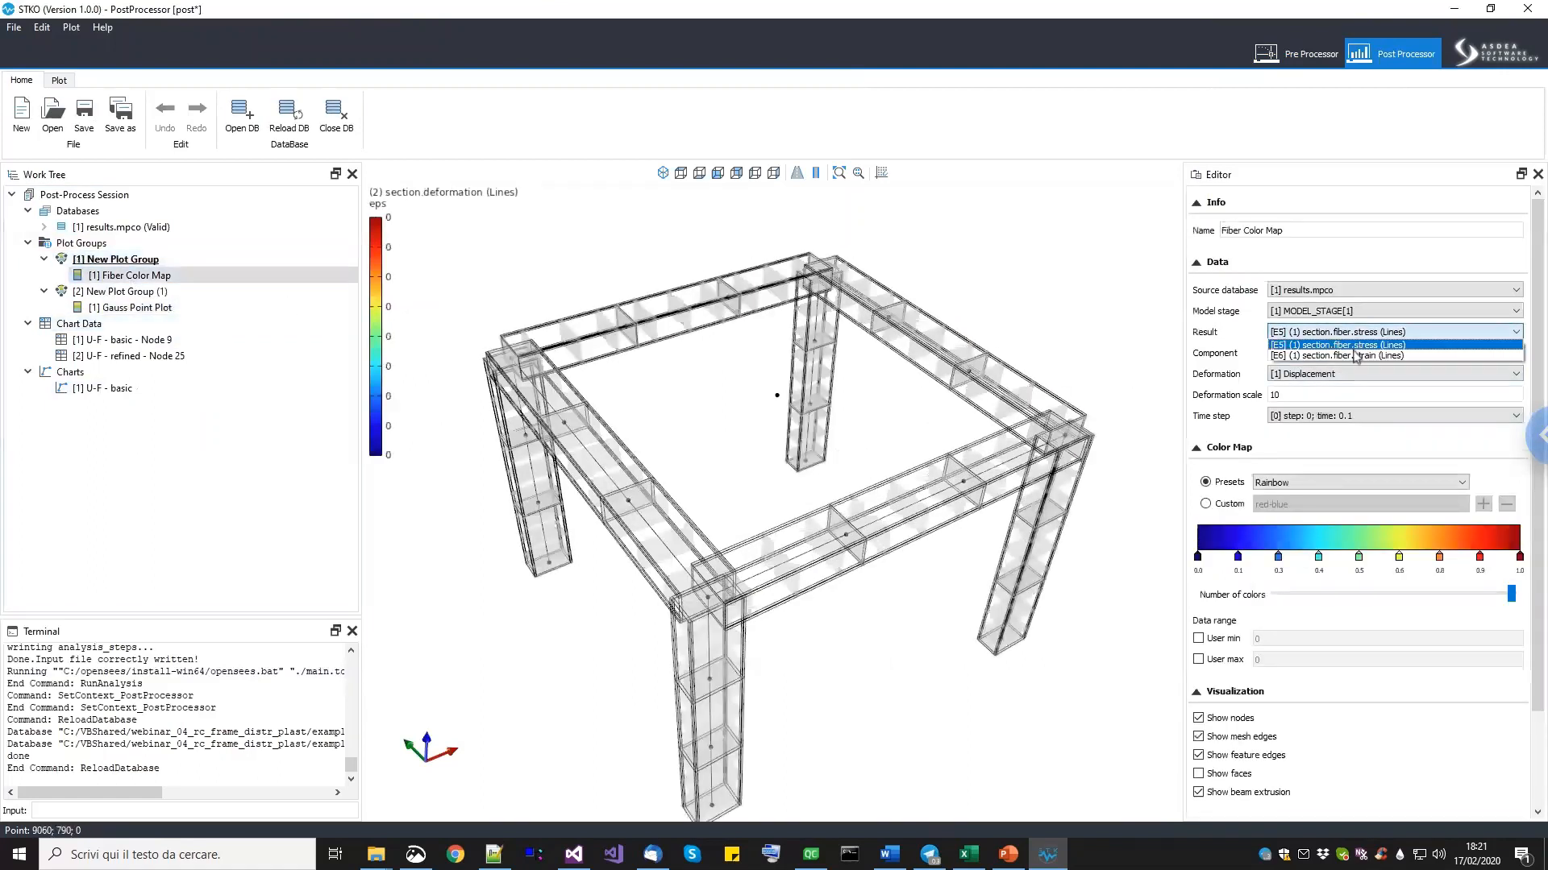
{"action": "left_click", "coordinate": [1359, 355]}
{"action": "scroll", "coordinate": [889, 494], "scroll_direction": "down", "scroll_amount": 5}
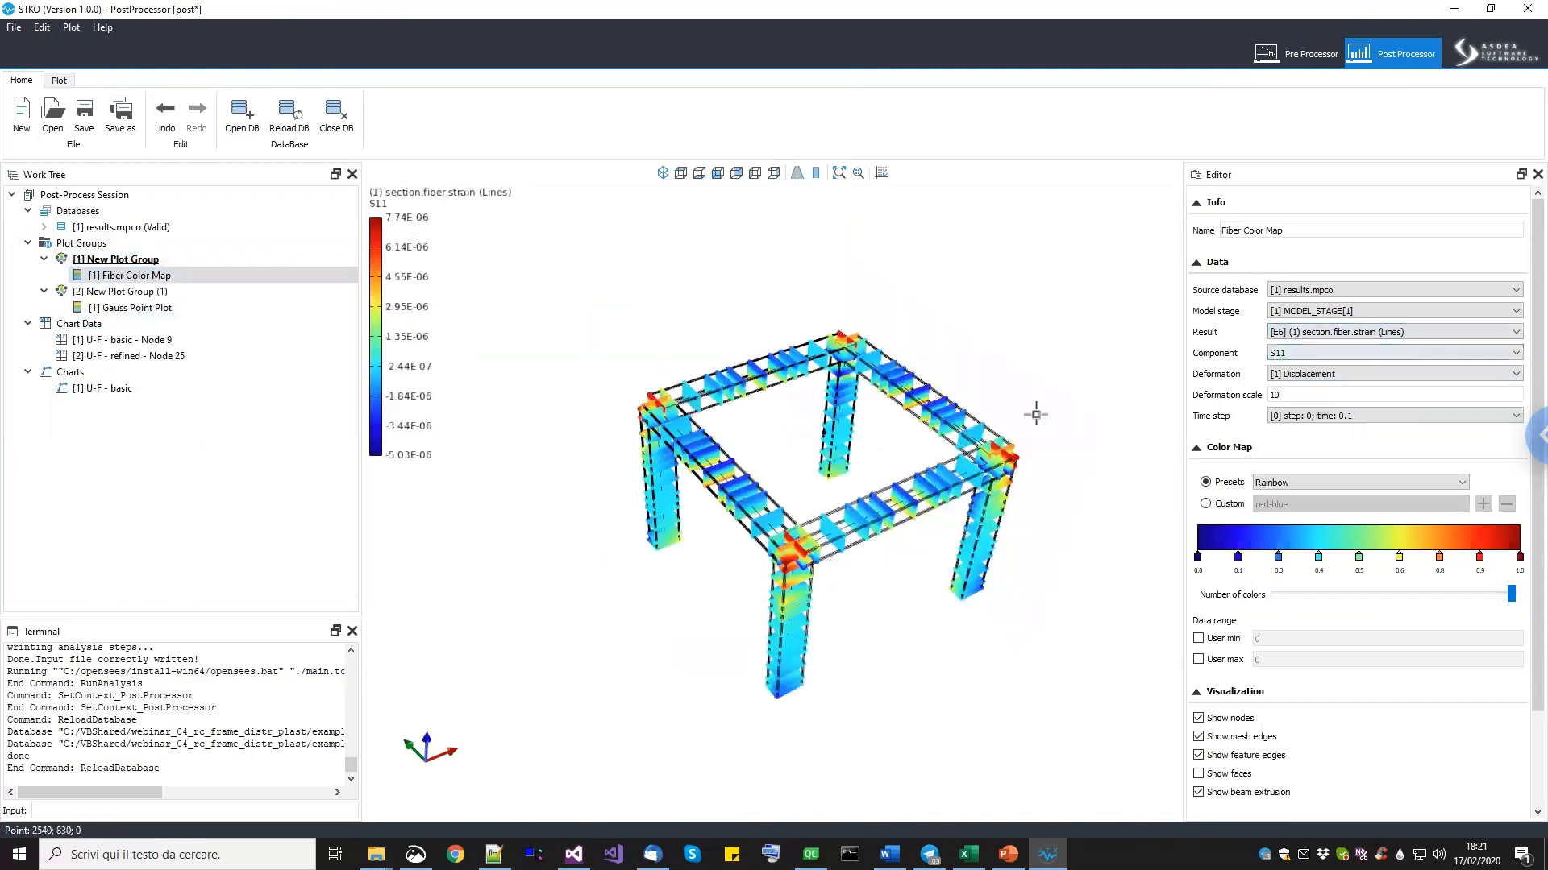
Advance the fiber strain plot group's animation to the last frame, 1010, and examine the frame's deformed shape from several angles.
{"action": "left_click", "coordinate": [145, 260]}
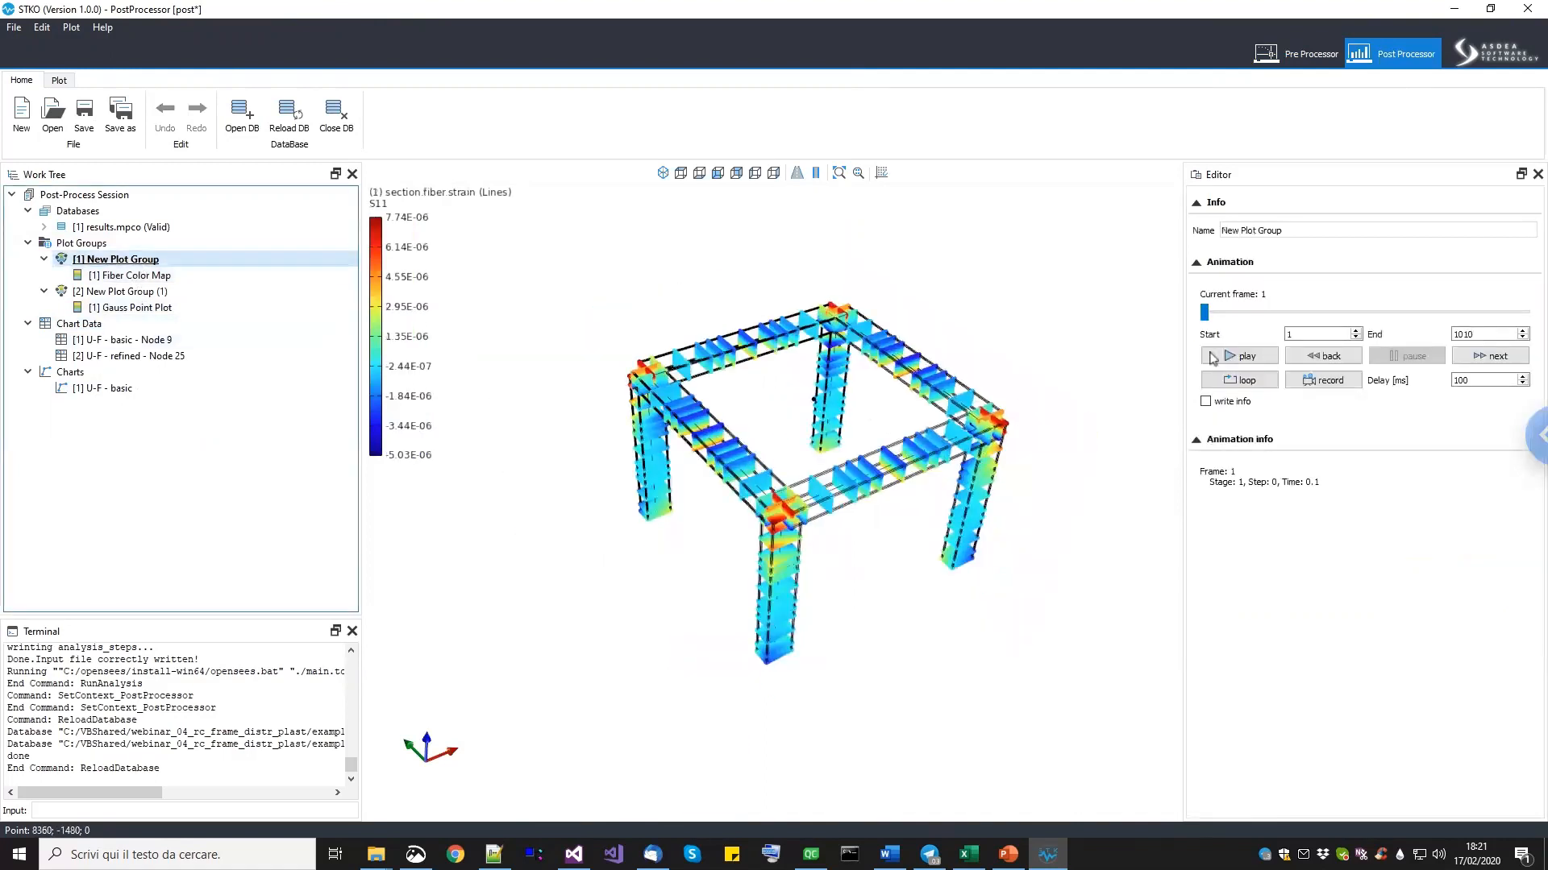
{"action": "left_click_drag", "start_coordinate": [1204, 313], "coordinate": [1525, 313]}
{"action": "left_click_drag", "start_coordinate": [873, 490], "coordinate": [847, 404]}
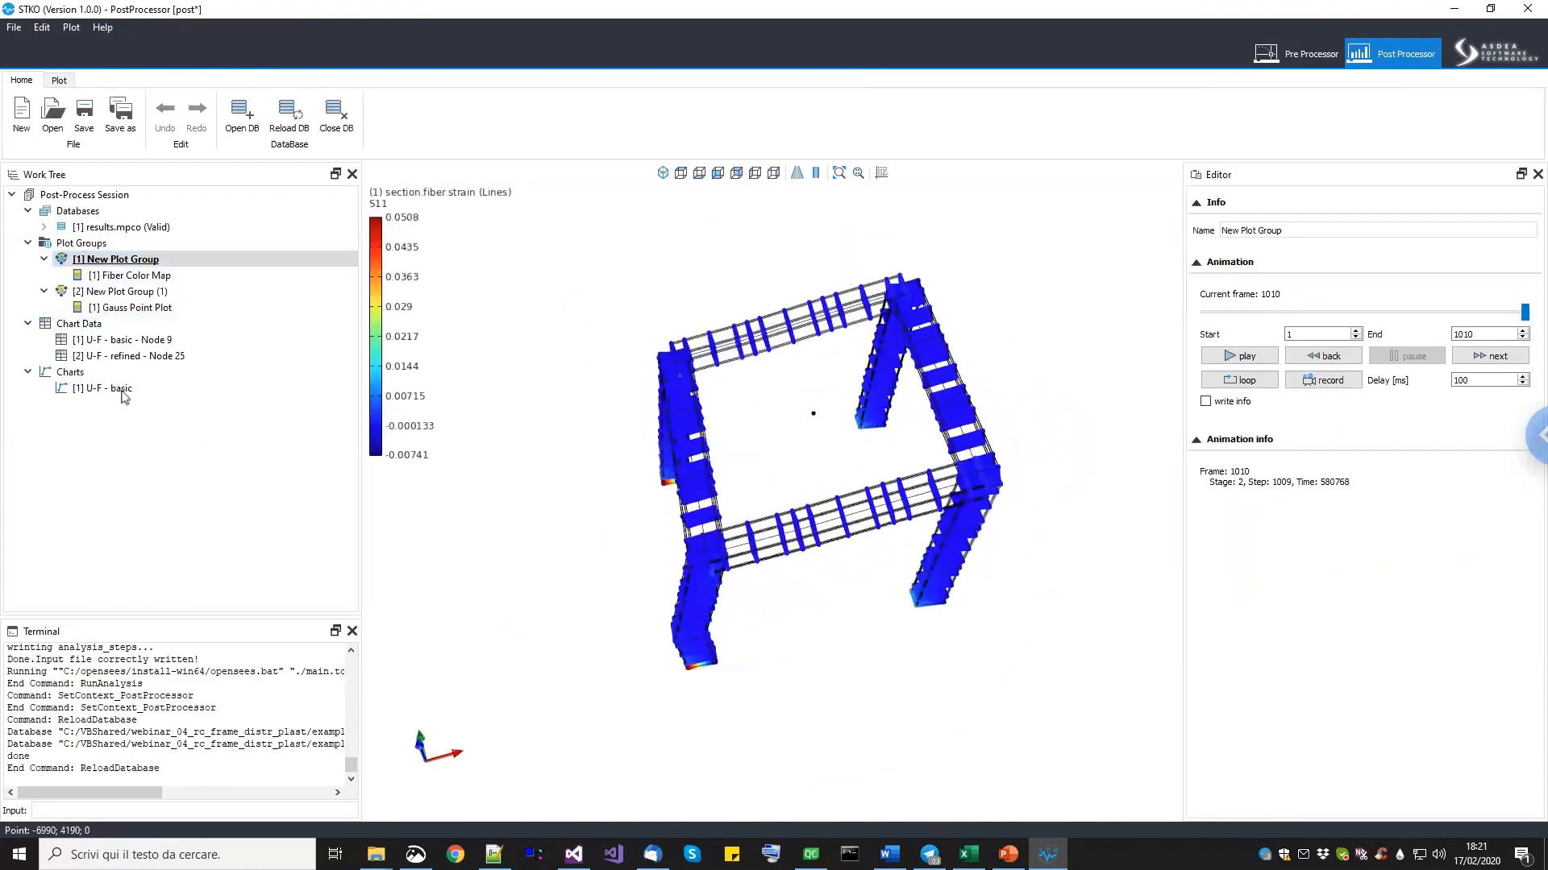
{"action": "middle_click_drag", "start_coordinate": [831, 396], "coordinate": [782, 483]}
{"action": "middle_click_drag", "start_coordinate": [793, 541], "coordinate": [709, 468]}
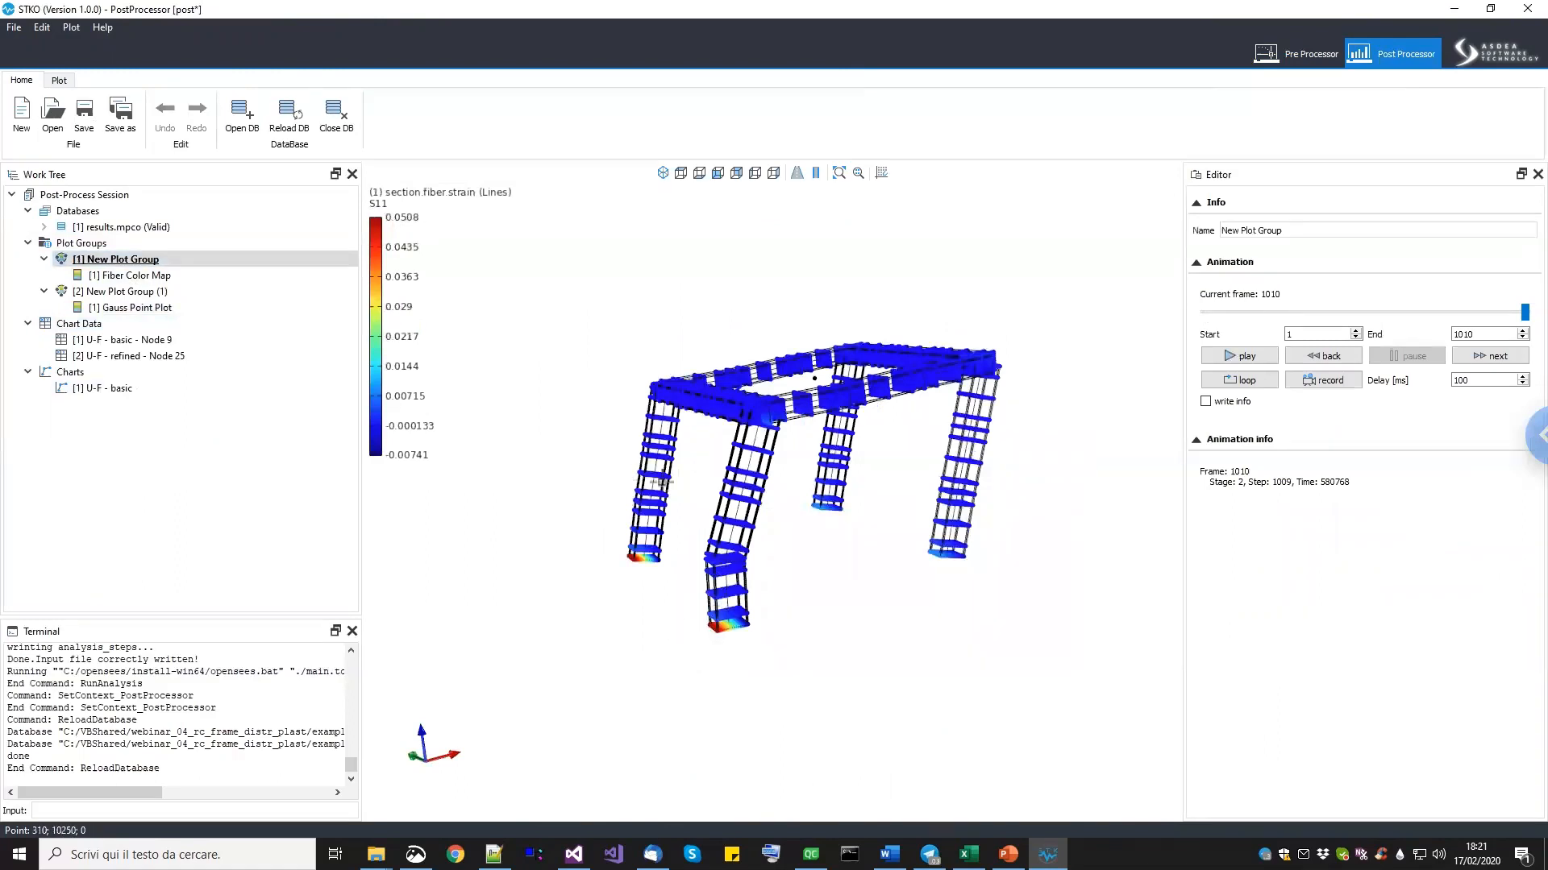
{"action": "middle_click_drag", "start_coordinate": [691, 512], "coordinate": [750, 583]}
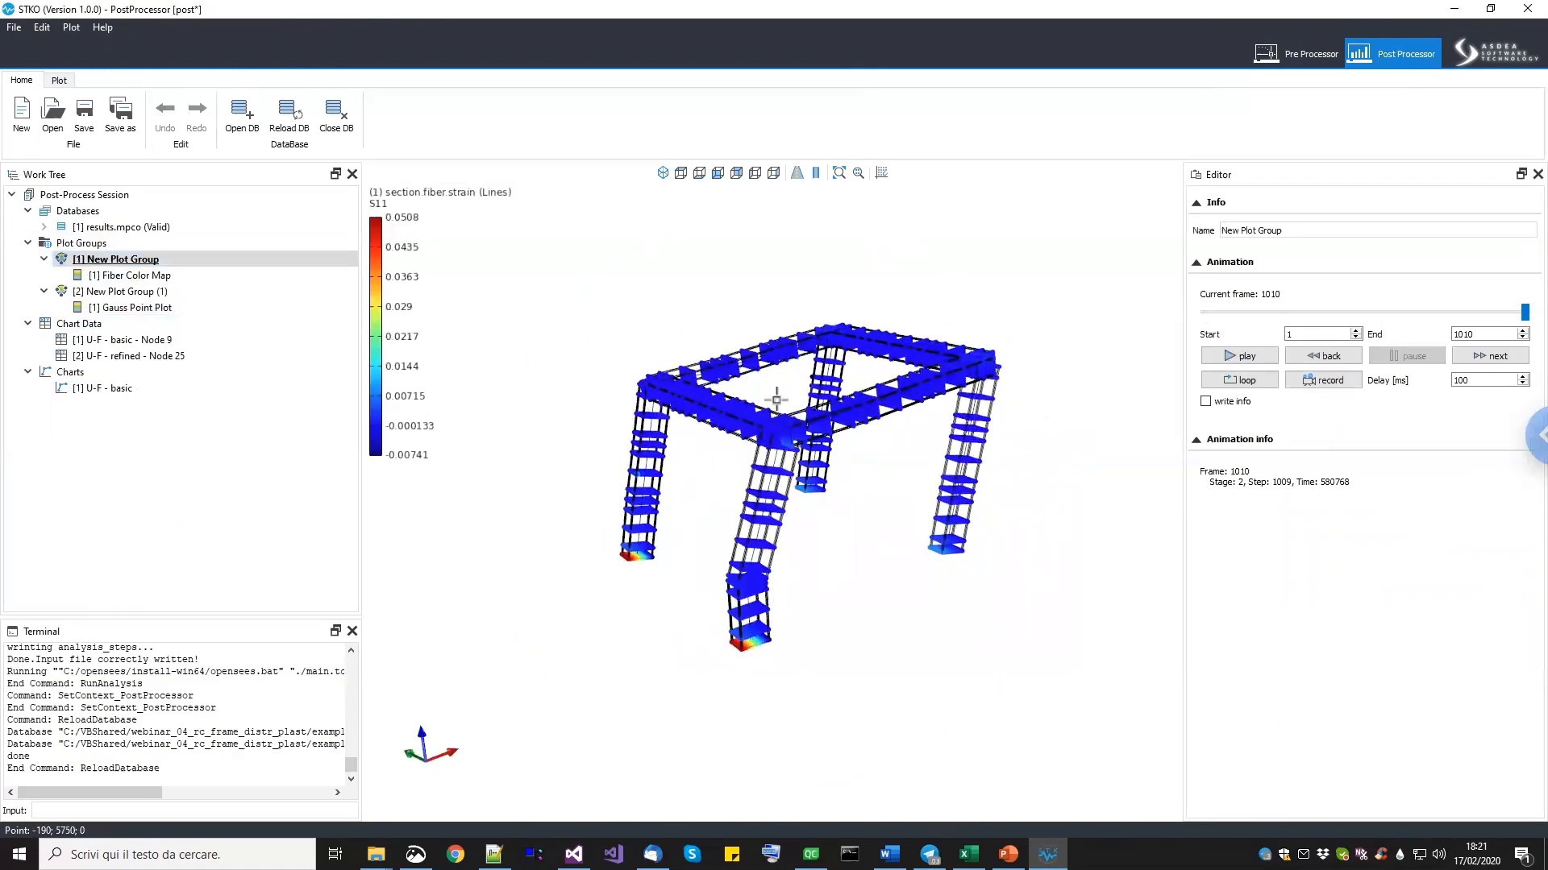
Examine the fiber strains at the column bases up close and compare them along the column height.
{"action": "middle_click_drag", "start_coordinate": [881, 614], "coordinate": [815, 567]}
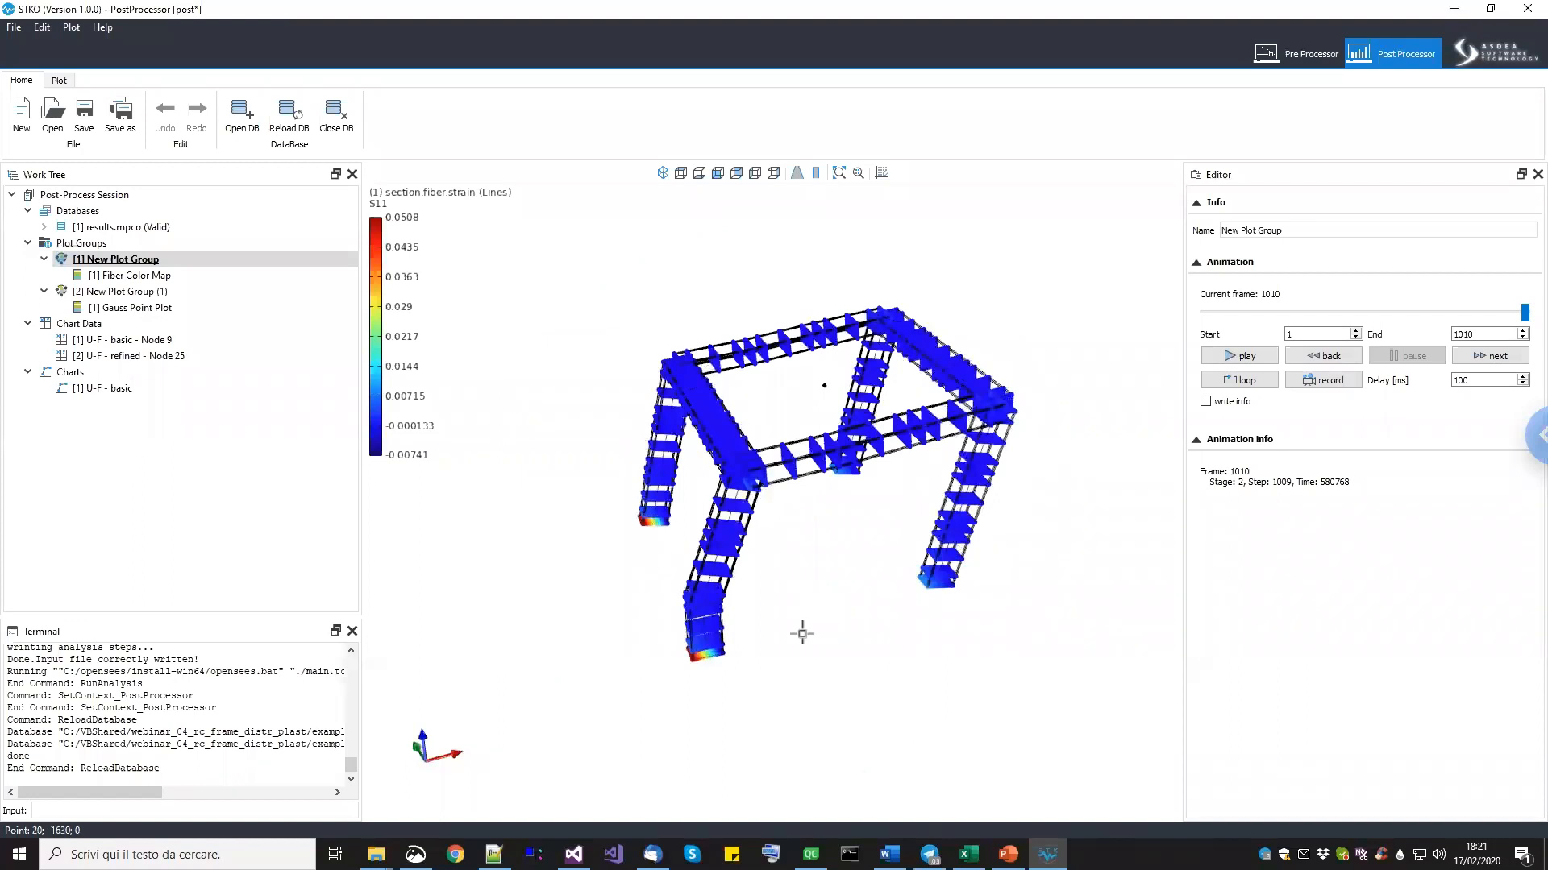
{"action": "middle_click_drag", "start_coordinate": [621, 562], "coordinate": [613, 542]}
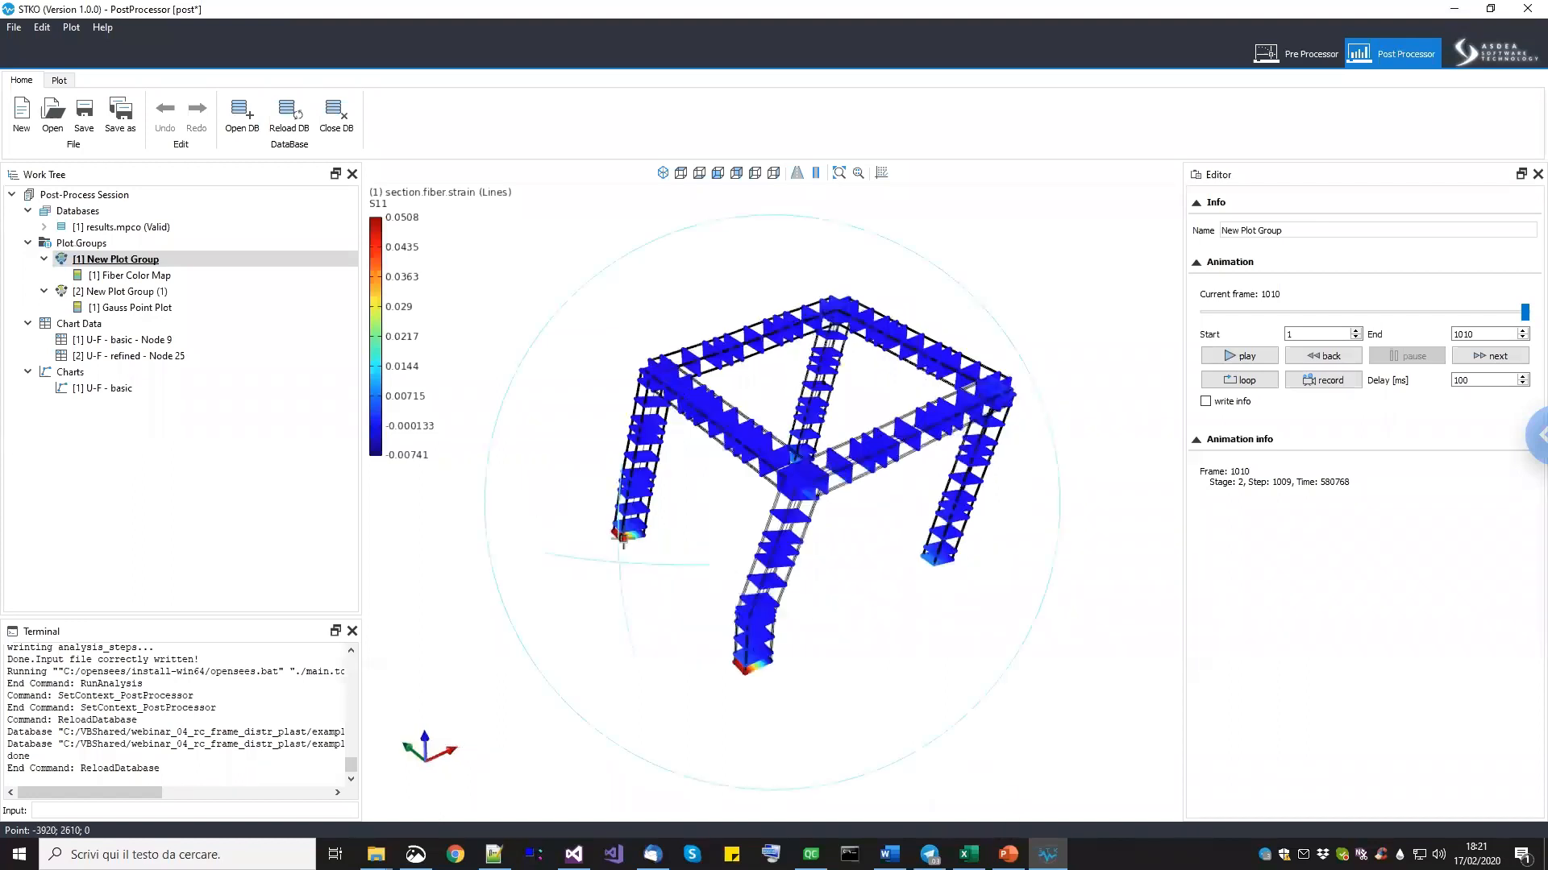
{"action": "scroll", "coordinate": [616, 538], "scroll_direction": "up", "scroll_amount": 4}
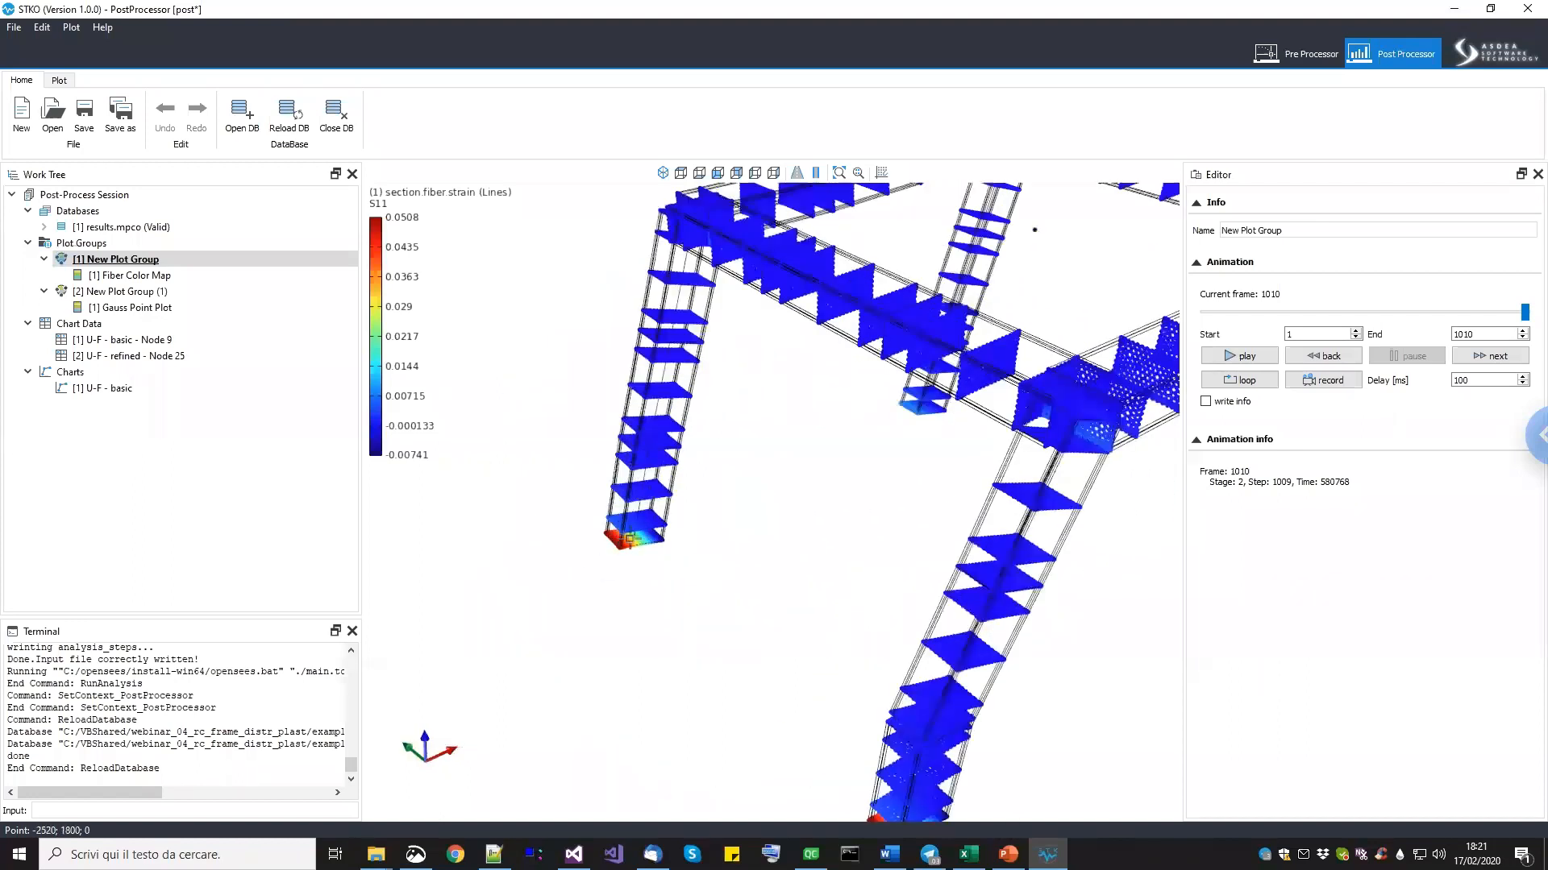
{"action": "scroll", "coordinate": [647, 529], "scroll_direction": "down", "scroll_amount": 2}
{"action": "middle_click_drag", "start_coordinate": [654, 518], "coordinate": [604, 610]}
{"action": "scroll", "coordinate": [648, 485], "scroll_direction": "up", "scroll_amount": 2}
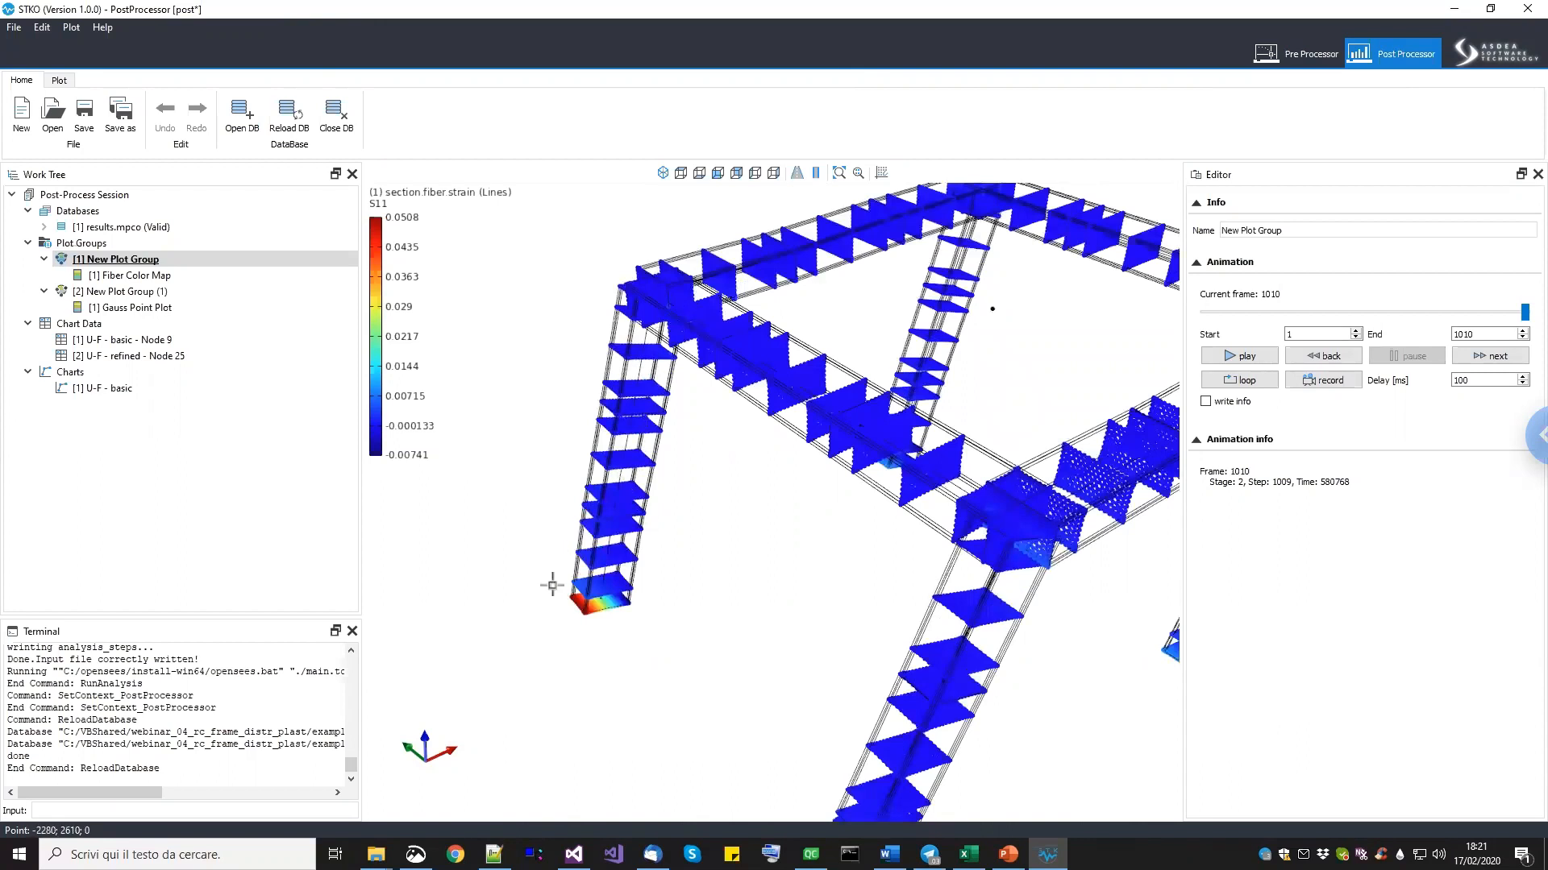
{"action": "scroll", "coordinate": [548, 581], "scroll_direction": "up", "scroll_amount": 2}
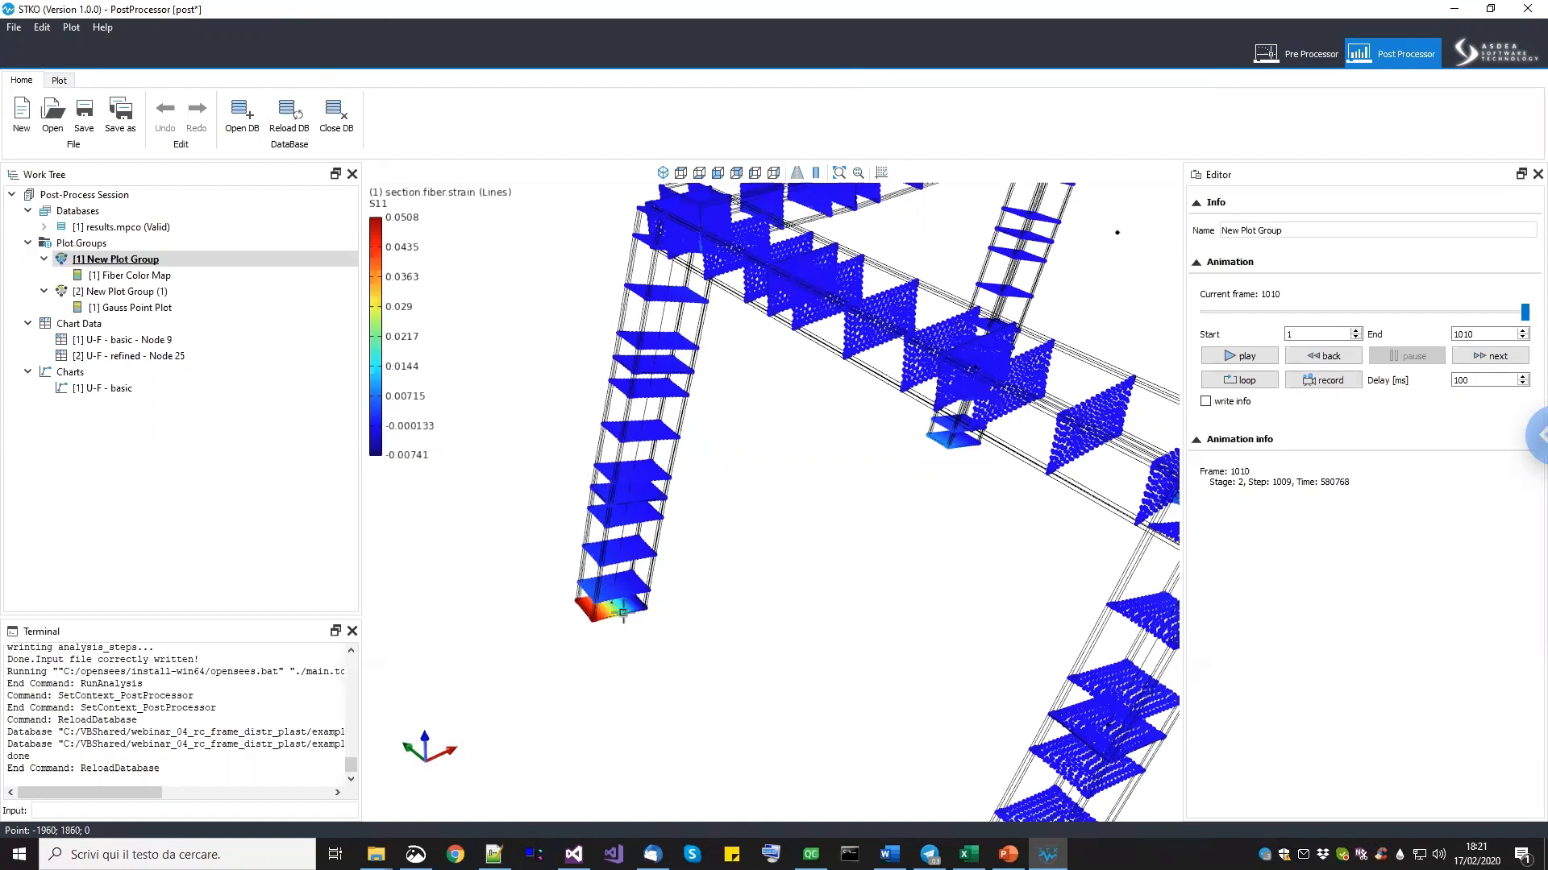
{"action": "scroll", "coordinate": [618, 589], "scroll_direction": "down", "scroll_amount": 2}
Examine the whole frame's deformed shape and fiber strain distribution from several viewing angles.
{"action": "middle_click_drag", "start_coordinate": [794, 604], "coordinate": [798, 525]}
{"action": "scroll", "coordinate": [797, 484], "scroll_direction": "down", "scroll_amount": 1}
{"action": "middle_click_drag", "start_coordinate": [795, 471], "coordinate": [721, 499]}
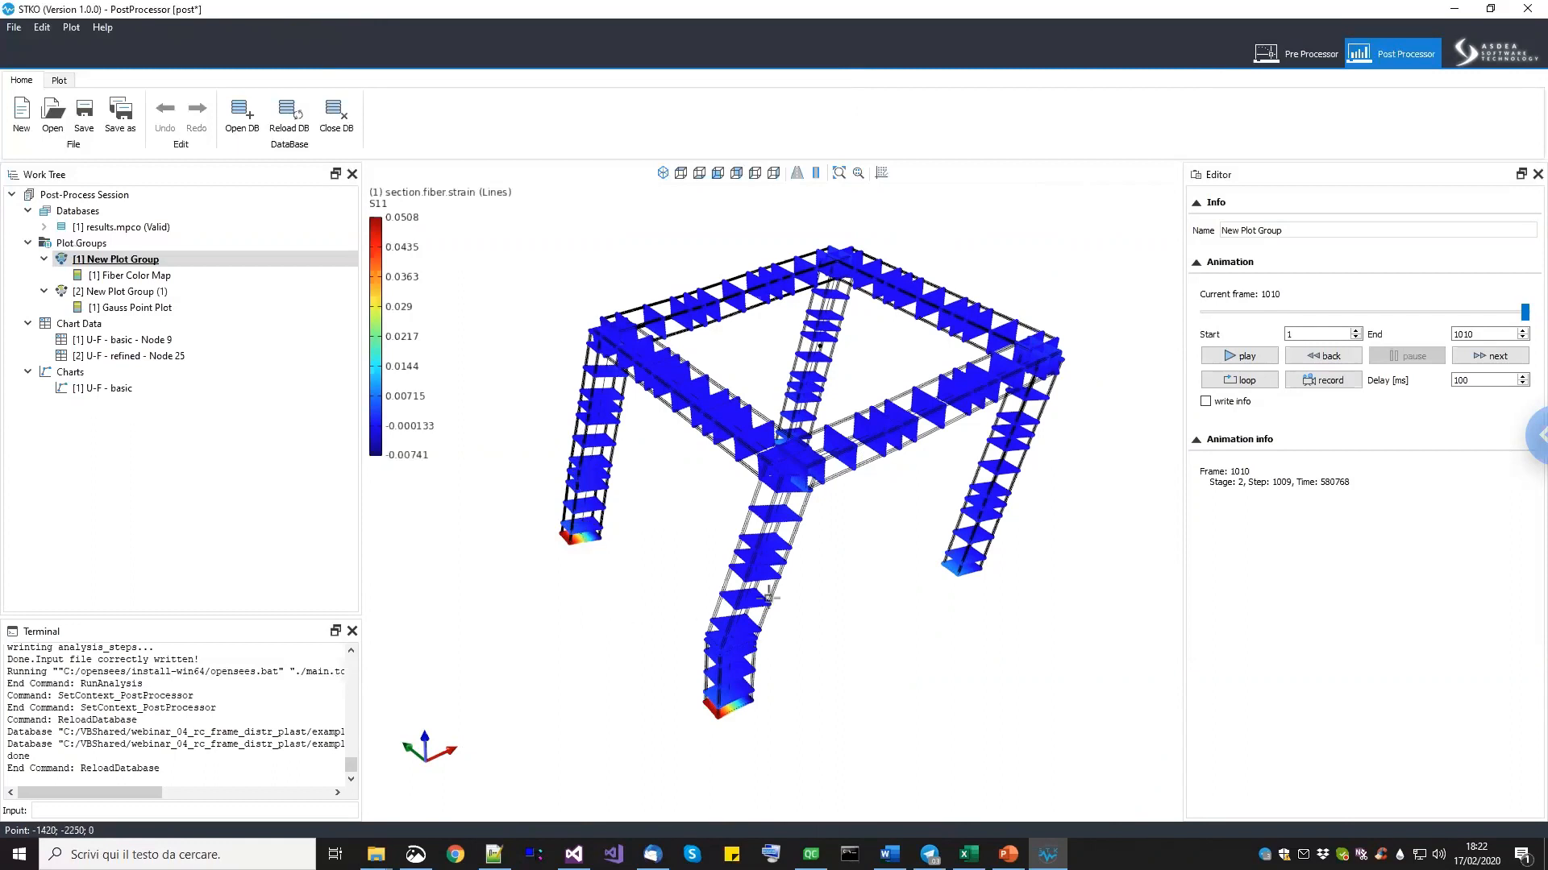
{"action": "middle_click_drag", "start_coordinate": [837, 652], "coordinate": [508, 570]}
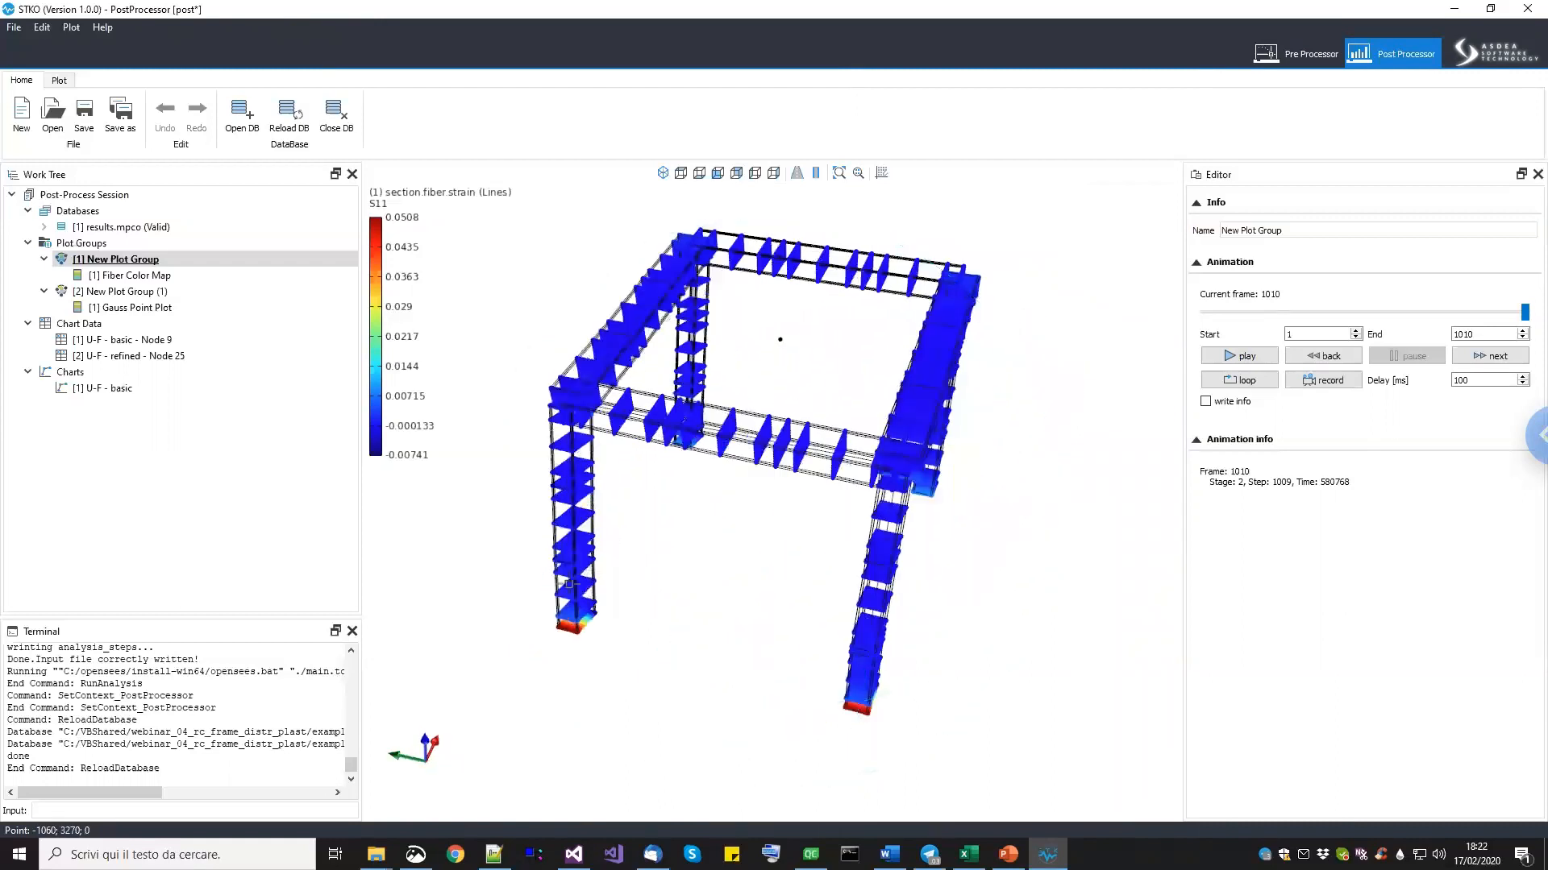
{"action": "middle_click_drag", "start_coordinate": [747, 632], "coordinate": [848, 595]}
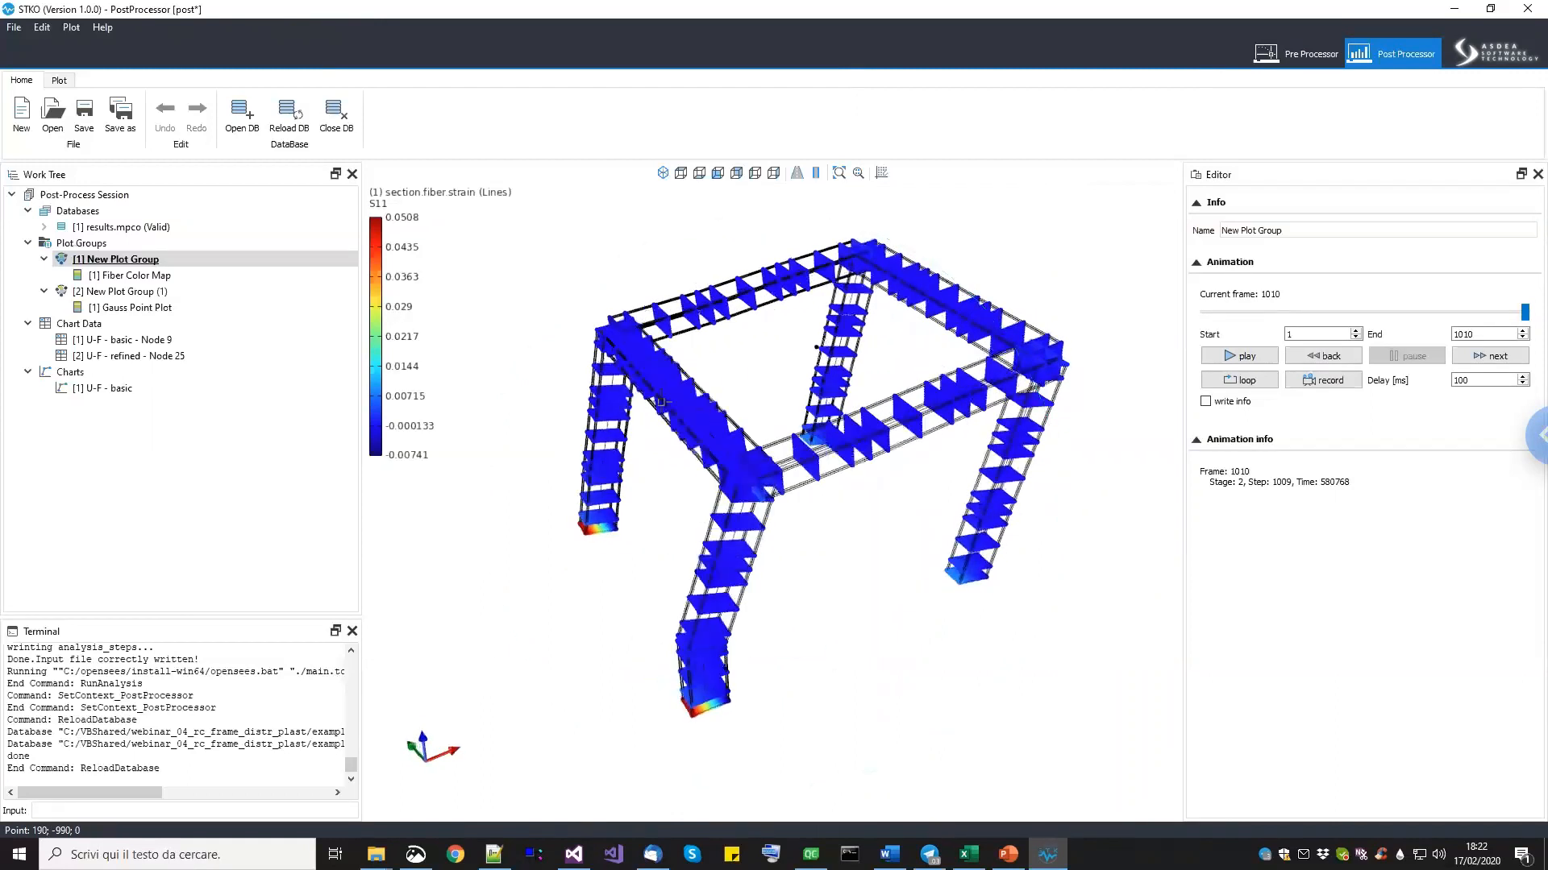
{"action": "middle_click_drag", "start_coordinate": [745, 605], "coordinate": [829, 605]}
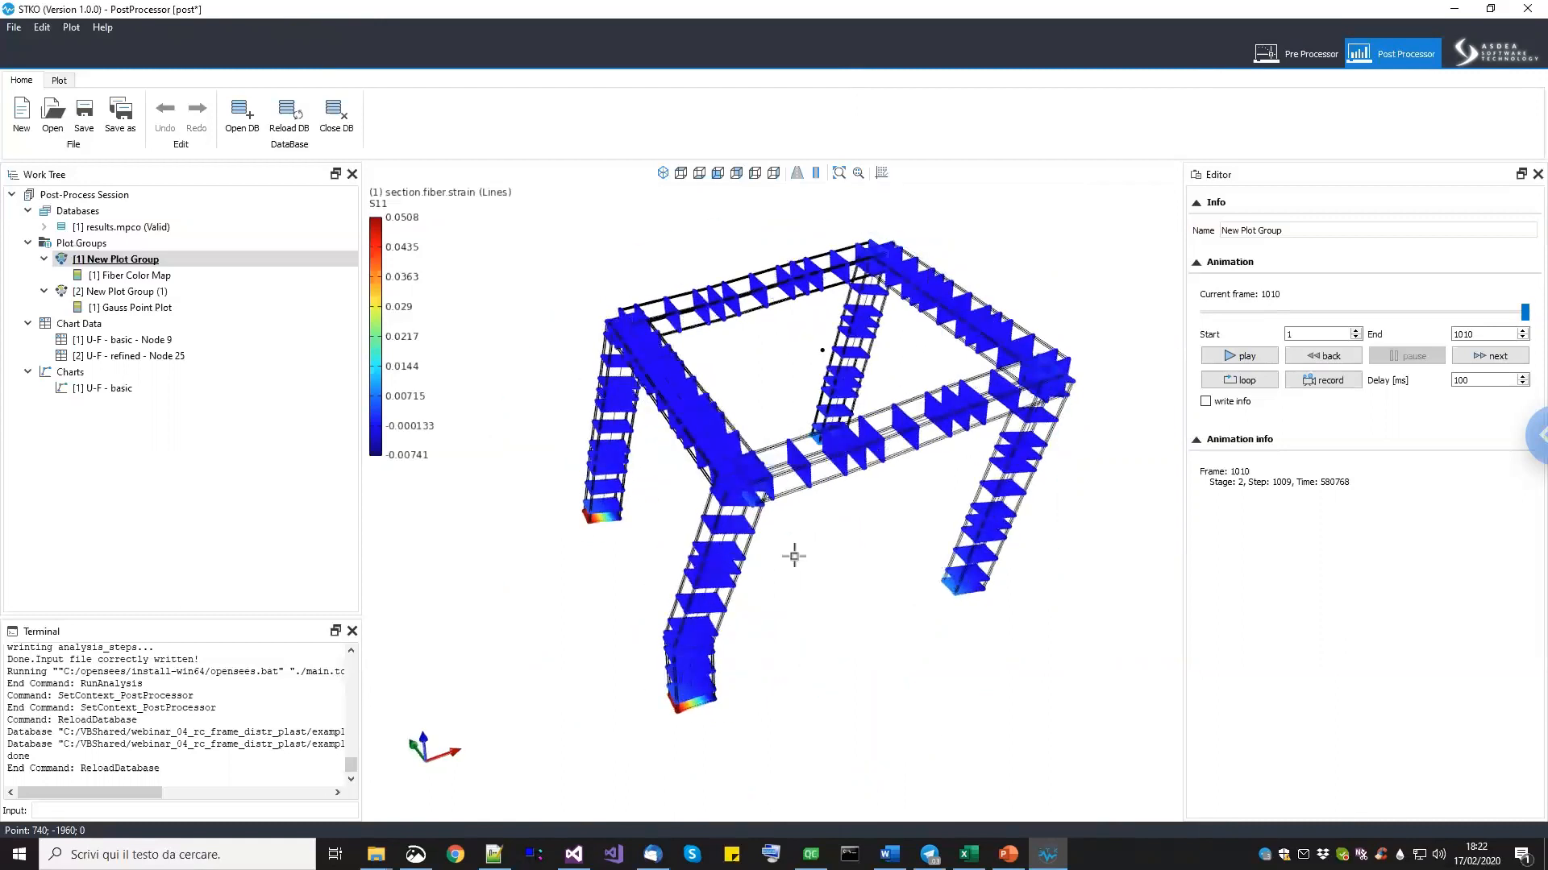
{"action": "middle_click_drag", "start_coordinate": [746, 574], "coordinate": [730, 604]}
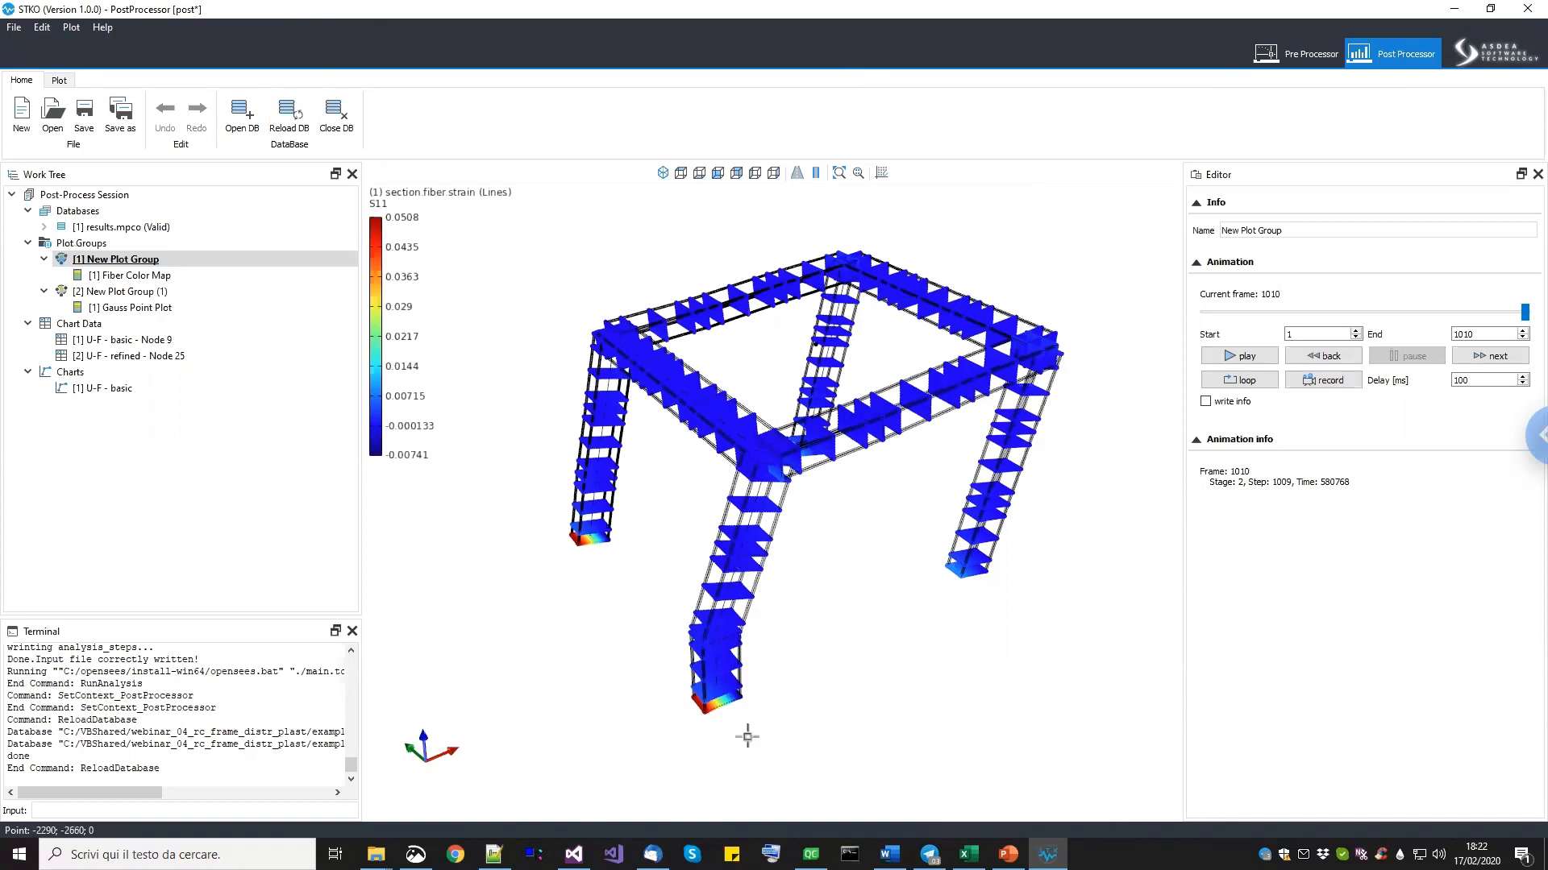
{"action": "middle_click_drag", "start_coordinate": [880, 542], "coordinate": [802, 504]}
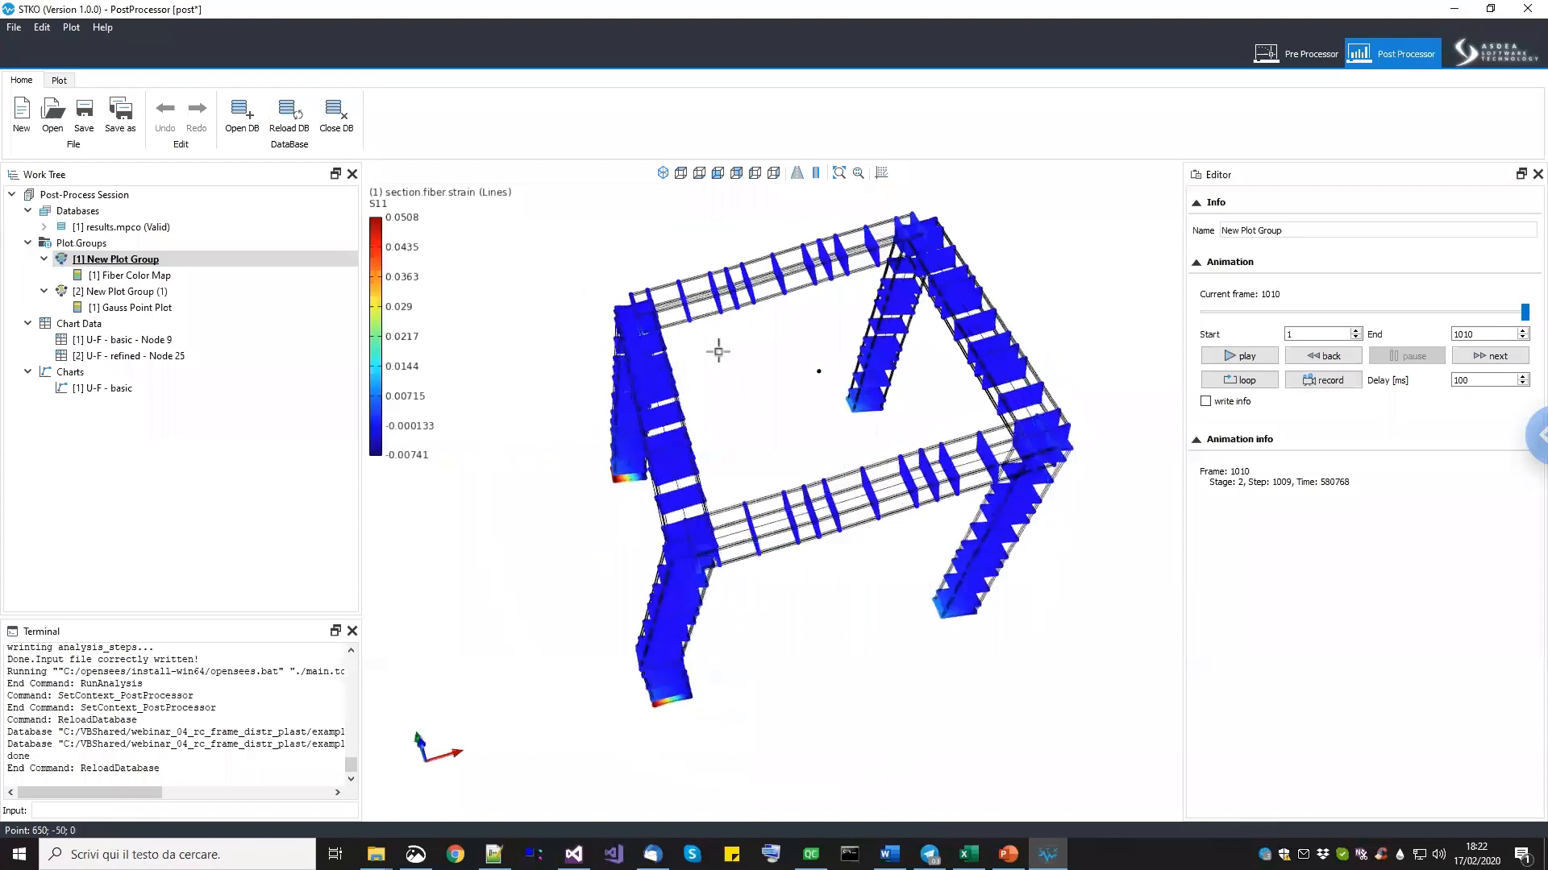
Extract the frame's central node Ux displacement against pseudo time for MODEL_STAGE[2] as chart data named U-F - shear, and create its chart.
{"action": "left_click", "coordinate": [818, 371]}
{"action": "right_click", "coordinate": [105, 323]}
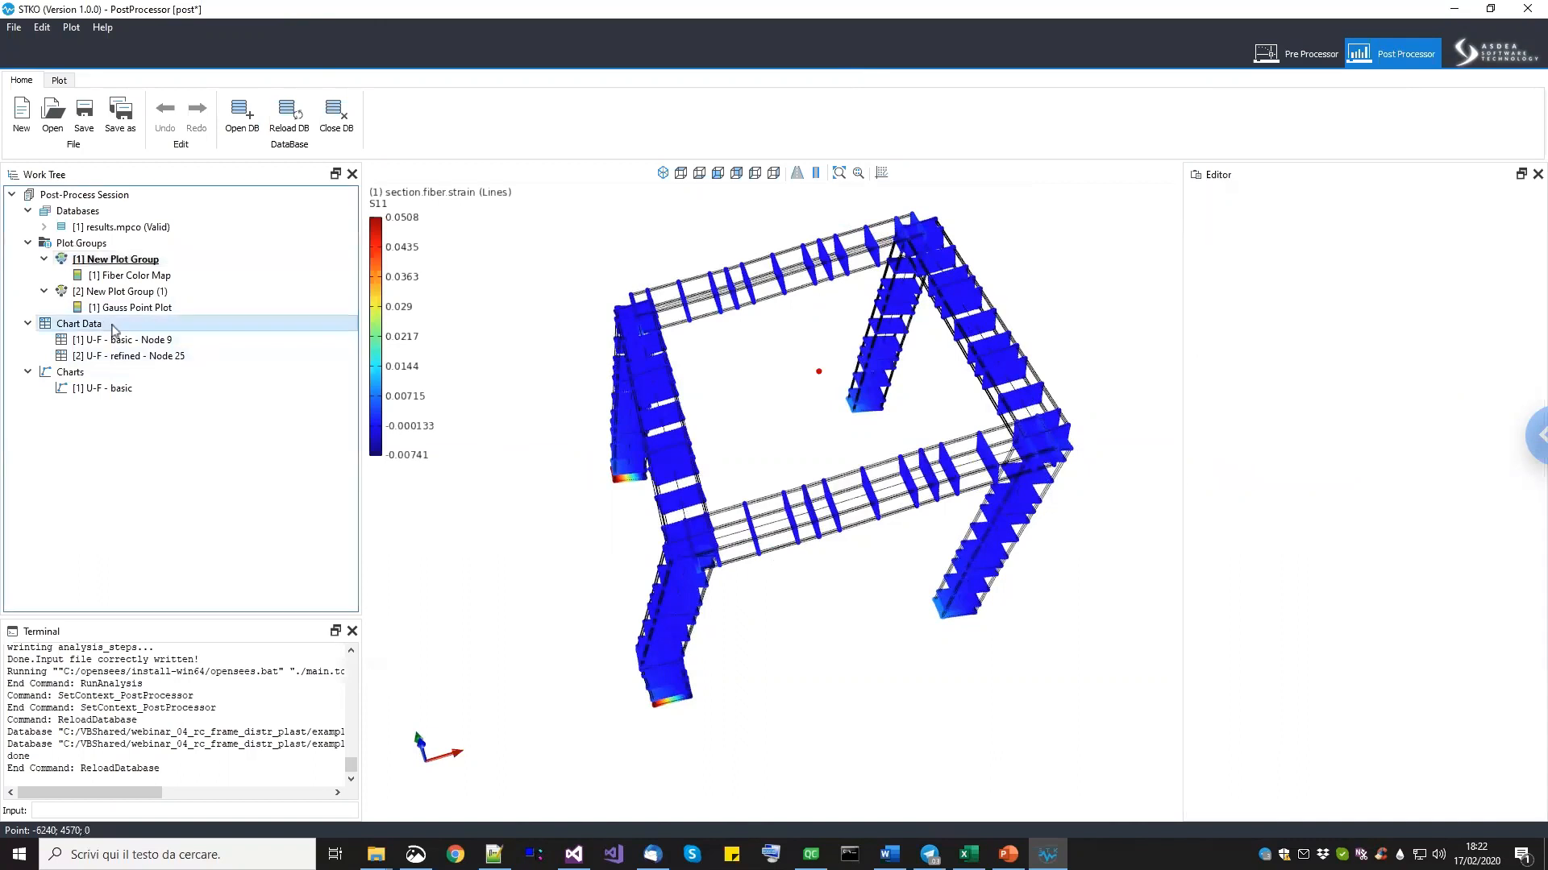
{"action": "left_click", "coordinate": [161, 330]}
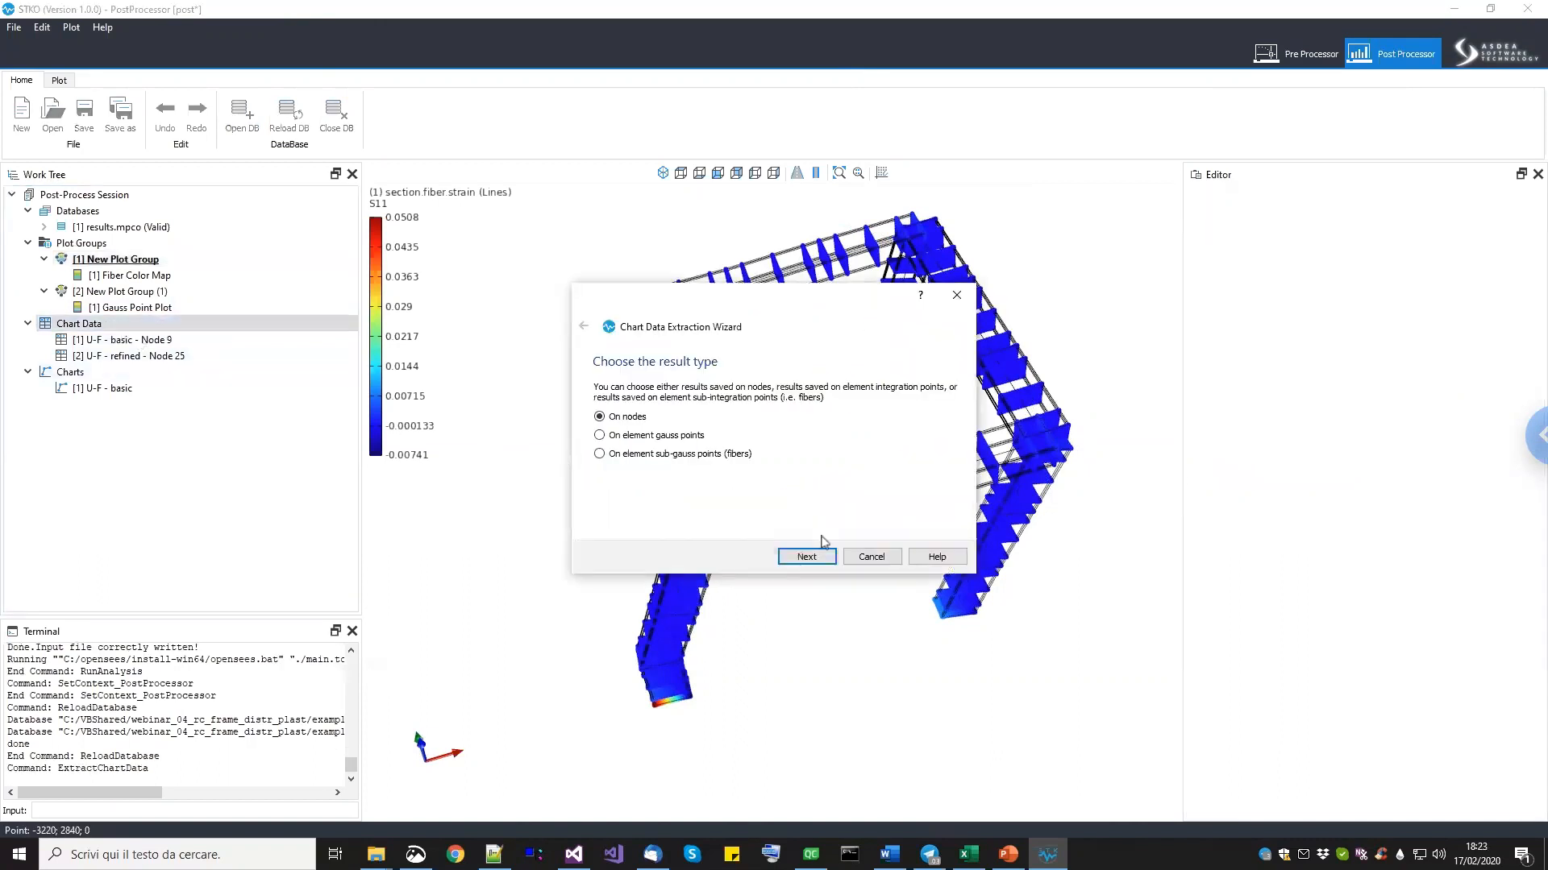
{"action": "left_click", "coordinate": [807, 557]}
{"action": "left_click", "coordinate": [699, 456]}
{"action": "left_click", "coordinate": [698, 478]}
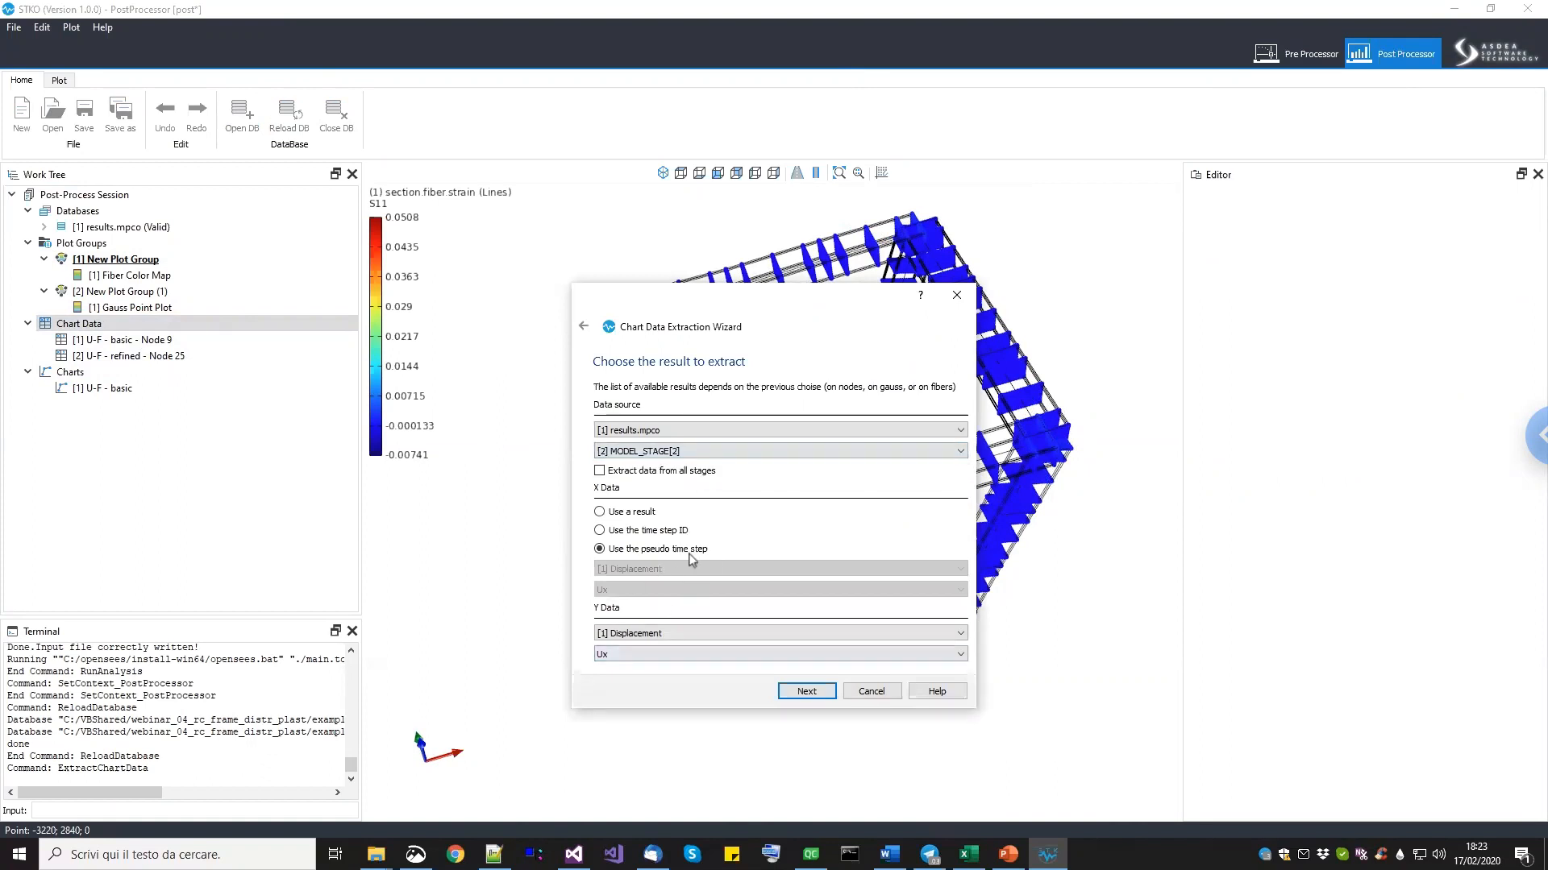
{"action": "left_click", "coordinate": [805, 693]}
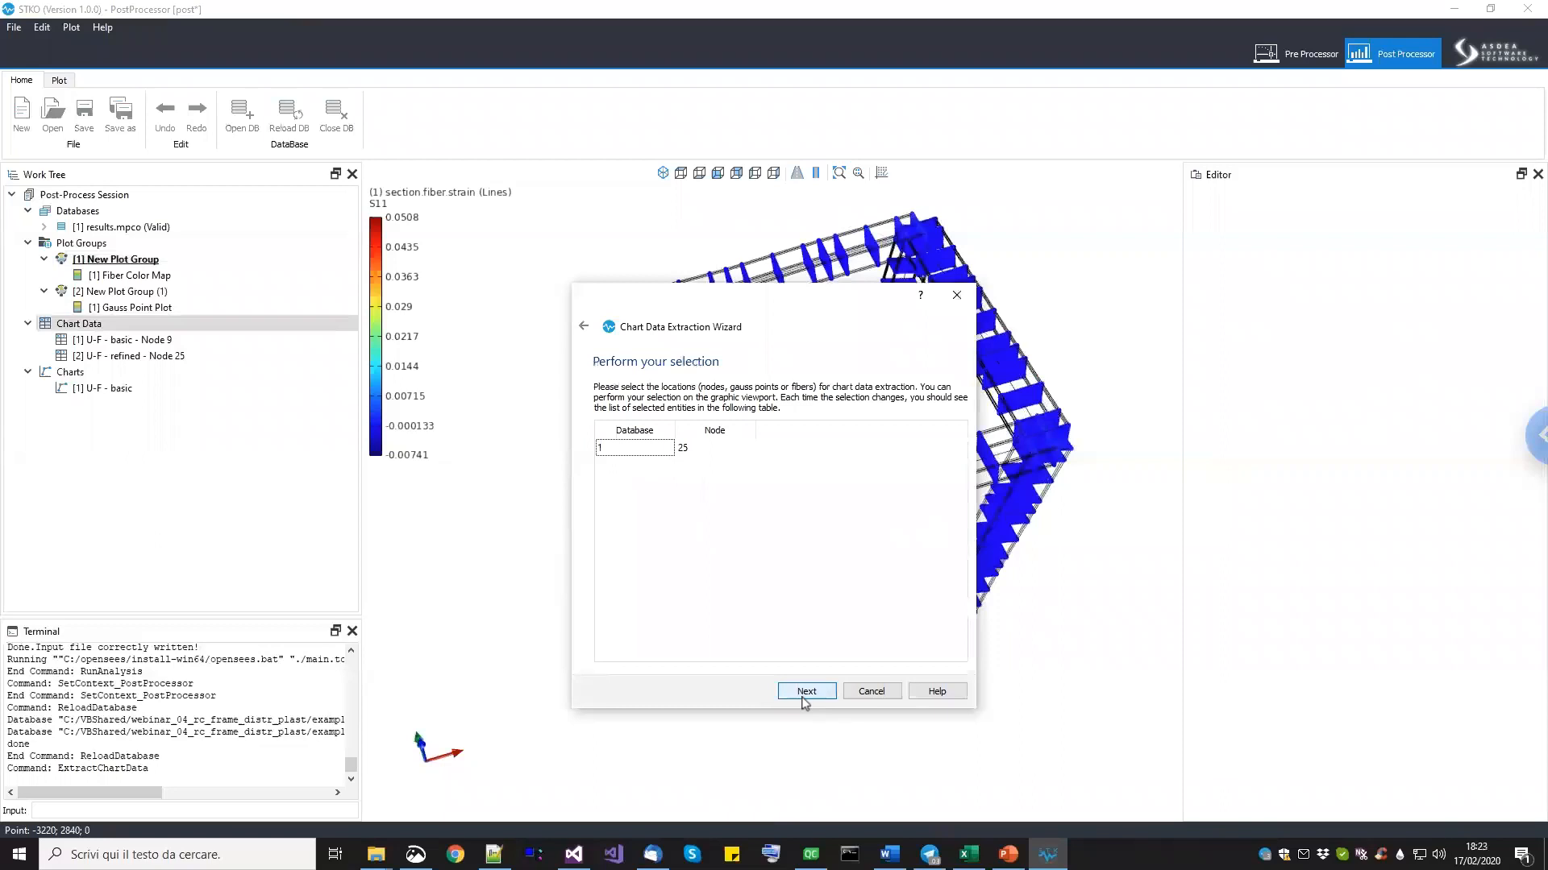
{"action": "left_click", "coordinate": [805, 693]}
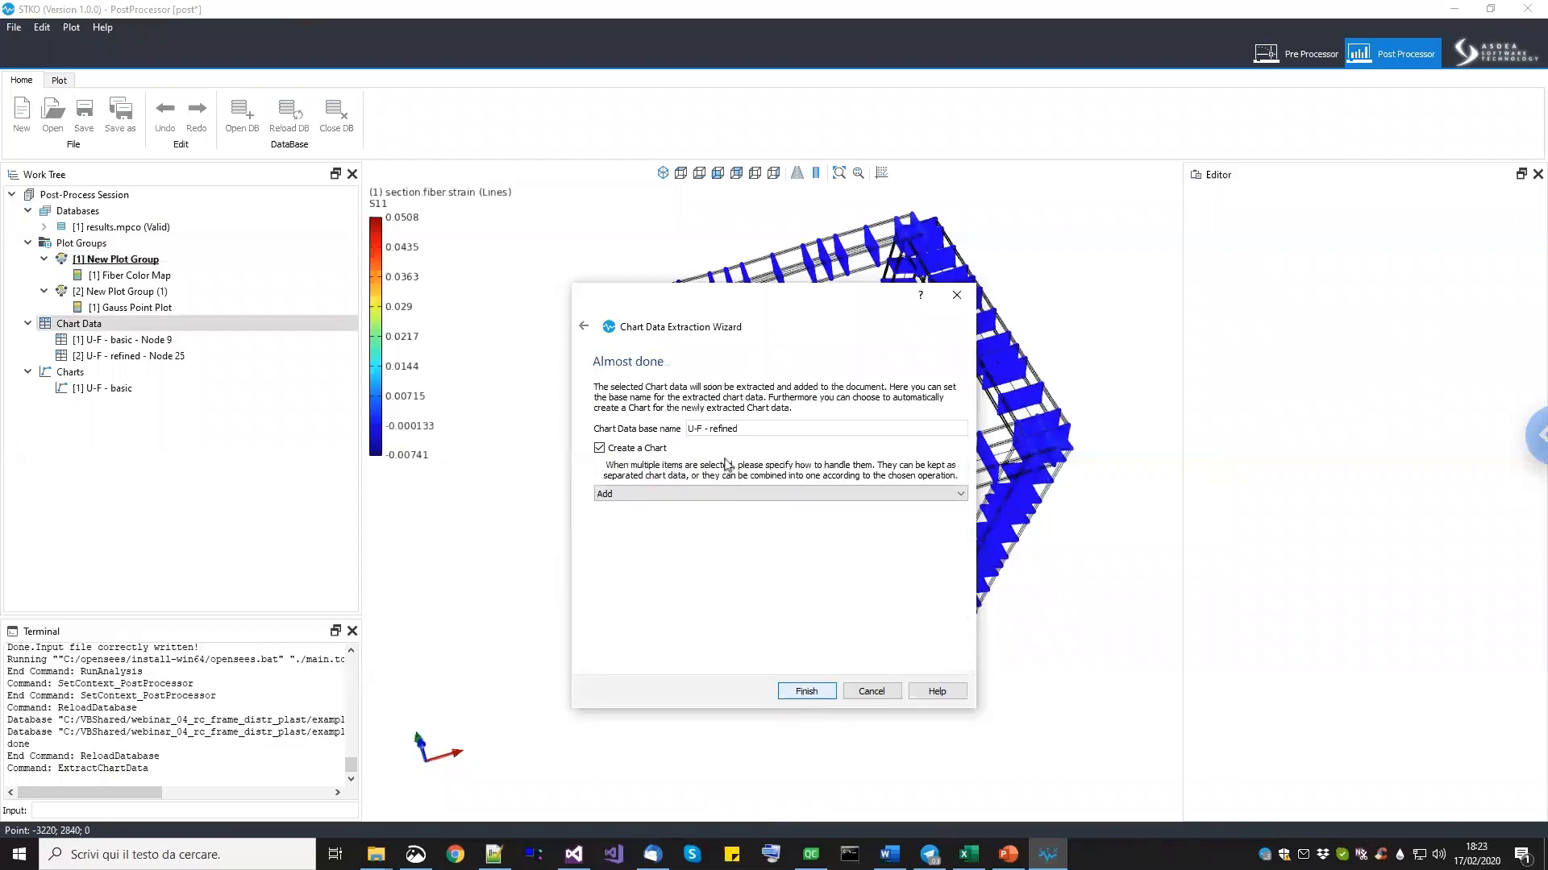
{"action": "double_click", "coordinate": [729, 430]}
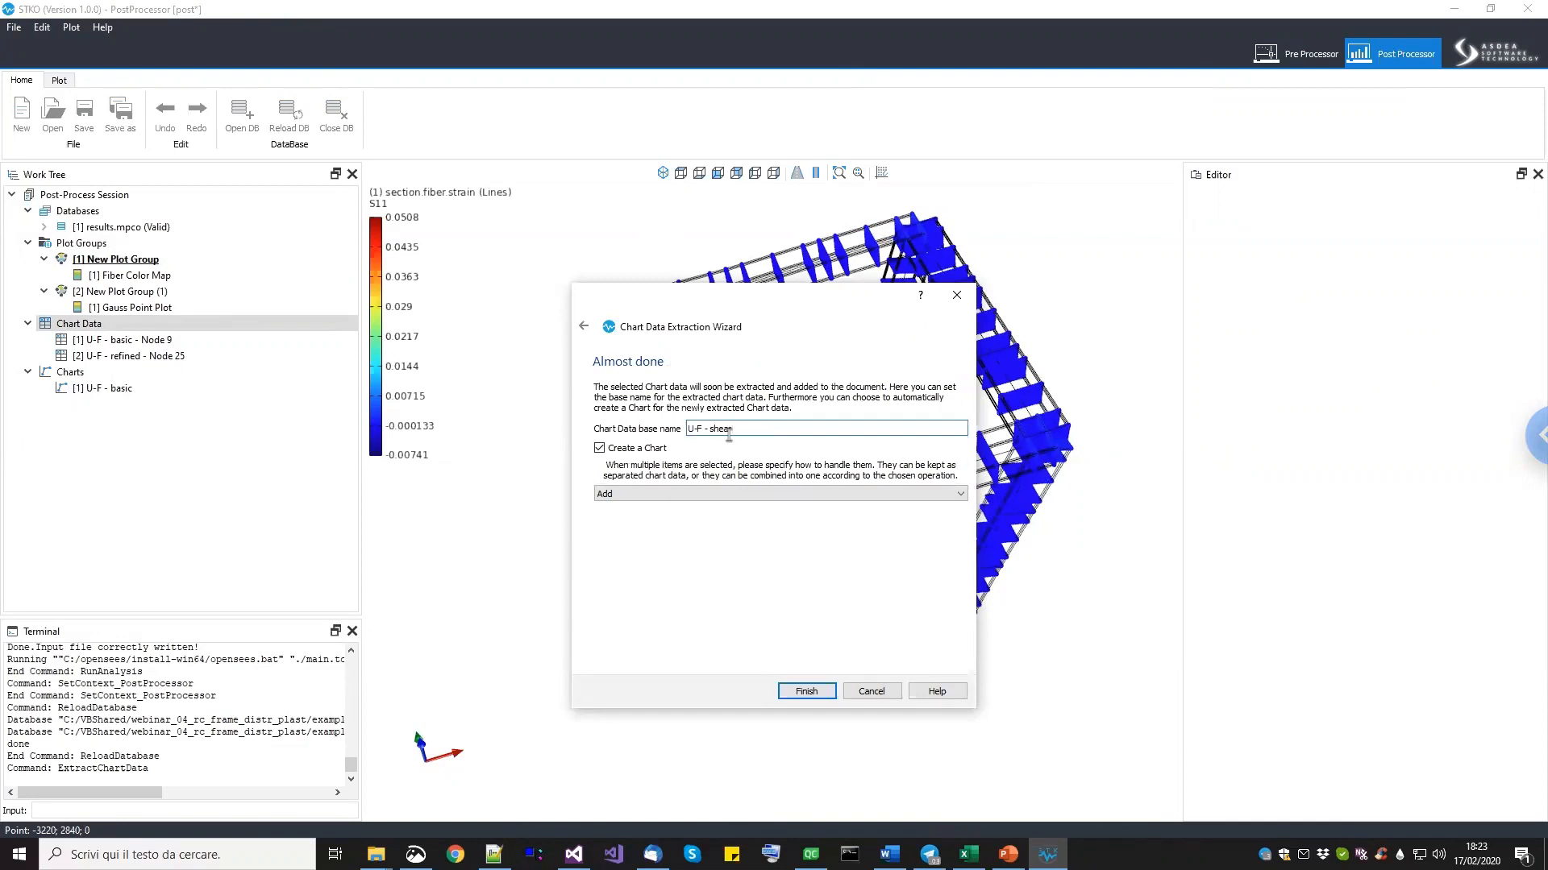
{"action": "left_click", "coordinate": [804, 692]}
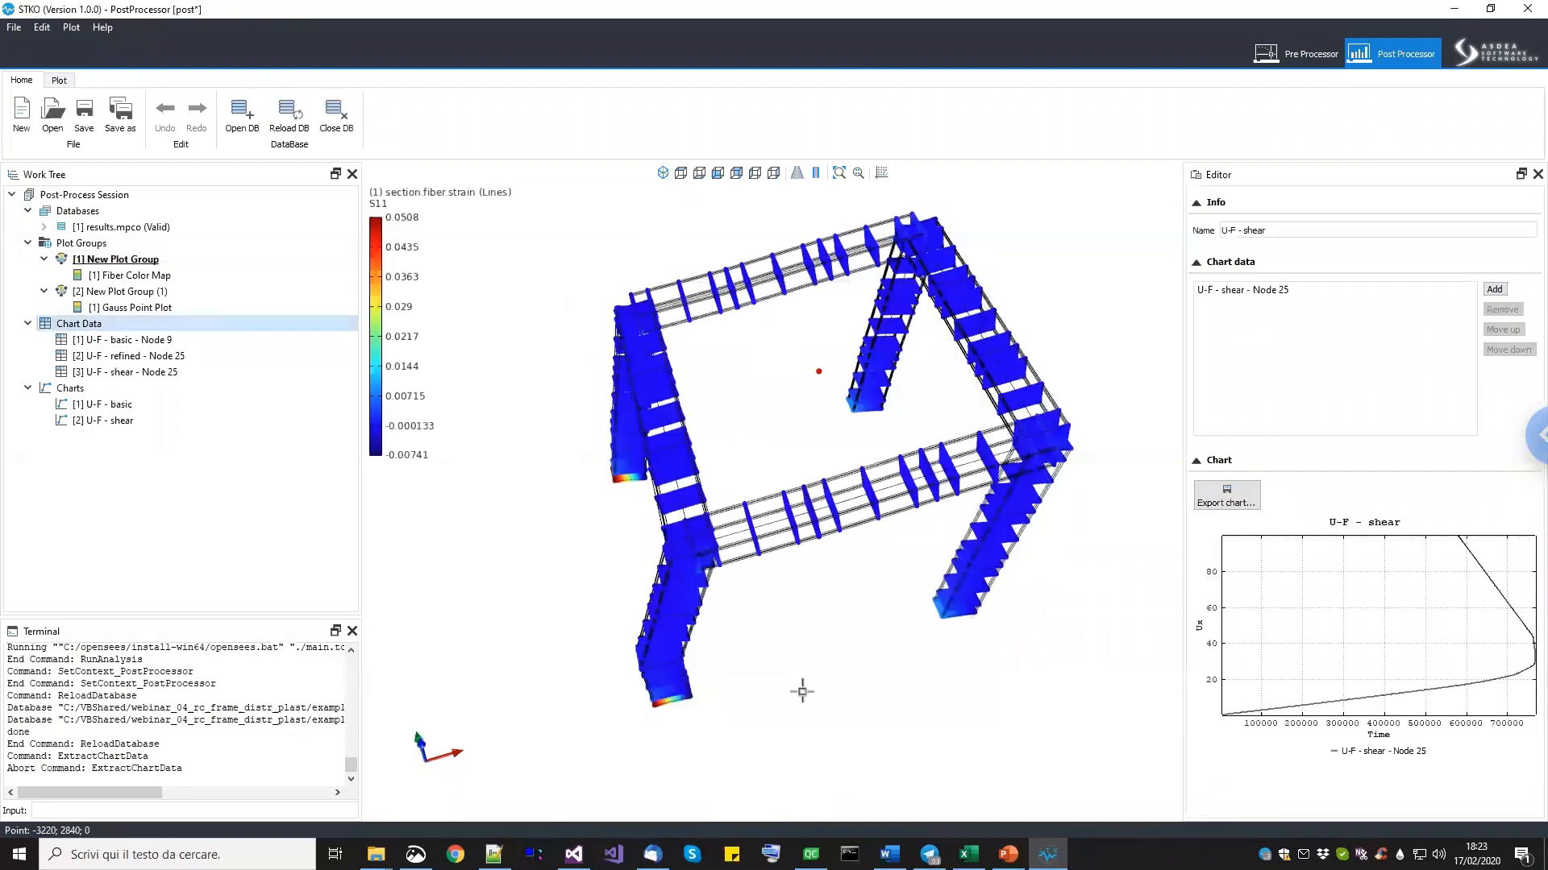
Delete the separate U-F - shear chart and add the U-F - shear - Node 25 data to the U-F - basic chart.
{"action": "left_click", "coordinate": [102, 421]}
{"action": "right_click", "coordinate": [102, 421]}
{"action": "left_click", "coordinate": [133, 430]}
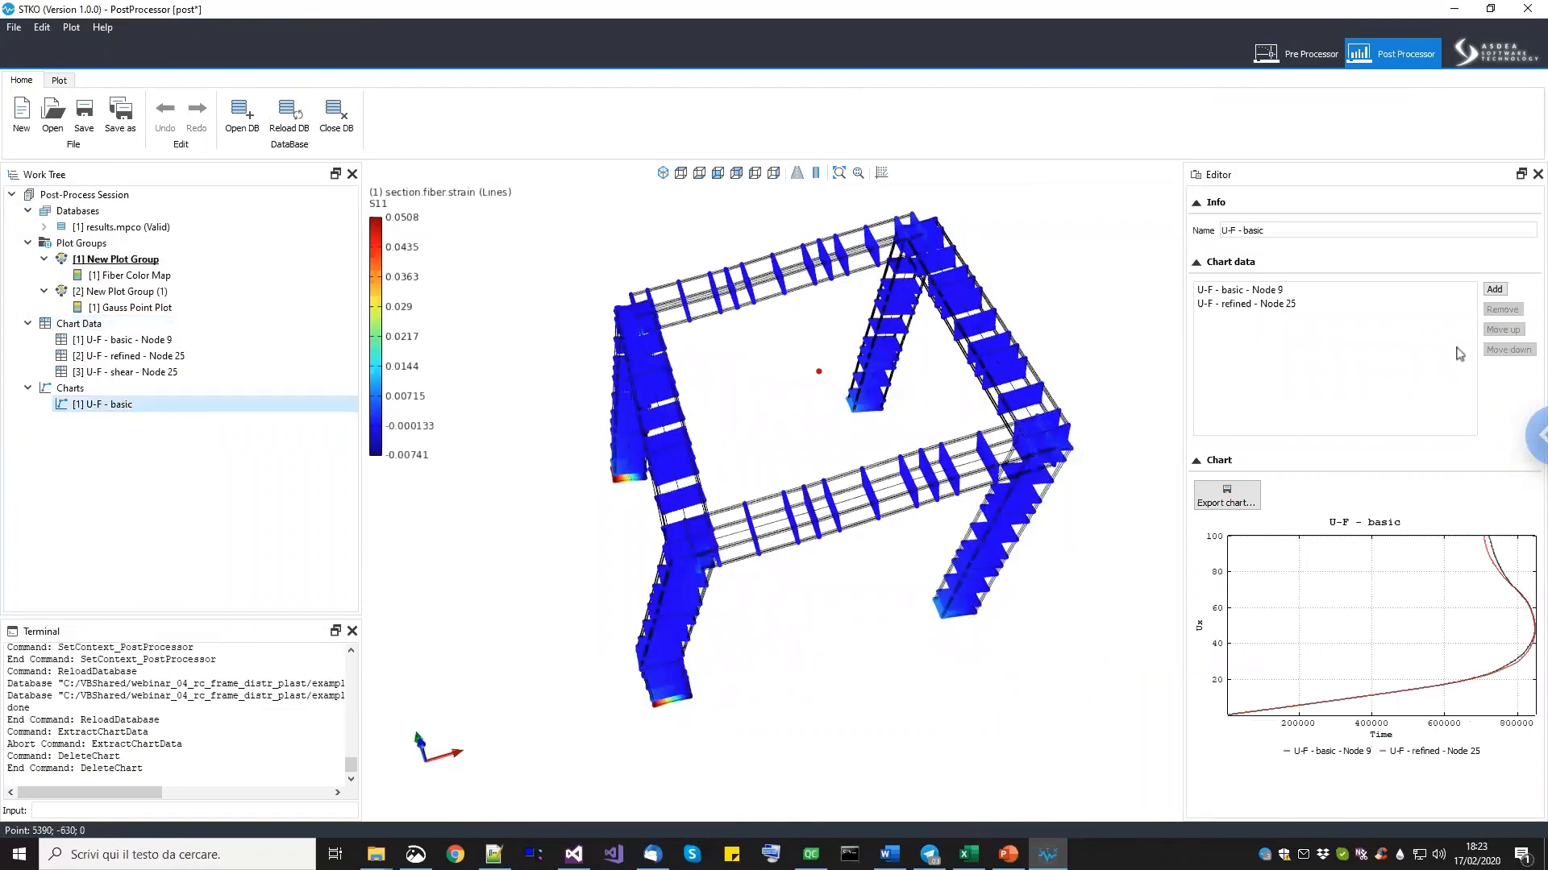
{"action": "left_click", "coordinate": [1496, 291]}
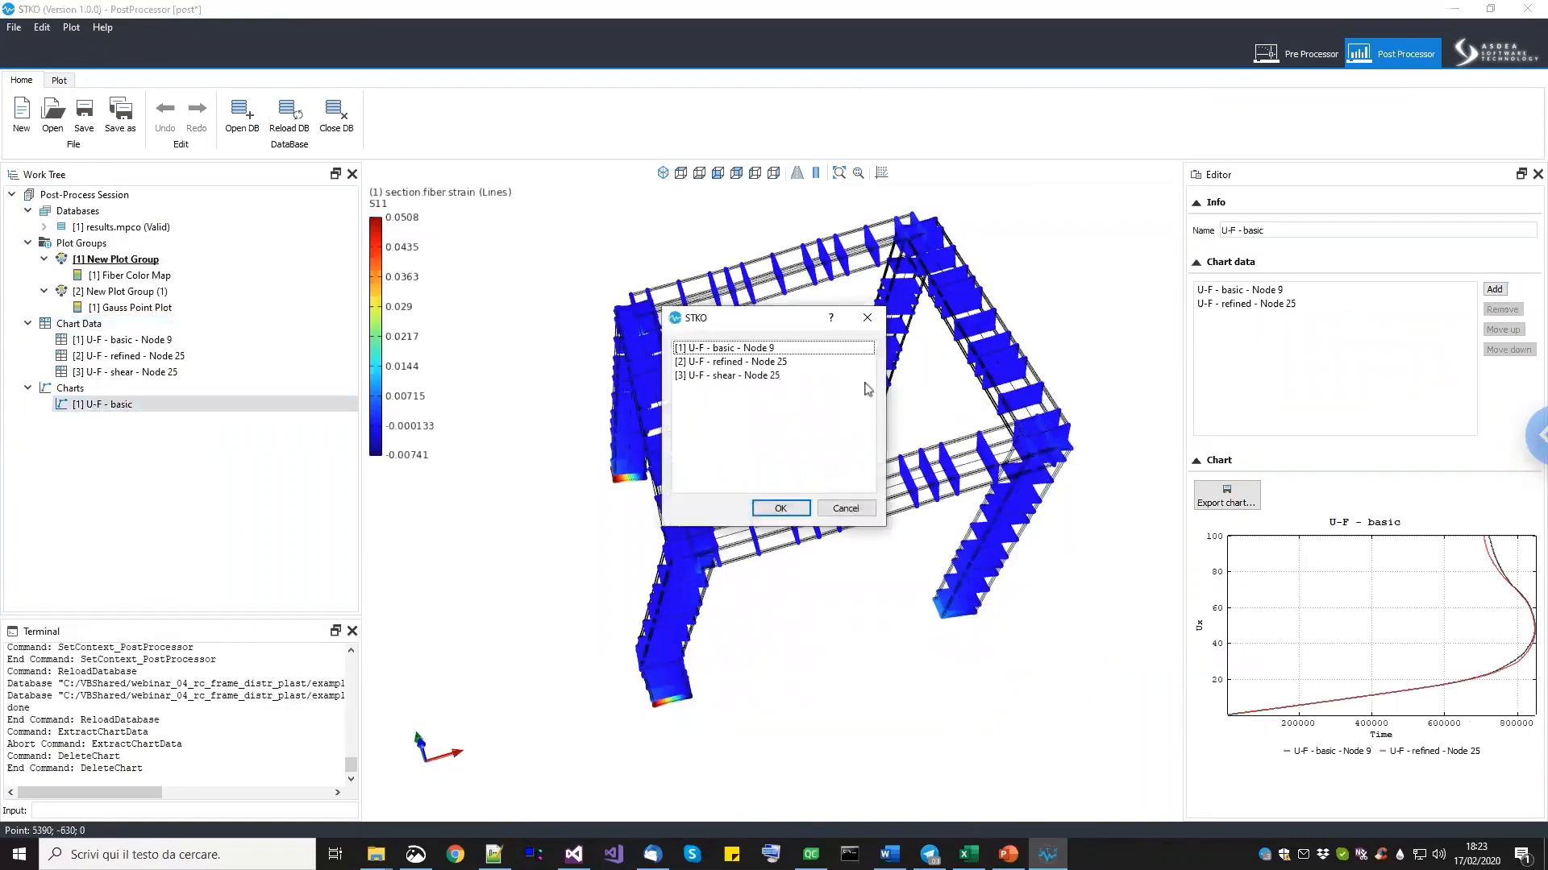
{"action": "left_click", "coordinate": [790, 377]}
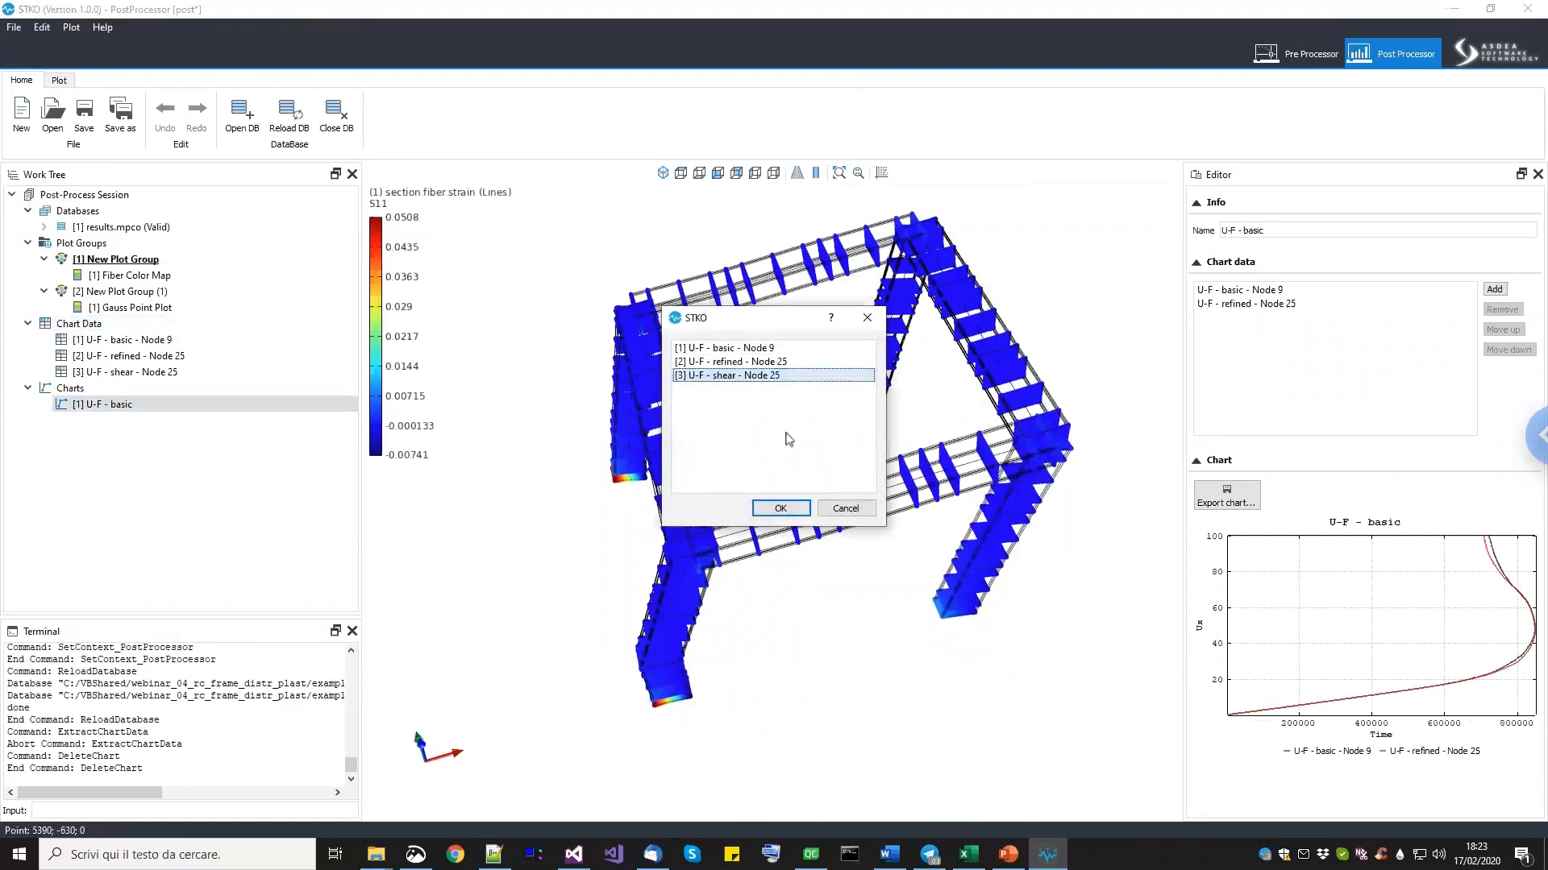
{"action": "left_click", "coordinate": [780, 508]}
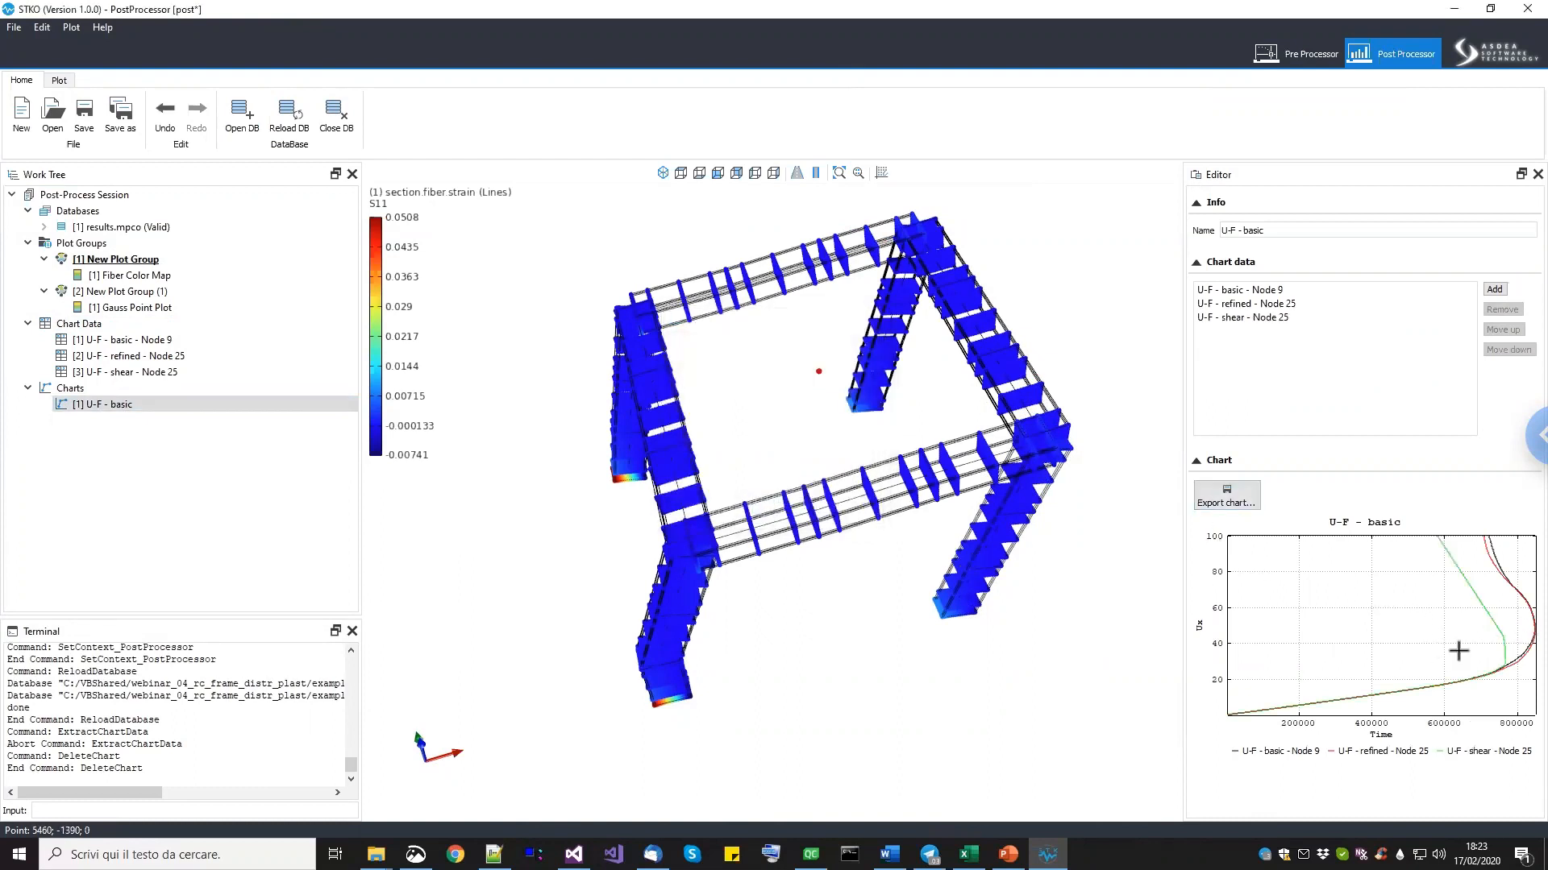
{"action": "middle_click_drag", "start_coordinate": [737, 585], "coordinate": [766, 496]}
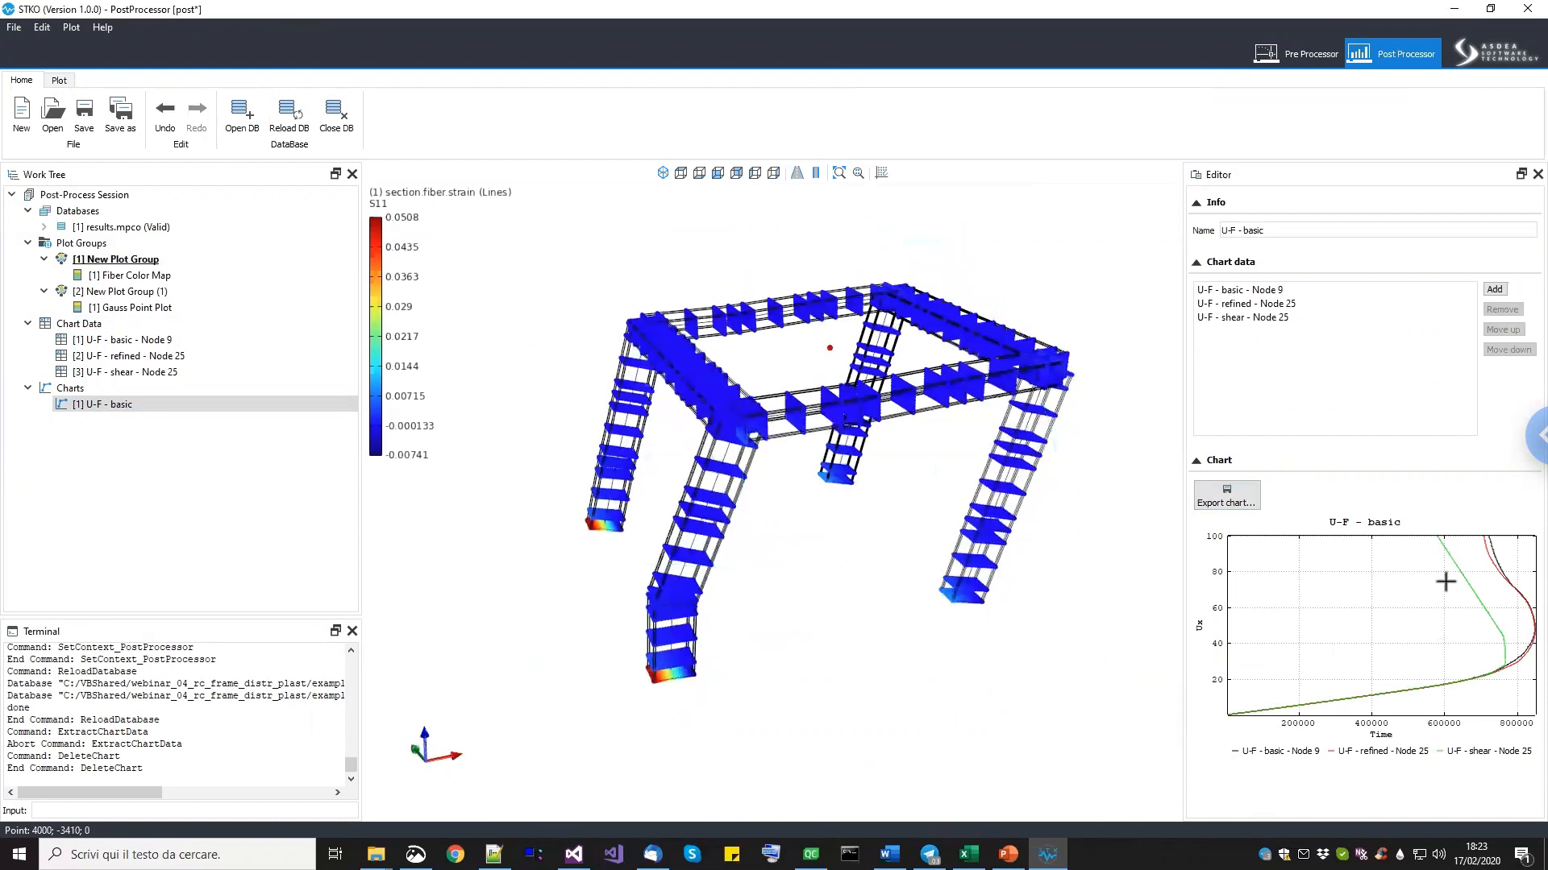
{"action": "middle_click_drag", "start_coordinate": [723, 568], "coordinate": [1160, 580]}
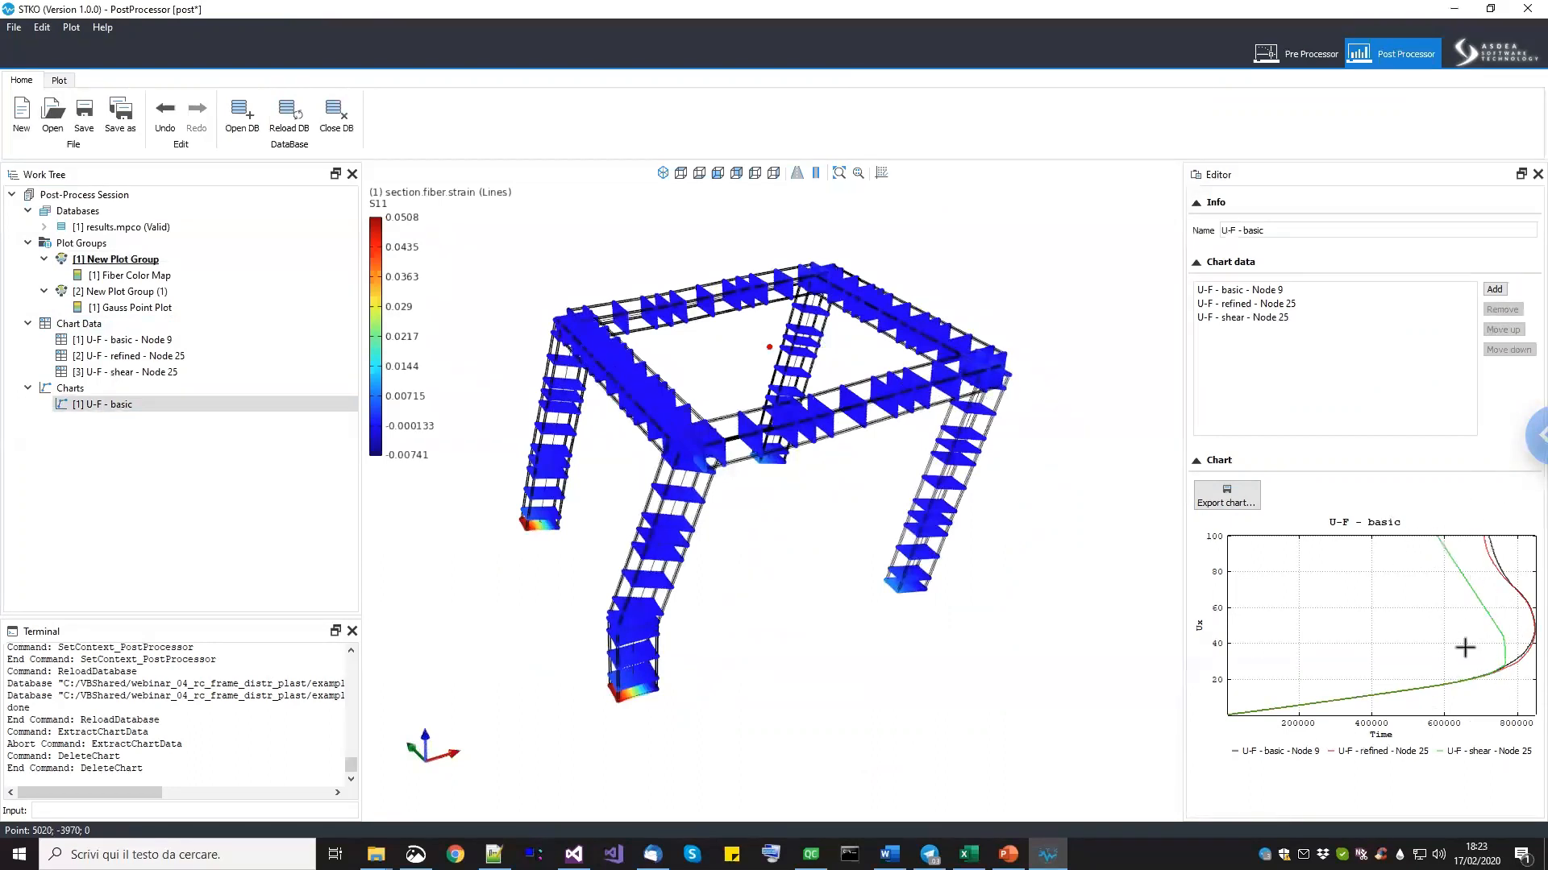
{"action": "mouse_move", "coordinate": [697, 600]}
{"action": "middle_mouse_down"}
{"action": "mouse_move", "coordinate": [790, 600]}
{"action": "mouse_move", "coordinate": [702, 603]}
{"action": "middle_mouse_up"}
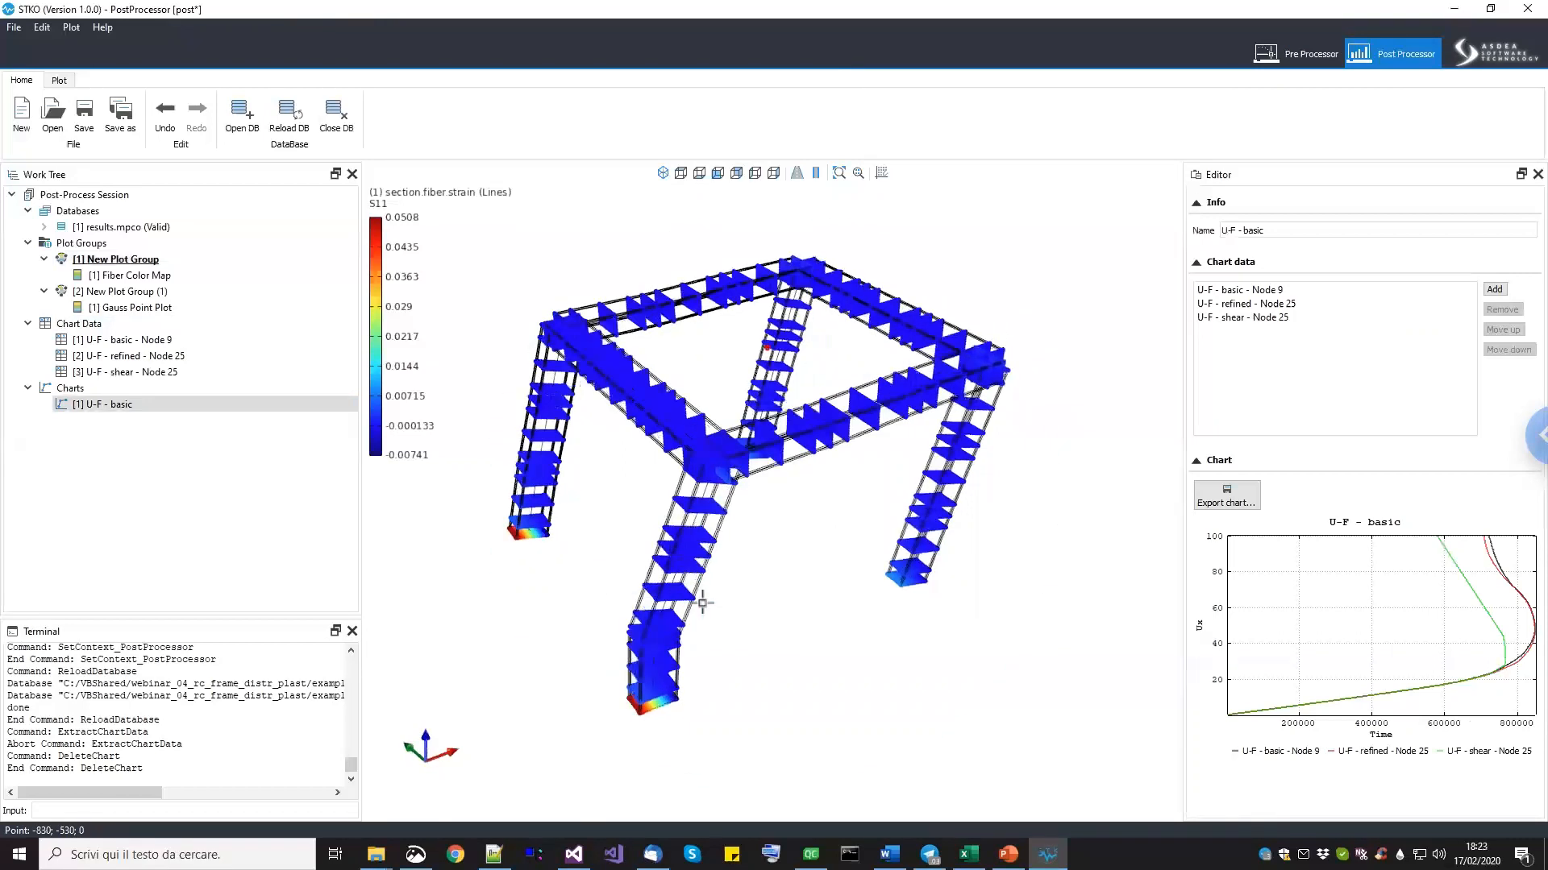
{"action": "middle_click_drag", "start_coordinate": [747, 511], "coordinate": [762, 566]}
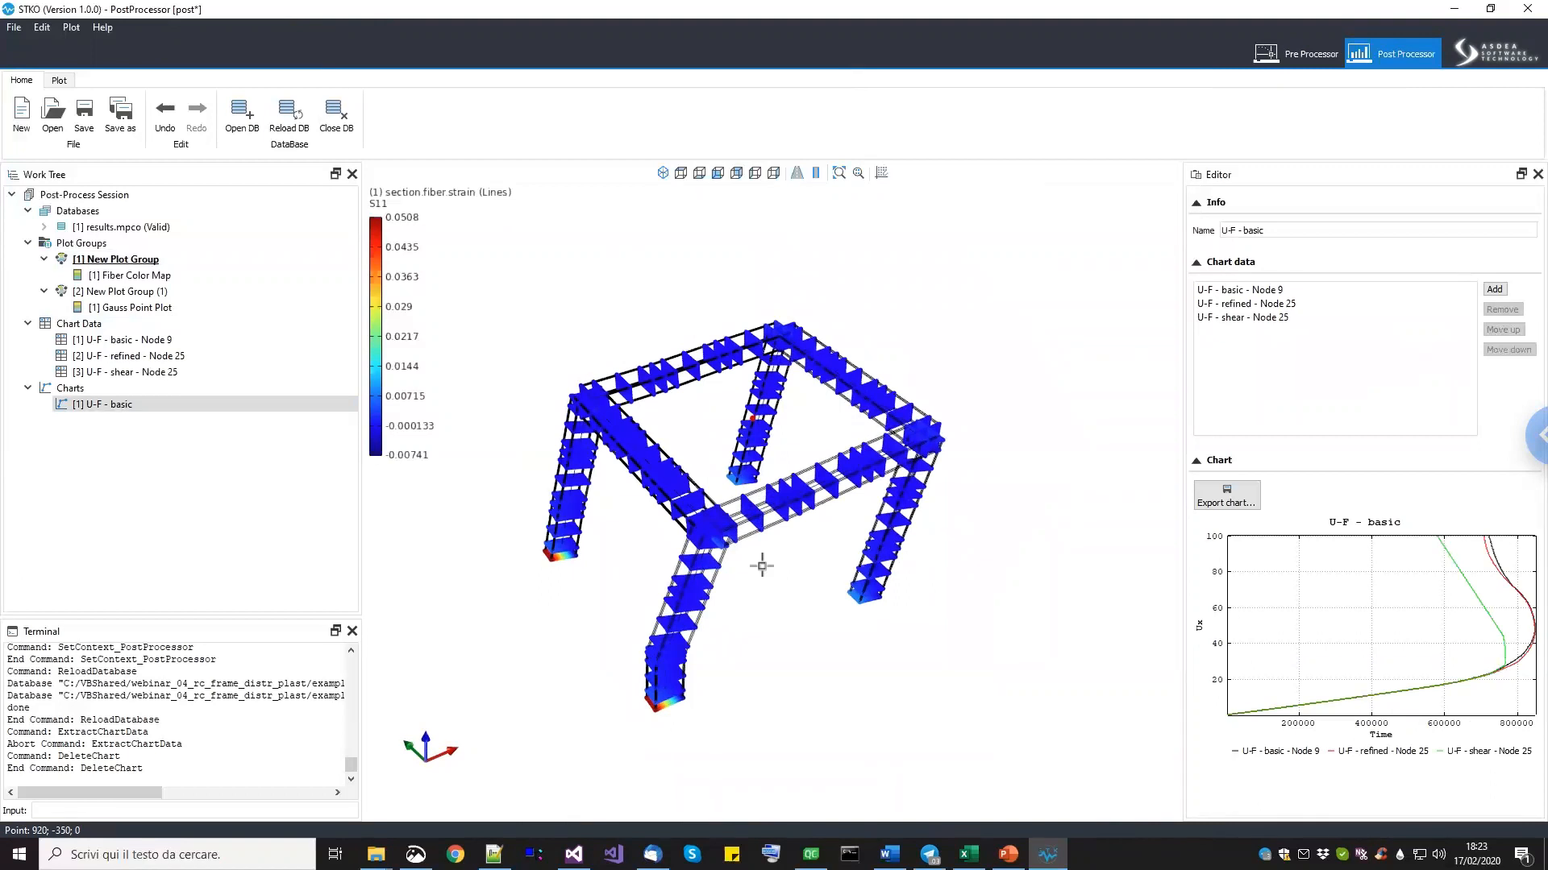
Switch to the pre-processor and save the model_1_basic model.
{"action": "left_click", "coordinate": [1299, 54]}
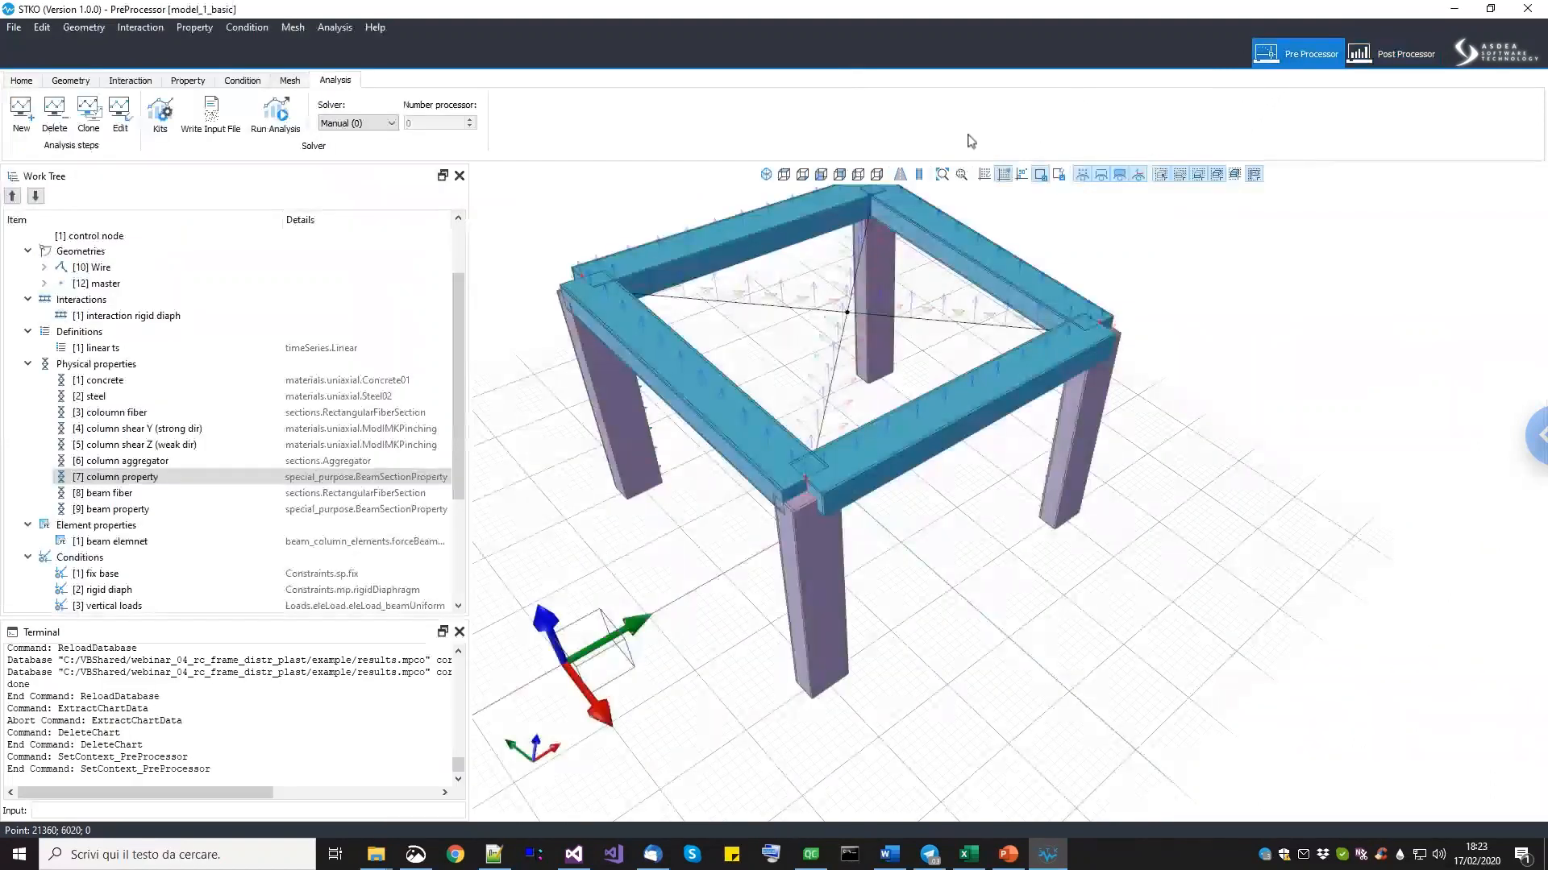
{"action": "left_click", "coordinate": [16, 29]}
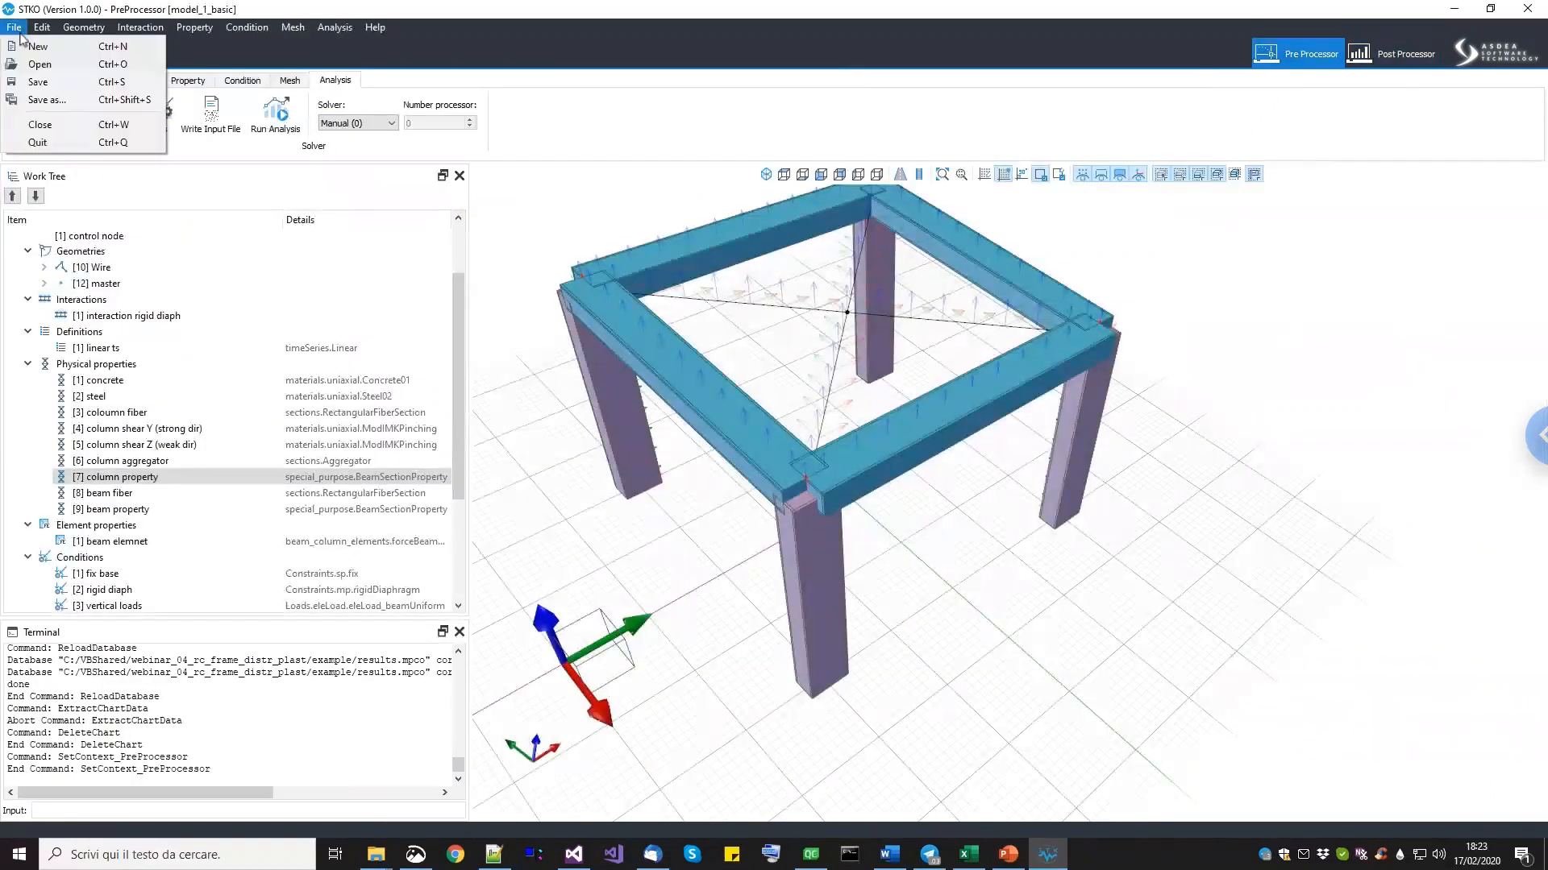
{"action": "left_click", "coordinate": [36, 83]}
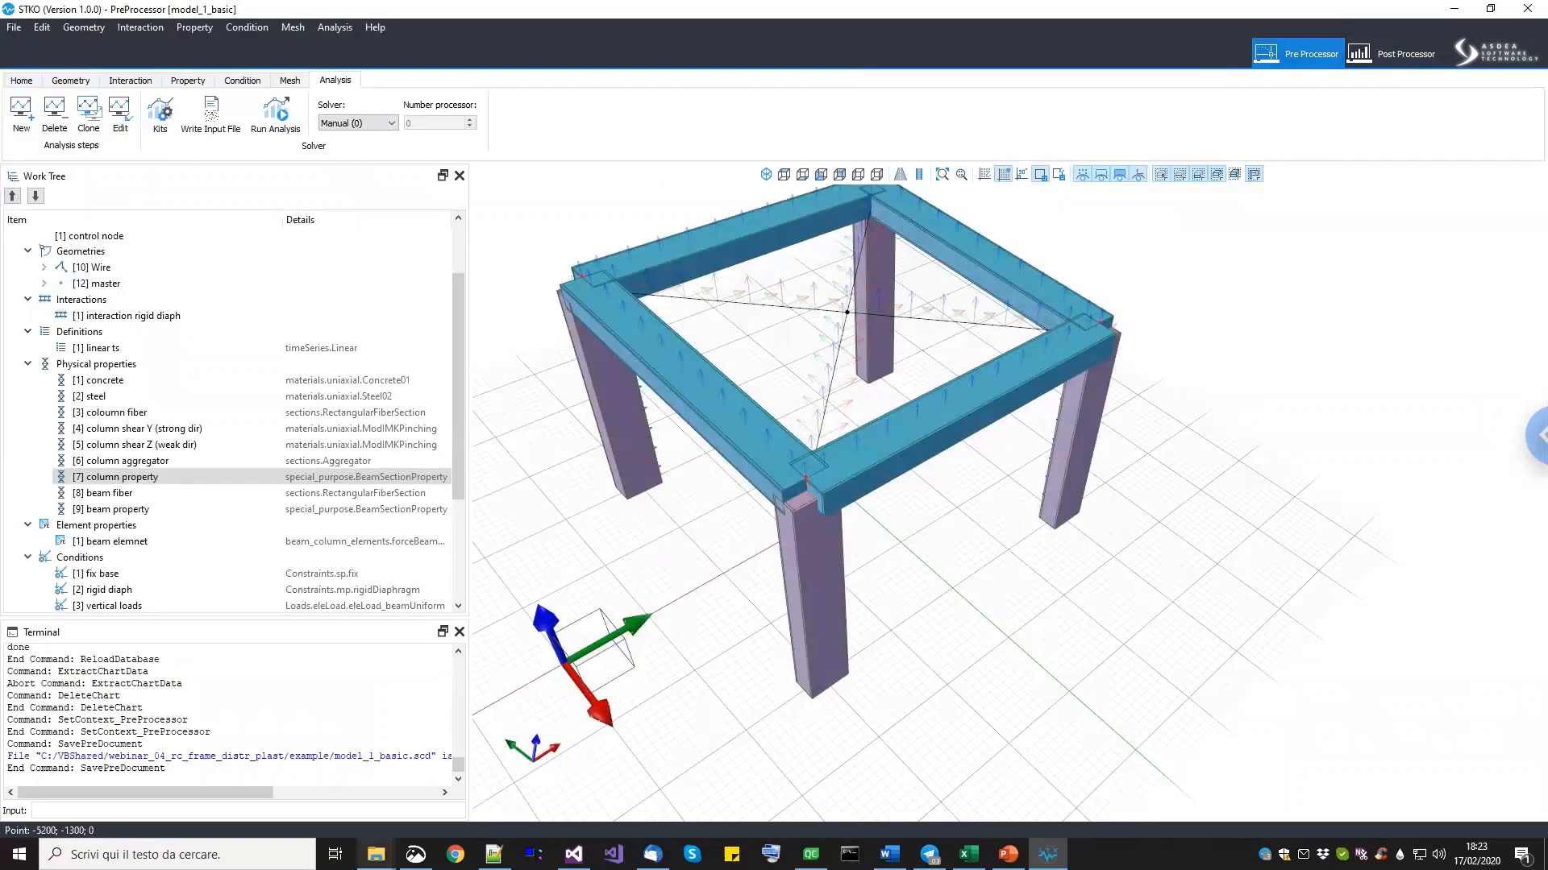
Look over model_1_basic.scd, model_2_shear.scd and model_3_release.scd in File Explorer's webinar_04_rc_frame_distr_plast folder, and return to STKO's post-processor.
{"action": "left_click", "coordinate": [375, 854]}
{"action": "left_click", "coordinate": [379, 799]}
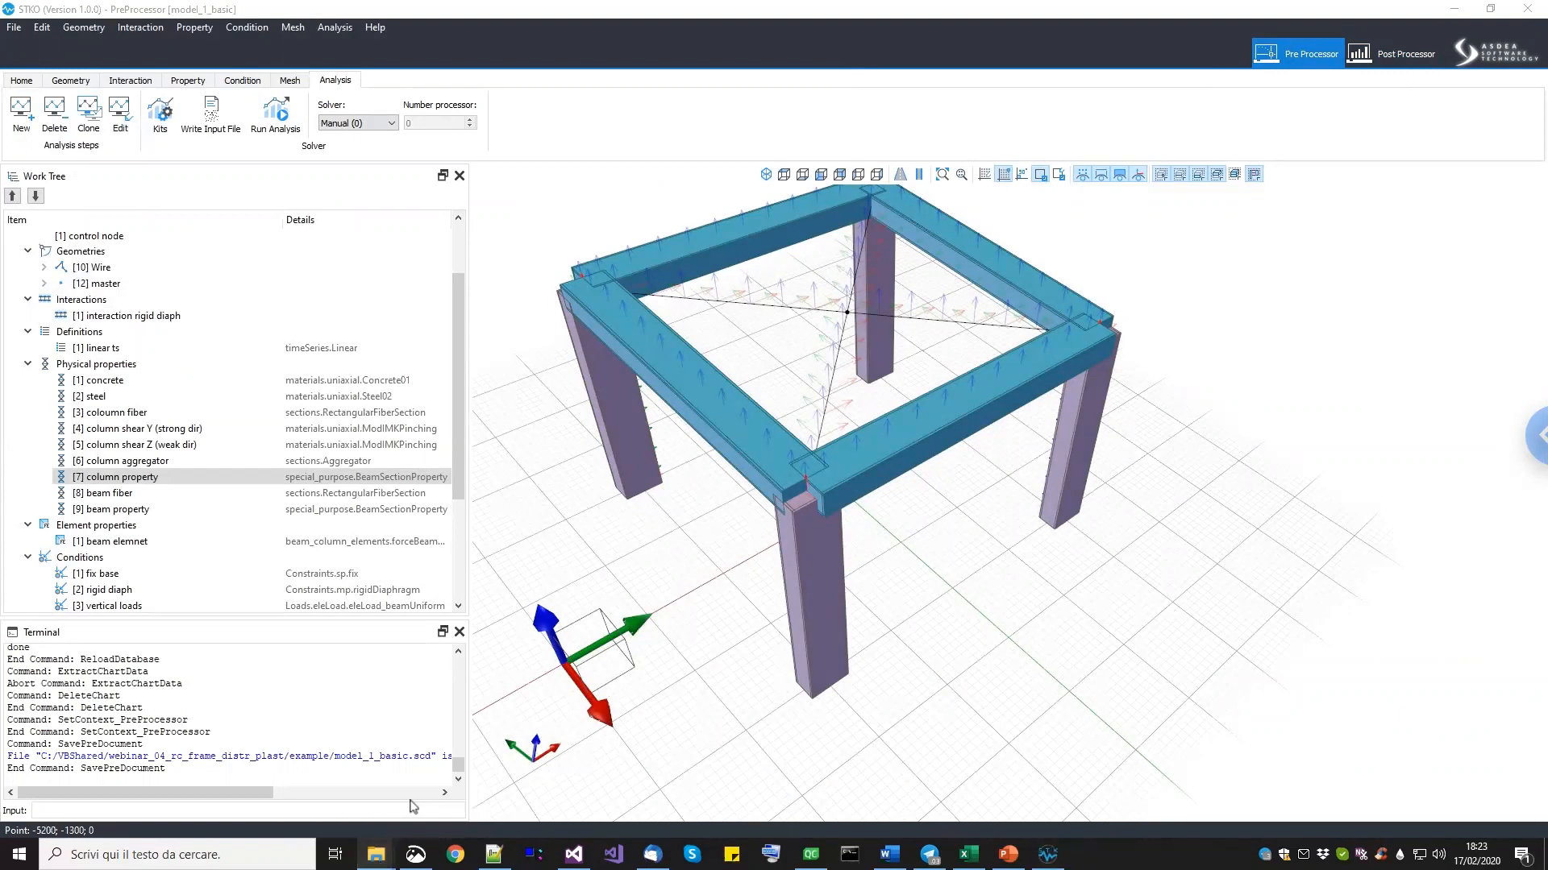
{"action": "left_click", "coordinate": [478, 314]}
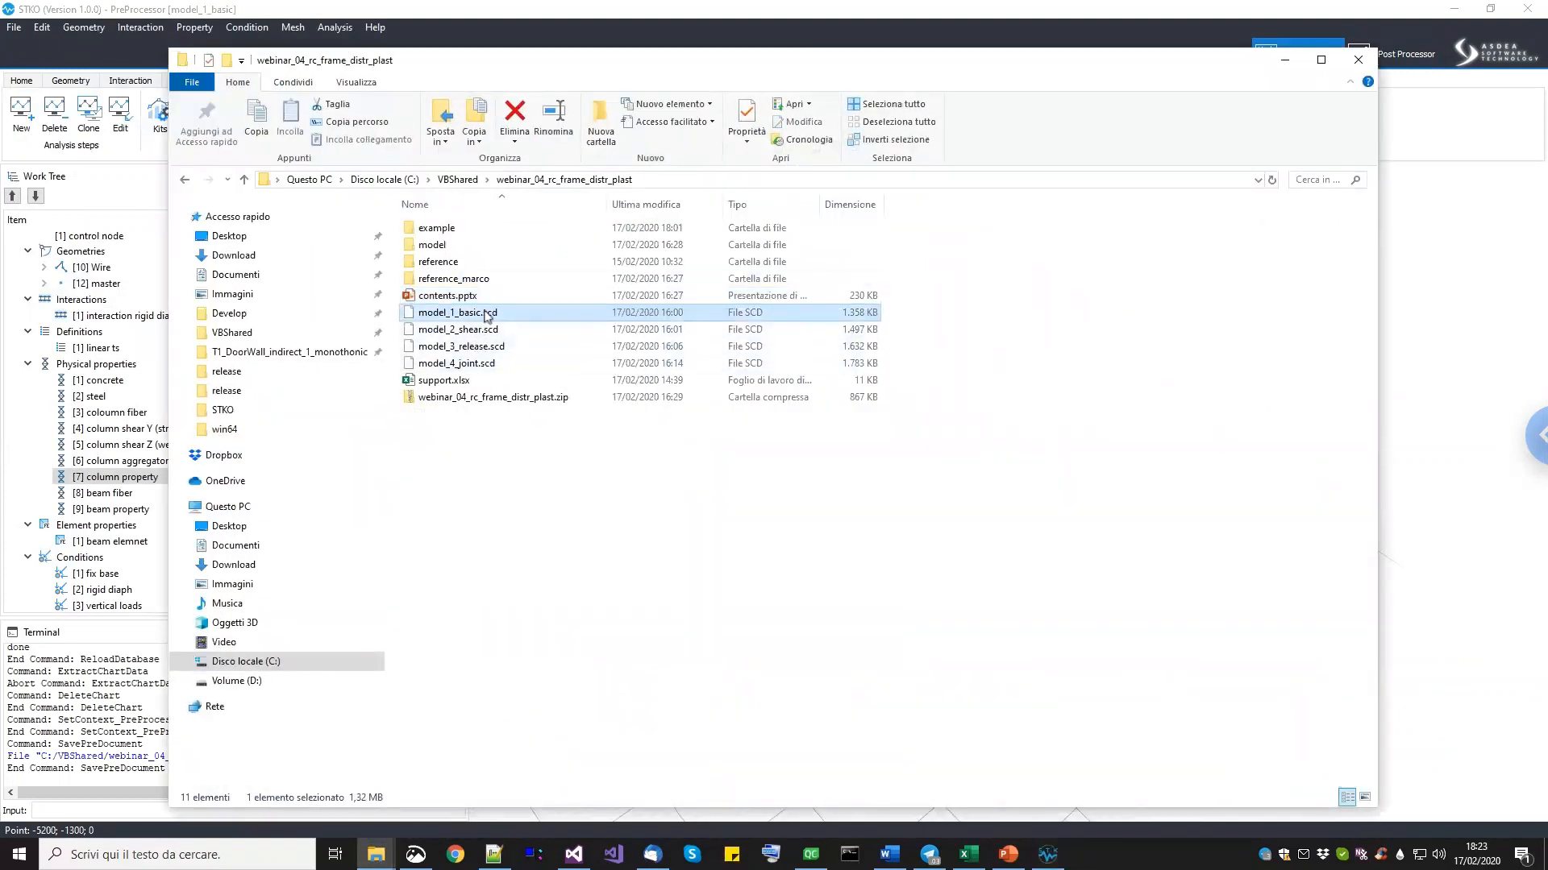
{"action": "left_click", "coordinate": [471, 332]}
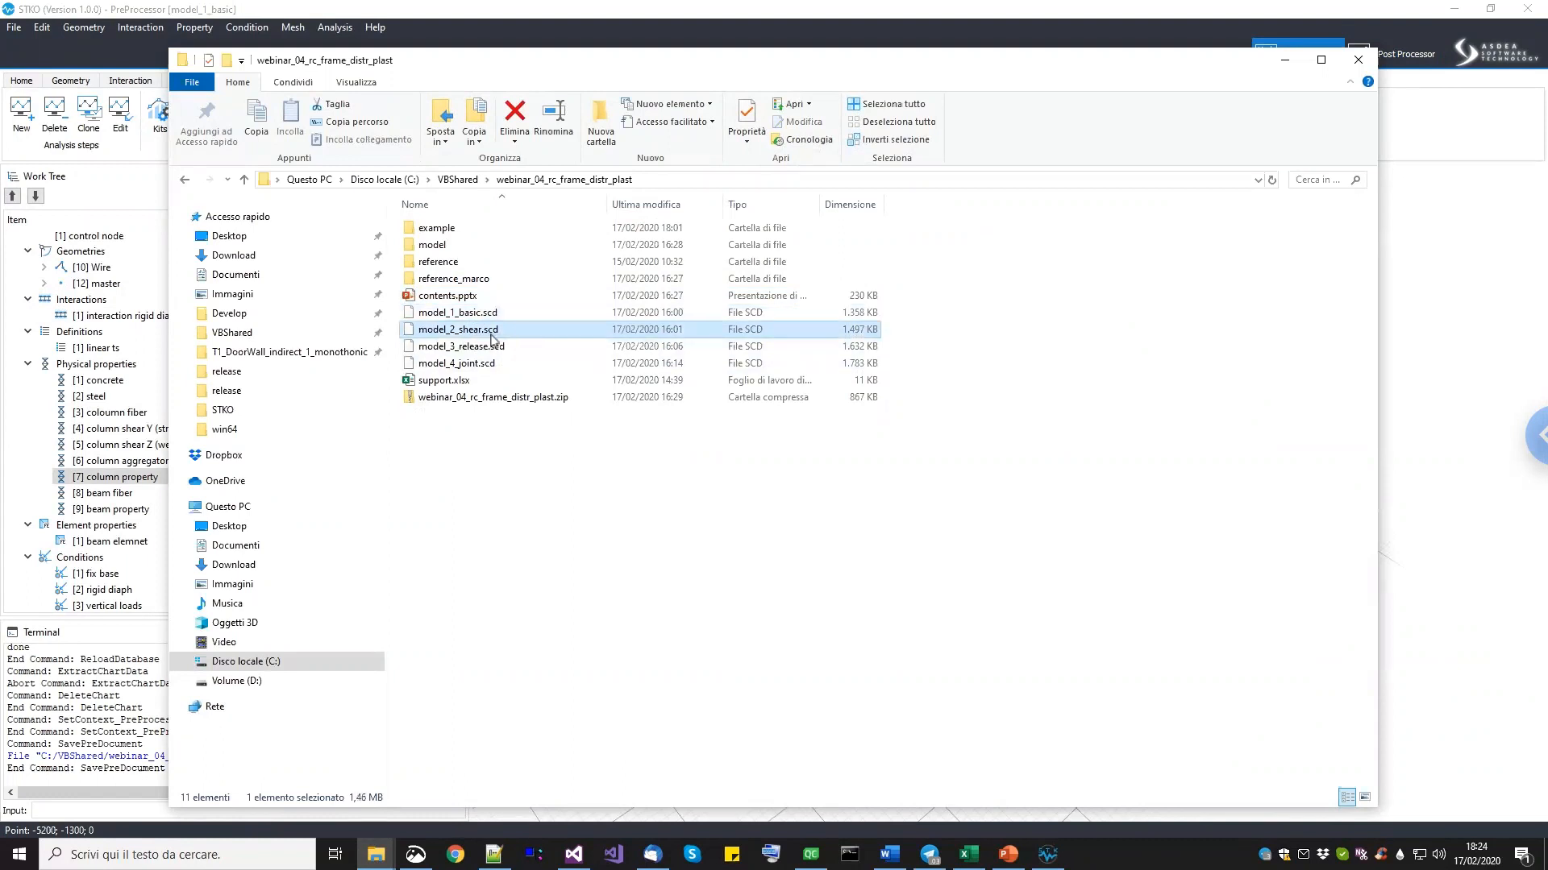
{"action": "left_click", "coordinate": [481, 349]}
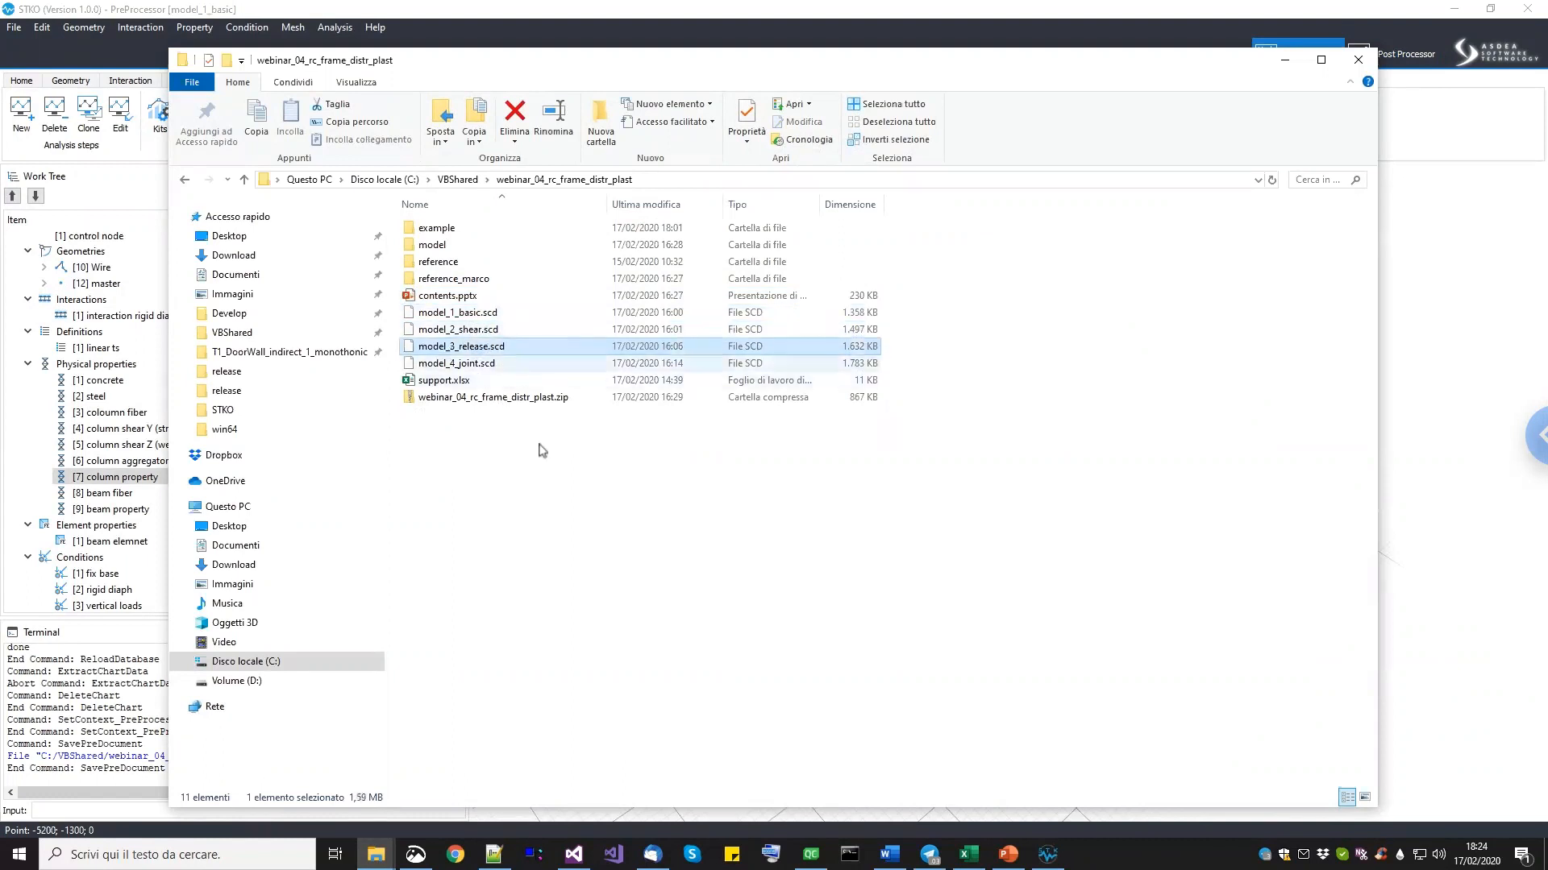
{"action": "left_click", "coordinate": [1465, 496]}
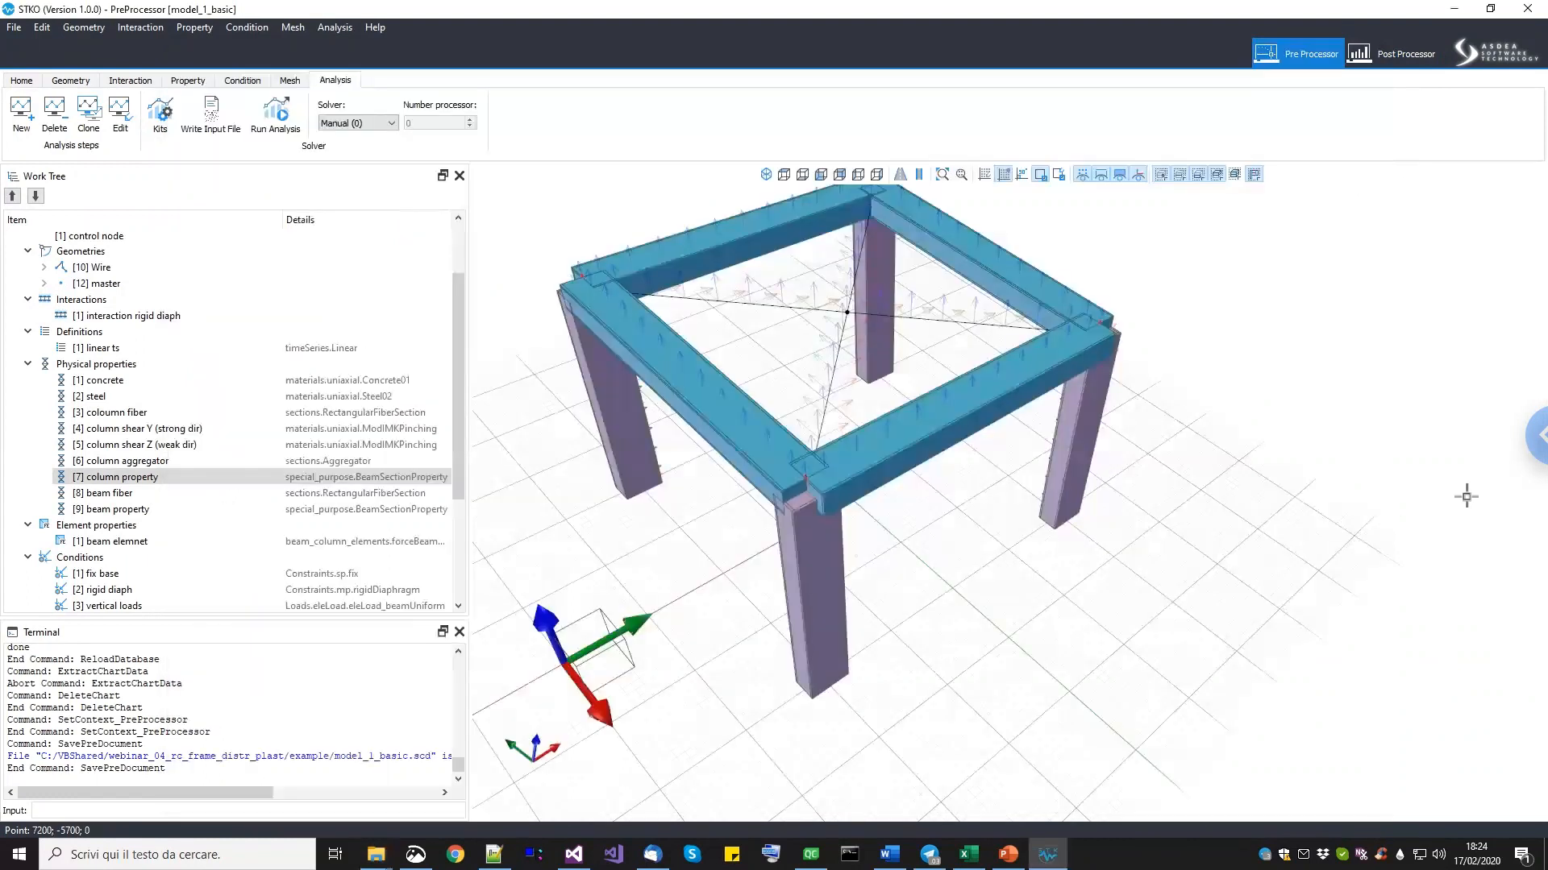
{"action": "left_click", "coordinate": [1400, 58]}
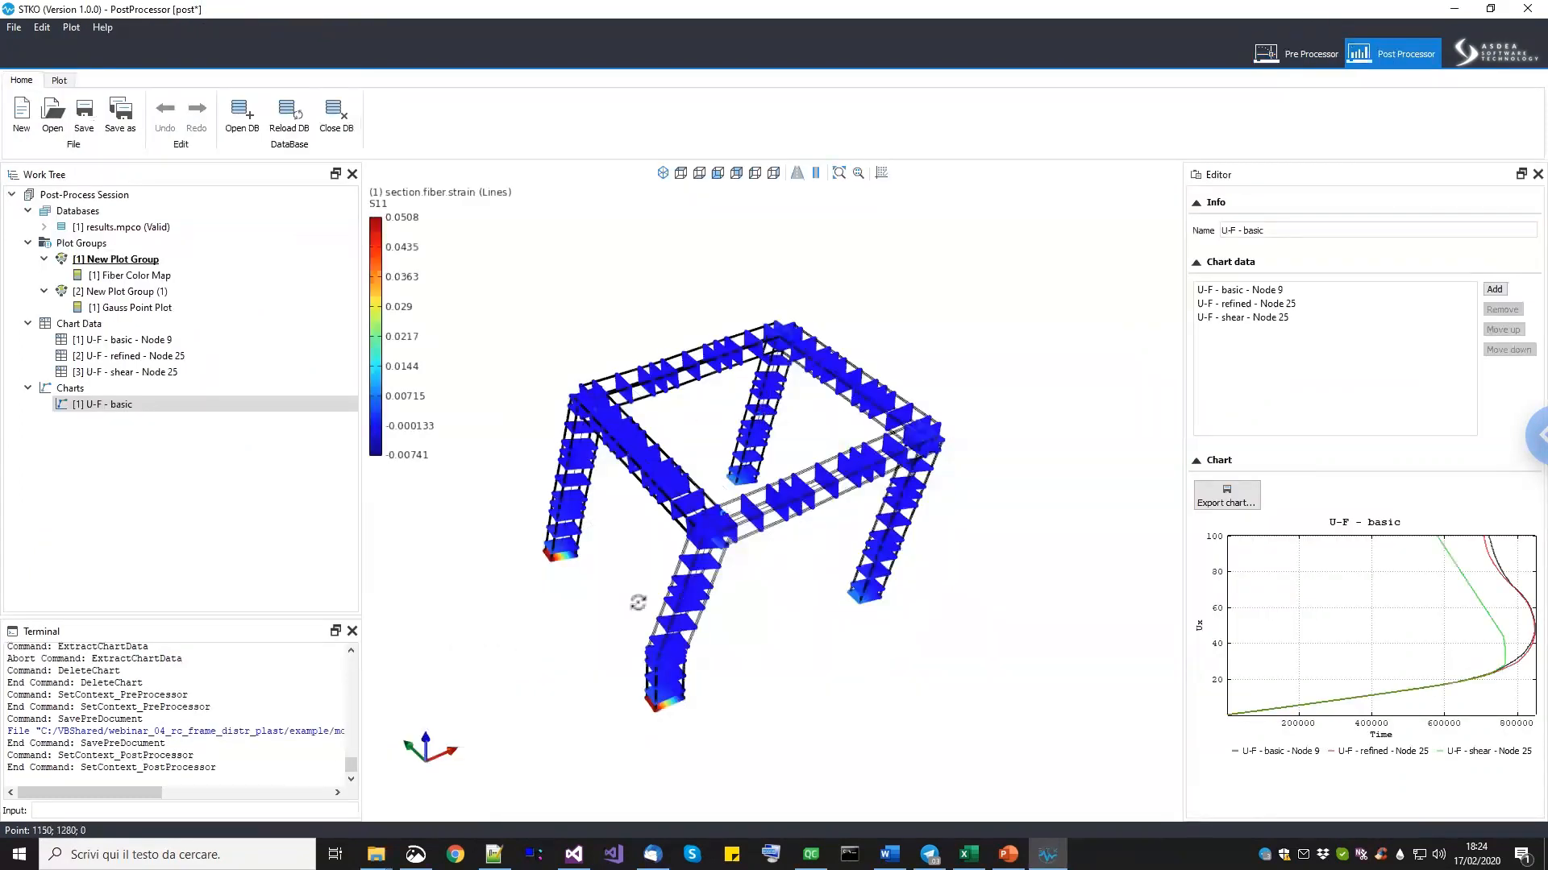
Activate New Plot Group (1) and set its Gauss Point Plot to show the axial force component P.
{"action": "left_click_drag", "start_coordinate": [636, 602], "coordinate": [577, 577]}
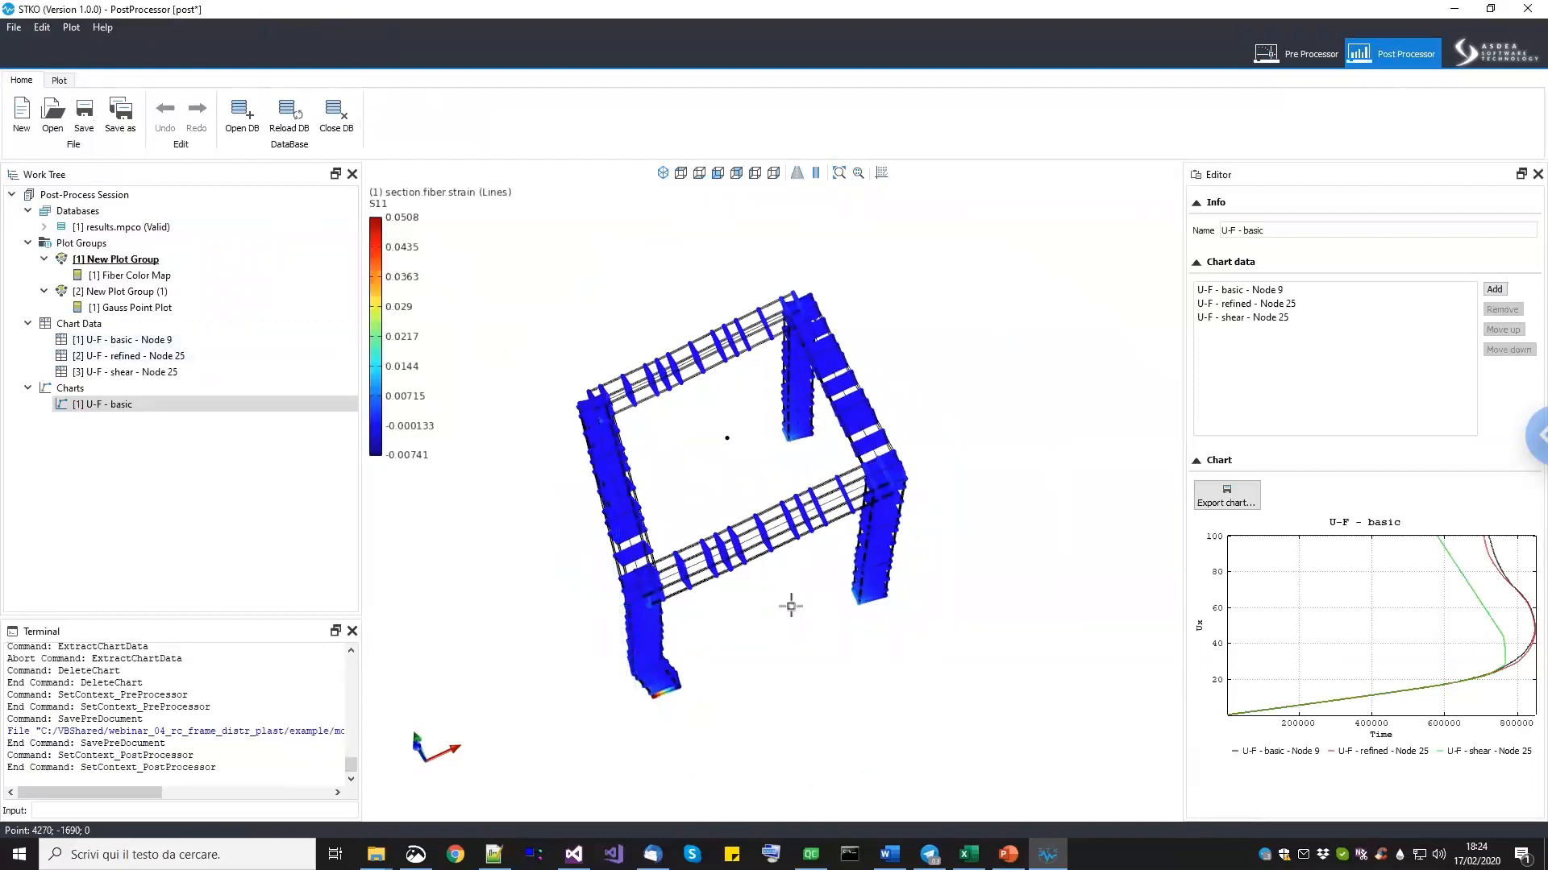
{"action": "left_click_drag", "start_coordinate": [805, 598], "coordinate": [634, 529]}
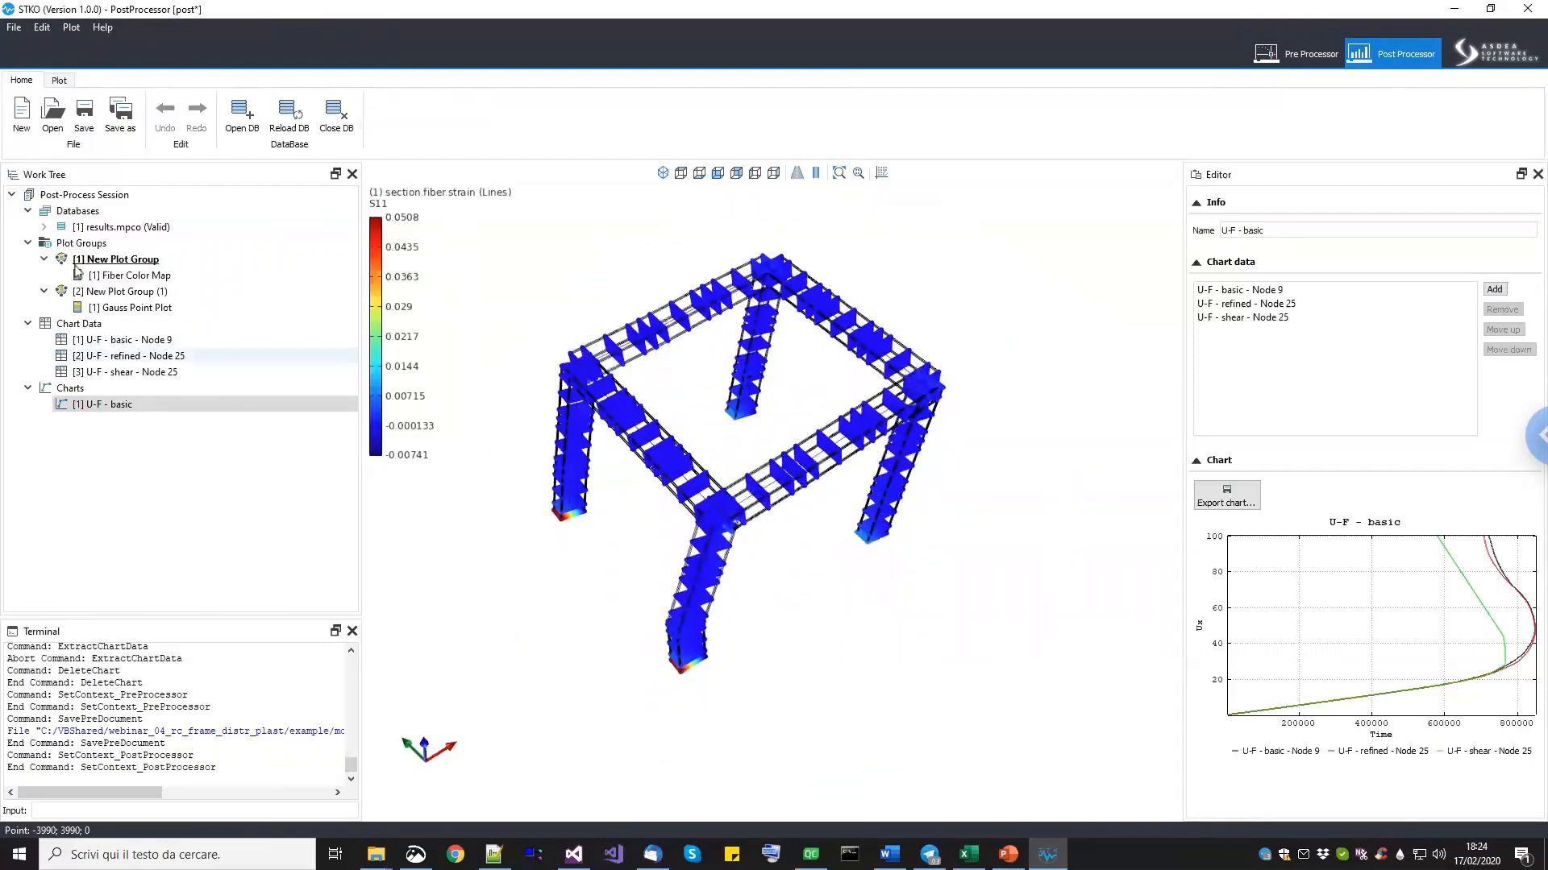
{"action": "left_click", "coordinate": [103, 294]}
{"action": "left_click", "coordinate": [121, 307]}
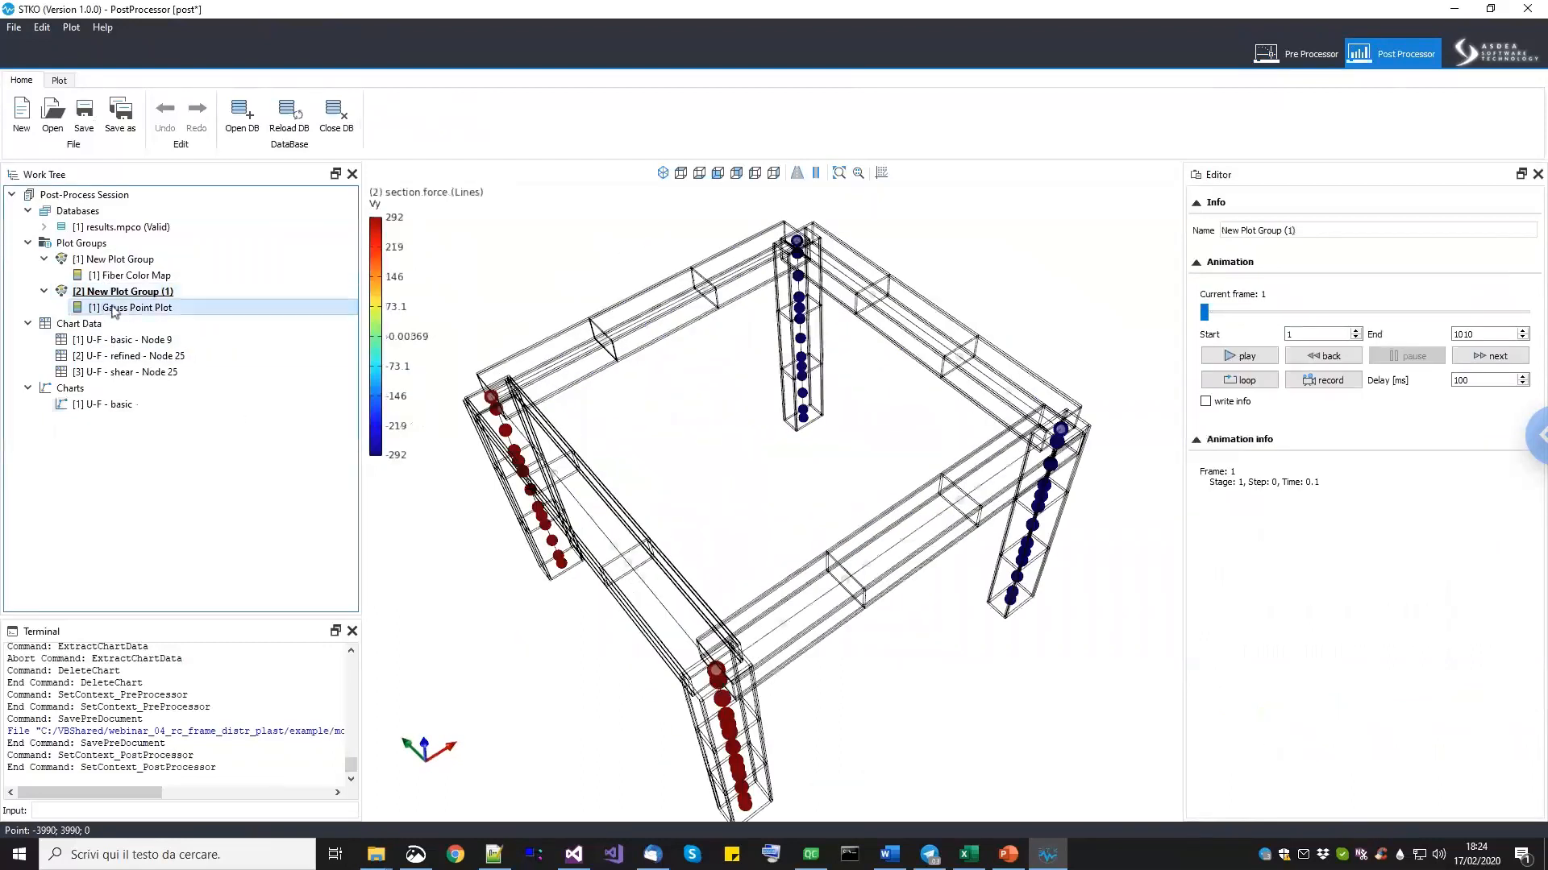
{"action": "left_click_drag", "start_coordinate": [699, 508], "coordinate": [782, 482]}
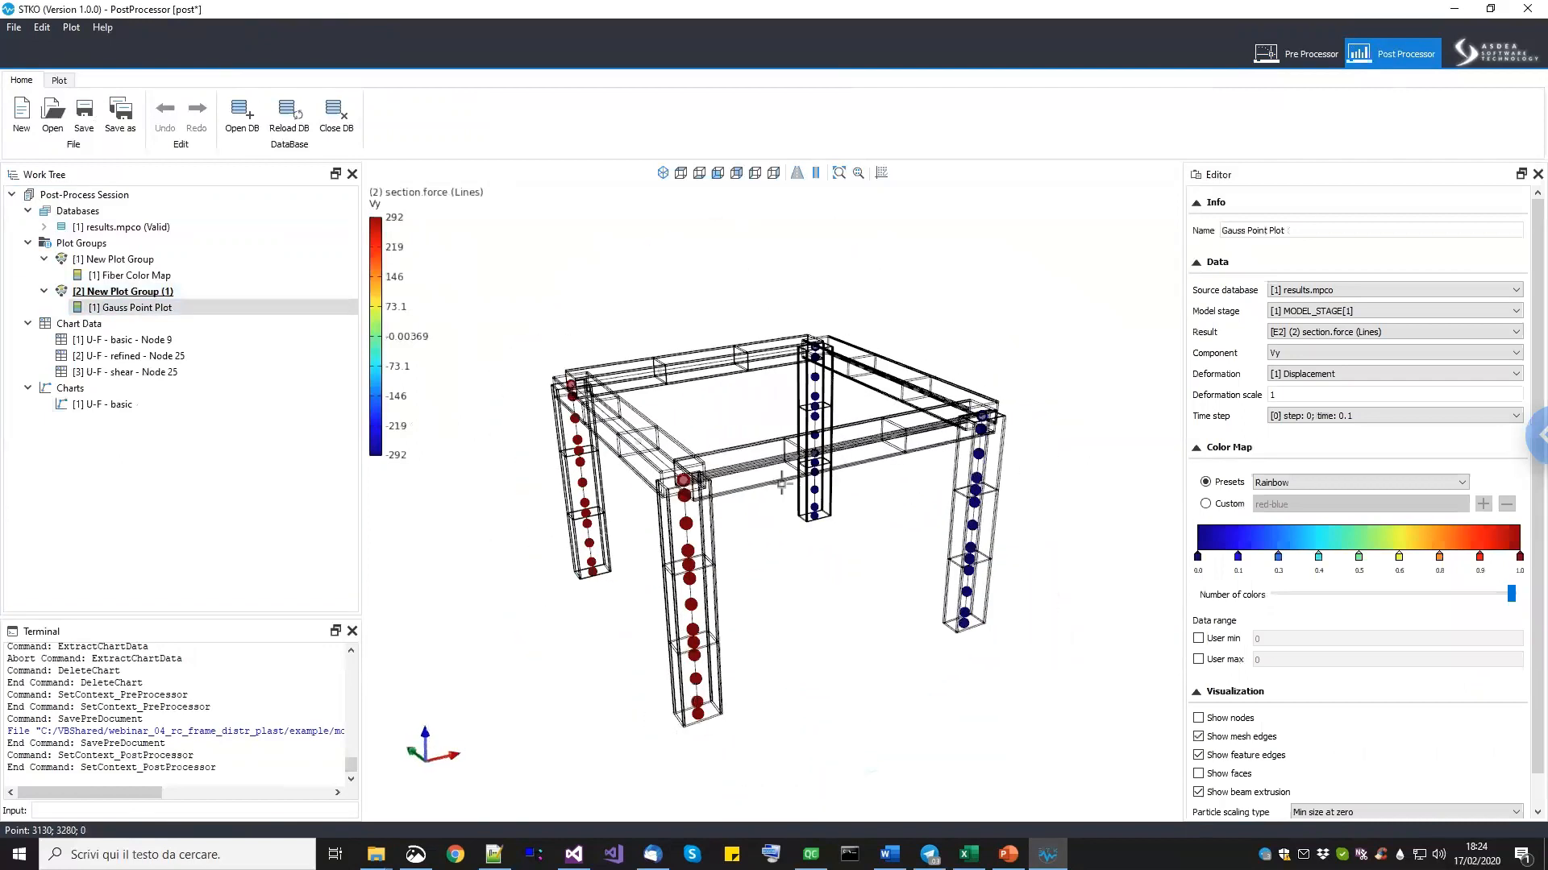
{"action": "left_click", "coordinate": [1367, 339]}
{"action": "left_click", "coordinate": [1358, 342]}
{"action": "left_click", "coordinate": [1353, 353]}
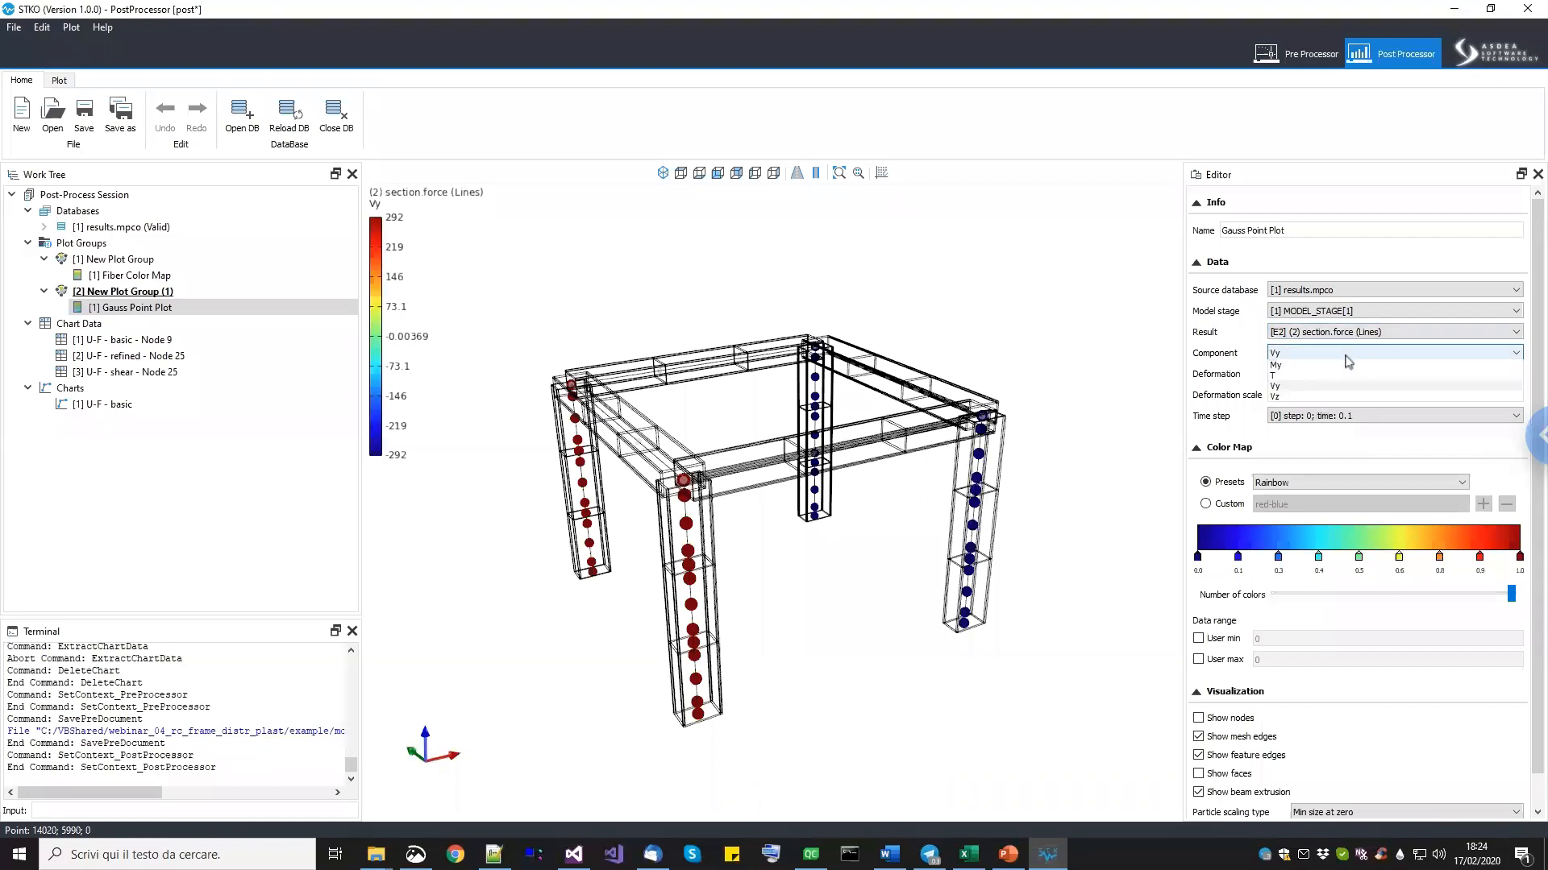
{"action": "left_click", "coordinate": [1334, 381]}
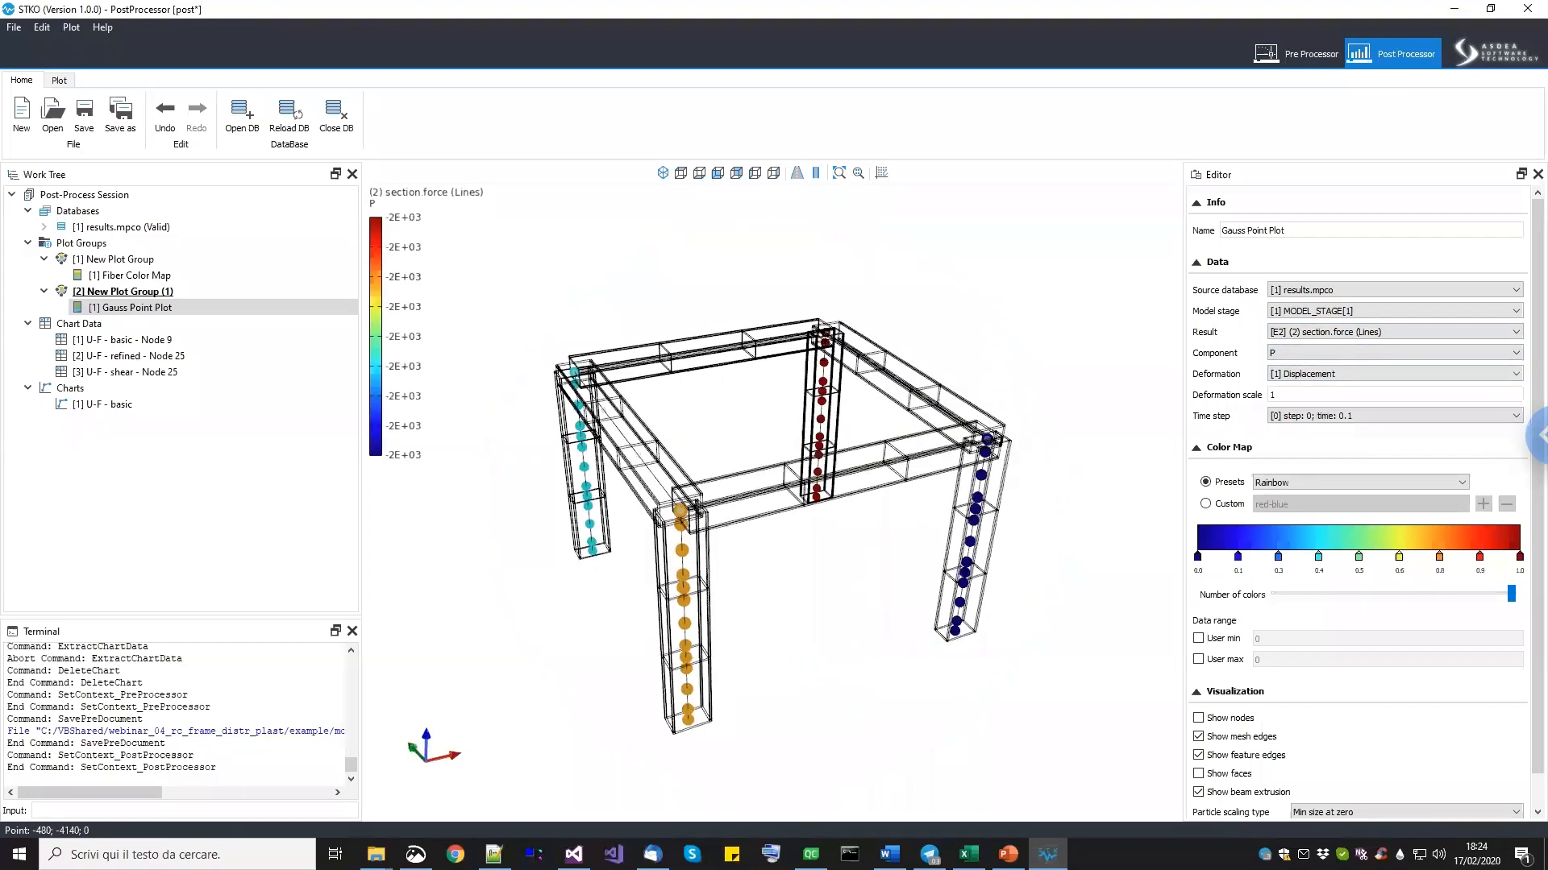
Switch to PowerPoint, review the Contents slide's item on beam axial release, and return to STKO.
{"action": "left_click", "coordinate": [1008, 855]}
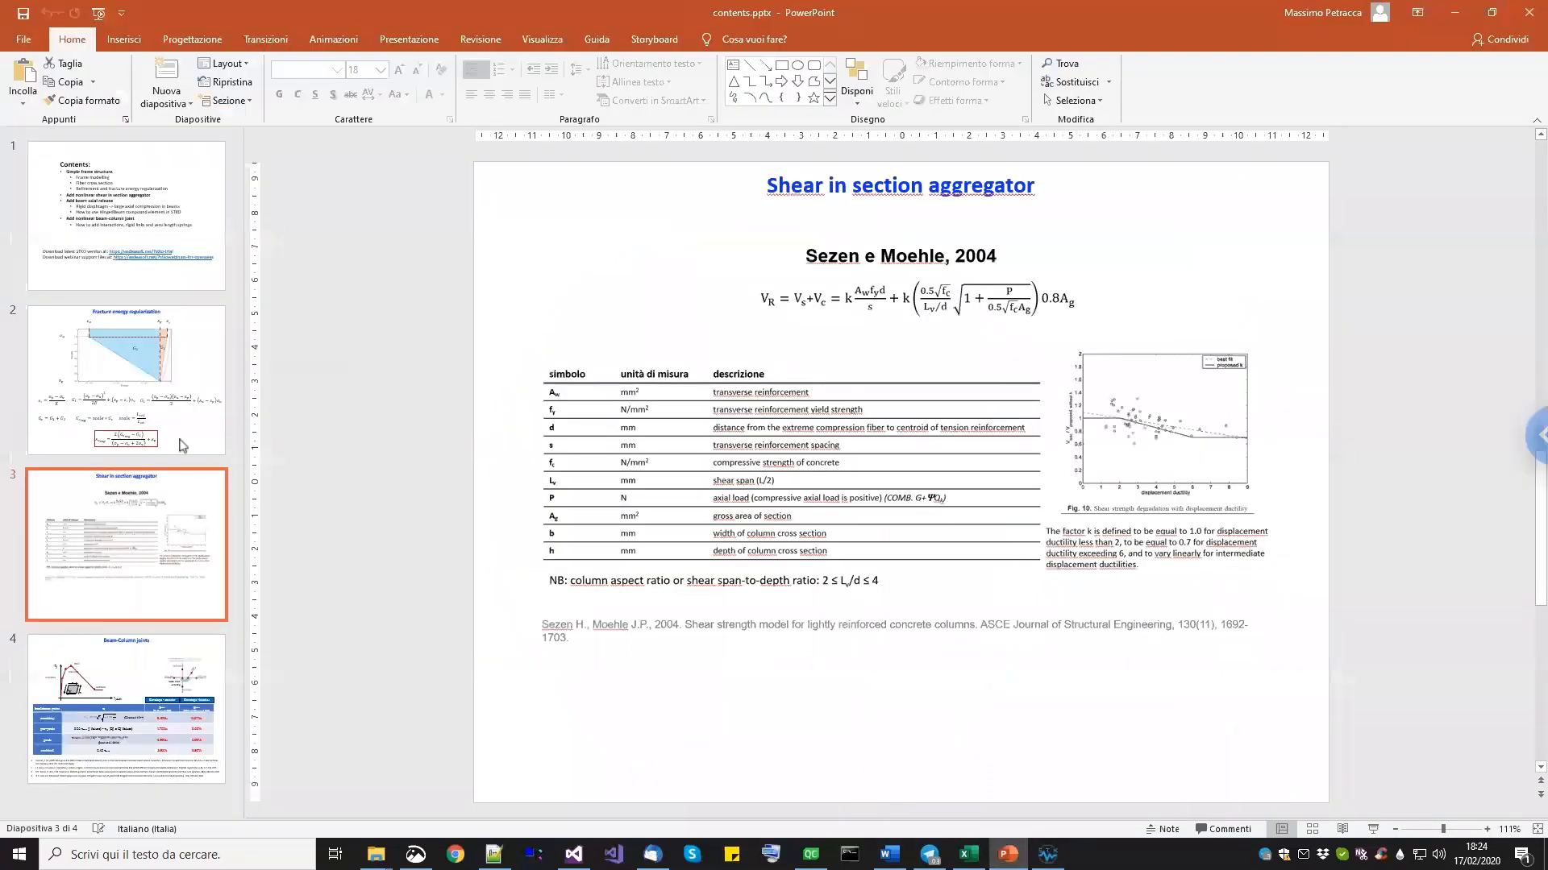
{"action": "left_click", "coordinate": [139, 232]}
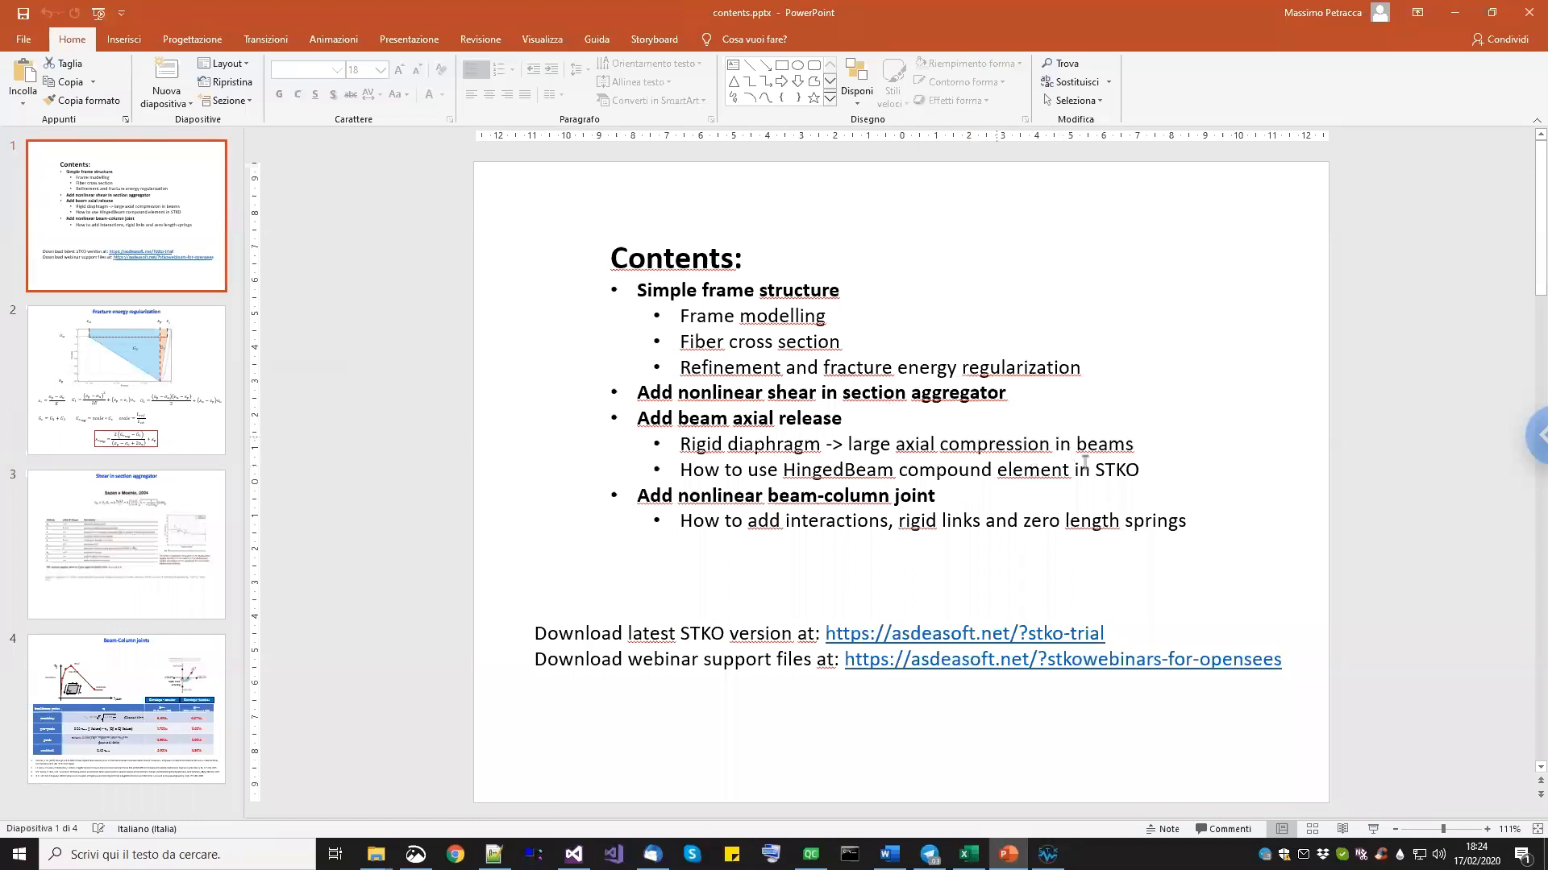
{"action": "key", "text": "alt+Tab"}
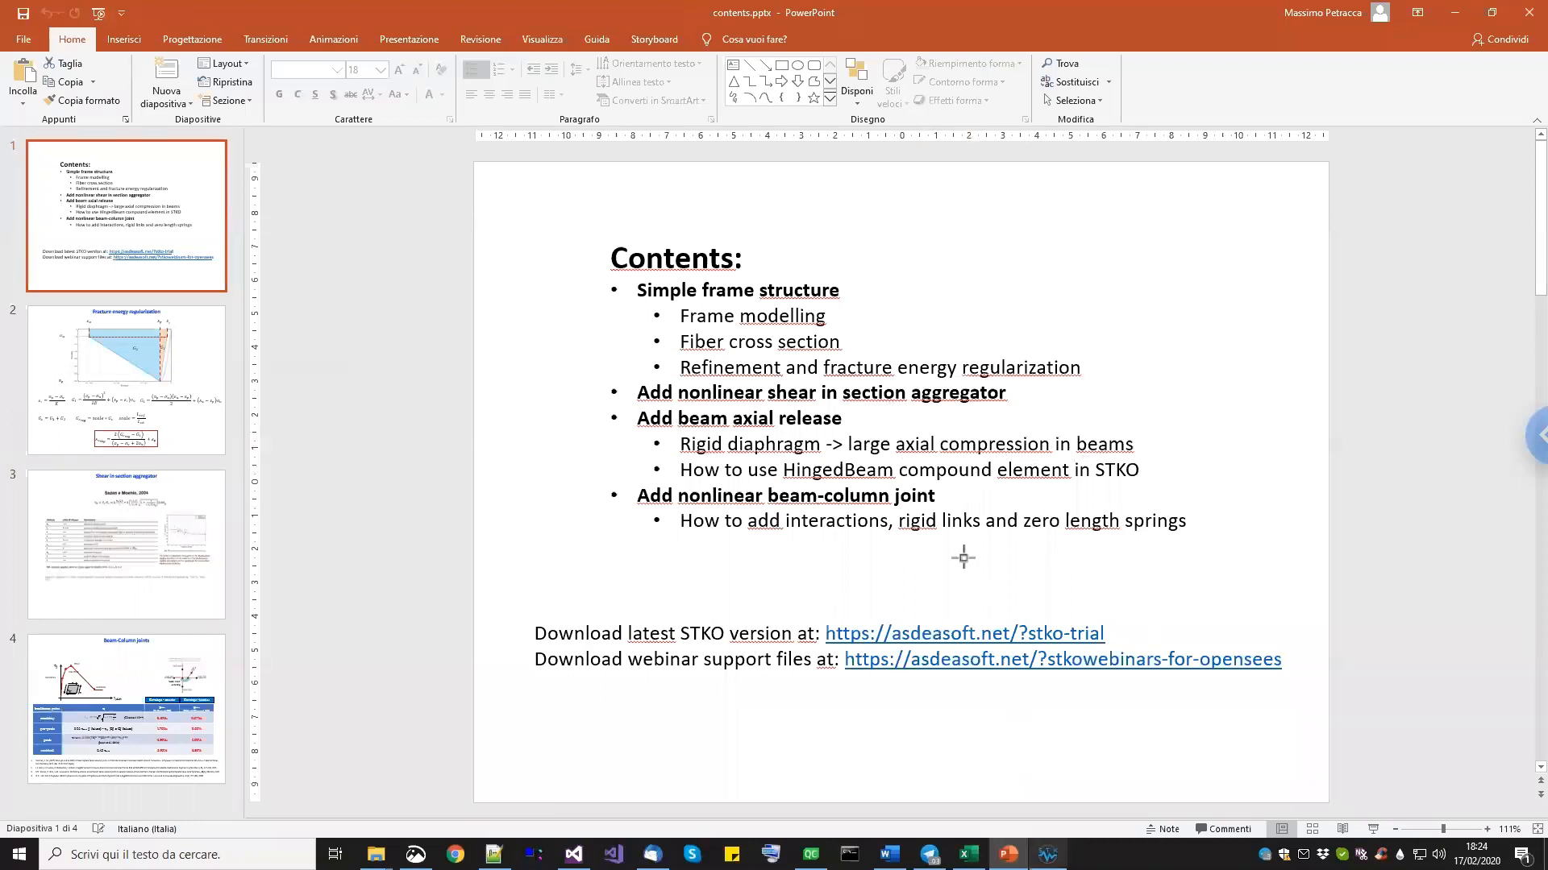
Step New Plot Group (1)'s animation through the first frames and on to frame 1010, examining the columns' axial force.
{"action": "middle_click_drag", "start_coordinate": [671, 393], "coordinate": [714, 527]}
{"action": "middle_click_drag", "start_coordinate": [895, 487], "coordinate": [861, 489]}
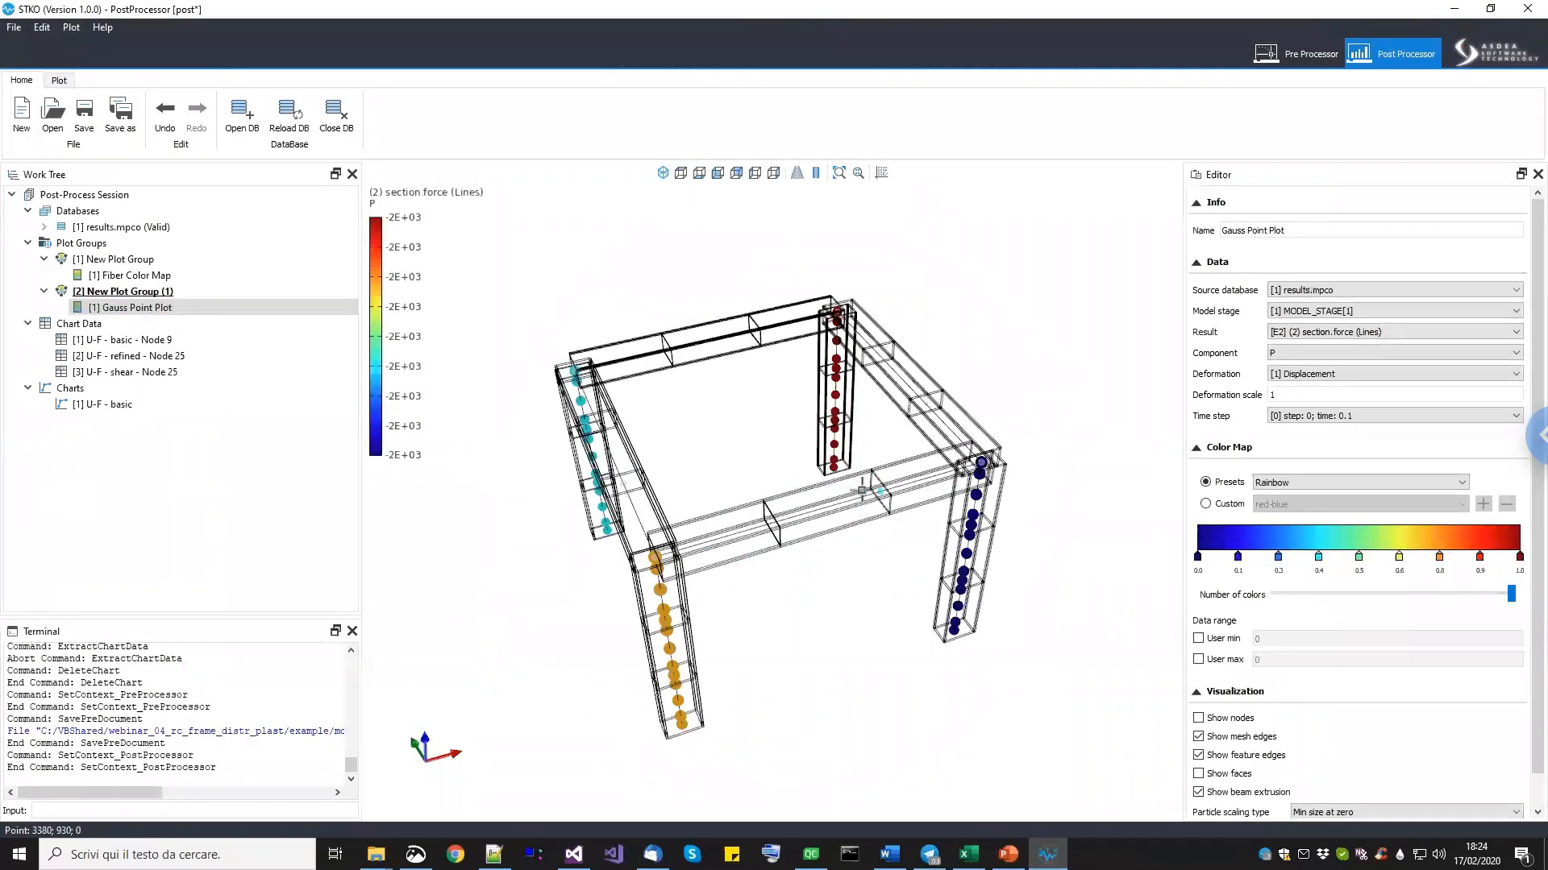
{"action": "middle_click_drag", "start_coordinate": [770, 536], "coordinate": [1000, 487]}
{"action": "middle_click_drag", "start_coordinate": [891, 459], "coordinate": [411, 392]}
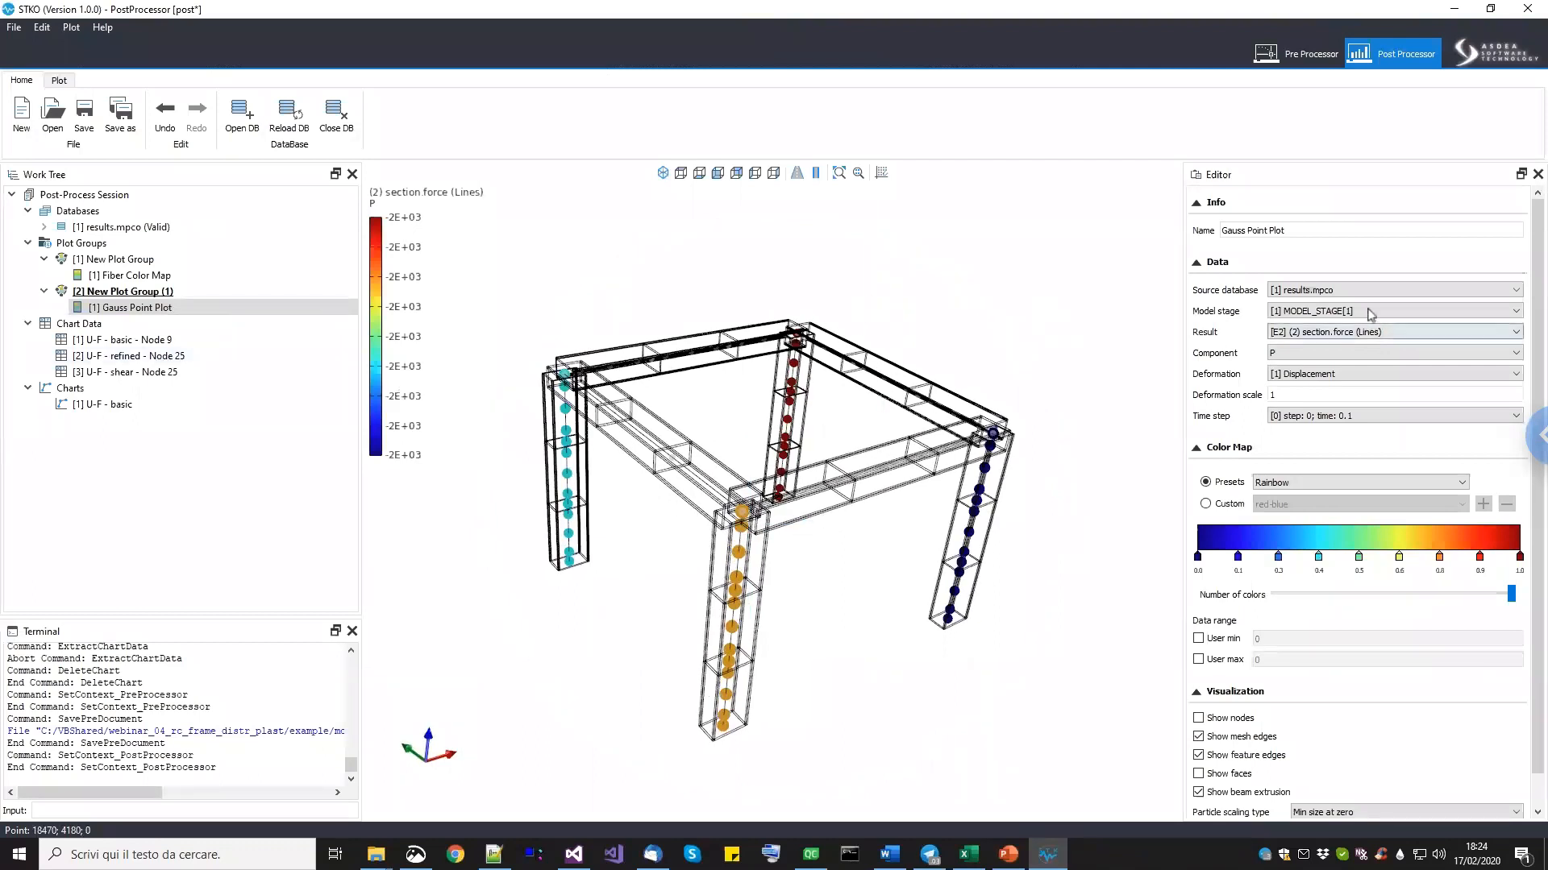
{"action": "left_click", "coordinate": [197, 292]}
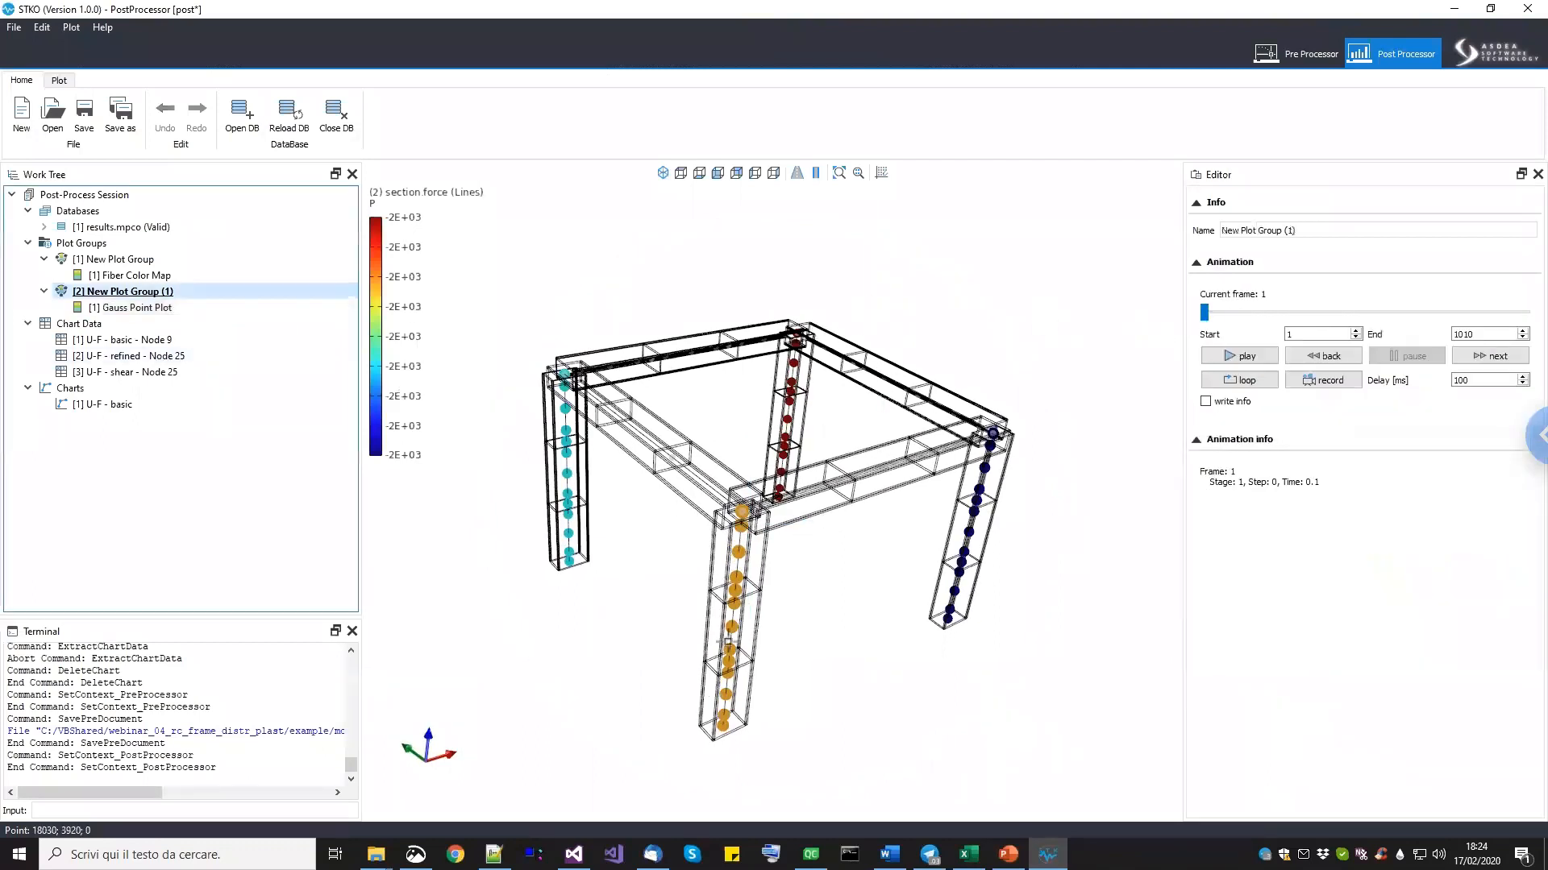
{"action": "middle_click_drag", "start_coordinate": [766, 578], "coordinate": [758, 604]}
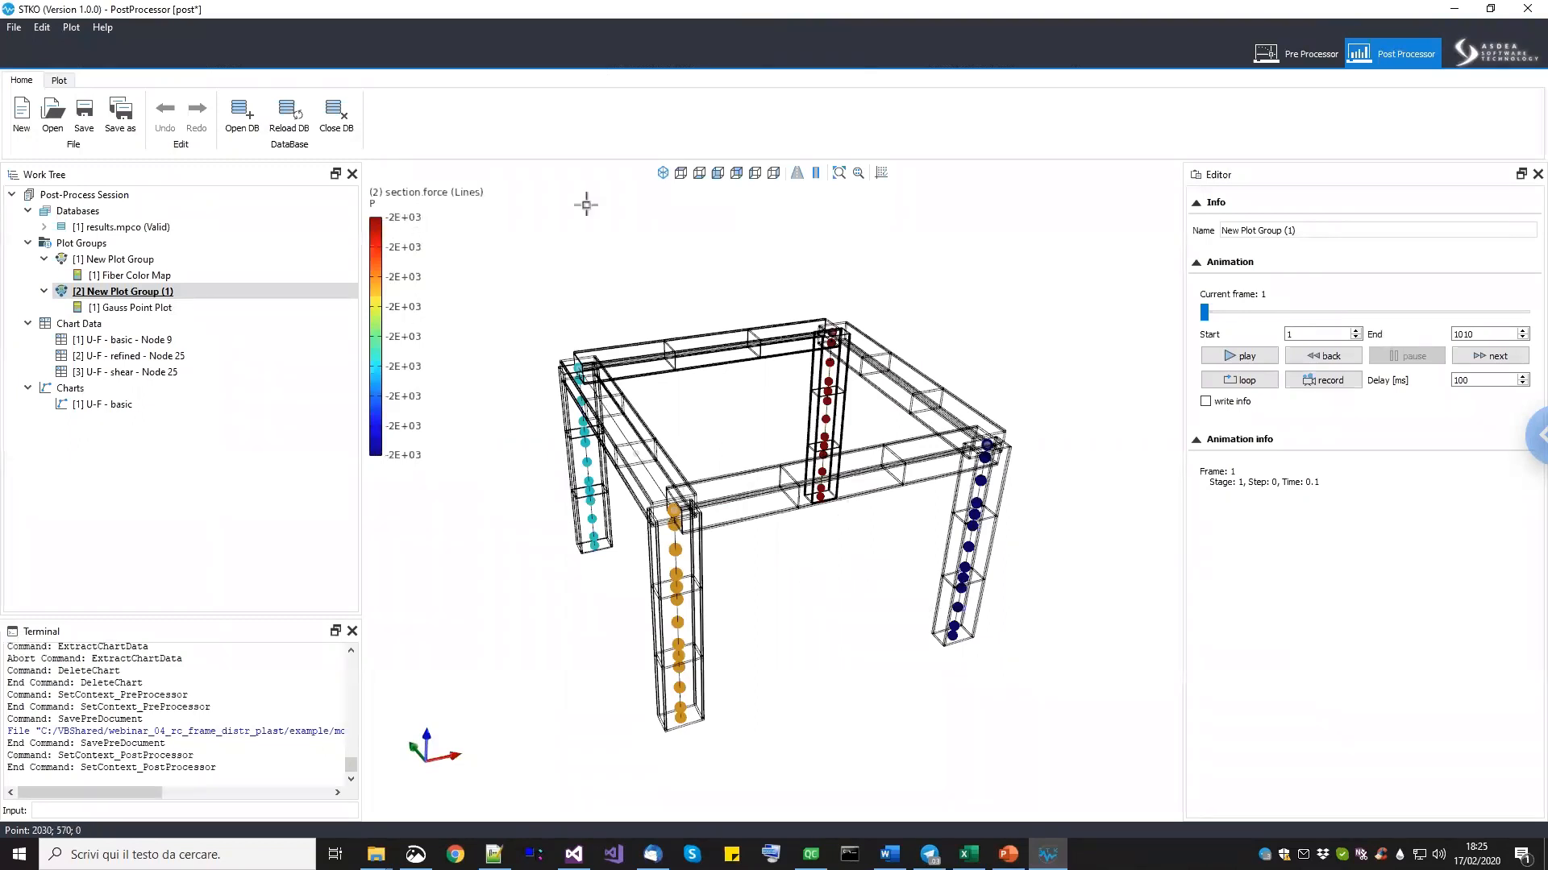
{"action": "mouse_move", "coordinate": [1208, 315]}
{"action": "left_mouse_down"}
{"action": "mouse_move", "coordinate": [1221, 312]}
{"action": "mouse_move", "coordinate": [1206, 317]}
{"action": "left_mouse_up"}
{"action": "left_click", "coordinate": [1483, 354]}
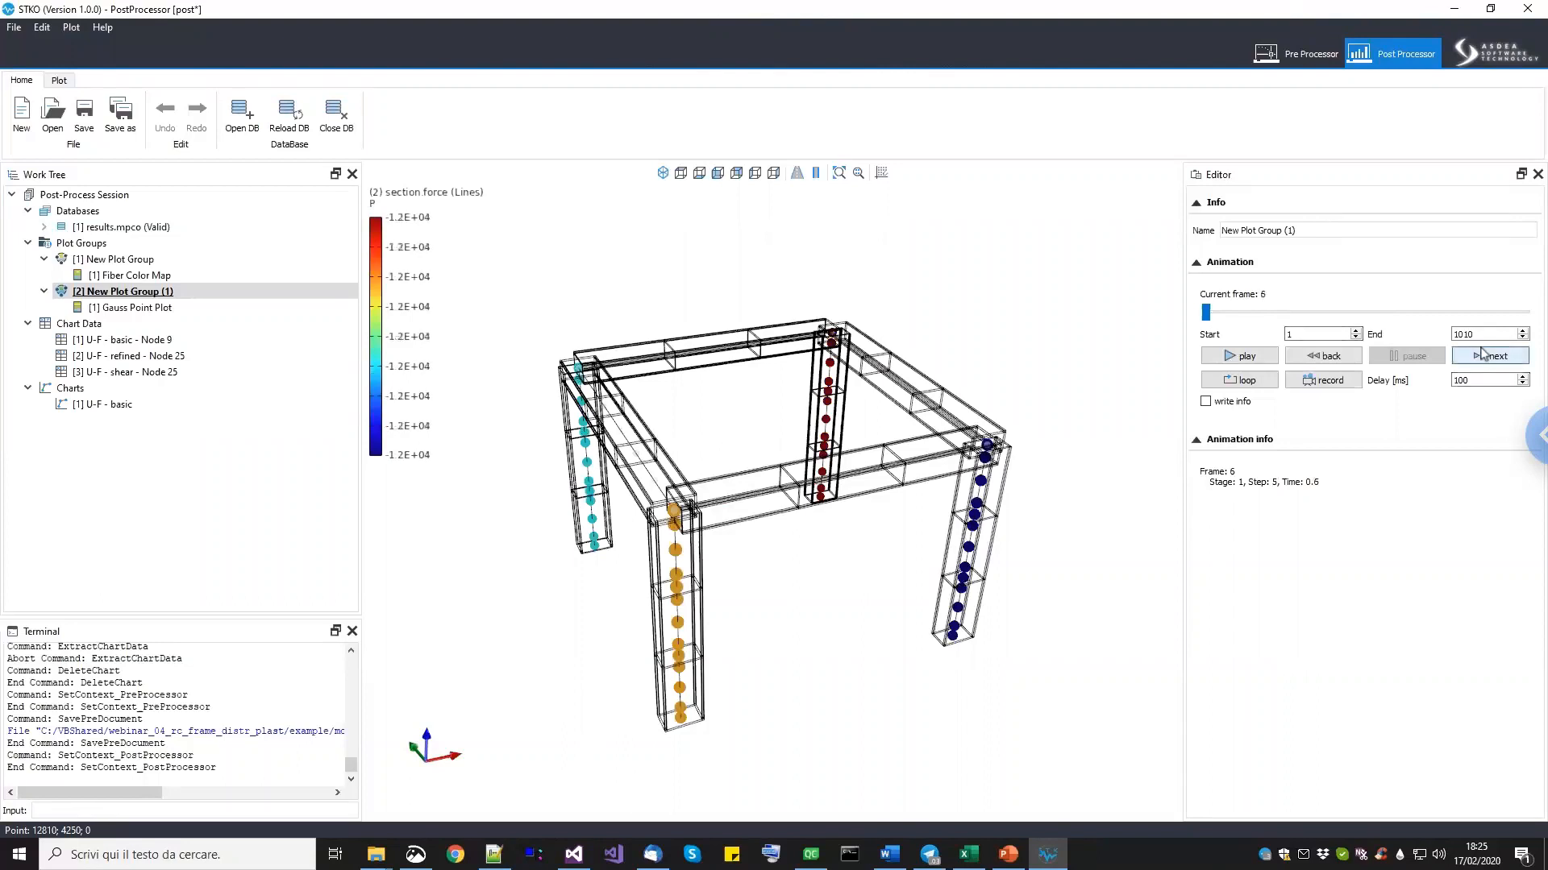
{"action": "left_click", "coordinate": [1484, 355]}
{"action": "left_click", "coordinate": [1483, 355]}
{"action": "left_click", "coordinate": [1483, 355]}
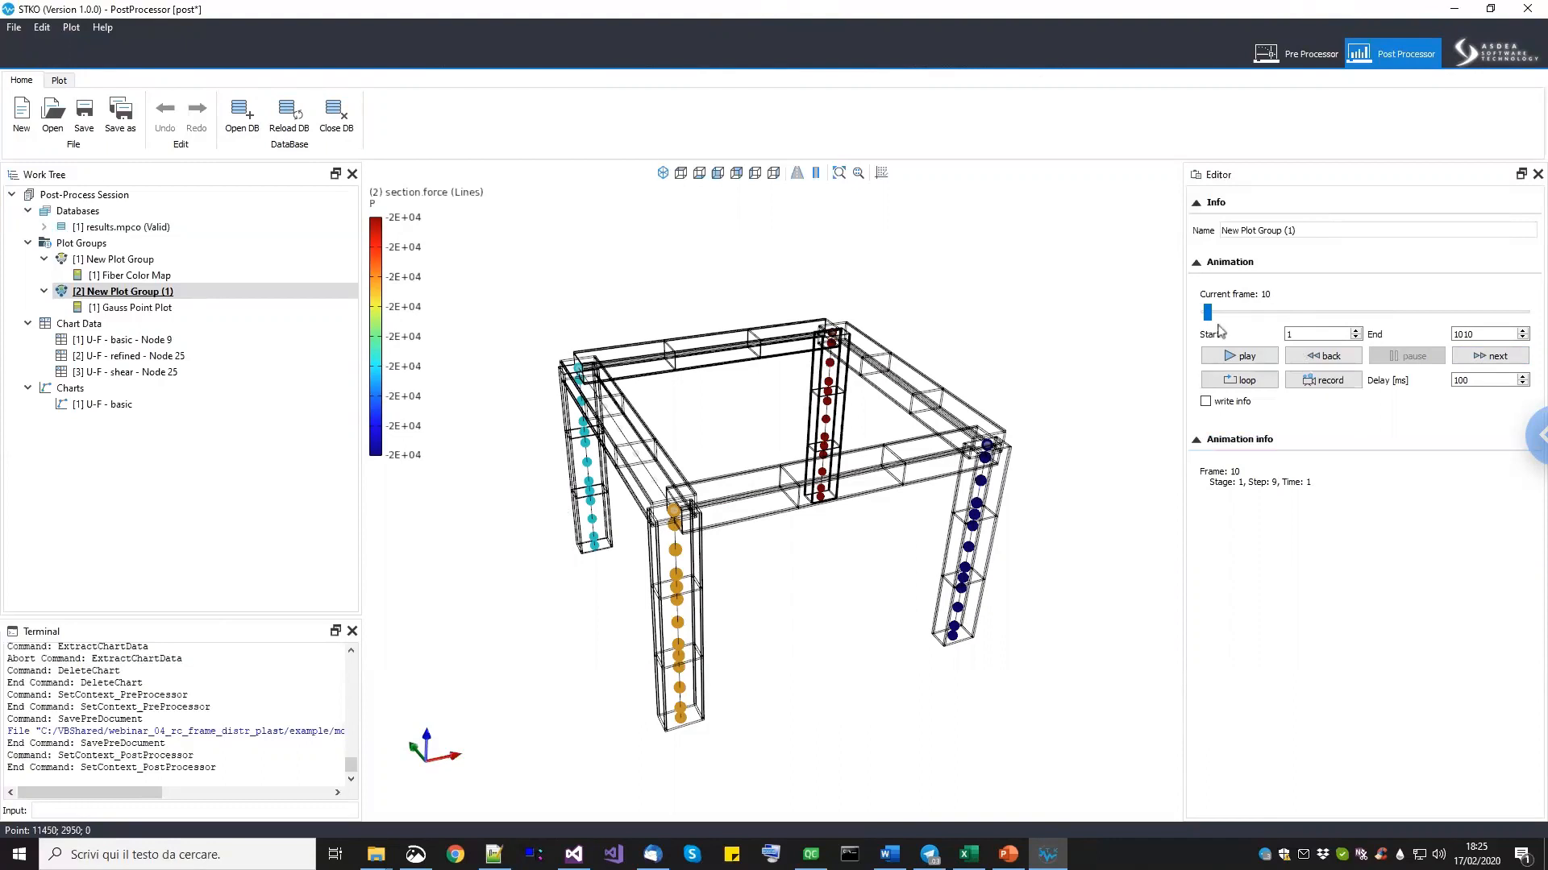
{"action": "left_click_drag", "start_coordinate": [1212, 313], "coordinate": [1525, 317]}
{"action": "left_click_drag", "start_coordinate": [514, 564], "coordinate": [331, 341]}
Set the Gauss Point Plot's result to [E1] (1) section.force (Lines) for MODEL_STAGE[2].
{"action": "left_click", "coordinate": [238, 312]}
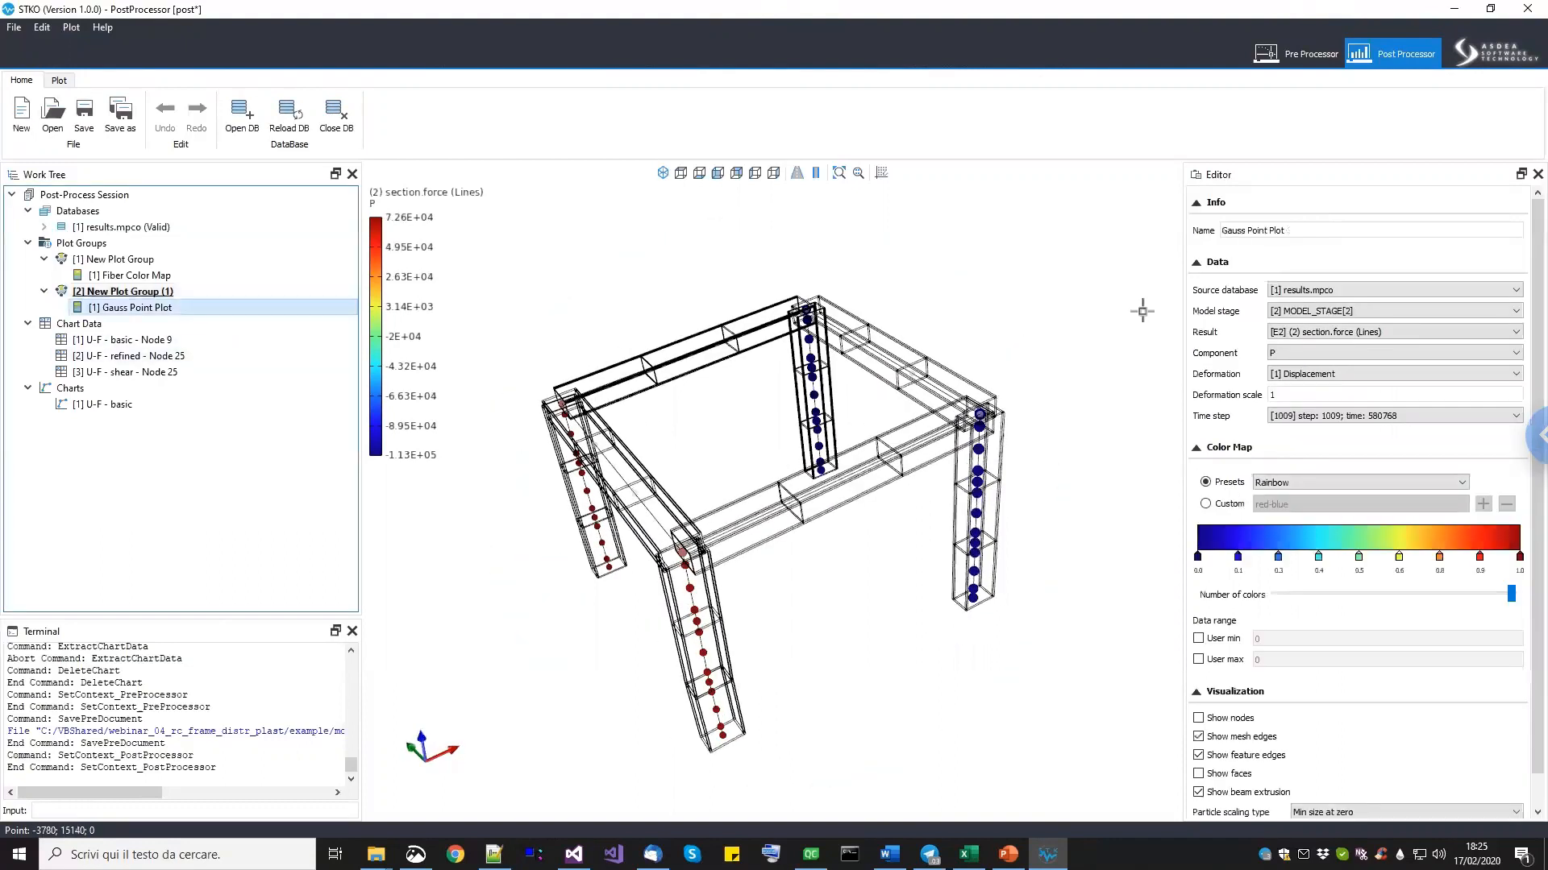
{"action": "left_click", "coordinate": [1374, 313]}
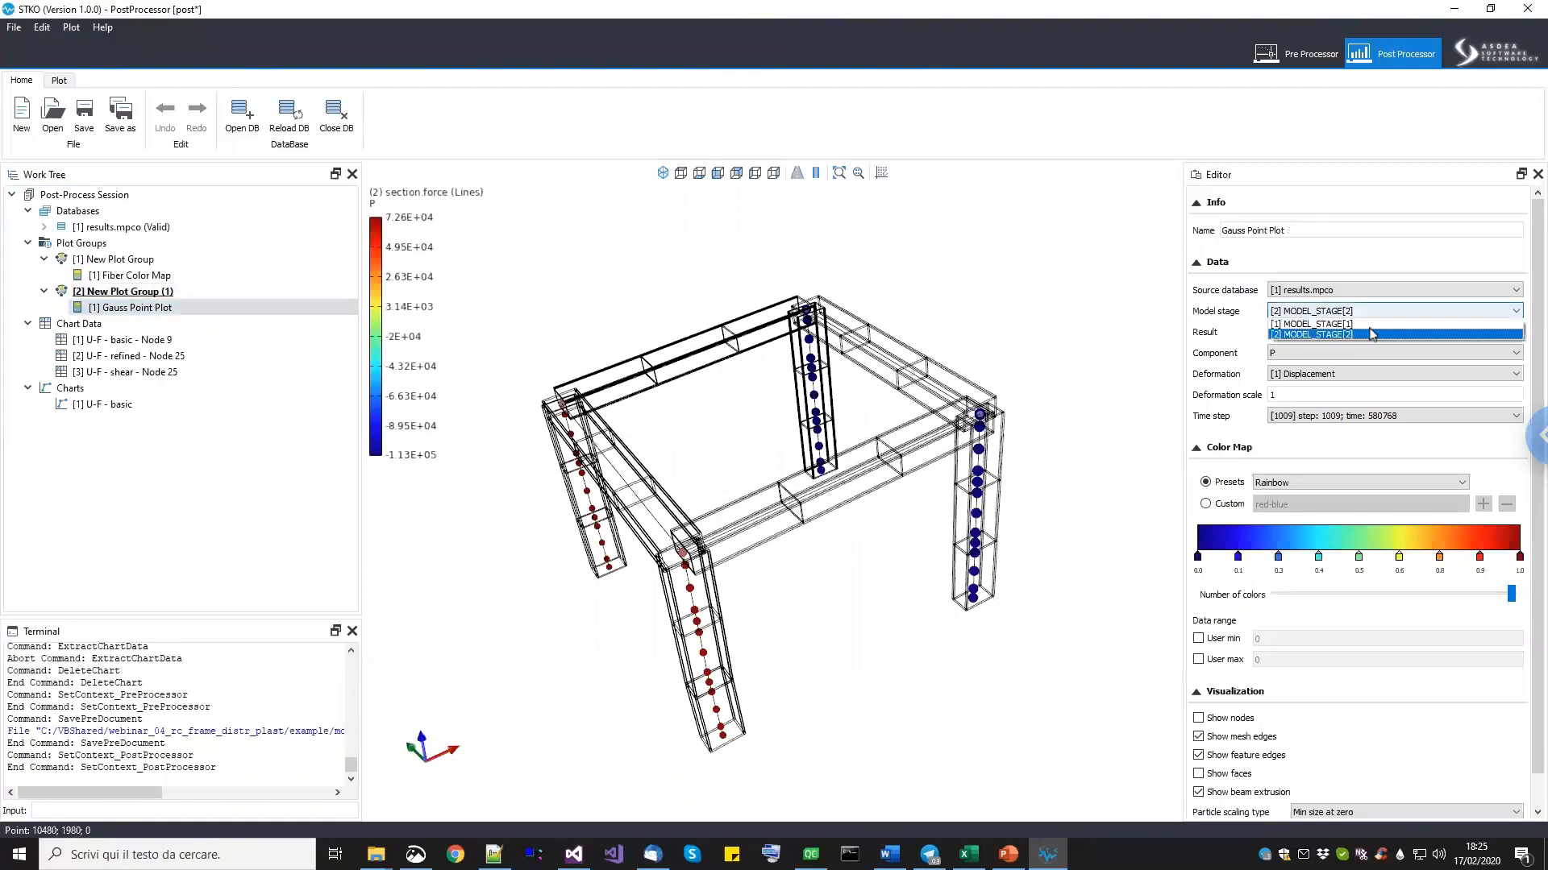
{"action": "left_click", "coordinate": [1371, 336]}
{"action": "left_click", "coordinate": [1374, 338]}
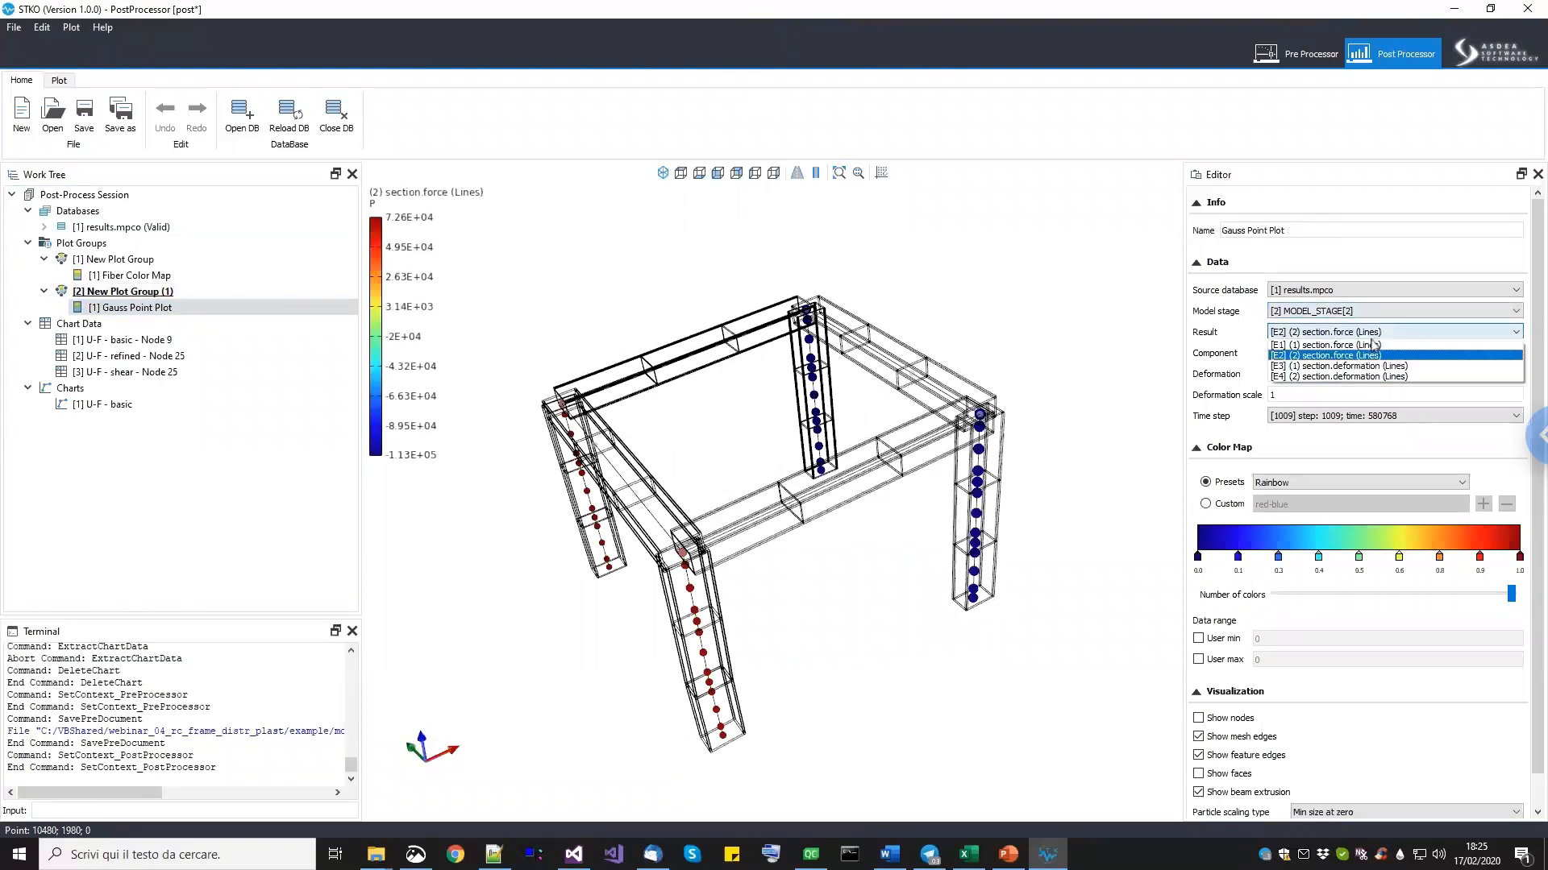
{"action": "left_click", "coordinate": [1373, 346]}
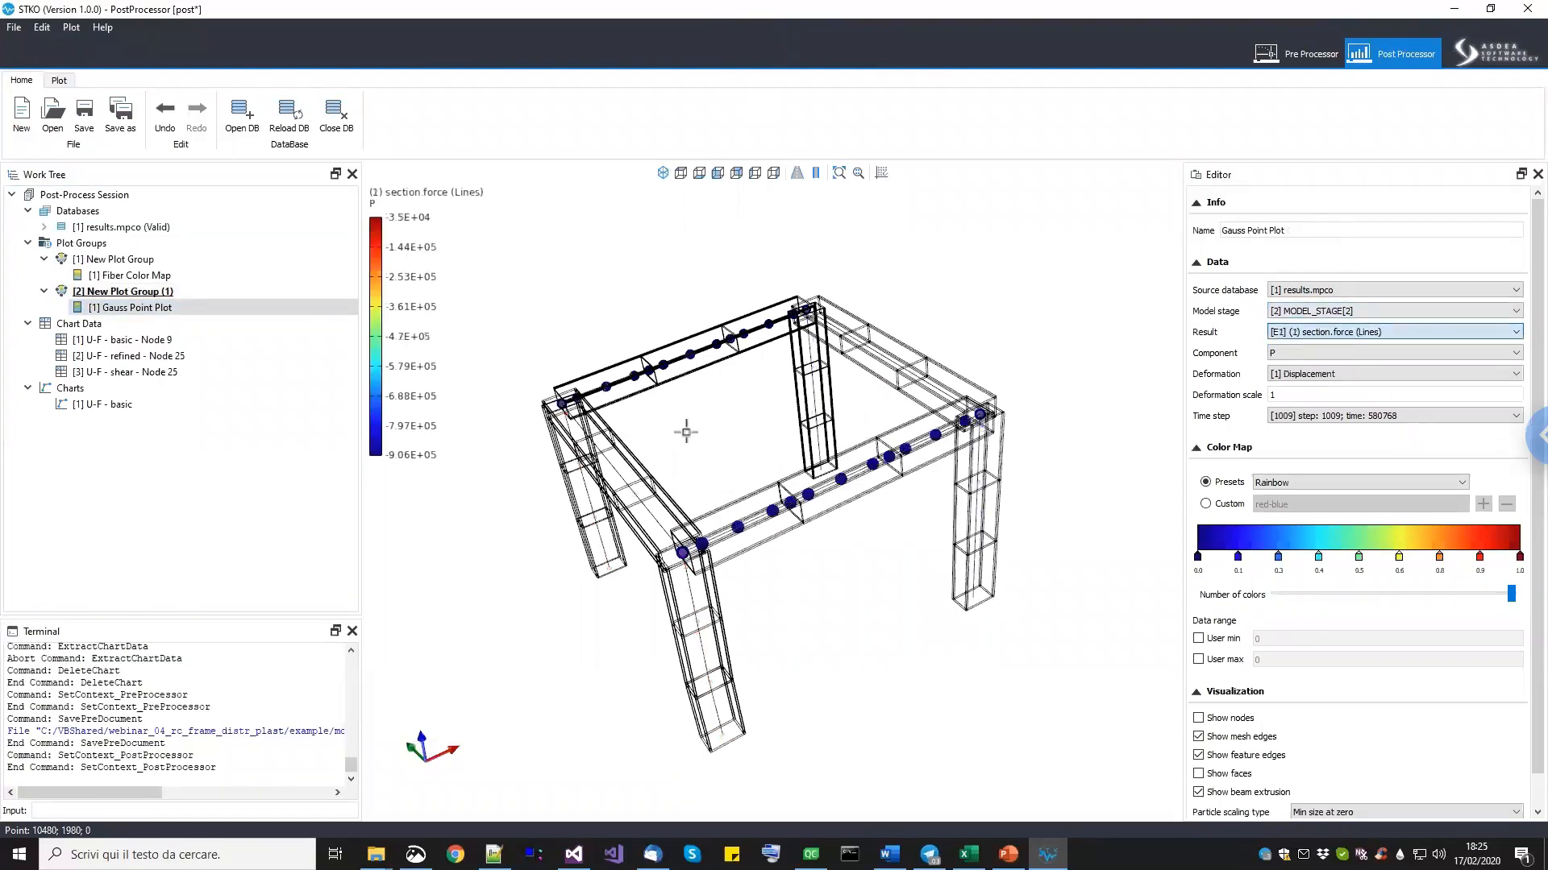
Run New Plot Group (1)'s animation through to frame 1010, examining the beams' axial force.
{"action": "left_click", "coordinate": [165, 292]}
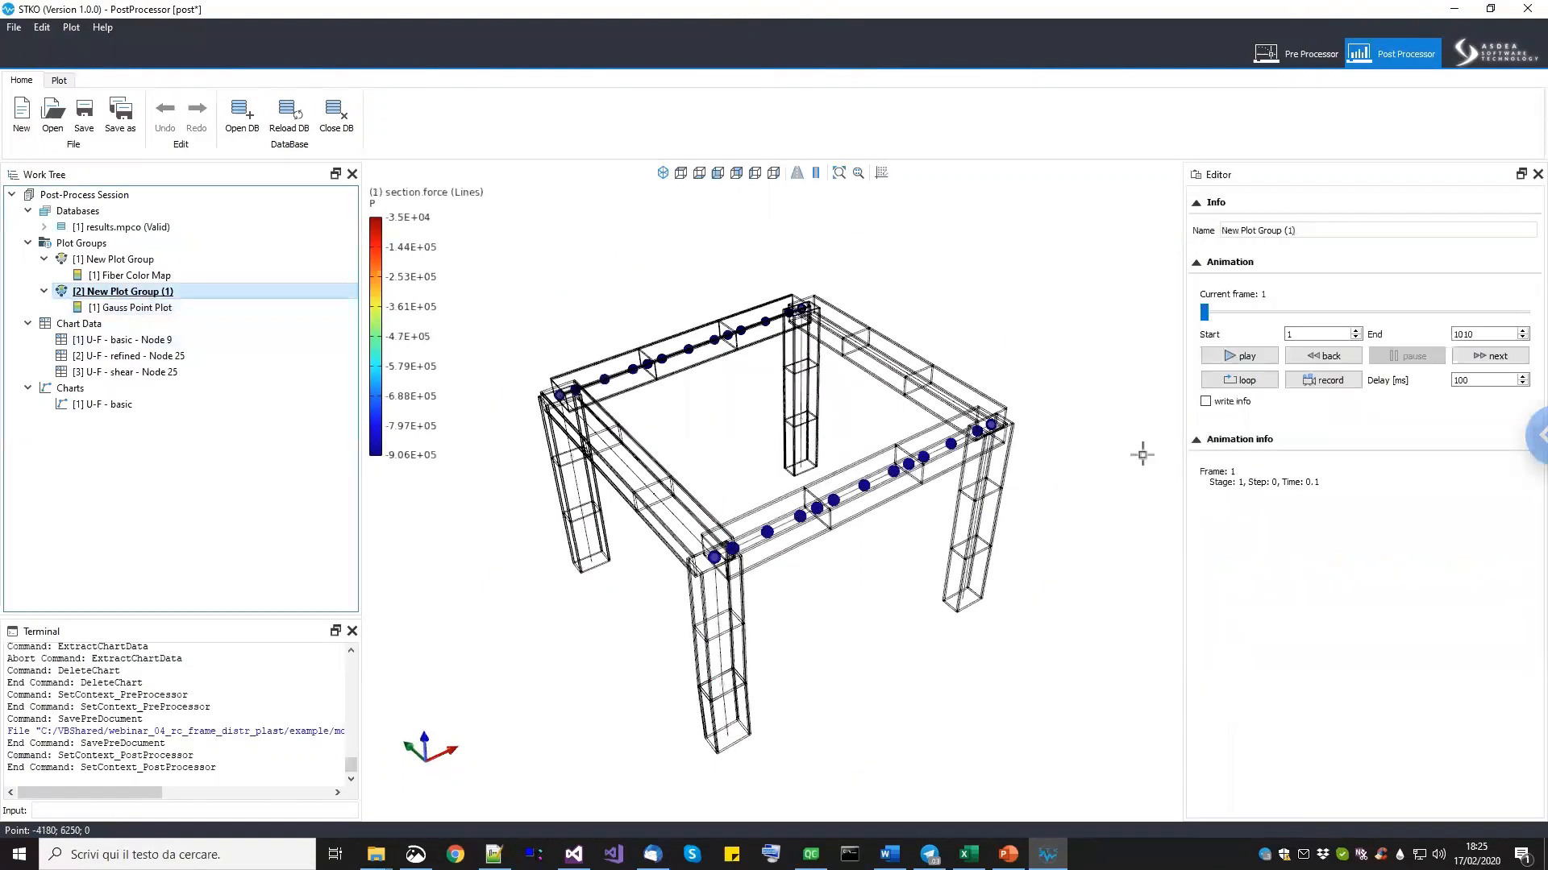
{"action": "left_click", "coordinate": [1207, 315]}
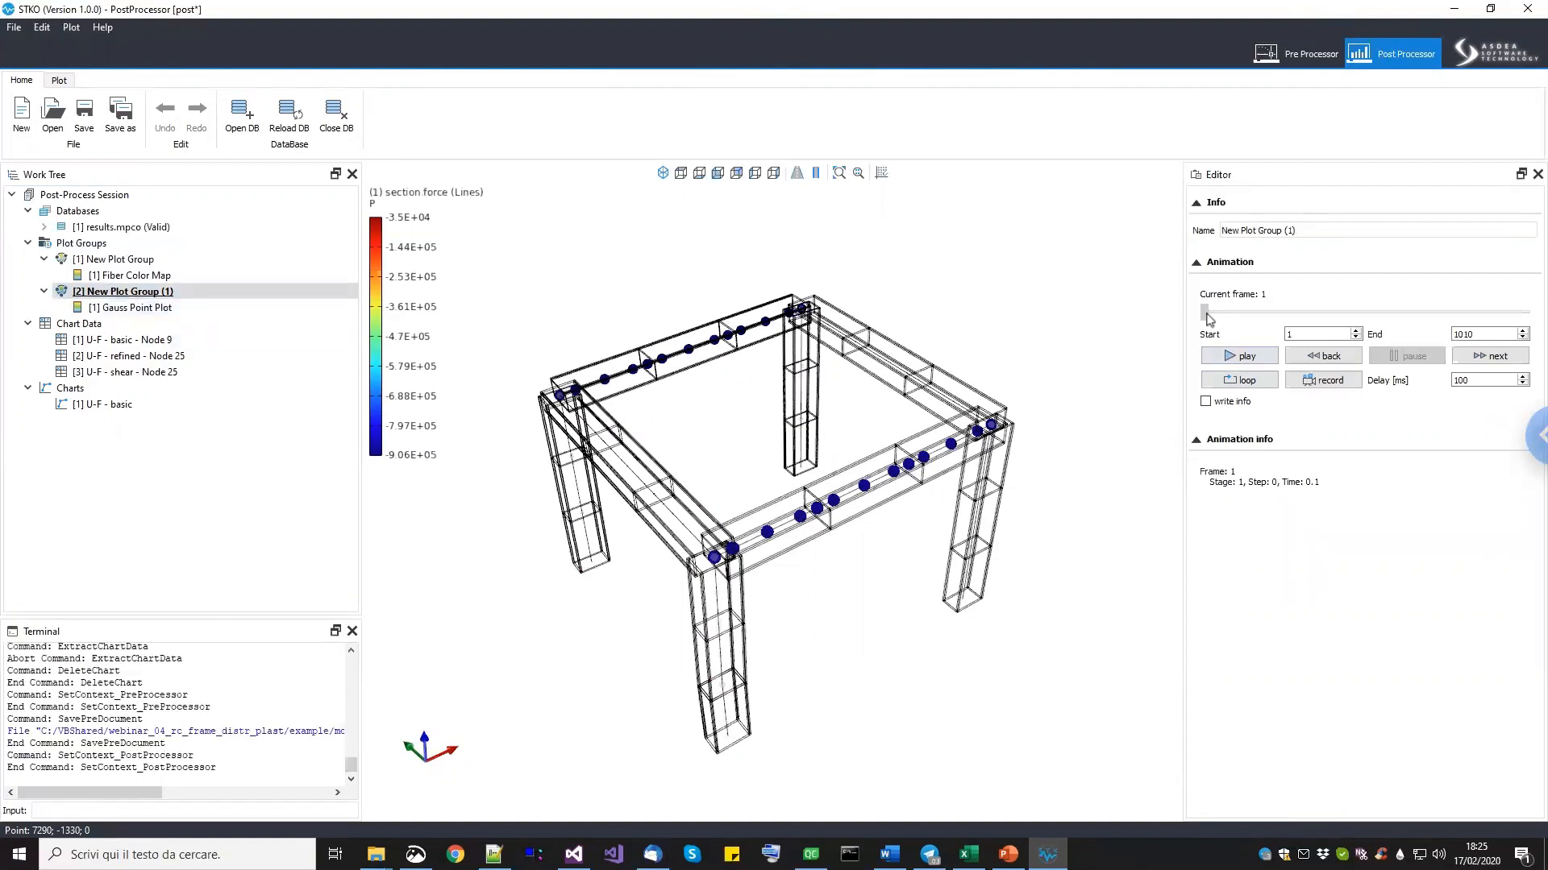
{"action": "left_click_drag", "start_coordinate": [1216, 320], "coordinate": [1379, 319]}
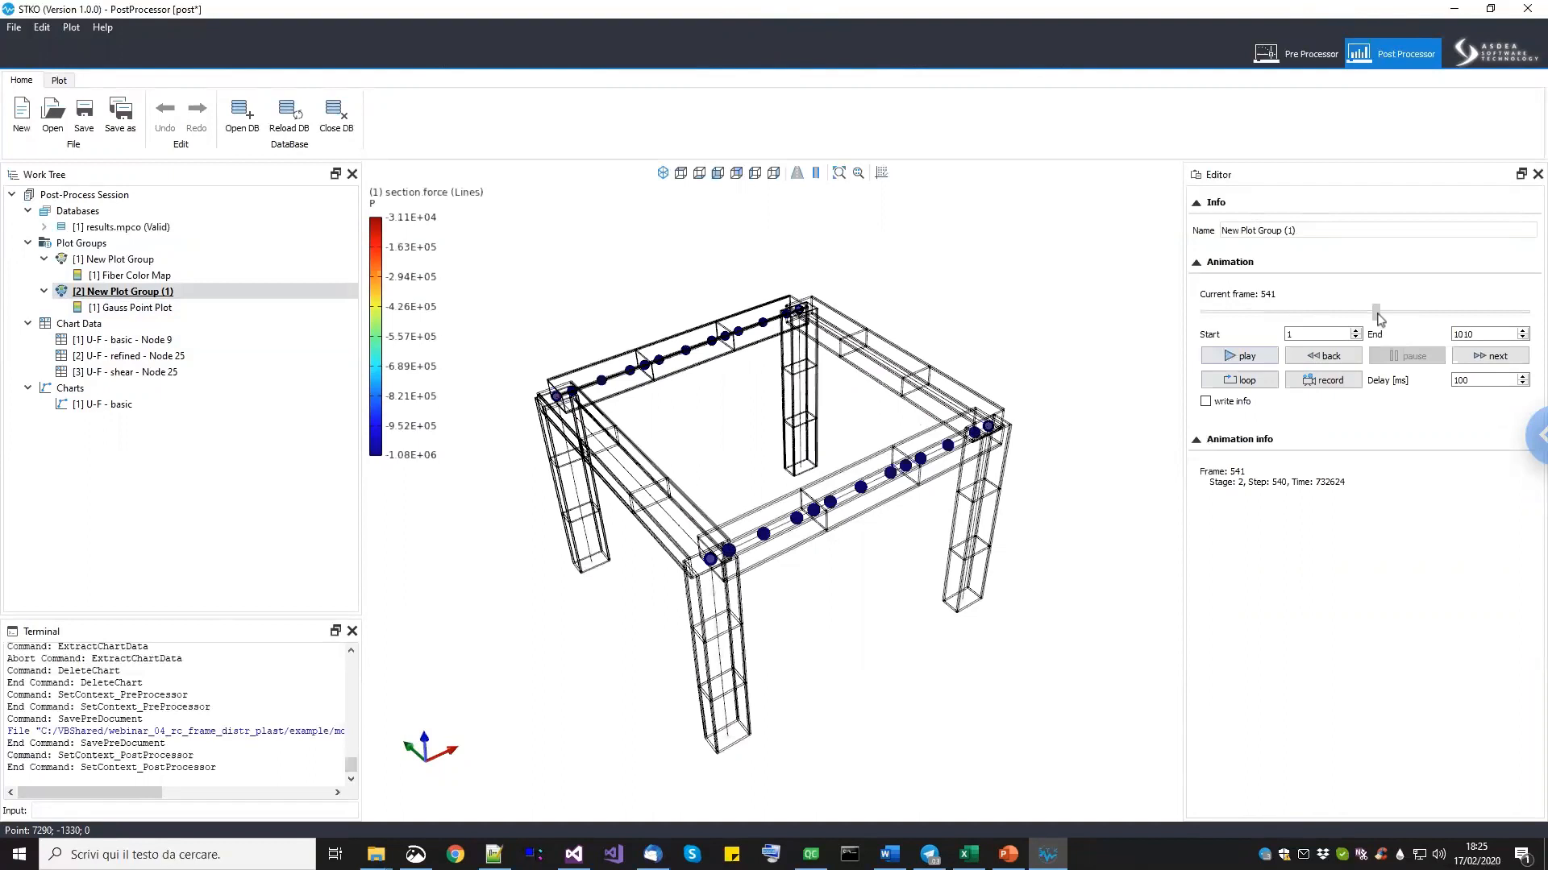
{"action": "left_click_drag", "start_coordinate": [1383, 319], "coordinate": [1534, 318]}
Select the third Gauss point from the near corner column on the front beam.
{"action": "middle_click_drag", "start_coordinate": [868, 433], "coordinate": [853, 510]}
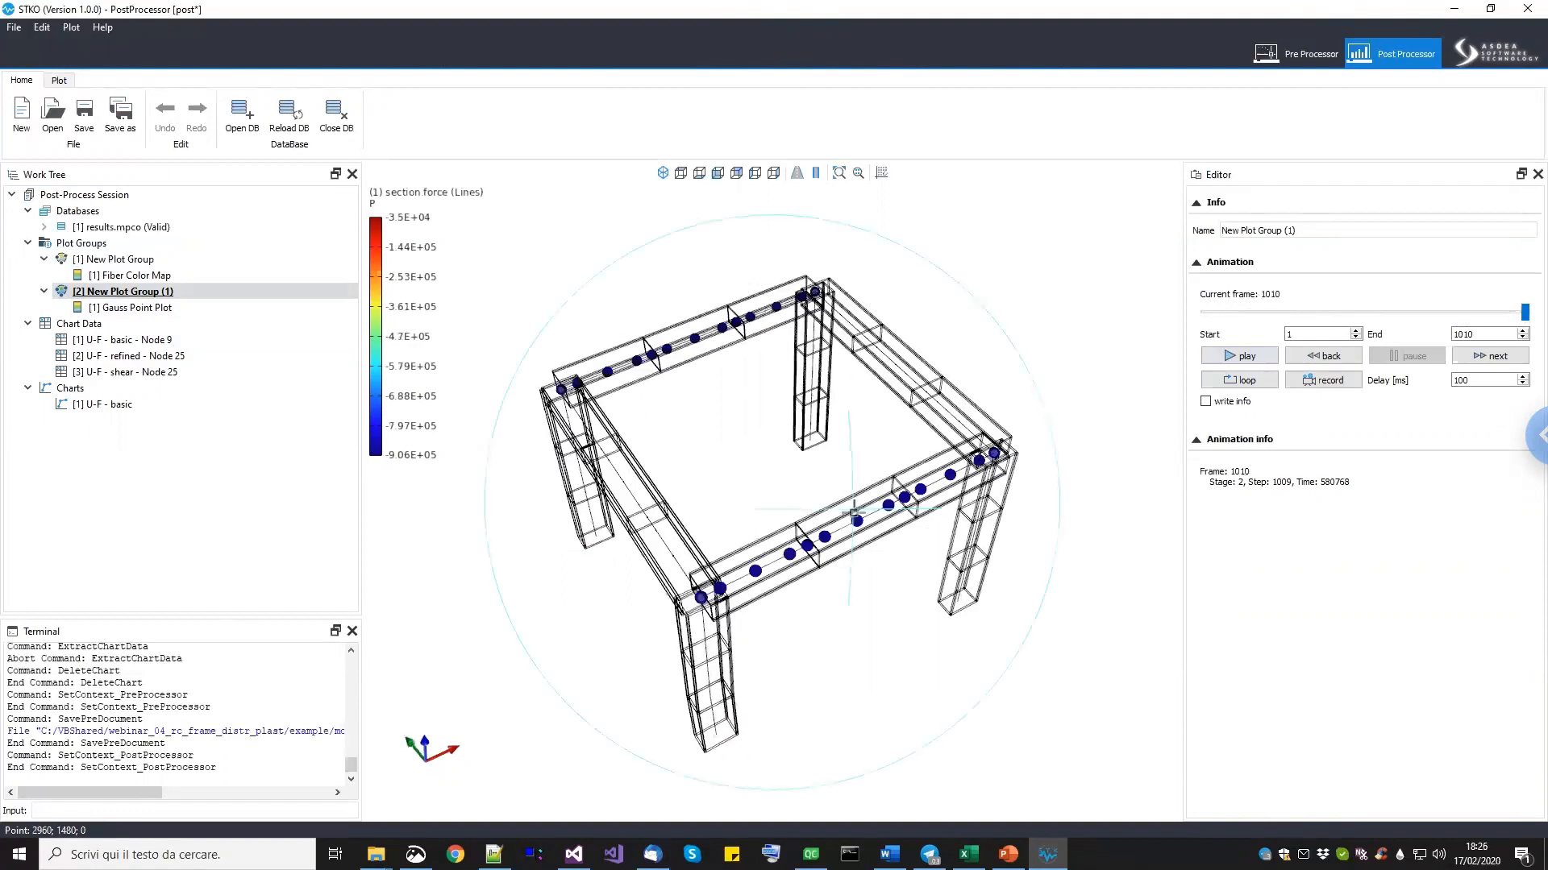
{"action": "scroll", "coordinate": [742, 610], "scroll_direction": "up", "scroll_amount": 3}
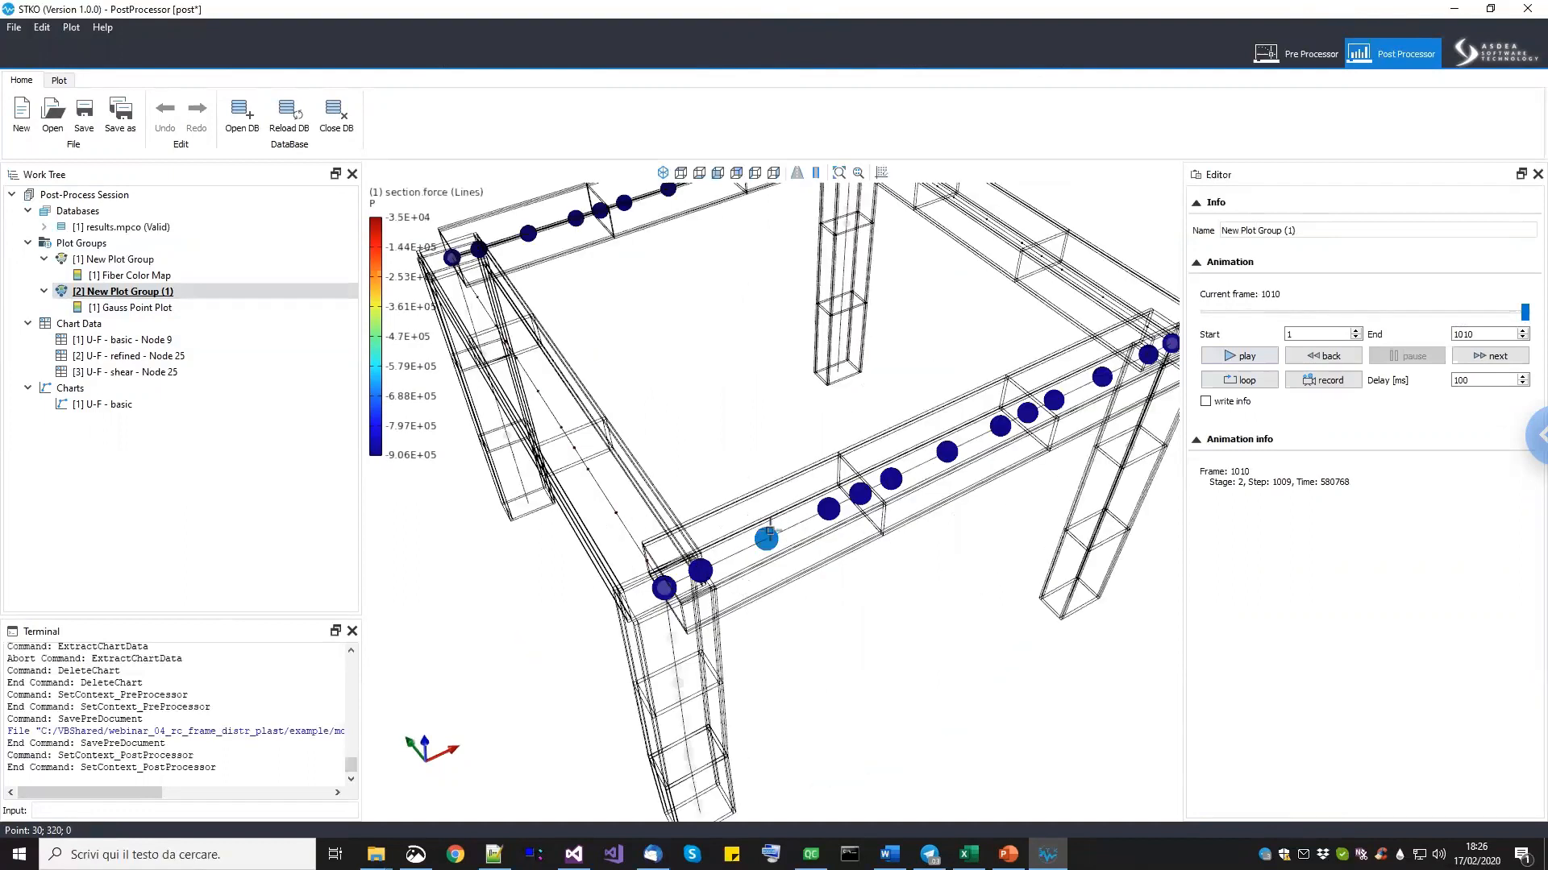
{"action": "scroll", "coordinate": [770, 530], "scroll_direction": "down", "scroll_amount": 3}
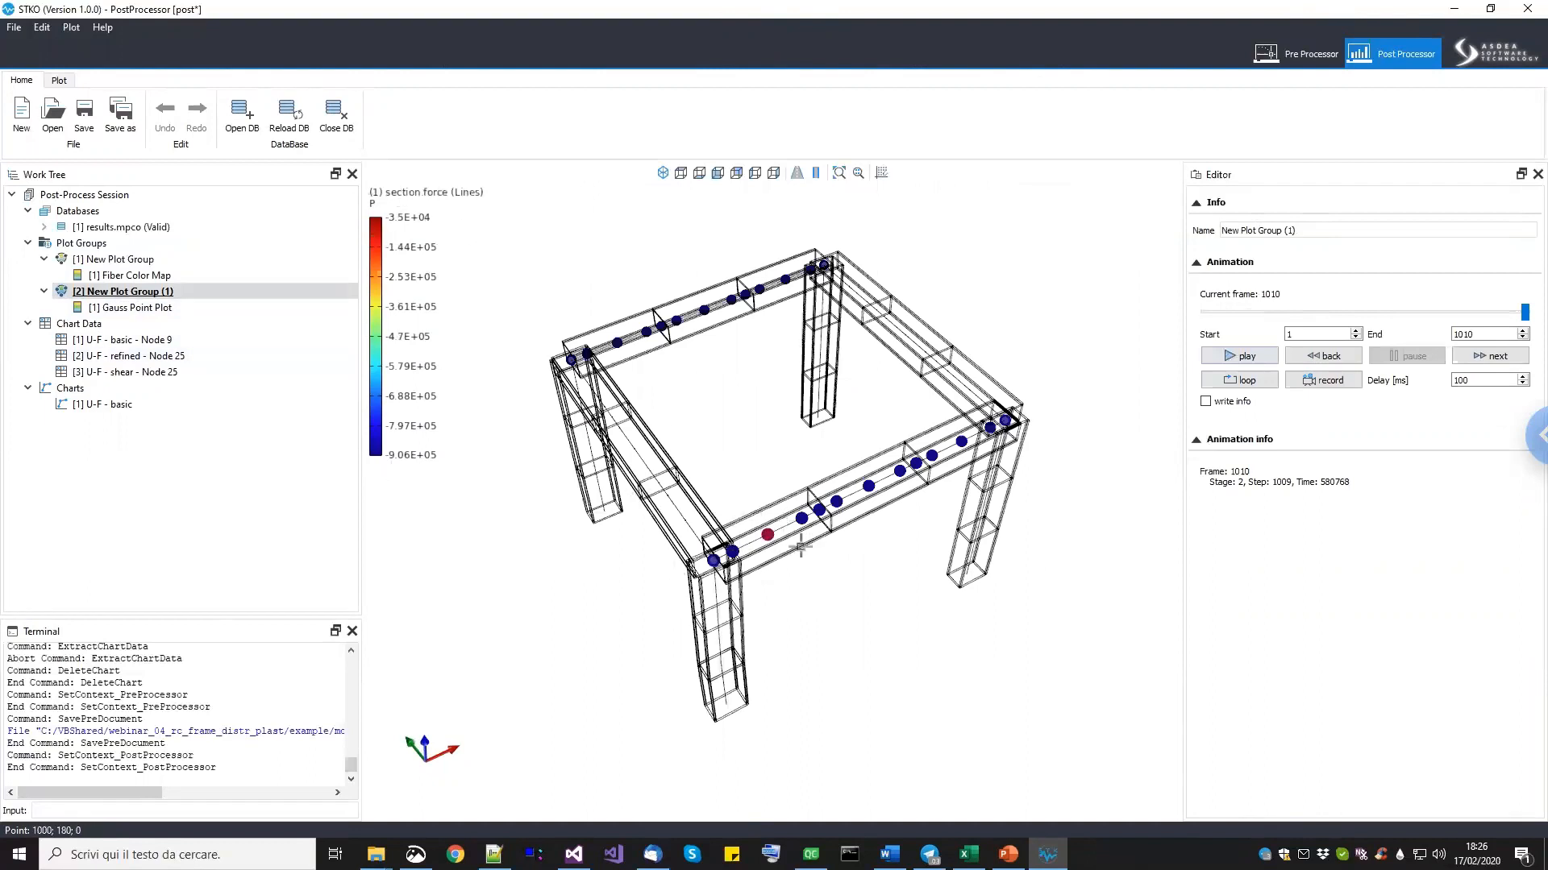
{"action": "right_click", "coordinate": [105, 324]}
{"action": "left_click", "coordinate": [129, 332]}
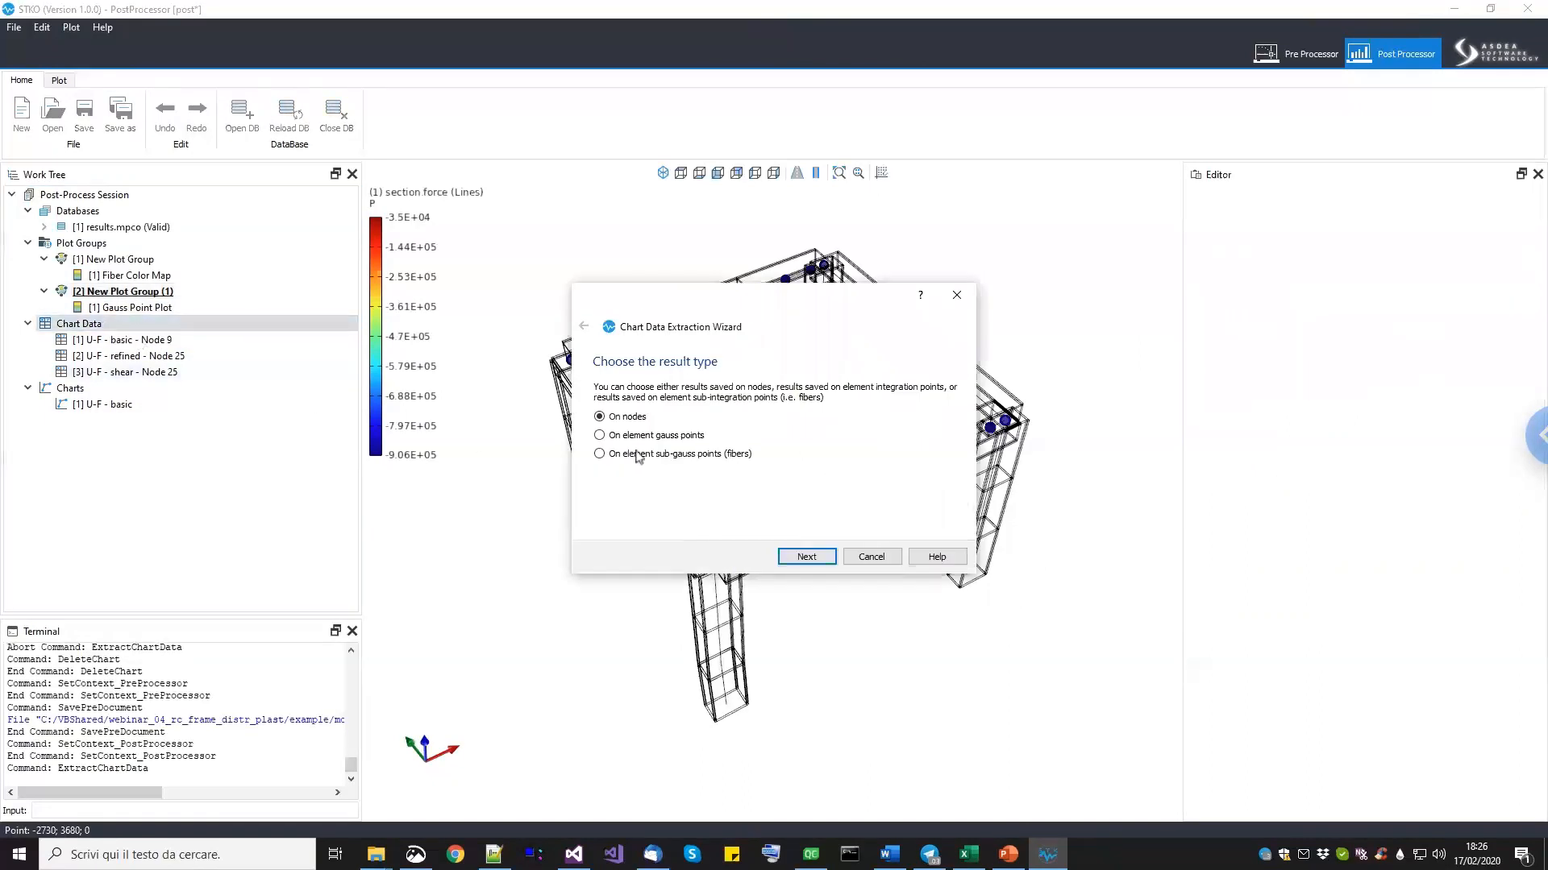
{"action": "left_click", "coordinate": [804, 556]}
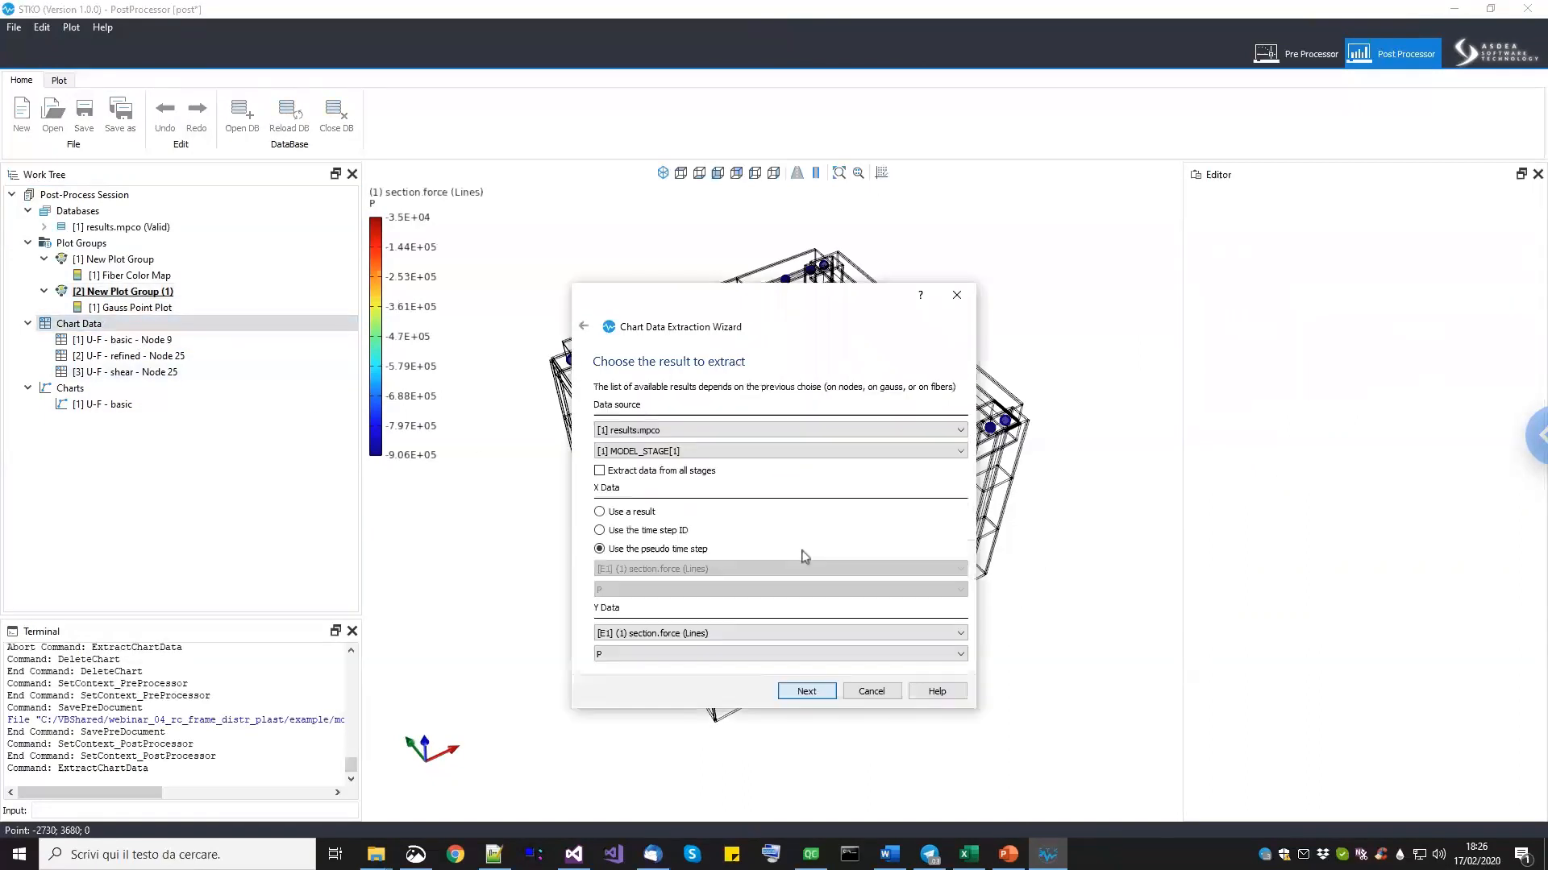
{"action": "left_click", "coordinate": [661, 471]}
{"action": "left_click", "coordinate": [678, 634]}
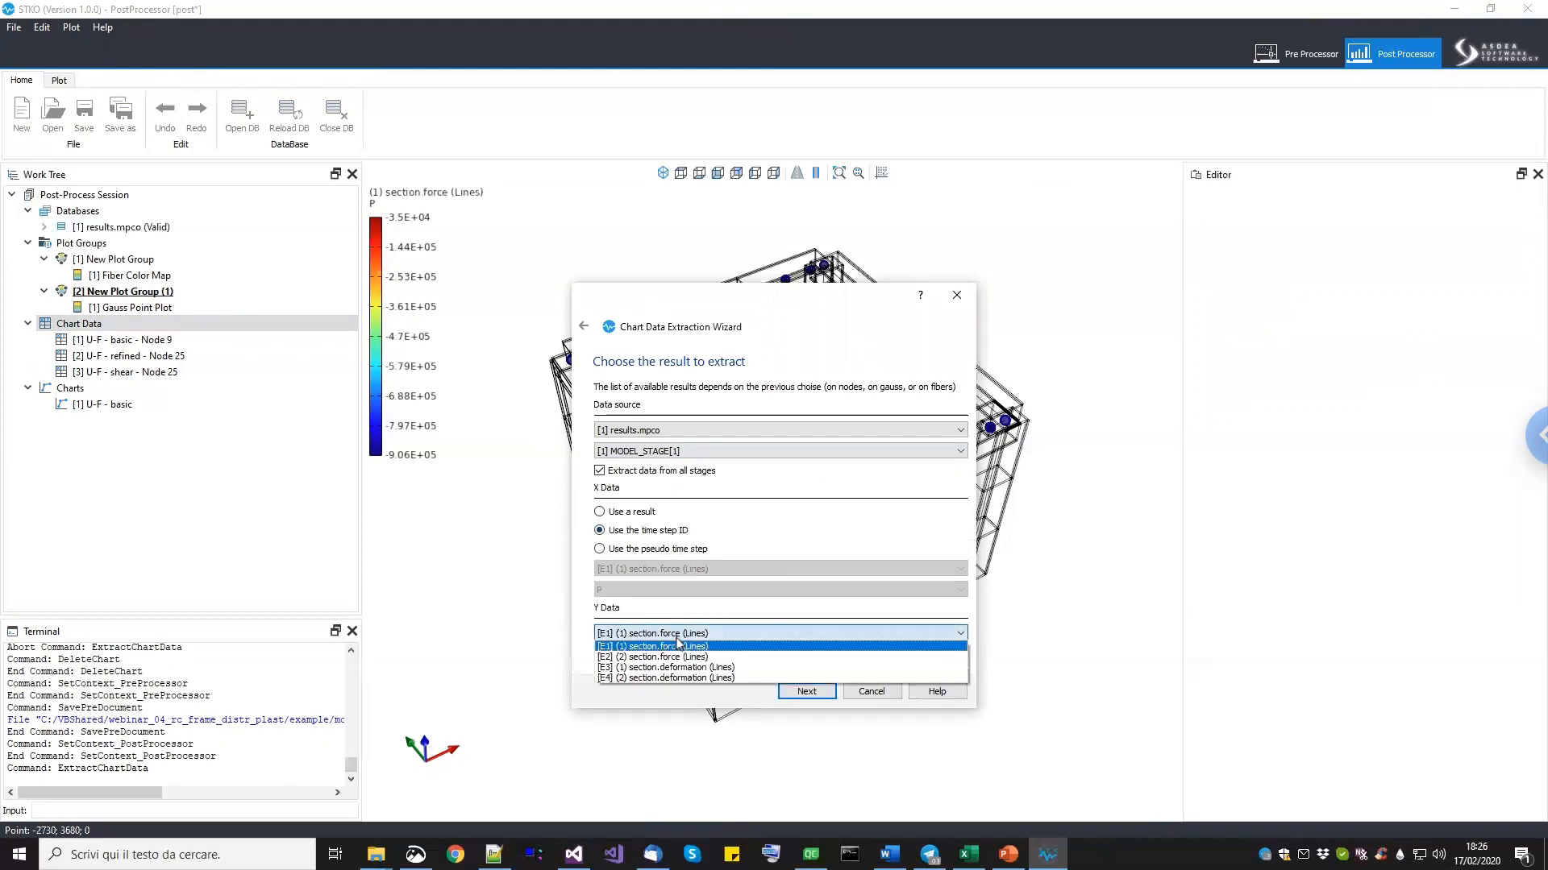
{"action": "left_click", "coordinate": [677, 643]}
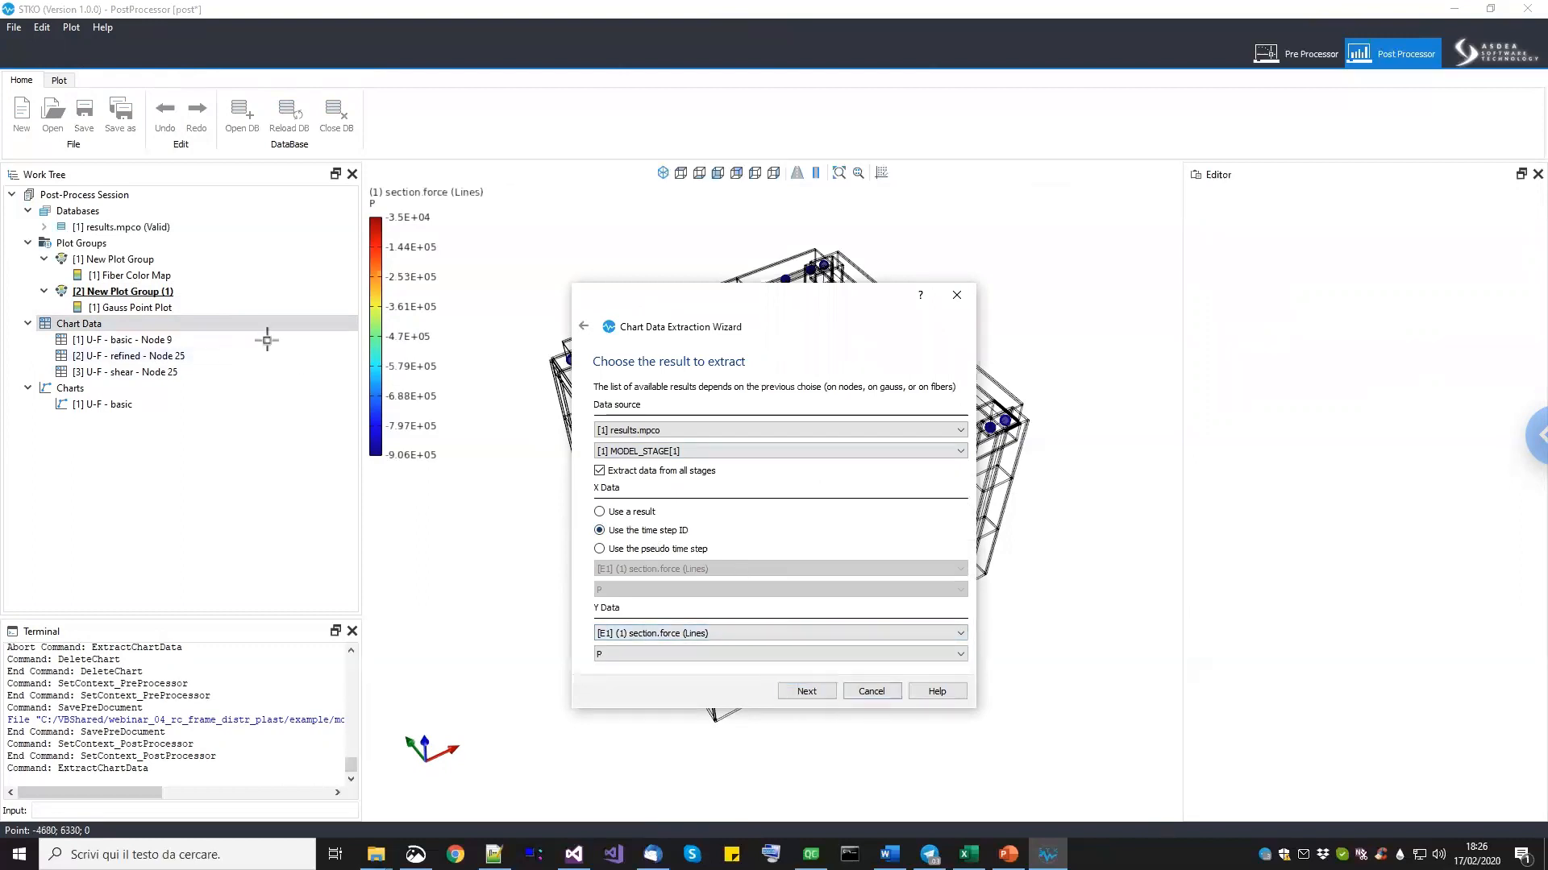
Check the Gauss Point Plot's available results, keeping [E1] (1) section.force (Lines) selected.
{"action": "left_click", "coordinate": [193, 309]}
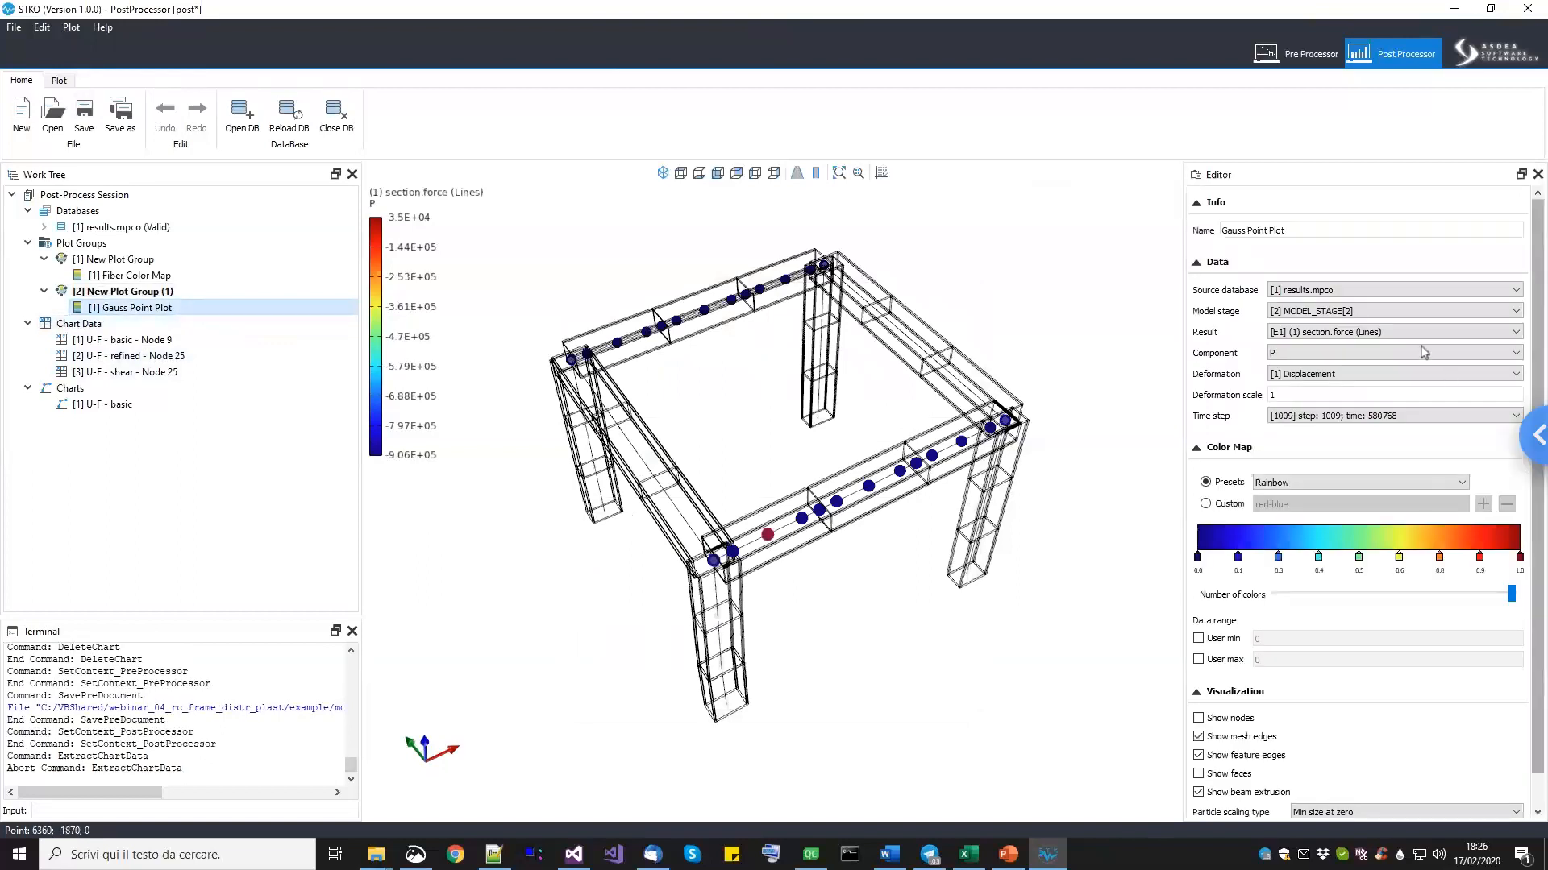
{"action": "left_click", "coordinate": [1417, 337]}
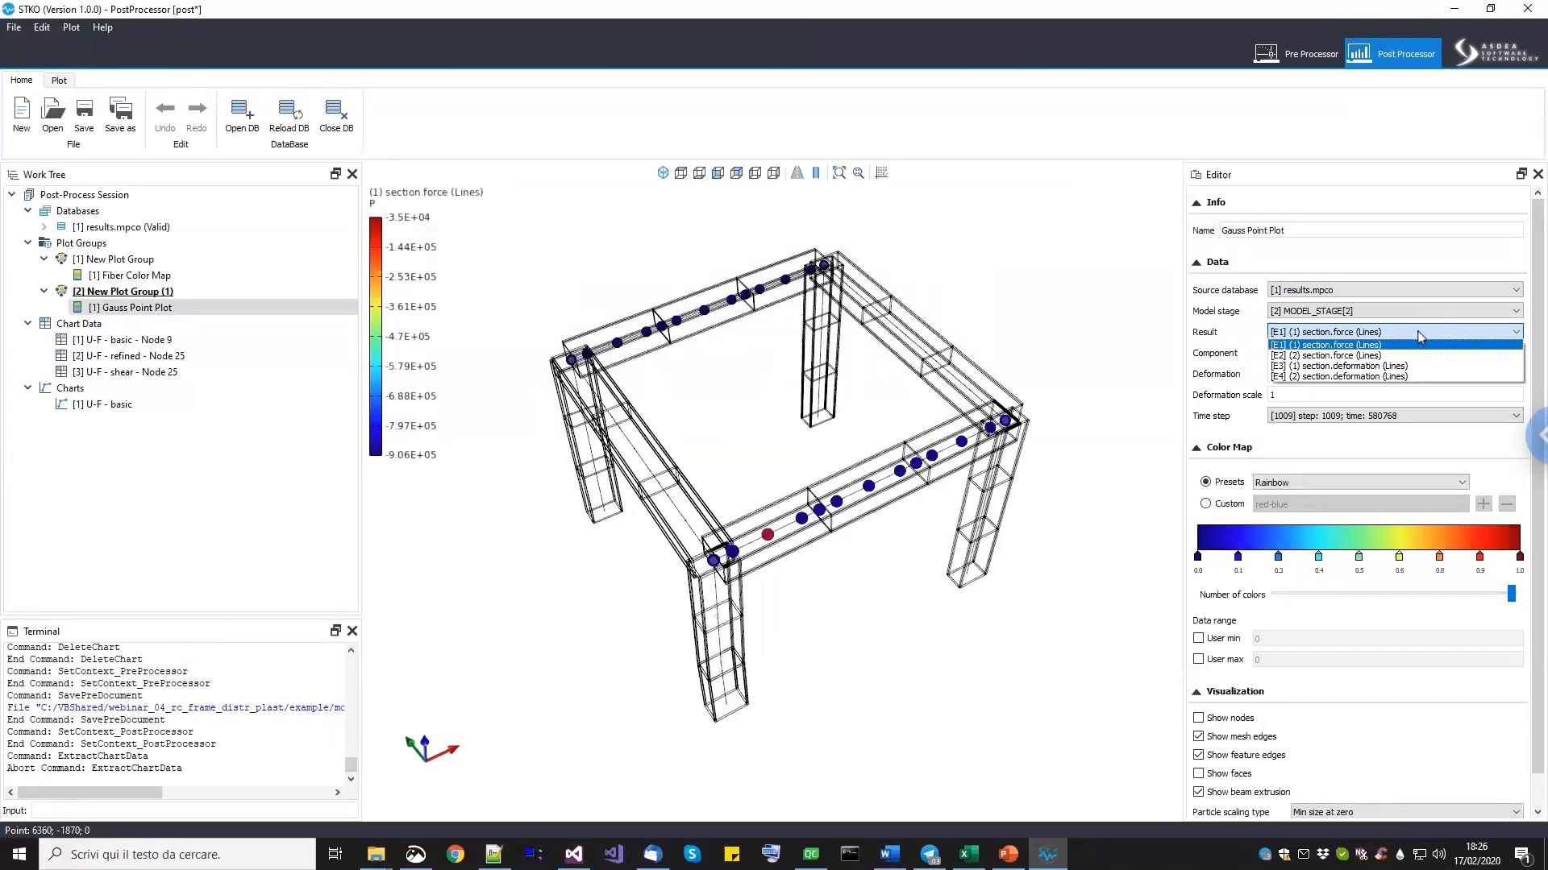
{"action": "left_click", "coordinate": [1419, 336]}
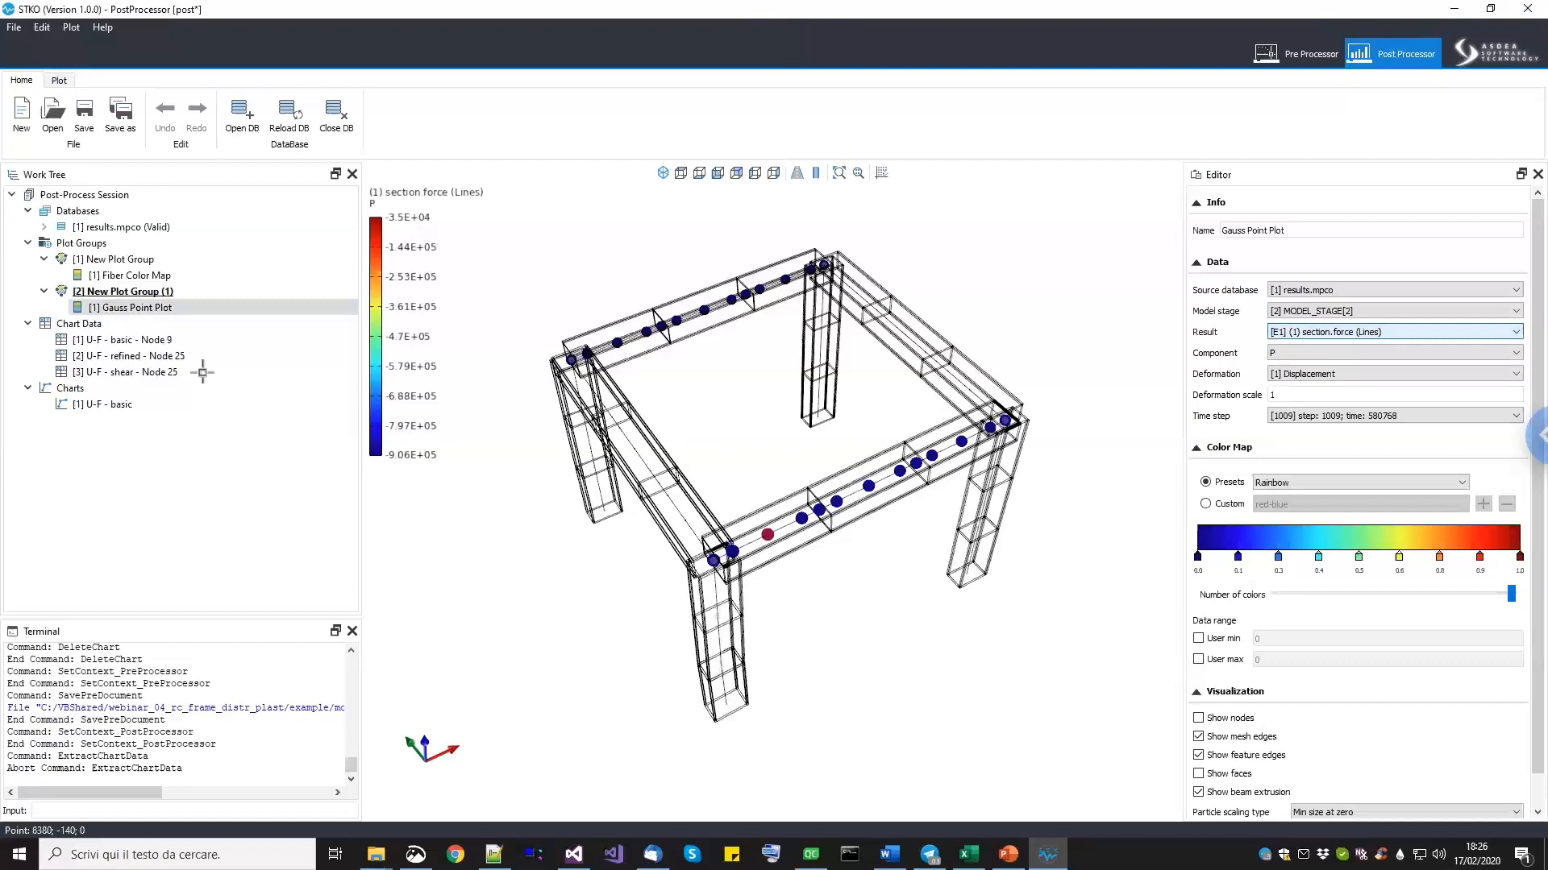
Extract the selected Gauss point's section.force (Lines) P against pseudo time from all stages as Axial Force beams, creating a chart.
{"action": "right_click", "coordinate": [97, 324]}
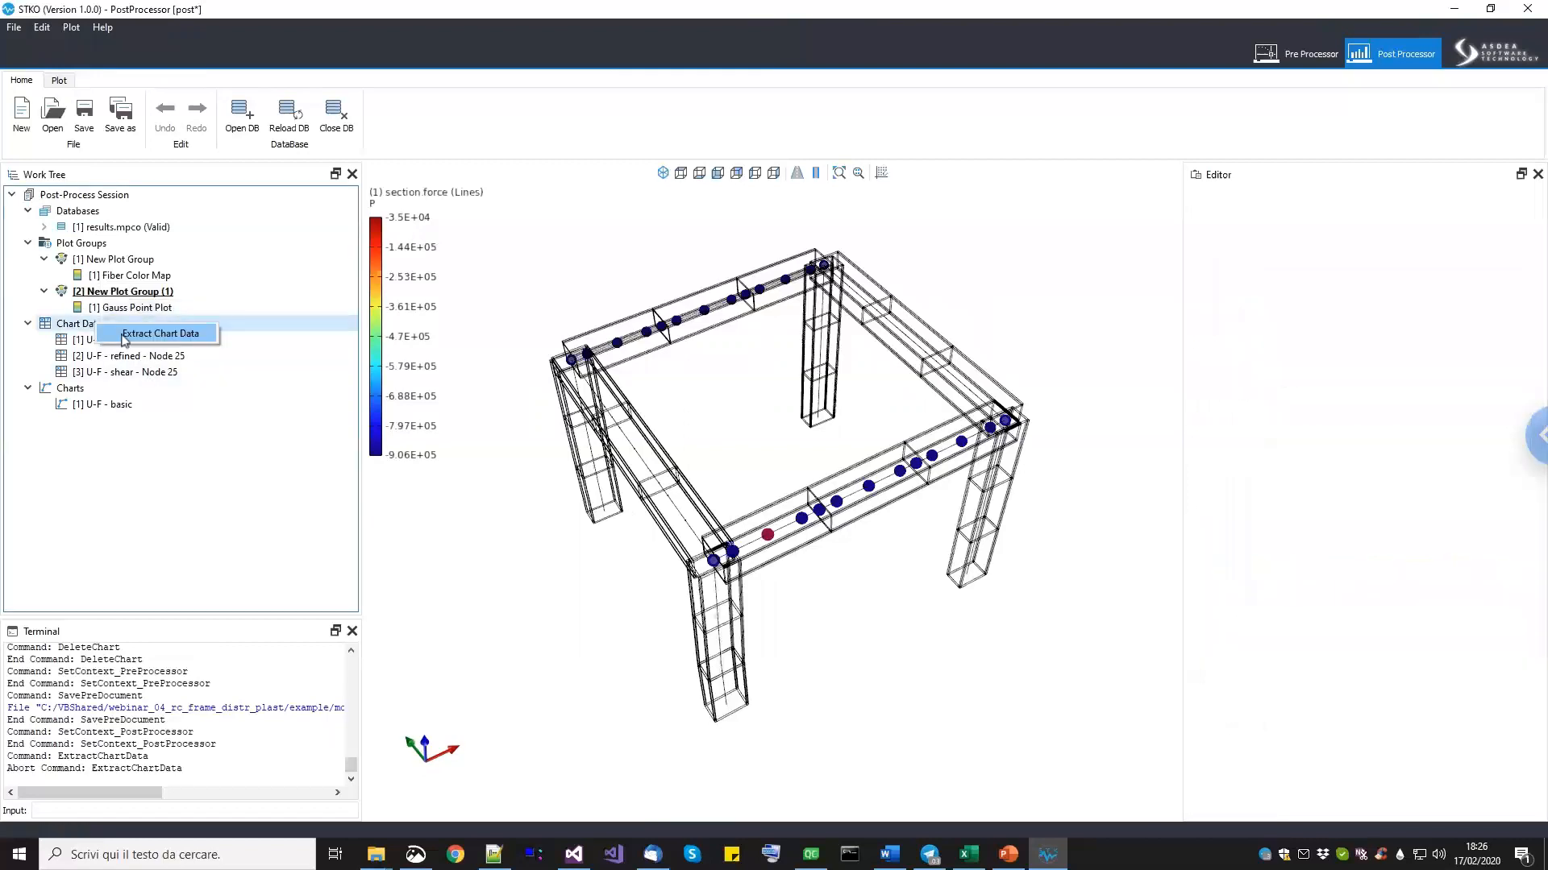
{"action": "left_click", "coordinate": [125, 335]}
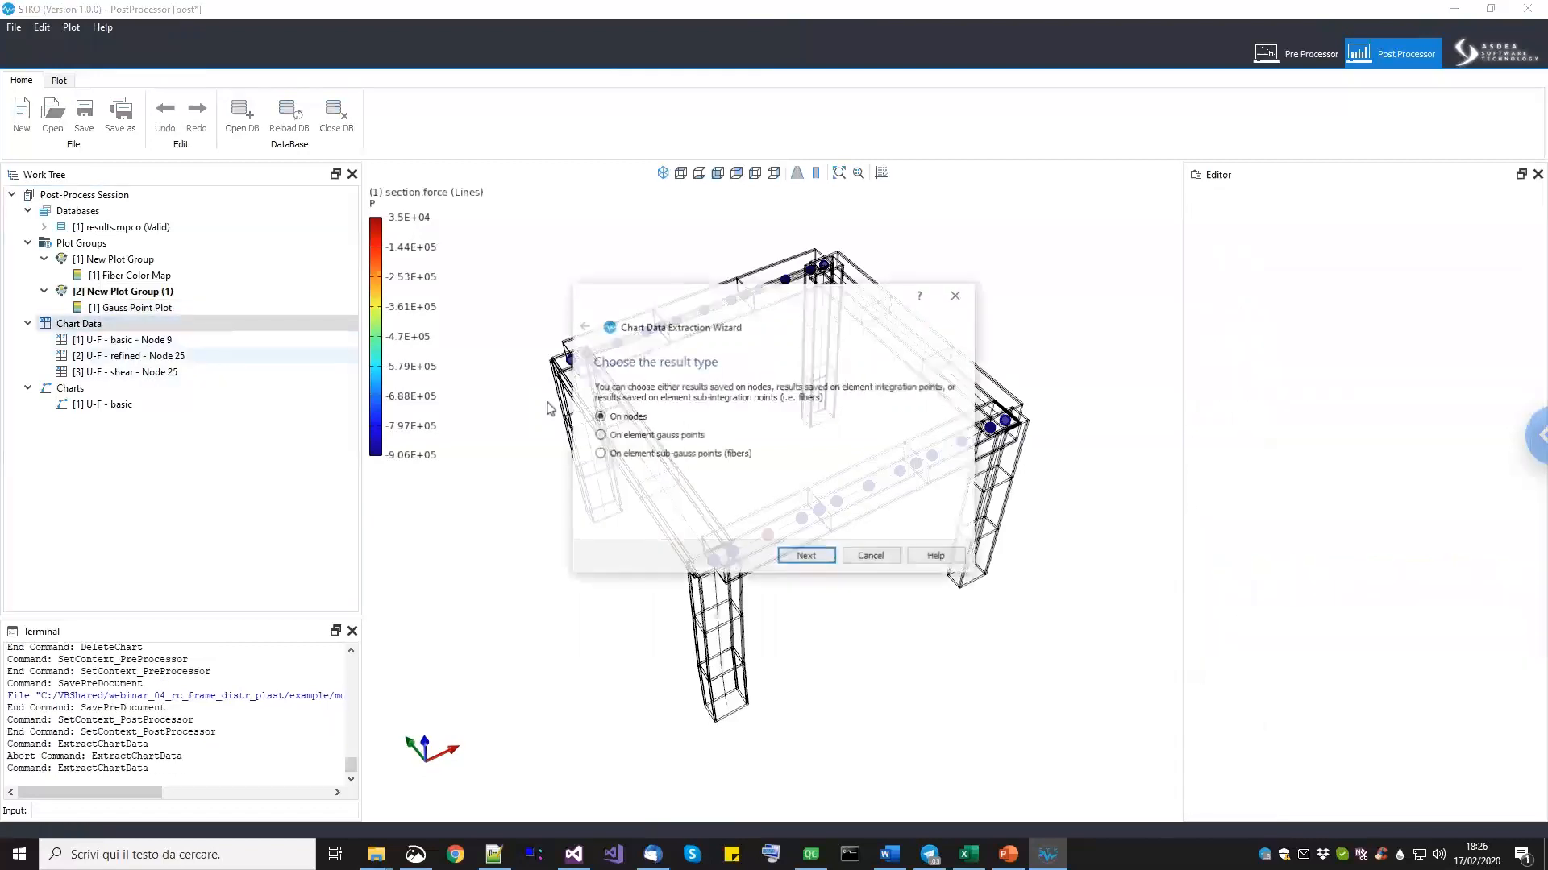
{"action": "left_click", "coordinate": [805, 557]}
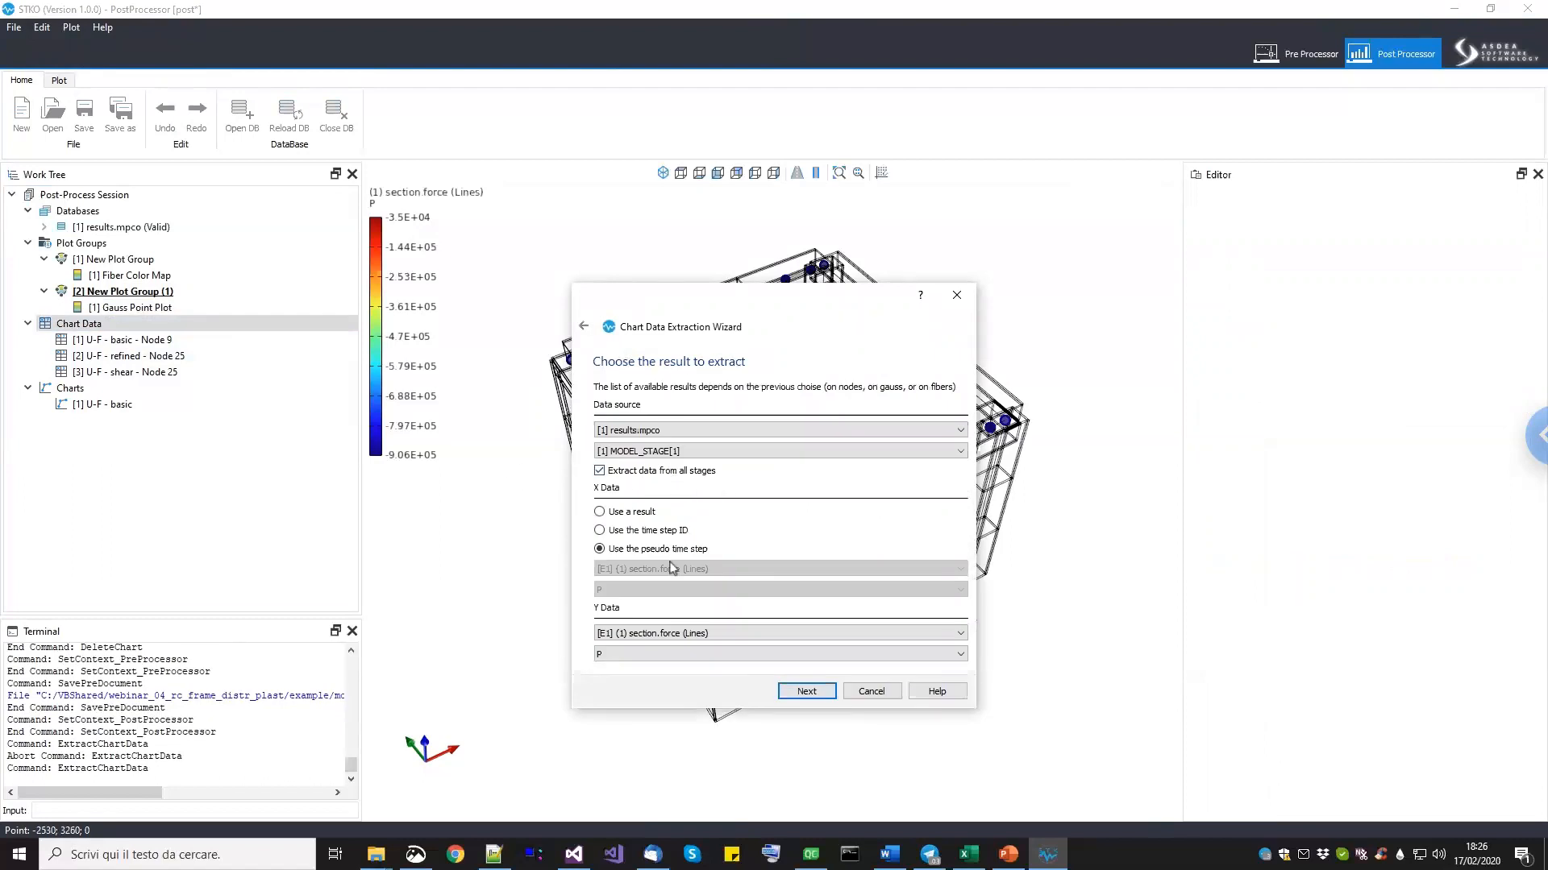
{"action": "left_click", "coordinate": [666, 654]}
{"action": "left_click", "coordinate": [695, 655]}
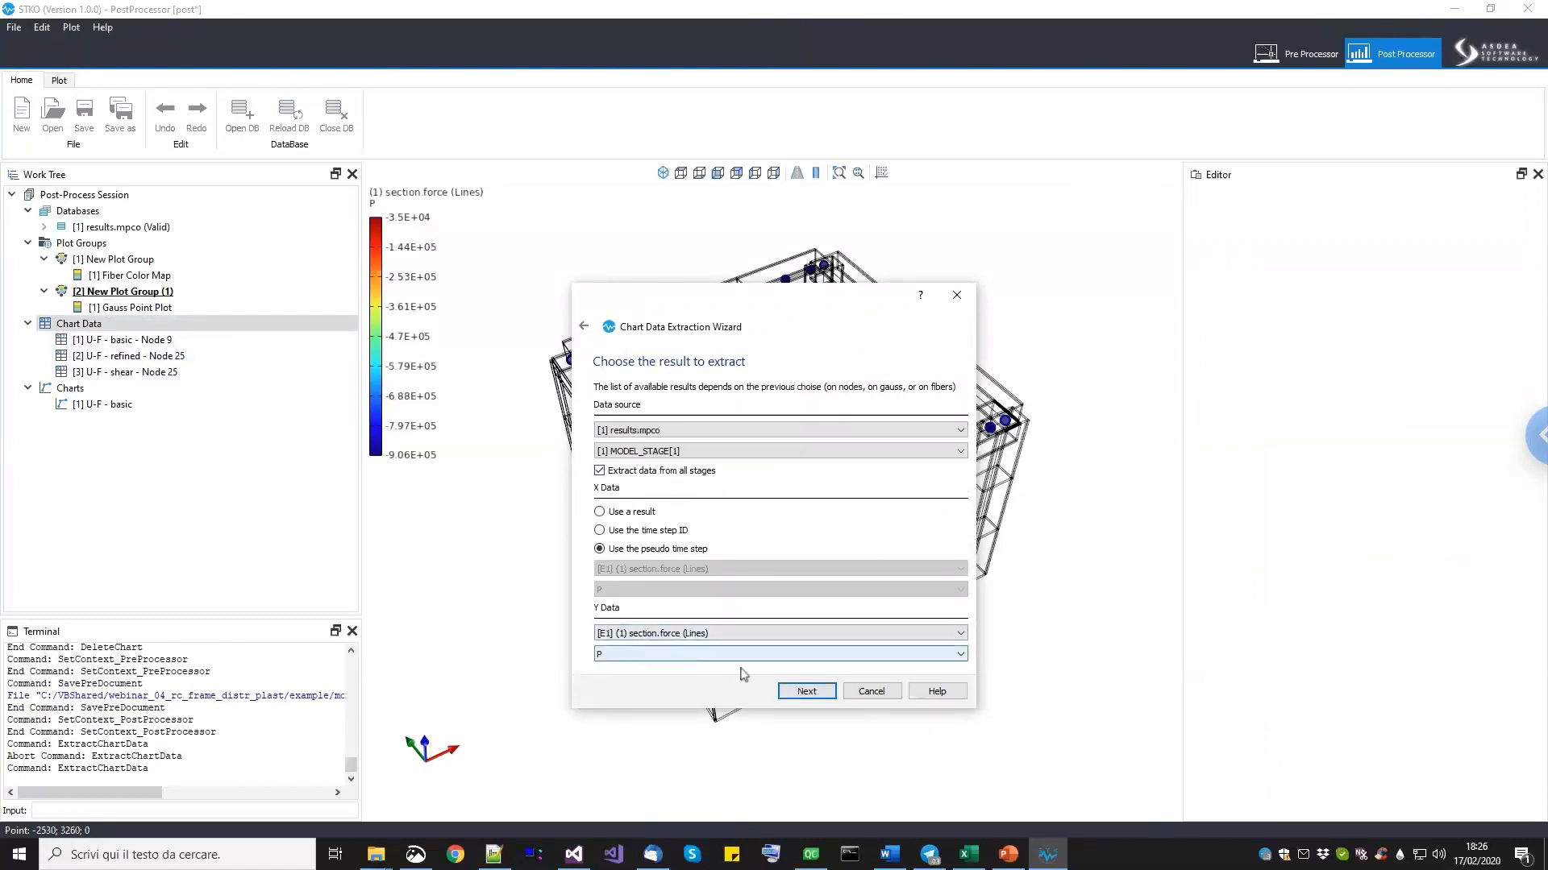
{"action": "left_click", "coordinate": [824, 695]}
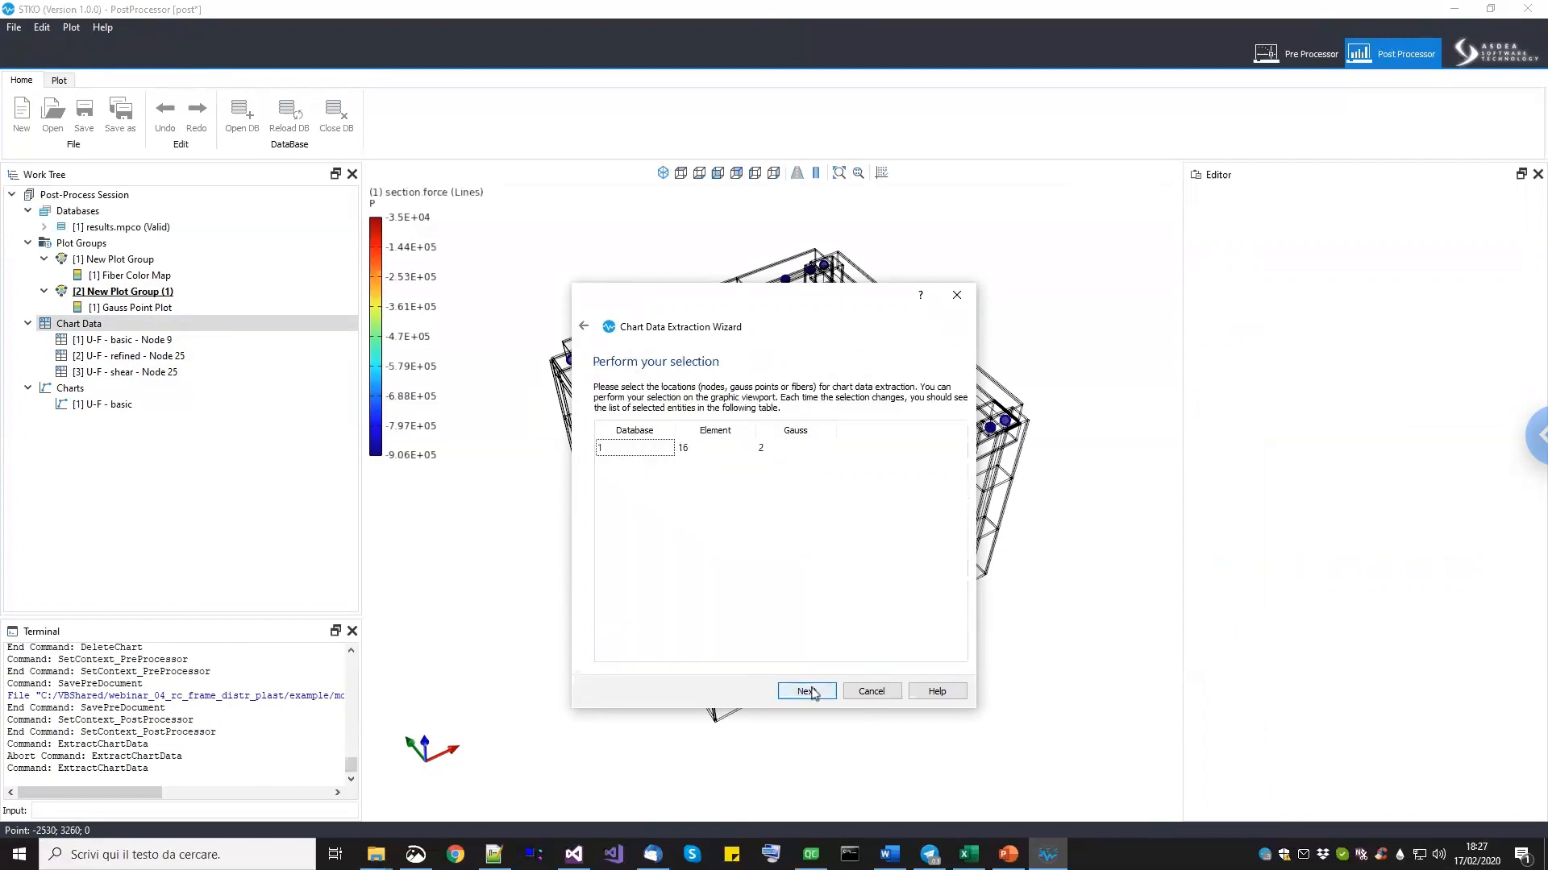
{"action": "left_click", "coordinate": [806, 691]}
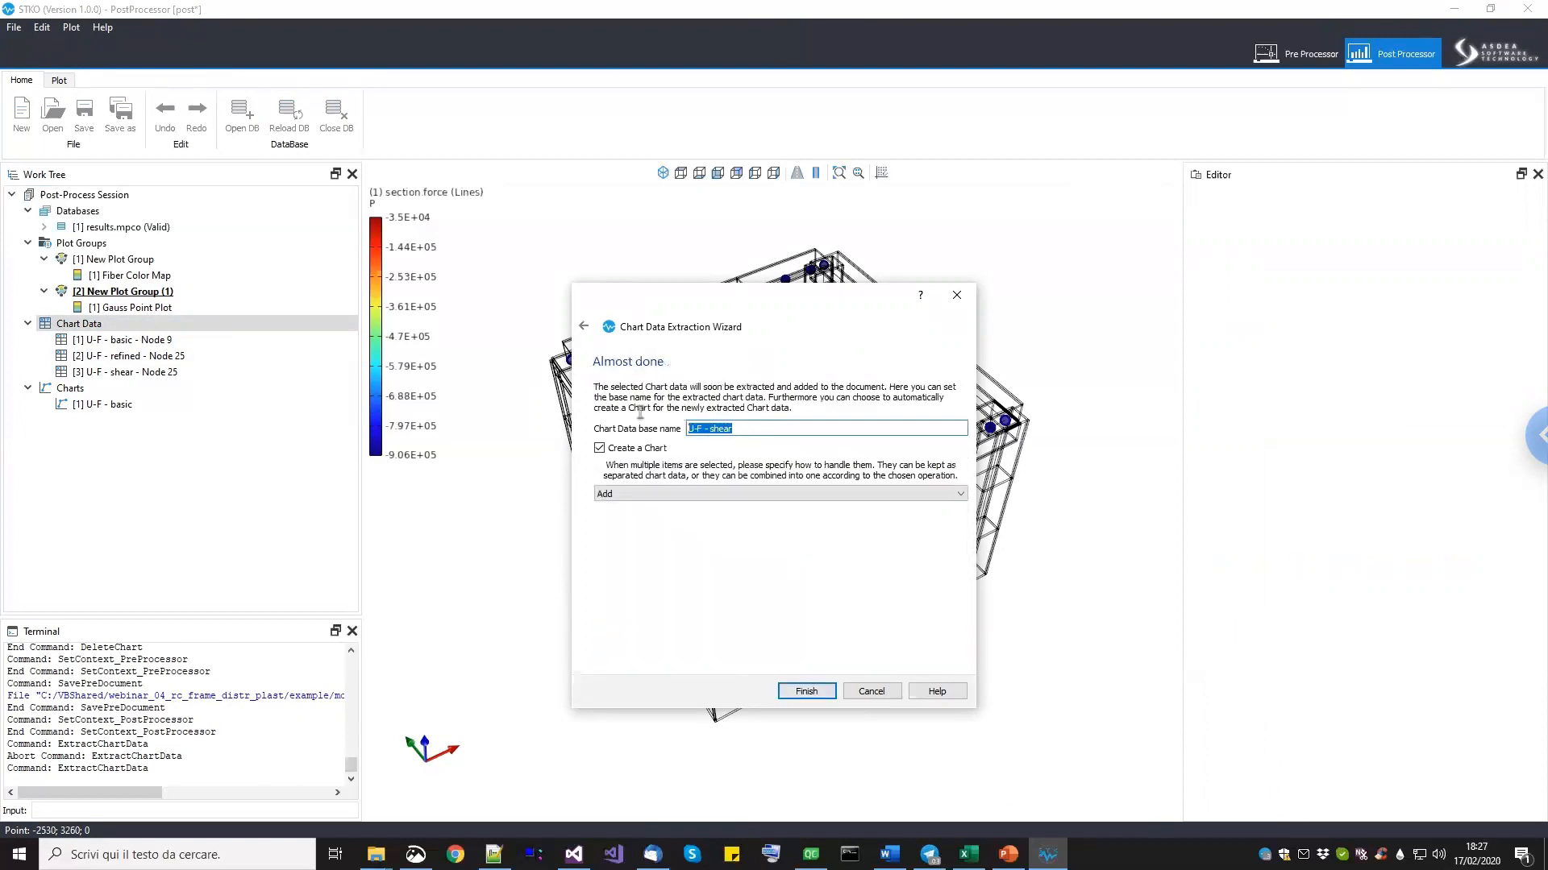
{"action": "type", "text": "Axial Force beams"}
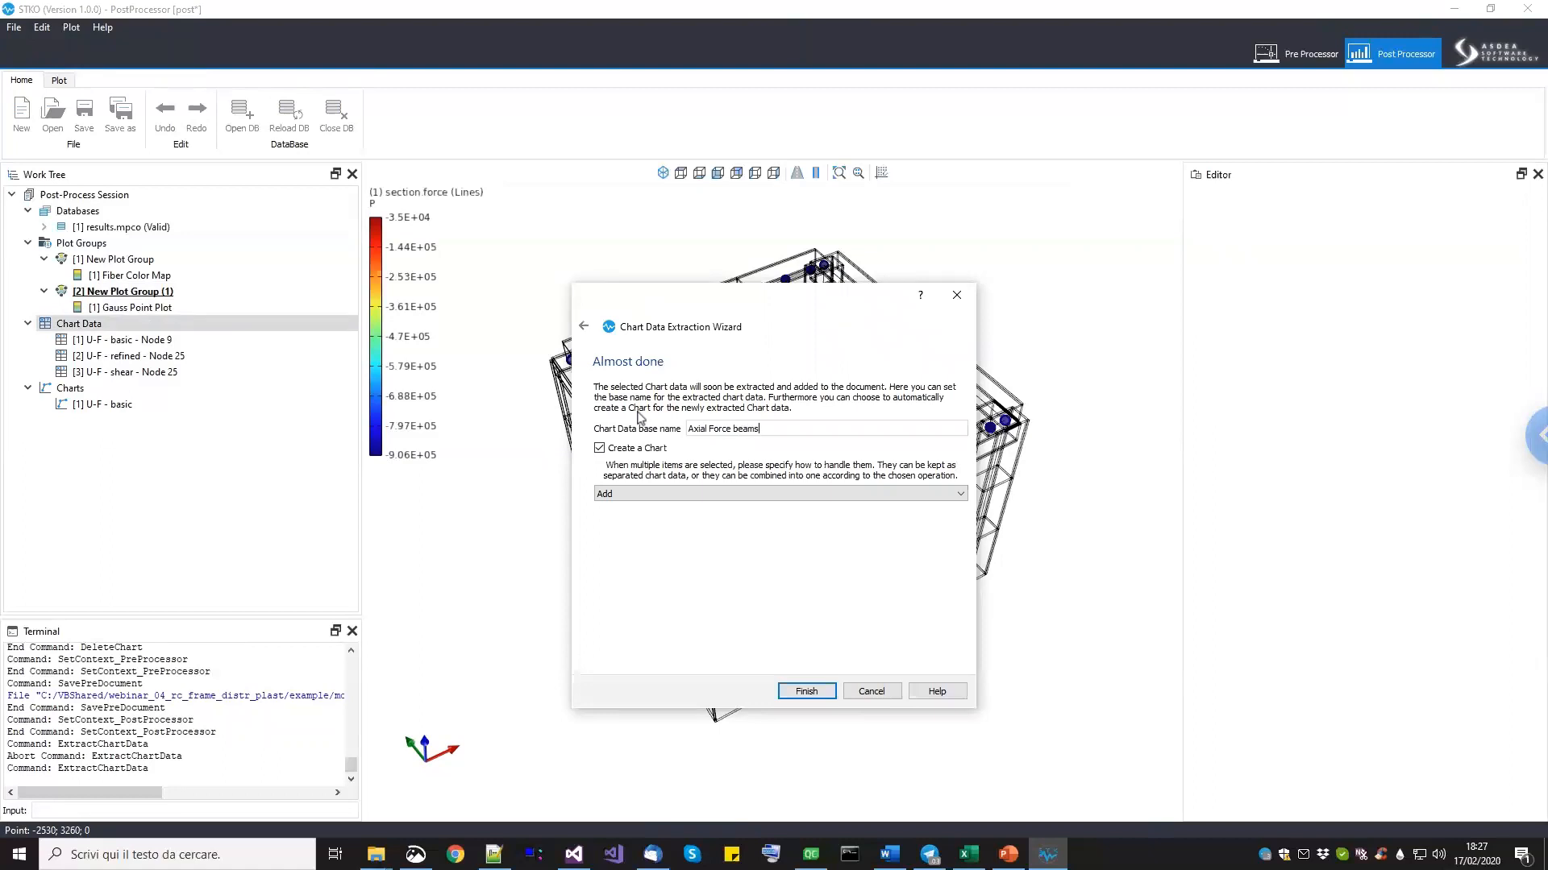
{"action": "left_click_drag", "start_coordinate": [614, 326], "coordinate": [129, 498]}
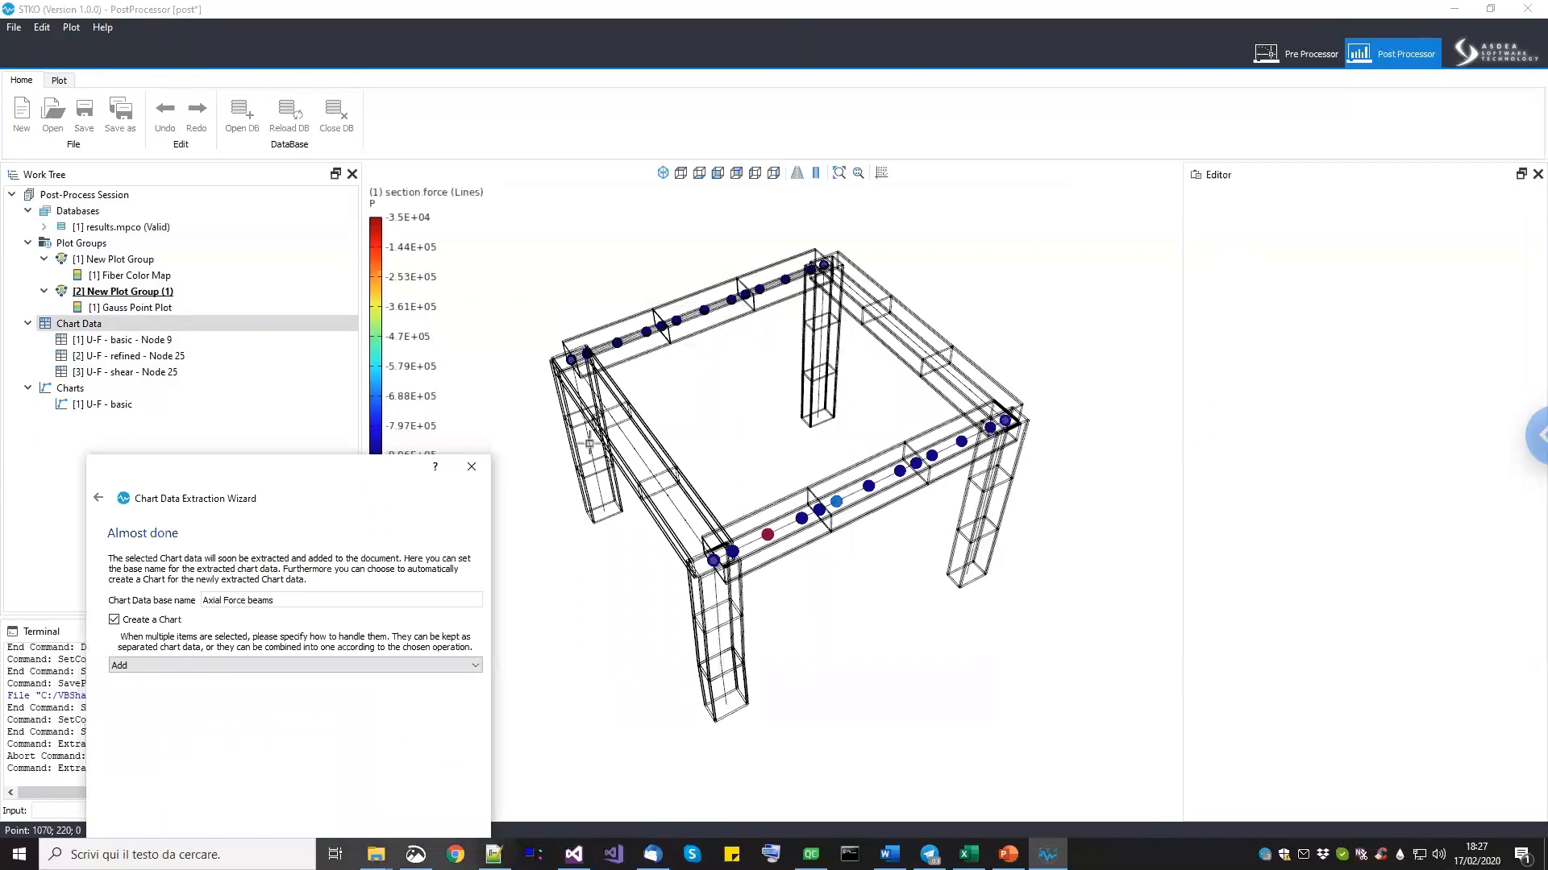
{"action": "left_click_drag", "start_coordinate": [419, 477], "coordinate": [699, 360]}
{"action": "left_click", "coordinate": [597, 745]}
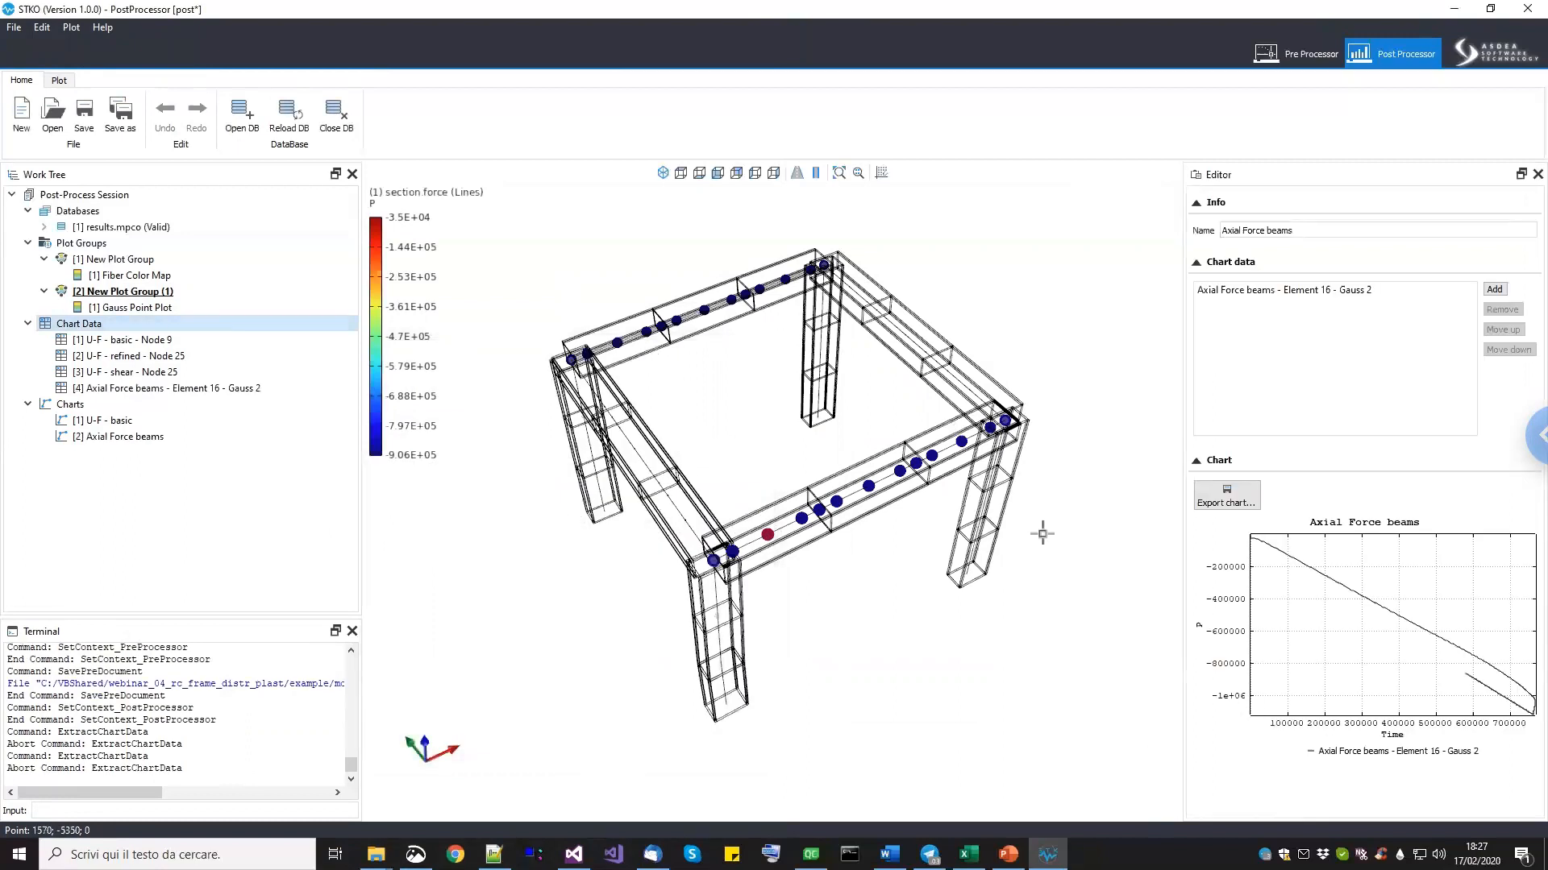
Delete the Axial Force beams chart data and its chart.
{"action": "right_click", "coordinate": [200, 395]}
{"action": "left_click", "coordinate": [226, 403]}
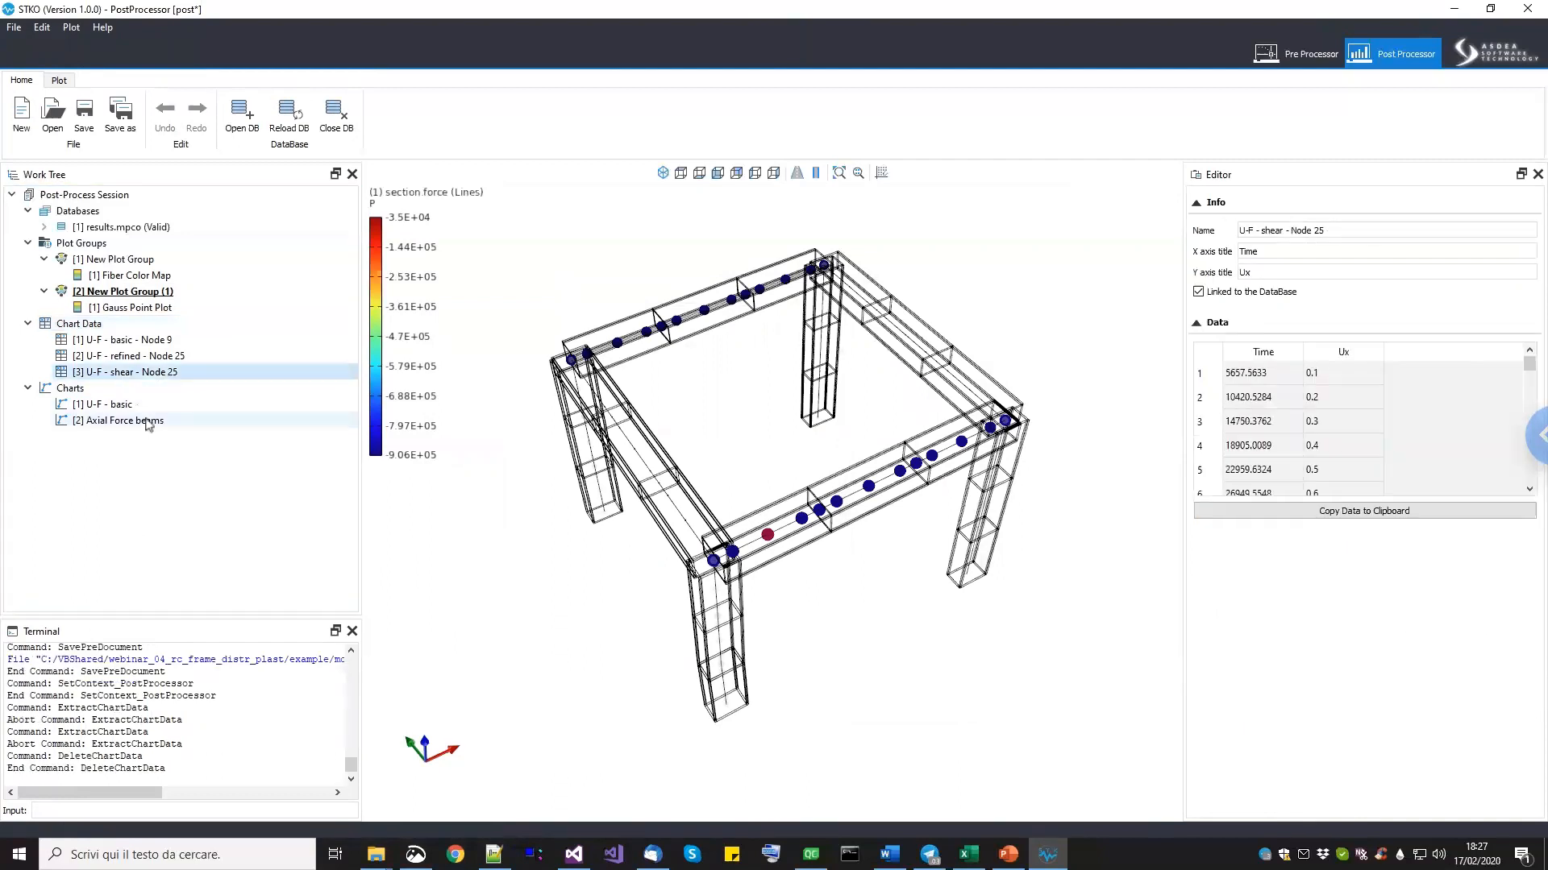
{"action": "right_click", "coordinate": [150, 421]}
{"action": "left_click", "coordinate": [179, 430]}
Extract section.force (Lines) P at the selected Gauss point against the time step ID as Axial Force beams, creating a chart.
{"action": "right_click", "coordinate": [111, 325]}
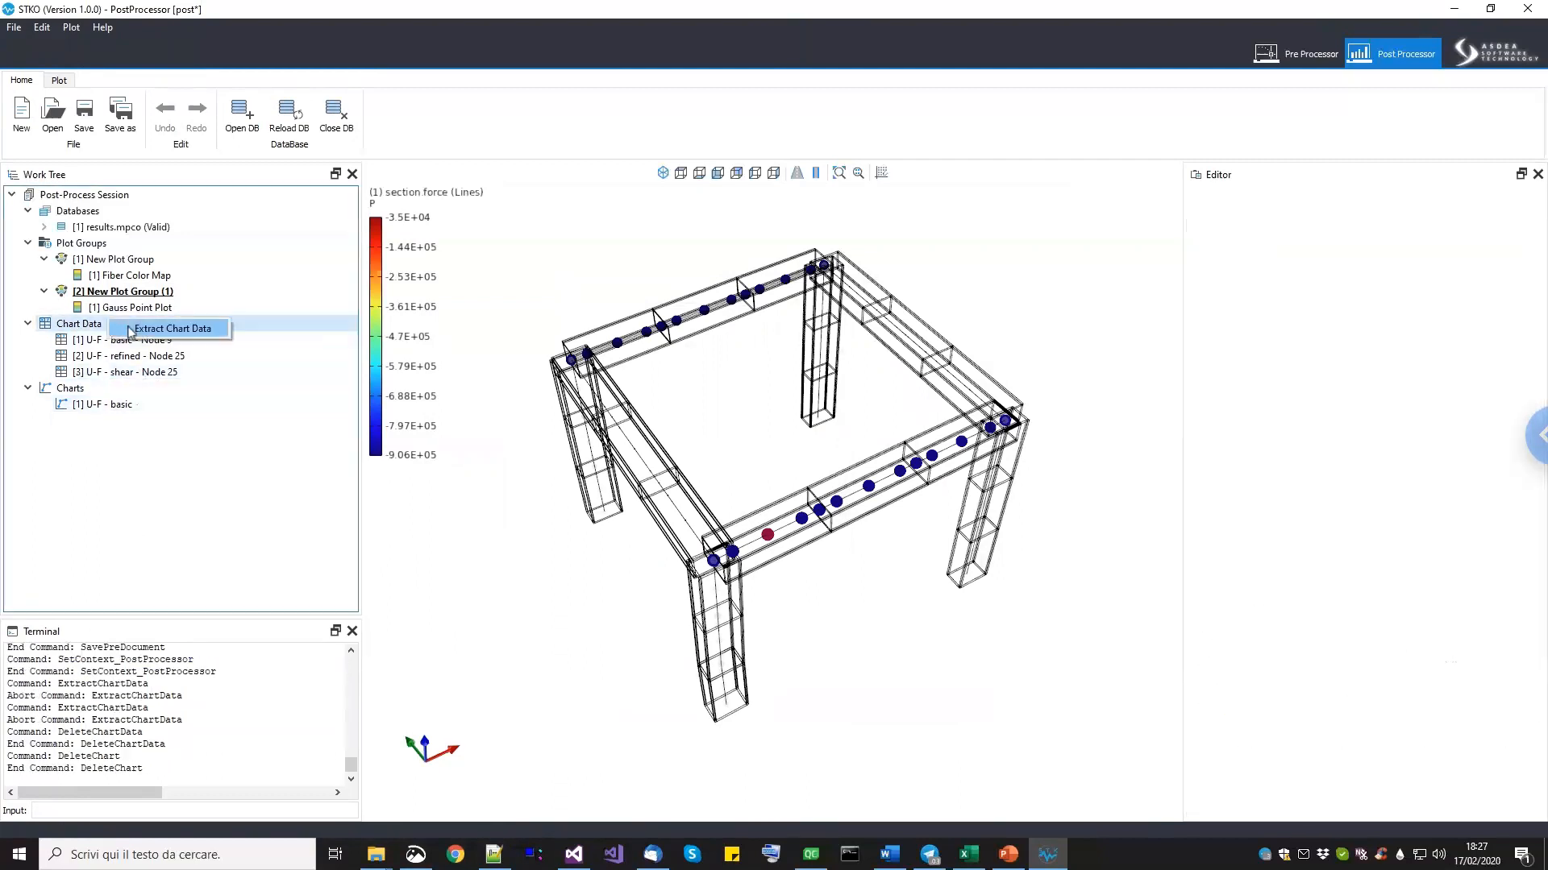
{"action": "left_click", "coordinate": [165, 331]}
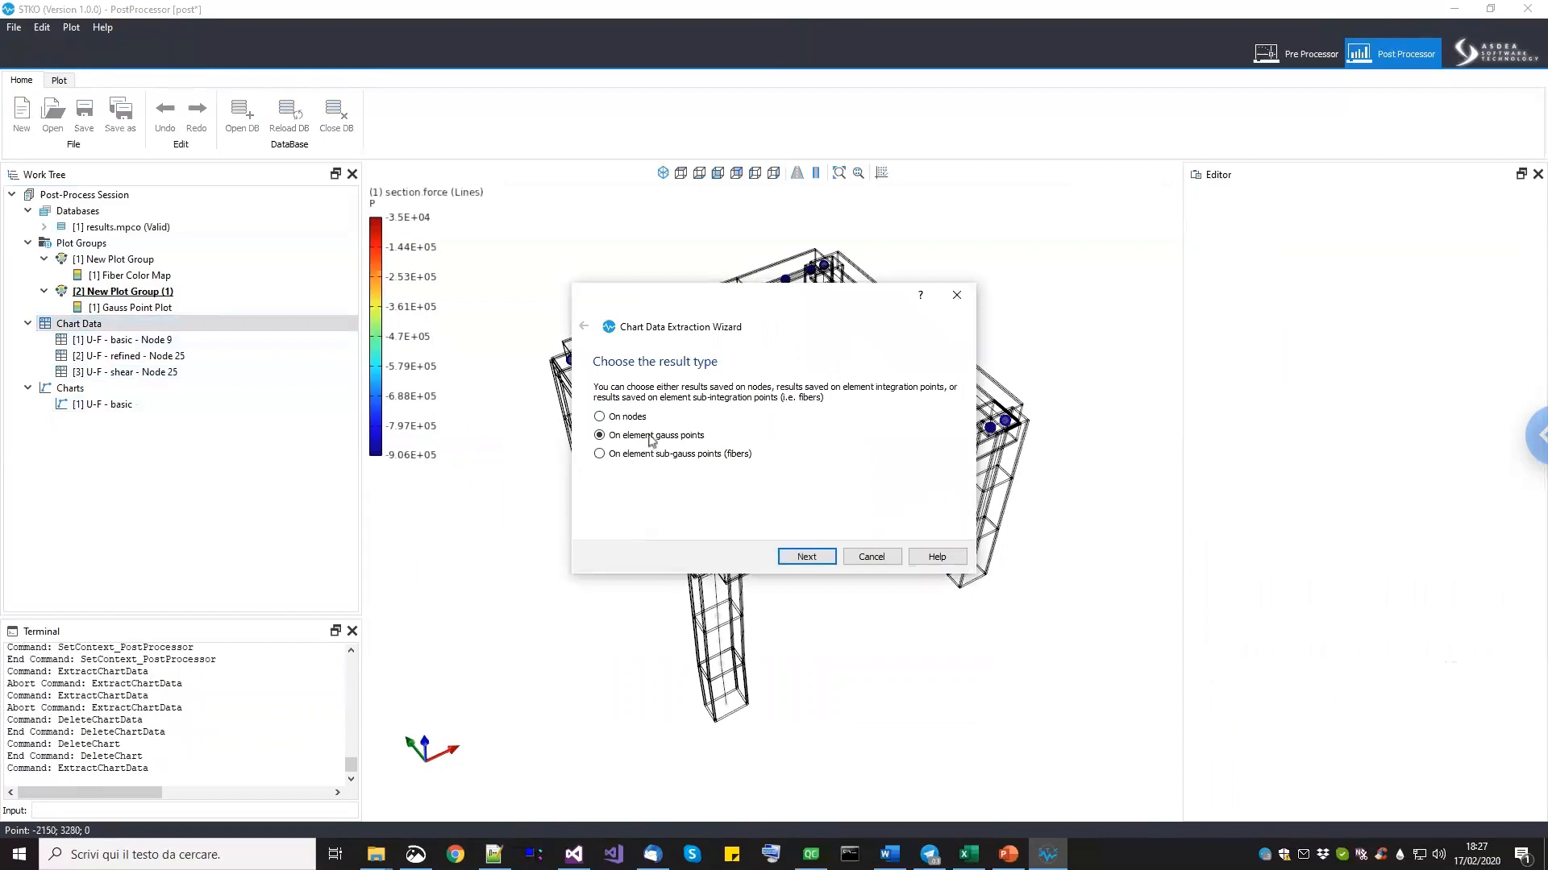
{"action": "left_click", "coordinate": [809, 561]}
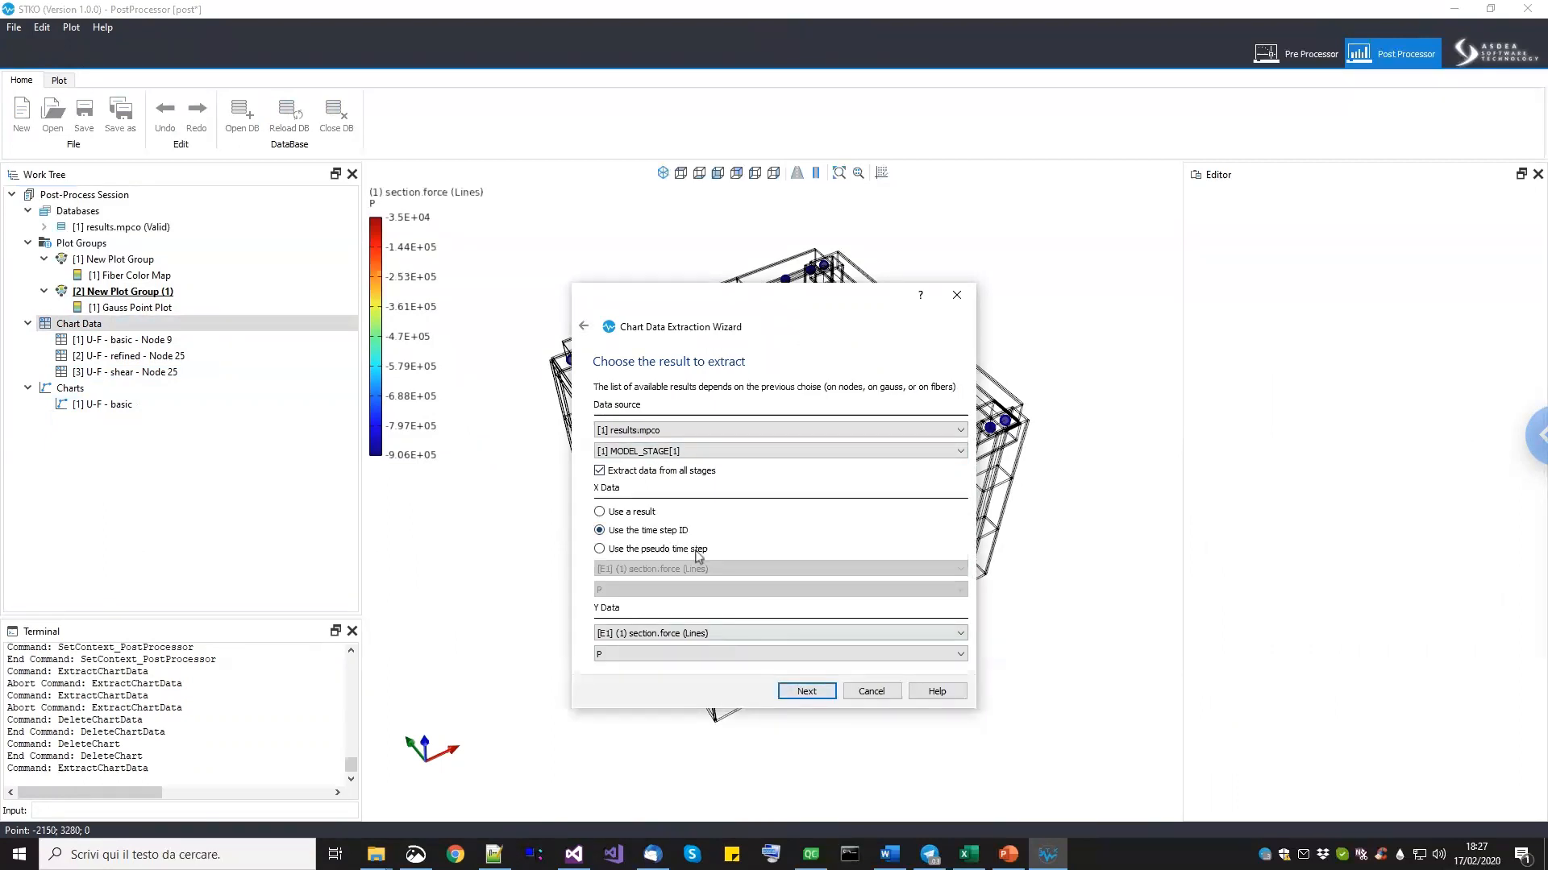
{"action": "left_click", "coordinate": [807, 693]}
{"action": "left_click", "coordinate": [810, 698]}
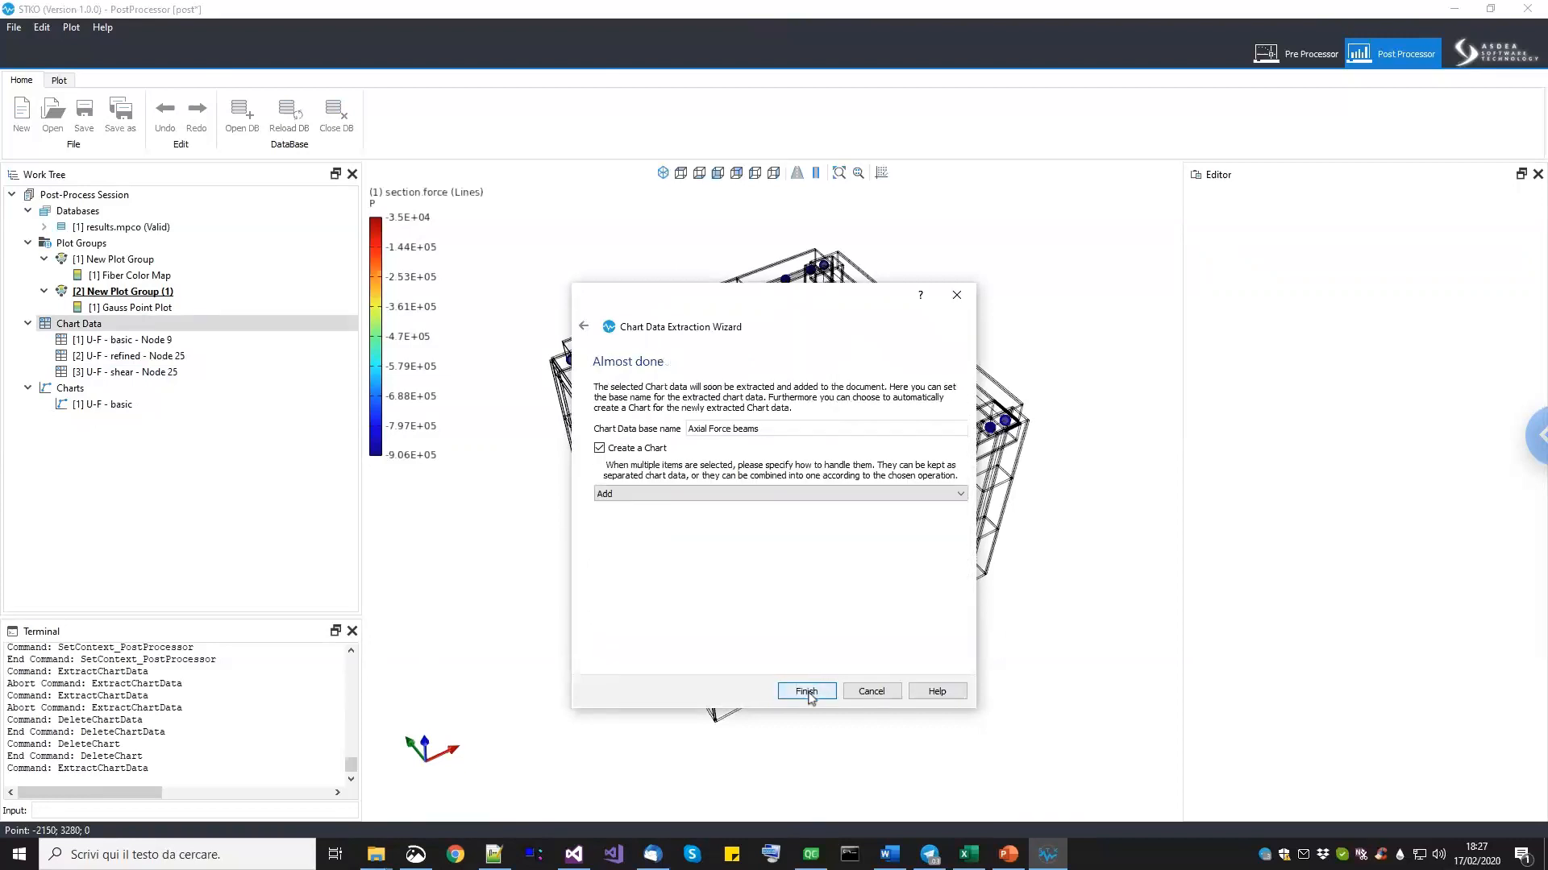
{"action": "left_click", "coordinate": [806, 691]}
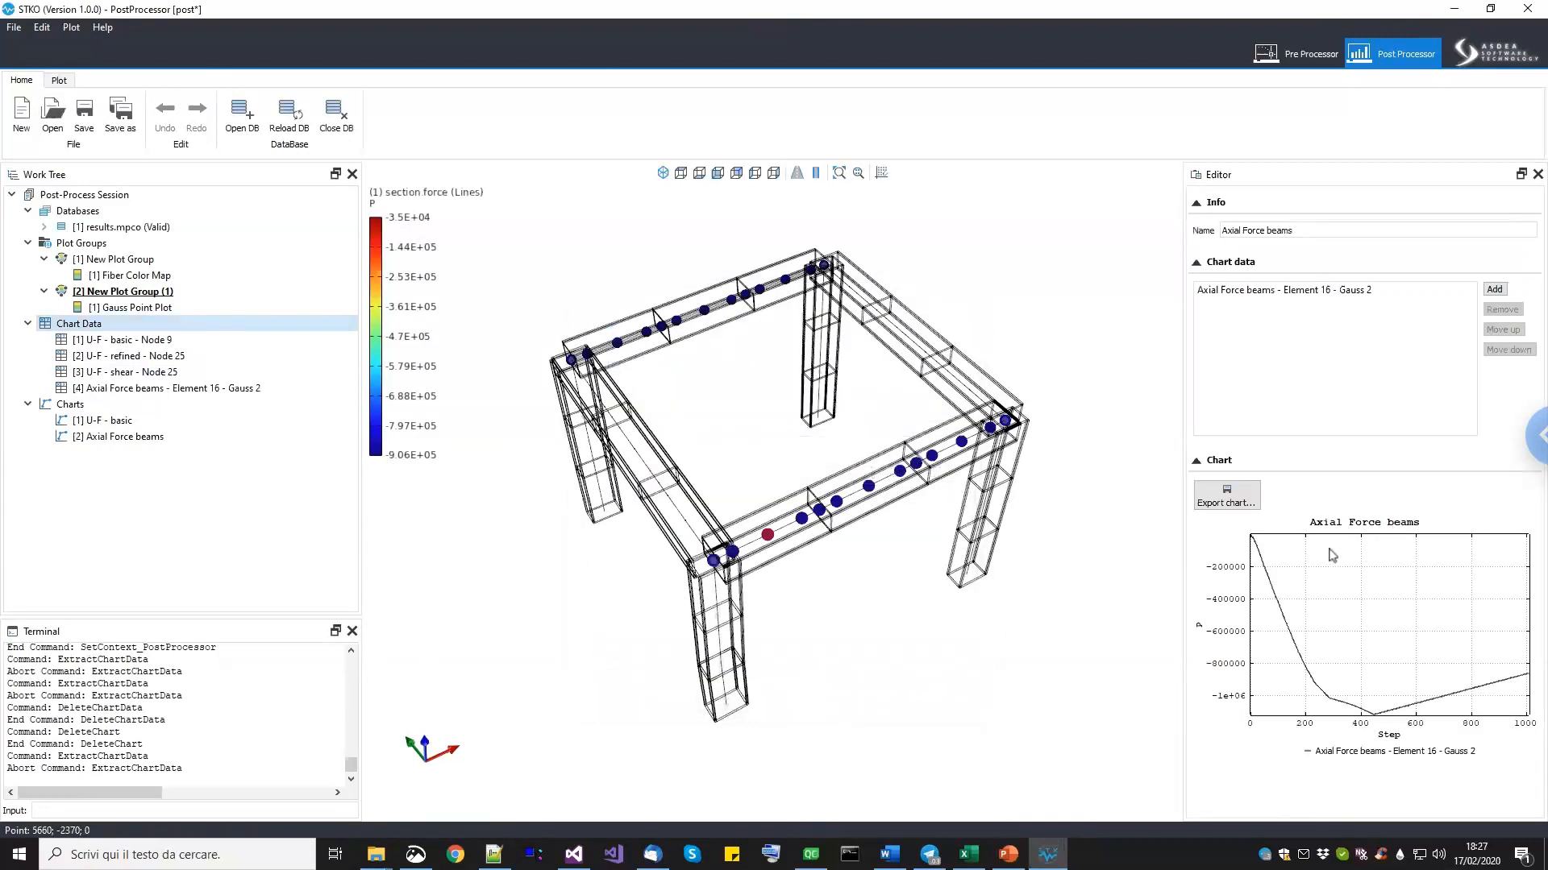
Examine the start of the Axial Force beams curve, around the first steps of the analysis.
{"action": "scroll", "coordinate": [1307, 593], "scroll_direction": "up", "scroll_amount": 3}
{"action": "left_click_drag", "start_coordinate": [1307, 593], "coordinate": [1442, 644]}
{"action": "scroll", "coordinate": [1325, 562], "scroll_direction": "up", "scroll_amount": 4}
{"action": "scroll", "coordinate": [1324, 561], "scroll_direction": "up", "scroll_amount": 2}
{"action": "left_click_drag", "start_coordinate": [1324, 562], "coordinate": [1449, 681]}
{"action": "scroll", "coordinate": [1399, 595], "scroll_direction": "up", "scroll_amount": 8}
{"action": "scroll", "coordinate": [1350, 597], "scroll_direction": "up", "scroll_amount": 4}
{"action": "left_click_drag", "start_coordinate": [1398, 622], "coordinate": [1350, 648]}
{"action": "scroll", "coordinate": [1319, 602], "scroll_direction": "up", "scroll_amount": 5}
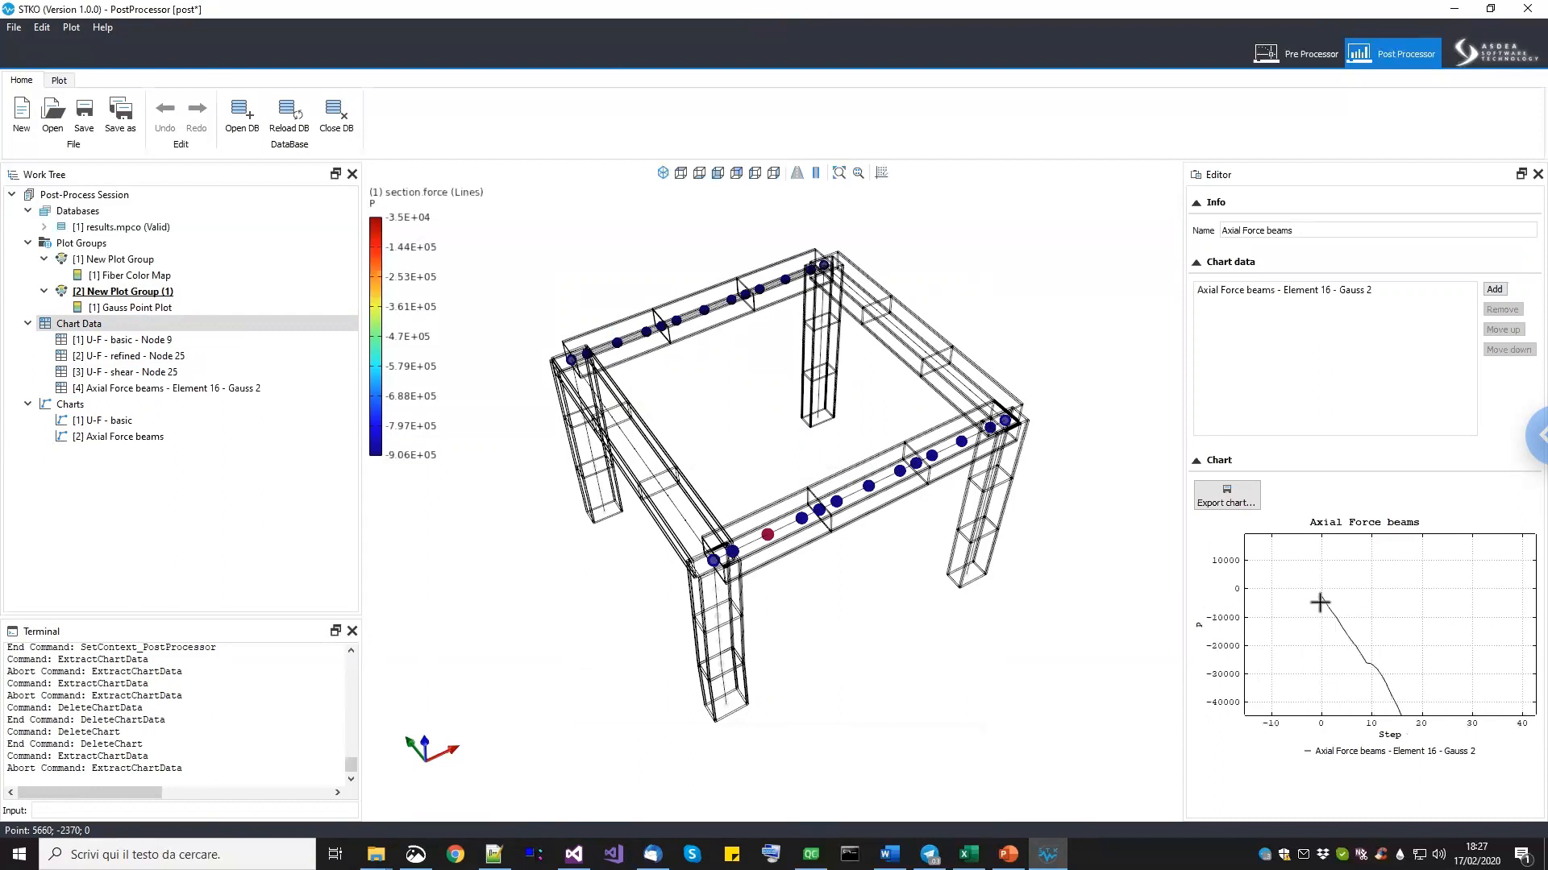
{"action": "middle_click_drag", "start_coordinate": [745, 486], "coordinate": [700, 521]}
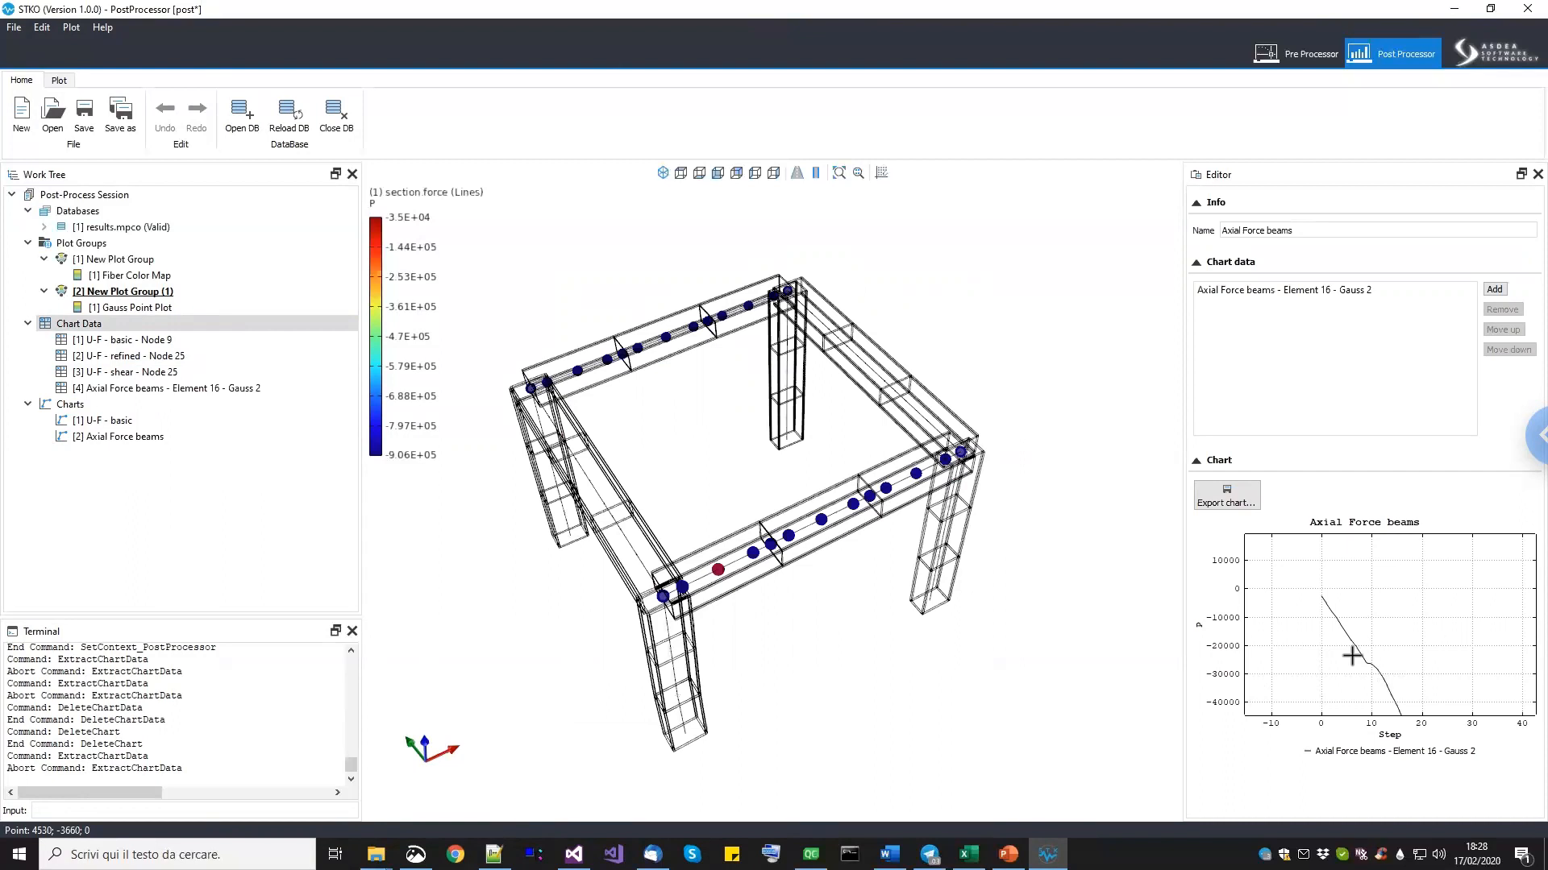
Examine the full Axial Force beams curve against the beams' Gauss points in the frame.
{"action": "scroll", "coordinate": [1375, 655], "scroll_direction": "down", "scroll_amount": 3}
{"action": "scroll", "coordinate": [1377, 657], "scroll_direction": "down", "scroll_amount": 6}
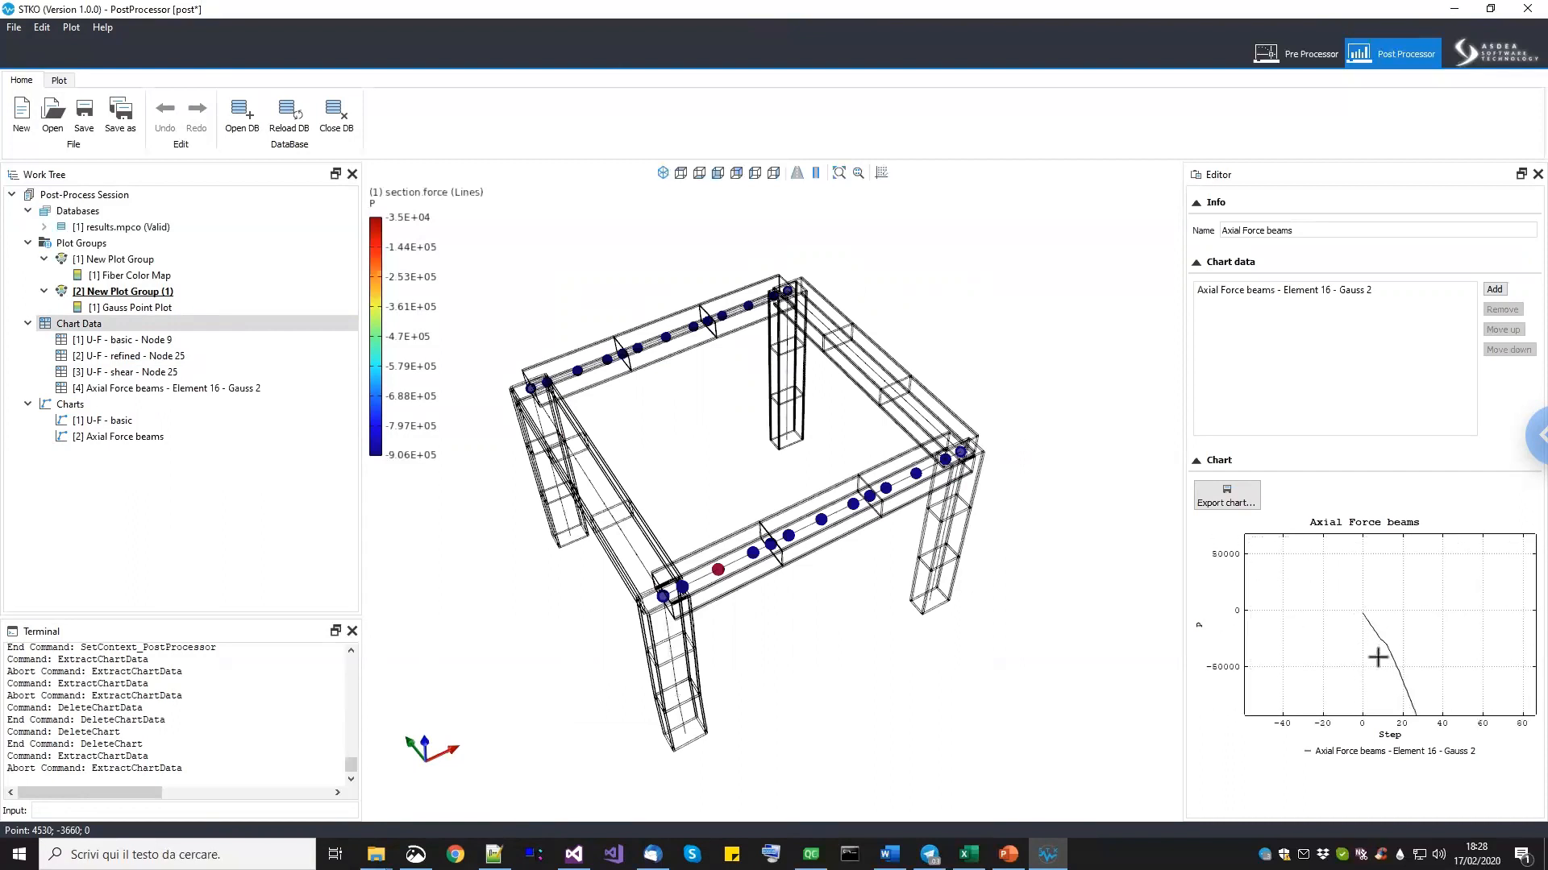
{"action": "scroll", "coordinate": [1397, 636], "scroll_direction": "down", "scroll_amount": 8}
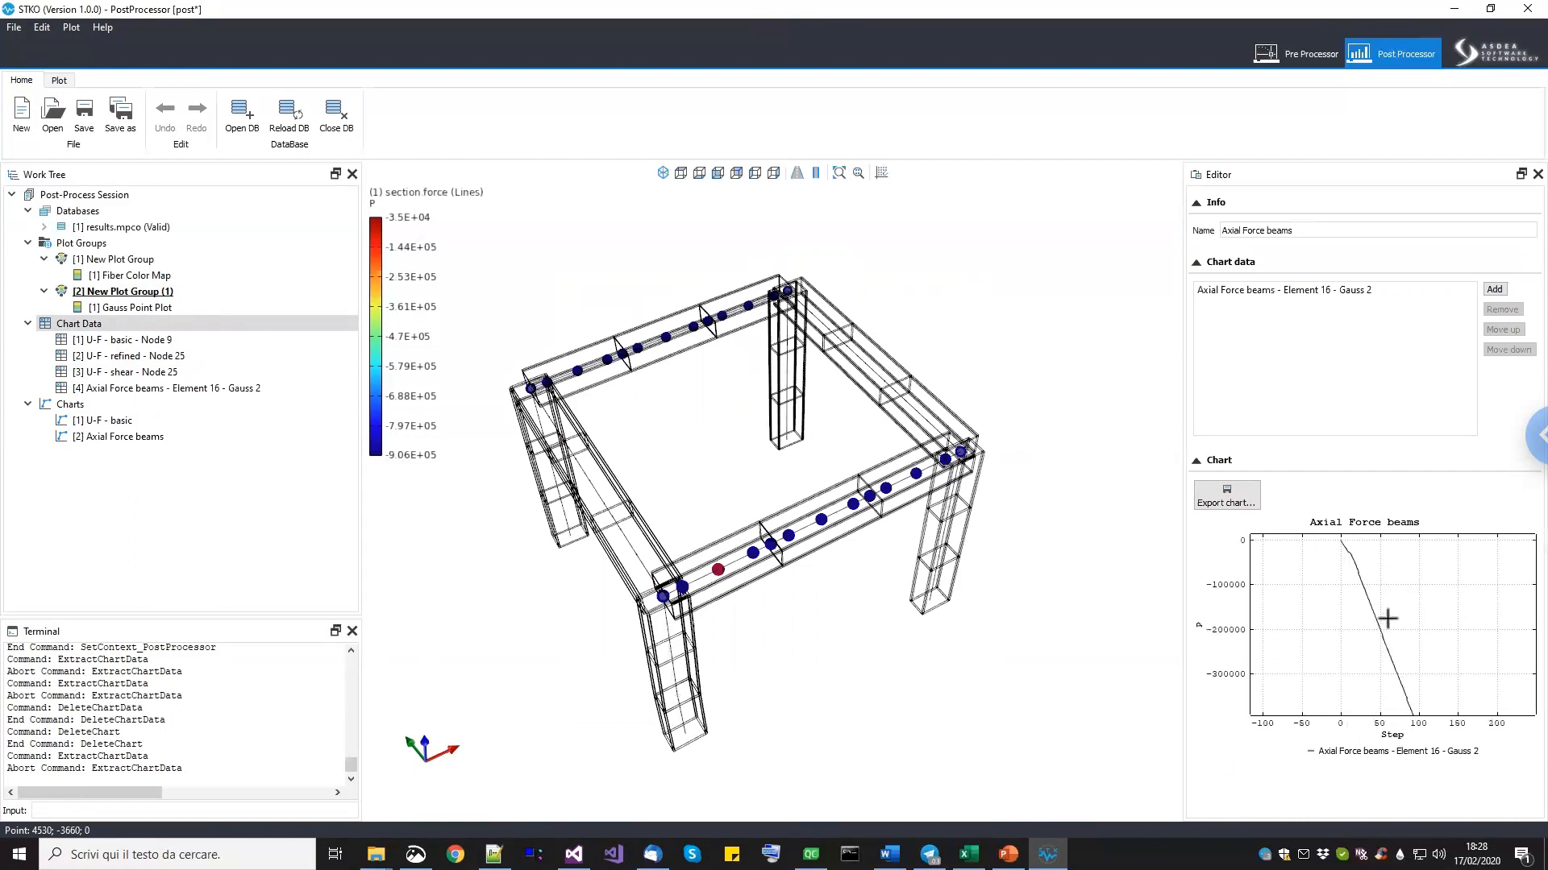
{"action": "scroll", "coordinate": [1337, 579], "scroll_direction": "down", "scroll_amount": 5}
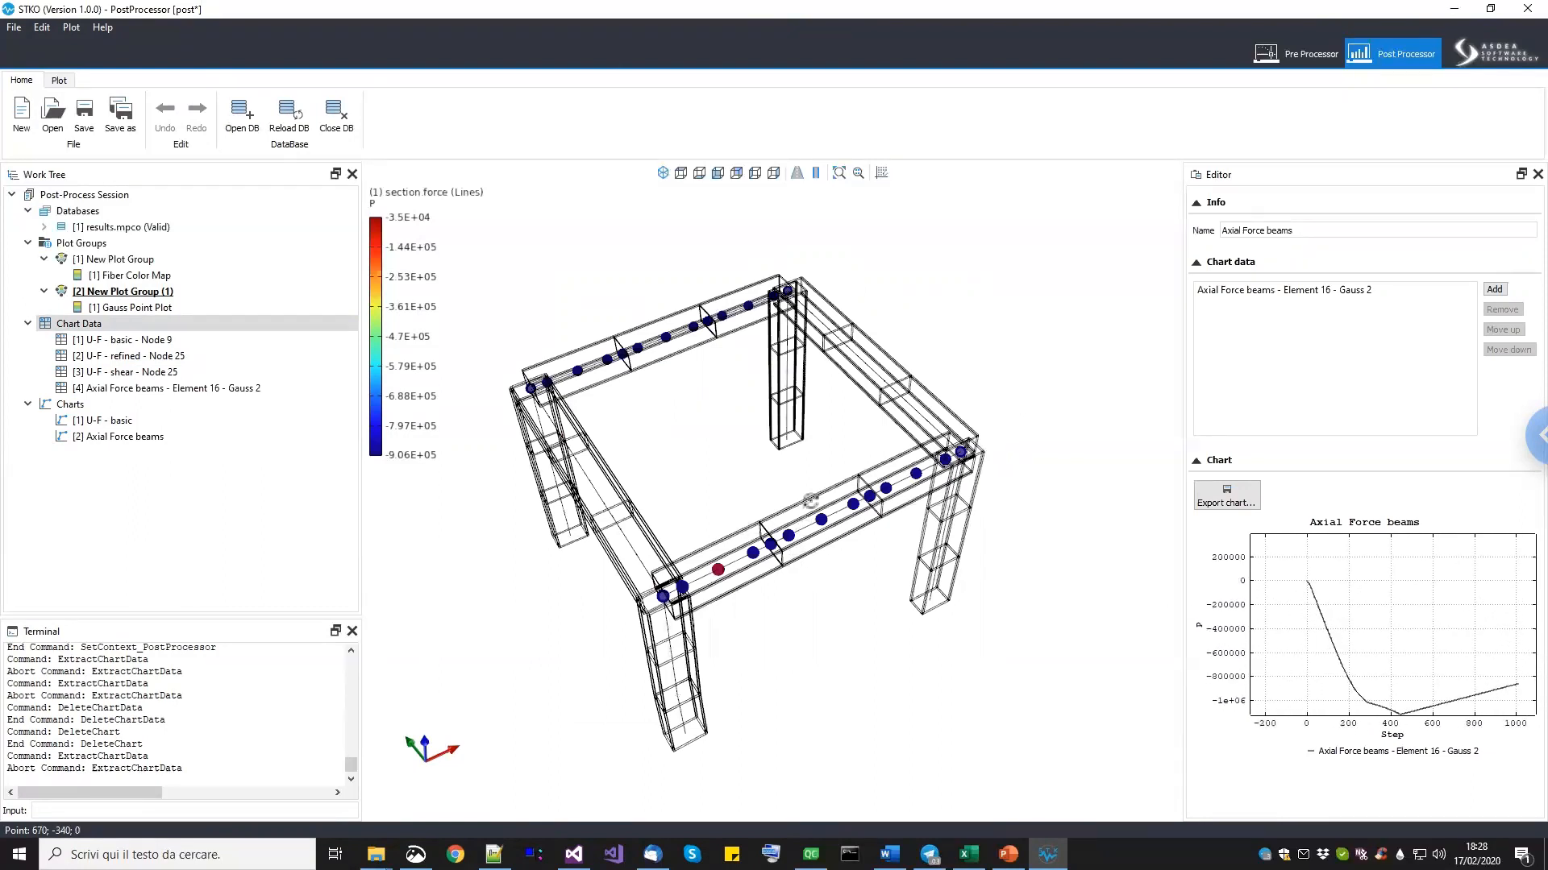
{"action": "middle_click_drag", "start_coordinate": [811, 500], "coordinate": [875, 493]}
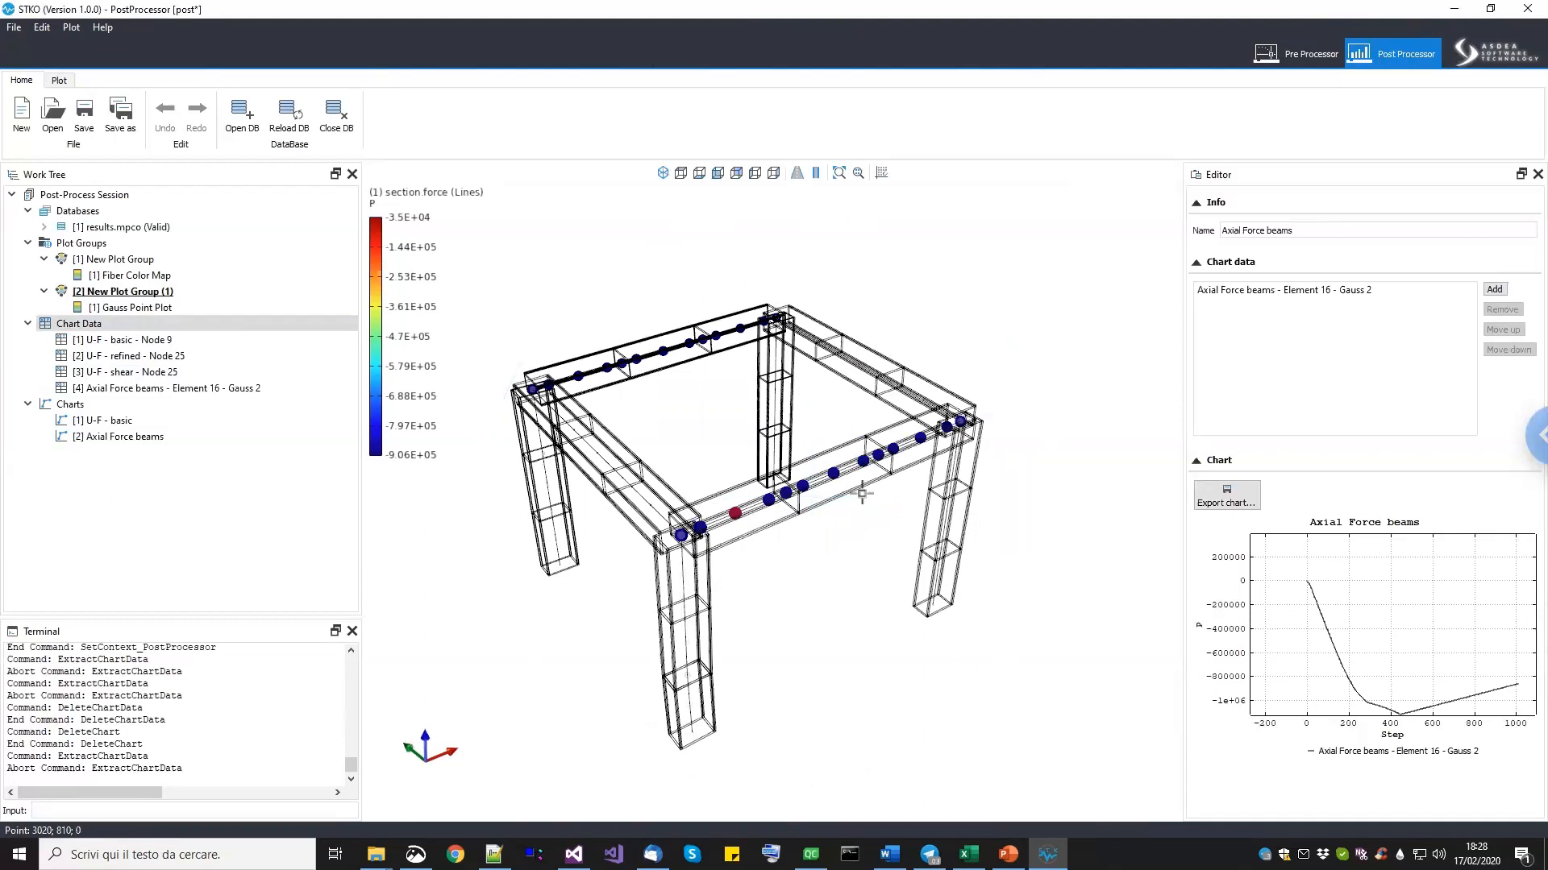
{"action": "scroll", "coordinate": [864, 479], "scroll_direction": "up", "scroll_amount": 2}
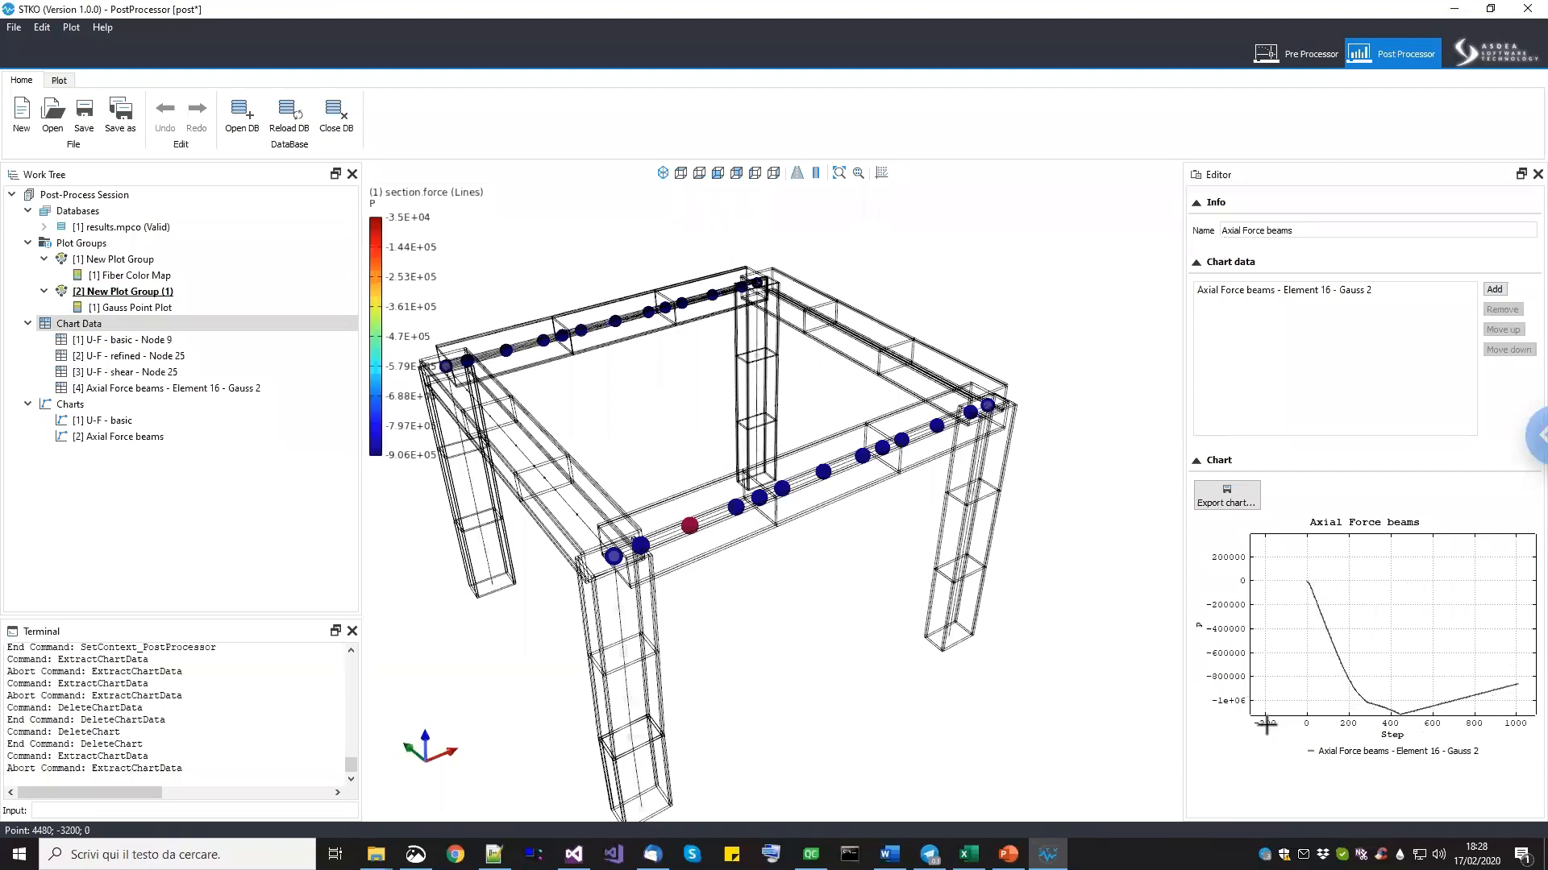
{"action": "scroll", "coordinate": [1336, 641], "scroll_direction": "down", "scroll_amount": 1}
{"action": "left_click_drag", "start_coordinate": [1335, 639], "coordinate": [1330, 639]}
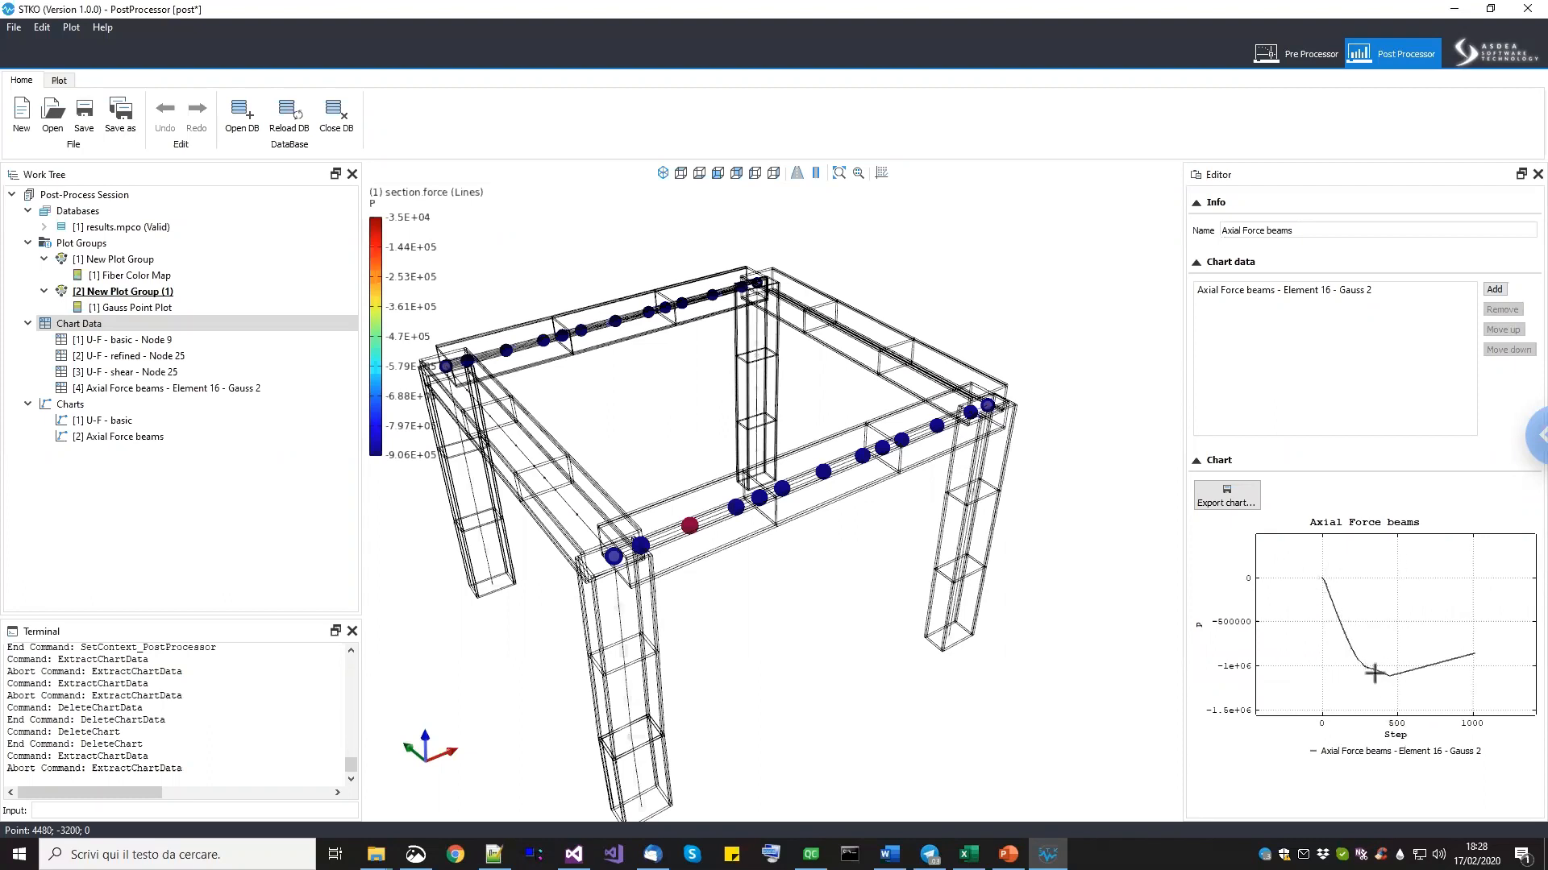
{"action": "scroll", "coordinate": [1370, 675], "scroll_direction": "up", "scroll_amount": 1}
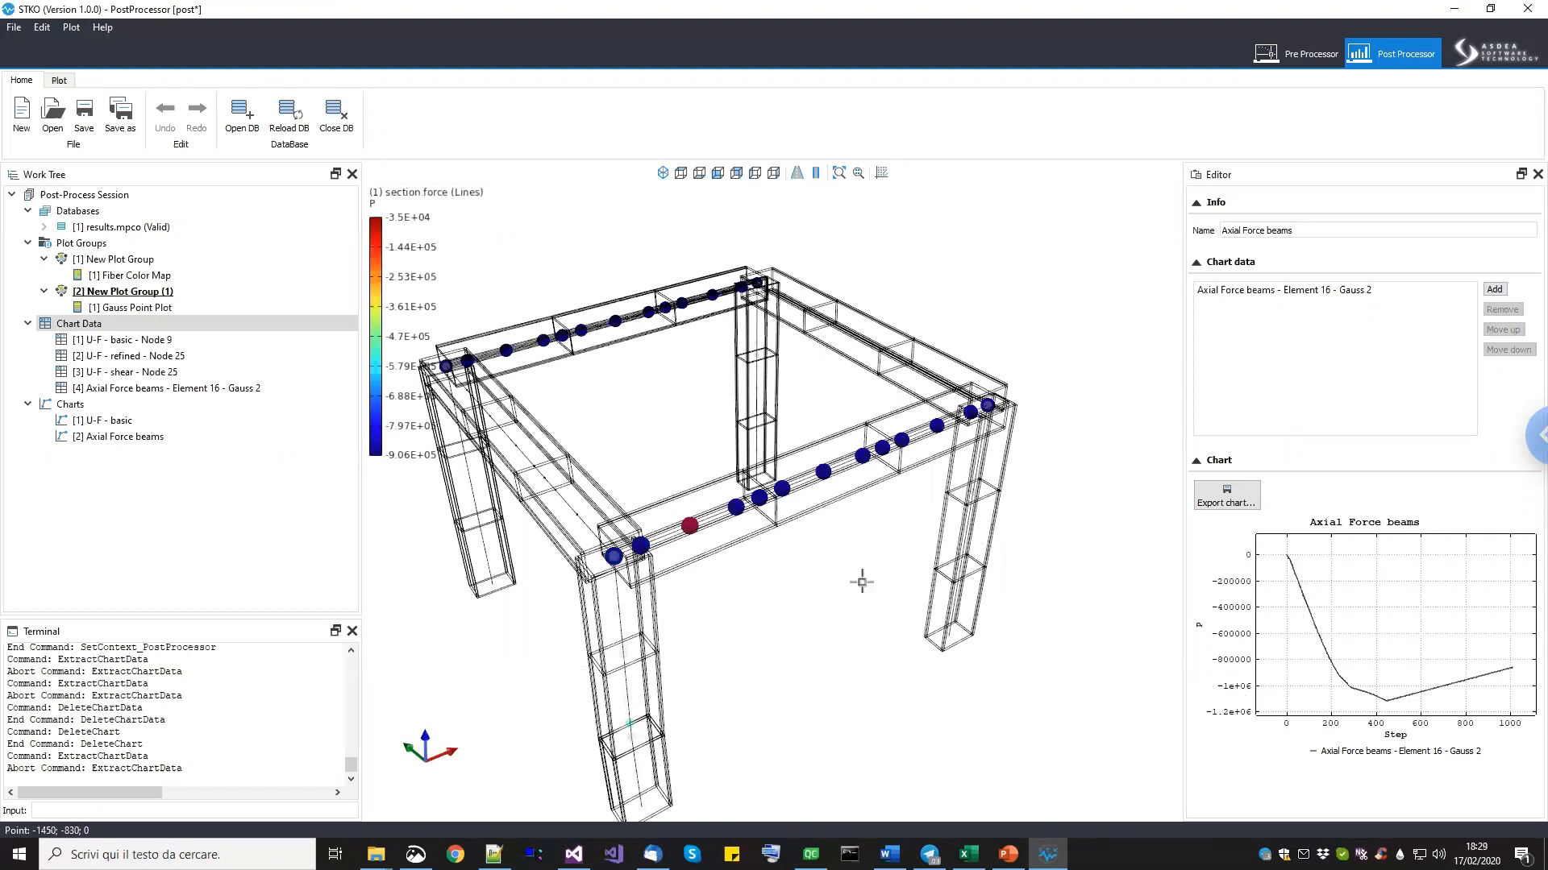
{"action": "middle_click_drag", "start_coordinate": [878, 607], "coordinate": [925, 600]}
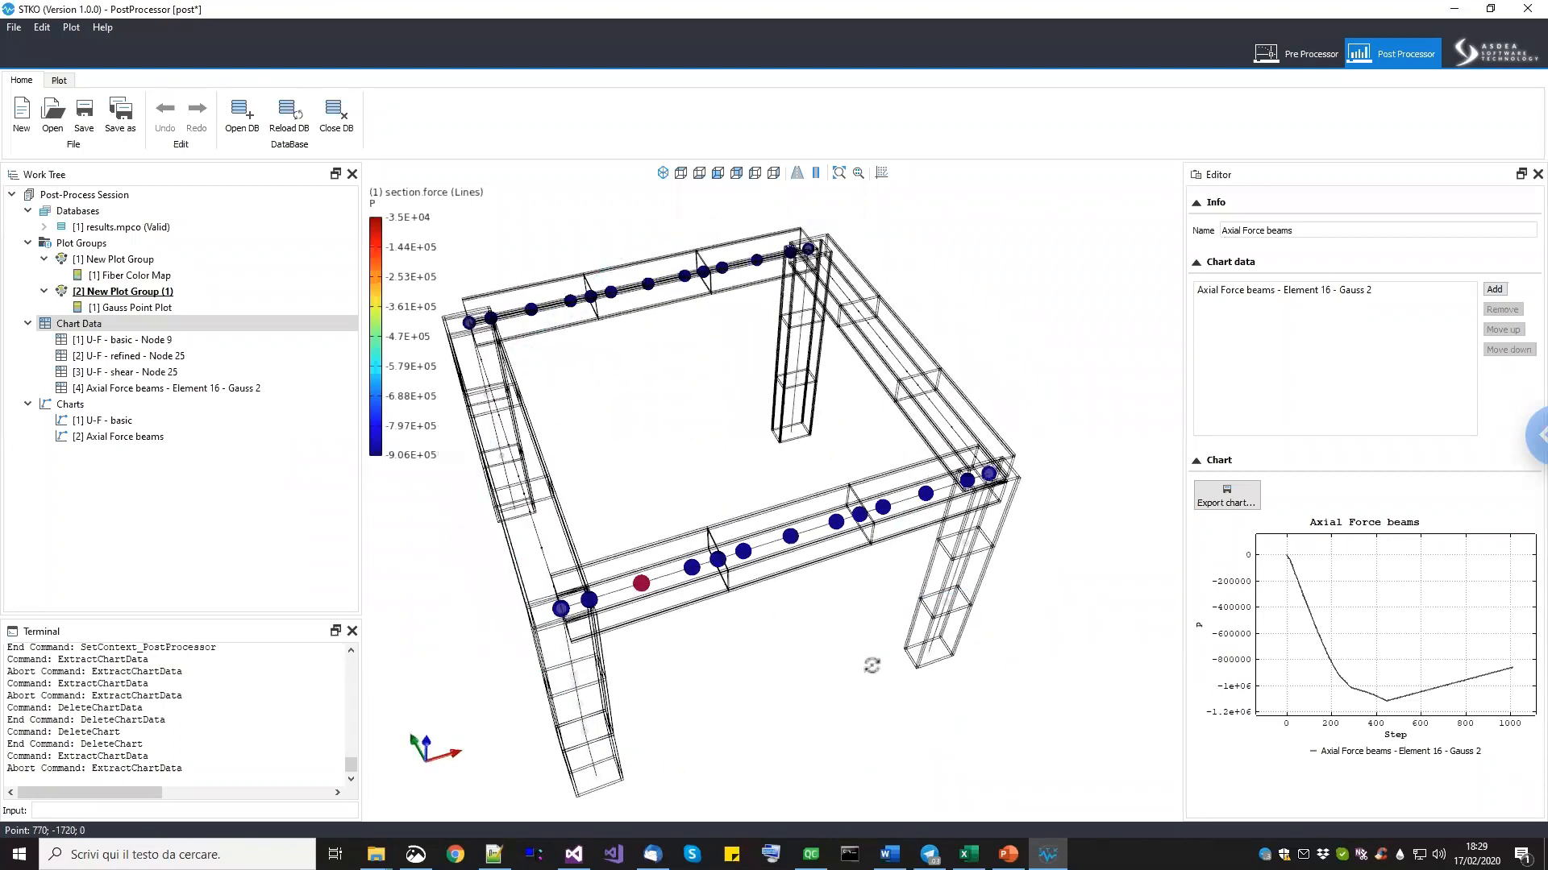
{"action": "middle_click_drag", "start_coordinate": [871, 663], "coordinate": [923, 668]}
{"action": "scroll", "coordinate": [886, 583], "scroll_direction": "down", "scroll_amount": 3}
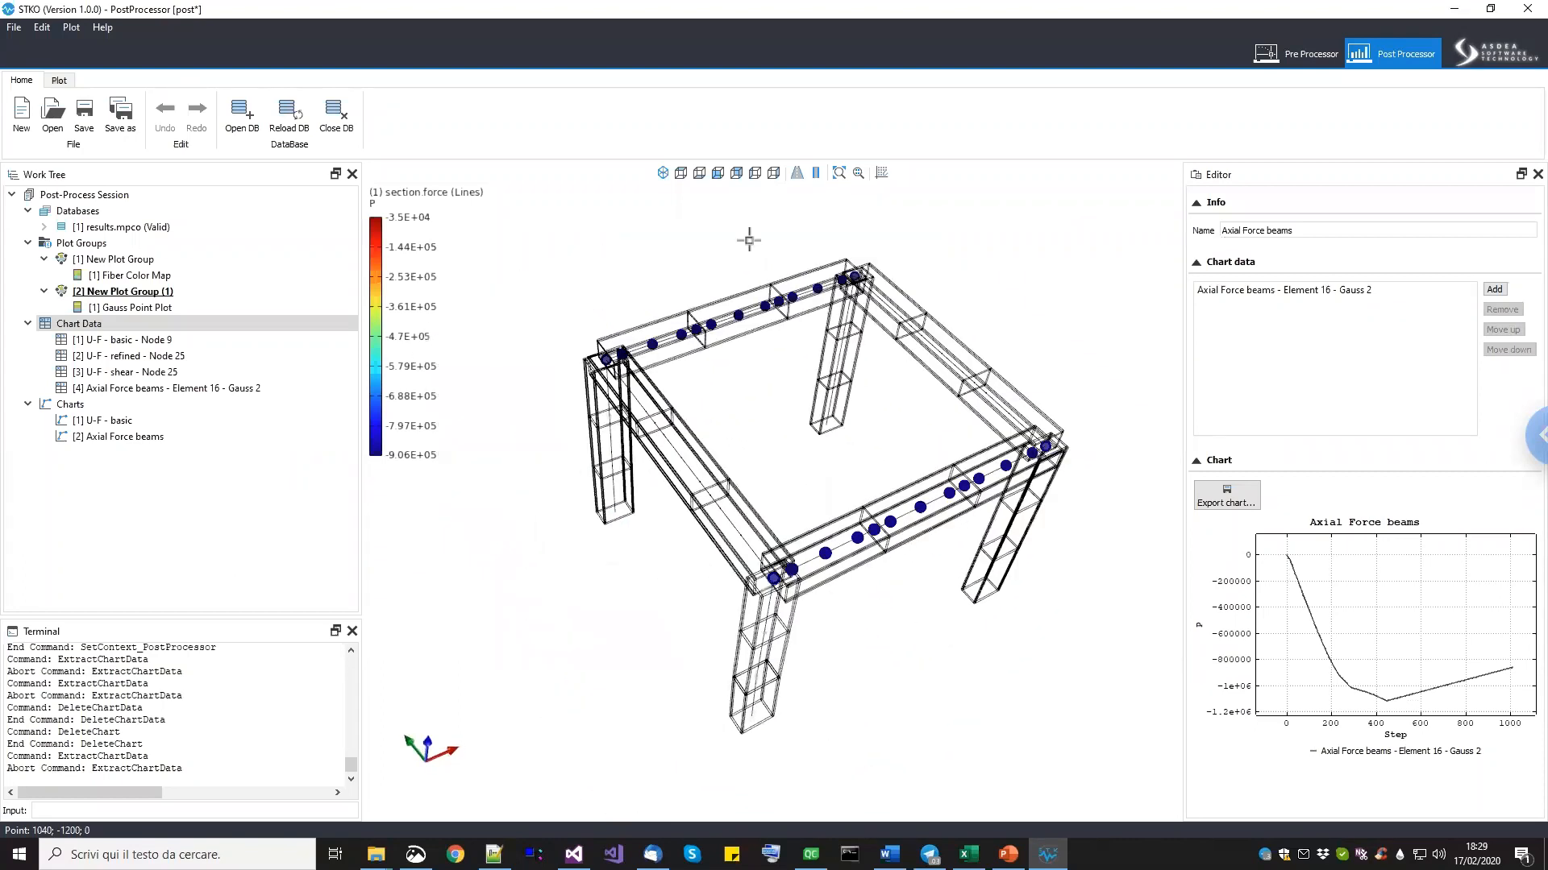
{"action": "scroll", "coordinate": [1023, 387], "scroll_direction": "up", "scroll_amount": 2}
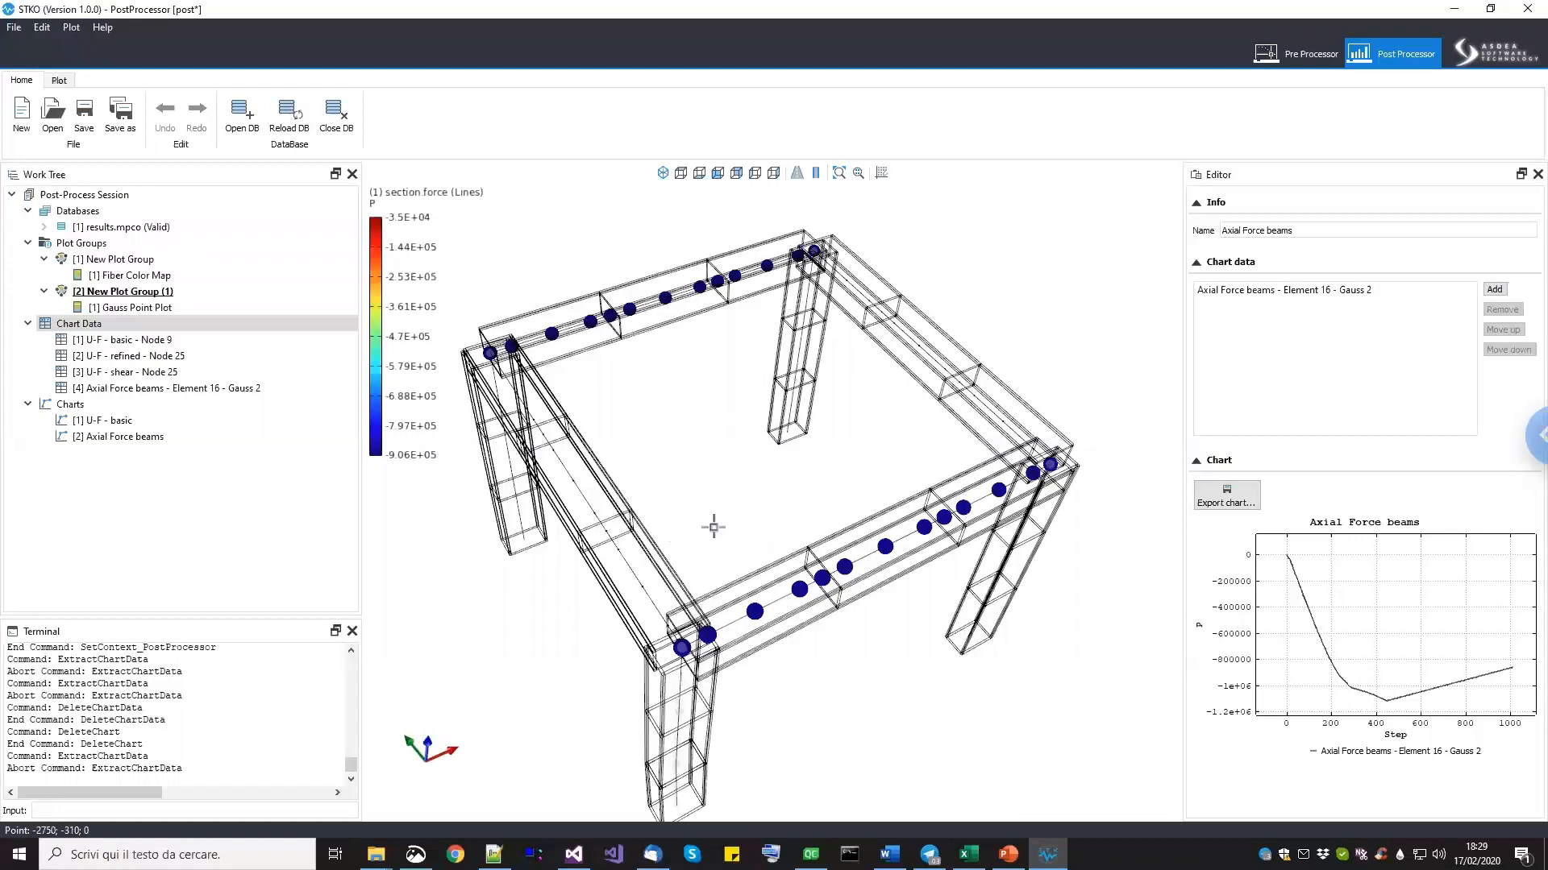
{"action": "scroll", "coordinate": [961, 435], "scroll_direction": "down", "scroll_amount": 1}
{"action": "middle_click_drag", "start_coordinate": [962, 435], "coordinate": [962, 436]}
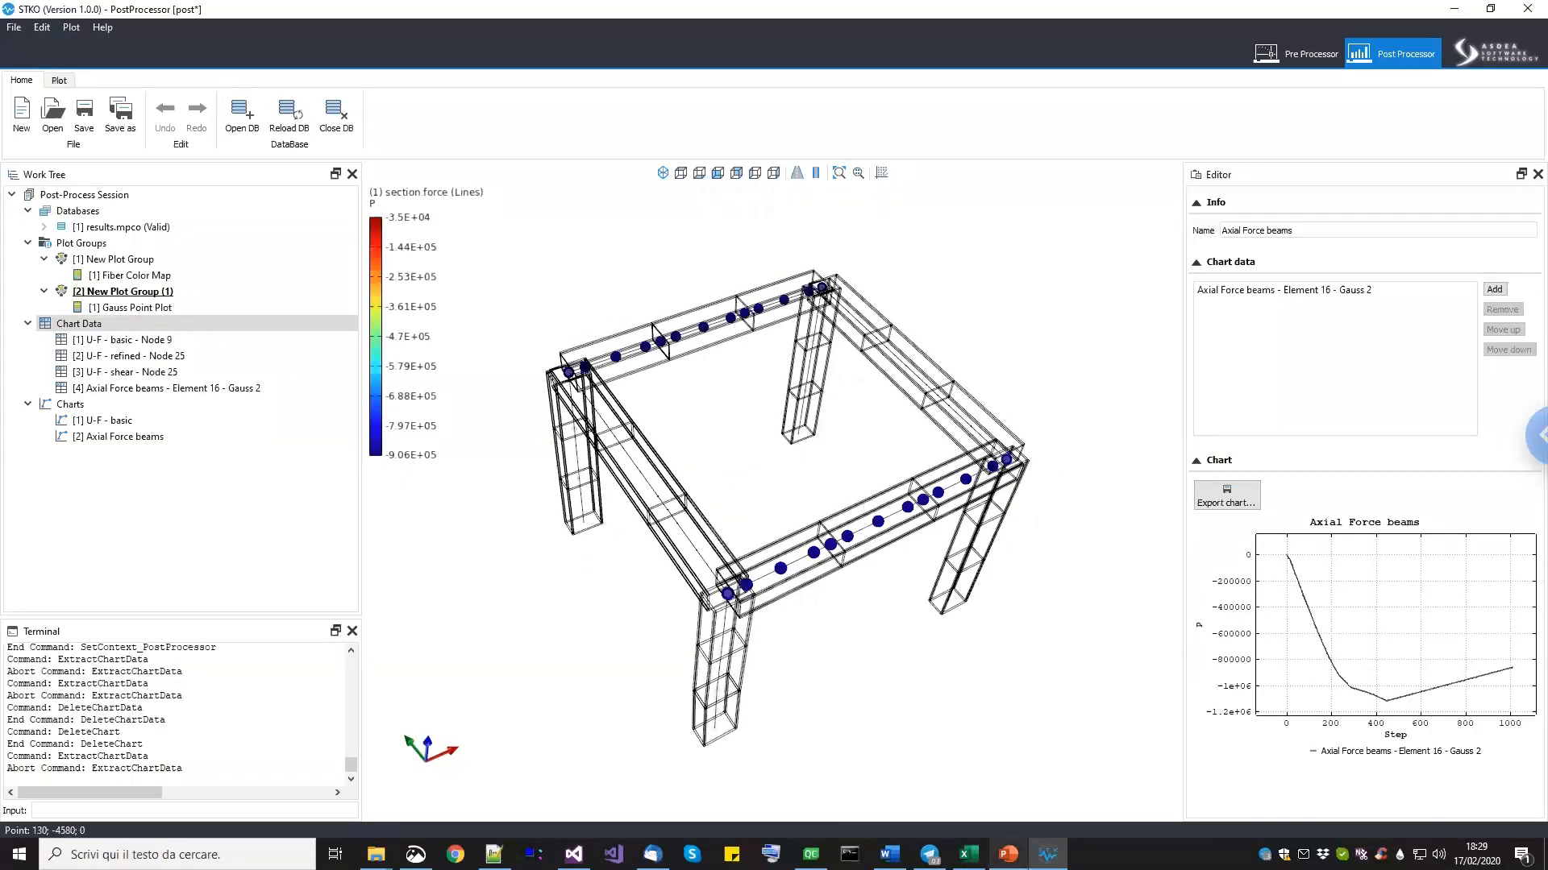
Switch to the contents.pptx slides in PowerPoint and highlight the rigid diaphragm line and the word HingedBeam.
{"action": "left_click", "coordinate": [1008, 854]}
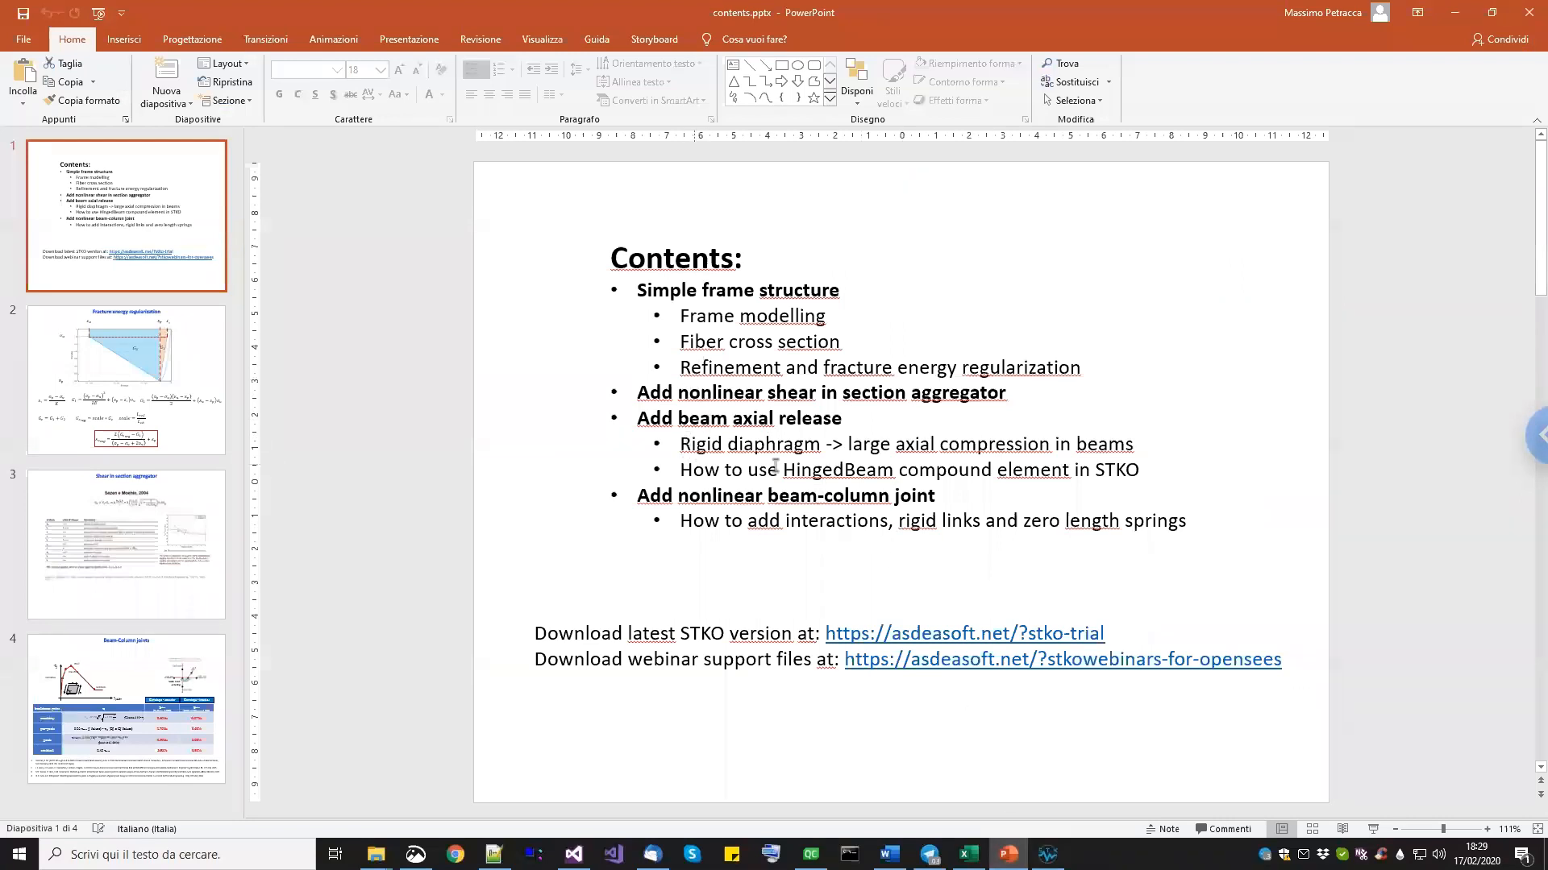
{"action": "left_click_drag", "start_coordinate": [697, 444], "coordinate": [942, 444]}
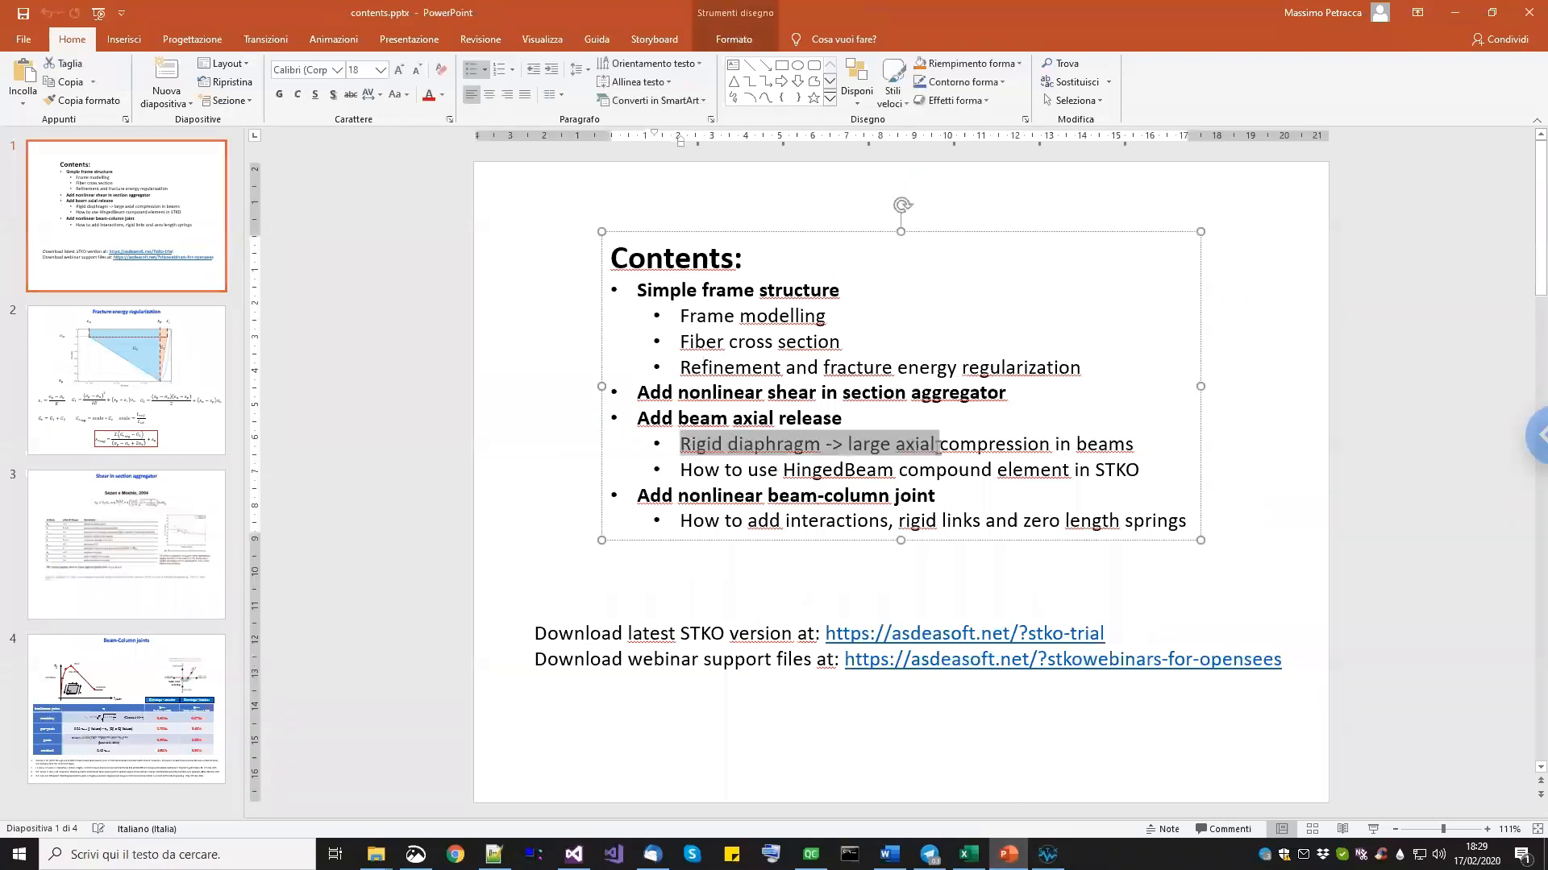
{"action": "left_click", "coordinate": [824, 470]}
{"action": "double_click", "coordinate": [826, 470]}
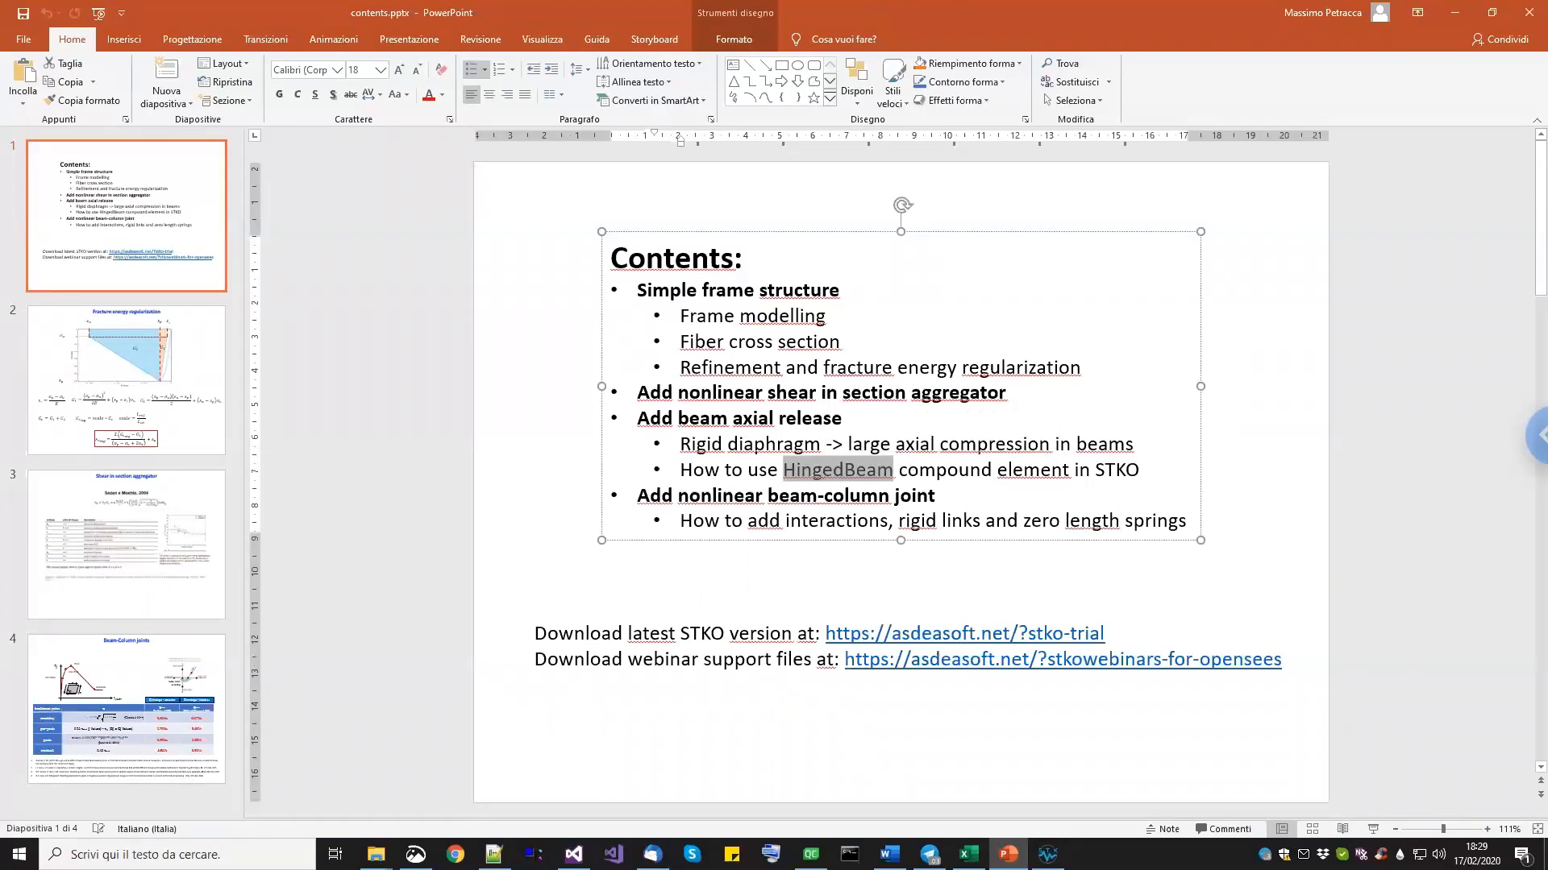
Return to STKO and unlink the chart data Axial Force beams - Element 16 - Gauss 2 from the database.
{"action": "left_click", "coordinate": [1048, 854]}
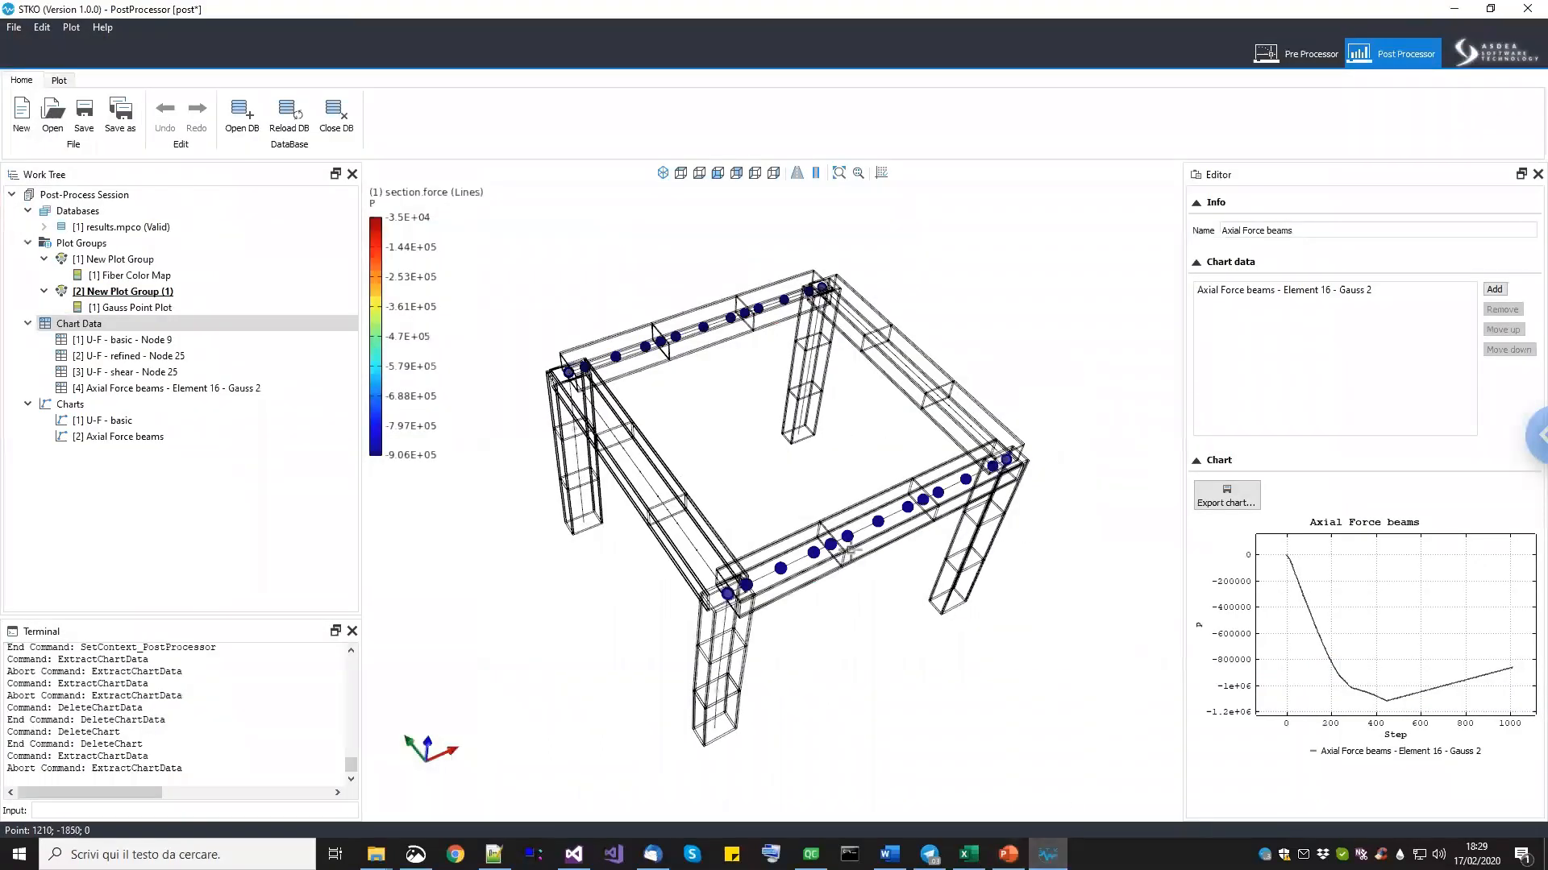
{"action": "middle_click_drag", "start_coordinate": [850, 550], "coordinate": [846, 503]}
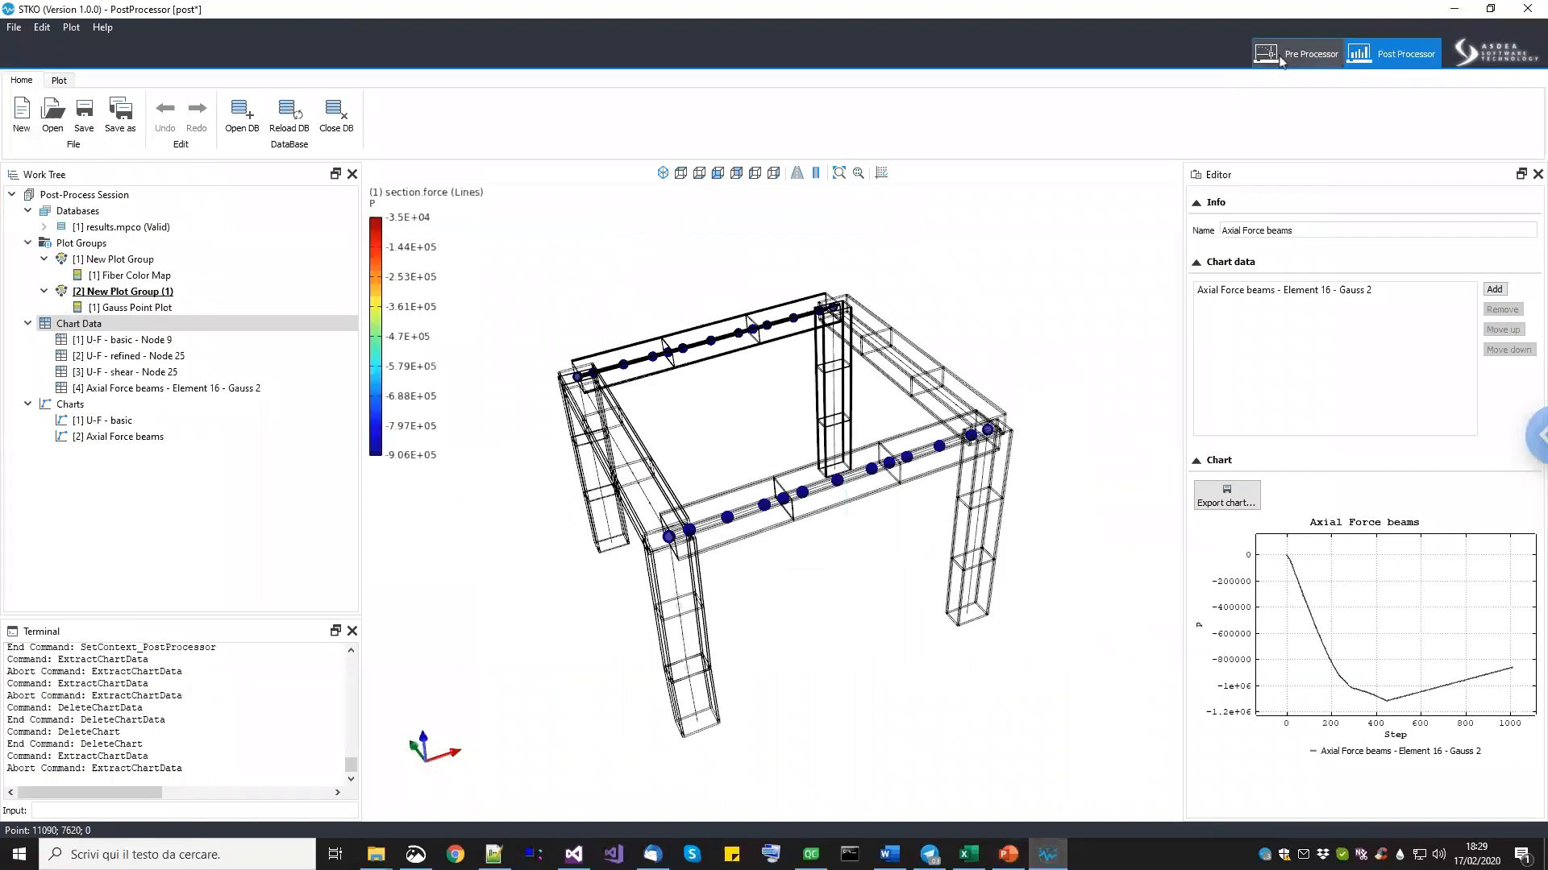
{"action": "left_click", "coordinate": [162, 388]}
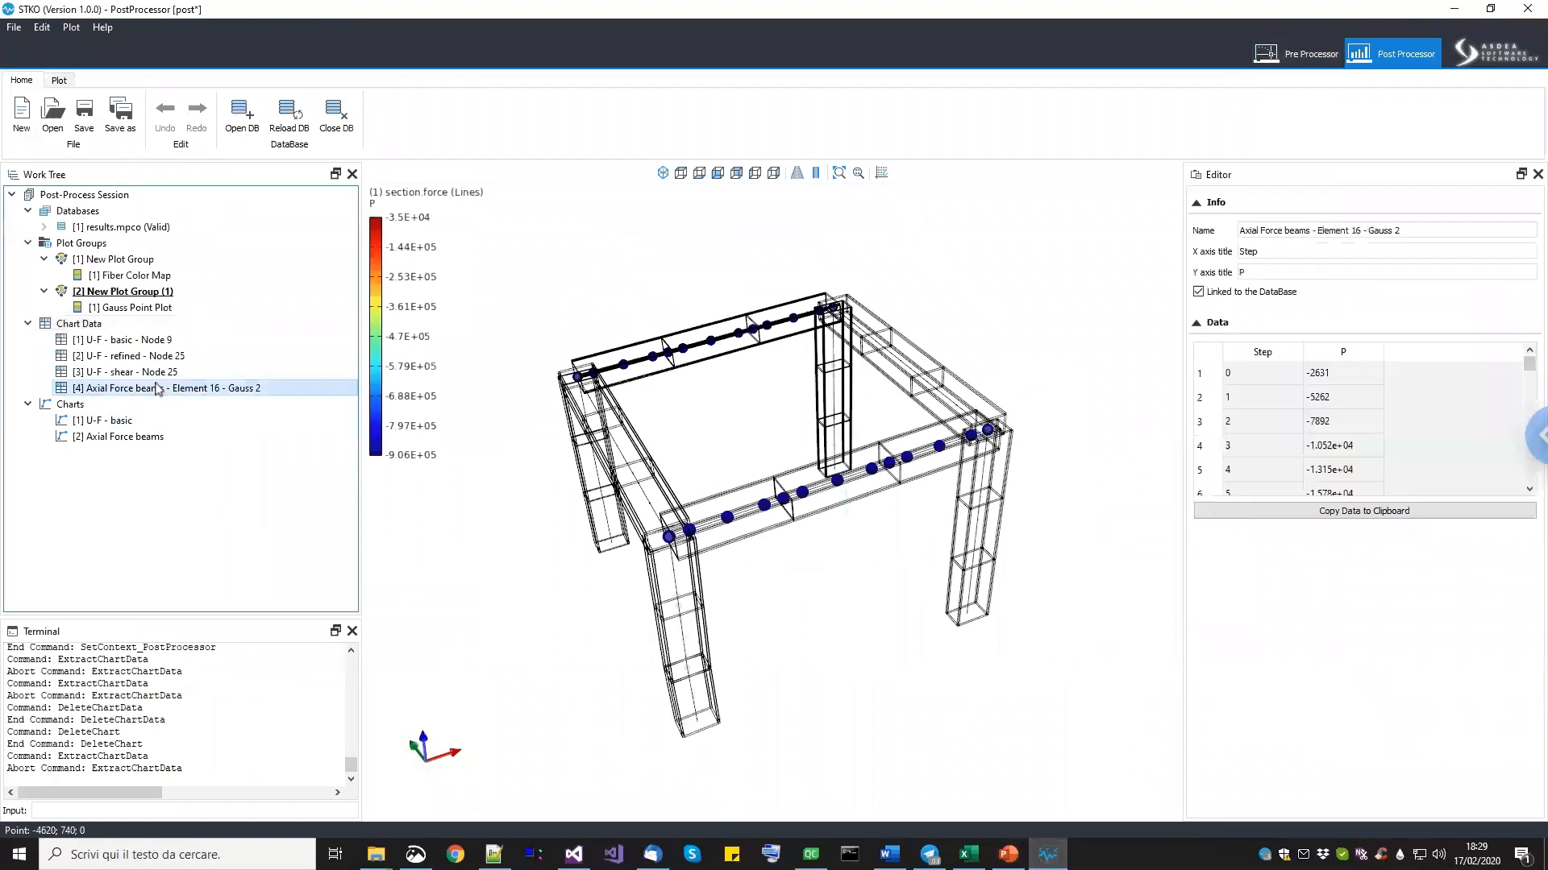
{"action": "left_click", "coordinate": [1199, 292]}
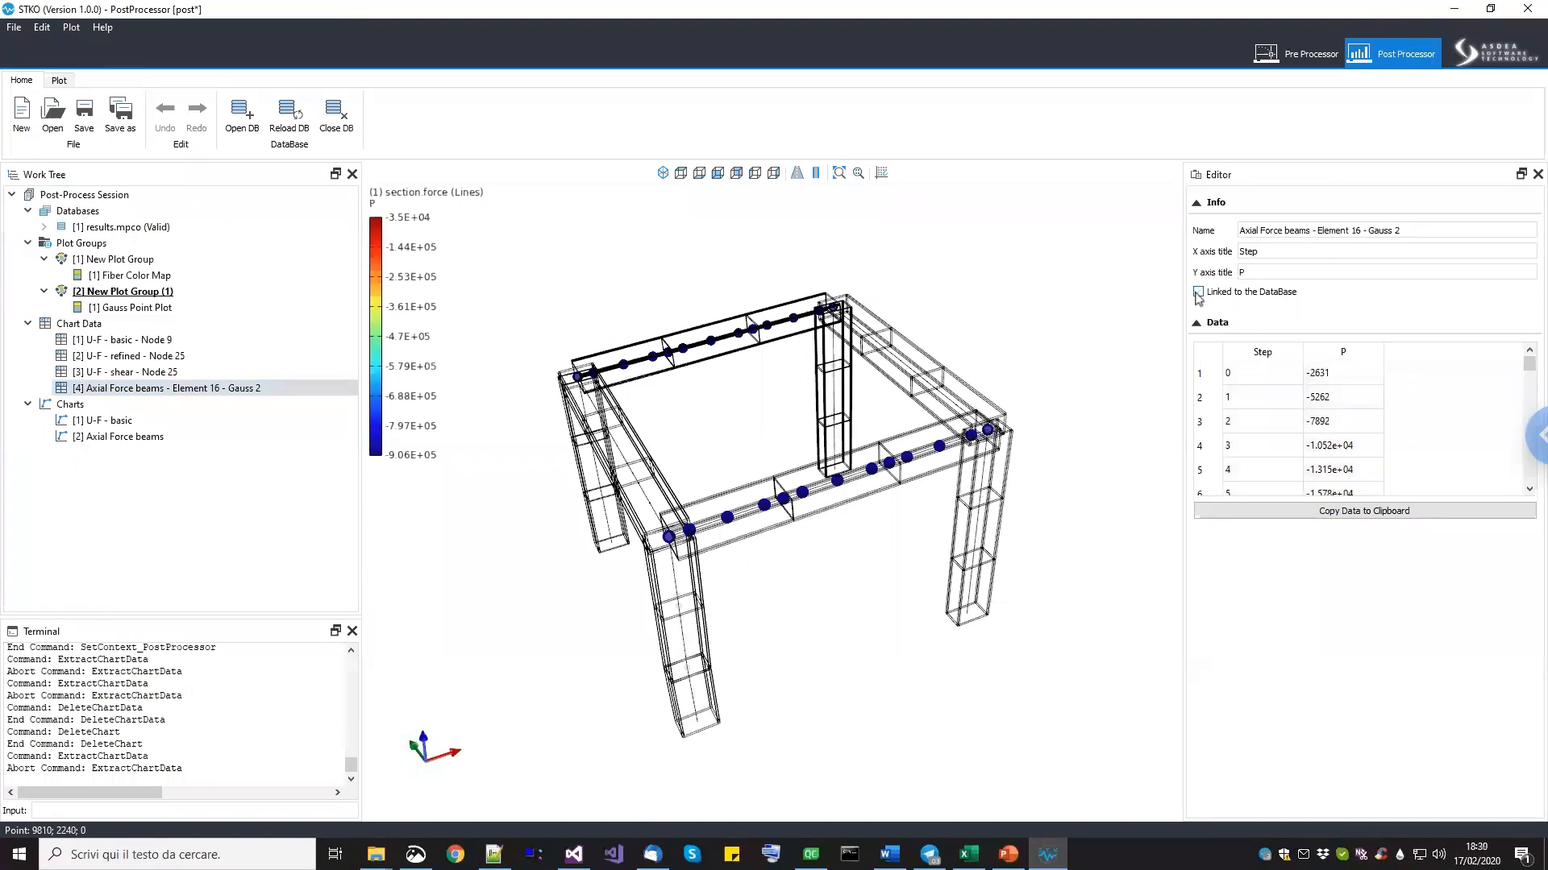
Unlink the chart data U-F - shear - Node 25 from the database and review the U-F - basic data and charts.
{"action": "left_click", "coordinate": [189, 373]}
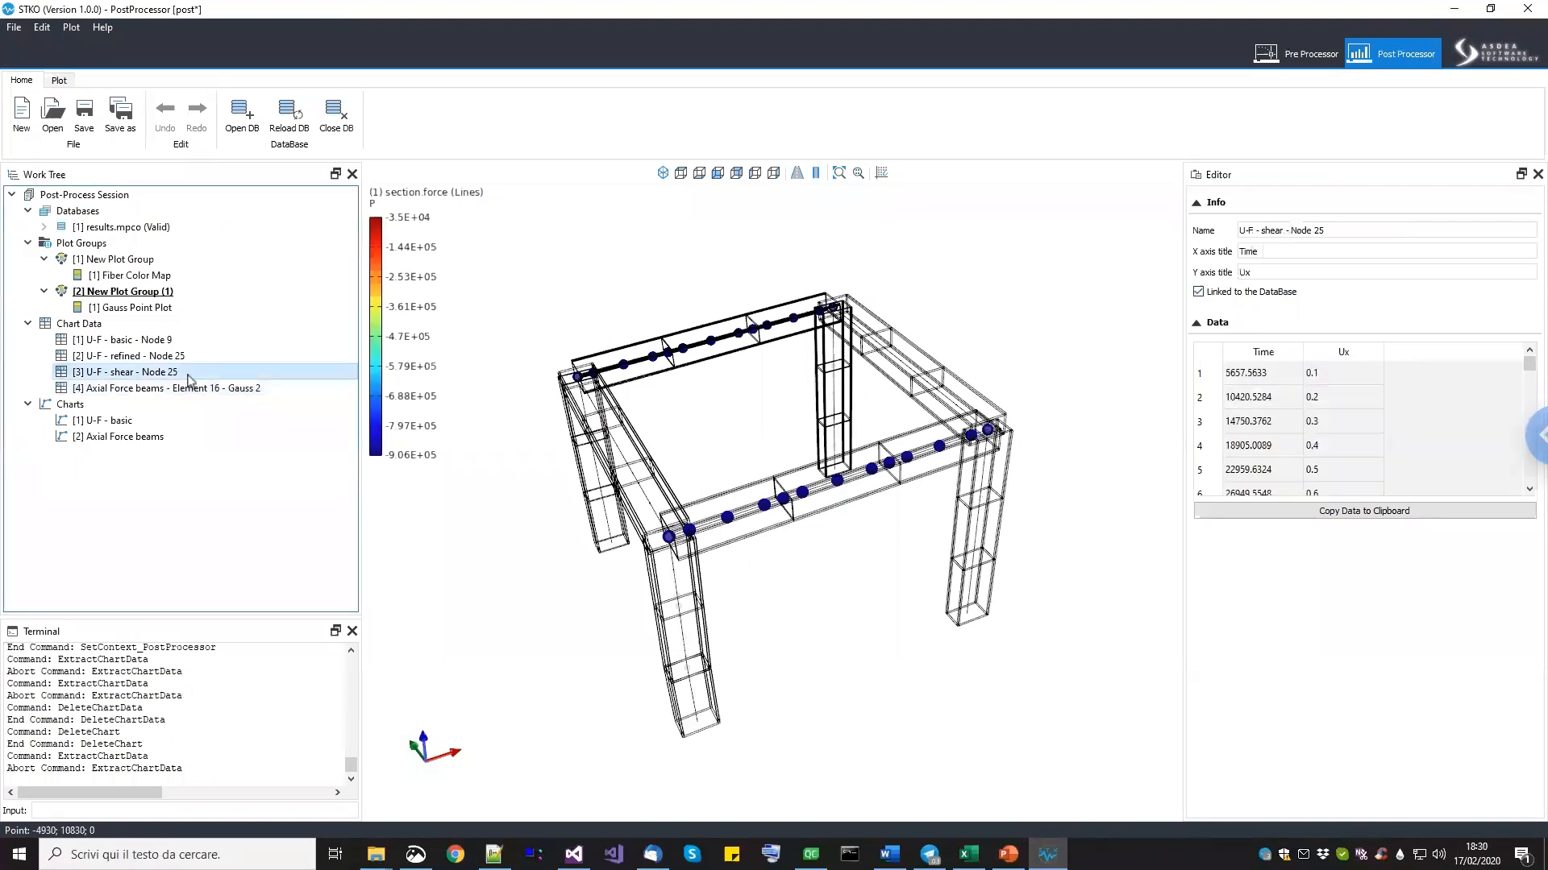
{"action": "left_click", "coordinate": [1198, 291]}
{"action": "left_click", "coordinate": [129, 340]}
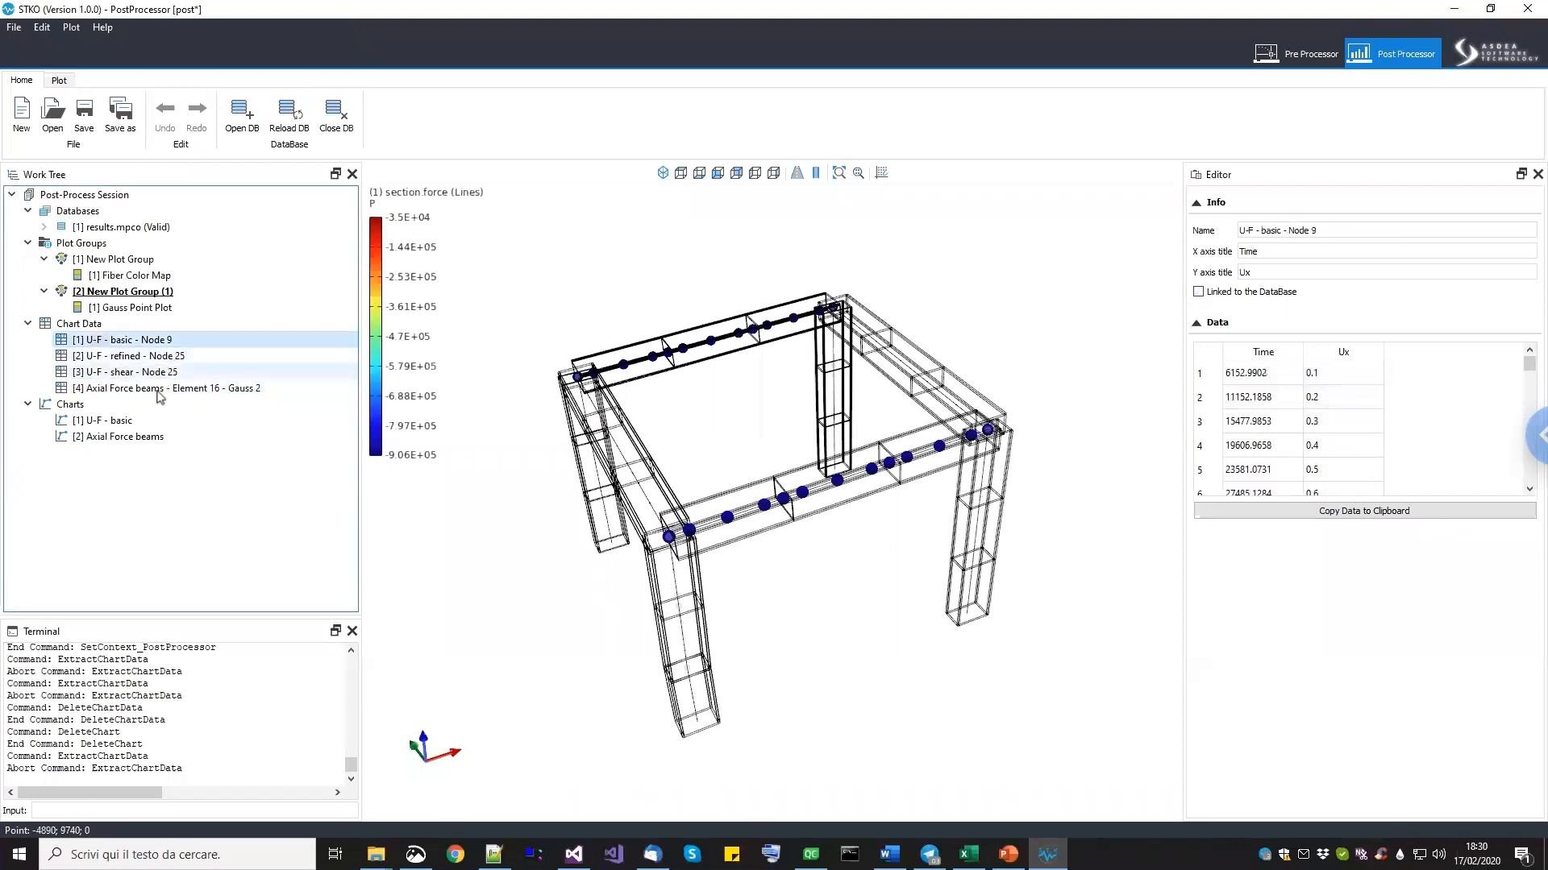
{"action": "left_click", "coordinate": [133, 436]}
{"action": "left_click", "coordinate": [136, 420]}
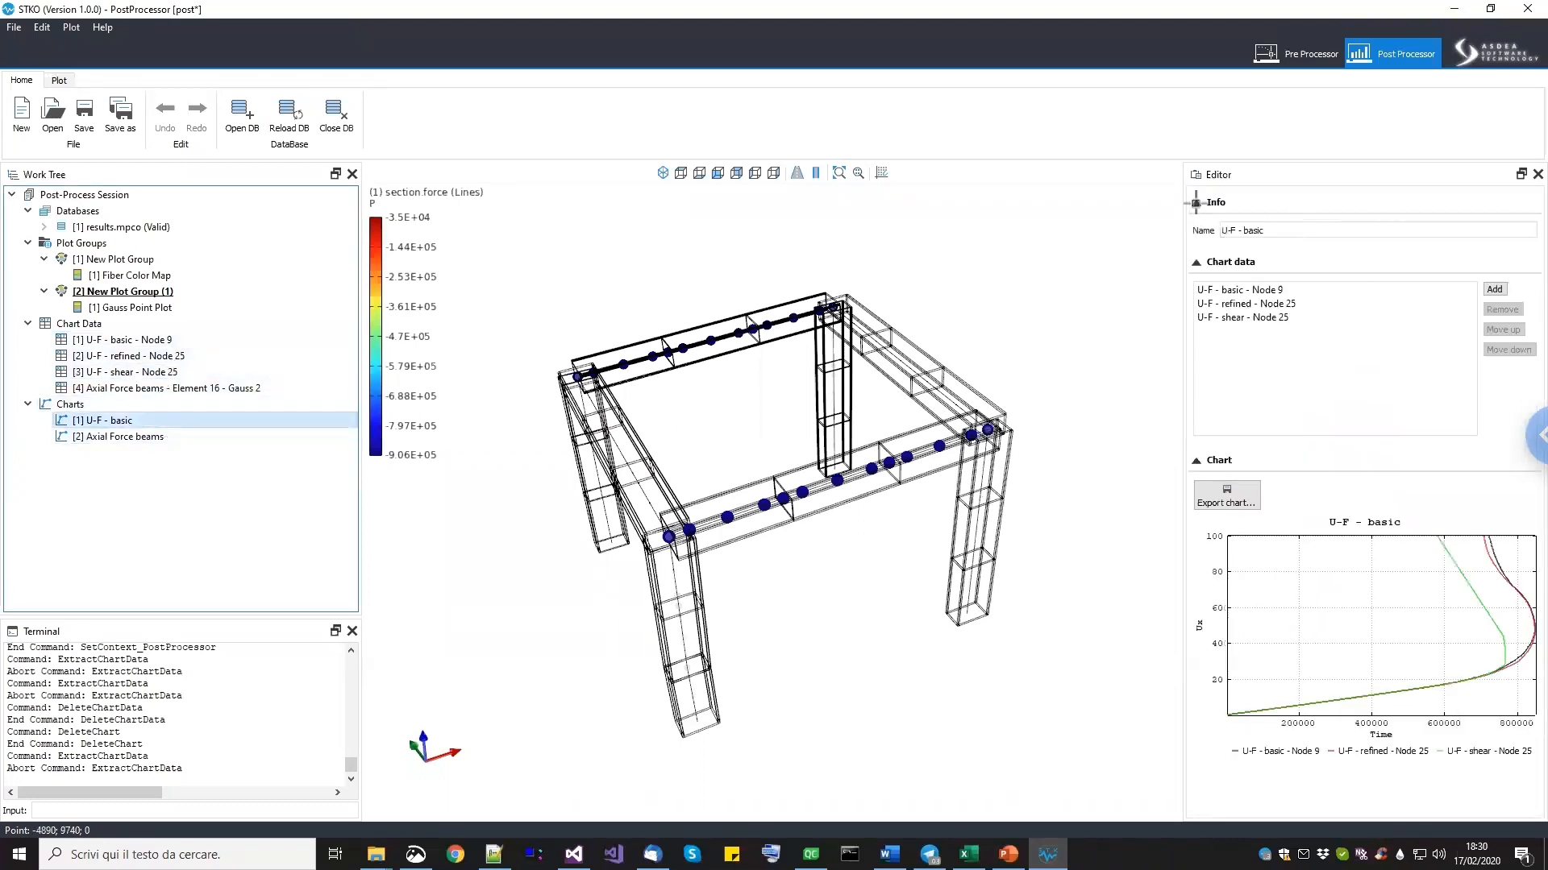
Return to the Pre Processor and save the model_1_basic document.
{"action": "left_click", "coordinate": [1299, 55]}
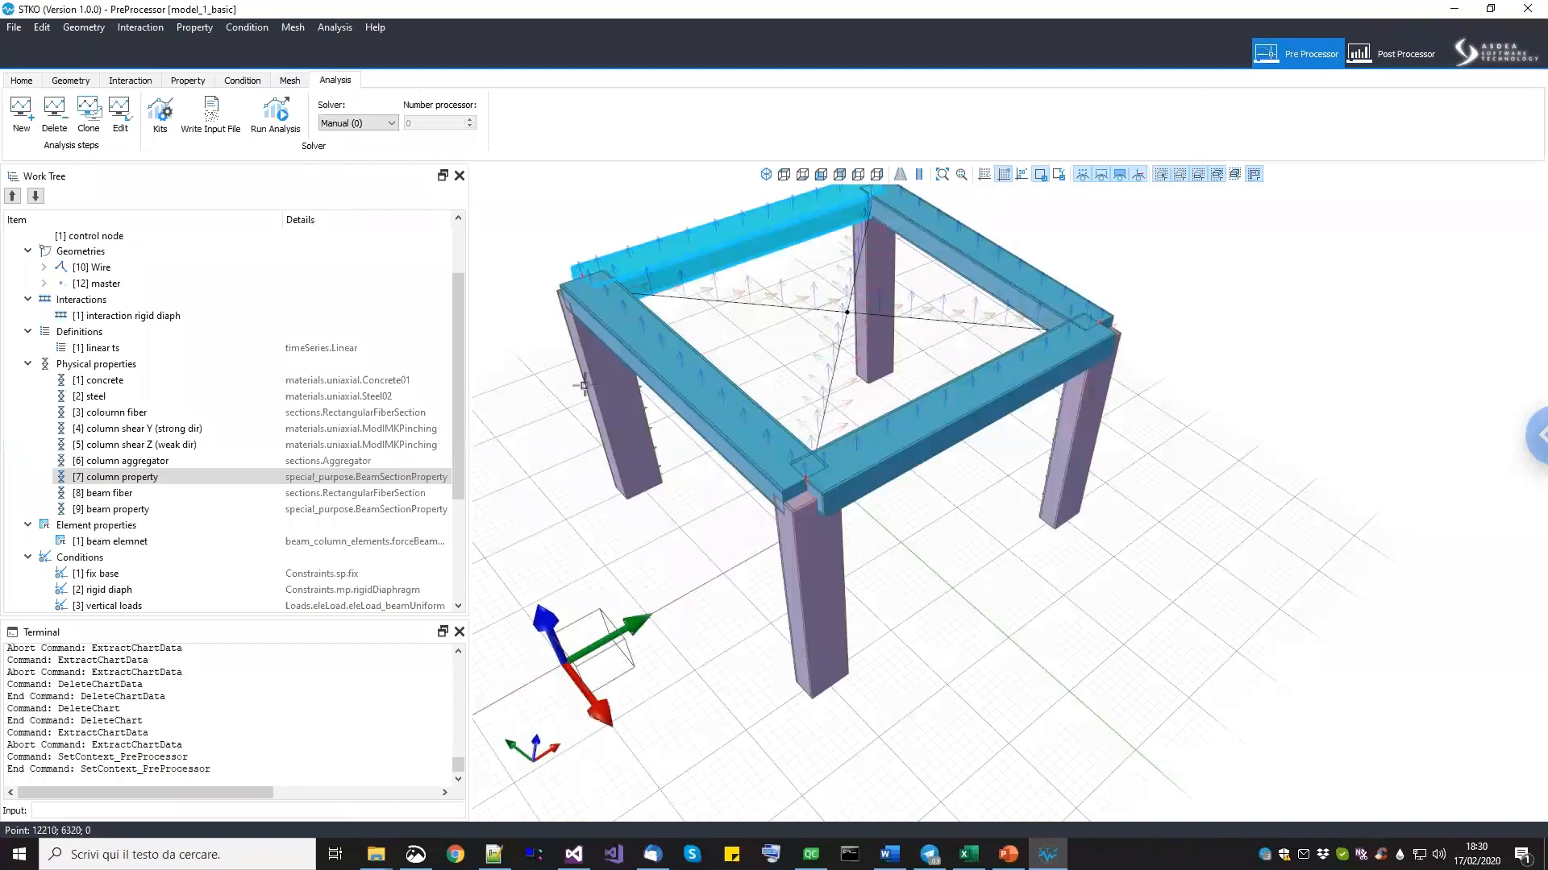
{"action": "left_click", "coordinate": [13, 27]}
{"action": "left_click", "coordinate": [46, 85]}
Add a new physical property named stiff.
{"action": "middle_click_drag", "start_coordinate": [939, 494], "coordinate": [1035, 623]}
{"action": "middle_click_drag", "start_coordinate": [882, 544], "coordinate": [901, 520]}
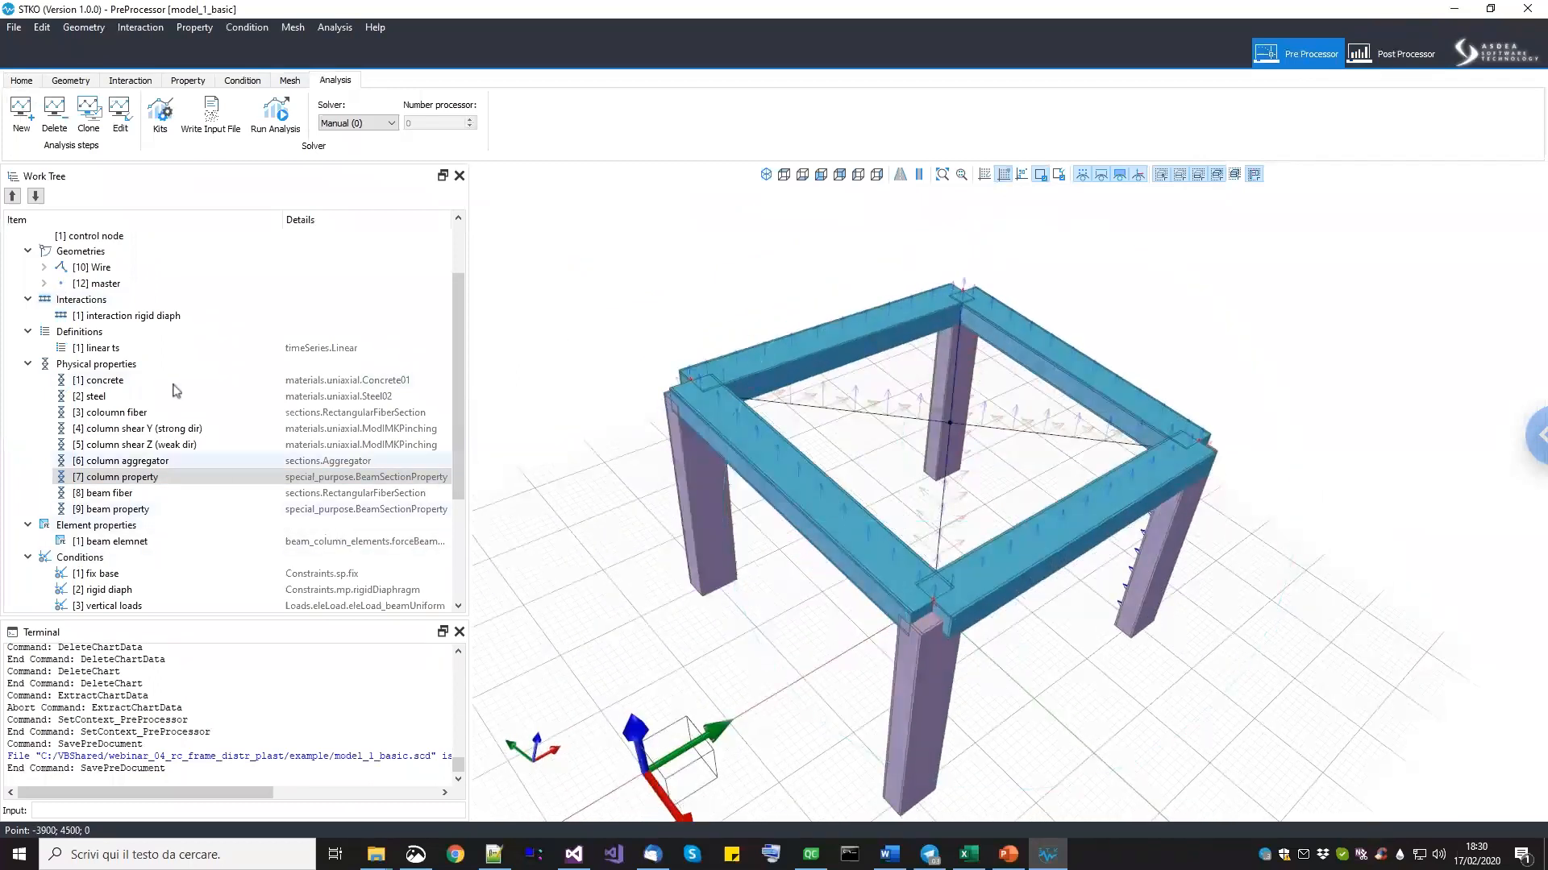
{"action": "right_click", "coordinate": [150, 366]}
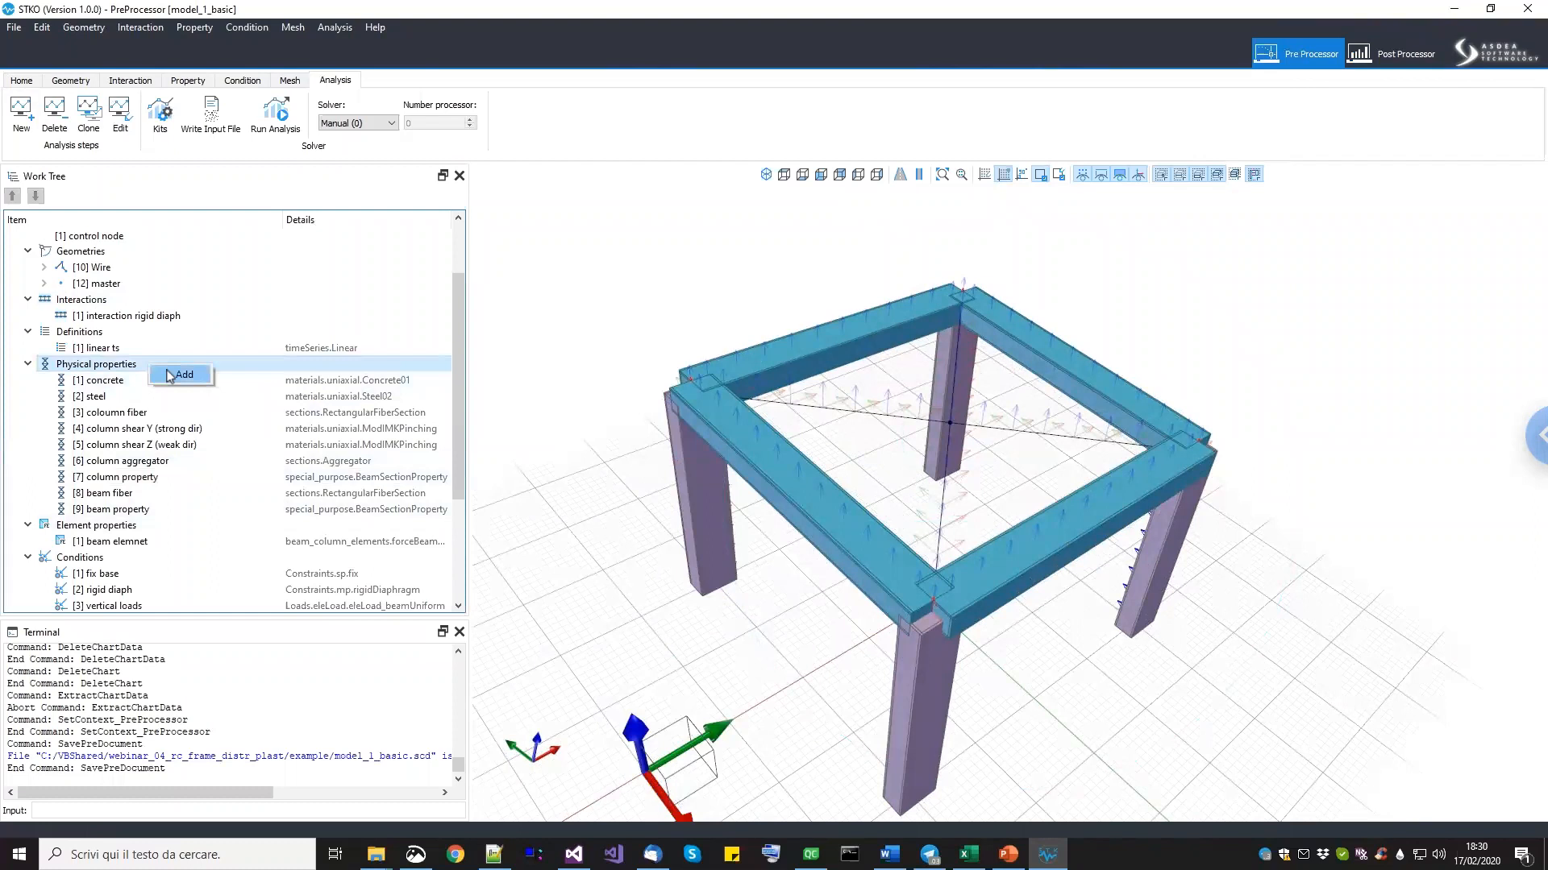
{"action": "left_click", "coordinate": [179, 375]}
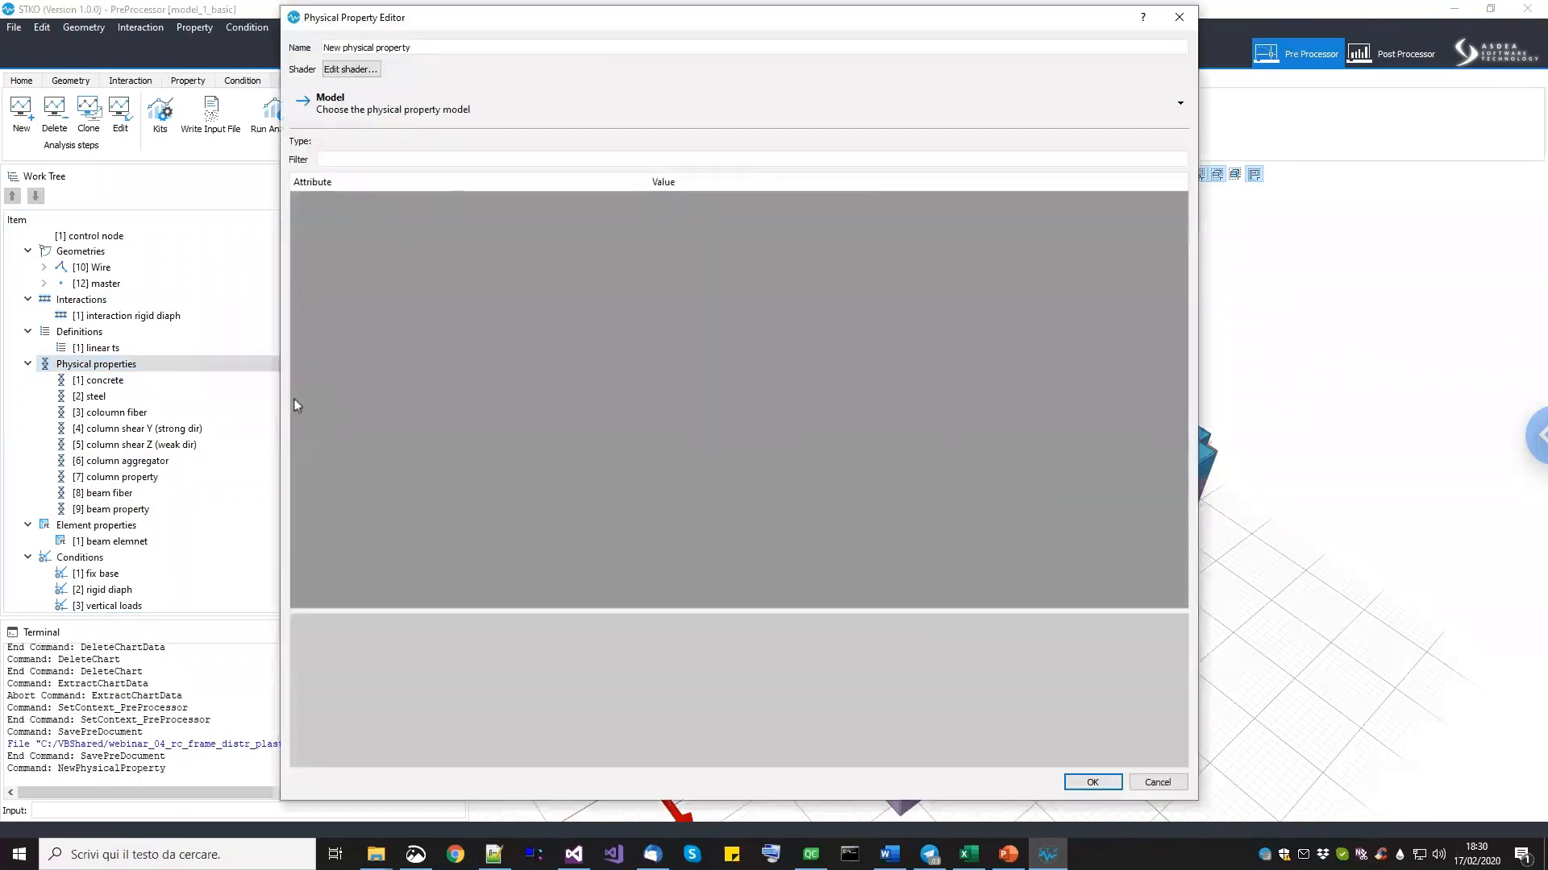
{"action": "left_click_drag", "start_coordinate": [493, 50], "coordinate": [274, 50]}
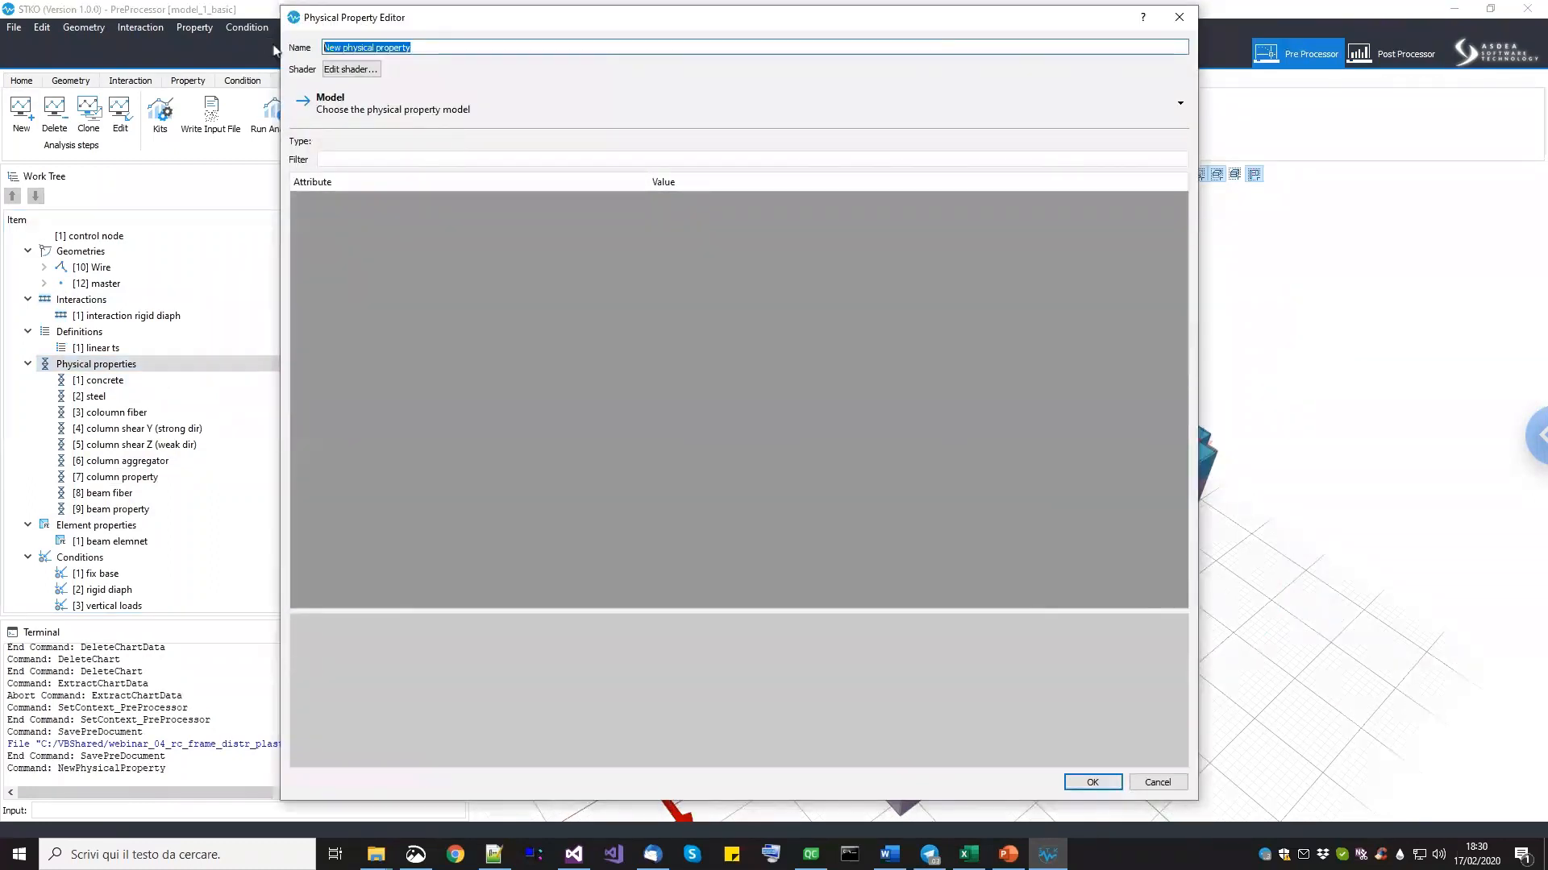
{"action": "type", "text": "stiff"}
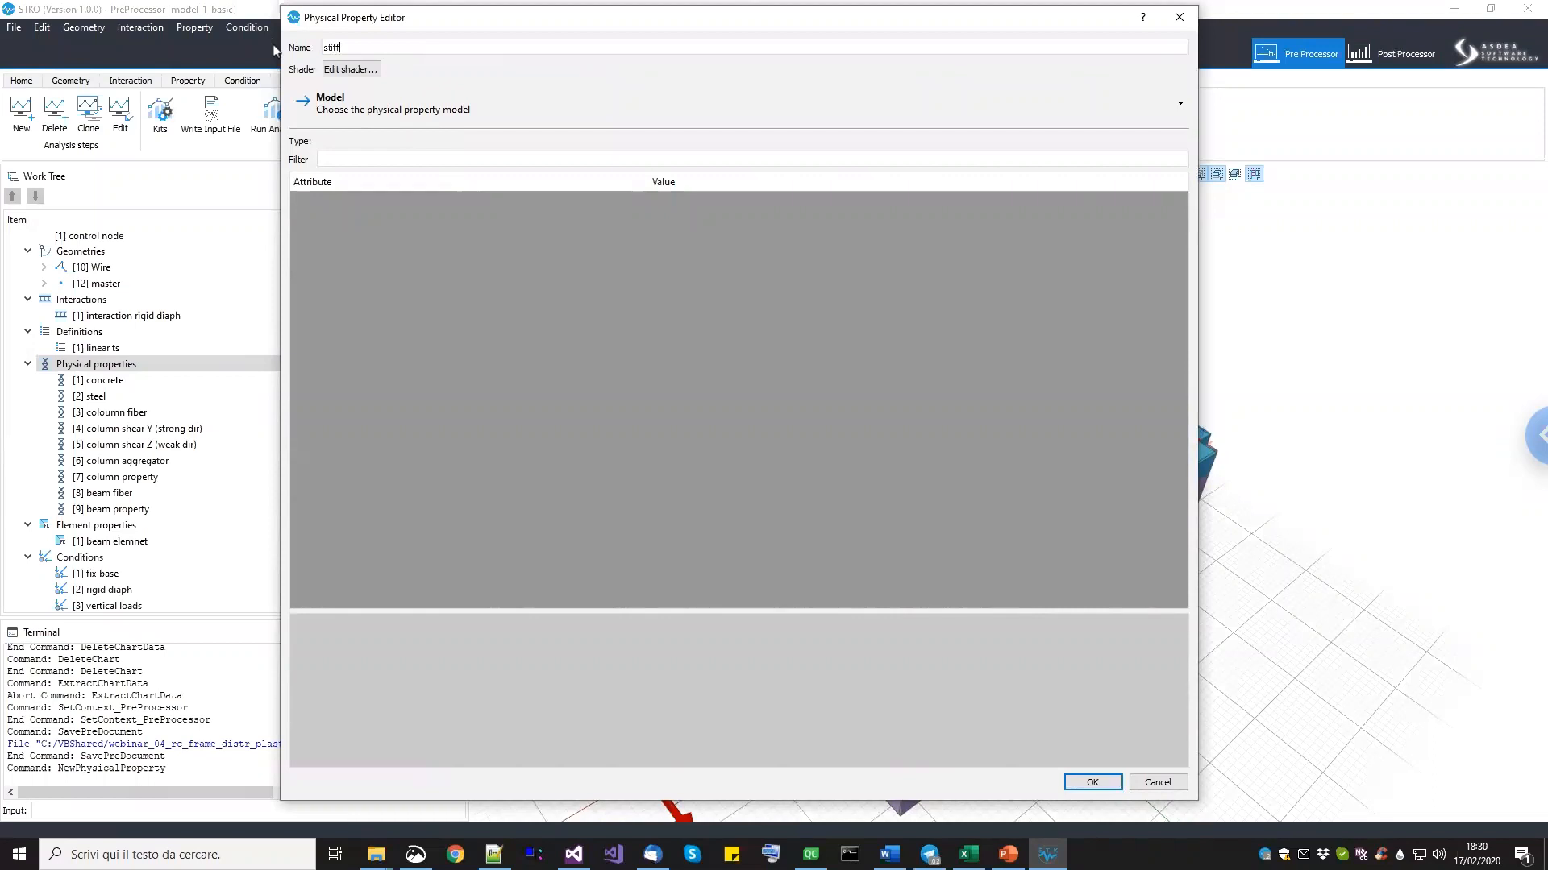
Choose the standard uniaxial Elastic material as the model of the stiff property.
{"action": "left_click", "coordinate": [376, 111]}
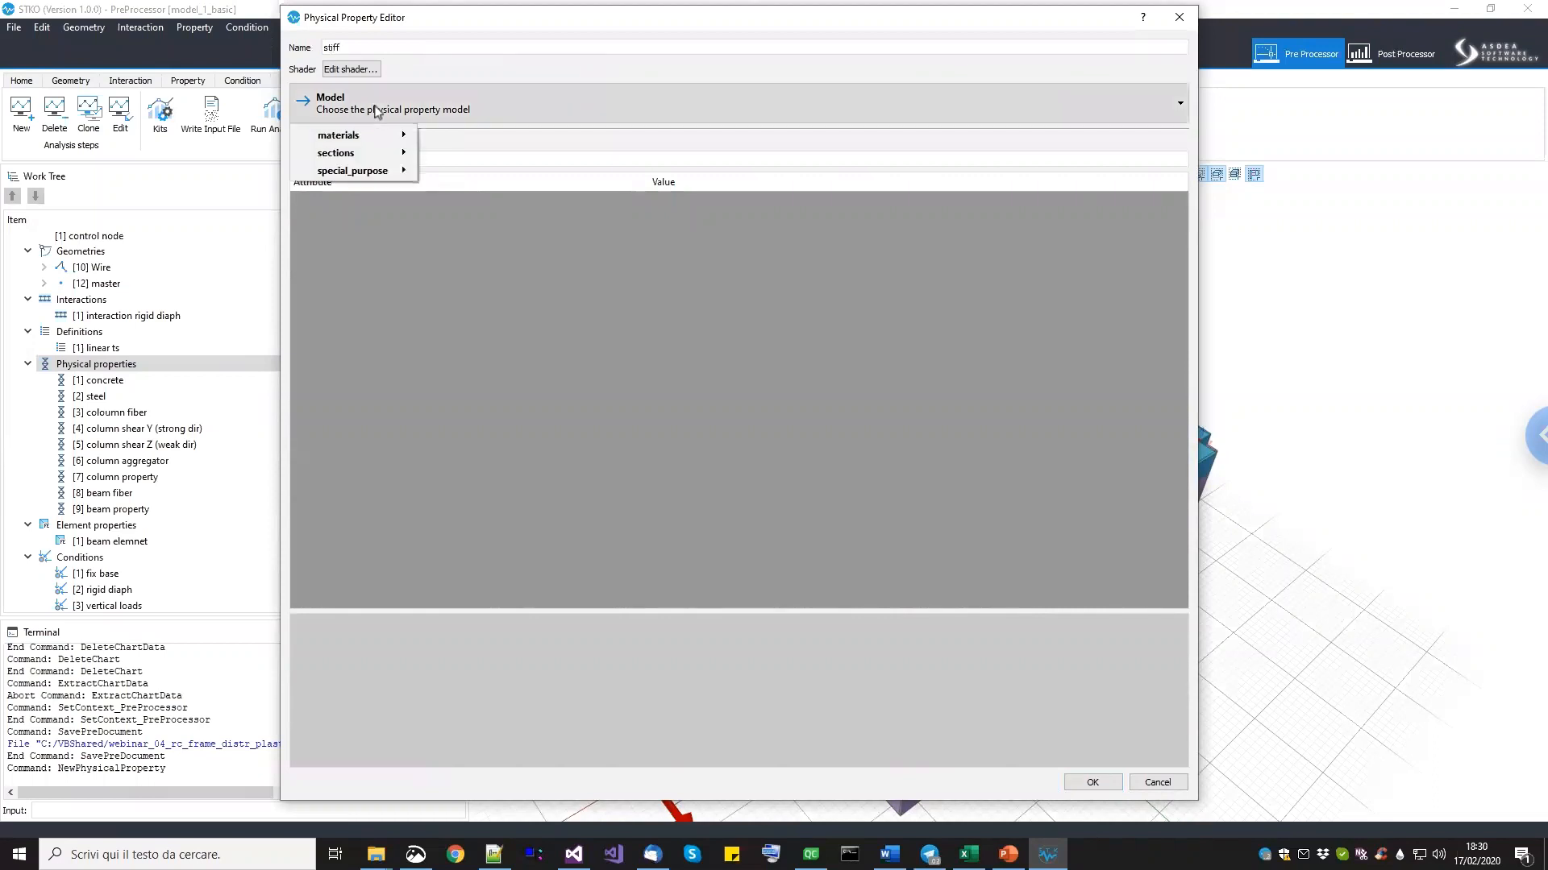
{"action": "mouse_move", "coordinate": [393, 174]}
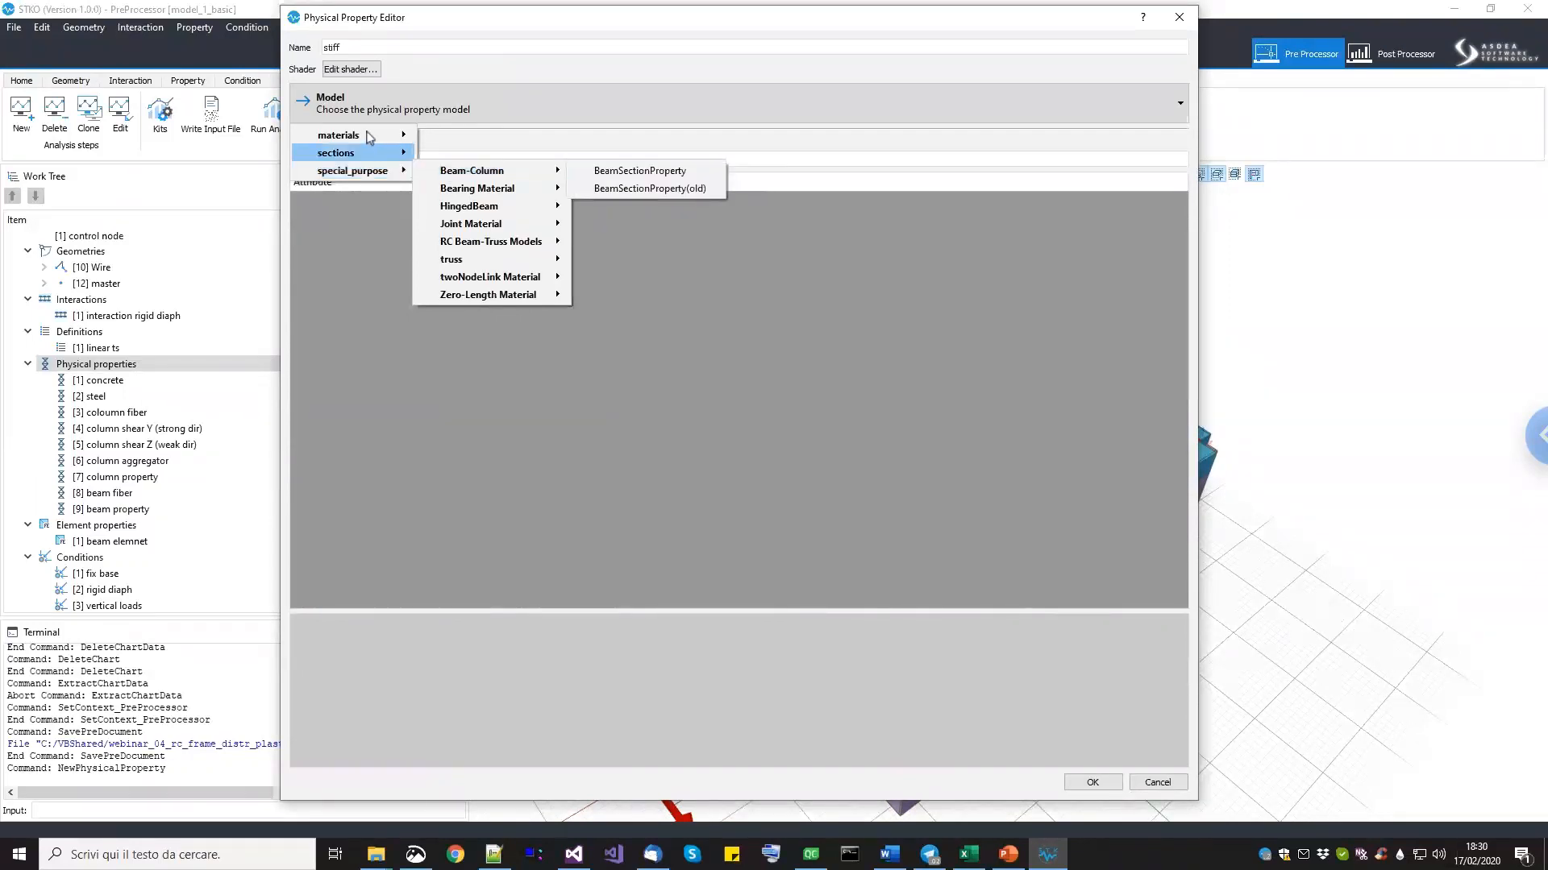
{"action": "mouse_move", "coordinate": [369, 137]}
{"action": "mouse_move", "coordinate": [465, 158]}
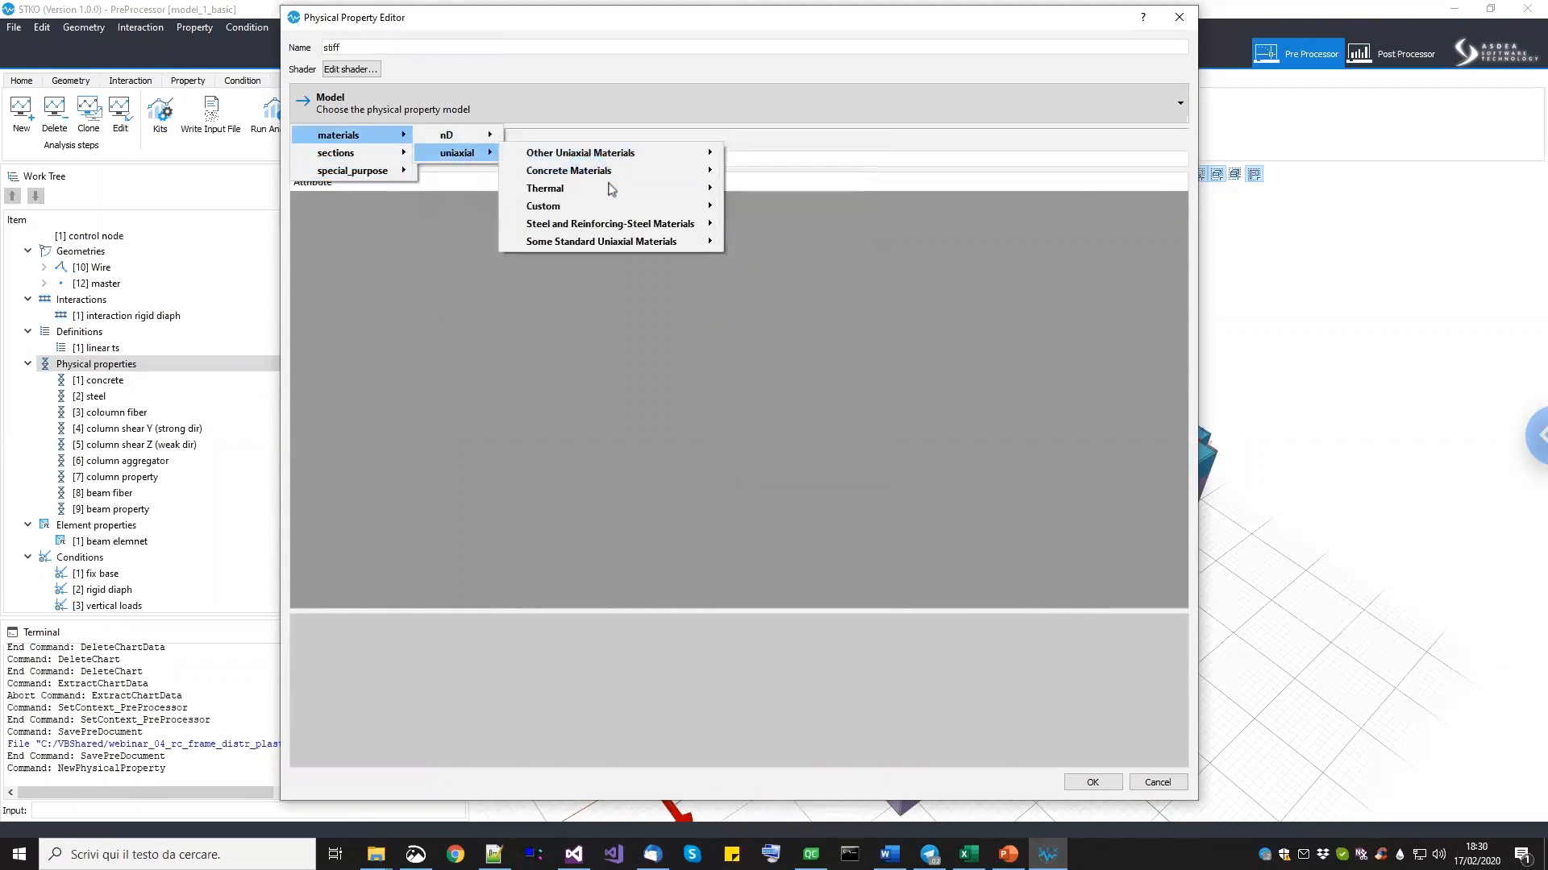
{"action": "left_click", "coordinate": [621, 253]}
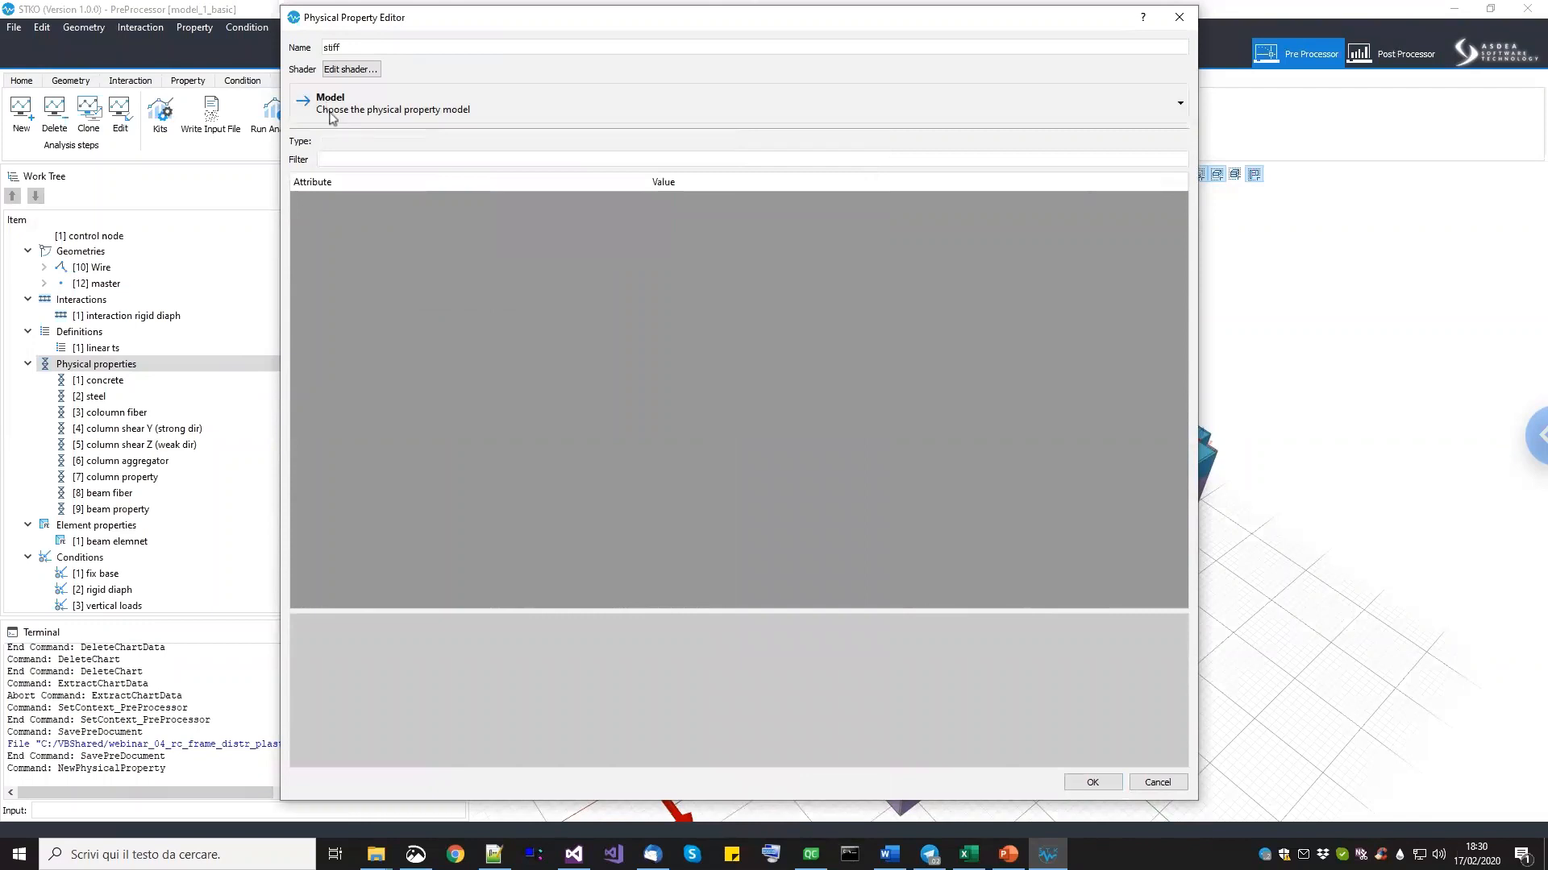
{"action": "left_click", "coordinate": [304, 103]}
{"action": "mouse_move", "coordinate": [361, 135]}
{"action": "mouse_move", "coordinate": [478, 161]}
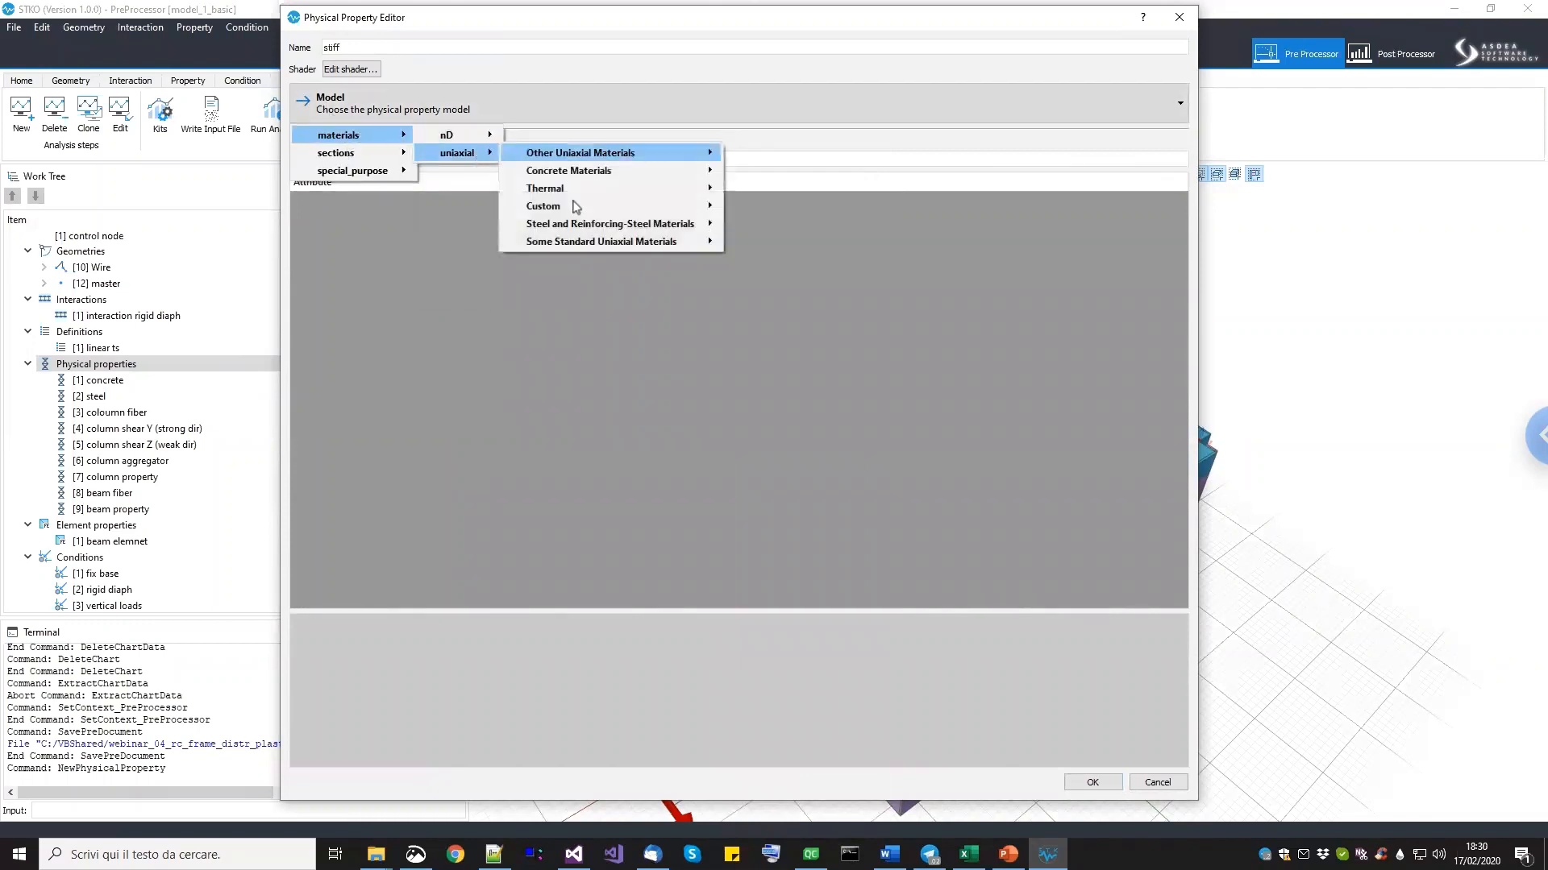
{"action": "mouse_move", "coordinate": [693, 243]}
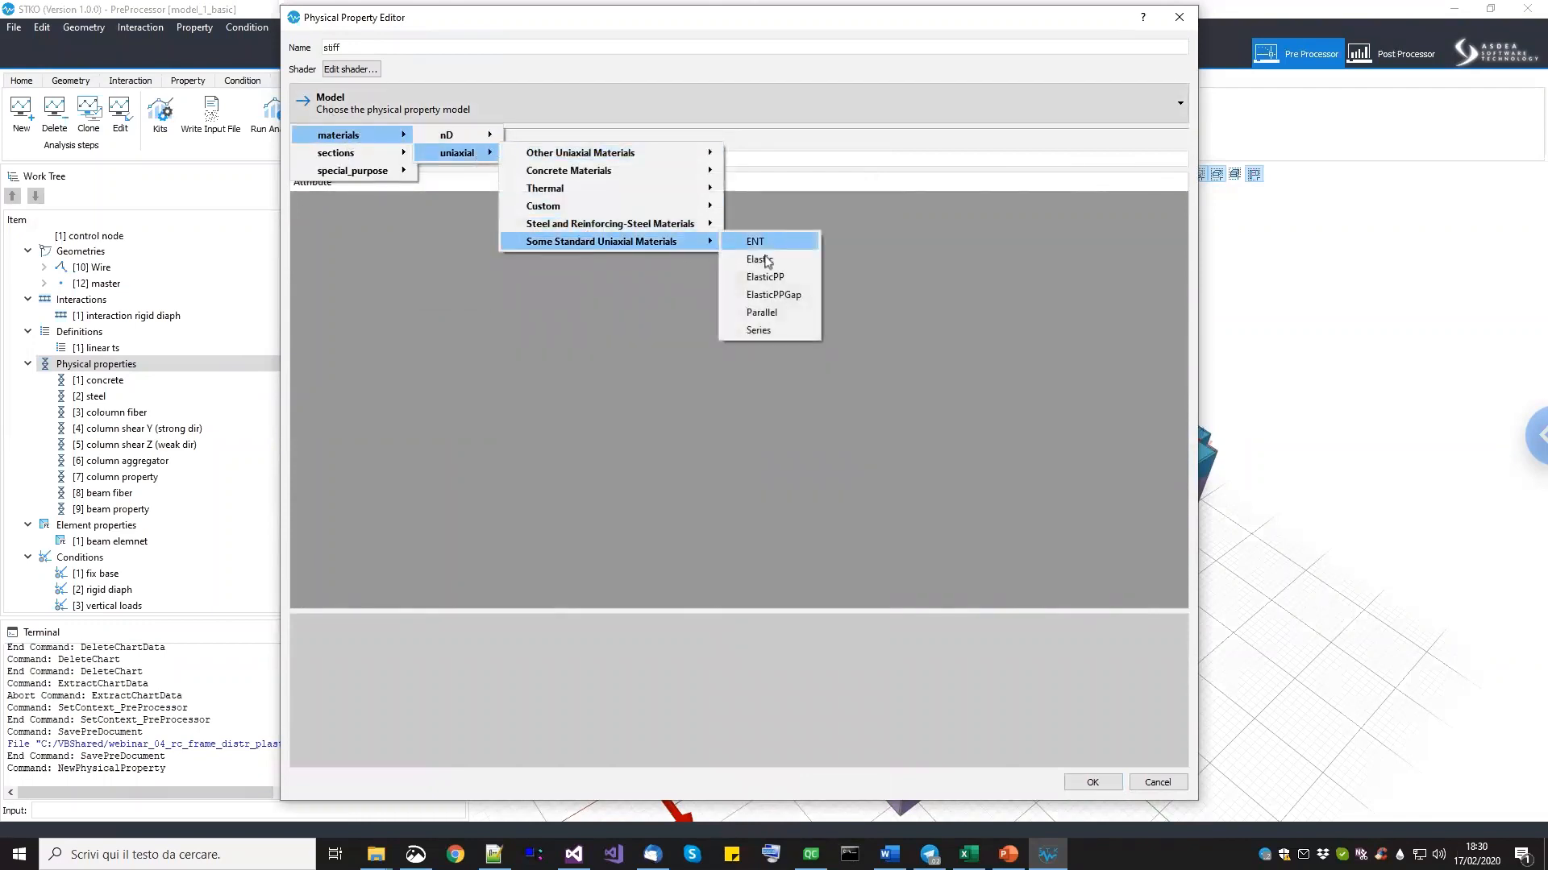
{"action": "left_click", "coordinate": [759, 259]}
Set the stiff material's elastic modulus E to 1e+15 and create the property.
{"action": "double_click", "coordinate": [486, 218]}
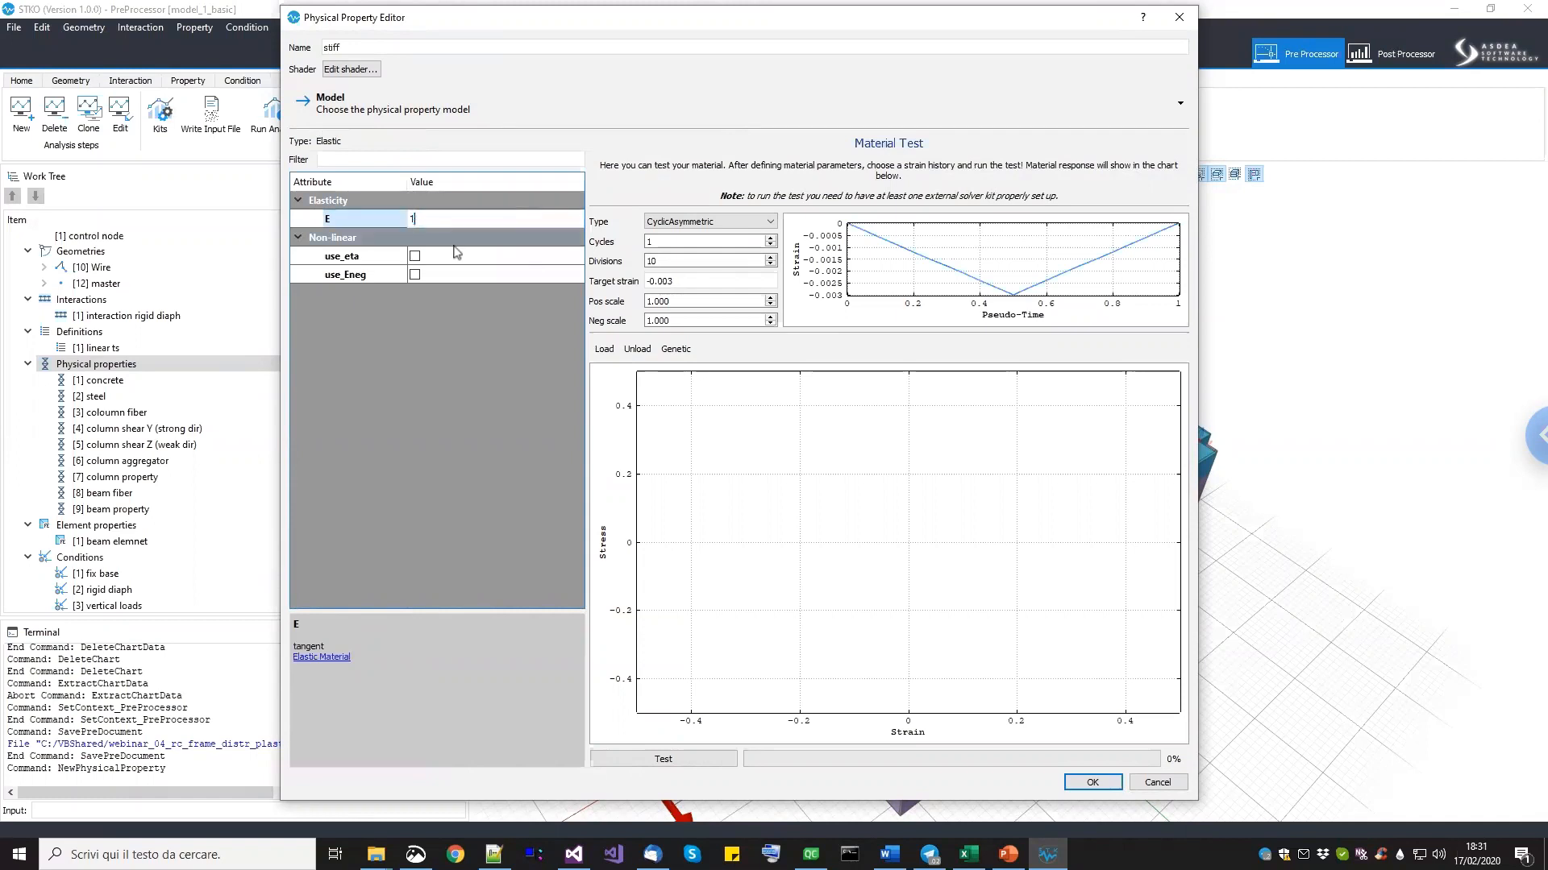
{"action": "left_click", "coordinate": [442, 402]}
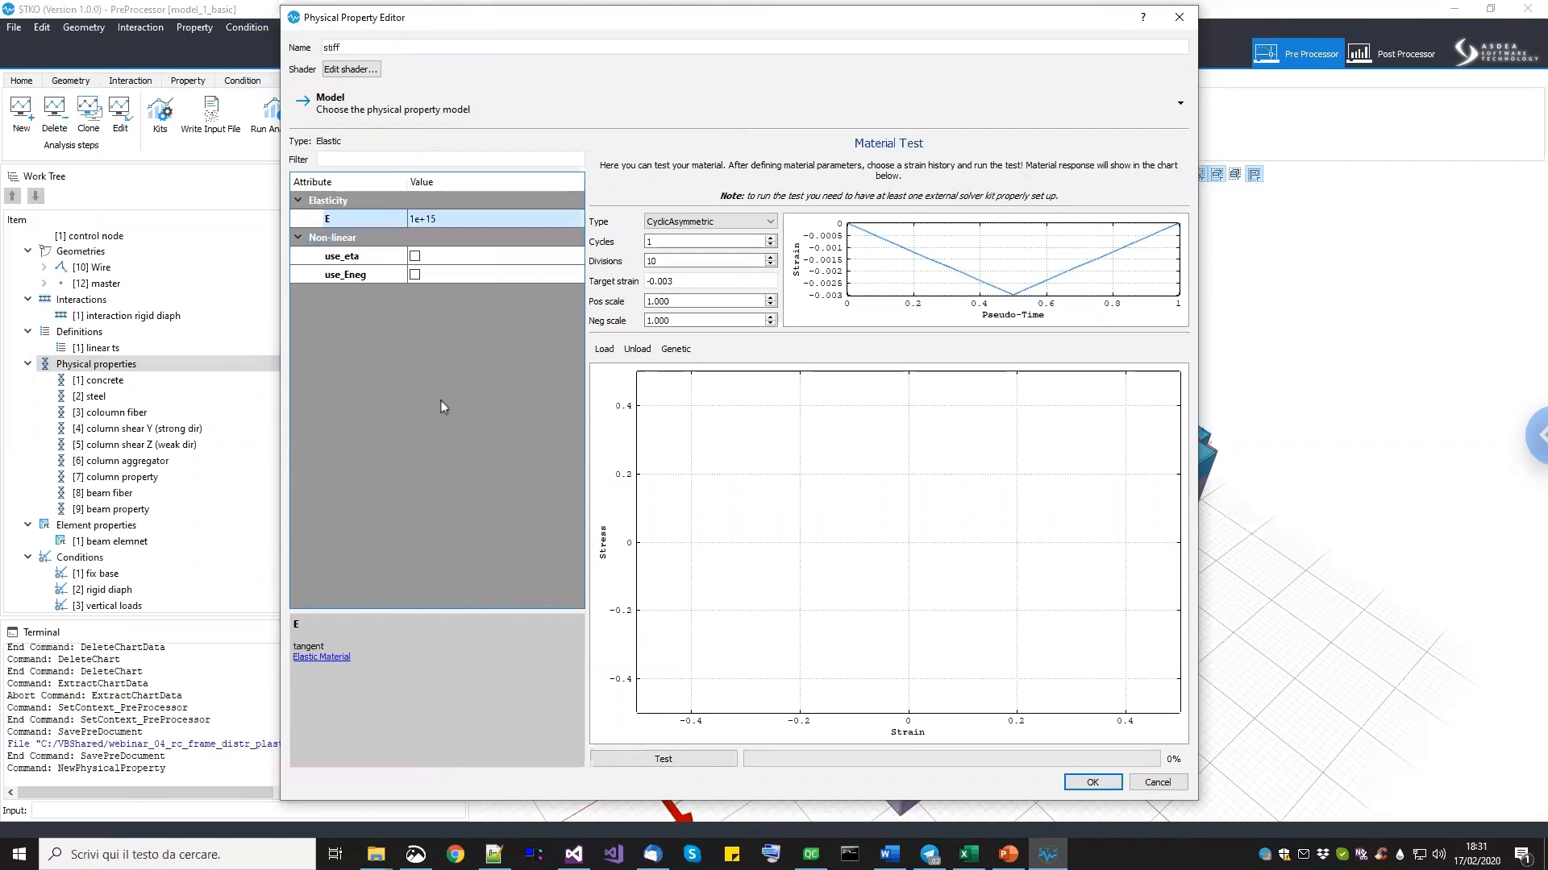
{"action": "left_click", "coordinate": [1092, 782]}
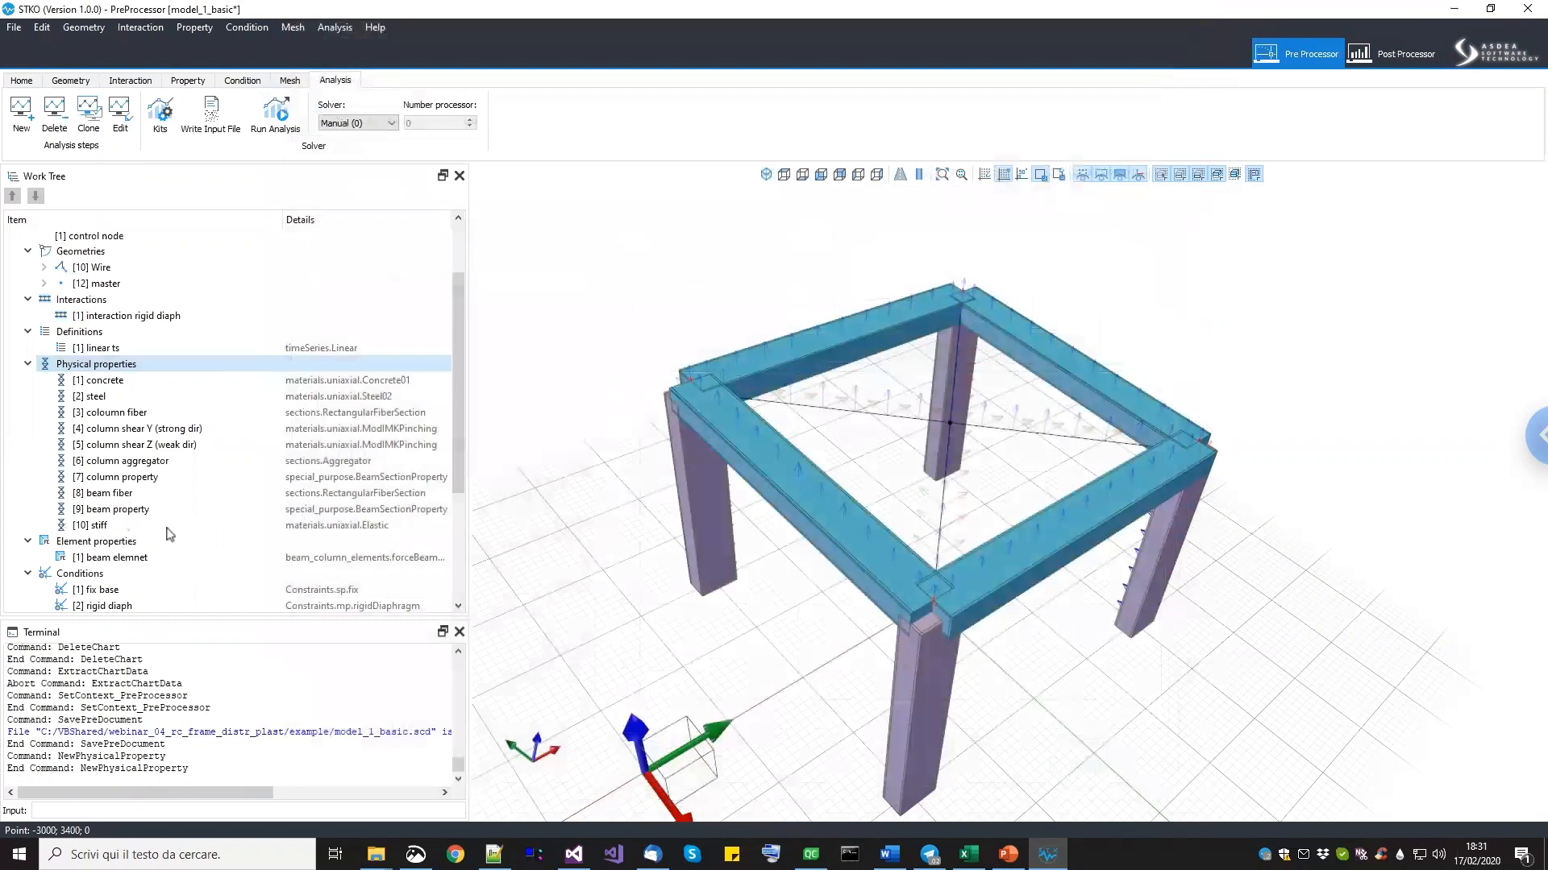
Add another physical property named Nsoft material.
{"action": "right_click", "coordinate": [127, 364]}
{"action": "left_click", "coordinate": [143, 377]}
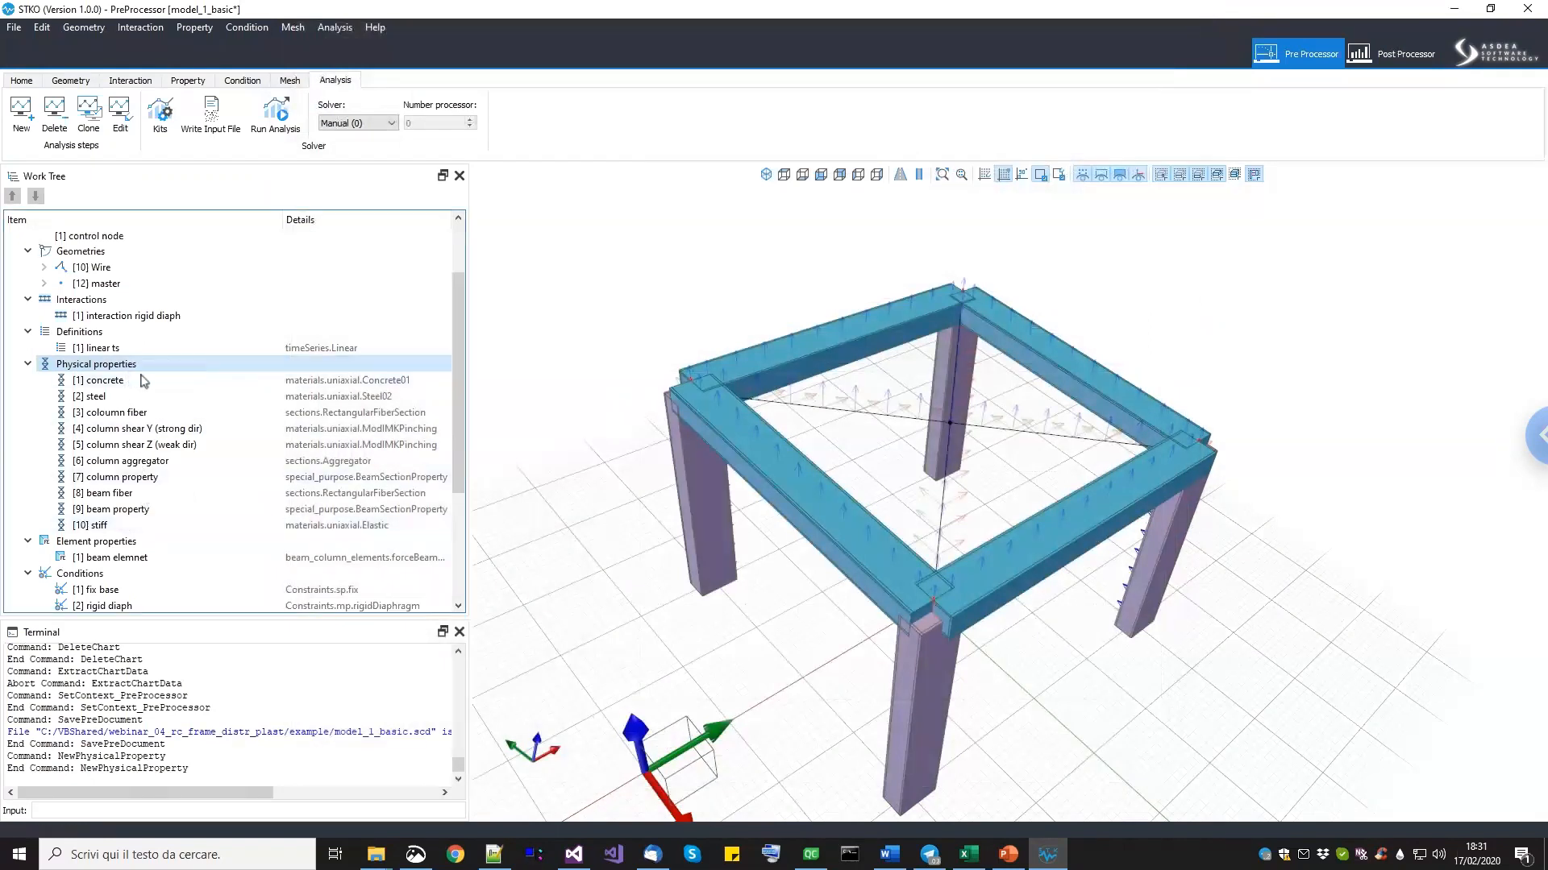
{"action": "left_click_drag", "start_coordinate": [422, 51], "coordinate": [333, 44]}
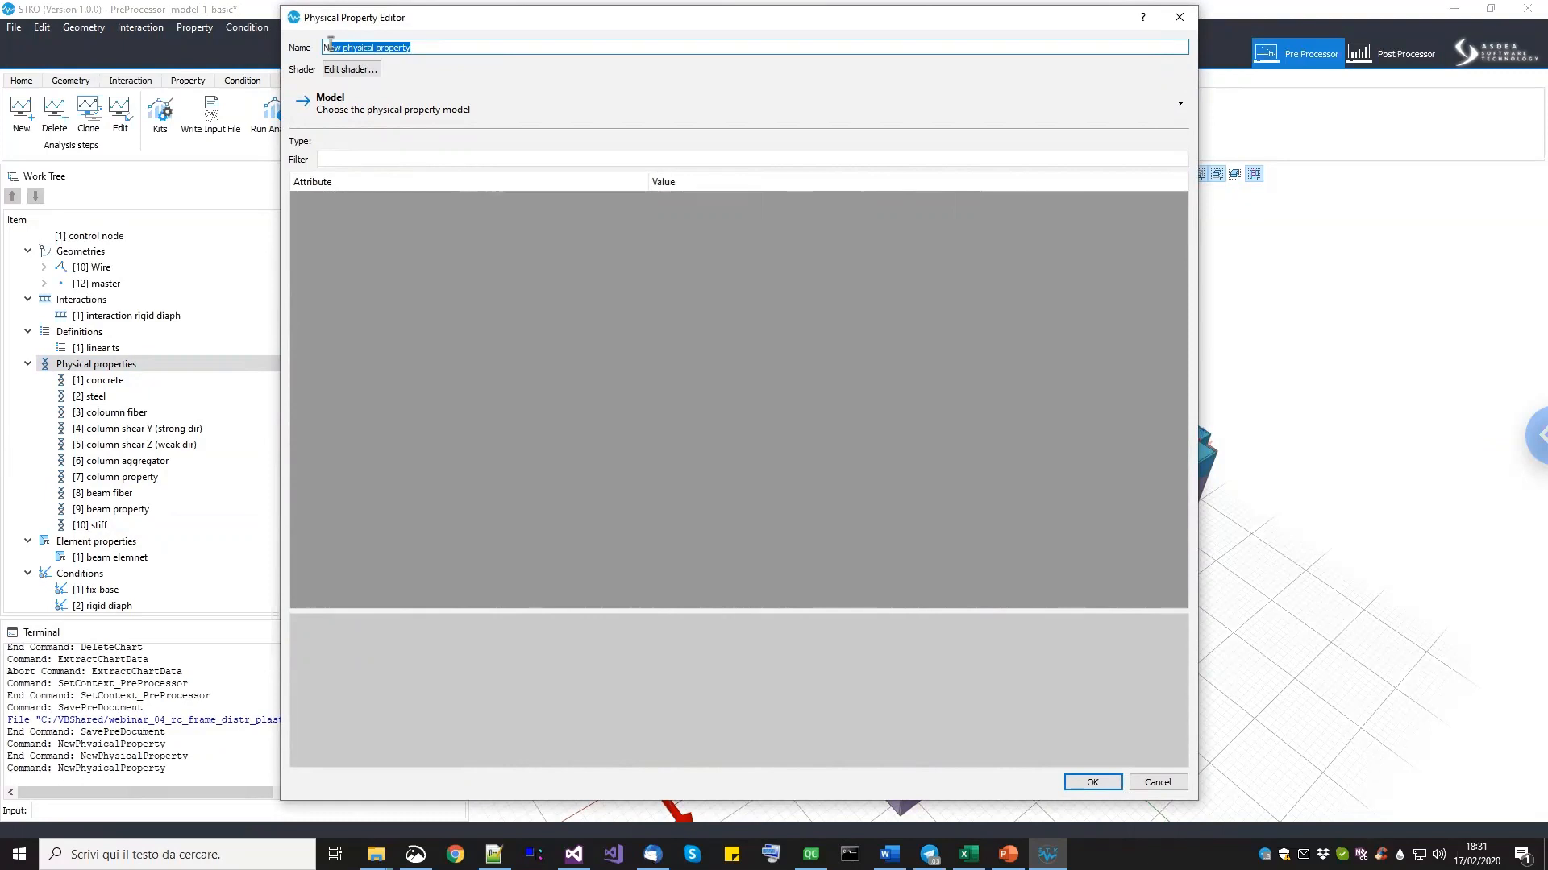
{"action": "type", "text": "co"}
Make Nsoft material a standard uniaxial Elastic material with E equal to 0 and create the property.
{"action": "left_click", "coordinate": [353, 103]}
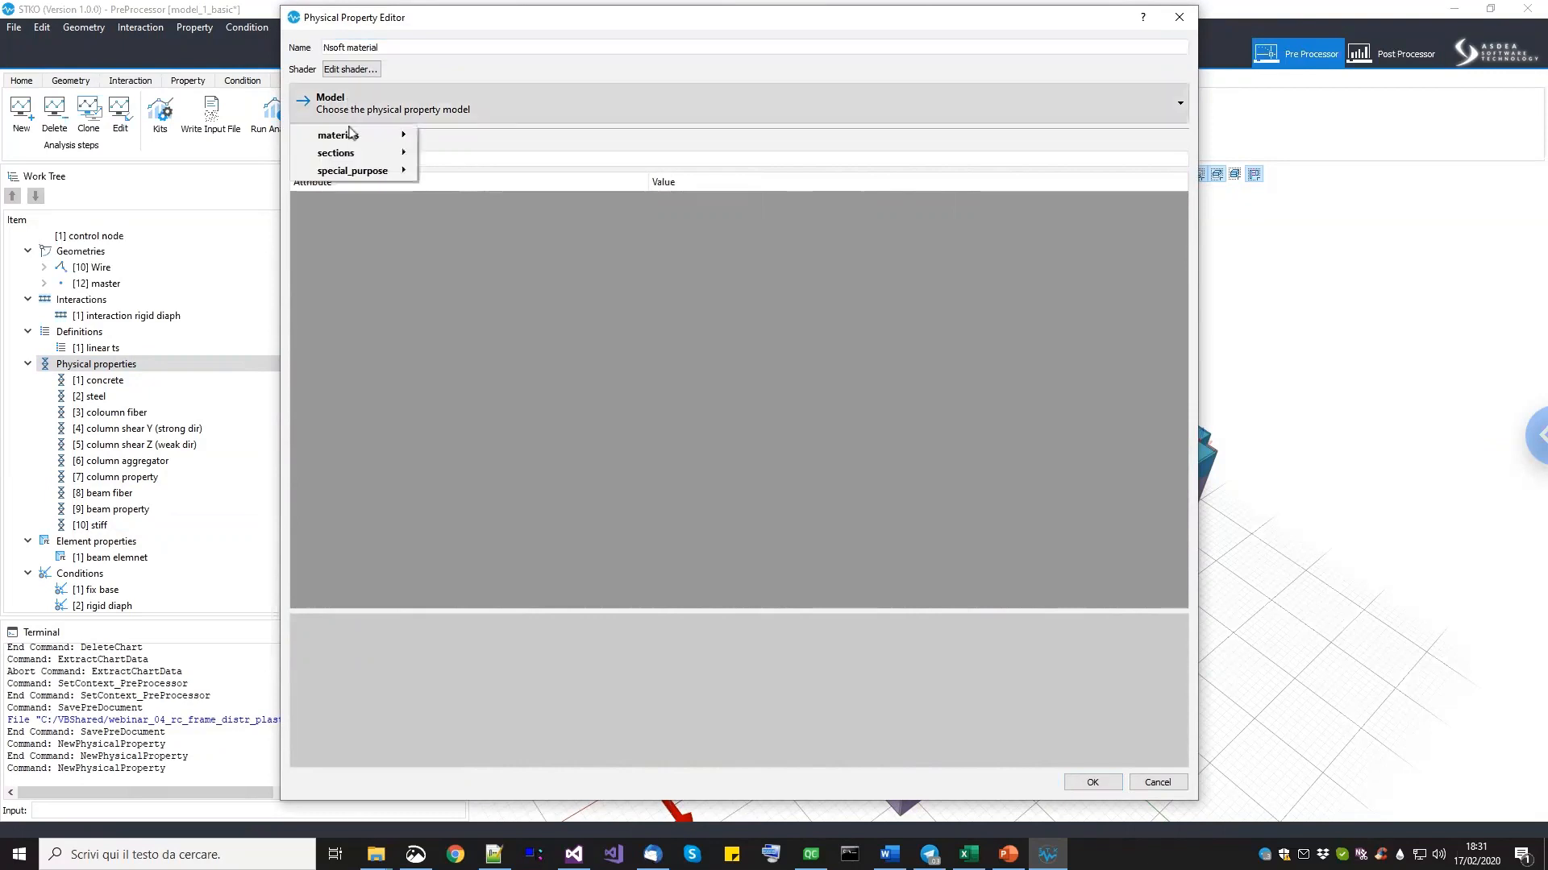
{"action": "mouse_move", "coordinate": [353, 137]}
{"action": "mouse_move", "coordinate": [457, 153]}
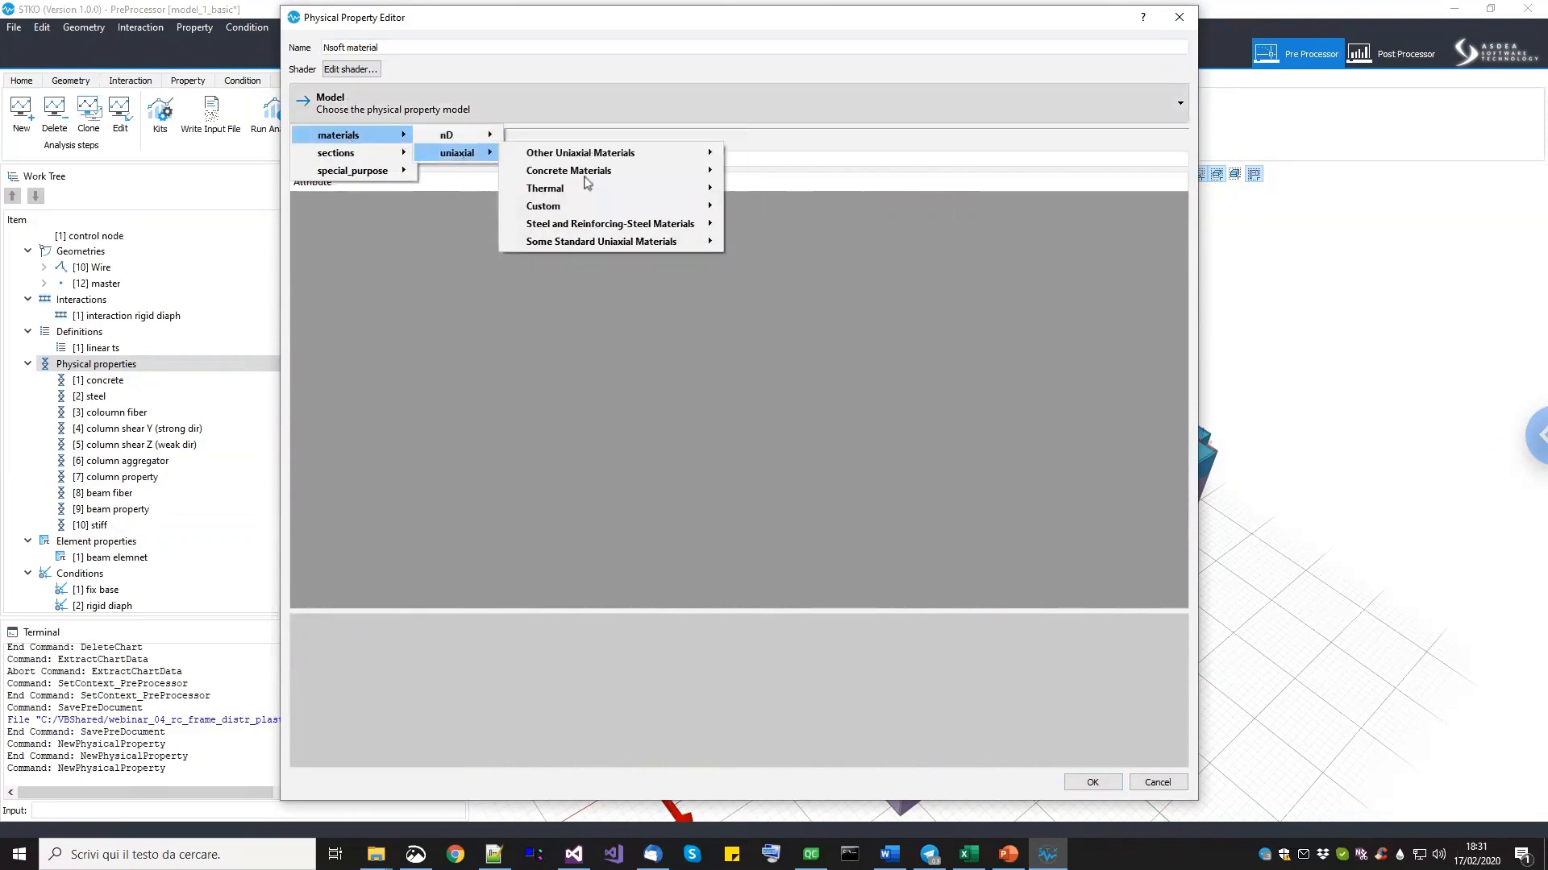
{"action": "mouse_move", "coordinate": [605, 241]}
{"action": "left_click", "coordinate": [760, 258]}
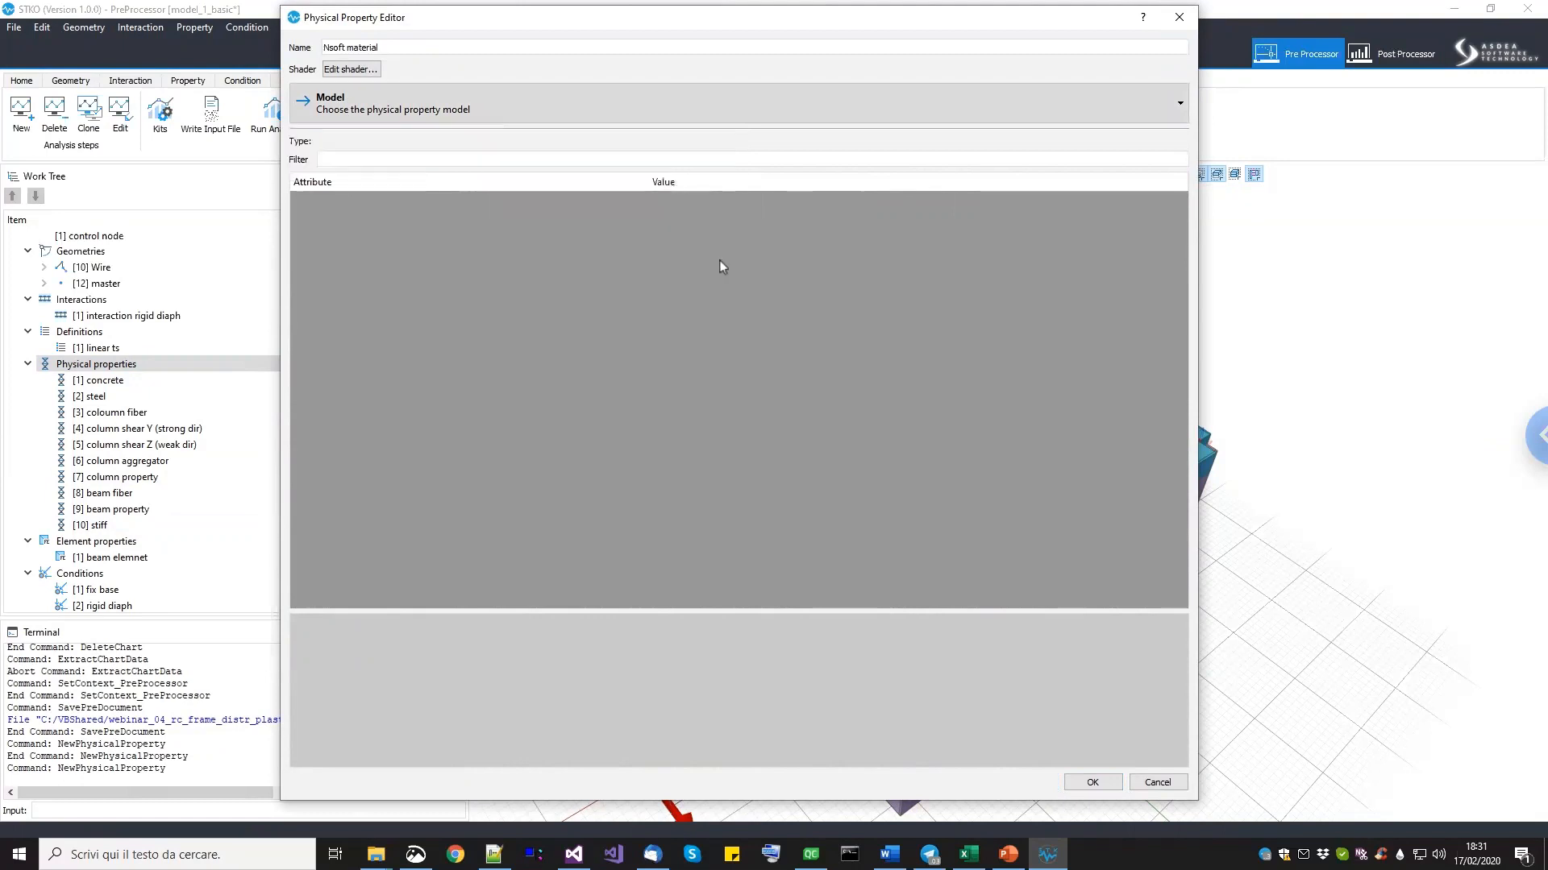
{"action": "left_click", "coordinate": [485, 218]}
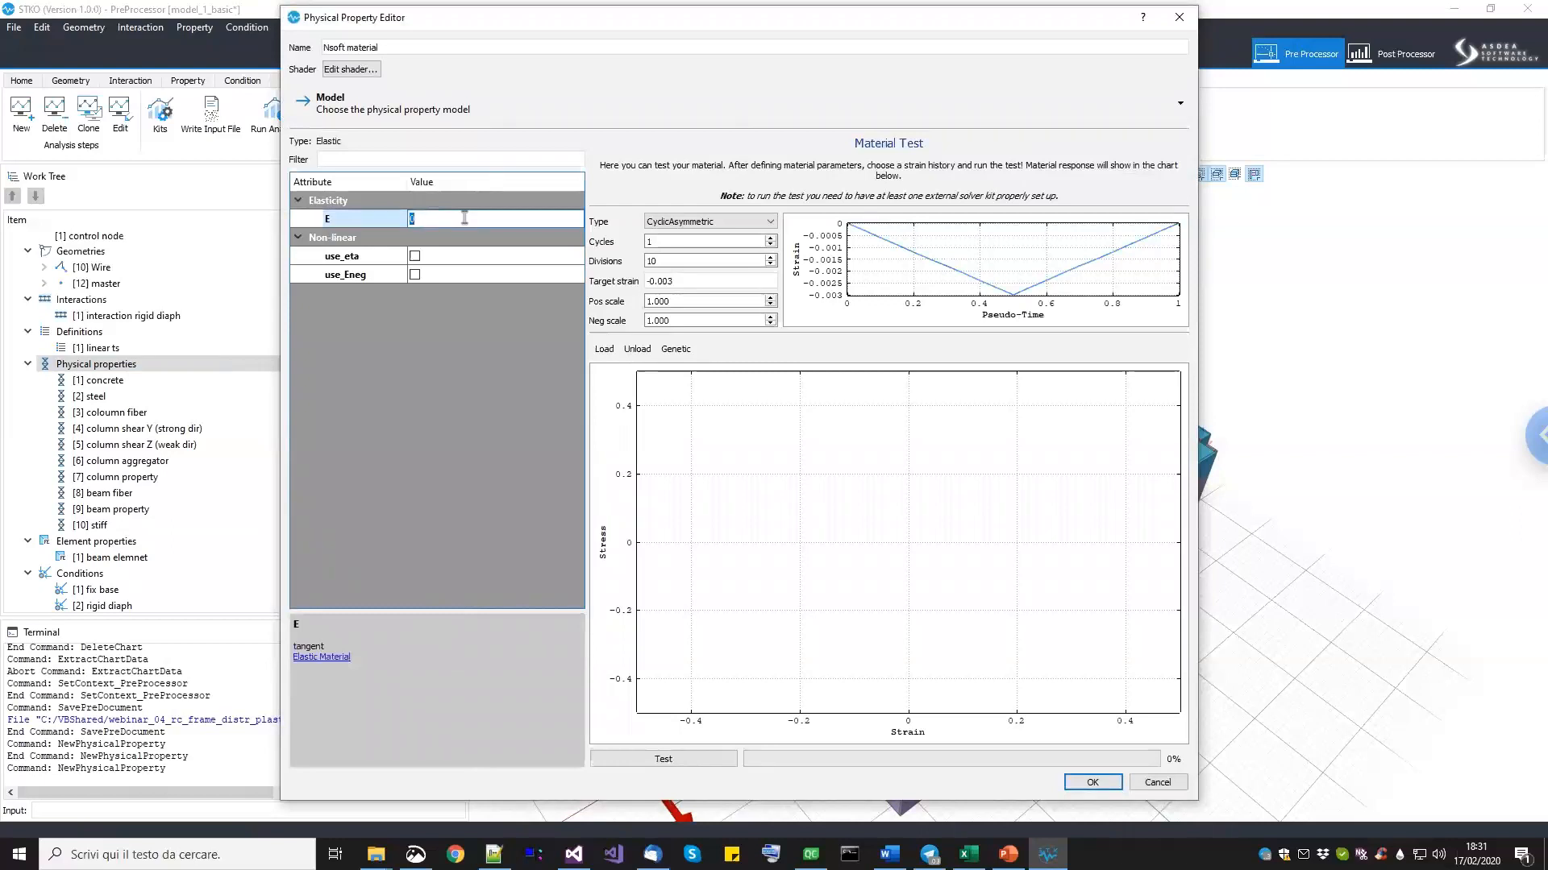
{"action": "left_click", "coordinate": [1092, 781]}
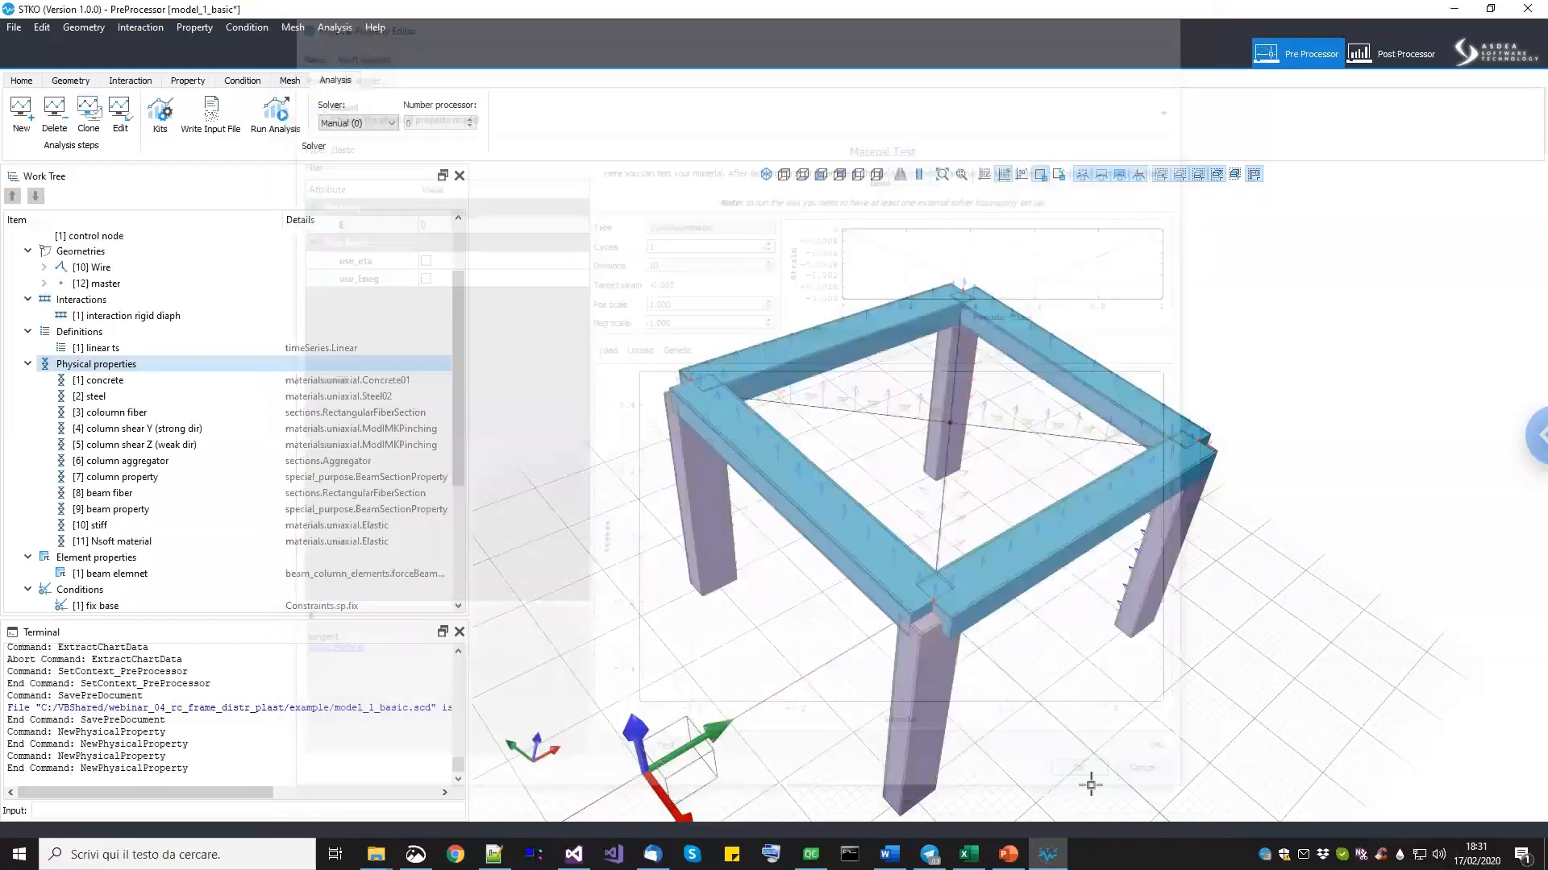
Rename the physical property Nsoft material as soft.
{"action": "left_click", "coordinate": [119, 542]}
{"action": "left_click", "coordinate": [110, 528]}
{"action": "left_click", "coordinate": [119, 542]}
{"action": "right_click", "coordinate": [118, 546]}
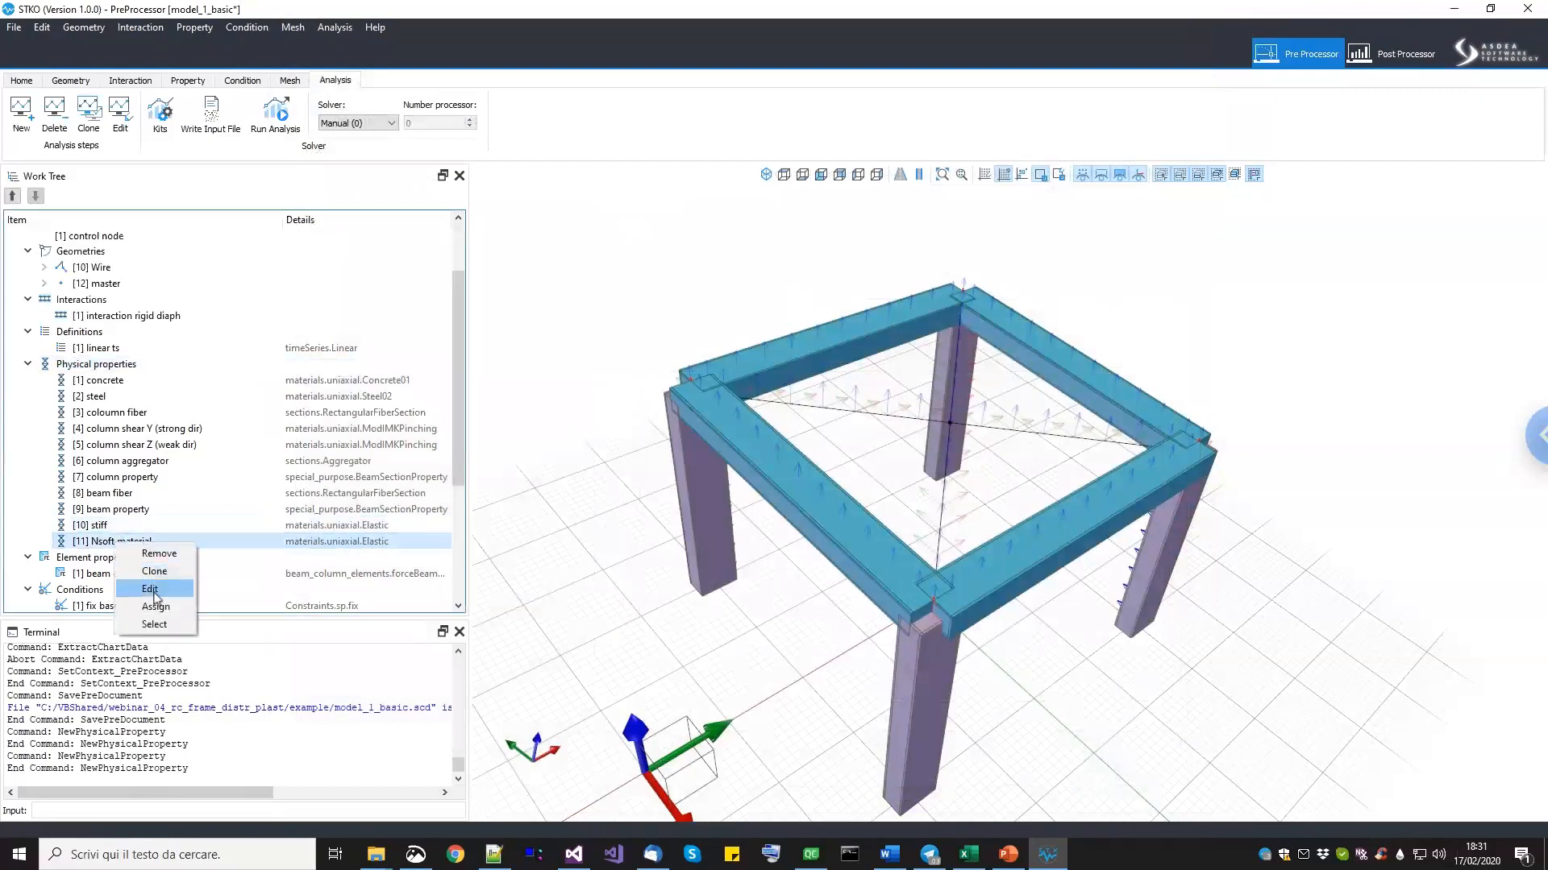
{"action": "left_click", "coordinate": [161, 596]}
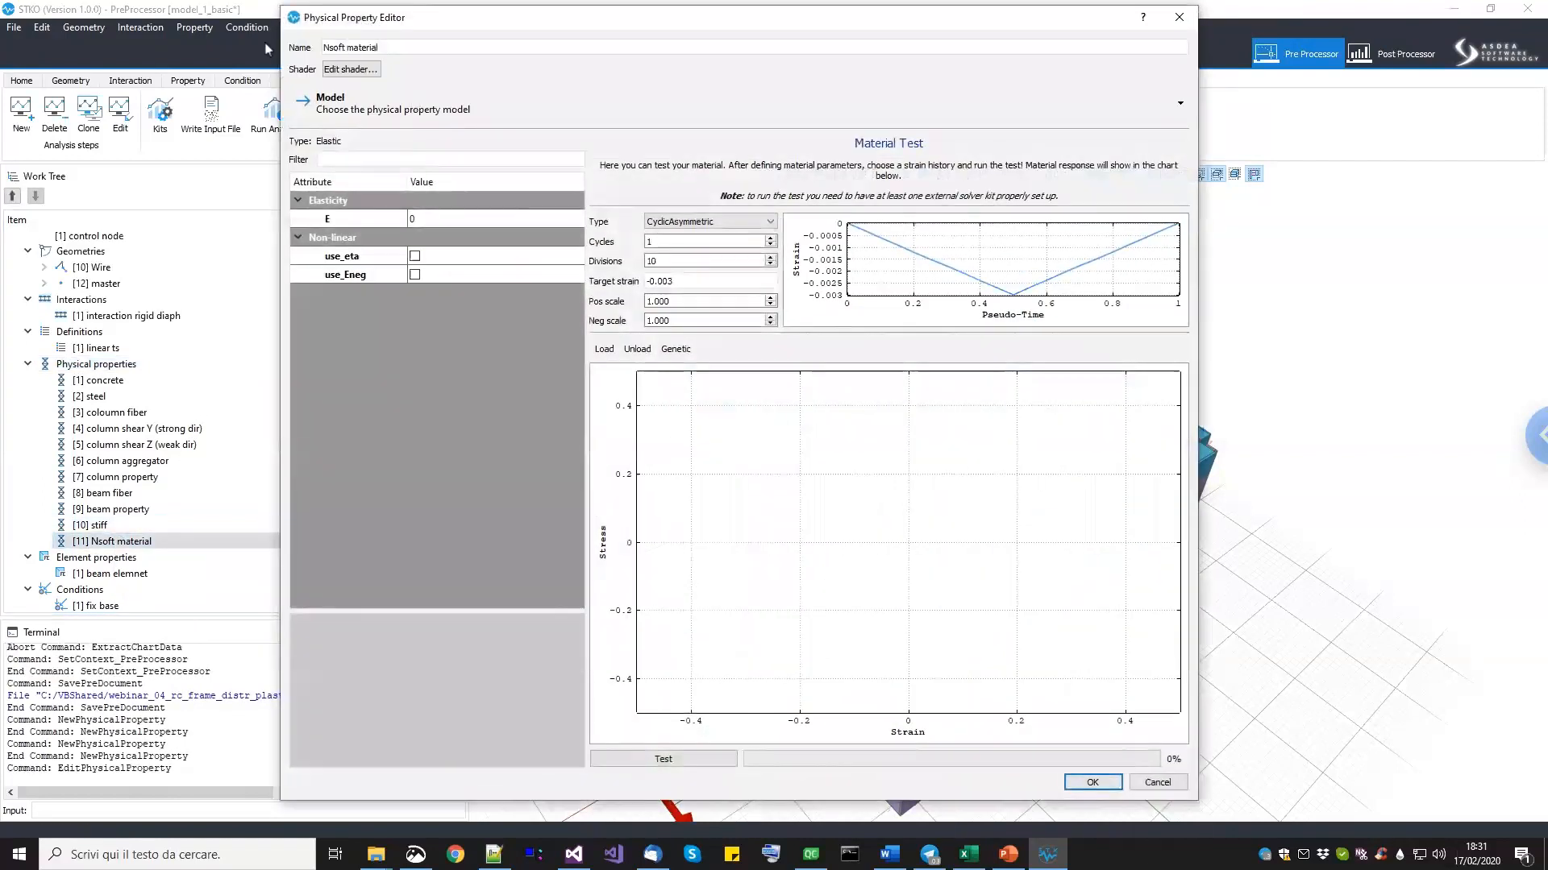
{"action": "left_click_drag", "start_coordinate": [392, 50], "coordinate": [276, 54]}
{"action": "type", "text": "soft"}
{"action": "left_click", "coordinate": [1090, 782]}
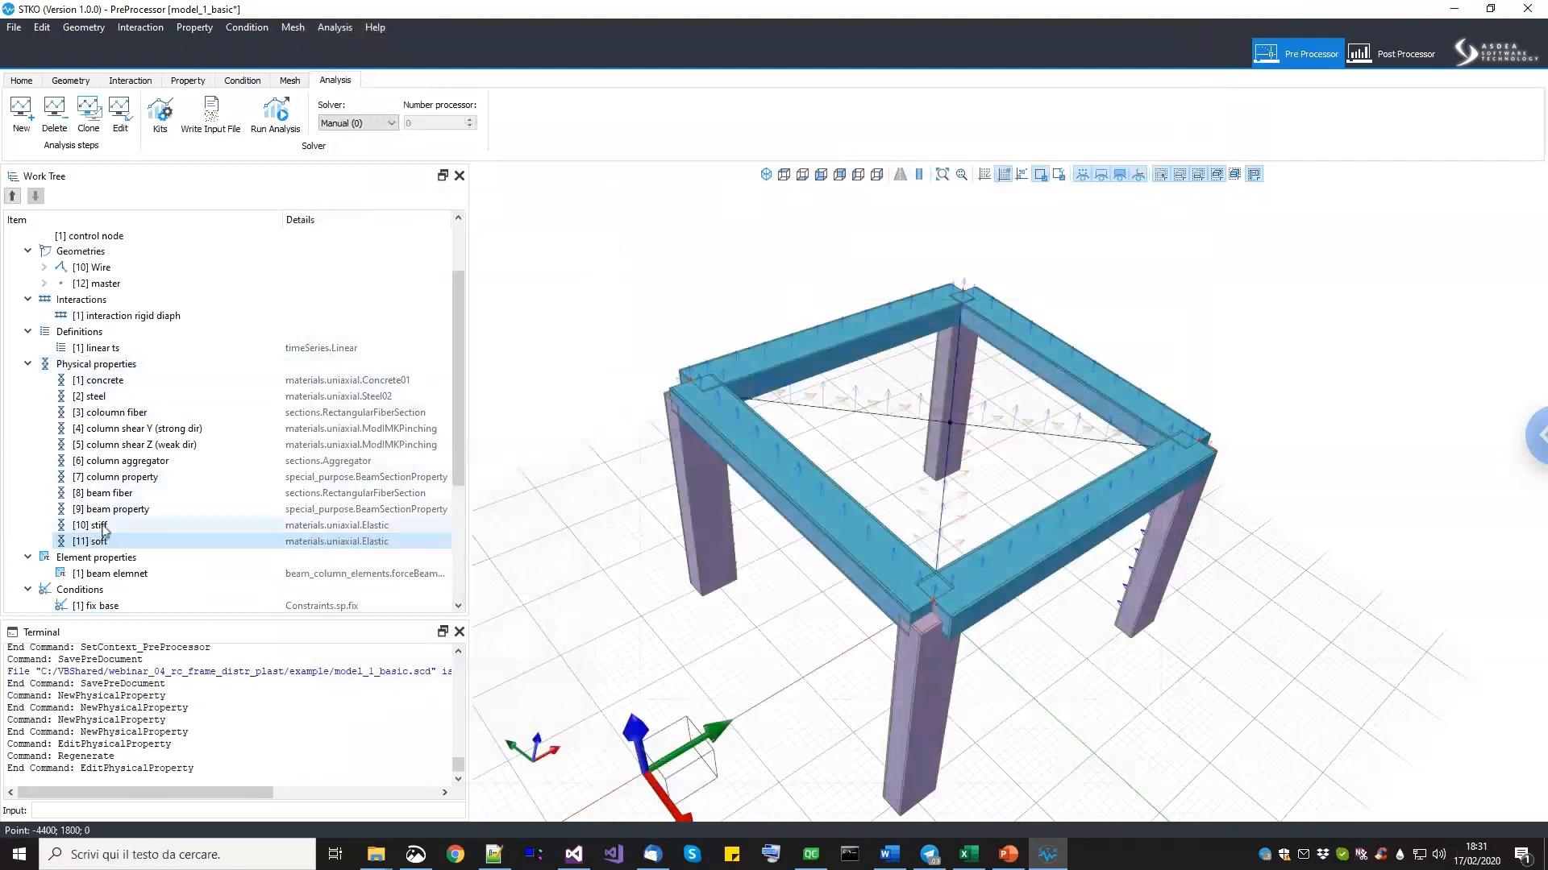
Add a new physical property named ZL continuity.
{"action": "left_click", "coordinate": [121, 365]}
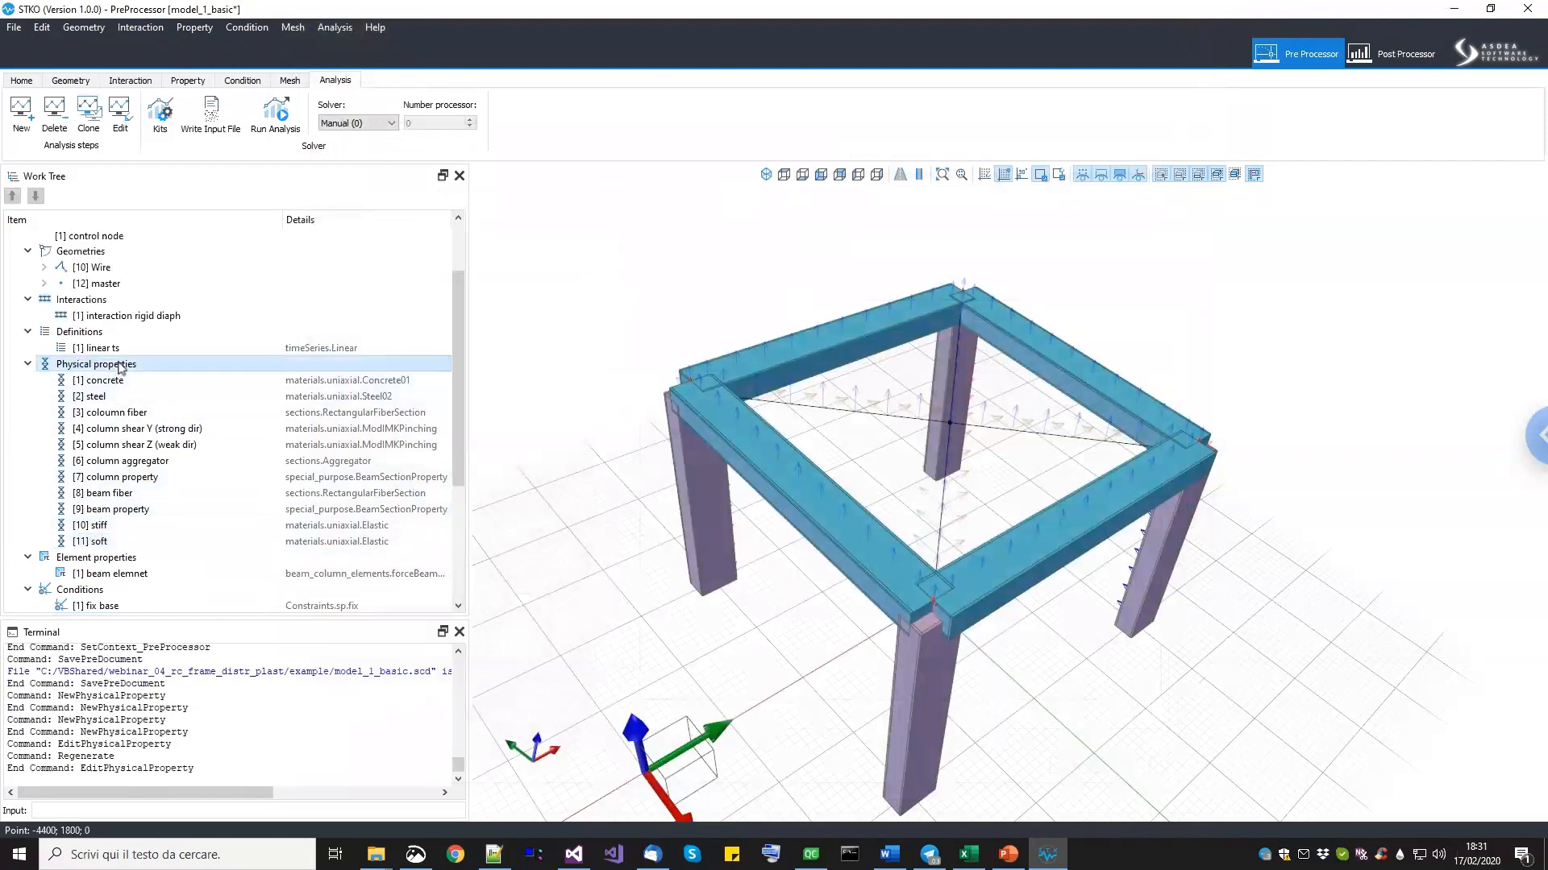
{"action": "double_click", "coordinate": [121, 368]}
{"action": "left_click", "coordinate": [362, 110]}
{"action": "left_click", "coordinate": [430, 48]}
{"action": "left_click_drag", "start_coordinate": [436, 47], "coordinate": [297, 47]}
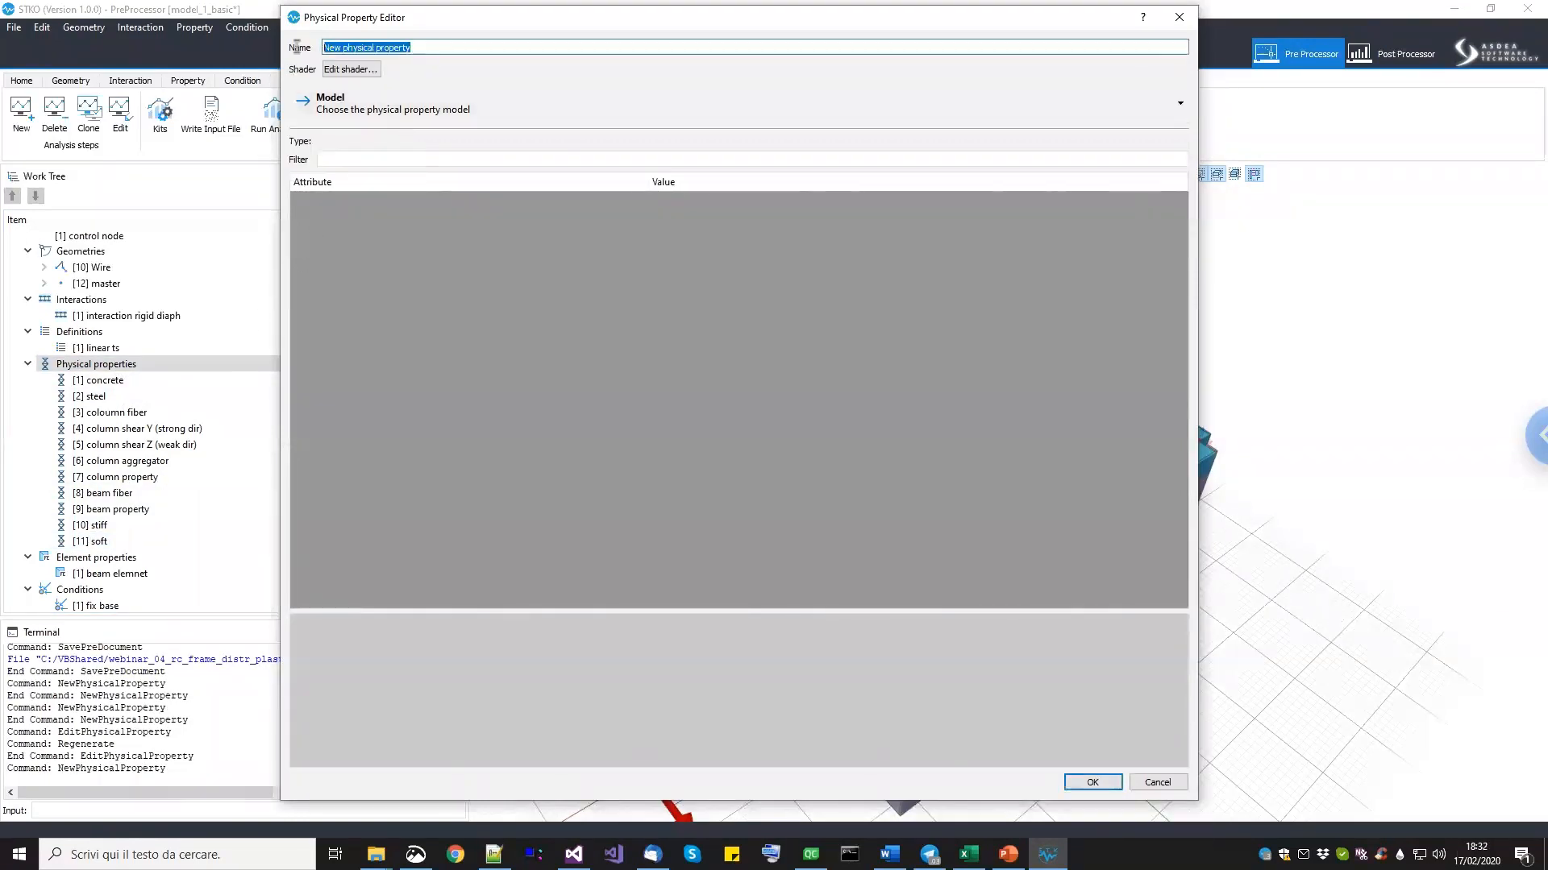
{"action": "type", "text": "ZL continuity"}
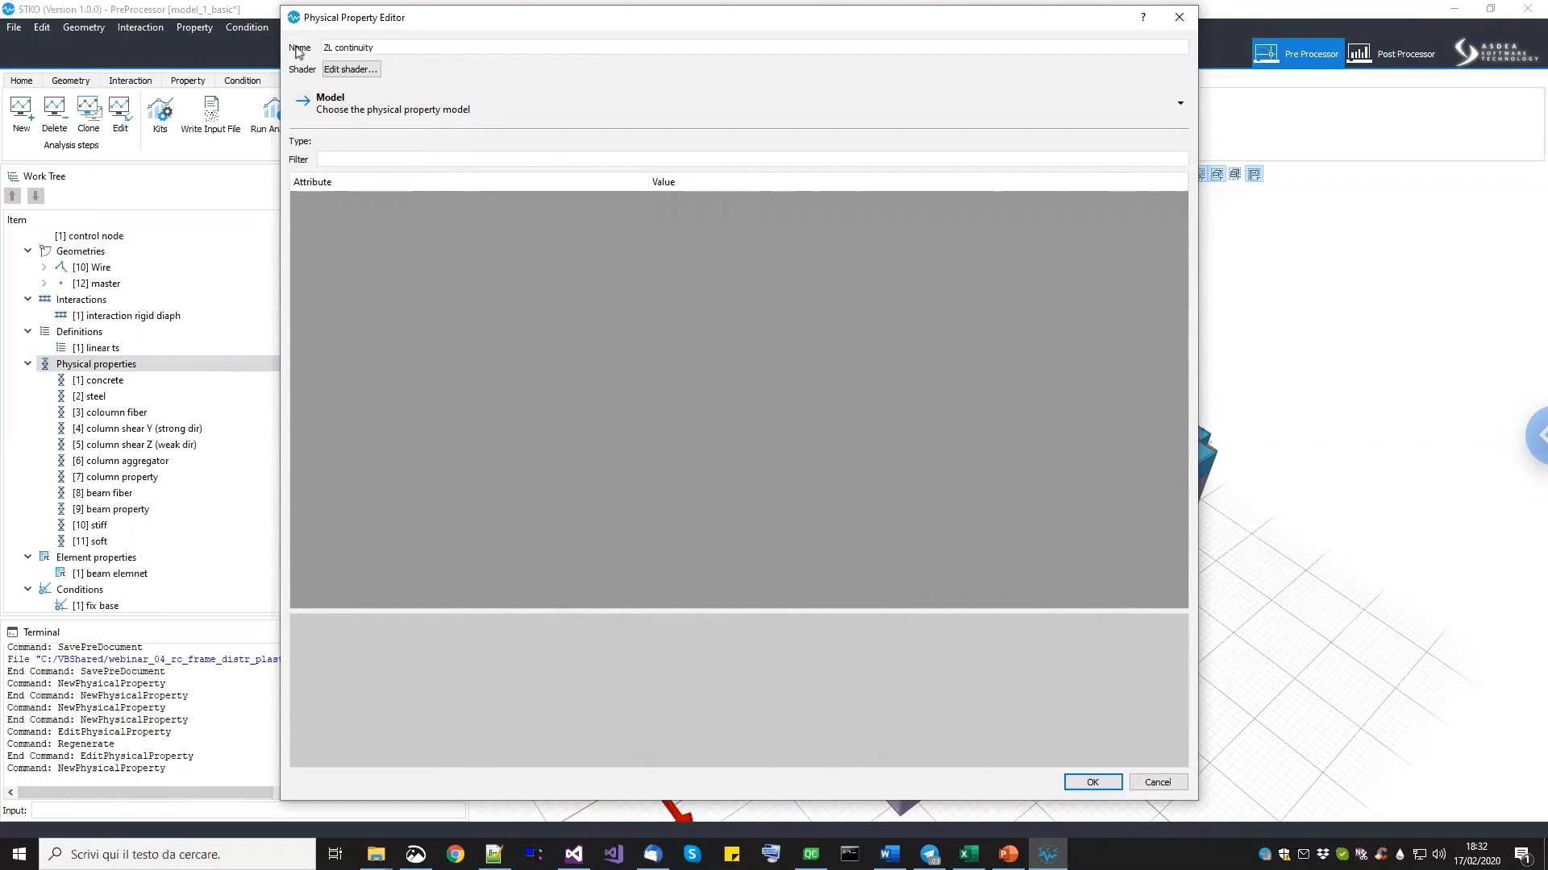
Choose the special-purpose zeroLengthMaterial as the model of the ZL continuity property.
{"action": "left_click", "coordinate": [350, 110]}
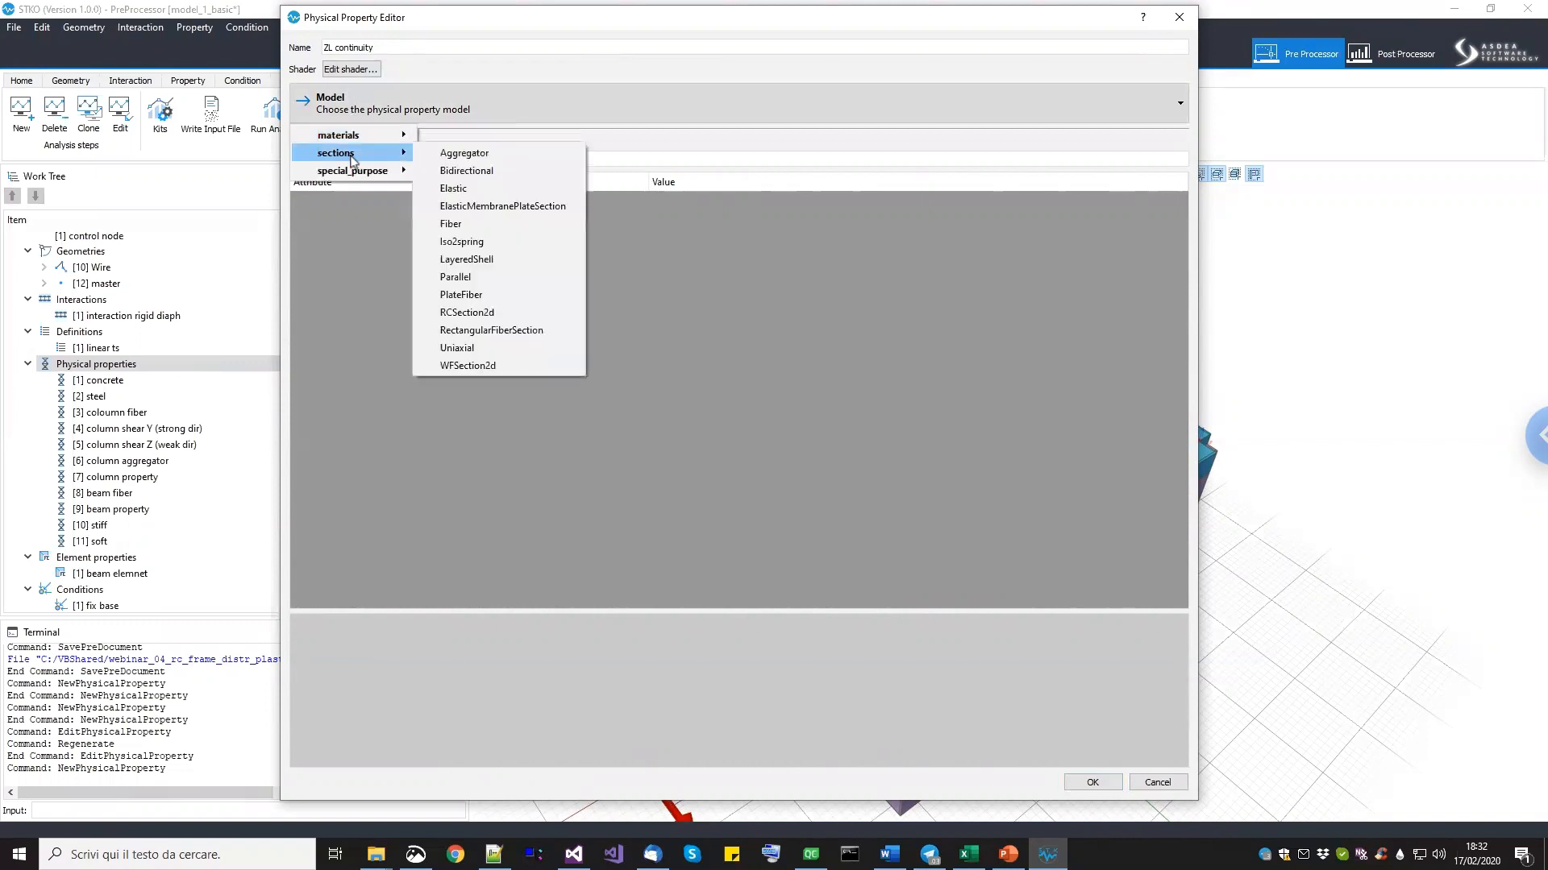
{"action": "mouse_move", "coordinate": [373, 141]}
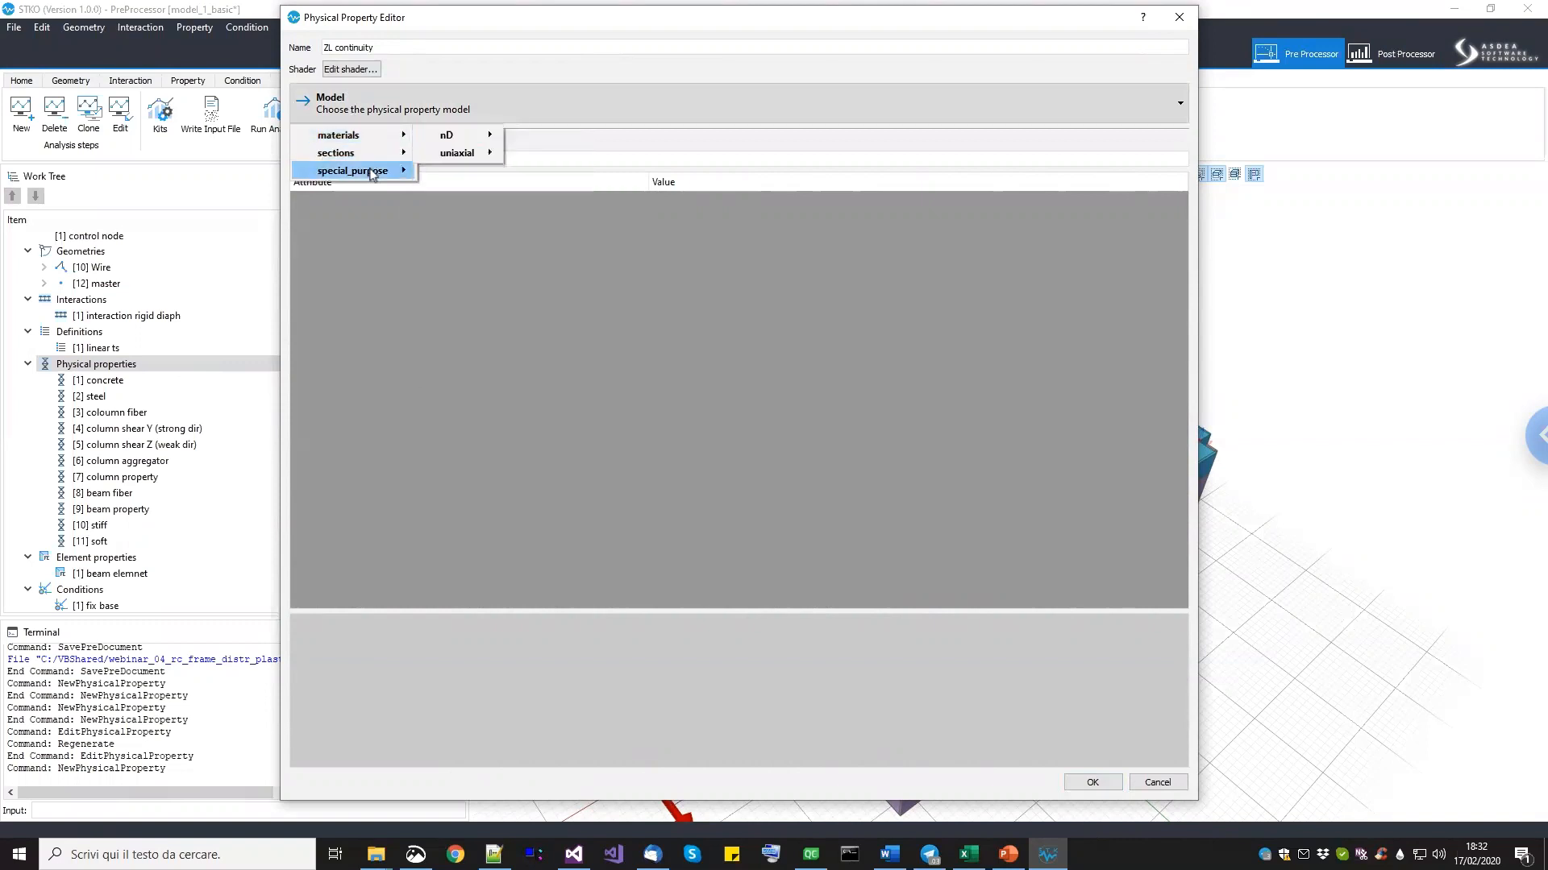
{"action": "mouse_move", "coordinate": [373, 174]}
{"action": "mouse_move", "coordinate": [497, 298]}
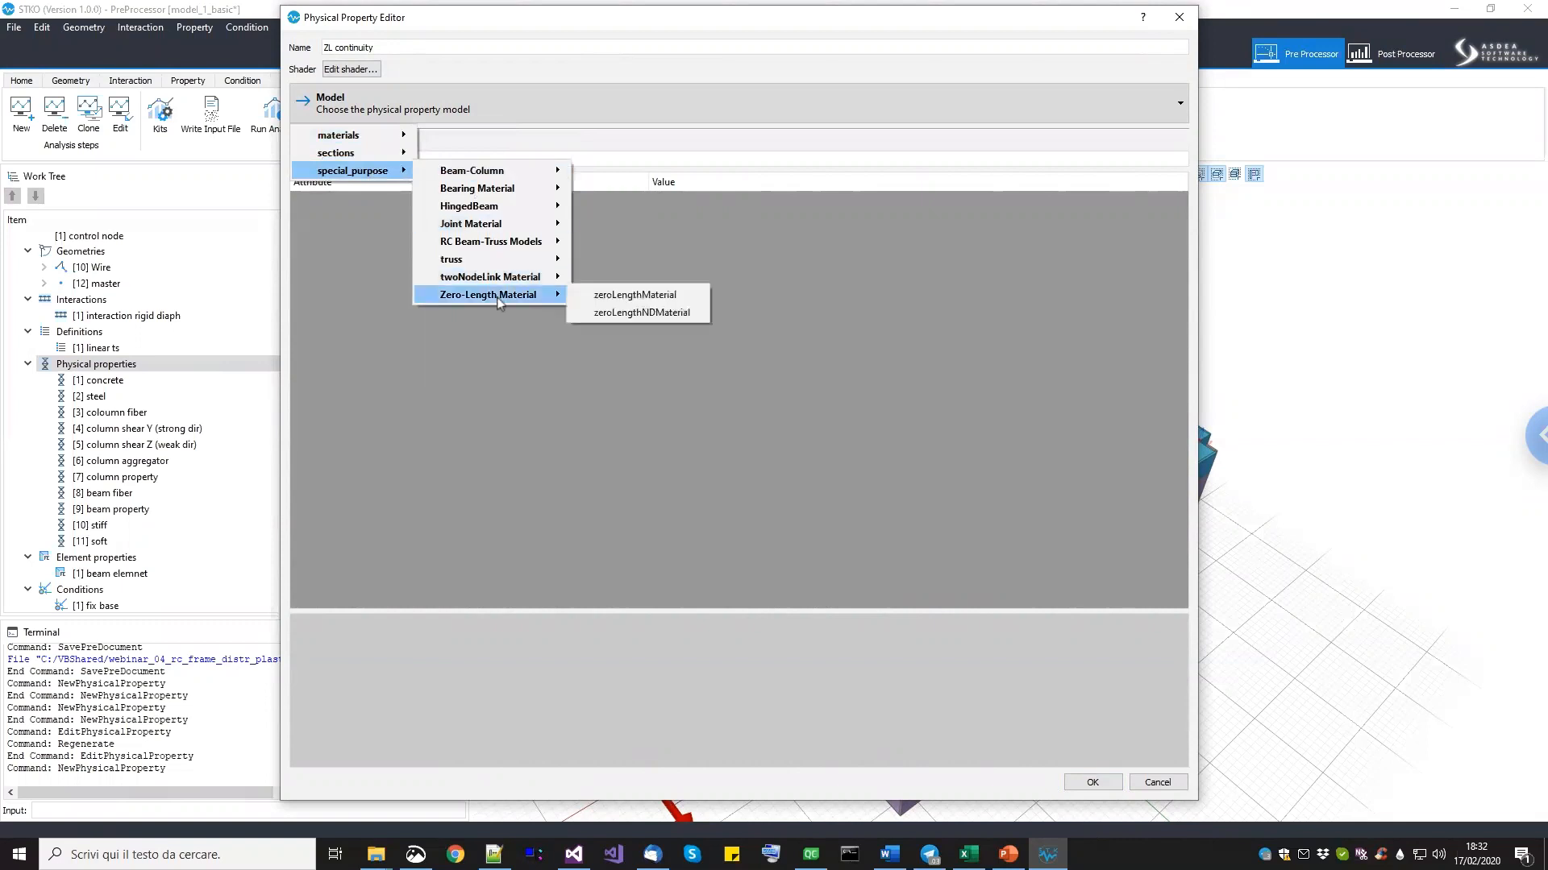
{"action": "left_click", "coordinate": [616, 294]}
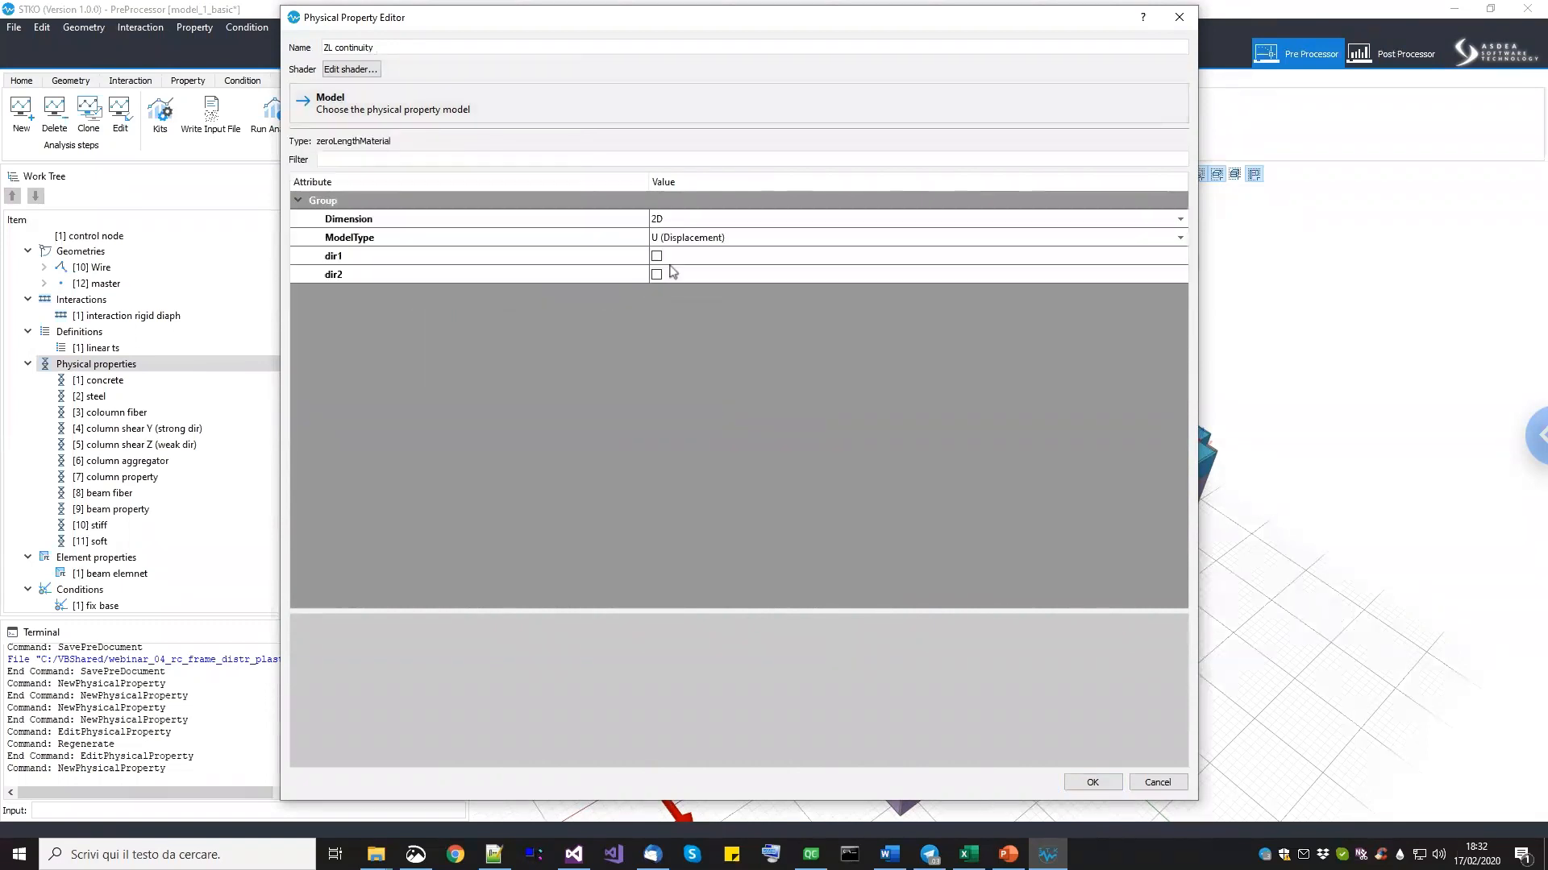
Set the ZL continuity property's dimension to 3D and its model type to U-R (Displacement+Rotation).
{"action": "left_click", "coordinate": [719, 218]}
{"action": "left_click", "coordinate": [708, 255]}
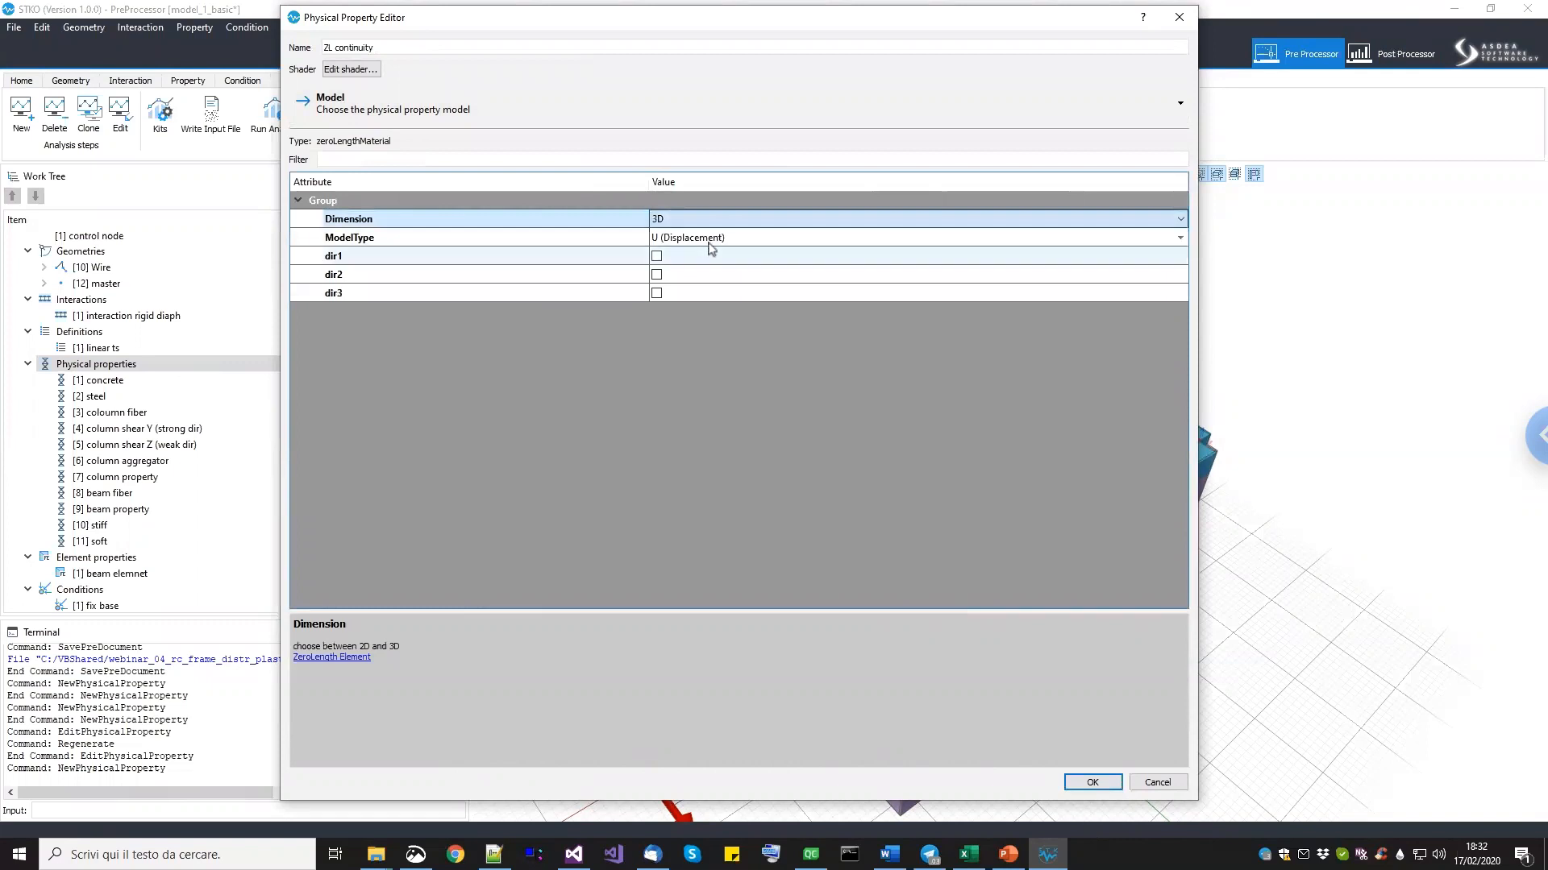
{"action": "left_click", "coordinate": [706, 237]}
{"action": "left_click", "coordinate": [704, 271]}
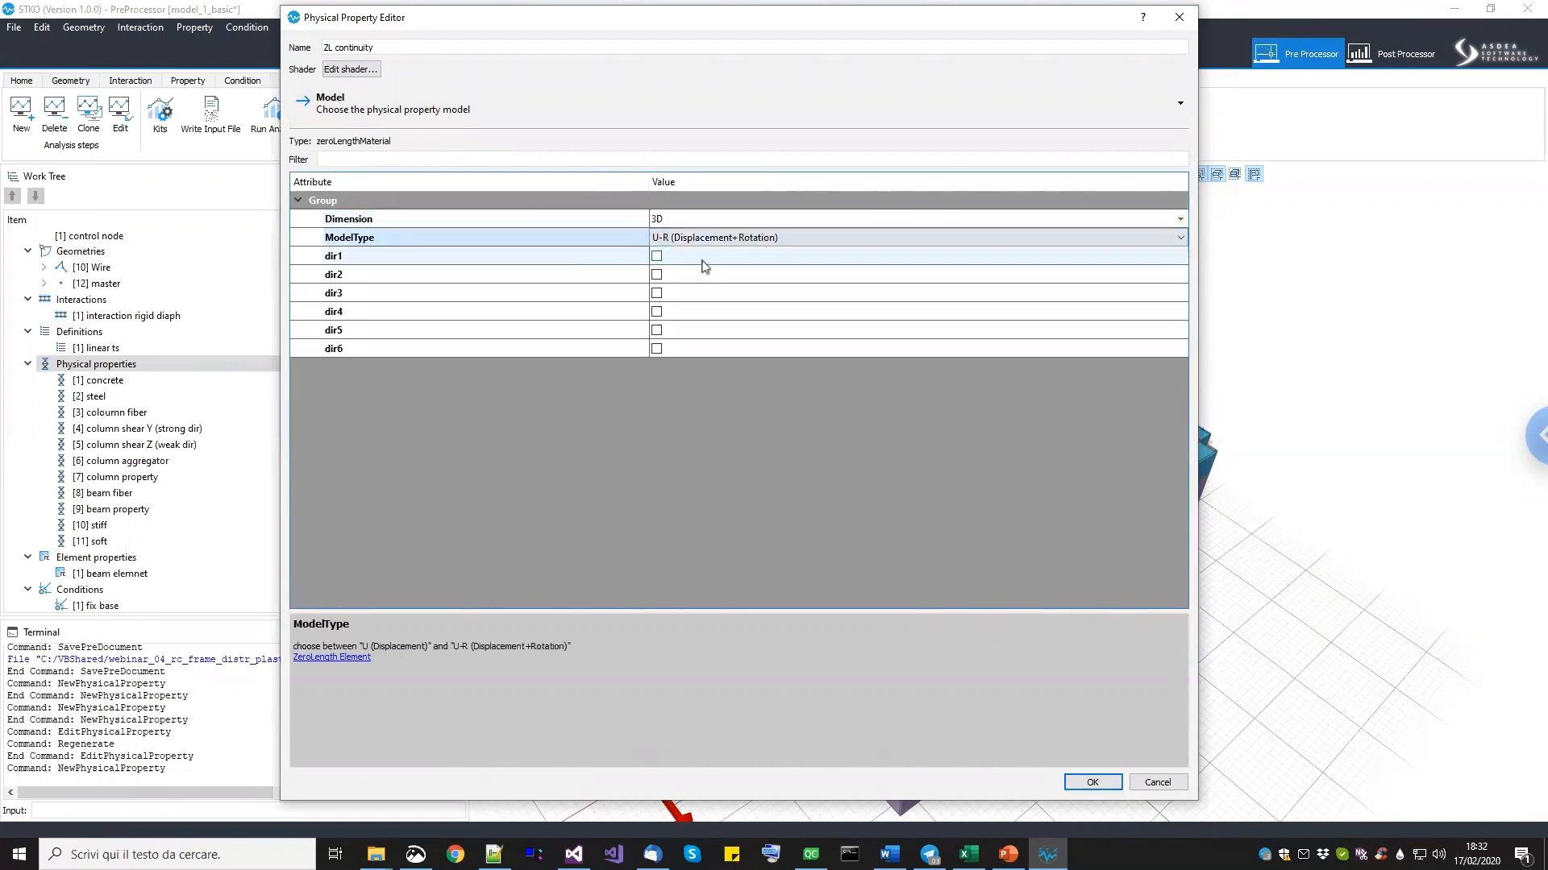
Enable all six directions, dir1 to dir6, for the ZL continuity property.
{"action": "left_click", "coordinate": [701, 258]}
{"action": "left_click", "coordinate": [698, 277]}
{"action": "left_click", "coordinate": [695, 295]}
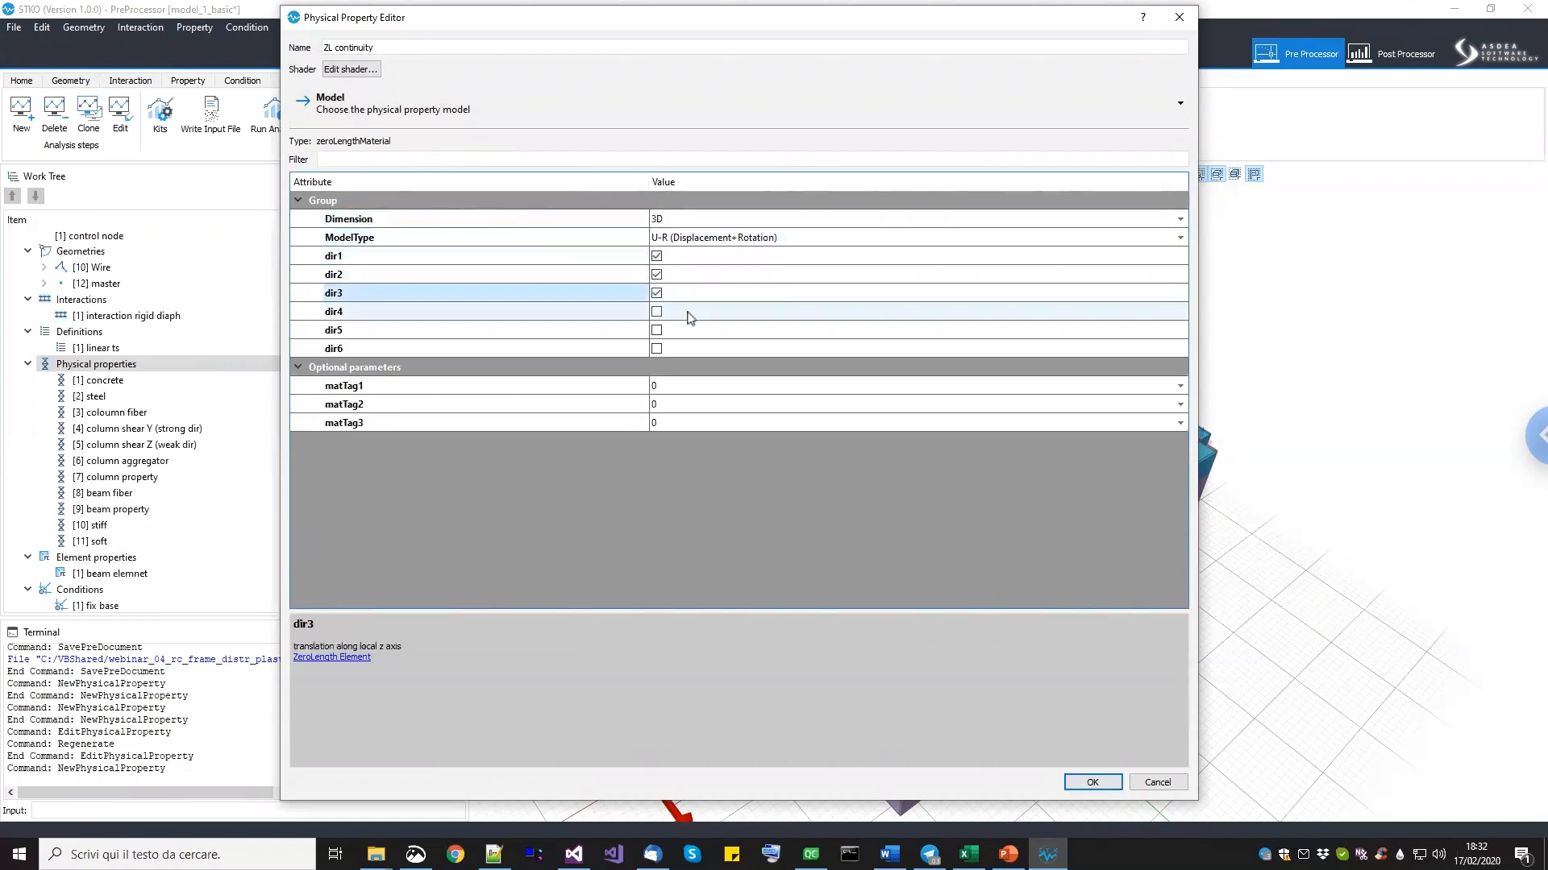
{"action": "left_click", "coordinate": [692, 313]}
{"action": "left_click", "coordinate": [687, 331]}
{"action": "left_click", "coordinate": [684, 349]}
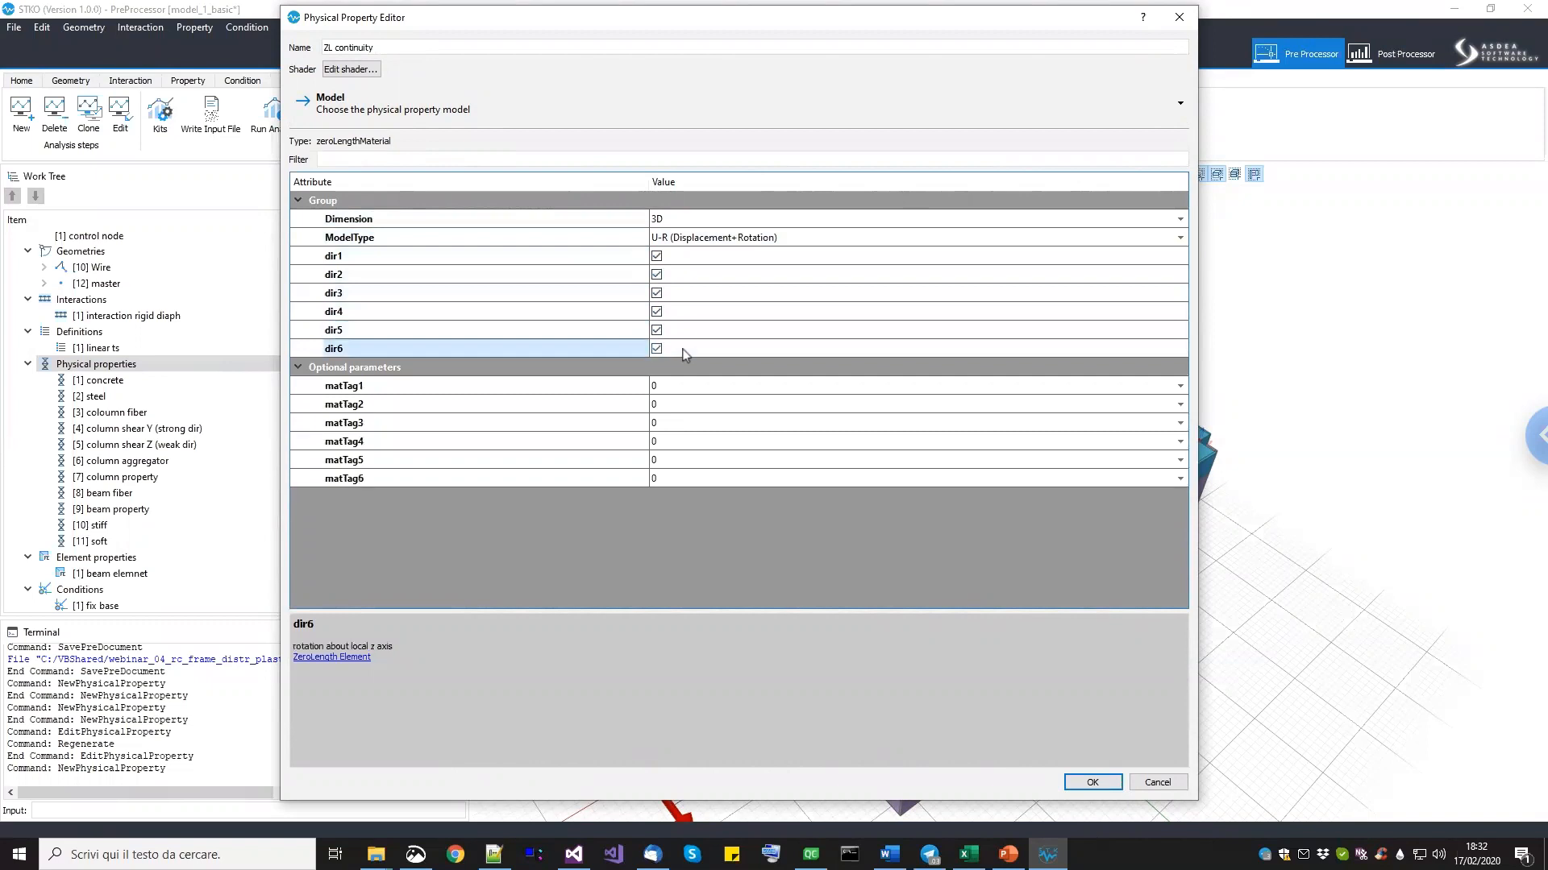
Assign the stiff material to matTag1 and matTag2 and the soft material to matTag3 of ZL continuity.
{"action": "left_click", "coordinate": [693, 393]}
{"action": "left_click", "coordinate": [697, 444]}
{"action": "left_click", "coordinate": [694, 405]}
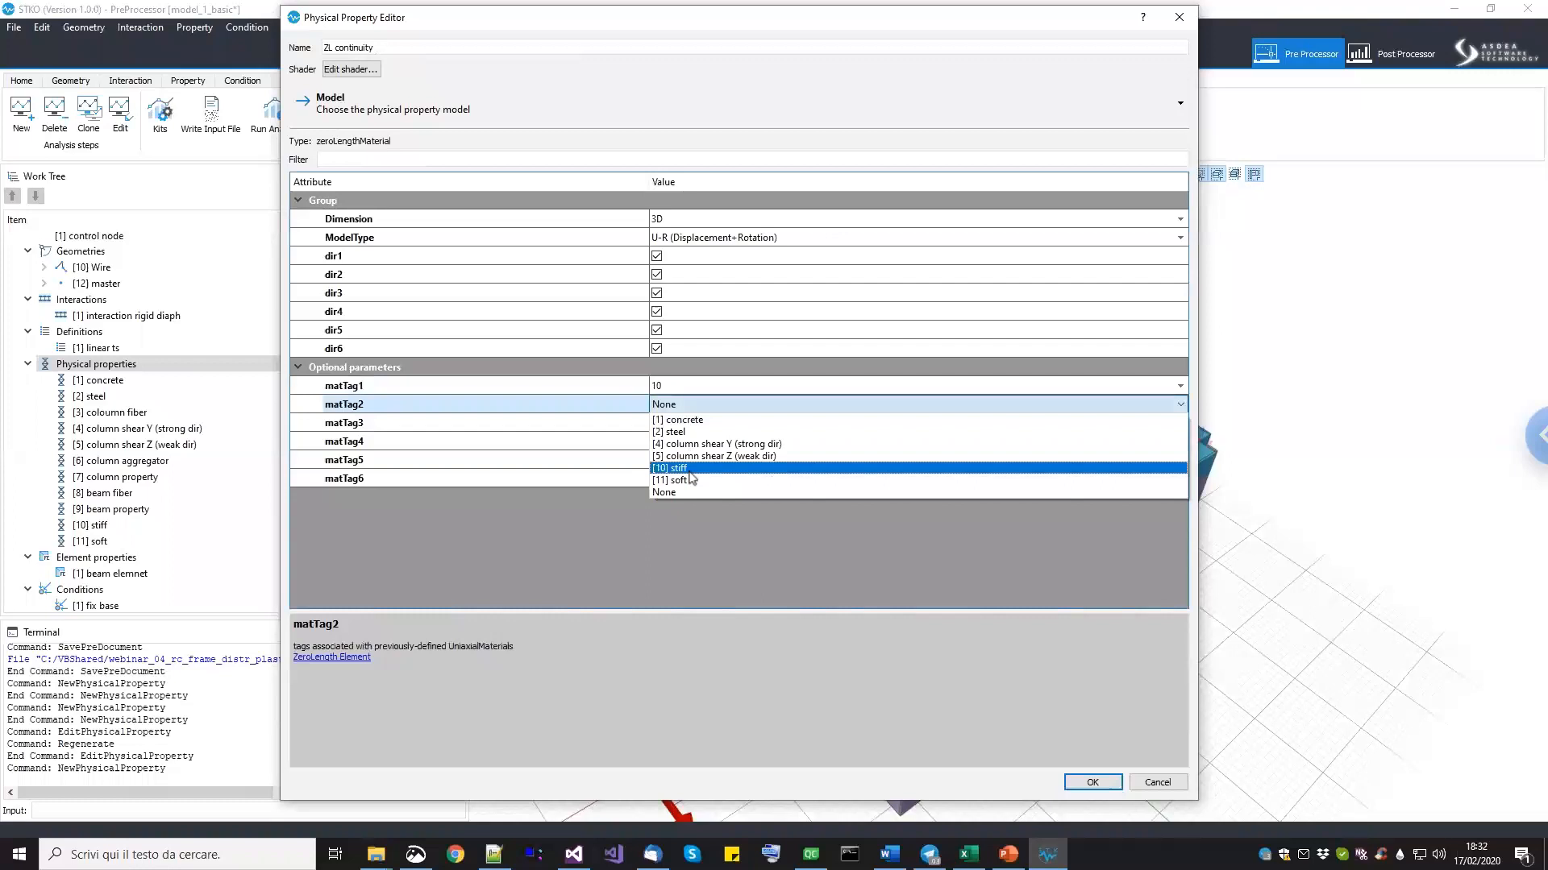
{"action": "left_click", "coordinate": [688, 468]}
{"action": "left_click", "coordinate": [688, 425]}
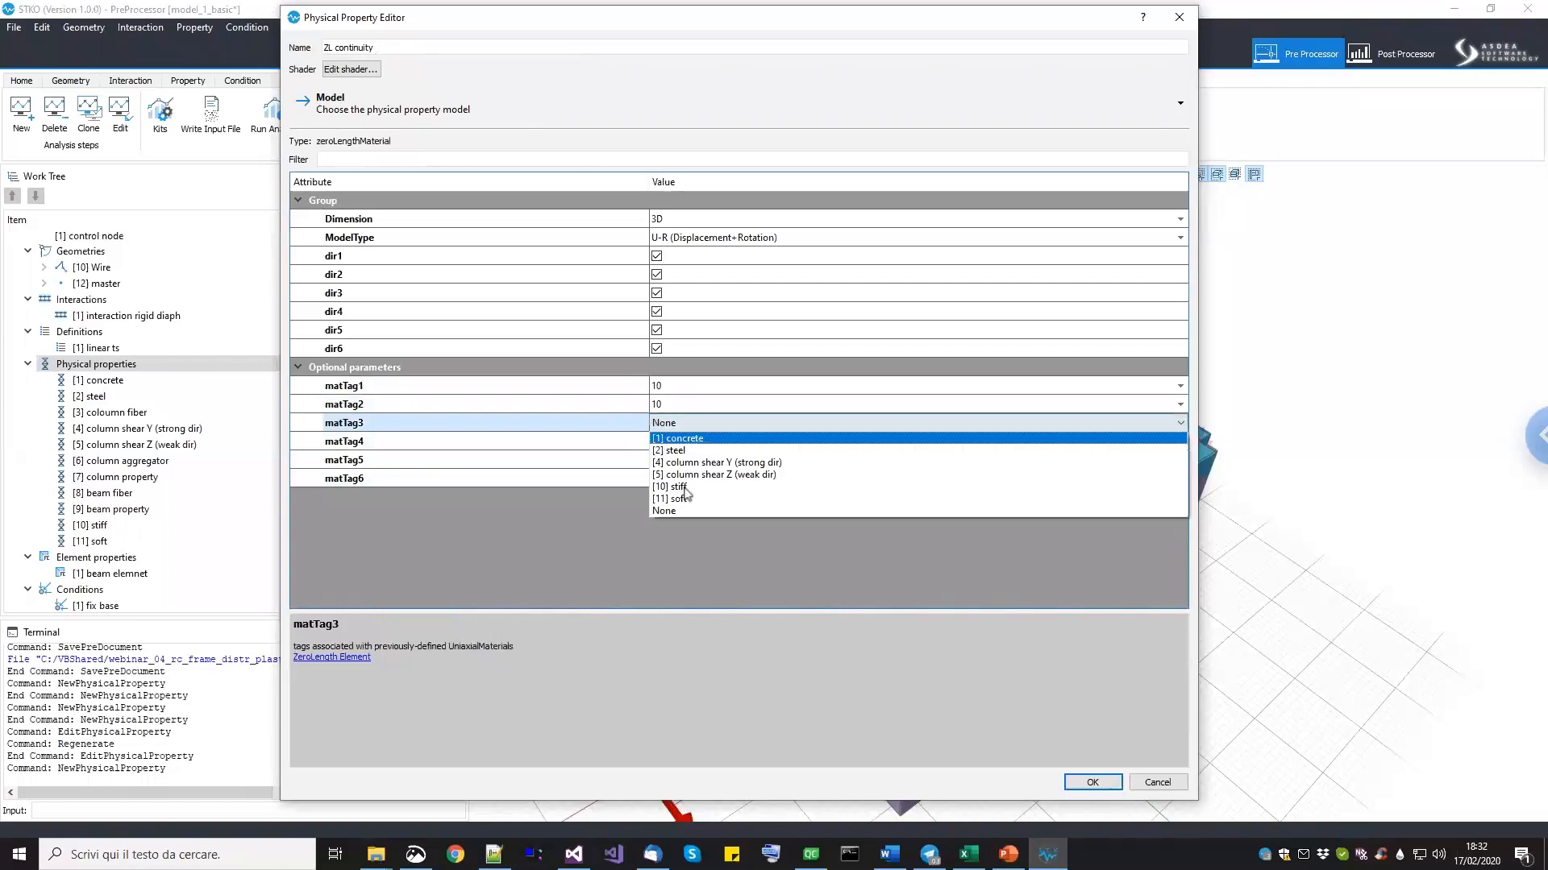
{"action": "left_click", "coordinate": [683, 500]}
Assign the stiff material to matTag4, matTag5 and matTag6 and create the ZL continuity property.
{"action": "left_click", "coordinate": [688, 443]}
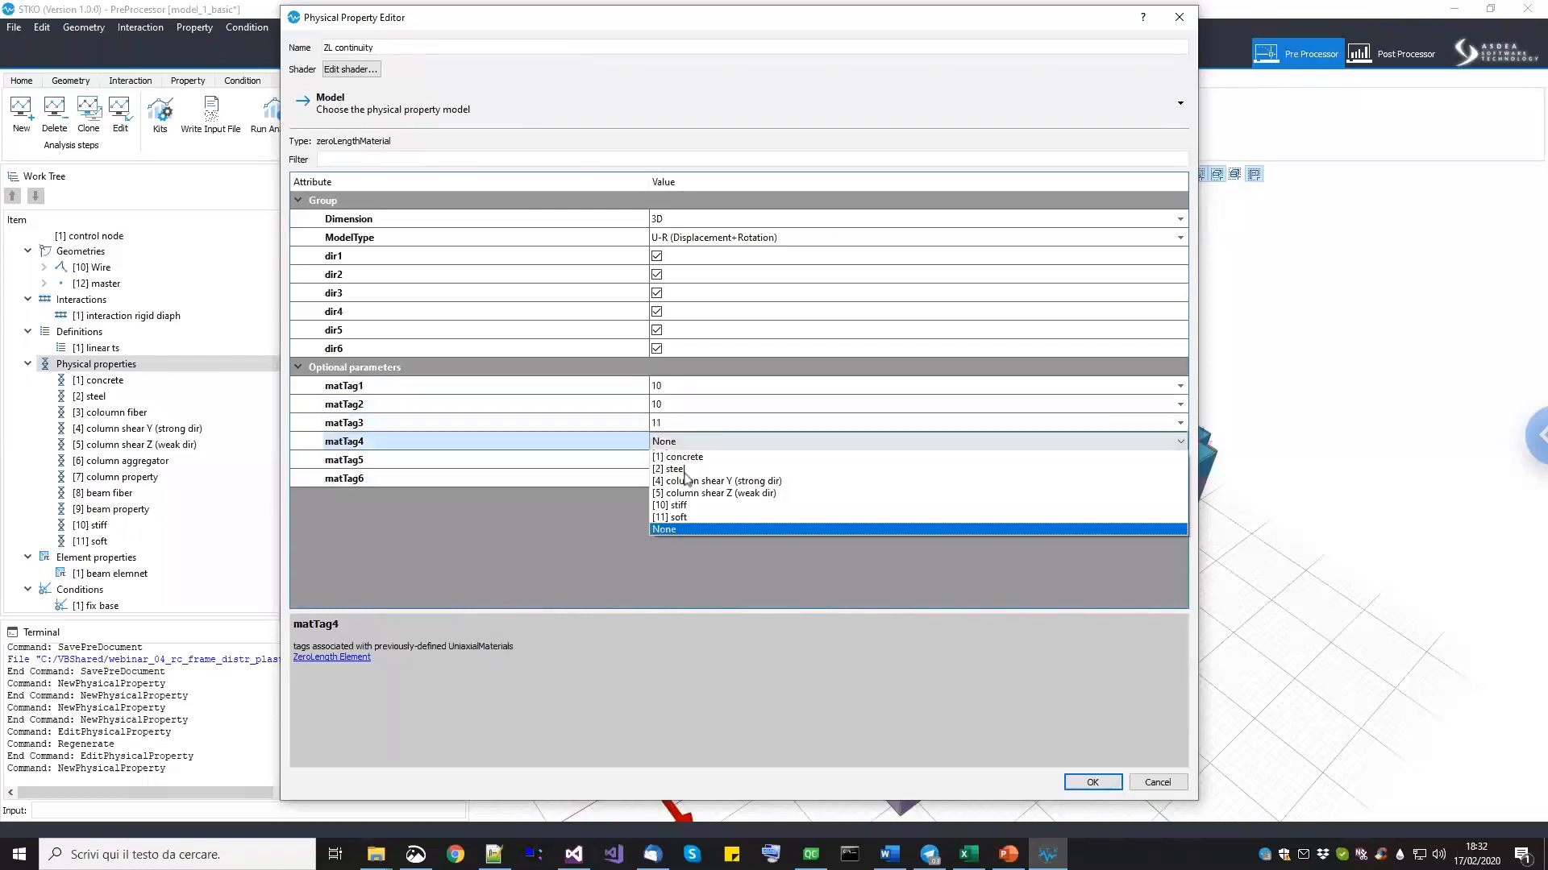
{"action": "left_click", "coordinate": [685, 505]}
{"action": "left_click", "coordinate": [685, 460]}
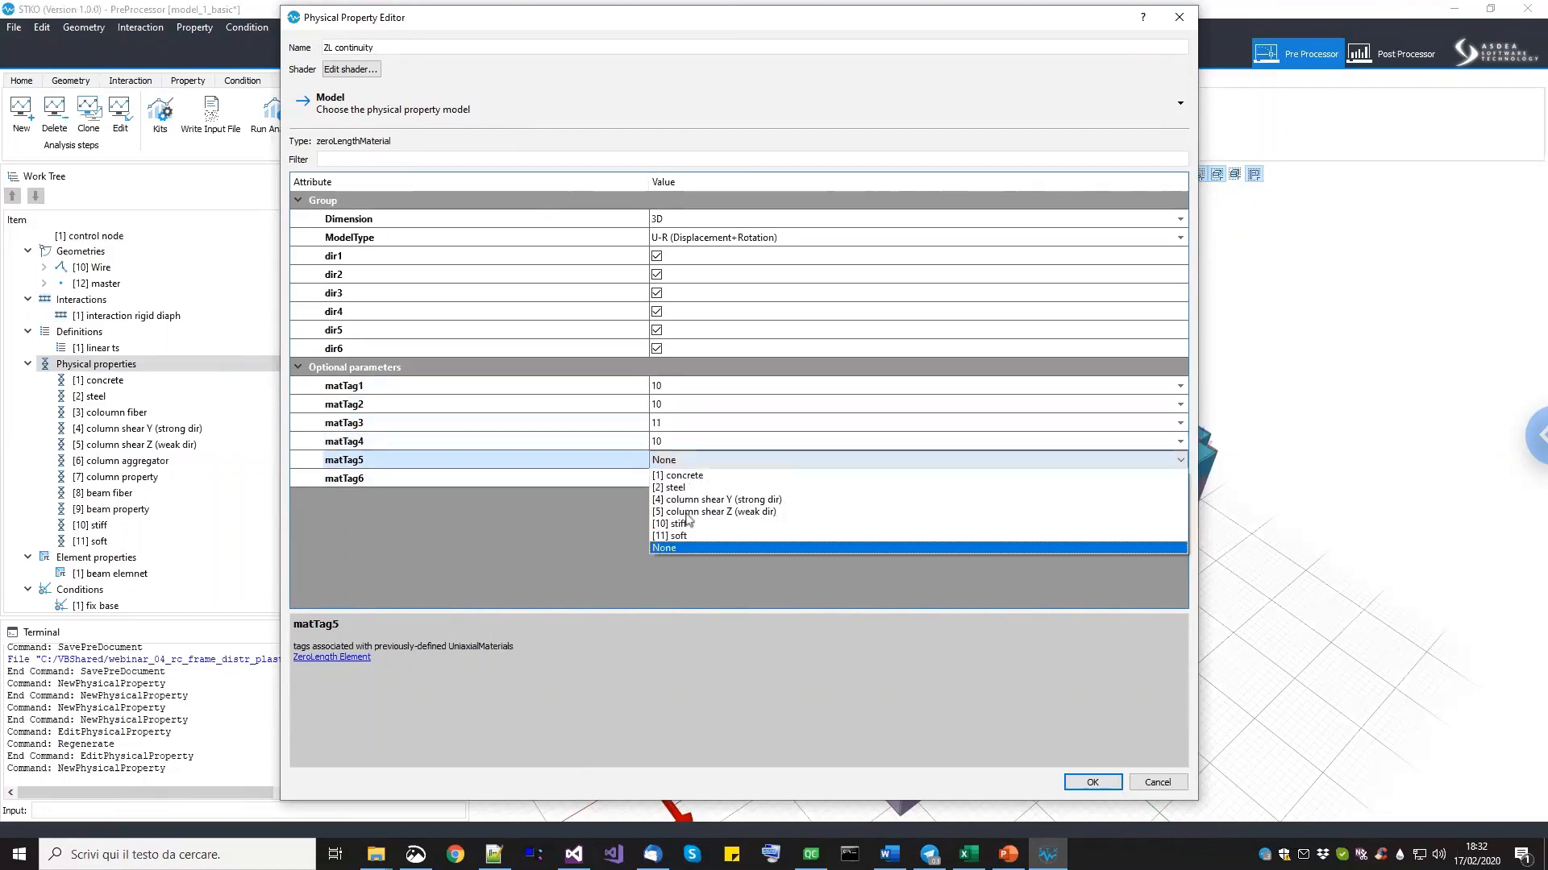
{"action": "left_click", "coordinate": [685, 524]}
{"action": "left_click", "coordinate": [685, 478]}
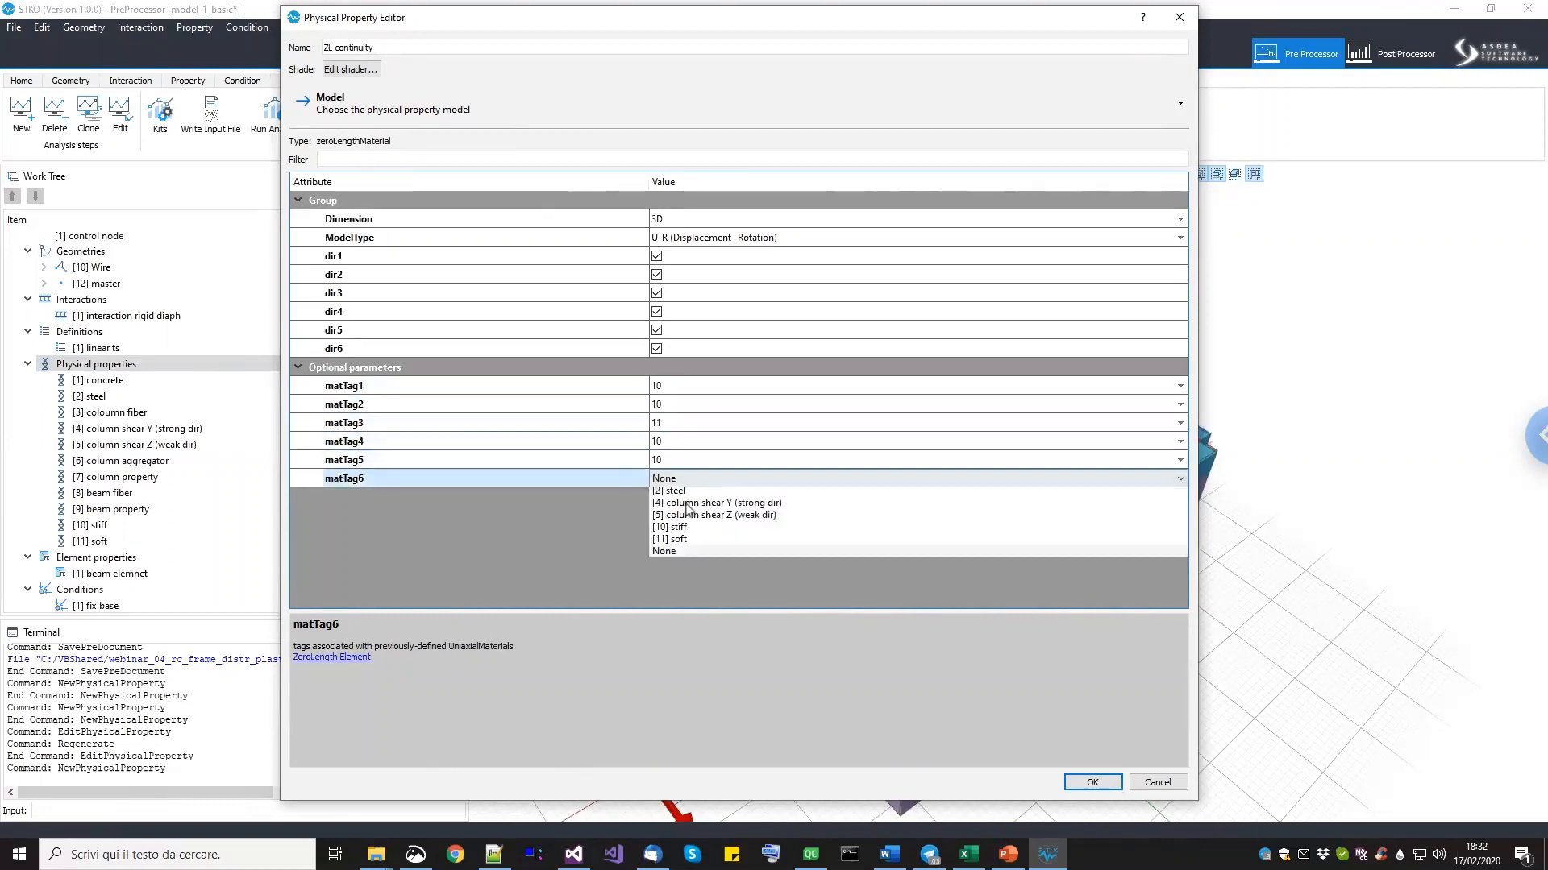
{"action": "left_click", "coordinate": [684, 543]}
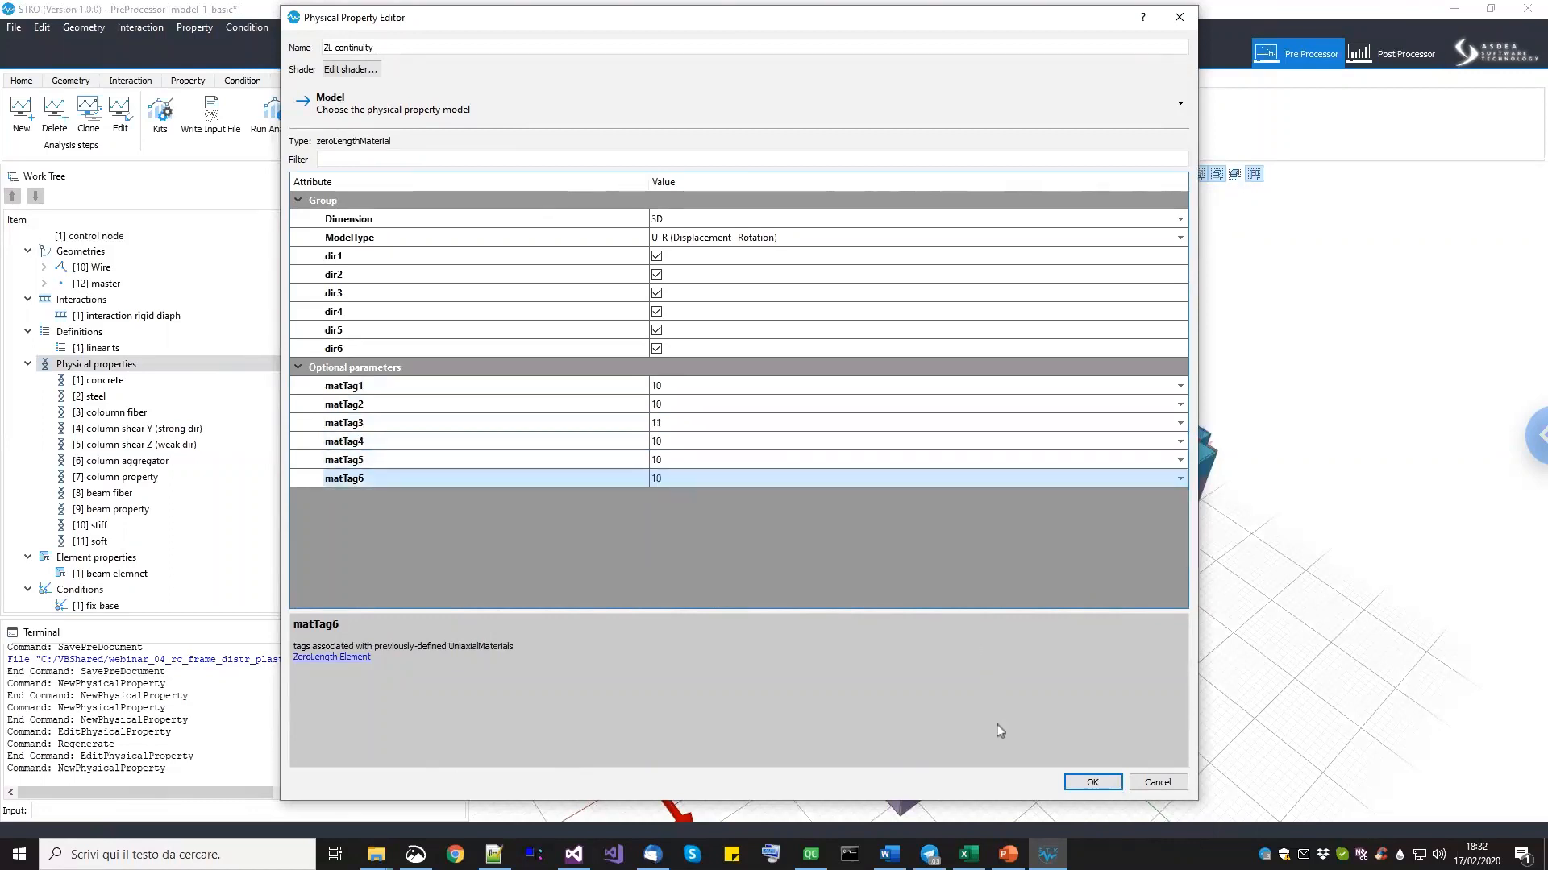
{"action": "left_click", "coordinate": [1093, 782]}
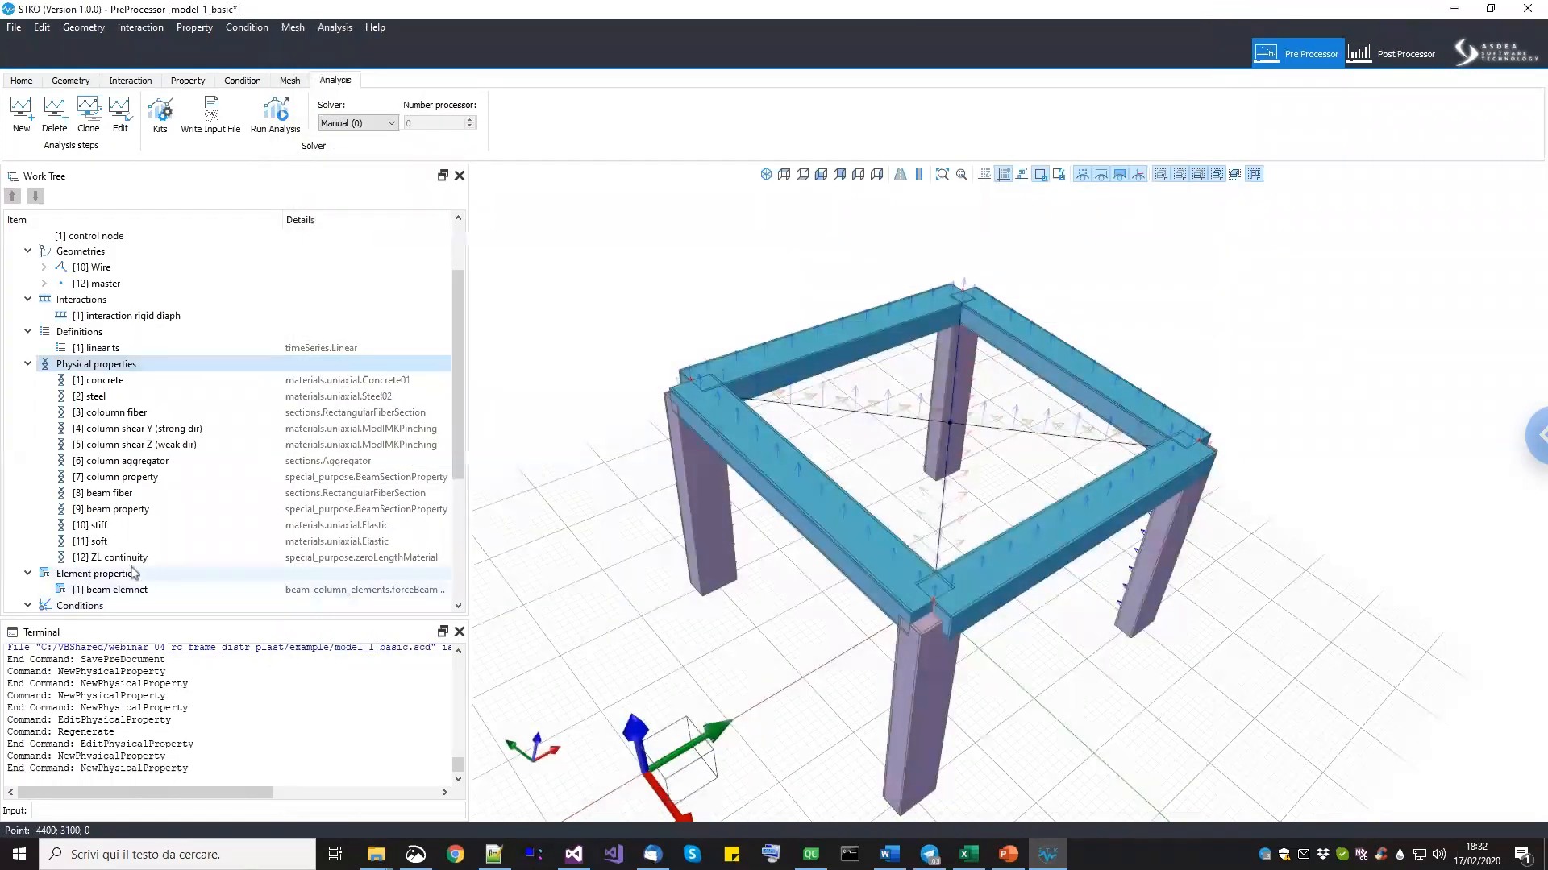
Clone the ZL continuity physical property and name the copy ZL axial release.
{"action": "right_click", "coordinate": [131, 562]}
{"action": "left_click", "coordinate": [179, 591]}
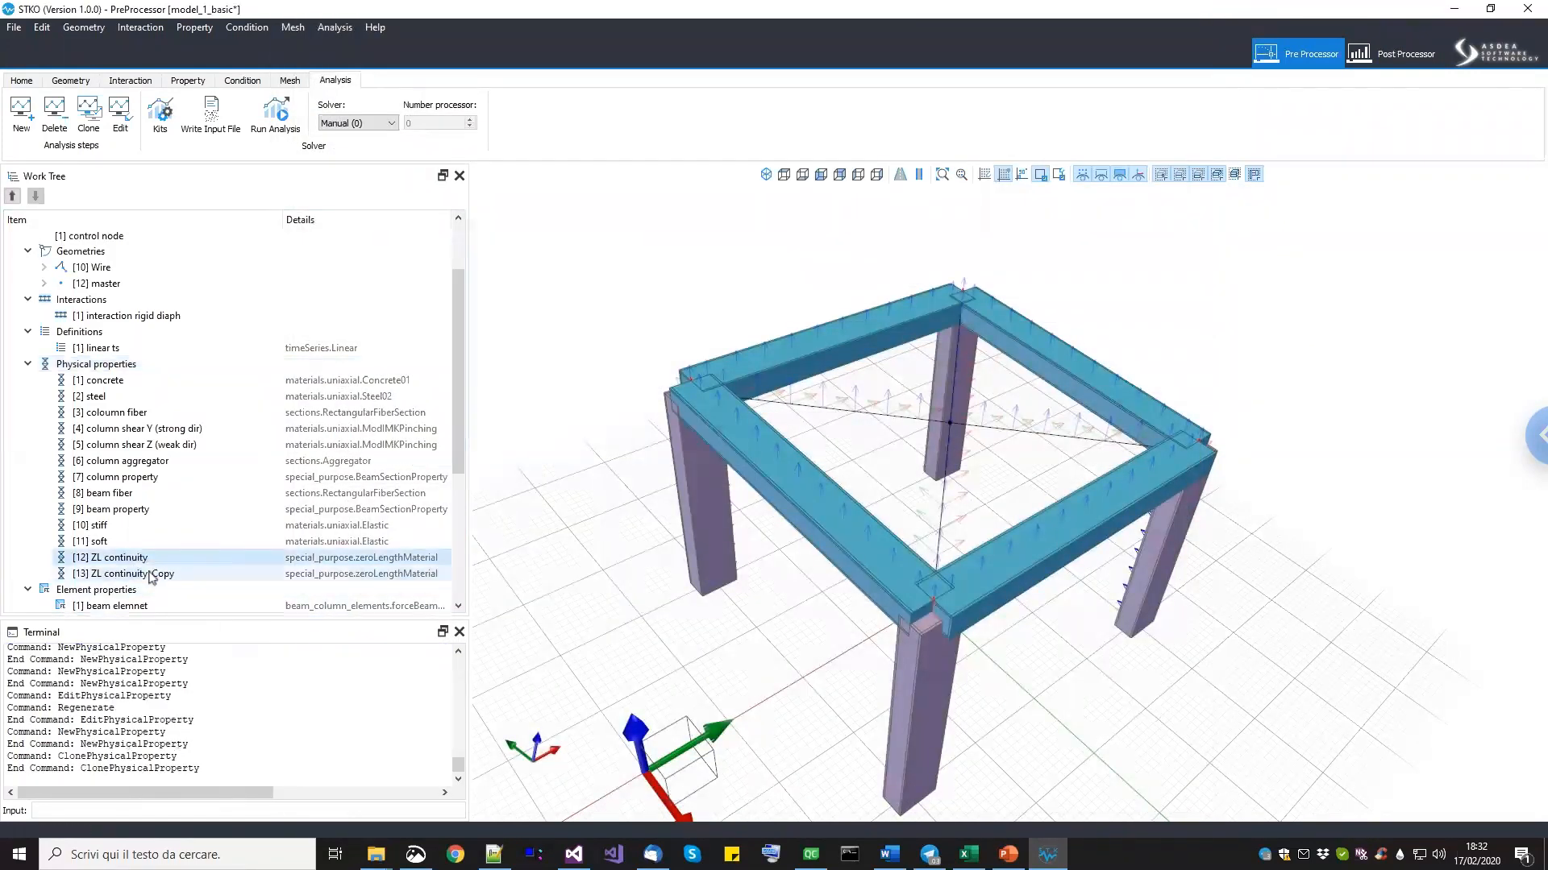
{"action": "right_click", "coordinate": [152, 575]}
{"action": "left_click", "coordinate": [212, 617]}
{"action": "left_click", "coordinate": [395, 48]}
{"action": "left_click_drag", "start_coordinate": [395, 47], "coordinate": [335, 47]}
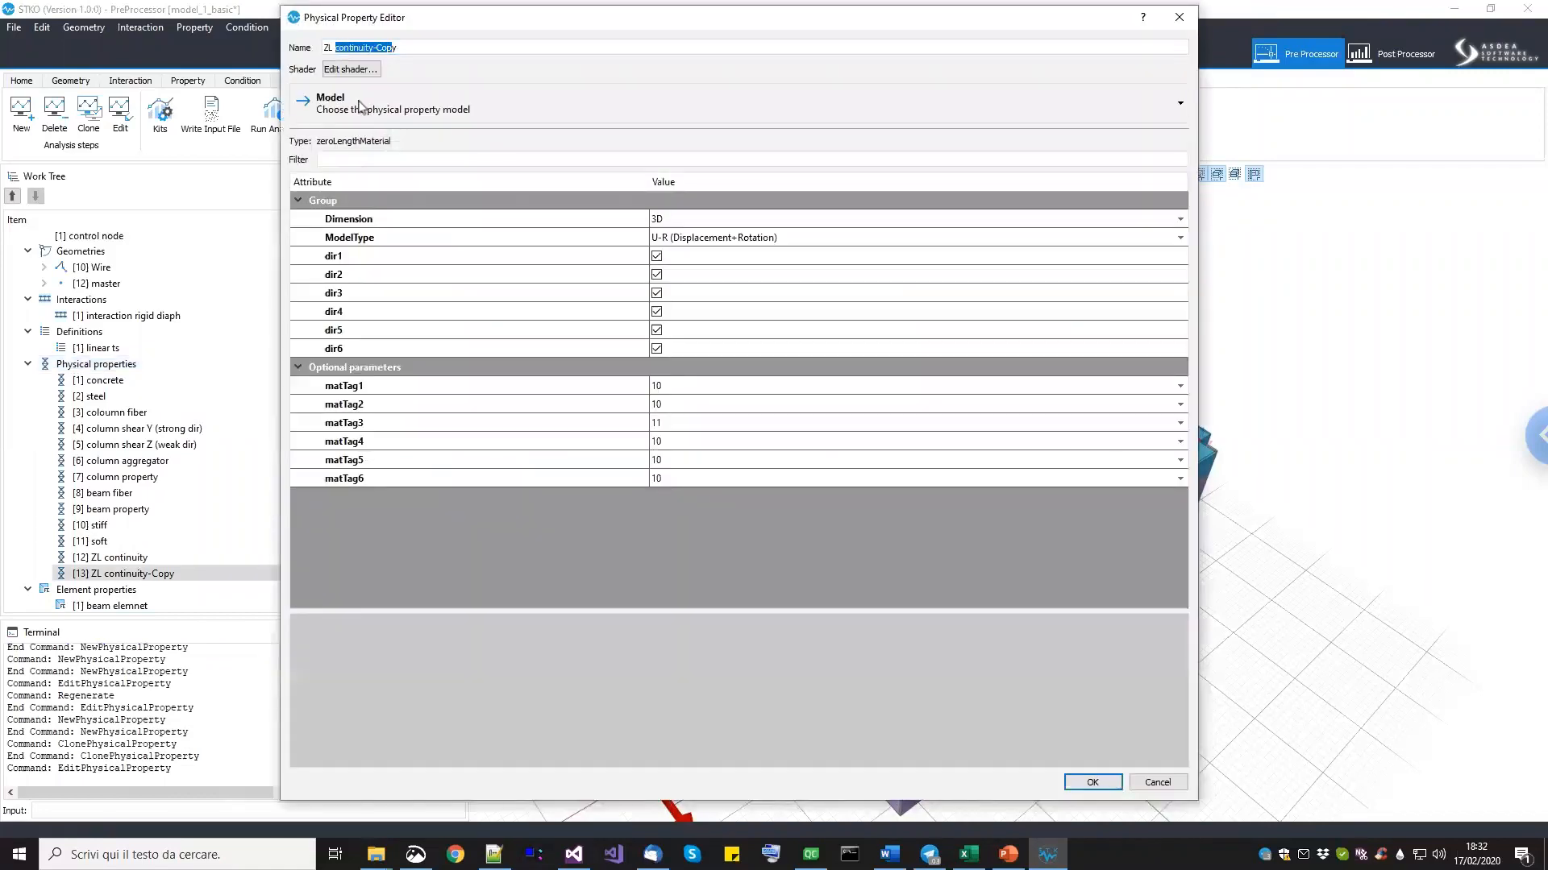
{"action": "type", "text": "y"}
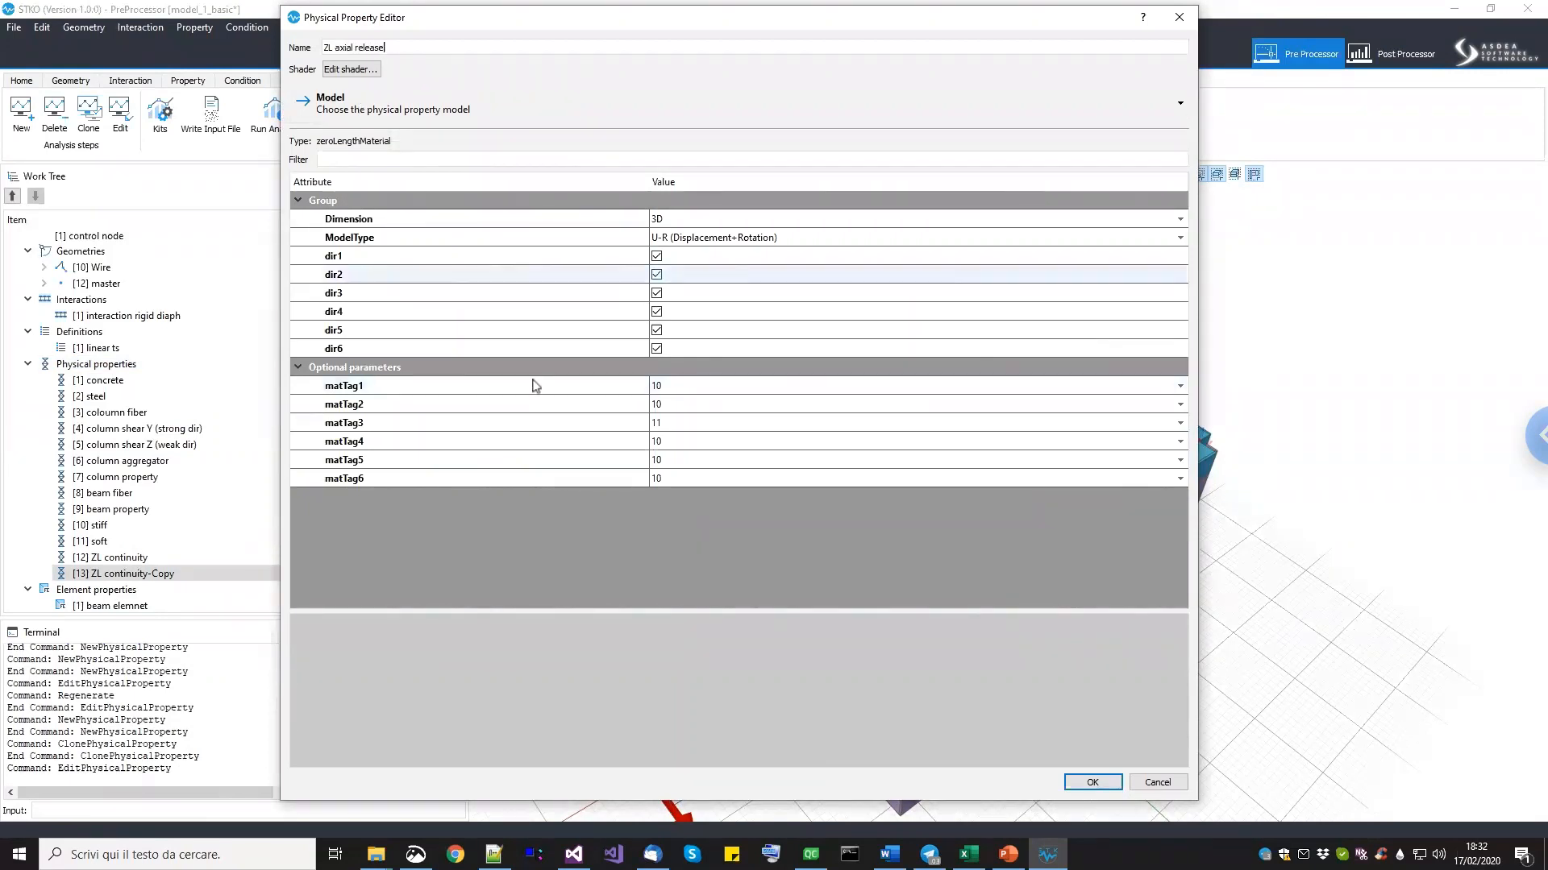
Set matTag1 of ZL axial release to the soft material and matTag3 to the stiff material, keeping dir1 enabled.
{"action": "left_click", "coordinate": [610, 391]}
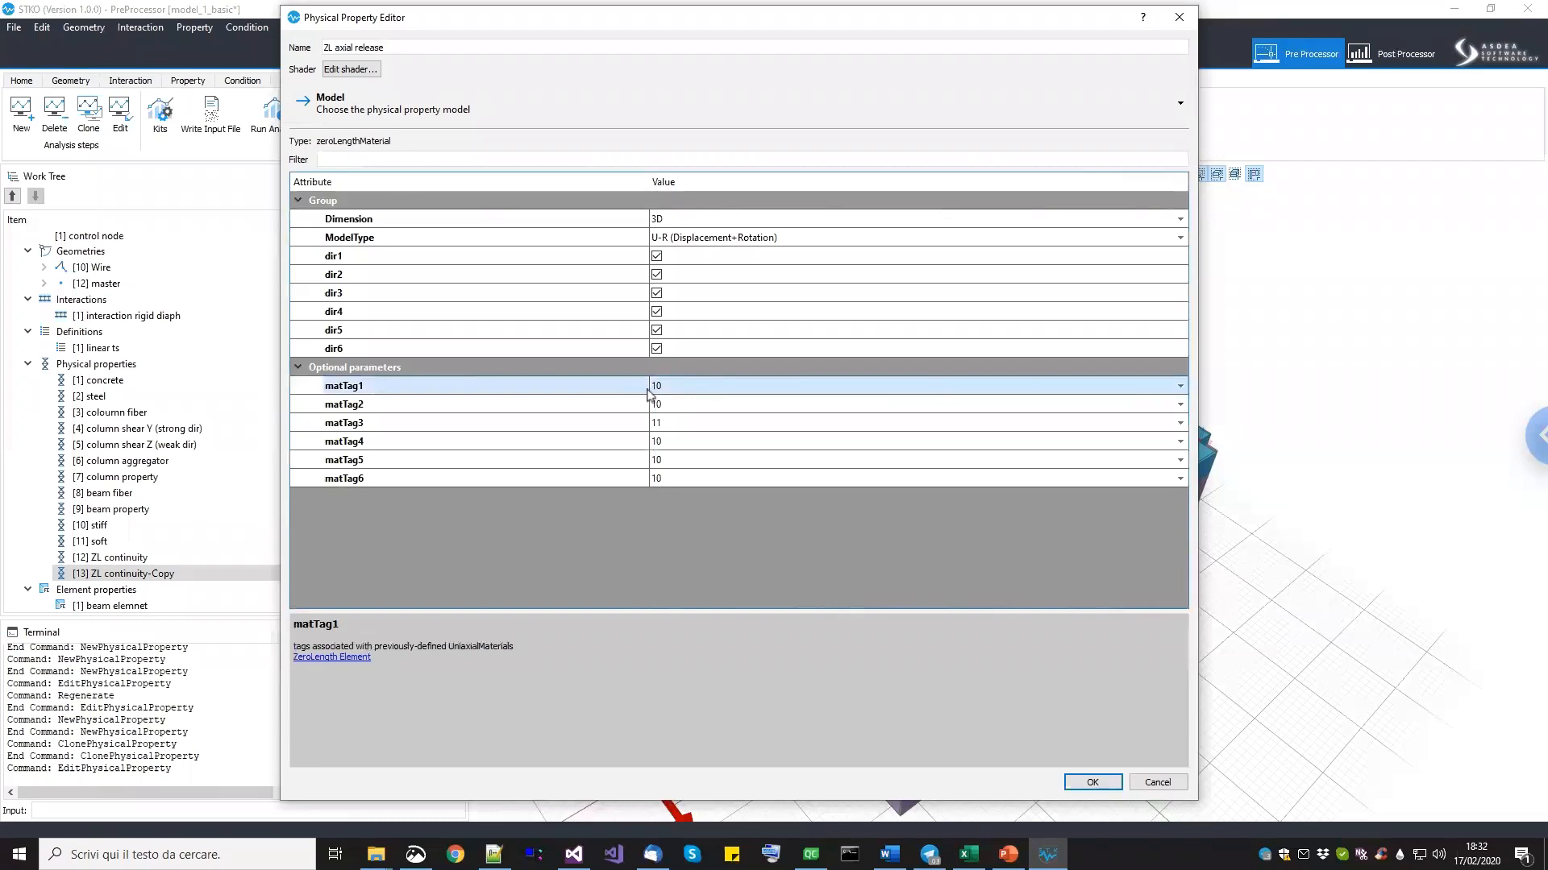
{"action": "left_click", "coordinate": [657, 256]}
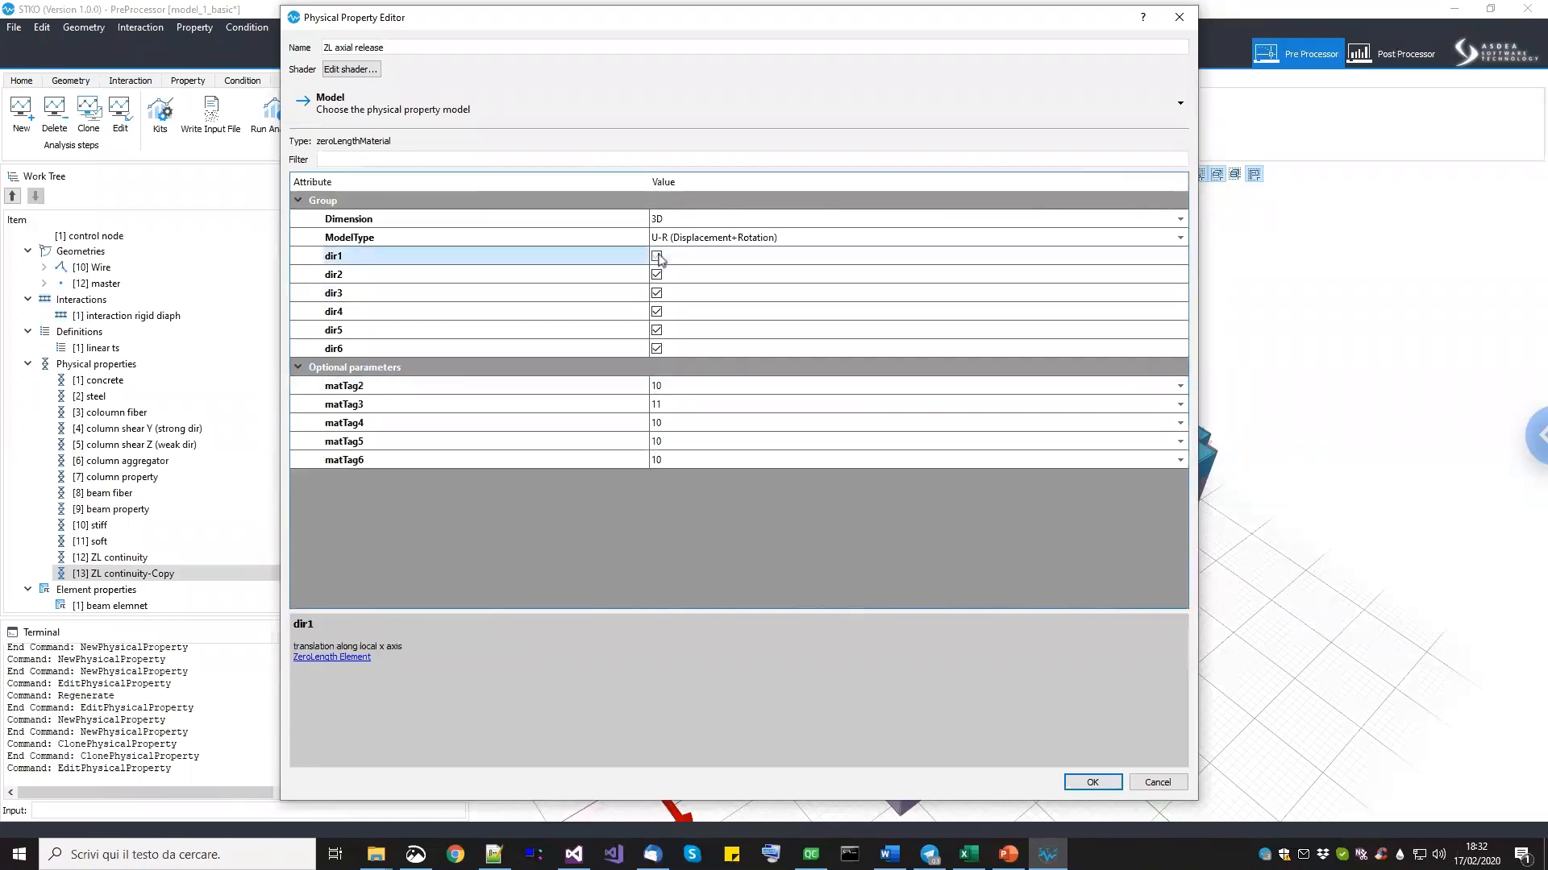
{"action": "left_click", "coordinate": [657, 256]}
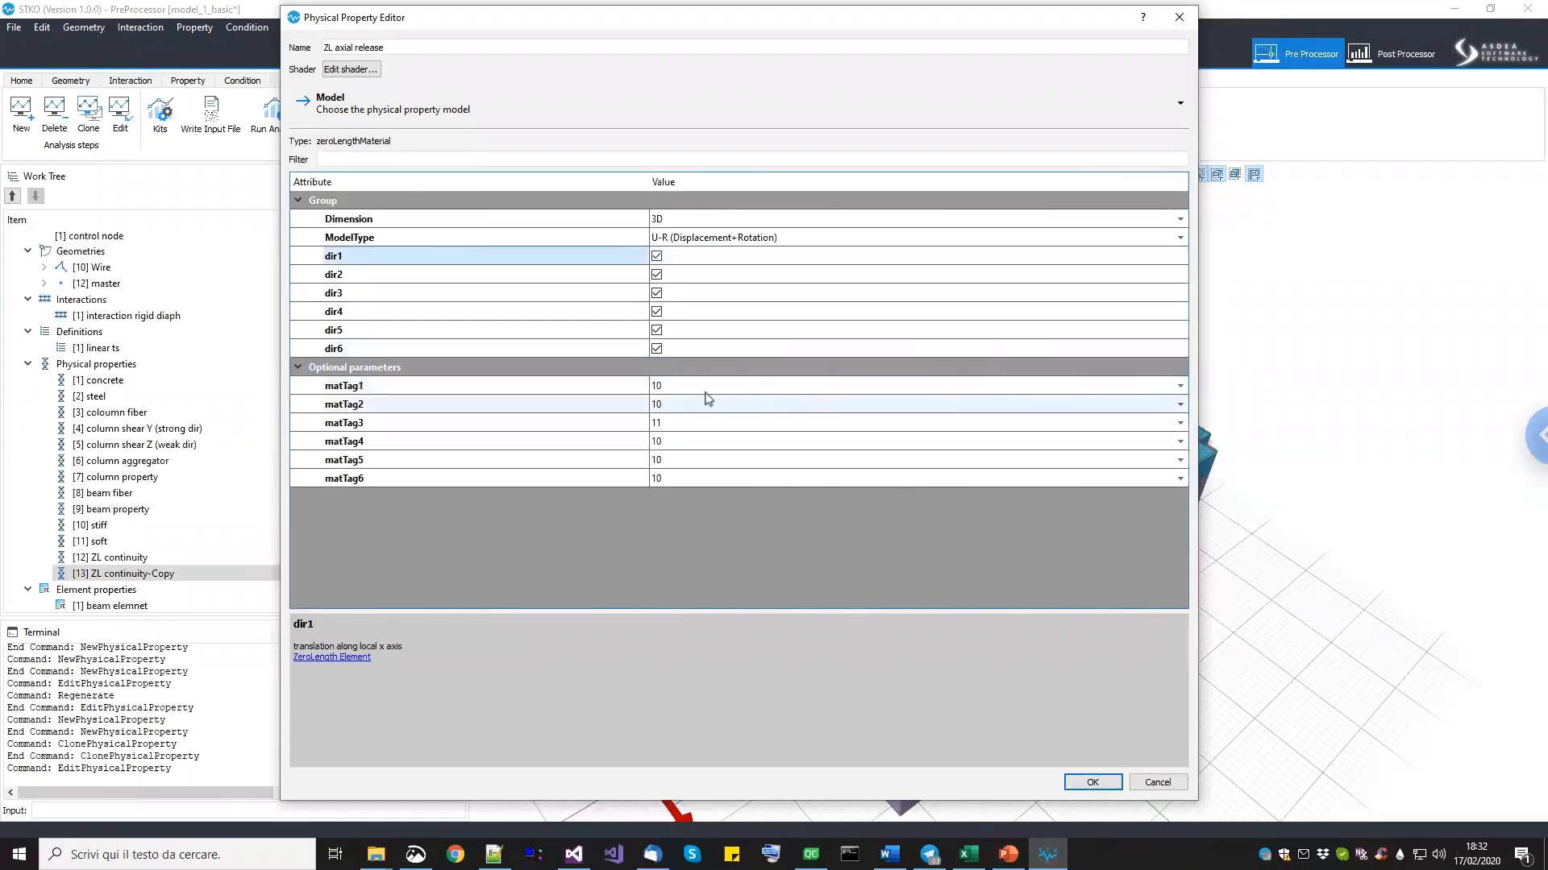
{"action": "left_click", "coordinate": [706, 388]}
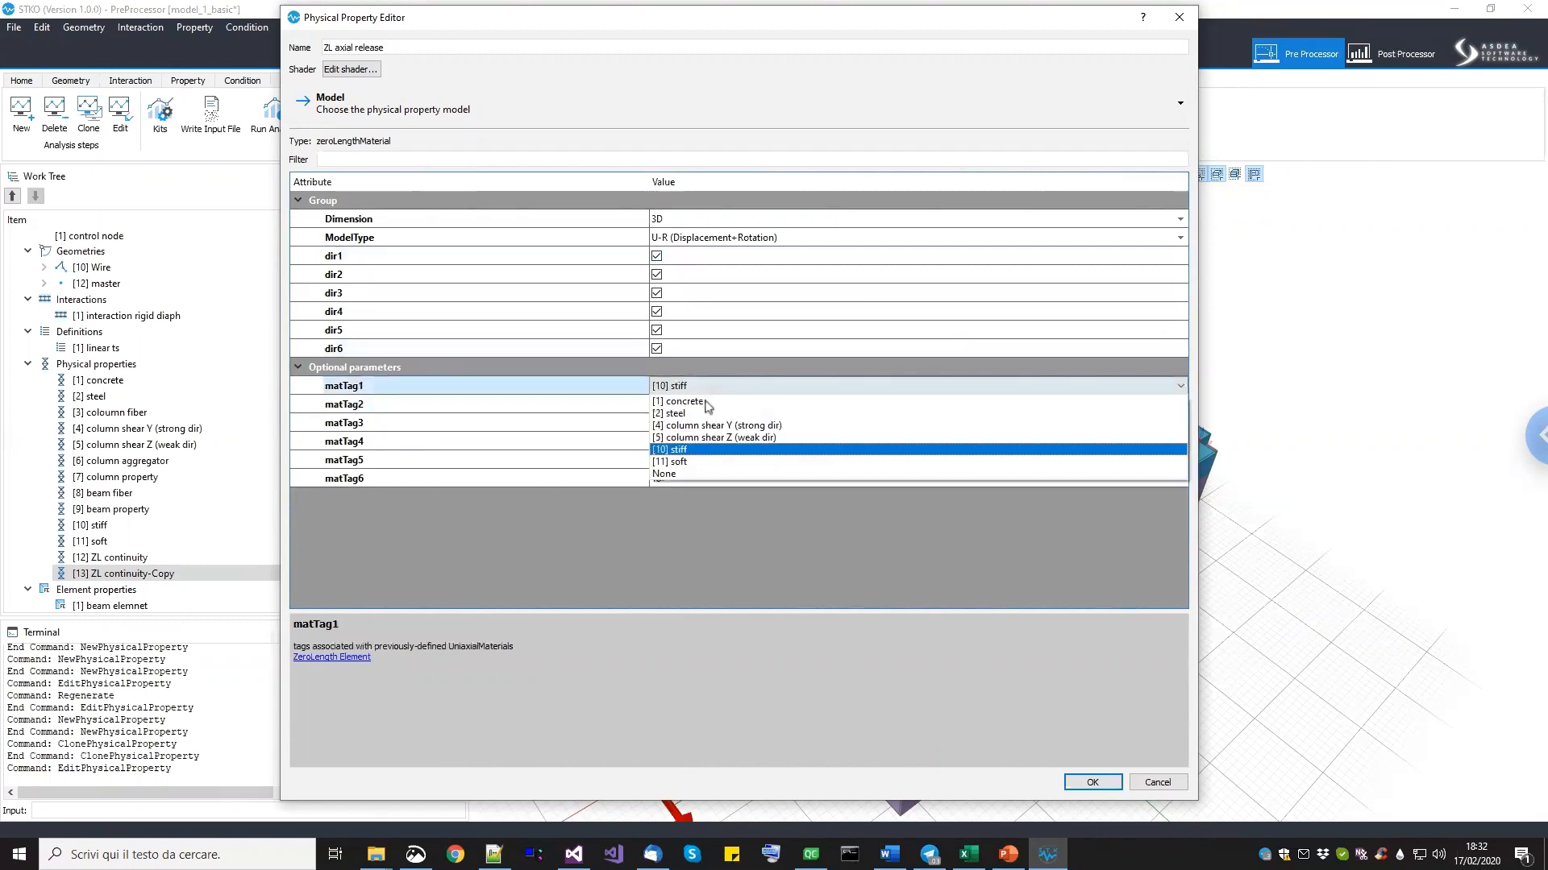
{"action": "left_click", "coordinate": [687, 461]}
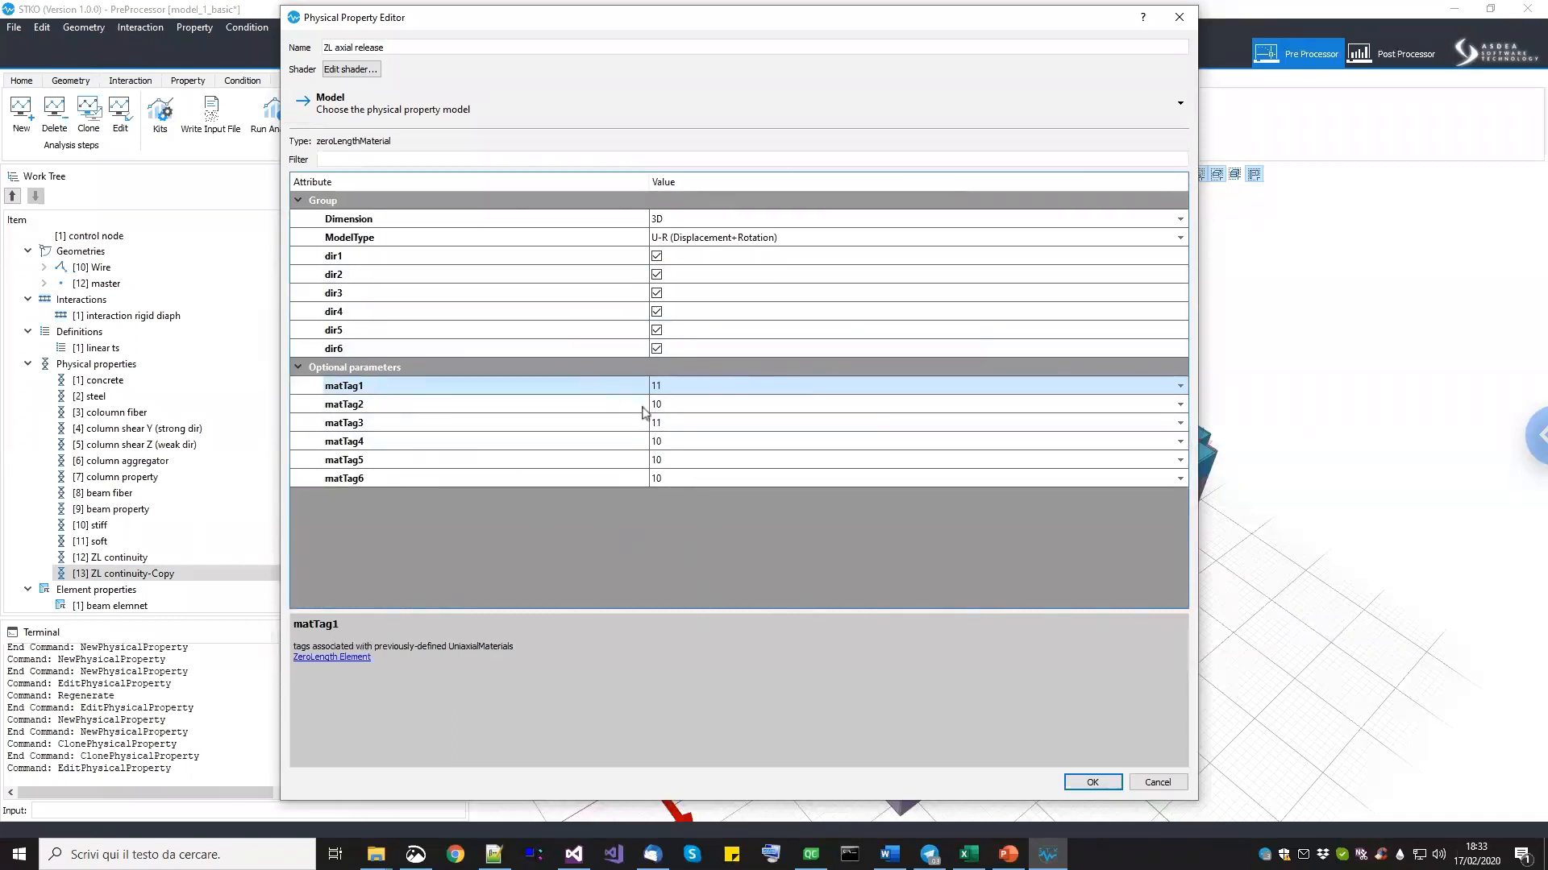
{"action": "left_click", "coordinate": [692, 425]}
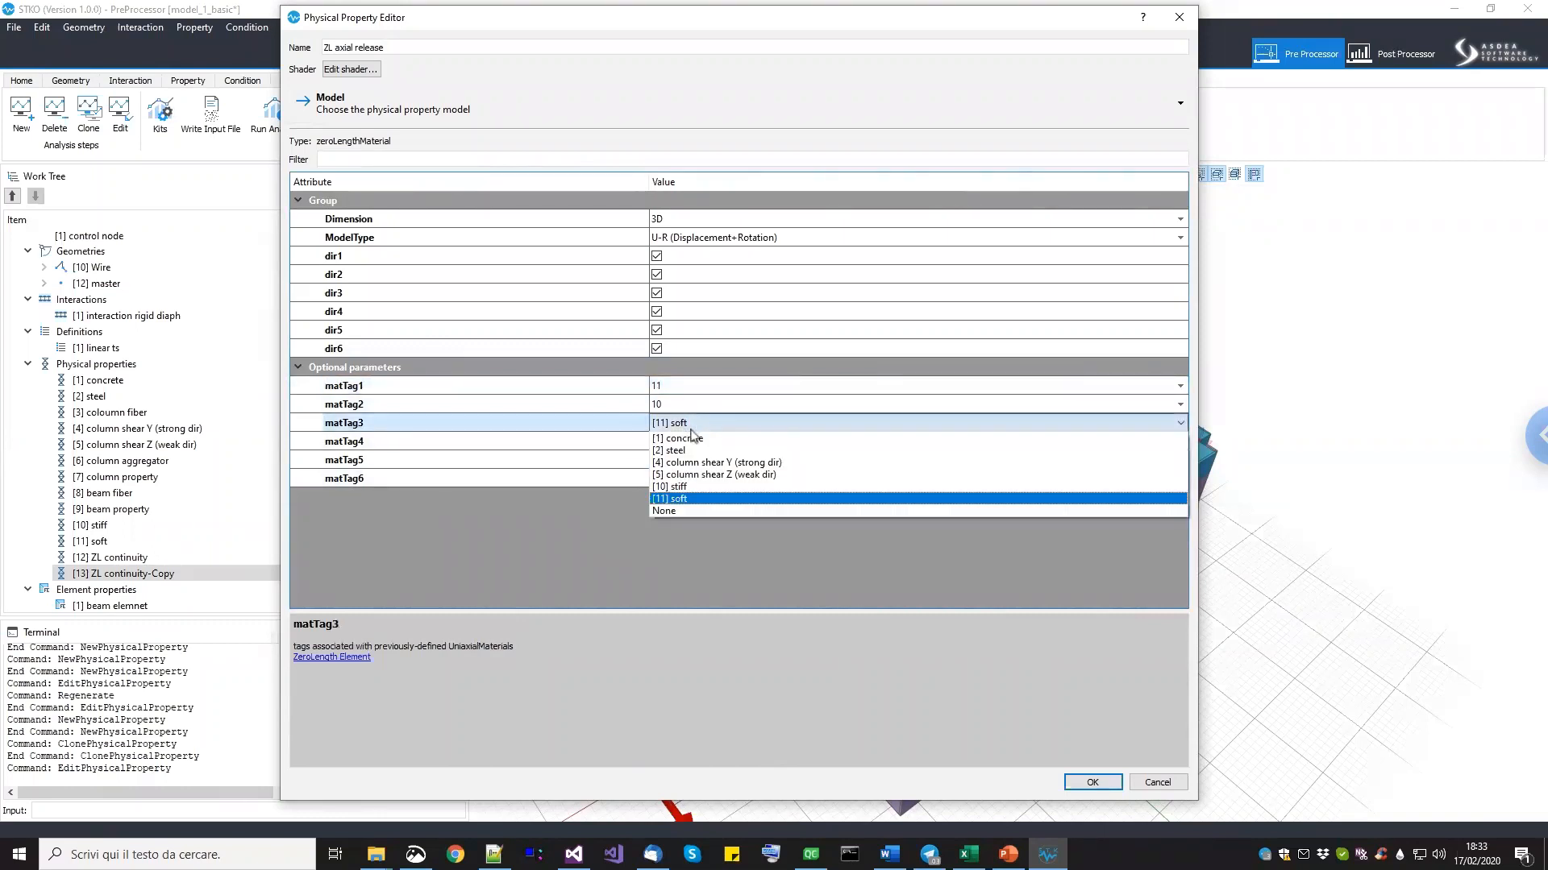
{"action": "left_click", "coordinate": [687, 486]}
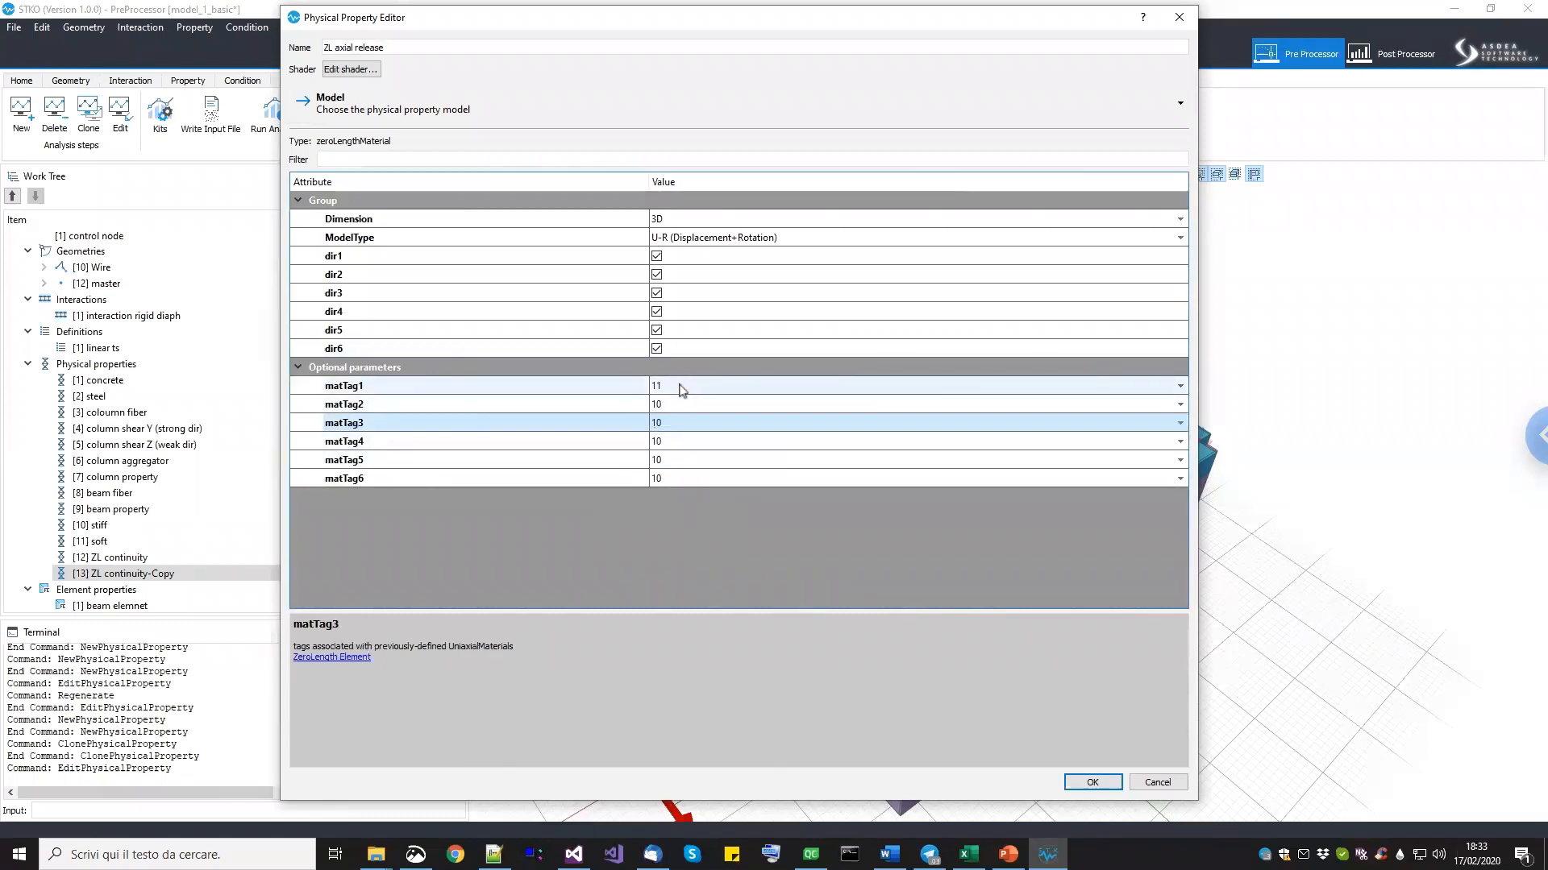
{"action": "left_click", "coordinate": [1092, 782]}
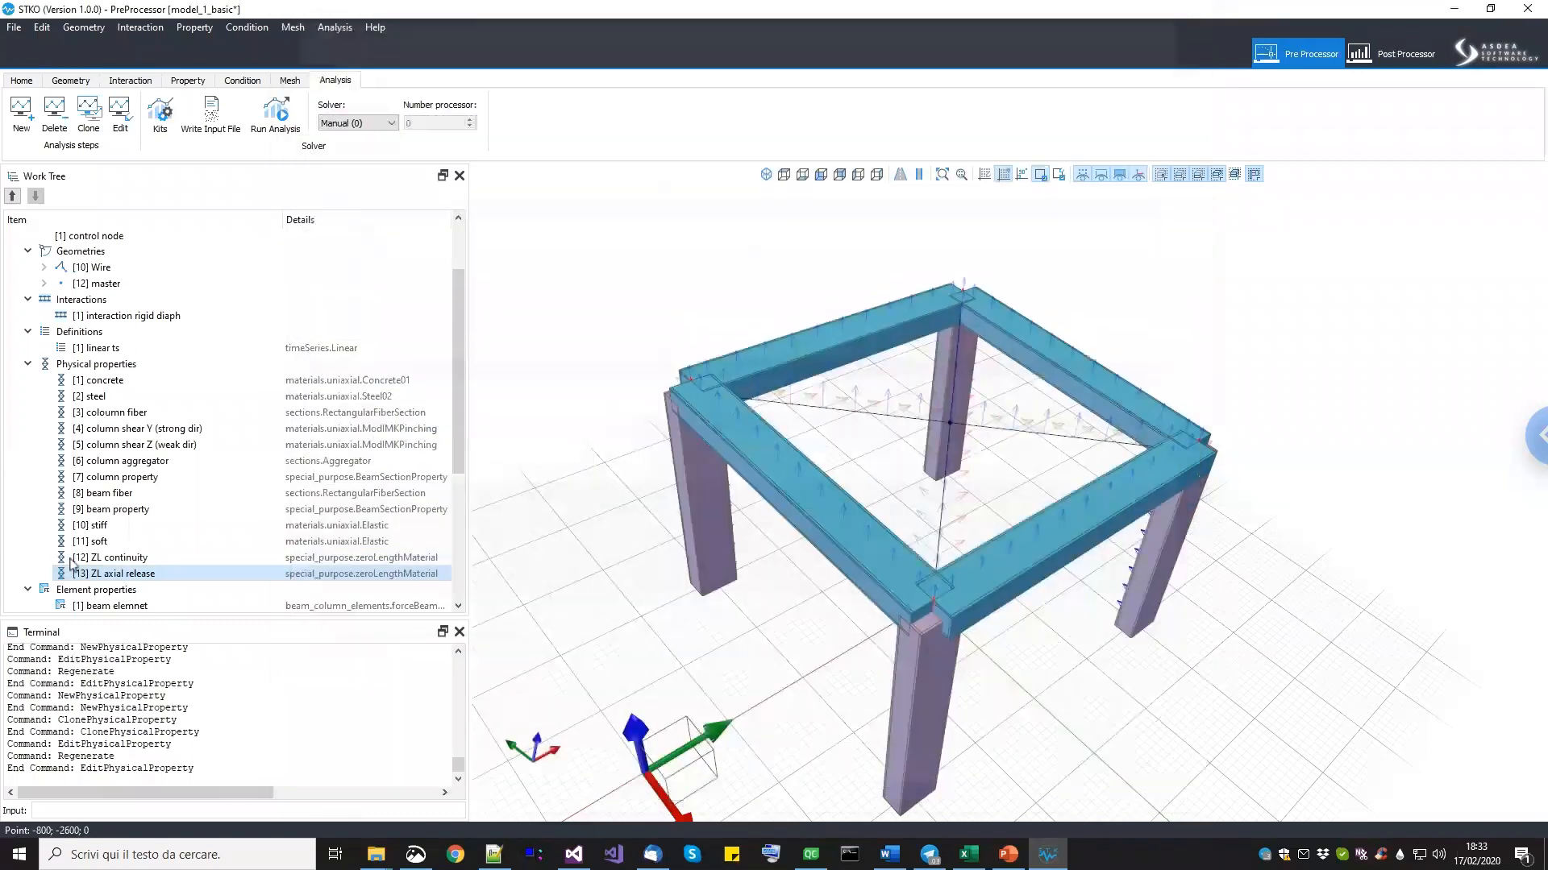
Edit the ZL continuity property so that matTag3 uses the stiff material.
{"action": "left_click", "coordinate": [121, 558]}
{"action": "right_click", "coordinate": [121, 561]}
{"action": "left_click", "coordinate": [145, 594]}
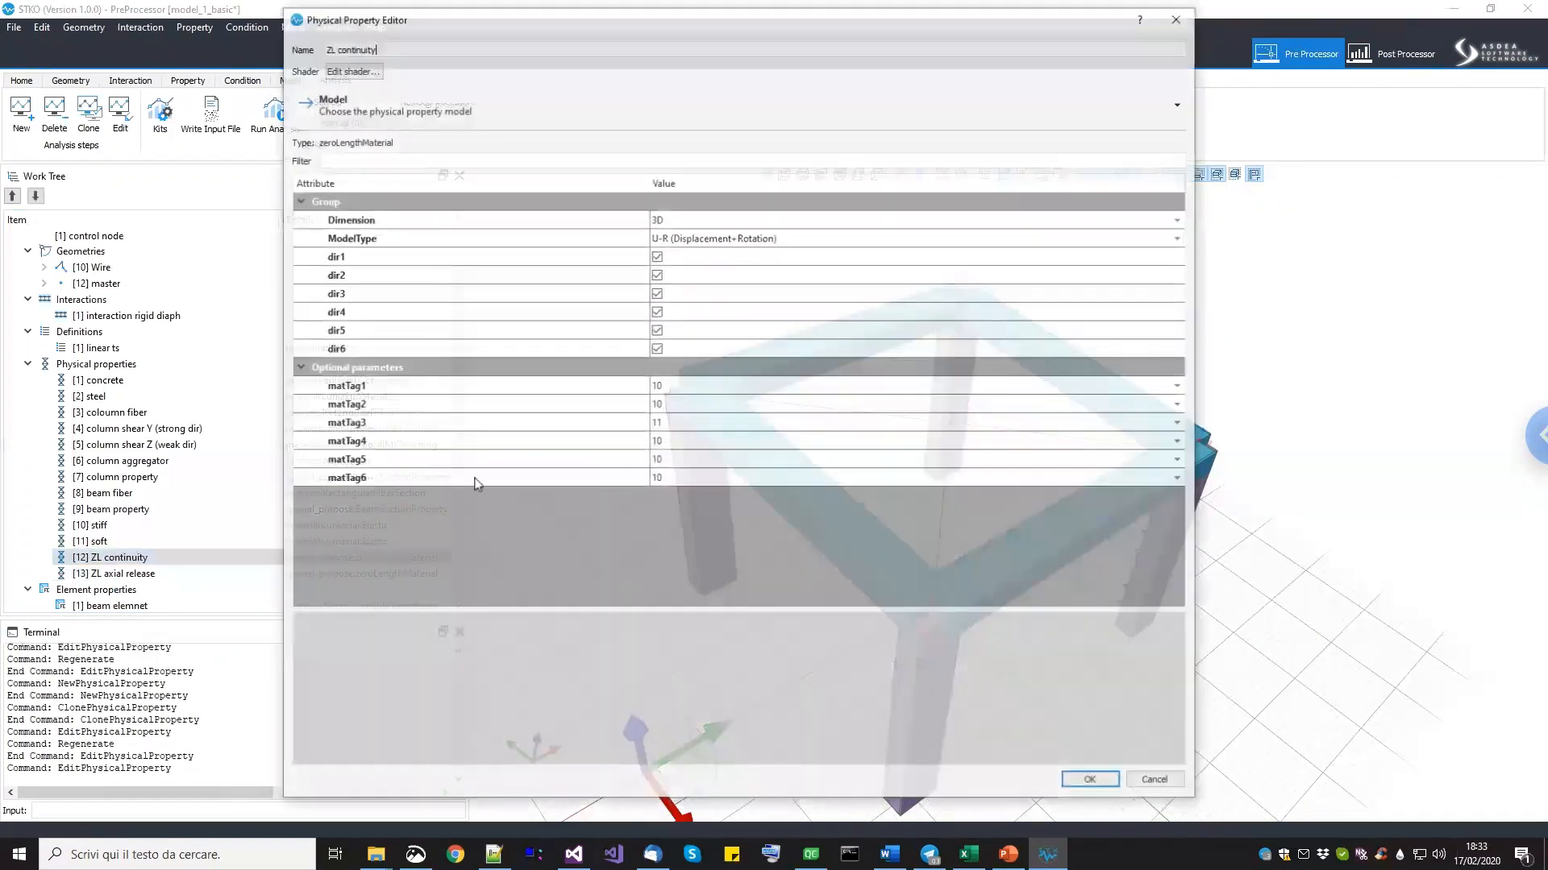
{"action": "left_click", "coordinate": [684, 425]}
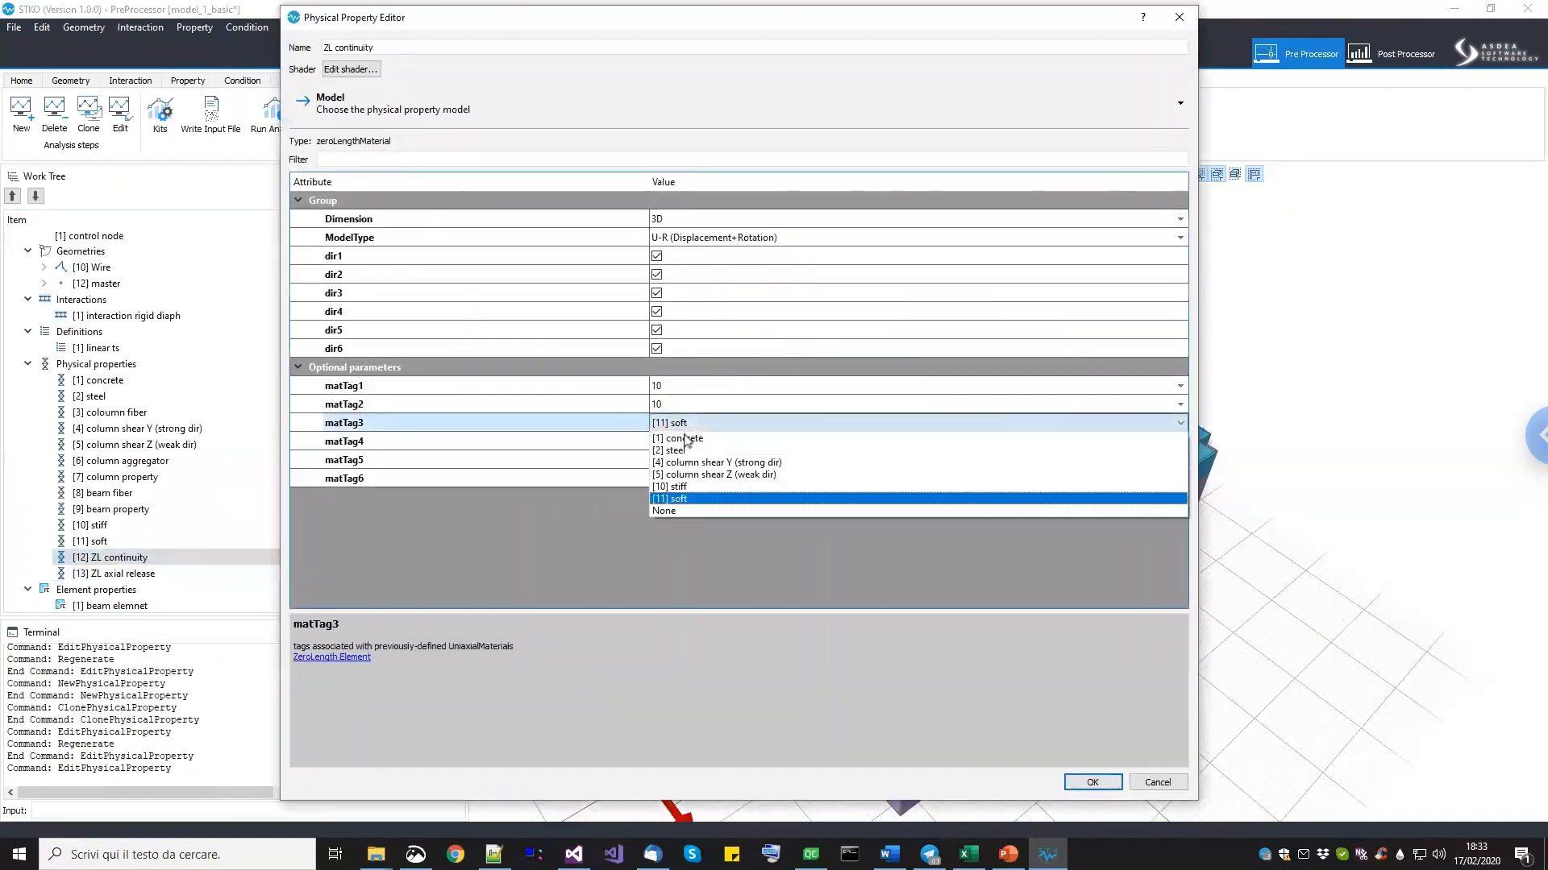
{"action": "left_click", "coordinate": [679, 487]}
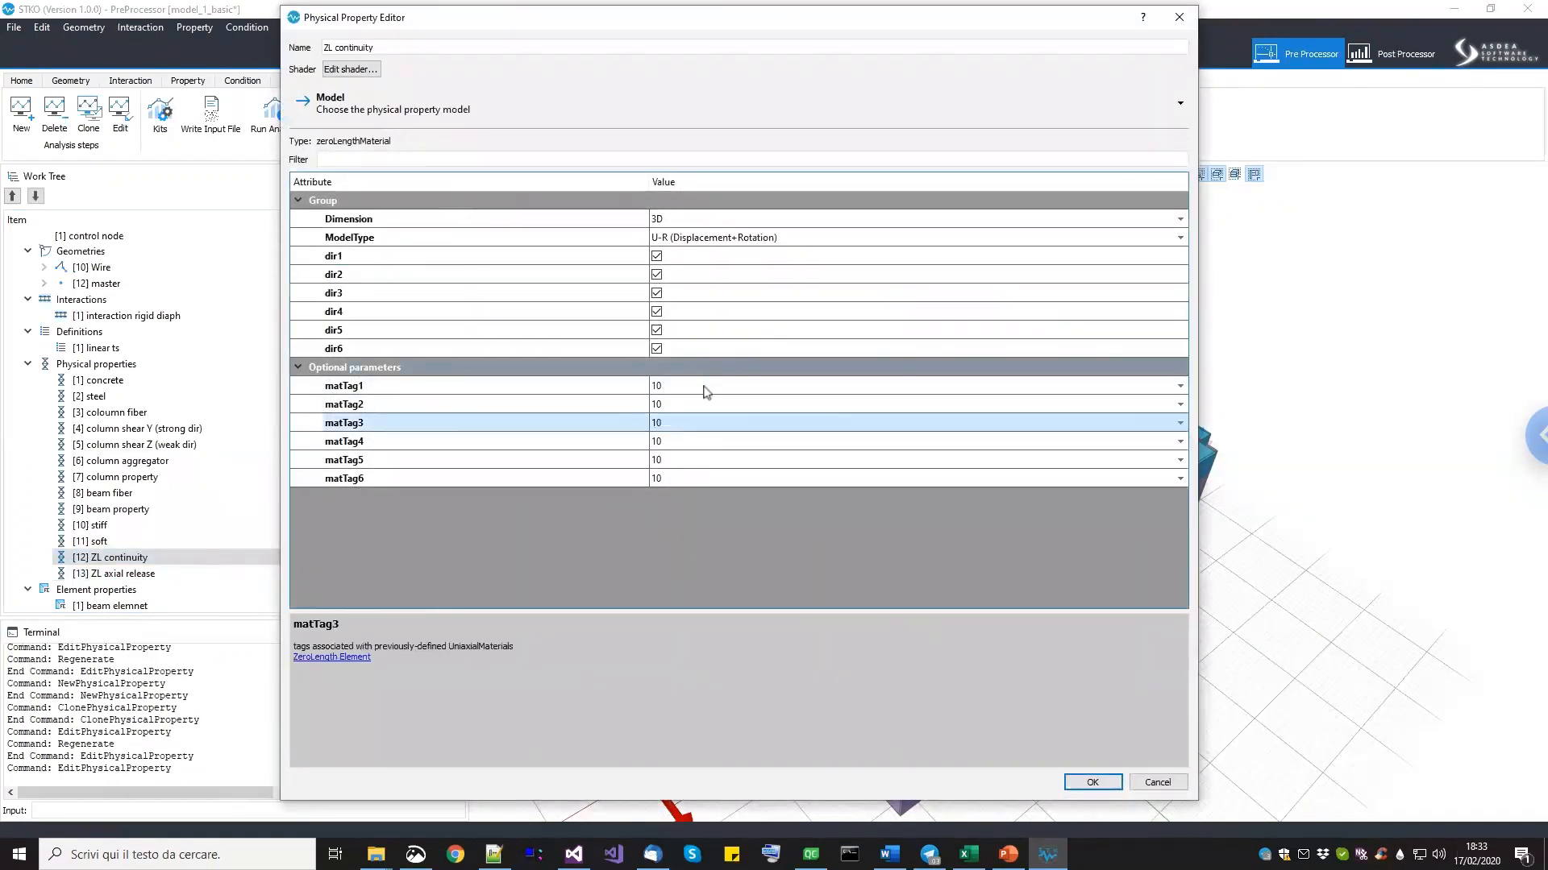
{"action": "left_click", "coordinate": [1080, 784]}
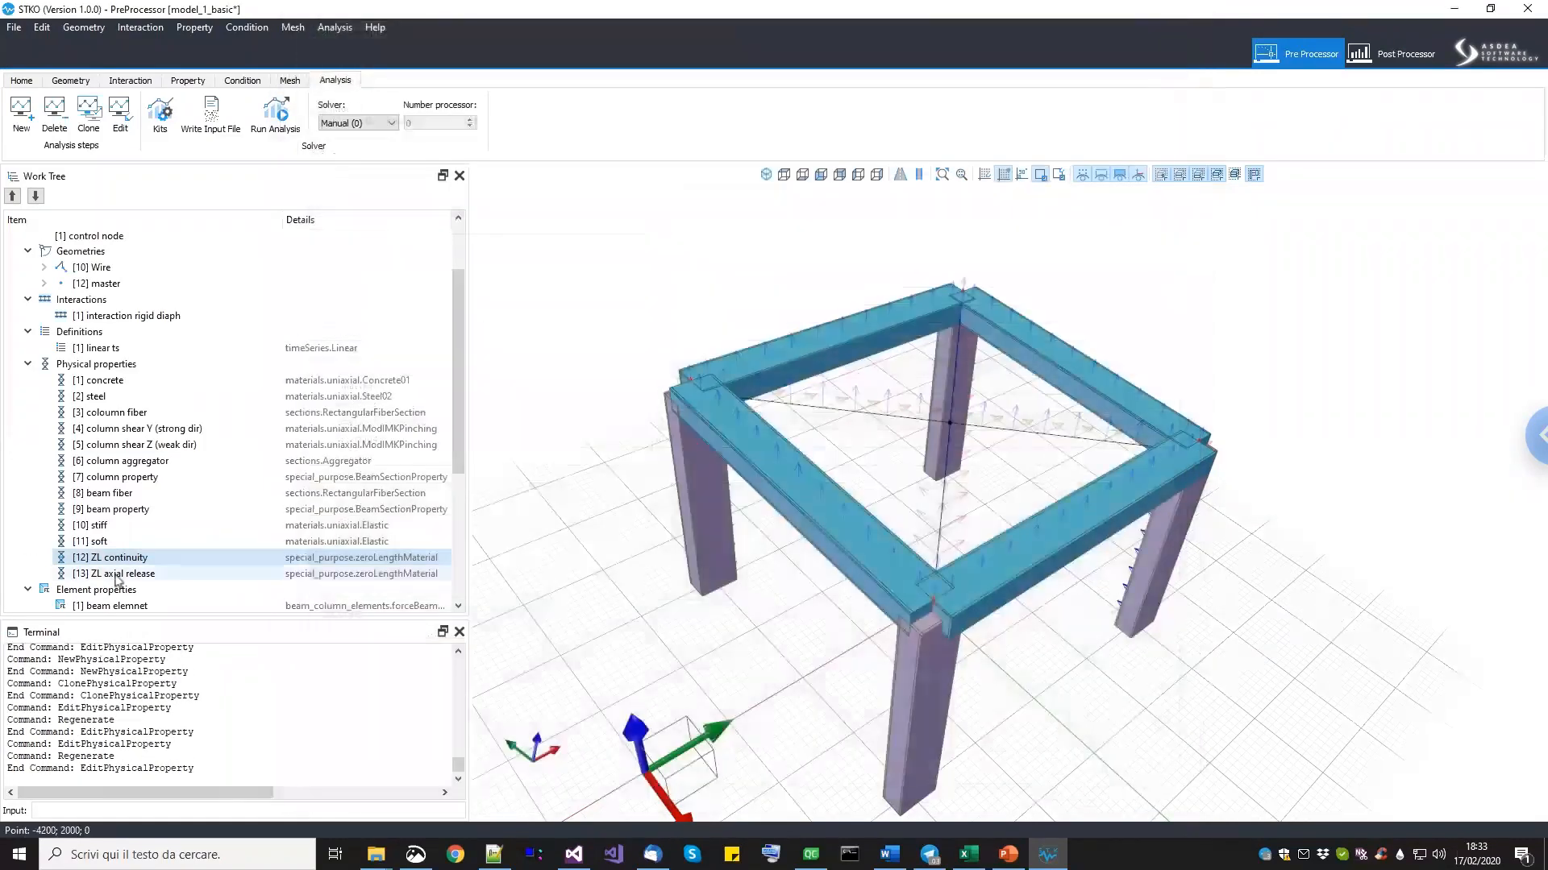
Check the material tags assigned in the ZL axial release property.
{"action": "right_click", "coordinate": [135, 580]}
{"action": "left_click", "coordinate": [161, 624]}
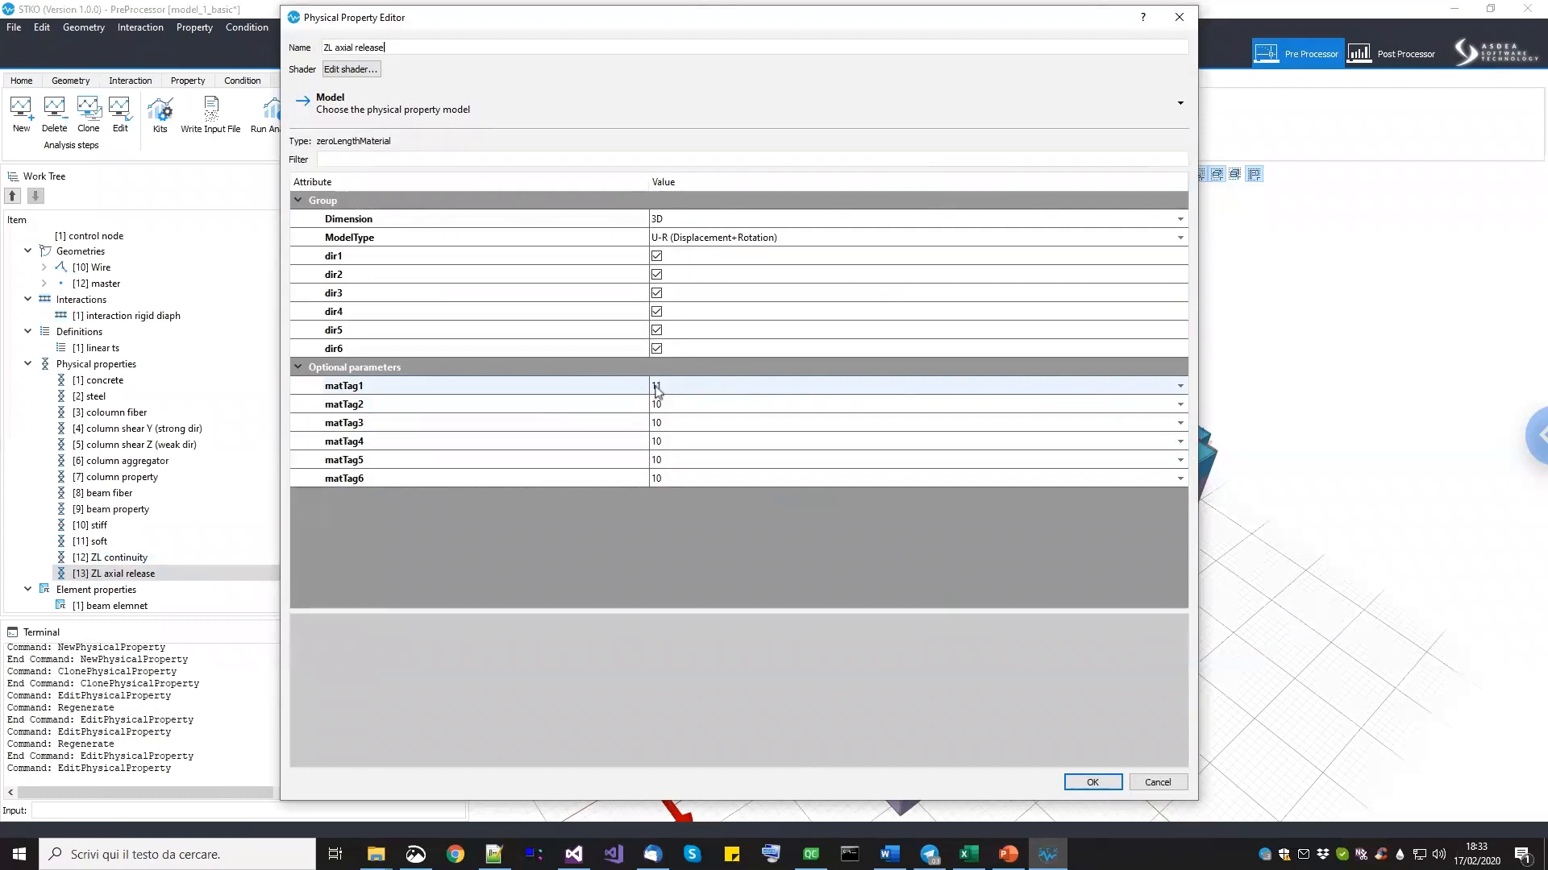
{"action": "left_click", "coordinate": [1092, 782]}
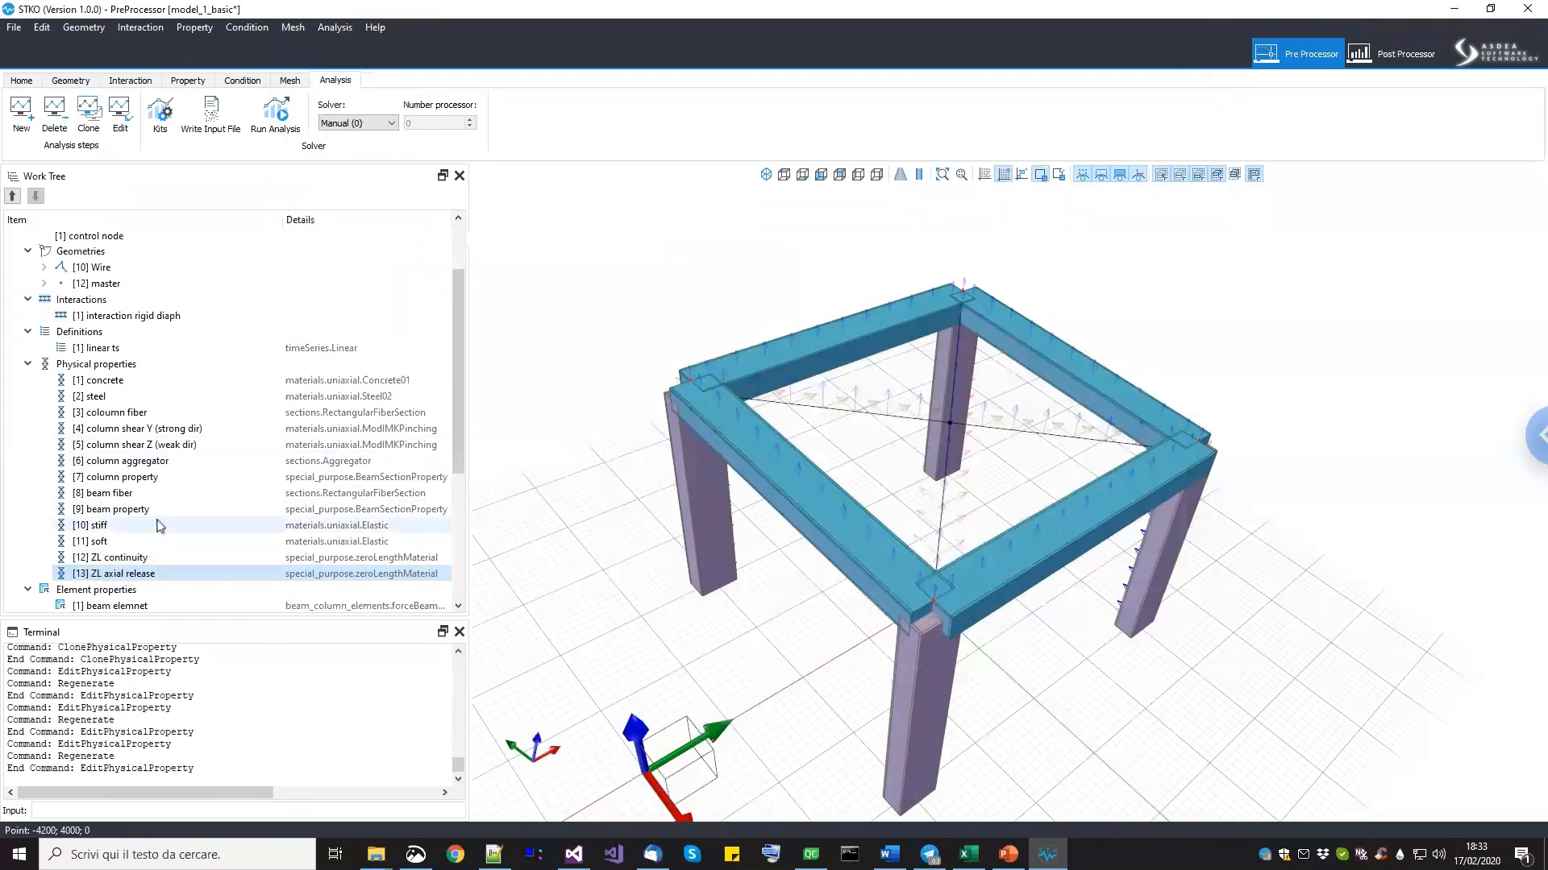
Add a new physical property named hinged beam property.
{"action": "right_click", "coordinate": [121, 364]}
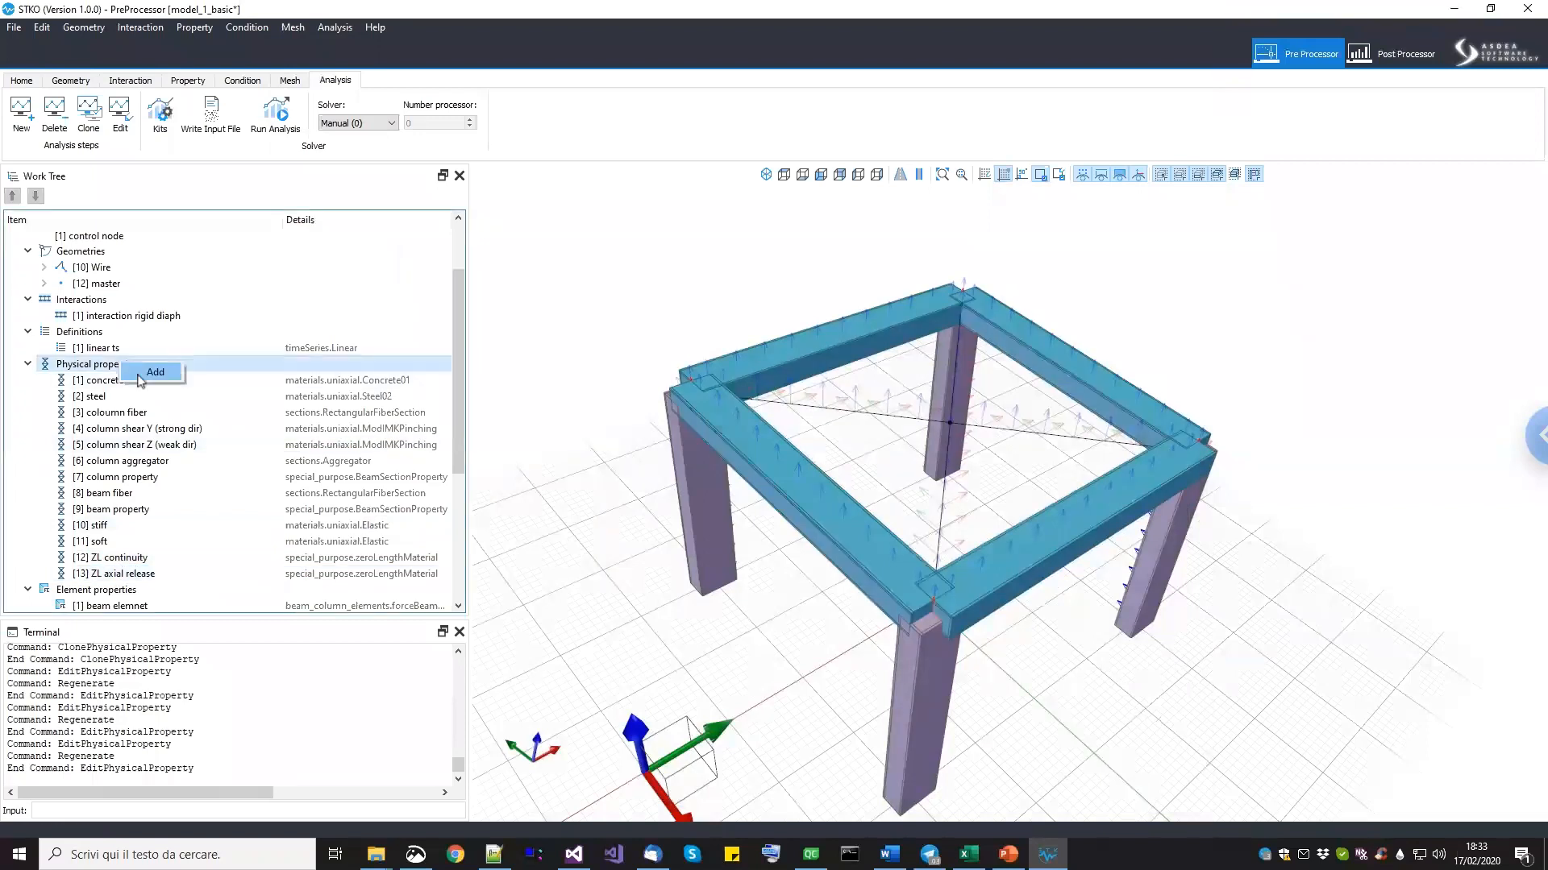
{"action": "left_click", "coordinate": [142, 376]}
{"action": "left_click_drag", "start_coordinate": [436, 48], "coordinate": [218, 35]}
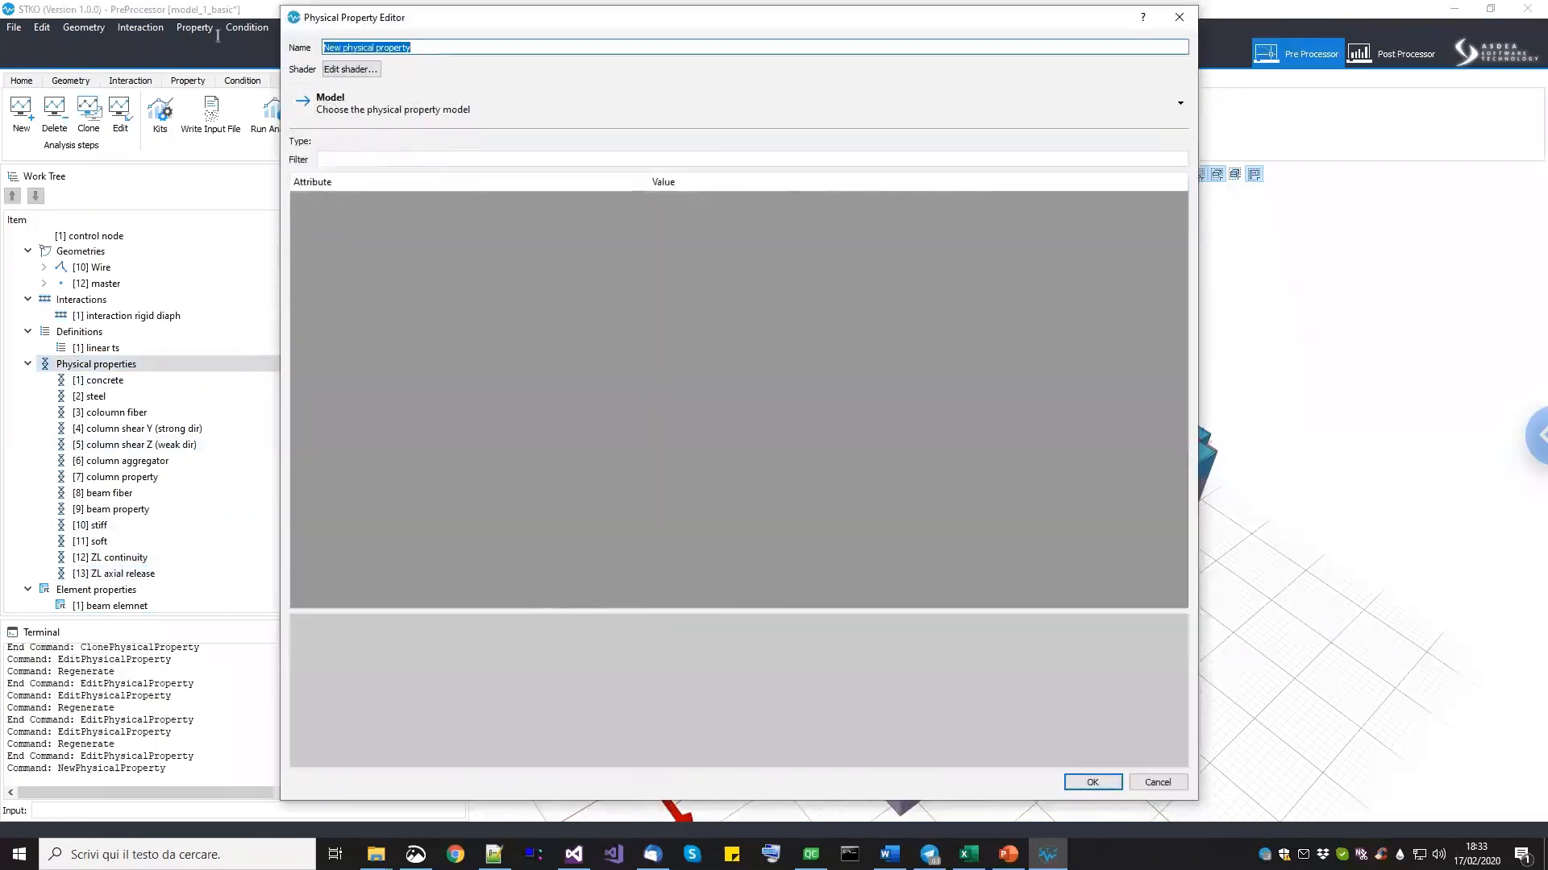
{"action": "type", "text": "hinged"}
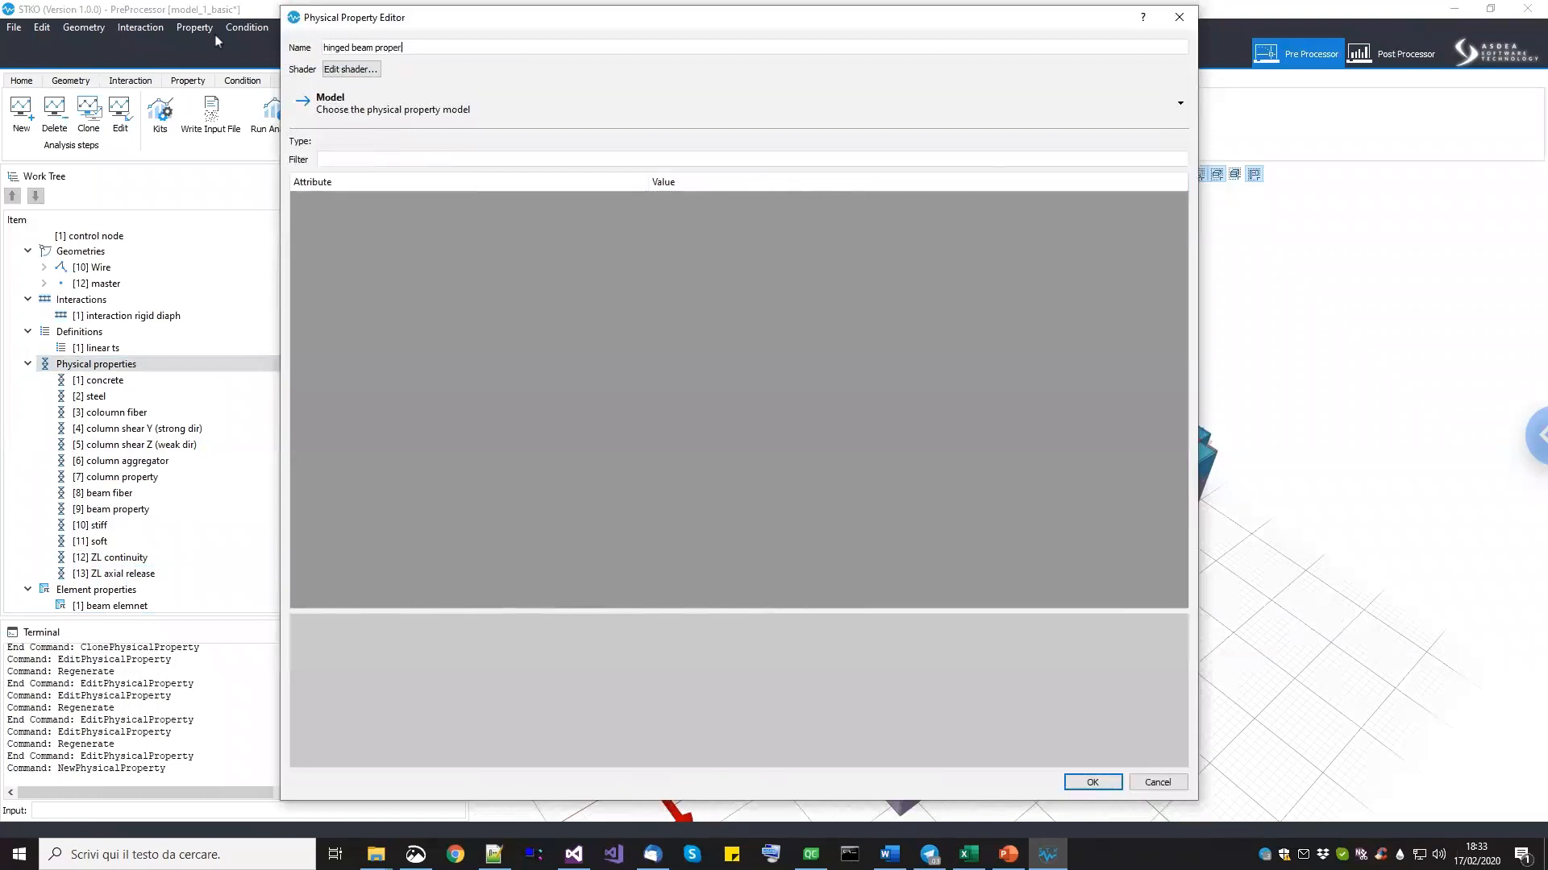
Choose the special-purpose HingedBeamPP as the model of the hinged beam property.
{"action": "left_click", "coordinate": [362, 103]}
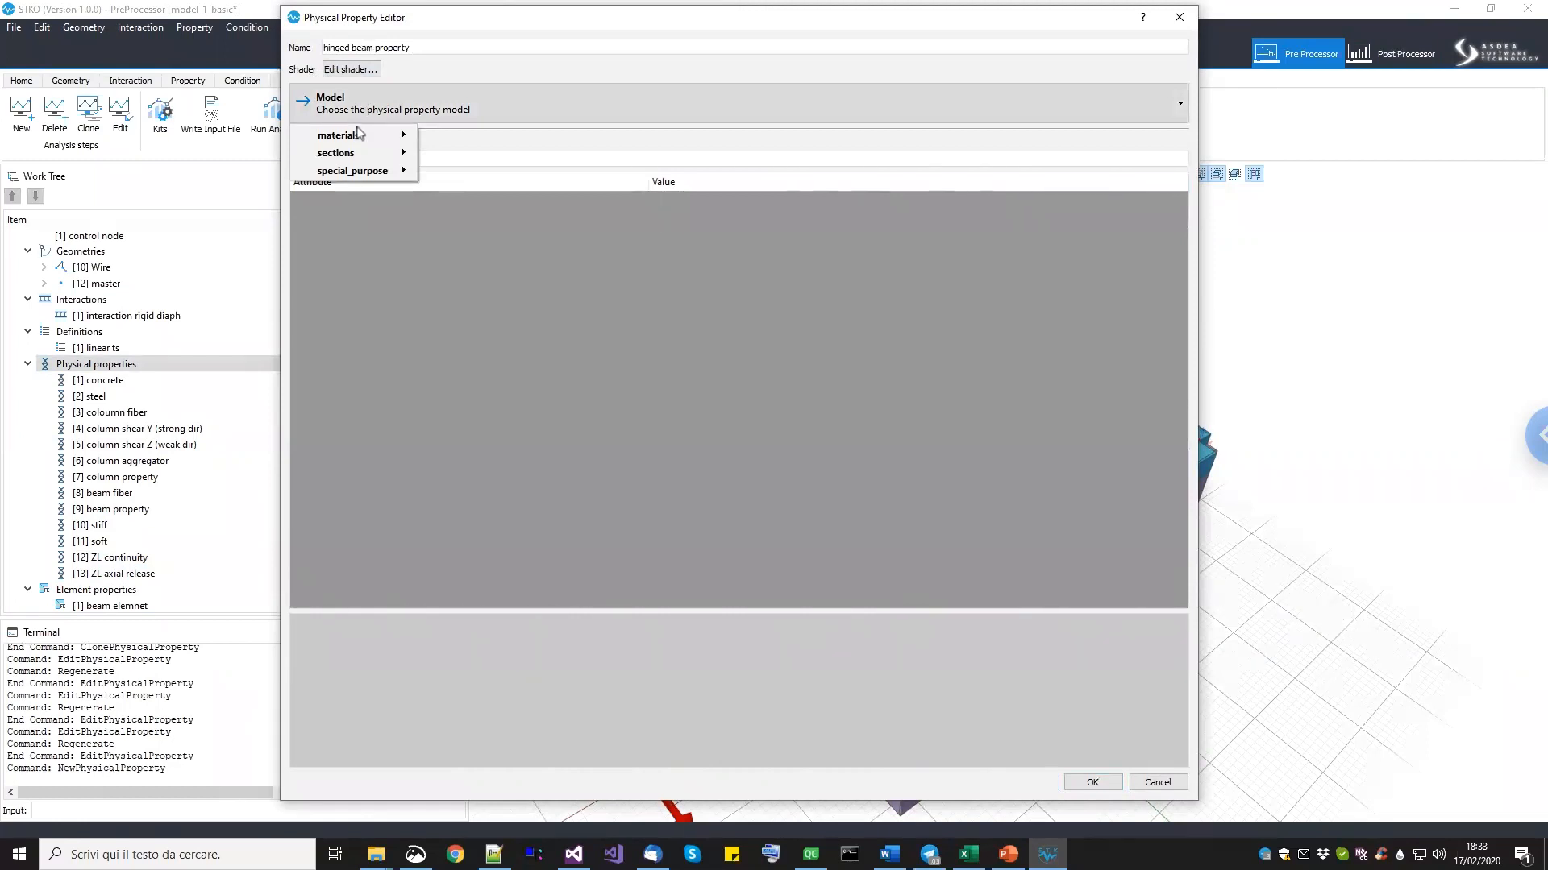
{"action": "mouse_move", "coordinate": [352, 160]}
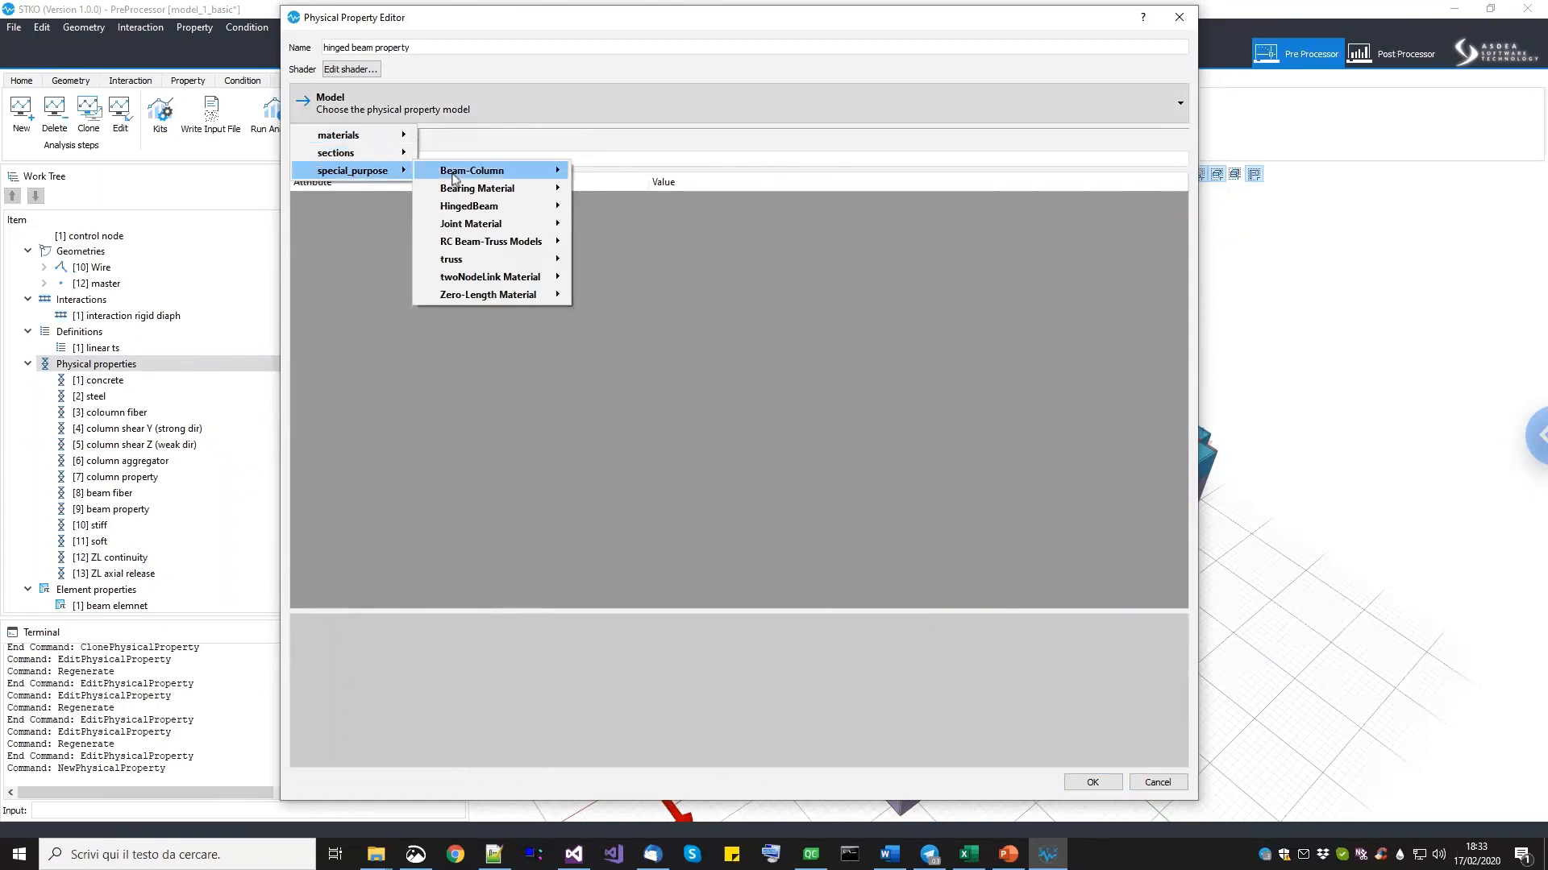
{"action": "mouse_move", "coordinate": [461, 207]}
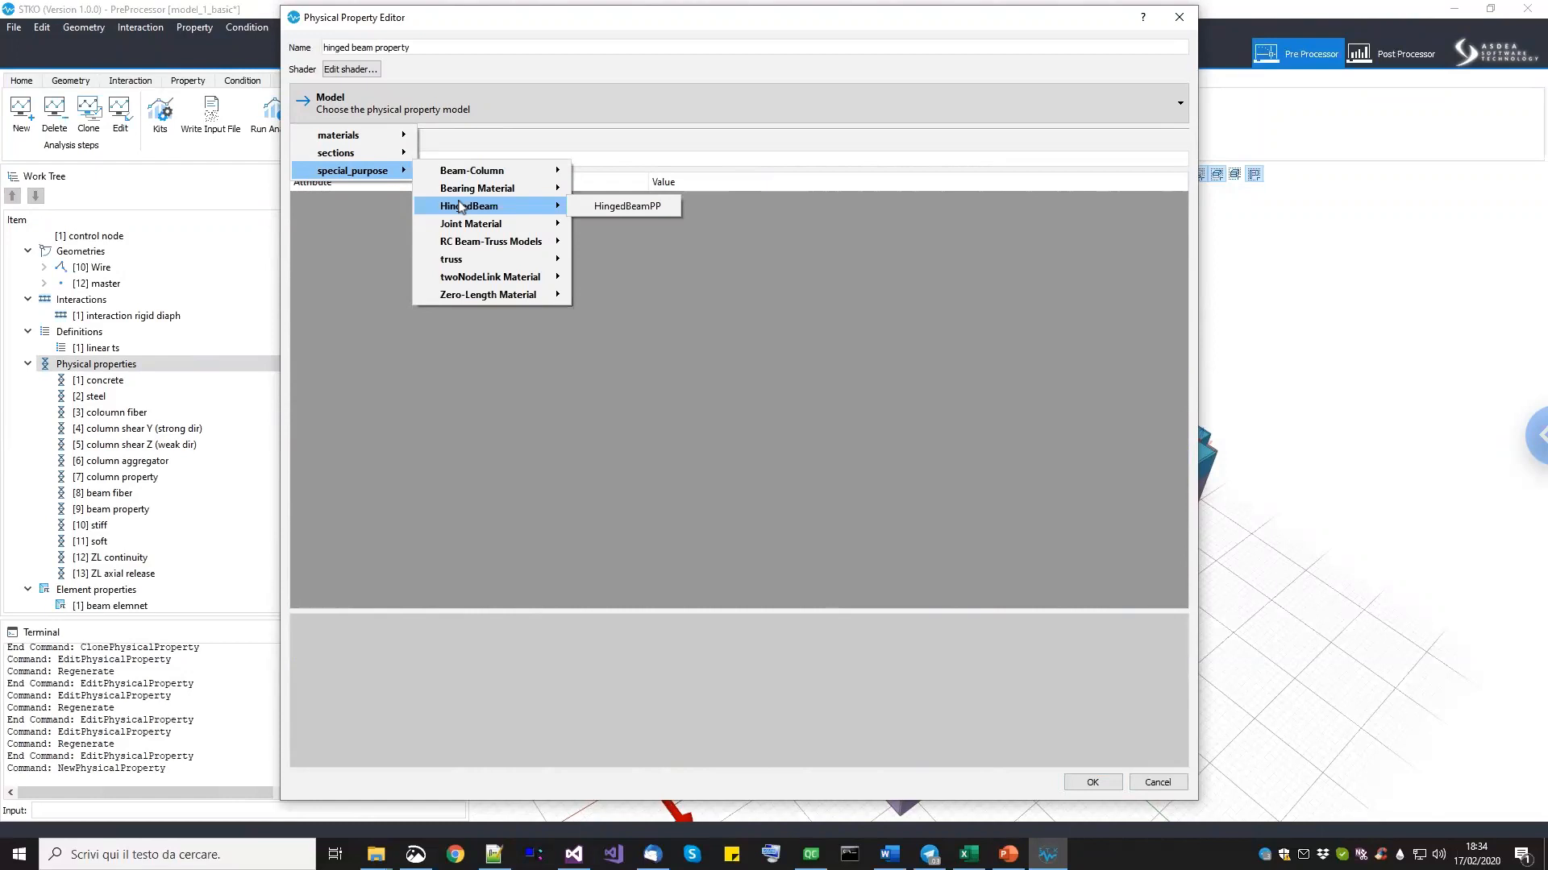
{"action": "left_click", "coordinate": [635, 208]}
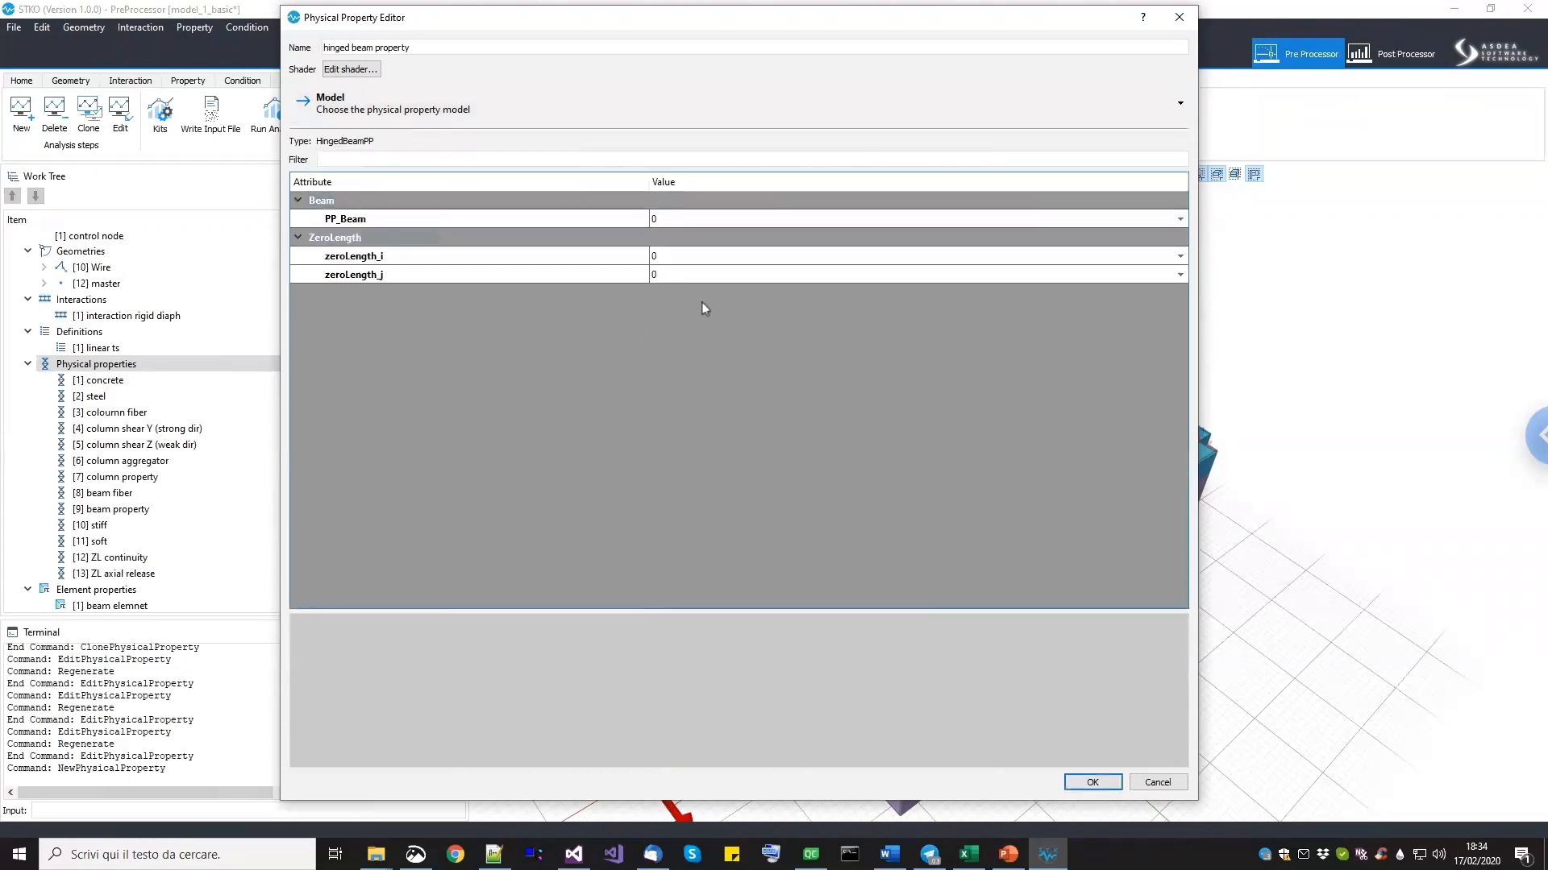
Set PP_Beam of the hinged beam property to [9] beam property.
{"action": "left_click", "coordinate": [579, 220]}
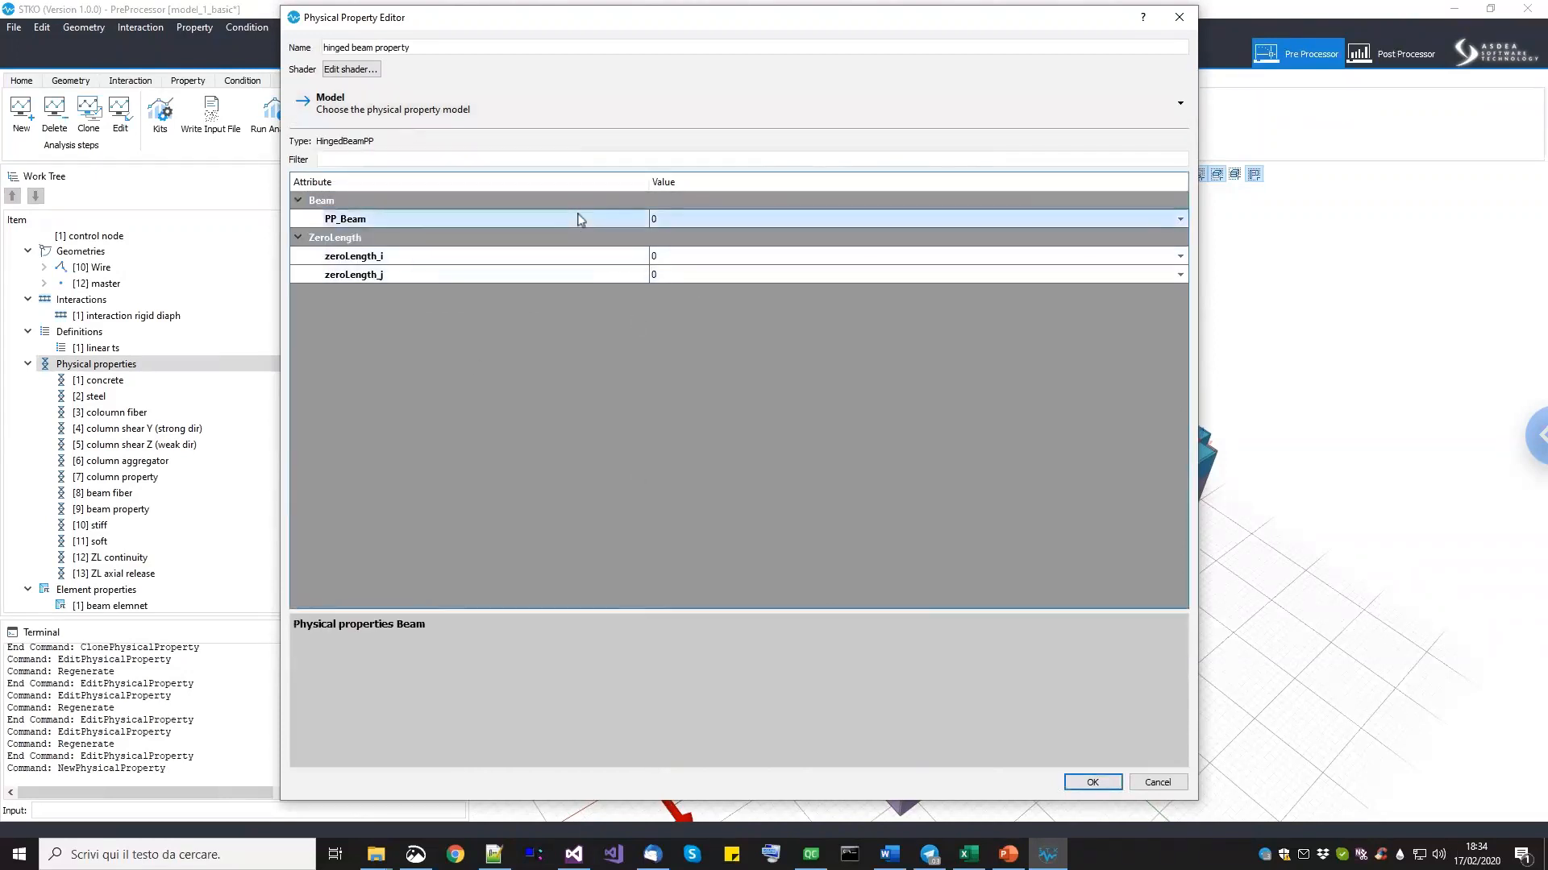
{"action": "left_click", "coordinate": [683, 218]}
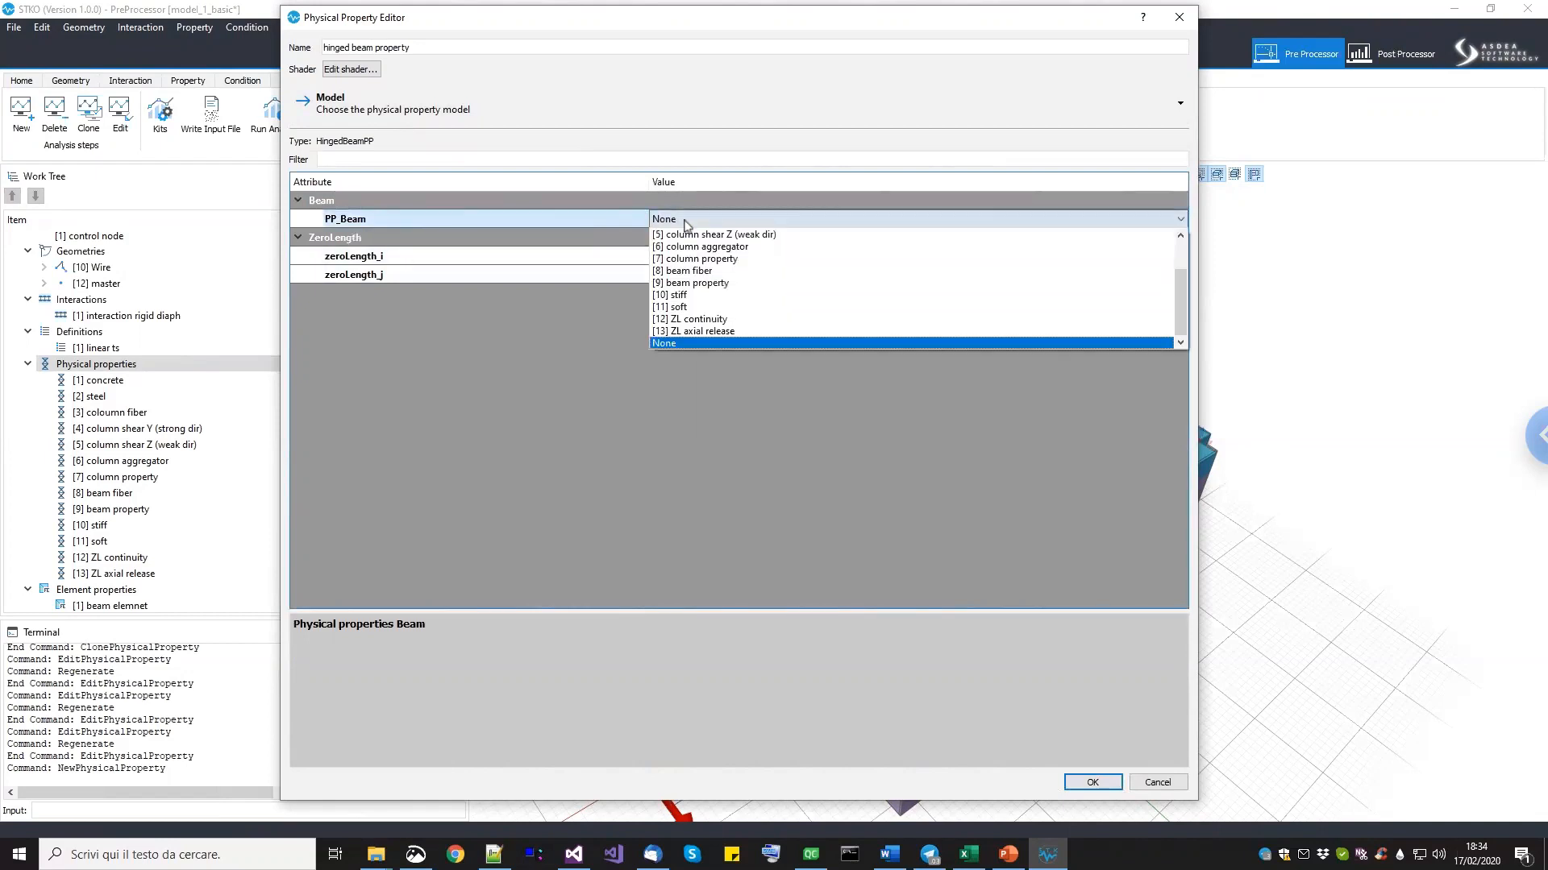
{"action": "left_click", "coordinate": [703, 286]}
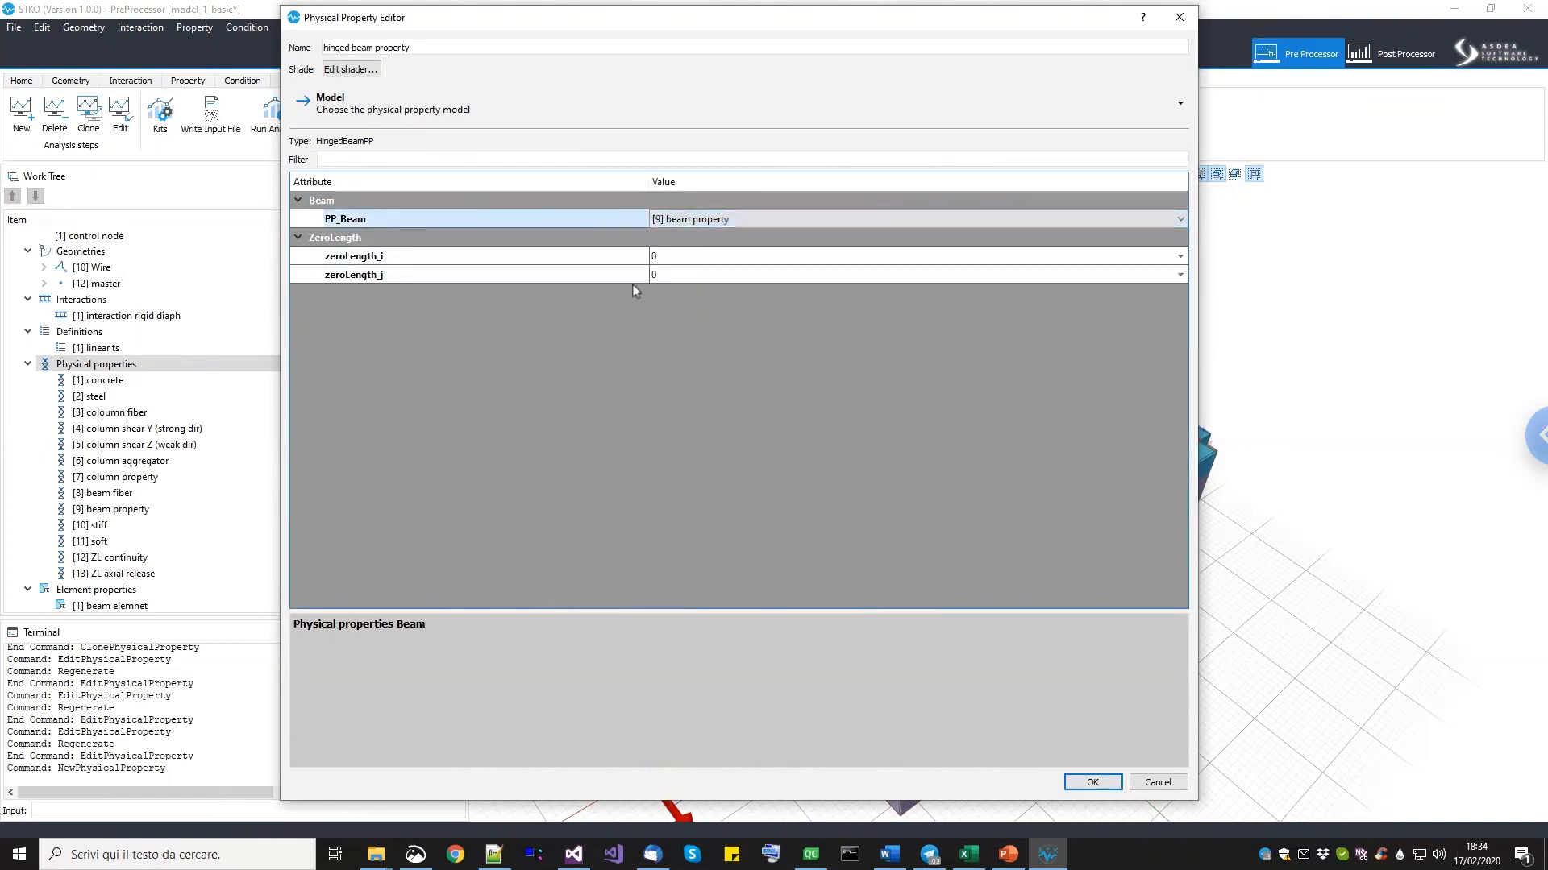
Set zeroLength_i to [12] ZL continuity and zeroLength_j to [13] ZL axial release, and accept the hinged beam property.
{"action": "left_click", "coordinate": [511, 259]}
{"action": "left_click", "coordinate": [509, 276]}
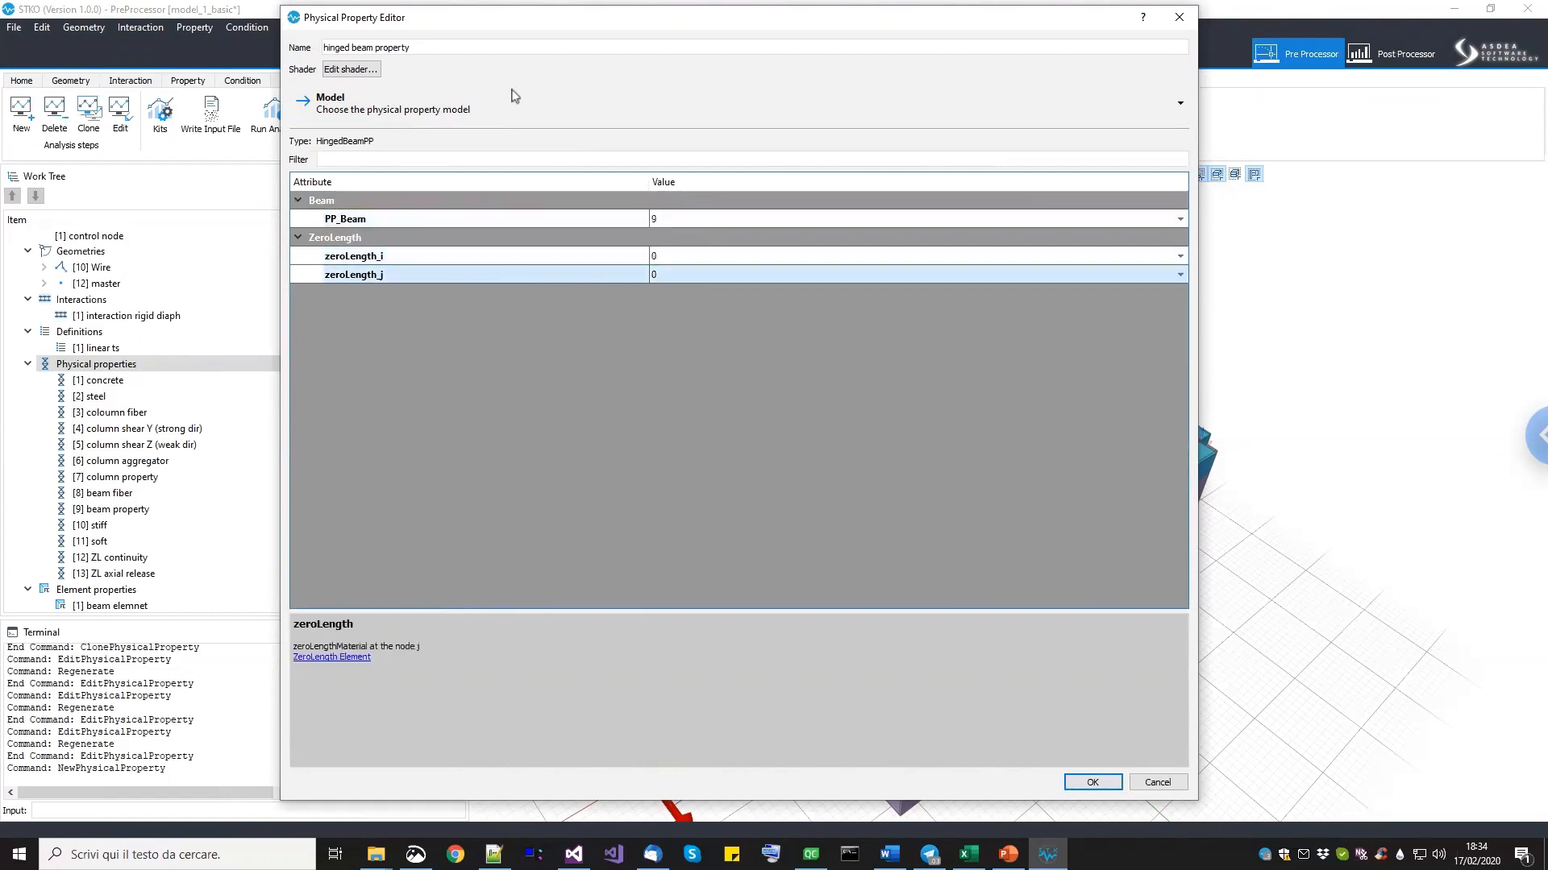
{"action": "left_click_drag", "start_coordinate": [507, 24], "coordinate": [293, 188]}
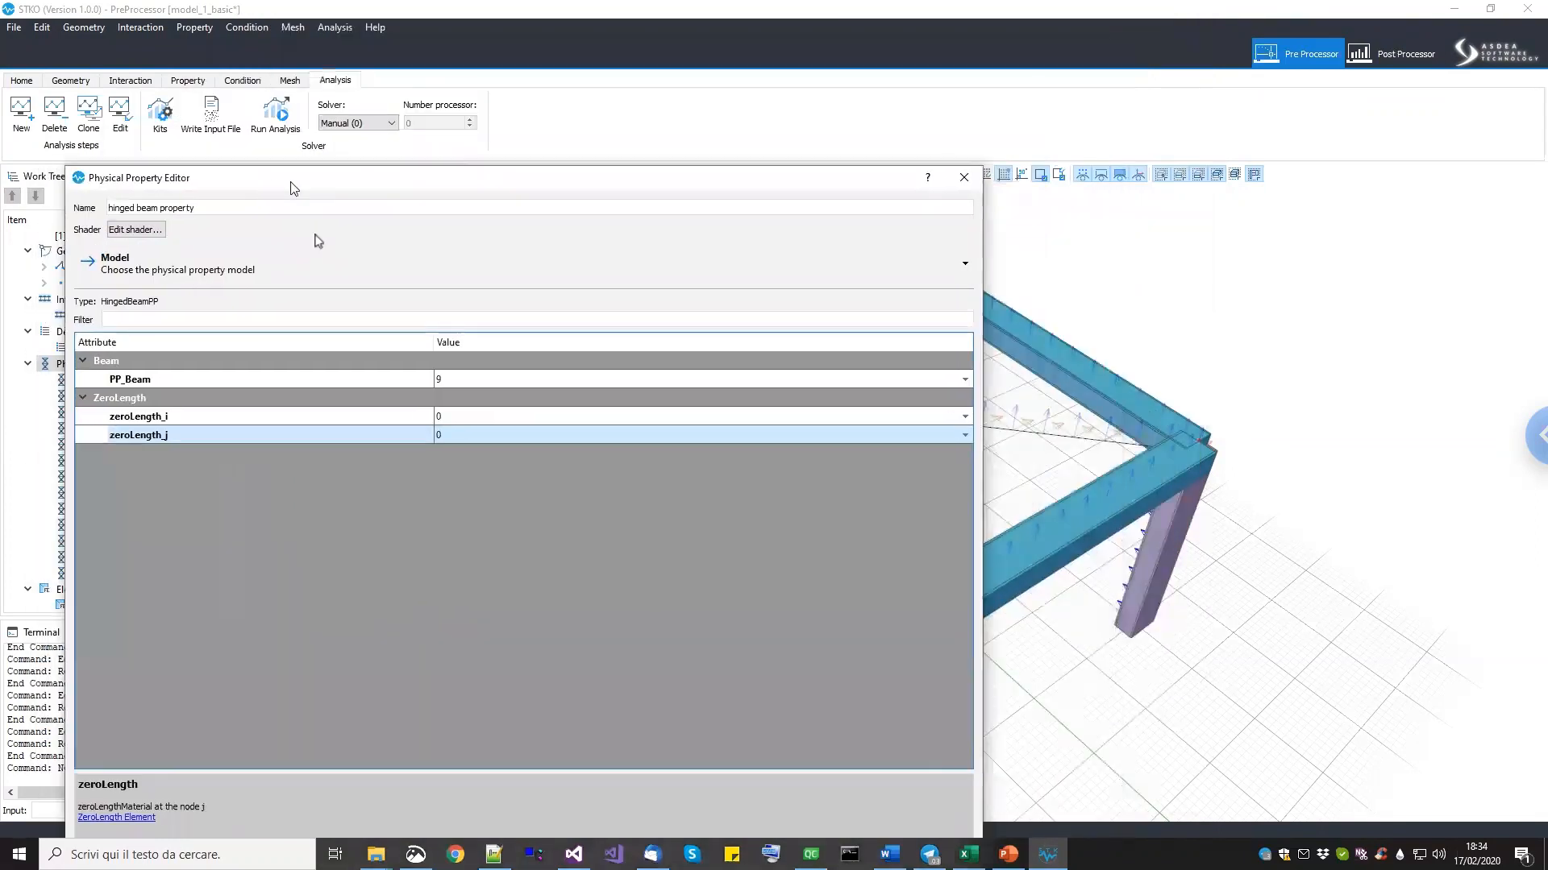
{"action": "left_click", "coordinate": [494, 419]}
{"action": "left_click", "coordinate": [496, 419]}
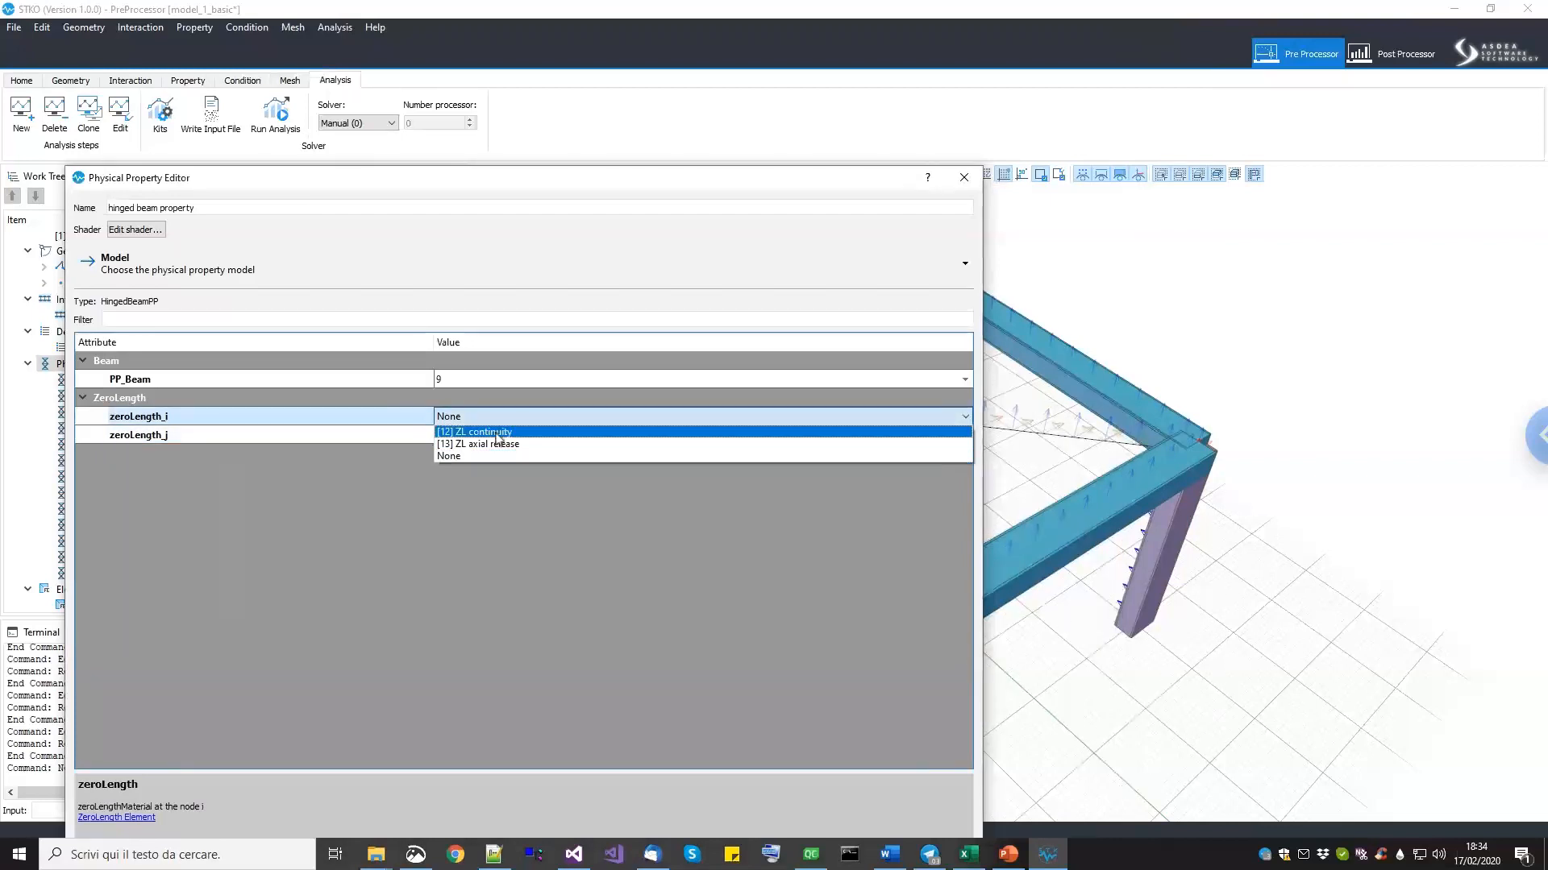
{"action": "left_click", "coordinate": [497, 433]}
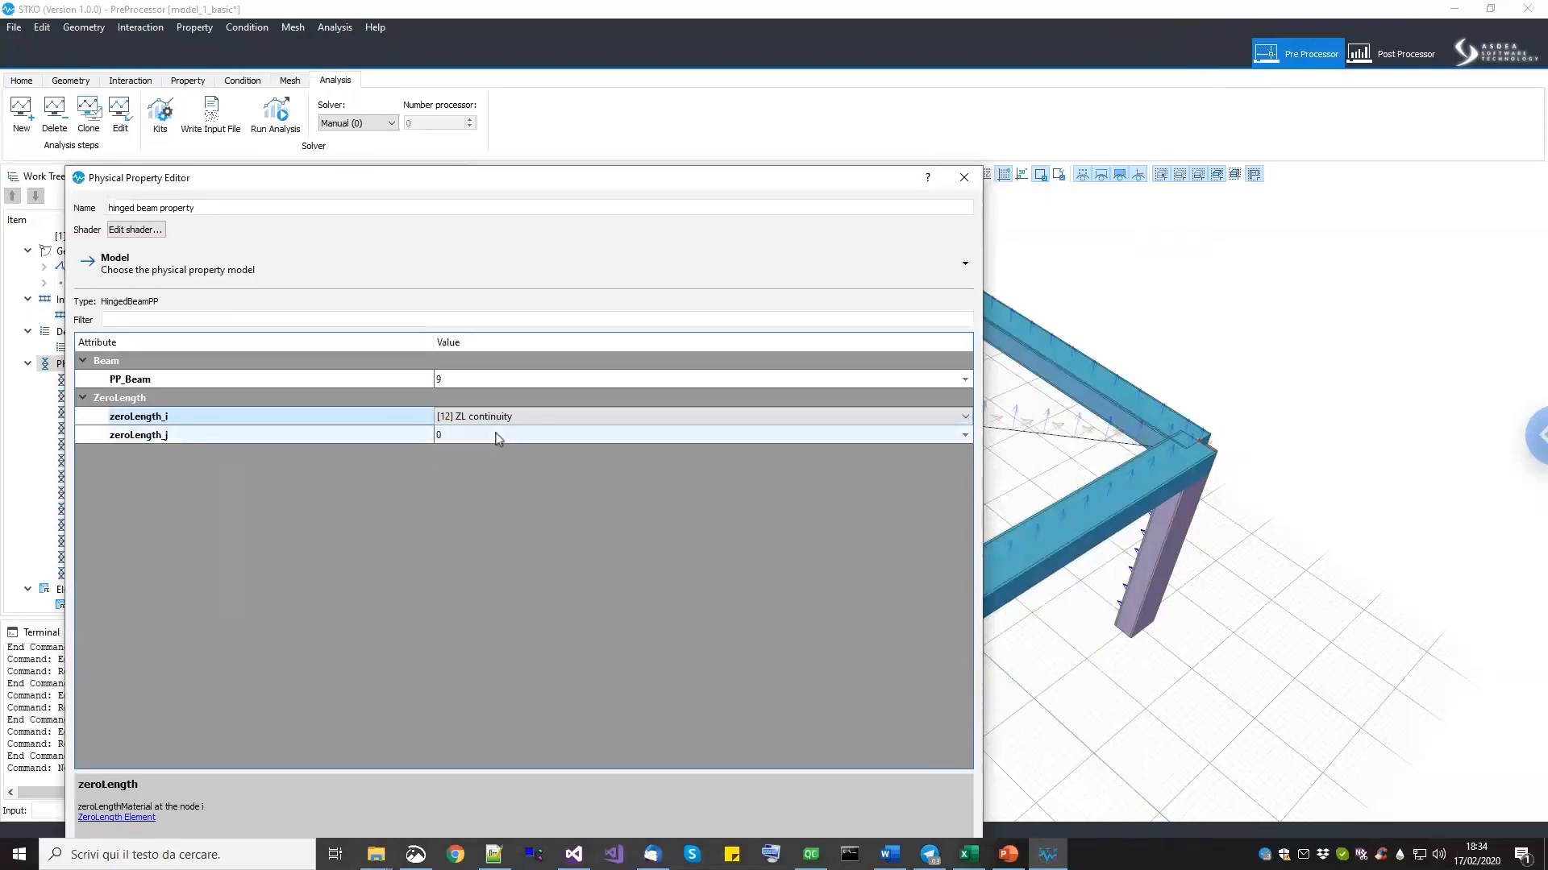
{"action": "left_click", "coordinate": [496, 436]}
{"action": "left_click", "coordinate": [497, 436]}
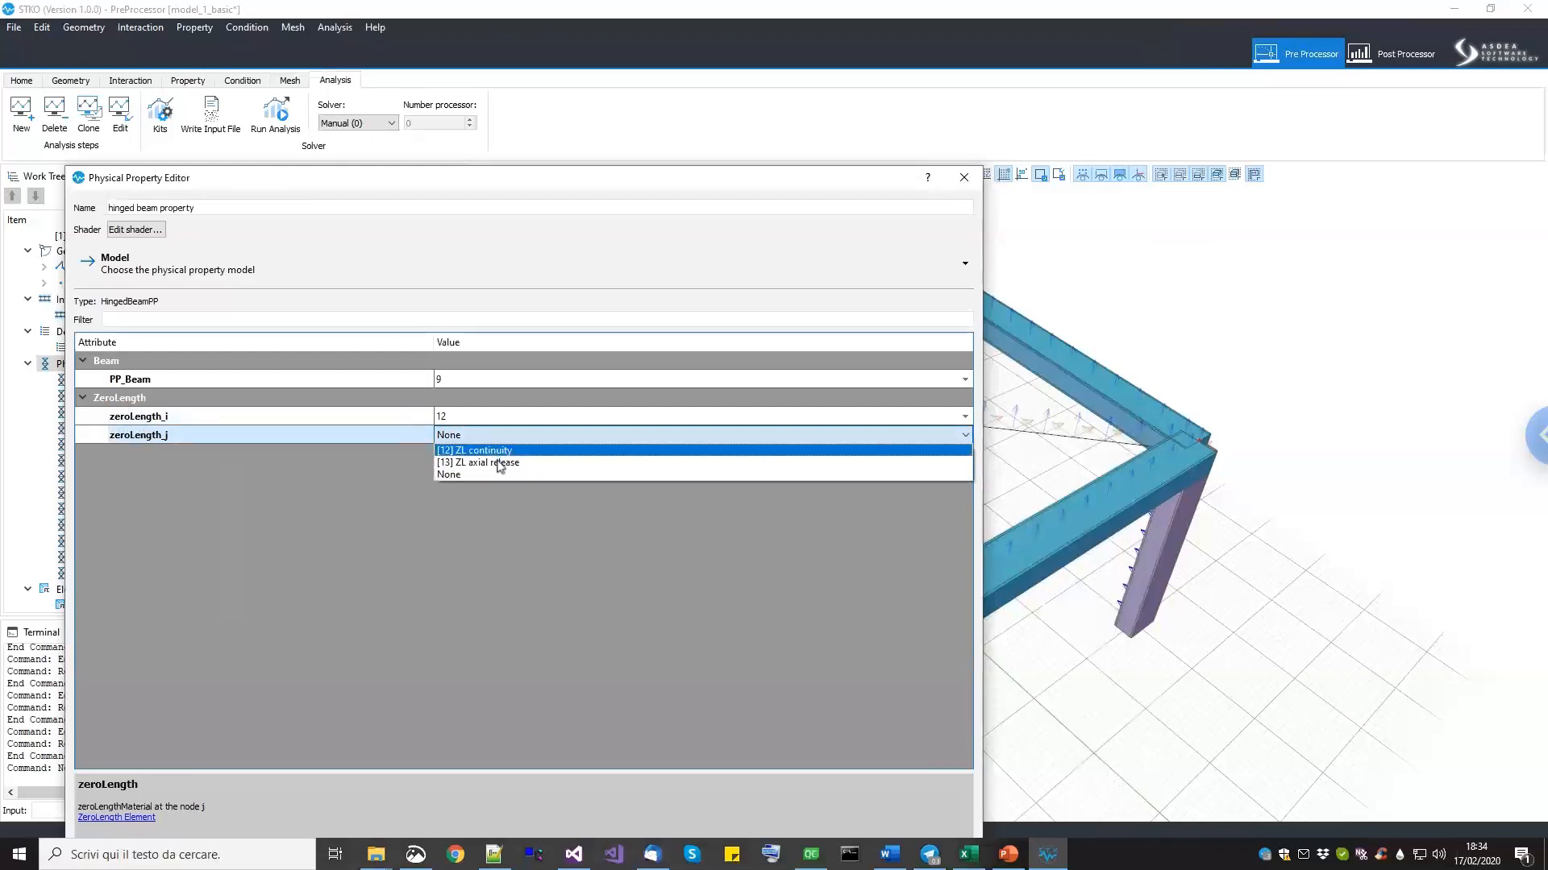
{"action": "left_click", "coordinate": [507, 459]}
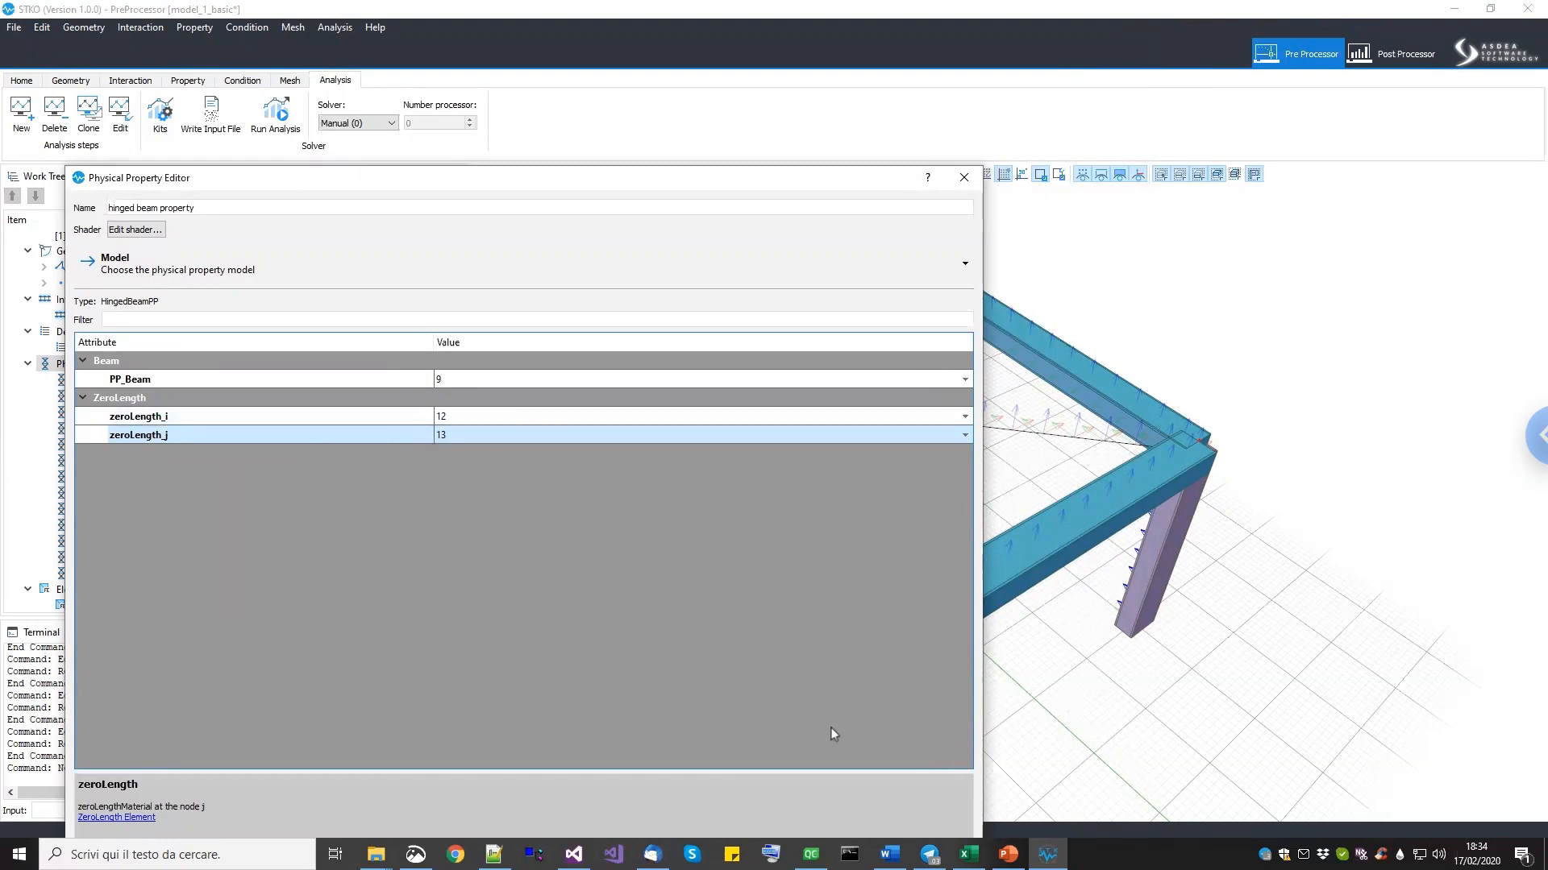
{"action": "left_click_drag", "start_coordinate": [841, 175], "coordinate": [840, 122]}
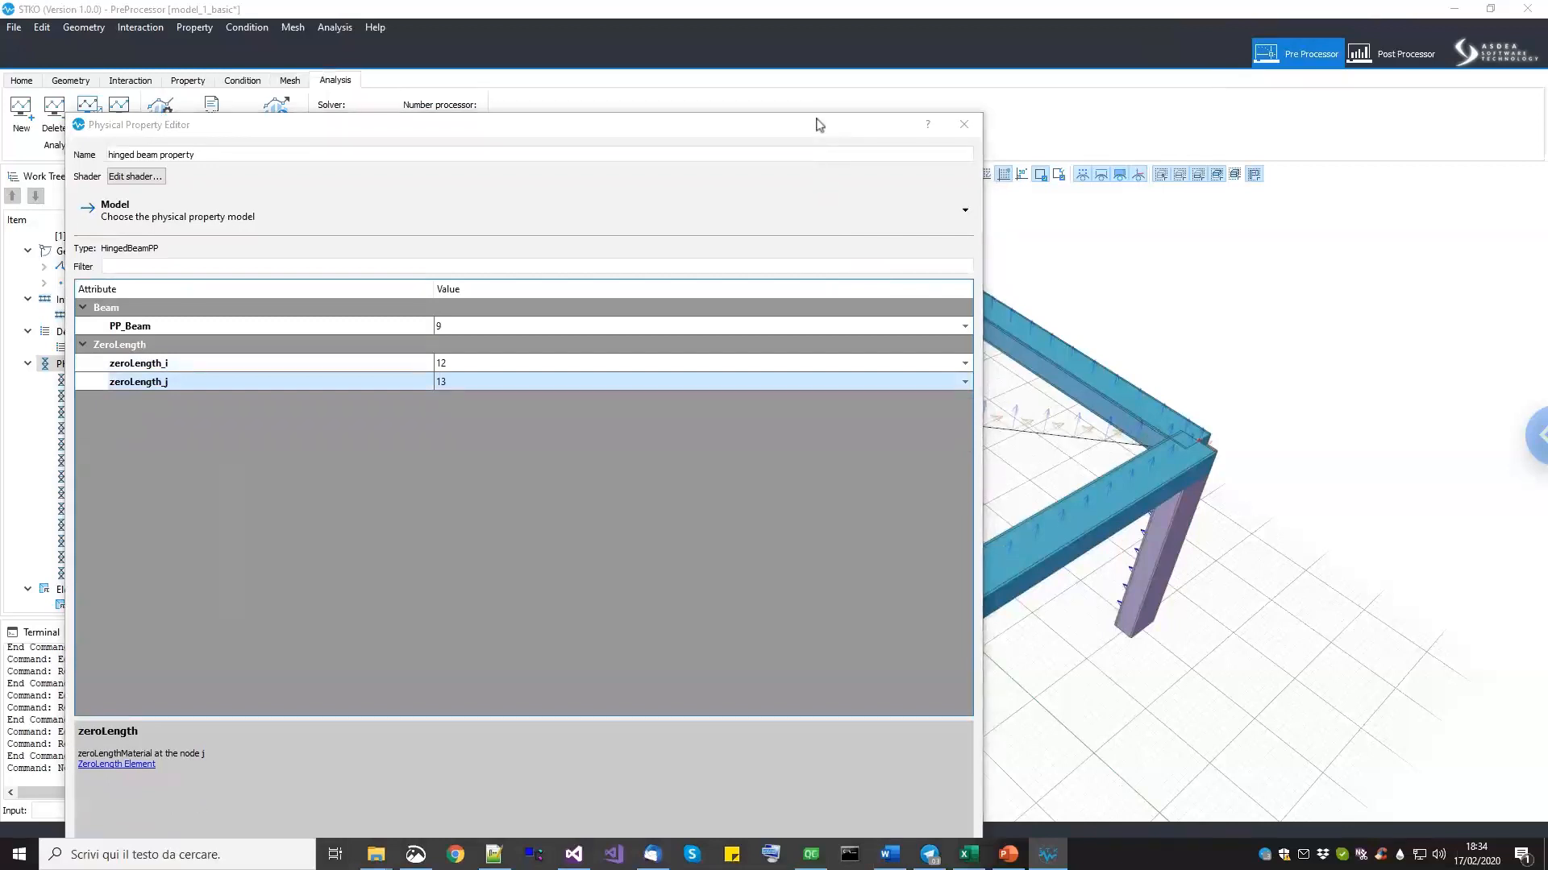
{"action": "mouse_move", "coordinate": [818, 122]}
{"action": "left_mouse_down"}
{"action": "mouse_move", "coordinate": [816, 171]}
{"action": "mouse_move", "coordinate": [818, 101]}
{"action": "left_mouse_up"}
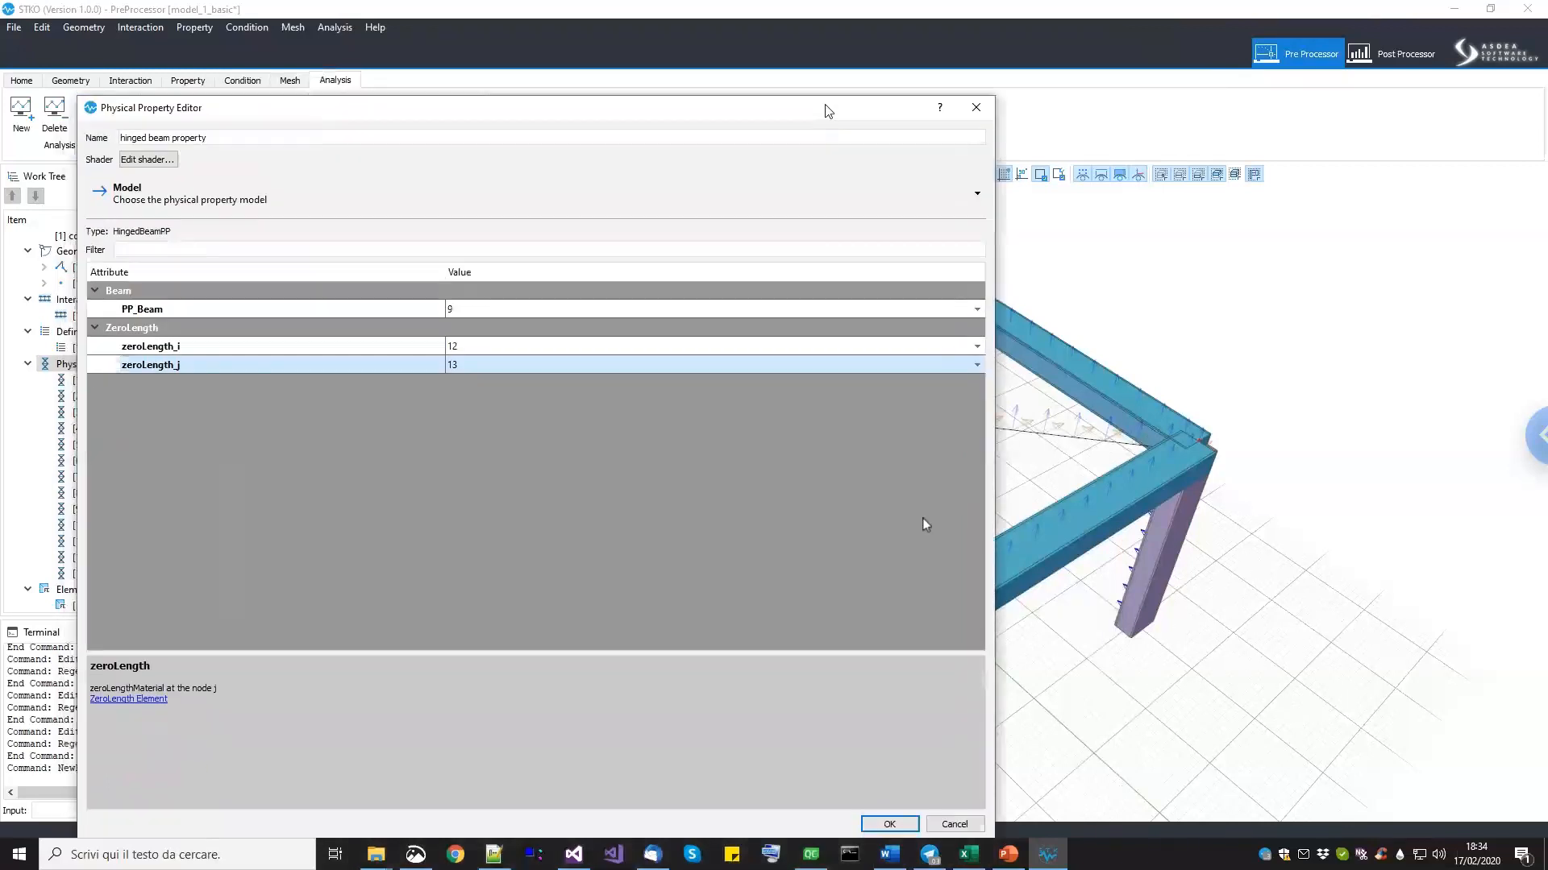
{"action": "left_click", "coordinate": [880, 815]}
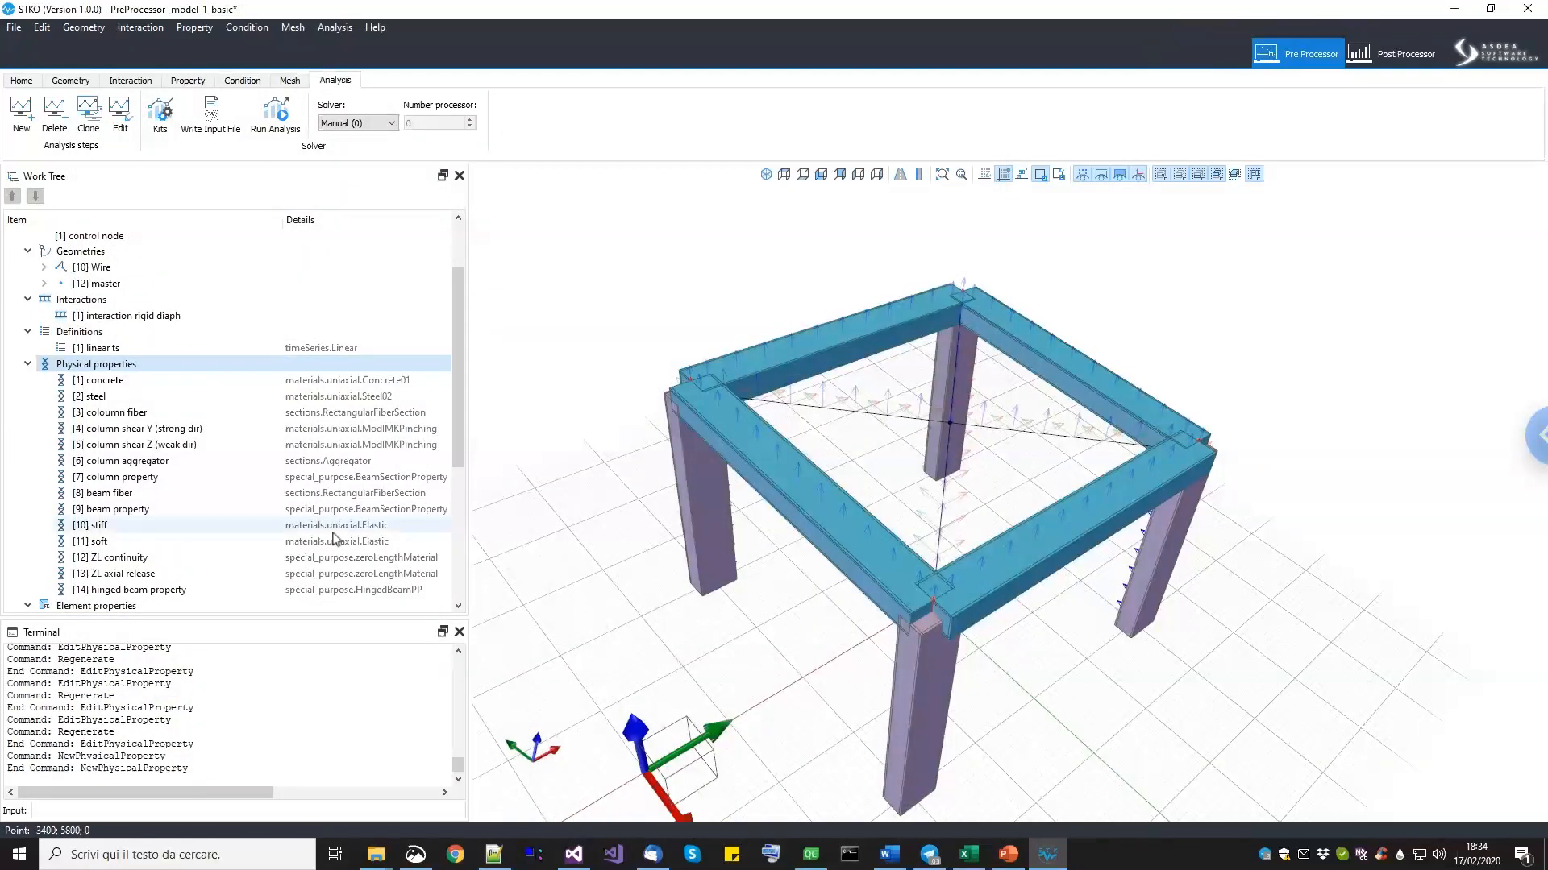
Examine the local axes of the frame's top beams in the geometry view to identify each beam's start and end.
{"action": "left_click", "coordinate": [71, 82]}
{"action": "scroll", "coordinate": [974, 642], "scroll_direction": "up", "scroll_amount": 3}
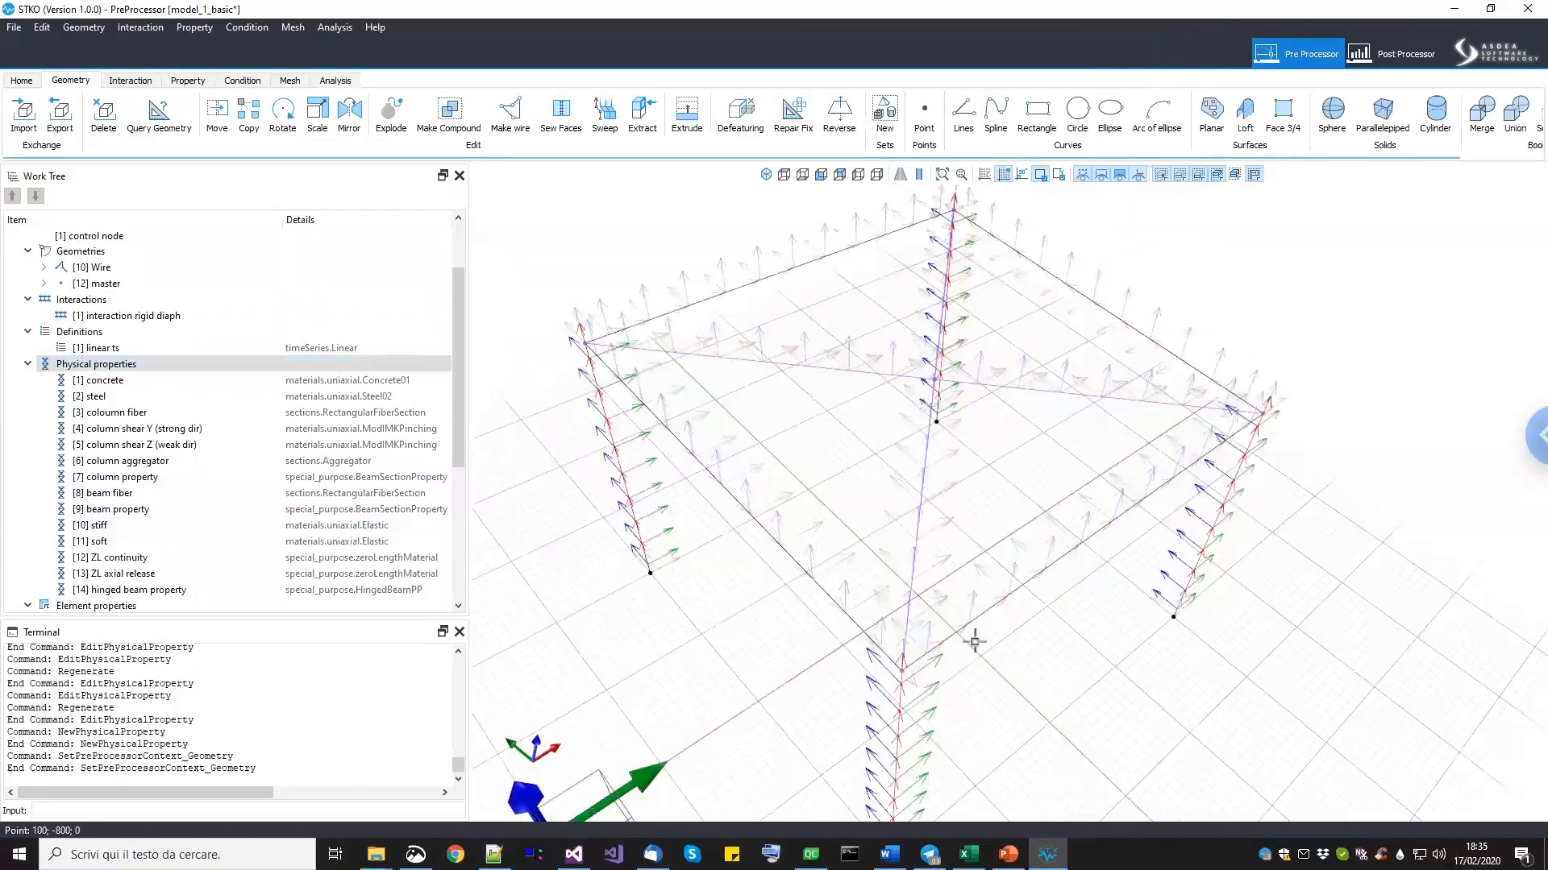
{"action": "scroll", "coordinate": [975, 642], "scroll_direction": "up", "scroll_amount": 2}
{"action": "scroll", "coordinate": [926, 625], "scroll_direction": "up", "scroll_amount": 2}
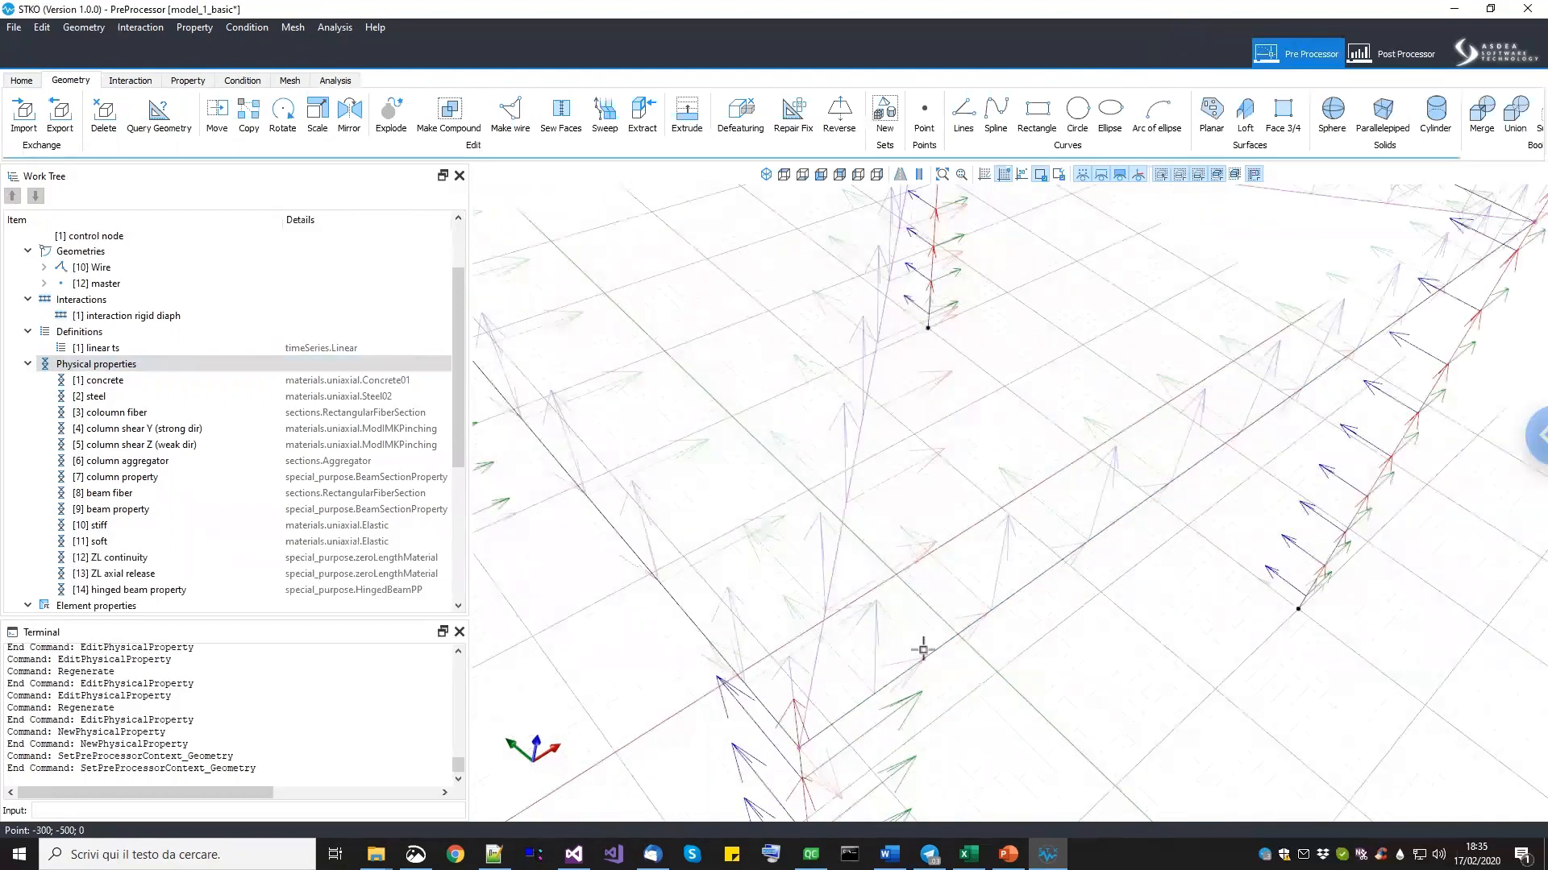
{"action": "left_click", "coordinate": [978, 618]}
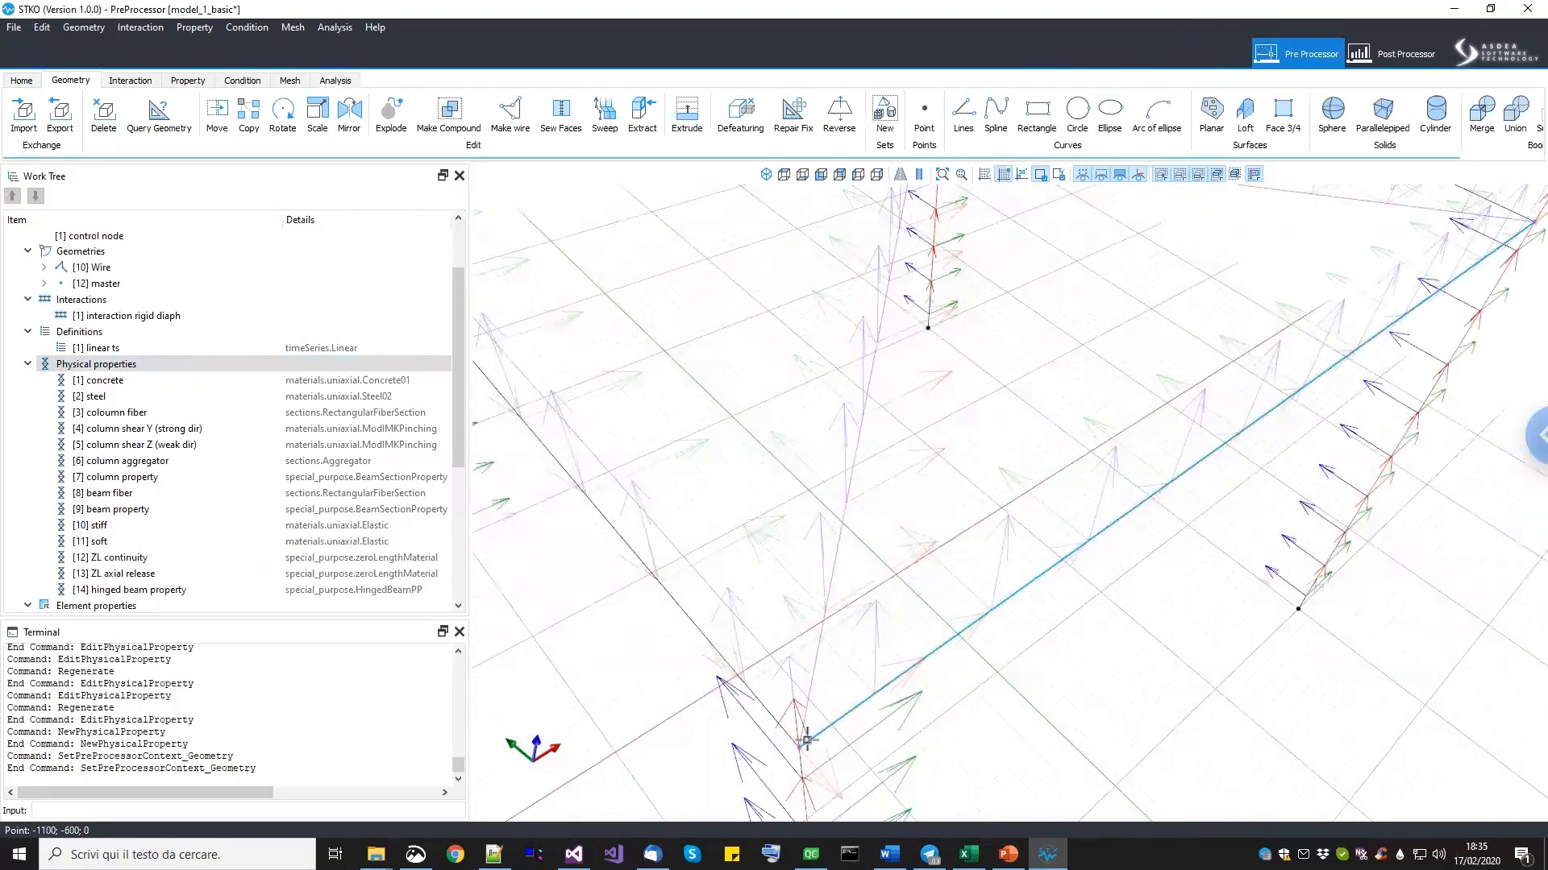
{"action": "scroll", "coordinate": [806, 751], "scroll_direction": "down", "scroll_amount": 3}
{"action": "middle_click_drag", "start_coordinate": [1080, 542], "coordinate": [1032, 598]}
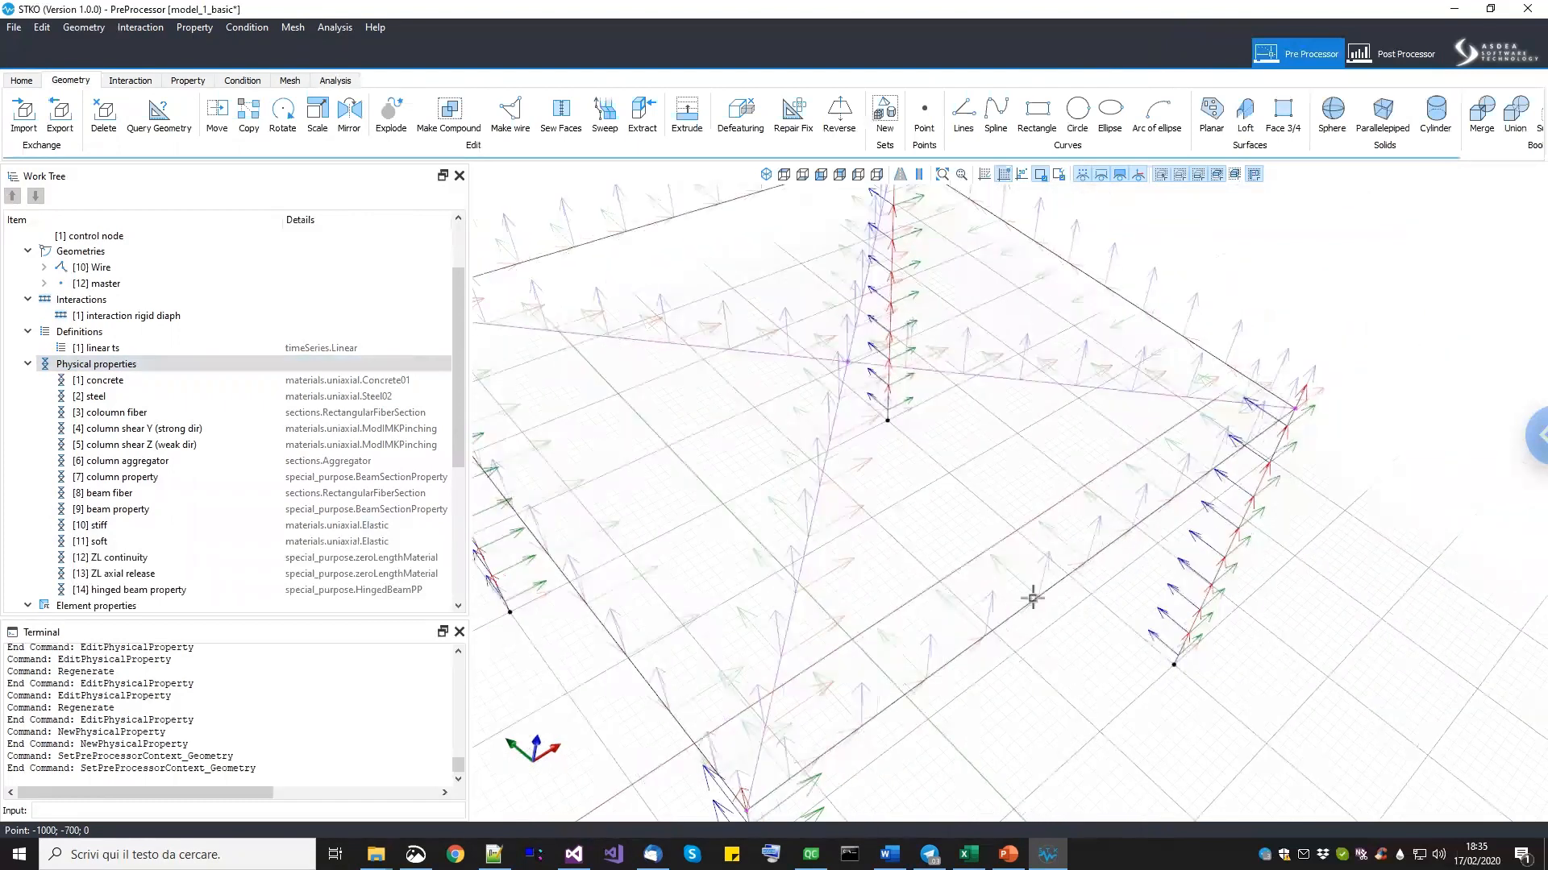
{"action": "middle_click_drag", "start_coordinate": [1151, 583], "coordinate": [655, 465]}
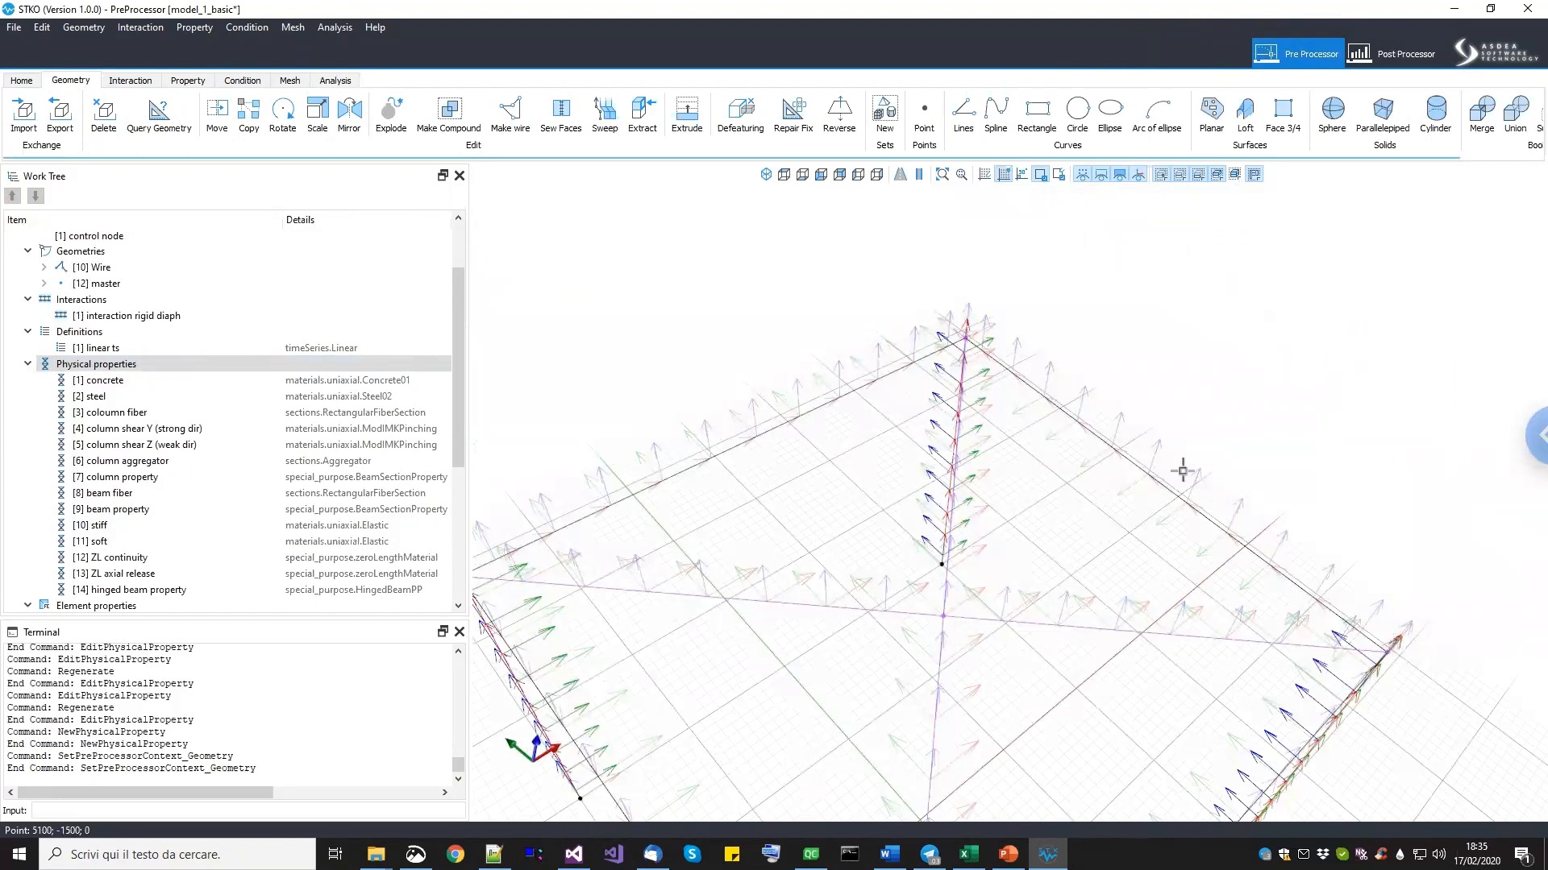
{"action": "middle_click_drag", "start_coordinate": [1161, 315], "coordinate": [1084, 496]}
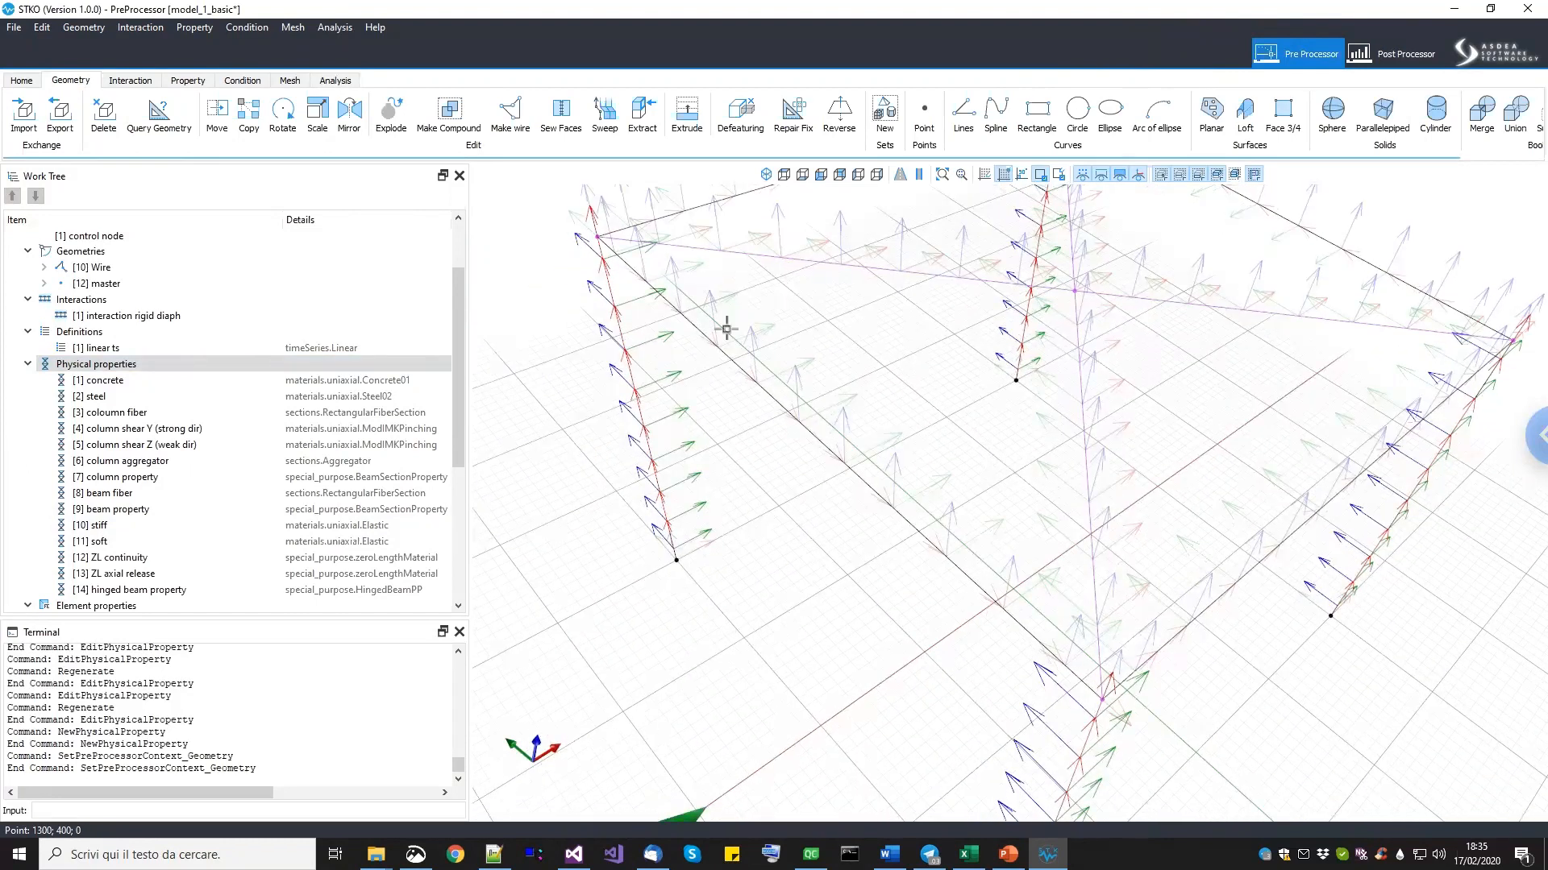
{"action": "middle_click_drag", "start_coordinate": [726, 329], "coordinate": [761, 354]}
{"action": "scroll", "coordinate": [1037, 569], "scroll_direction": "down", "scroll_amount": 2}
{"action": "middle_click_drag", "start_coordinate": [1027, 574], "coordinate": [1015, 642]}
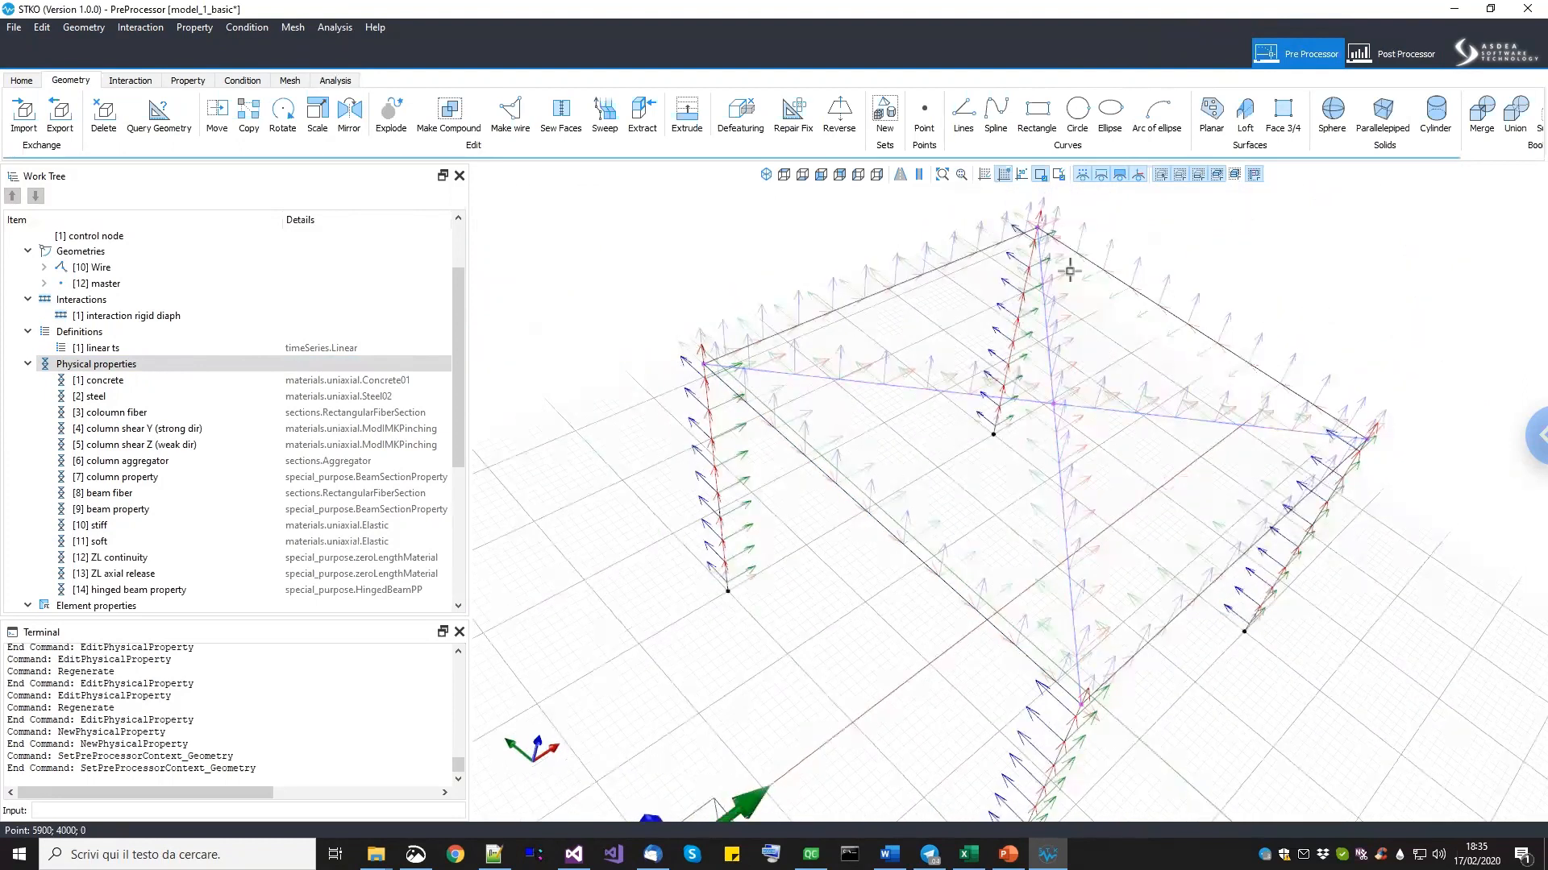
Reverse the local direction of the frame's front-left top beam.
{"action": "left_click", "coordinate": [843, 127]}
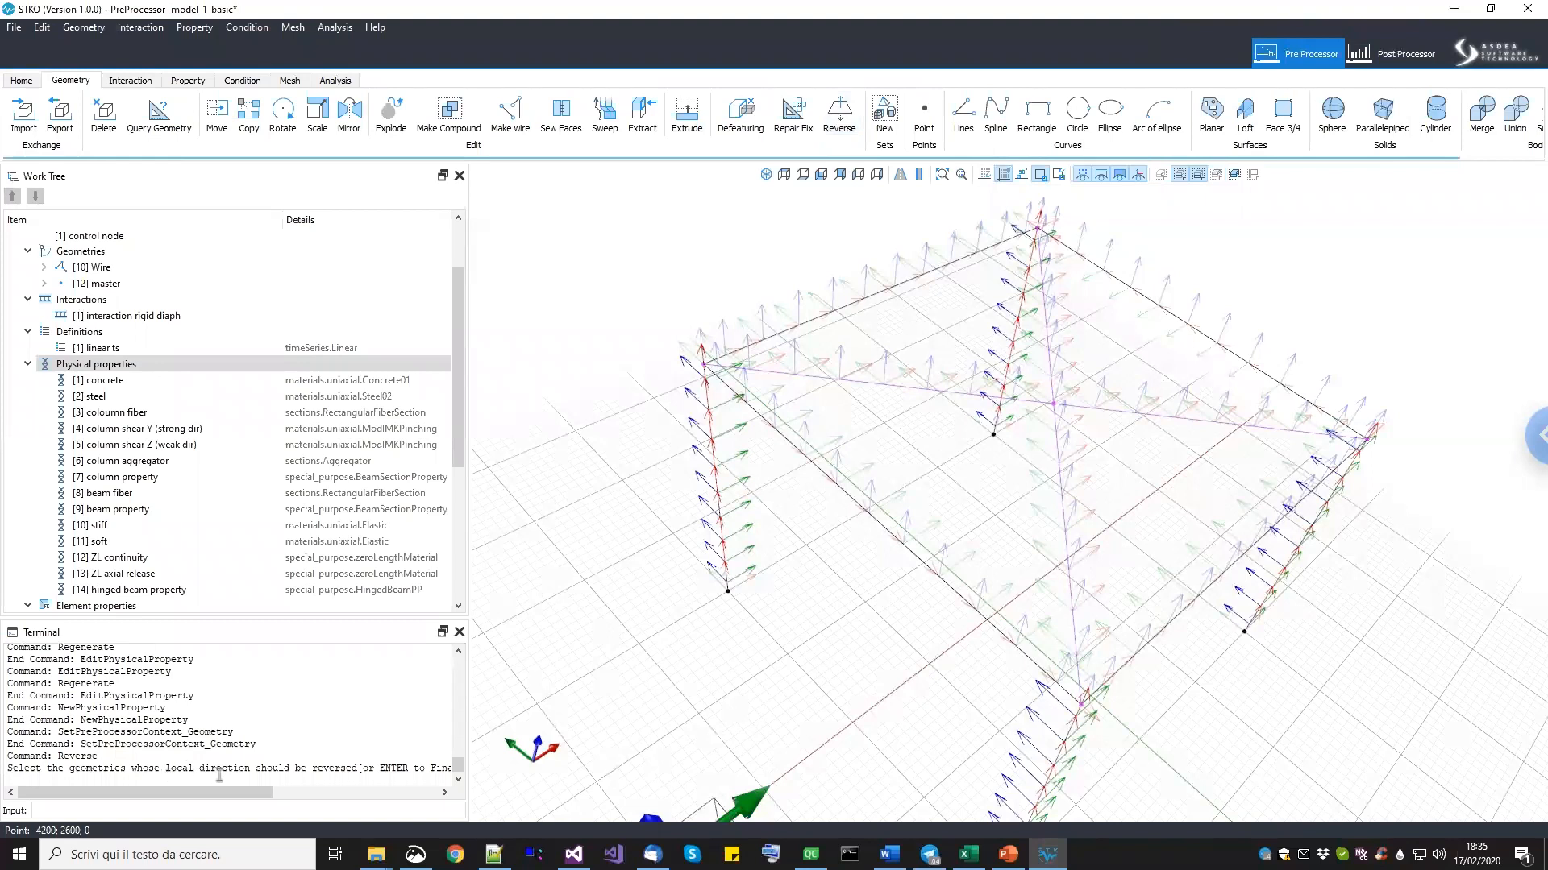
{"action": "left_click", "coordinate": [868, 619]}
{"action": "key", "text": "Return"}
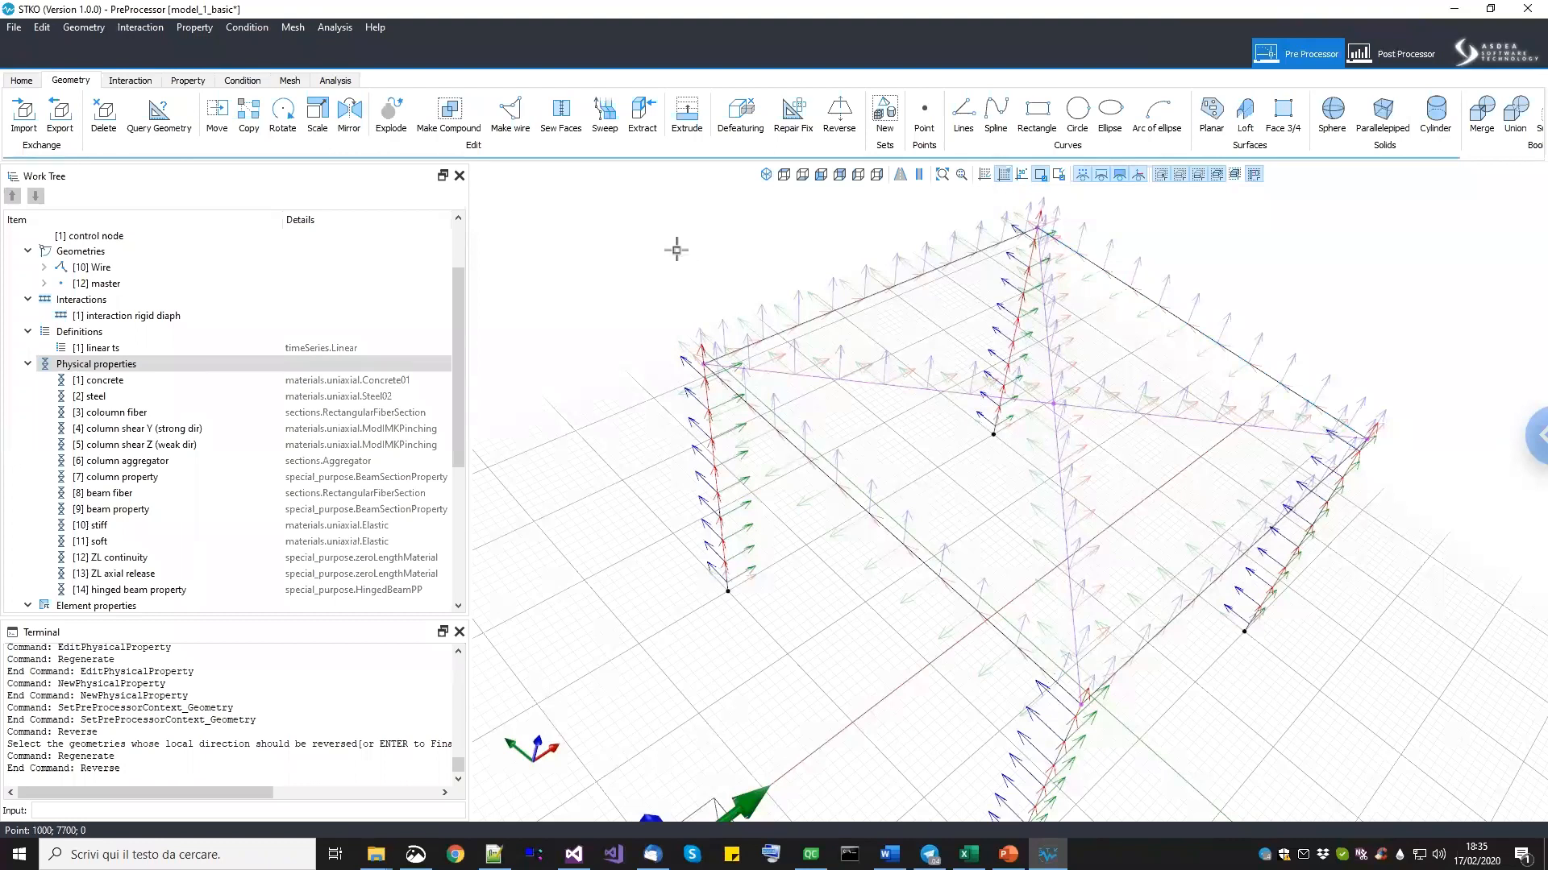
Assign the hinged beam property to all four top beams of the frame.
{"action": "scroll", "coordinate": [839, 443], "scroll_direction": "down", "scroll_amount": 3}
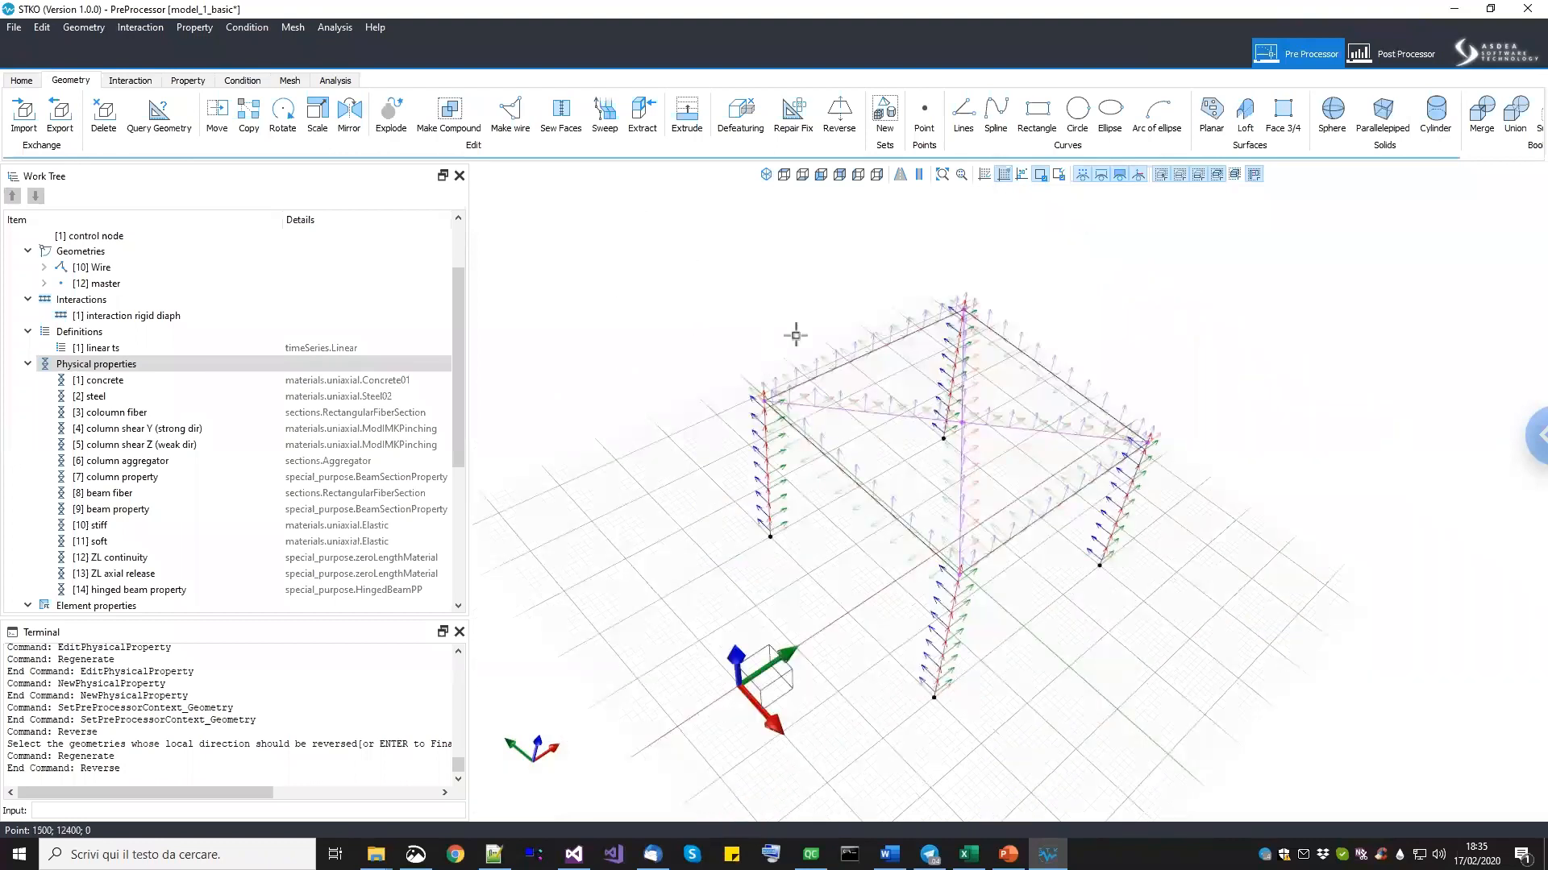
{"action": "scroll", "coordinate": [846, 345], "scroll_direction": "up", "scroll_amount": 3}
{"action": "scroll", "coordinate": [1173, 449], "scroll_direction": "down", "scroll_amount": 2}
{"action": "middle_click_drag", "start_coordinate": [1172, 448], "coordinate": [1137, 441]}
{"action": "scroll", "coordinate": [930, 376], "scroll_direction": "down", "scroll_amount": 1}
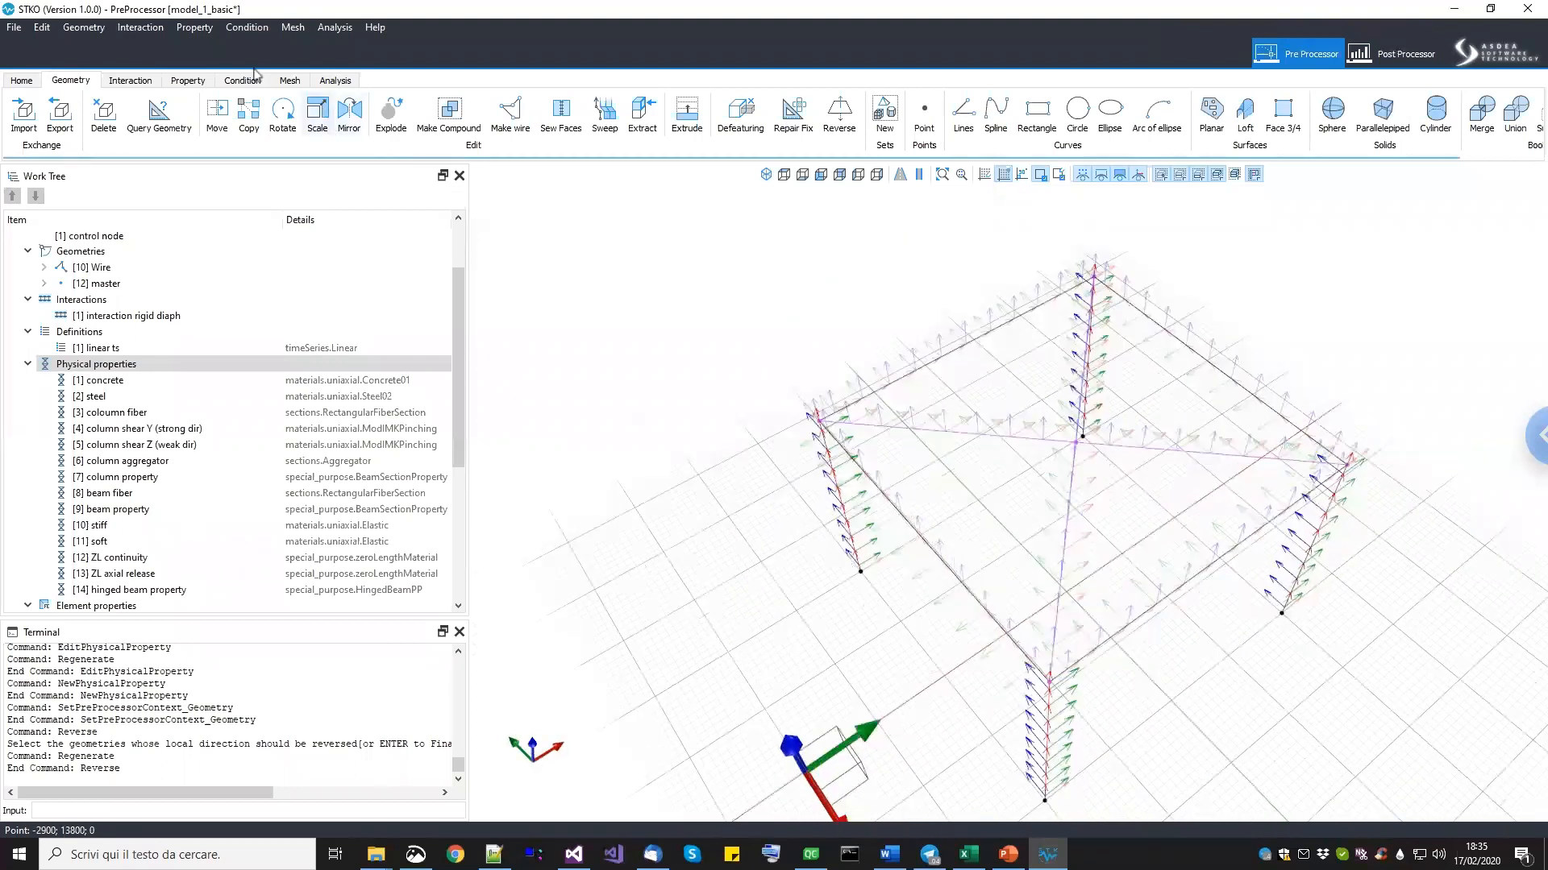
{"action": "left_click", "coordinate": [187, 81]}
{"action": "middle_click_drag", "start_coordinate": [952, 481], "coordinate": [1023, 524]}
{"action": "middle_click_drag", "start_coordinate": [1157, 548], "coordinate": [1141, 179]}
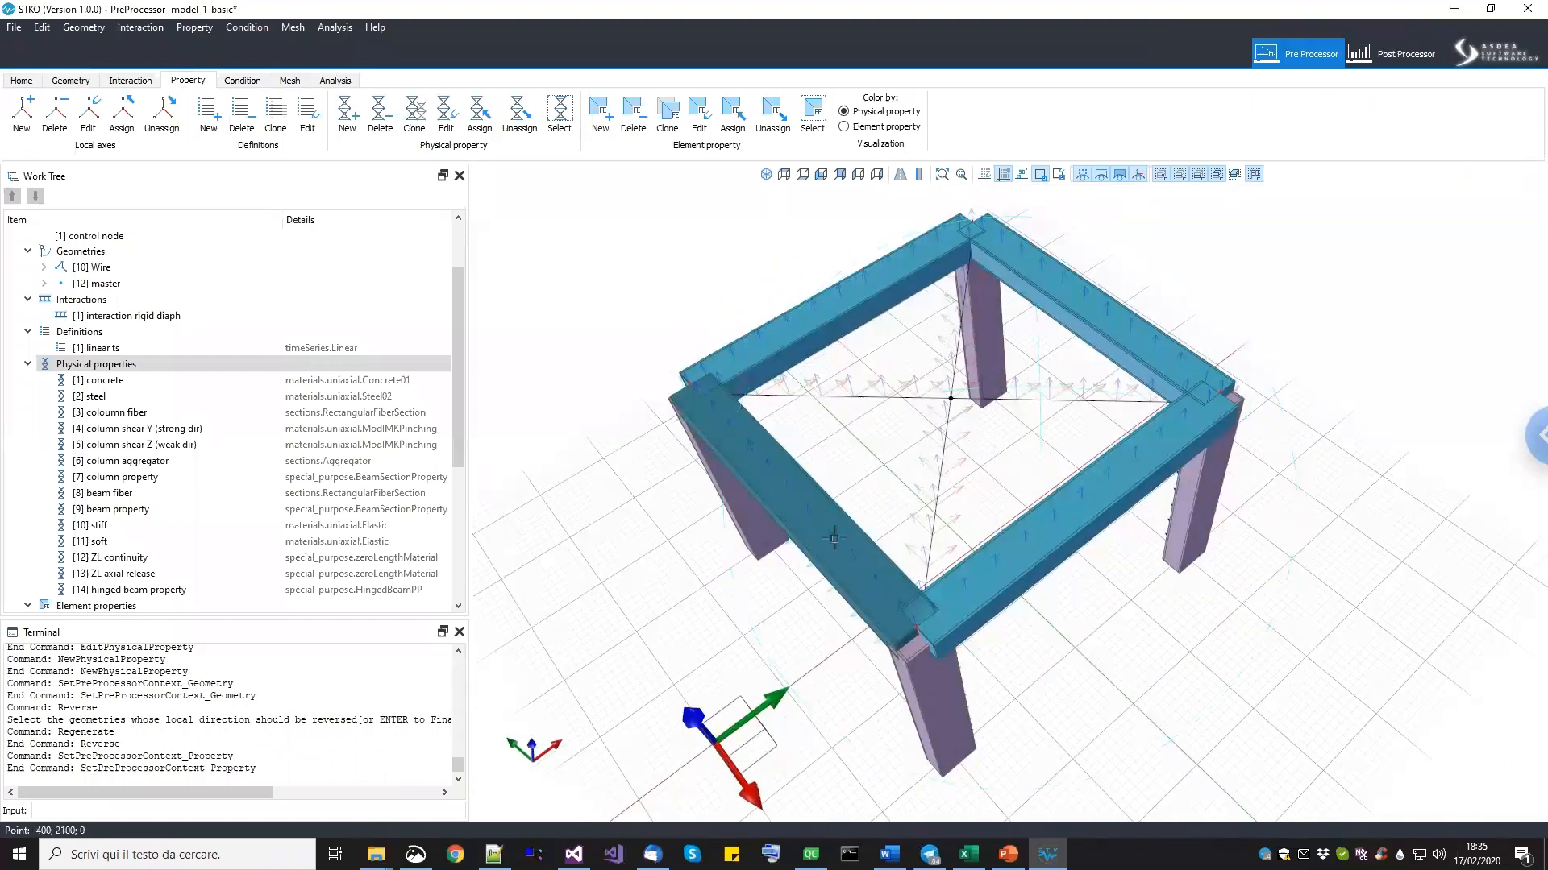
{"action": "left_click", "coordinate": [761, 485]}
{"action": "left_click", "coordinate": [846, 290]}
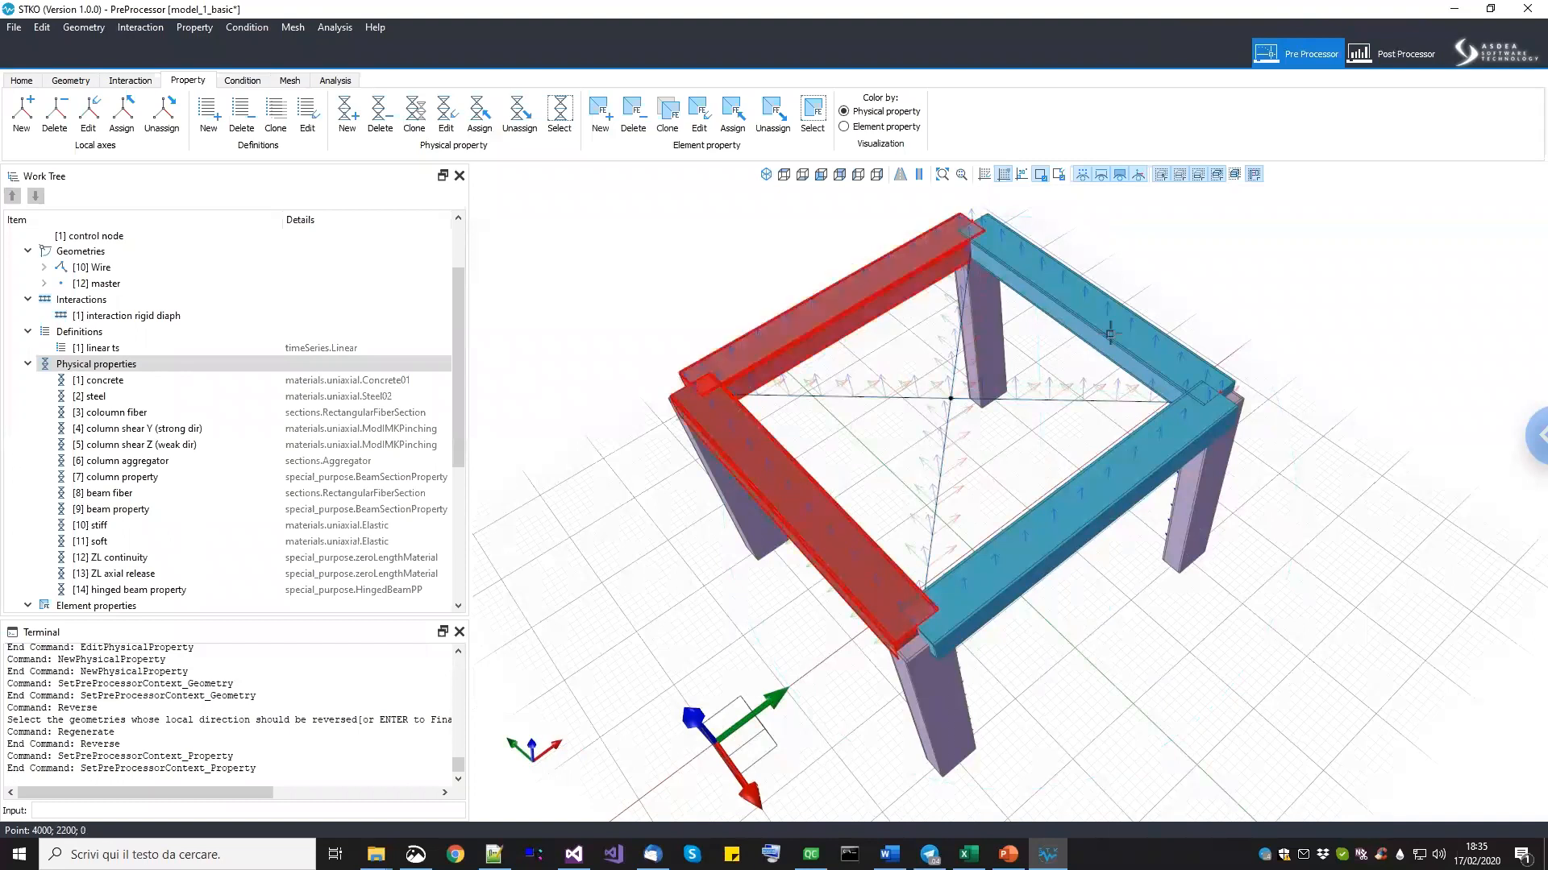
{"action": "left_click", "coordinate": [1093, 281]}
{"action": "left_click", "coordinate": [1037, 490]}
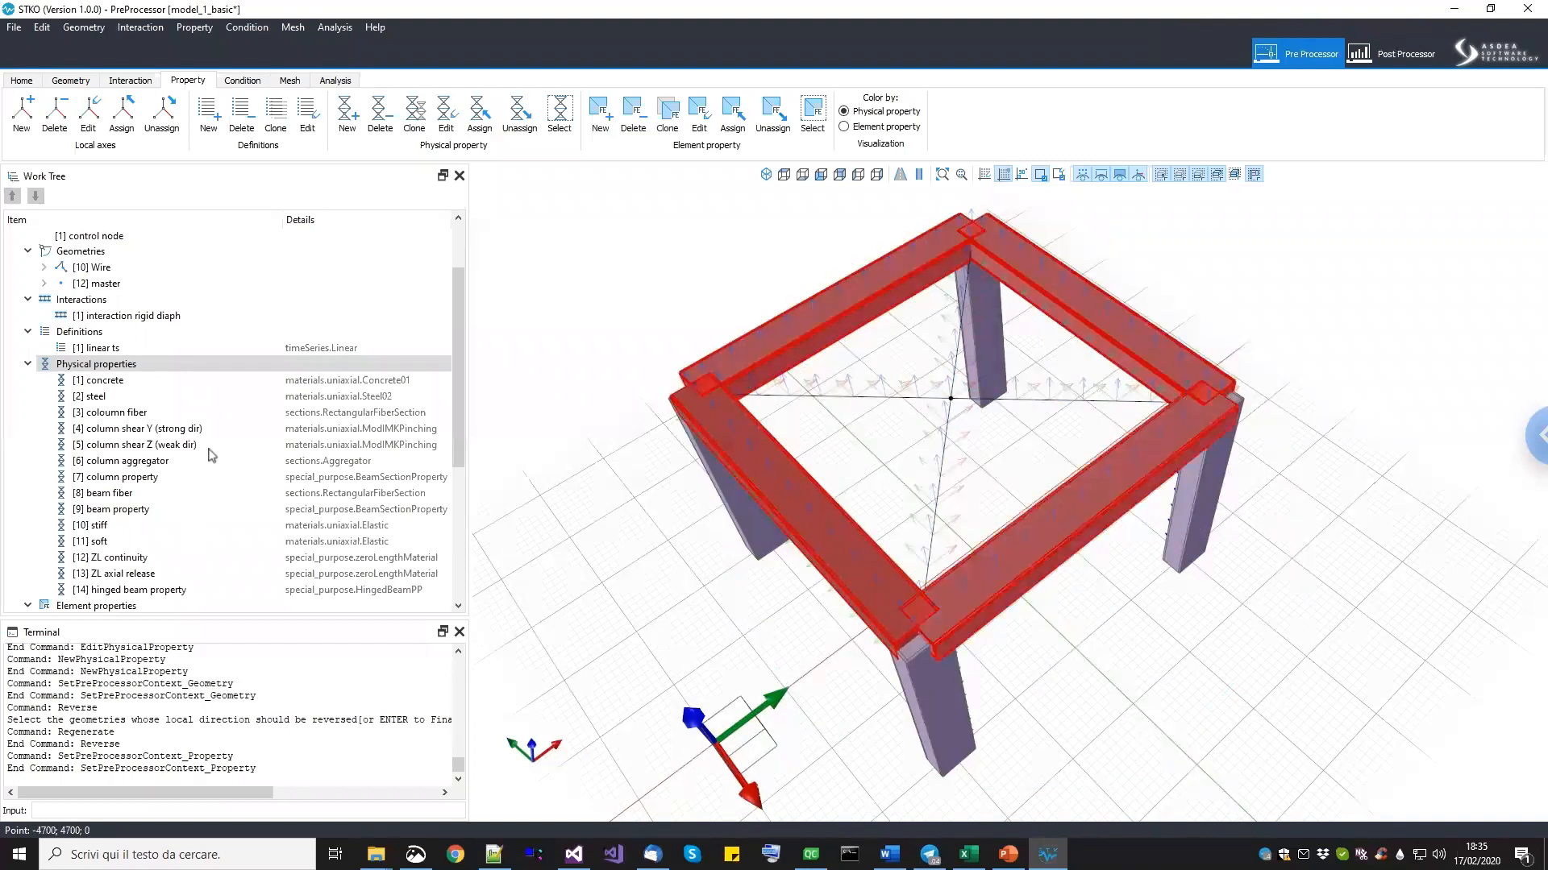
{"action": "scroll", "coordinate": [158, 551], "scroll_direction": "down", "scroll_amount": 1}
{"action": "left_click_drag", "start_coordinate": [157, 552], "coordinate": [853, 446]}
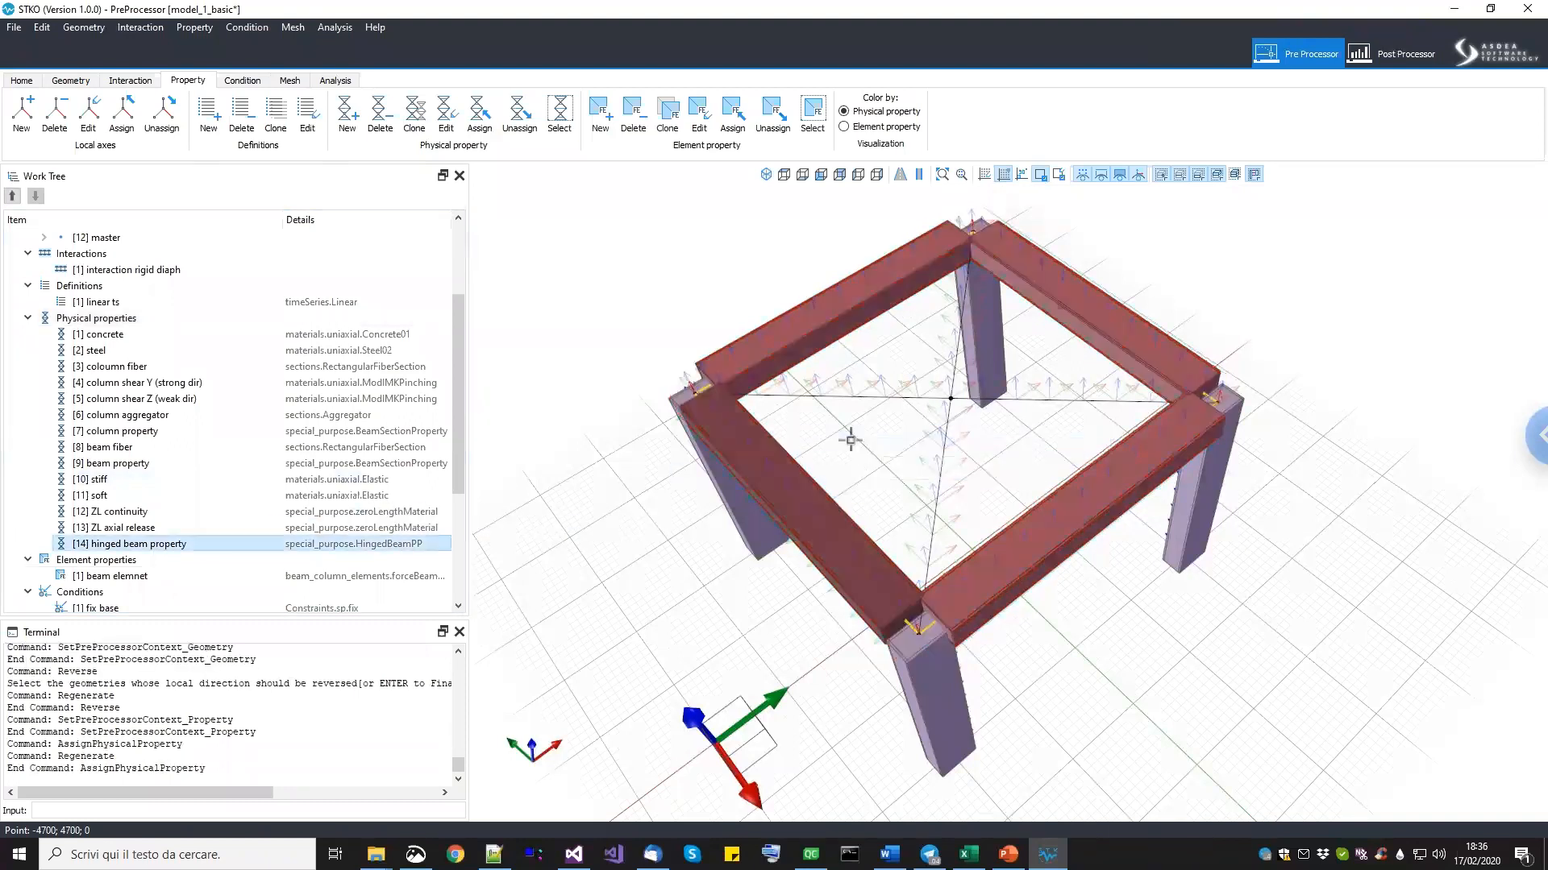
Examine the hinges at the beam-column joints of the frame up close and from several angles.
{"action": "middle_click_drag", "start_coordinate": [656, 436], "coordinate": [946, 558]}
{"action": "scroll", "coordinate": [945, 558], "scroll_direction": "up", "scroll_amount": 2}
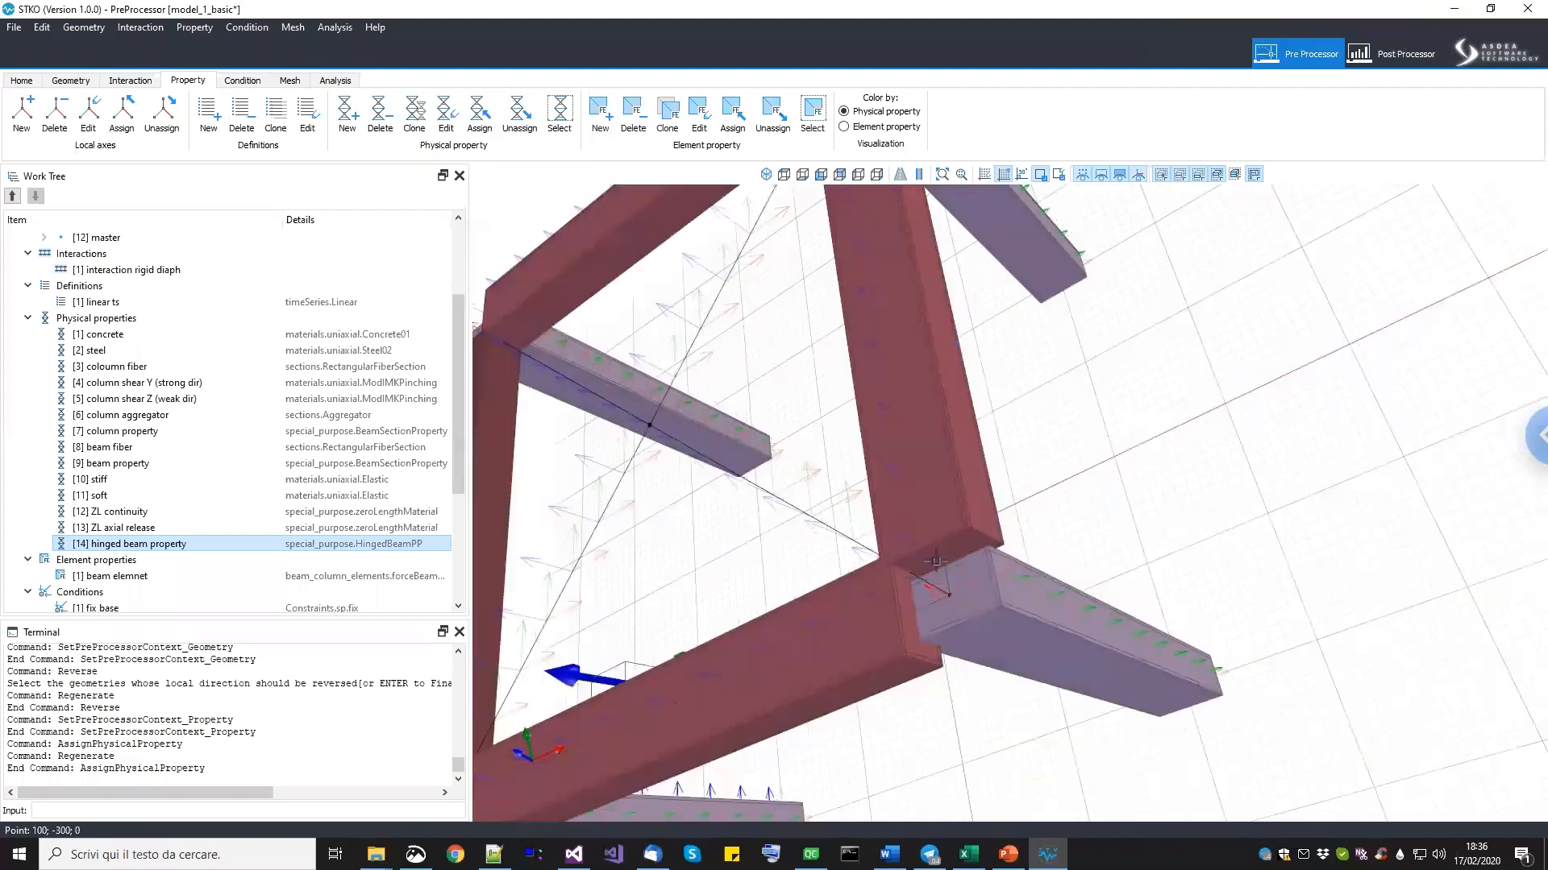
{"action": "scroll", "coordinate": [918, 500], "scroll_direction": "down", "scroll_amount": 3}
{"action": "middle_click_drag", "start_coordinate": [918, 499], "coordinate": [1080, 326]}
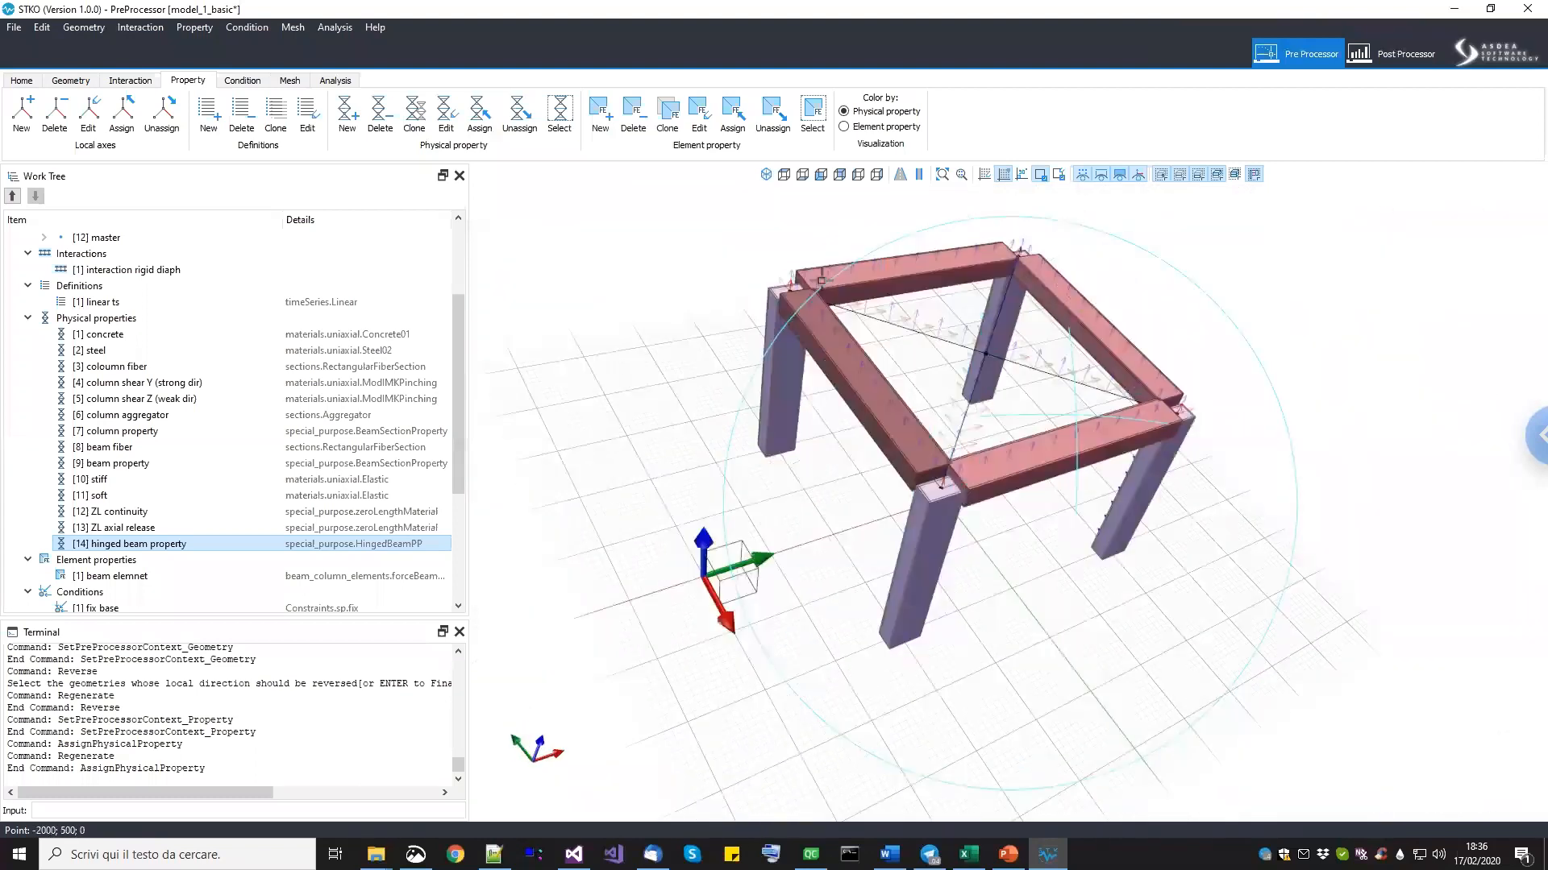
{"action": "middle_click_drag", "start_coordinate": [1179, 395], "coordinate": [1191, 278]}
{"action": "middle_click_drag", "start_coordinate": [841, 602], "coordinate": [1040, 665]}
Add a new element property named "hingwed beam elem".
{"action": "left_click", "coordinate": [239, 560]}
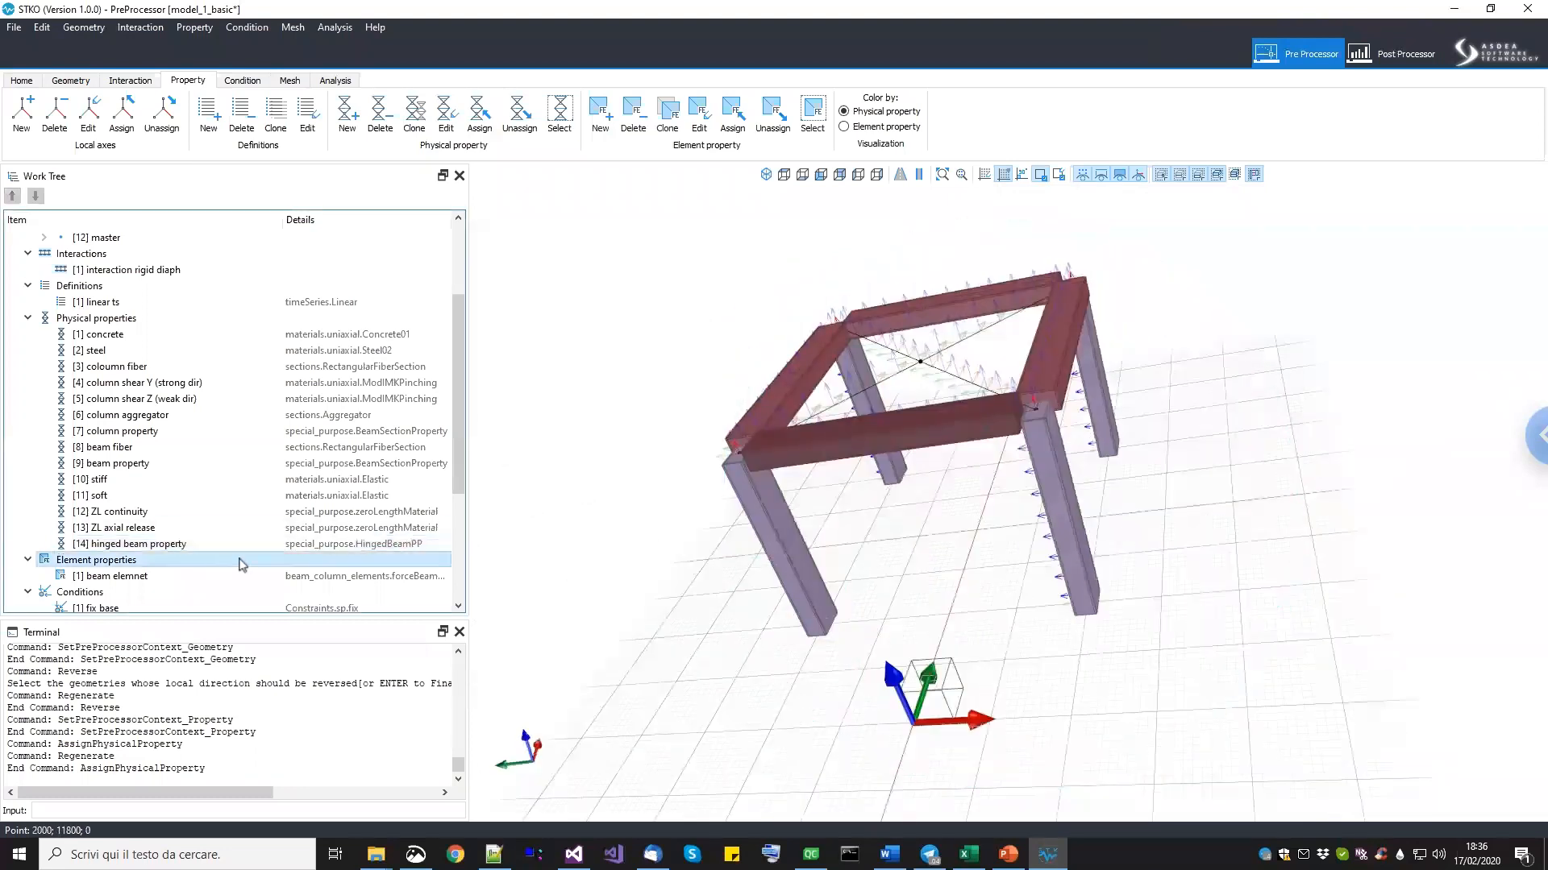
{"action": "scroll", "coordinate": [387, 480], "scroll_direction": "down", "scroll_amount": 3}
{"action": "left_click", "coordinate": [113, 446]}
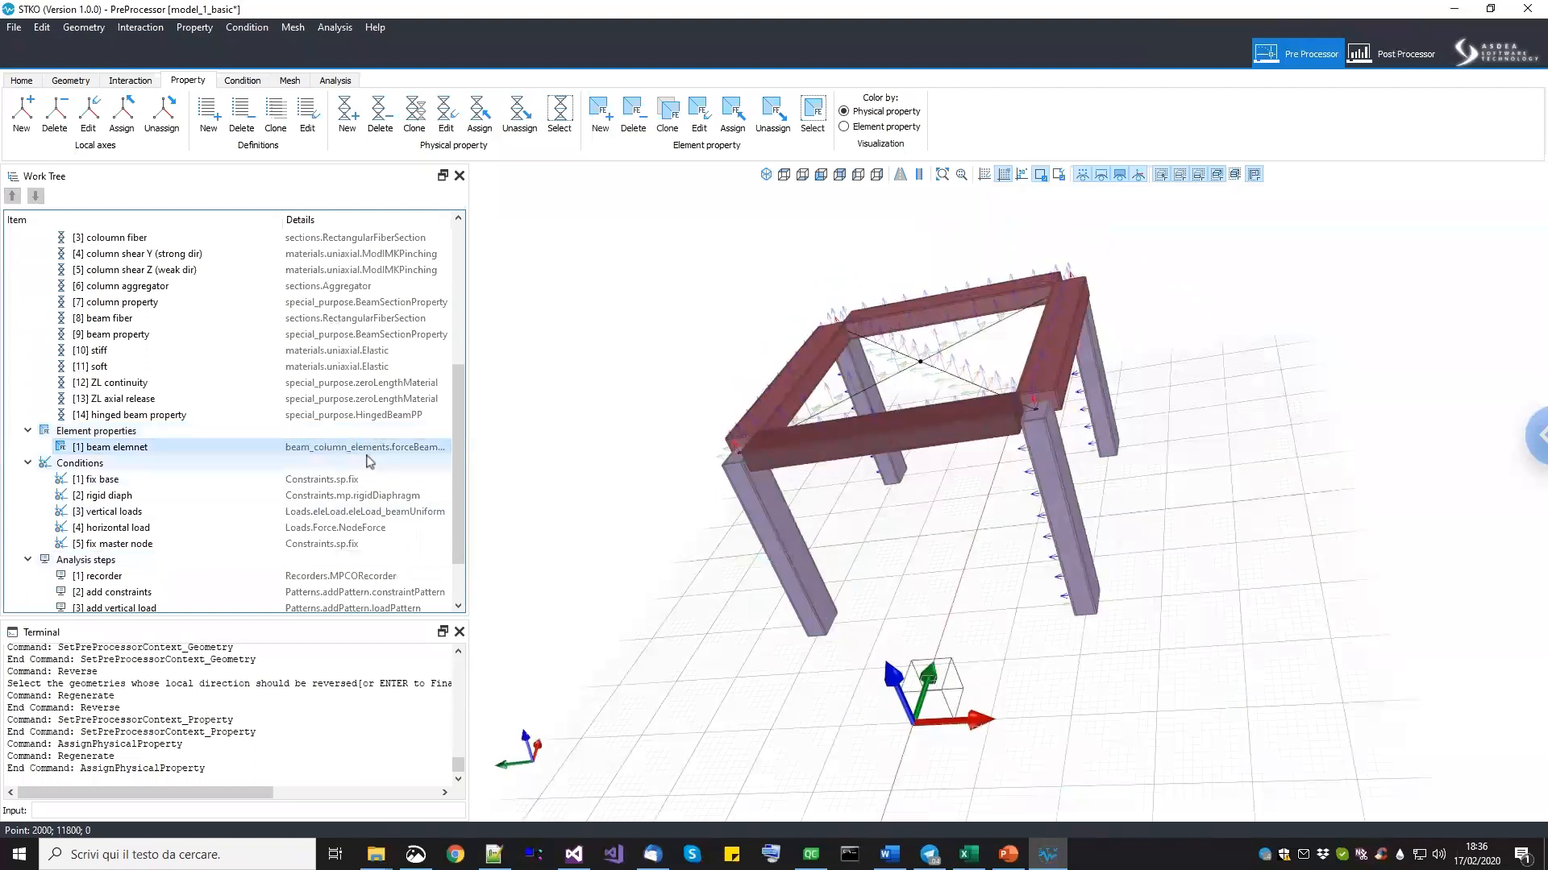
{"action": "right_click", "coordinate": [112, 436]}
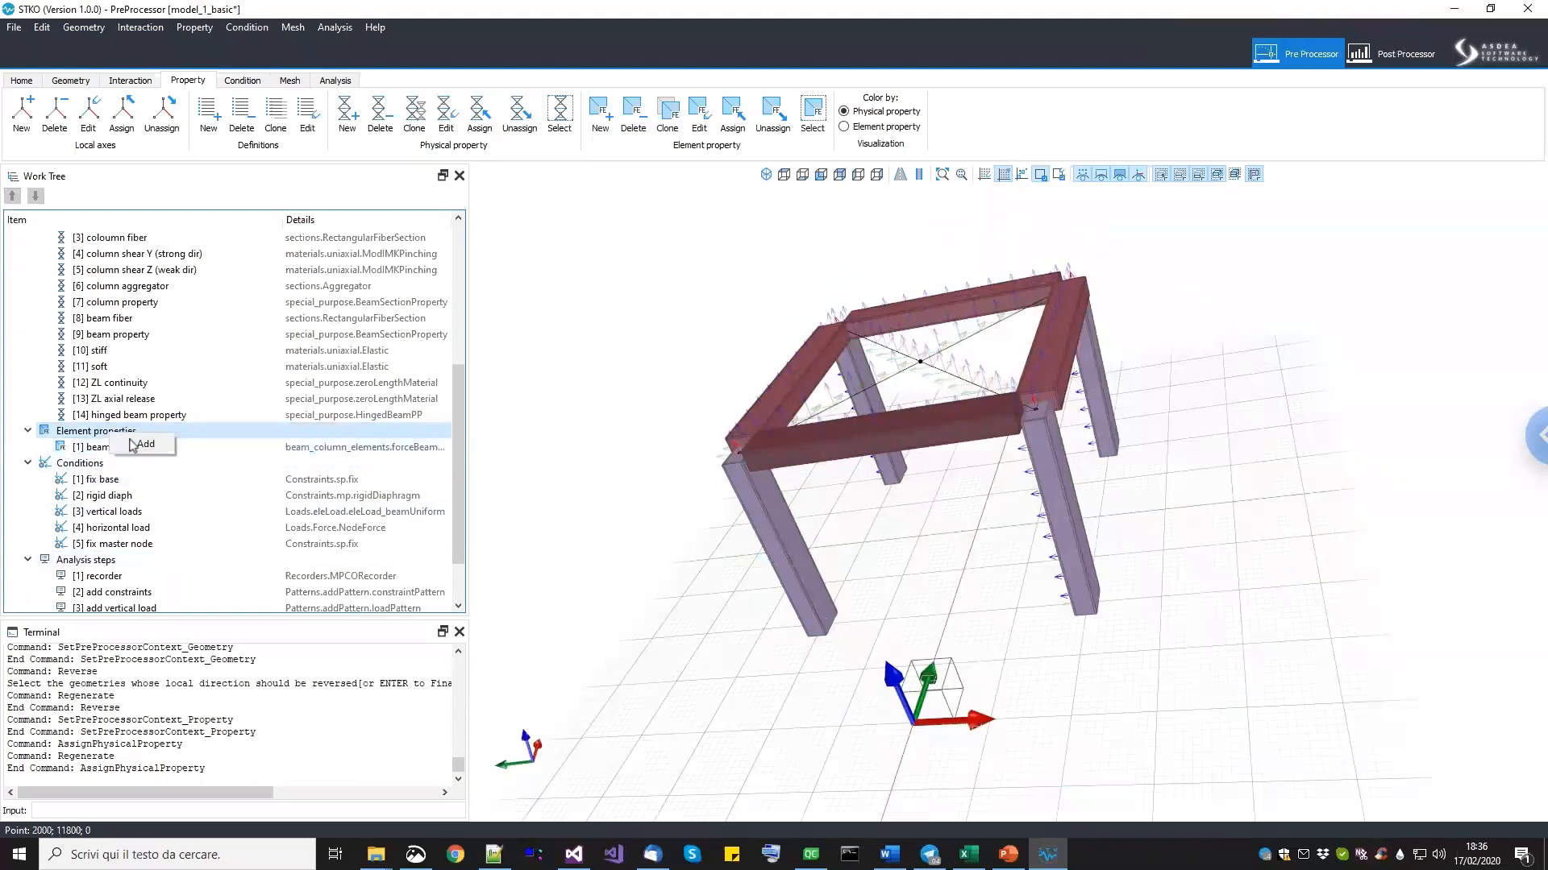
{"action": "left_click", "coordinate": [134, 444]}
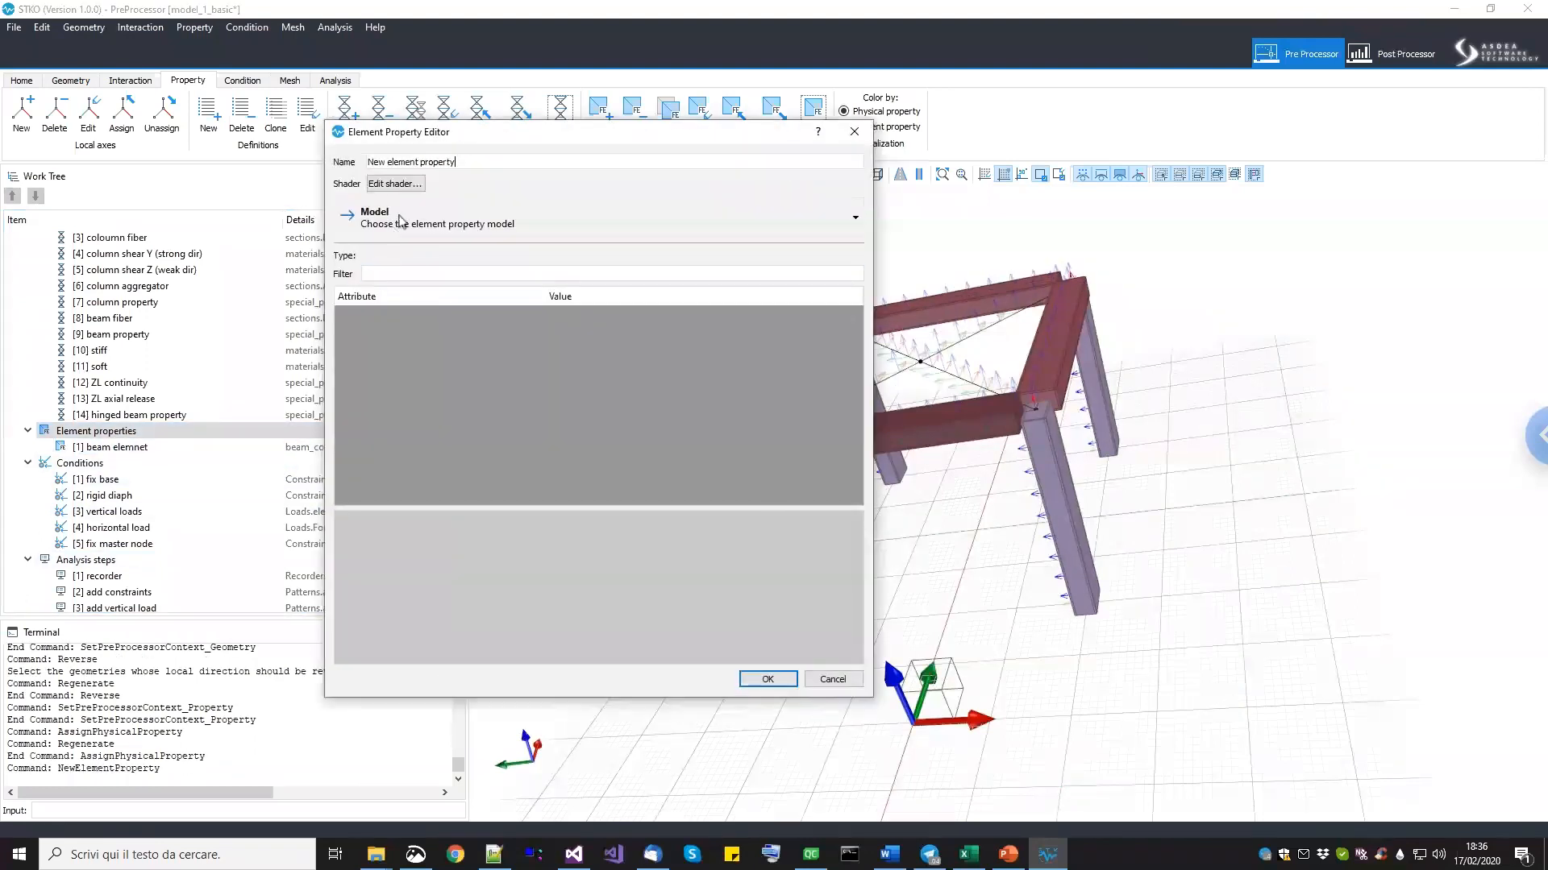
{"action": "key", "text": "ctrl+a"}
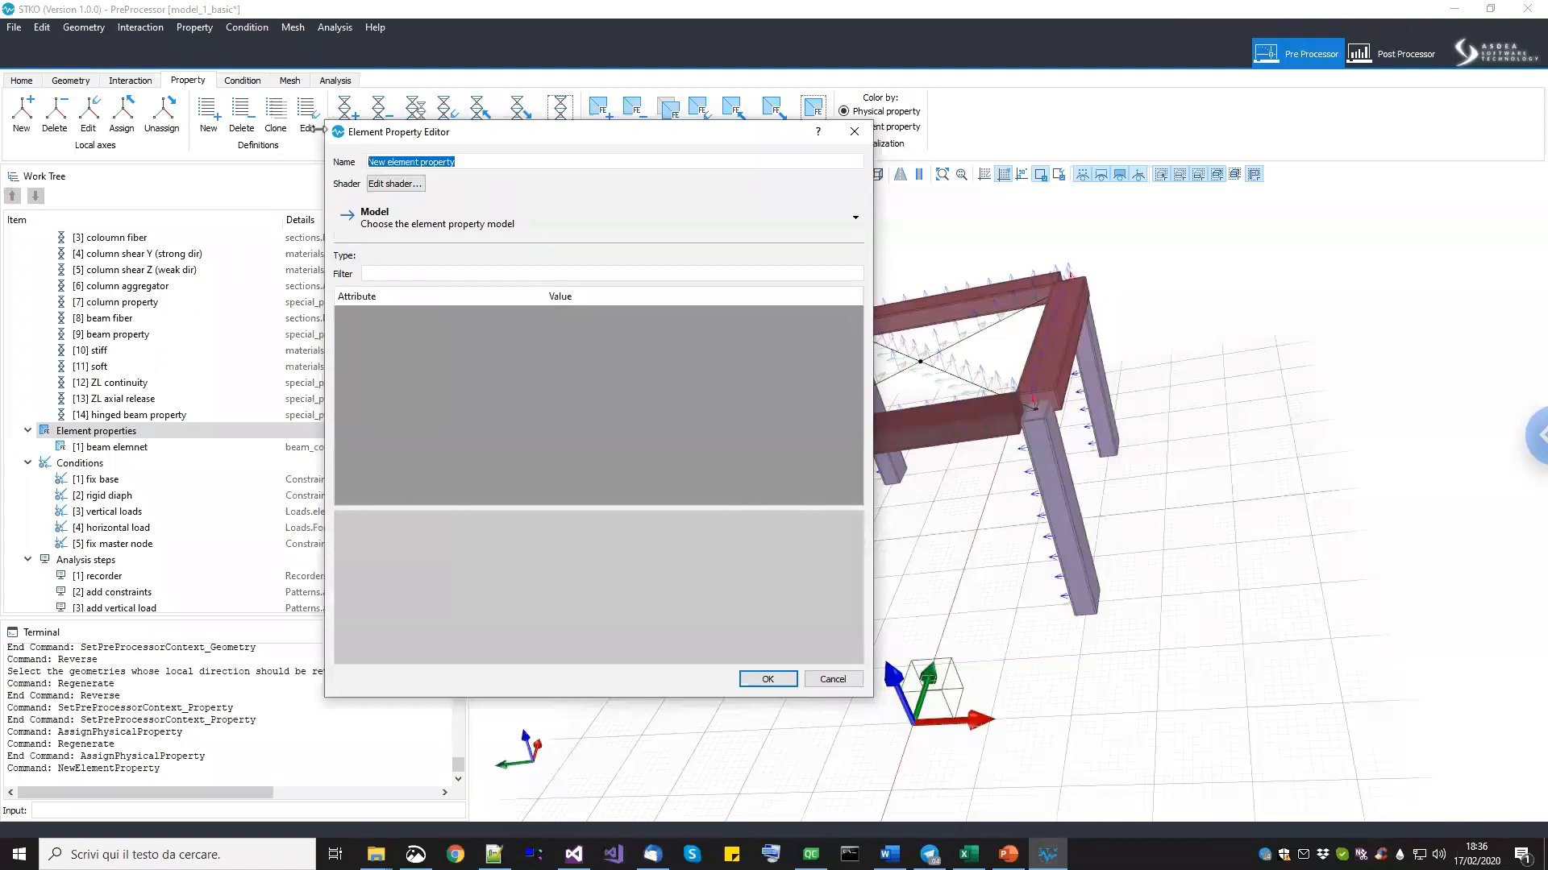
{"action": "type", "text": "hingwed beam elem"}
{"action": "left_click", "coordinate": [426, 224]}
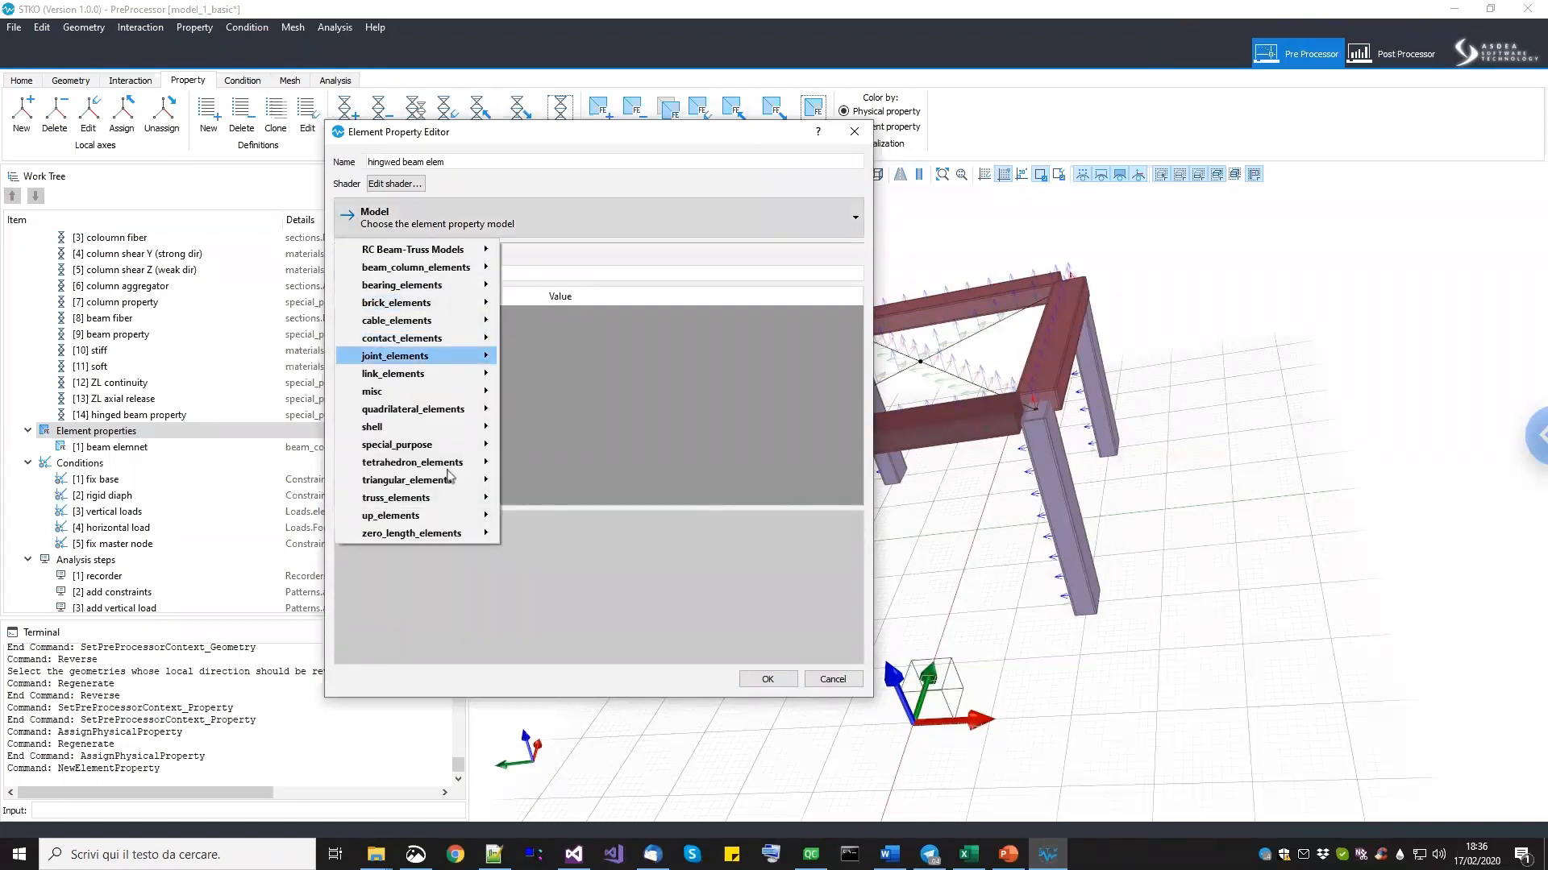
{"action": "mouse_move", "coordinate": [474, 267]}
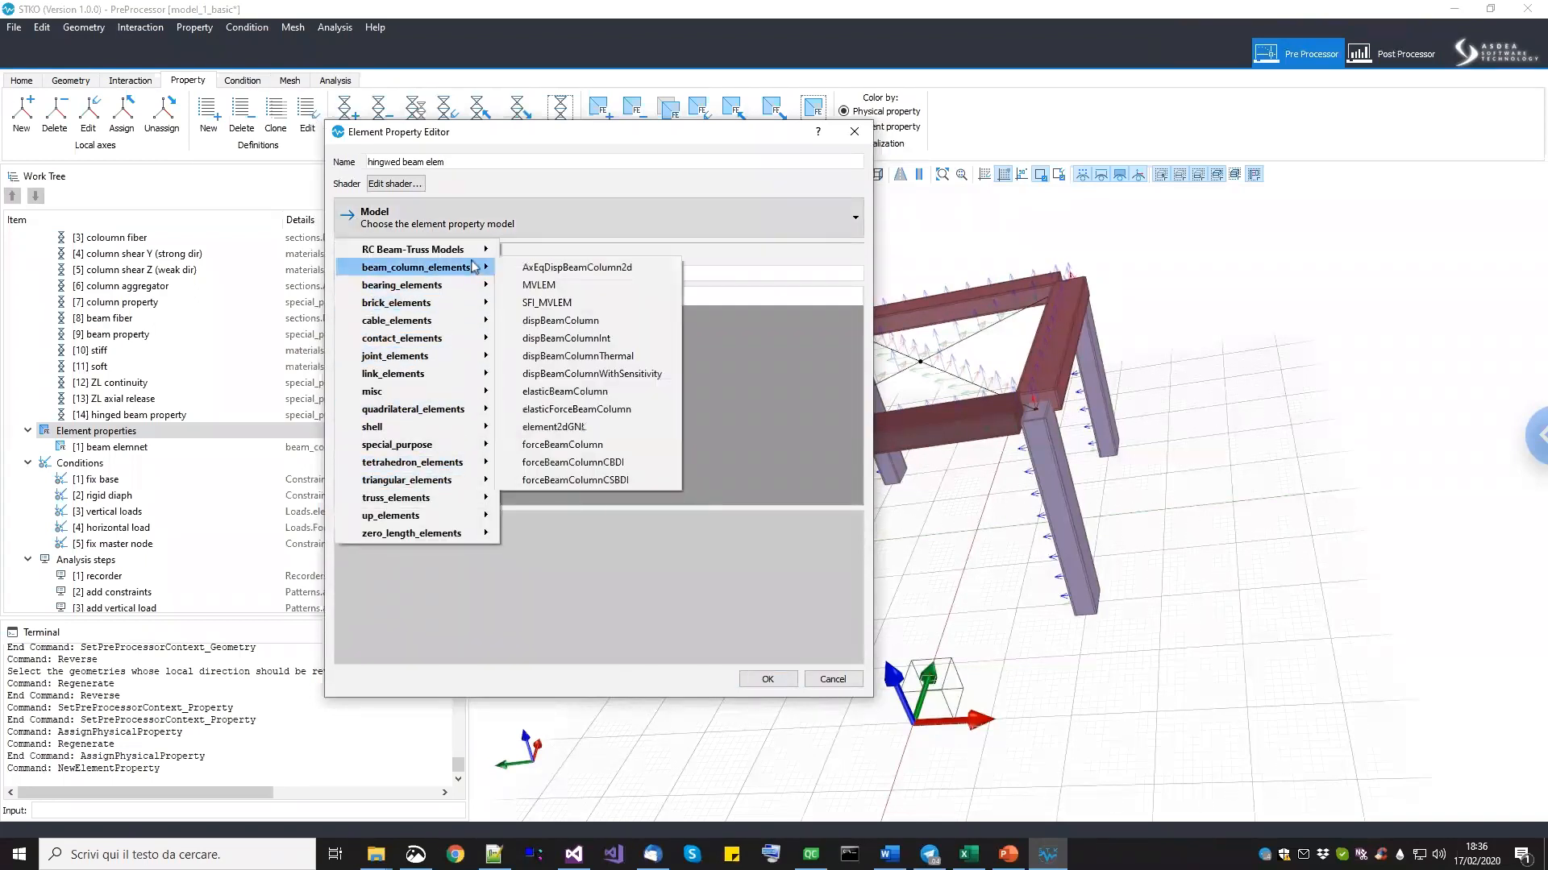
{"action": "mouse_move", "coordinate": [442, 445]}
{"action": "left_click", "coordinate": [527, 447]}
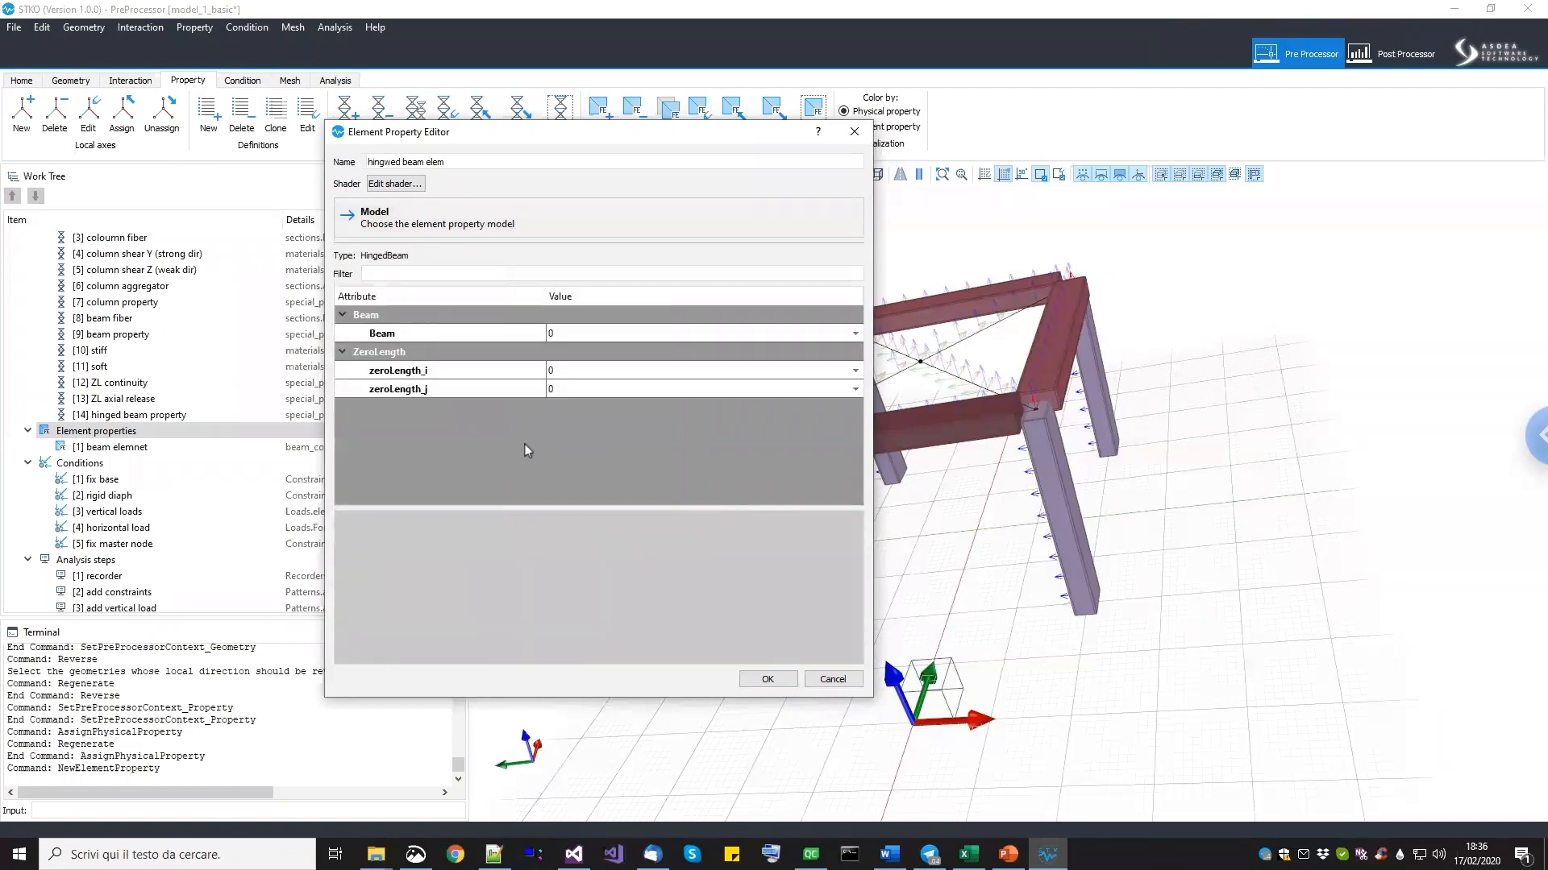
{"action": "left_click", "coordinate": [711, 337]}
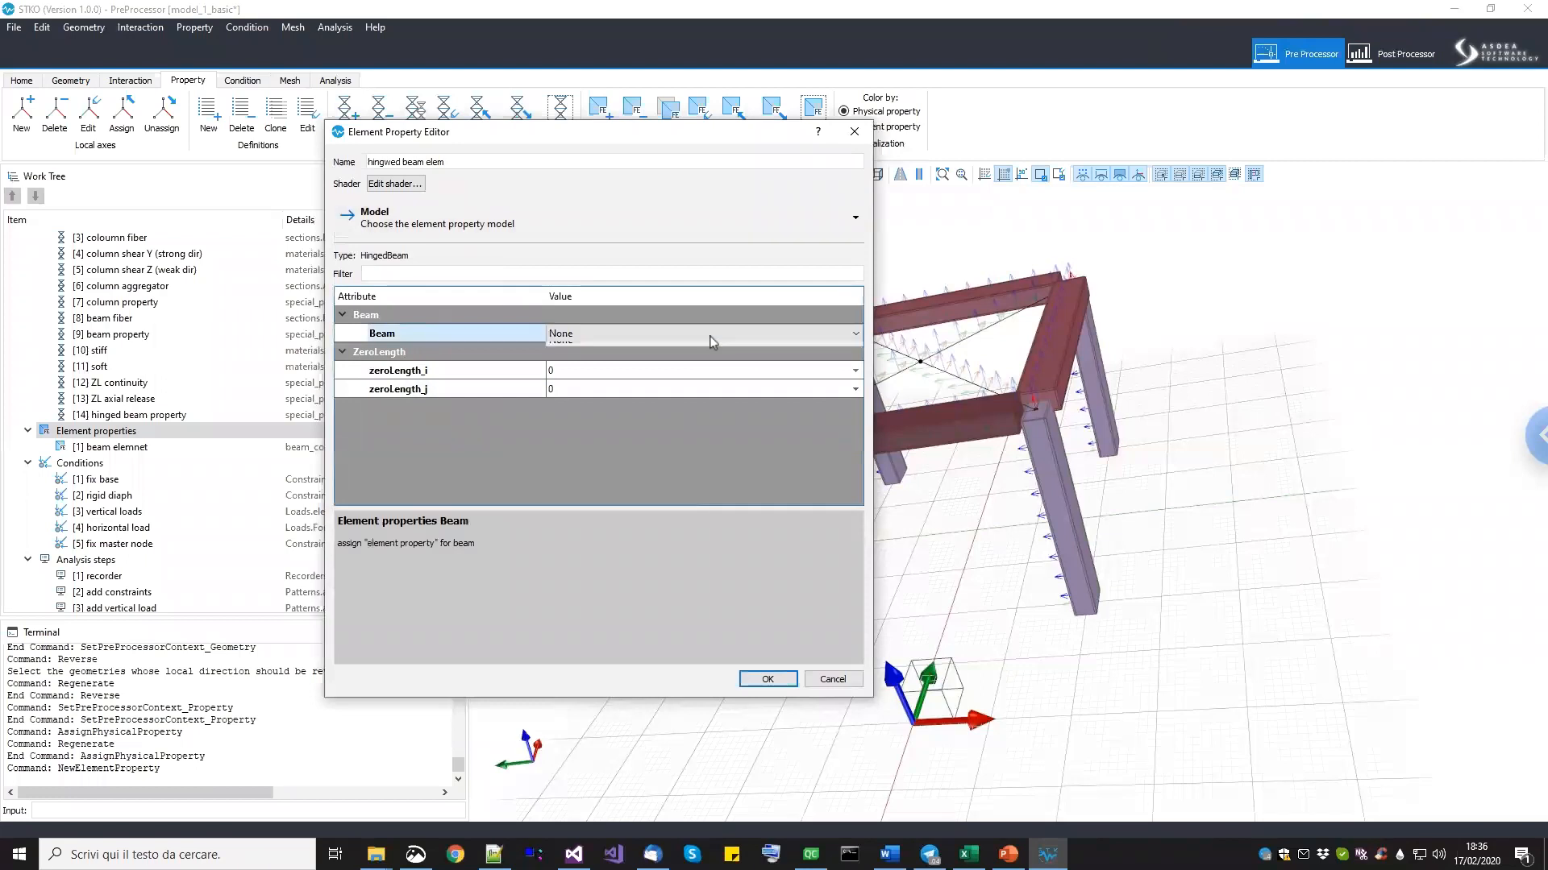
{"action": "left_click", "coordinate": [713, 337]}
{"action": "left_click", "coordinate": [658, 361]}
{"action": "left_click", "coordinate": [622, 370]}
{"action": "left_click", "coordinate": [622, 370]}
{"action": "left_click", "coordinate": [609, 376]}
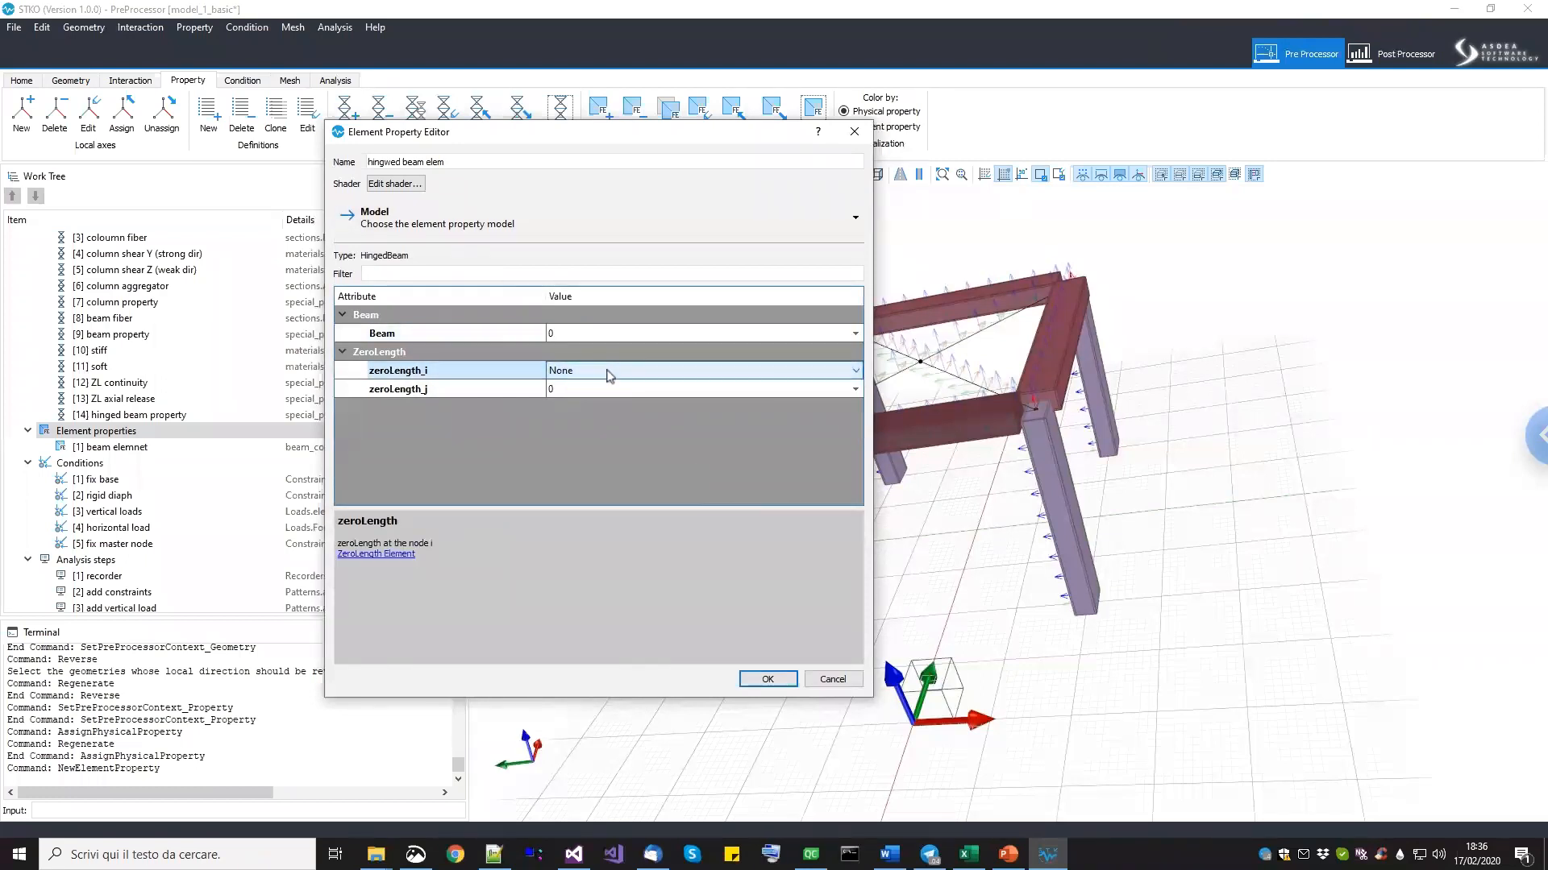
{"action": "left_click", "coordinate": [810, 677]}
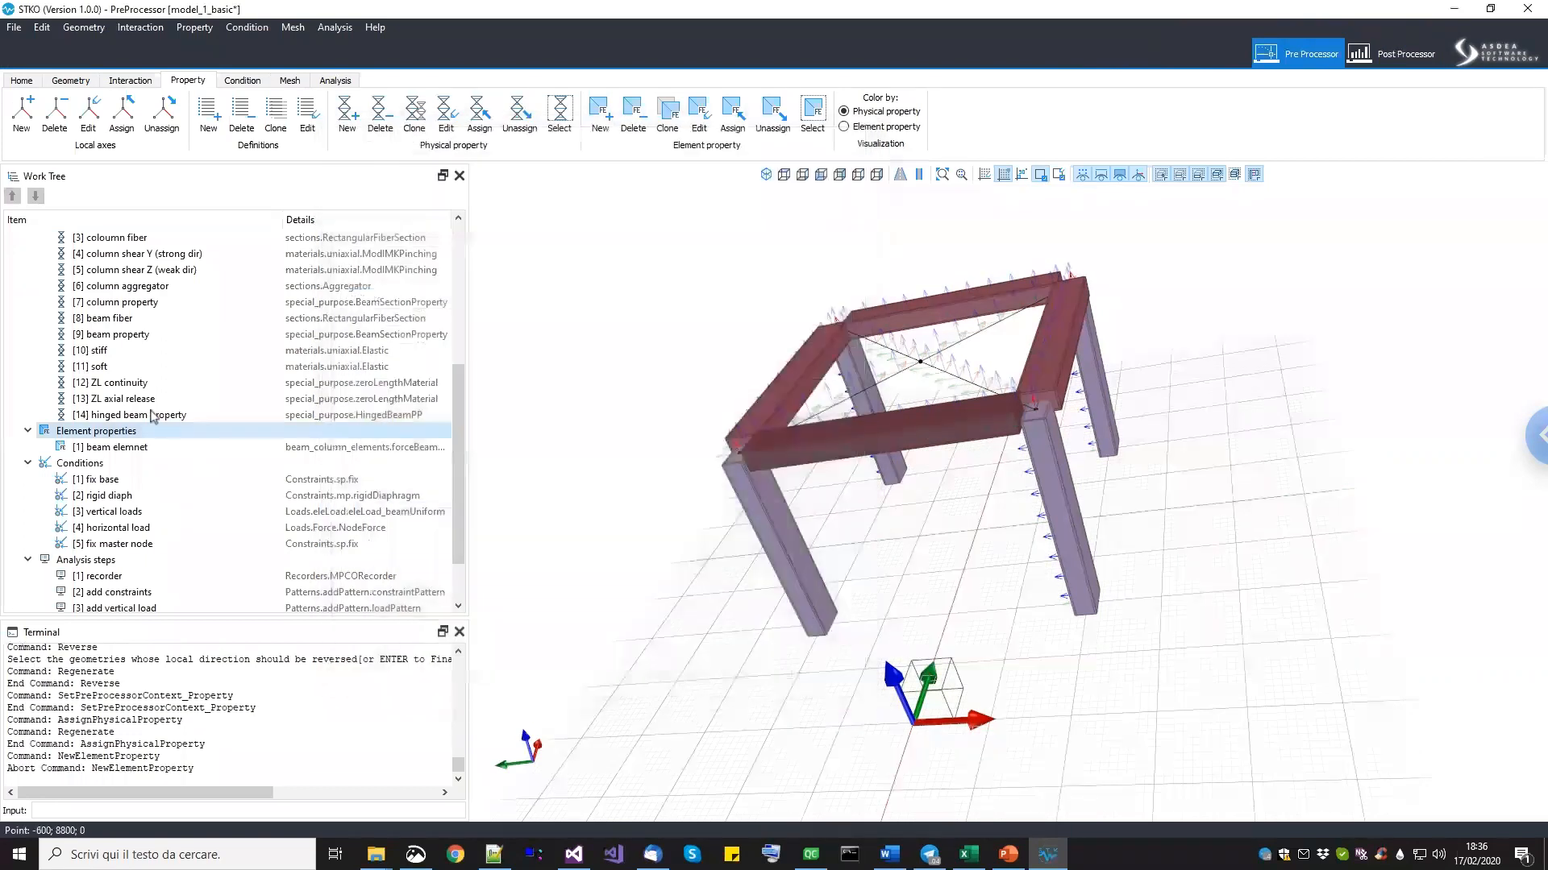
Add an element property named "ZL element" using the zeroLength model with its dimension set to 3D.
{"action": "right_click", "coordinate": [153, 437]}
{"action": "left_click", "coordinate": [177, 445]}
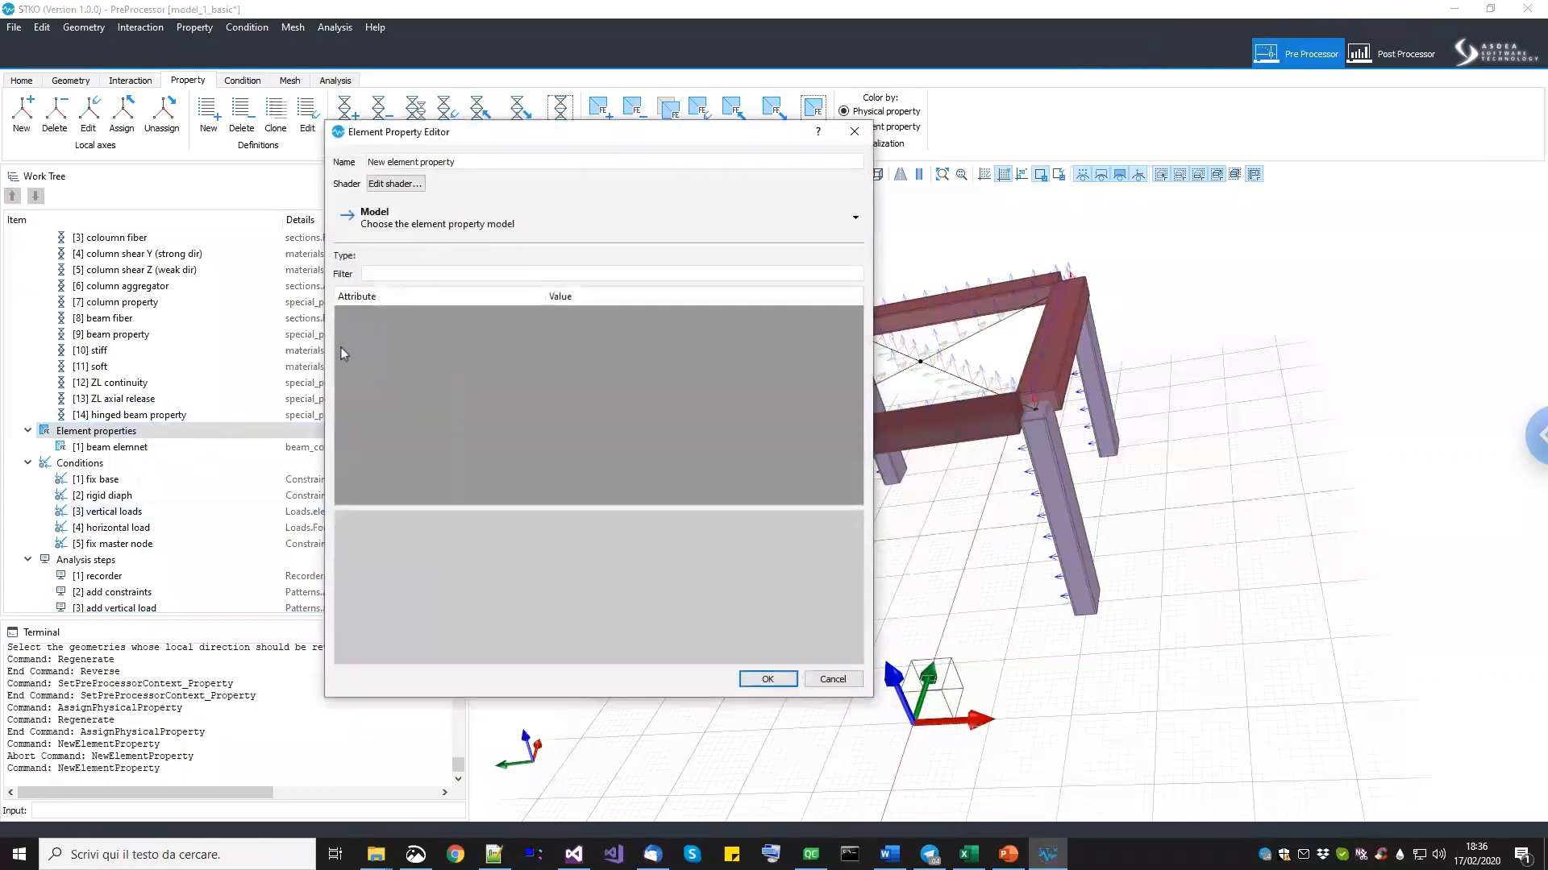
{"action": "left_click_drag", "start_coordinate": [481, 168], "coordinate": [308, 166]}
{"action": "type", "text": "ZL"}
{"action": "left_click", "coordinate": [446, 222]}
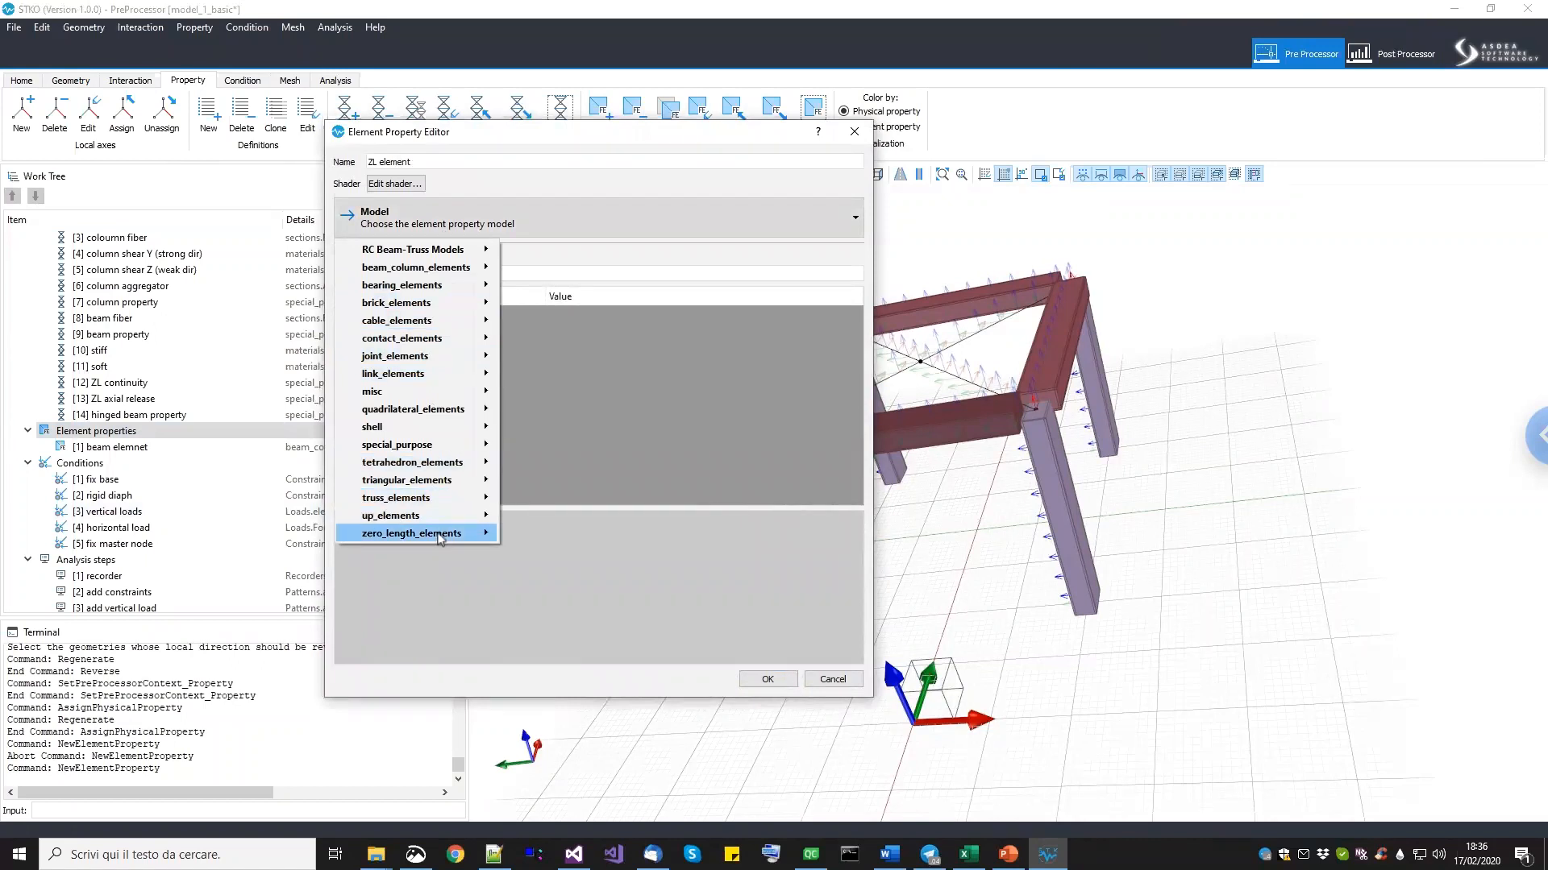
{"action": "mouse_move", "coordinate": [441, 538]}
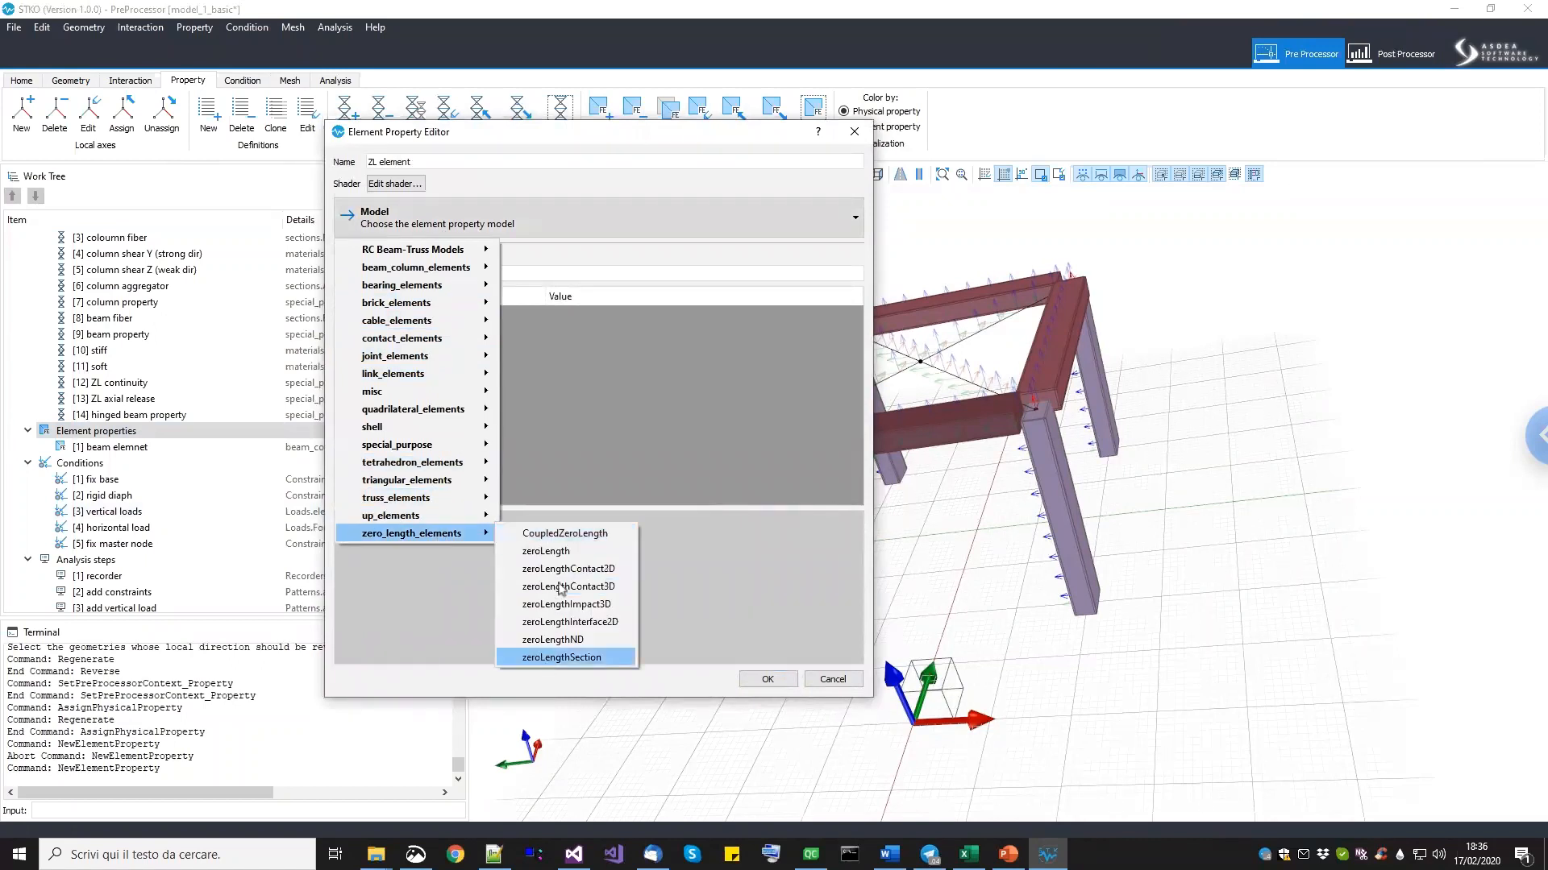
{"action": "left_click", "coordinate": [561, 553]}
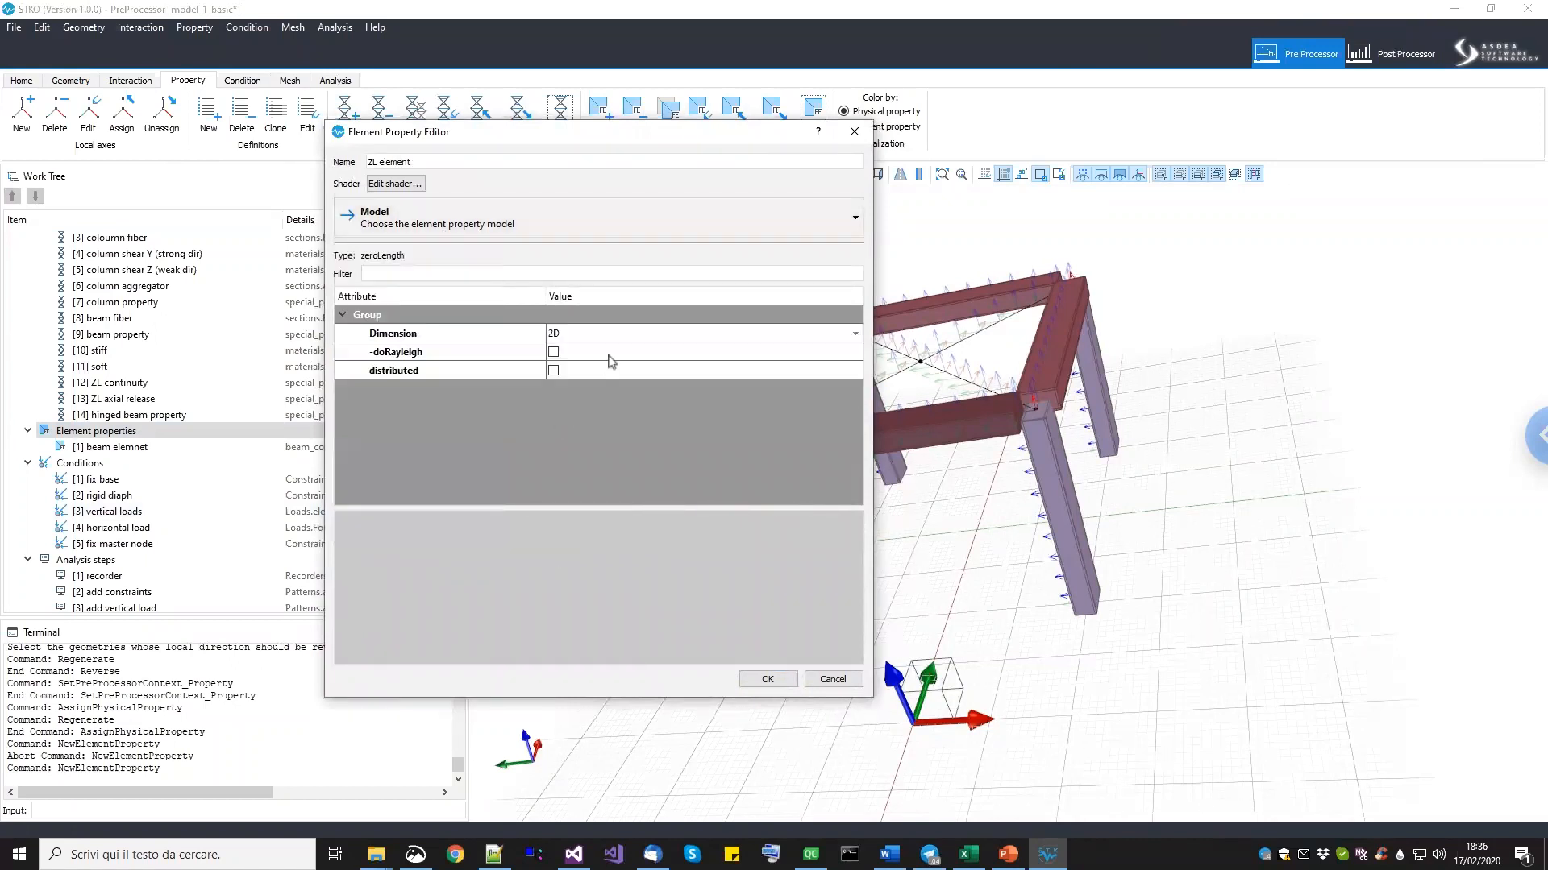
{"action": "left_click", "coordinate": [621, 333]}
{"action": "left_click", "coordinate": [619, 334]}
{"action": "left_click", "coordinate": [610, 370]}
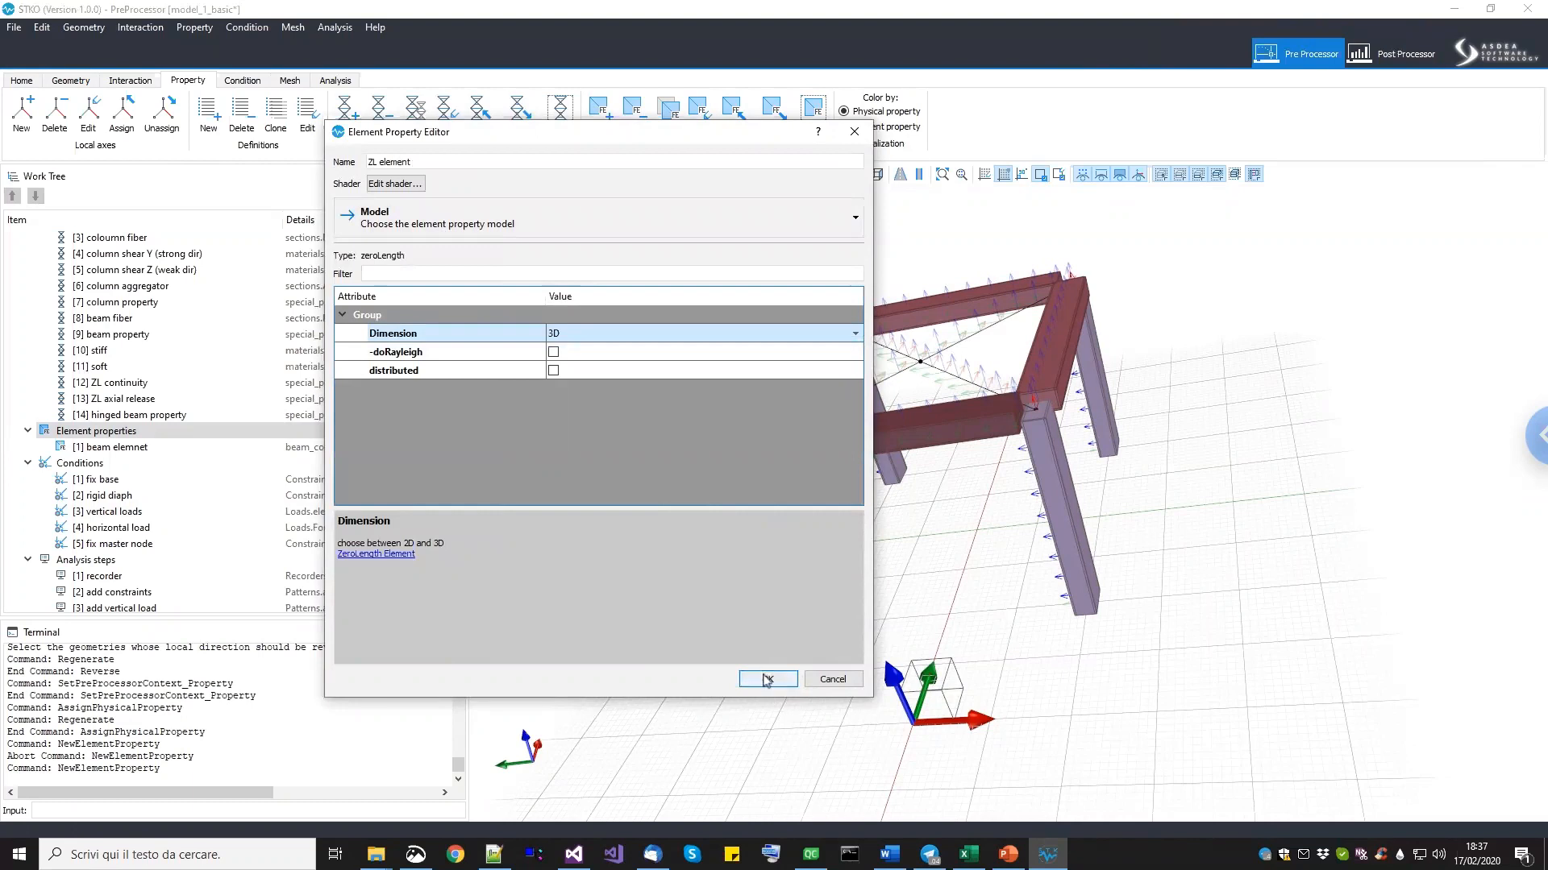
{"action": "left_click", "coordinate": [768, 679]}
Start a new element property named "hinged beam" based on the special-purpose HingedBeam model.
{"action": "right_click", "coordinate": [170, 438]}
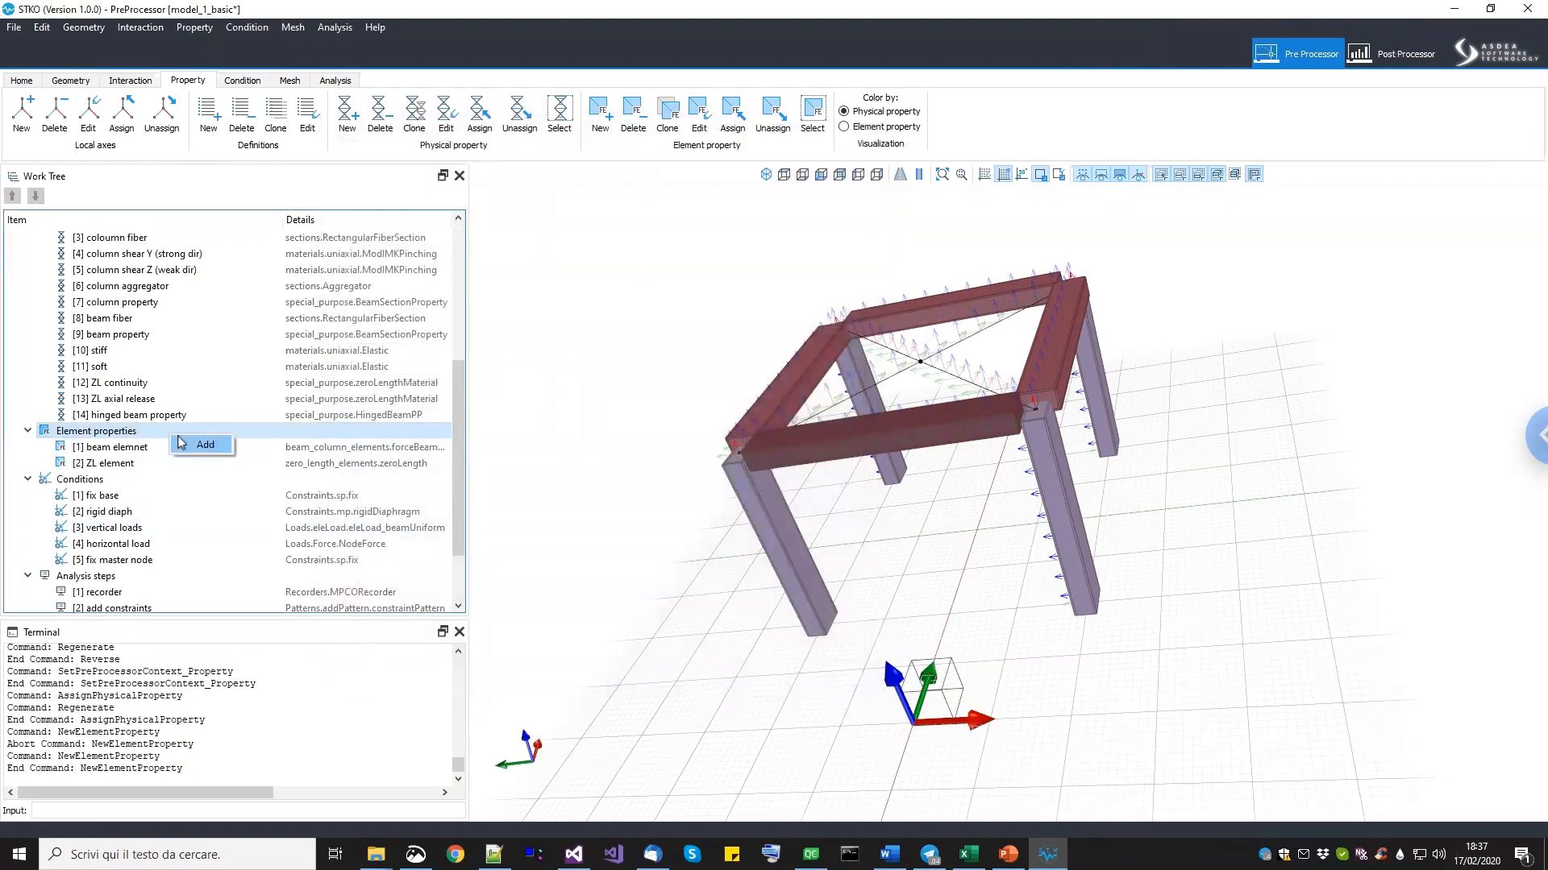
{"action": "left_click", "coordinate": [183, 443]}
{"action": "left_click_drag", "start_coordinate": [477, 161], "coordinate": [342, 156]}
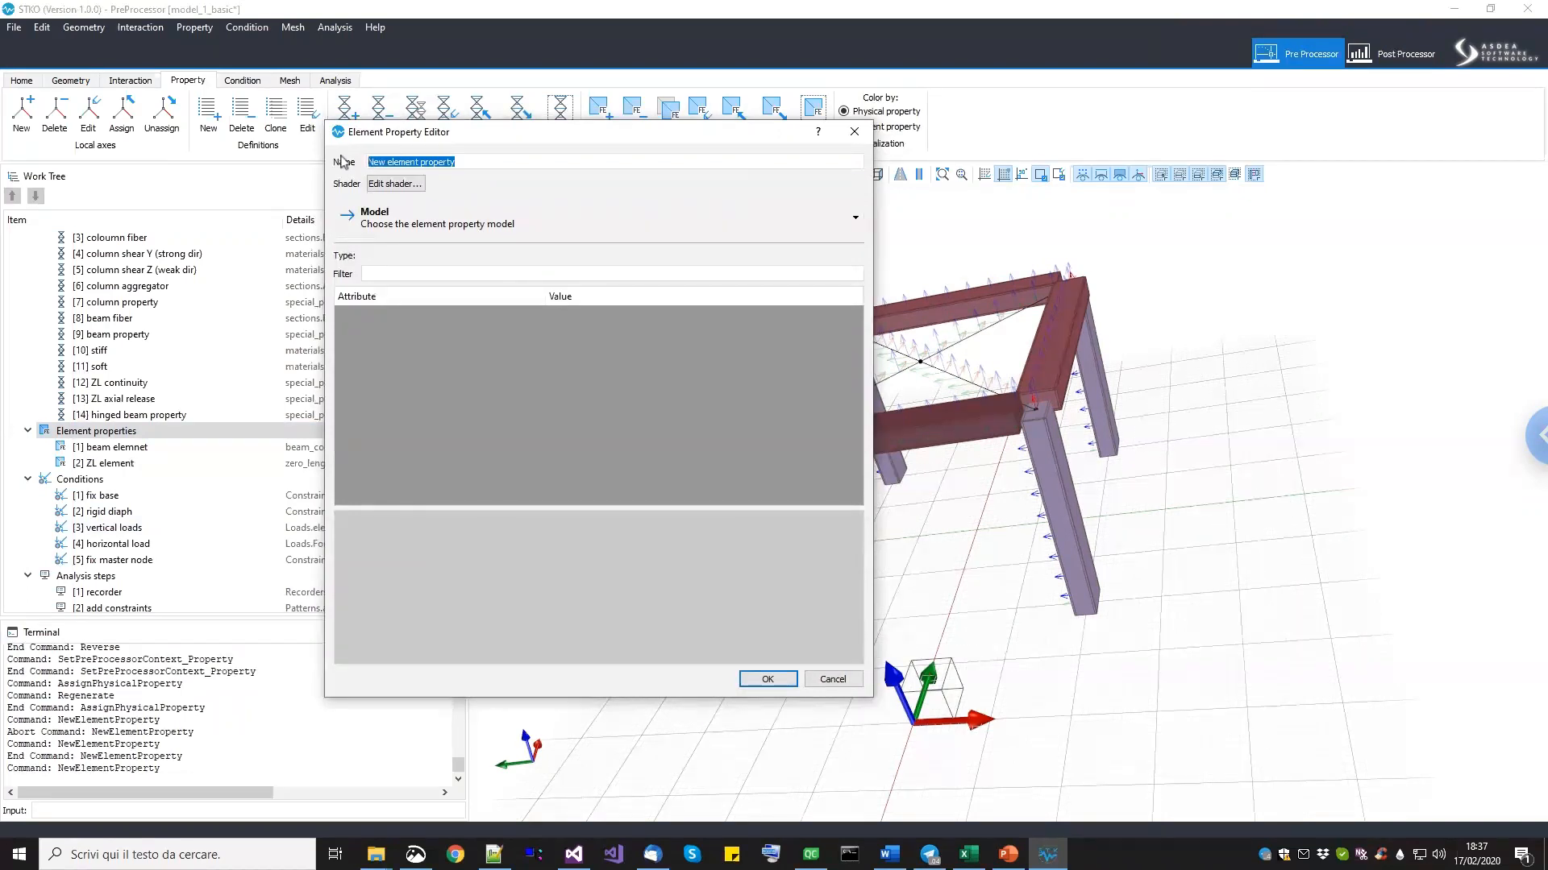
{"action": "type", "text": "hinged beam"}
{"action": "left_click", "coordinate": [393, 236]}
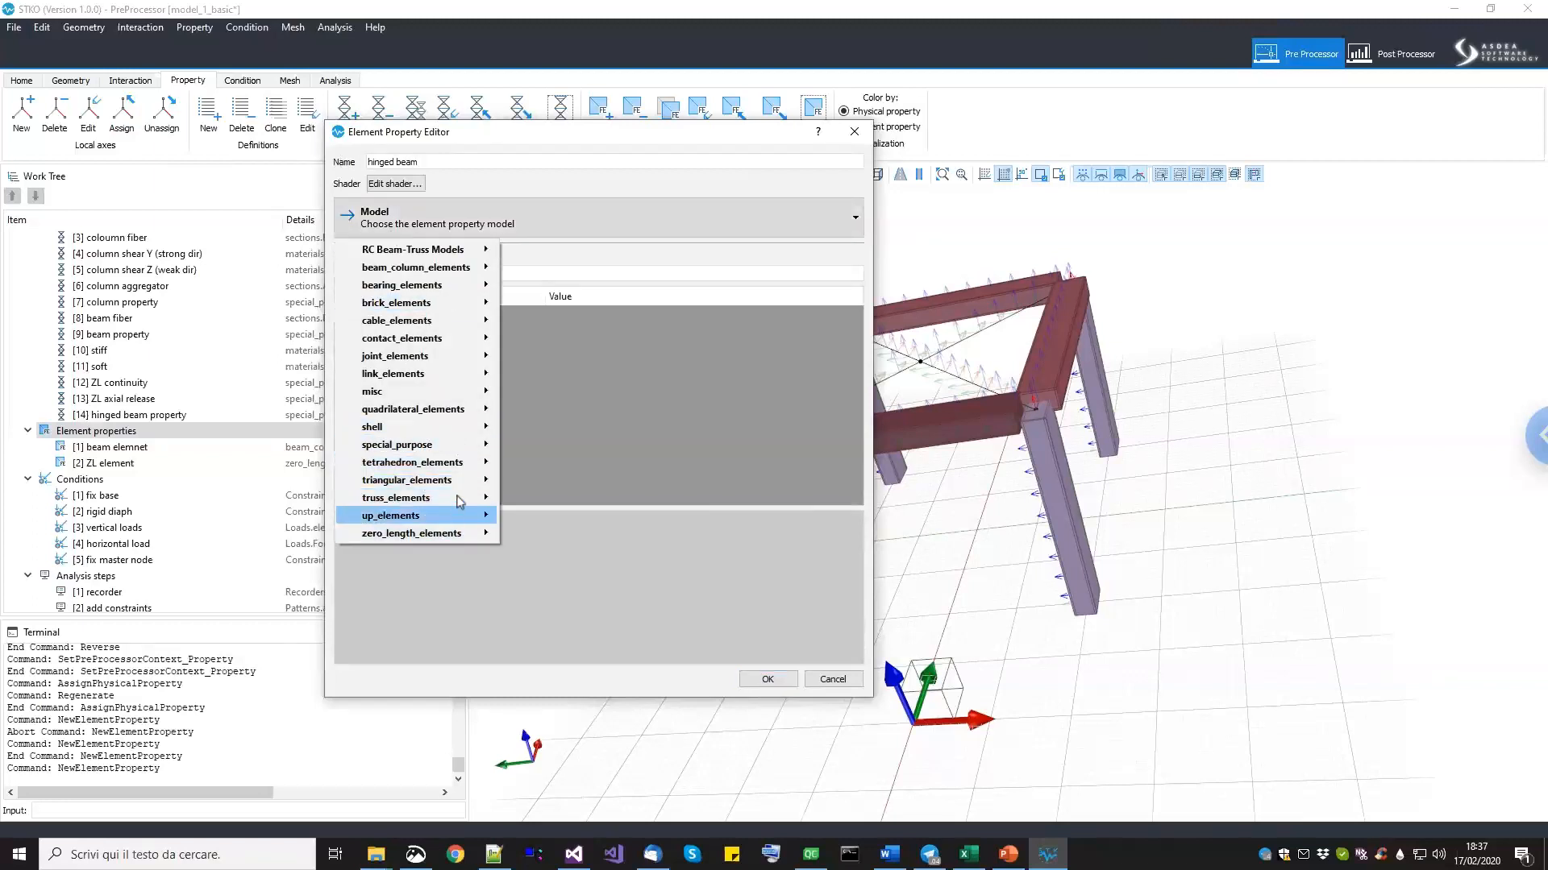
{"action": "mouse_move", "coordinate": [492, 452]}
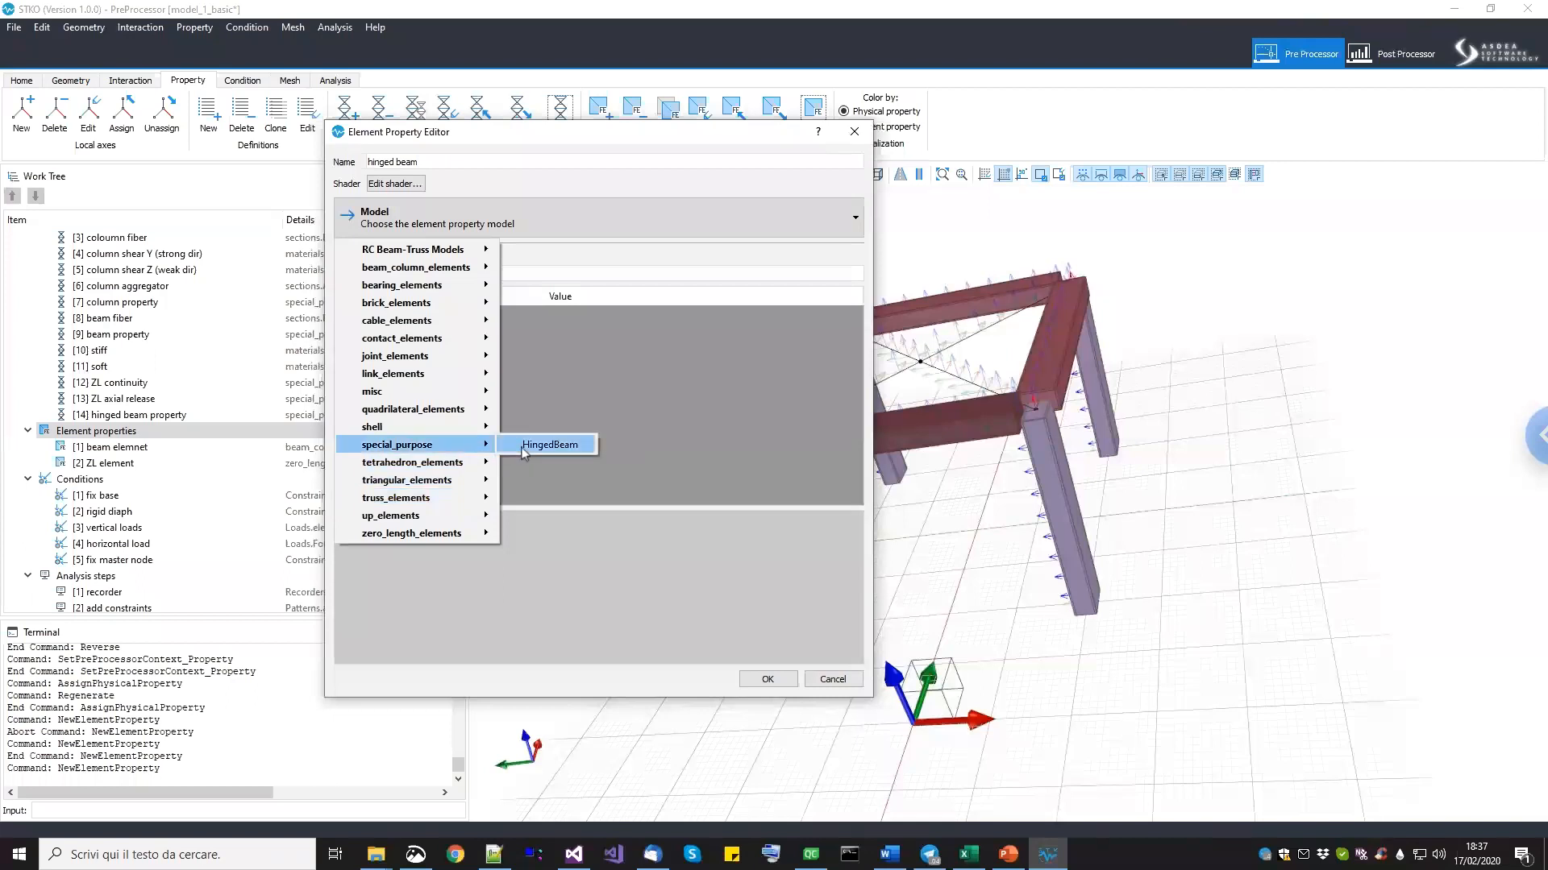
{"action": "left_click", "coordinate": [556, 445]}
Use the beam elemnet property as the hinged beam's beam and ZL element for both zero-length ends, and accept the definition.
{"action": "left_click", "coordinate": [633, 339]}
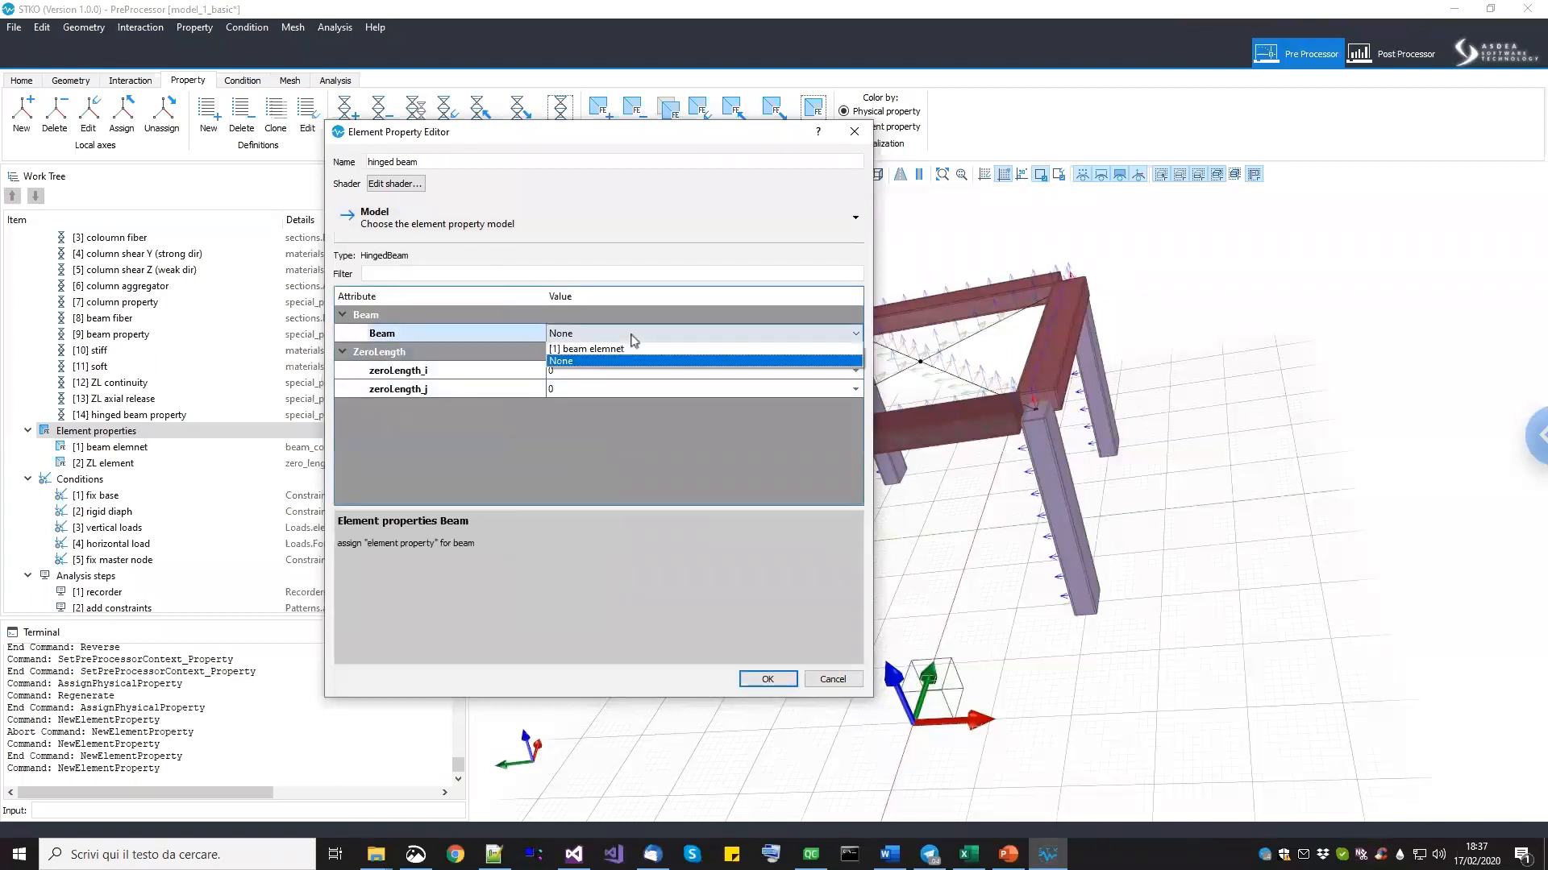
{"action": "left_click", "coordinate": [633, 349]}
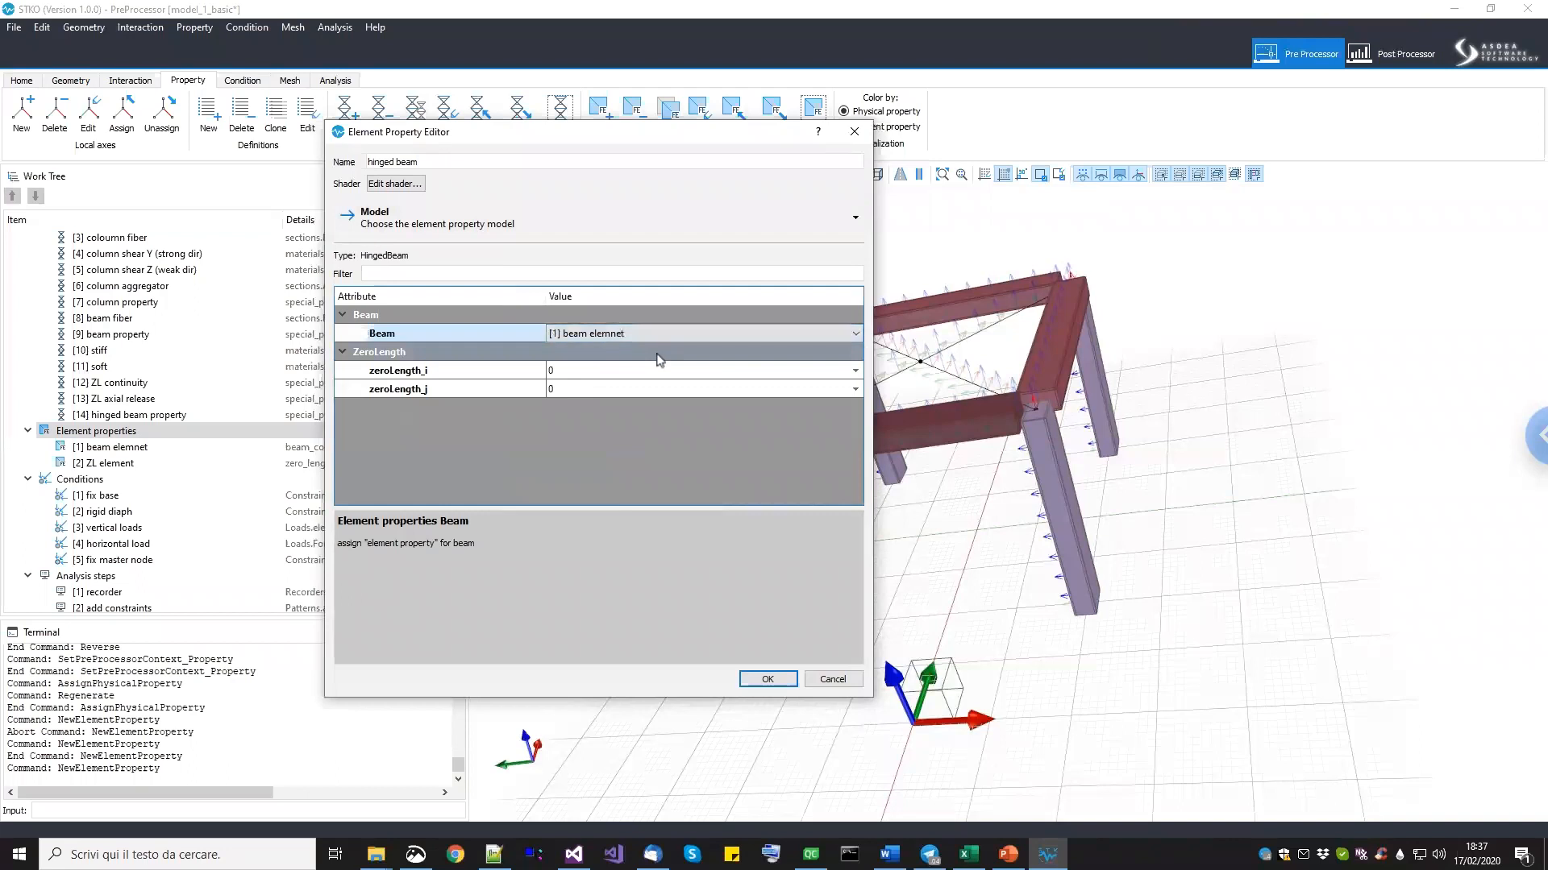
{"action": "left_click", "coordinate": [648, 373]}
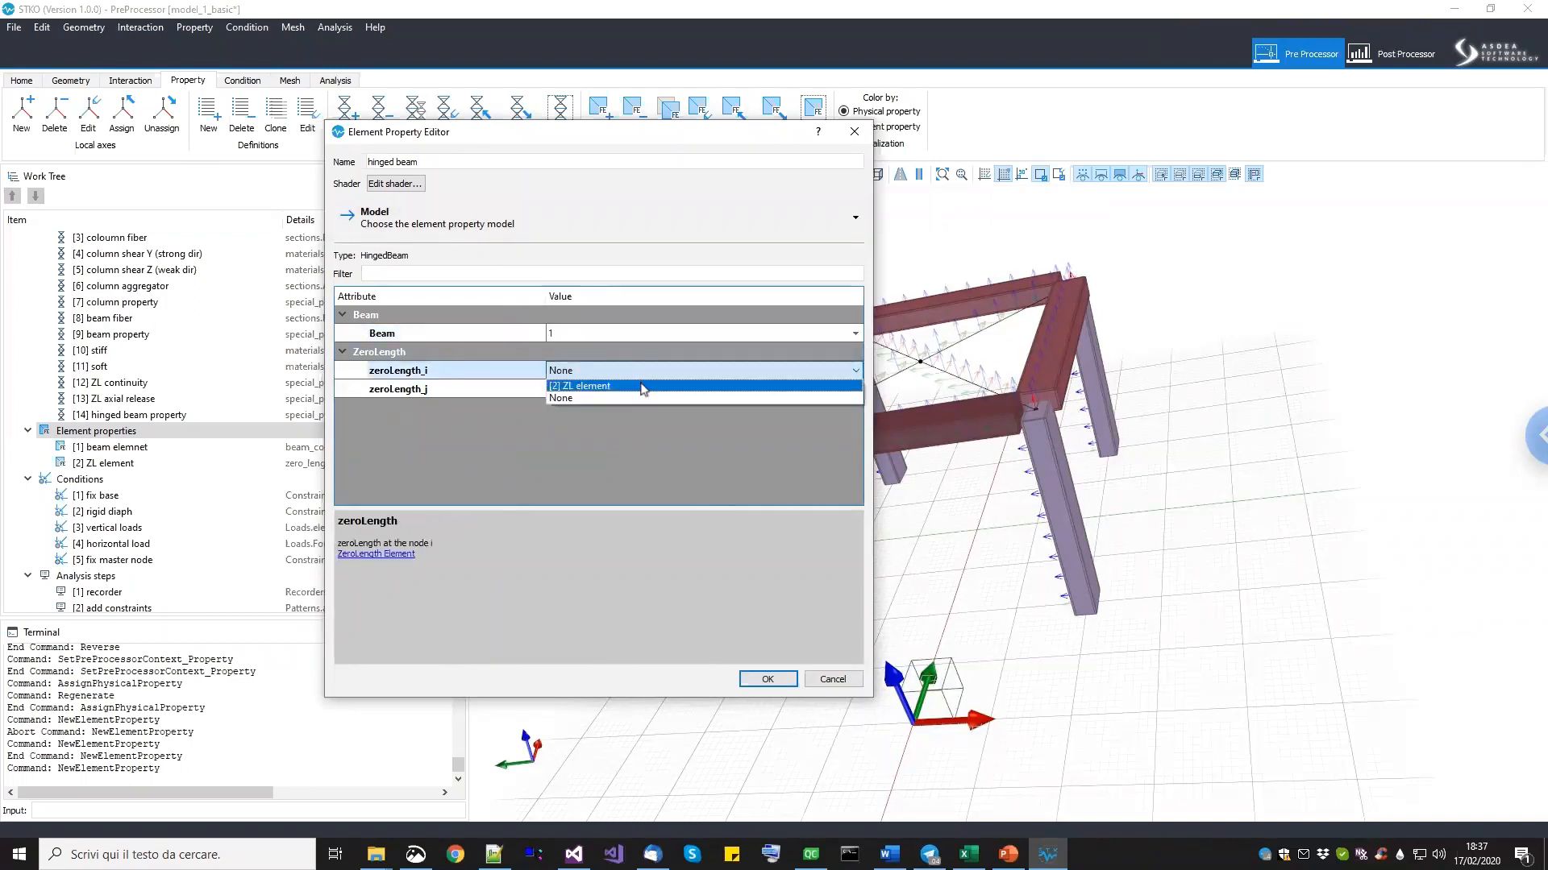
{"action": "left_click", "coordinate": [642, 386]}
{"action": "left_click", "coordinate": [642, 389]}
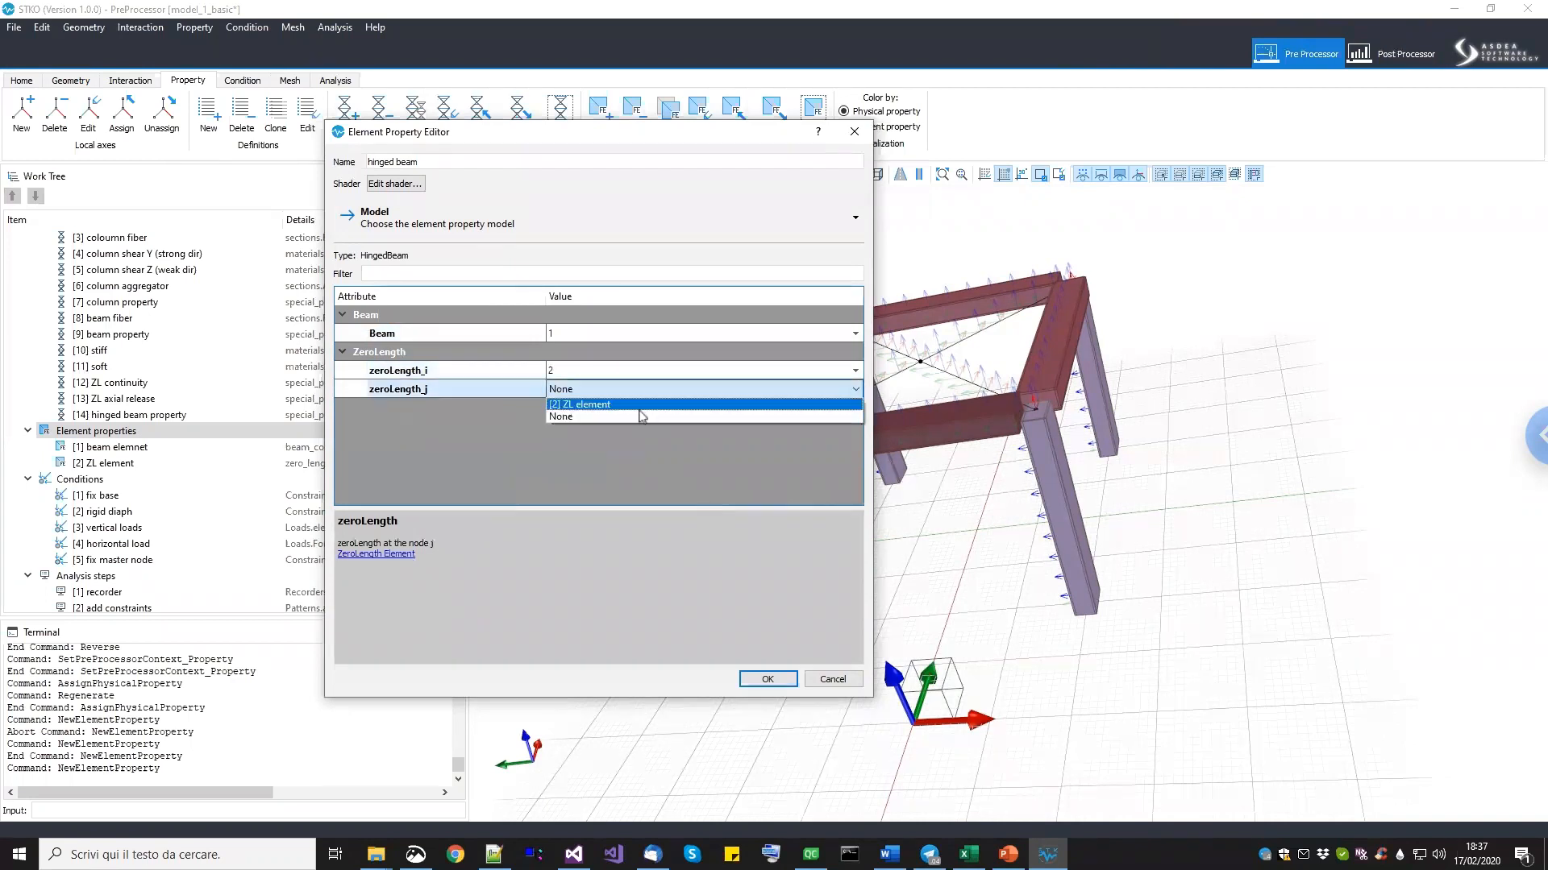
{"action": "left_click", "coordinate": [643, 449]}
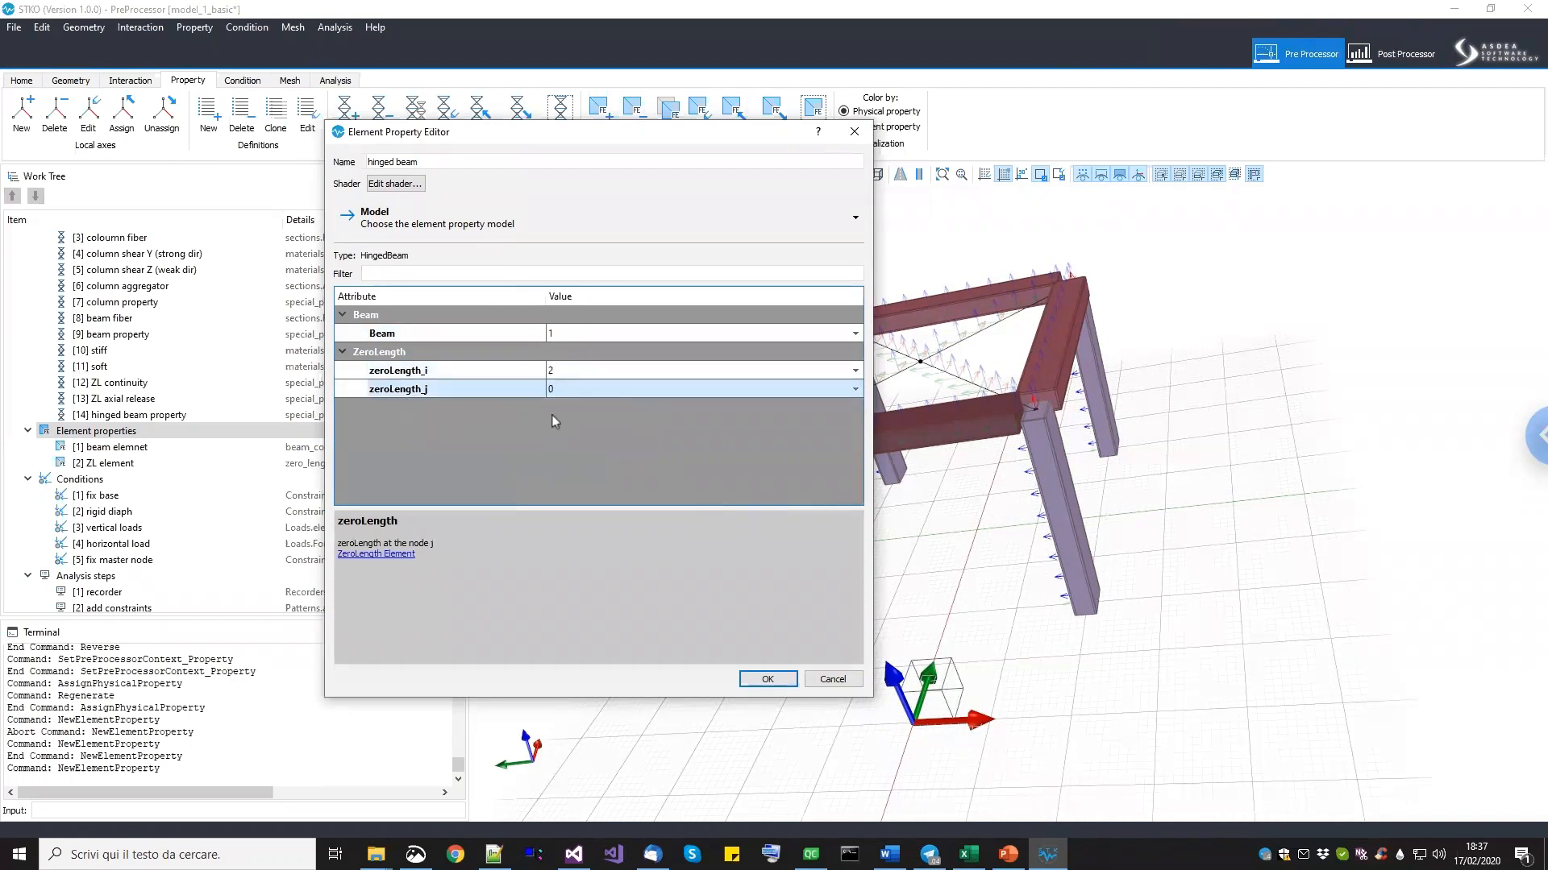
{"action": "left_click", "coordinate": [569, 393]}
{"action": "left_click", "coordinate": [573, 416]}
{"action": "left_click", "coordinate": [576, 390]}
{"action": "left_click", "coordinate": [579, 404]}
{"action": "left_click", "coordinate": [783, 685]}
Assign the hinged beam element property to all four top beams of the frame, leaving the columns out.
{"action": "middle_click_drag", "start_coordinate": [978, 539], "coordinate": [903, 554]}
{"action": "middle_click_drag", "start_coordinate": [256, 536], "coordinate": [264, 530]}
{"action": "left_click_drag", "start_coordinate": [799, 524], "coordinate": [820, 540]}
{"action": "left_click_drag", "start_coordinate": [1263, 558], "coordinate": [1058, 539]}
{"action": "mouse_move", "coordinate": [1062, 538]}
{"action": "middle_mouse_down"}
{"action": "mouse_move", "coordinate": [1188, 511]}
{"action": "mouse_move", "coordinate": [1078, 547]}
{"action": "middle_mouse_up"}
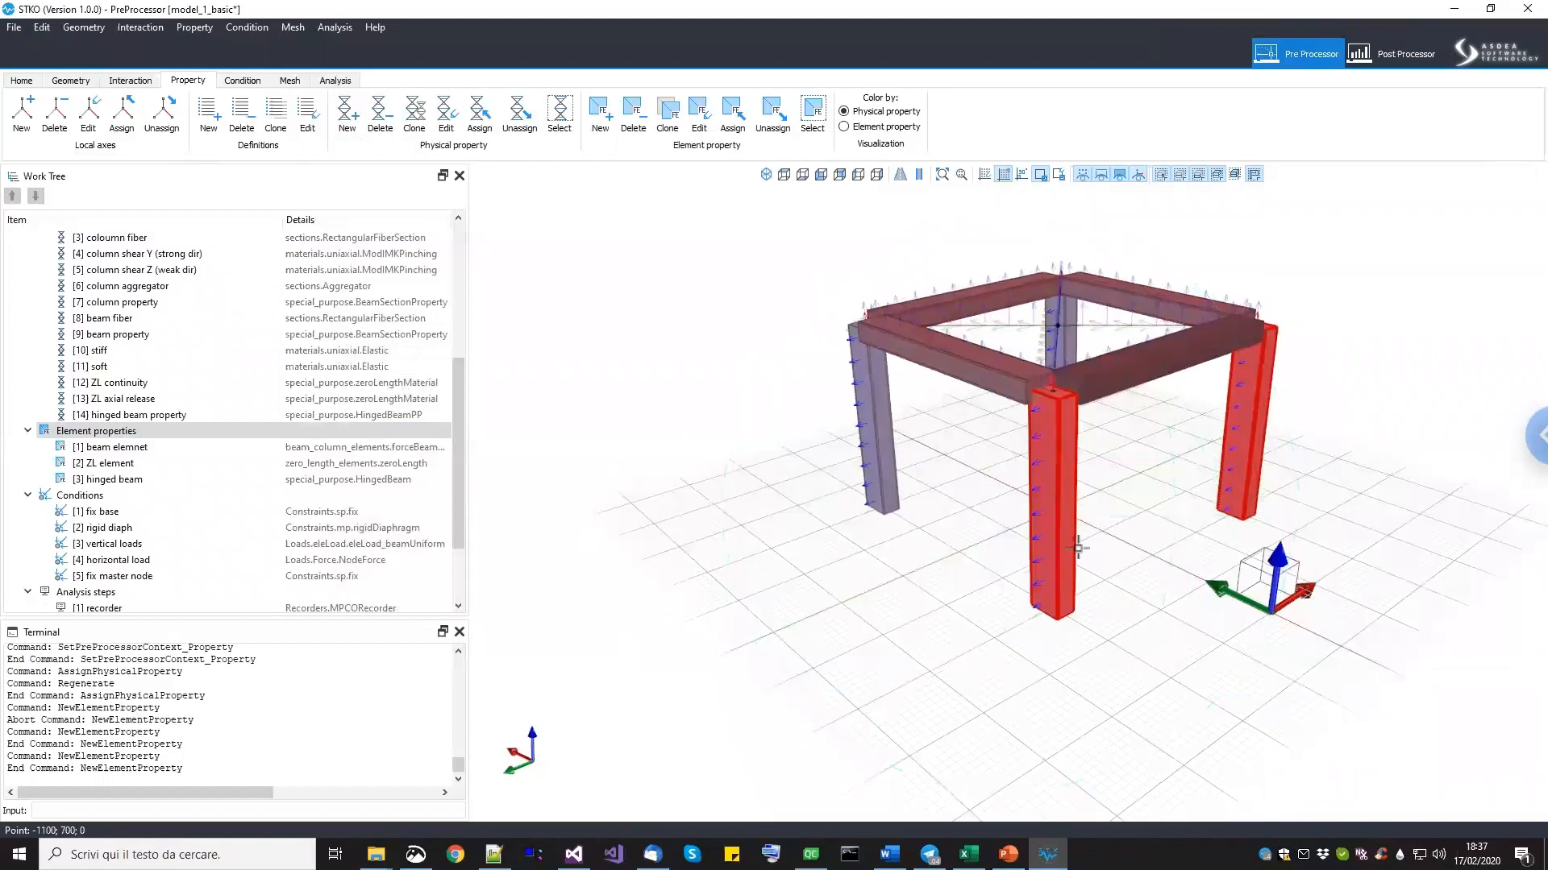
{"action": "left_click", "coordinate": [1072, 517]}
{"action": "left_click_drag", "start_coordinate": [1298, 452], "coordinate": [1201, 413]}
{"action": "middle_click_drag", "start_coordinate": [1136, 515], "coordinate": [1137, 527]}
{"action": "left_click_drag", "start_coordinate": [1144, 526], "coordinate": [1106, 419]}
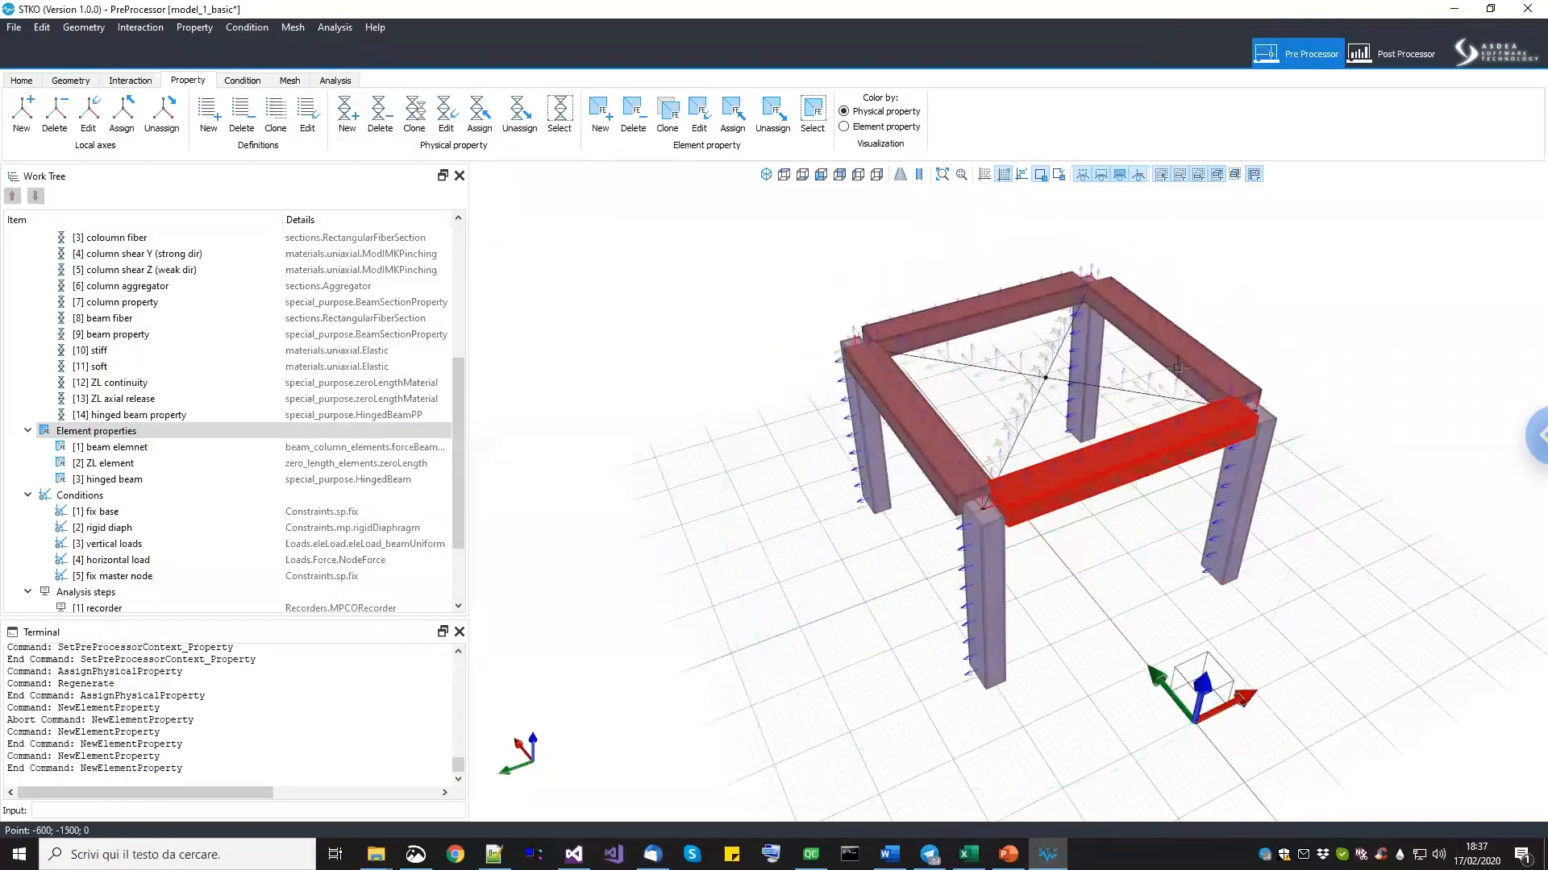
{"action": "left_click_drag", "start_coordinate": [1213, 366], "coordinate": [1162, 343]}
{"action": "left_click_drag", "start_coordinate": [965, 278], "coordinate": [955, 382]}
{"action": "middle_click_drag", "start_coordinate": [977, 487], "coordinate": [975, 542]}
{"action": "left_click_drag", "start_coordinate": [914, 510], "coordinate": [876, 535]}
{"action": "left_click_drag", "start_coordinate": [136, 482], "coordinate": [657, 548]}
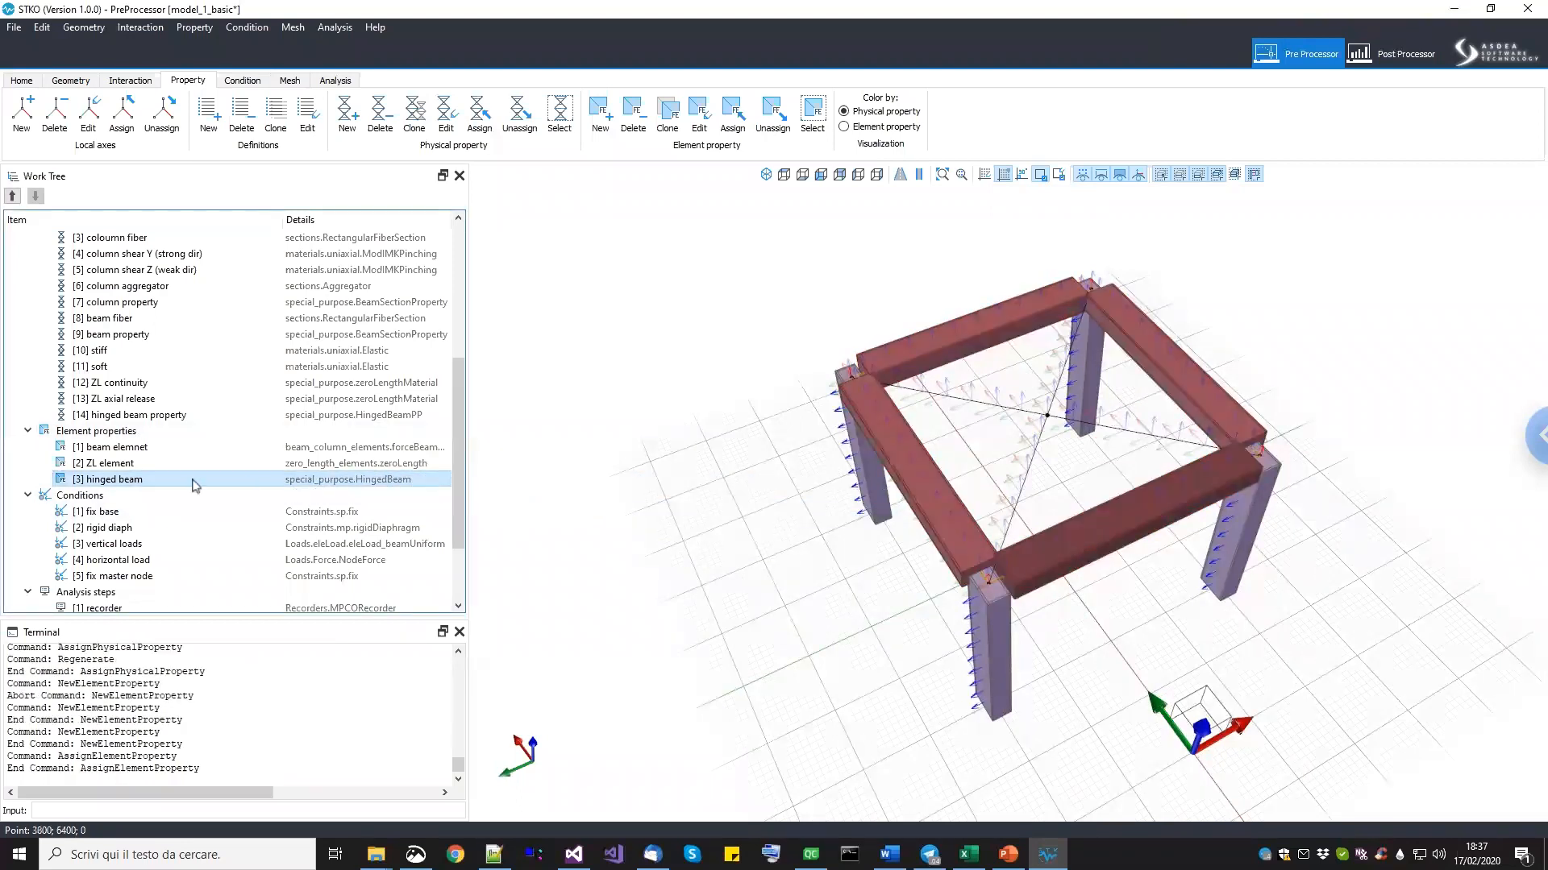
Select the geometries that carry the hinged beam element property to check the assignment, and clear the selection.
{"action": "right_click", "coordinate": [218, 494]}
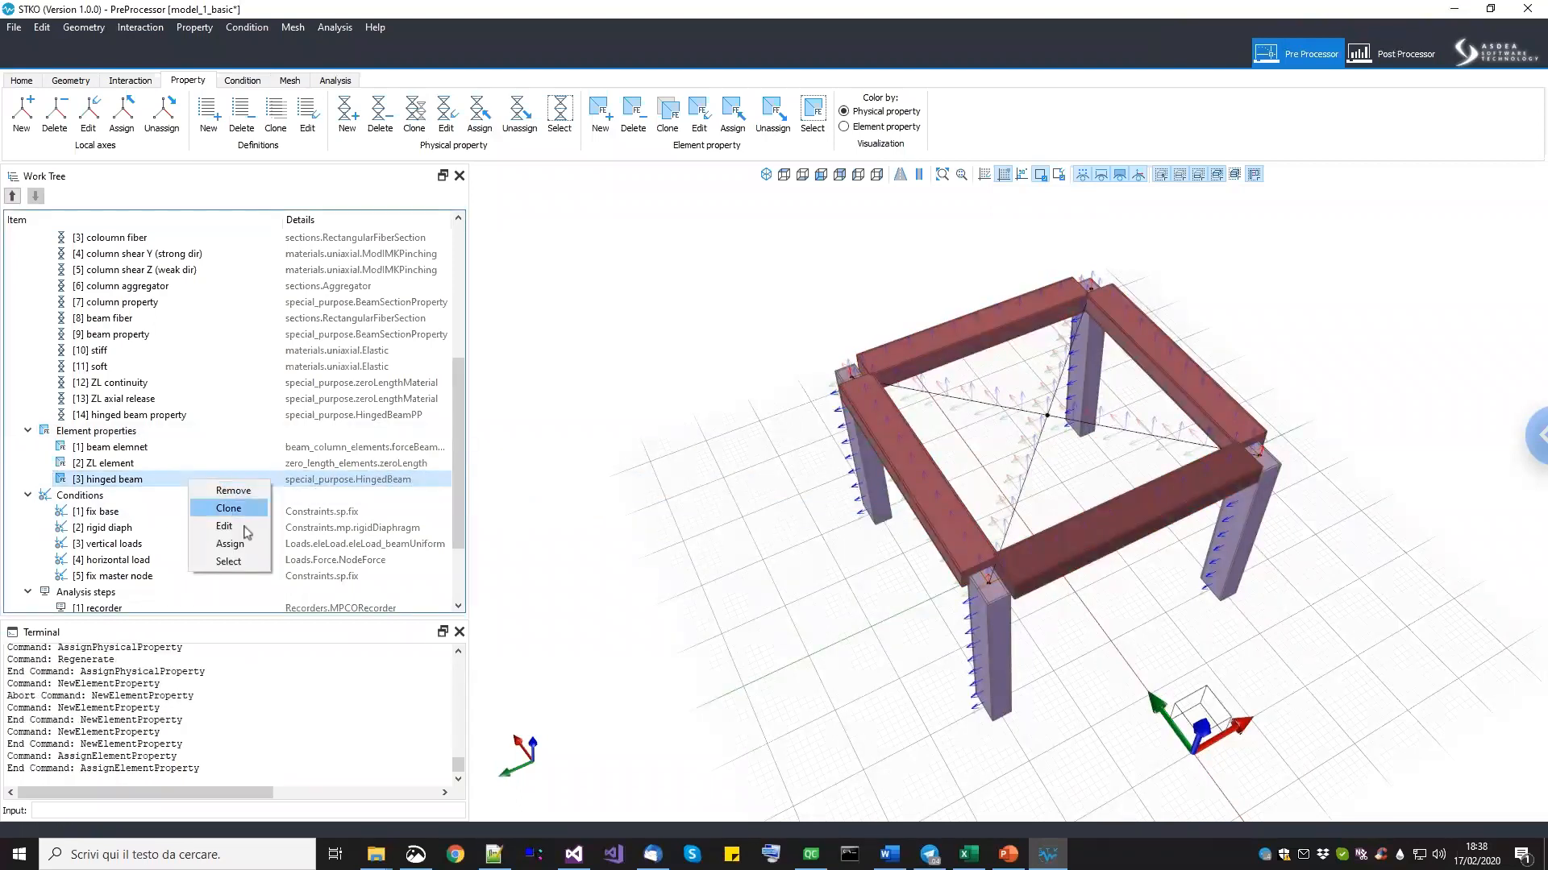
{"action": "left_click", "coordinate": [243, 561]}
{"action": "key", "text": "Escape"}
{"action": "middle_click_drag", "start_coordinate": [1035, 541], "coordinate": [1020, 461]}
{"action": "scroll", "coordinate": [985, 471], "scroll_direction": "down", "scroll_amount": 3}
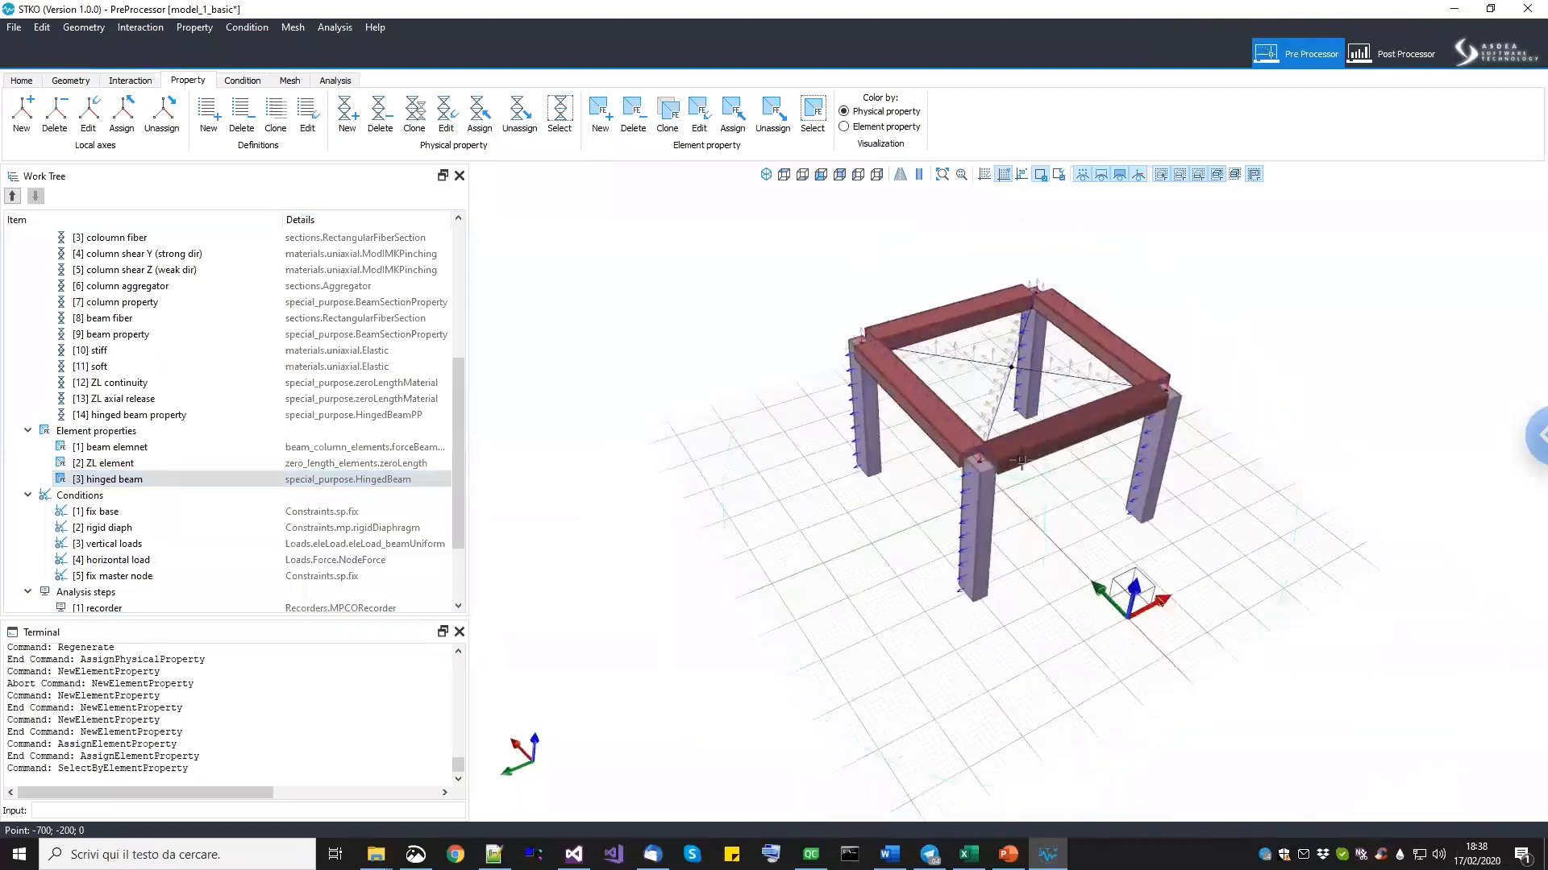
{"action": "scroll", "coordinate": [954, 459], "scroll_direction": "up", "scroll_amount": 3}
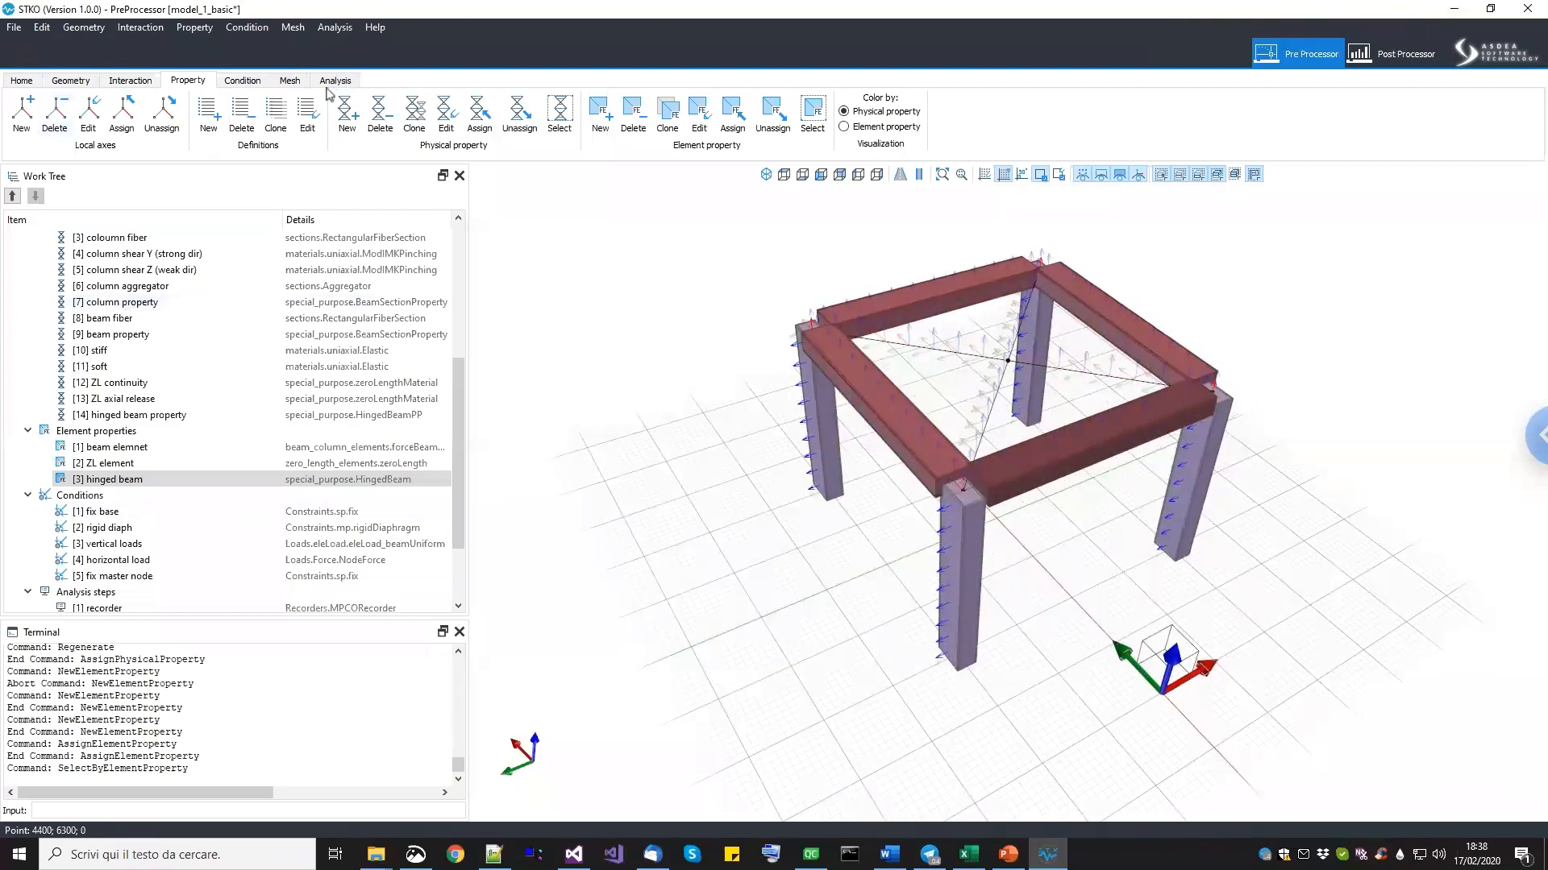
Build the frame's mesh and save the model.
{"action": "left_click", "coordinate": [290, 82]}
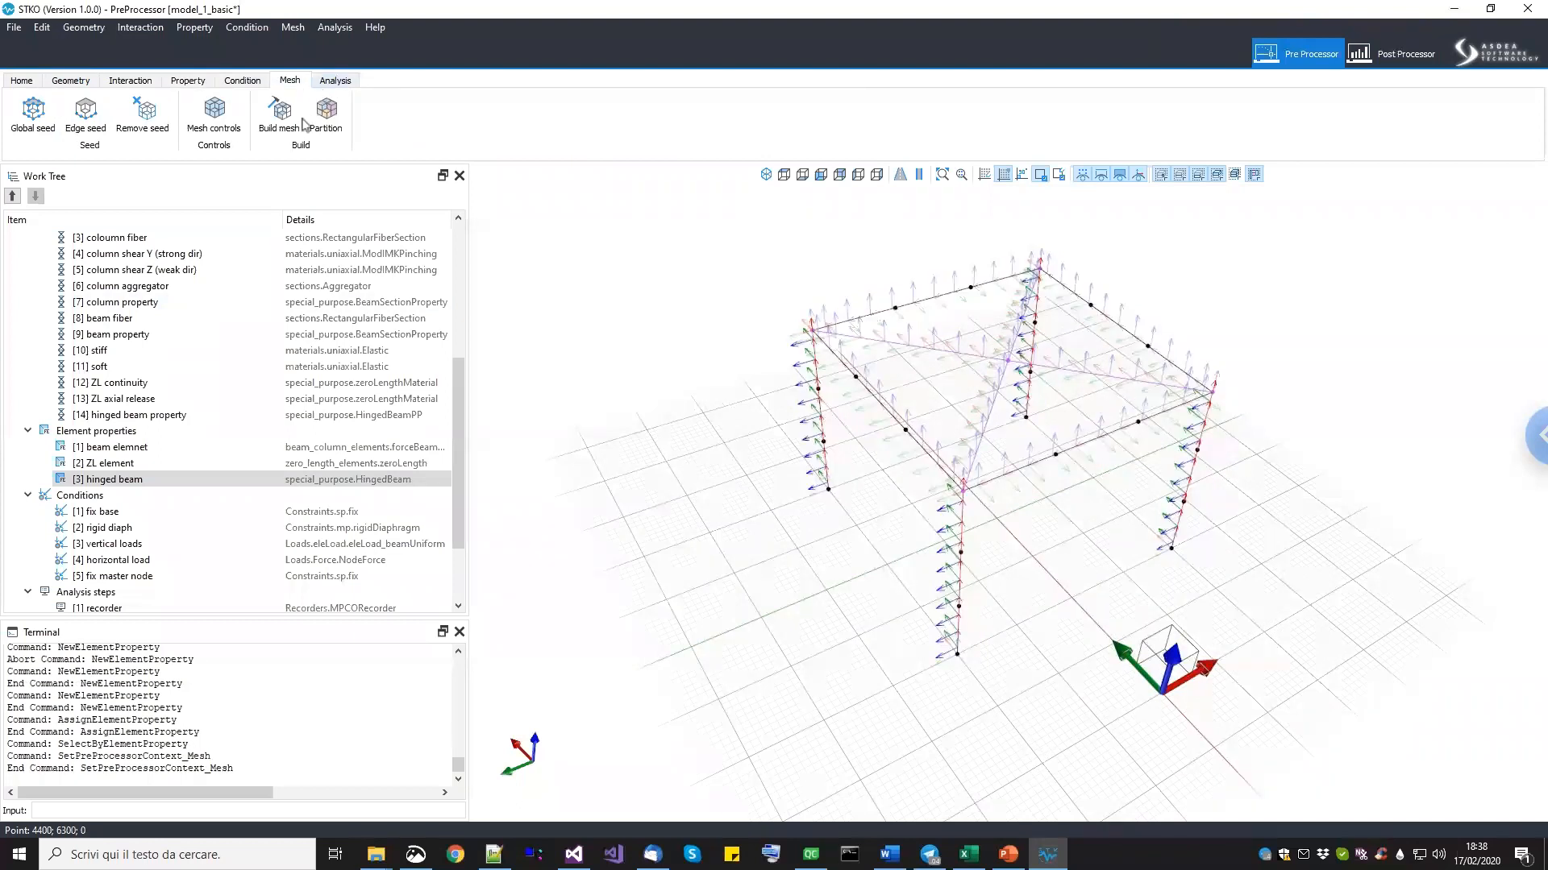
{"action": "left_click", "coordinate": [281, 117]}
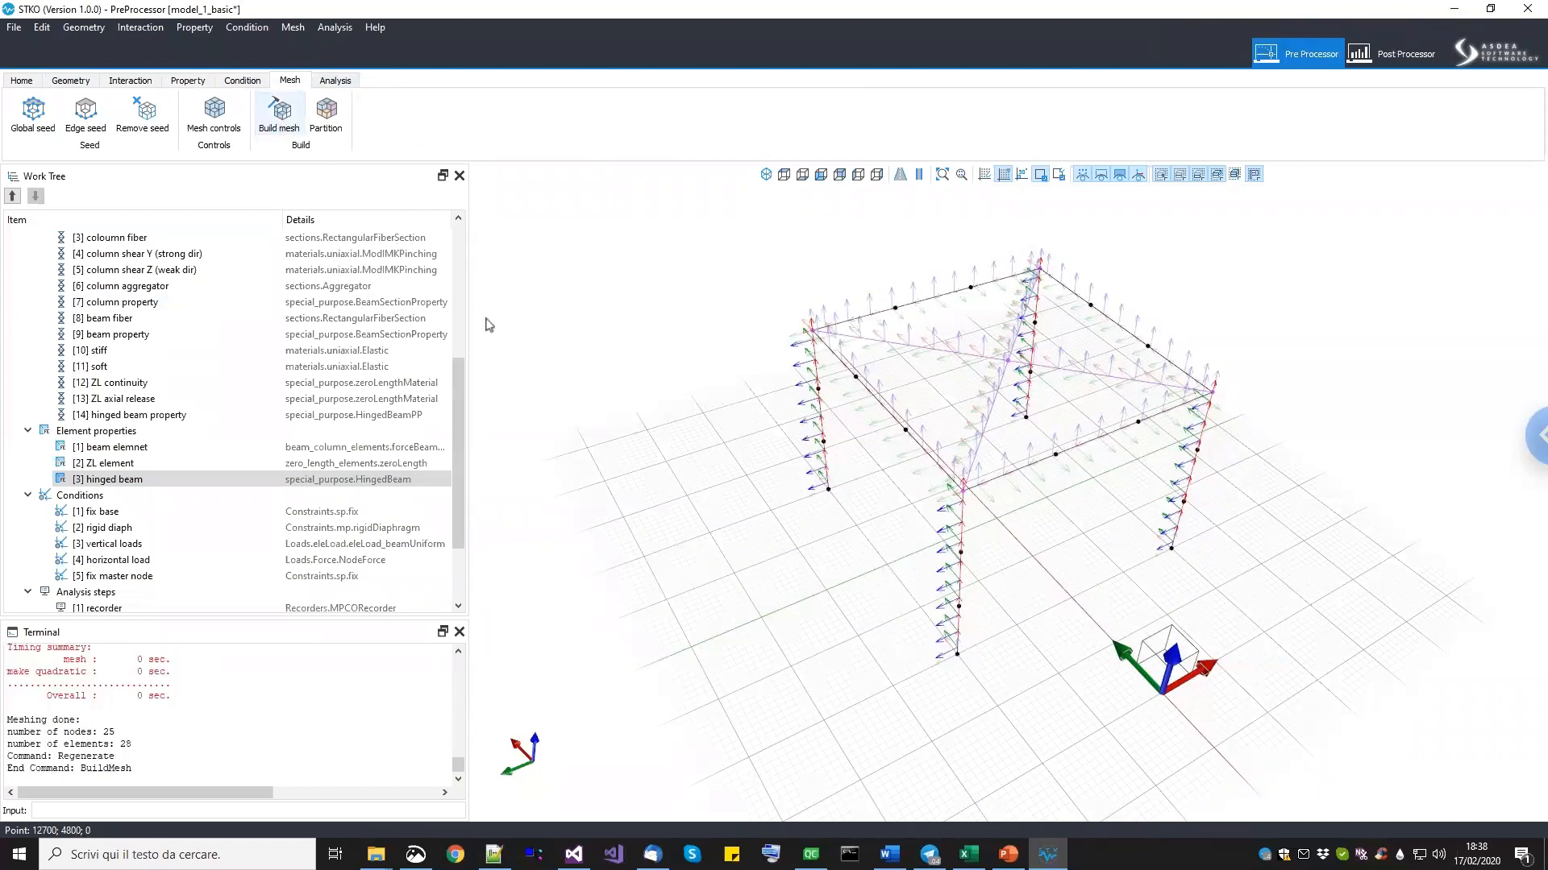
{"action": "left_click", "coordinate": [14, 27]}
{"action": "left_click", "coordinate": [32, 80]}
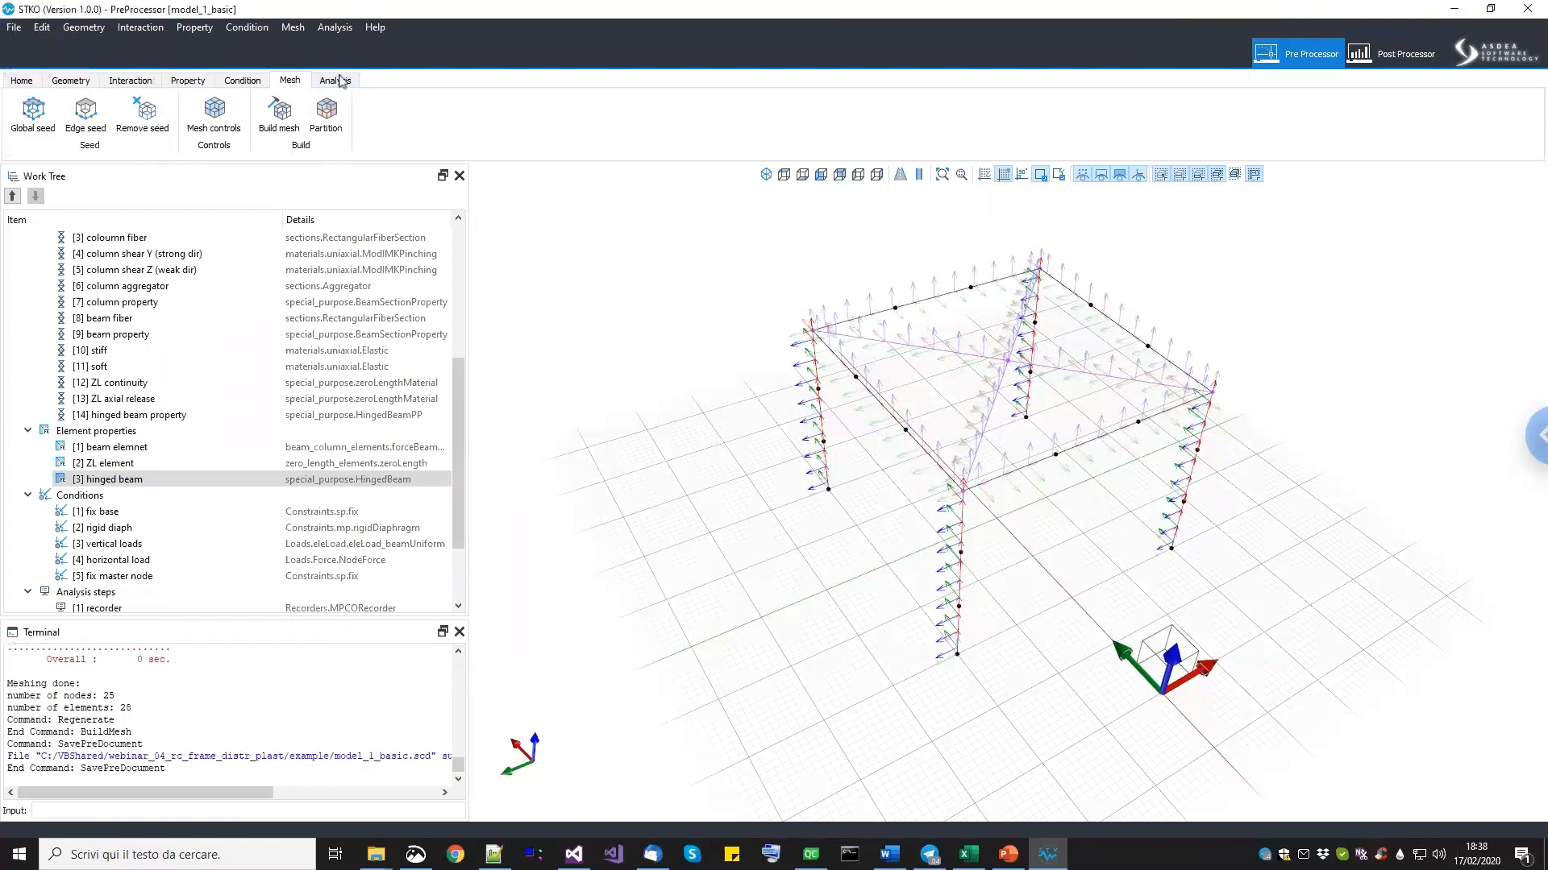
Run the analysis in the example folder, close the finished solver console, and briefly view the existing results in the post-processor.
{"action": "left_click", "coordinate": [337, 80]}
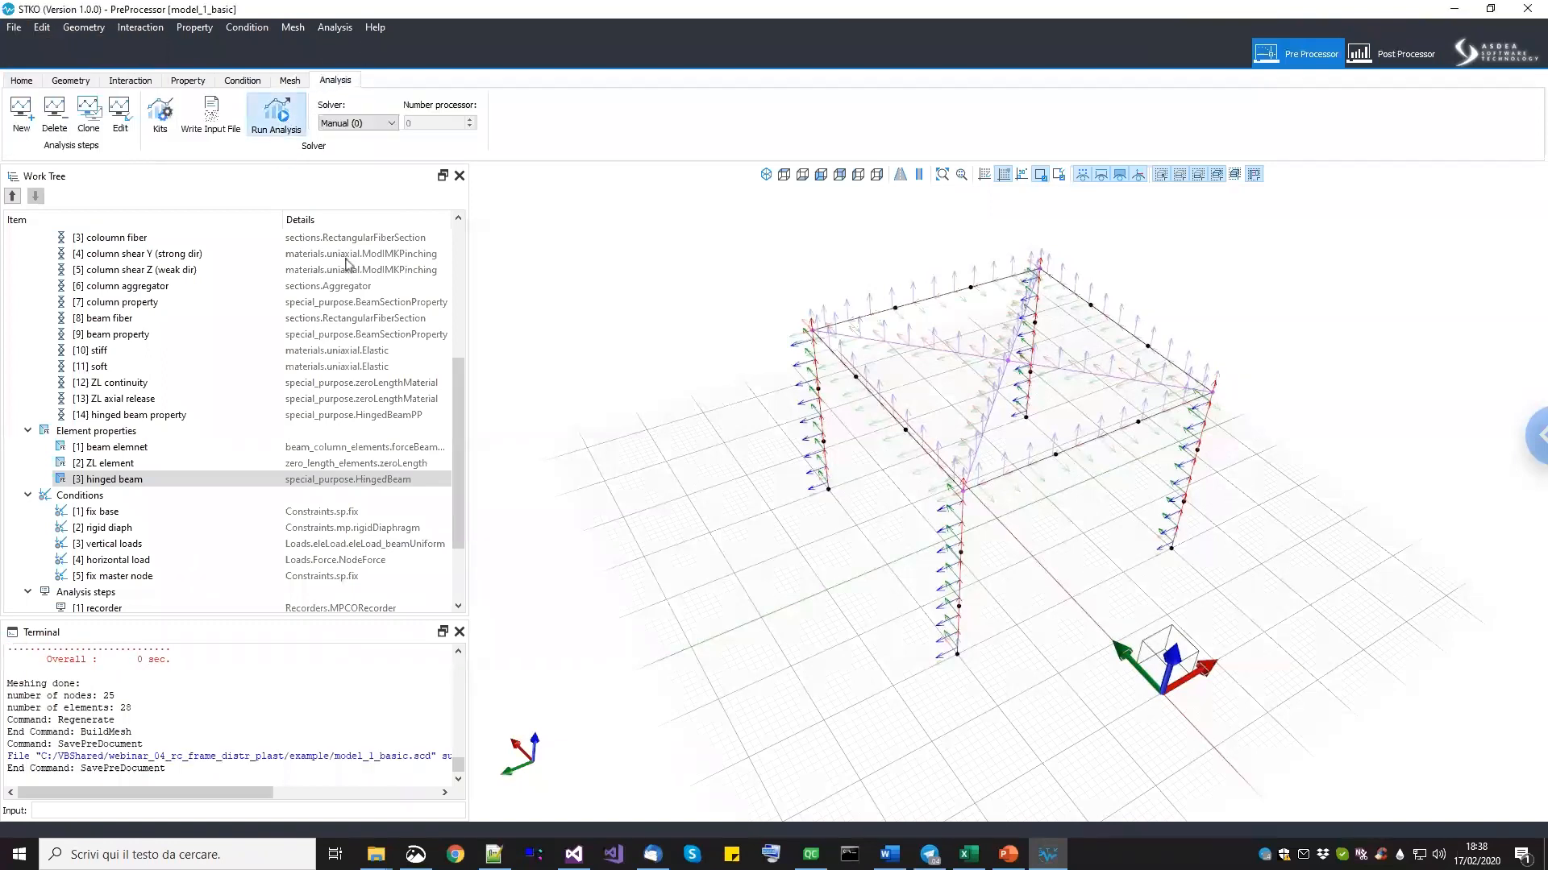
{"action": "left_click", "coordinate": [275, 117]}
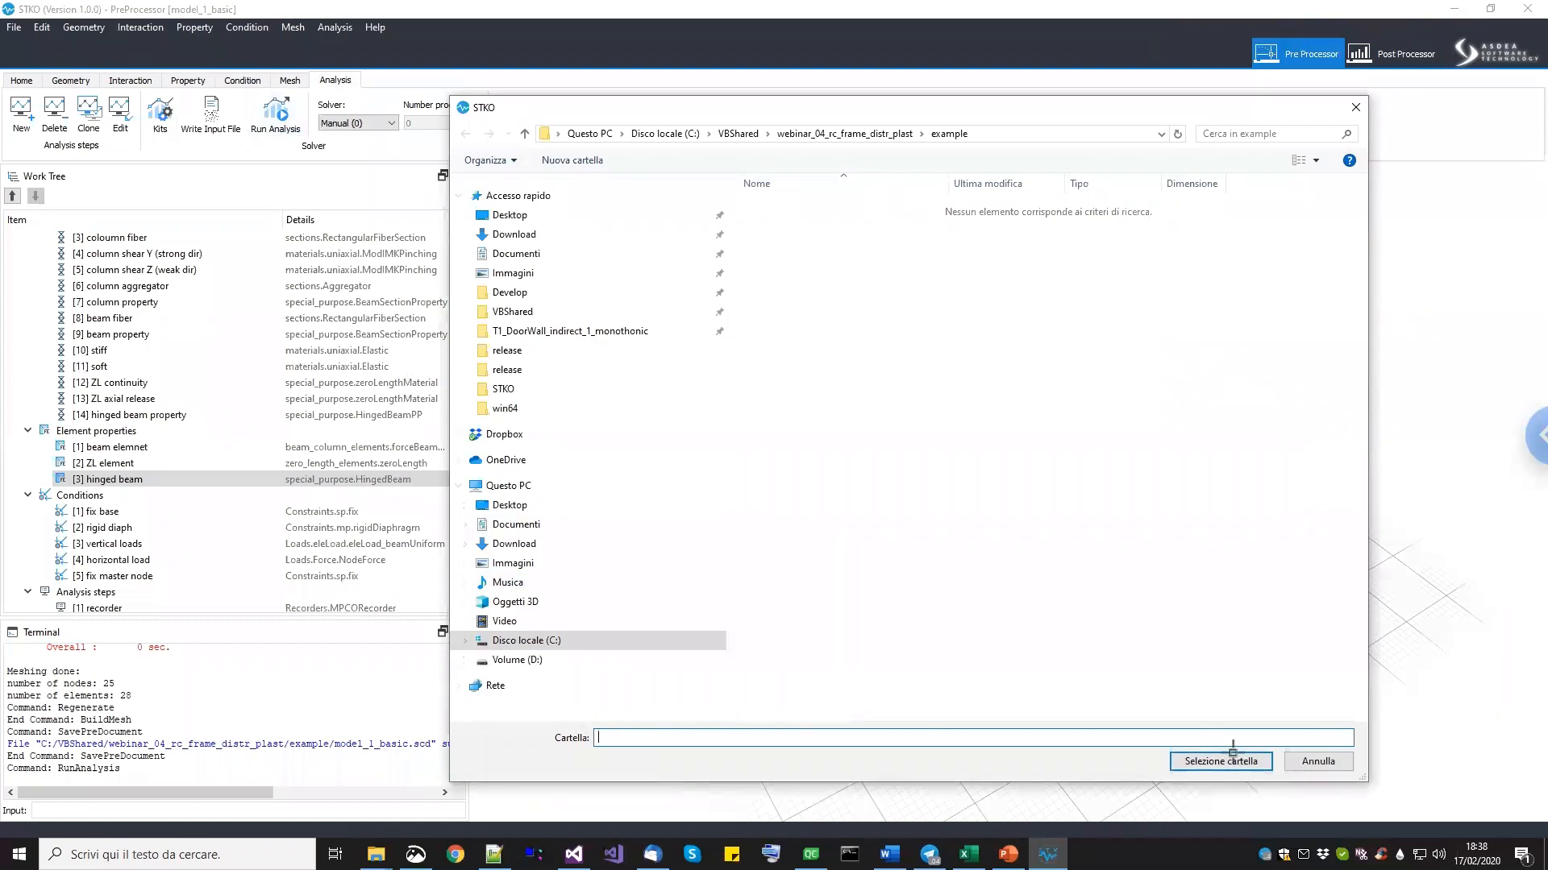
{"action": "left_click", "coordinate": [1233, 754]}
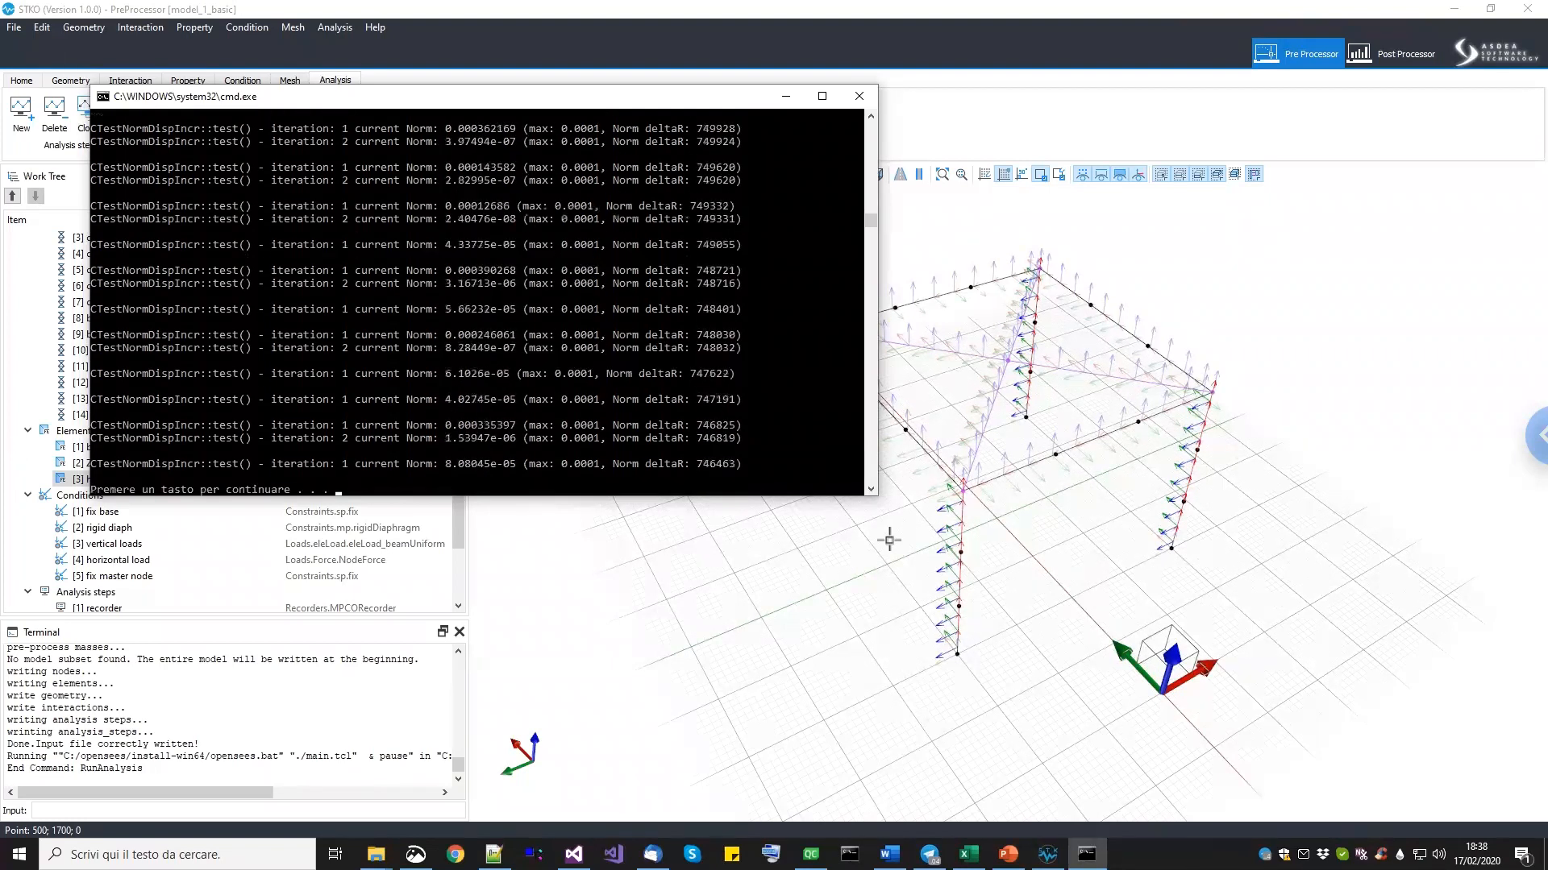
{"action": "key", "text": "Return"}
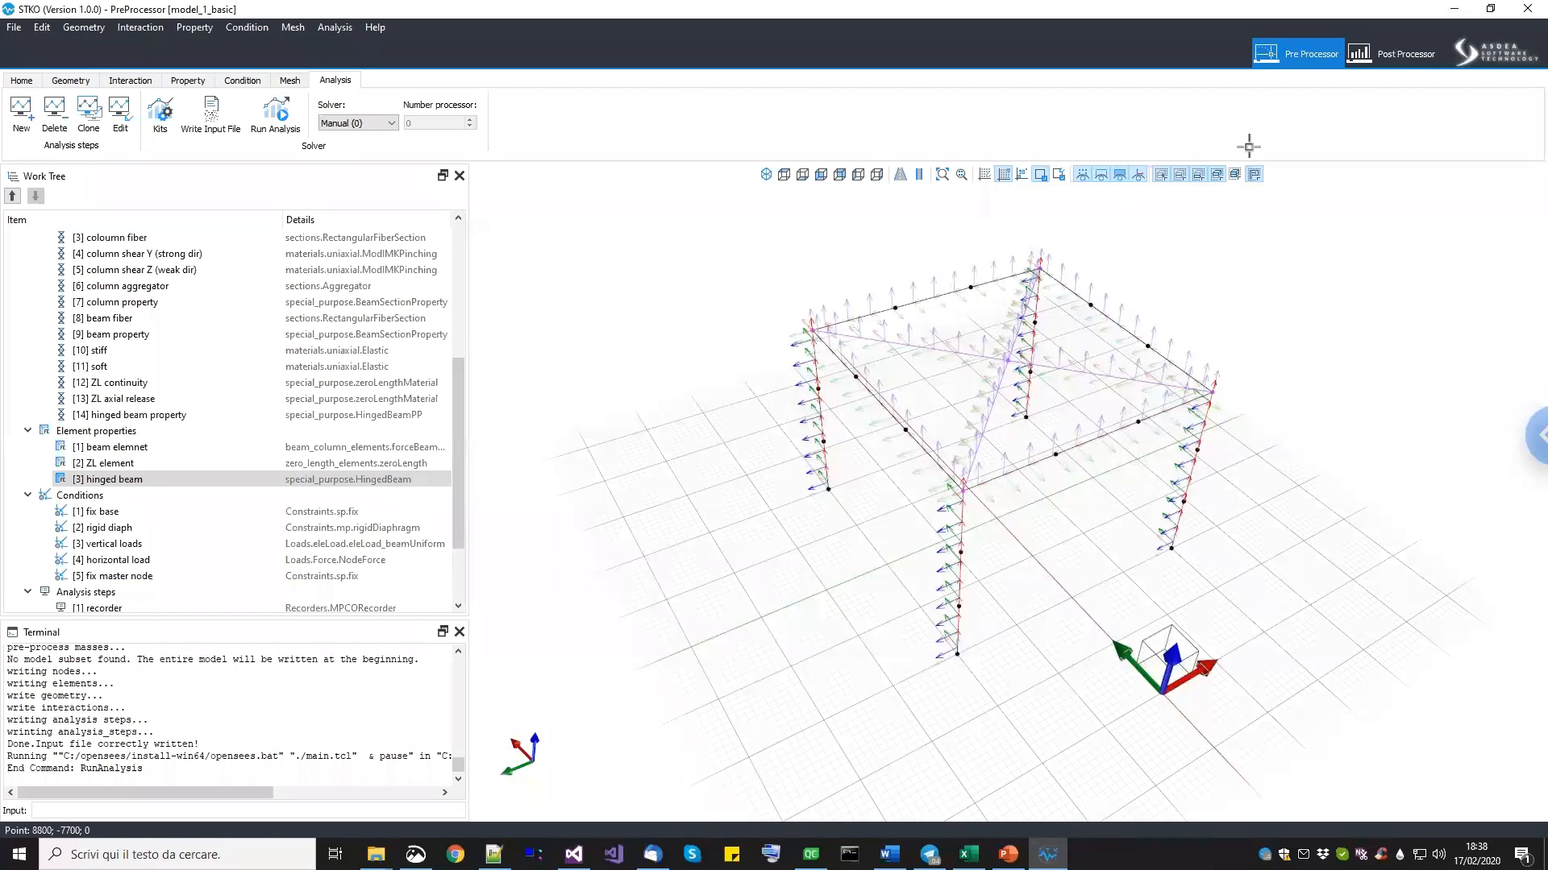
{"action": "left_click", "coordinate": [1399, 54]}
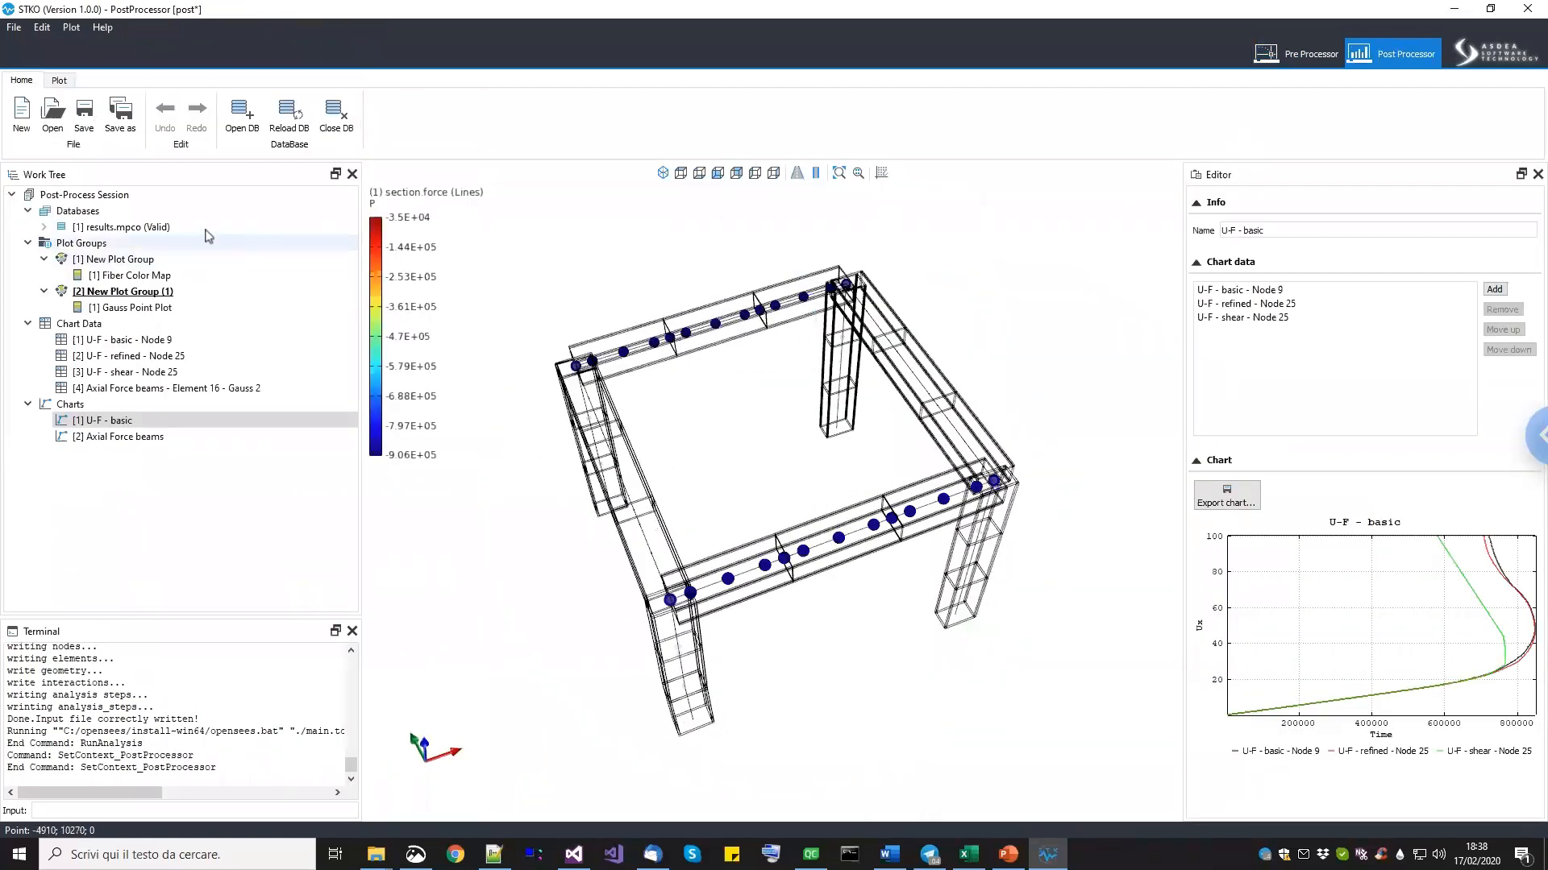
{"action": "left_click", "coordinate": [1302, 51]}
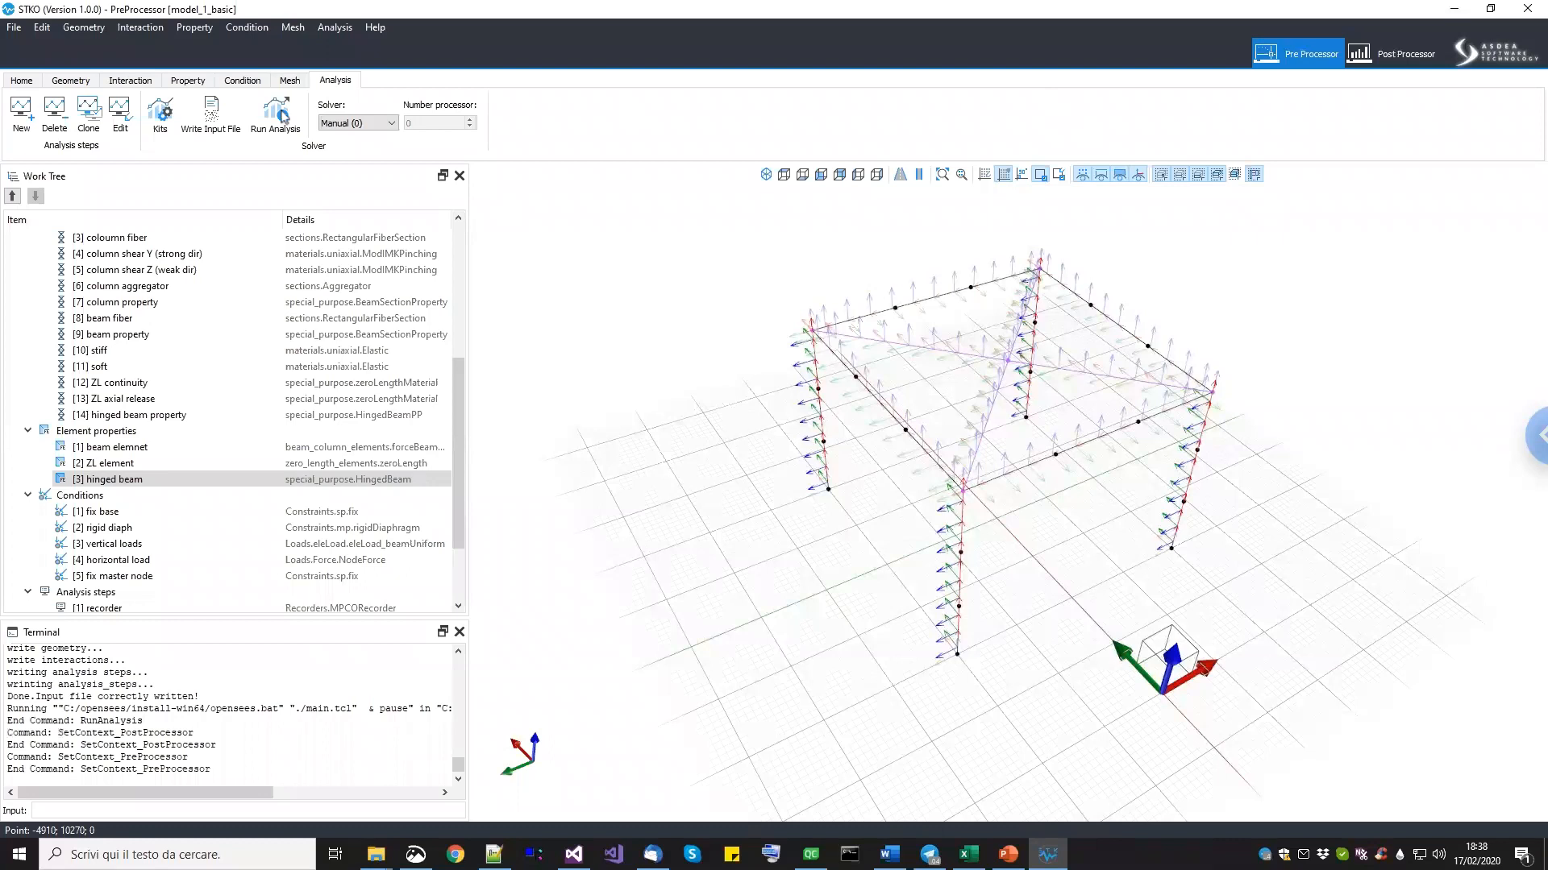
Save the pre-processor model, and save the post-processor session.
{"action": "left_click", "coordinate": [11, 27]}
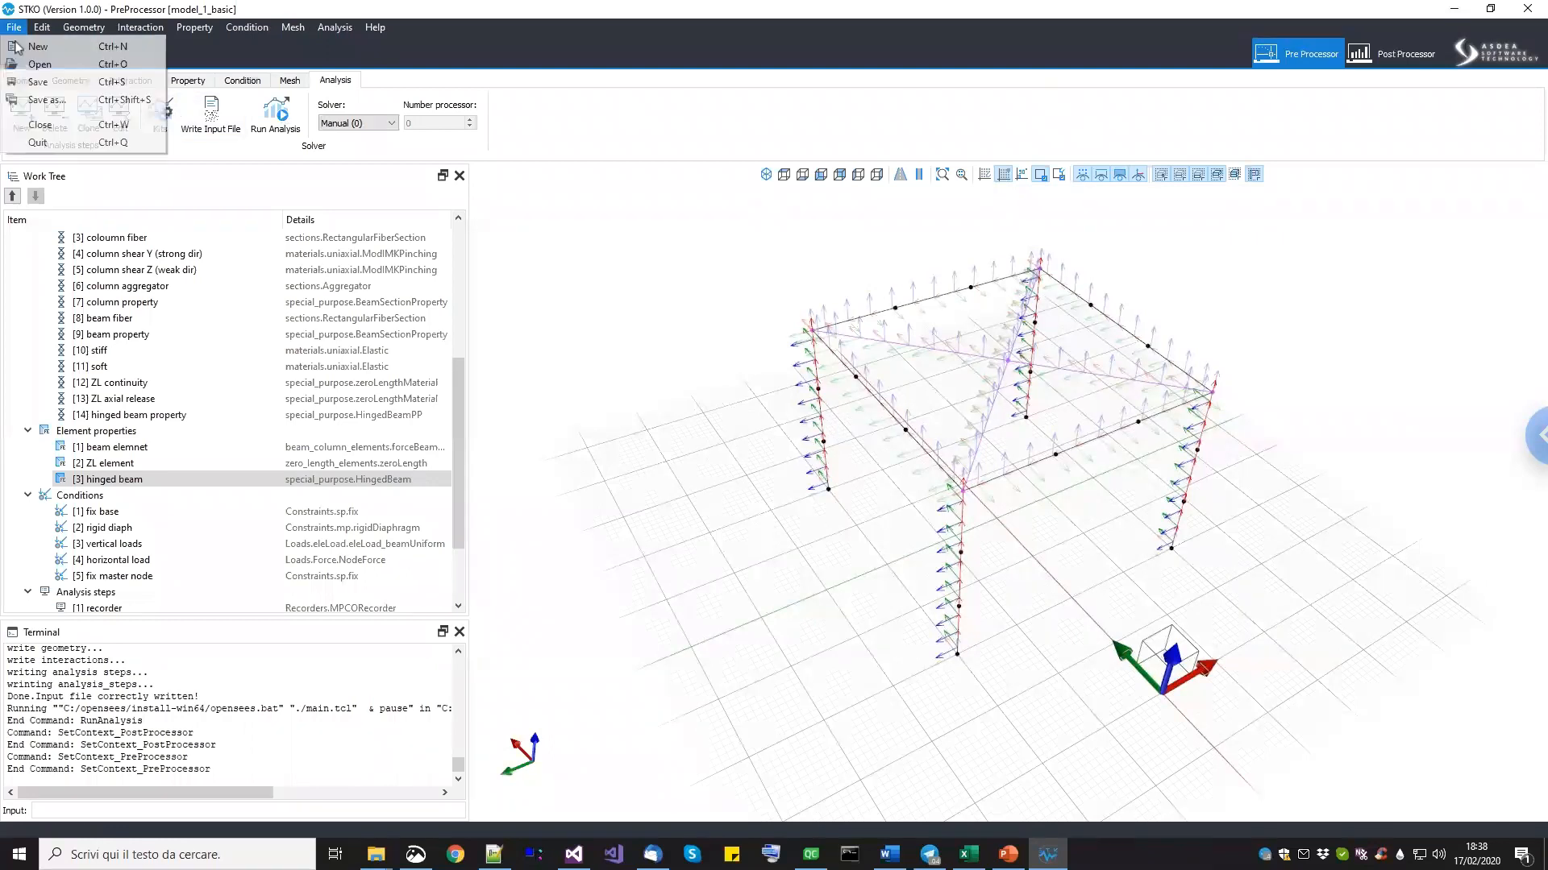
{"action": "left_click", "coordinate": [28, 73]}
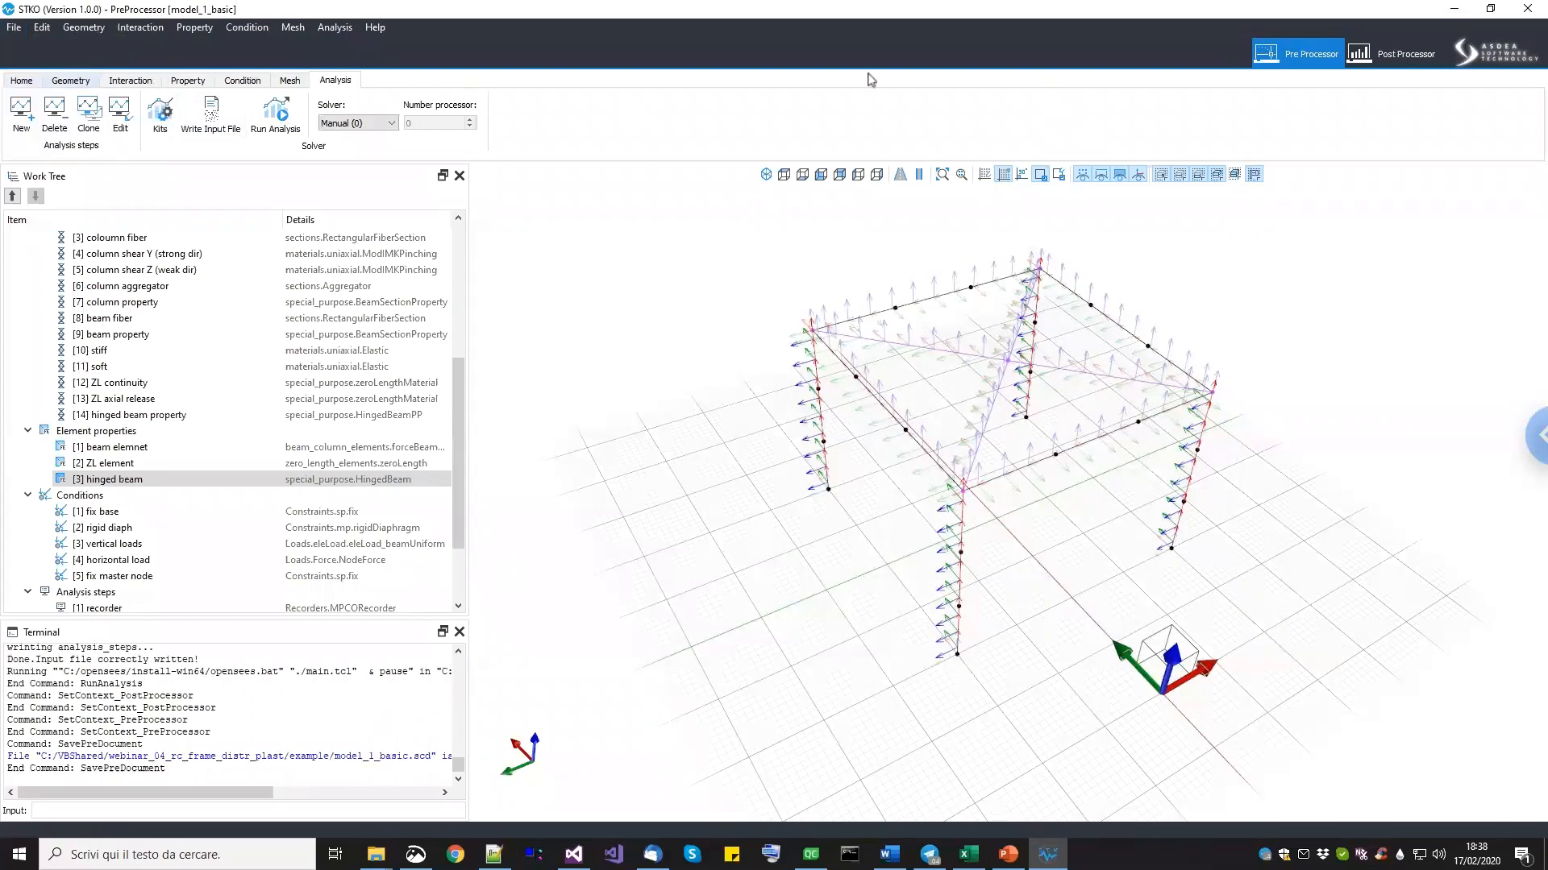
{"action": "left_click", "coordinate": [1385, 58]}
{"action": "left_click", "coordinate": [13, 28]}
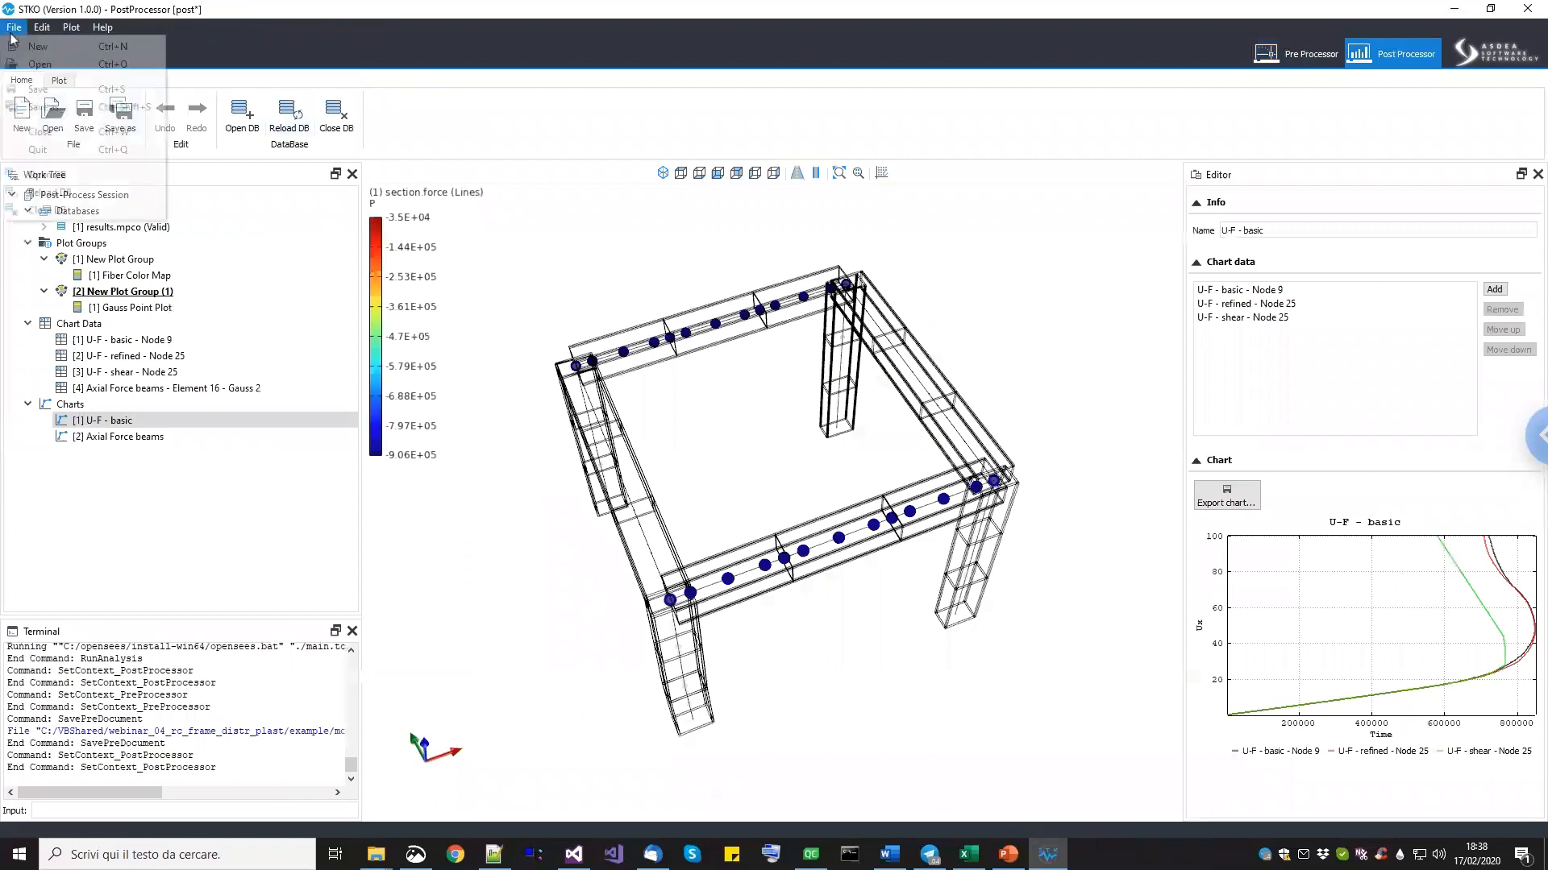
{"action": "left_click", "coordinate": [28, 90]}
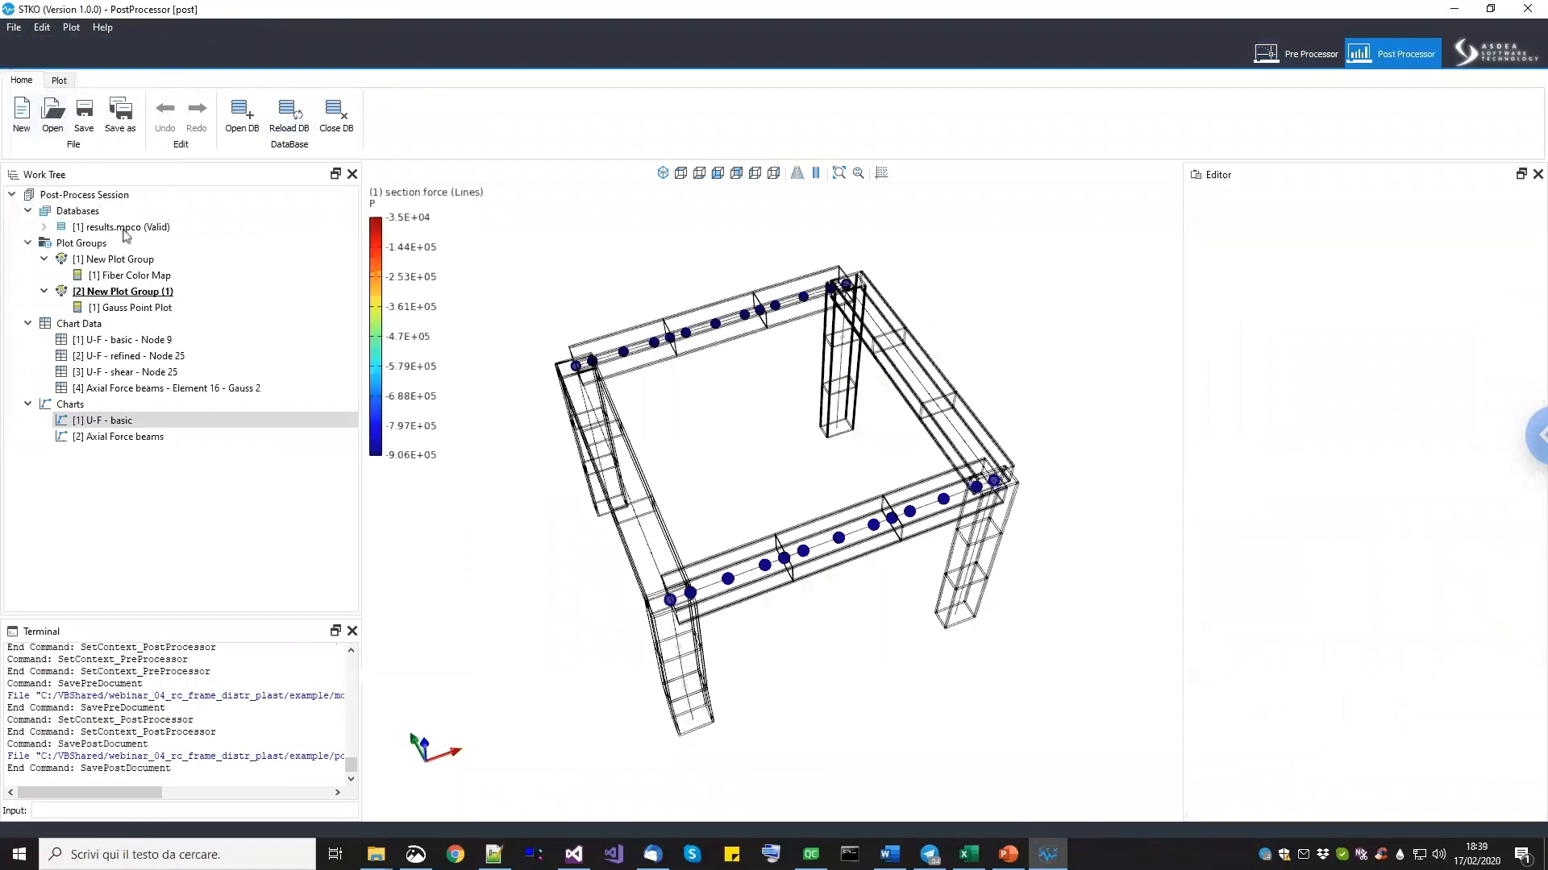
Reload the results.mpco database and display the fiber color map plot group on the frame.
{"action": "right_click", "coordinate": [161, 229]}
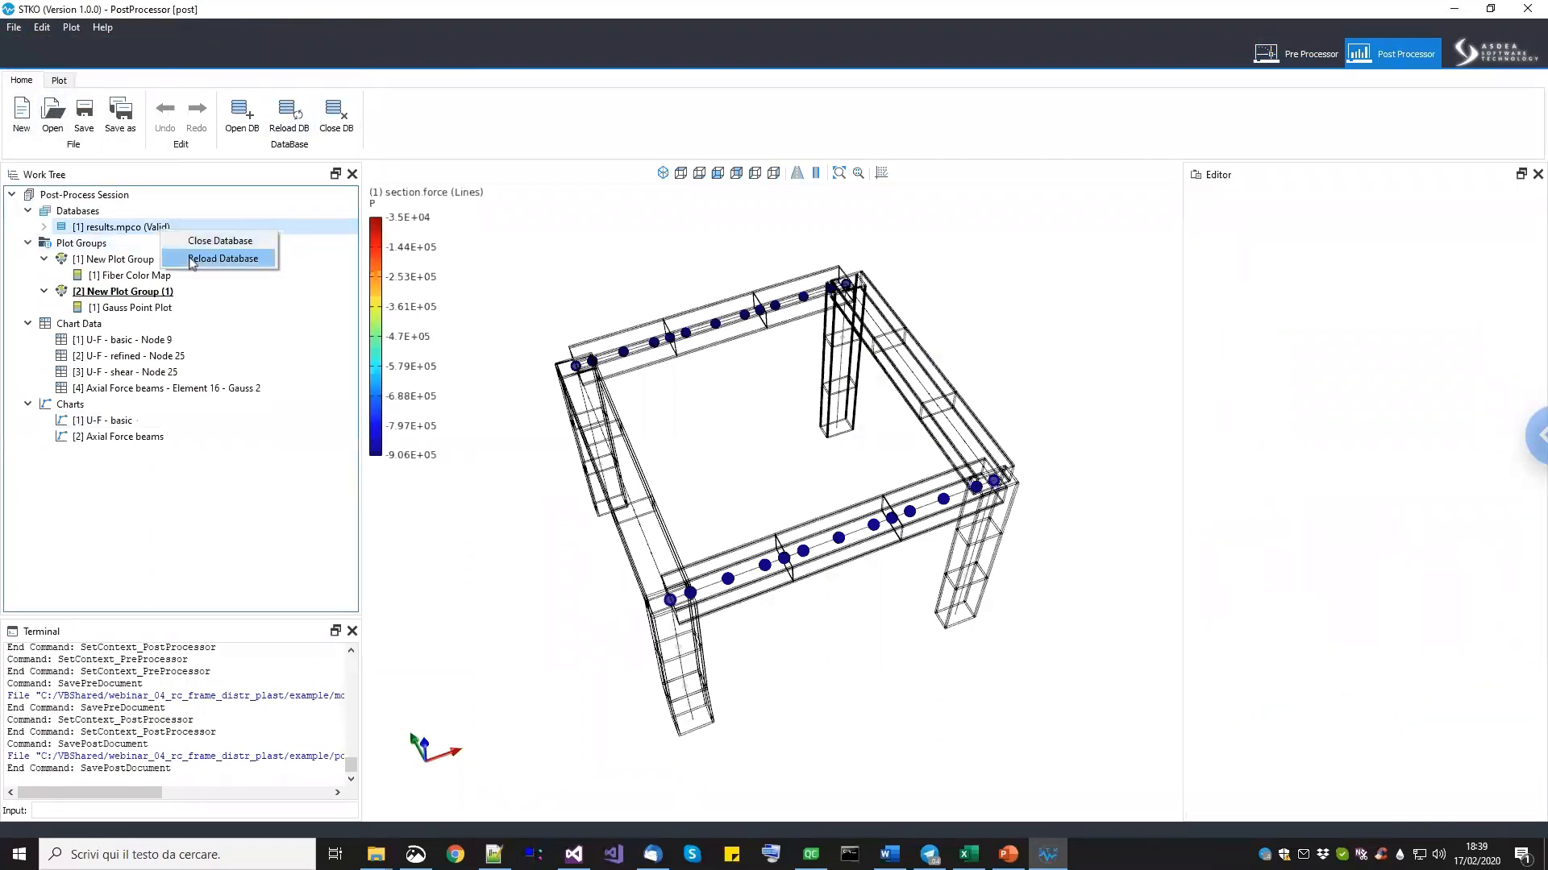
{"action": "left_click", "coordinate": [190, 259]}
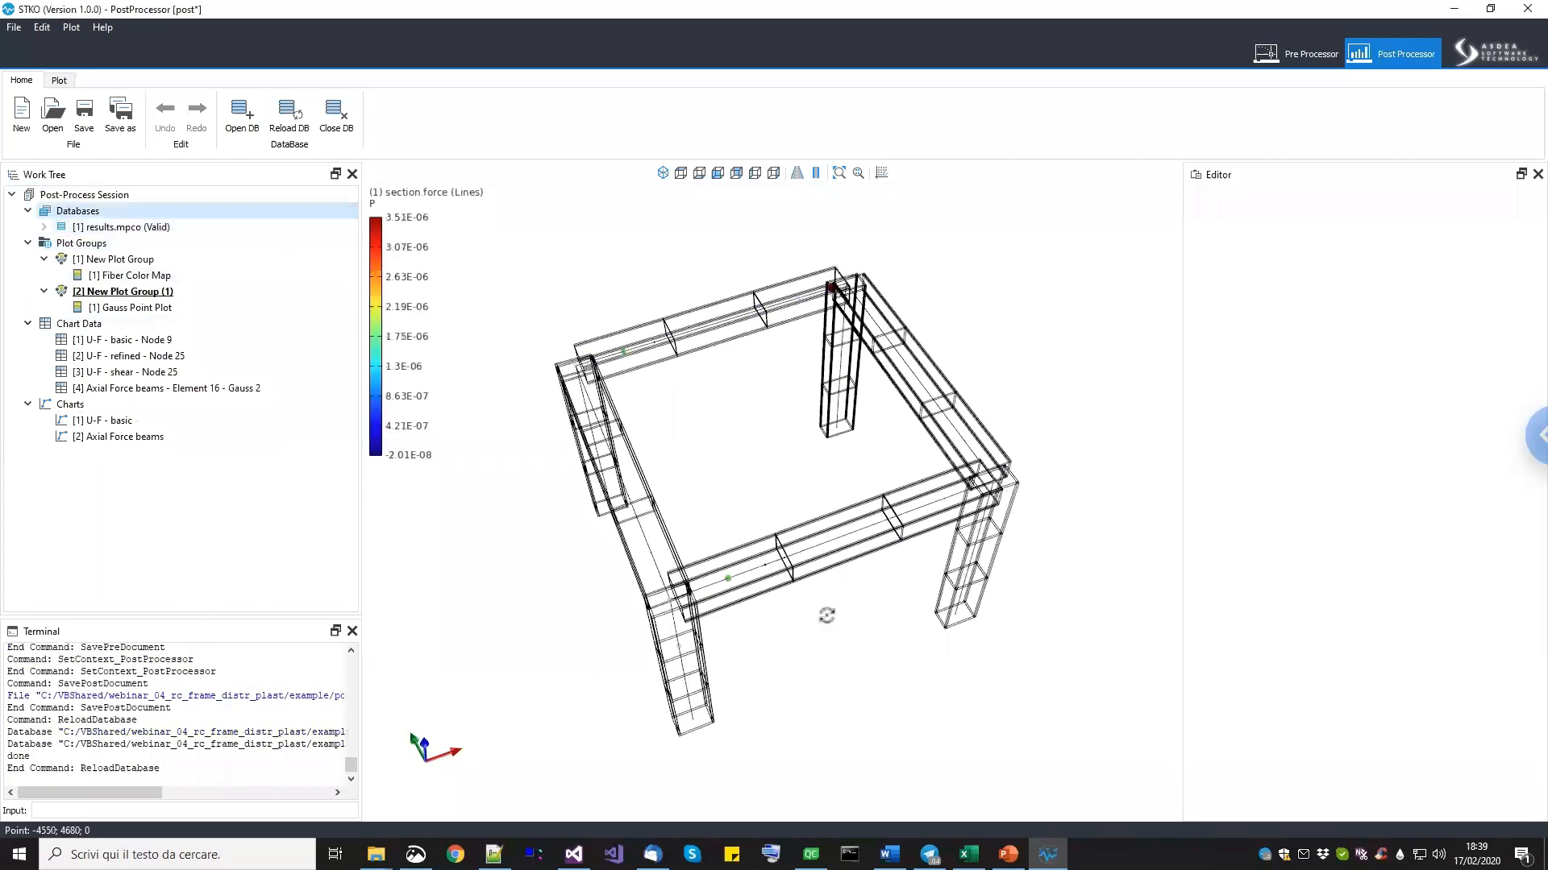
{"action": "left_click", "coordinate": [158, 259]}
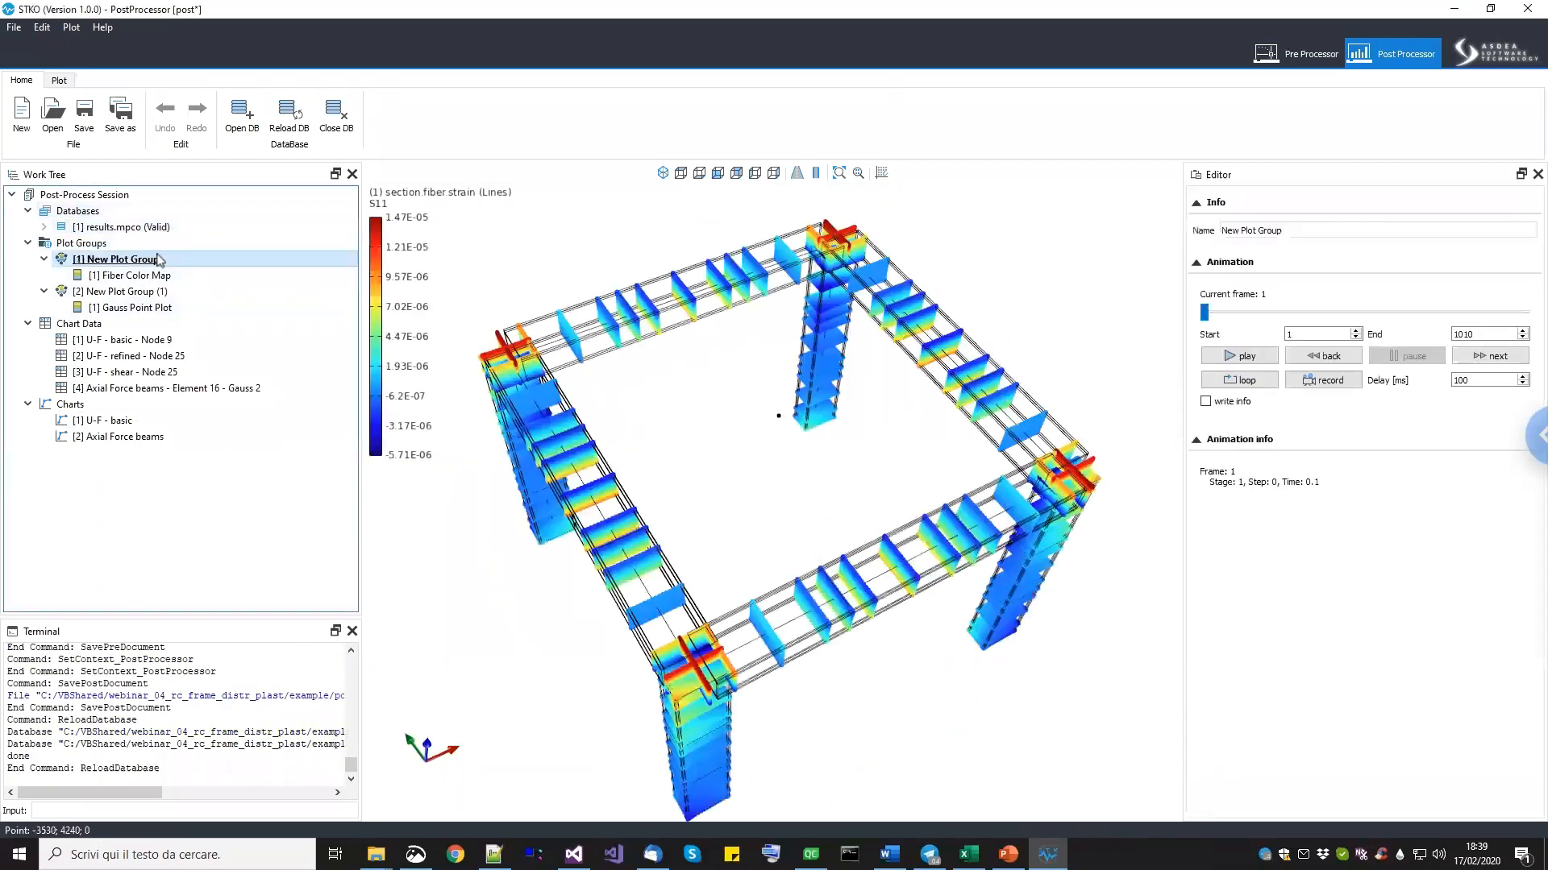
{"action": "left_click_drag", "start_coordinate": [573, 390], "coordinate": [888, 410]}
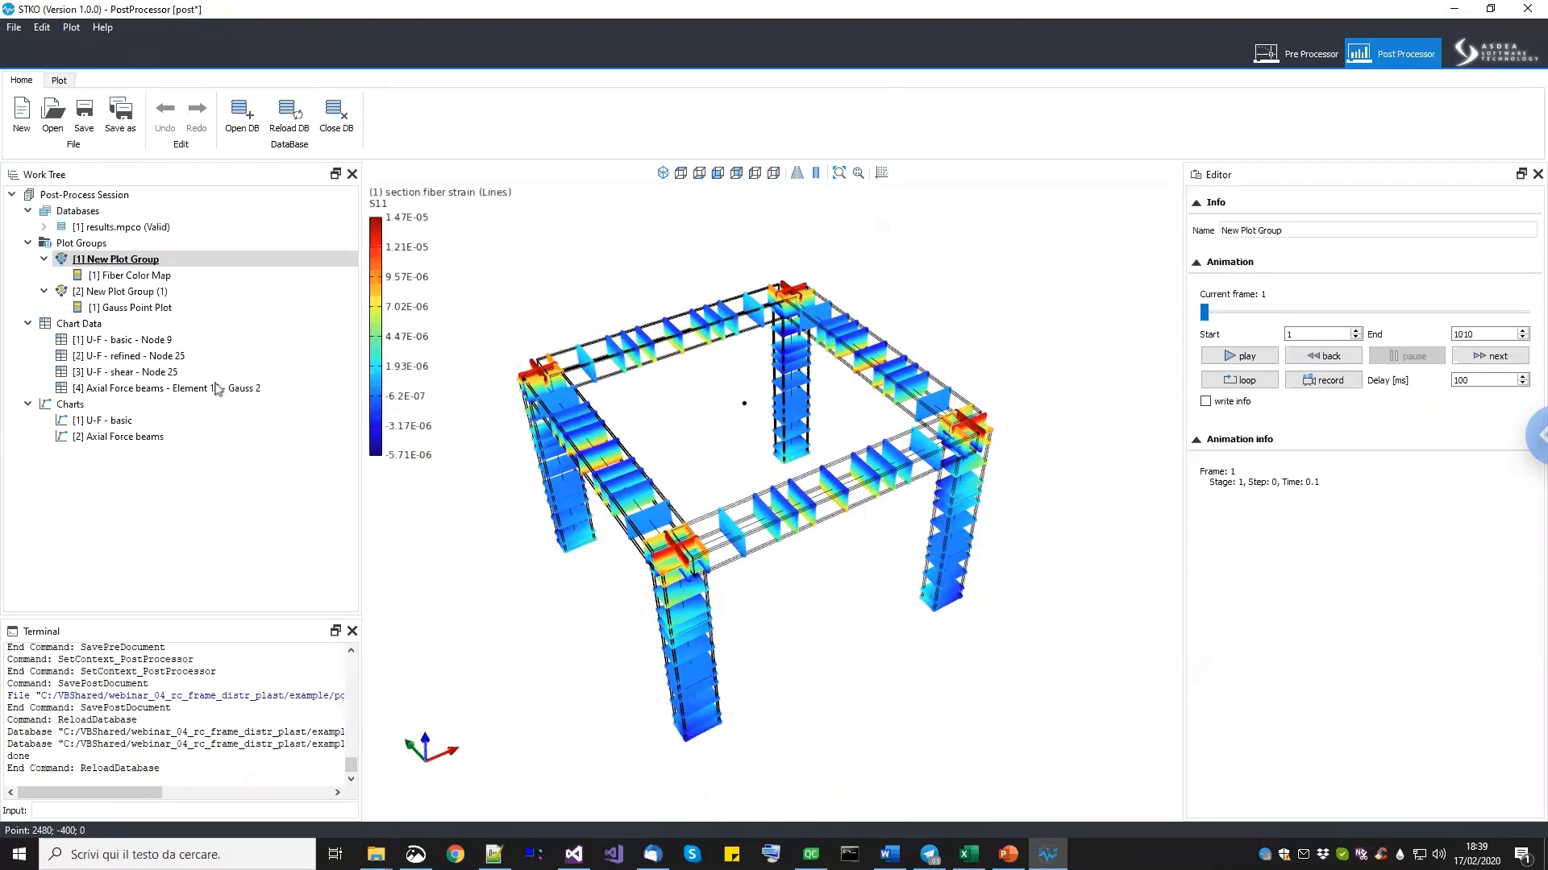
Create a third plot group and add a surface color map of the displacement magnitude to it.
{"action": "left_click", "coordinate": [113, 243]}
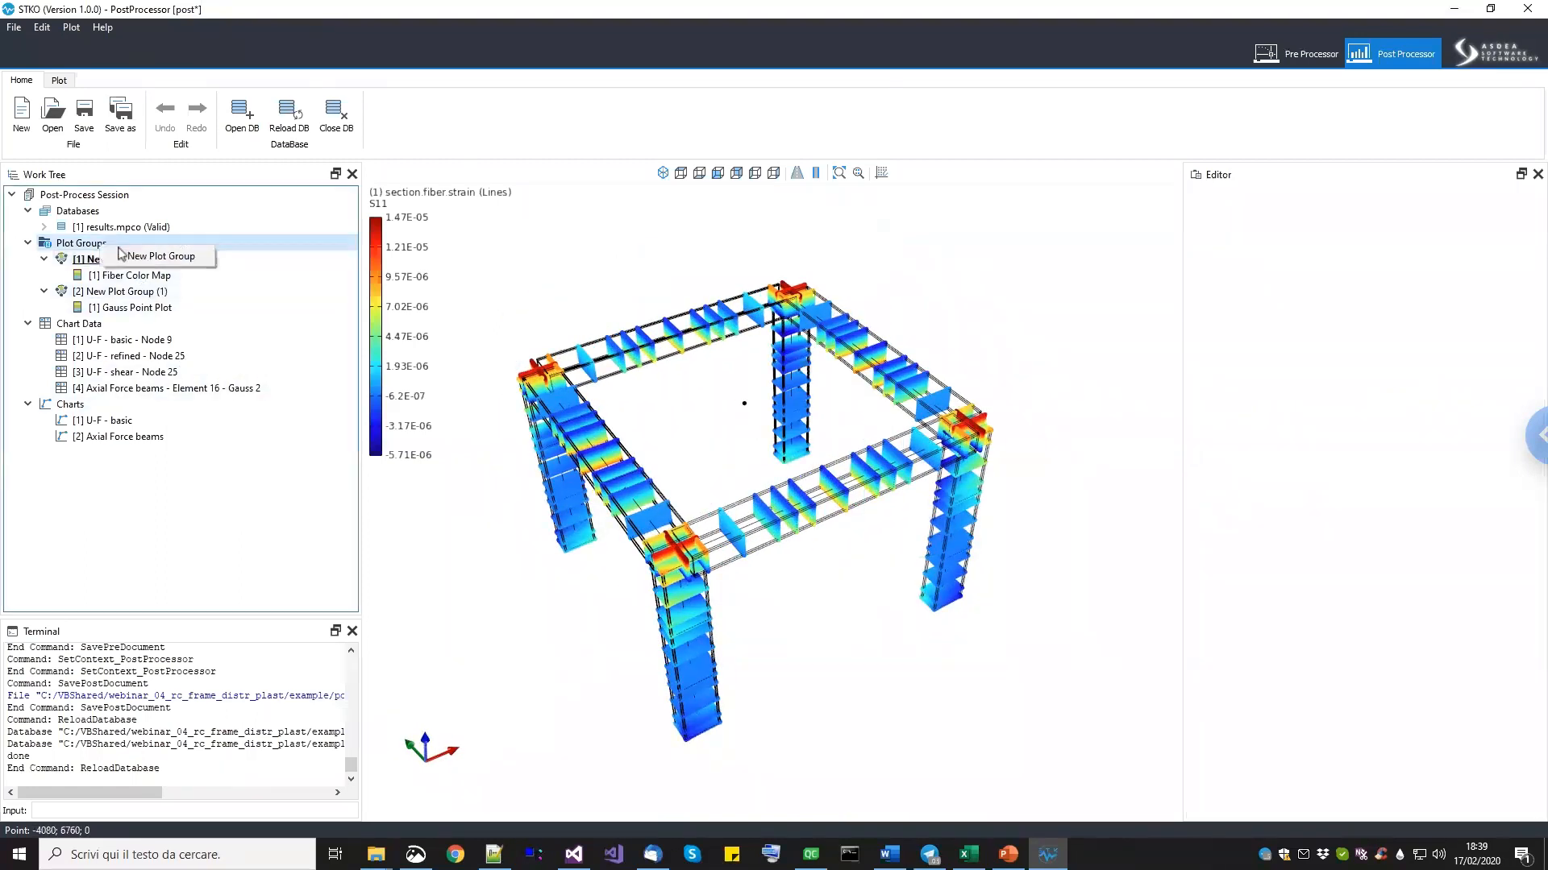
{"action": "left_click", "coordinate": [125, 256]}
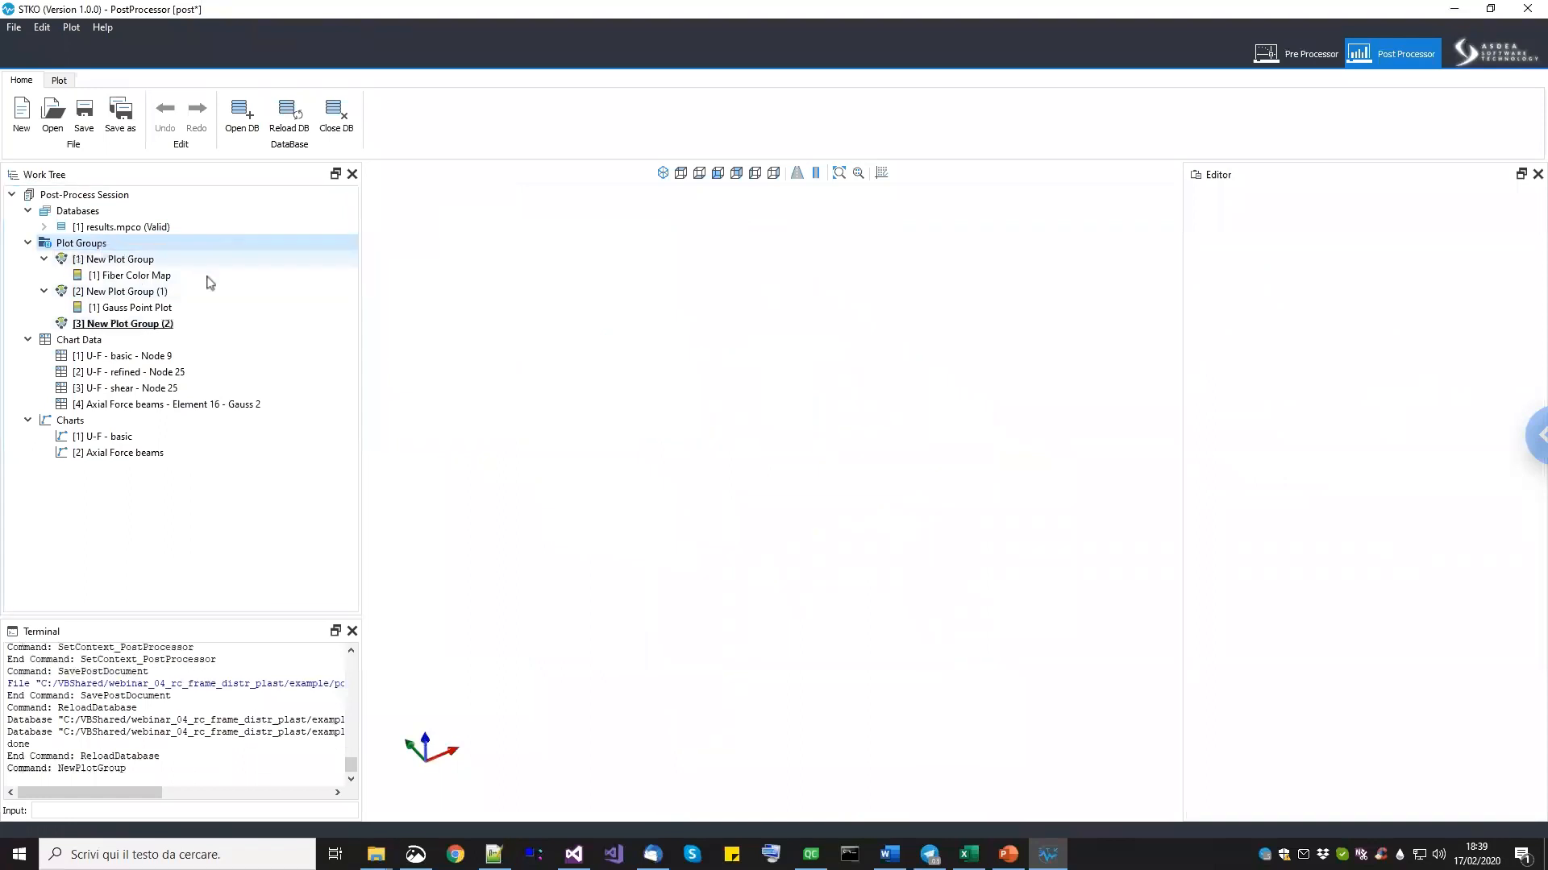
{"action": "left_click", "coordinate": [129, 324]}
{"action": "right_click", "coordinate": [129, 324]}
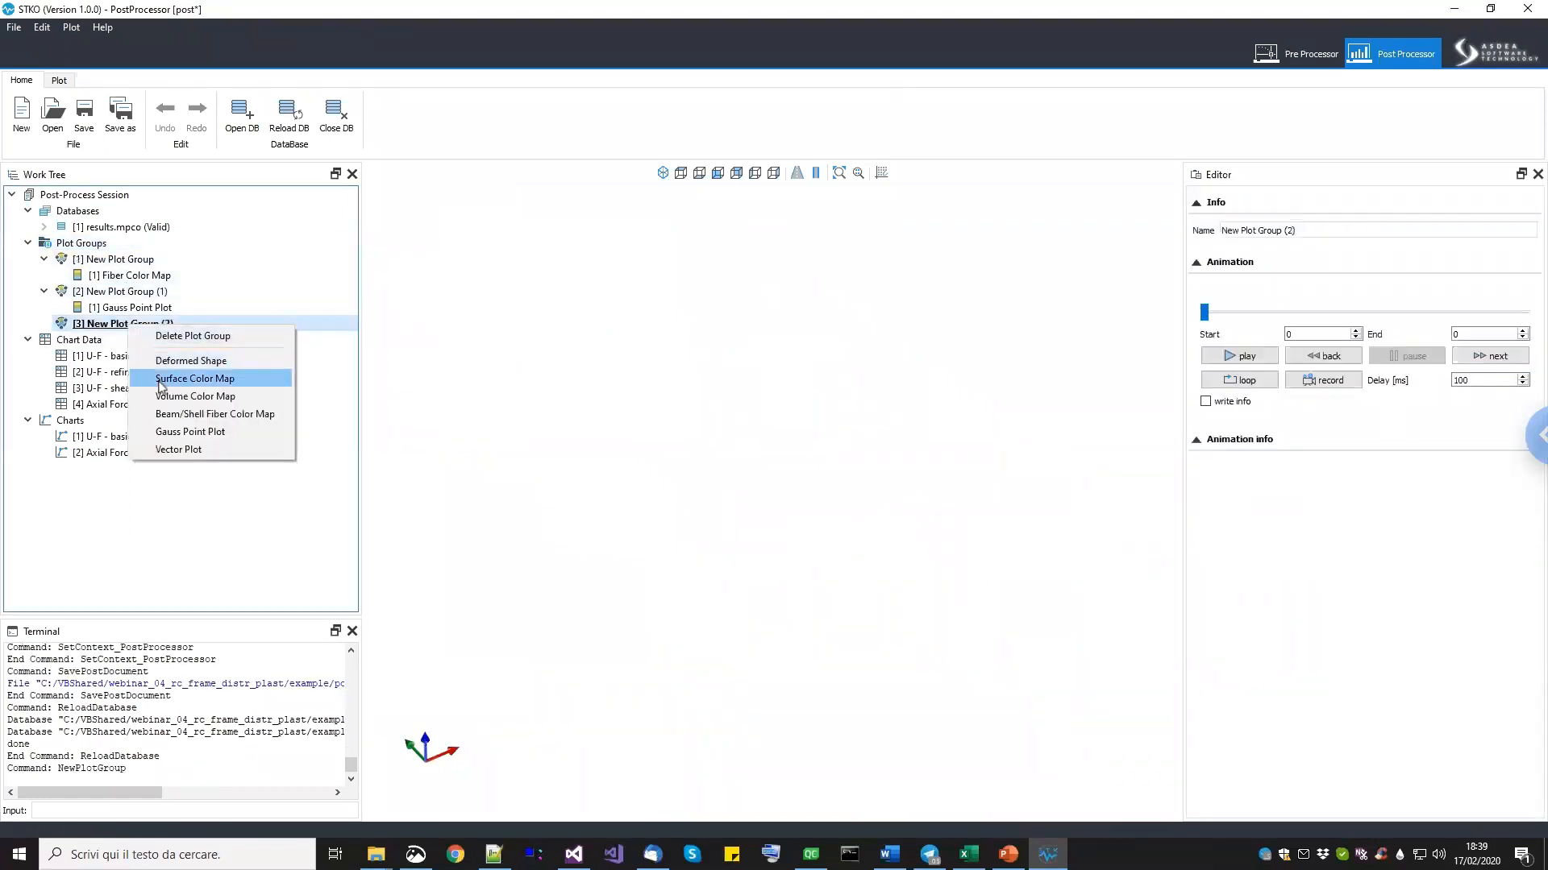
{"action": "left_click", "coordinate": [160, 379]}
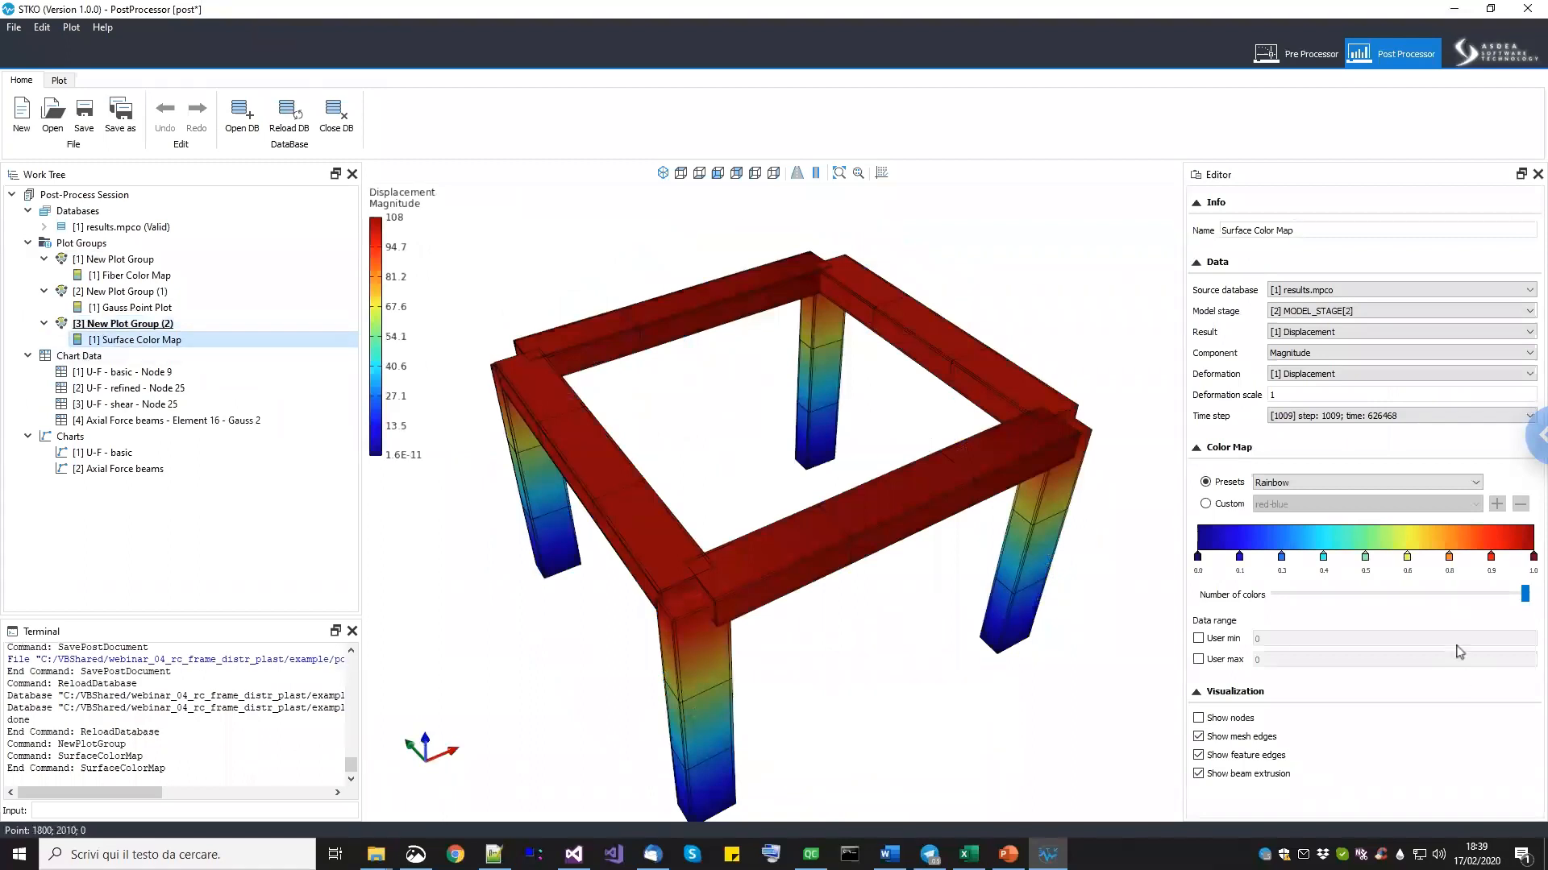
Turn off the beam extrusion and show the nodes in the surface color map.
{"action": "left_click", "coordinate": [1268, 775]}
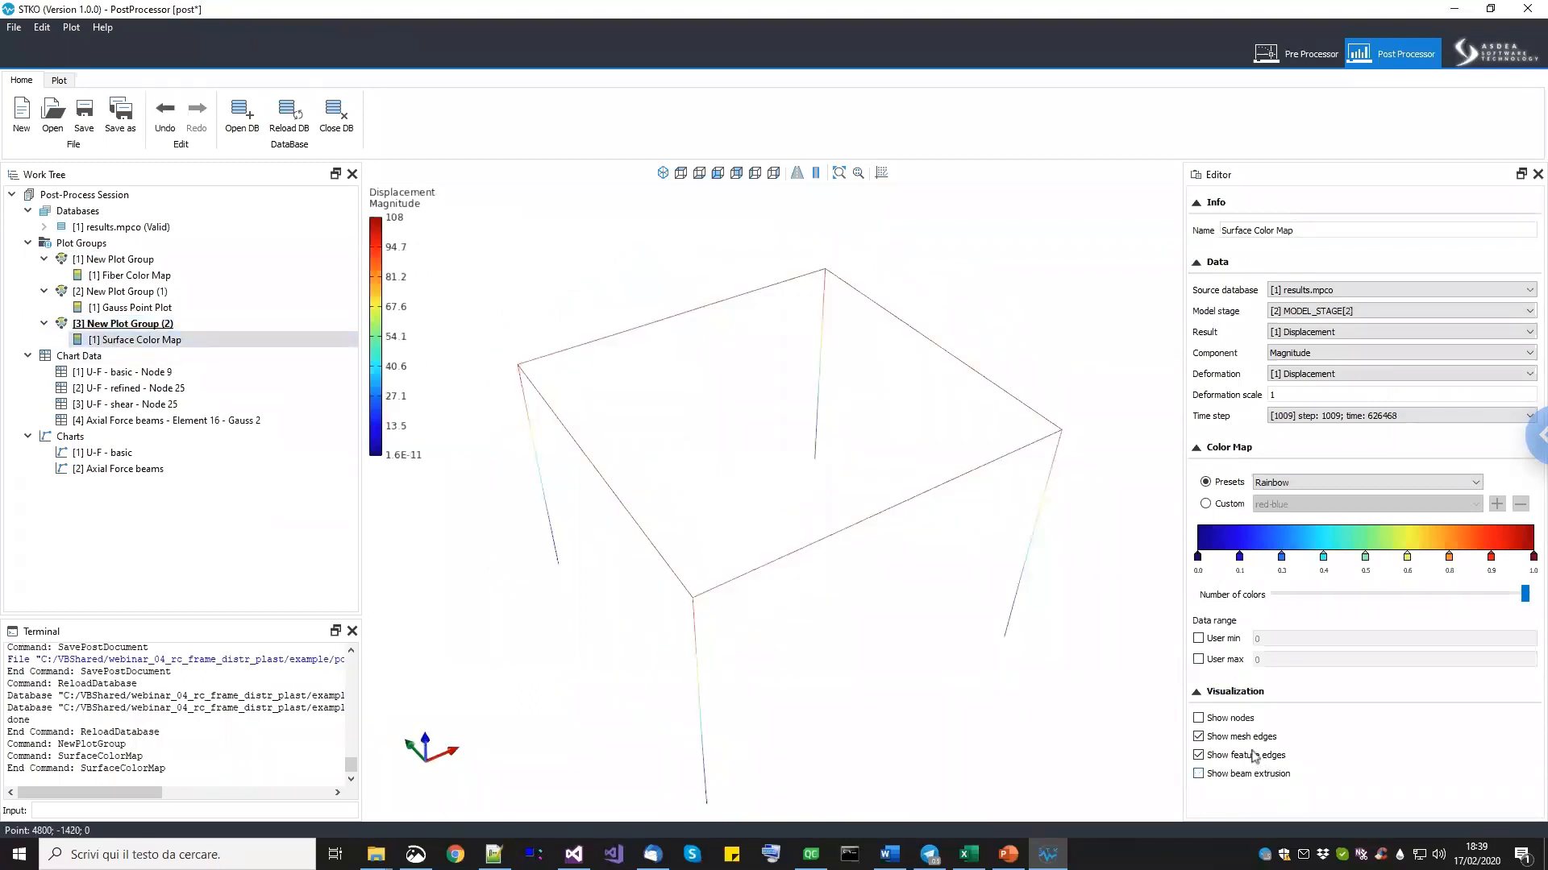
{"action": "middle_click_drag", "start_coordinate": [788, 641], "coordinate": [633, 614]}
{"action": "scroll", "coordinate": [510, 519], "scroll_direction": "up", "scroll_amount": 2}
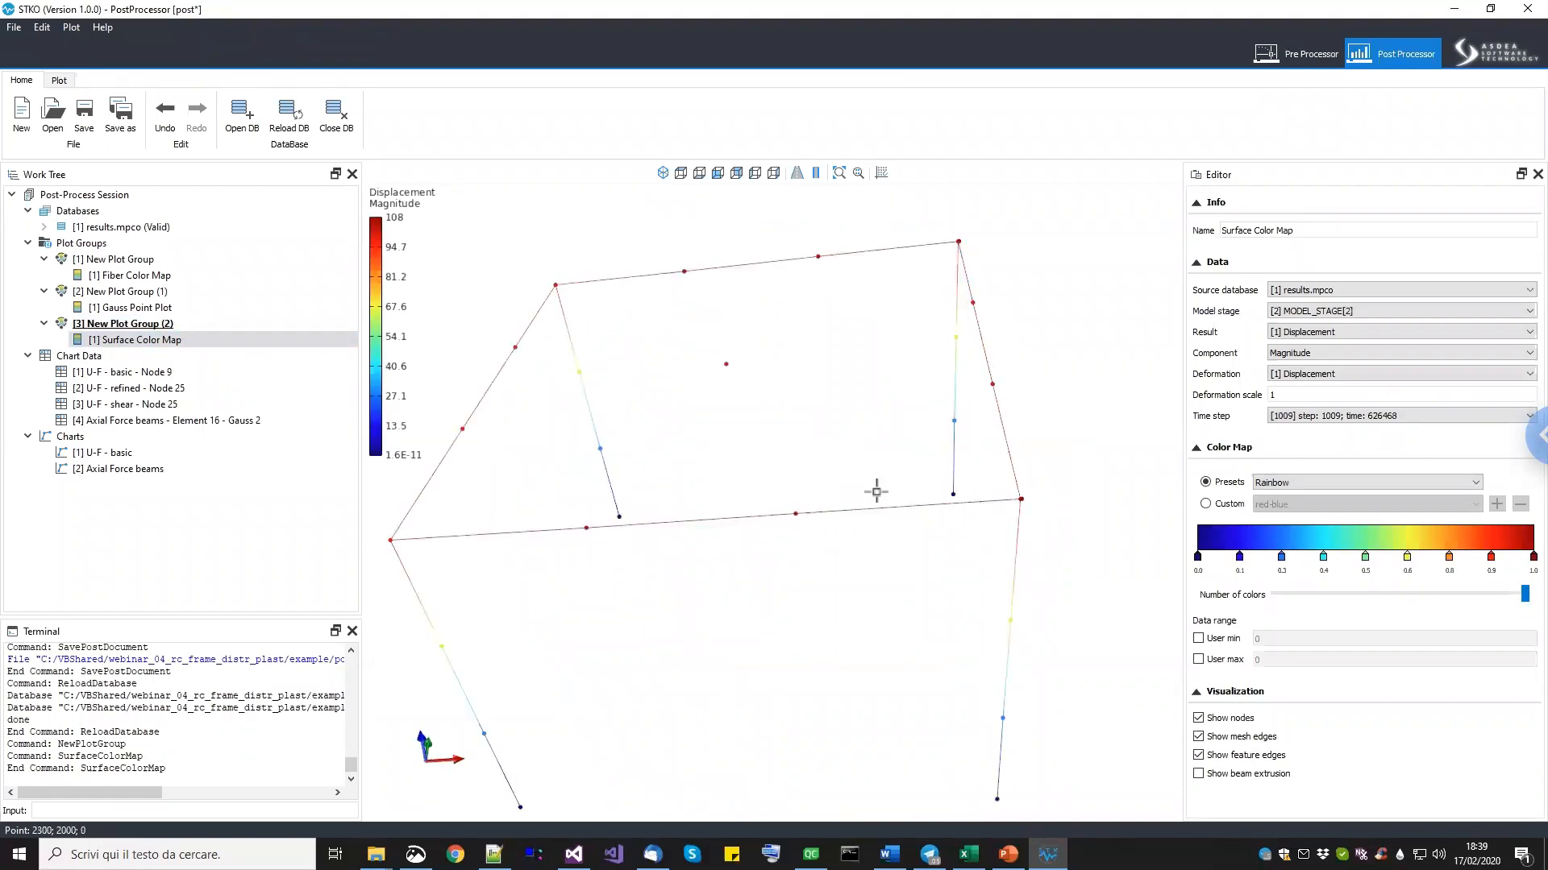
Set the surface color map's deformation scale to 10 and view the deformed frame from the side.
{"action": "left_click", "coordinate": [1295, 395]}
{"action": "type", "text": "0"}
{"action": "key", "text": "Return"}
{"action": "left_click_drag", "start_coordinate": [790, 481], "coordinate": [816, 514]}
{"action": "left_click_drag", "start_coordinate": [794, 387], "coordinate": [1013, 395]}
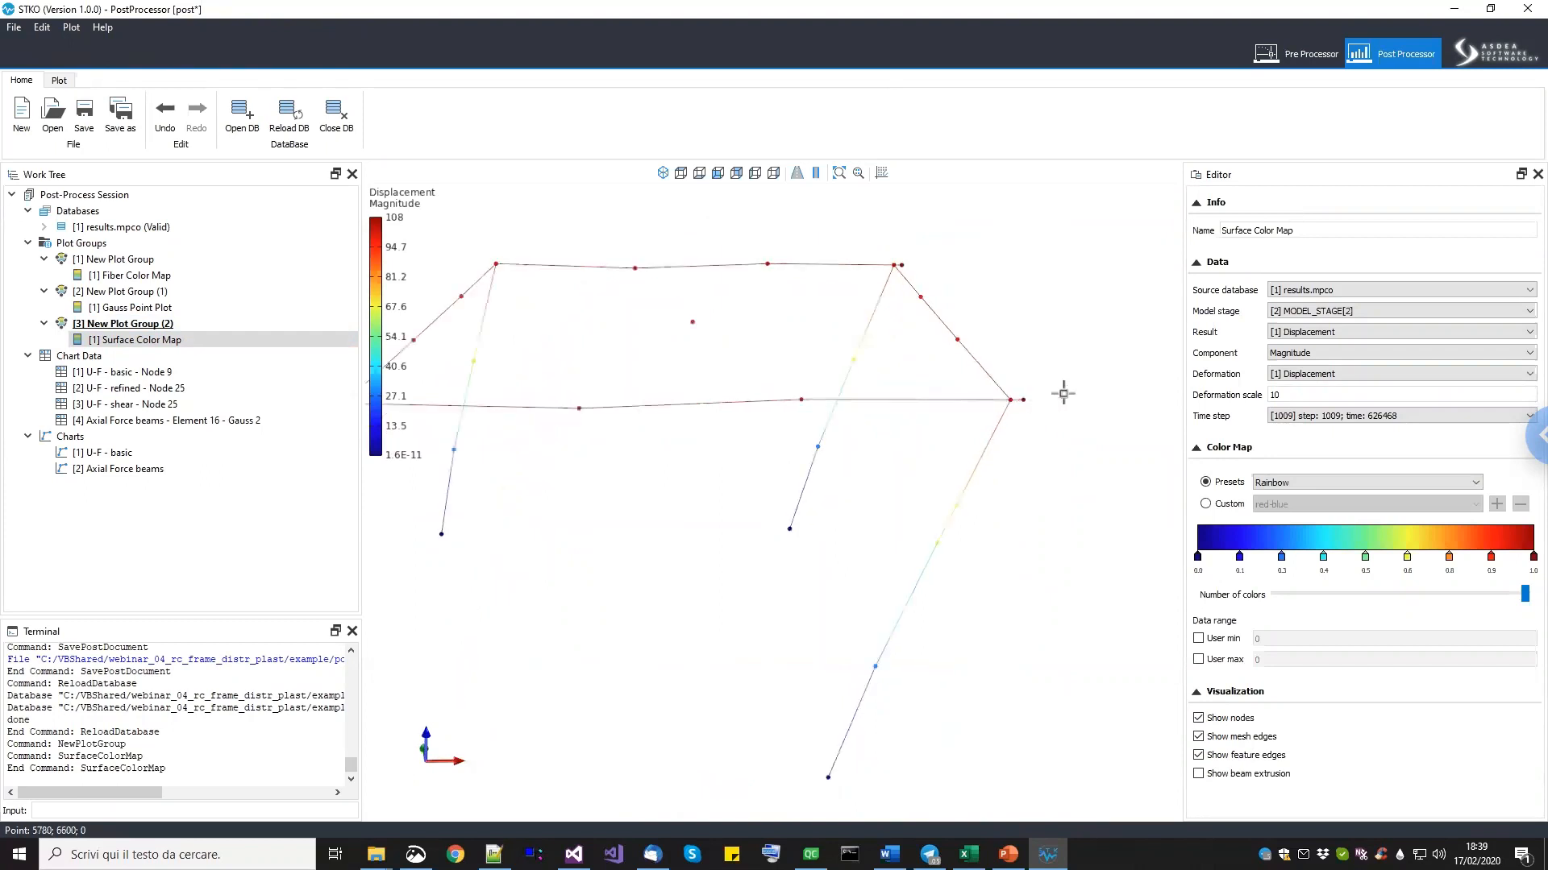
Move the displacement plot group's animation to frame 957 and examine the released beam ends in the deformed frame.
{"action": "left_click", "coordinate": [214, 326]}
{"action": "middle_click_drag", "start_coordinate": [671, 376], "coordinate": [684, 379]}
{"action": "scroll", "coordinate": [684, 380], "scroll_direction": "down", "scroll_amount": 2}
{"action": "left_click_drag", "start_coordinate": [1206, 320], "coordinate": [1427, 320]}
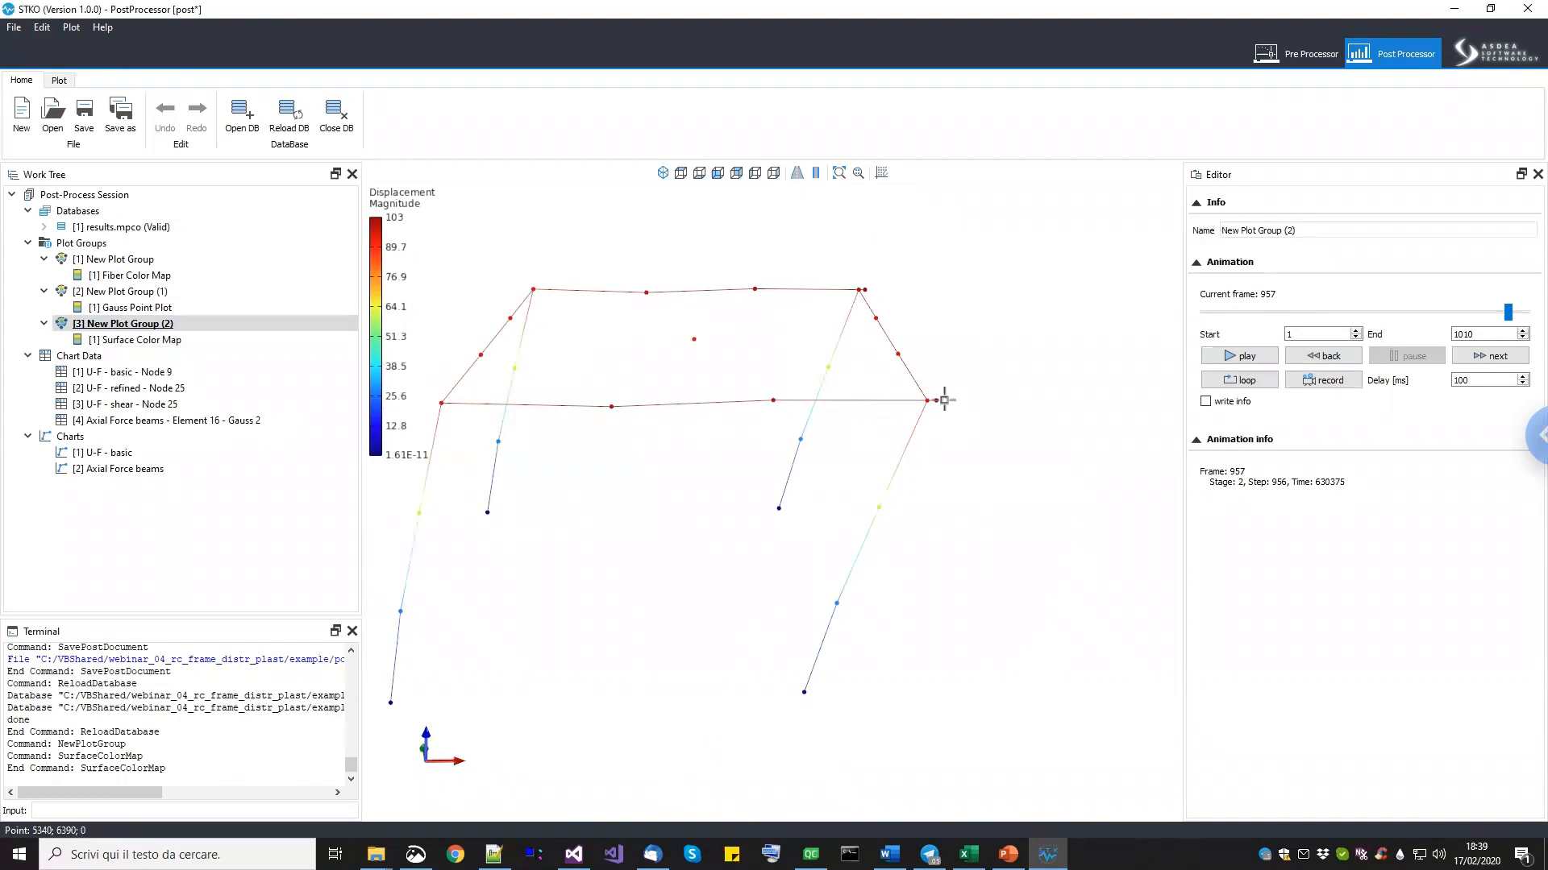
{"action": "middle_click_drag", "start_coordinate": [898, 525], "coordinate": [970, 521]}
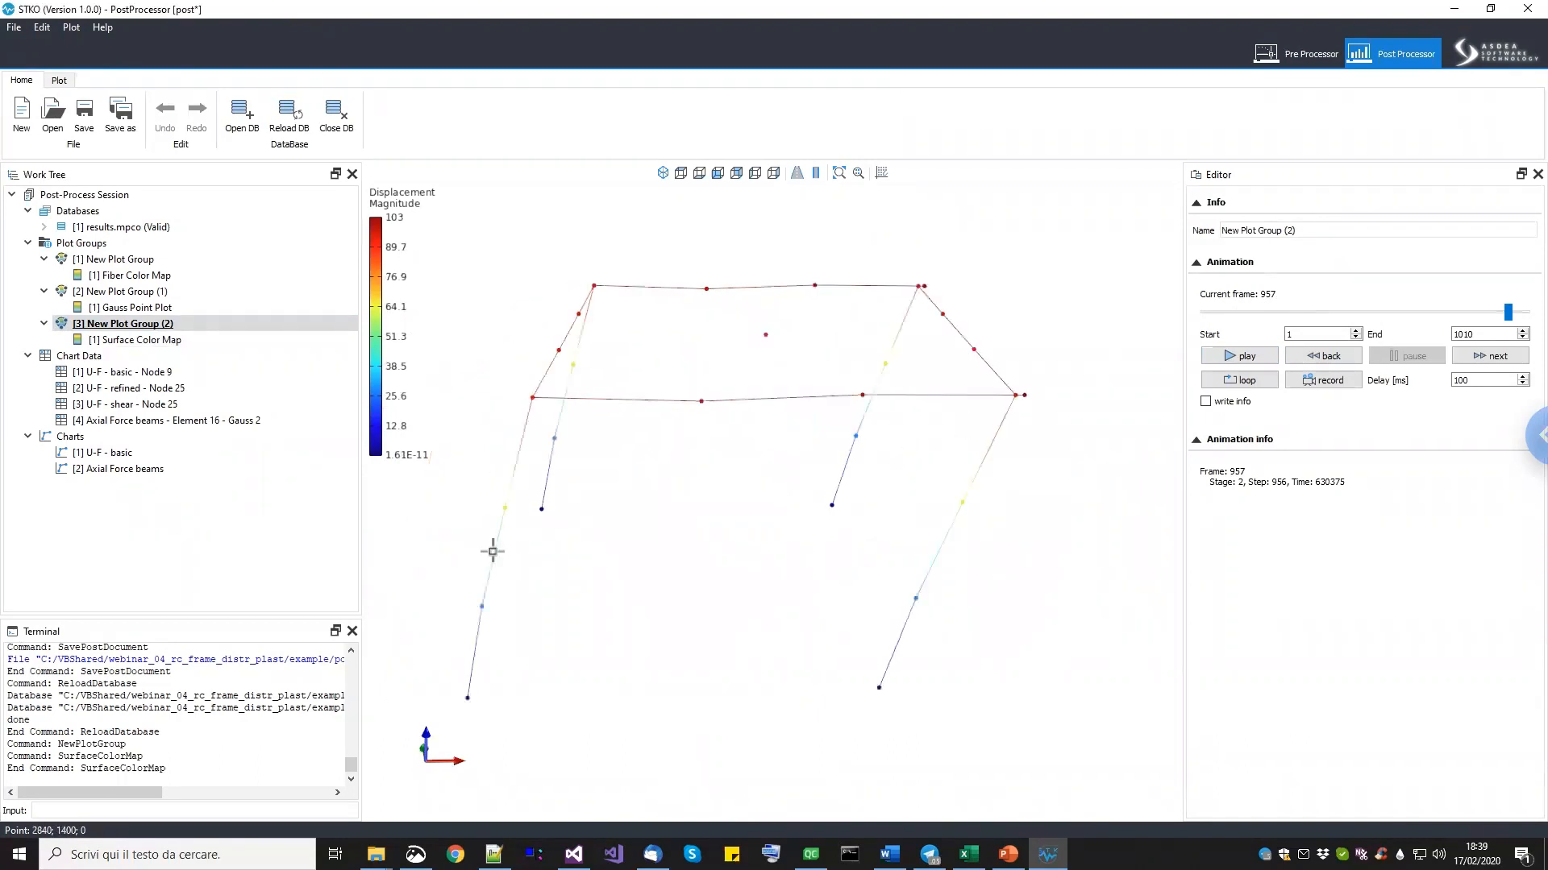
{"action": "left_click_drag", "start_coordinate": [705, 605], "coordinate": [804, 487]}
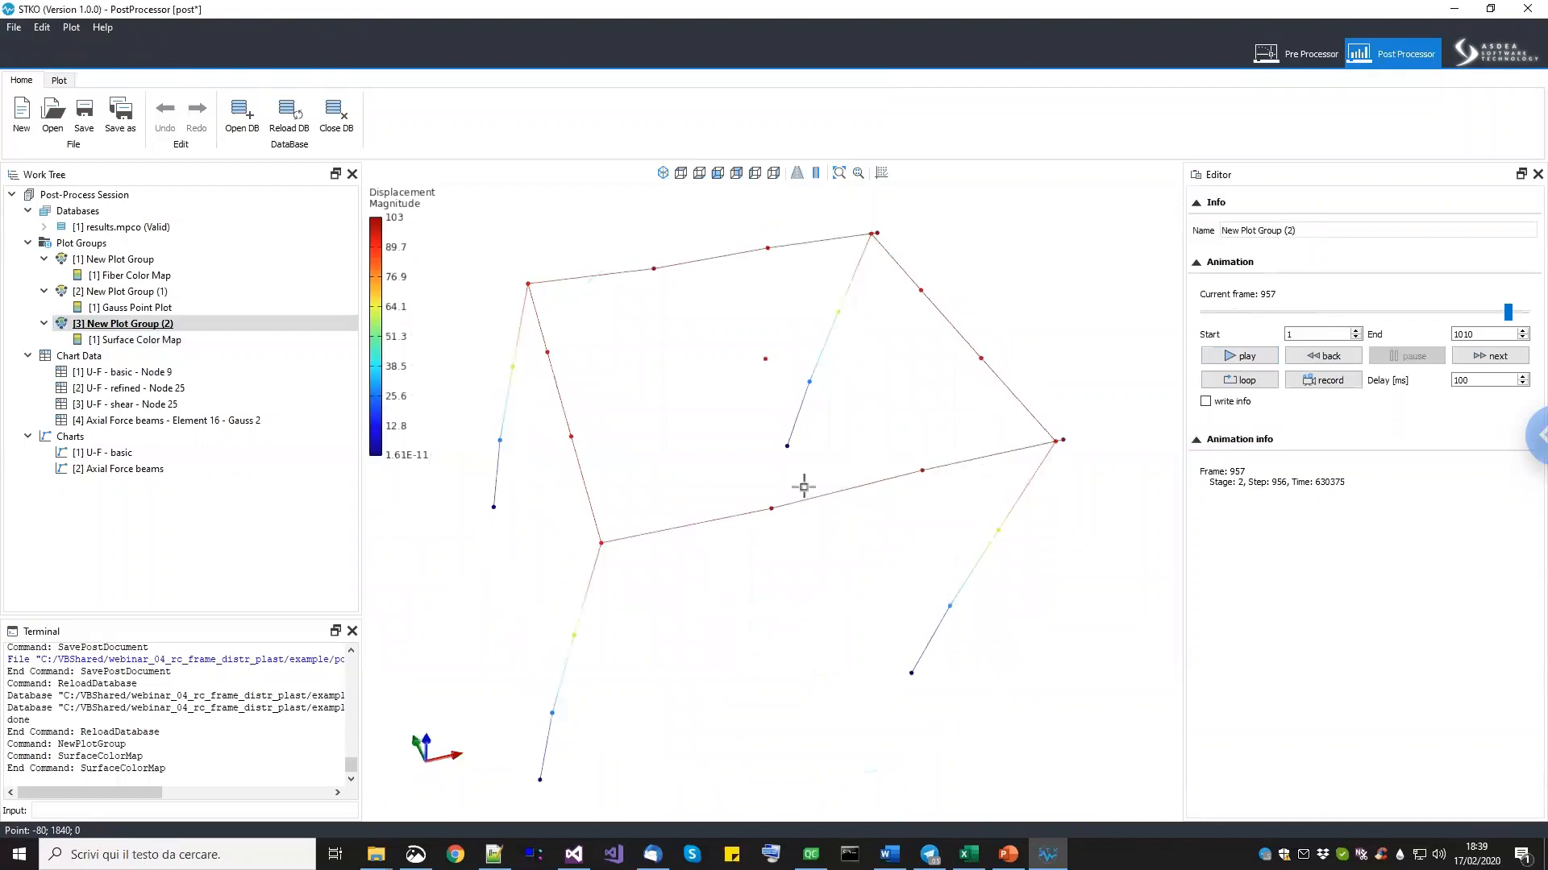
Display the Gauss point plot of section force P and examine the axial force along the beams.
{"action": "left_click", "coordinate": [129, 292]}
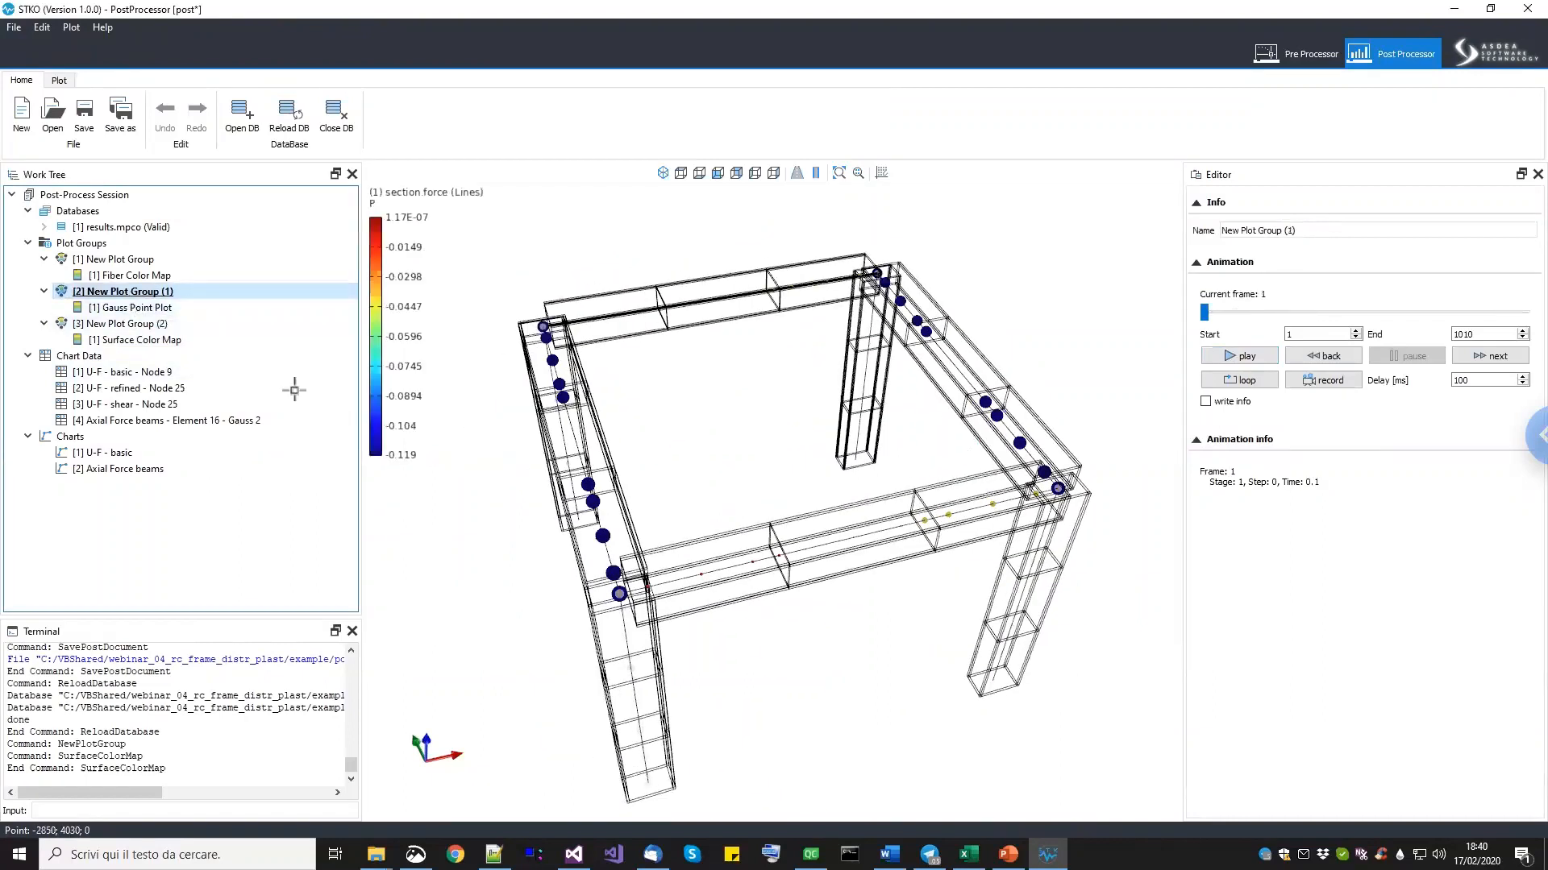
{"action": "left_click", "coordinate": [171, 307]}
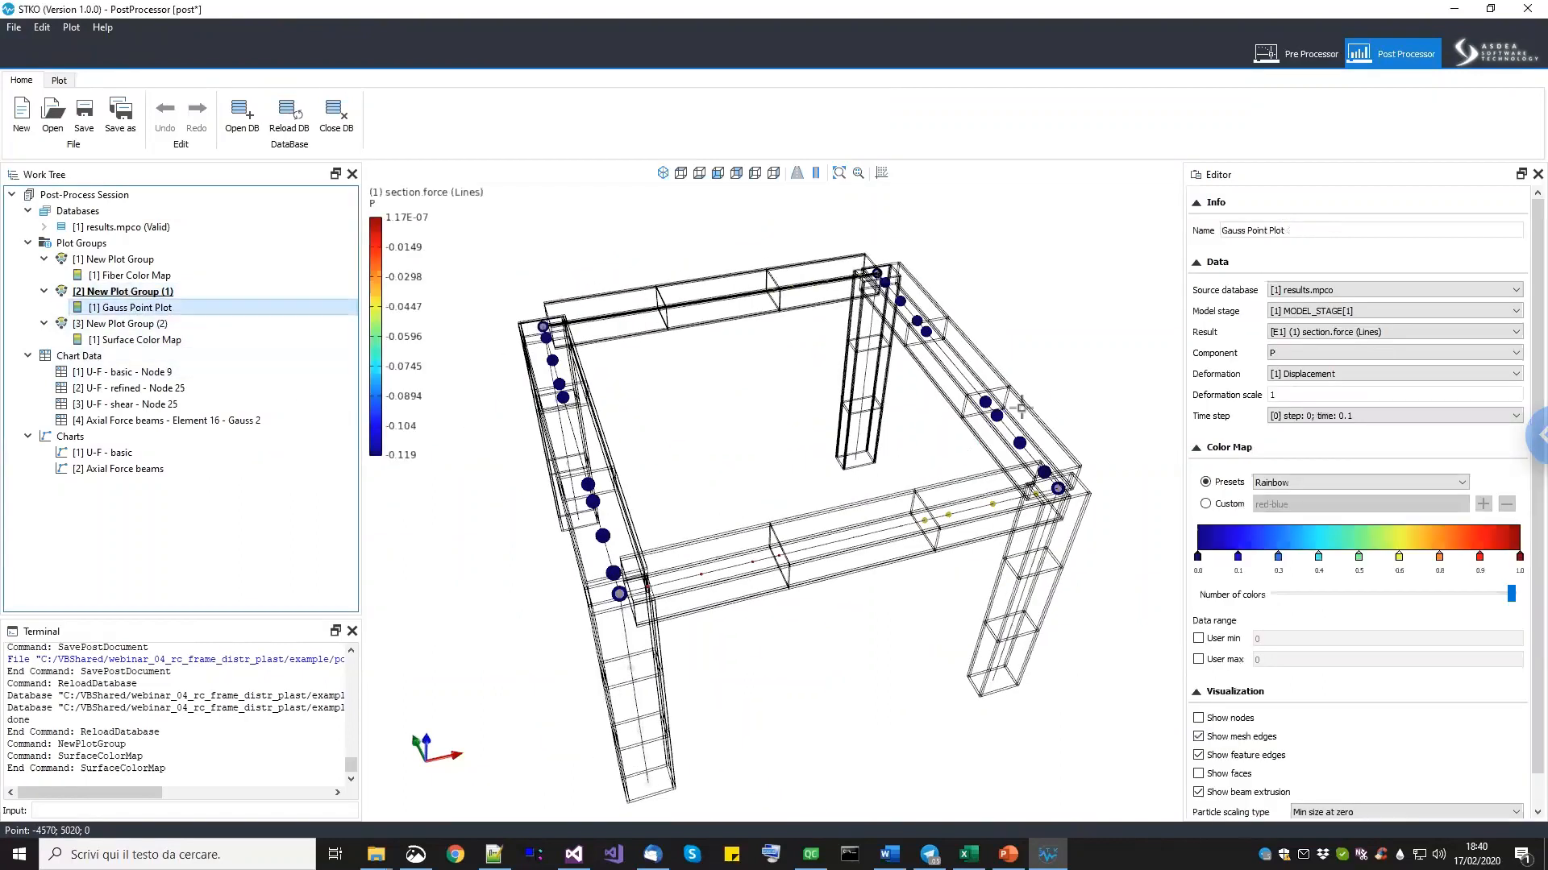
{"action": "left_click", "coordinate": [1378, 330]}
{"action": "left_click", "coordinate": [1377, 329]}
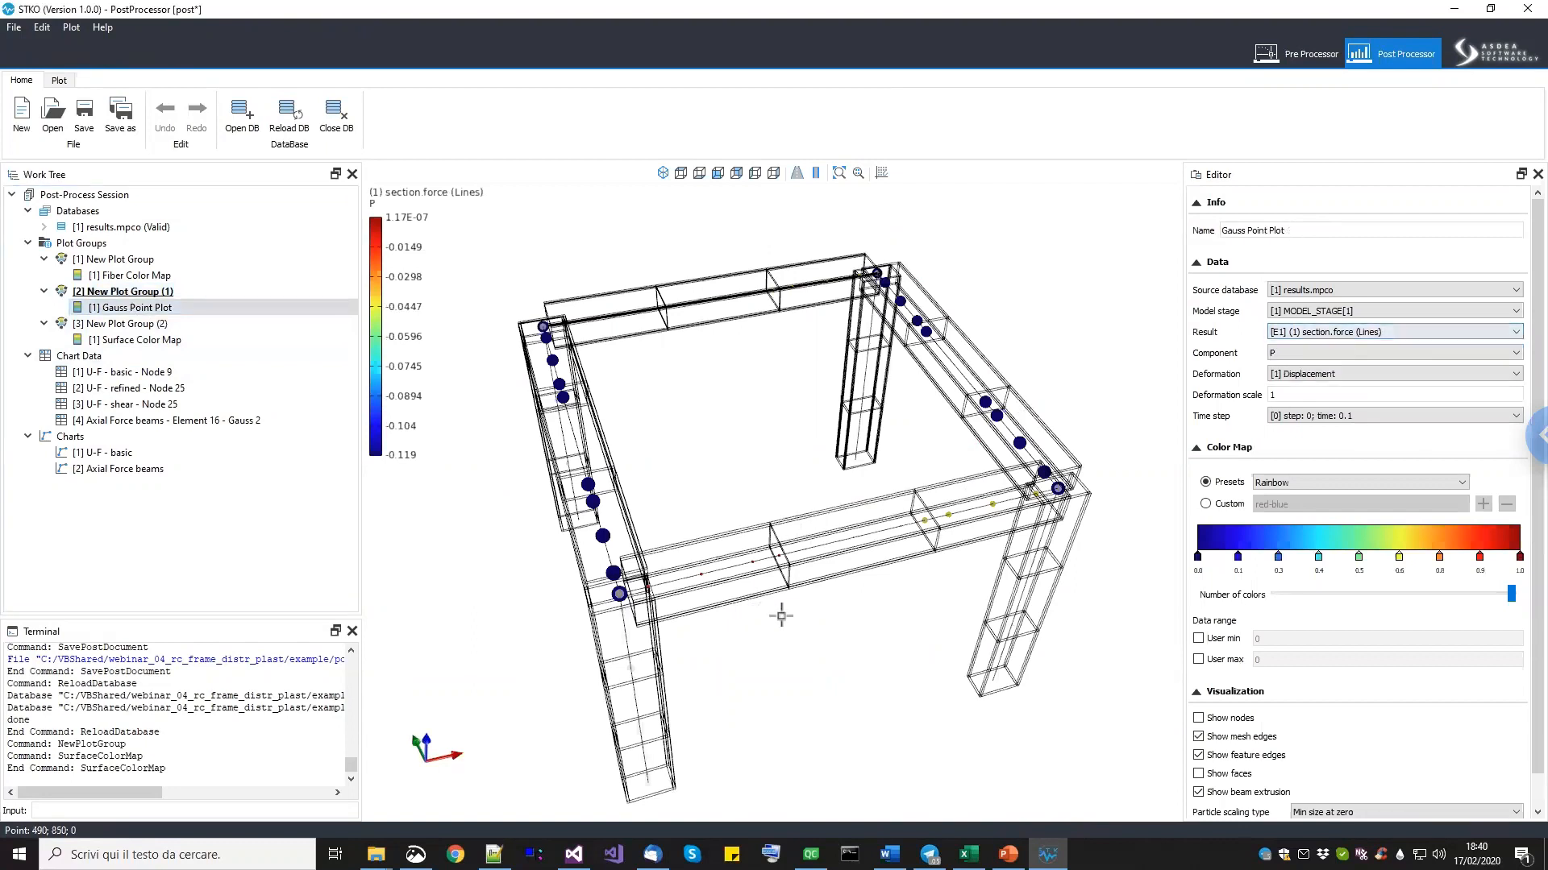
{"action": "middle_click_drag", "start_coordinate": [780, 614], "coordinate": [797, 595]}
{"action": "scroll", "coordinate": [797, 595], "scroll_direction": "up", "scroll_amount": 2}
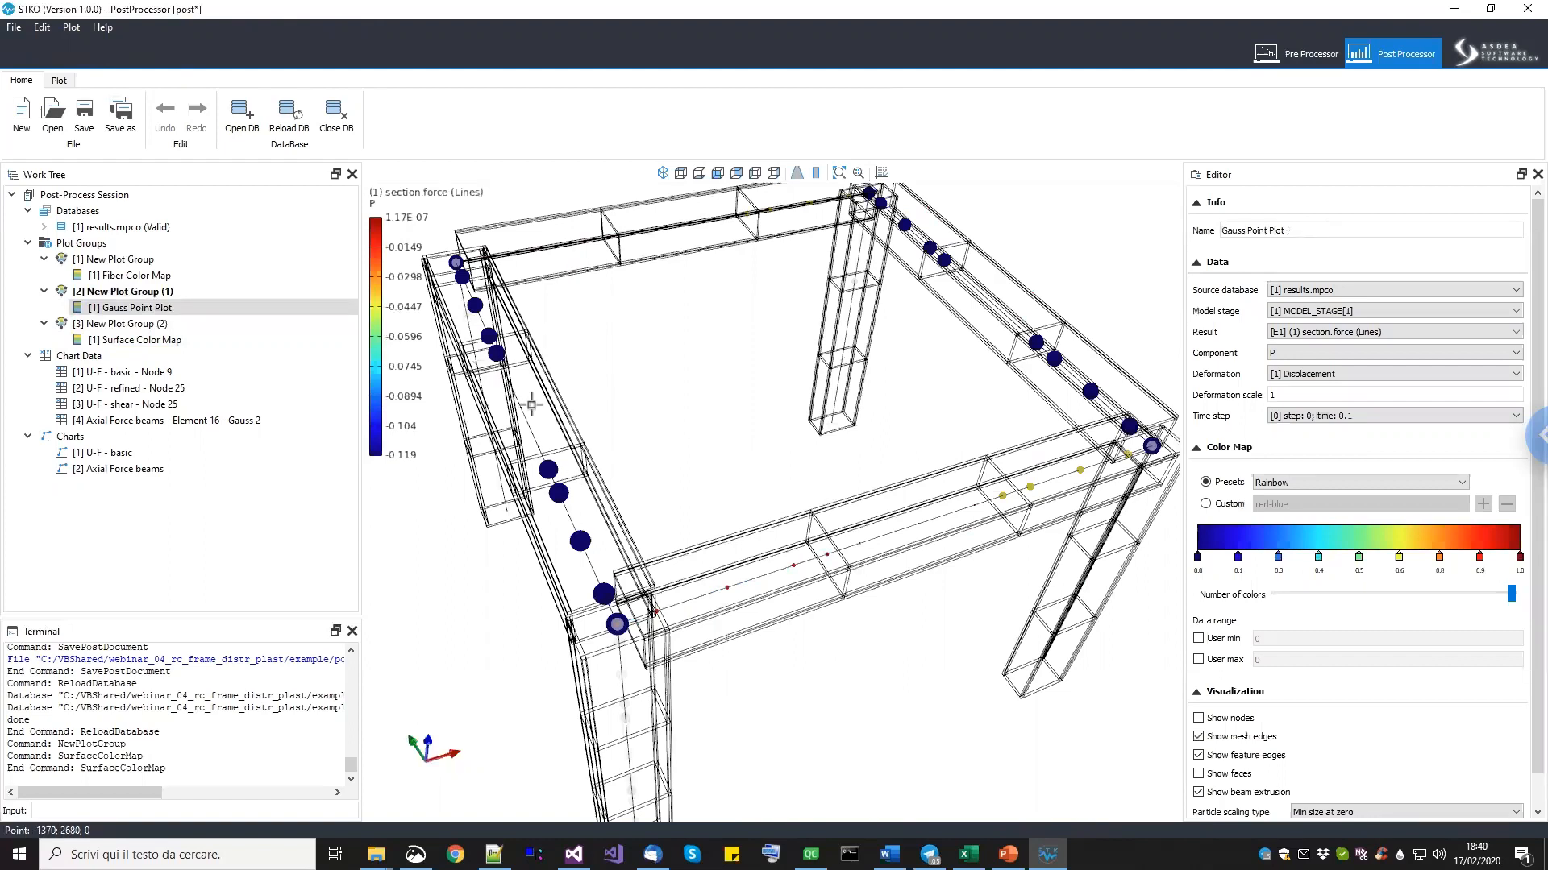
{"action": "middle_click_drag", "start_coordinate": [581, 407], "coordinate": [599, 445]}
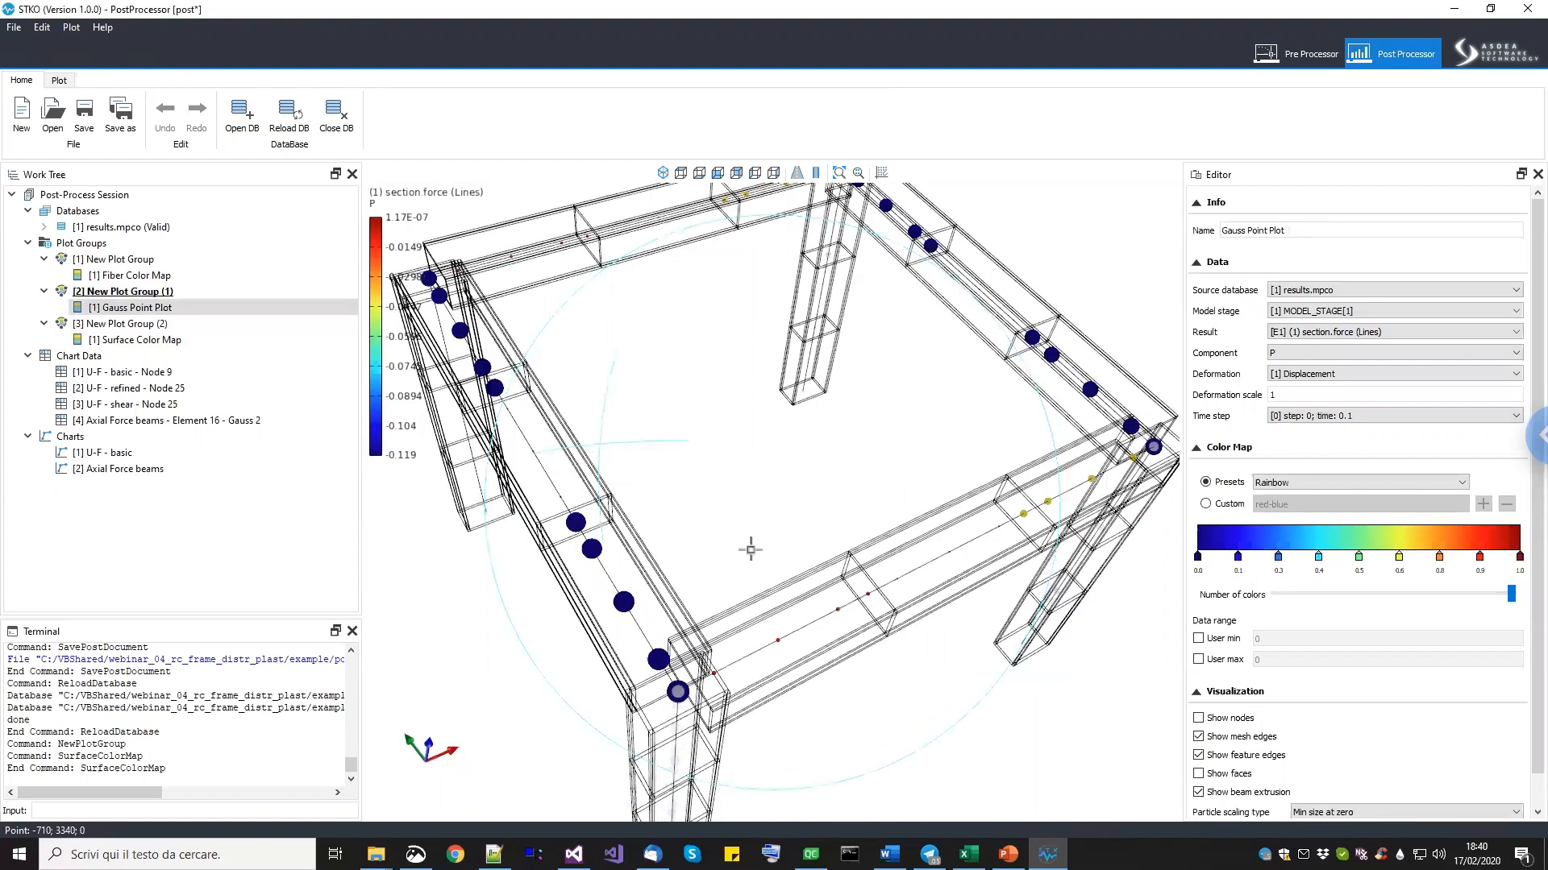
{"action": "scroll", "coordinate": [771, 624], "scroll_direction": "up", "scroll_amount": 2}
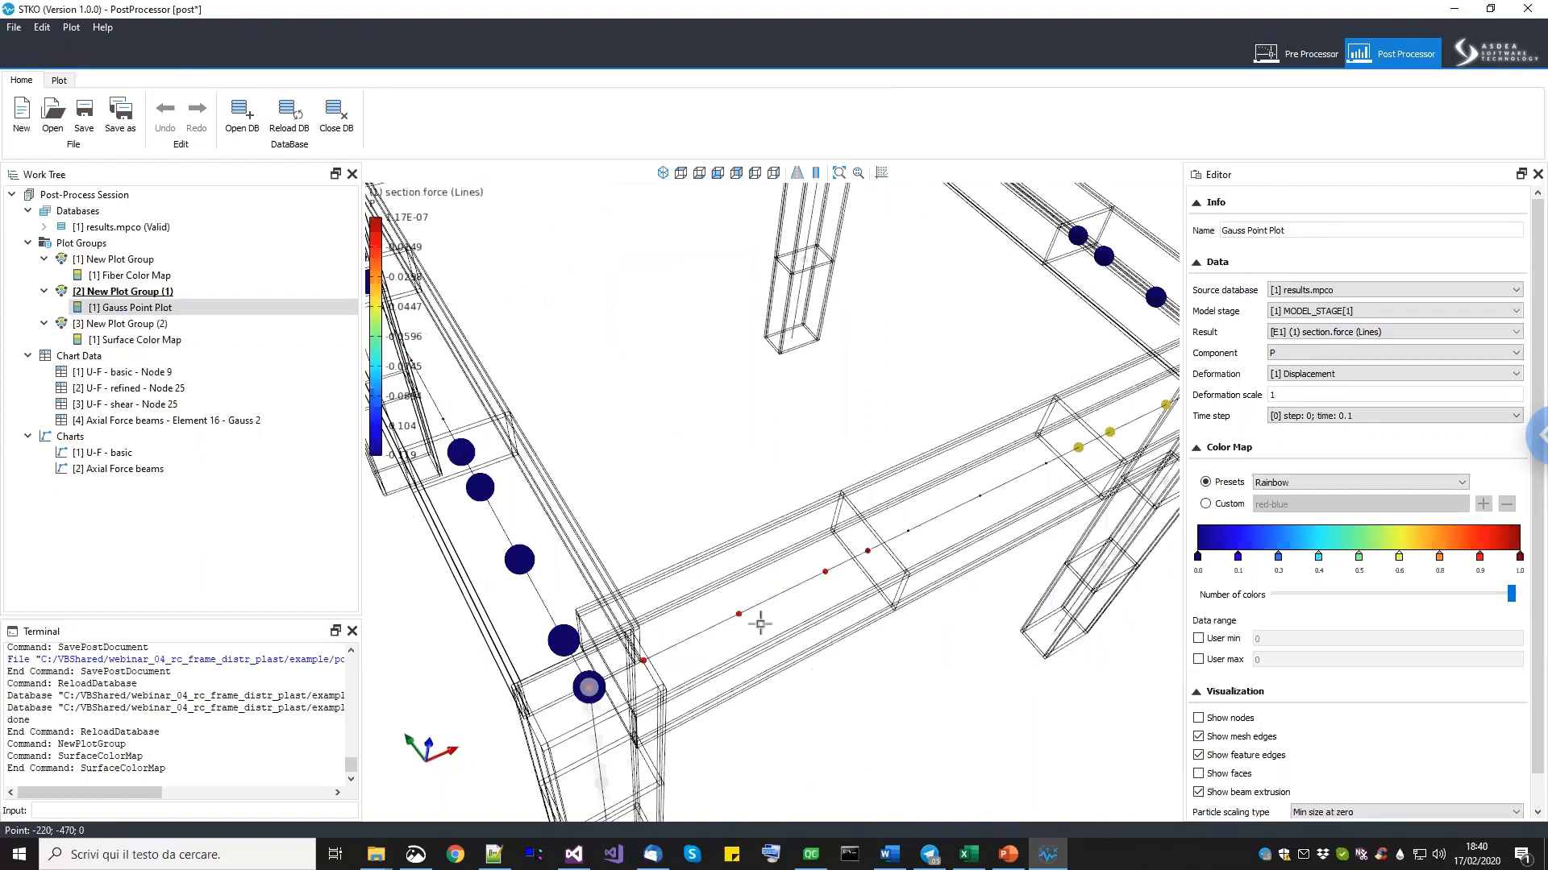
Extract chart data for section force P against time step ID at element 16, Gauss point 2, named "Axial Force beams released".
{"action": "left_click", "coordinate": [148, 357]}
{"action": "double_click", "coordinate": [151, 360]}
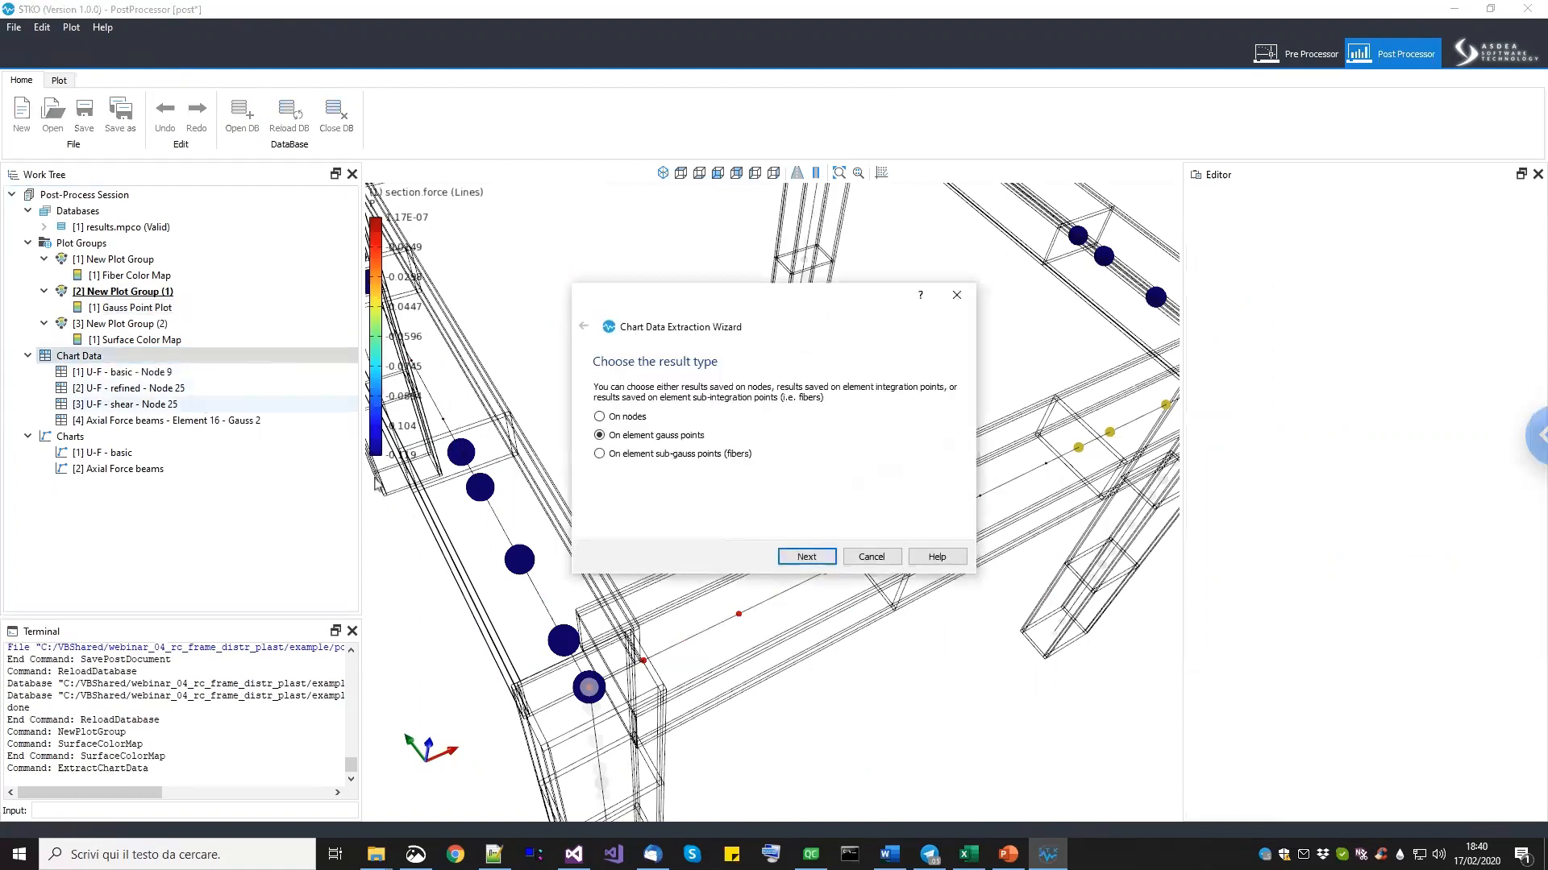
{"action": "left_click", "coordinate": [806, 557]}
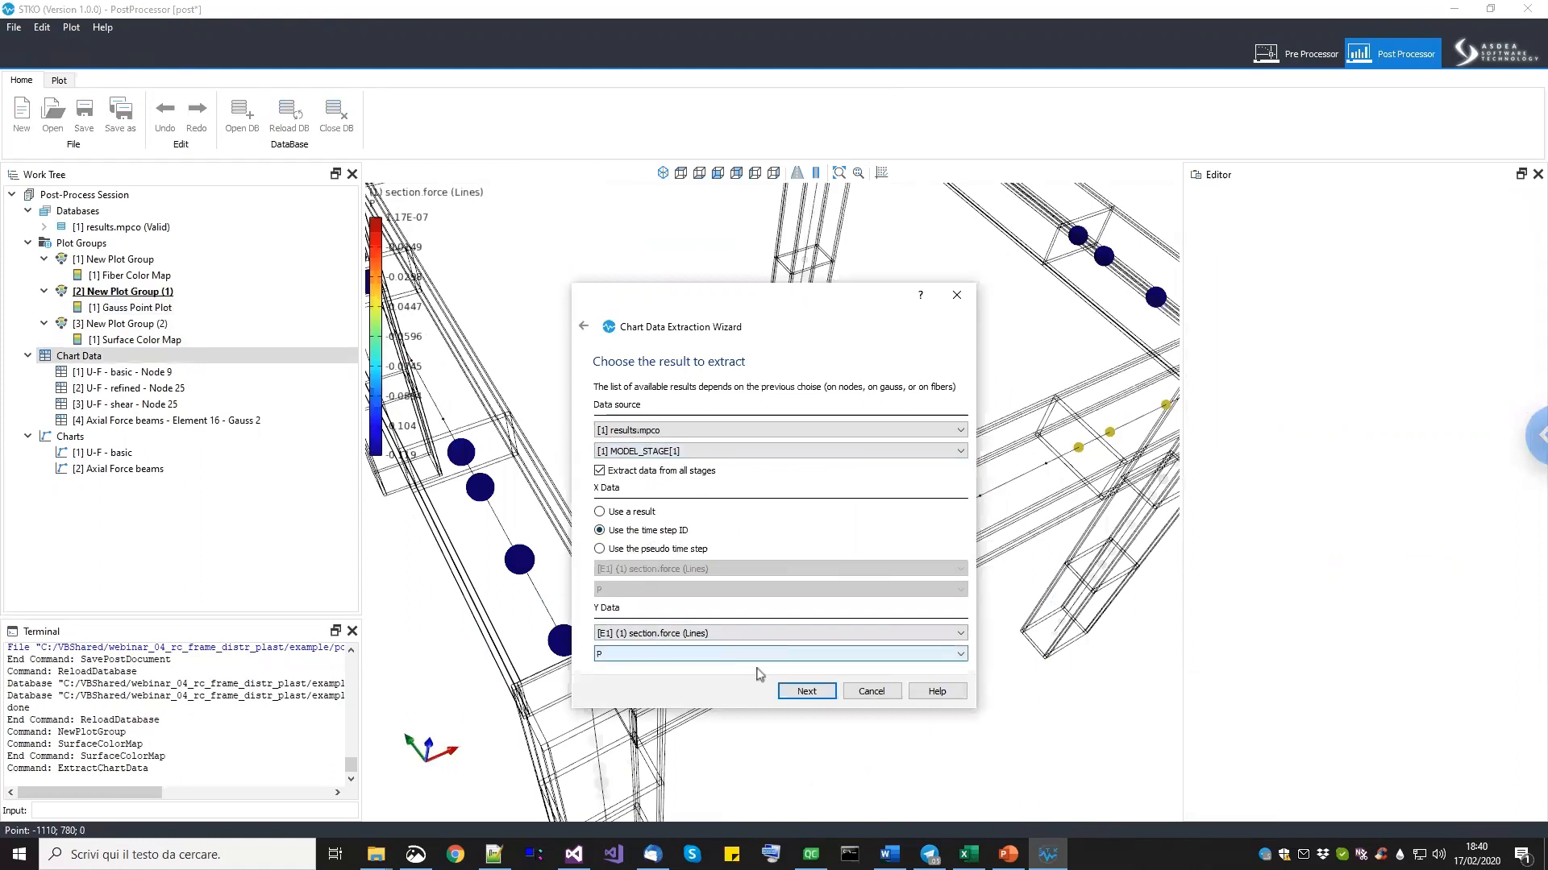
{"action": "left_click", "coordinate": [806, 692]}
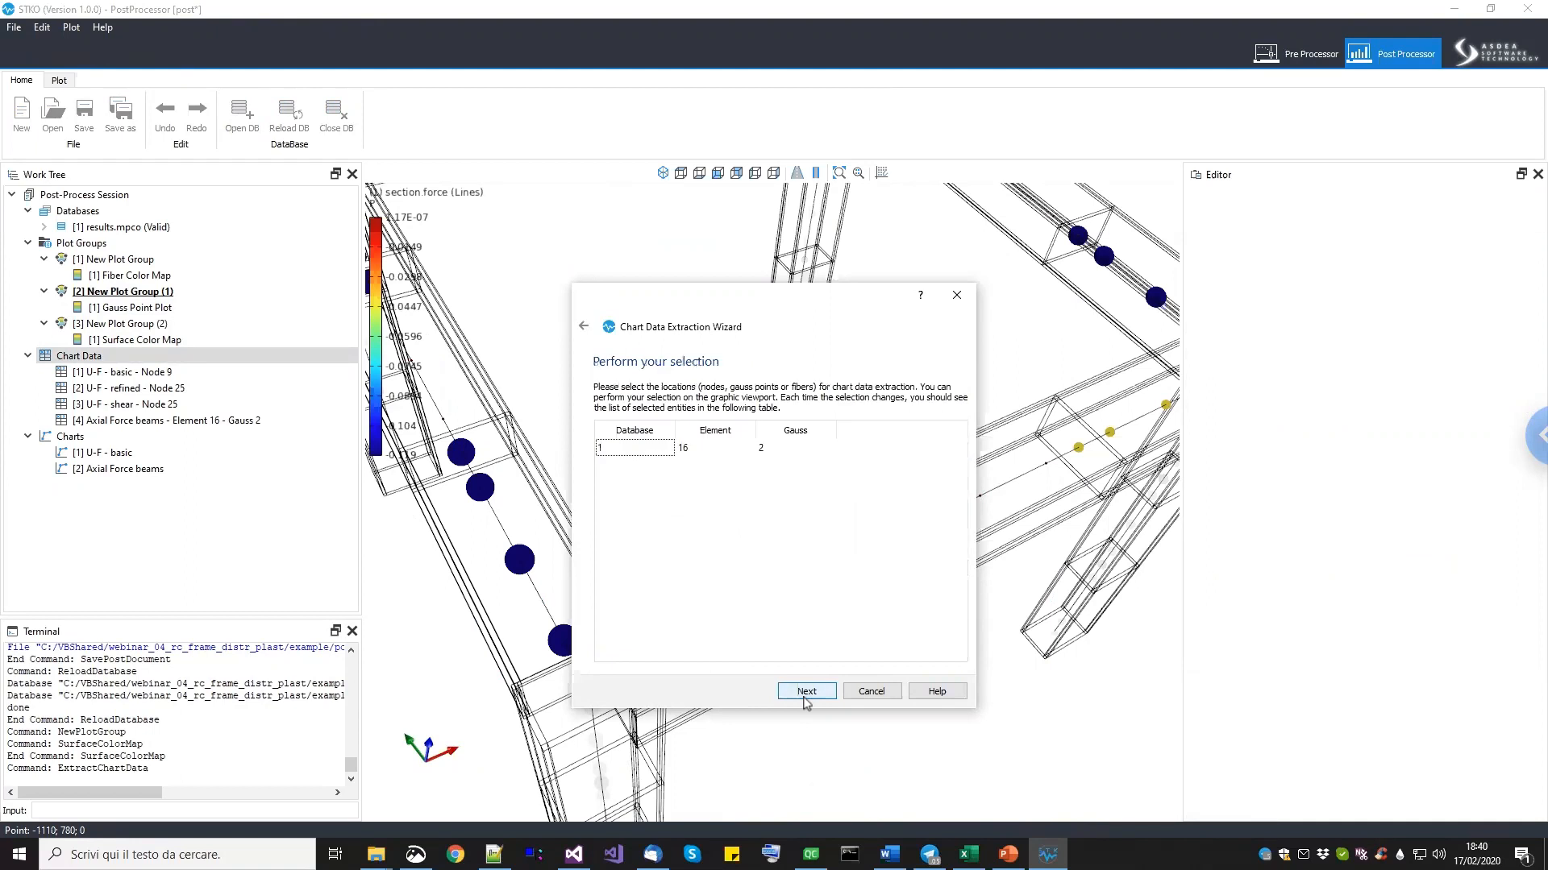
{"action": "left_click", "coordinate": [805, 694]}
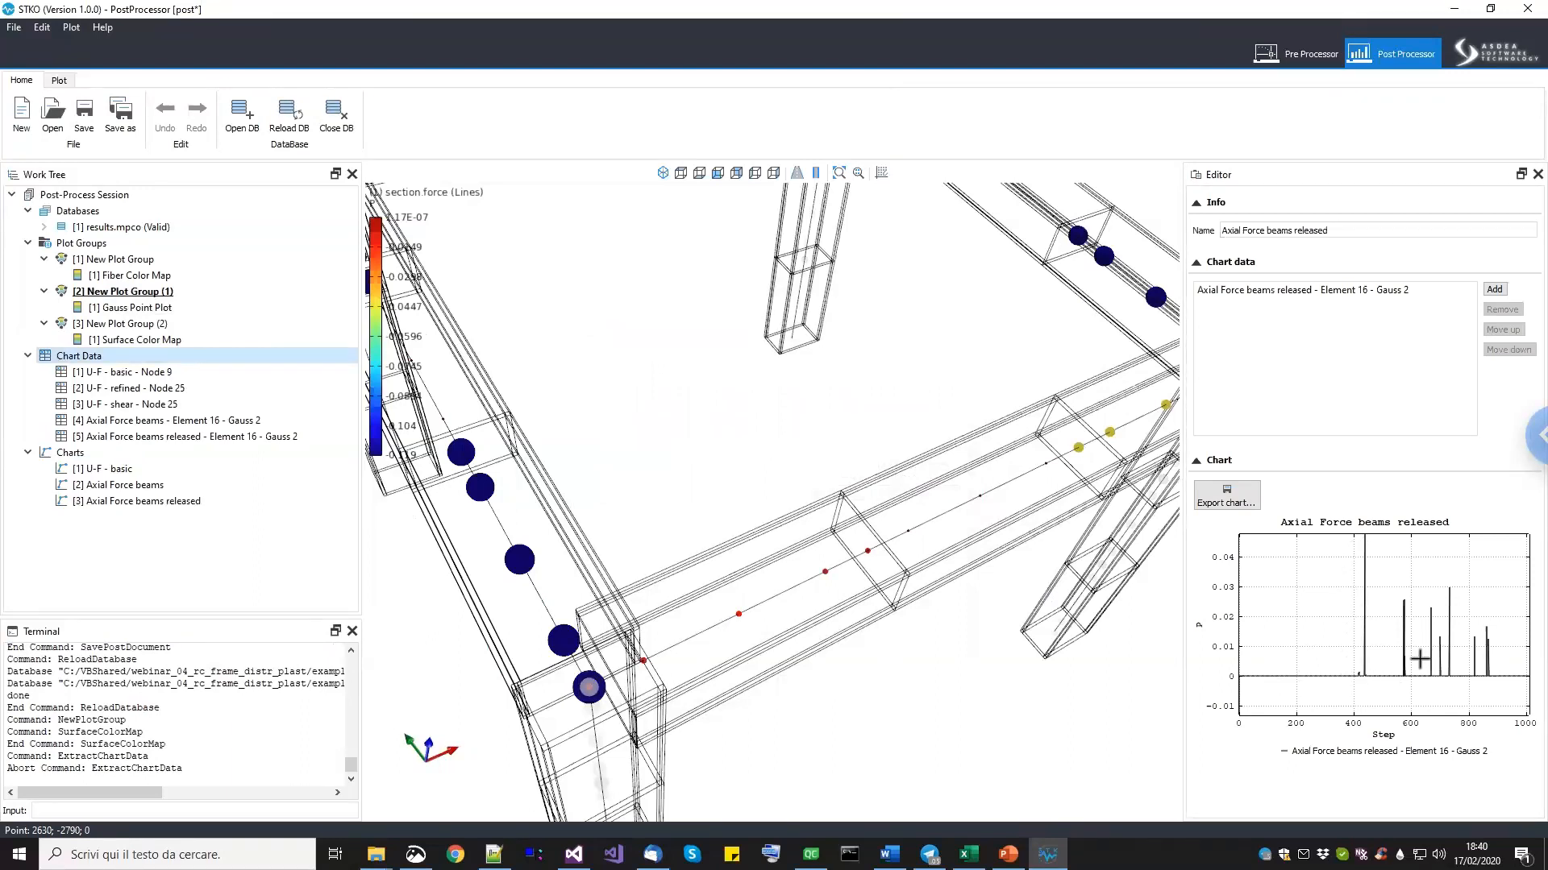
Delete the separate "Axial Force beams released" chart and add its data series to the "Axial Force beams" chart.
{"action": "left_click", "coordinate": [122, 486]}
{"action": "right_click", "coordinate": [134, 503]}
{"action": "left_click", "coordinate": [165, 509]}
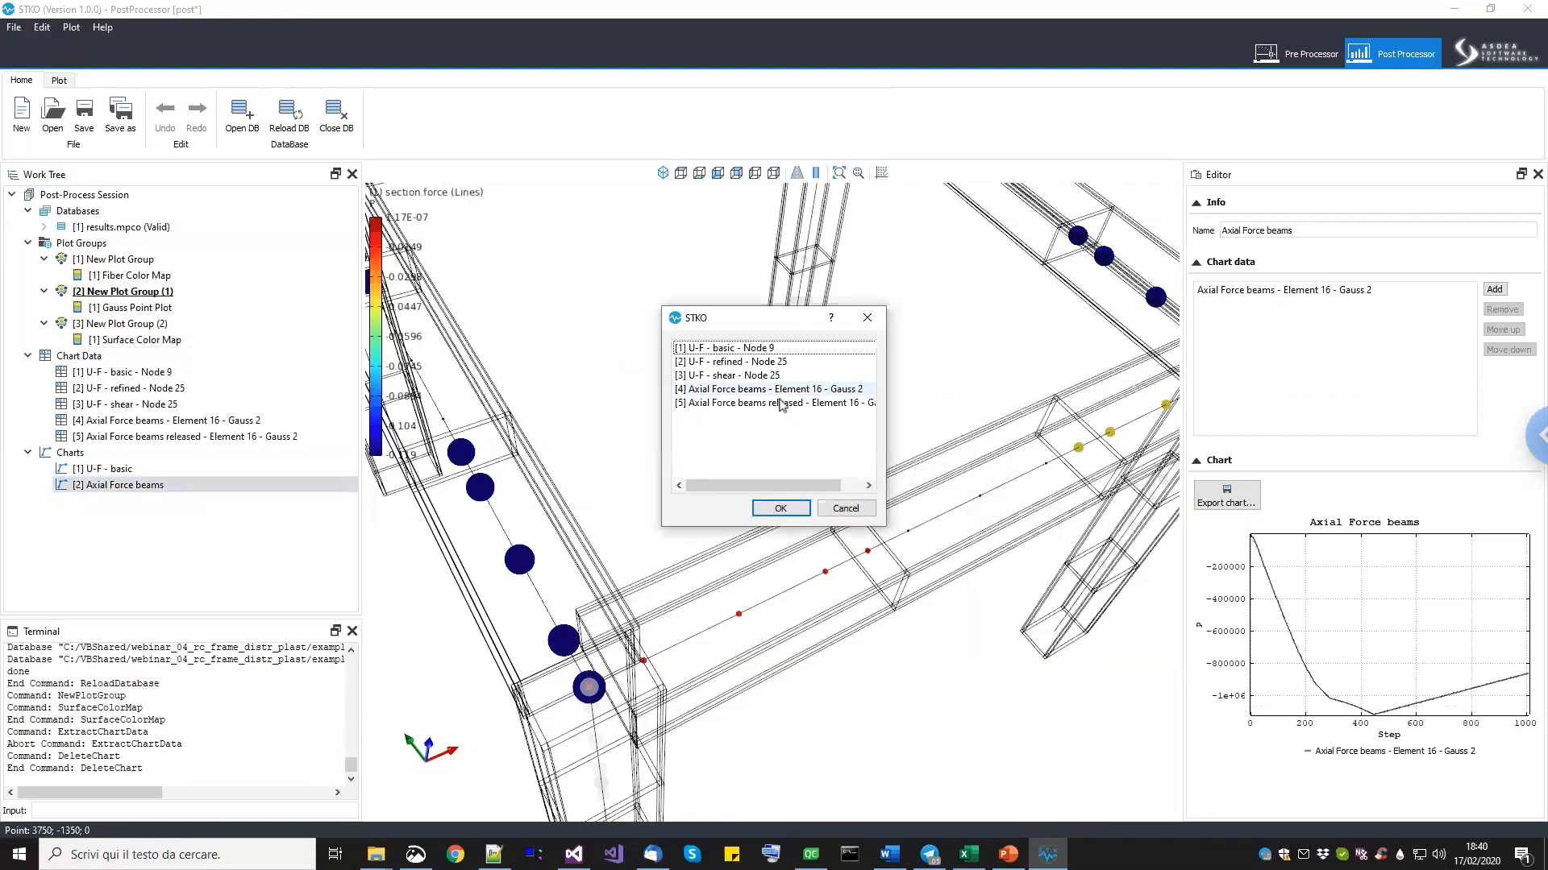
{"action": "left_click", "coordinate": [818, 402]}
{"action": "left_click", "coordinate": [780, 509]}
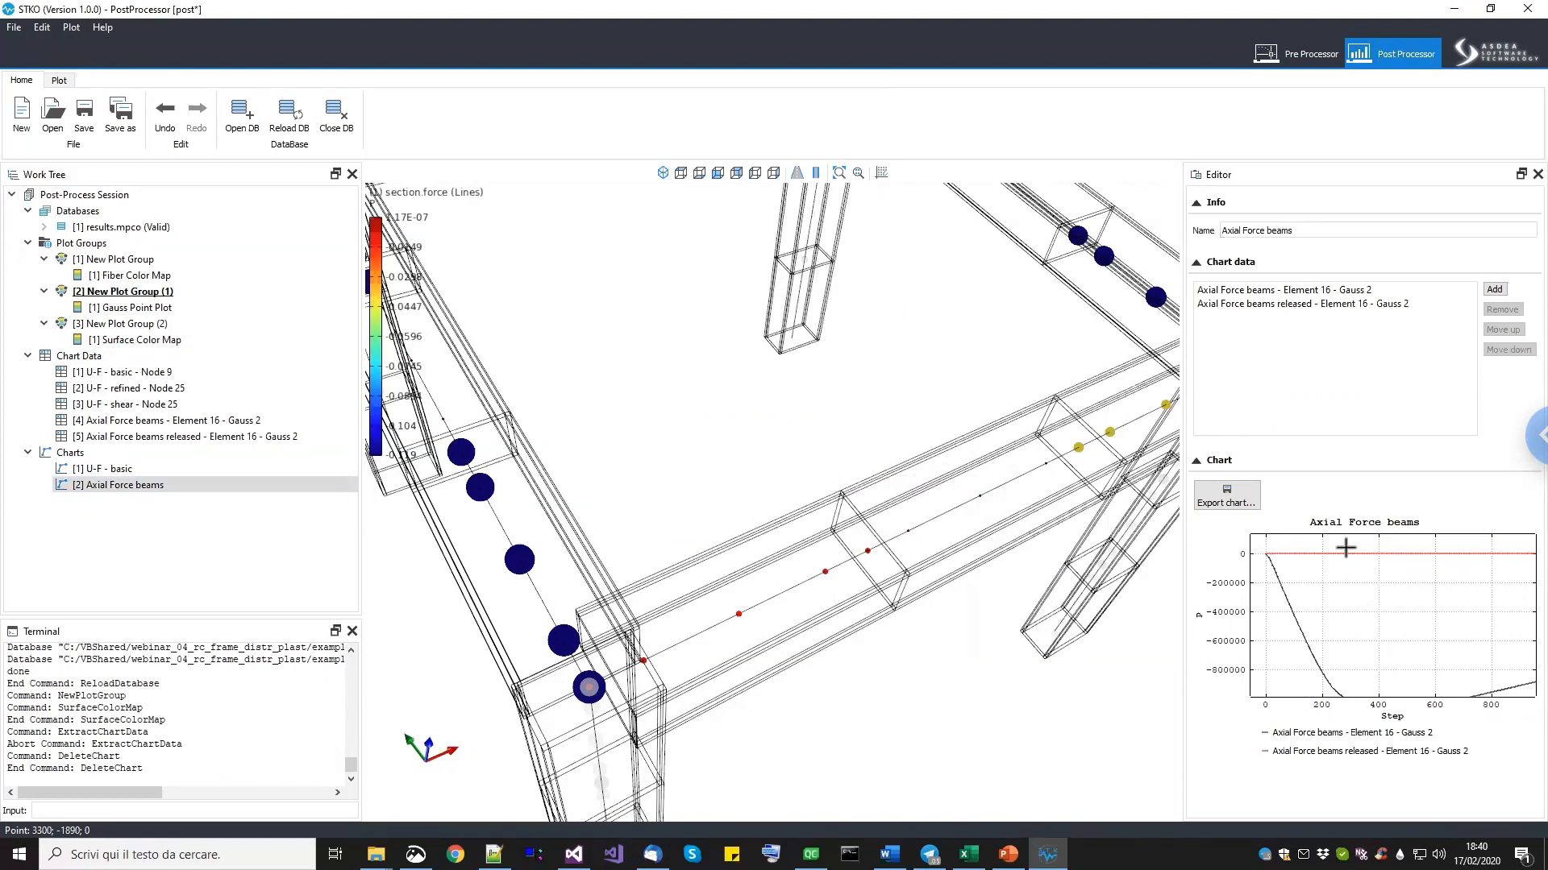
Compare both full curves in the "Axial Force beams" chart, and open the "U-F - basic" chart.
{"action": "scroll", "coordinate": [774, 484], "scroll_direction": "up", "scroll_amount": 5}
{"action": "scroll", "coordinate": [775, 484], "scroll_direction": "down", "scroll_amount": 6}
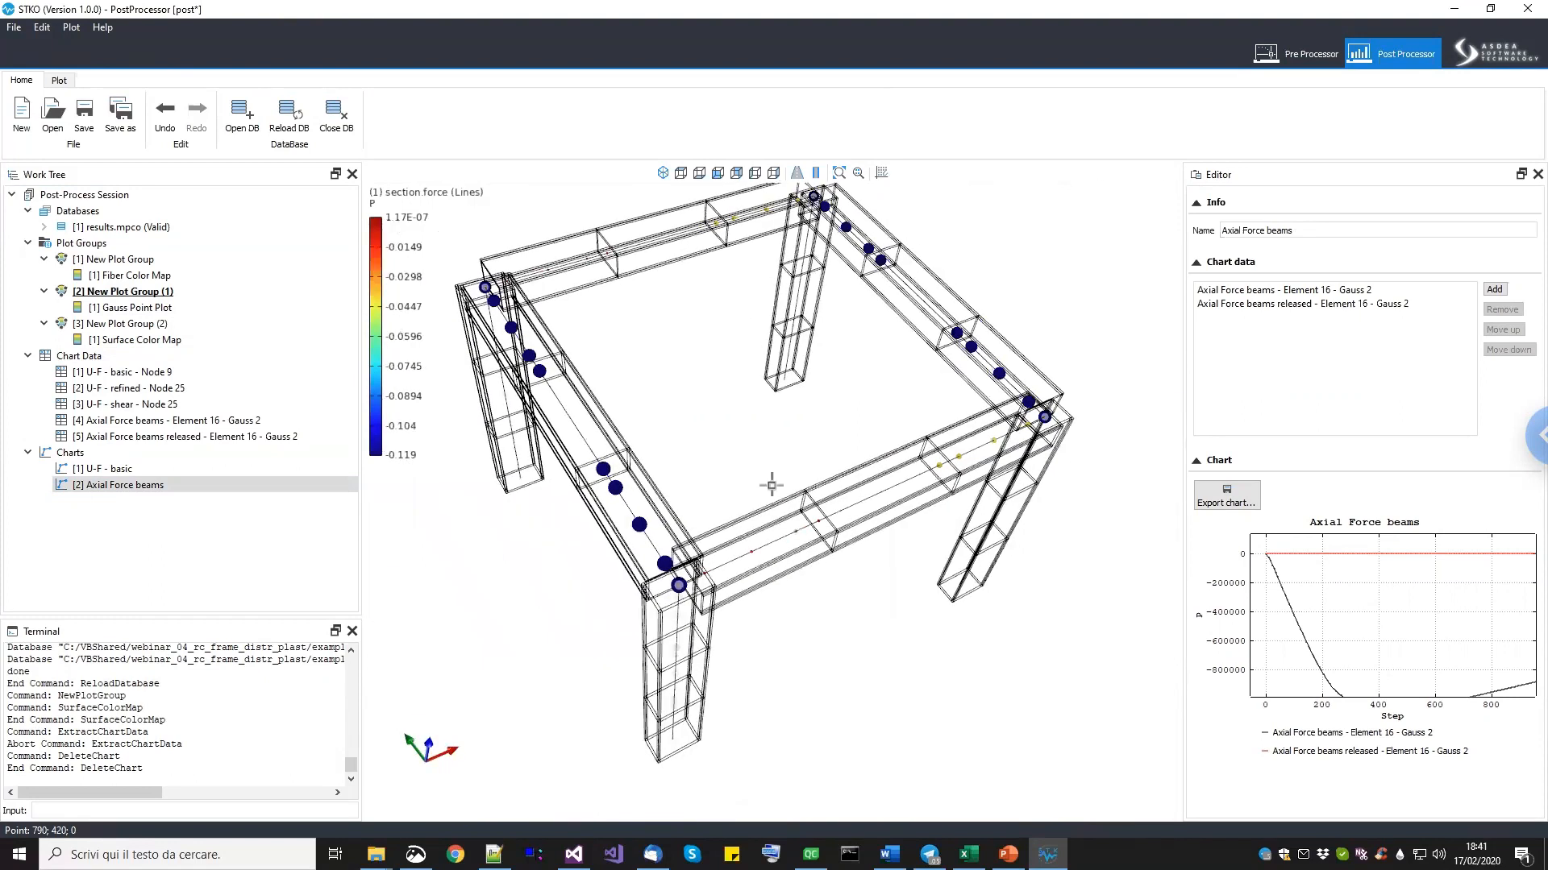
{"action": "left_click_drag", "start_coordinate": [1380, 606], "coordinate": [1360, 556]}
{"action": "scroll", "coordinate": [1370, 580], "scroll_direction": "down", "scroll_amount": 4}
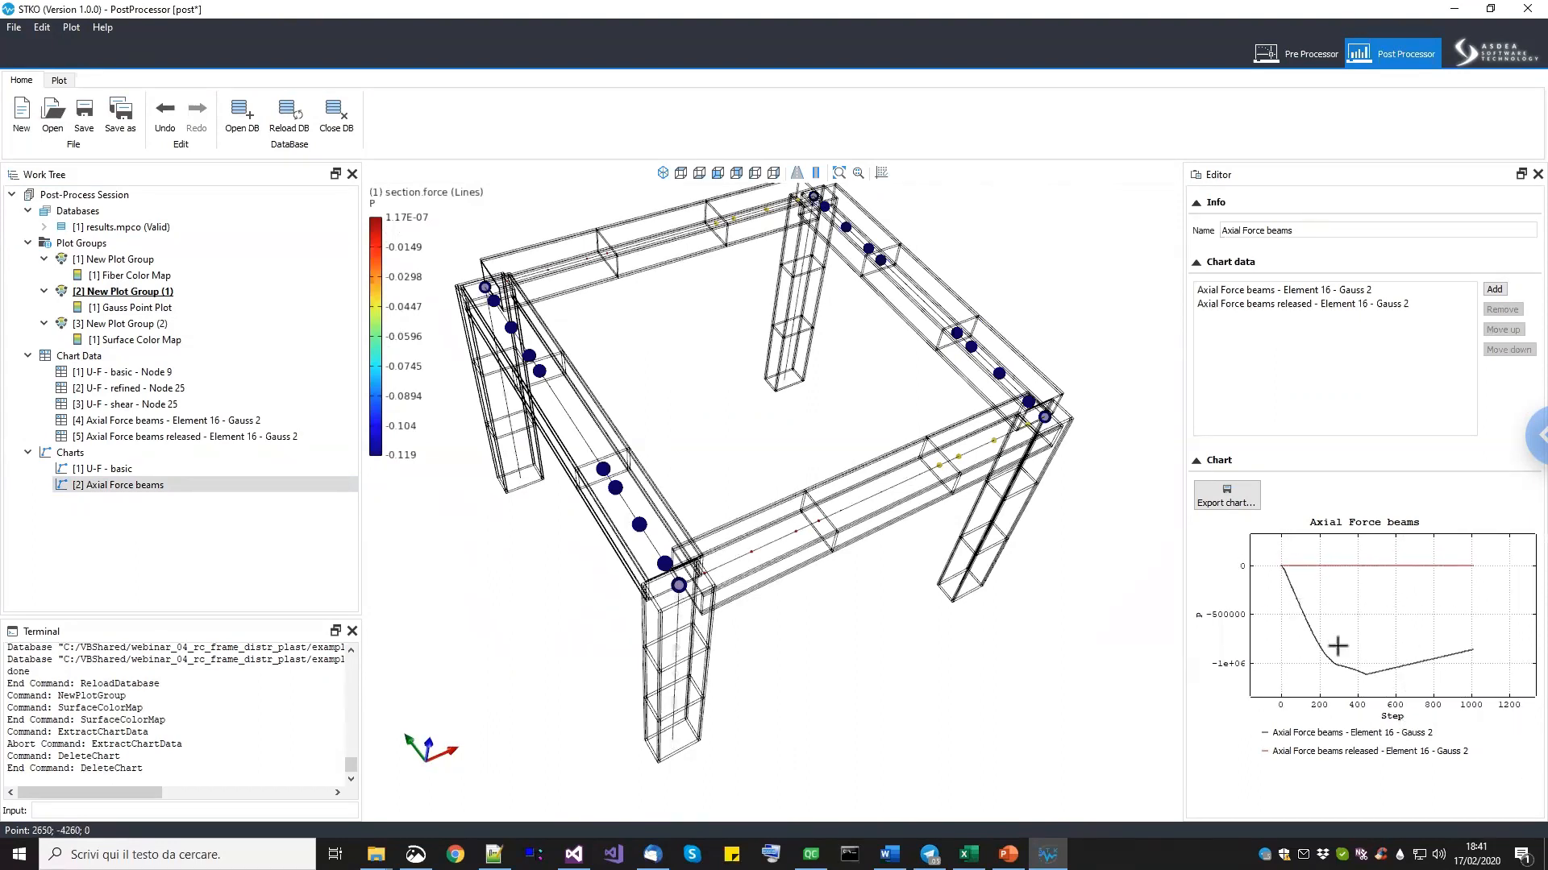
{"action": "middle_click_drag", "start_coordinate": [748, 654], "coordinate": [756, 603]}
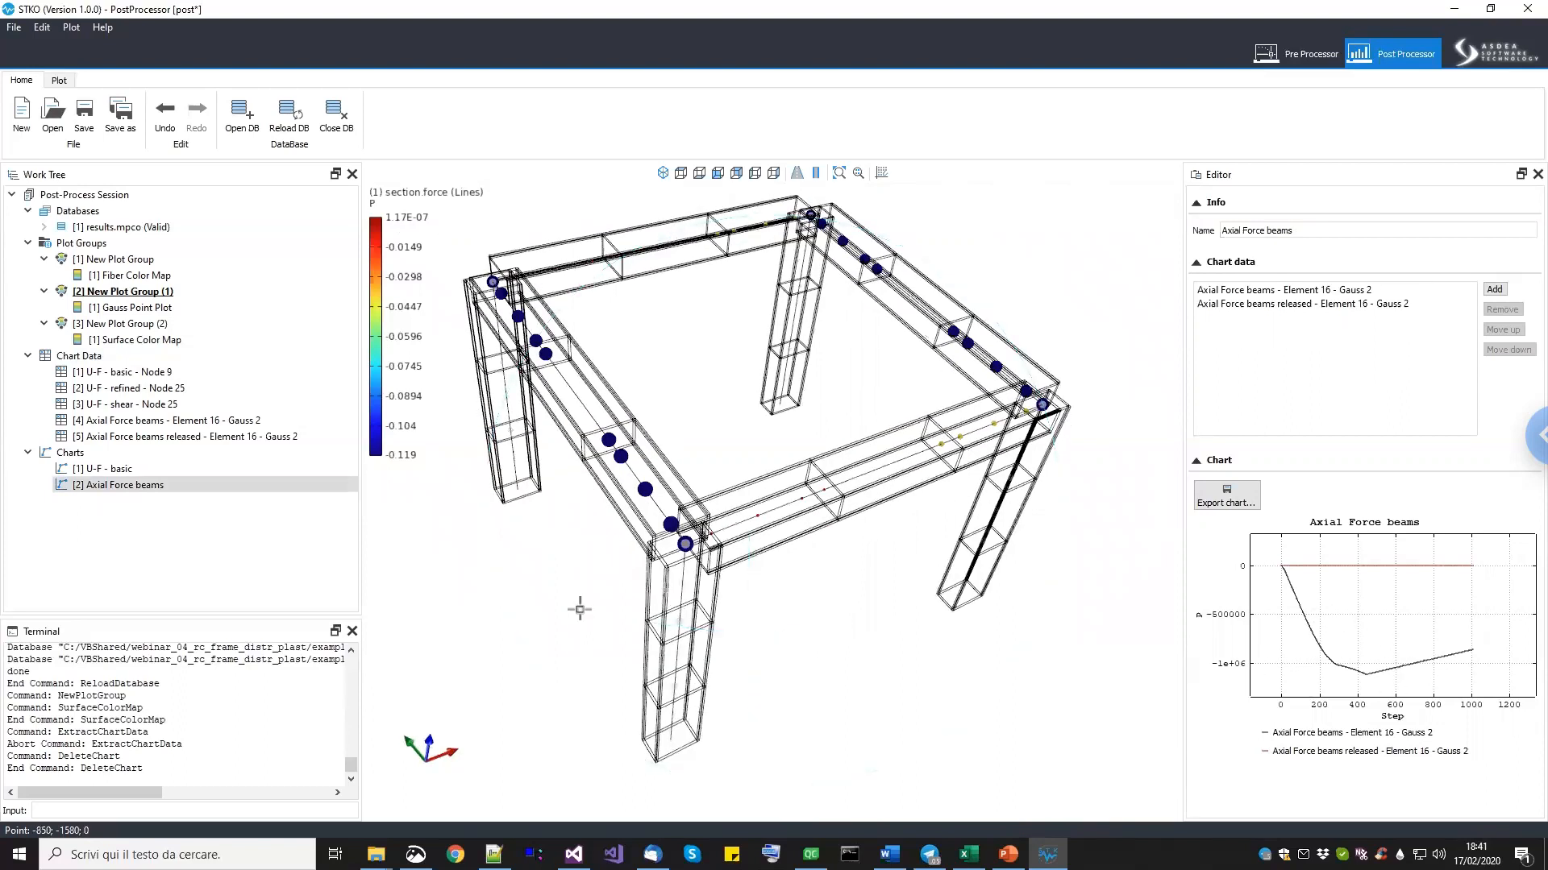
{"action": "left_click", "coordinate": [182, 471]}
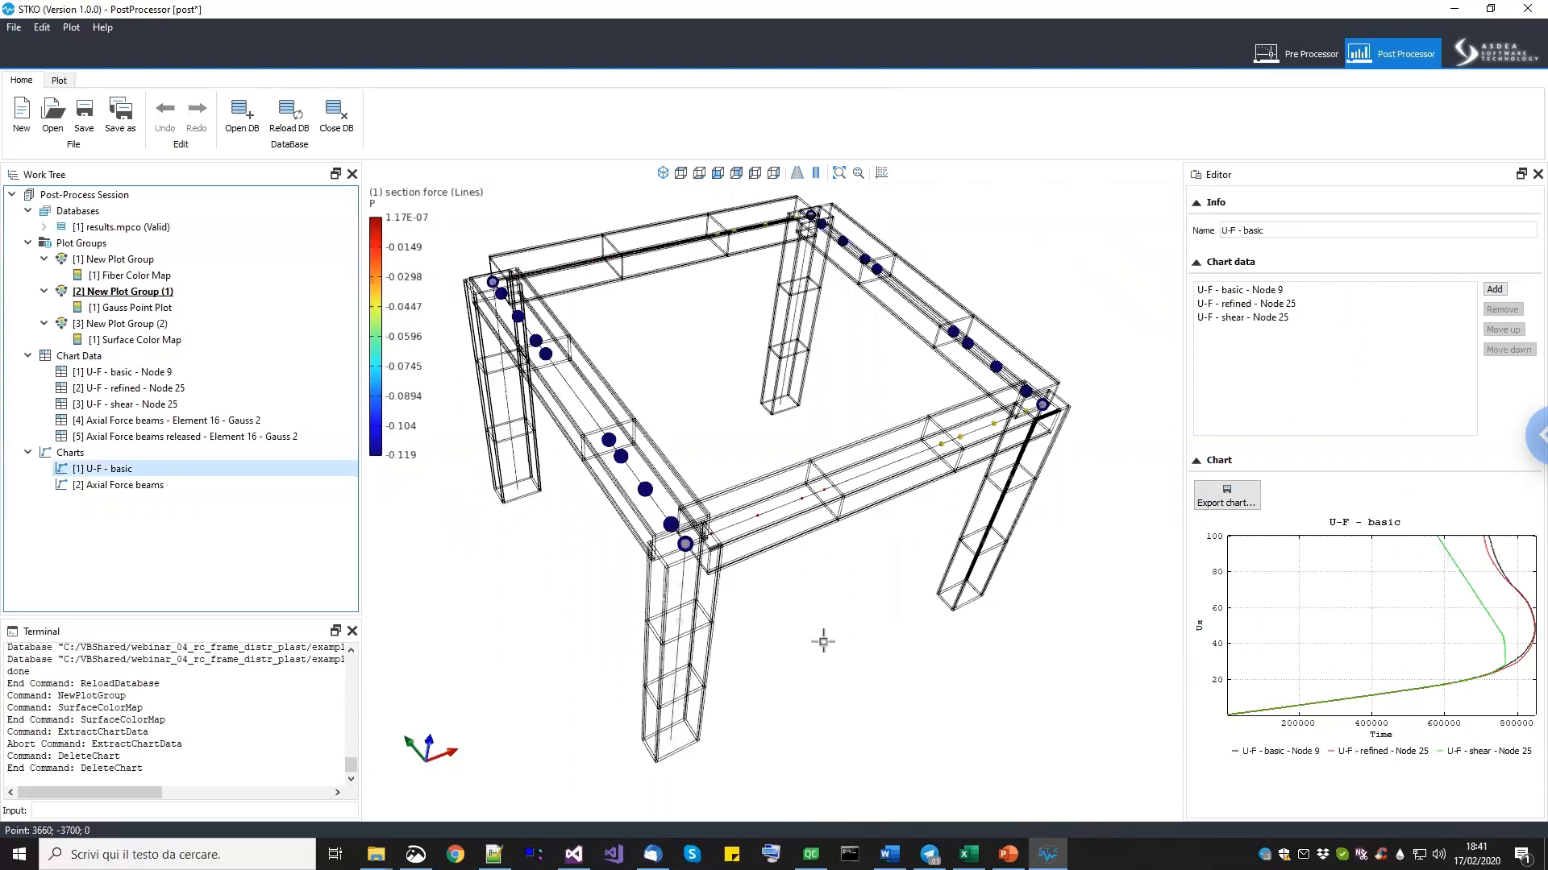
{"action": "middle_click_drag", "start_coordinate": [657, 671], "coordinate": [637, 645]}
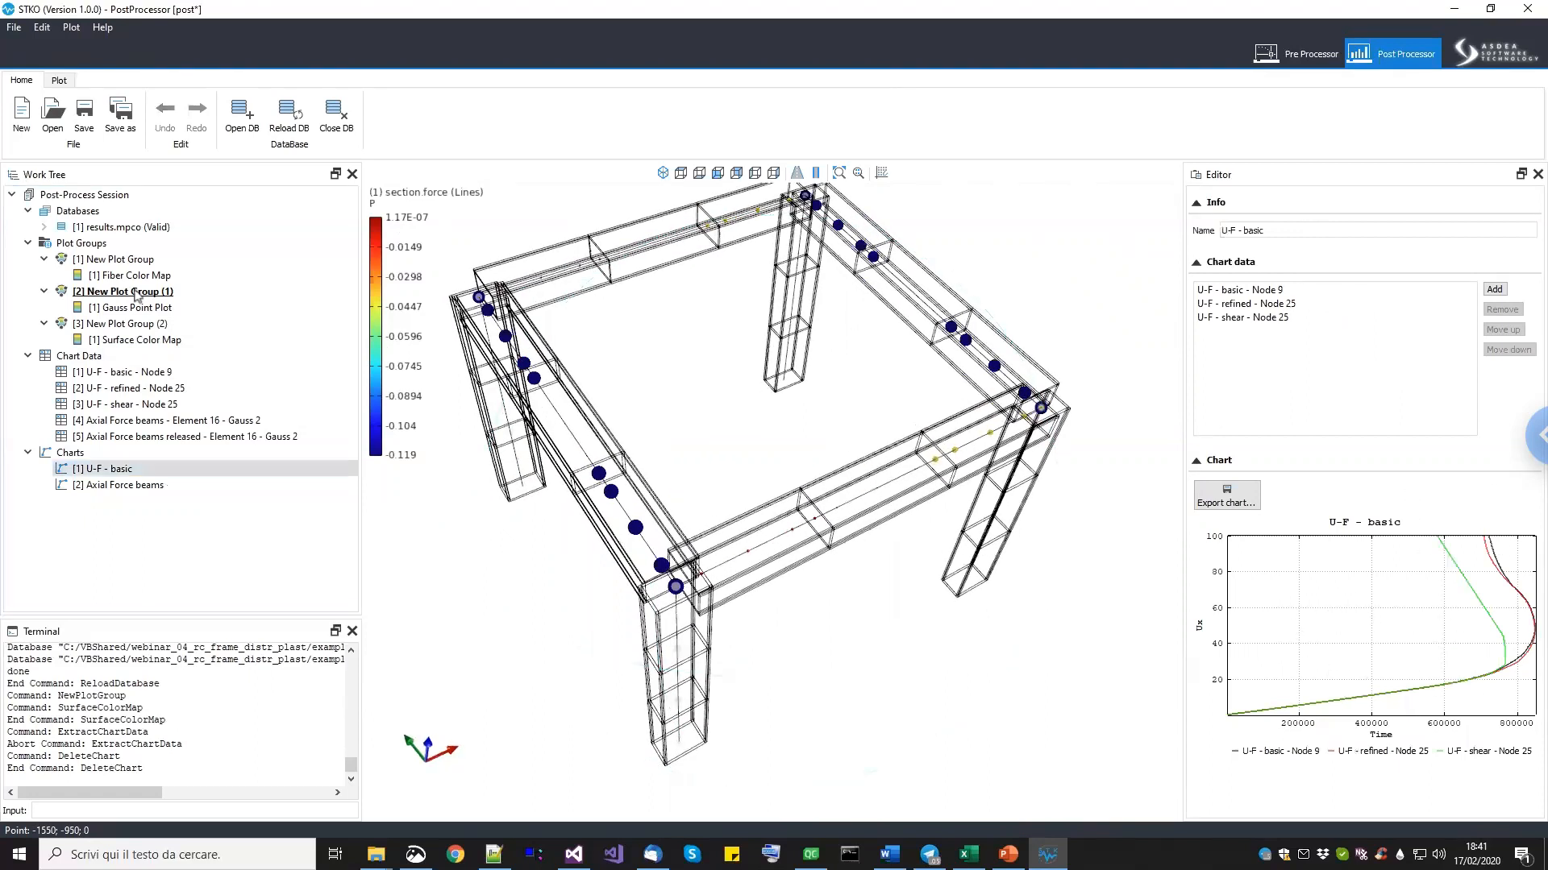
Display the fiber strain plot group and set up nodal chart data extraction for MODEL_STAGE[2], with displacement Ux against pseudo time step.
{"action": "left_click", "coordinate": [105, 260]}
{"action": "middle_click_drag", "start_coordinate": [797, 524], "coordinate": [709, 422]}
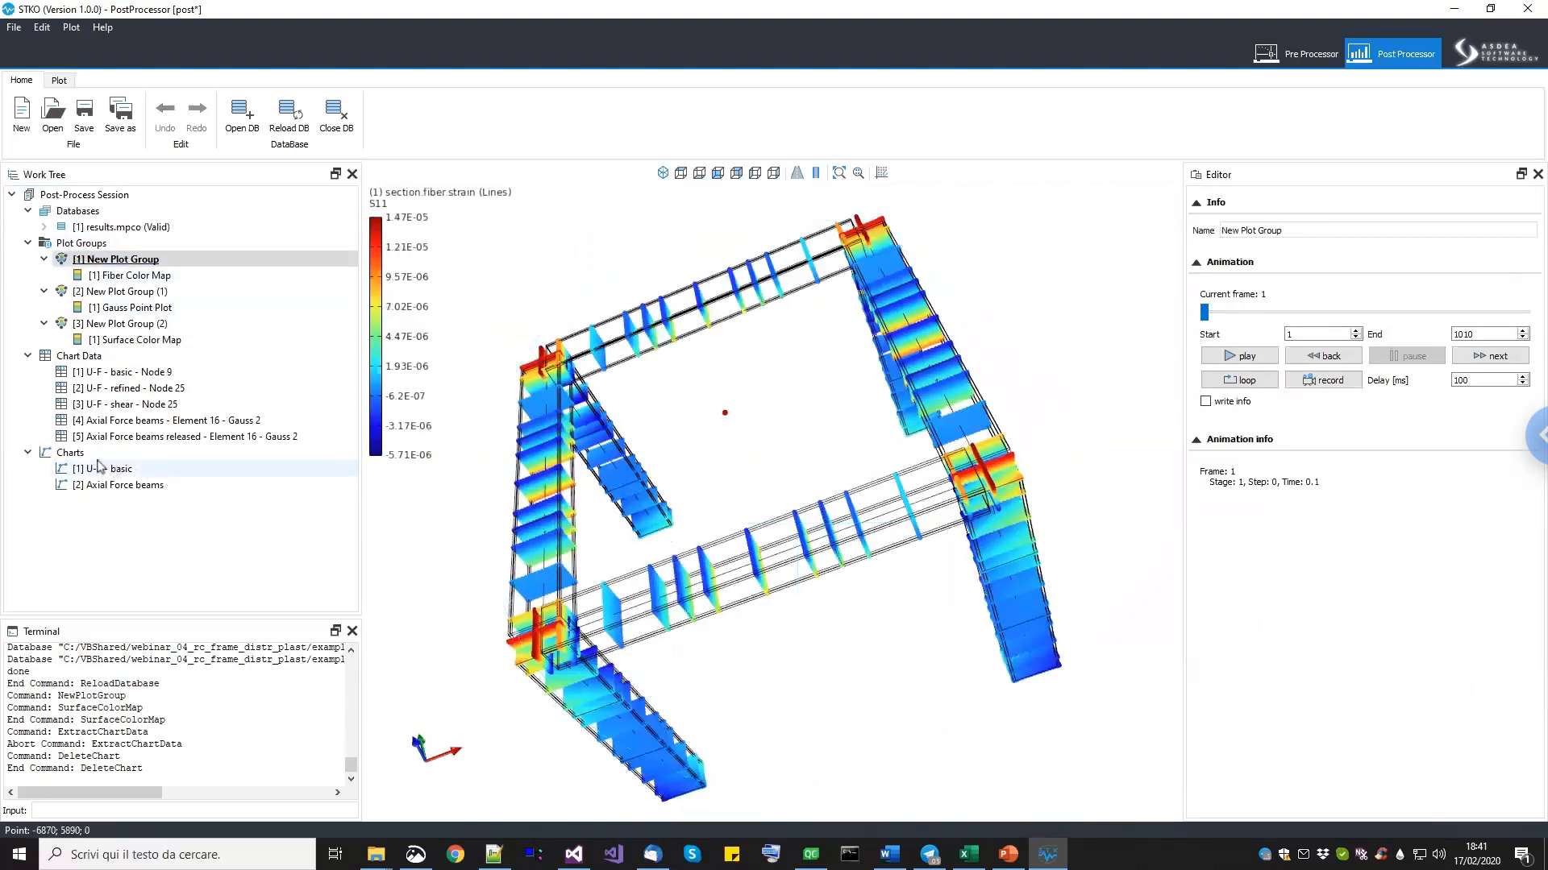
{"action": "right_click", "coordinate": [96, 356]}
{"action": "left_click", "coordinate": [145, 363]}
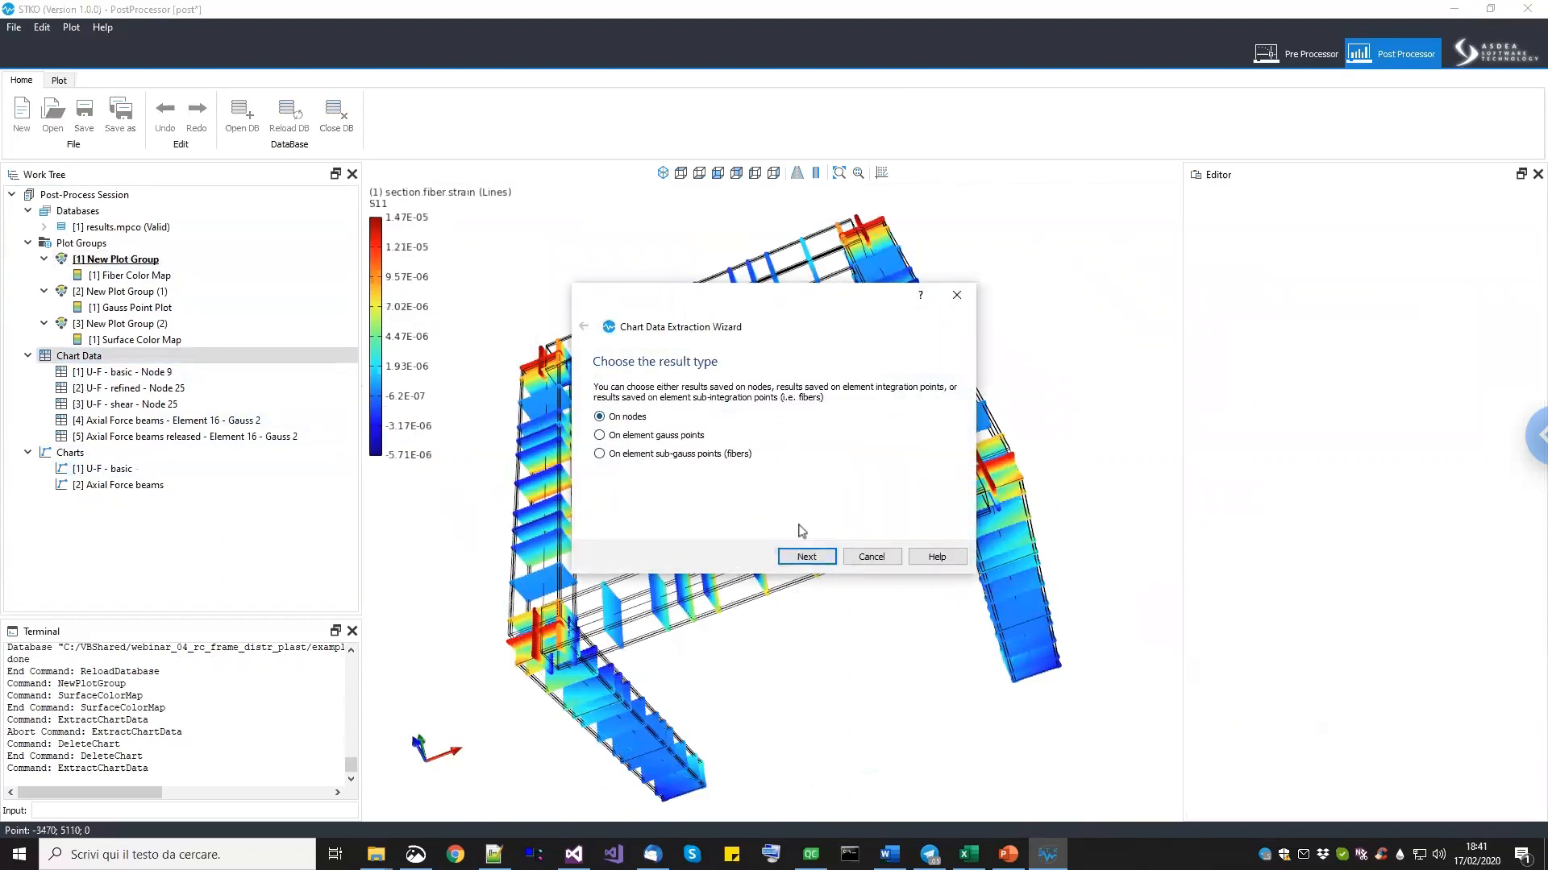
{"action": "left_click", "coordinate": [806, 556]}
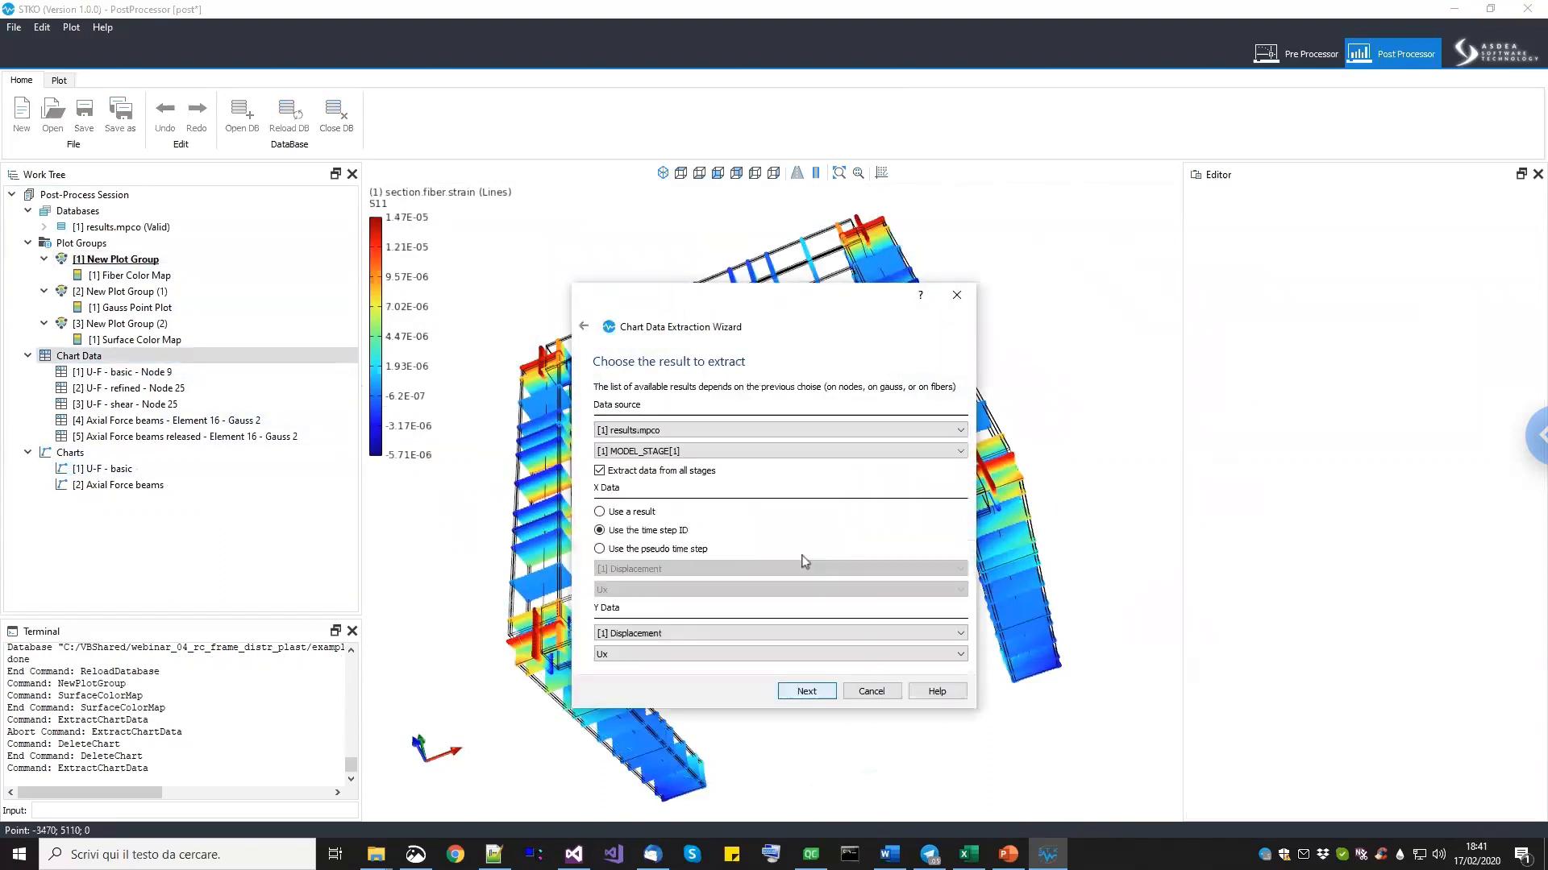
{"action": "left_click", "coordinate": [672, 453]}
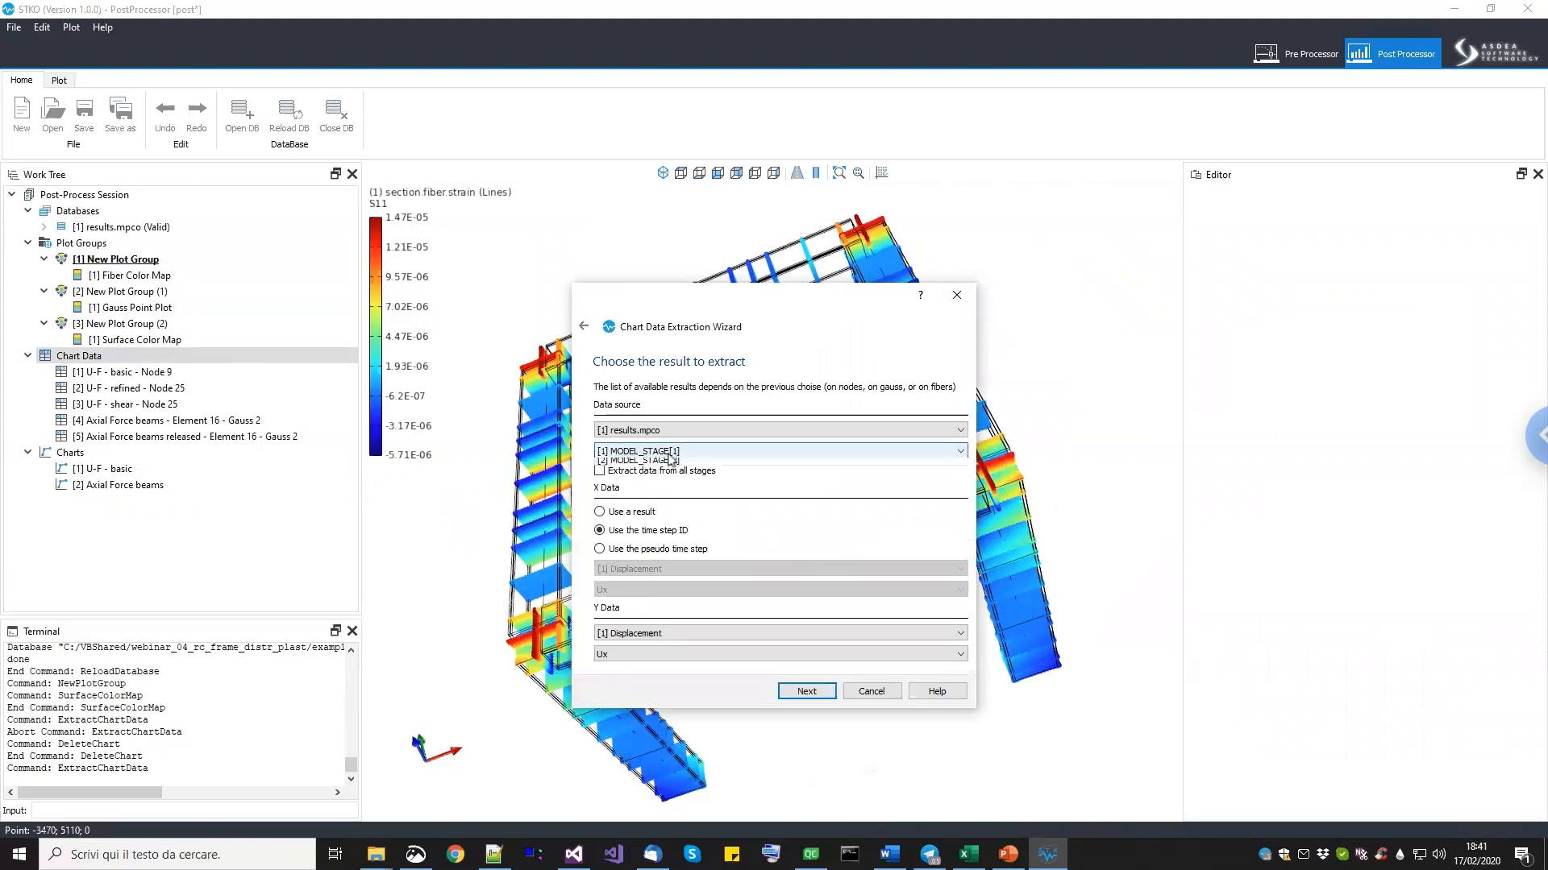
{"action": "left_click", "coordinate": [669, 475]}
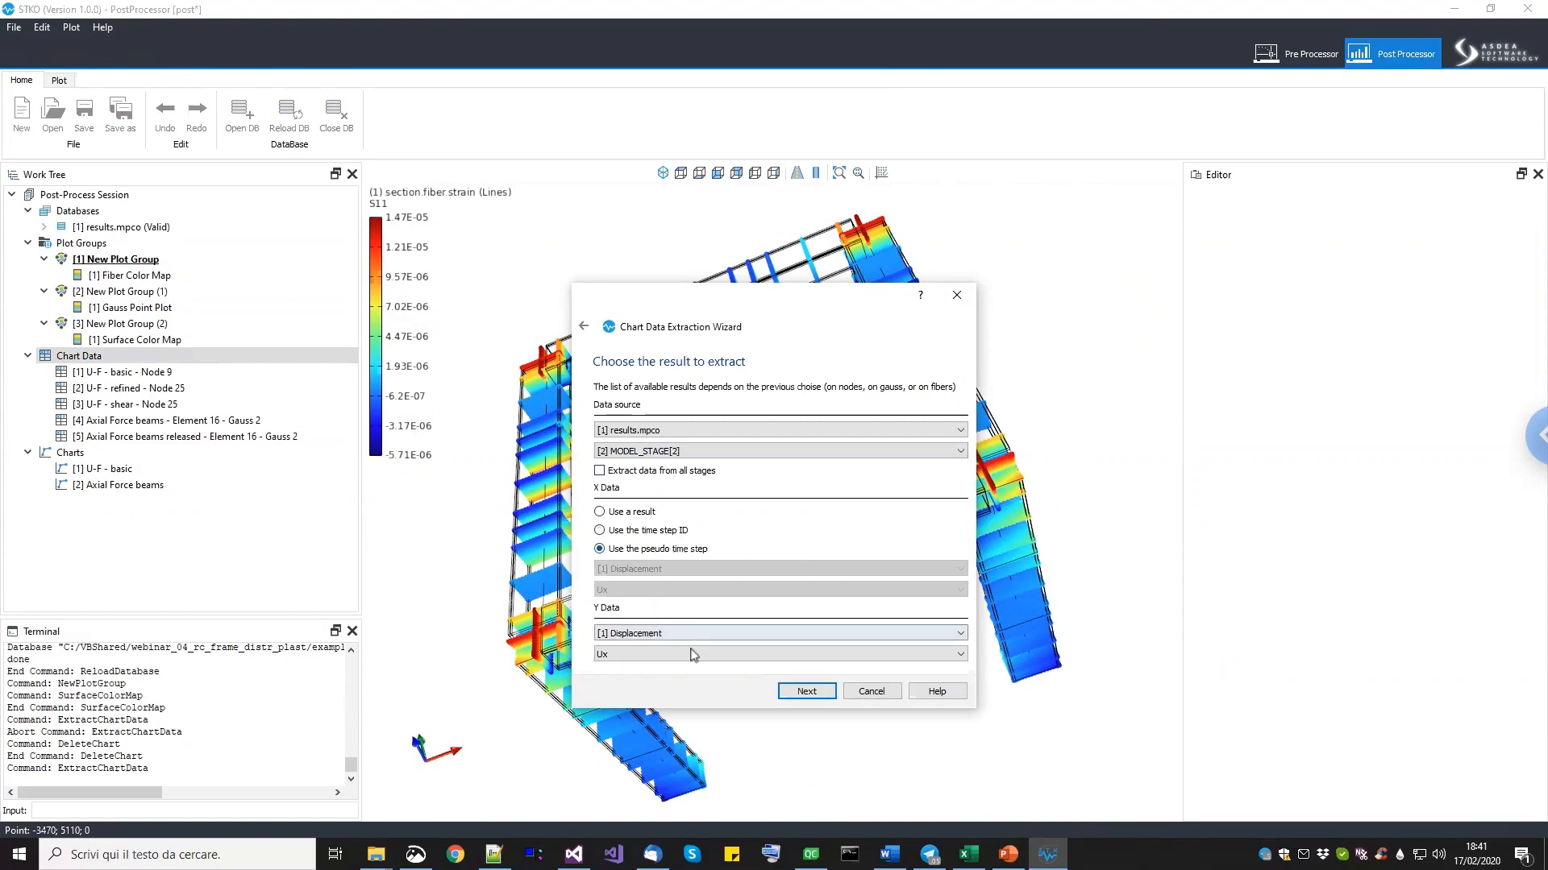
{"action": "left_click", "coordinate": [808, 692]}
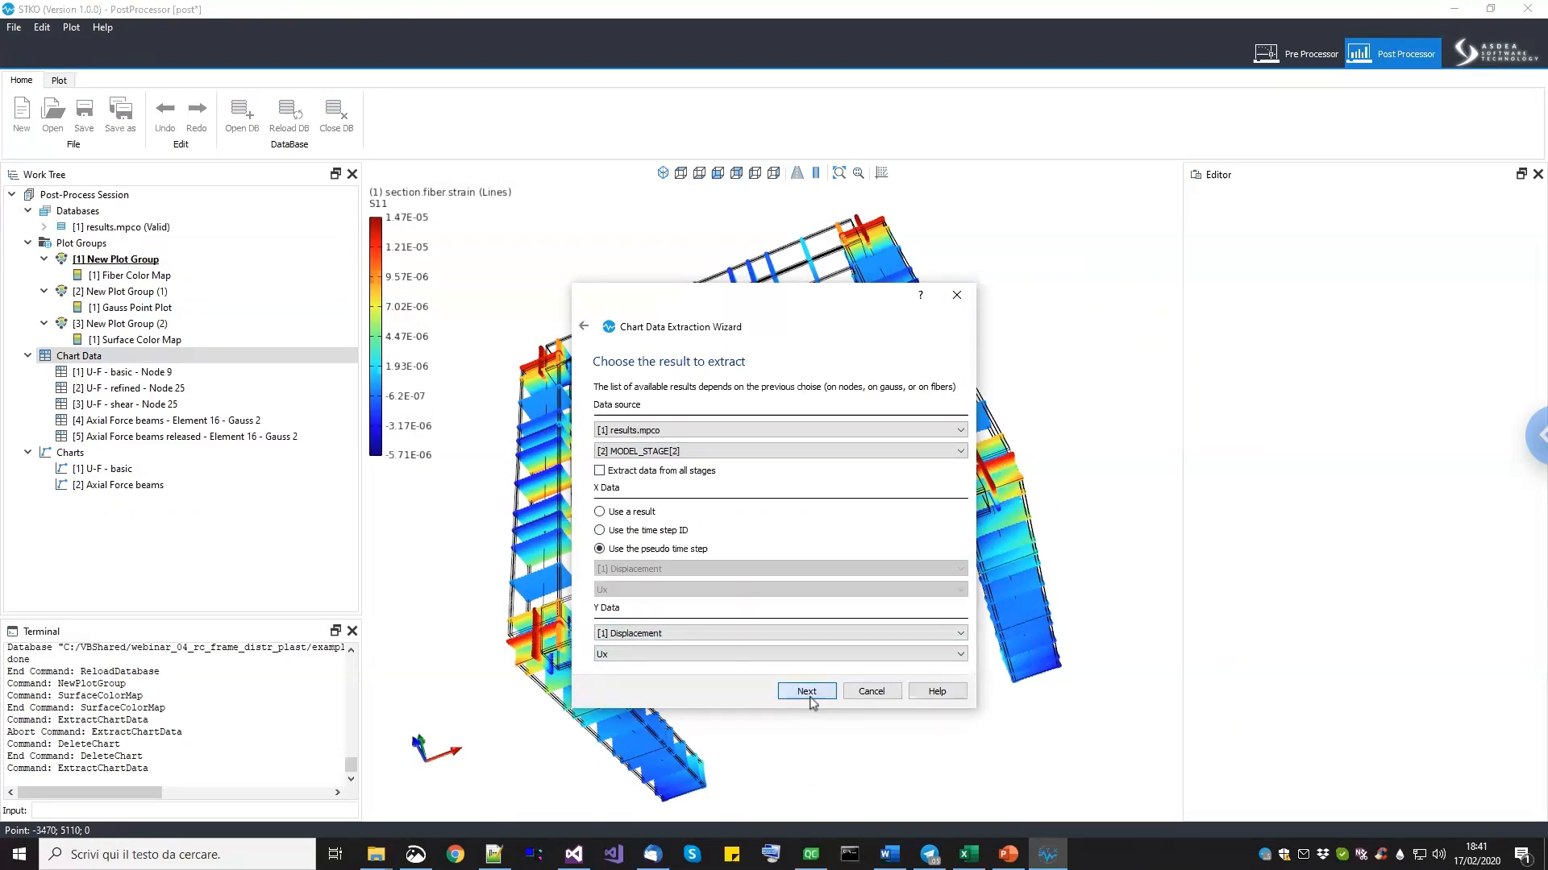
{"action": "left_click", "coordinate": [807, 693]}
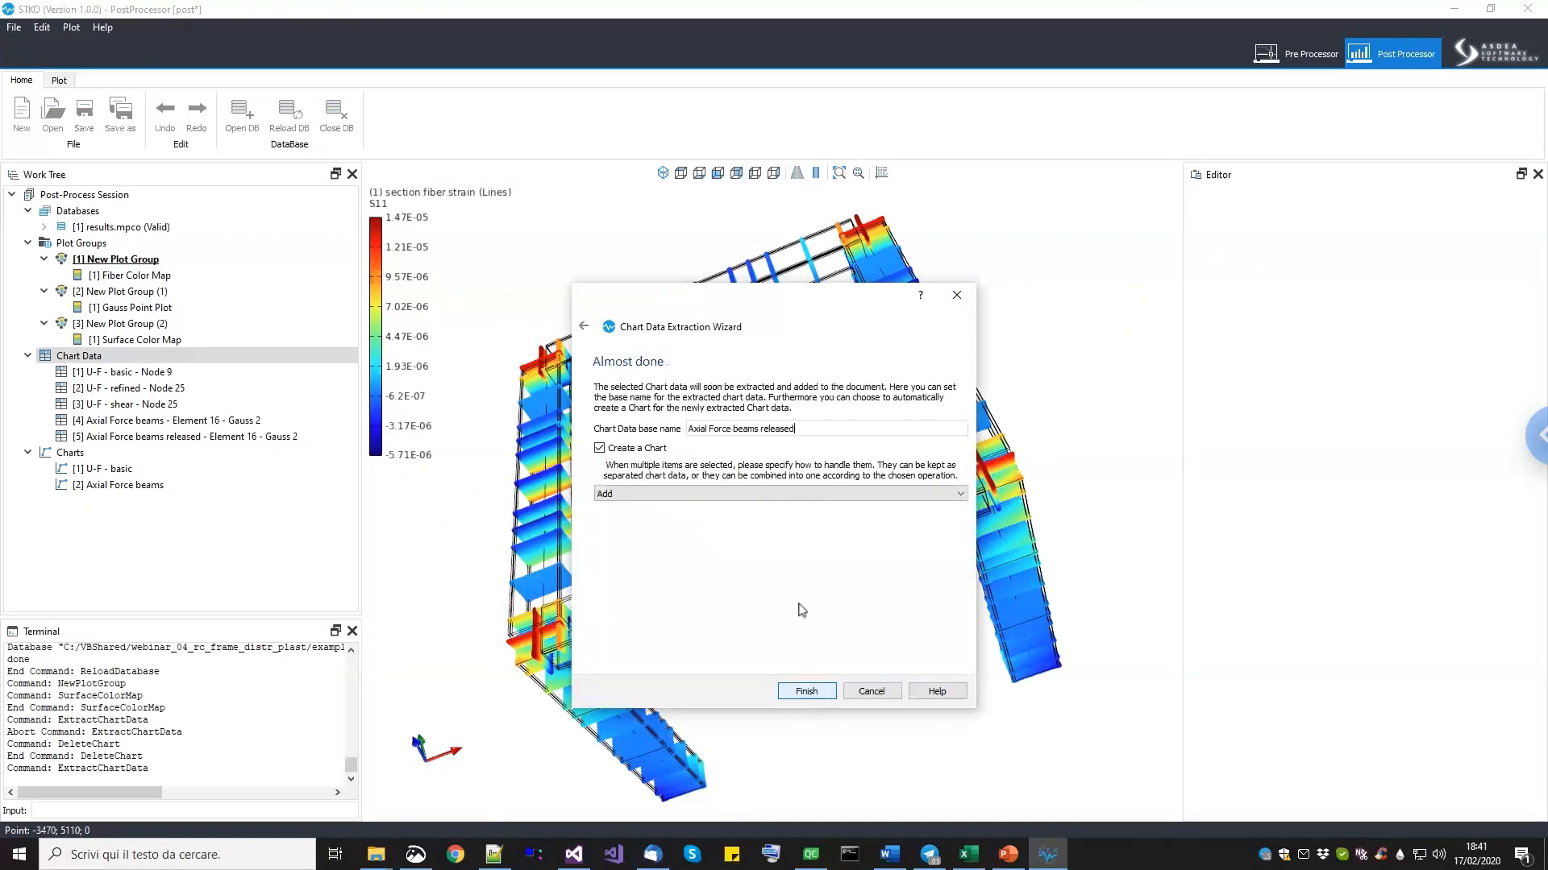
Name the extracted chart data "U-F - released" and finish the extraction with a chart created.
{"action": "left_click_drag", "start_coordinate": [820, 430], "coordinate": [622, 419]}
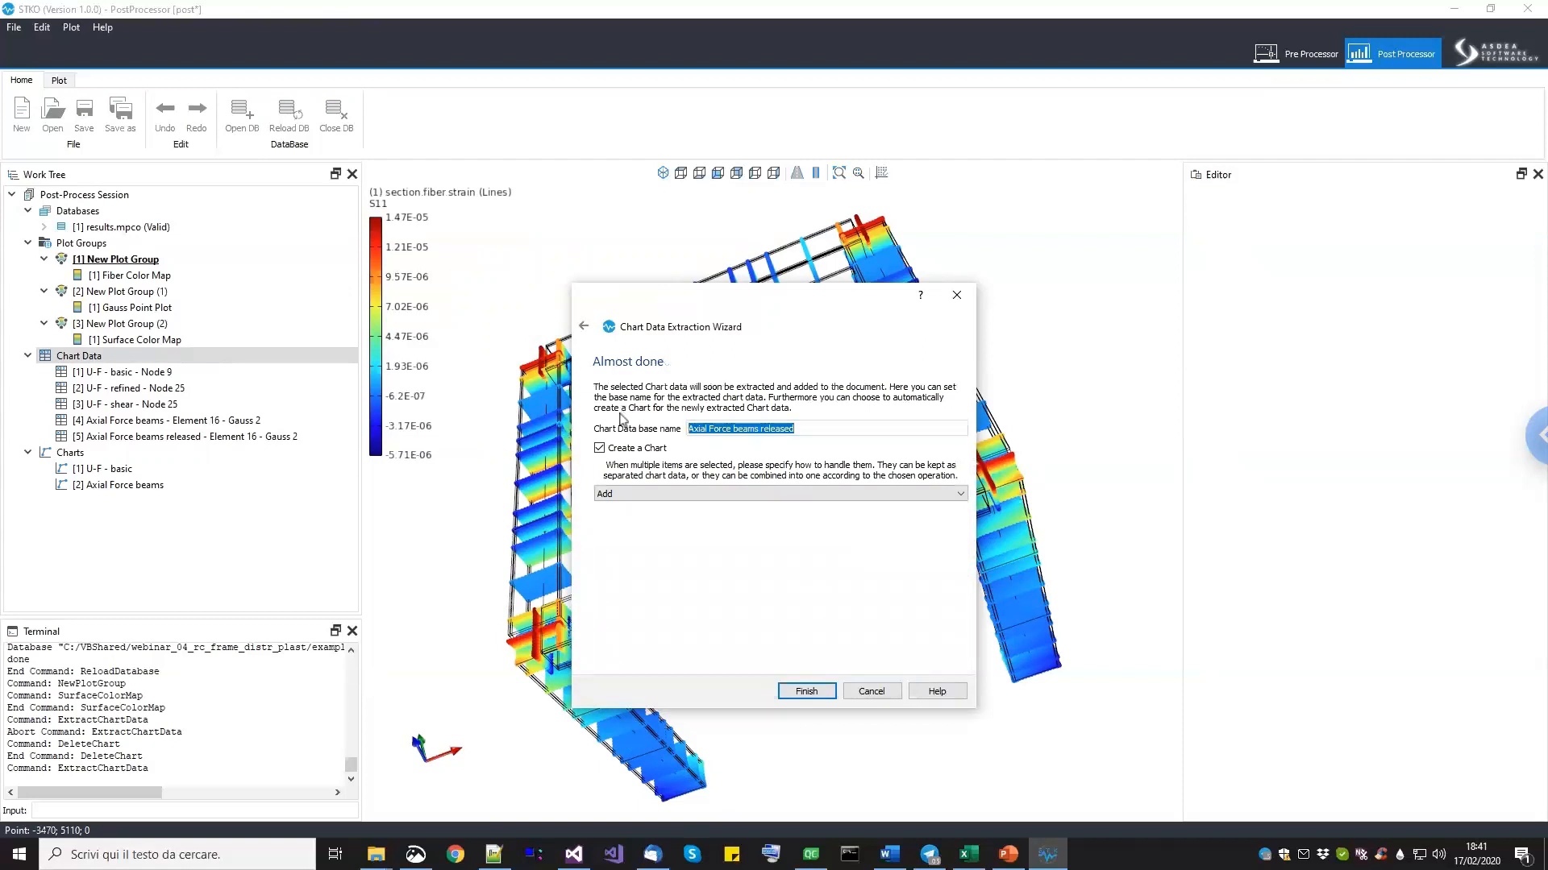
{"action": "type", "text": "U-F - relea"}
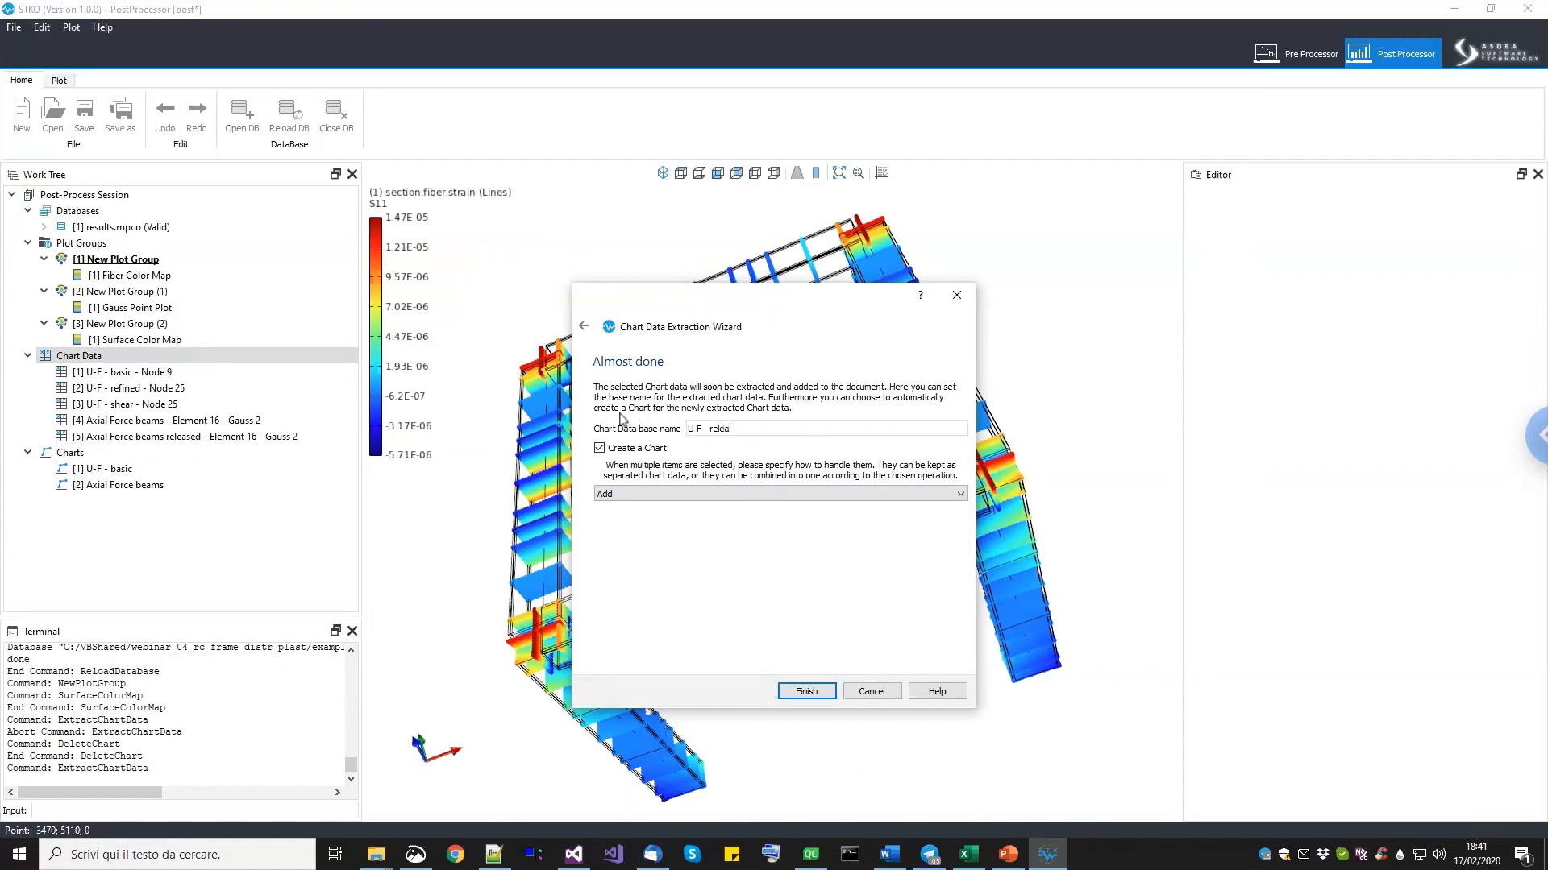
{"action": "left_click", "coordinate": [806, 692]}
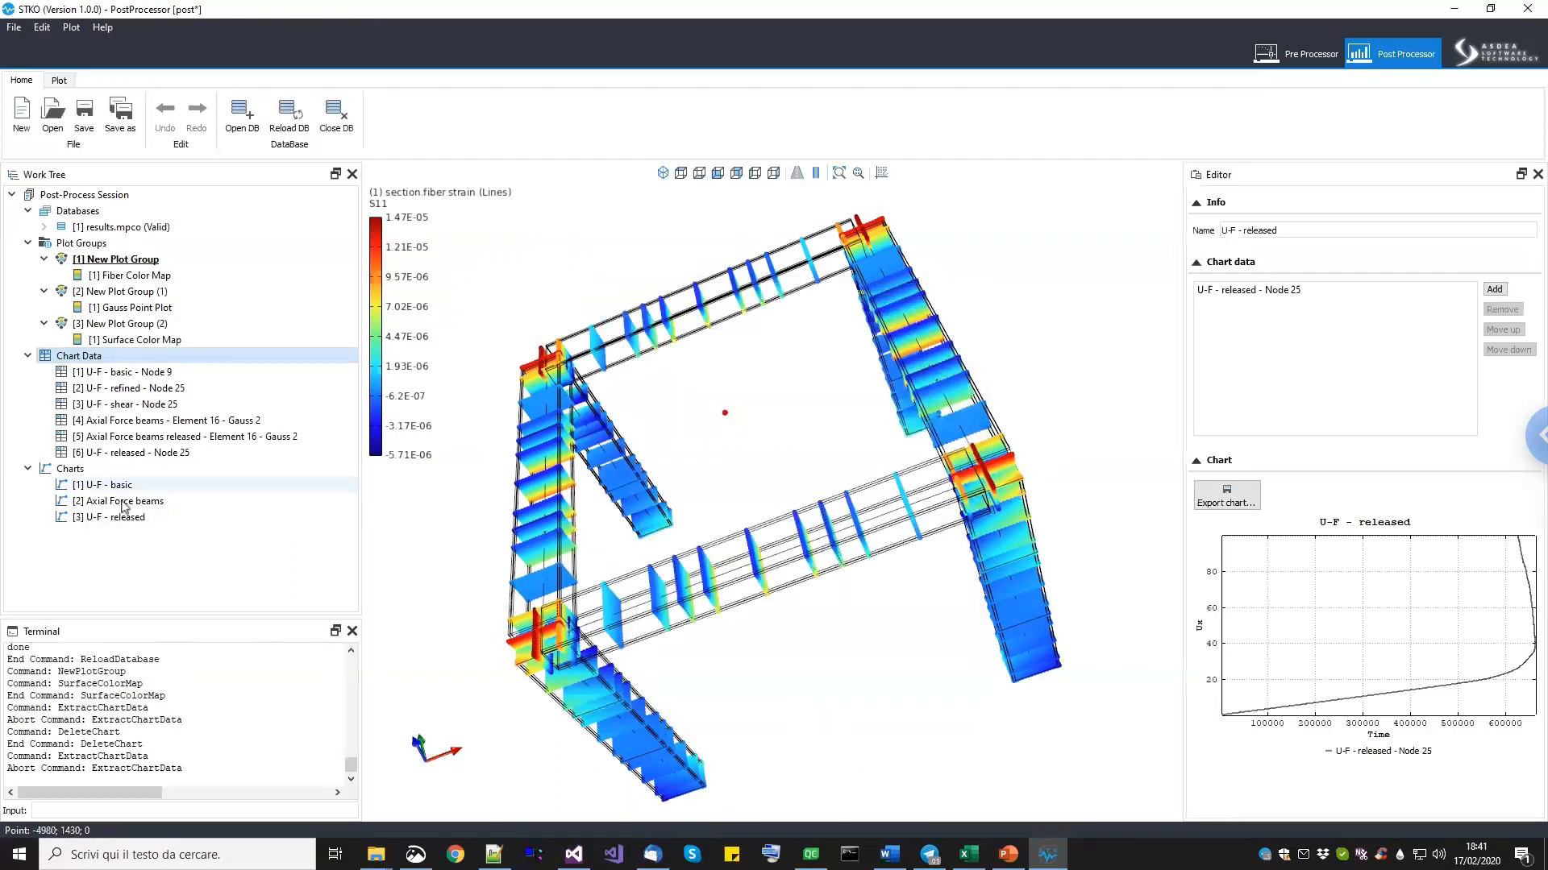
Delete the separate "U-F - released" chart and add its Node 25 data series to the "U-F - basic" chart.
{"action": "left_click", "coordinate": [121, 517]}
{"action": "right_click", "coordinate": [121, 517]}
{"action": "left_click", "coordinate": [169, 527]}
{"action": "left_click", "coordinate": [113, 485]}
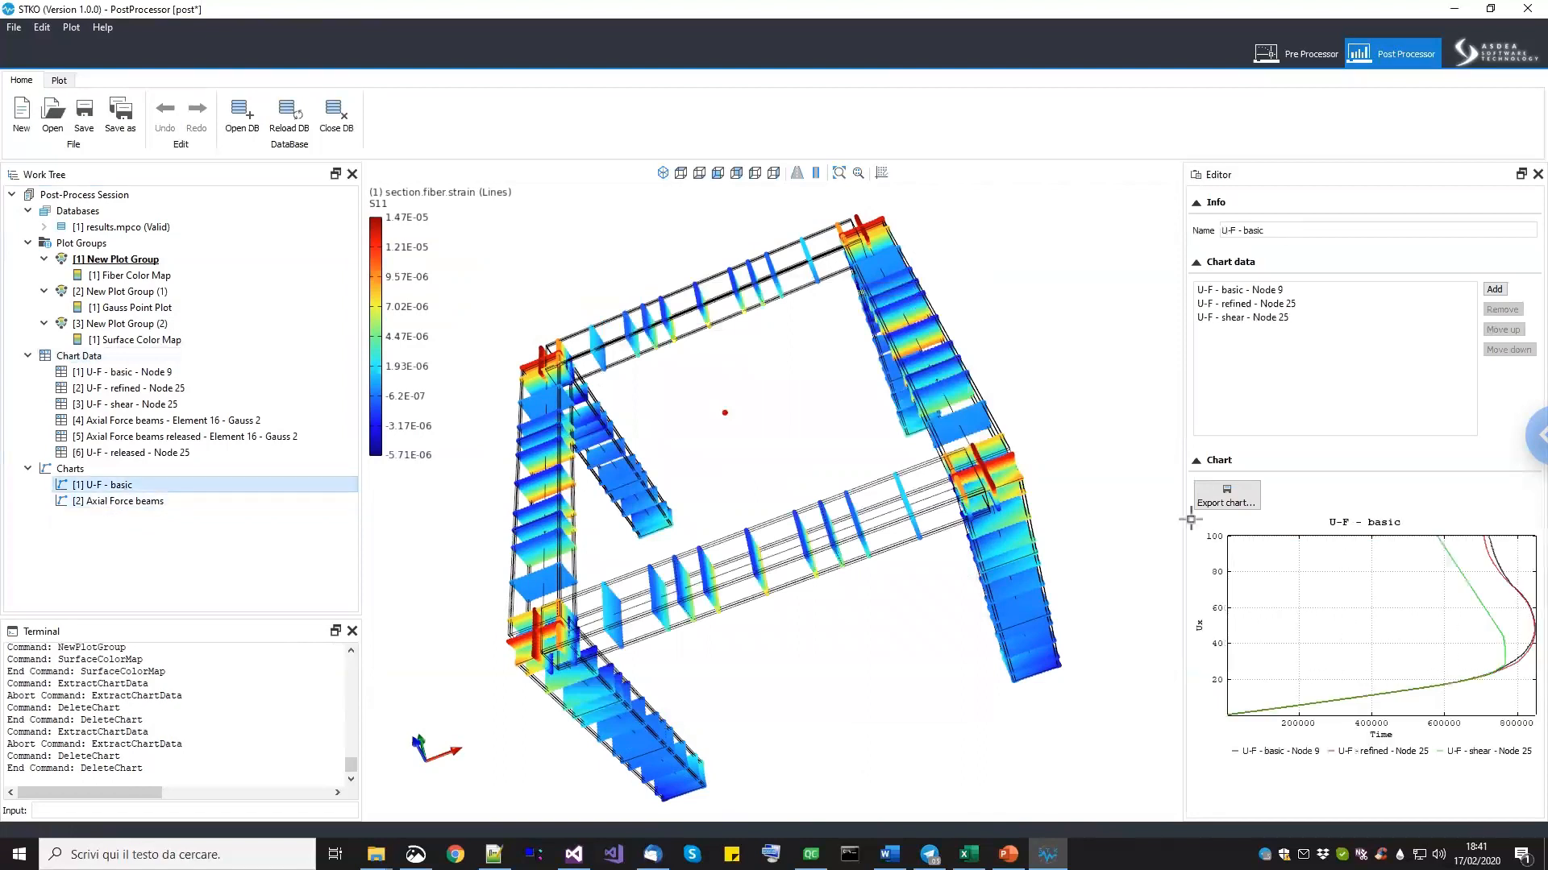
{"action": "left_click", "coordinate": [1493, 289]}
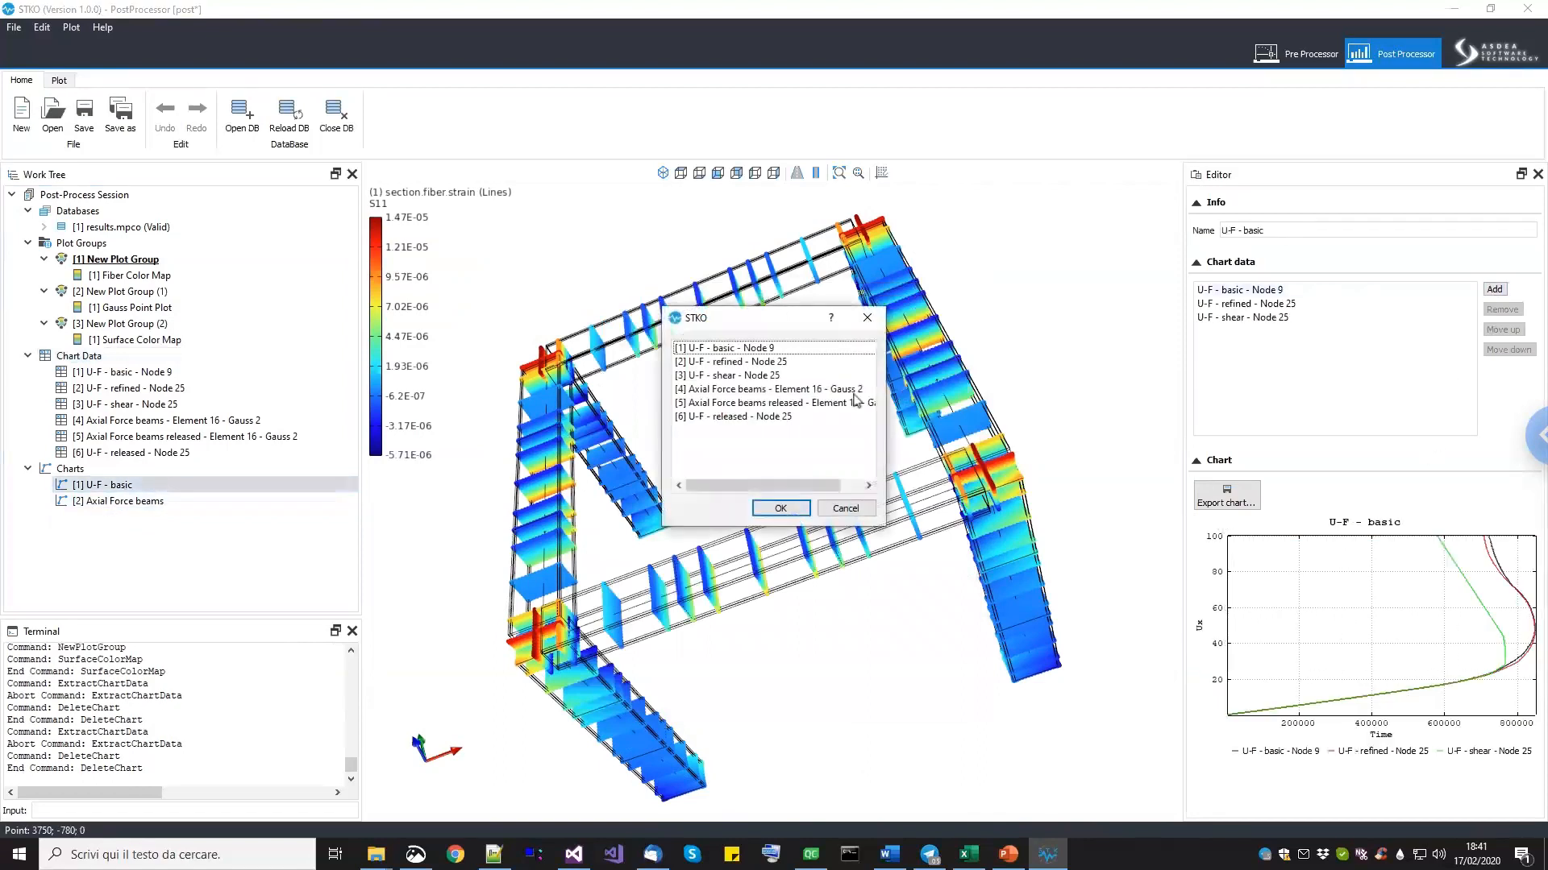
{"action": "left_click", "coordinate": [774, 417]}
{"action": "left_click", "coordinate": [782, 508]}
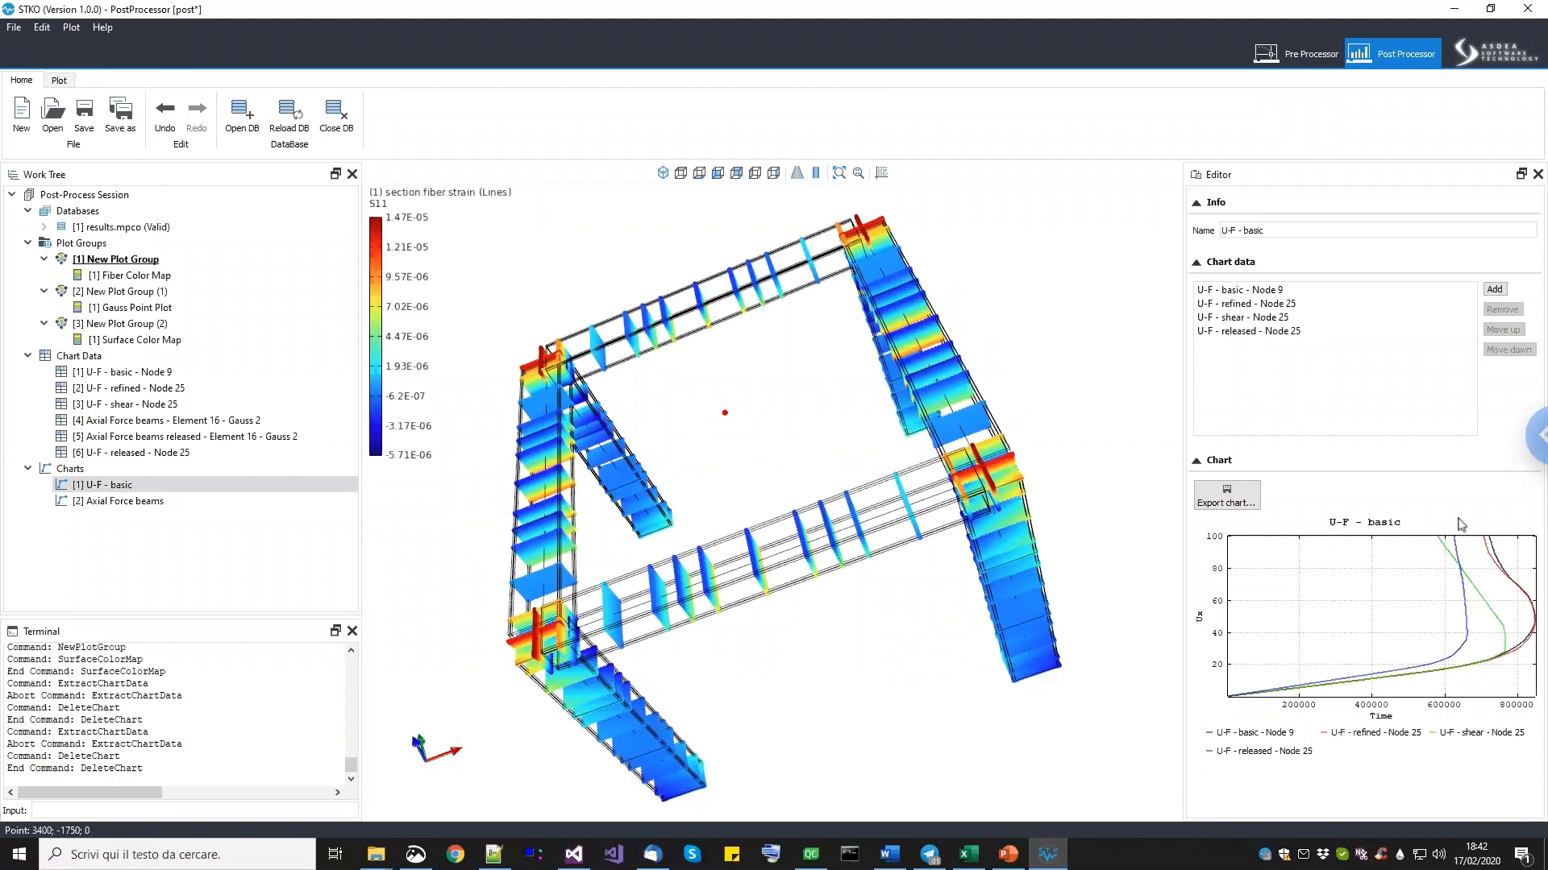
Inspect the released frame's fiber strain plot and review the Contents slide of contents.pptx in PowerPoint.
{"action": "middle_click_drag", "start_coordinate": [765, 616], "coordinate": [913, 370]}
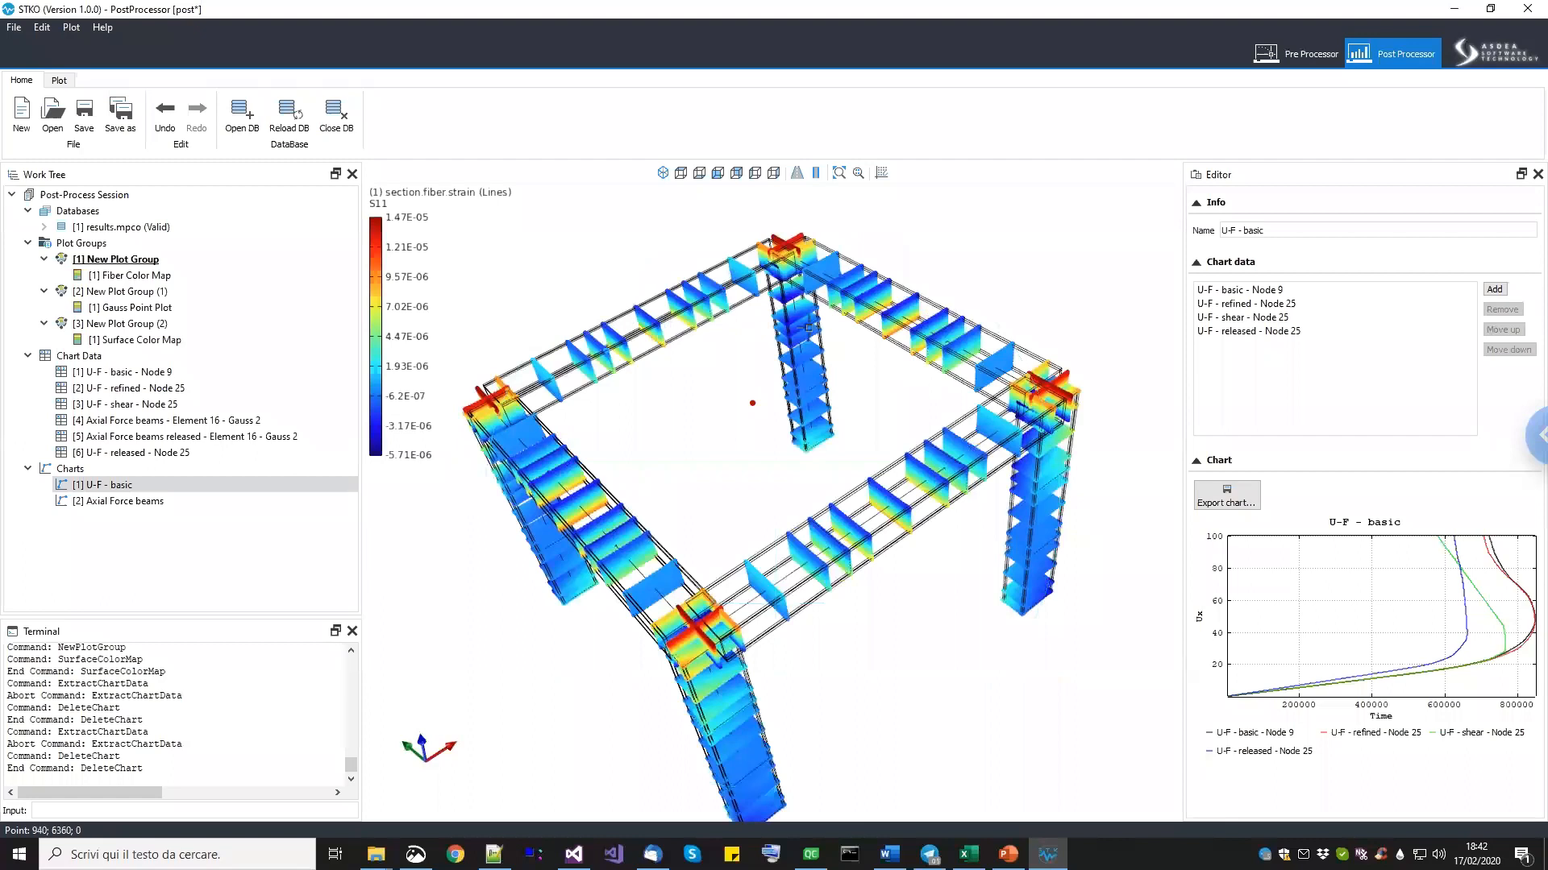
{"action": "middle_click_drag", "start_coordinate": [944, 525], "coordinate": [805, 555]}
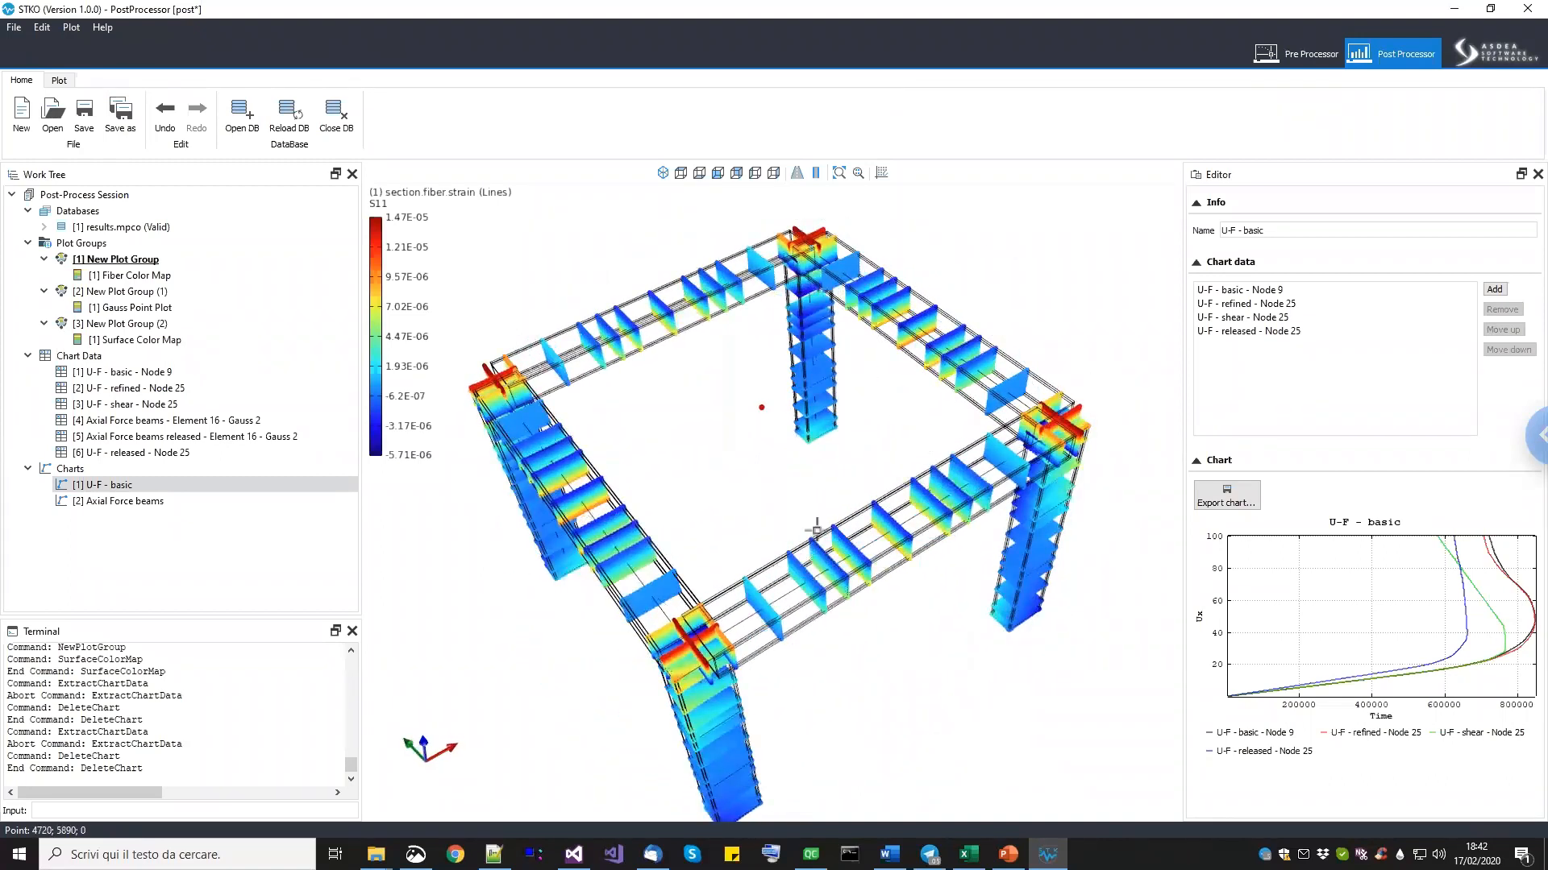
{"action": "scroll", "coordinate": [823, 478], "scroll_direction": "down", "scroll_amount": 5}
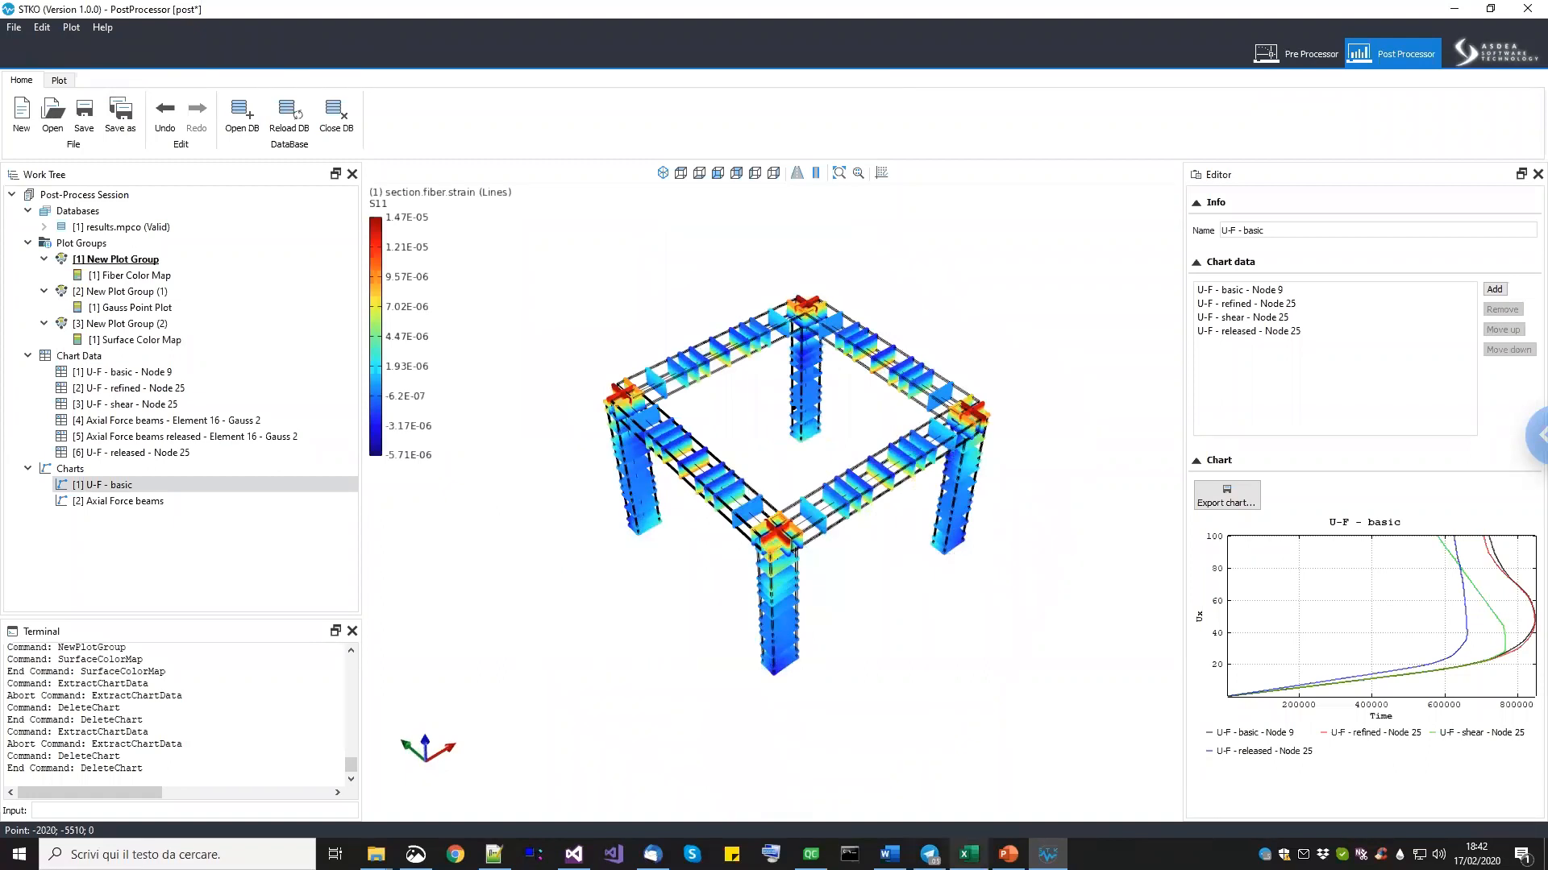
{"action": "left_click", "coordinate": [1008, 855]}
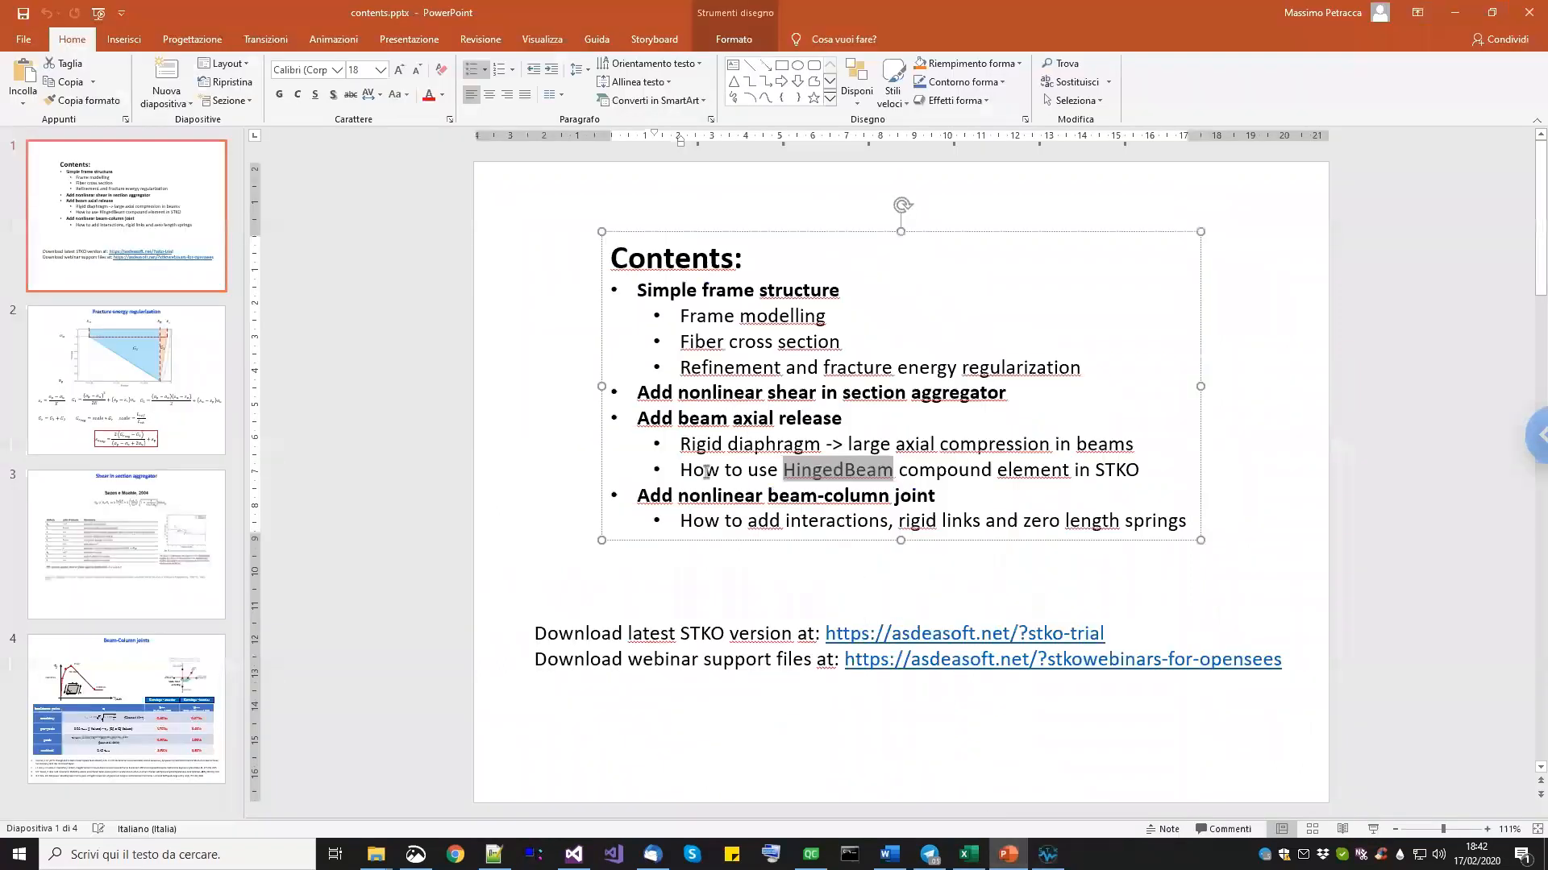
{"action": "left_click", "coordinate": [706, 472]}
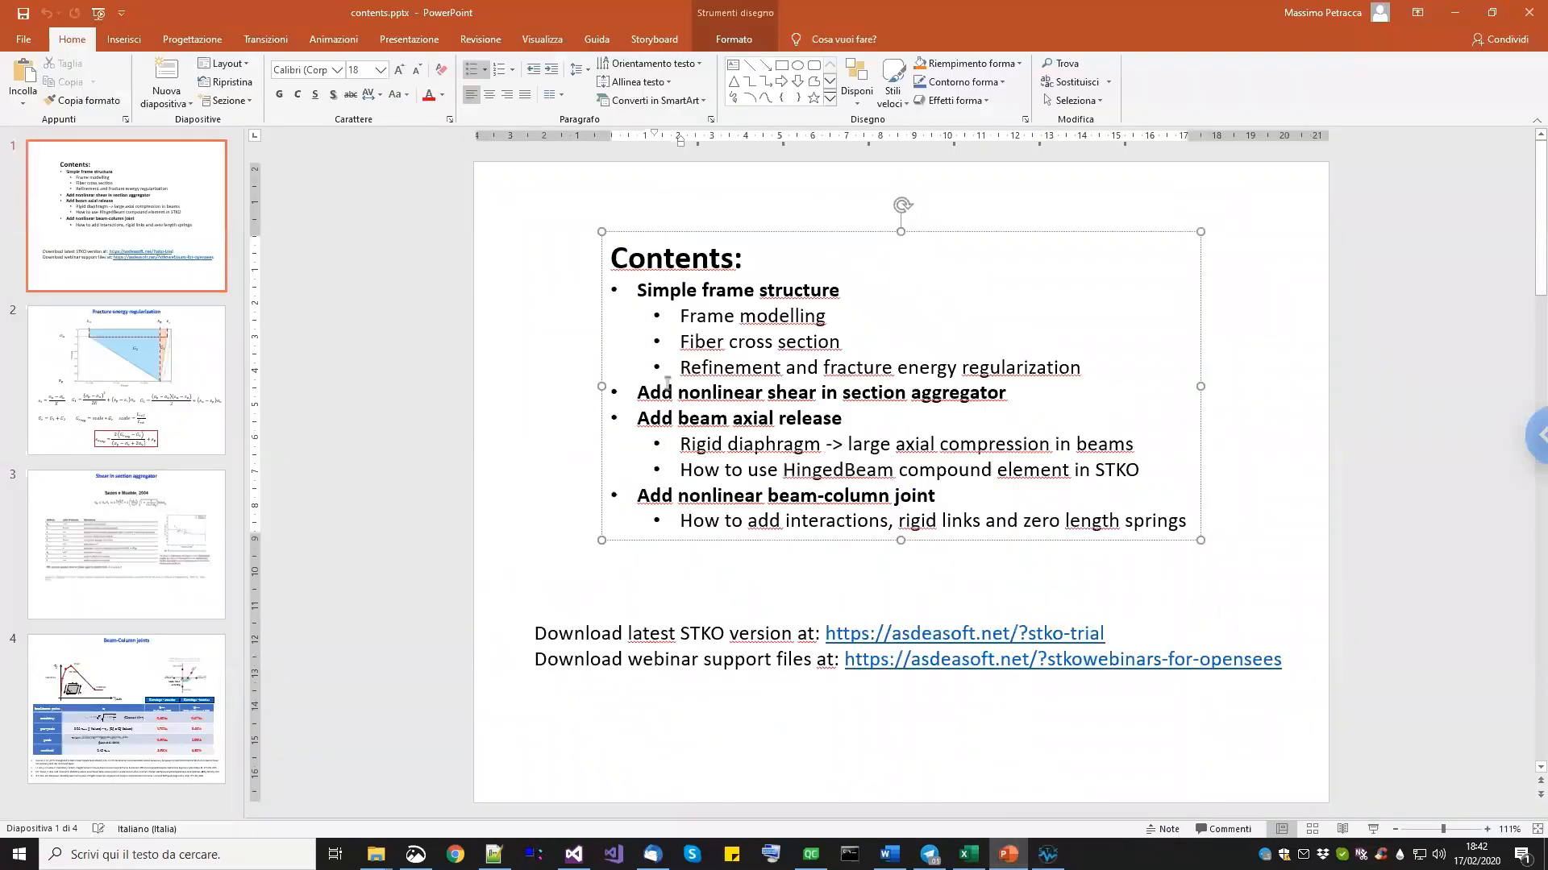
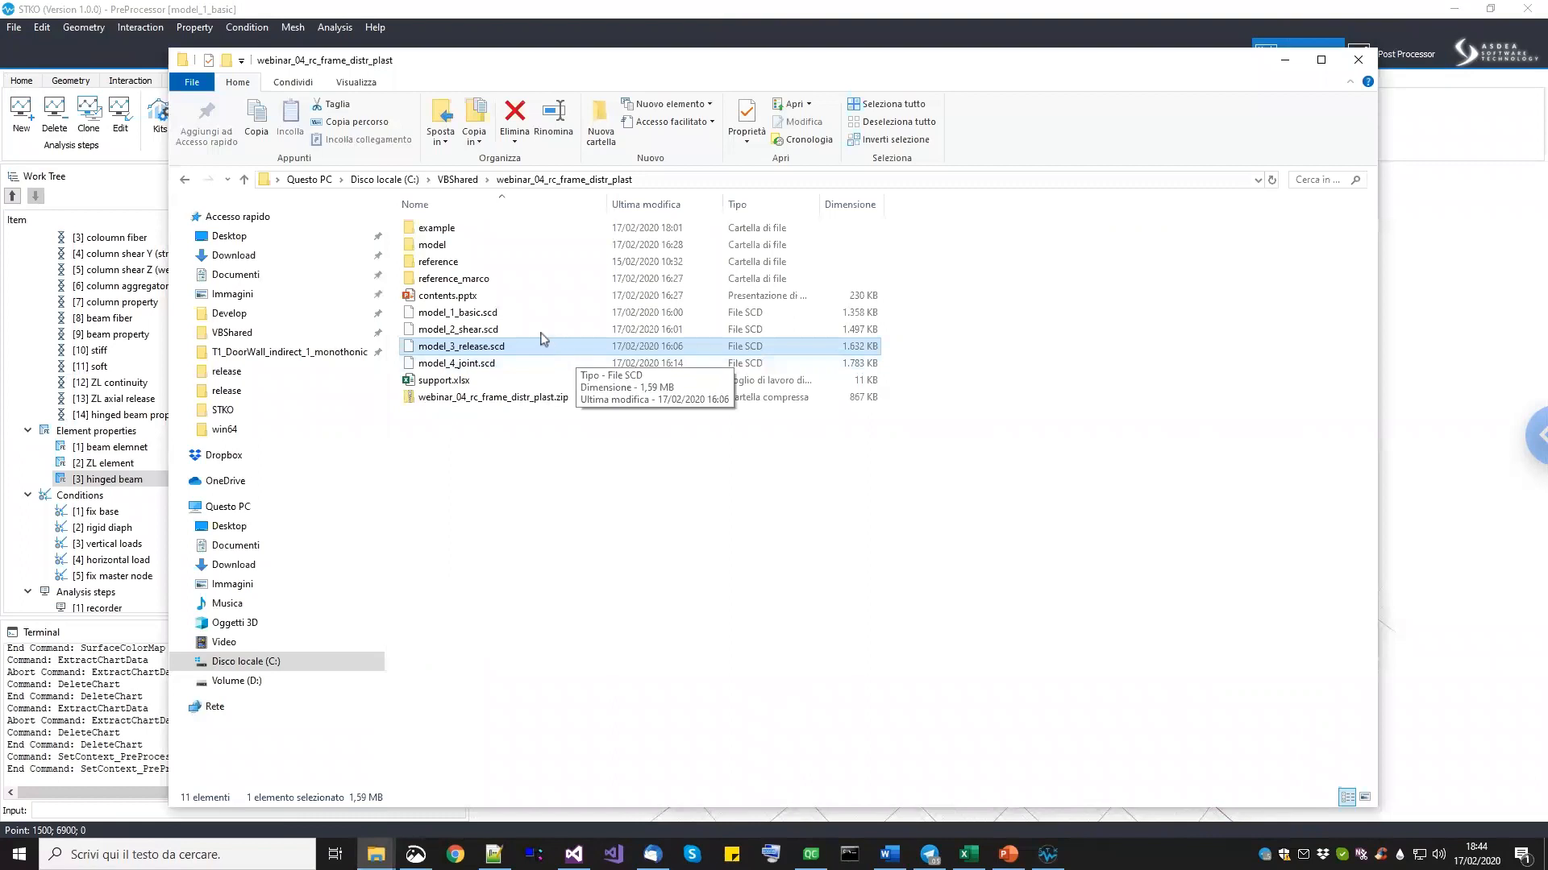
Go through the four model files from model_1_basic.scd to model_4_joint.scd in the webinar_04_rc_frame_distr_plast folder.
{"action": "left_click", "coordinate": [479, 315]}
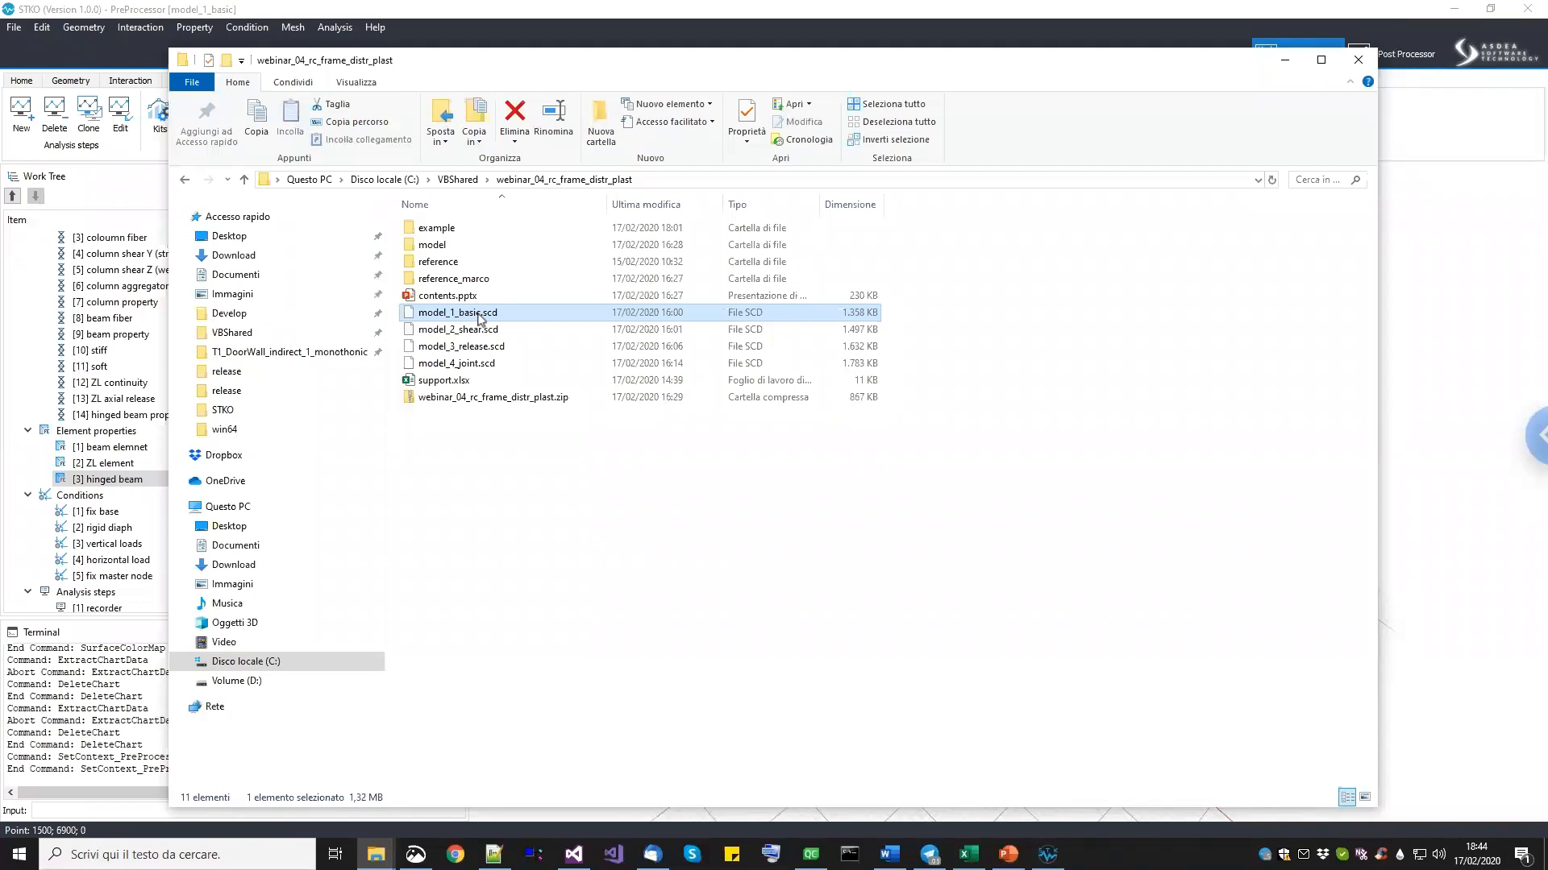
{"action": "left_click", "coordinate": [478, 331]}
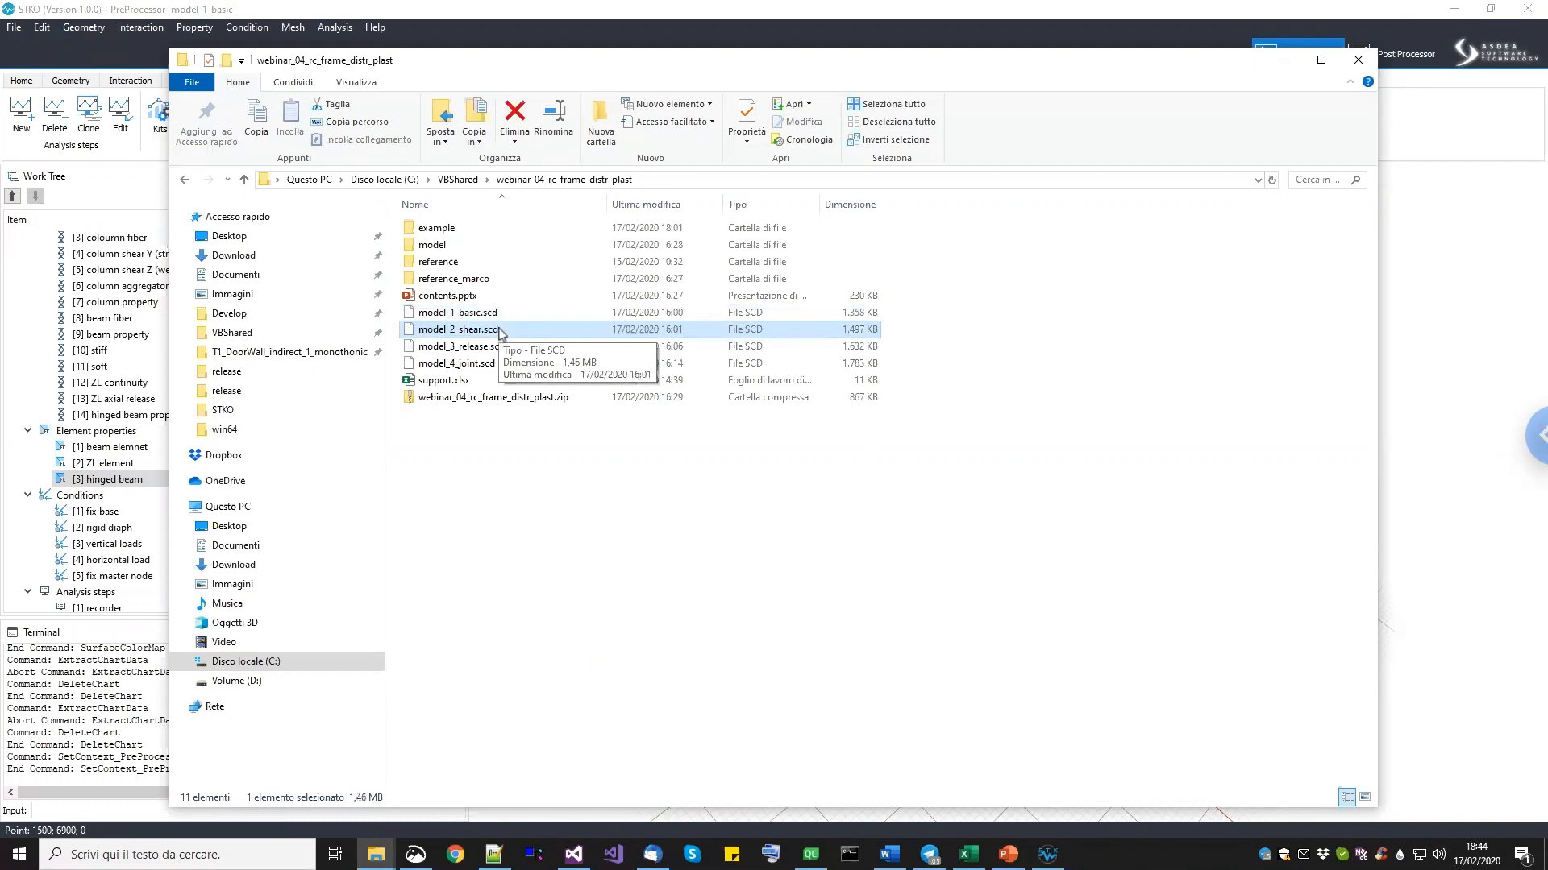
{"action": "left_click", "coordinate": [480, 348]}
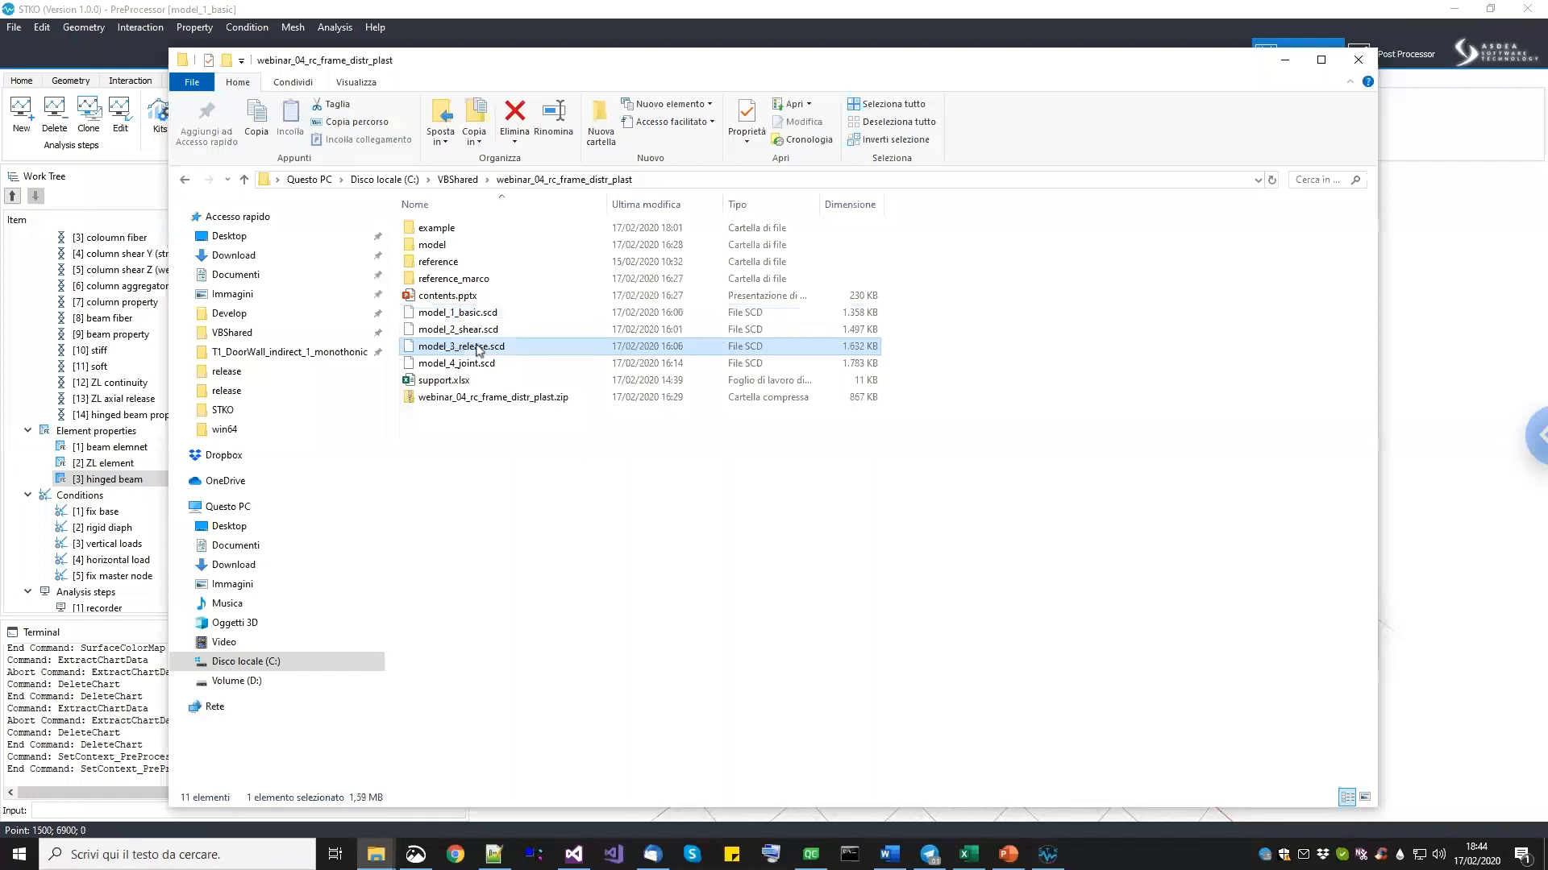
{"action": "left_click", "coordinate": [474, 366]}
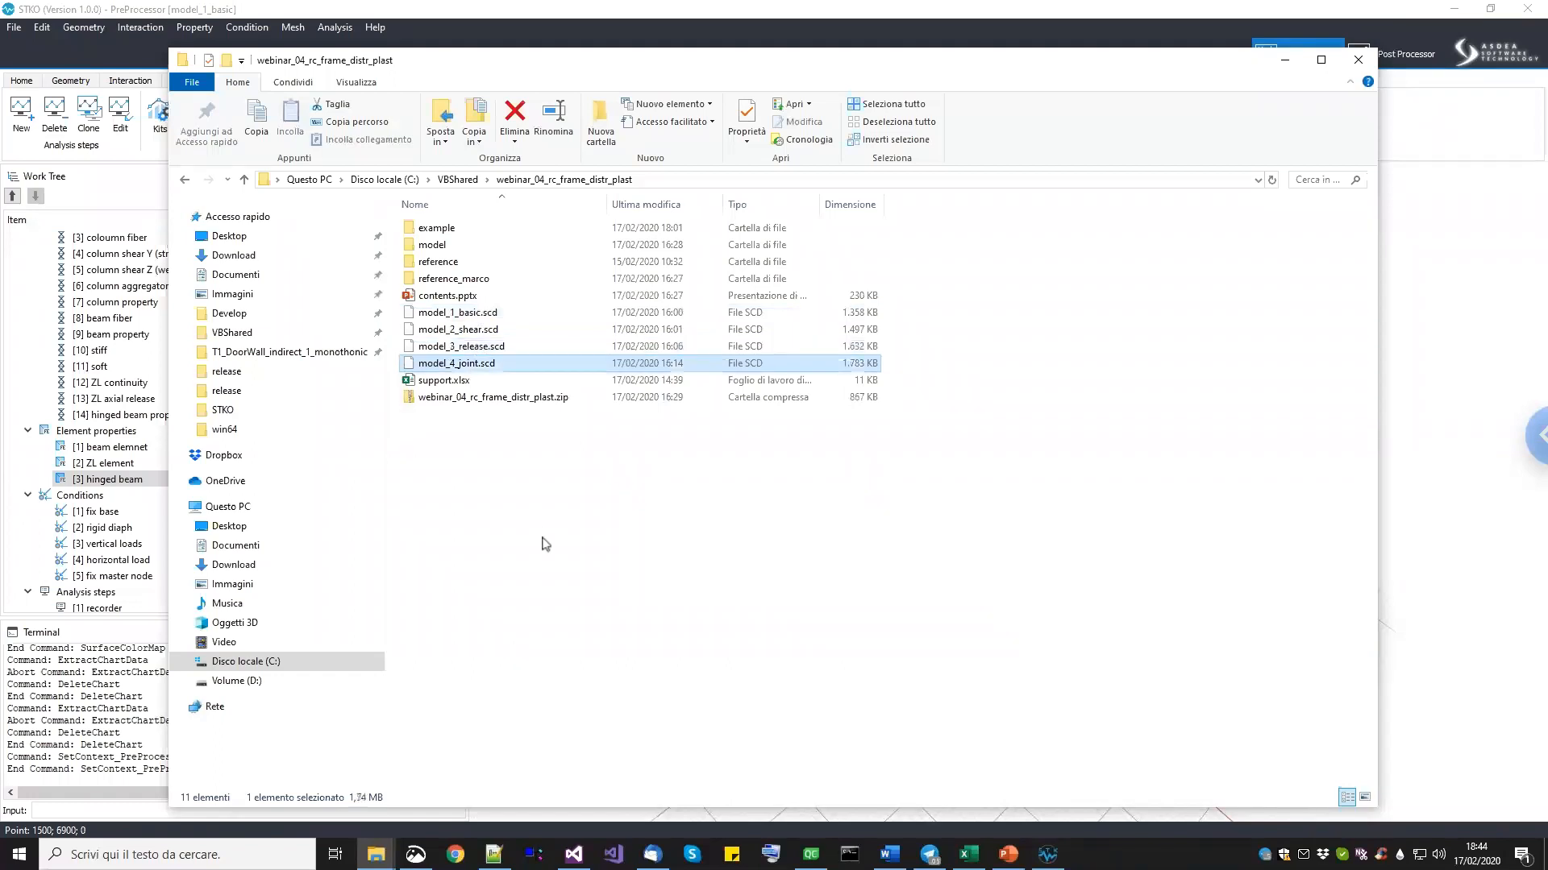
{"action": "left_click", "coordinate": [553, 571]}
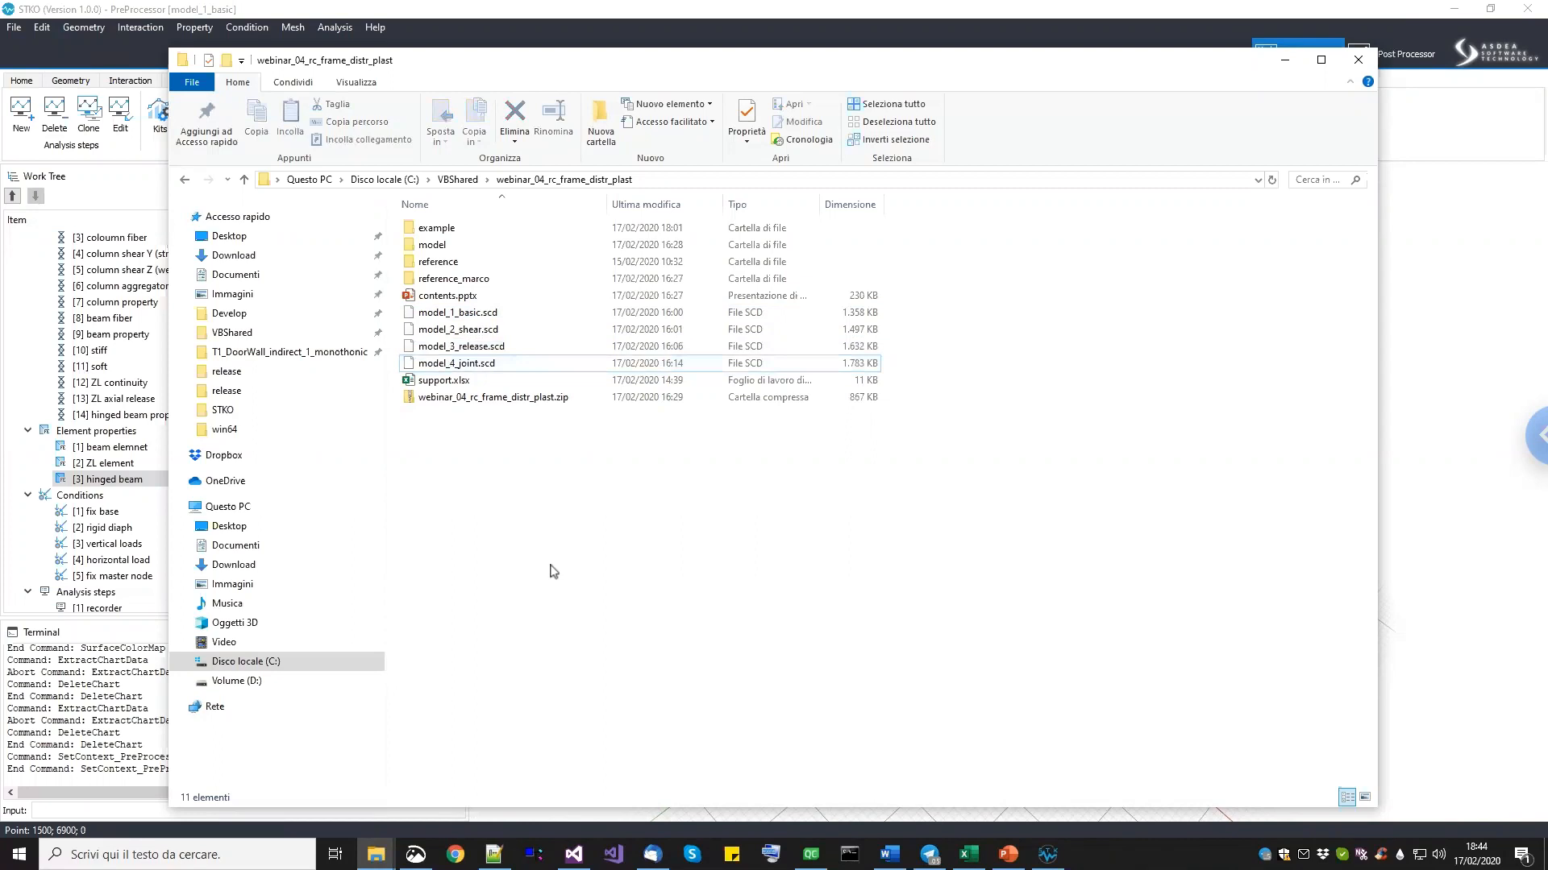
{"action": "left_click", "coordinate": [451, 367]}
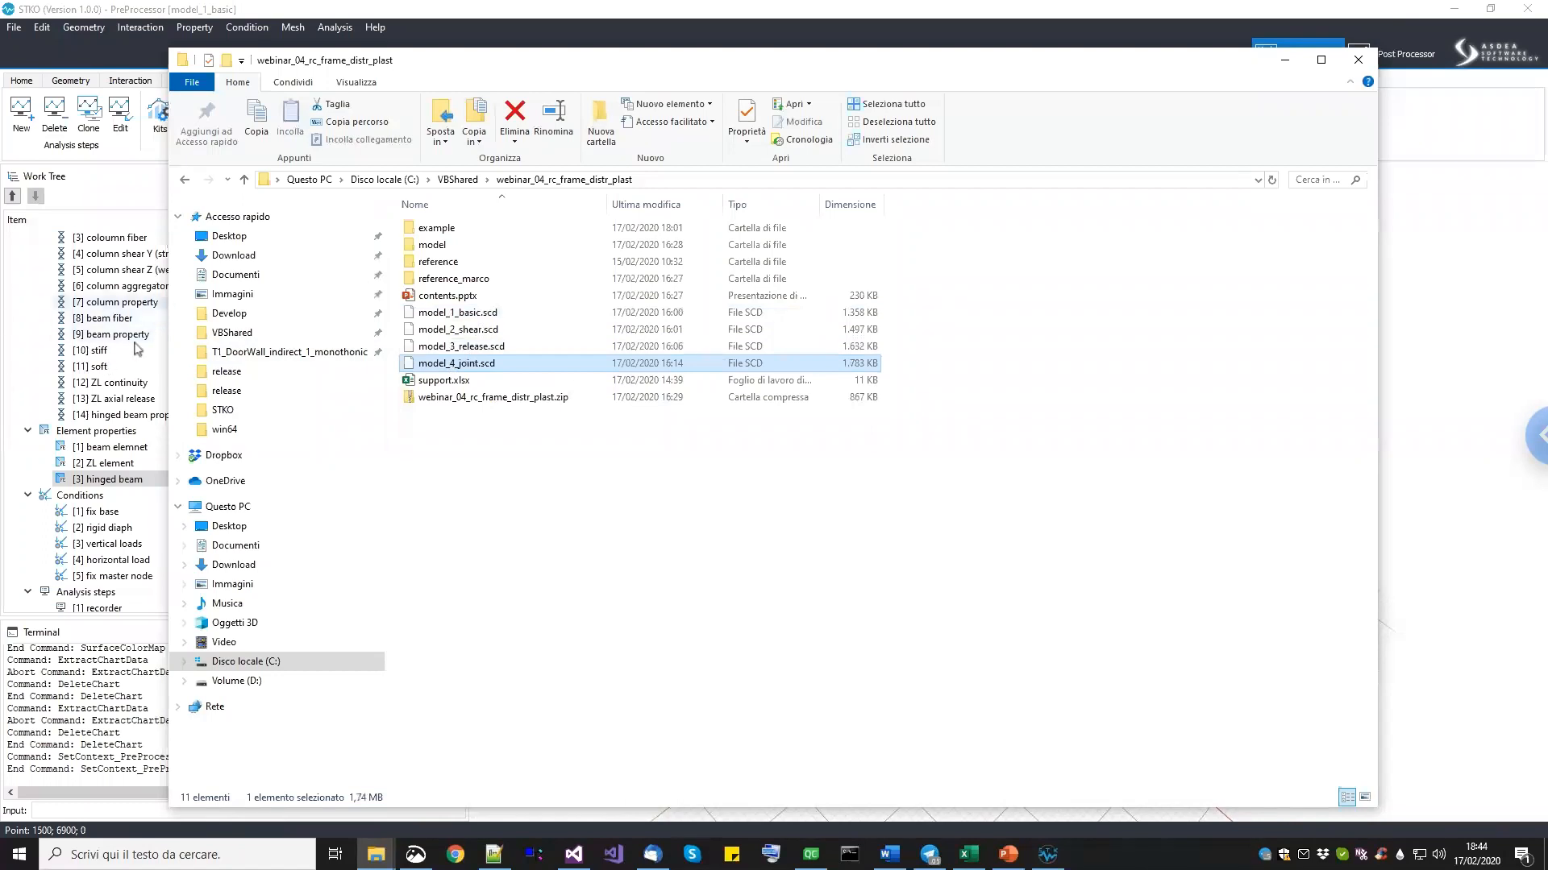
Switch back to the STKO preprocessor and hide the local axes on the frame model.
{"action": "left_click", "coordinate": [131, 304]}
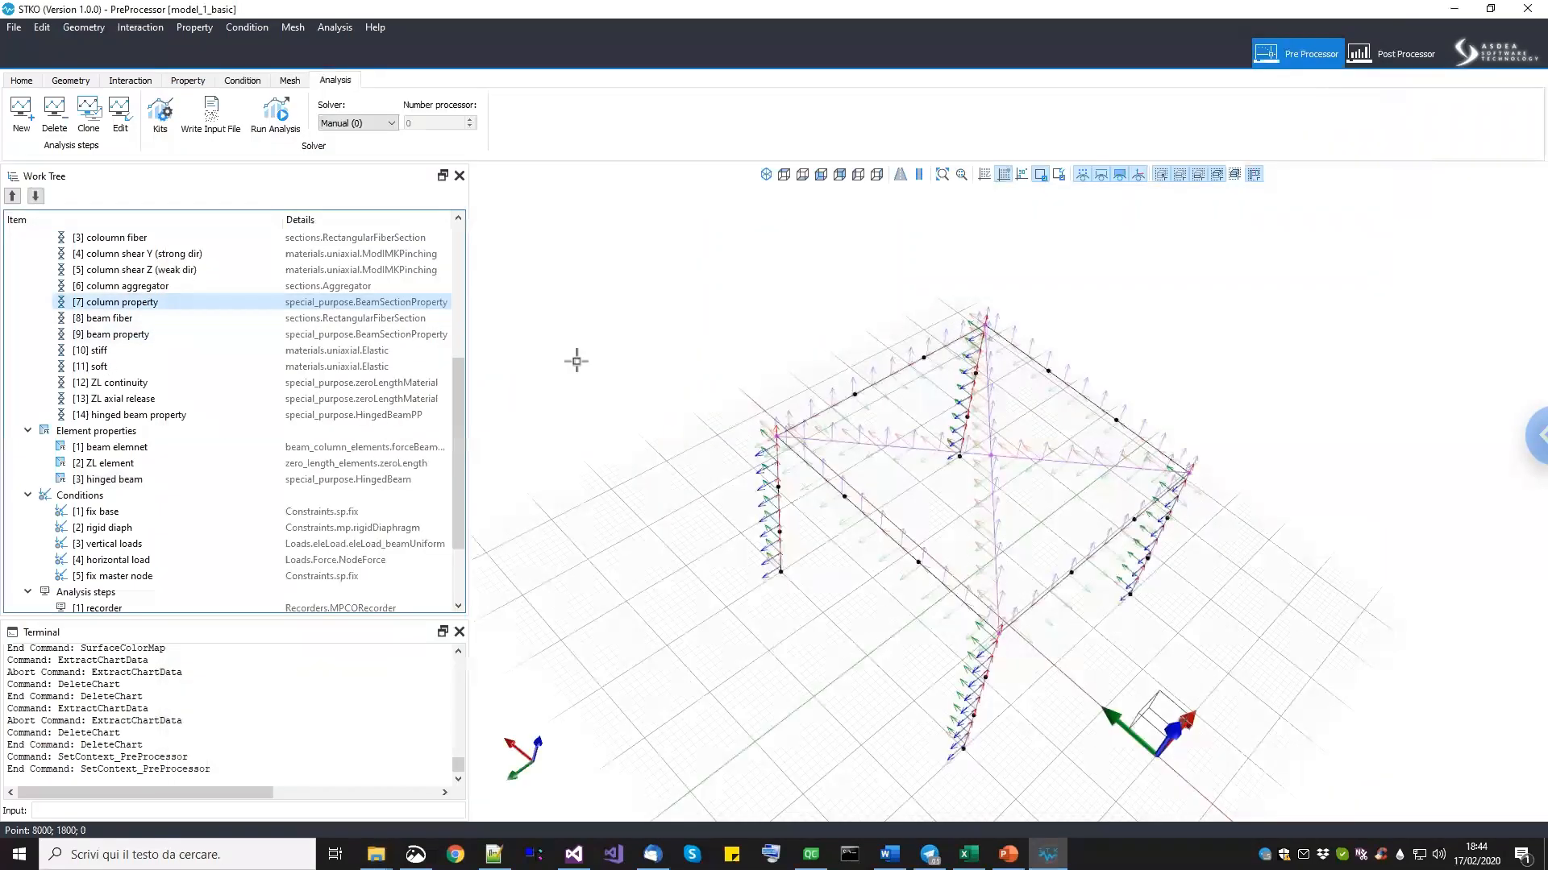
{"action": "left_click_drag", "start_coordinate": [458, 378], "coordinate": [476, 254]}
{"action": "middle_click_drag", "start_coordinate": [926, 507], "coordinate": [911, 511]}
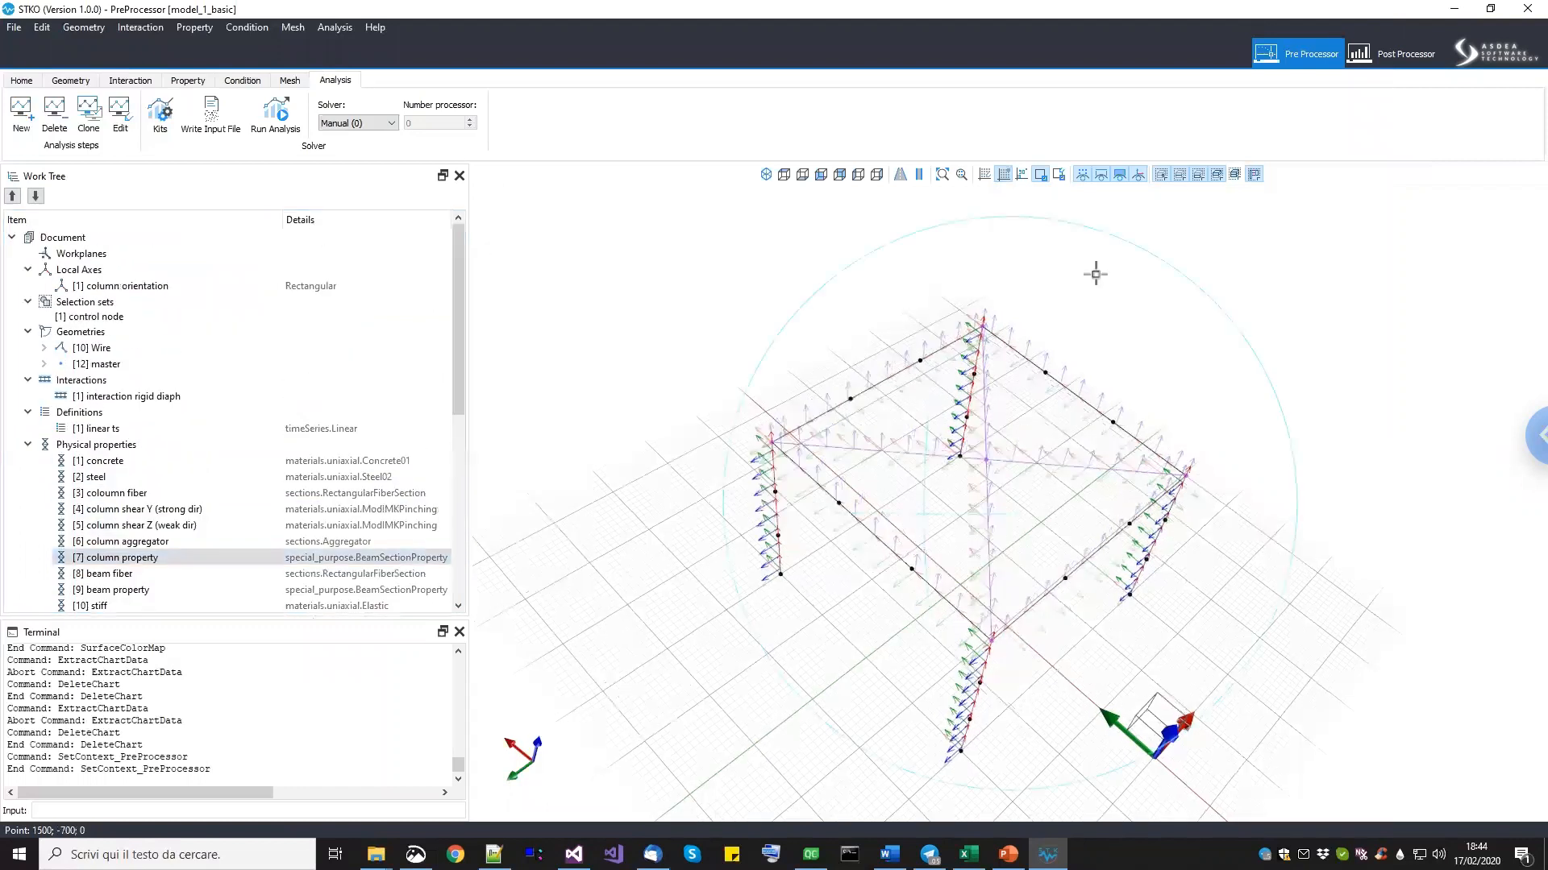
{"action": "left_click", "coordinate": [1139, 176]}
{"action": "middle_click_drag", "start_coordinate": [1085, 366], "coordinate": [1039, 481]}
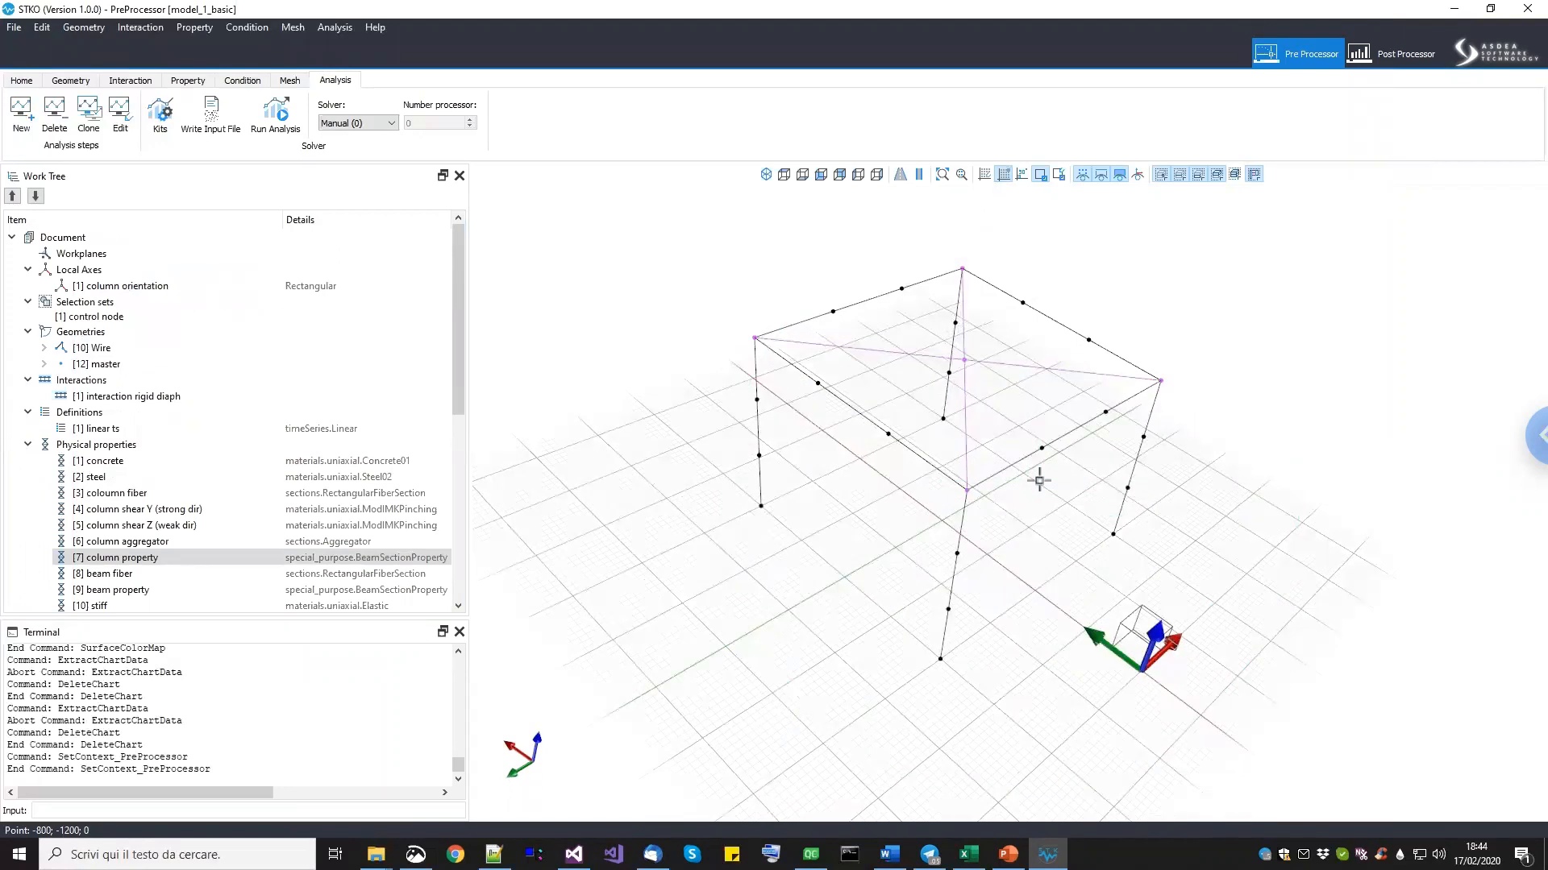
Examine the beam-column corners at the top of the meshed frame from several viewpoints.
{"action": "middle_click_drag", "start_coordinate": [878, 396], "coordinate": [711, 418]}
{"action": "scroll", "coordinate": [706, 403], "scroll_direction": "up", "scroll_amount": 4}
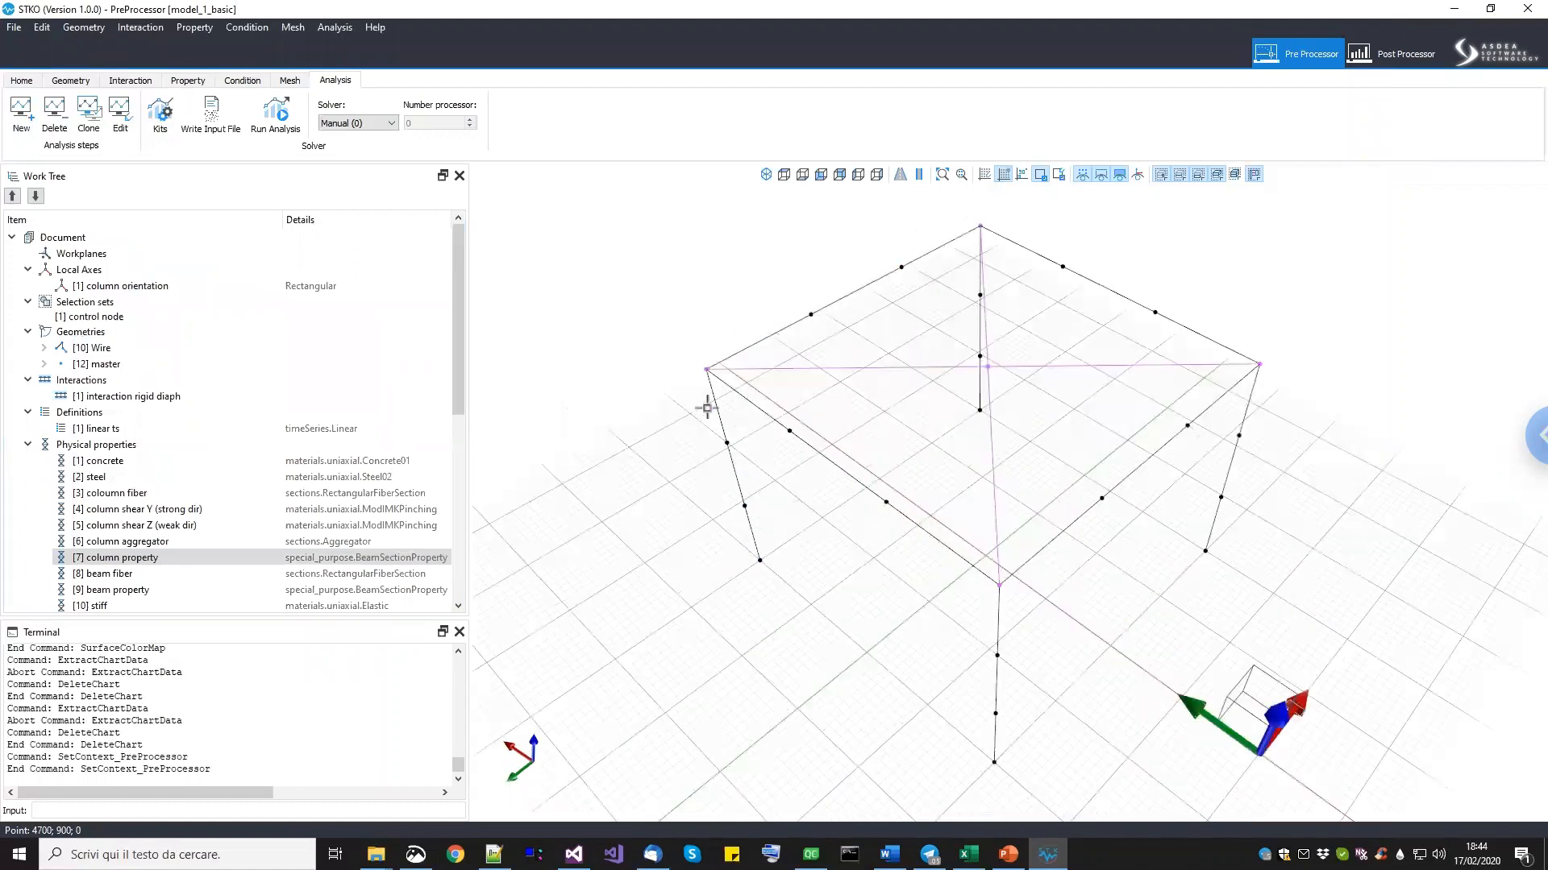
{"action": "middle_click_drag", "start_coordinate": [1003, 415], "coordinate": [830, 435]}
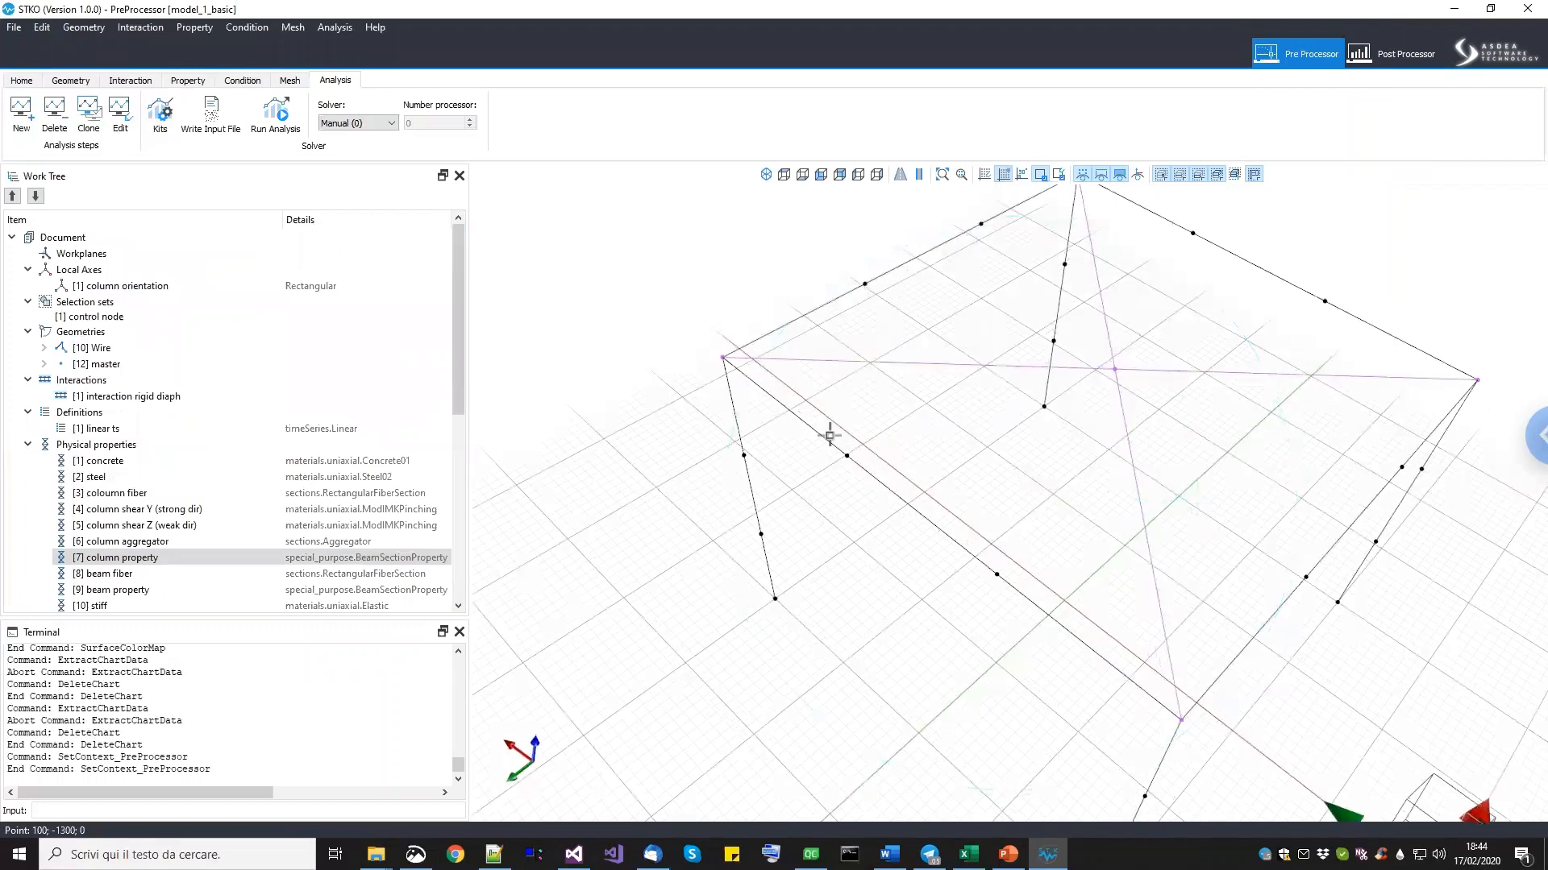
{"action": "left_click", "coordinate": [757, 354]}
{"action": "middle_click_drag", "start_coordinate": [1250, 664], "coordinate": [1181, 573]}
{"action": "middle_click_drag", "start_coordinate": [926, 480], "coordinate": [907, 487]}
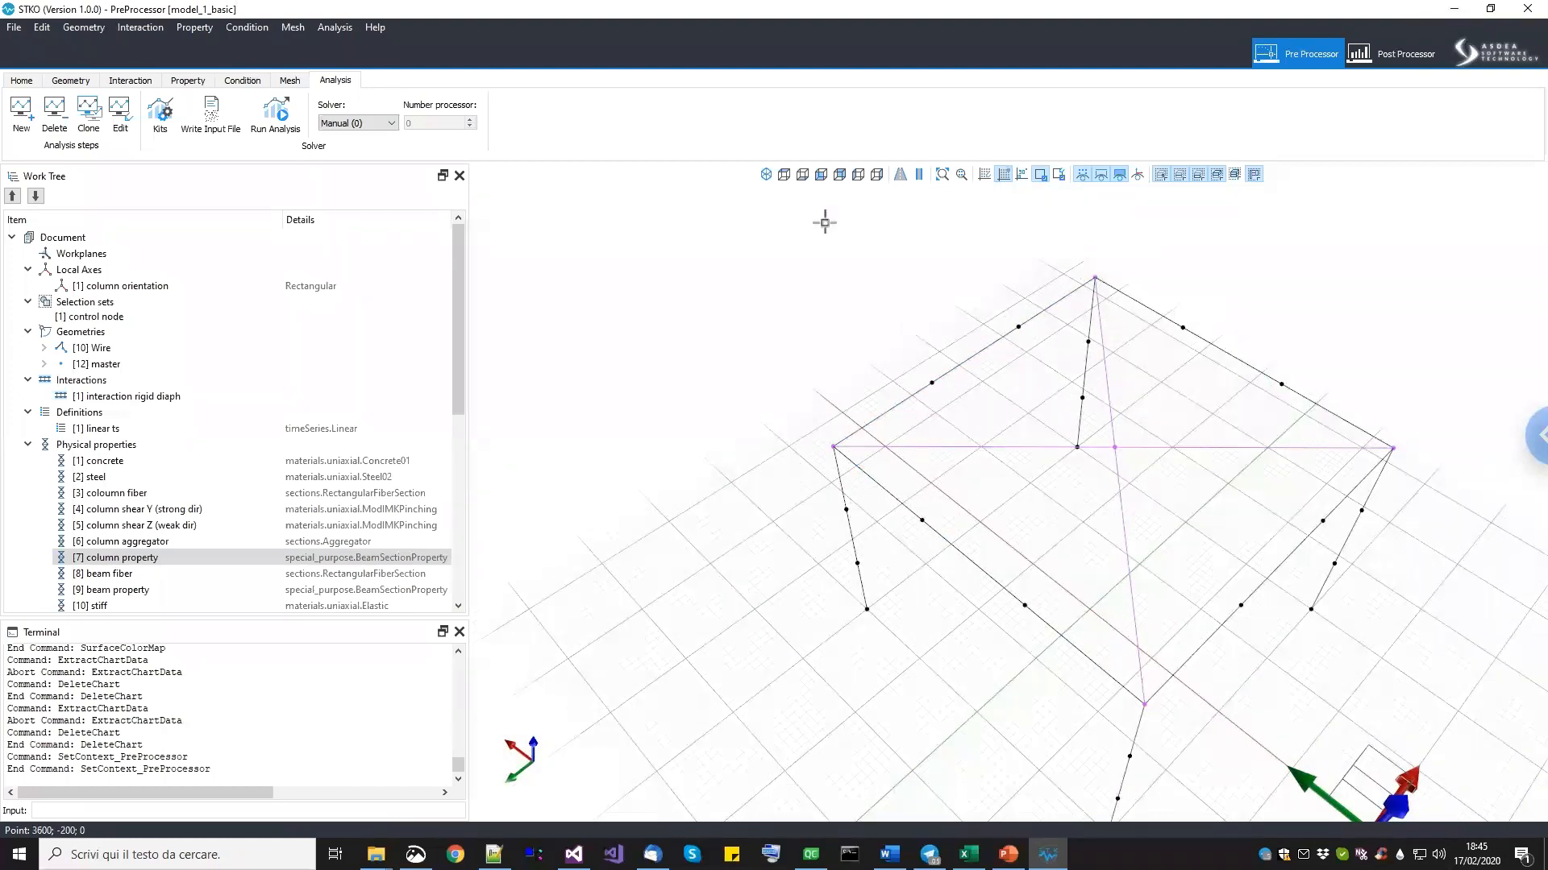
Show the frame geometry in parallel projection and create points at two adjacent beam-column corners at its top.
{"action": "left_click", "coordinate": [918, 176]}
{"action": "left_click", "coordinate": [71, 80]}
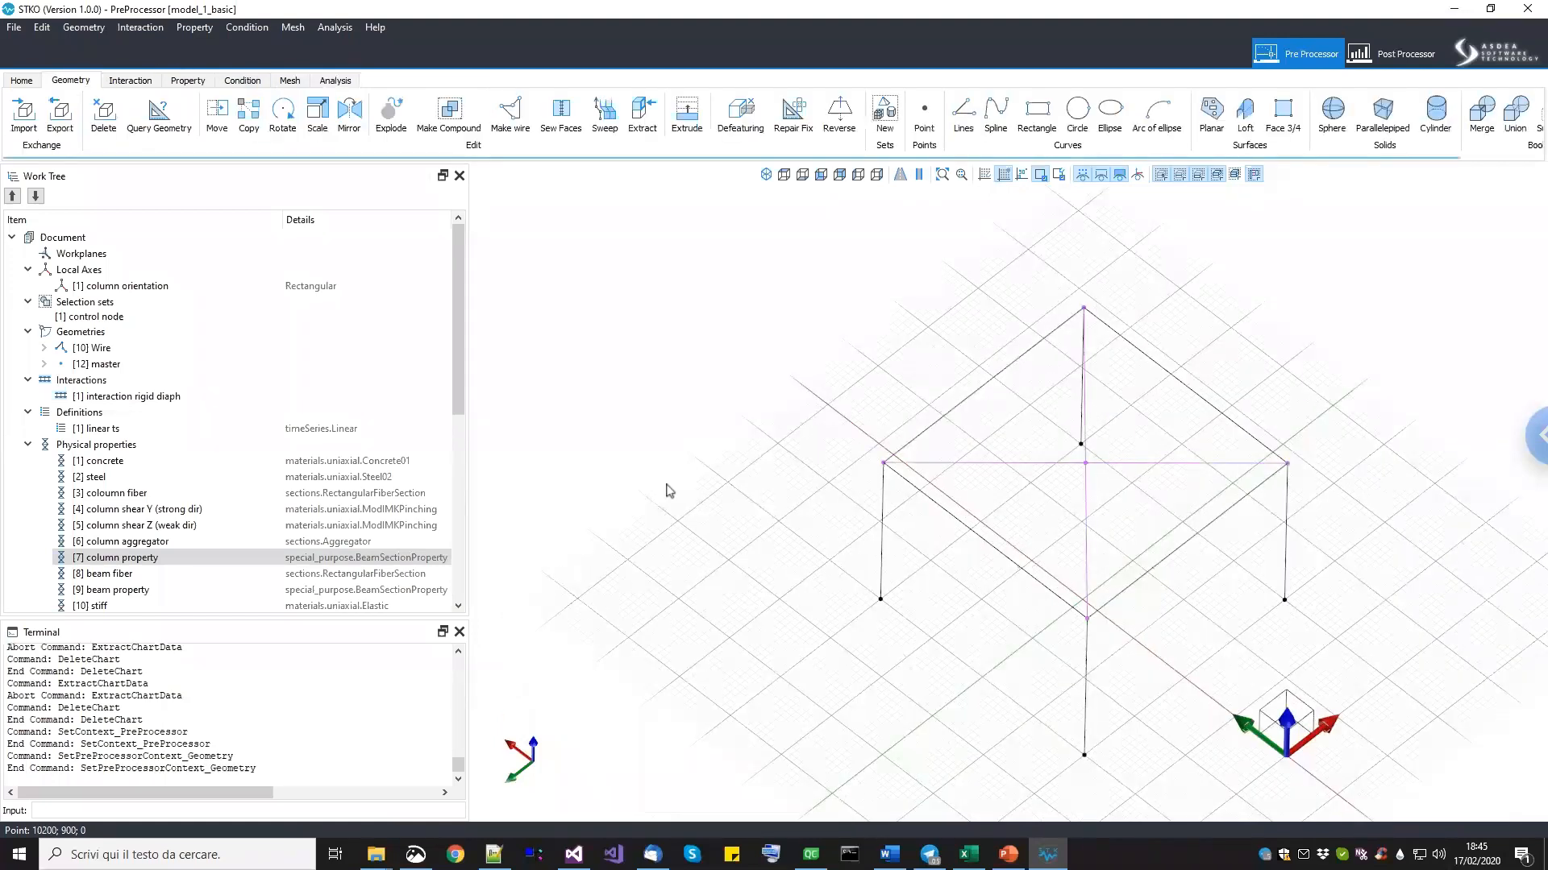
{"action": "middle_click_drag", "start_coordinate": [884, 573], "coordinate": [766, 505]}
{"action": "scroll", "coordinate": [767, 505], "scroll_direction": "up", "scroll_amount": 1}
{"action": "middle_click_drag", "start_coordinate": [819, 591], "coordinate": [743, 684]}
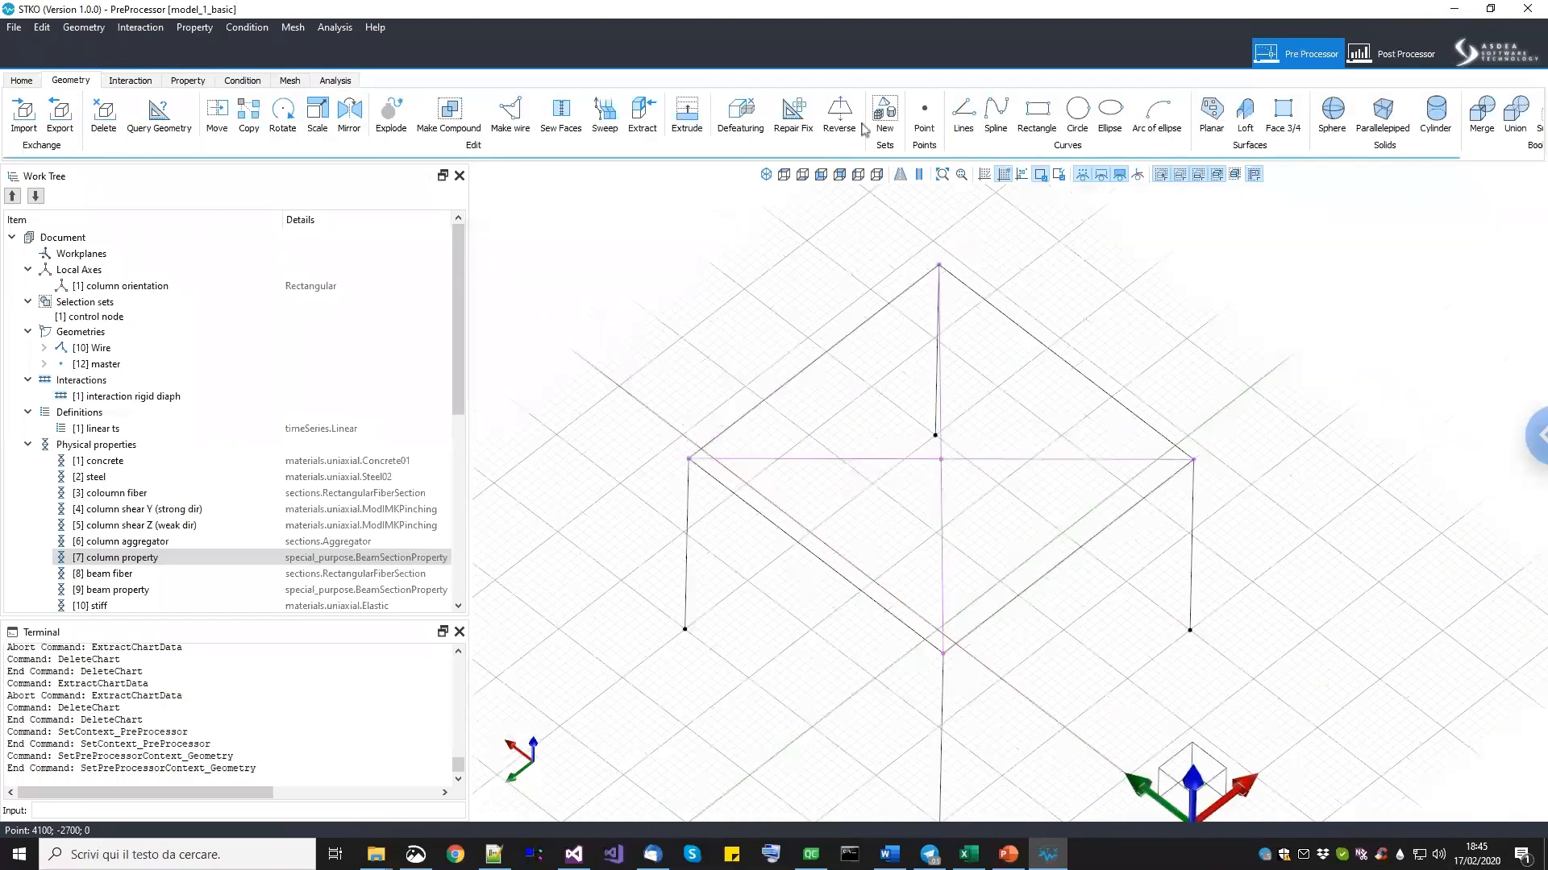
{"action": "left_click", "coordinate": [924, 129]}
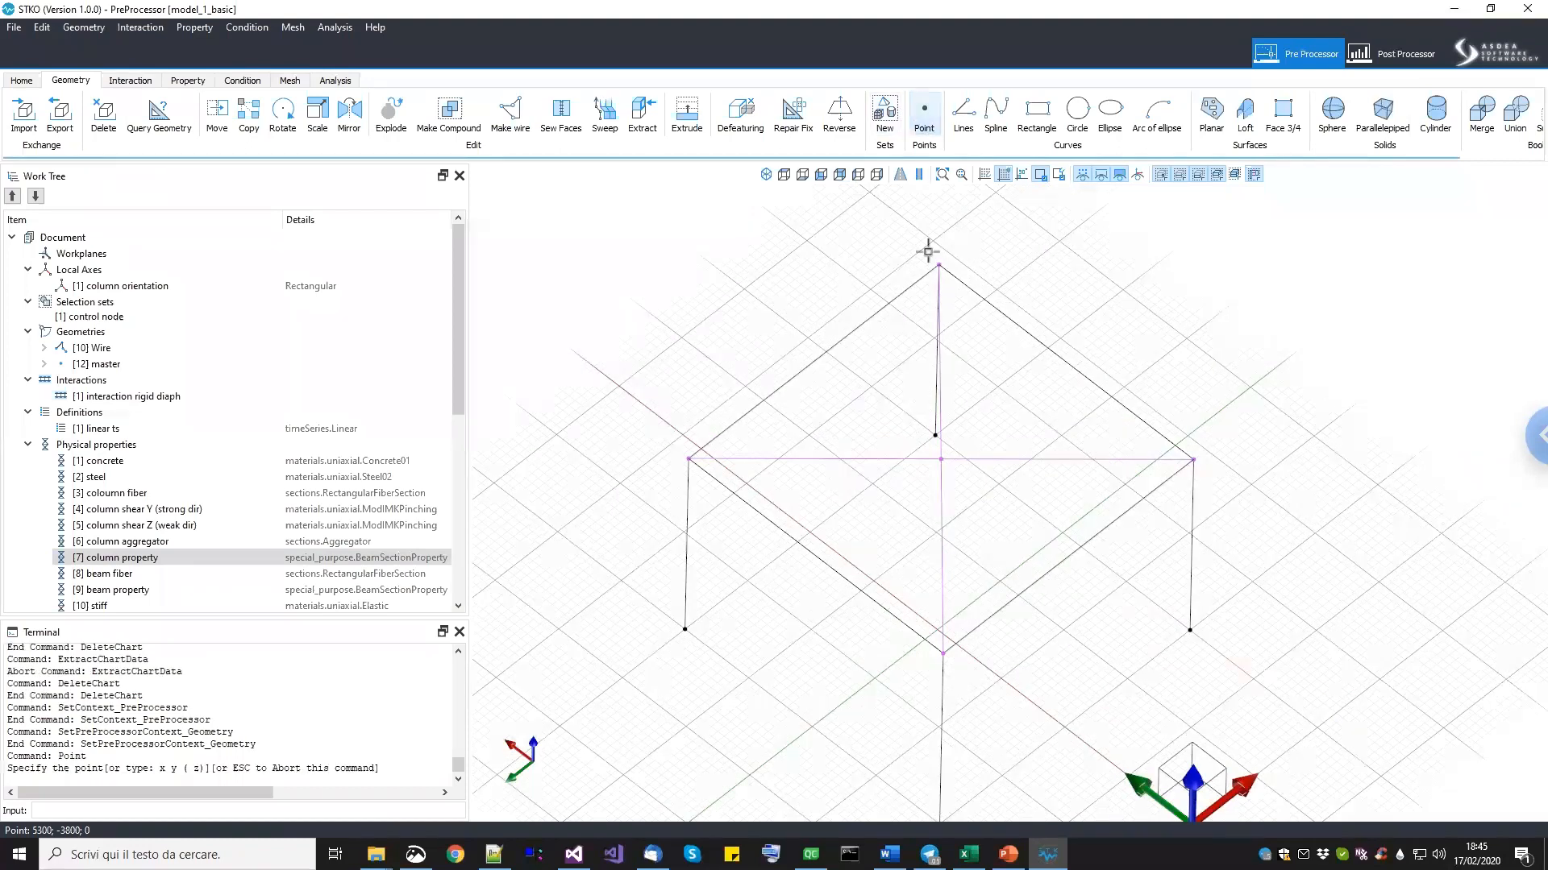
{"action": "scroll", "coordinate": [942, 654], "scroll_direction": "up", "scroll_amount": 1}
{"action": "left_click", "coordinate": [942, 654]}
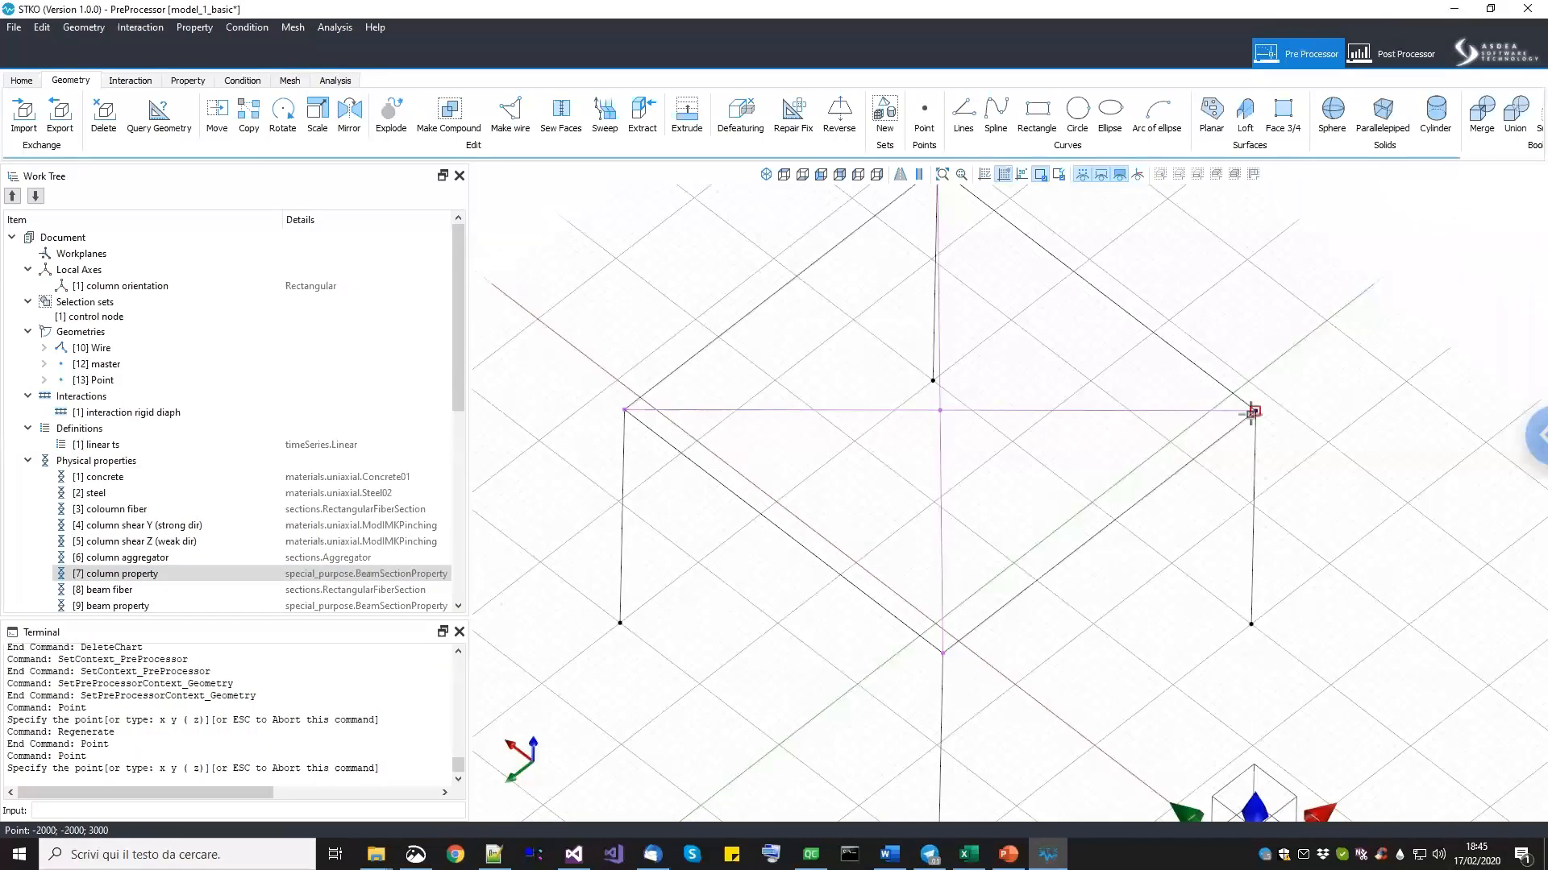
{"action": "left_click", "coordinate": [1065, 467]}
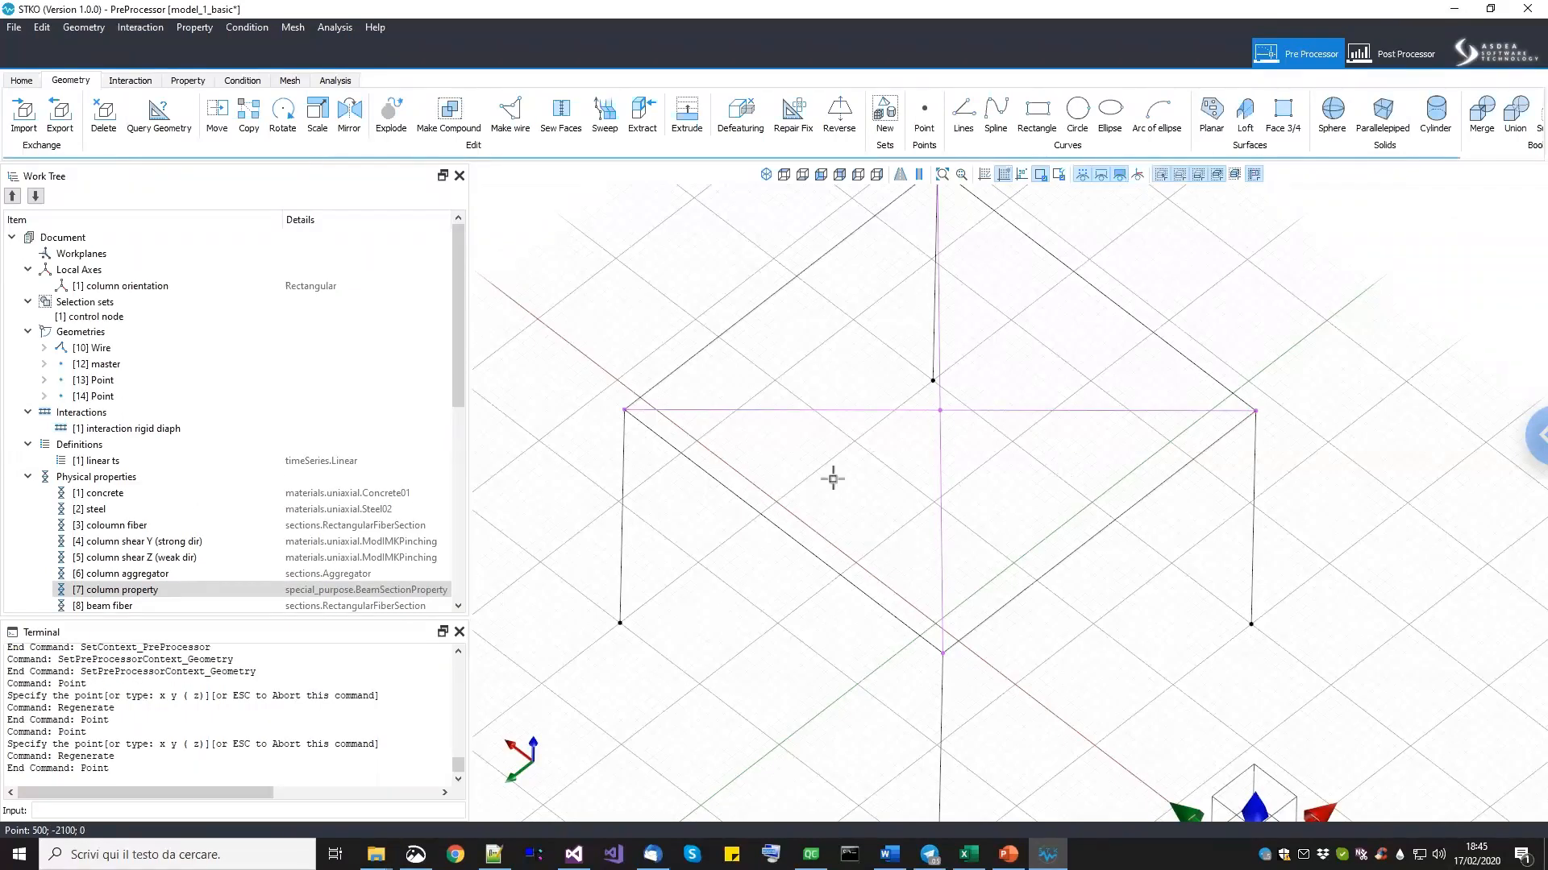
Check the new points among the geometries, select both at the frame's corners, and start the Move command.
{"action": "left_click", "coordinate": [84, 352]}
{"action": "left_click", "coordinate": [88, 364]}
{"action": "left_click", "coordinate": [91, 380]}
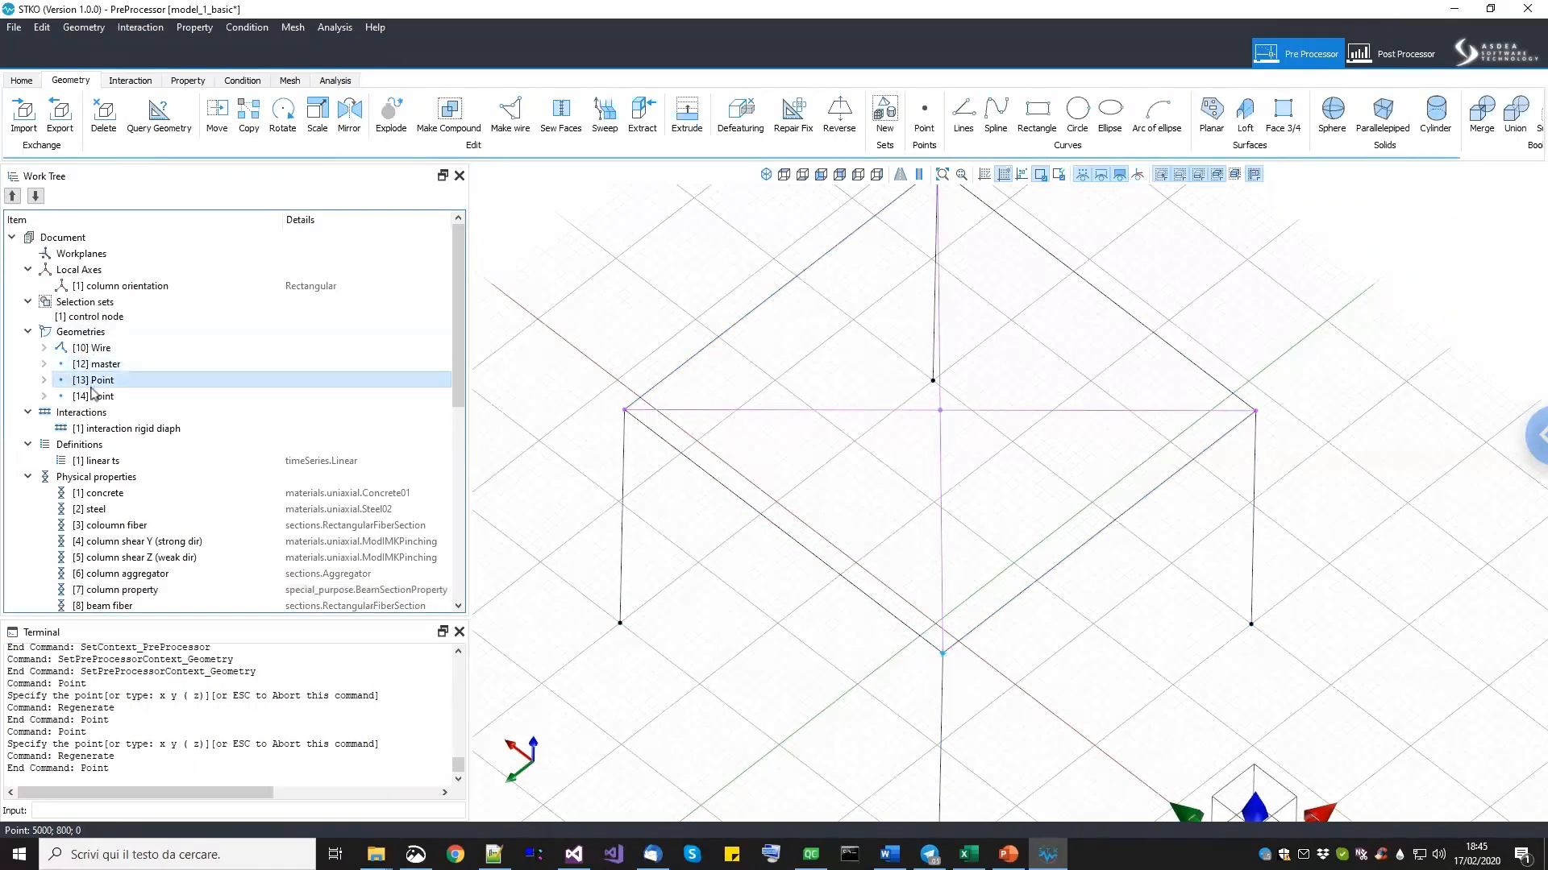
{"action": "left_click_drag", "start_coordinate": [892, 633], "coordinate": [950, 661]}
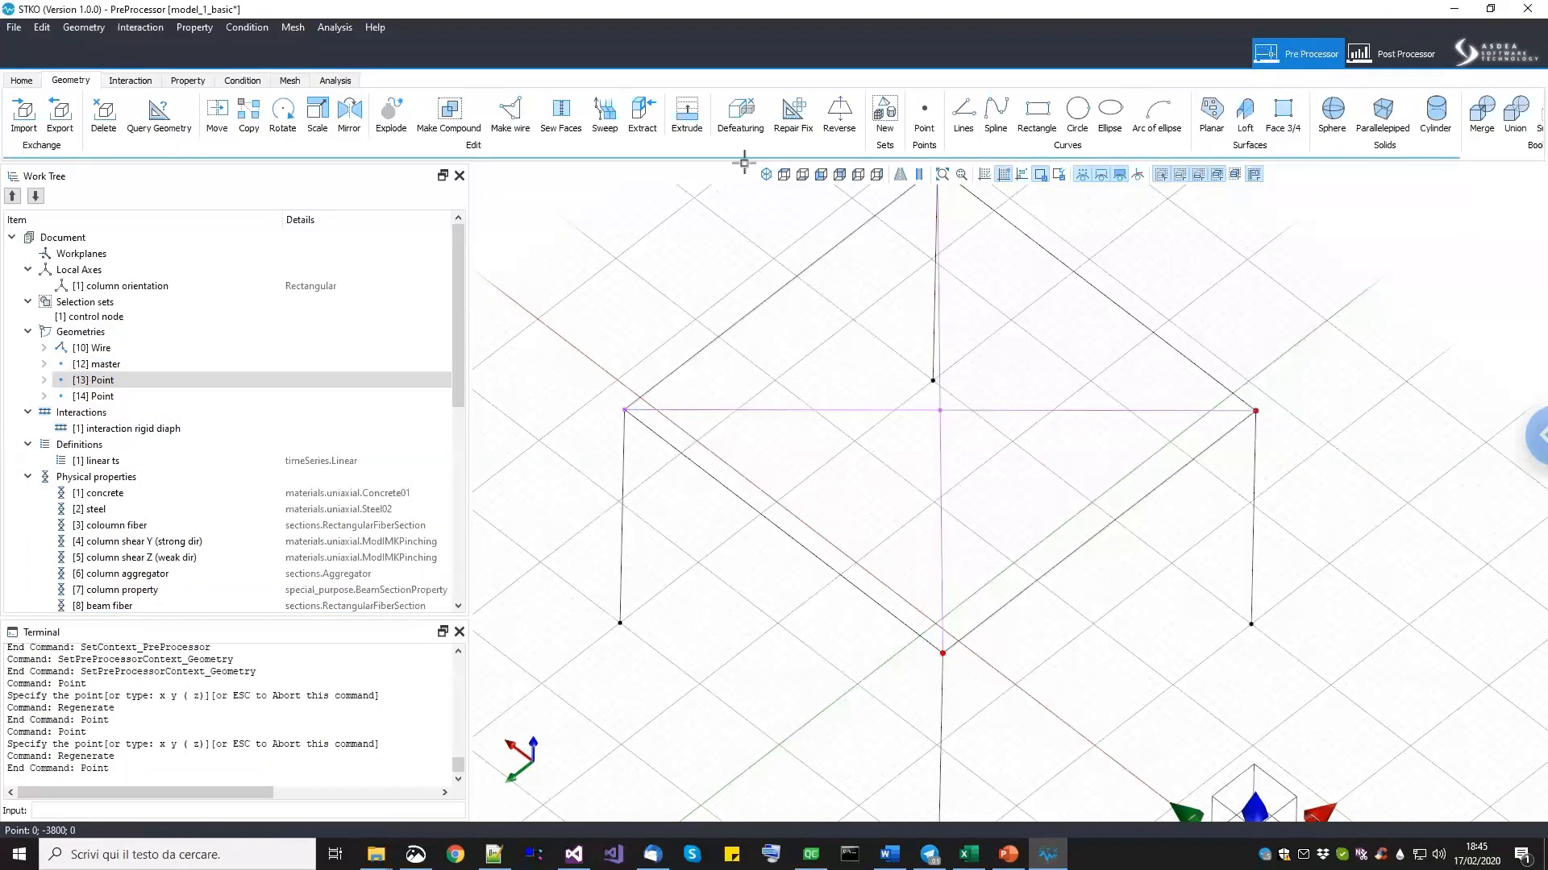
{"action": "left_click", "coordinate": [217, 113]}
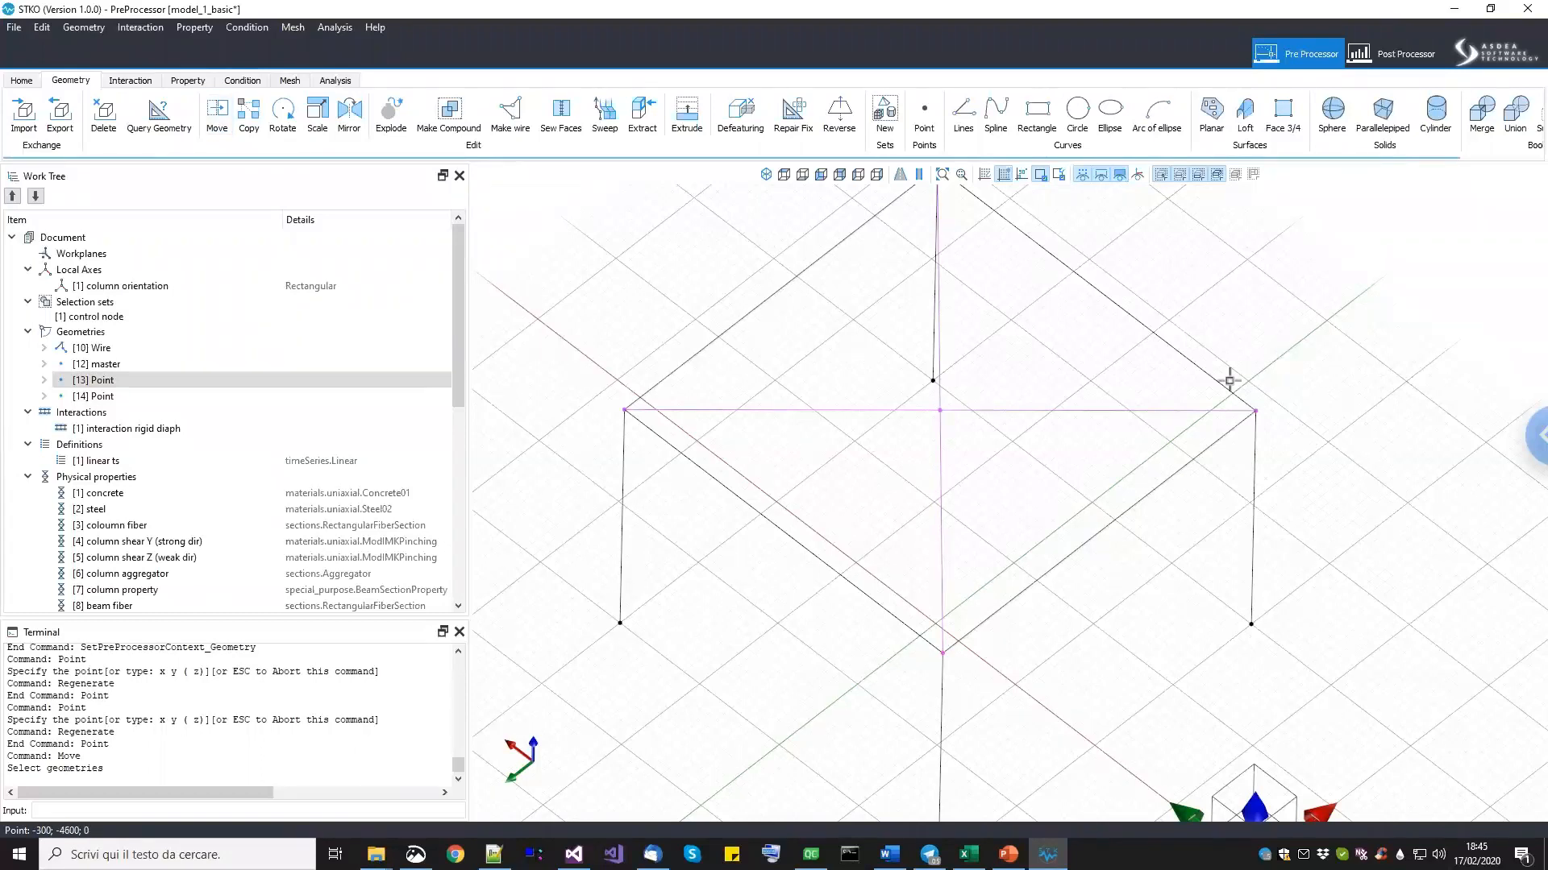
Move the two new corner points 150 along their parallel beams, away from the columns.
{"action": "left_click_drag", "start_coordinate": [887, 636], "coordinate": [982, 701]}
{"action": "left_click_drag", "start_coordinate": [1248, 375], "coordinate": [1289, 460]}
{"action": "right_click", "coordinate": [1332, 422]}
{"action": "left_click", "coordinate": [1407, 465]}
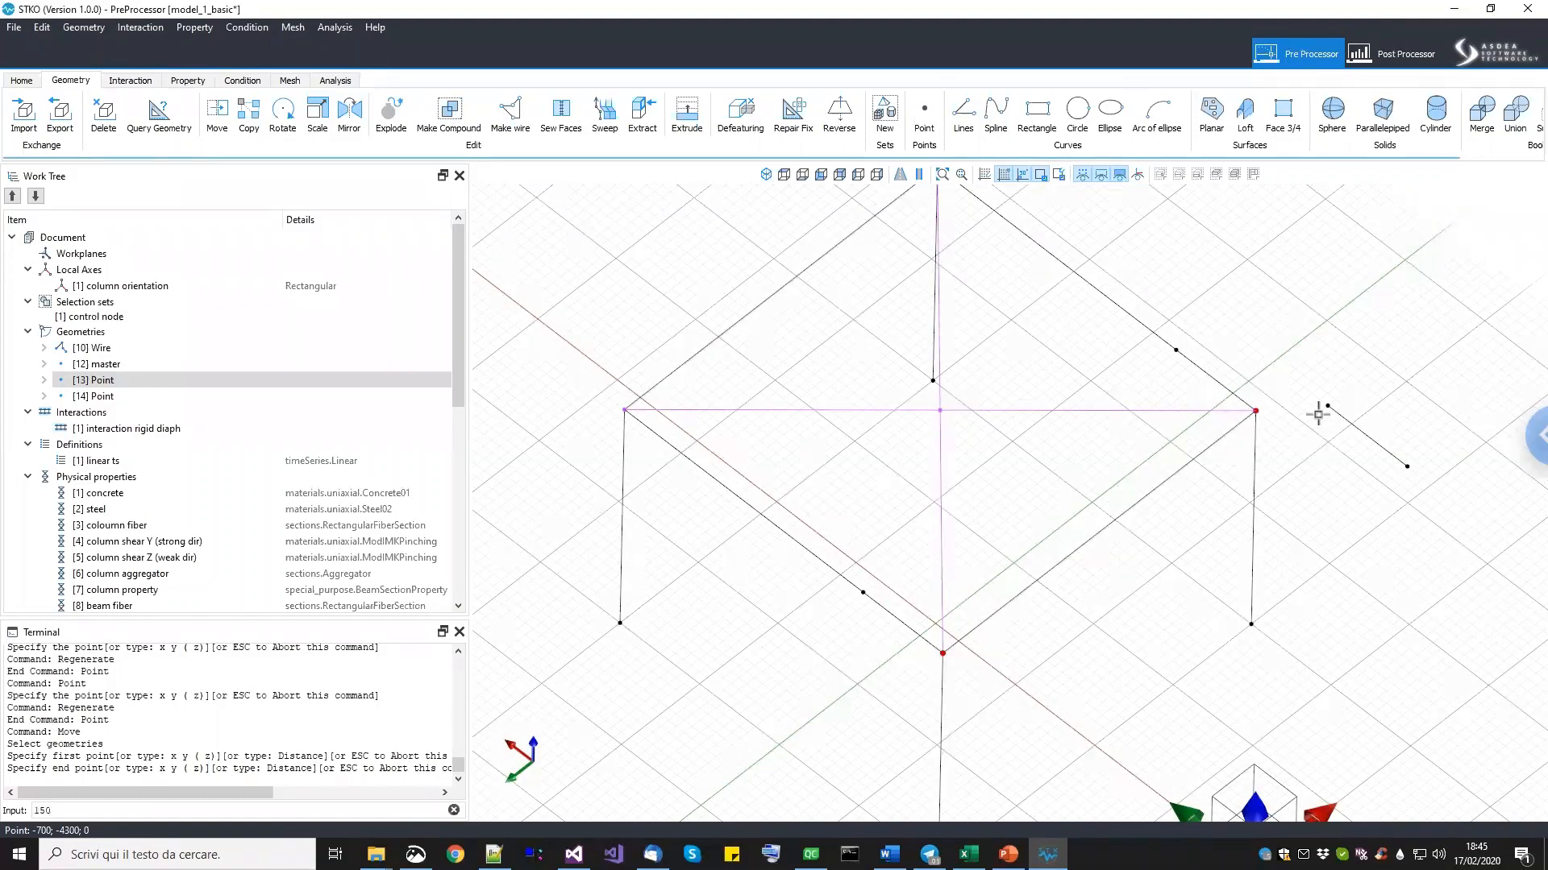
{"action": "key", "text": "Return"}
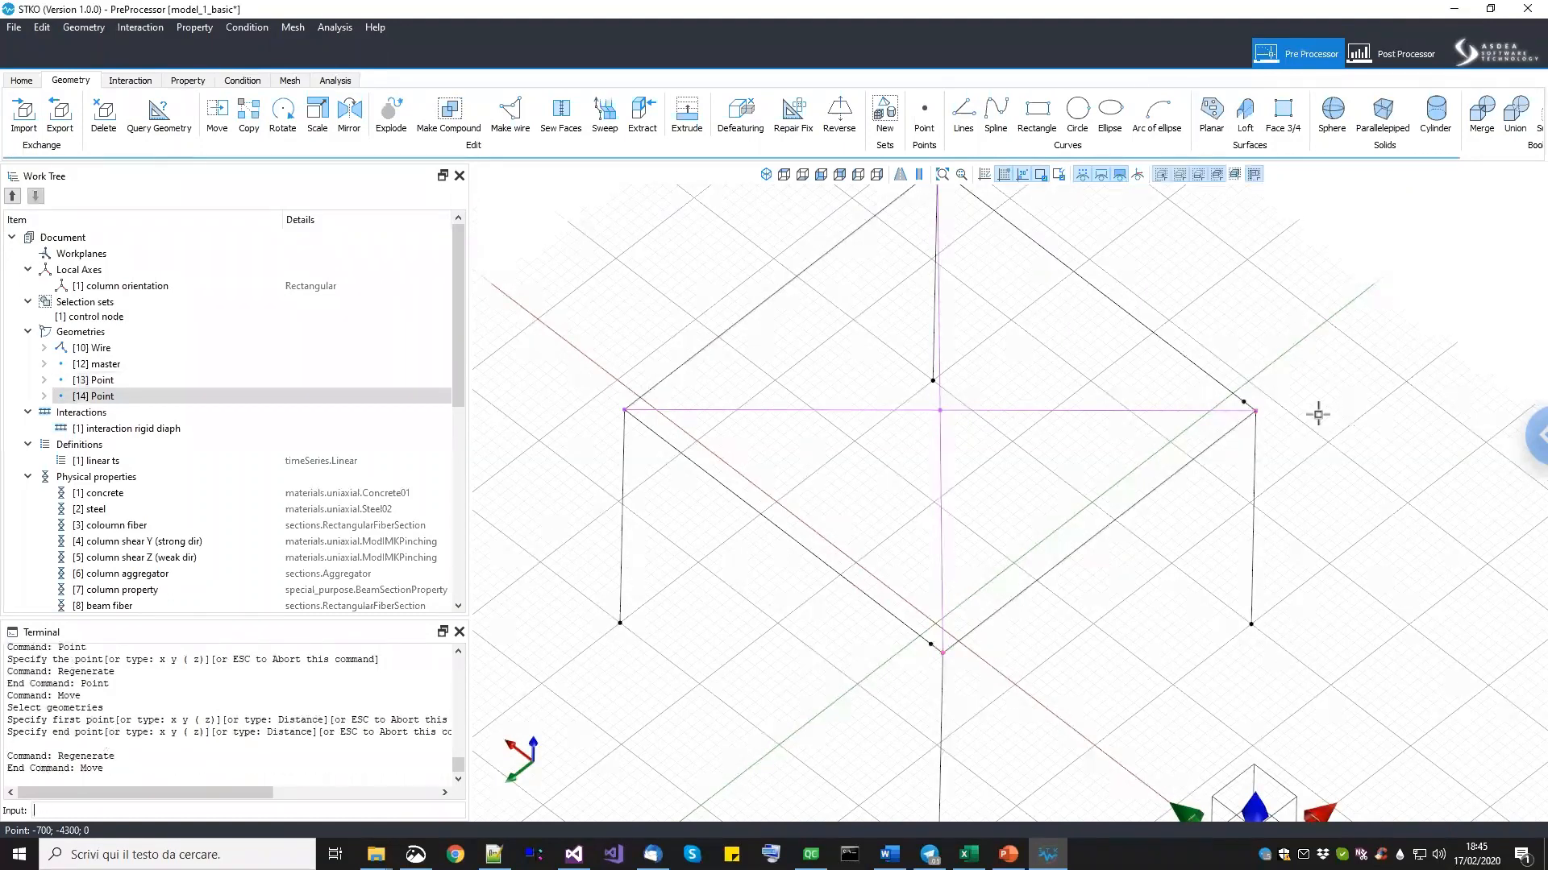
Examine the moved points against the column faces in the extruded section display, and return to the wireframe geometry.
{"action": "left_click", "coordinate": [198, 83]}
{"action": "scroll", "coordinate": [933, 657], "scroll_direction": "up", "scroll_amount": 5}
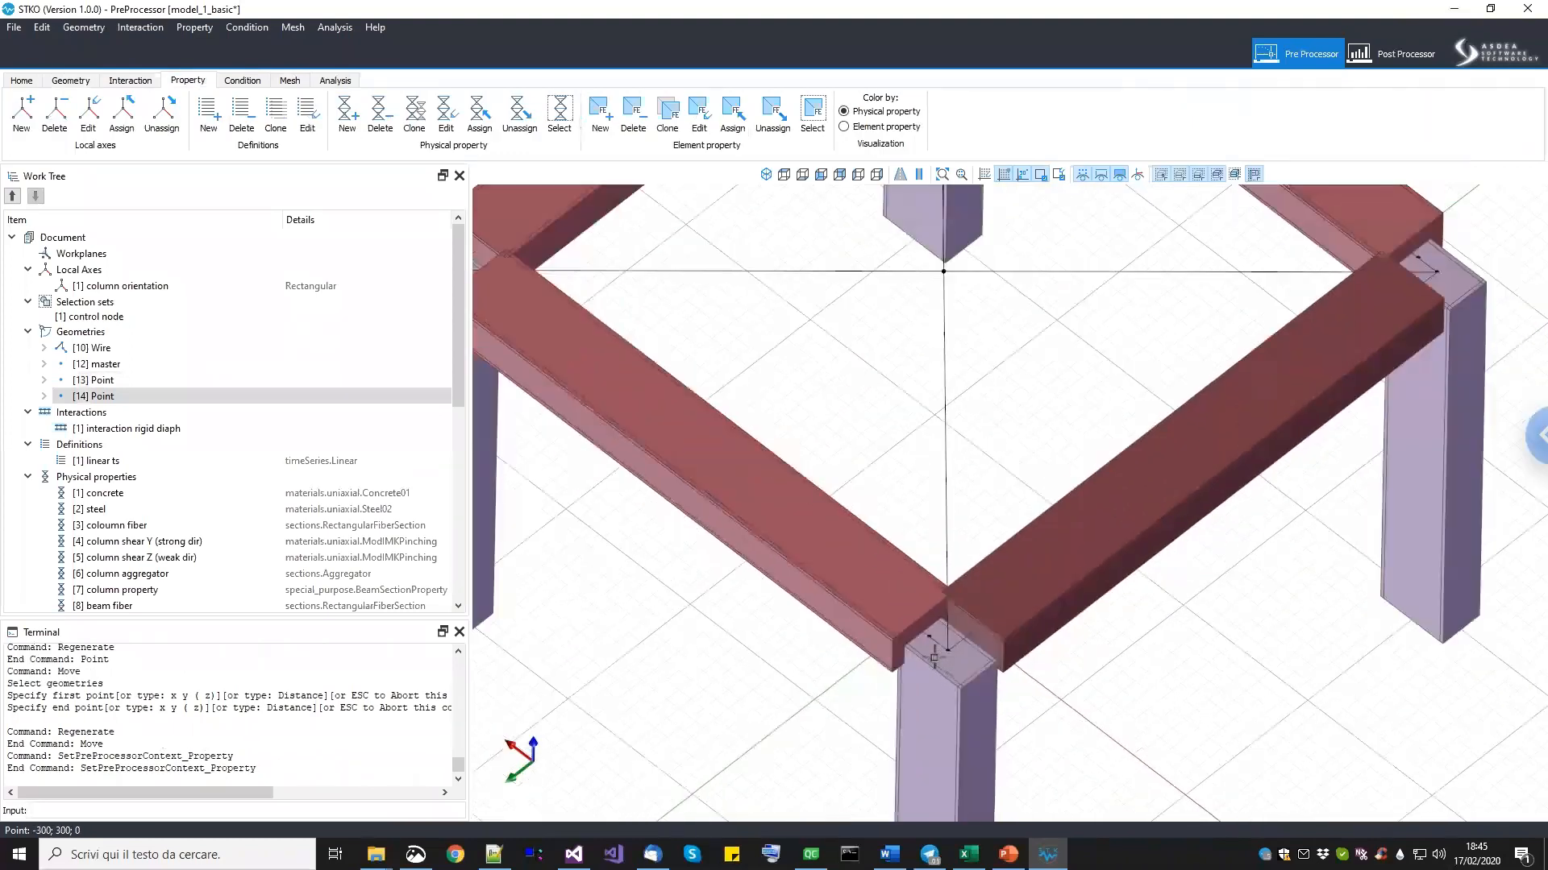
{"action": "scroll", "coordinate": [933, 657], "scroll_direction": "down", "scroll_amount": 3}
{"action": "middle_click_drag", "start_coordinate": [1131, 687], "coordinate": [1185, 625]}
{"action": "middle_click_drag", "start_coordinate": [885, 670], "coordinate": [816, 733], "text": "shift"}
{"action": "middle_click_drag", "start_coordinate": [750, 458], "coordinate": [902, 442]}
{"action": "scroll", "coordinate": [874, 471], "scroll_direction": "up", "scroll_amount": 3}
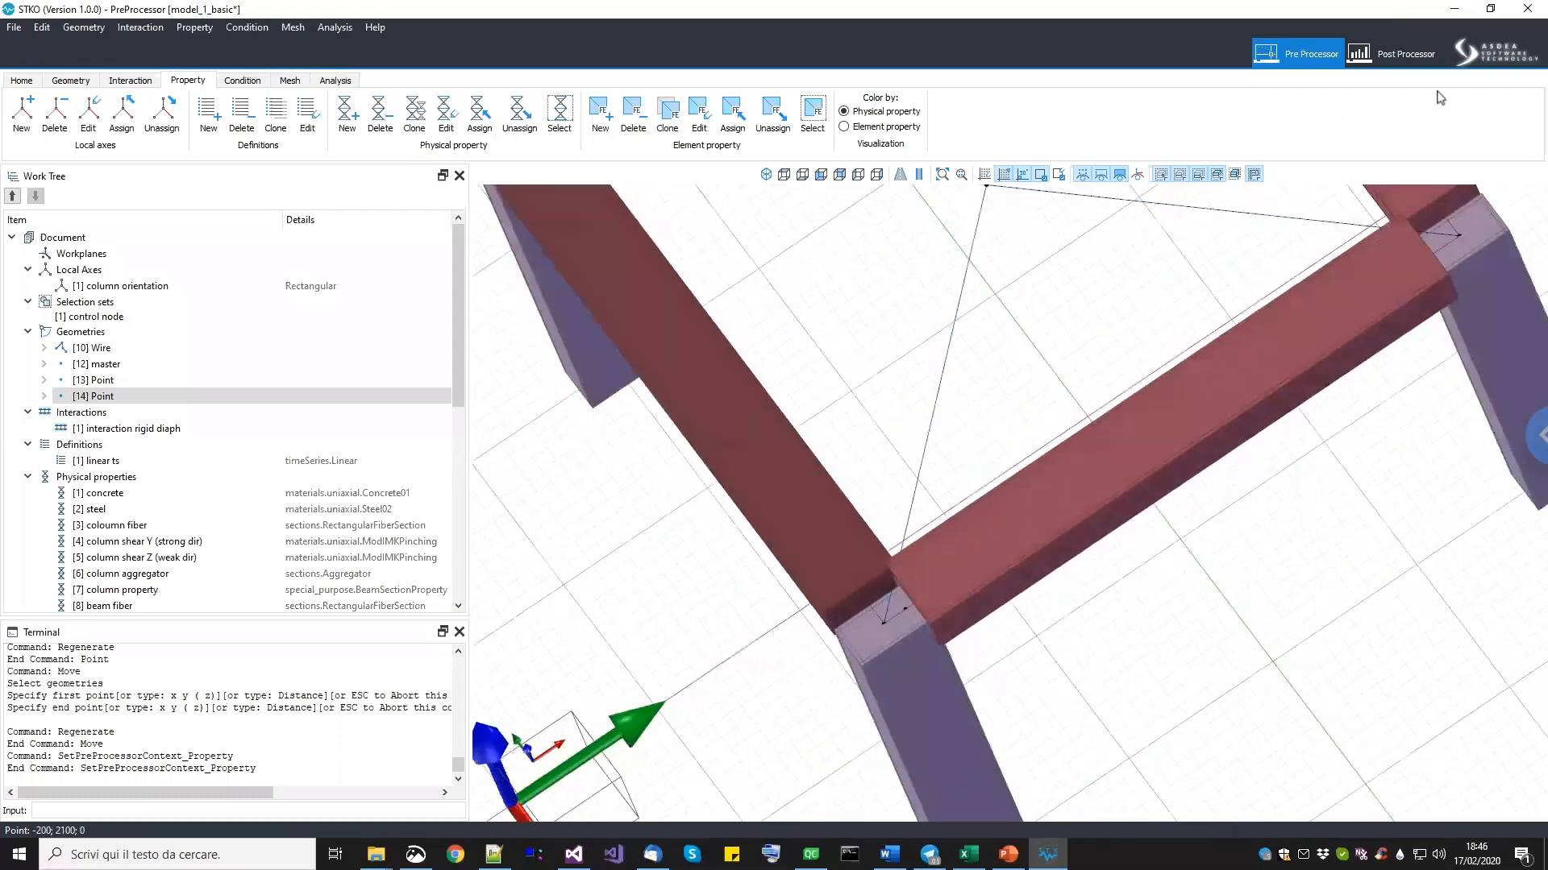
{"action": "left_click", "coordinate": [71, 80]}
{"action": "middle_click_drag", "start_coordinate": [870, 560], "coordinate": [966, 548], "text": "shift"}
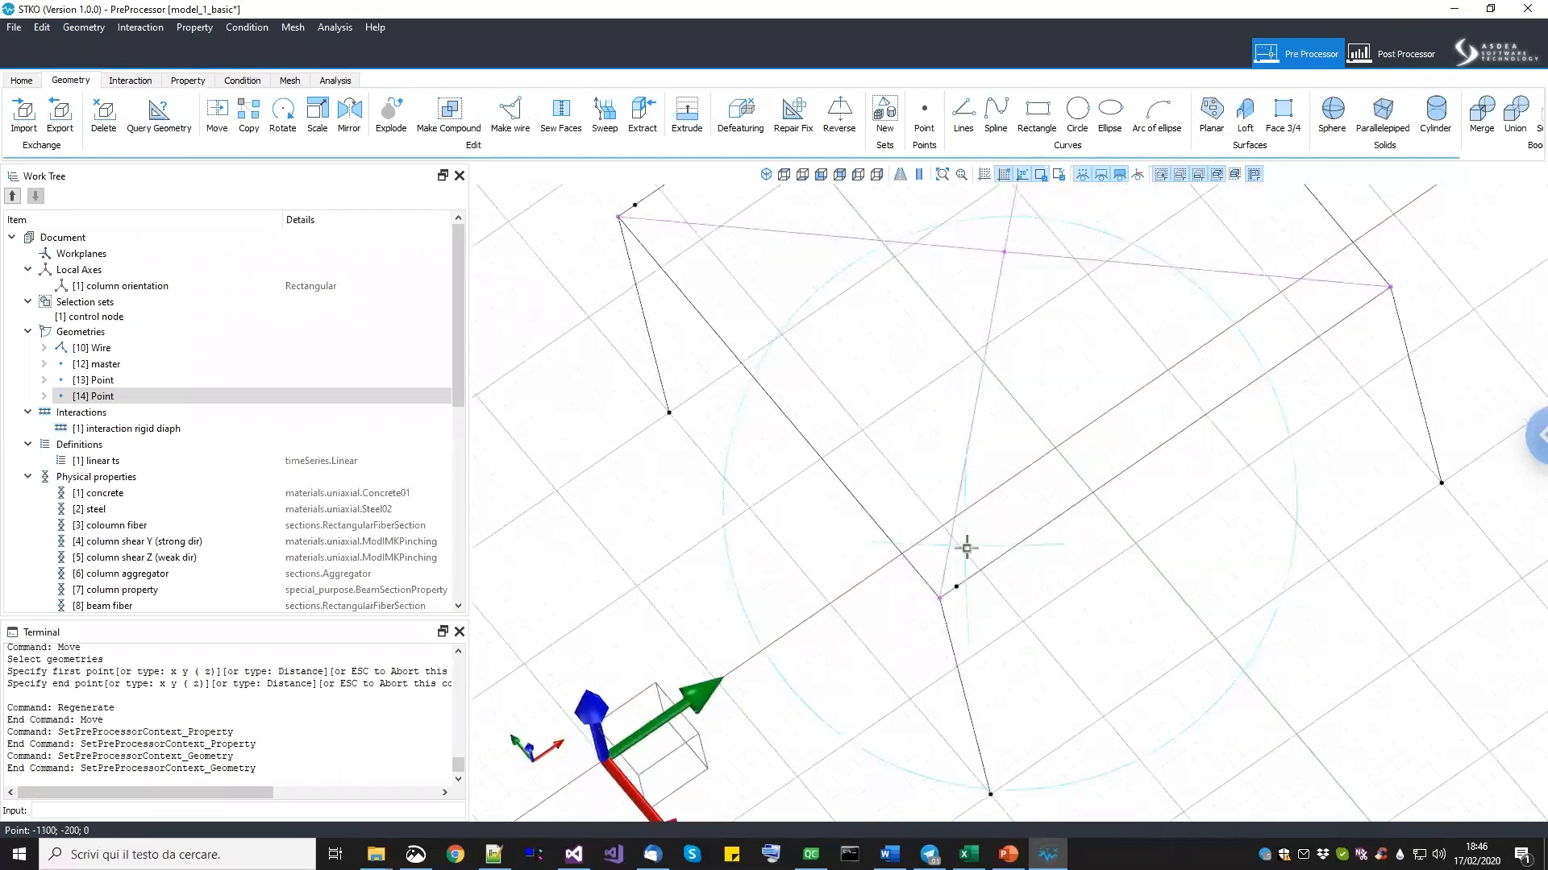
Move the two offset points a further 100 along their beams, away from the corners.
{"action": "scroll", "coordinate": [951, 574], "scroll_direction": "up", "scroll_amount": 3}
{"action": "left_click_drag", "start_coordinate": [939, 584], "coordinate": [1009, 632]}
{"action": "scroll", "coordinate": [763, 414], "scroll_direction": "down", "scroll_amount": 3}
{"action": "middle_click_drag", "start_coordinate": [764, 414], "coordinate": [850, 563]}
{"action": "scroll", "coordinate": [715, 361], "scroll_direction": "up", "scroll_amount": 2}
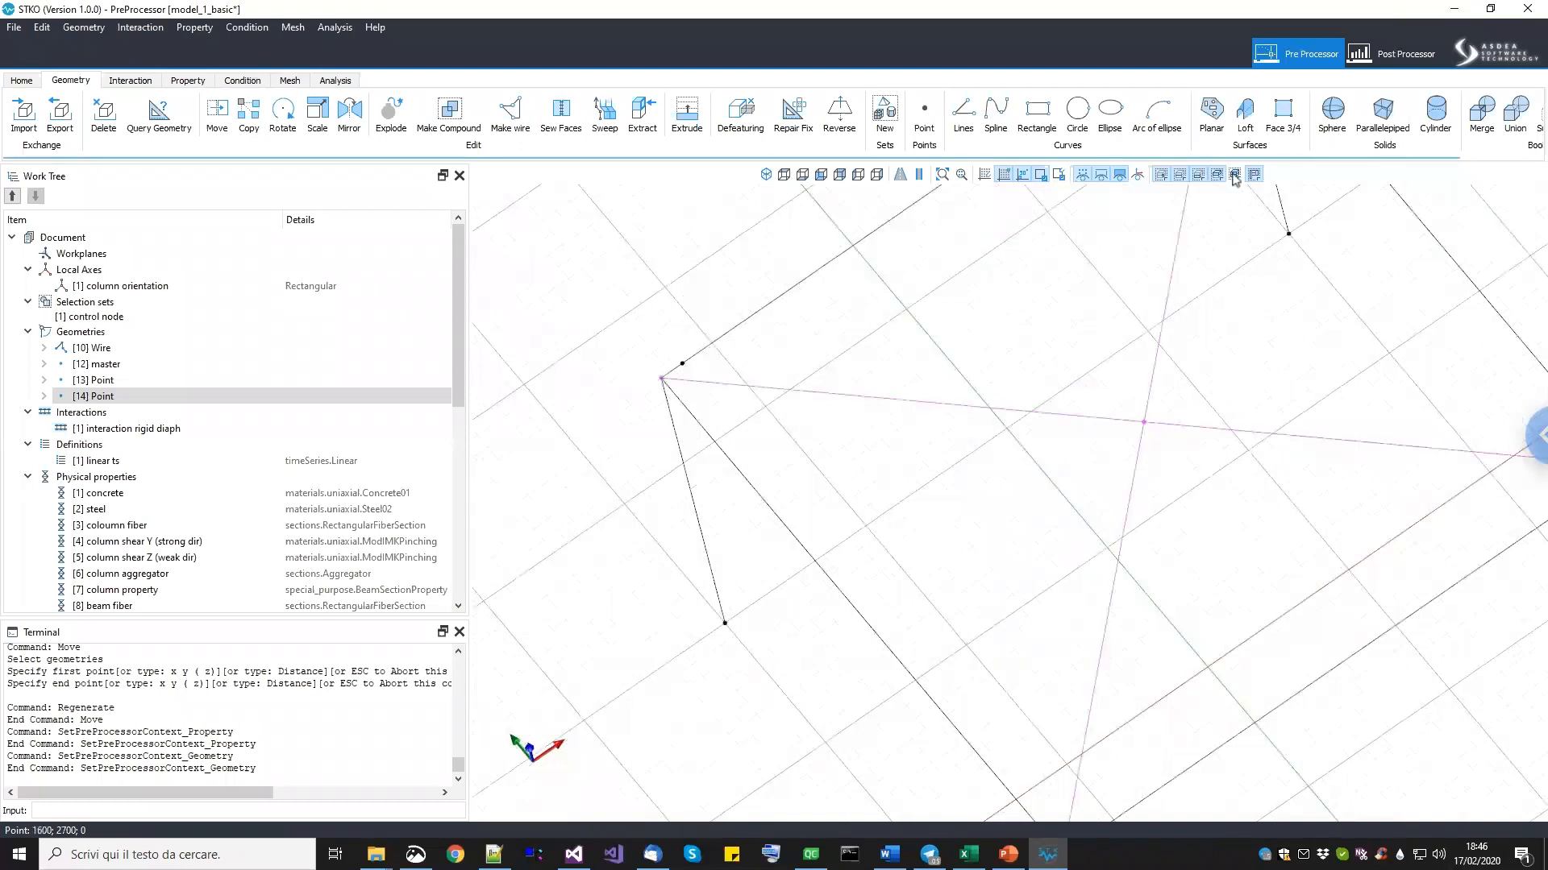
{"action": "scroll", "coordinate": [1072, 359], "scroll_direction": "down", "scroll_amount": 3}
{"action": "scroll", "coordinate": [826, 328], "scroll_direction": "up", "scroll_amount": 1}
{"action": "left_click_drag", "start_coordinate": [815, 315], "coordinate": [847, 344]}
{"action": "left_click_drag", "start_coordinate": [1102, 655], "coordinate": [1076, 617]}
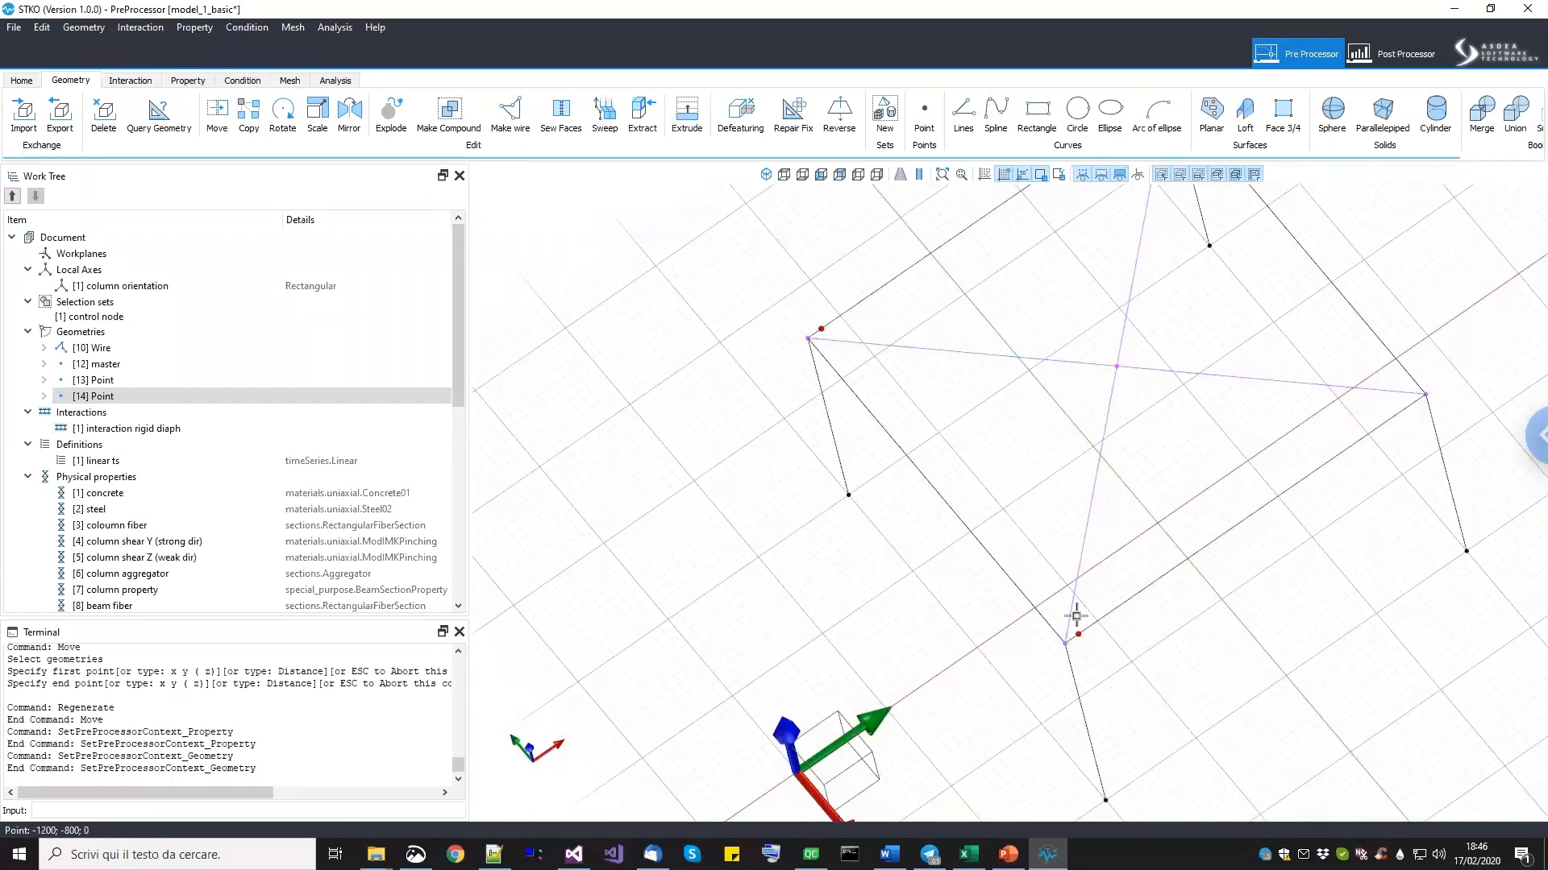
{"action": "left_click", "coordinate": [216, 115]}
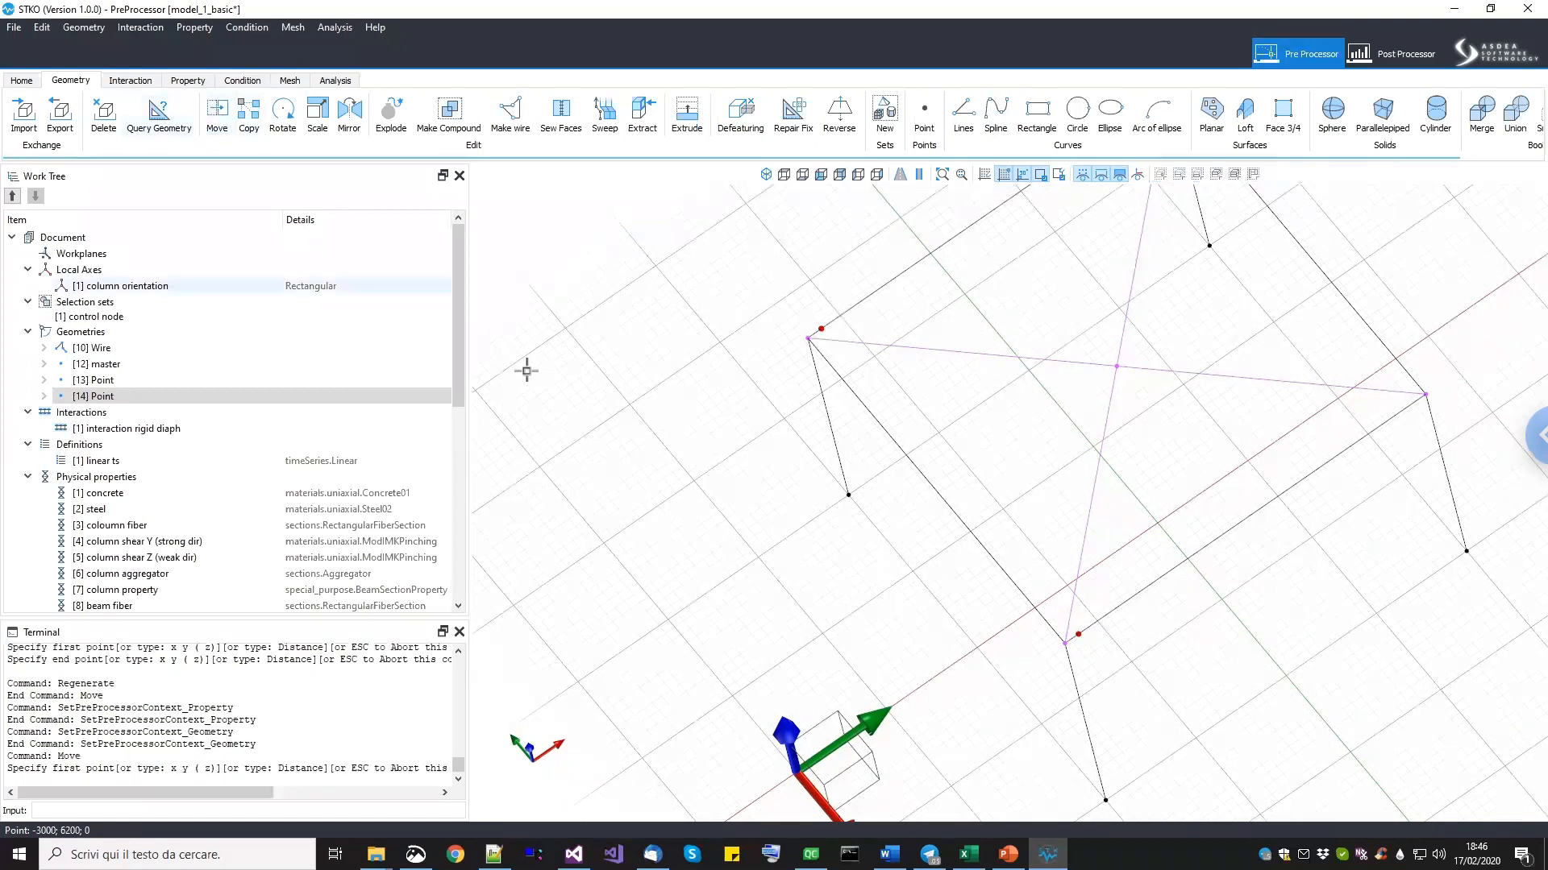
{"action": "left_click", "coordinate": [582, 414]}
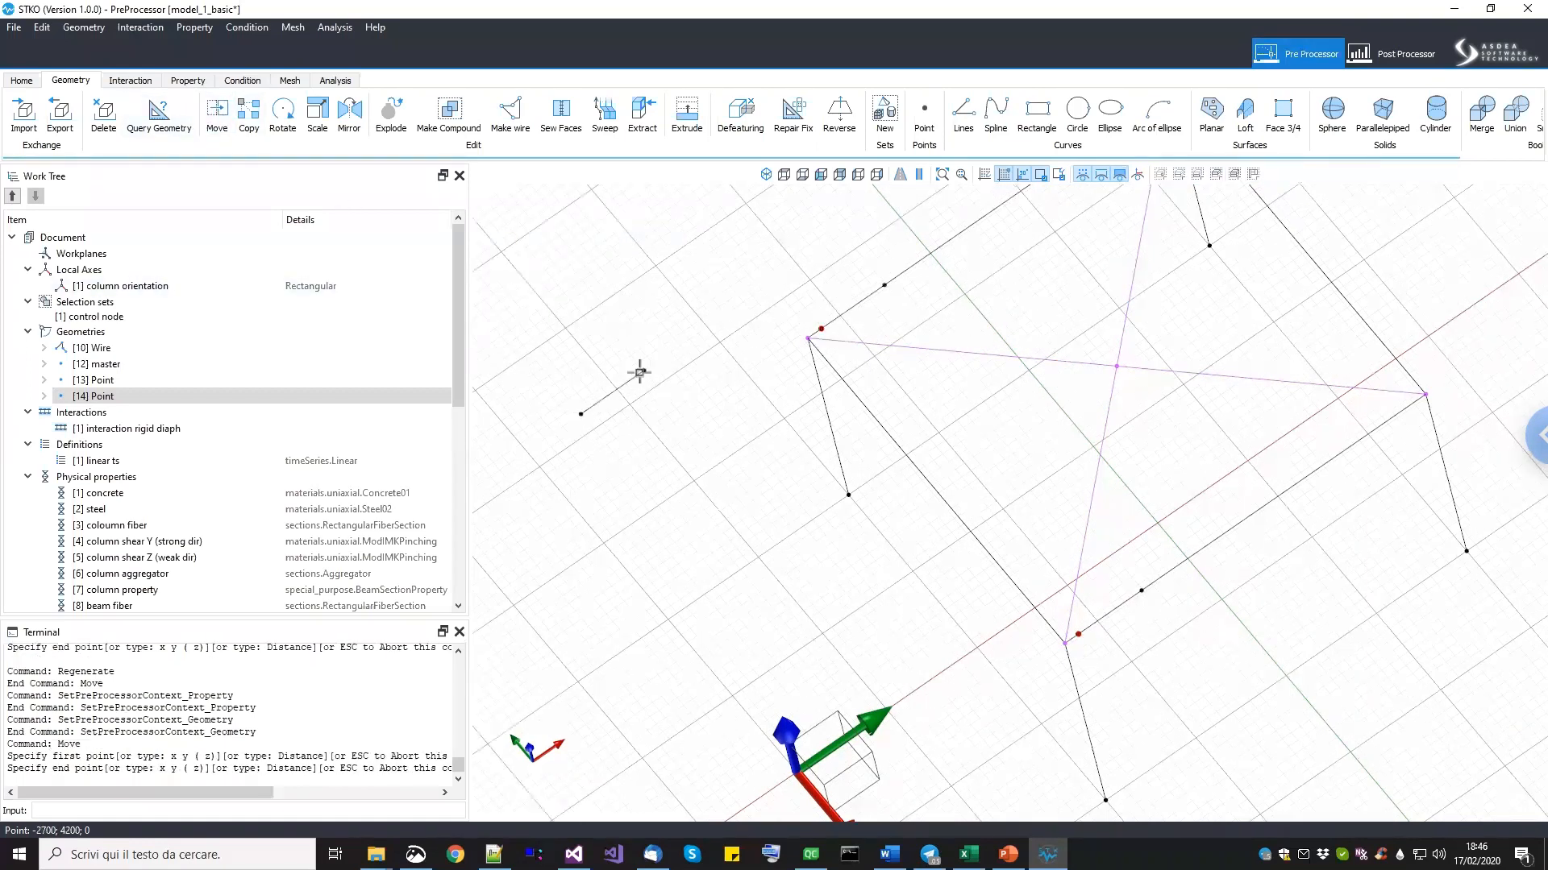
{"action": "type", "text": "100"}
{"action": "key", "text": "Return"}
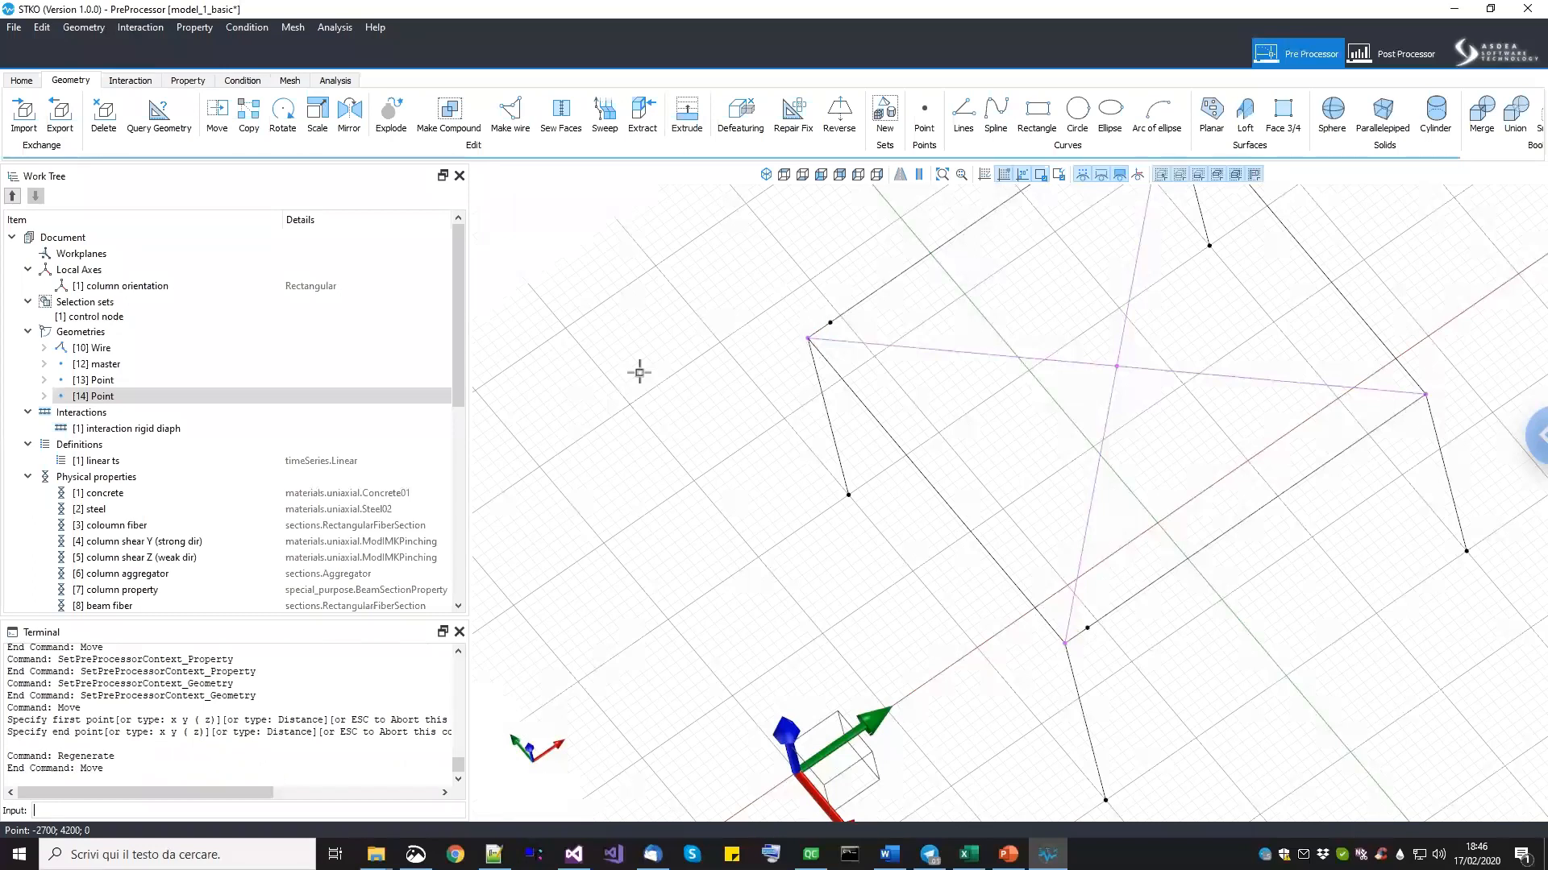
Compare the shifted points with the beam and column edges in the extruded section display, and go back to the wireframe.
{"action": "left_click", "coordinate": [187, 80]}
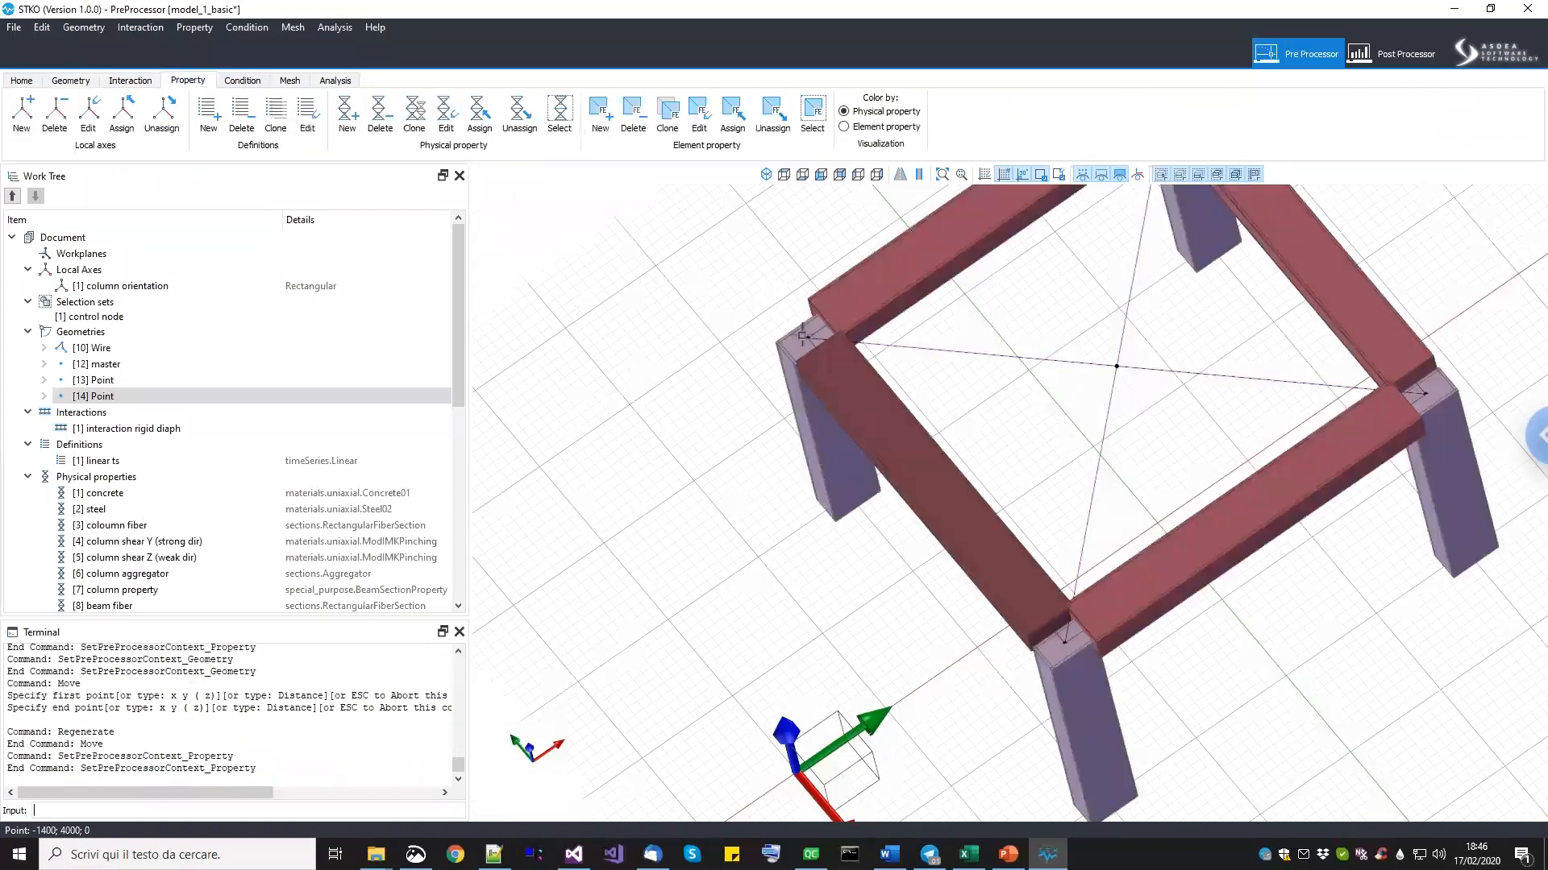
{"action": "scroll", "coordinate": [1233, 653], "scroll_direction": "up", "scroll_amount": 5}
{"action": "scroll", "coordinate": [1296, 769], "scroll_direction": "up", "scroll_amount": 2}
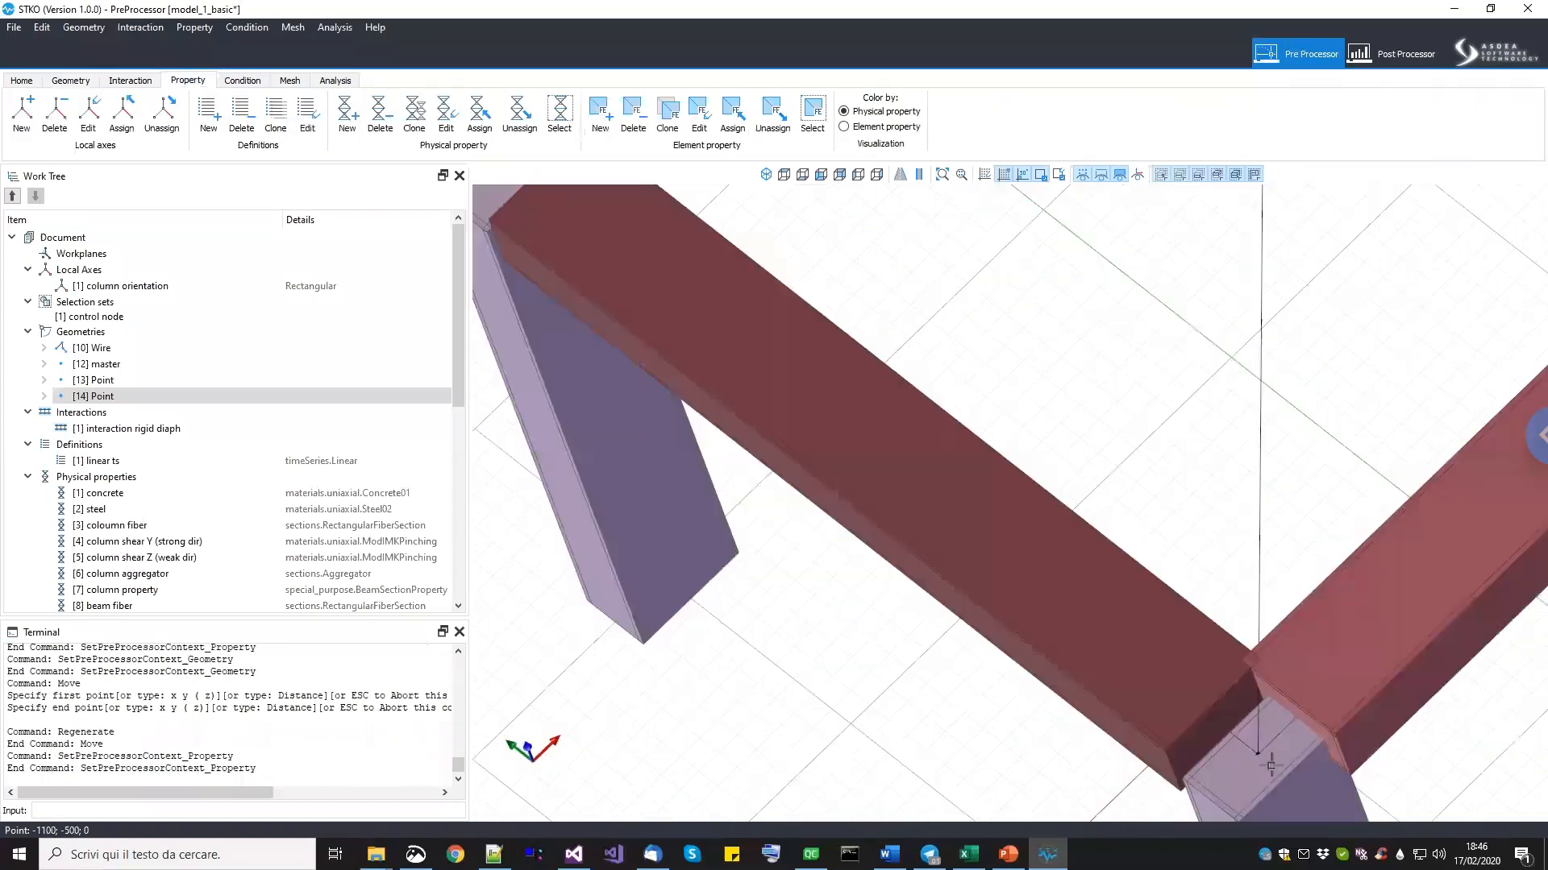
{"action": "scroll", "coordinate": [1295, 733], "scroll_direction": "down", "scroll_amount": 2}
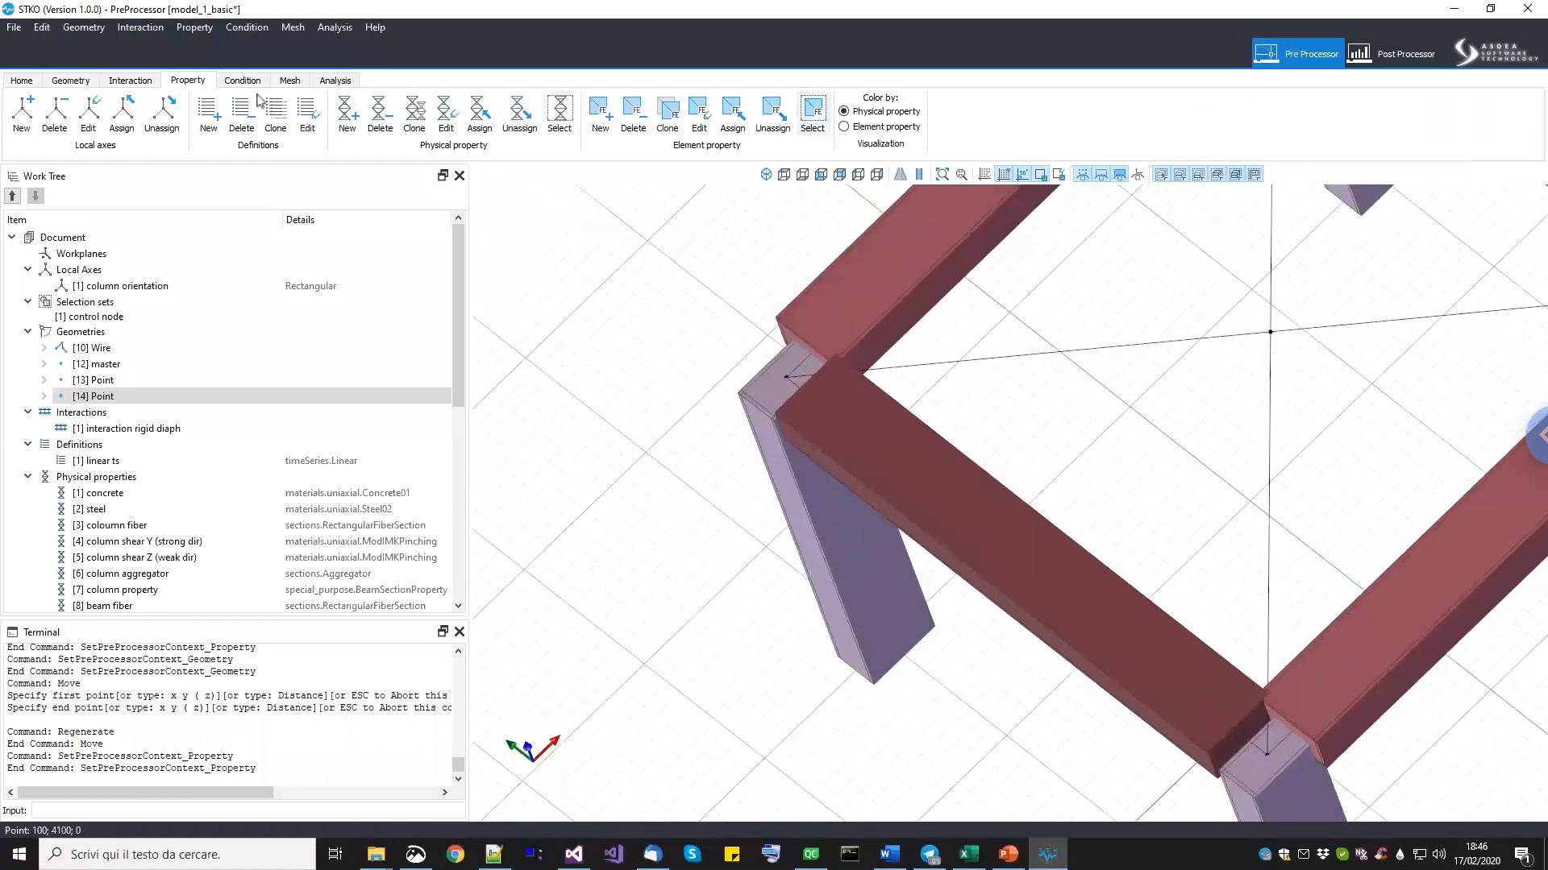
{"action": "left_click", "coordinate": [71, 86]}
{"action": "scroll", "coordinate": [1001, 428], "scroll_direction": "down", "scroll_amount": 1}
{"action": "middle_click_drag", "start_coordinate": [941, 452], "coordinate": [877, 478]}
{"action": "scroll", "coordinate": [1076, 436], "scroll_direction": "down", "scroll_amount": 1}
{"action": "mouse_move", "coordinate": [1034, 464]}
{"action": "middle_mouse_down"}
{"action": "mouse_move", "coordinate": [966, 509]}
{"action": "mouse_move", "coordinate": [1037, 448]}
{"action": "middle_mouse_up"}
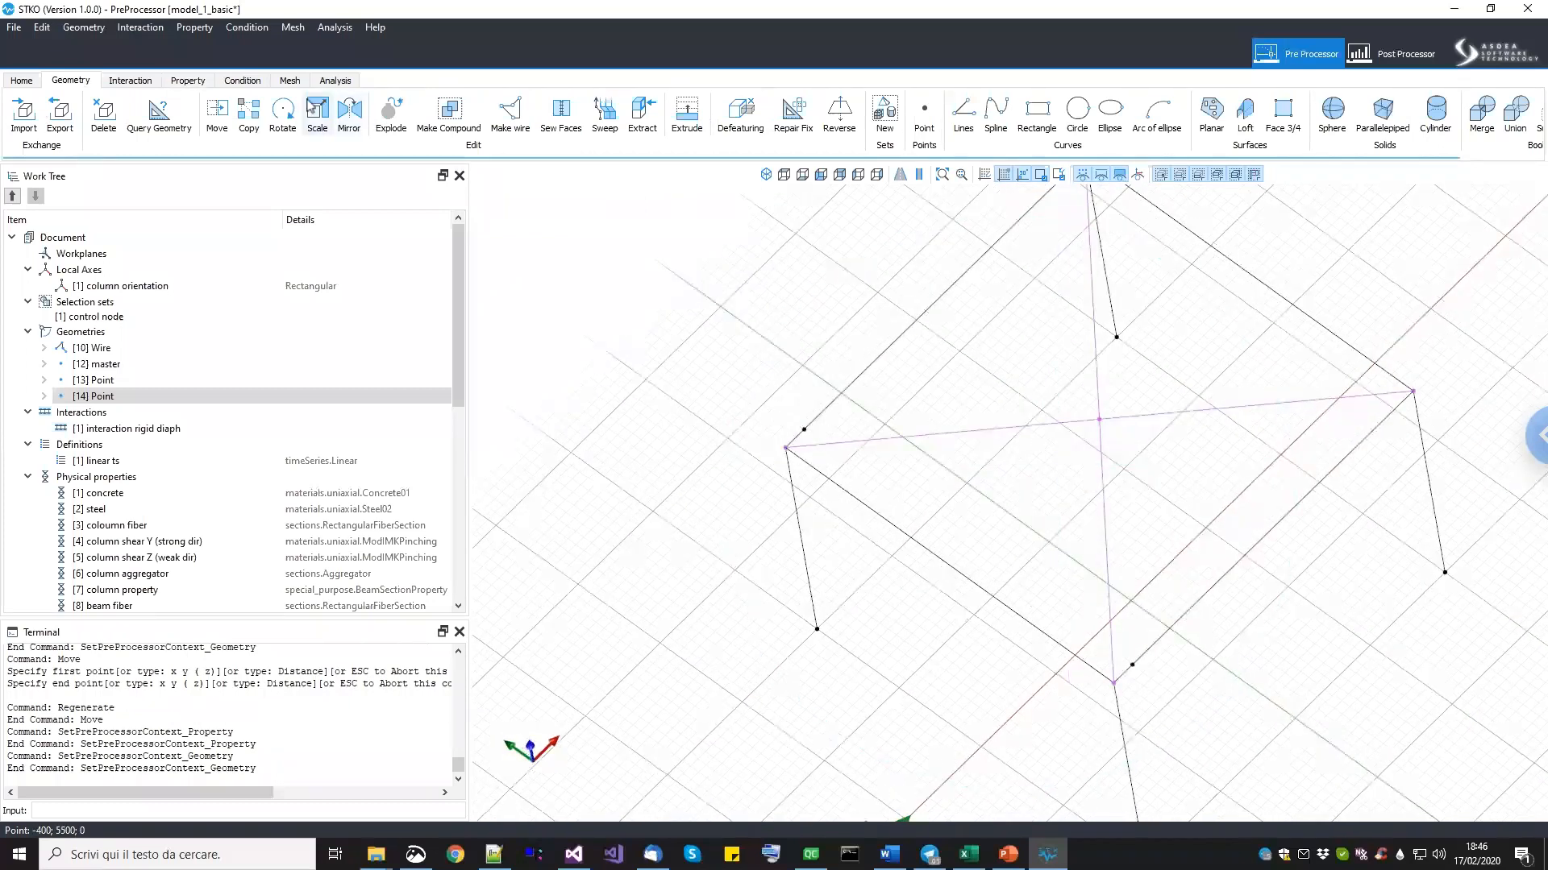
Mirror the two beam points as copies to the opposite beam ends about the frame centreline through the master point.
{"action": "left_click", "coordinate": [349, 113]}
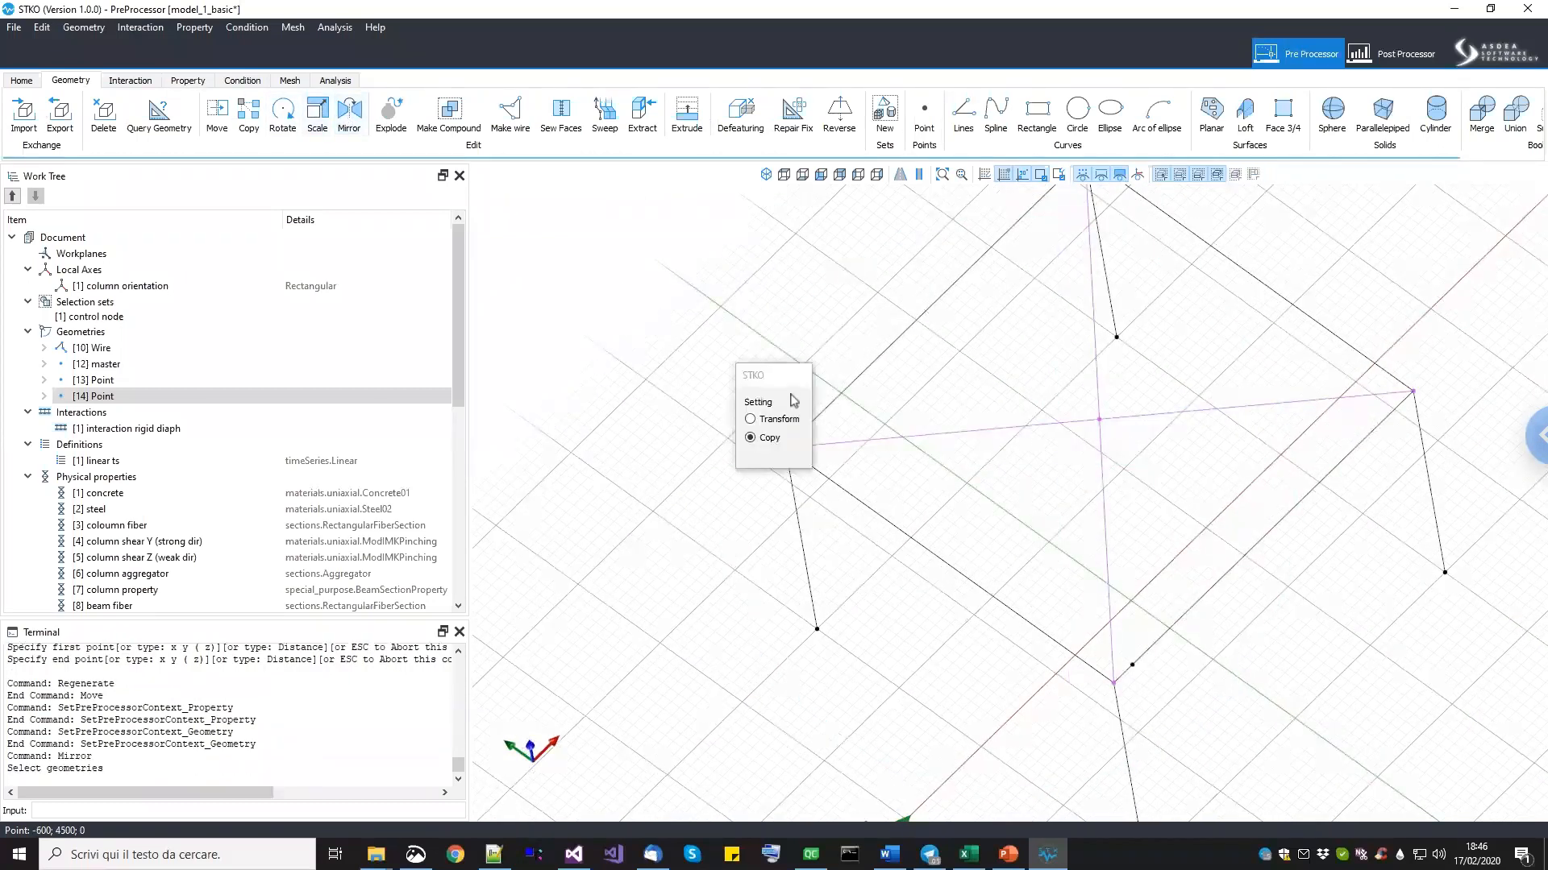
{"action": "left_click_drag", "start_coordinate": [768, 382], "coordinate": [614, 344]}
{"action": "left_click", "coordinate": [805, 431]}
{"action": "left_click", "coordinate": [1131, 667]}
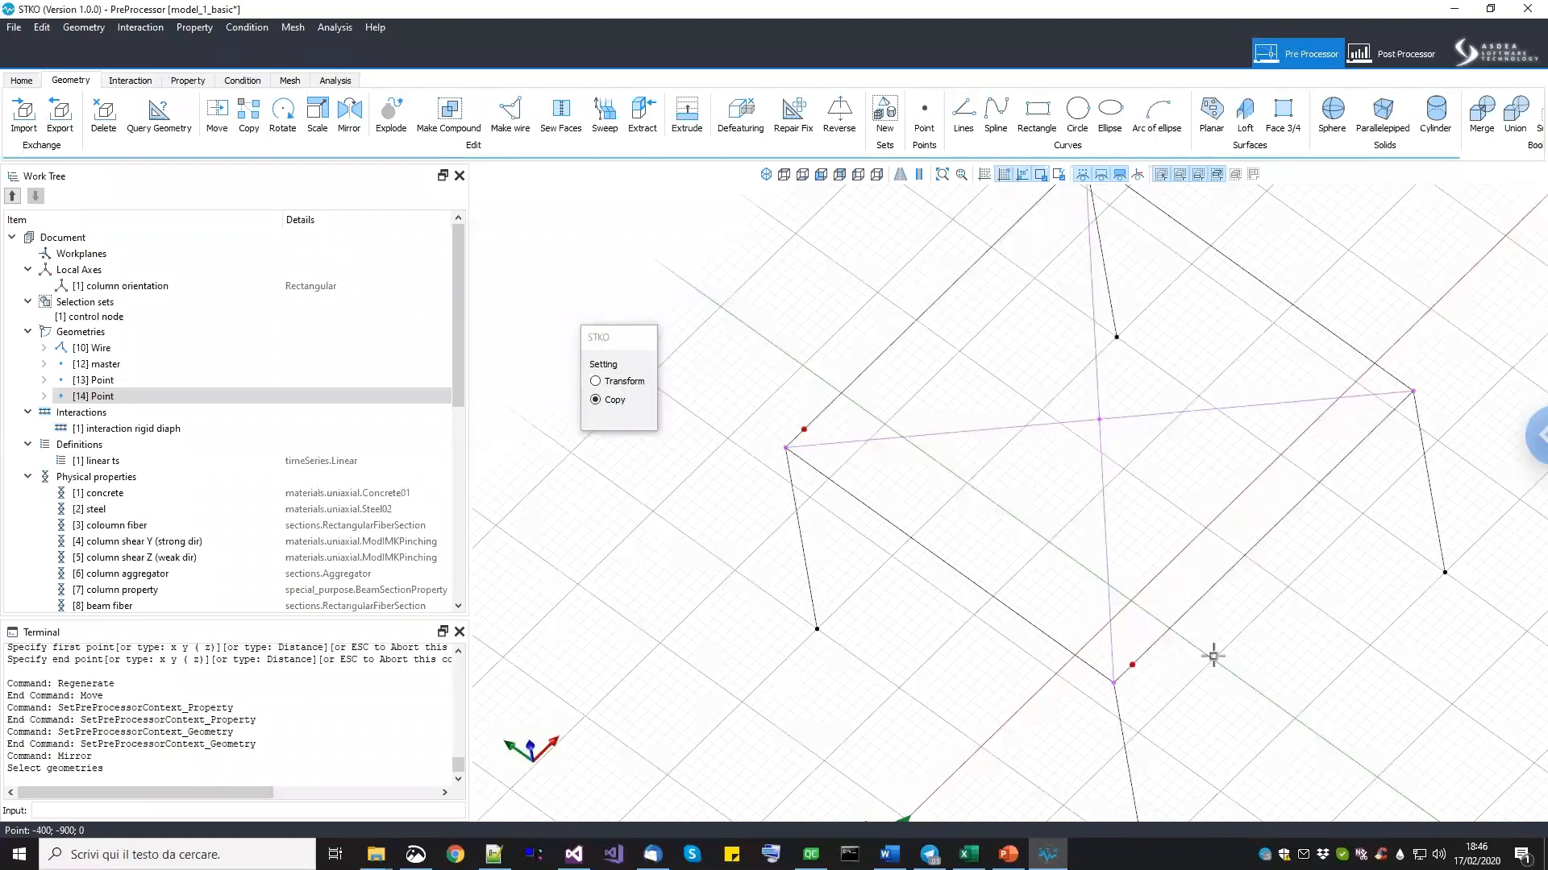
{"action": "right_click", "coordinate": [1218, 654]}
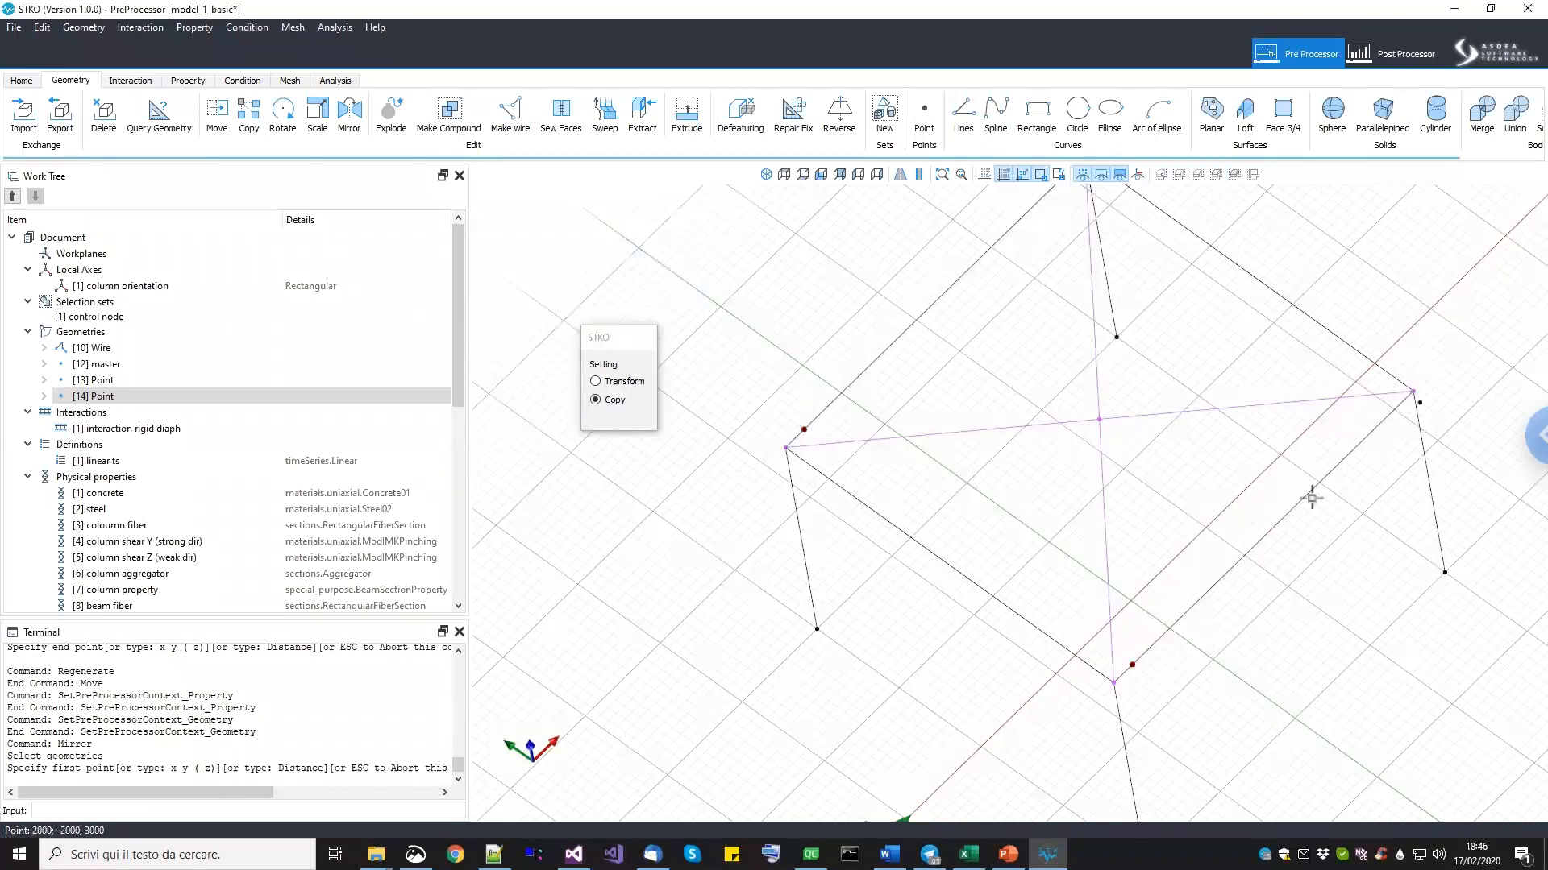
{"action": "left_click", "coordinate": [1115, 429]}
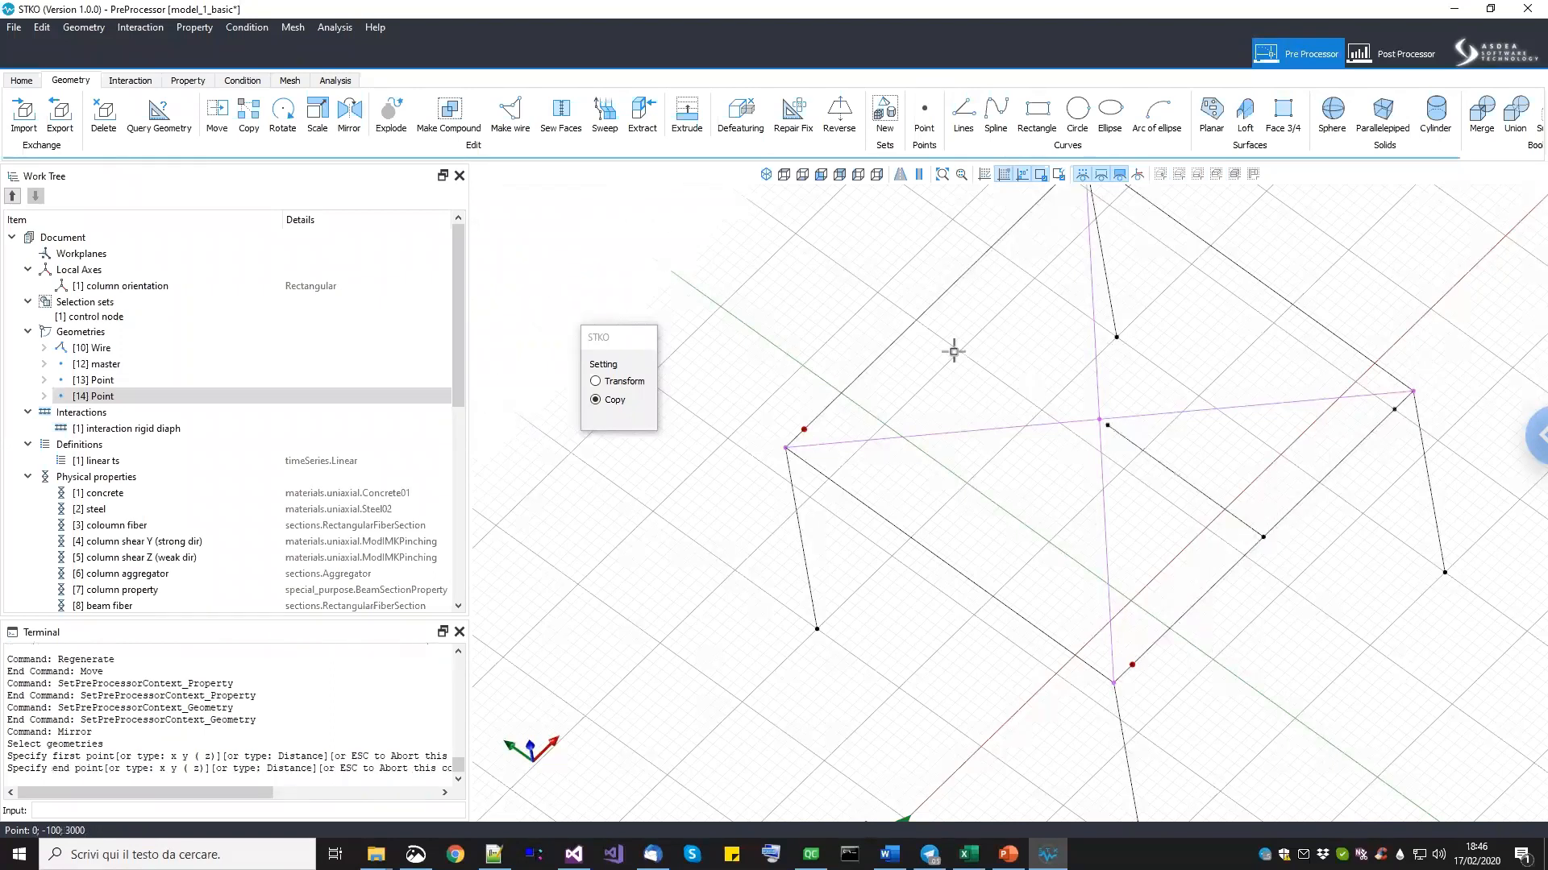
{"action": "left_click", "coordinate": [857, 287]}
{"action": "scroll", "coordinate": [1111, 428], "scroll_direction": "down", "scroll_amount": 1}
{"action": "middle_click_drag", "start_coordinate": [1113, 430], "coordinate": [1085, 474]}
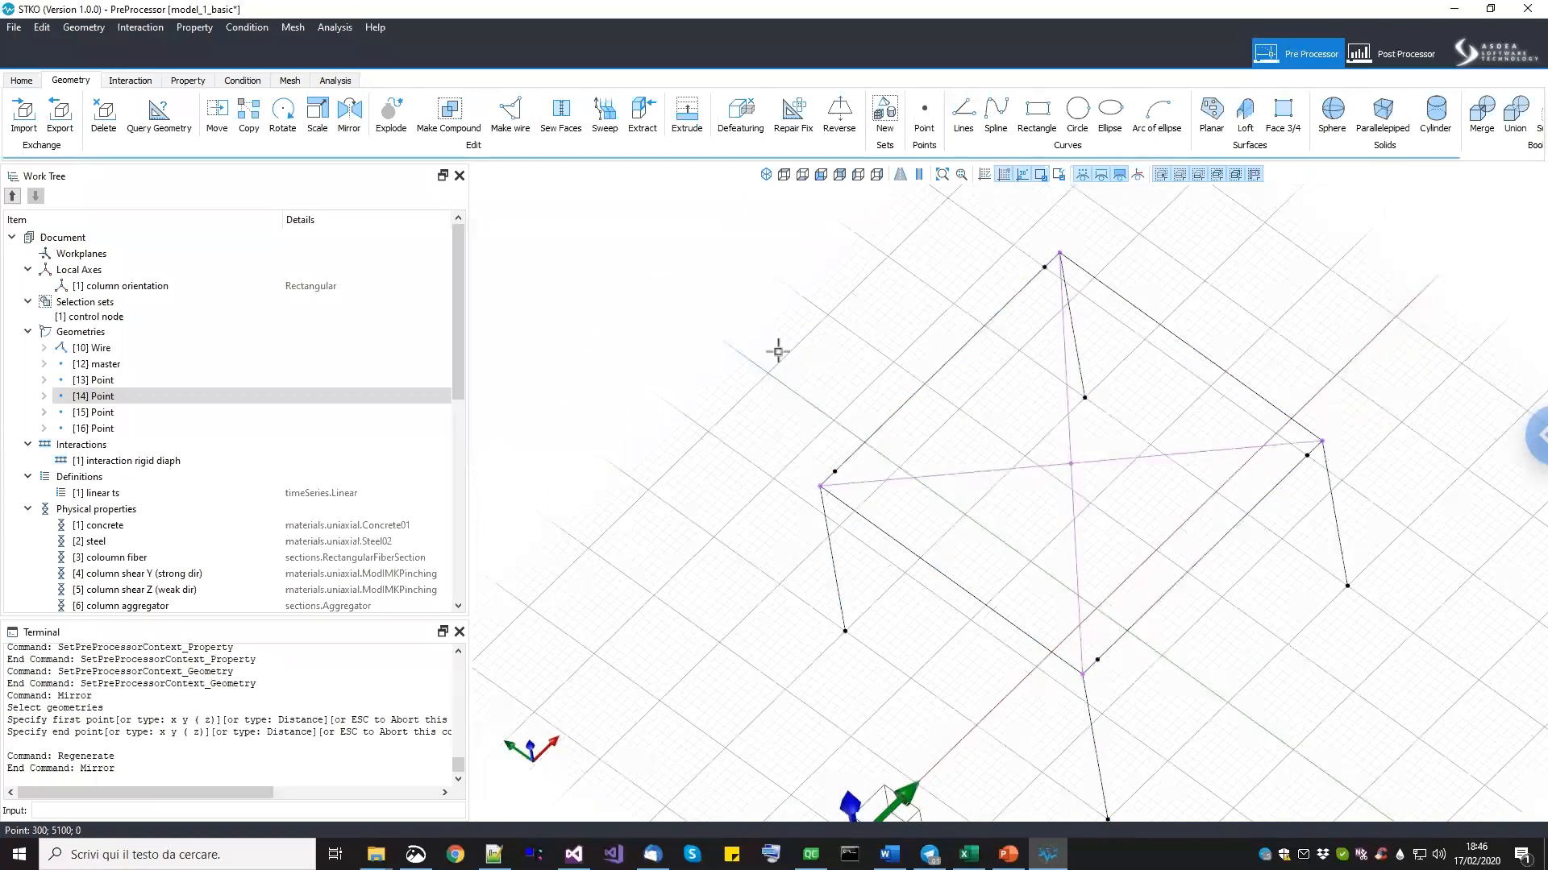
Create two new points at the top of two adjacent columns, at the starts of the other pair of beams.
{"action": "scroll", "coordinate": [1119, 690], "scroll_direction": "up", "scroll_amount": 2}
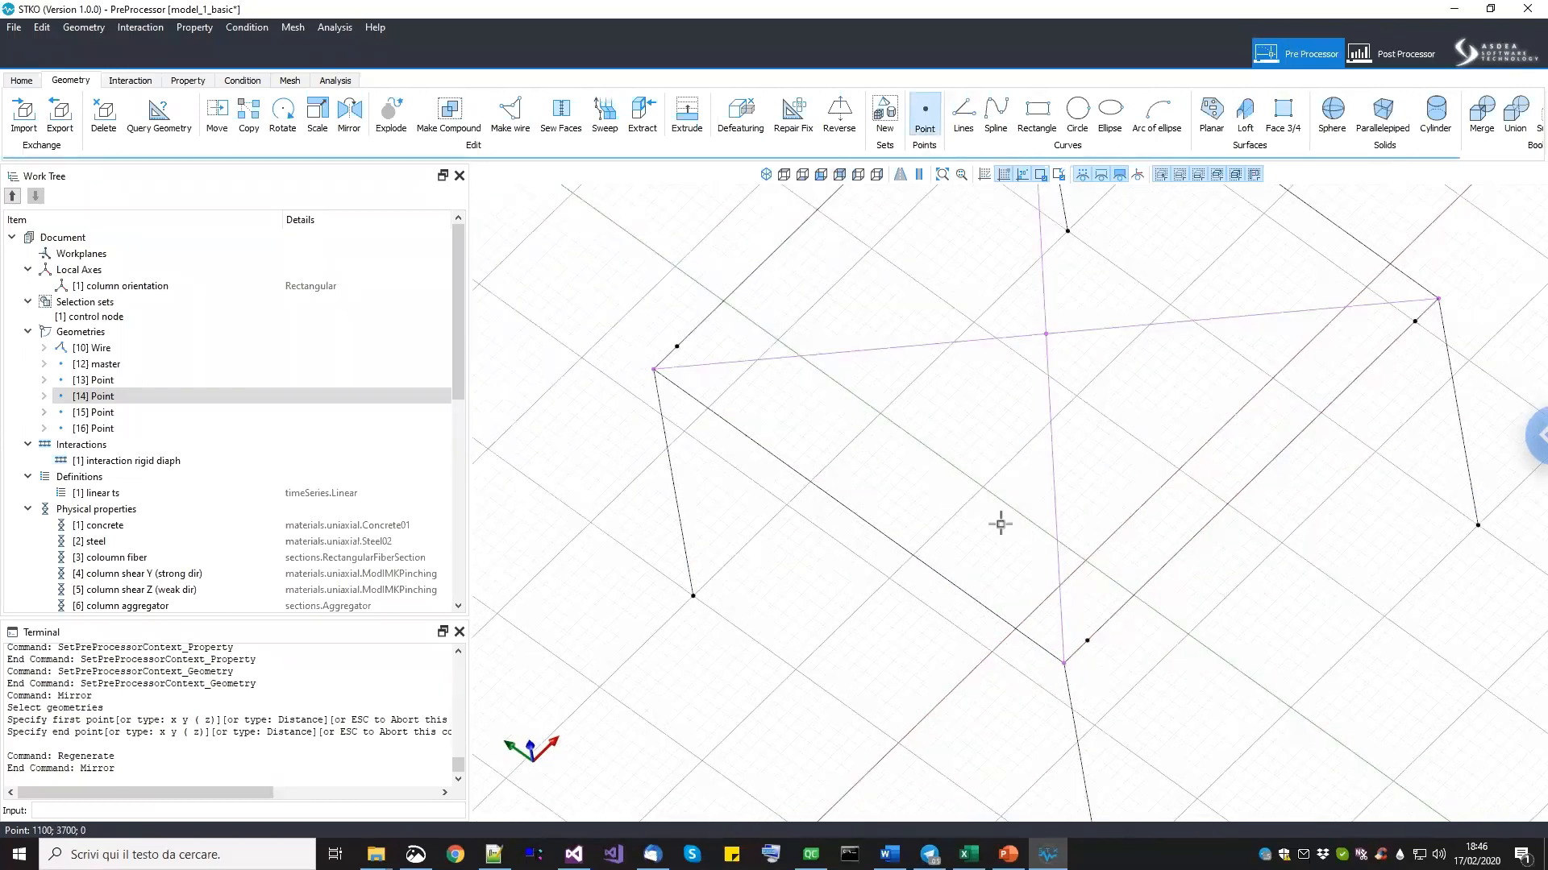
{"action": "left_click", "coordinate": [924, 113]}
{"action": "left_click", "coordinate": [1063, 663]}
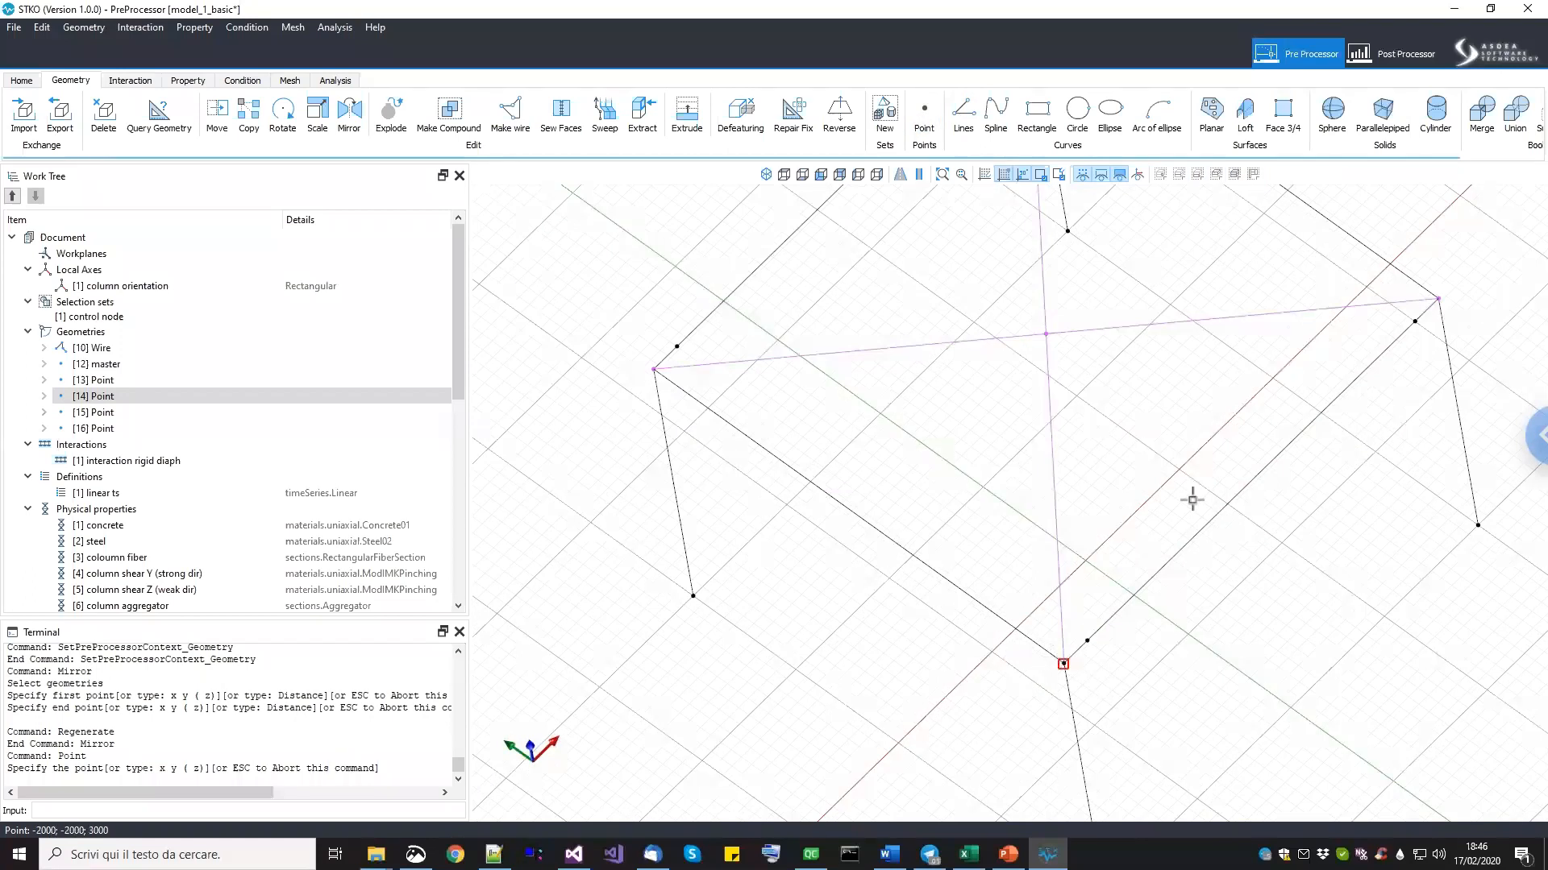
{"action": "key", "text": "Return"}
{"action": "left_click", "coordinate": [1438, 299]}
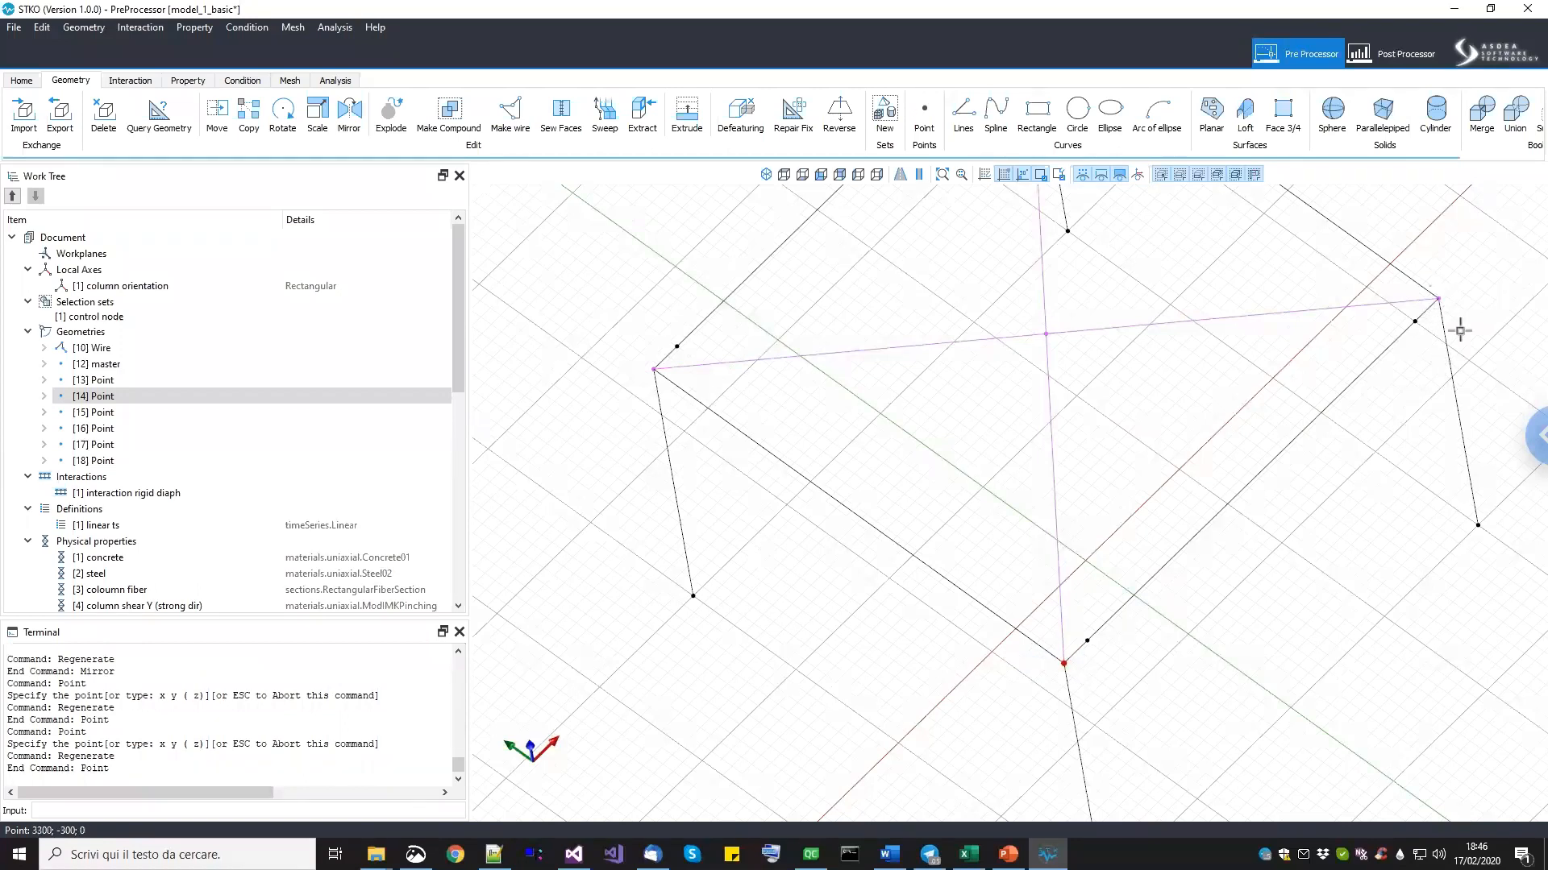
Move the two new column-top points 150 along the other pair of beams.
{"action": "left_click", "coordinate": [217, 113]}
{"action": "left_click", "coordinate": [862, 704]}
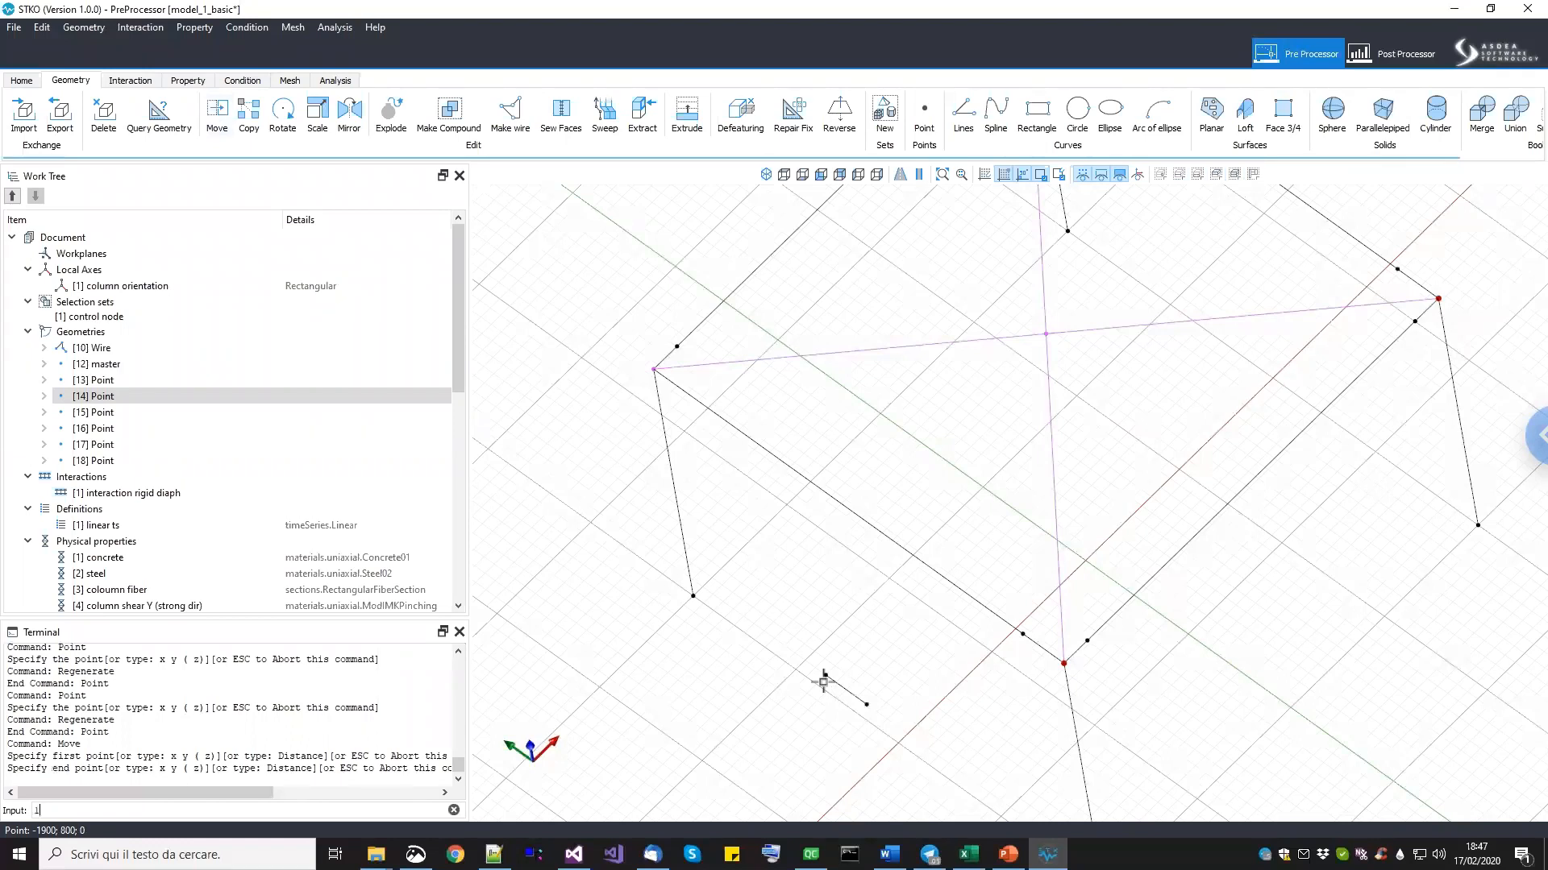
{"action": "type", "text": "150"}
{"action": "key", "text": "Return"}
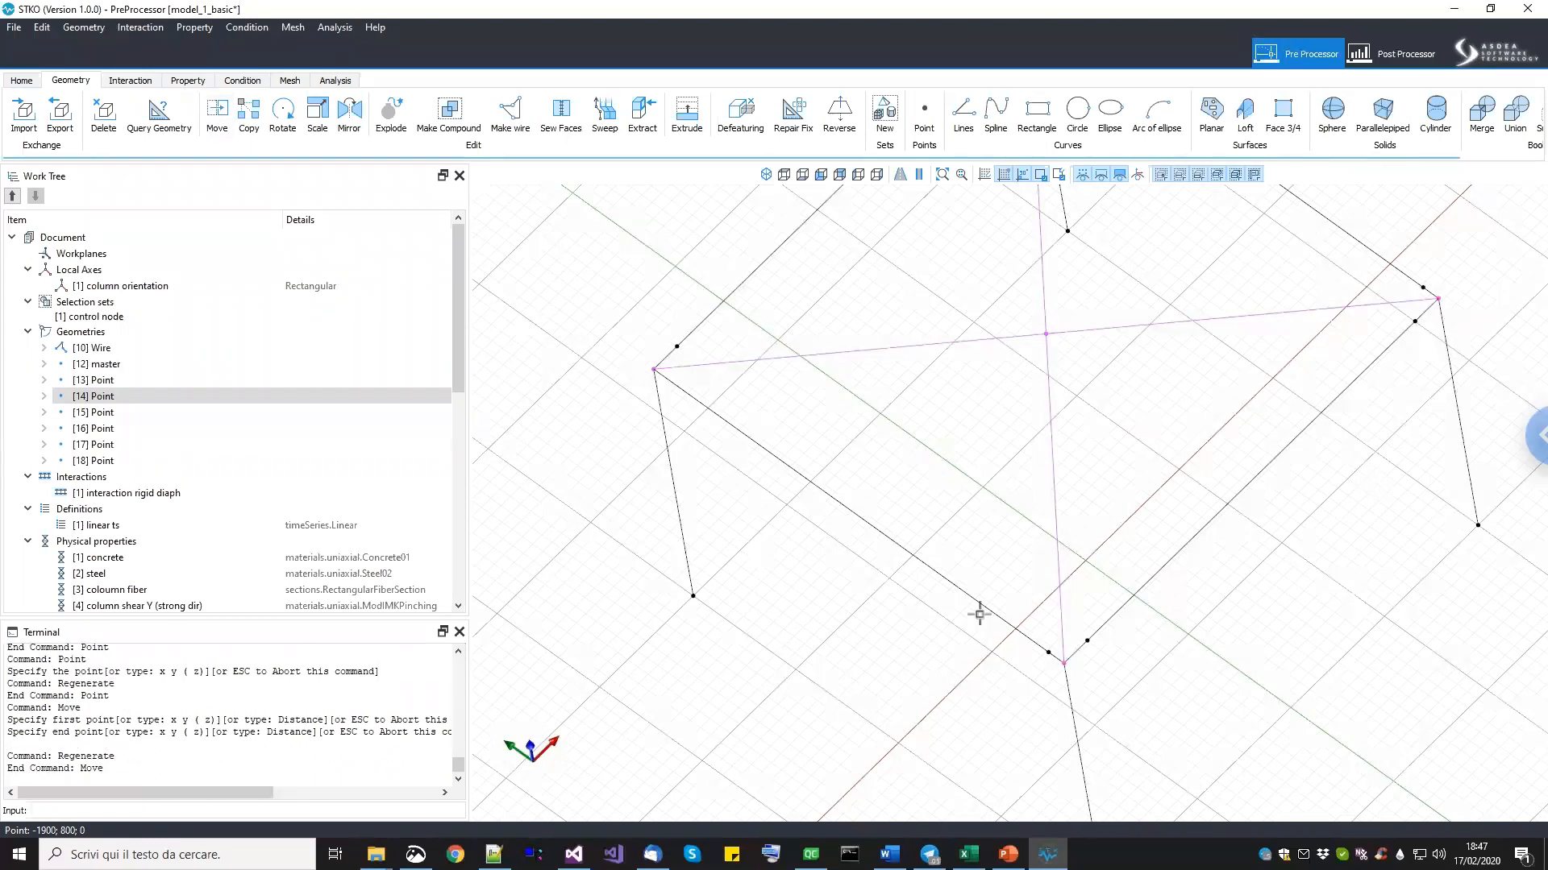
Mirror these two points as copies to the far ends of their beams about the frame's other centreline.
{"action": "left_click", "coordinate": [349, 111]}
{"action": "left_click_drag", "start_coordinate": [1013, 625], "coordinate": [1057, 666]}
{"action": "scroll", "coordinate": [1278, 360], "scroll_direction": "down", "scroll_amount": 1}
{"action": "middle_click_drag", "start_coordinate": [1279, 361], "coordinate": [1368, 459]}
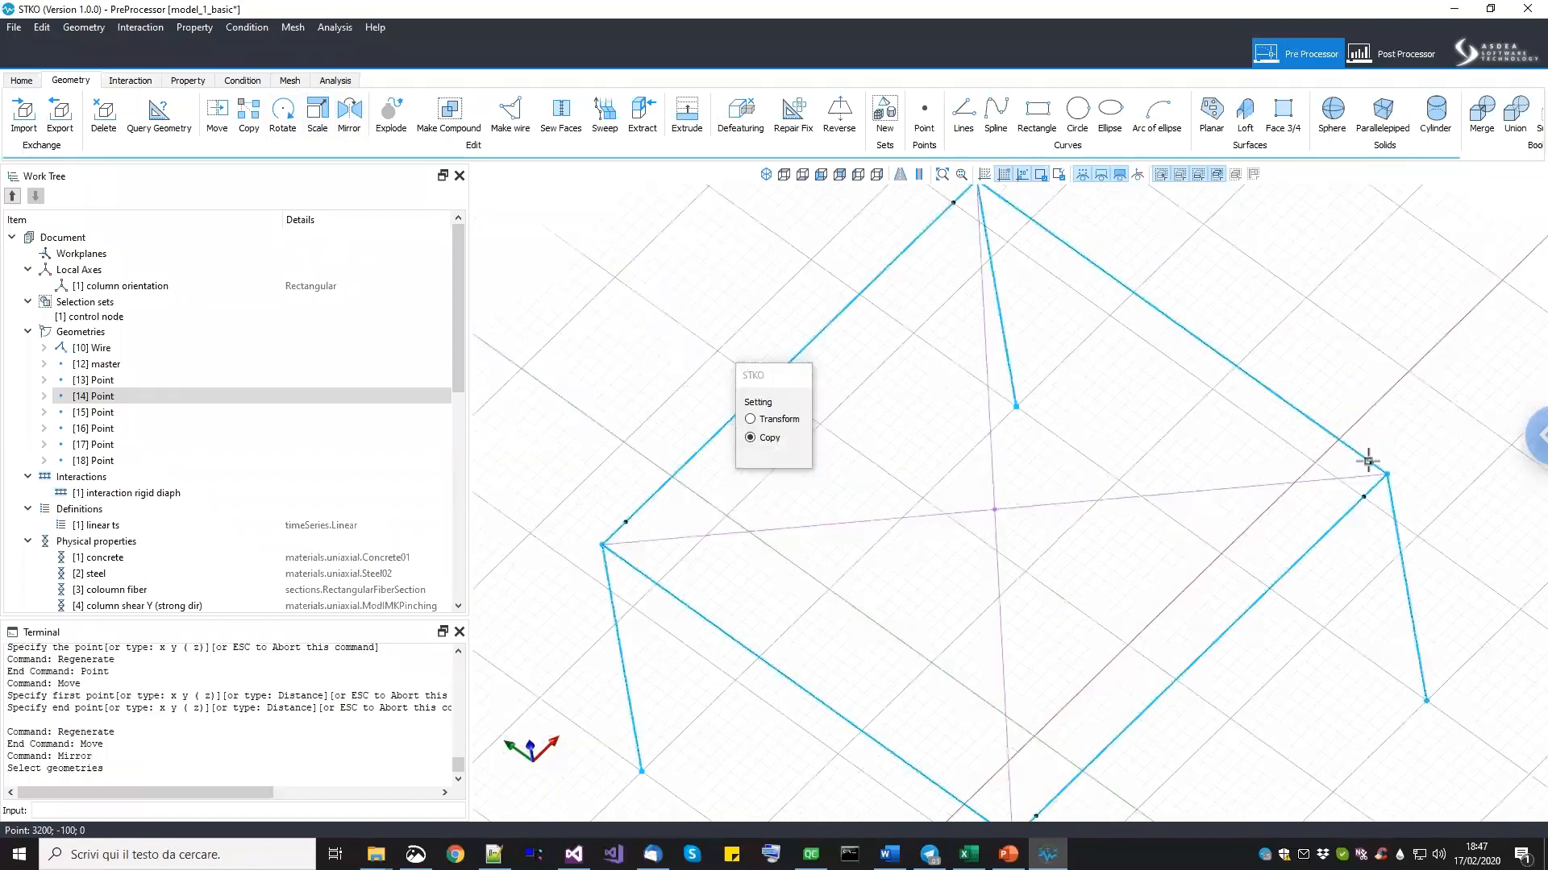
{"action": "key", "text": "Return"}
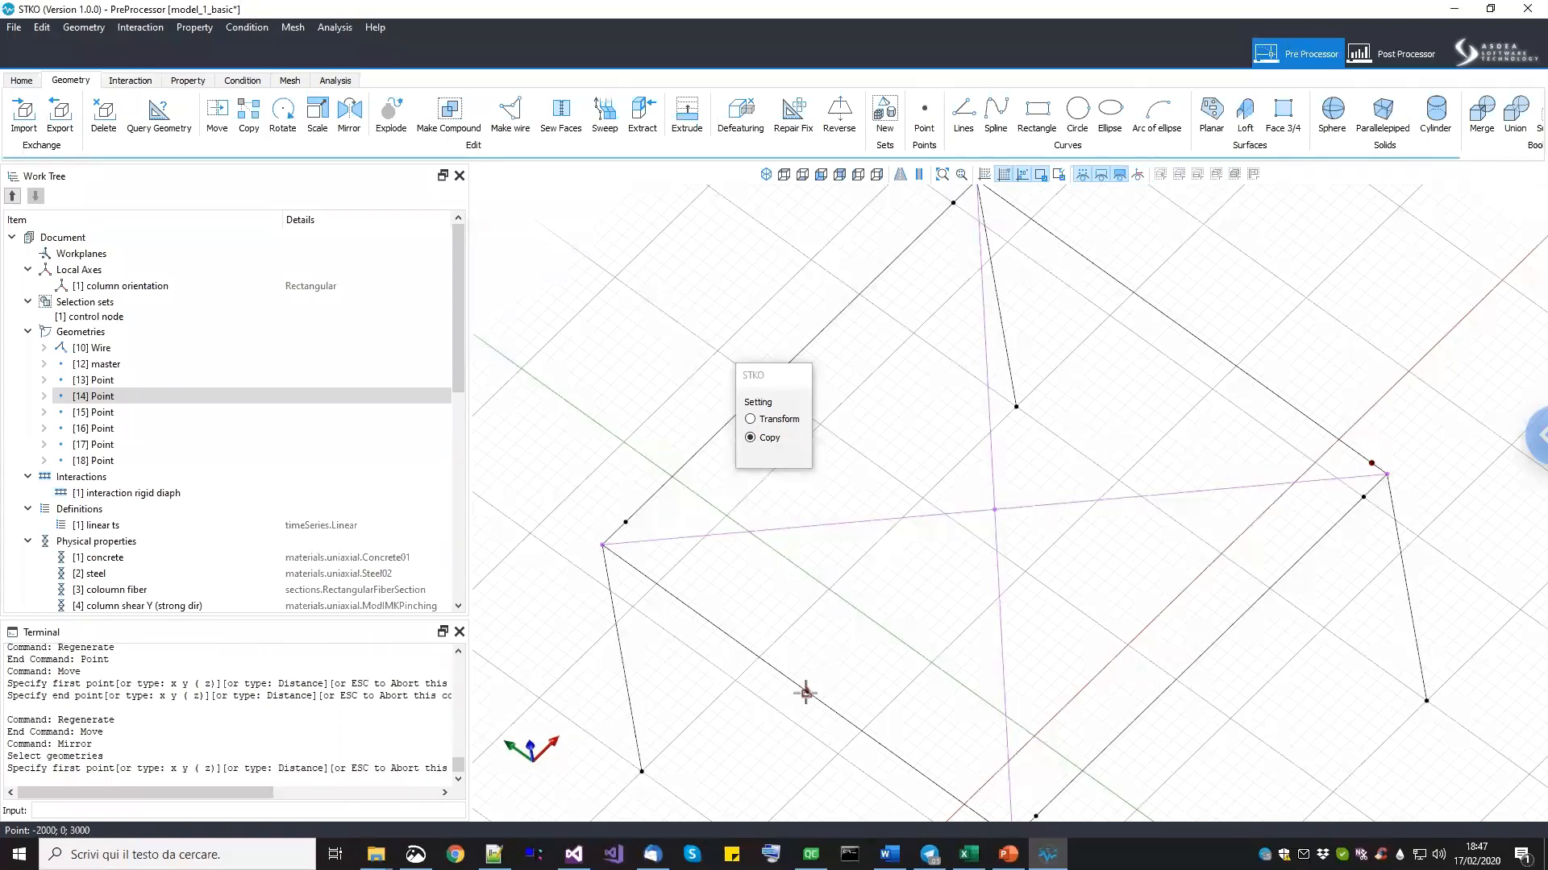
{"action": "left_click", "coordinate": [1016, 451]}
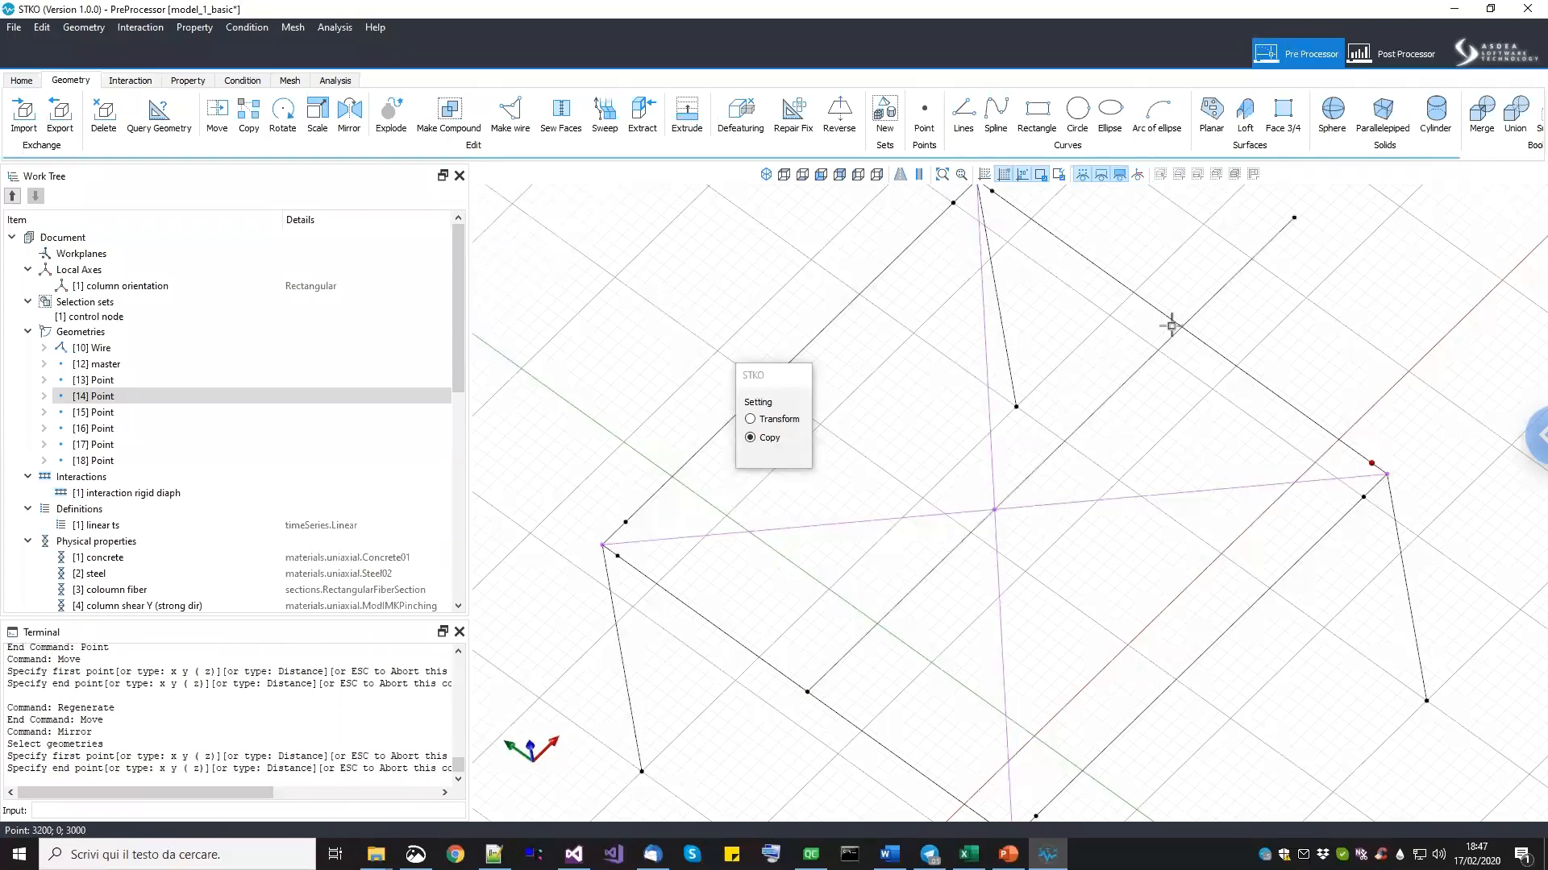
{"action": "left_click", "coordinate": [1168, 400]}
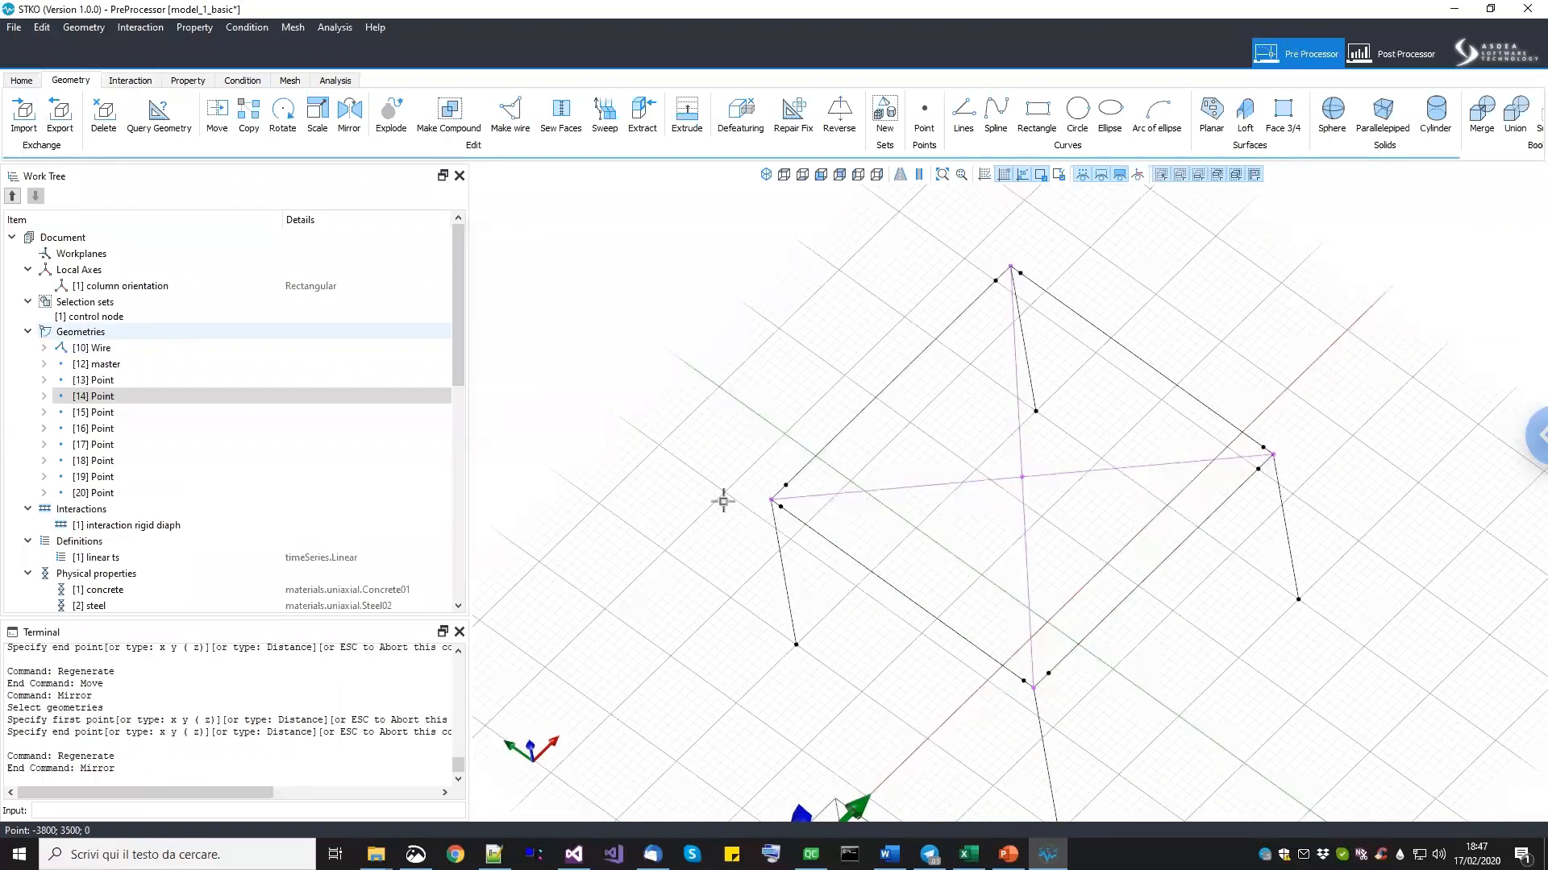
Merge the wire with the eight beam-end points using full boolean intersections, leaving out the diaphragm interaction.
{"action": "scroll", "coordinate": [810, 524], "scroll_direction": "up", "scroll_amount": 3}
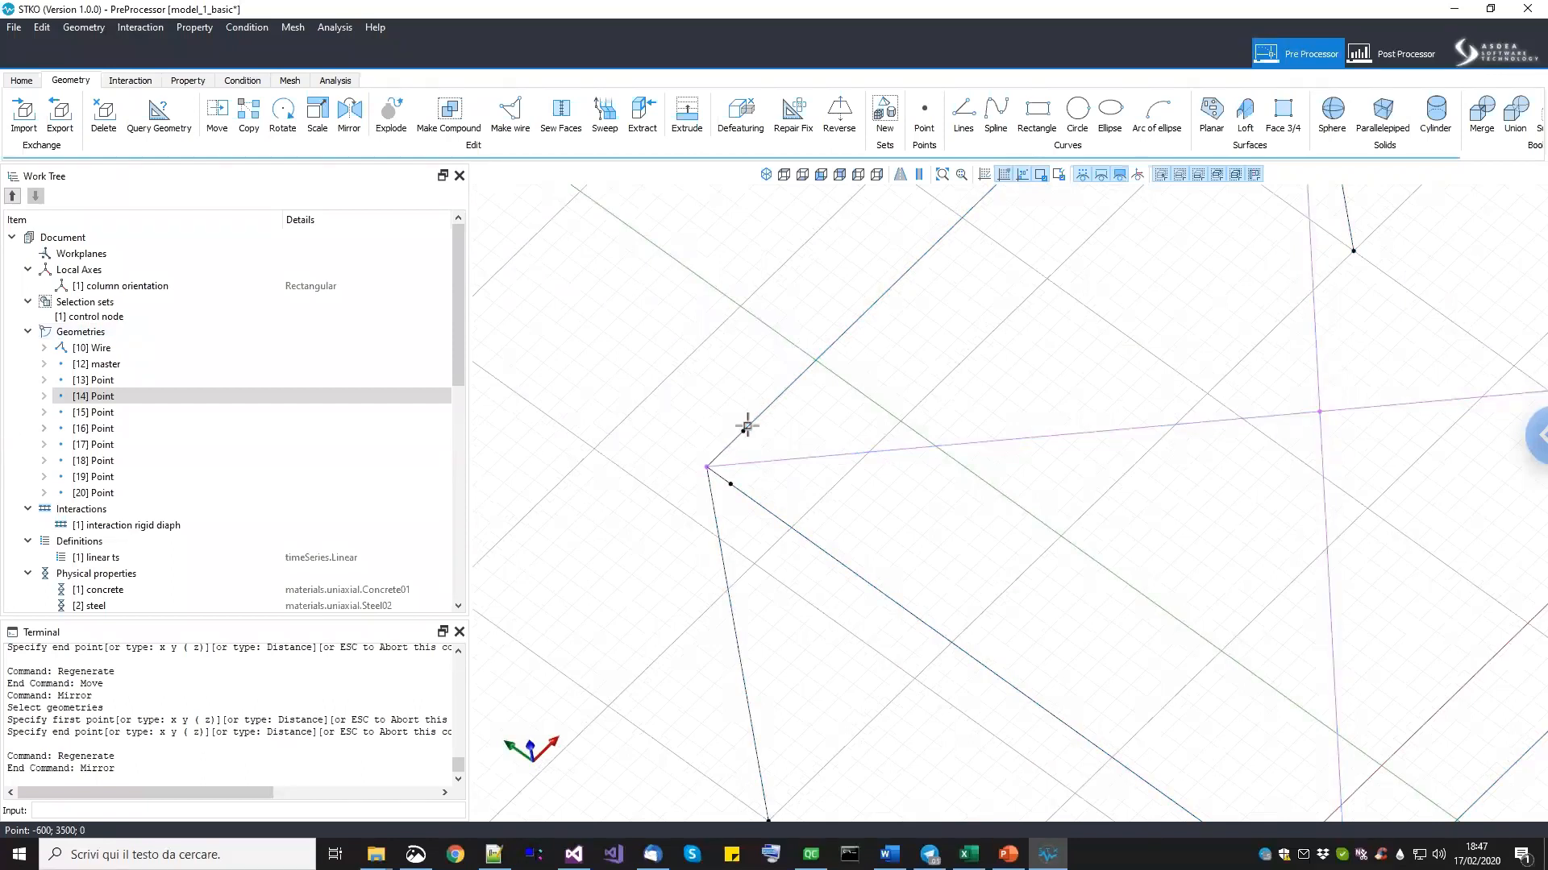
{"action": "scroll", "coordinate": [761, 415], "scroll_direction": "down", "scroll_amount": 1}
{"action": "left_click", "coordinate": [786, 394]}
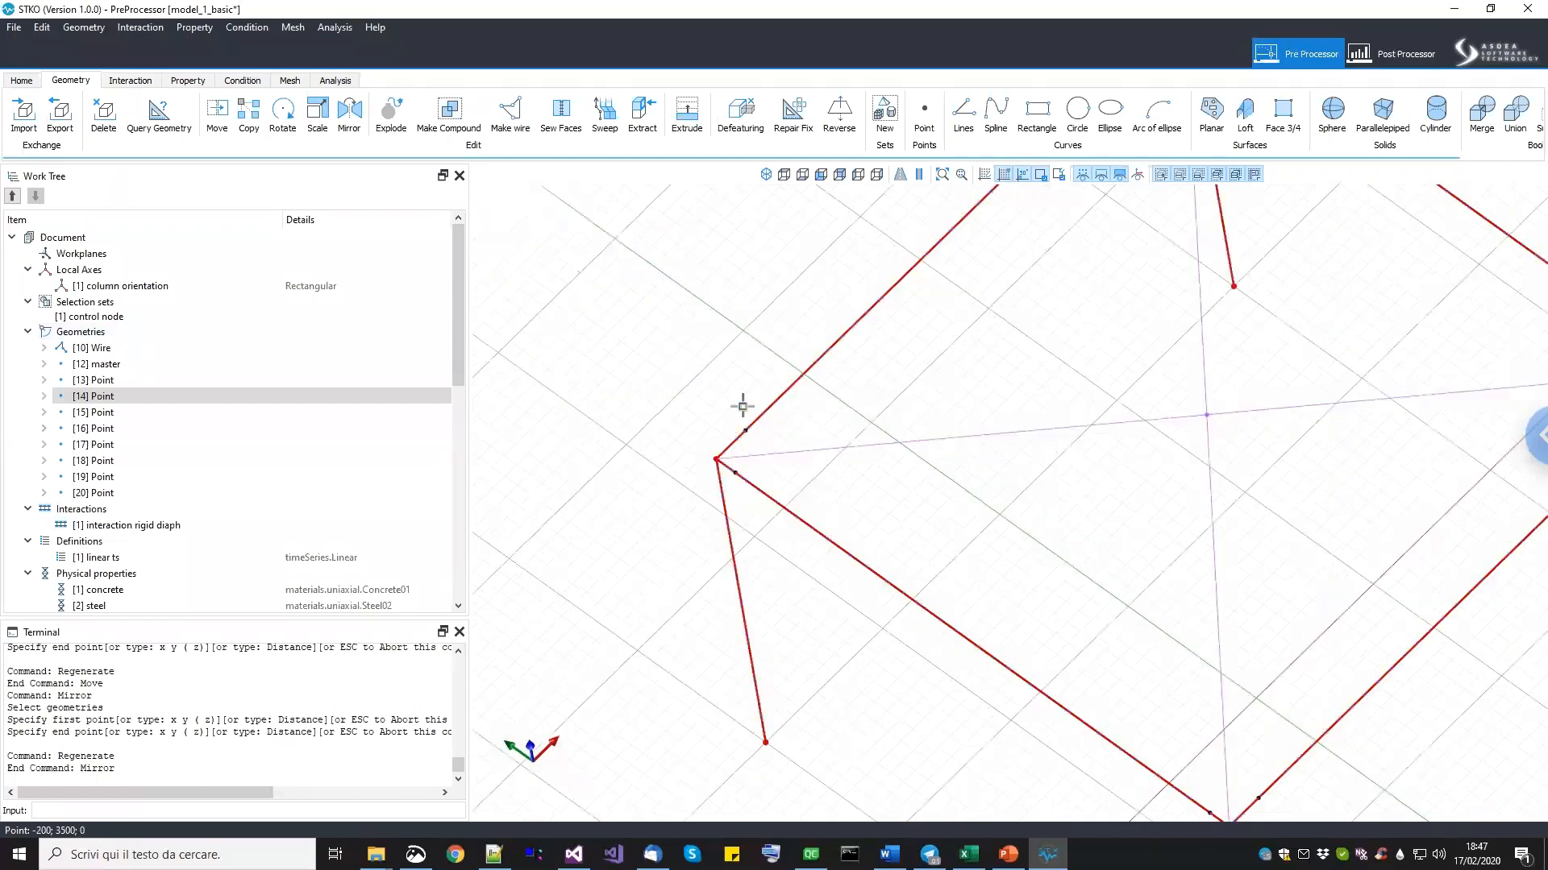
{"action": "left_click_drag", "start_coordinate": [686, 430], "coordinate": [791, 529]}
{"action": "scroll", "coordinate": [805, 529], "scroll_direction": "down", "scroll_amount": 5}
{"action": "left_click_drag", "start_coordinate": [633, 249], "coordinate": [1220, 701]}
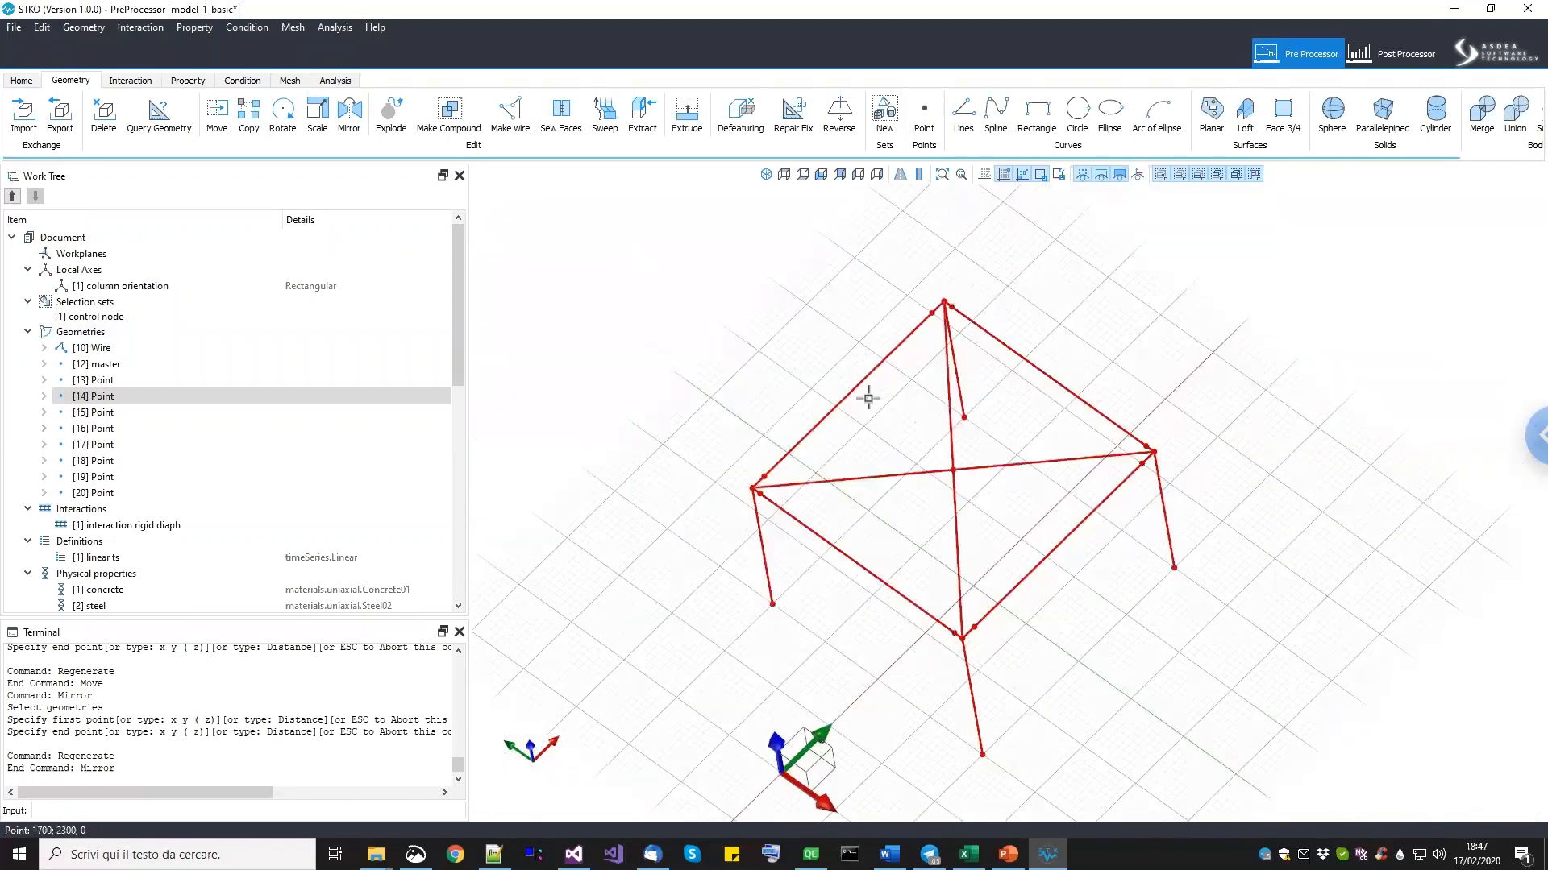
{"action": "scroll", "coordinate": [913, 452], "scroll_direction": "up", "scroll_amount": 2}
{"action": "left_click_drag", "start_coordinate": [1054, 538], "coordinate": [933, 453], "text": "shift"}
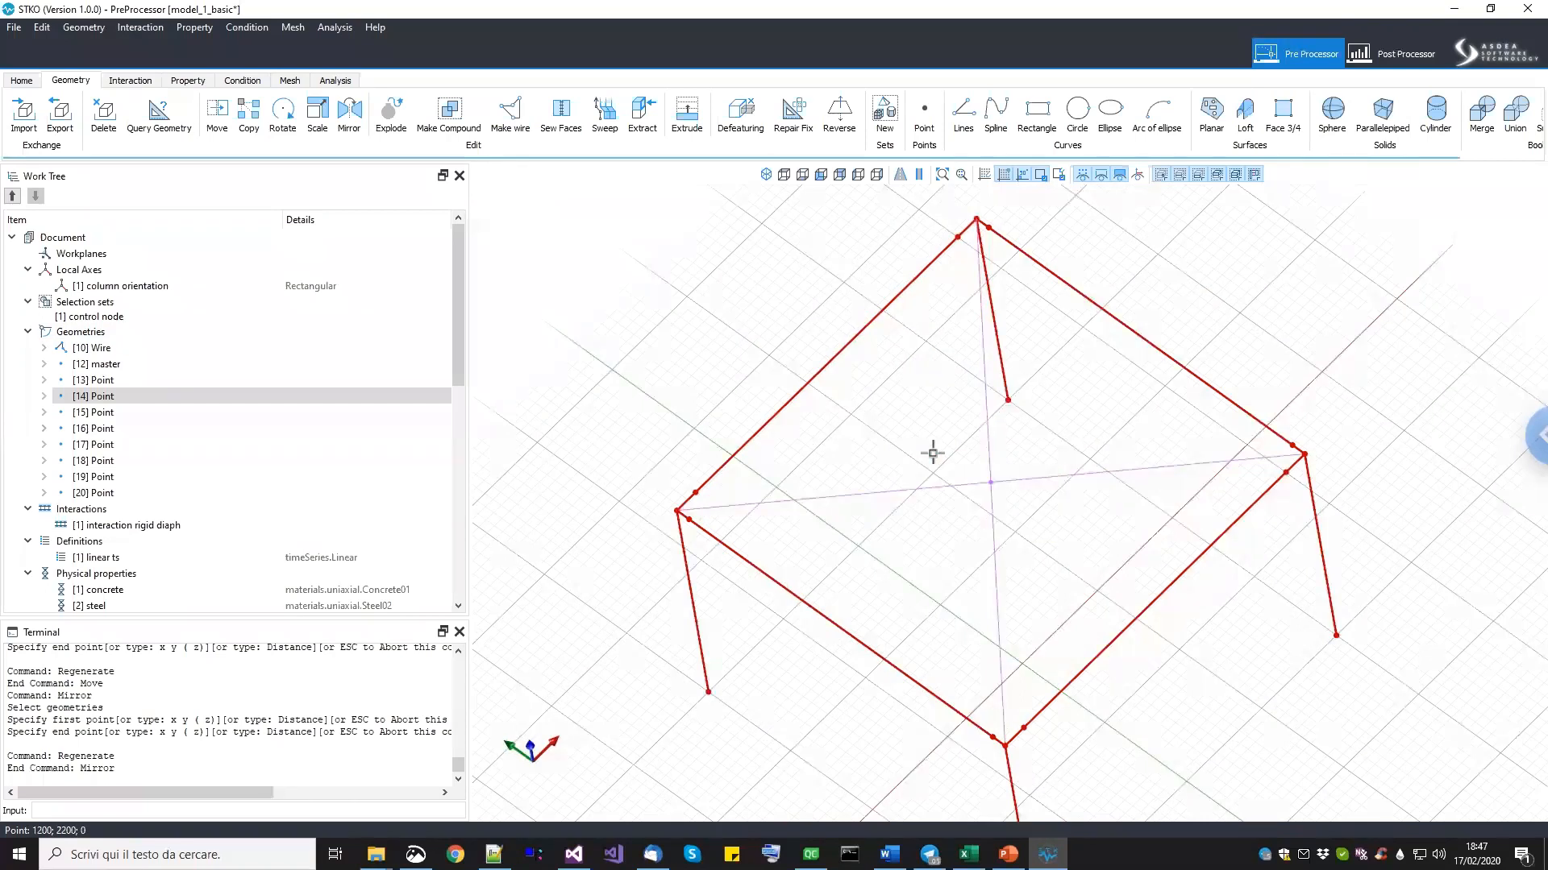
{"action": "scroll", "coordinate": [1000, 577], "scroll_direction": "down", "scroll_amount": 1}
{"action": "middle_click_drag", "start_coordinate": [1001, 577], "coordinate": [1037, 534]}
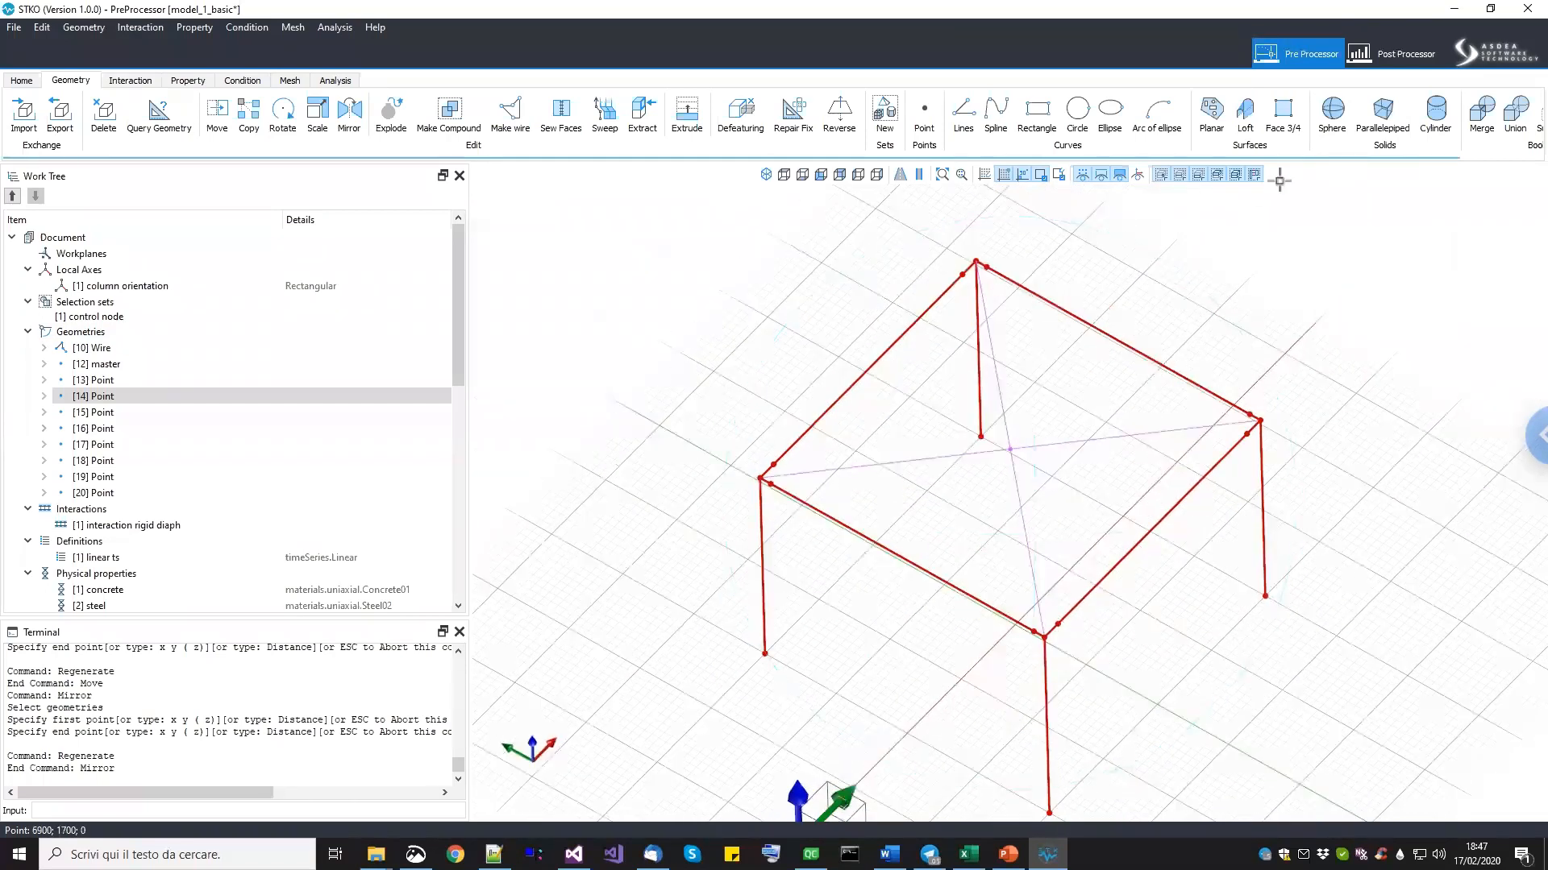
{"action": "scroll", "coordinate": [1306, 141], "scroll_direction": "down", "scroll_amount": 1}
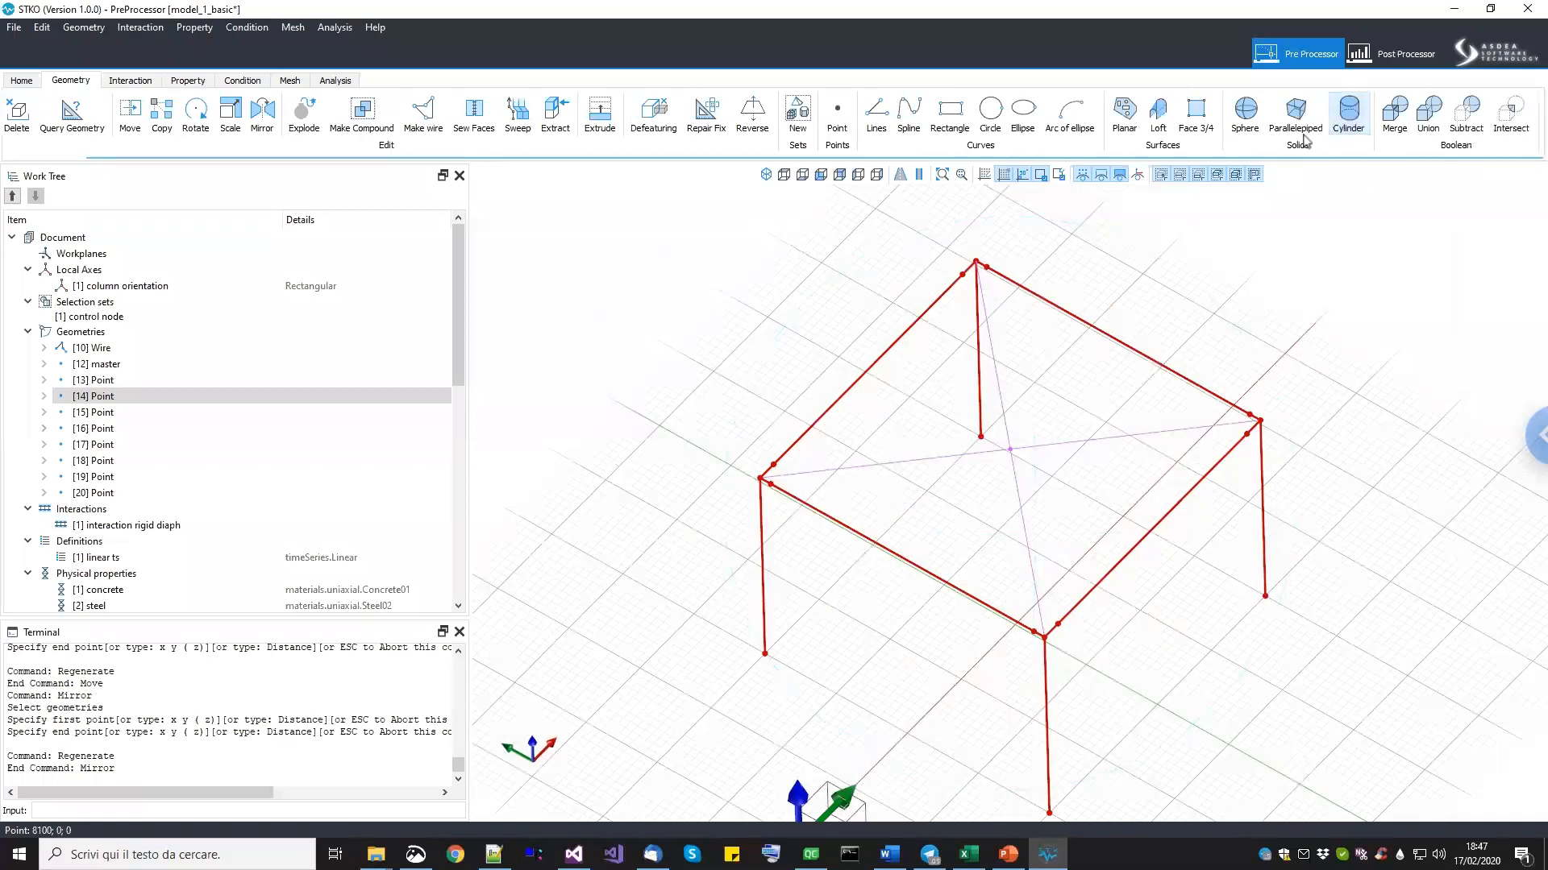
{"action": "left_click", "coordinate": [1393, 121]}
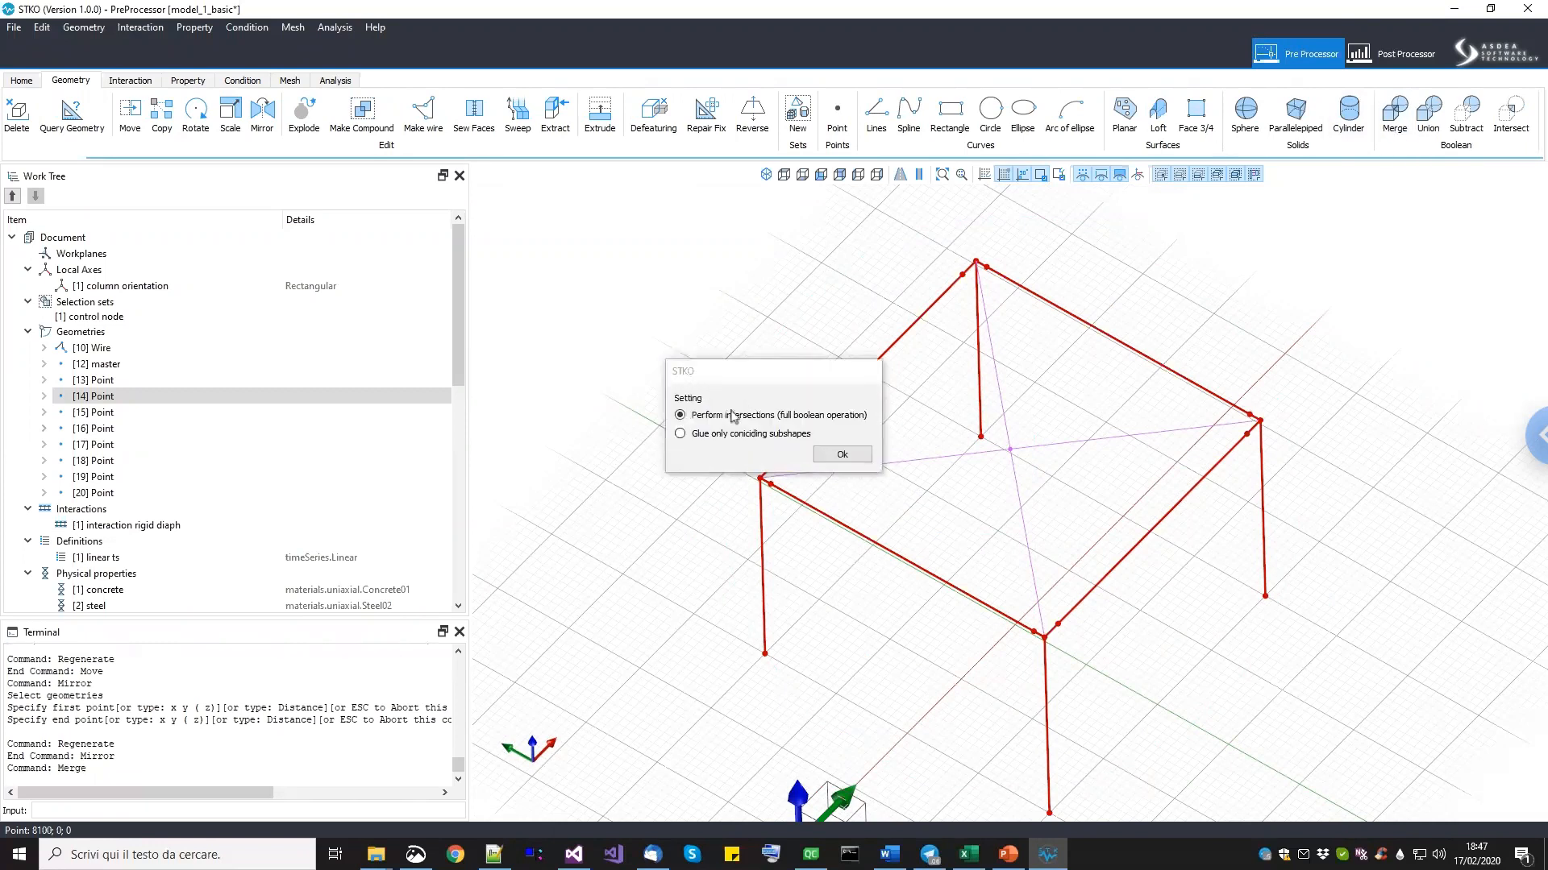
{"action": "left_click", "coordinate": [839, 455]}
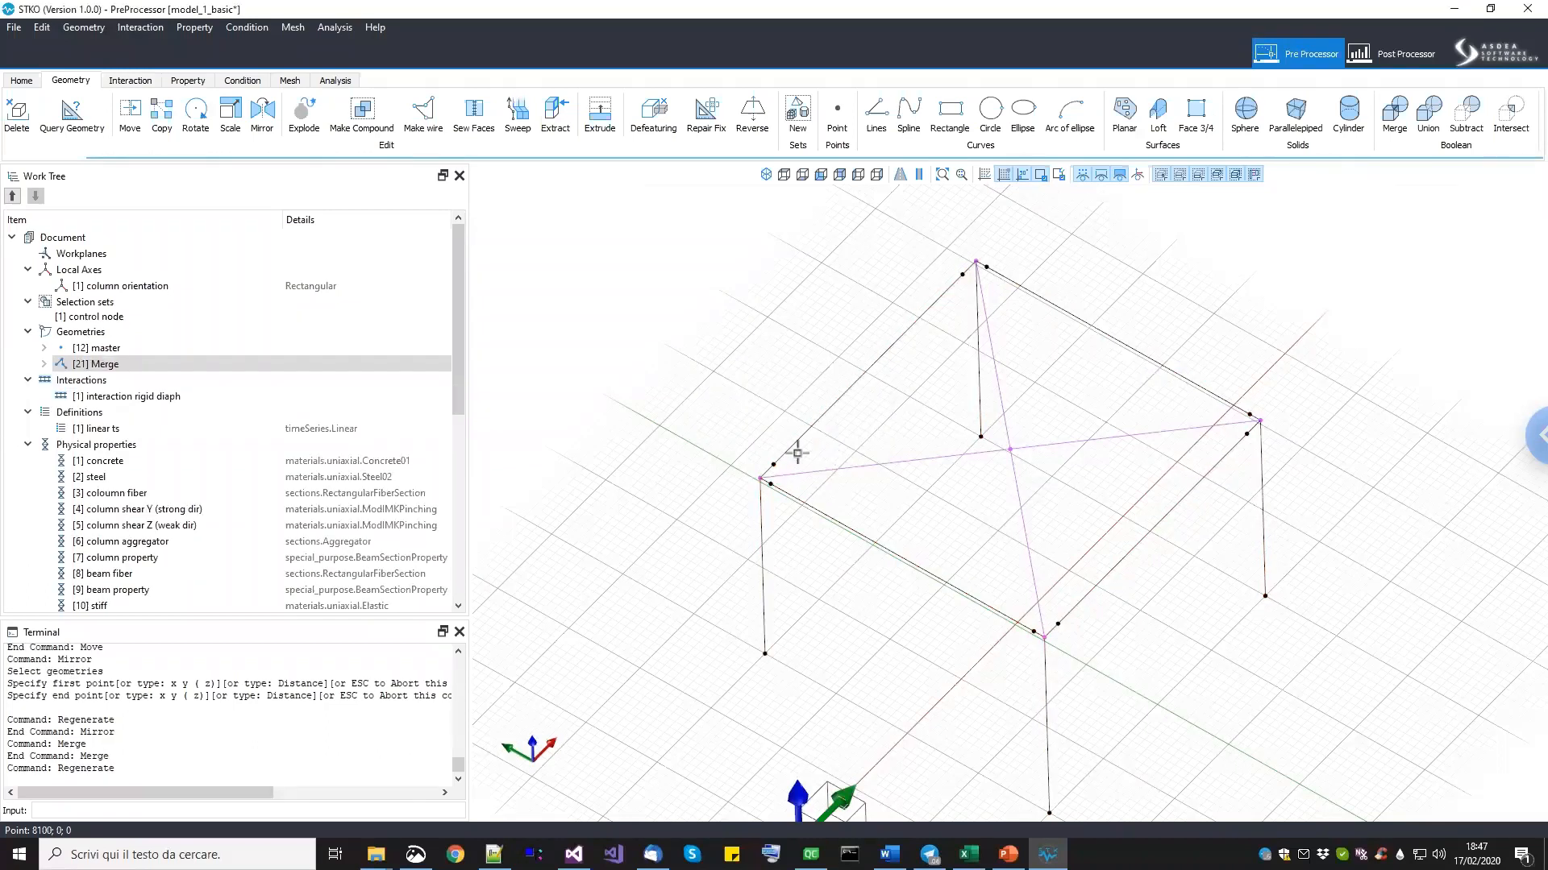
Check the master point and the merged geometry in the work tree.
{"action": "left_click", "coordinate": [105, 350]}
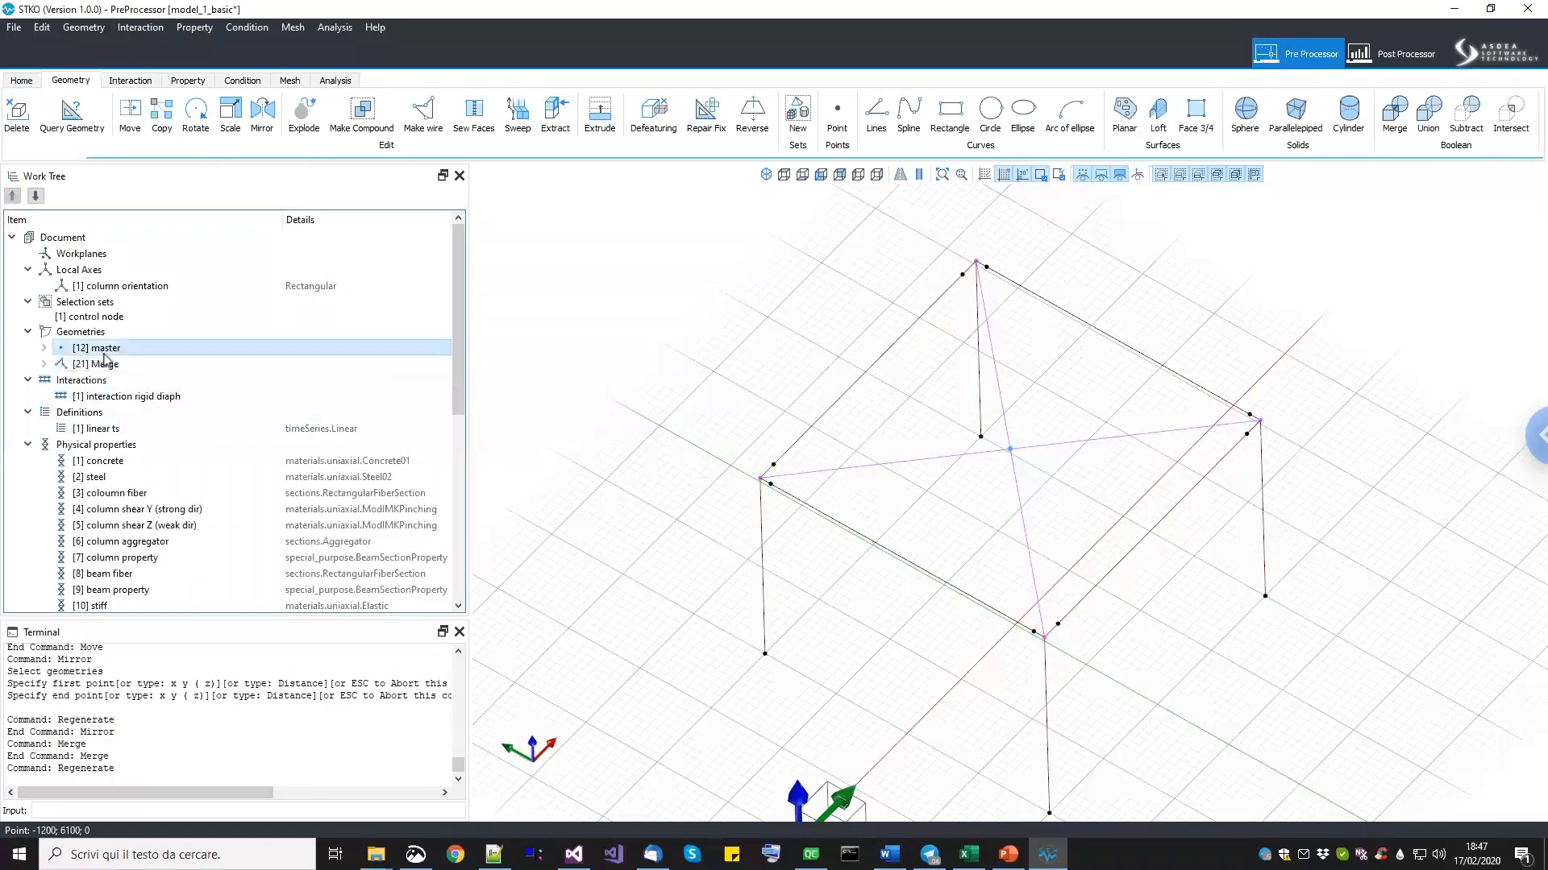
{"action": "left_click", "coordinate": [105, 365]}
{"action": "key", "text": "Escape"}
Delete the eight short edges between the column tops and the beam-end points at all four corners.
{"action": "scroll", "coordinate": [780, 439], "scroll_direction": "up", "scroll_amount": 2}
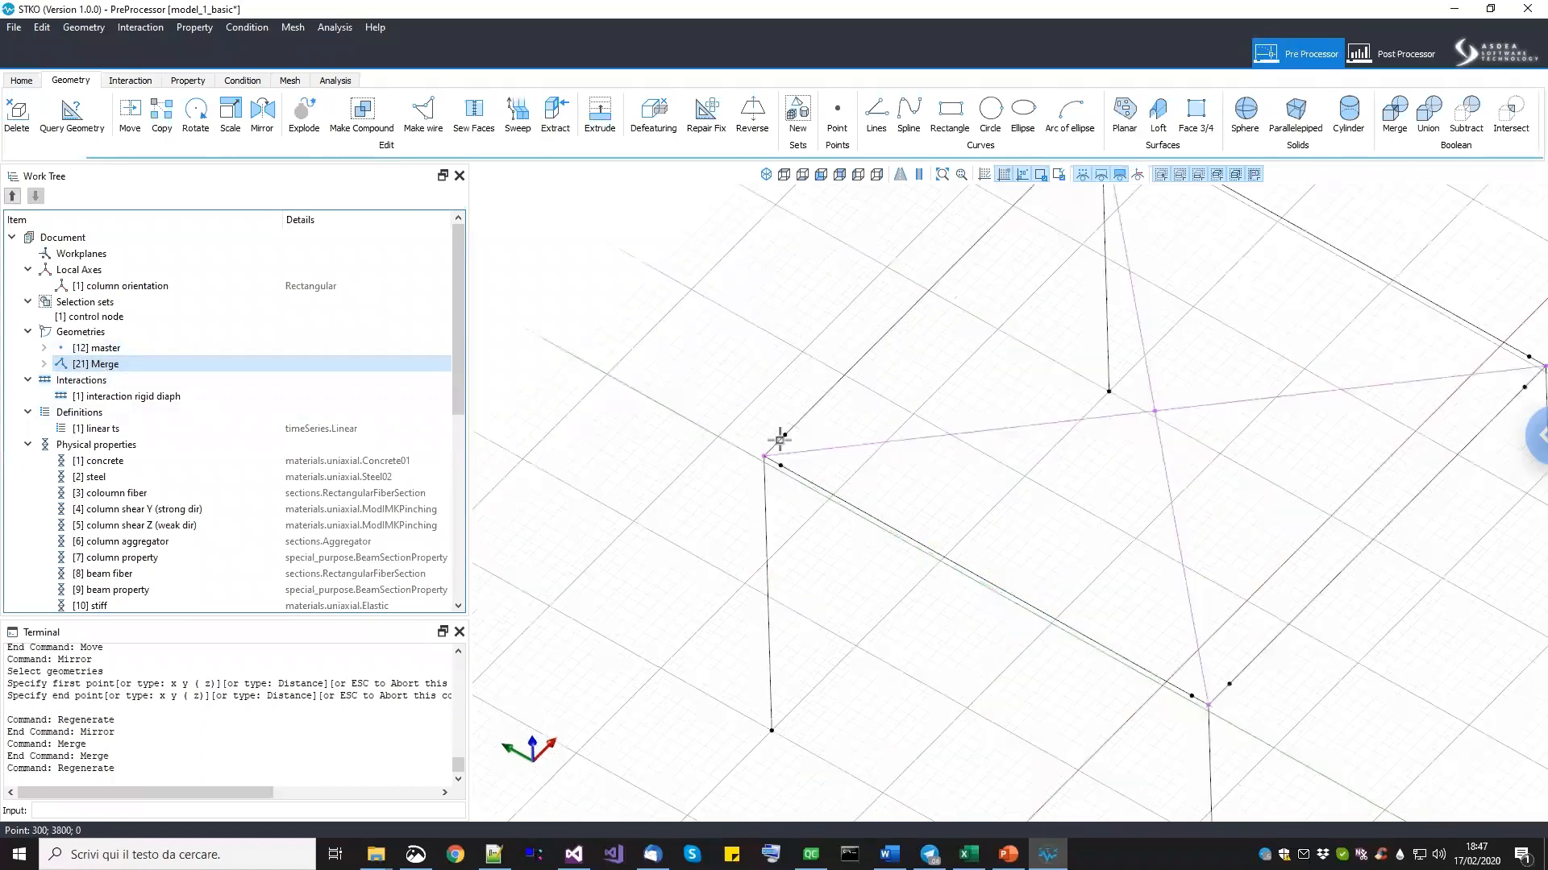
{"action": "scroll", "coordinate": [794, 439], "scroll_direction": "up", "scroll_amount": 2}
{"action": "left_click_drag", "start_coordinate": [784, 391], "coordinate": [718, 458]}
{"action": "scroll", "coordinate": [762, 440], "scroll_direction": "up", "scroll_amount": 2}
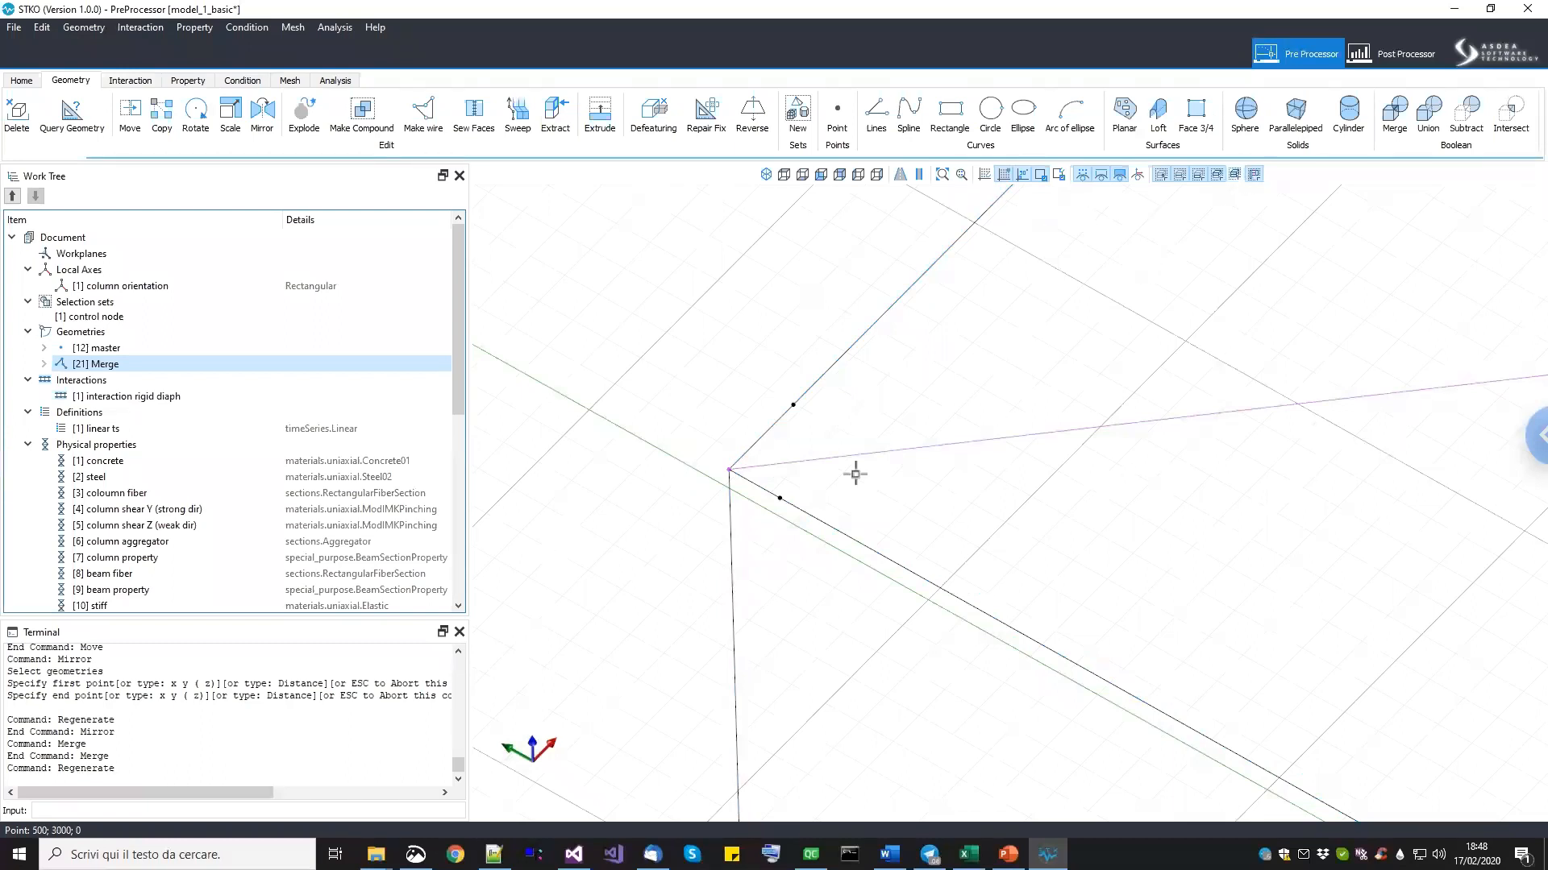
{"action": "left_click", "coordinate": [765, 431]}
{"action": "scroll", "coordinate": [766, 484], "scroll_direction": "down", "scroll_amount": 5}
{"action": "scroll", "coordinate": [908, 588], "scroll_direction": "up", "scroll_amount": 5}
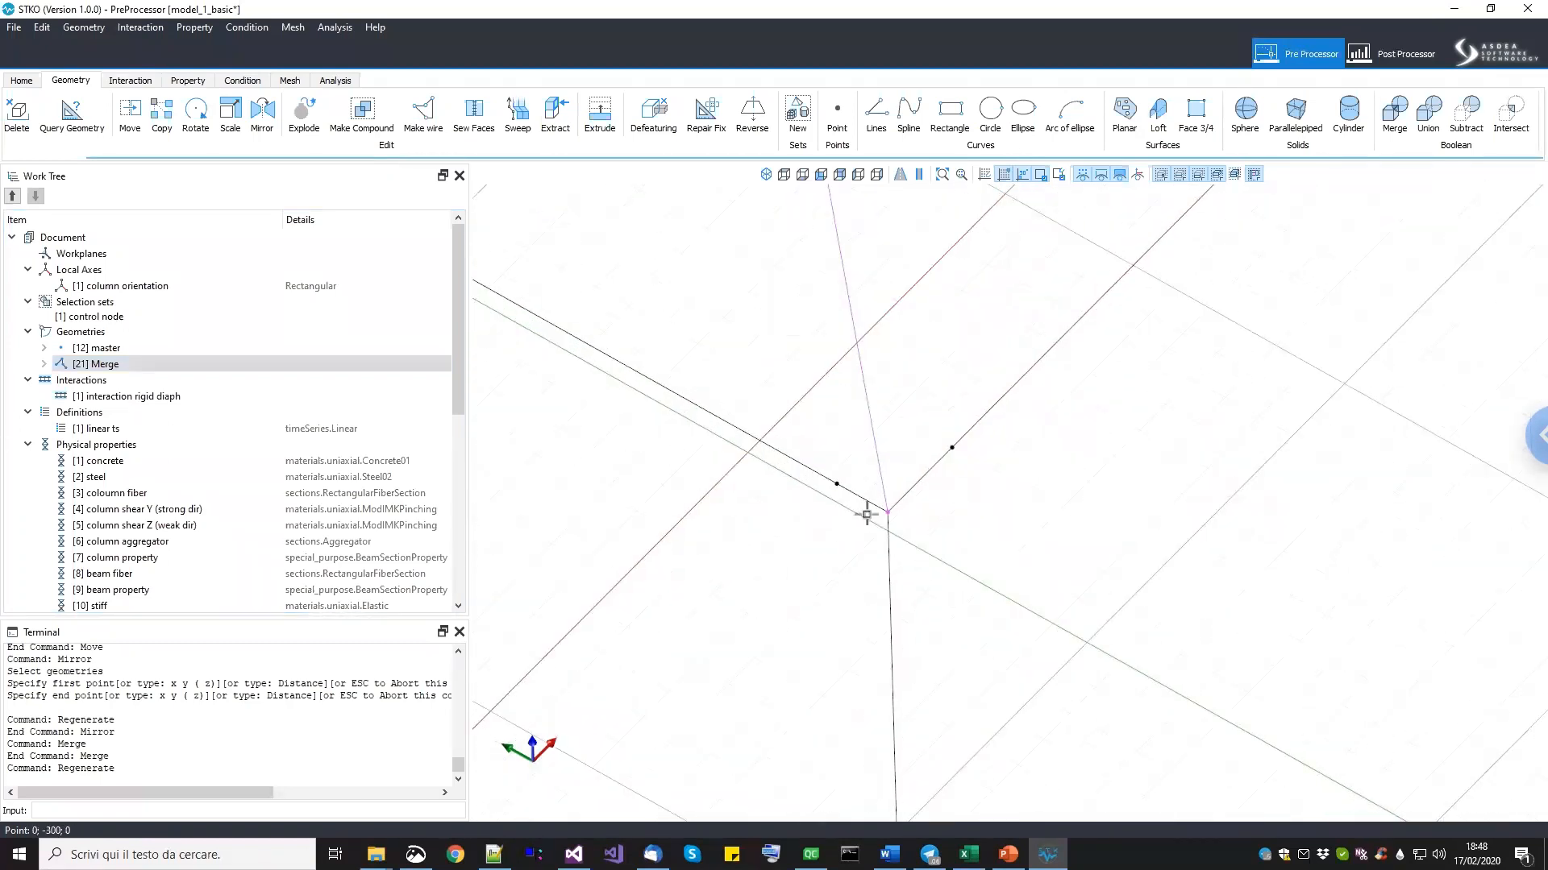
{"action": "left_click", "coordinate": [920, 480]}
{"action": "scroll", "coordinate": [926, 522], "scroll_direction": "down", "scroll_amount": 5}
{"action": "scroll", "coordinate": [988, 556], "scroll_direction": "up", "scroll_amount": 5}
{"action": "scroll", "coordinate": [1048, 435], "scroll_direction": "up", "scroll_amount": 5}
{"action": "left_click", "coordinate": [786, 523]}
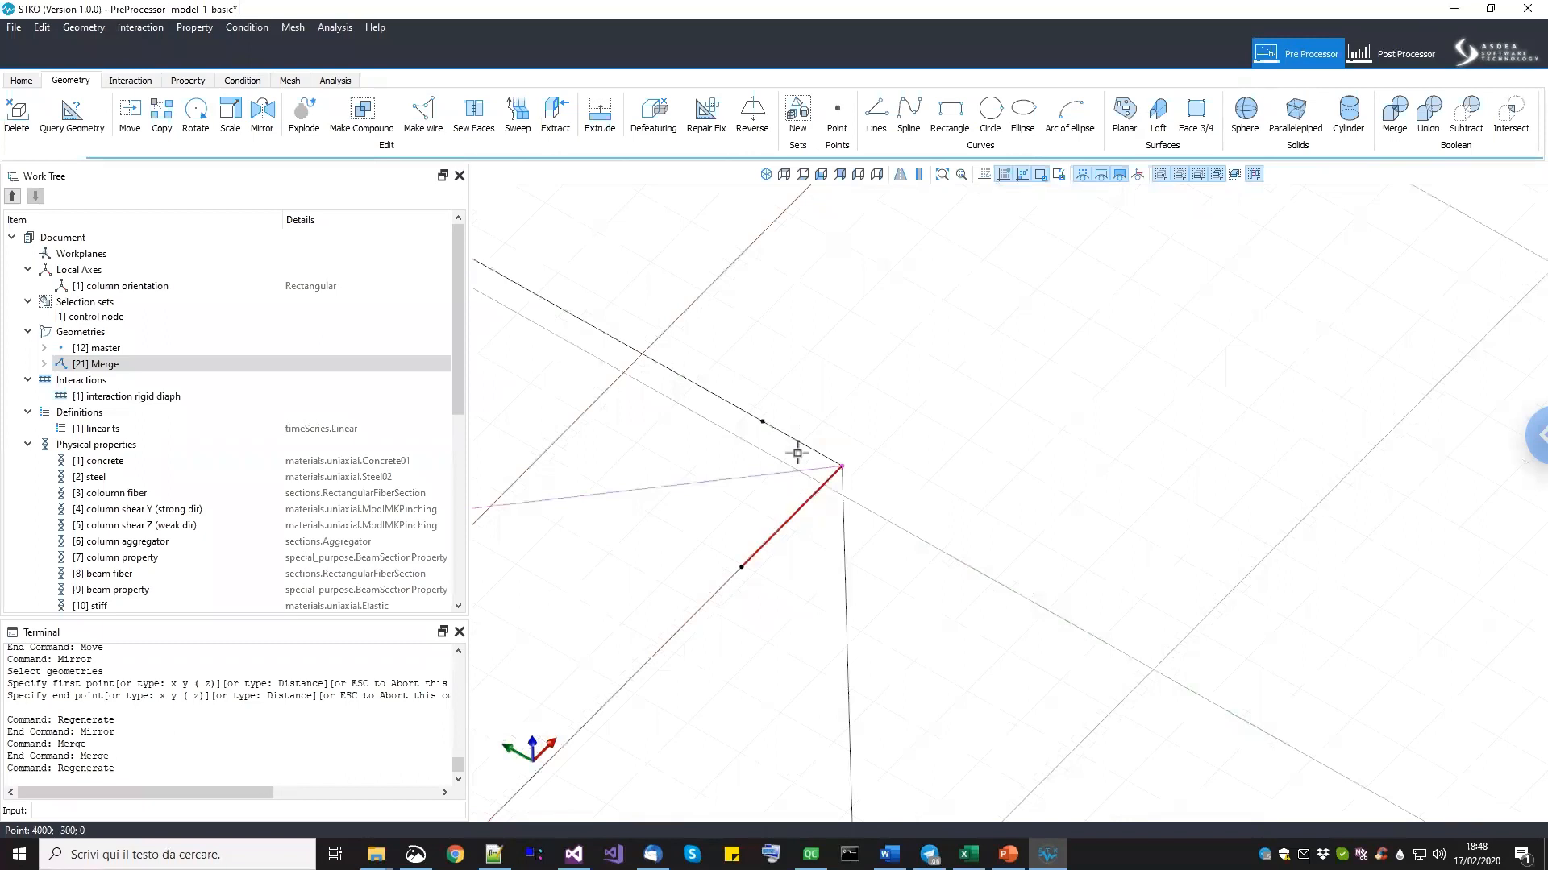
{"action": "left_click", "coordinate": [786, 433]}
{"action": "scroll", "coordinate": [694, 415], "scroll_direction": "down", "scroll_amount": 6}
{"action": "middle_click_drag", "start_coordinate": [694, 414], "coordinate": [1224, 567]}
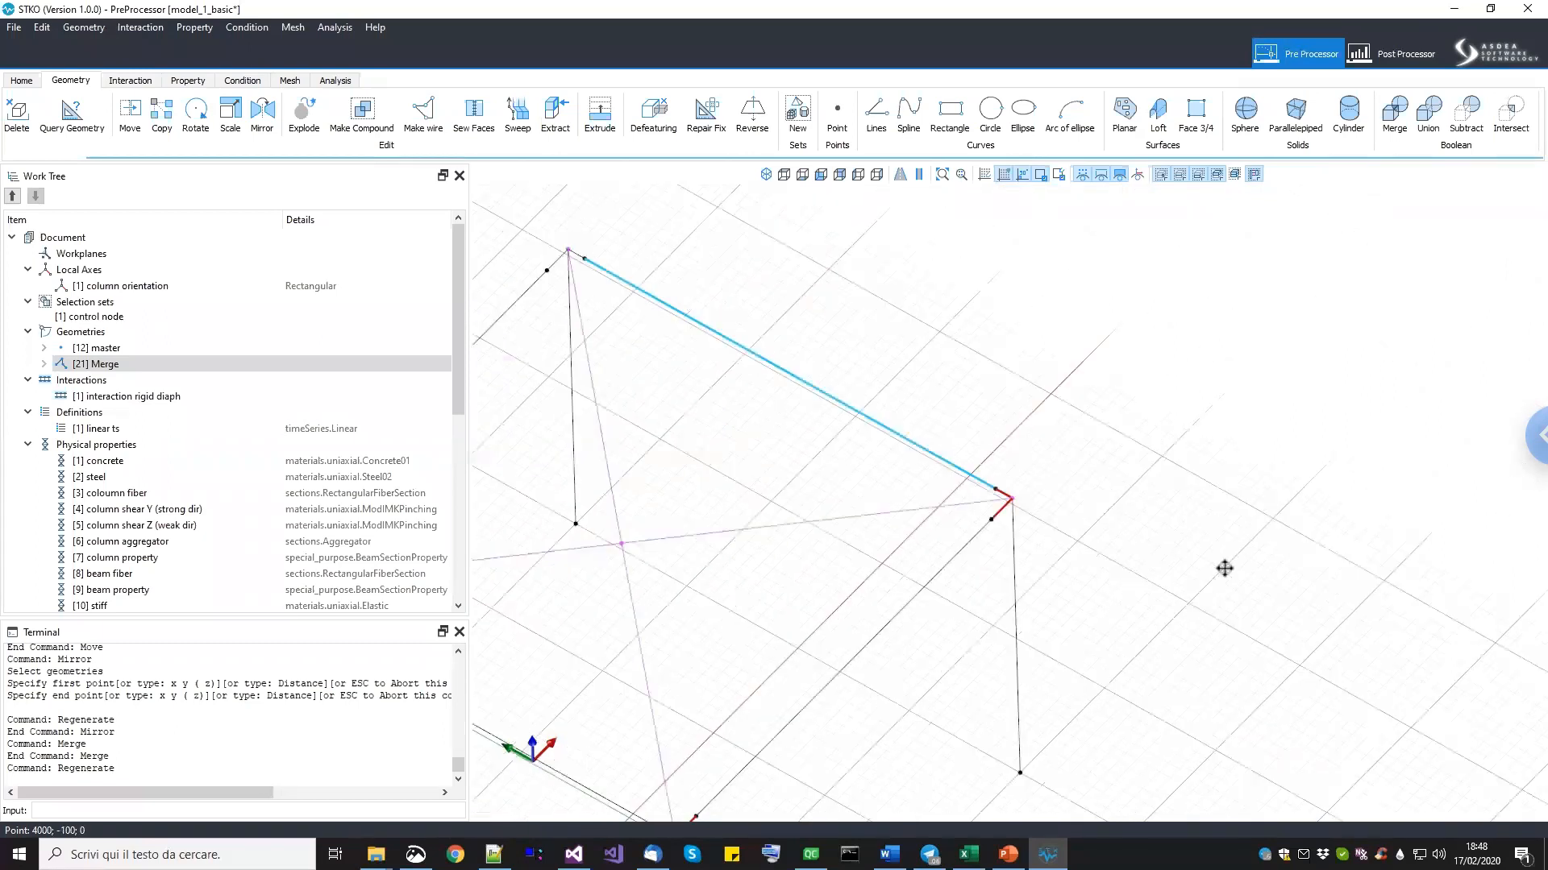
{"action": "scroll", "coordinate": [808, 319], "scroll_direction": "up", "scroll_amount": 6}
{"action": "left_click", "coordinate": [643, 265]}
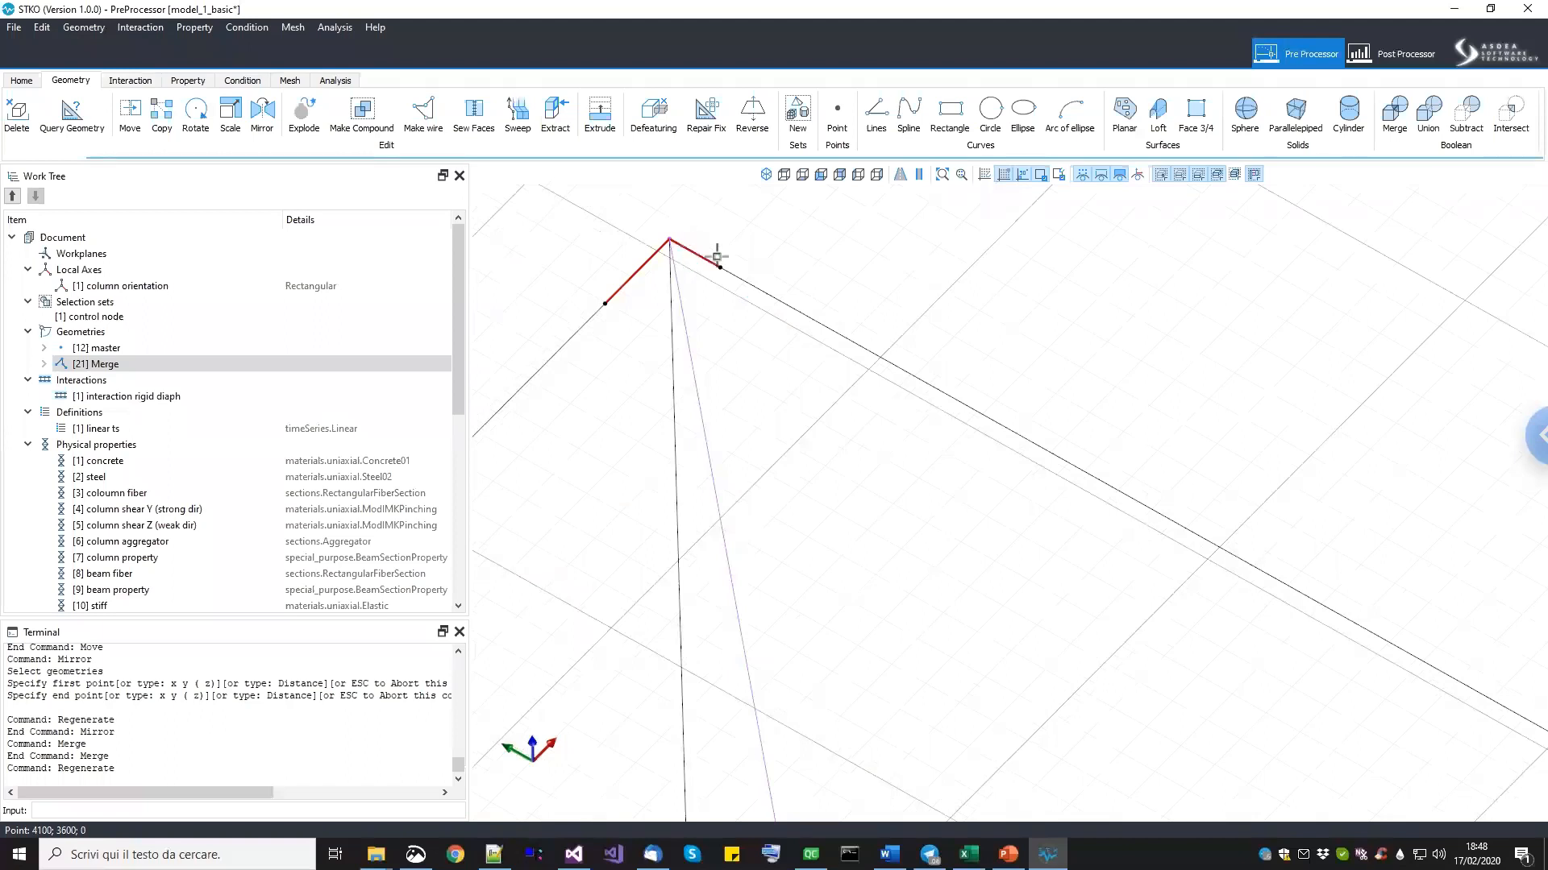
{"action": "scroll", "coordinate": [1067, 438], "scroll_direction": "down", "scroll_amount": 5}
{"action": "scroll", "coordinate": [1069, 437], "scroll_direction": "down", "scroll_amount": 2}
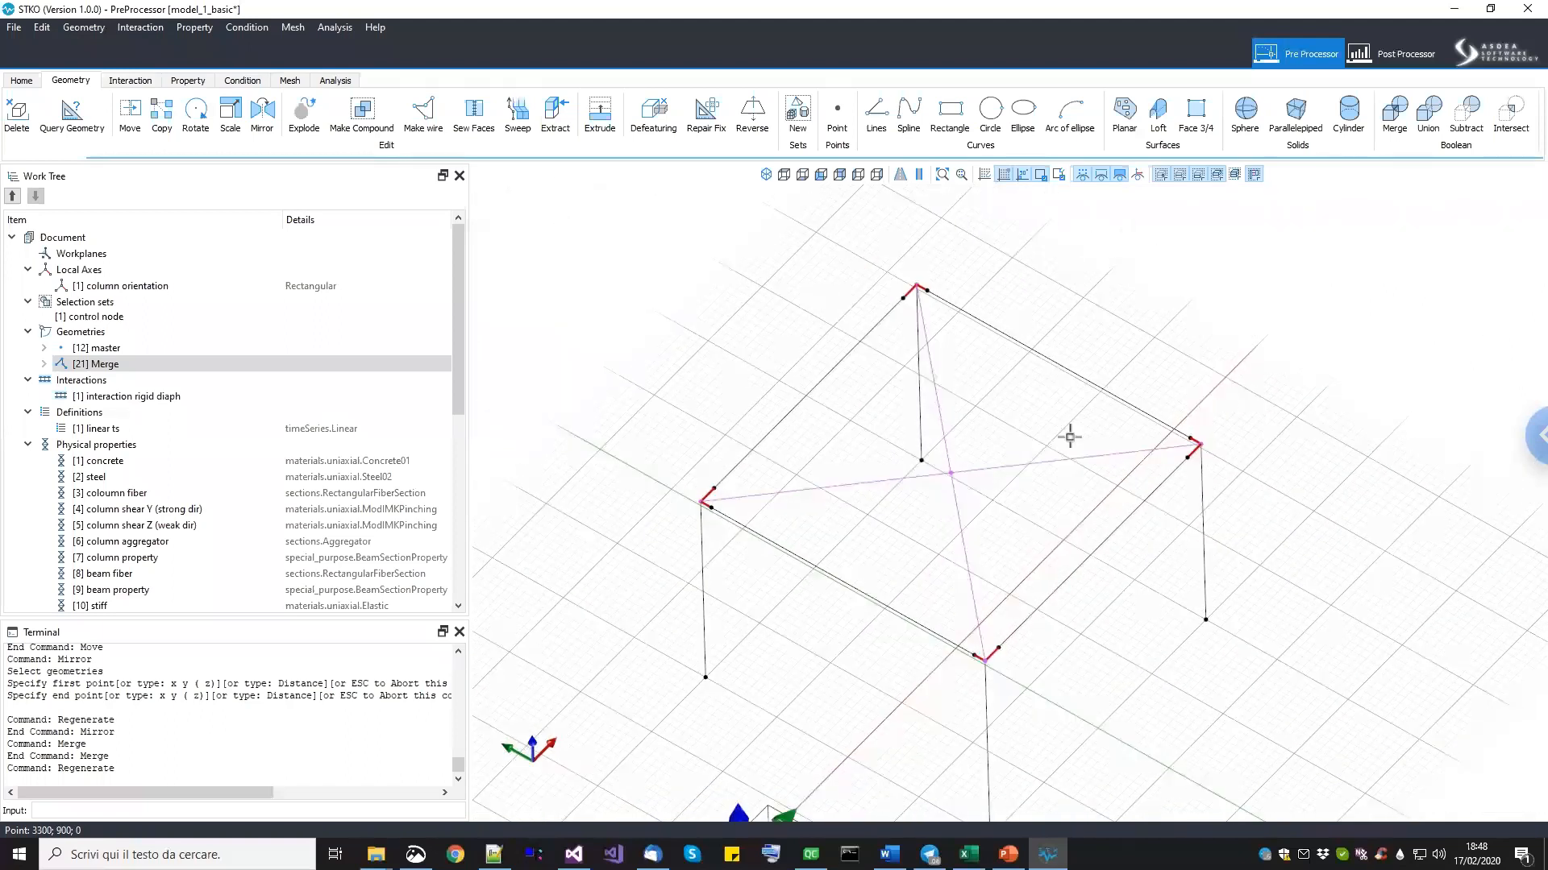
{"action": "key", "text": "Delete"}
Examine the section properties and the conditions assigned to the frame, and return to the geometry display.
{"action": "middle_click_drag", "start_coordinate": [1000, 462], "coordinate": [1040, 382]}
{"action": "middle_click_drag", "start_coordinate": [729, 489], "coordinate": [702, 516]}
{"action": "left_click", "coordinate": [184, 82]}
{"action": "mouse_move", "coordinate": [914, 595]}
{"action": "left_mouse_down"}
{"action": "mouse_move", "coordinate": [898, 647]}
{"action": "mouse_move", "coordinate": [814, 556]}
{"action": "left_mouse_up"}
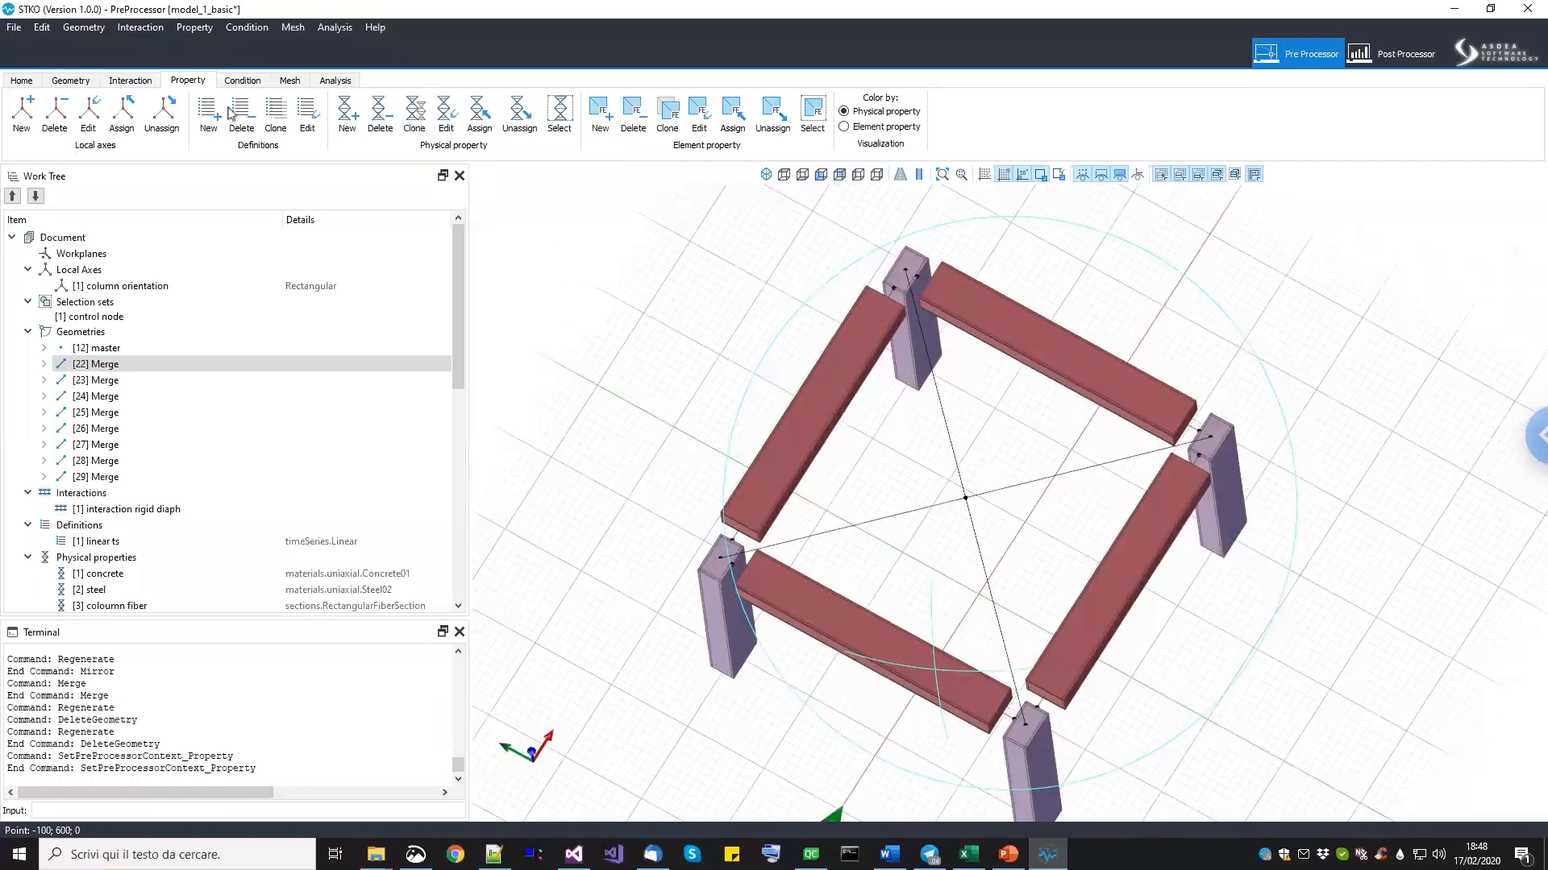
{"action": "left_click", "coordinate": [241, 82]}
{"action": "middle_click_drag", "start_coordinate": [994, 549], "coordinate": [971, 556]}
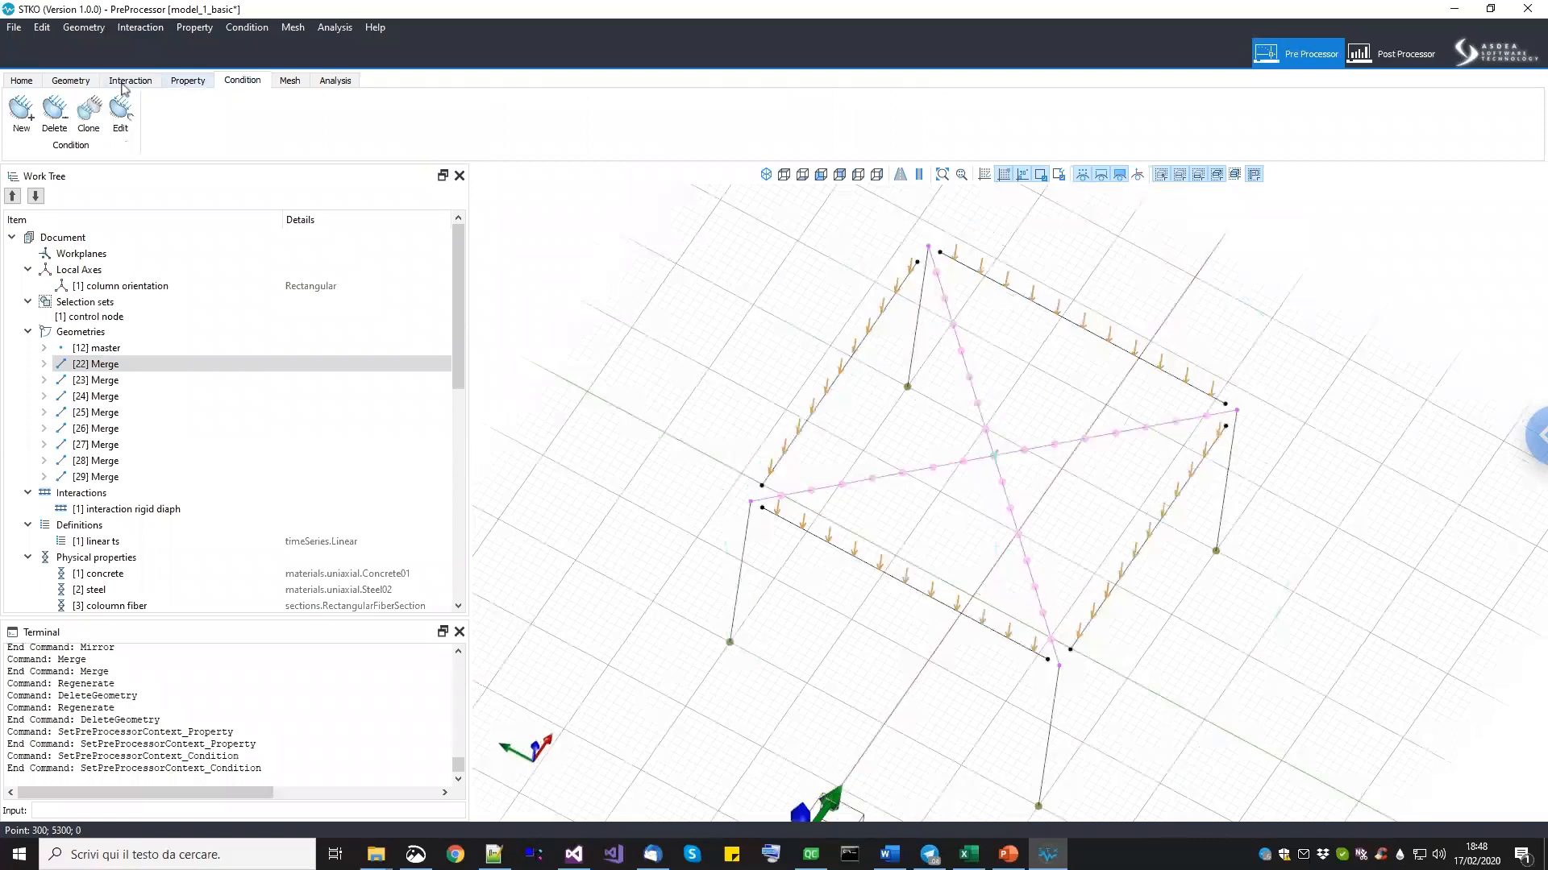
{"action": "left_click", "coordinate": [84, 81]}
{"action": "middle_click_drag", "start_coordinate": [1020, 553], "coordinate": [1005, 550]}
Switch to PowerPoint to review the Beam-Column joints node diagram, and return to STKO.
{"action": "scroll", "coordinate": [925, 568], "scroll_direction": "up", "scroll_amount": 2}
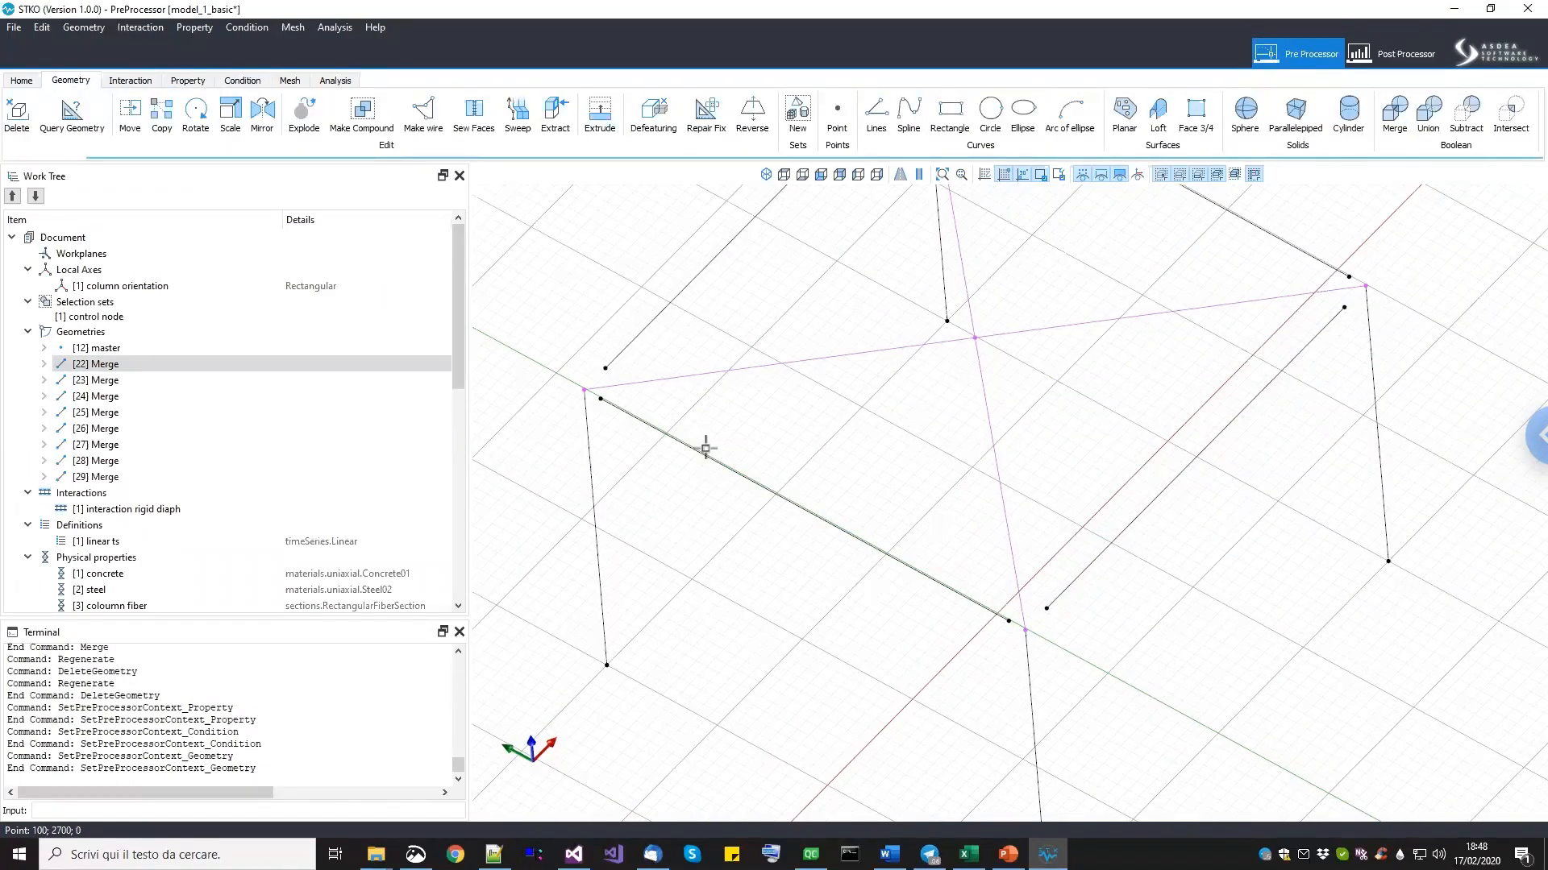
{"action": "scroll", "coordinate": [829, 518], "scroll_direction": "down", "scroll_amount": 3}
{"action": "scroll", "coordinate": [1013, 625], "scroll_direction": "up", "scroll_amount": 5}
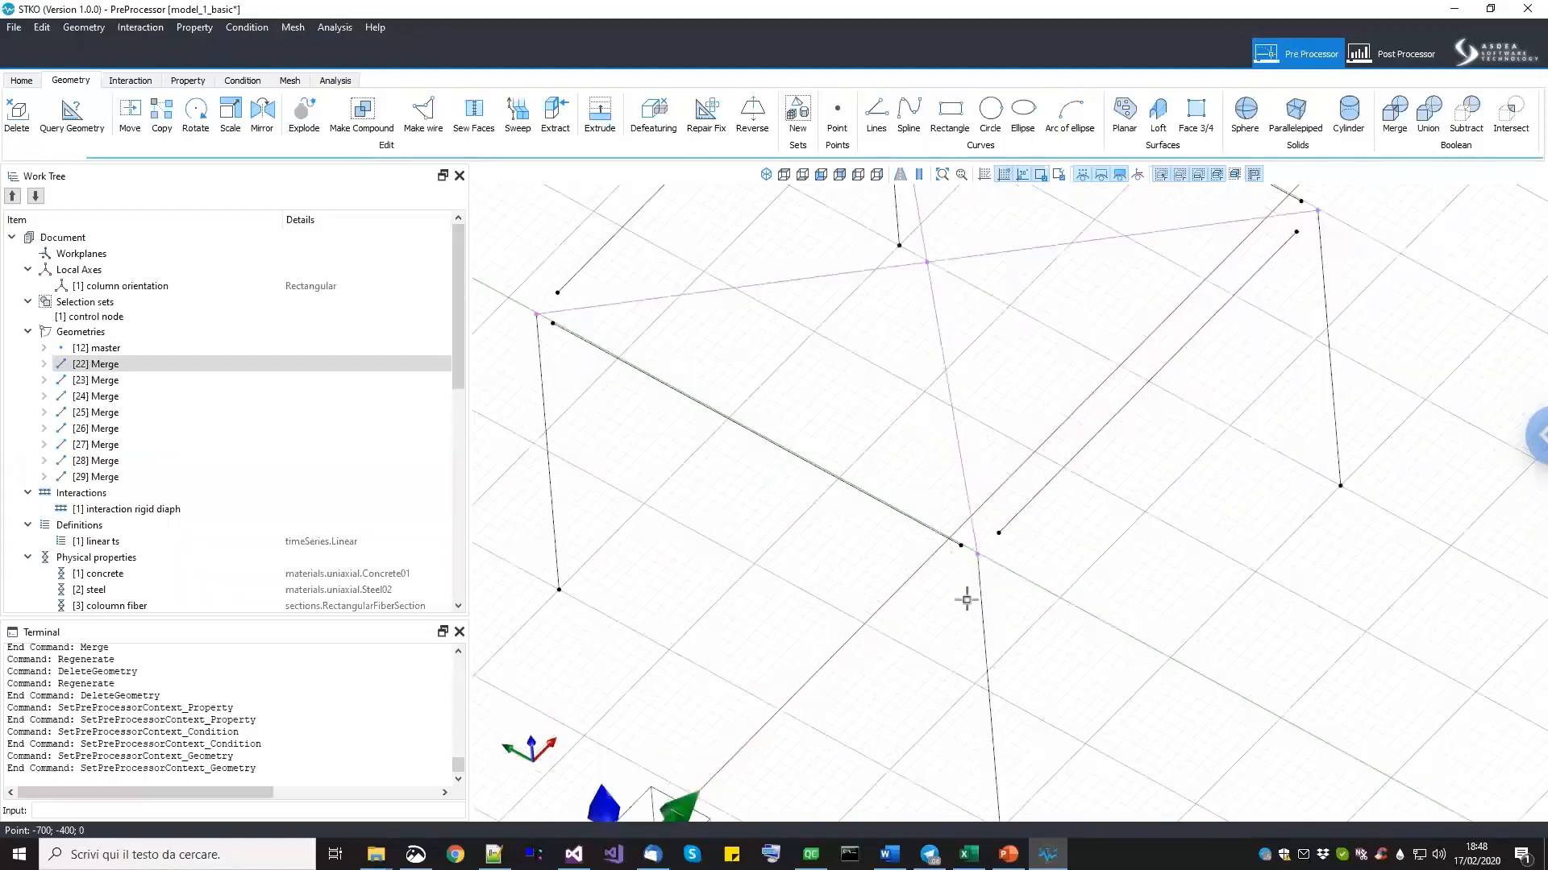
{"action": "left_click", "coordinate": [1007, 854]}
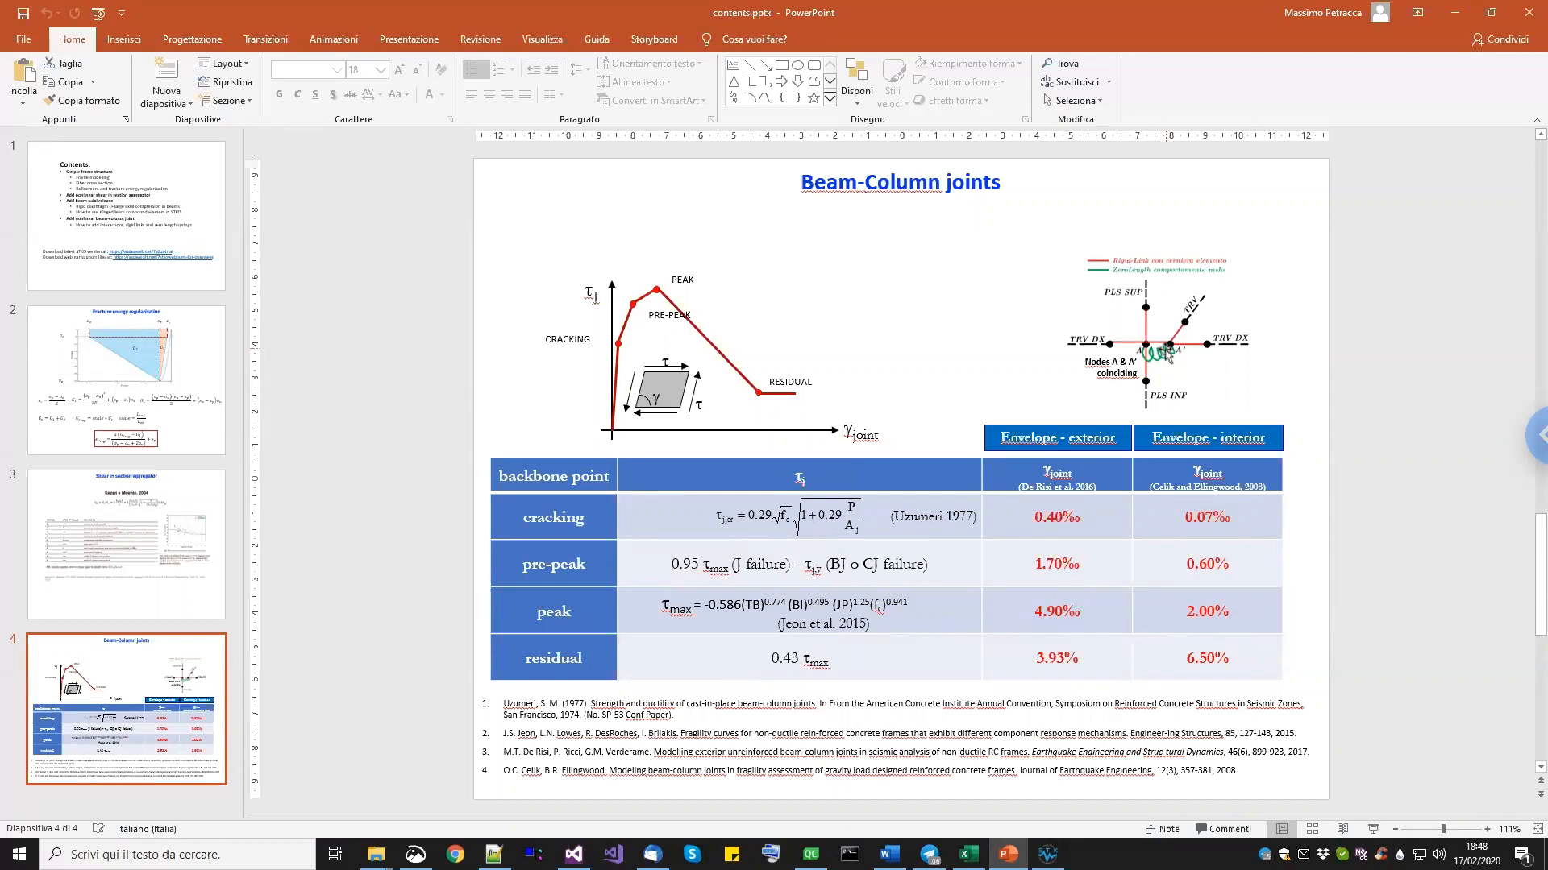
{"action": "left_click", "coordinate": [1048, 854]}
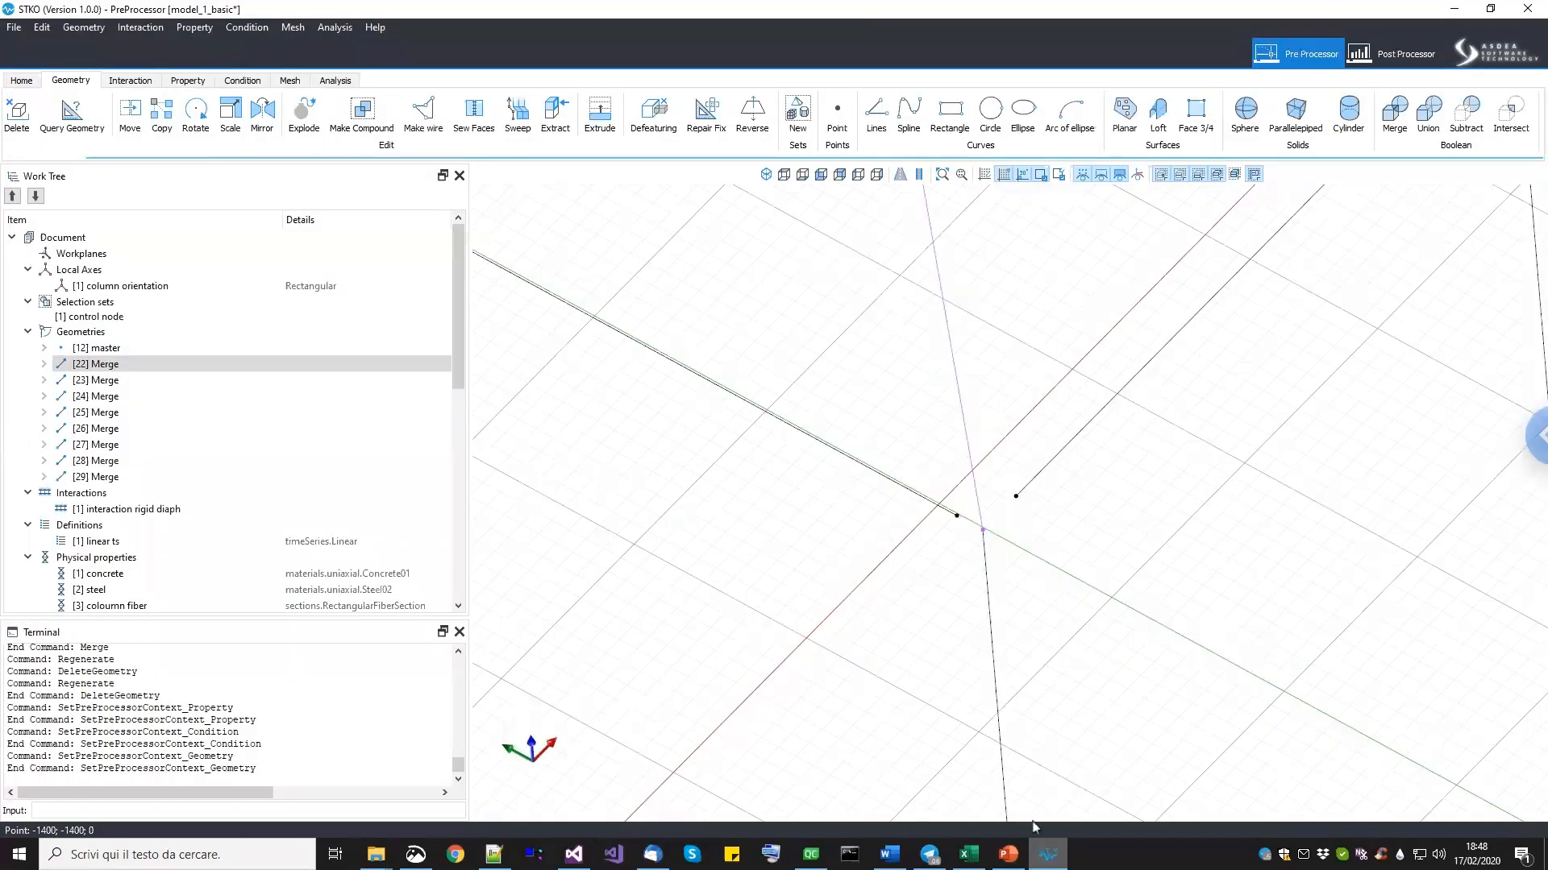
Create four new points, one at the top of each column.
{"action": "middle_click_drag", "start_coordinate": [944, 476], "coordinate": [951, 523]}
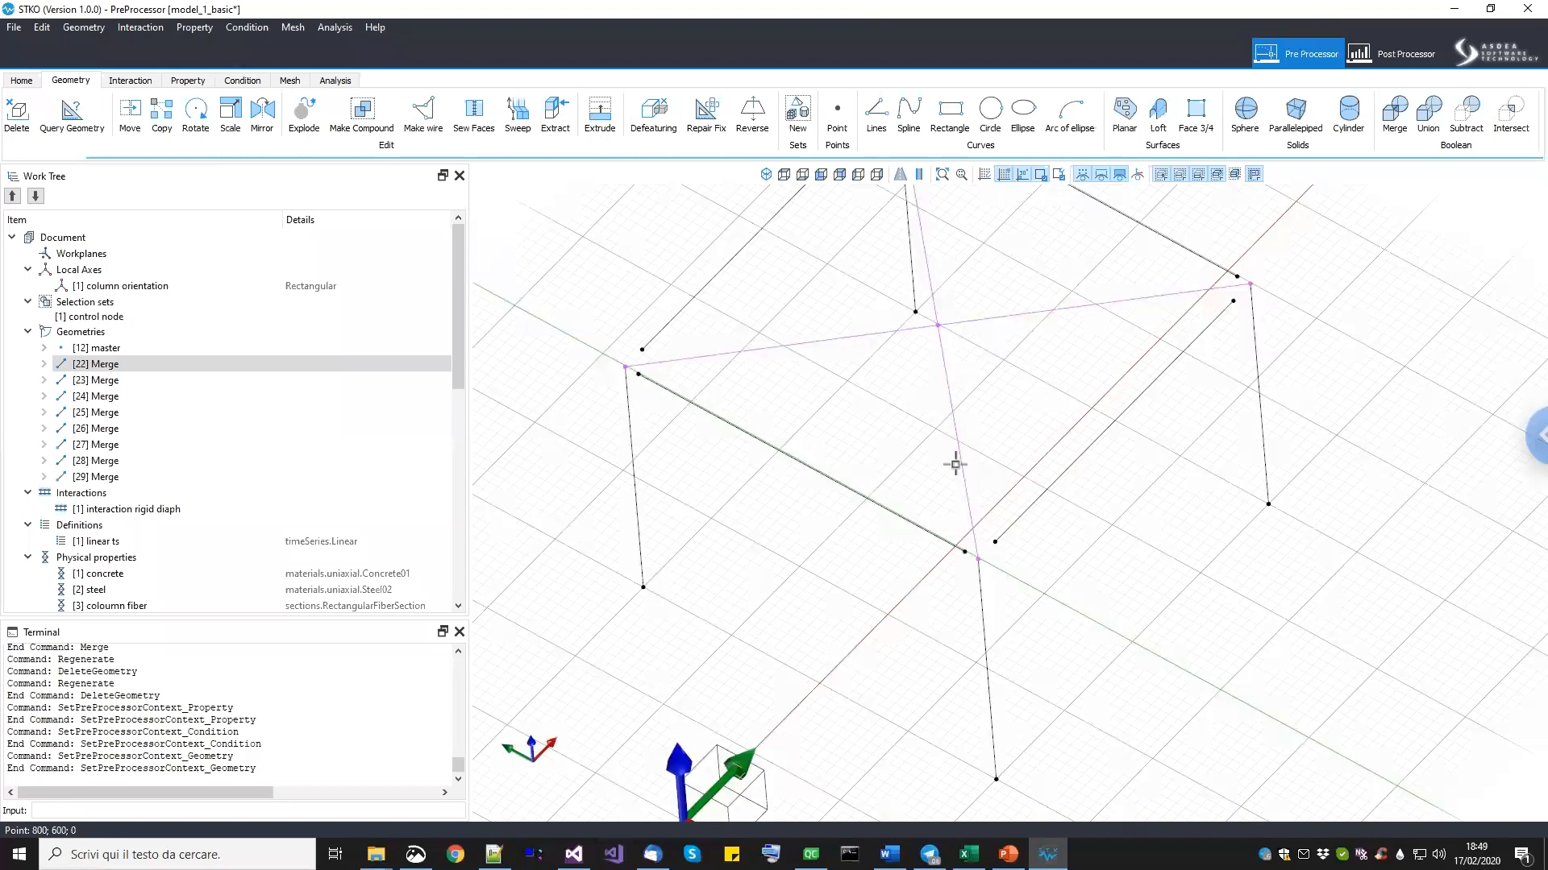
{"action": "middle_click_drag", "start_coordinate": [941, 532], "coordinate": [932, 628]}
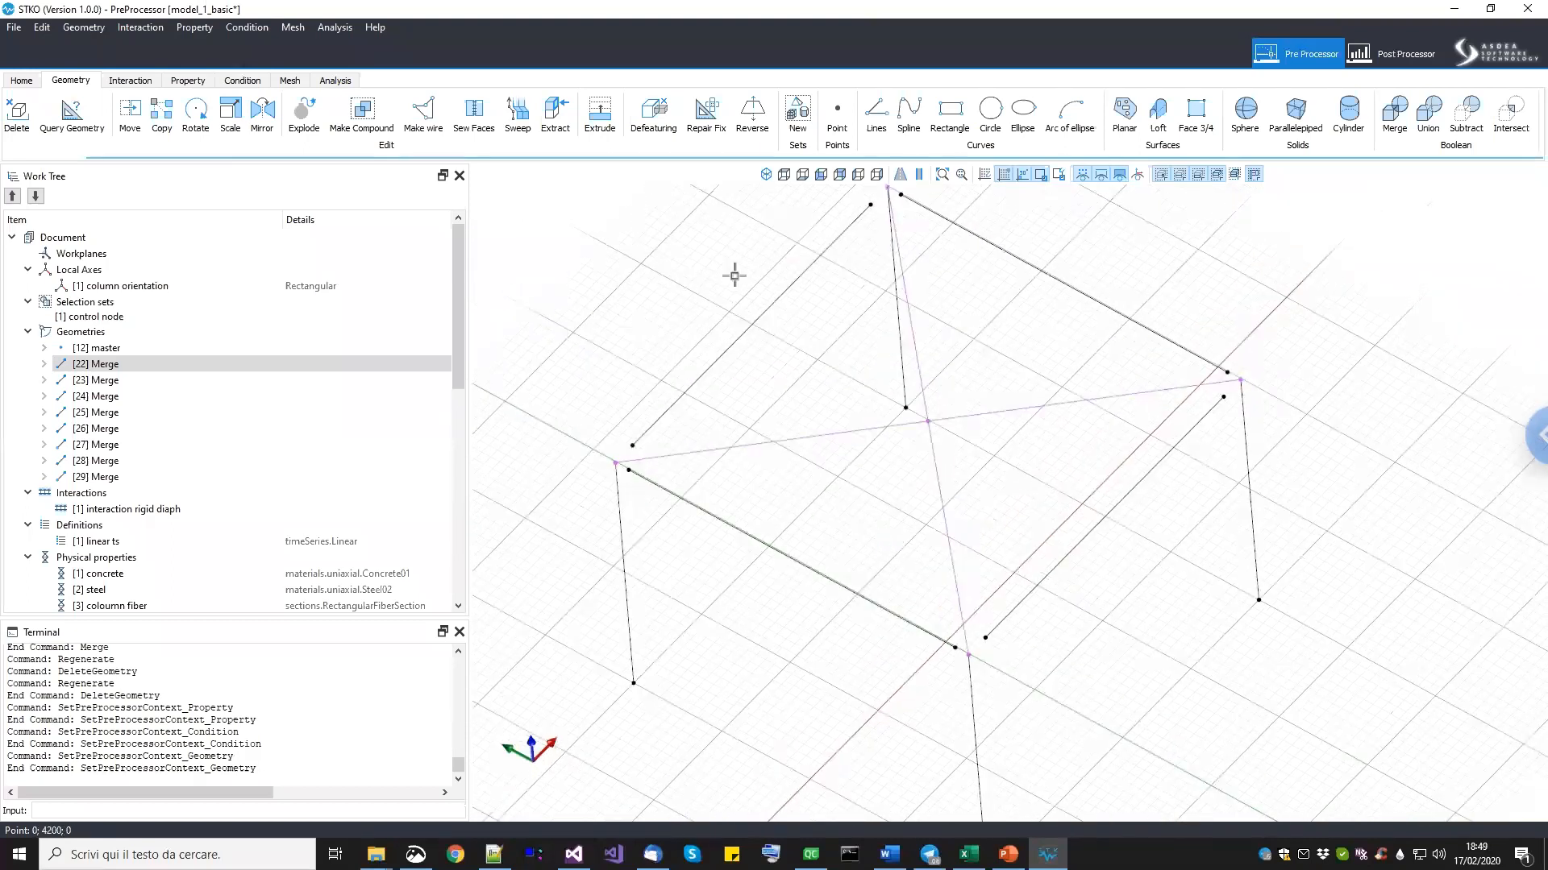
{"action": "left_click", "coordinate": [837, 114]}
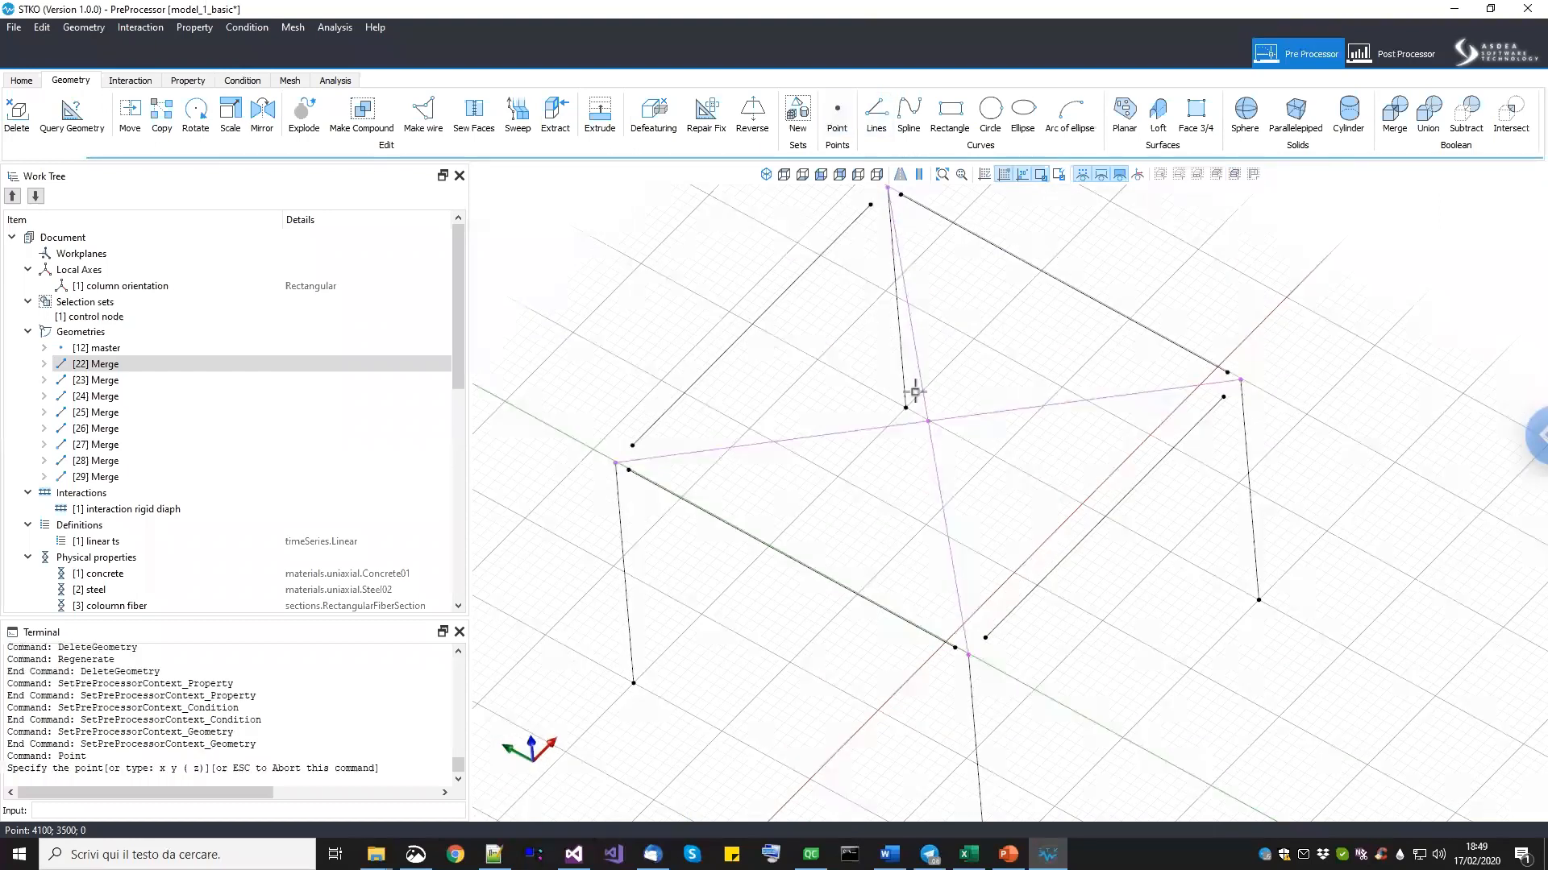
{"action": "left_click", "coordinate": [964, 655]}
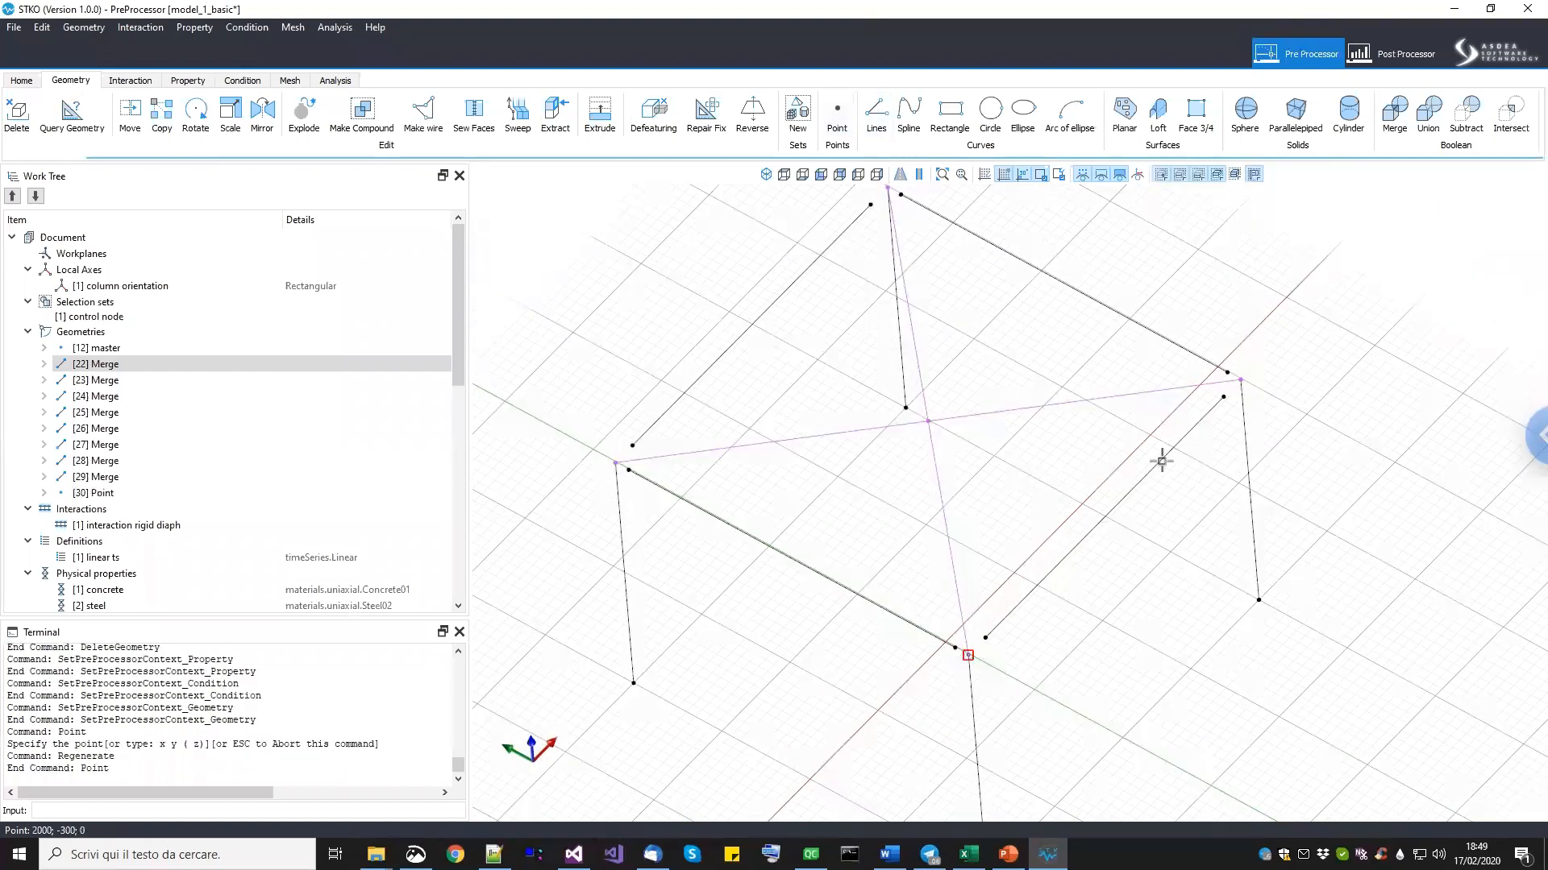
{"action": "left_click", "coordinate": [1239, 381]}
{"action": "middle_click_drag", "start_coordinate": [948, 381], "coordinate": [940, 468]}
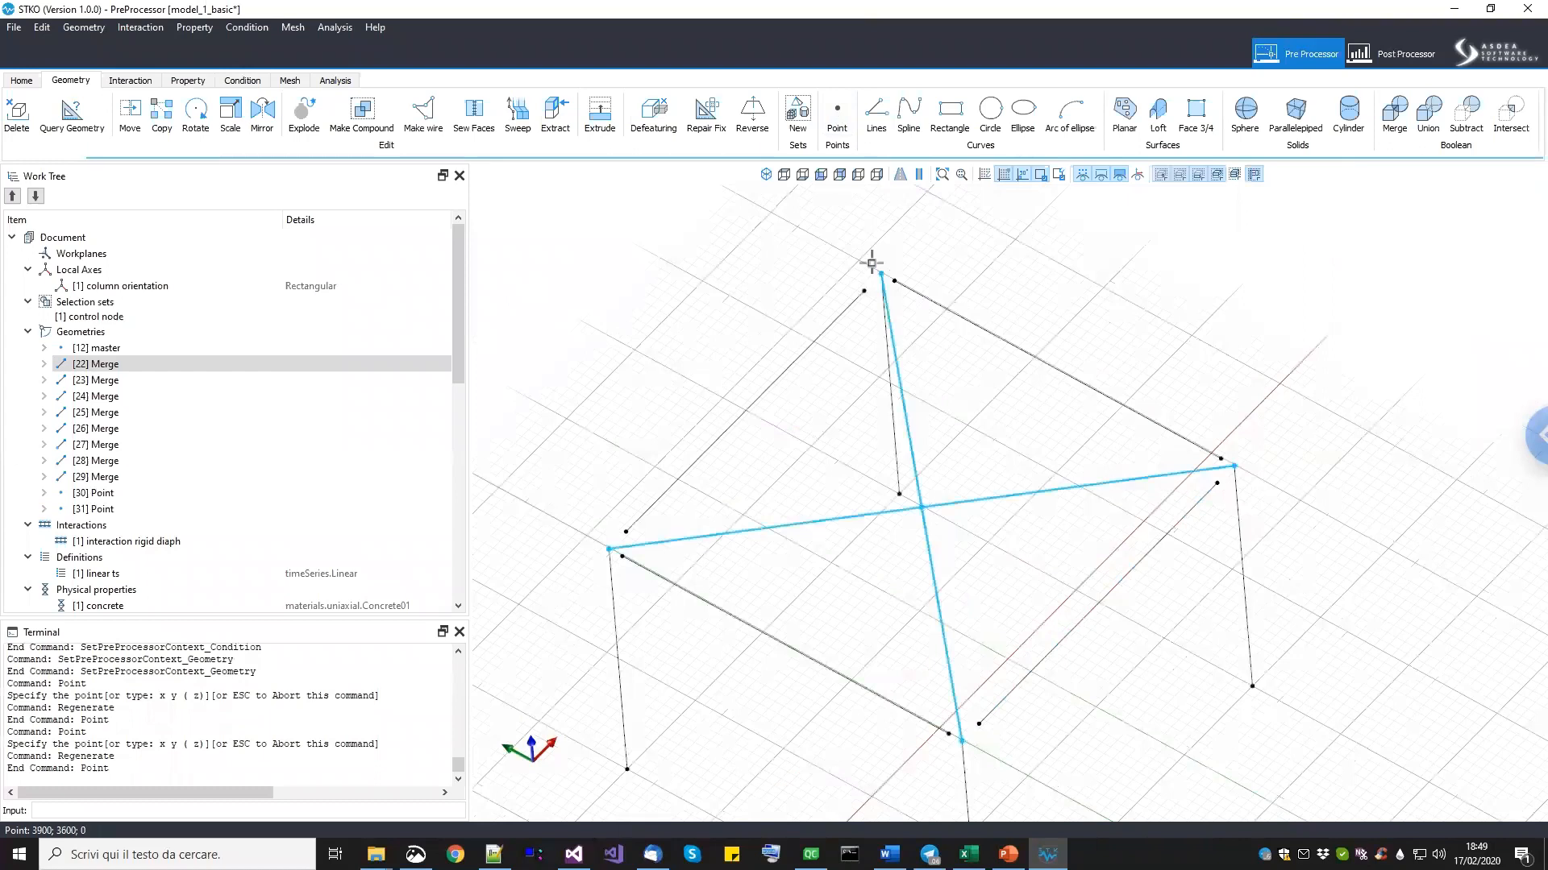
{"action": "key", "text": "Return"}
{"action": "key", "text": "Return"}
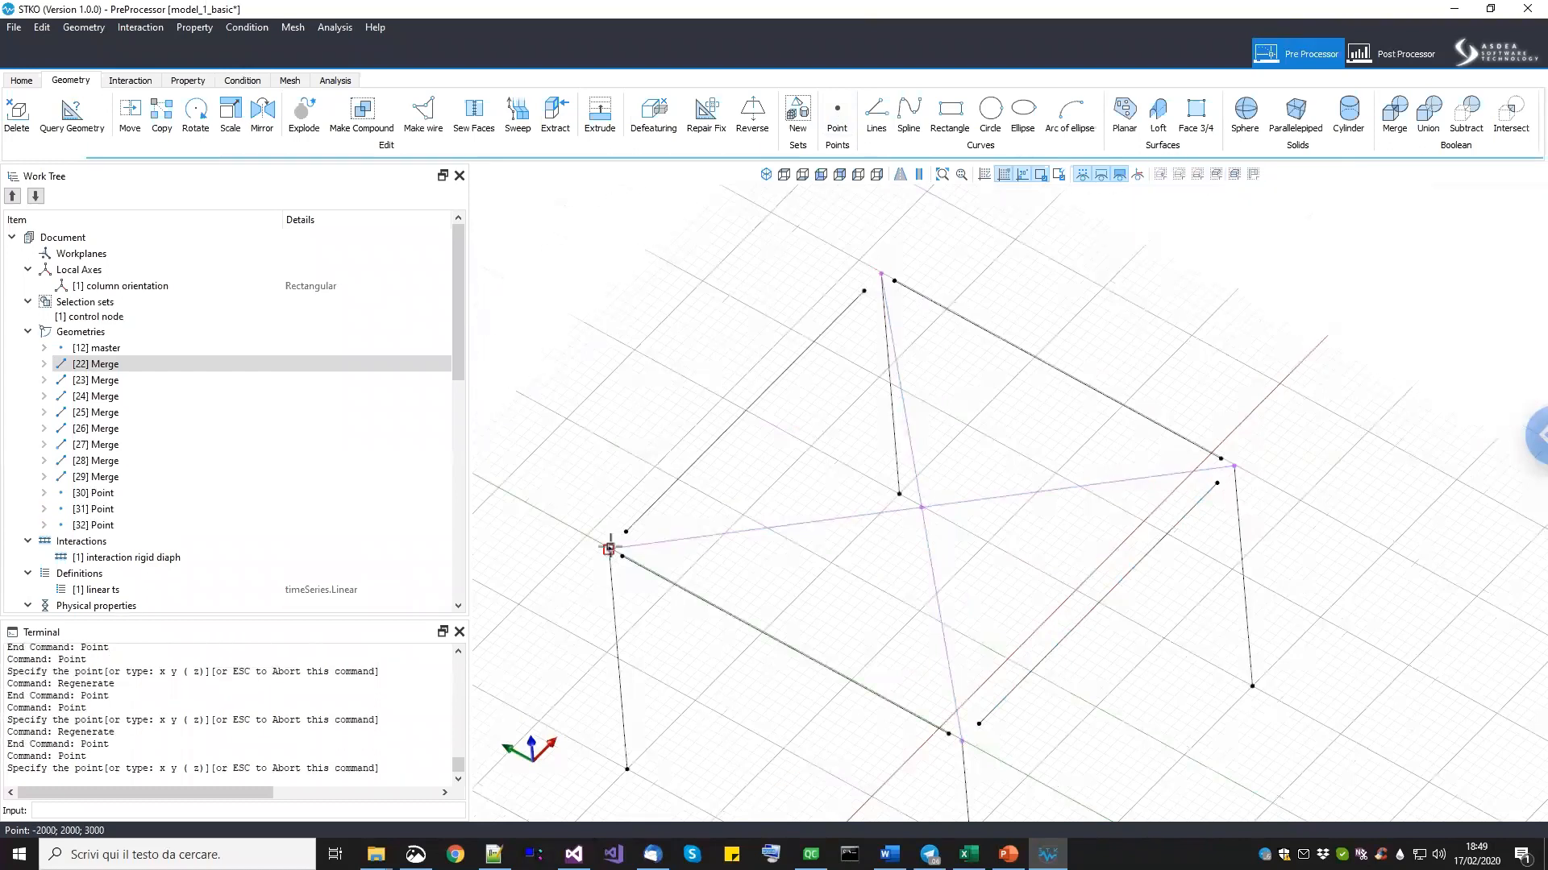
{"action": "left_click", "coordinate": [592, 515]}
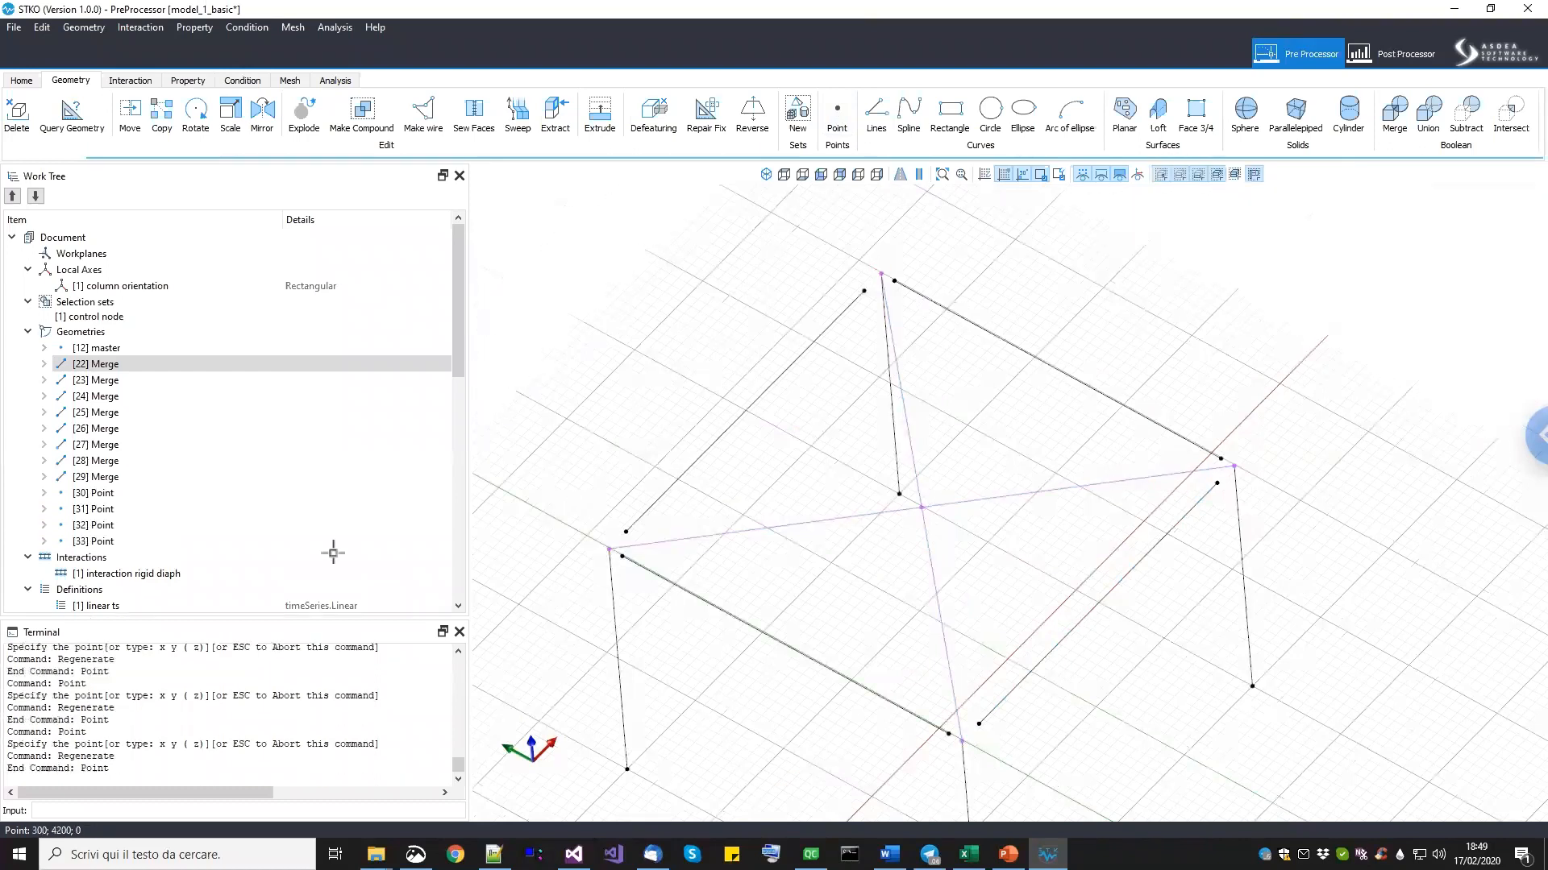
Select the four new column-top points and combine them into a single compound.
{"action": "right_click", "coordinate": [108, 499]}
{"action": "left_click", "coordinate": [129, 504]}
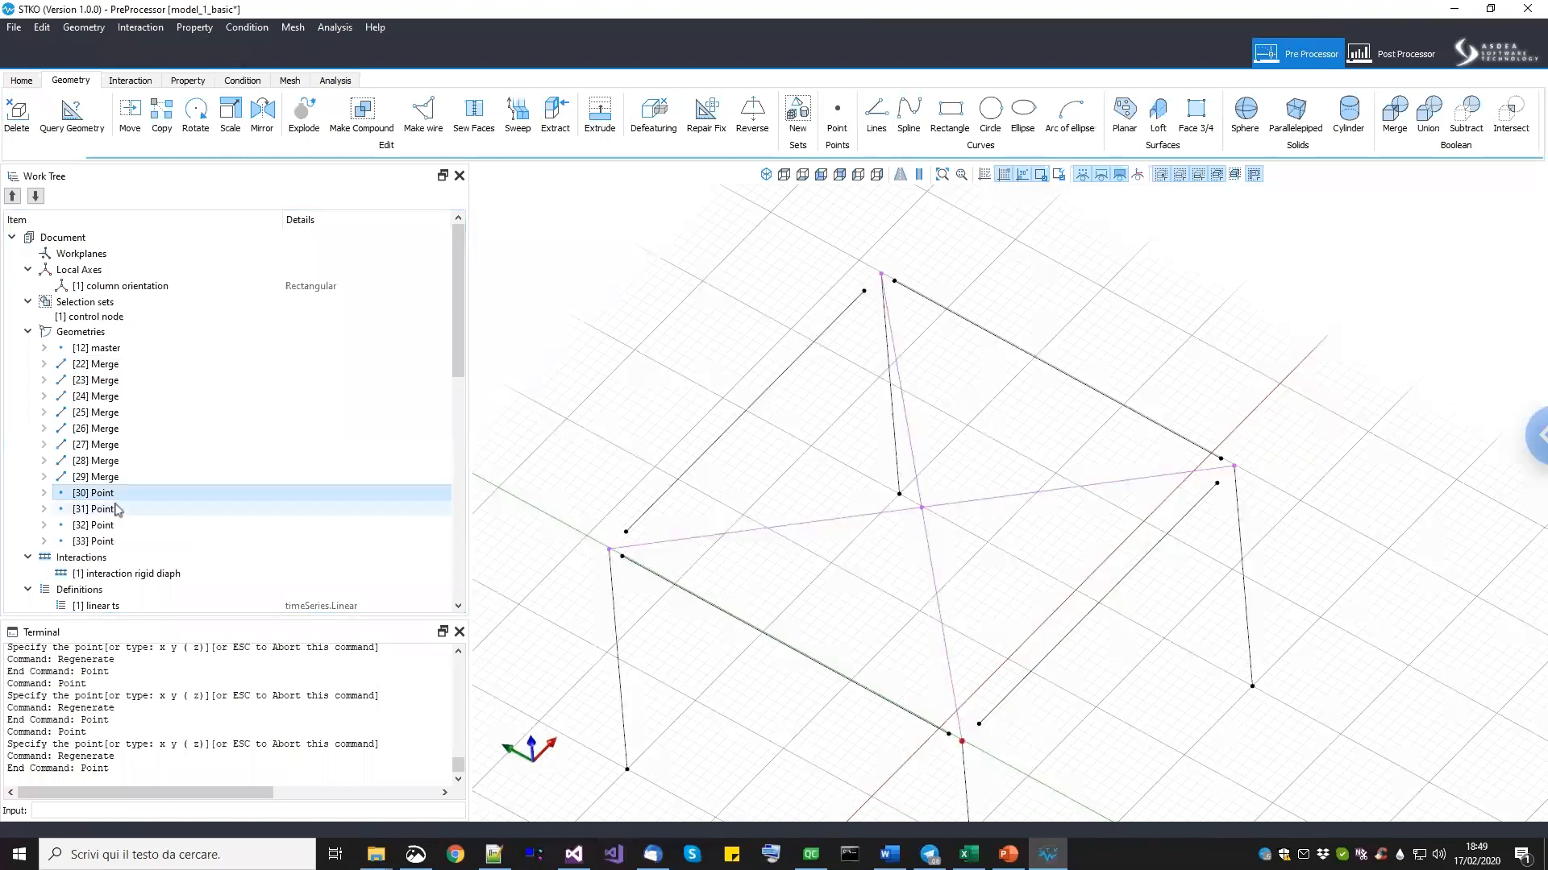
{"action": "right_click", "coordinate": [145, 512]}
{"action": "left_click", "coordinate": [145, 513]}
{"action": "right_click", "coordinate": [104, 525]}
{"action": "left_click", "coordinate": [138, 531]}
{"action": "right_click", "coordinate": [110, 546]}
{"action": "left_click", "coordinate": [144, 559]}
{"action": "scroll", "coordinate": [1032, 543], "scroll_direction": "down", "scroll_amount": 2}
{"action": "middle_click_drag", "start_coordinate": [1037, 536], "coordinate": [1053, 517]}
{"action": "scroll", "coordinate": [936, 634], "scroll_direction": "up", "scroll_amount": 2}
{"action": "middle_click_drag", "start_coordinate": [908, 477], "coordinate": [921, 520]}
{"action": "left_click", "coordinate": [372, 135]}
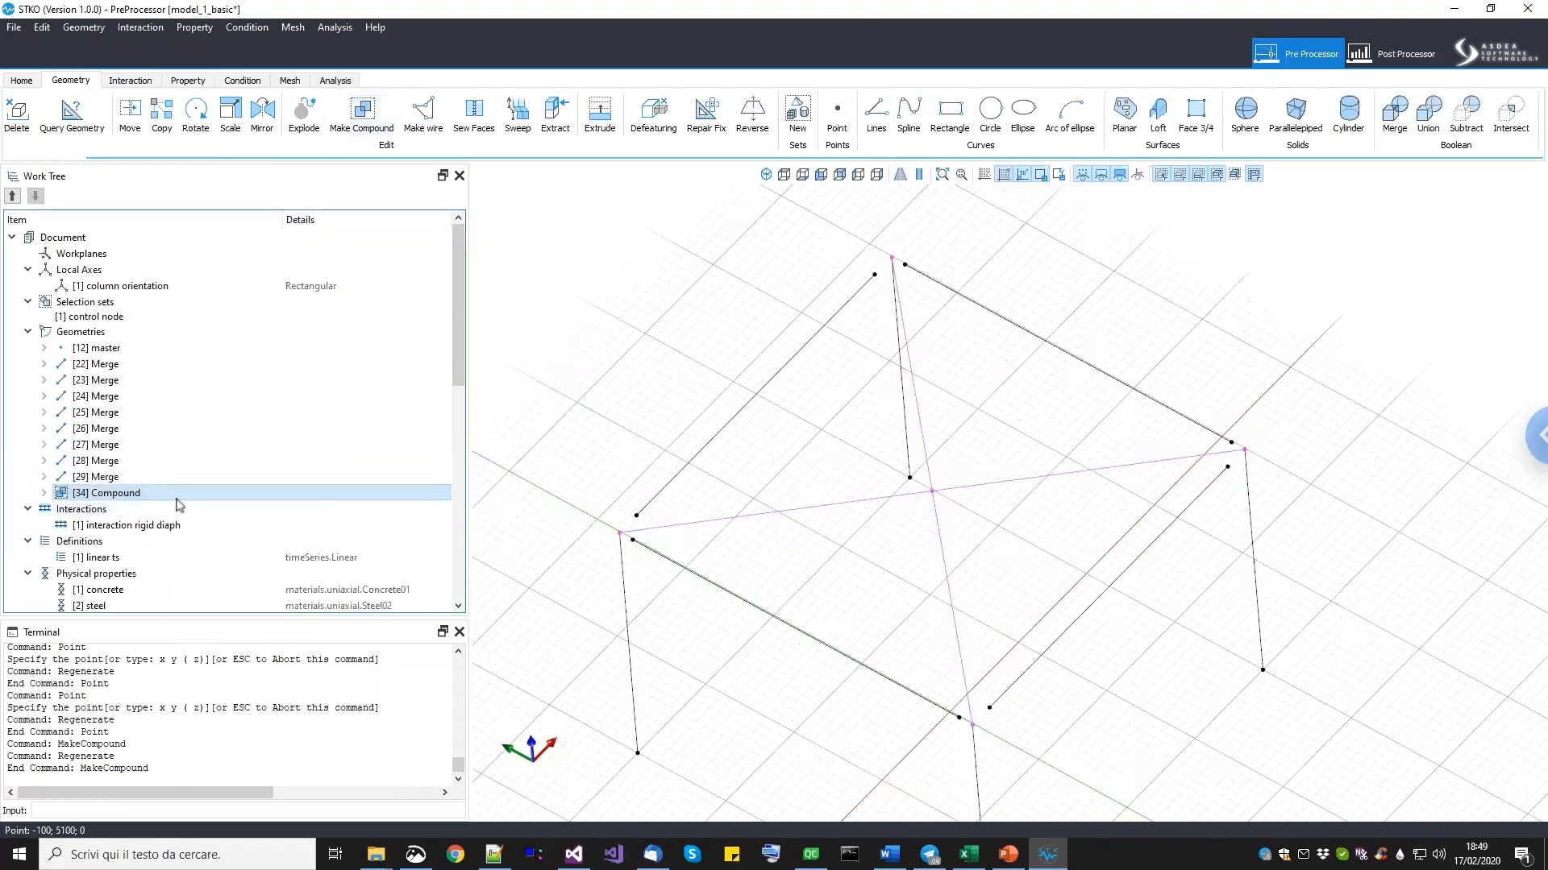
Move the compound of four column-top points vertically upward by about 200 units in the front view.
{"action": "right_click", "coordinate": [178, 505]}
{"action": "left_click", "coordinate": [211, 509]}
{"action": "scroll", "coordinate": [908, 543], "scroll_direction": "down", "scroll_amount": 2}
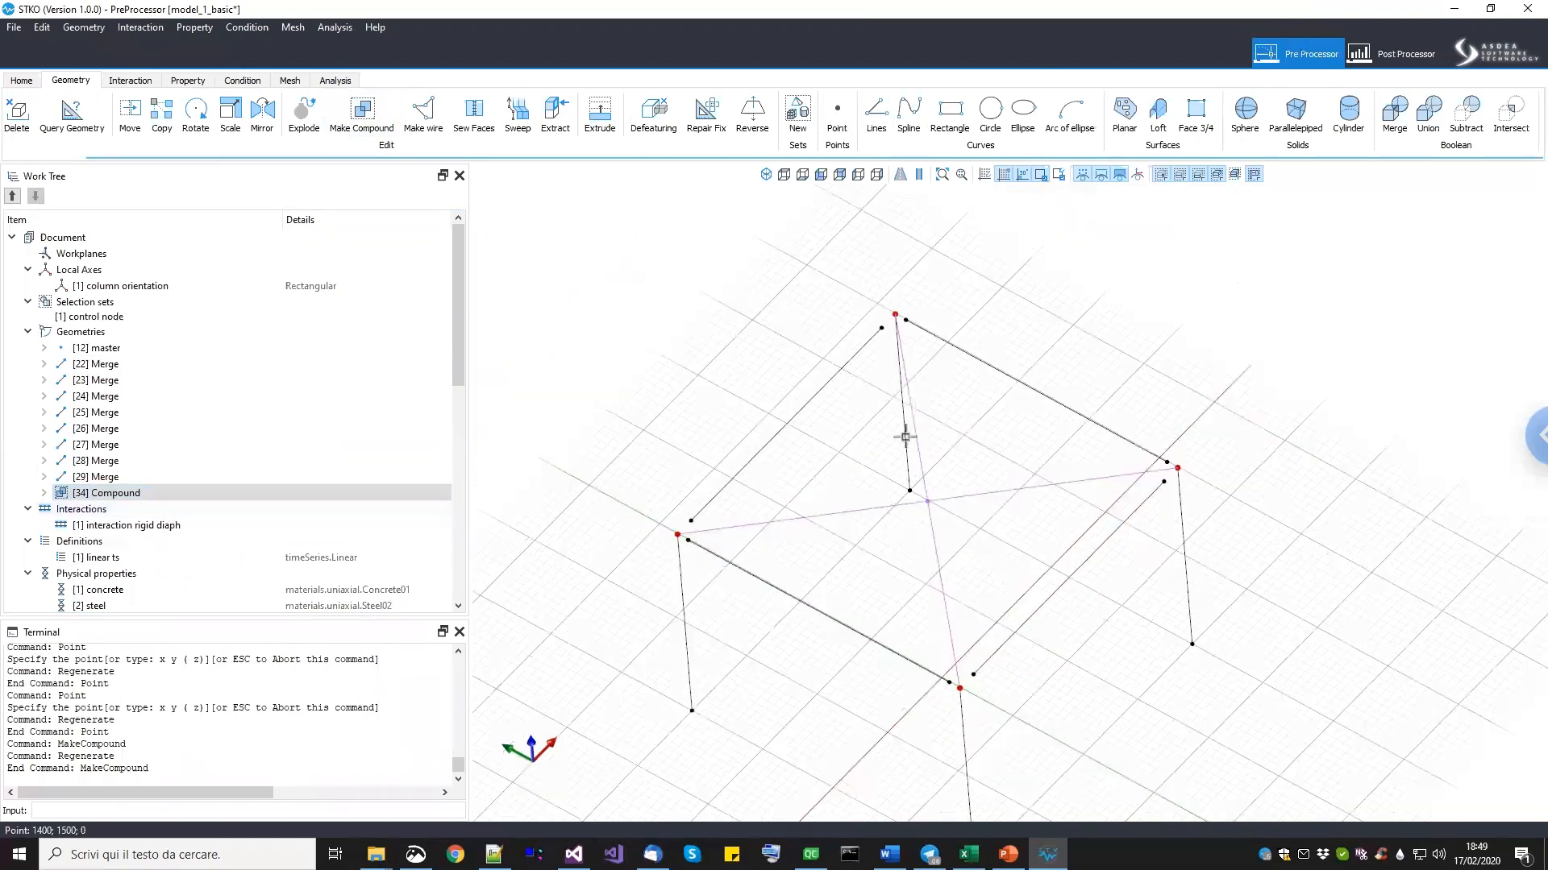
{"action": "left_click", "coordinate": [821, 174]}
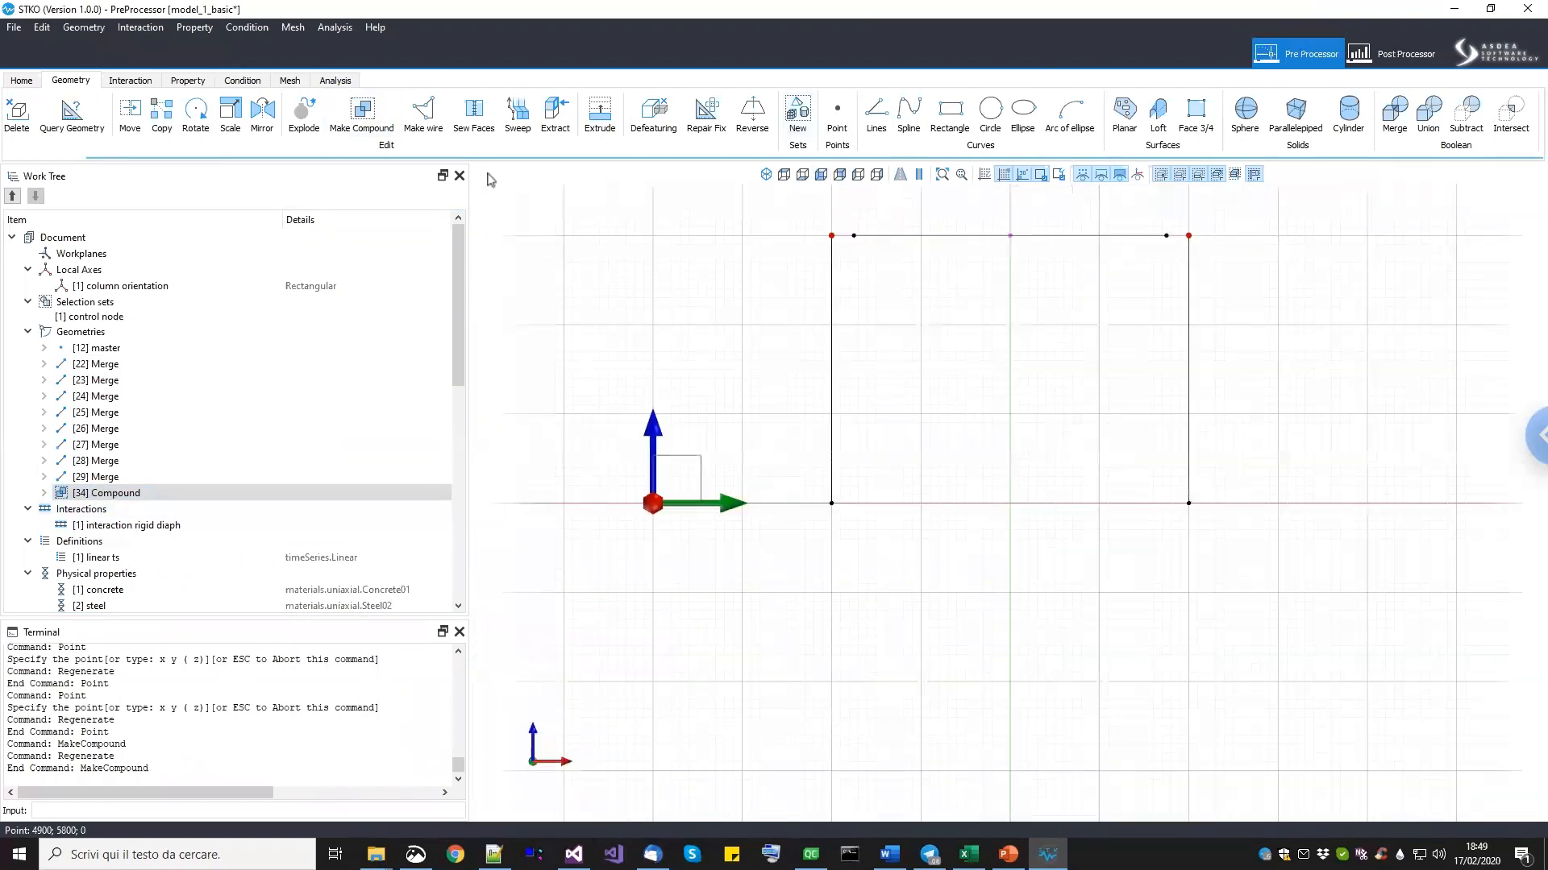
{"action": "left_click", "coordinate": [130, 113]}
{"action": "scroll", "coordinate": [798, 400], "scroll_direction": "up", "scroll_amount": 5}
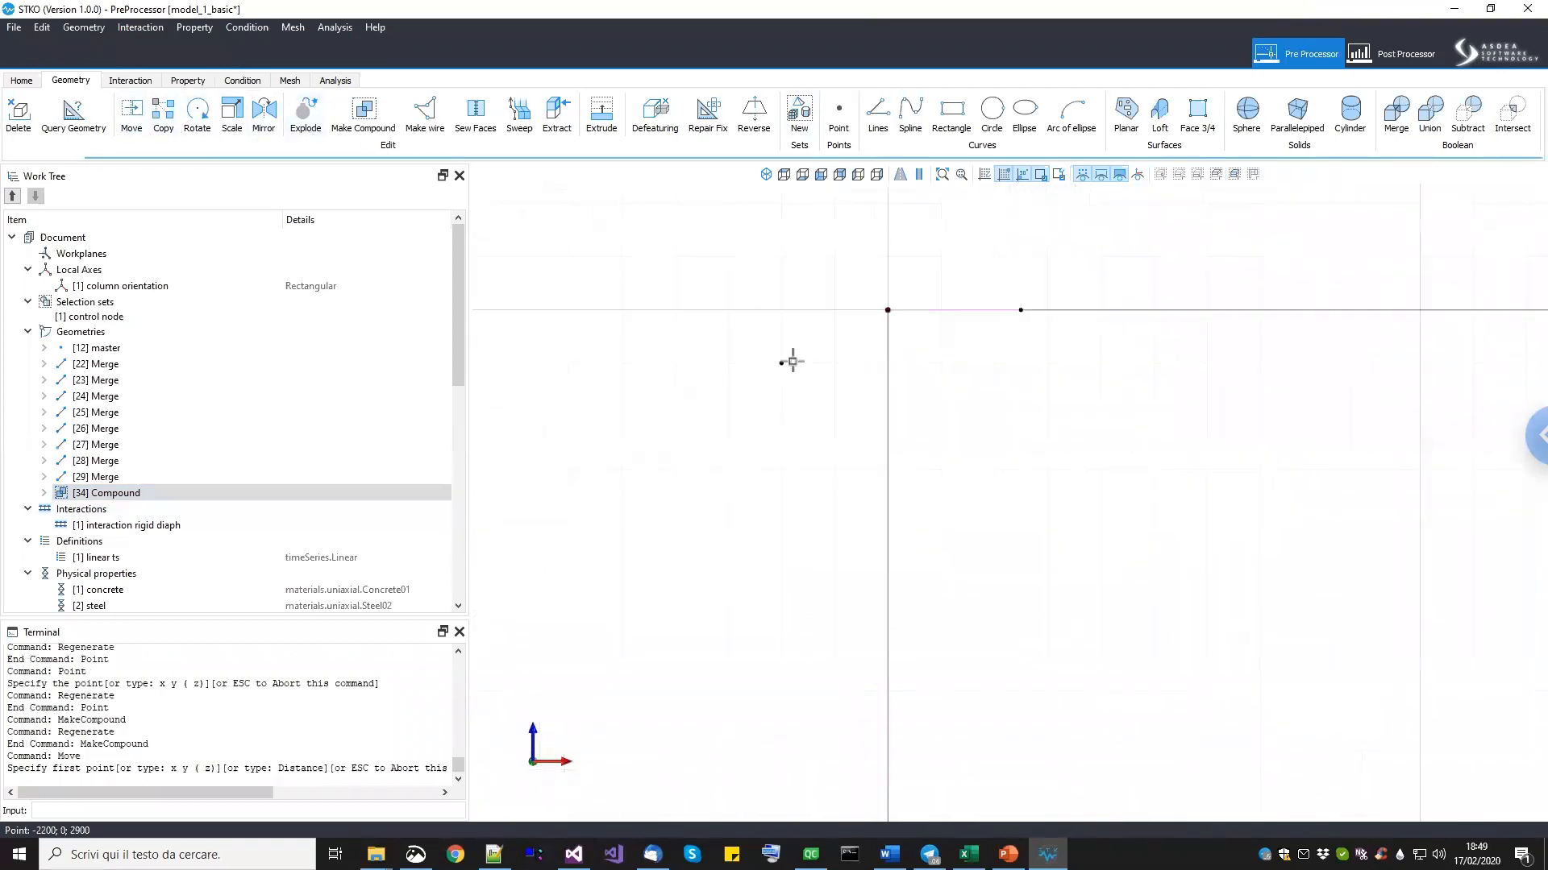
{"action": "scroll", "coordinate": [780, 358], "scroll_direction": "down", "scroll_amount": 2}
{"action": "middle_click_drag", "start_coordinate": [779, 358], "coordinate": [827, 542]}
{"action": "left_click", "coordinate": [827, 541]}
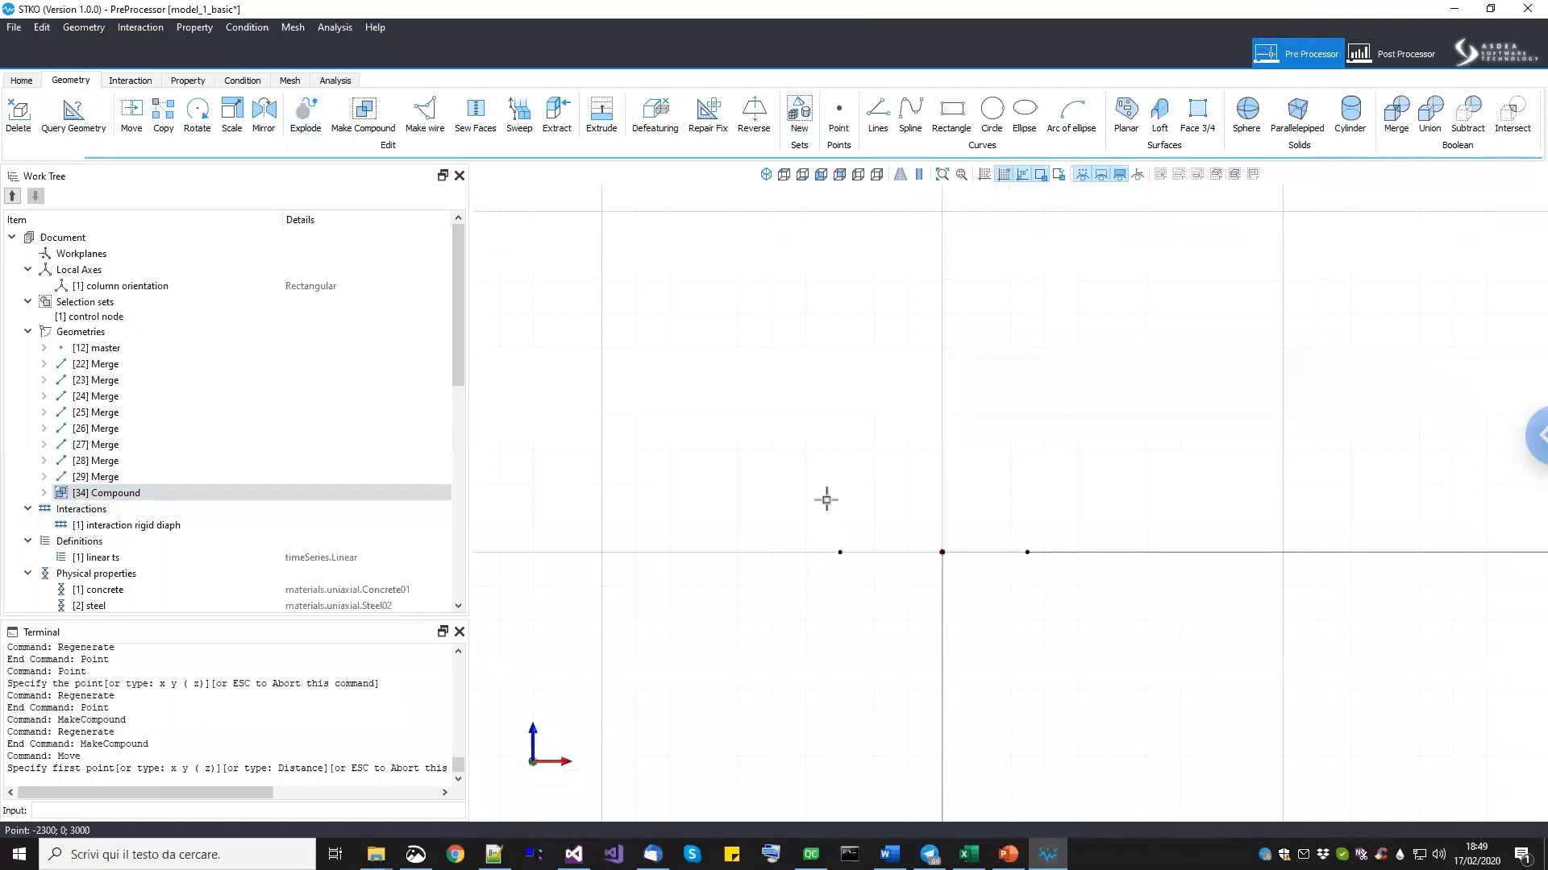
{"action": "left_click", "coordinate": [826, 474]}
{"action": "scroll", "coordinate": [830, 494], "scroll_direction": "down", "scroll_amount": 2}
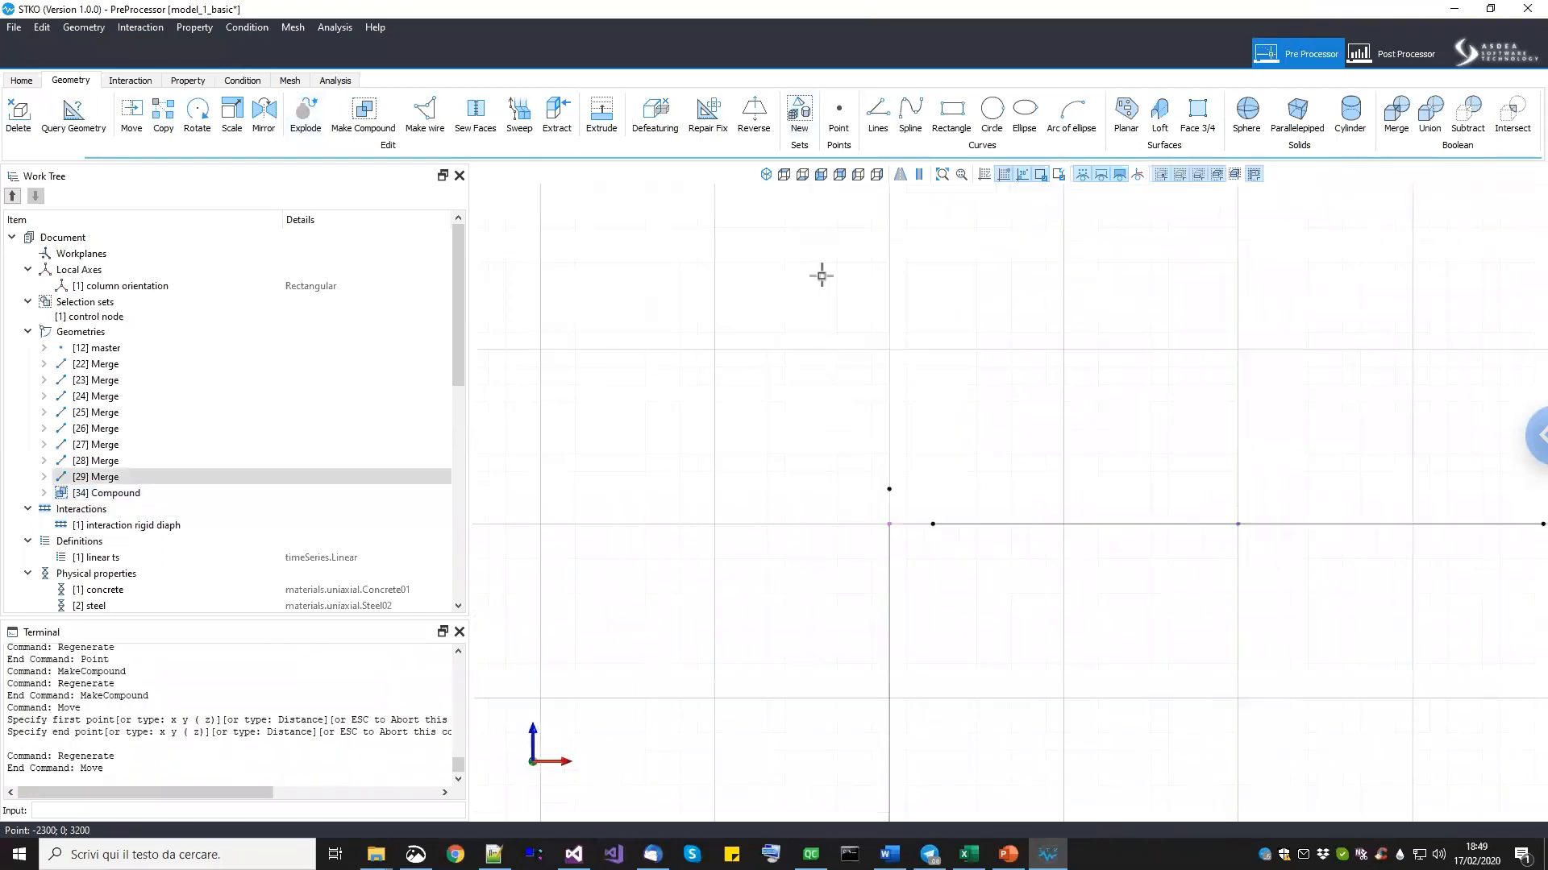
Examine the raised points relative to the beam ends and column tops in the isometric view.
{"action": "left_click", "coordinate": [766, 175]}
{"action": "middle_click_drag", "start_coordinate": [884, 504], "coordinate": [898, 590]}
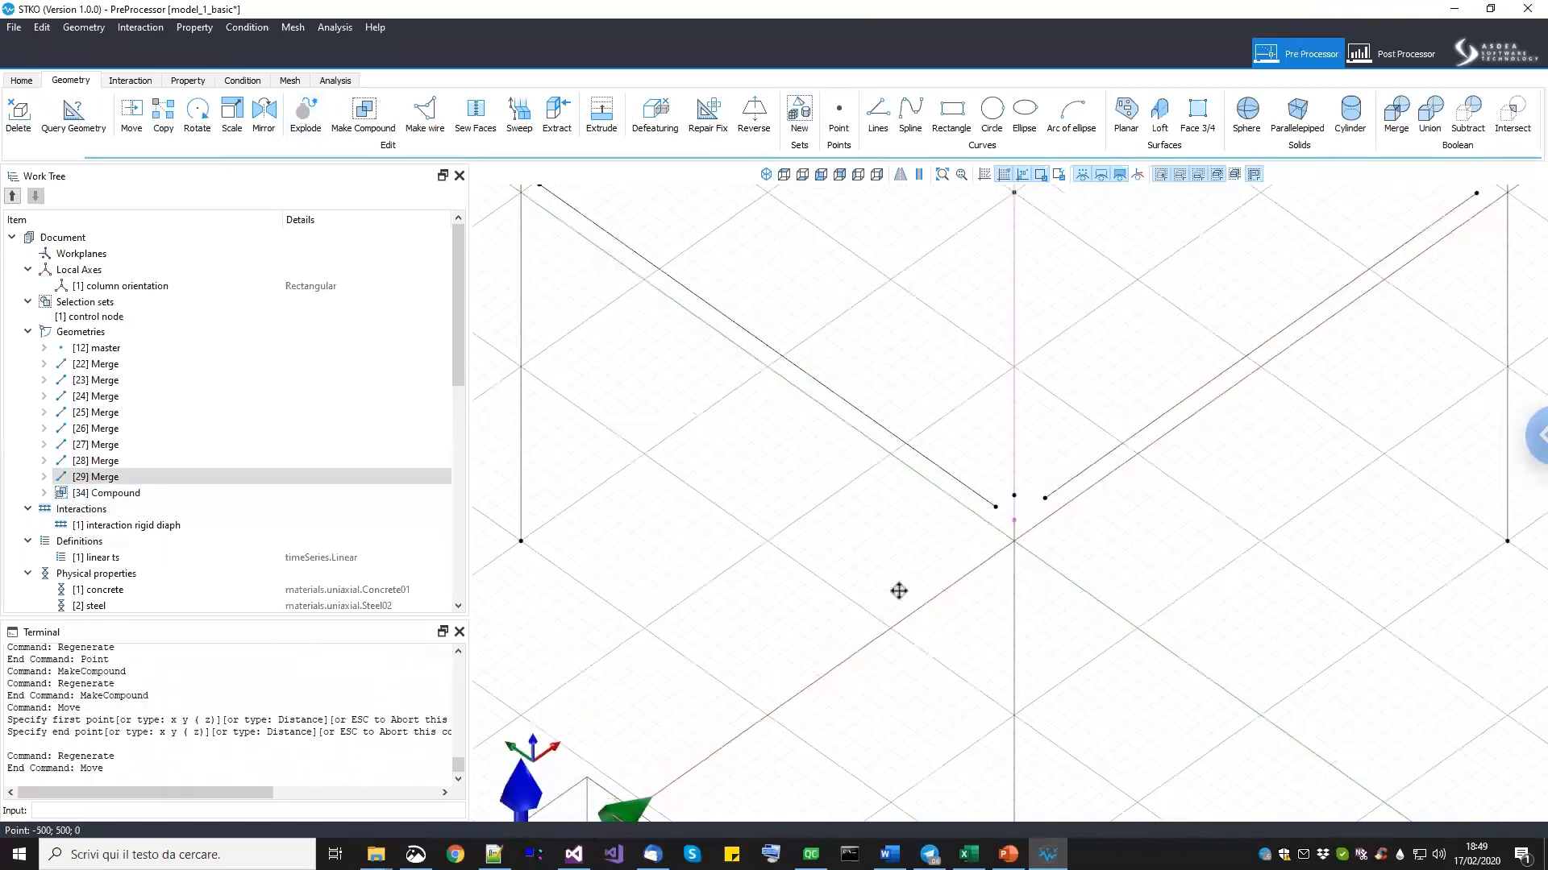
{"action": "scroll", "coordinate": [906, 532], "scroll_direction": "down", "scroll_amount": 4}
{"action": "middle_click_drag", "start_coordinate": [884, 538], "coordinate": [891, 568]}
{"action": "scroll", "coordinate": [749, 483], "scroll_direction": "up", "scroll_amount": 4}
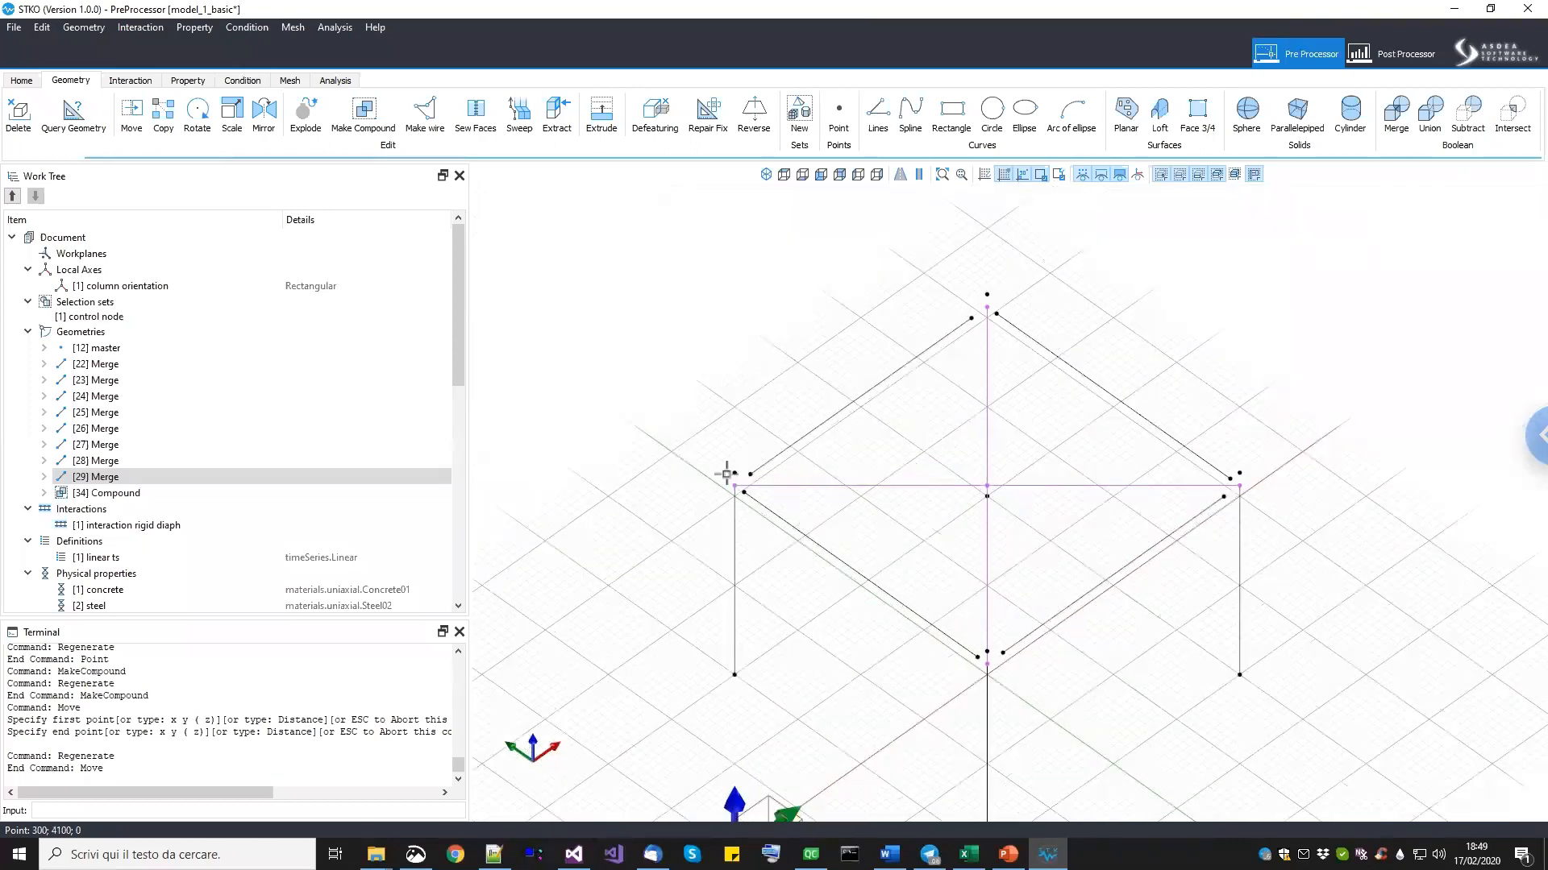
{"action": "scroll", "coordinate": [725, 474], "scroll_direction": "up", "scroll_amount": 1}
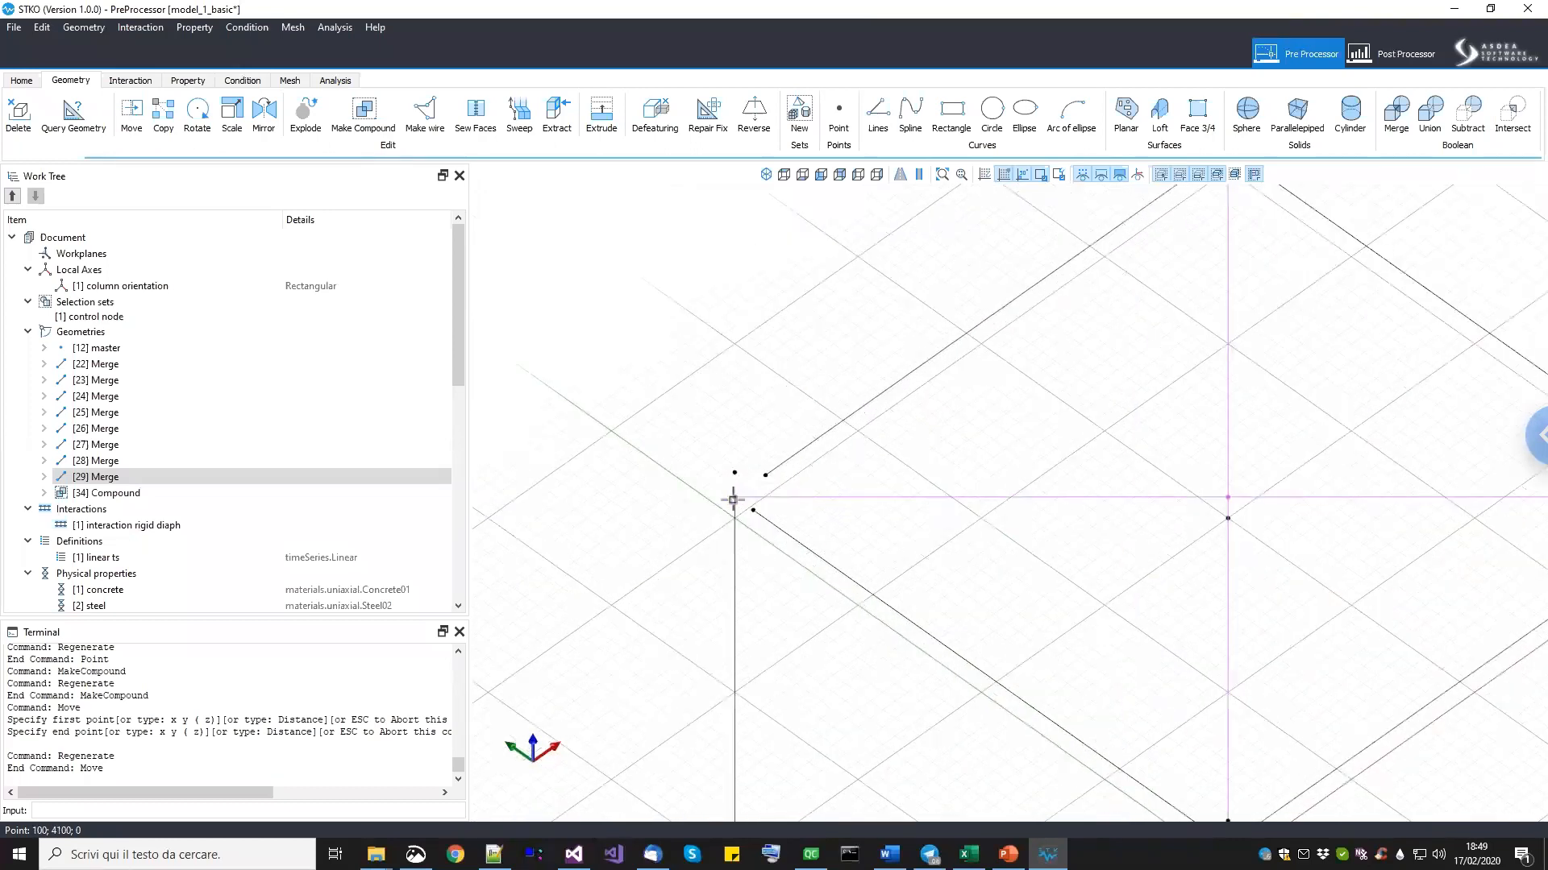
{"action": "scroll", "coordinate": [803, 482], "scroll_direction": "down", "scroll_amount": 4}
{"action": "scroll", "coordinate": [755, 487], "scroll_direction": "up", "scroll_amount": 4}
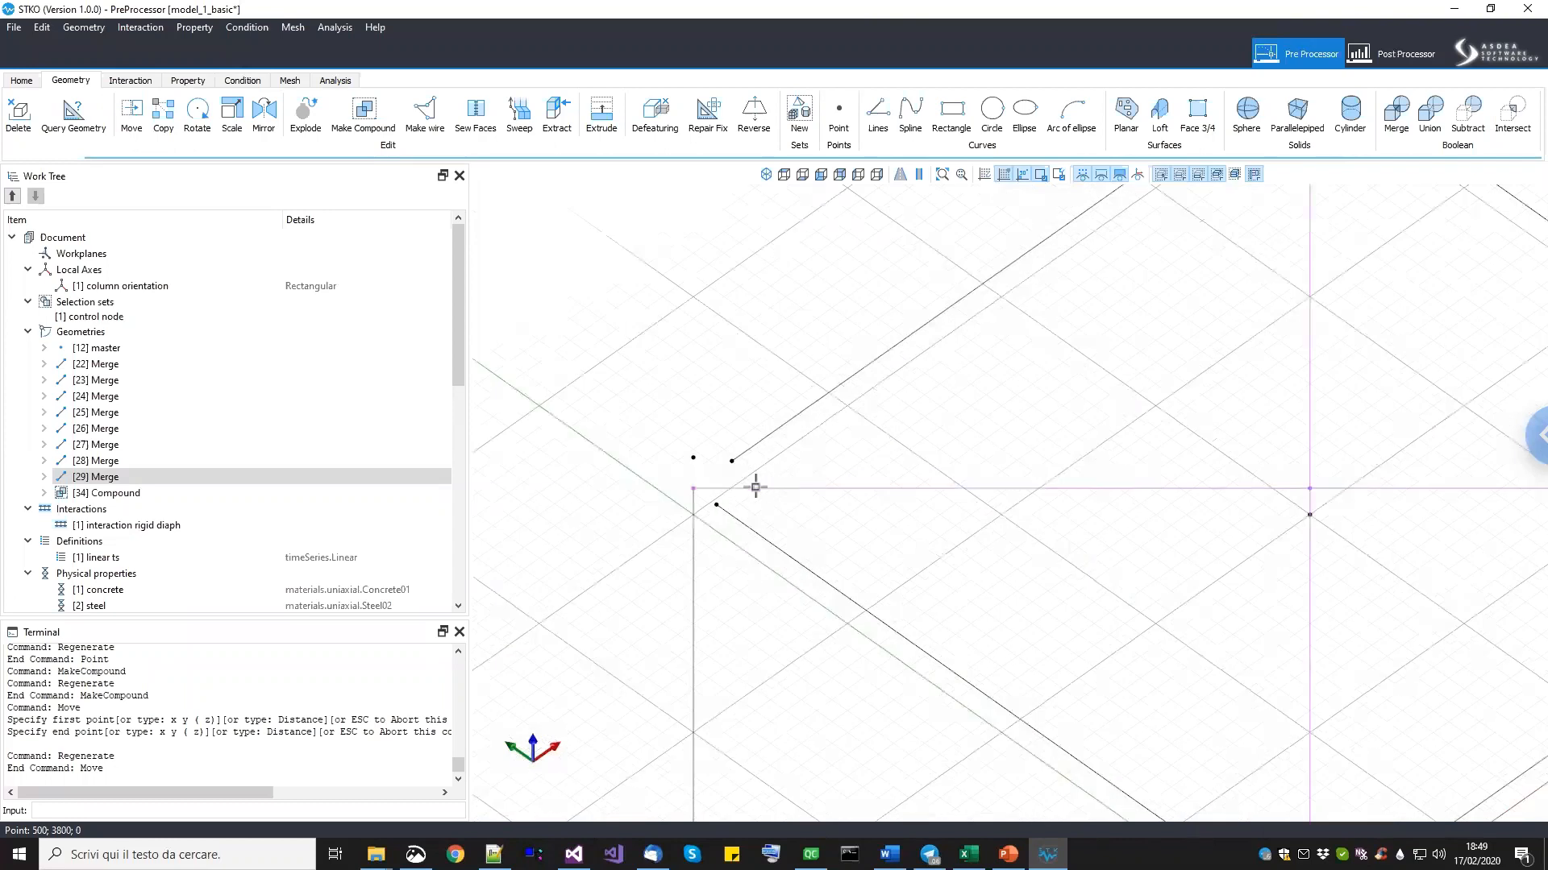
{"action": "left_click", "coordinate": [736, 458]}
{"action": "scroll", "coordinate": [745, 411], "scroll_direction": "down", "scroll_amount": 2}
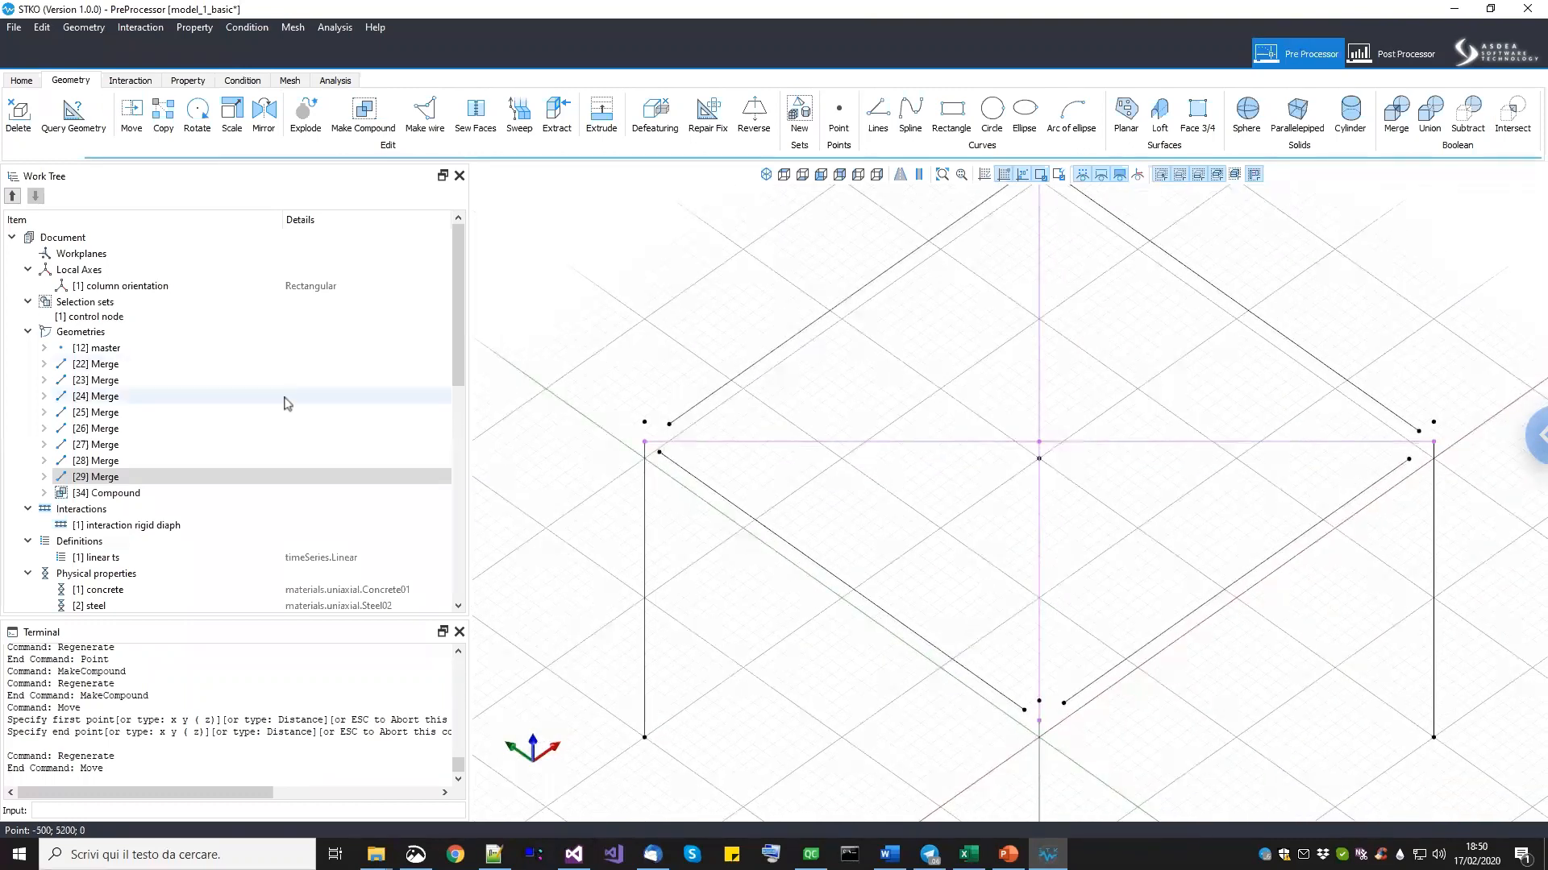
Create a Node to Node links interaction named "interaction rigid links".
{"action": "right_click", "coordinate": [102, 509]}
{"action": "left_click", "coordinate": [133, 515]}
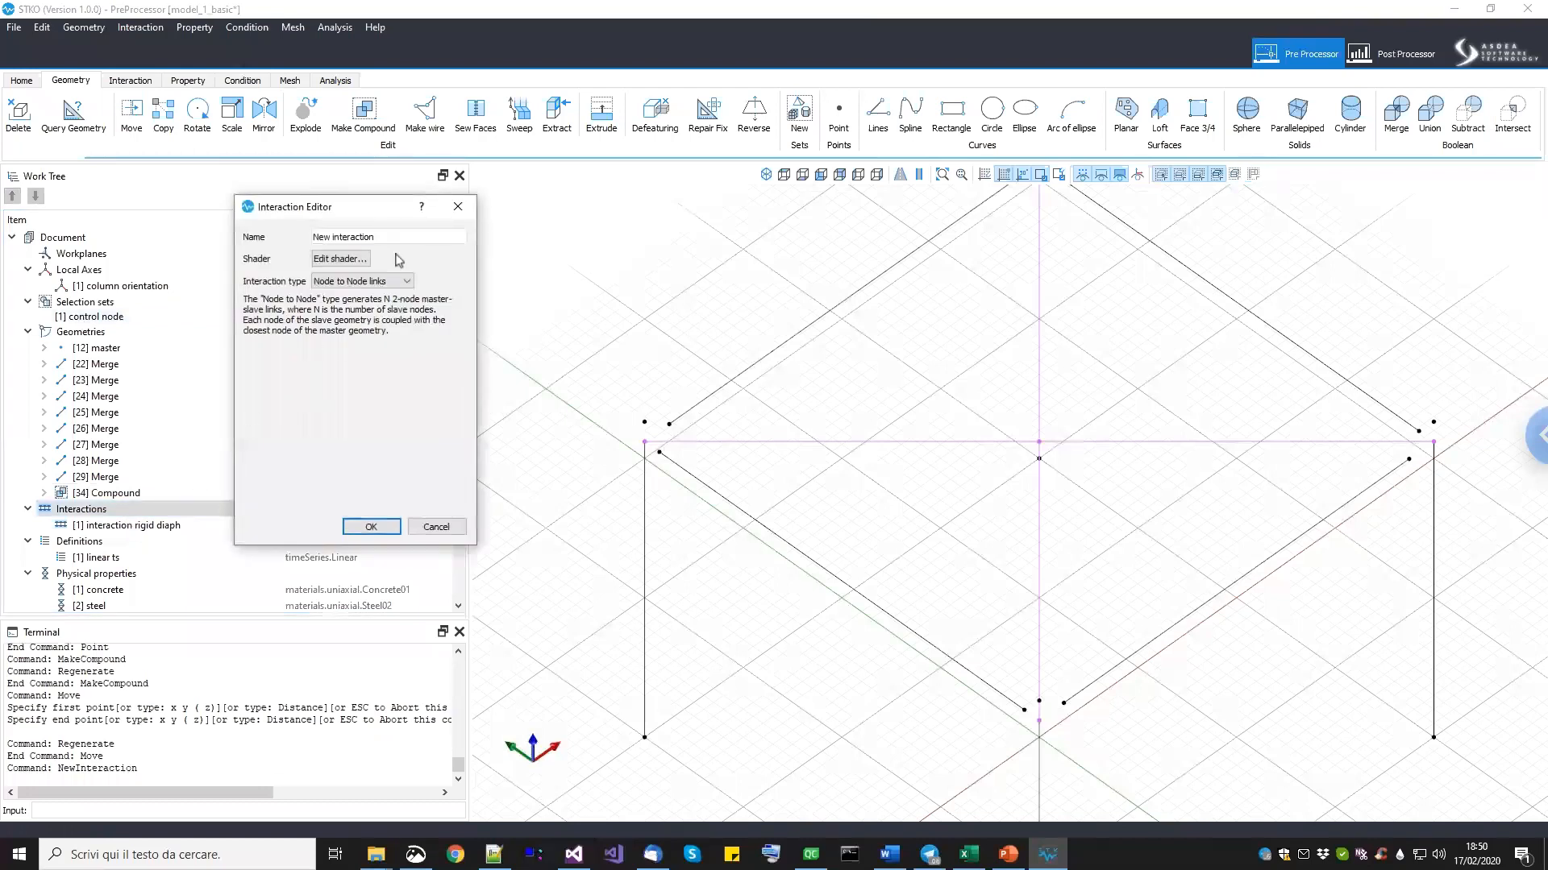
{"action": "left_click_drag", "start_coordinate": [405, 233], "coordinate": [274, 231]}
{"action": "type", "text": "int"}
{"action": "left_click", "coordinate": [373, 526]}
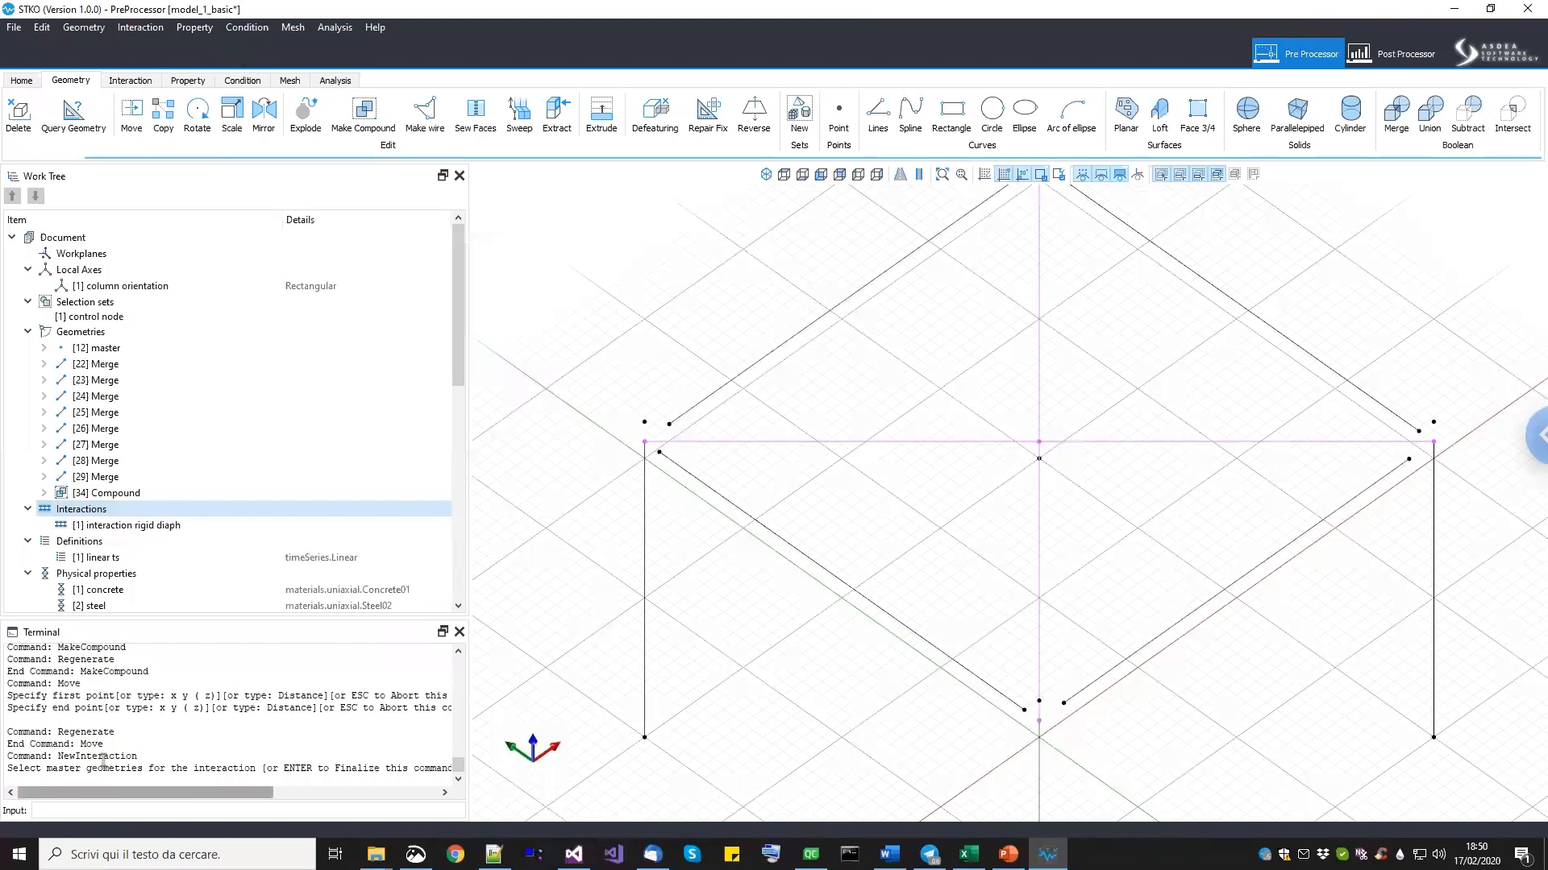
Choose the four raised points as the master geometries of the rigid links interaction.
{"action": "scroll", "coordinate": [639, 405], "scroll_direction": "up", "scroll_amount": 1}
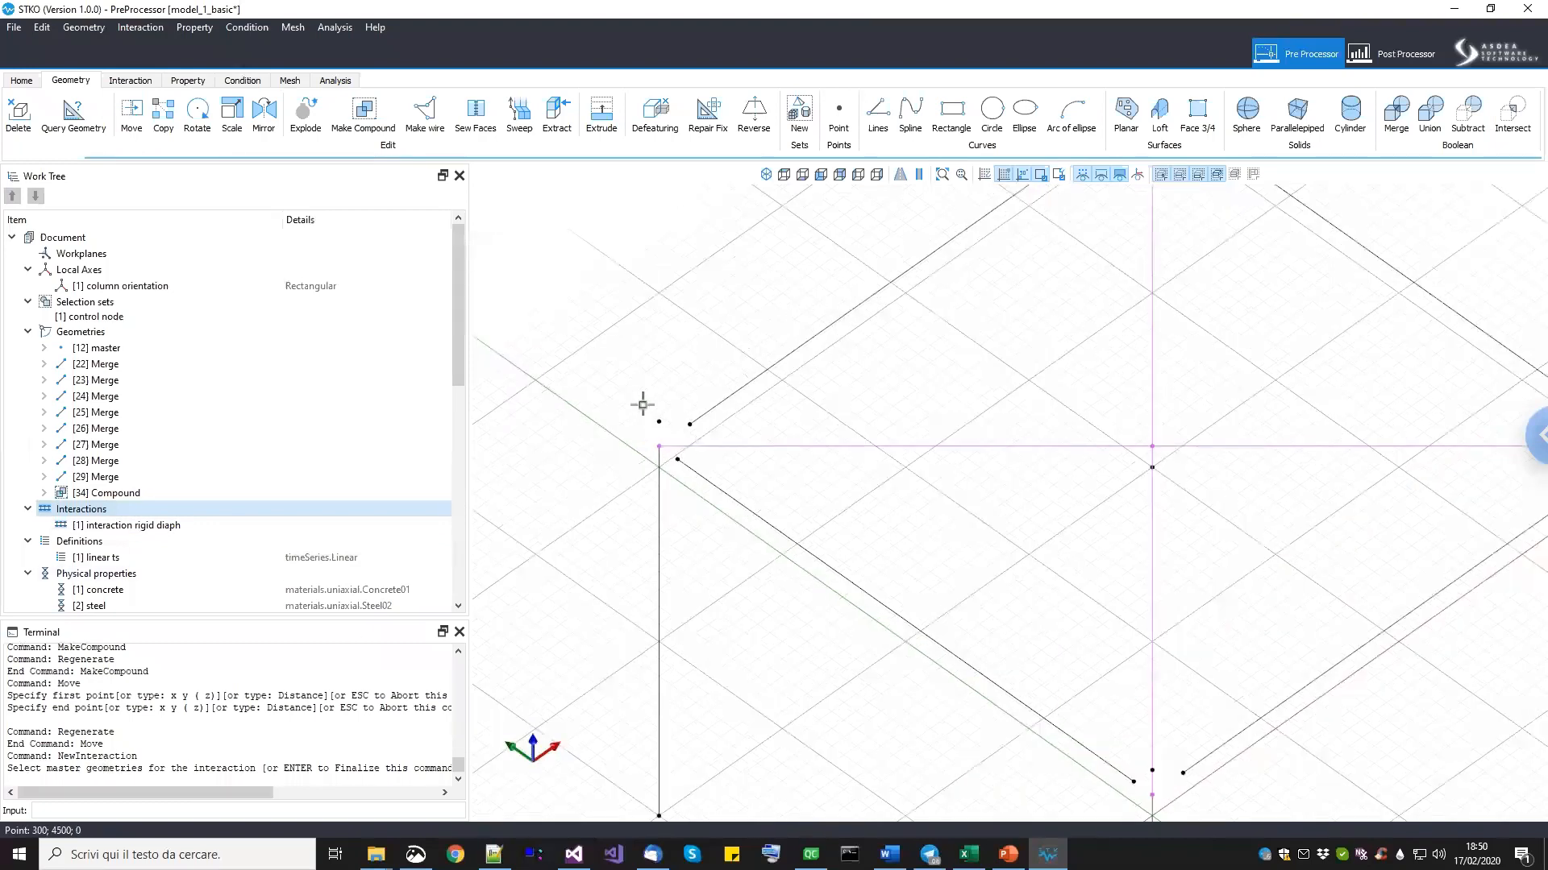
{"action": "left_click", "coordinate": [665, 424]}
{"action": "scroll", "coordinate": [760, 484], "scroll_direction": "down", "scroll_amount": 2}
{"action": "scroll", "coordinate": [878, 296], "scroll_direction": "up", "scroll_amount": 1}
{"action": "scroll", "coordinate": [877, 299], "scroll_direction": "up", "scroll_amount": 1}
{"action": "left_click", "coordinate": [868, 313]}
{"action": "scroll", "coordinate": [1101, 470], "scroll_direction": "down", "scroll_amount": 1}
{"action": "middle_click_drag", "start_coordinate": [1045, 389], "coordinate": [986, 303]}
{"action": "scroll", "coordinate": [986, 303], "scroll_direction": "down", "scroll_amount": 1}
{"action": "scroll", "coordinate": [1203, 517], "scroll_direction": "up", "scroll_amount": 2}
{"action": "left_click", "coordinate": [1200, 476]}
{"action": "scroll", "coordinate": [873, 635], "scroll_direction": "down", "scroll_amount": 1}
{"action": "scroll", "coordinate": [872, 635], "scroll_direction": "down", "scroll_amount": 2}
{"action": "scroll", "coordinate": [1000, 543], "scroll_direction": "up", "scroll_amount": 4}
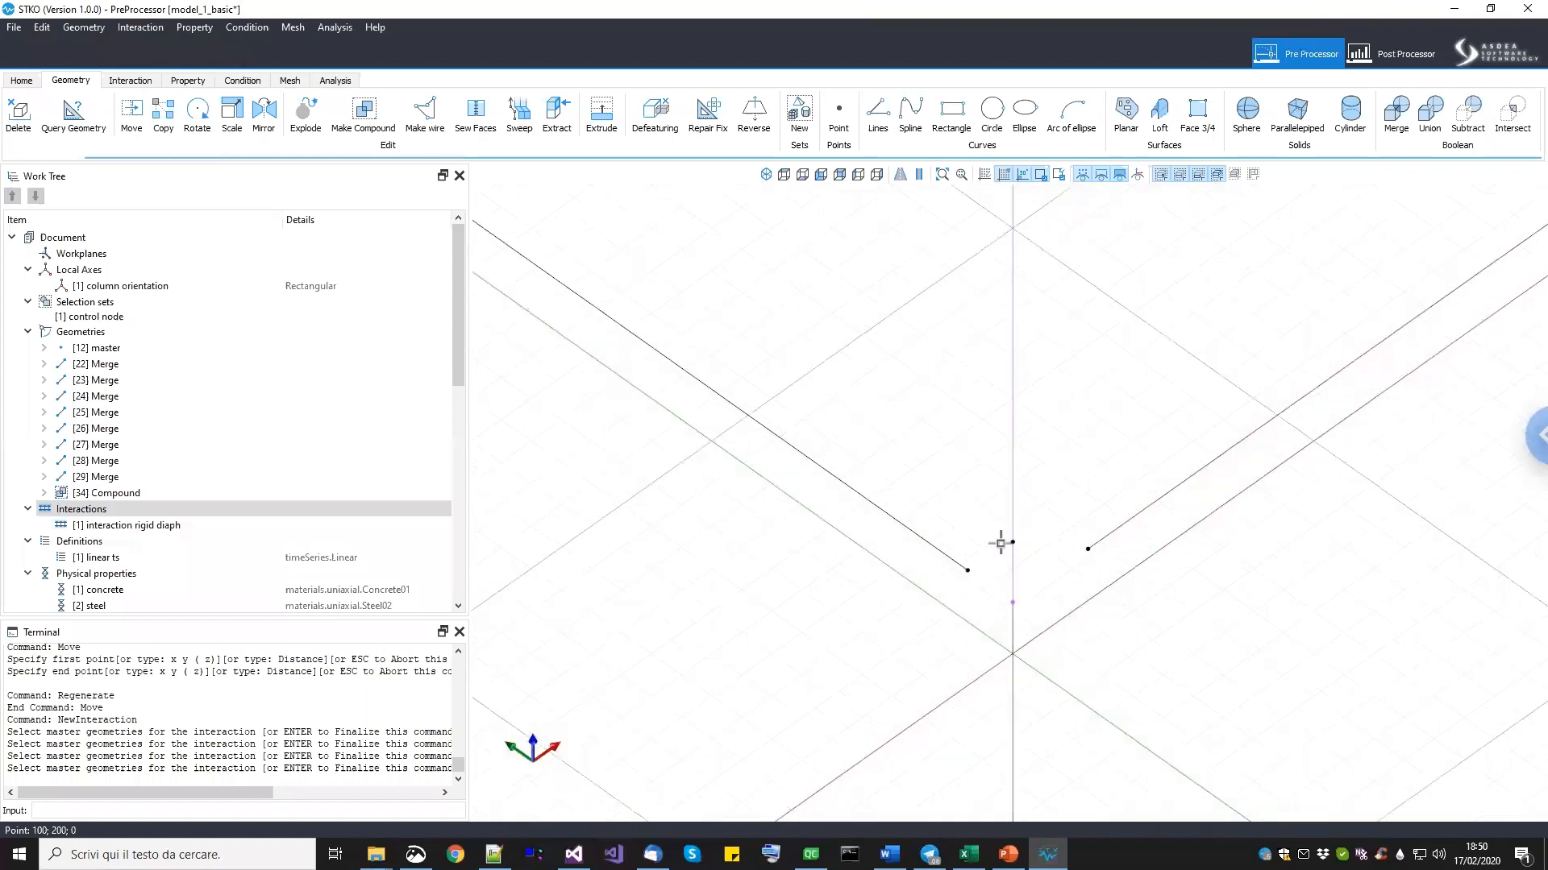
{"action": "left_click", "coordinate": [1017, 544]}
{"action": "key", "text": "Return"}
Add the beam ends at the front and right-hand corners of the frame as slave geometries of the rigid links.
{"action": "scroll", "coordinate": [920, 419], "scroll_direction": "down", "scroll_amount": 2}
{"action": "scroll", "coordinate": [918, 458], "scroll_direction": "down", "scroll_amount": 3}
{"action": "scroll", "coordinate": [943, 468], "scroll_direction": "up", "scroll_amount": 3}
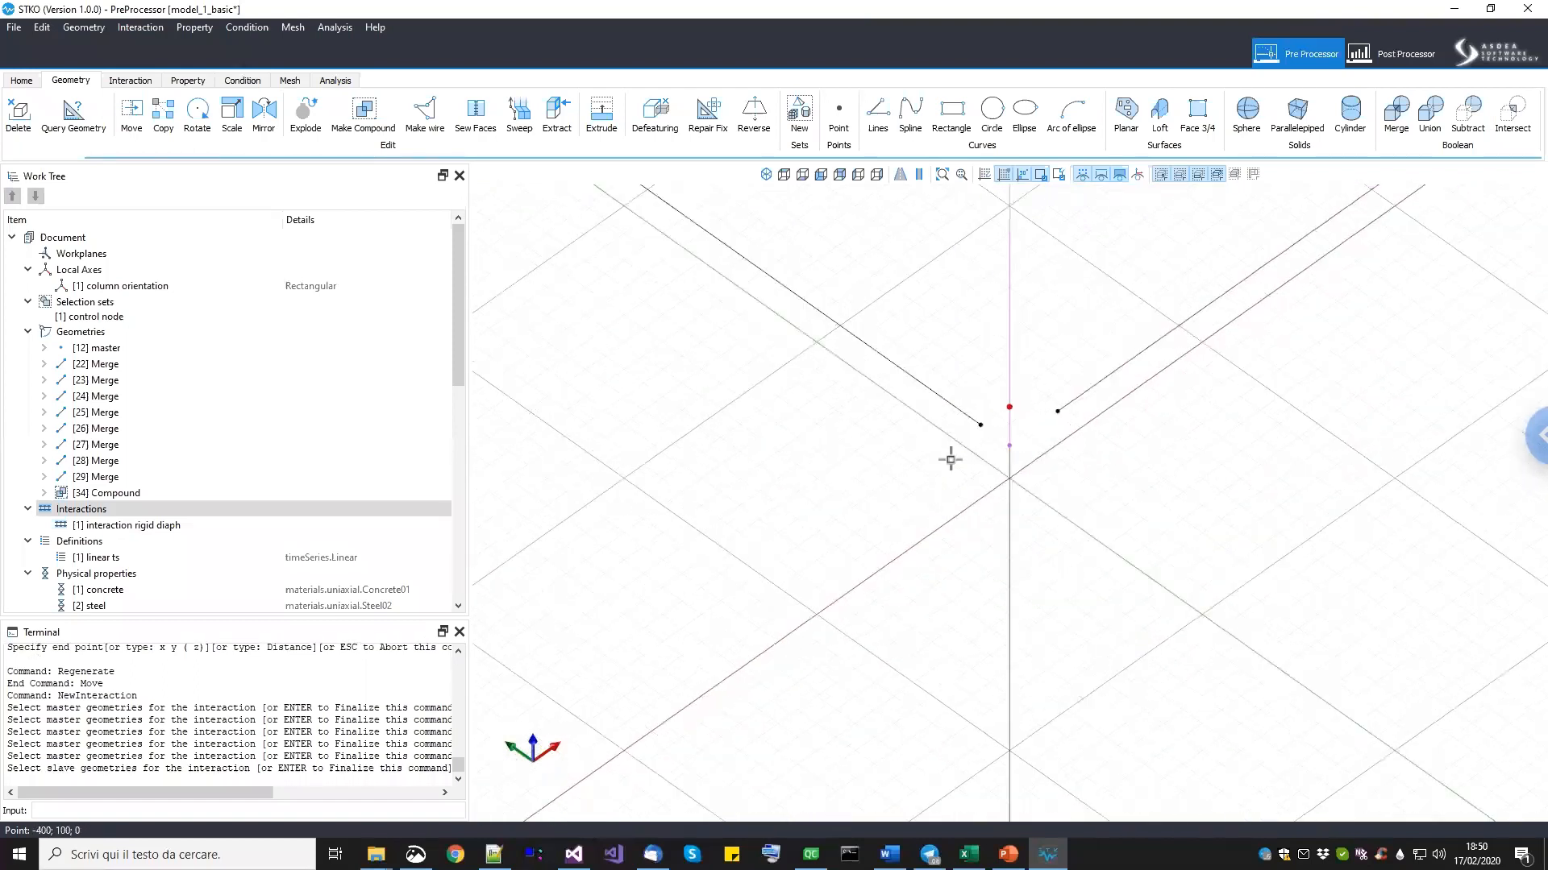
{"action": "left_click", "coordinate": [993, 405]}
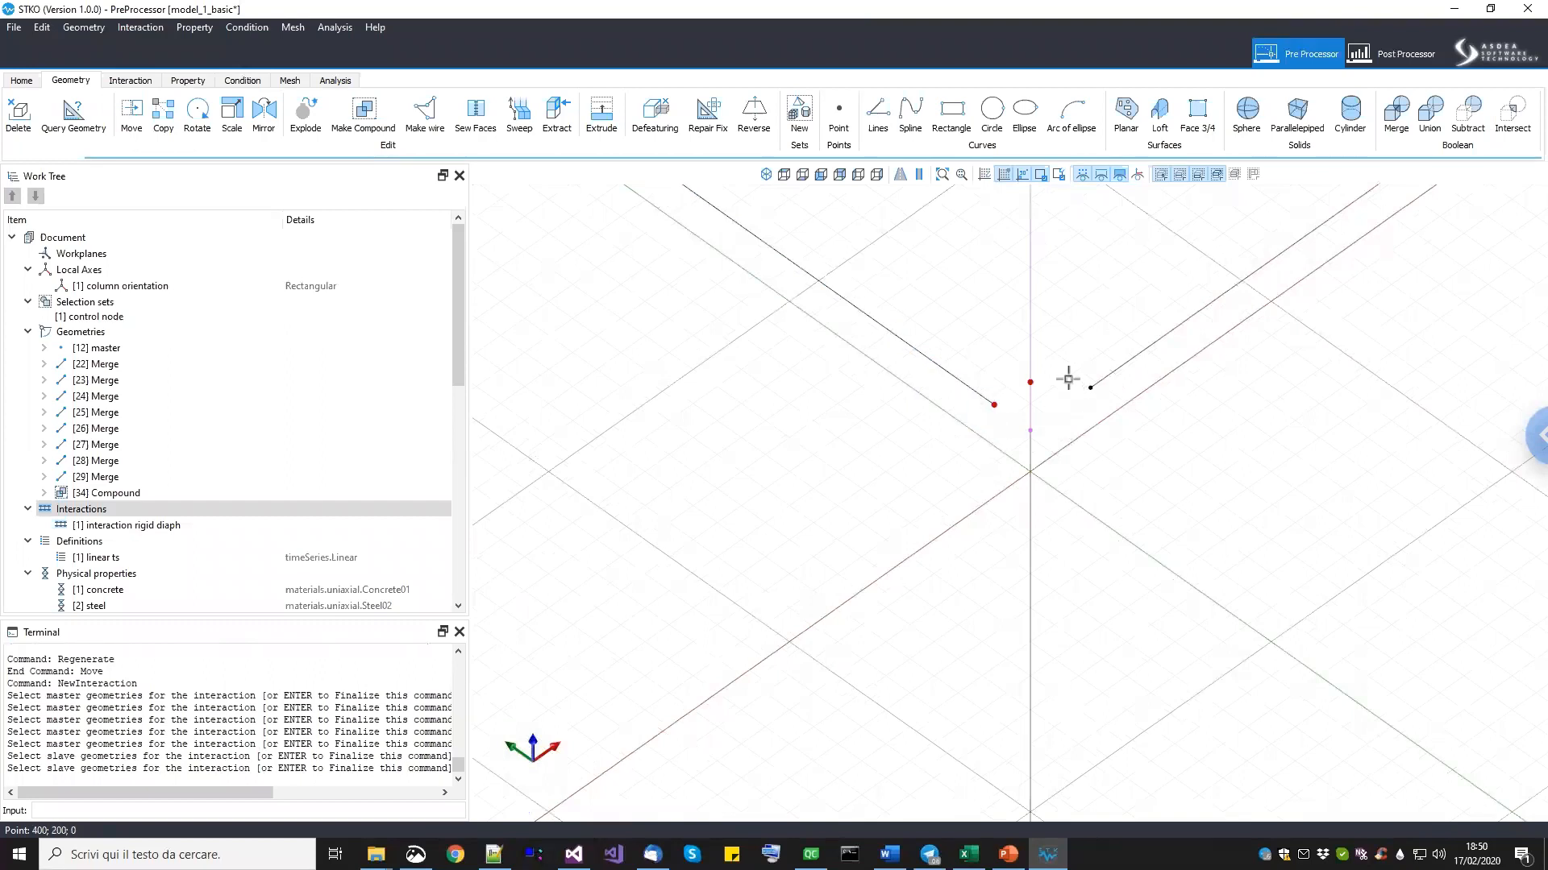
{"action": "left_click", "coordinate": [1088, 390]}
{"action": "scroll", "coordinate": [1091, 449], "scroll_direction": "down", "scroll_amount": 5}
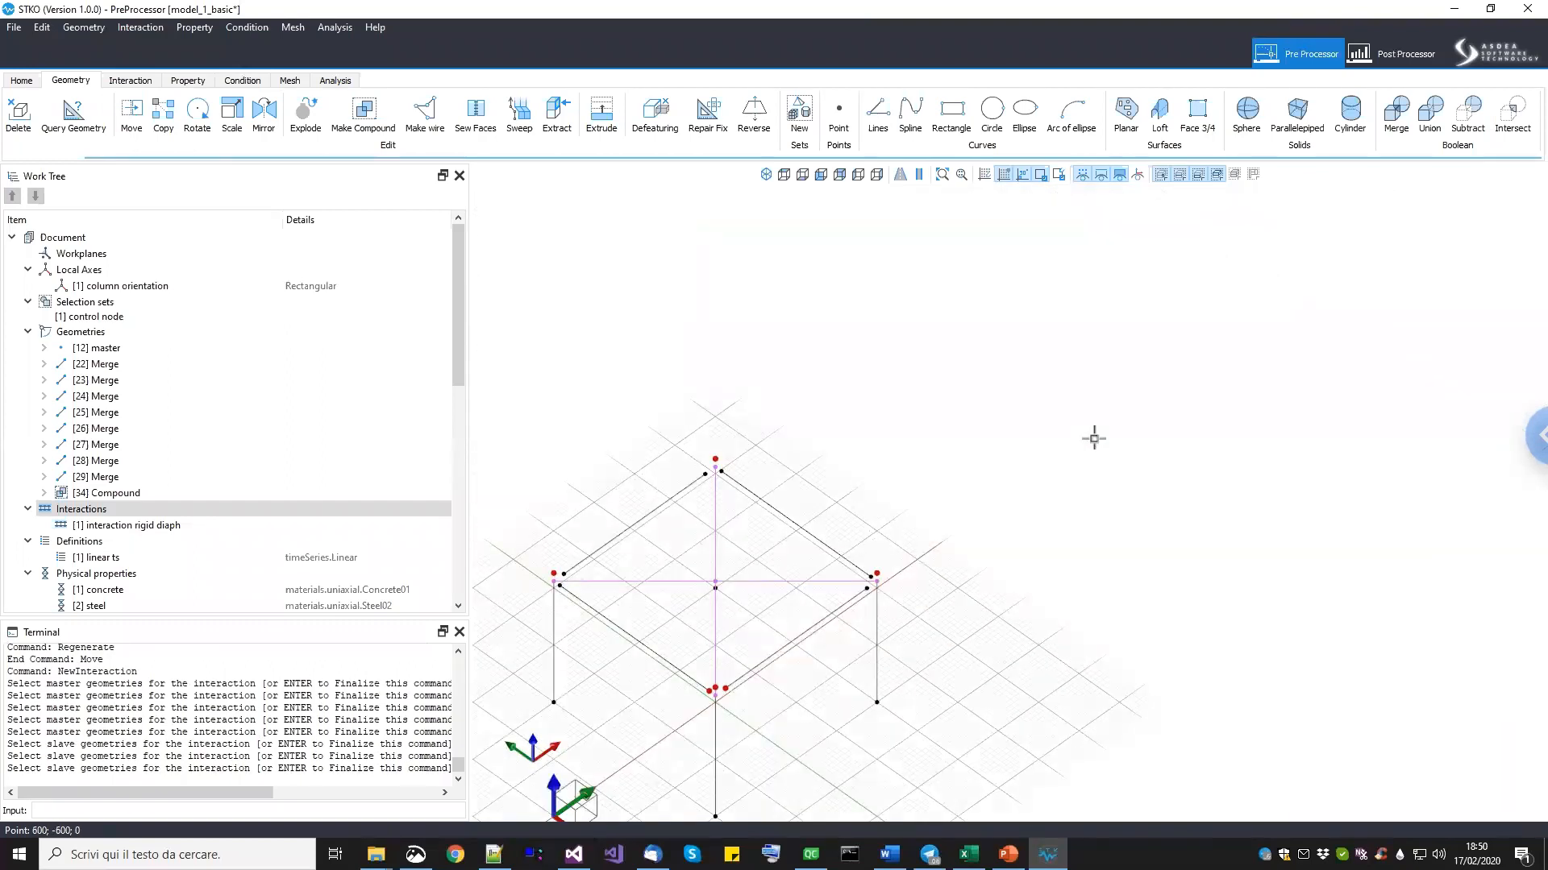
{"action": "scroll", "coordinate": [936, 543], "scroll_direction": "up", "scroll_amount": 5}
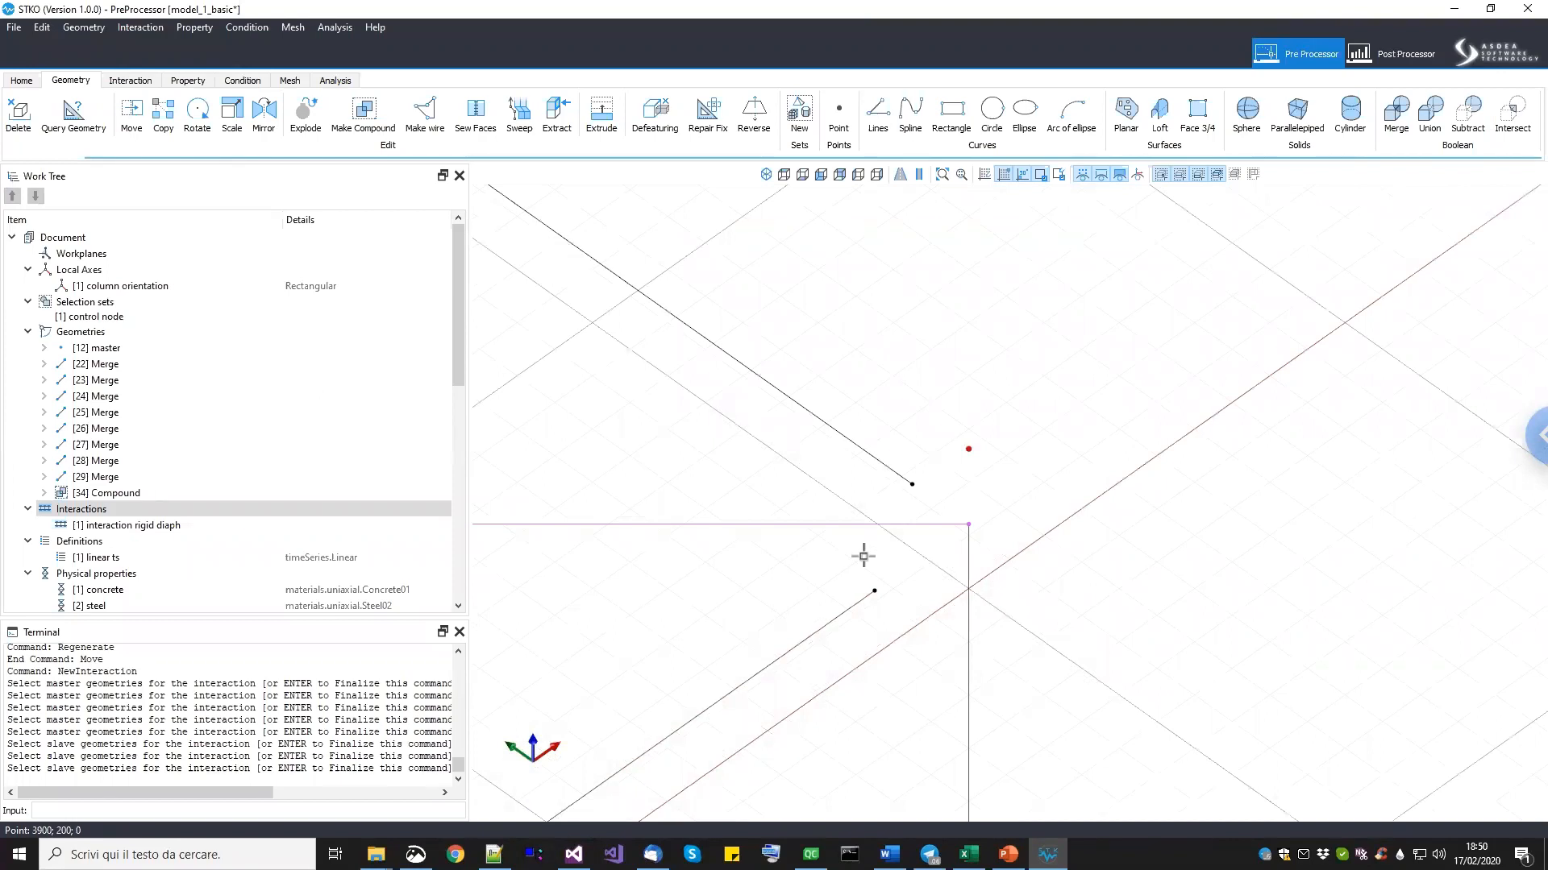
{"action": "left_click", "coordinate": [873, 591]}
{"action": "left_click", "coordinate": [912, 485]}
{"action": "scroll", "coordinate": [918, 483], "scroll_direction": "down", "scroll_amount": 5}
Add the beam ends at the back and left-hand corners of the frame as slave geometries and finalize the rigid links.
{"action": "scroll", "coordinate": [618, 307], "scroll_direction": "up", "scroll_amount": 3}
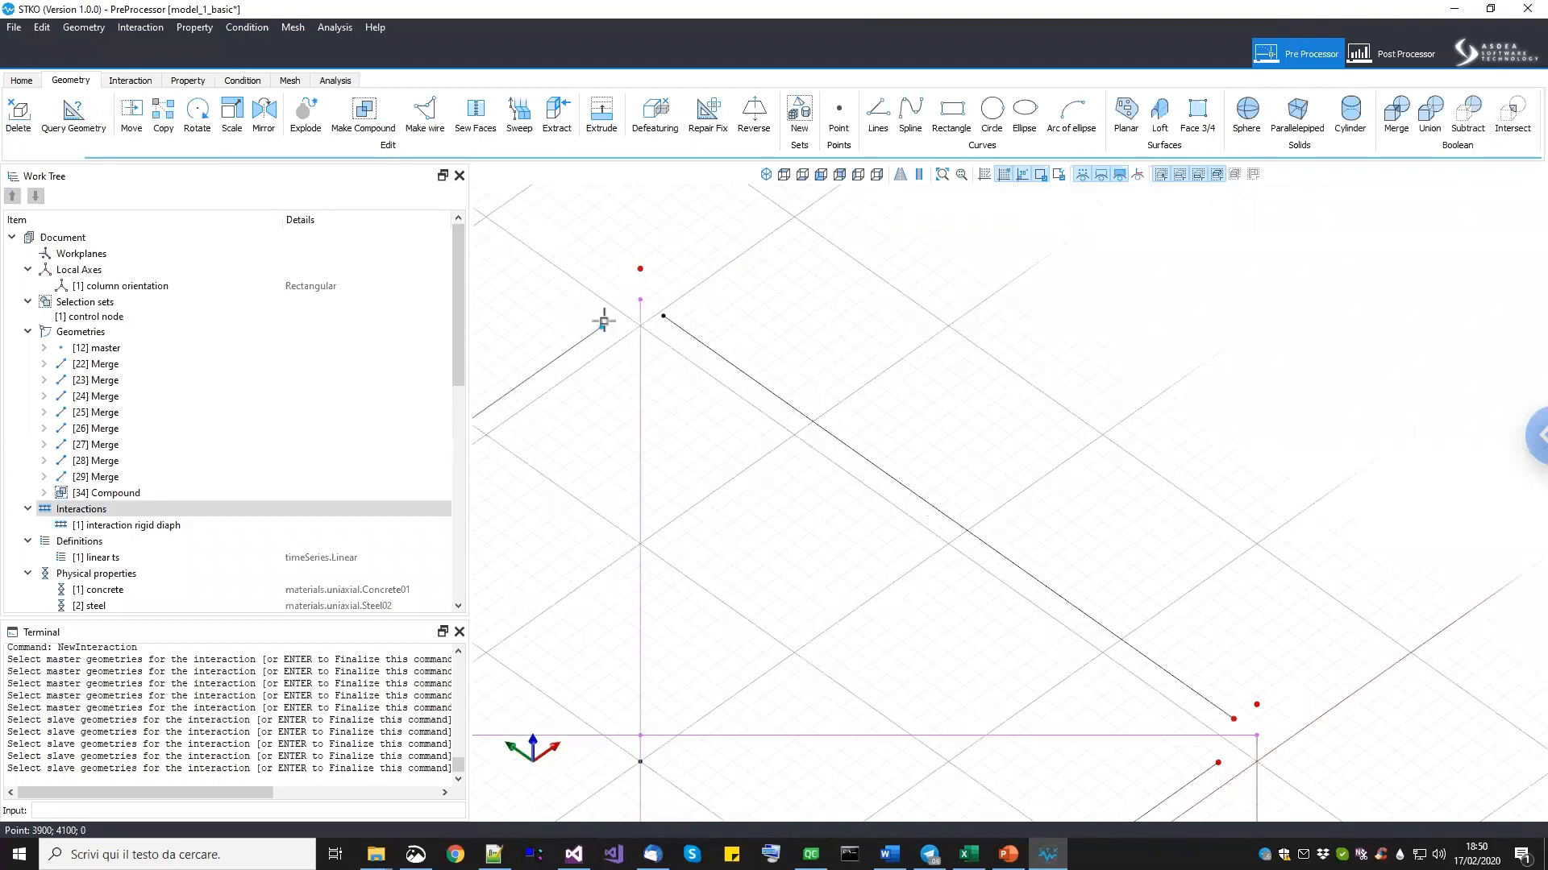
{"action": "left_click", "coordinate": [604, 327]}
{"action": "left_click", "coordinate": [663, 317]}
{"action": "scroll", "coordinate": [704, 394], "scroll_direction": "down", "scroll_amount": 1}
{"action": "scroll", "coordinate": [926, 419], "scroll_direction": "down", "scroll_amount": 4}
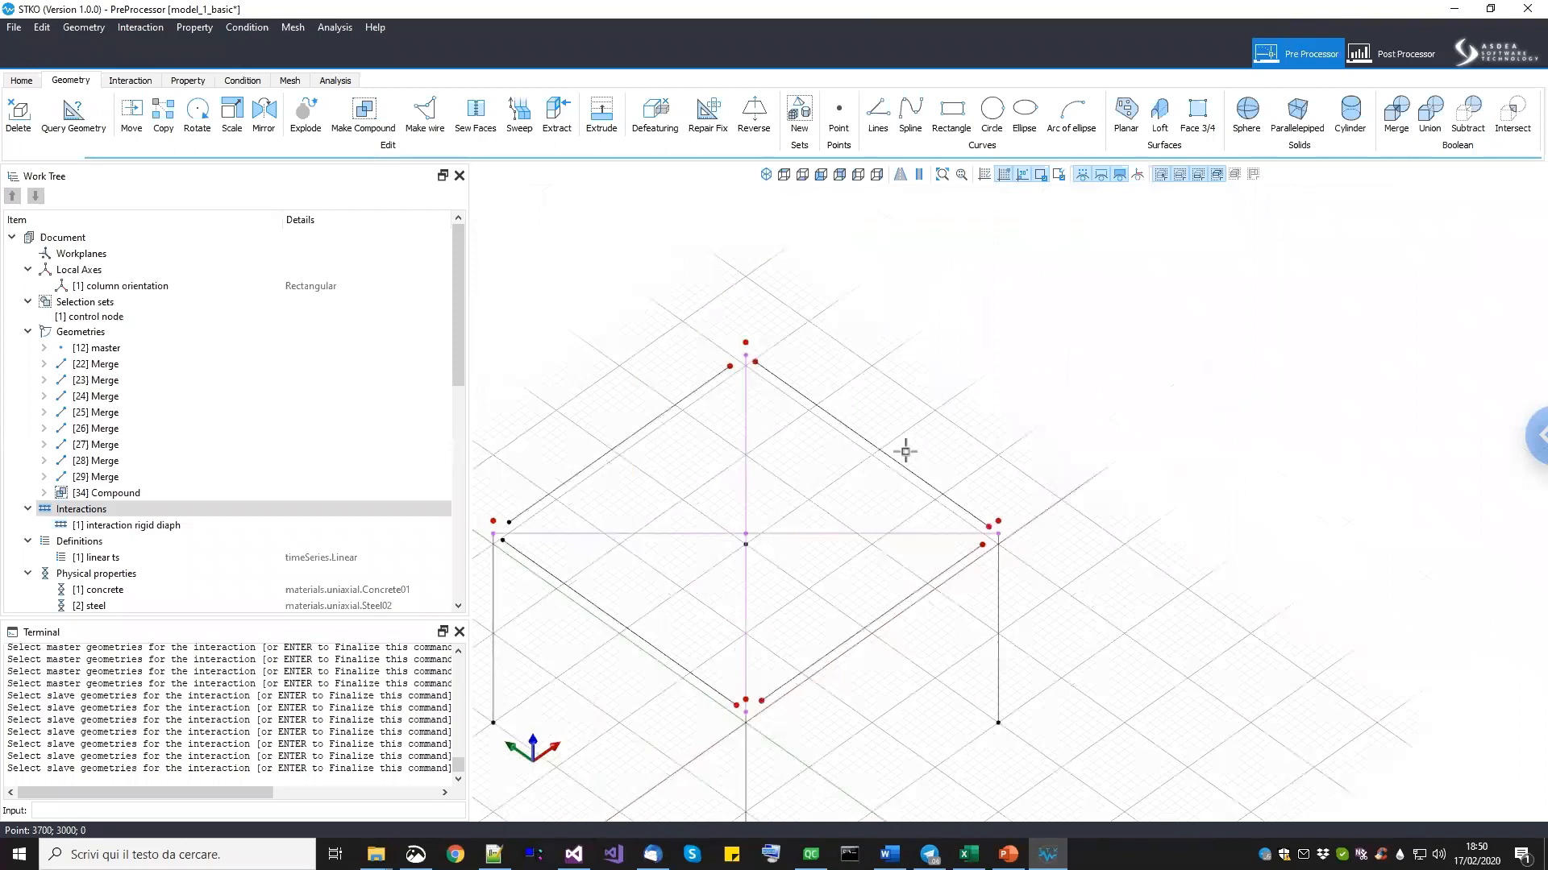
{"action": "scroll", "coordinate": [862, 427], "scroll_direction": "up", "scroll_amount": 6}
{"action": "left_click", "coordinate": [873, 386]}
{"action": "left_click", "coordinate": [861, 448]}
{"action": "scroll", "coordinate": [760, 484], "scroll_direction": "down", "scroll_amount": 2}
{"action": "scroll", "coordinate": [919, 500], "scroll_direction": "down", "scroll_amount": 3}
{"action": "key", "text": "Return"}
Inspect the rigid links at the frame corners, compare them with the Beam-Column joints diagram in PowerPoint, and return to STKO.
{"action": "scroll", "coordinate": [645, 435], "scroll_direction": "up", "scroll_amount": 3}
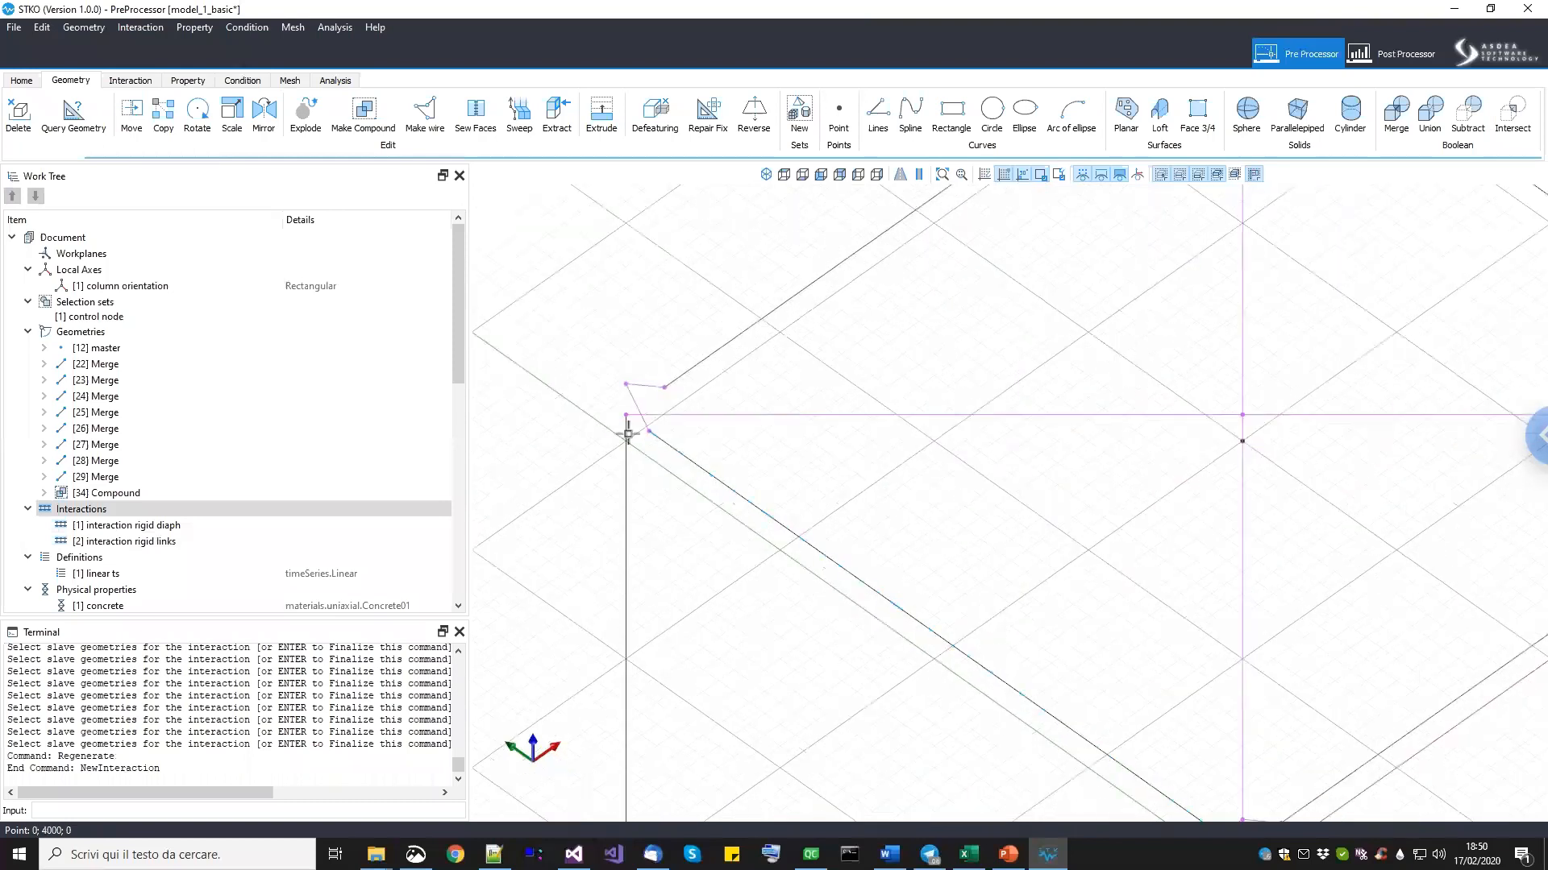
{"action": "scroll", "coordinate": [766, 473], "scroll_direction": "down", "scroll_amount": 3}
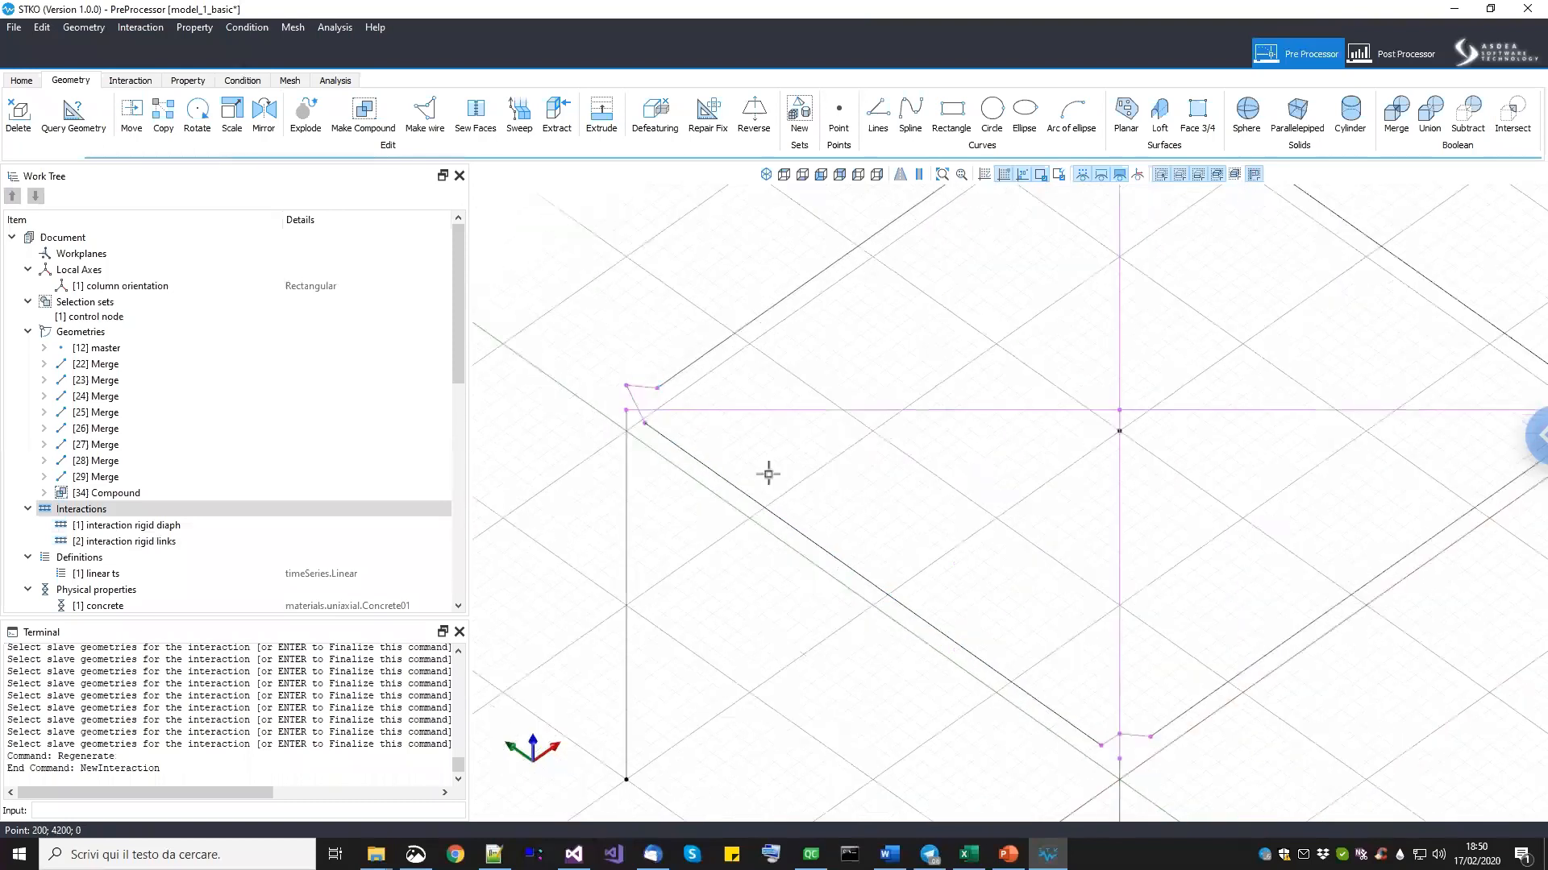
{"action": "scroll", "coordinate": [1047, 500], "scroll_direction": "up", "scroll_amount": 1}
{"action": "middle_click_drag", "start_coordinate": [1219, 344], "coordinate": [1057, 745]}
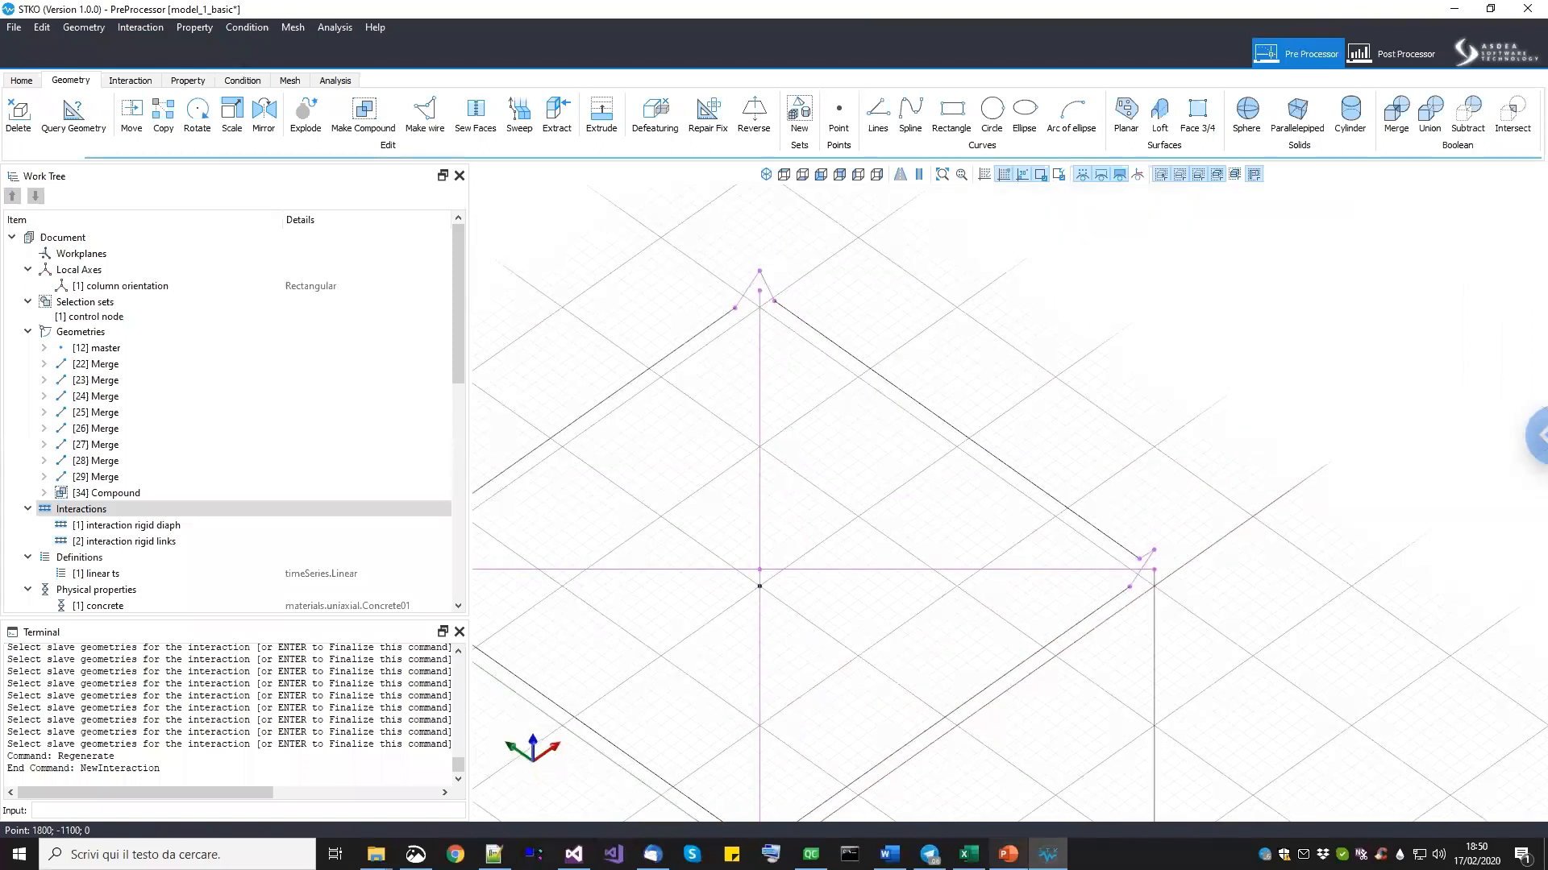
{"action": "left_click", "coordinate": [1008, 855]}
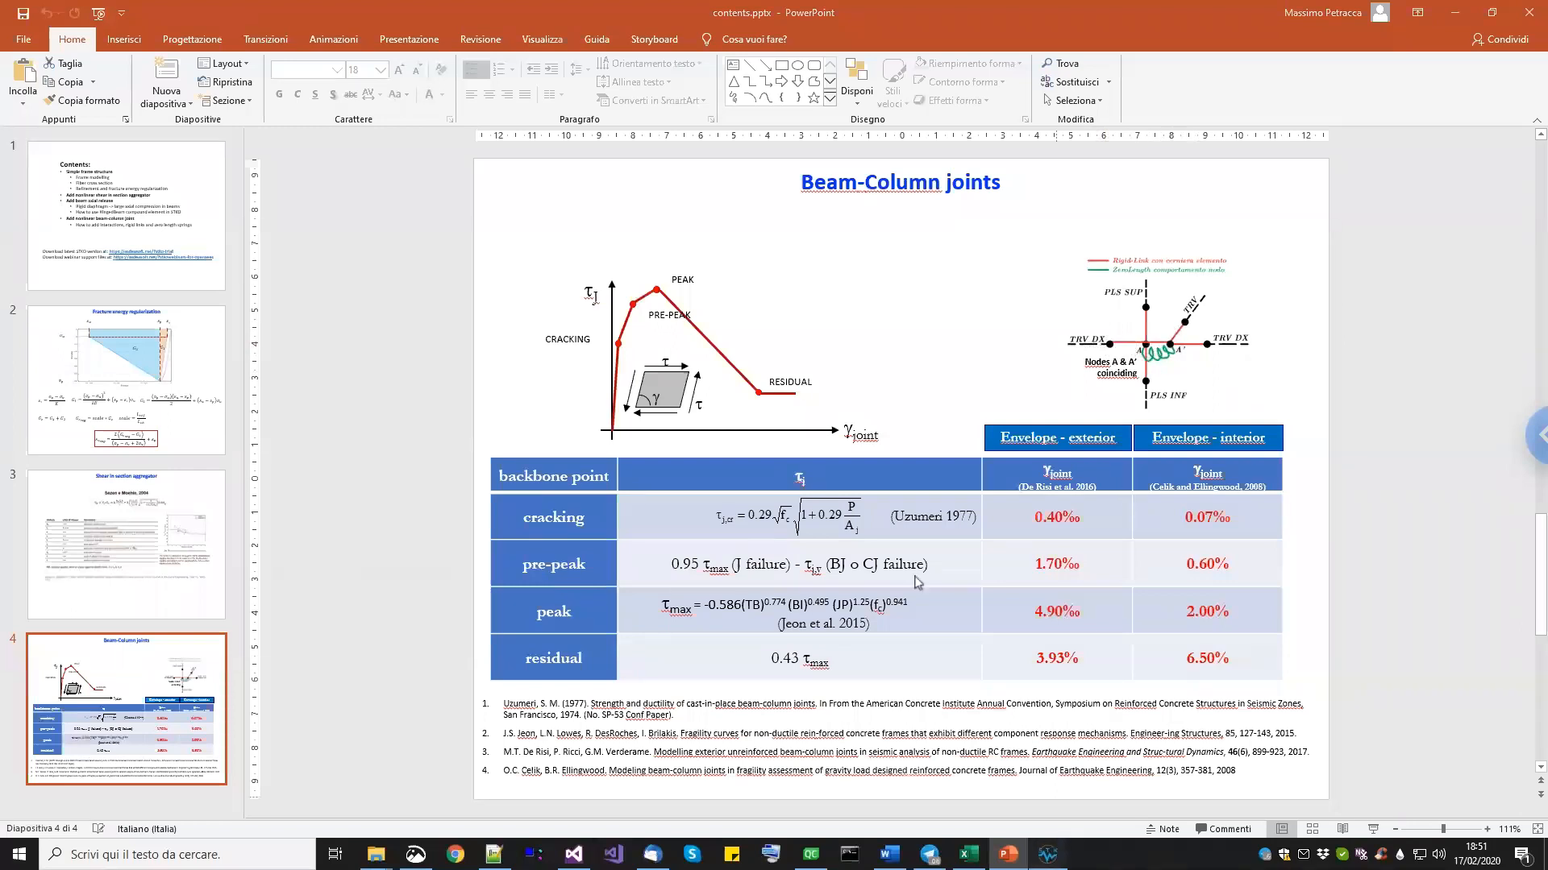
{"action": "left_click", "coordinate": [1048, 854]}
{"action": "scroll", "coordinate": [830, 484], "scroll_direction": "up", "scroll_amount": 5}
{"action": "scroll", "coordinate": [742, 407], "scroll_direction": "up", "scroll_amount": 5}
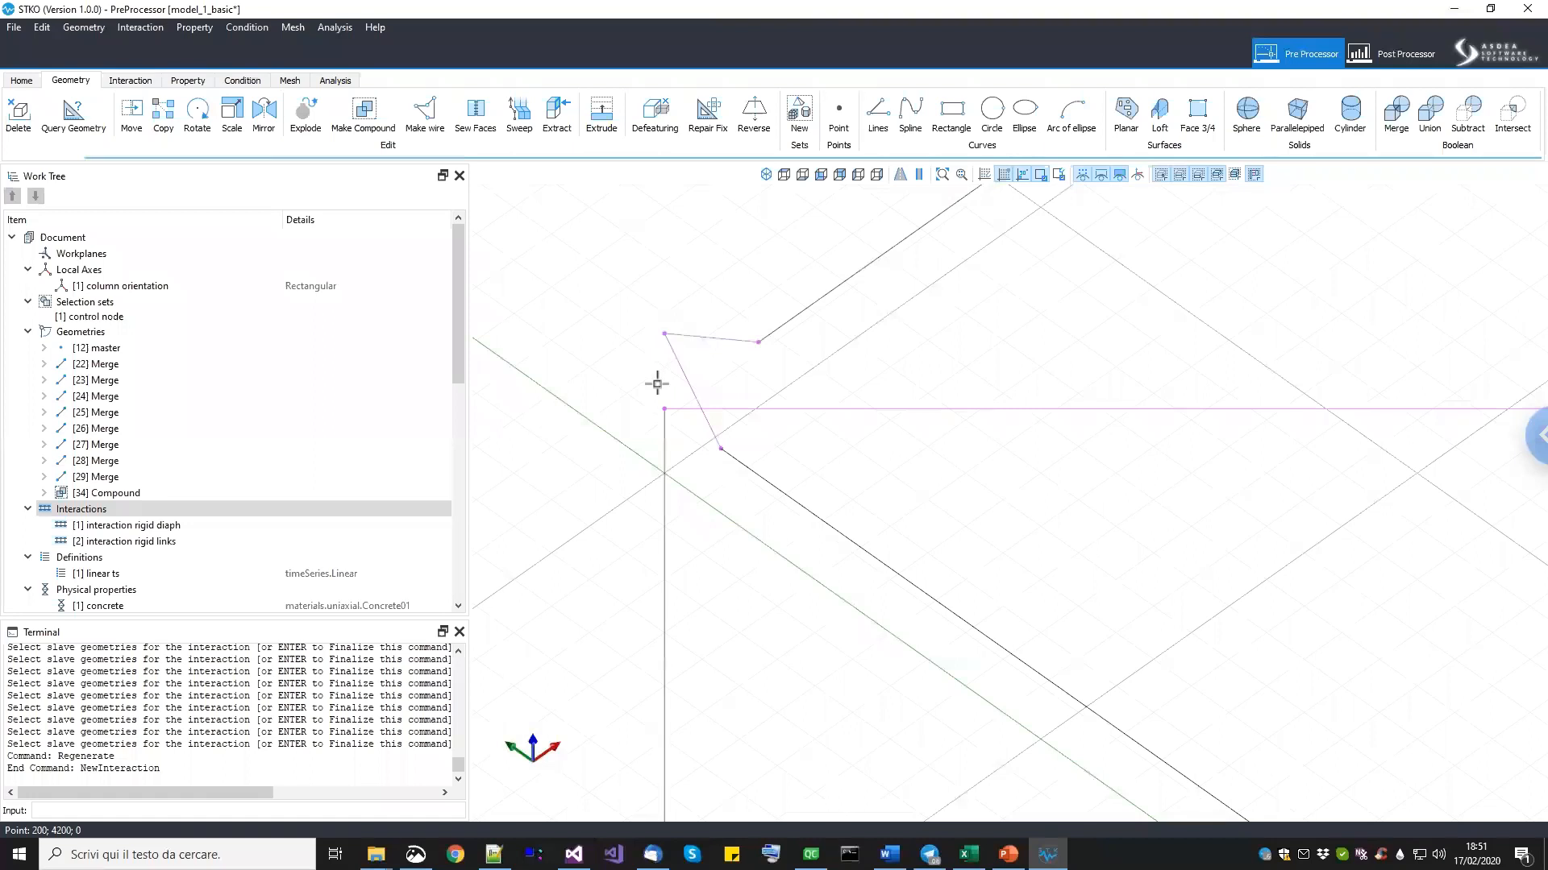
Create another Node to Node links interaction named "interaction joint".
{"action": "right_click", "coordinate": [253, 508]}
{"action": "left_click", "coordinate": [274, 520]}
{"action": "left_click_drag", "start_coordinate": [389, 236], "coordinate": [261, 236]}
{"action": "type", "text": "interaction joint"}
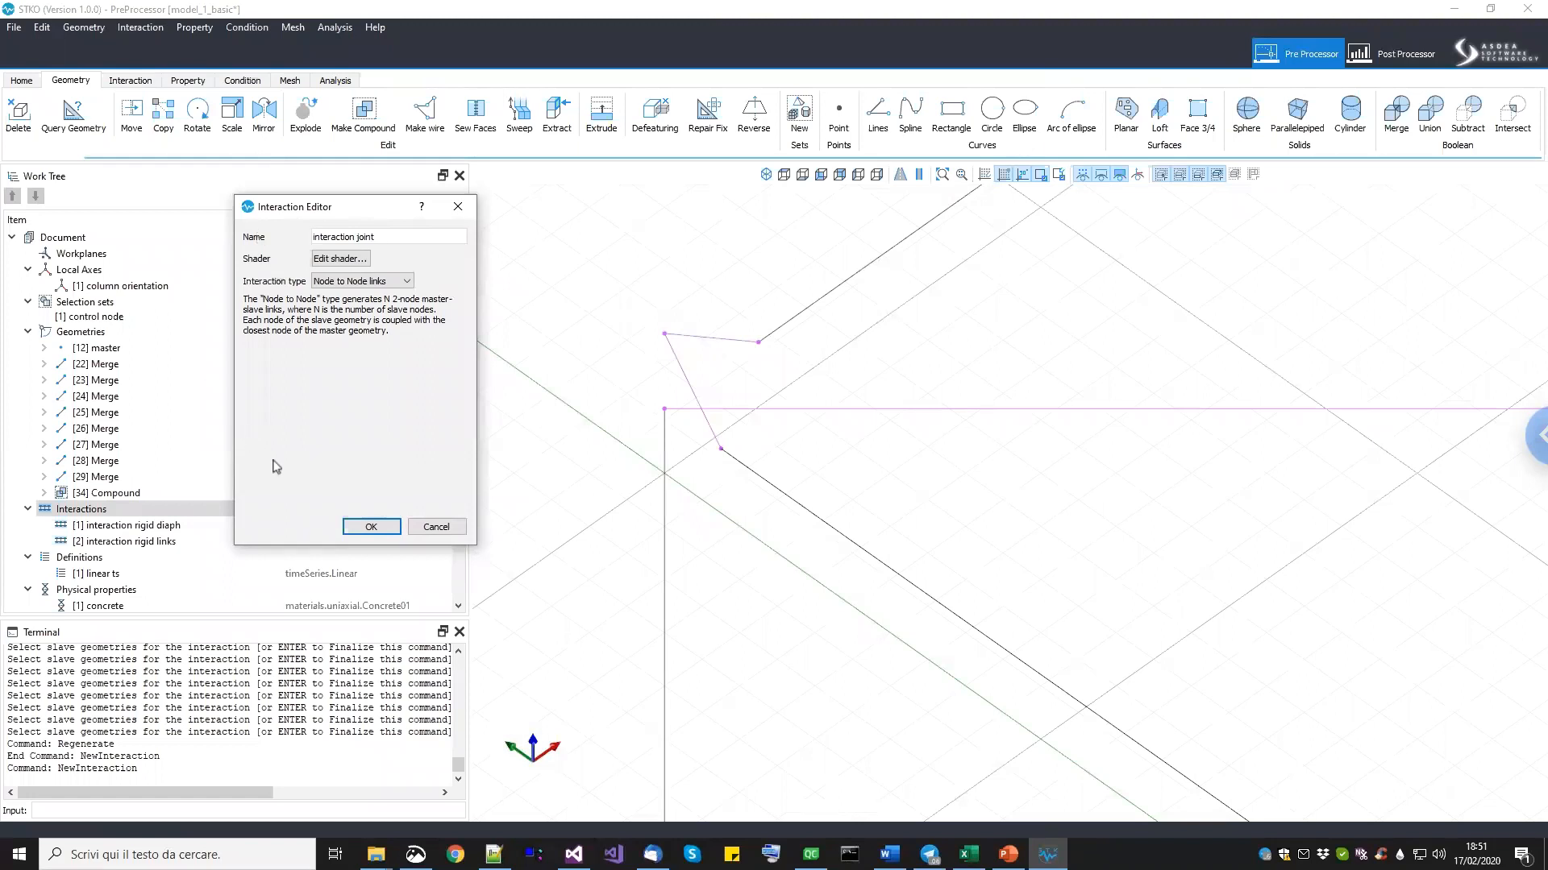
{"action": "left_click", "coordinate": [372, 531]}
Choose the four raised points as the master geometries of the joint interaction.
{"action": "left_click_drag", "start_coordinate": [650, 313], "coordinate": [681, 352]}
{"action": "scroll", "coordinate": [695, 357], "scroll_direction": "down", "scroll_amount": 8}
{"action": "middle_click_drag", "start_coordinate": [835, 352], "coordinate": [691, 671]}
{"action": "scroll", "coordinate": [766, 536], "scroll_direction": "up", "scroll_amount": 3}
{"action": "scroll", "coordinate": [752, 570], "scroll_direction": "up", "scroll_amount": 3}
{"action": "left_click_drag", "start_coordinate": [764, 569], "coordinate": [806, 593]}
{"action": "scroll", "coordinate": [907, 623], "scroll_direction": "down", "scroll_amount": 8}
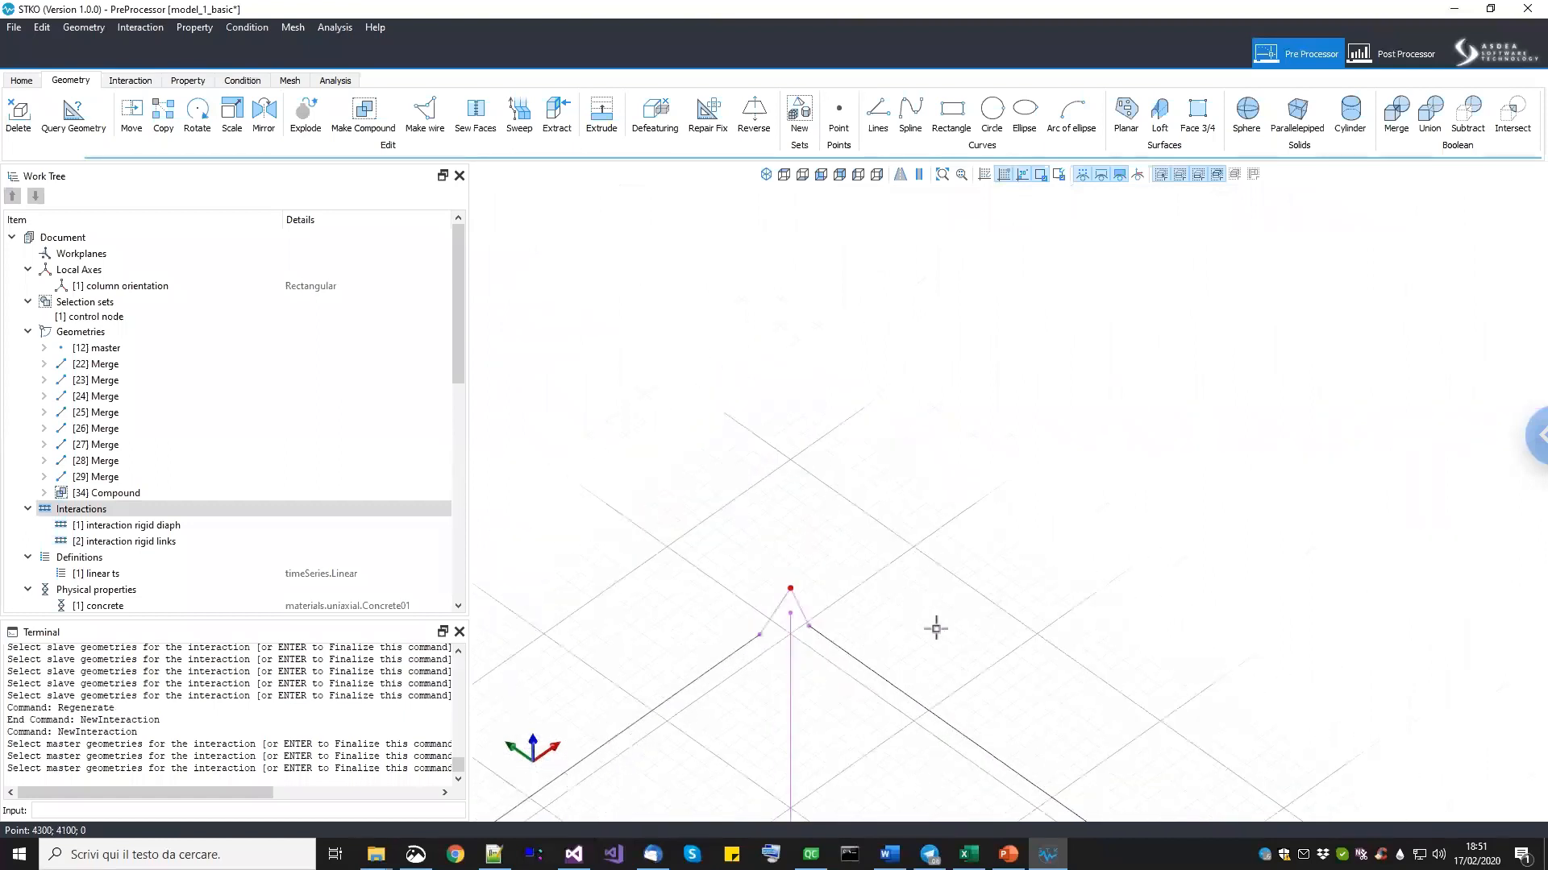
{"action": "scroll", "coordinate": [1009, 562], "scroll_direction": "up", "scroll_amount": 5}
{"action": "left_click_drag", "start_coordinate": [988, 592], "coordinate": [1021, 636]}
{"action": "scroll", "coordinate": [1032, 597], "scroll_direction": "down", "scroll_amount": 6}
{"action": "scroll", "coordinate": [943, 625], "scroll_direction": "up", "scroll_amount": 2}
{"action": "scroll", "coordinate": [804, 625], "scroll_direction": "up", "scroll_amount": 2}
{"action": "scroll", "coordinate": [762, 606], "scroll_direction": "up", "scroll_amount": 2}
{"action": "left_click_drag", "start_coordinate": [758, 595], "coordinate": [795, 675]}
{"action": "key", "text": "Return"}
Choose the four column-top nodes as the slave geometries and finalize the joint interaction.
{"action": "scroll", "coordinate": [927, 659], "scroll_direction": "down", "scroll_amount": 4}
{"action": "middle_click_drag", "start_coordinate": [1122, 663], "coordinate": [959, 757]}
{"action": "scroll", "coordinate": [959, 758], "scroll_direction": "down", "scroll_amount": 2}
{"action": "scroll", "coordinate": [1017, 603], "scroll_direction": "up", "scroll_amount": 7}
{"action": "left_click_drag", "start_coordinate": [877, 524], "coordinate": [910, 557]}
{"action": "scroll", "coordinate": [857, 539], "scroll_direction": "down", "scroll_amount": 7}
{"action": "middle_click_drag", "start_coordinate": [857, 539], "coordinate": [1112, 645]}
{"action": "scroll", "coordinate": [850, 467], "scroll_direction": "up", "scroll_amount": 4}
{"action": "scroll", "coordinate": [868, 496], "scroll_direction": "up", "scroll_amount": 5}
{"action": "left_click_drag", "start_coordinate": [1038, 603], "coordinate": [1148, 681]}
{"action": "scroll", "coordinate": [1081, 665], "scroll_direction": "down", "scroll_amount": 8}
{"action": "middle_click_drag", "start_coordinate": [988, 698], "coordinate": [1043, 372]}
{"action": "scroll", "coordinate": [796, 577], "scroll_direction": "up", "scroll_amount": 4}
{"action": "scroll", "coordinate": [794, 560], "scroll_direction": "up", "scroll_amount": 1}
{"action": "left_click_drag", "start_coordinate": [798, 505], "coordinate": [842, 544]}
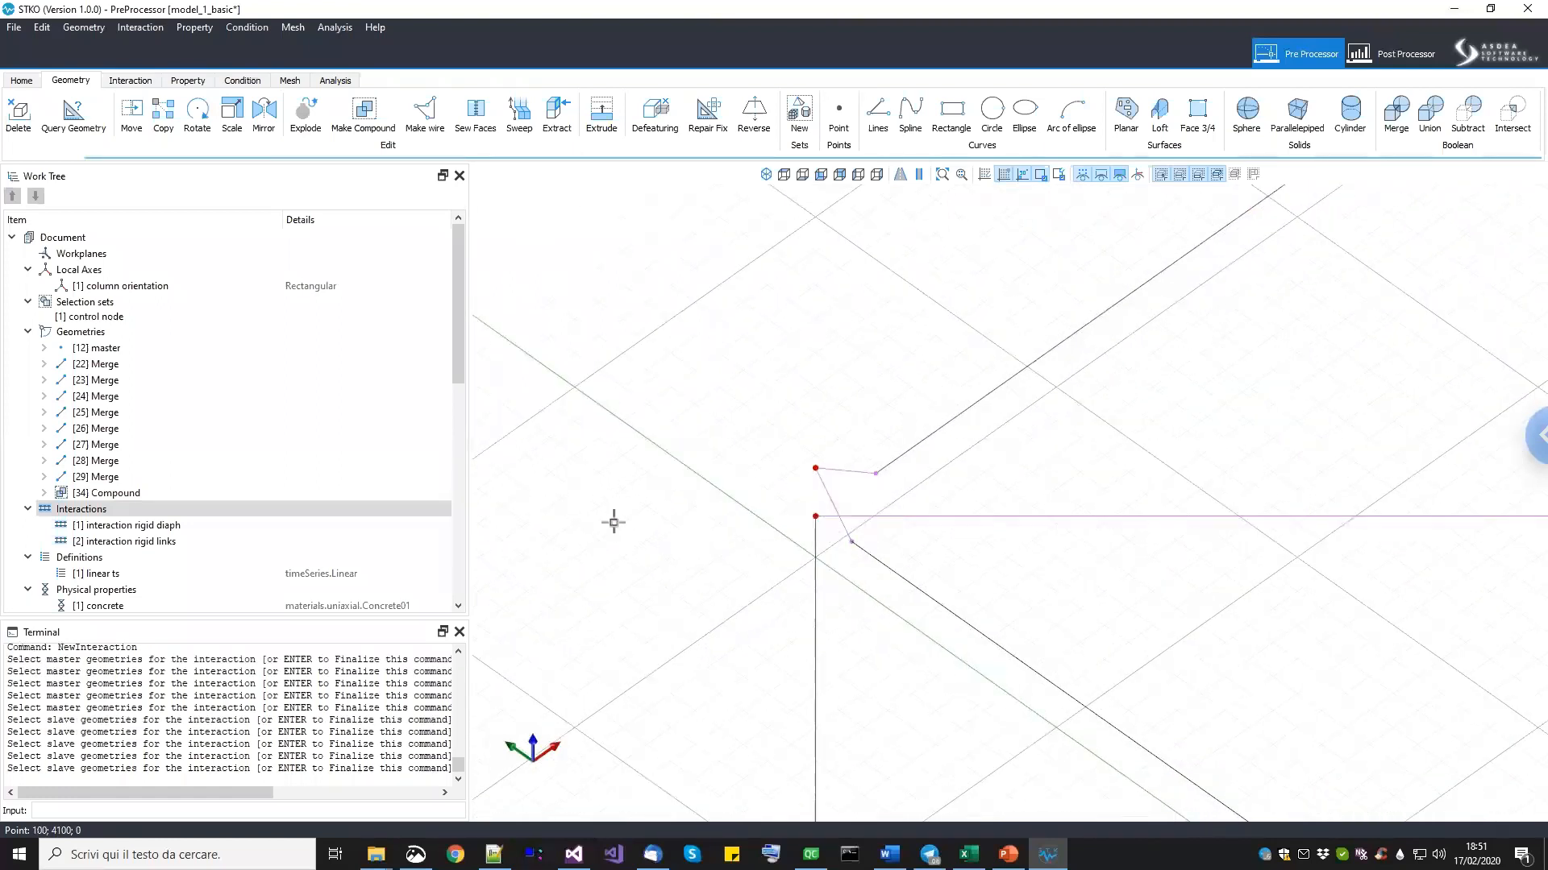
{"action": "key", "text": "Return"}
Inspect the joint links between the raised points and the column tops at all four corners.
{"action": "scroll", "coordinate": [780, 511], "scroll_direction": "up", "scroll_amount": 3}
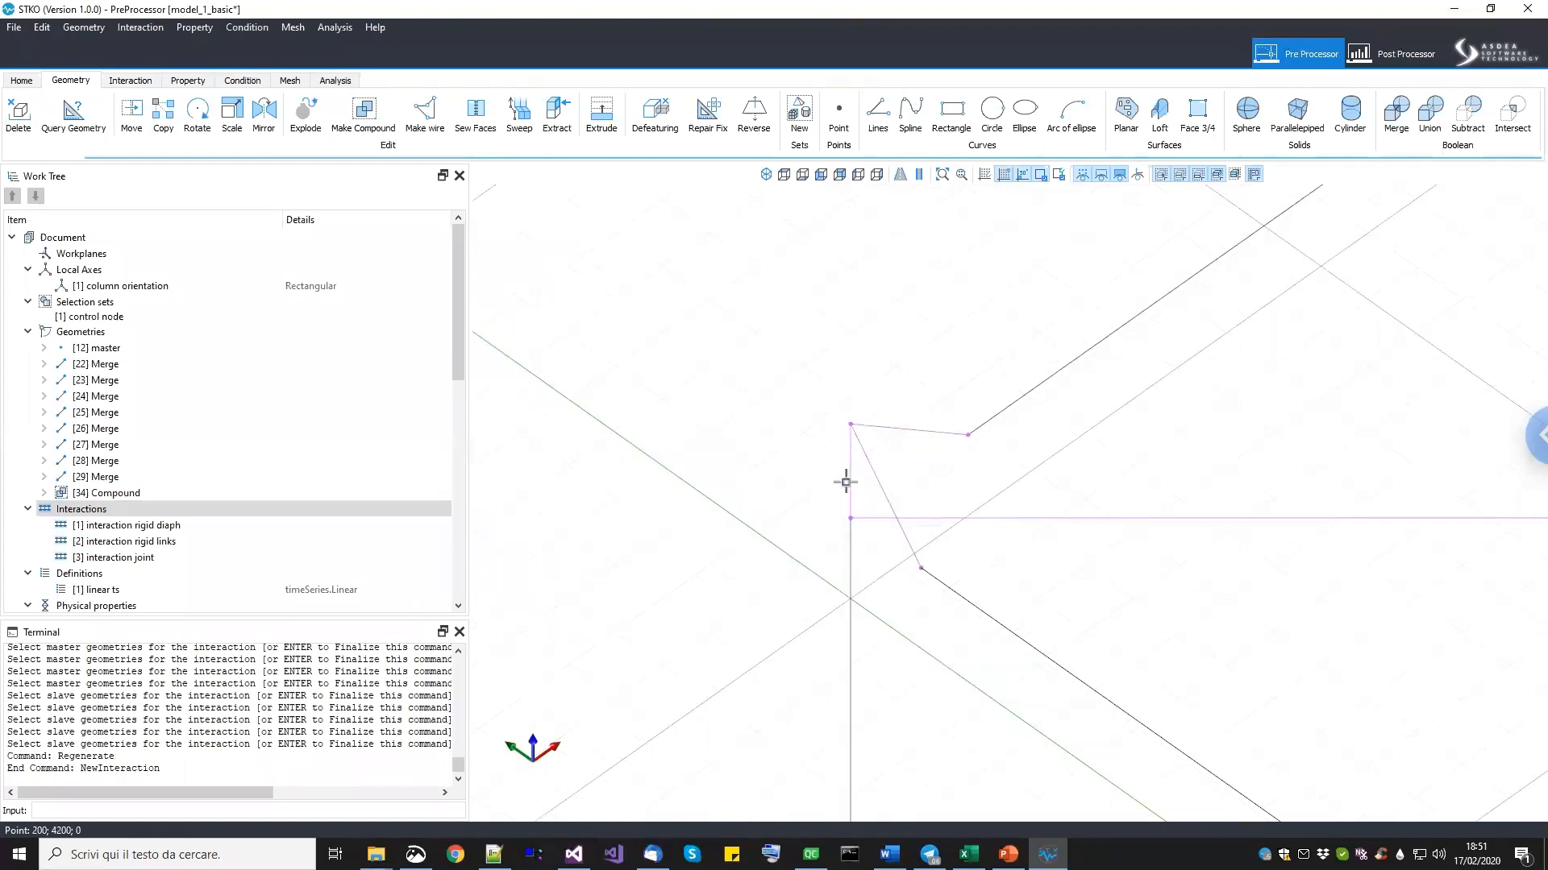
{"action": "scroll", "coordinate": [858, 532], "scroll_direction": "down", "scroll_amount": 6}
{"action": "scroll", "coordinate": [897, 577], "scroll_direction": "up", "scroll_amount": 3}
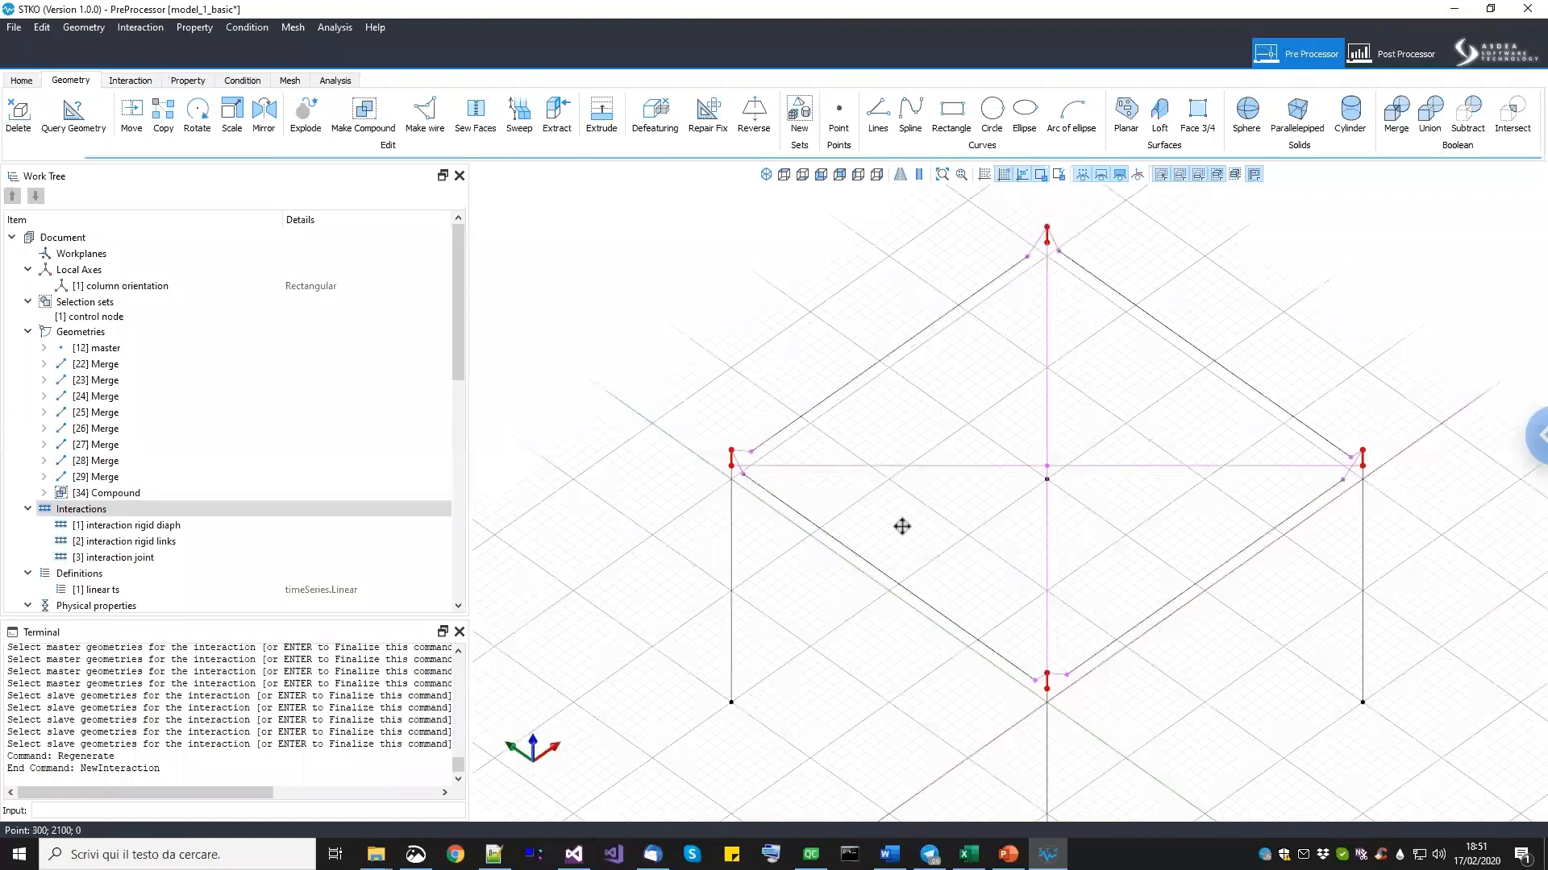
{"action": "middle_click_drag", "start_coordinate": [877, 559], "coordinate": [871, 572]}
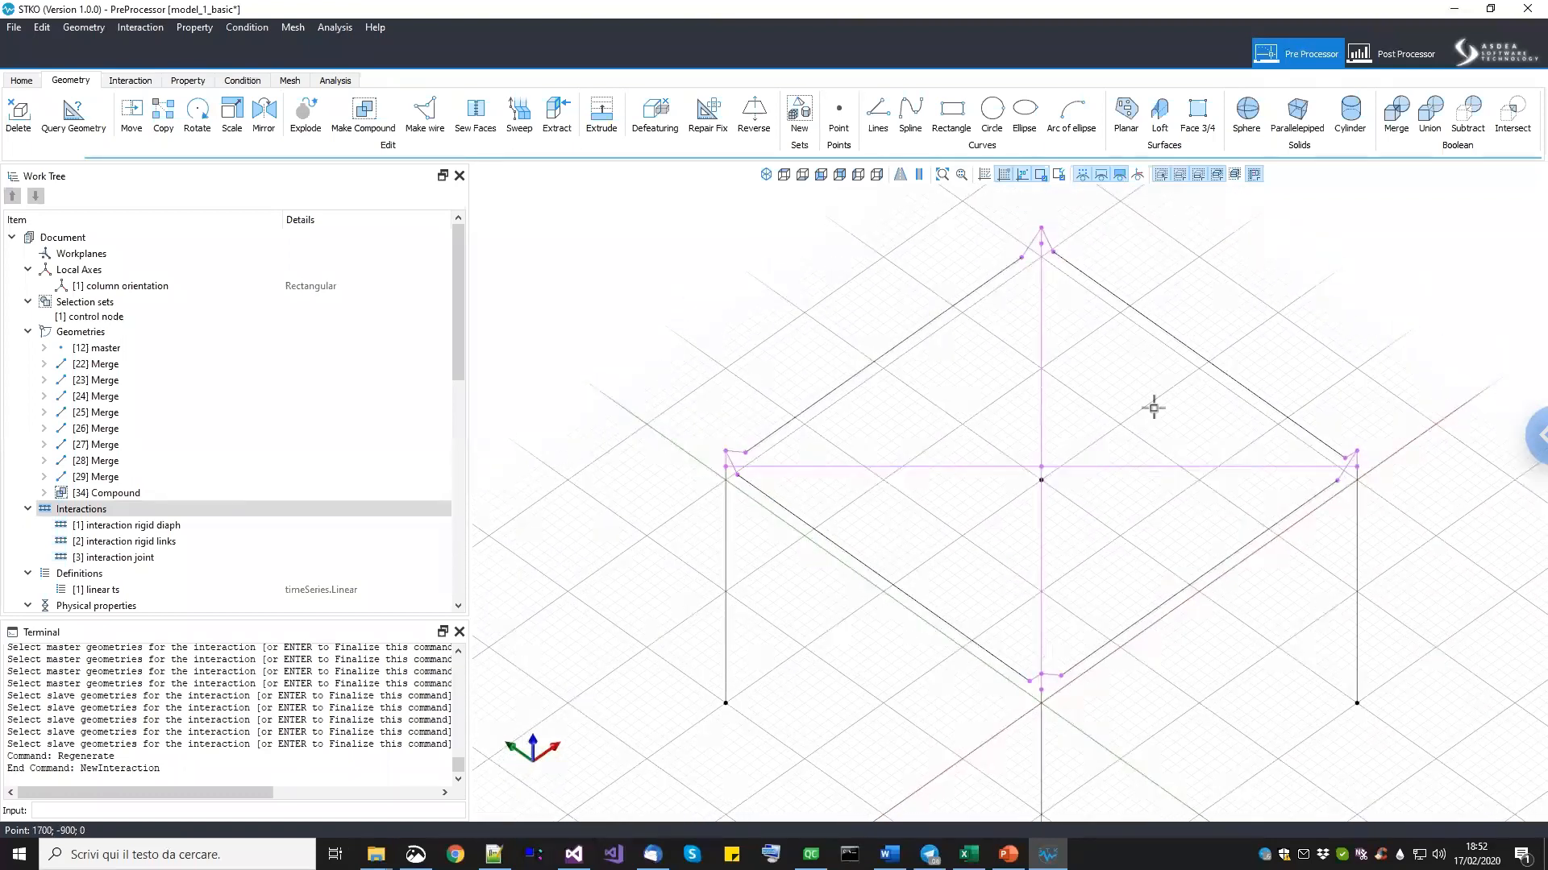
{"action": "middle_click_drag", "start_coordinate": [892, 397], "coordinate": [882, 366]}
{"action": "middle_click_drag", "start_coordinate": [1015, 594], "coordinate": [1130, 627], "text": "shift"}
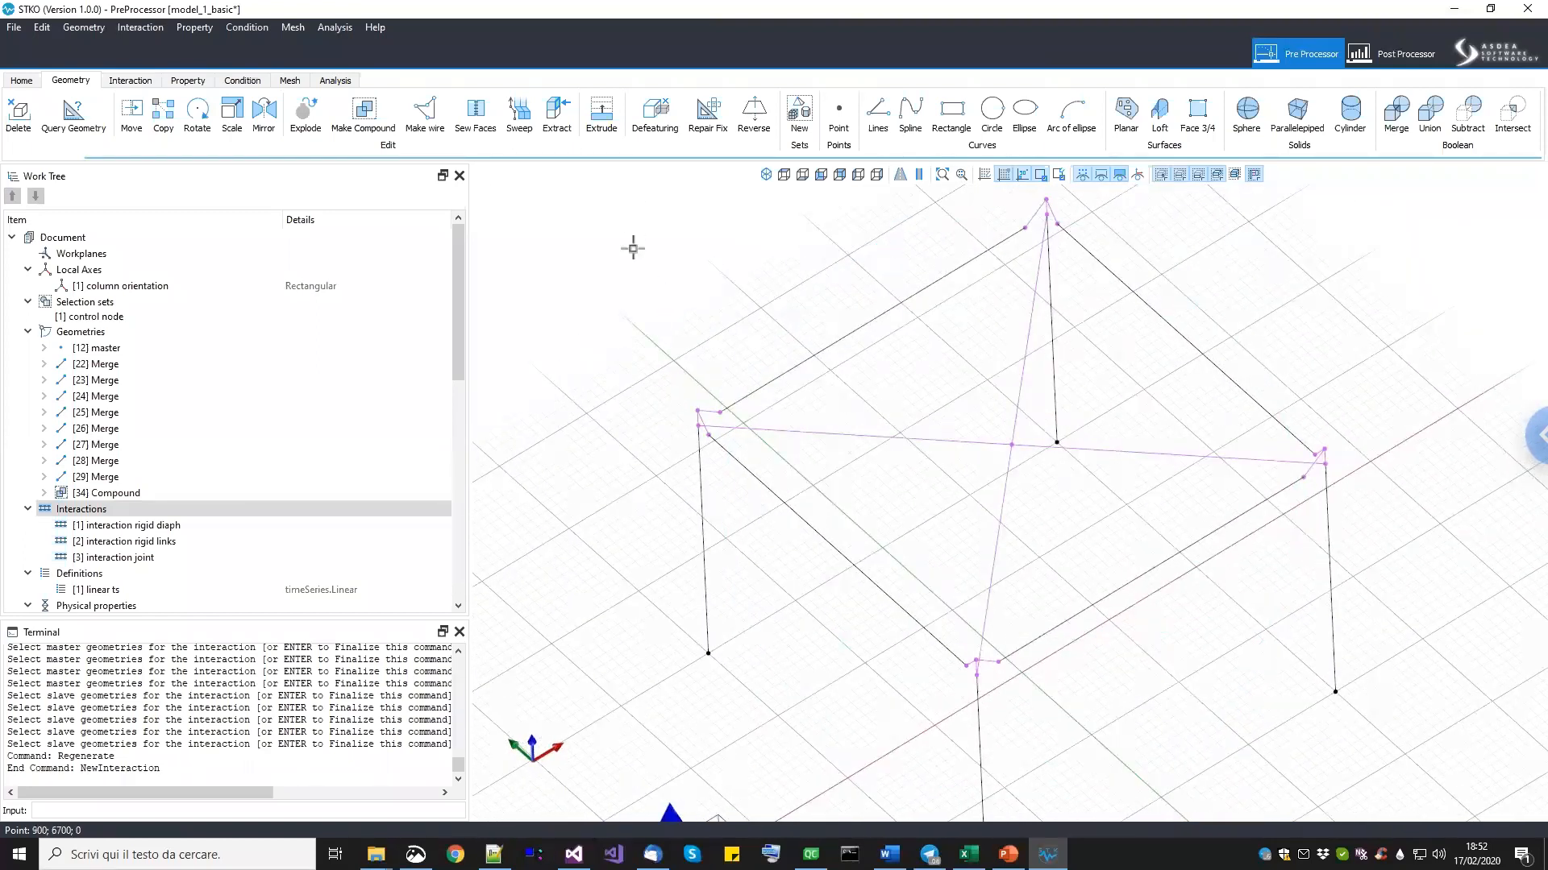
Create a new condition named "joint rigid link".
{"action": "scroll", "coordinate": [137, 540], "scroll_direction": "down", "scroll_amount": 2}
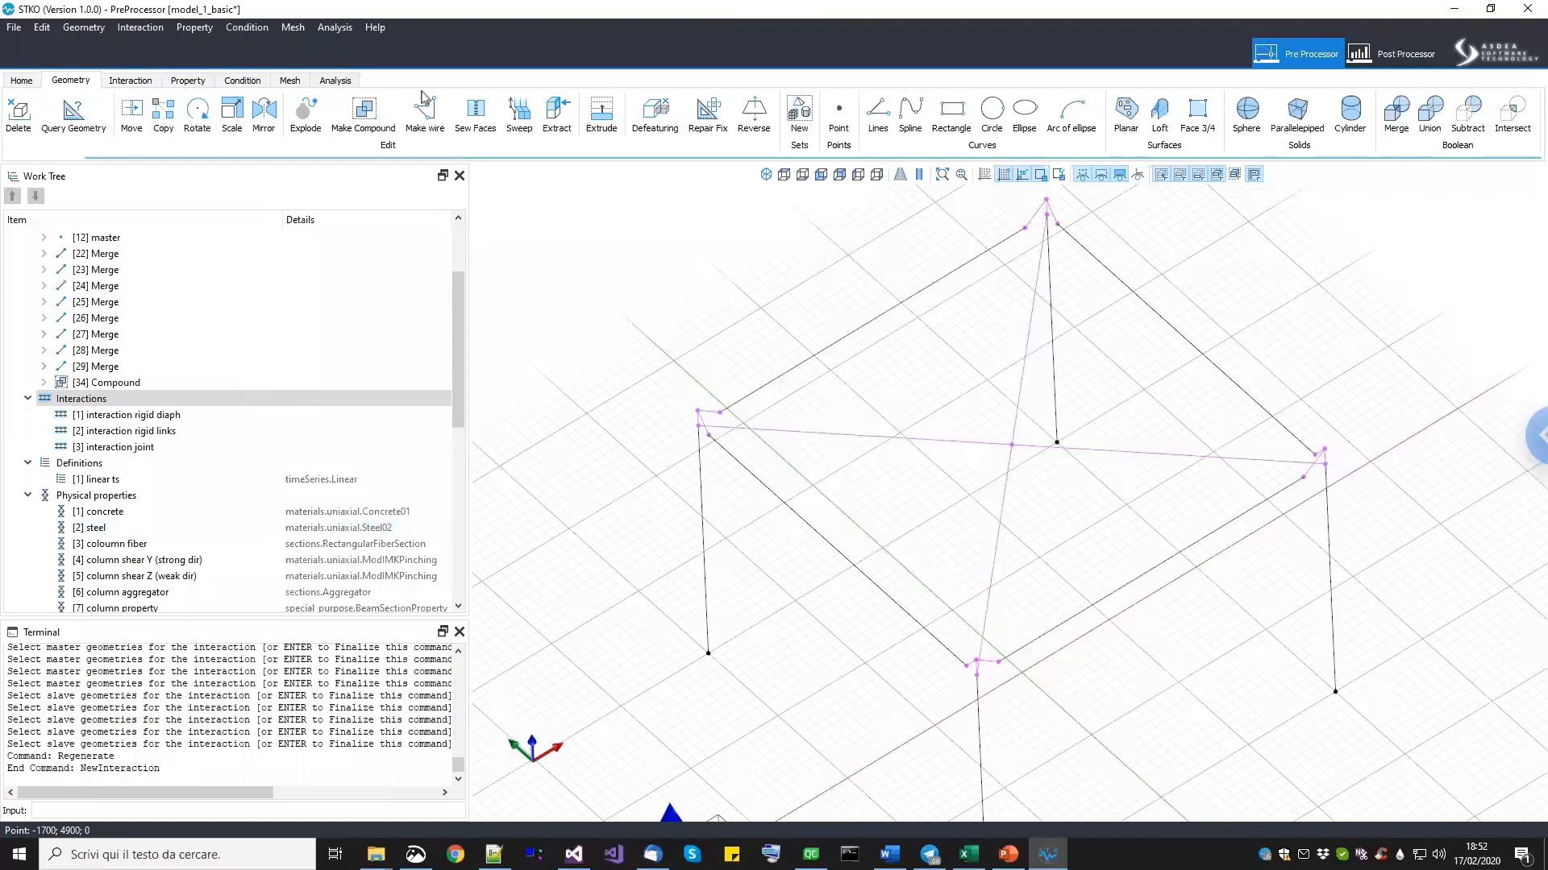
{"action": "left_click", "coordinate": [242, 81]}
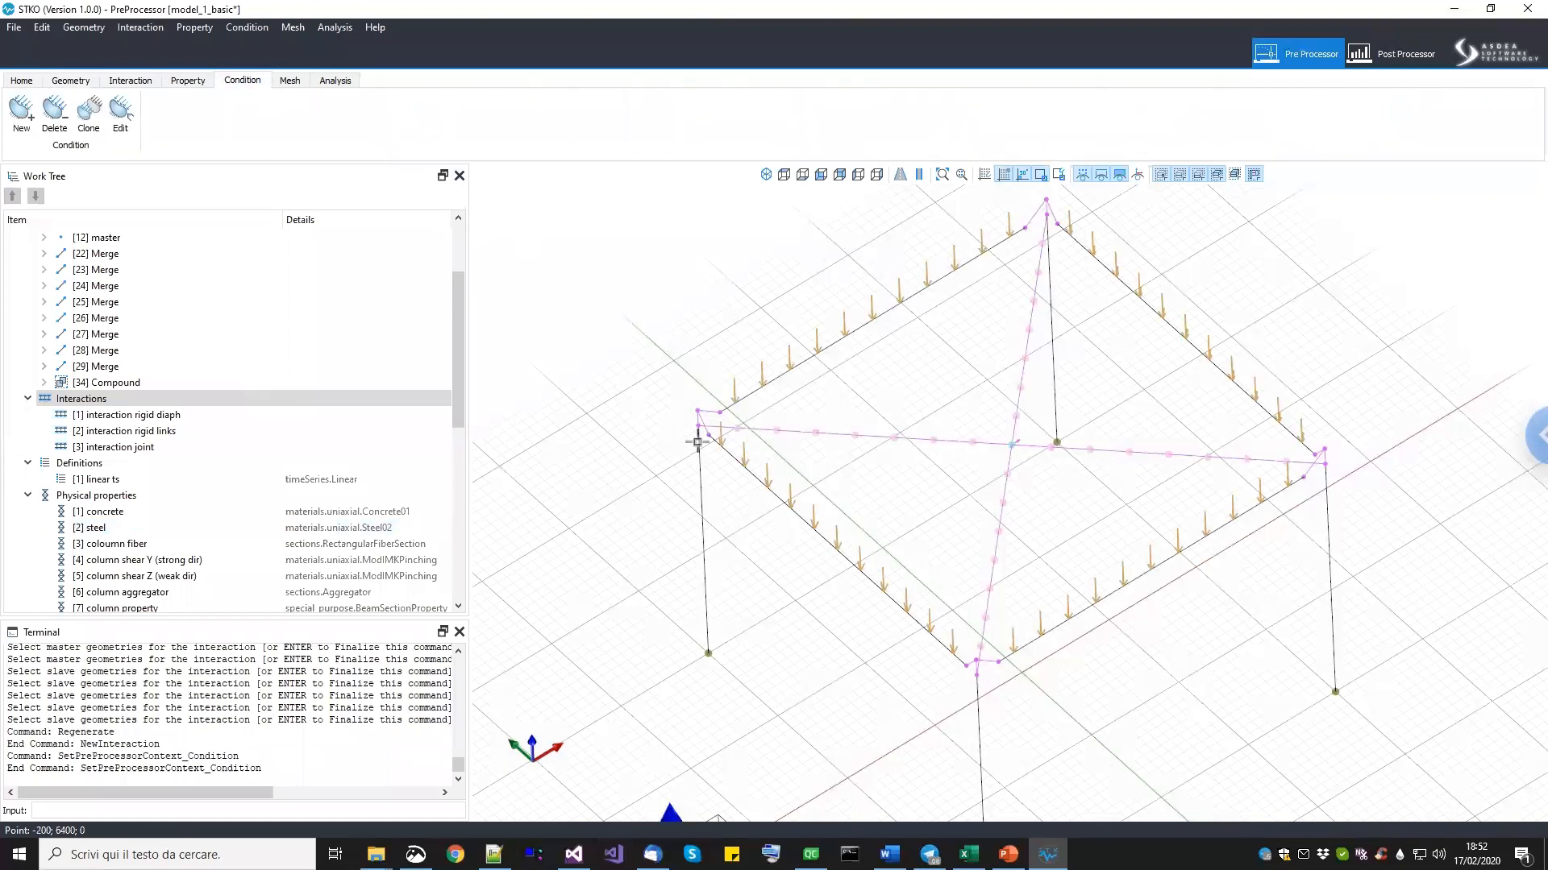
{"action": "scroll", "coordinate": [718, 439], "scroll_direction": "up", "scroll_amount": 5}
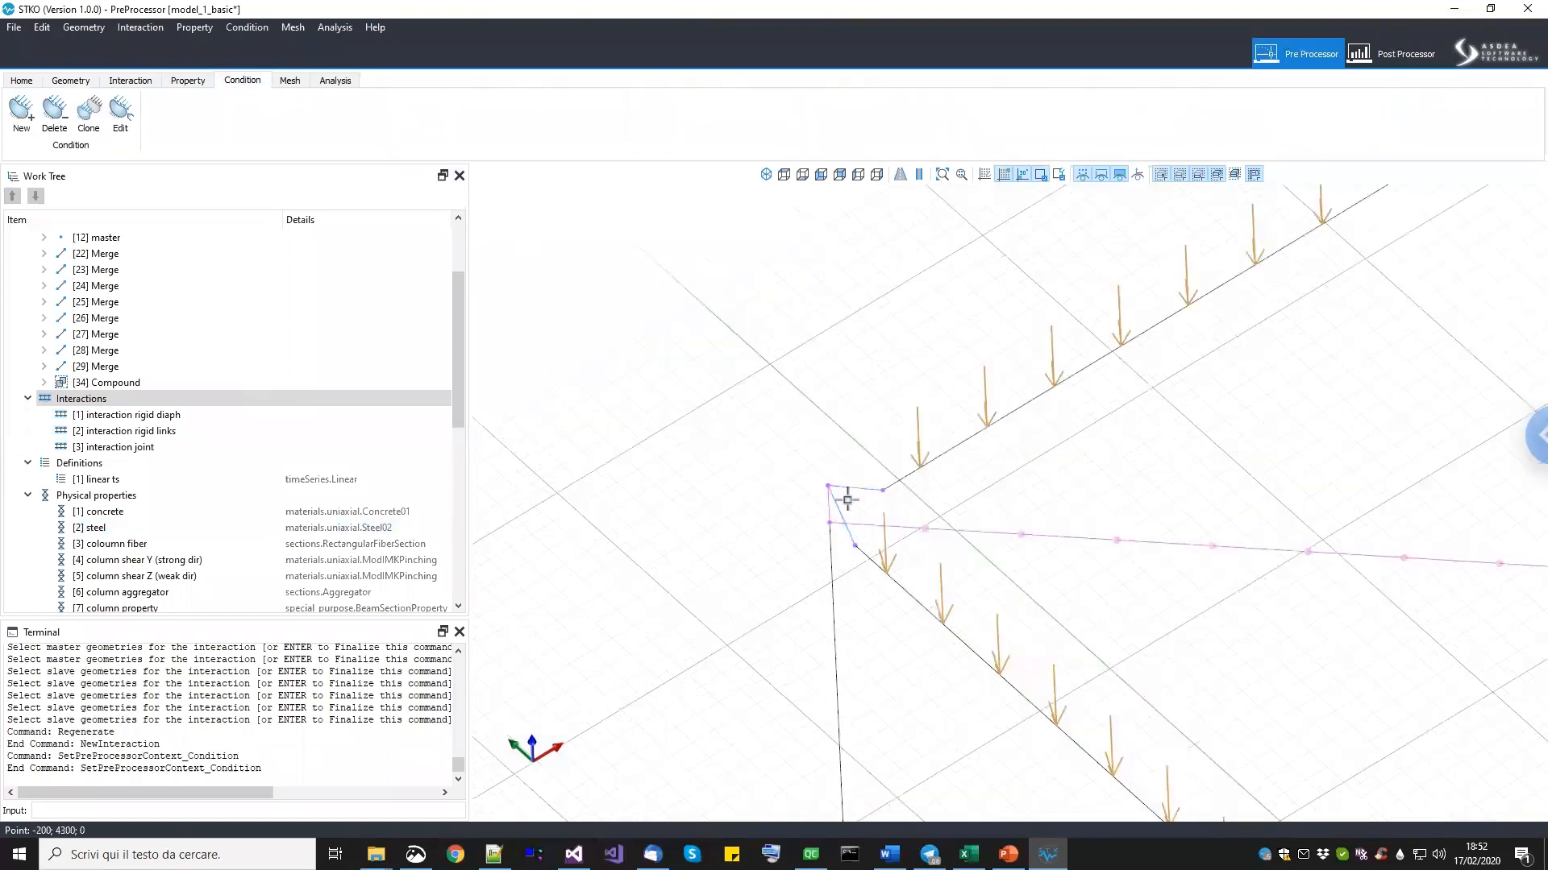
{"action": "scroll", "coordinate": [102, 521], "scroll_direction": "down", "scroll_amount": 8}
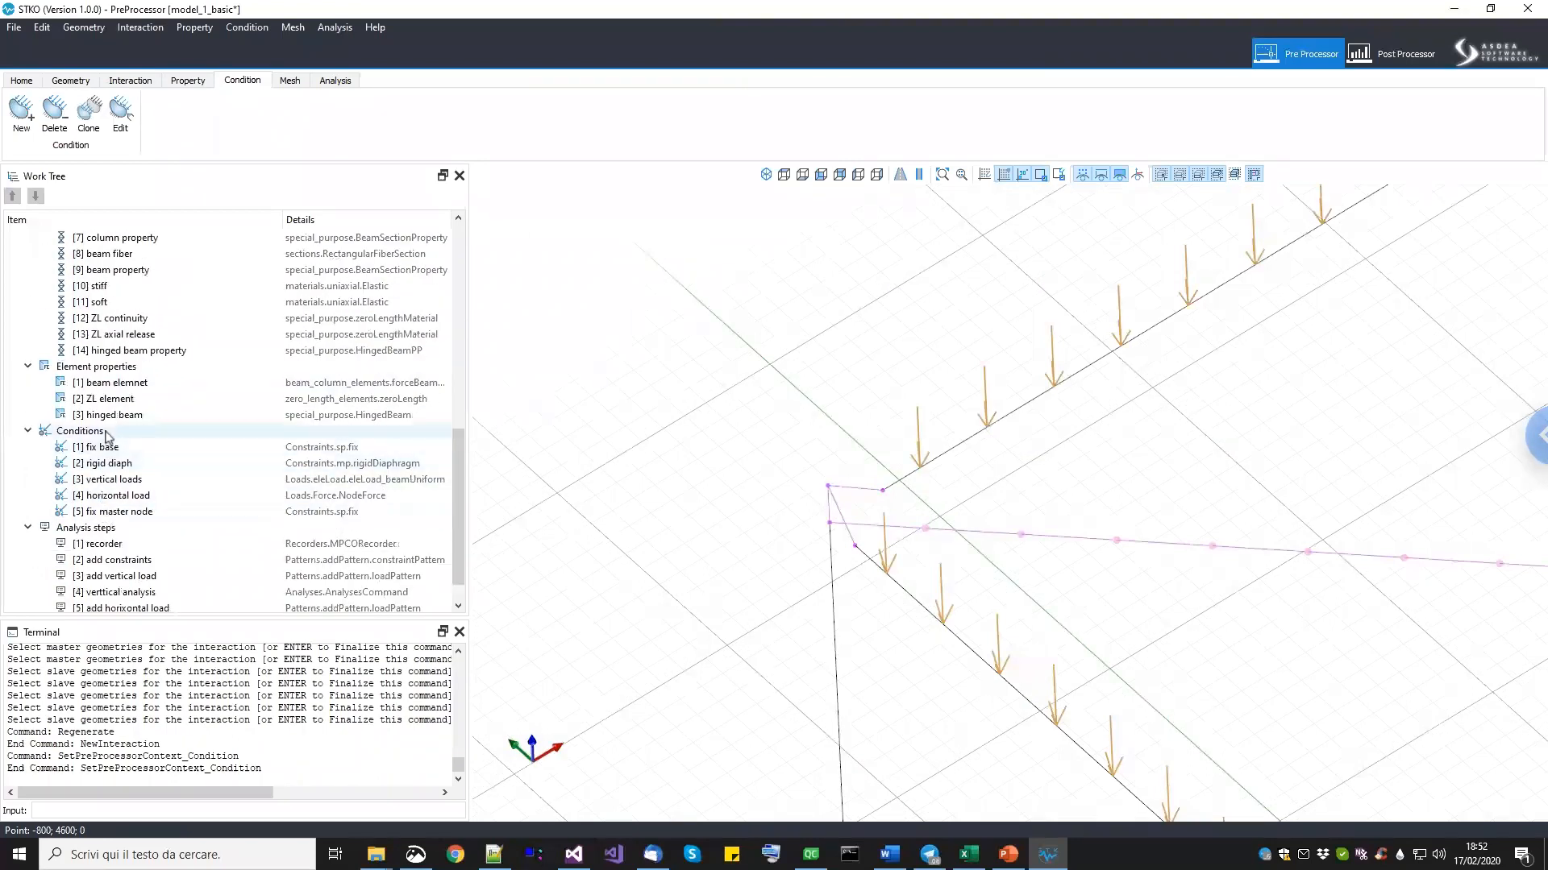
{"action": "right_click", "coordinate": [106, 432]}
{"action": "left_click", "coordinate": [234, 430]}
{"action": "triple_click", "coordinate": [231, 176]}
{"action": "type", "text": "joint rigid link"}
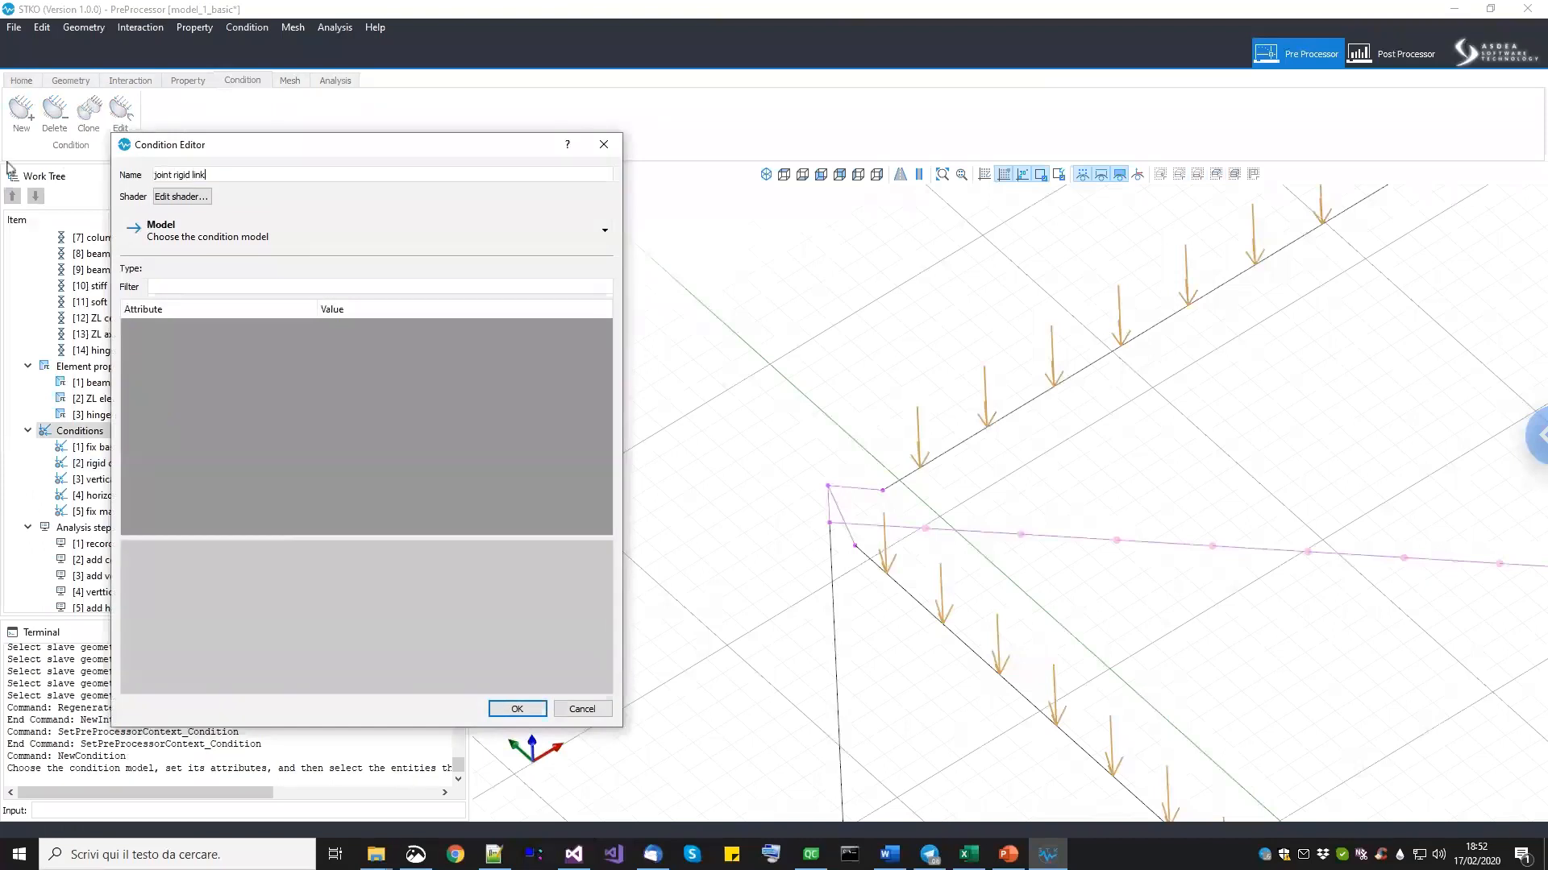
Define the condition as a multi-point rigidLink constraint with 3D dimension and beam type.
{"action": "left_click", "coordinate": [261, 244]}
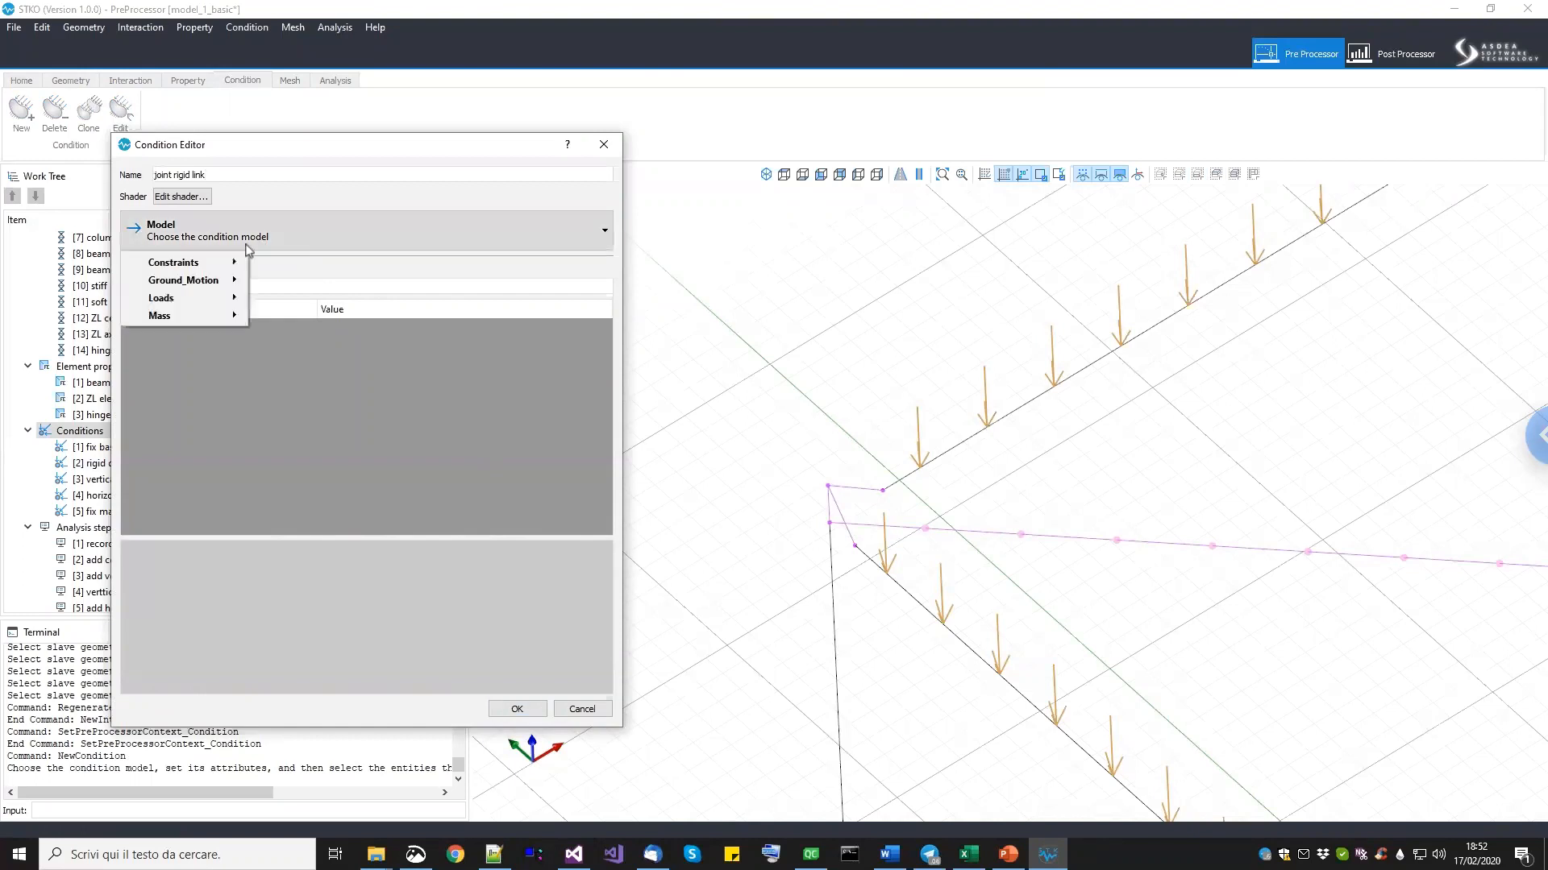
{"action": "mouse_move", "coordinate": [231, 263]}
{"action": "mouse_move", "coordinate": [293, 266]}
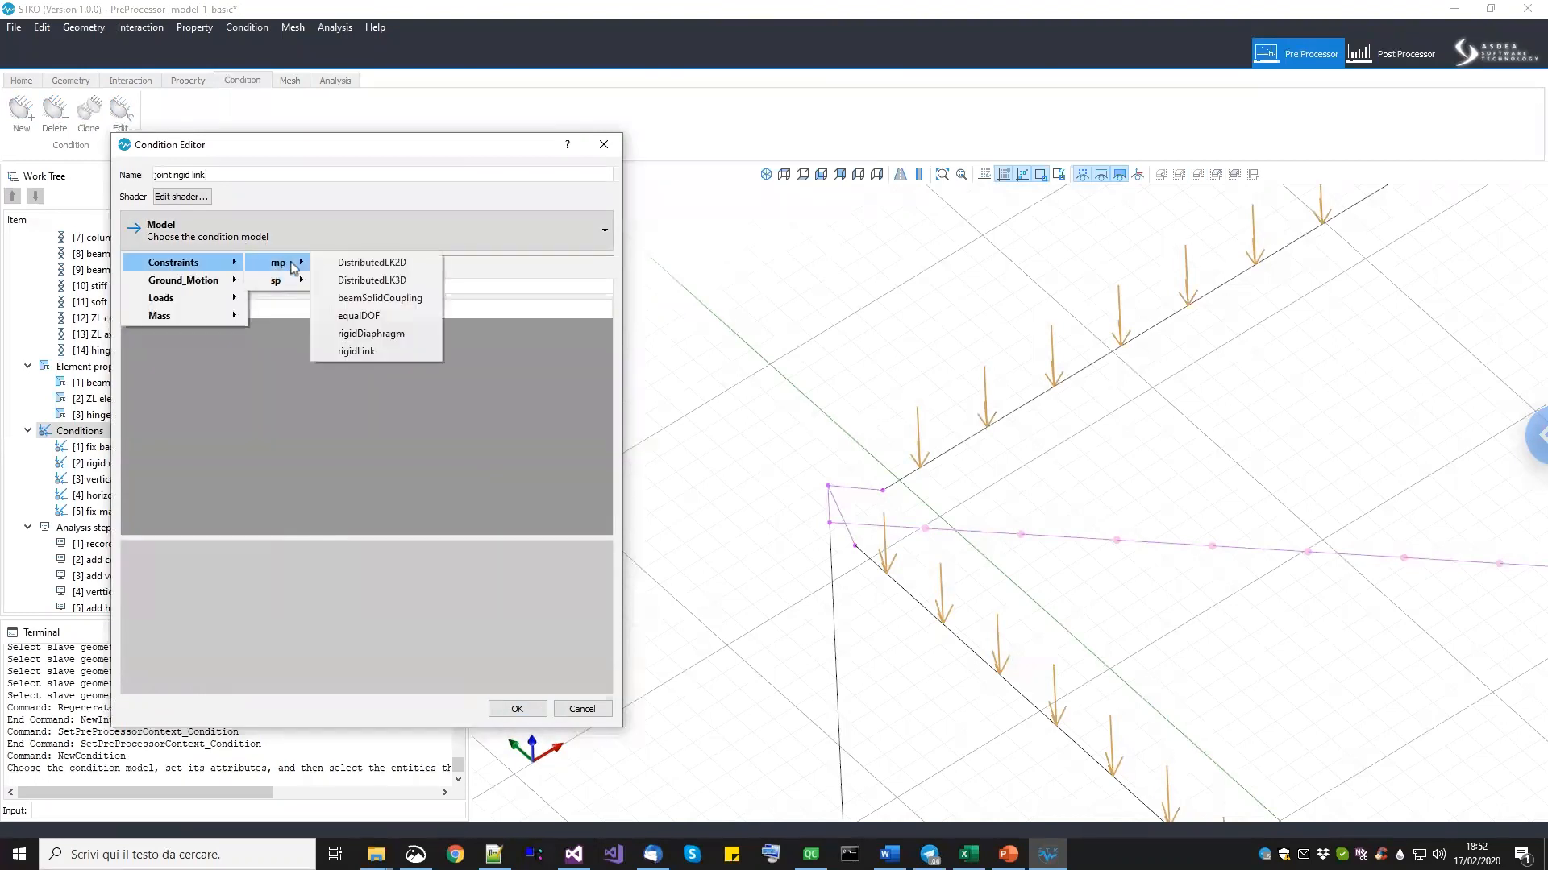
{"action": "left_click", "coordinate": [370, 353]}
{"action": "left_click", "coordinate": [372, 349]}
{"action": "left_click", "coordinate": [362, 376]}
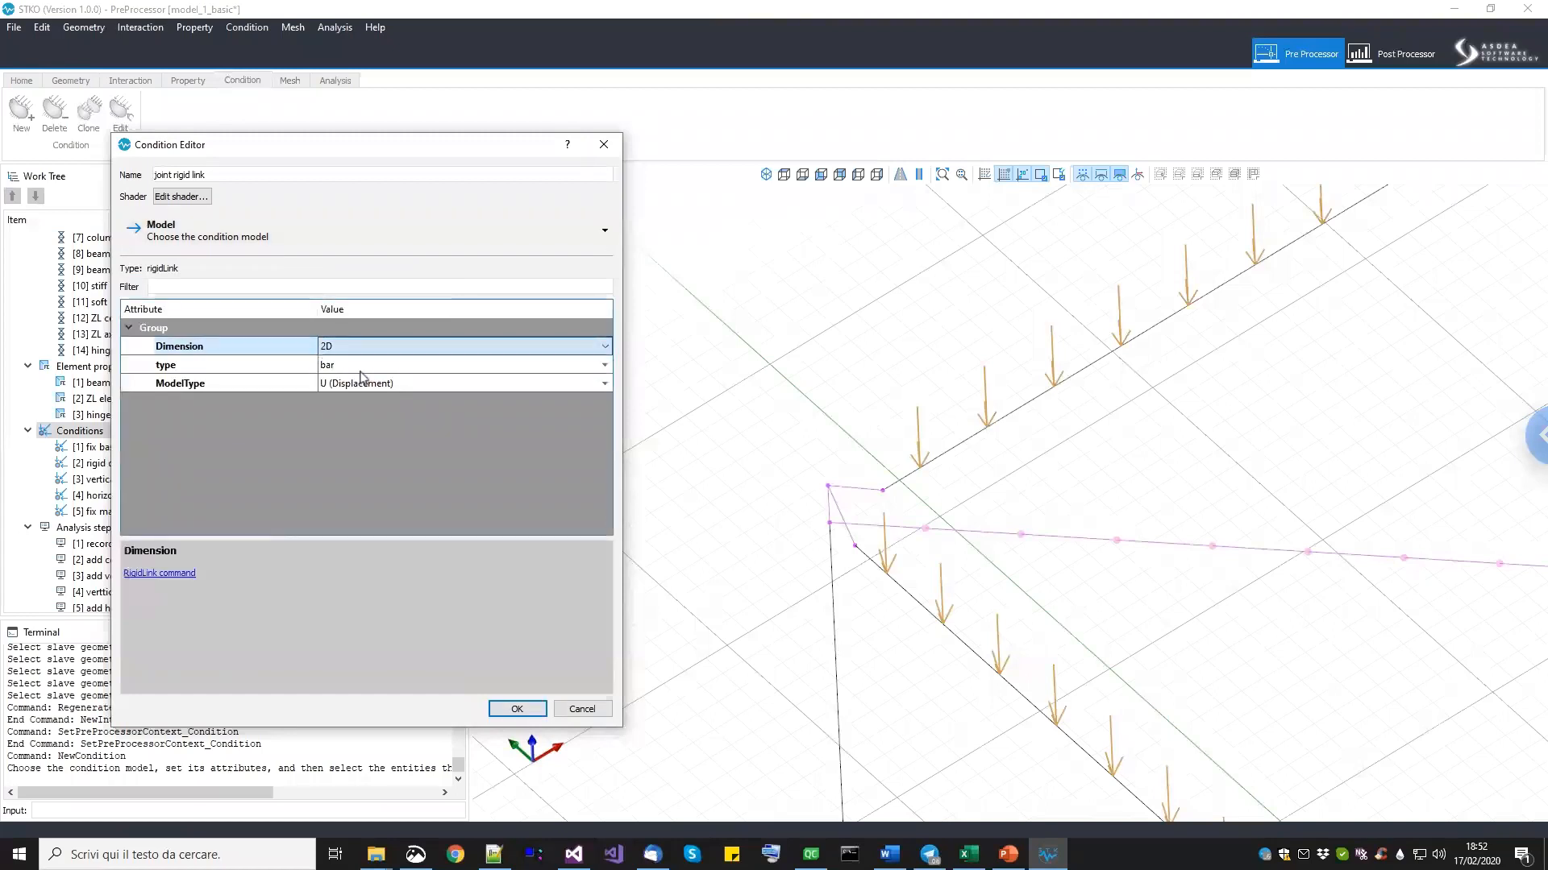
{"action": "left_click", "coordinate": [361, 369]}
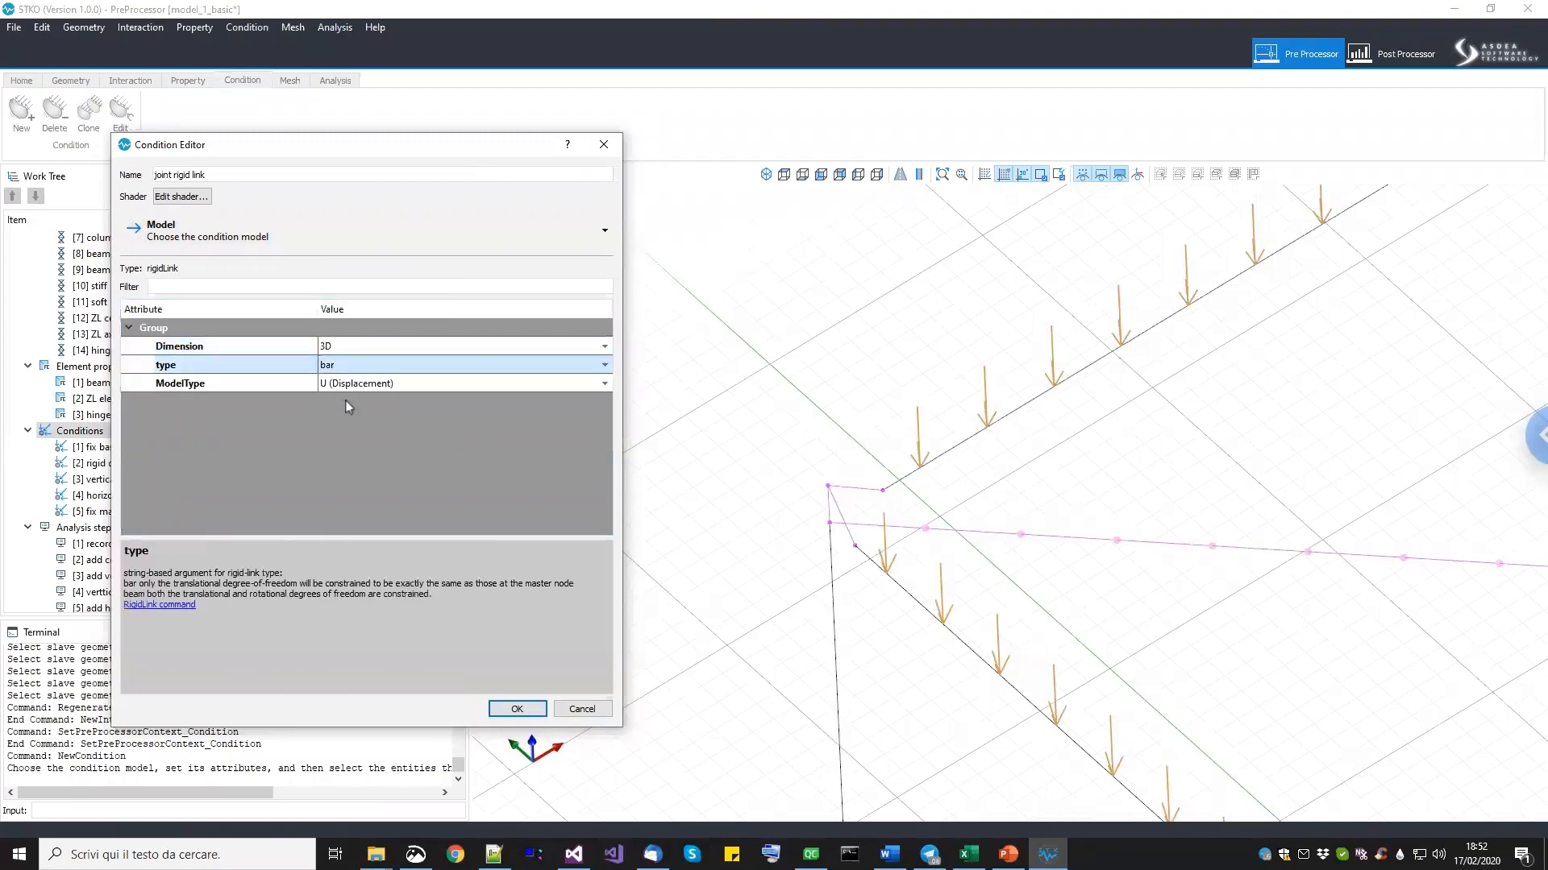
{"action": "left_click", "coordinate": [355, 366]}
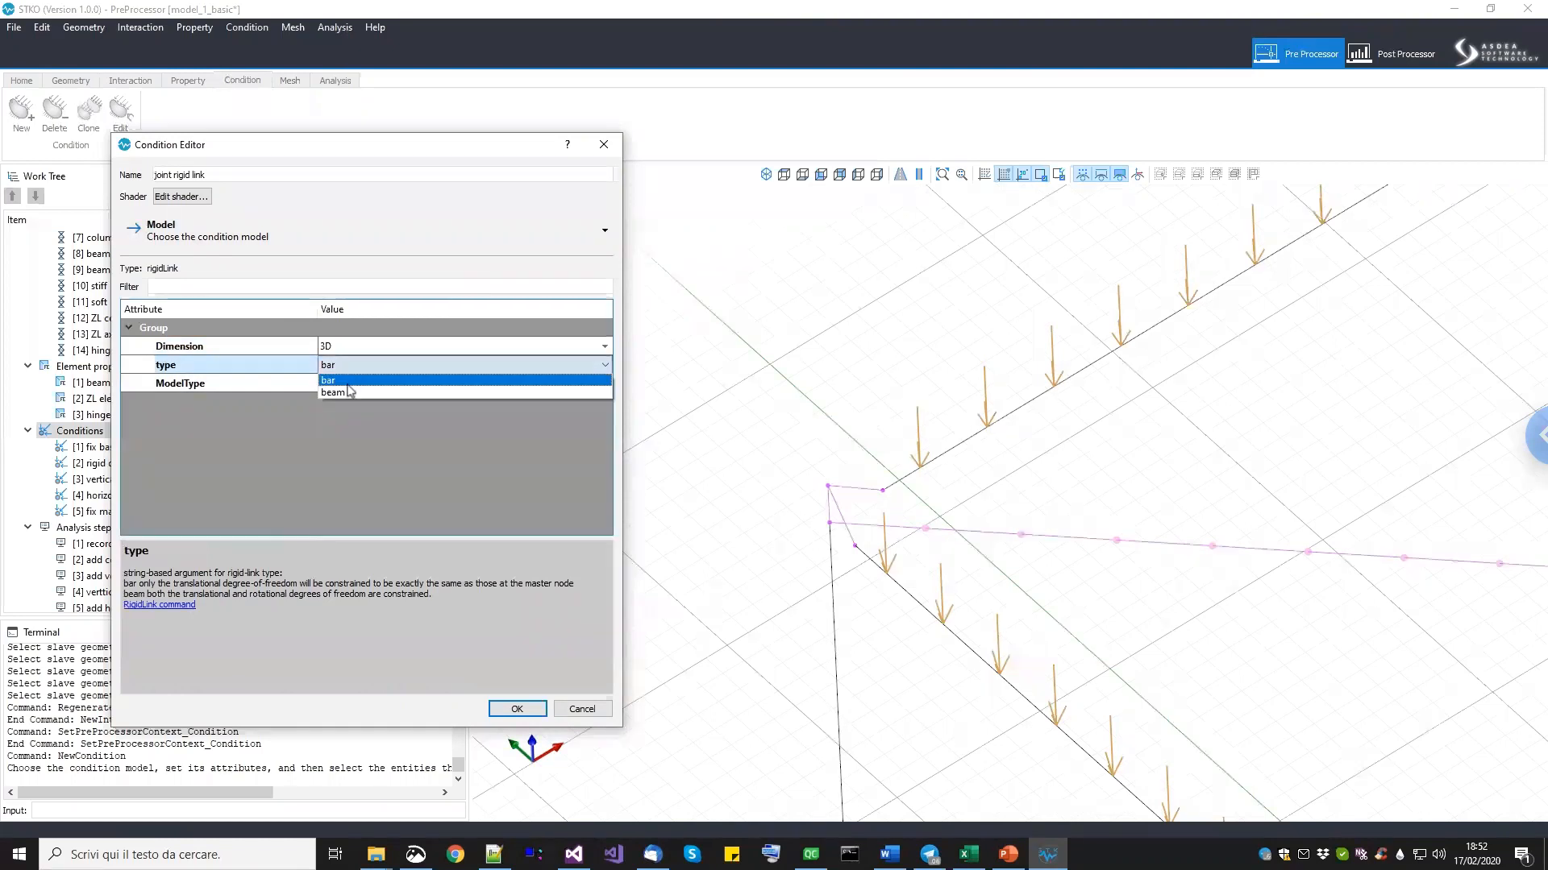
{"action": "left_click", "coordinate": [343, 393]}
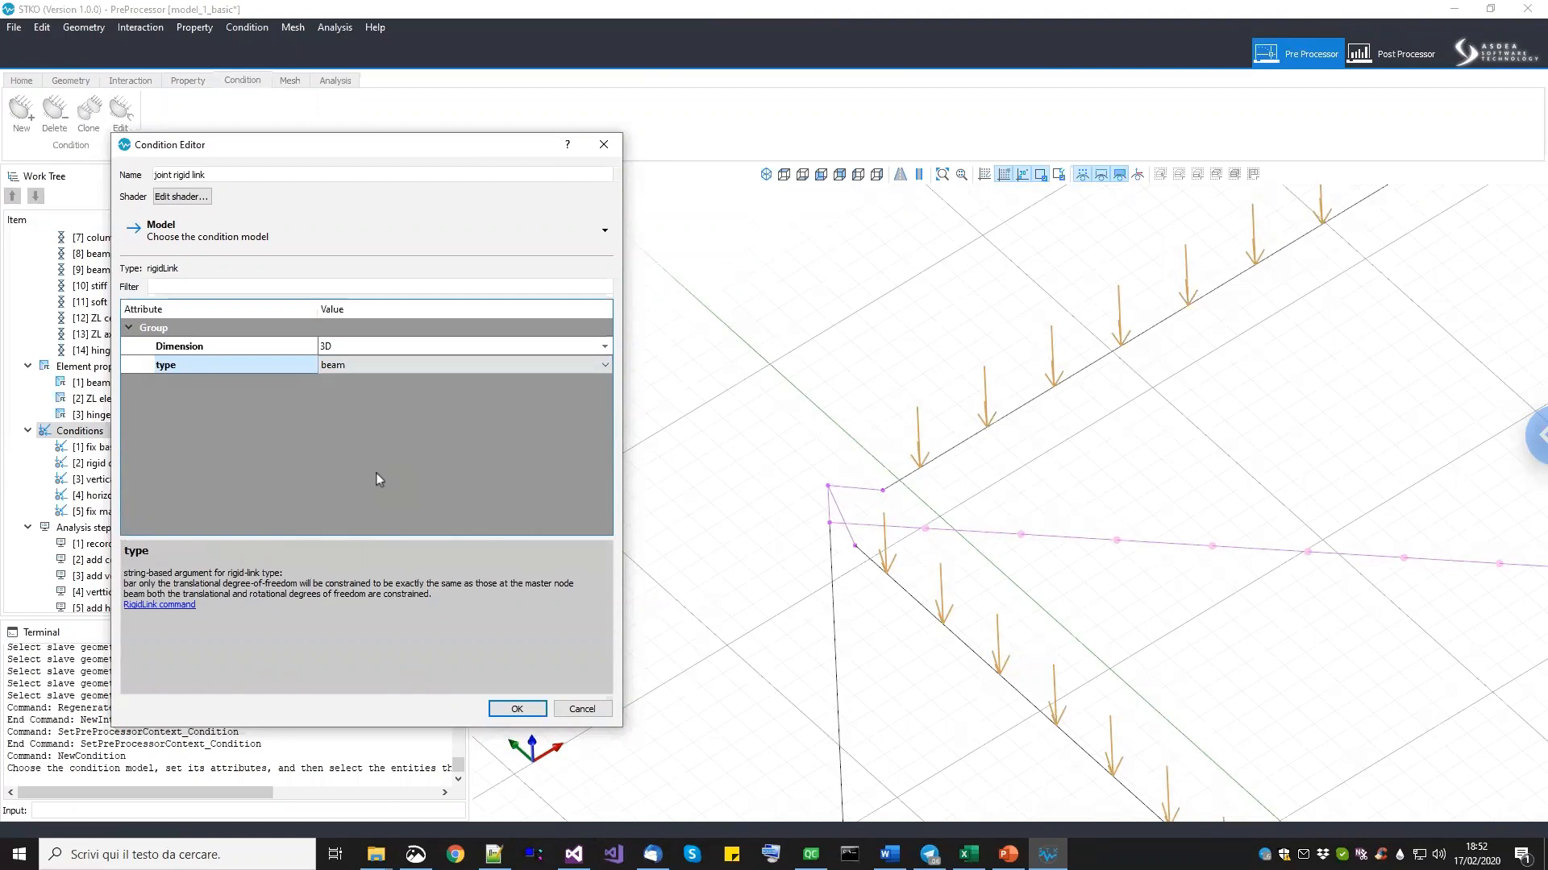
Assign the joint rigid link condition to the rigid link interaction between the joint points and beam ends, and finish creating it.
{"action": "left_click", "coordinate": [845, 524]}
{"action": "scroll", "coordinate": [841, 522], "scroll_direction": "down", "scroll_amount": 5}
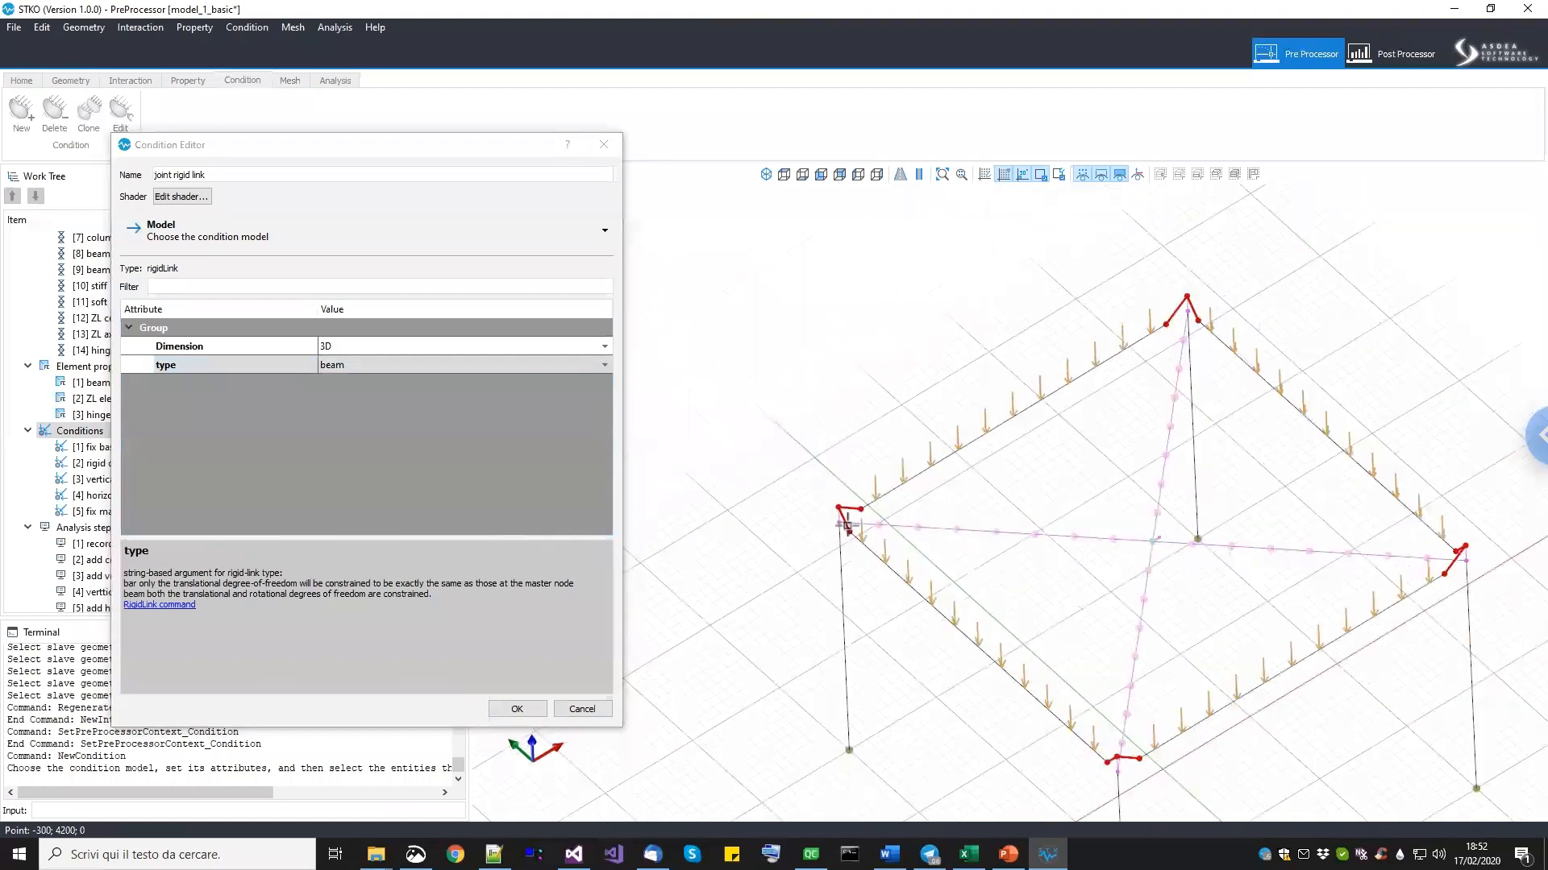
{"action": "scroll", "coordinate": [840, 523], "scroll_direction": "up", "scroll_amount": 5}
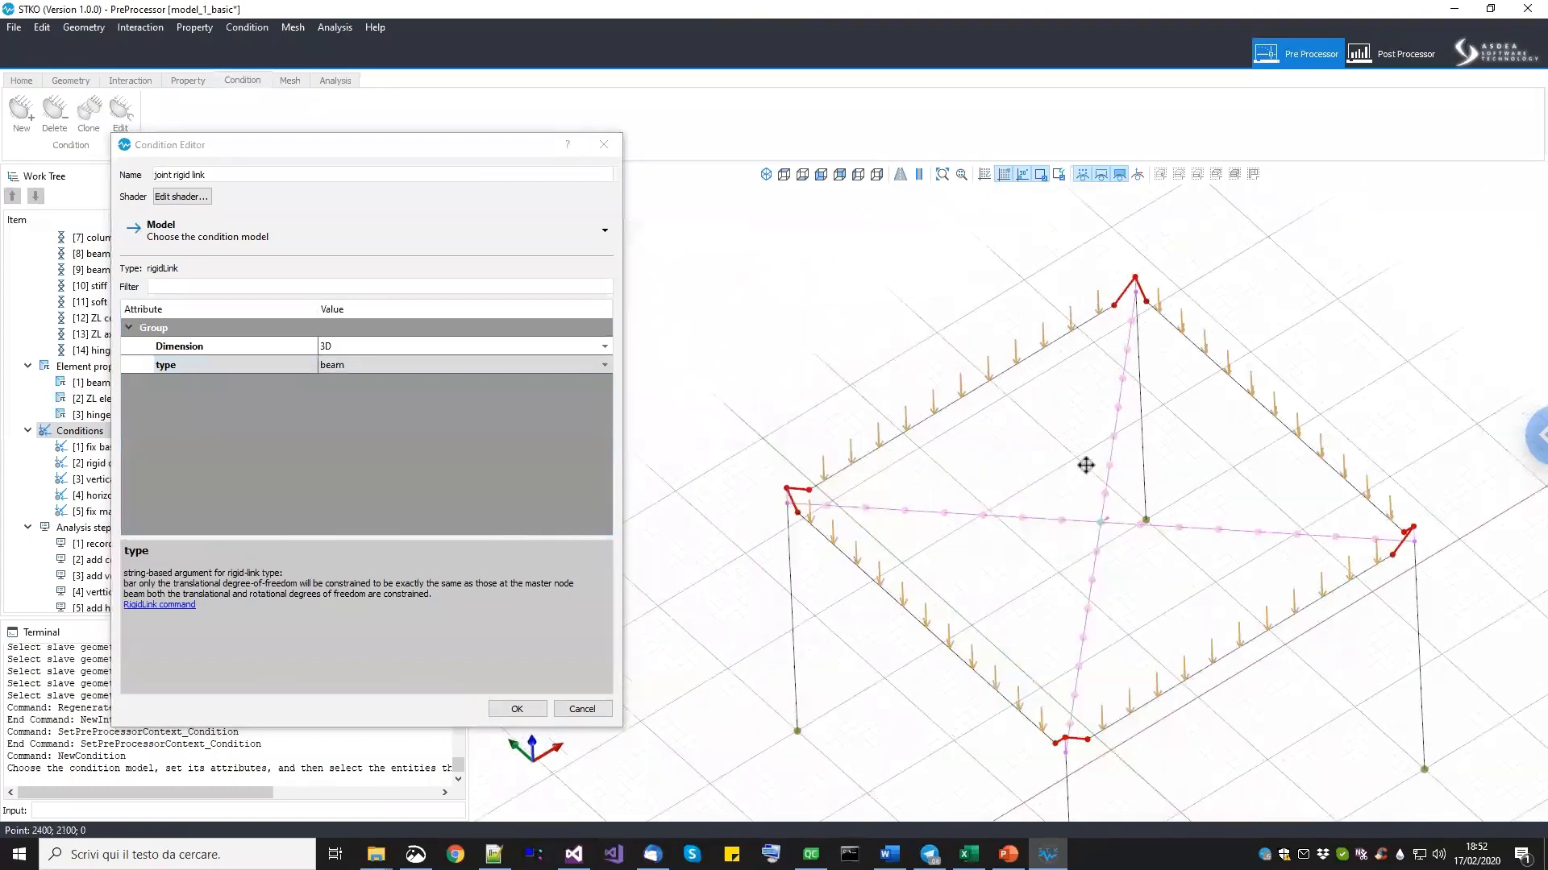
{"action": "scroll", "coordinate": [737, 457], "scroll_direction": "up", "scroll_amount": 3}
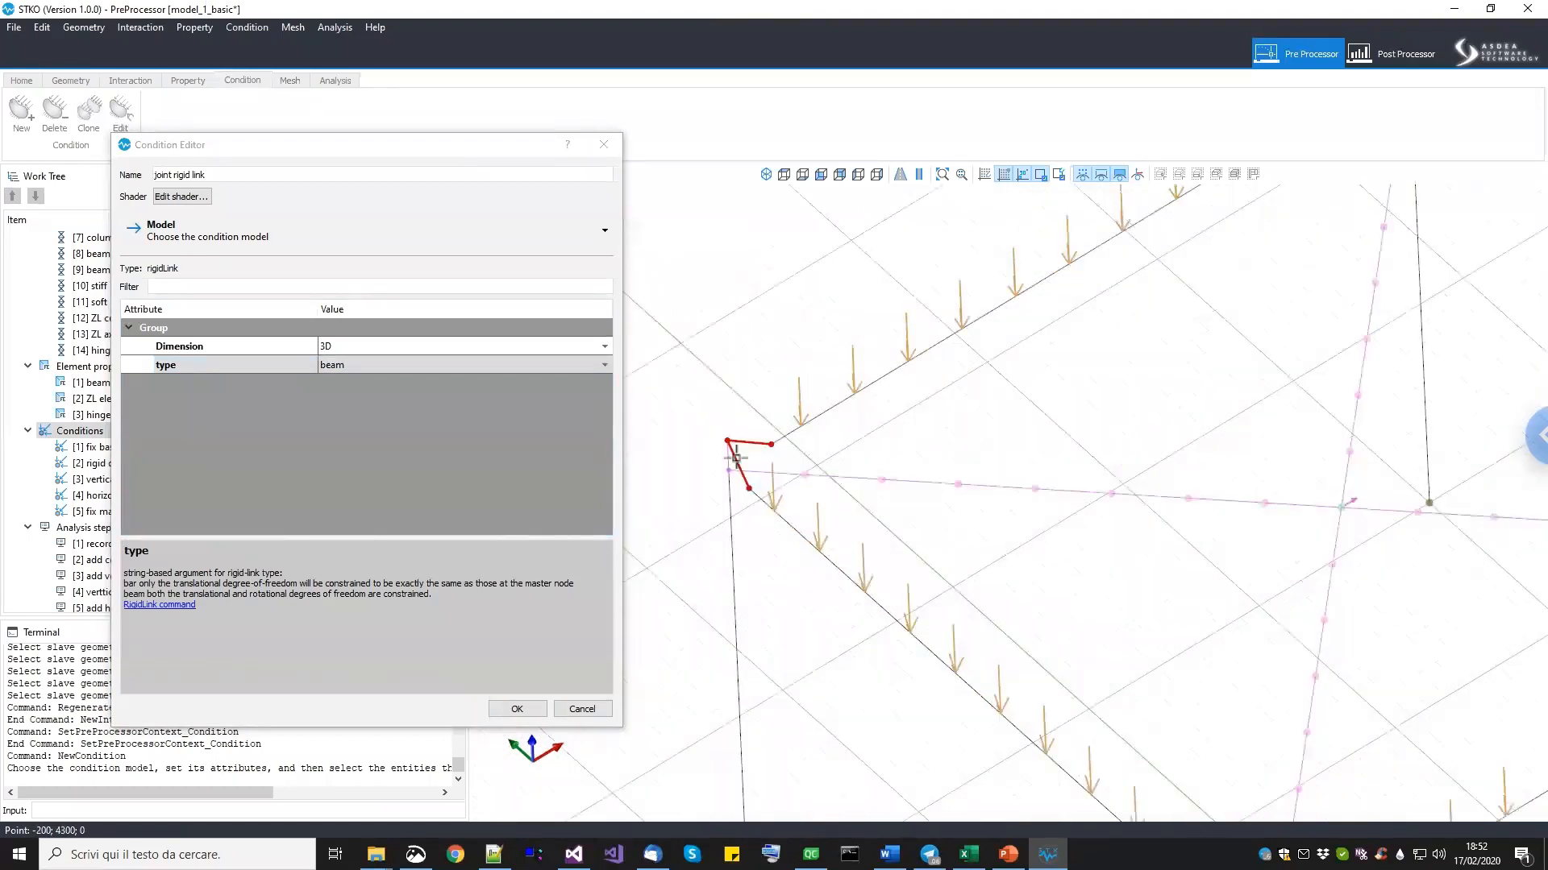
{"action": "scroll", "coordinate": [735, 458], "scroll_direction": "down", "scroll_amount": 2}
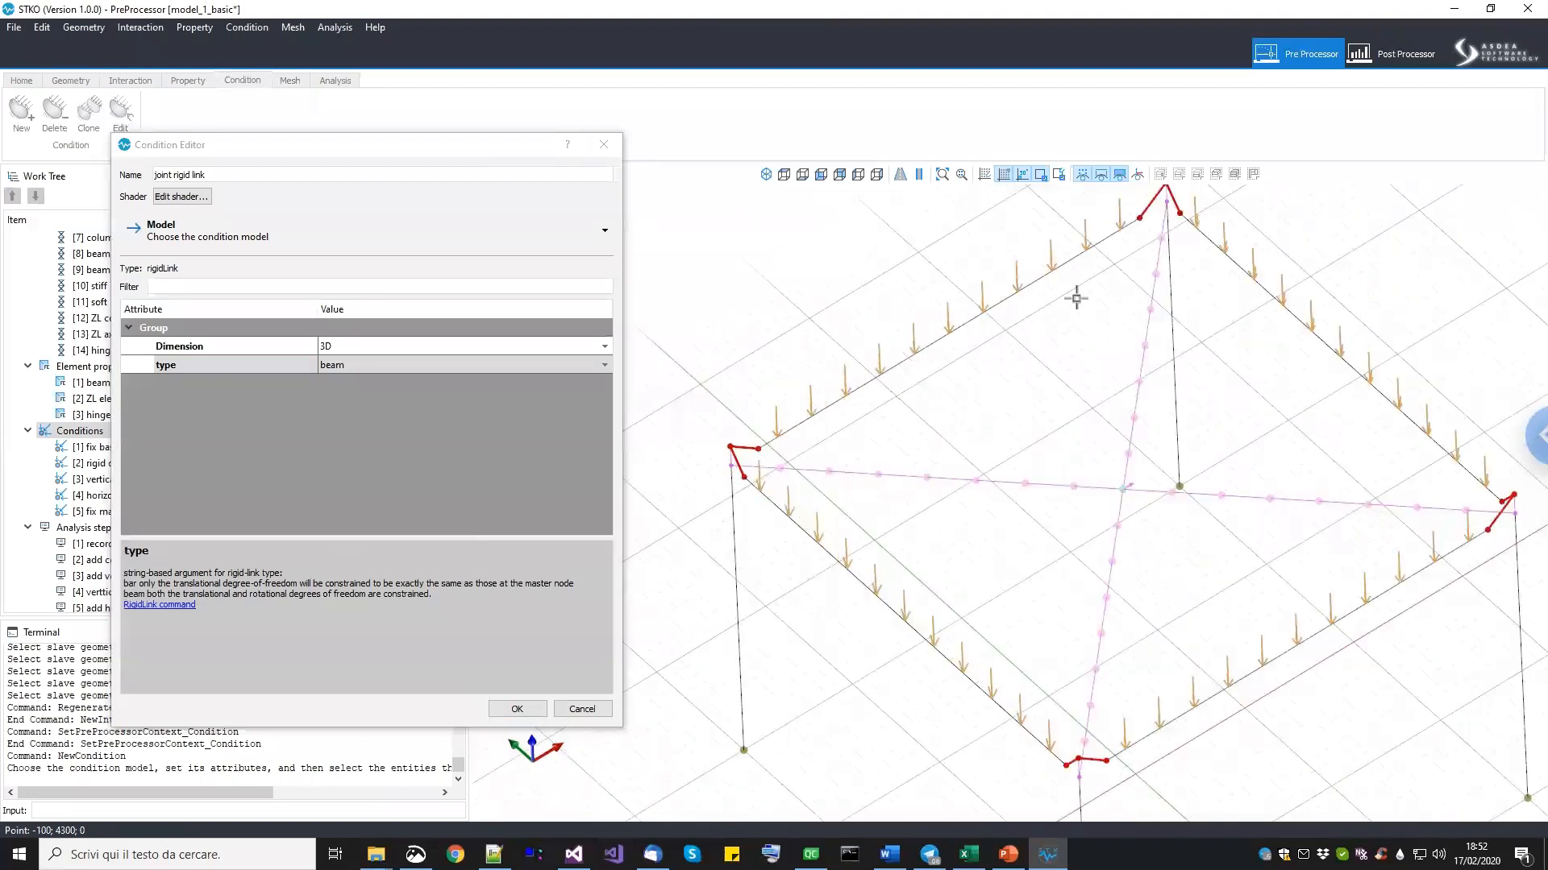
{"action": "middle_click_drag", "start_coordinate": [1050, 714], "coordinate": [1026, 682]}
{"action": "left_click", "coordinate": [528, 709]}
{"action": "scroll", "coordinate": [741, 415], "scroll_direction": "up", "scroll_amount": 3}
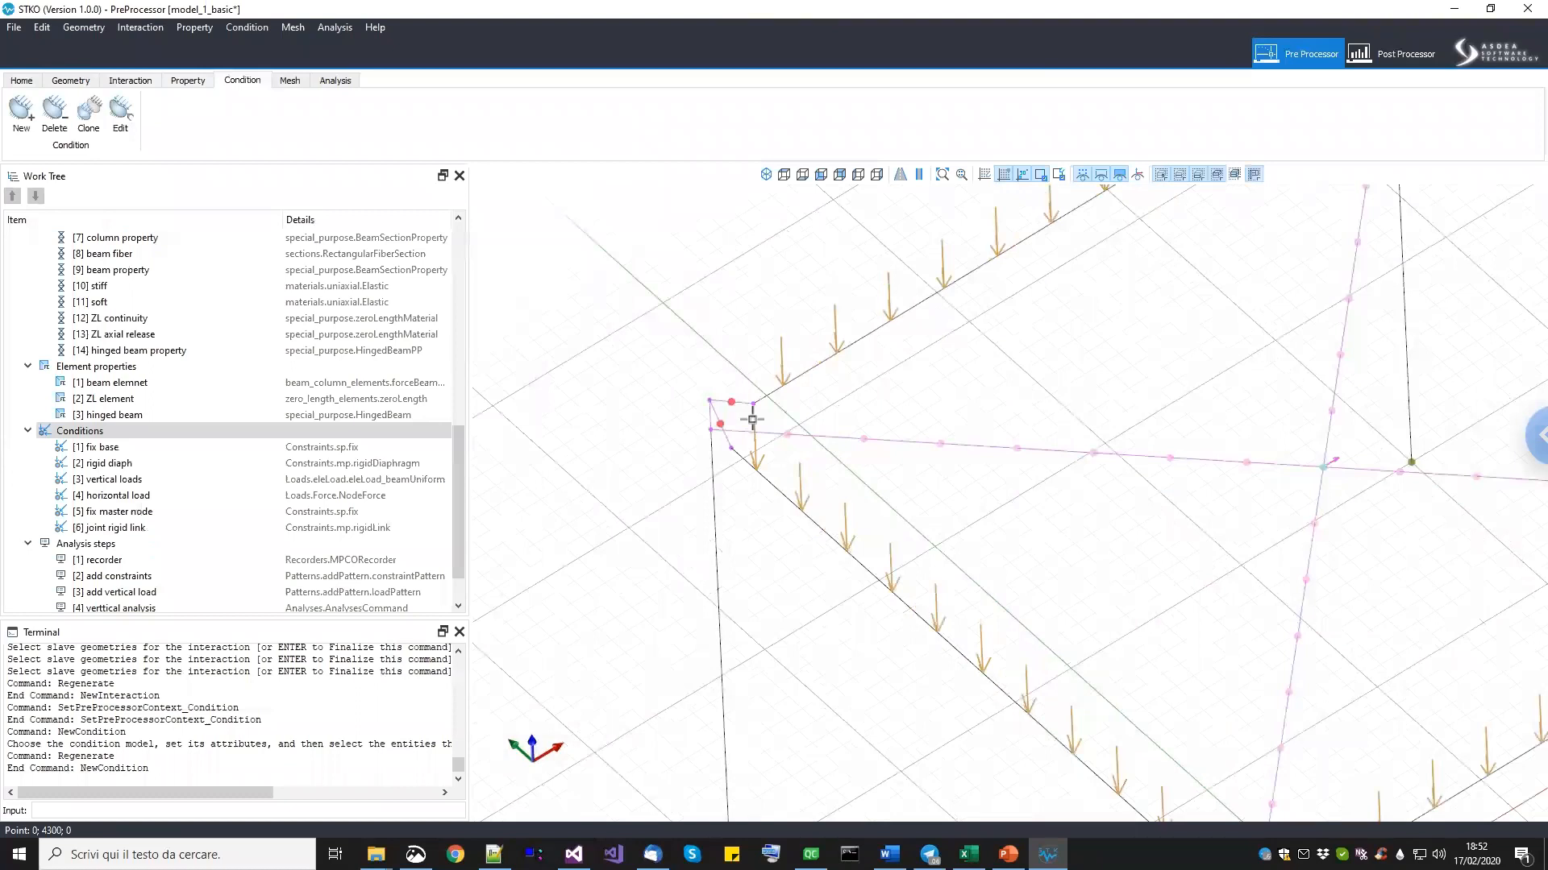
{"action": "scroll", "coordinate": [752, 420], "scroll_direction": "down", "scroll_amount": 3}
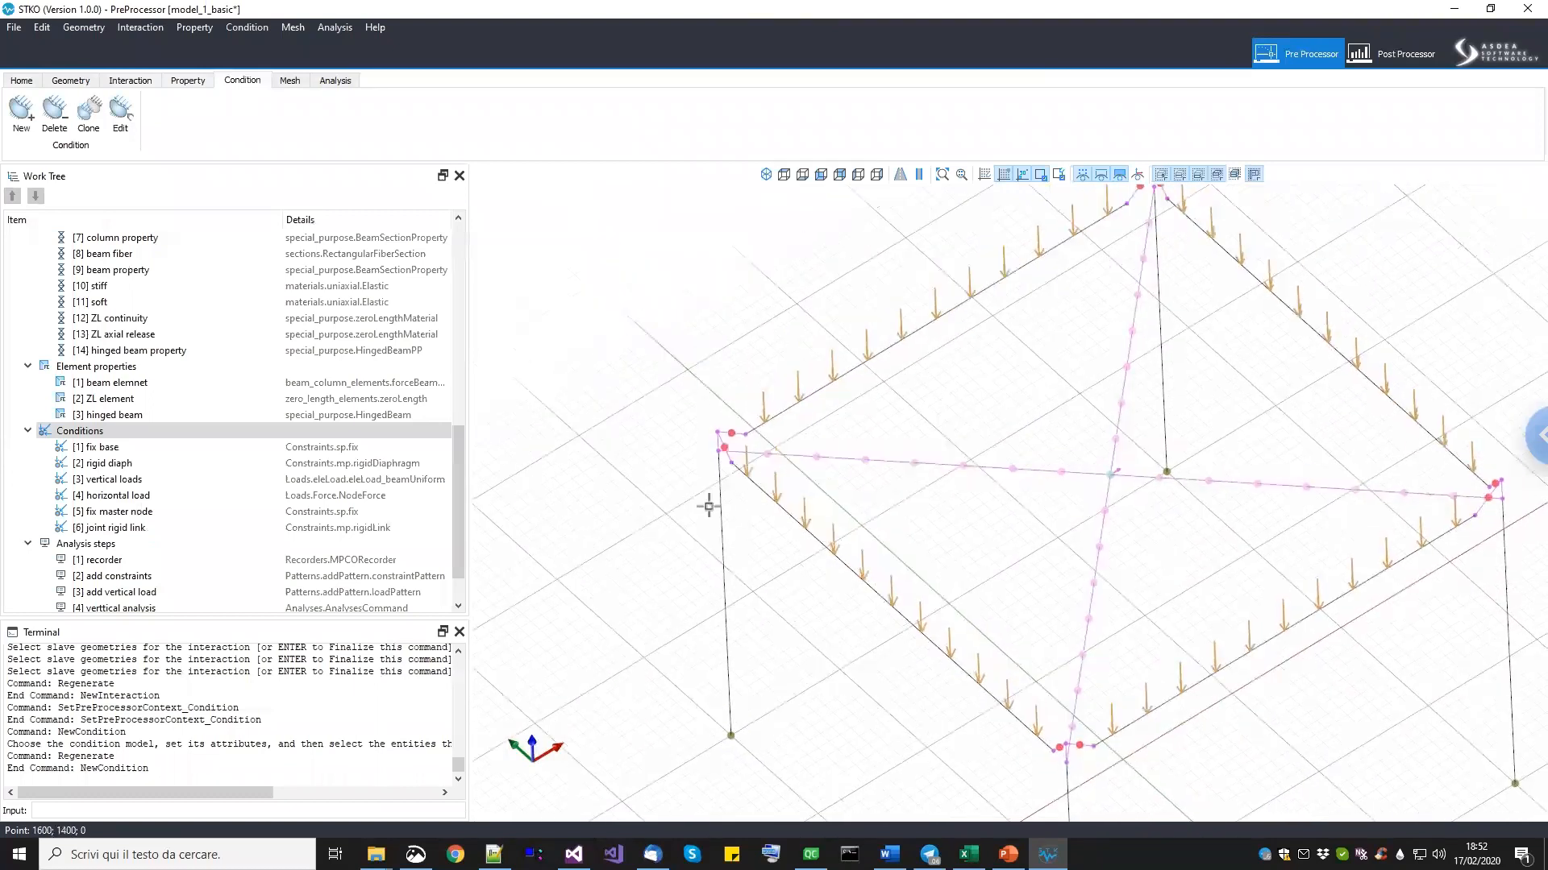
Edit the "add constraints" analysis step to include joint rigid link as a second mp constraint alongside rigid diaph.
{"action": "scroll", "coordinate": [469, 567], "scroll_direction": "down", "scroll_amount": 1}
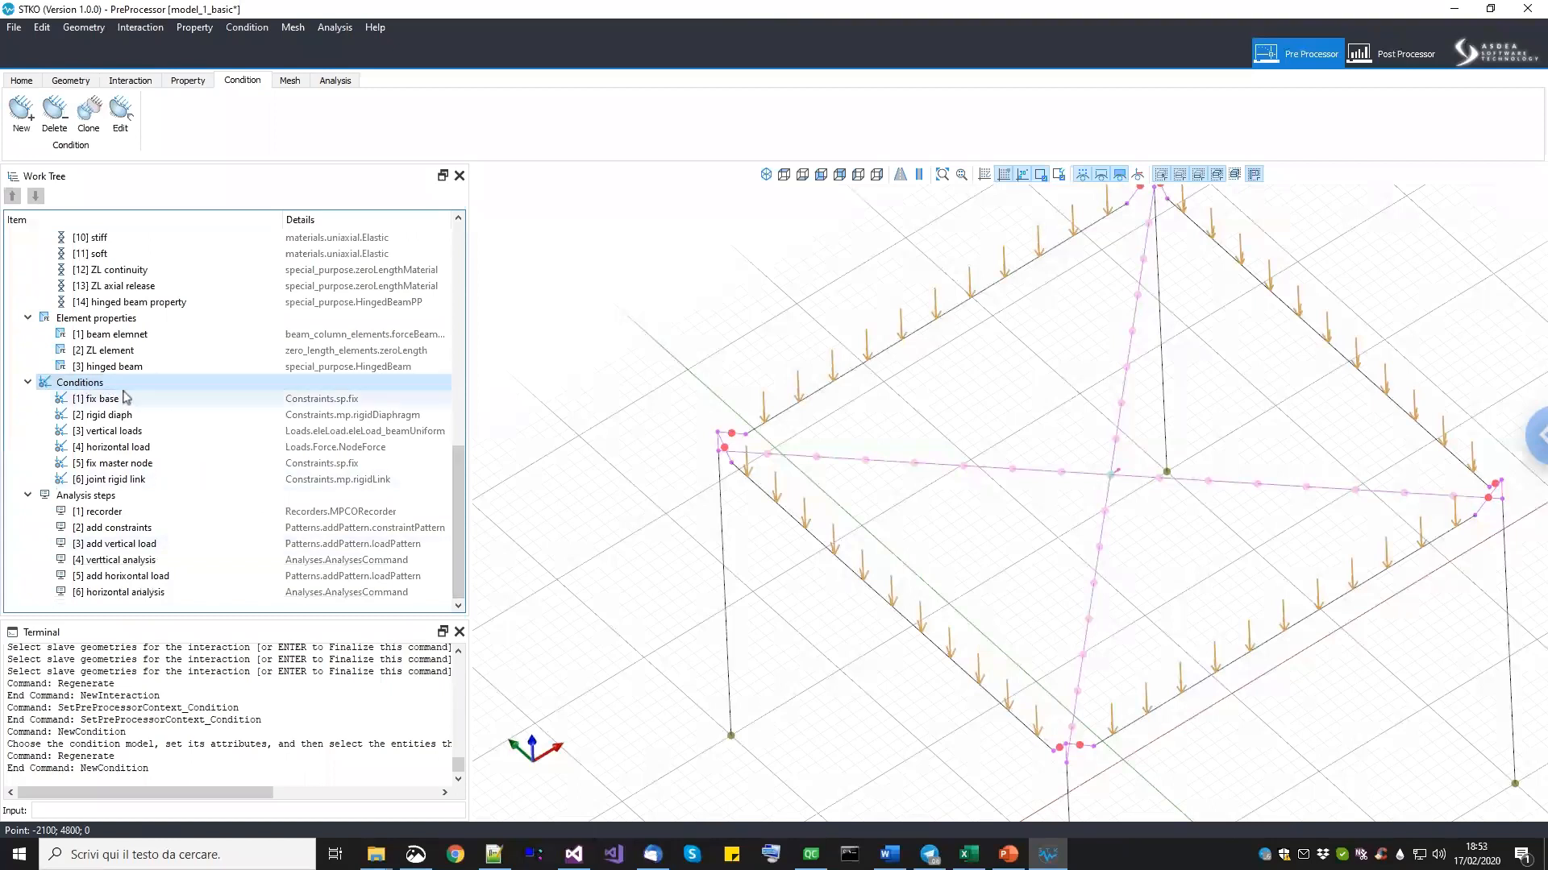
{"action": "right_click", "coordinate": [129, 528]}
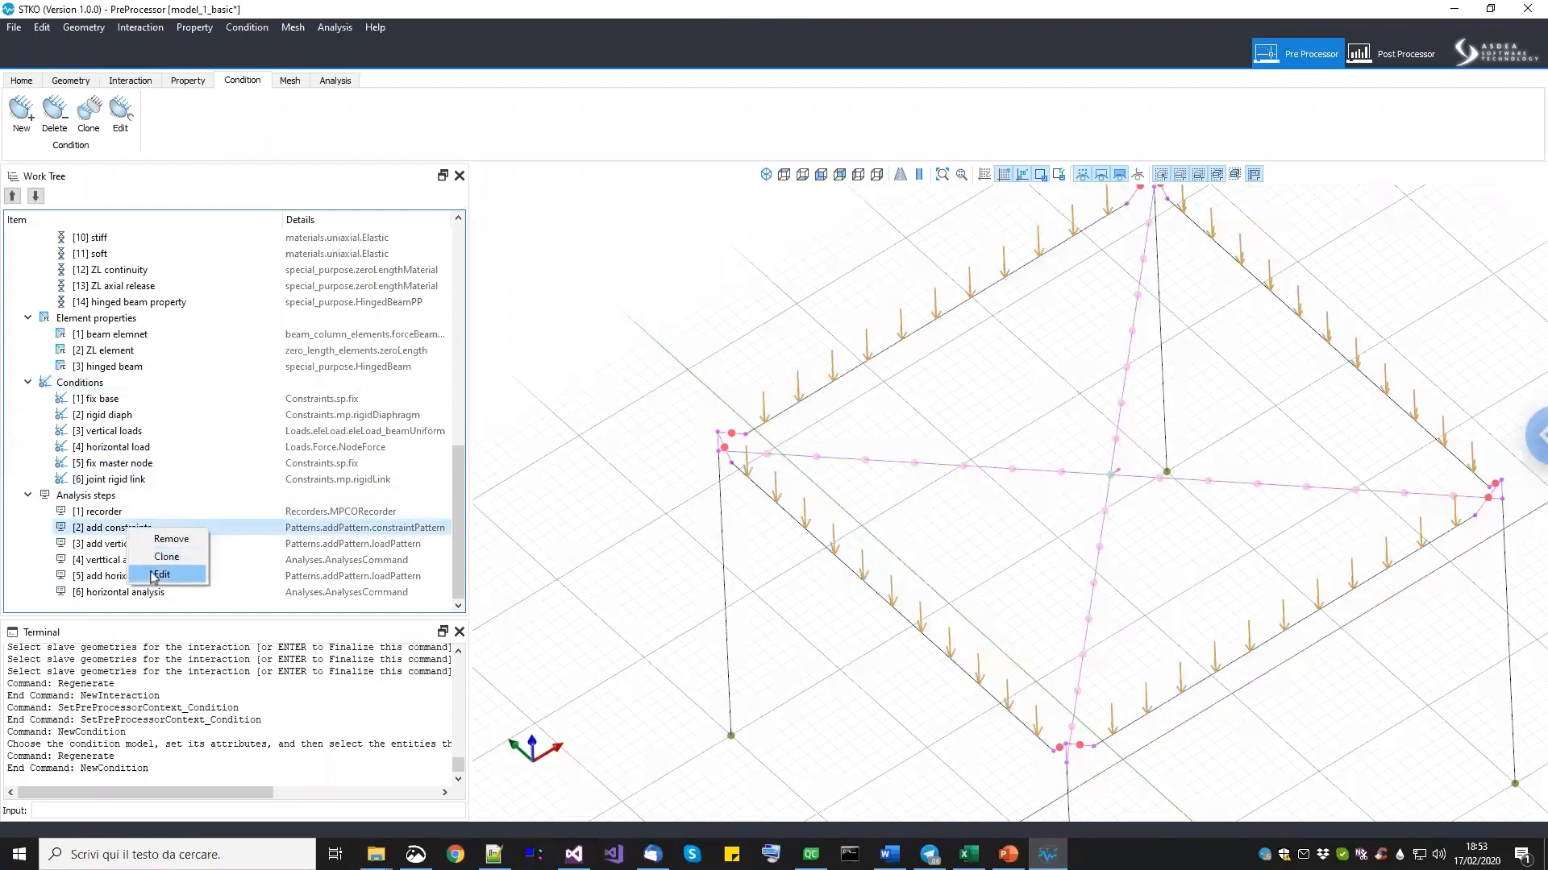
{"action": "left_click", "coordinate": [160, 575]}
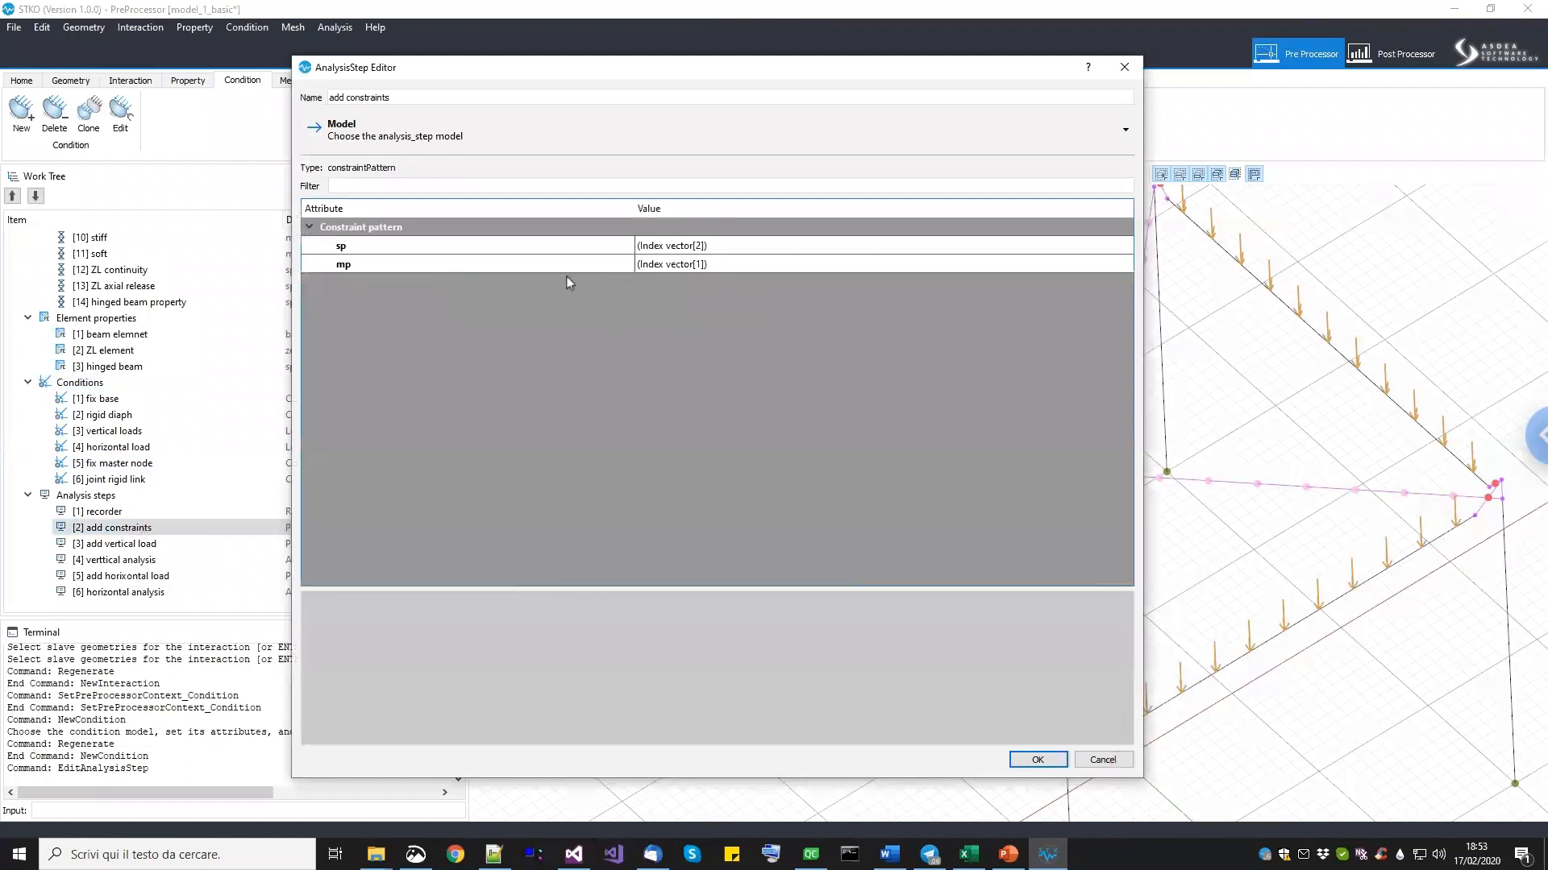
{"action": "left_click", "coordinate": [1122, 268]}
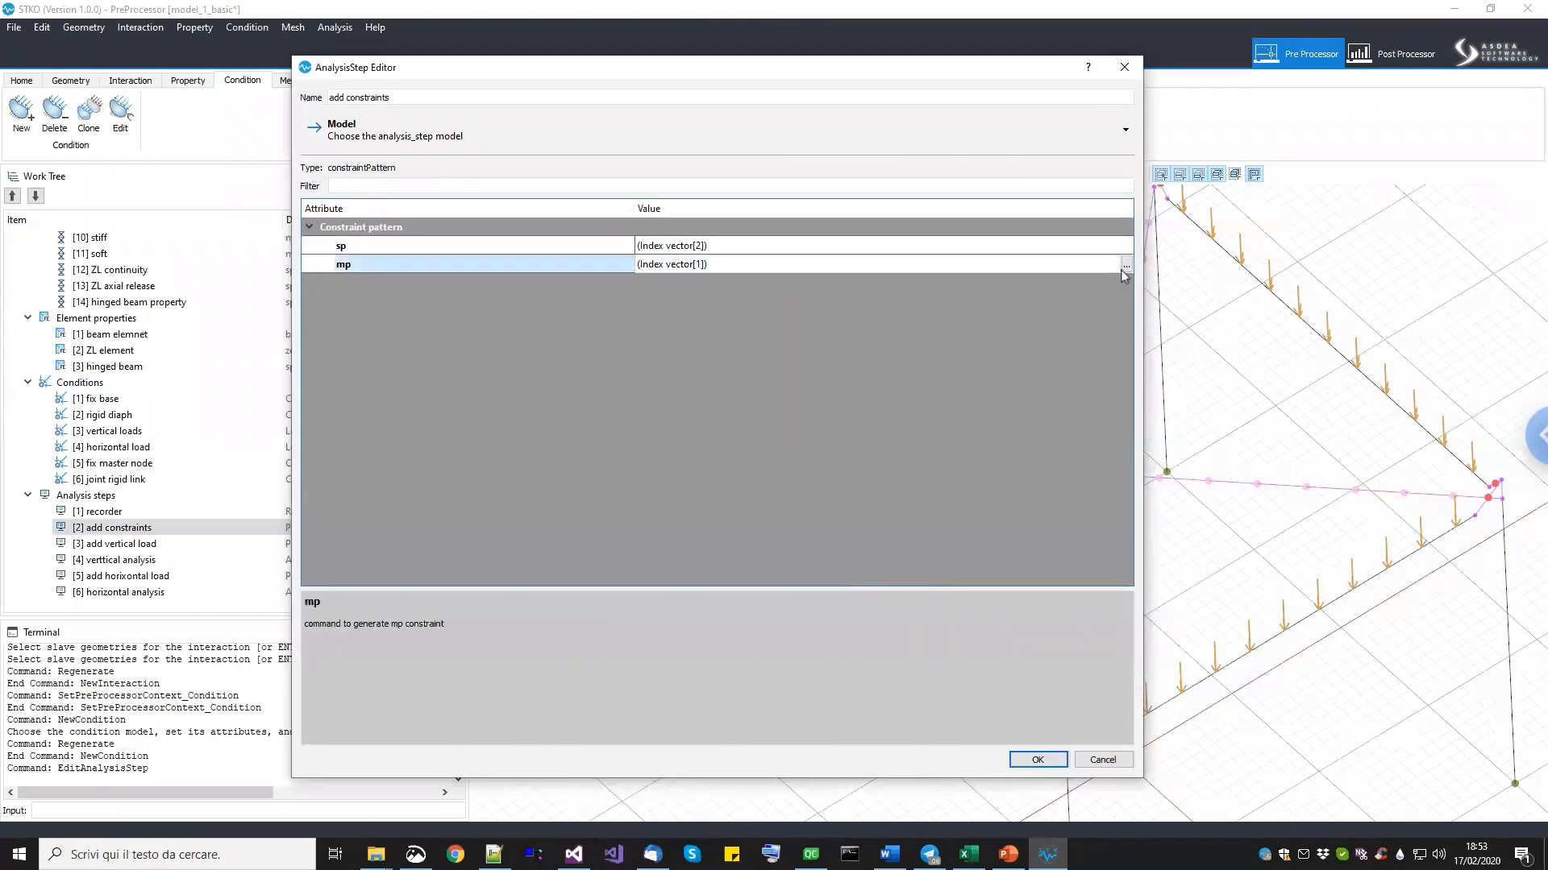
{"action": "left_click", "coordinate": [1126, 264]}
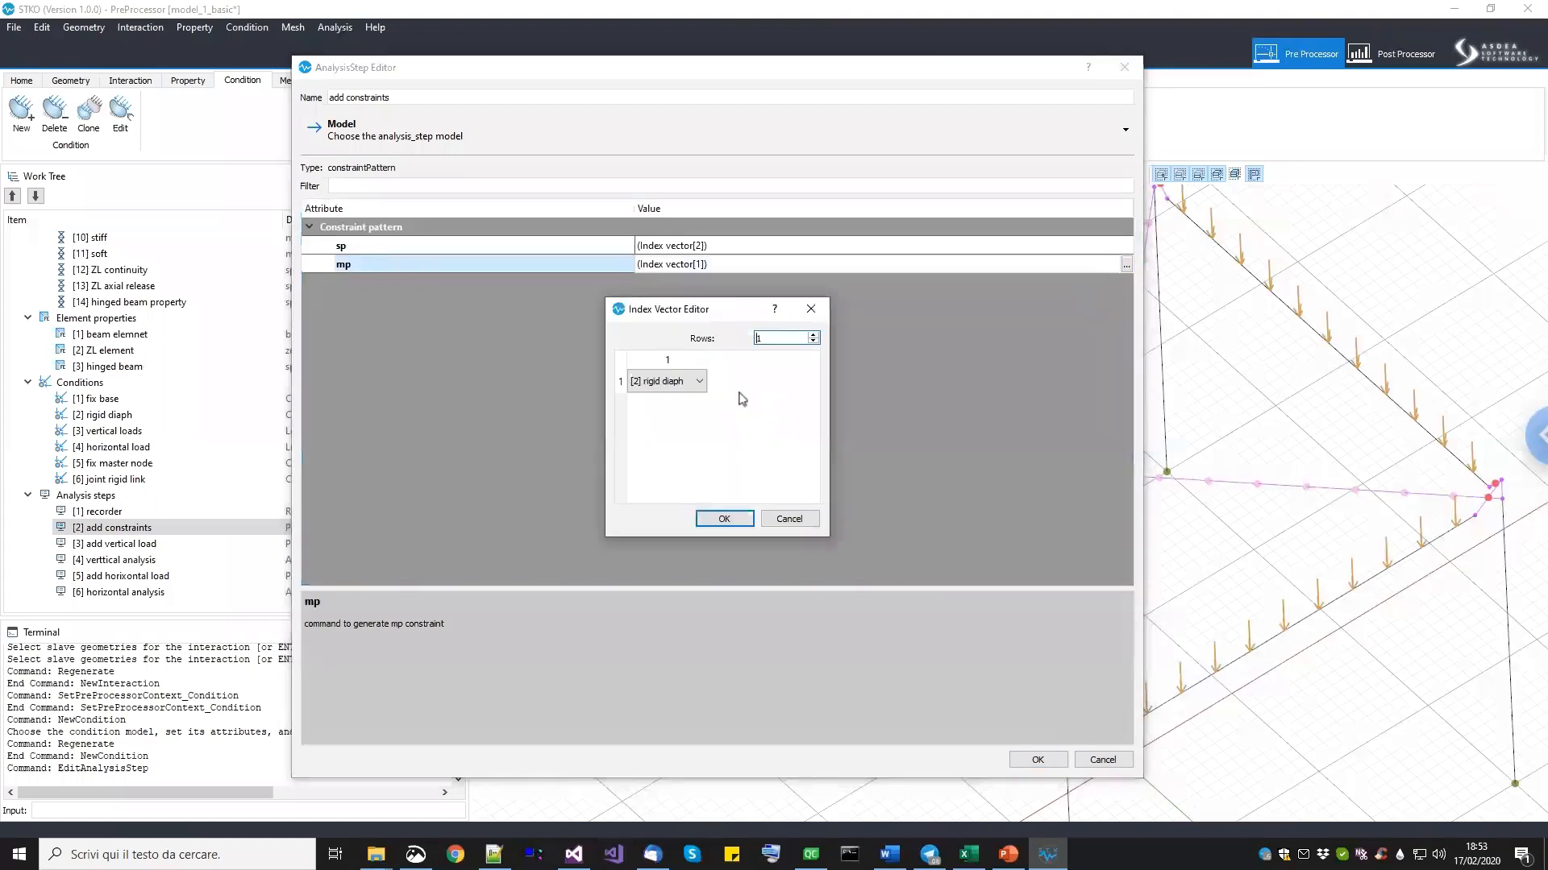
{"action": "left_click", "coordinate": [704, 362]}
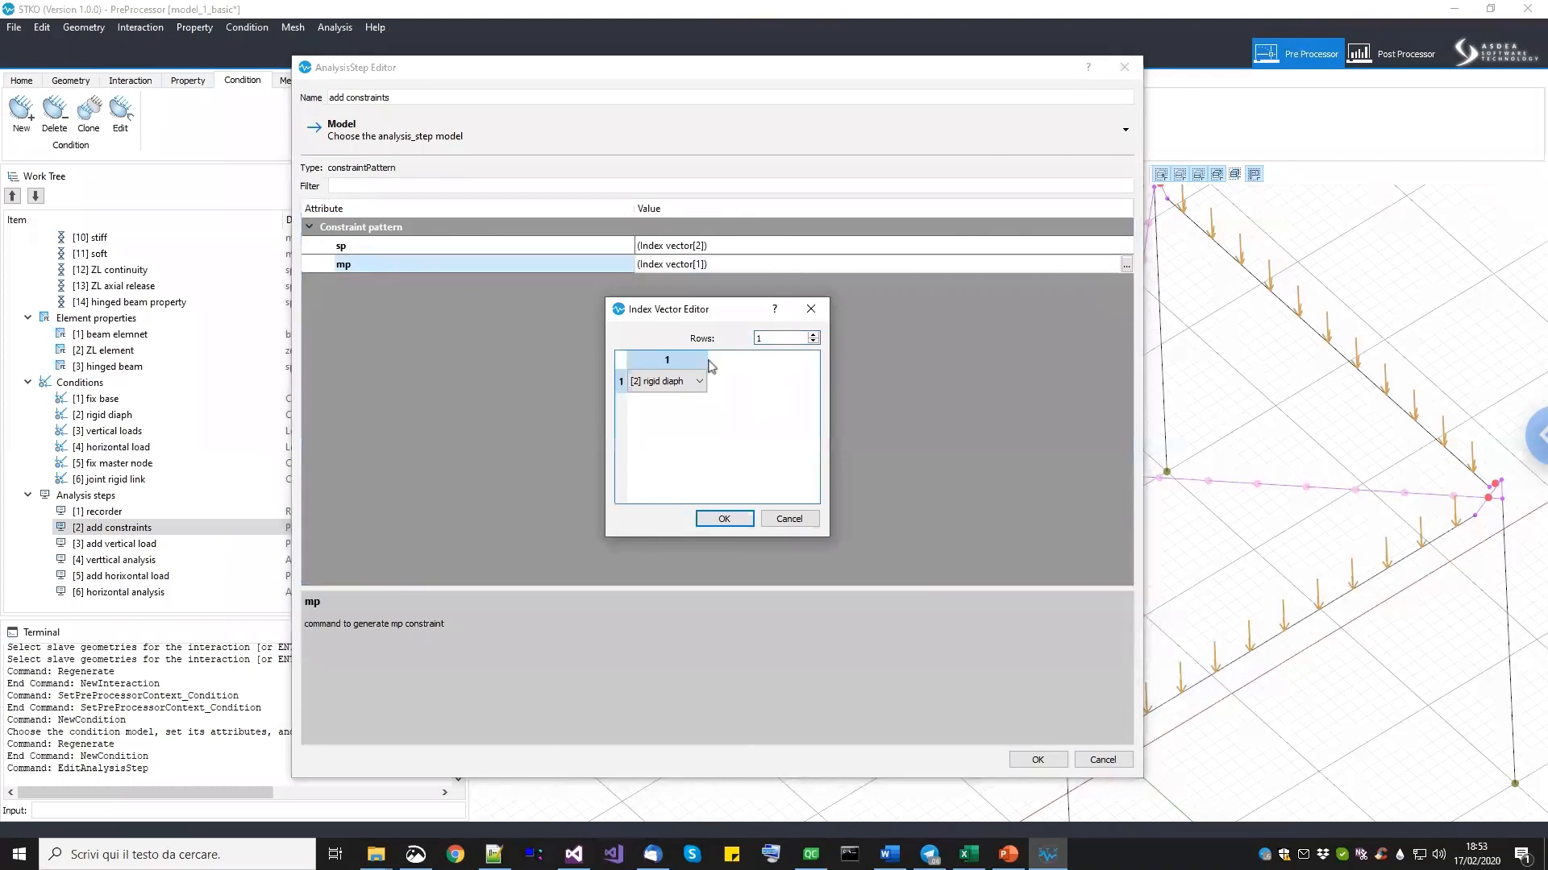
{"action": "left_click", "coordinate": [813, 334]}
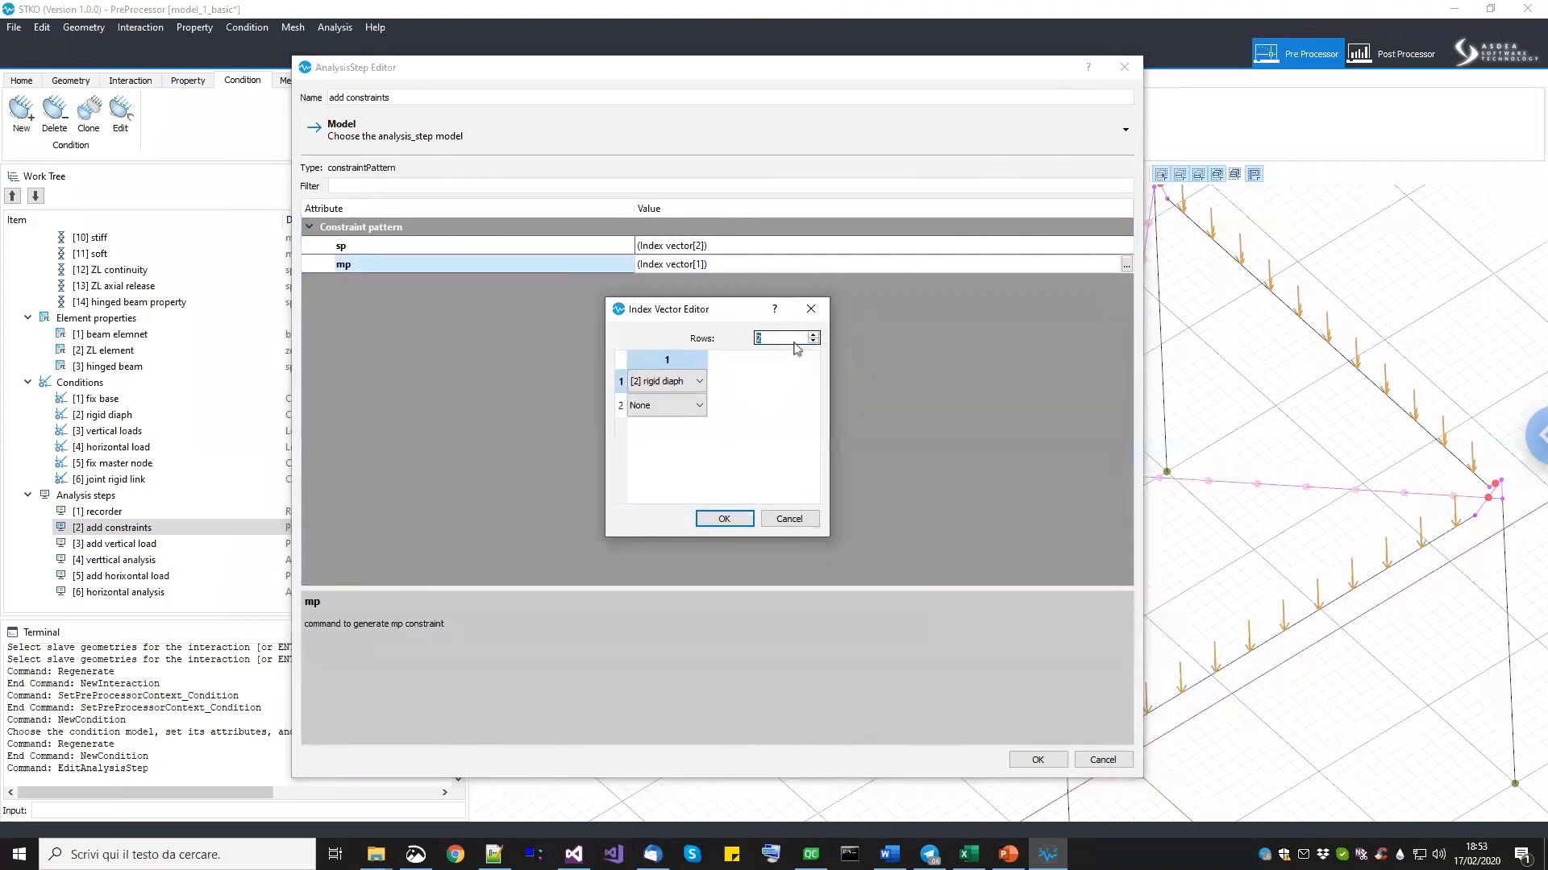
{"action": "left_click", "coordinate": [703, 410]}
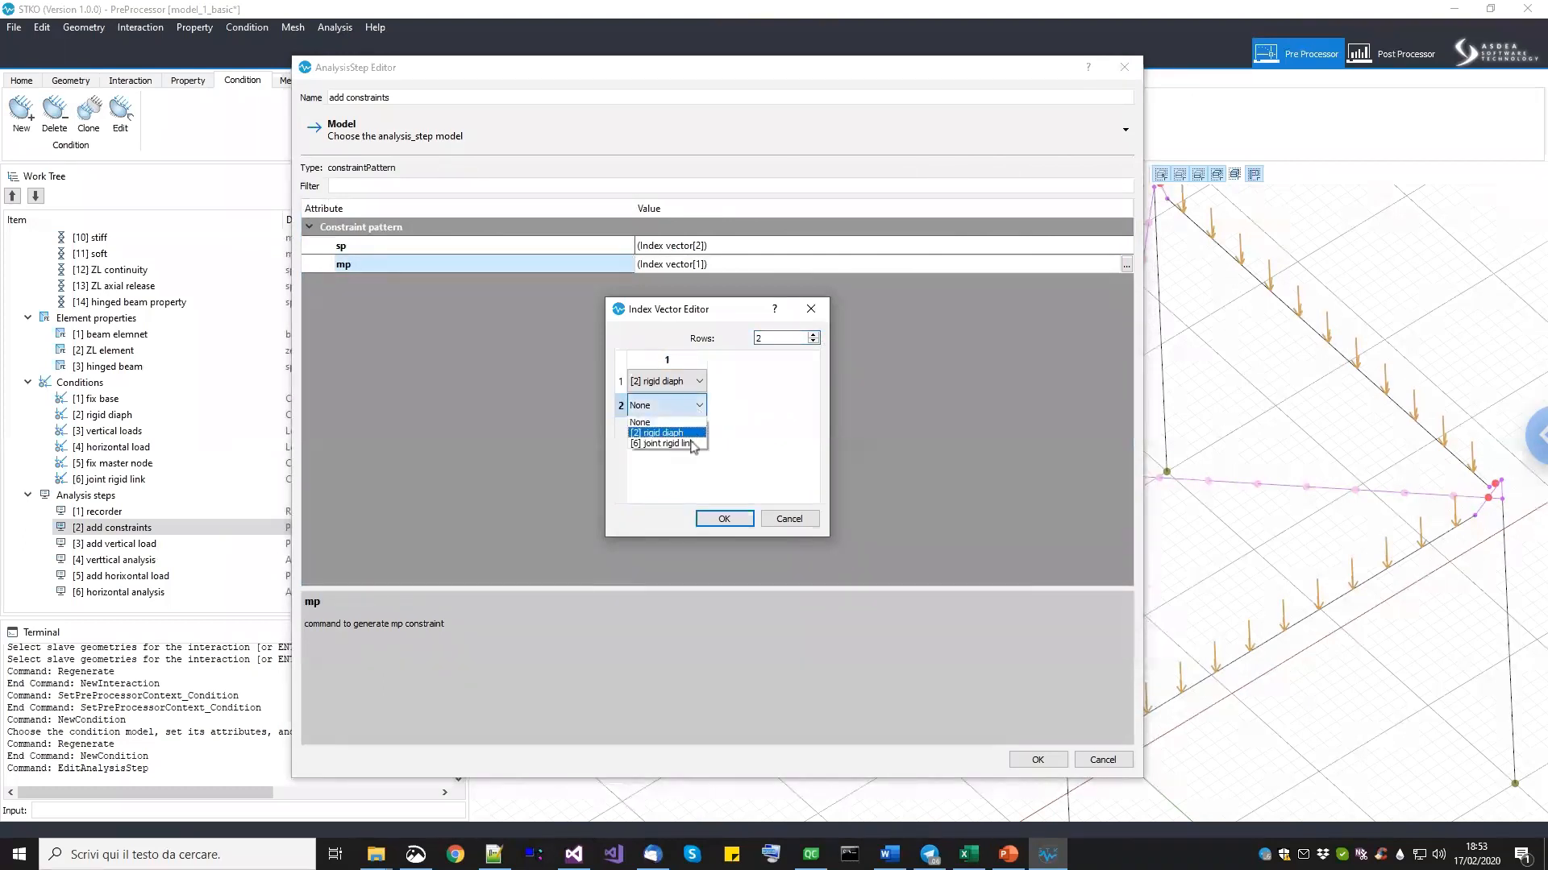
{"action": "left_click", "coordinate": [692, 444]}
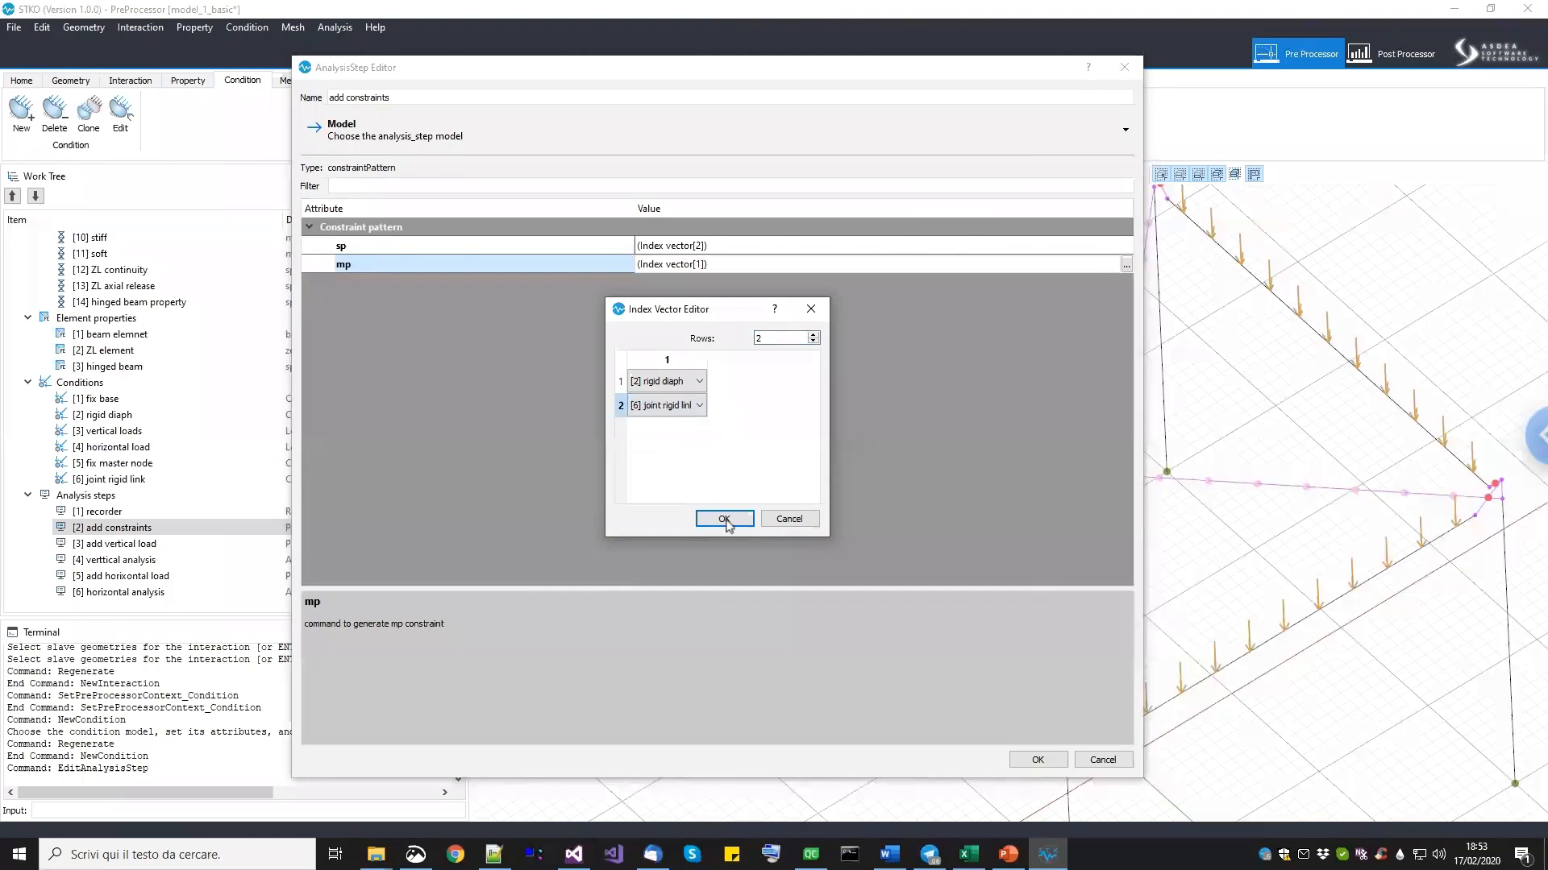
{"action": "left_click", "coordinate": [725, 520]}
{"action": "left_click", "coordinate": [1038, 758]}
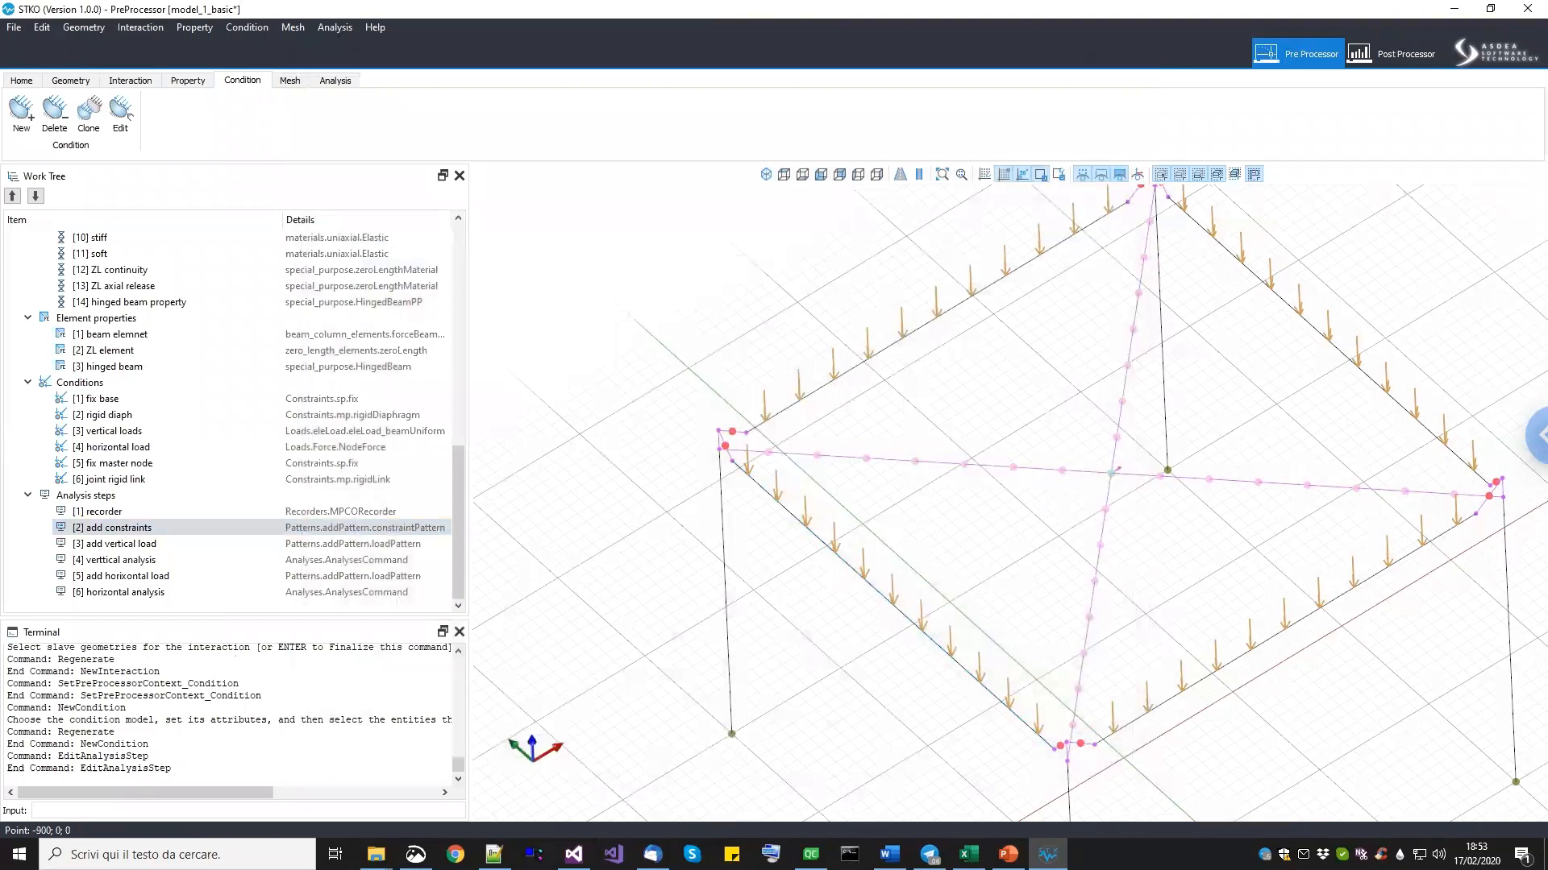
Check the Beam-Column joints slide in PowerPoint, and back in STKO review the ZL element property and the stiff and soft materials.
{"action": "left_click", "coordinate": [1008, 855]}
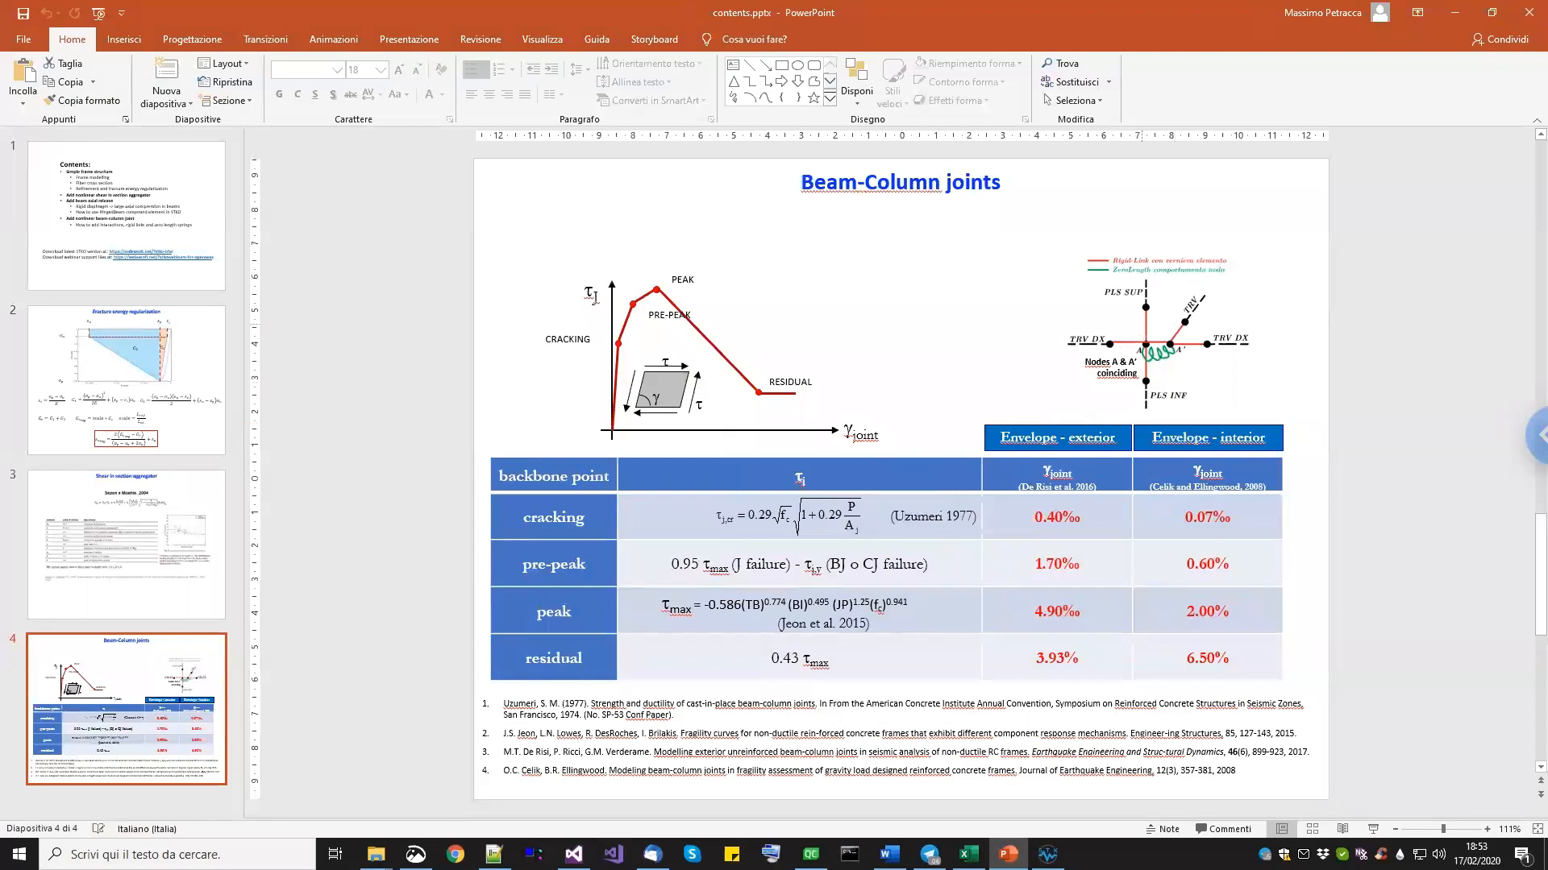
{"action": "left_click", "coordinate": [1047, 855]}
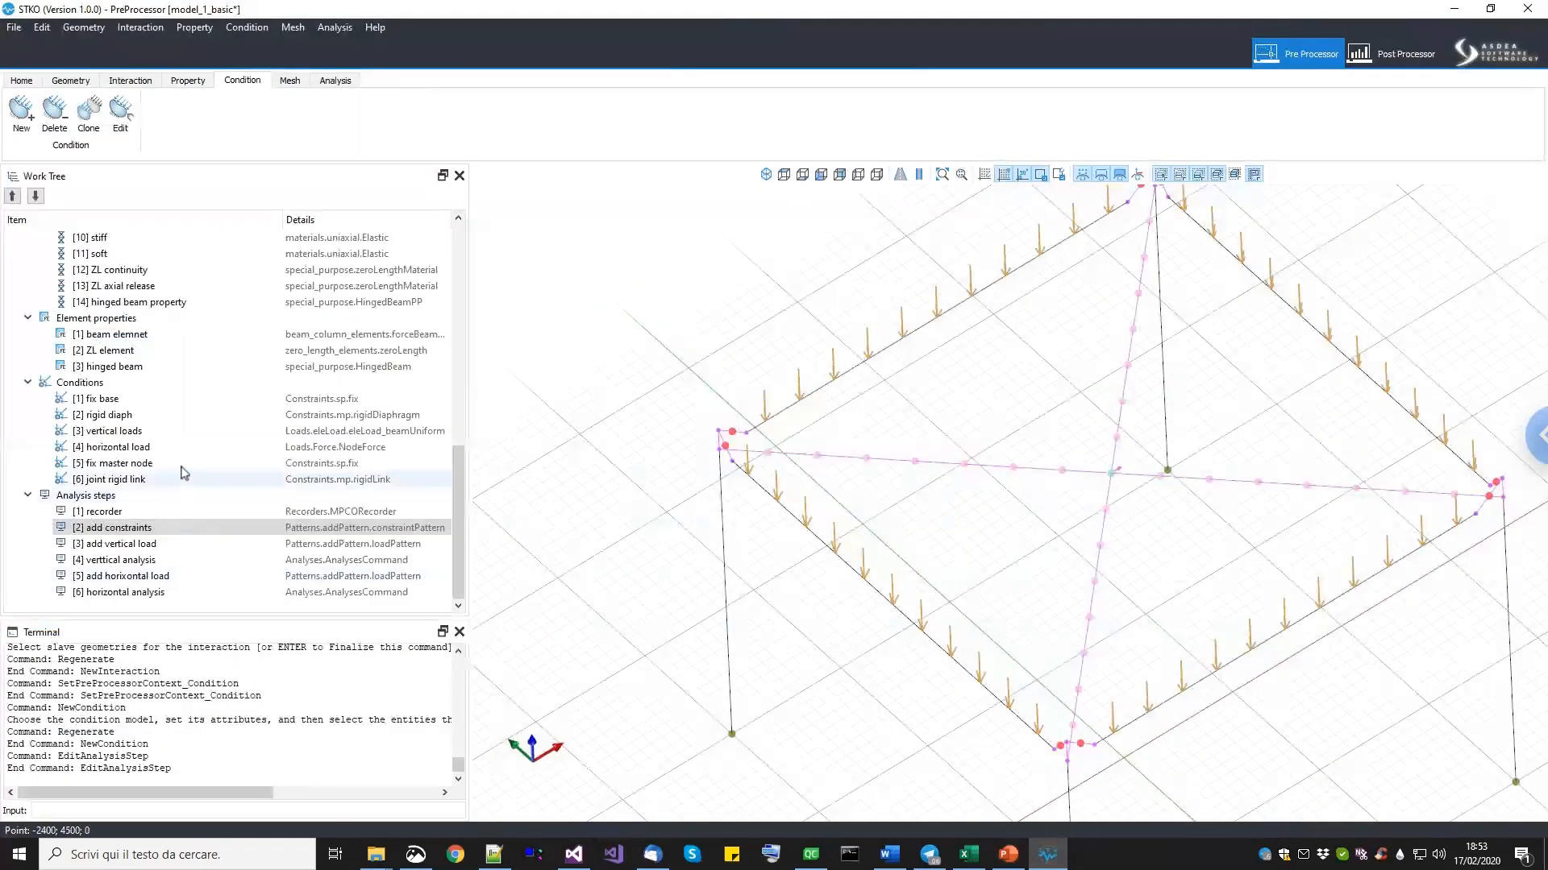
{"action": "scroll", "coordinate": [184, 473], "scroll_direction": "up", "scroll_amount": 2}
{"action": "scroll", "coordinate": [183, 470], "scroll_direction": "up", "scroll_amount": 2}
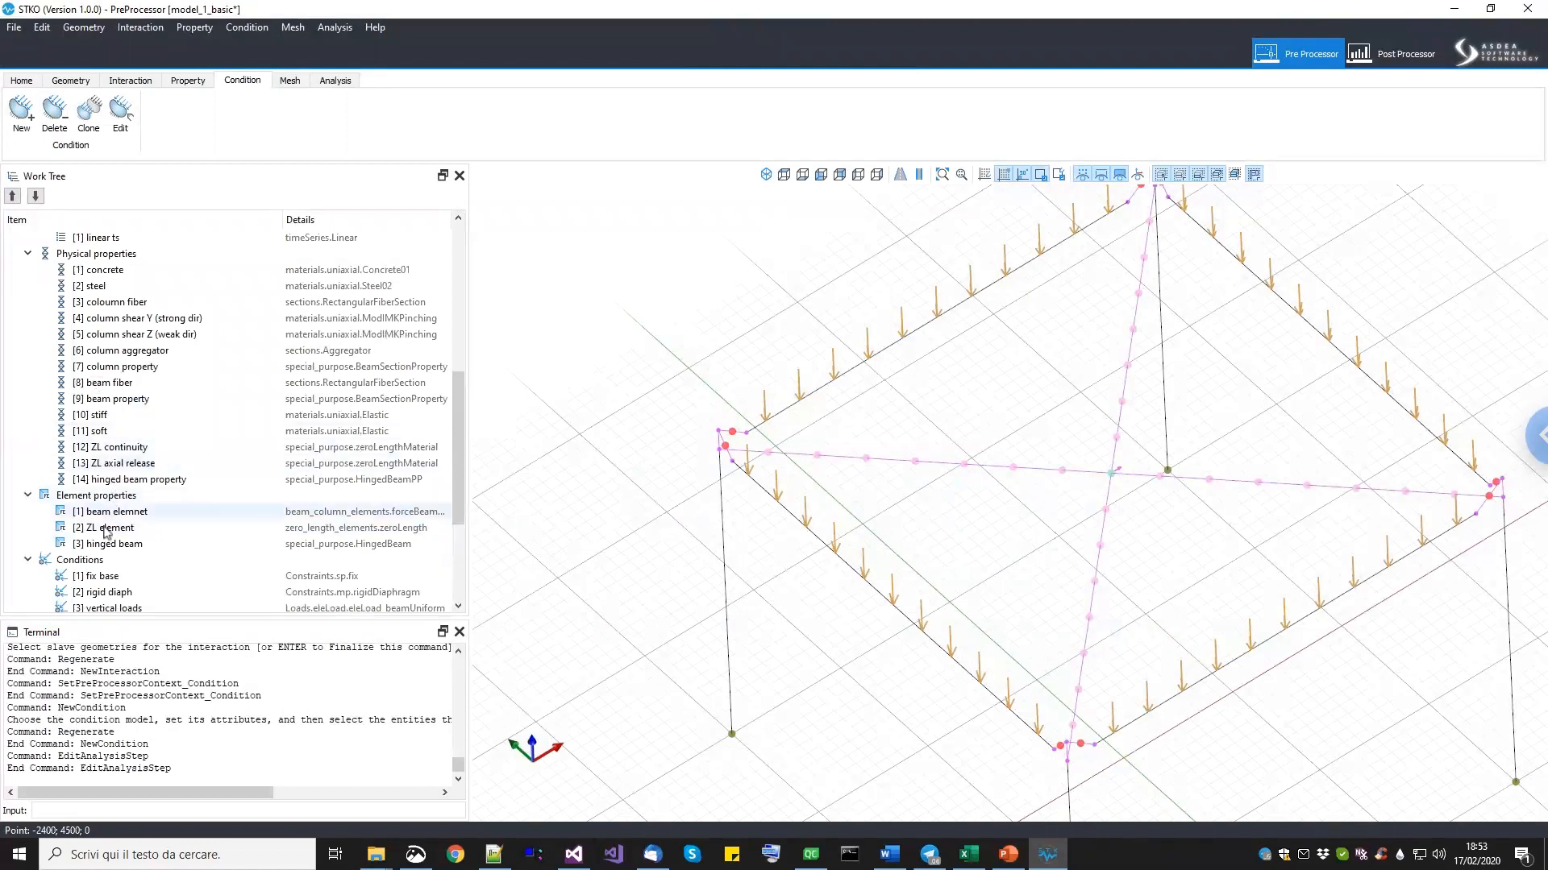
{"action": "left_click", "coordinate": [149, 527]}
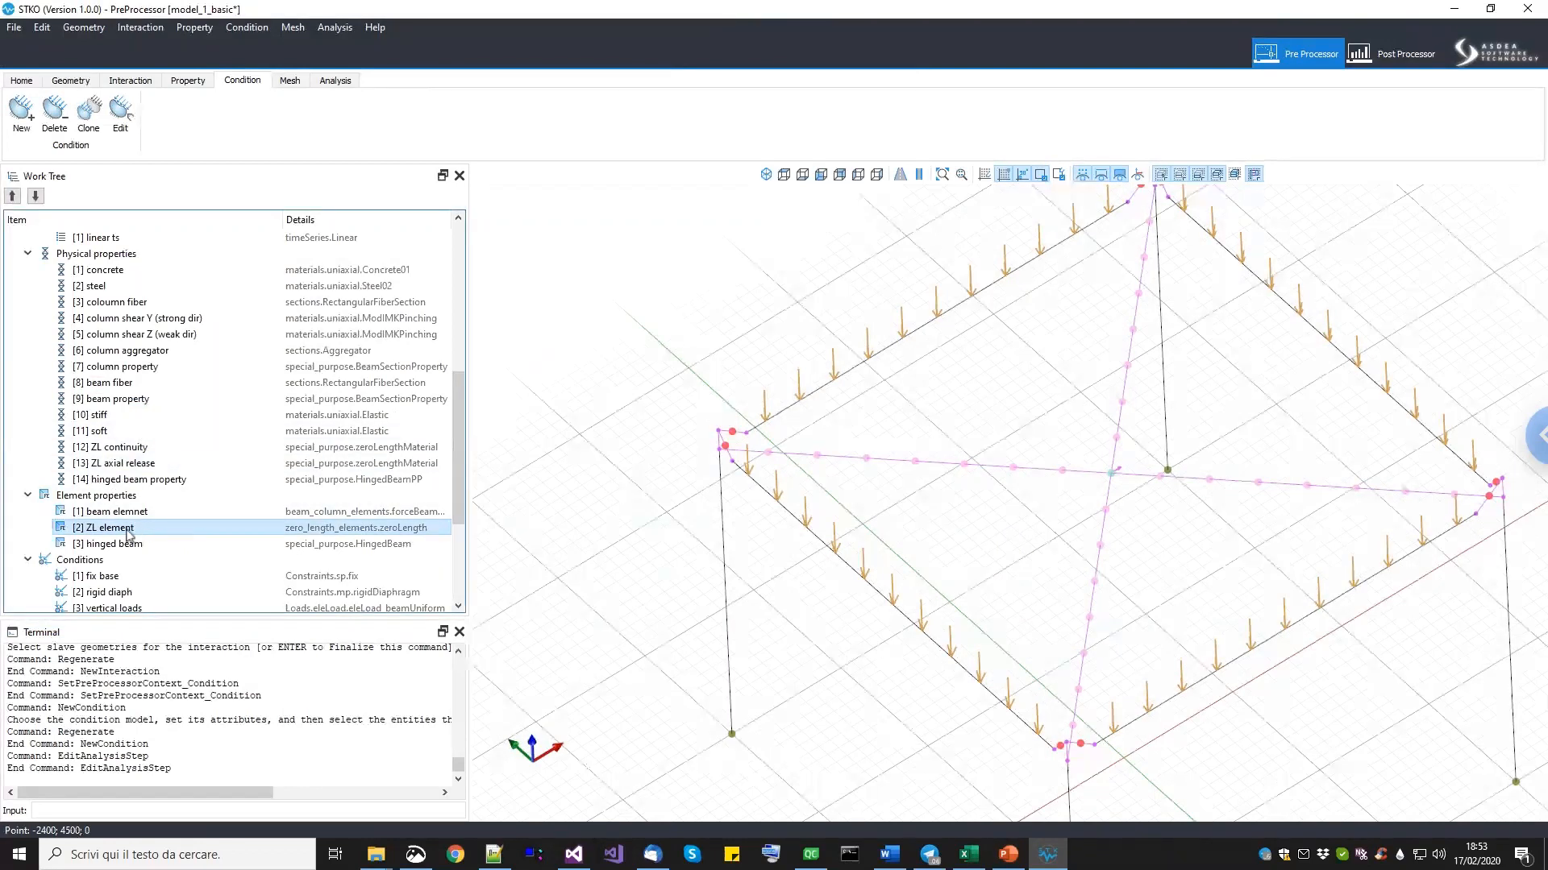
{"action": "left_click", "coordinate": [102, 417]}
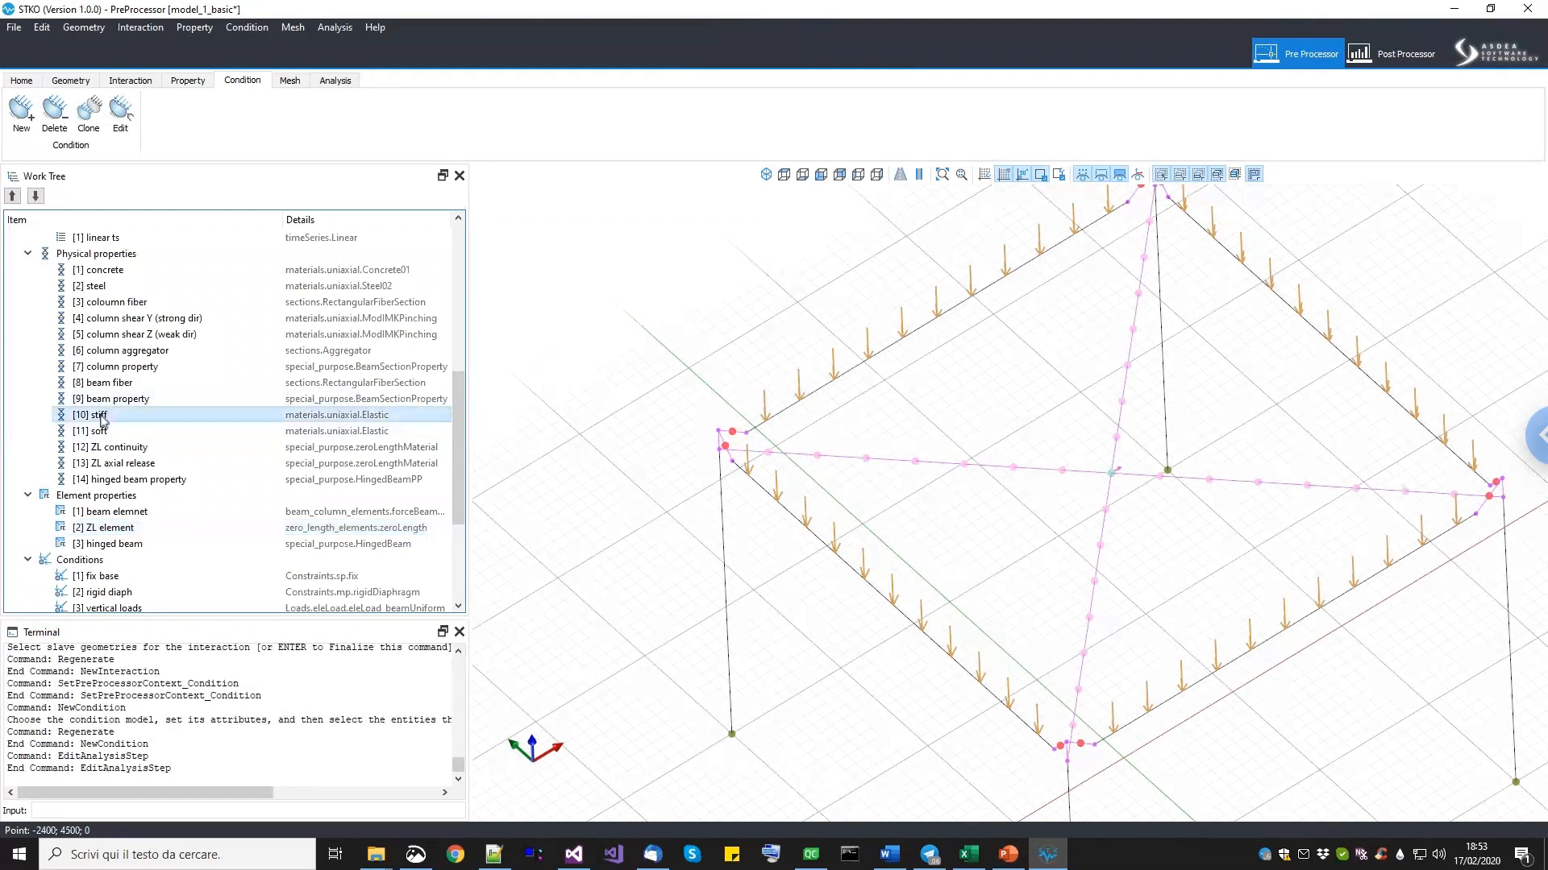
{"action": "left_click", "coordinate": [102, 433]}
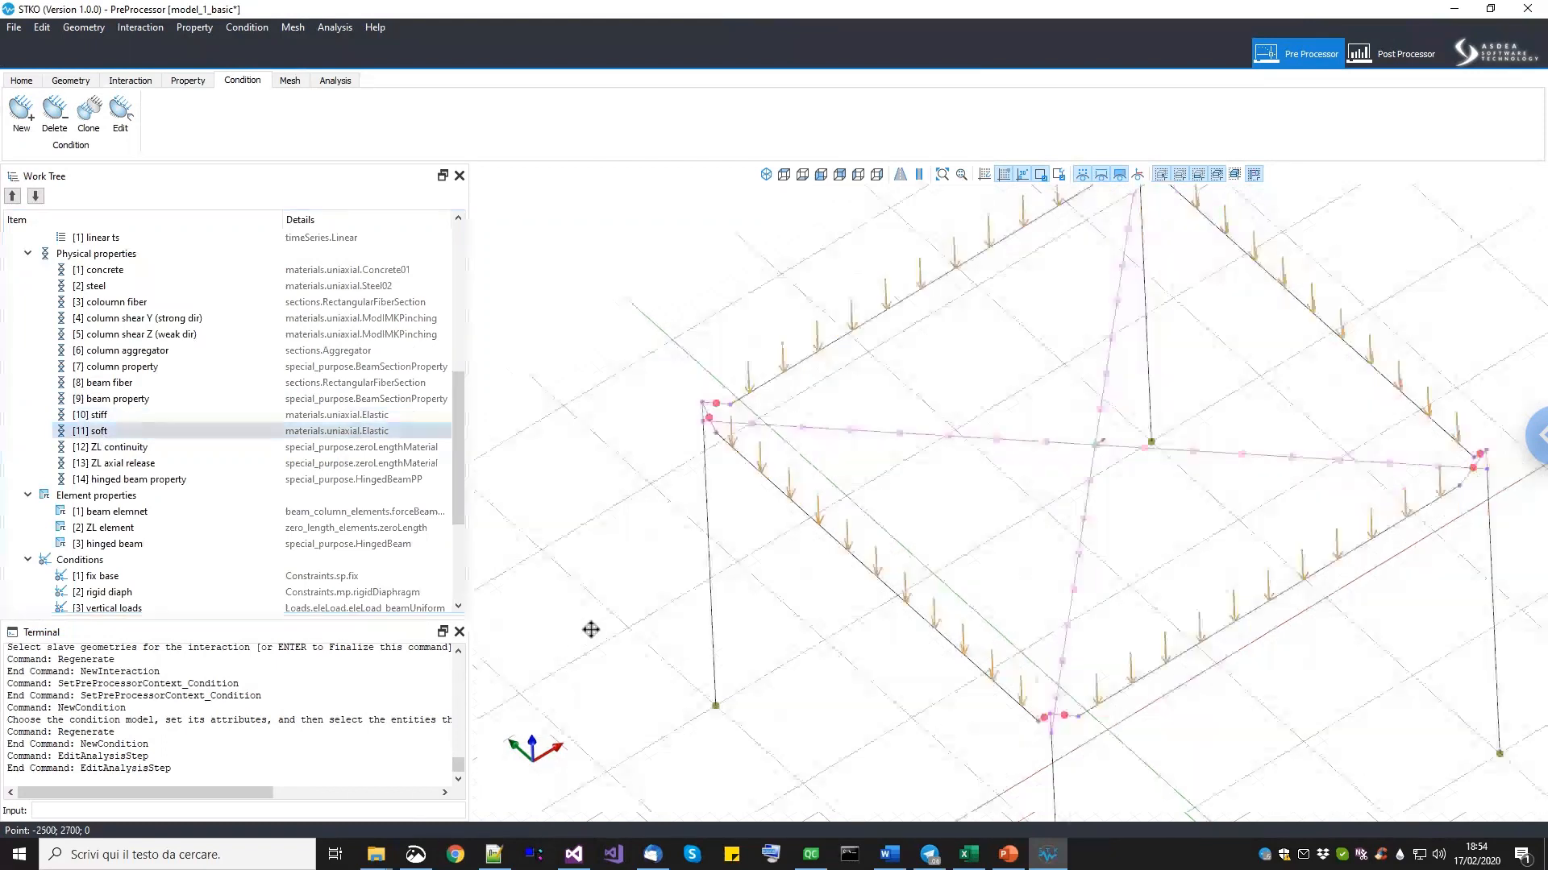
Display the local axes and examine their orientation at a beam-column joint.
{"action": "scroll", "coordinate": [709, 367], "scroll_direction": "up", "scroll_amount": 5}
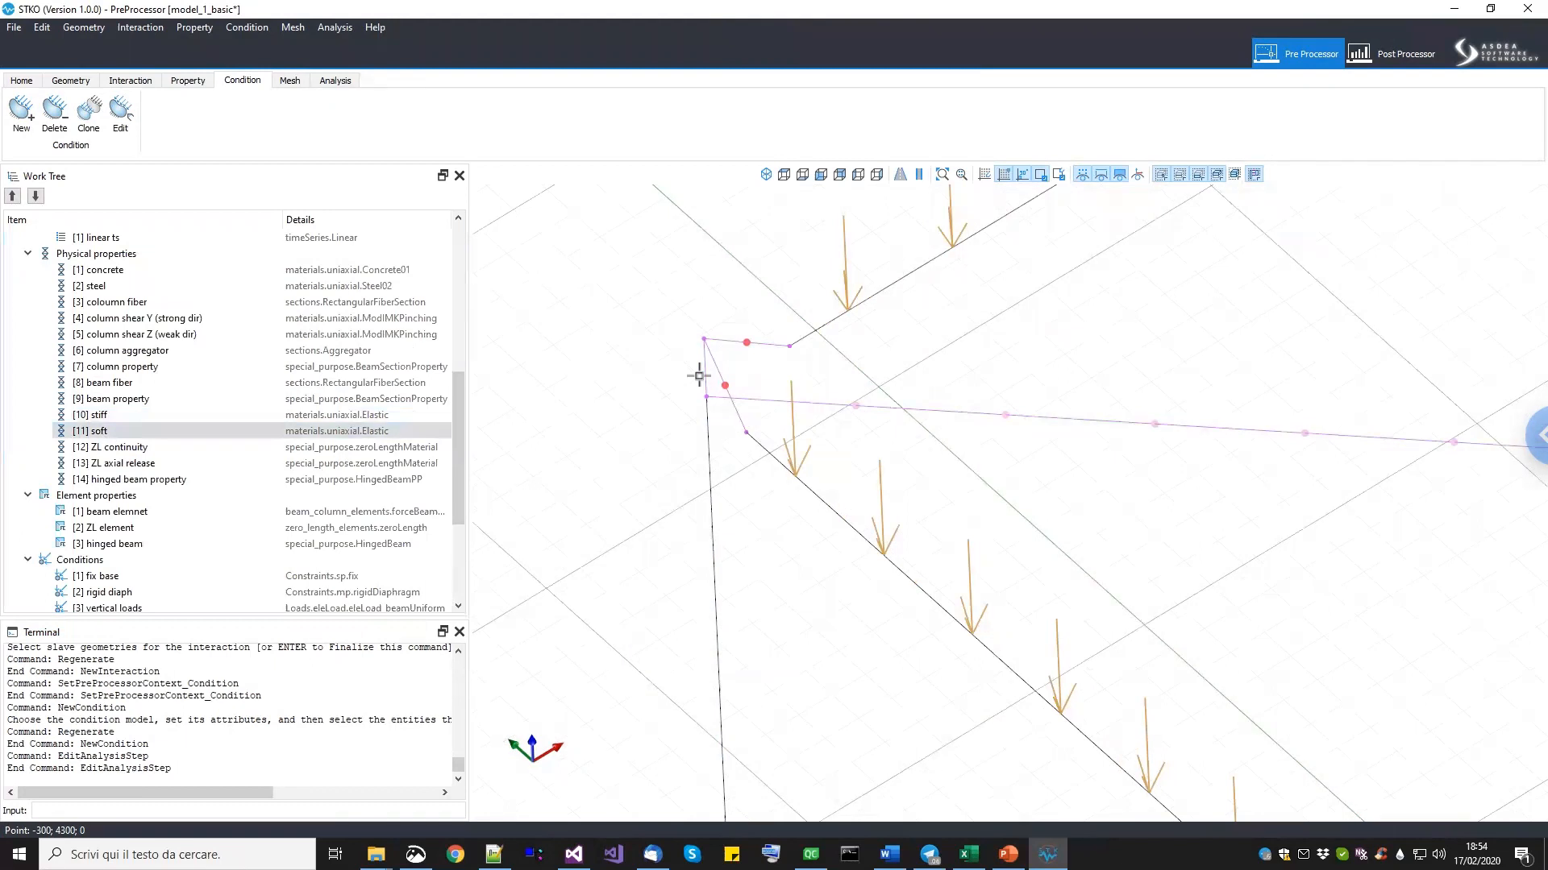
{"action": "left_click", "coordinate": [1135, 175]}
{"action": "scroll", "coordinate": [801, 355], "scroll_direction": "up", "scroll_amount": 3}
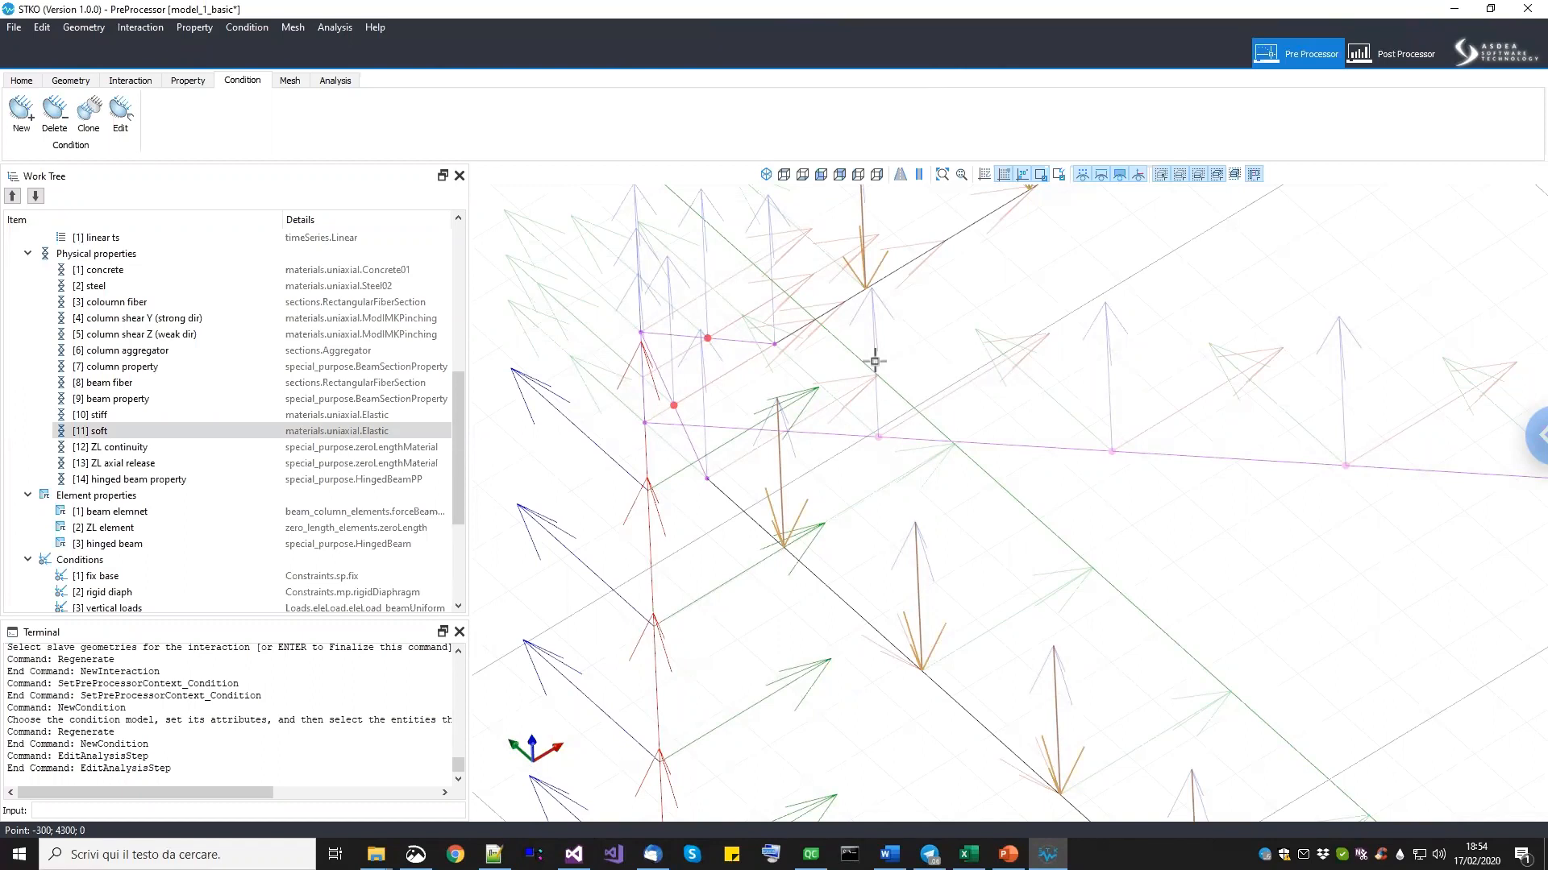
Hide the local axes and start a new physical property.
{"action": "left_click", "coordinate": [1139, 176]}
{"action": "scroll", "coordinate": [923, 460], "scroll_direction": "down", "scroll_amount": 4}
{"action": "scroll", "coordinate": [910, 443], "scroll_direction": "down", "scroll_amount": 3}
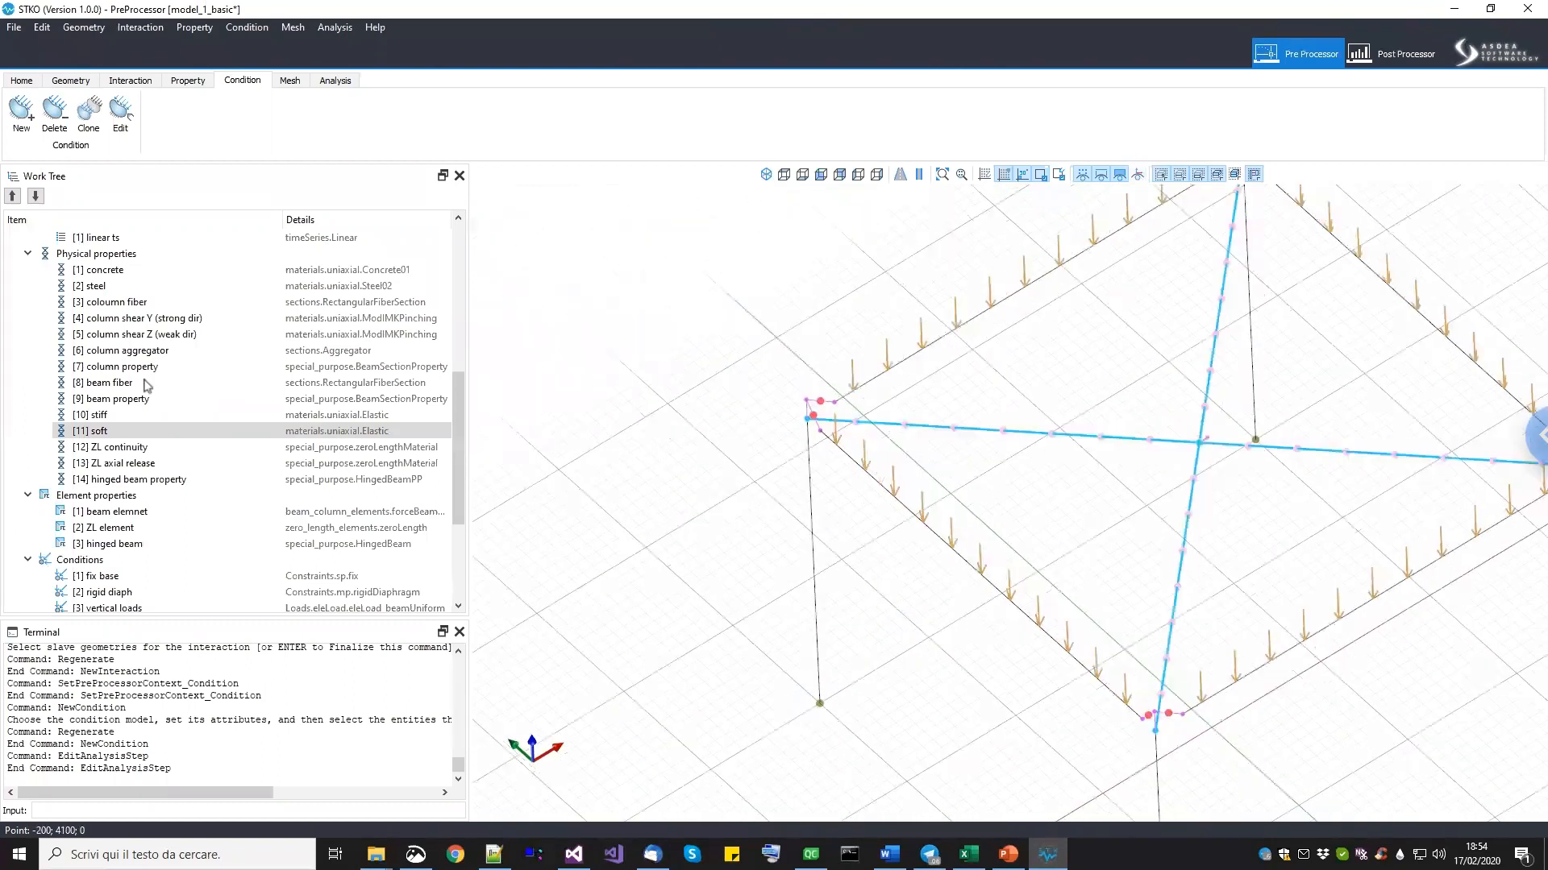
{"action": "right_click", "coordinate": [117, 256]}
{"action": "left_click", "coordinate": [137, 271]}
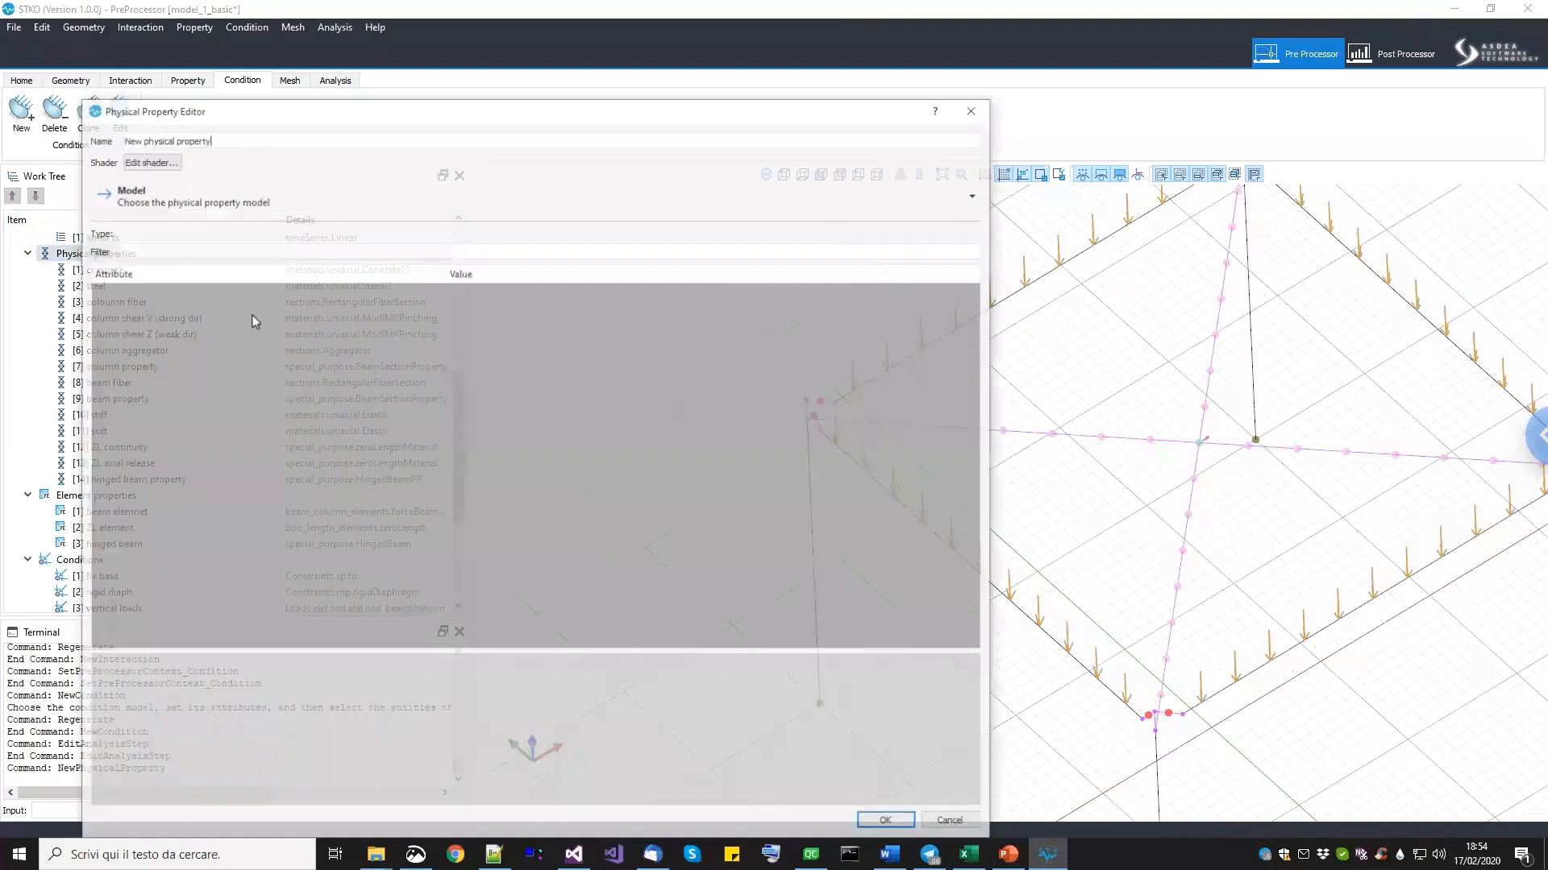
Check the joint backbone values on the Beam-Column joints slide in PowerPoint, and return to STKO's physical property editor.
{"action": "left_click", "coordinate": [239, 200]}
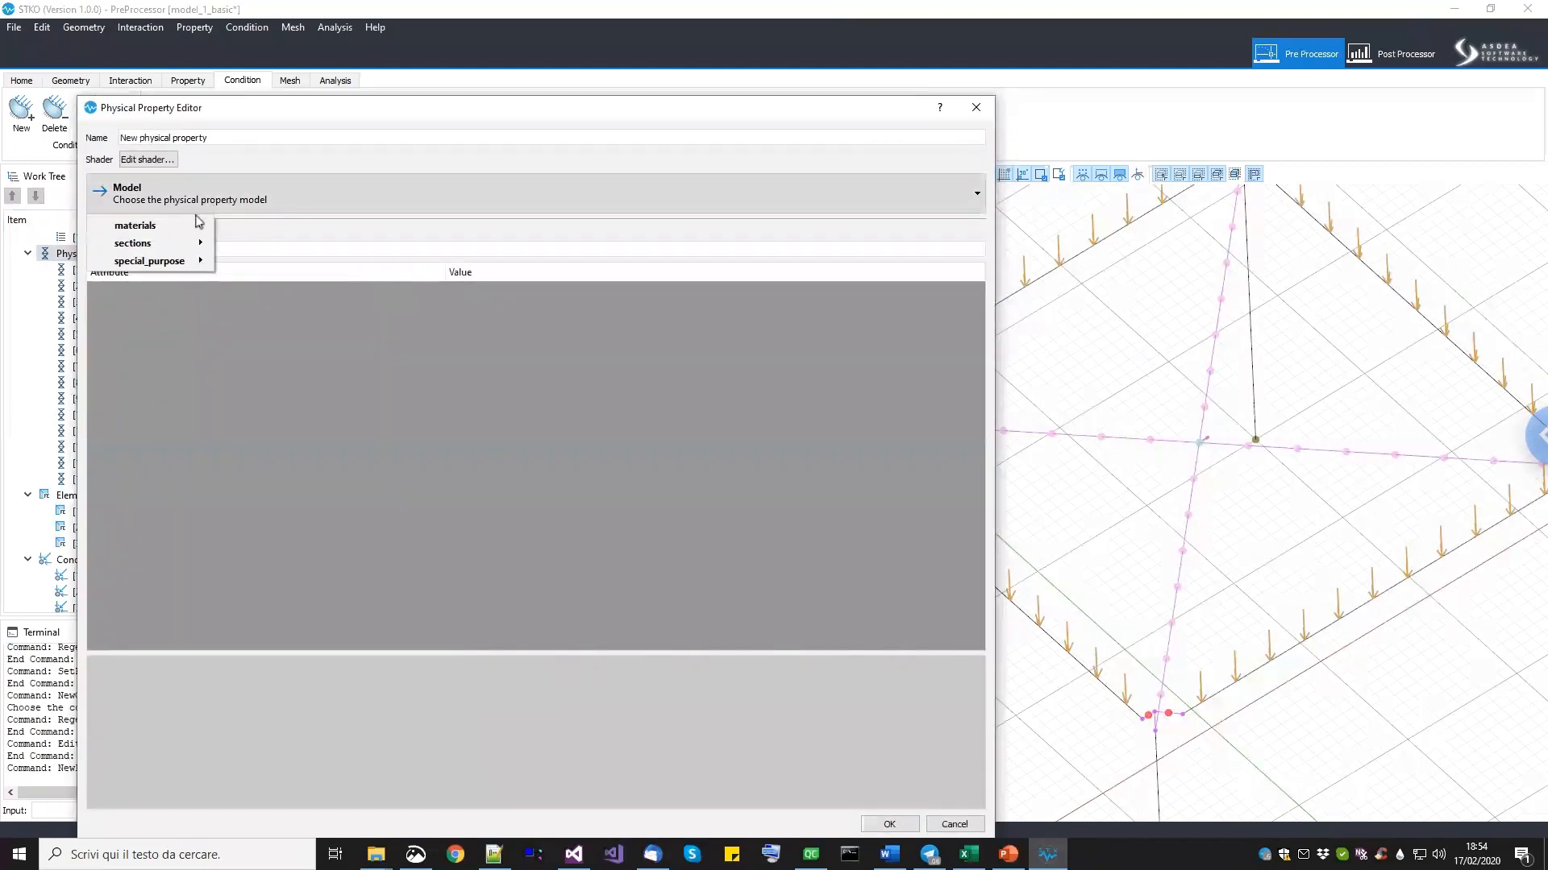
{"action": "mouse_move", "coordinate": [196, 226]}
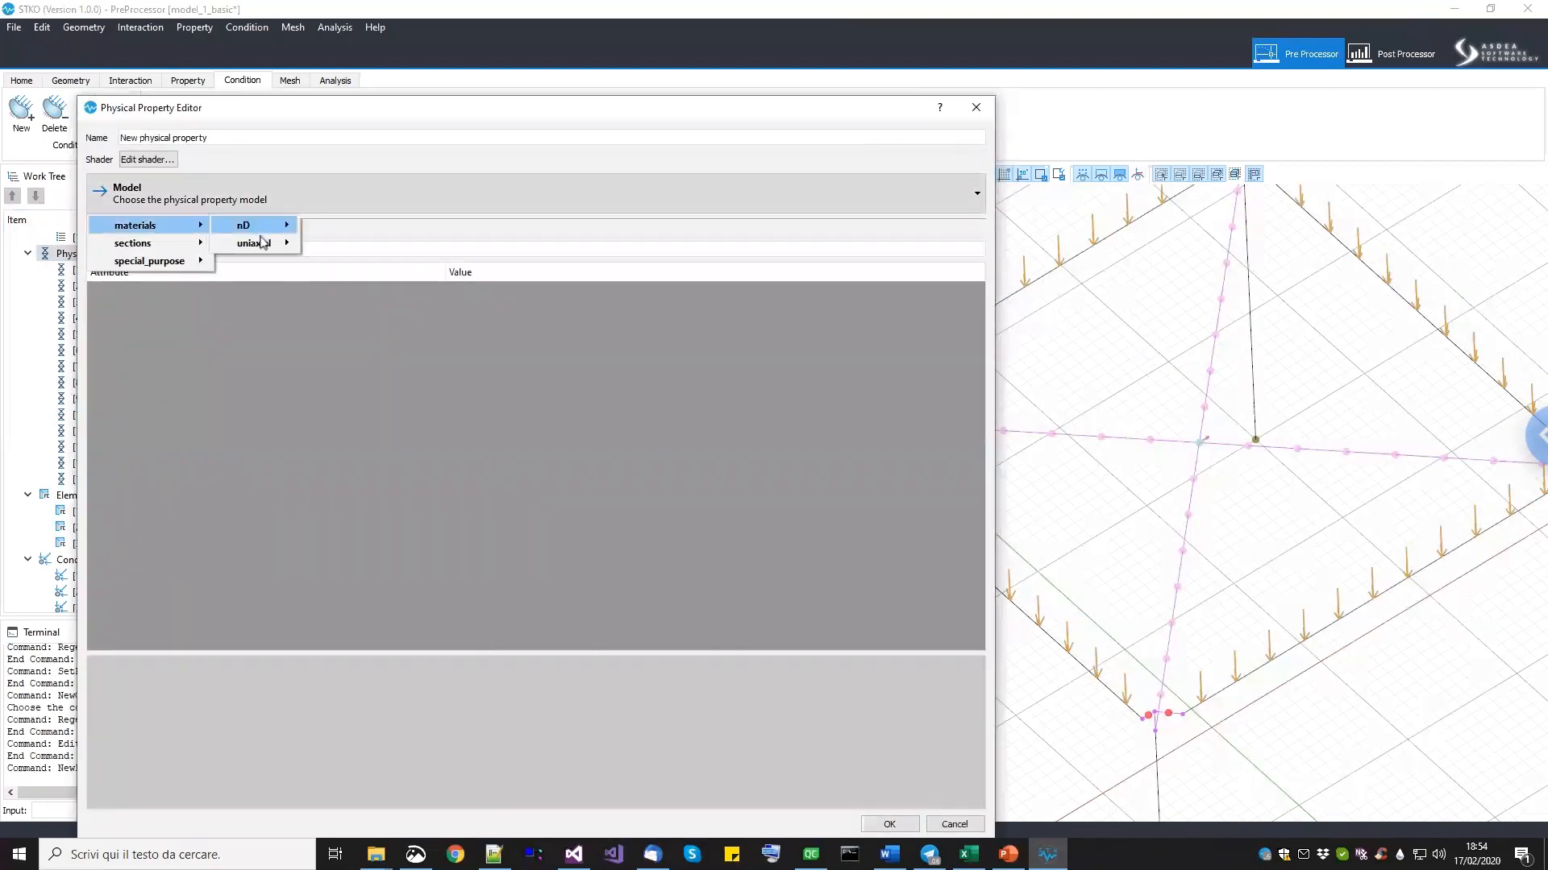
{"action": "mouse_move", "coordinate": [262, 246]}
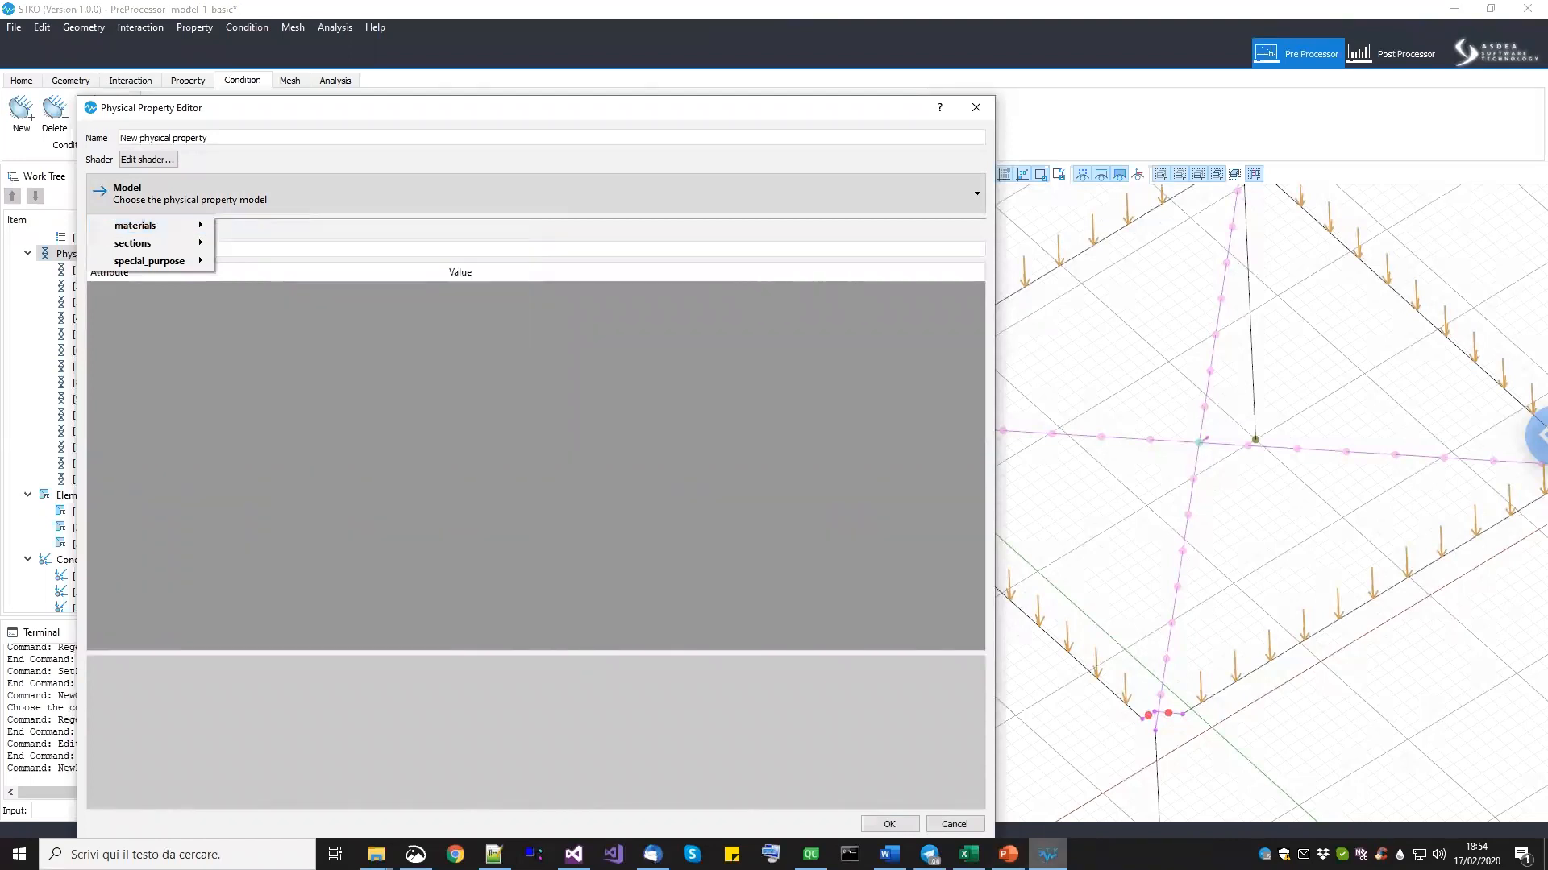
{"action": "left_click", "coordinate": [1008, 854]}
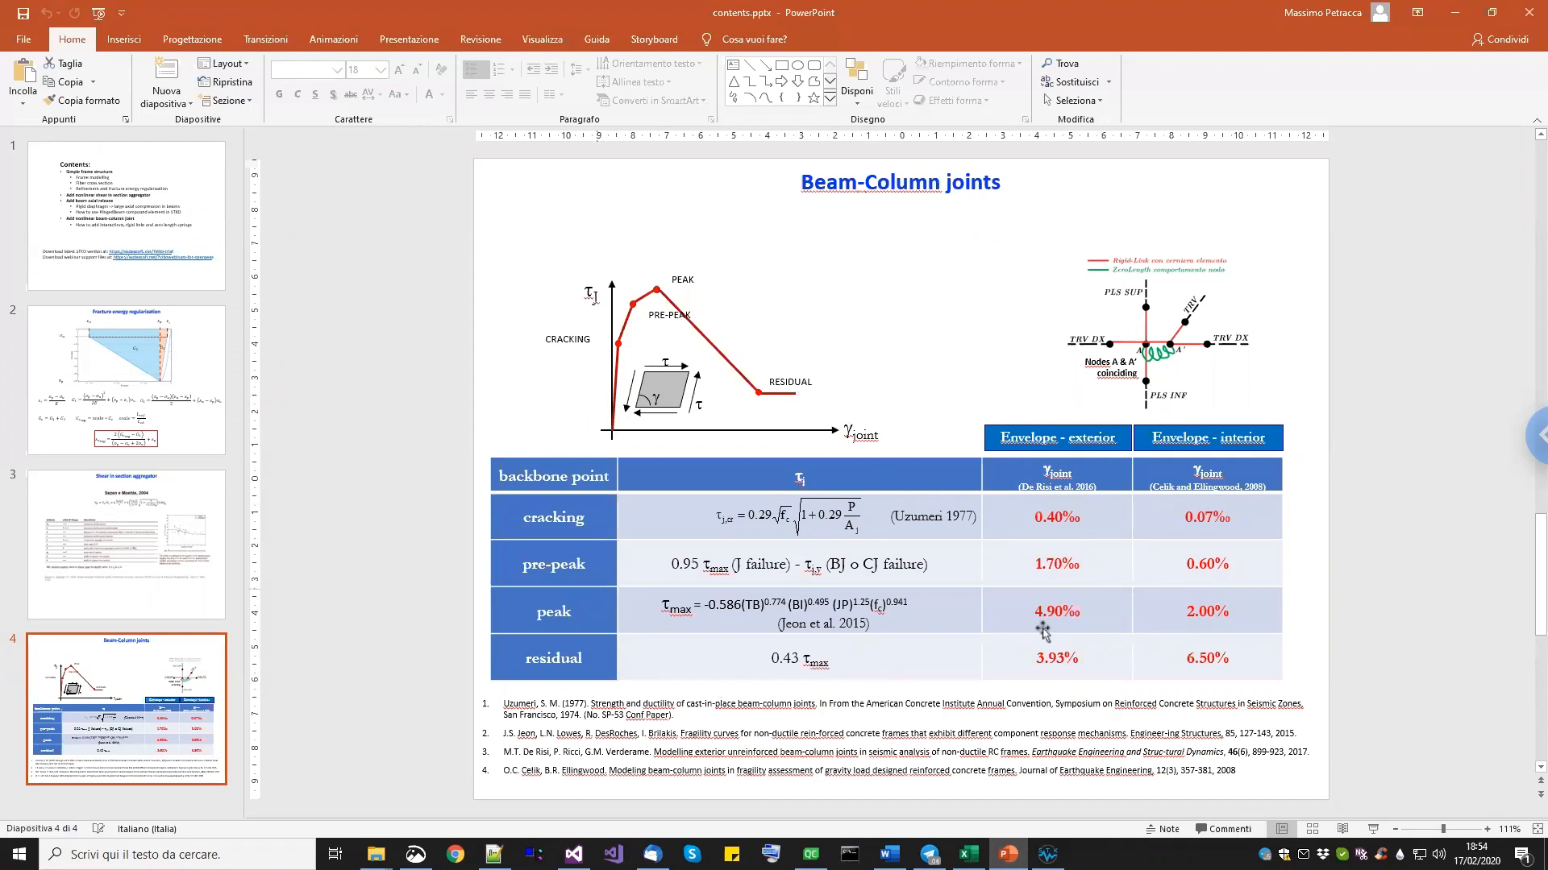
{"action": "left_click", "coordinate": [1039, 850]}
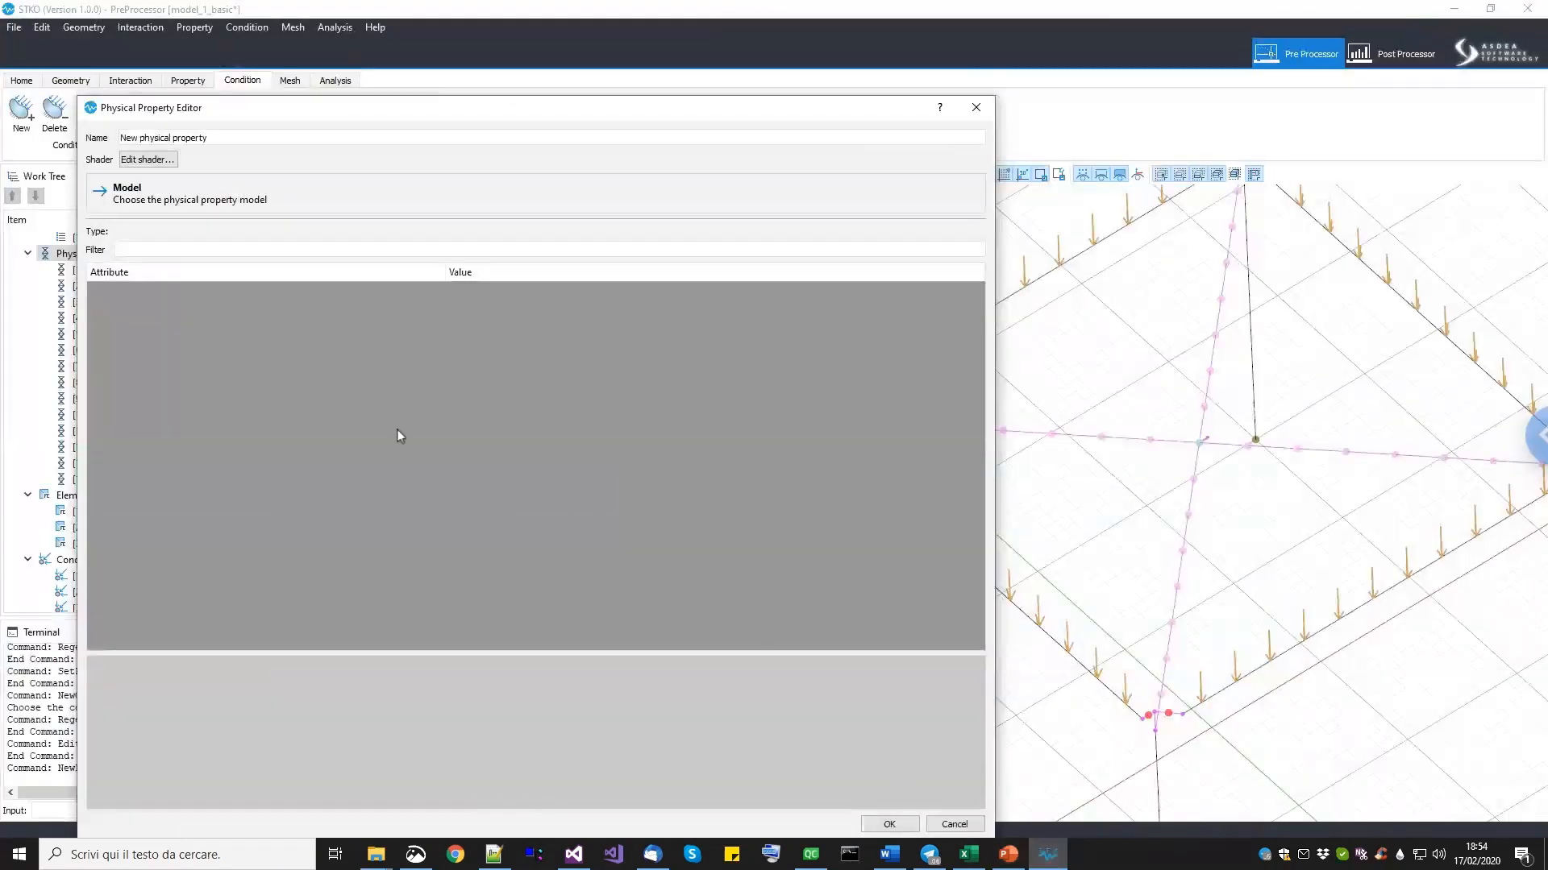
Name the new property "joint nnonlinear mjodel" and assign it the Pinching4 uniaxial material model.
{"action": "left_click", "coordinate": [165, 199]}
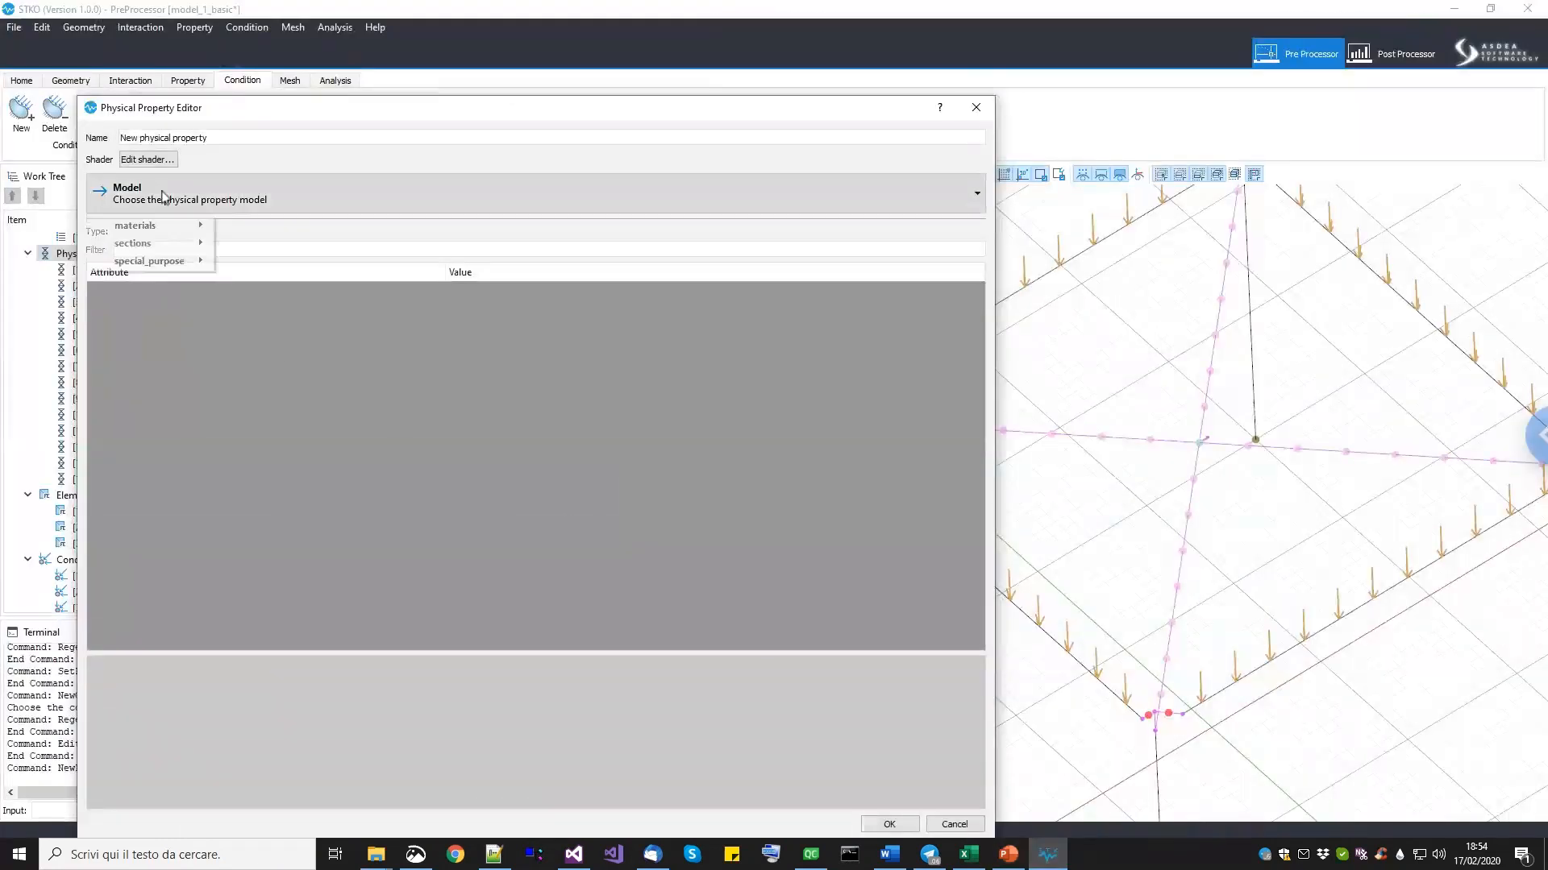
{"action": "left_click", "coordinate": [229, 139]}
{"action": "type", "text": "joint nnonlinear mjodel"}
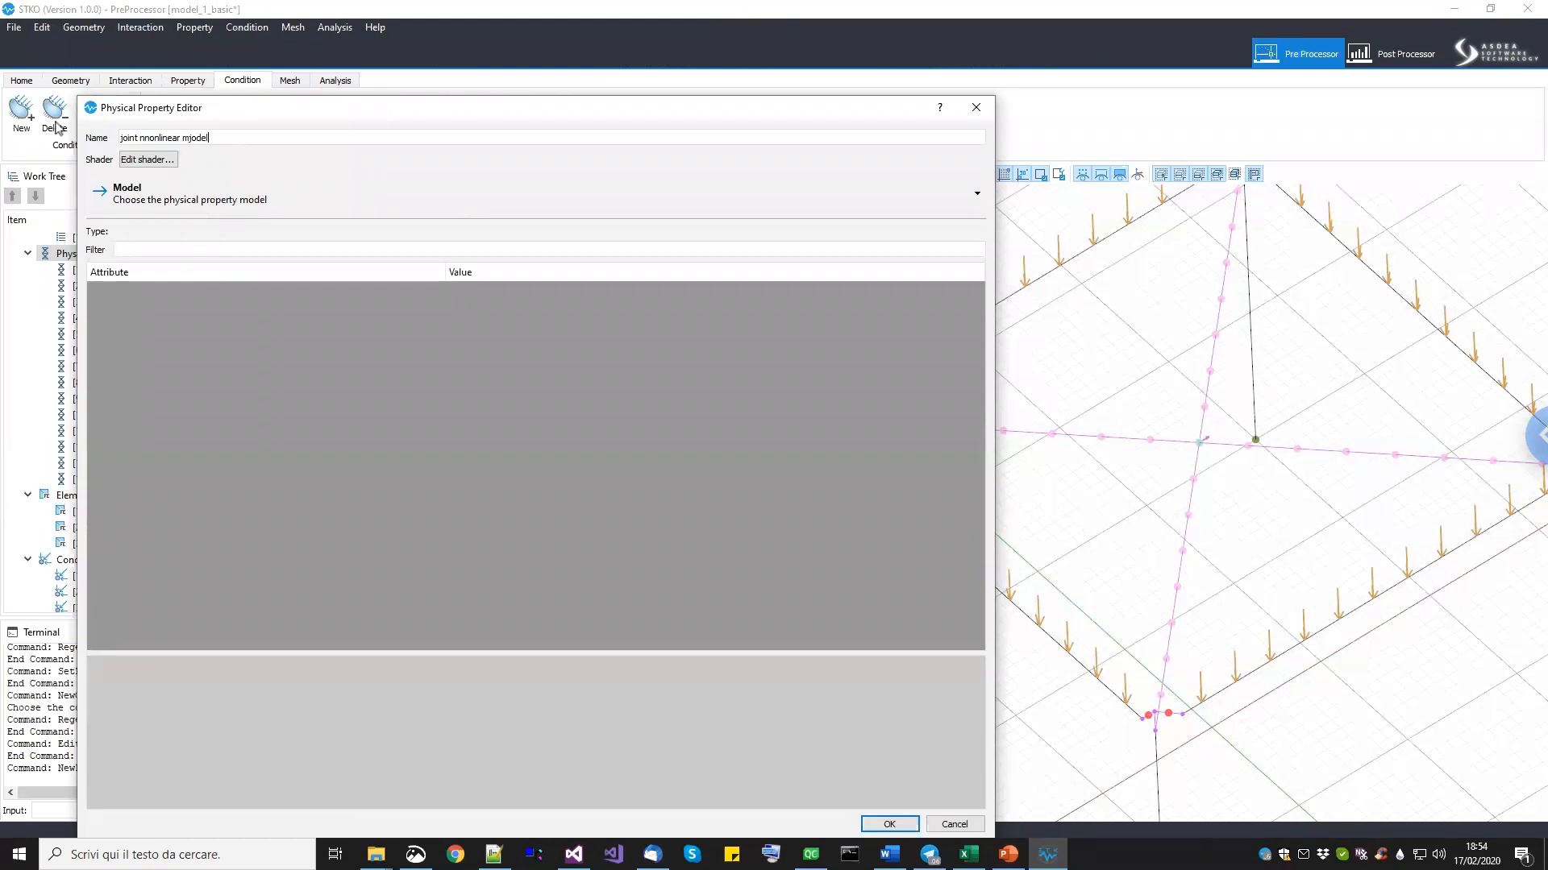
{"action": "left_click", "coordinate": [141, 200]}
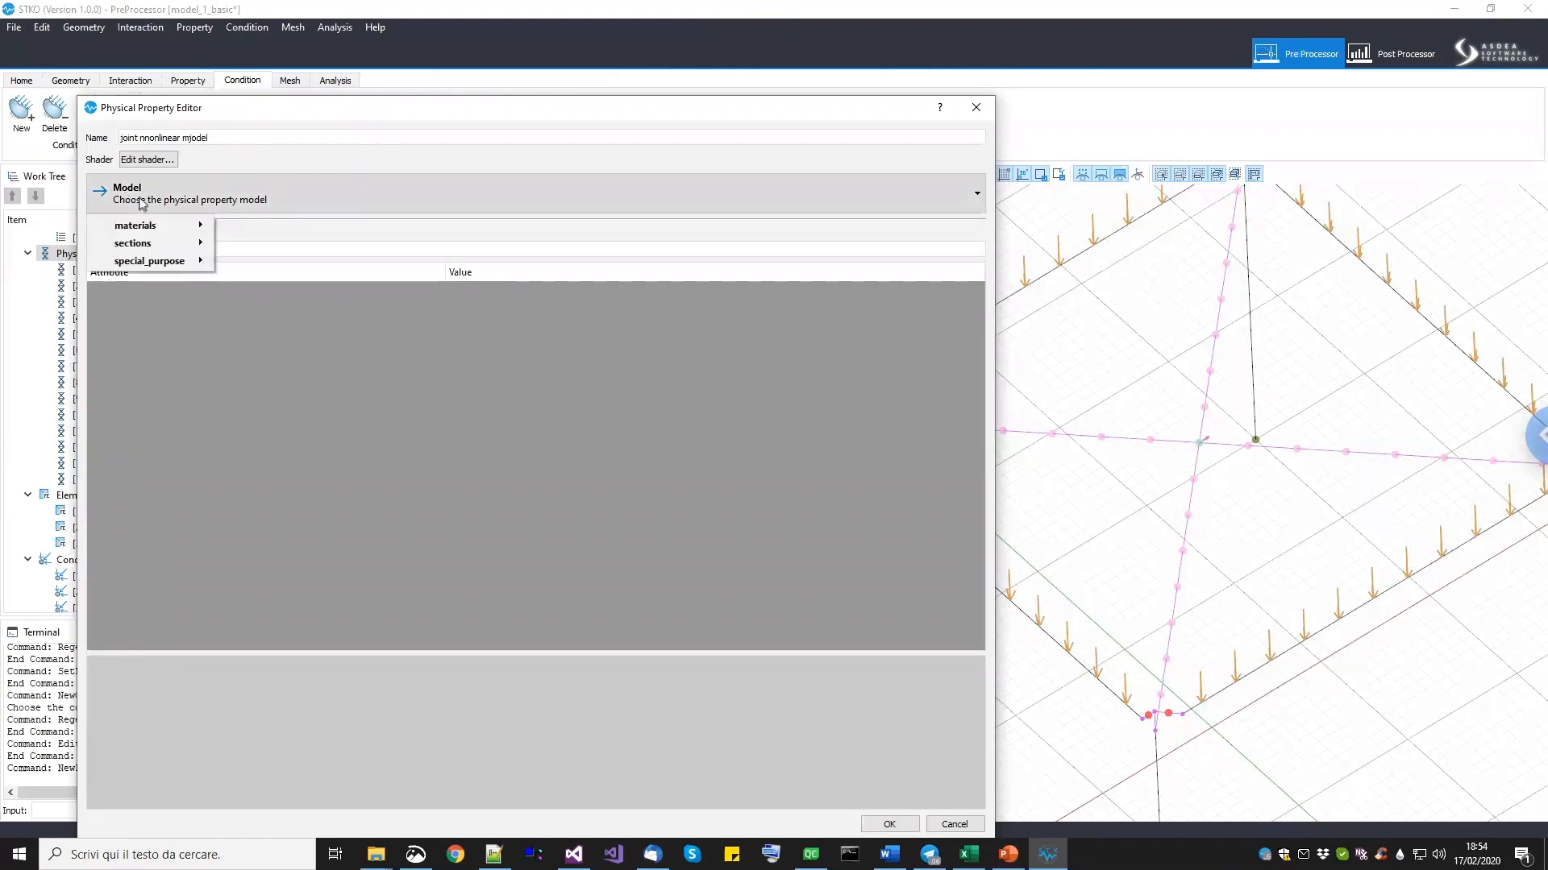
{"action": "mouse_move", "coordinate": [153, 233]}
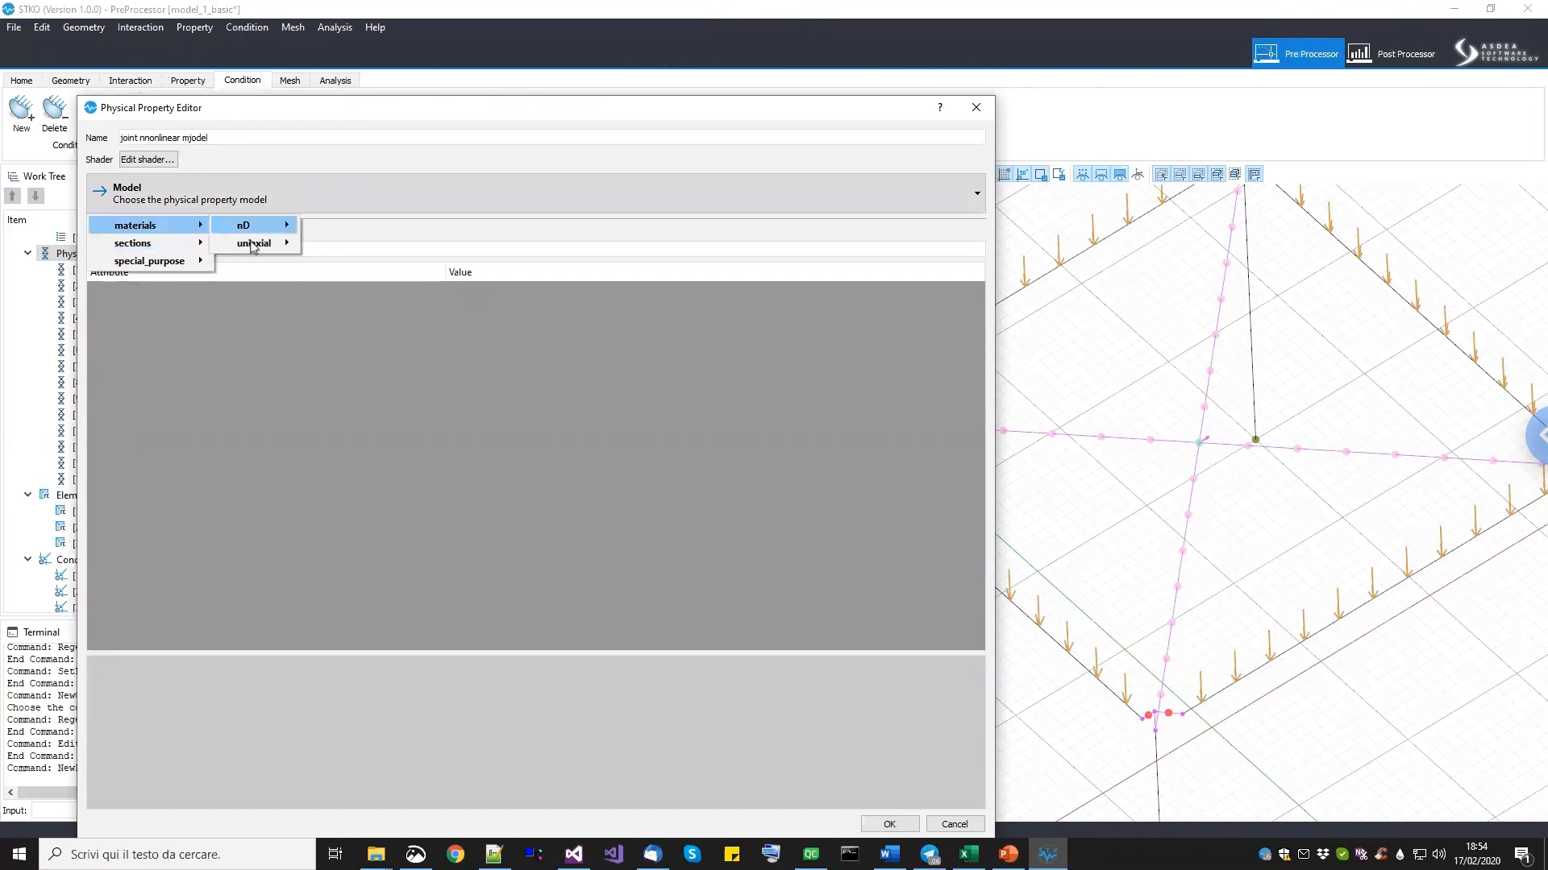
{"action": "mouse_move", "coordinate": [279, 248]}
{"action": "mouse_move", "coordinate": [449, 258]}
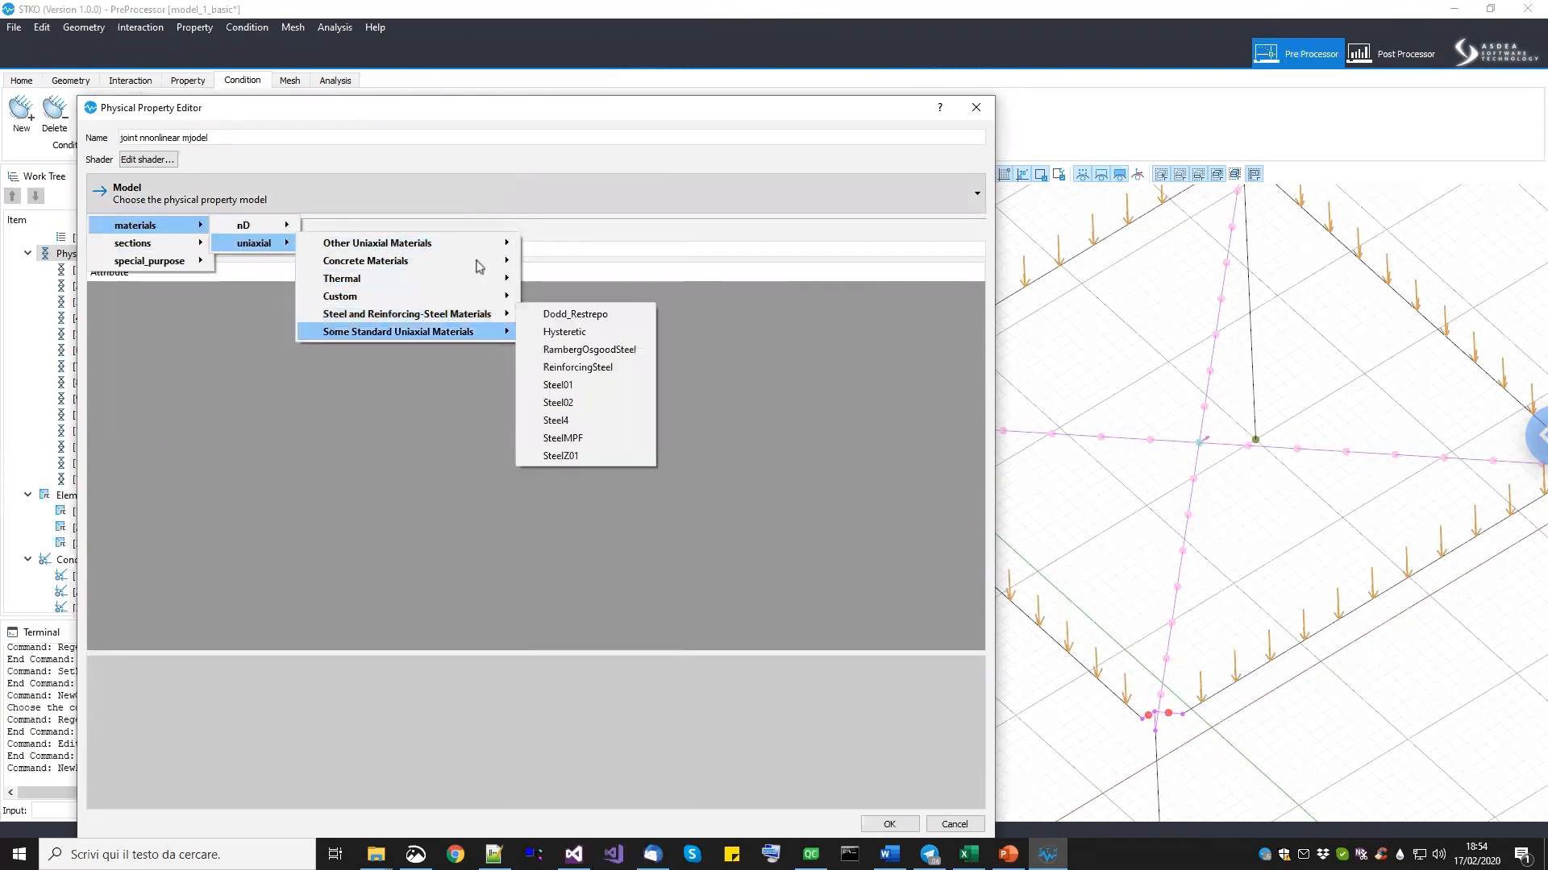
{"action": "mouse_move", "coordinate": [491, 240]}
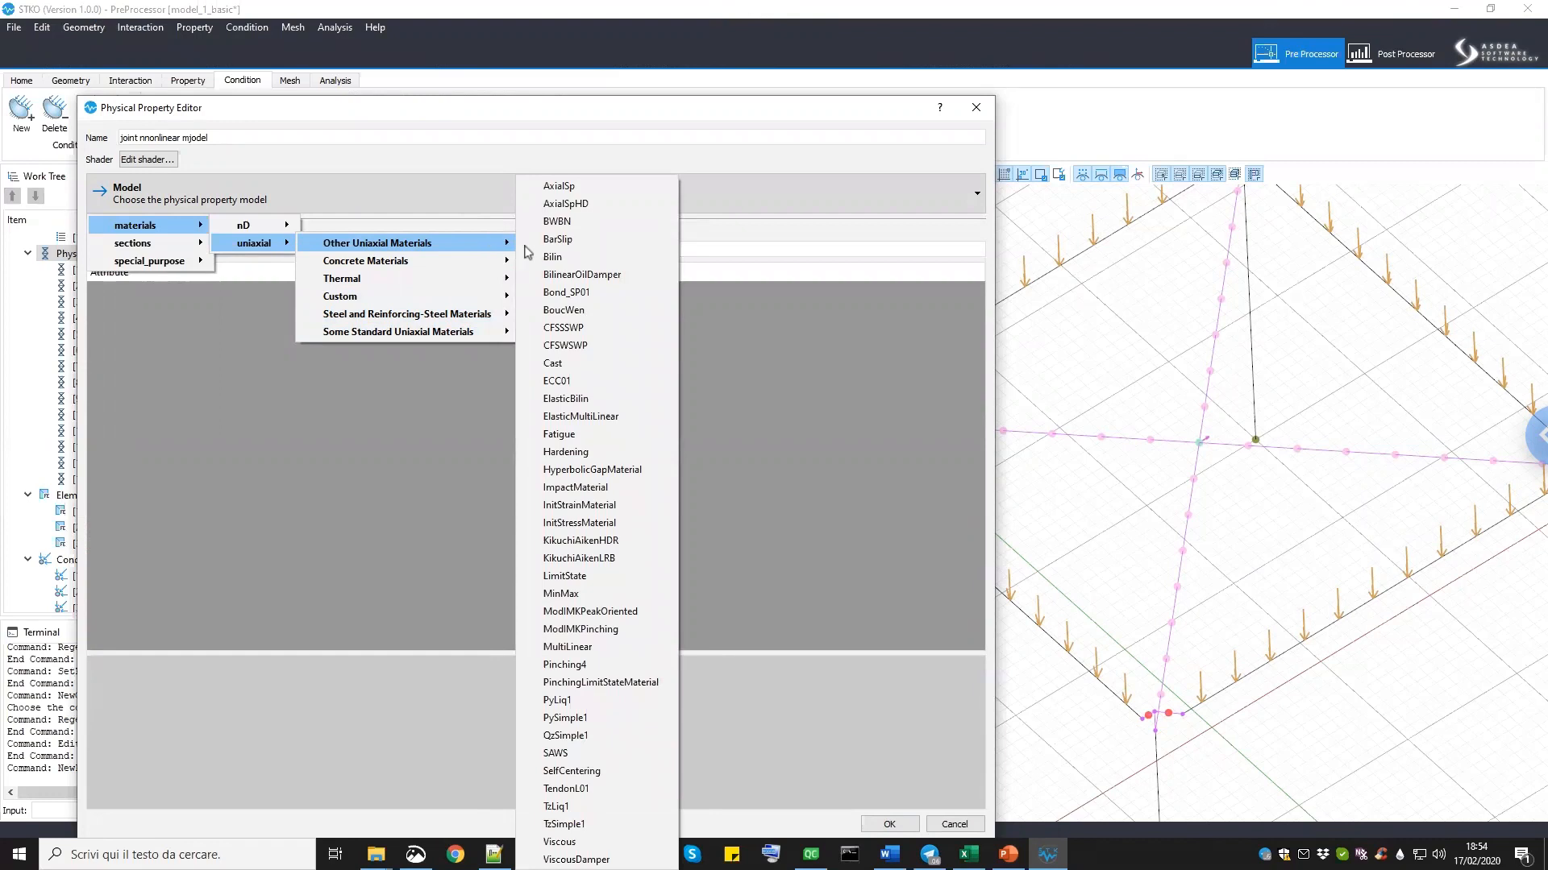
{"action": "left_click", "coordinate": [562, 666]}
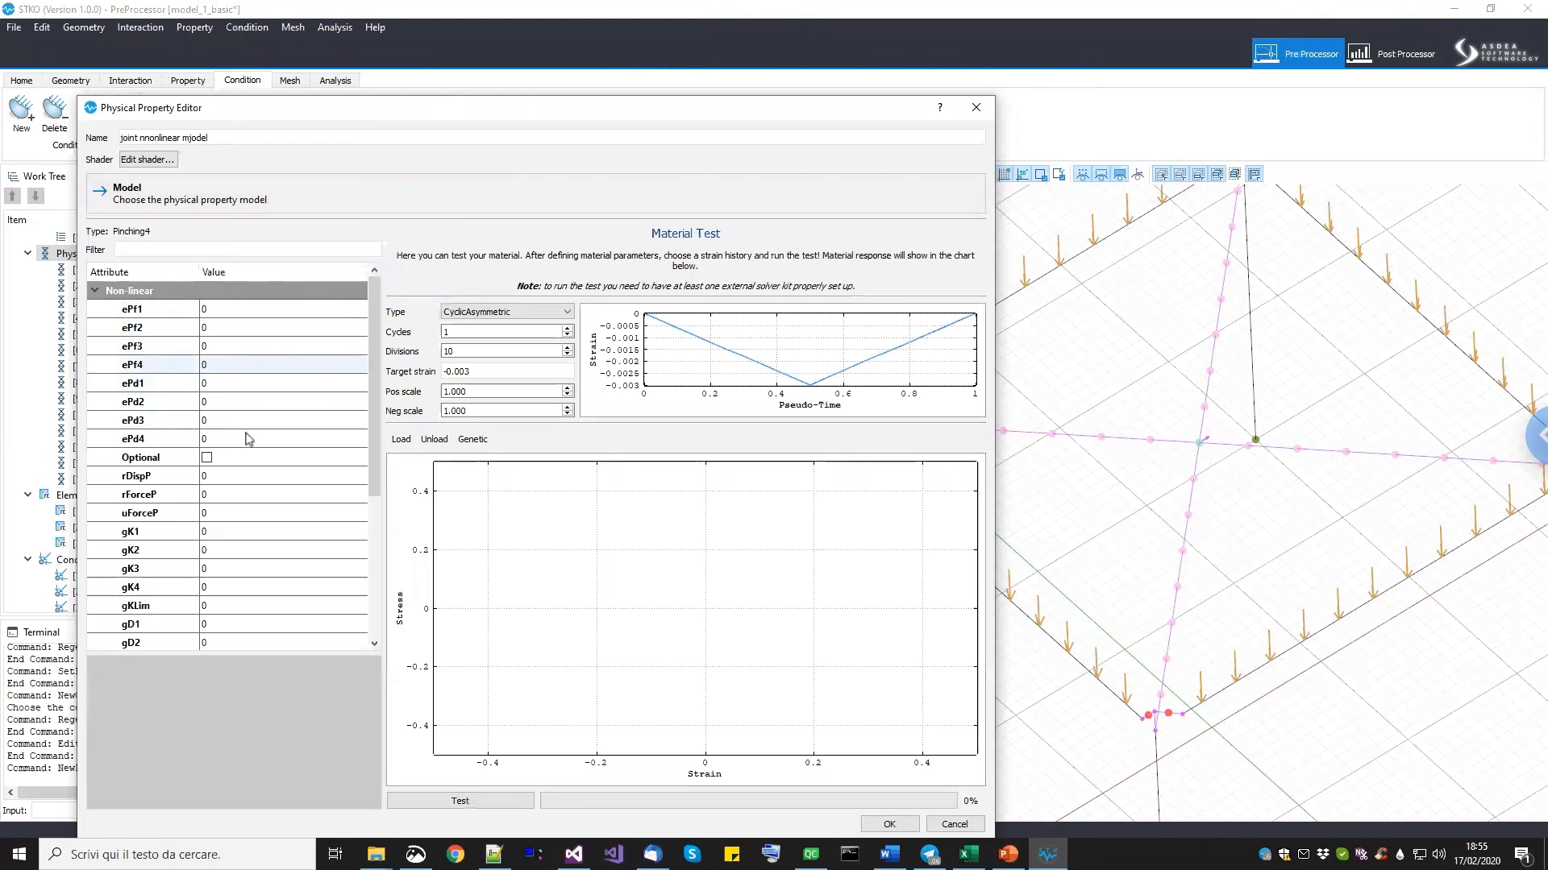
{"action": "left_click", "coordinate": [193, 457]}
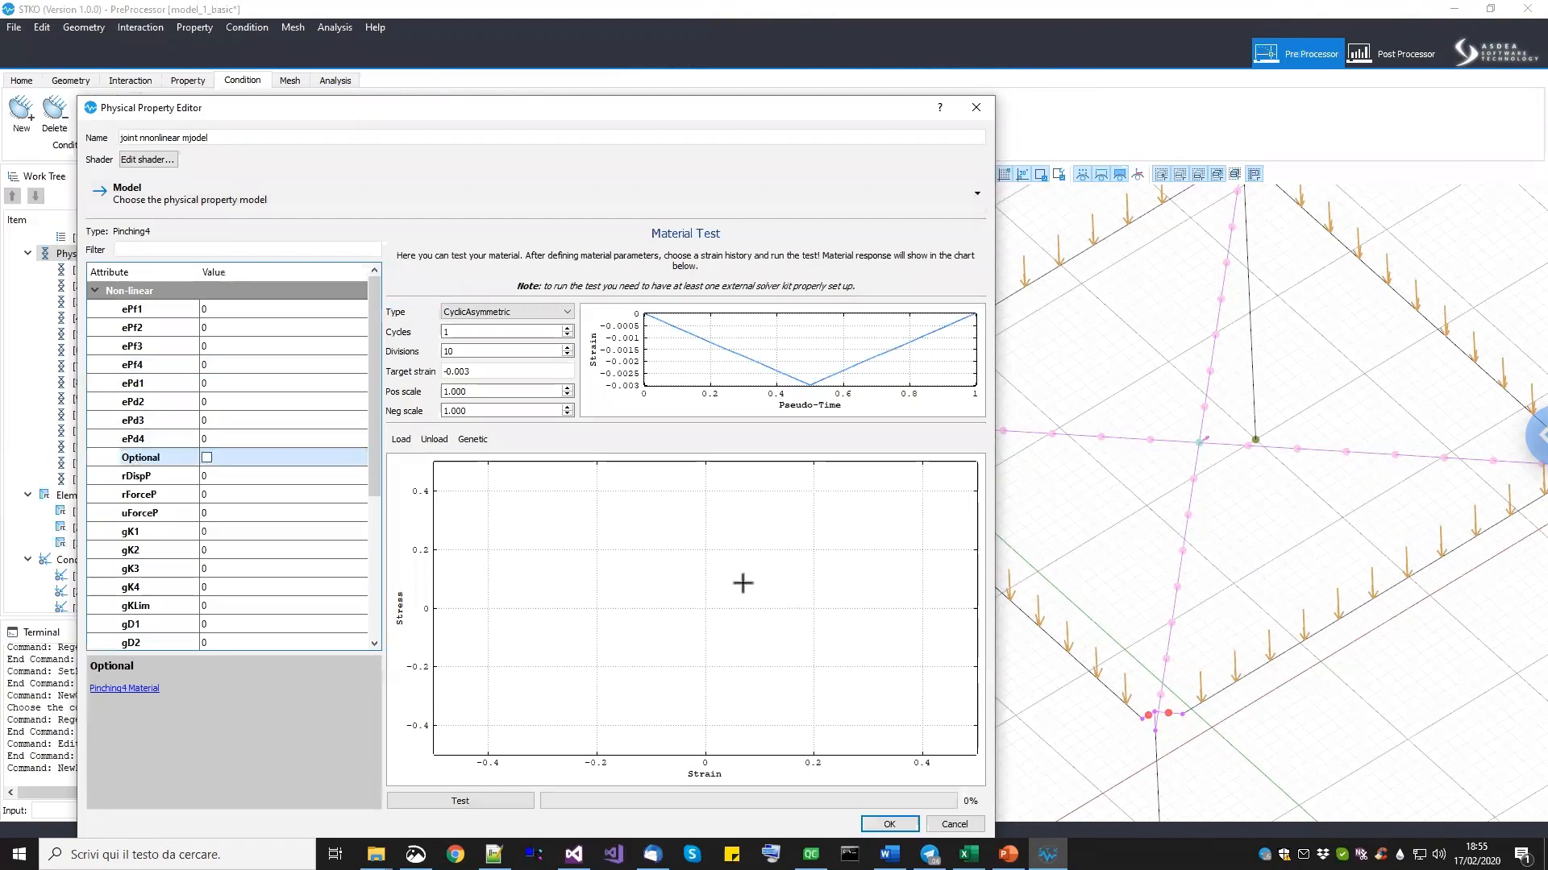
Set the first two positive envelope forces of the Pinching4 material: ePf1 to 165380 and ePf2 to 248420.
{"action": "double_click", "coordinate": [232, 311]}
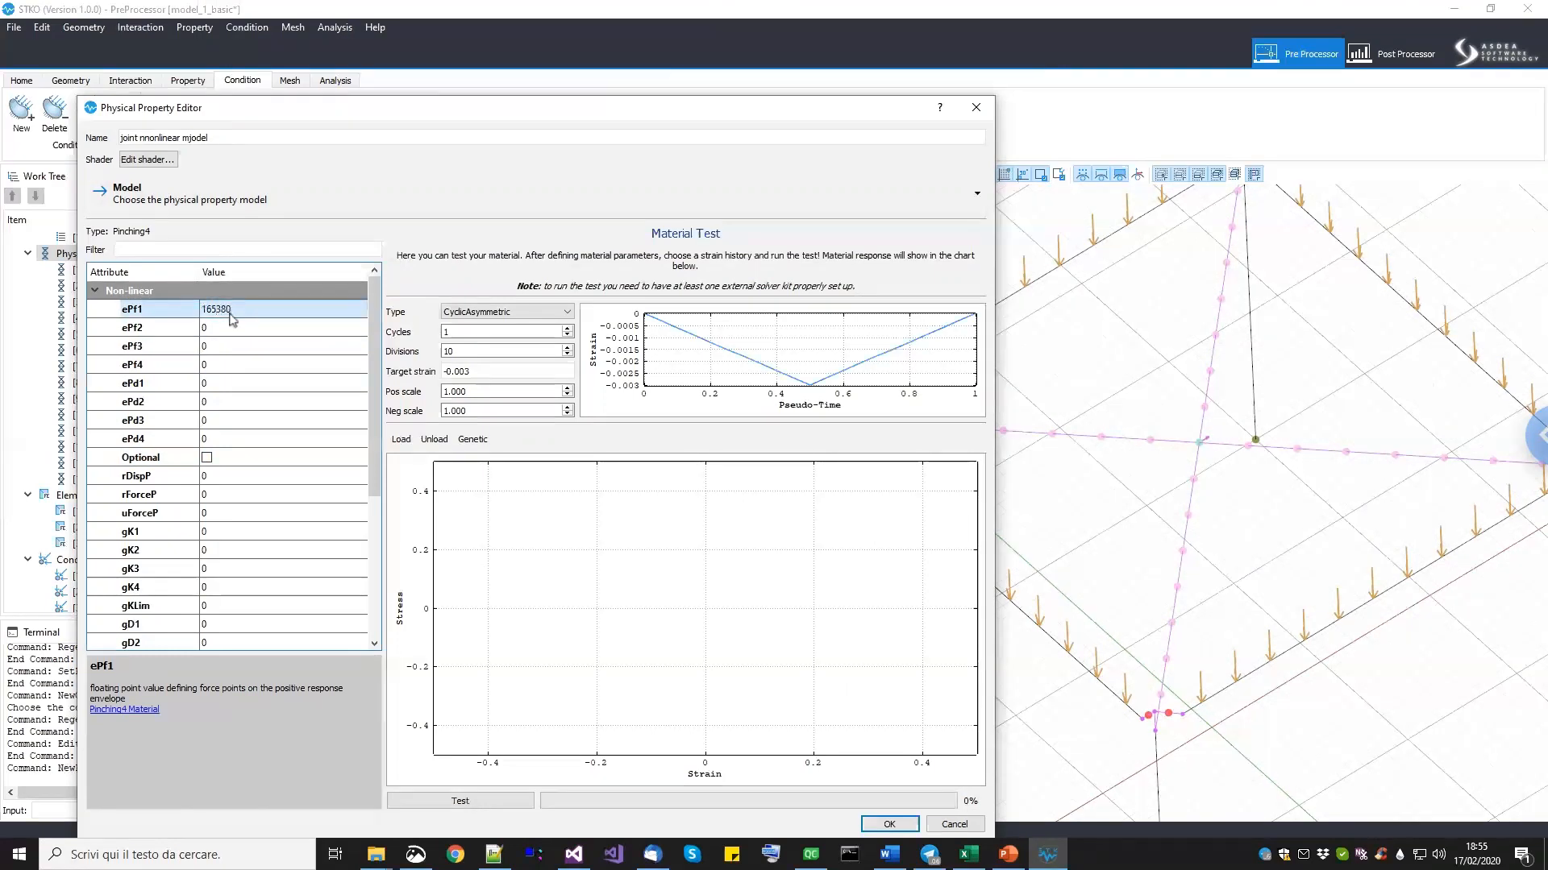
{"action": "double_click", "coordinate": [241, 321]}
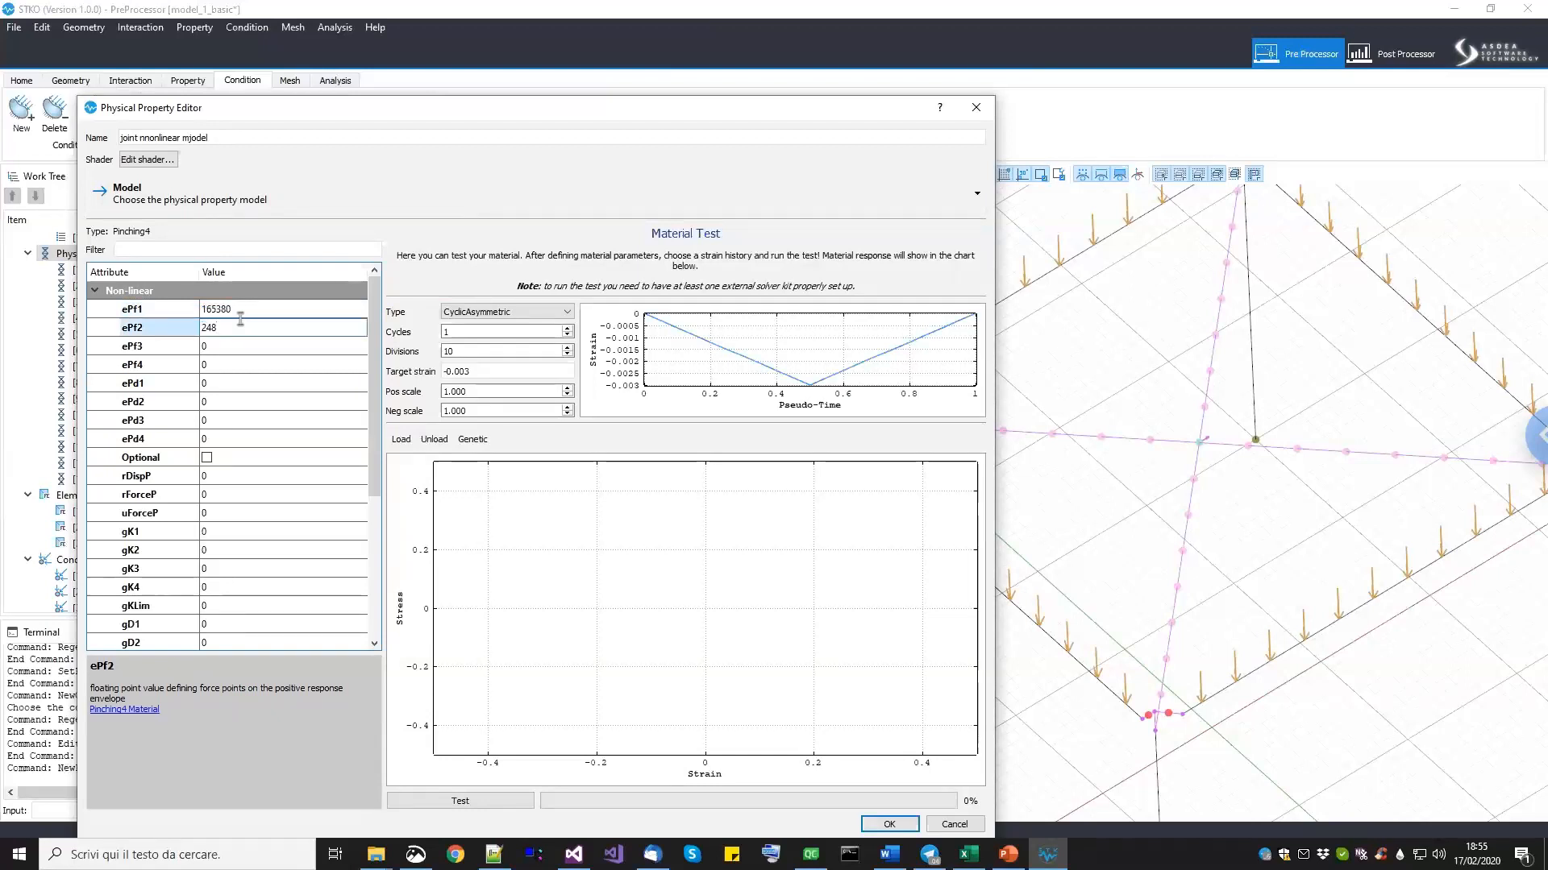
{"action": "type", "text": "248420"}
{"action": "key", "text": "Return"}
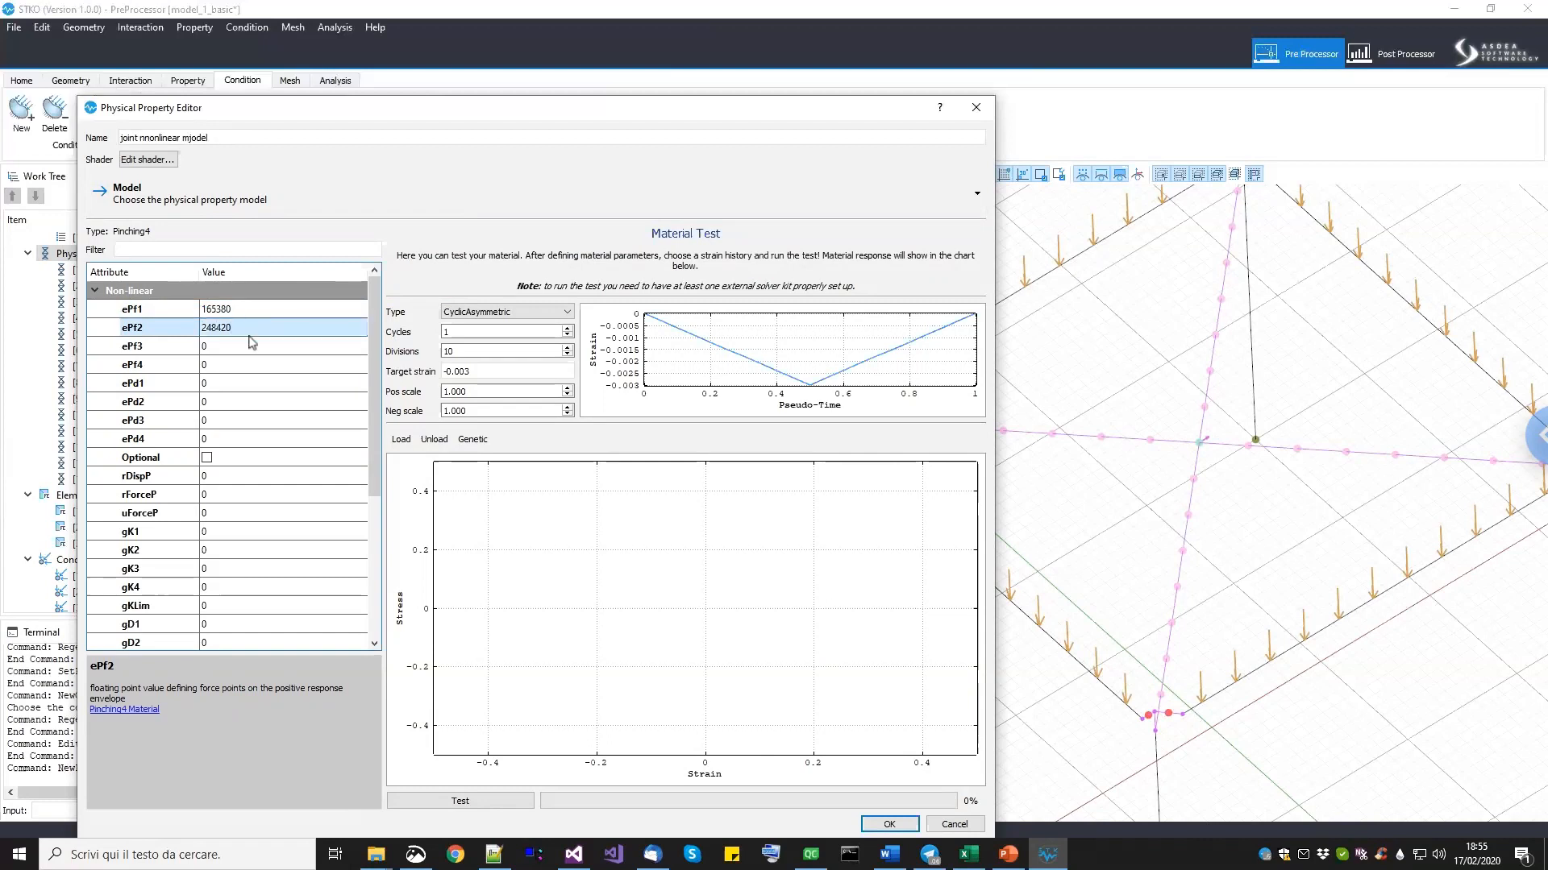
Set the remaining positive envelope forces, ePf3 to 261500 and ePf4 to 112440.
{"action": "double_click", "coordinate": [249, 341]}
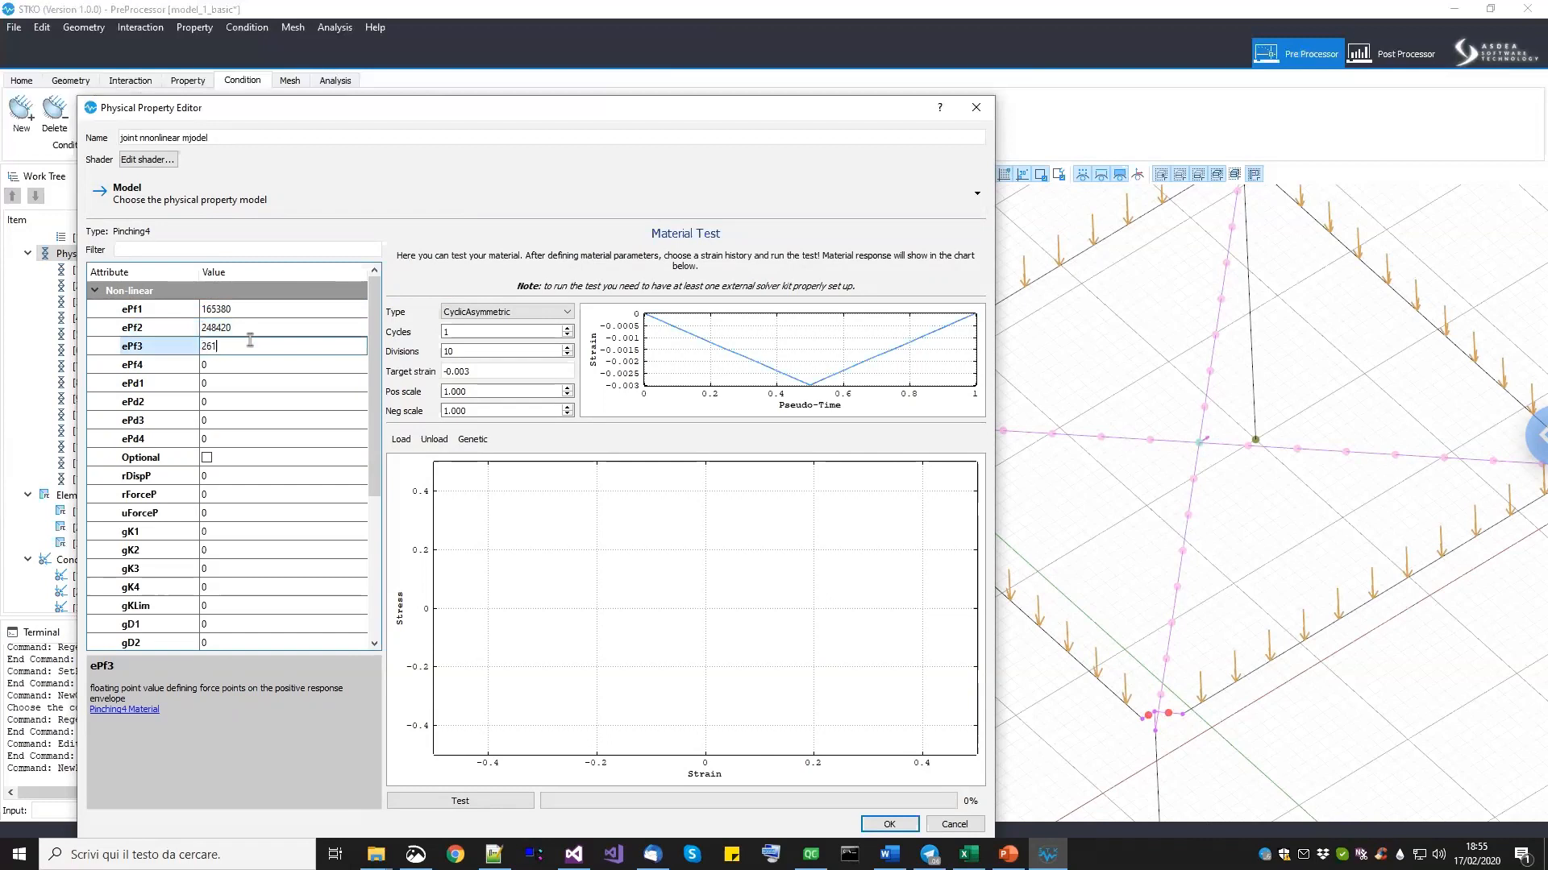
{"action": "type", "text": "261,5"}
{"action": "key", "text": "Return"}
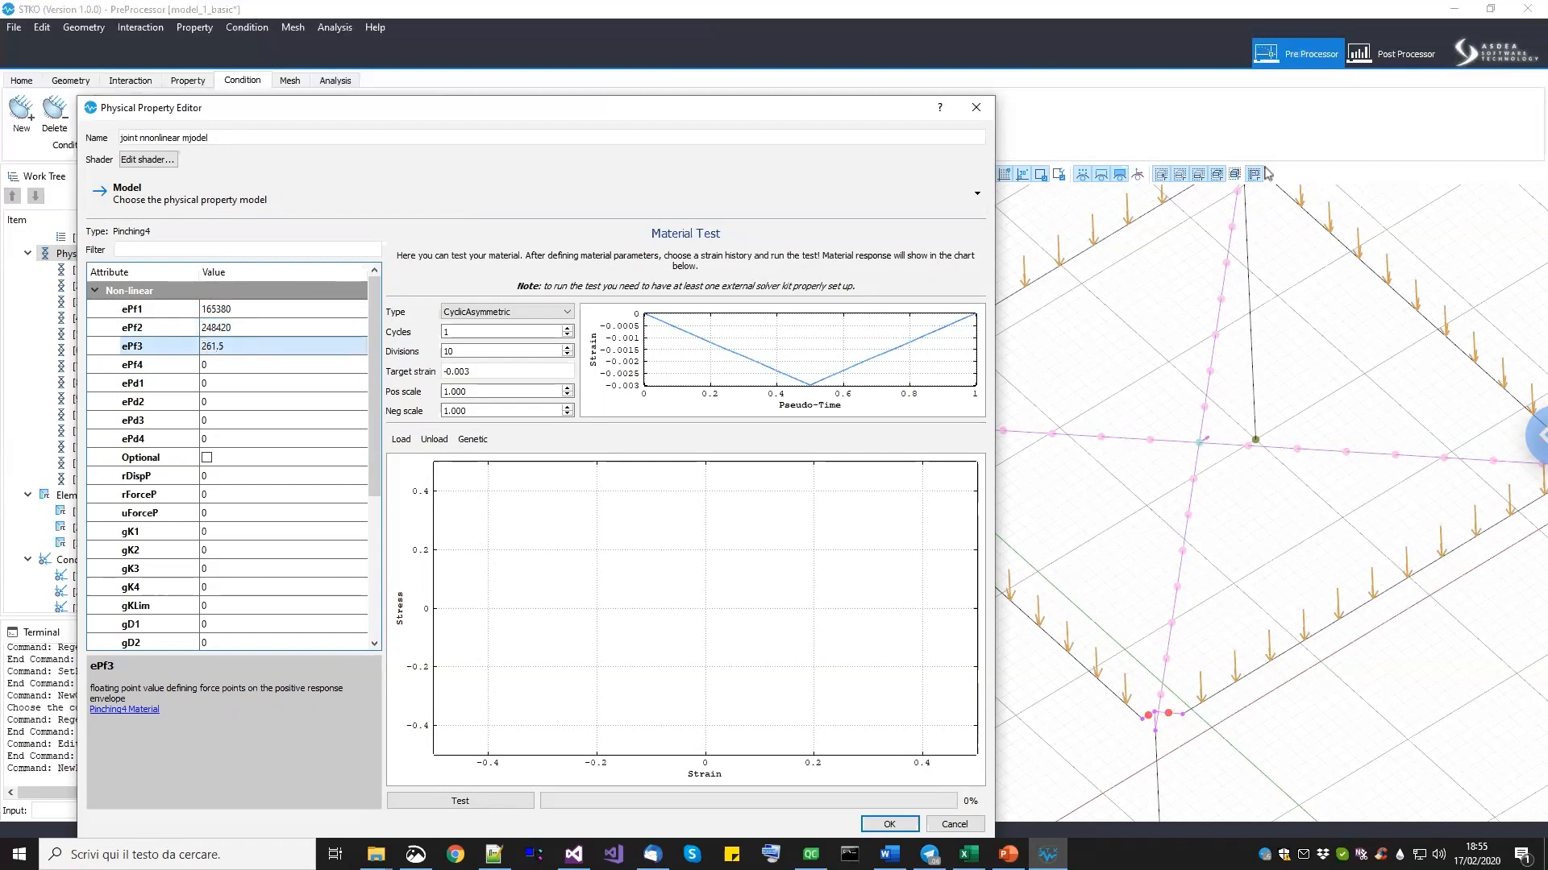
{"action": "double_click", "coordinate": [222, 345]}
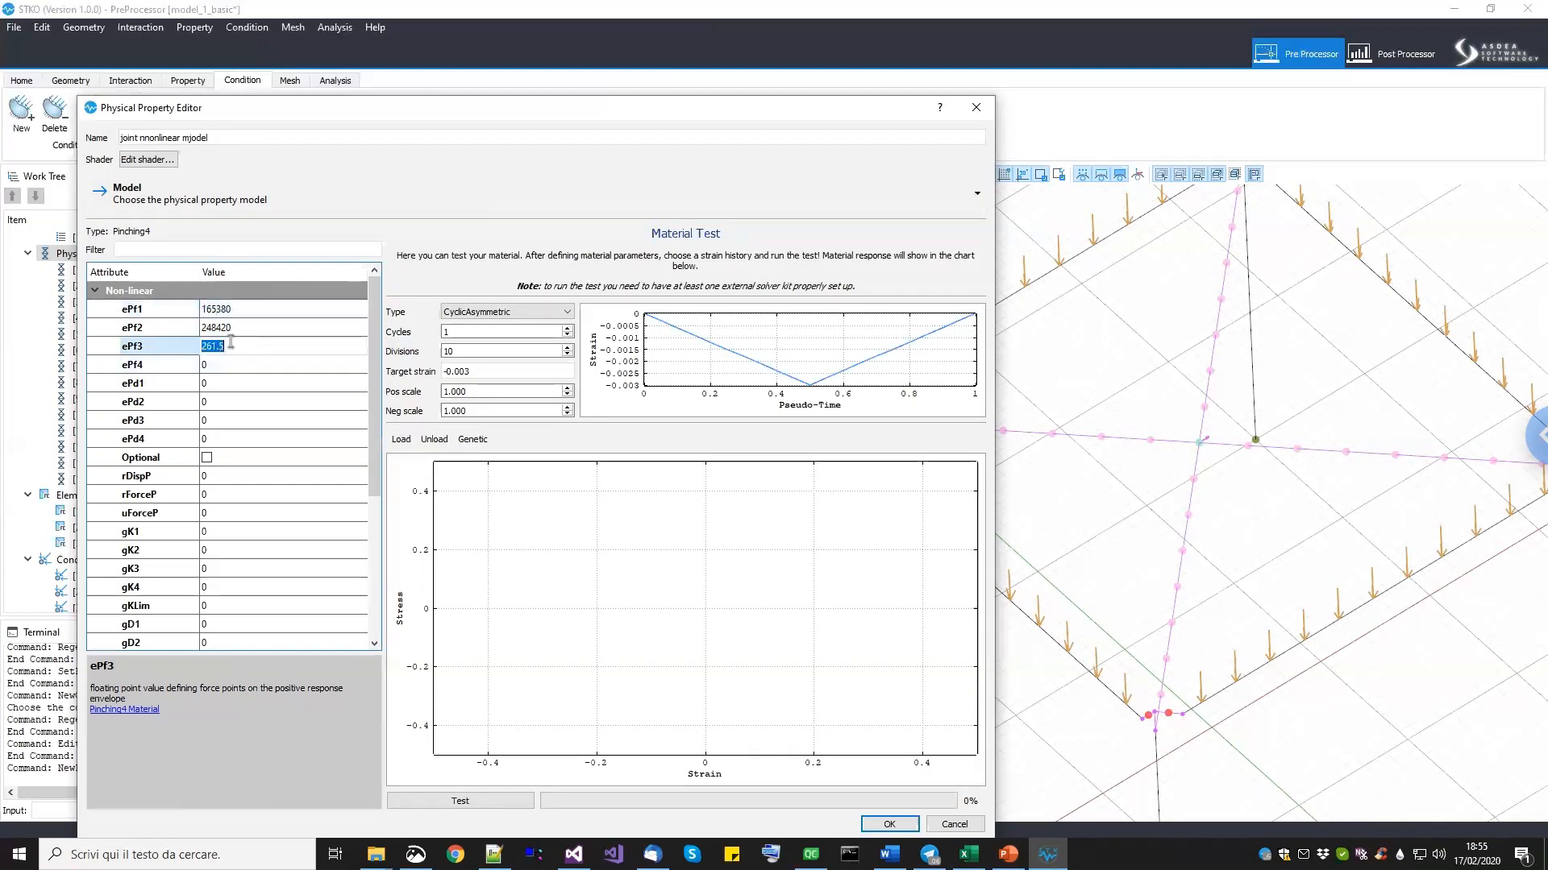
{"action": "left_click", "coordinate": [241, 344]}
{"action": "key", "text": "BackSpace"}
{"action": "type", "text": "5"}
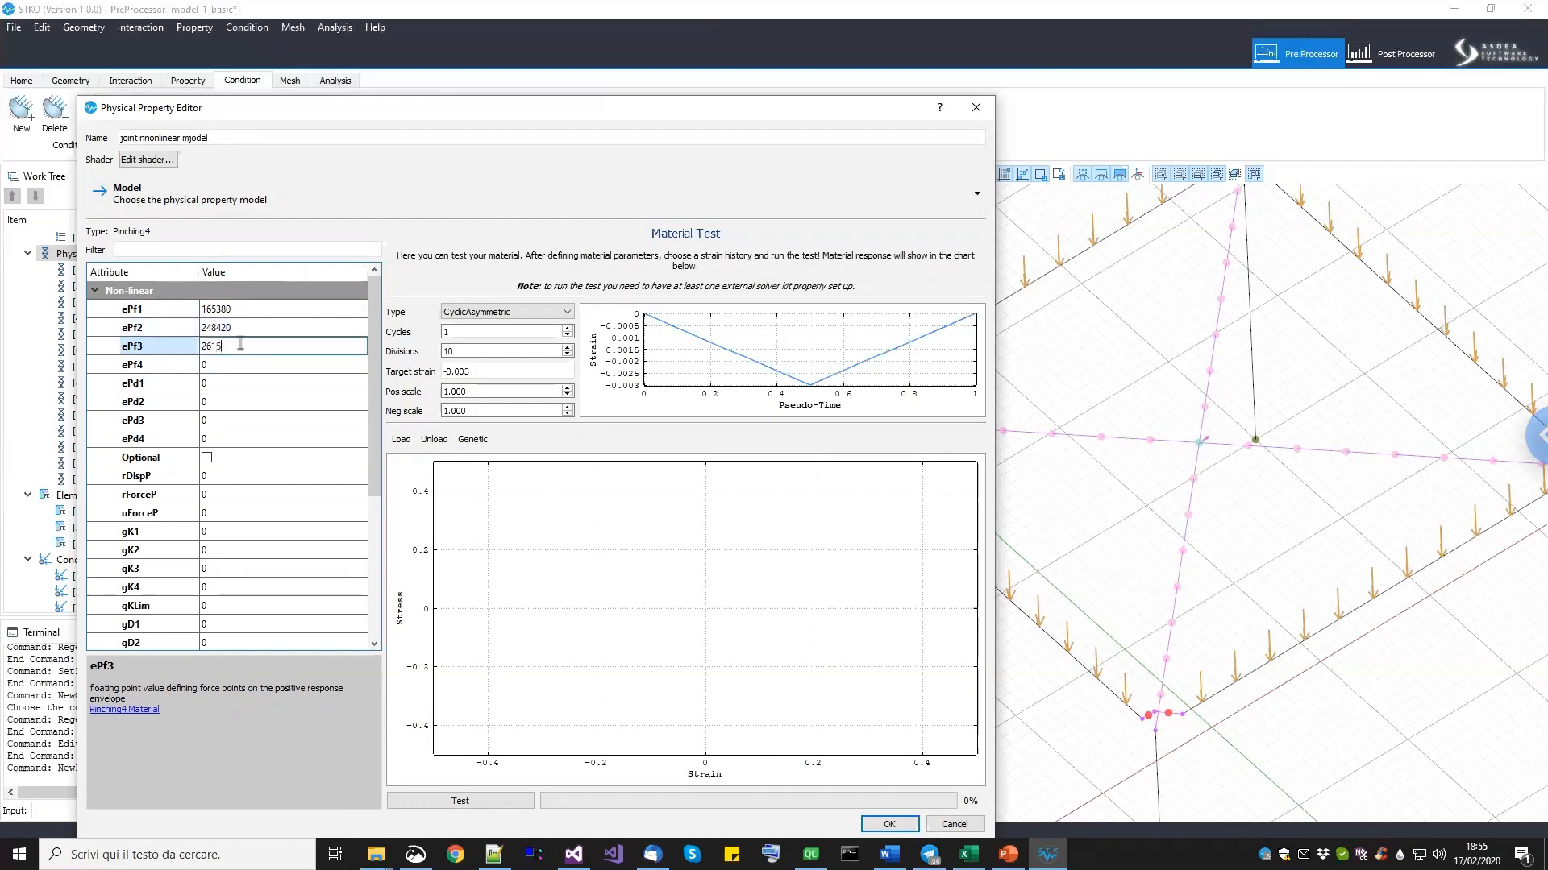
{"action": "type", "text": "00"}
{"action": "double_click", "coordinate": [249, 368]}
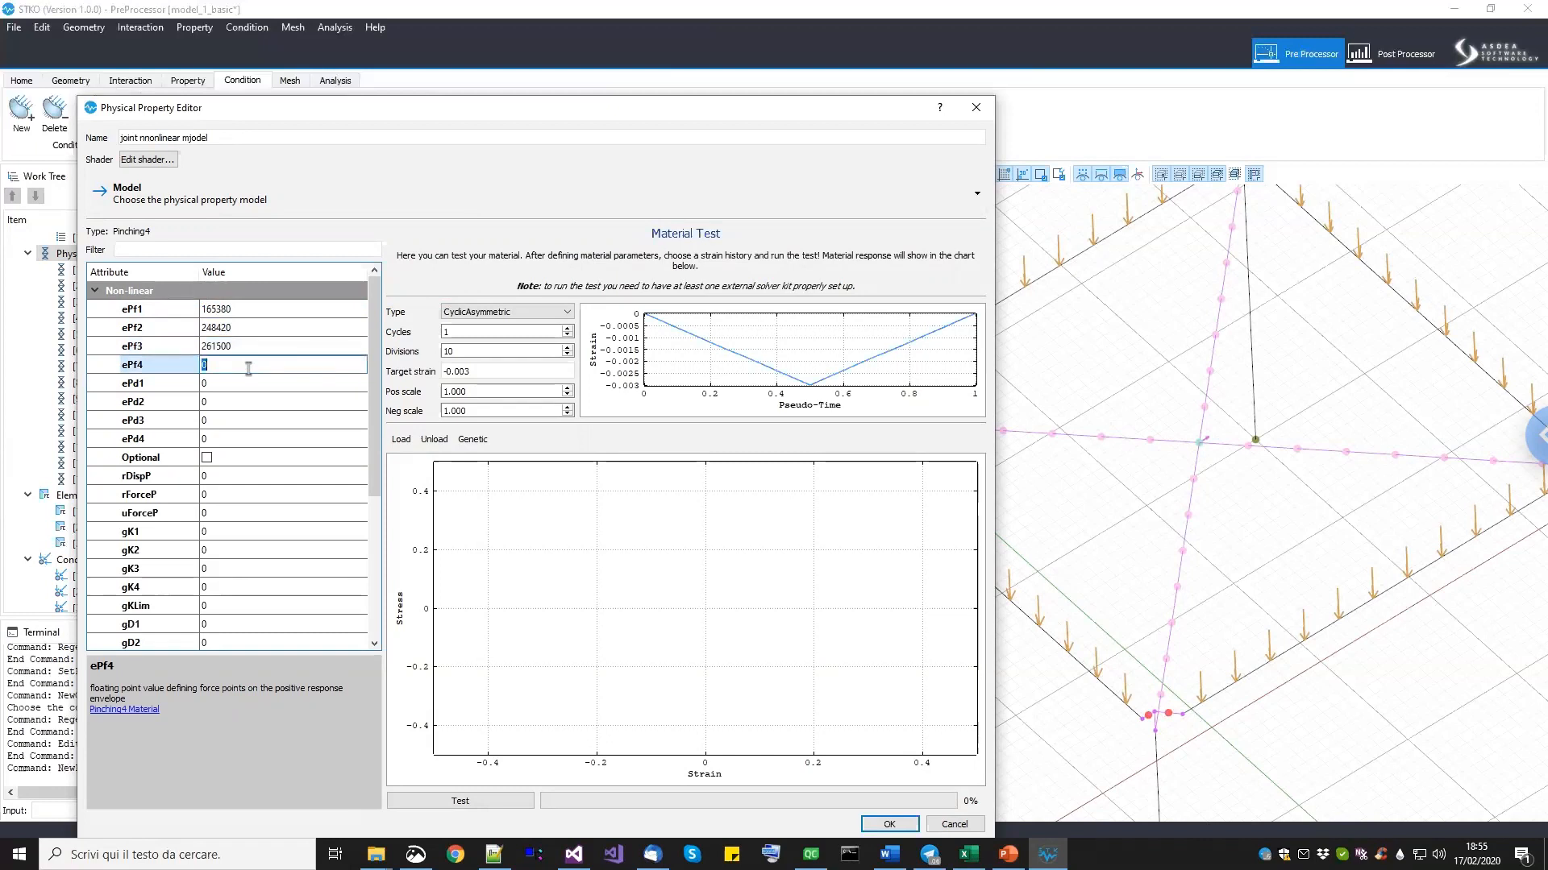
{"action": "type", "text": "112440"}
Set the positive envelope deformations ePd1 to 0.0004, ePd2 to 0.0017, ePd3 to 0.0049 and ePd4 to 0.0393.
{"action": "double_click", "coordinate": [235, 382]}
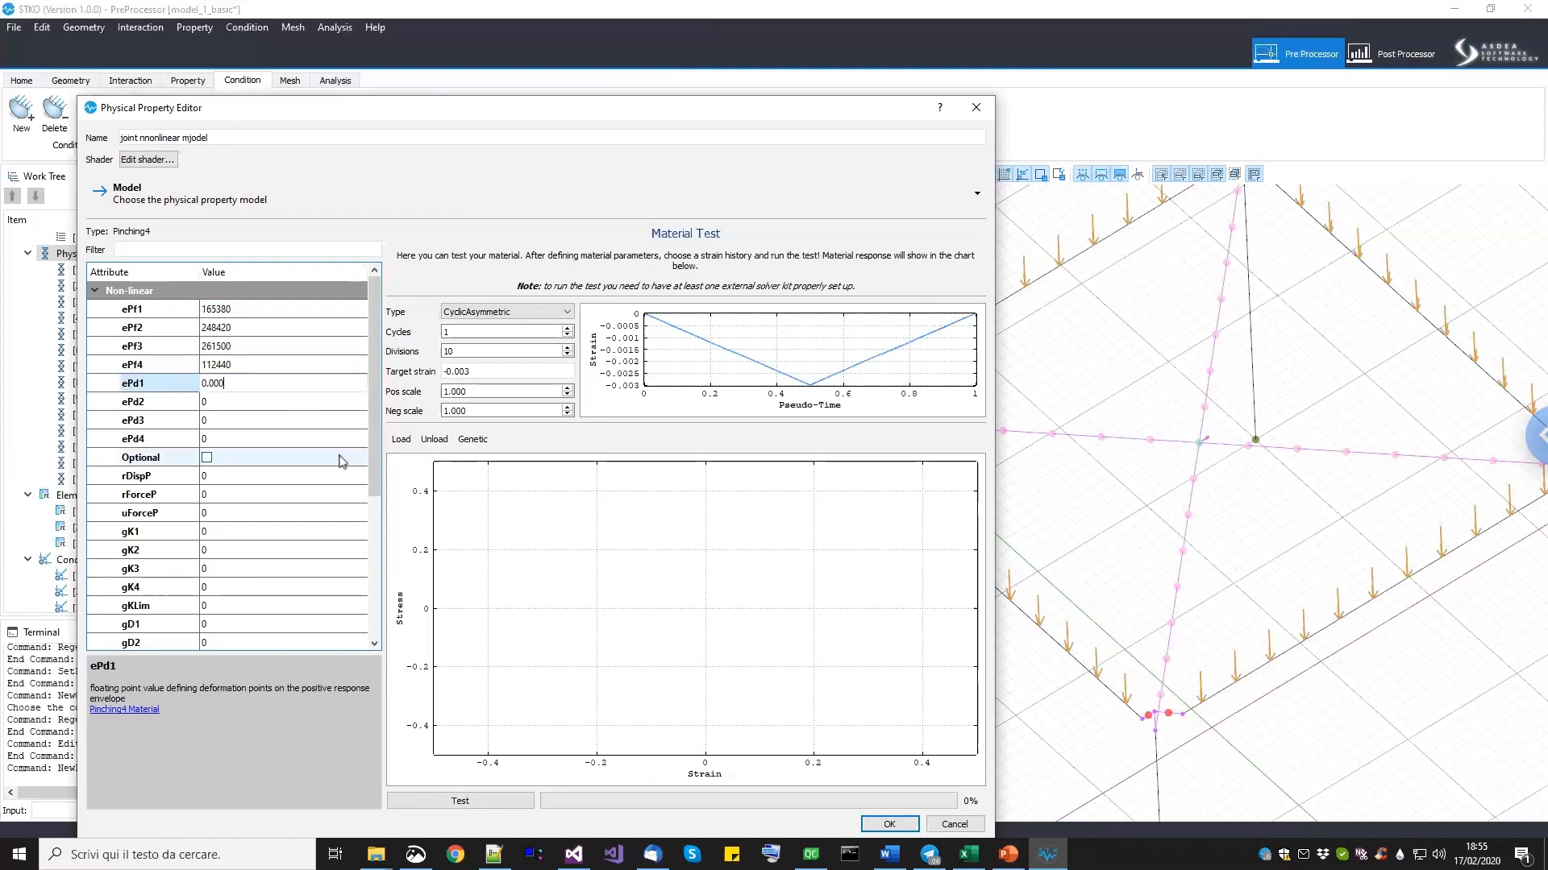
{"action": "double_click", "coordinate": [232, 402]}
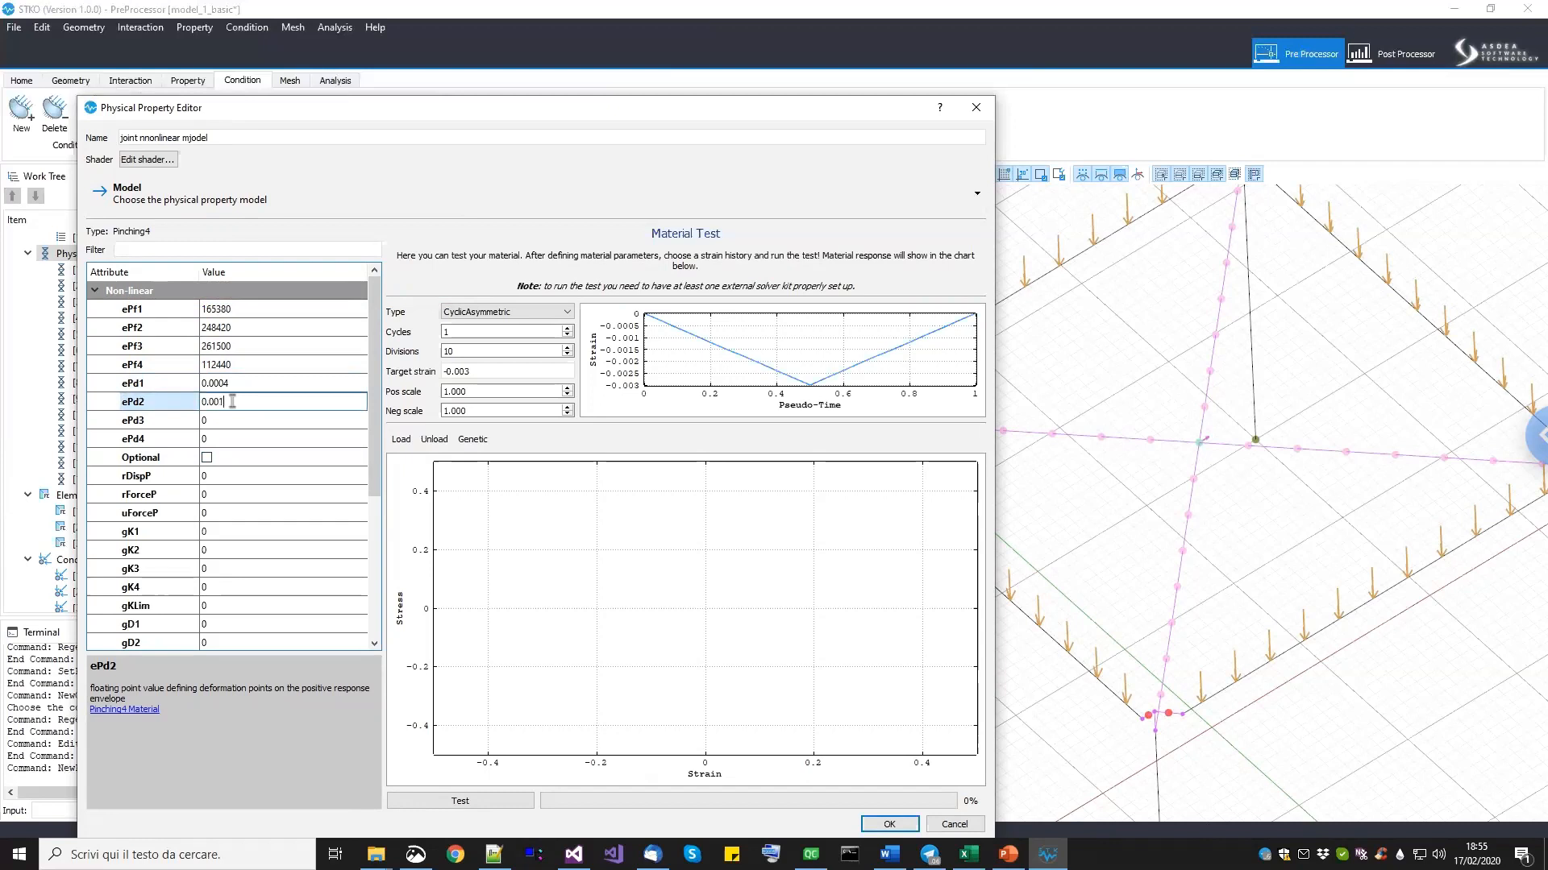
{"action": "double_click", "coordinate": [230, 419]}
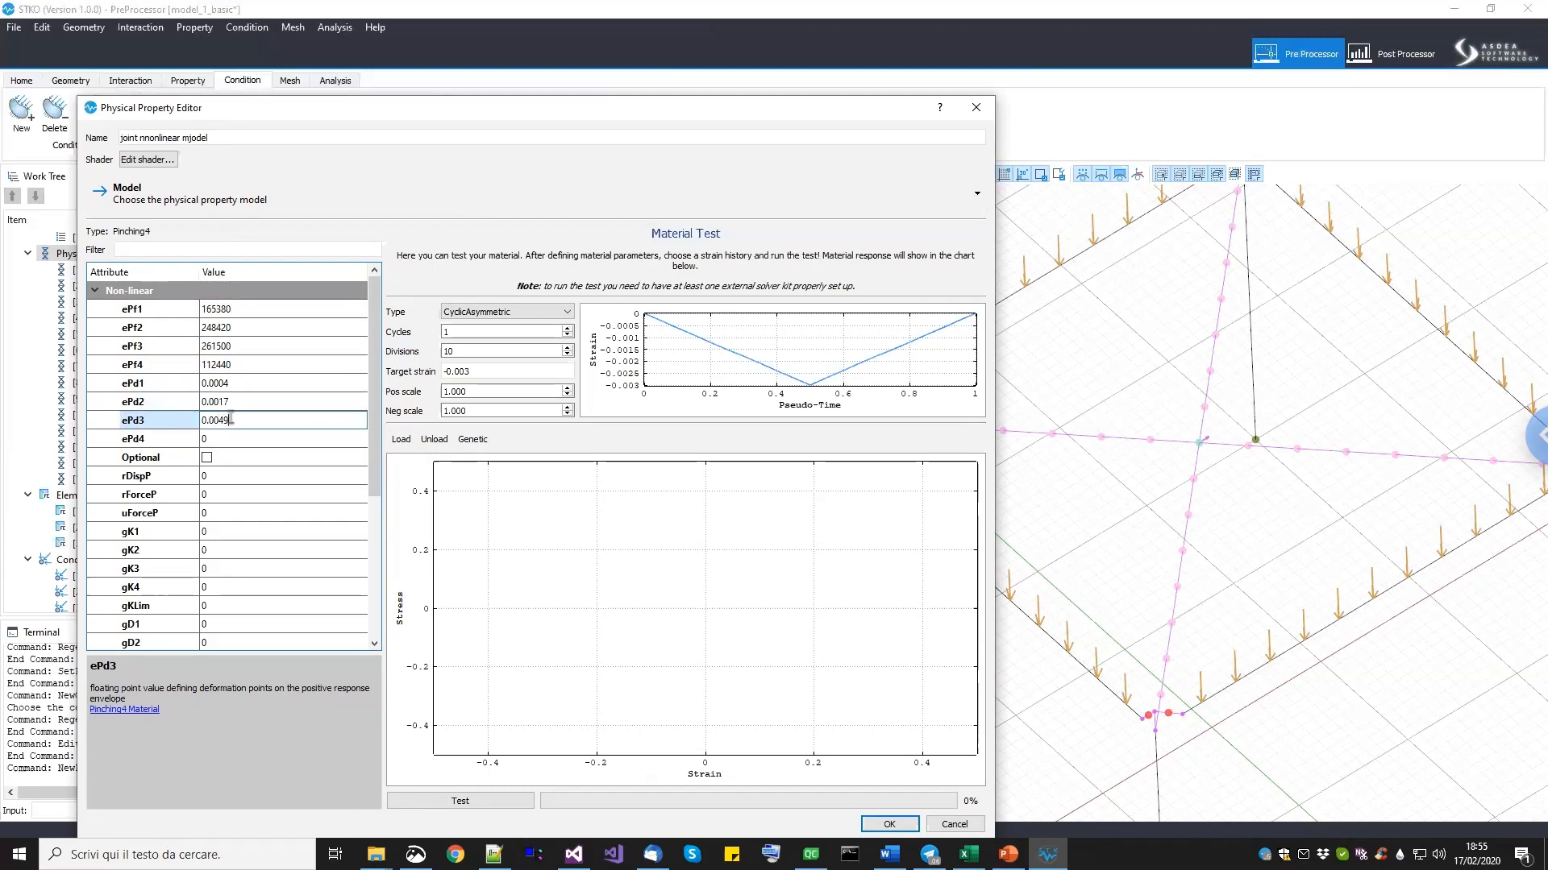
{"action": "double_click", "coordinate": [229, 438]}
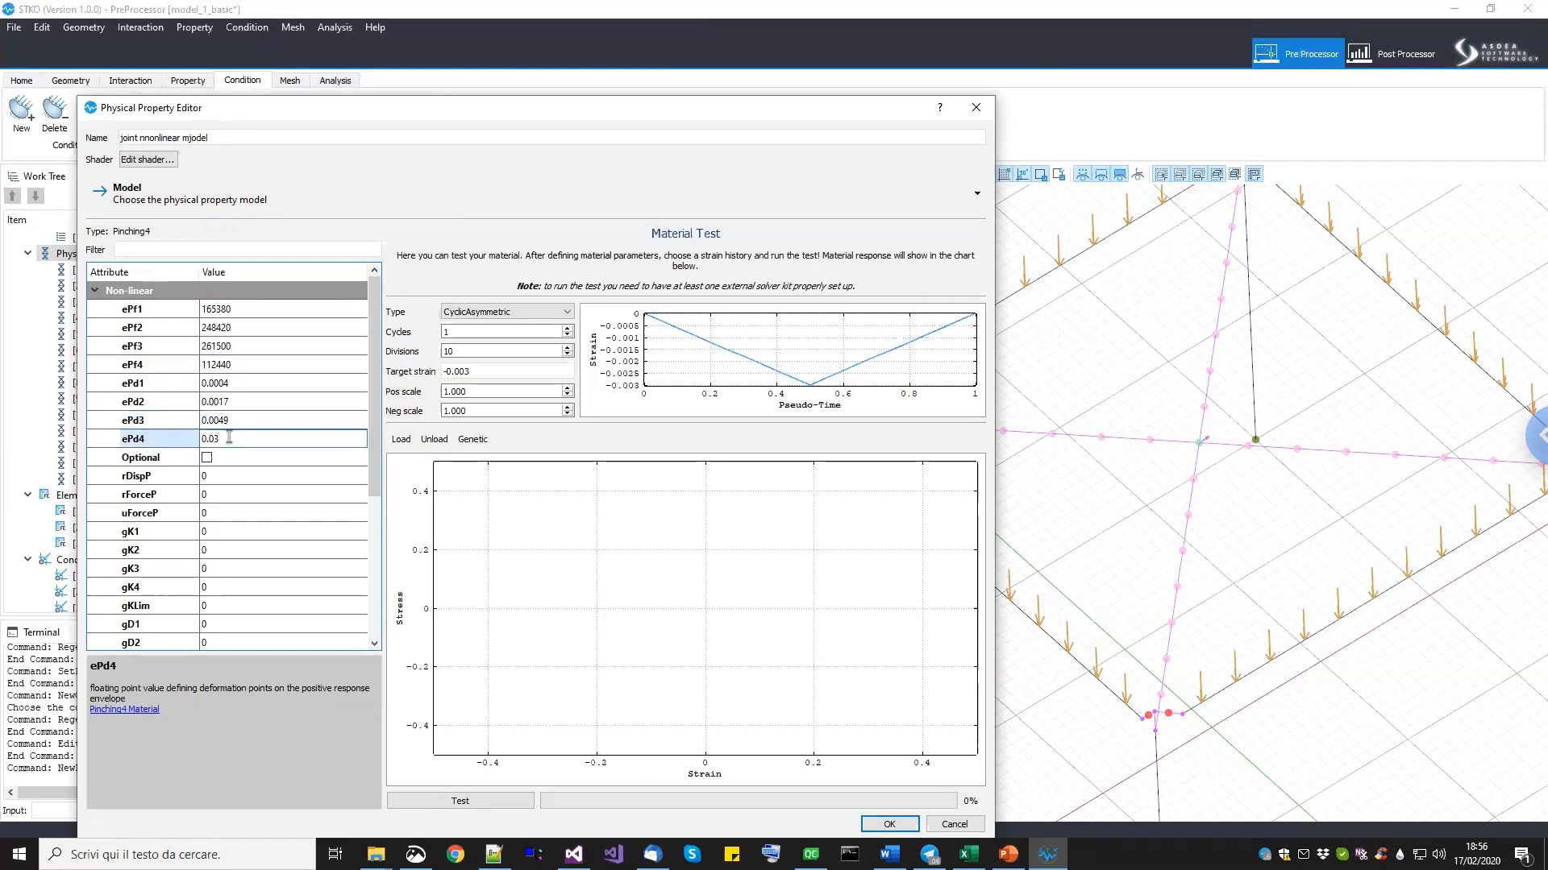
{"action": "key", "text": "Return"}
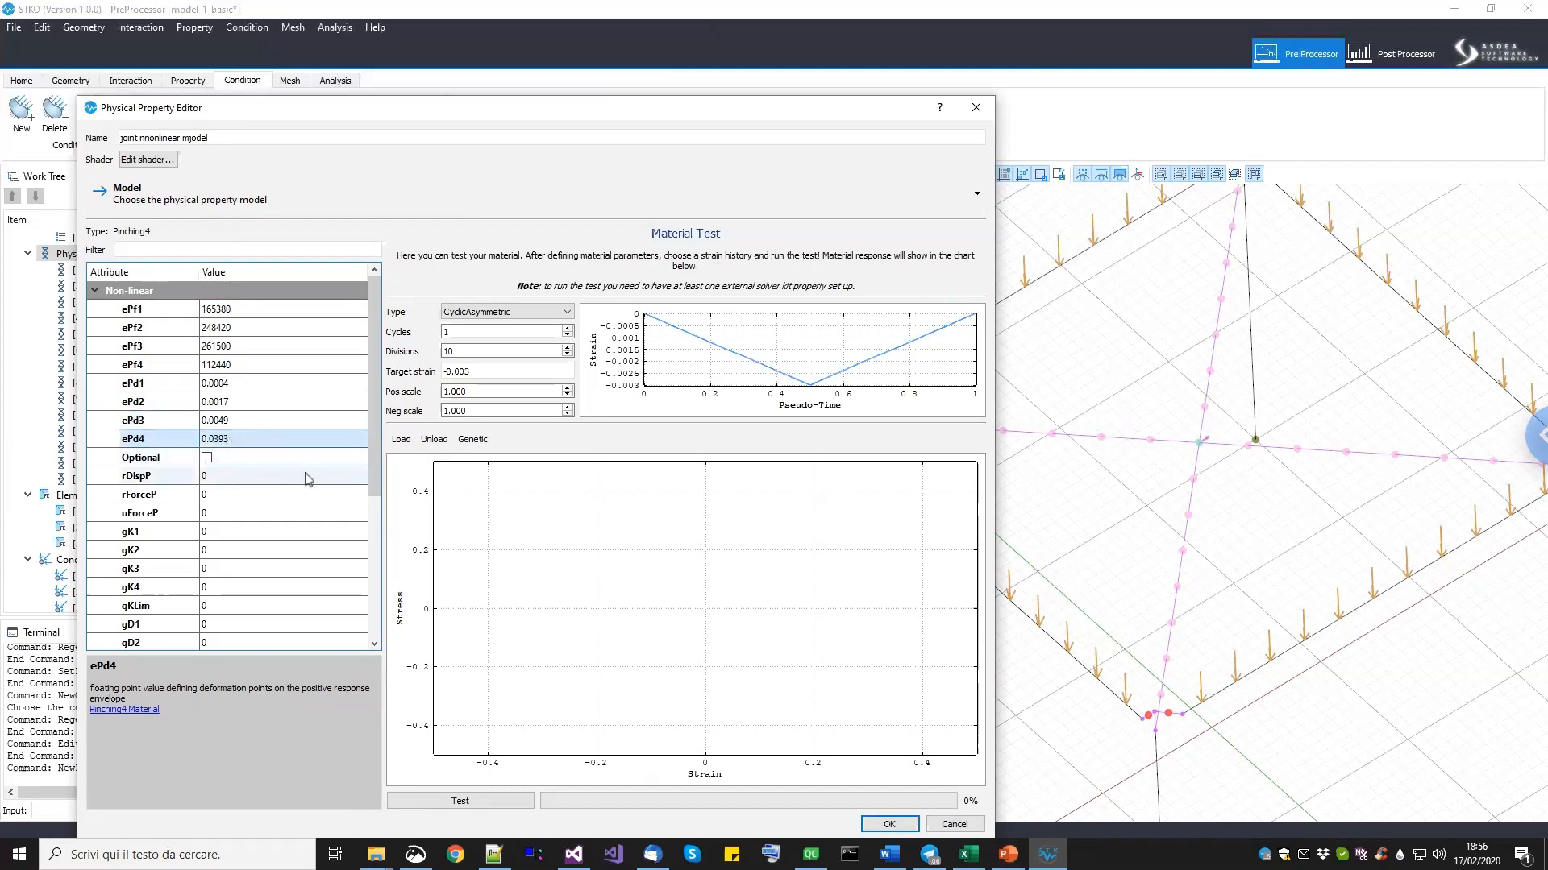
Set the pinching ratios rDispP to 0.16, rForceP to 0.23 and uForceP to -0.22.
{"action": "left_click_drag", "start_coordinate": [373, 484], "coordinate": [373, 507]}
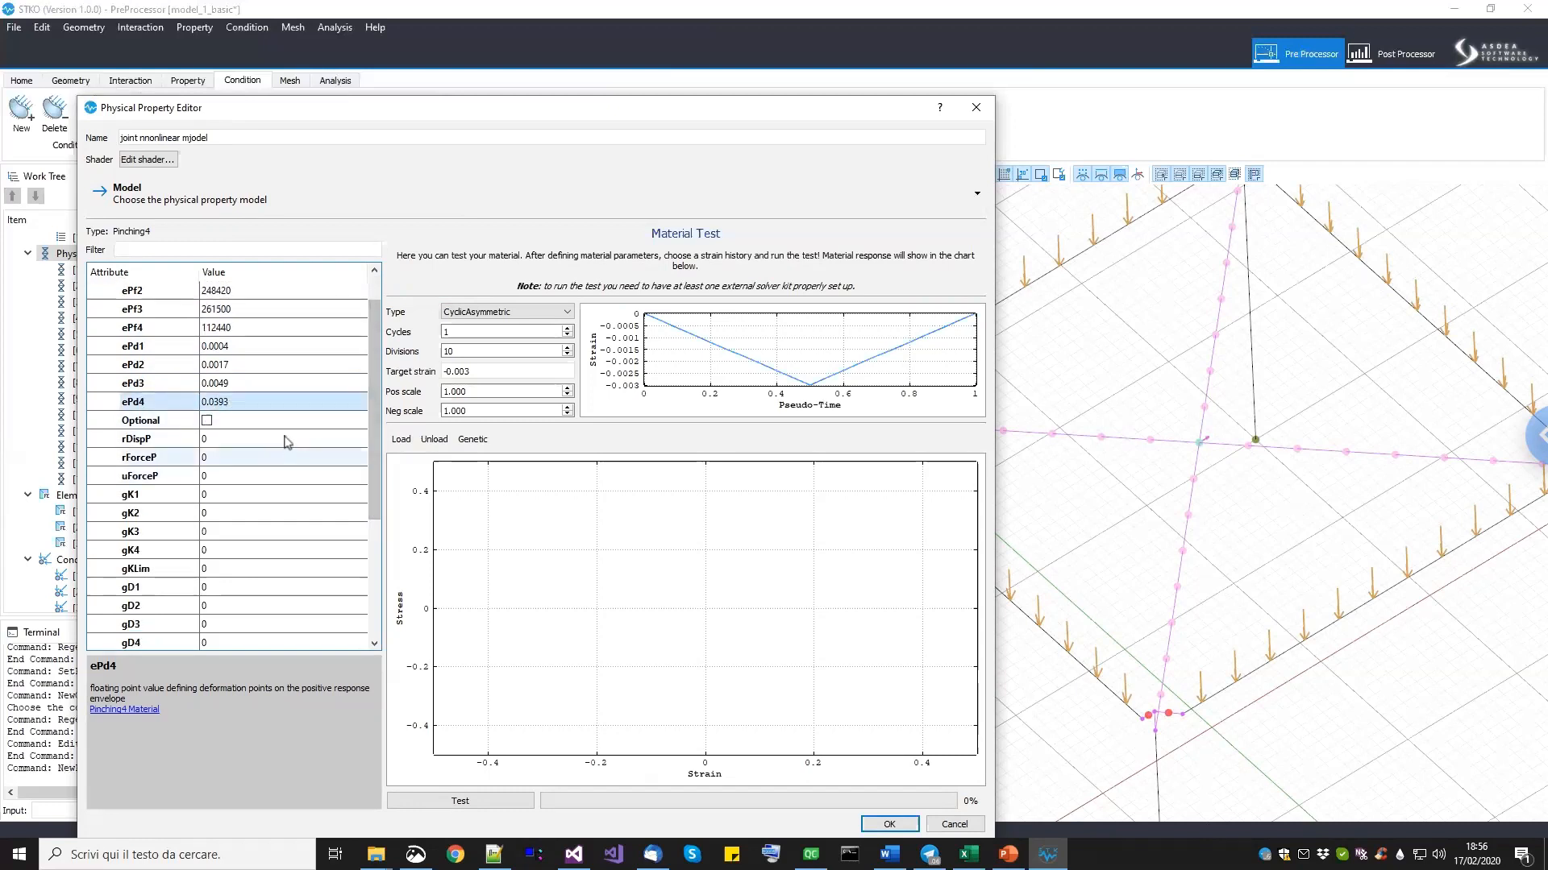
{"action": "double_click", "coordinate": [285, 439]}
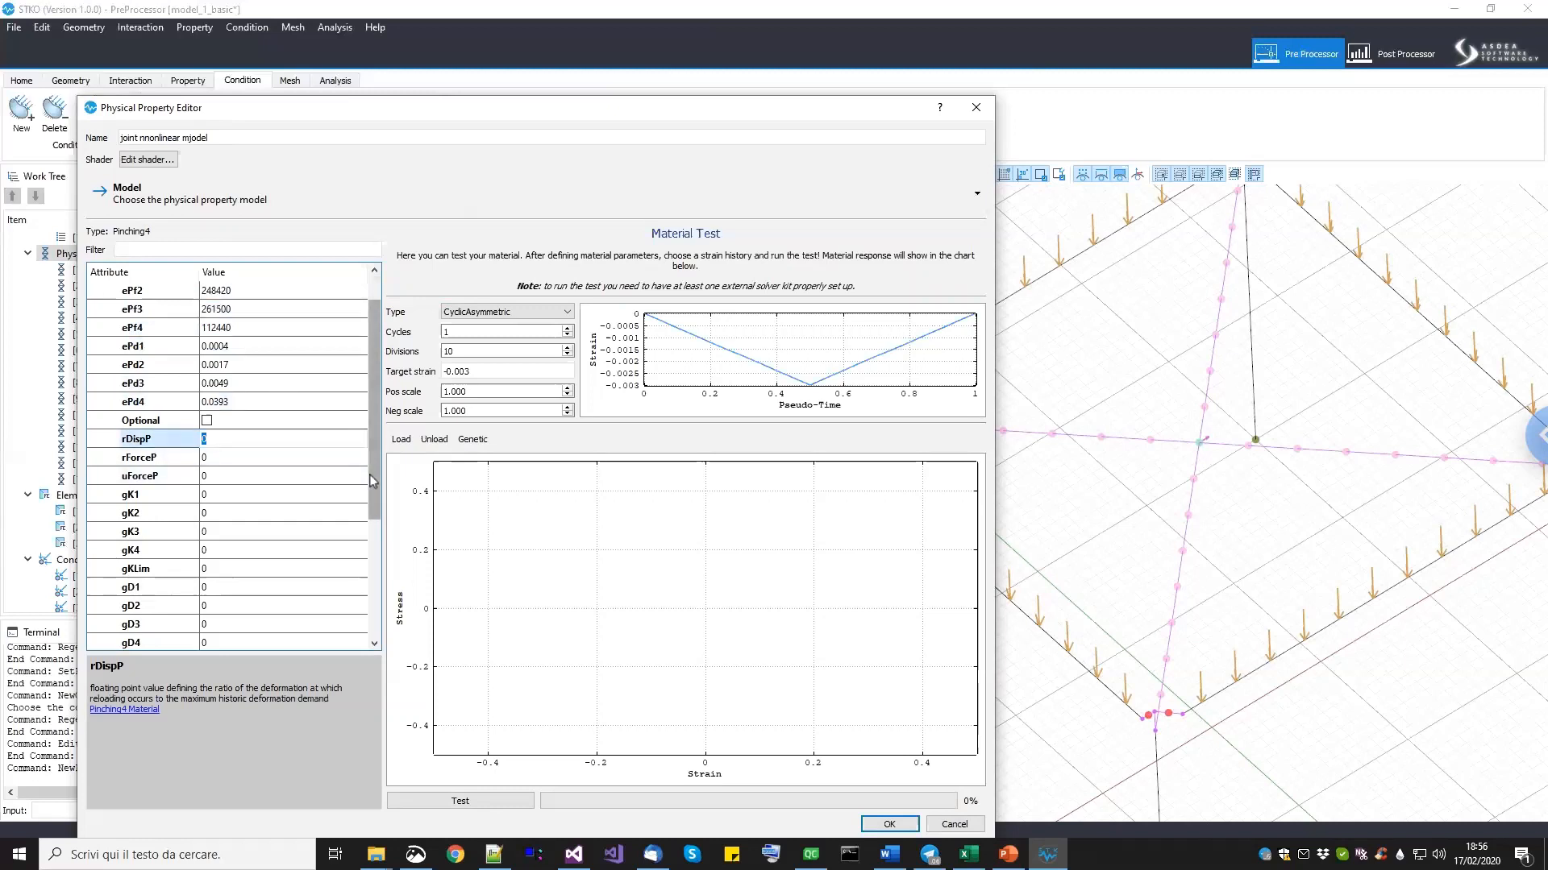
{"action": "type", "text": "0.16"}
{"action": "double_click", "coordinate": [321, 458]}
{"action": "type", "text": "0.23"}
{"action": "key", "text": "Return"}
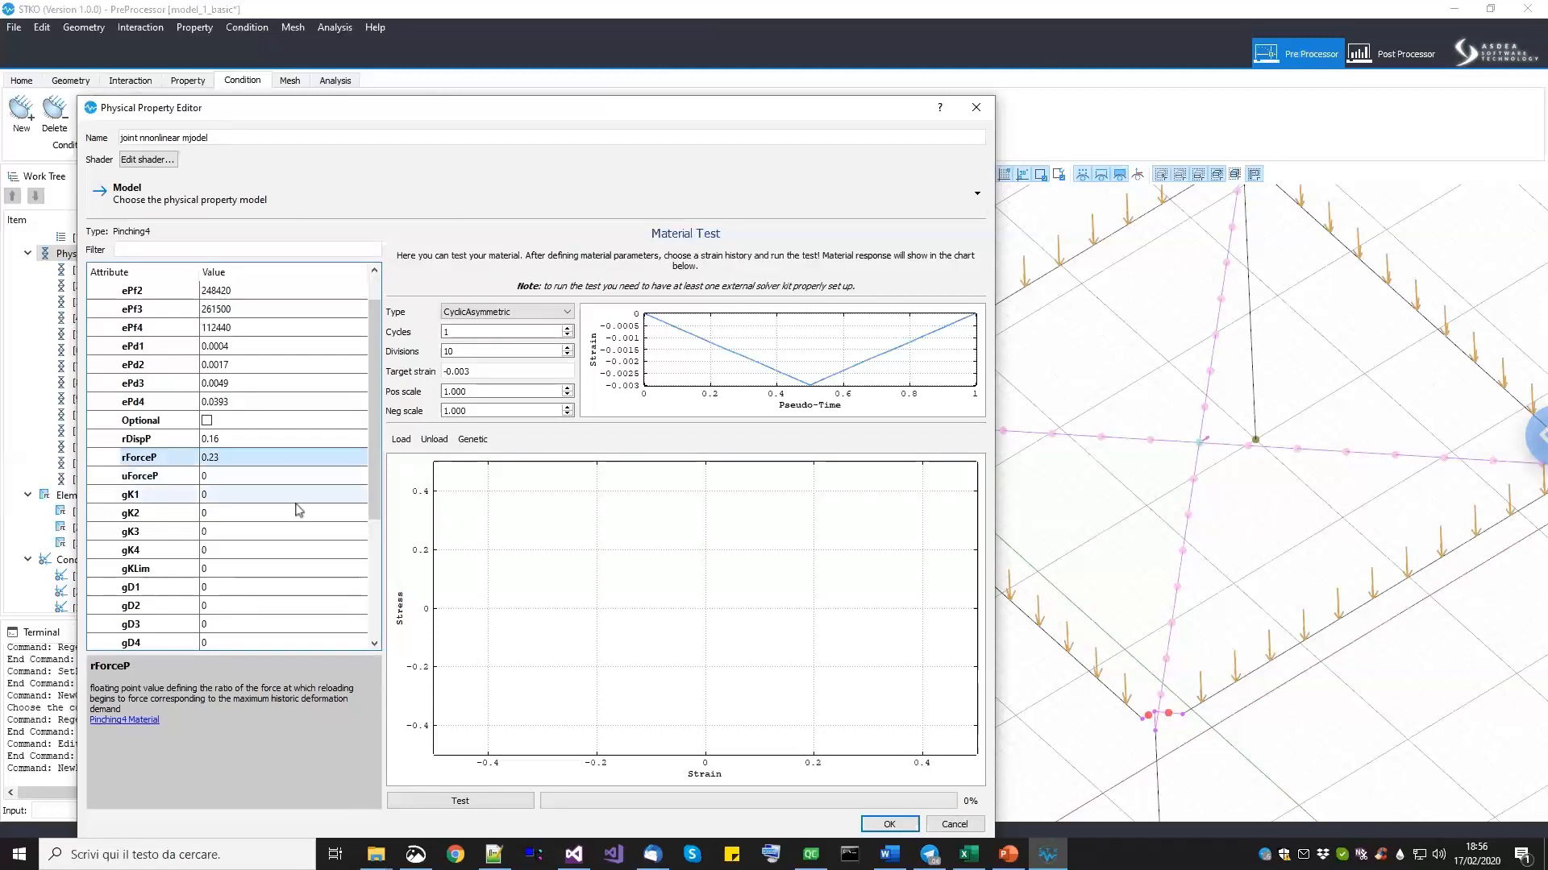
{"action": "double_click", "coordinate": [282, 475]}
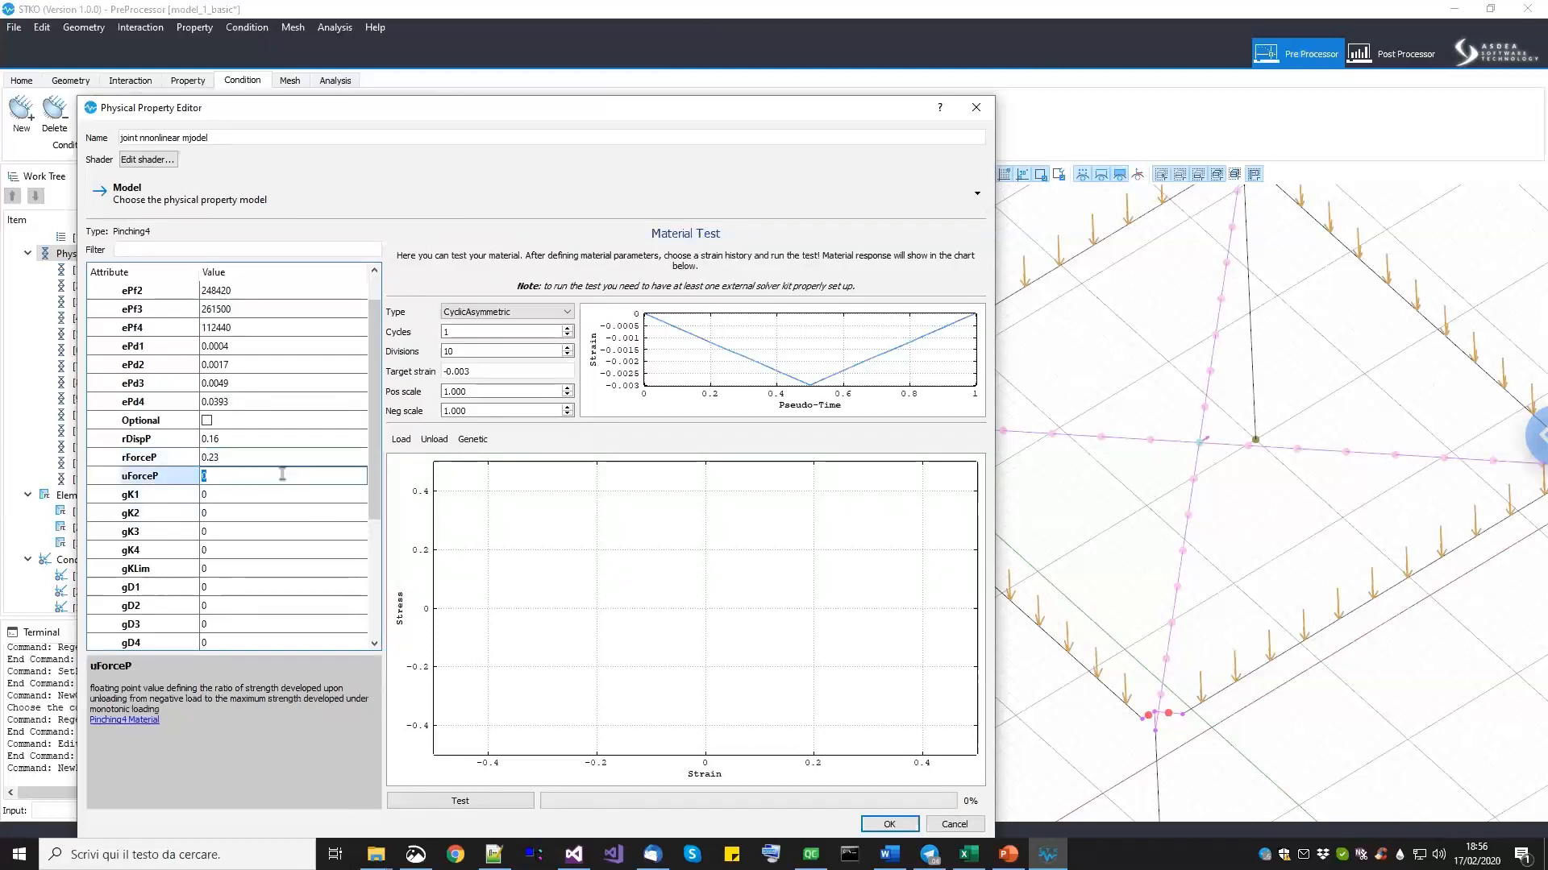
{"action": "type", "text": "-0.22"}
{"action": "key", "text": "Return"}
Set the Pinching4 unloading stiffness degradation parameters gK1 to 0.85 and gK3 to 0.12.
{"action": "double_click", "coordinate": [267, 494]}
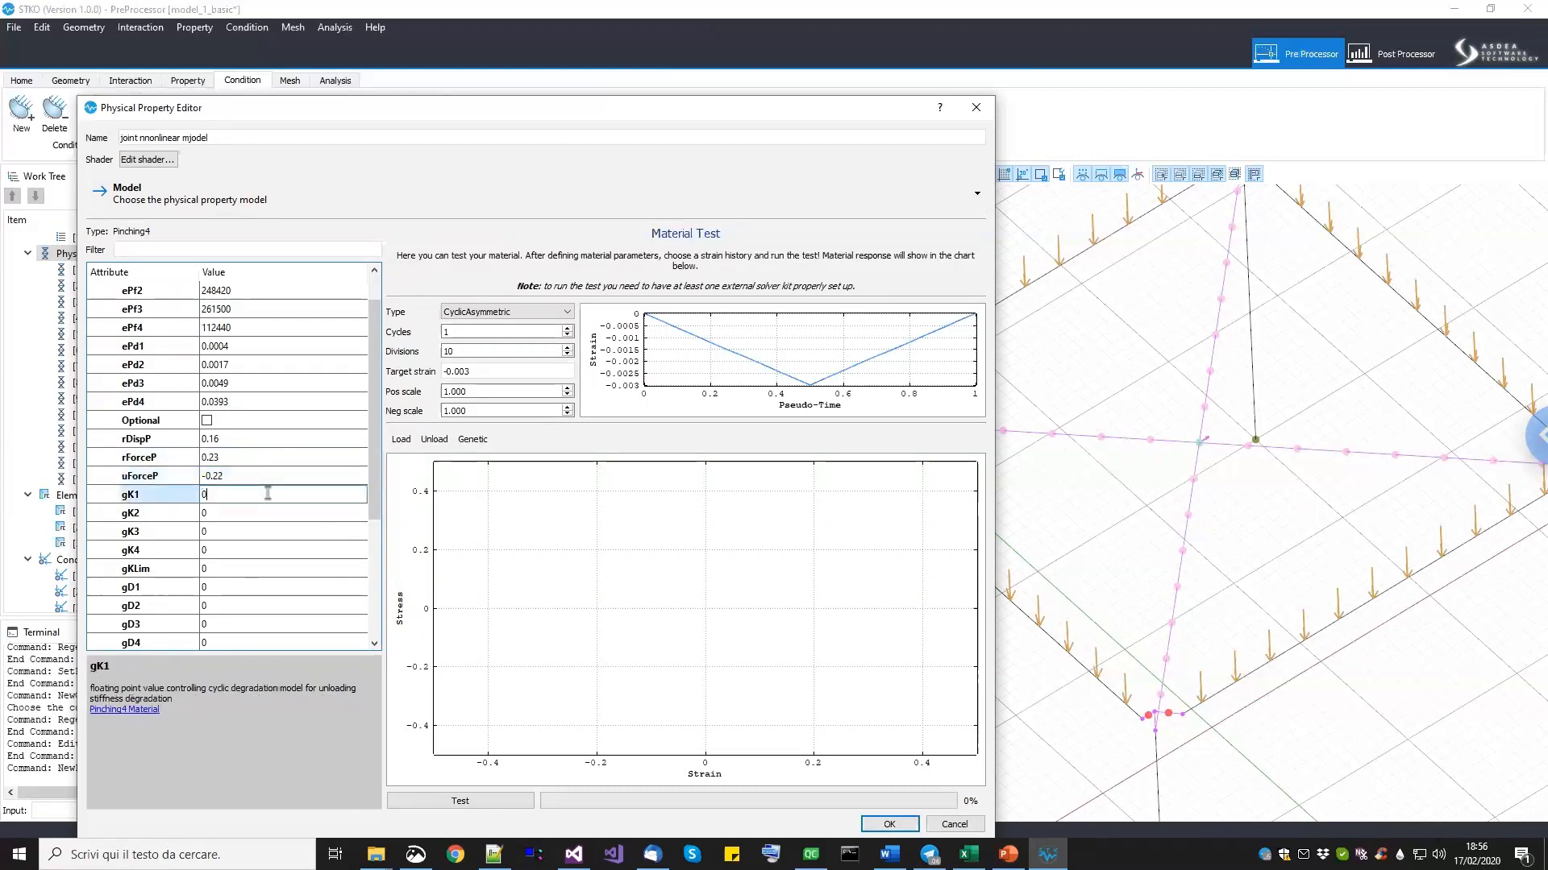
{"action": "key", "text": "Return"}
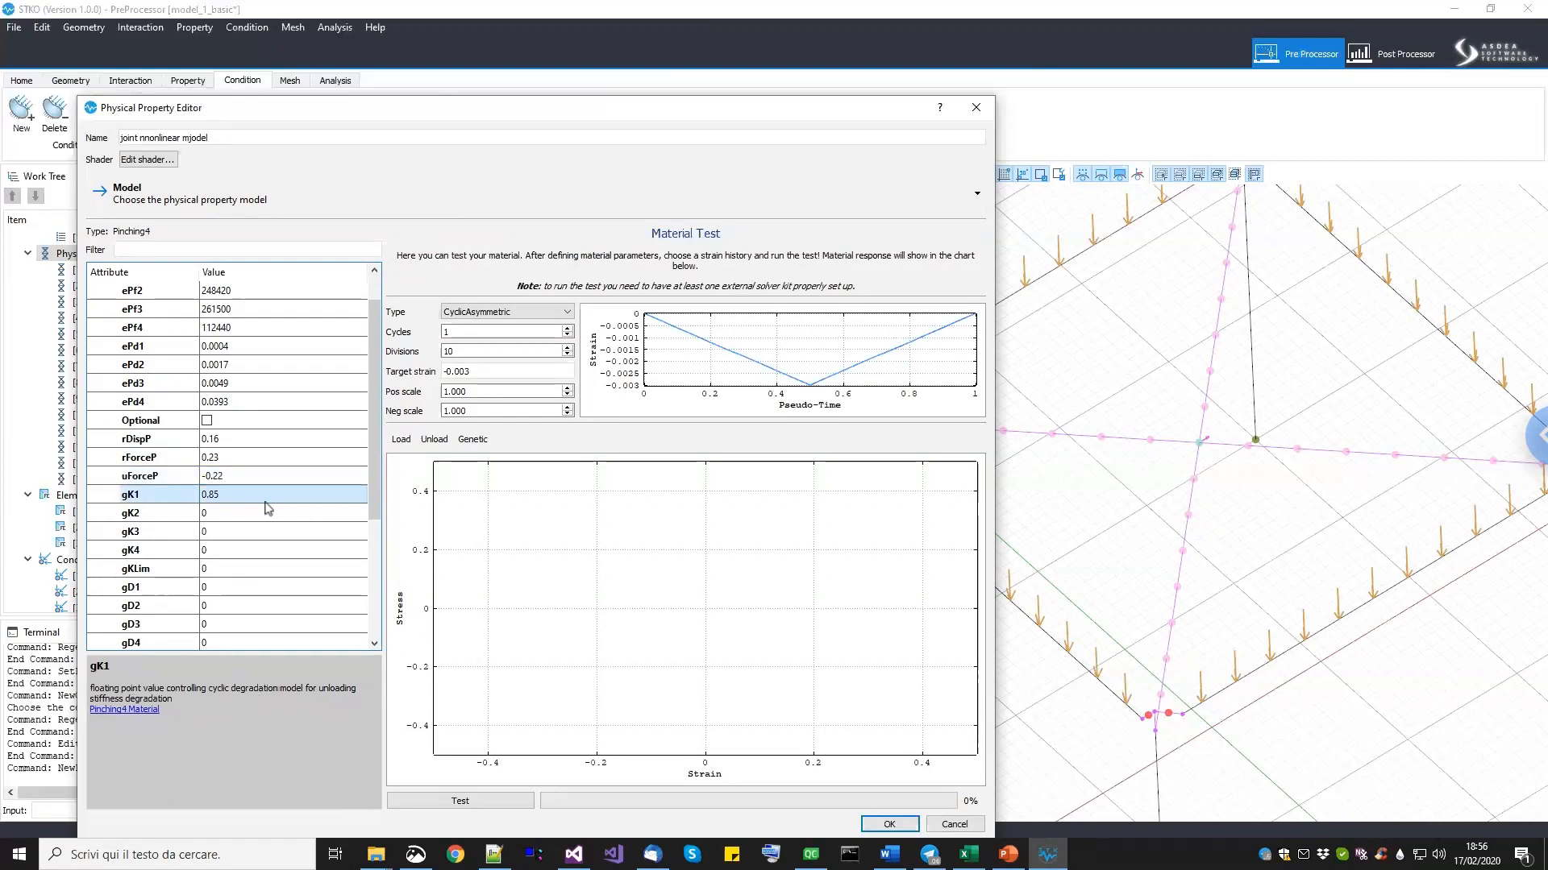
{"action": "double_click", "coordinate": [254, 532]}
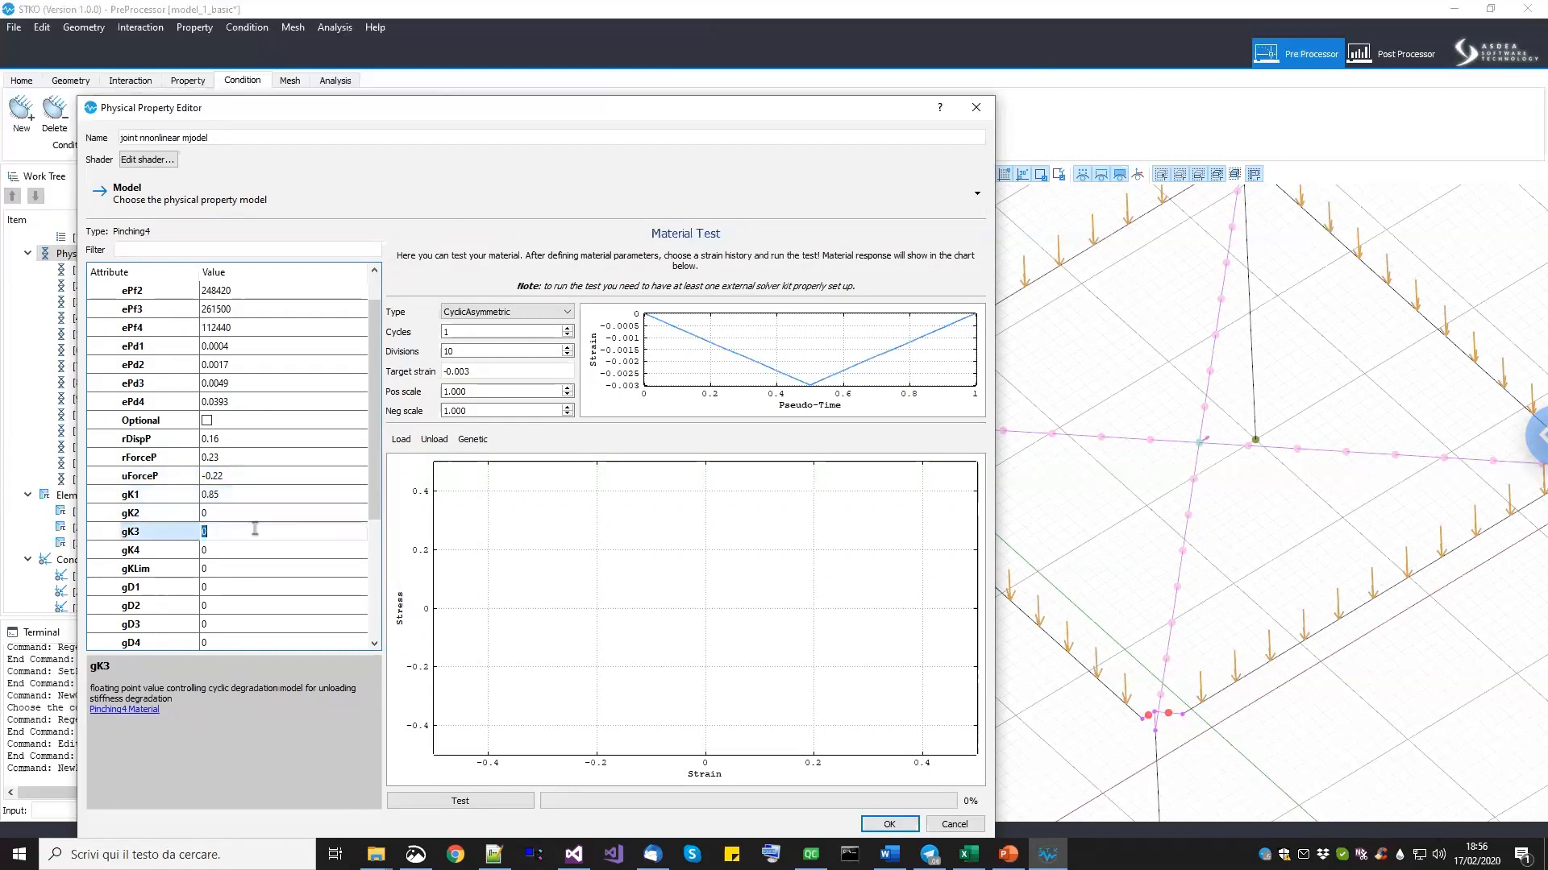
{"action": "type", "text": "0.123"}
{"action": "key", "text": "Return"}
{"action": "double_click", "coordinate": [250, 532]}
{"action": "left_click", "coordinate": [239, 529]}
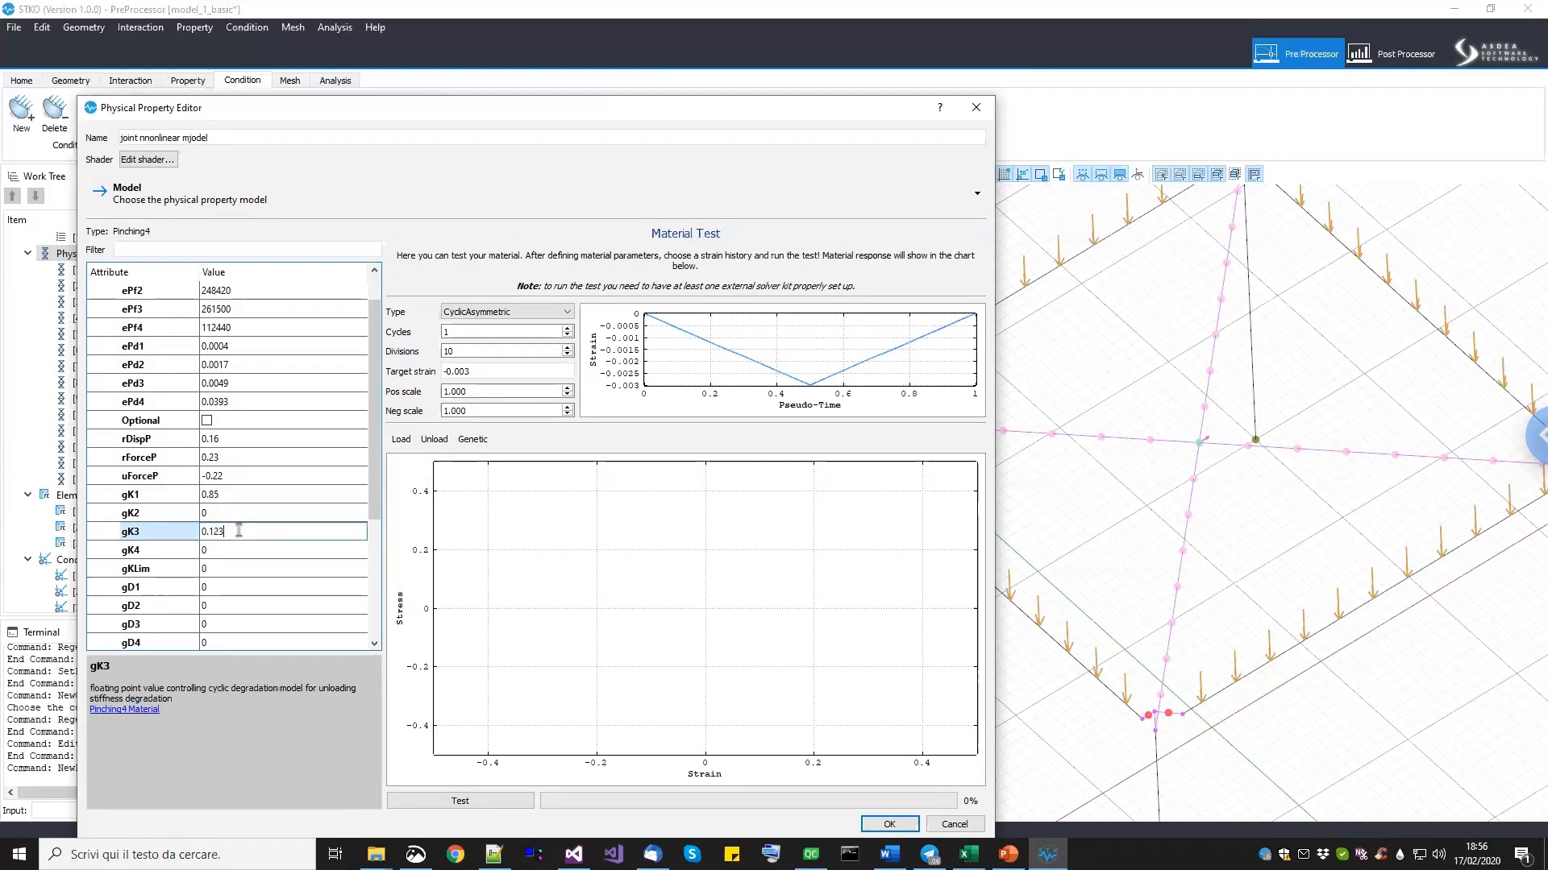
{"action": "key", "text": "BackSpace"}
{"action": "key", "text": "Return"}
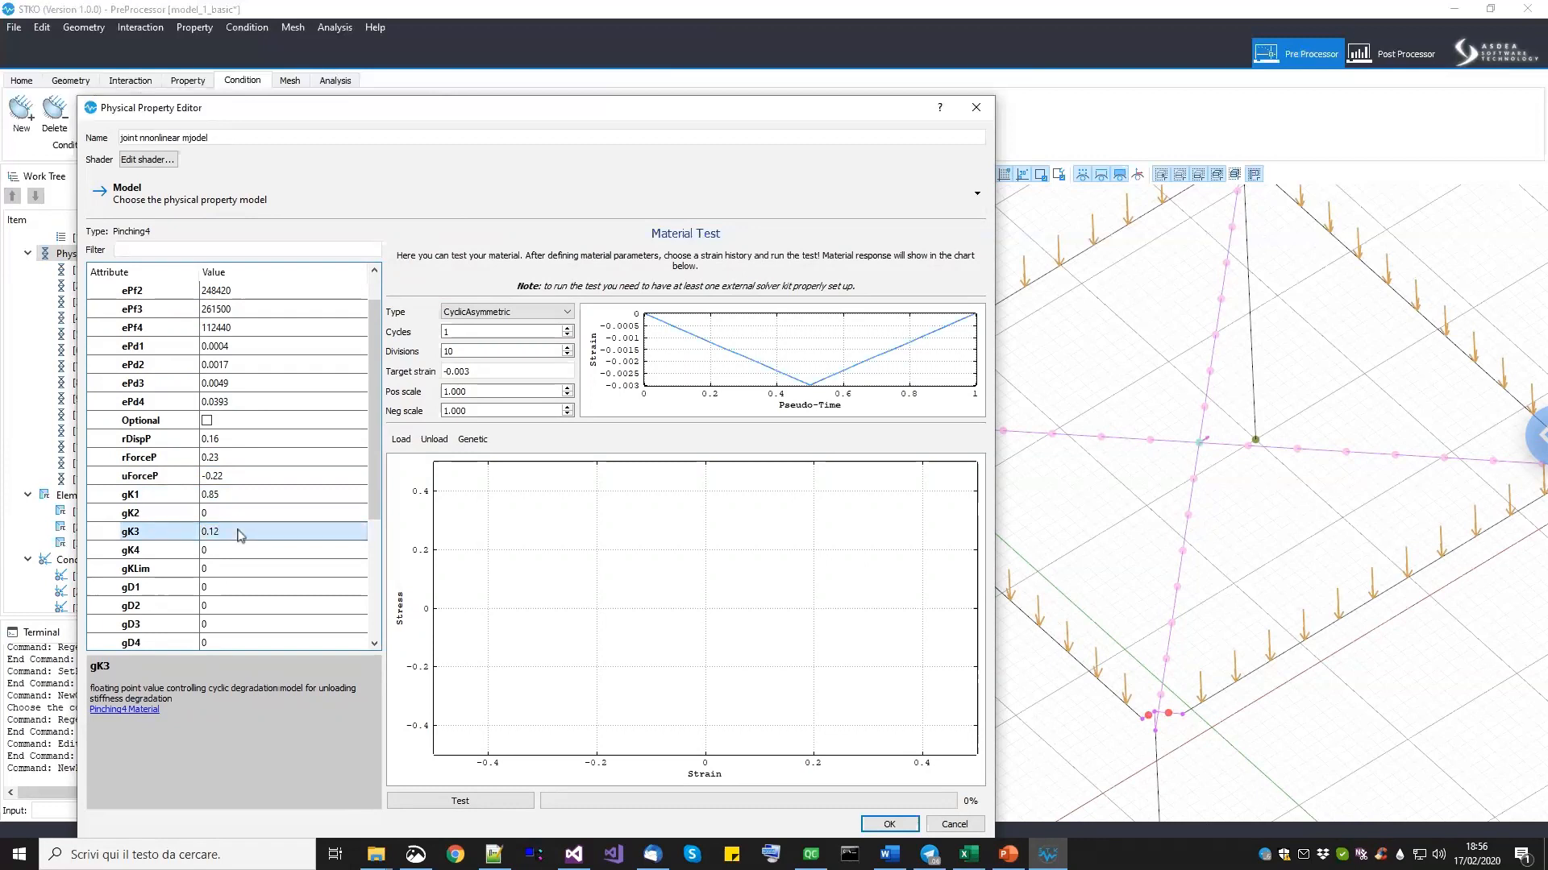
Set the stiffness degradation limit gKLim to 0.96 and the reloading degradation parameter gD1 to 0.38.
{"action": "left_click", "coordinate": [228, 606]}
{"action": "left_click", "coordinate": [230, 588]}
{"action": "left_click", "coordinate": [235, 569]}
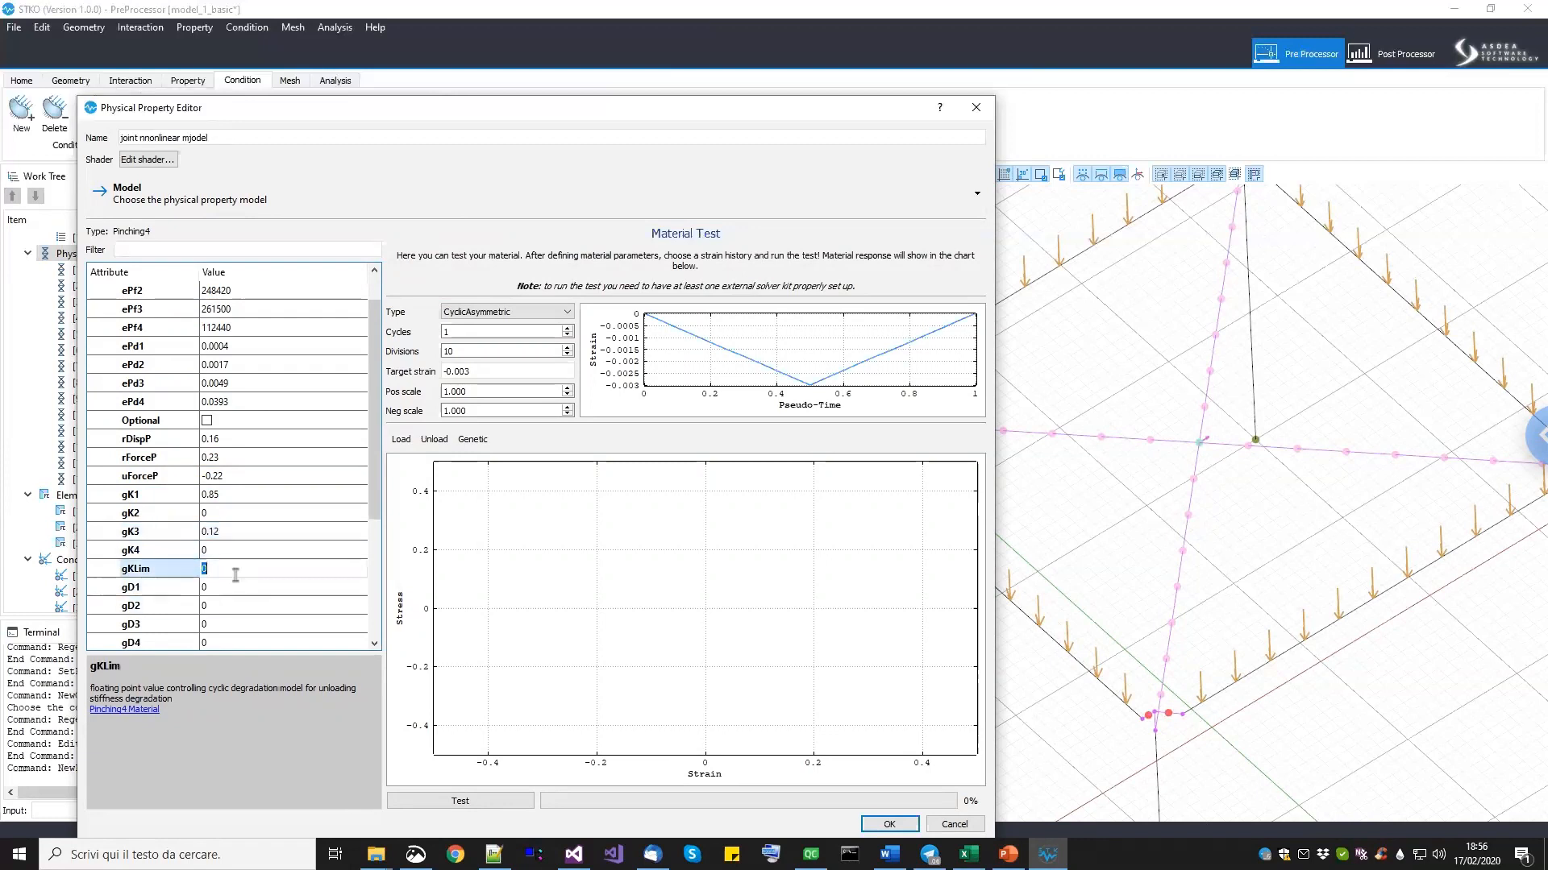
{"action": "left_click", "coordinate": [174, 569]}
{"action": "left_click", "coordinate": [221, 588]}
{"action": "type", "text": "0.38"}
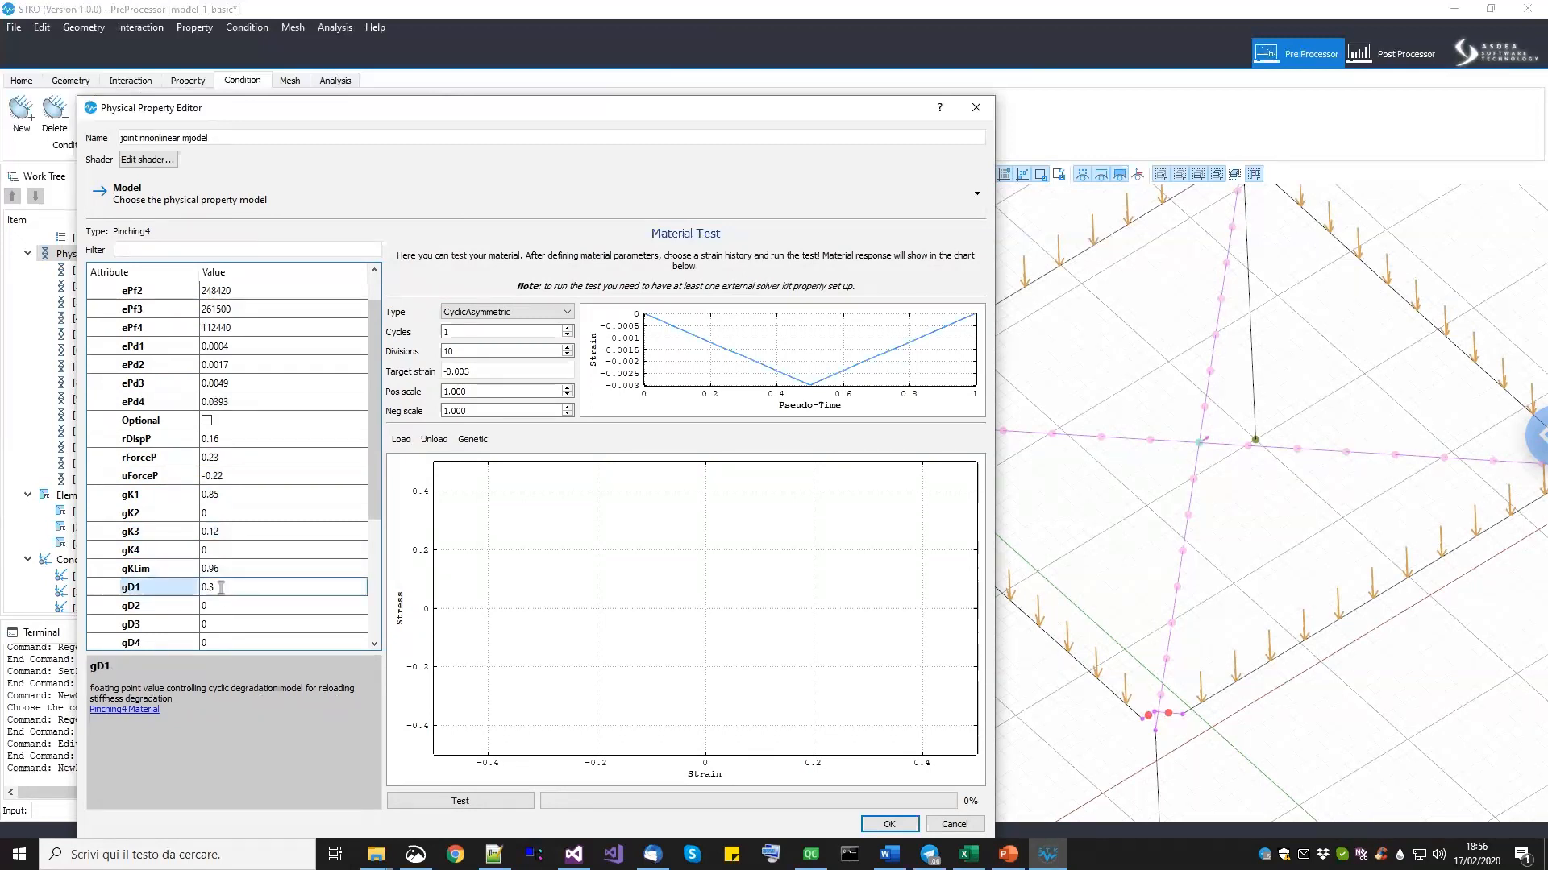
{"action": "key", "text": "Return"}
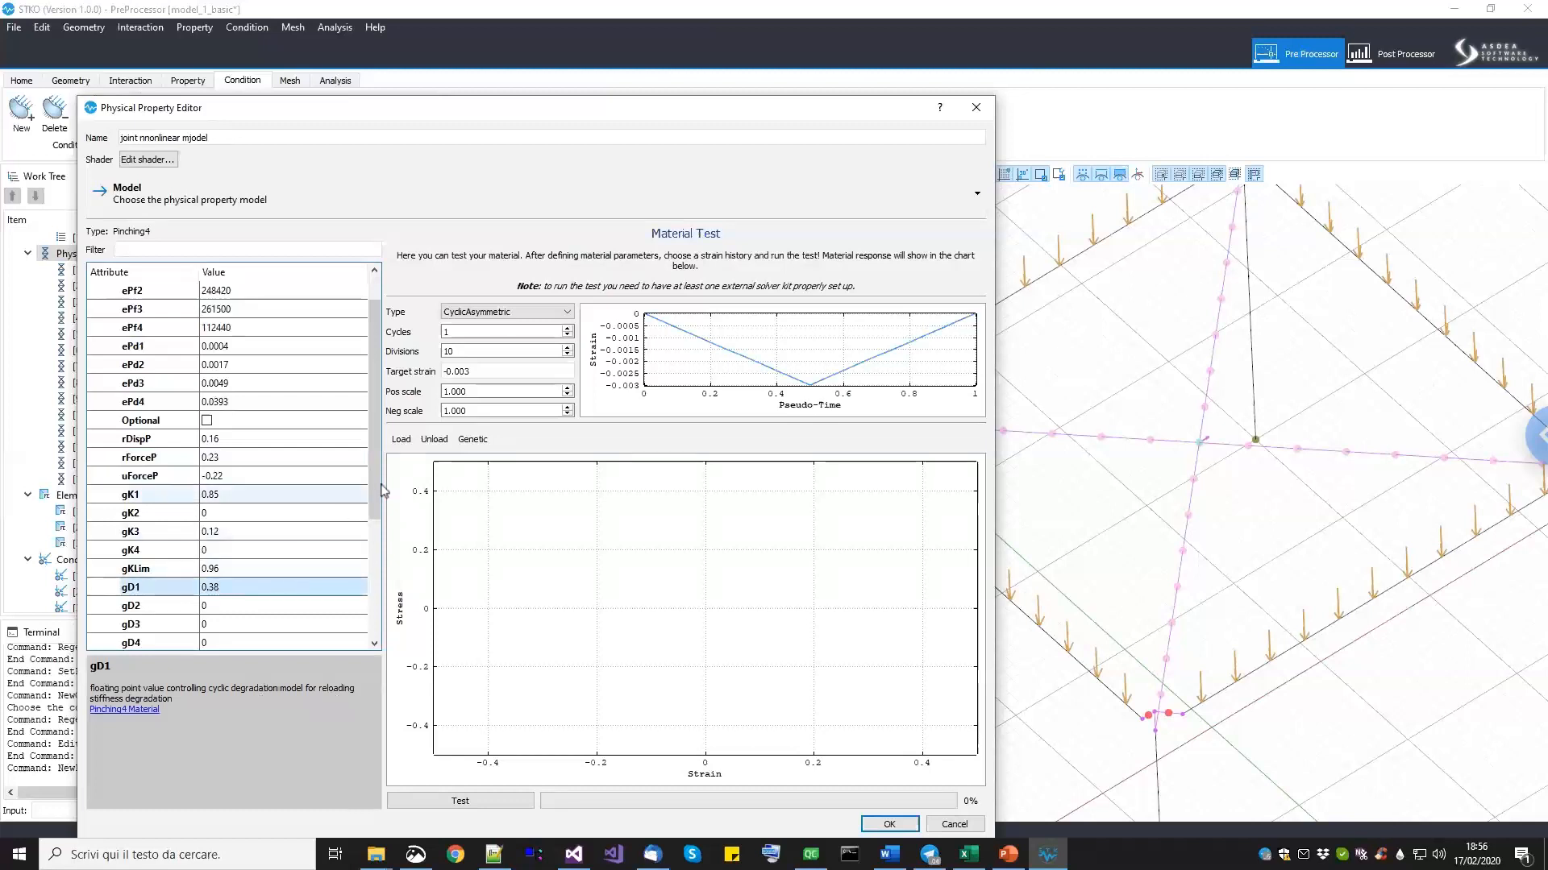
Set the remaining reloading stiffness degradation parameters, gD3 to 0.34 and gDLim to 0.96.
{"action": "left_click_drag", "start_coordinate": [378, 514], "coordinate": [379, 573]}
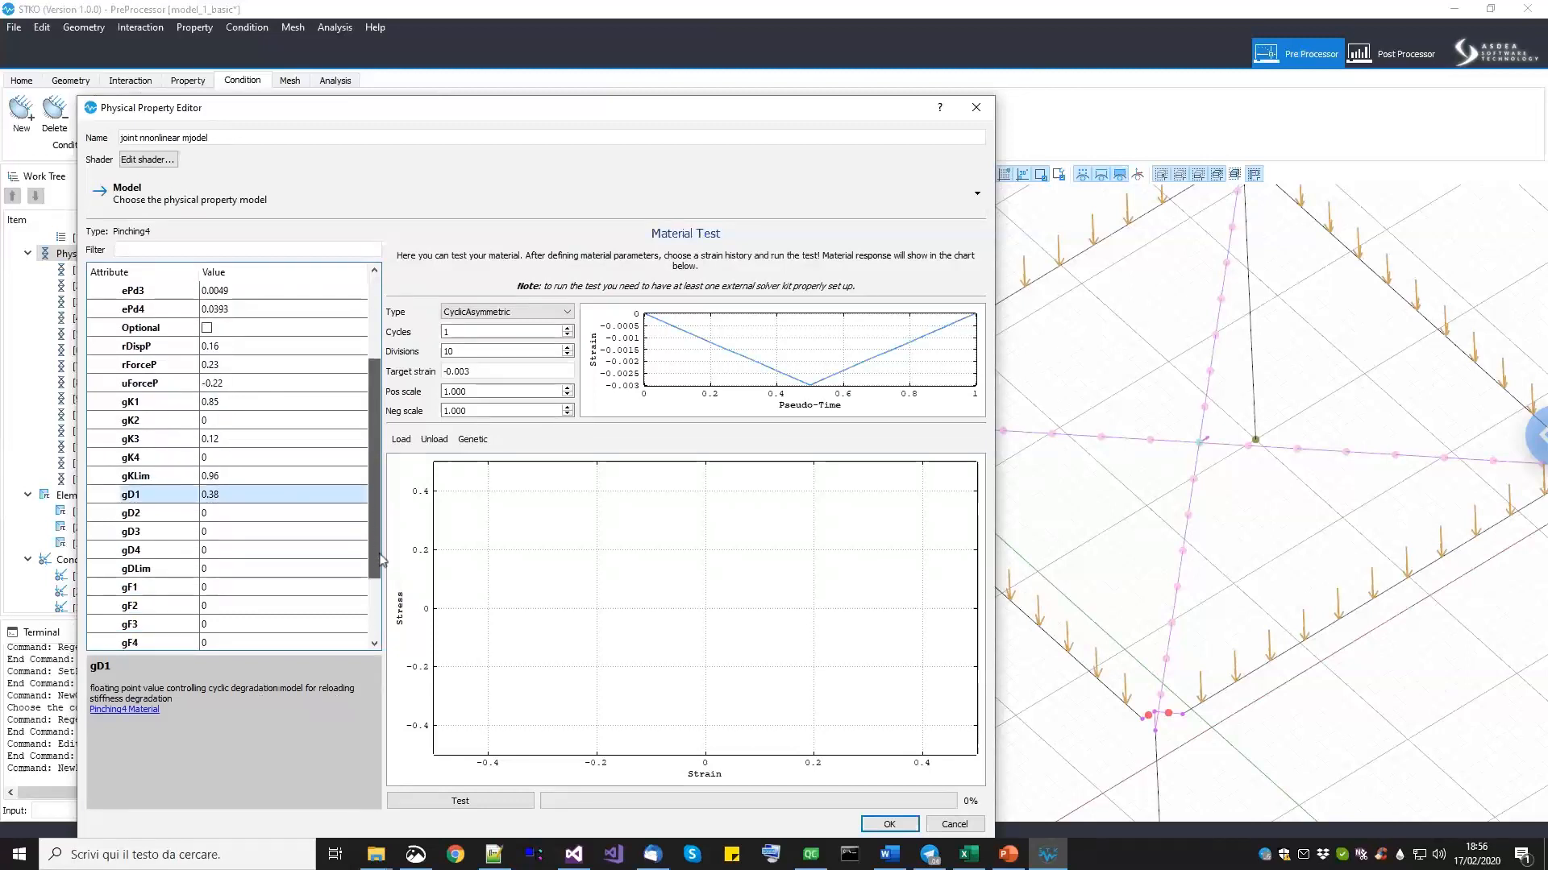
{"action": "left_click", "coordinate": [173, 537]}
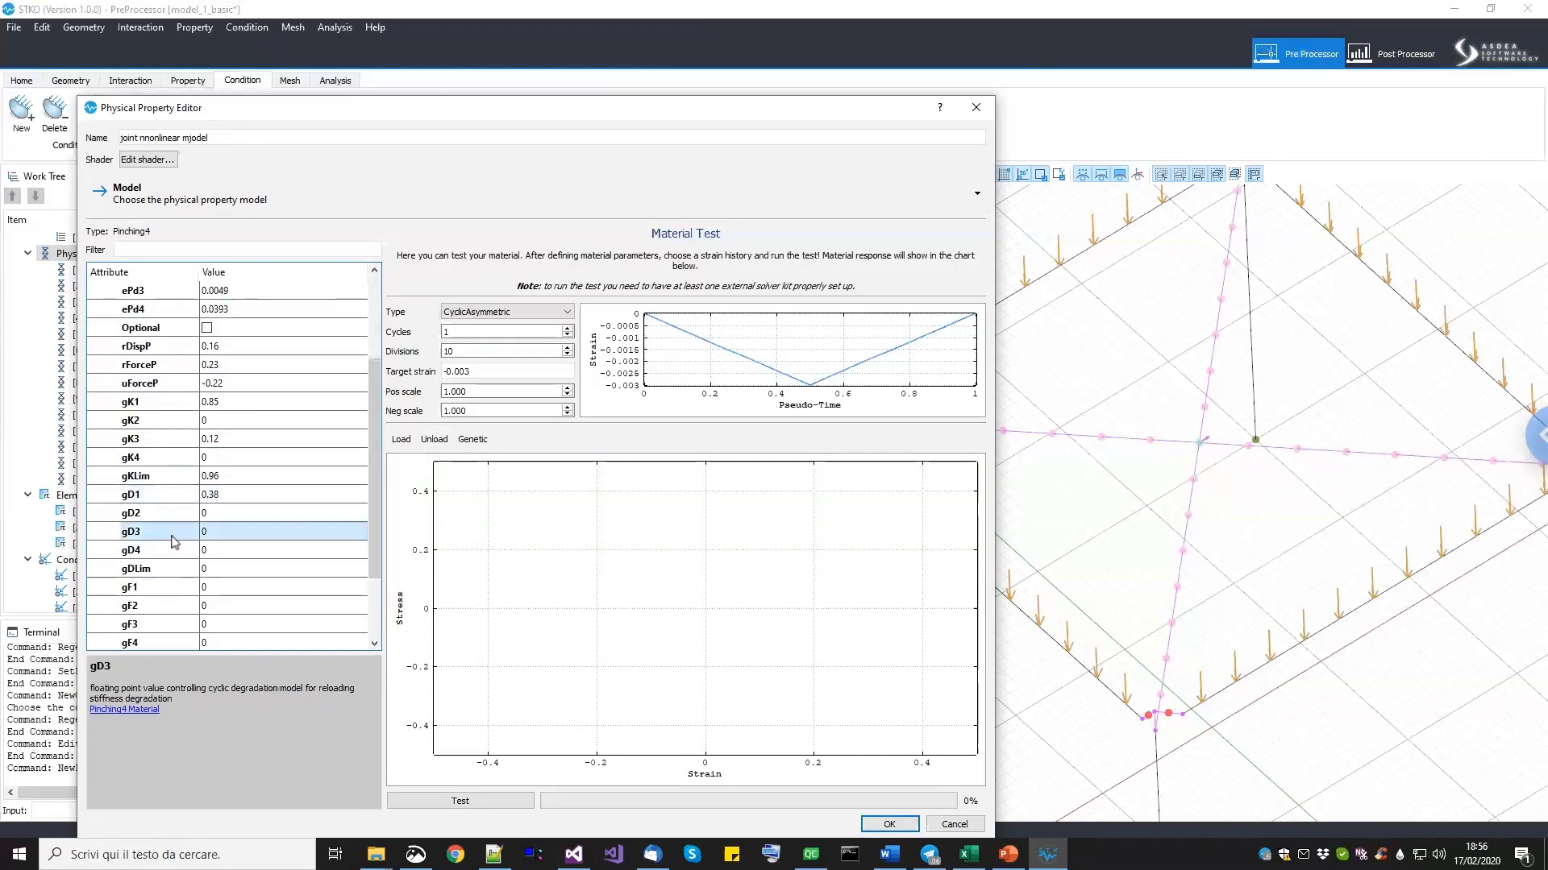
{"action": "double_click", "coordinate": [233, 533]}
{"action": "type", "text": ".34"}
{"action": "key", "text": "Return"}
{"action": "double_click", "coordinate": [232, 568]}
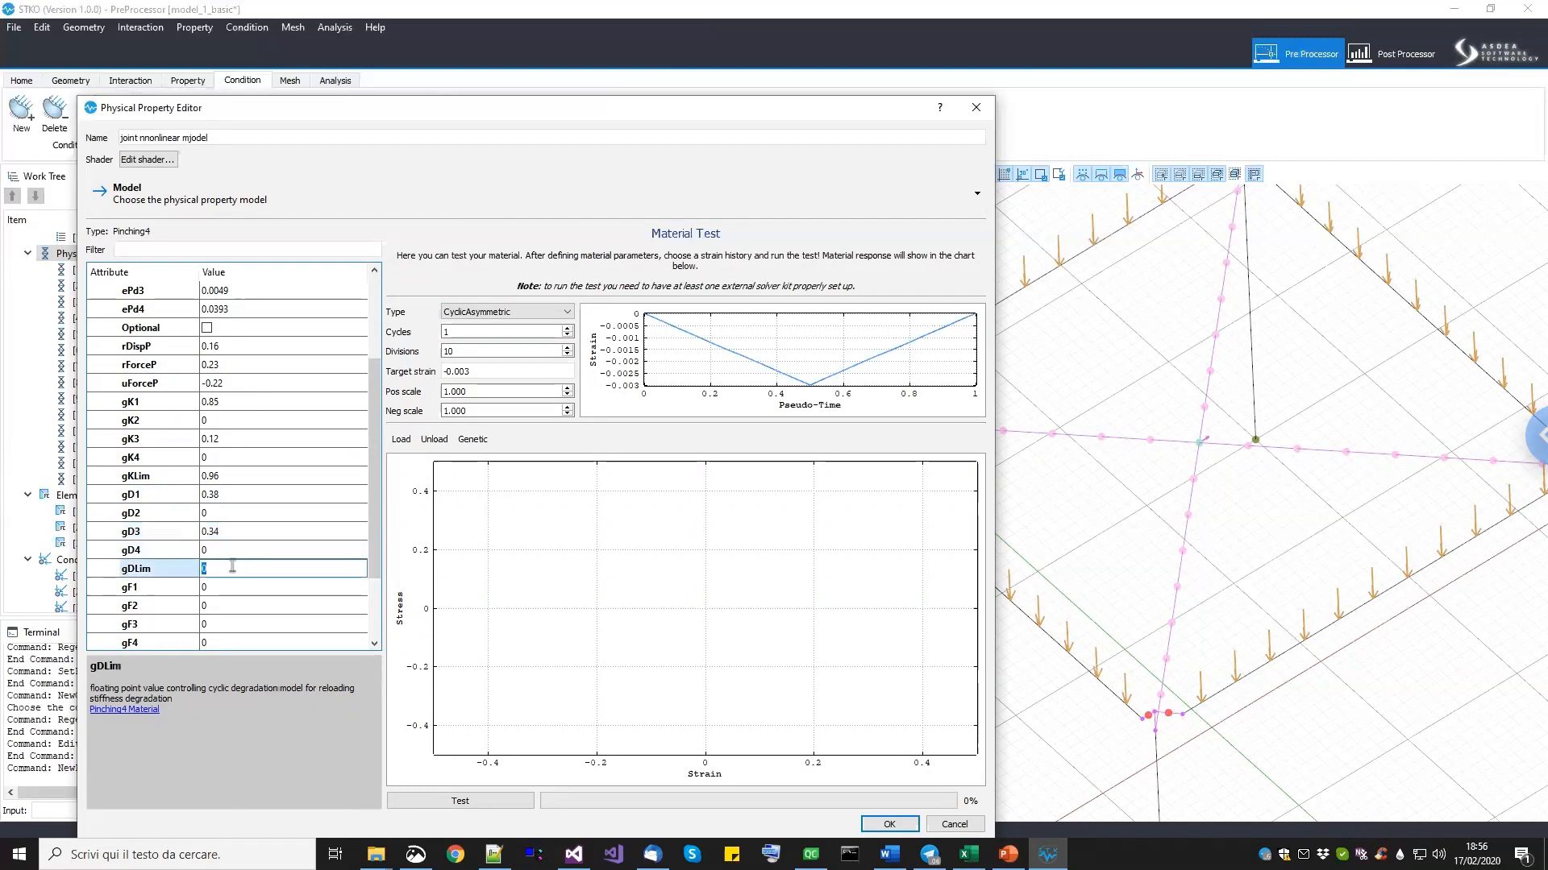
{"action": "key", "text": "Return"}
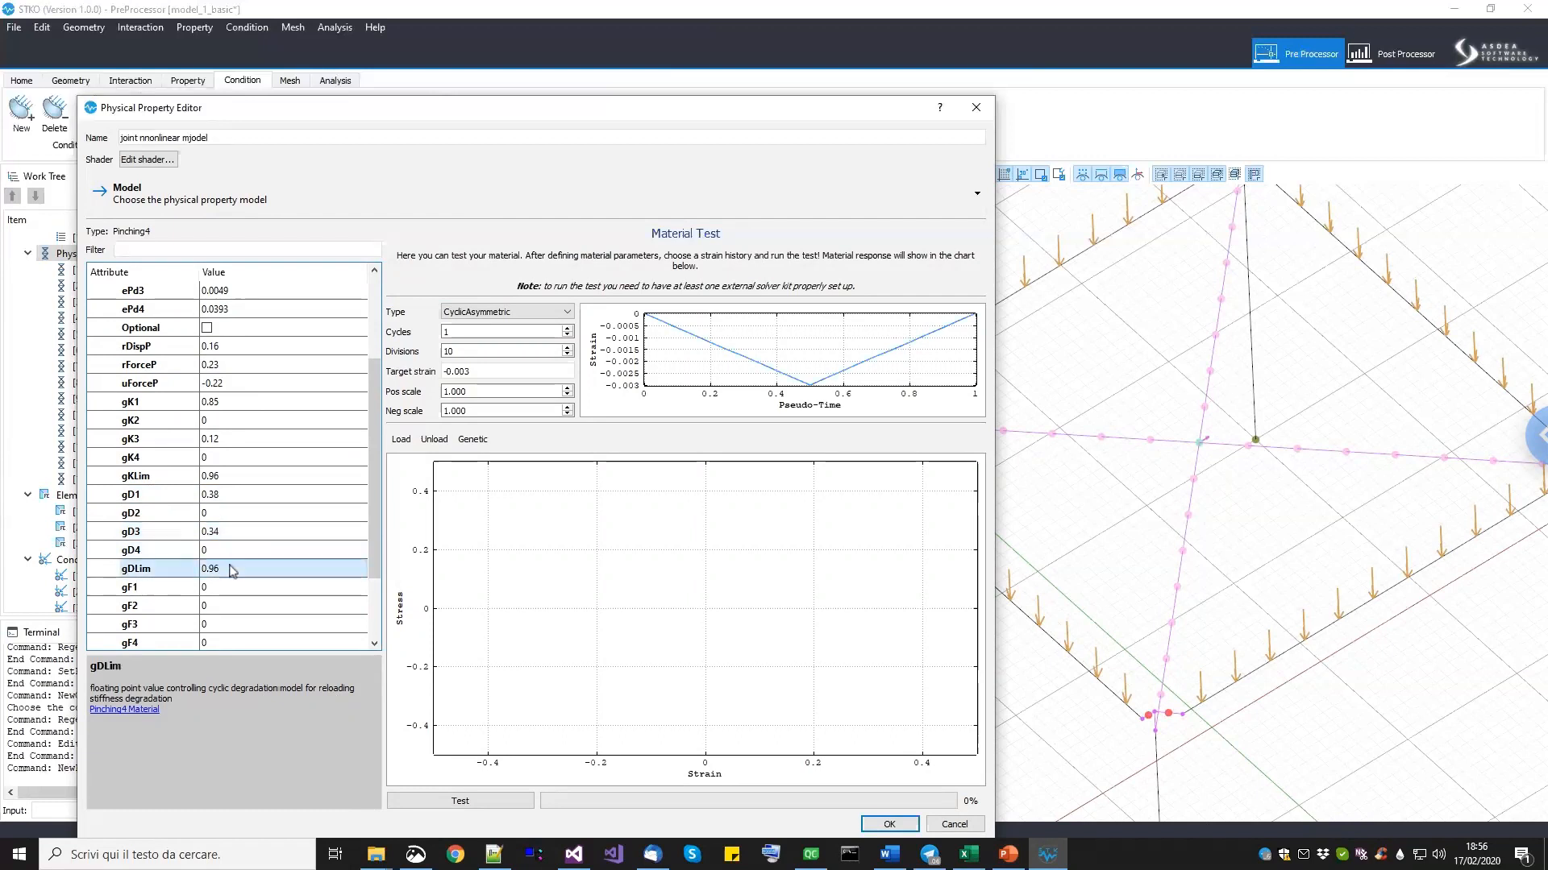
Set the maximum energy dissipation factor gE of the Pinching4 material to 100.
{"action": "left_click_drag", "start_coordinate": [375, 550], "coordinate": [377, 610]}
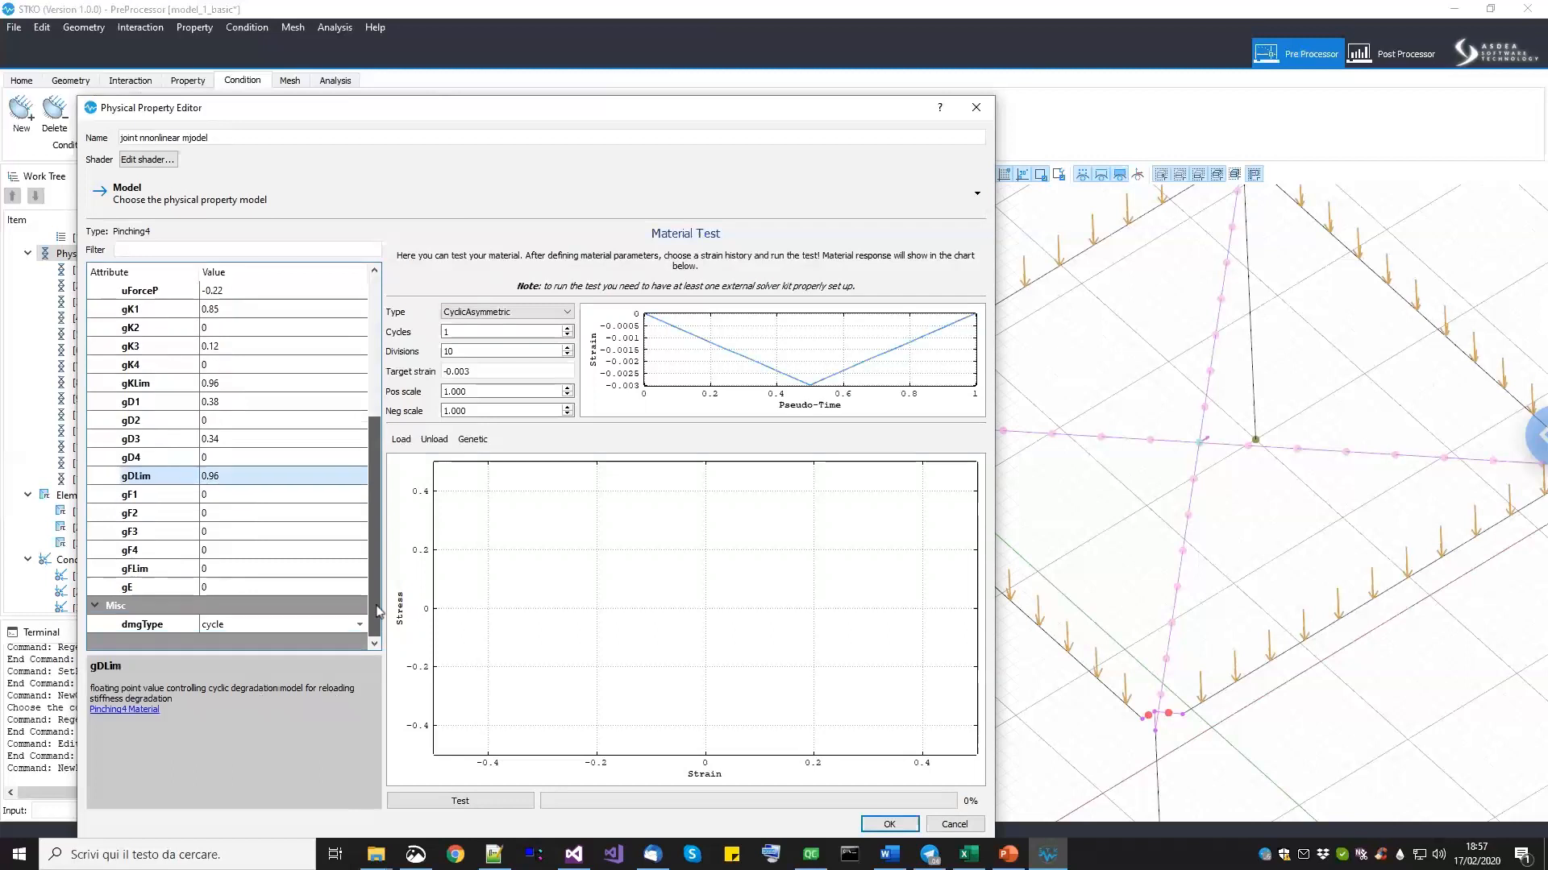
{"action": "double_click", "coordinate": [277, 587]}
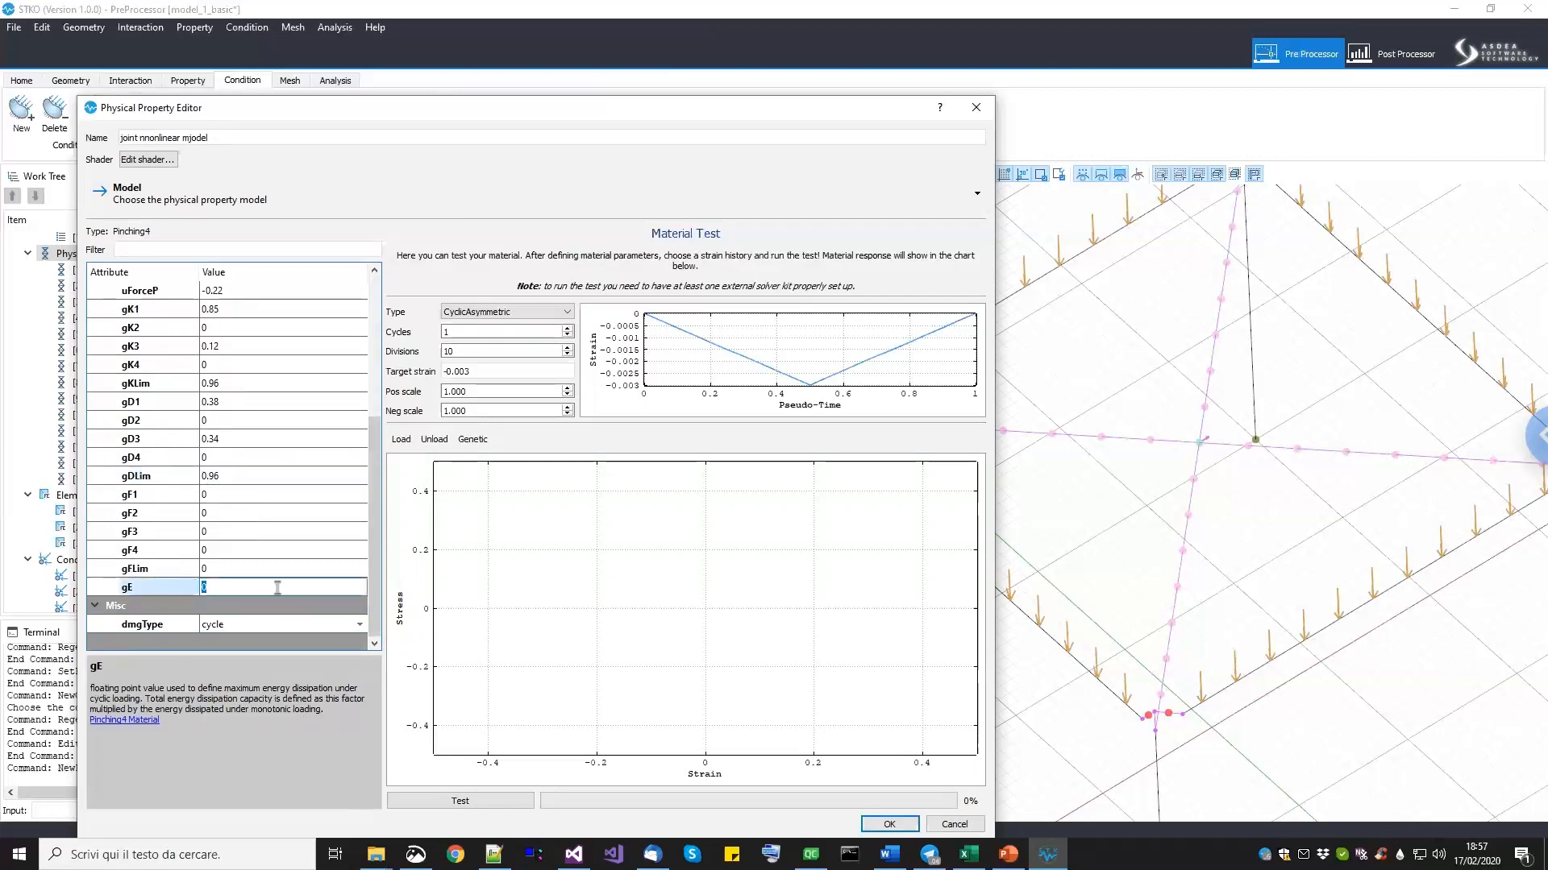
{"action": "type", "text": "100"}
{"action": "key", "text": "Return"}
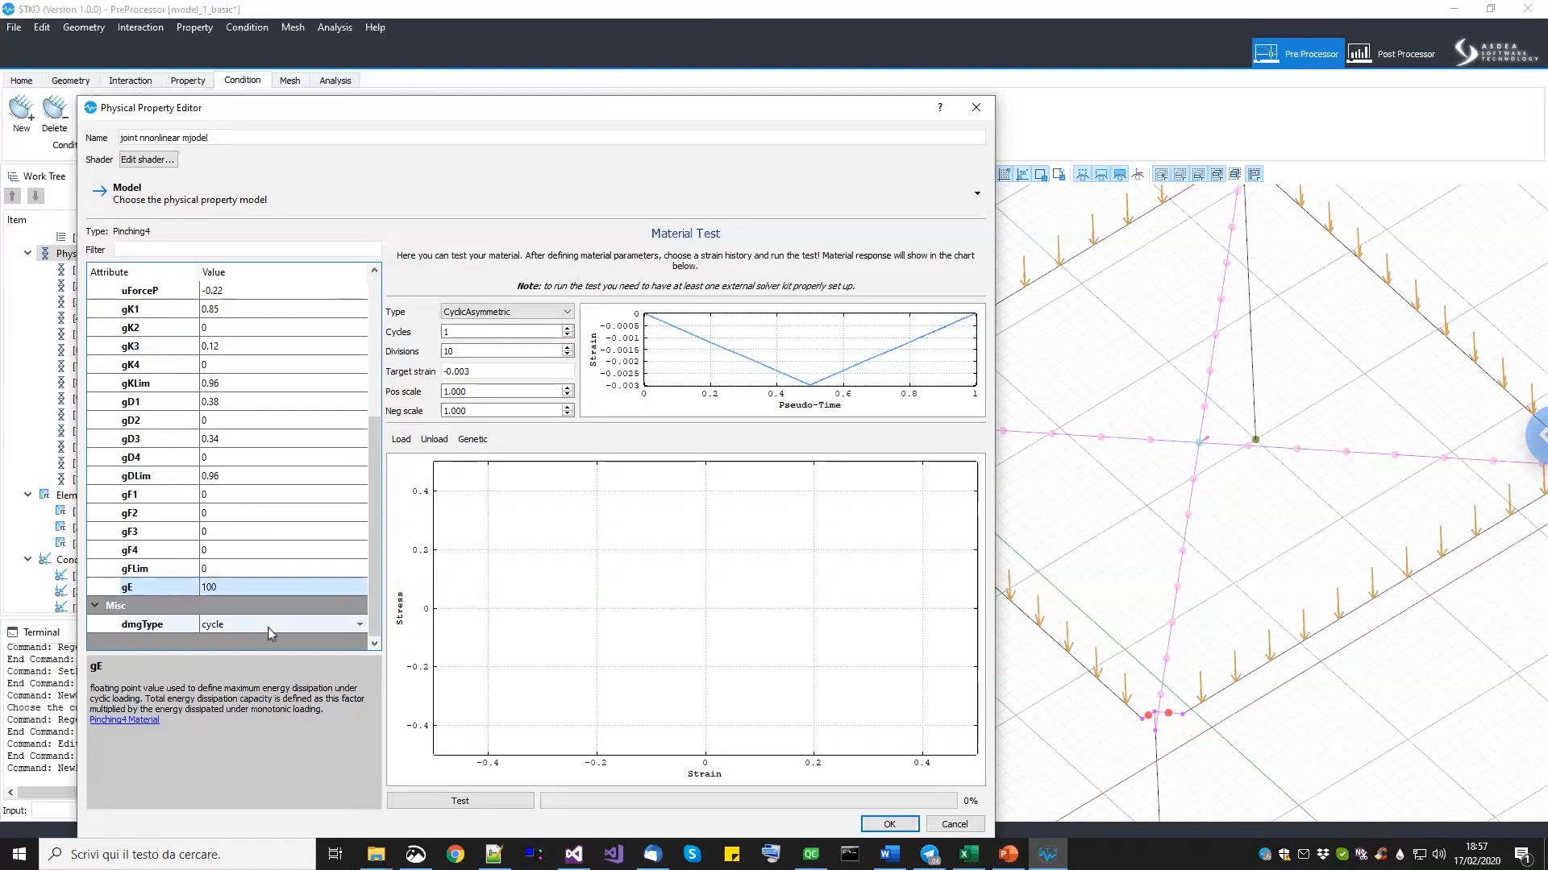
Run the material test with a CyclicEN12512 strain history, 100 divisions and a target strain of -0.001.
{"action": "left_click", "coordinate": [520, 317]}
{"action": "left_click", "coordinate": [506, 341]}
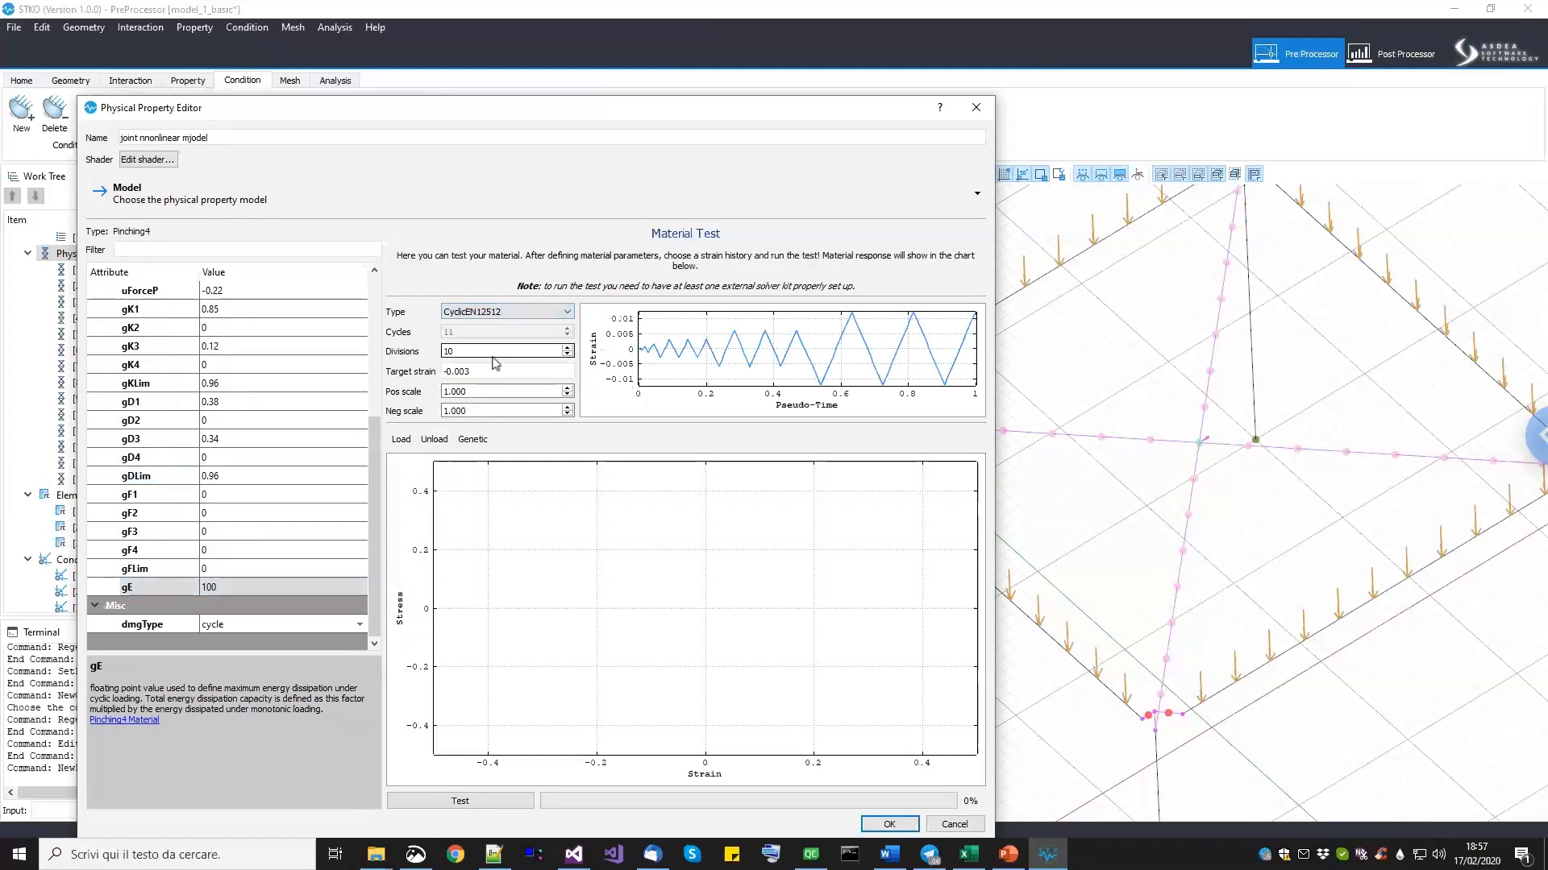
{"action": "type", "text": "0"}
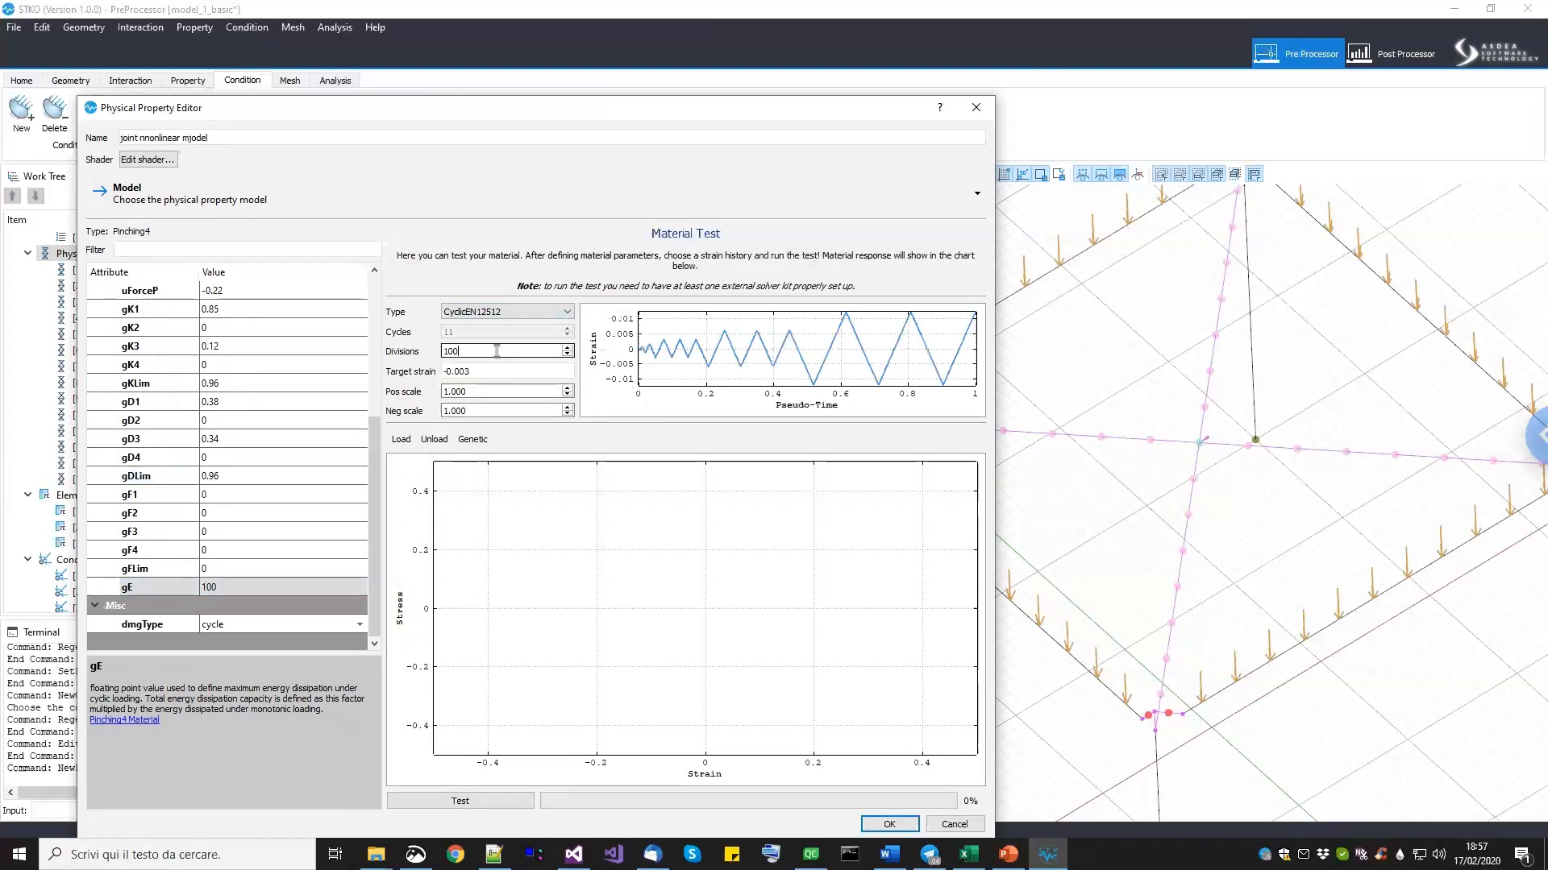
{"action": "left_click_drag", "start_coordinate": [485, 371], "coordinate": [463, 371]}
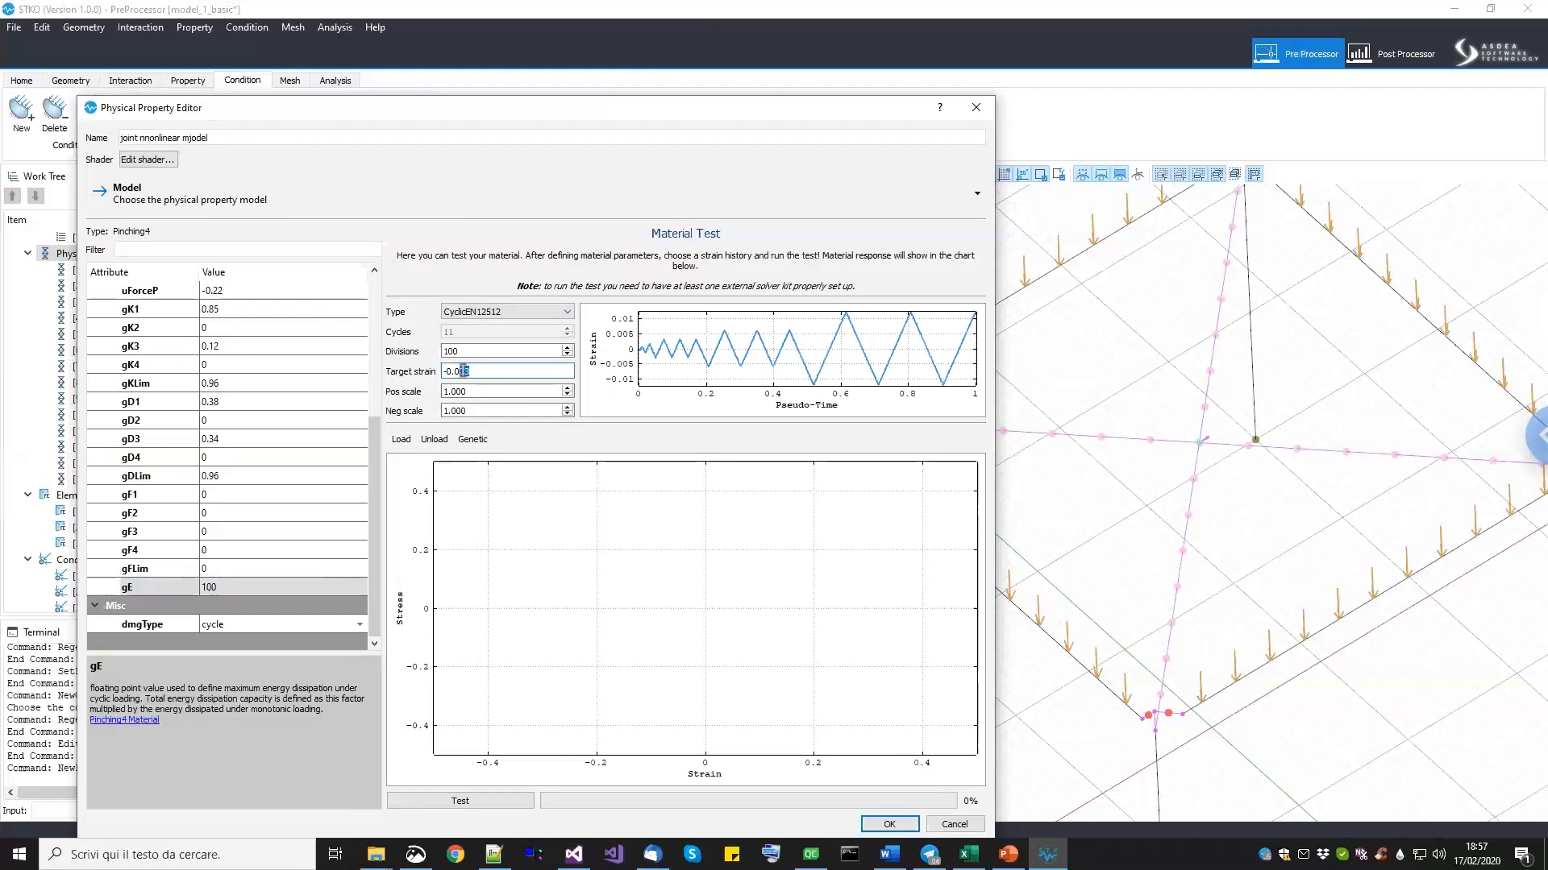
{"action": "type", "text": "1"}
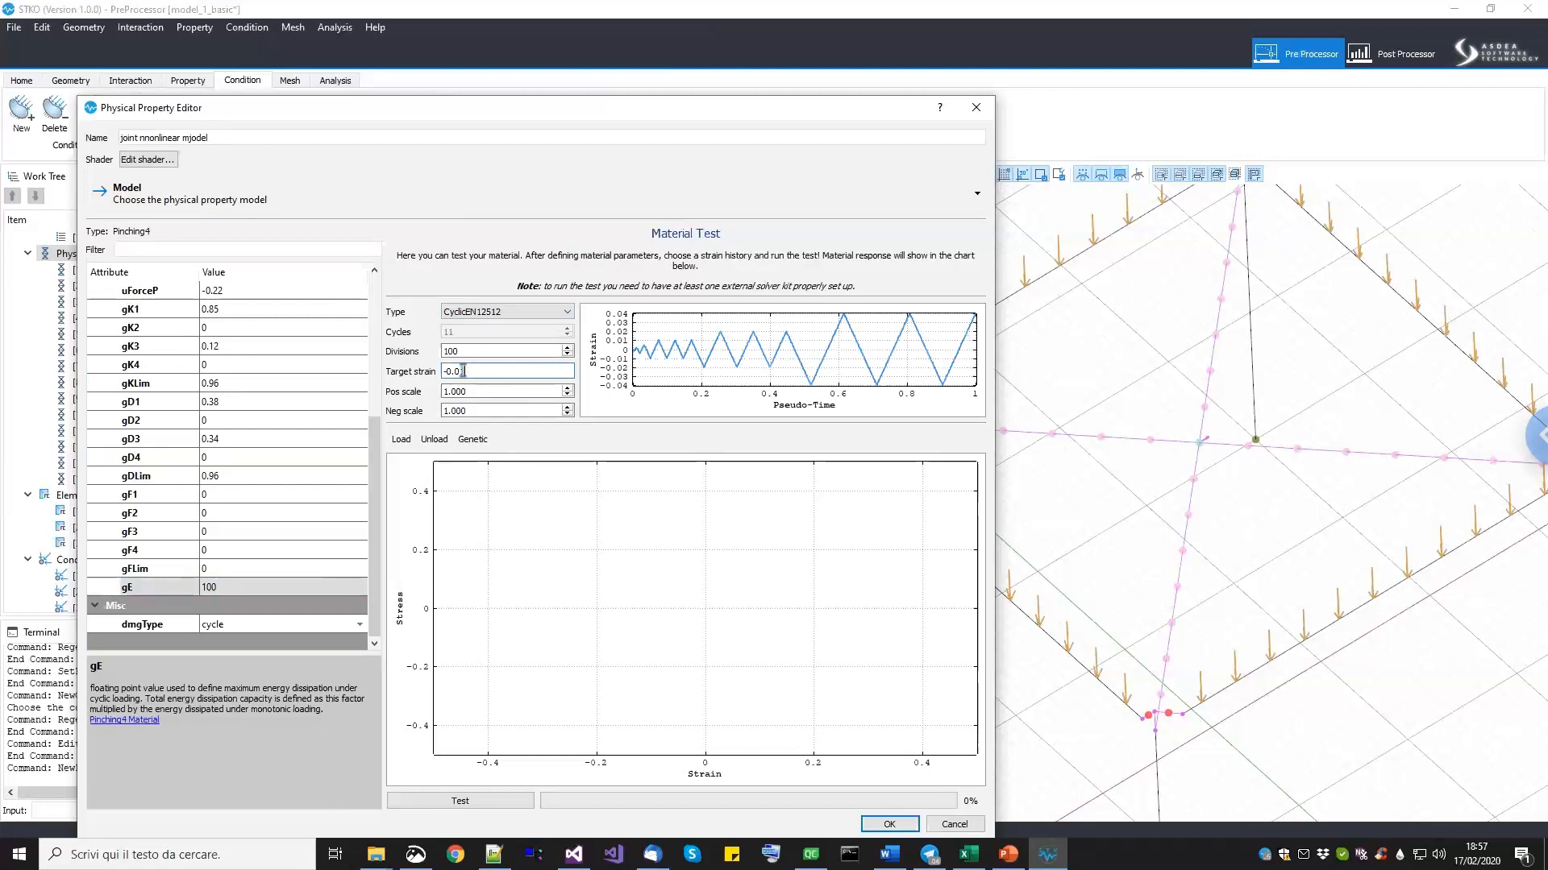
{"action": "key", "text": "BackSpace"}
{"action": "left_click", "coordinate": [442, 791]}
{"action": "left_click", "coordinate": [456, 802]}
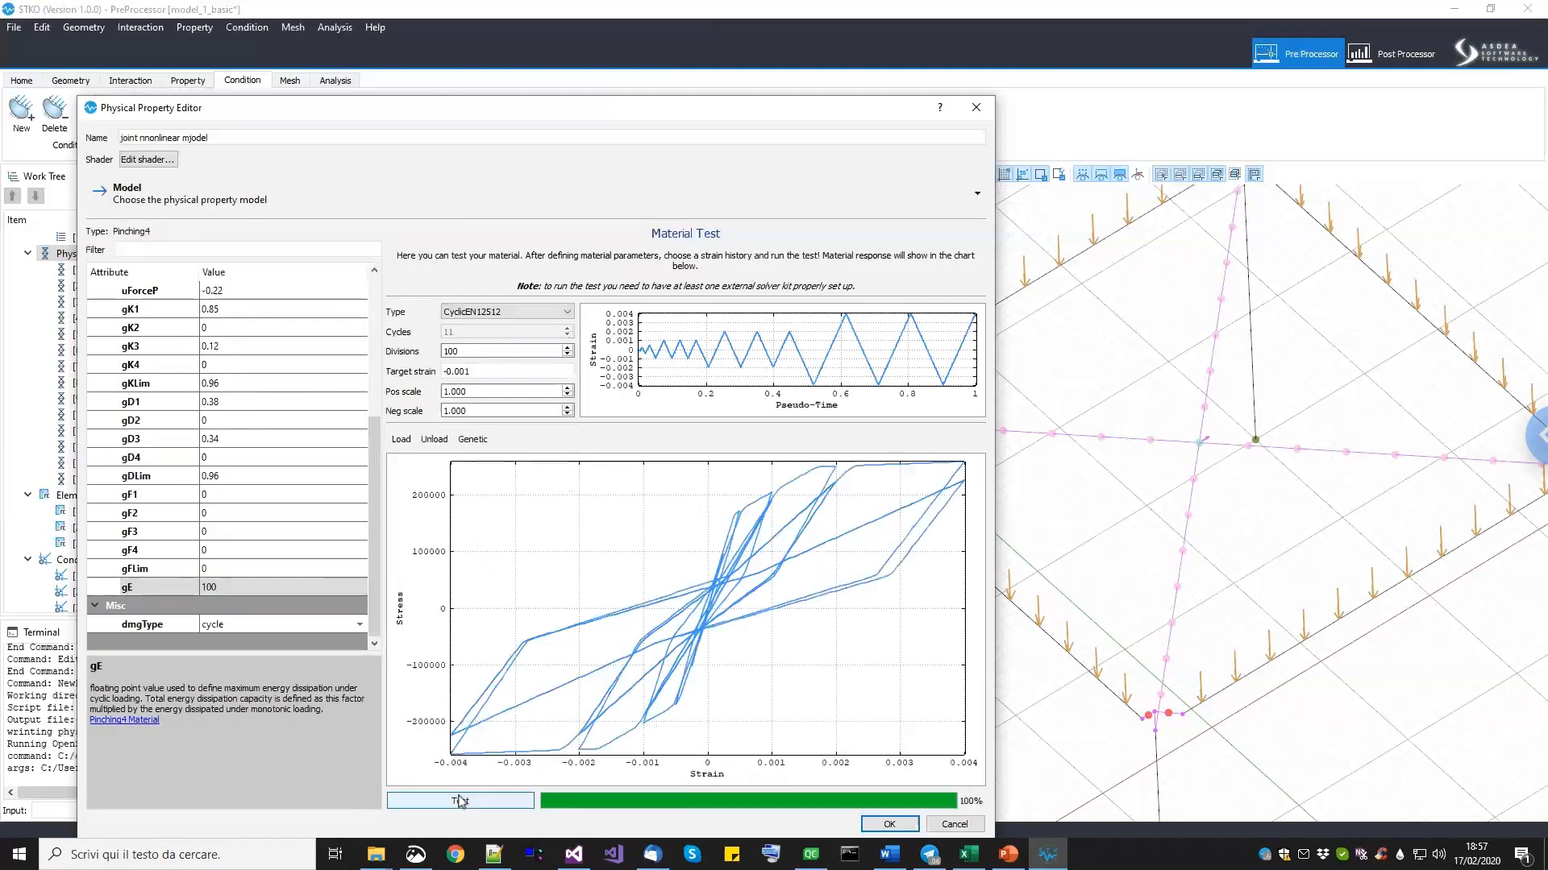
Rerun the material test at target strains of -0.002 and -0.004, and save the Pinching4 joint material.
{"action": "left_click", "coordinate": [471, 371]}
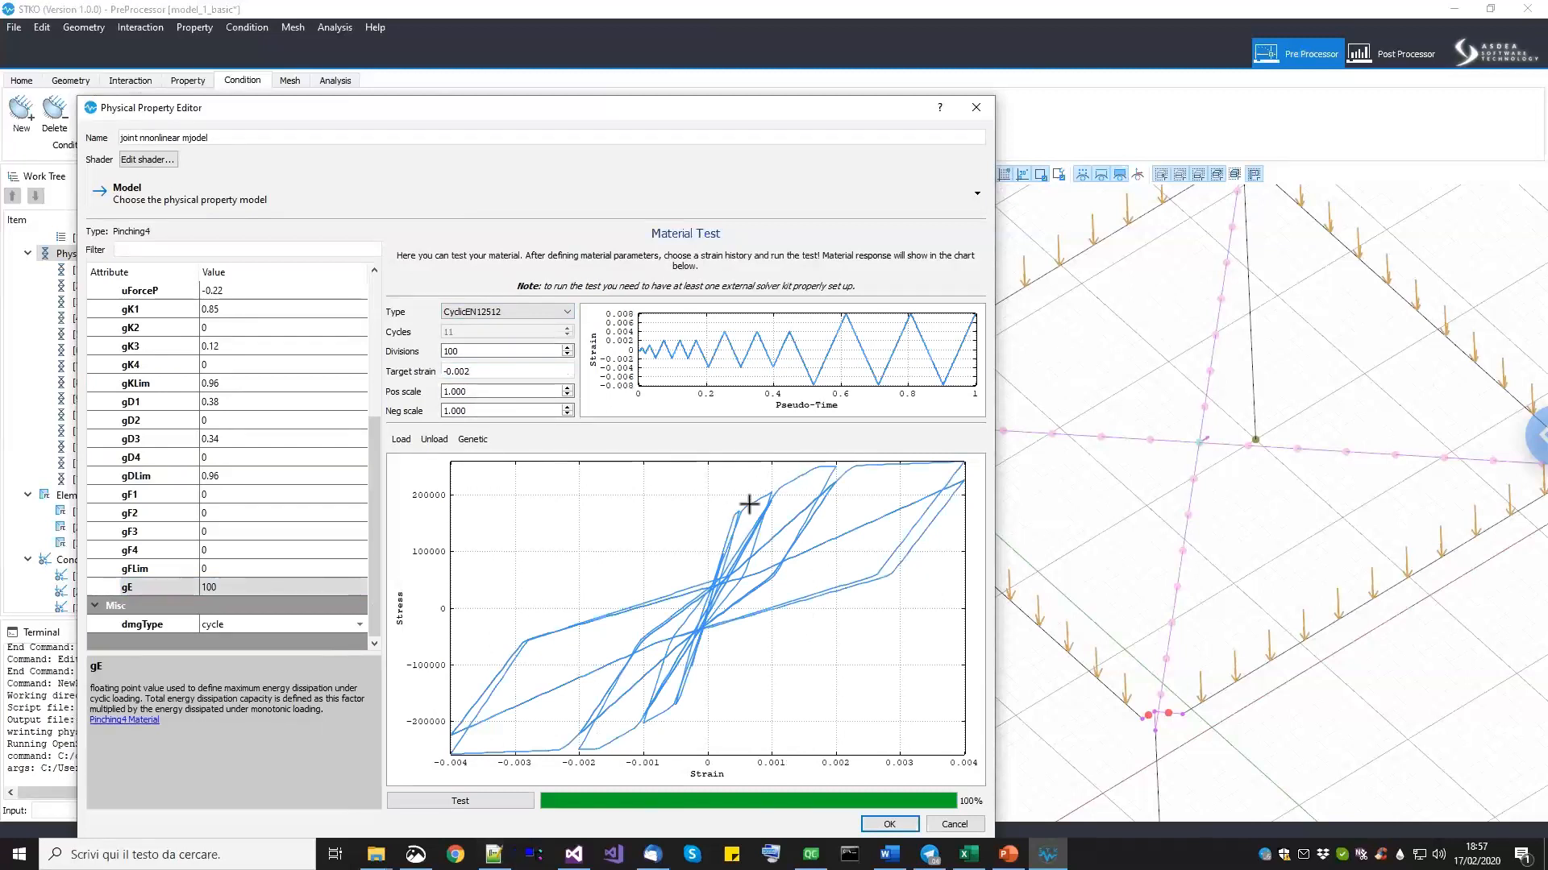
{"action": "left_click", "coordinate": [502, 805]}
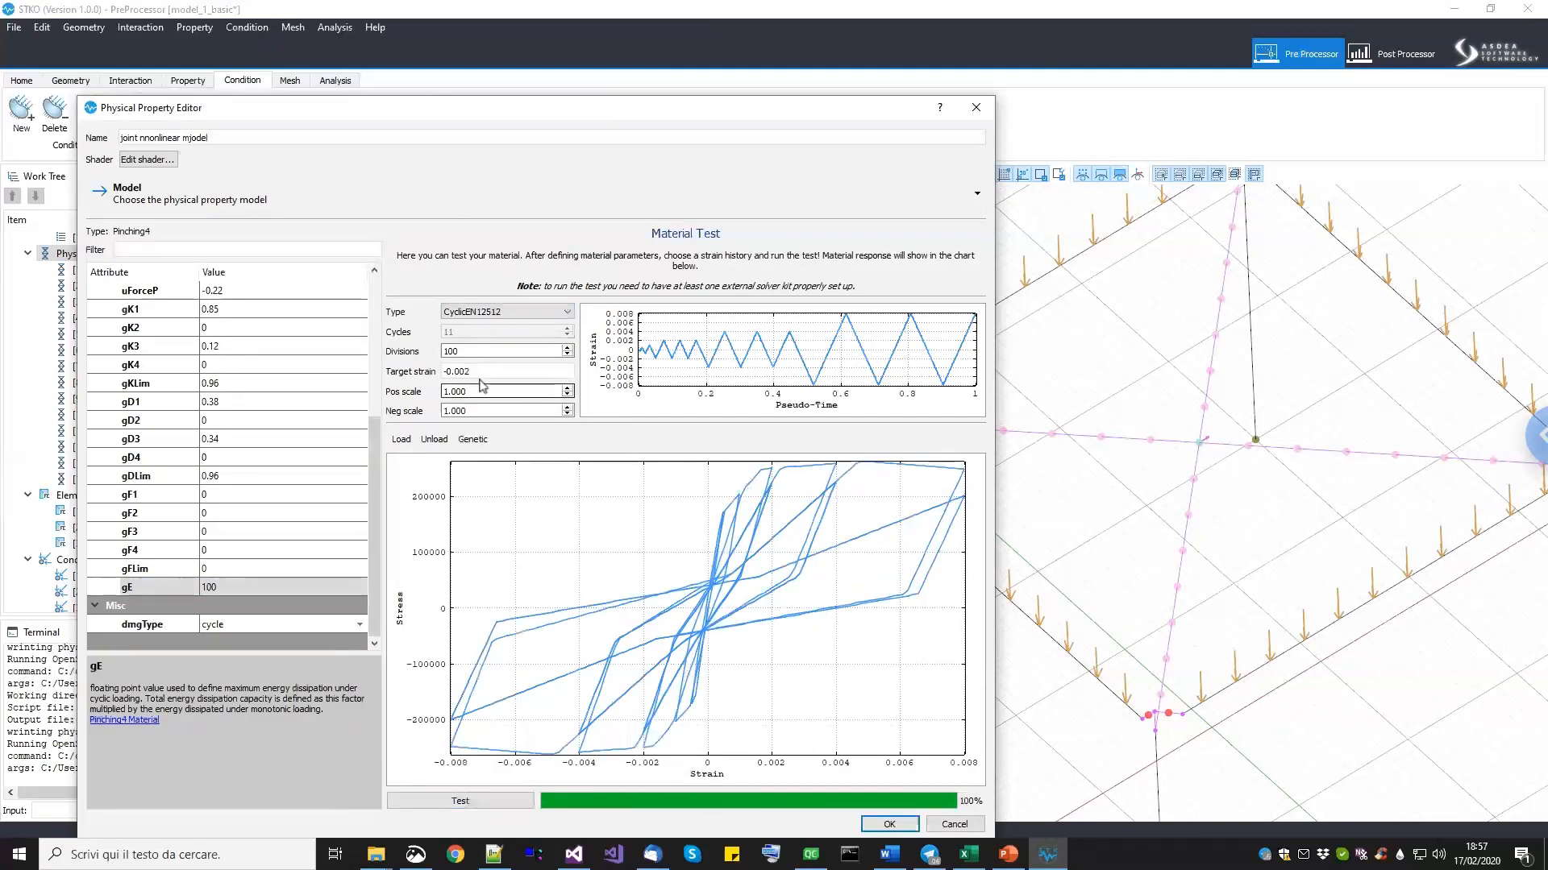
{"action": "left_click", "coordinate": [467, 372]}
{"action": "type", "text": "4"}
{"action": "left_click", "coordinate": [493, 805]}
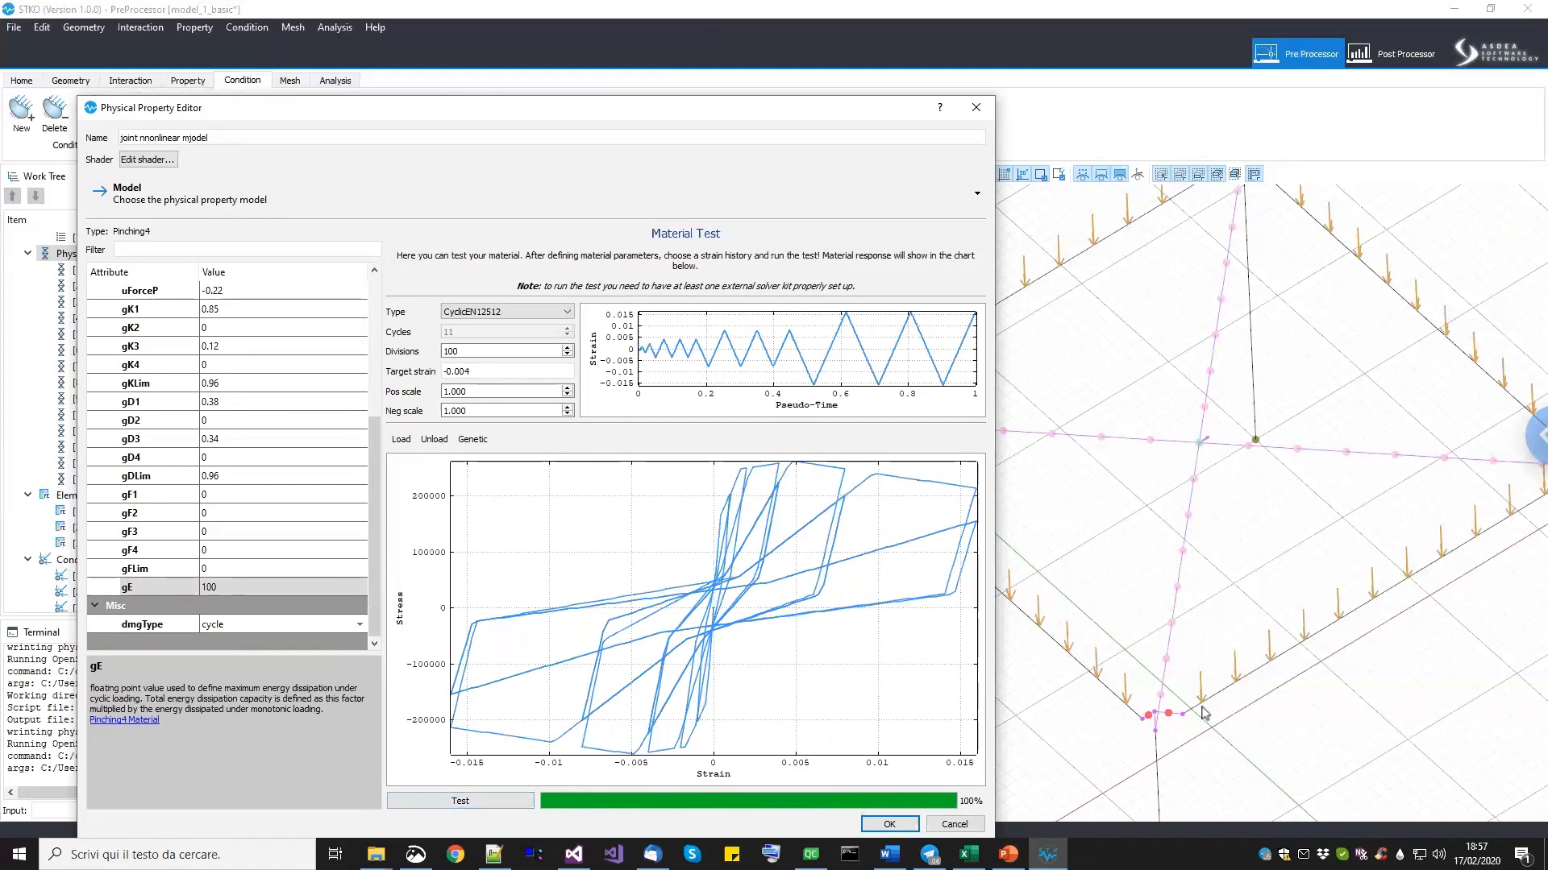
{"action": "left_click", "coordinate": [889, 823]}
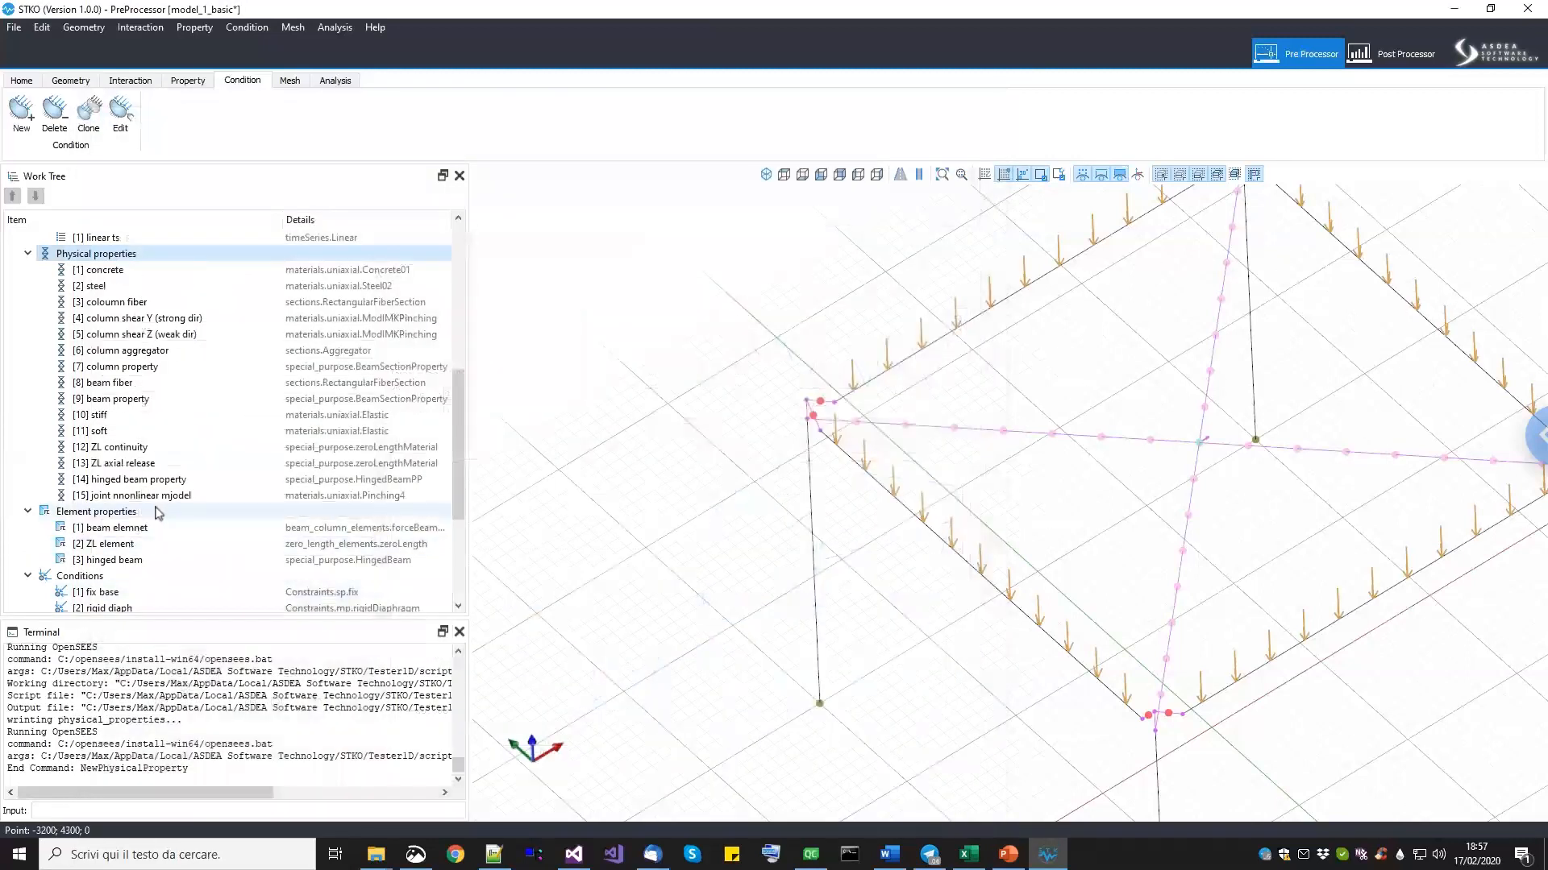
Create a new physical property named ZL joint using the zeroLengthMaterial model.
{"action": "left_click", "coordinate": [142, 496]}
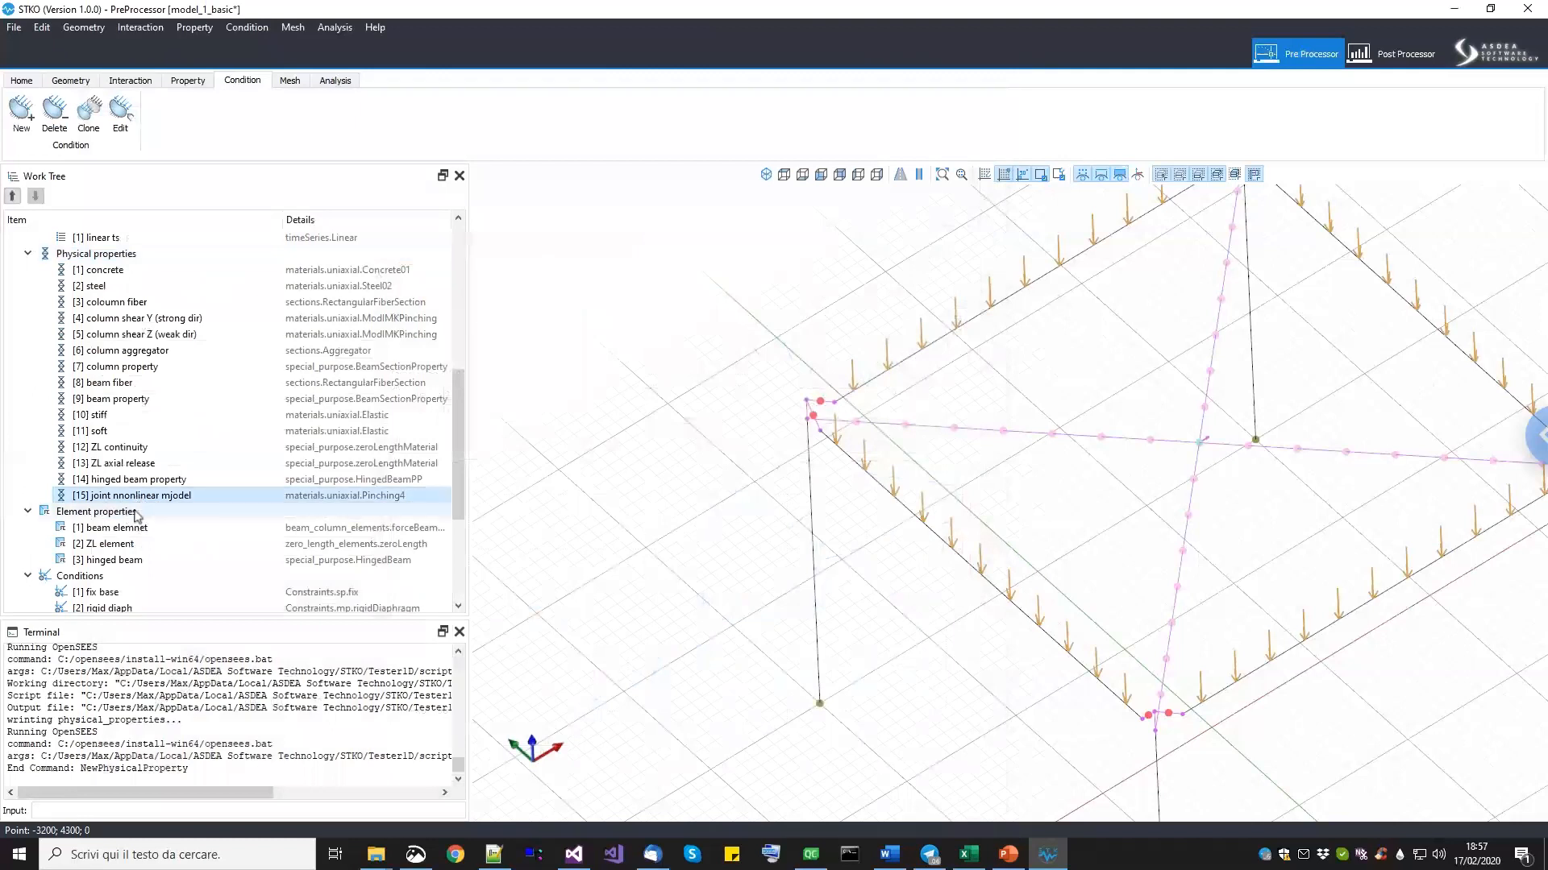
{"action": "scroll", "coordinate": [136, 516], "scroll_direction": "down", "scroll_amount": 1}
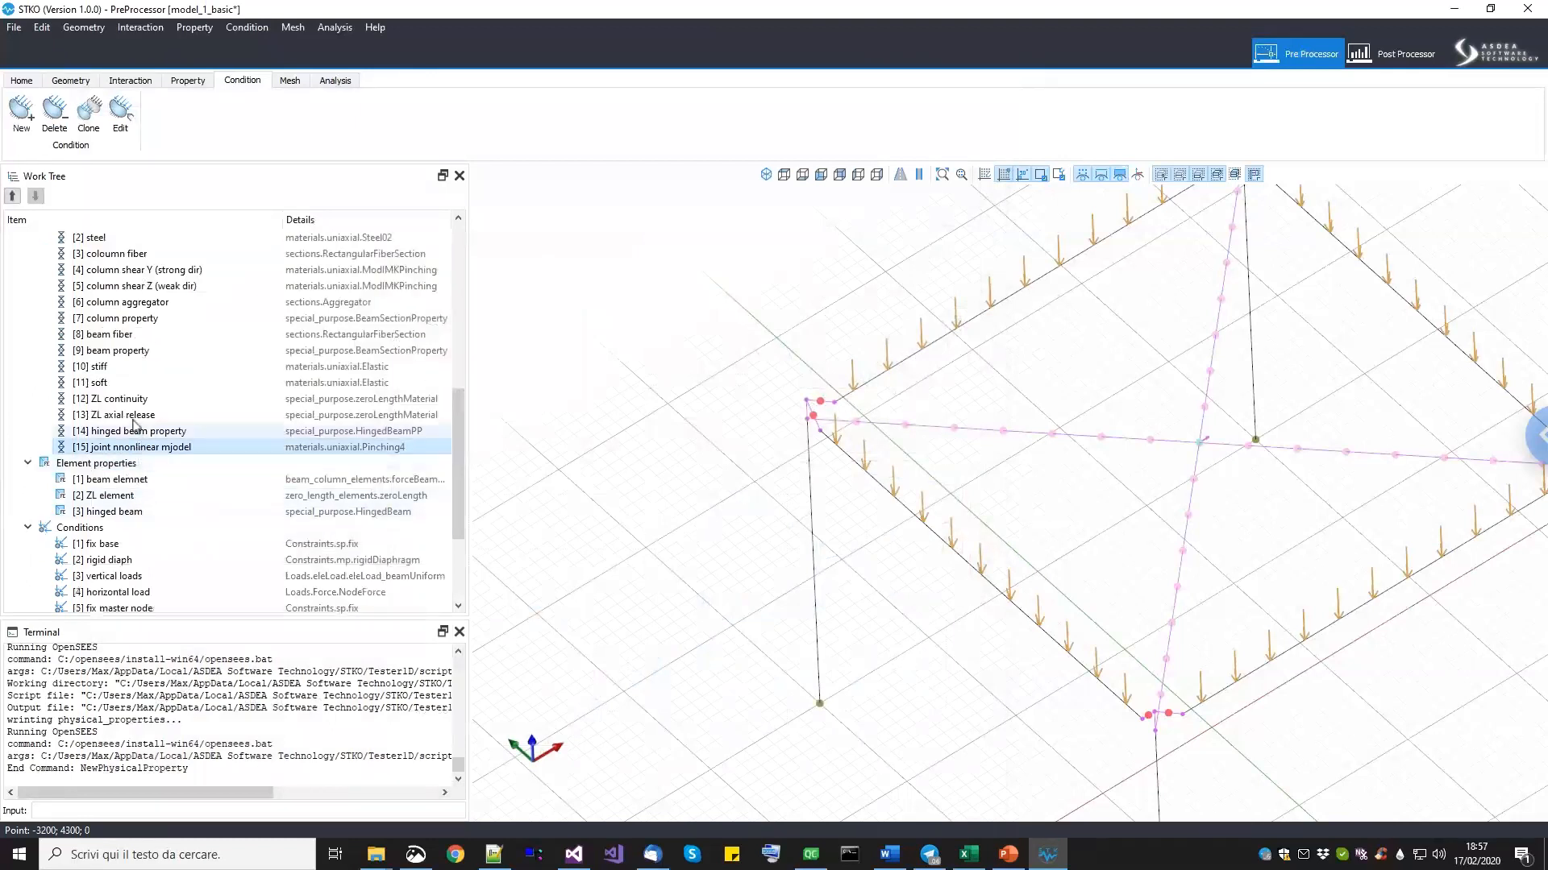
{"action": "scroll", "coordinate": [120, 373], "scroll_direction": "up", "scroll_amount": 2}
{"action": "right_click", "coordinate": [89, 318]}
{"action": "left_click", "coordinate": [103, 325]}
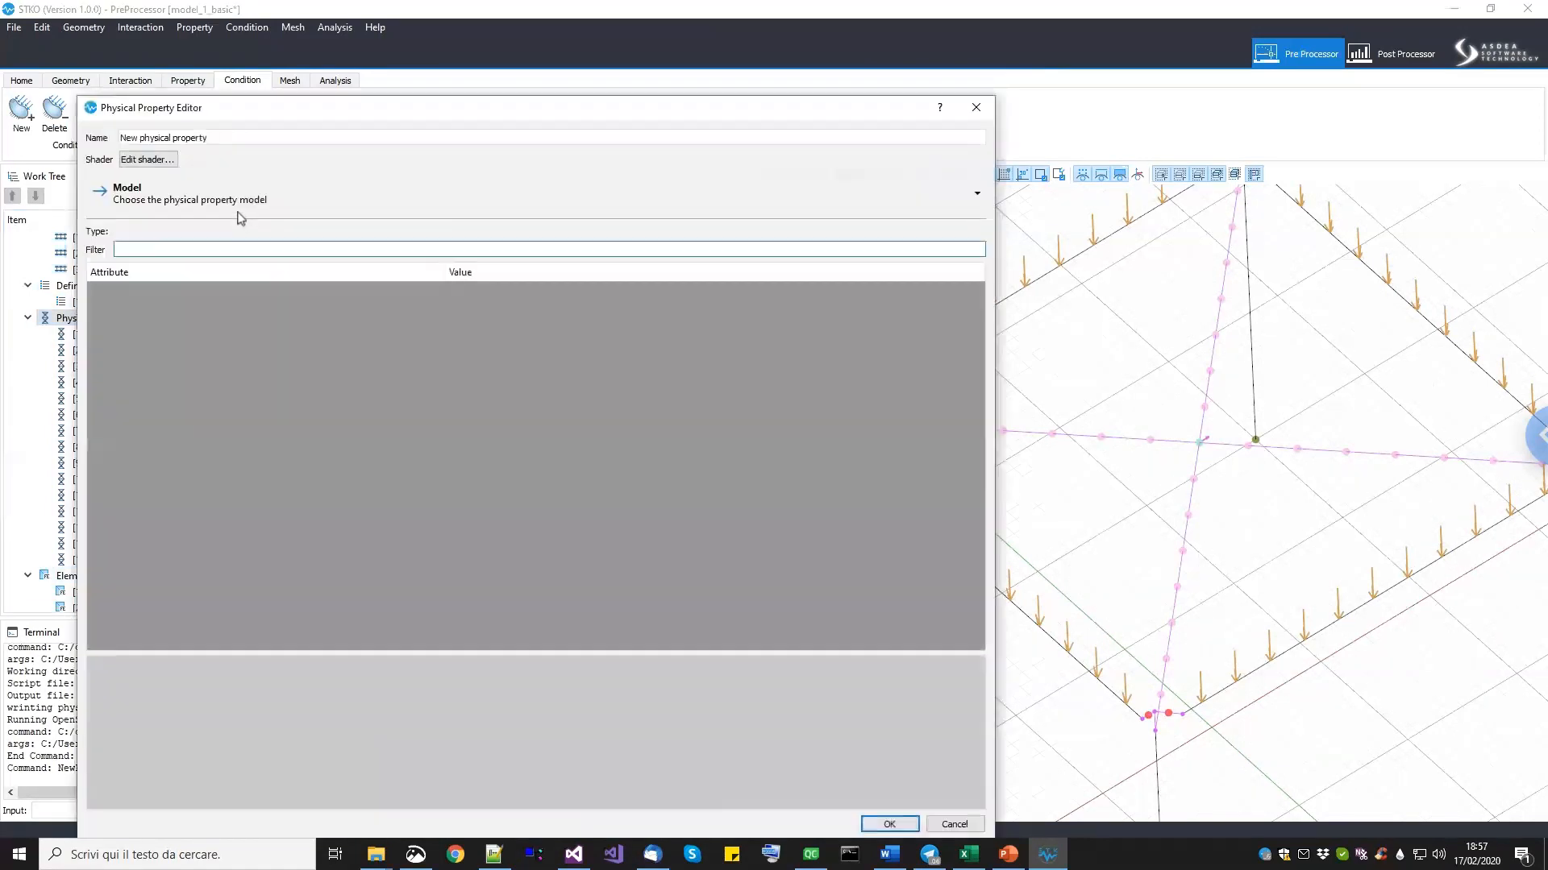
{"action": "left_click_drag", "start_coordinate": [211, 139], "coordinate": [93, 151]}
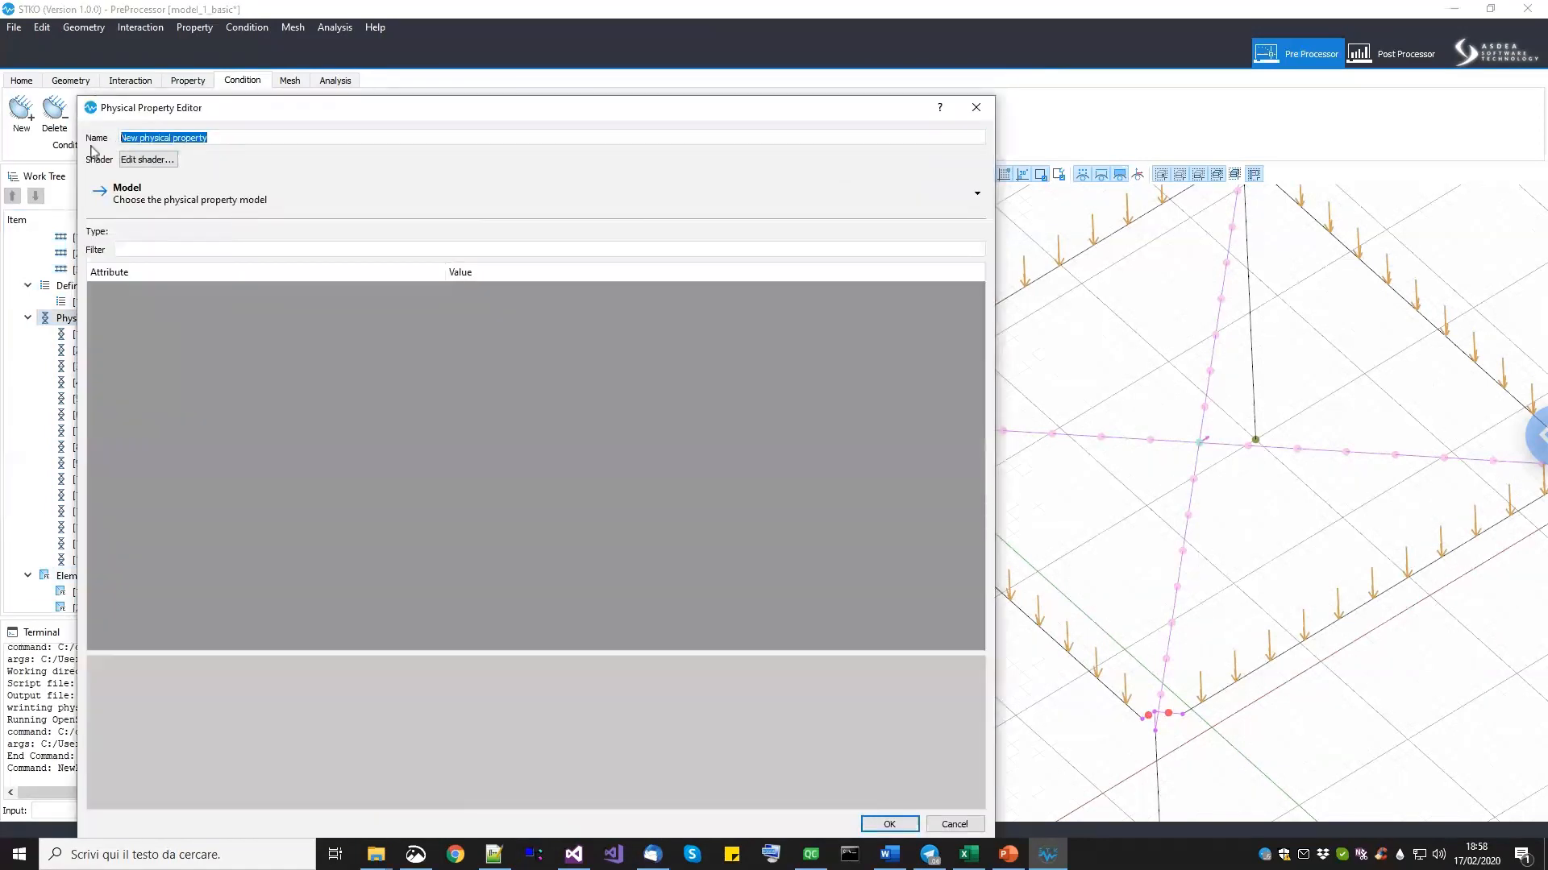
{"action": "type", "text": "ZL joint"}
{"action": "left_click", "coordinate": [142, 190]}
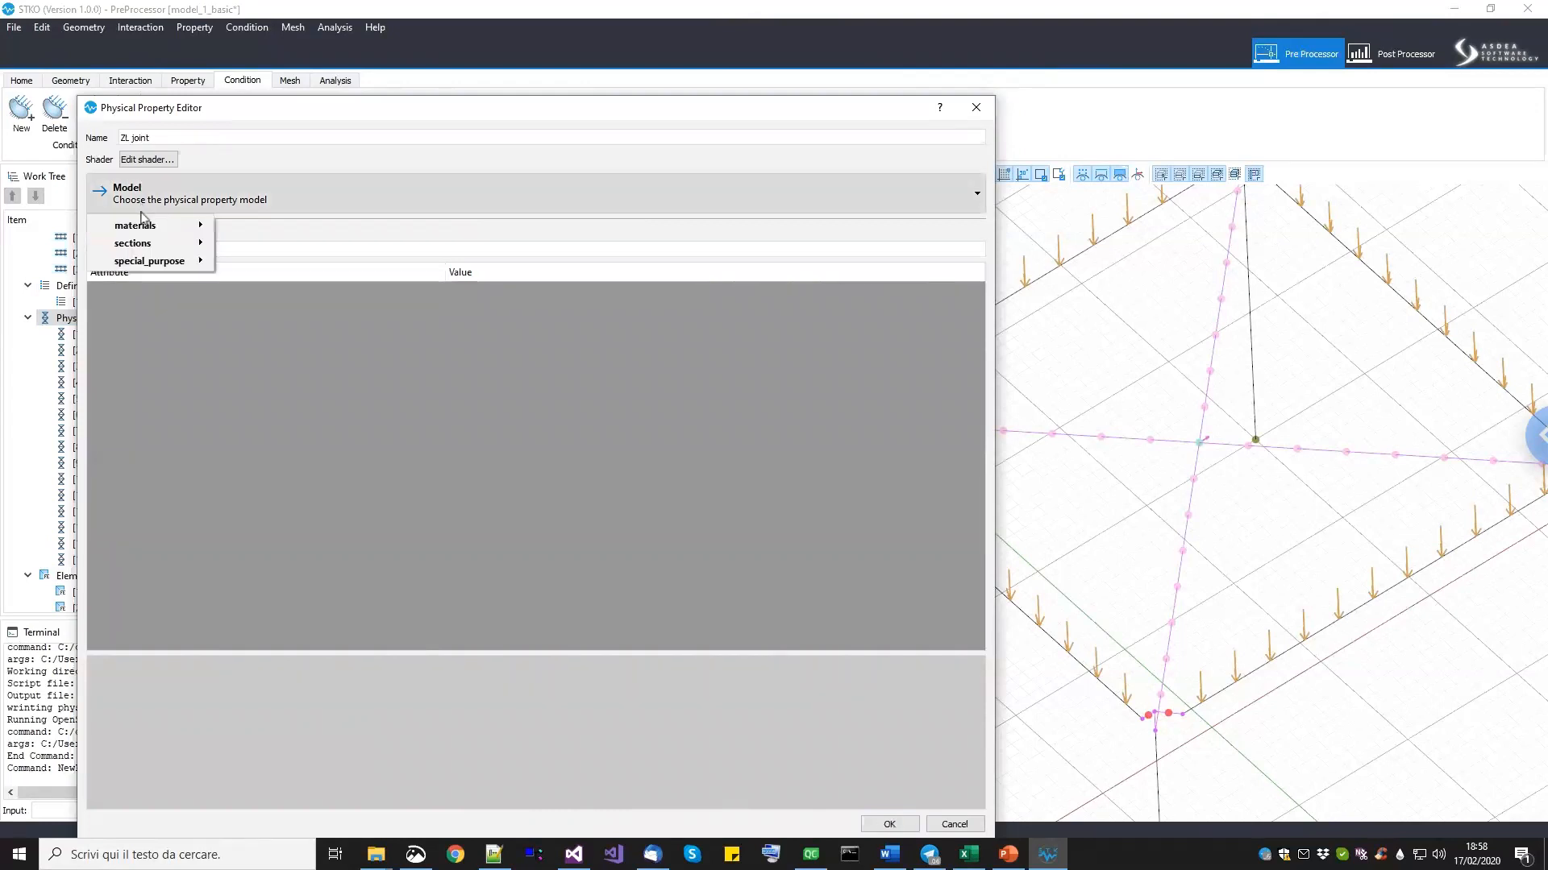
{"action": "mouse_move", "coordinate": [165, 231]}
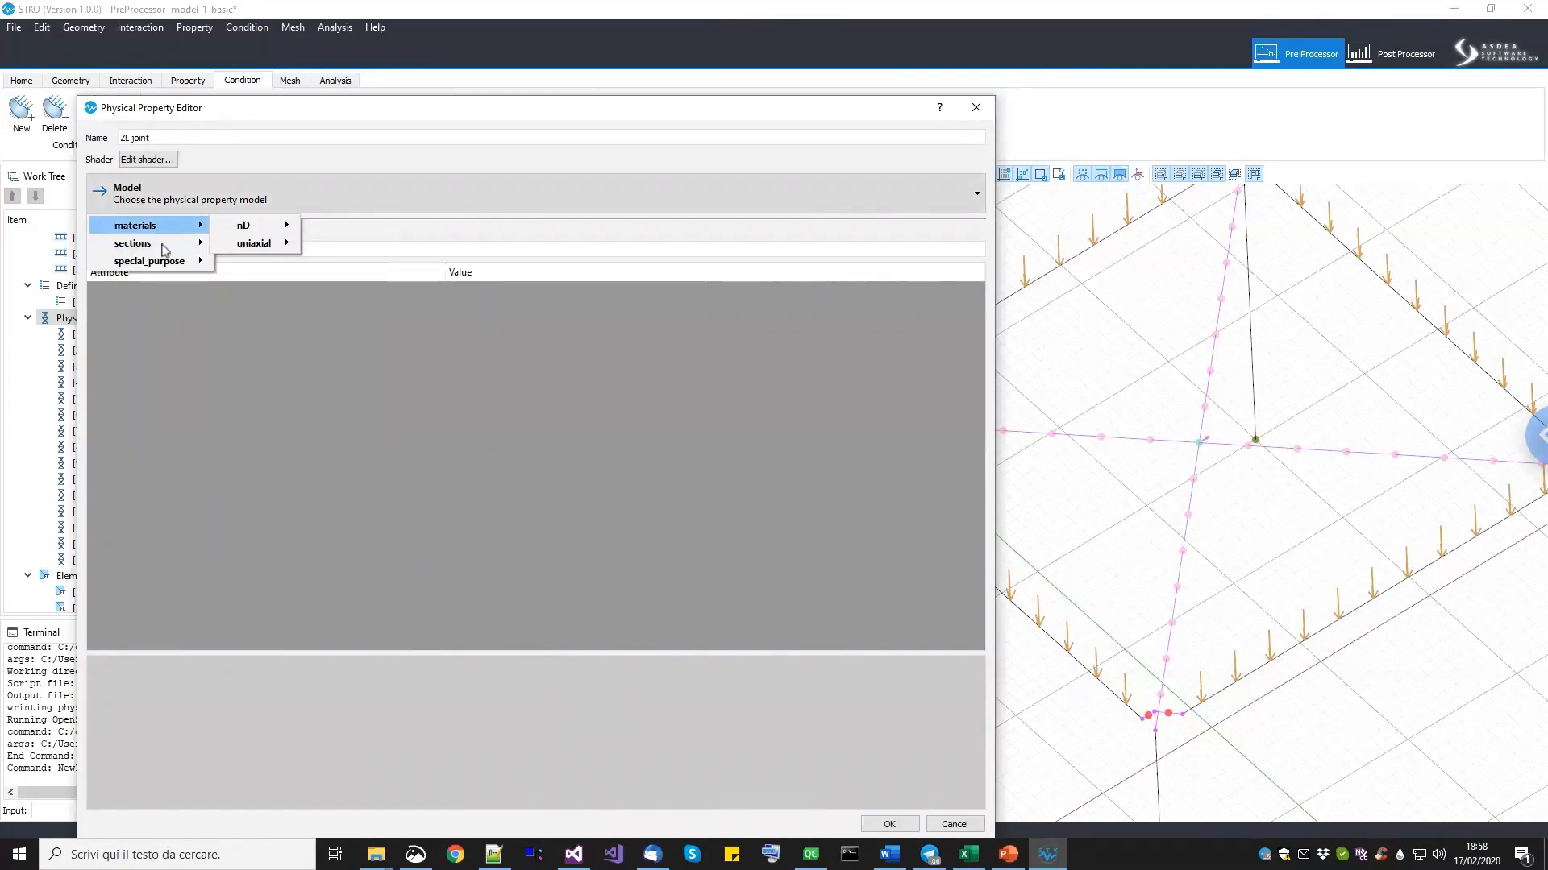
{"action": "mouse_move", "coordinate": [164, 262]}
{"action": "mouse_move", "coordinate": [313, 385]}
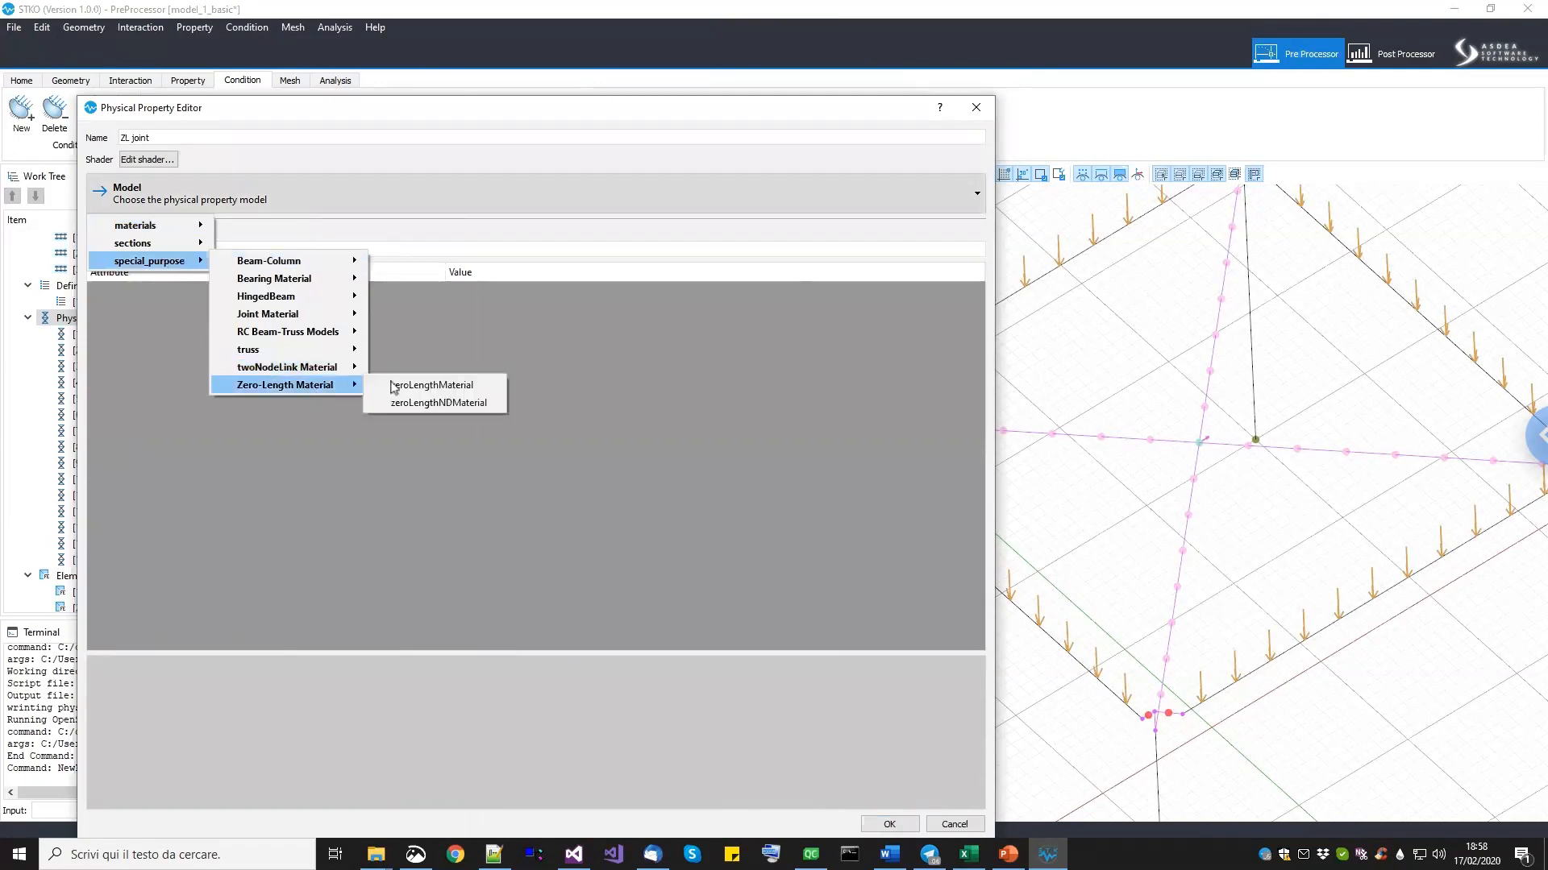
{"action": "left_click", "coordinate": [393, 386]}
Set the ZL joint property's dimension to 3D and its model type to U-R (Displacement+Rotation).
{"action": "left_click", "coordinate": [519, 310]}
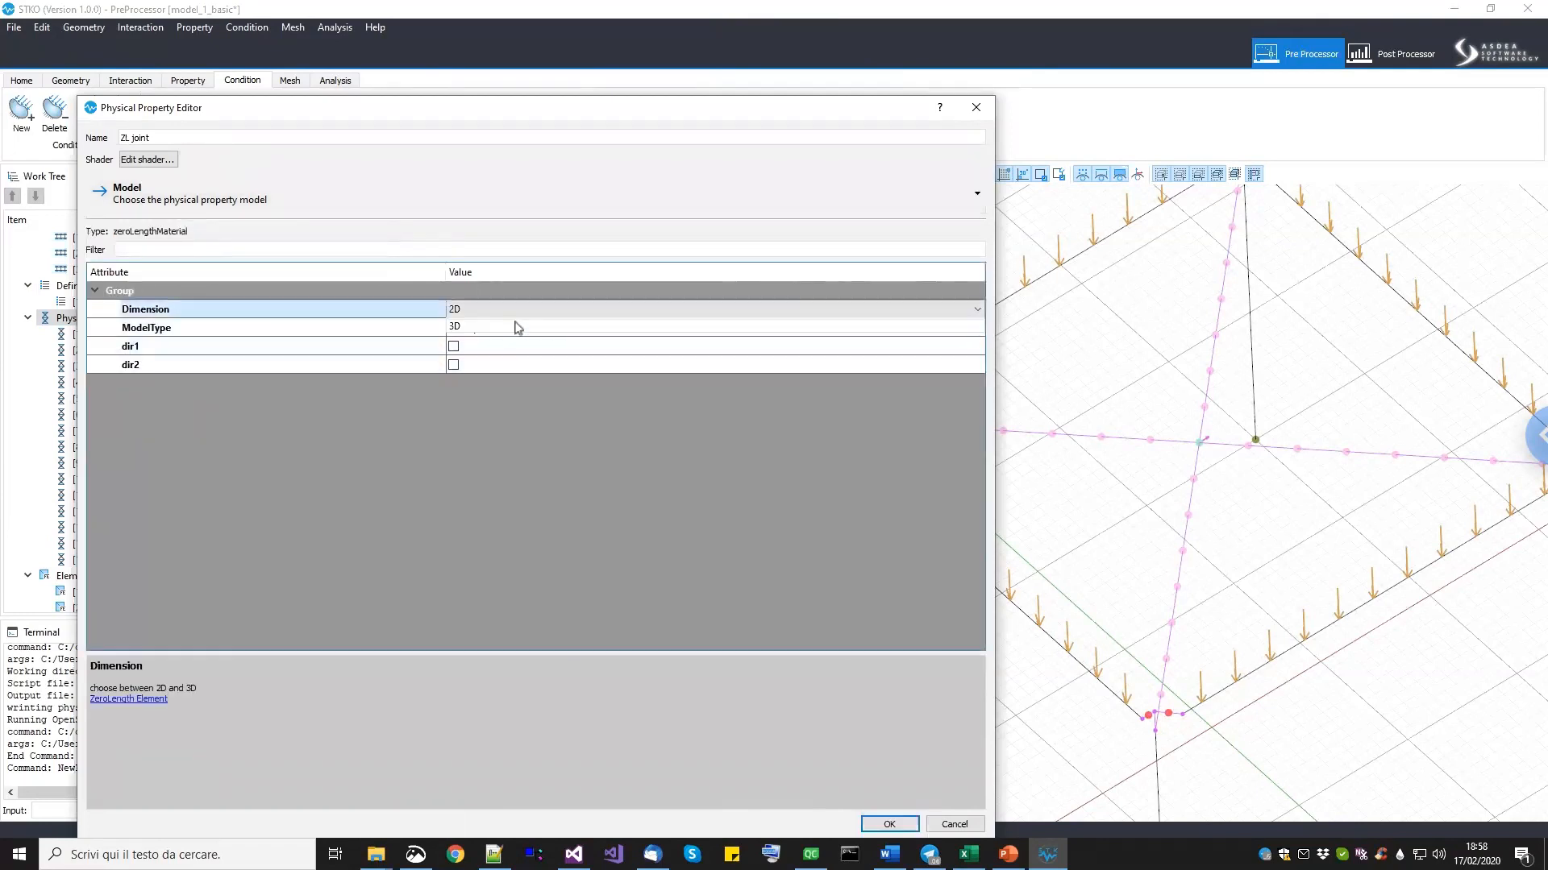
{"action": "left_click", "coordinate": [509, 327]}
{"action": "left_click", "coordinate": [505, 329]}
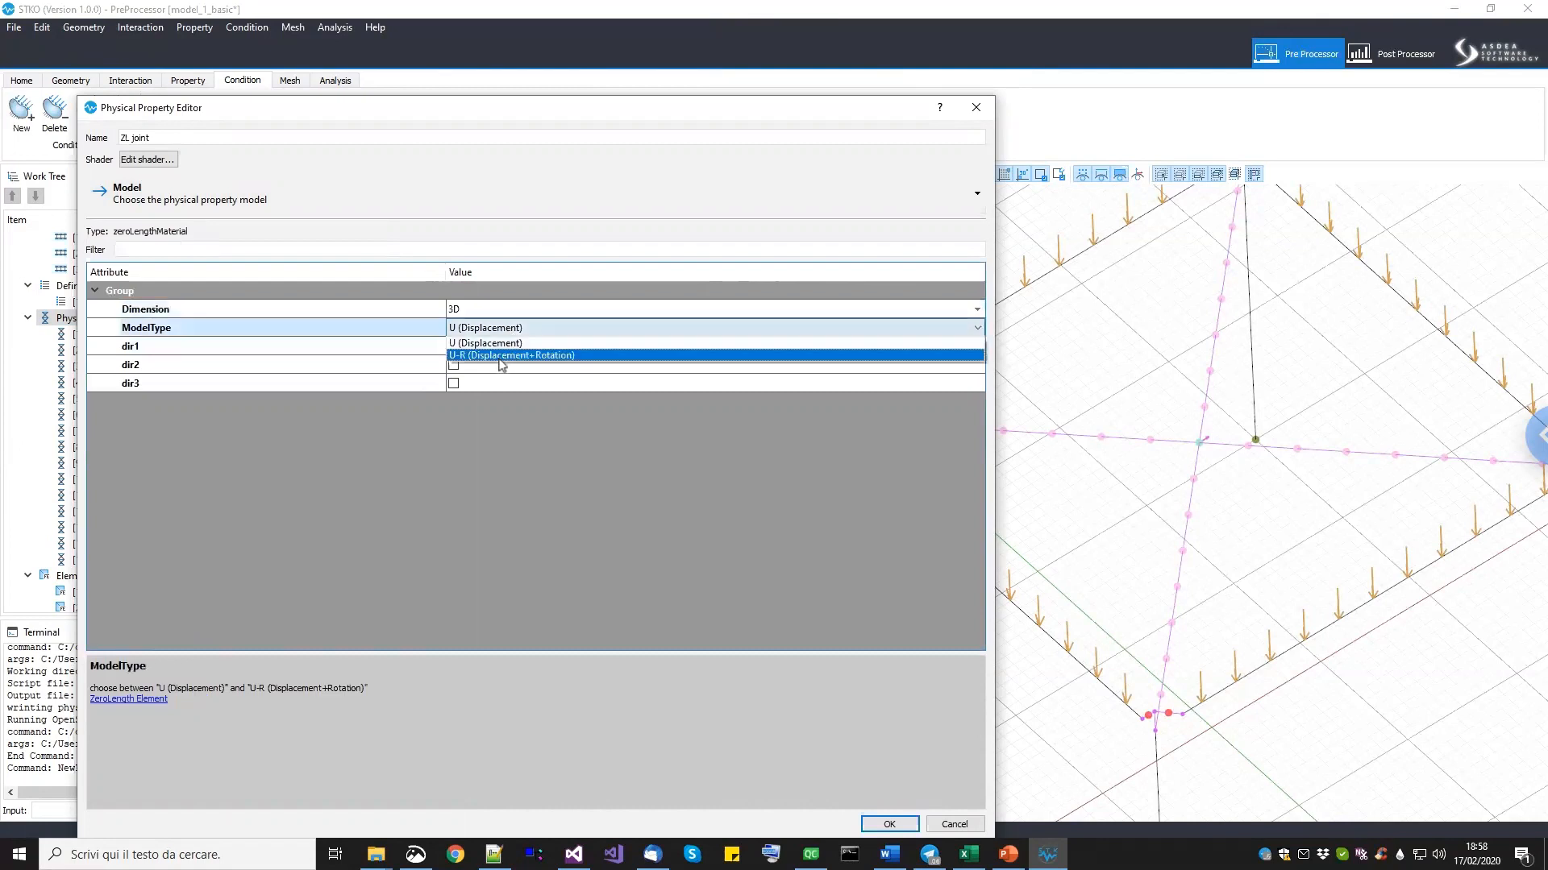
{"action": "left_click", "coordinate": [500, 356]}
Enable all six directions, dir1 to dir6, for the ZL joint property.
{"action": "left_click", "coordinate": [498, 366]}
{"action": "left_click", "coordinate": [502, 346]}
{"action": "left_click", "coordinate": [493, 365]}
{"action": "left_click", "coordinate": [487, 384]}
{"action": "left_click", "coordinate": [480, 401]}
{"action": "left_click", "coordinate": [476, 420]}
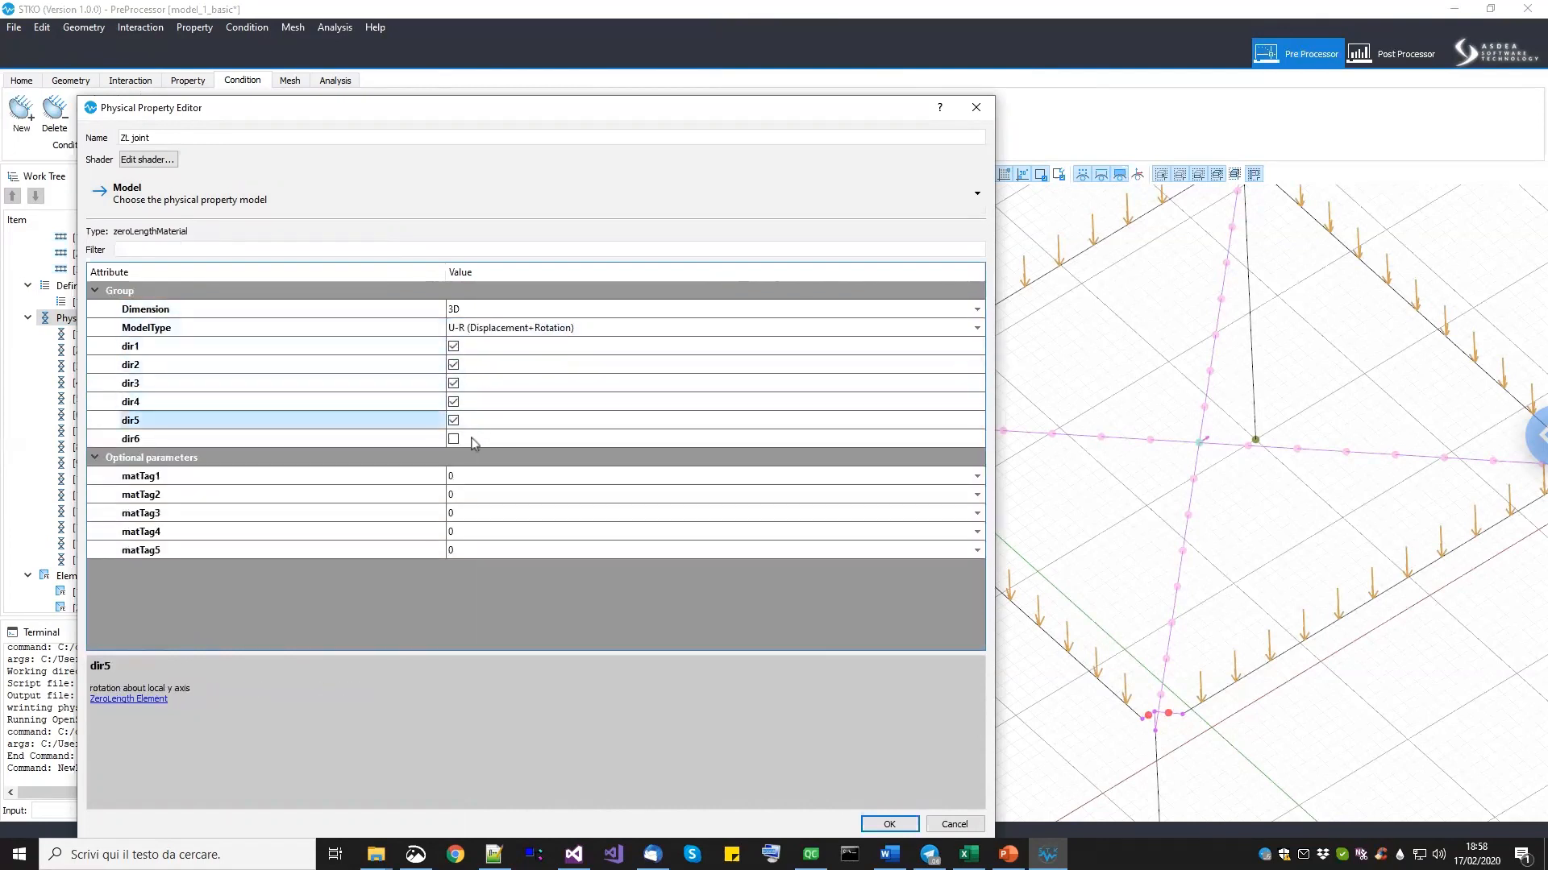
{"action": "left_click", "coordinate": [474, 441]}
Assign the stiff material [10] to matTag1, matTag2 and matTag3 of the ZL joint property.
{"action": "left_click", "coordinate": [532, 503]}
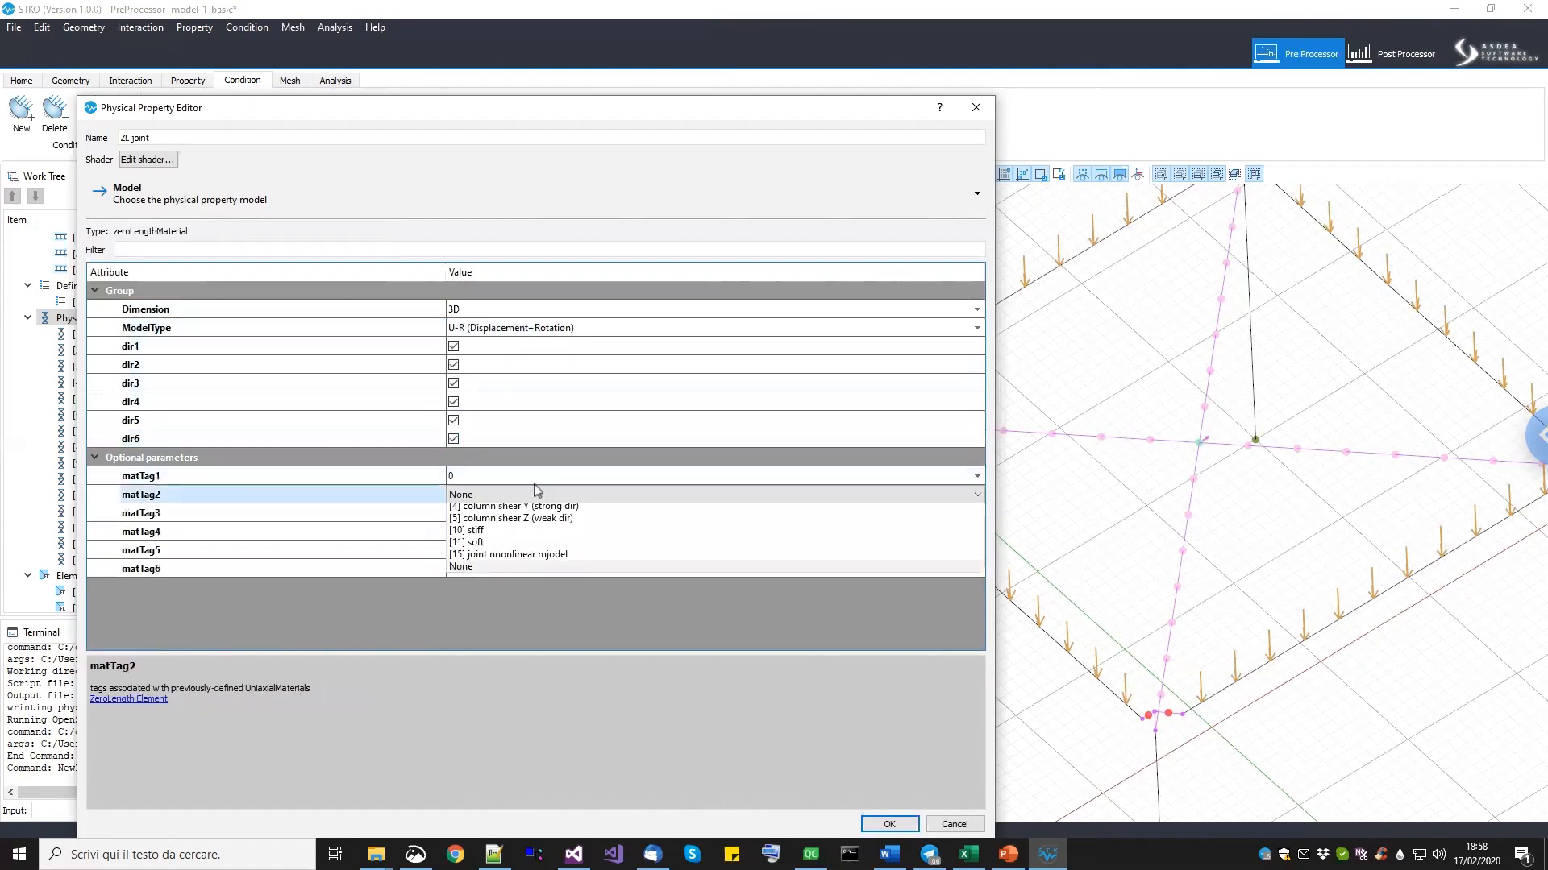
{"action": "left_click", "coordinate": [536, 477]}
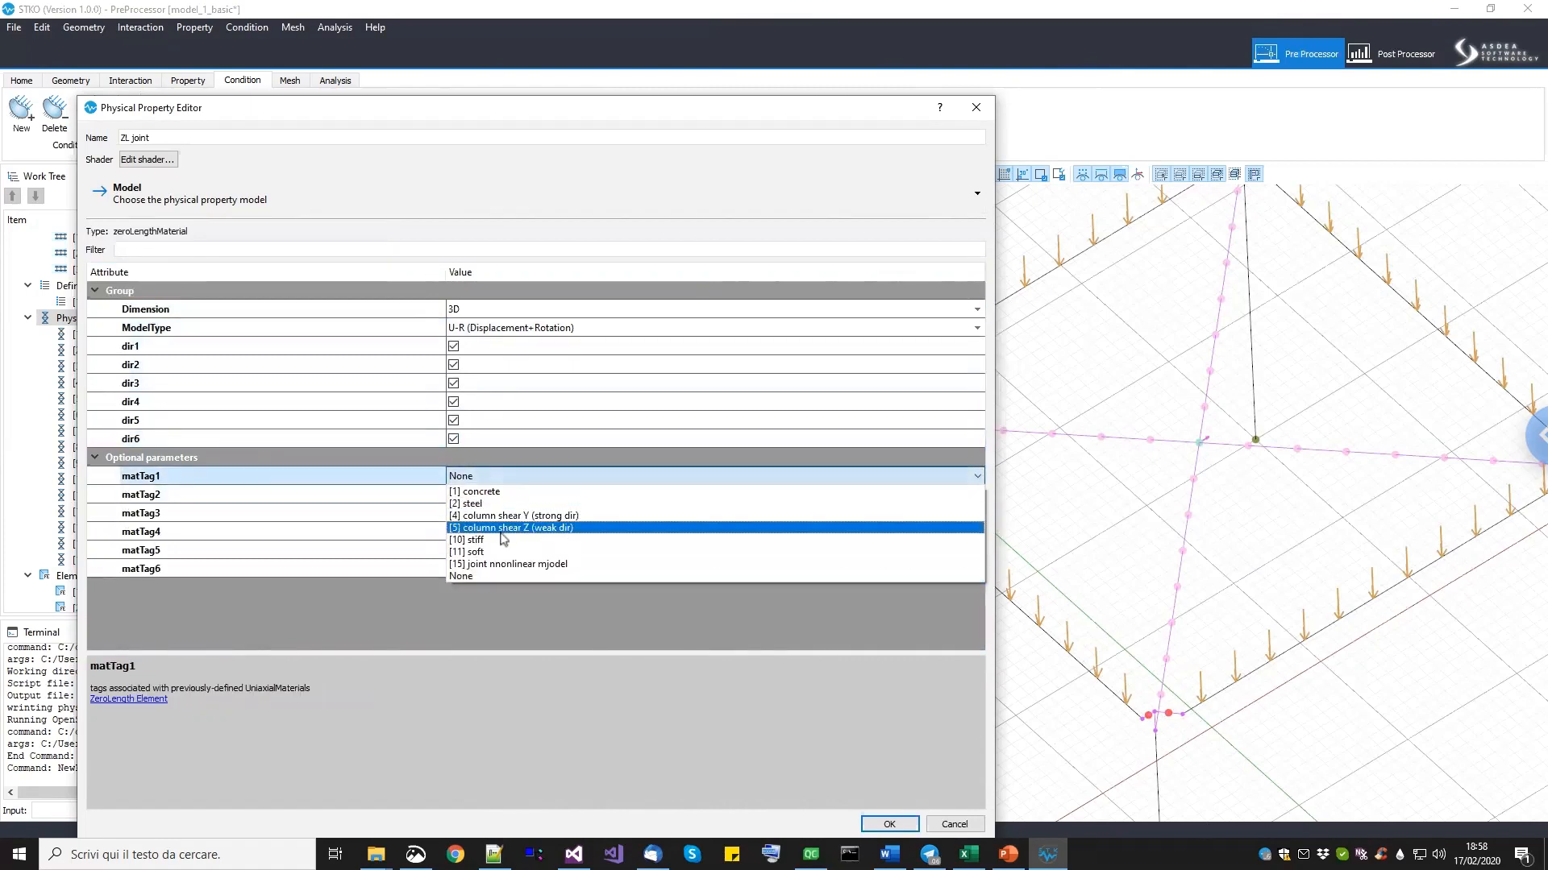
{"action": "left_click", "coordinate": [498, 540]}
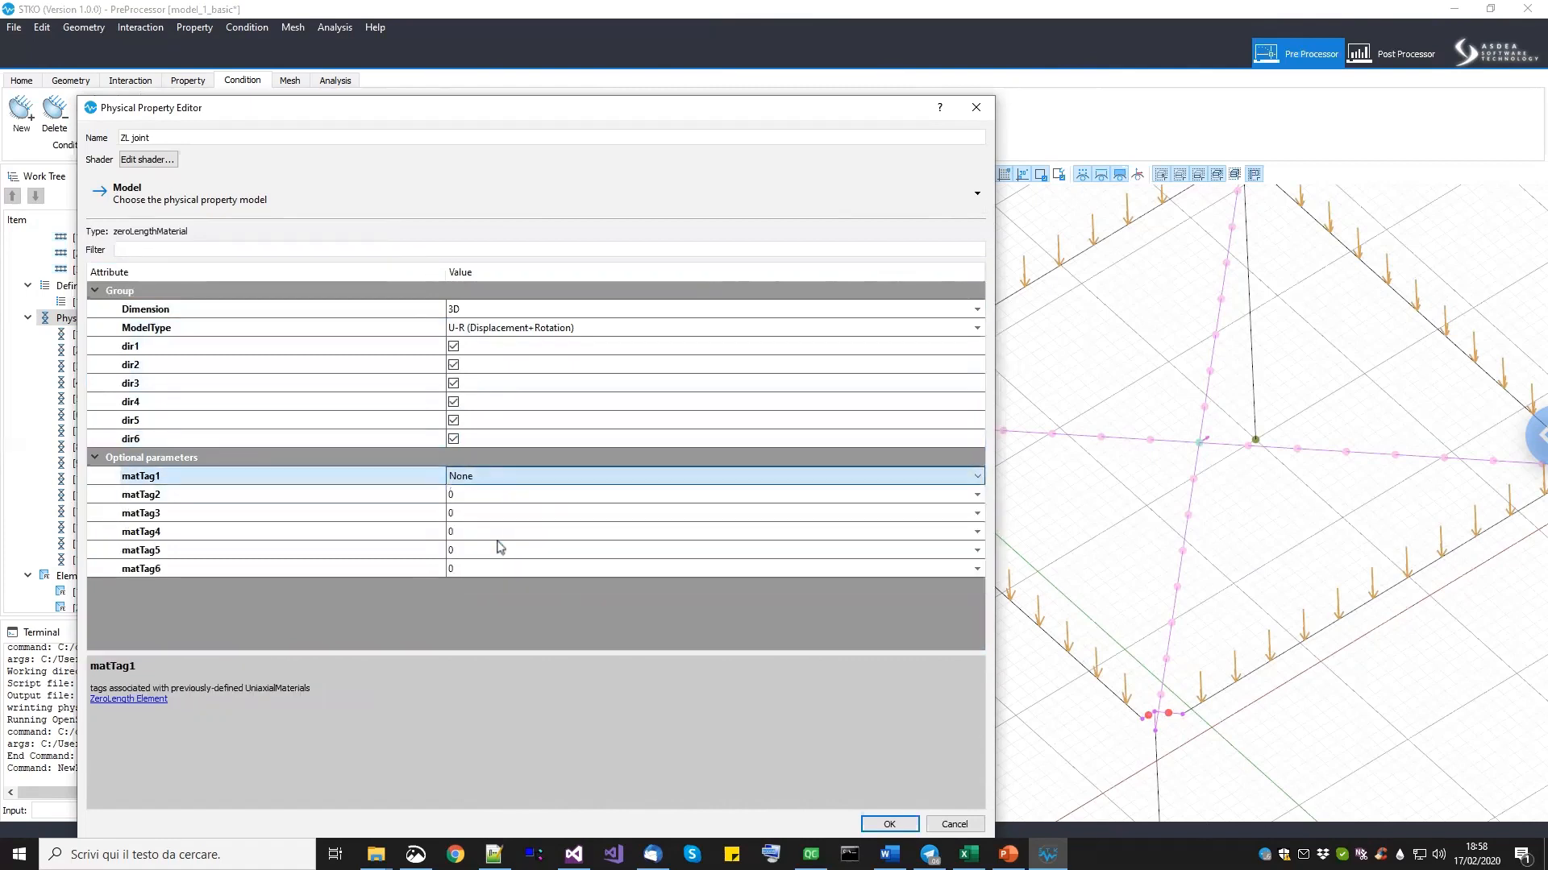
{"action": "left_click", "coordinate": [501, 497]}
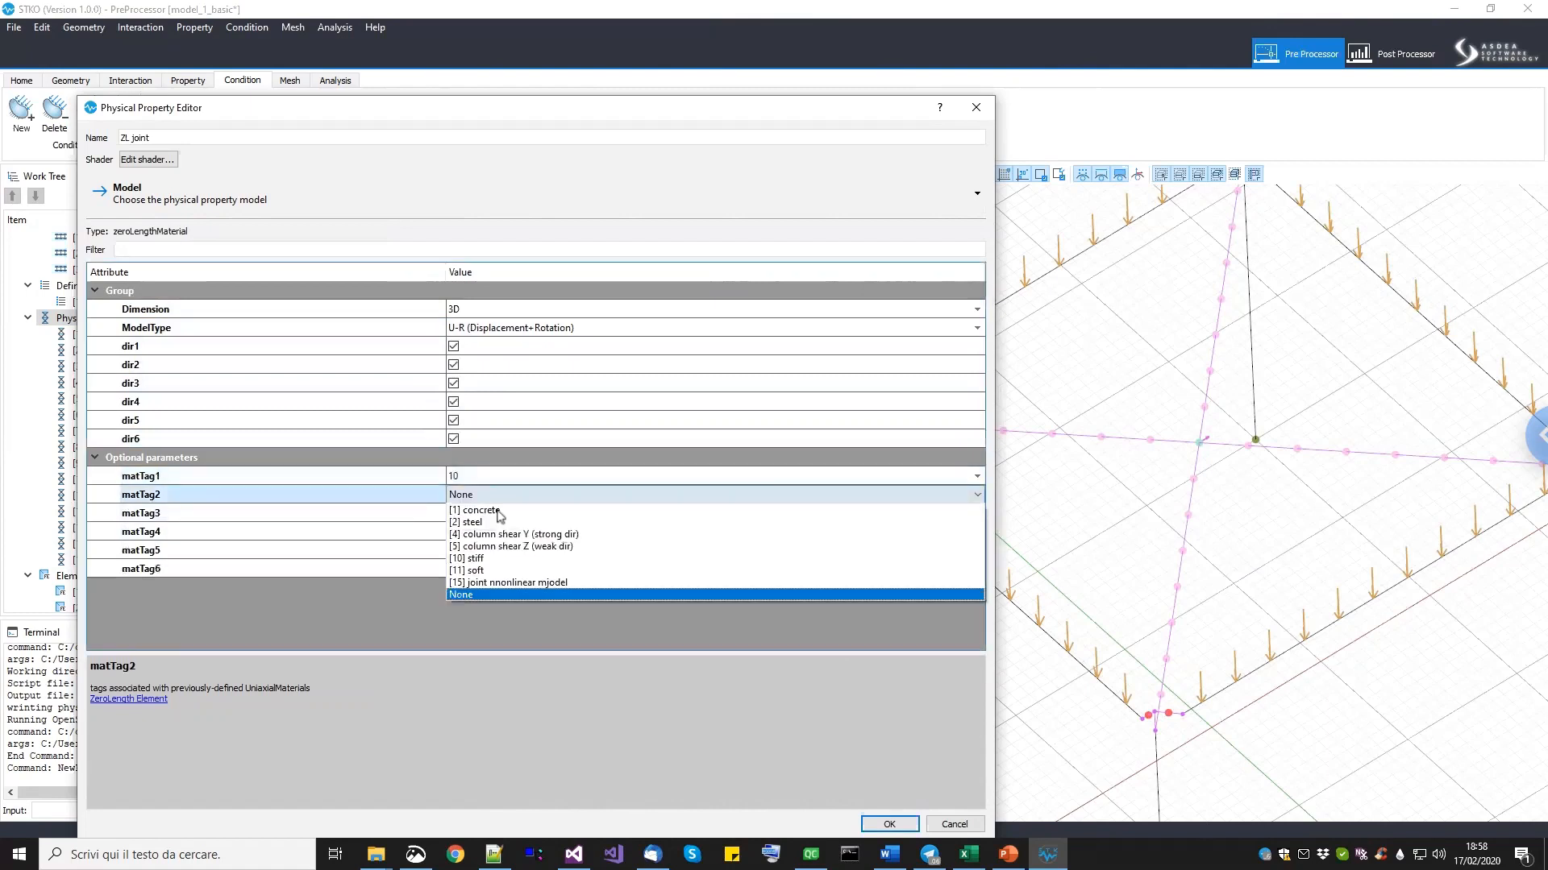
{"action": "left_click", "coordinate": [505, 558]}
{"action": "left_click", "coordinate": [497, 514]}
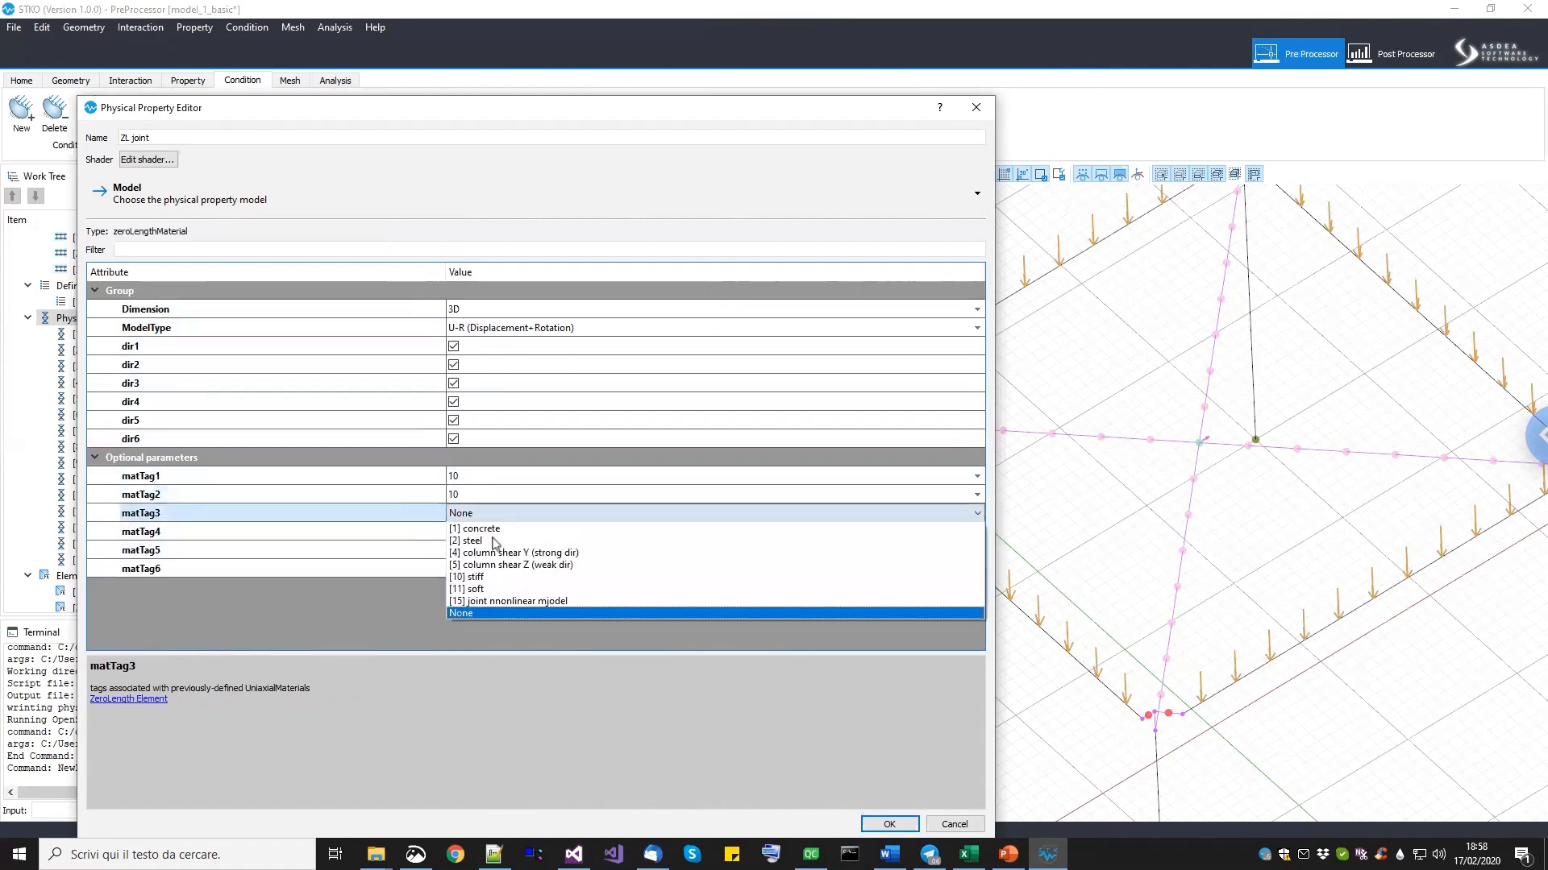
{"action": "left_click", "coordinate": [490, 577]}
Assign the stiff material [10] to matTag6.
{"action": "left_click", "coordinate": [482, 573]}
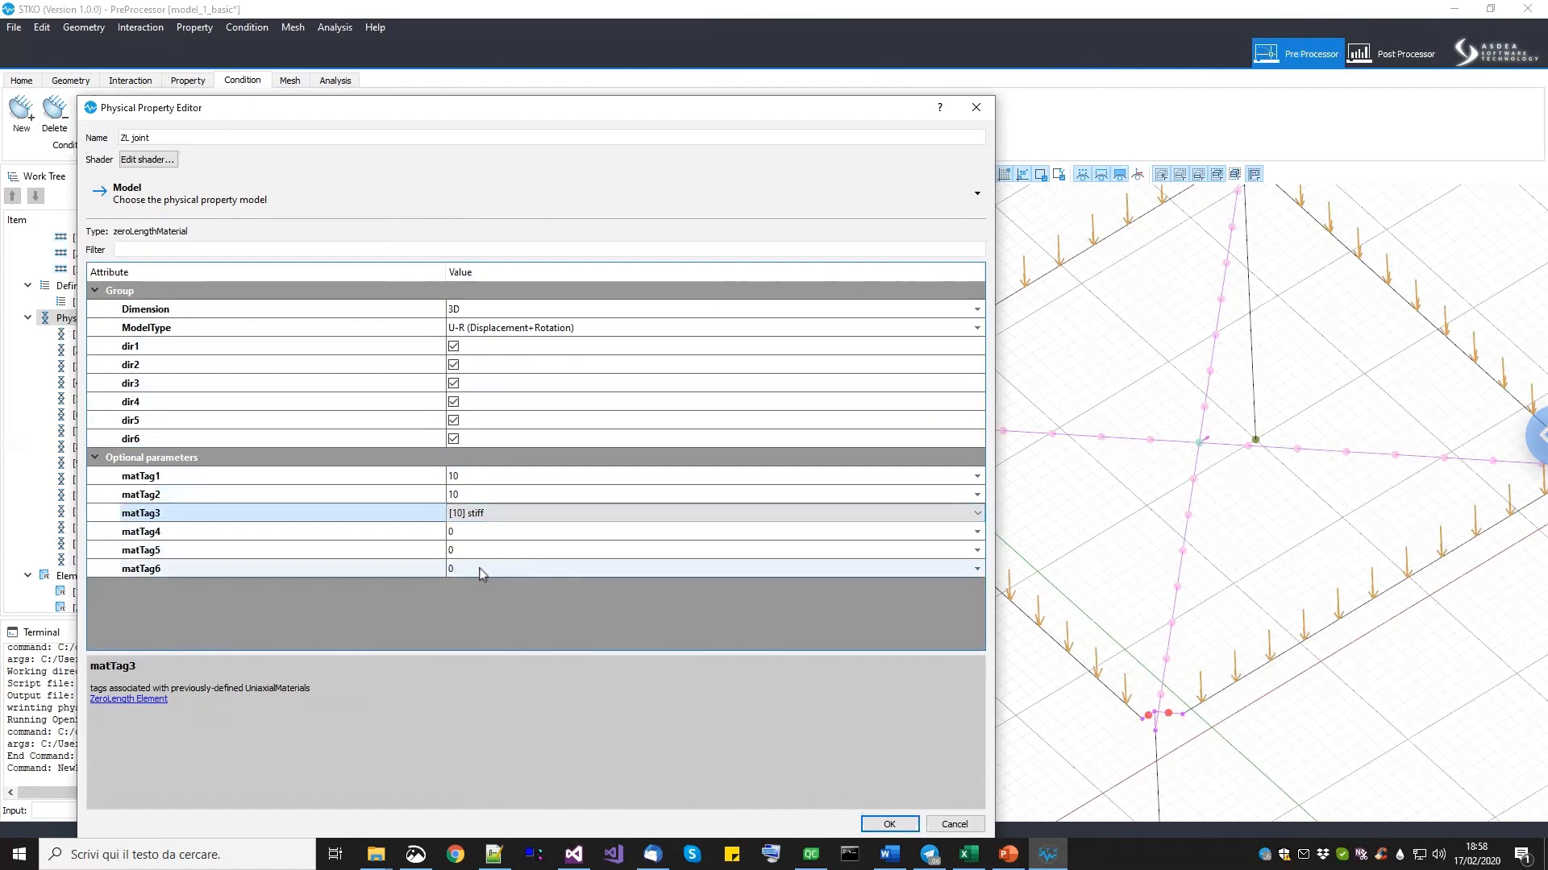
{"action": "left_click", "coordinate": [482, 572]}
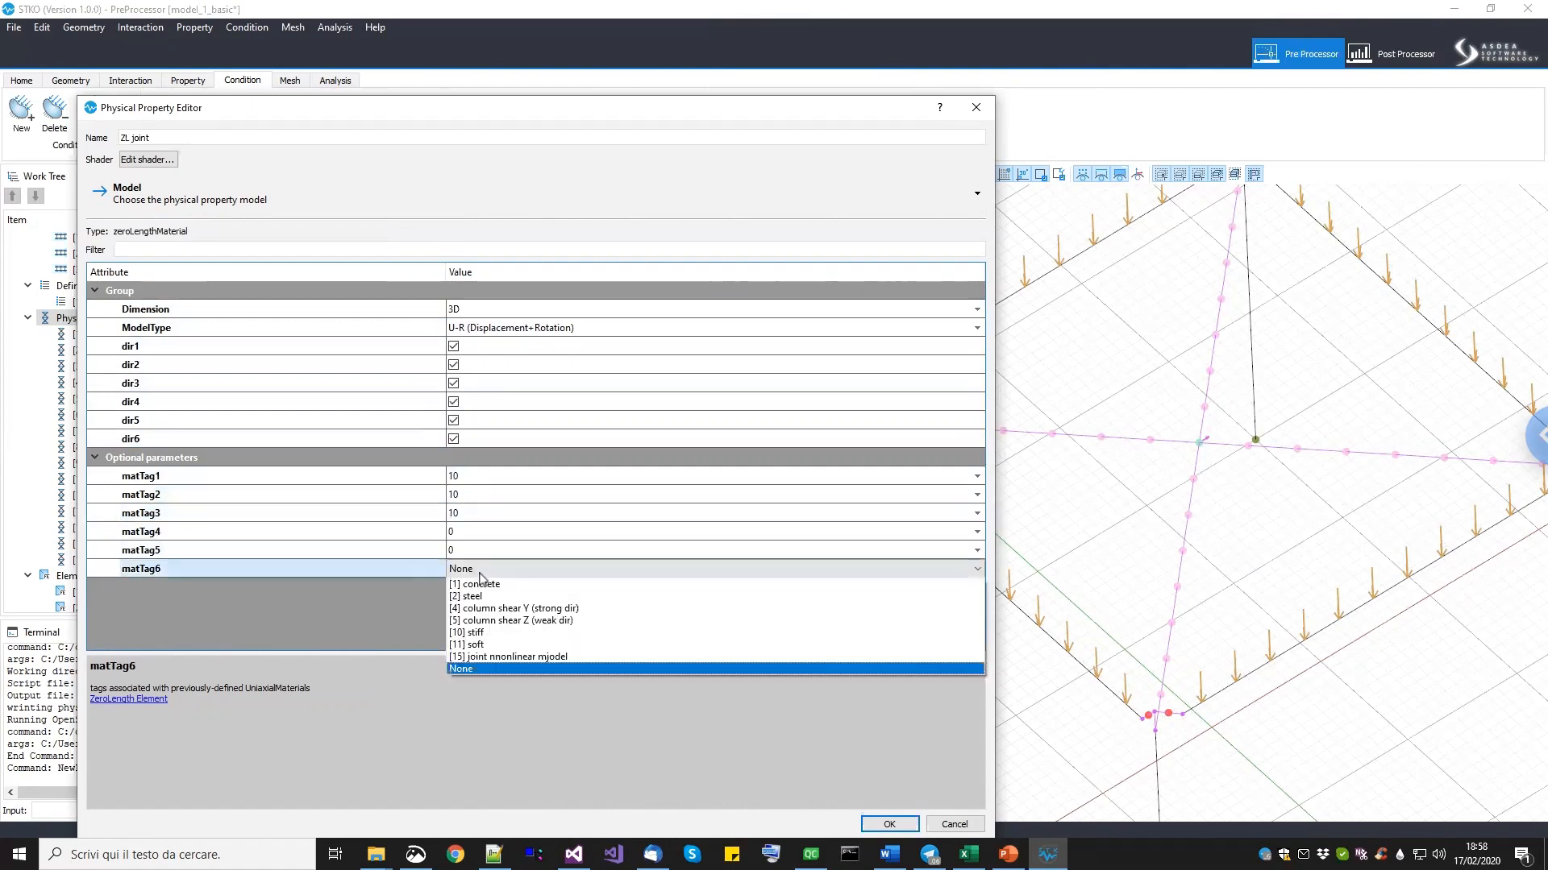
{"action": "left_click", "coordinate": [483, 633]}
Assign the nonlinear joint material [15] to matTag4 and matTag5, and save the ZL joint property.
{"action": "left_click", "coordinate": [475, 537]}
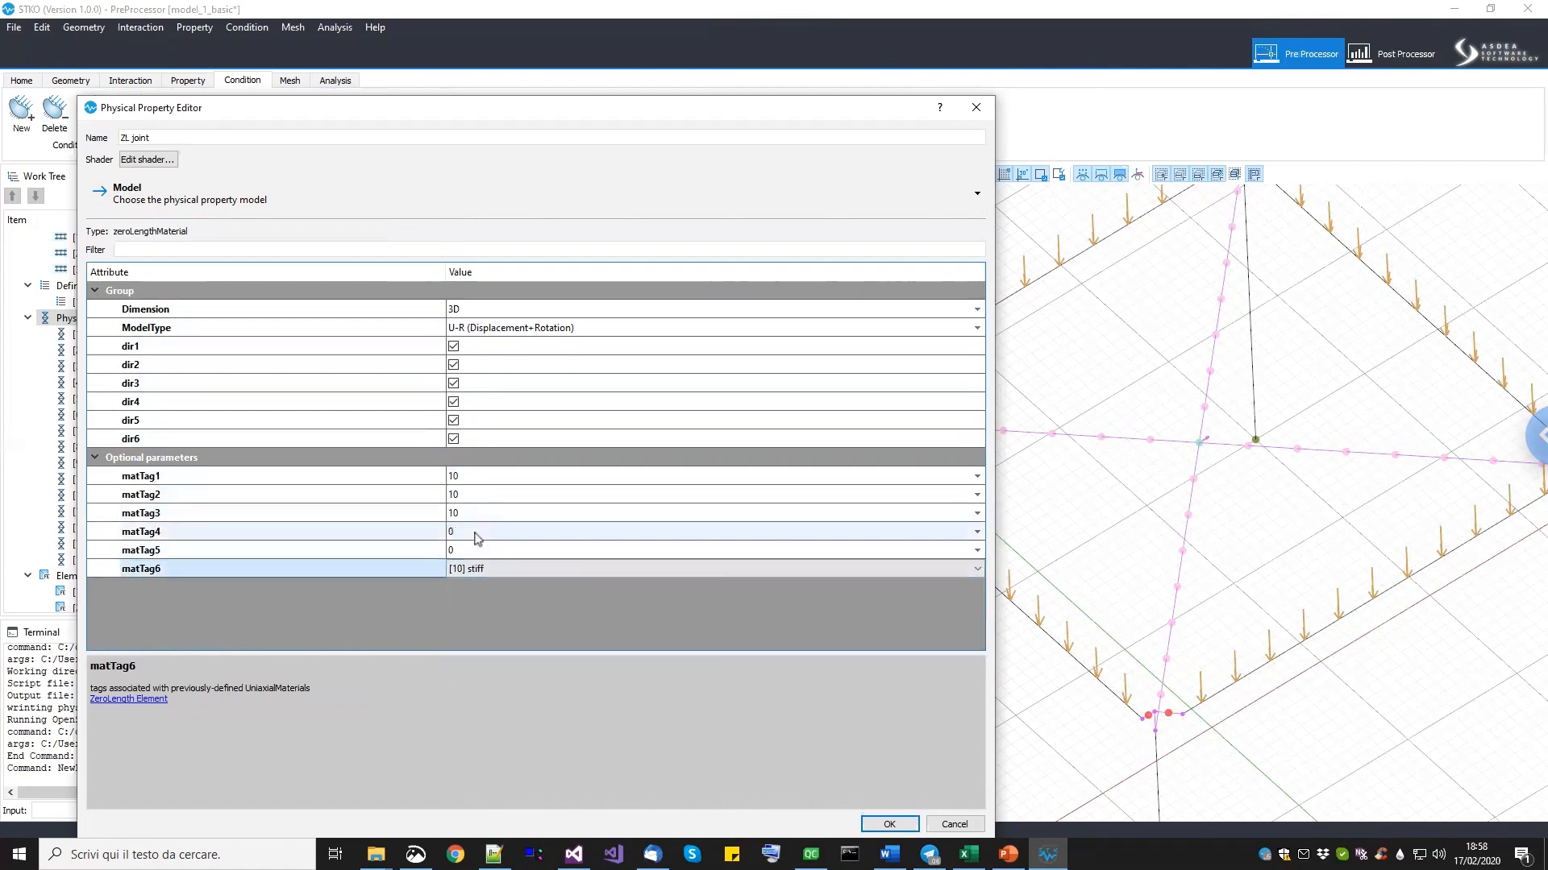
{"action": "left_click", "coordinate": [476, 536]}
{"action": "left_click", "coordinate": [486, 619]}
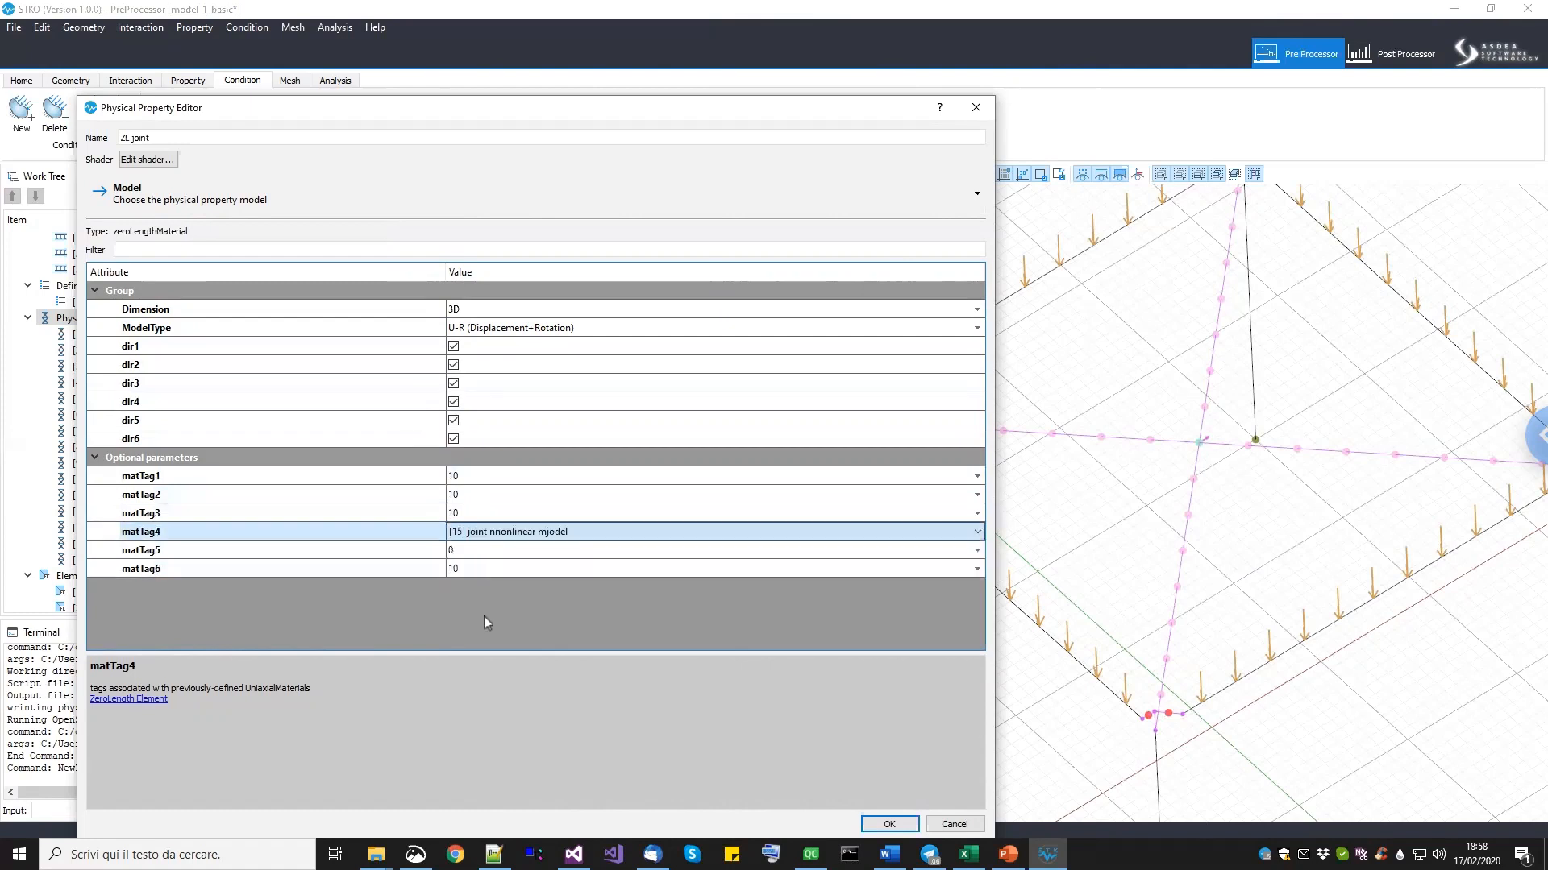
{"action": "left_click", "coordinate": [486, 556]}
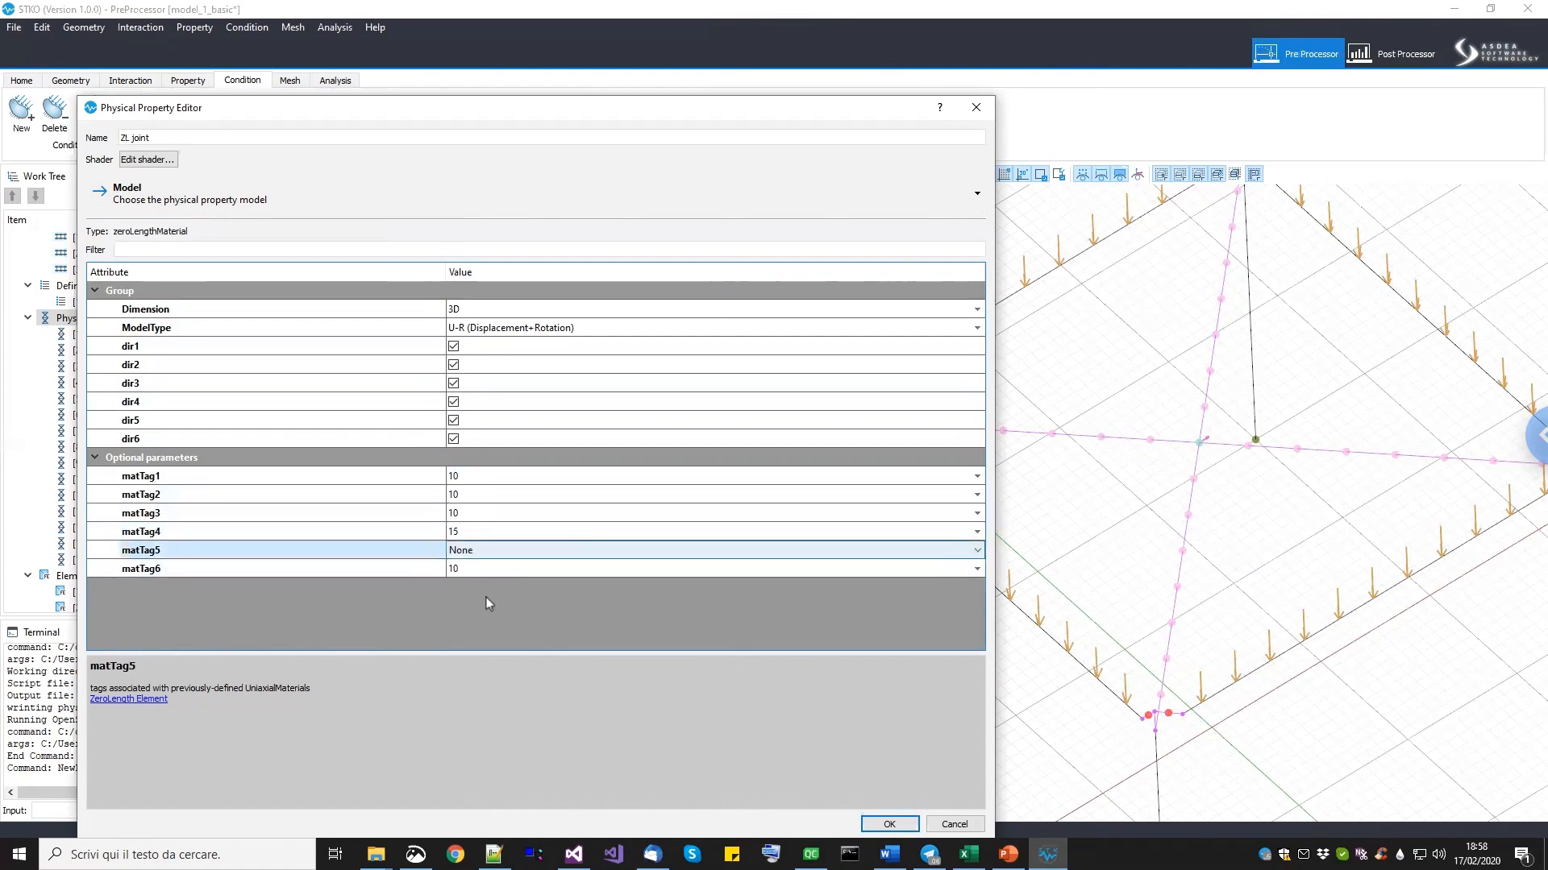
{"action": "left_click", "coordinate": [486, 549]}
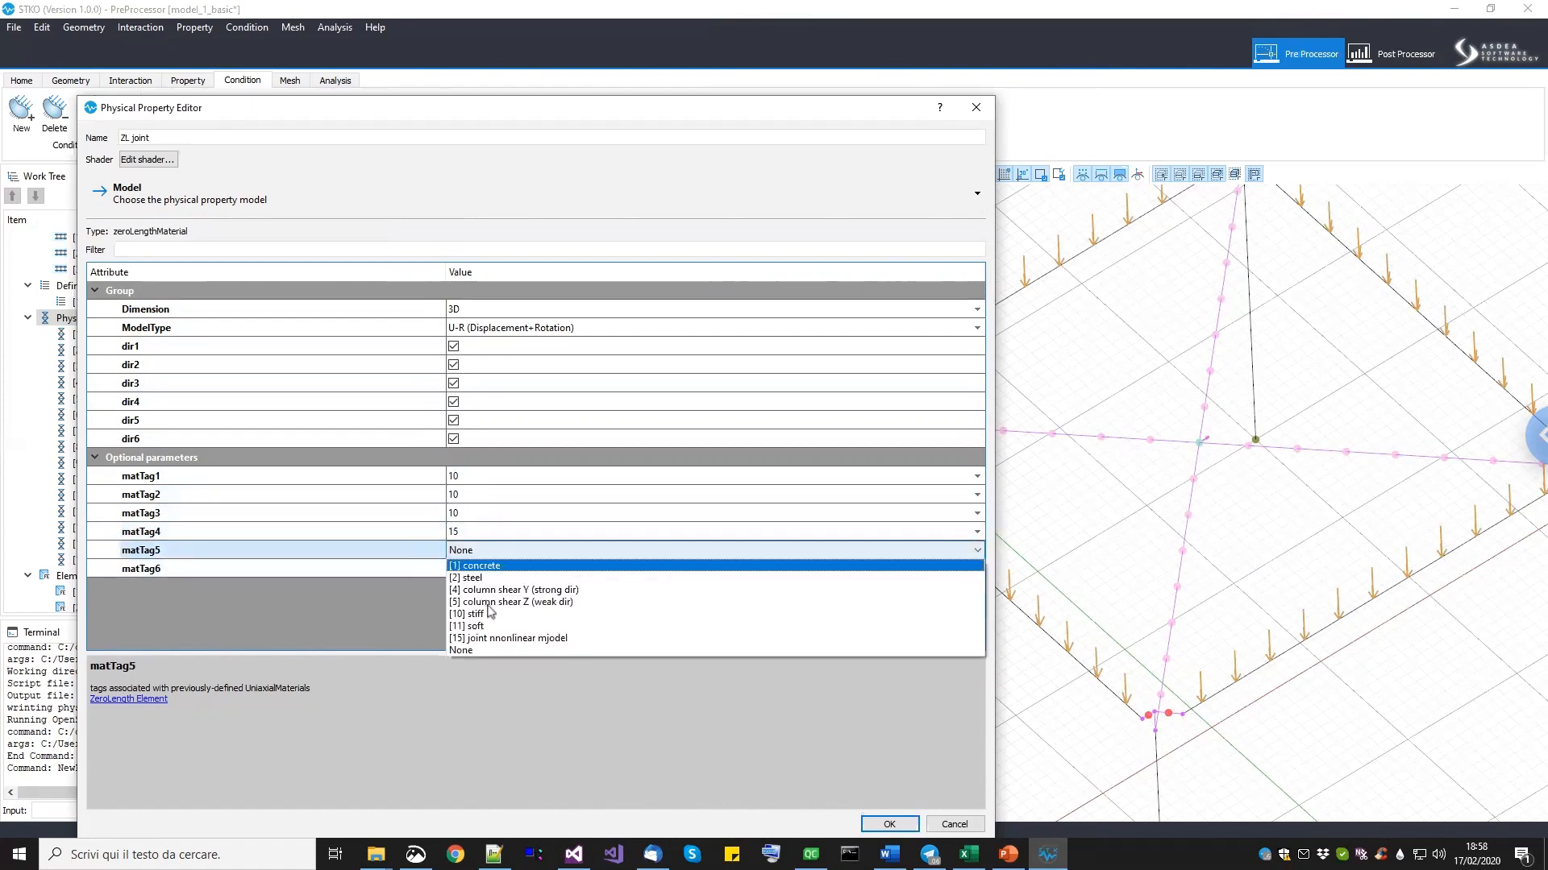
{"action": "left_click", "coordinate": [499, 638]}
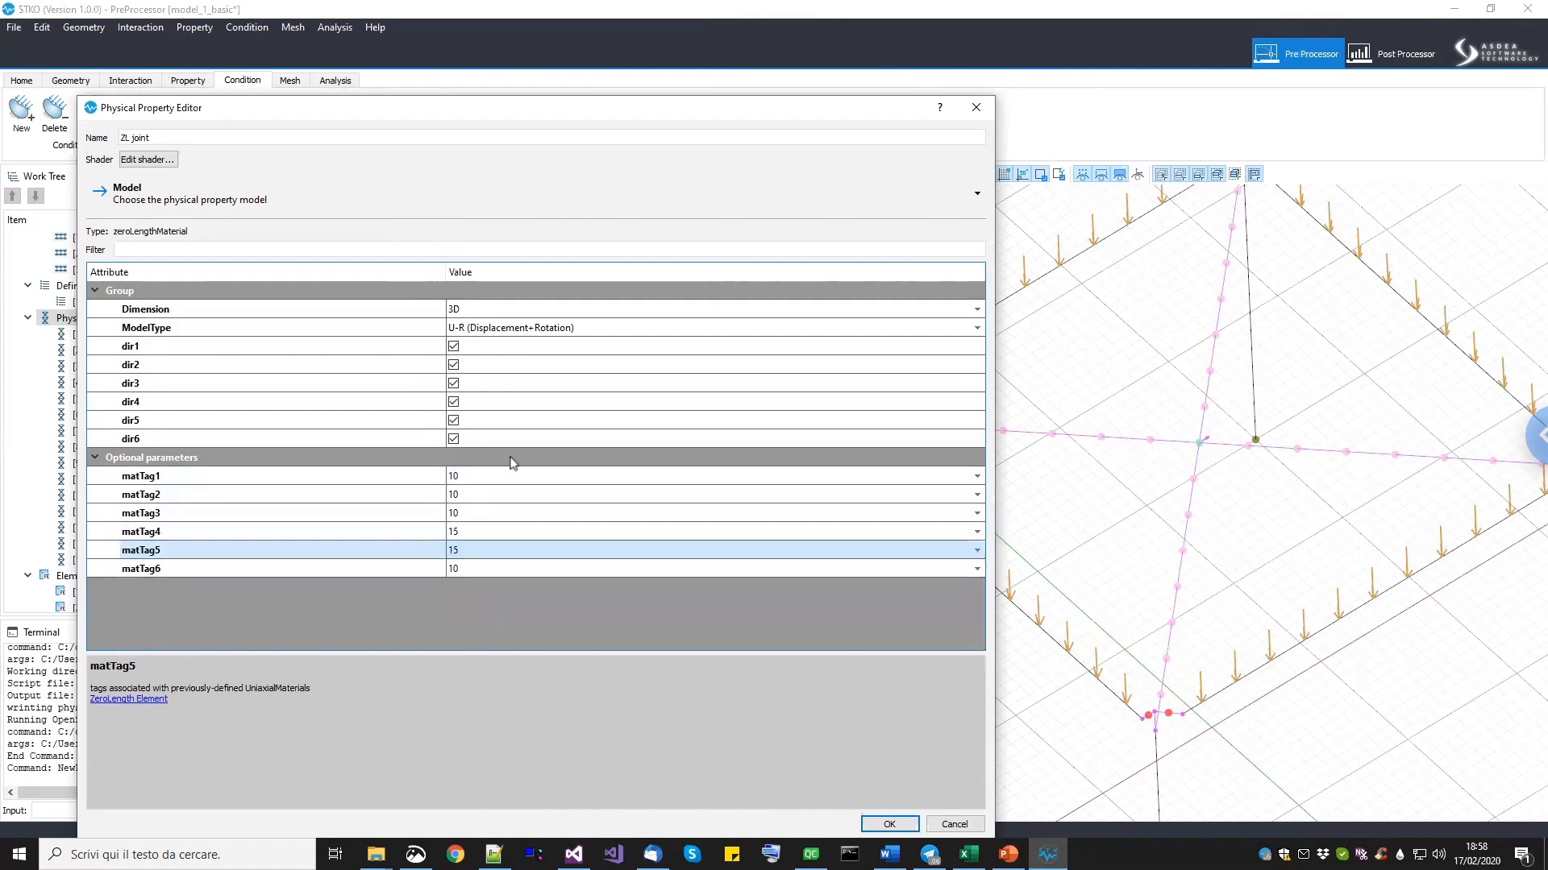
{"action": "left_click", "coordinate": [873, 827]}
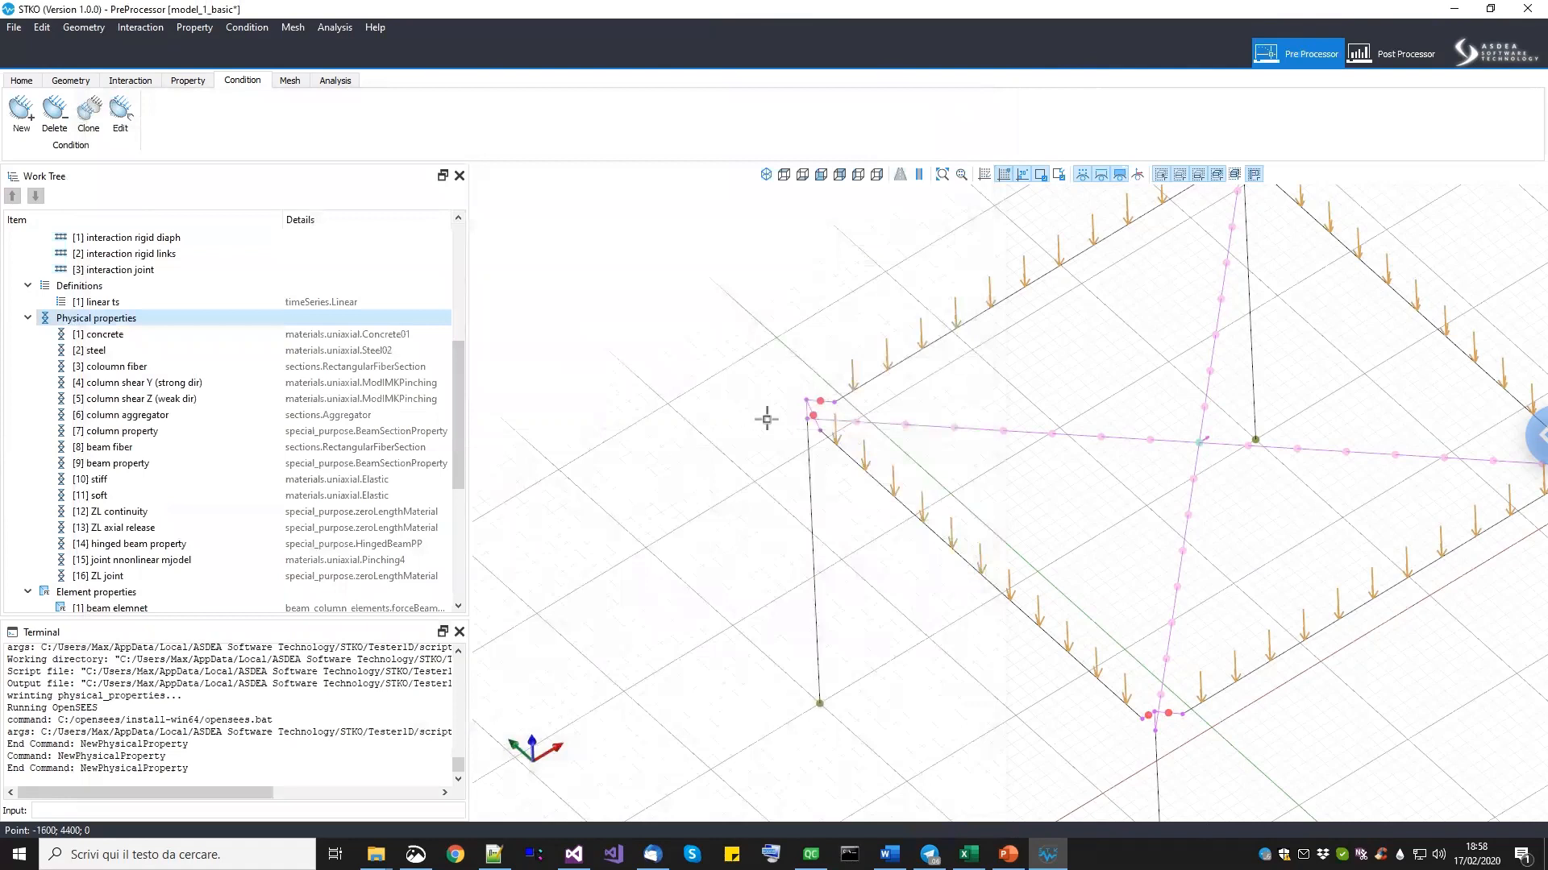
Assign the ZL joint physical property to the vertical joint links at the frame corners.
{"action": "scroll", "coordinate": [816, 411], "scroll_direction": "up", "scroll_amount": 2}
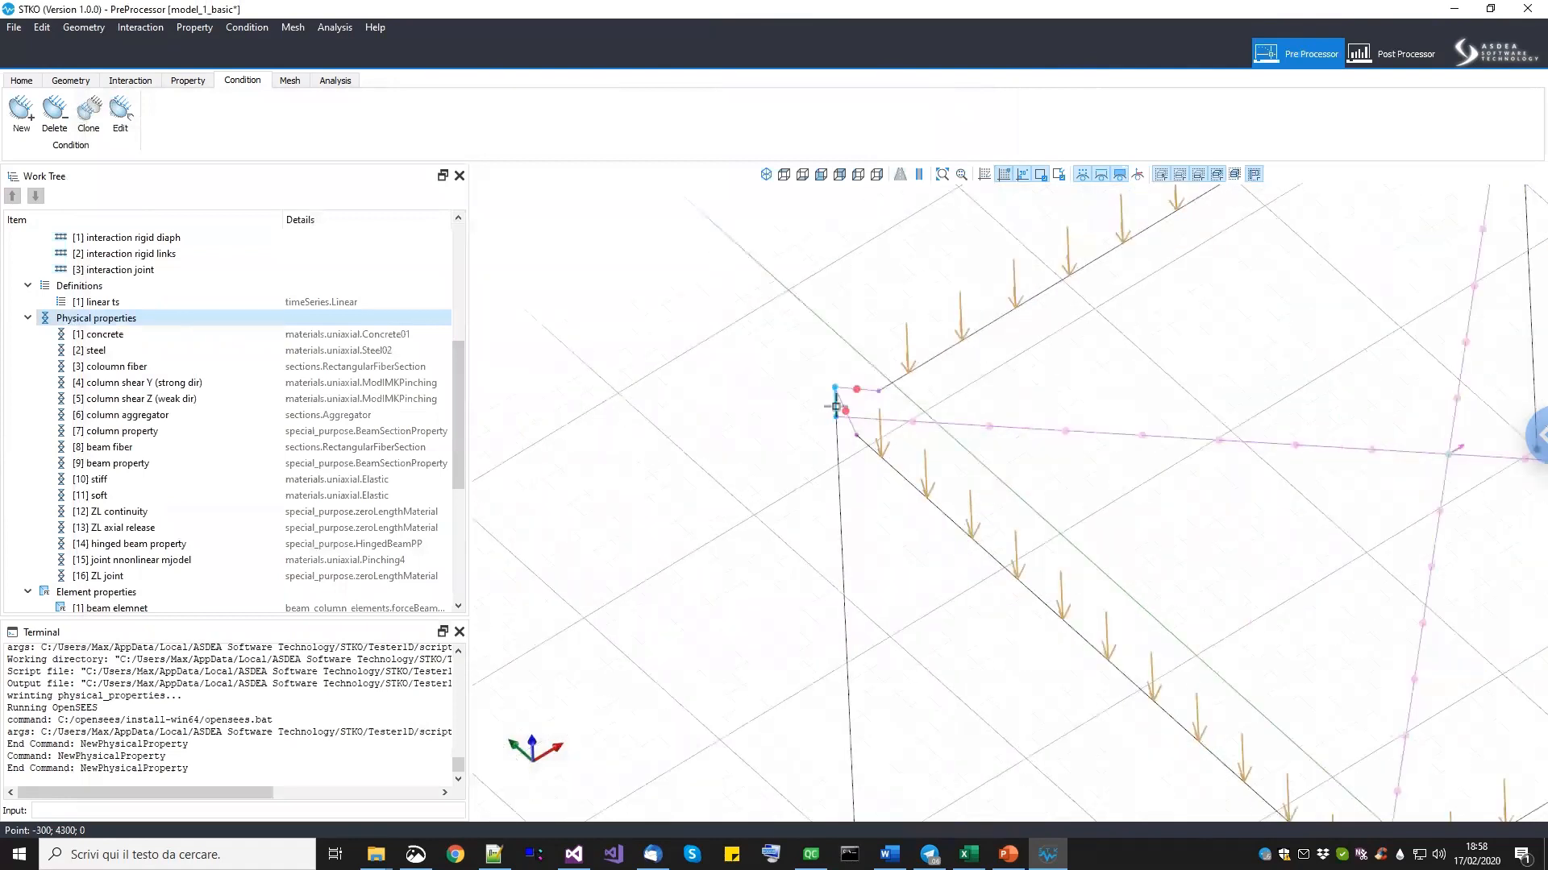
{"action": "scroll", "coordinate": [805, 483], "scroll_direction": "down", "scroll_amount": 5}
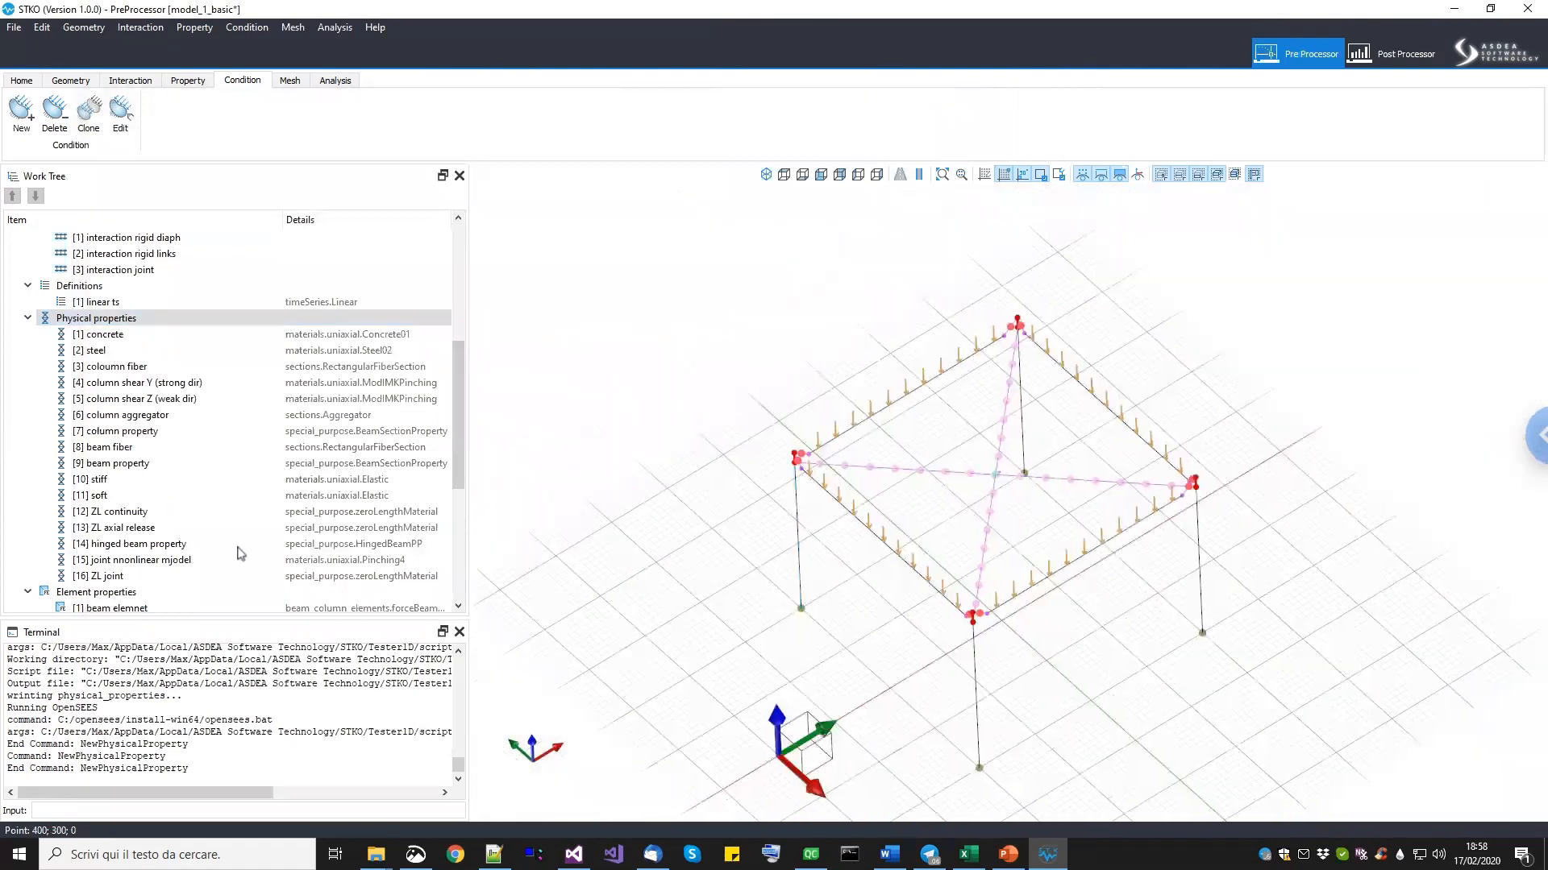
{"action": "left_click_drag", "start_coordinate": [124, 577], "coordinate": [701, 411]}
{"action": "scroll", "coordinate": [753, 451], "scroll_direction": "up", "scroll_amount": 1}
{"action": "scroll", "coordinate": [754, 451], "scroll_direction": "up", "scroll_amount": 3}
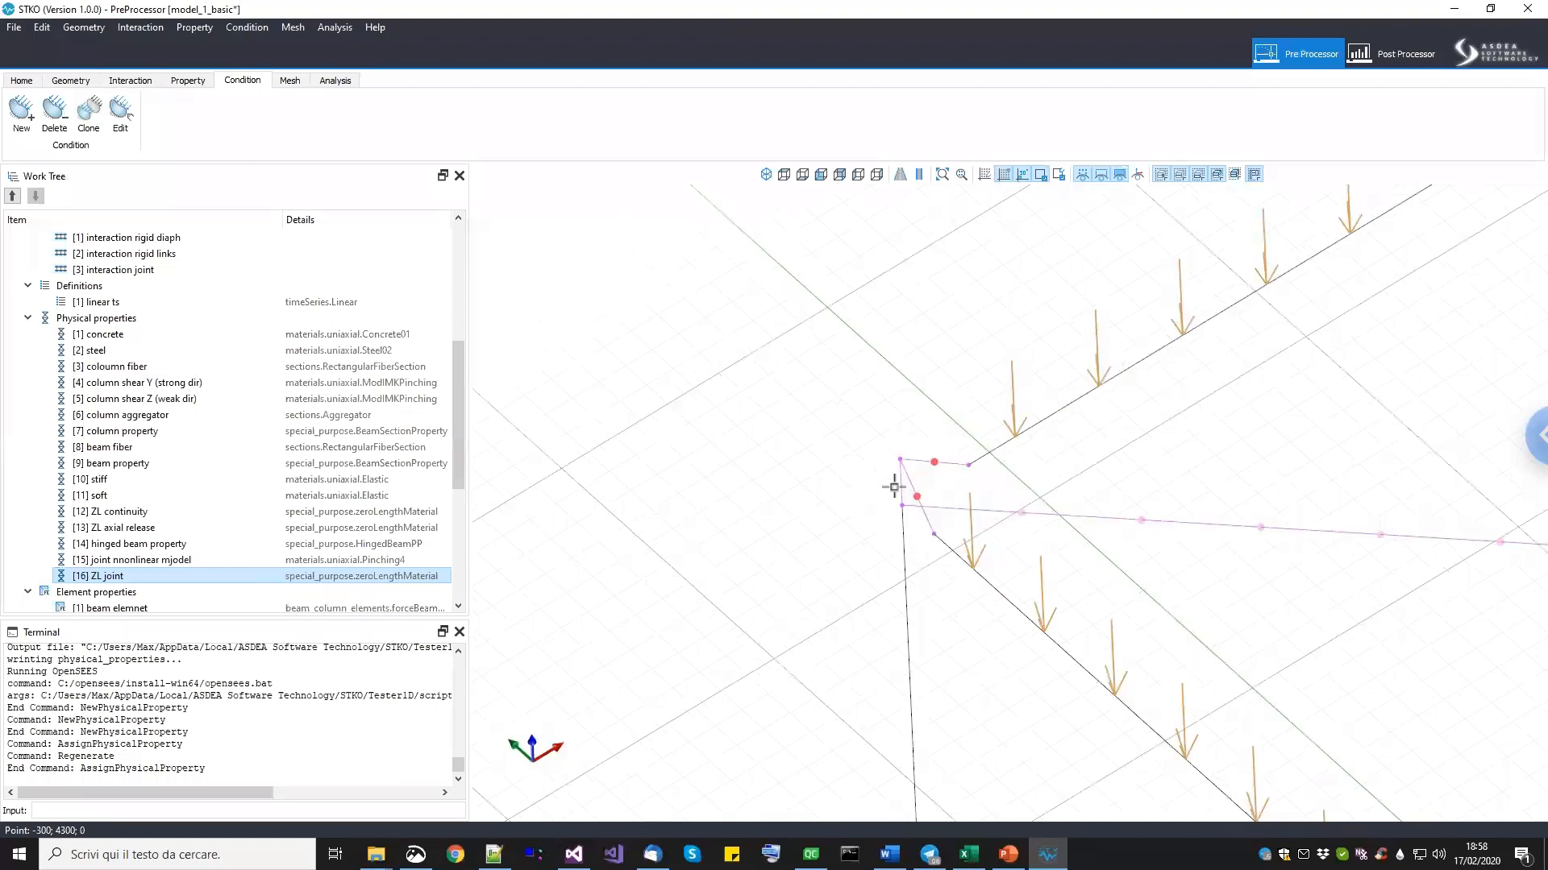
Select the vertical joint link at the frame corner and assign it the ZL element property.
{"action": "left_click", "coordinate": [899, 487]}
{"action": "scroll", "coordinate": [274, 568], "scroll_direction": "down", "scroll_amount": 2}
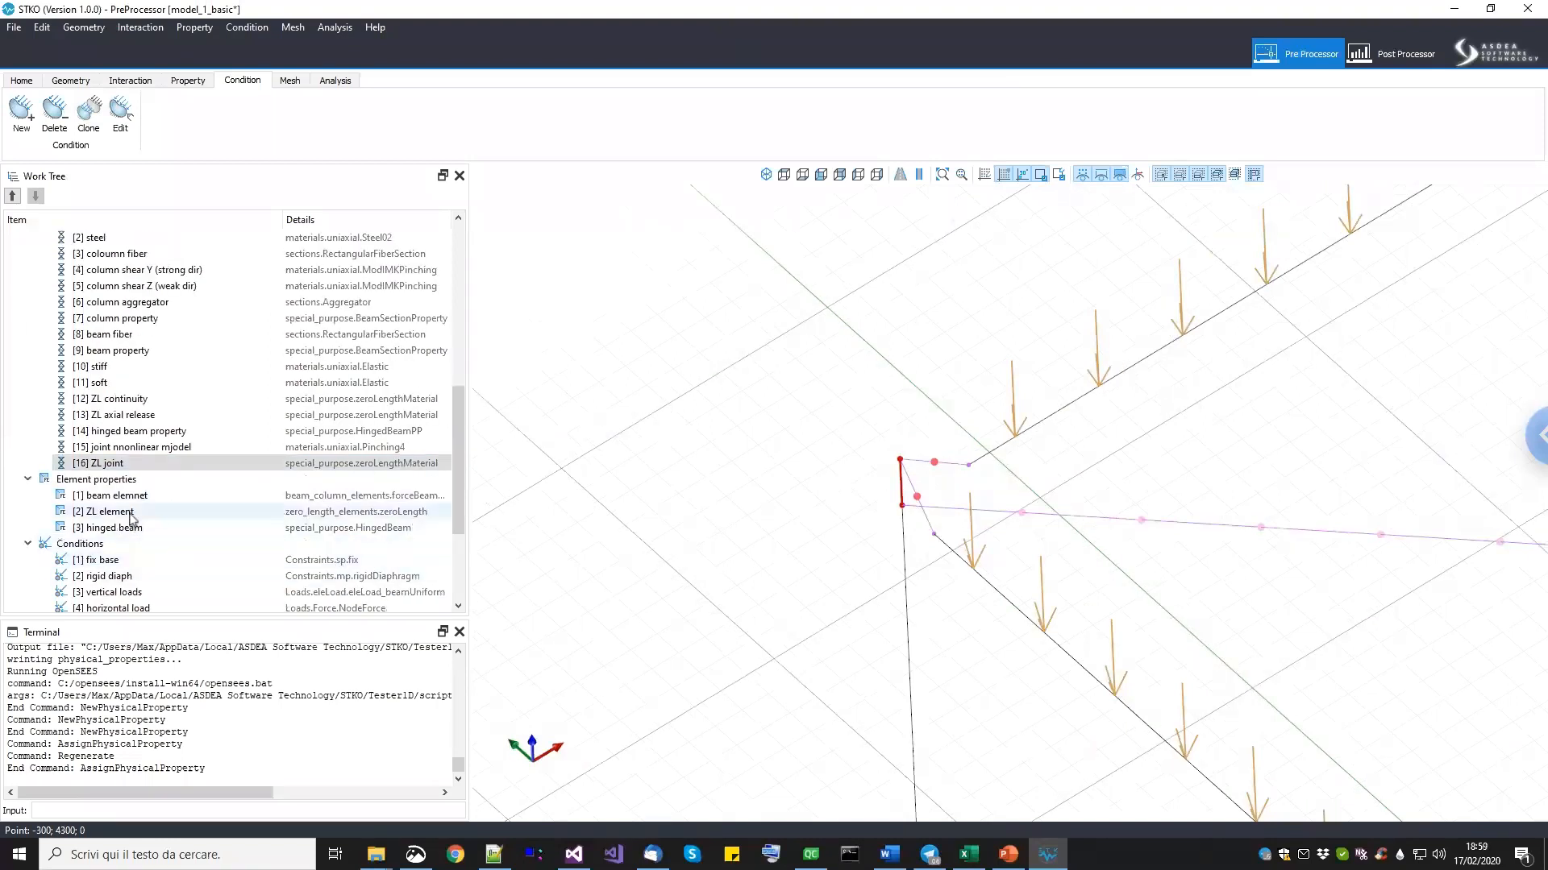
{"action": "left_click_drag", "start_coordinate": [131, 517], "coordinate": [631, 440]}
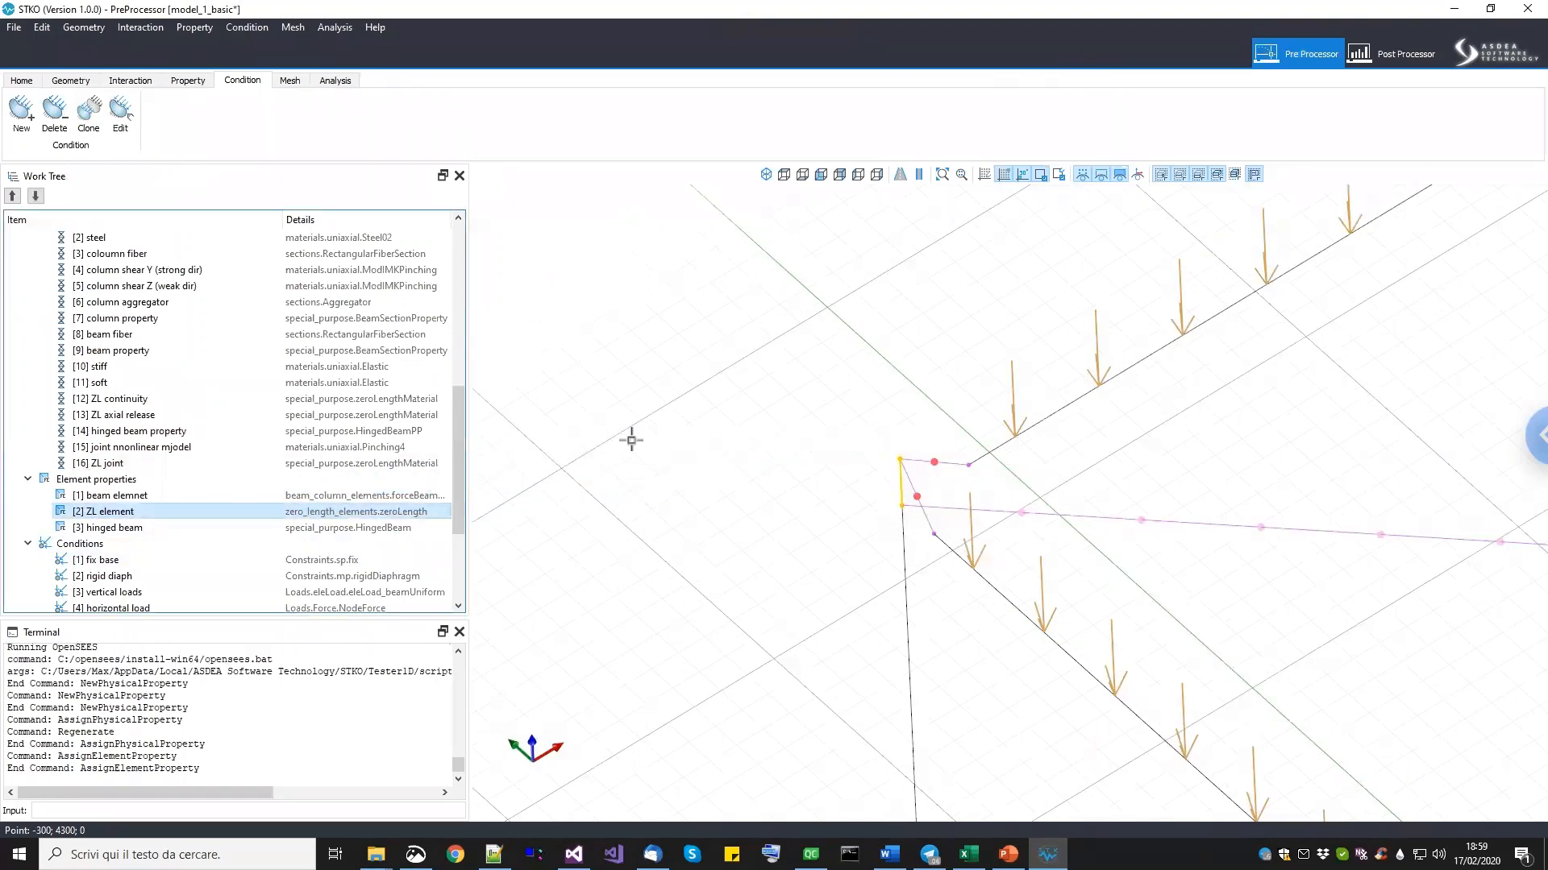
Select the upper joint node at each of the four frame corners and switch to the geometry context.
{"action": "scroll", "coordinate": [631, 440], "scroll_direction": "down", "scroll_amount": 8}
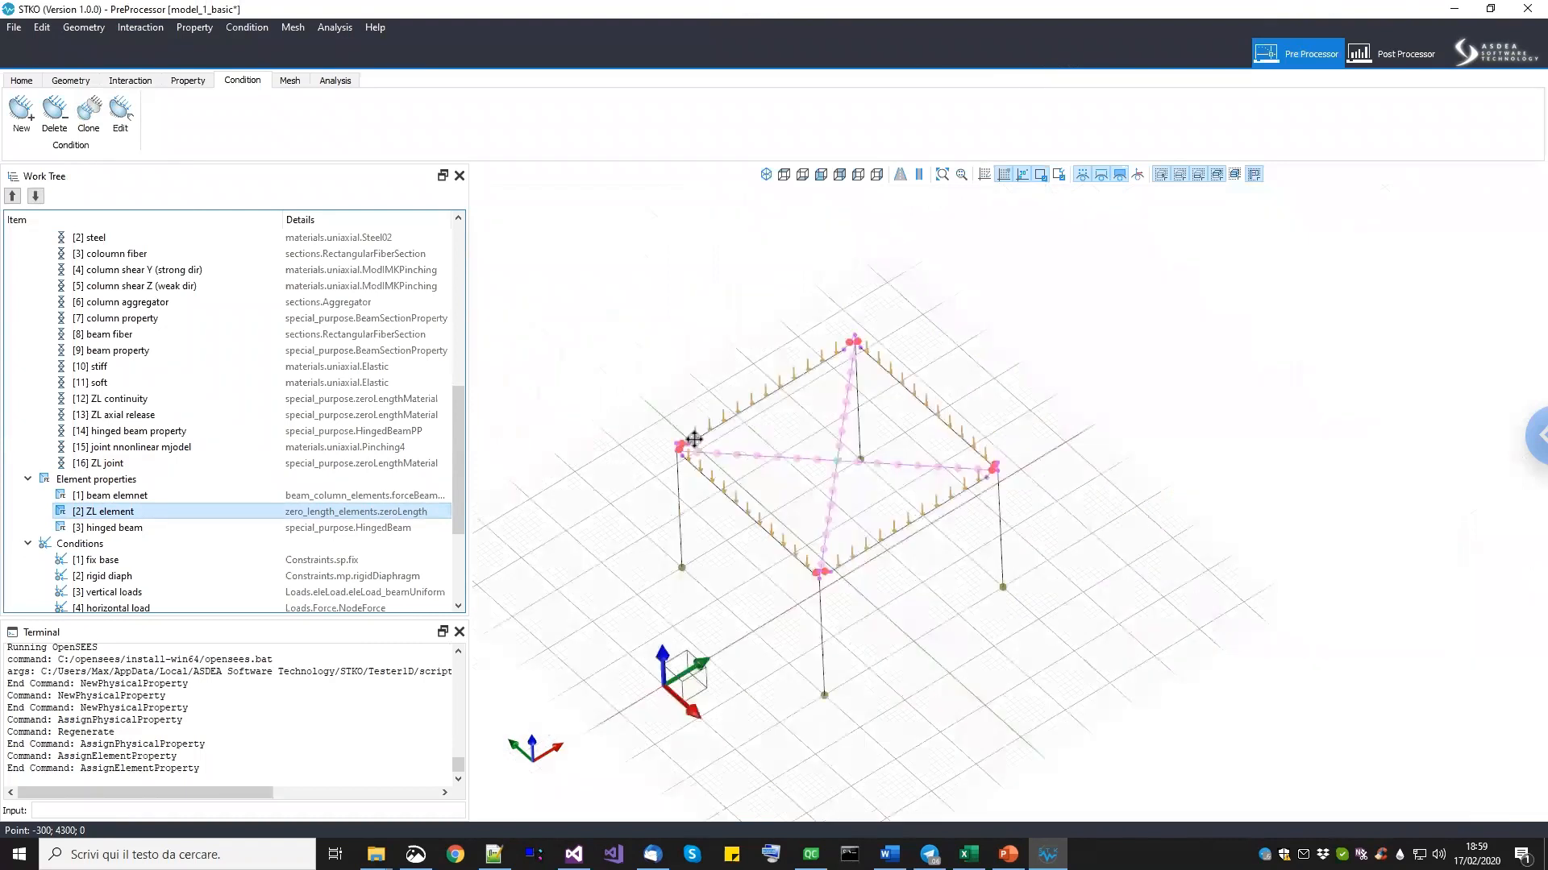
{"action": "scroll", "coordinate": [737, 554], "scroll_direction": "up", "scroll_amount": 5}
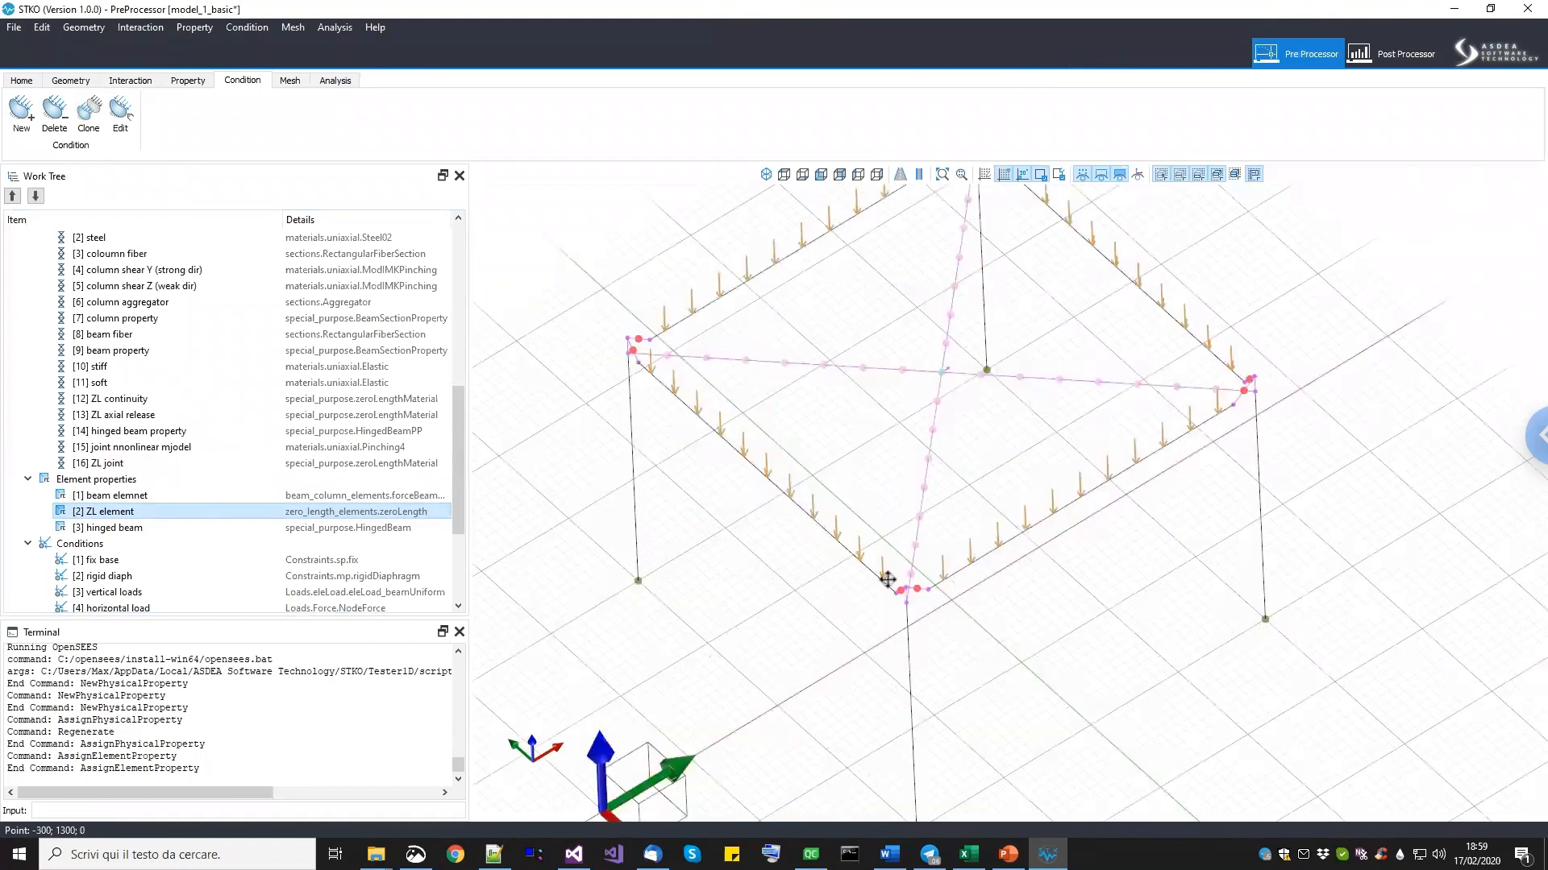
{"action": "scroll", "coordinate": [605, 380], "scroll_direction": "up", "scroll_amount": 5}
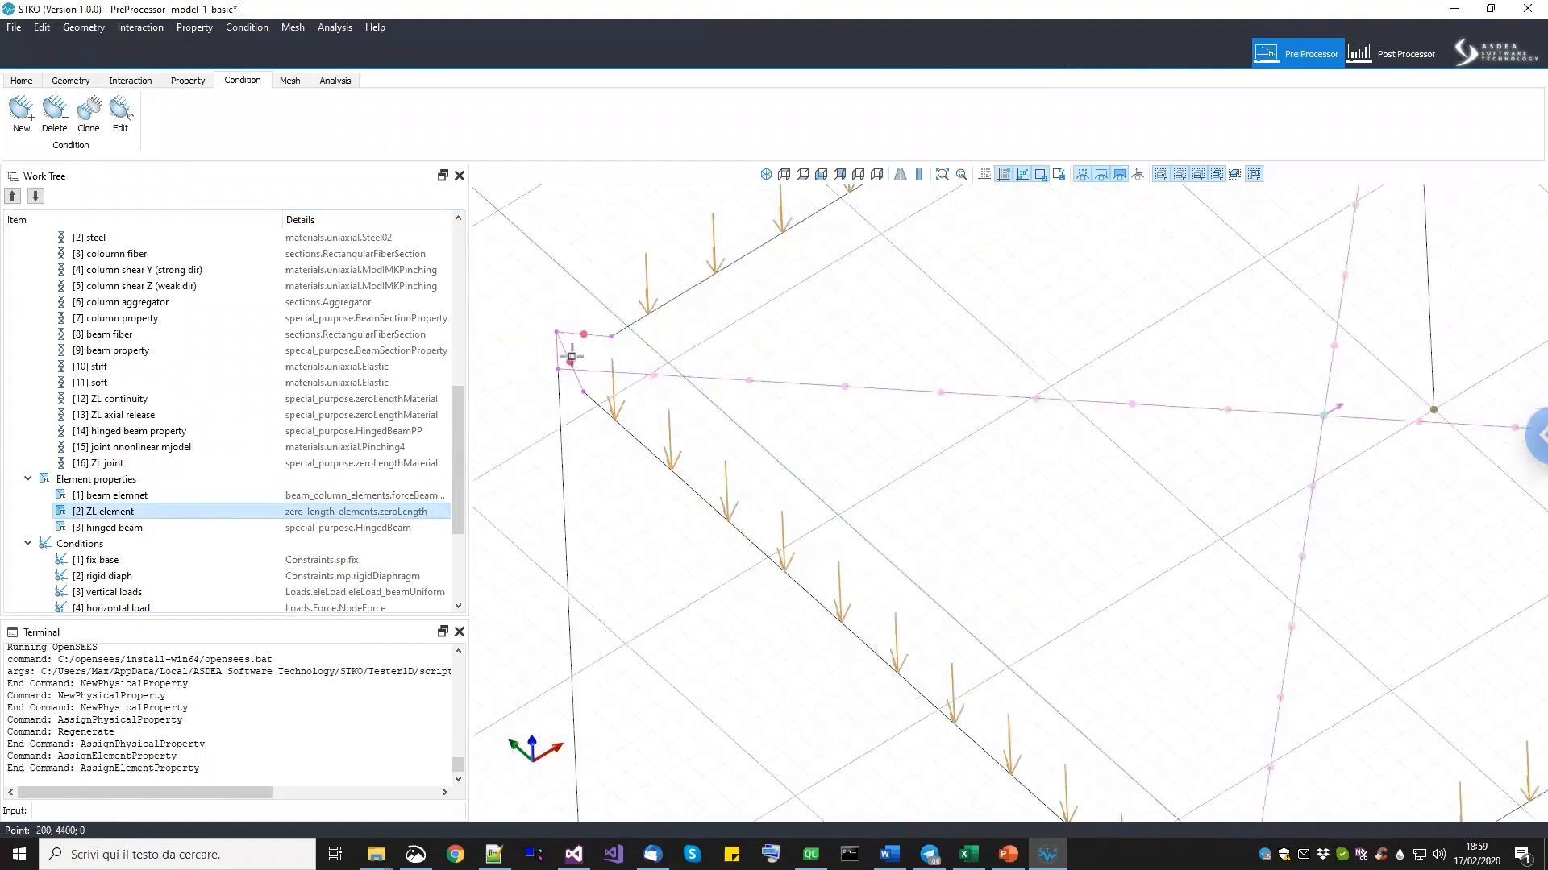
{"action": "scroll", "coordinate": [588, 356], "scroll_direction": "down", "scroll_amount": 6}
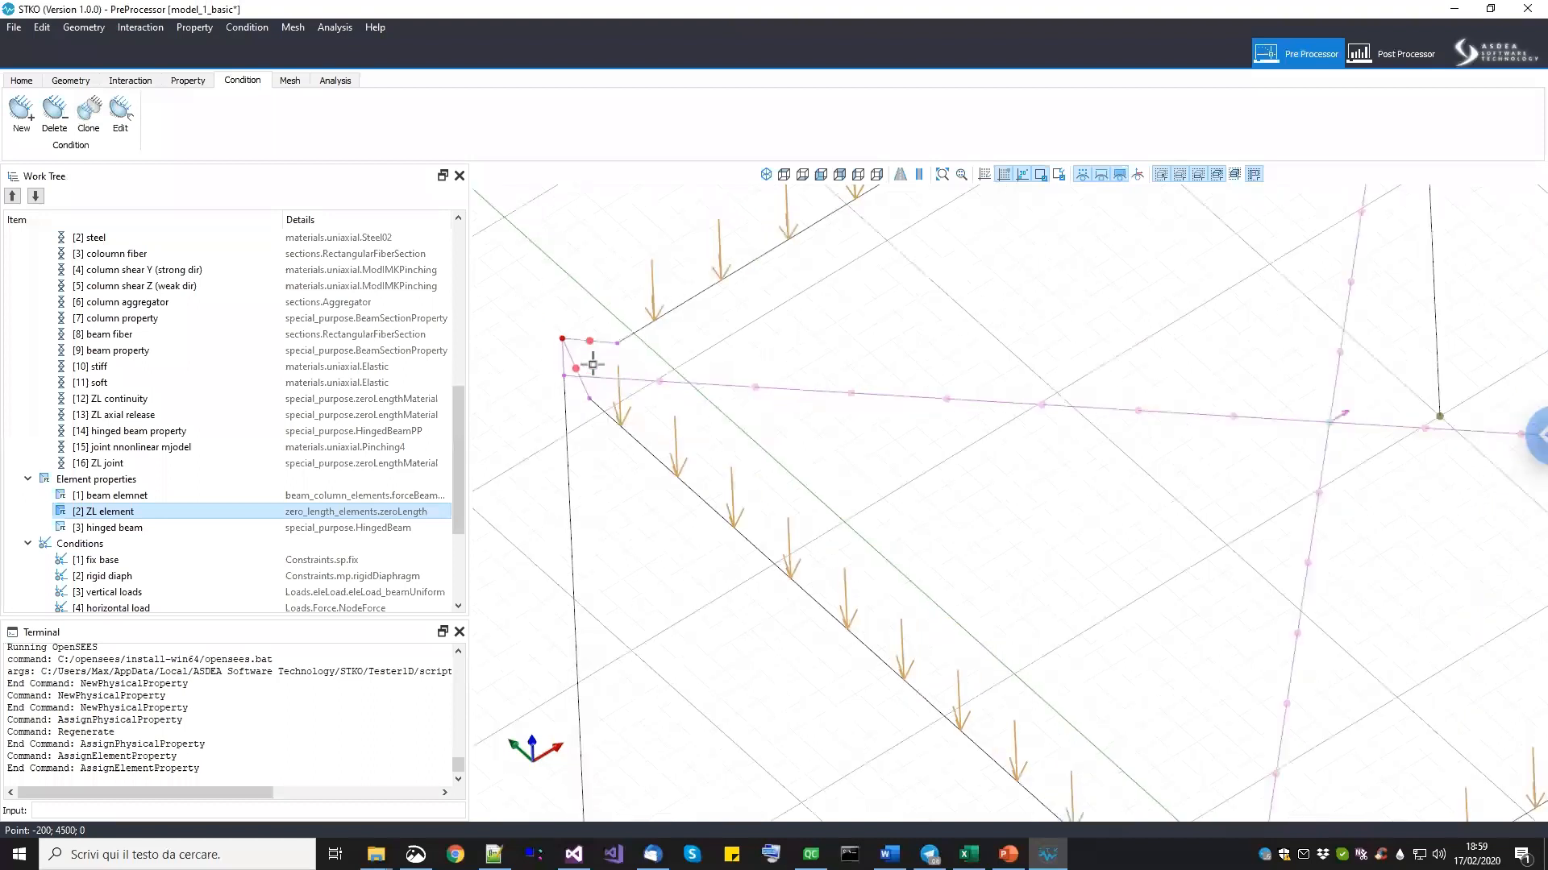
{"action": "scroll", "coordinate": [718, 441], "scroll_direction": "up", "scroll_amount": 8}
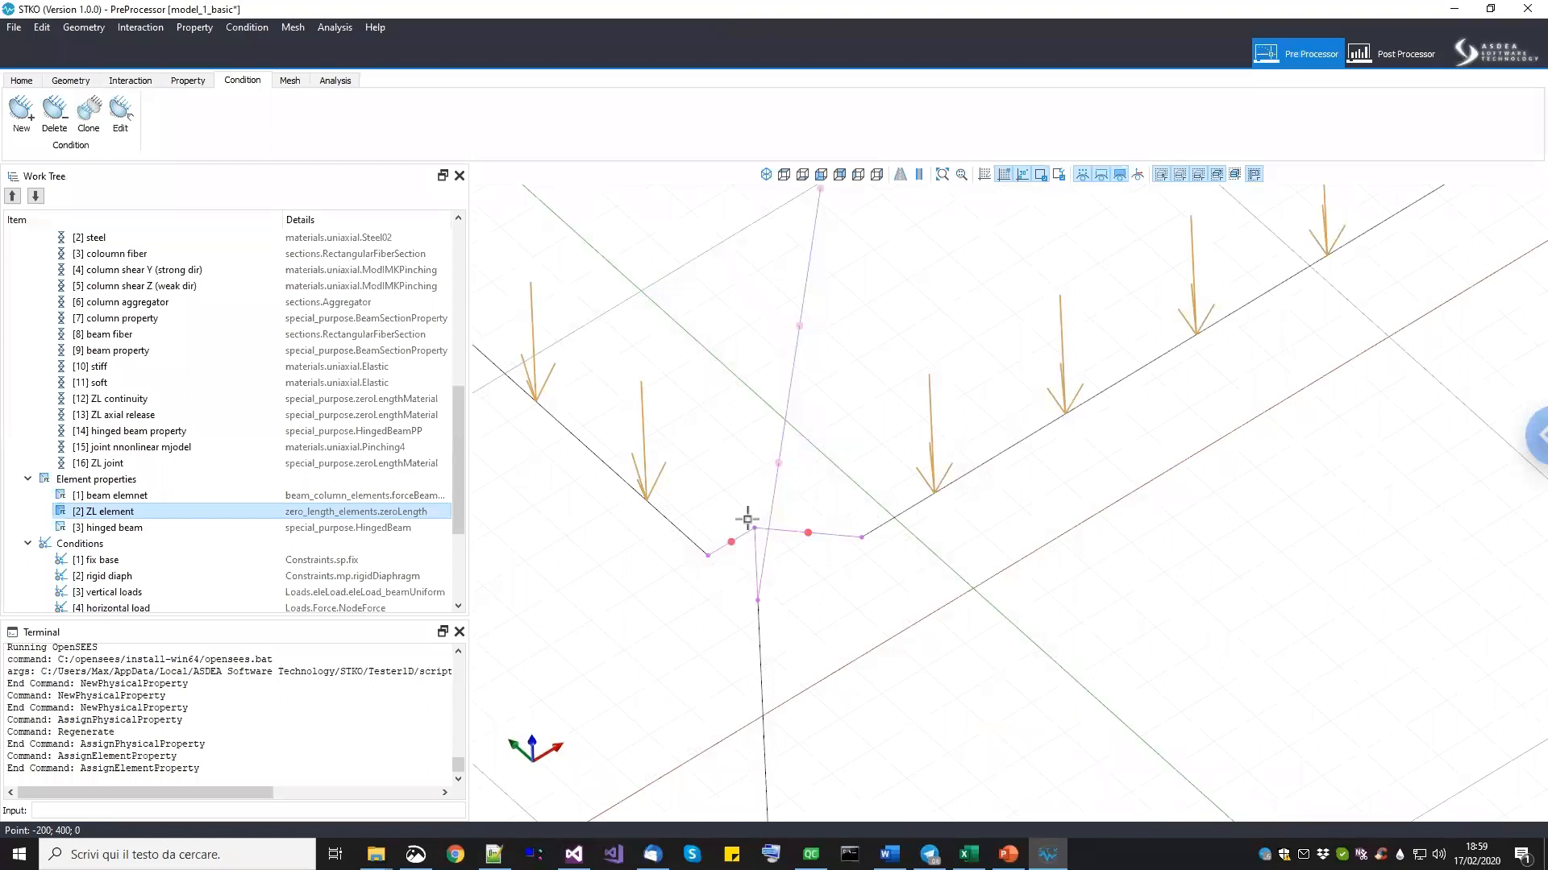
{"action": "scroll", "coordinate": [765, 545], "scroll_direction": "down", "scroll_amount": 8}
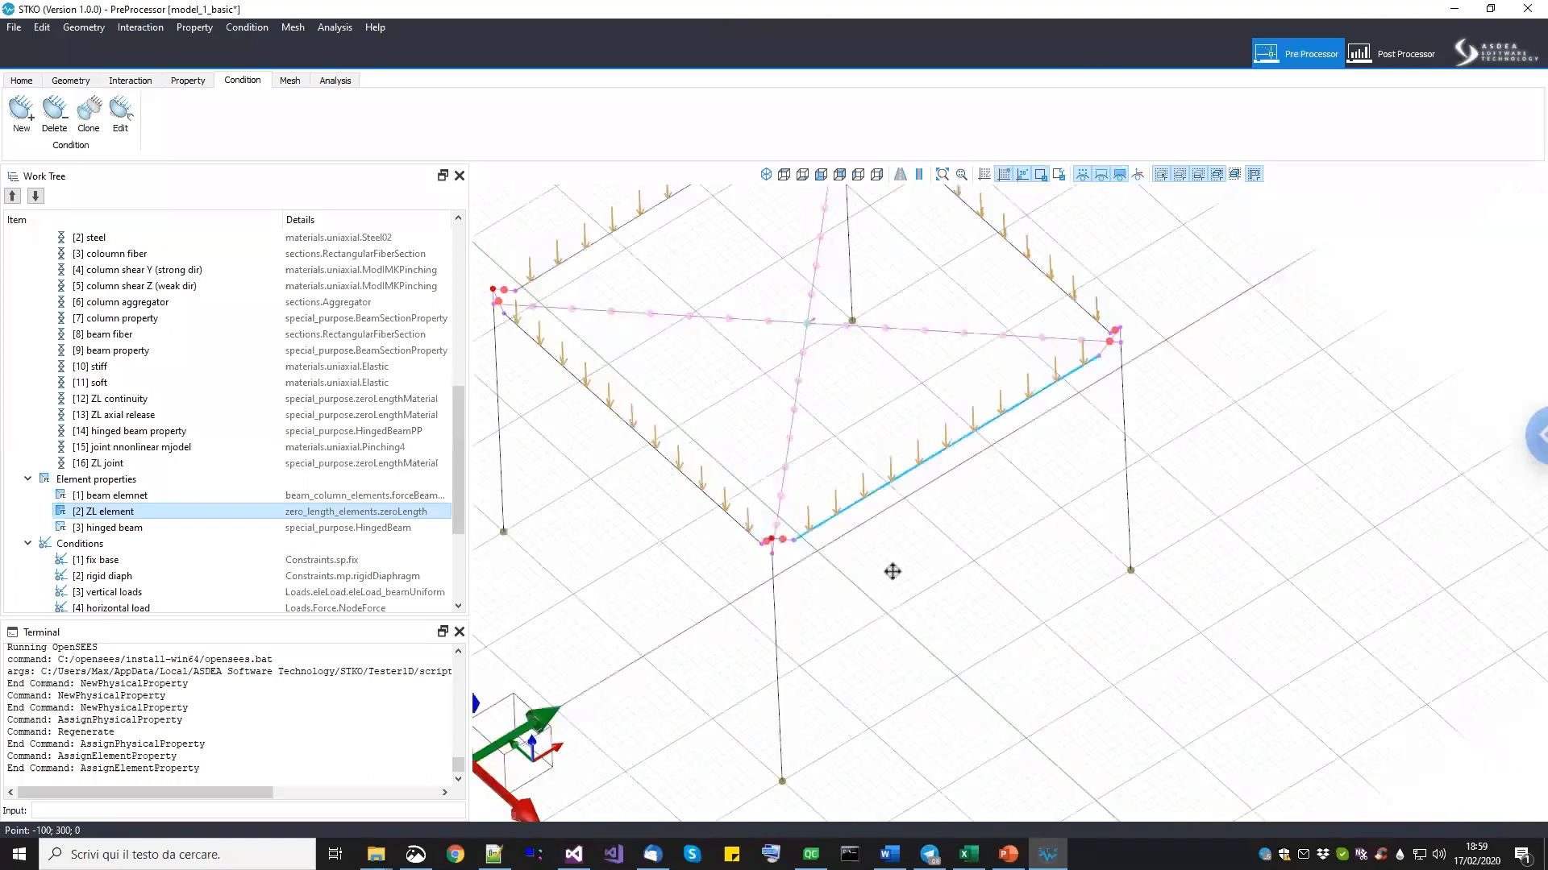
{"action": "scroll", "coordinate": [981, 503], "scroll_direction": "up", "scroll_amount": 7}
{"action": "scroll", "coordinate": [981, 503], "scroll_direction": "up", "scroll_amount": 2}
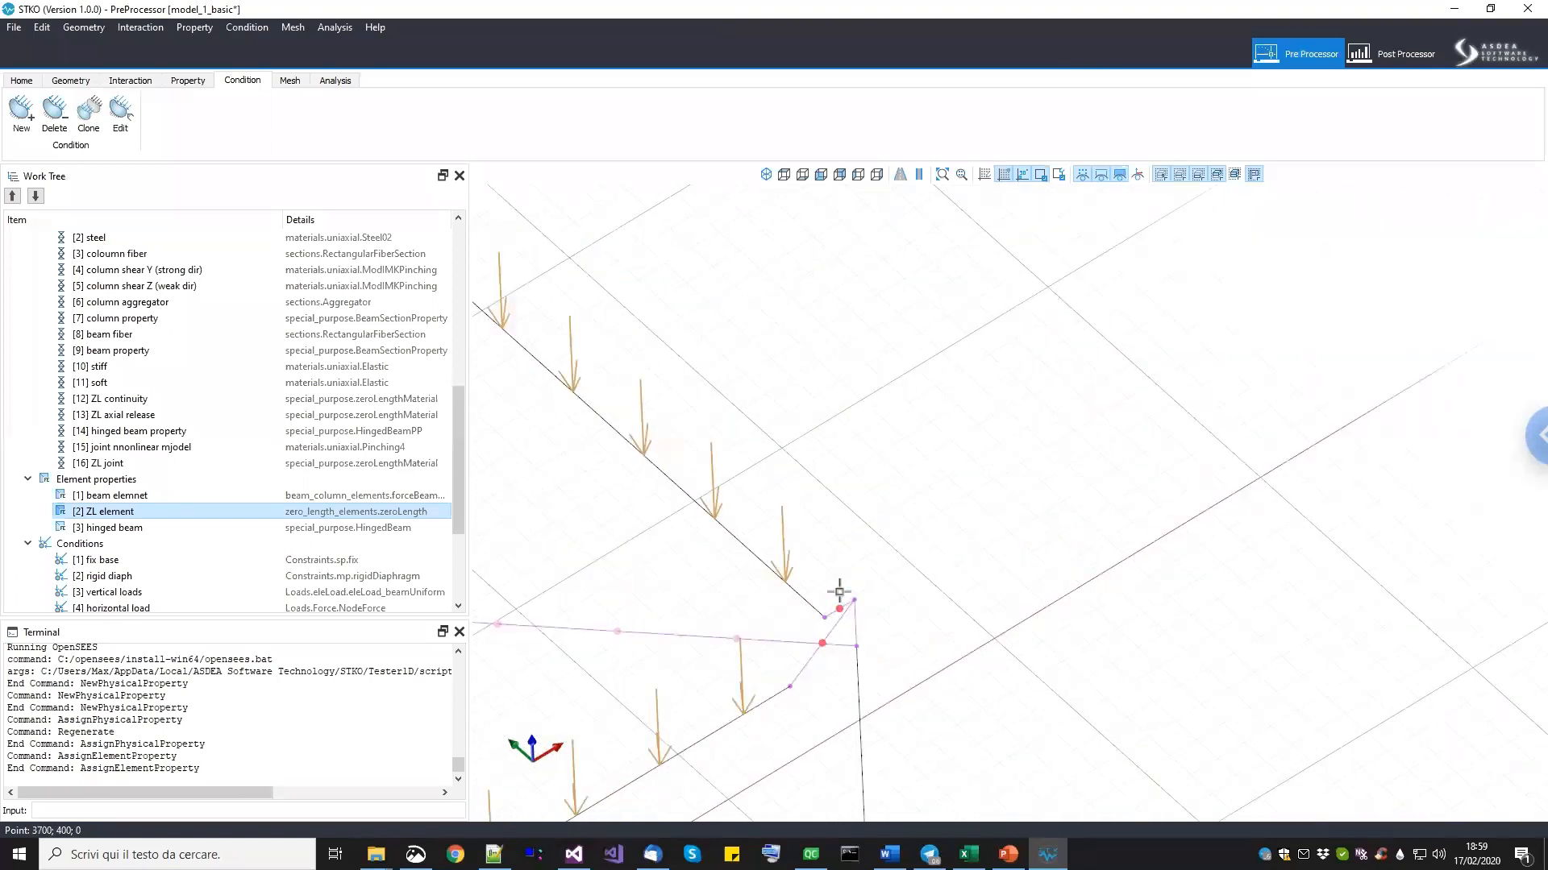
{"action": "middle_click_drag", "start_coordinate": [878, 594], "coordinate": [805, 457]}
{"action": "scroll", "coordinate": [805, 457], "scroll_direction": "up", "scroll_amount": 5}
{"action": "left_click_drag", "start_coordinate": [583, 494], "coordinate": [674, 560]}
{"action": "scroll", "coordinate": [718, 473], "scroll_direction": "down", "scroll_amount": 5}
{"action": "left_click", "coordinate": [113, 84]}
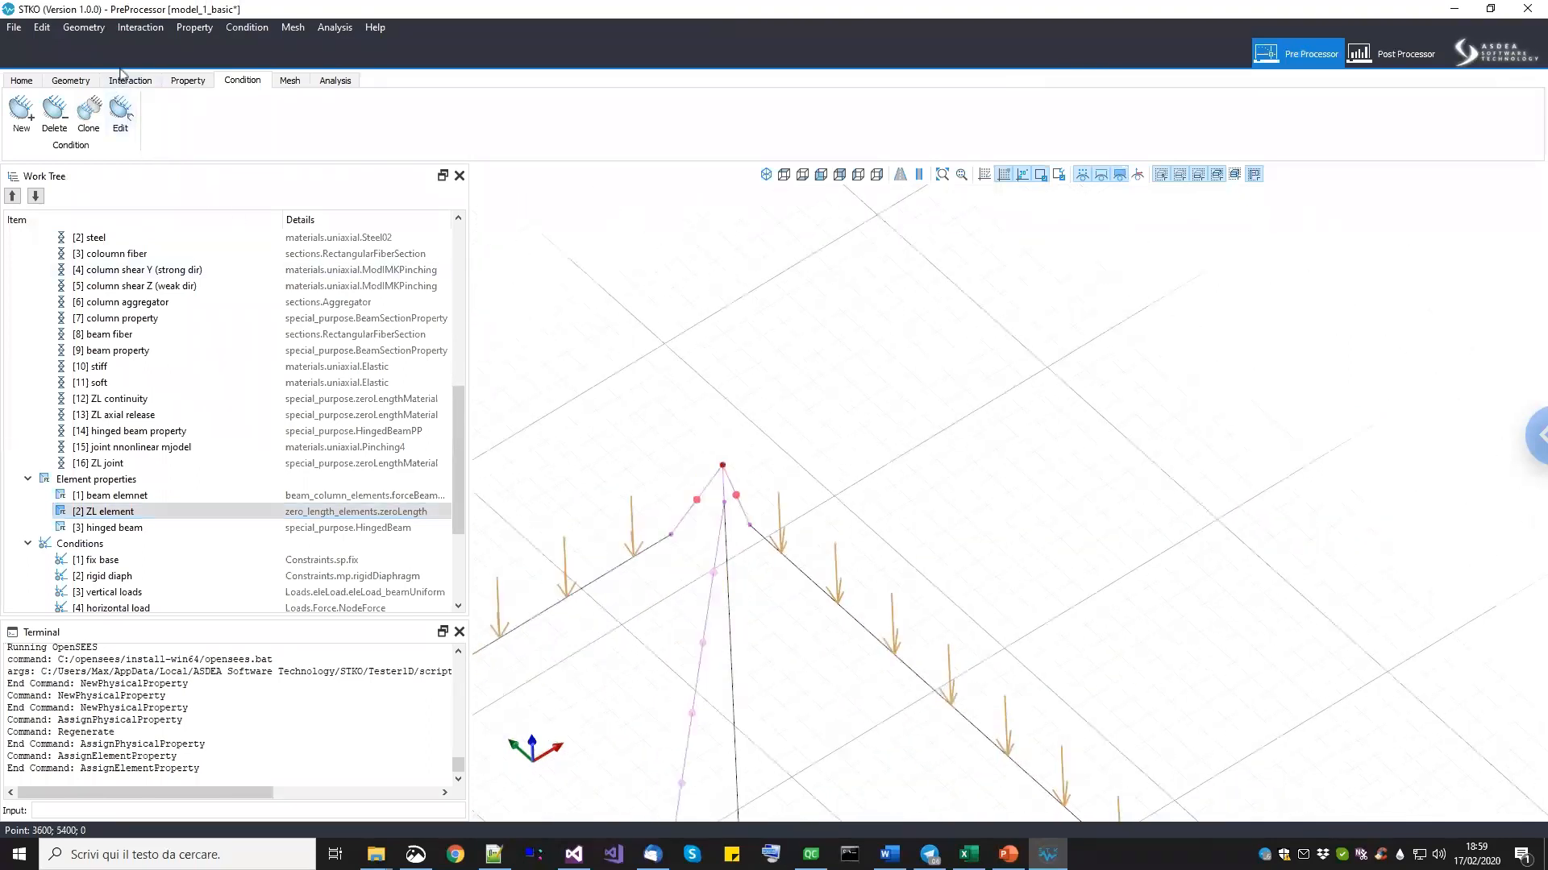
{"action": "left_click", "coordinate": [71, 81]}
{"action": "left_click", "coordinate": [132, 113]}
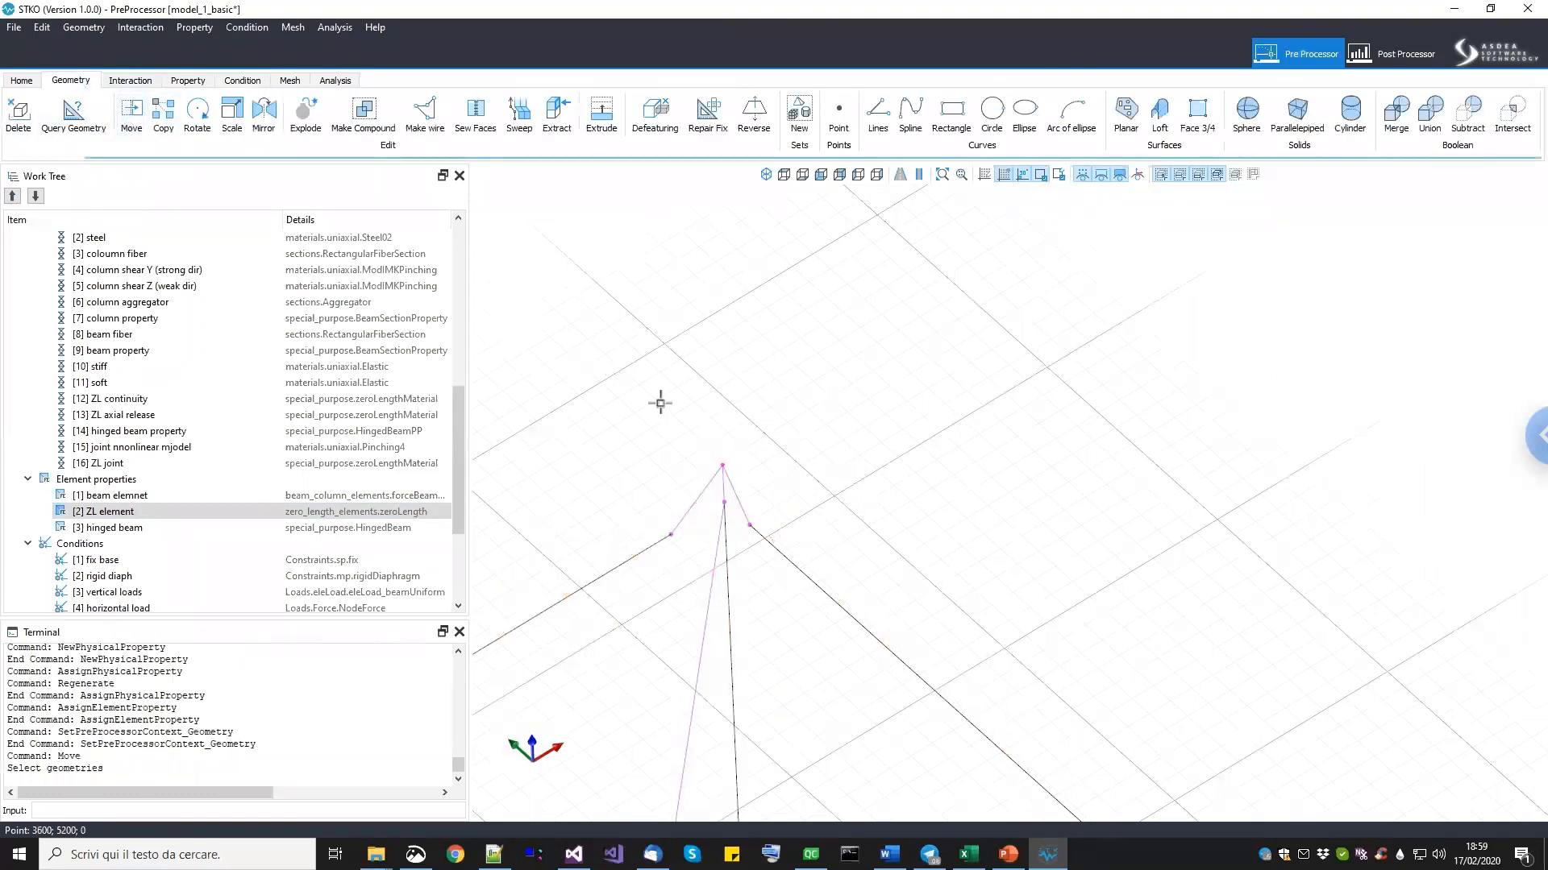
{"action": "scroll", "coordinate": [819, 491], "scroll_direction": "down", "scroll_amount": 5}
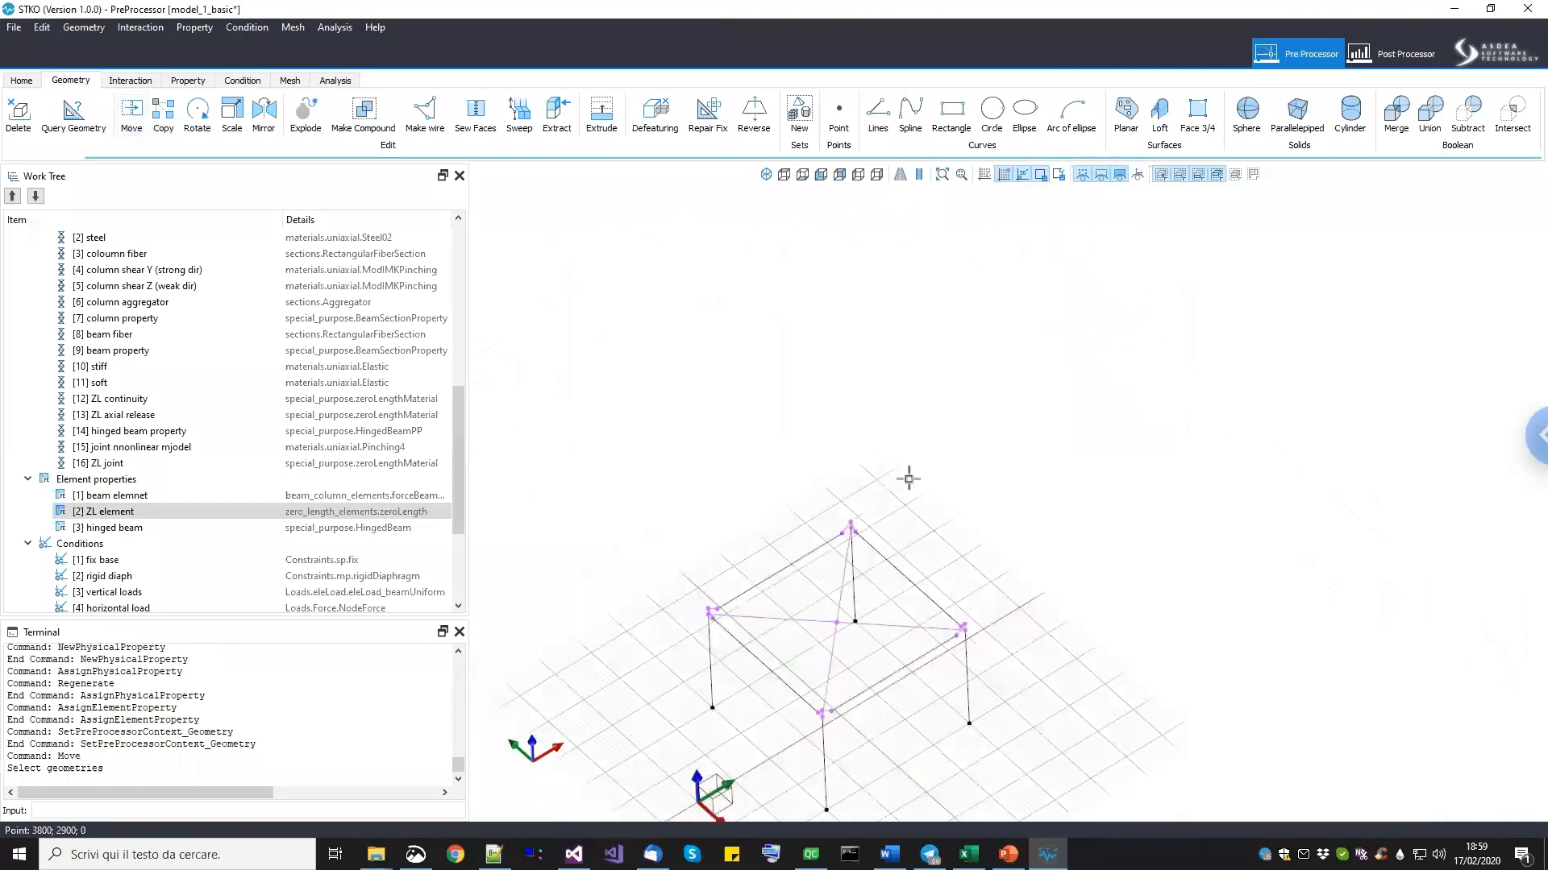
{"action": "scroll", "coordinate": [902, 472], "scroll_direction": "up", "scroll_amount": 4}
{"action": "scroll", "coordinate": [1063, 541], "scroll_direction": "down", "scroll_amount": 4}
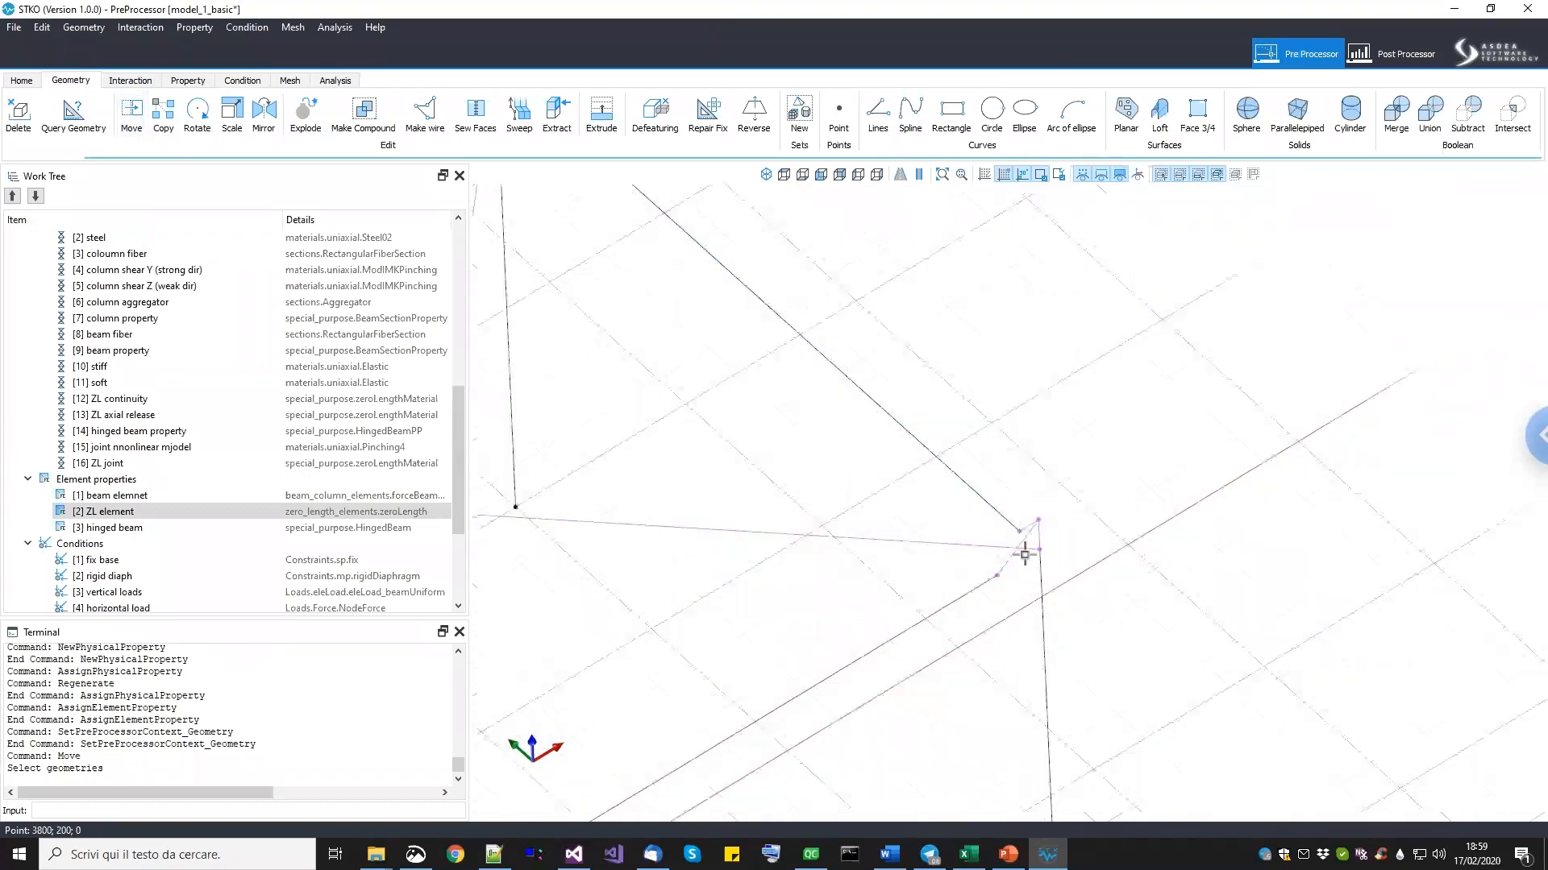
{"action": "scroll", "coordinate": [742, 654], "scroll_direction": "up", "scroll_amount": 5}
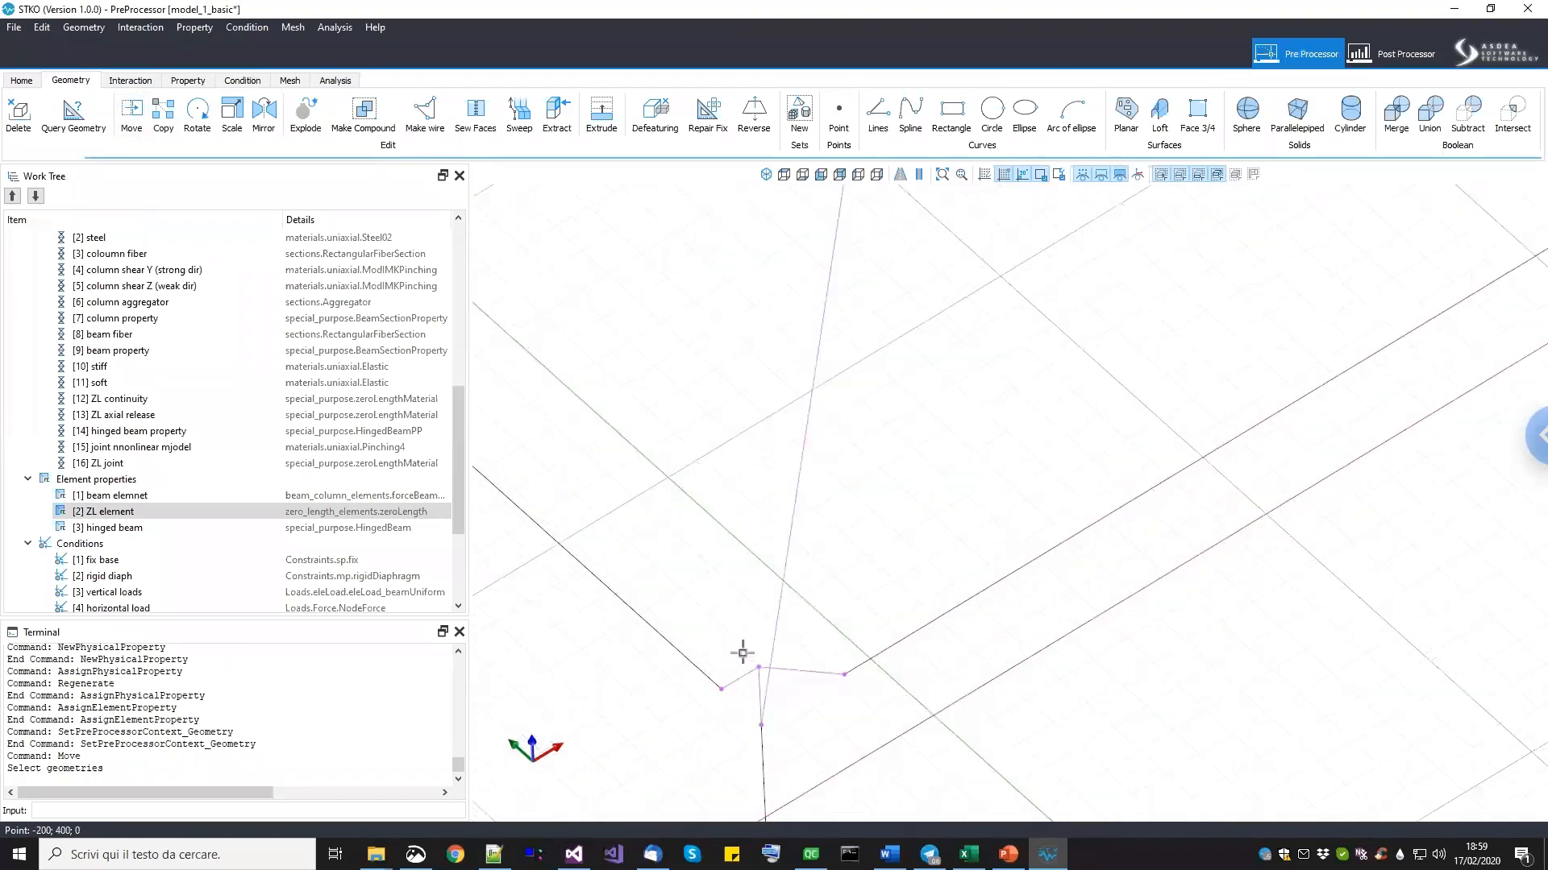
{"action": "middle_click_drag", "start_coordinate": [784, 596], "coordinate": [872, 630]}
{"action": "scroll", "coordinate": [750, 500], "scroll_direction": "down", "scroll_amount": 2}
{"action": "middle_click_drag", "start_coordinate": [777, 528], "coordinate": [842, 595]}
{"action": "scroll", "coordinate": [777, 508], "scroll_direction": "down", "scroll_amount": 1}
{"action": "middle_click_drag", "start_coordinate": [868, 474], "coordinate": [935, 543]}
{"action": "middle_click_drag", "start_coordinate": [558, 270], "coordinate": [739, 467]}
{"action": "middle_click_drag", "start_coordinate": [553, 418], "coordinate": [704, 515]}
{"action": "scroll", "coordinate": [703, 516], "scroll_direction": "up", "scroll_amount": 2}
{"action": "left_click_drag", "start_coordinate": [684, 534], "coordinate": [726, 574]}
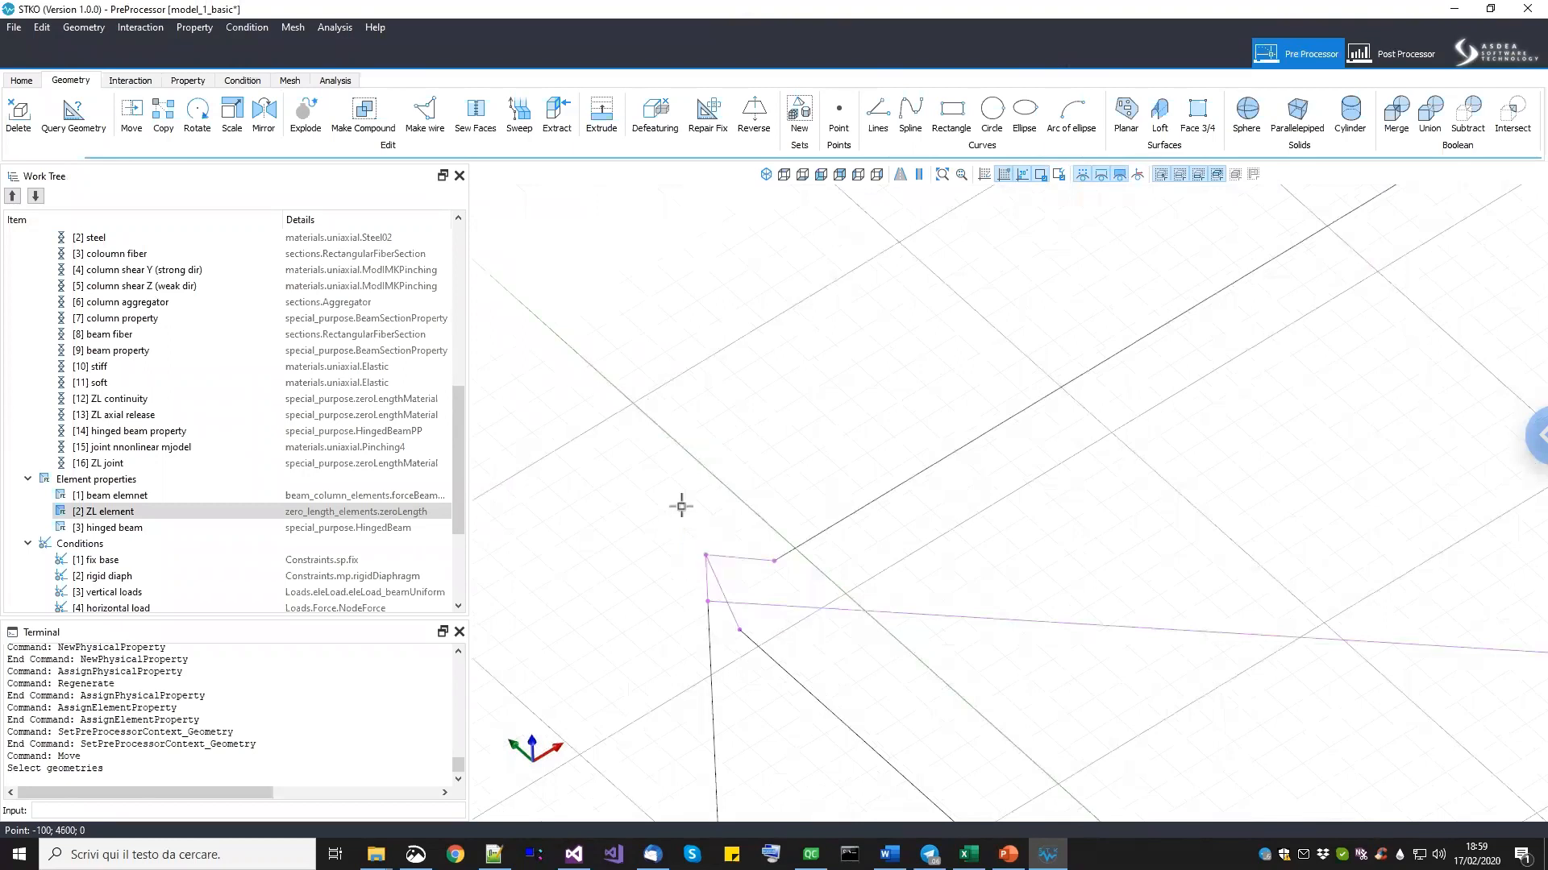
{"action": "key", "text": "Escape"}
{"action": "scroll", "coordinate": [694, 453], "scroll_direction": "down", "scroll_amount": 2}
{"action": "middle_click_drag", "start_coordinate": [694, 453], "coordinate": [675, 416]}
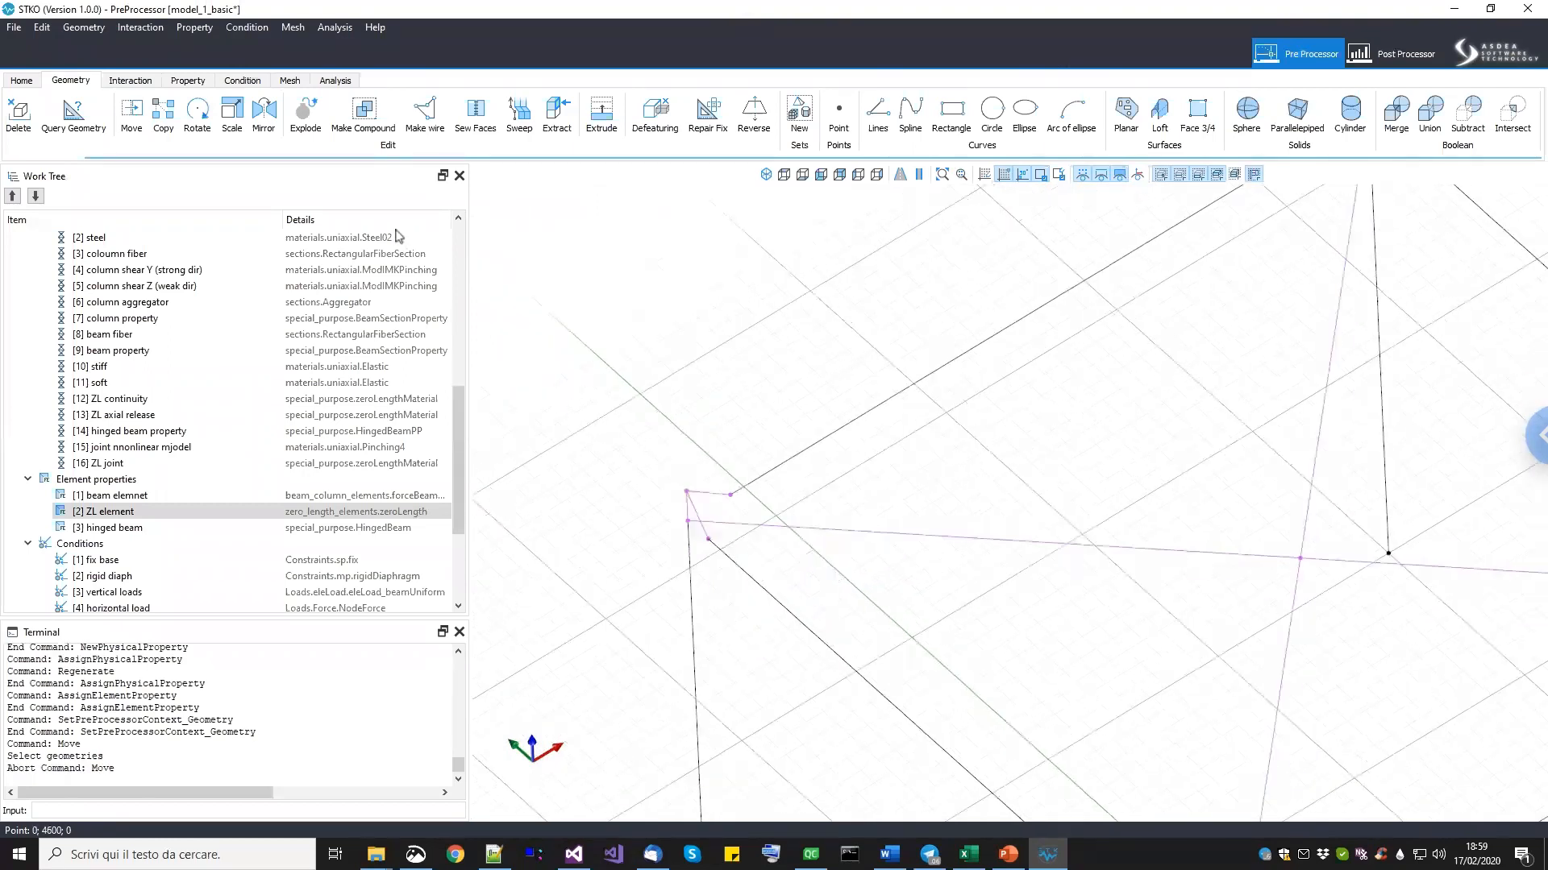
{"action": "left_click", "coordinate": [132, 117]}
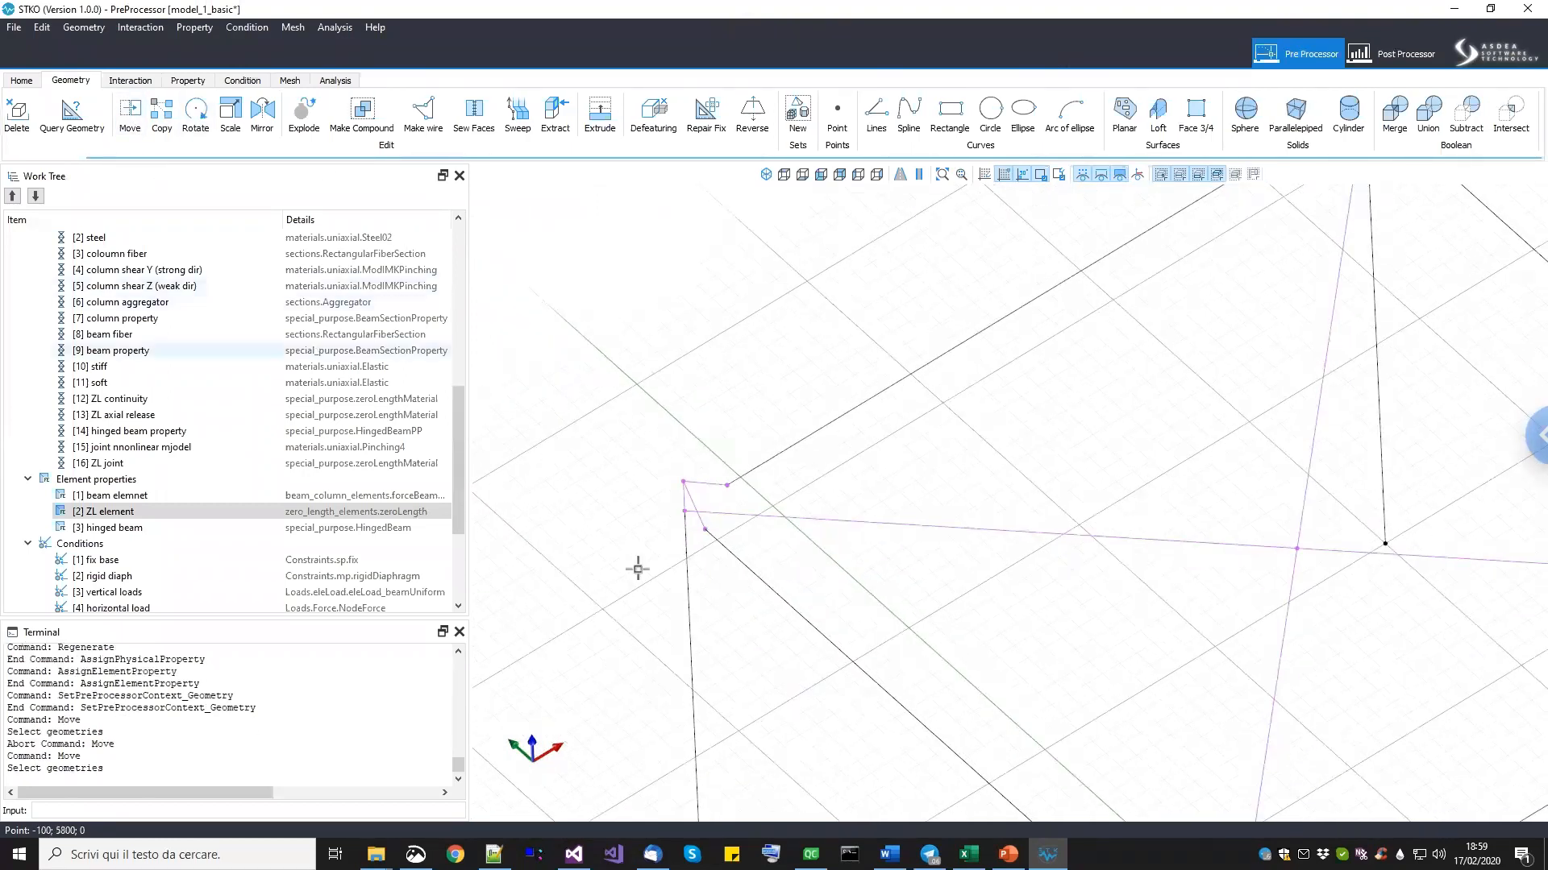
{"action": "middle_click_drag", "start_coordinate": [663, 447], "coordinate": [608, 385]}
{"action": "middle_click_drag", "start_coordinate": [1146, 484], "coordinate": [1034, 486]}
{"action": "key", "text": "Escape"}
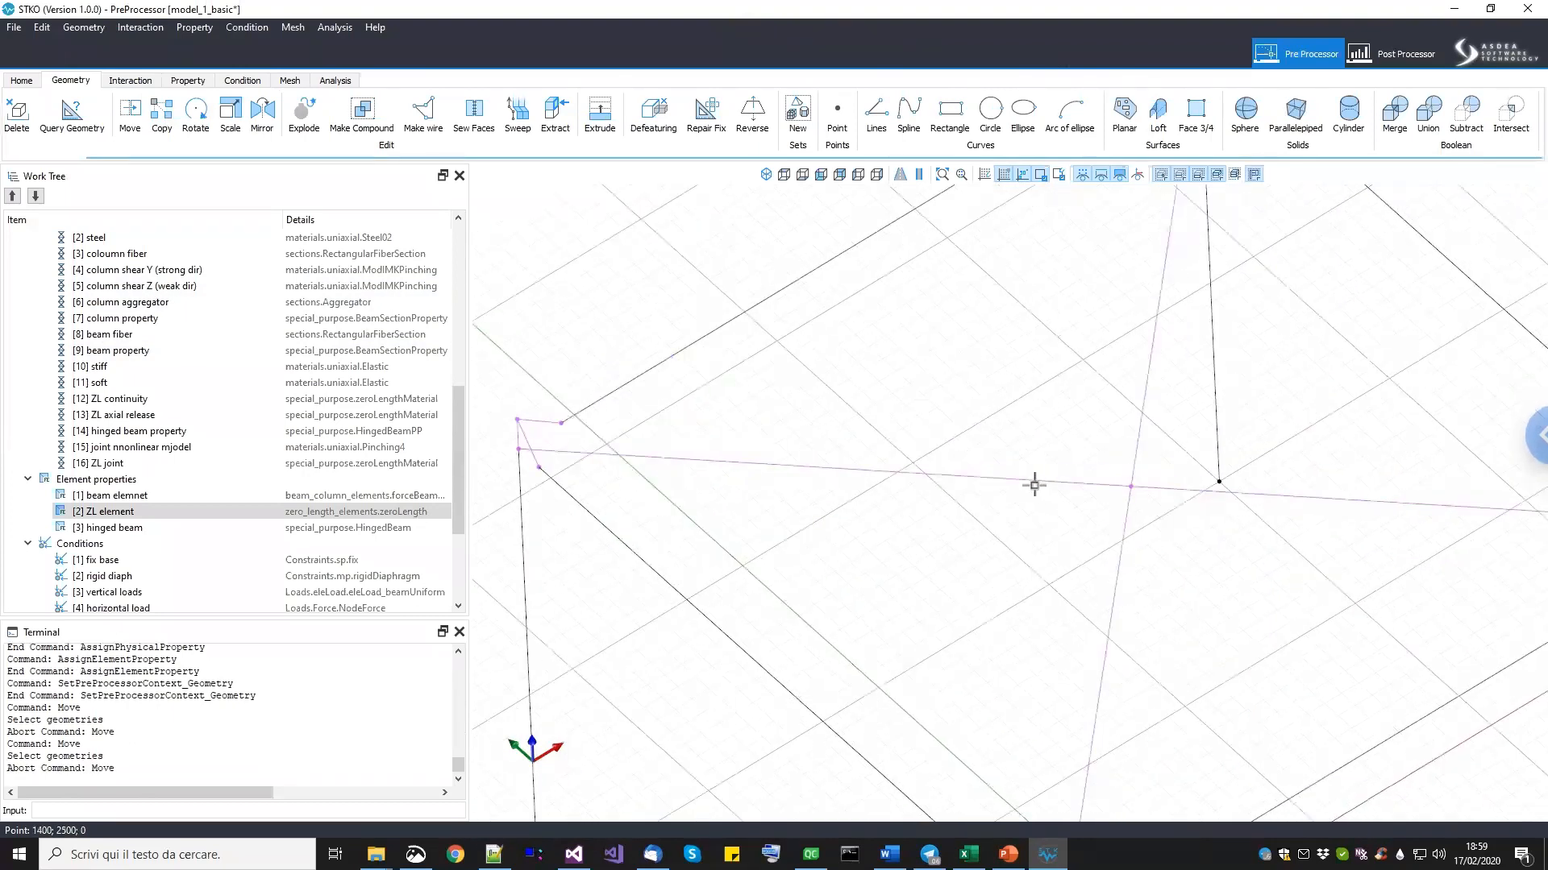
Try the Move, Copy and Mirror commands on the upper joint node at the frame corner.
{"action": "middle_click_drag", "start_coordinate": [753, 473], "coordinate": [762, 481]}
{"action": "left_click_drag", "start_coordinate": [553, 435], "coordinate": [597, 473]}
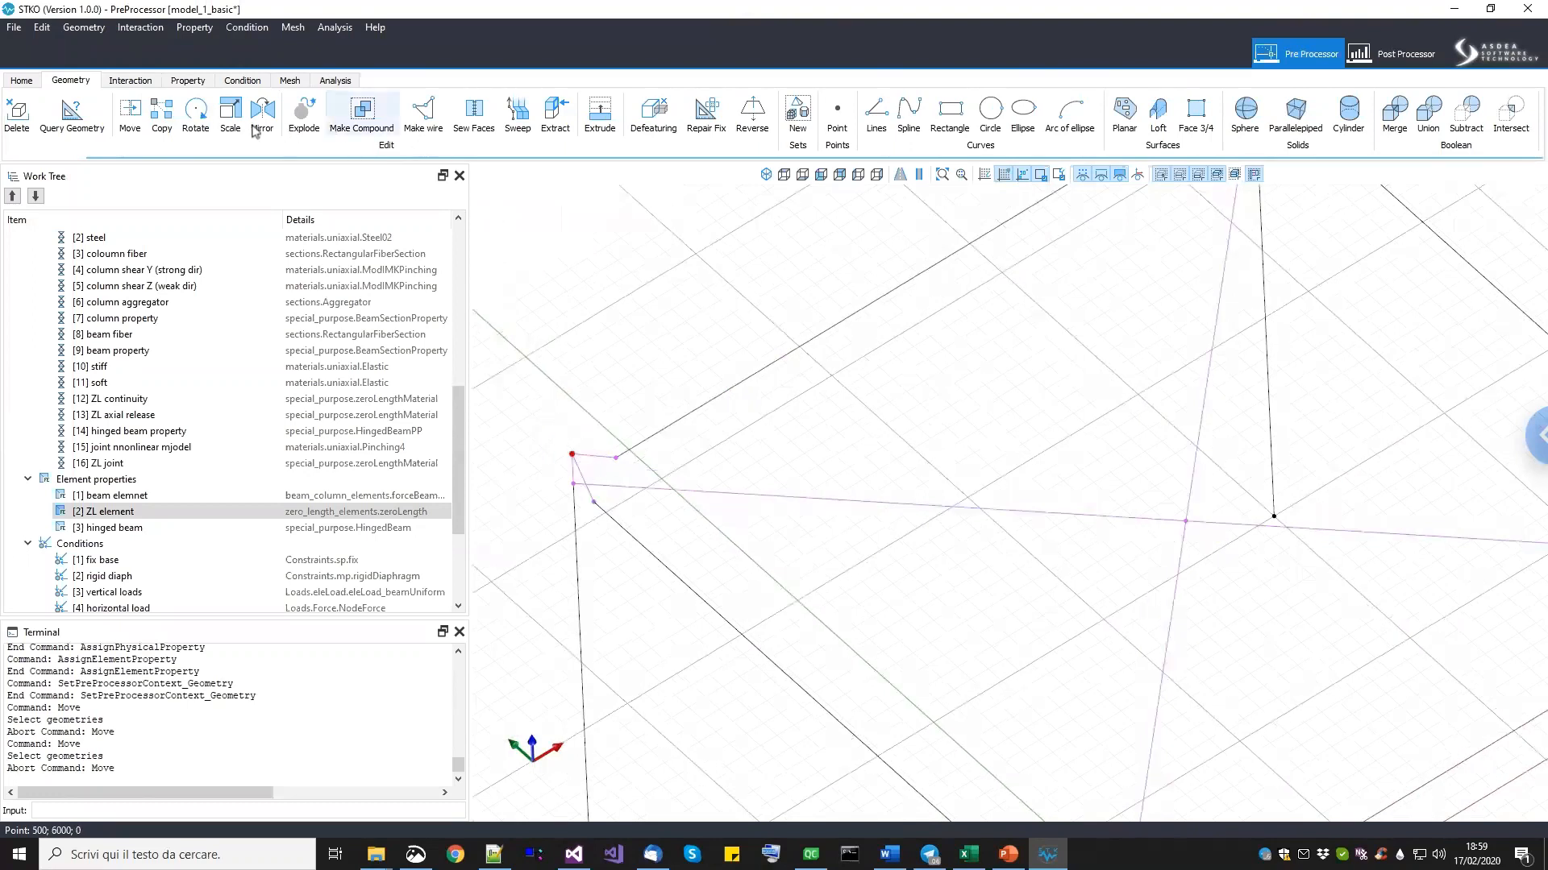
{"action": "left_click", "coordinate": [130, 113]}
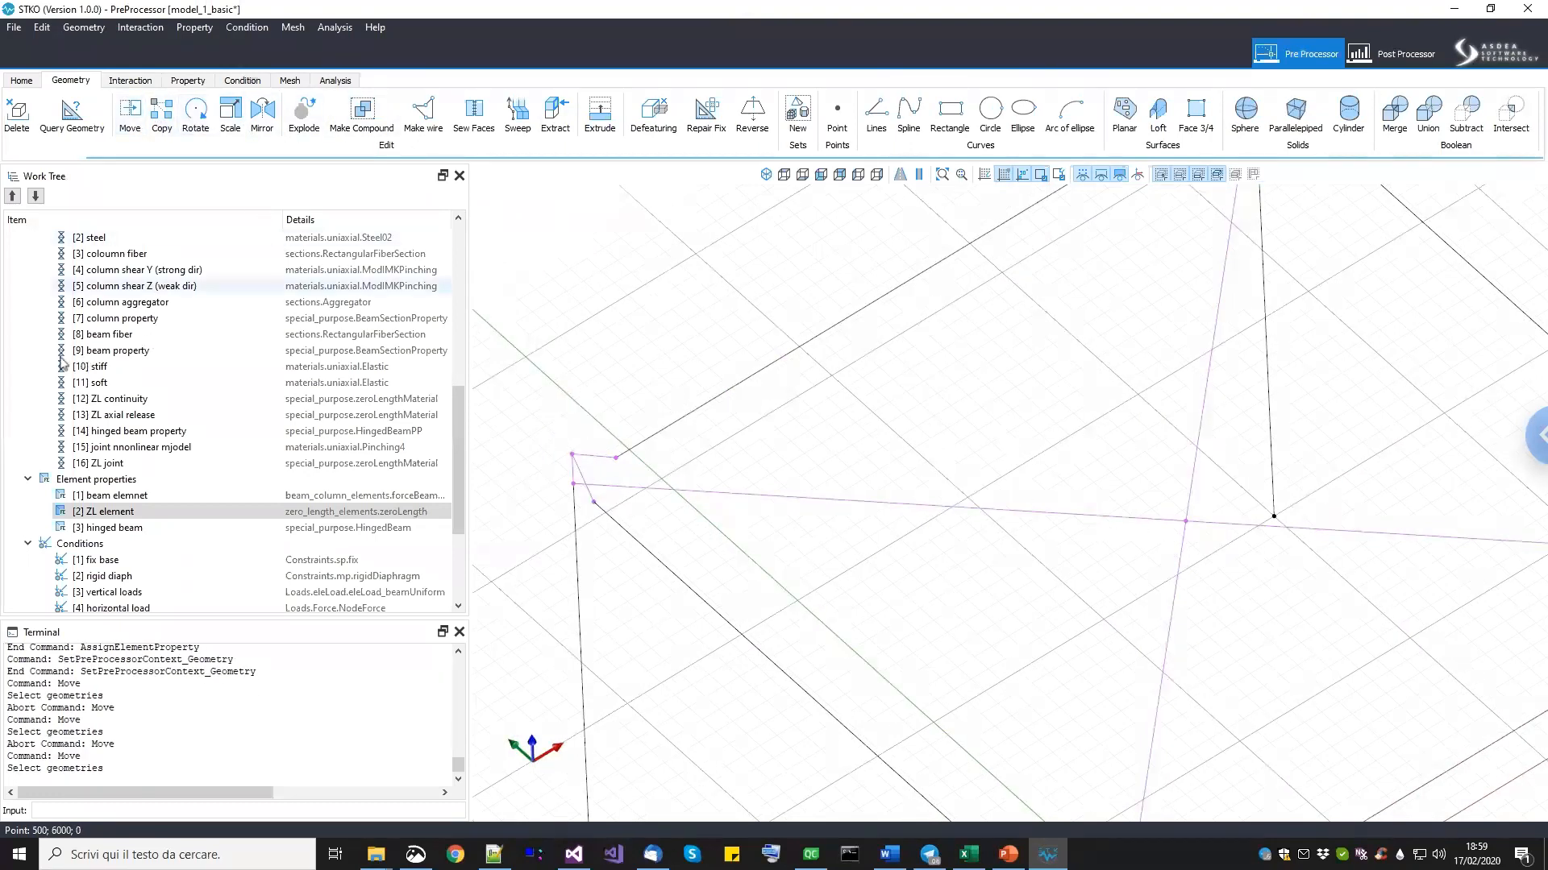
{"action": "middle_click_drag", "start_coordinate": [948, 646], "coordinate": [888, 605]}
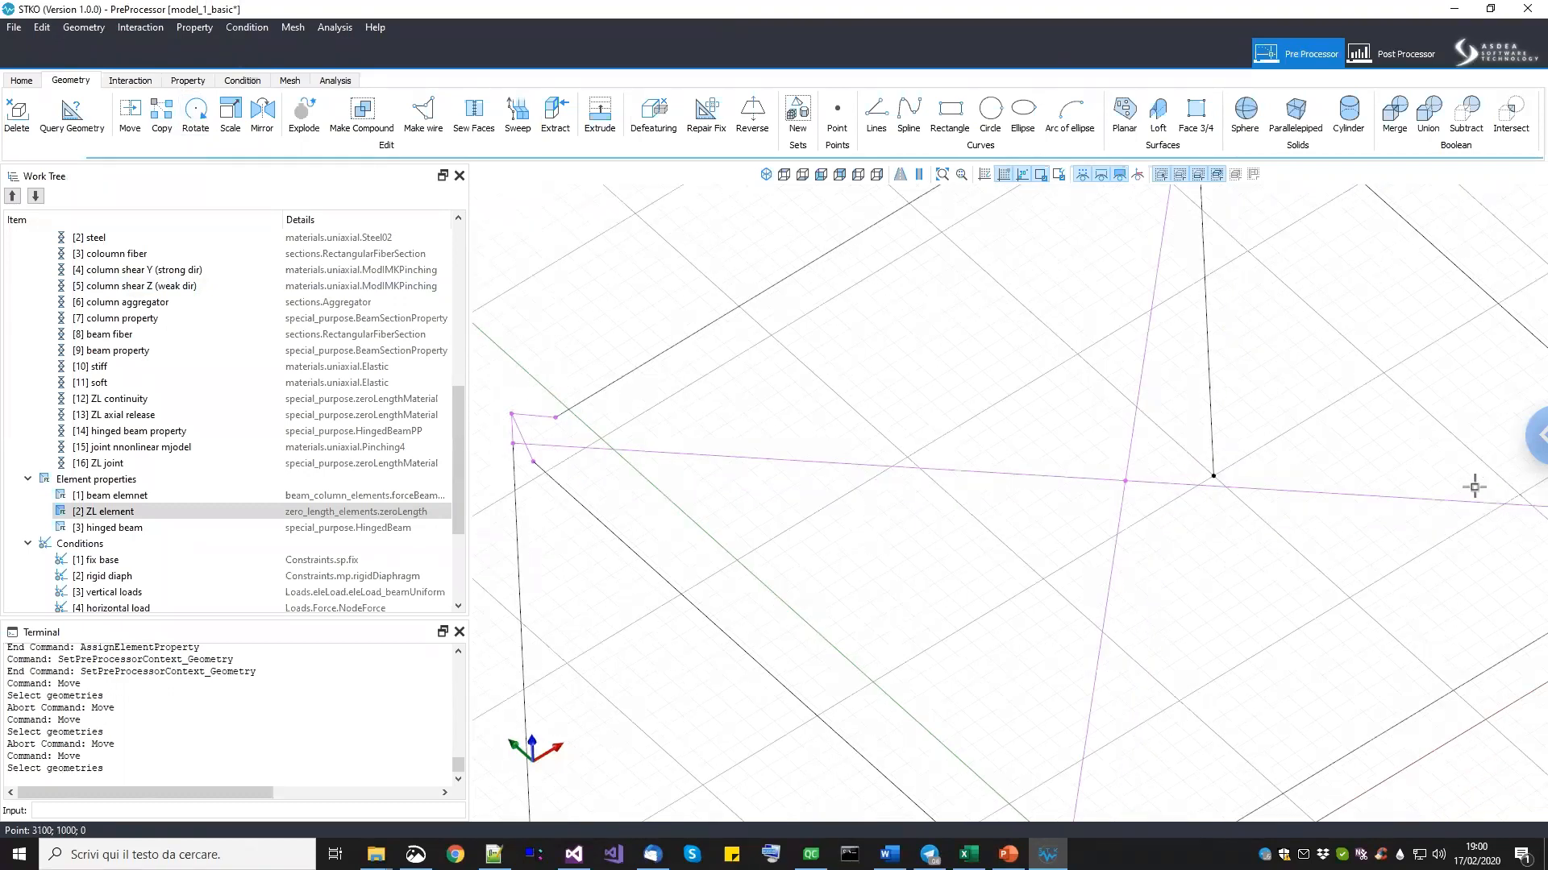
{"action": "key", "text": "Escape"}
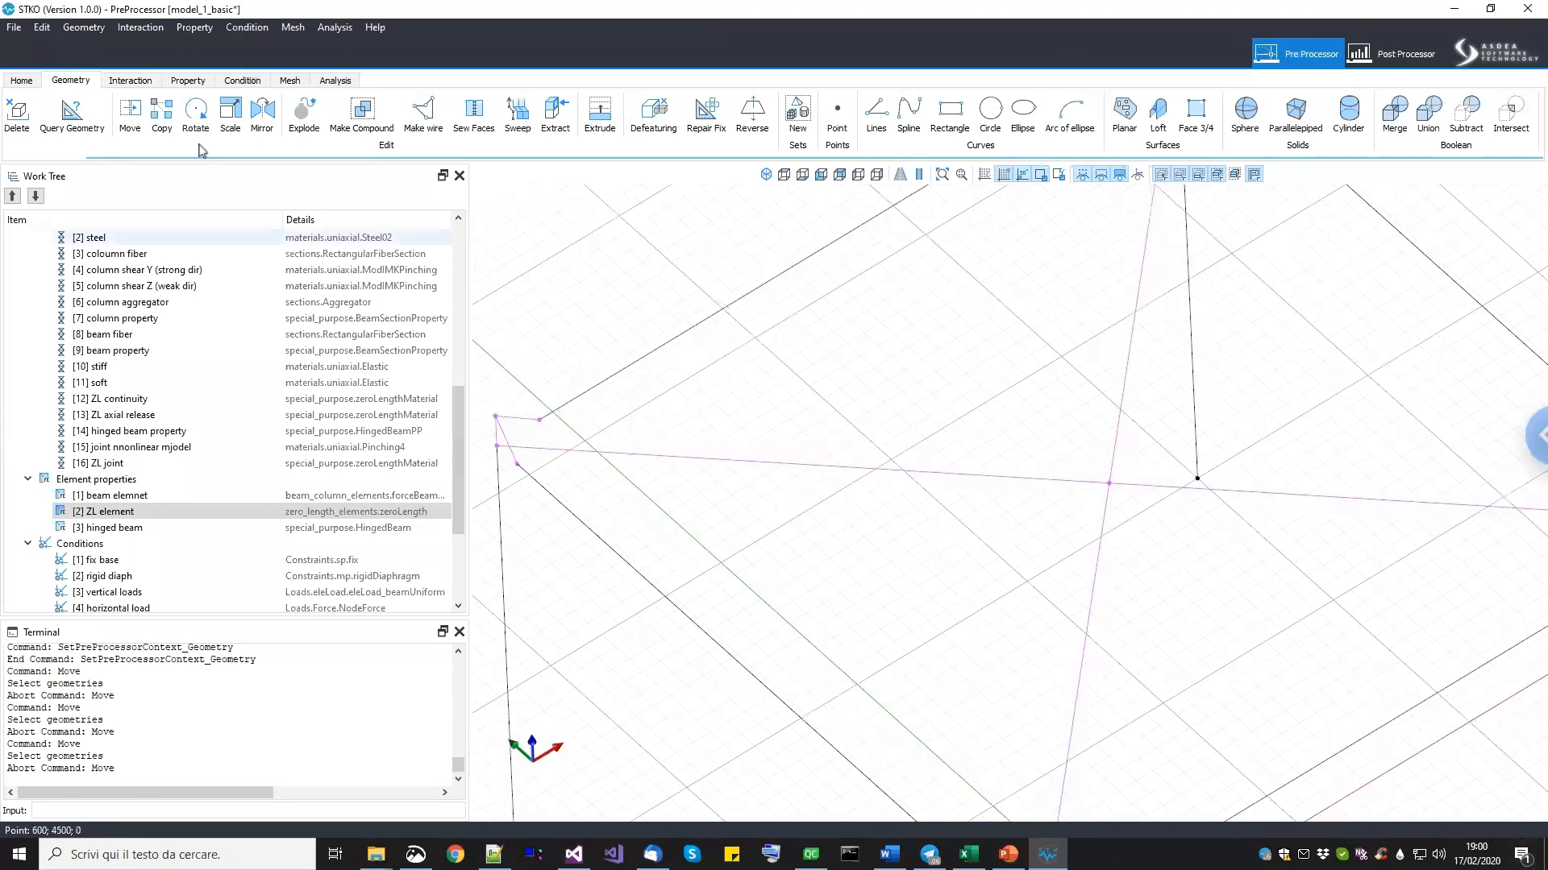
{"action": "left_click", "coordinate": [161, 121]}
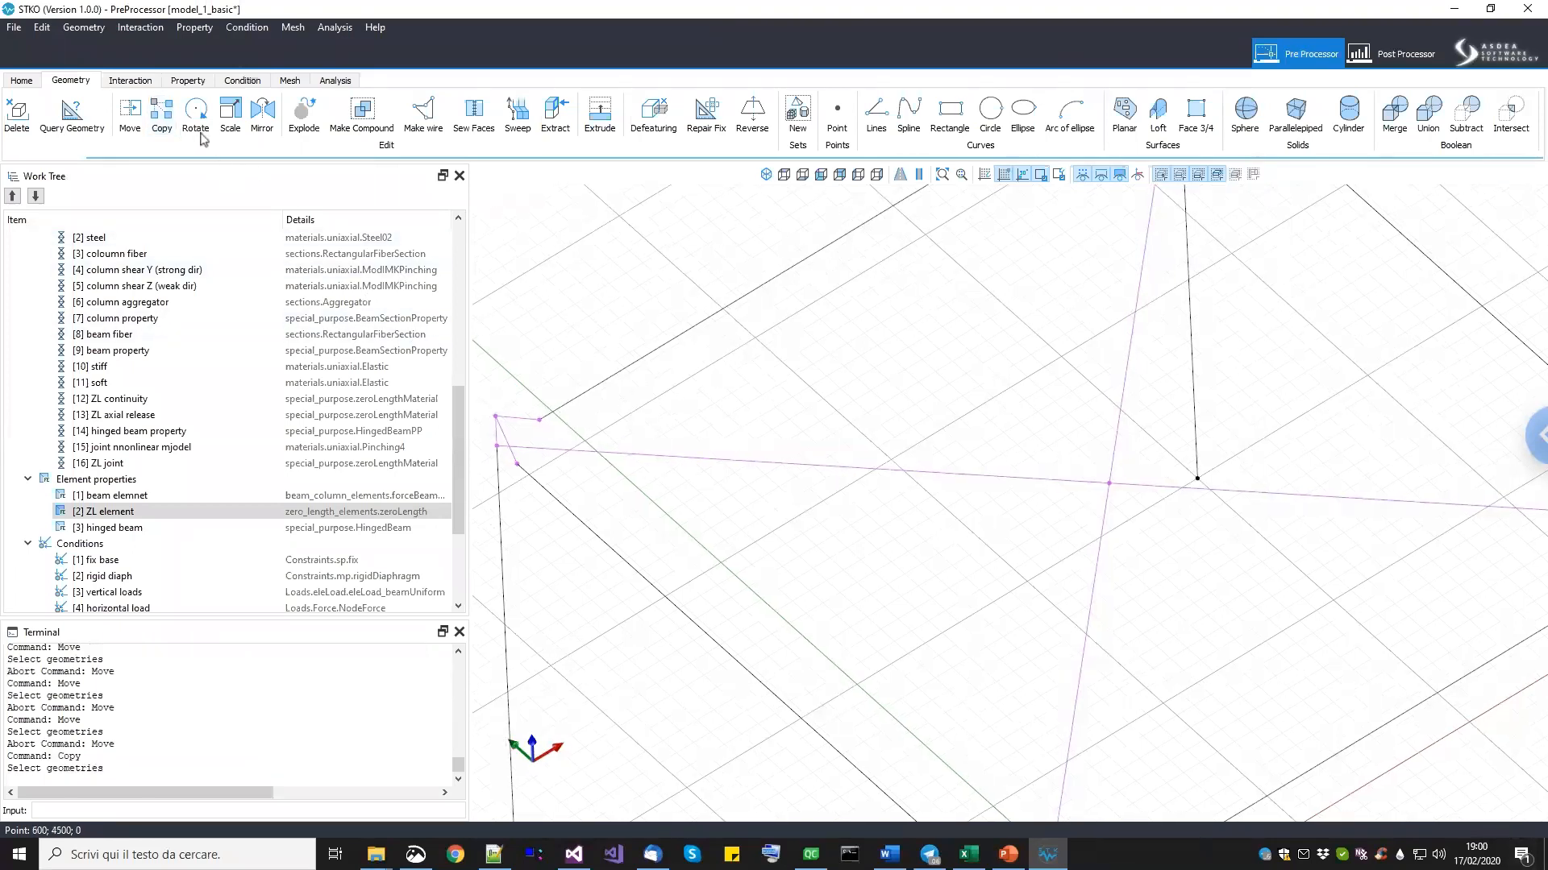
{"action": "left_click", "coordinate": [262, 120]}
Switch to the Windows display settings and set the multiple displays option to Estendi questi schermi.
{"action": "right_click", "coordinate": [1171, 856]}
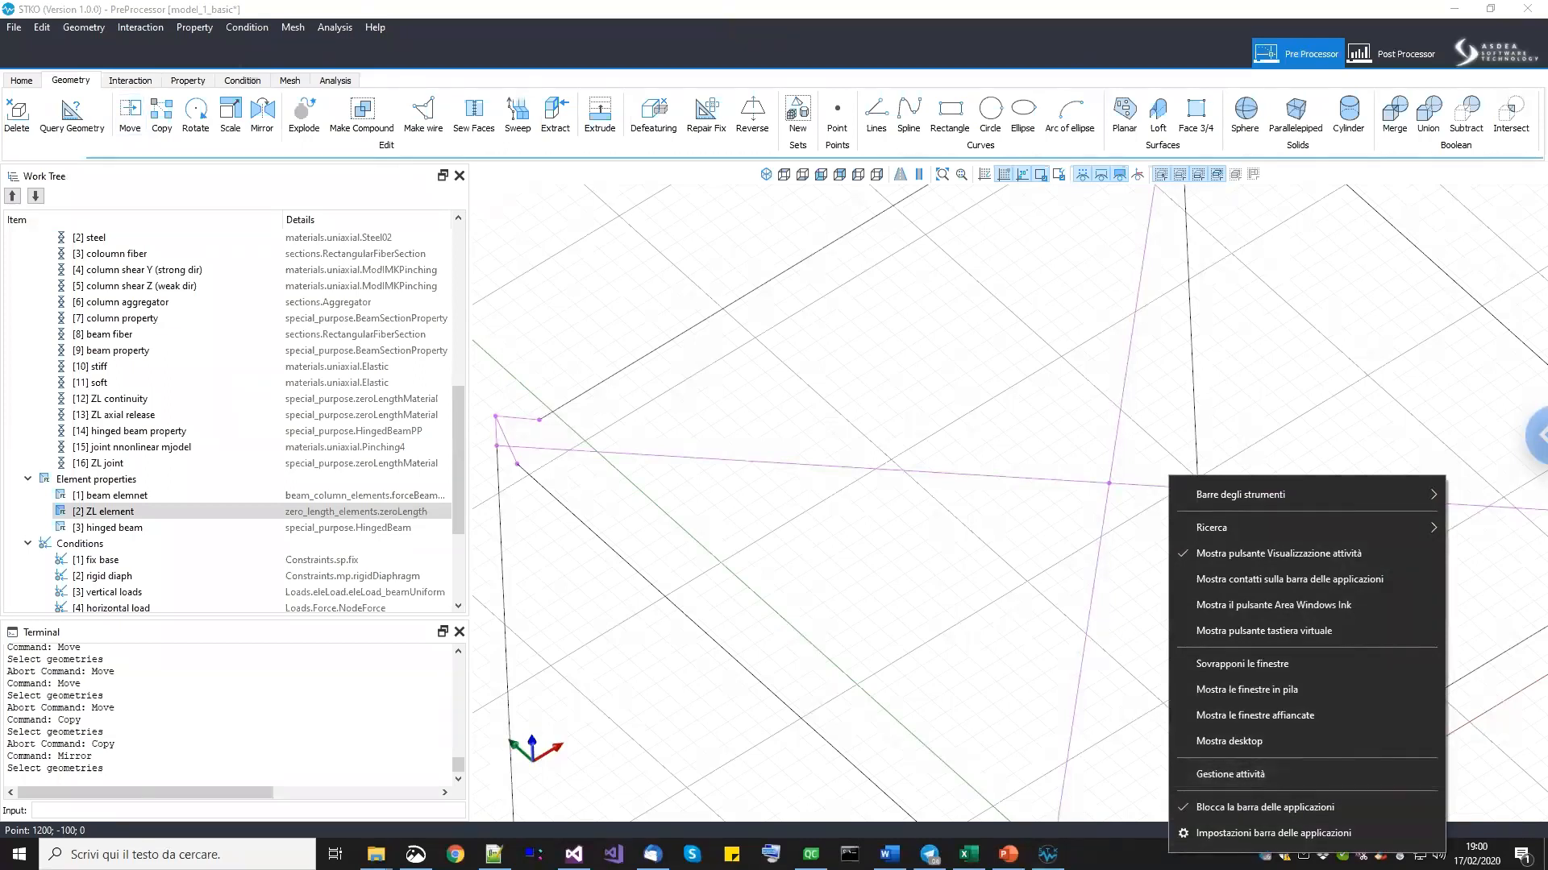
{"action": "left_click", "coordinate": [1521, 855]}
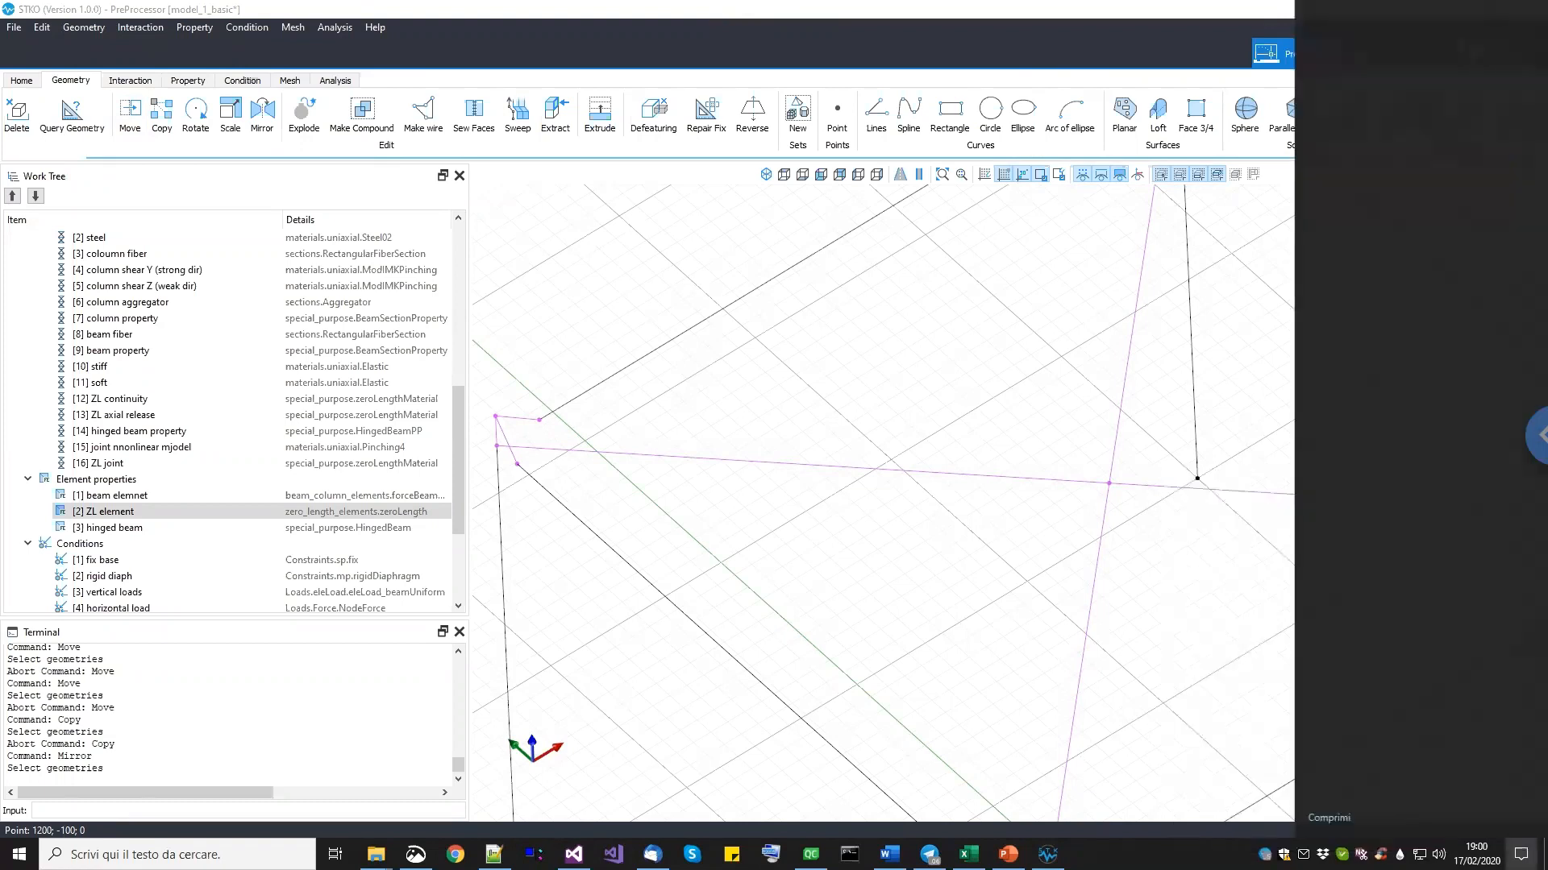
{"action": "key", "text": "super+d"}
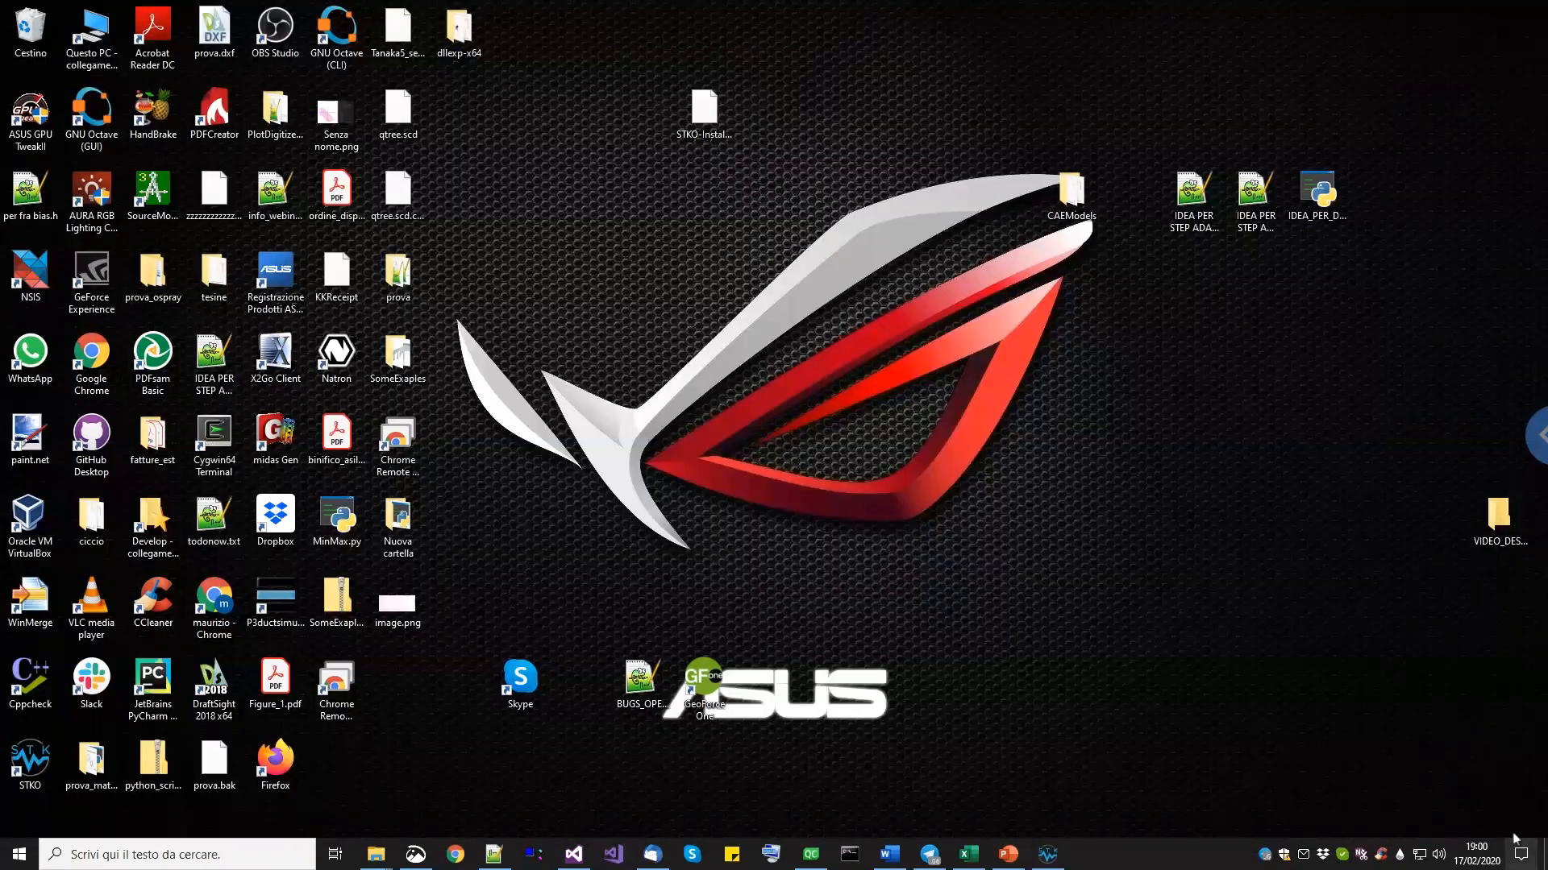
{"action": "right_click", "coordinate": [1196, 653]}
{"action": "left_click", "coordinate": [1257, 622]}
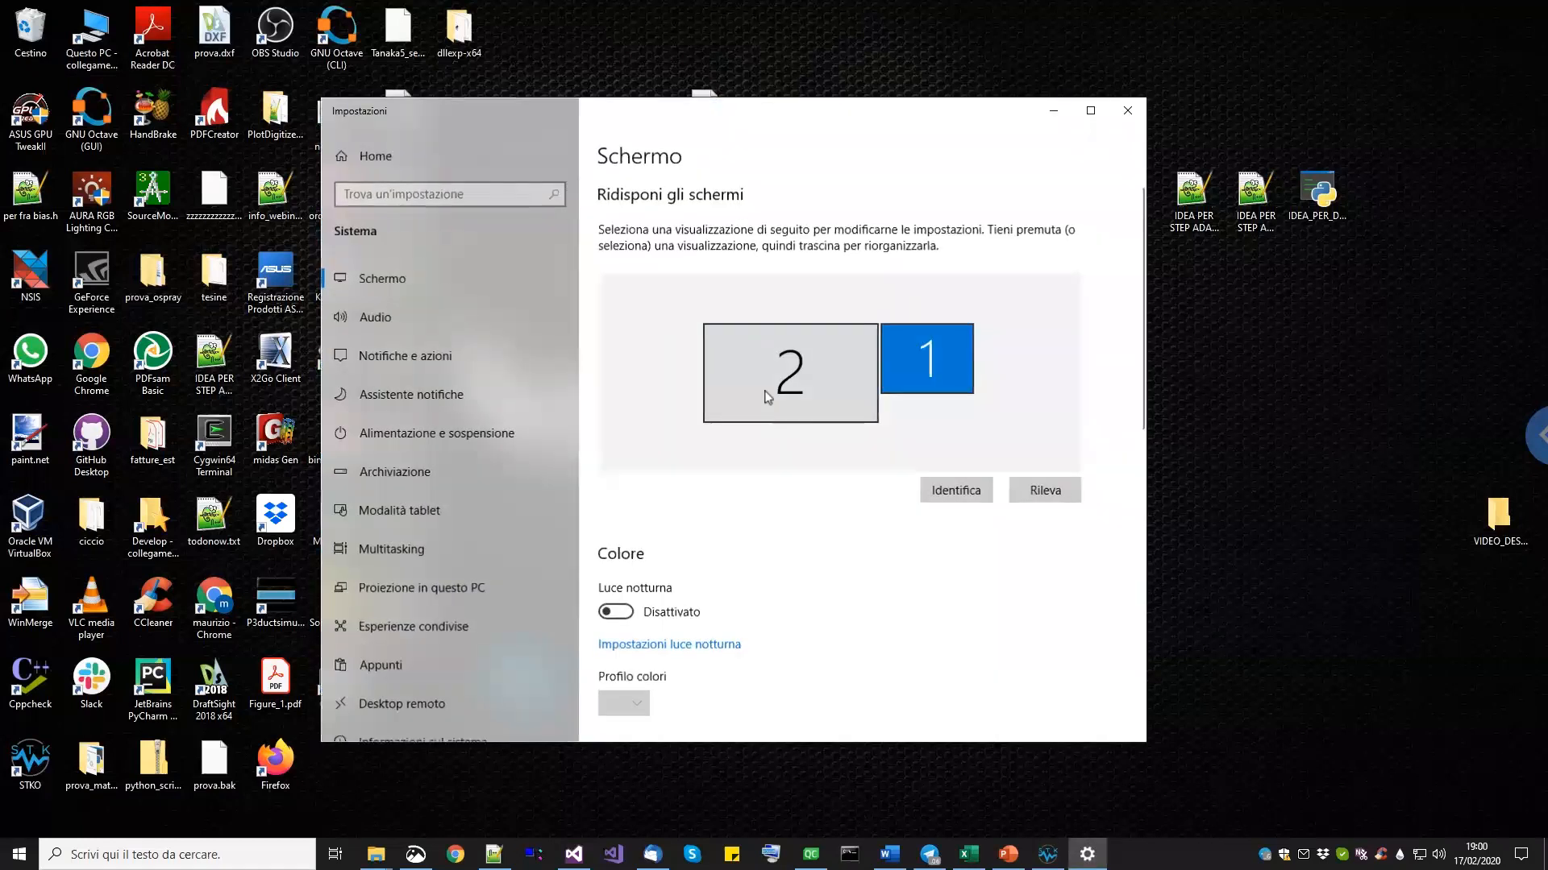
{"action": "left_click", "coordinate": [765, 397]}
{"action": "scroll", "coordinate": [732, 508], "scroll_direction": "down", "scroll_amount": 5}
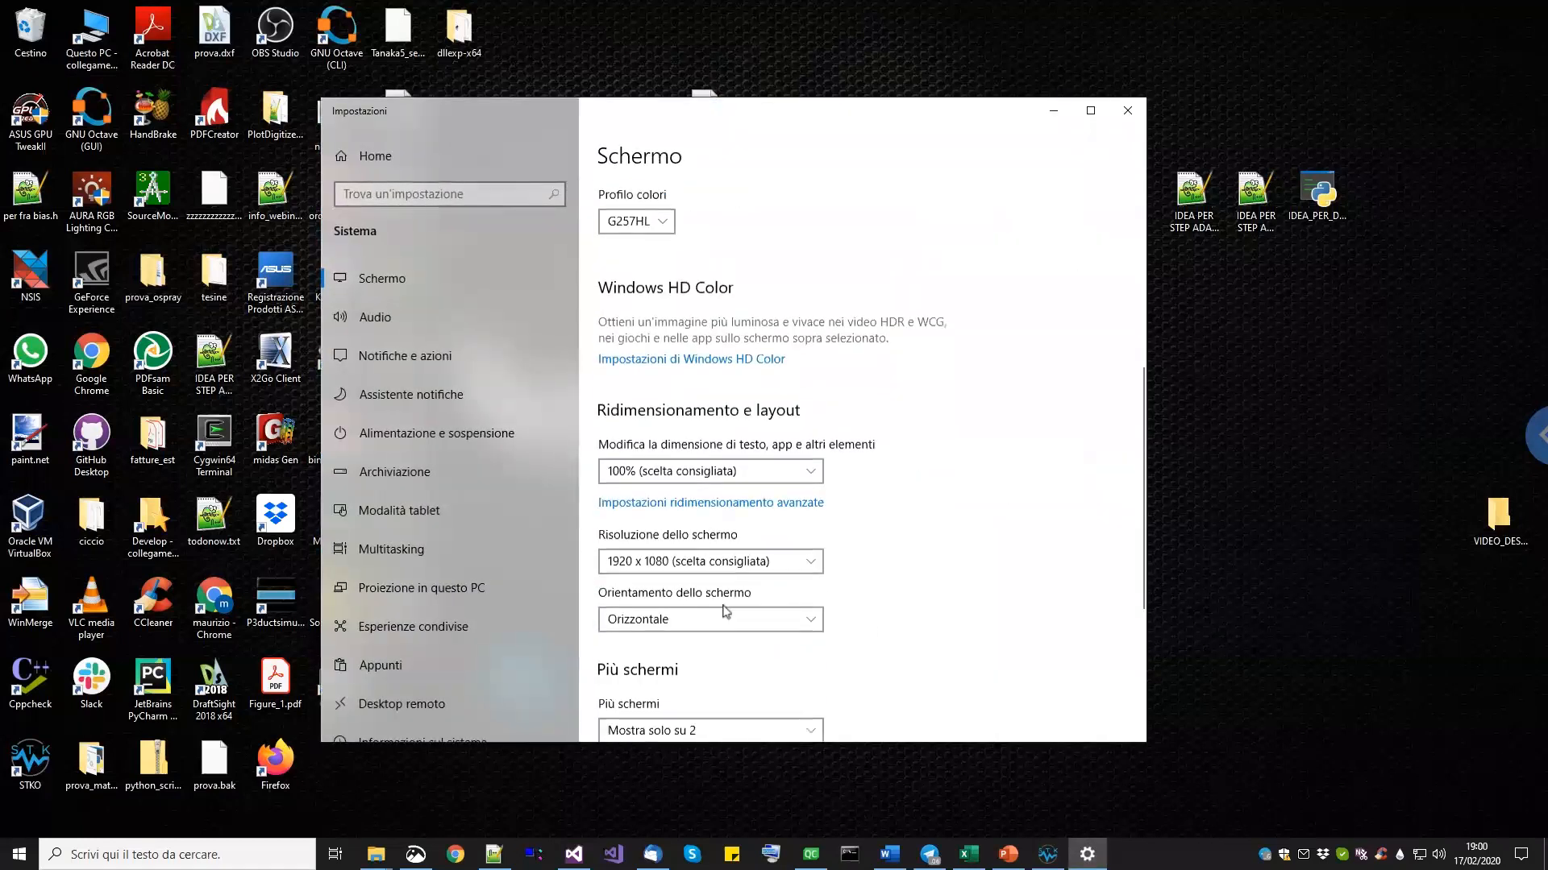
{"action": "scroll", "coordinate": [729, 580], "scroll_direction": "down", "scroll_amount": 4}
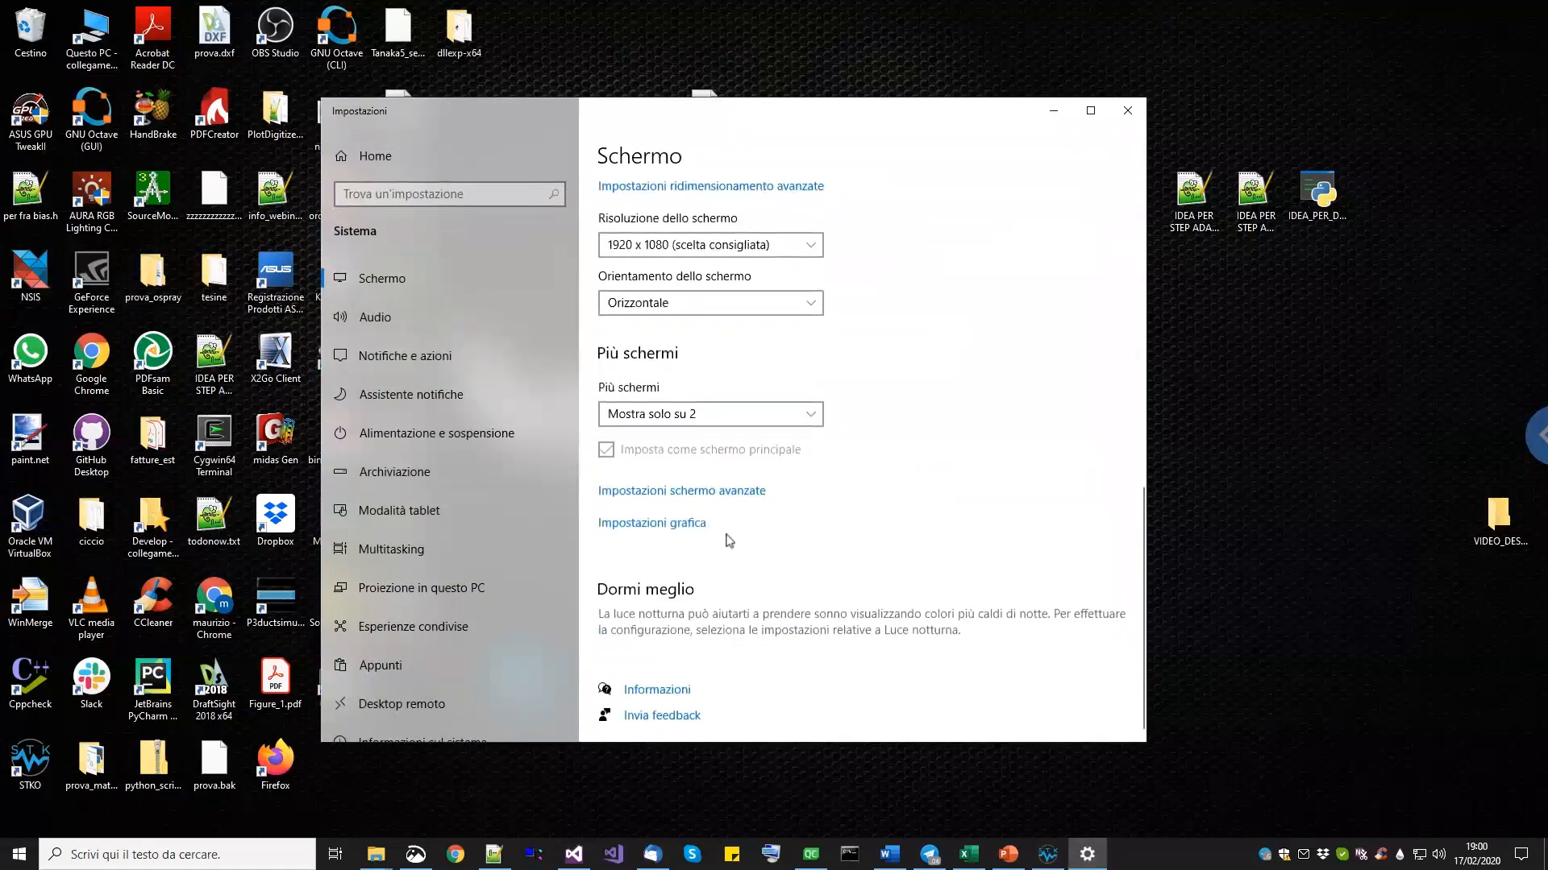
{"action": "left_click", "coordinate": [719, 416]}
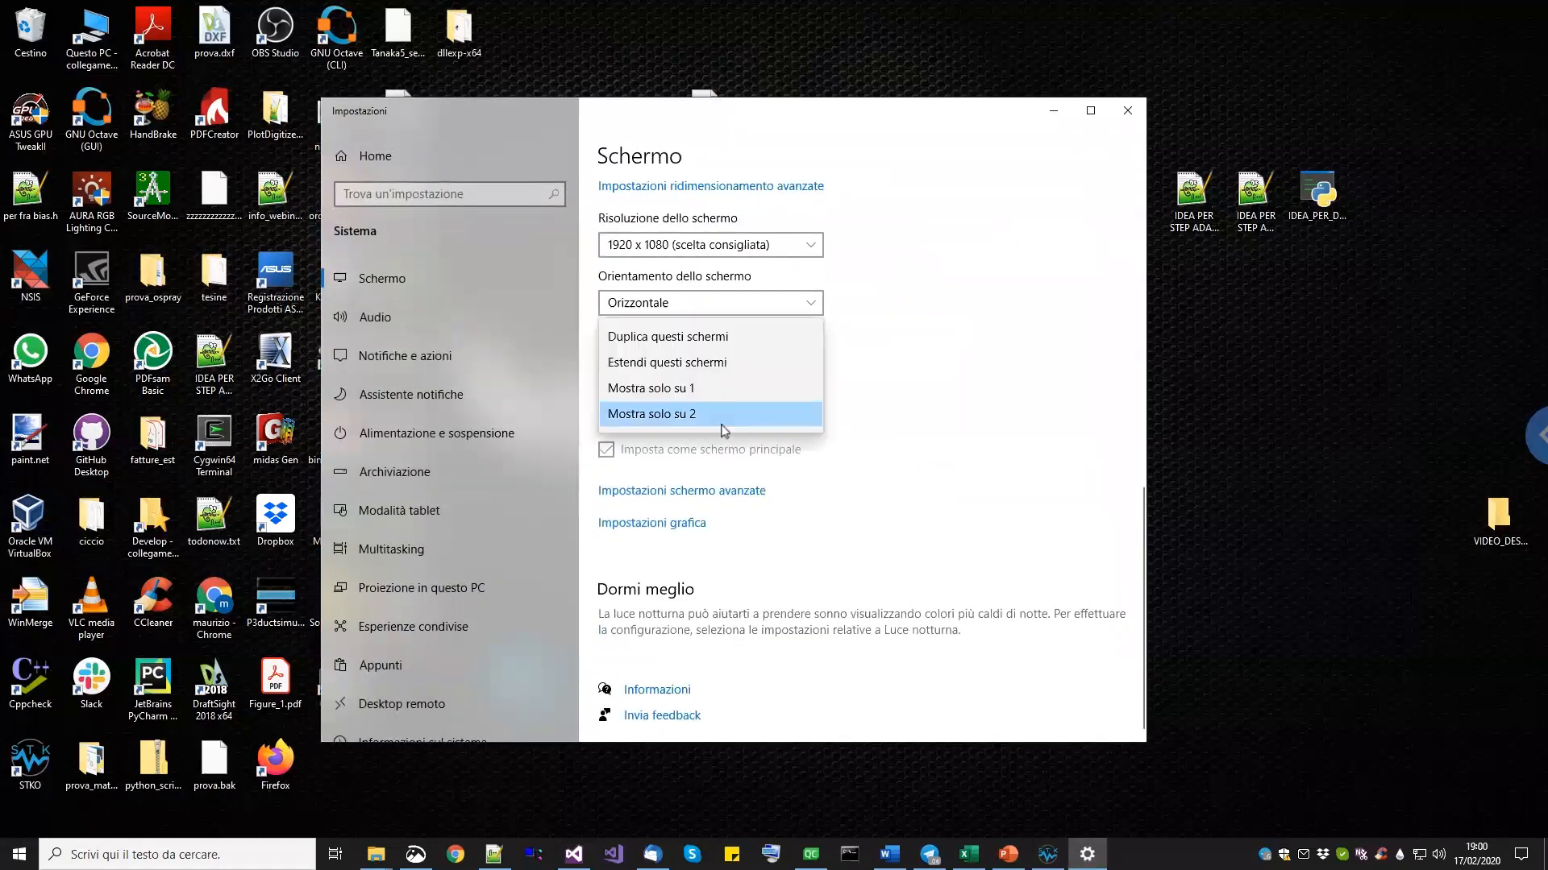
{"action": "left_click", "coordinate": [714, 364]}
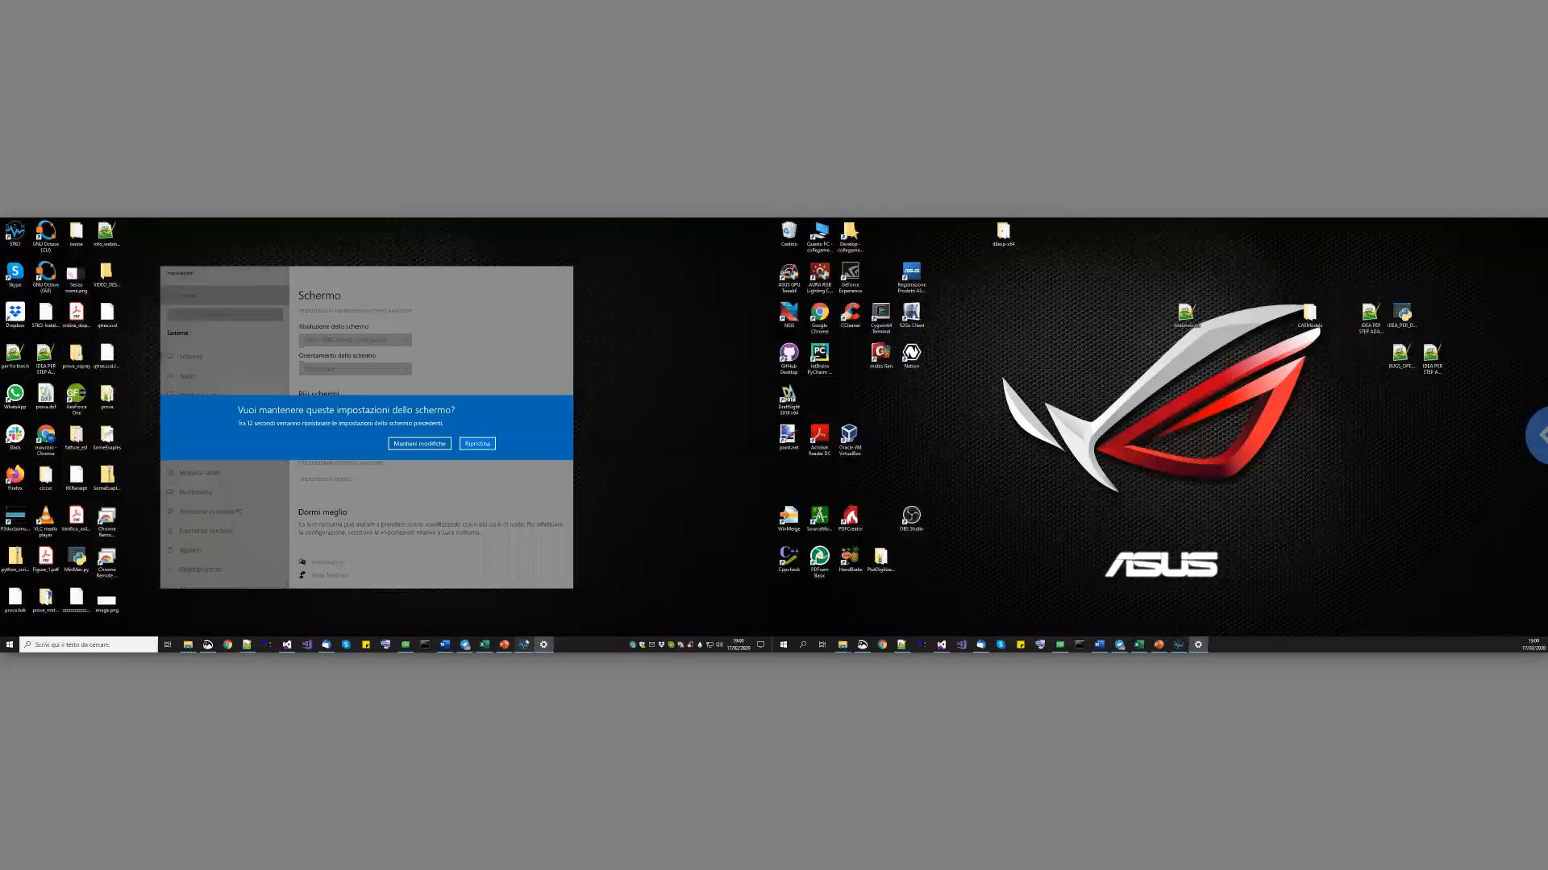
Switch back to STKO and try to start the Move command for the frame geometry.
{"action": "left_click", "coordinate": [524, 645]}
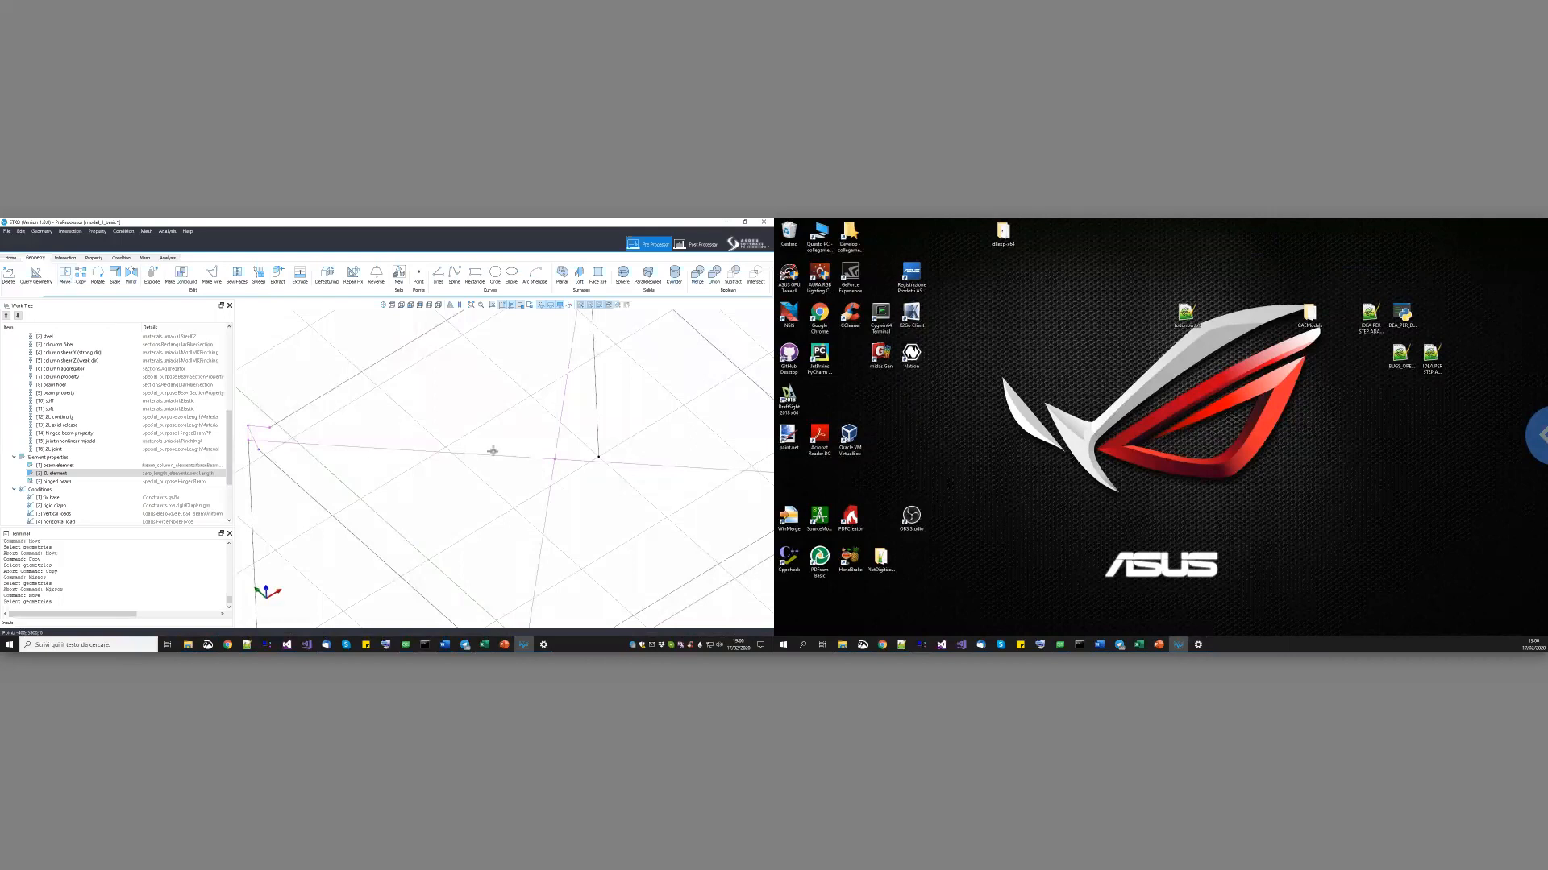
{"action": "middle_click_drag", "start_coordinate": [512, 535], "coordinate": [418, 506]}
{"action": "key", "text": "Escape"}
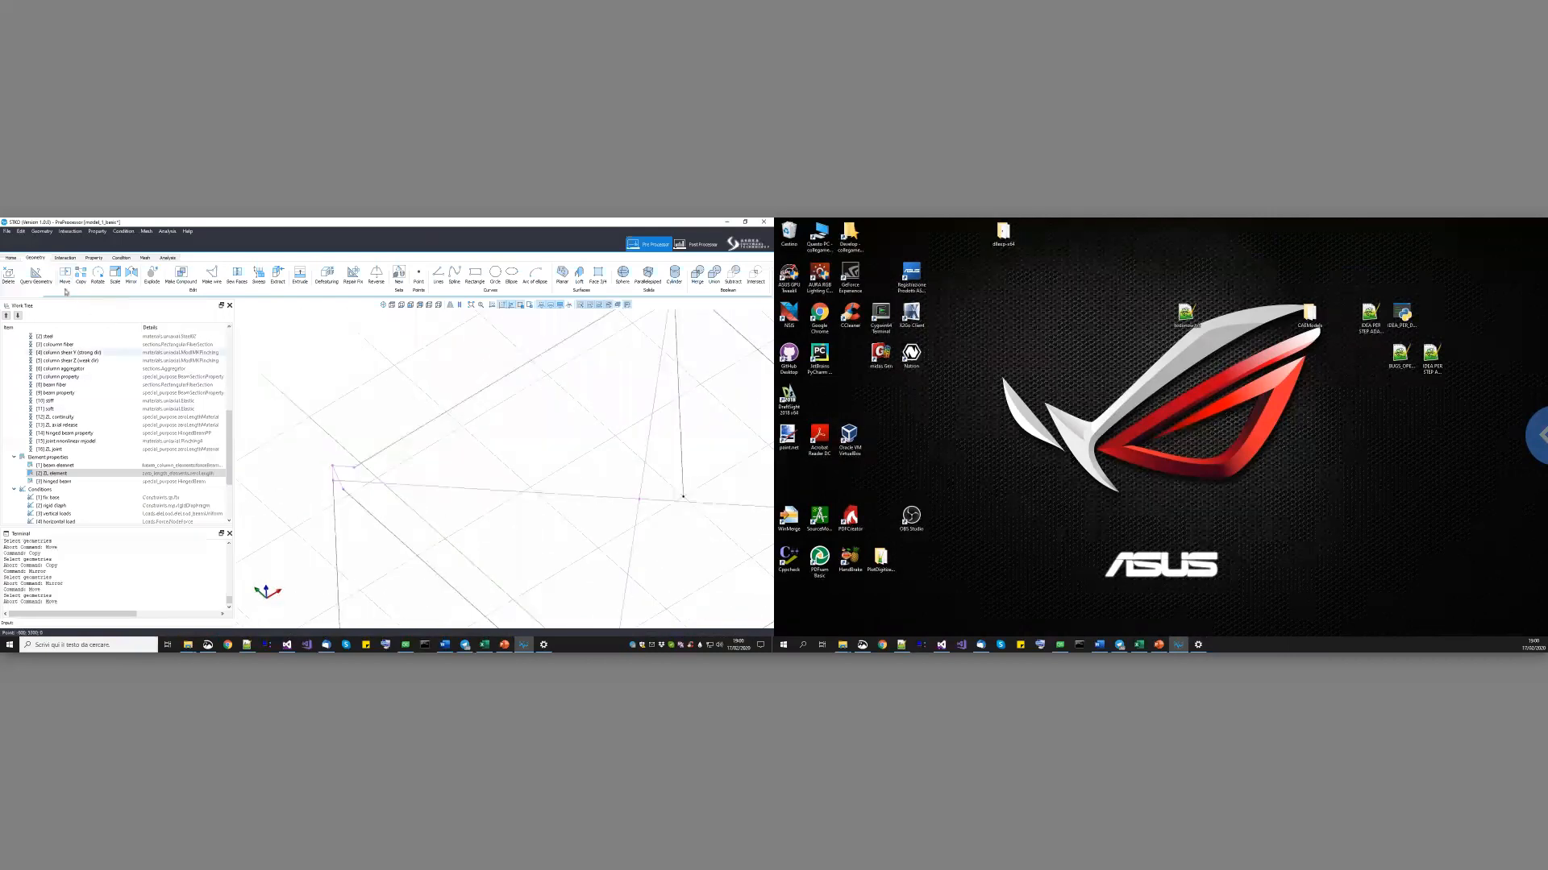
{"action": "left_click", "coordinate": [65, 275]}
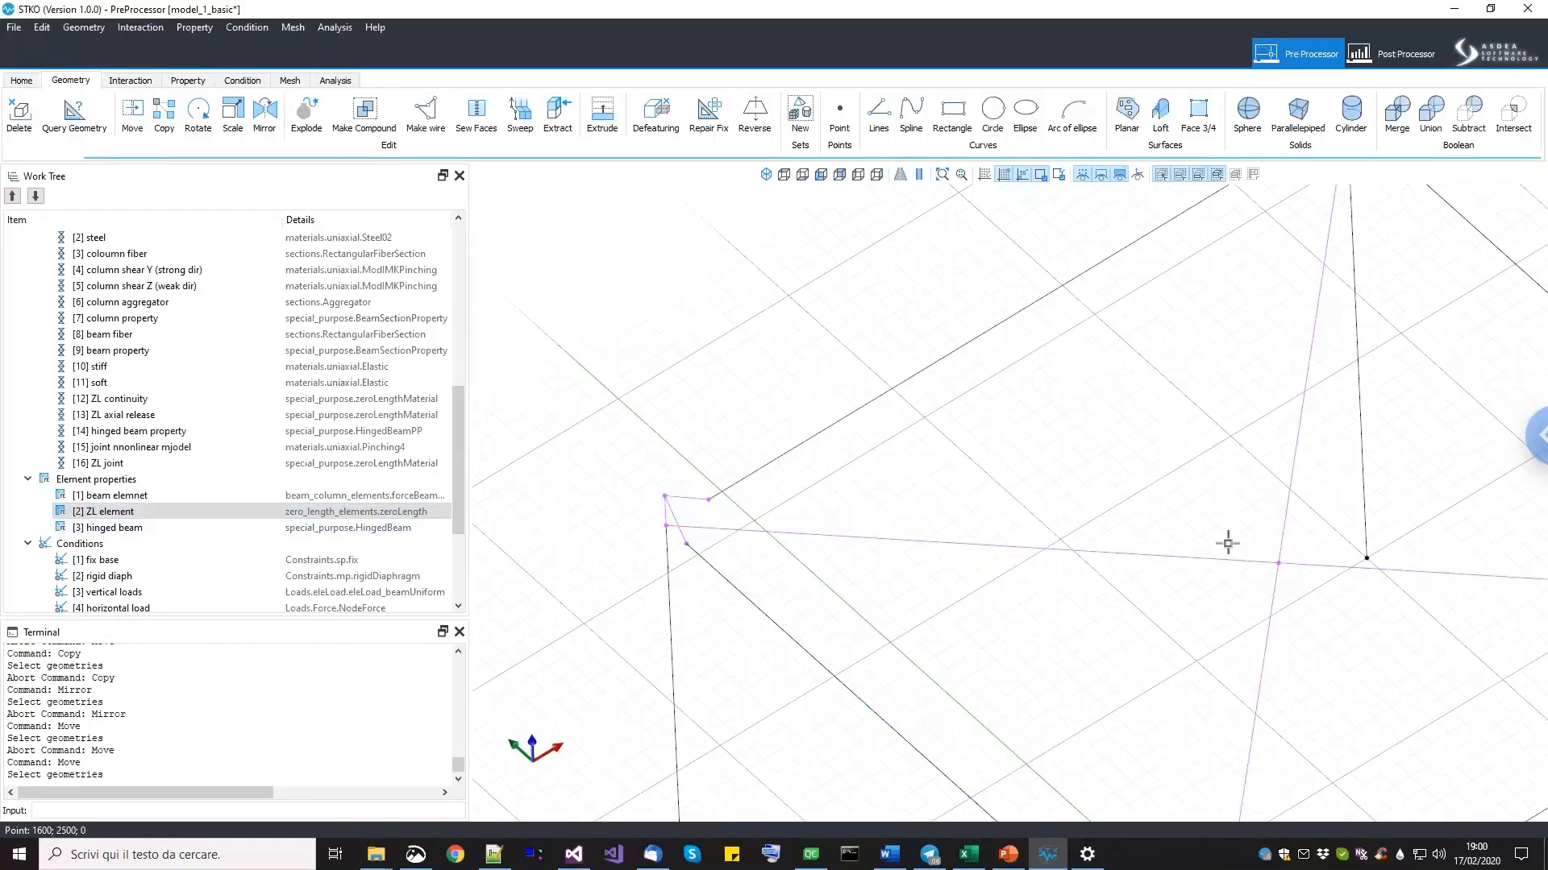
{"action": "scroll", "coordinate": [1076, 510], "scroll_direction": "down", "scroll_amount": 5}
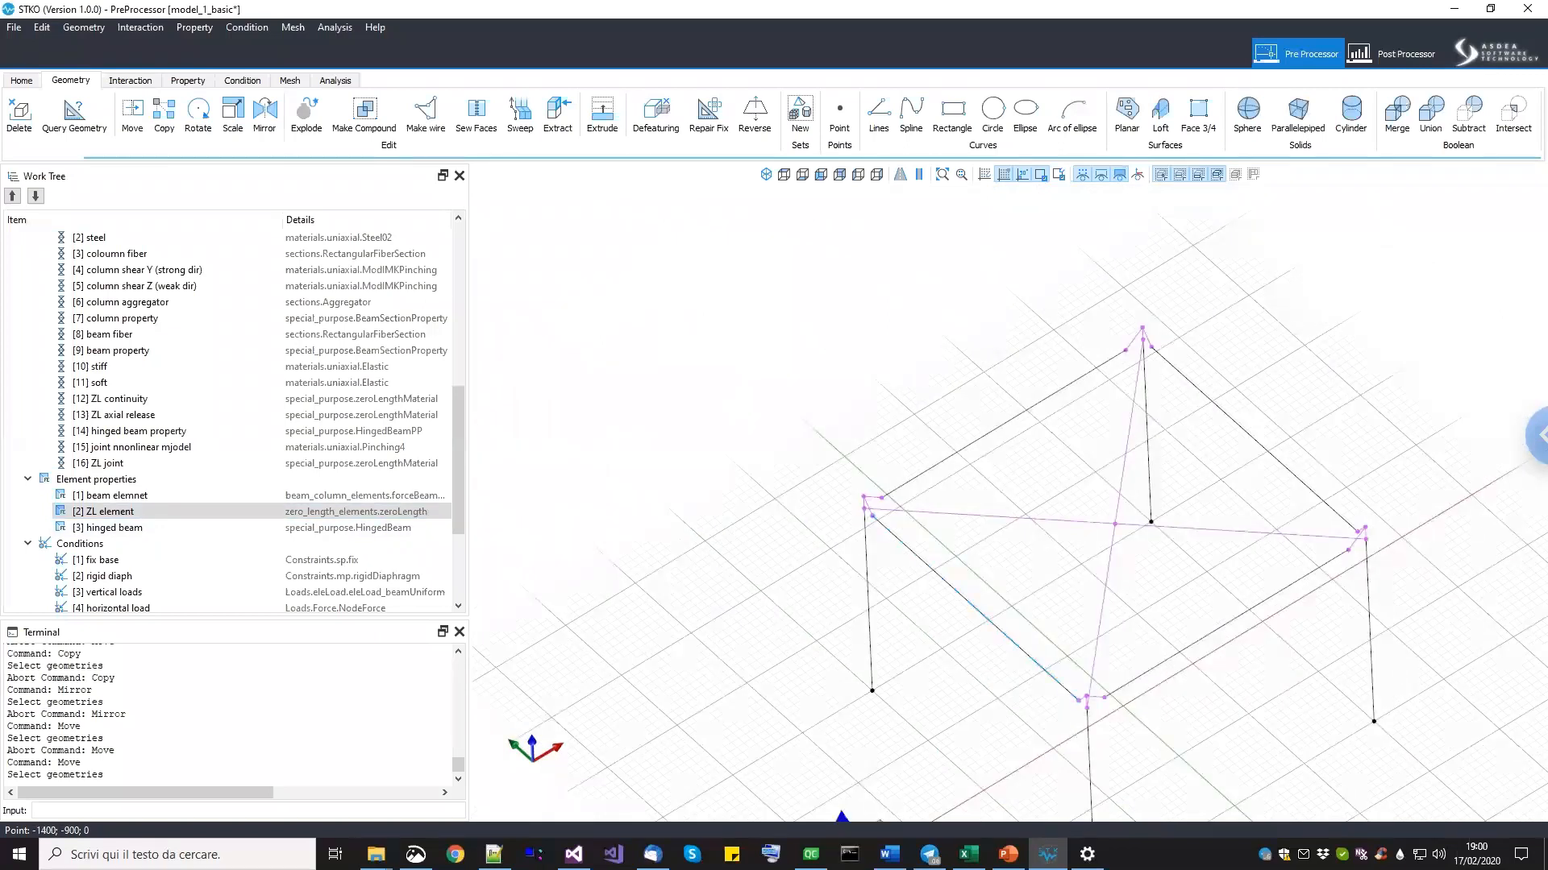
{"action": "key", "text": "Escape"}
{"action": "scroll", "coordinate": [850, 488], "scroll_direction": "up", "scroll_amount": 2}
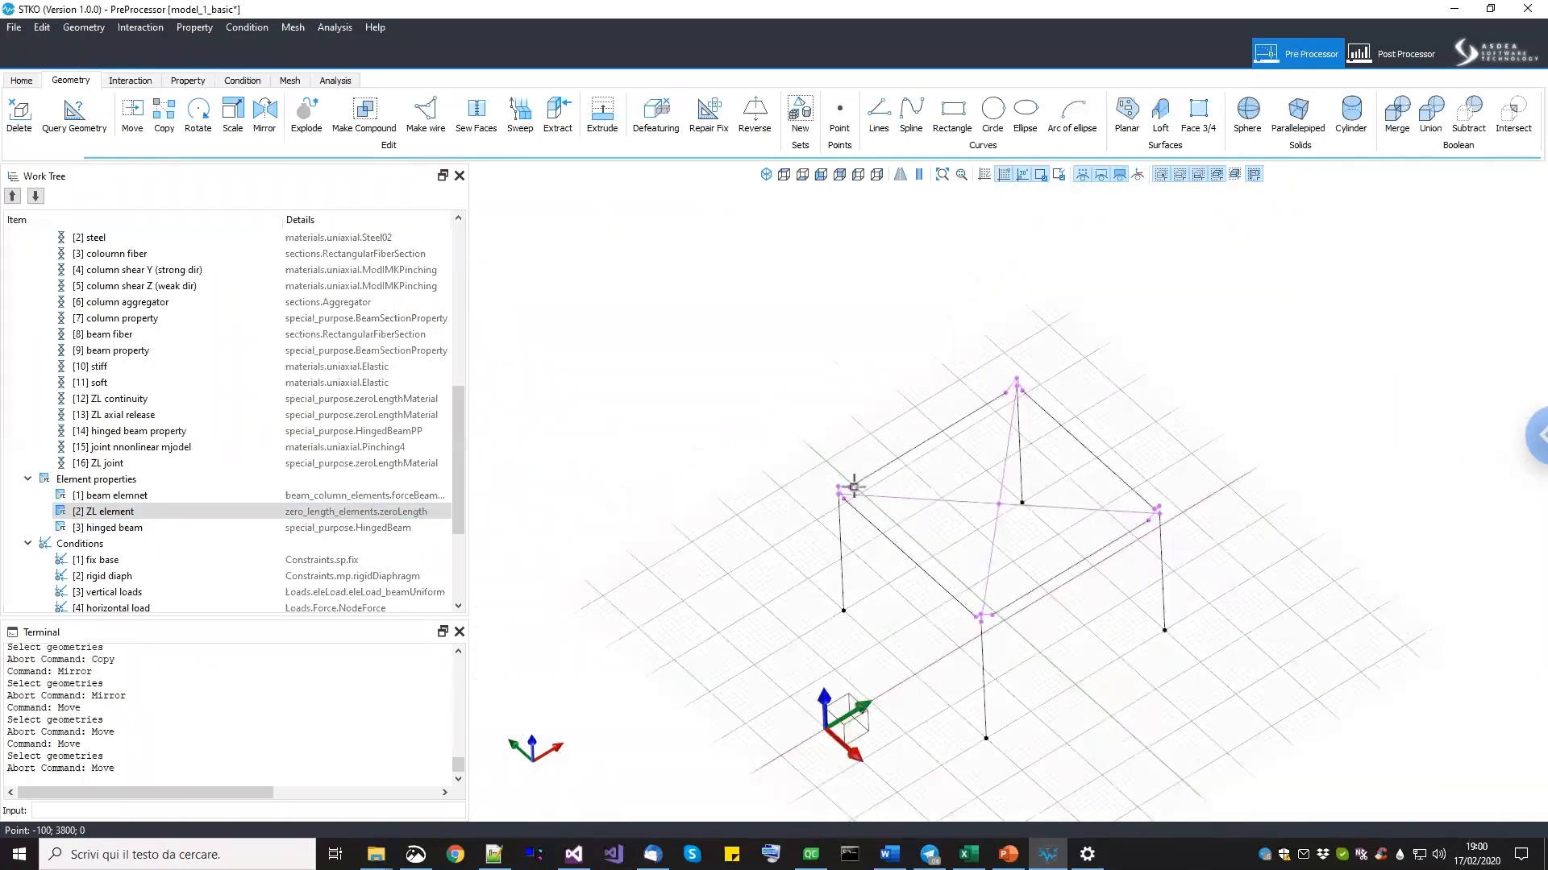
Select the upper joint node at a single frame corner and try to move it.
{"action": "scroll", "coordinate": [800, 466], "scroll_direction": "up", "scroll_amount": 6}
{"action": "left_click_drag", "start_coordinate": [844, 492], "coordinate": [912, 535]}
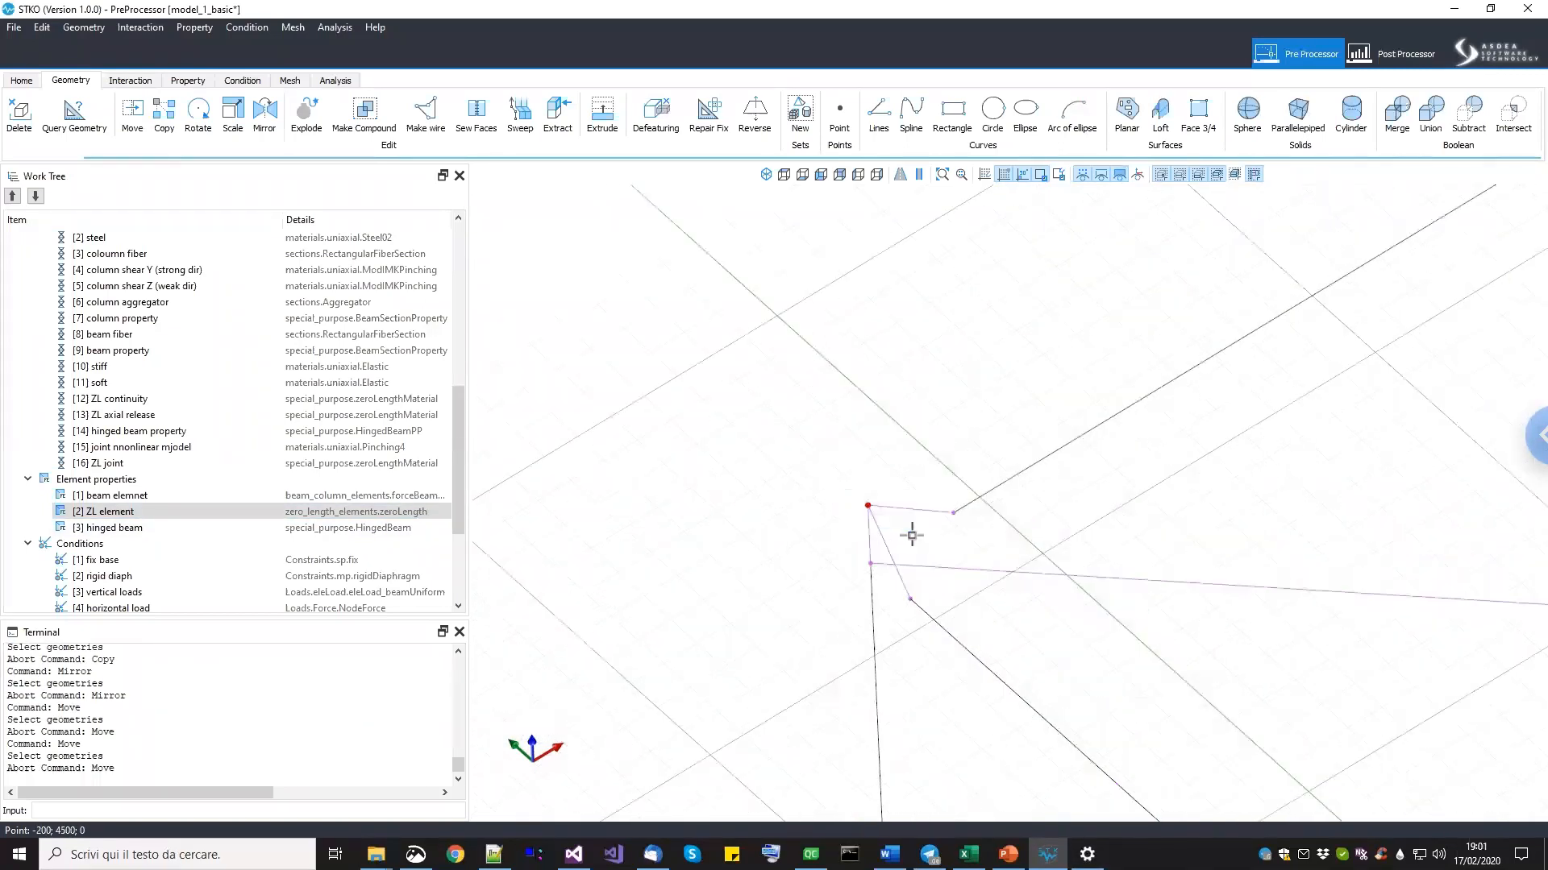
{"action": "middle_click_drag", "start_coordinate": [896, 528], "coordinate": [863, 518]}
{"action": "scroll", "coordinate": [864, 518], "scroll_direction": "down", "scroll_amount": 1}
{"action": "key", "text": "Escape"}
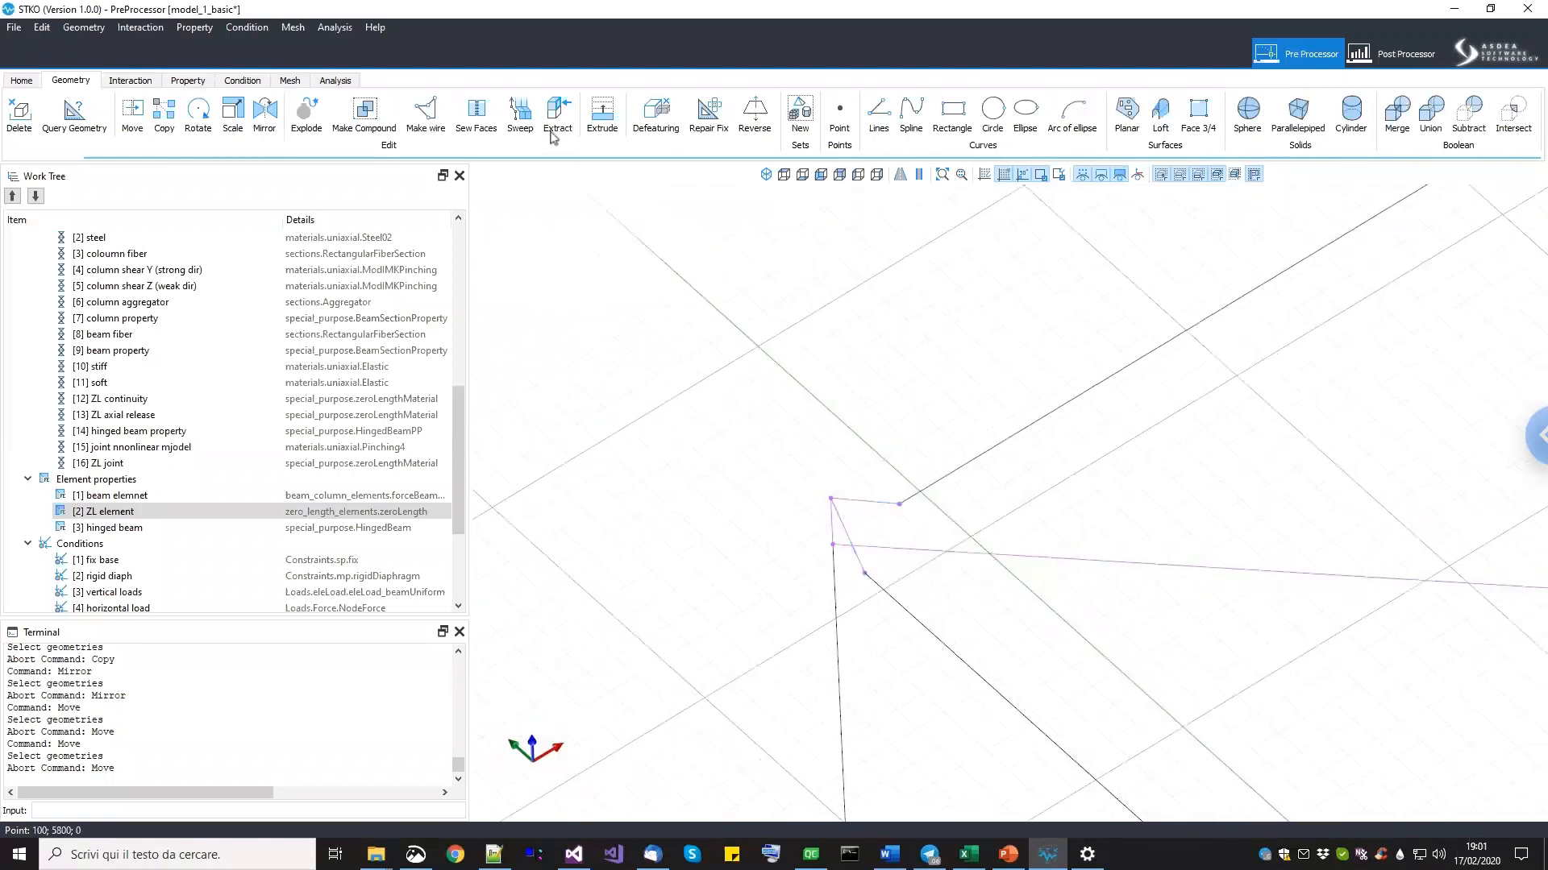
{"action": "scroll", "coordinate": [654, 144], "scroll_direction": "up", "scroll_amount": 2}
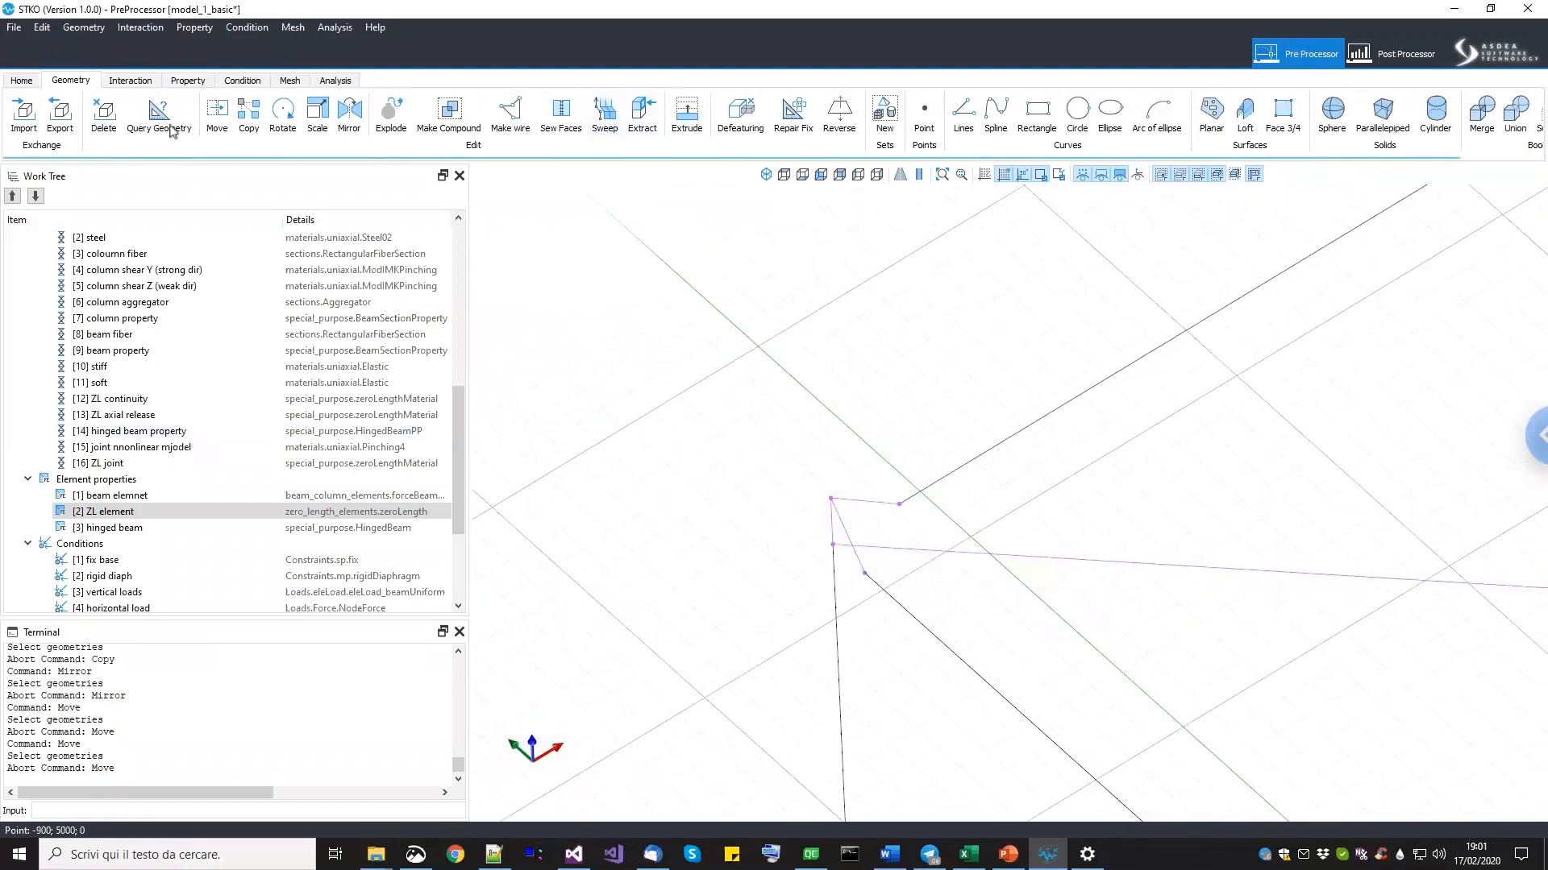
{"action": "left_click", "coordinate": [214, 114]}
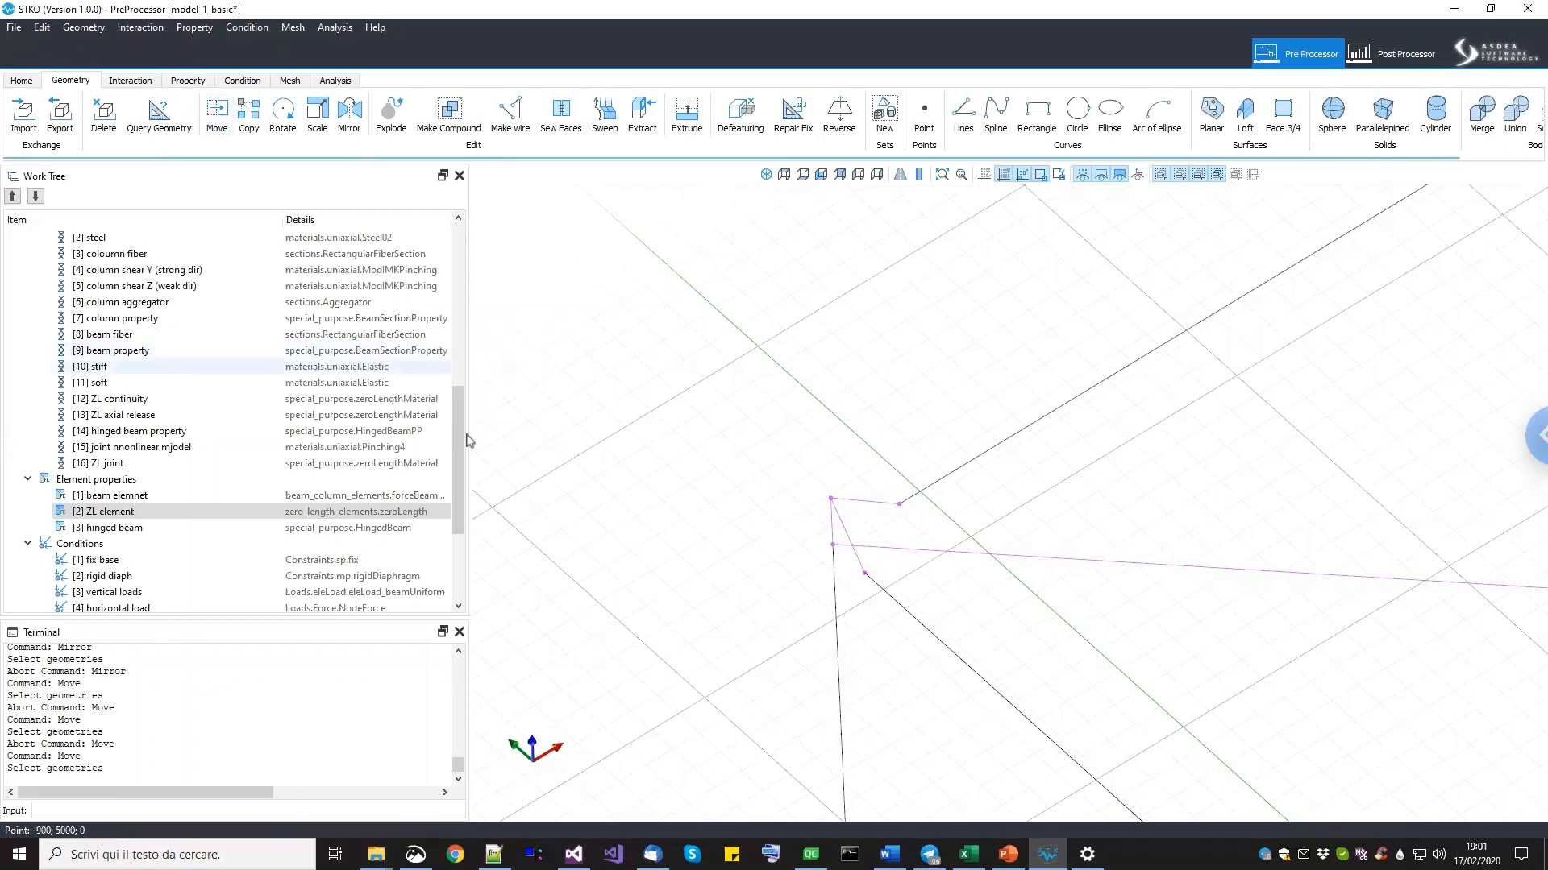
{"action": "scroll", "coordinate": [867, 521], "scroll_direction": "down", "scroll_amount": 3}
{"action": "middle_click_drag", "start_coordinate": [957, 437], "coordinate": [759, 384]}
{"action": "scroll", "coordinate": [817, 429], "scroll_direction": "down", "scroll_amount": 3}
{"action": "middle_click_drag", "start_coordinate": [934, 501], "coordinate": [863, 487]}
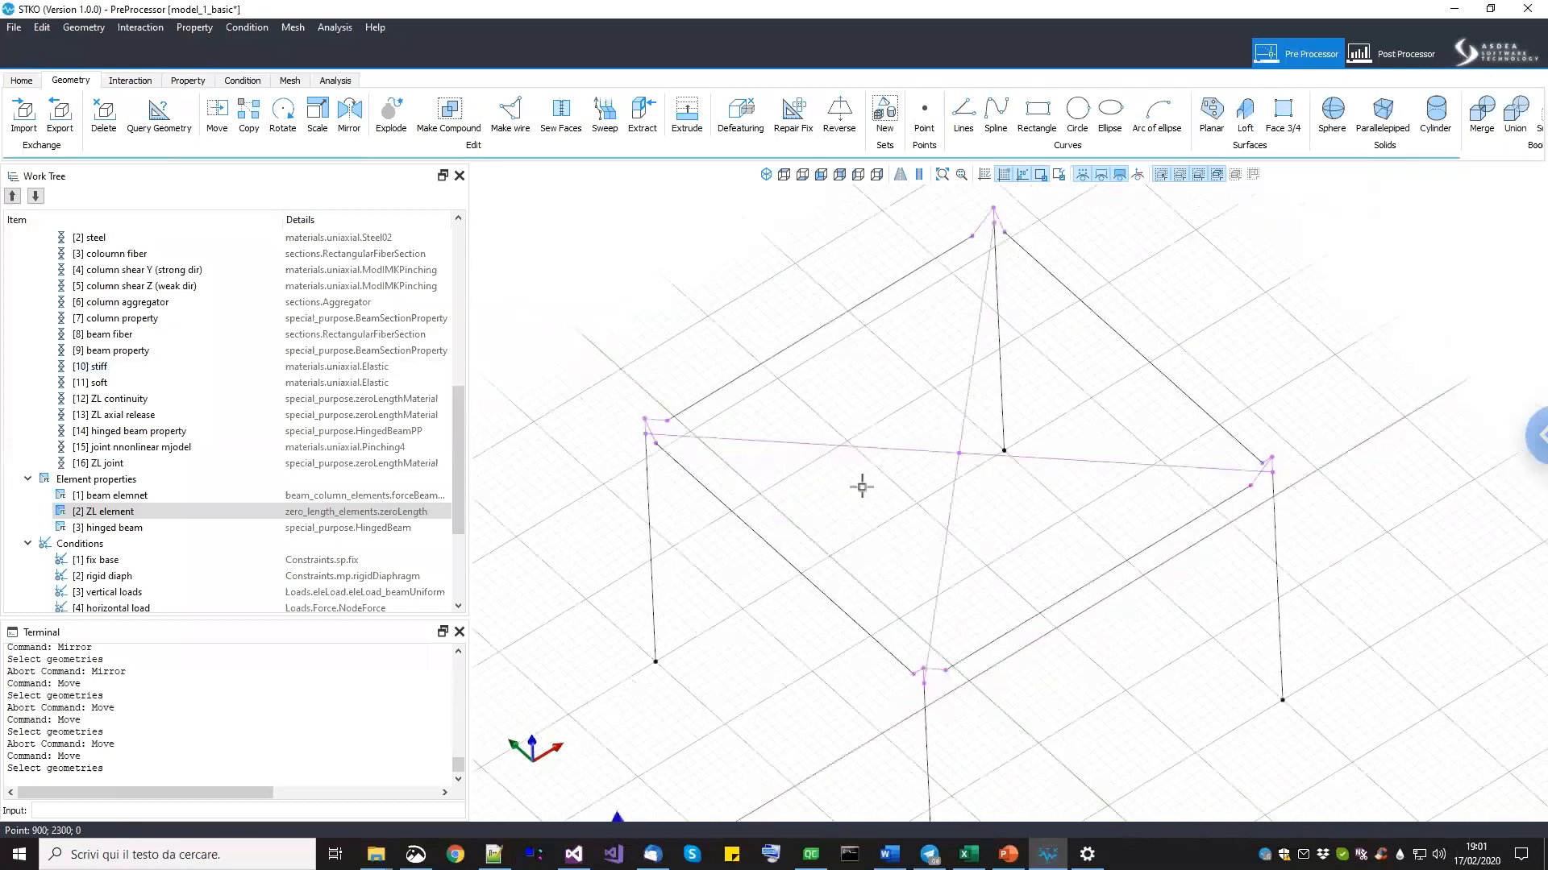
{"action": "key", "text": "Escape"}
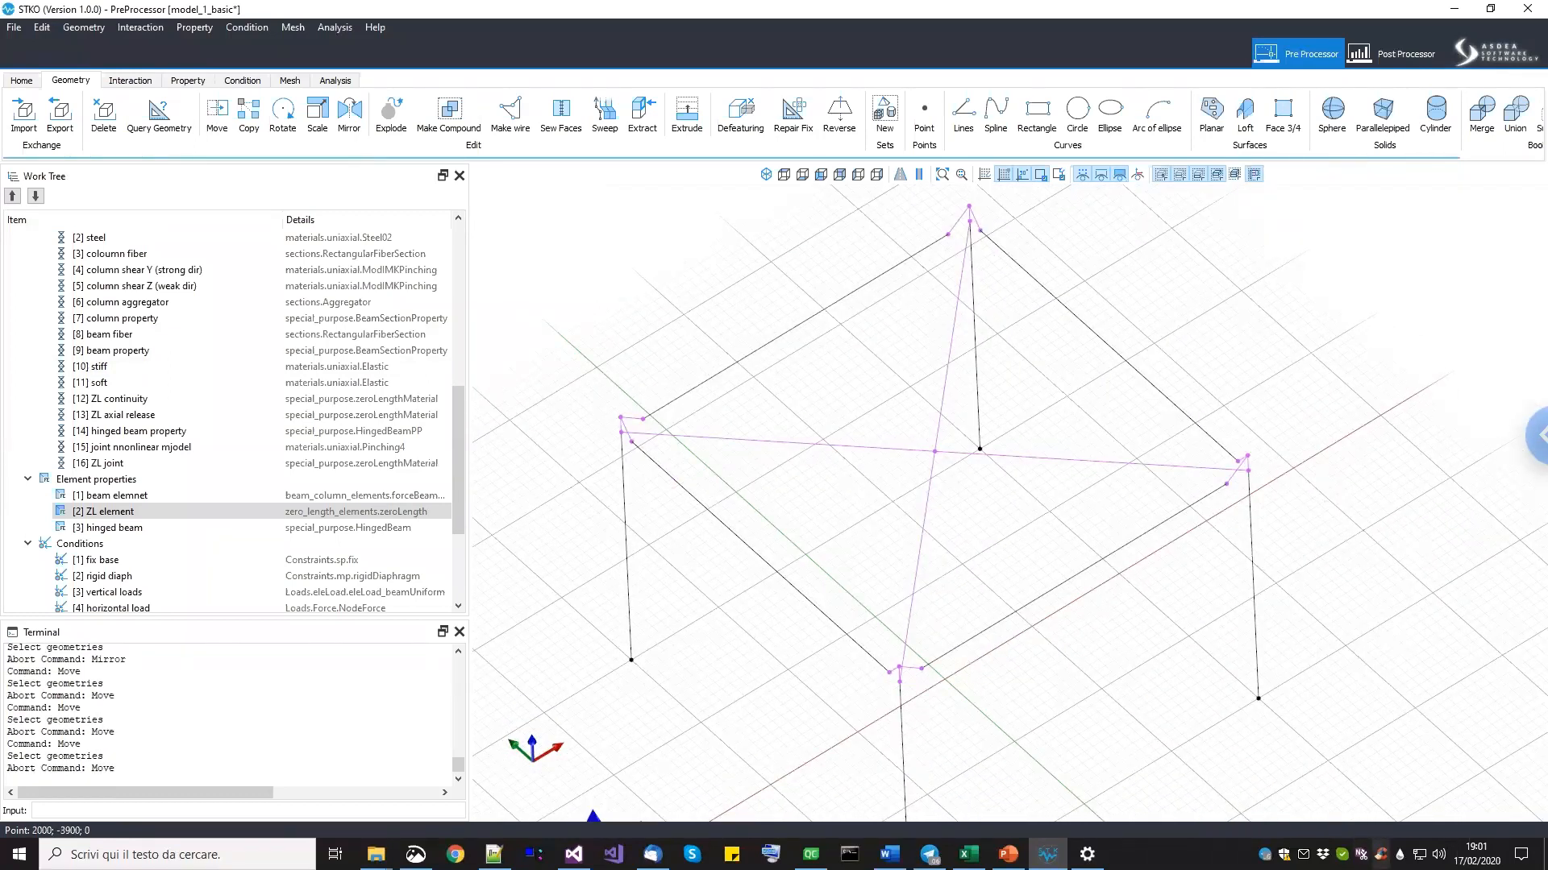
Switch to the Windows display settings, set the multiple displays option to Estendi questi schermi, and keep the changes.
{"action": "left_click", "coordinate": [1087, 854]}
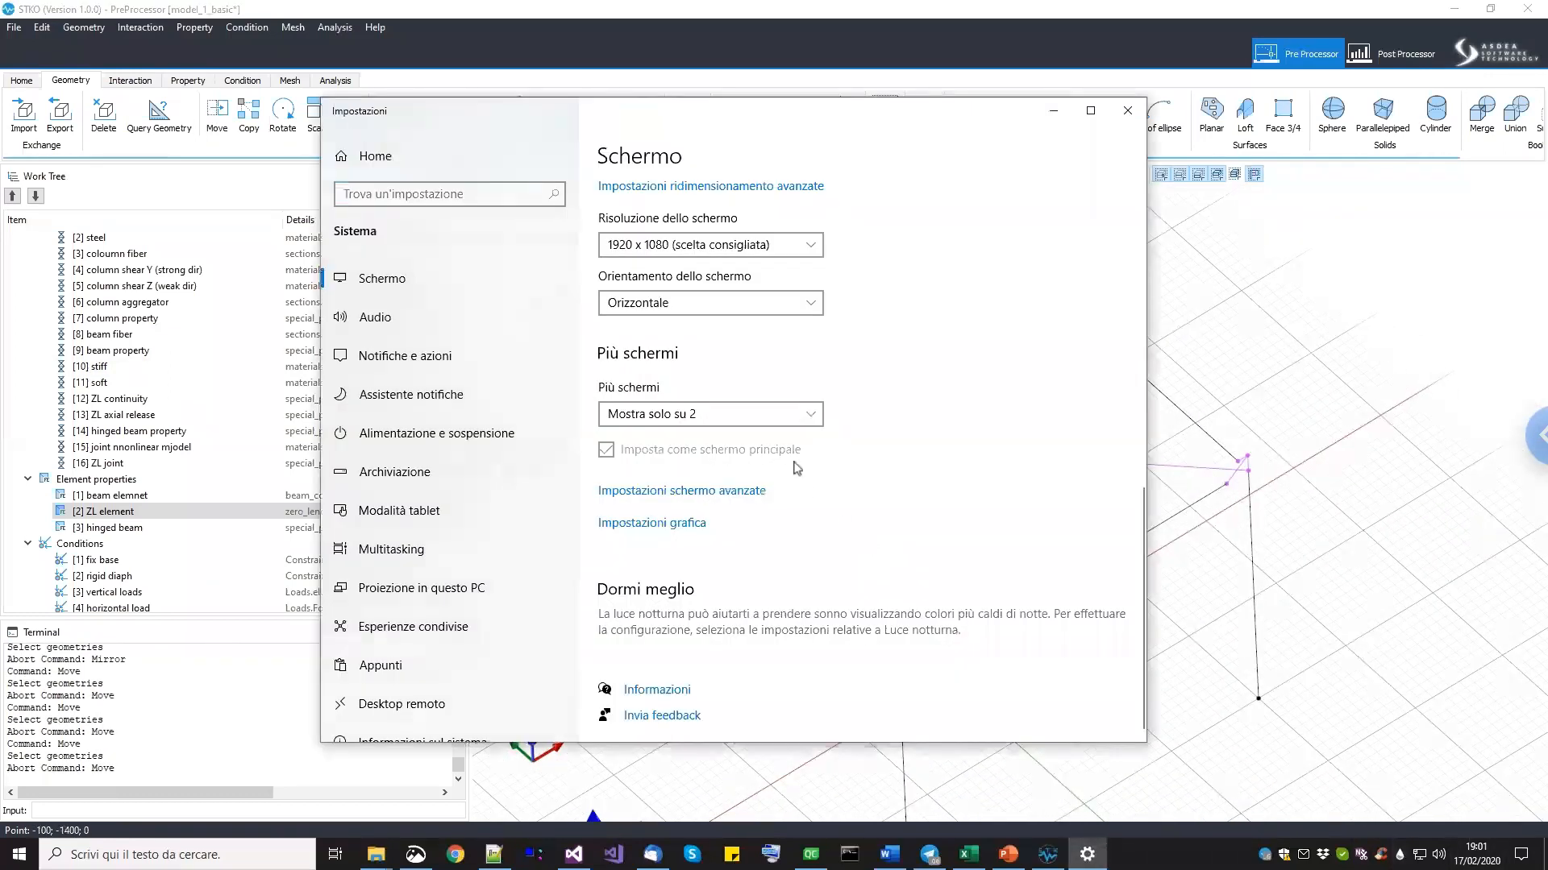
{"action": "left_click", "coordinate": [778, 415]}
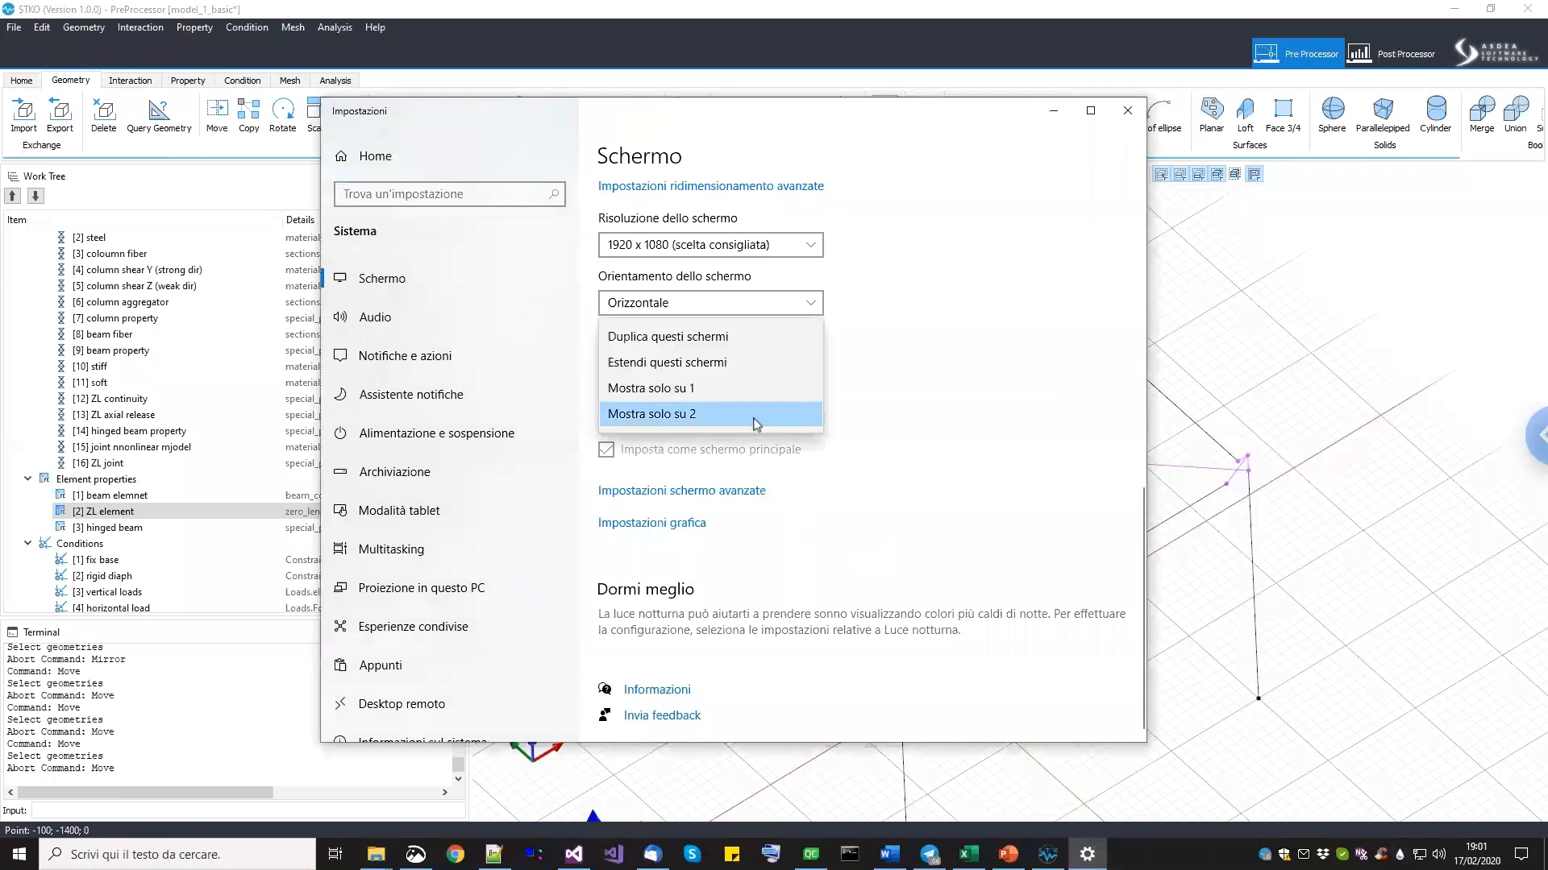
{"action": "left_click", "coordinate": [725, 364]}
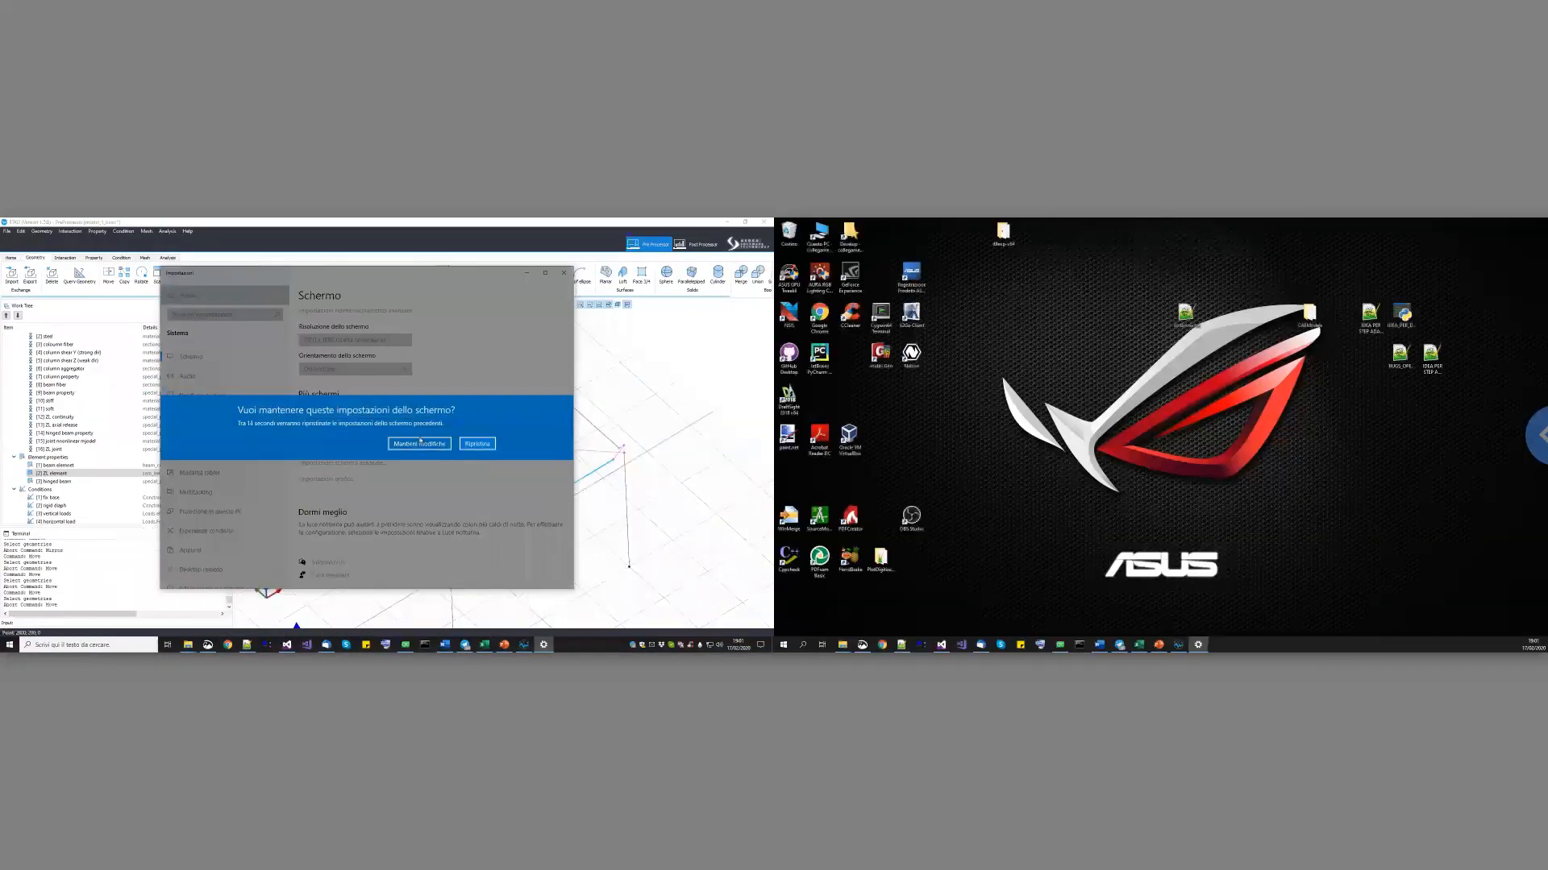
{"action": "left_click", "coordinate": [418, 444]}
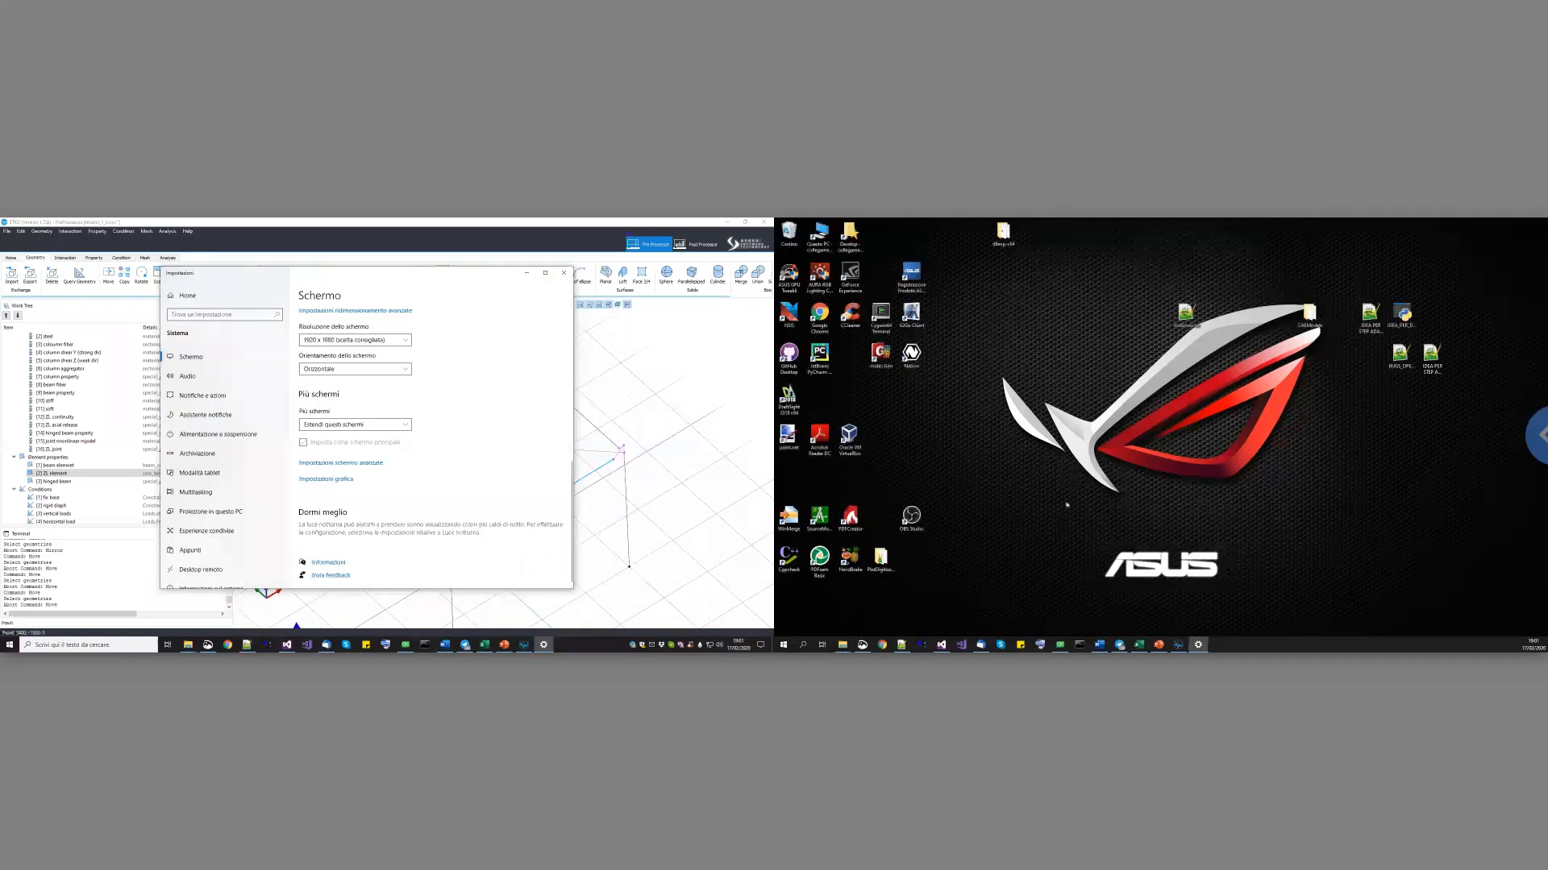
Restart the Move command in STKO and shift its window to the second display and back, maximized on the first.
{"action": "left_click", "coordinate": [639, 459]}
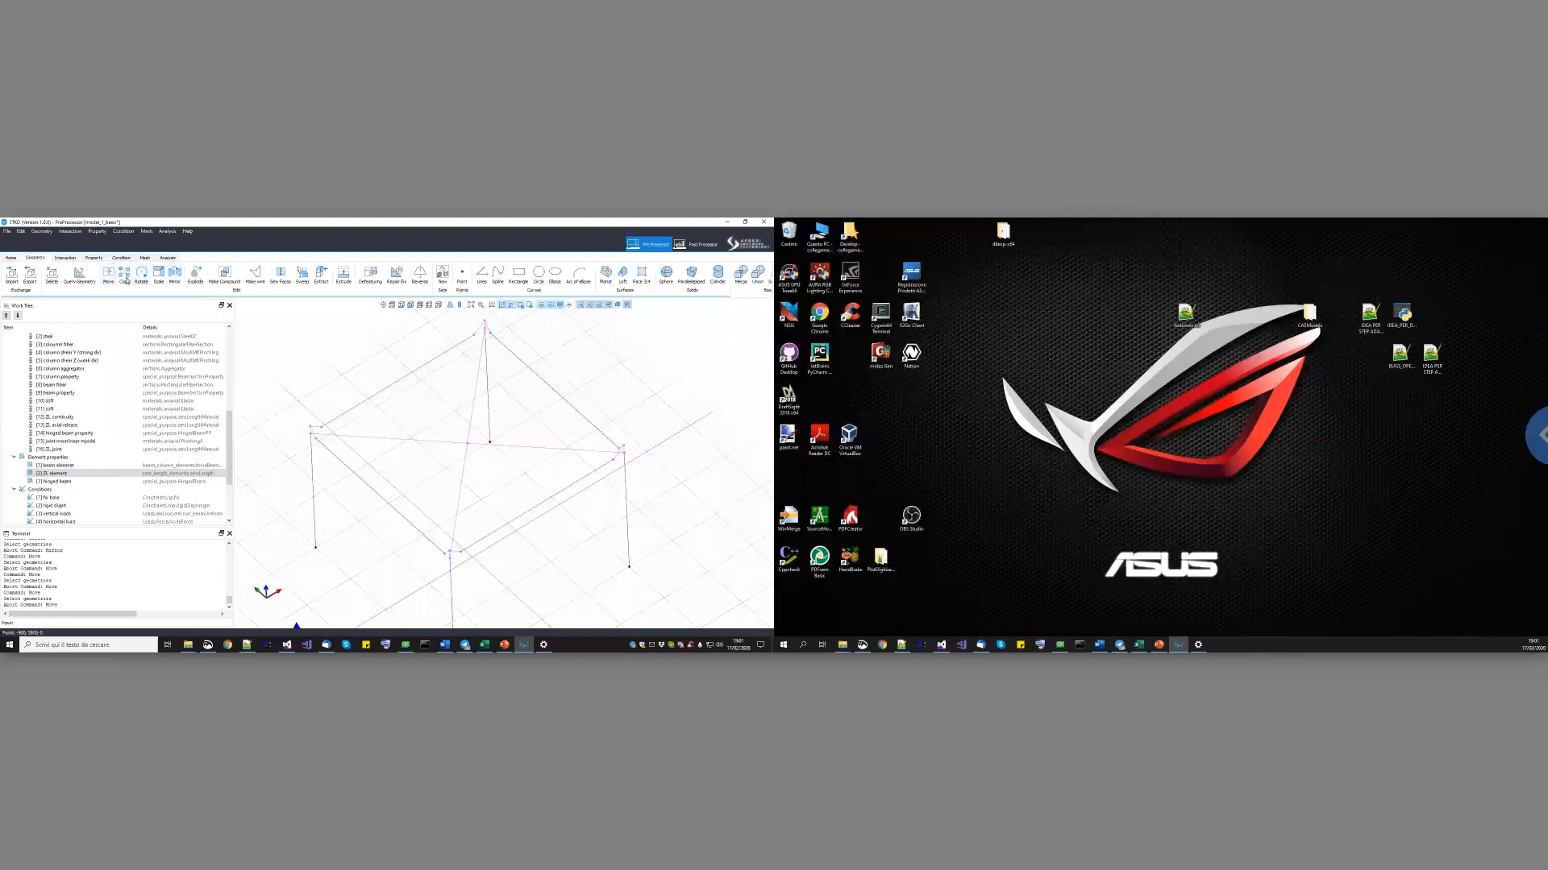
{"action": "left_click", "coordinate": [108, 274]}
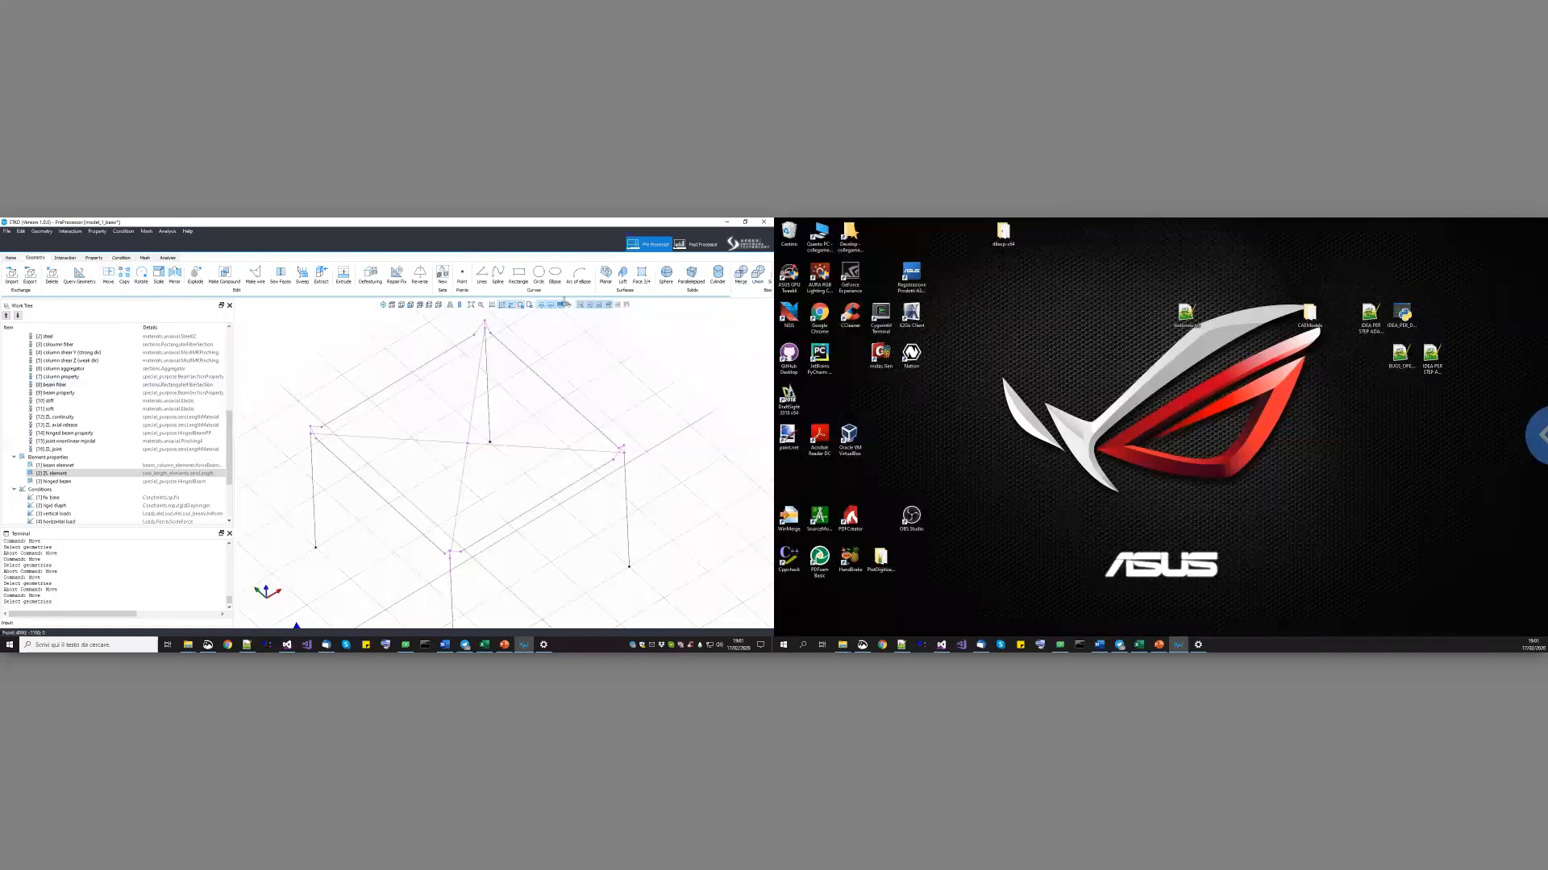
{"action": "left_click_drag", "start_coordinate": [653, 223], "coordinate": [1183, 449]}
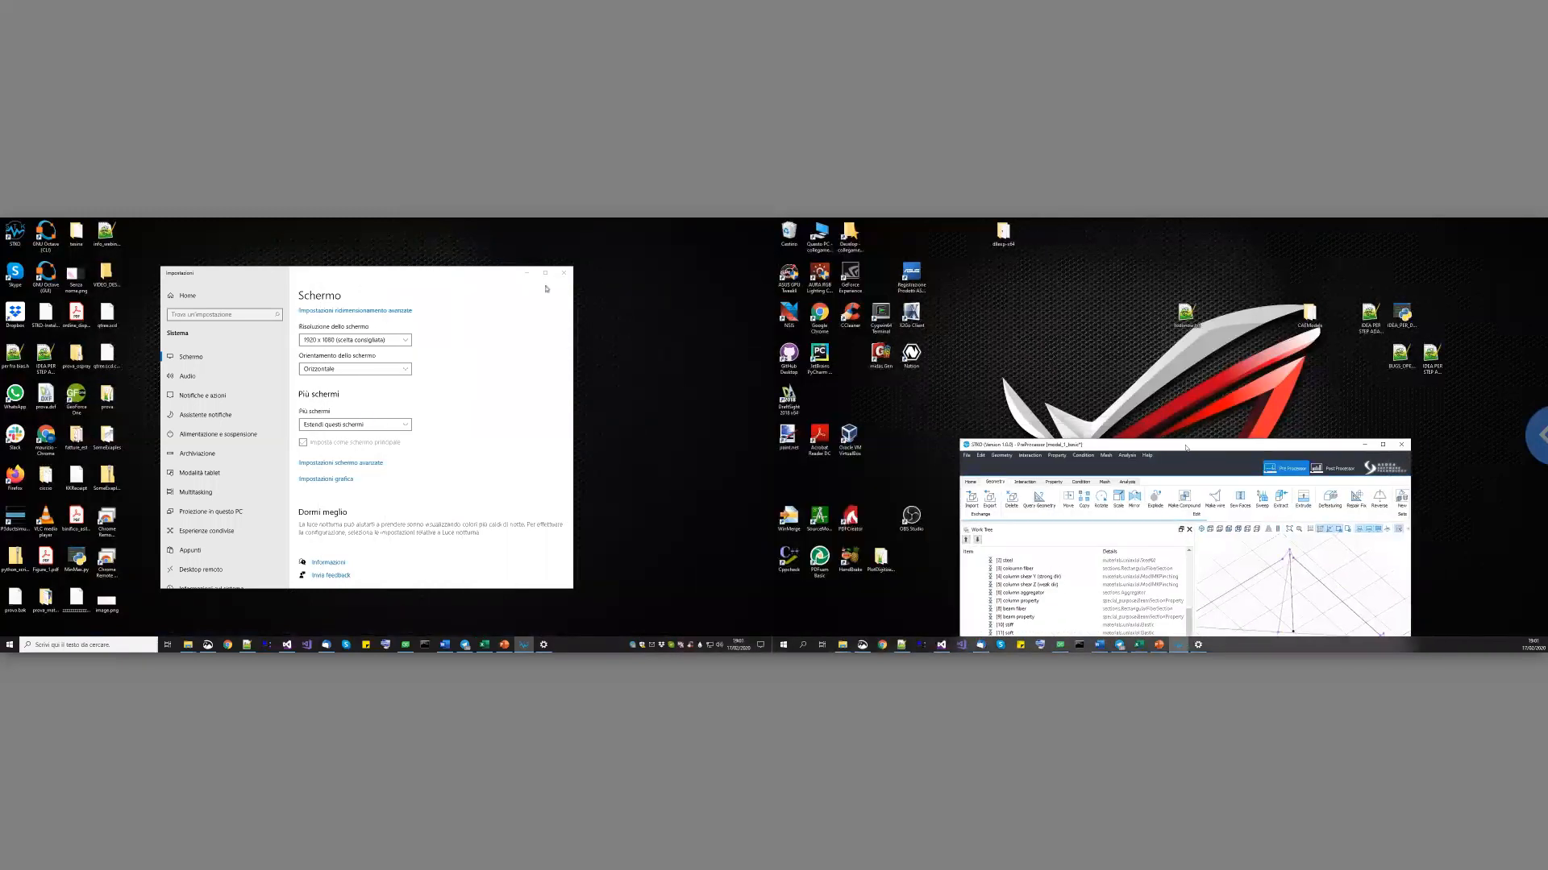
{"action": "left_click", "coordinate": [526, 275]}
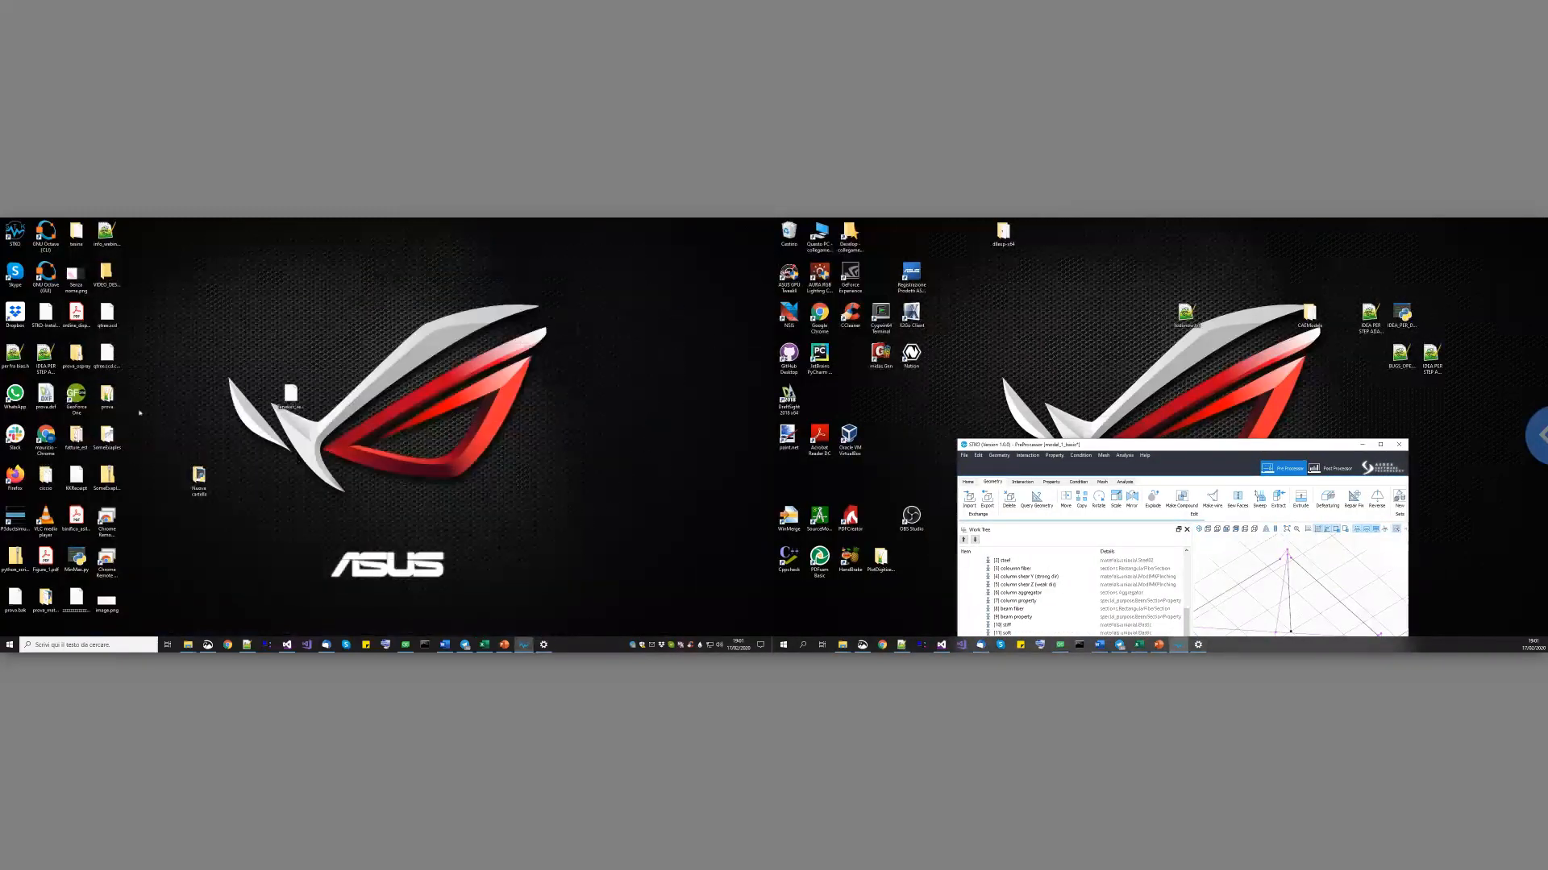
{"action": "left_click_drag", "start_coordinate": [1278, 448], "coordinate": [436, 358]}
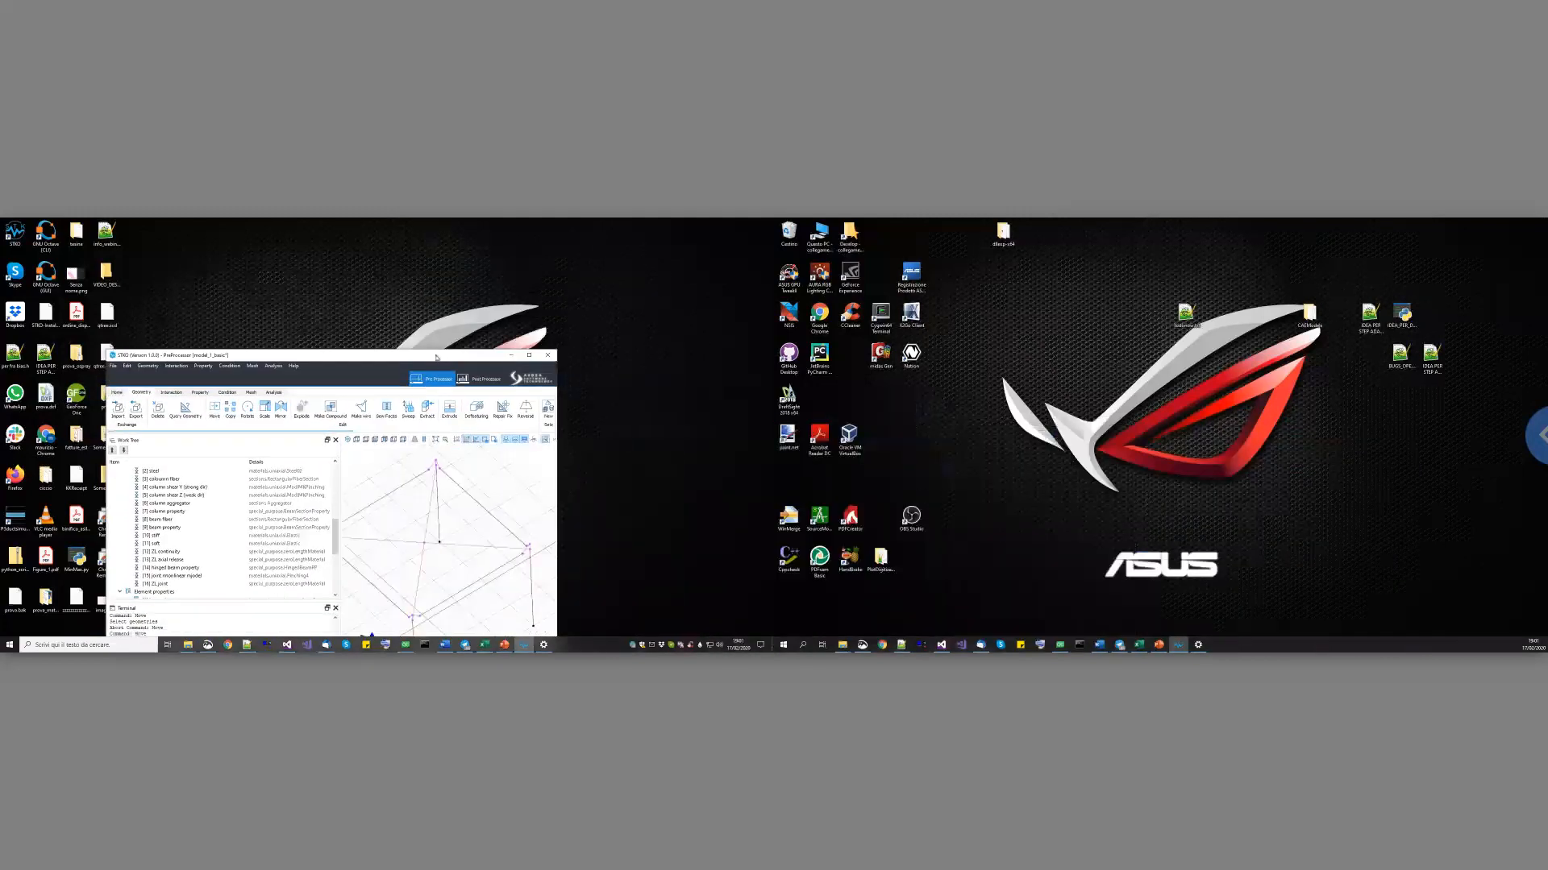
{"action": "double_click", "coordinate": [436, 358]}
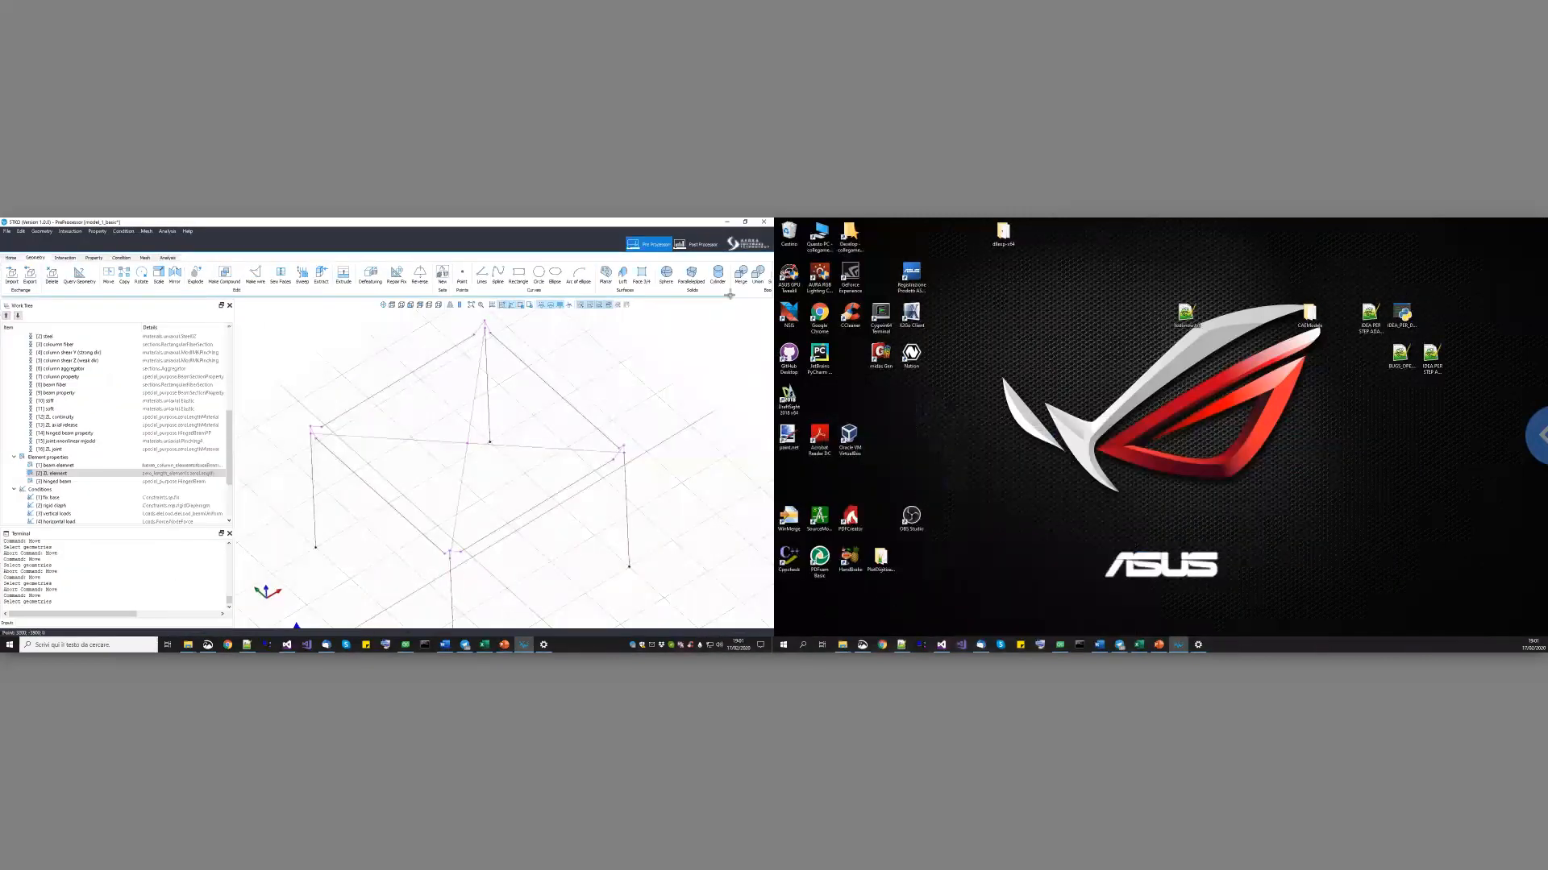
In the Windows display settings, set the multiple displays option to Mostra solo su 2, keep the changes and close the settings.
{"action": "left_click", "coordinate": [544, 645]}
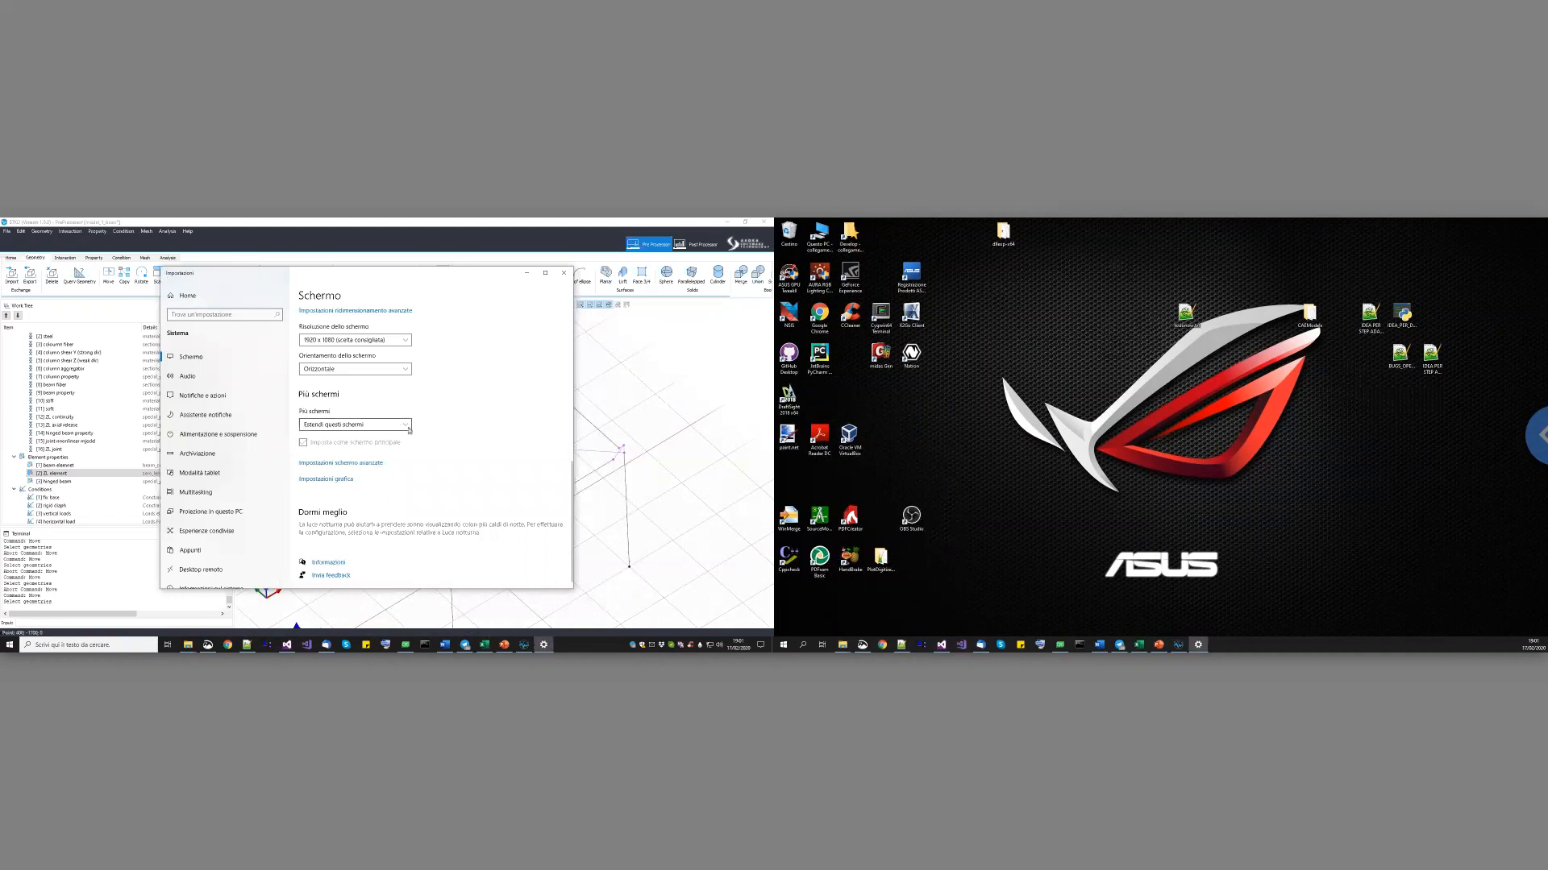
{"action": "left_click", "coordinate": [406, 426]}
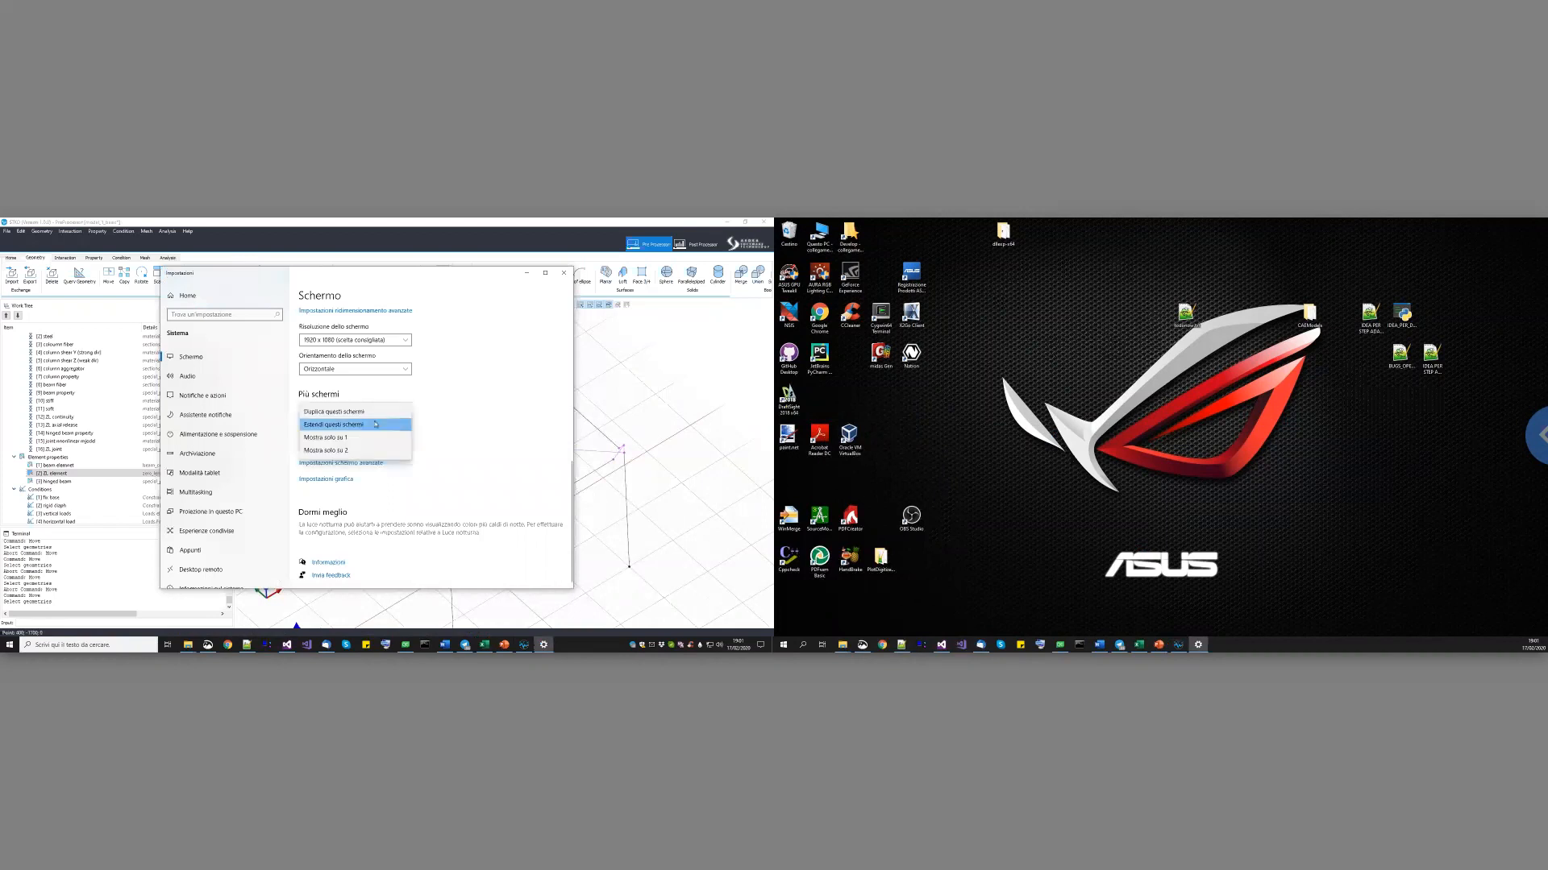
{"action": "left_click", "coordinate": [359, 450]}
{"action": "left_click", "coordinate": [815, 462]}
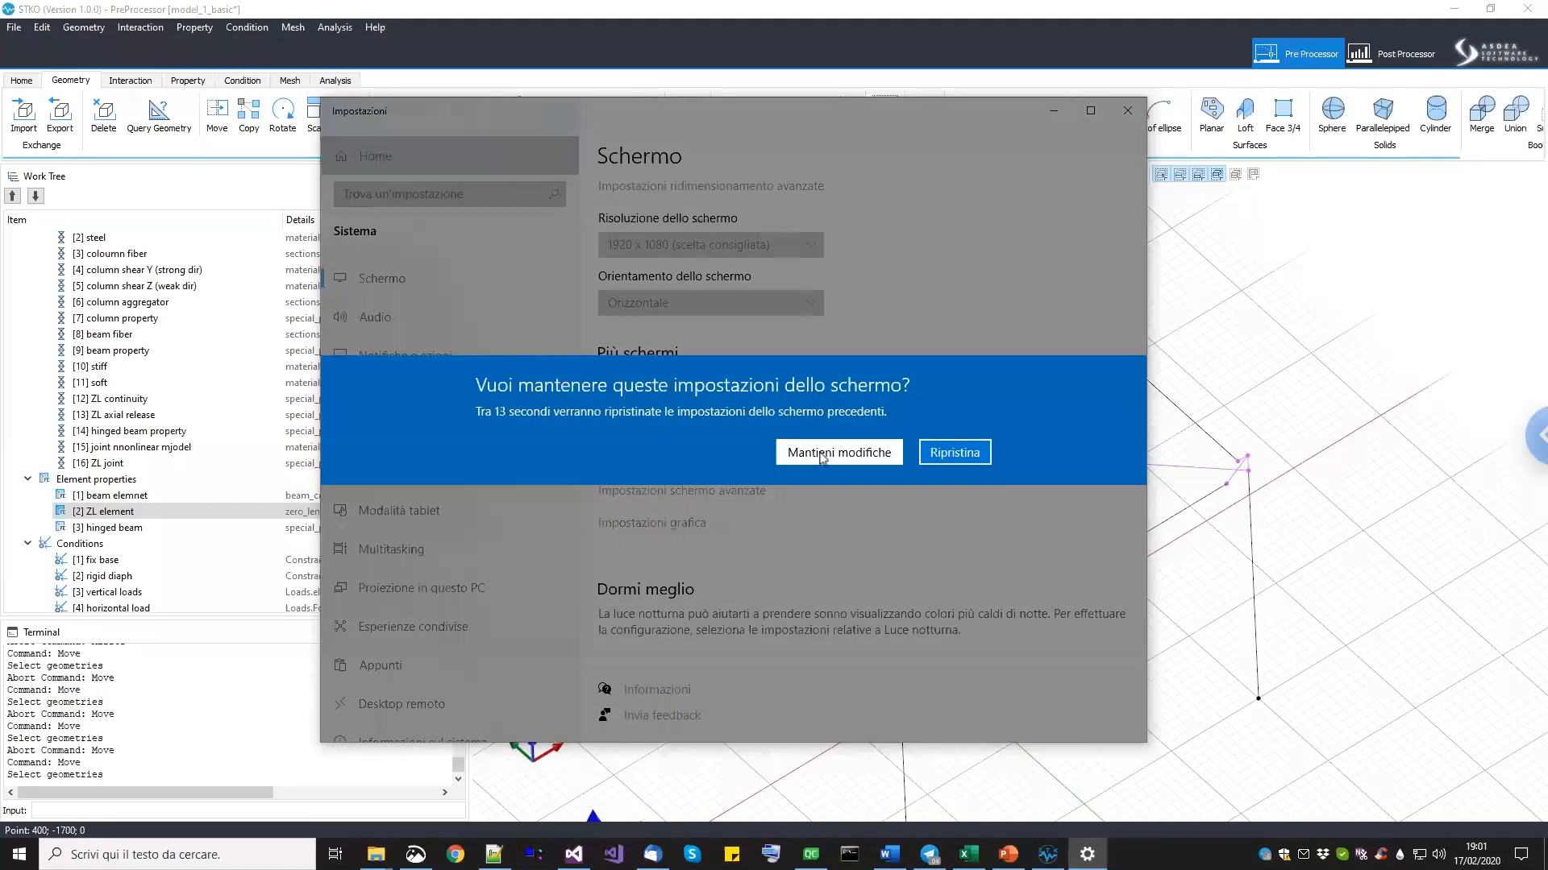
{"action": "left_click", "coordinate": [1127, 111]}
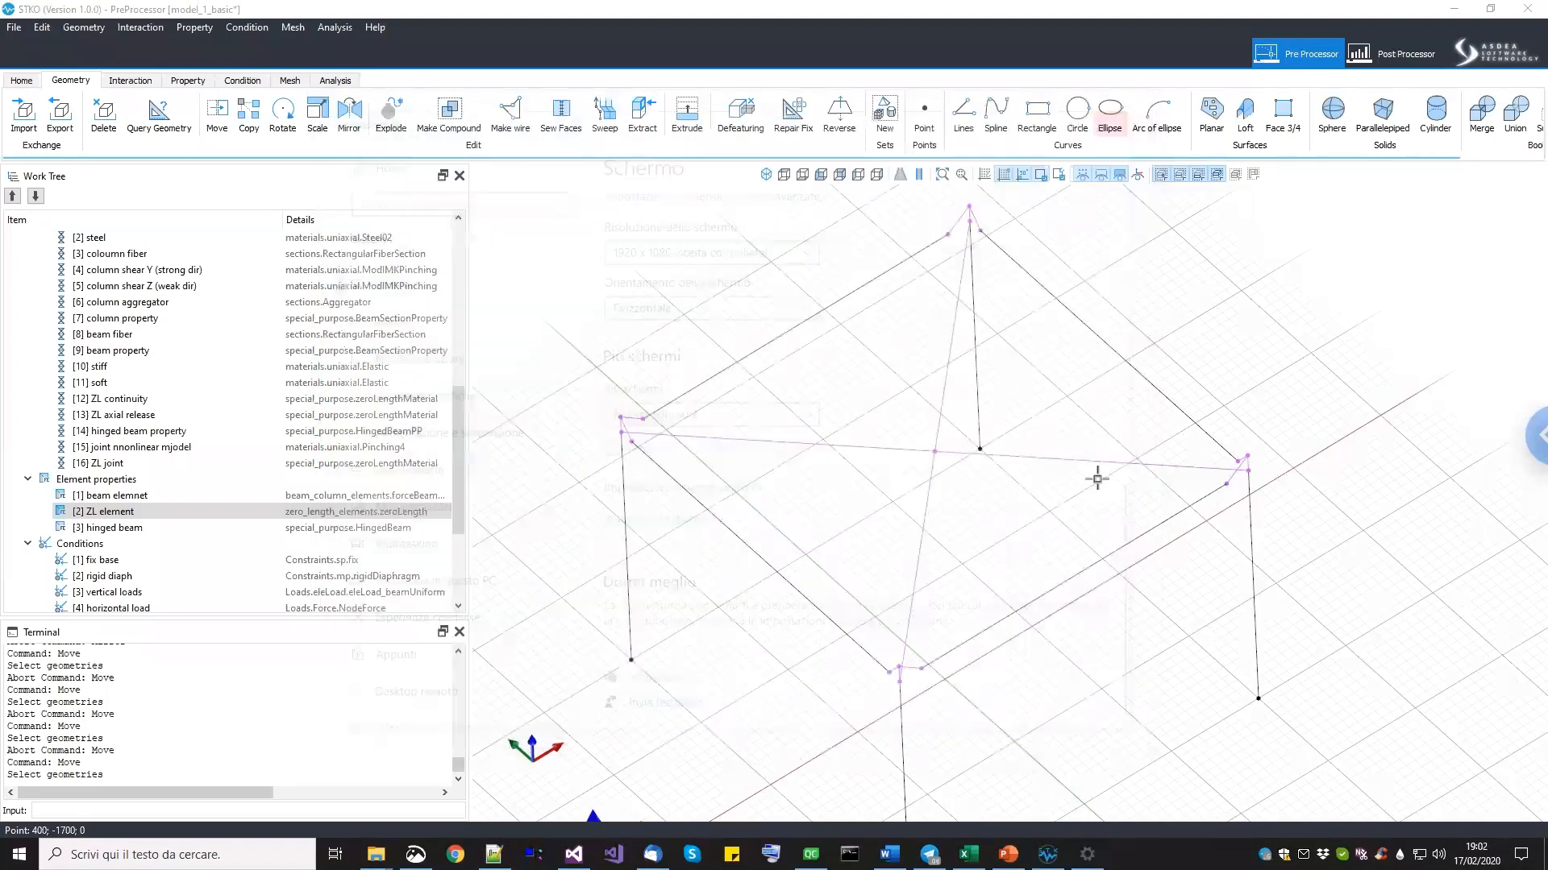
{"action": "middle_click_drag", "start_coordinate": [610, 387], "coordinate": [639, 347]}
{"action": "scroll", "coordinate": [657, 347], "scroll_direction": "up", "scroll_amount": 2}
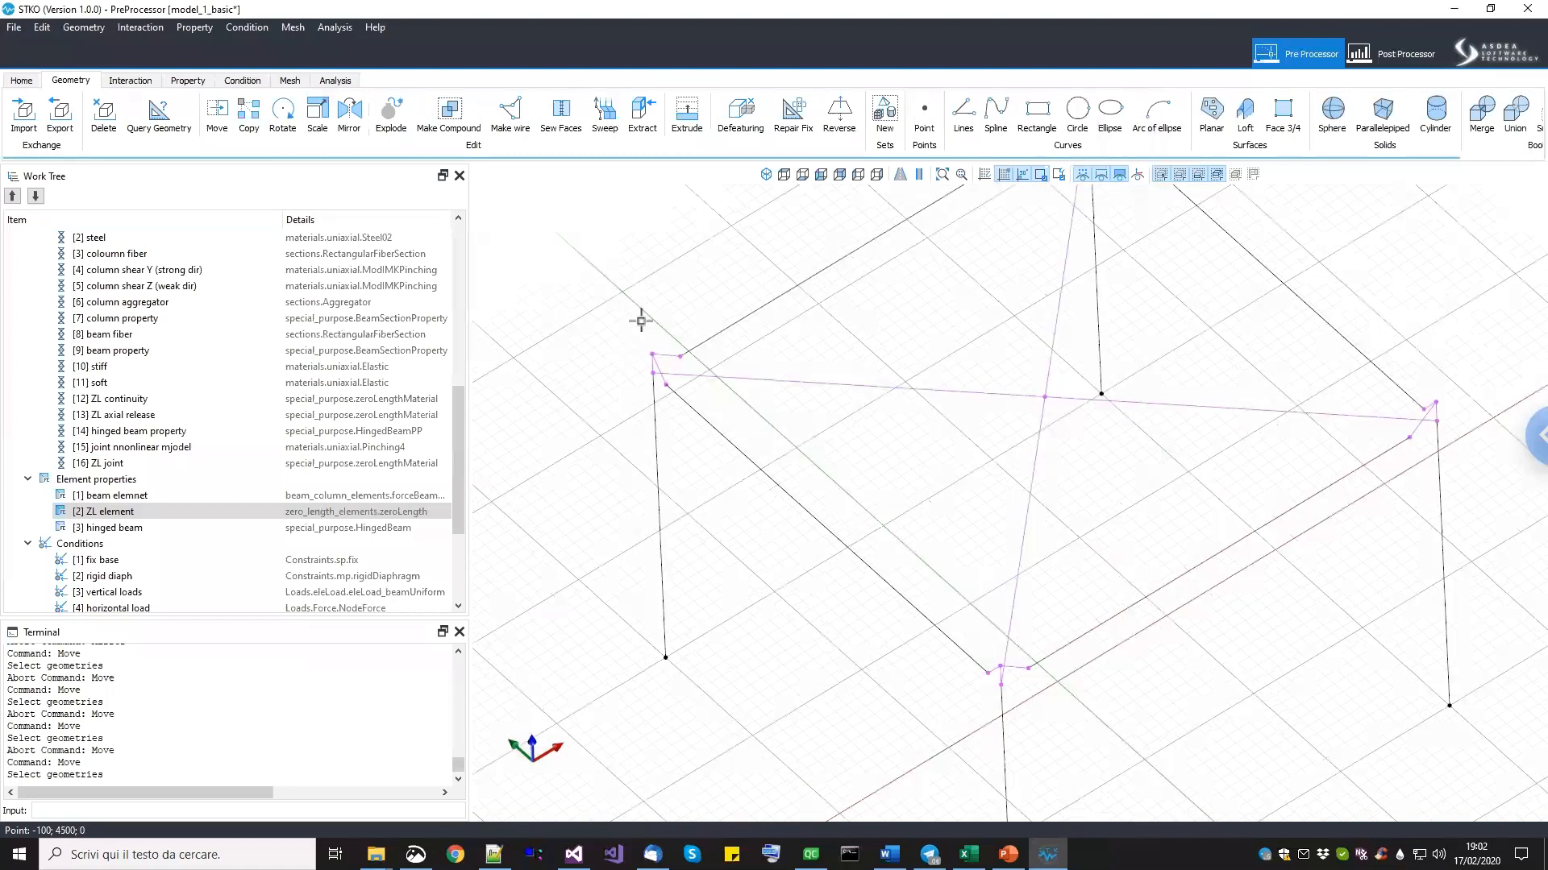
{"action": "scroll", "coordinate": [650, 346], "scroll_direction": "up", "scroll_amount": 2}
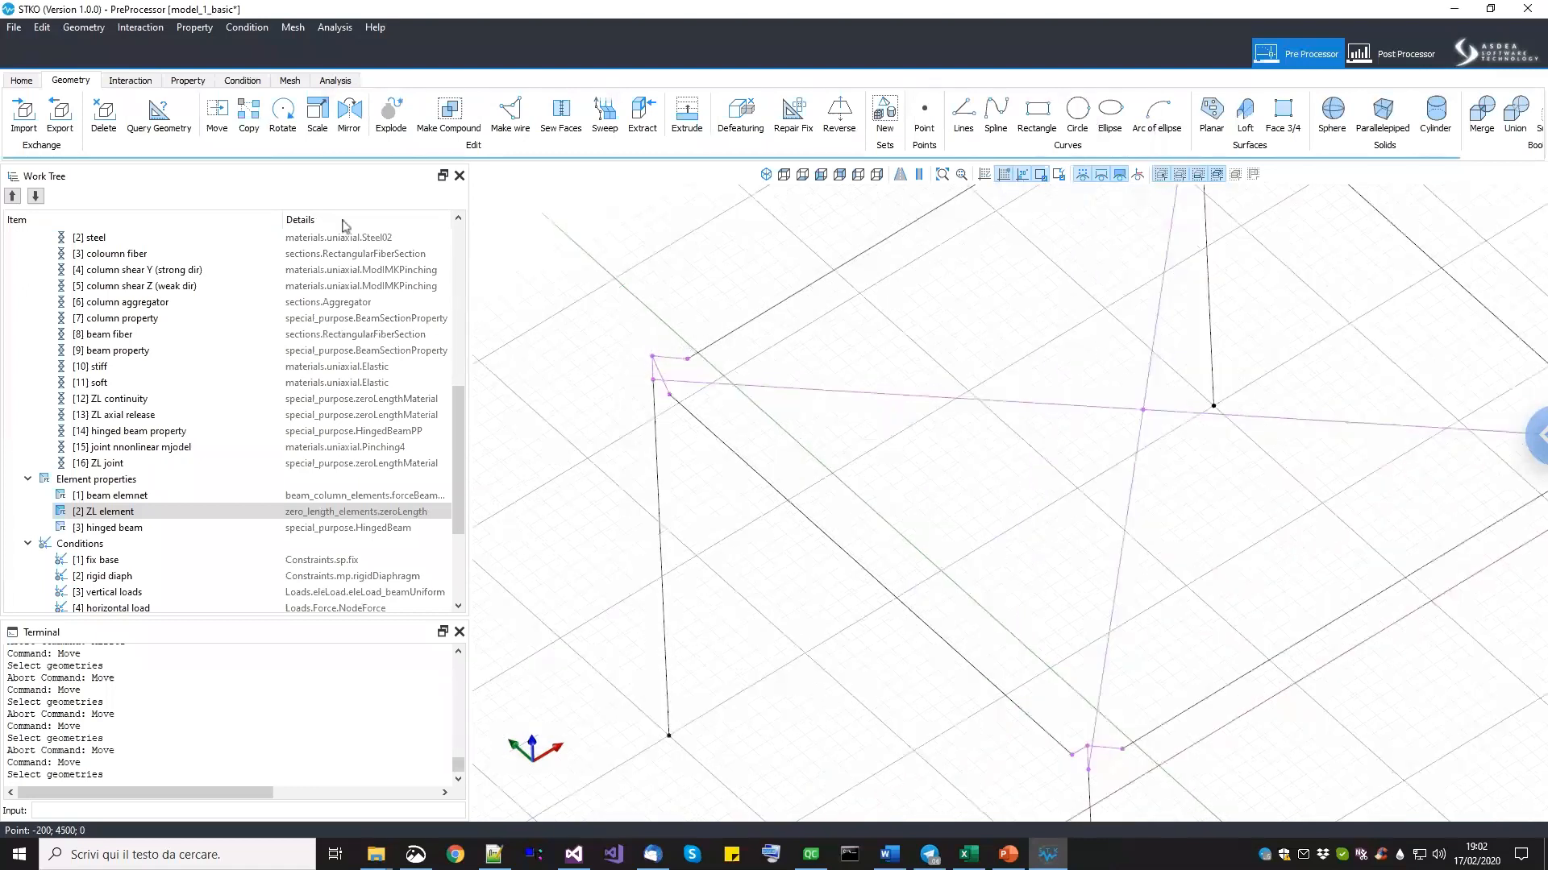
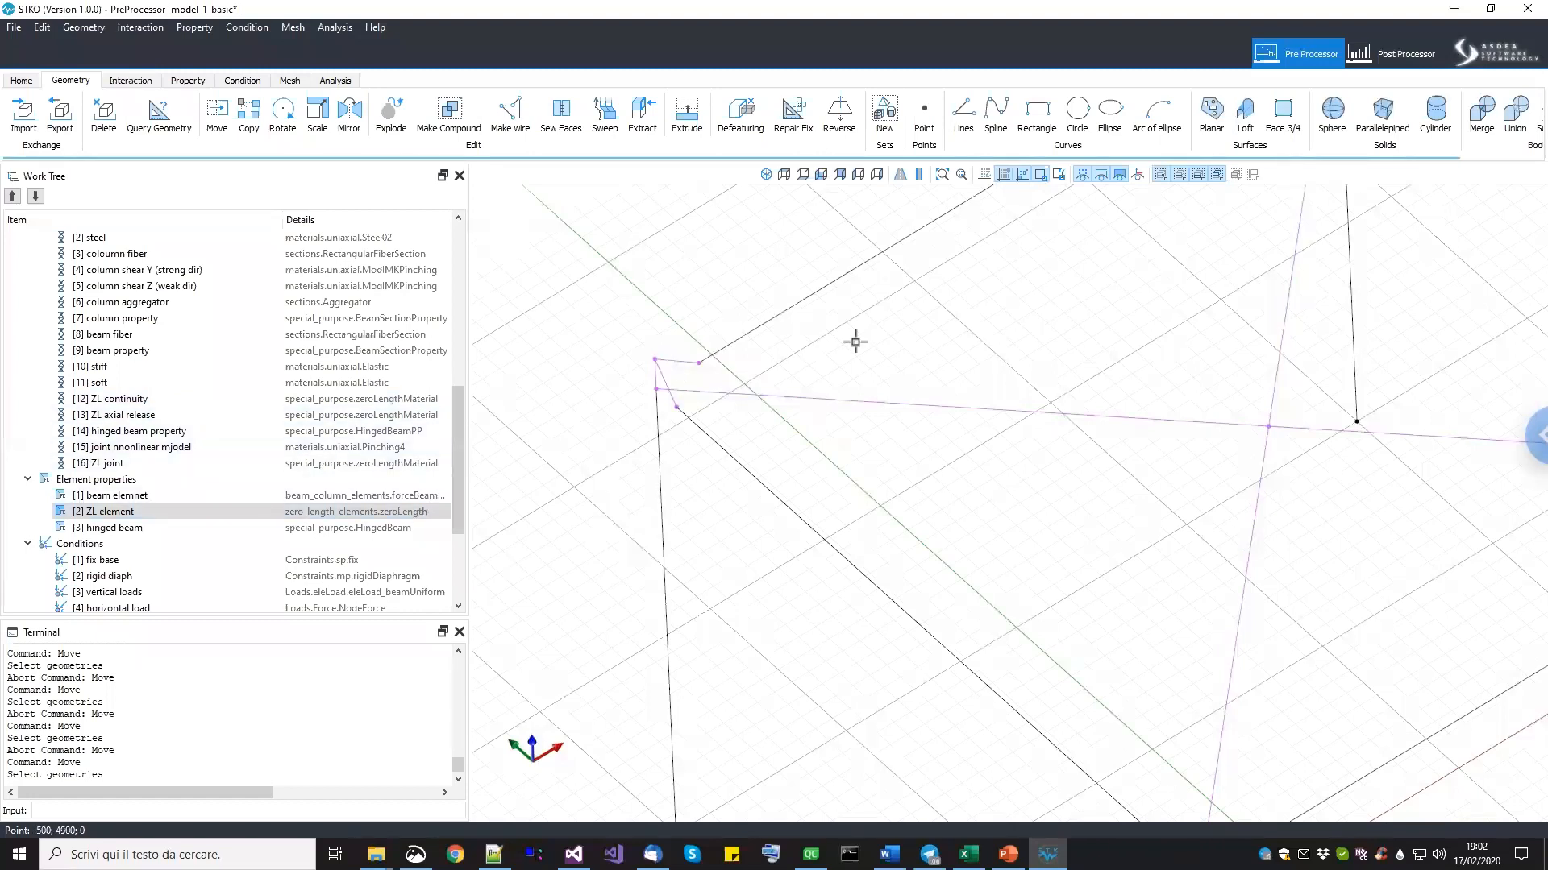
{"action": "middle_click_drag", "start_coordinate": [832, 458], "coordinate": [764, 469]}
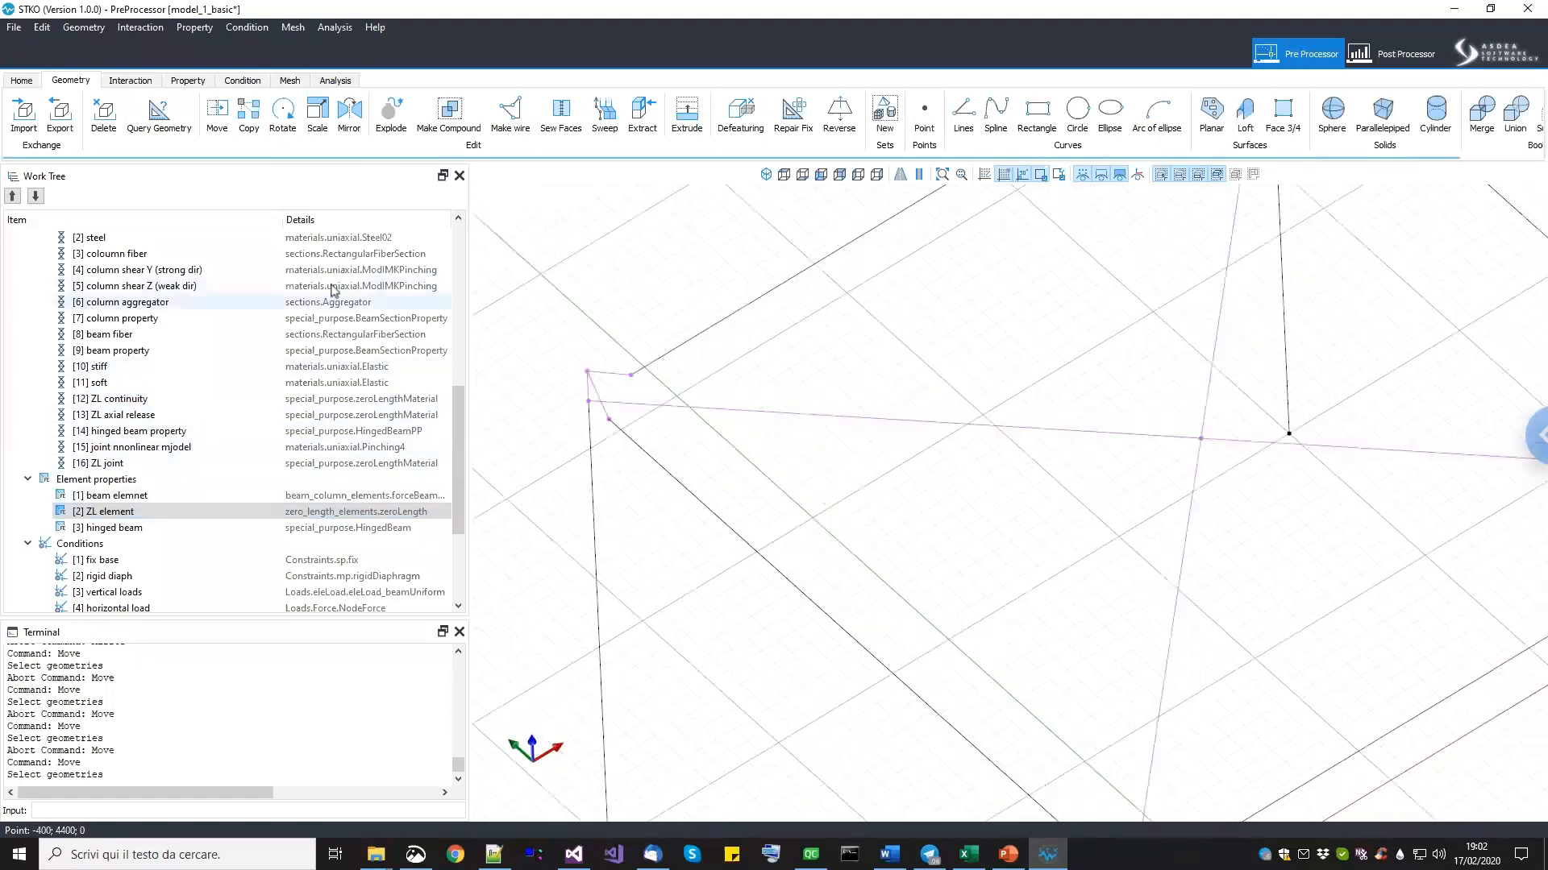
{"action": "middle_click_drag", "start_coordinate": [844, 405], "coordinate": [725, 411]}
{"action": "scroll", "coordinate": [138, 518], "scroll_direction": "down", "scroll_amount": 3}
{"action": "scroll", "coordinate": [139, 520], "scroll_direction": "down", "scroll_amount": 1}
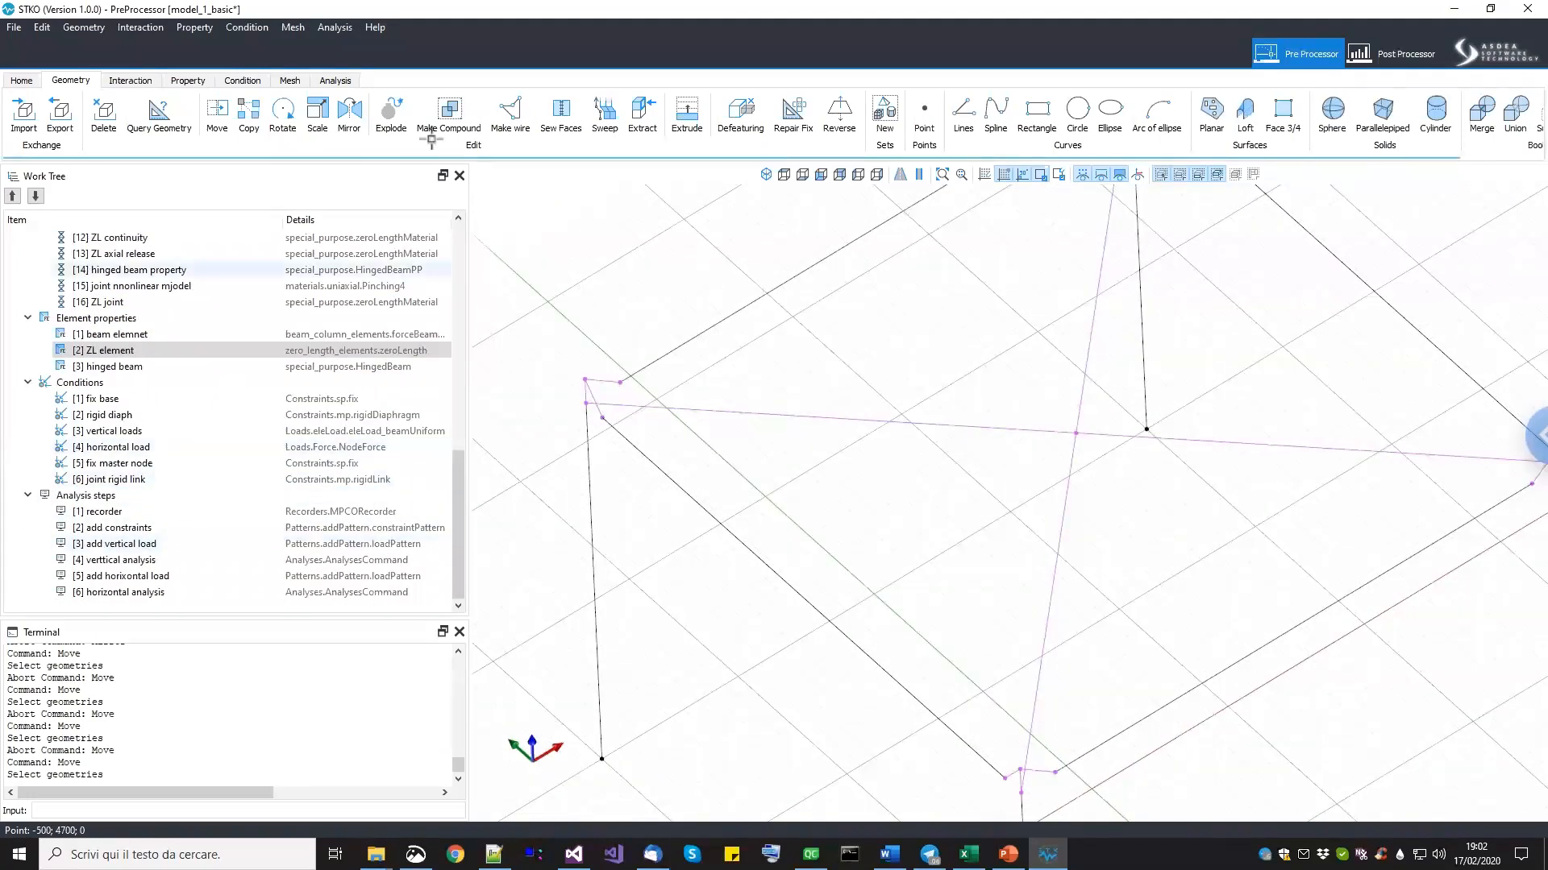
Build the mesh of the frame model and run the analysis in the example folder.
{"action": "left_click", "coordinate": [295, 81]}
{"action": "left_click", "coordinate": [282, 113]}
{"action": "scroll", "coordinate": [746, 487], "scroll_direction": "down", "scroll_amount": 5}
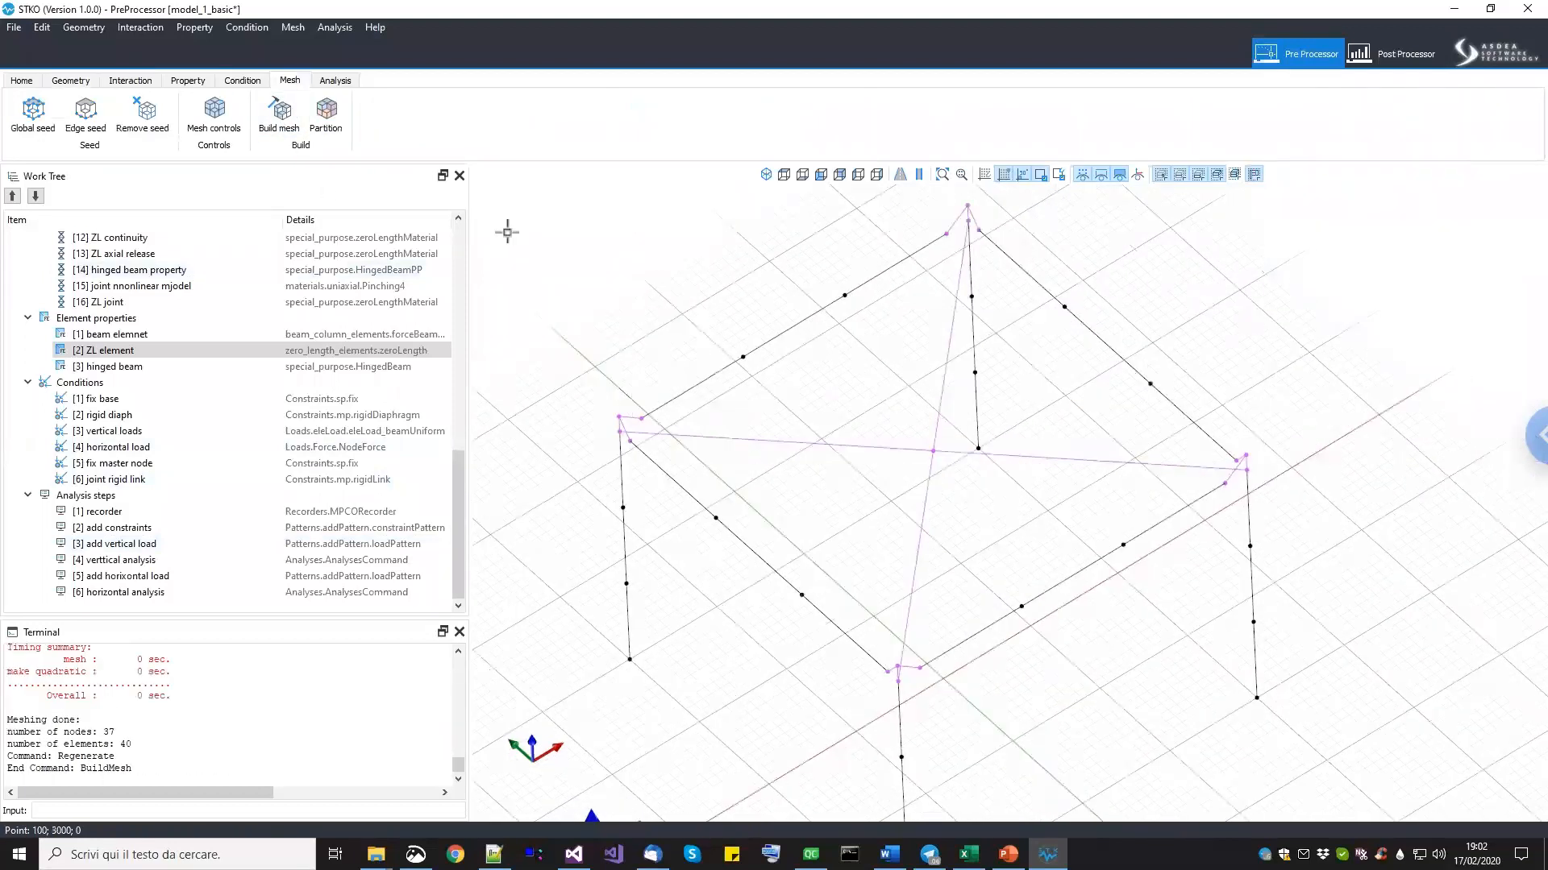
{"action": "left_click", "coordinate": [335, 81]}
{"action": "left_click", "coordinate": [272, 120]}
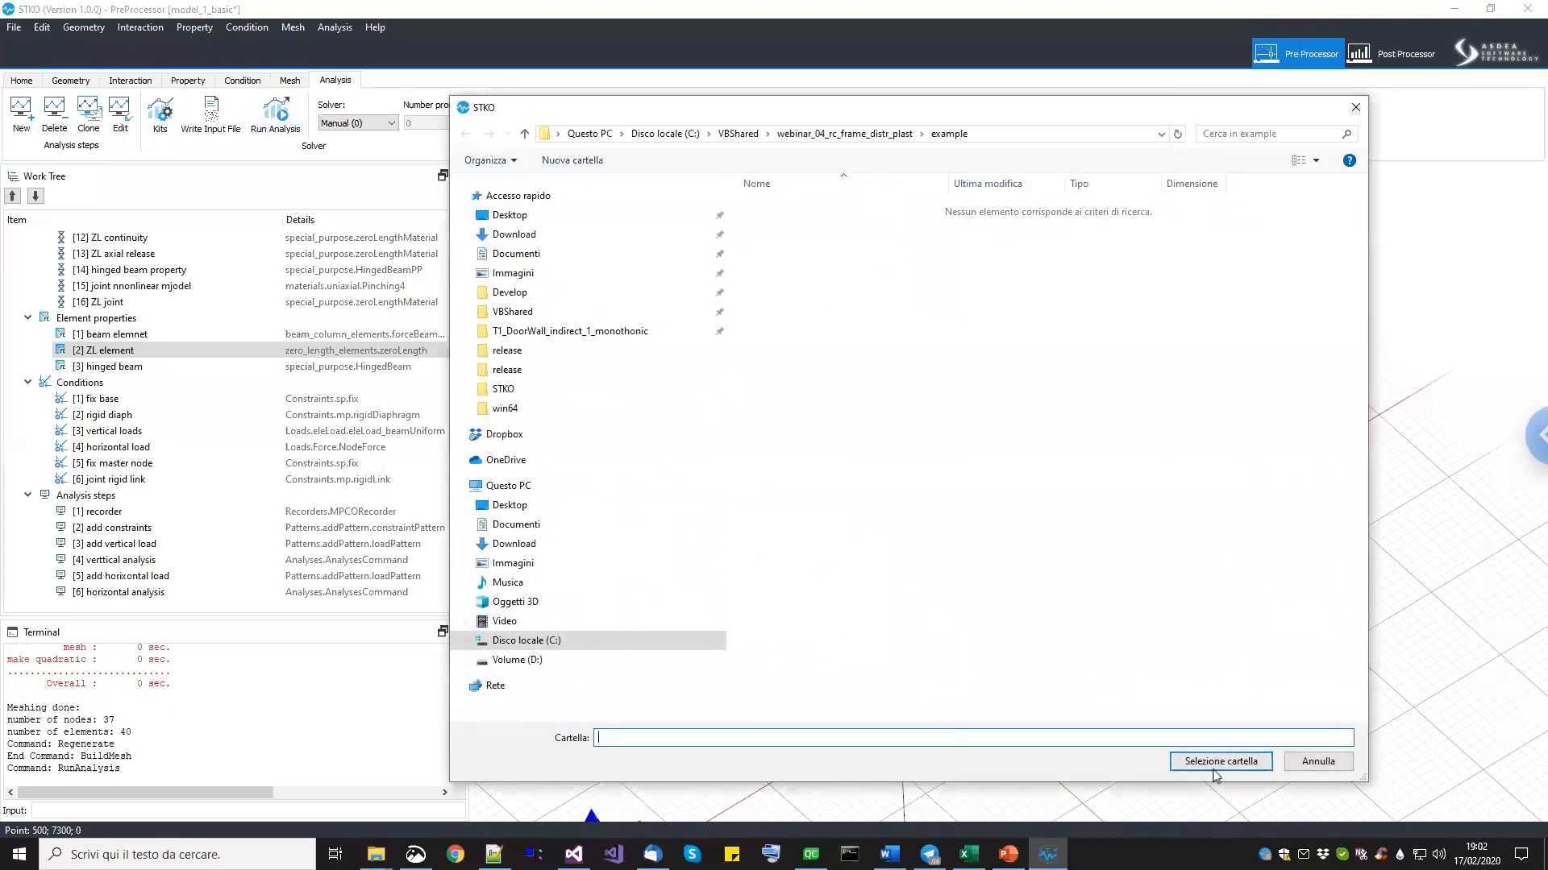
{"action": "left_click", "coordinate": [1213, 766]}
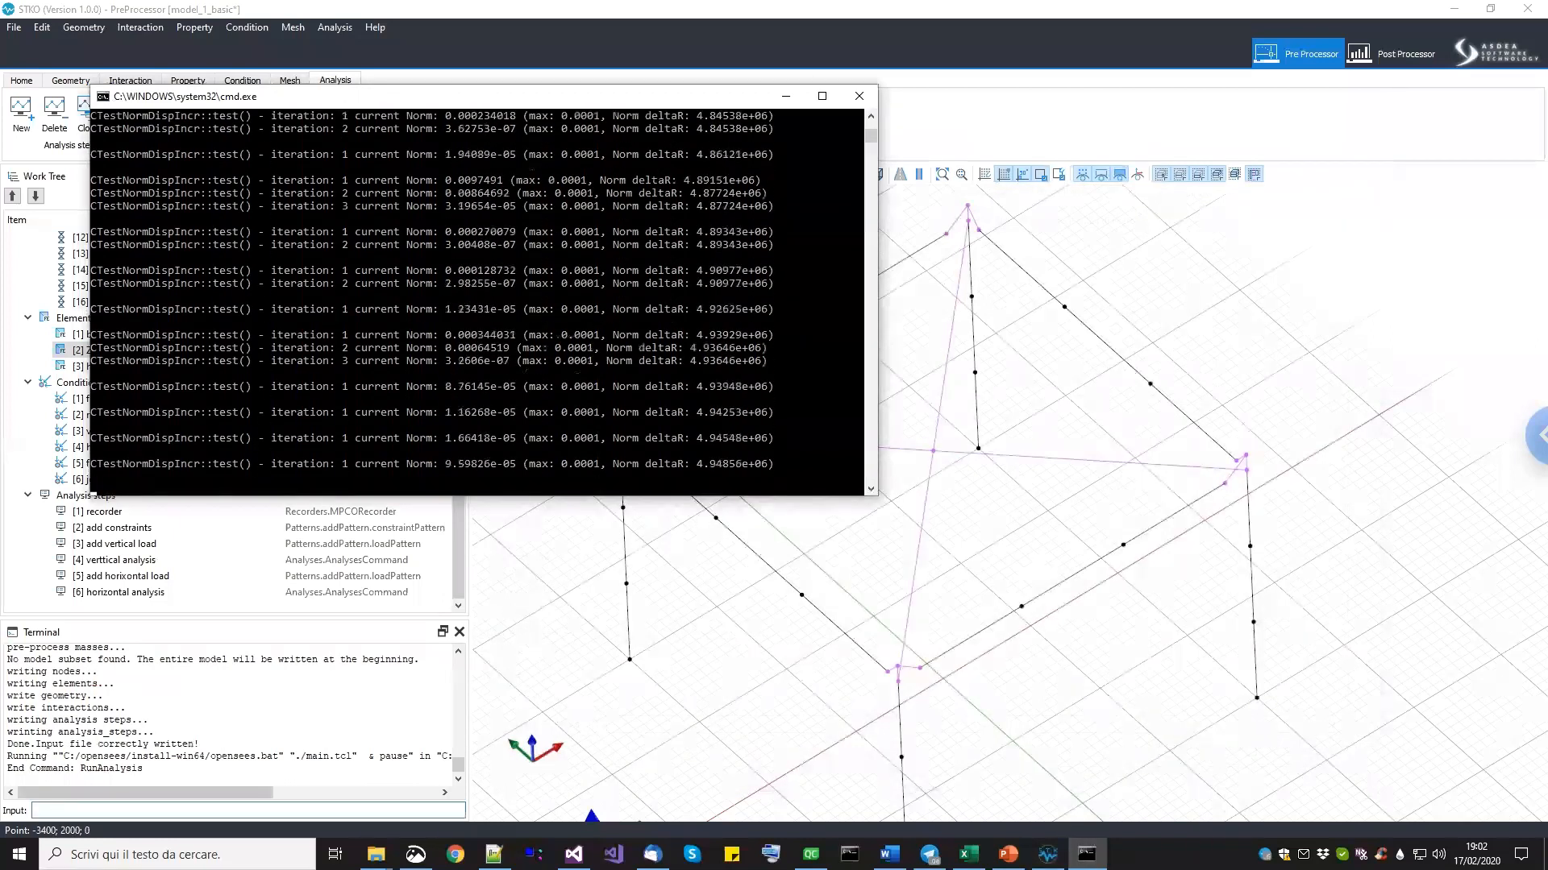
Search Windows for regedit and run the Registry Editor as administrator.
{"action": "left_click", "coordinate": [178, 854]}
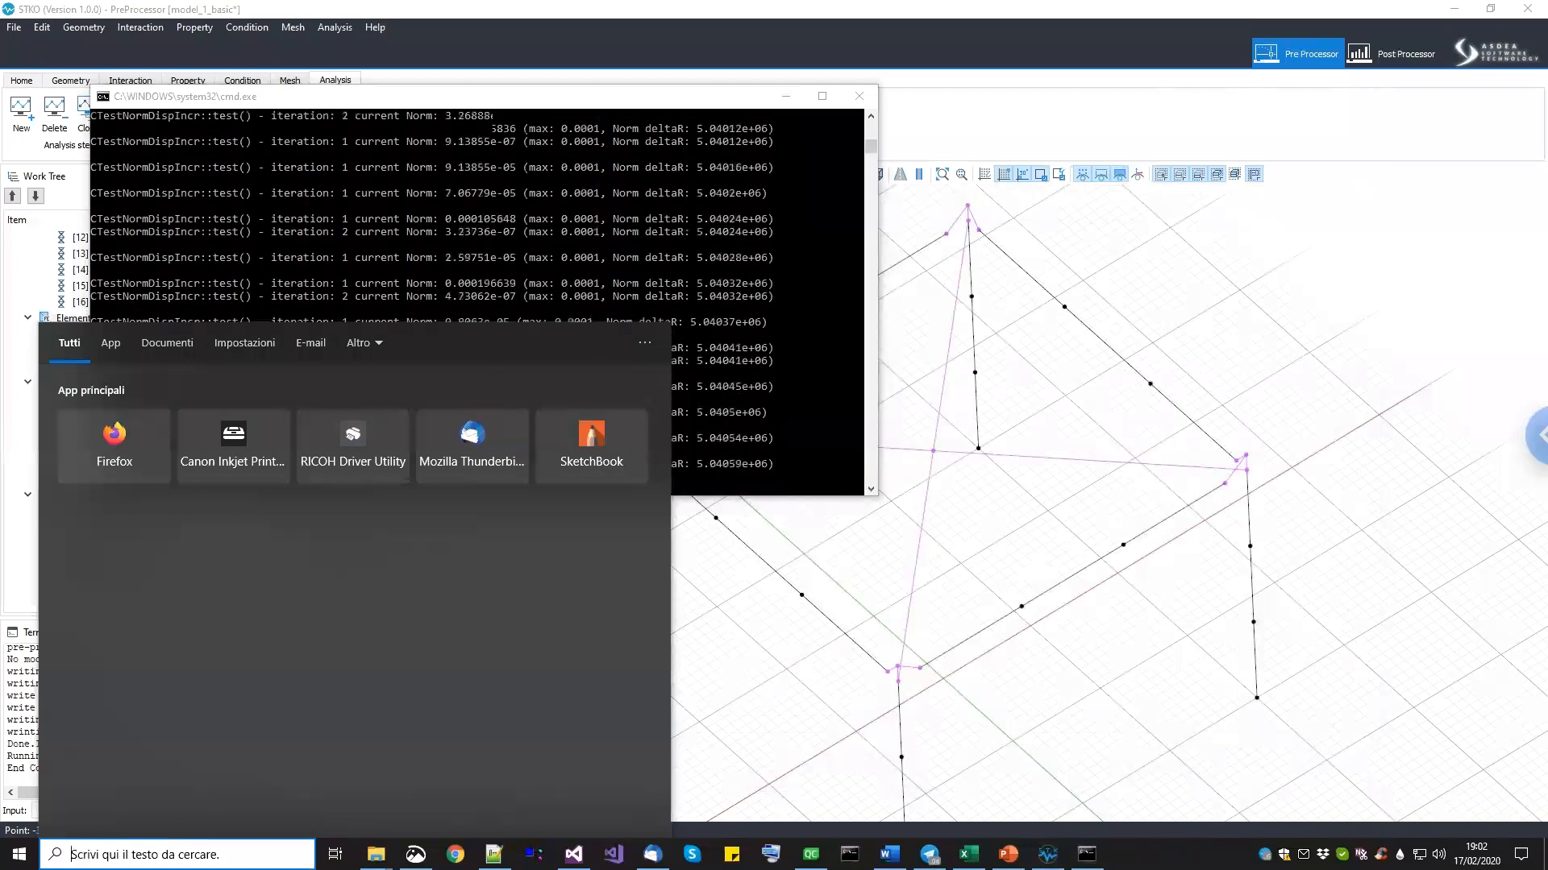
{"action": "type", "text": "regedit"}
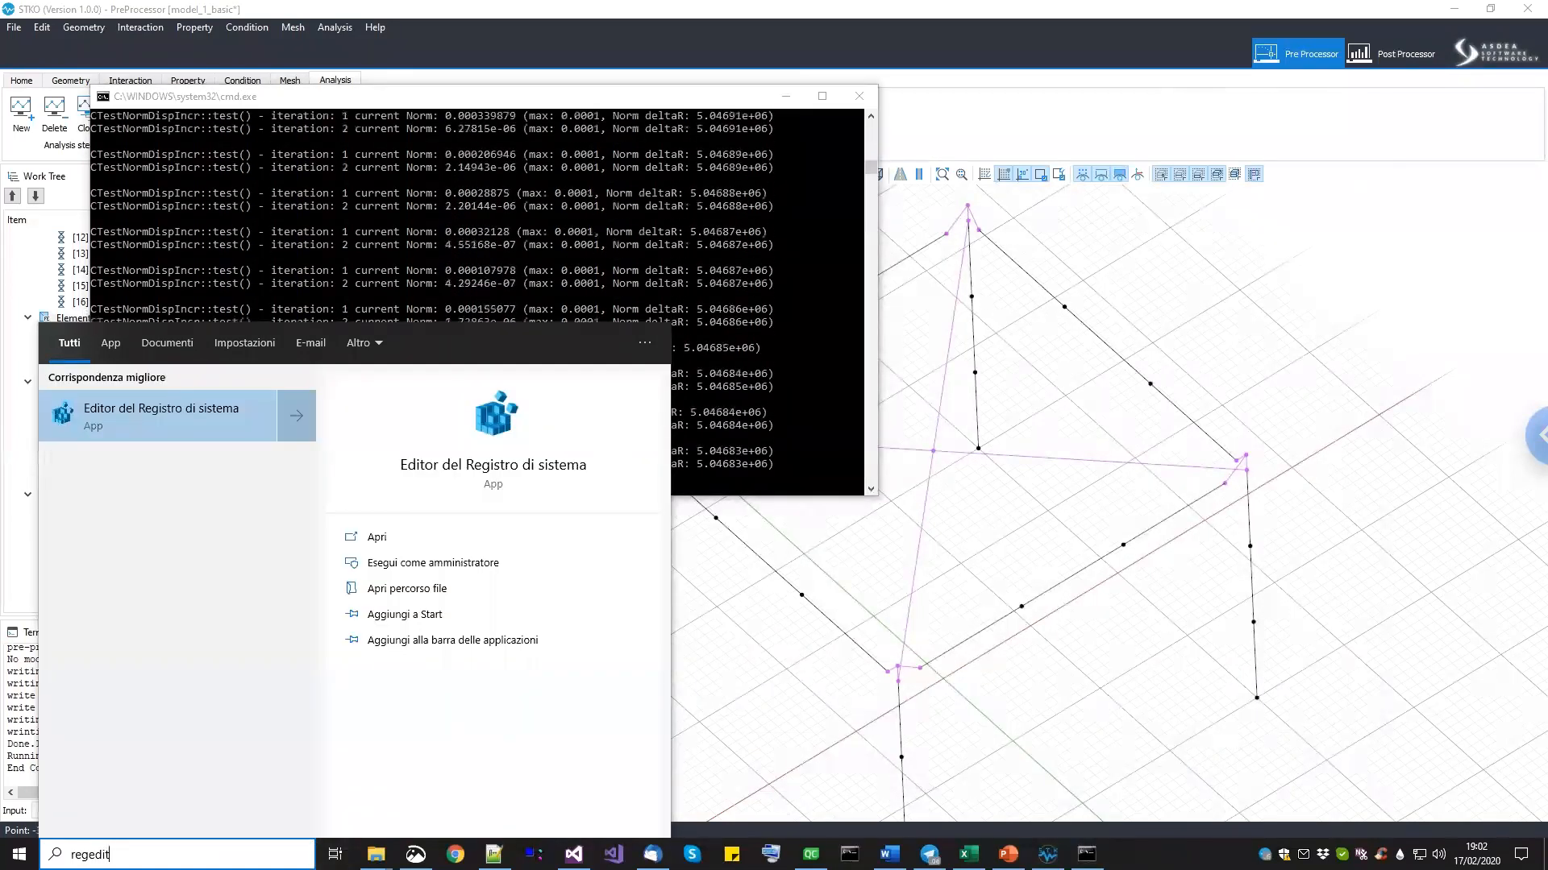
{"action": "left_click", "coordinate": [490, 561]}
{"action": "left_click", "coordinate": [677, 539]}
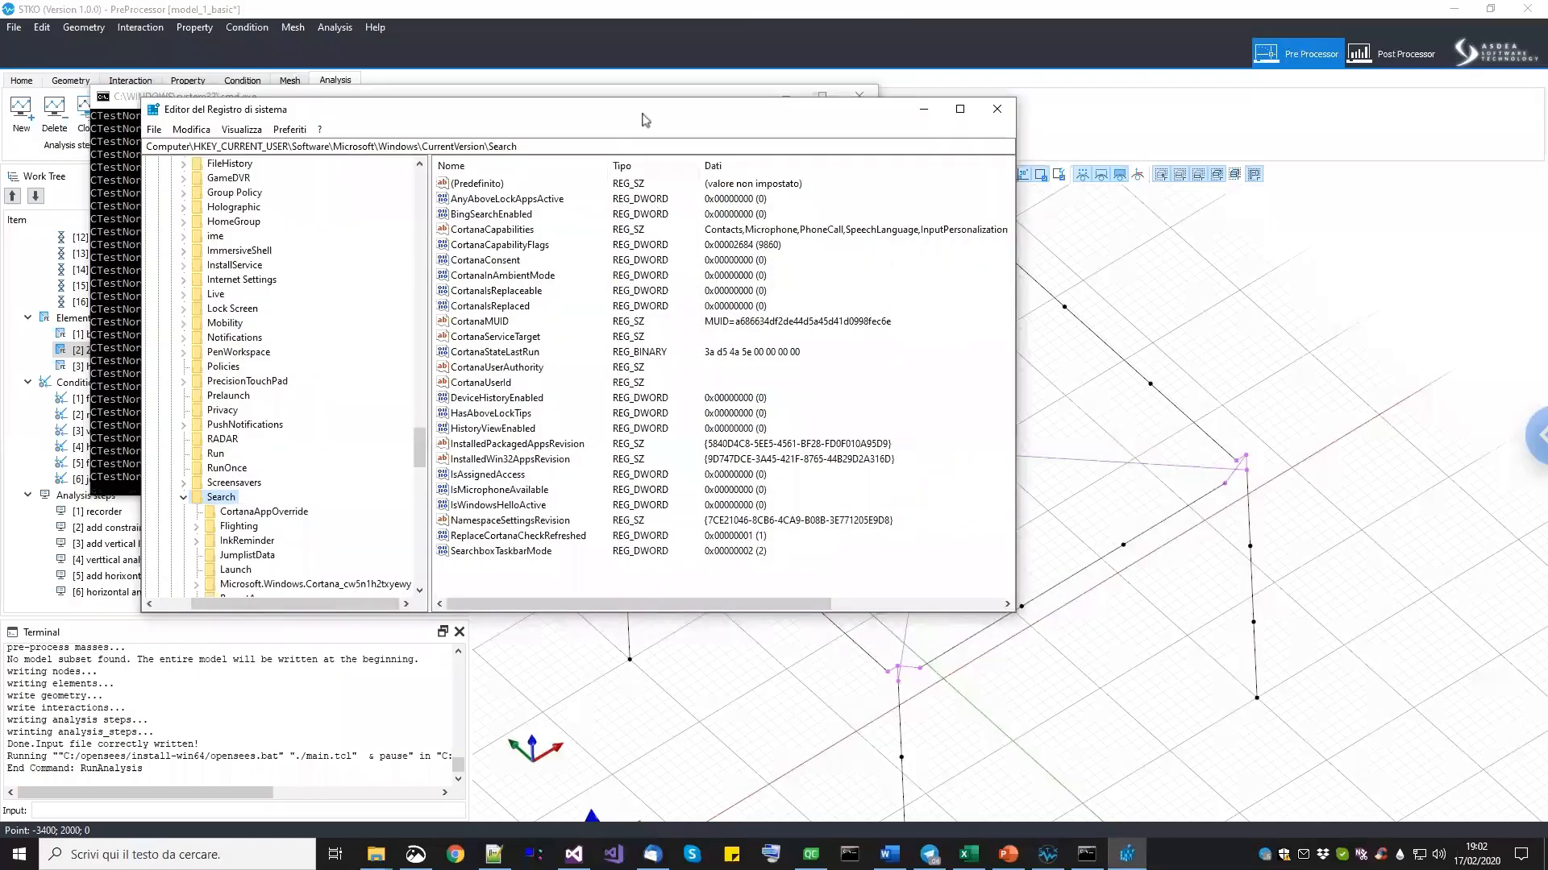
Expand the STKO key under HKEY_CURRENT_USER\Software\ASDEA Software Technology in the registry tree.
{"action": "scroll", "coordinate": [436, 440], "scroll_direction": "up", "scroll_amount": 20}
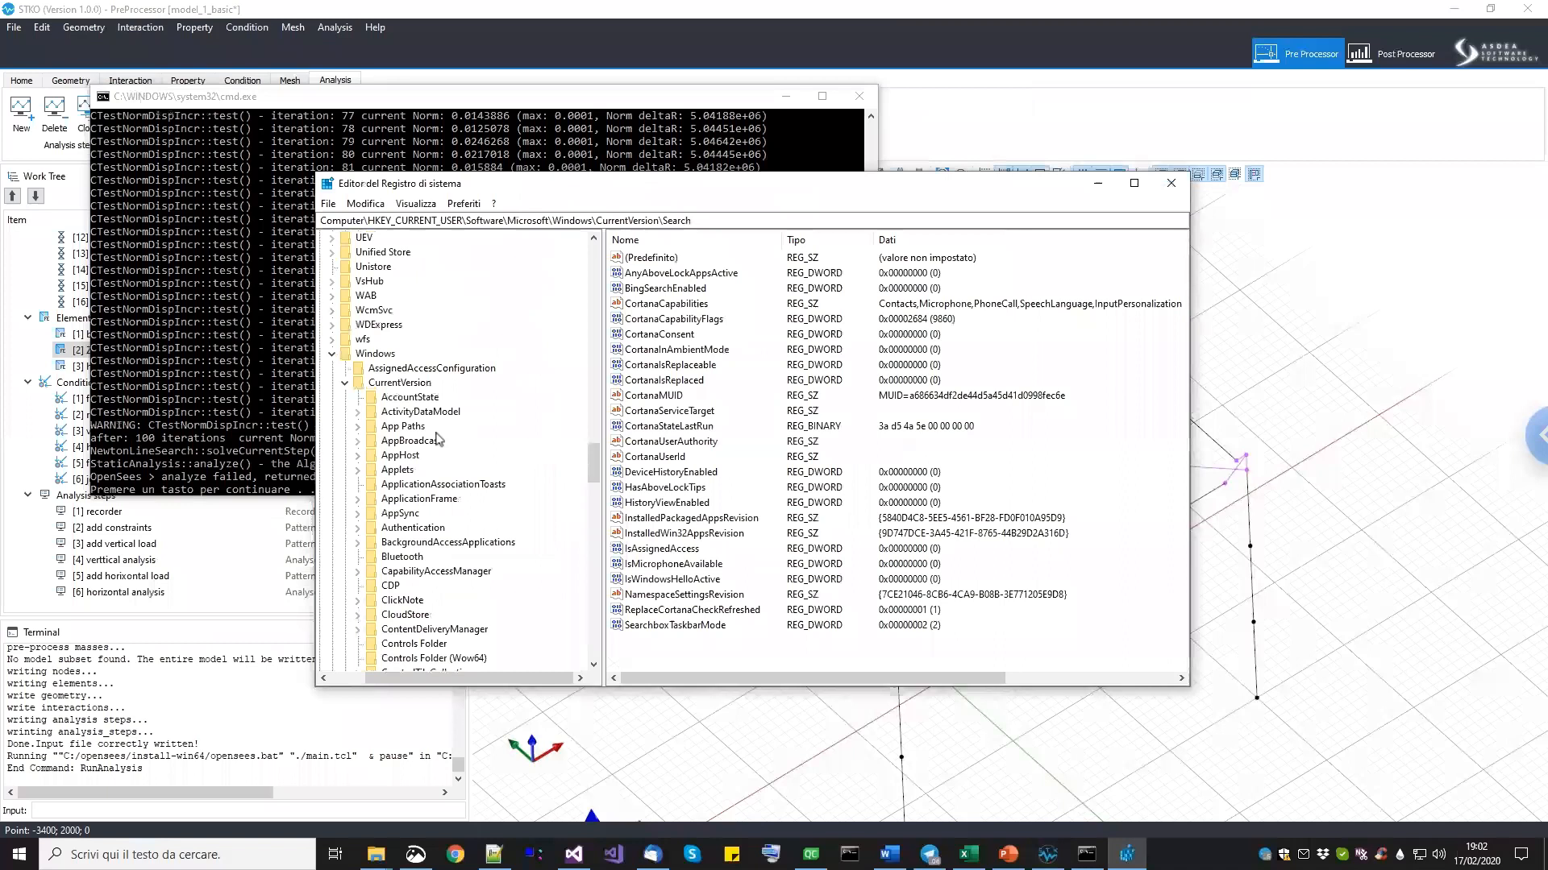
{"action": "scroll", "coordinate": [459, 409], "scroll_direction": "up", "scroll_amount": 15}
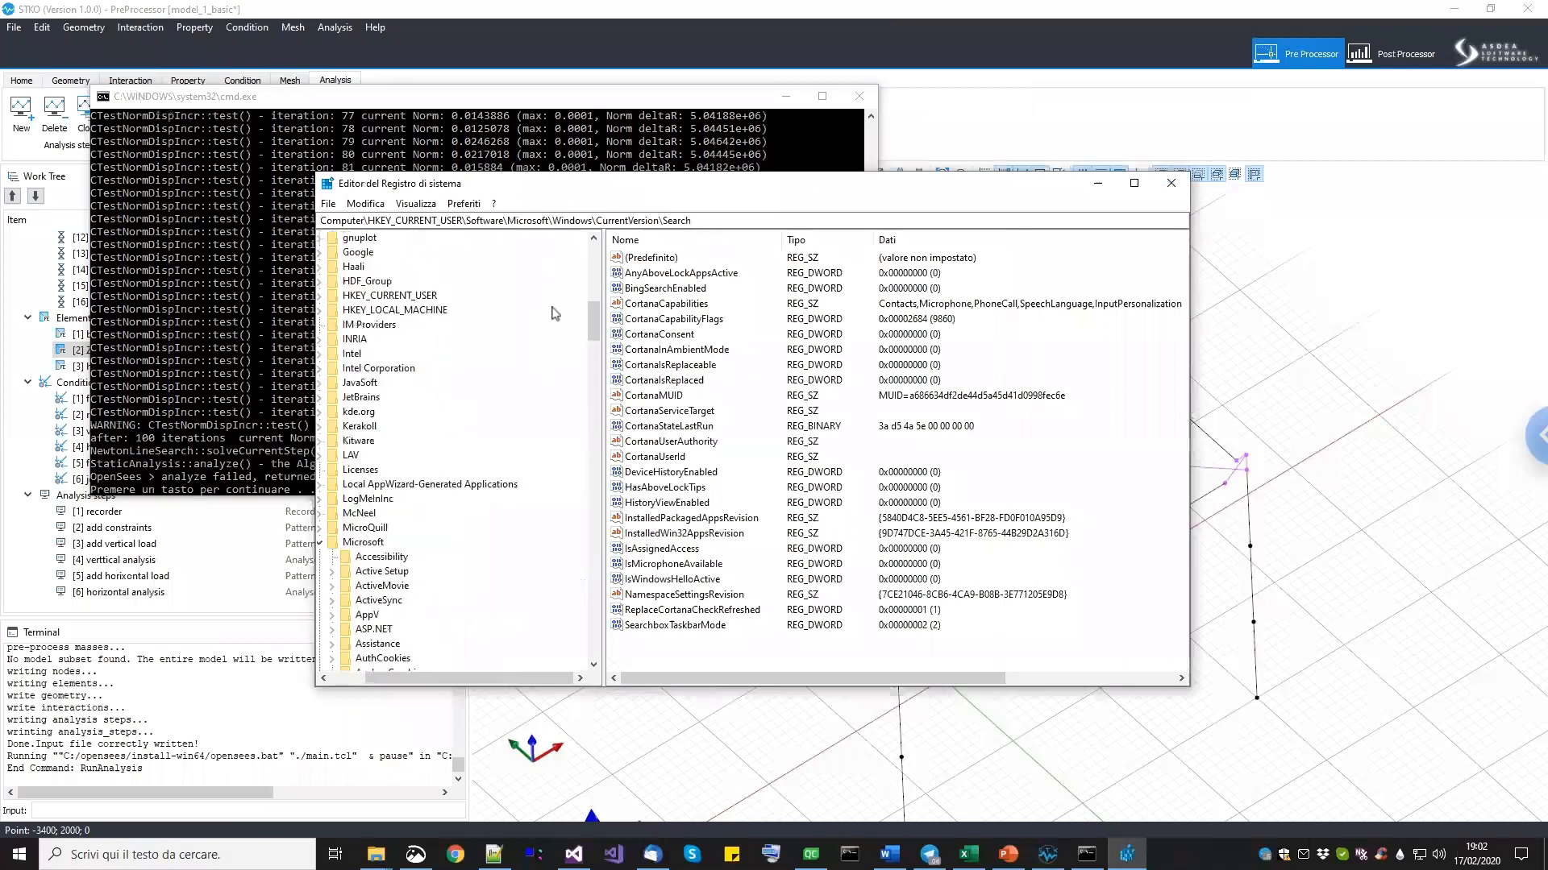
{"action": "scroll", "coordinate": [593, 284], "scroll_direction": "up", "scroll_amount": 5}
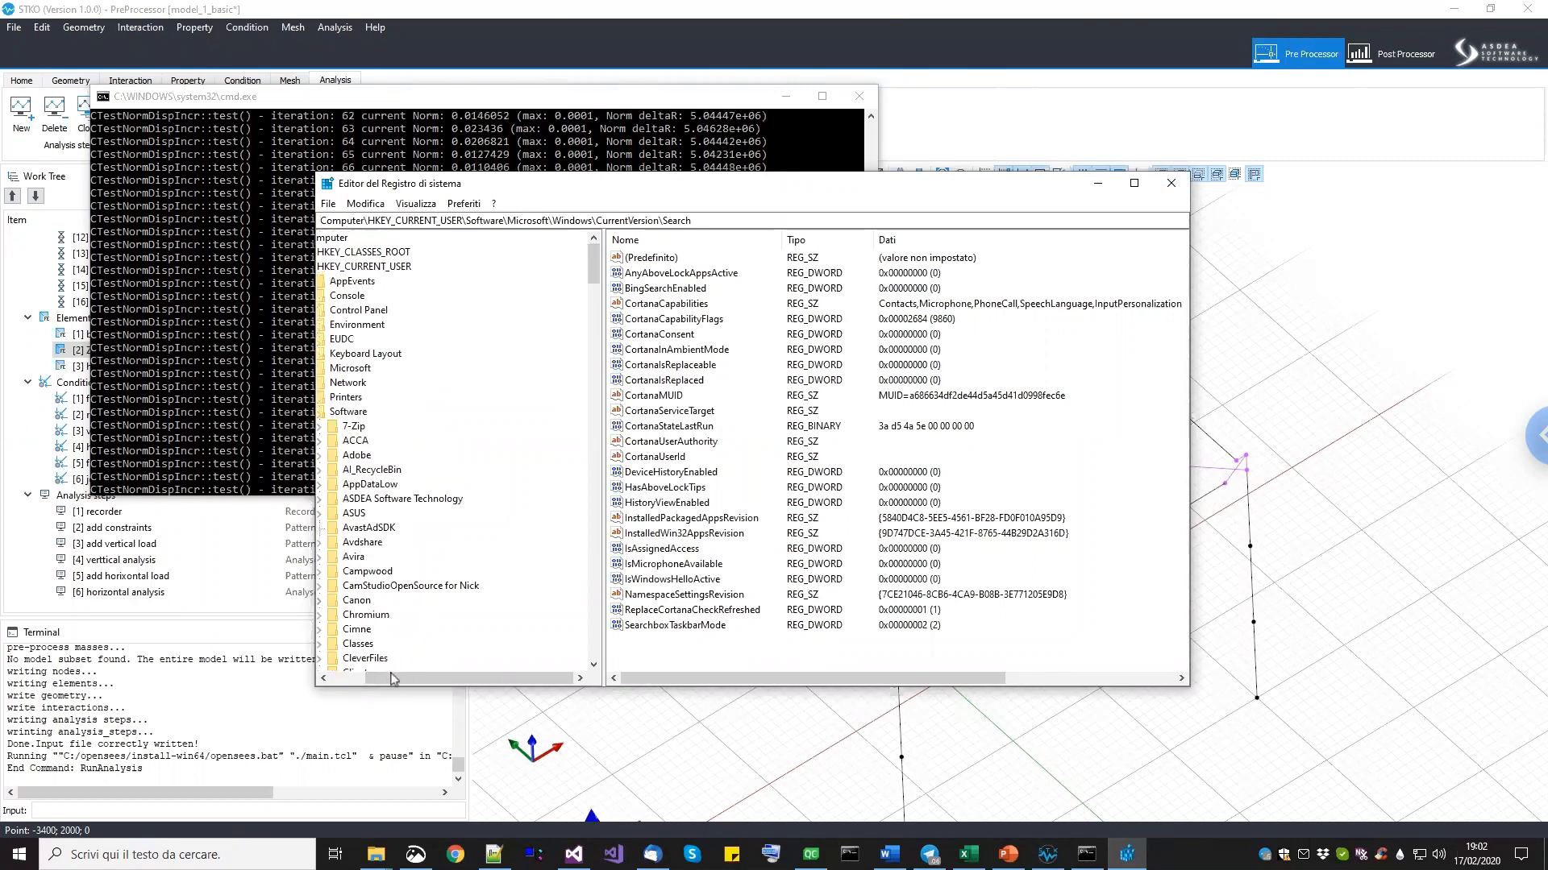
{"action": "left_click_drag", "start_coordinate": [393, 679], "coordinate": [338, 681]}
{"action": "left_click", "coordinate": [364, 500]}
{"action": "left_click", "coordinate": [378, 514]}
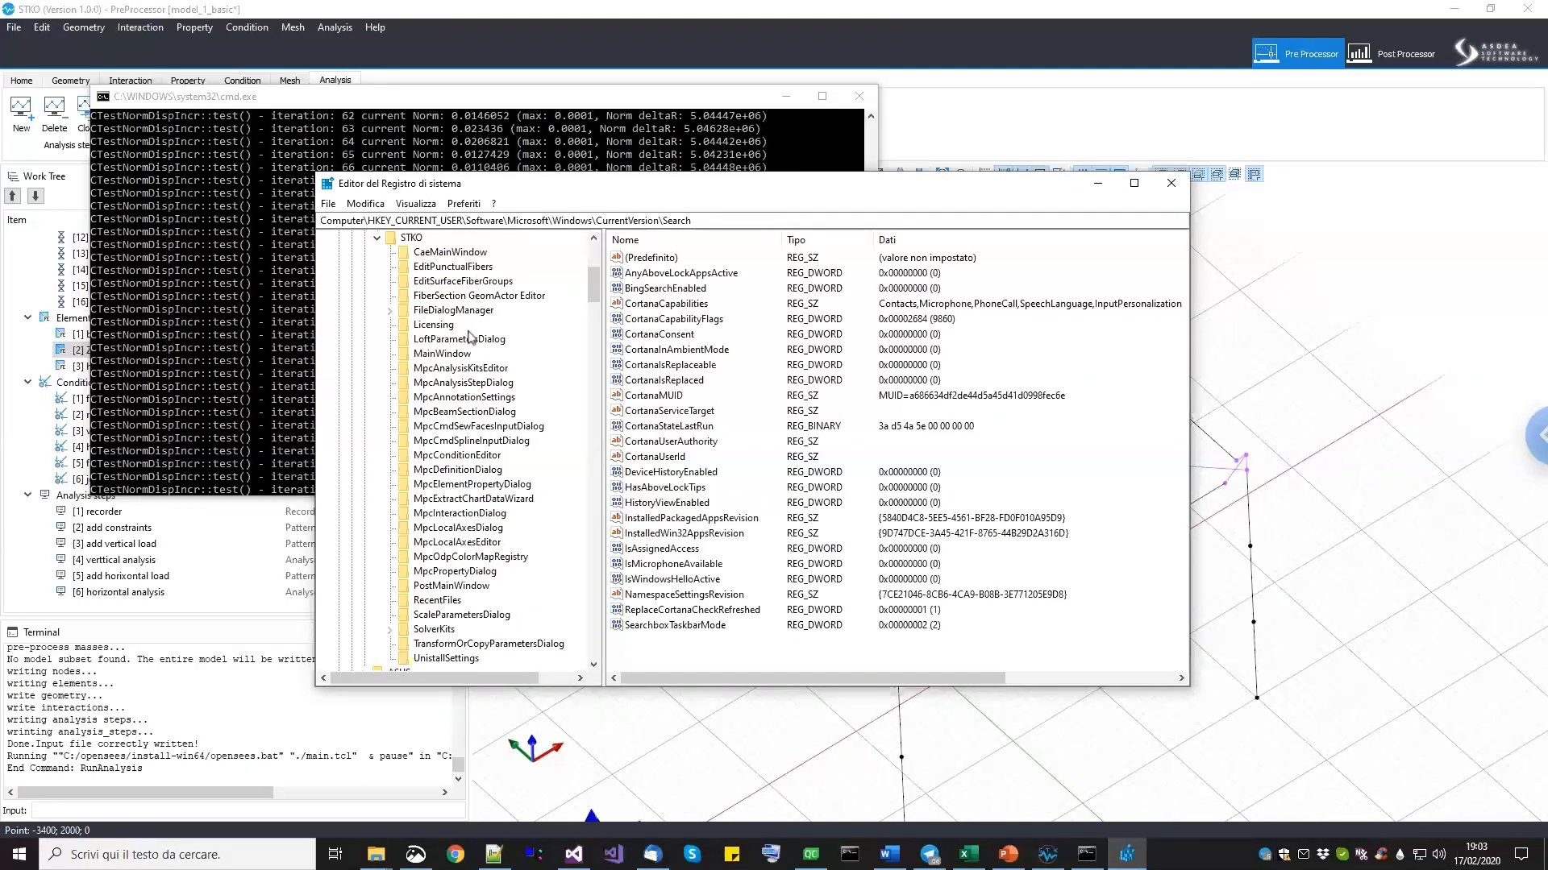
Delete the TransformOrCopyParametersDialog key from the STKO registry settings and close the Registry Editor.
{"action": "scroll", "coordinate": [470, 405], "scroll_direction": "down", "scroll_amount": 1}
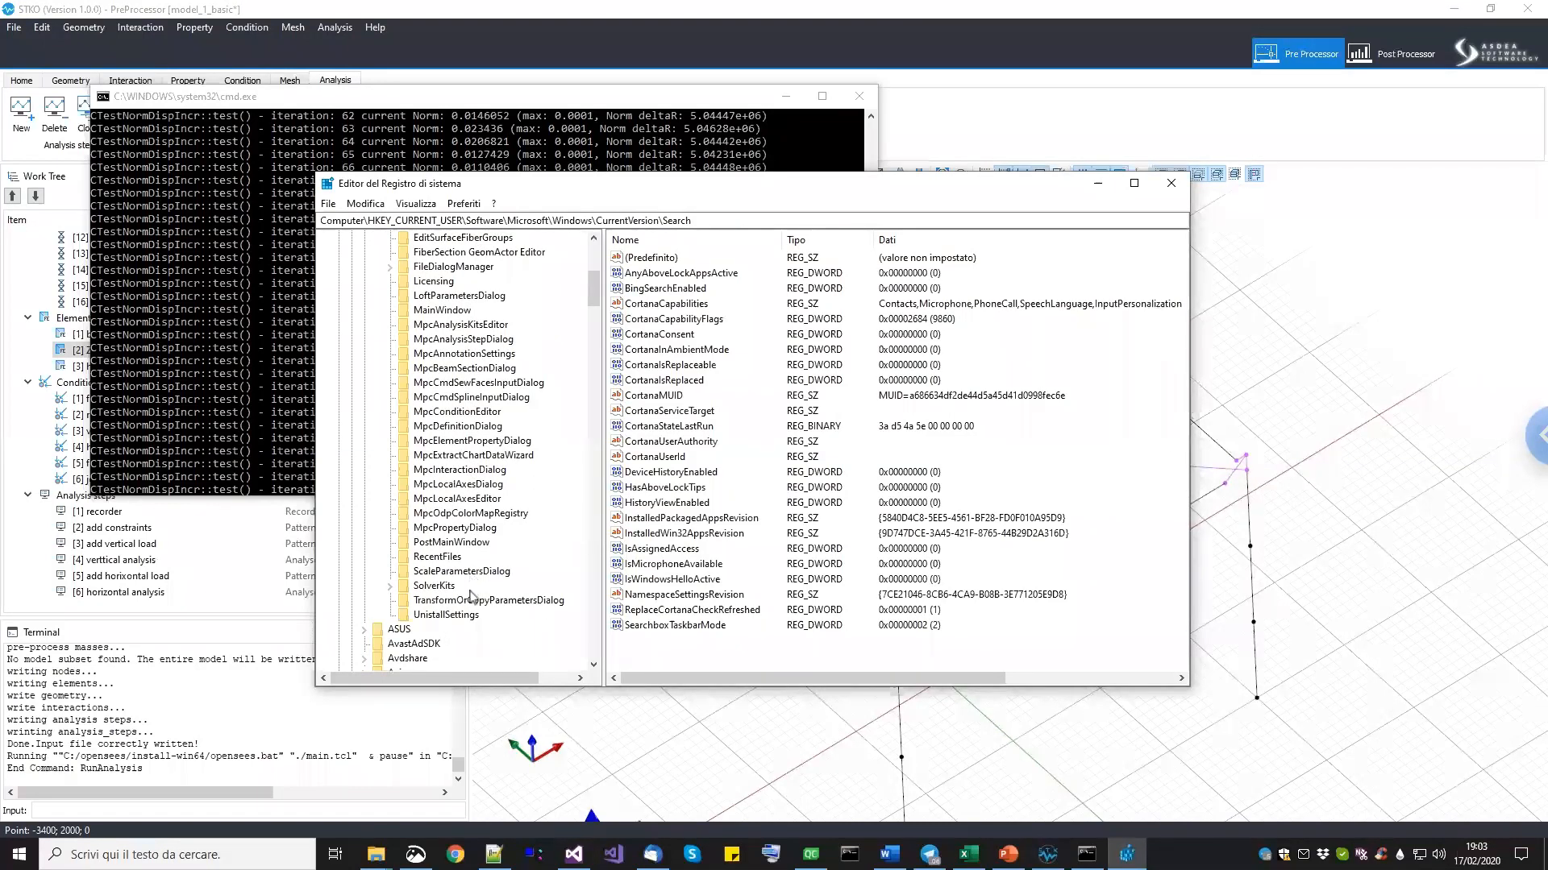
{"action": "left_click", "coordinate": [472, 602]}
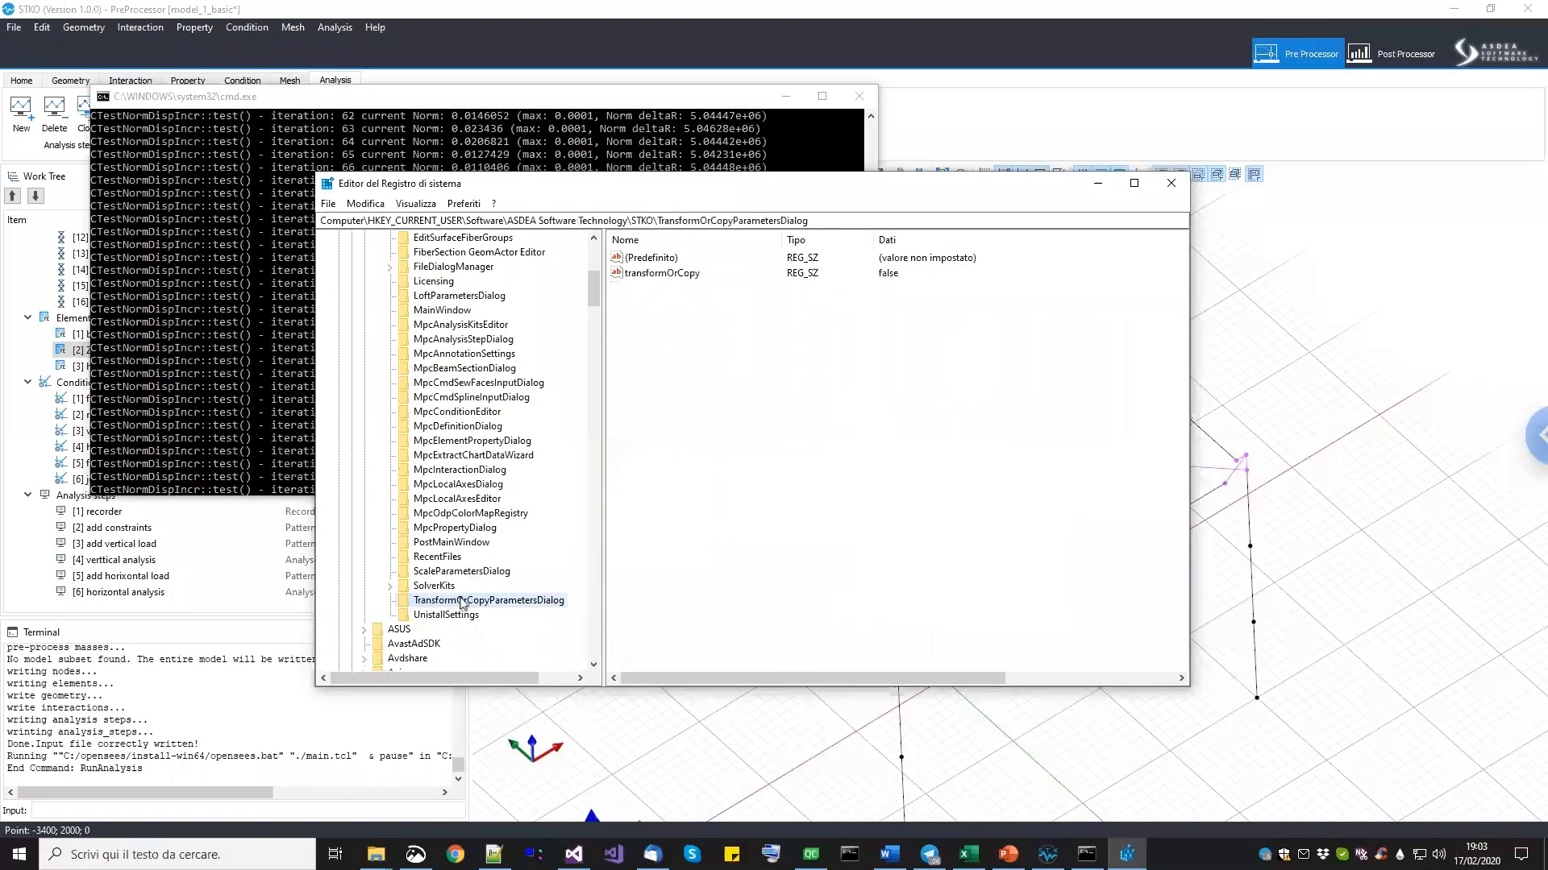
{"action": "right_click", "coordinate": [462, 602]}
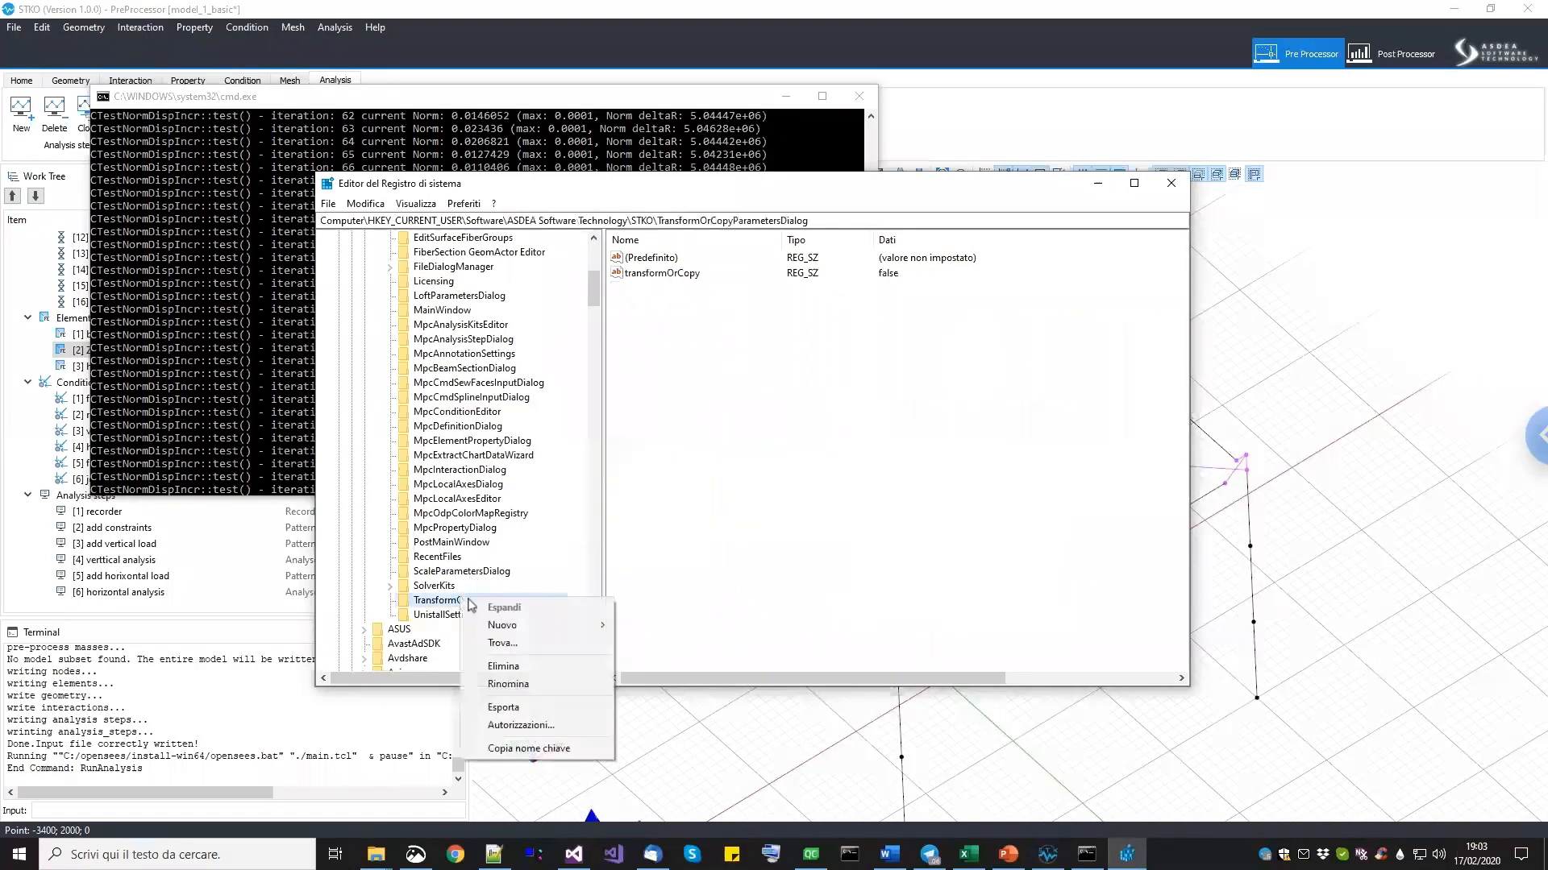
{"action": "left_click", "coordinate": [504, 667]}
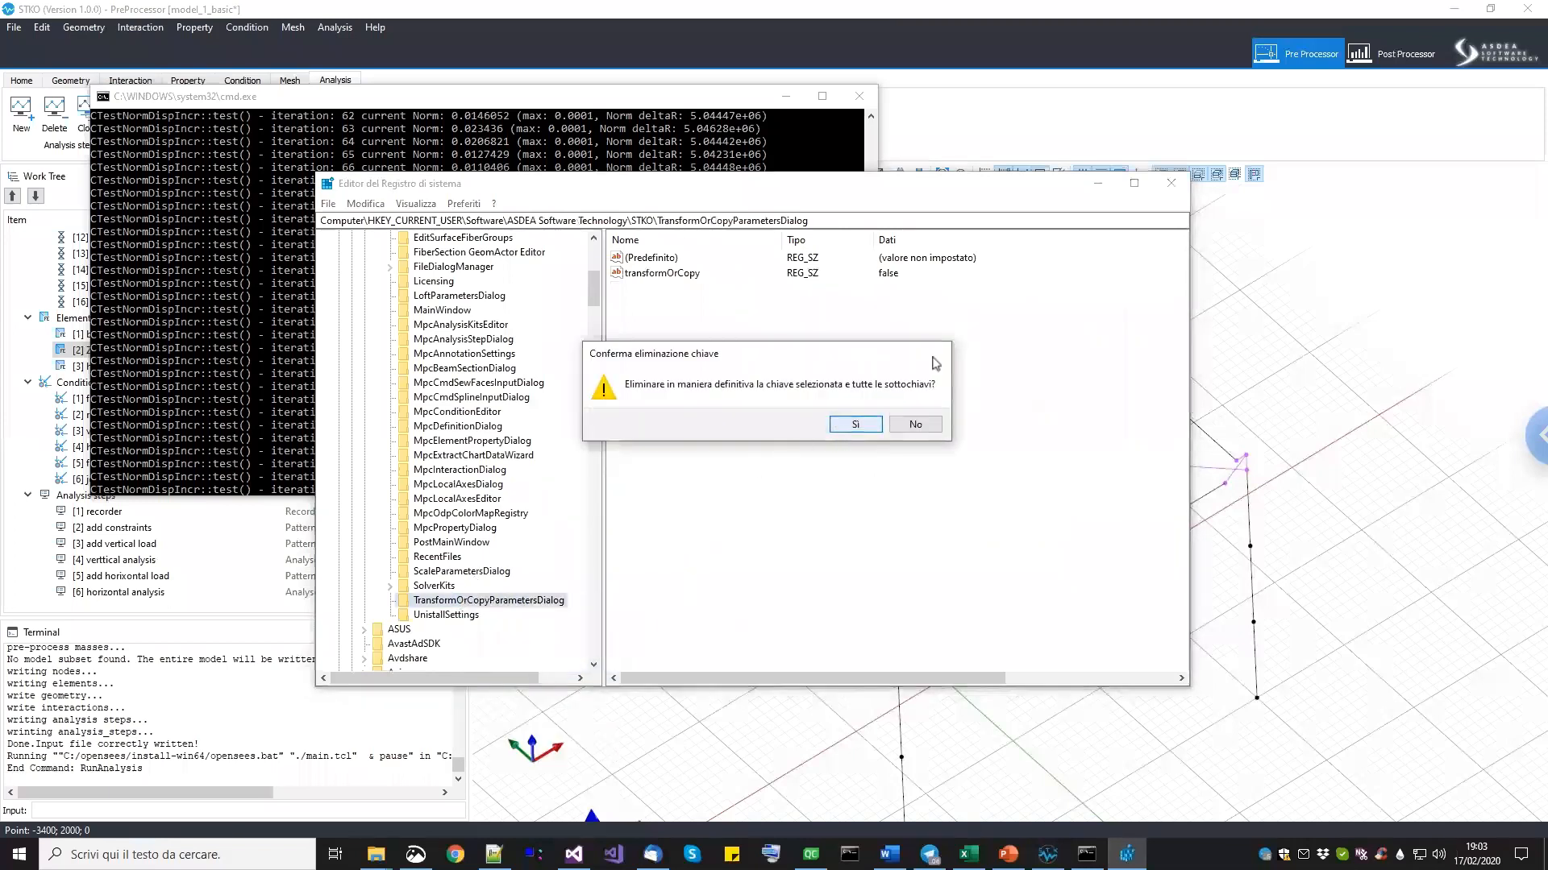
{"action": "key", "text": "Return"}
{"action": "left_click", "coordinate": [1171, 182]}
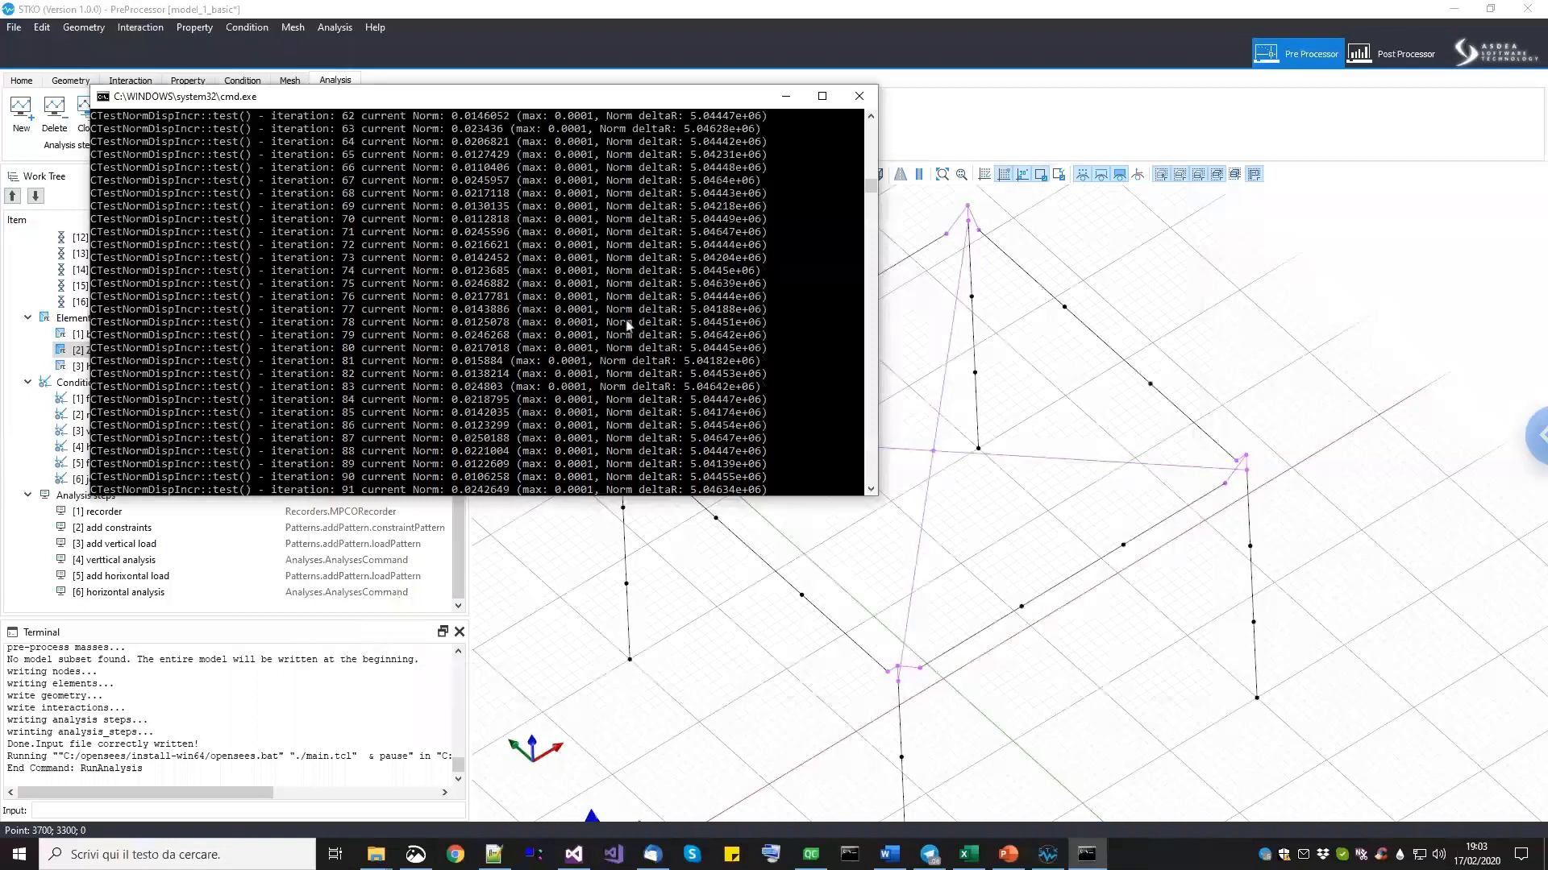
Examine the final convergence output of the OpenSees analysis in the console, and dismiss the console.
{"action": "scroll", "coordinate": [629, 347], "scroll_direction": "up", "scroll_amount": 4}
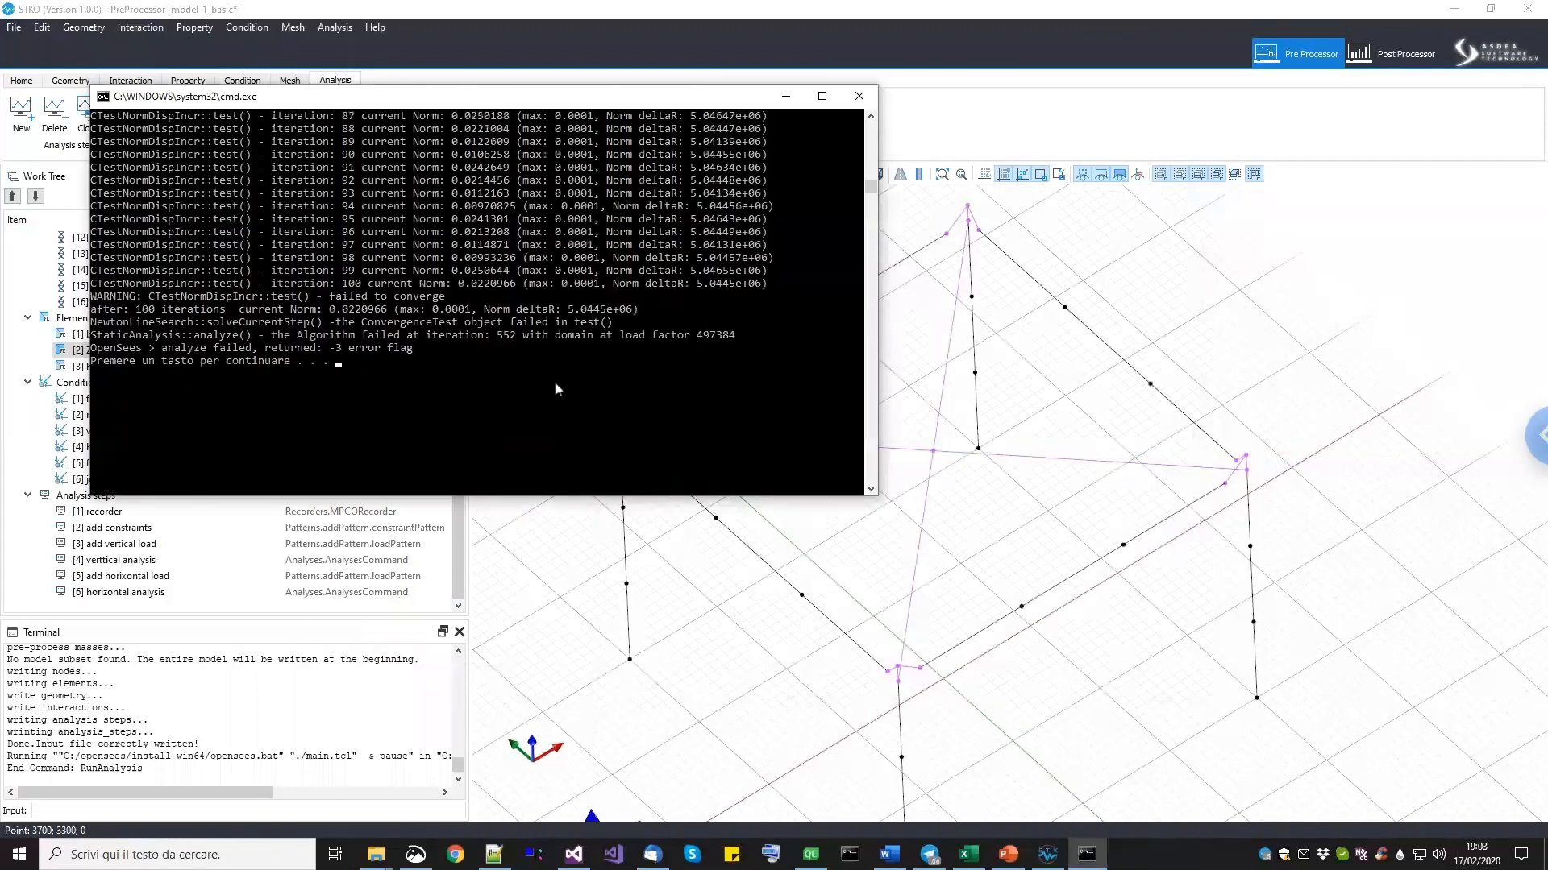
{"action": "scroll", "coordinate": [477, 382], "scroll_direction": "up", "scroll_amount": 1}
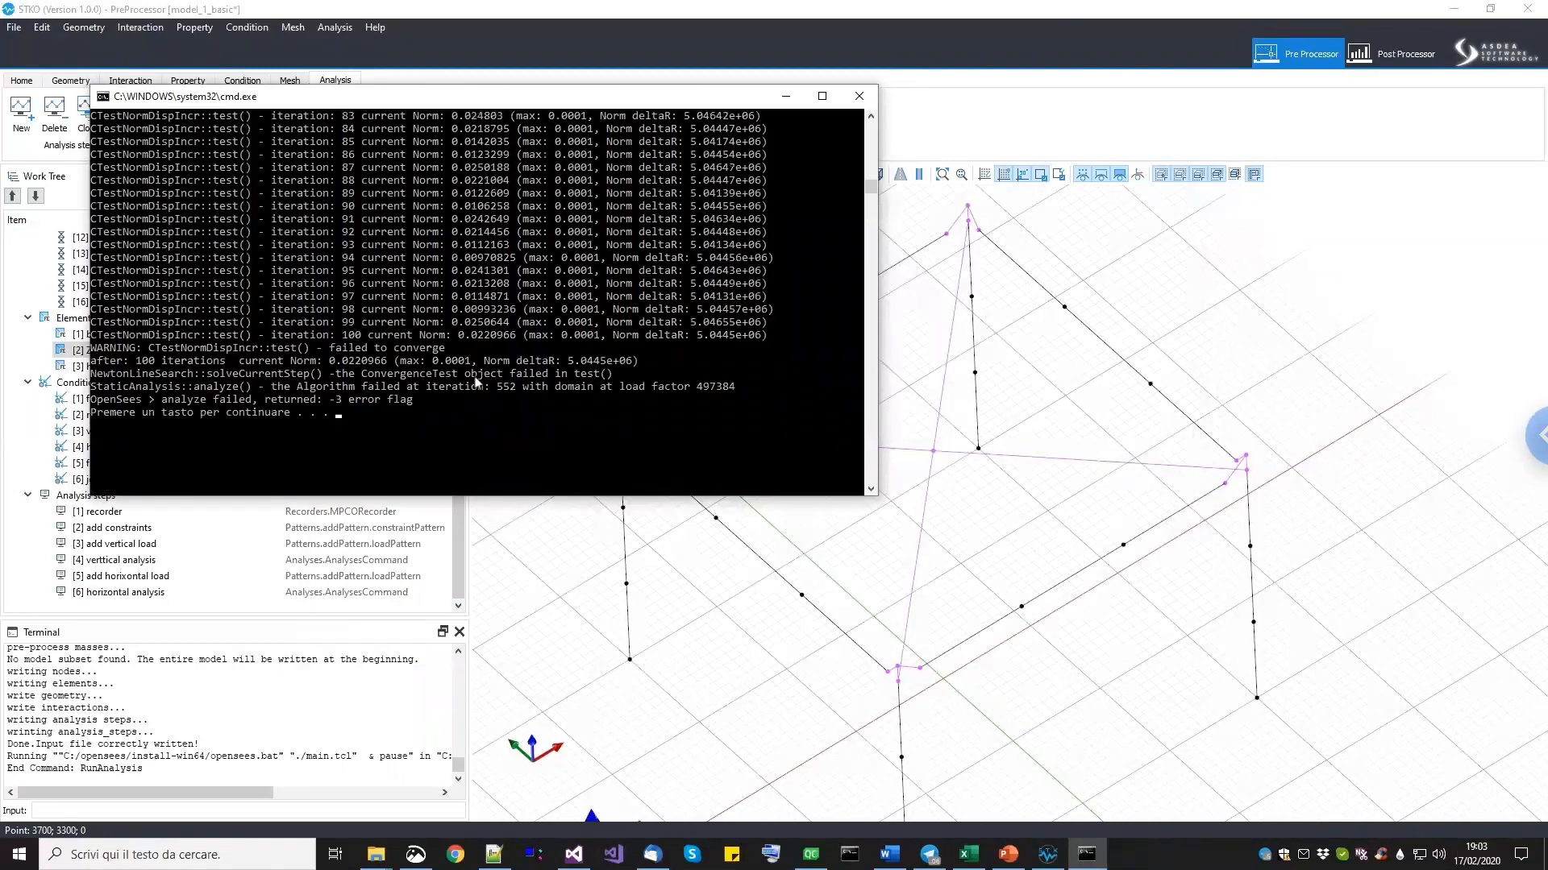
{"action": "scroll", "coordinate": [477, 382], "scroll_direction": "up", "scroll_amount": 2}
{"action": "key", "text": "Return"}
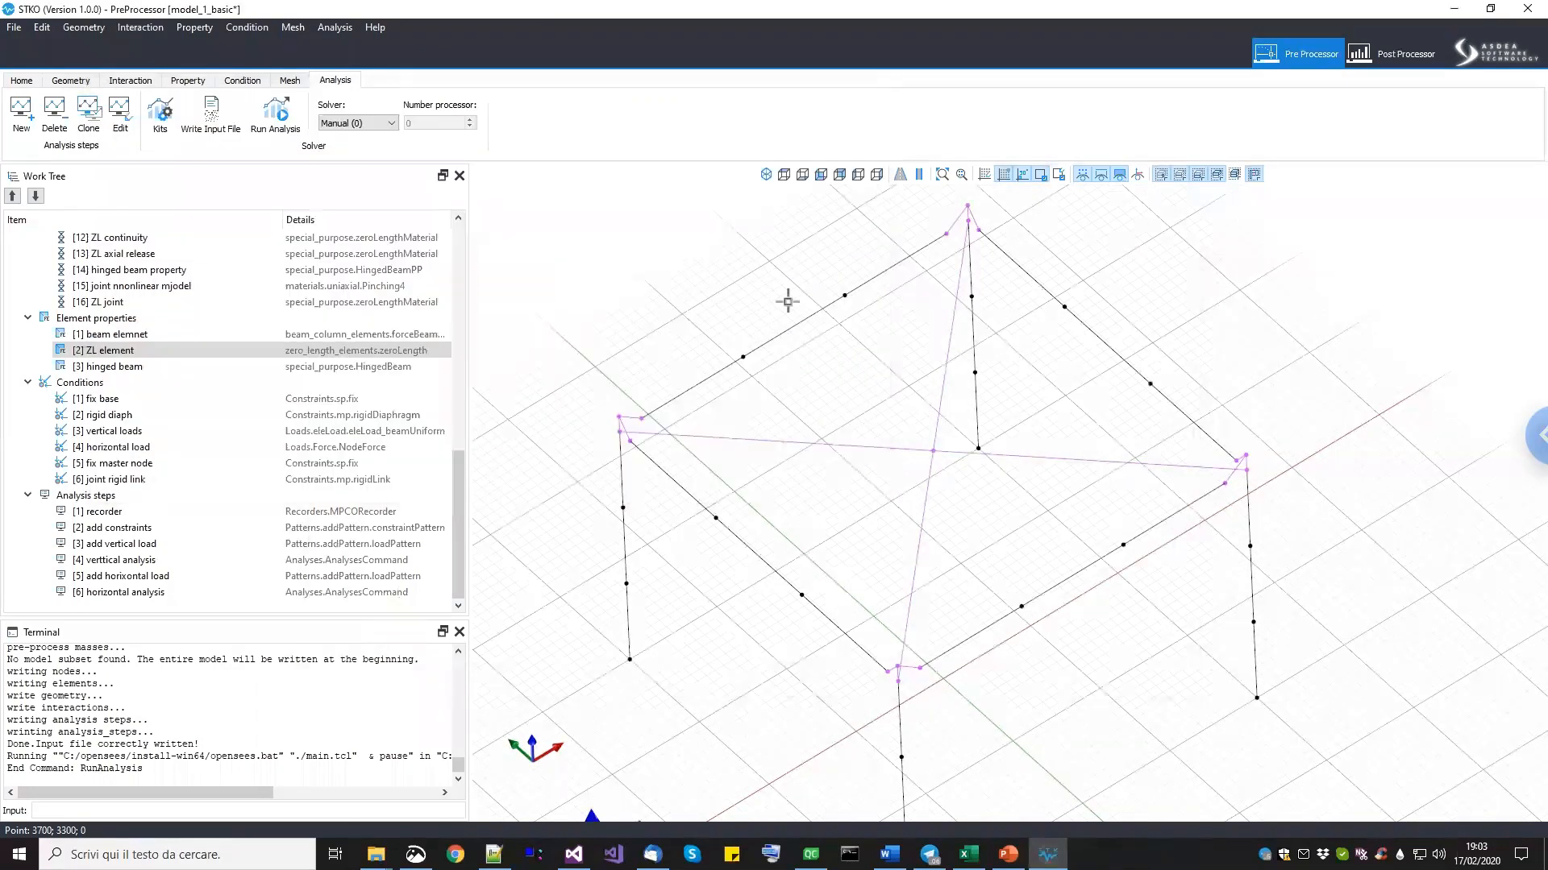
{"action": "middle_click_drag", "start_coordinate": [898, 401], "coordinate": [940, 452]}
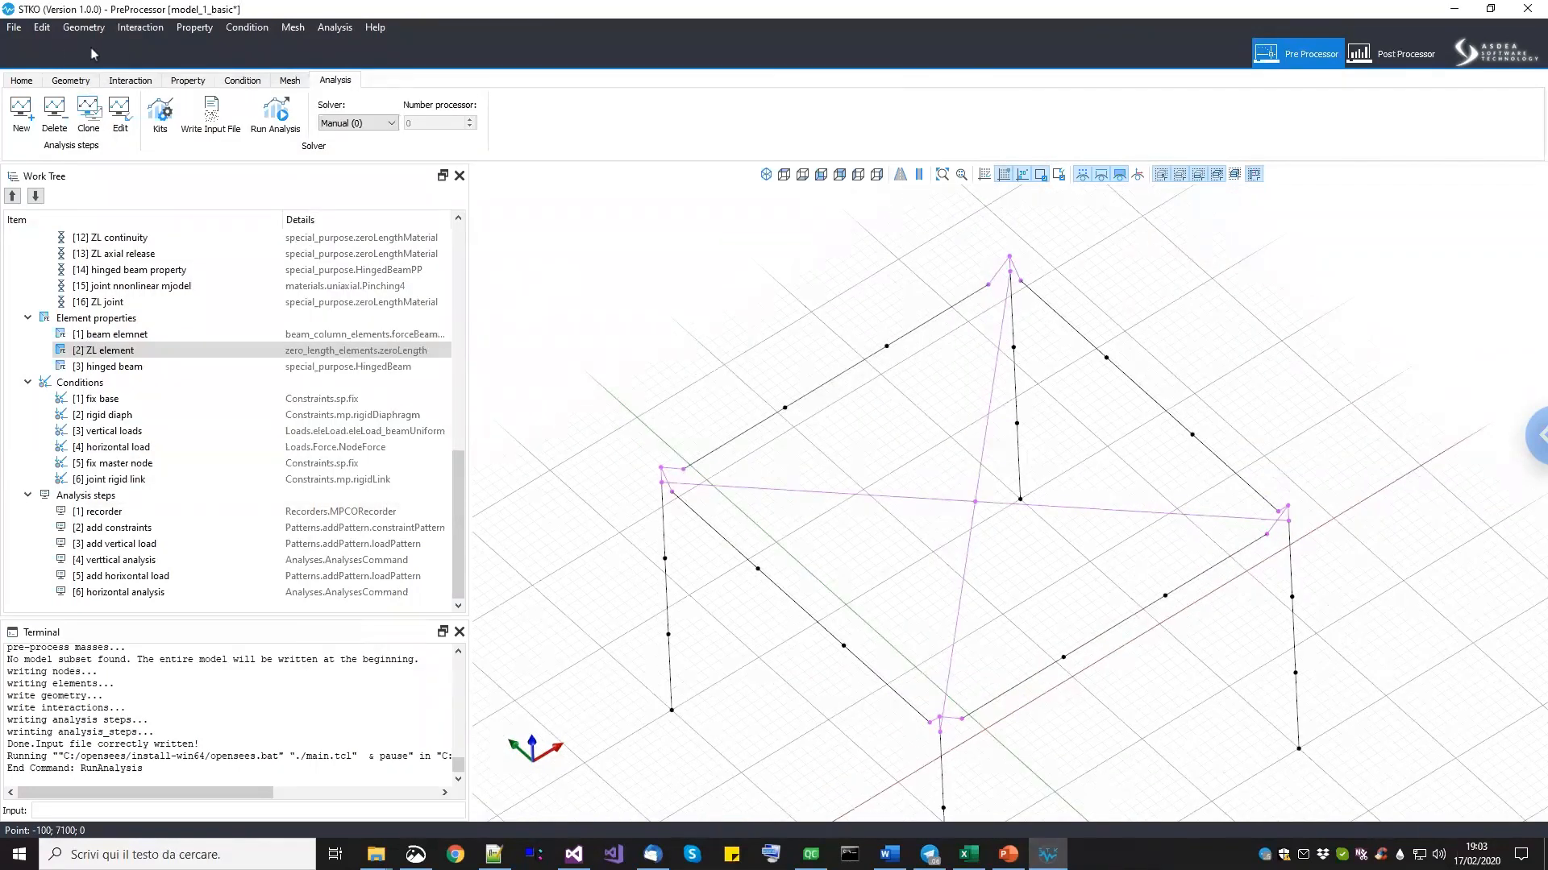
{"action": "left_click", "coordinate": [68, 81]}
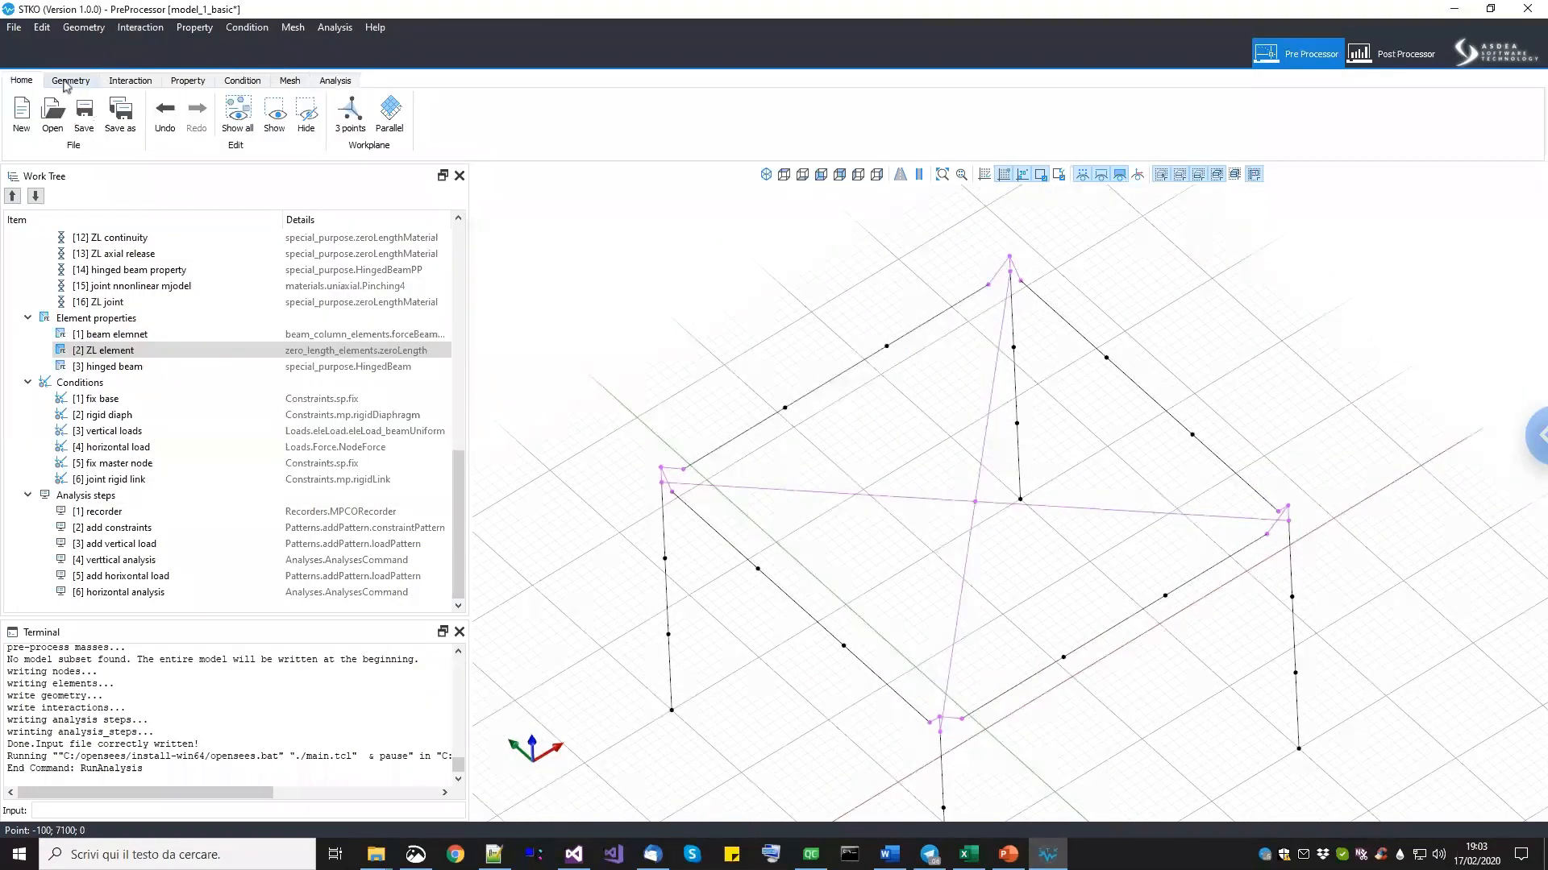
{"action": "left_click", "coordinate": [22, 81]}
{"action": "left_click", "coordinate": [71, 82]}
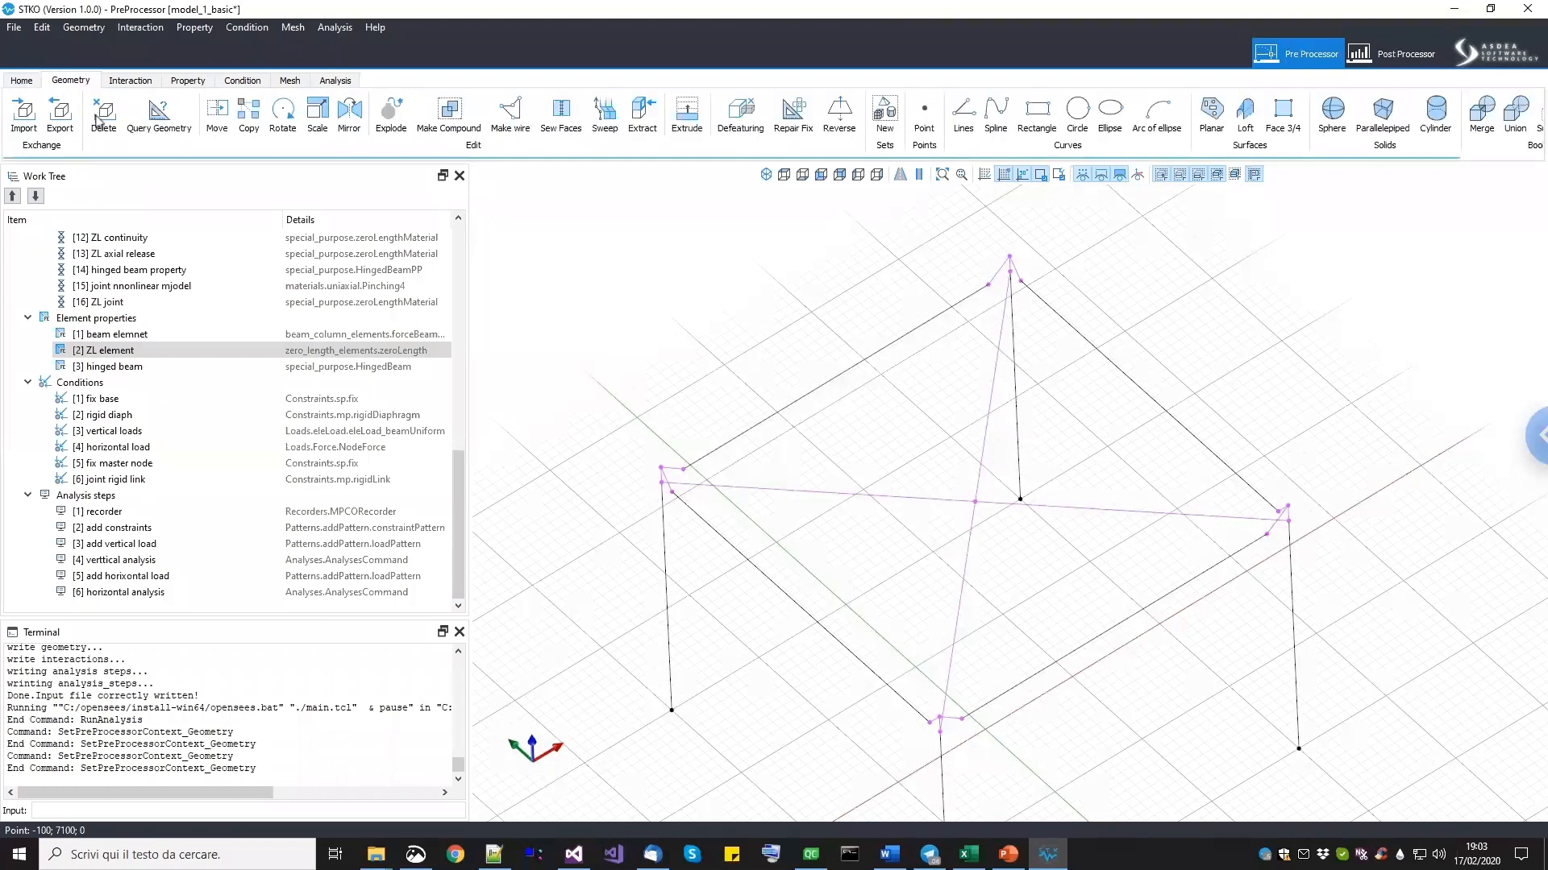
{"action": "left_click", "coordinate": [217, 114]}
{"action": "middle_click_drag", "start_coordinate": [733, 432], "coordinate": [712, 393]}
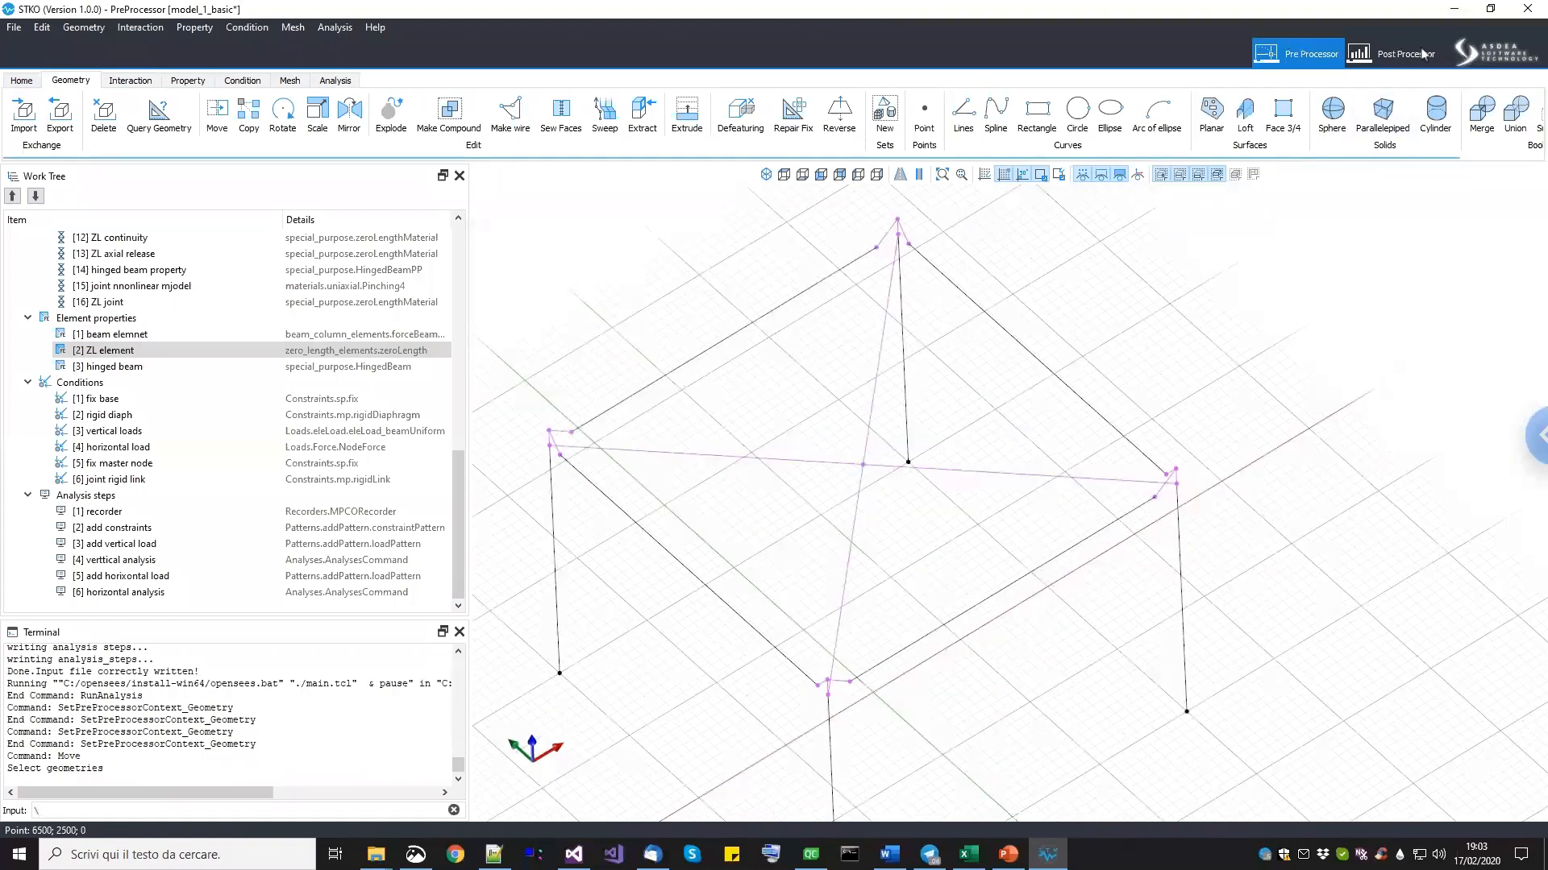
Switch to the post-processor and reload the results.mpco database.
{"action": "left_click", "coordinate": [1423, 54]}
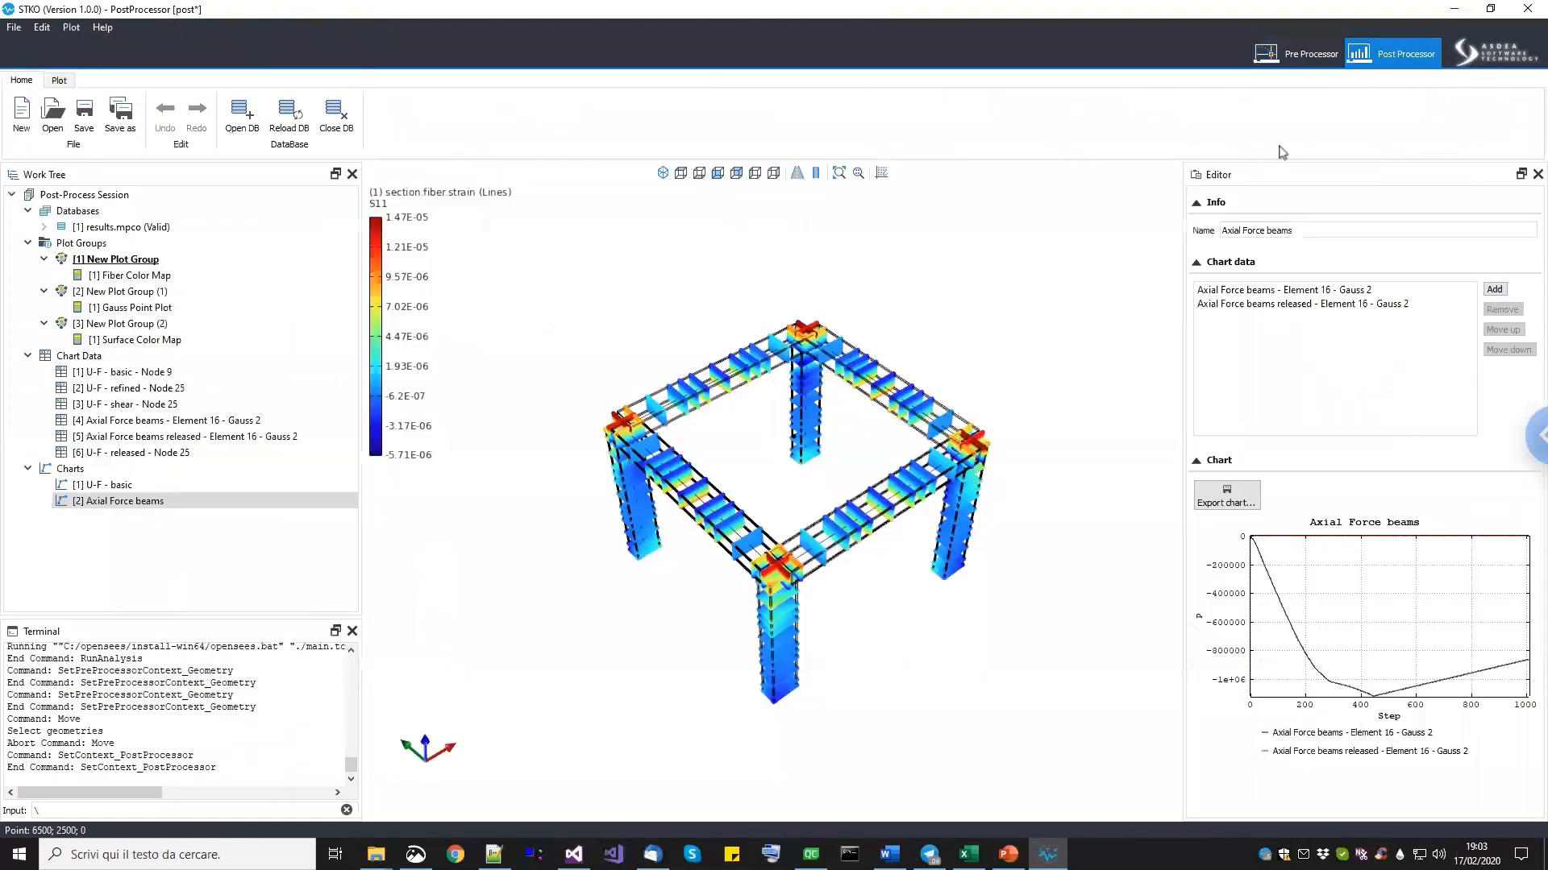
{"action": "middle_click_drag", "start_coordinate": [924, 380], "coordinate": [935, 370]}
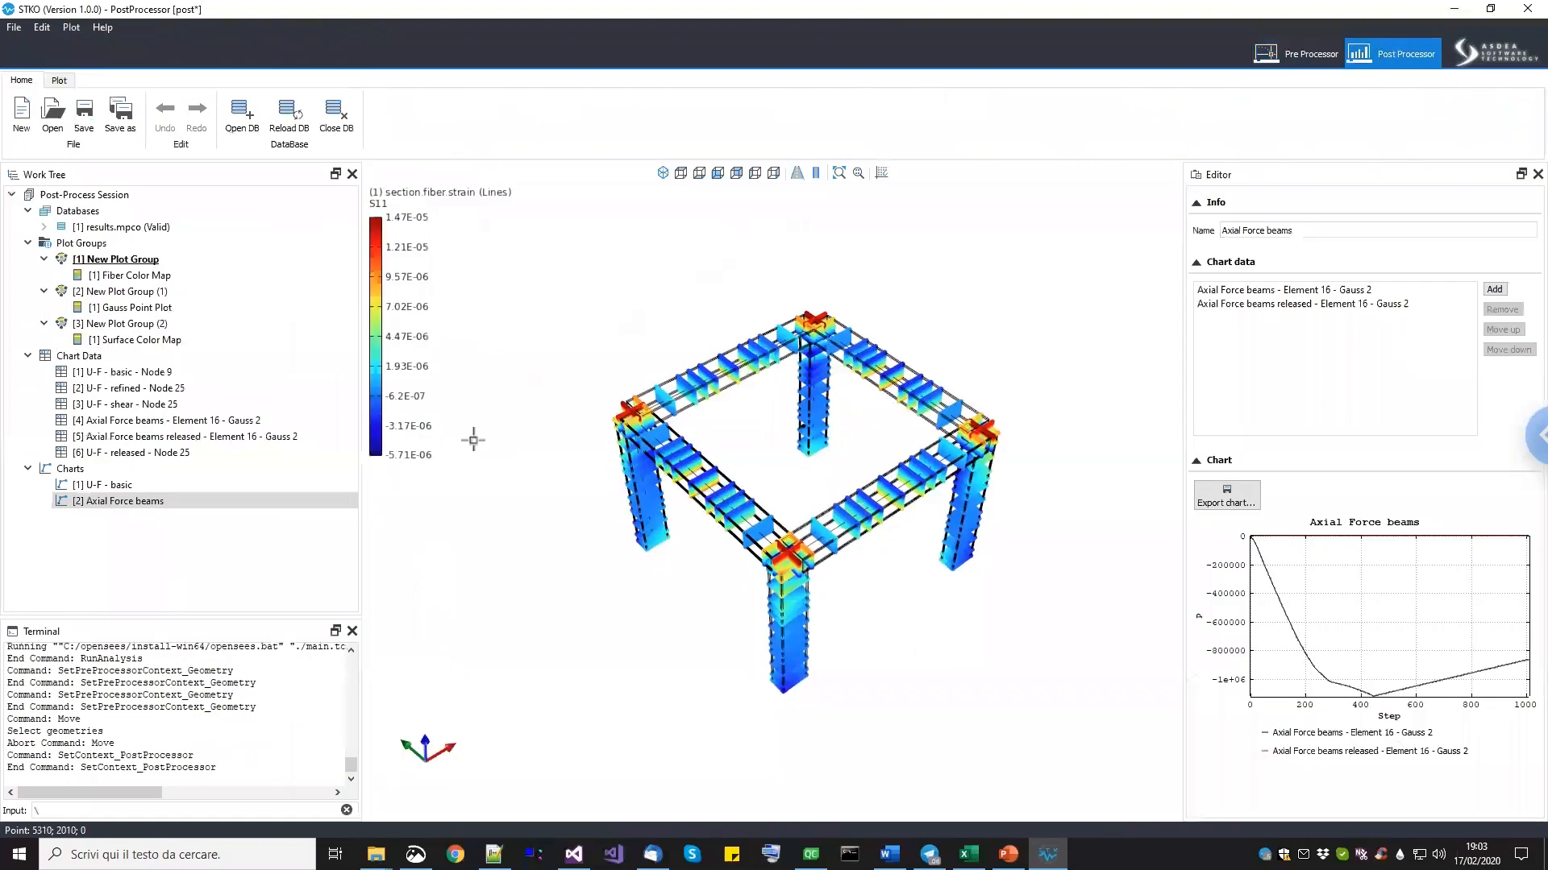
{"action": "right_click", "coordinate": [148, 231]}
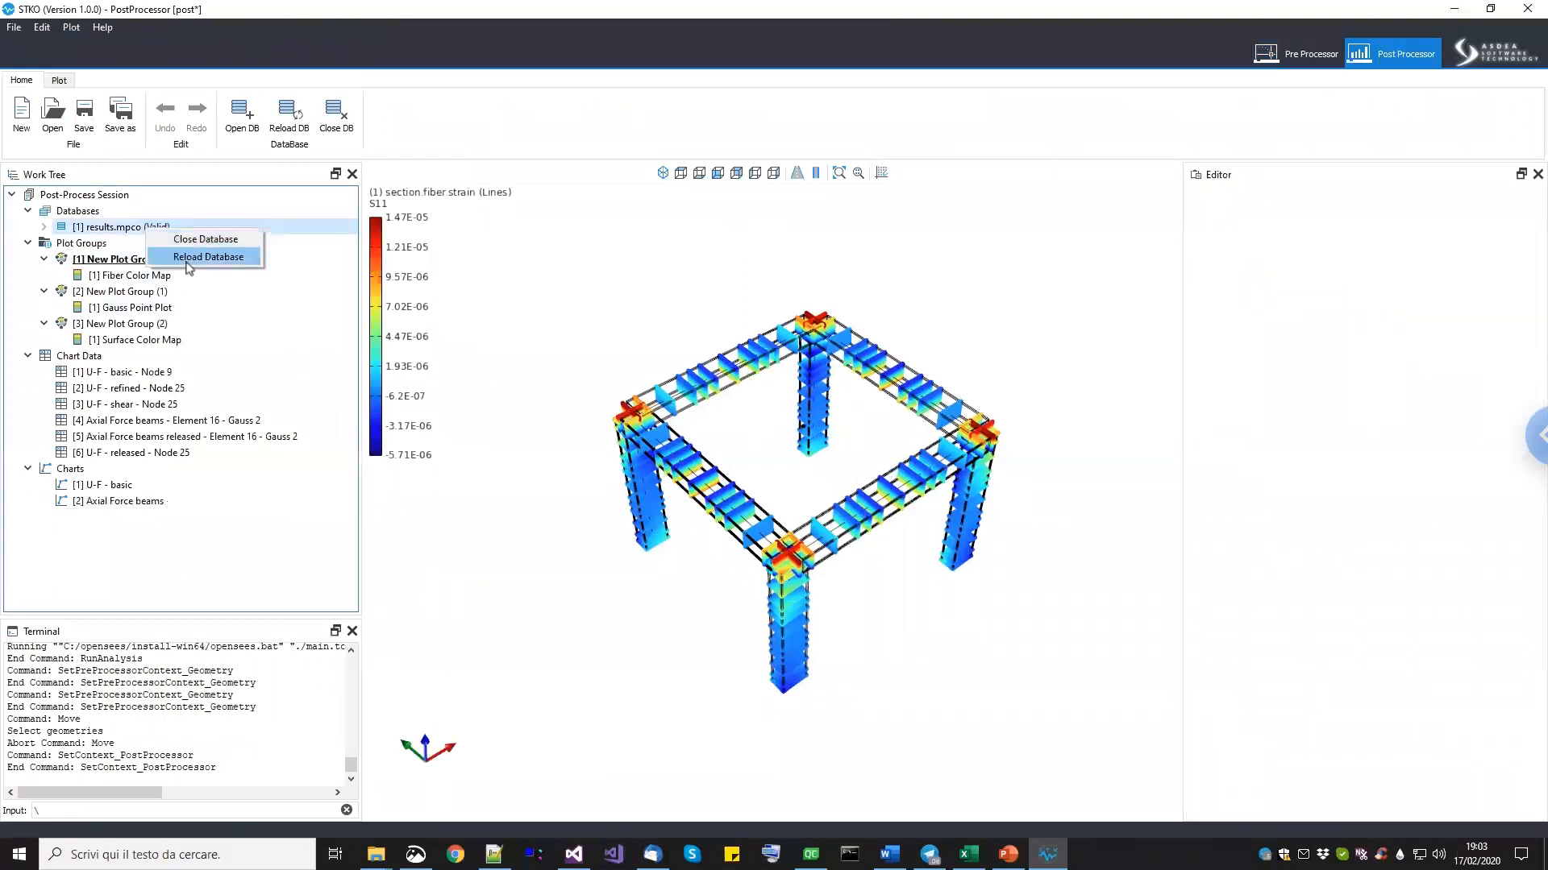
{"action": "left_click", "coordinate": [208, 257]}
{"action": "middle_click_drag", "start_coordinate": [778, 435], "coordinate": [793, 407]}
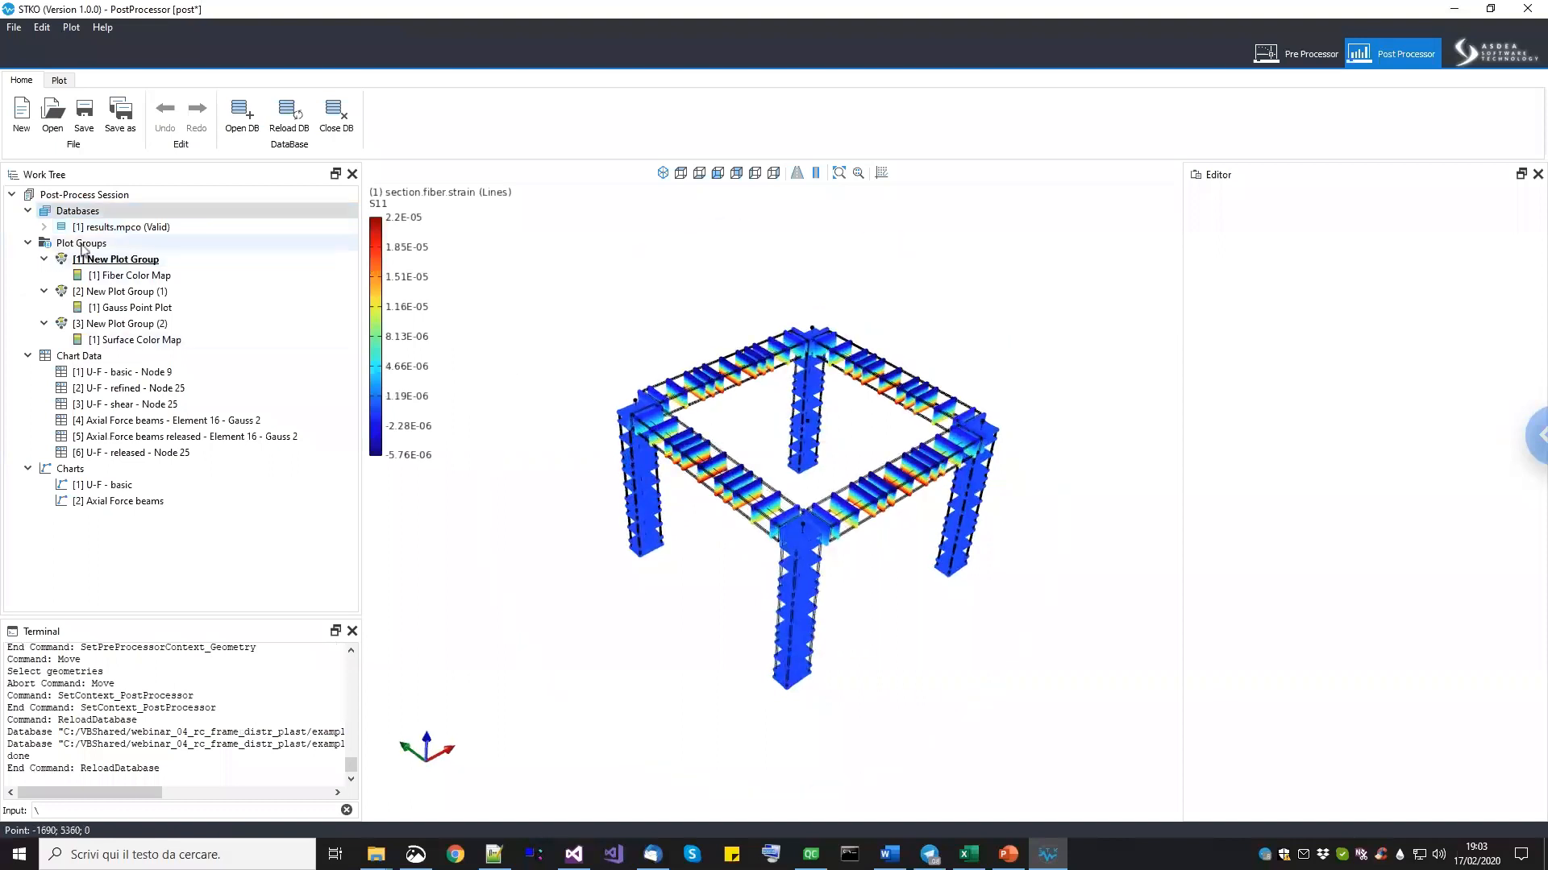
Set the first New Plot Group's animation to frame 562 and inspect the fibre strain on the deformed frame.
{"action": "left_click", "coordinate": [117, 259]}
{"action": "left_click_drag", "start_coordinate": [1207, 315], "coordinate": [1408, 313]}
{"action": "left_click_drag", "start_coordinate": [1526, 298], "coordinate": [1526, 275]}
{"action": "middle_click_drag", "start_coordinate": [788, 563], "coordinate": [825, 536]}
{"action": "scroll", "coordinate": [542, 356], "scroll_direction": "up", "scroll_amount": 6}
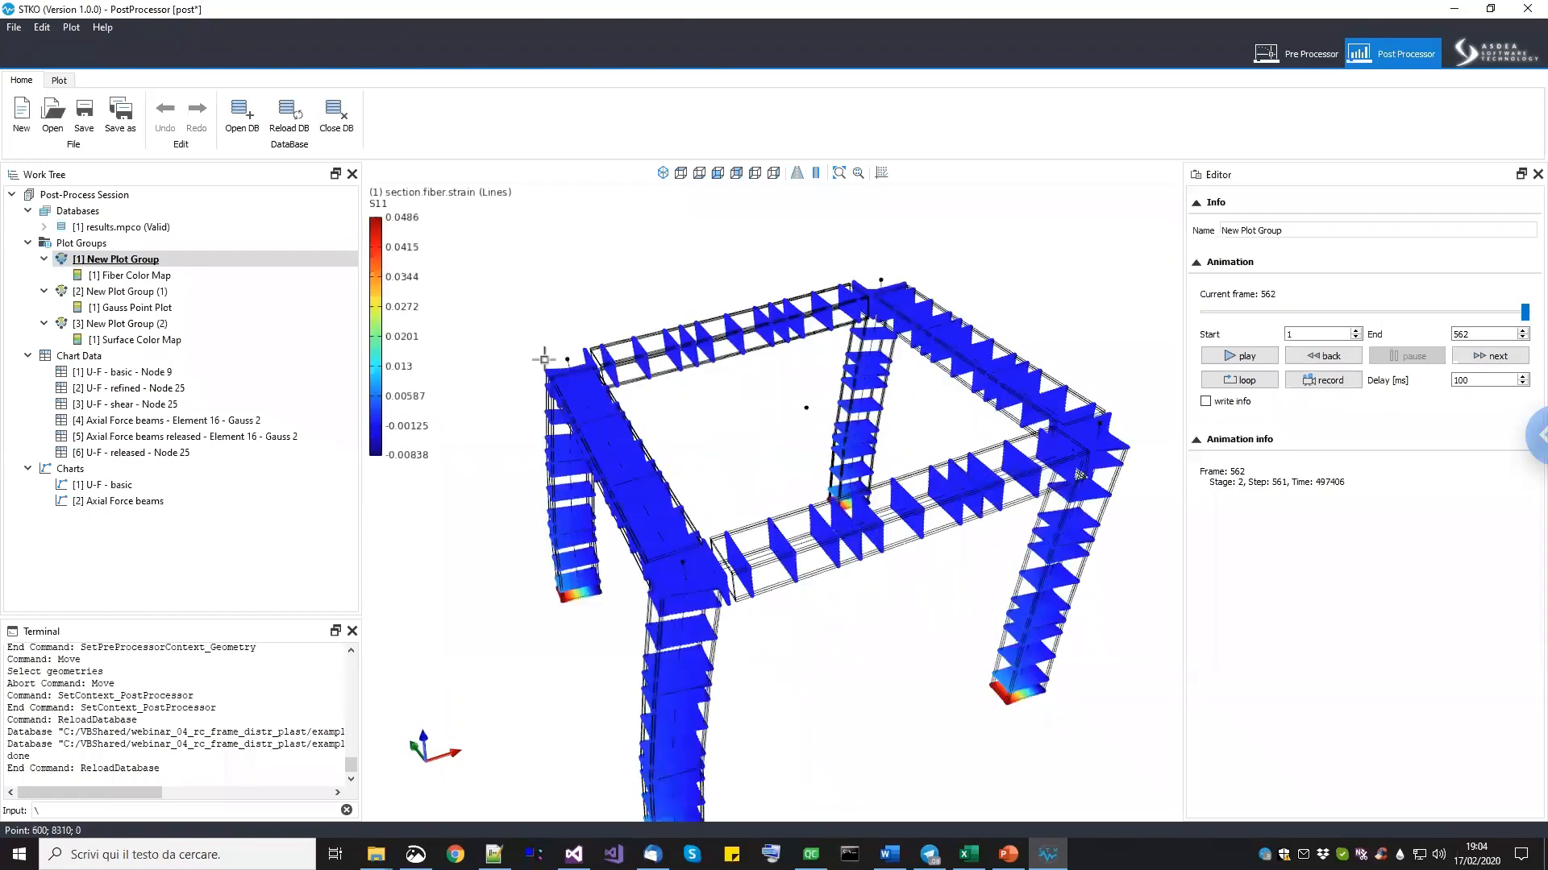
{"action": "scroll", "coordinate": [575, 279], "scroll_direction": "down", "scroll_amount": 5}
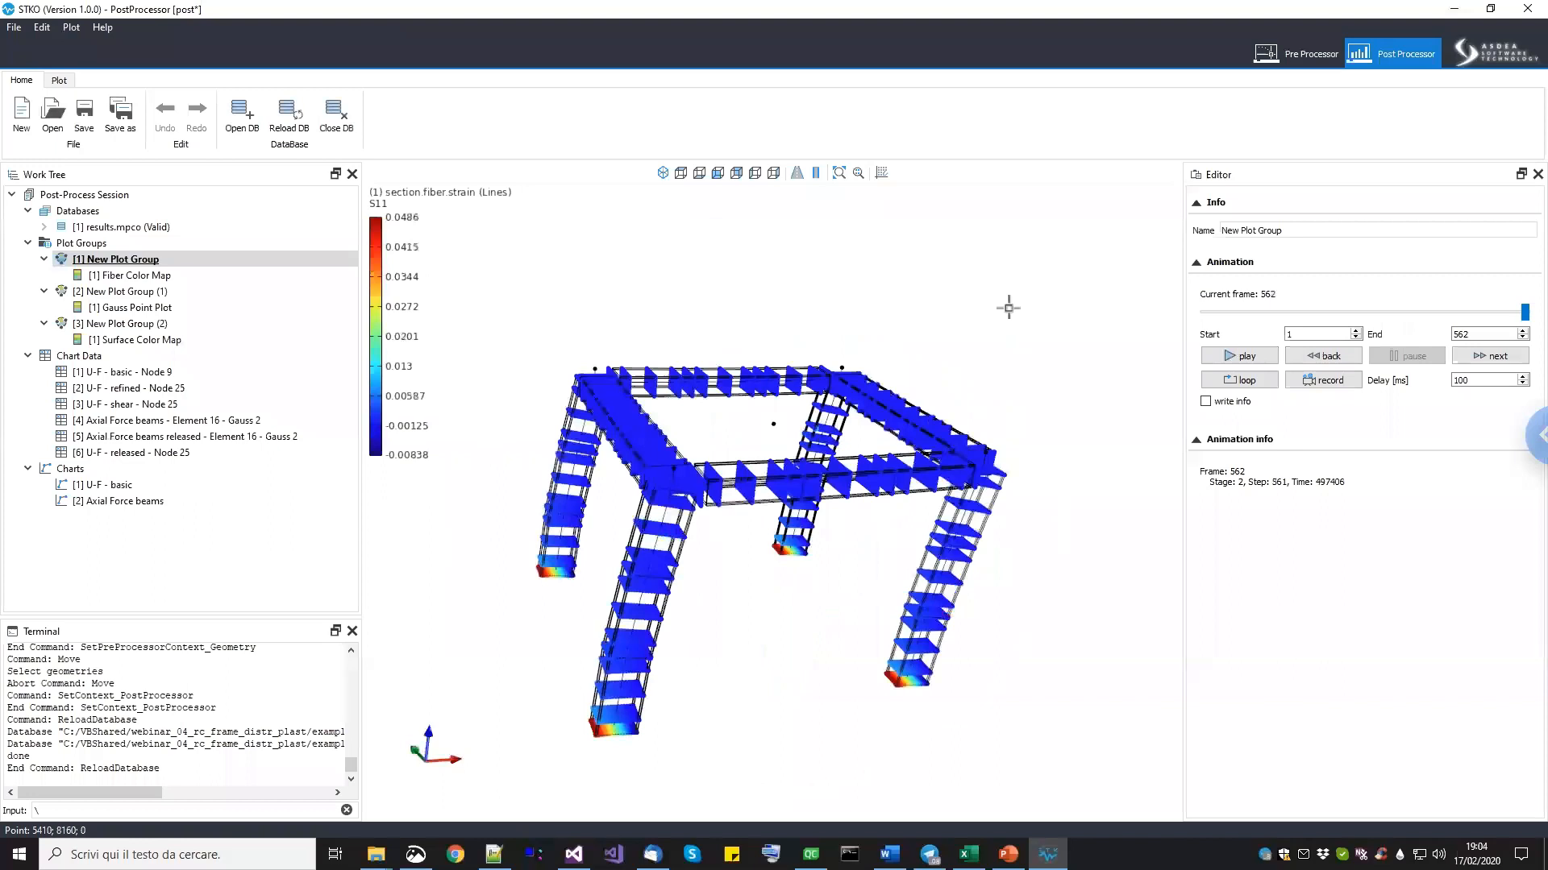
Open the U-F - basic chart and select the master node at the centre of the frame's top level.
{"action": "left_click", "coordinate": [121, 486]}
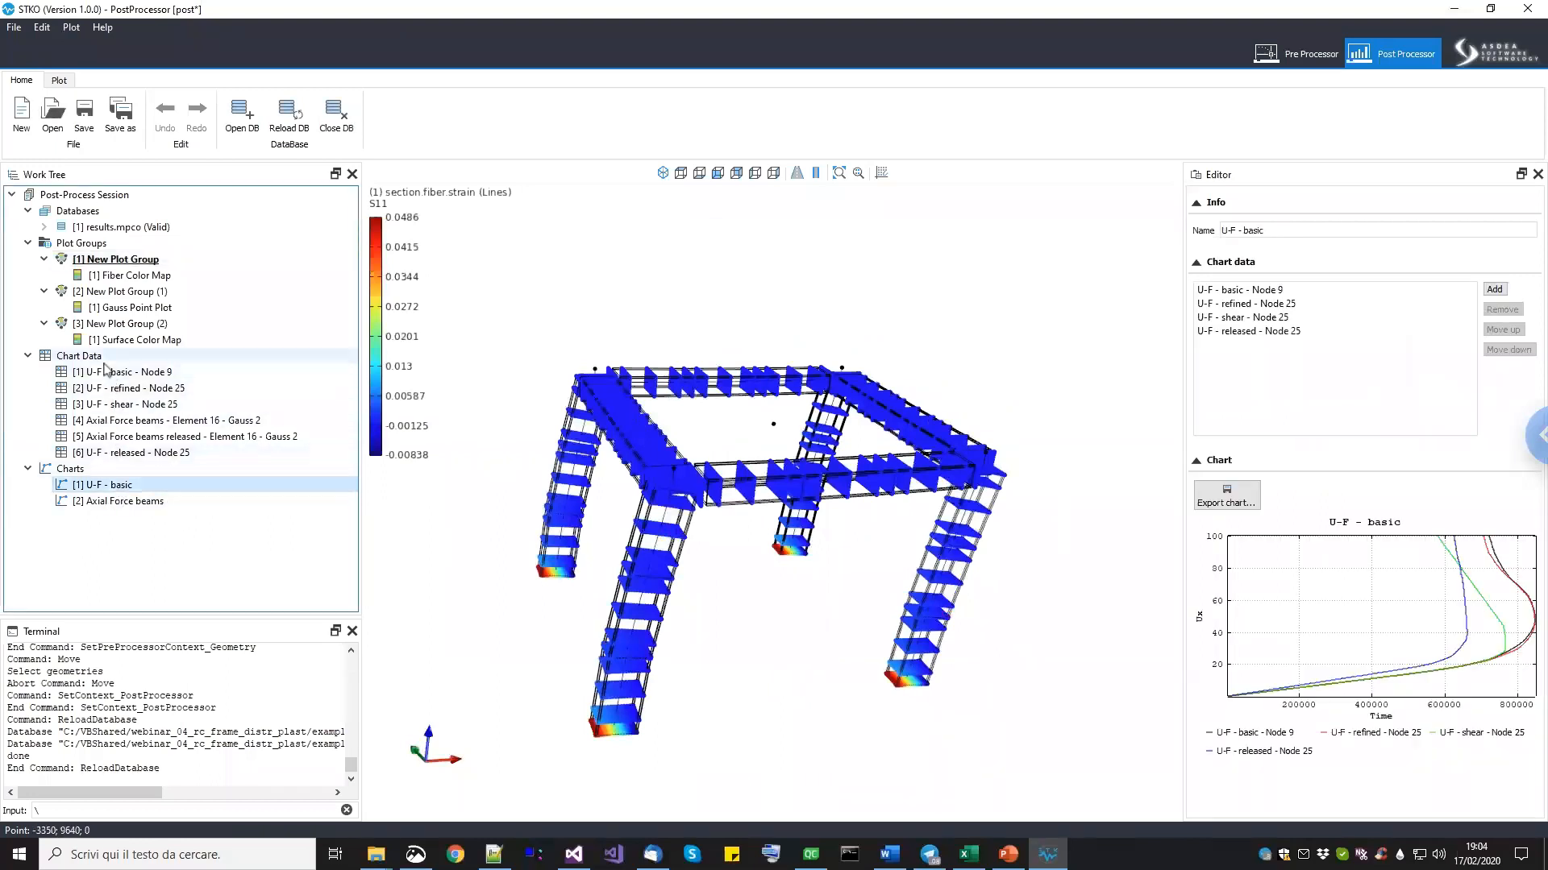
{"action": "middle_click_drag", "start_coordinate": [794, 492], "coordinate": [789, 412]}
{"action": "left_click_drag", "start_coordinate": [720, 413], "coordinate": [798, 460]}
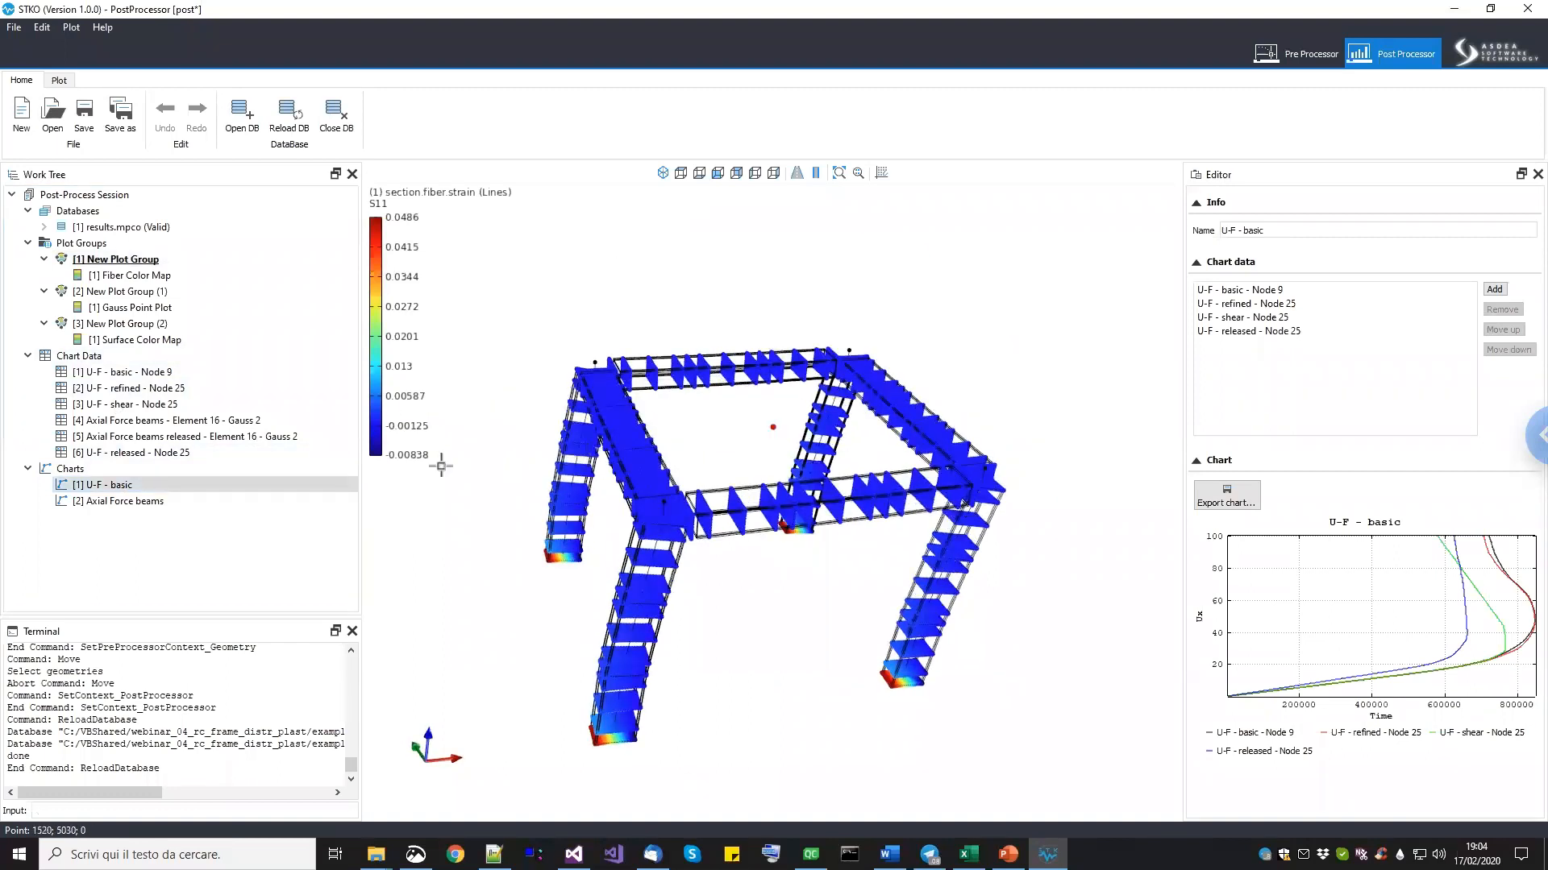
Set up a nodal chart data extraction from results.mpco for MODEL_STAGE[2], plotting displacement Ux against the pseudo time step.
{"action": "right_click", "coordinate": [95, 362]}
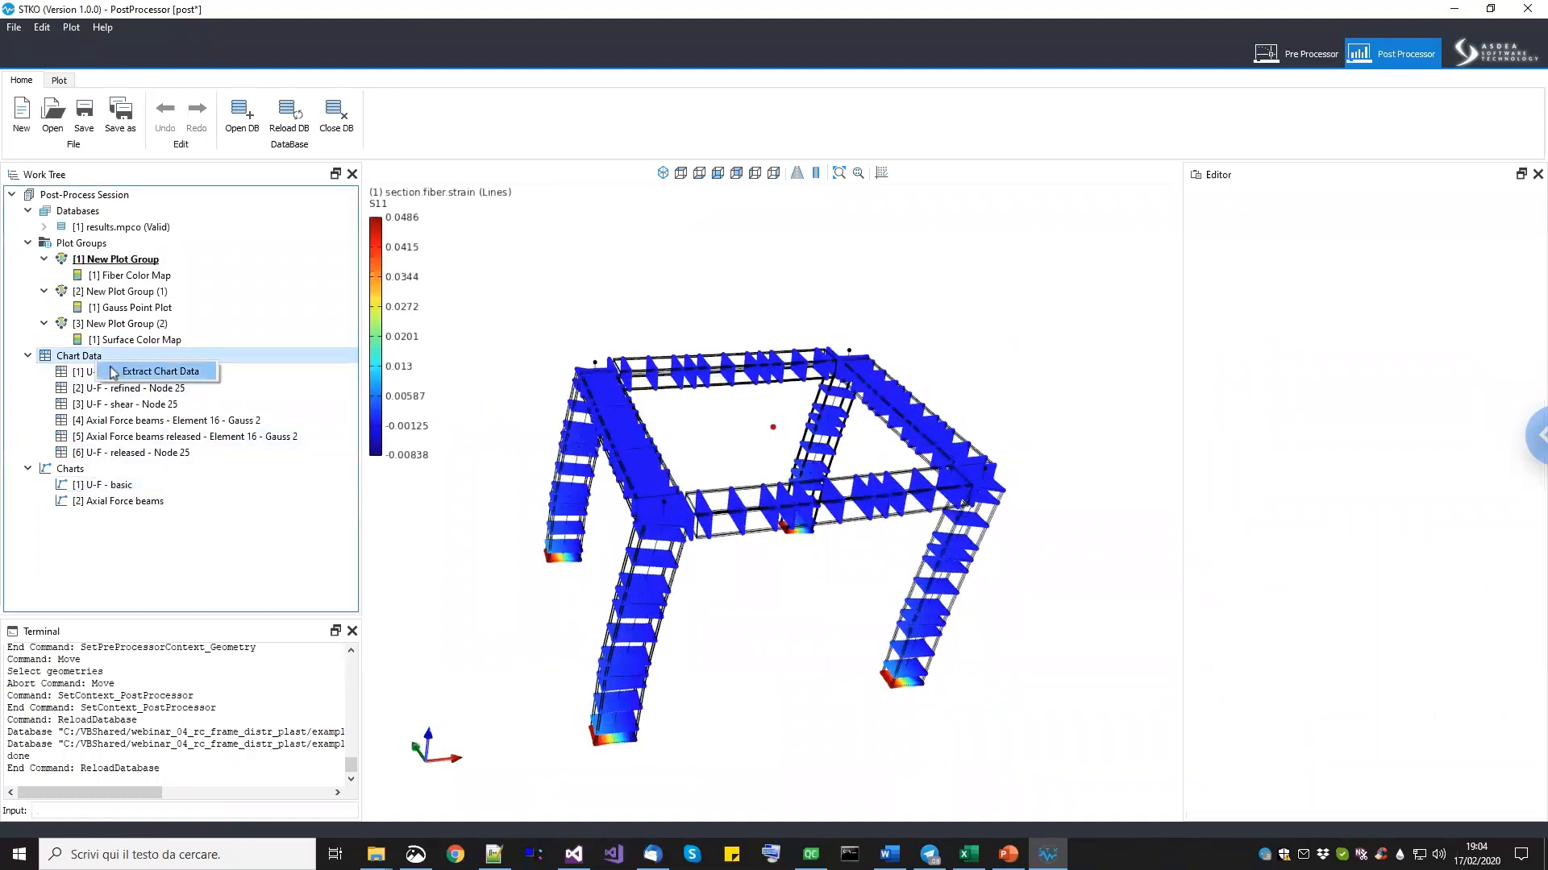
{"action": "left_click", "coordinate": [149, 372]}
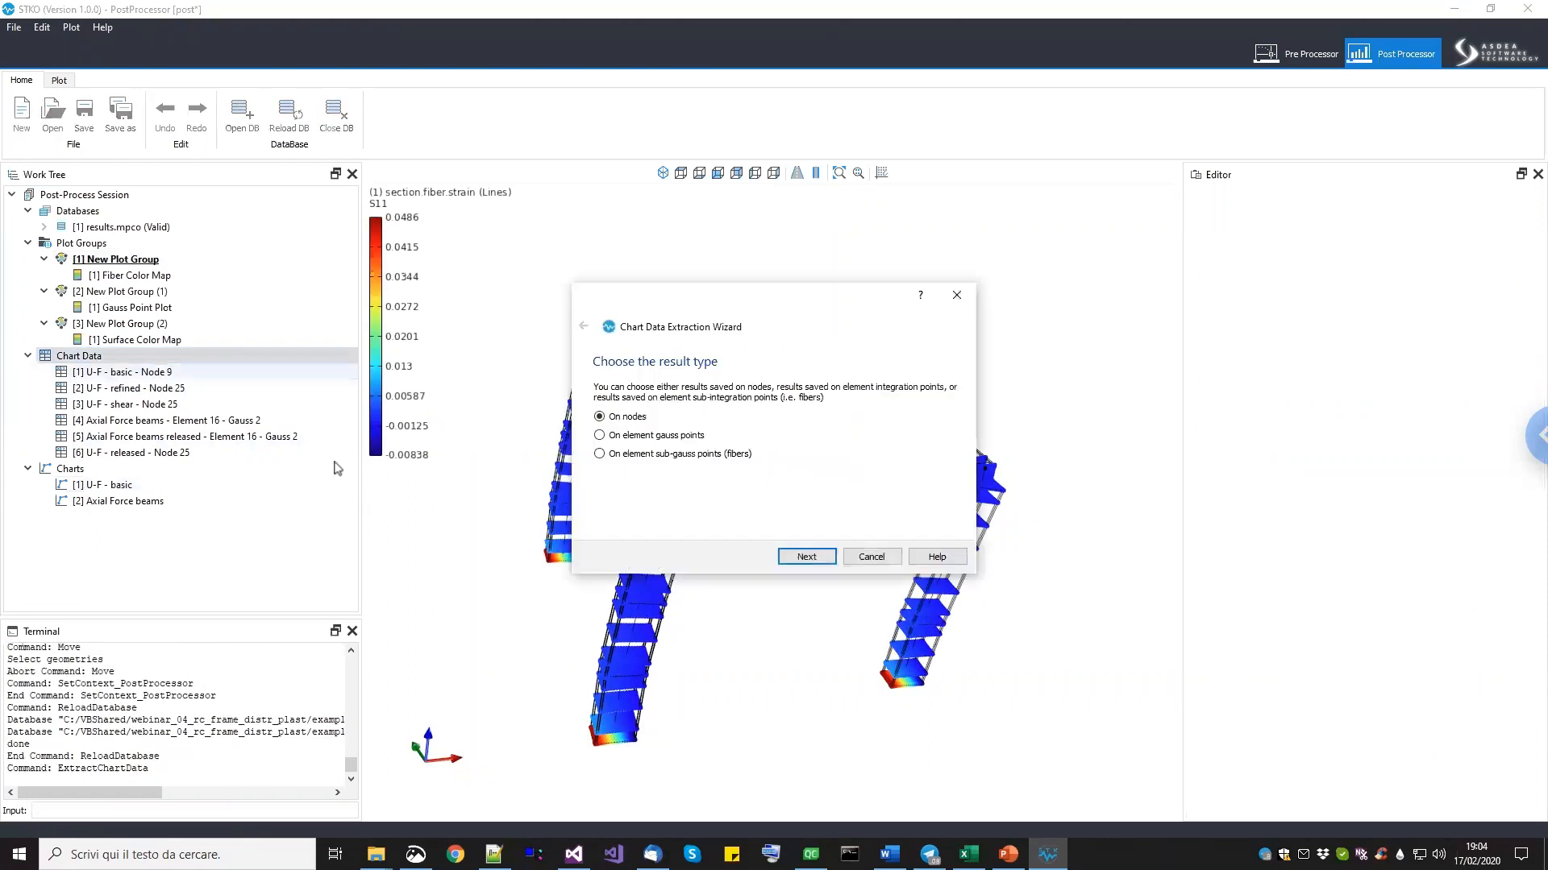
{"action": "left_click", "coordinate": [802, 556]}
{"action": "left_click", "coordinate": [720, 452]}
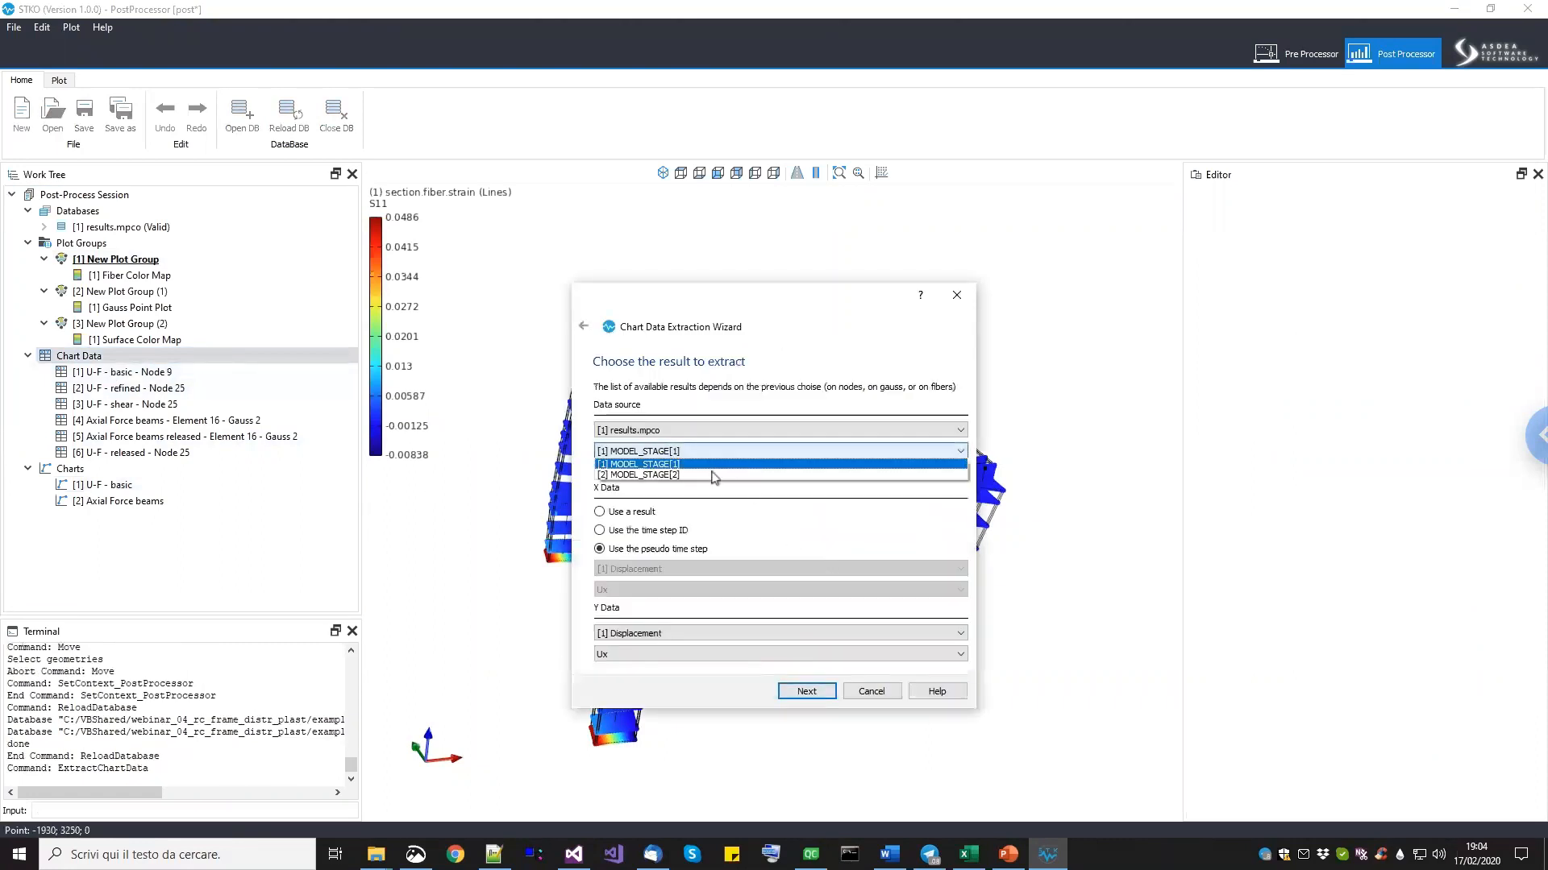
{"action": "left_click", "coordinate": [709, 477]}
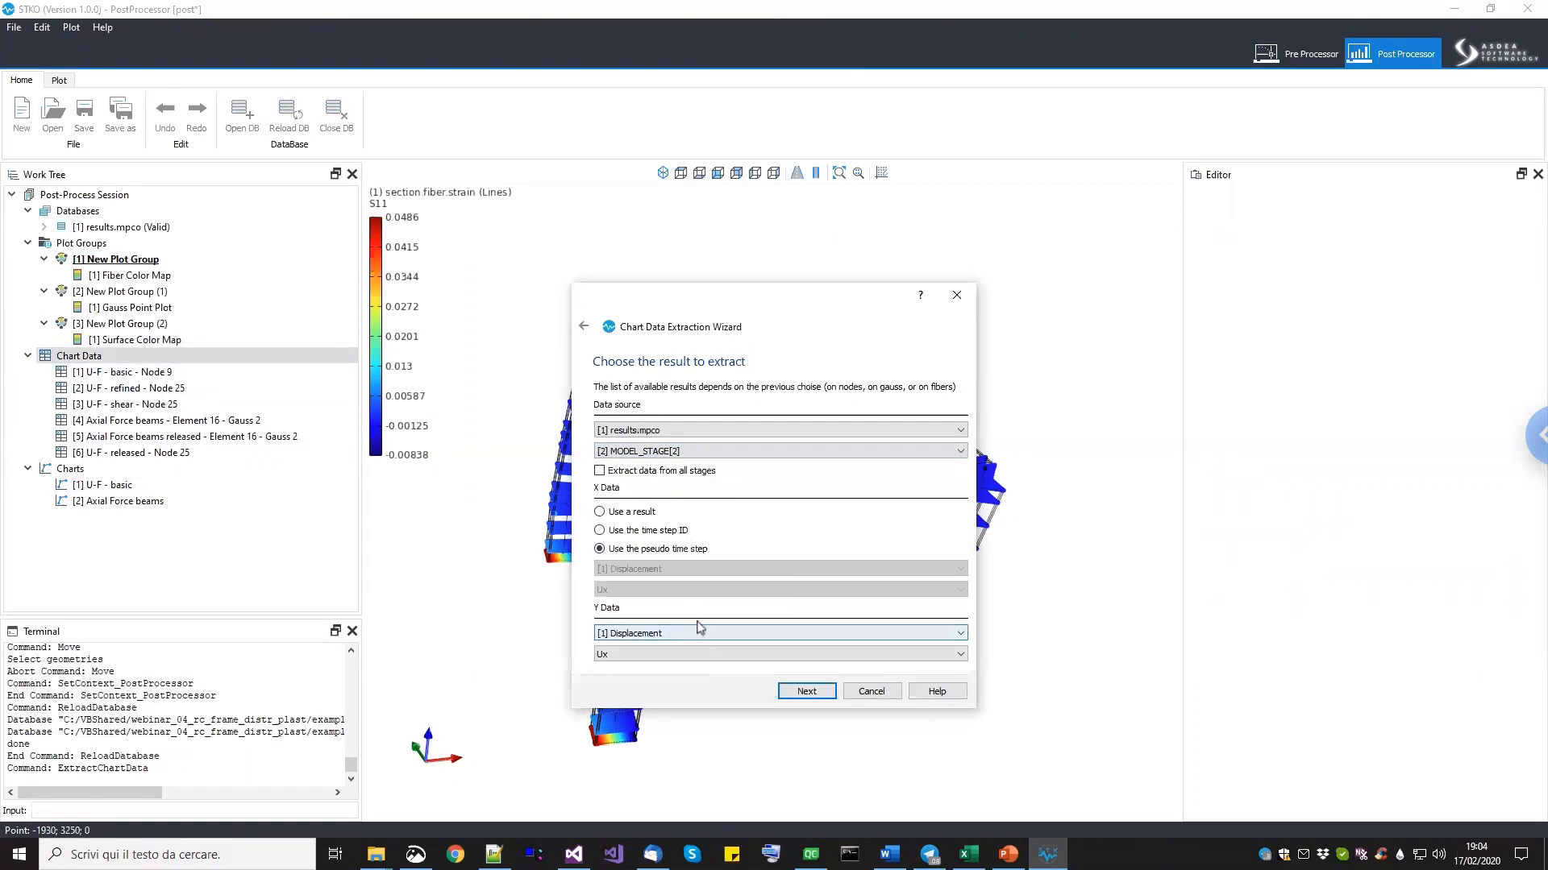
{"action": "left_click", "coordinate": [807, 691]}
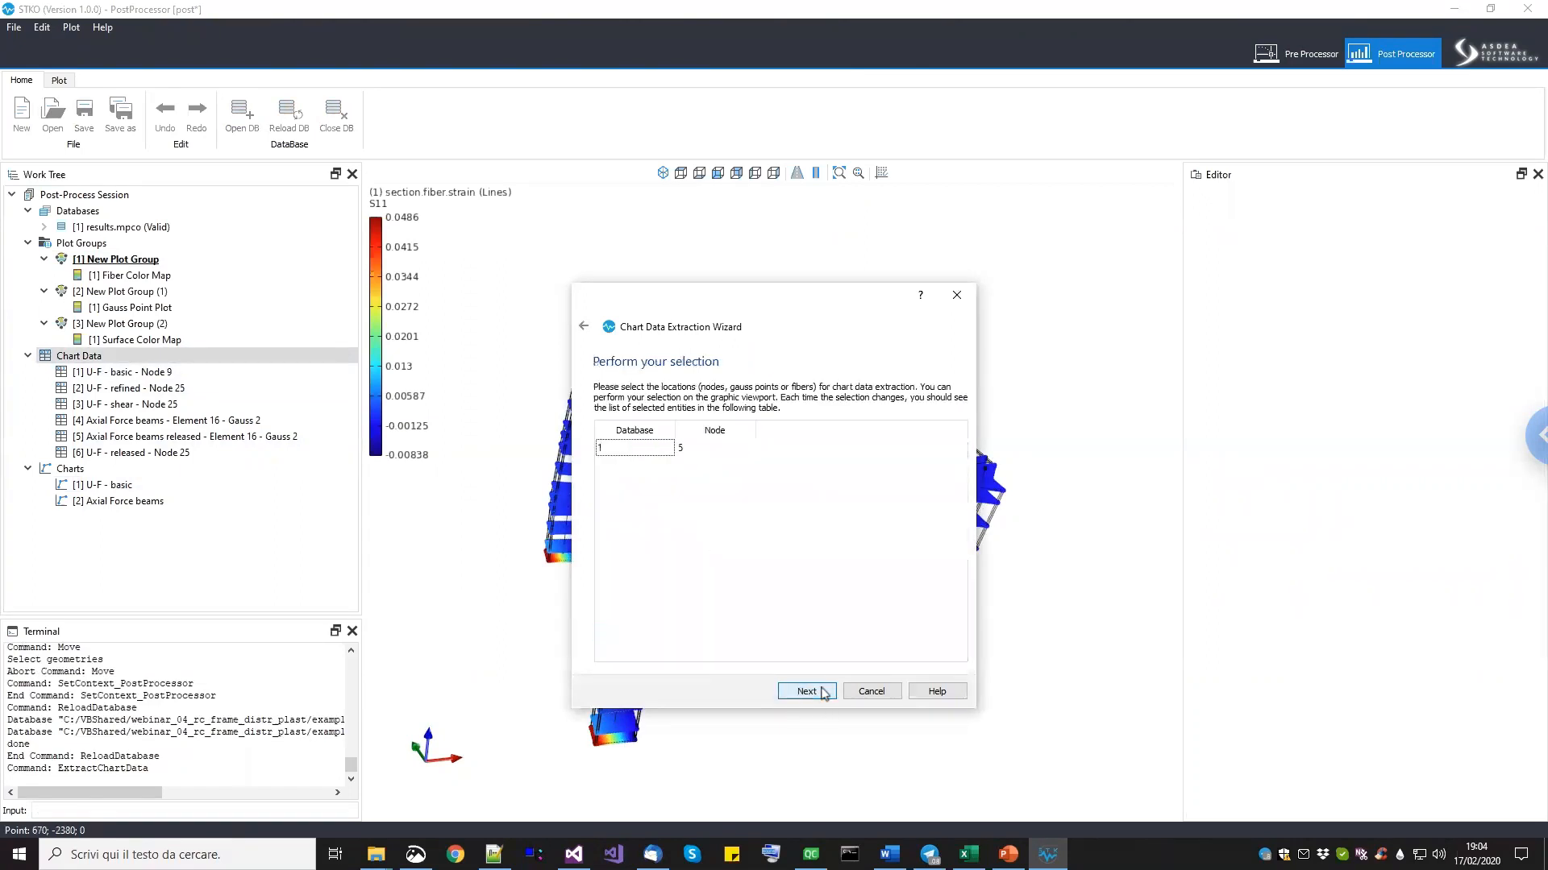
Name the extracted chart data "U-F - joint" and finish the extraction with a chart created for it.
{"action": "left_click", "coordinate": [823, 693]}
{"action": "double_click", "coordinate": [740, 428]}
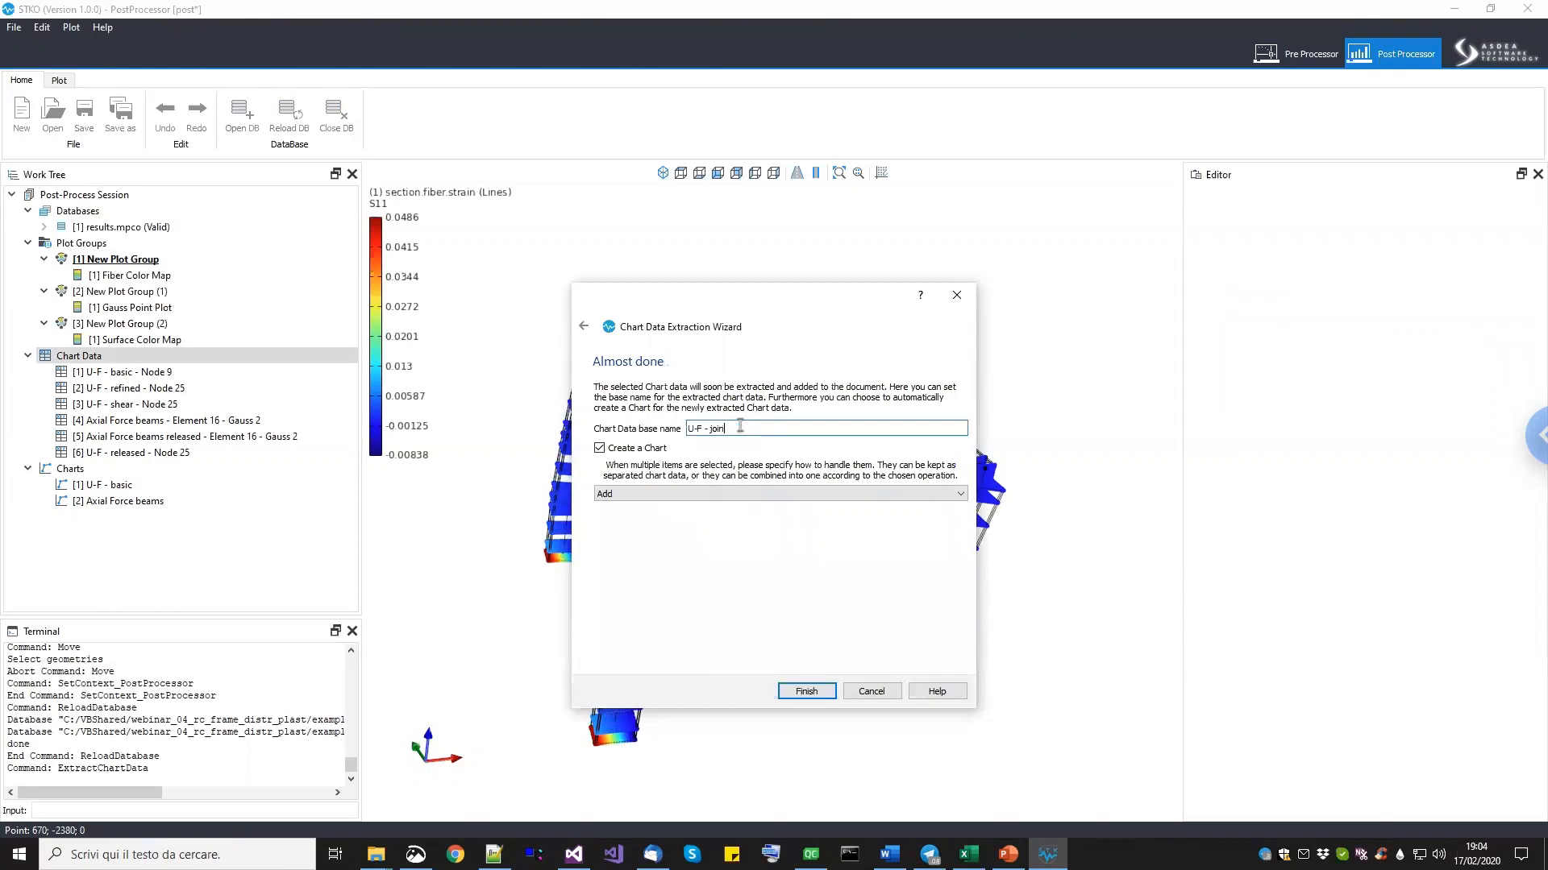
{"action": "left_click", "coordinate": [795, 695]}
{"action": "left_click_drag", "start_coordinate": [1523, 604], "coordinate": [1475, 626]}
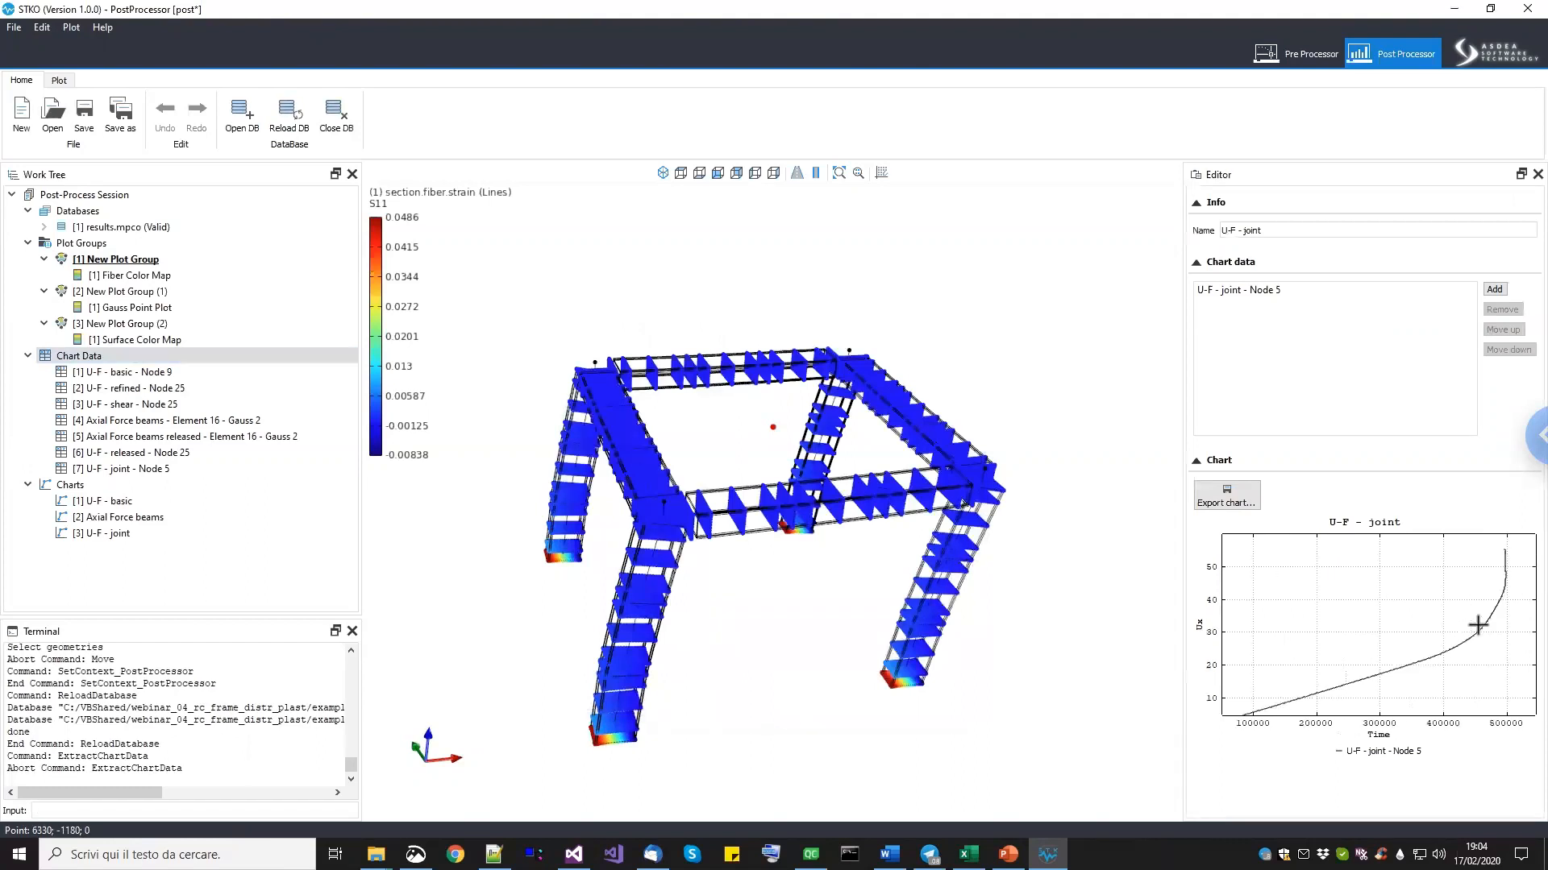
Delete the separate U-F - joint chart and add the U-F - joint - Node 5 data to the U-F - basic chart.
{"action": "right_click", "coordinate": [137, 534]}
{"action": "left_click", "coordinate": [166, 544]}
{"action": "left_click", "coordinate": [136, 500]}
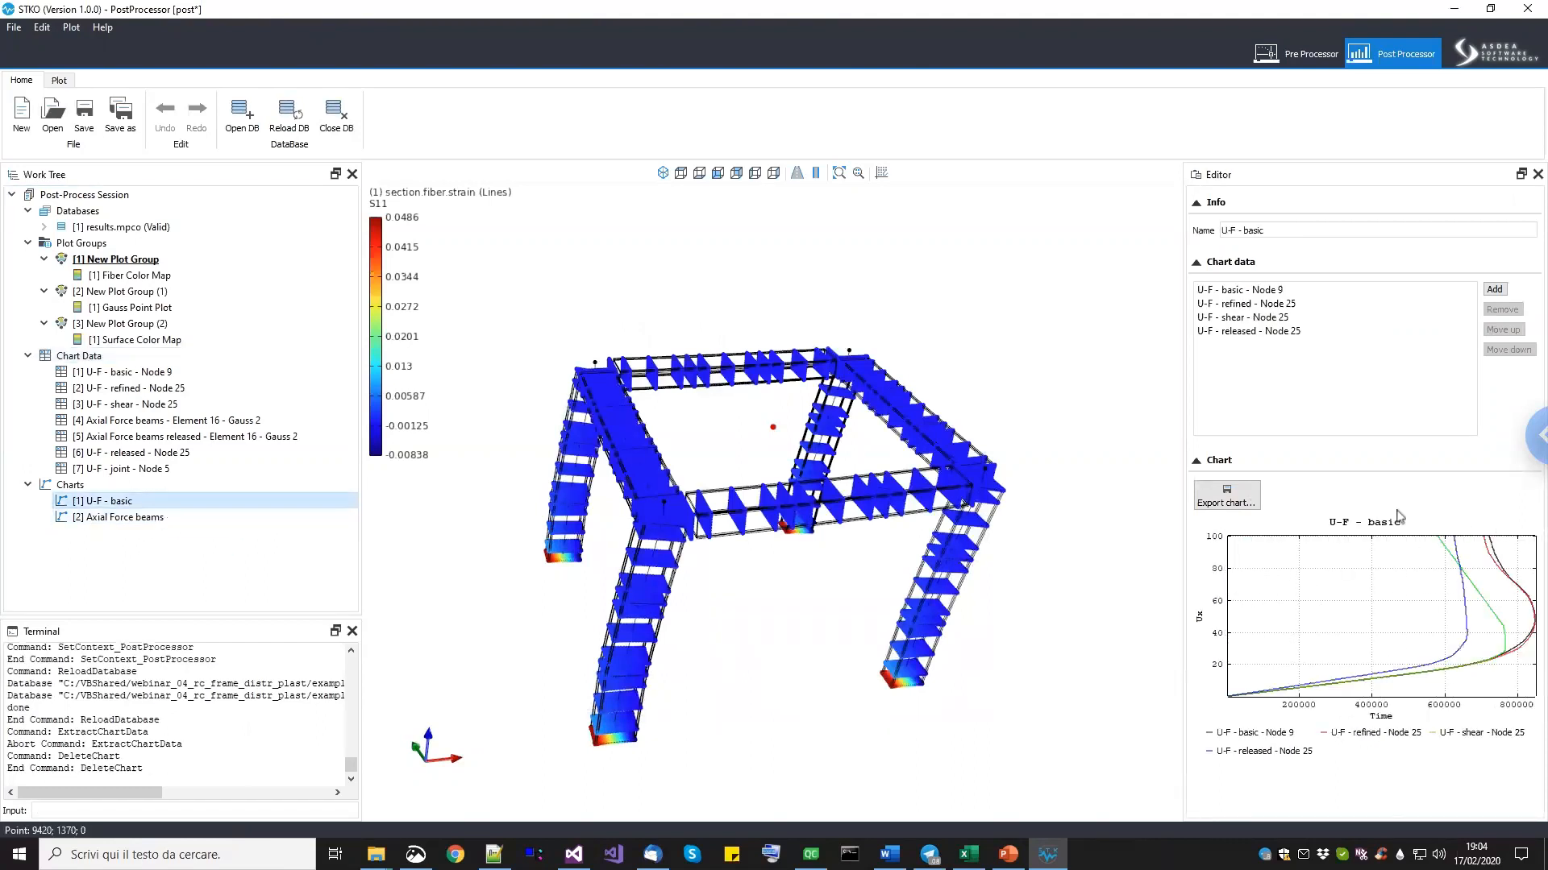
{"action": "left_click", "coordinate": [1492, 290]}
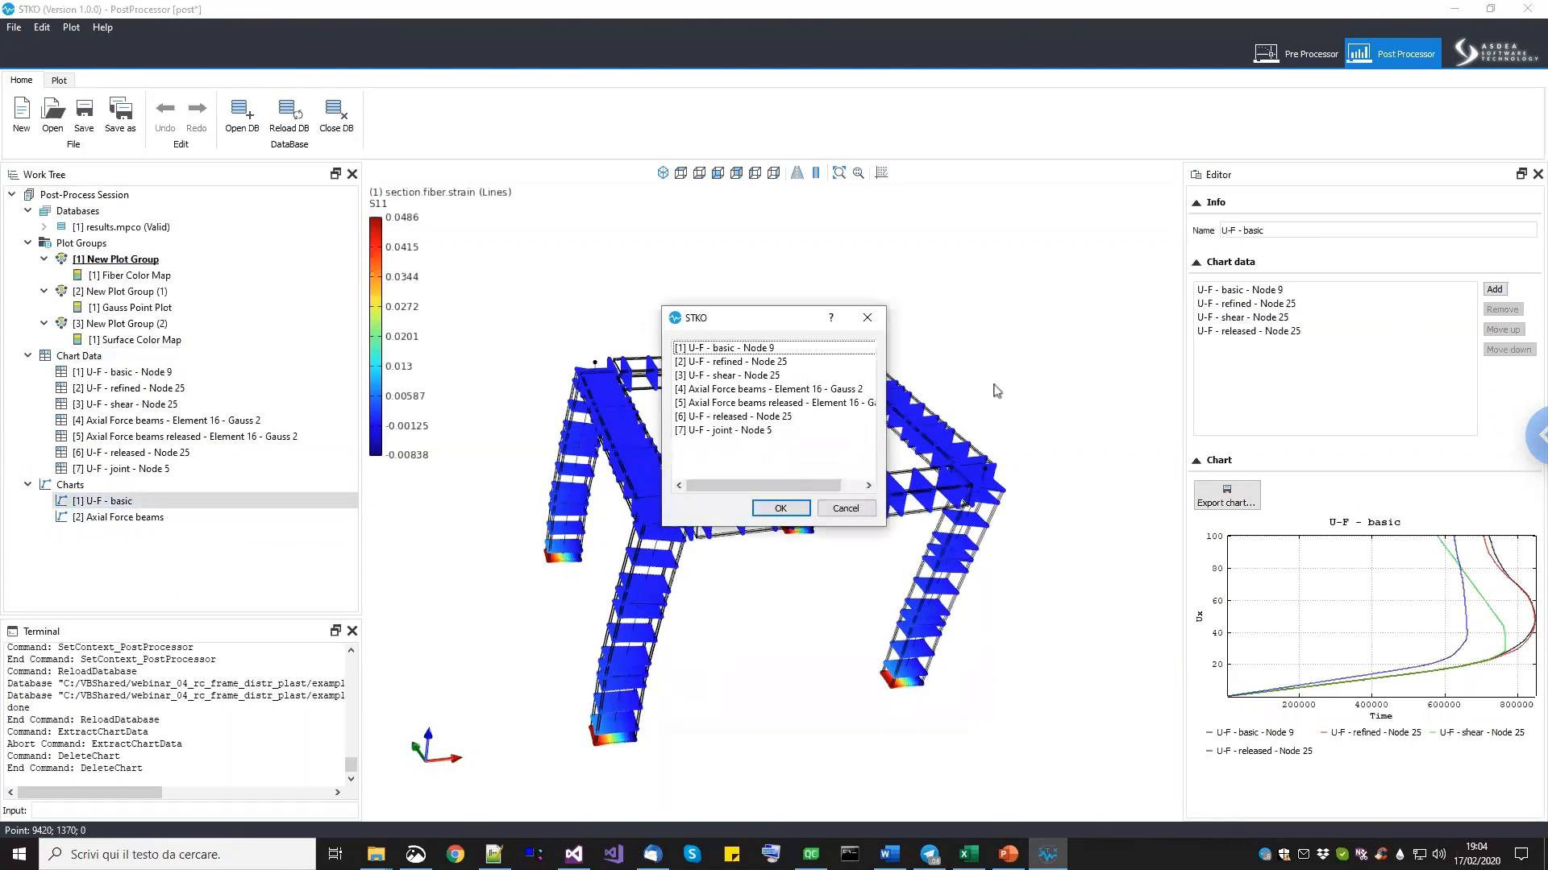
{"action": "left_click", "coordinate": [770, 416]}
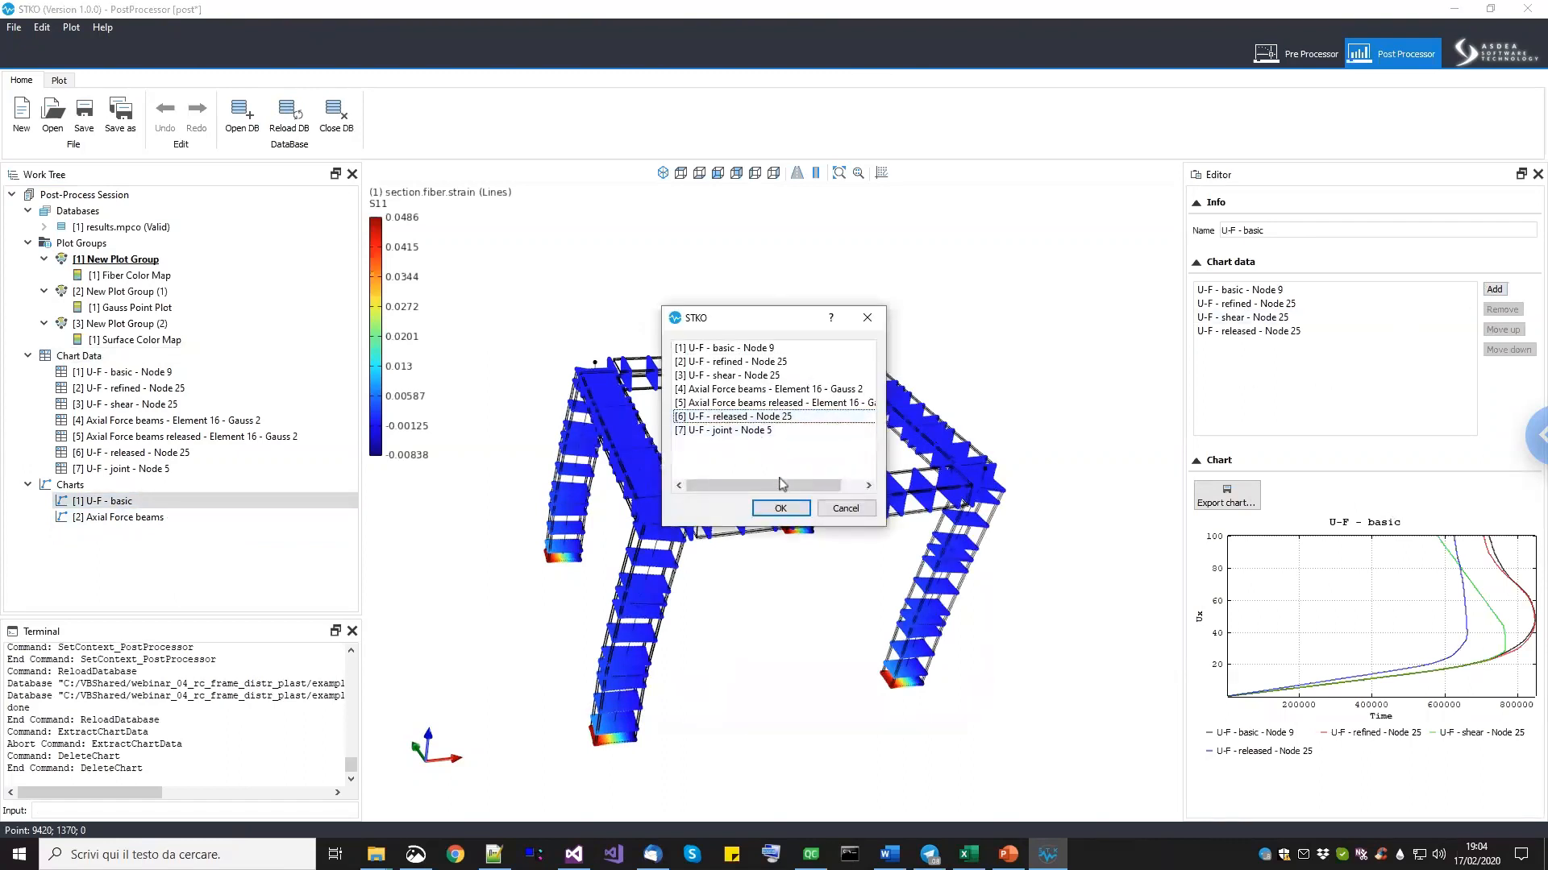
{"action": "left_click", "coordinate": [763, 430]}
{"action": "left_click", "coordinate": [780, 509]}
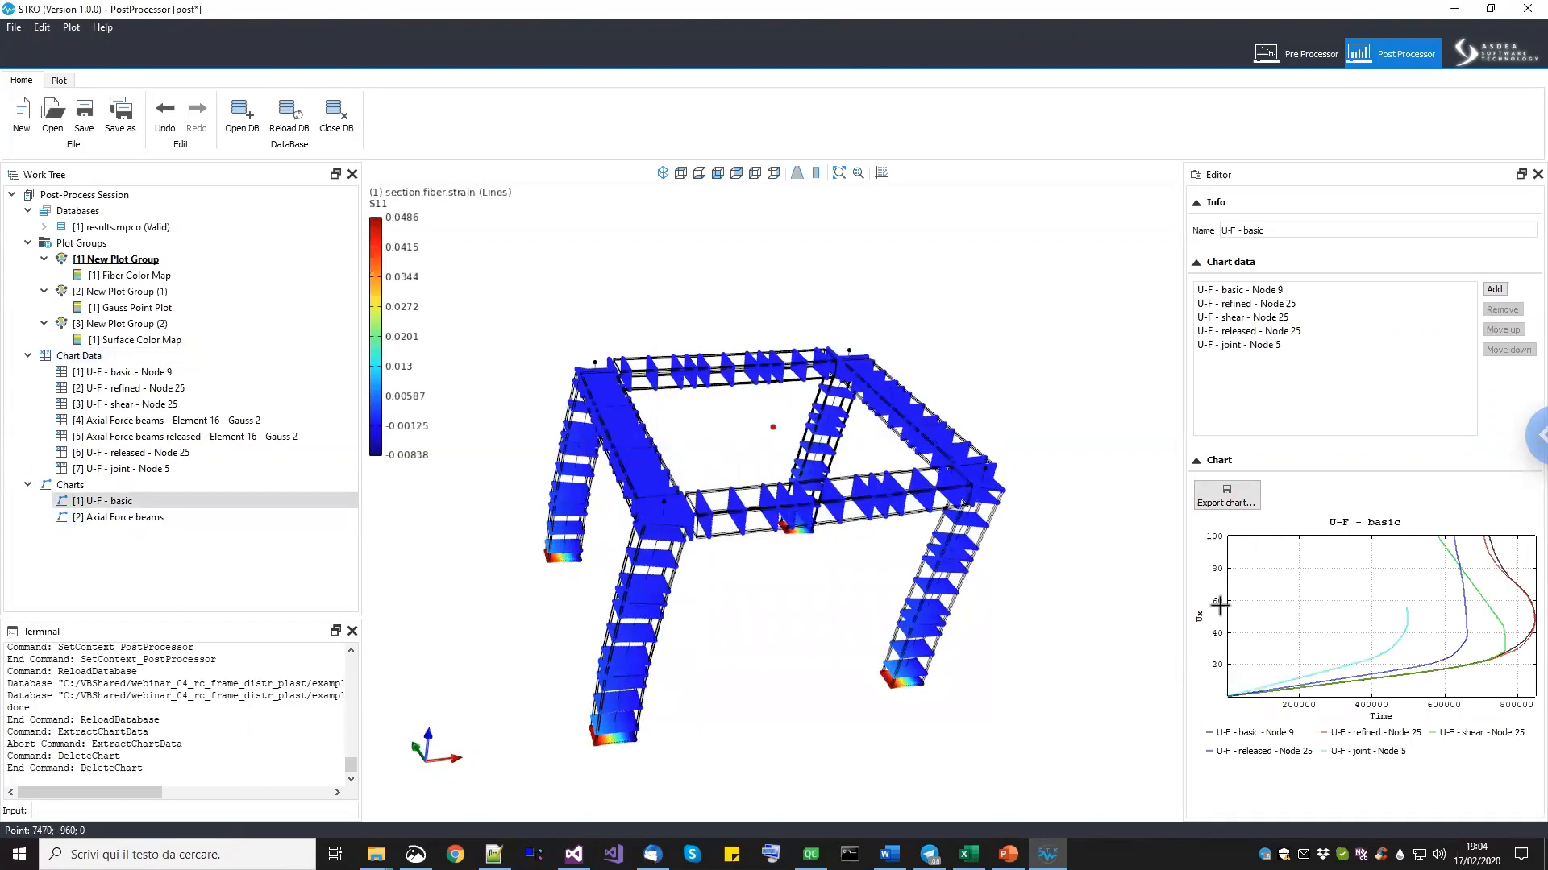
Compare the joint curve in the U-F - basic chart with the deformed frame's fibre strain from several angles.
{"action": "middle_click_drag", "start_coordinate": [985, 594], "coordinate": [985, 619]}
{"action": "middle_click_drag", "start_coordinate": [842, 639], "coordinate": [770, 647], "text": "shift"}
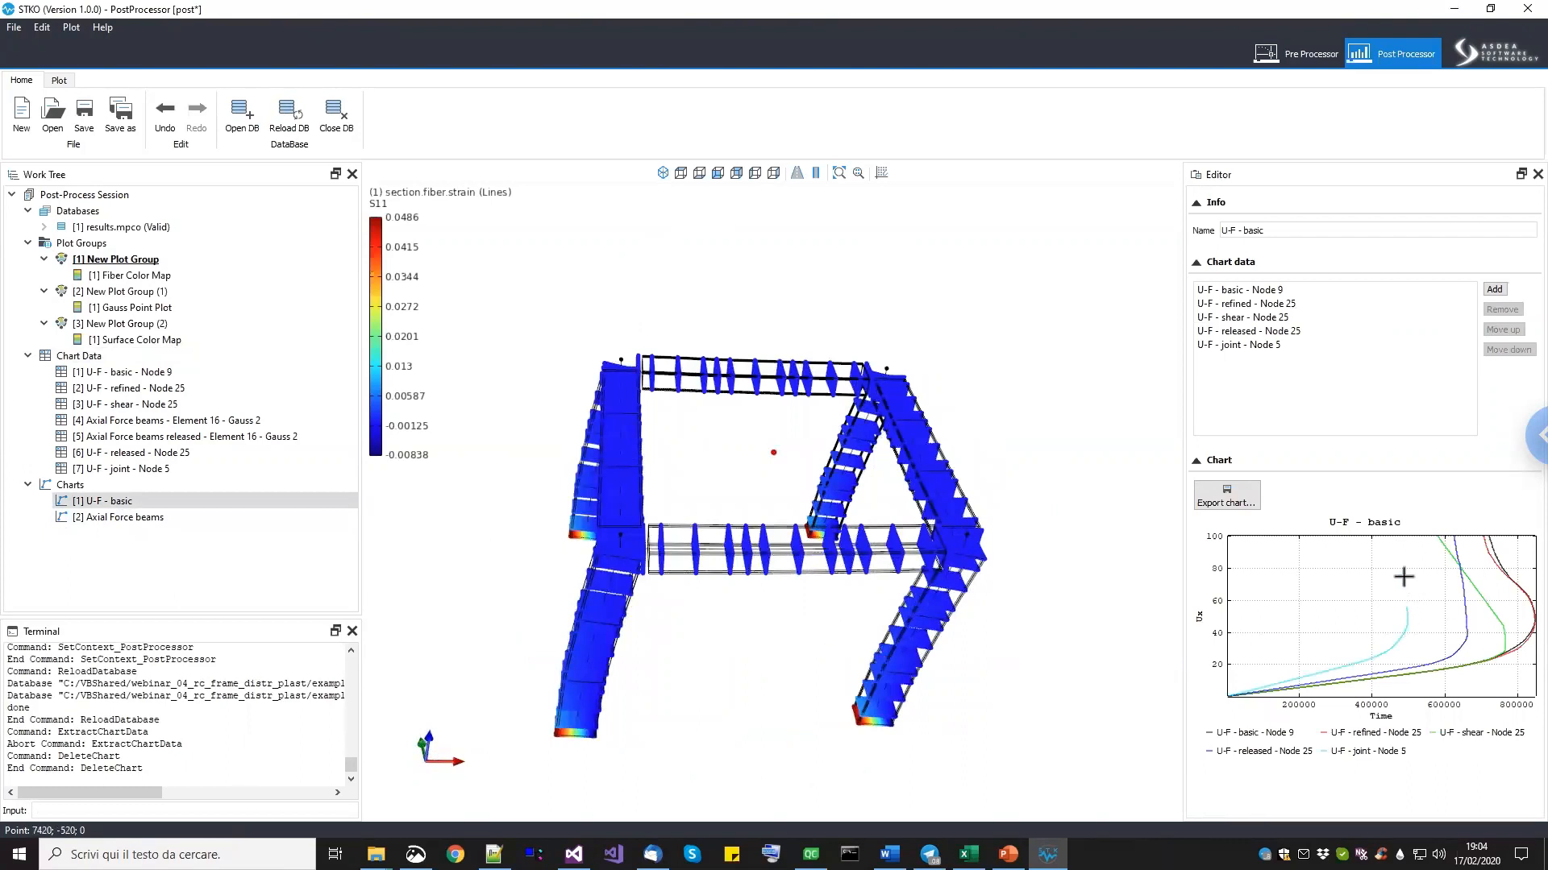
{"action": "middle_click_drag", "start_coordinate": [809, 569], "coordinate": [854, 600], "text": "shift"}
{"action": "scroll", "coordinate": [525, 373], "scroll_direction": "up", "scroll_amount": 3}
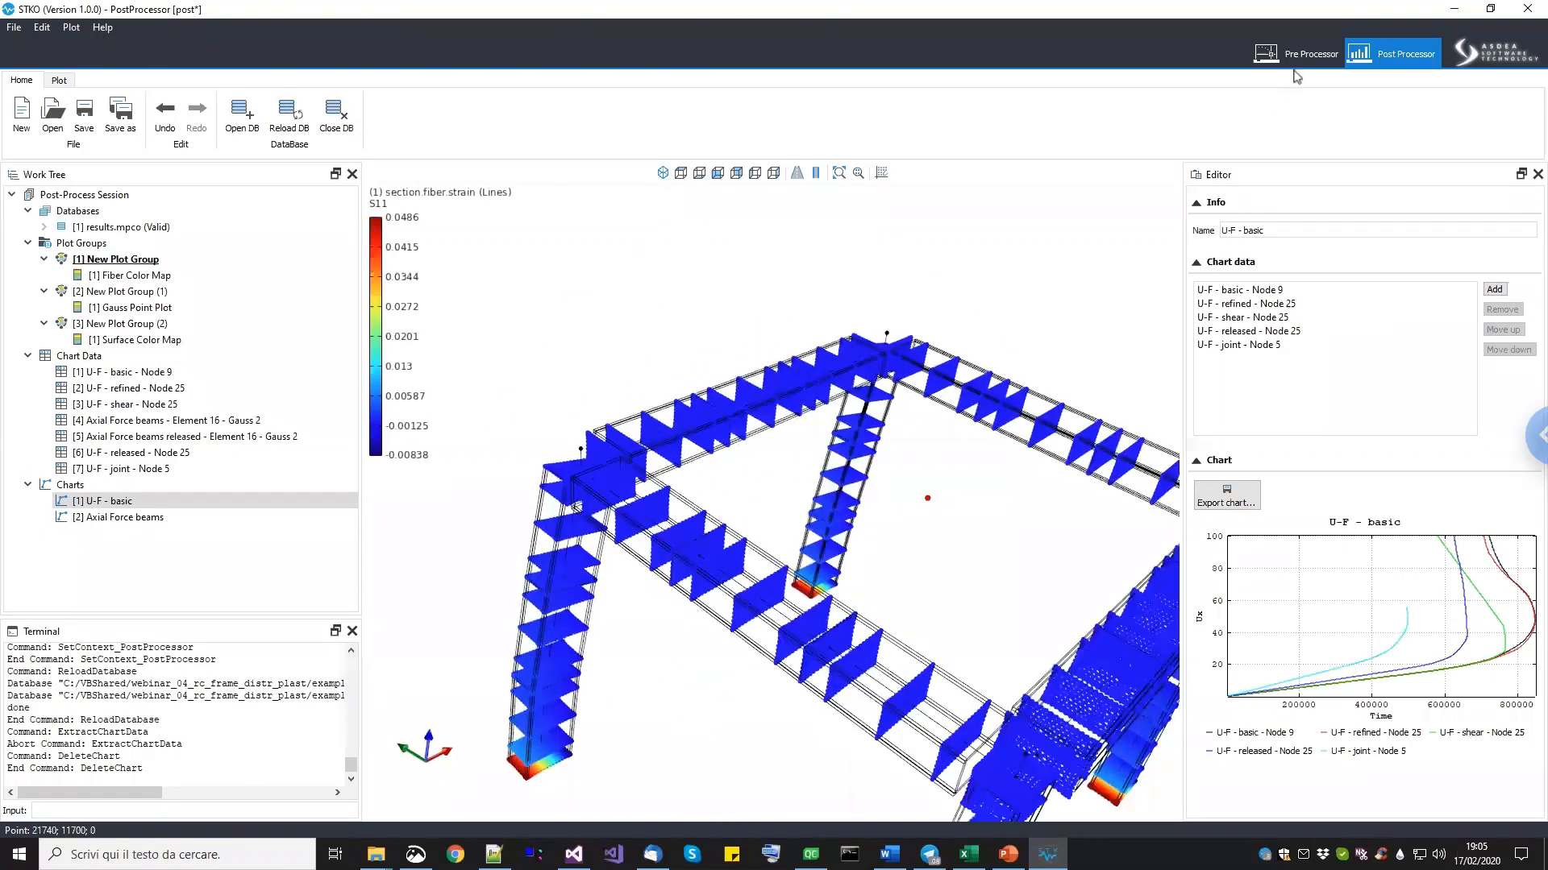
Switch to the pre-processor and look over the frame geometry of model_1_basic.
{"action": "left_click", "coordinate": [1297, 54]}
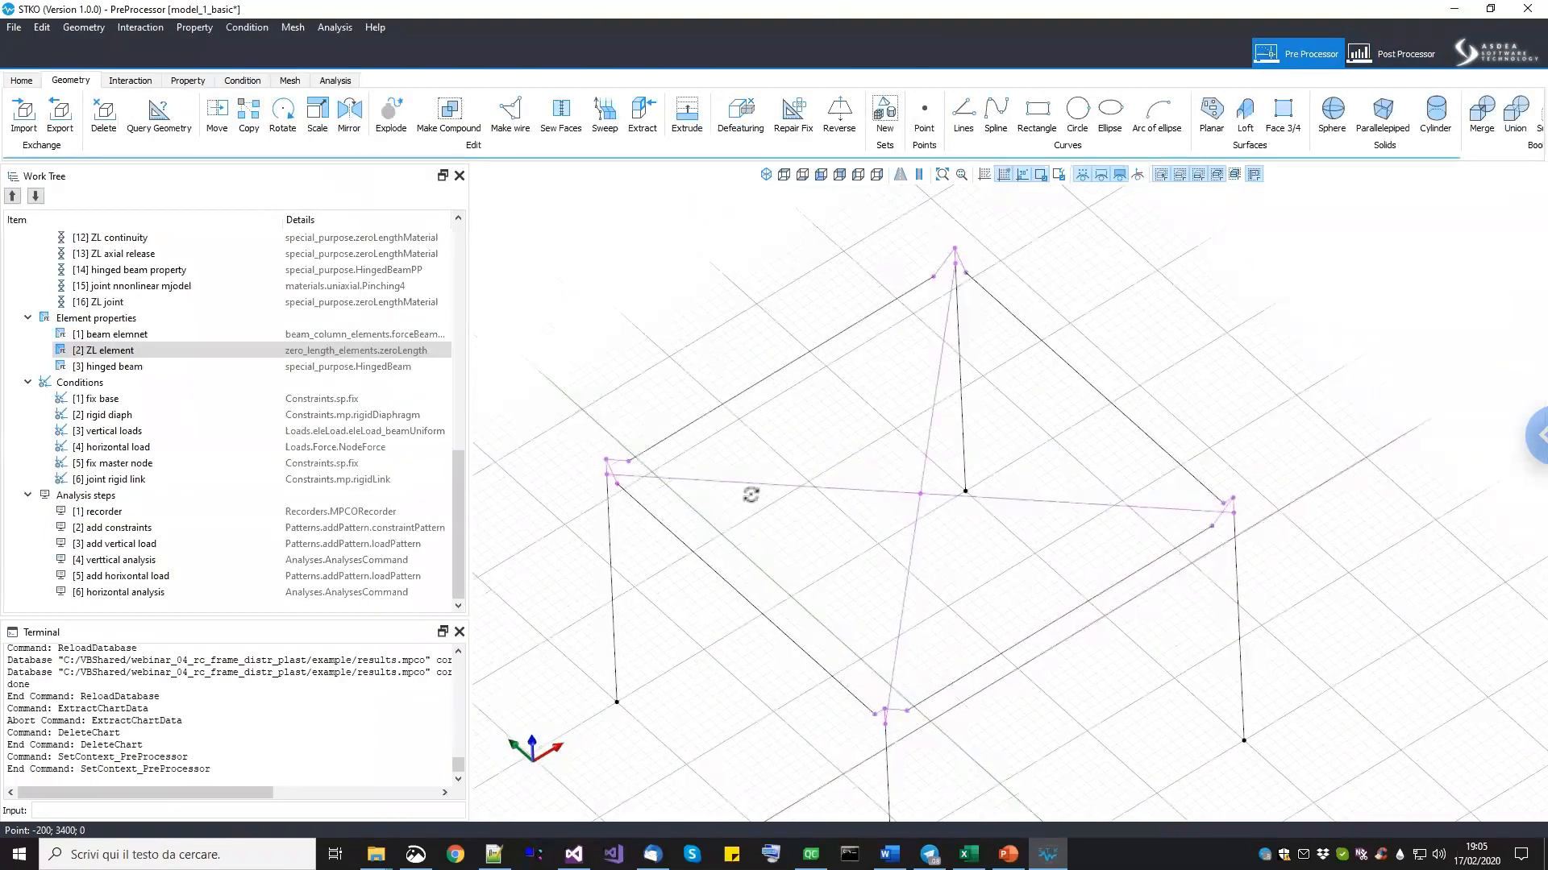
{"action": "middle_click_drag", "start_coordinate": [751, 495], "coordinate": [703, 439], "text": "shift"}
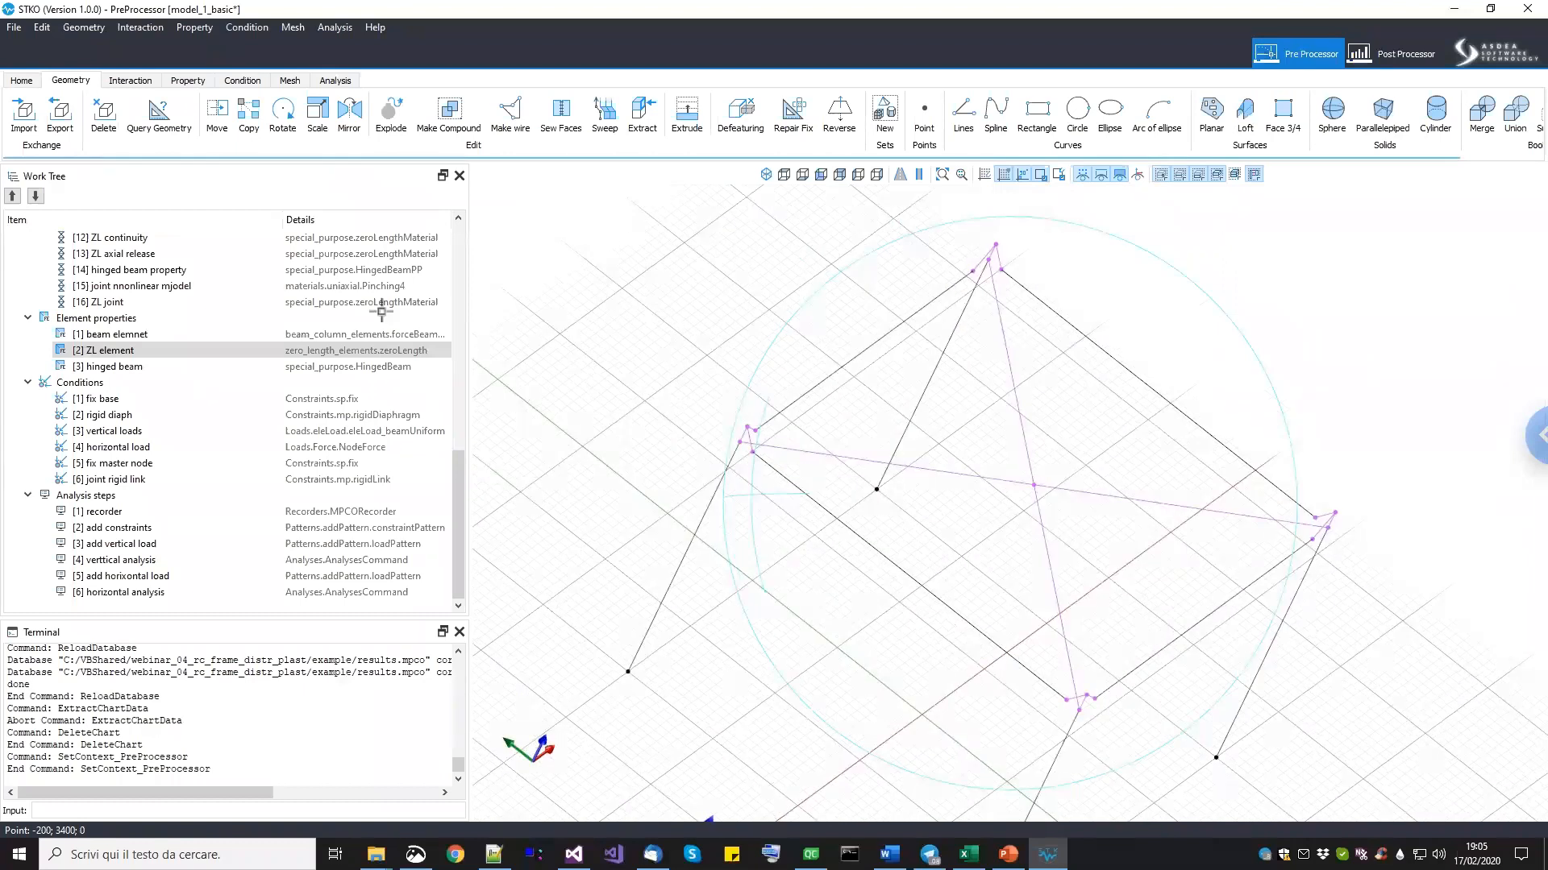
{"action": "left_click", "coordinate": [14, 30]}
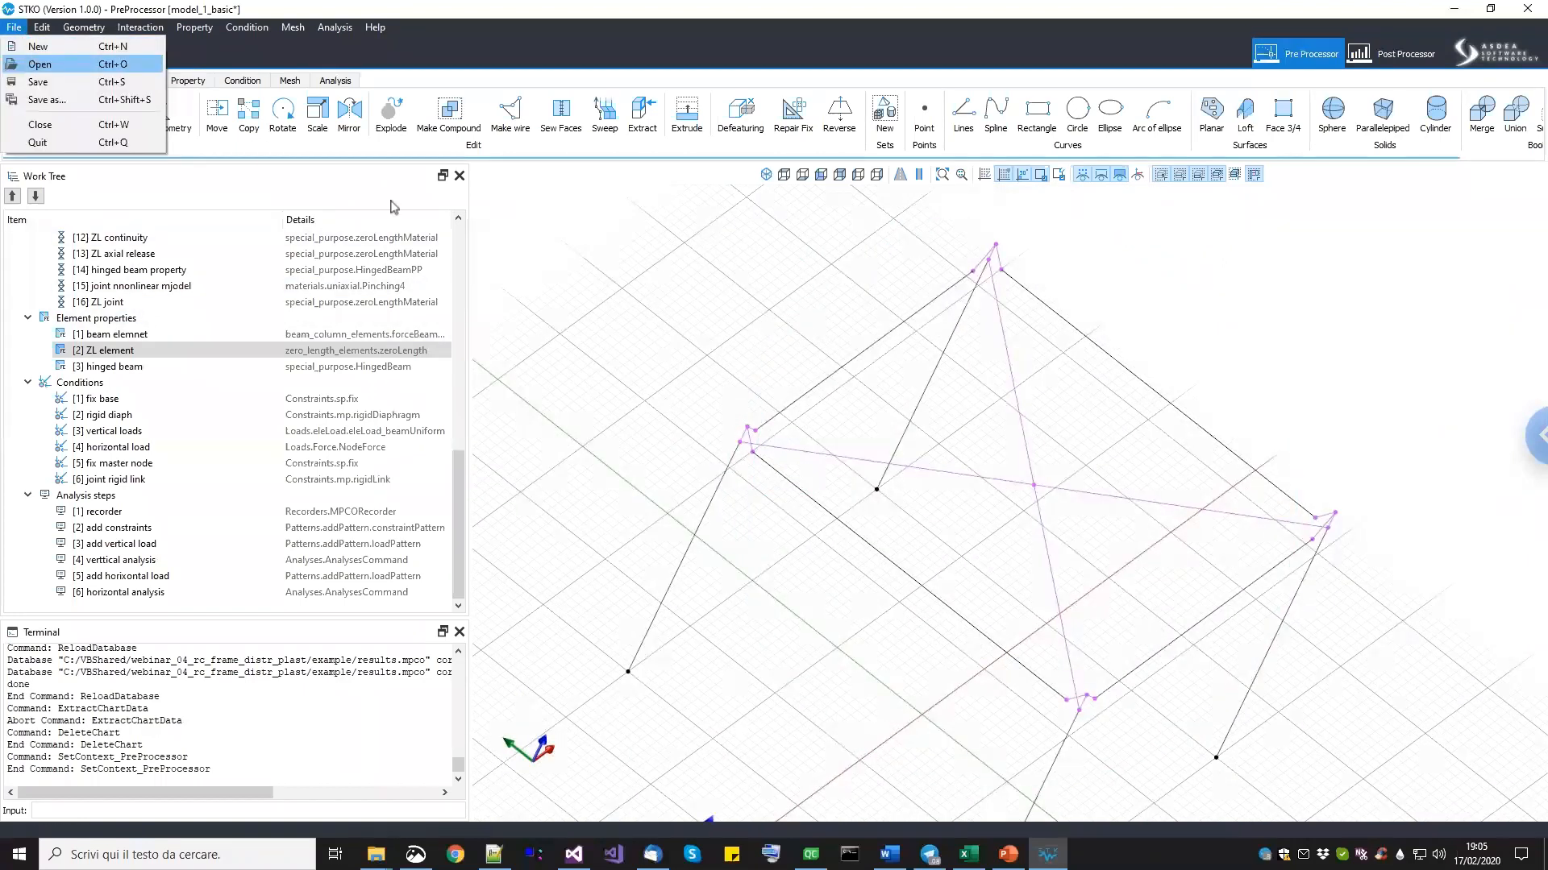
{"action": "left_click", "coordinate": [675, 361]}
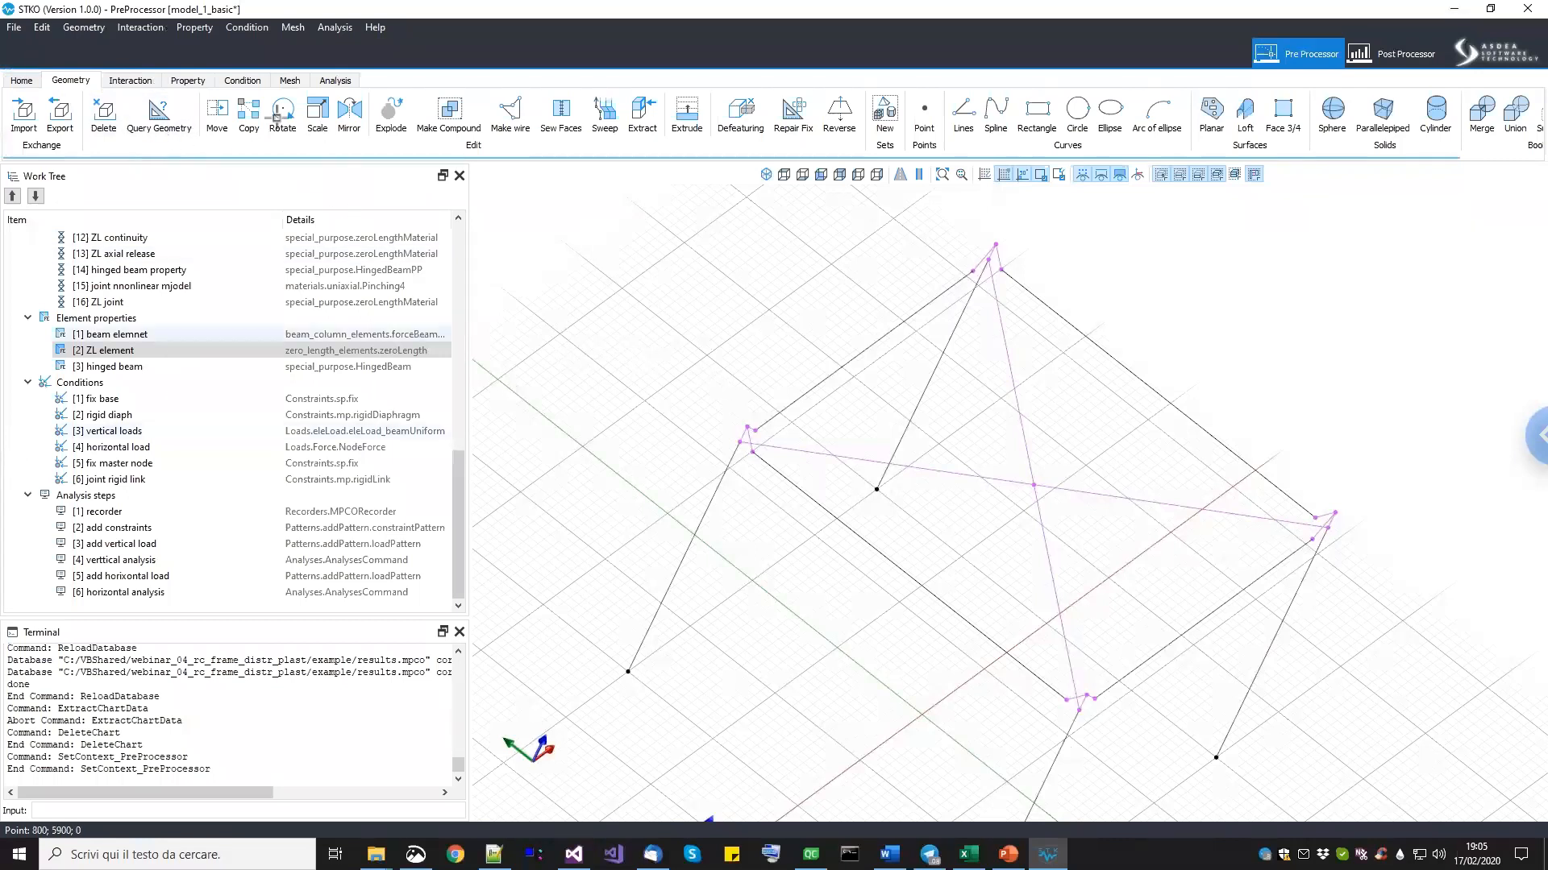
{"action": "left_click", "coordinate": [317, 113]}
{"action": "left_click_drag", "start_coordinate": [760, 385], "coordinate": [717, 381]}
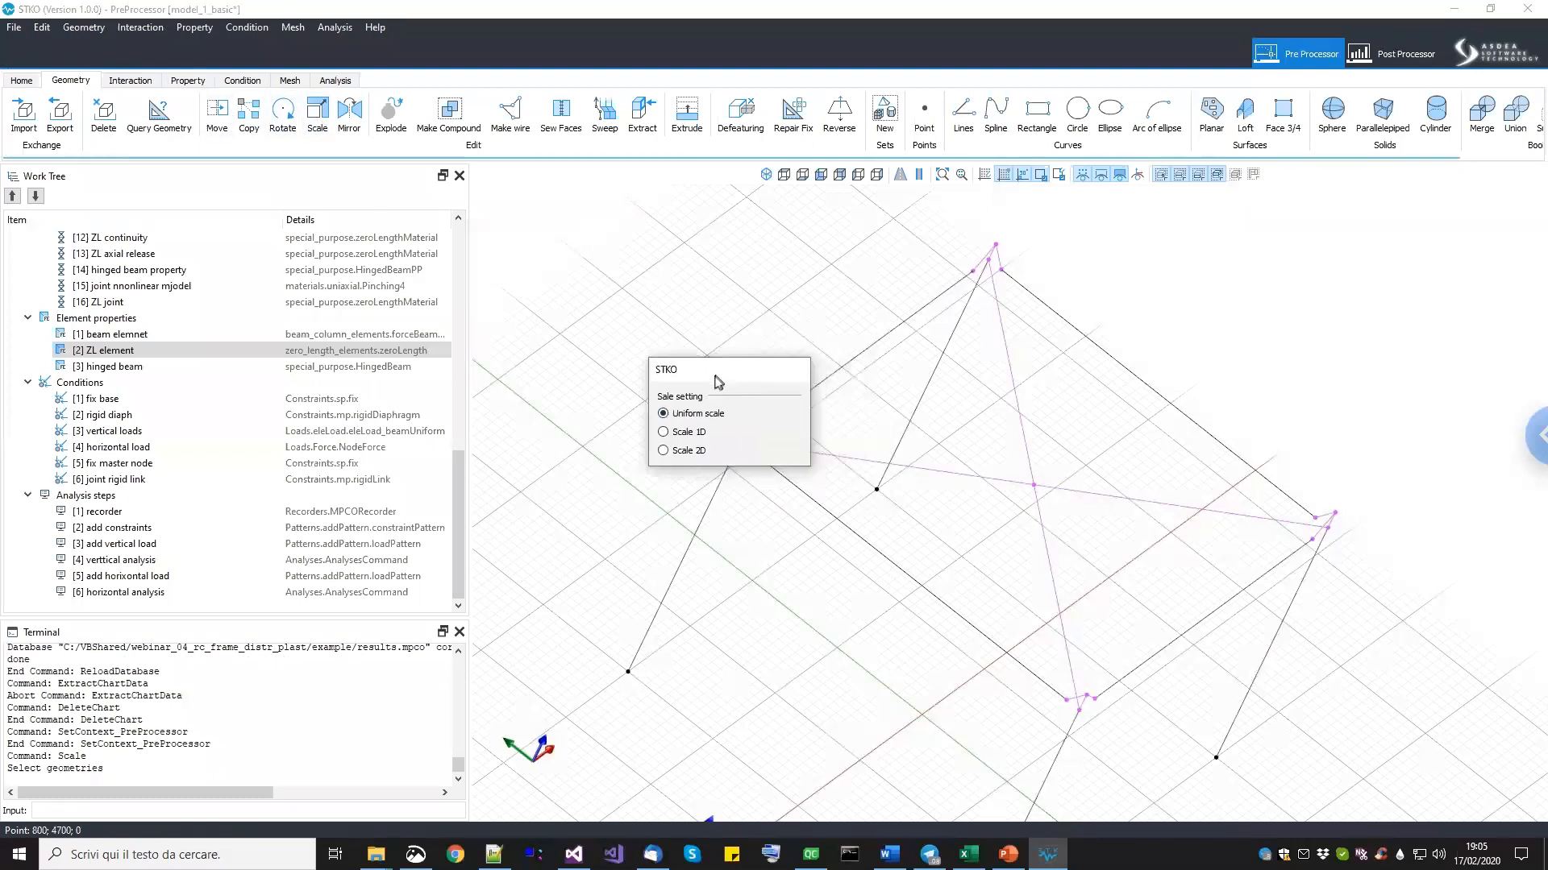
{"action": "left_click", "coordinate": [217, 115]}
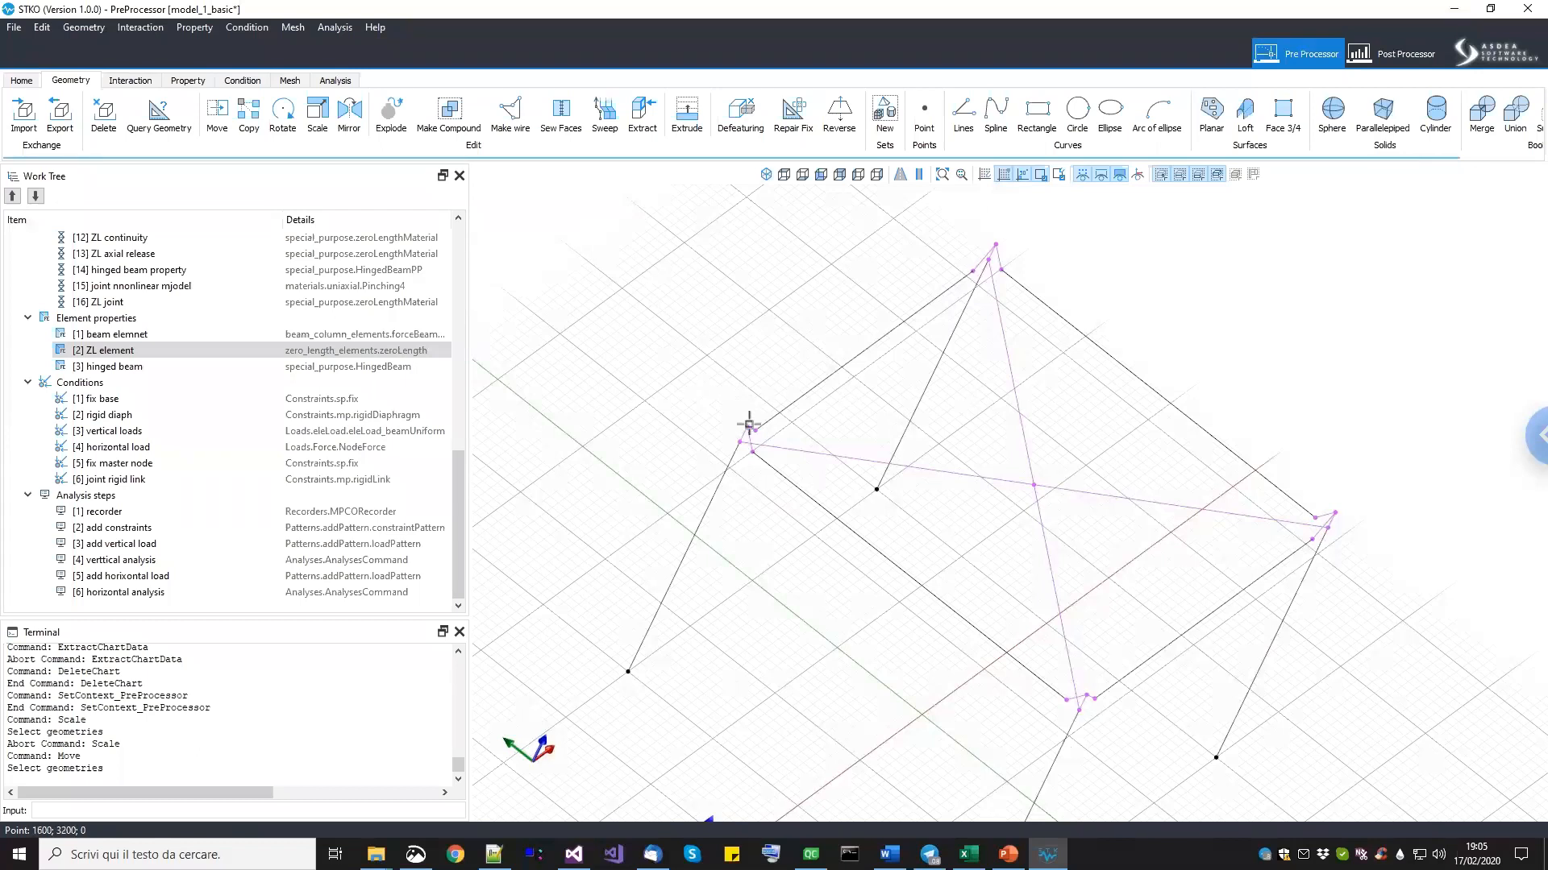
{"action": "scroll", "coordinate": [749, 425], "scroll_direction": "up", "scroll_amount": 2}
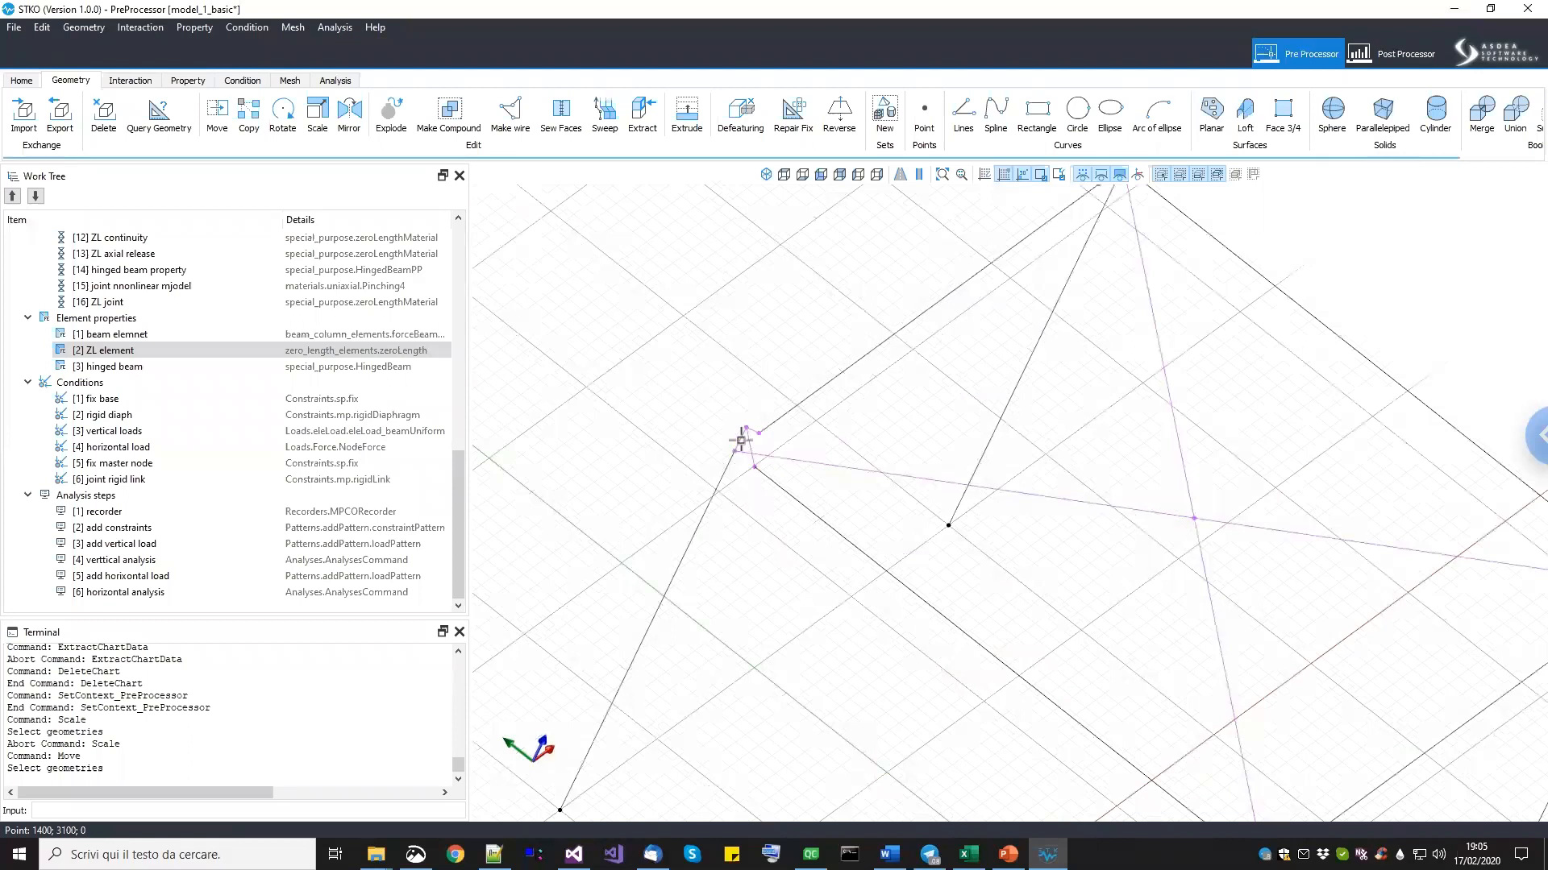
{"action": "scroll", "coordinate": [754, 456], "scroll_direction": "up", "scroll_amount": 1}
{"action": "scroll", "coordinate": [746, 435], "scroll_direction": "down", "scroll_amount": 7}
{"action": "middle_click_drag", "start_coordinate": [863, 497], "coordinate": [865, 497]}
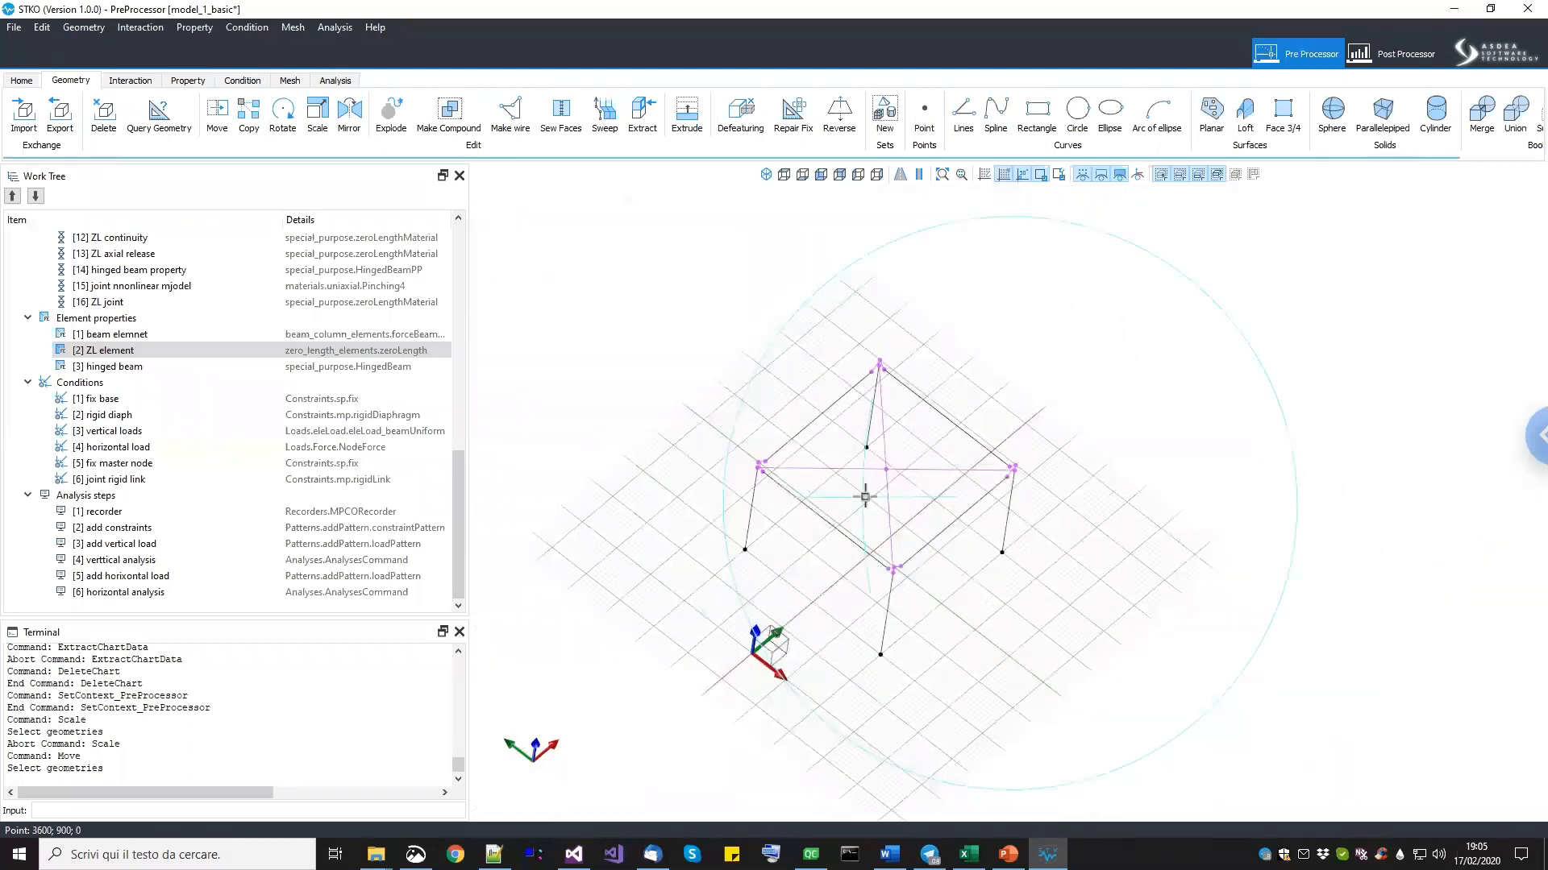
{"action": "scroll", "coordinate": [940, 490], "scroll_direction": "up", "scroll_amount": 3}
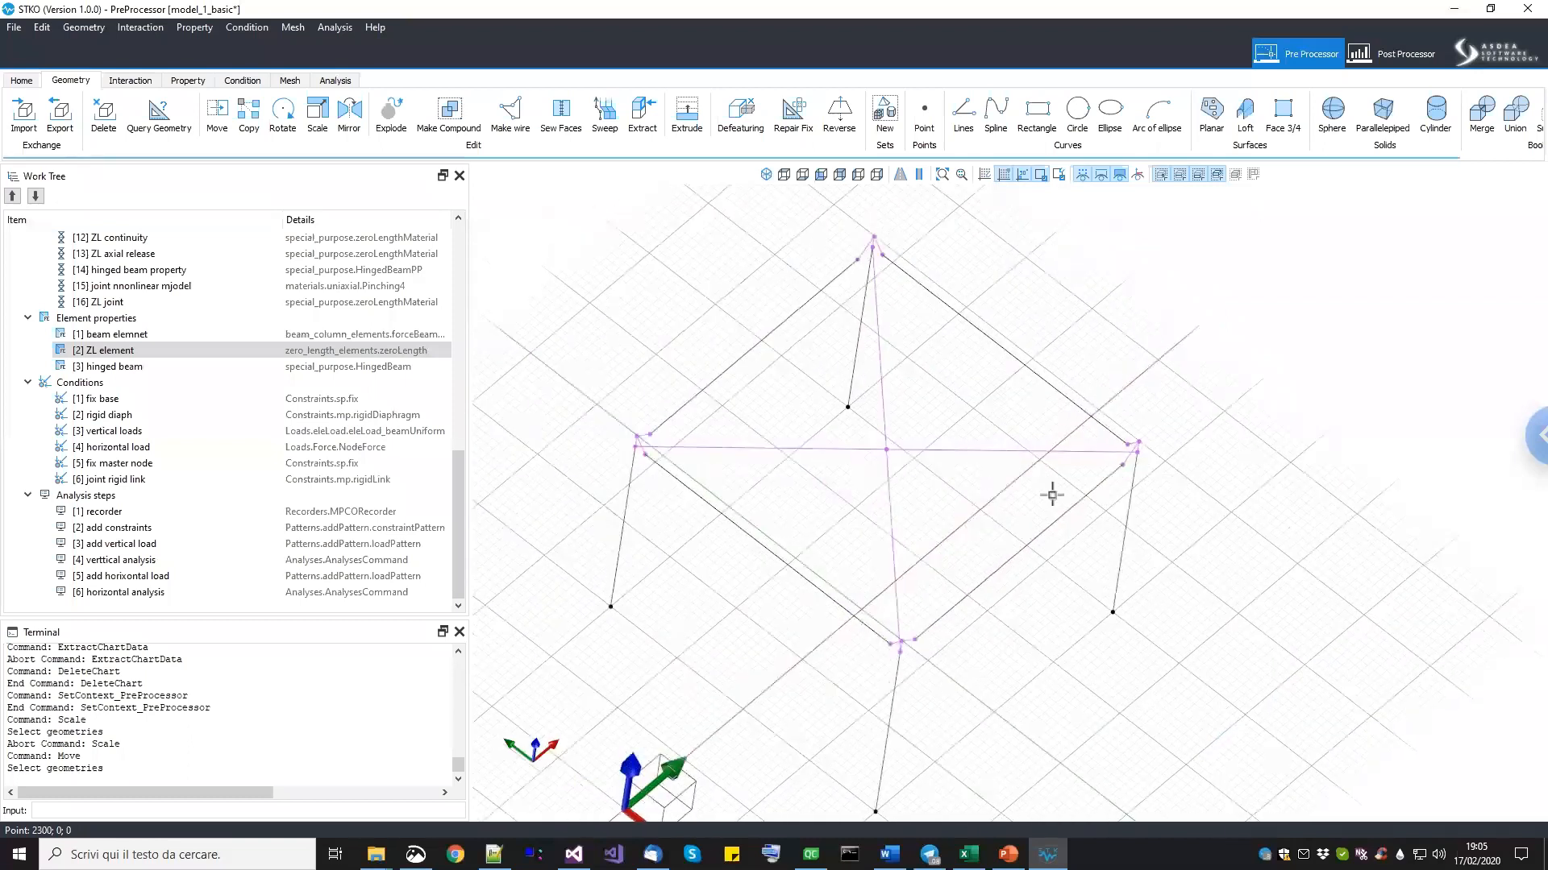
{"action": "middle_click_drag", "start_coordinate": [995, 495], "coordinate": [1052, 494]}
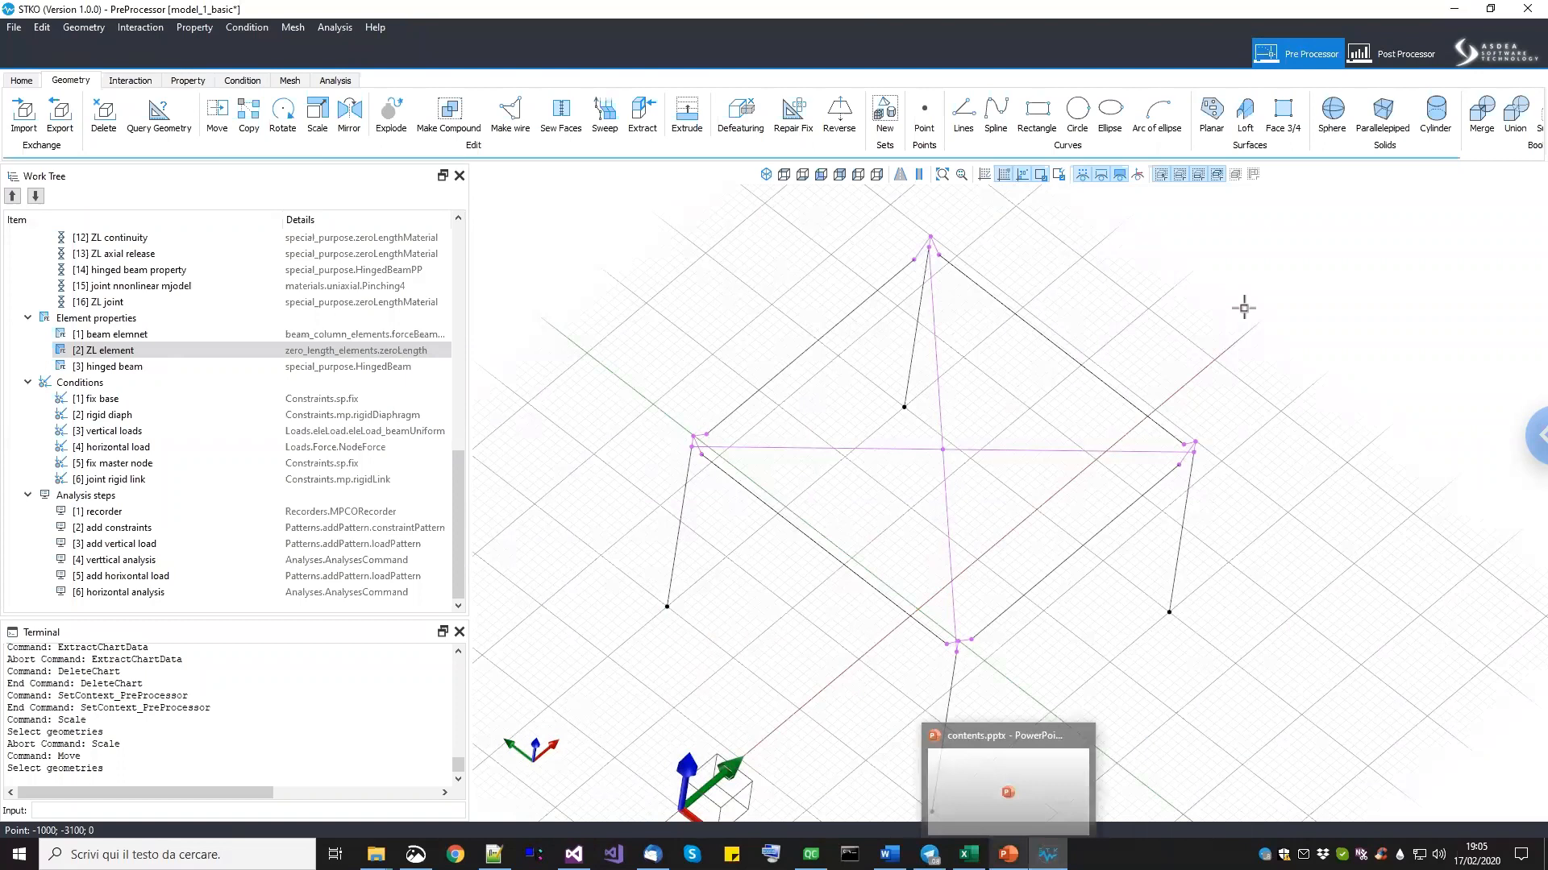
Return to the post-processor and inspect the deformed frame with the Fiber Color Map and Gauss Point Plot entries.
{"action": "left_click", "coordinate": [1416, 60]}
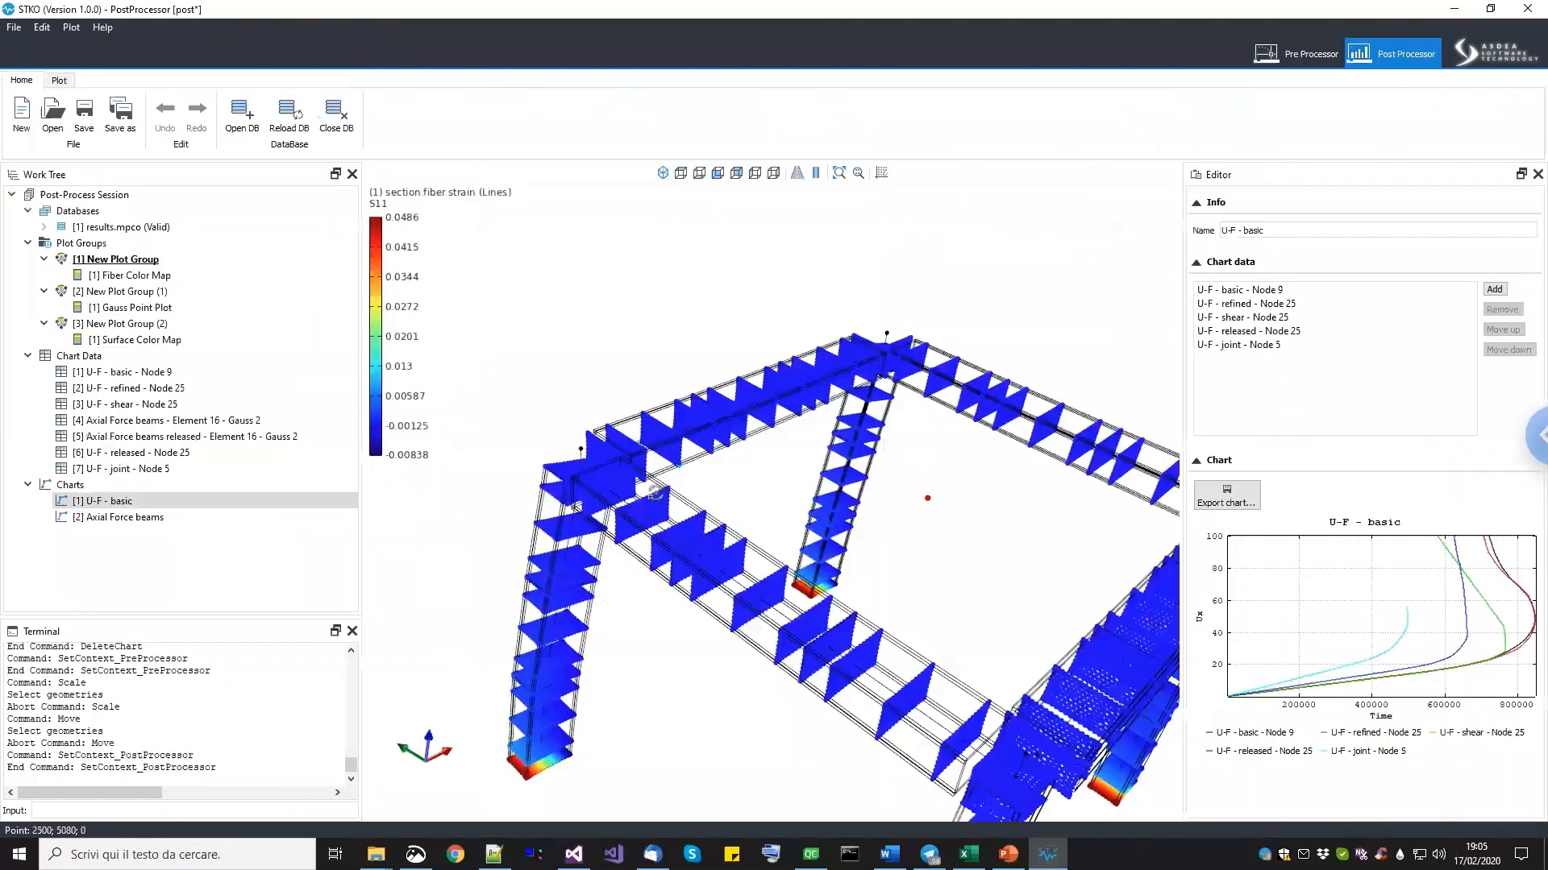
{"action": "middle_click_drag", "start_coordinate": [655, 493], "coordinate": [659, 509]}
{"action": "scroll", "coordinate": [659, 510], "scroll_direction": "down", "scroll_amount": 3}
{"action": "middle_click_drag", "start_coordinate": [700, 701], "coordinate": [604, 577]}
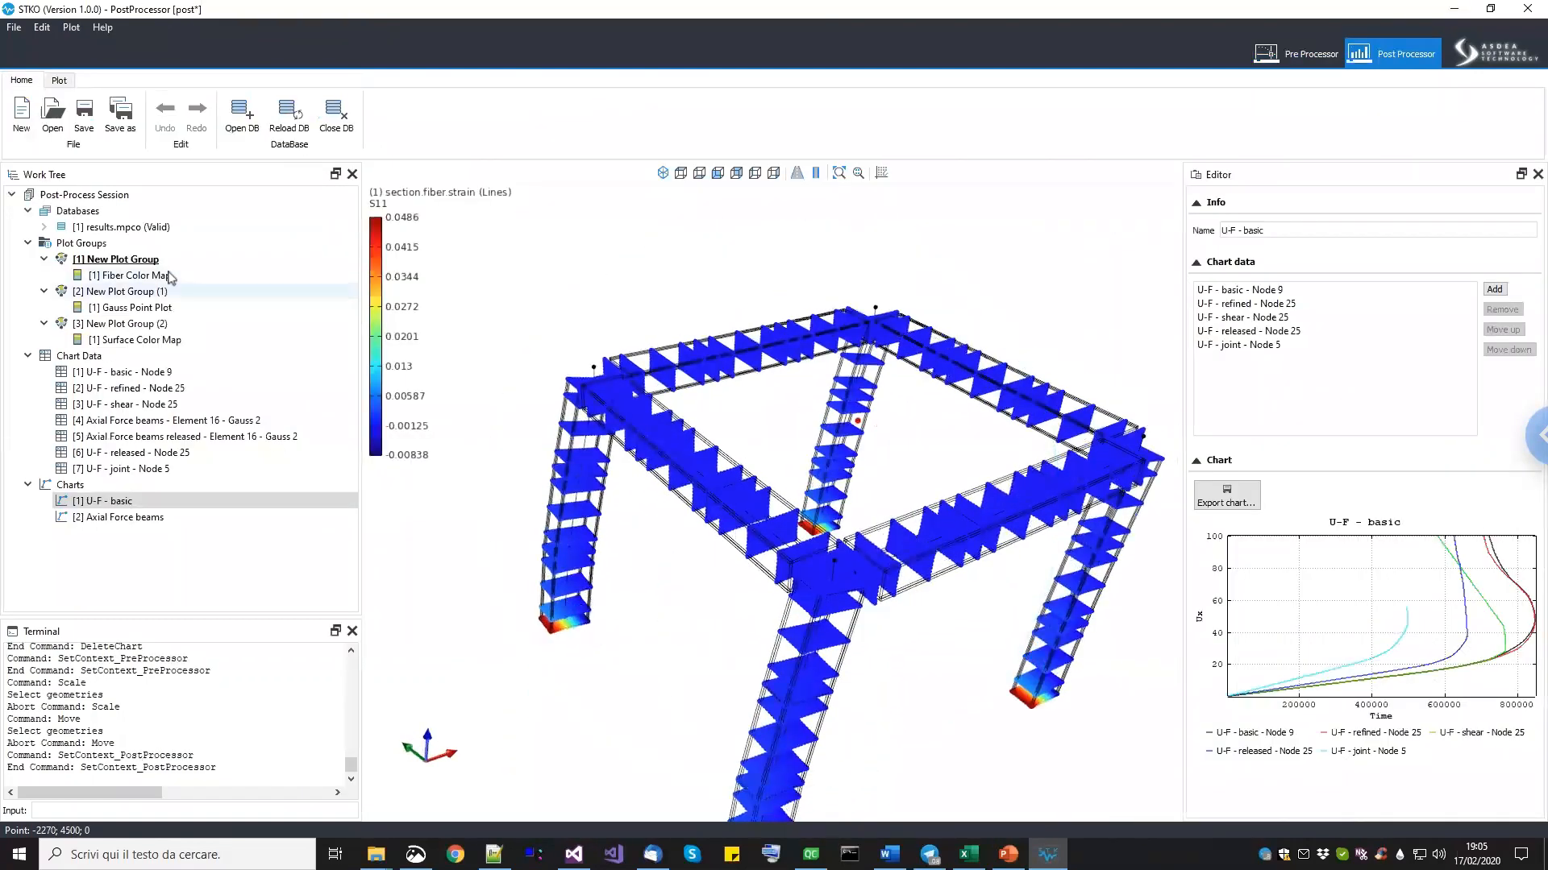
{"action": "left_click", "coordinate": [166, 275]}
{"action": "left_click", "coordinate": [133, 307]}
{"action": "middle_click_drag", "start_coordinate": [559, 457], "coordinate": [749, 640]}
Switch to the pre-processor and enable the material.stress and material.strain element results in the recorder analysis step.
{"action": "left_click", "coordinate": [1305, 53]}
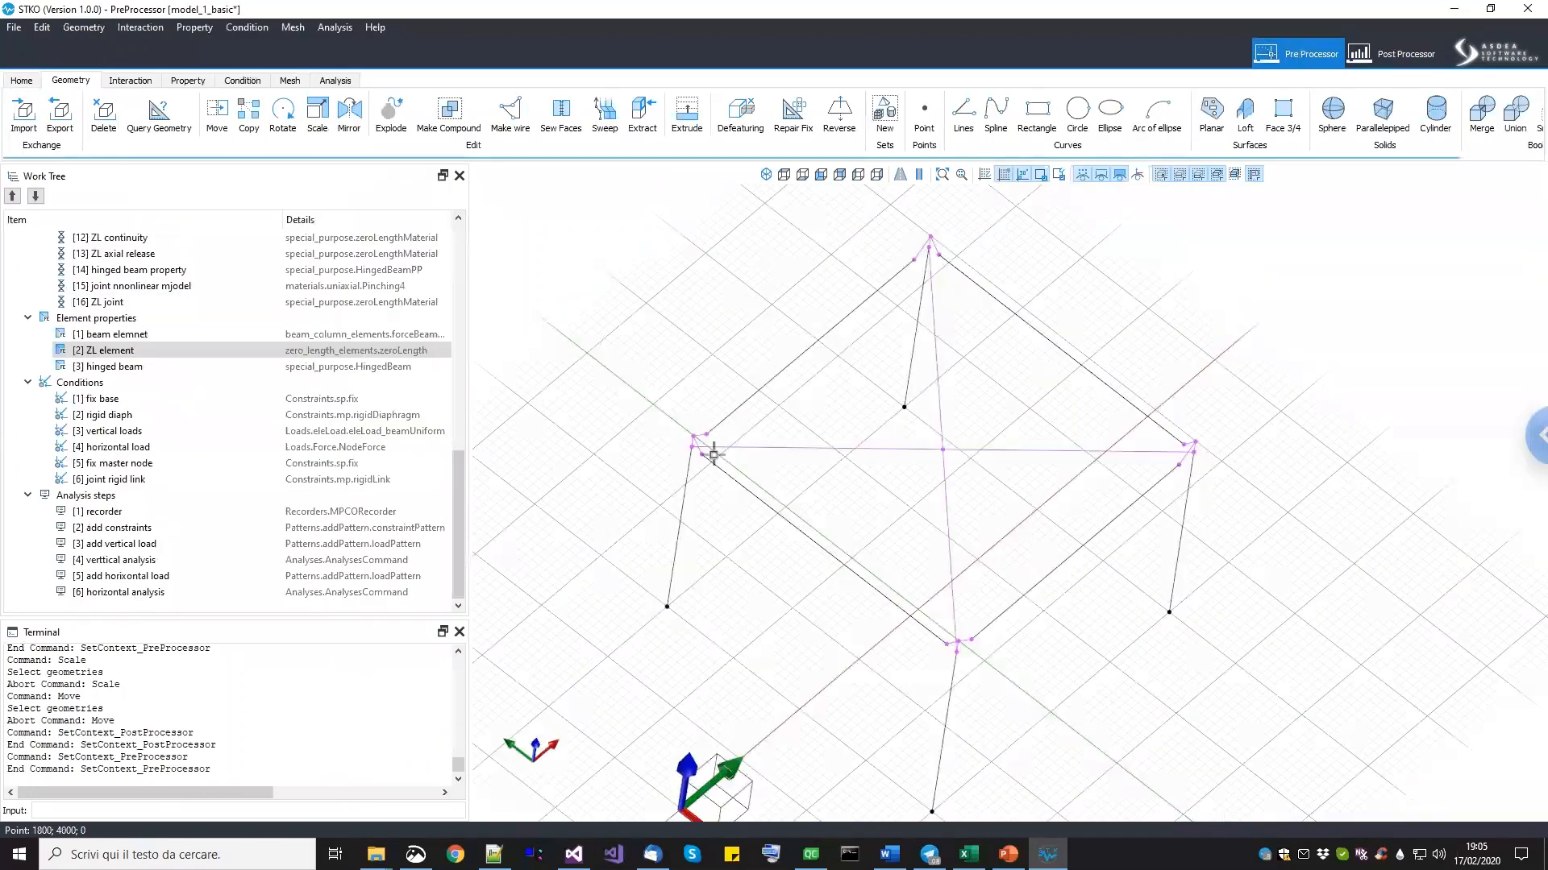
{"action": "scroll", "coordinate": [687, 415], "scroll_direction": "up", "scroll_amount": 5}
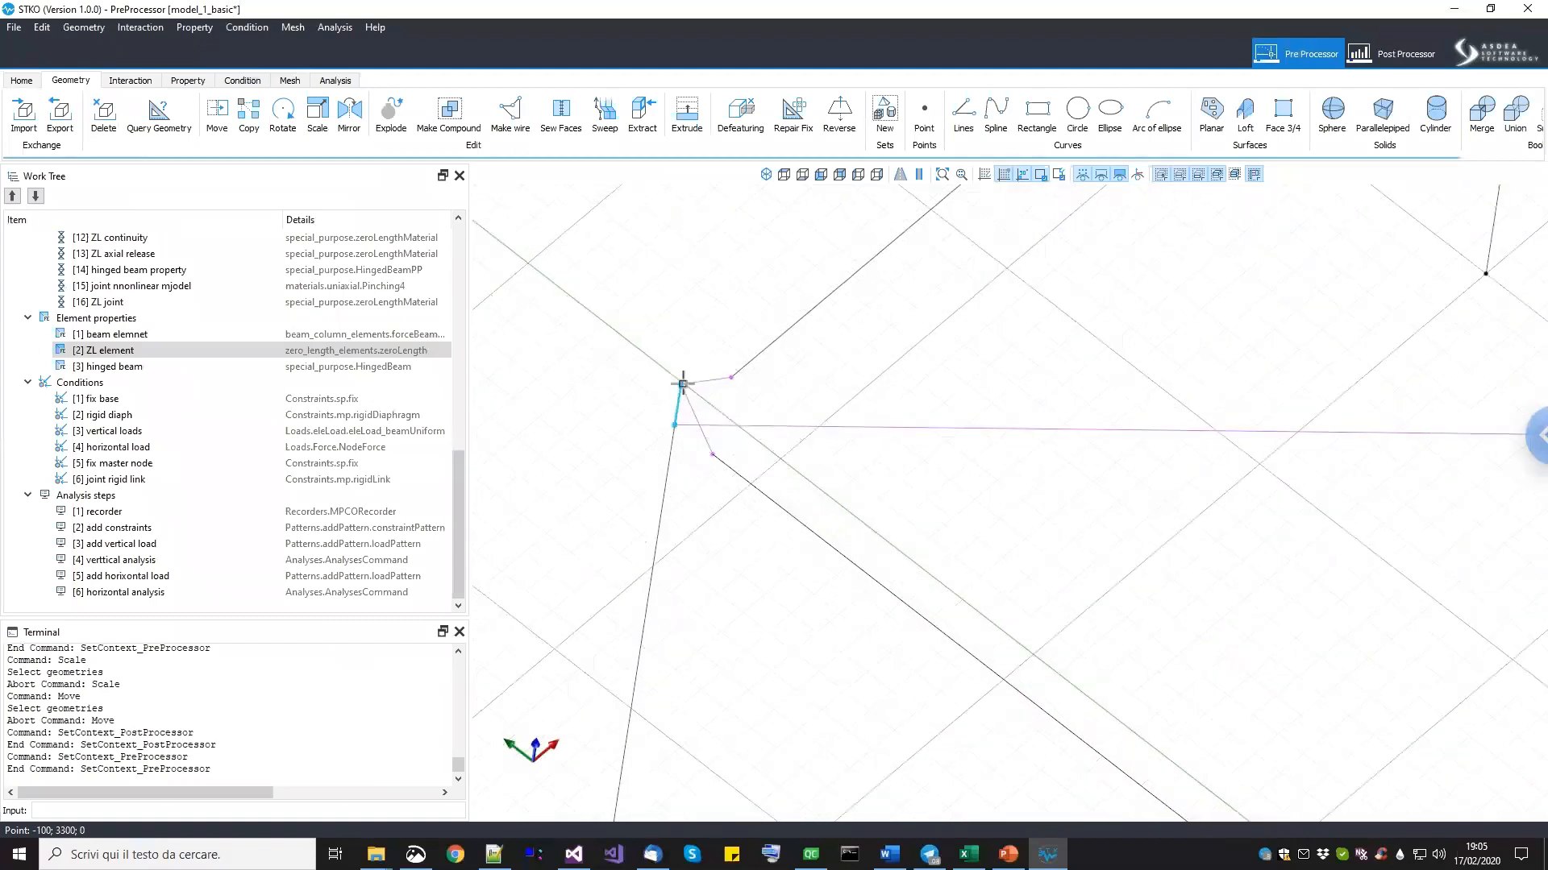
{"action": "right_click", "coordinate": [128, 519]}
{"action": "left_click", "coordinate": [149, 572]}
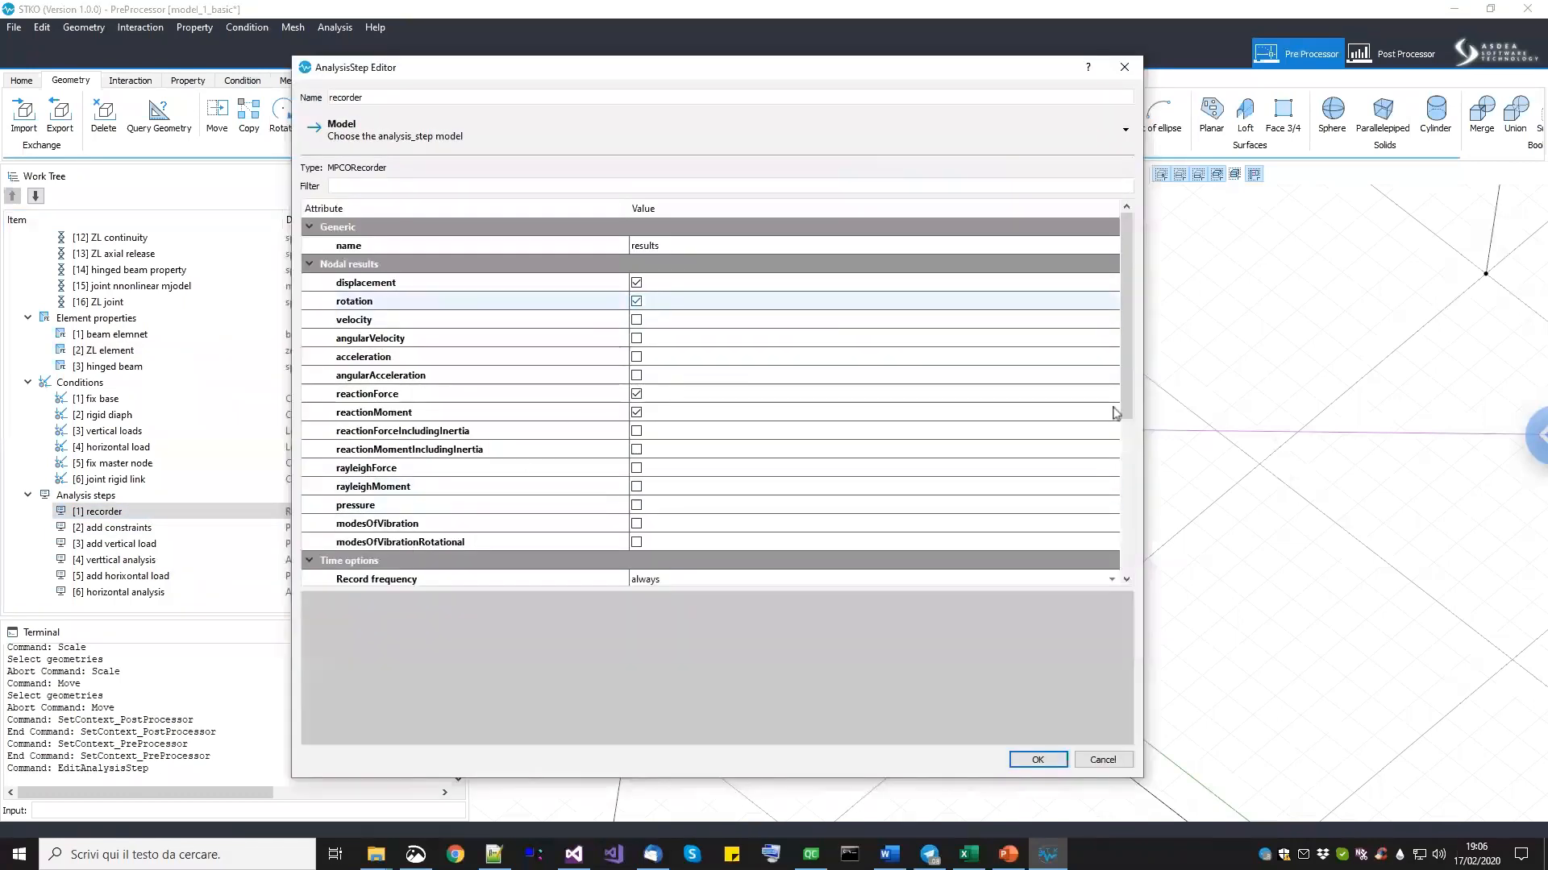
{"action": "left_click_drag", "start_coordinate": [1125, 409], "coordinate": [1126, 574]}
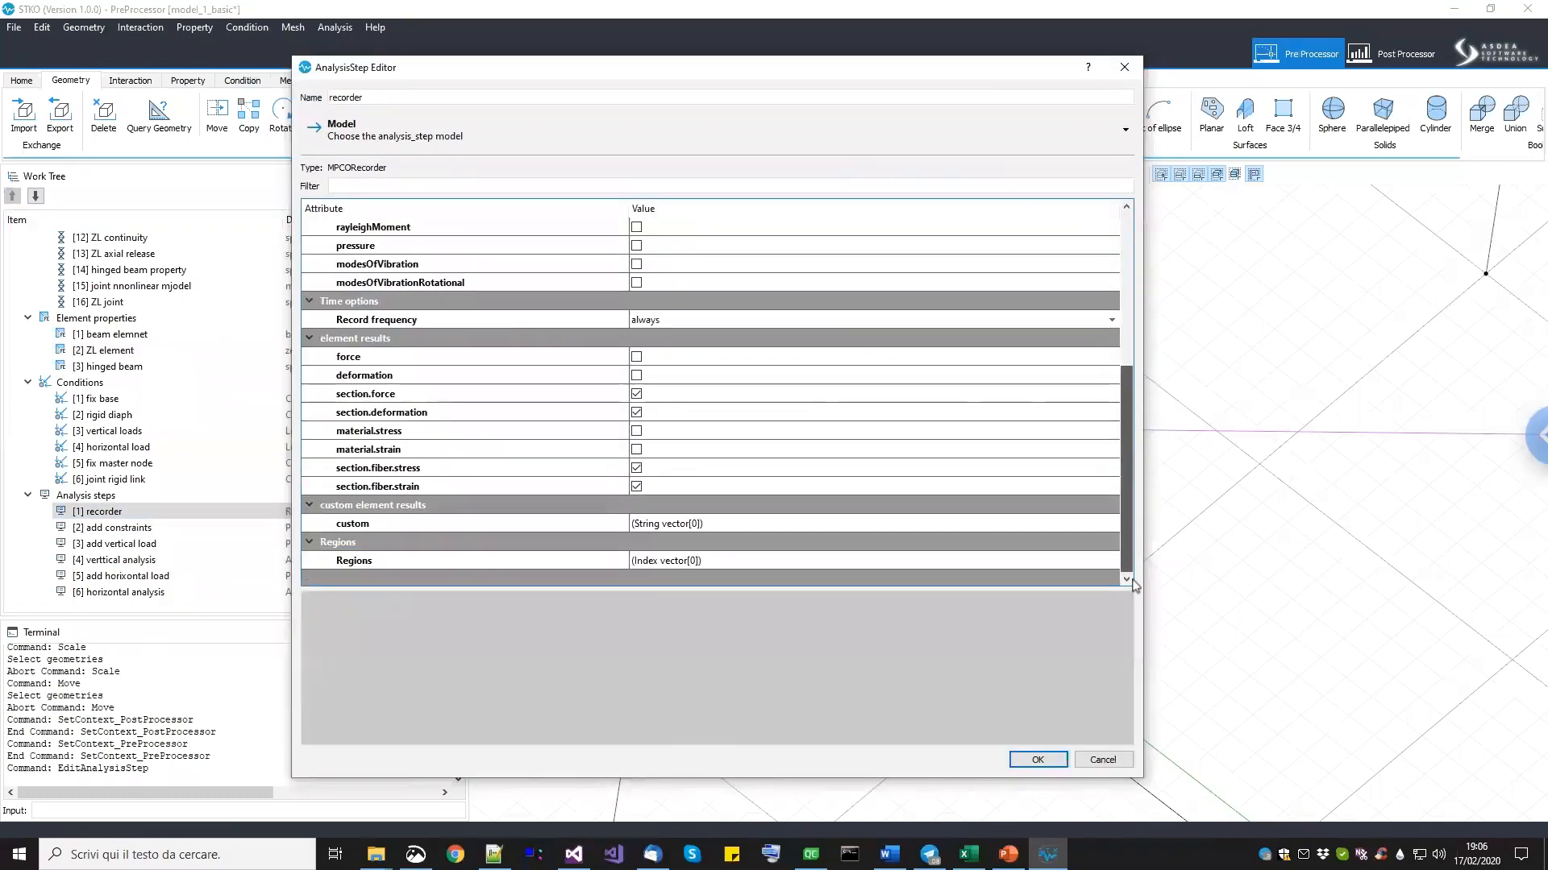
{"action": "left_click", "coordinate": [636, 430]}
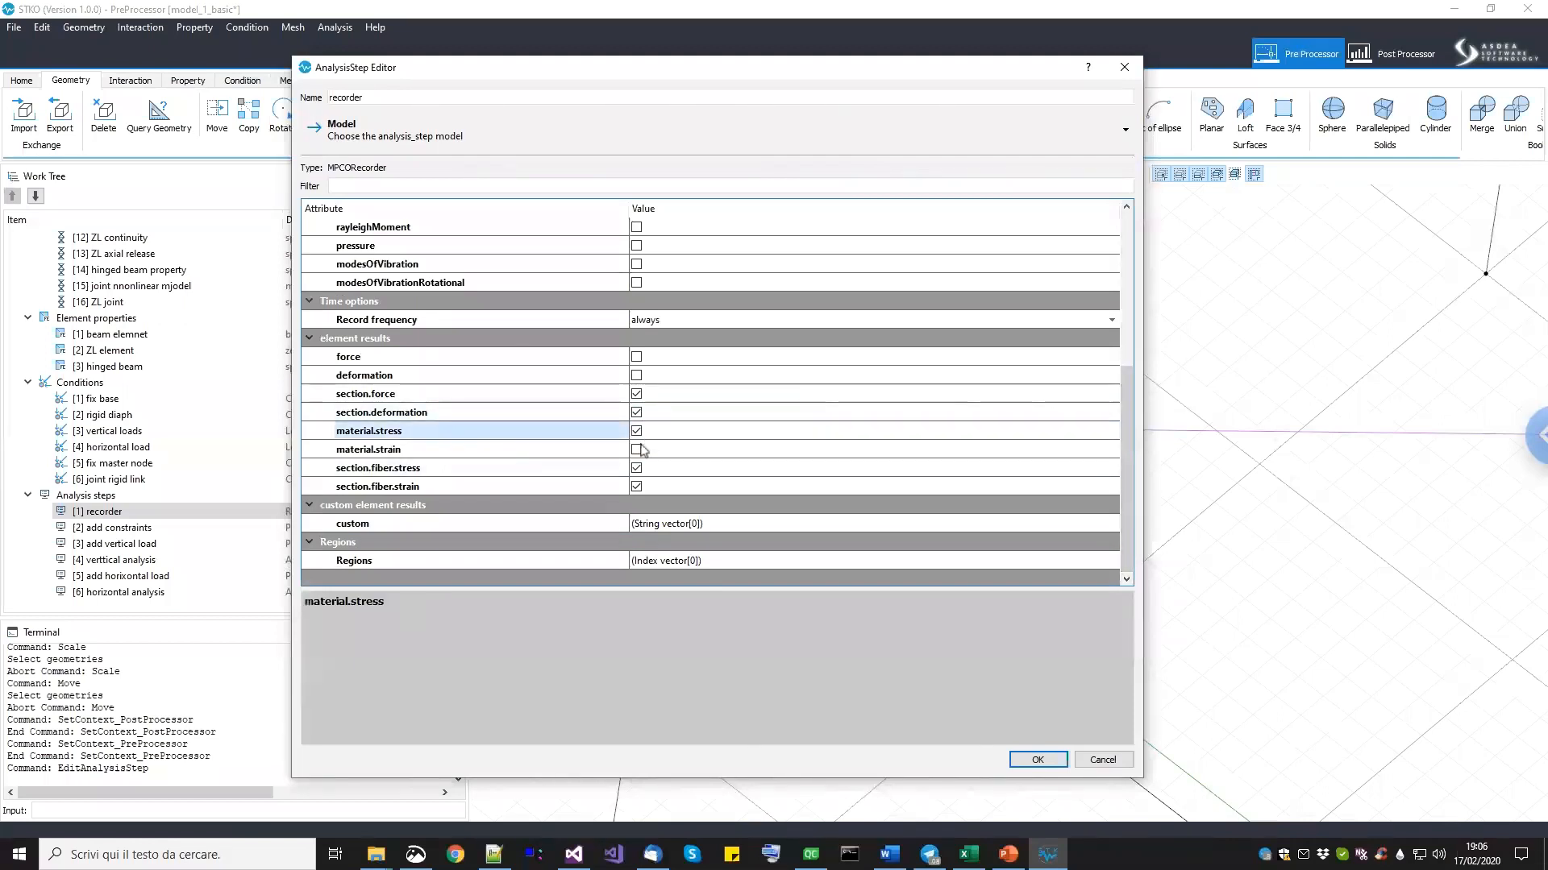
{"action": "left_click", "coordinate": [636, 449]}
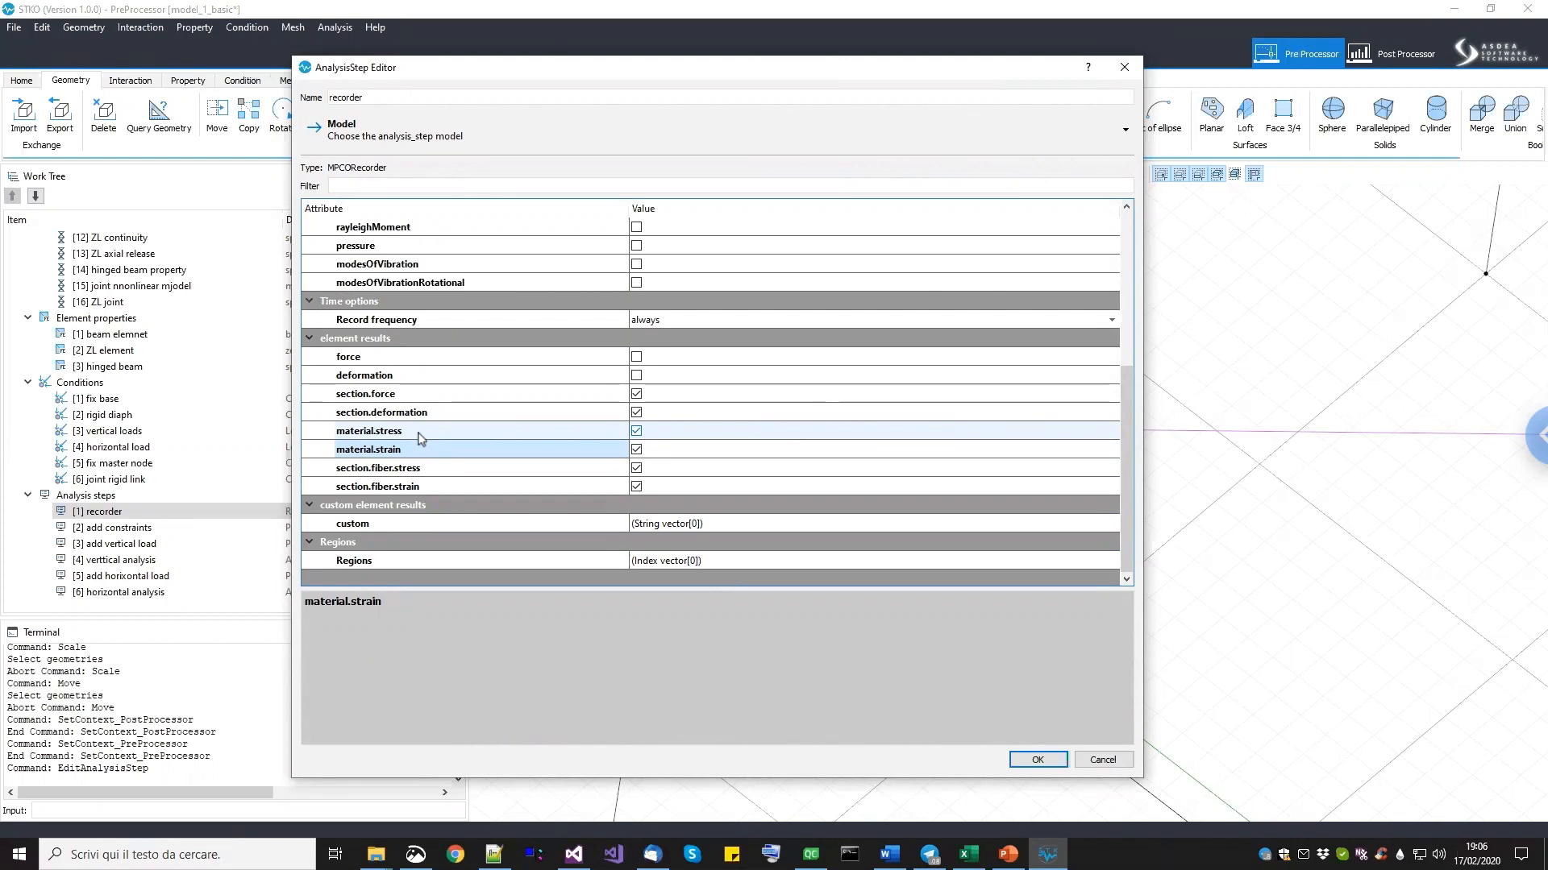
{"action": "left_click", "coordinate": [1046, 762]}
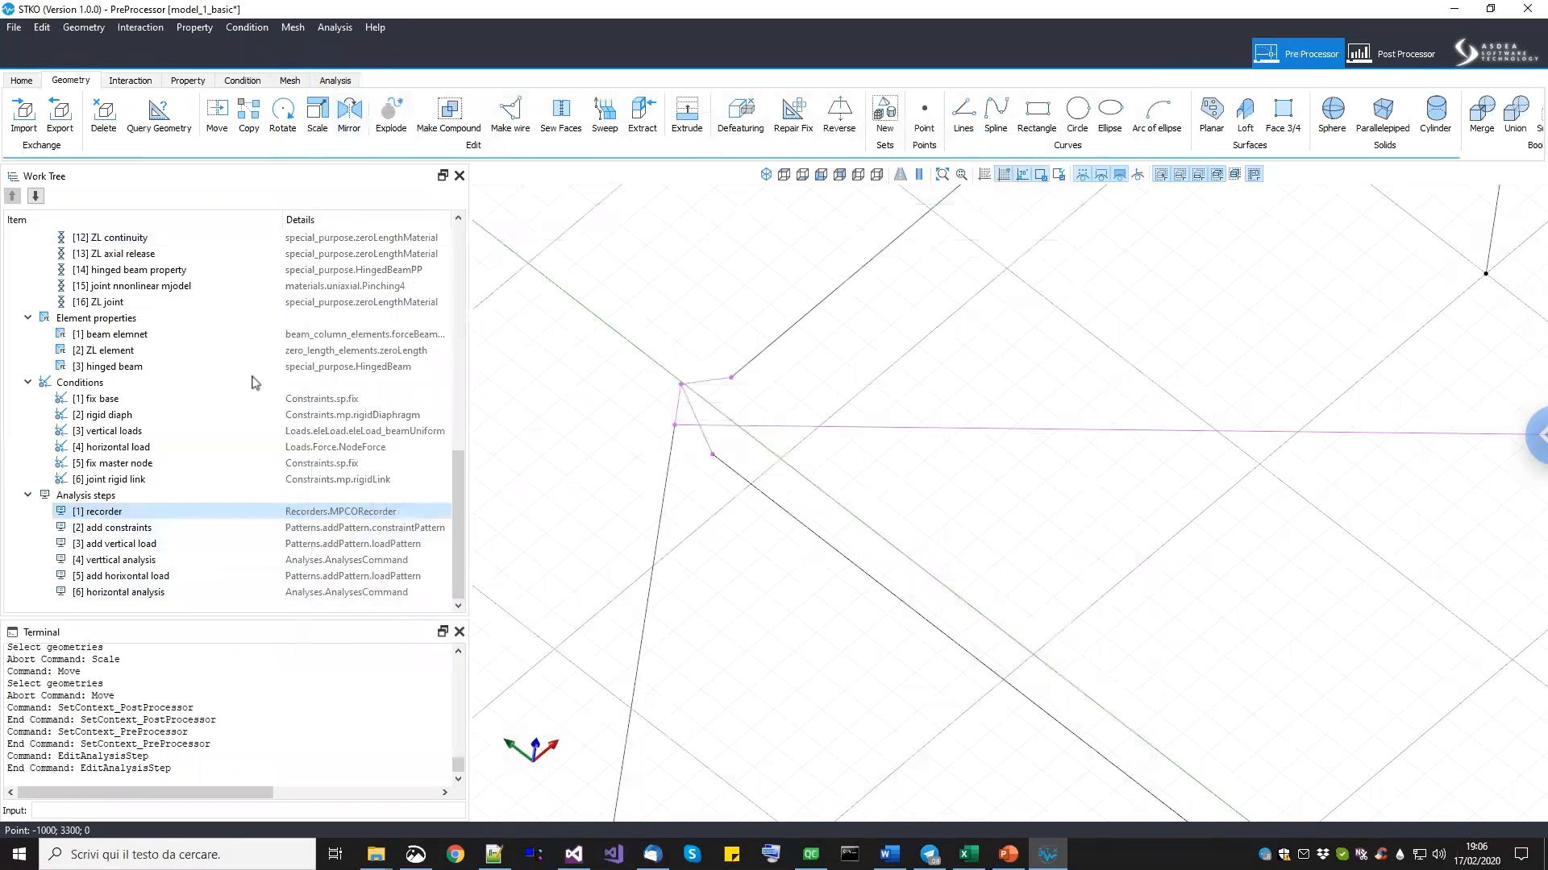
Run the analysis with the example folder as output location and dismiss the solver console once it stops.
{"action": "left_click", "coordinate": [334, 80]}
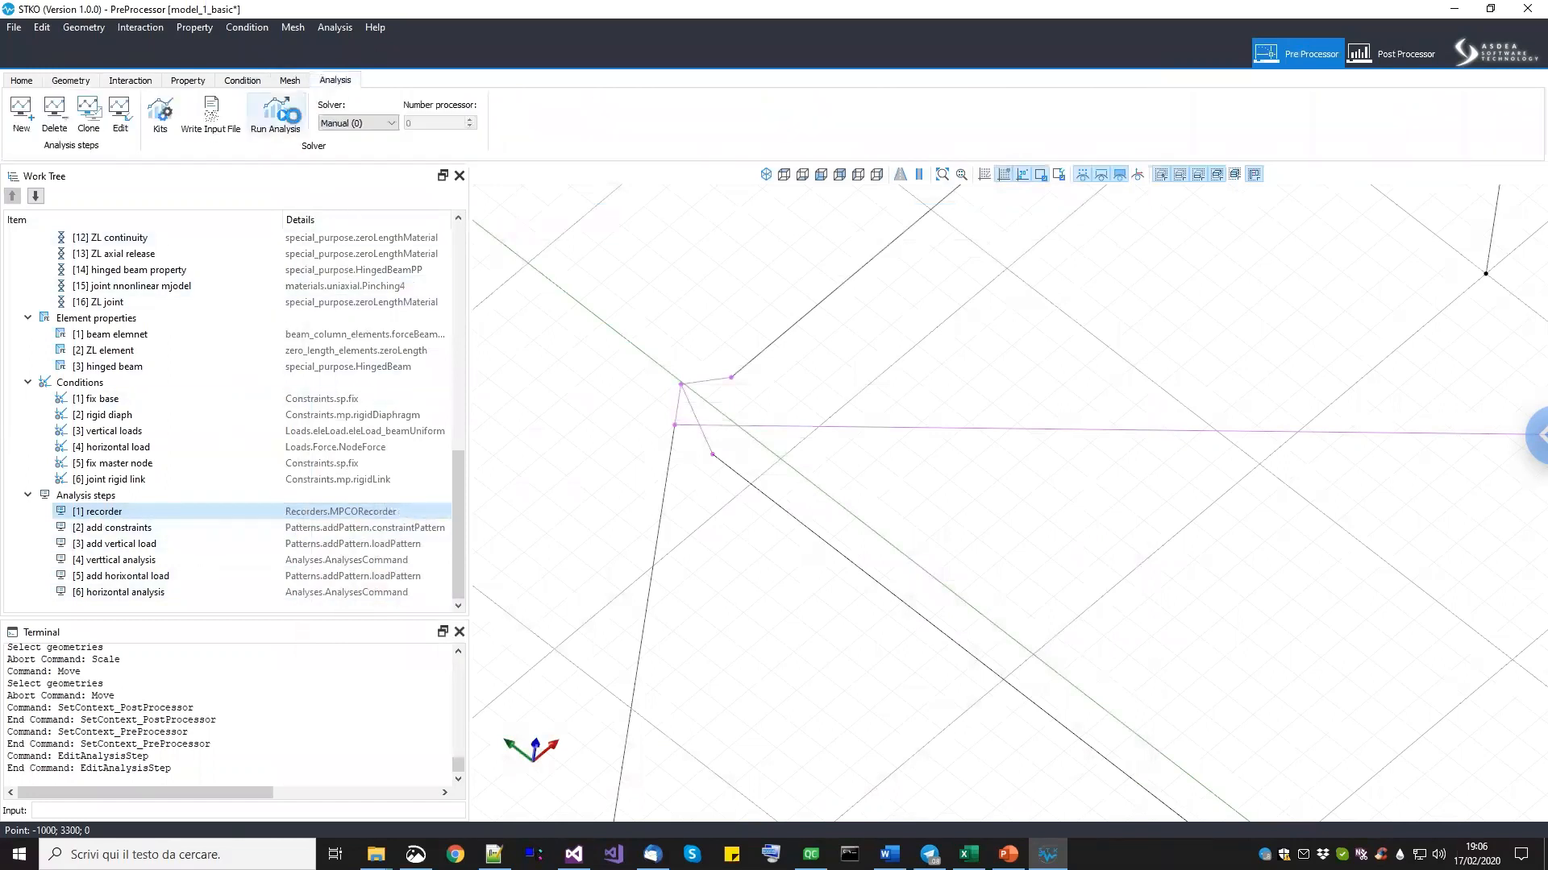
{"action": "left_click", "coordinate": [275, 113]}
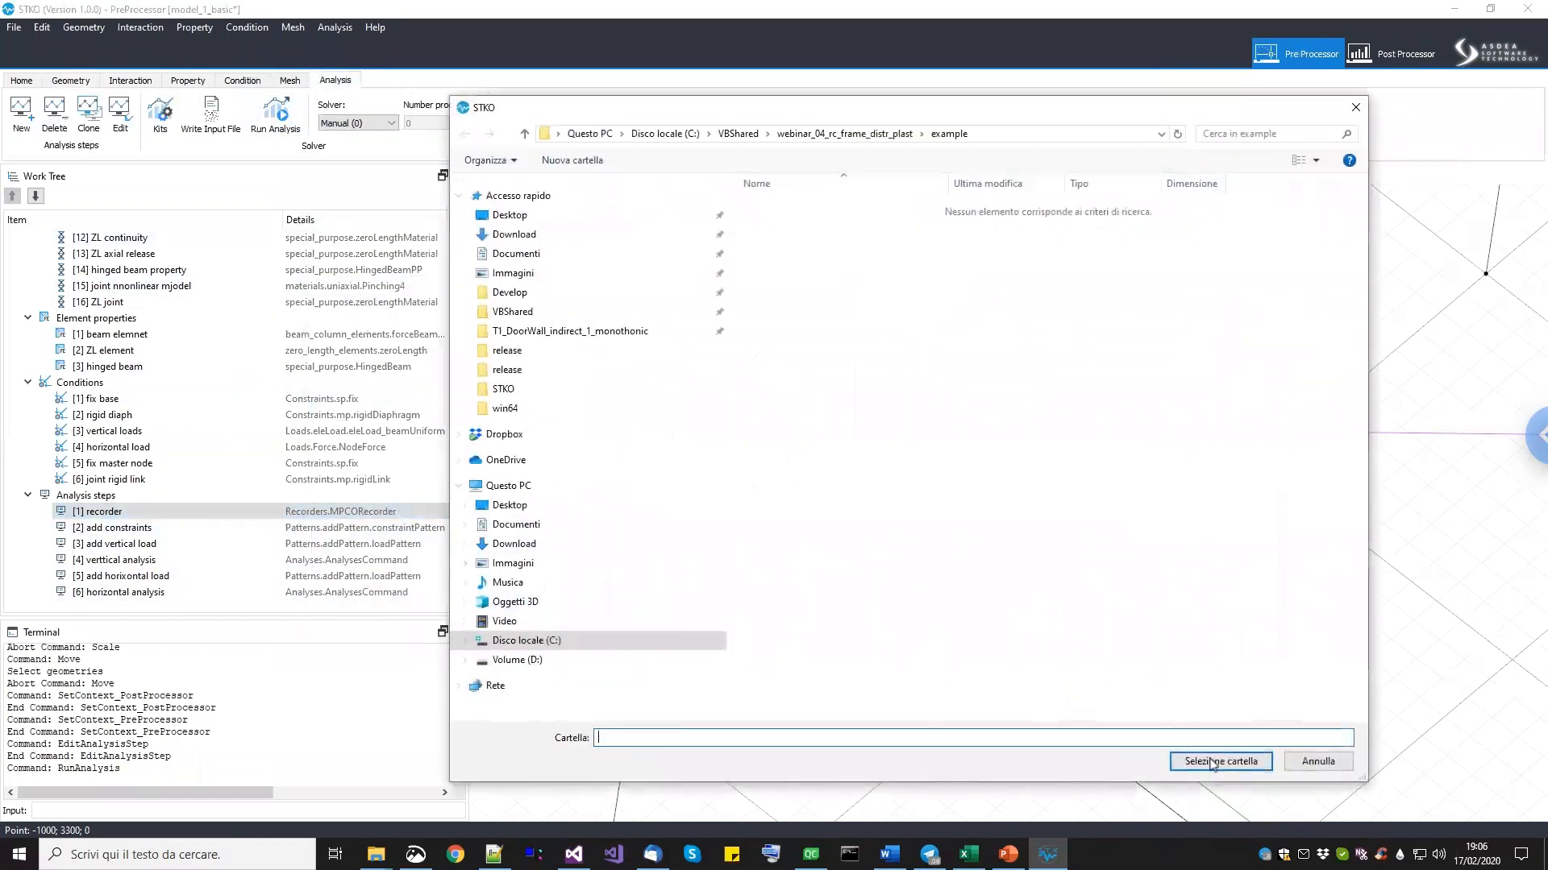
{"action": "left_click", "coordinate": [1213, 762]}
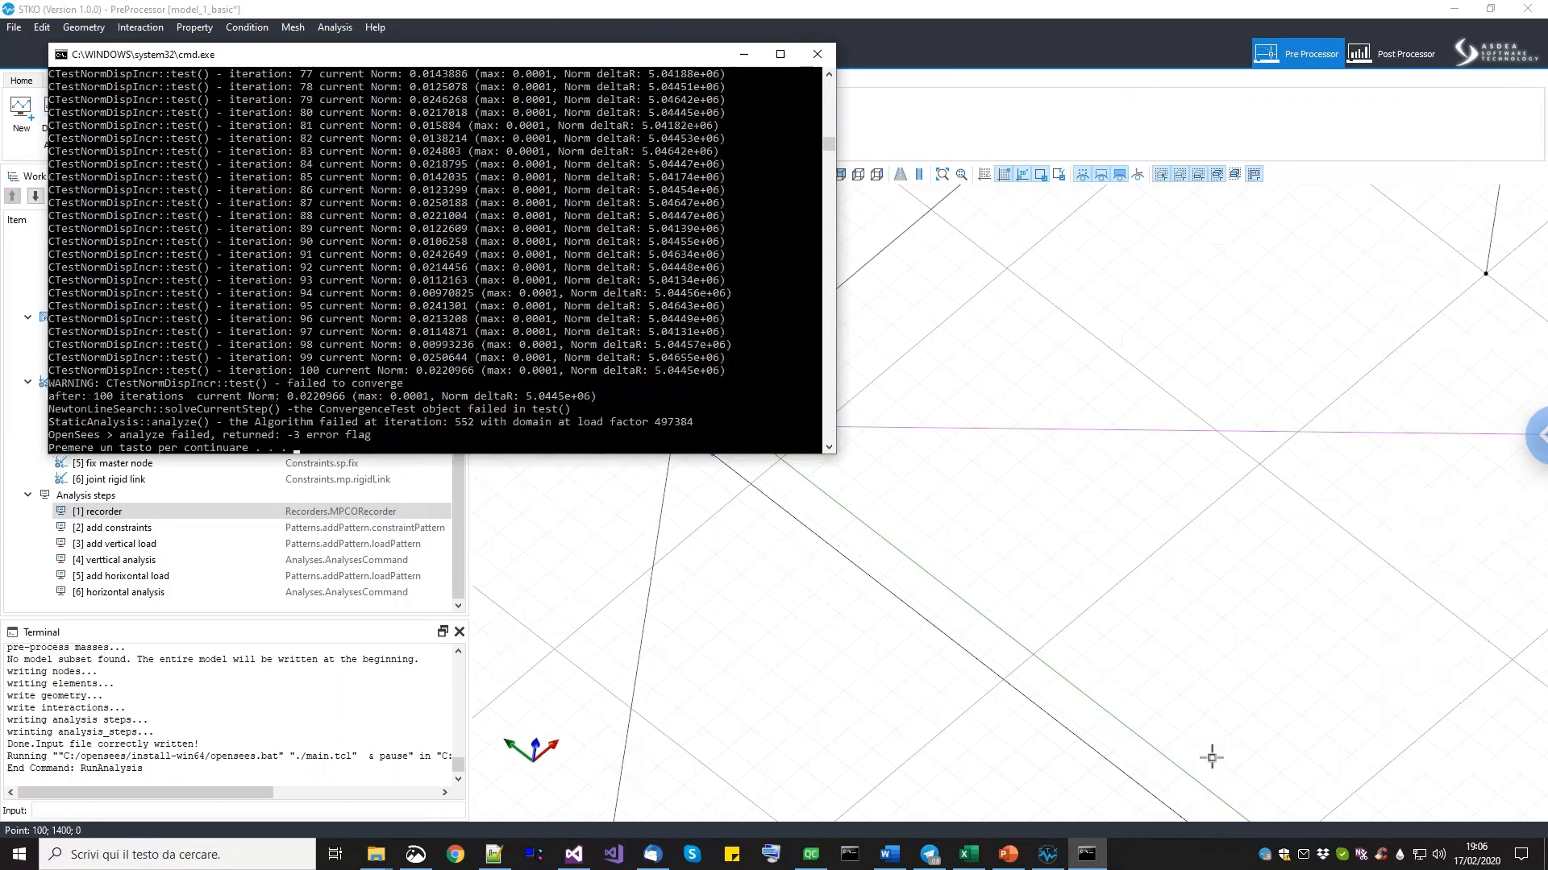
{"action": "key", "text": "Return"}
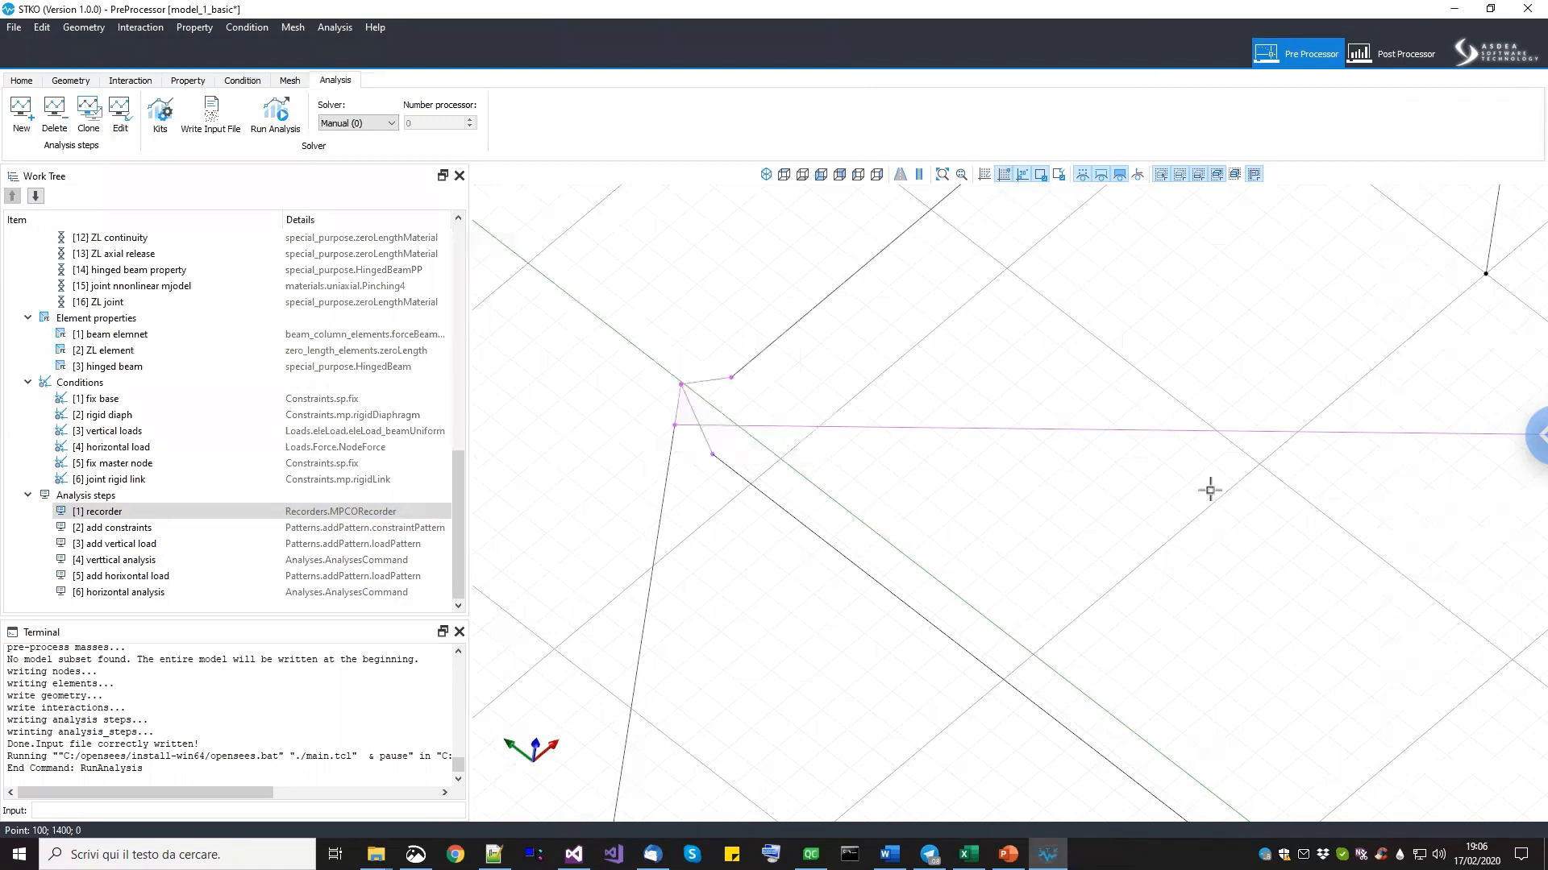
Return to the post-processor, reload the results.mpco database and display the U-F - basic chart.
{"action": "left_click", "coordinate": [1387, 50]}
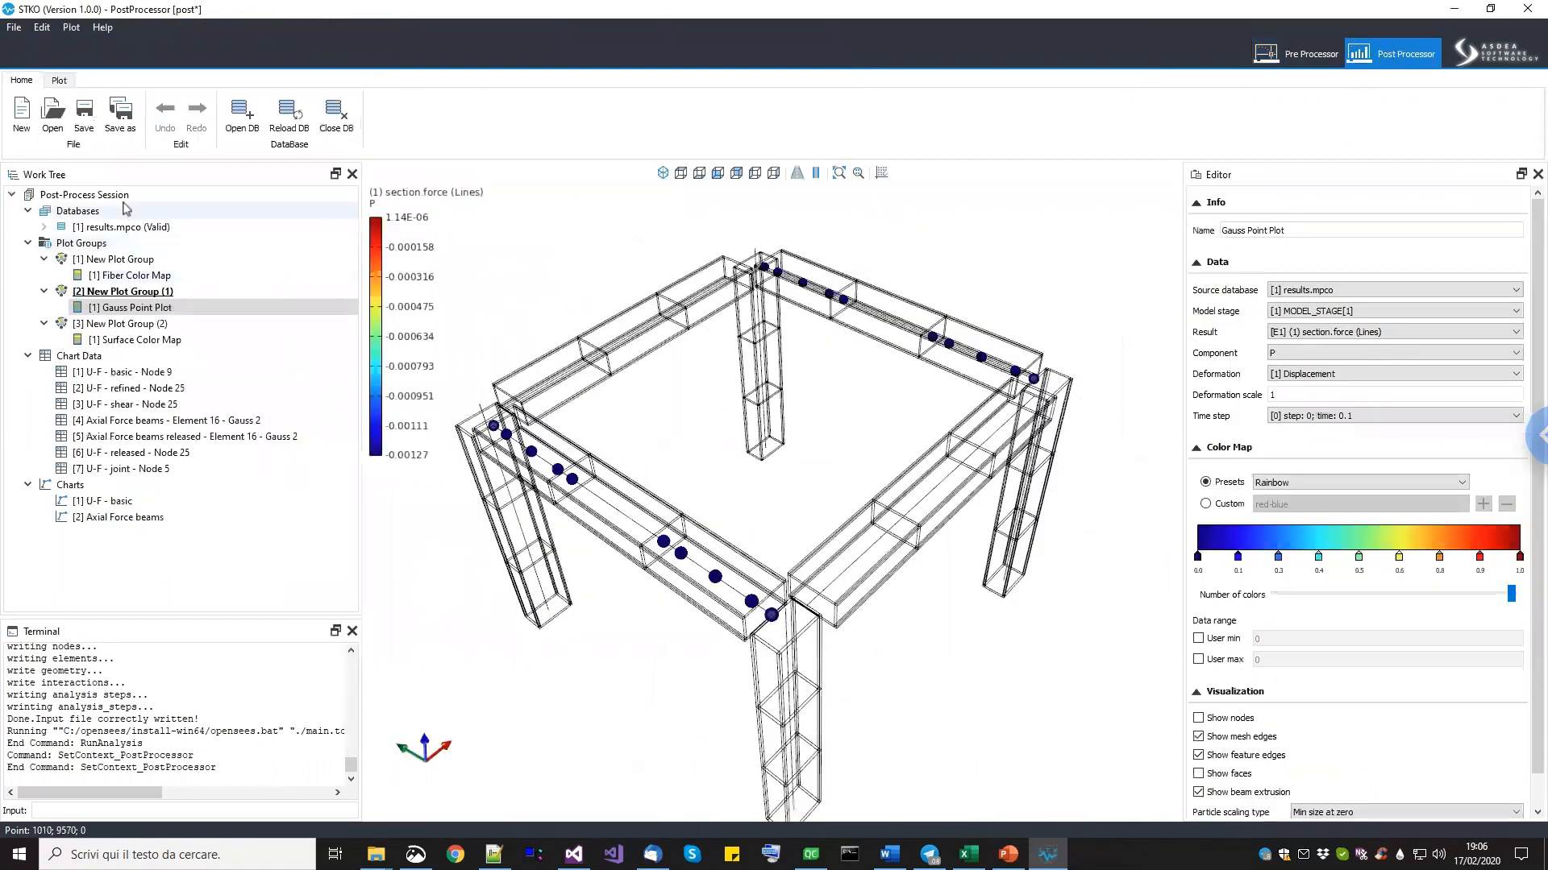
{"action": "left_click", "coordinate": [118, 229]}
{"action": "right_click", "coordinate": [119, 230]}
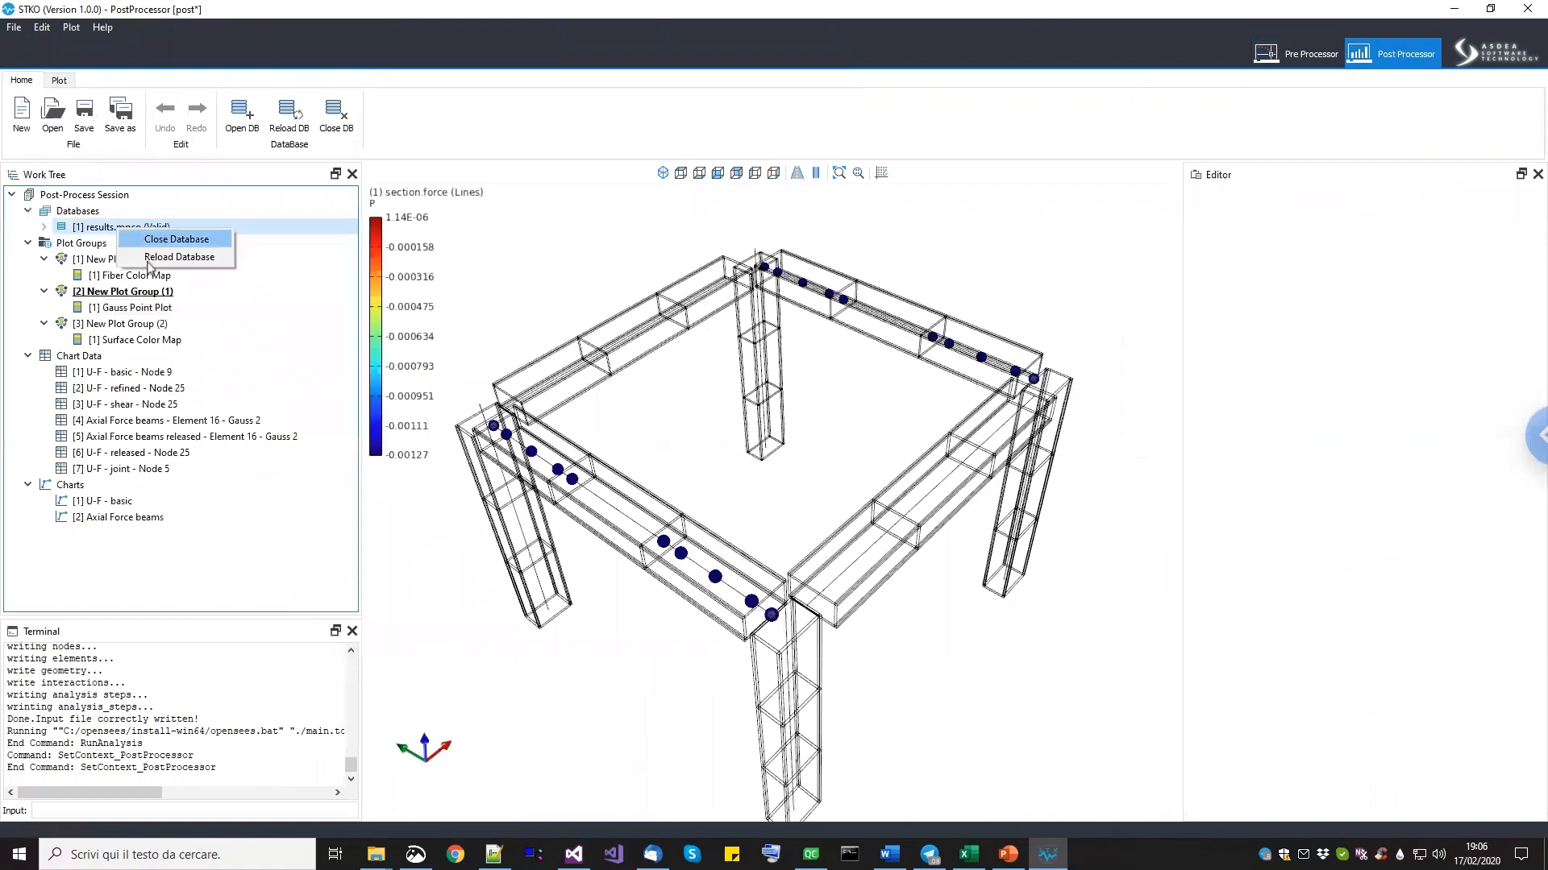
{"action": "left_click", "coordinate": [149, 259]}
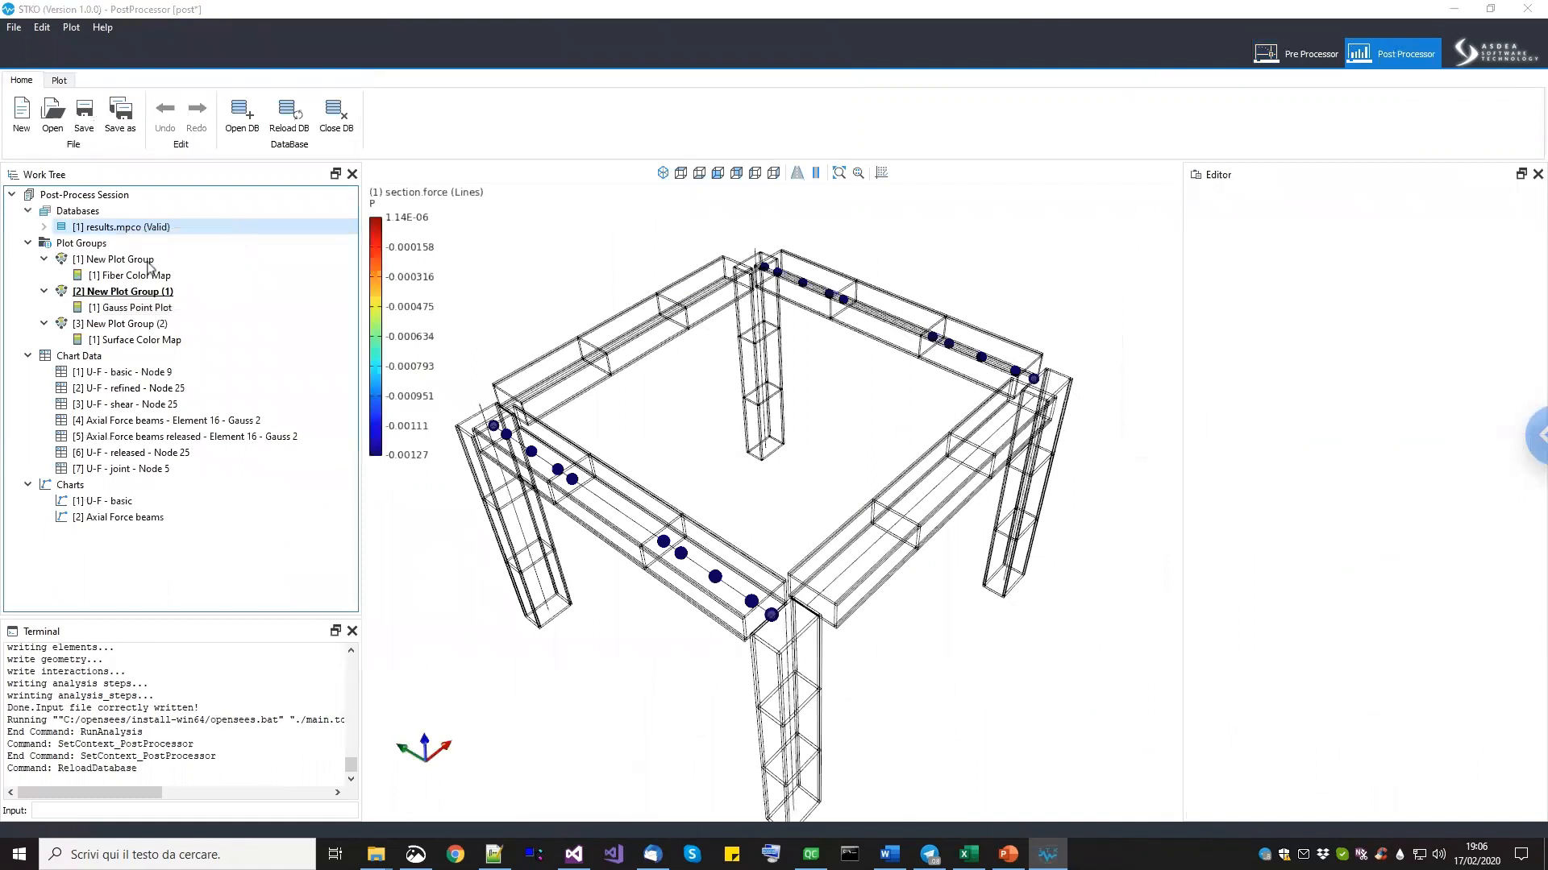
{"action": "left_click", "coordinate": [122, 516]}
{"action": "left_click", "coordinate": [124, 501]}
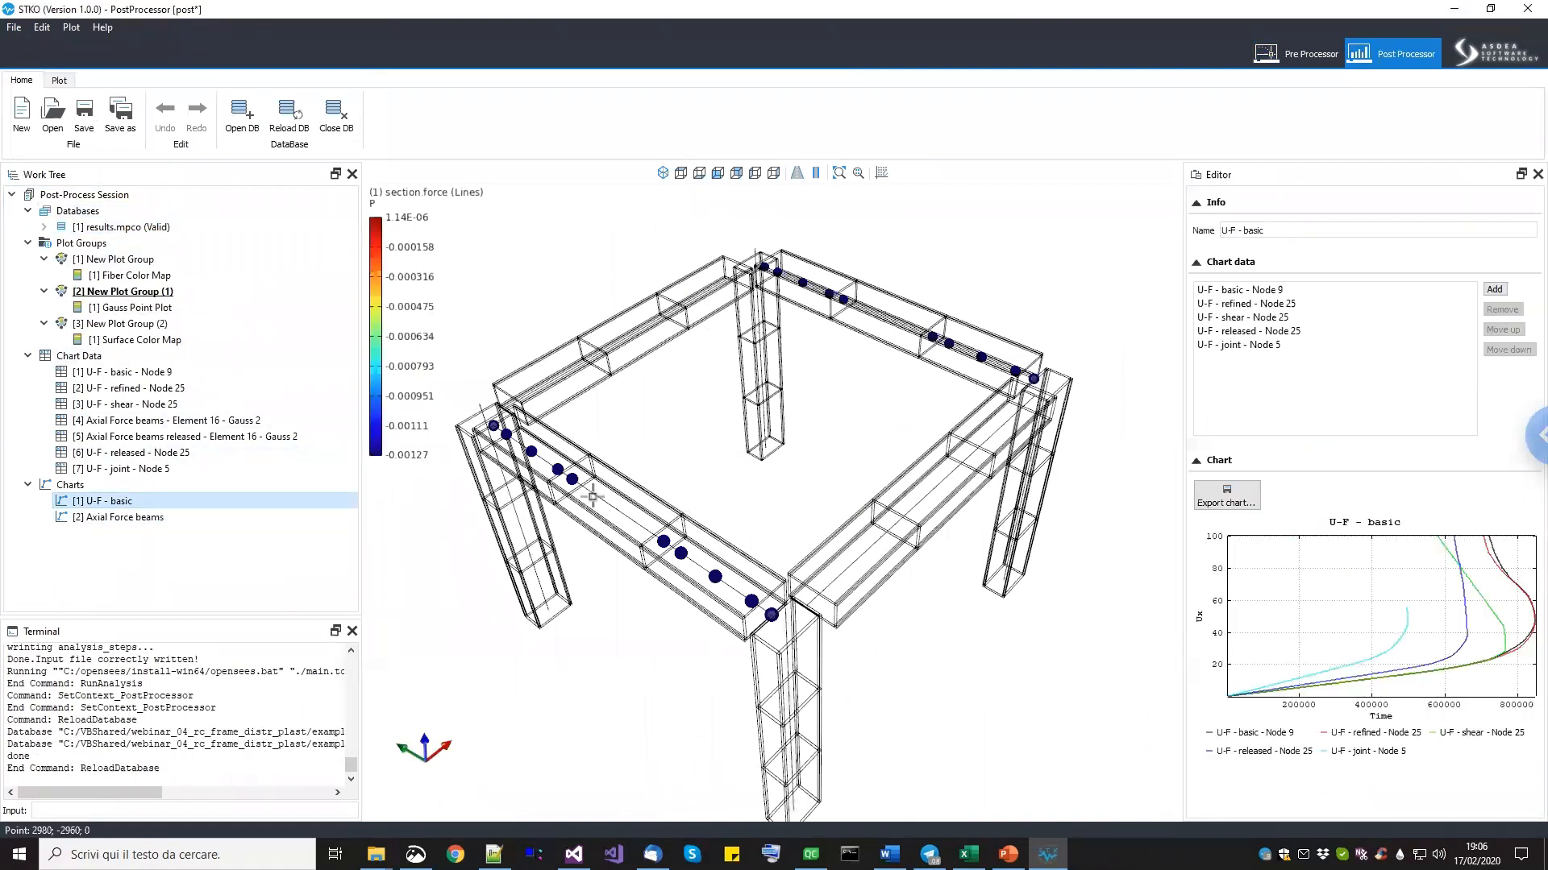
Set the Gauss Point Plot's result to [E6] (1) material.strain (Lines).
{"action": "left_click_drag", "start_coordinate": [672, 600], "coordinate": [726, 576]}
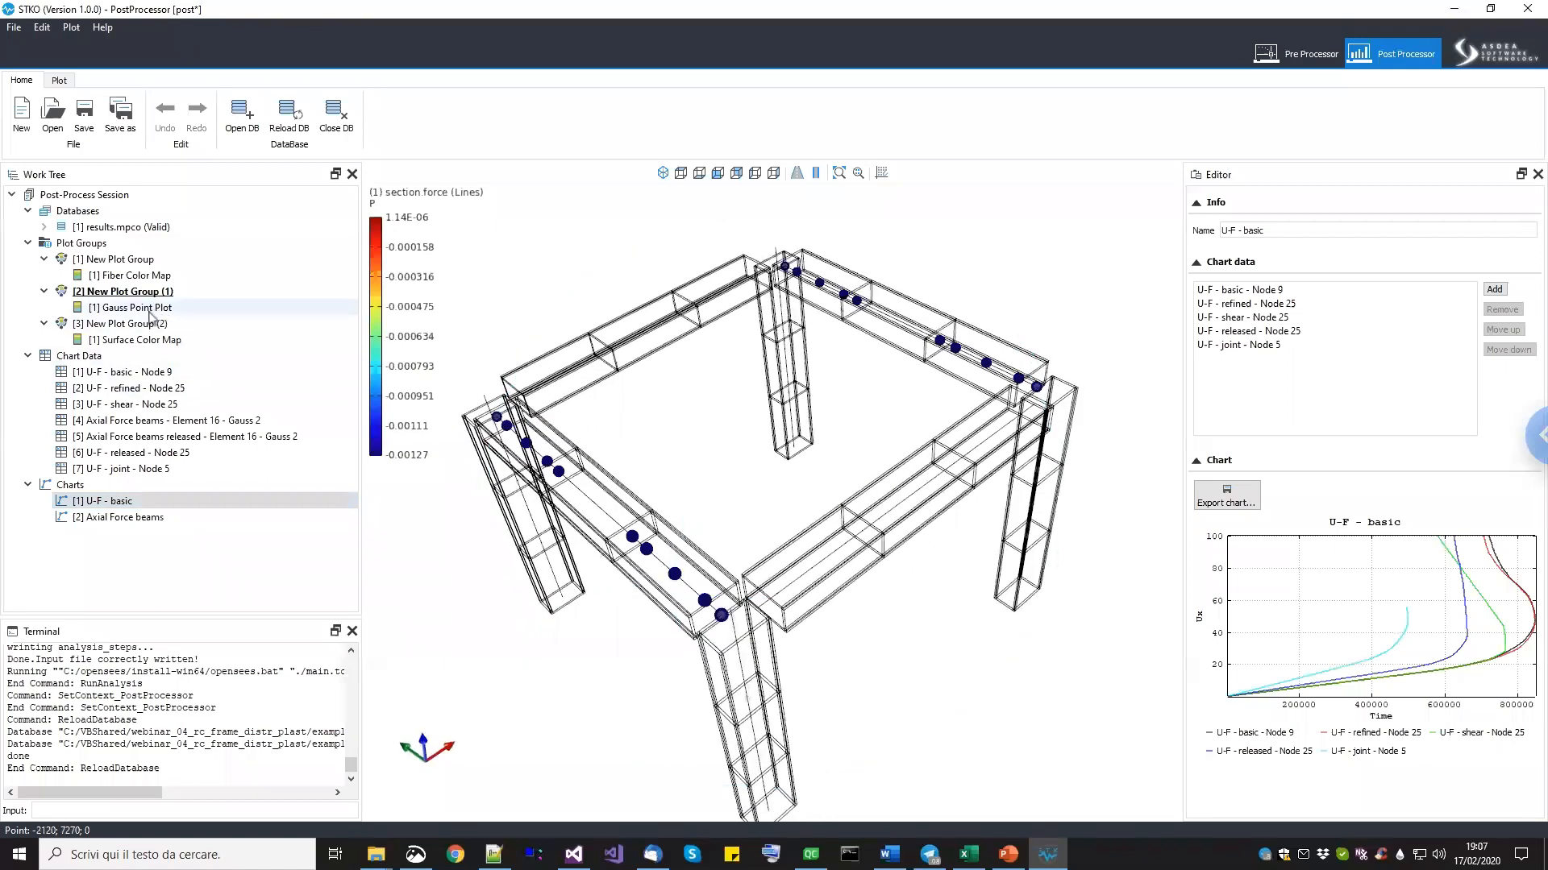
{"action": "left_click", "coordinate": [130, 308]}
{"action": "left_click", "coordinate": [1335, 333]}
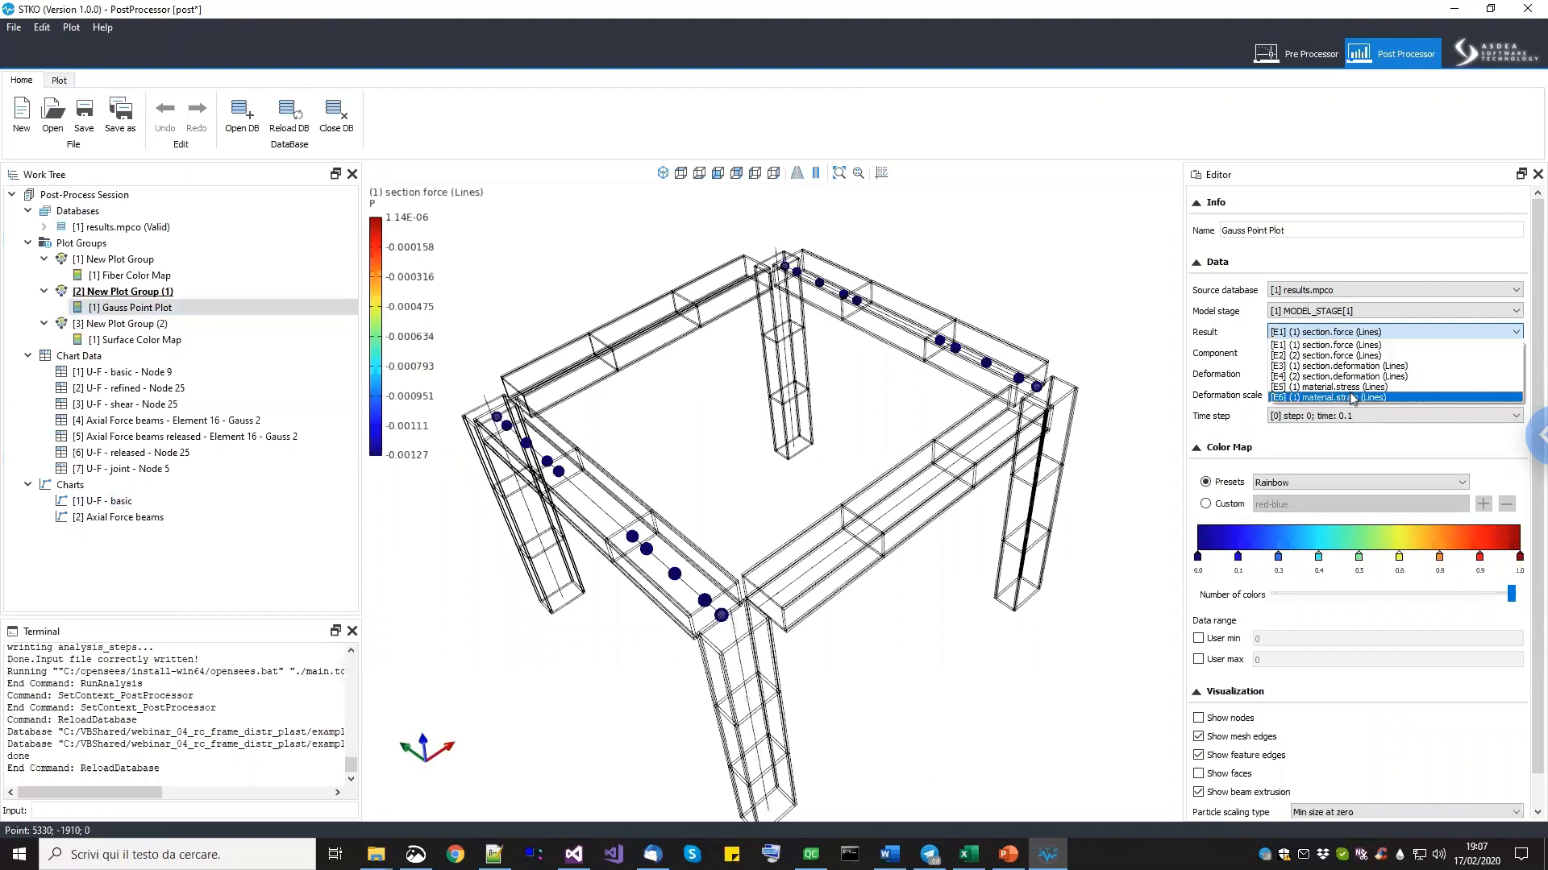
{"action": "left_click", "coordinate": [1352, 396]}
Examine the zero-length material strain points at the frame's beam-column joints from several angles.
{"action": "left_click_drag", "start_coordinate": [718, 513], "coordinate": [746, 569]}
{"action": "scroll", "coordinate": [645, 532], "scroll_direction": "up", "scroll_amount": 6}
{"action": "scroll", "coordinate": [641, 524], "scroll_direction": "down", "scroll_amount": 6}
{"action": "scroll", "coordinate": [767, 582], "scroll_direction": "up", "scroll_amount": 2}
{"action": "middle_click_drag", "start_coordinate": [896, 592], "coordinate": [871, 559]}
{"action": "scroll", "coordinate": [782, 549], "scroll_direction": "up", "scroll_amount": 3}
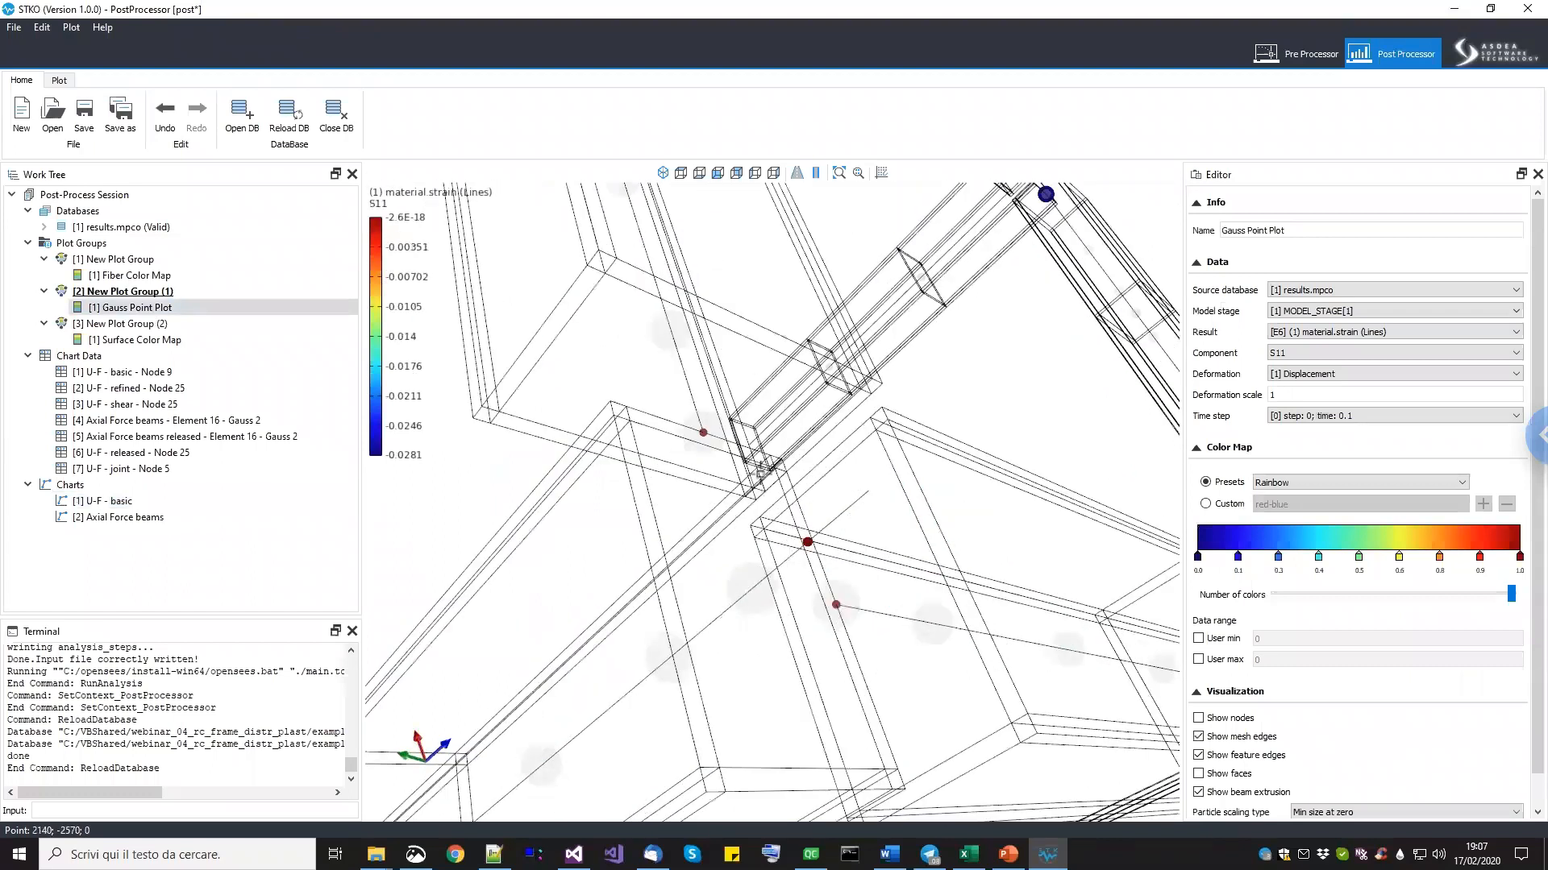
{"action": "scroll", "coordinate": [759, 465], "scroll_direction": "down", "scroll_amount": 4}
{"action": "left_click_drag", "start_coordinate": [960, 598], "coordinate": [1385, 433]}
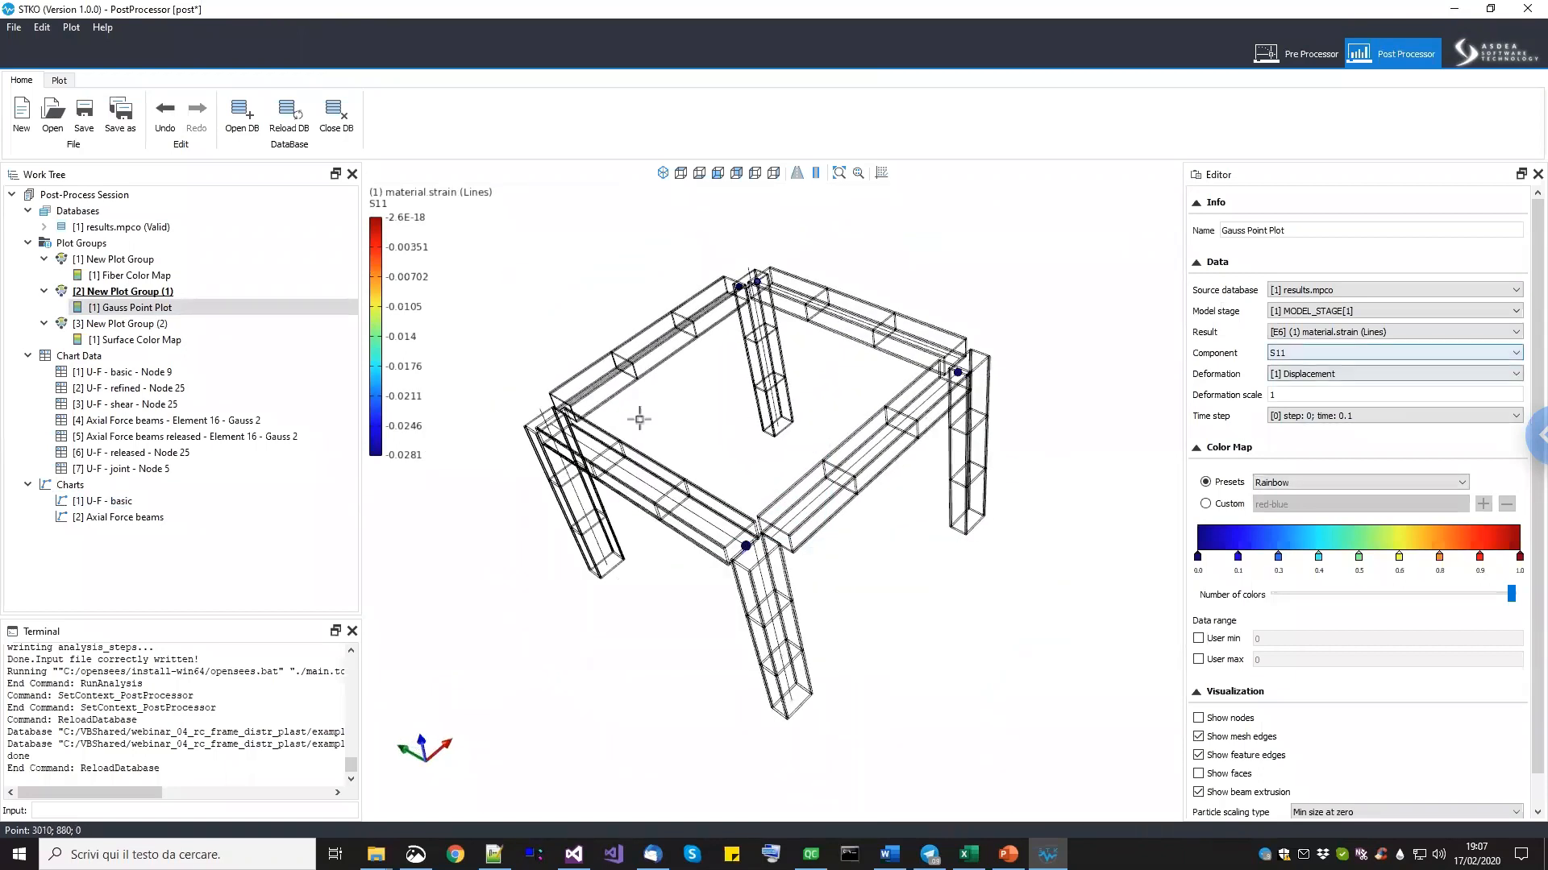
Start a chart data extraction on element gauss points for the front corner joint's strain point, using MODEL_STAGE[2] of results.mpco.
{"action": "scroll", "coordinate": [754, 567], "scroll_direction": "up", "scroll_amount": 4}
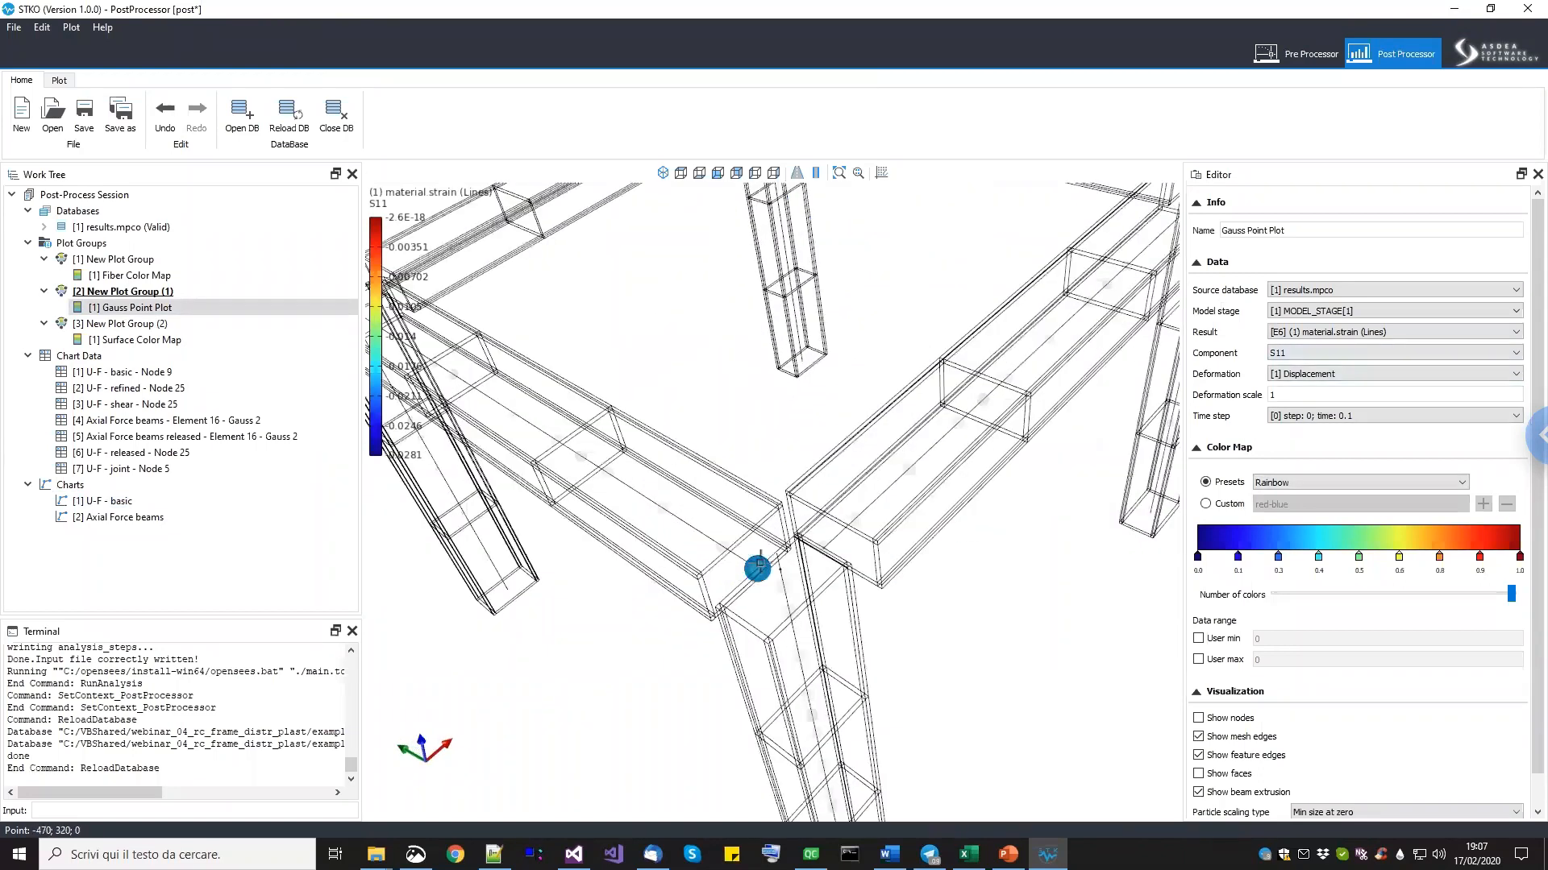
{"action": "scroll", "coordinate": [758, 566], "scroll_direction": "up", "scroll_amount": 2}
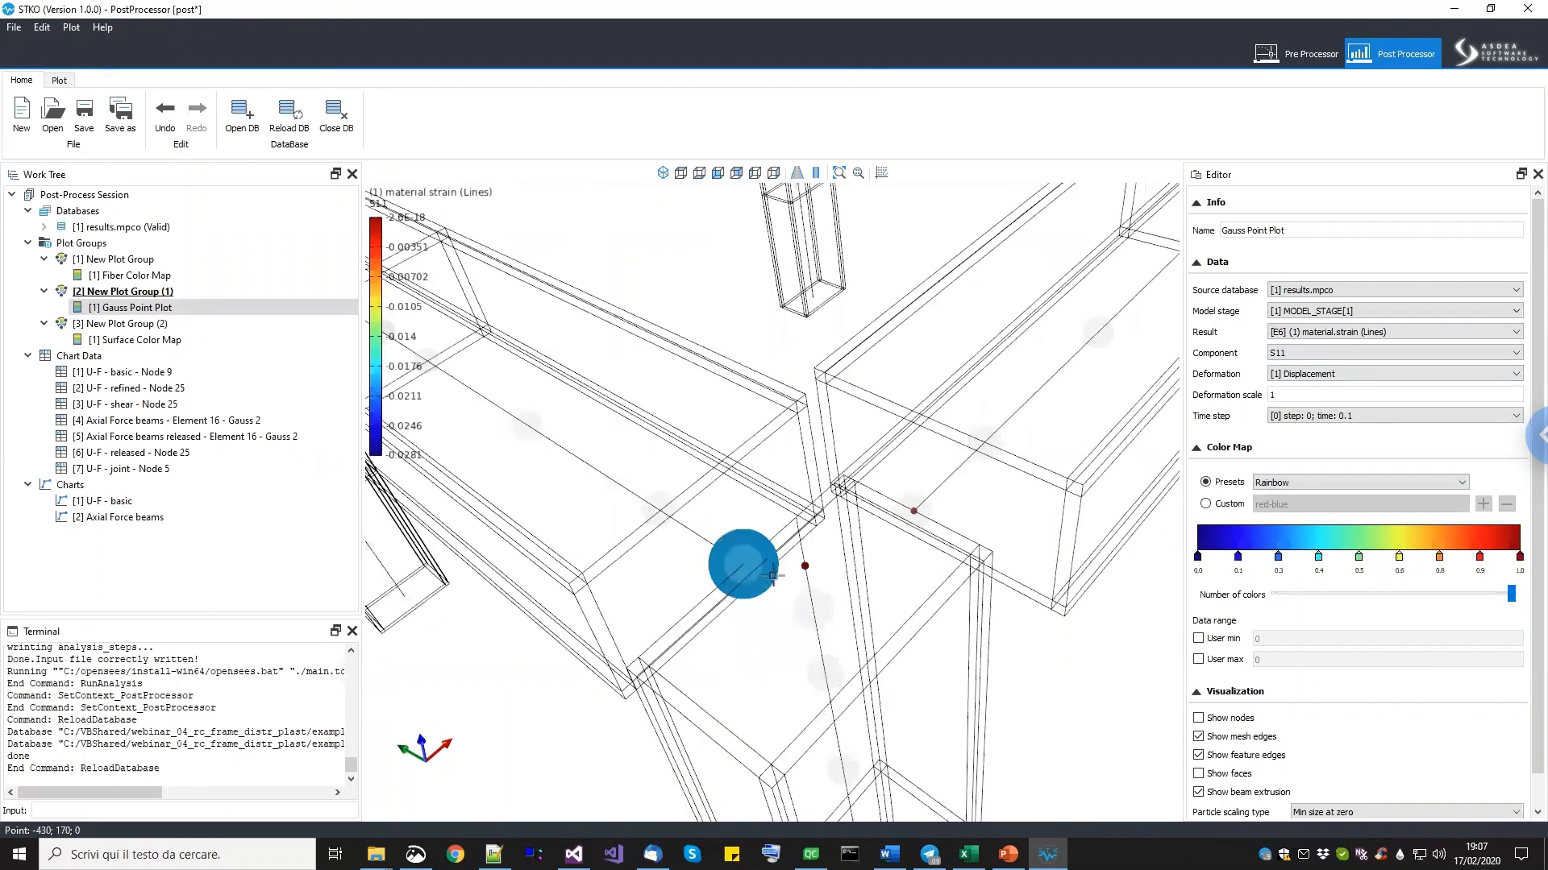
{"action": "right_click", "coordinate": [97, 360]}
{"action": "left_click", "coordinate": [139, 371]}
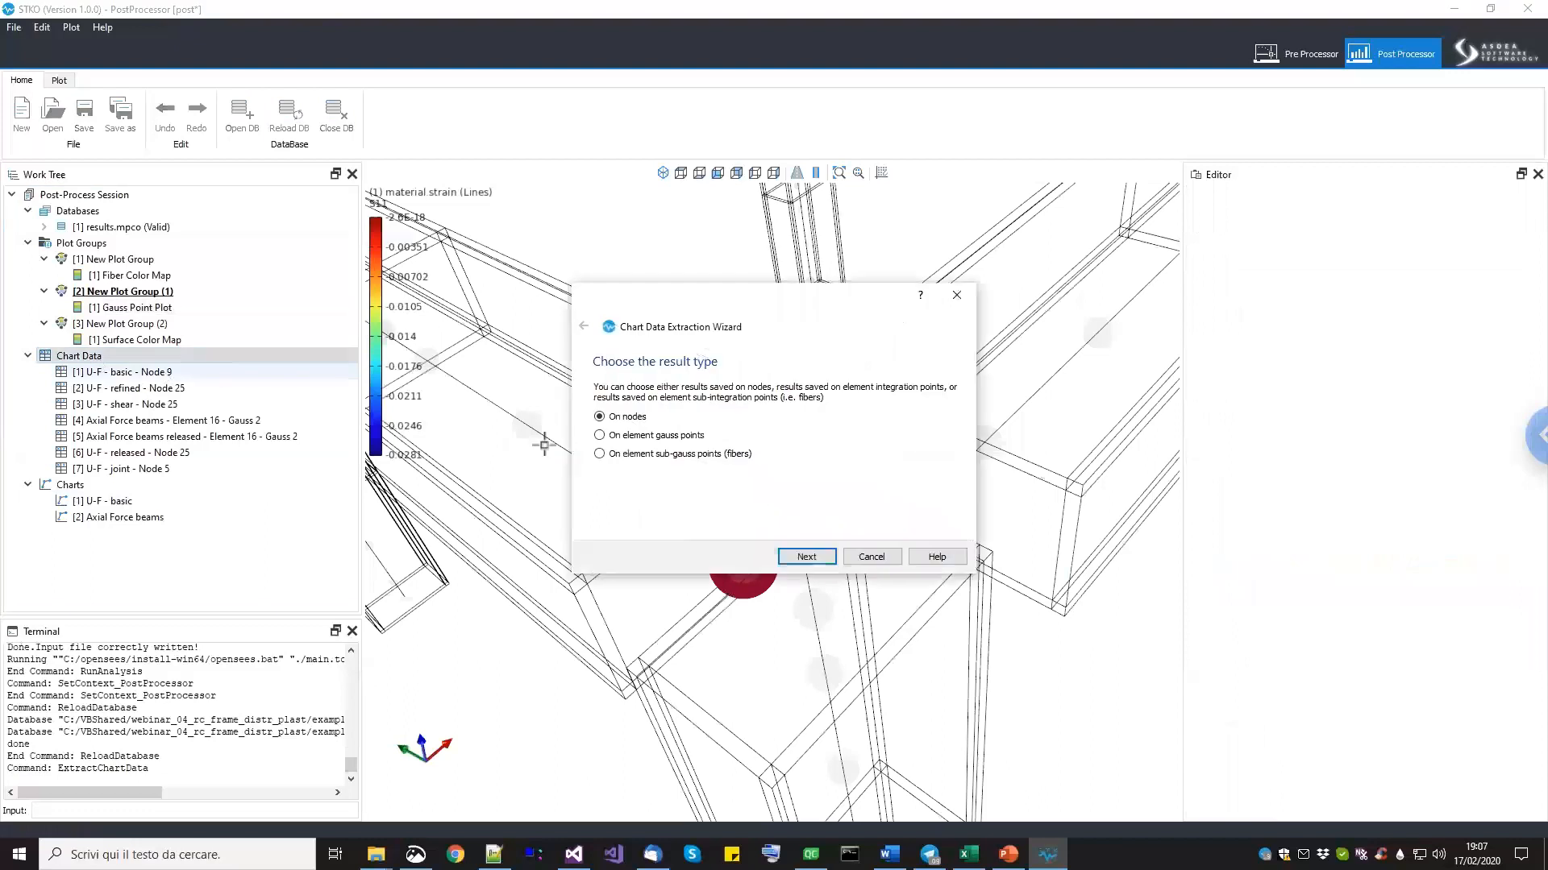
{"action": "left_click", "coordinate": [662, 437]}
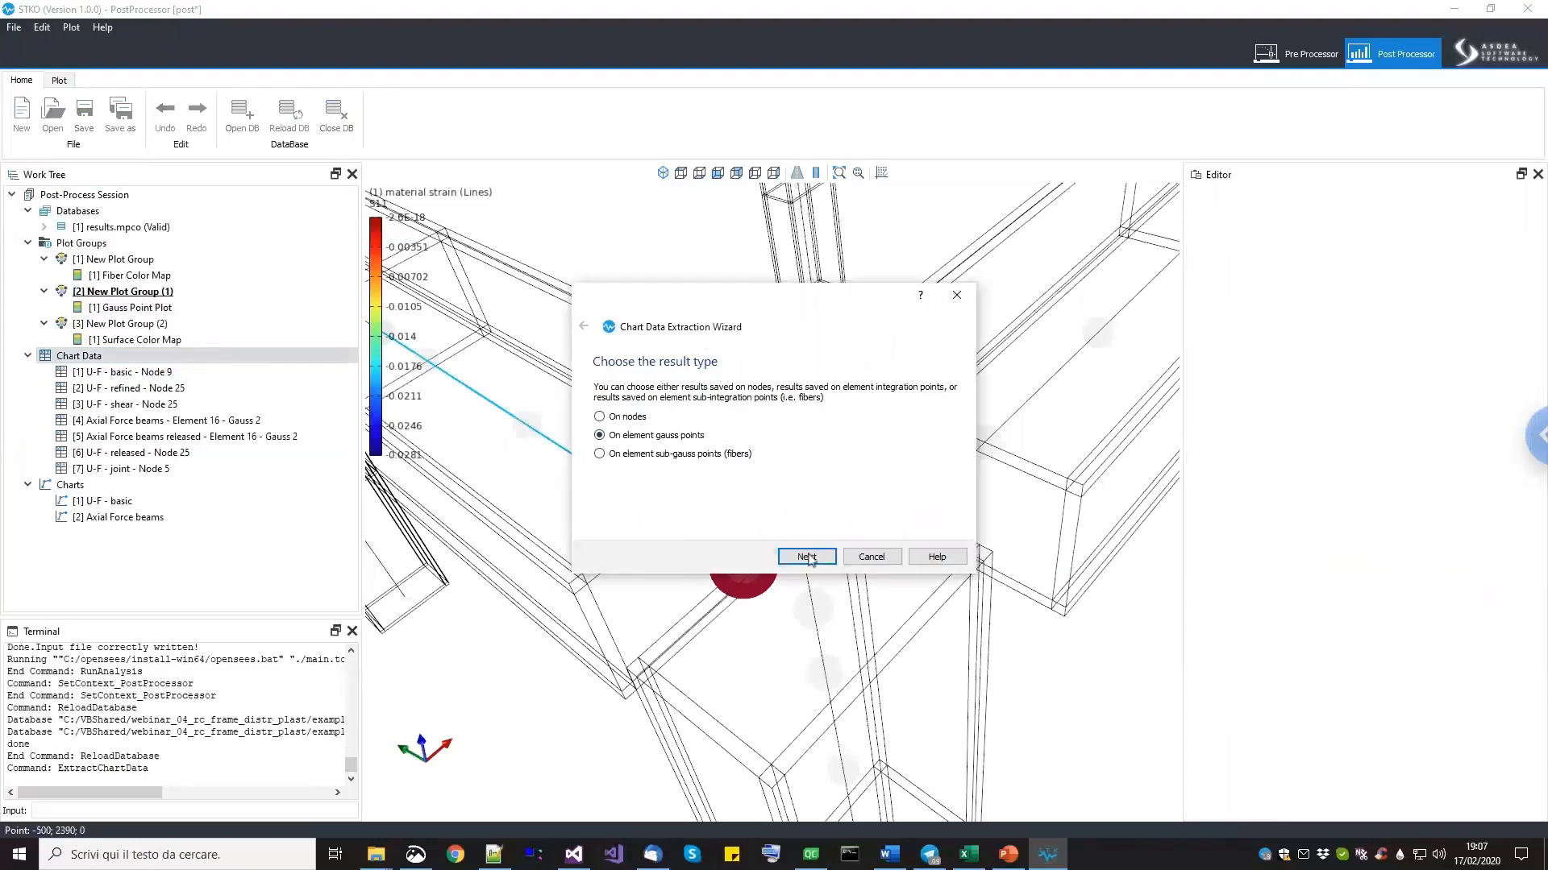
{"action": "left_click", "coordinate": [807, 557]}
{"action": "left_click", "coordinate": [749, 453]}
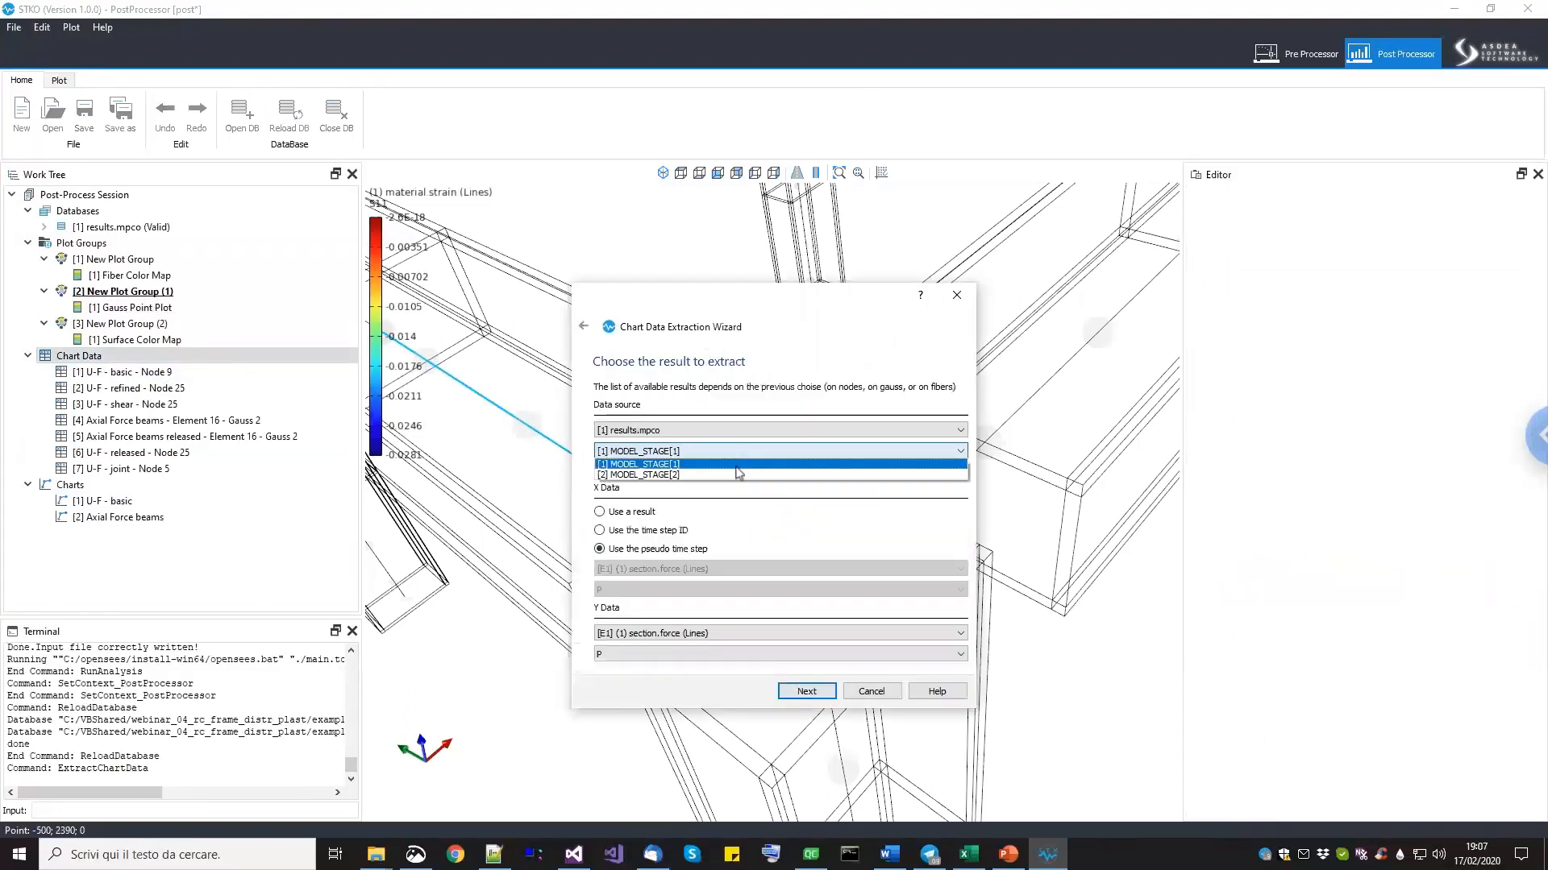
{"action": "left_click", "coordinate": [729, 475]}
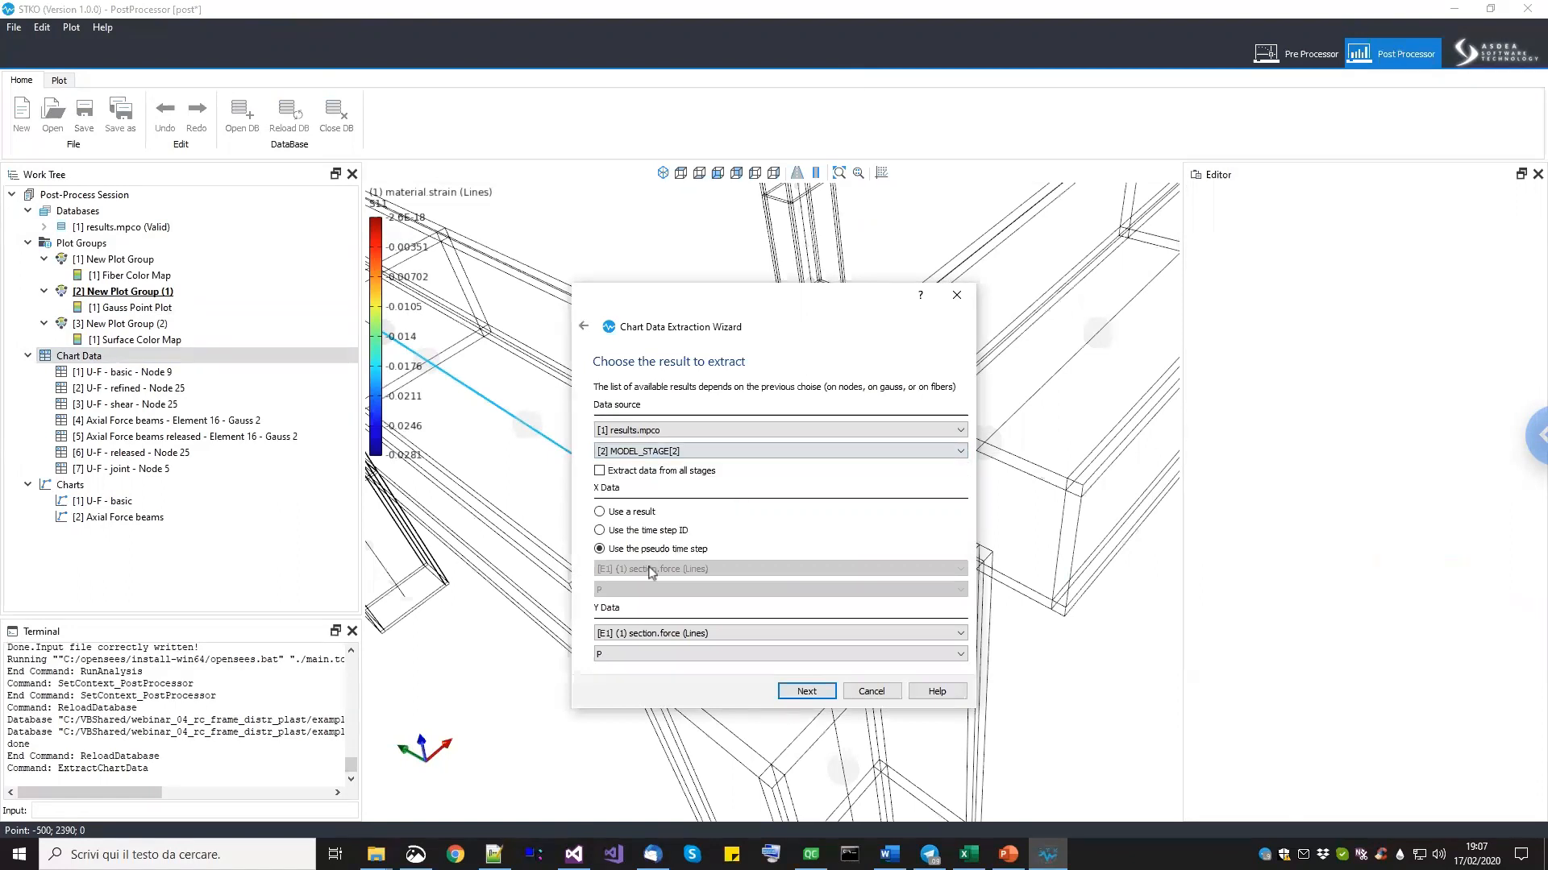
Use a result for the X data, with (1) material.strain (Lines) for X and (1) material.stress (Lines) for Y.
{"action": "left_click", "coordinate": [633, 512]}
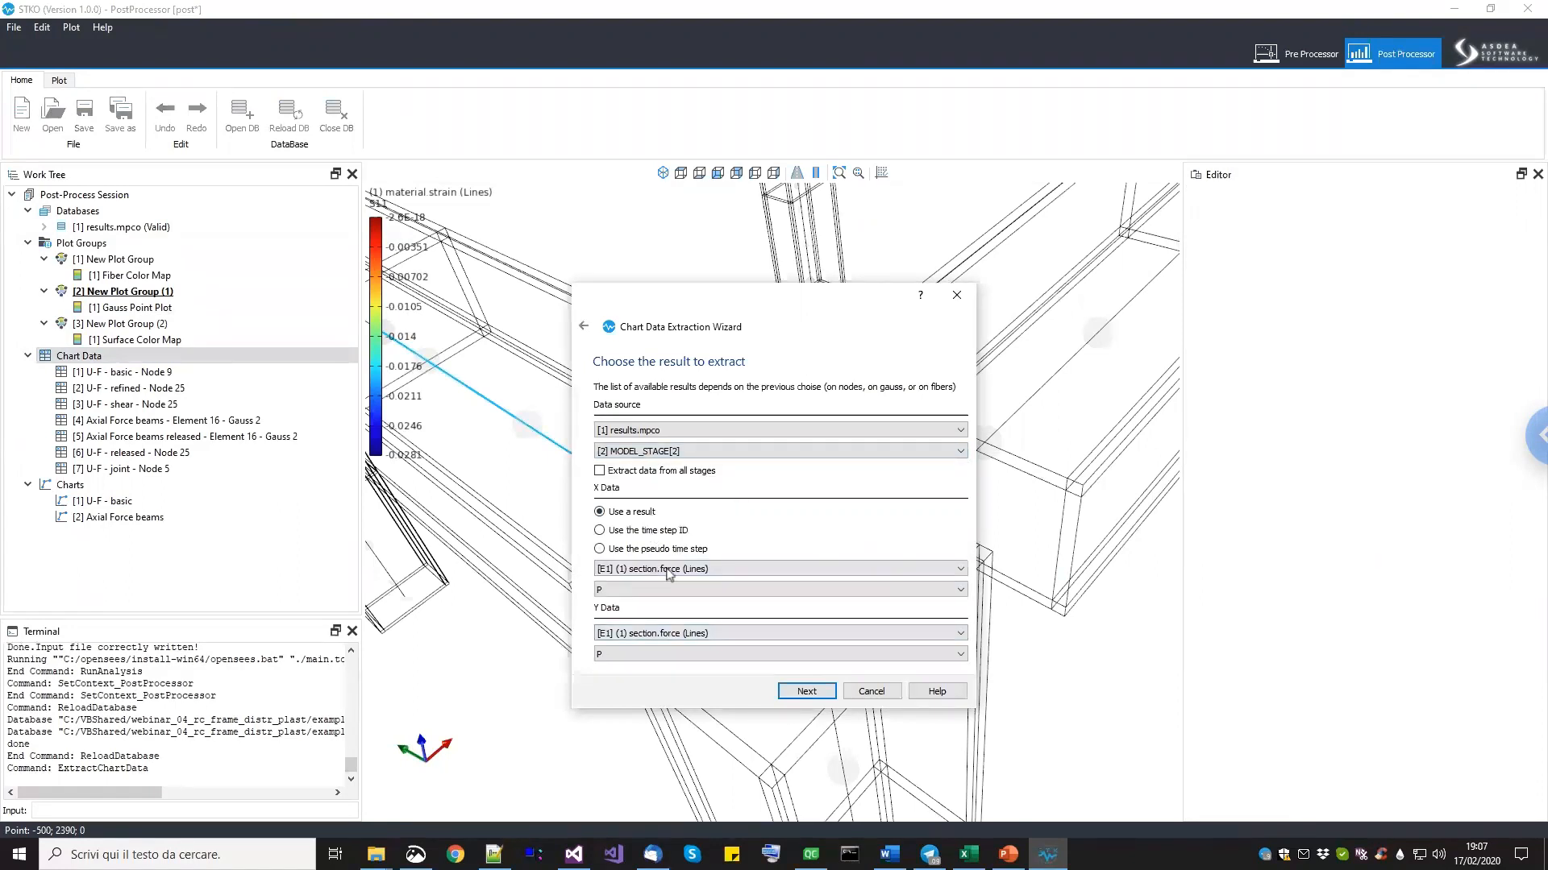
{"action": "left_click", "coordinate": [668, 570]}
{"action": "left_click", "coordinate": [676, 636]}
{"action": "left_click", "coordinate": [676, 636]}
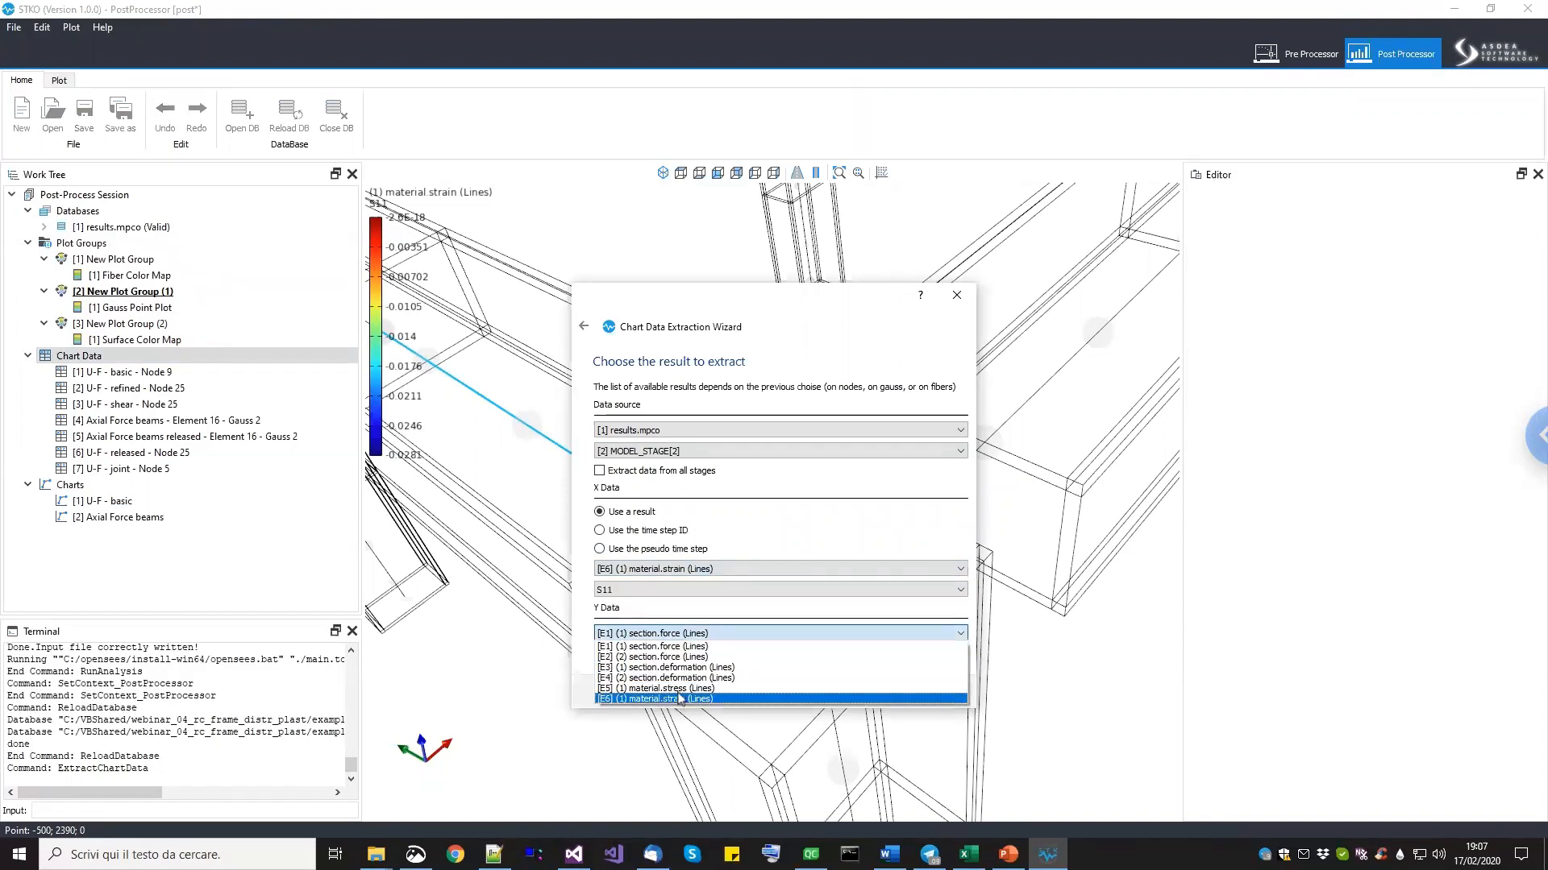
{"action": "left_click", "coordinate": [681, 689]}
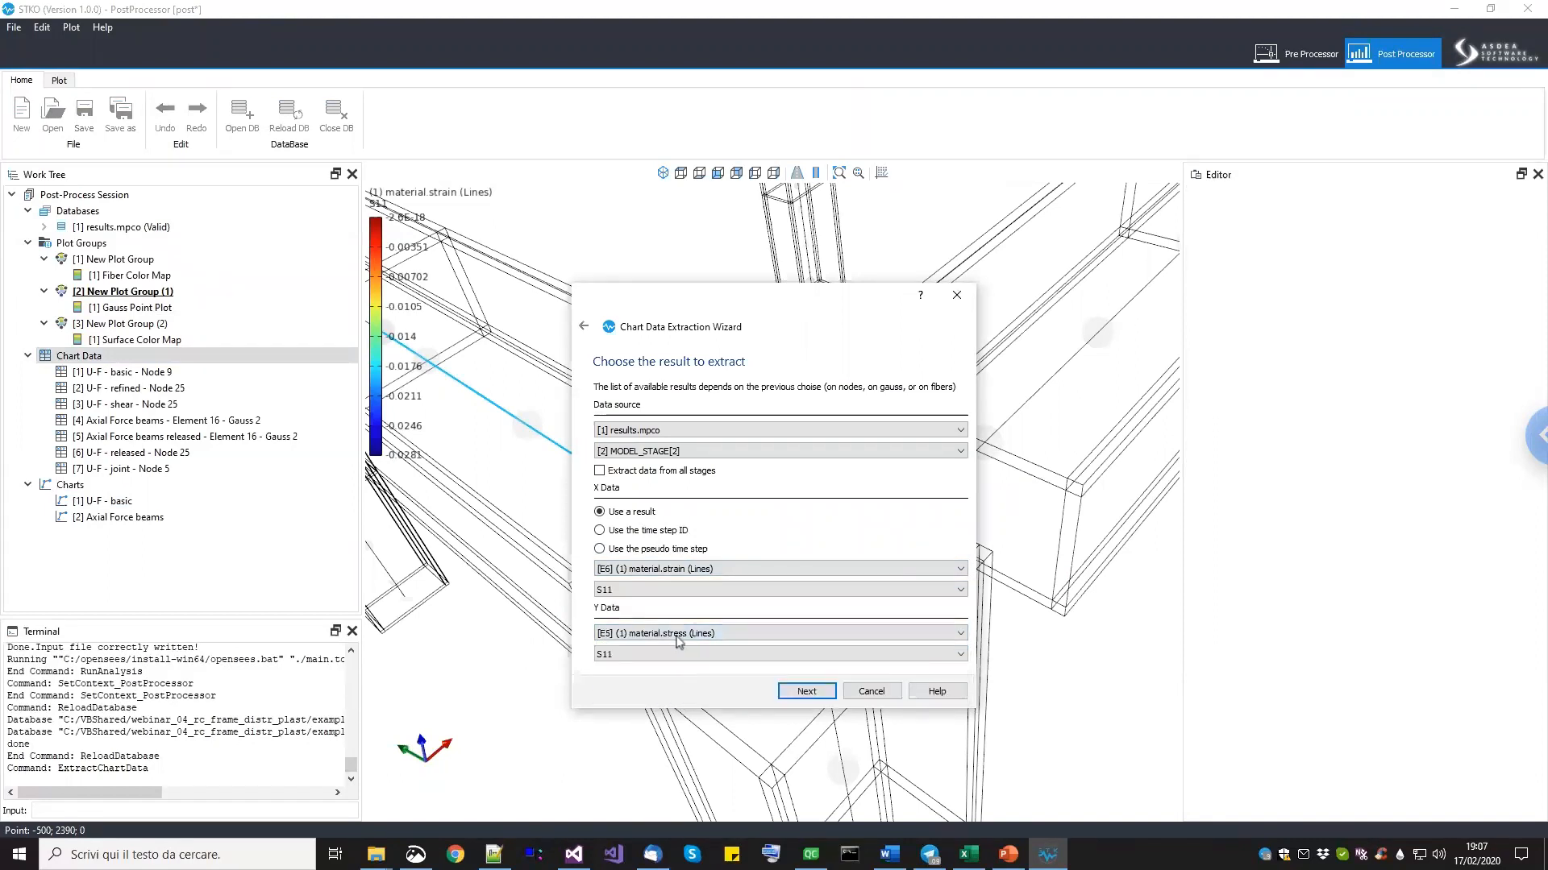
Set the component of both the X strain data and the Y stress data to S23.
{"action": "left_click", "coordinate": [682, 593]}
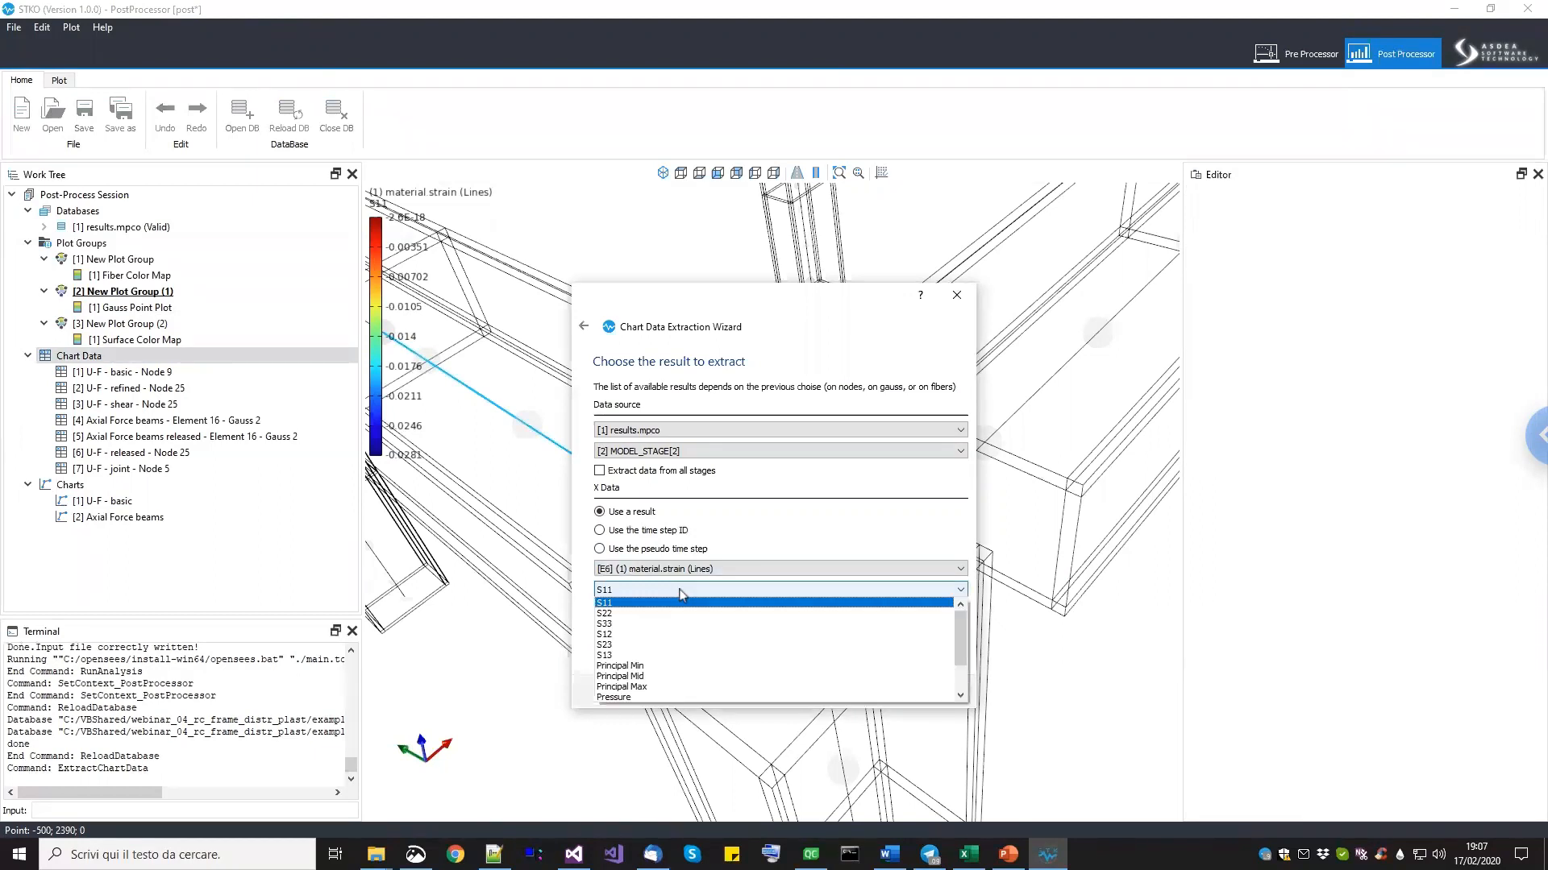
{"action": "left_click", "coordinate": [623, 645]}
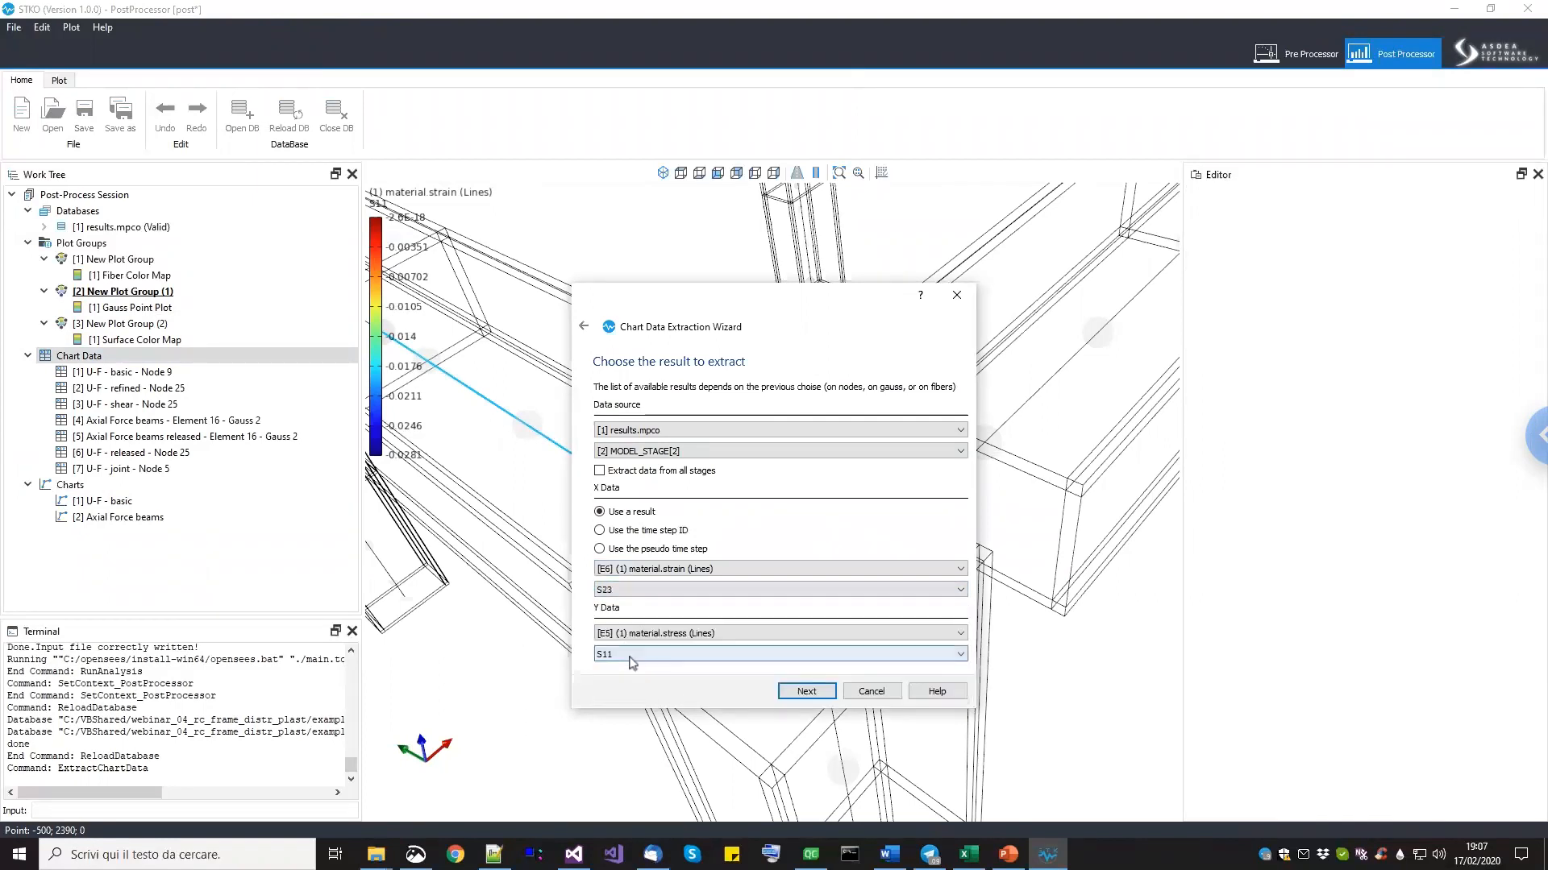
{"action": "left_click", "coordinate": [633, 654]}
{"action": "left_click", "coordinate": [623, 710]}
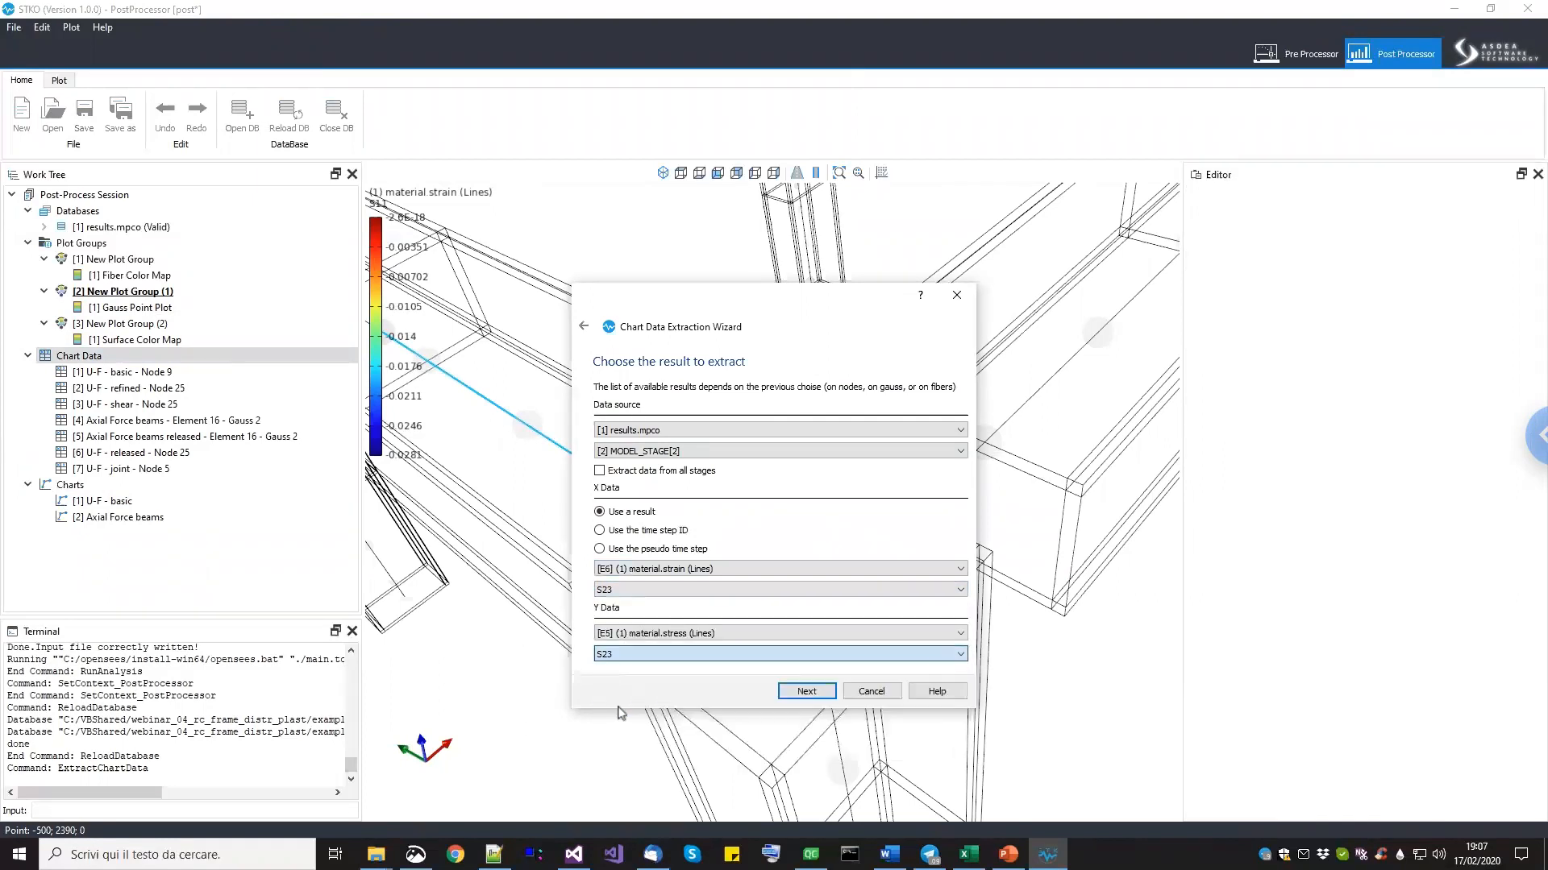
Finish the extraction for element 44, Gauss 0, keeping the base name U-F - joint and creating a chart.
{"action": "left_click", "coordinate": [807, 692]}
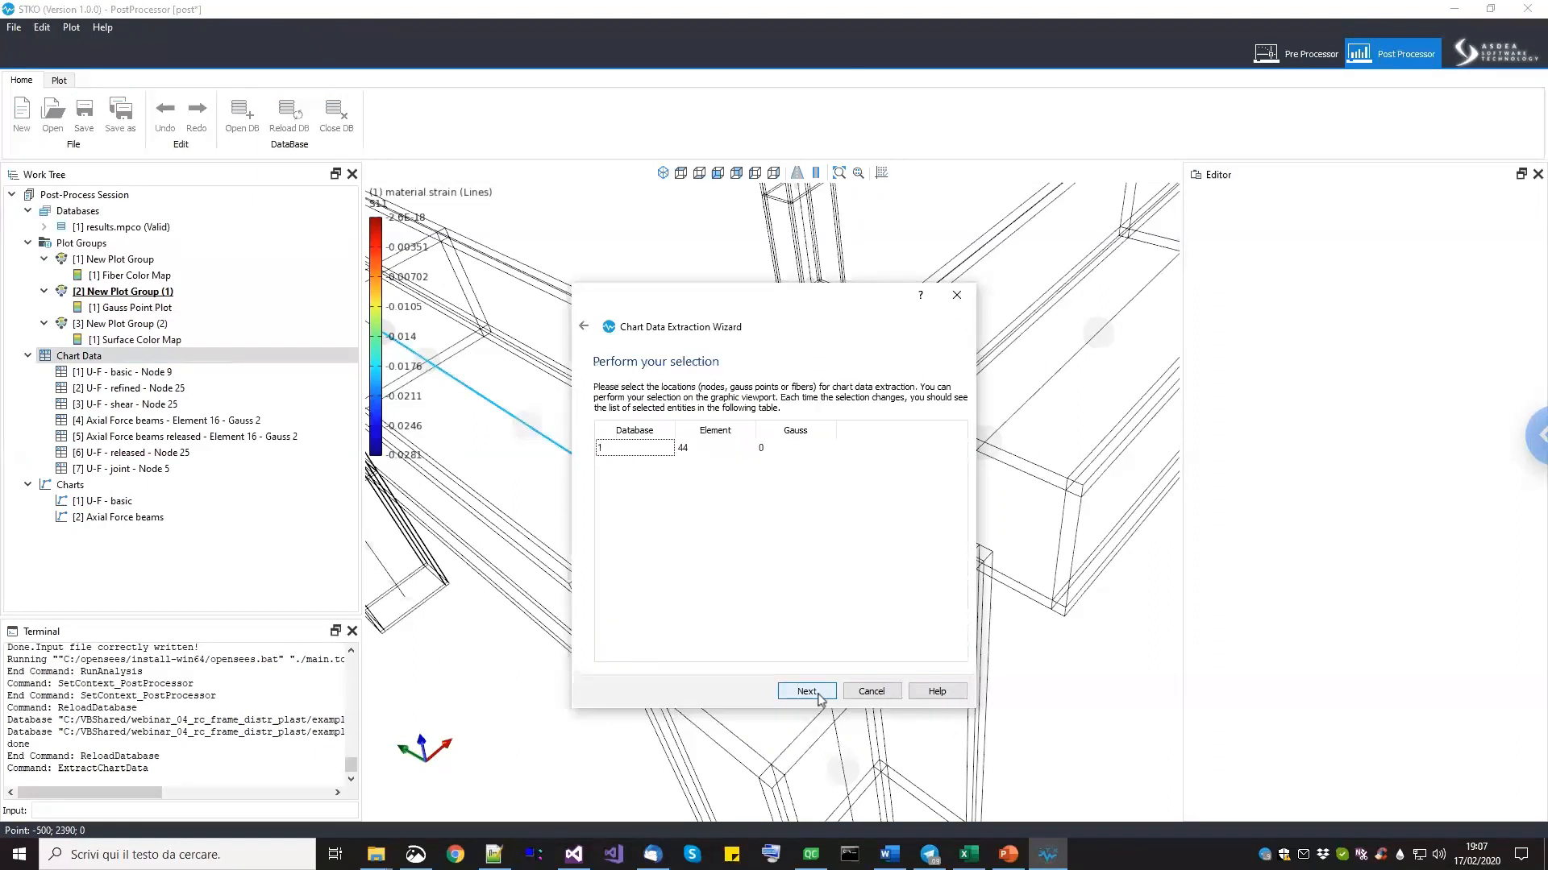
{"action": "left_click", "coordinate": [818, 695]}
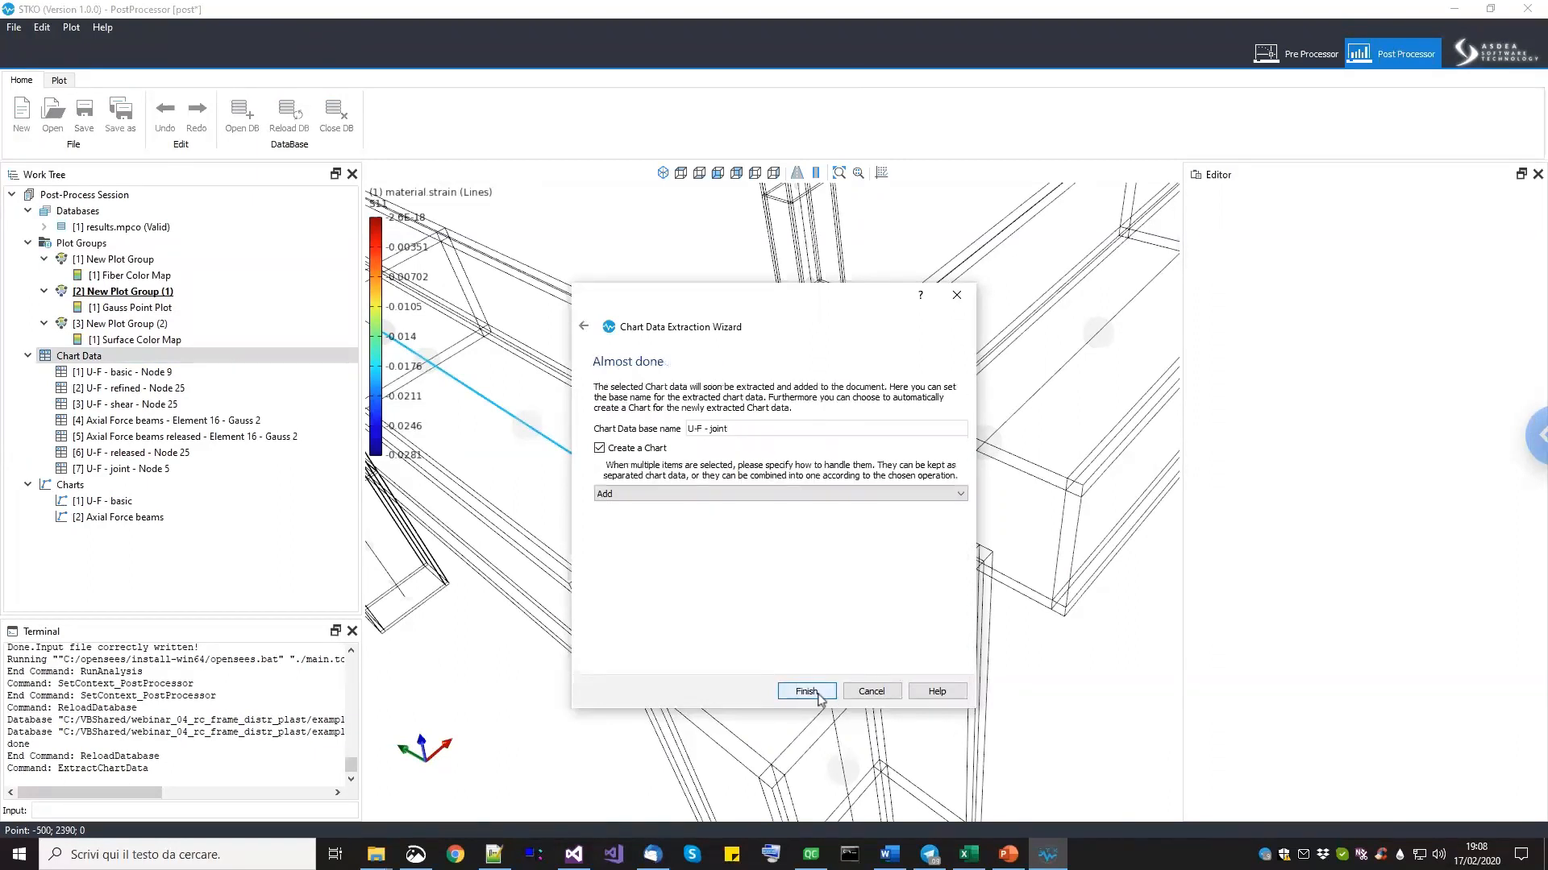
{"action": "left_click", "coordinate": [818, 695]}
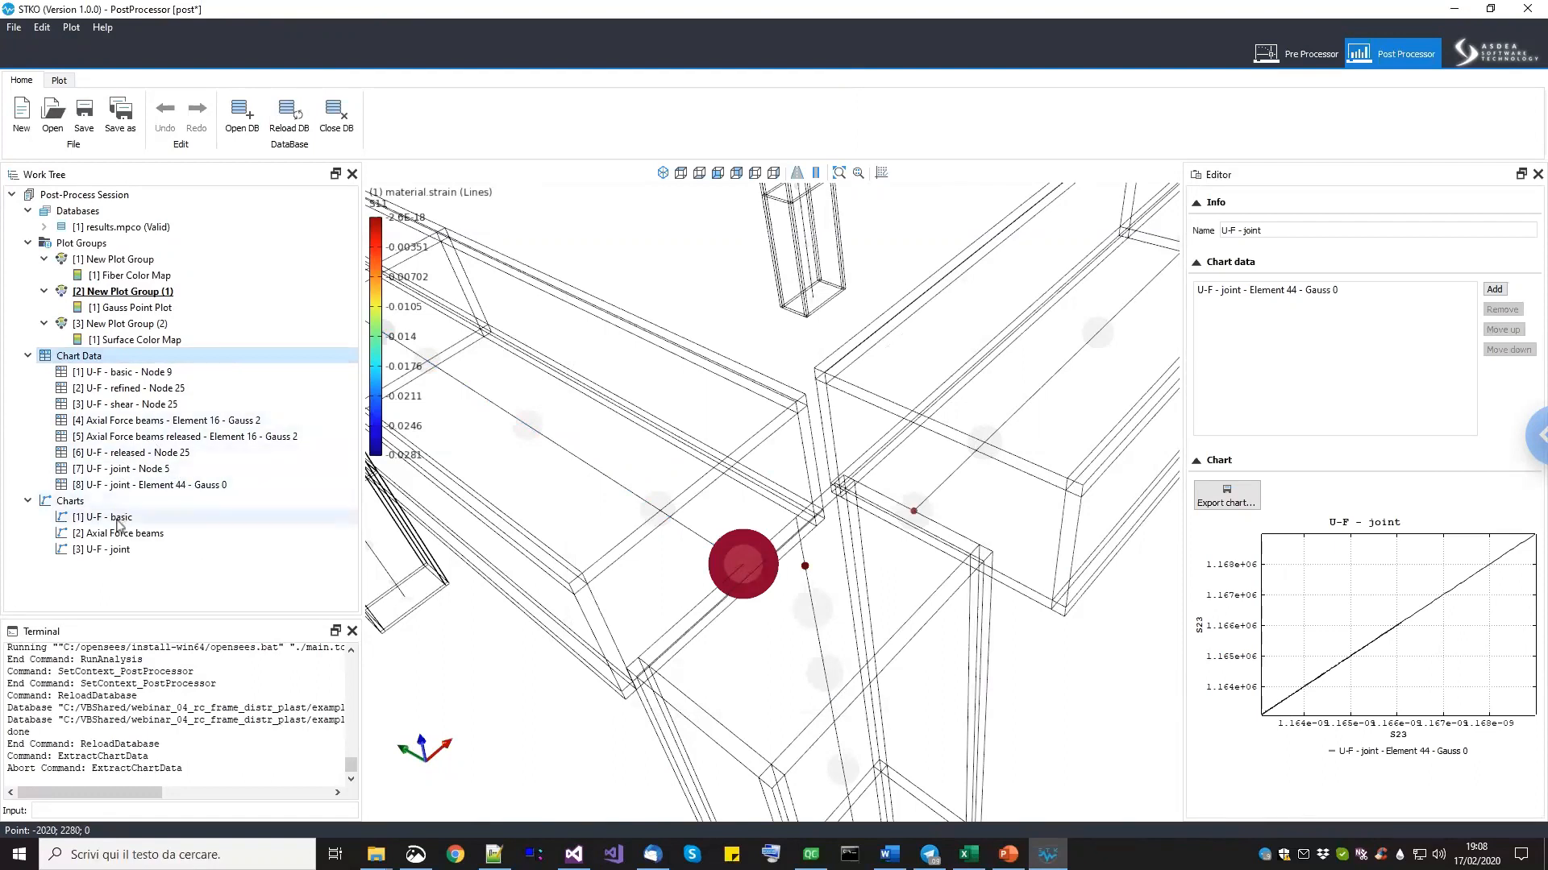
{"action": "scroll", "coordinate": [644, 578], "scroll_direction": "down", "scroll_amount": 3}
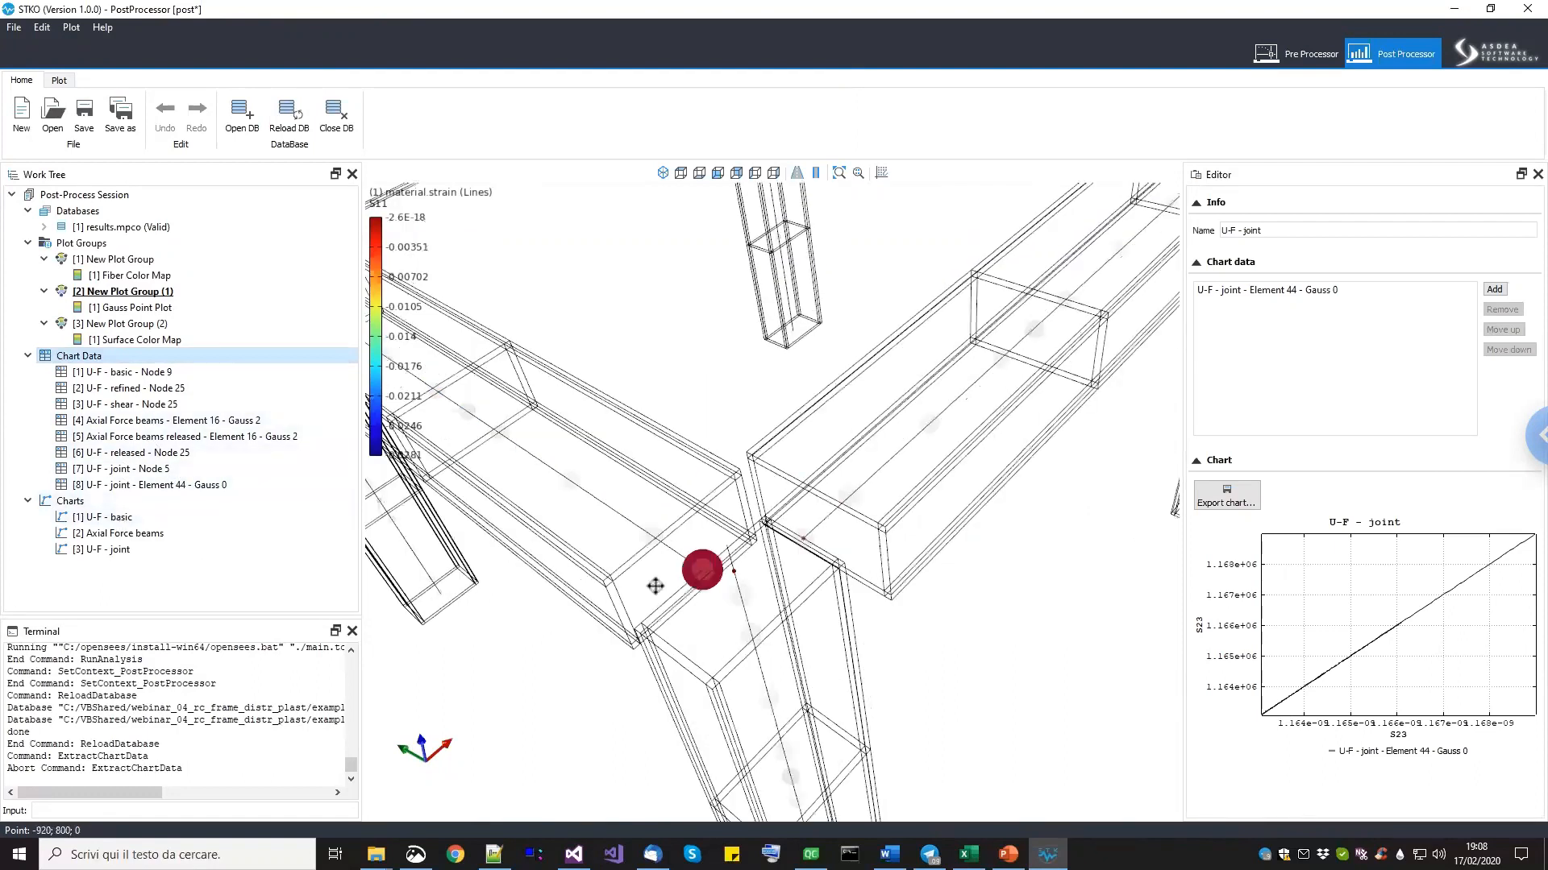
Examine the material strain points around the frame's corner joints up close and from different angles.
{"action": "middle_click_drag", "start_coordinate": [656, 585], "coordinate": [660, 591]}
{"action": "scroll", "coordinate": [794, 617], "scroll_direction": "up", "scroll_amount": 3}
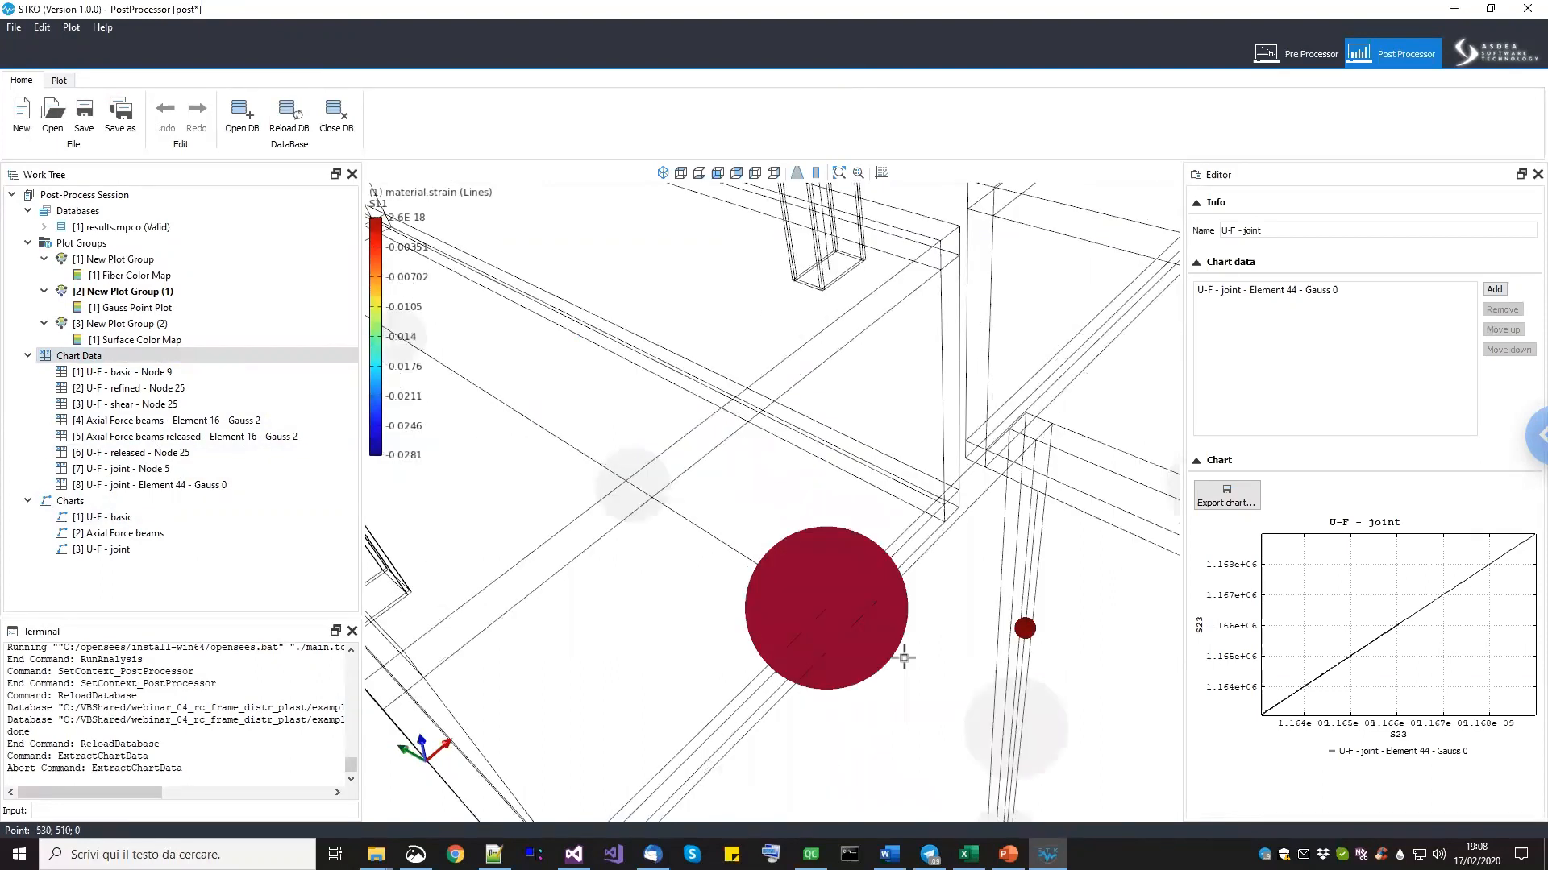
{"action": "scroll", "coordinate": [835, 639], "scroll_direction": "down", "scroll_amount": 2}
{"action": "scroll", "coordinate": [836, 633], "scroll_direction": "down", "scroll_amount": 4}
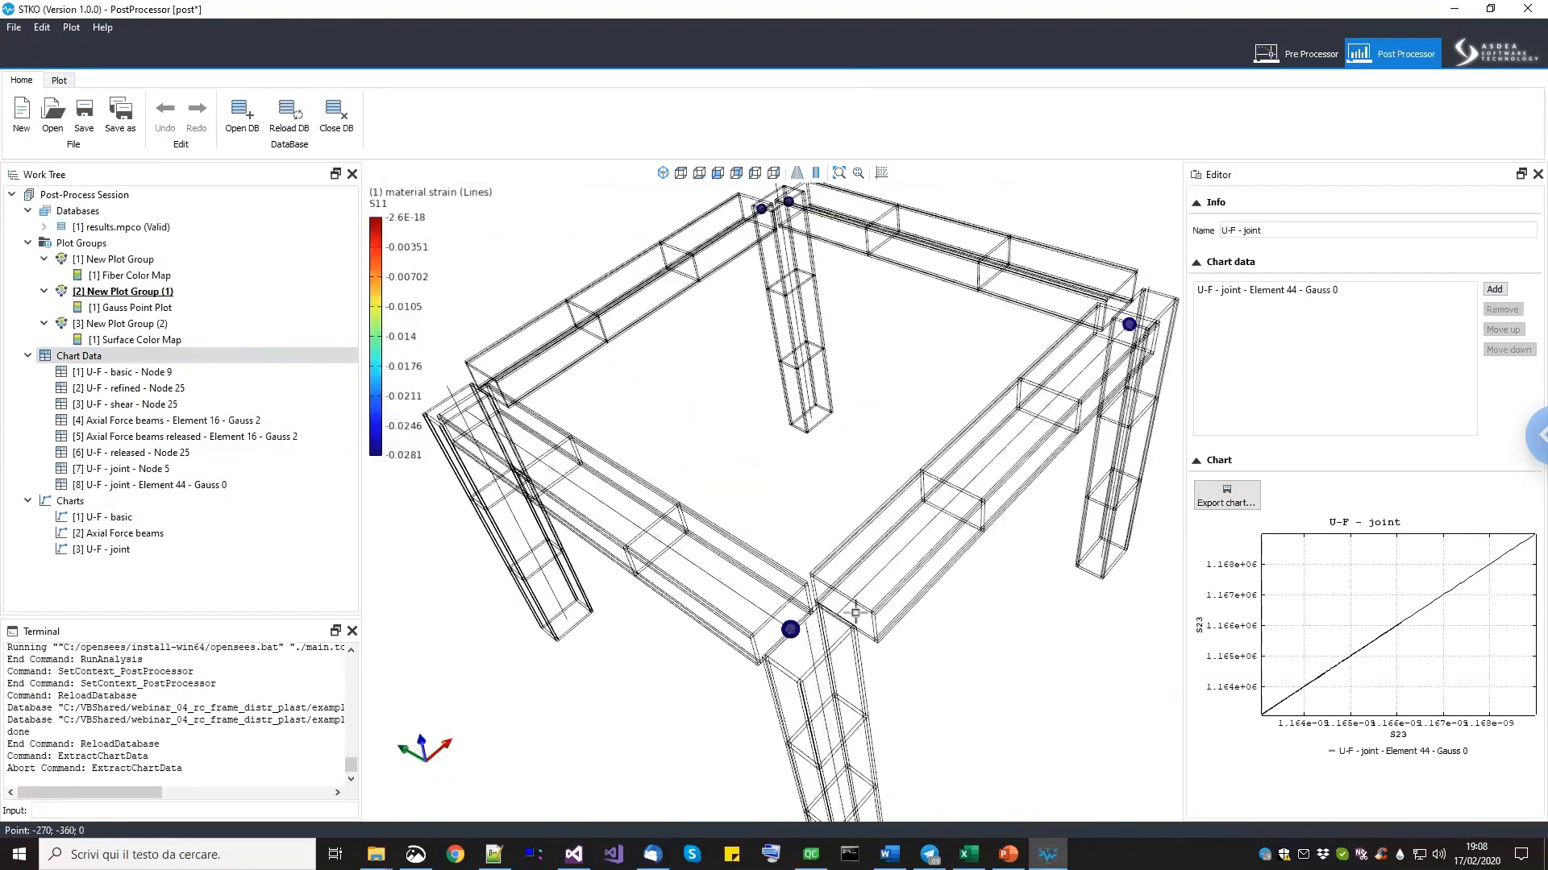
{"action": "middle_click_drag", "start_coordinate": [861, 551], "coordinate": [935, 528]}
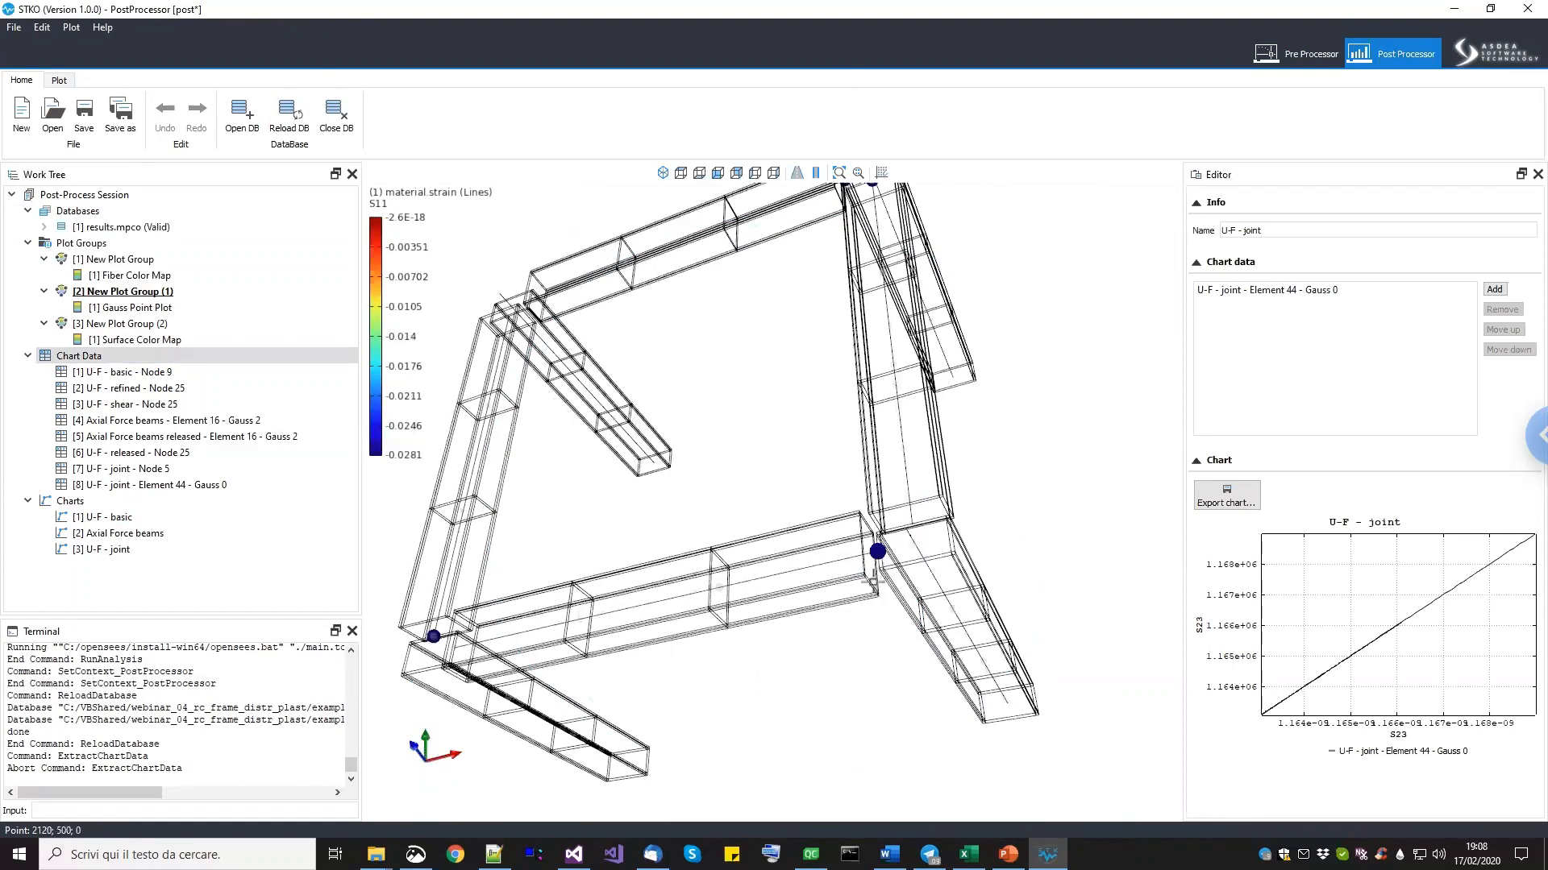
{"action": "scroll", "coordinate": [931, 532], "scroll_direction": "up", "scroll_amount": 5}
{"action": "scroll", "coordinate": [766, 621], "scroll_direction": "up", "scroll_amount": 2}
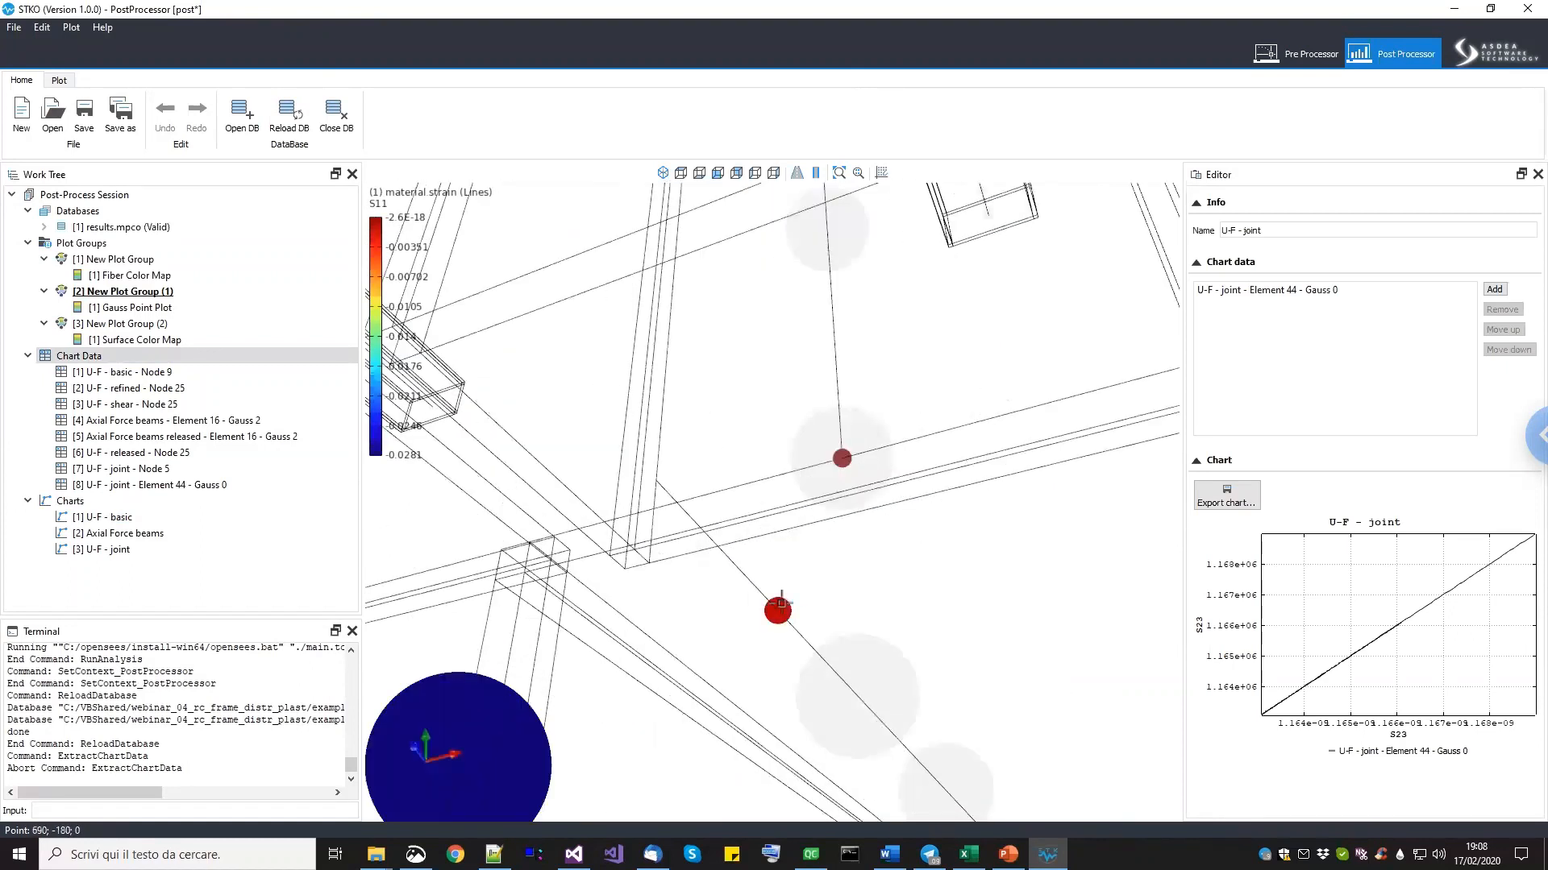
{"action": "scroll", "coordinate": [556, 661], "scroll_direction": "down", "scroll_amount": 3}
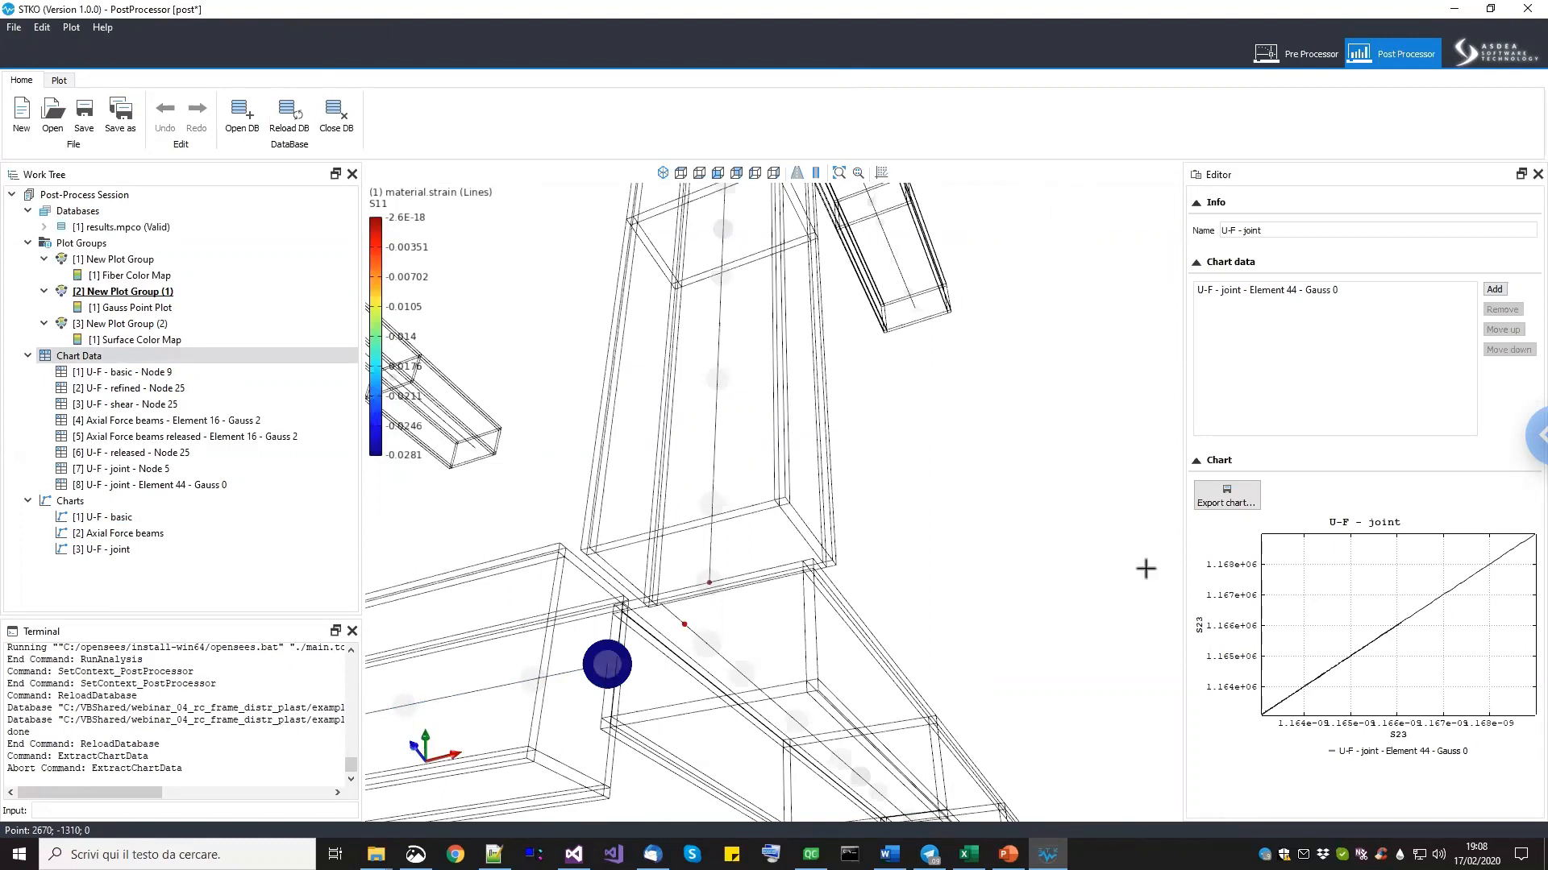
{"action": "scroll", "coordinate": [833, 577], "scroll_direction": "up", "scroll_amount": 5}
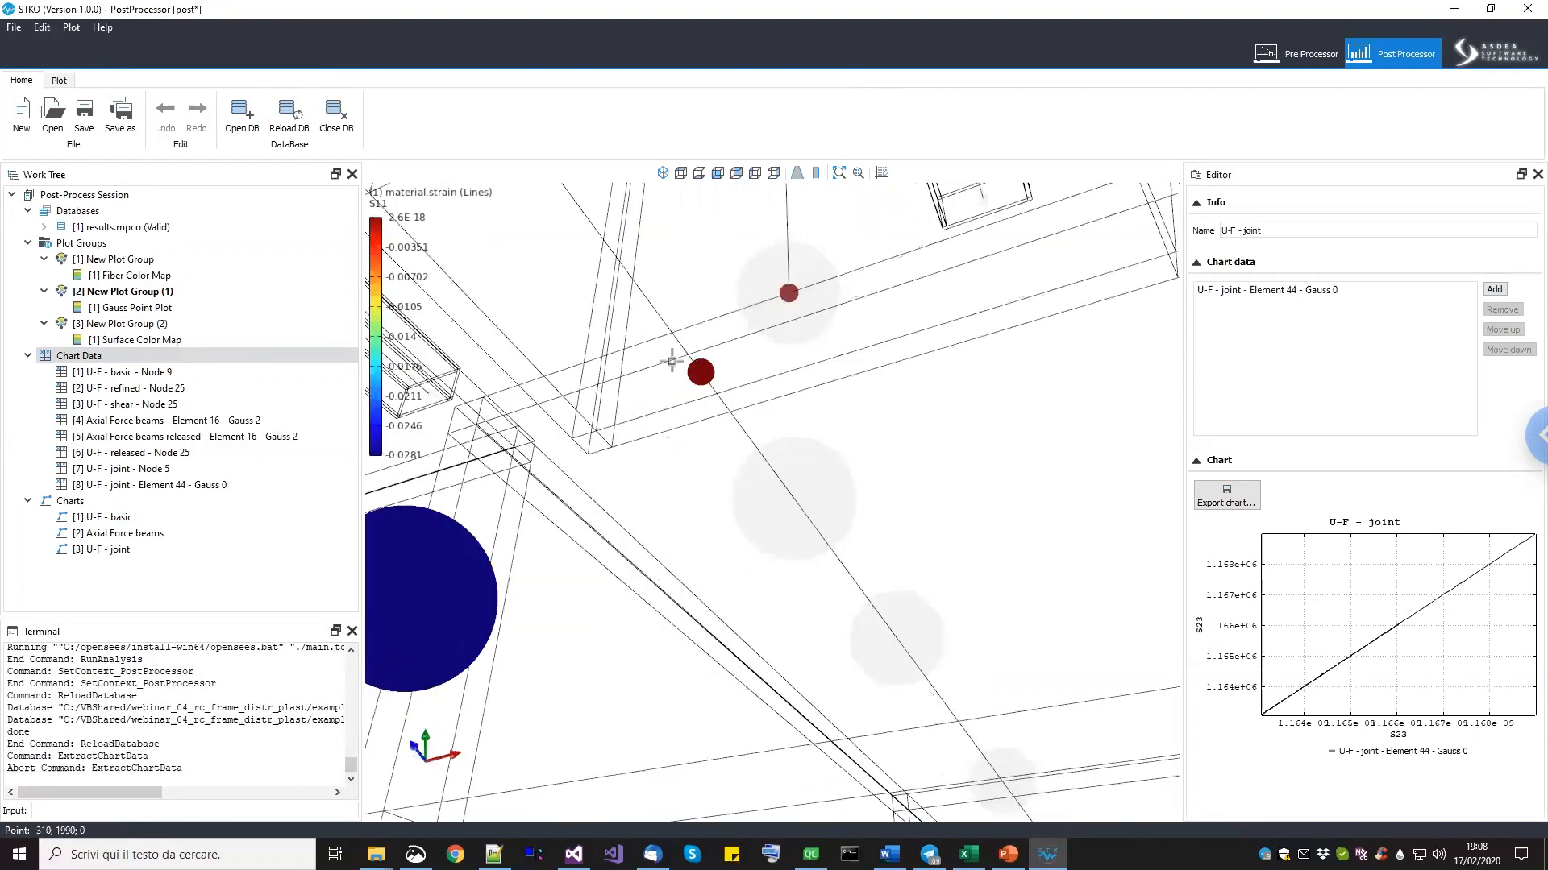
{"action": "scroll", "coordinate": [671, 361], "scroll_direction": "down", "scroll_amount": 5}
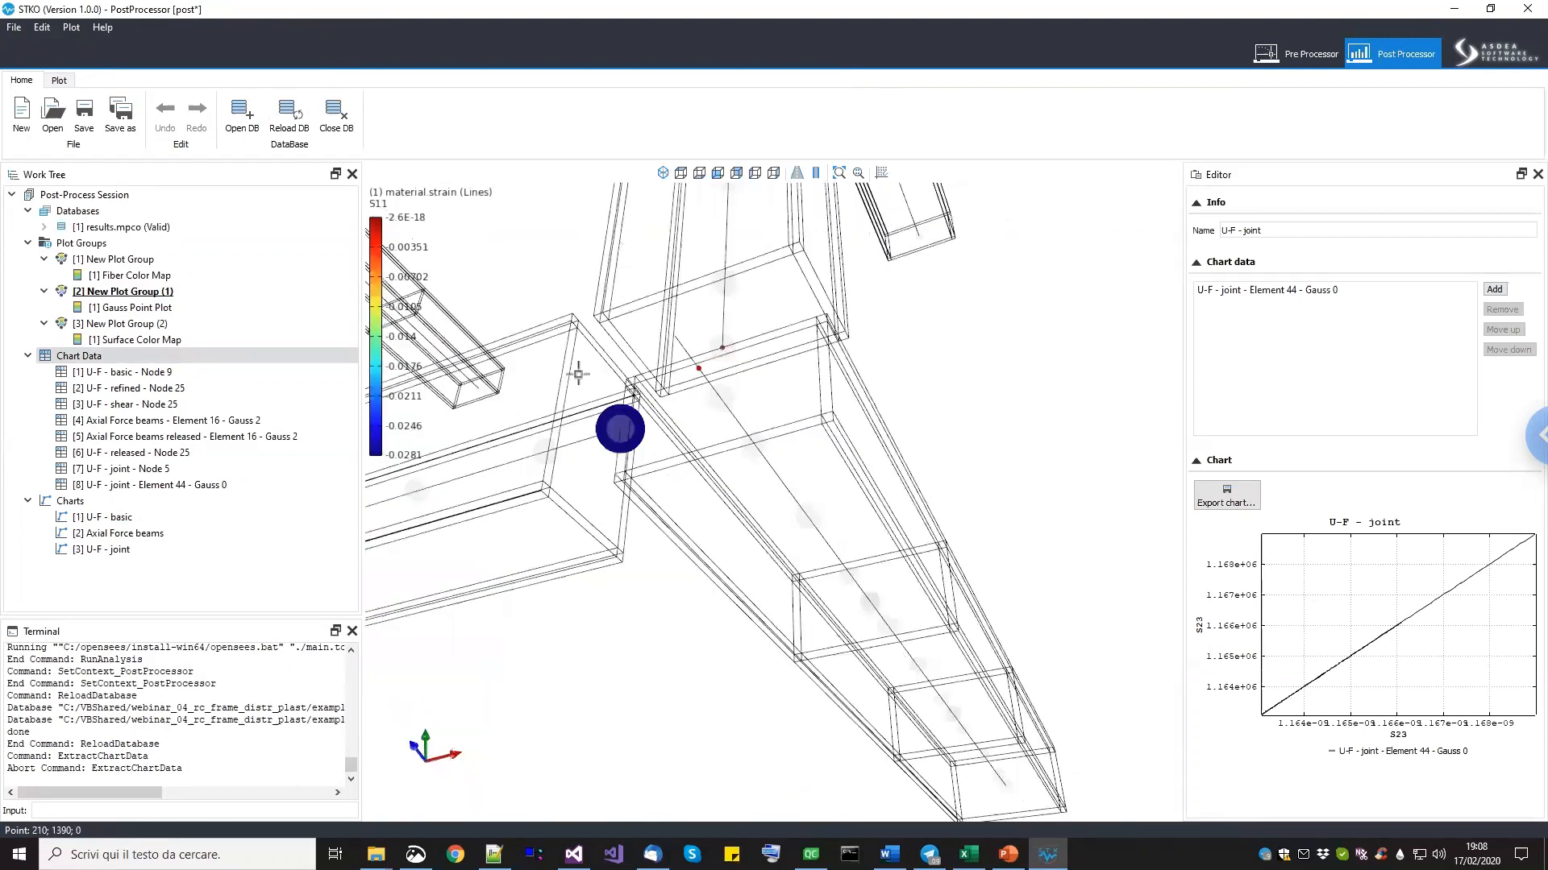
Start another chart data extraction on element gauss points, using MODEL_STAGE[2] of results.mpco as the data source.
{"action": "right_click", "coordinate": [184, 347]}
{"action": "right_click", "coordinate": [118, 356]}
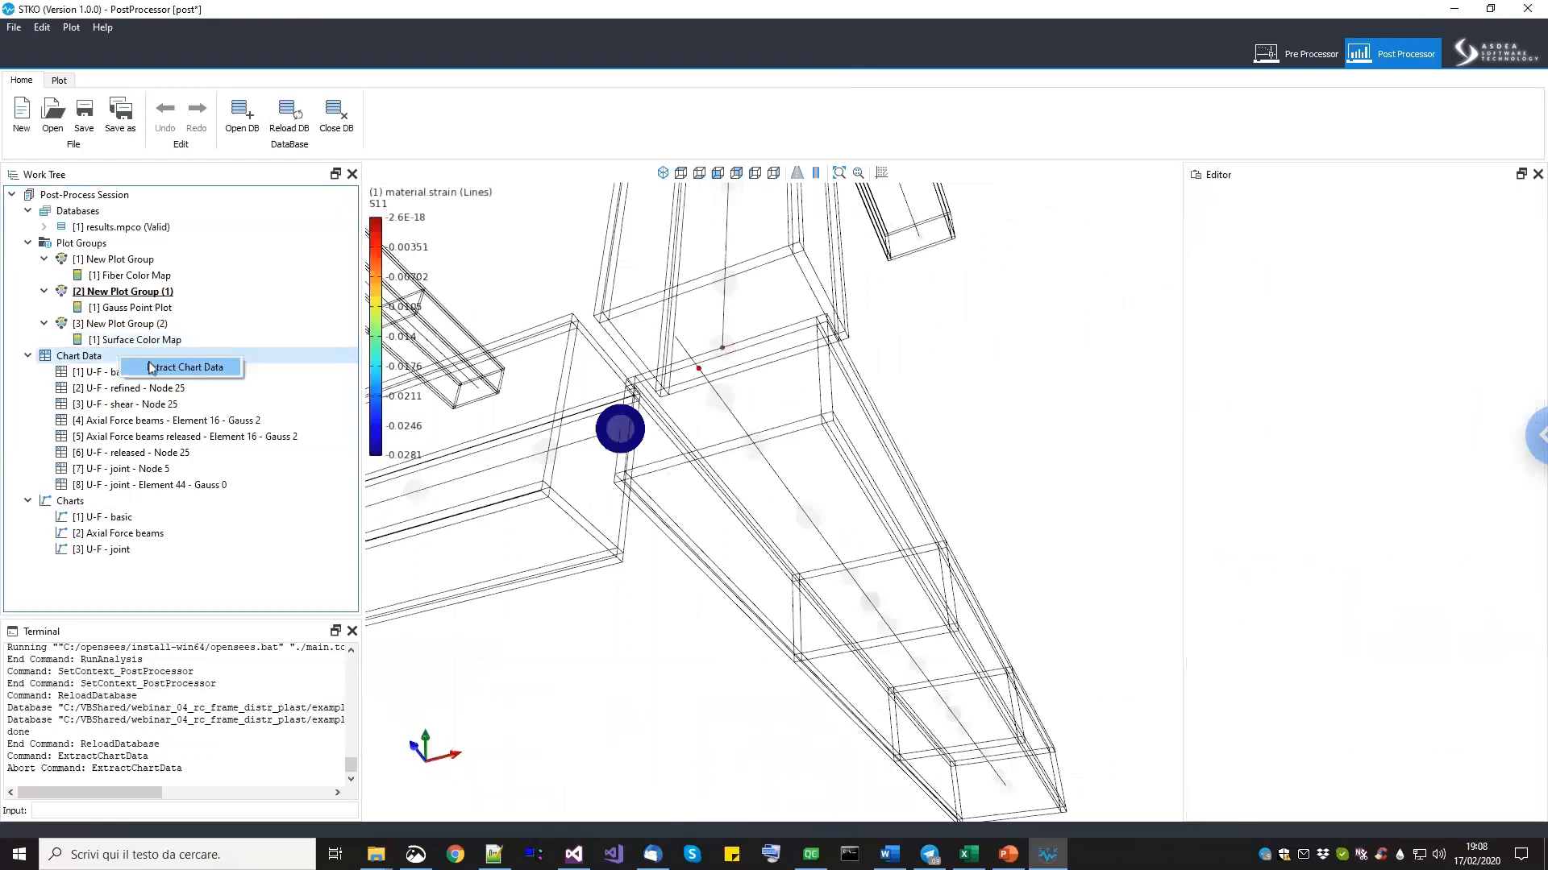
{"action": "left_click", "coordinate": [149, 368]}
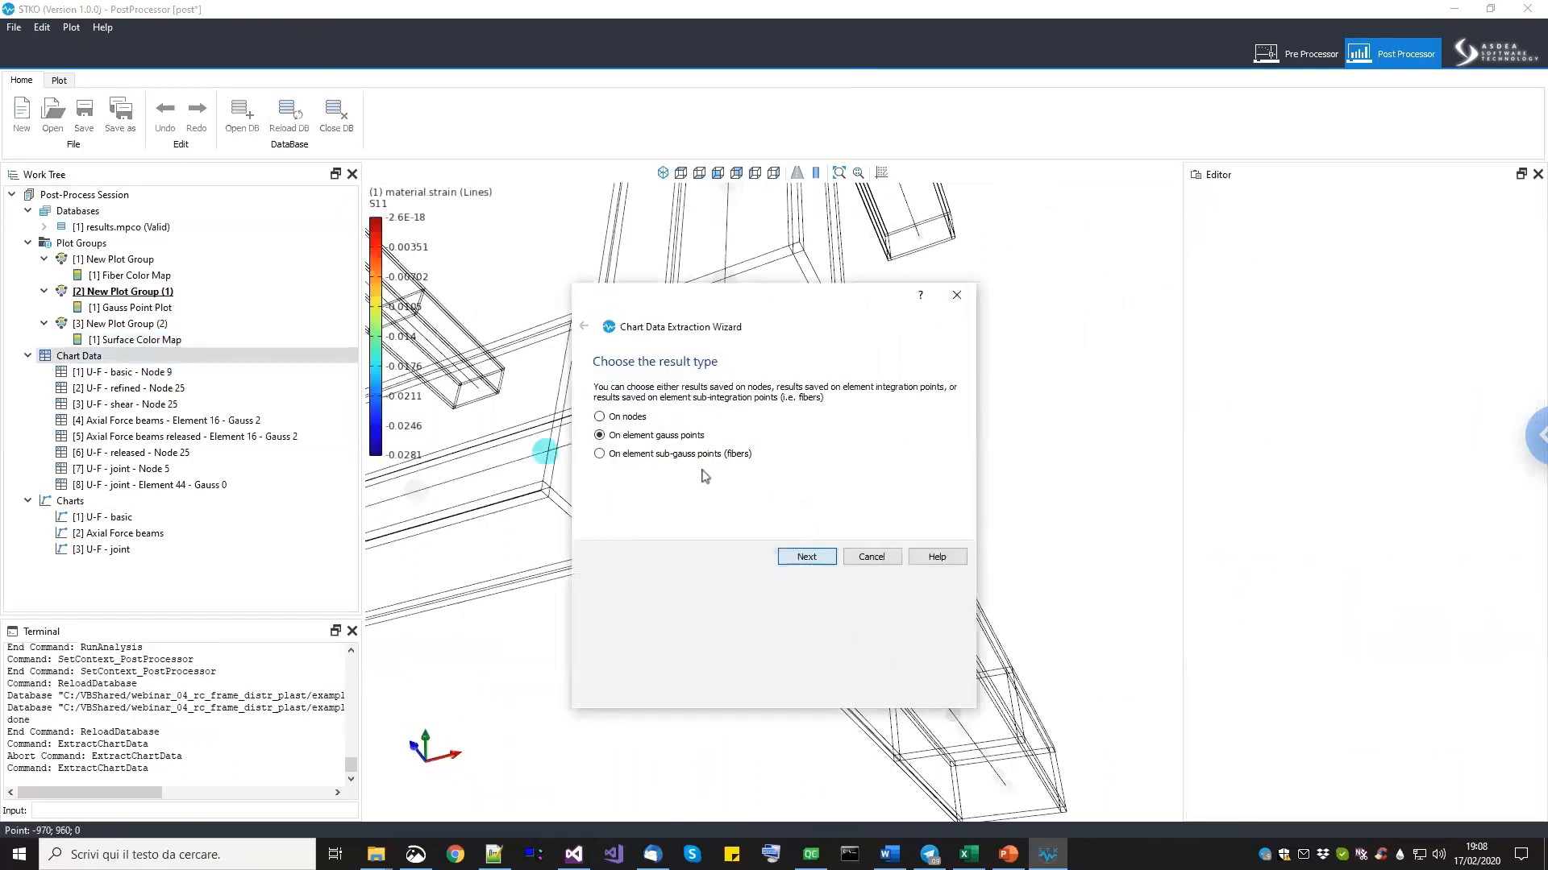
{"action": "left_click", "coordinate": [805, 556]}
{"action": "left_click", "coordinate": [697, 453]}
{"action": "left_click", "coordinate": [693, 475]}
Use a result for the X data, choosing (1) material.strain (Lines) for X and (1) material.stress (Lines) for Y.
{"action": "left_click", "coordinate": [698, 569]}
{"action": "left_click", "coordinate": [698, 579]}
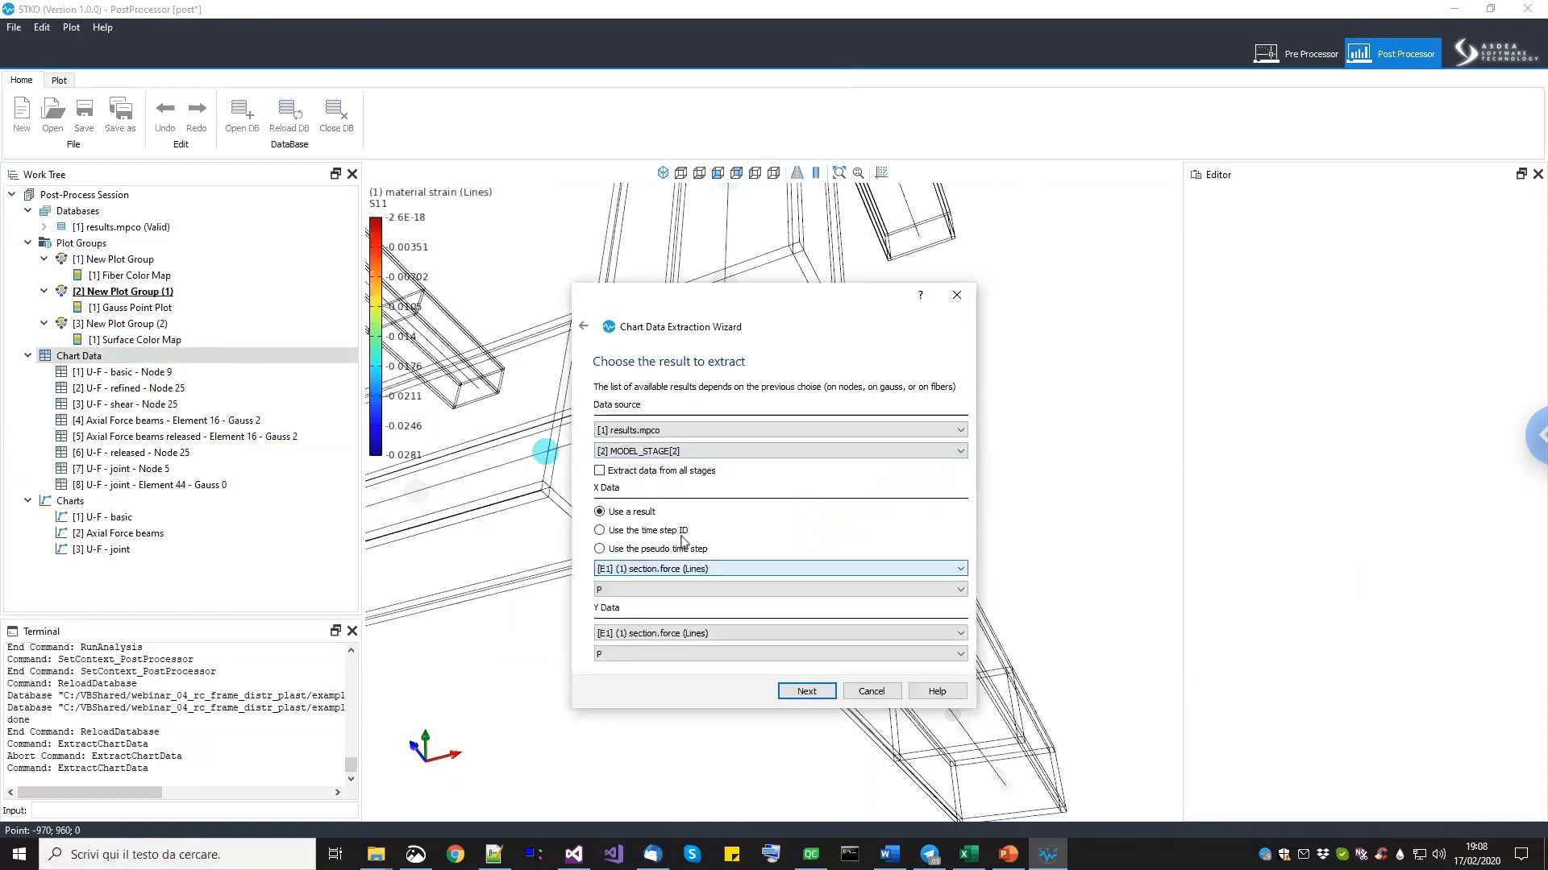
{"action": "left_click", "coordinate": [701, 570]}
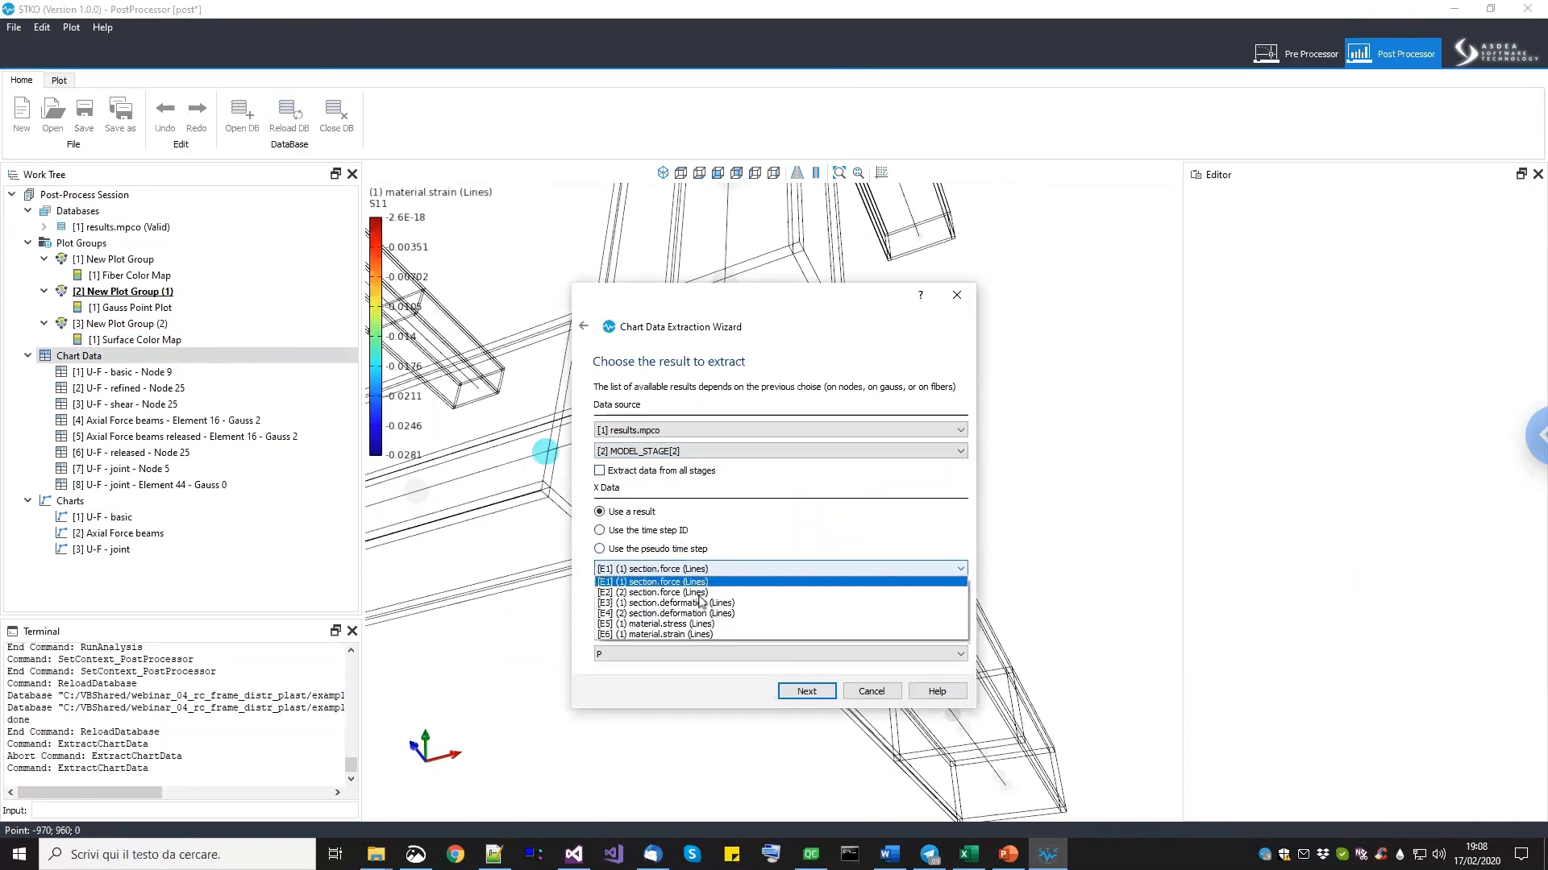
{"action": "left_click", "coordinate": [702, 634]}
{"action": "left_click", "coordinate": [702, 634]}
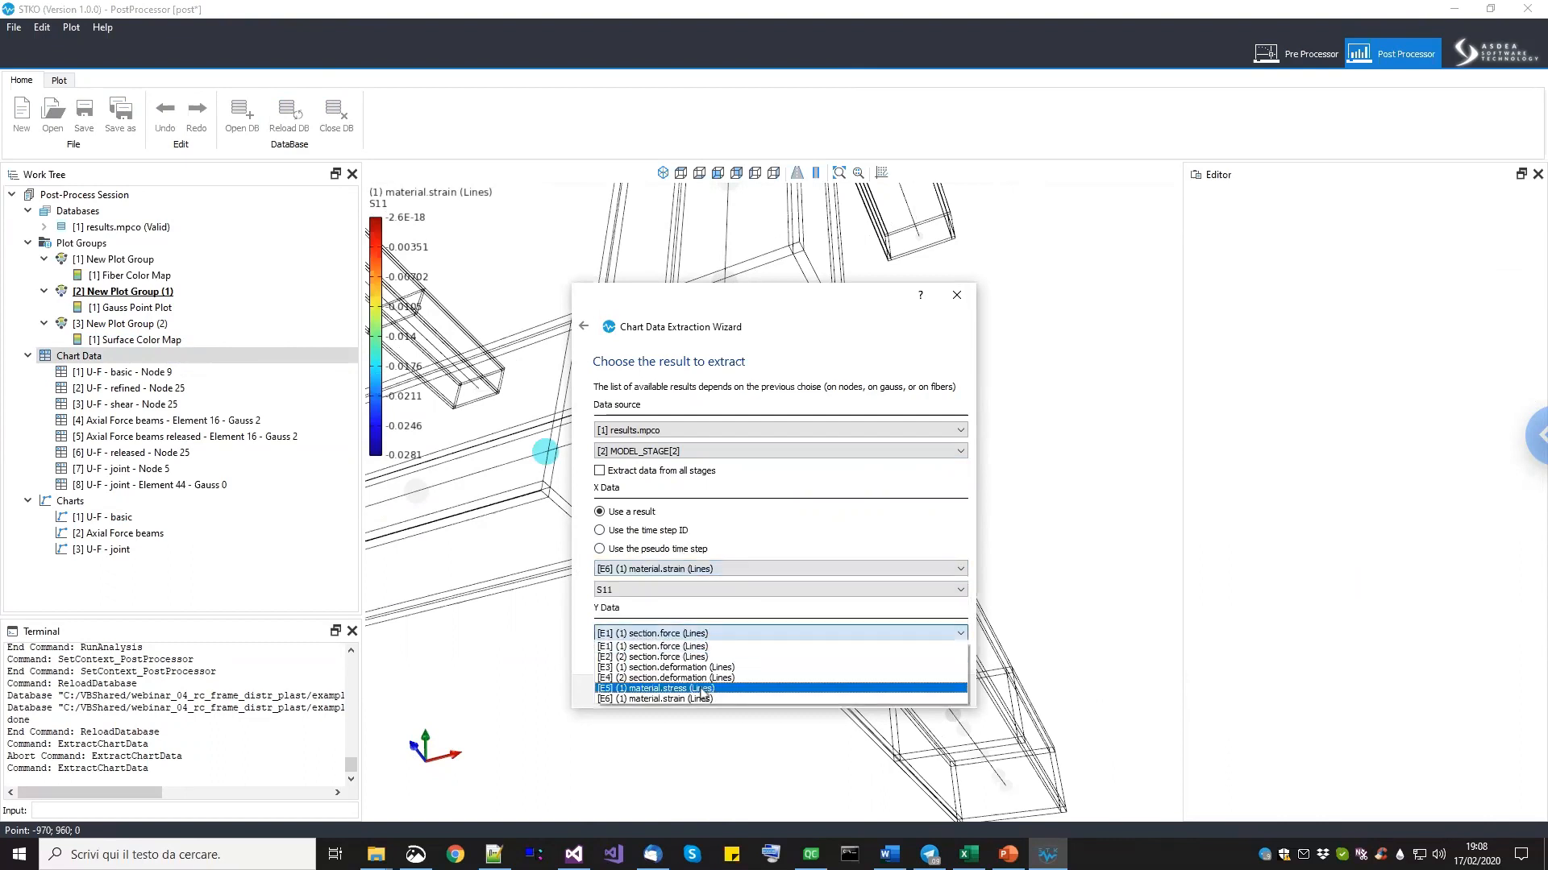
{"action": "left_click", "coordinate": [701, 689]}
Choose the S23 component for both the material strain on X and the material stress on Y.
{"action": "left_click", "coordinate": [692, 593]}
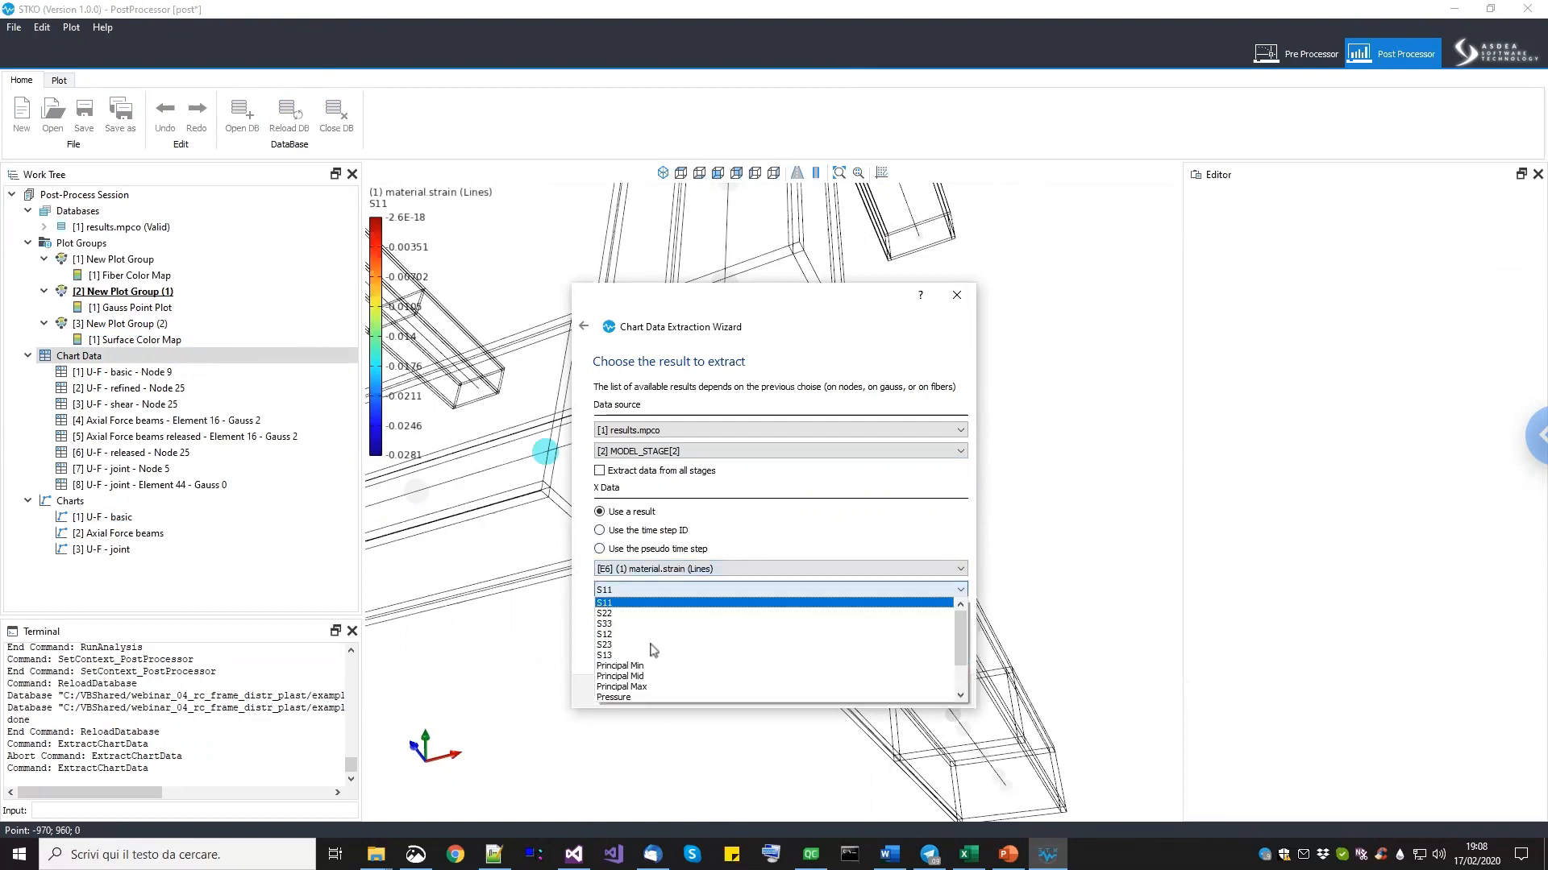
{"action": "left_click", "coordinate": [656, 645]}
{"action": "left_click", "coordinate": [655, 654]}
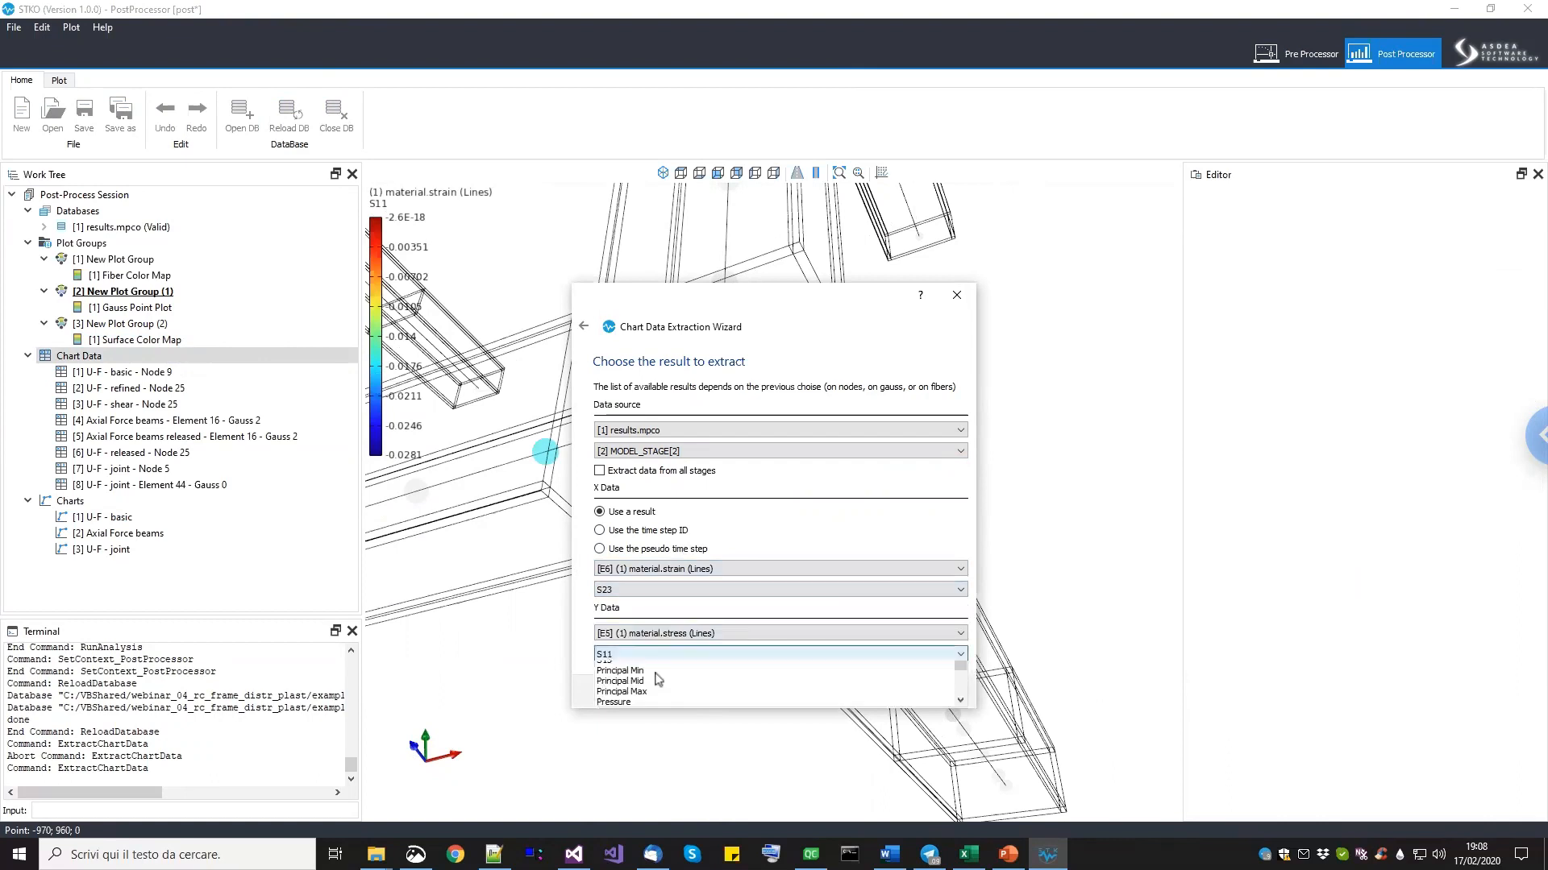
{"action": "left_click", "coordinate": [802, 727]}
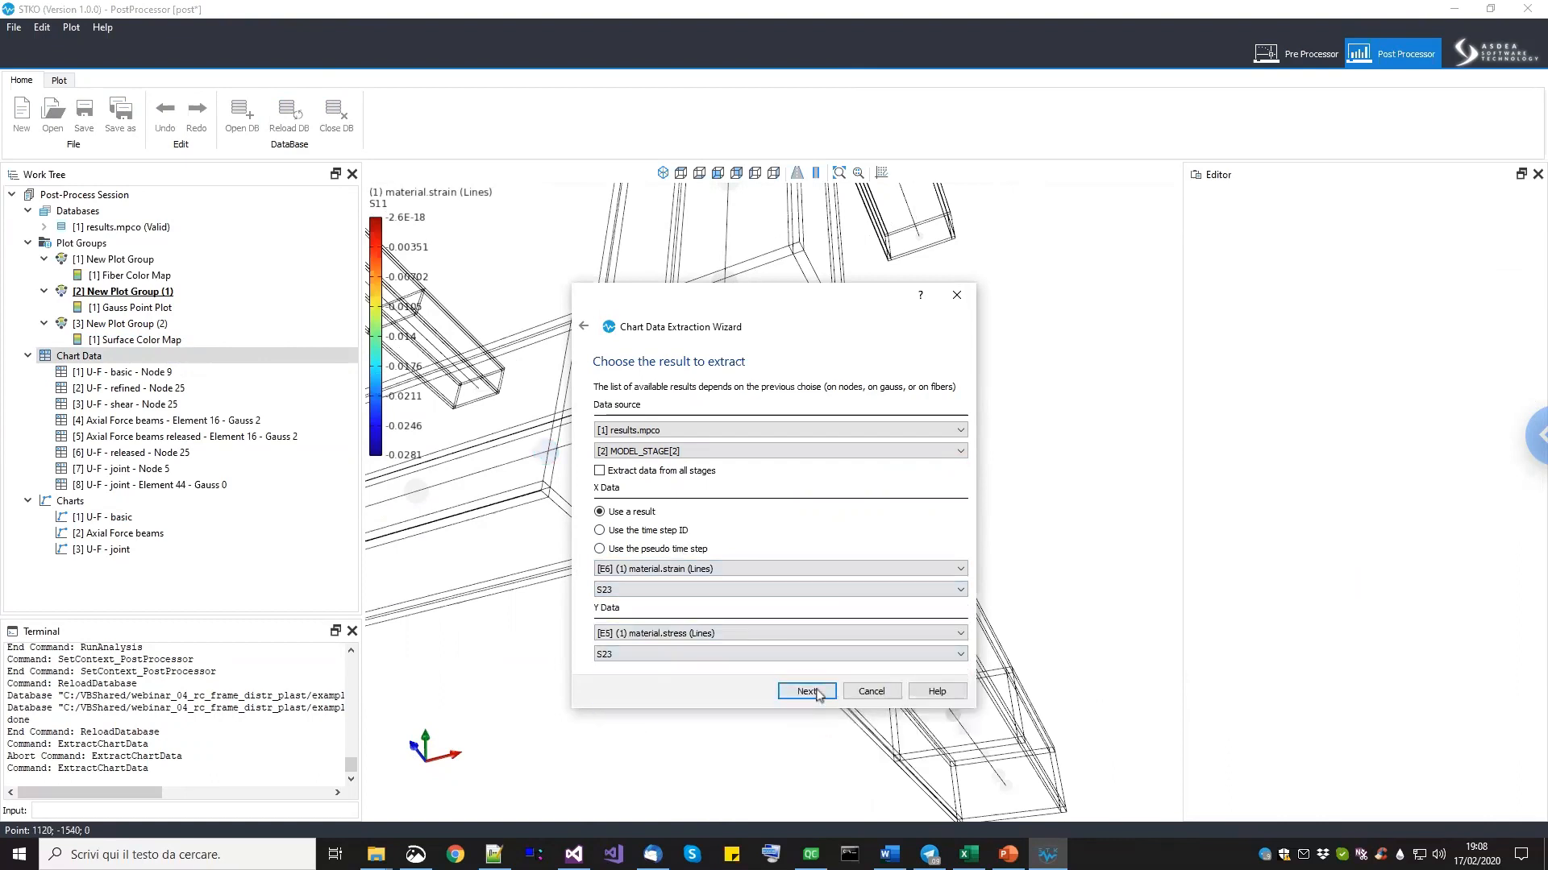
Complete the extraction for element 40, Gauss 0, with a new U-F - joint chart, and show its whole curve.
{"action": "left_click", "coordinate": [810, 692]}
{"action": "left_click", "coordinate": [815, 693]}
{"action": "left_click", "coordinate": [806, 692]}
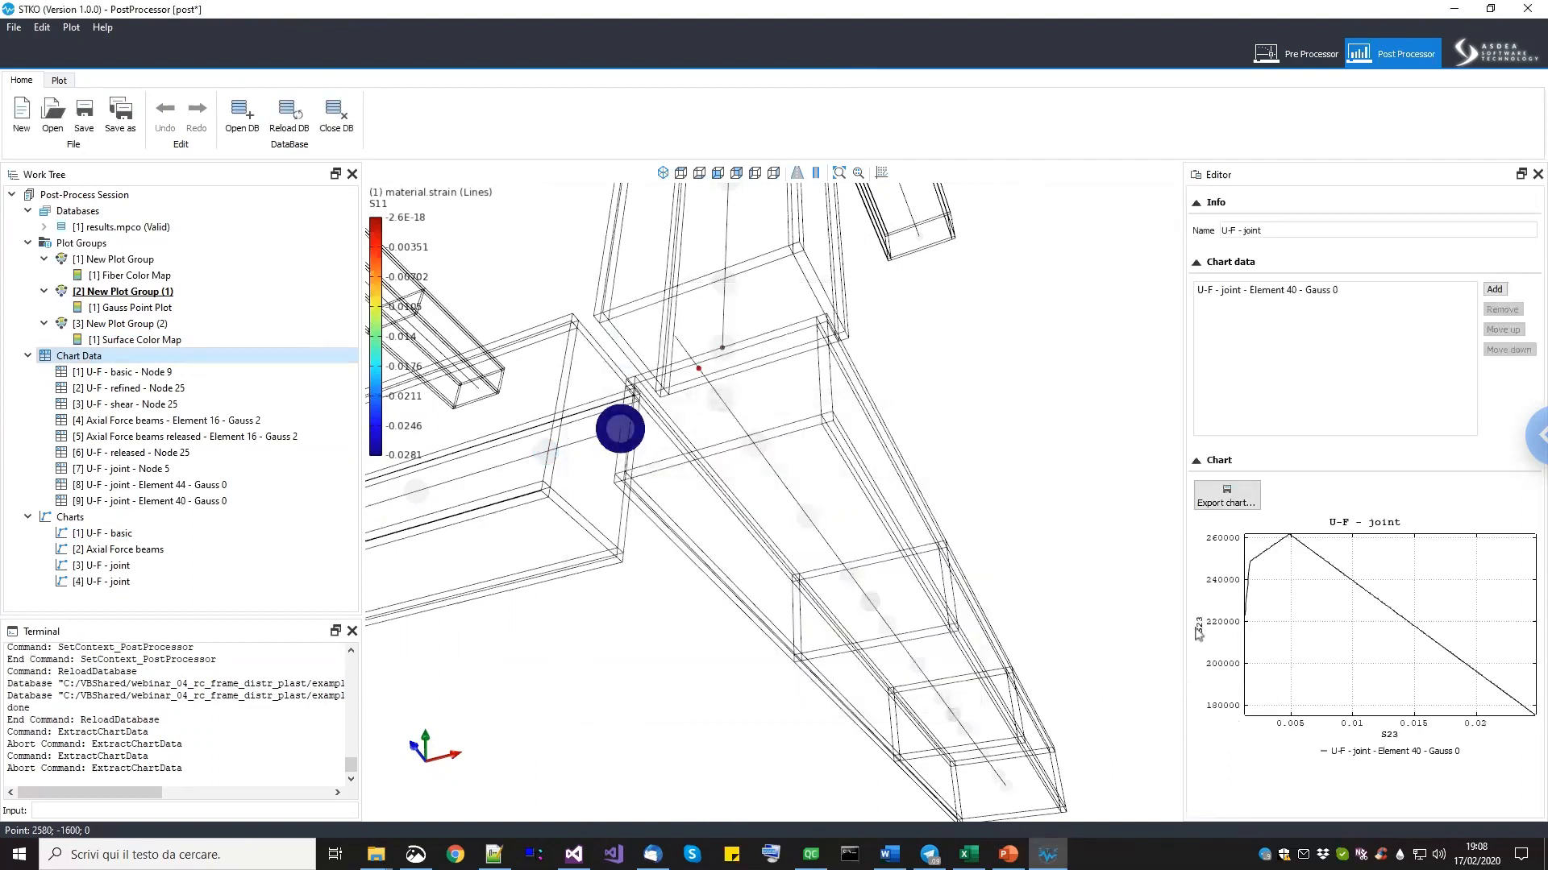
{"action": "mouse_move", "coordinate": [1384, 652]}
{"action": "left_mouse_down"}
{"action": "mouse_move", "coordinate": [1430, 655]}
{"action": "mouse_move", "coordinate": [1386, 655]}
{"action": "left_mouse_up"}
{"action": "scroll", "coordinate": [1385, 655], "scroll_direction": "down", "scroll_amount": 1}
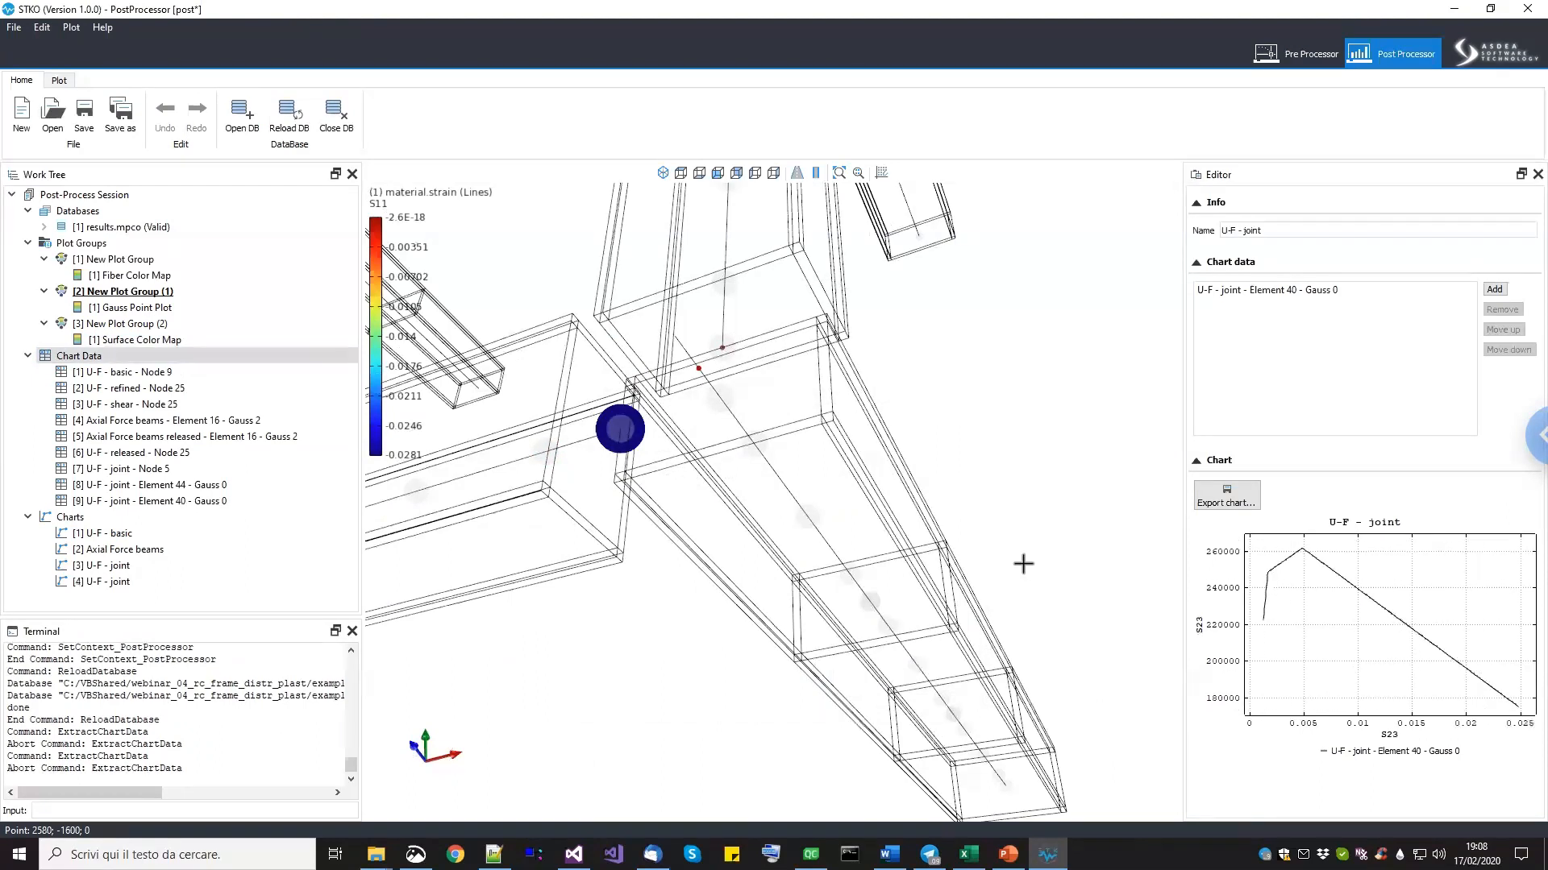
Inspect the joint locations across the whole frame alongside the element 40 stress-strain chart.
{"action": "middle_click_drag", "start_coordinate": [943, 637], "coordinate": [992, 590]}
{"action": "scroll", "coordinate": [992, 590], "scroll_direction": "up", "scroll_amount": 3}
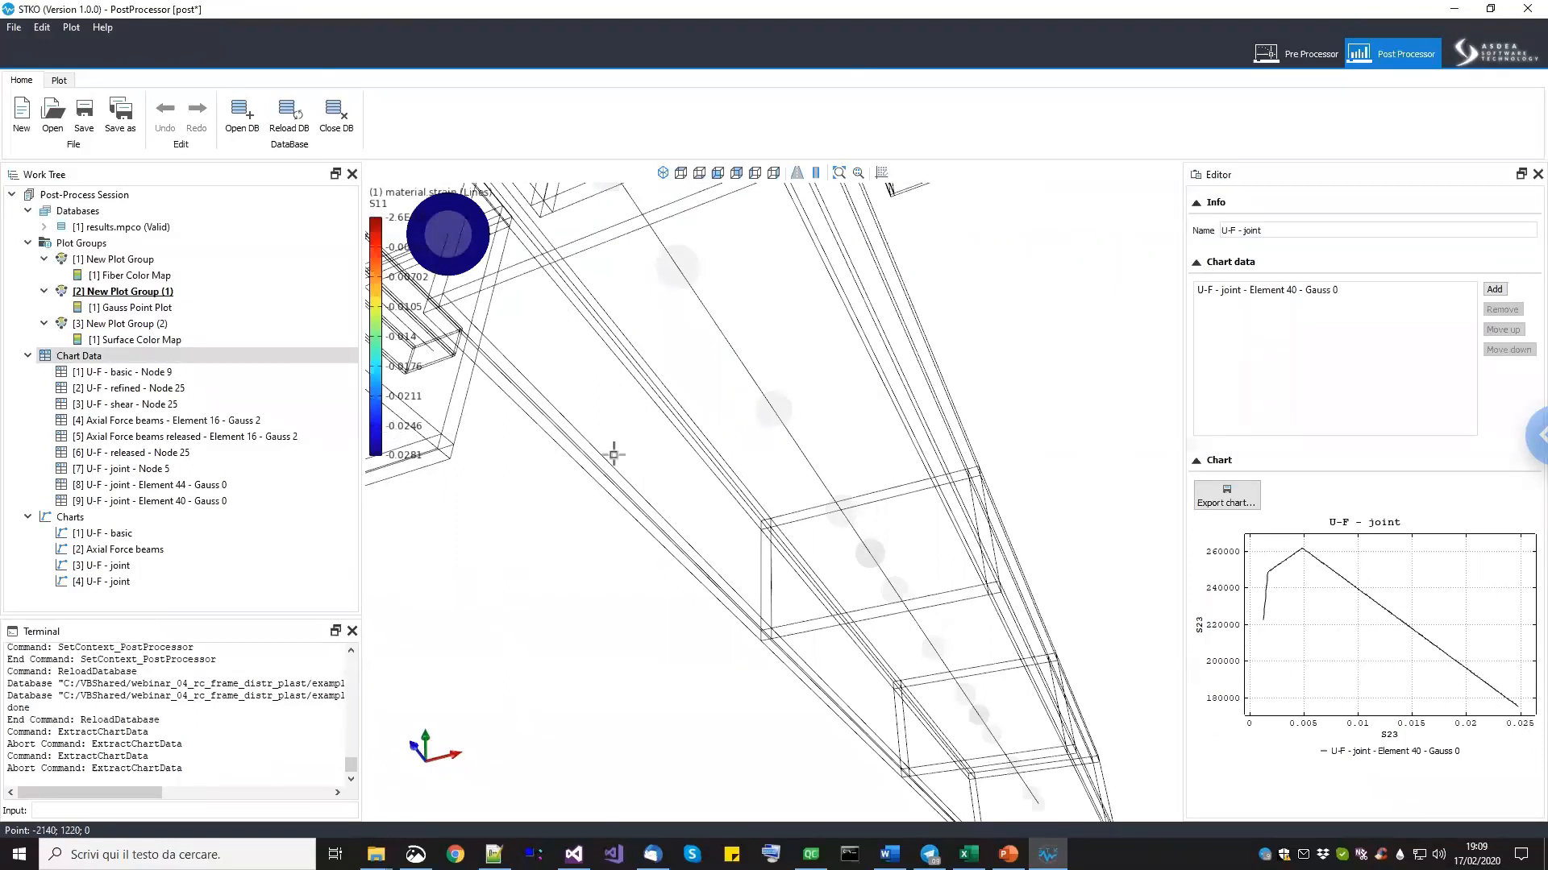
{"action": "scroll", "coordinate": [760, 530], "scroll_direction": "down", "scroll_amount": 5}
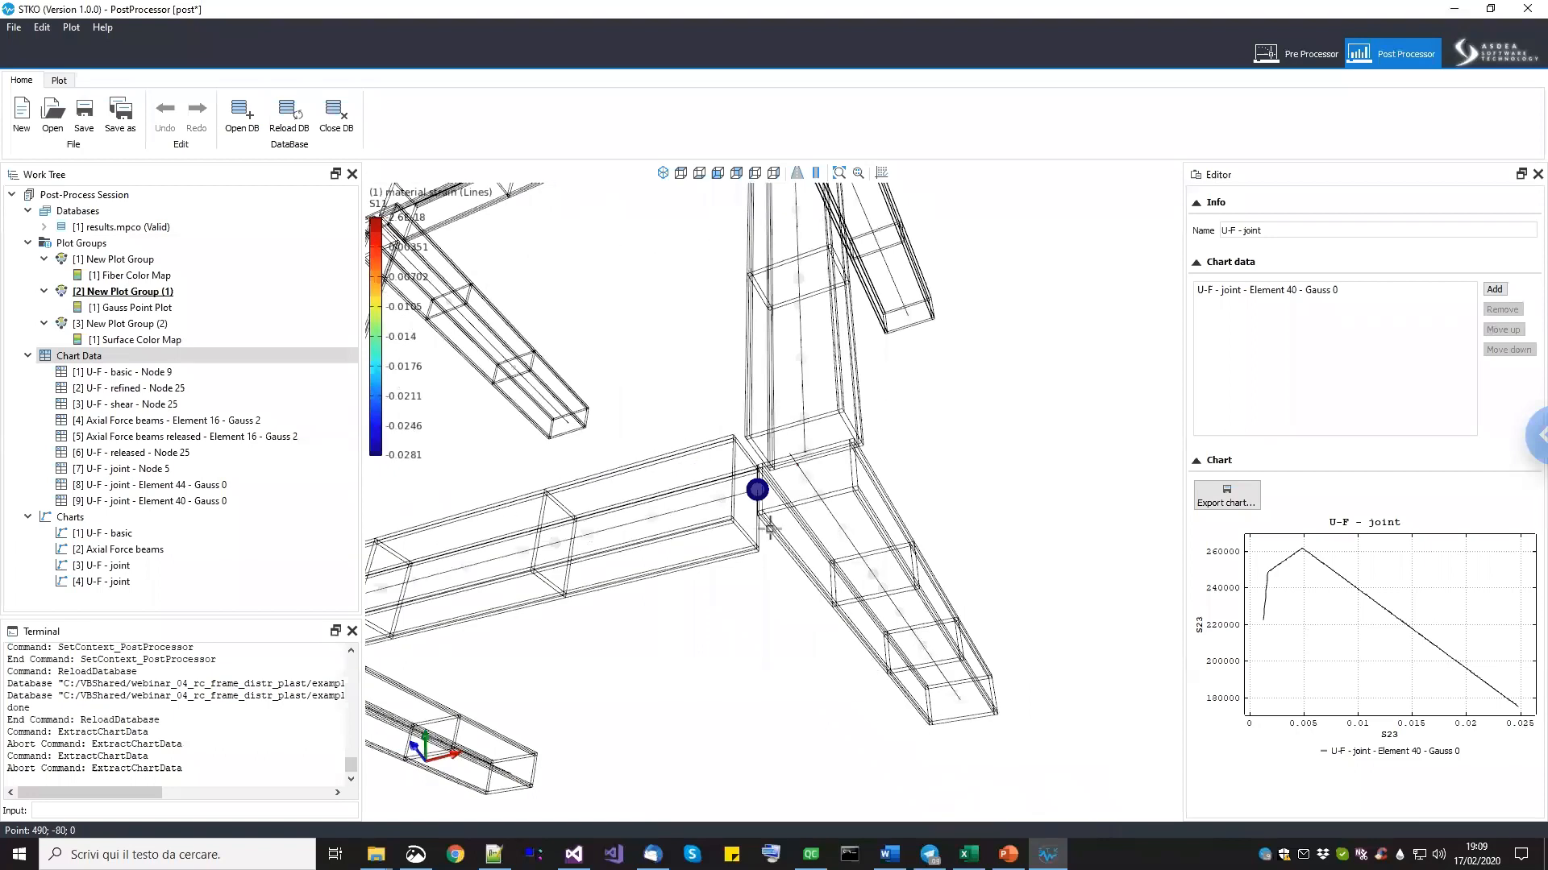
{"action": "middle_click_drag", "start_coordinate": [745, 511], "coordinate": [910, 485]}
{"action": "scroll", "coordinate": [781, 535], "scroll_direction": "down", "scroll_amount": 2}
{"action": "middle_click_drag", "start_coordinate": [870, 544], "coordinate": [749, 562]}
{"action": "middle_click_drag", "start_coordinate": [884, 442], "coordinate": [914, 461]}
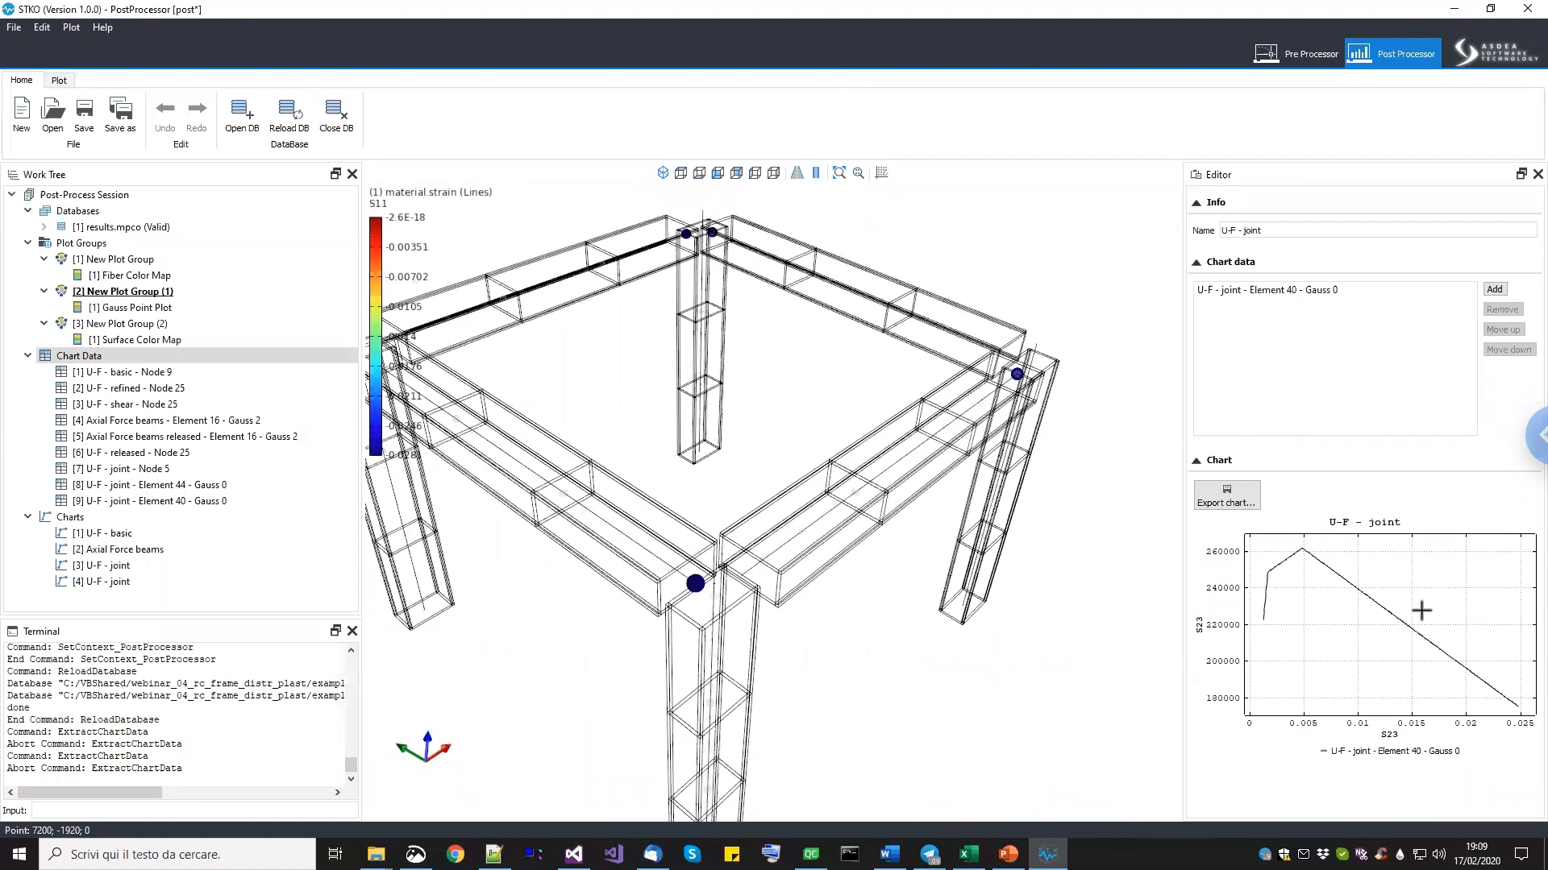
{"action": "scroll", "coordinate": [641, 359], "scroll_direction": "down", "scroll_amount": 3}
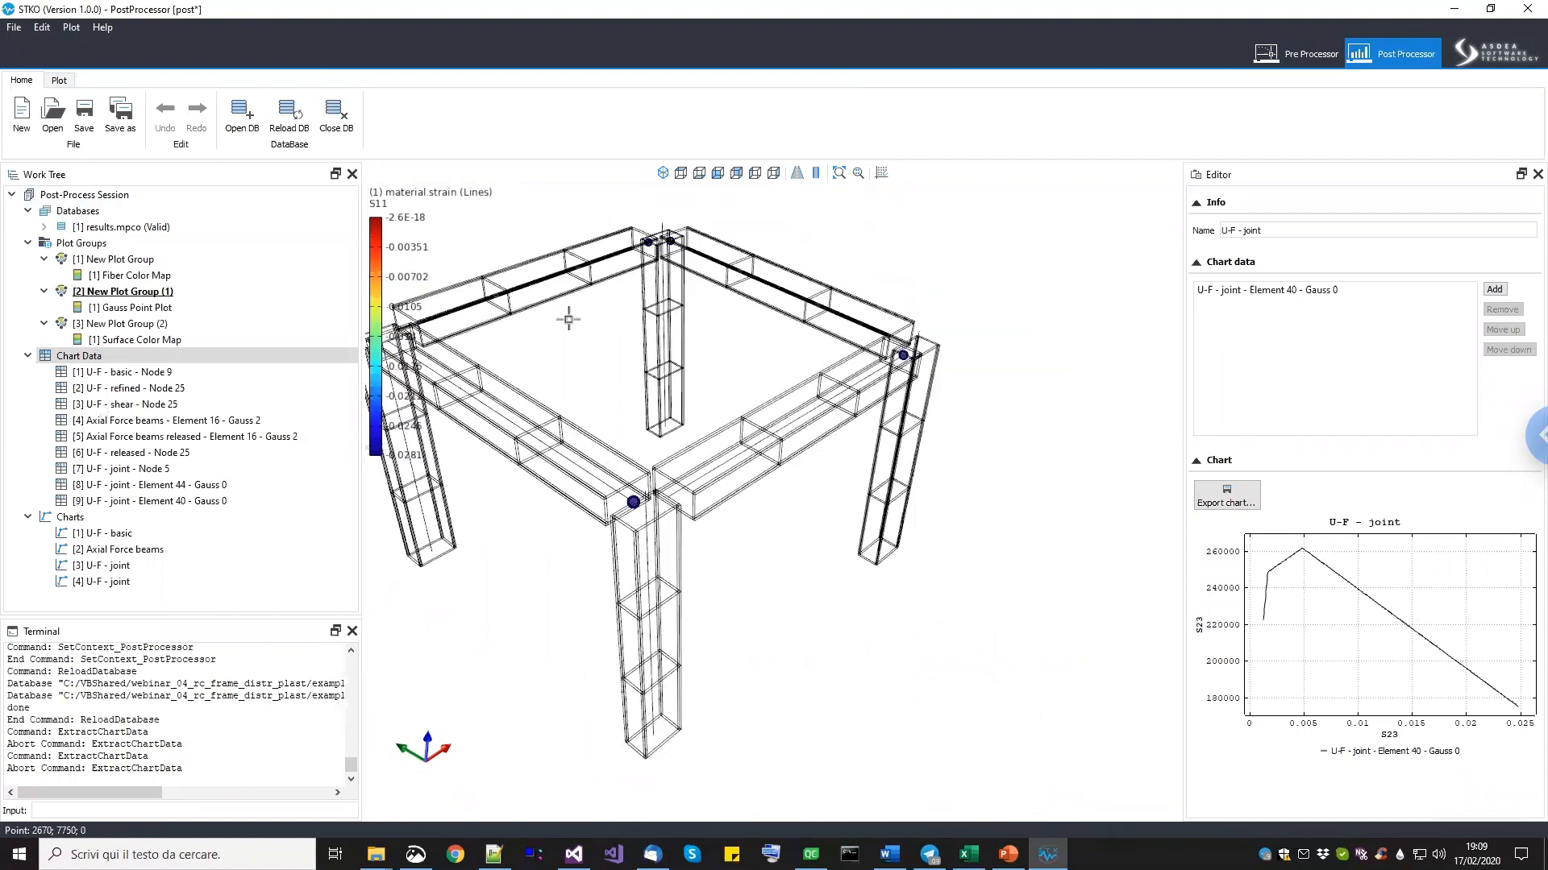
{"action": "middle_click_drag", "start_coordinate": [640, 359], "coordinate": [694, 388]}
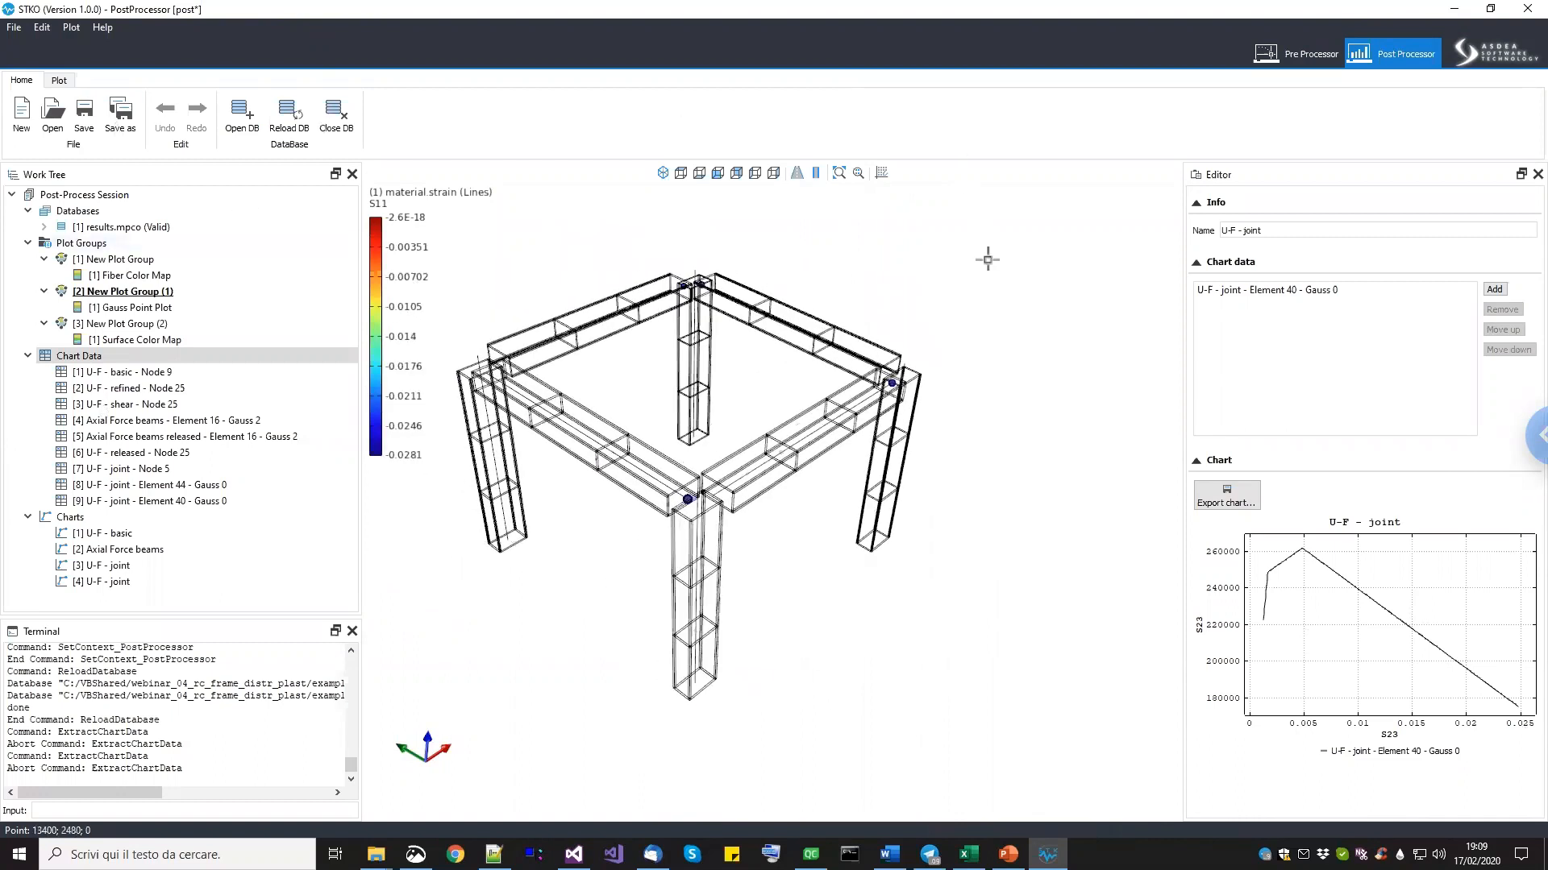
{"action": "left_click_drag", "start_coordinate": [869, 505], "coordinate": [965, 559]}
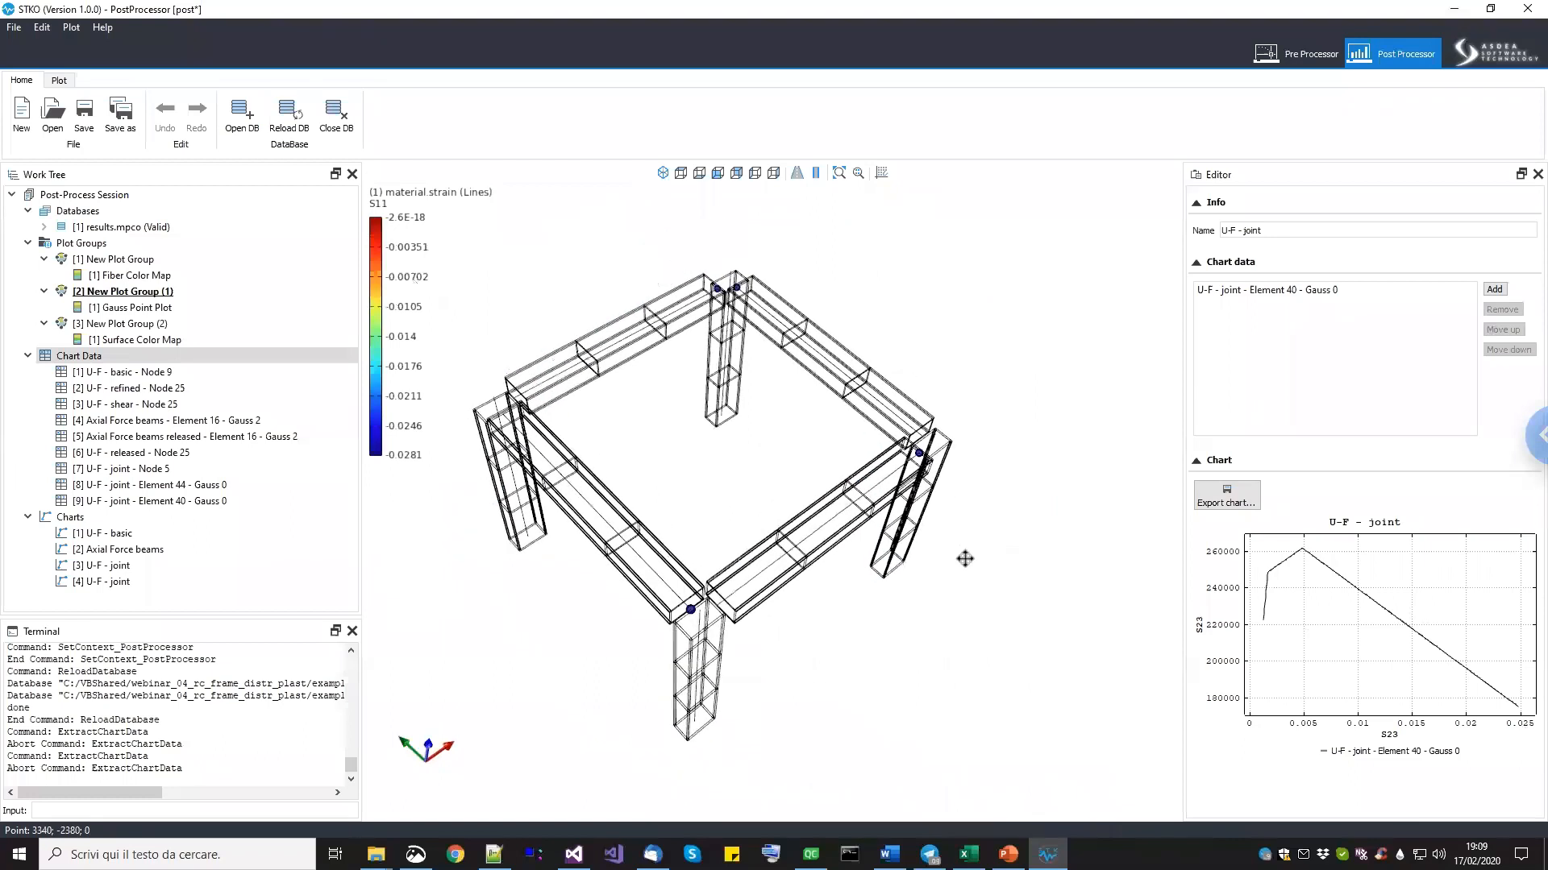